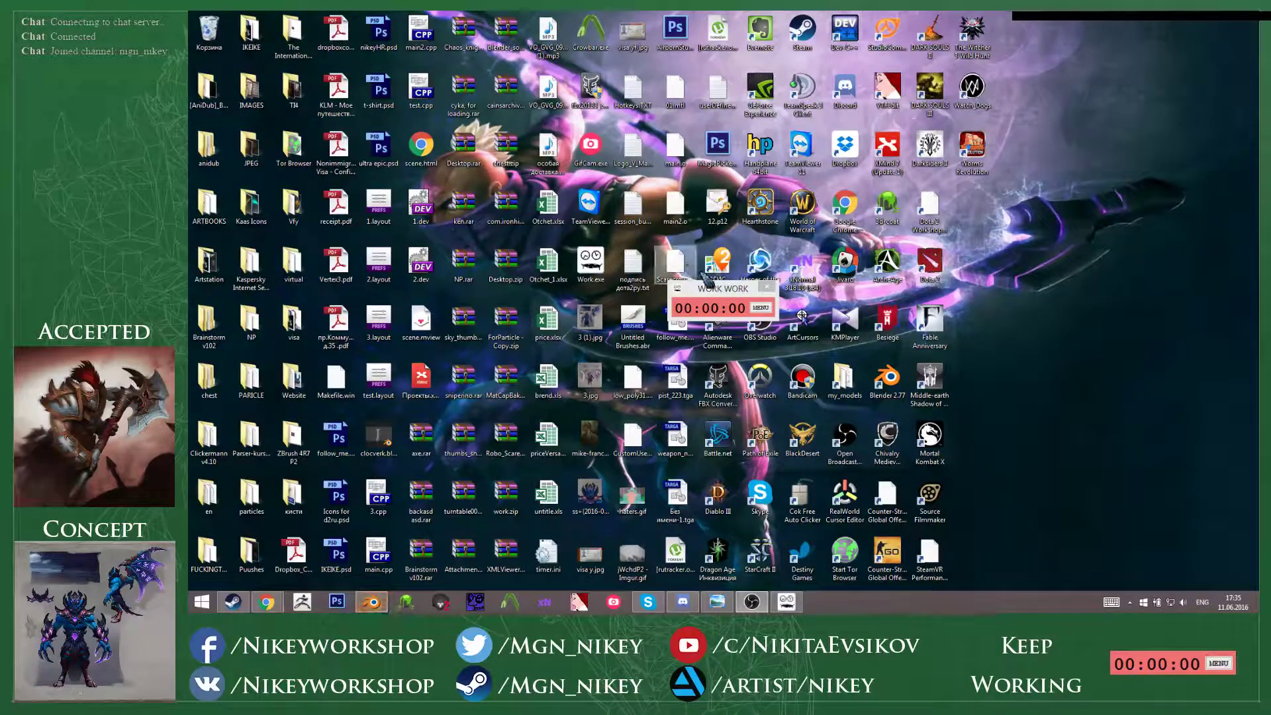
- Launch Blender and open the night stalker model.blend file
left_click_drag(723, 288, 1257, 397)
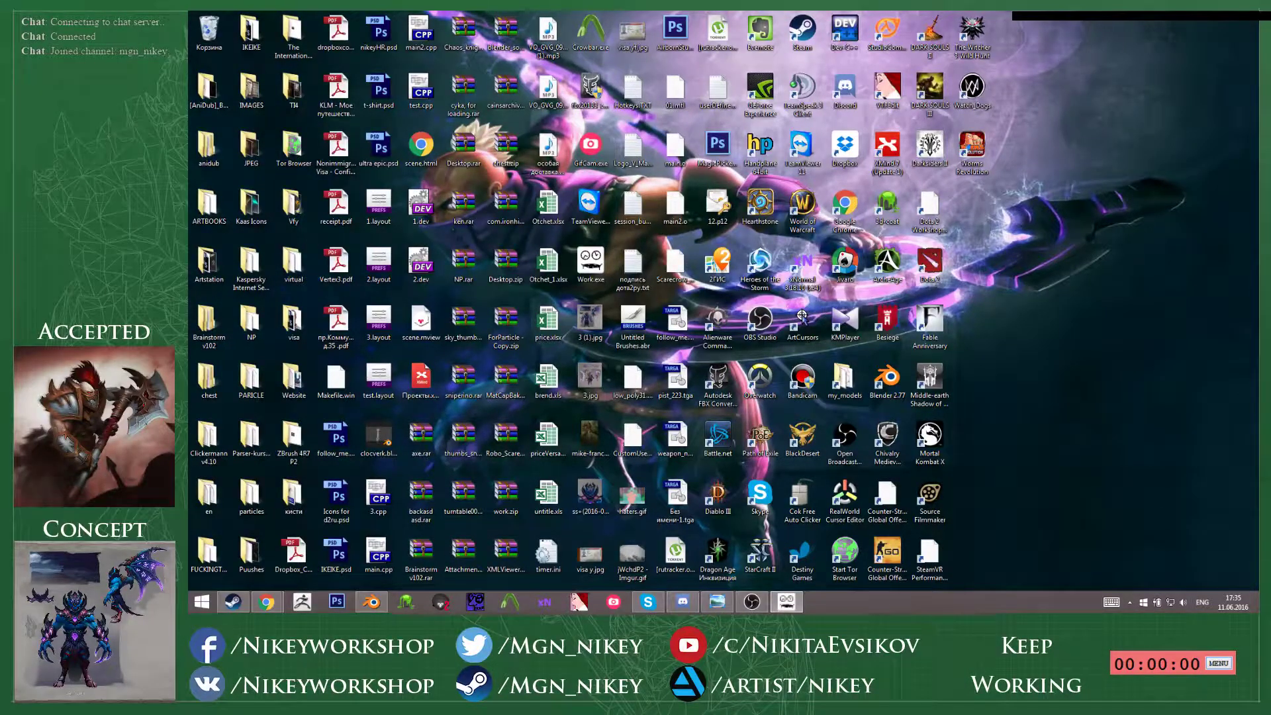
left_click(371, 601)
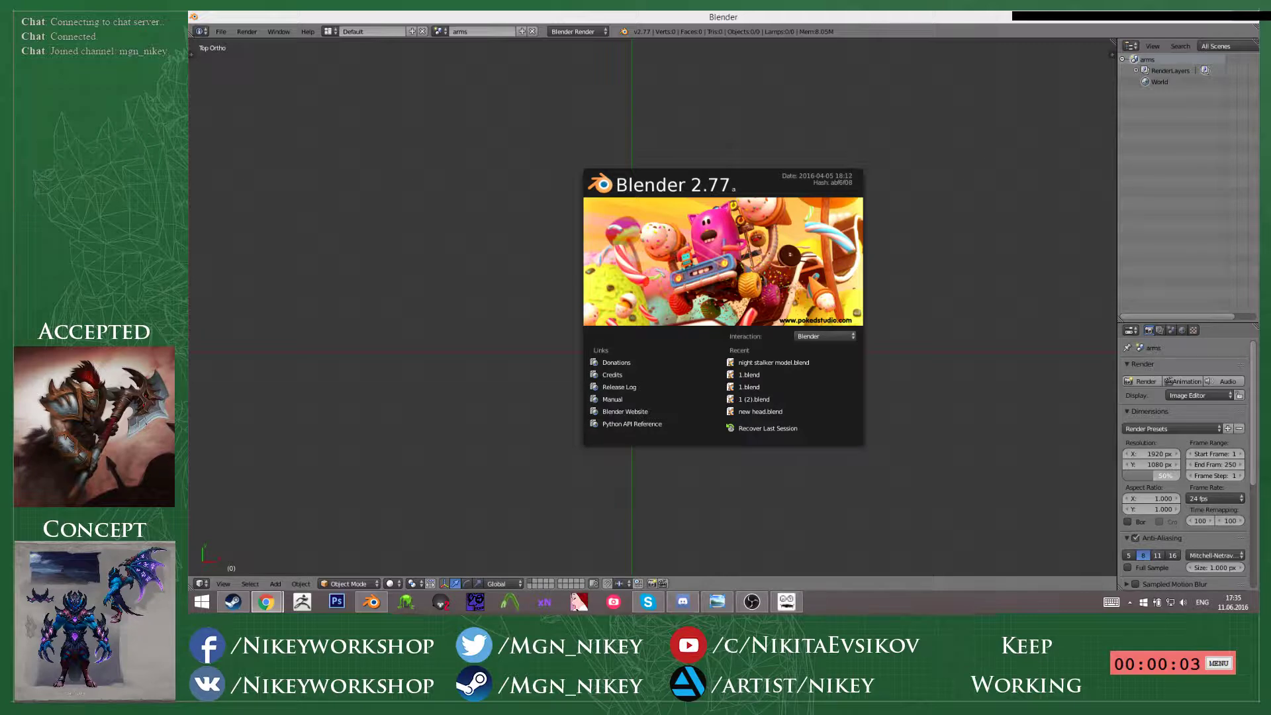
left_click(915, 222)
left_click(221, 31)
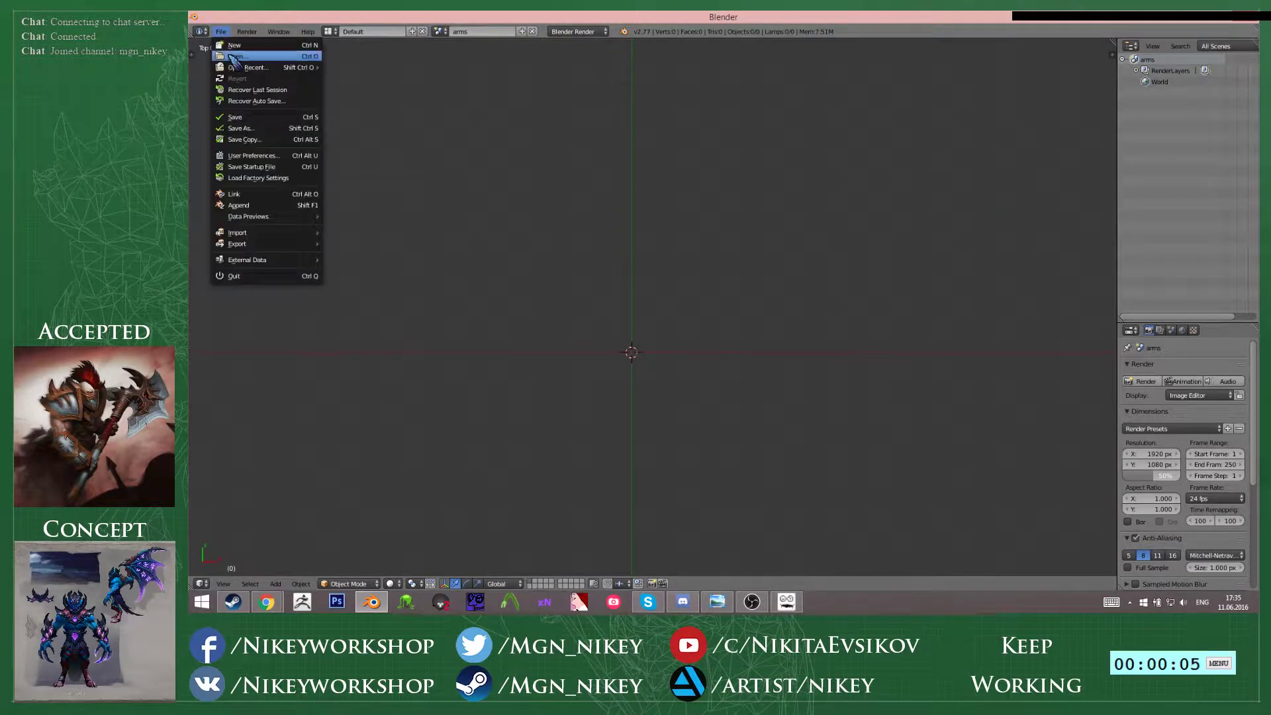
left_click(229, 59)
double_click(374, 133)
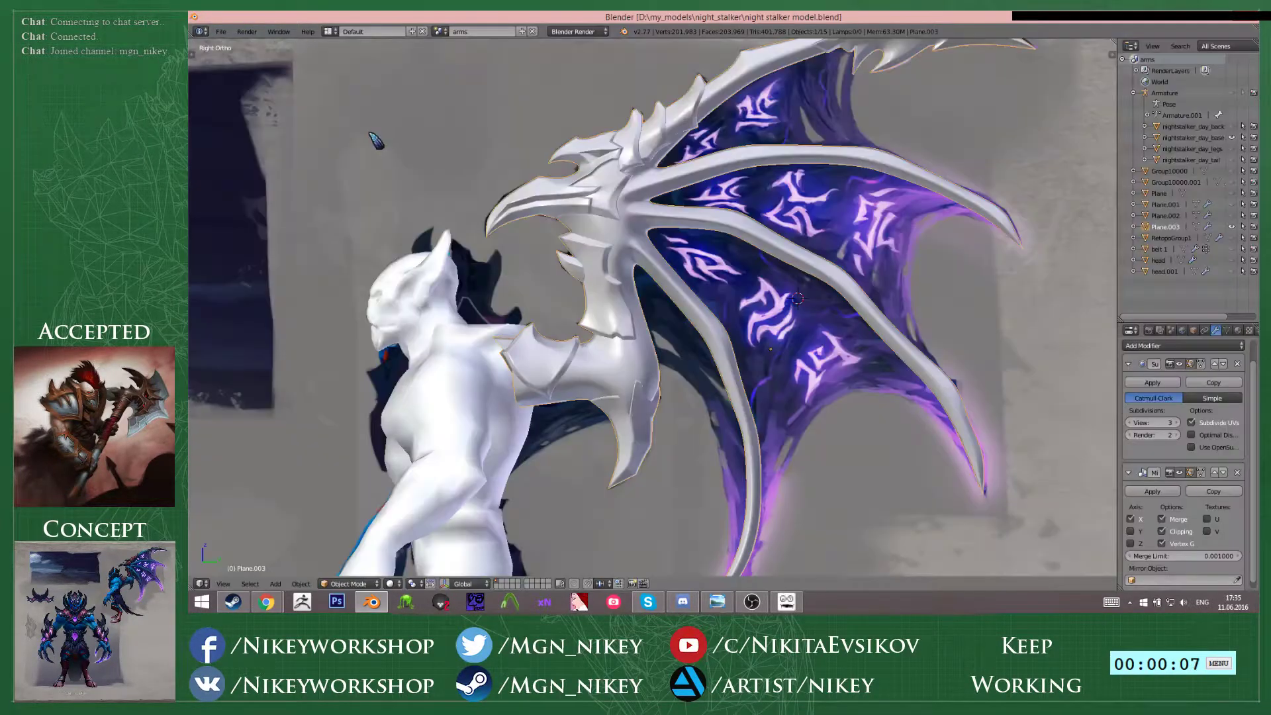
- Examine the wing skeleton from several angles and compare its side profile with the concept art
scroll(702, 267, "down", 2)
middle_click_drag(702, 266, 696, 290, "shift")
scroll(696, 290, "up", 2)
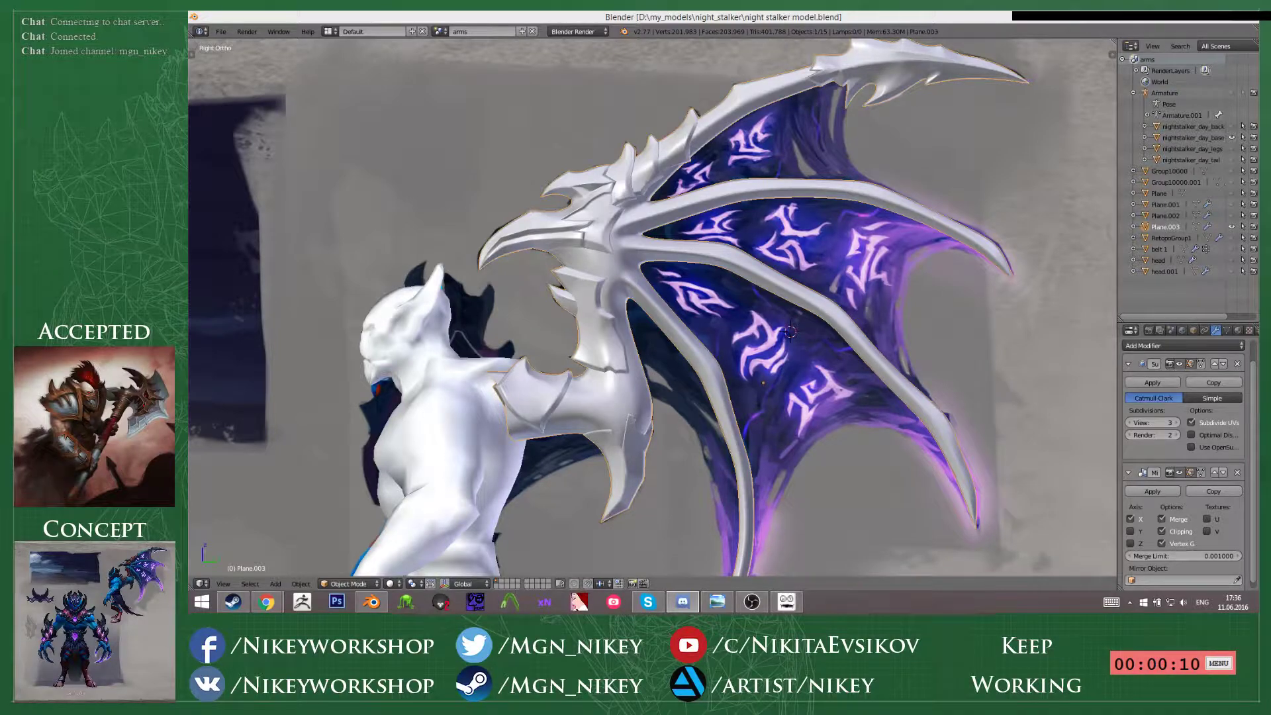
left_click(865, 322)
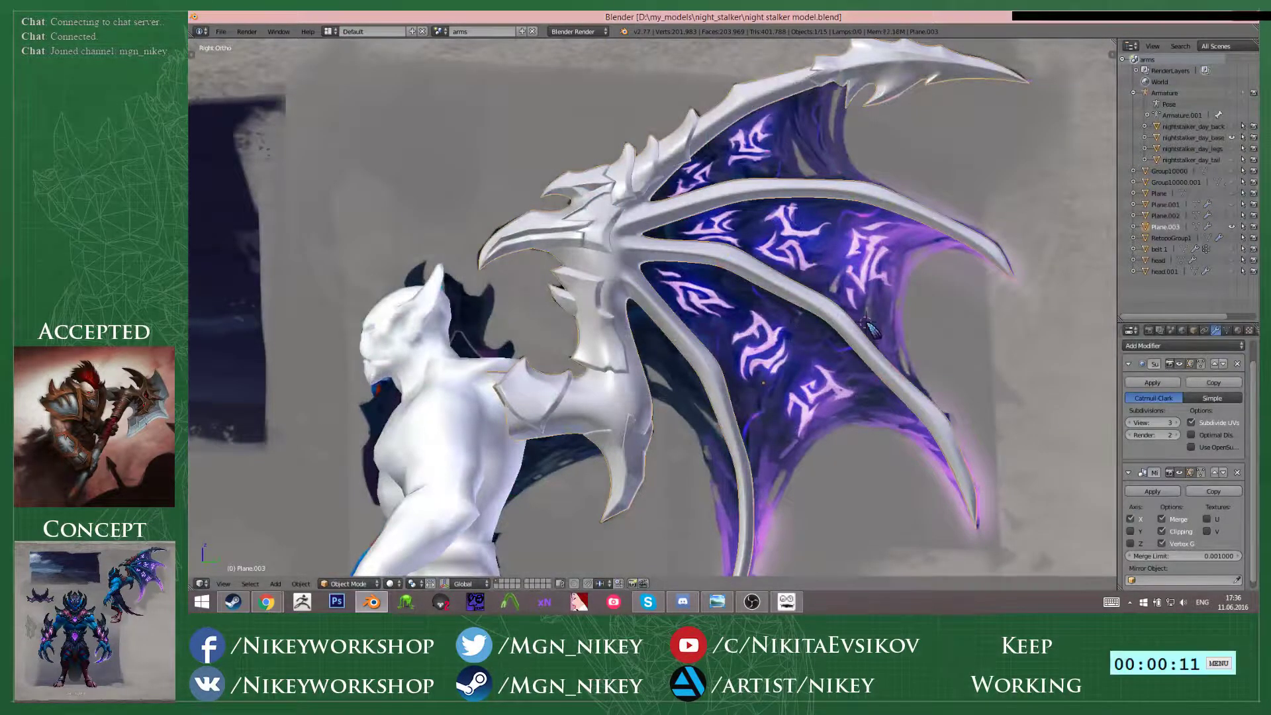
mouse_move(741, 281)
middle_mouse_down()
mouse_move(815, 270)
mouse_move(735, 276)
middle_mouse_up()
scroll(735, 290, "up", 3)
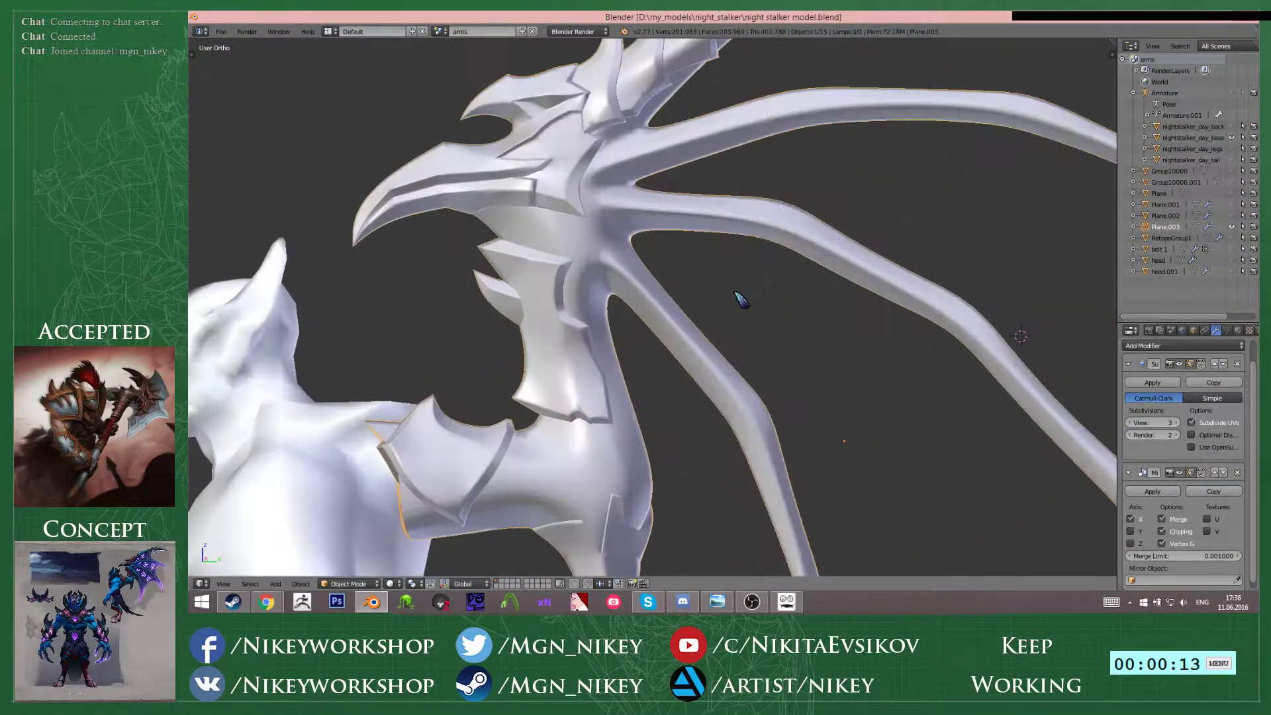
key("KP_3")
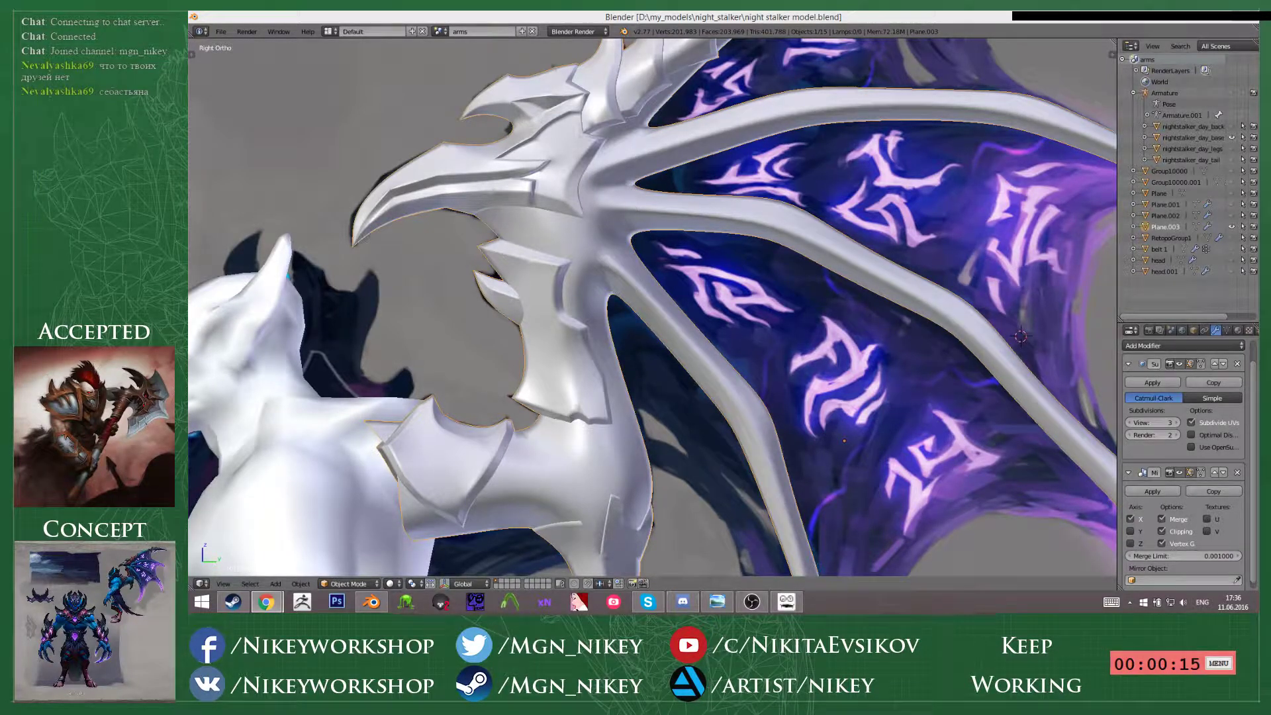
left_click(596, 241)
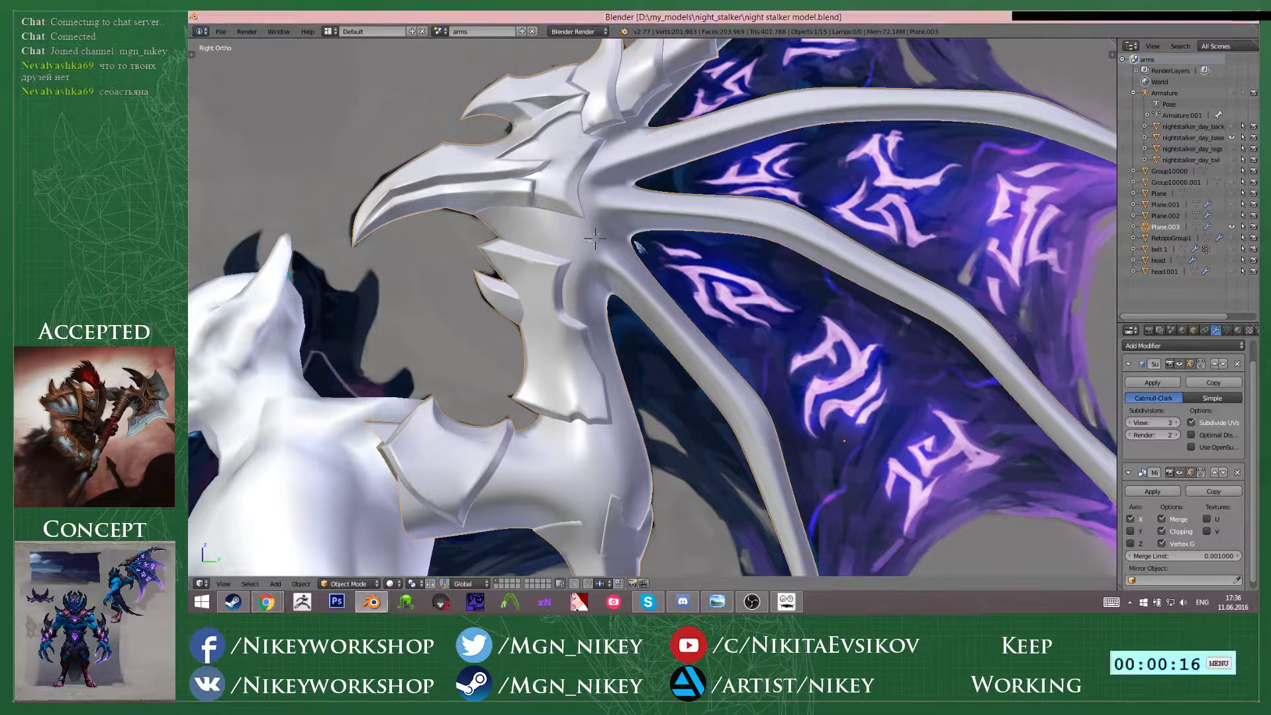
scroll(575, 240, "down", 3)
mouse_move(572, 239)
middle_mouse_down()
mouse_move(613, 202)
mouse_move(549, 228)
middle_mouse_up()
scroll(622, 238, "up", 2)
middle_click_drag(768, 266, 727, 259, "shift")
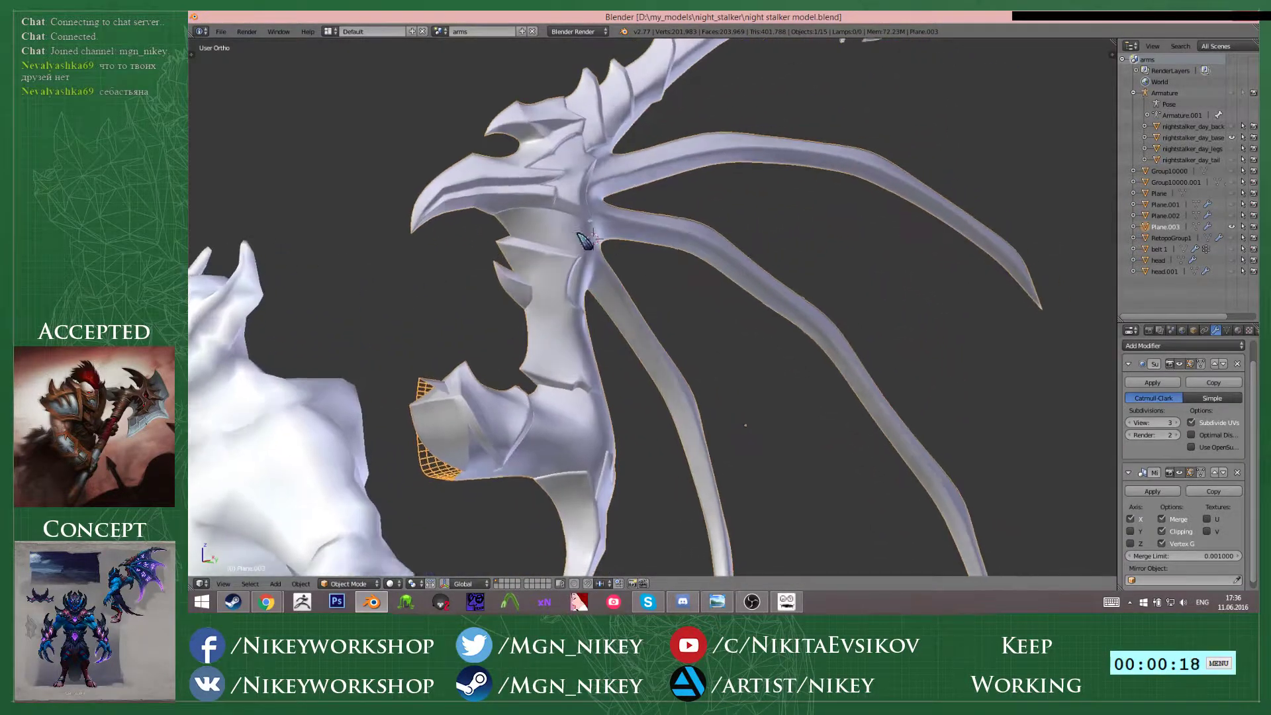
mouse_move(556, 245)
middle_mouse_down()
mouse_move(661, 262)
mouse_move(548, 256)
middle_mouse_up()
scroll(794, 311, "up", 1)
middle_click_drag(821, 324, 859, 238, "shift")
left_click(848, 267)
scroll(856, 278, "down", 2)
middle_click_drag(859, 238, 854, 236)
scroll(854, 235, "up", 1)
key("alt+Tab")
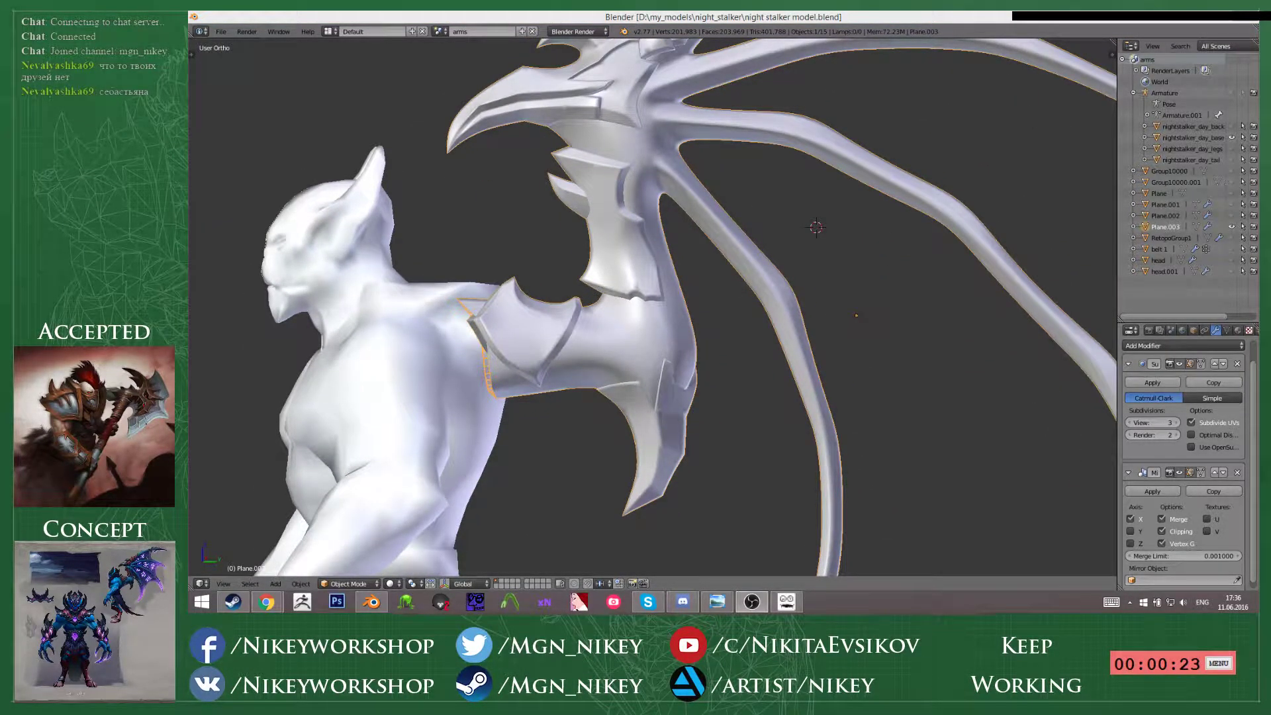
left_click(877, 321)
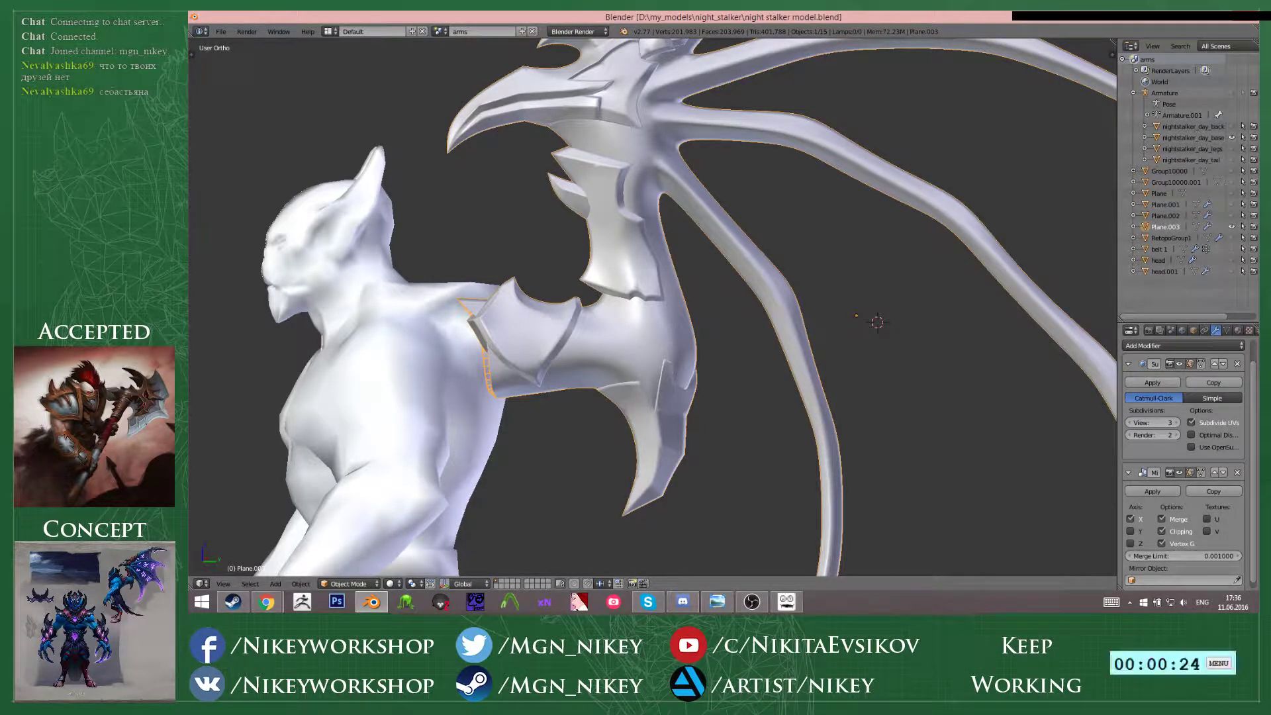
left_click(876, 372)
- Open the wing mesh for editing in wireframe from the right side view and select the outline edge loop of the wing bones
key("KP_3")
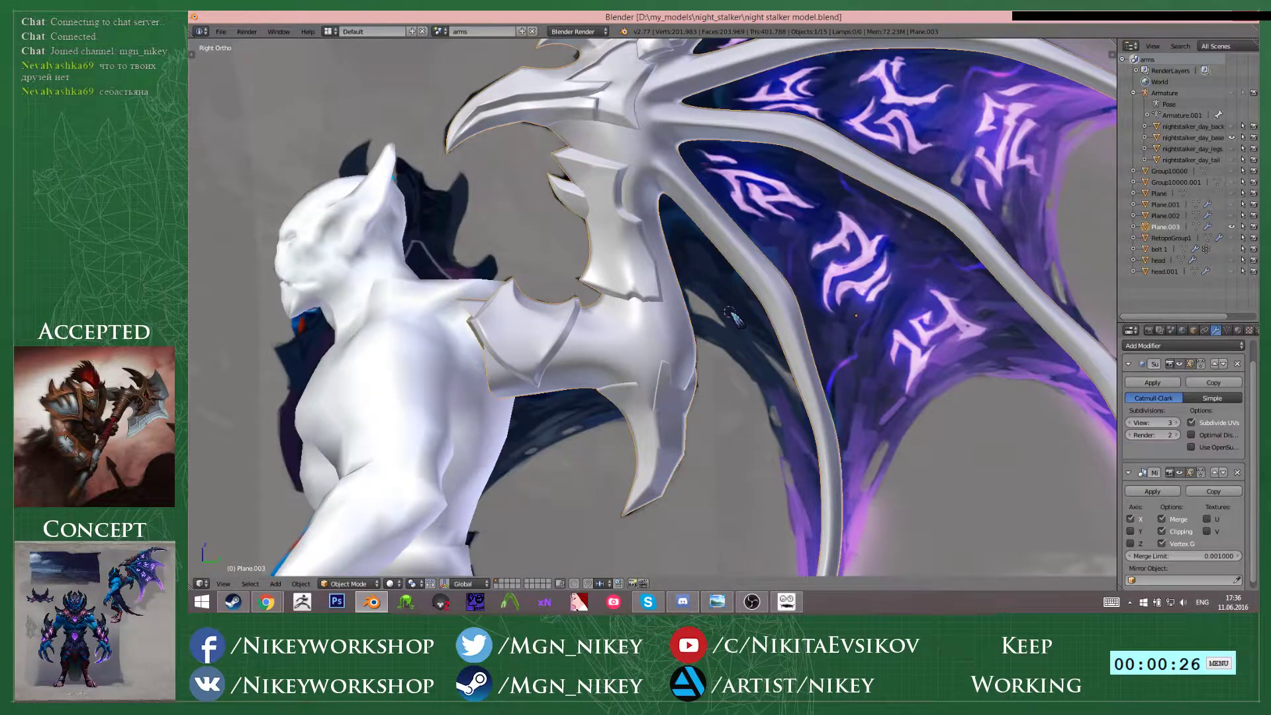
key("Tab")
key("z")
scroll(724, 261, "up", 5)
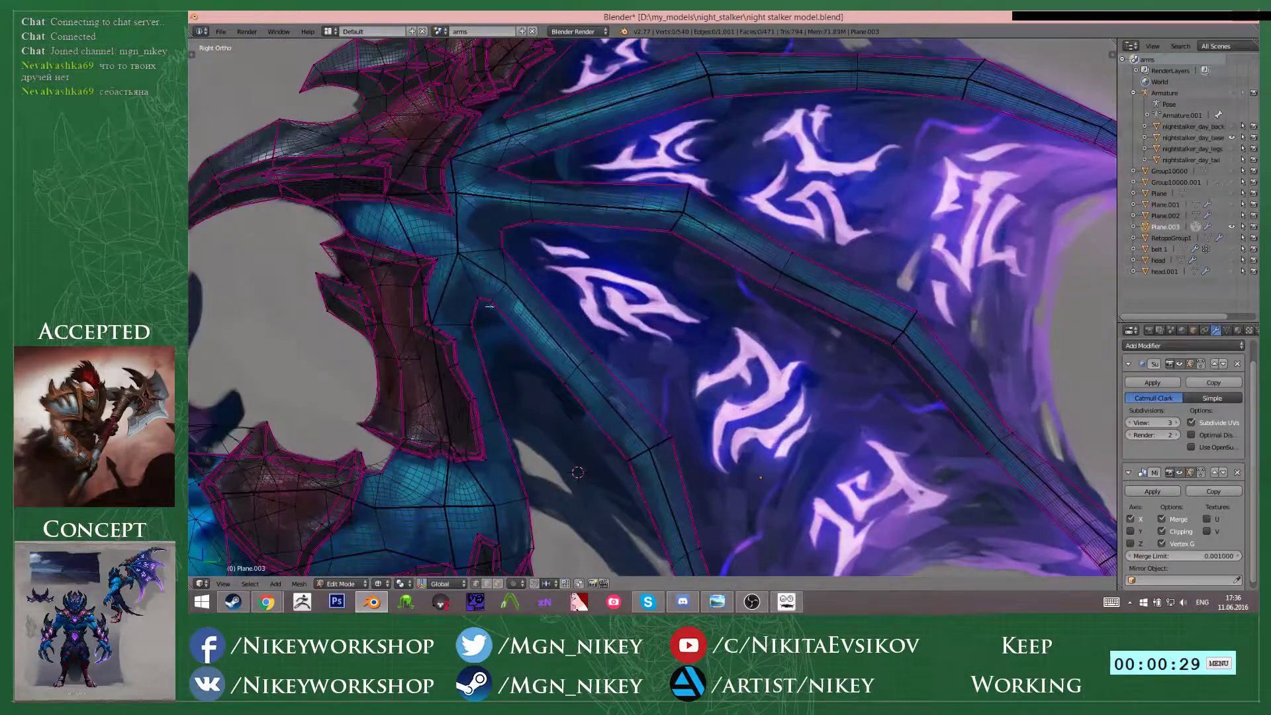
right_click(490, 305, "alt")
scroll(489, 306, "down", 3)
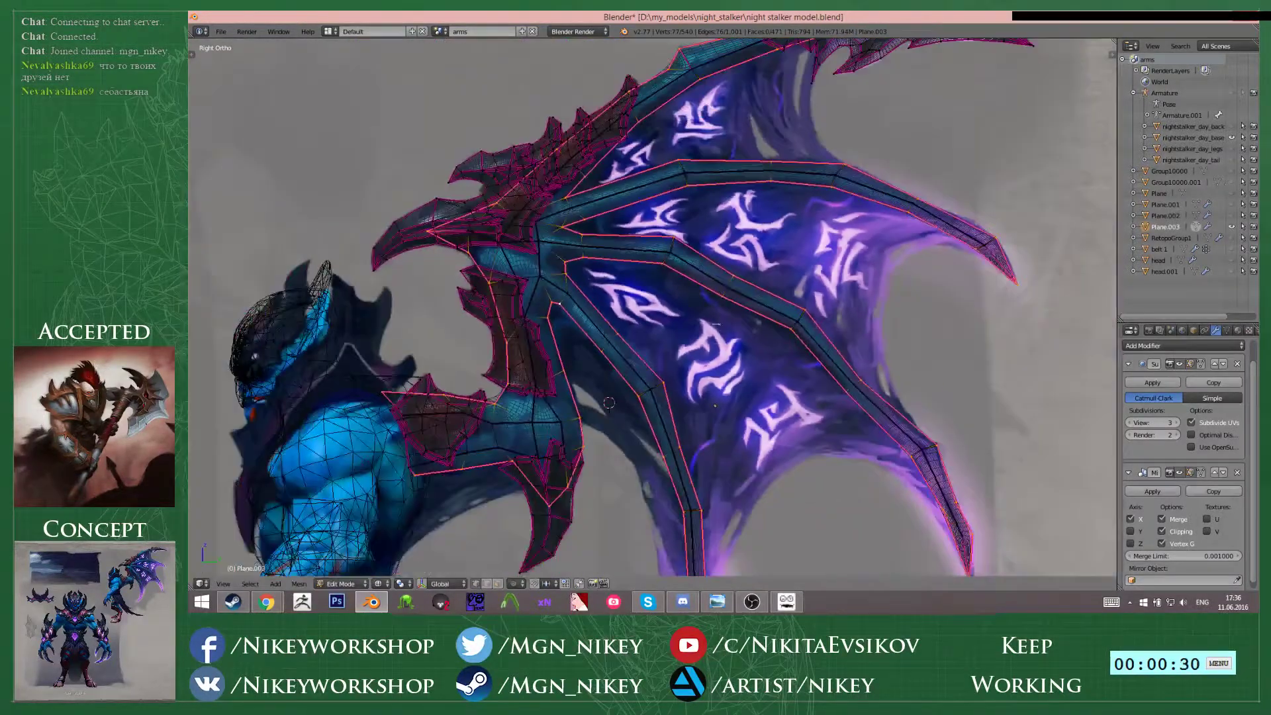
middle_click_drag(728, 232, 734, 312, "shift")
scroll(733, 312, "up", 2)
middle_click_drag(827, 191, 712, 326, "shift")
- Select the boundary vertices along the two uppermost wing bones that enclose the top membrane gap
right_click(419, 395)
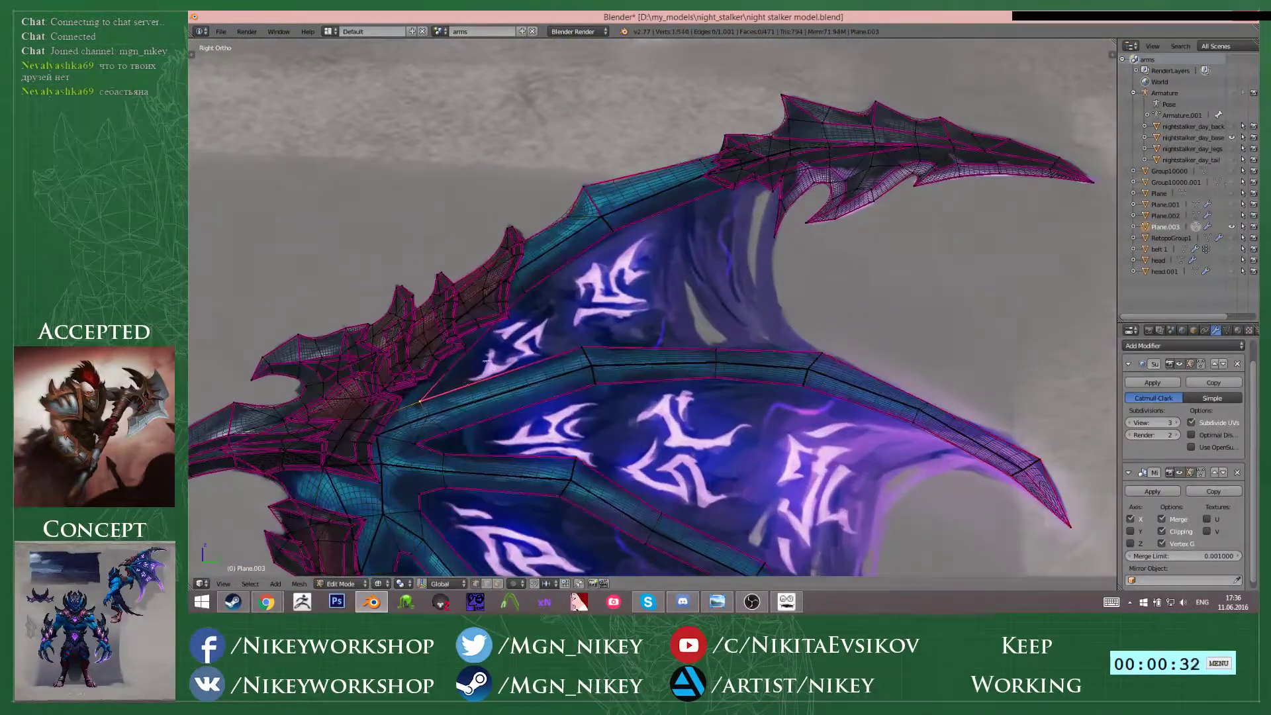
scroll(417, 364, "up", 2)
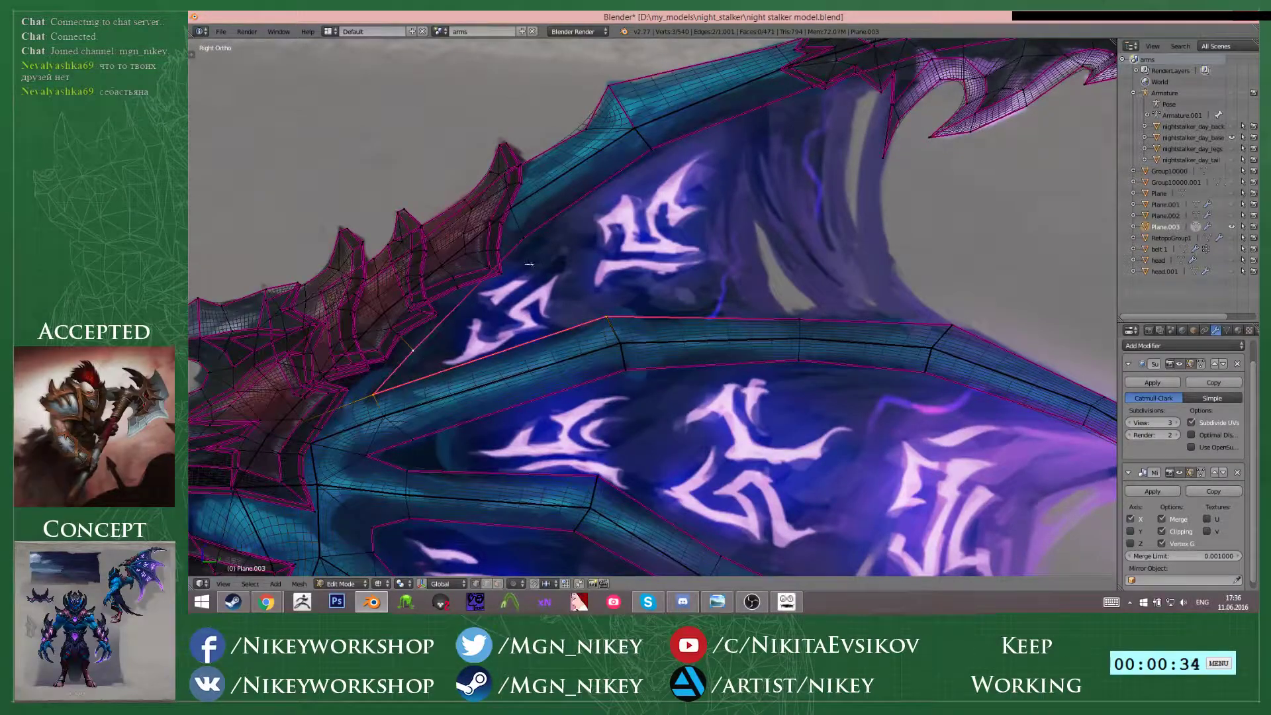
right_click(651, 148, "shift")
right_click(805, 87, "shift")
middle_click_drag(805, 88, 652, 212, "shift")
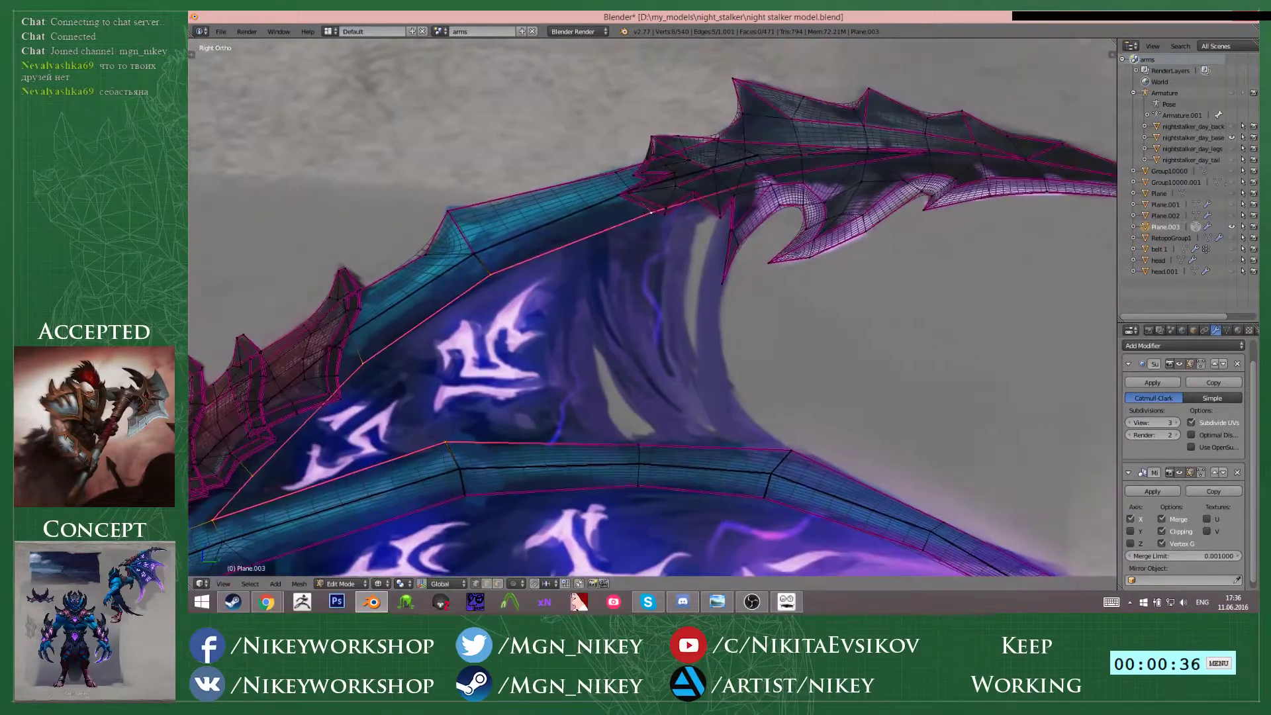
middle_click_drag(771, 327, 795, 174, "shift")
right_click(815, 298, "shift")
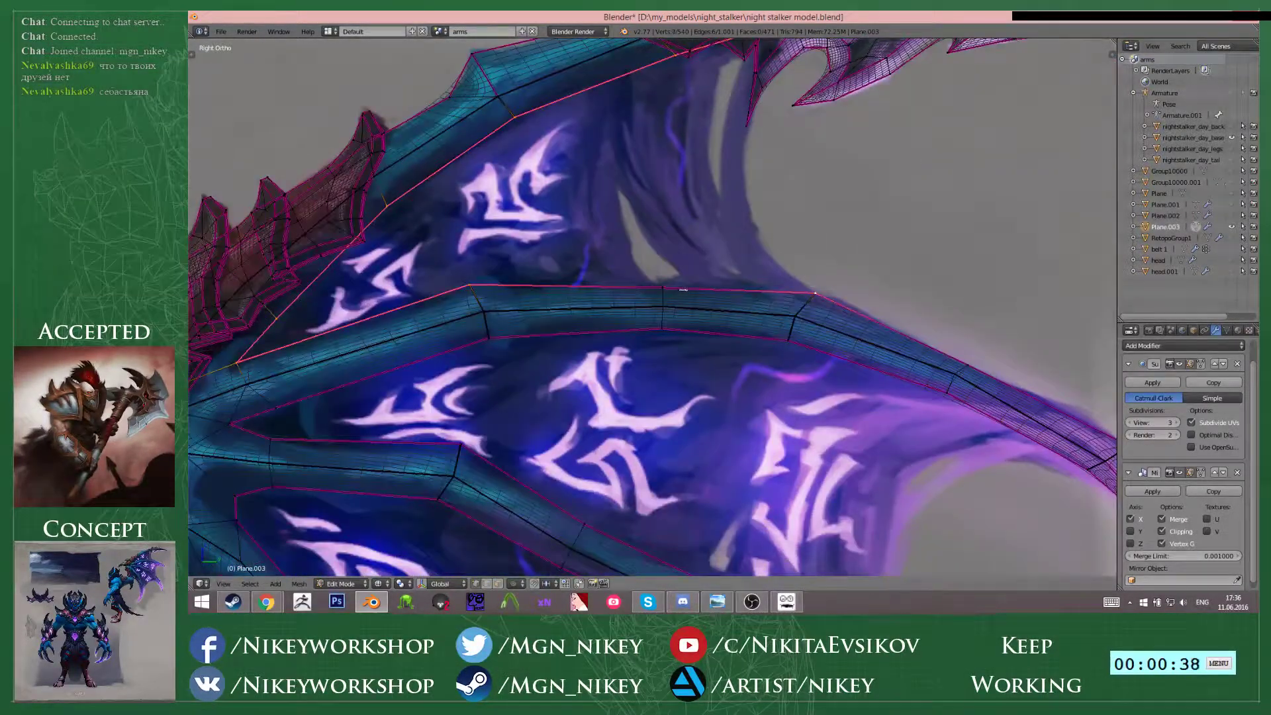
right_click(663, 291, "shift")
scroll(762, 226, "down", 2)
middle_click_drag(761, 226, 773, 282, "shift")
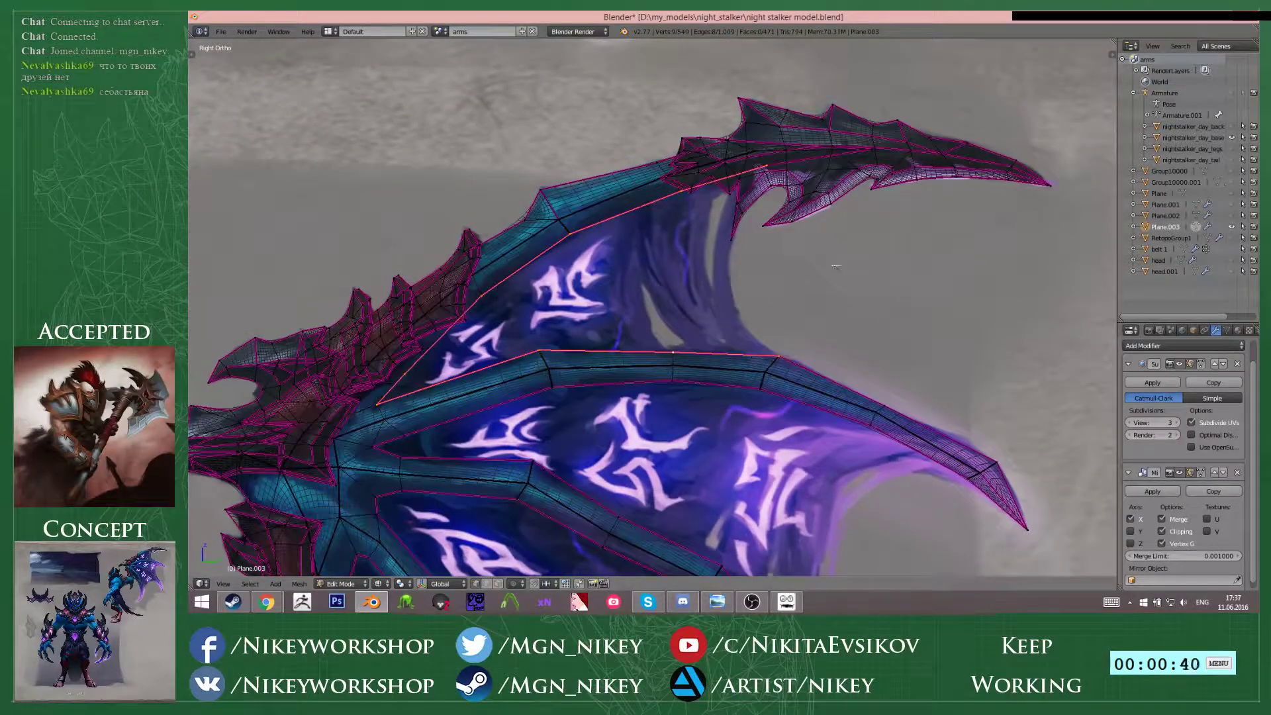
- Duplicate the selected boundary edges, then move and scale the copy, including along Z, so it slightly overlaps the two upper bones
key("shift+d")
key("s")
left_click(878, 276)
middle_click_drag(890, 281, 900, 279, "shift")
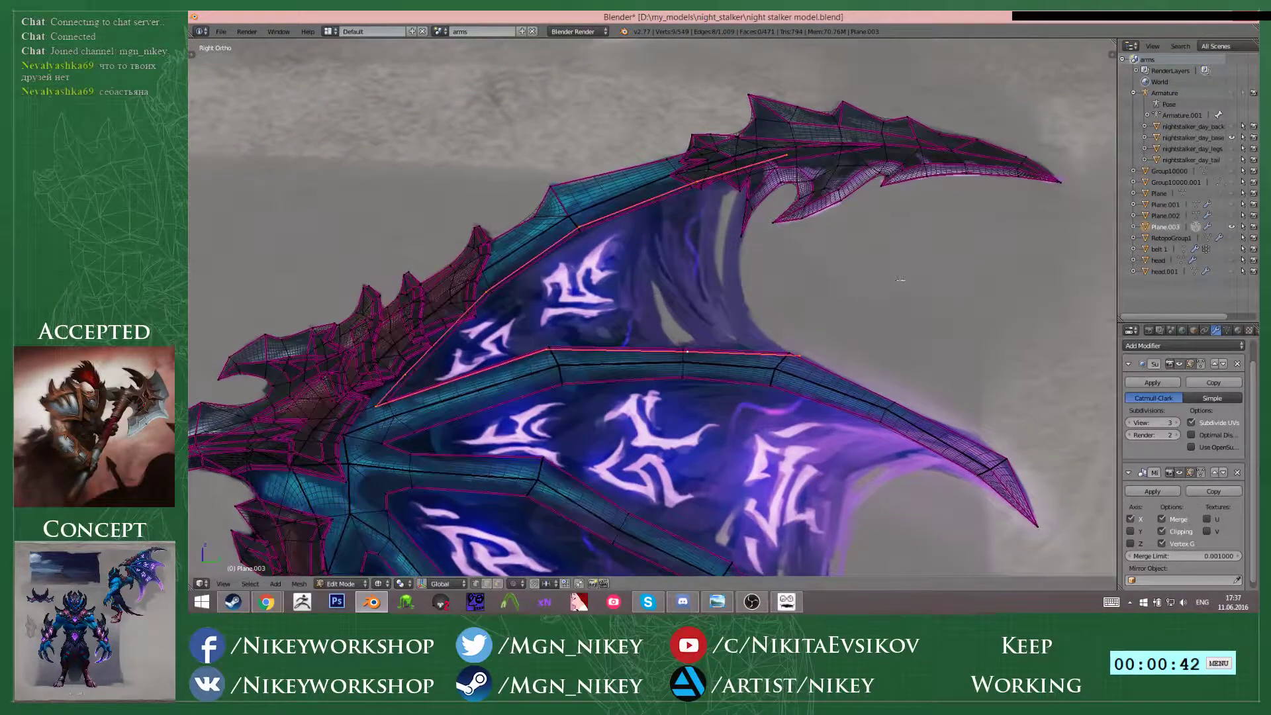
key("g")
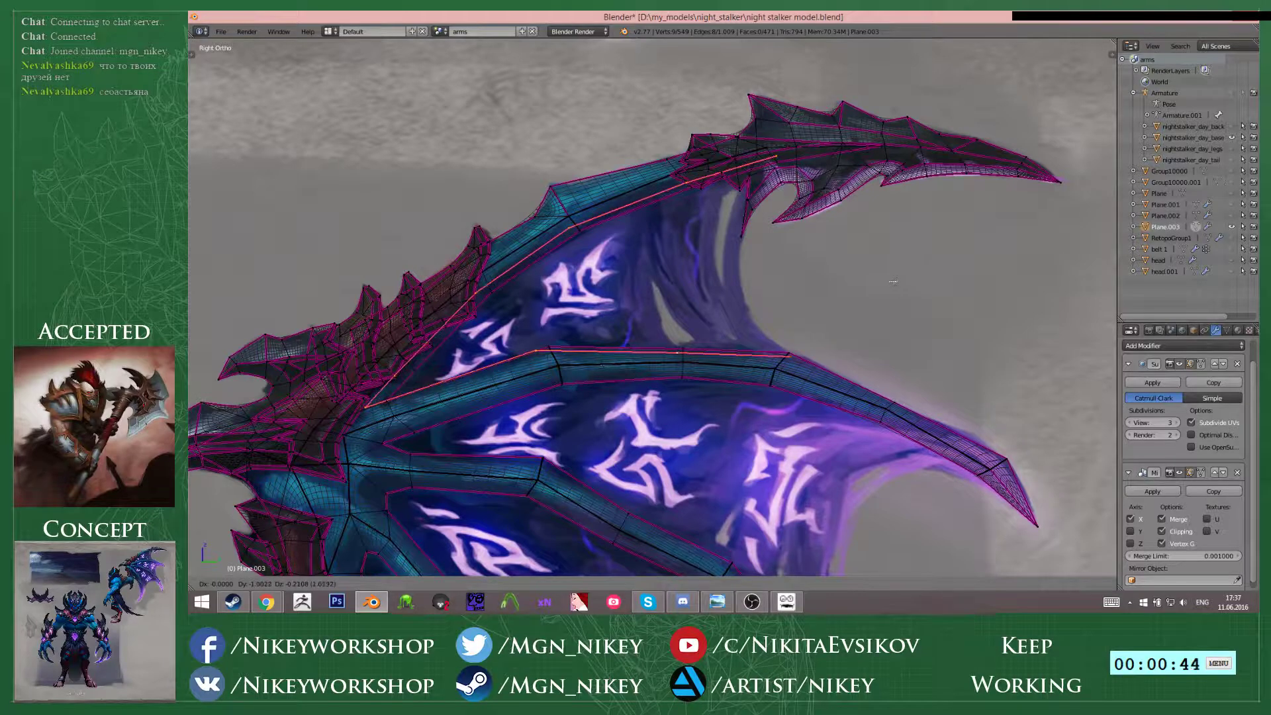
left_click(895, 283)
key("s")
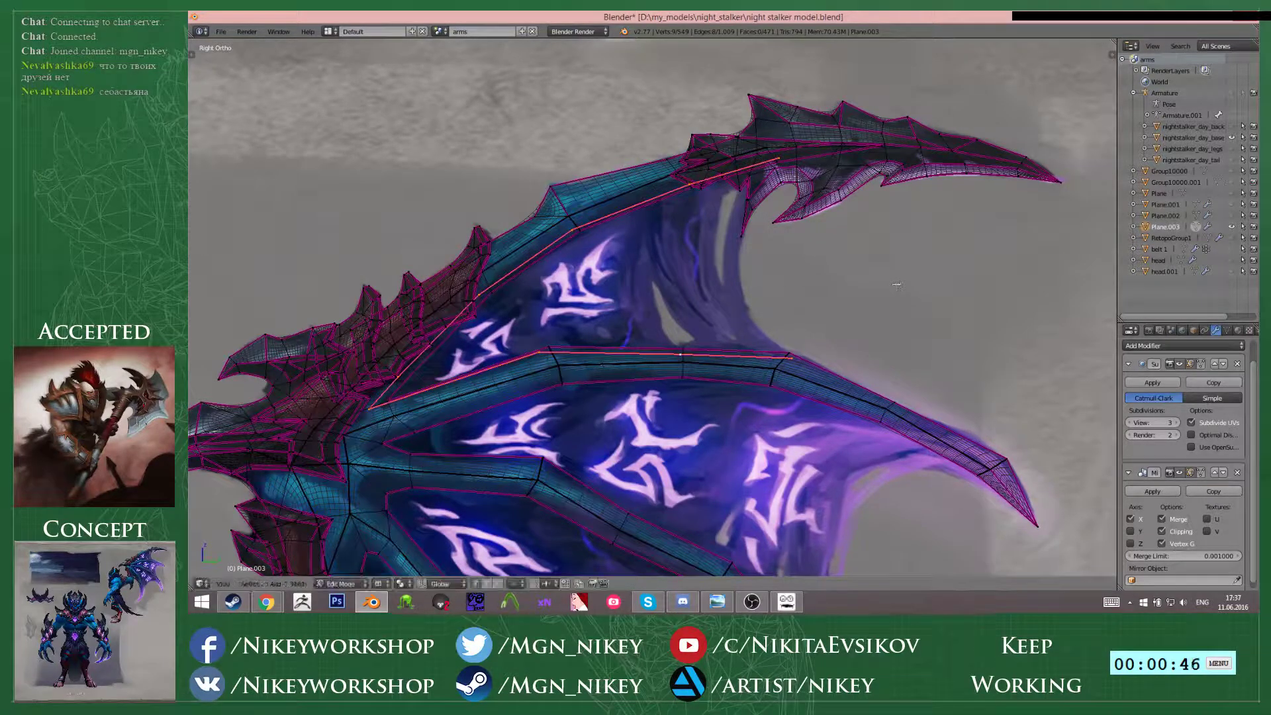
key("z")
left_click(889, 300)
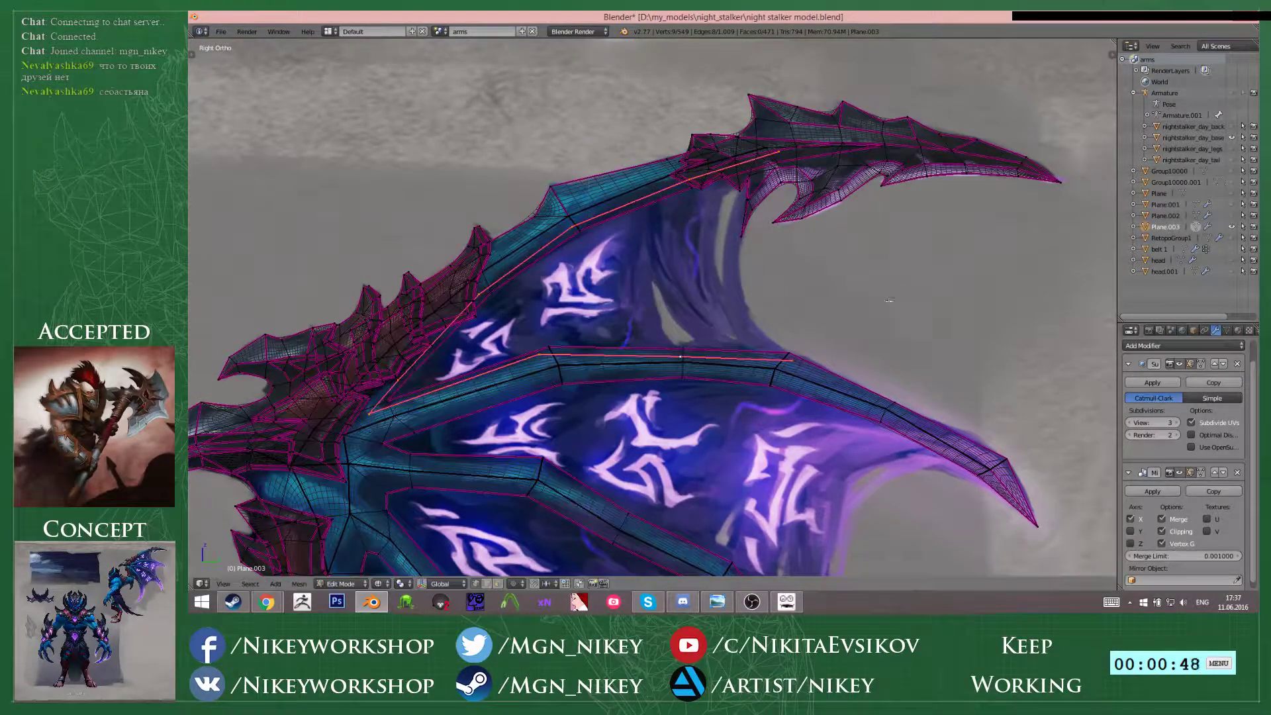
- Hide the rest of the wing mesh, leaving only the duplicated membrane outline editable
scroll(751, 285, "up", 1)
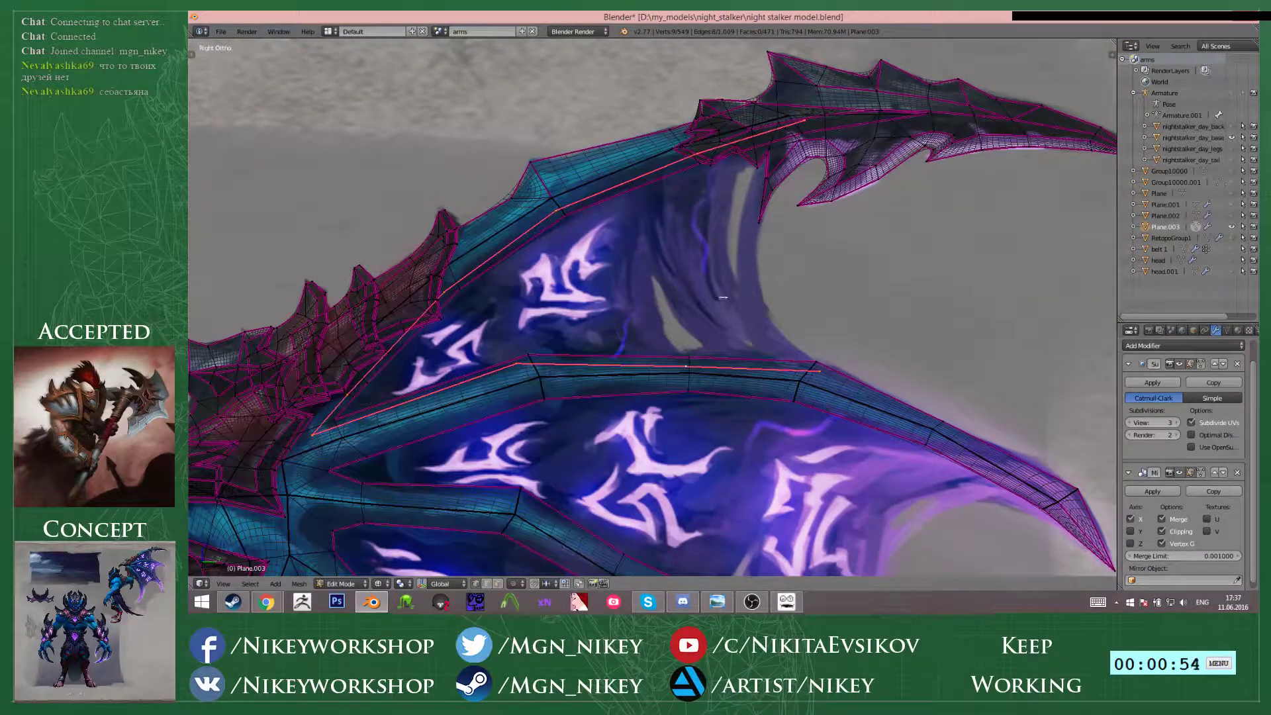
key("ctrl+i")
key("h")
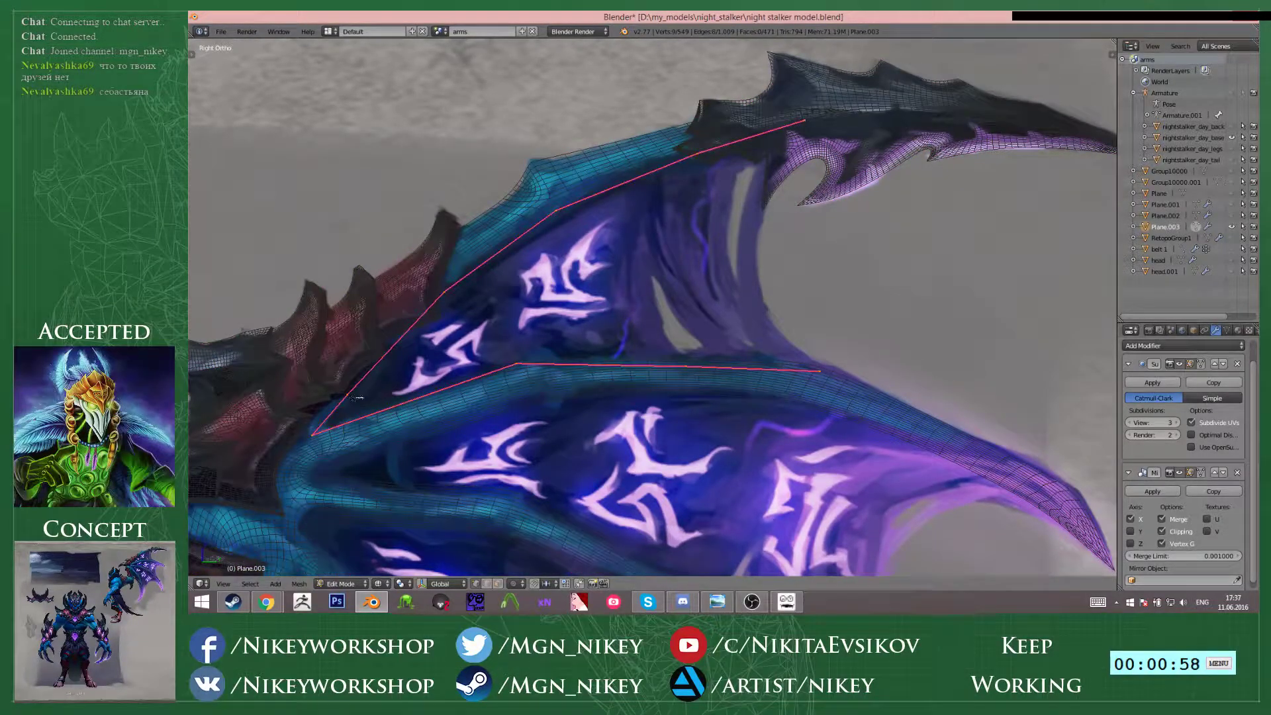
- Subdivide the lower outline edge between the membrane's inner corner and the first bend
right_click(515, 364)
key("w")
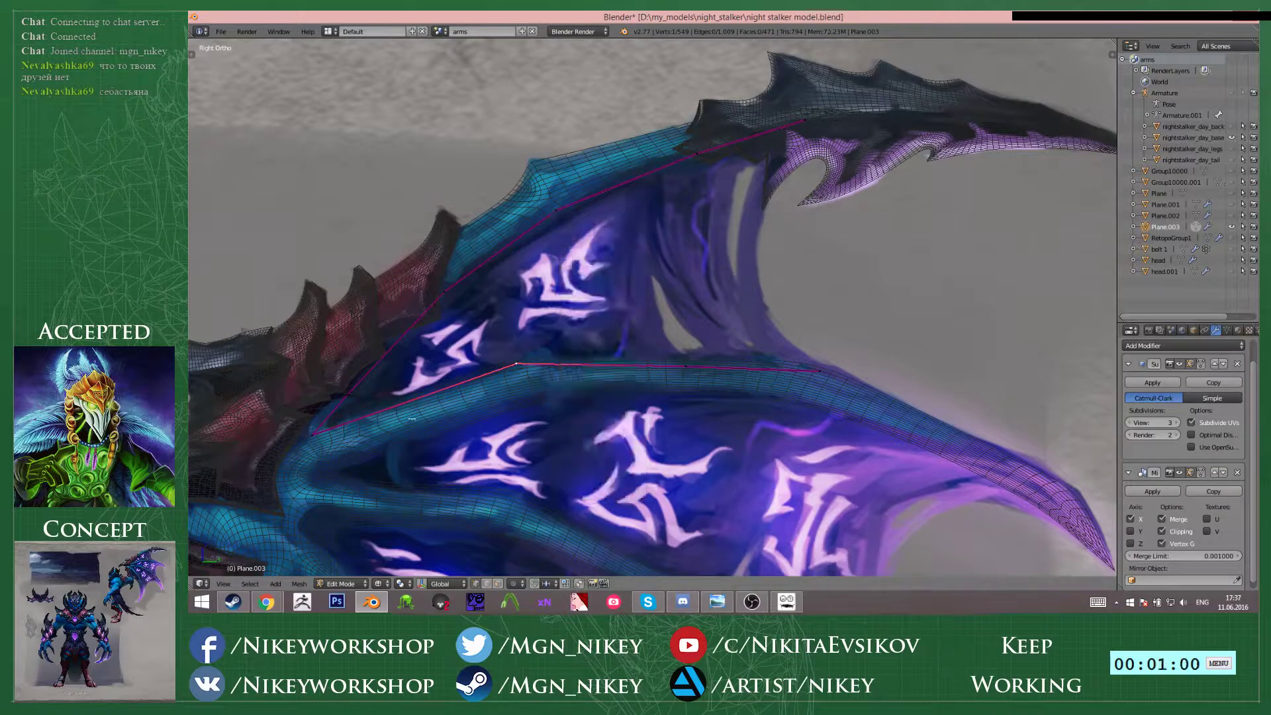
right_click(313, 434)
right_click(516, 364, "shift")
key("w")
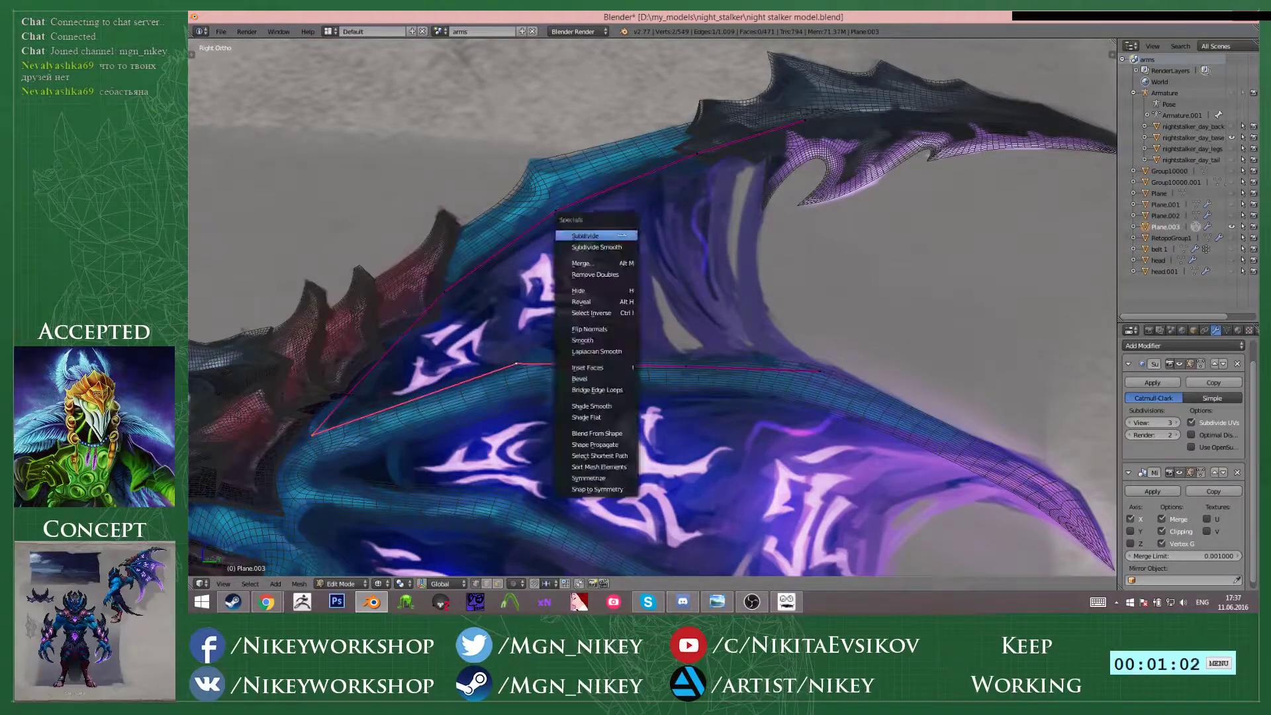
left_click(596, 236)
- Fill the membrane's narrow inner corner with a face and add the adjoining face up to the first bend
right_click(395, 405)
key("a")
key("b")
left_click_drag(303, 364, 424, 443)
key("f")
key("a")
right_click(348, 395)
right_click(409, 399, "shift")
key("f")
key("f")
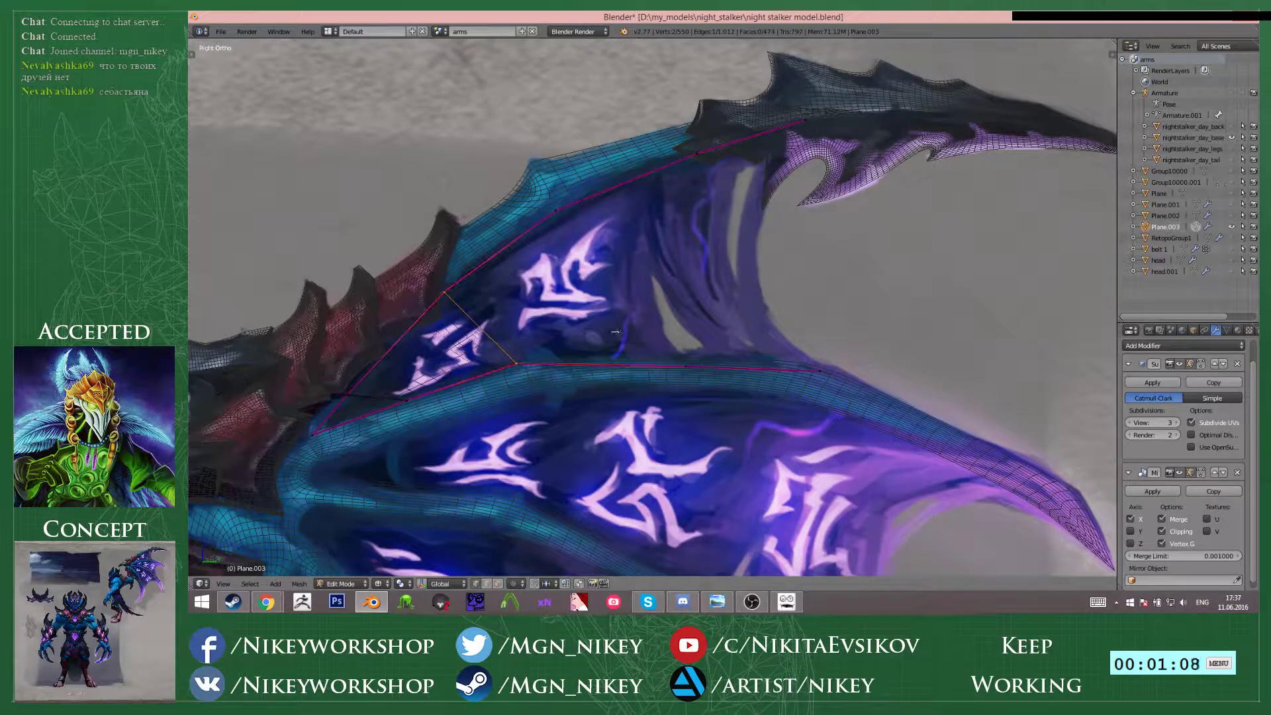
- Subdivide the membrane's open cross edge, move the new midpoint into the centre of the membrane, and fill the faces around it
key("w")
left_click(613, 351)
left_click(610, 347)
key("g")
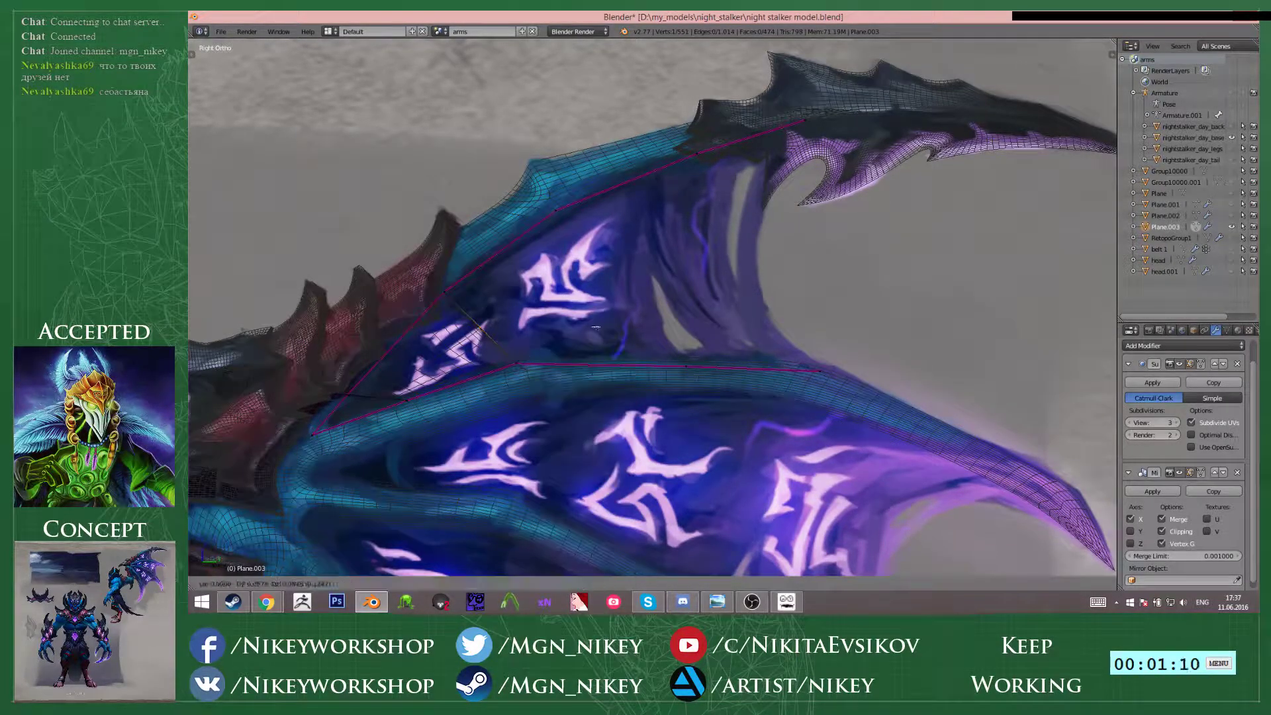
left_click(738, 305)
right_click(457, 287, "shift")
key("f")
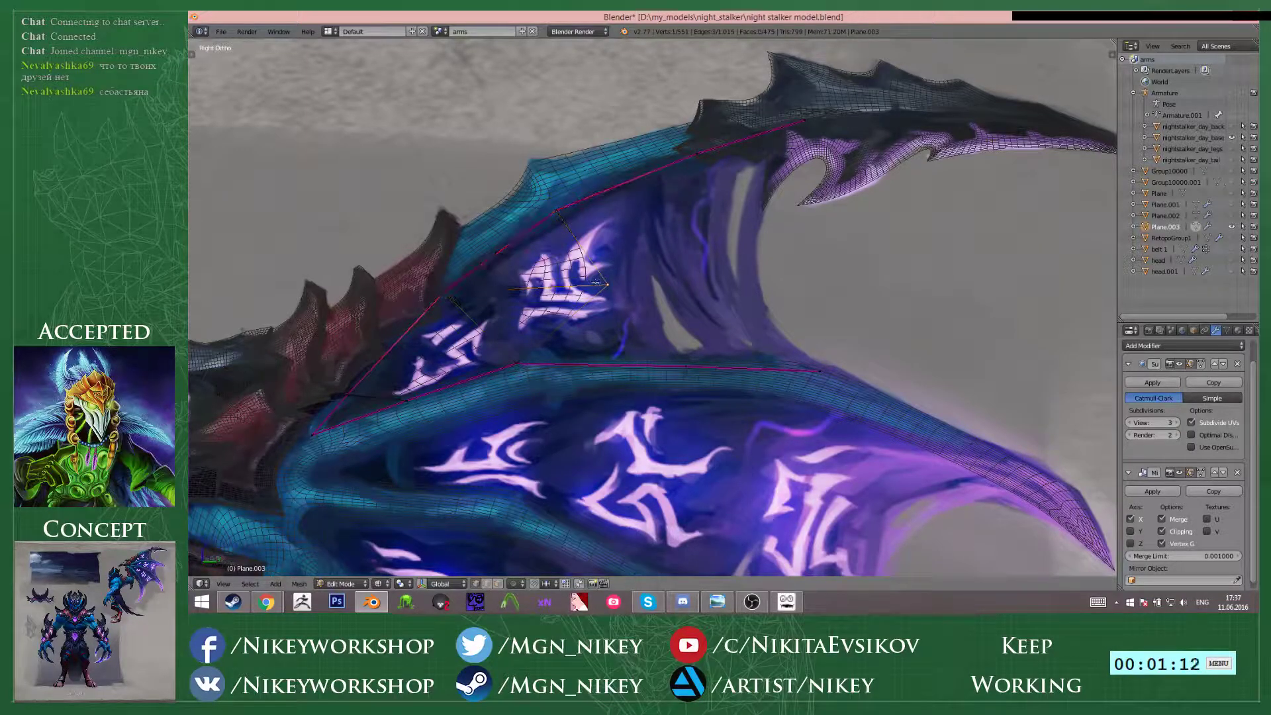
key("f")
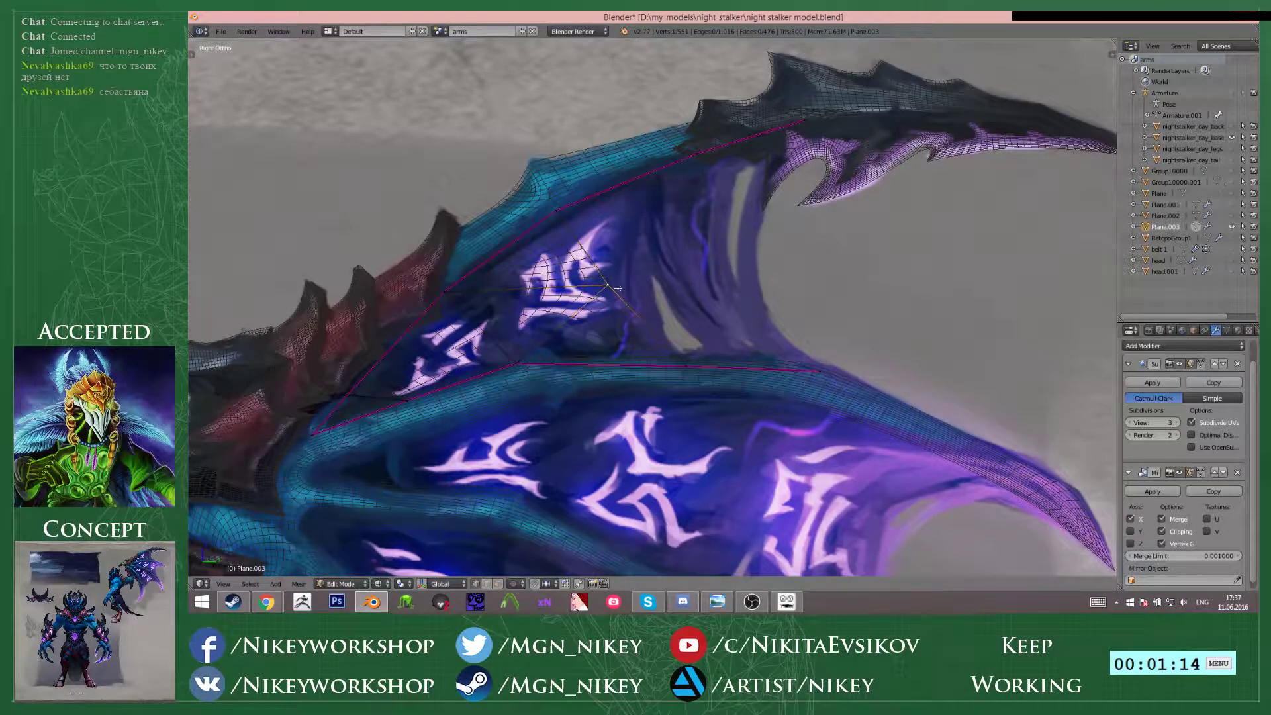
- Extrude the central vertex to the membrane's outer rim and fill the face down to the lower bone
scroll(609, 373, "up", 2)
key("e")
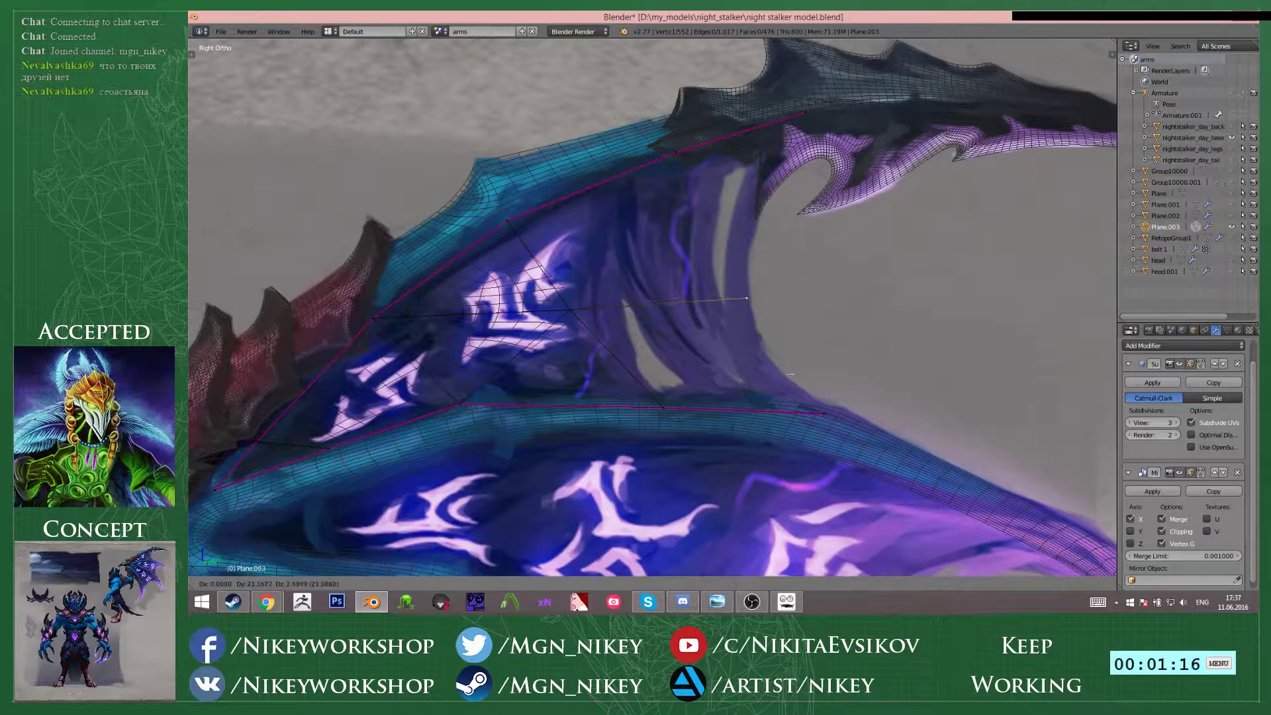
left_click(787, 361)
right_click(823, 415, "shift")
right_click(664, 416, "shift")
right_click(580, 315, "shift")
key("f")
- Fill the membrane's upper faces between the central vertex, the upper bone's outline and the outer rim
right_click(579, 312)
right_click(507, 215, "shift")
key("f")
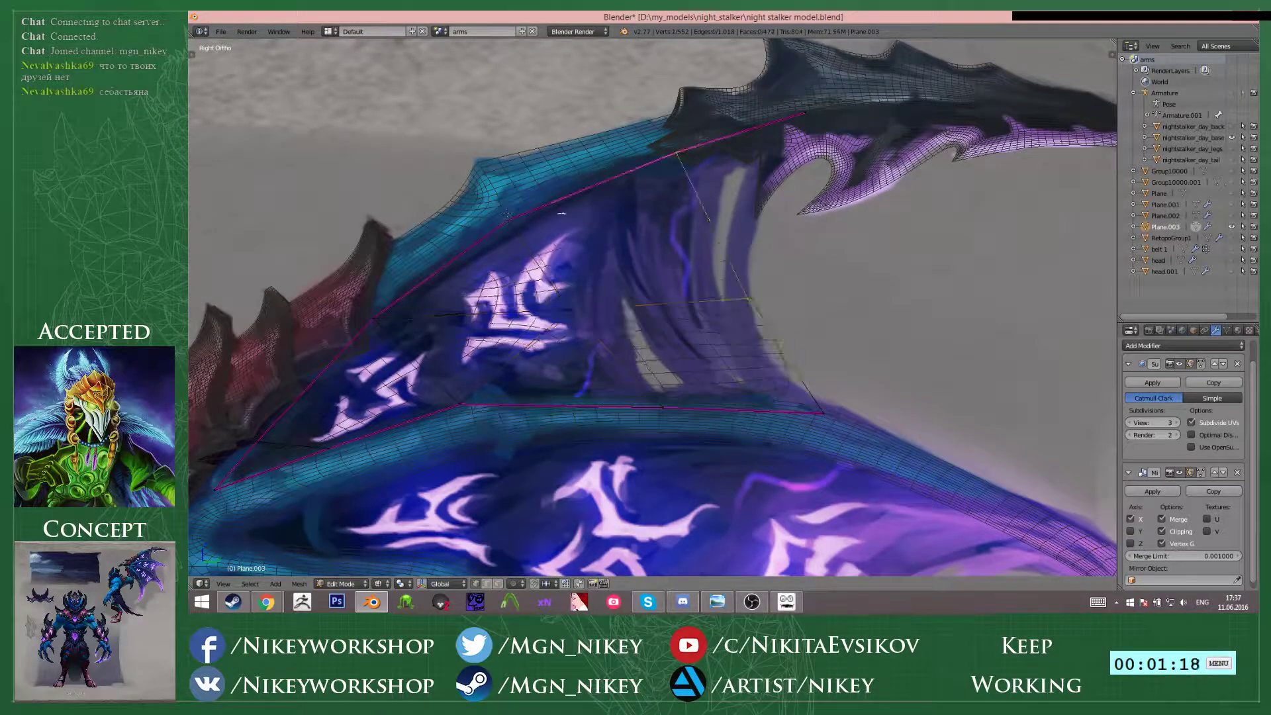
right_click(673, 145)
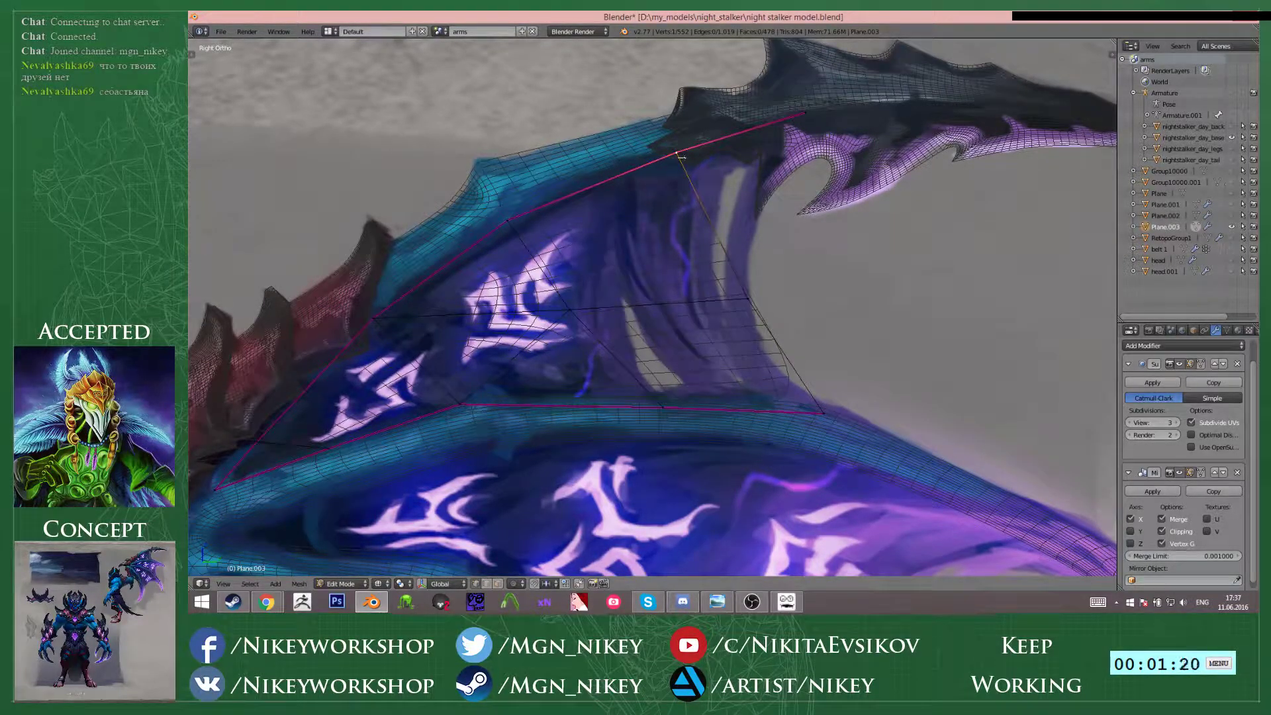
right_click(750, 302, "shift")
key("f")
- Move the outer rim's middle vertex inward and the lower outer corner farther out along the bone to follow the concept's curved edge
right_click(752, 302)
key("g")
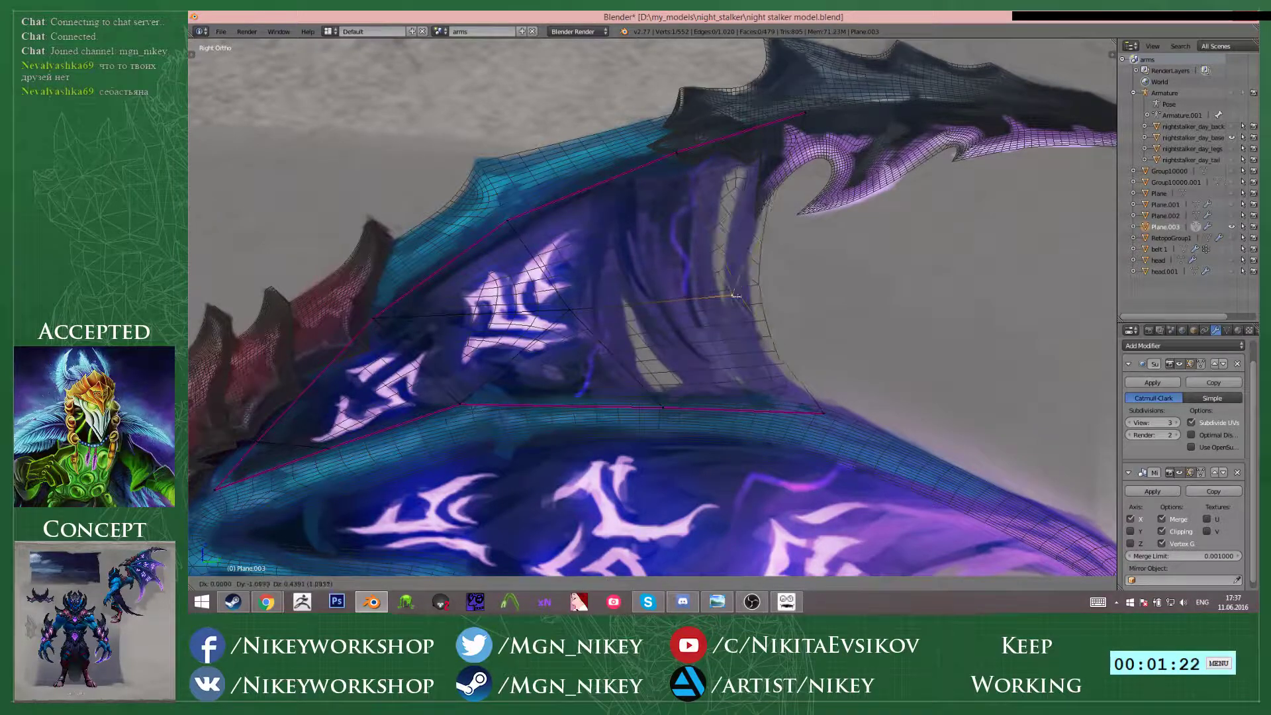
left_click(721, 296)
right_click(819, 412)
key("g")
left_click(827, 412)
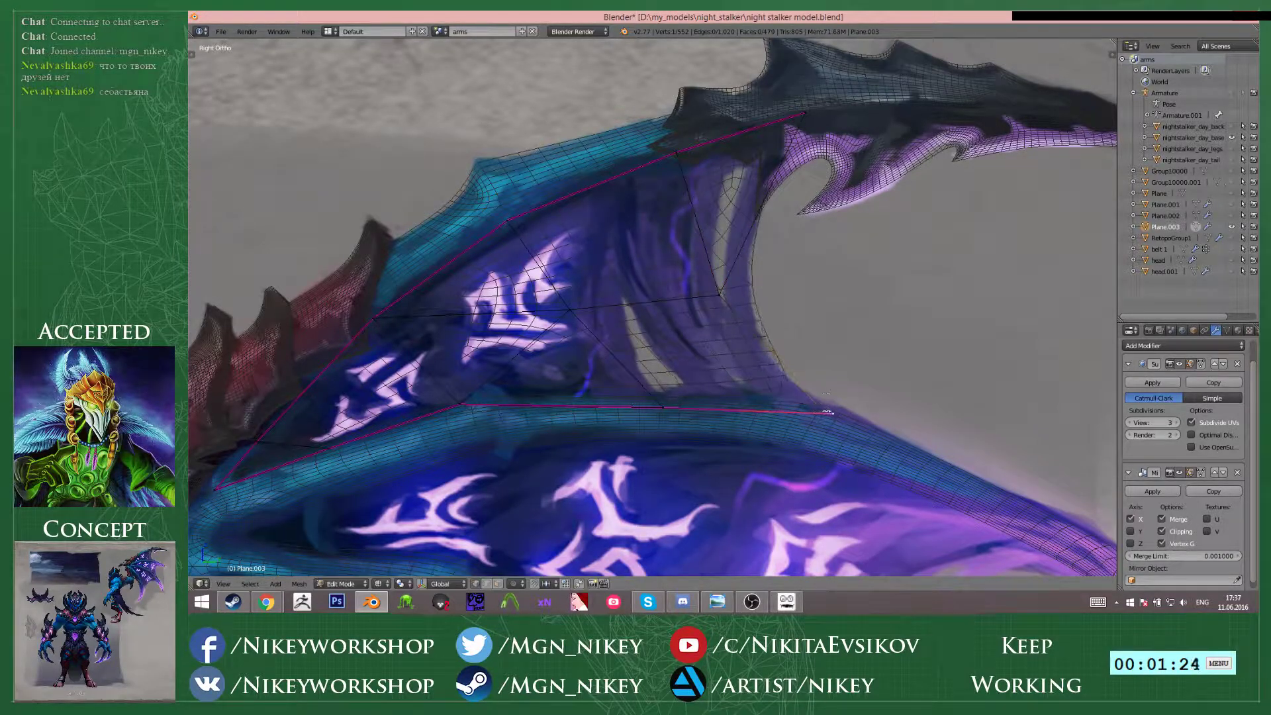
right_click(728, 289)
key("g")
left_click(719, 290)
key("z")
scroll(656, 309, "down", 3)
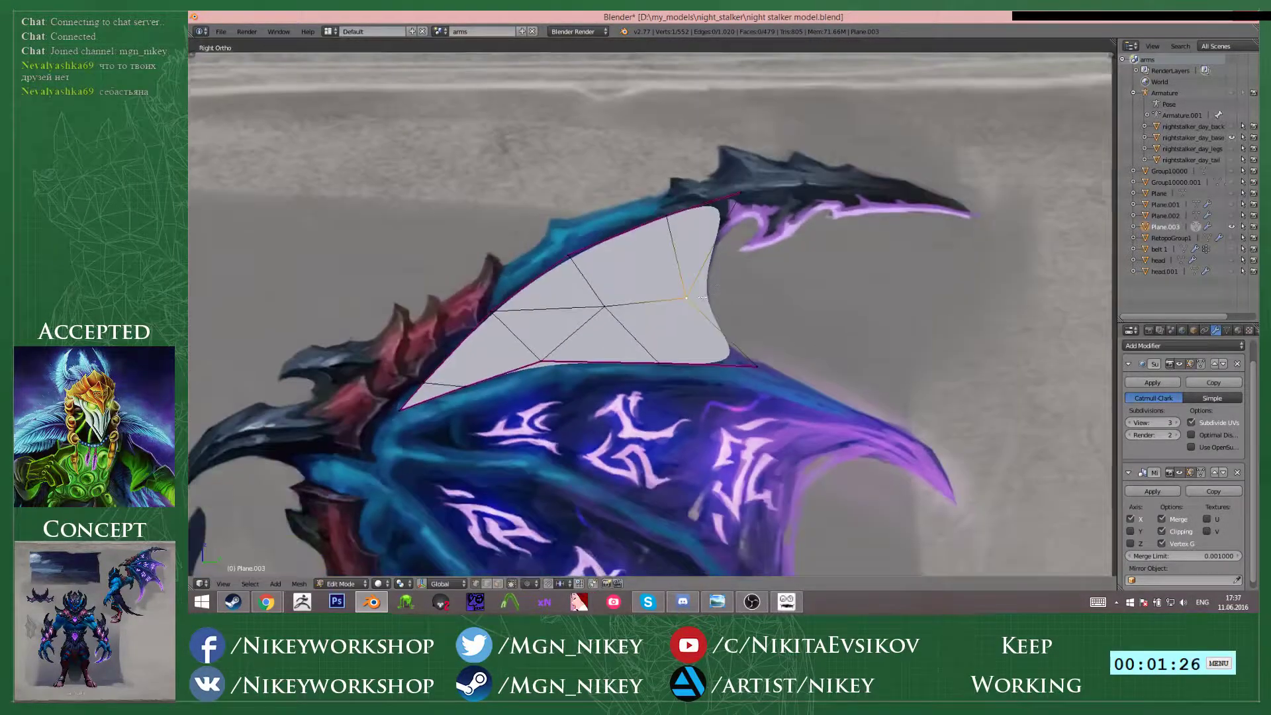
scroll(653, 324, "up", 3)
key("a")
key("a")
middle_click_drag(653, 325, 585, 363)
key("shift+d")
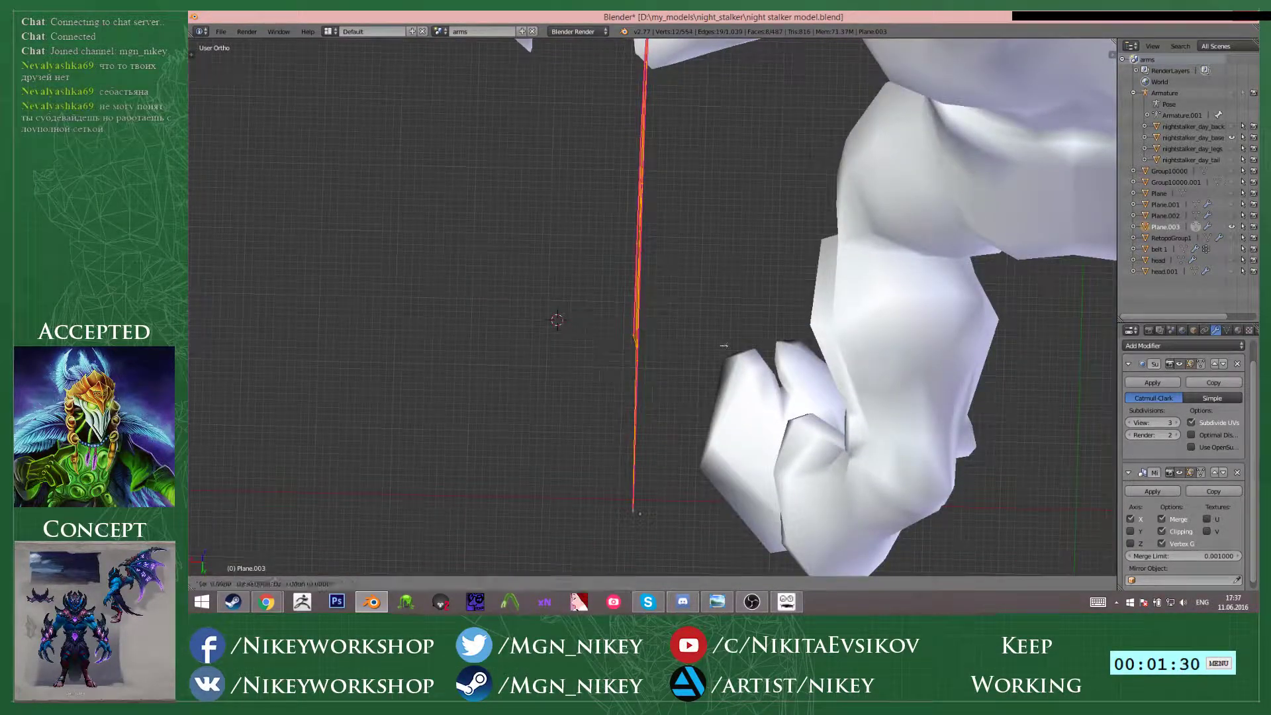
right_click(720, 346)
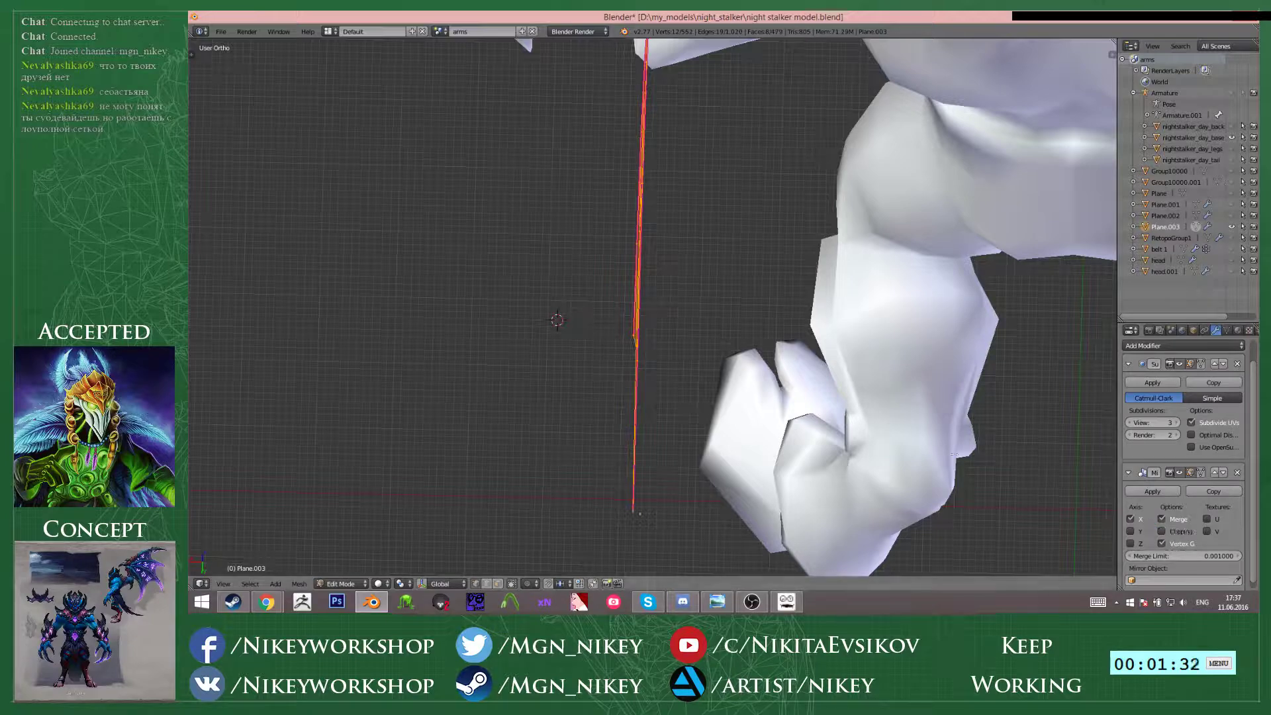
key("ctrl+z")
- Extrude the membrane a short distance along X to give it a thin thickness, with the Mirror modifier's clipping turned off
scroll(680, 337, "up", 2)
middle_click_drag(681, 338, 703, 326)
key("e")
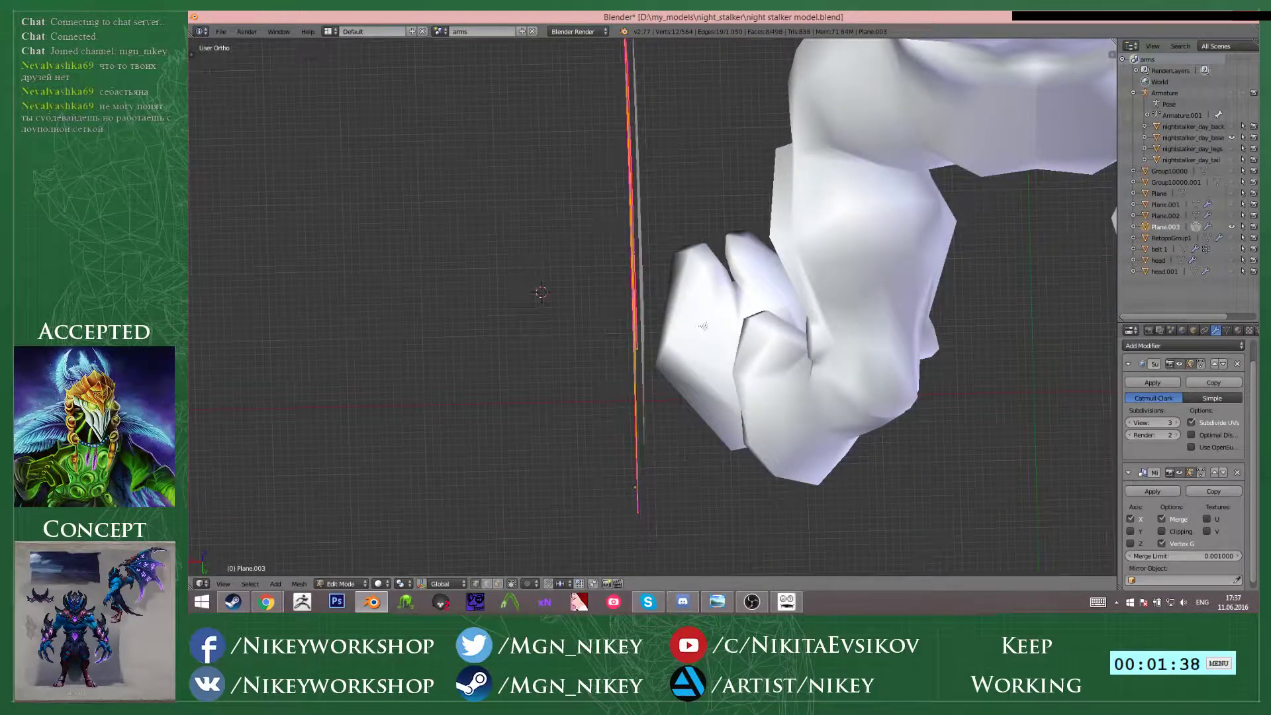
key("g")
key("x")
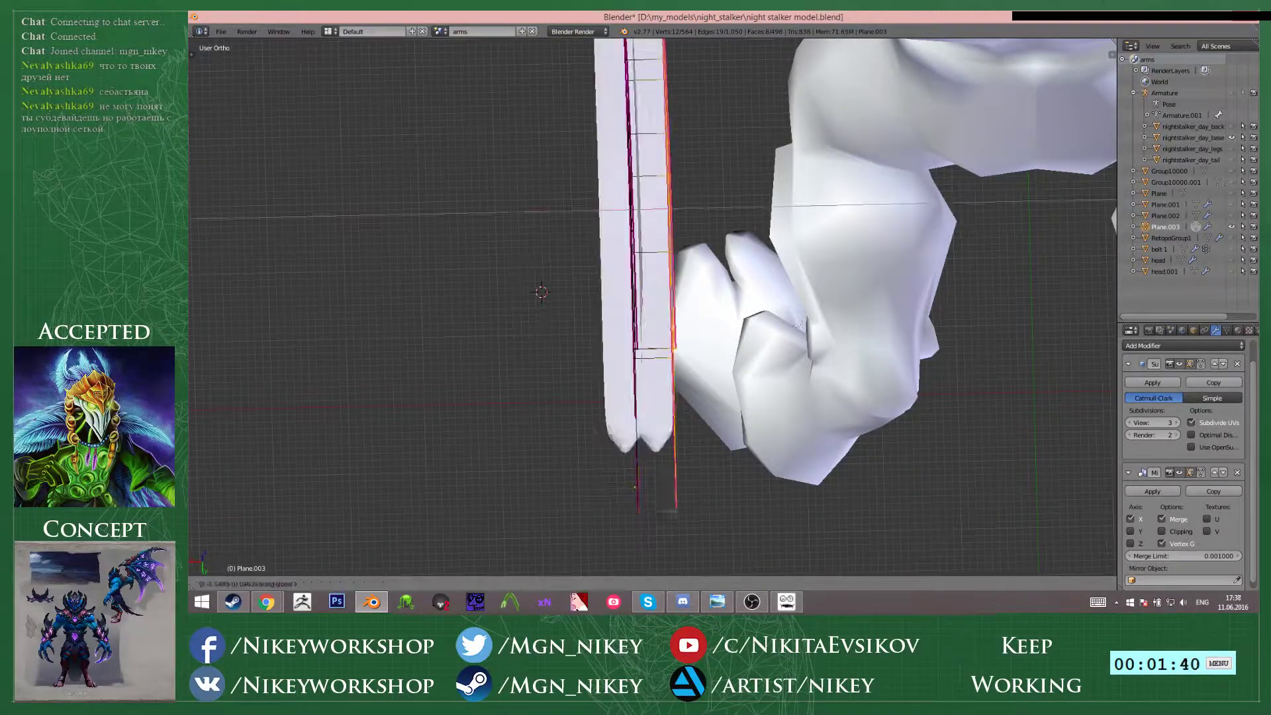
right_click(745, 358)
left_click(1188, 531)
key("g")
key("x")
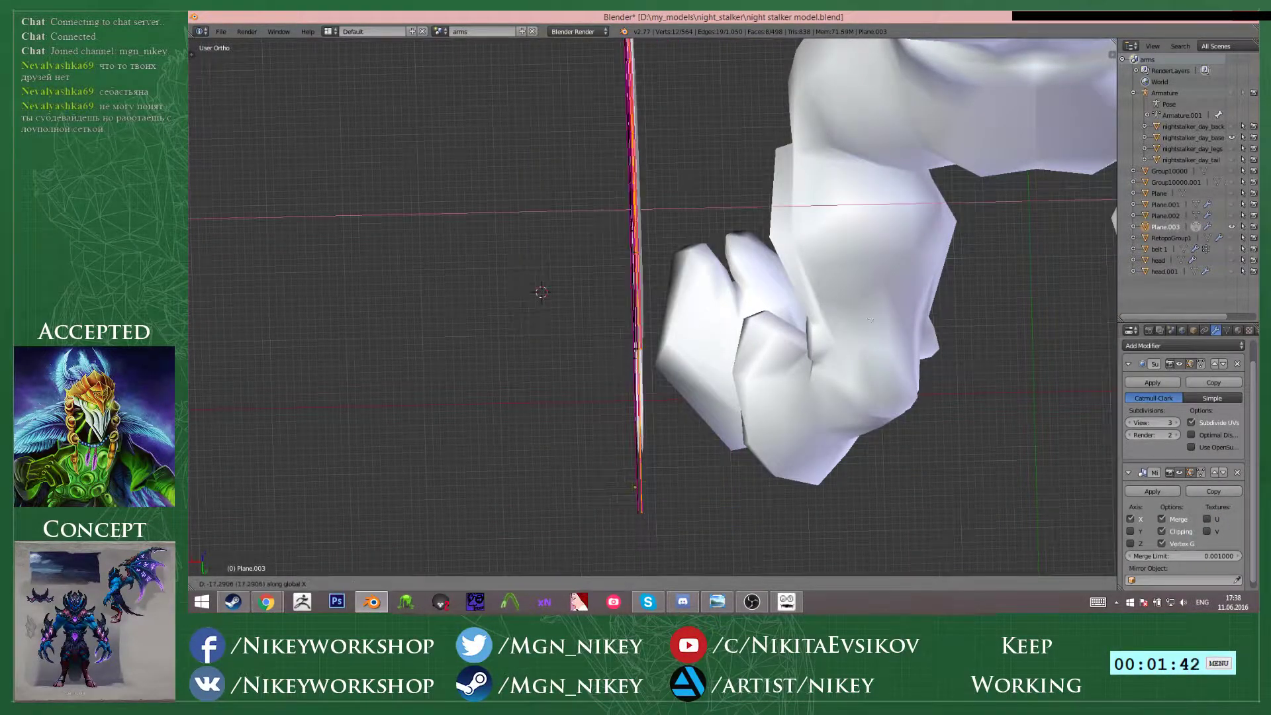
left_click(650, 286)
middle_click_drag(649, 286, 753, 234)
key("Tab")
key("Tab")
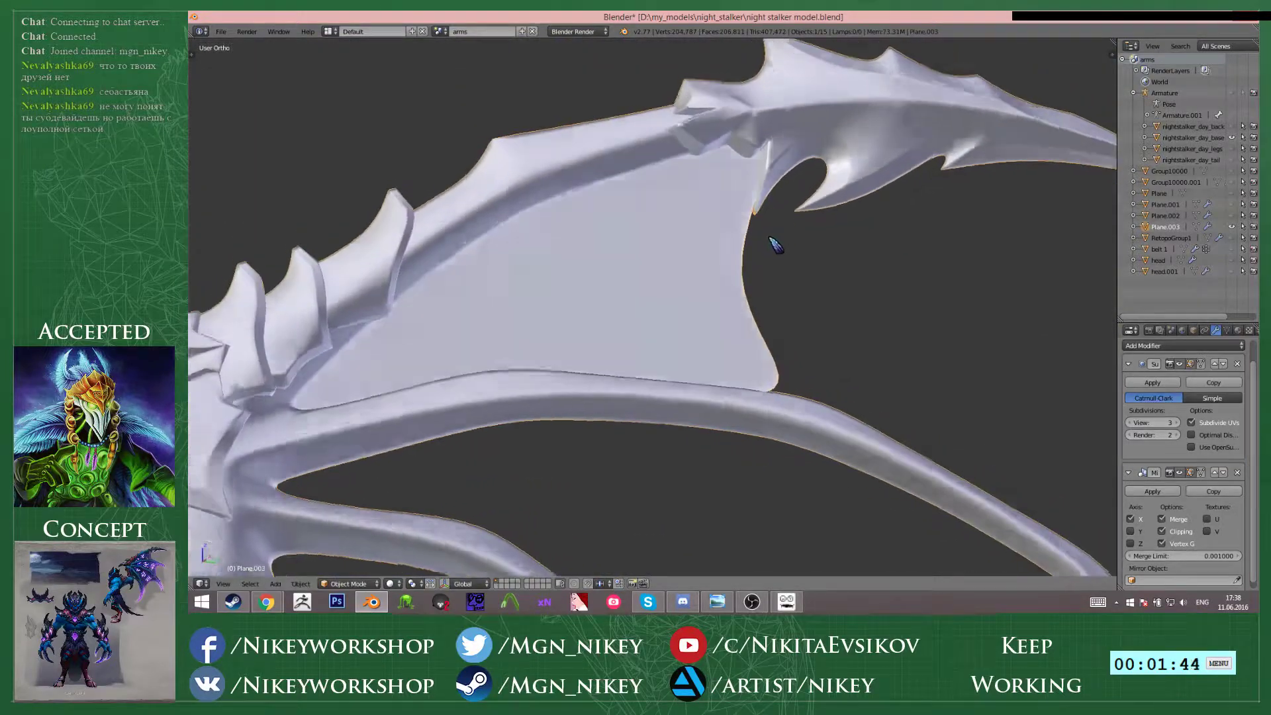
- Crease the short edge at the membrane's lower outer corner so the subdivided corner becomes sharp
key("KP_3")
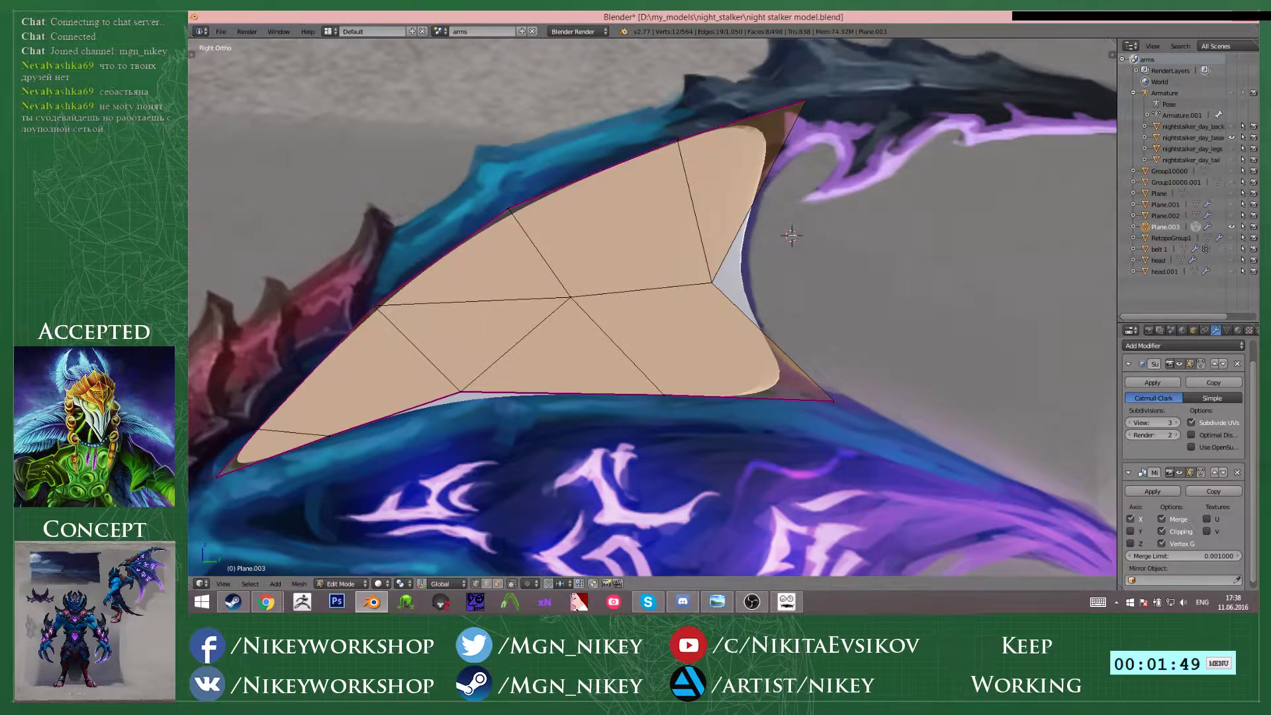
scroll(795, 304, "down", 6)
scroll(788, 263, "up", 5)
key("z")
mouse_move(794, 305)
middle_mouse_down("shift")
mouse_move(788, 262)
mouse_move(763, 297)
middle_mouse_up("shift")
scroll(774, 296, "up", 3)
key("a")
key("b")
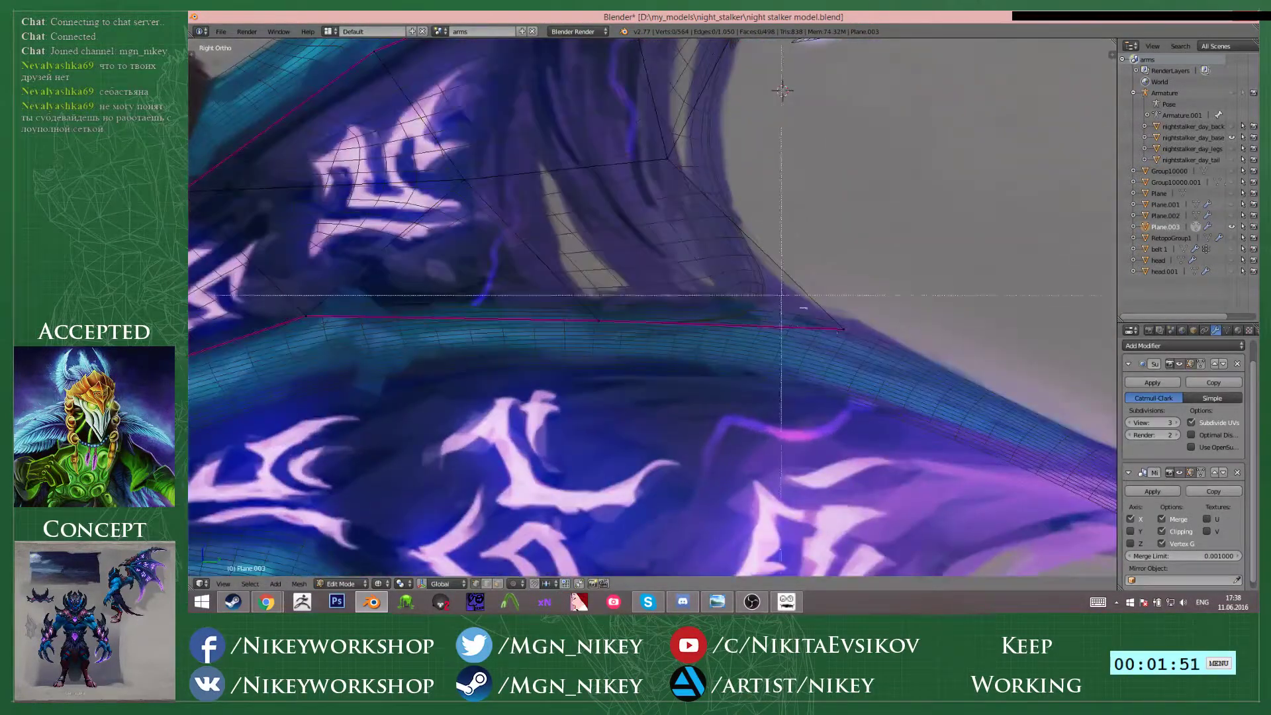
left_click_drag(808, 310, 871, 351)
middle_click_drag(863, 292, 825, 345, "shift")
scroll(824, 345, "down", 3)
key("z")
key("shift+e")
left_click(1108, 337)
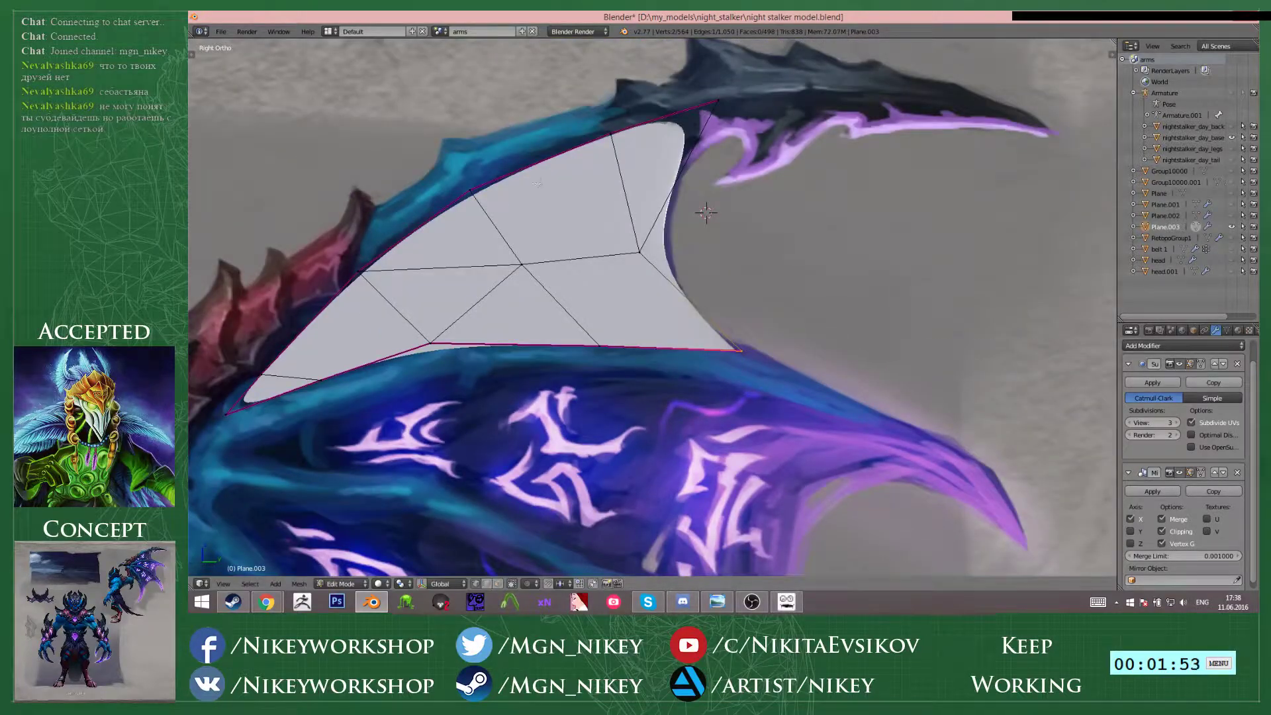
- Crease the short edge at the membrane's upper outer tip so the surface reaches the tip
middle_click_drag(537, 184, 518, 245, "shift")
scroll(517, 245, "up", 1)
key("a")
key("b")
left_click_drag(671, 95, 753, 161)
key("z")
key("b")
left_click_drag(666, 113, 774, 215)
key("z")
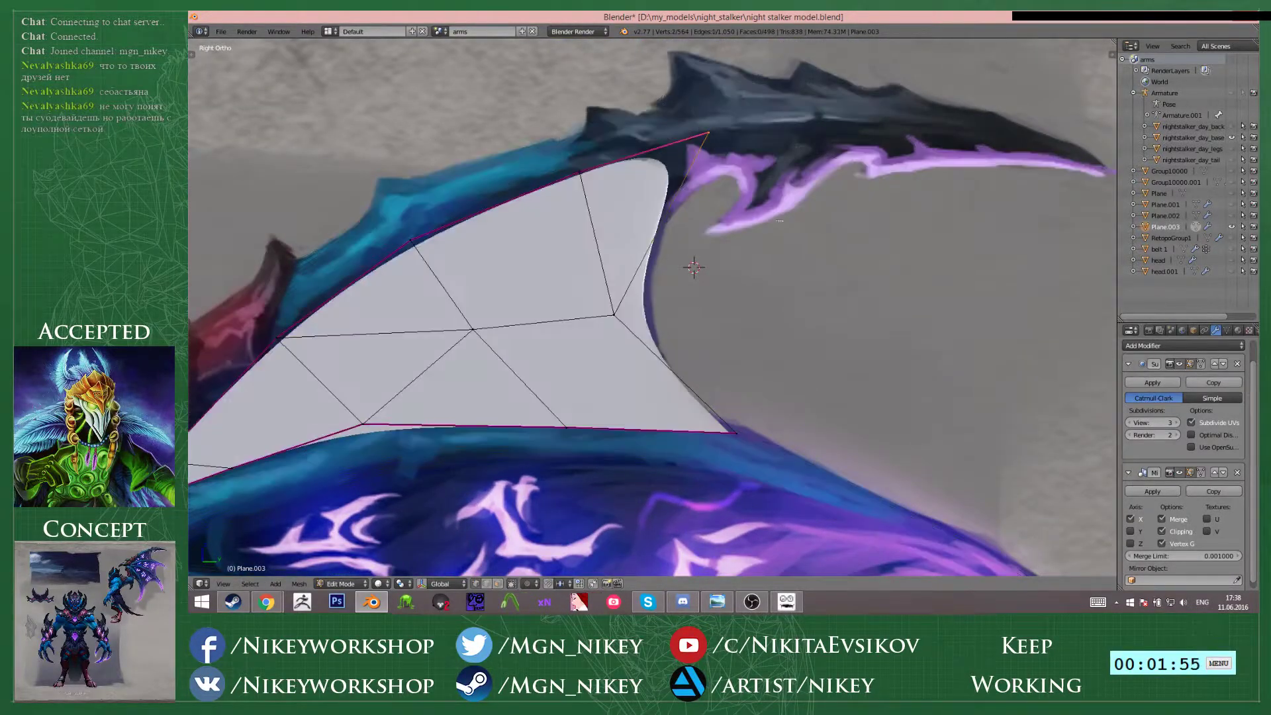
key("shift+e")
left_click(927, 238)
key("Tab")
scroll(505, 295, "down", 4)
scroll(562, 307, "up", 3)
middle_click_drag(552, 339, 713, 318, "shift")
key("Tab")
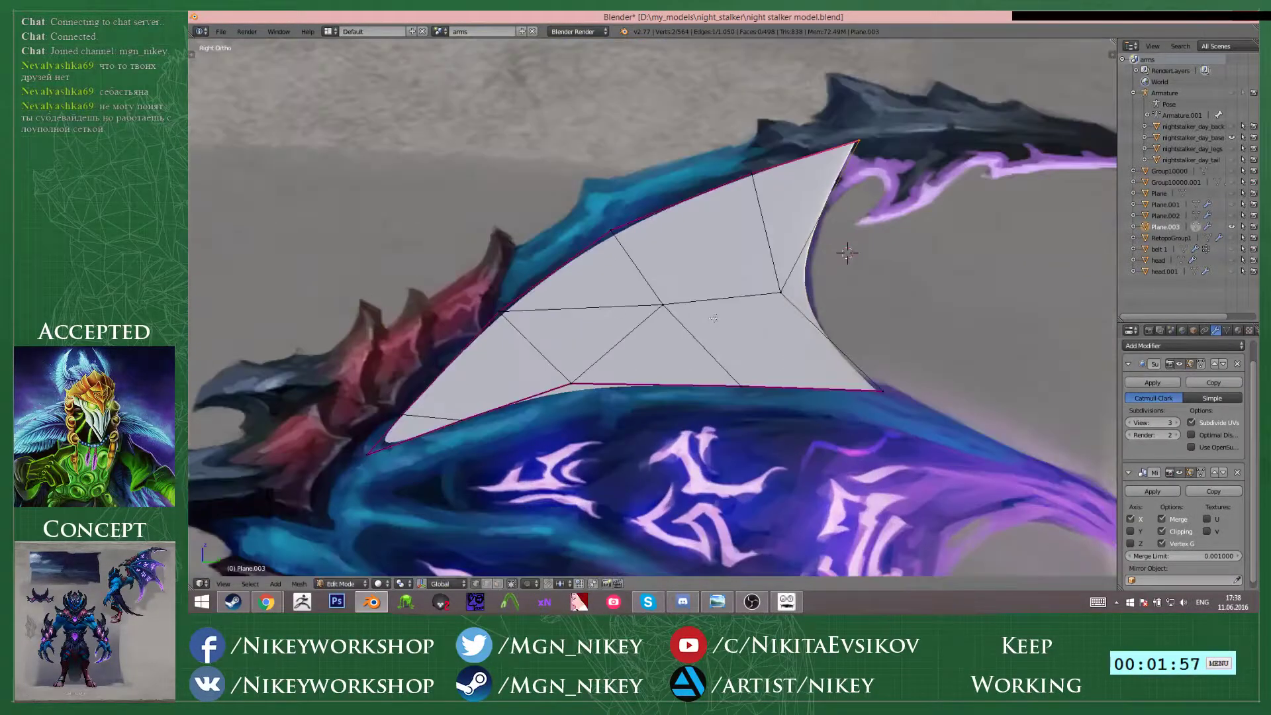
- Compare the membrane's shape at lower viewport subdivision levels and return the level to 3
key("a")
left_click(1130, 422)
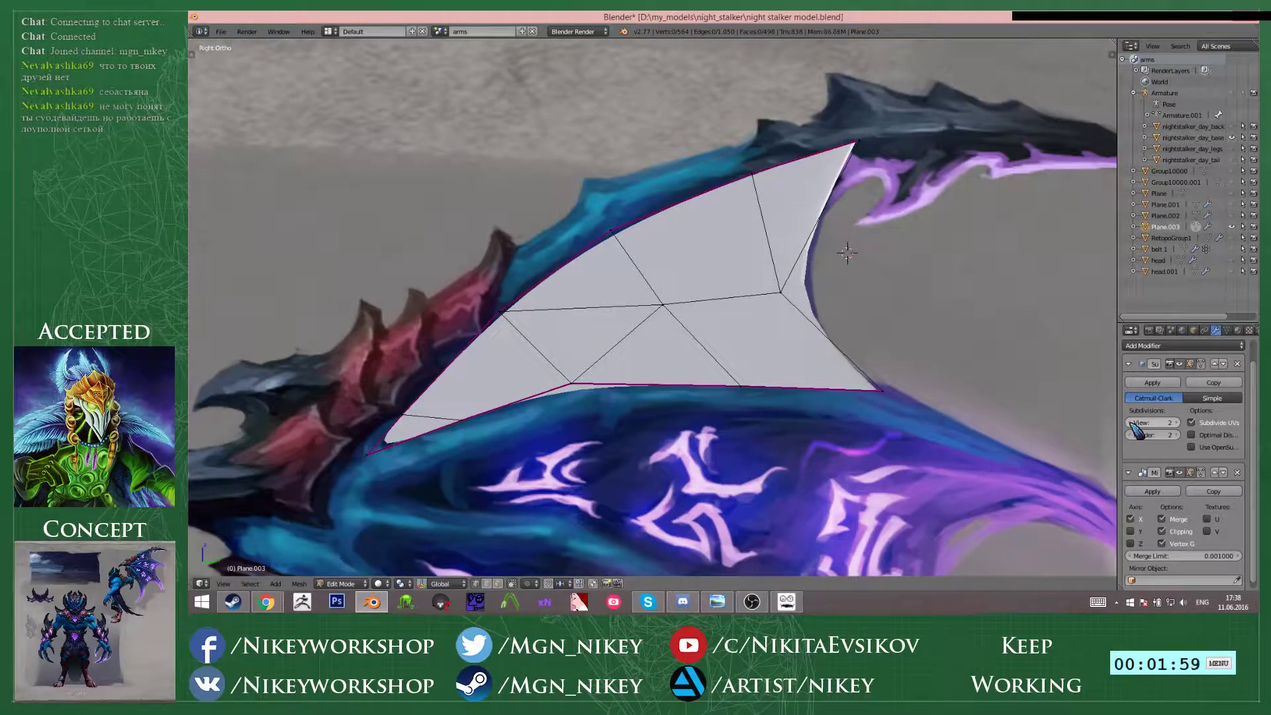
left_click(1131, 422)
left_click(1130, 423)
key("Tab")
middle_click_drag(814, 285, 822, 340)
key("Tab")
left_click(1176, 422)
left_click(1176, 422)
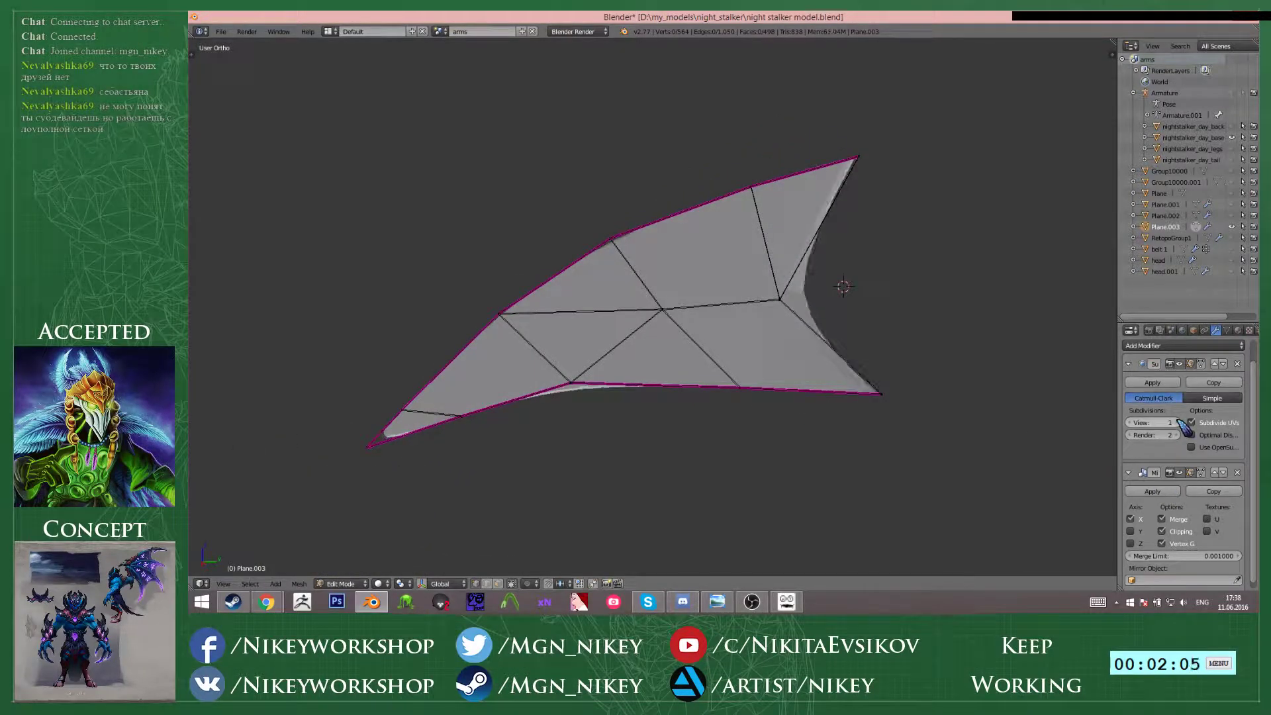
left_click(1177, 422)
middle_click_drag(748, 337, 757, 288)
key("a")
key("Tab")
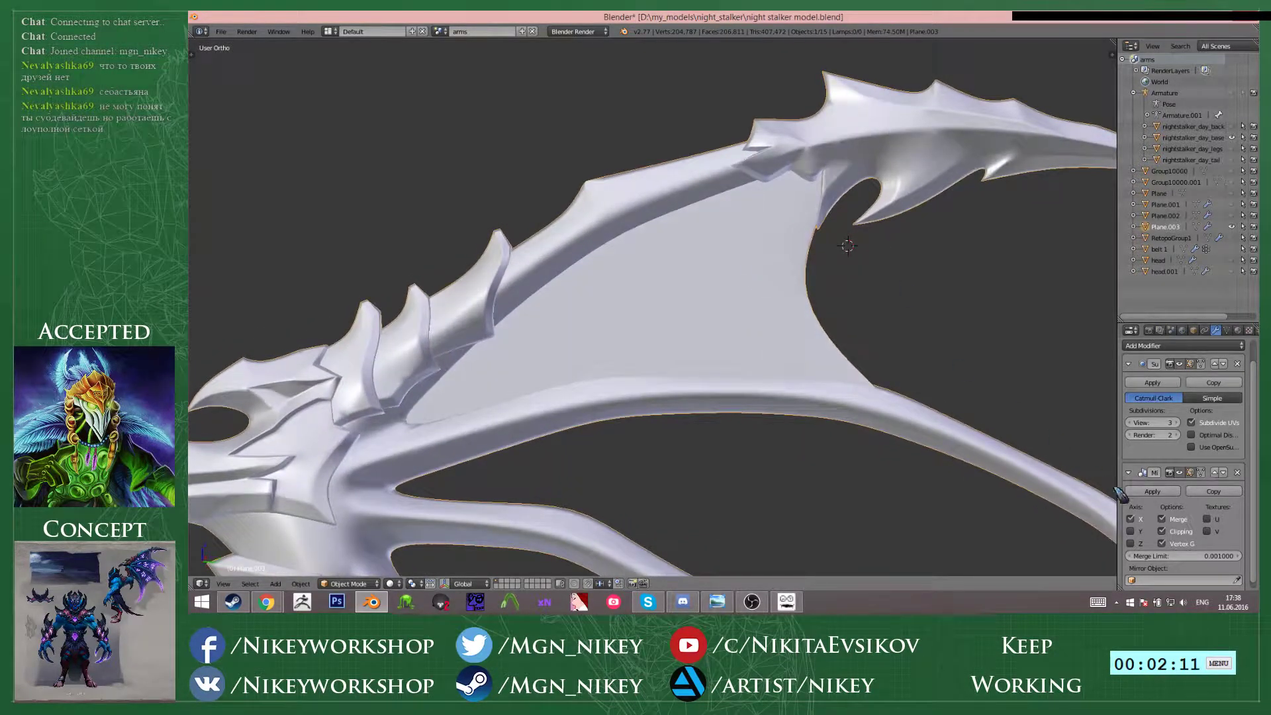
- Inspect the whole wing at viewport subdivision levels 1 and 0, restore level 3, and examine the membrane from several angles
left_click(1129, 422)
left_click(1129, 422)
scroll(716, 397, "down", 4)
middle_click_drag(715, 395, 763, 306, "shift")
scroll(763, 306, "up", 3)
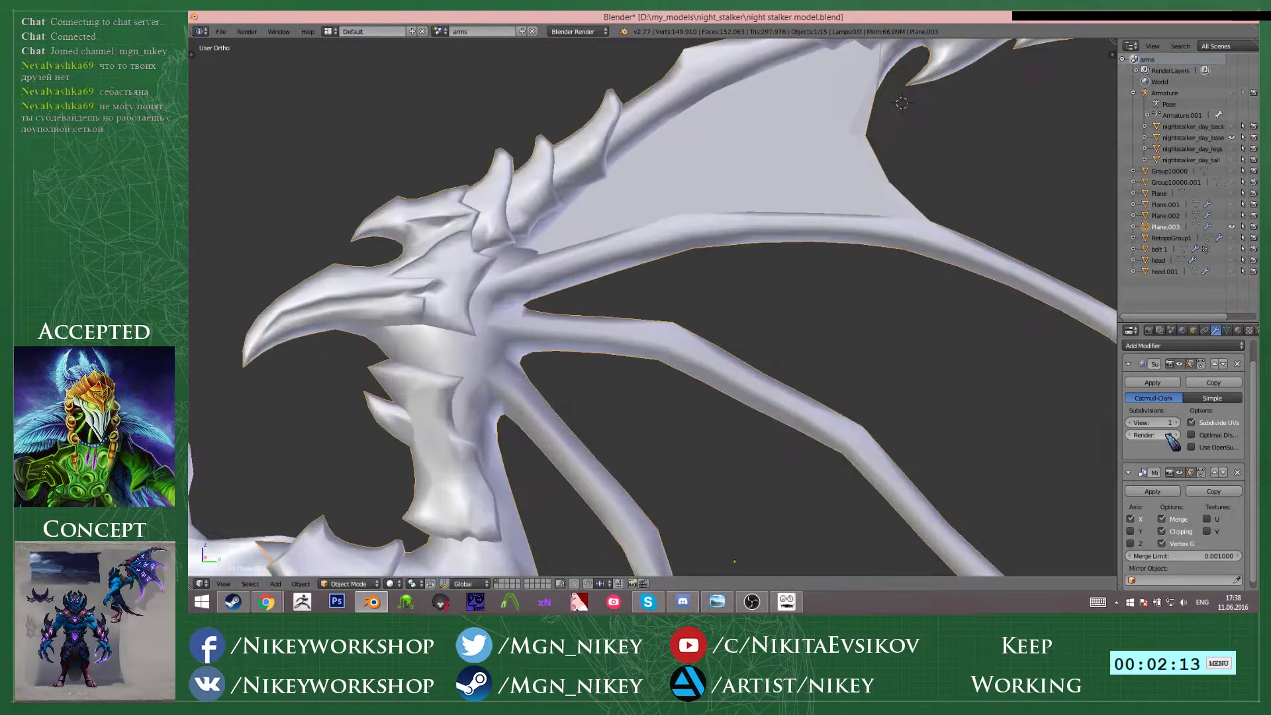
left_click(1129, 422)
scroll(698, 344, "down", 2)
scroll(707, 349, "up", 3)
middle_click_drag(698, 345, 688, 295, "shift")
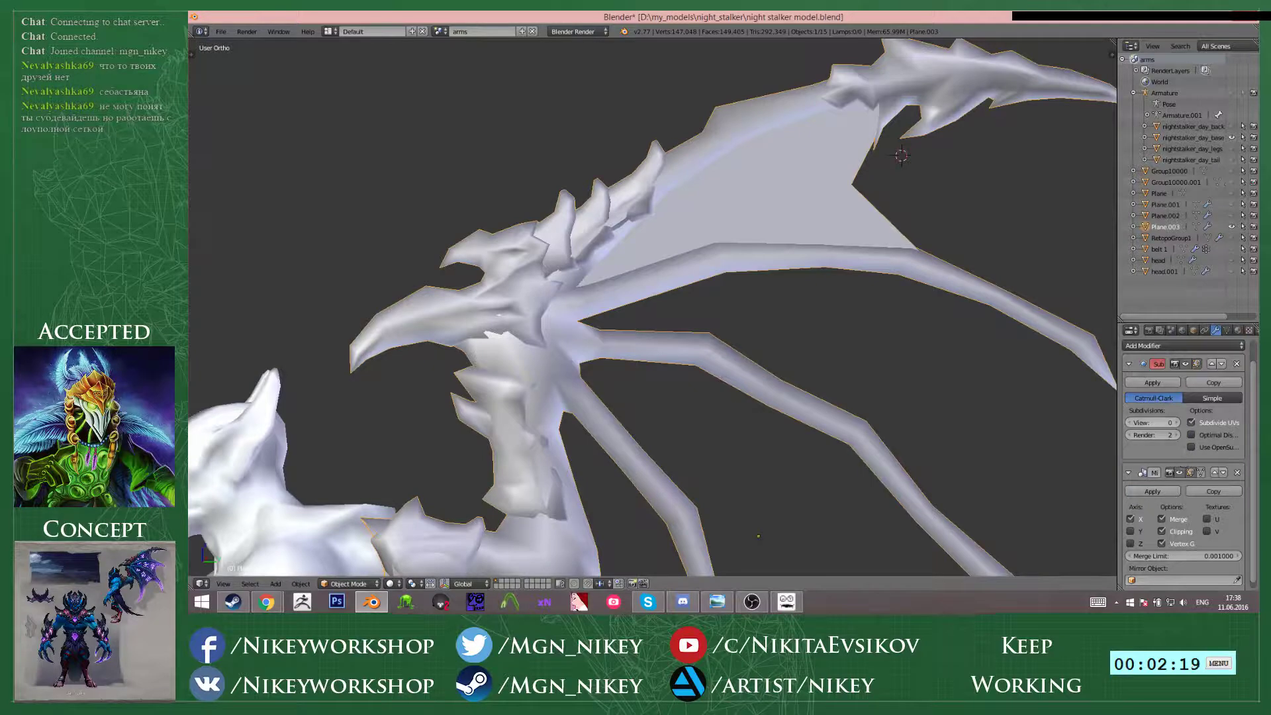
left_click(1176, 422)
left_click(1176, 422)
left_click(1176, 422)
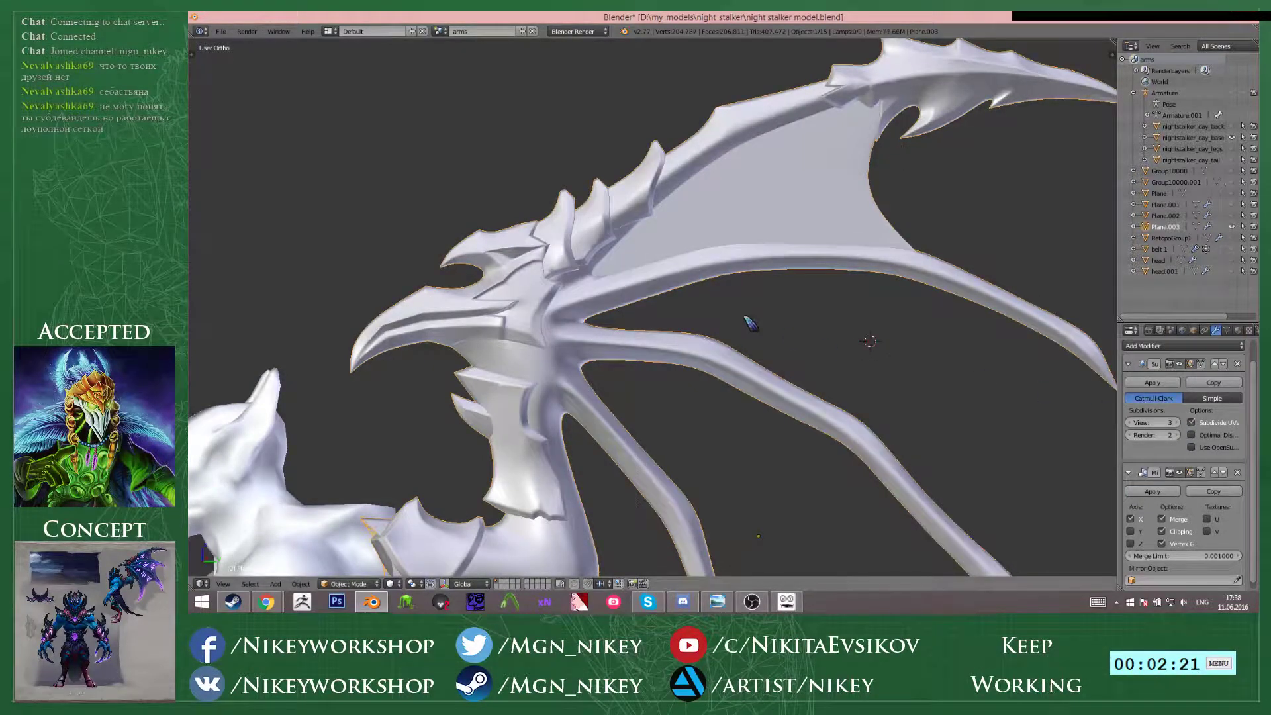
middle_click_drag(745, 320, 692, 308)
middle_click_drag(688, 305, 673, 245)
- Duplicate the finished membrane, then rotate and move the copy into the gap between the next two wing bones below
key("KP_3")
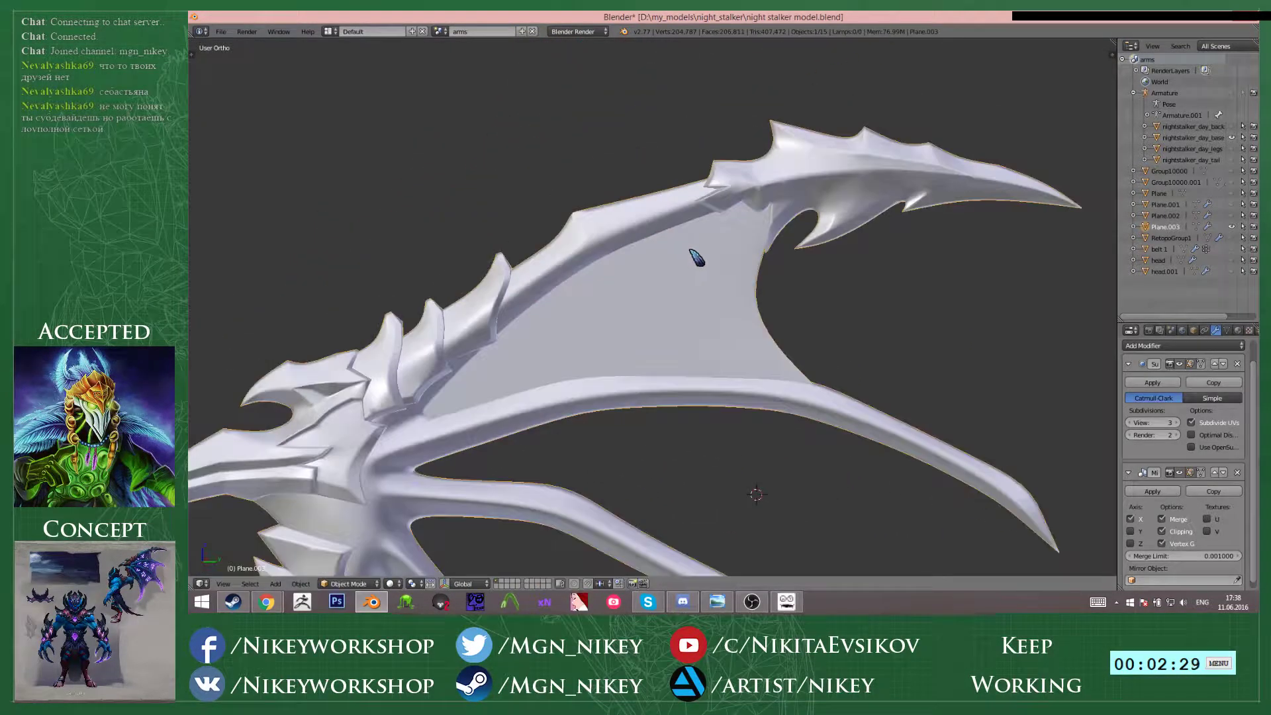
scroll(691, 256, "up", 2)
key("Tab")
key("z")
scroll(685, 261, "down", 3)
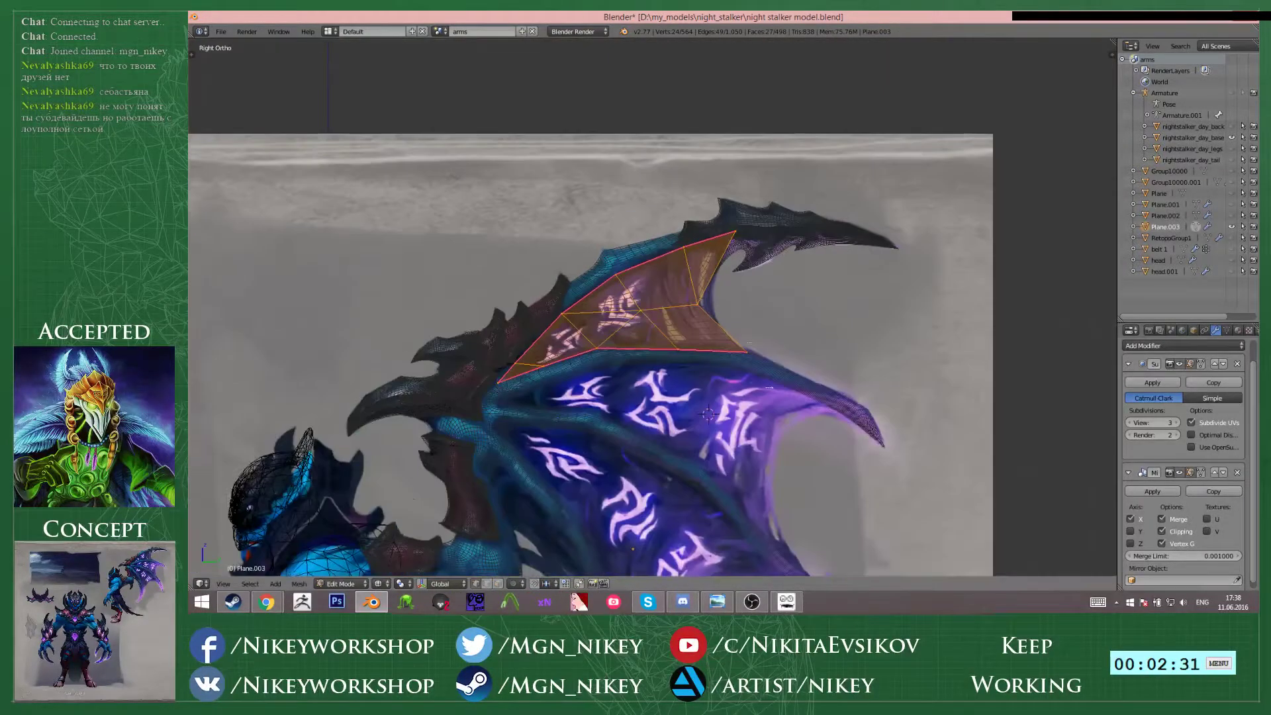
middle_click_drag(676, 280, 677, 186, "shift")
scroll(677, 186, "up", 3)
middle_click_drag(751, 327, 744, 303, "shift")
key("shift+d")
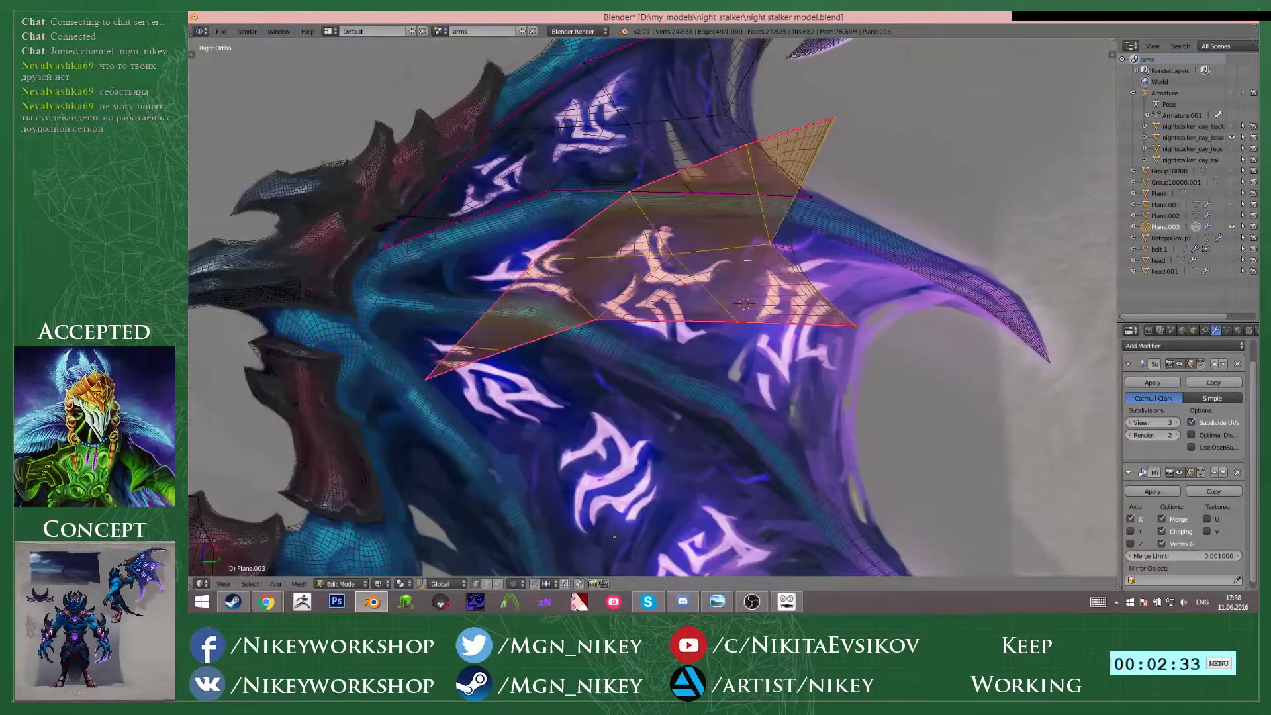
key("r")
left_click(807, 314)
key("g")
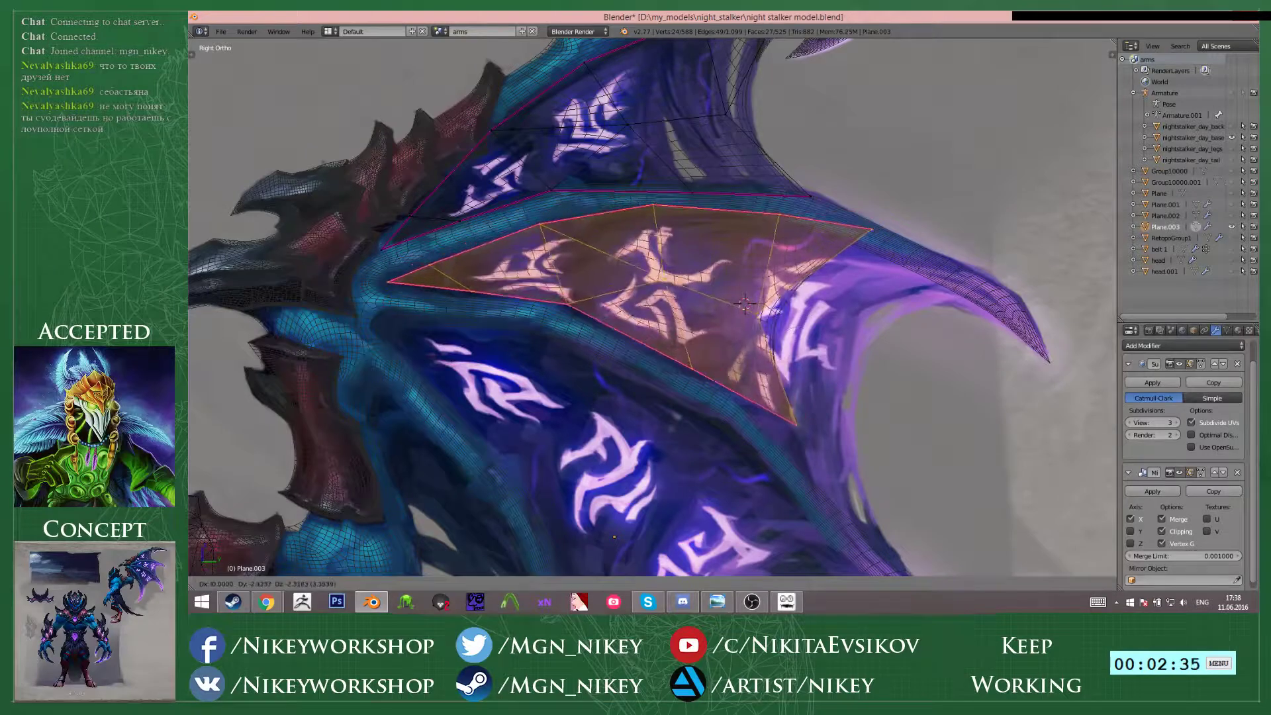
left_click(787, 330)
middle_click_drag(787, 330, 777, 336, "shift")
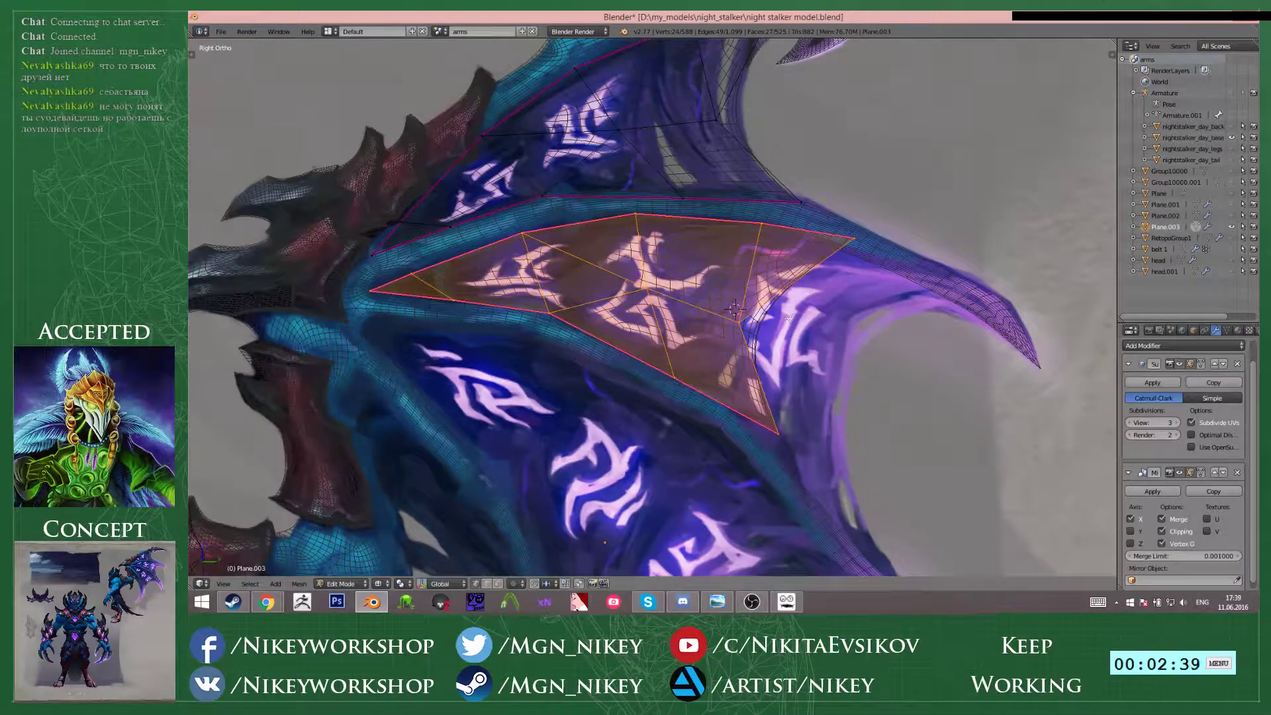
- Reveal the hidden wing bone geometry and select only the duplicated membrane
key("alt+h")
key("z")
middle_click_drag(757, 307, 839, 319, "shift")
scroll(839, 319, "up", 1)
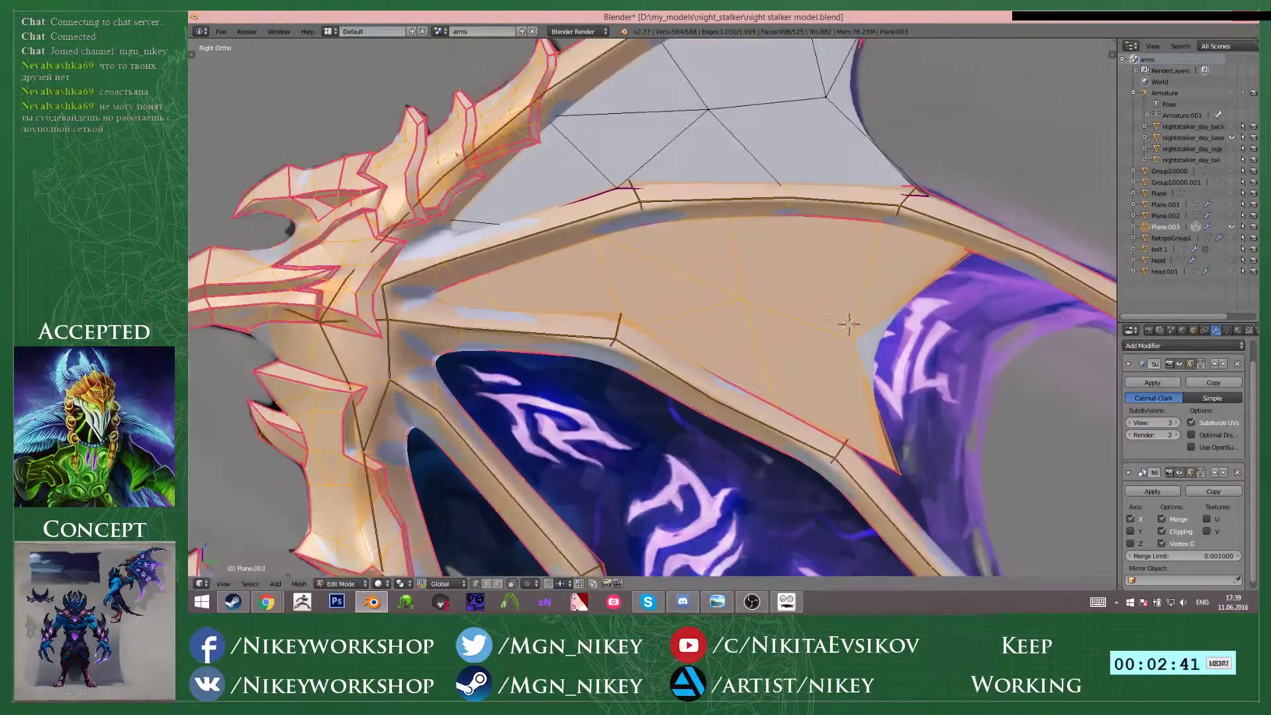
key("z")
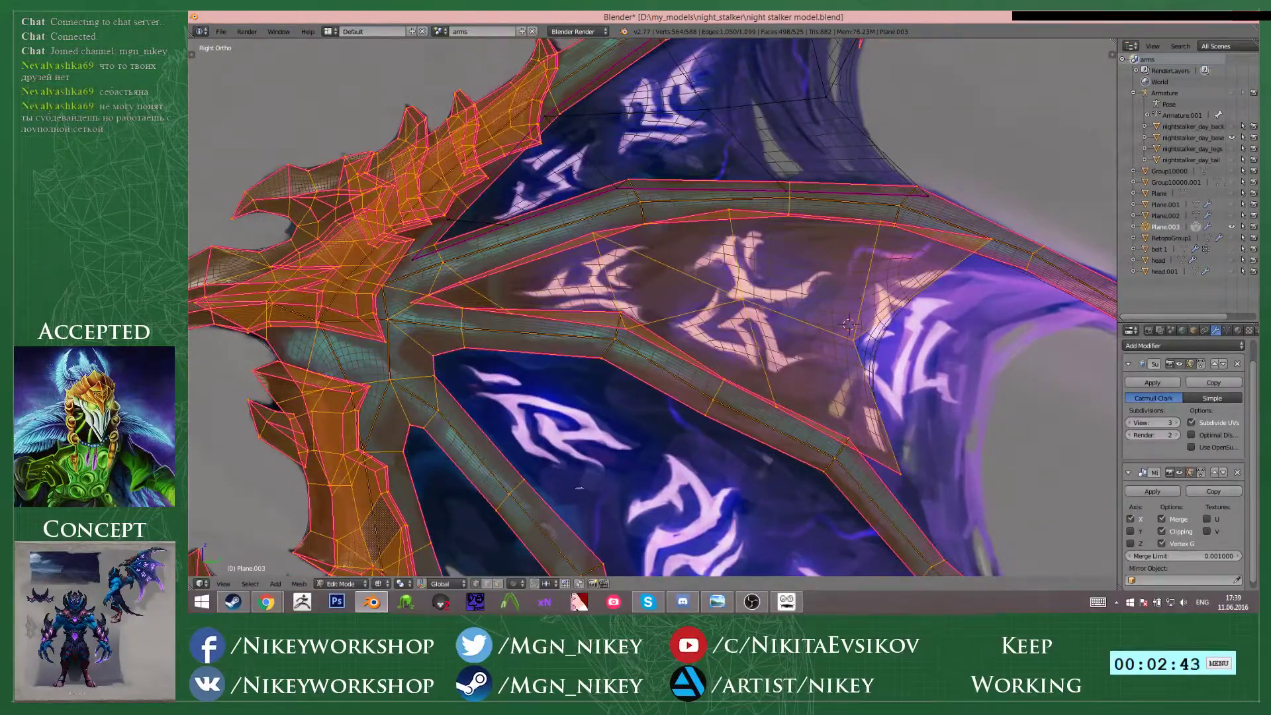
key("a")
key("l")
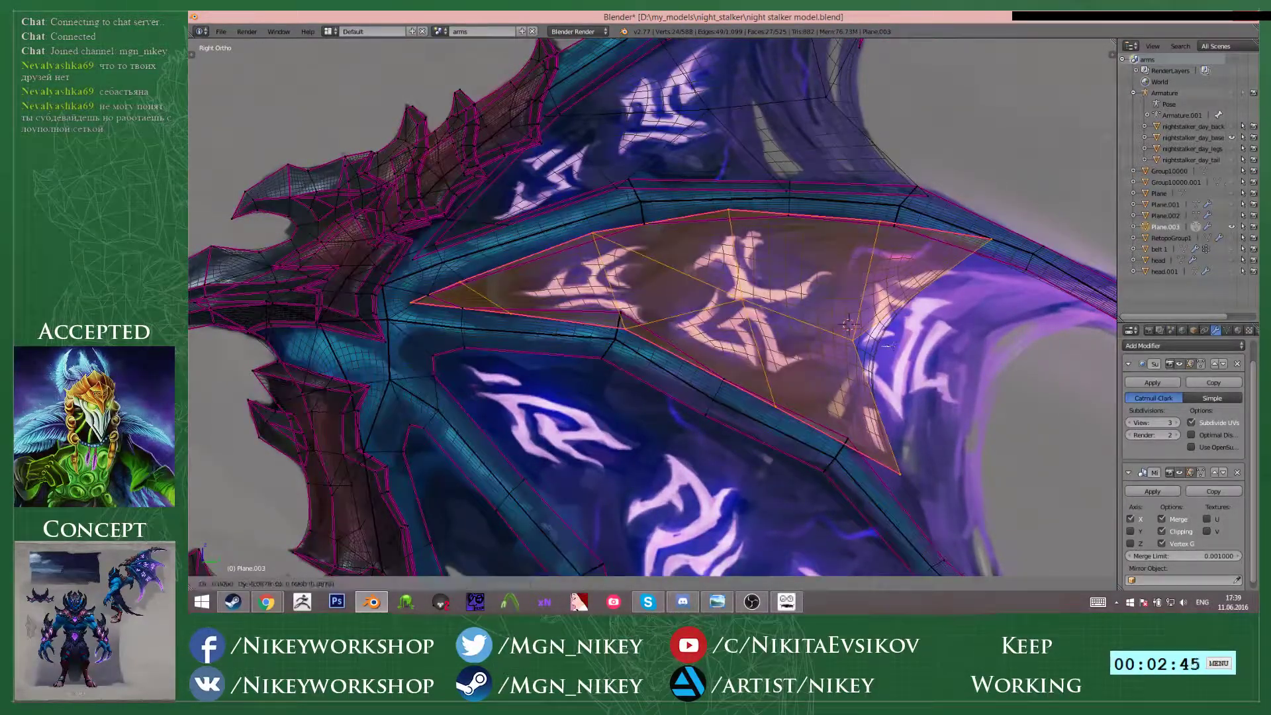
- Adjust the outline vertices near the duplicated membrane's narrow inner corner to fit against the surrounding bones
scroll(996, 324, "up", 2)
key("a")
scroll(776, 353, "up", 1)
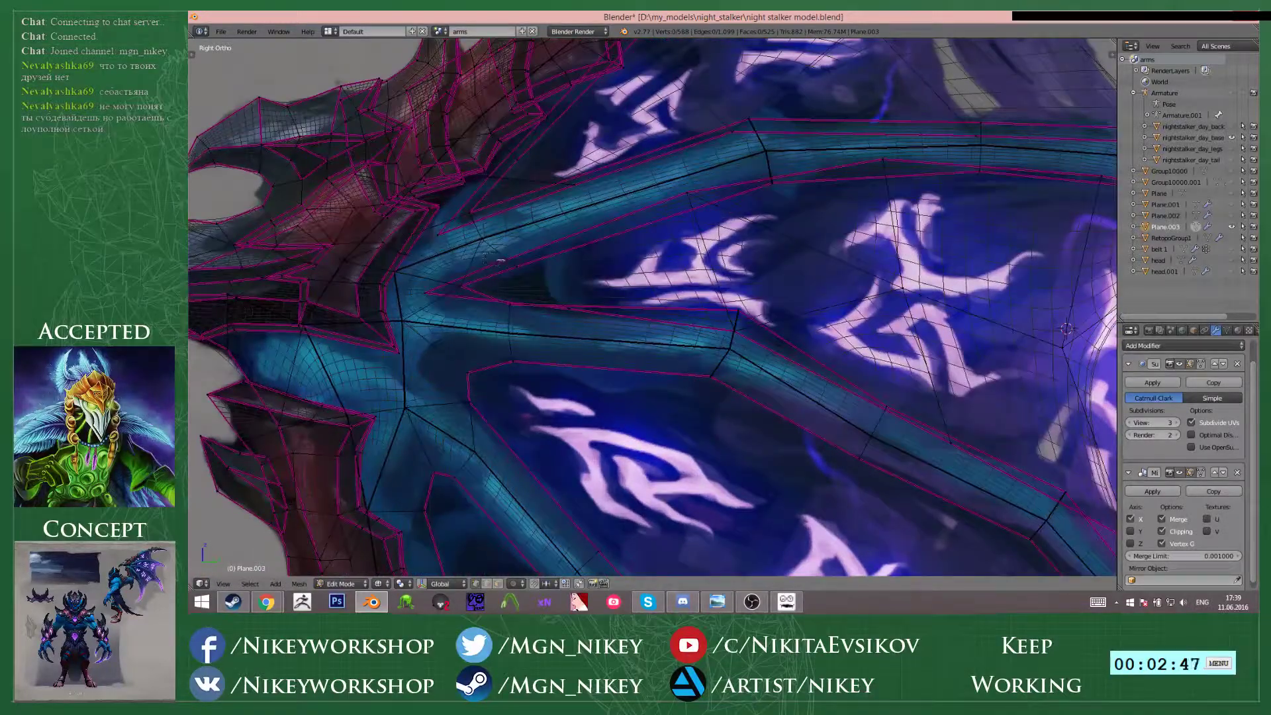
left_click_drag(506, 238, 579, 323)
key("g")
left_click(518, 276)
key("a")
key("b")
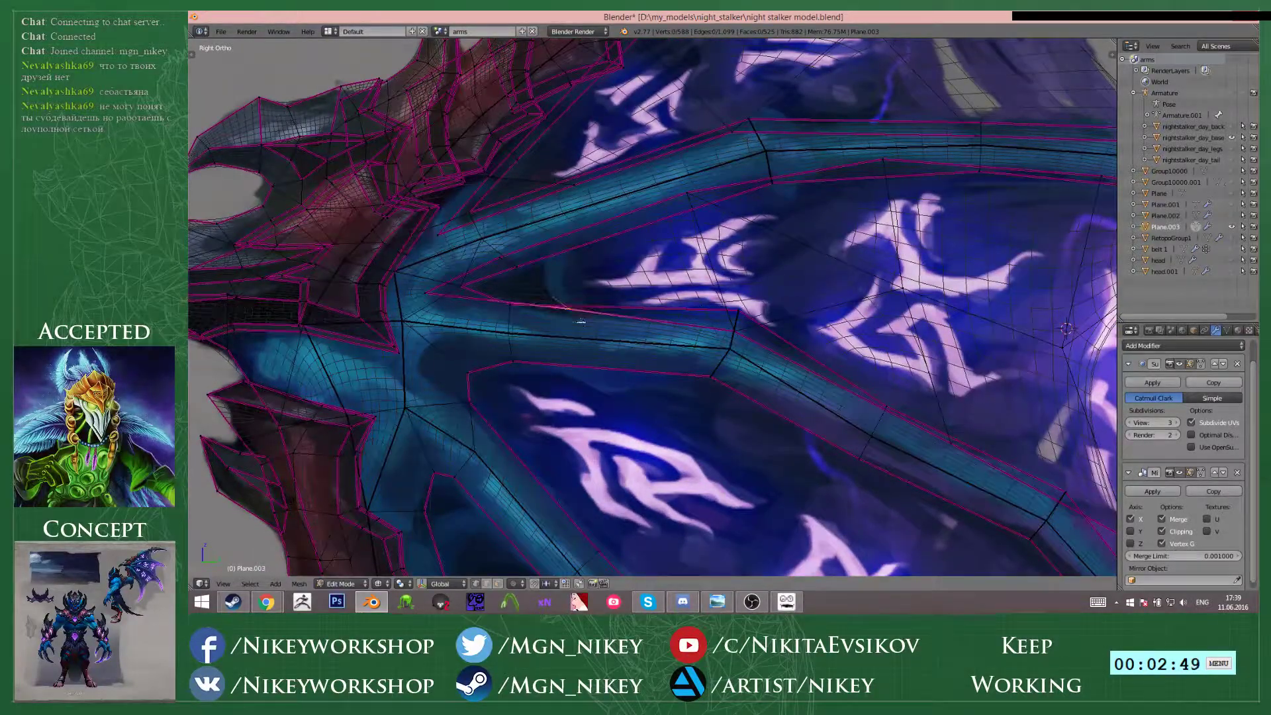
key("g")
left_click(526, 326)
middle_click_drag(781, 390, 566, 339, "shift")
key("a")
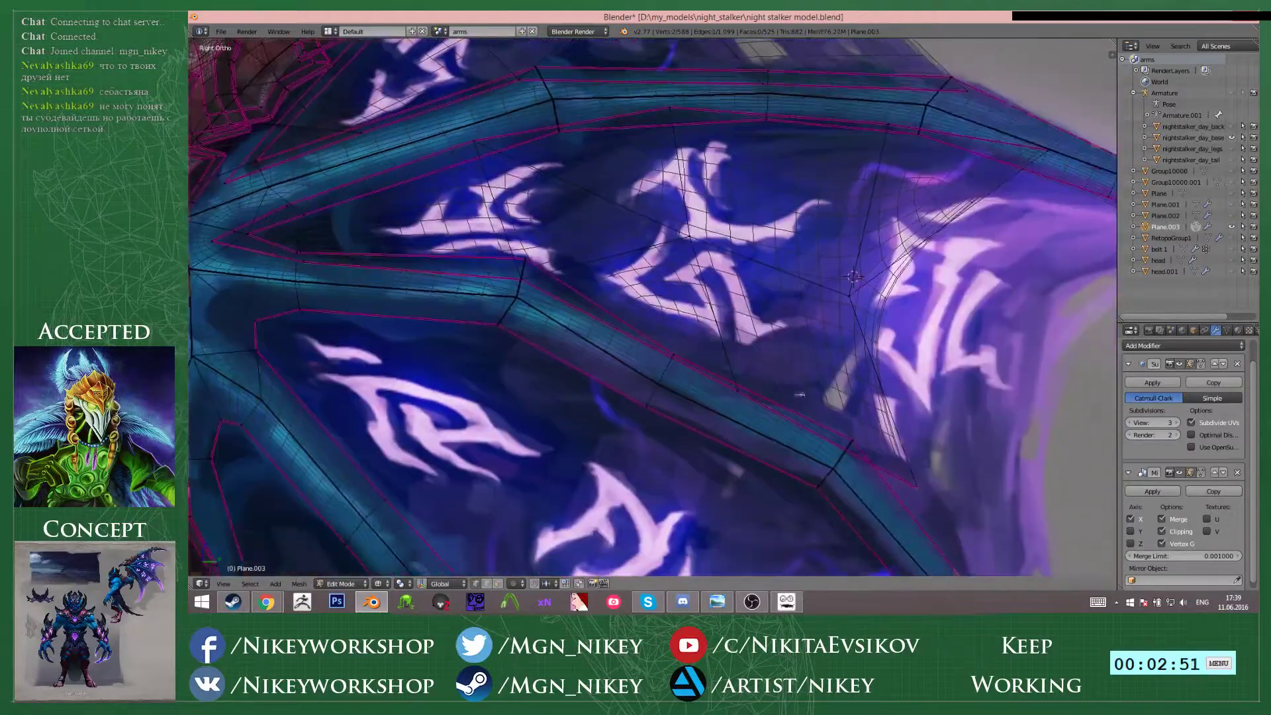
- Move the duplicated membrane's lower outline vertices beyond the bone's bend onto the lower bone
key("a")
key("a")
key("b")
key("g")
left_click(732, 404)
middle_click_drag(732, 404, 639, 292, "shift")
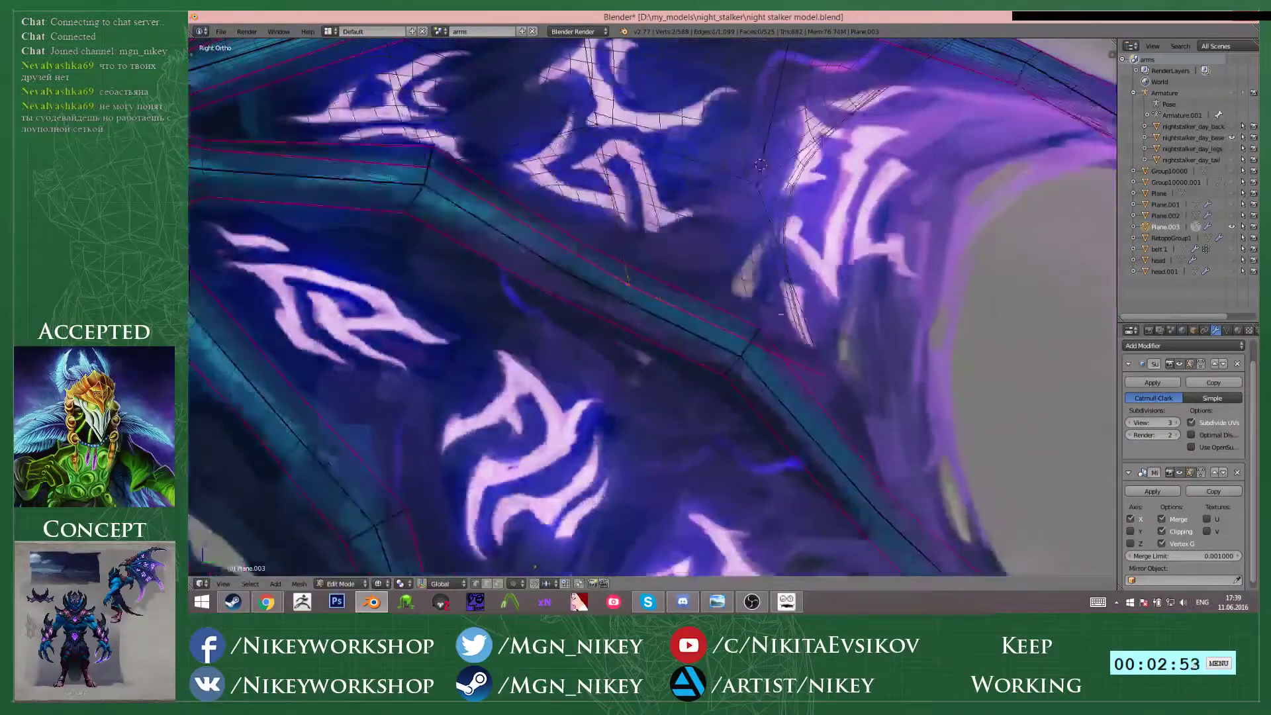
- Move the duplicated membrane's lower outer corner vertices onto the lower bone
key("a")
key("a")
key("a")
key("b")
left_click_drag(806, 357, 852, 411)
key("g")
left_click(835, 431)
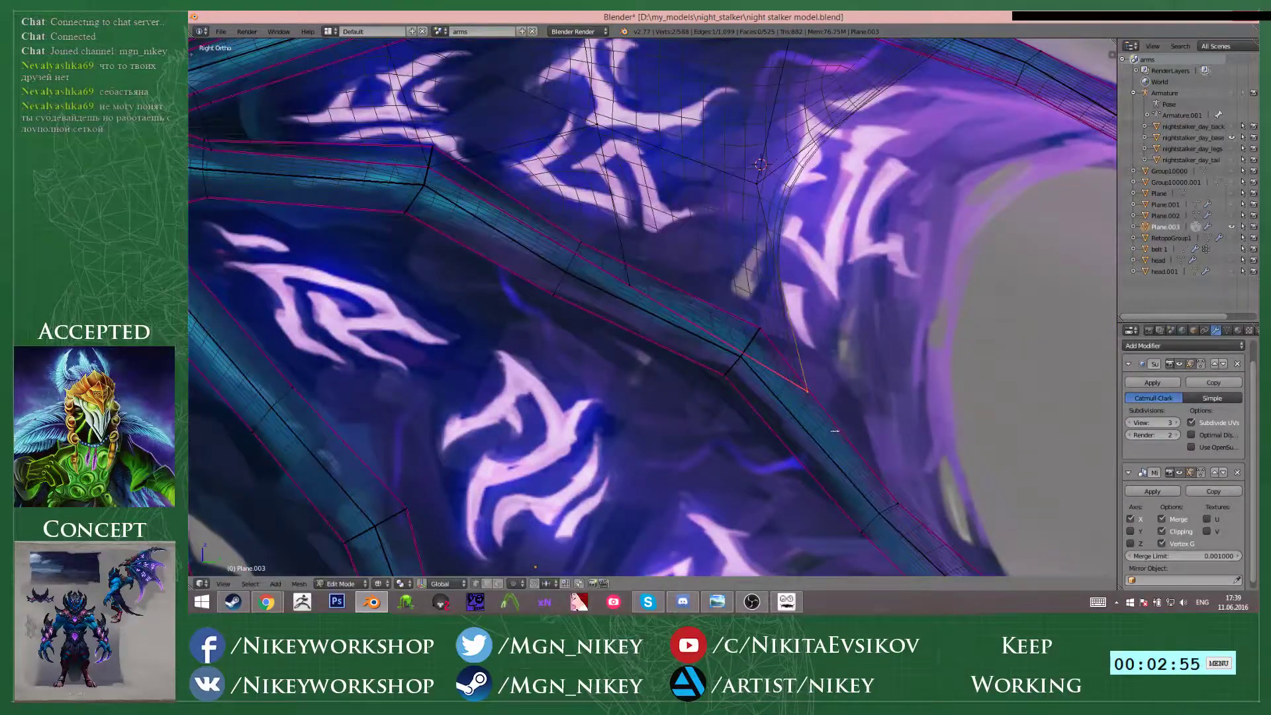
- Extrude the lower membrane's outer edge outward toward the concept's curved rim between the two bones
scroll(832, 420, "down", 2)
middle_click_drag(831, 419, 718, 422, "shift")
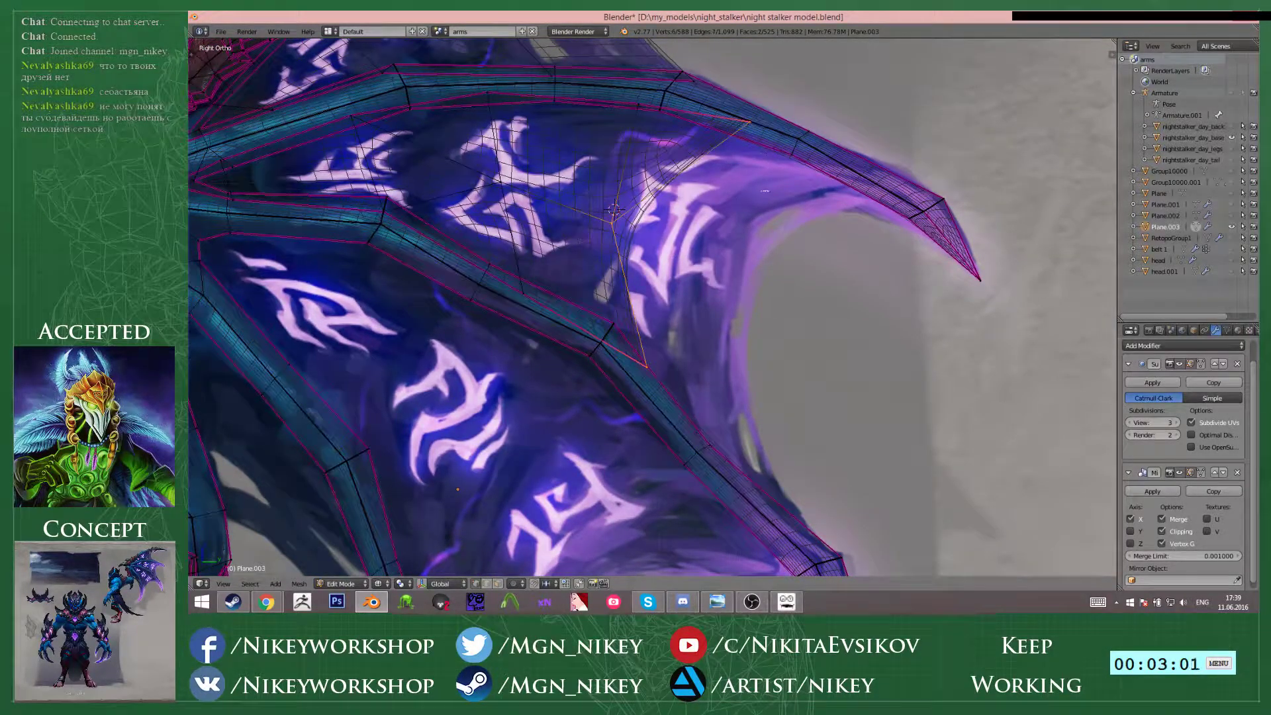
key("e")
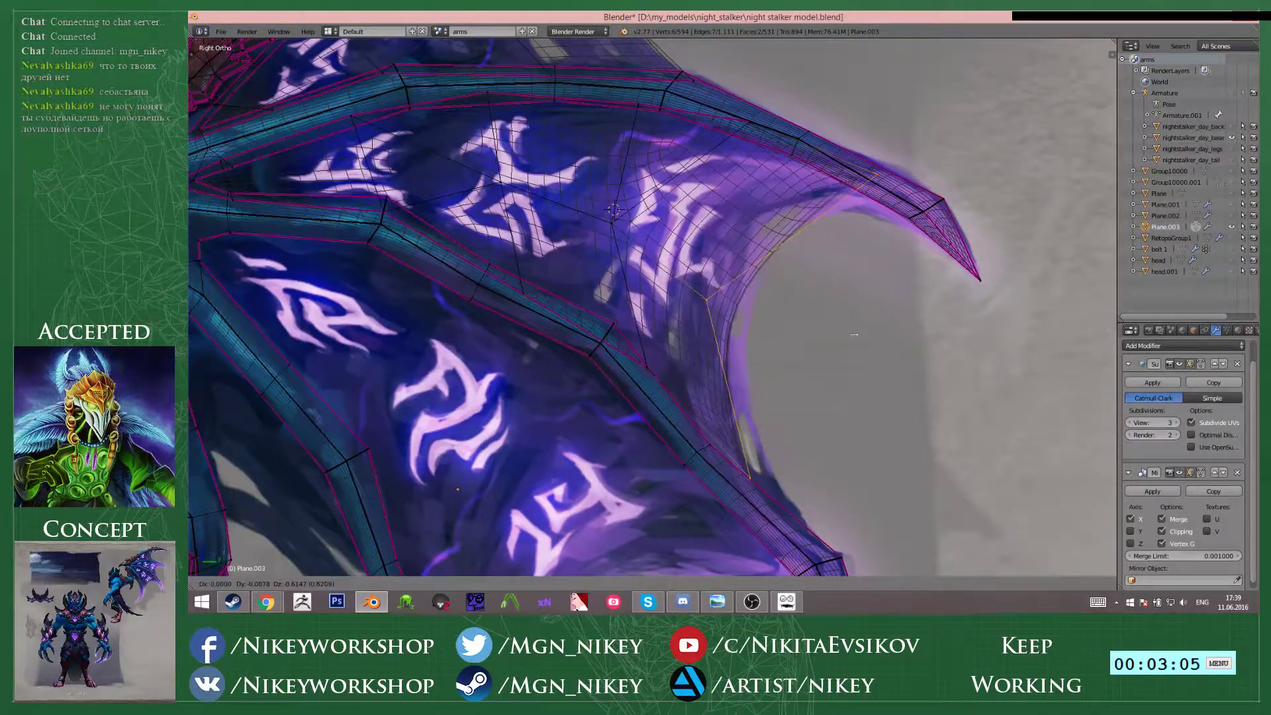
left_click(838, 343)
key("a")
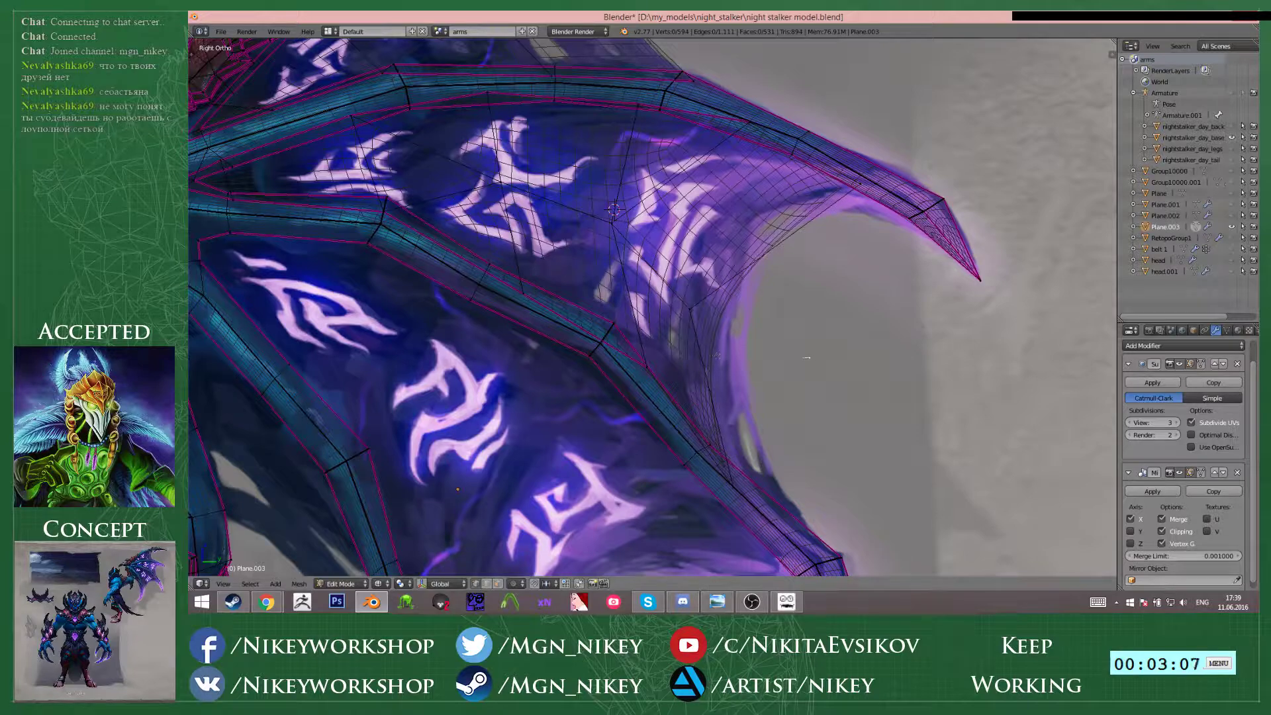
- Extrude the outer edge again to meet the concept's rim and move its bottom corner further down onto the lower bone
key("e")
left_click(855, 373)
middle_click_drag(828, 464, 768, 345, "shift")
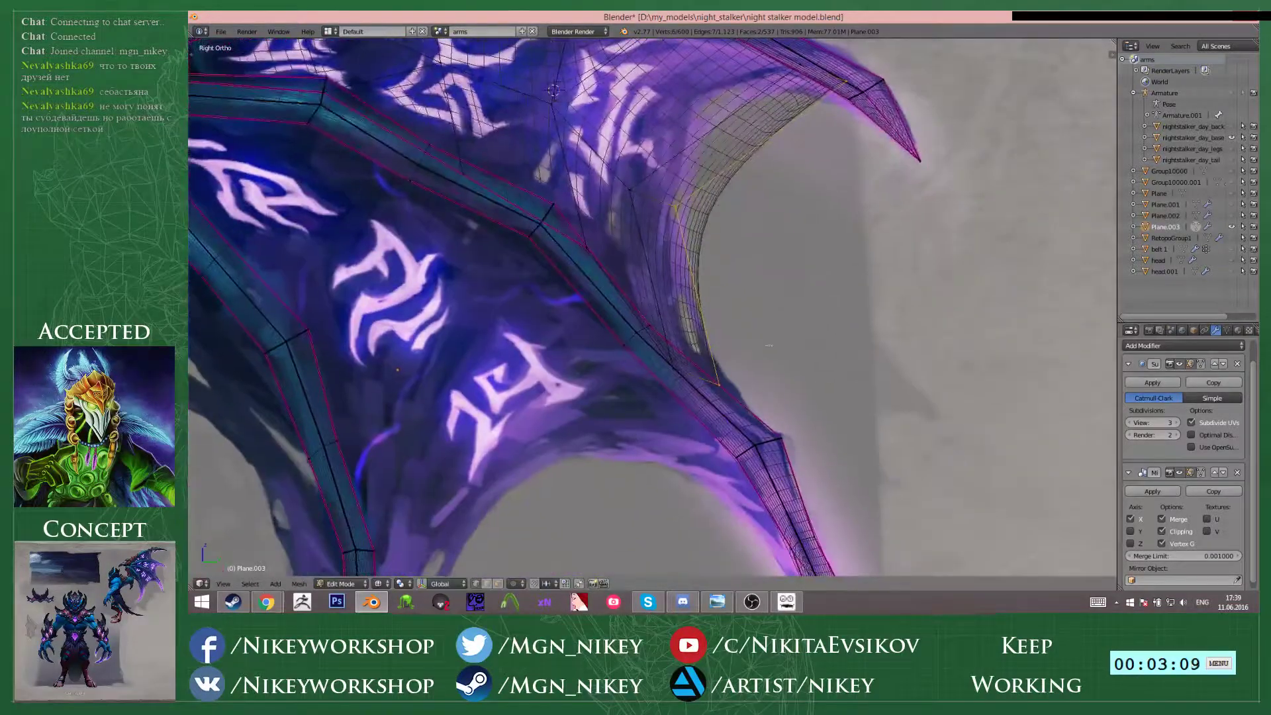
left_click_drag(706, 377, 737, 430)
key("g")
left_click(758, 450)
middle_click_drag(727, 309, 745, 393, "shift")
scroll(745, 394, "up", 1)
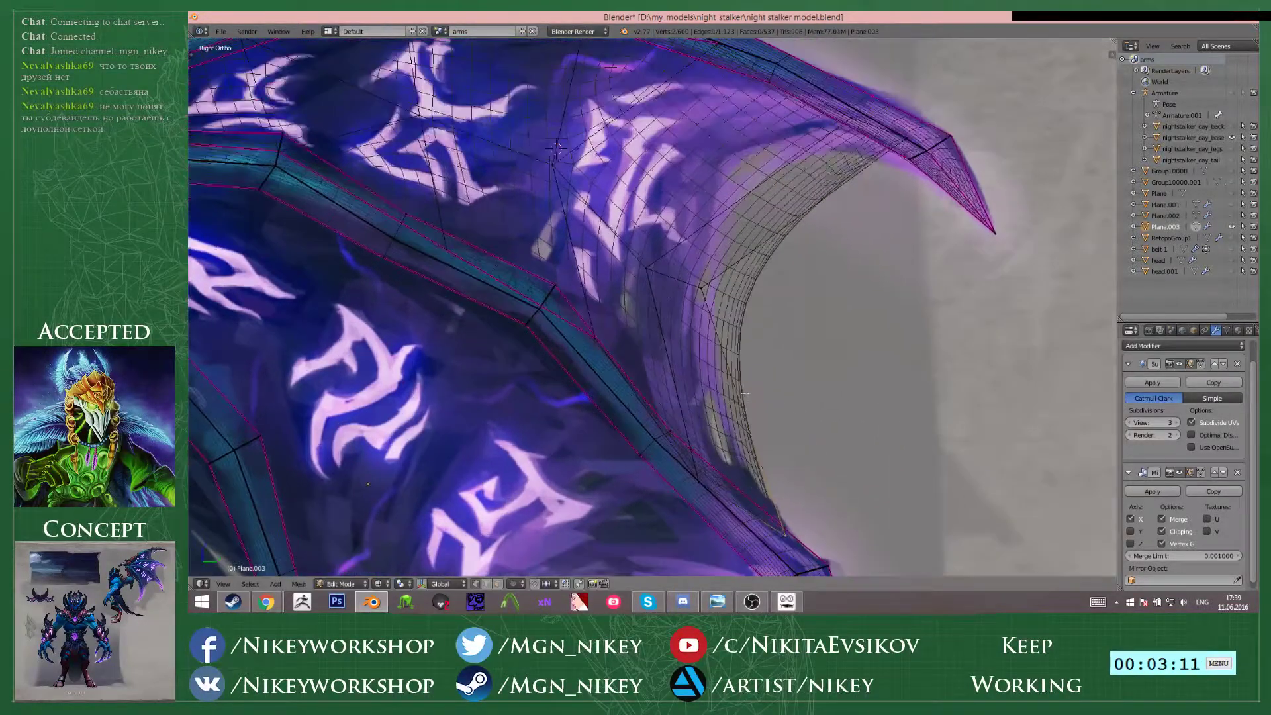
- Move the middle vertices of the two outermost edge rows upward and inward to follow the concept's curve
key("g")
left_click_drag(660, 279, 756, 331)
left_click(660, 225)
key("a")
key("b")
key("g")
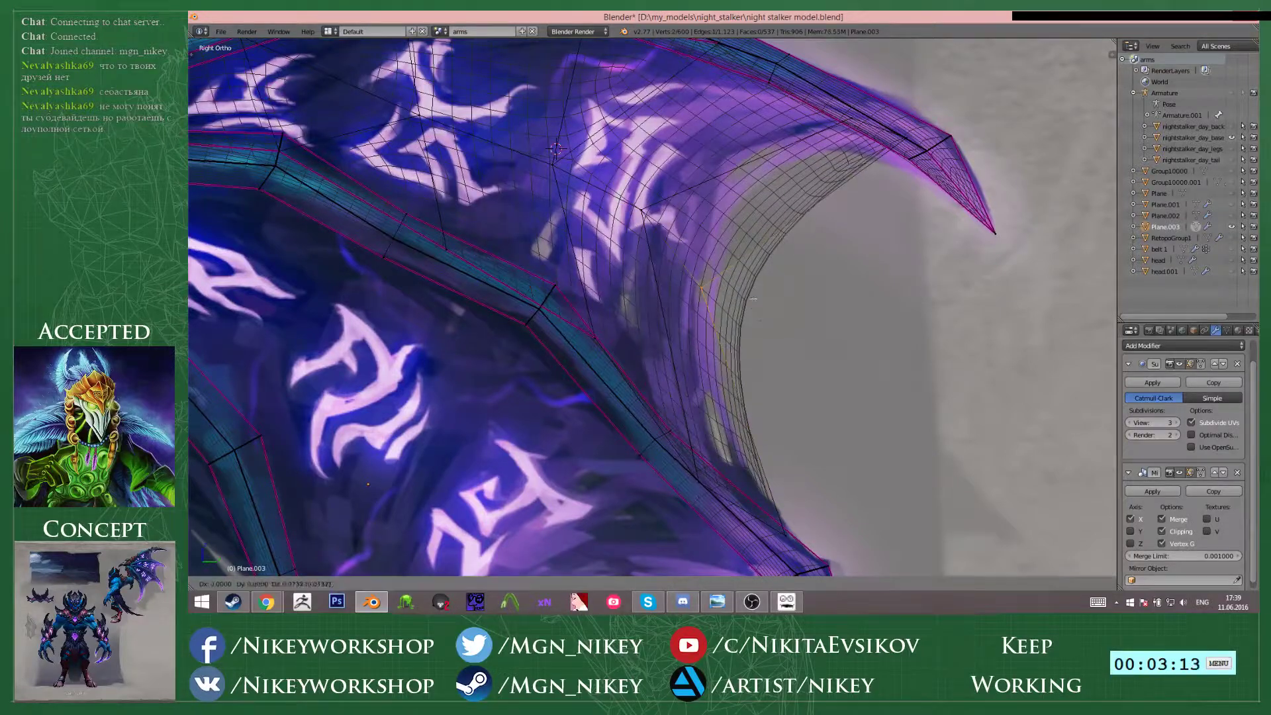
left_click(748, 277)
middle_click_drag(747, 276, 734, 344, "shift")
left_click_drag(656, 312, 660, 315)
key("g")
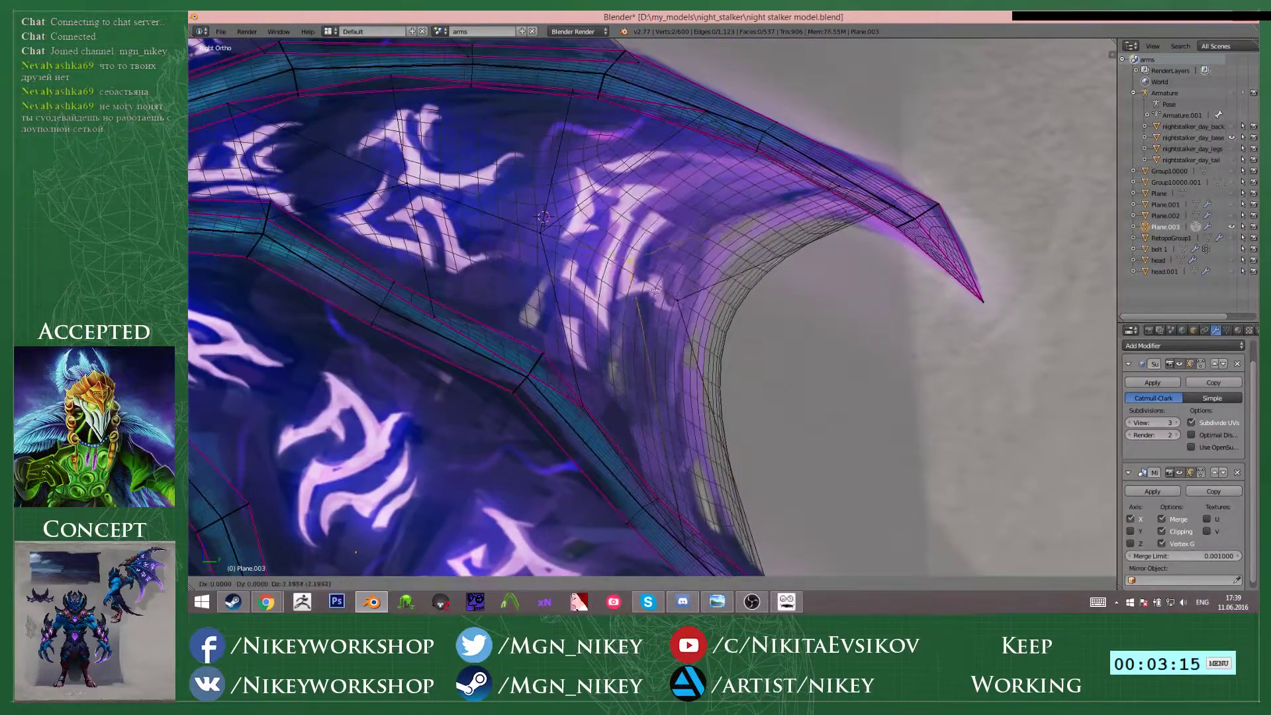
right_click(673, 300)
- Merge the middle vertices of the two outermost edge rows into a single vertex on each side of the membrane
key("z")
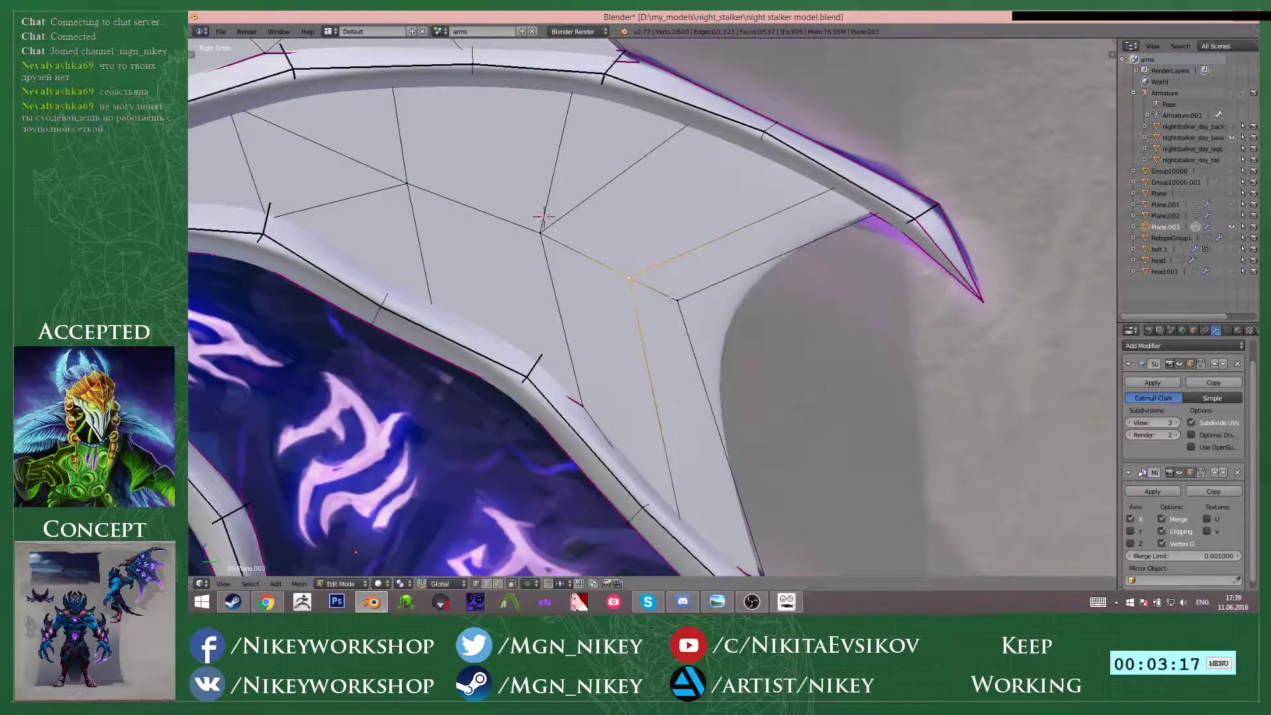
key("w")
left_click(779, 253)
left_click(779, 253)
key("z")
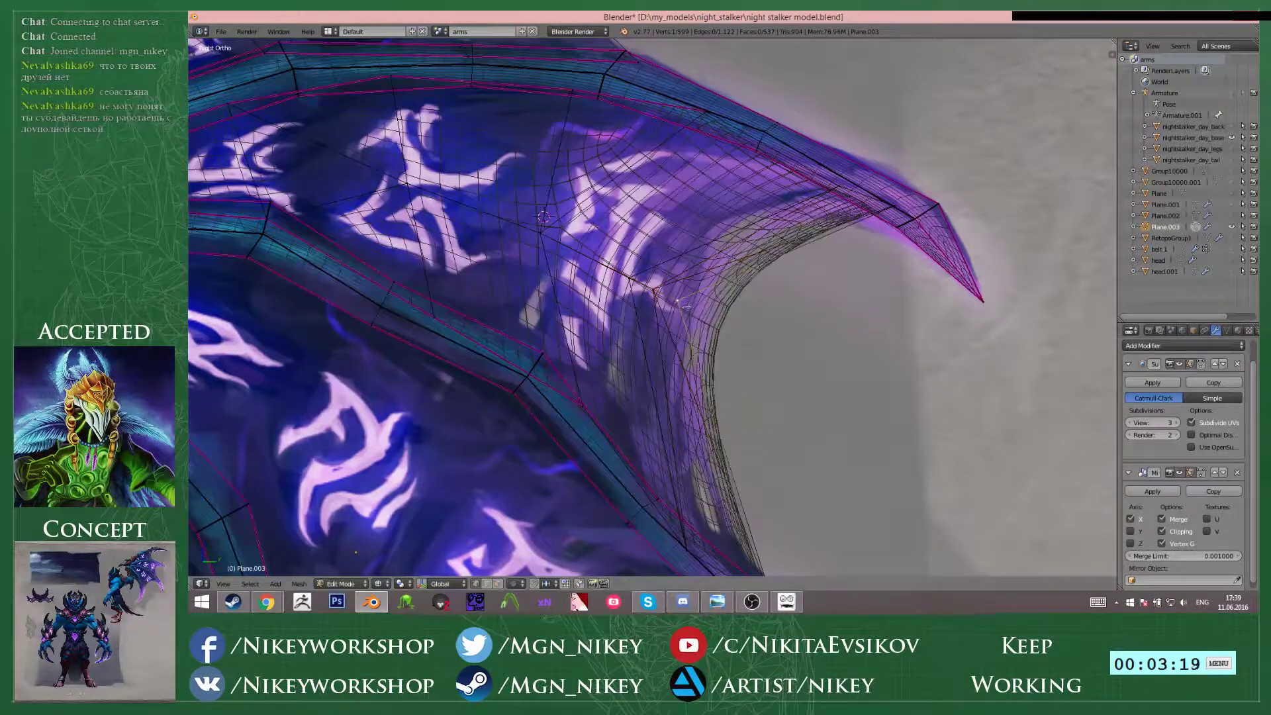
right_click(620, 279, "shift")
middle_click_drag(620, 280, 635, 346)
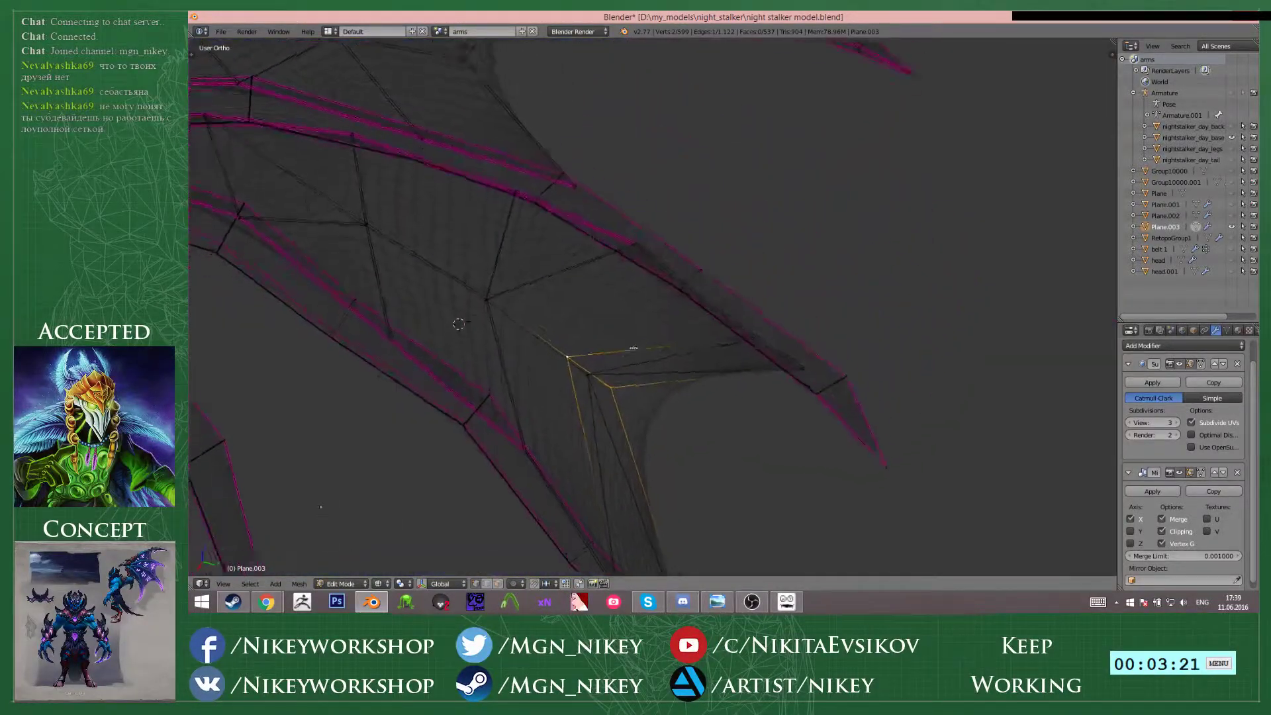
scroll(655, 362, "up", 2)
key("alt+m")
left_click(741, 295)
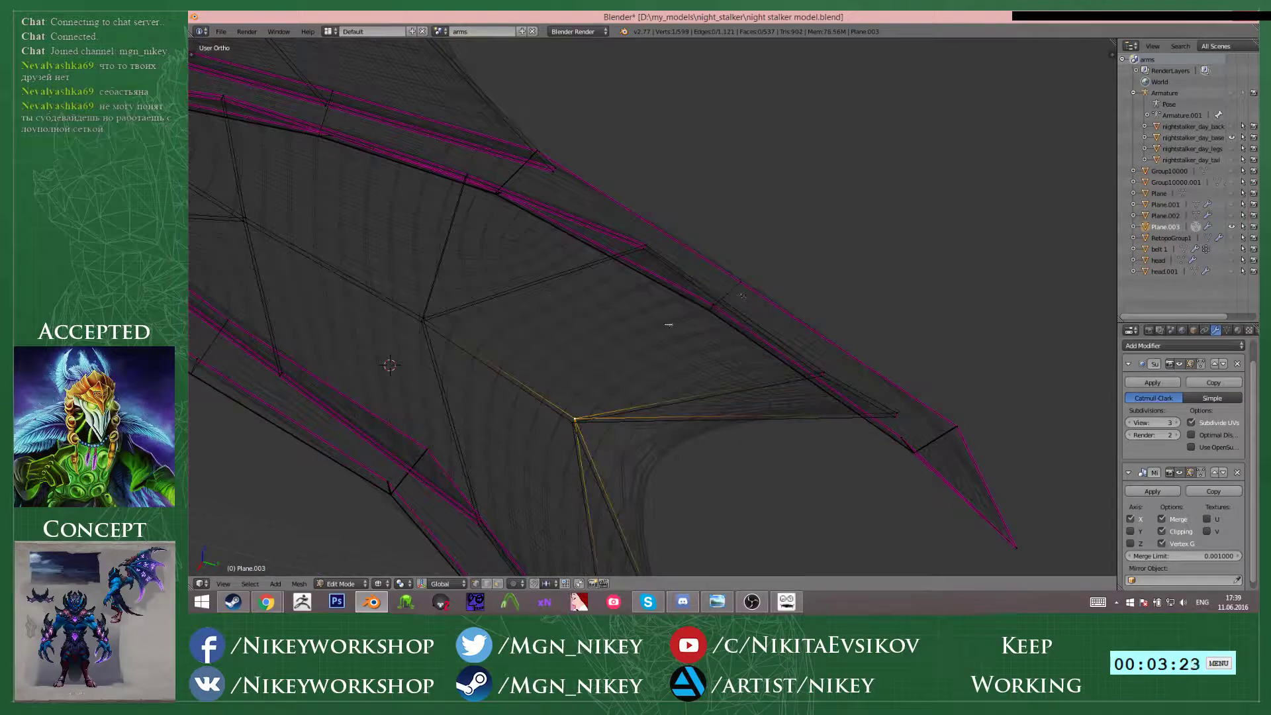
- Select all back-side faces of the lower membrane in face select mode and delete them
key("a")
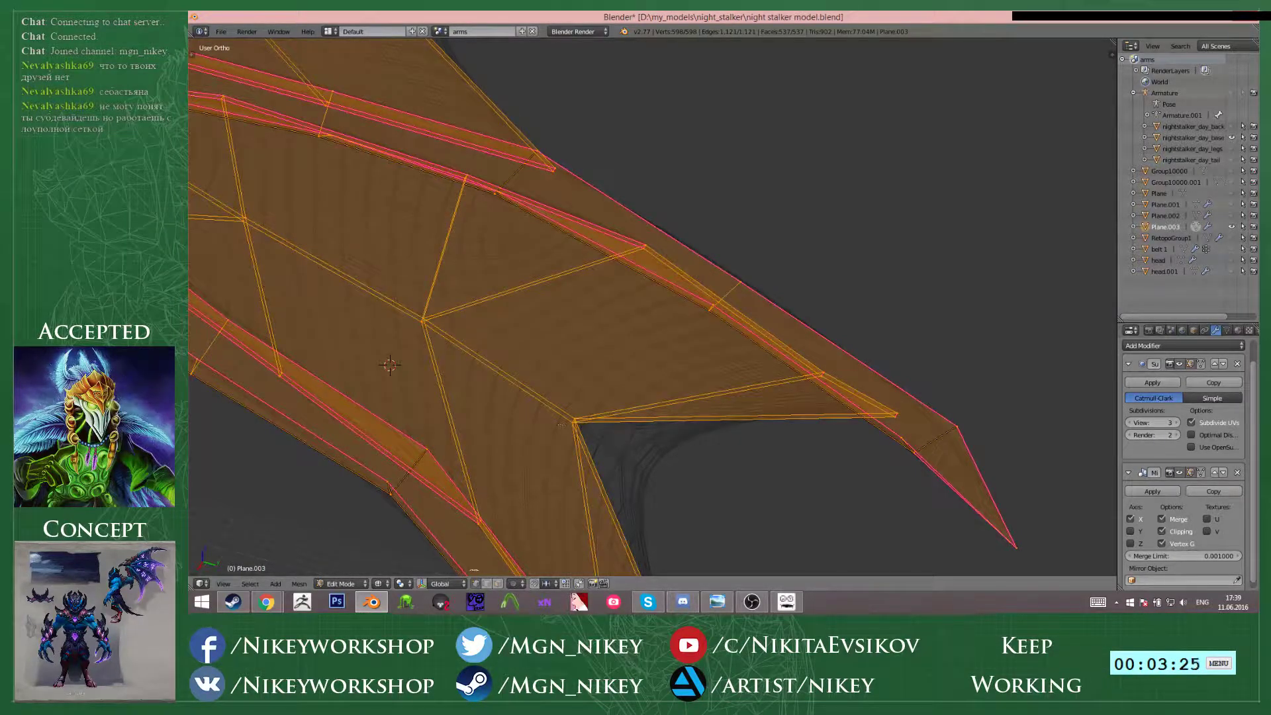
left_click(498, 583)
right_click(613, 335)
scroll(628, 330, "down", 3)
key("z")
mouse_move(629, 329)
middle_mouse_down()
mouse_move(569, 285)
mouse_move(461, 261)
mouse_move(601, 268)
mouse_move(555, 290)
mouse_move(631, 266)
middle_mouse_up()
key("a")
key("l")
key("a")
key("b")
left_click_drag(631, 266, 682, 340)
left_click_drag(792, 248, 782, 229)
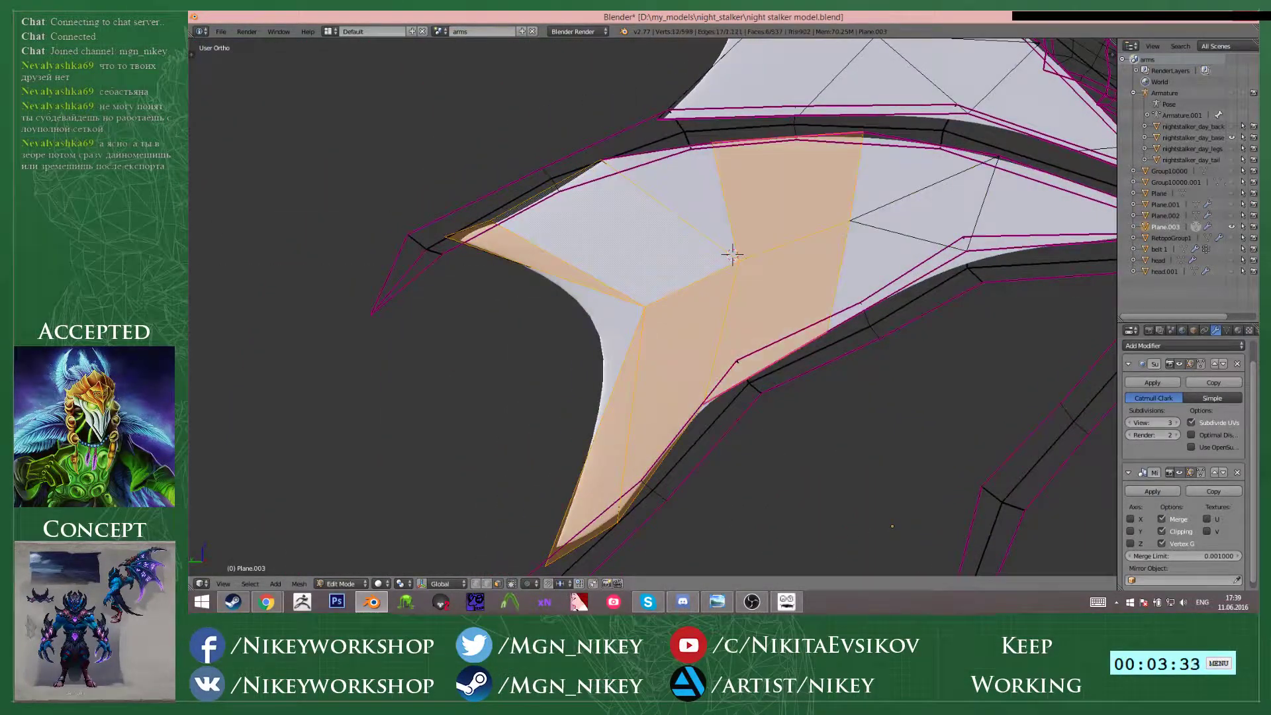
key("b")
left_click_drag(692, 208, 701, 199)
key("b")
left_click_drag(916, 179, 997, 213)
key("b")
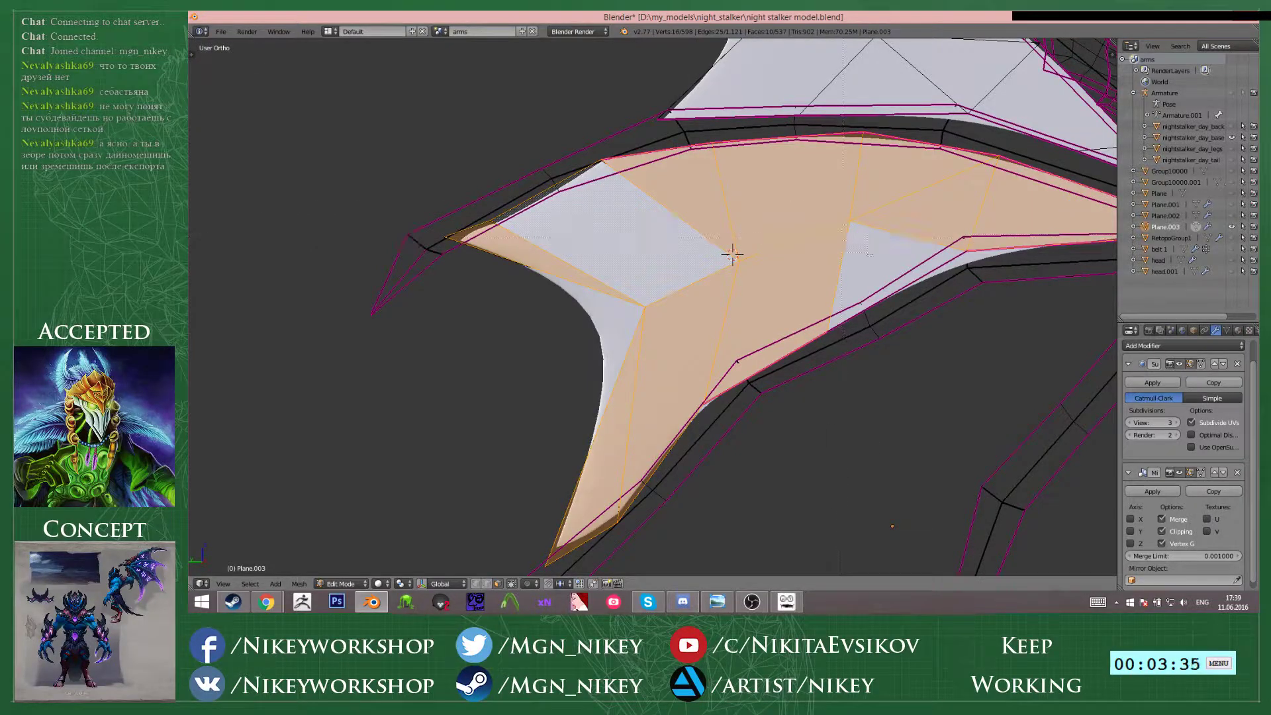
left_click_drag(842, 236, 869, 256)
key("x")
left_click(882, 245)
- Delete the upper membrane's back-side faces and turn the Mirror modifier's X axis back on
middle_click_drag(880, 247, 662, 188)
key("b")
left_click_drag(786, 226, 815, 255)
key("b")
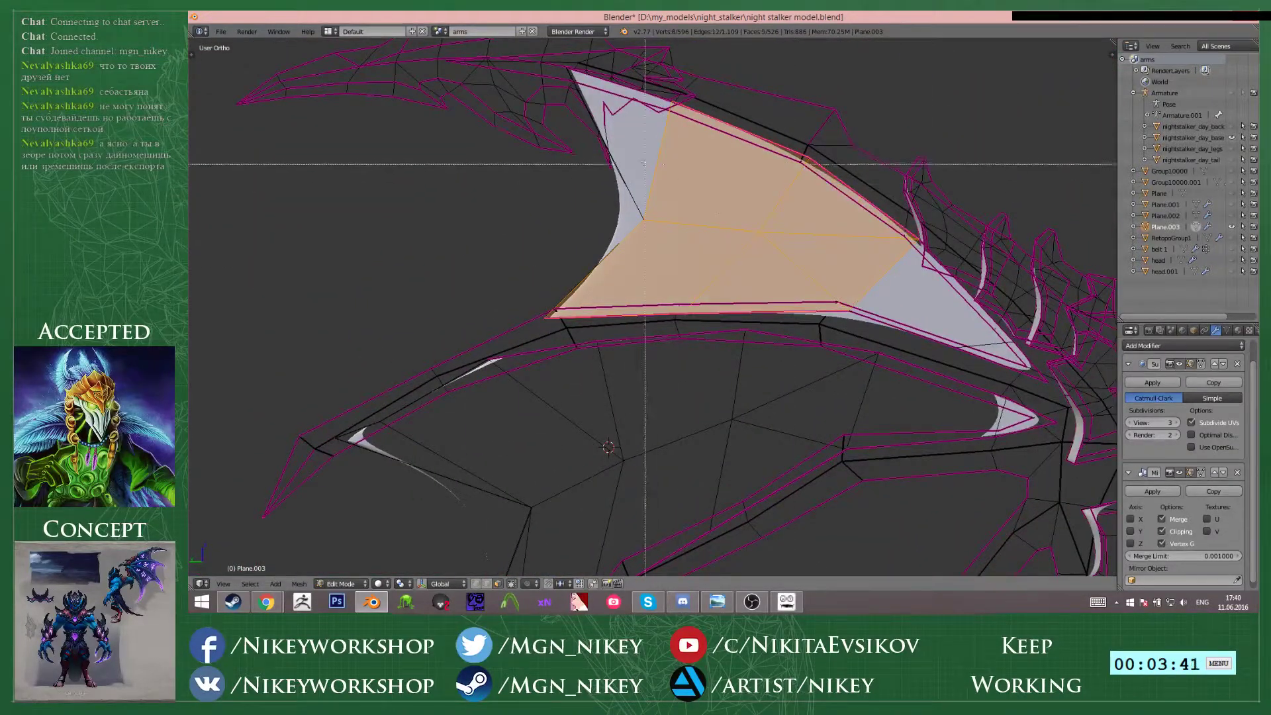
key("x")
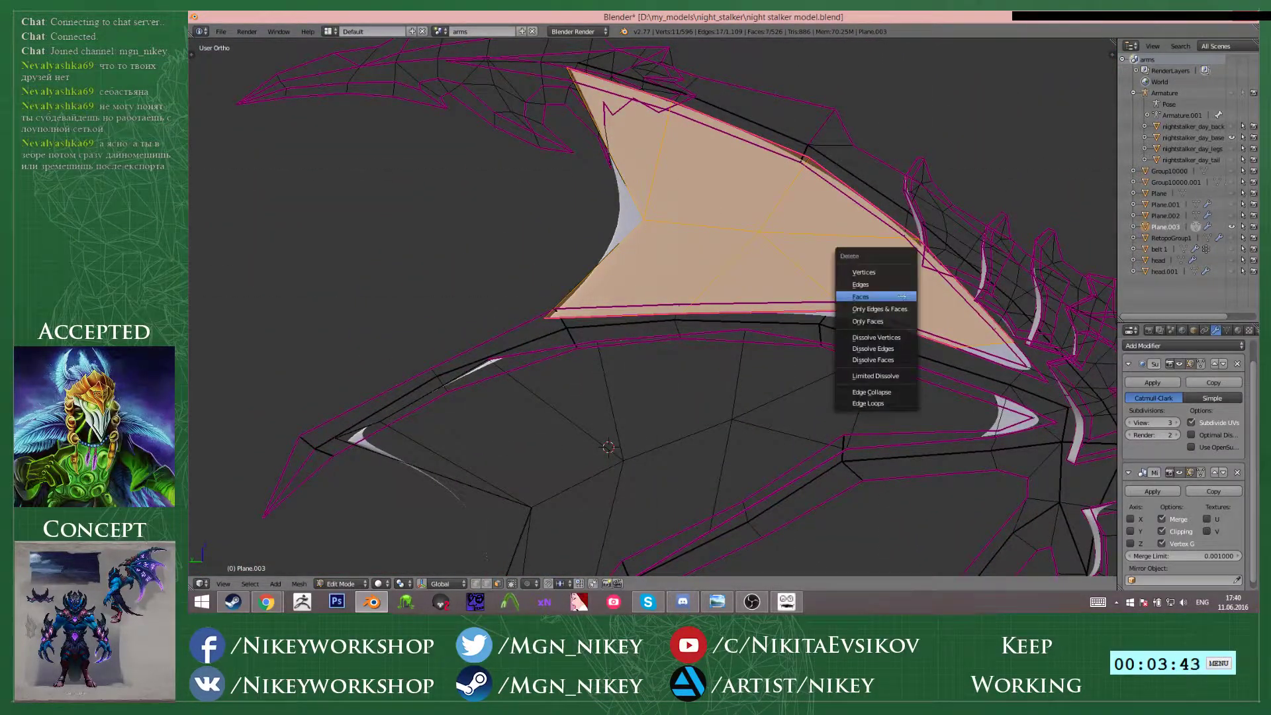
left_click(902, 296)
middle_click_drag(903, 296, 947, 300)
left_click(1130, 519)
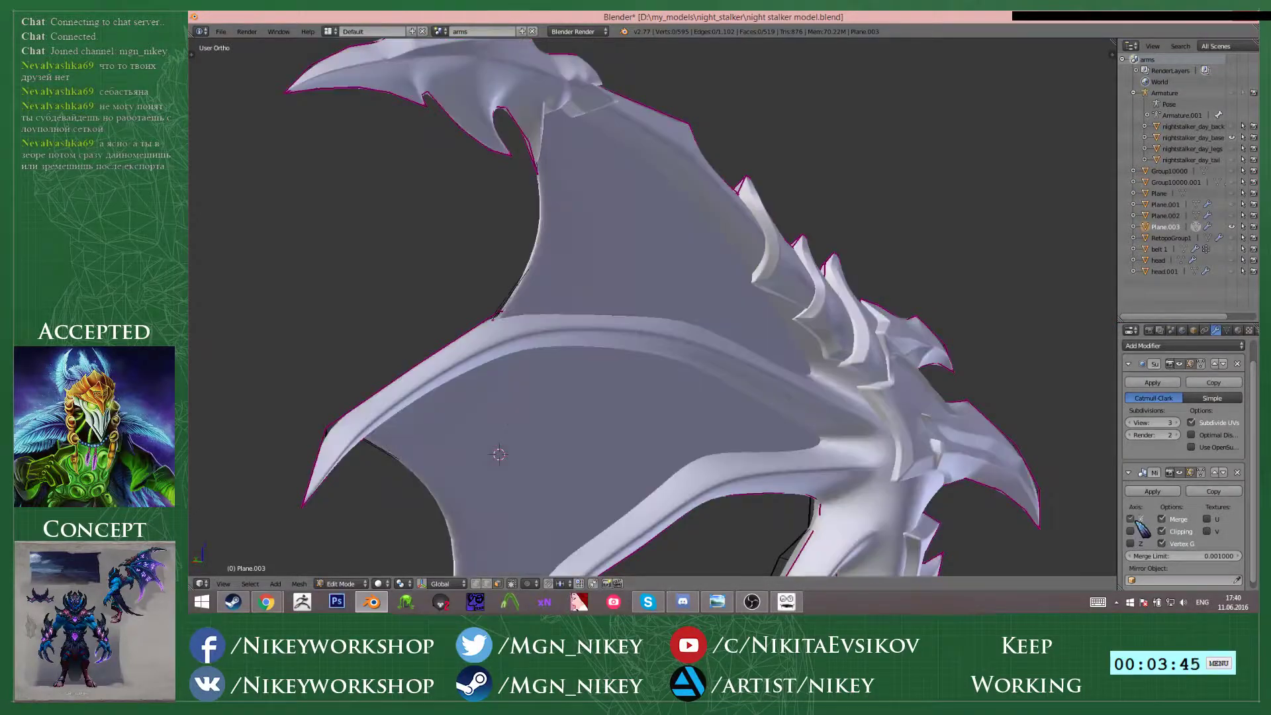
- Select the upper membrane's open border loop, move it along X to the mirror plane, and check the wing in Object Mode
key("Tab")
middle_click_drag(587, 272, 652, 331)
scroll(573, 298, "up", 4)
key("Tab")
scroll(624, 281, "up", 3)
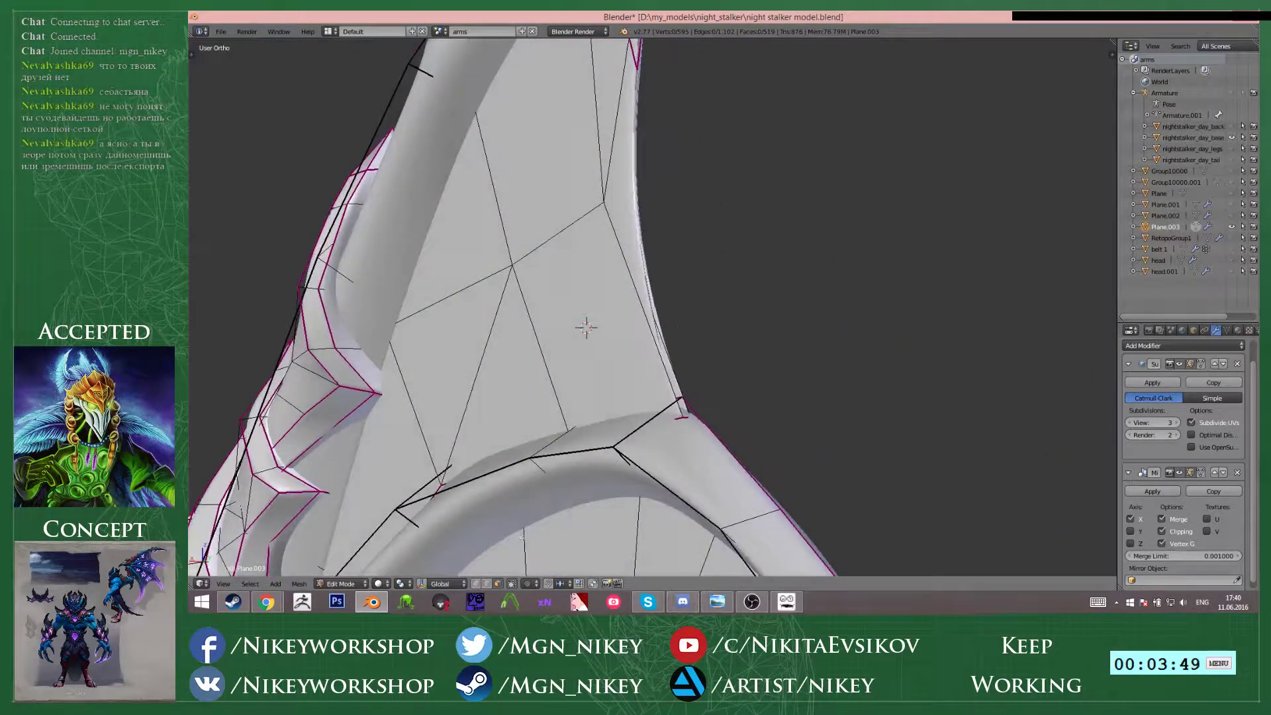
left_click(486, 584)
key("z")
key("a")
key("a")
right_click(624, 218, "alt")
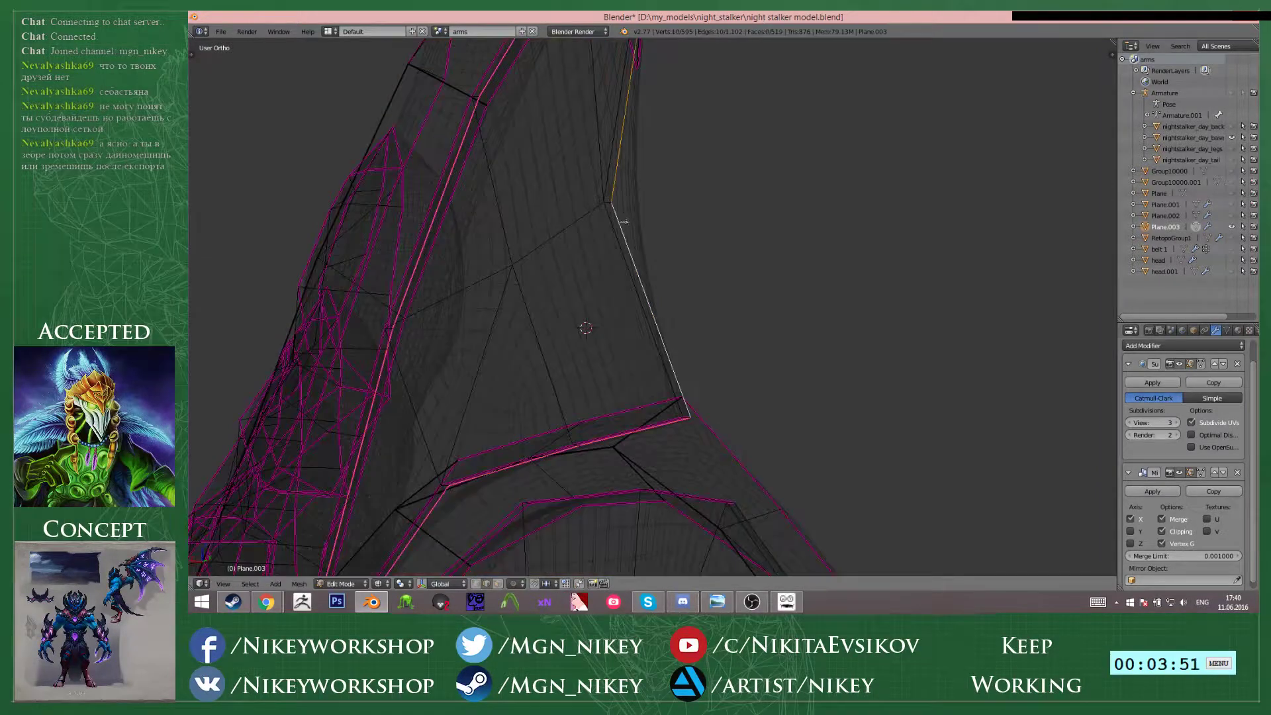
scroll(671, 212, "down", 2)
mouse_move(671, 212)
middle_mouse_down()
mouse_move(661, 241)
mouse_move(678, 242)
mouse_move(652, 242)
mouse_move(709, 243)
middle_mouse_up()
key("z")
key("g")
key("x")
left_click(675, 242)
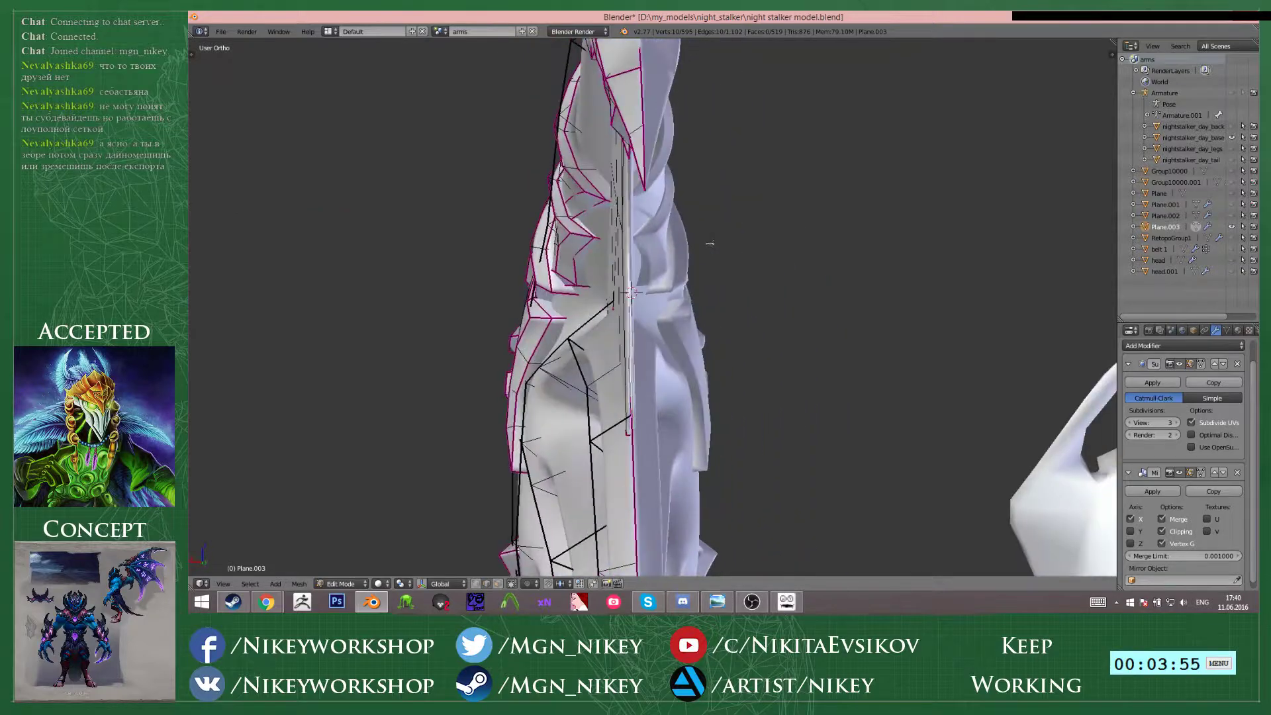
key("g")
key("x")
left_click(689, 246)
key("Tab")
middle_click_drag(709, 311, 787, 298)
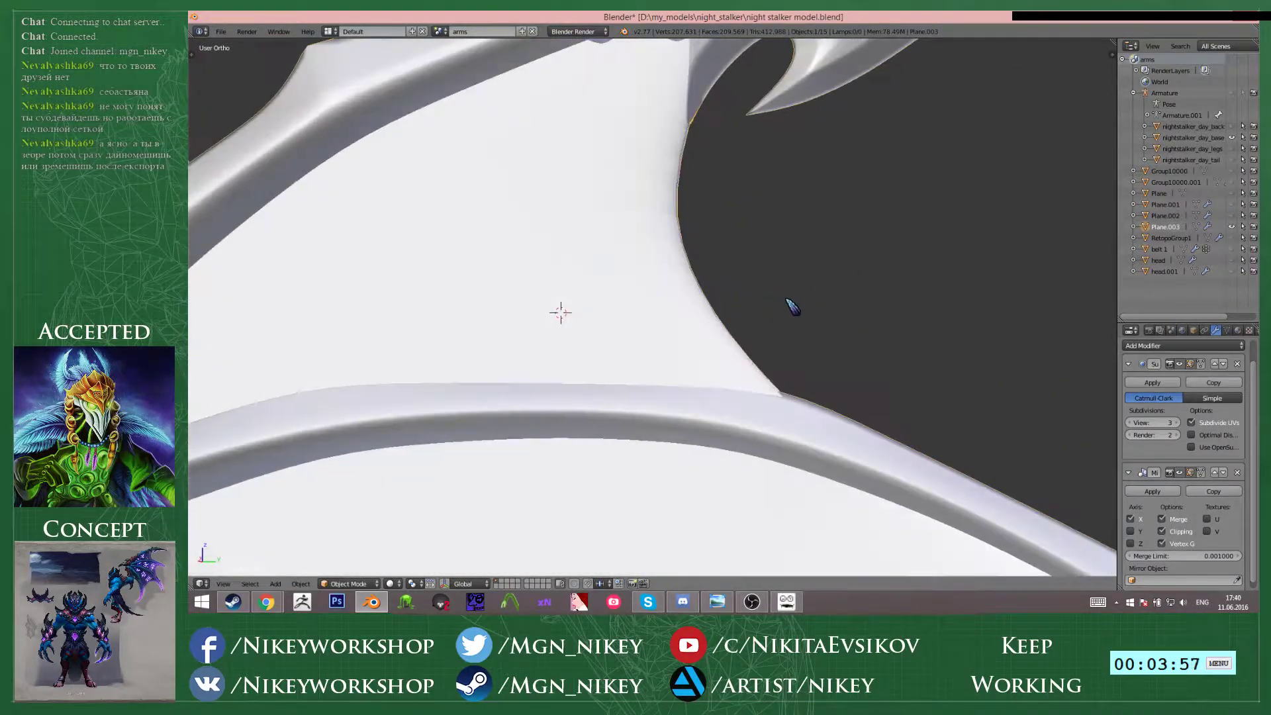
scroll(787, 298, "down", 5)
mouse_move(844, 373)
middle_mouse_down()
mouse_move(845, 332)
mouse_move(784, 306)
middle_mouse_up()
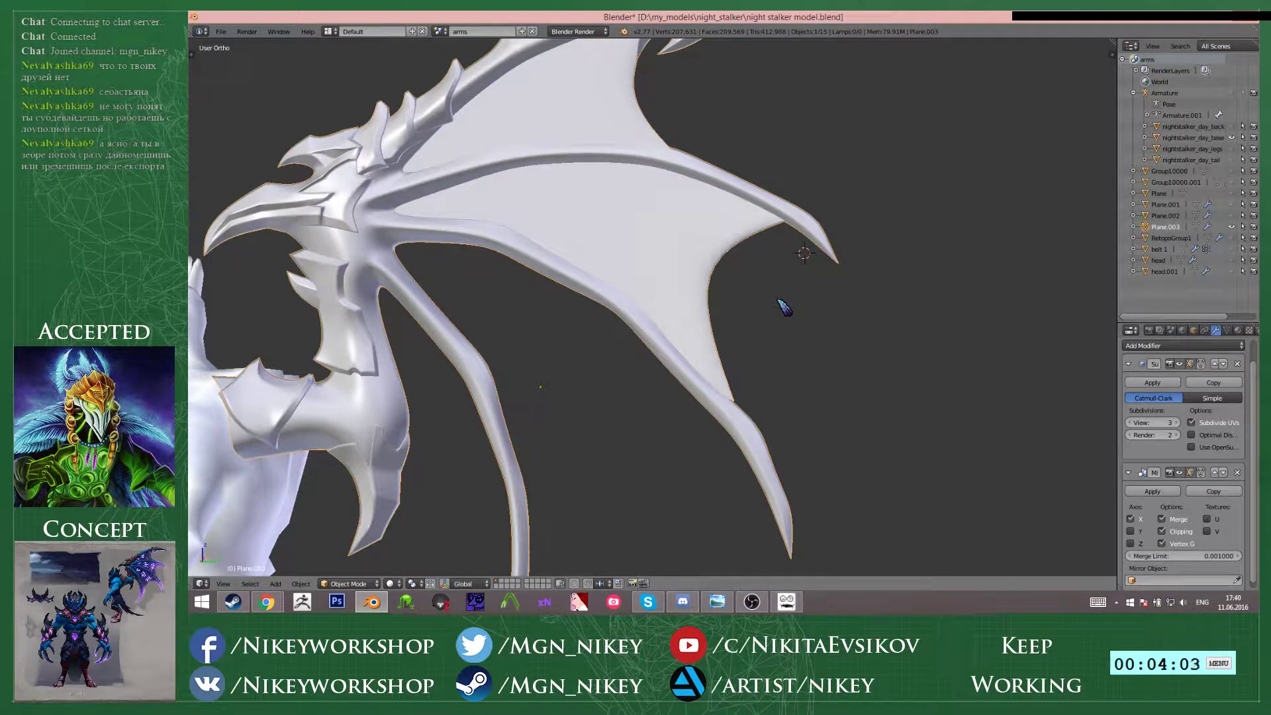
- In the right orthographic view, move the lower membrane's middle rim vertex outward toward the concept's curved edge
key("KP_3")
key("Tab")
scroll(755, 298, "down", 4)
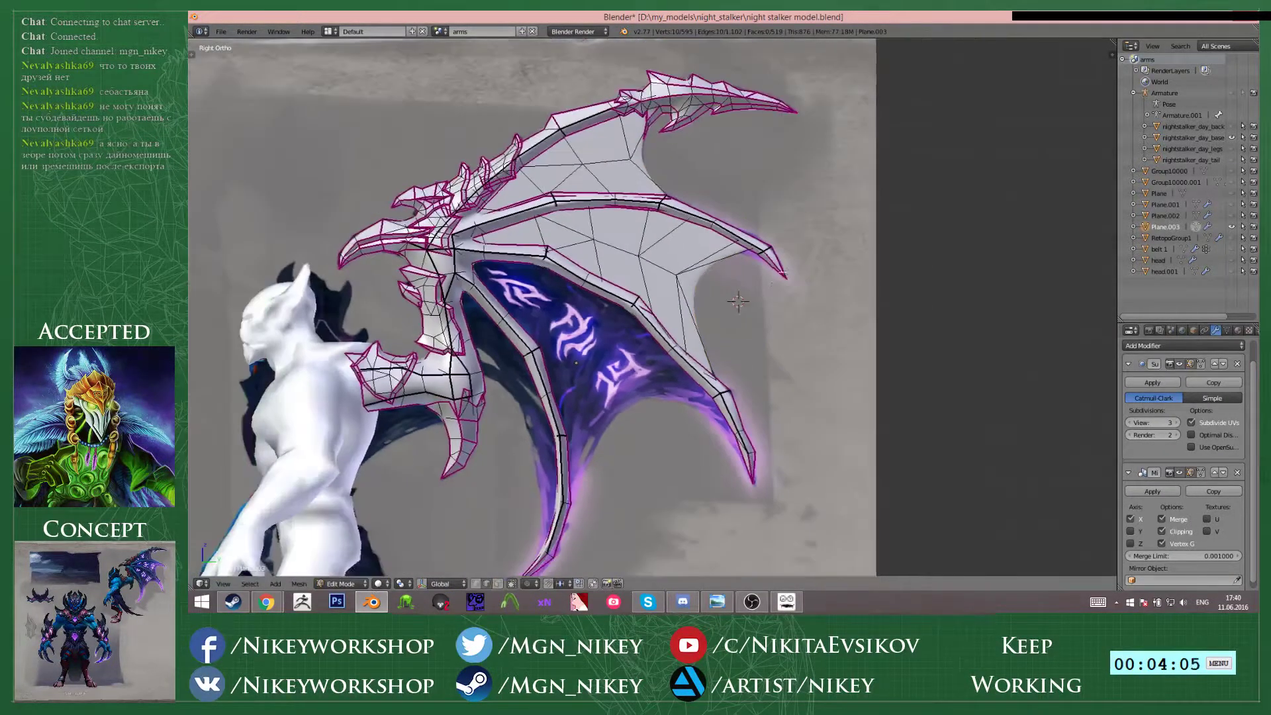
scroll(728, 397, "up", 6)
key("z")
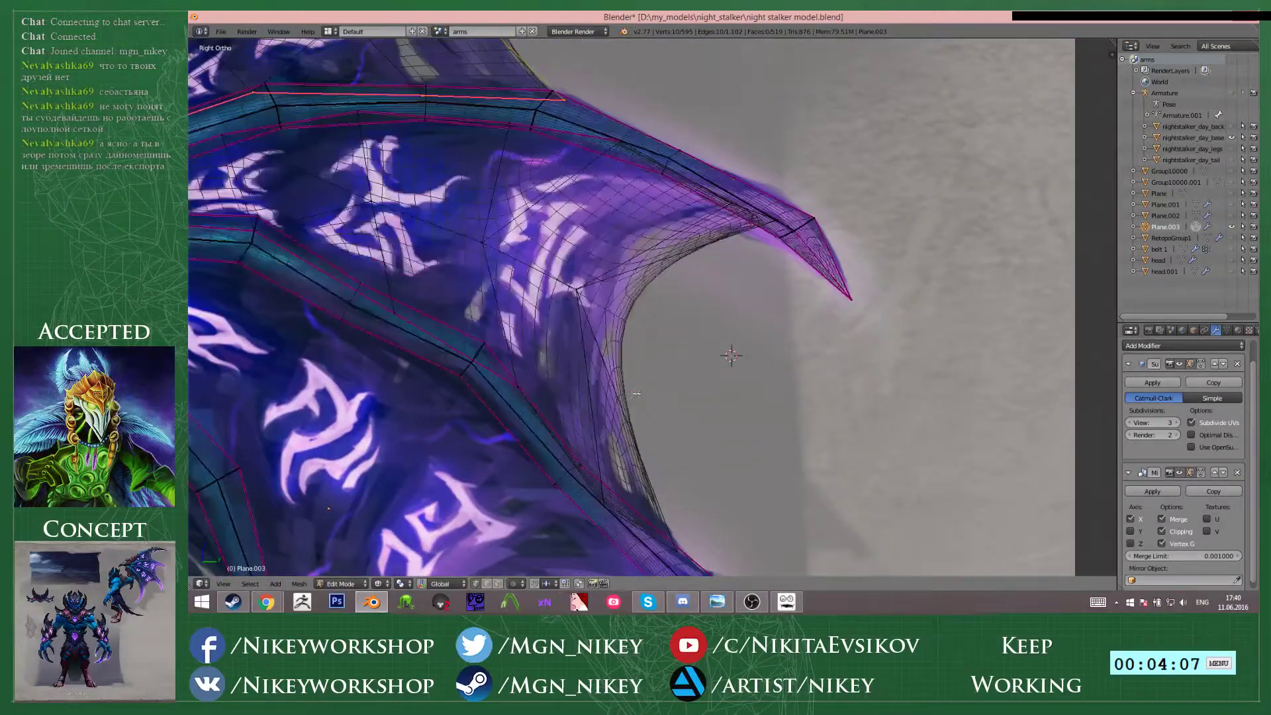
left_click(634, 391)
scroll(633, 388, "down", 3)
scroll(624, 393, "up", 4)
middle_click_drag(628, 345, 653, 326, "shift")
scroll(726, 343, "up", 3)
key("a")
key("a")
scroll(691, 348, "down", 3)
key("a")
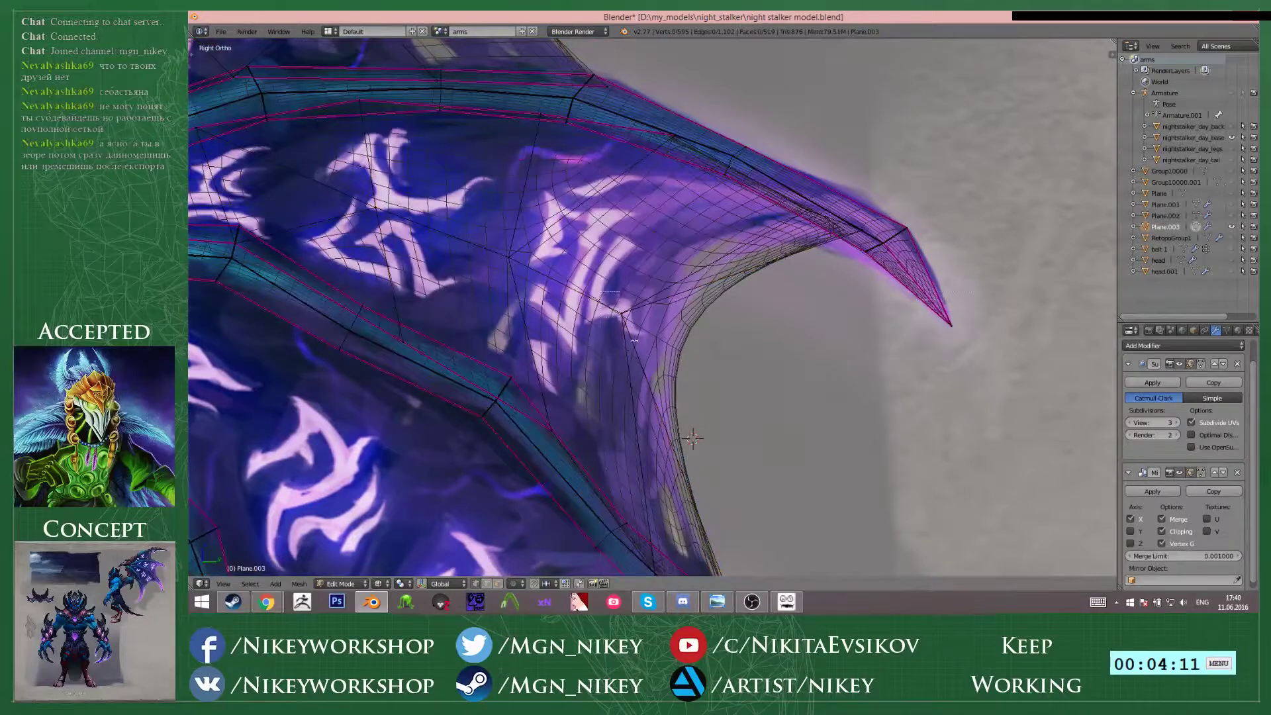
left_click_drag(634, 340, 639, 345)
key("g")
left_click(701, 362)
middle_click_drag(728, 550, 702, 350, "shift")
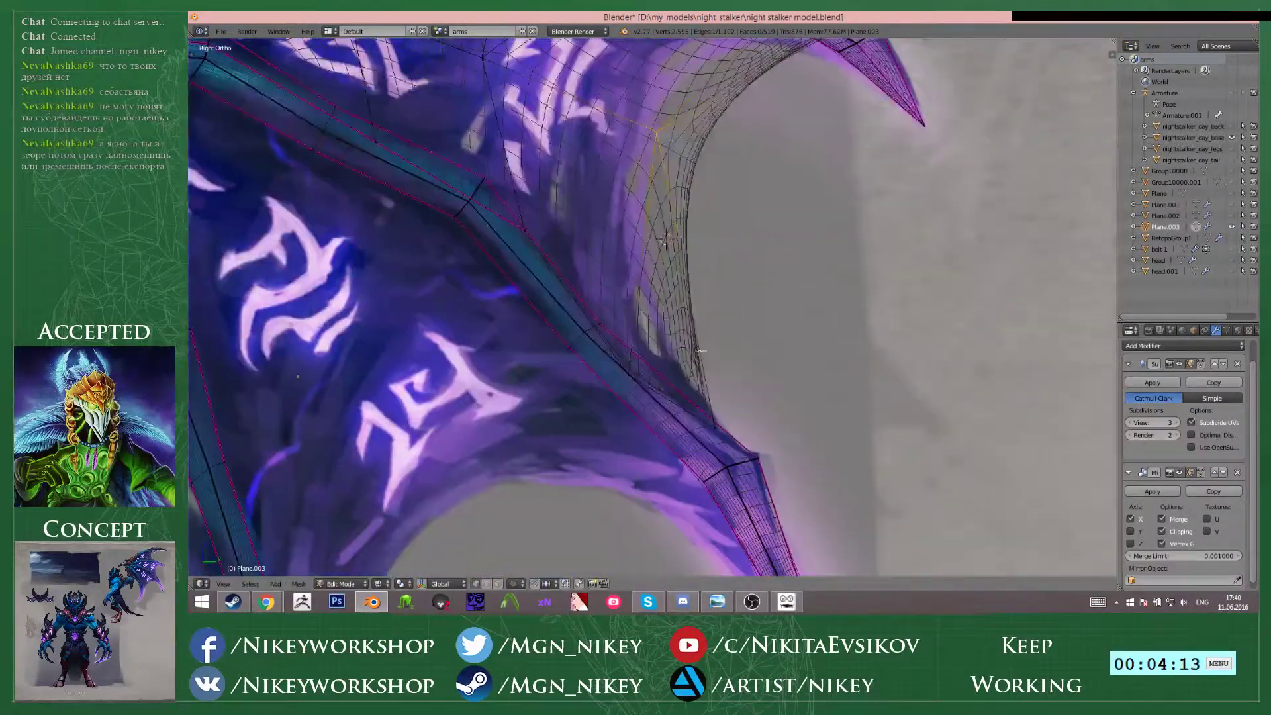
- Move the membrane vertices beside the outer corner up along the lower bone's edge, and select the corner vertices
scroll(701, 350, "up", 3)
key("z")
key("a")
key("b")
left_click_drag(620, 457, 640, 473)
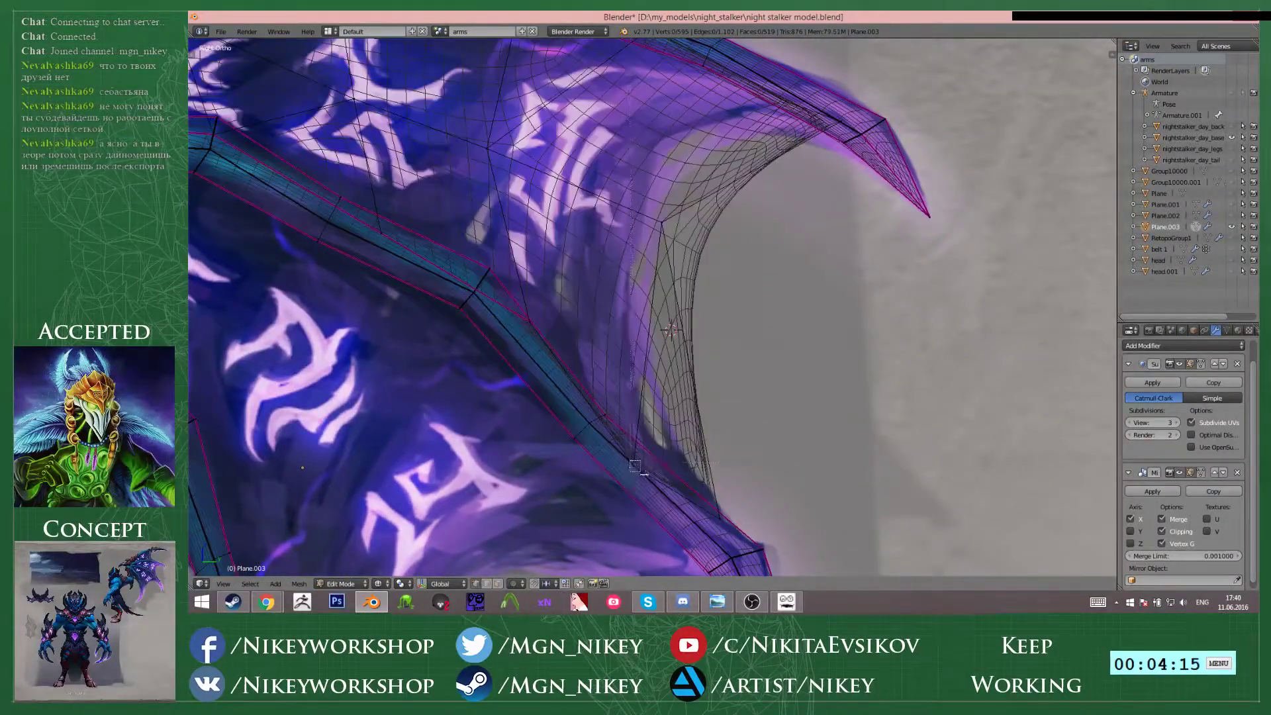
key("z")
key("g")
left_click(599, 399)
key("z")
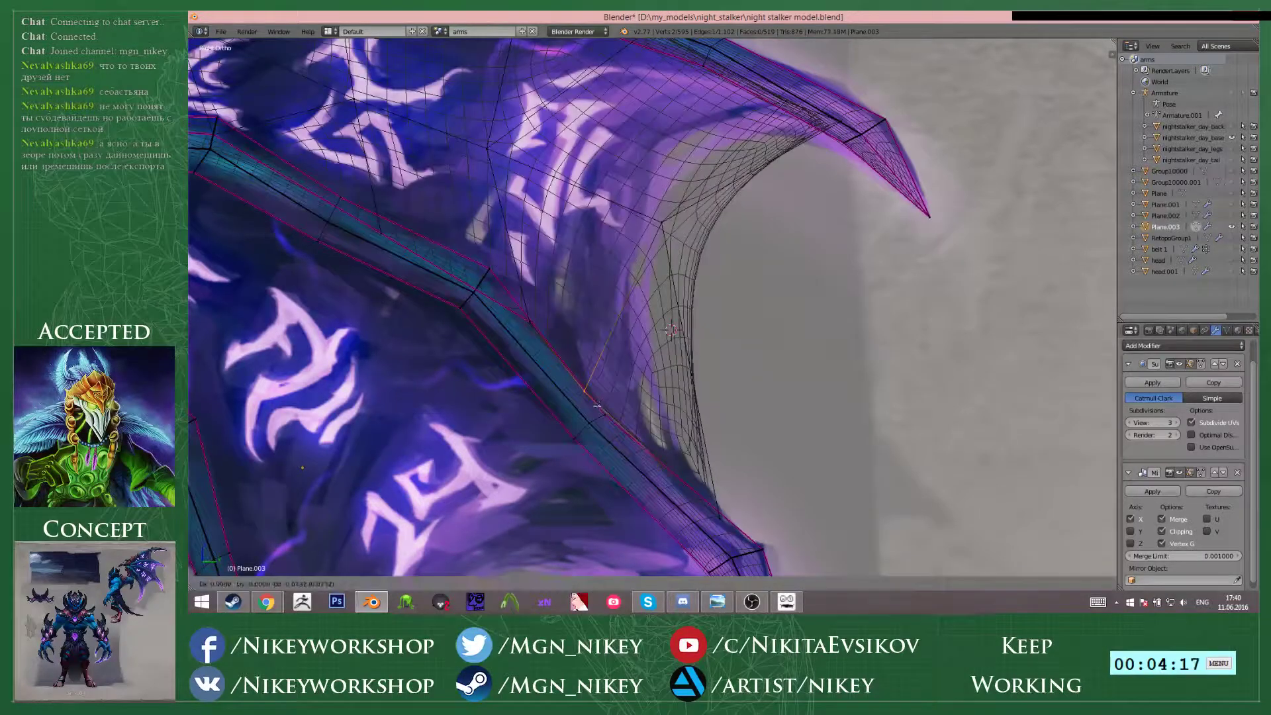
right_click(715, 511)
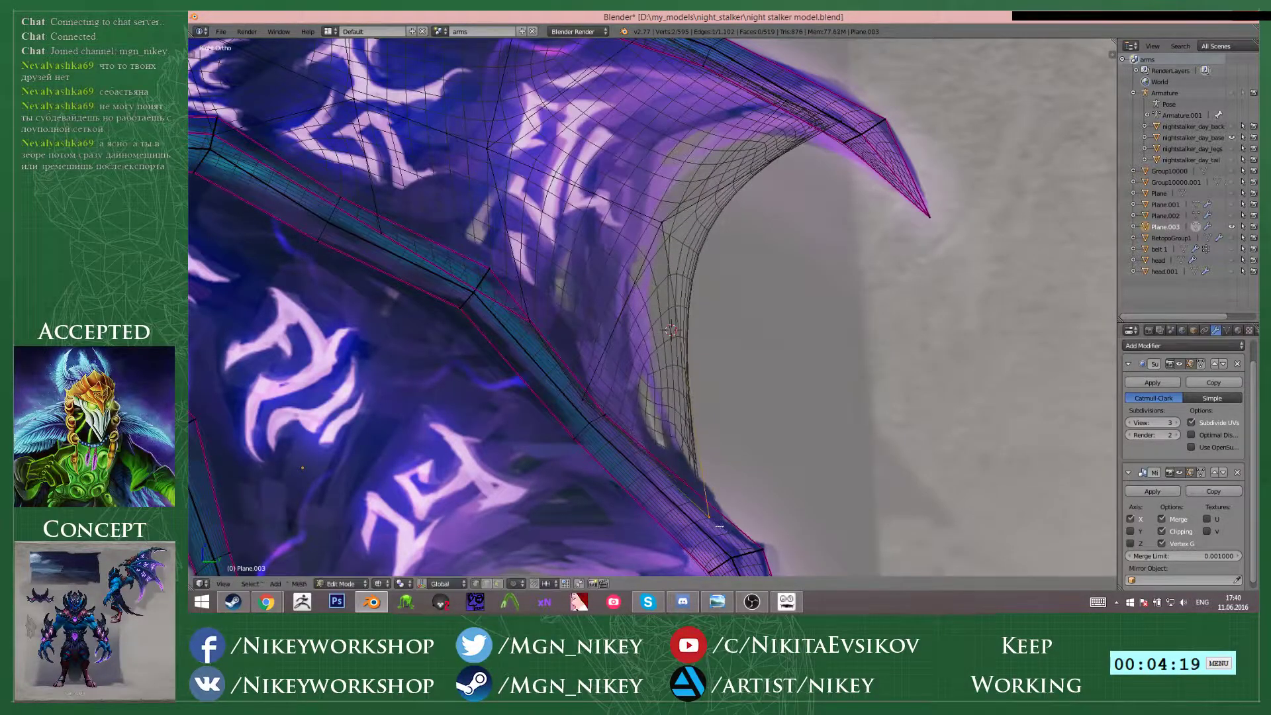
scroll(685, 366, "up", 5)
key("z")
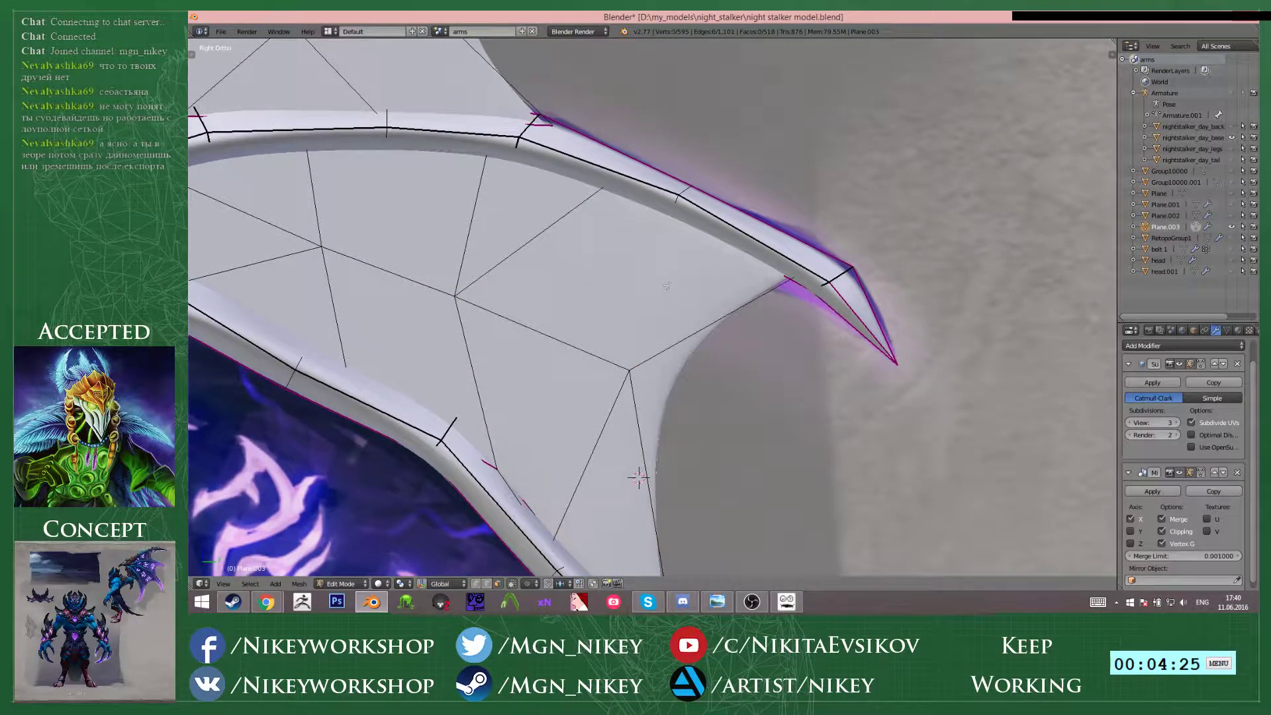
key("ctrl+r")
key("Escape")
key("z")
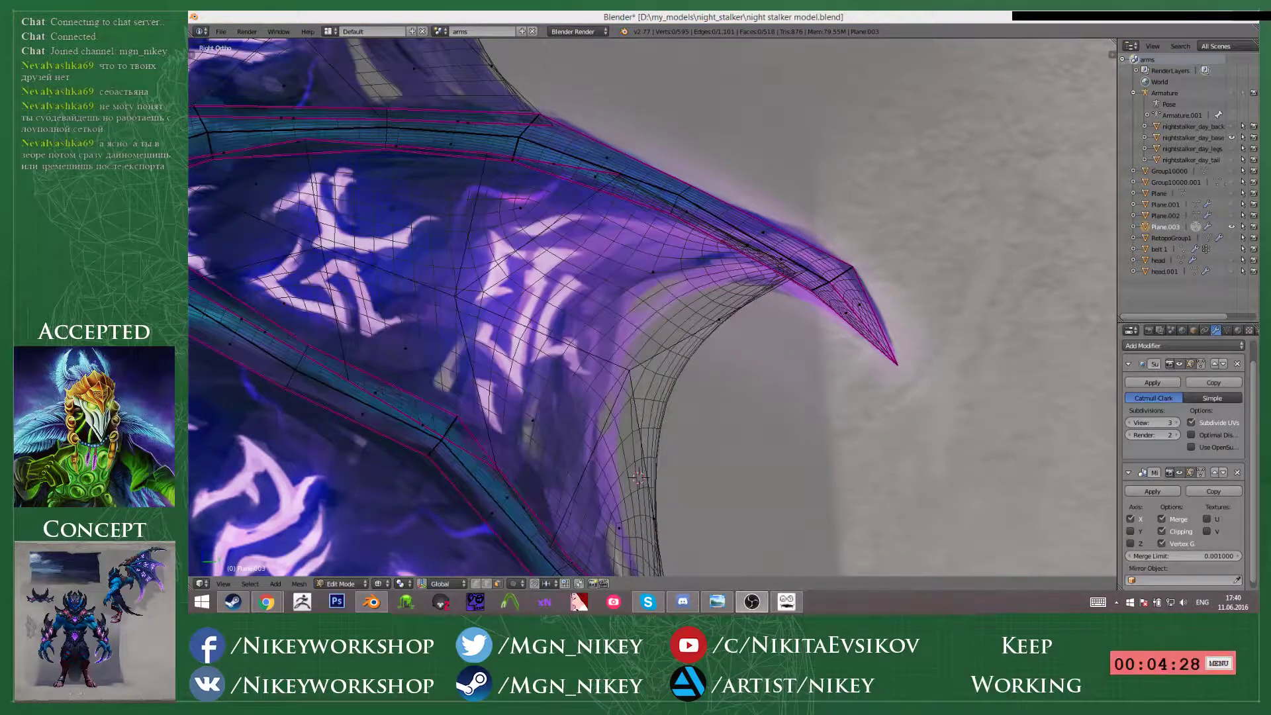
left_click(804, 227)
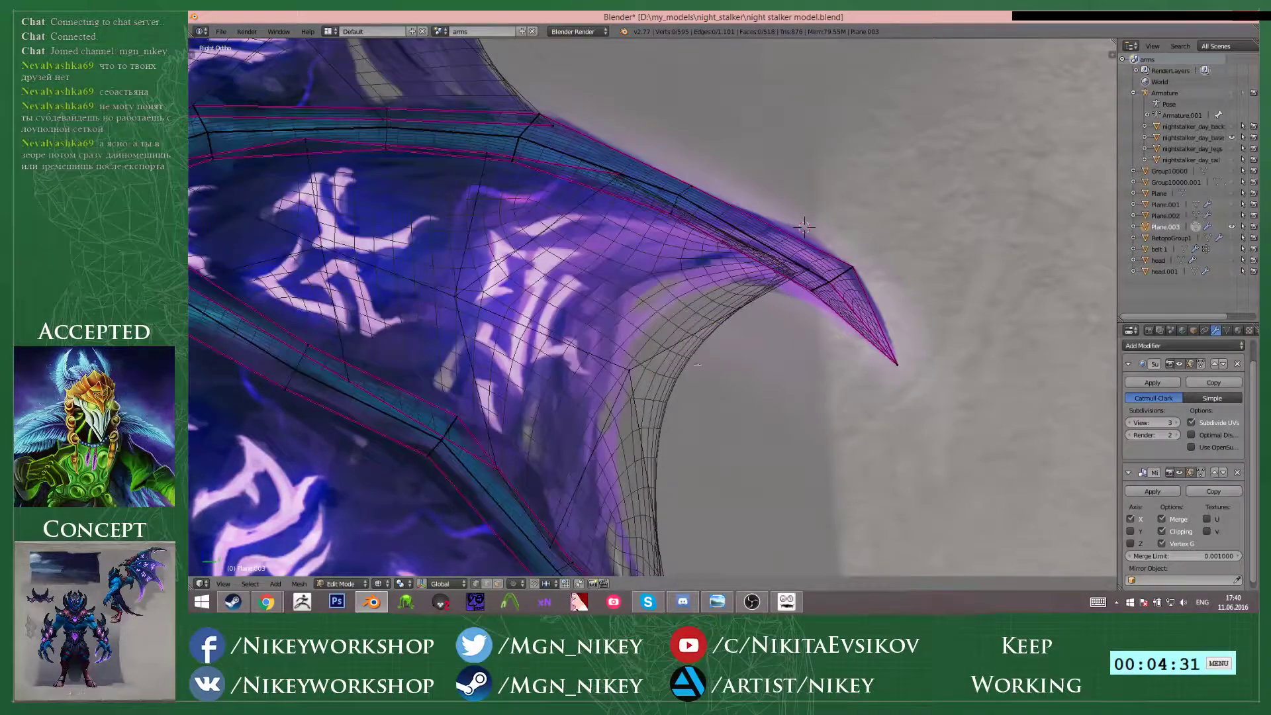
- Add a loop cut across the upper part of the membrane's outer rim and move its vertices onto the concept's curve
key("ctrl+r")
left_click(714, 315)
left_click(751, 329)
key("g")
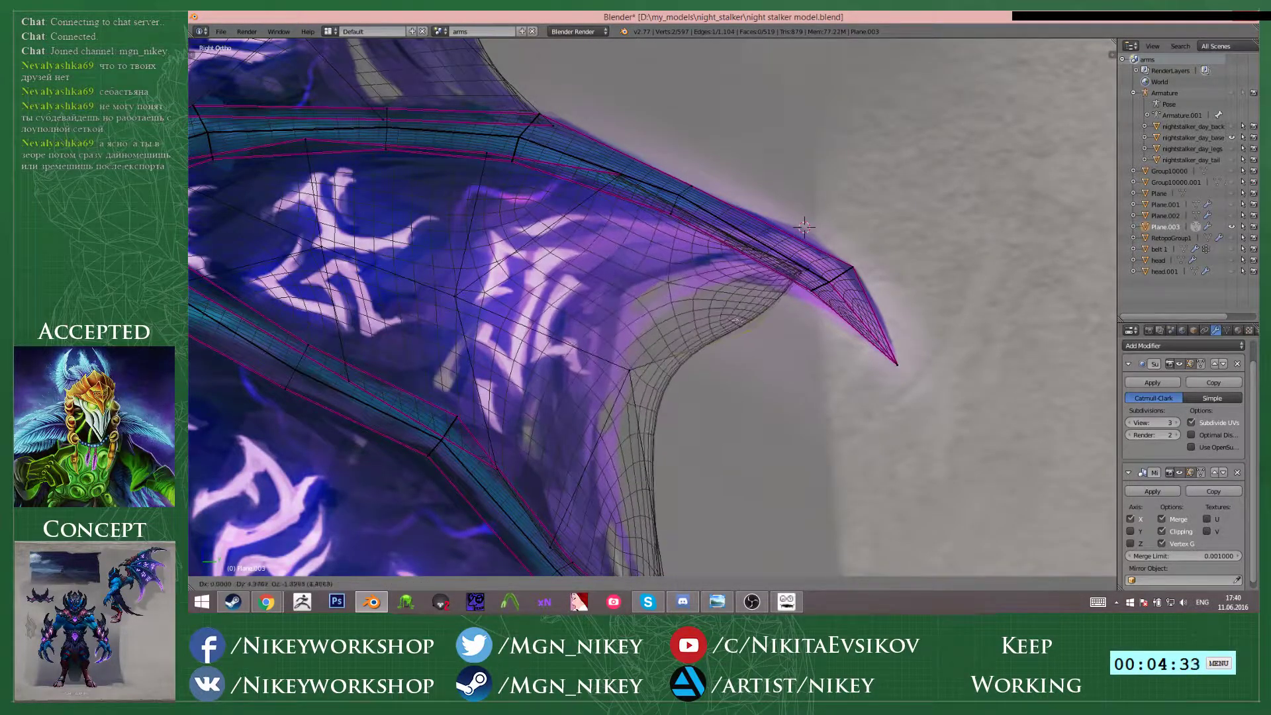
left_click(726, 311)
key("g")
left_click(767, 353)
middle_click_drag(659, 433, 760, 274, "shift")
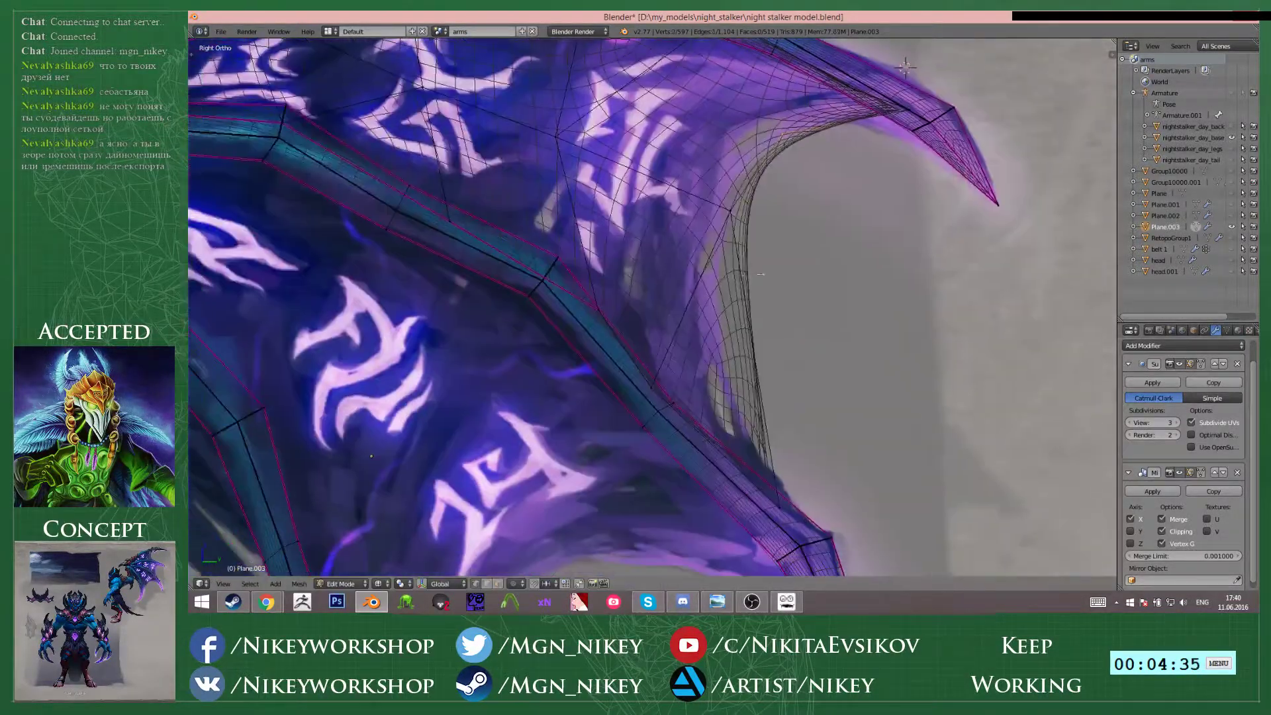
- Reposition the outer rim's vertices around the middle of its curve to match the concept's edge
left_click_drag(761, 236, 764, 238)
key("g")
left_click(773, 161)
middle_click_drag(774, 161, 755, 274, "shift")
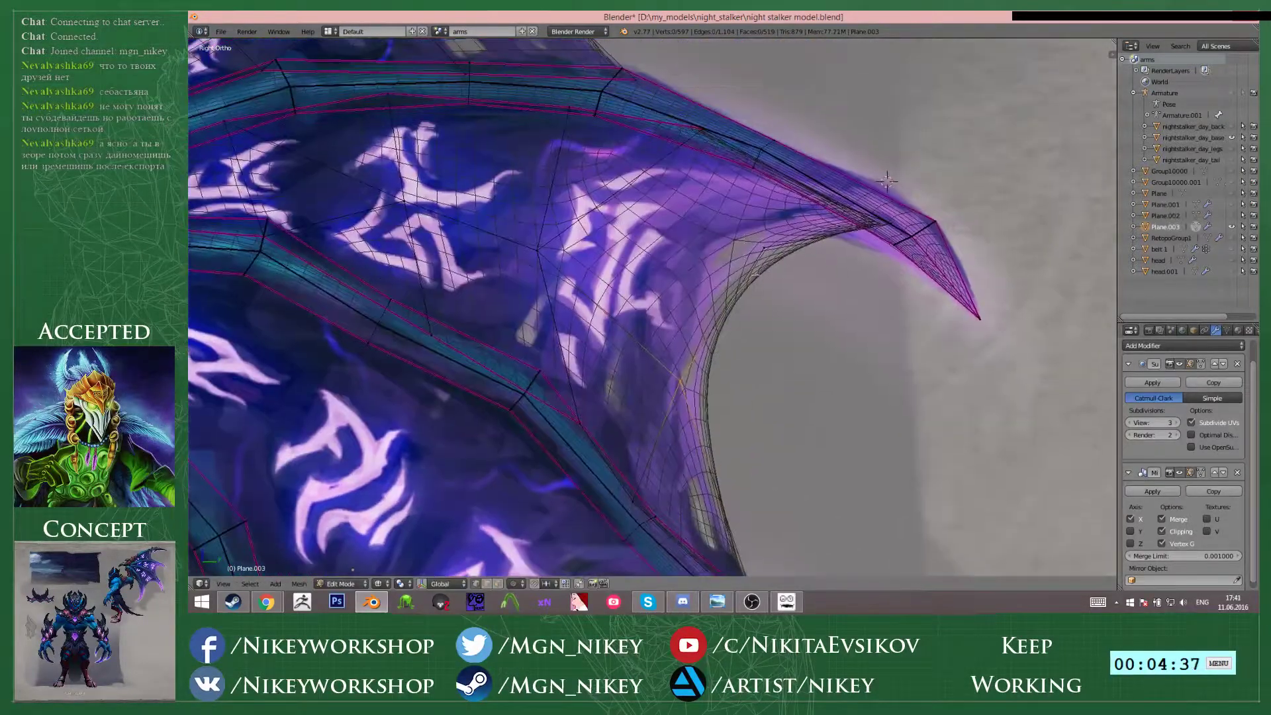
- Move the second membrane's upper rim vertex onto the concept's curve and triangulate the faces around it
key("g")
left_click(767, 286)
key("z")
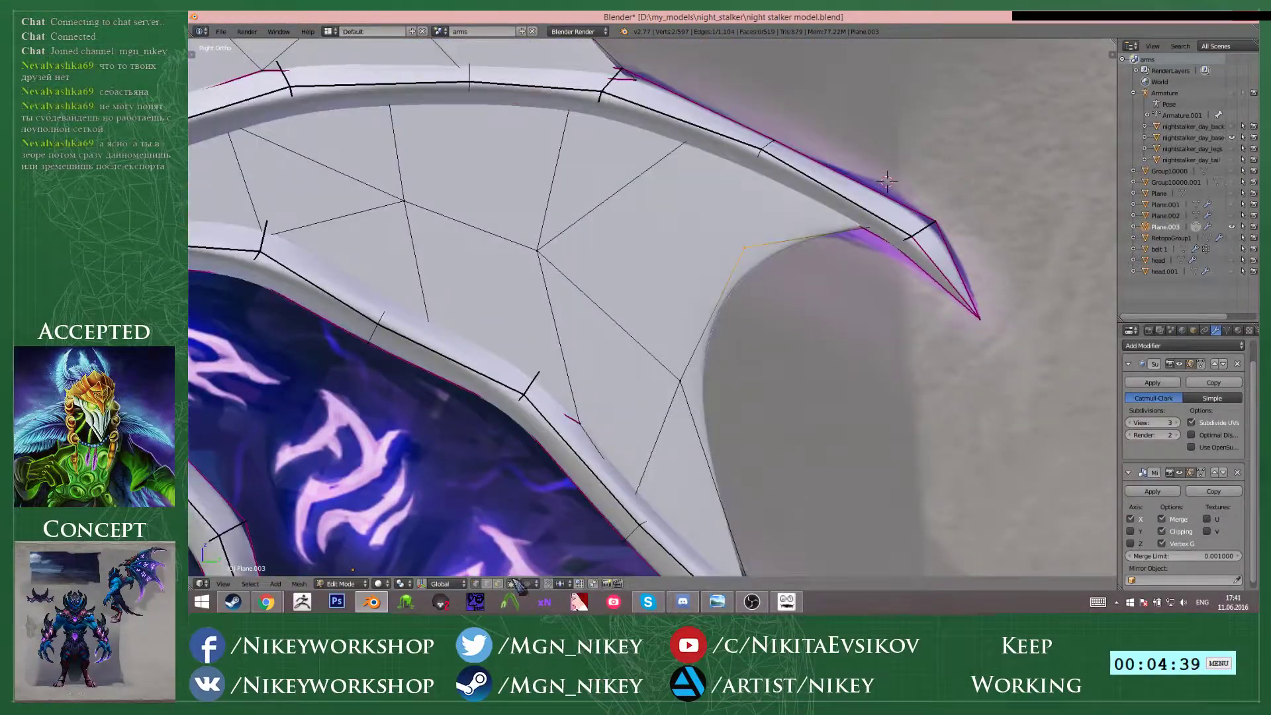
key("ctrl+t")
key("alt+z")
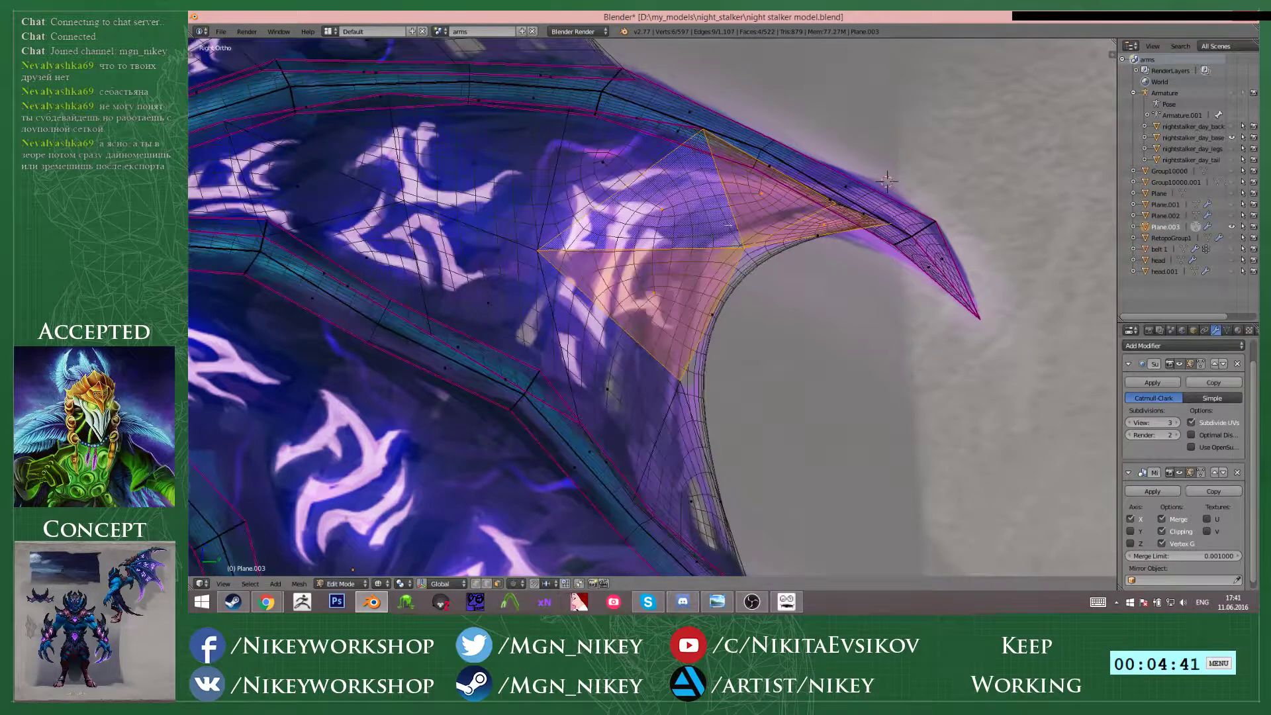
- Examine the triangulated faces and their inner edges beside the second membrane's outer rim, comparing solid shading with the concept
key("alt+z")
right_click(686, 273)
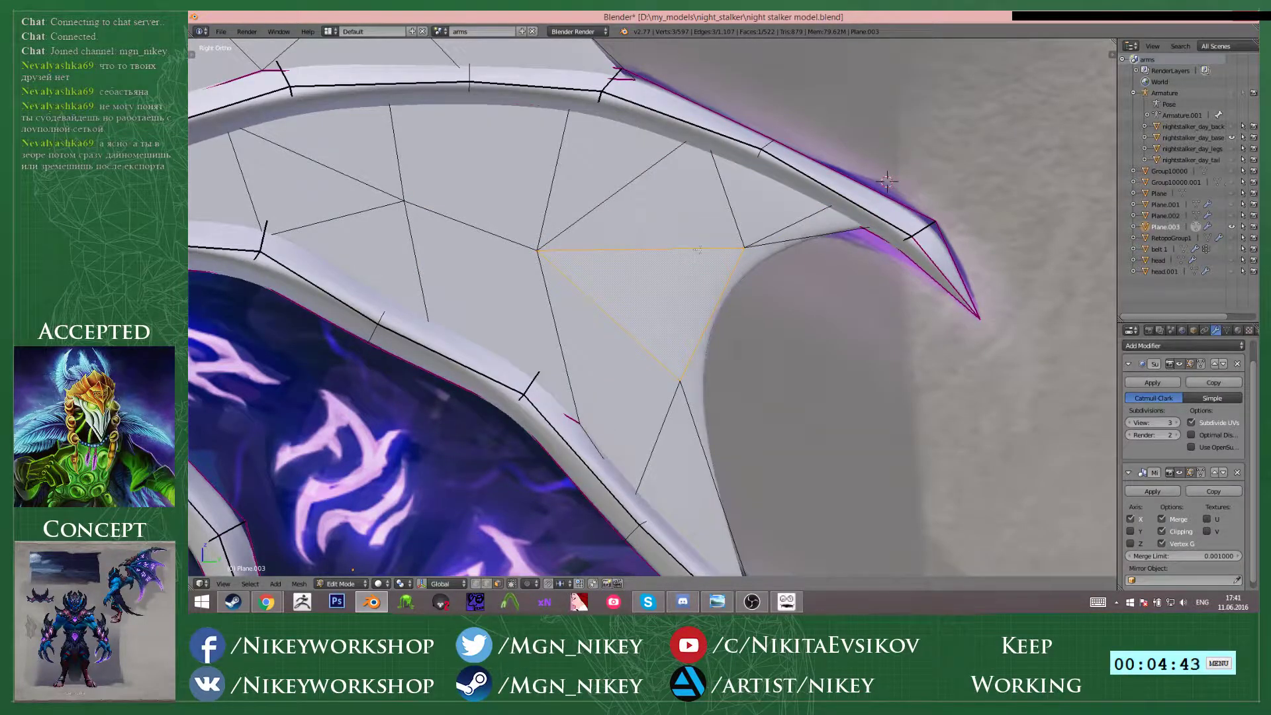
key("alt+z")
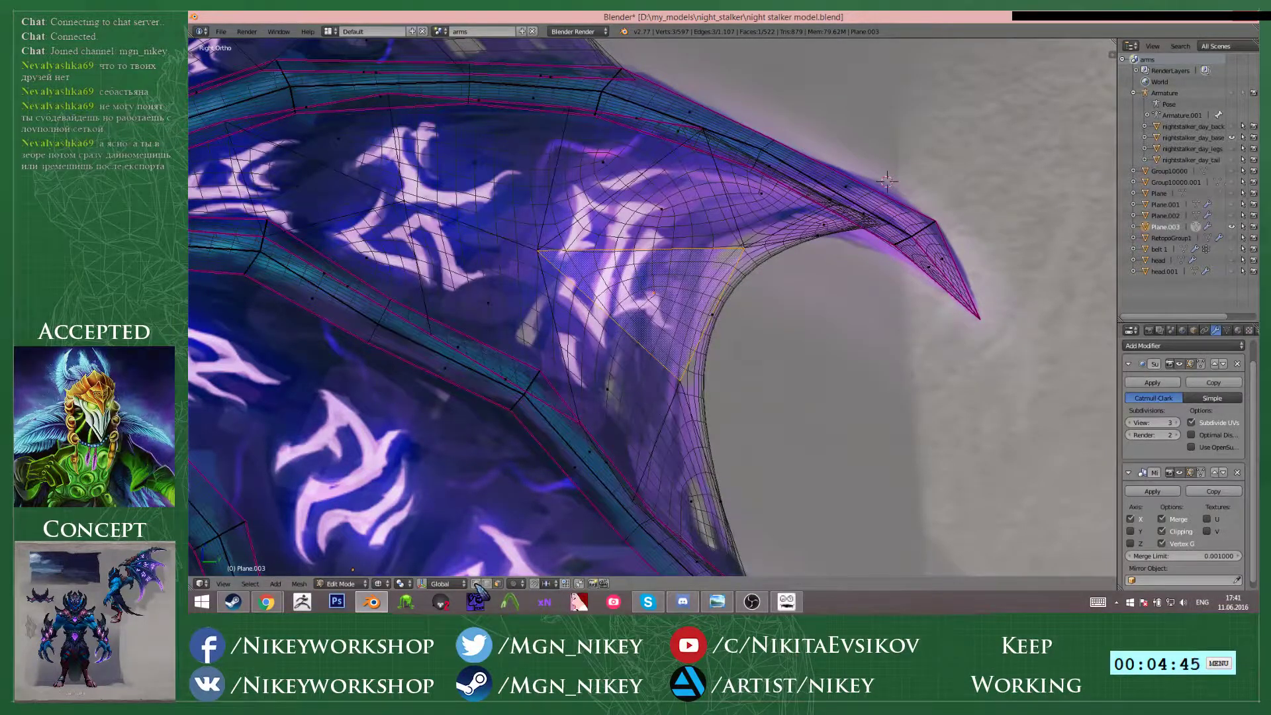
key("alt+z")
key("alt+z")
right_click(526, 249)
key("alt+z")
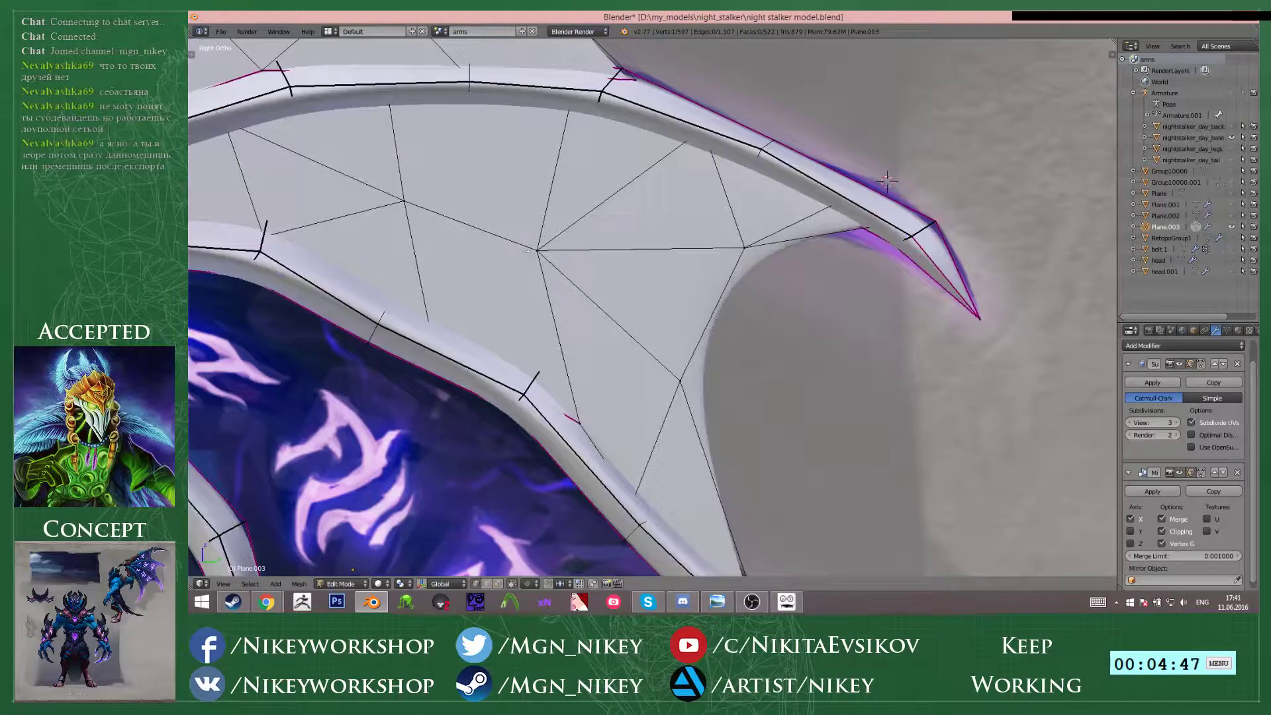
key("alt+z")
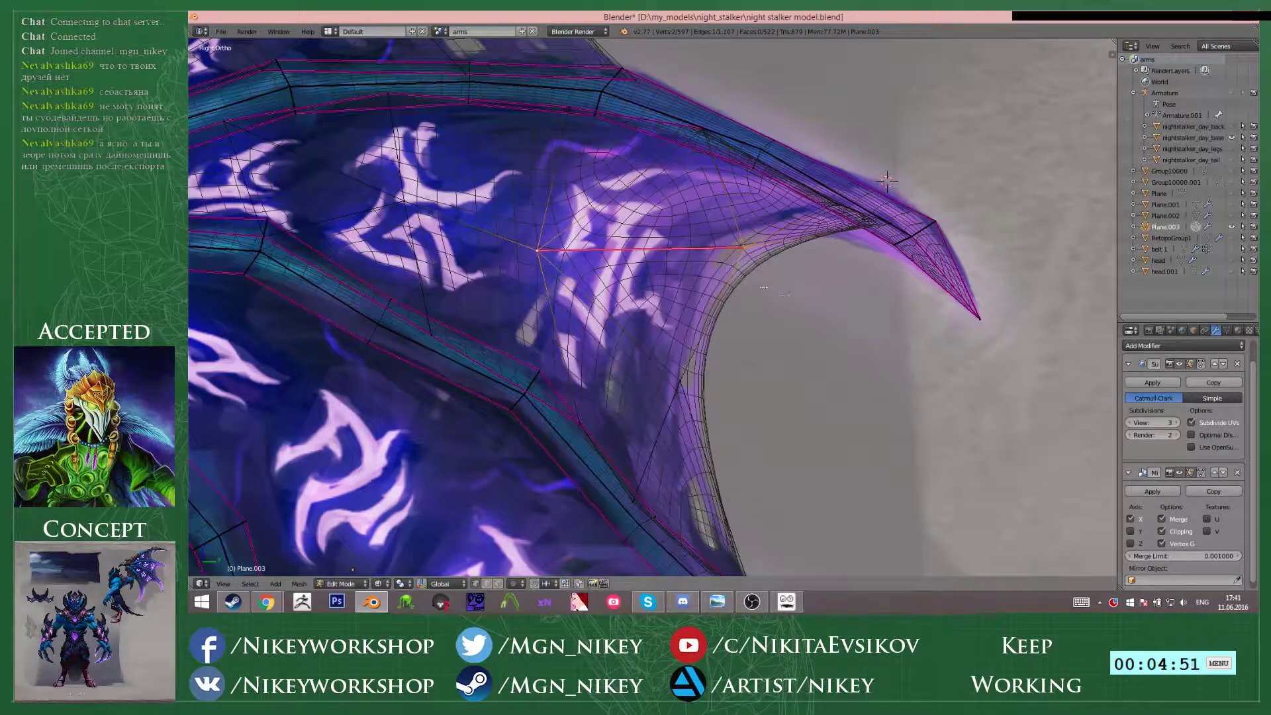
- Try creasing the edges that meet at the second membrane's upper rim vertex
key("alt+z")
right_click(741, 245)
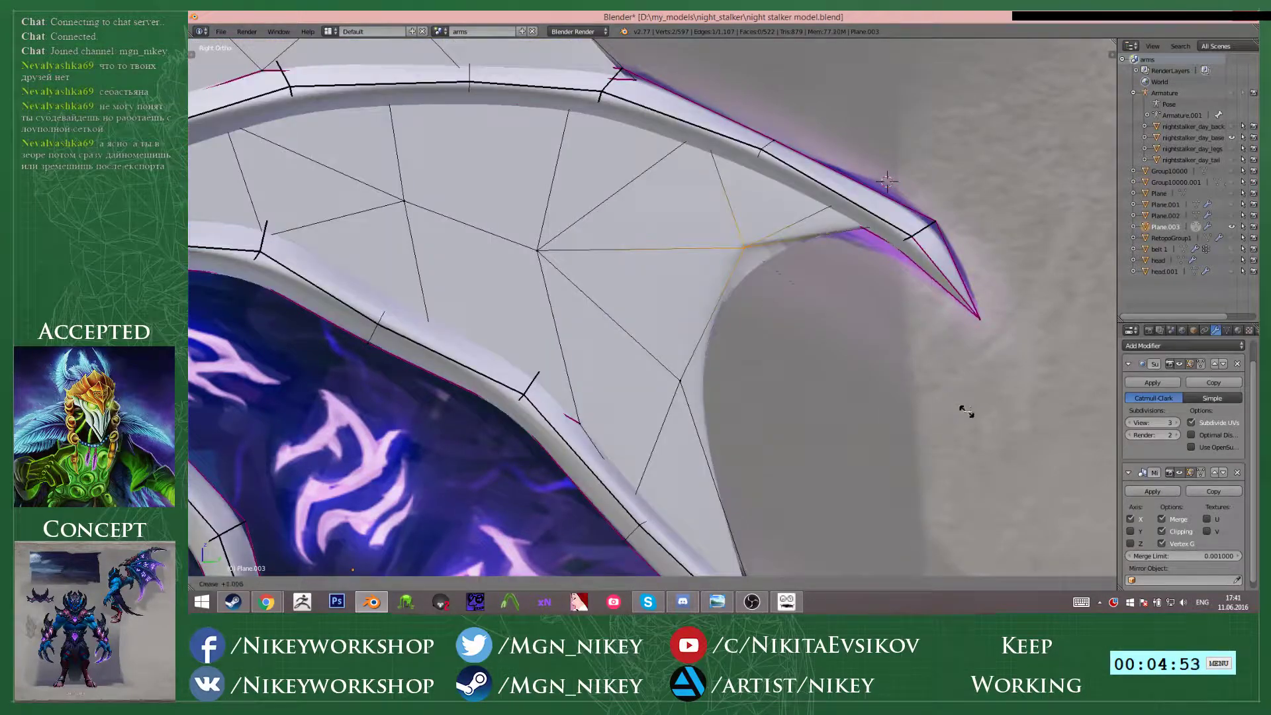
key("alt+z")
scroll(739, 298, "up", 1)
key("alt+z")
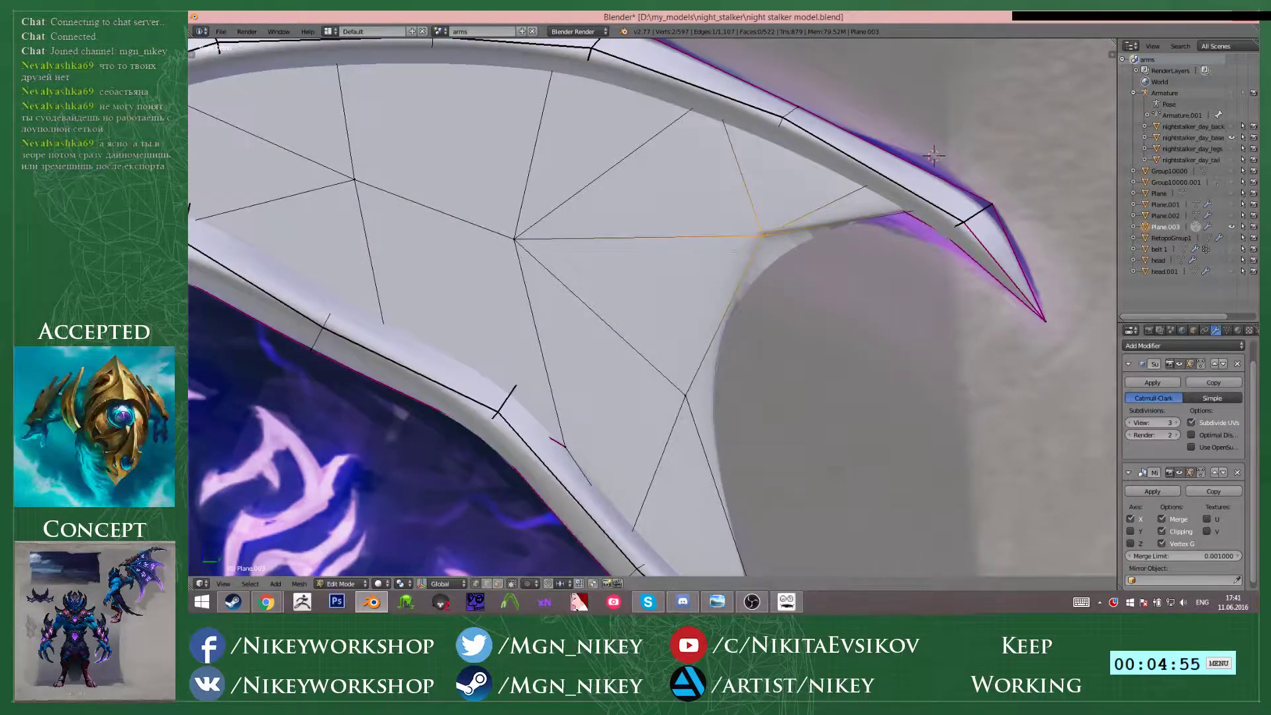
key("s")
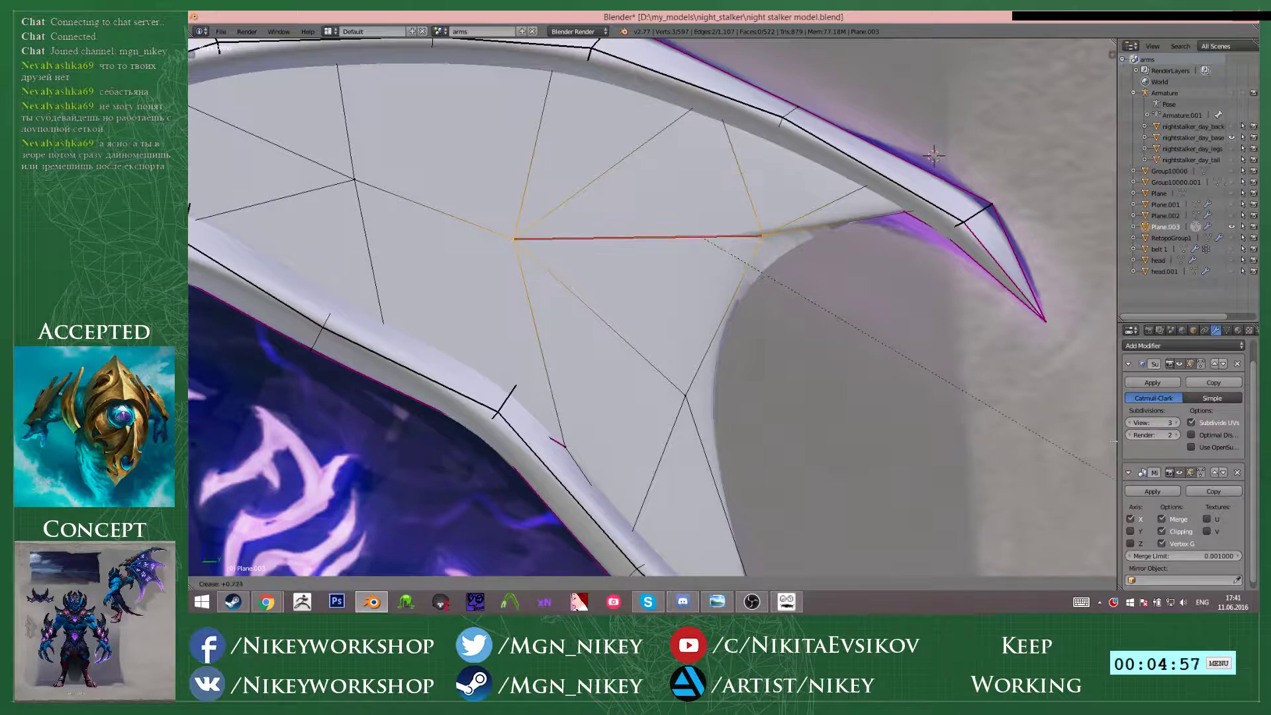
right_click(1114, 441)
- Examine the second membrane's outer rim and its upper vertices in wireframe from oblique angles
key("z")
middle_click_drag(866, 279, 746, 261)
middle_click_drag(745, 261, 810, 336, "shift")
scroll(811, 335, "up", 3)
key("z")
key("z")
right_click(755, 227)
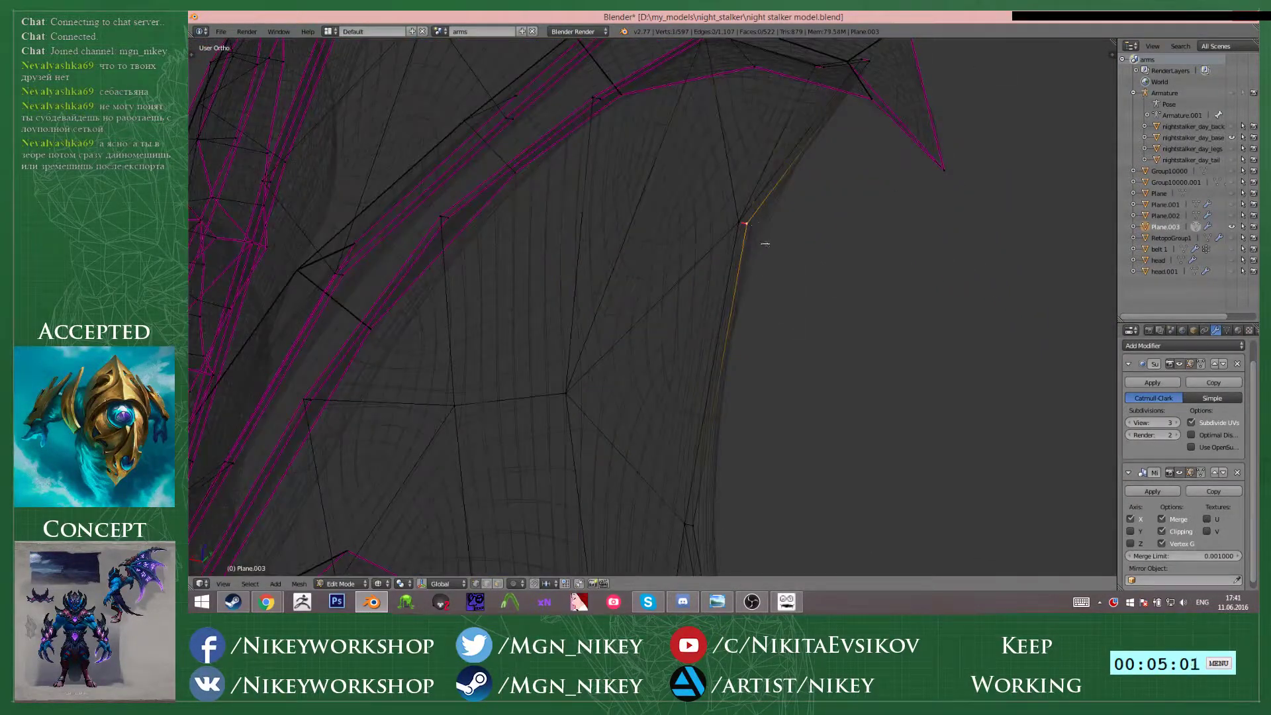
mouse_move(765, 243)
middle_mouse_down()
mouse_move(880, 260)
mouse_move(819, 337)
mouse_move(691, 266)
mouse_move(696, 230)
mouse_move(818, 265)
middle_mouse_up()
key("alt+z")
scroll(836, 278, "down", 2)
key("z")
- Crease the boundary edge loop around the second membrane and check the wing in Object Mode
right_click(832, 274, "alt")
scroll(831, 274, "down", 3)
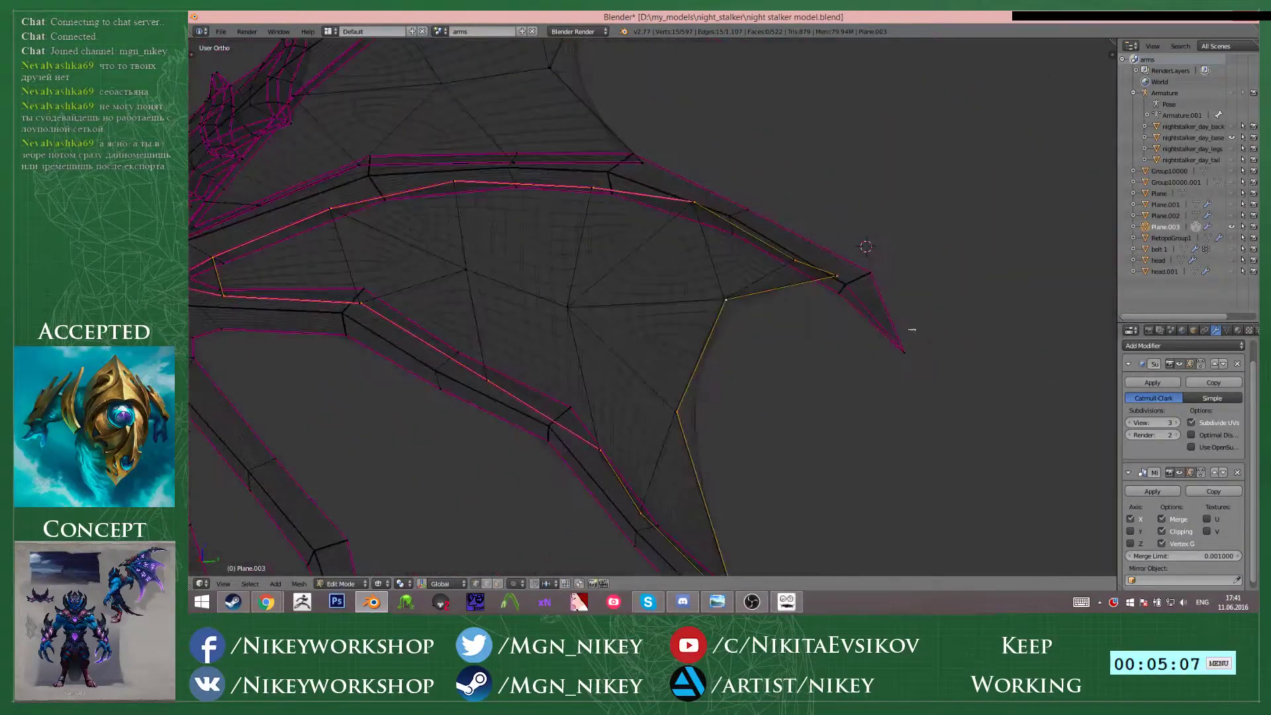
key("shift+e")
left_click(686, 276)
key("z")
key("Tab")
scroll(648, 274, "down", 3)
middle_click_drag(656, 298, 651, 347, "shift")
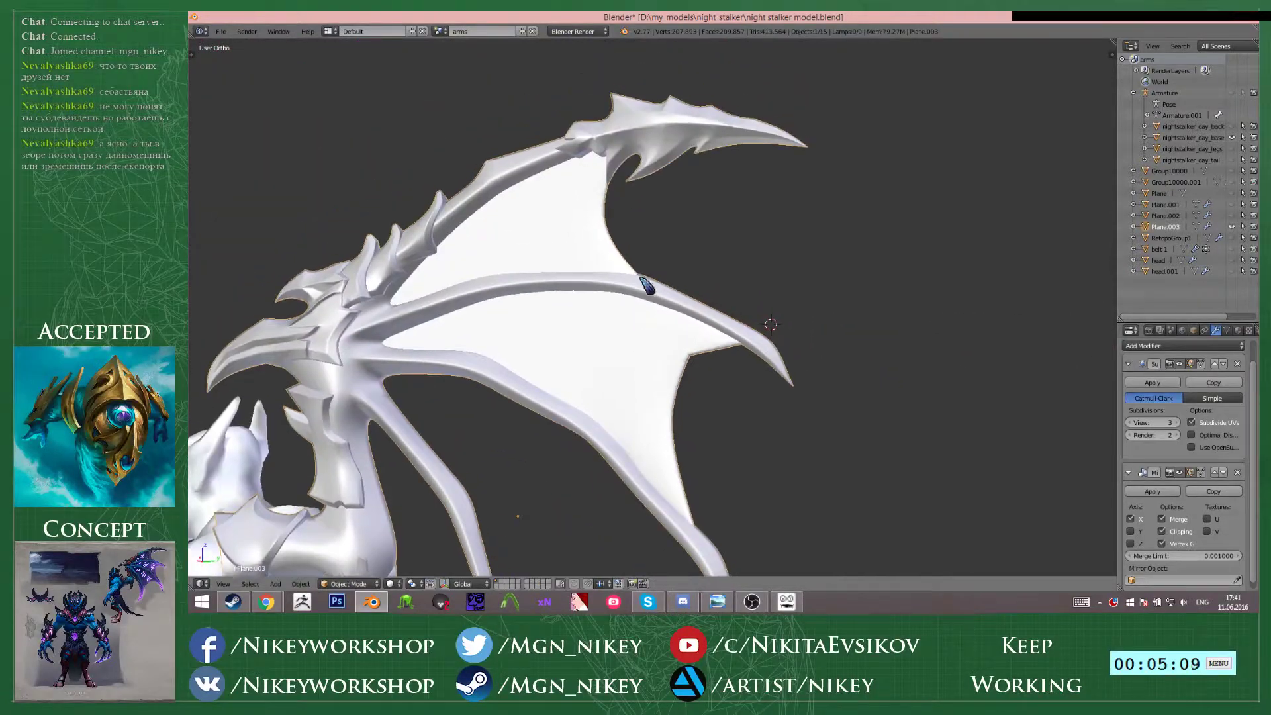
- Select the upper membrane's boundary edge loop, crease it, and return to Object Mode
key("Tab")
scroll(641, 265, "up", 3)
middle_click_drag(620, 217, 561, 175)
key("z")
right_click(561, 174, "alt")
scroll(559, 199, "down", 4)
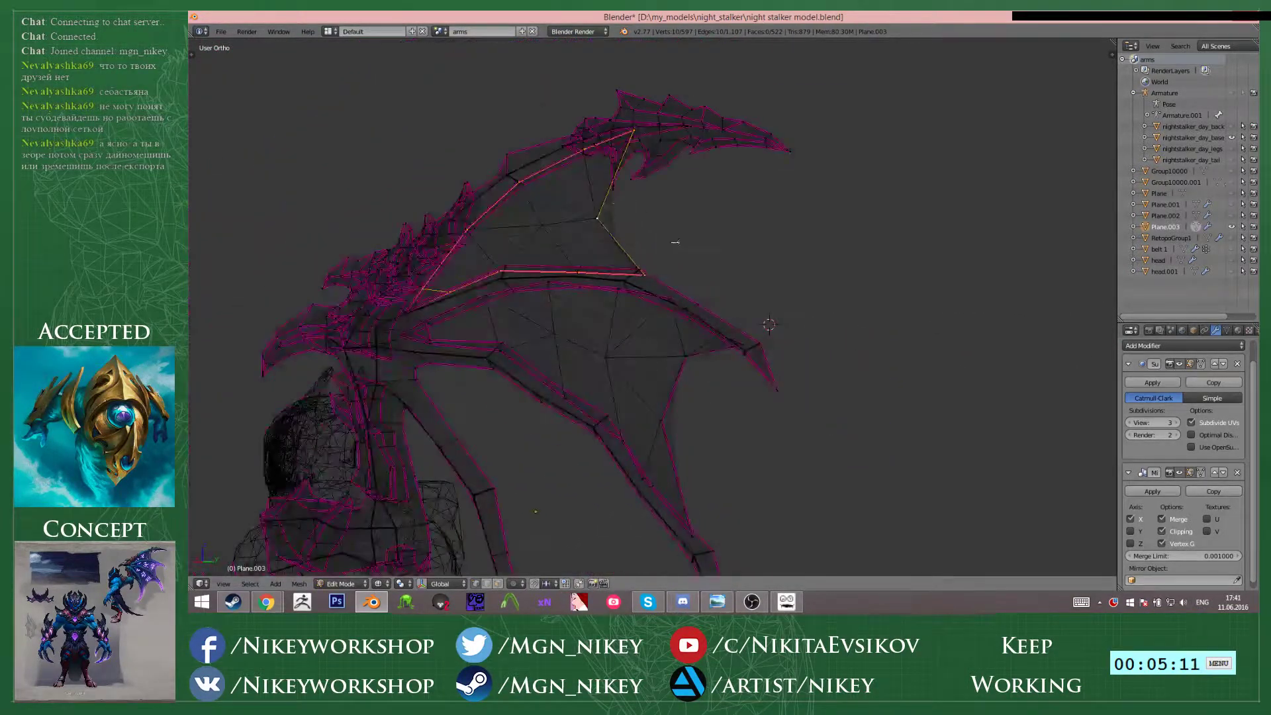
key("alt+z")
key("Tab")
scroll(774, 251, "down", 2)
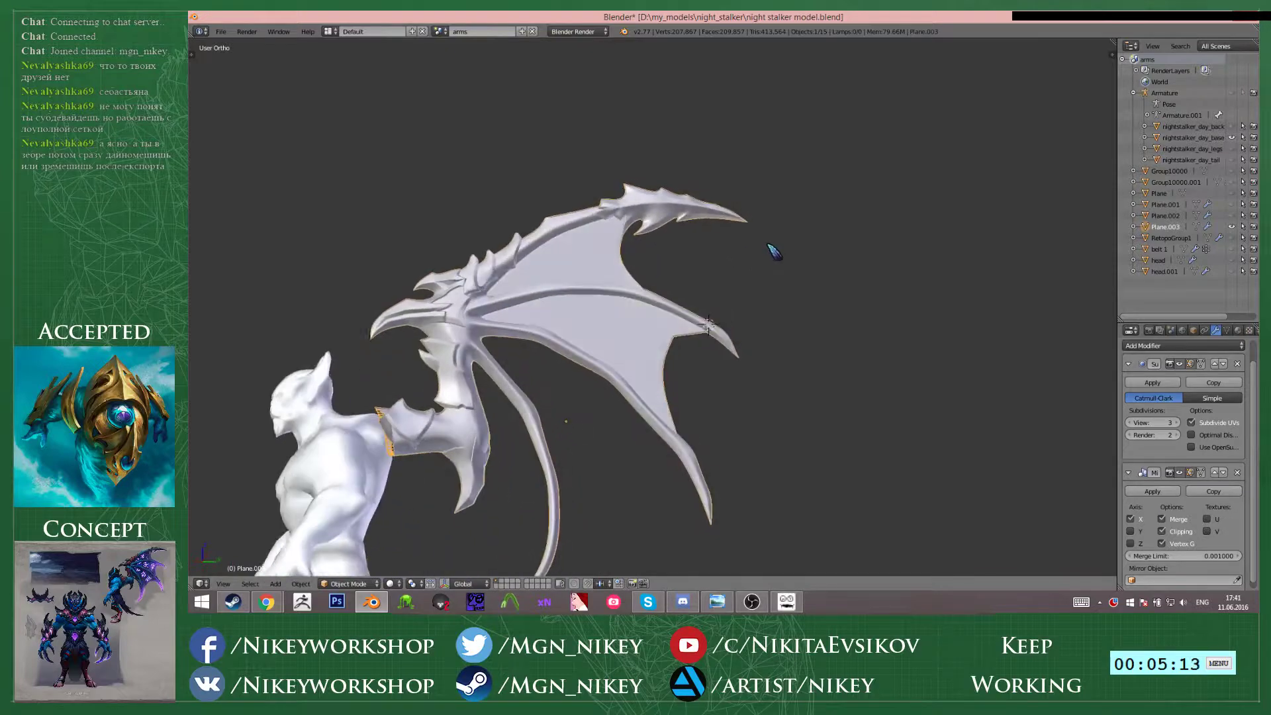
- In the right orthographic view, duplicate the whole second membrane and place the copy over the gap between the next two bones
key("KP_3")
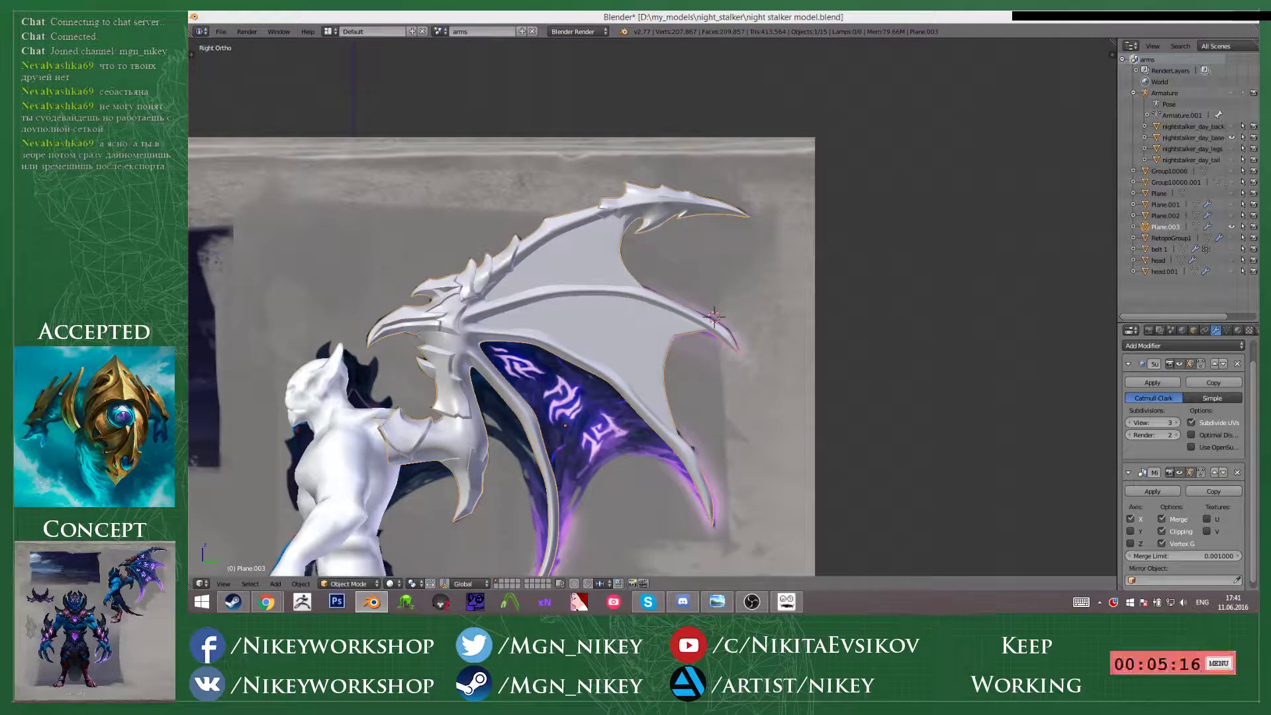
scroll(794, 404, "down", 3)
left_click_drag(666, 426, 693, 368, "shift")
scroll(694, 368, "up", 4)
key("Tab")
scroll(804, 223, "up", 5)
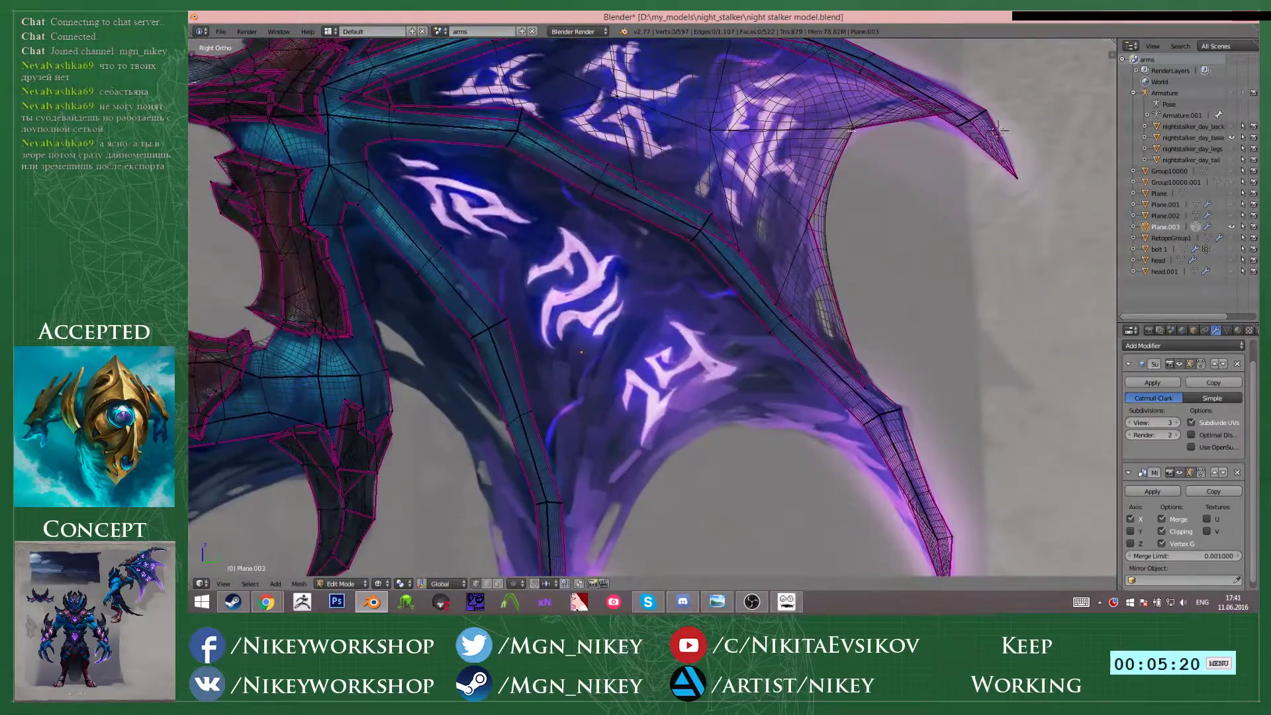
key("l")
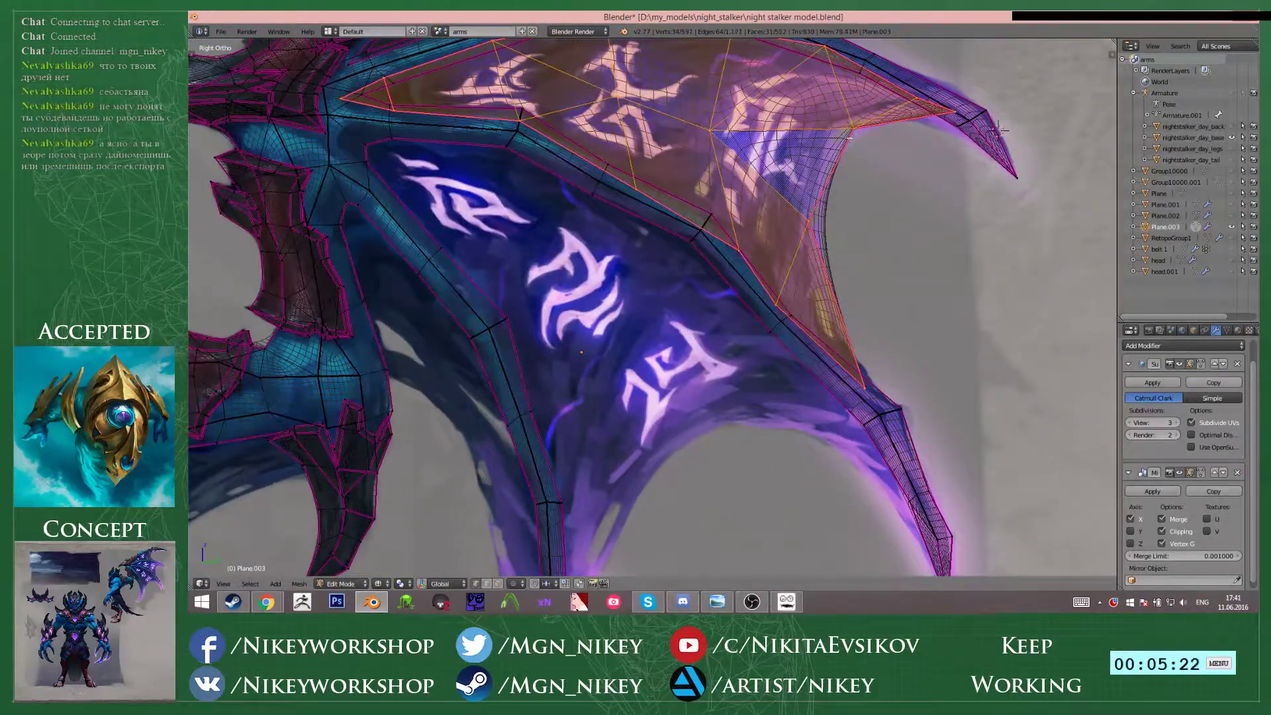
key("shift+d")
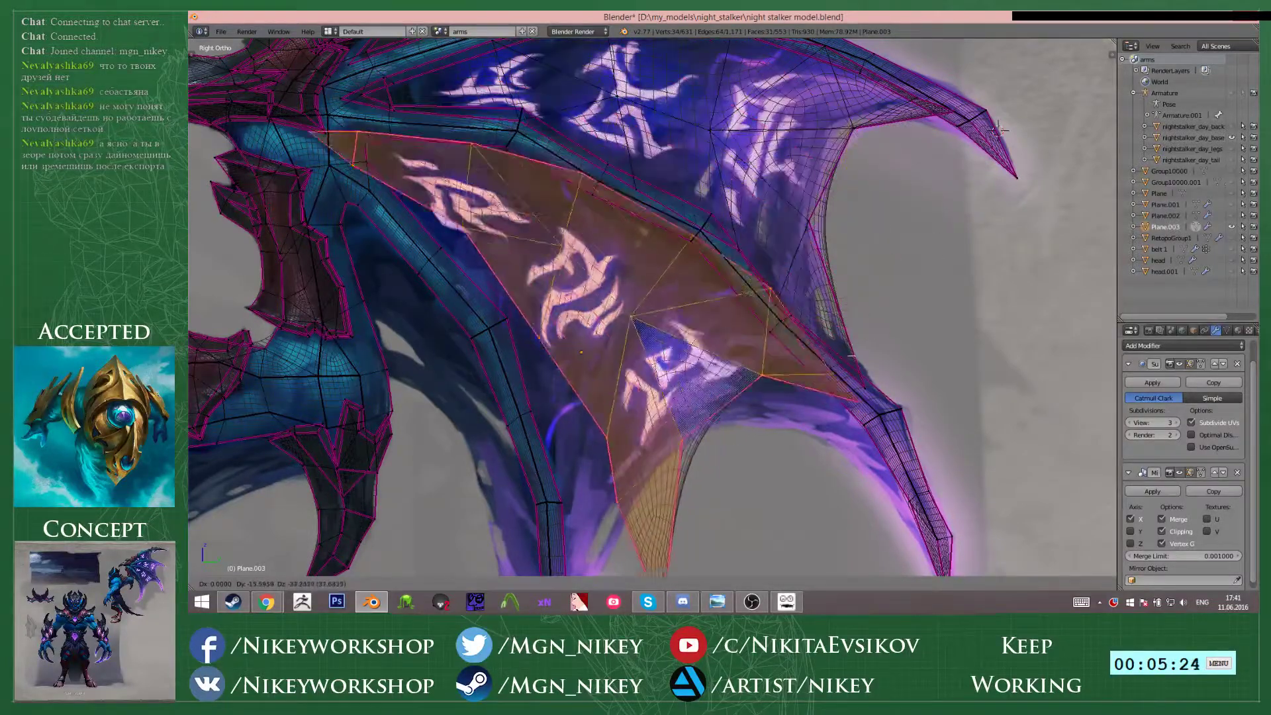
left_click(875, 372)
middle_click_drag(858, 337, 931, 282, "shift")
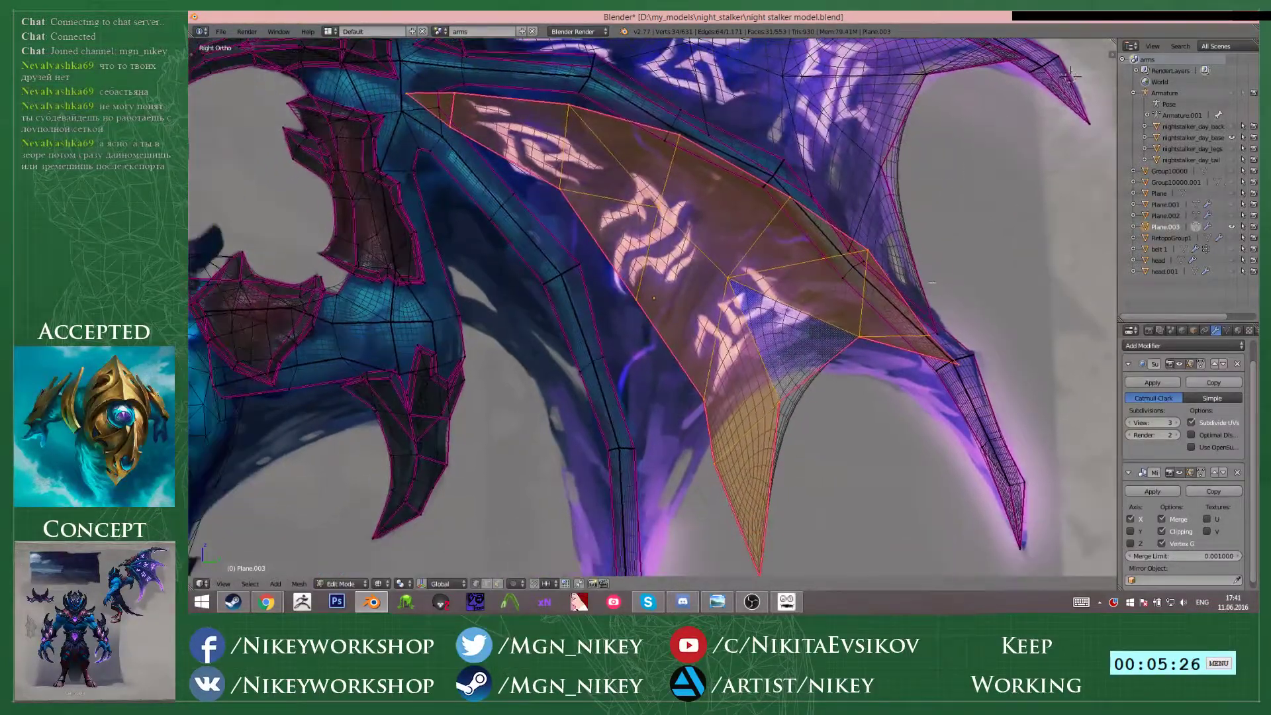
- Rotate the duplicated membrane and move it to line up with the gap between the two lower bones
key("r")
left_click(922, 313)
key("g")
left_click(909, 350)
middle_click_drag(908, 350, 974, 408, "shift")
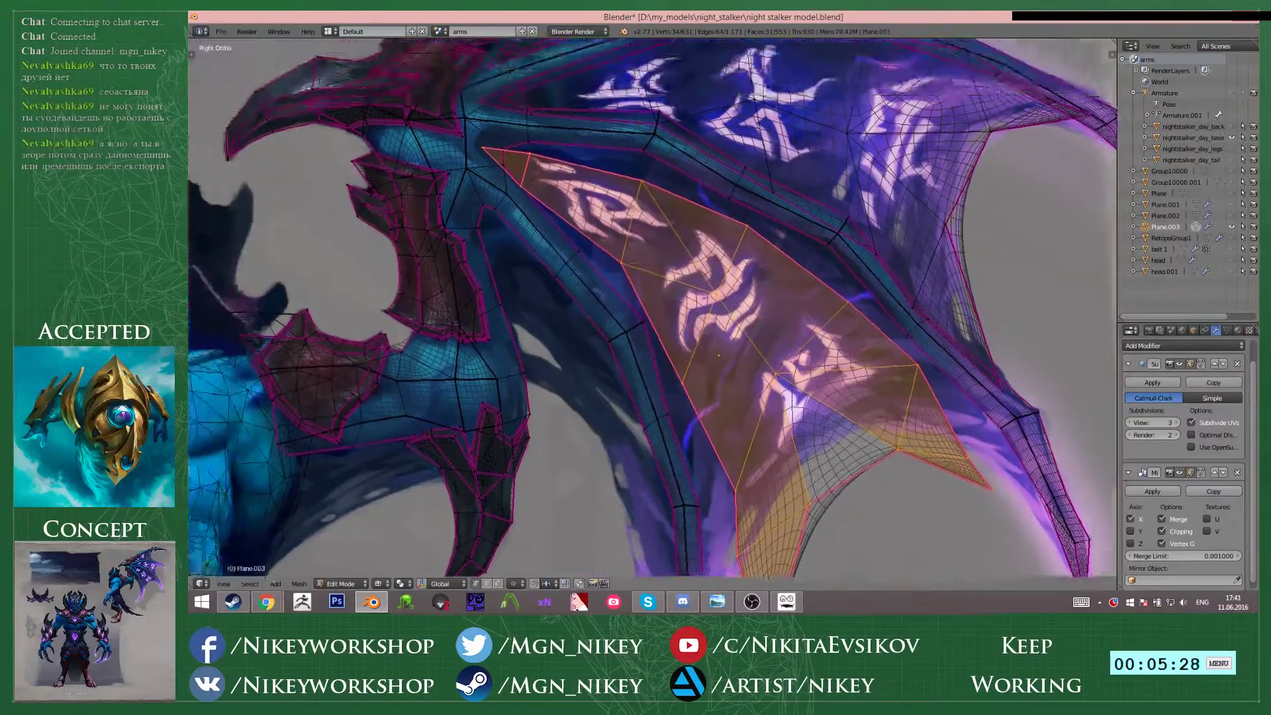
- Move the third membrane's vertices near the wing root onto the edges of the two surrounding bones
scroll(464, 166, "up", 3)
key("a")
key("g")
left_click(567, 213)
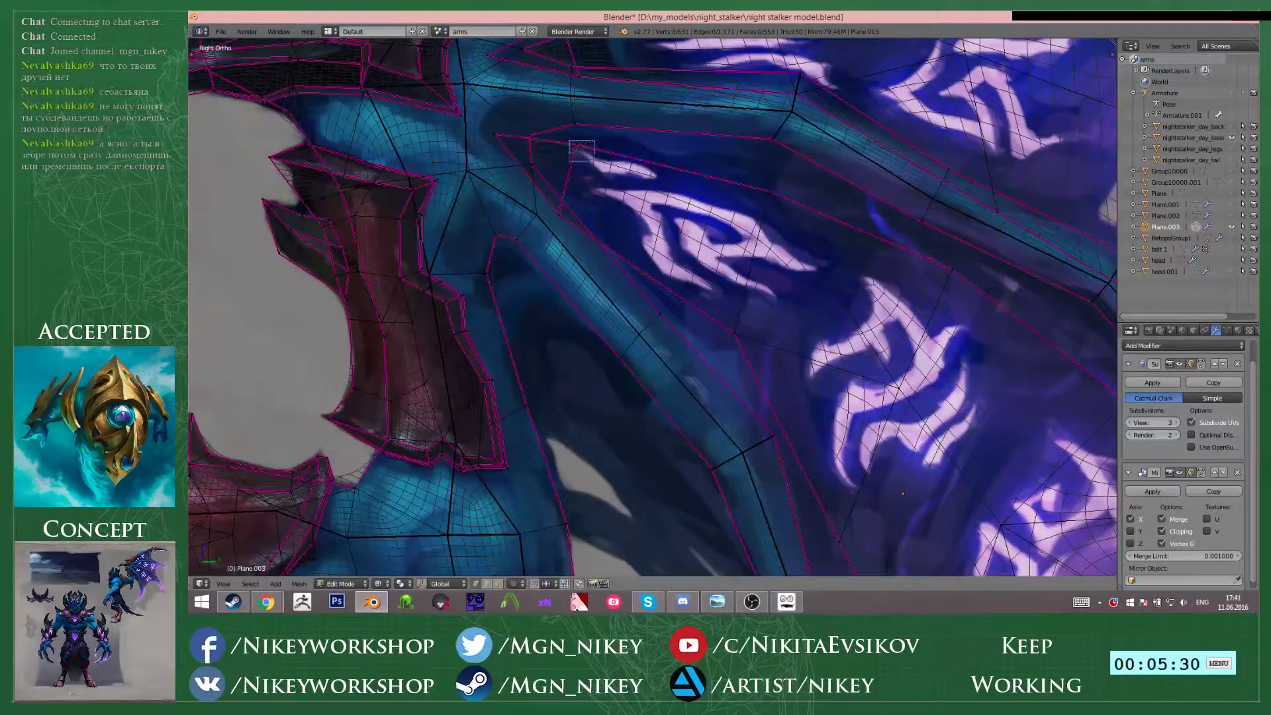
right_click(581, 151)
key("g")
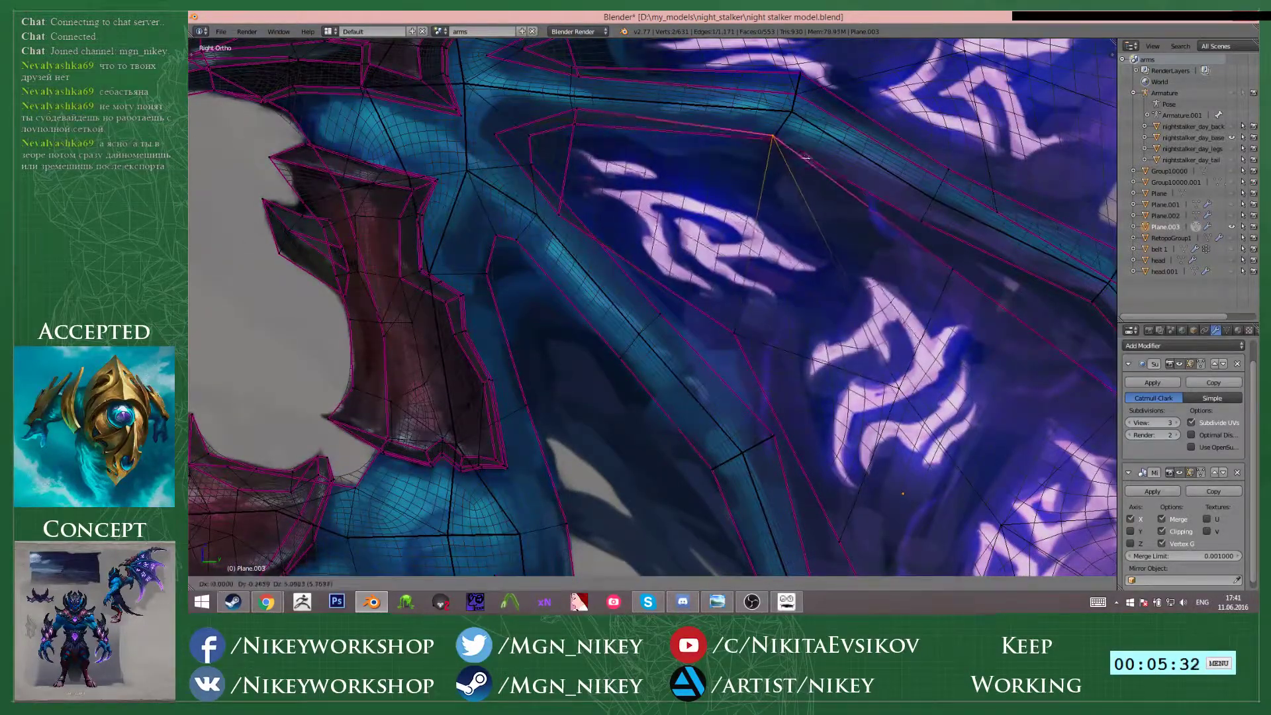
left_click(809, 154)
key("g")
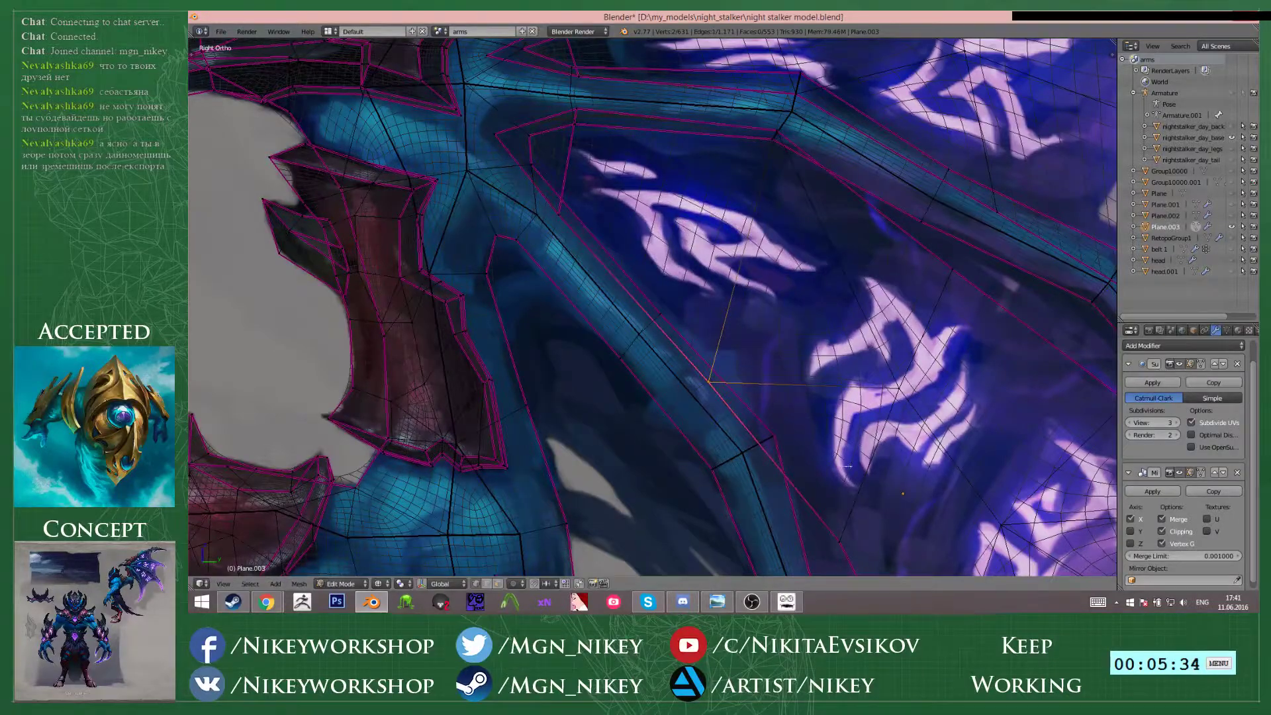
- Move the third membrane's lower-edge vertices and lower tip down along the innermost bone
middle_click_drag(847, 466, 764, 243, "shift")
key("a")
key("g")
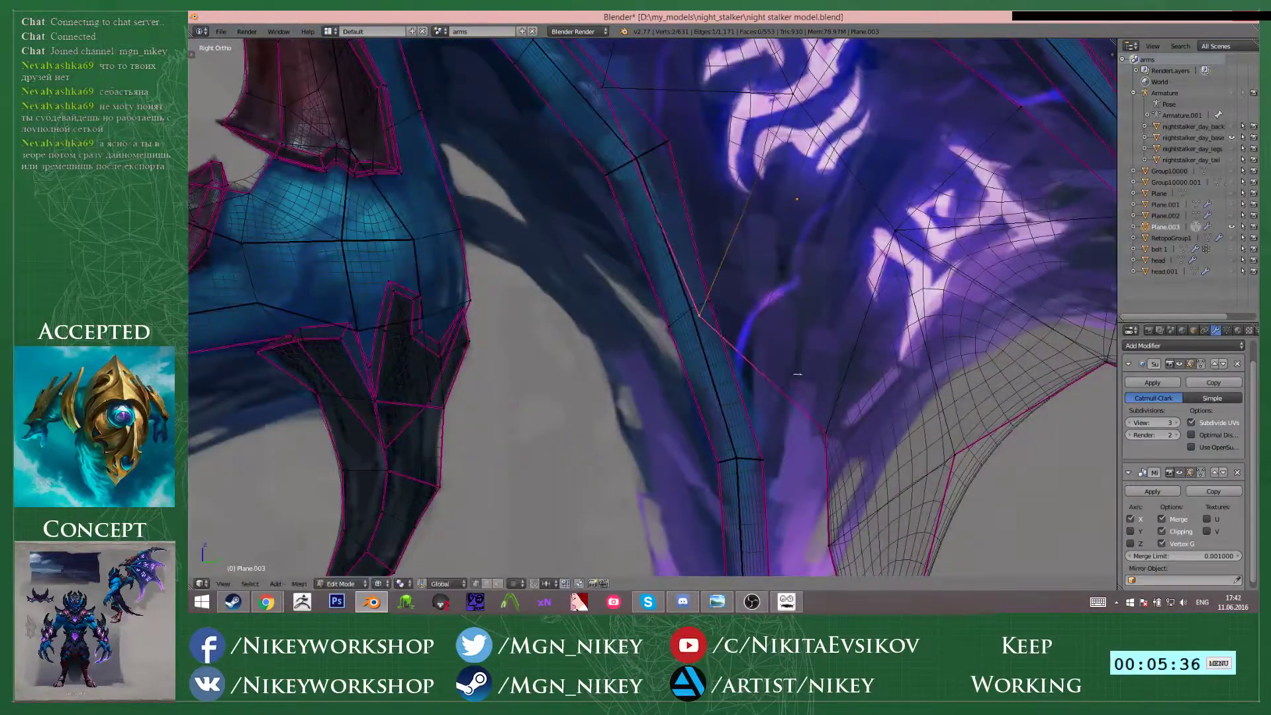
middle_click_drag(797, 375, 757, 286, "shift")
left_click(777, 333)
middle_click_drag(788, 431, 795, 225, "shift")
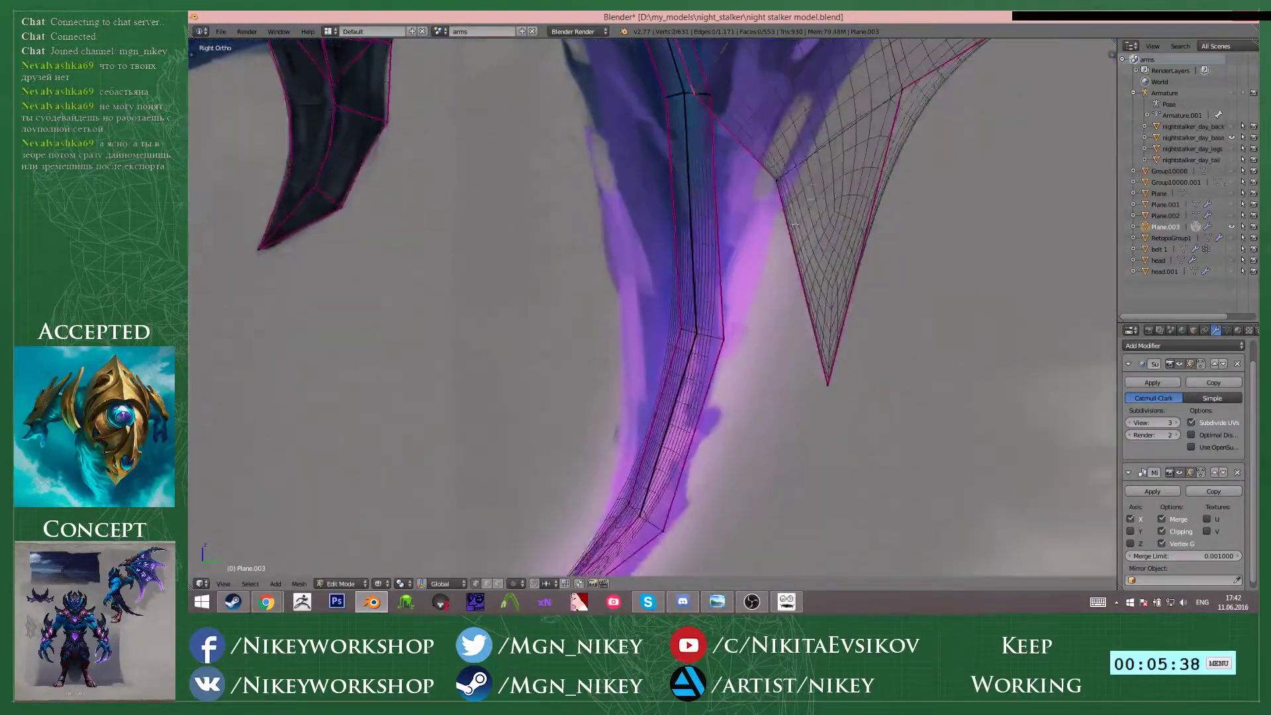
key("g")
left_click(742, 253)
key("a")
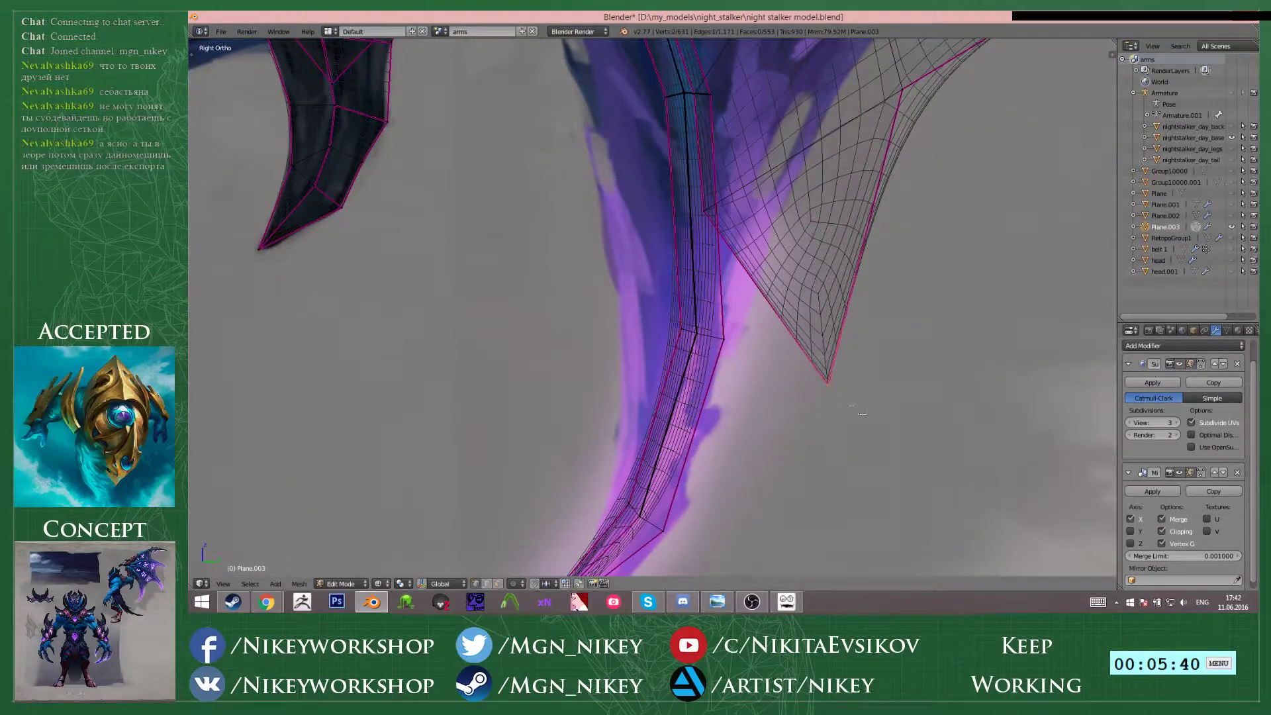
key("g")
left_click(738, 408)
key("a")
- Move the vertices at the middle of the third membrane's outer rim onto the concept's curved edge
middle_click_drag(890, 169, 726, 357, "shift")
key("b")
left_click_drag(731, 230, 769, 316)
key("g")
left_click(731, 277)
key("b")
left_click_drag(696, 244, 735, 300)
key("g")
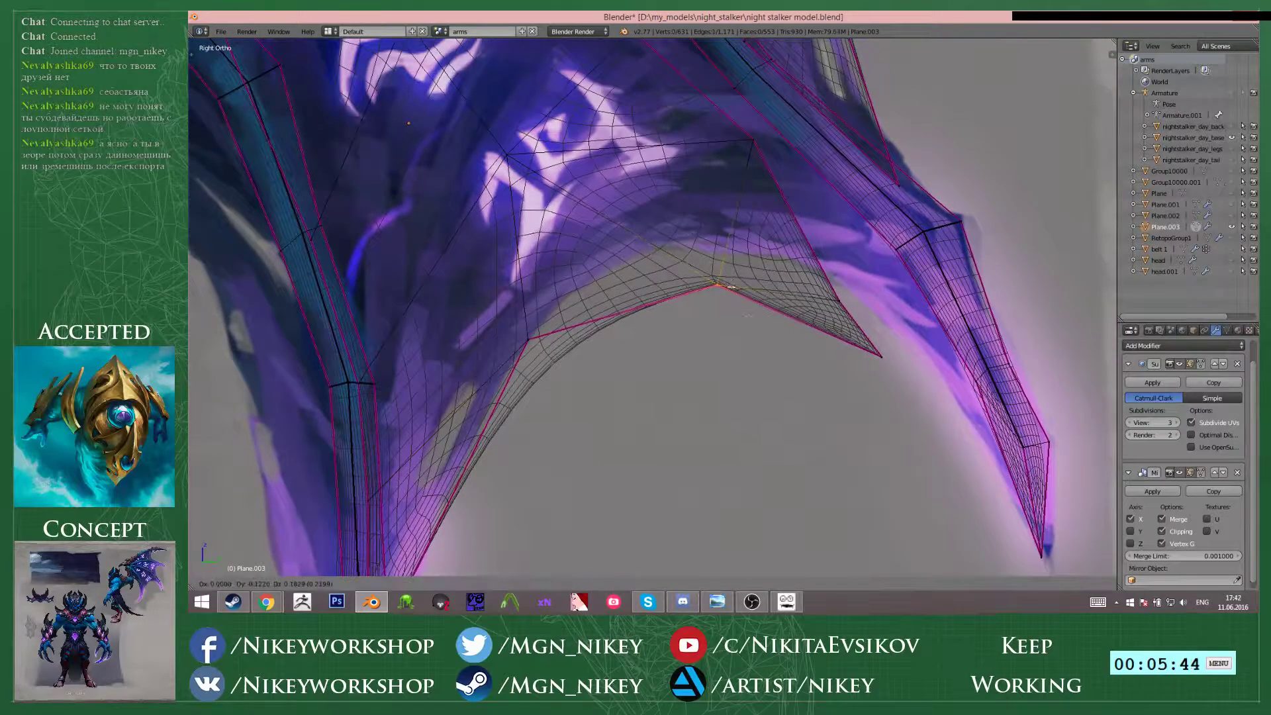
left_click(750, 254)
- Move the third membrane's outer tip and the vertex beside it onto the inner edge of the middle bone
key("a")
key("b")
left_click_drag(851, 324, 913, 389)
key("g")
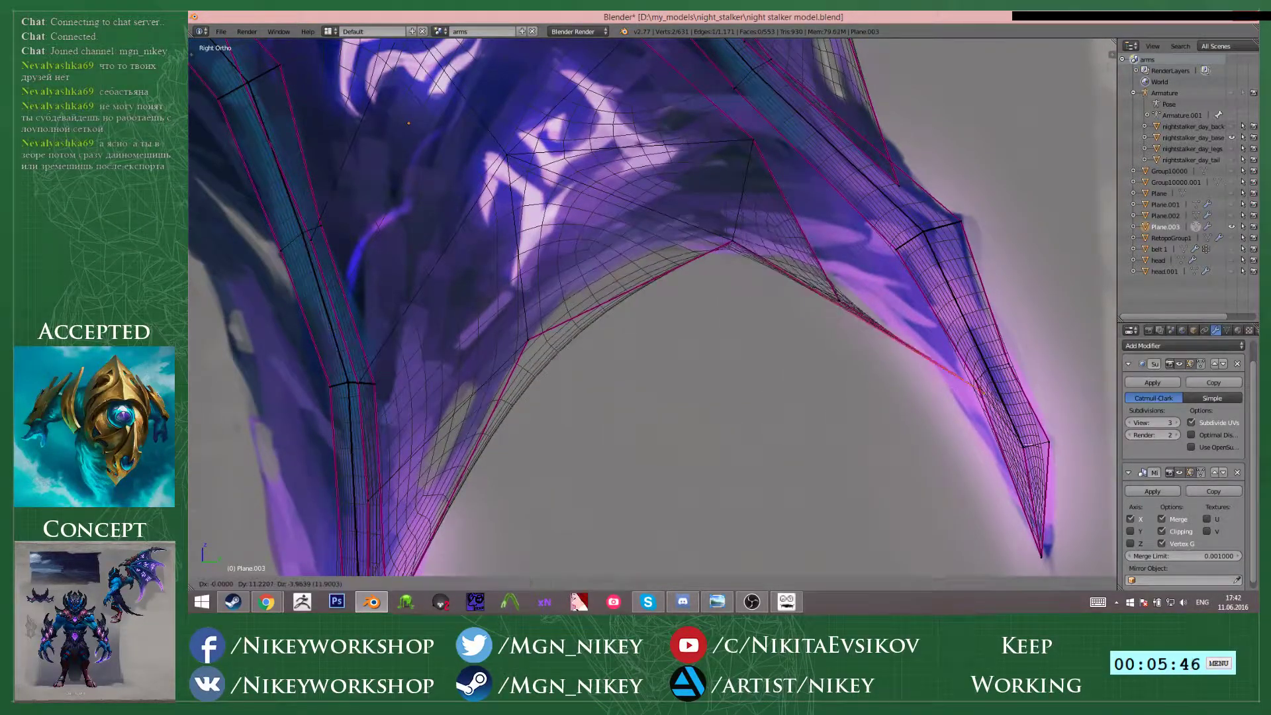
left_click(1033, 472)
key("a")
key("b")
left_click_drag(824, 280, 868, 332)
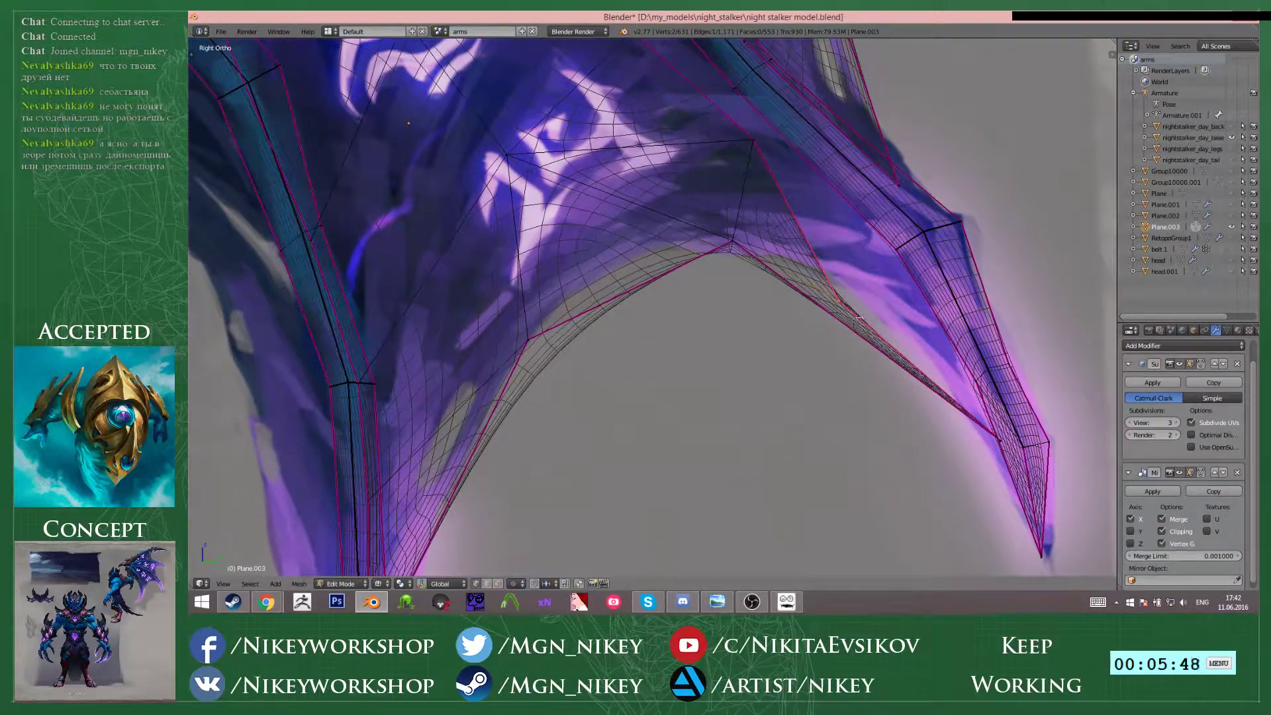
key("g")
left_click(953, 286)
key("a")
- Move the third membrane's inner vertex above the rim and the next upper-edge vertex toward the middle bone
middle_click_drag(728, 119, 712, 297, "shift")
key("b")
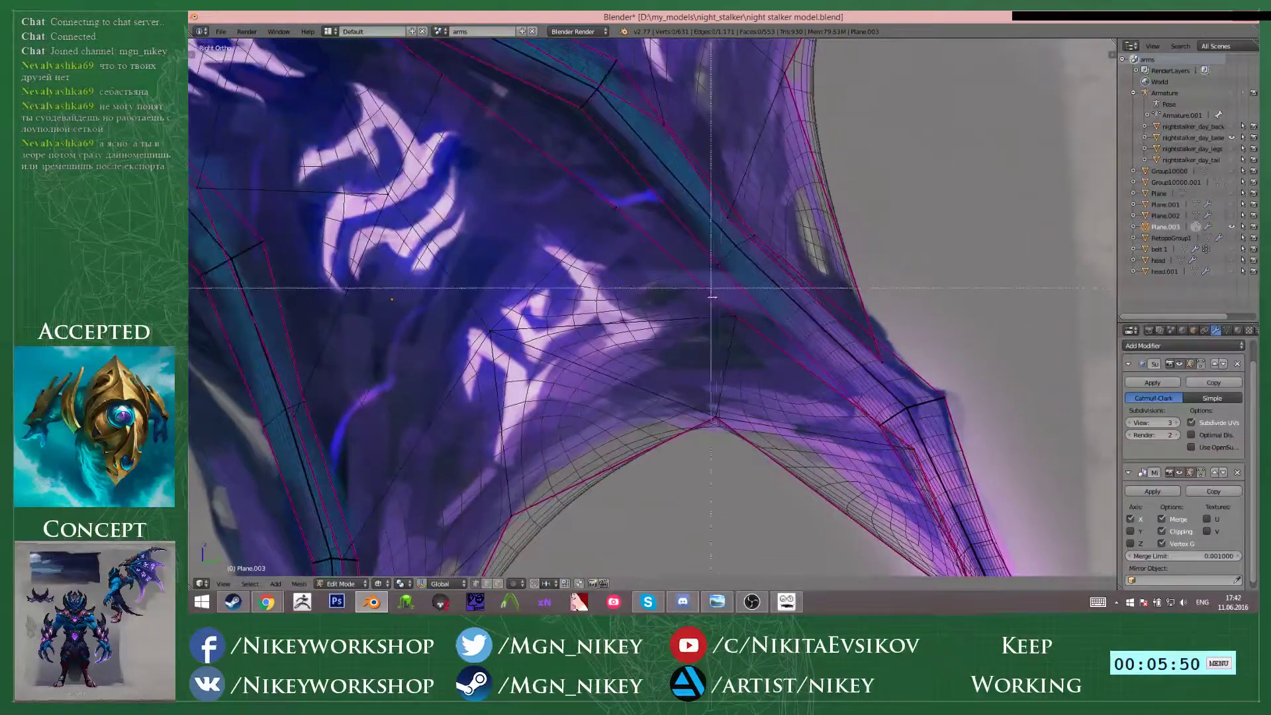
left_click_drag(711, 293, 761, 353)
key("g")
left_click(781, 320)
key("a")
key("b")
left_click_drag(591, 183, 649, 235)
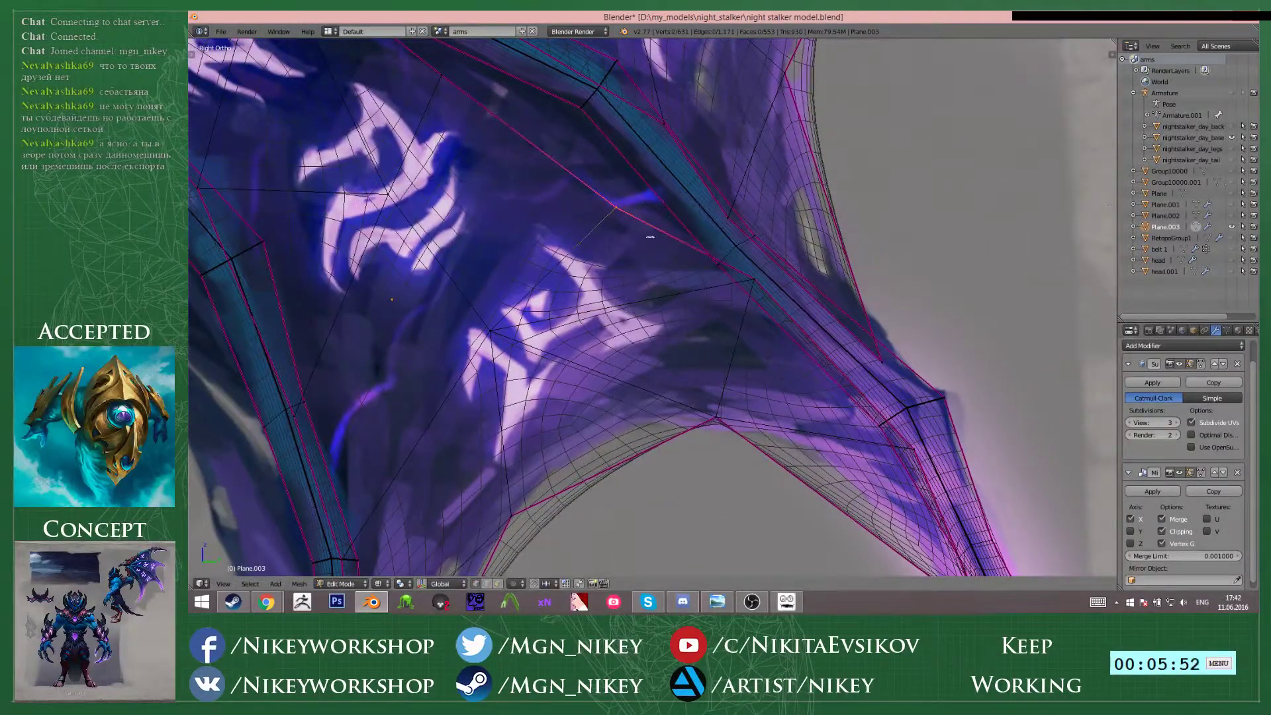
key("g")
left_click(671, 165)
key("a")
- Fit the third membrane's remaining upper-edge vertices along the bend of the middle bone
middle_click_drag(620, 157, 723, 322, "shift")
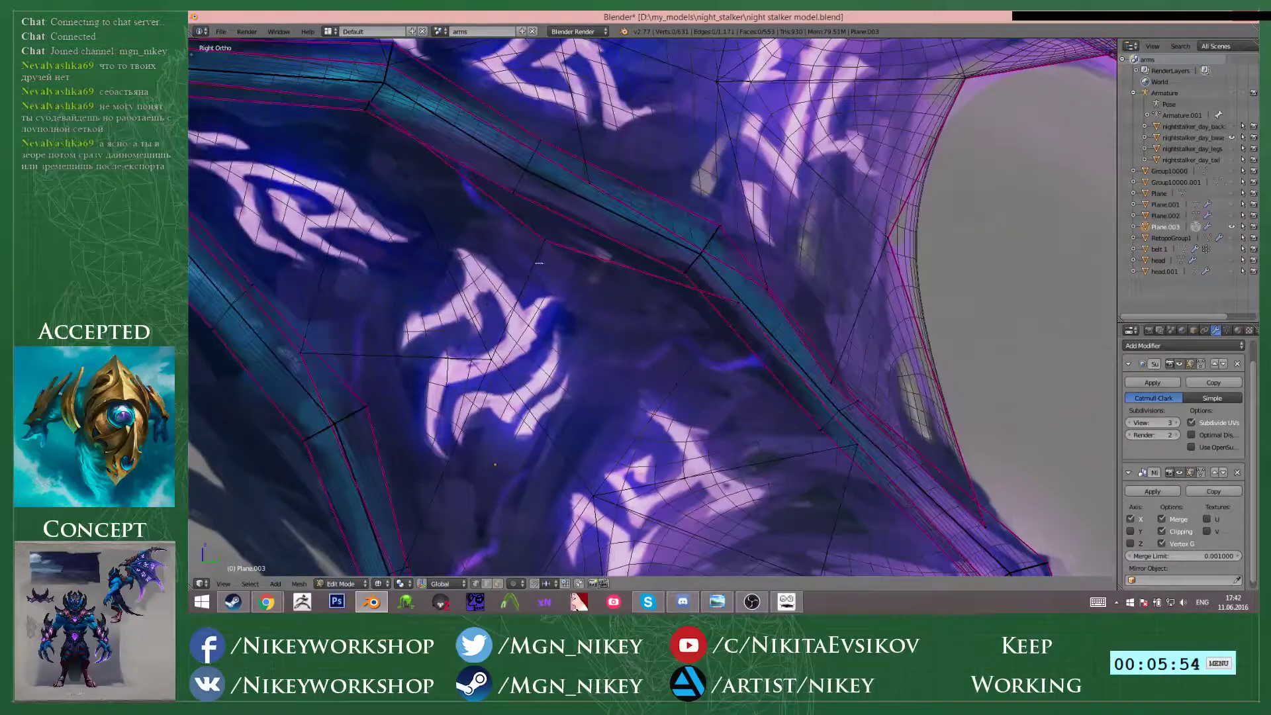
key("b")
left_click_drag(519, 216, 584, 276)
key("g")
left_click(587, 231)
key("a")
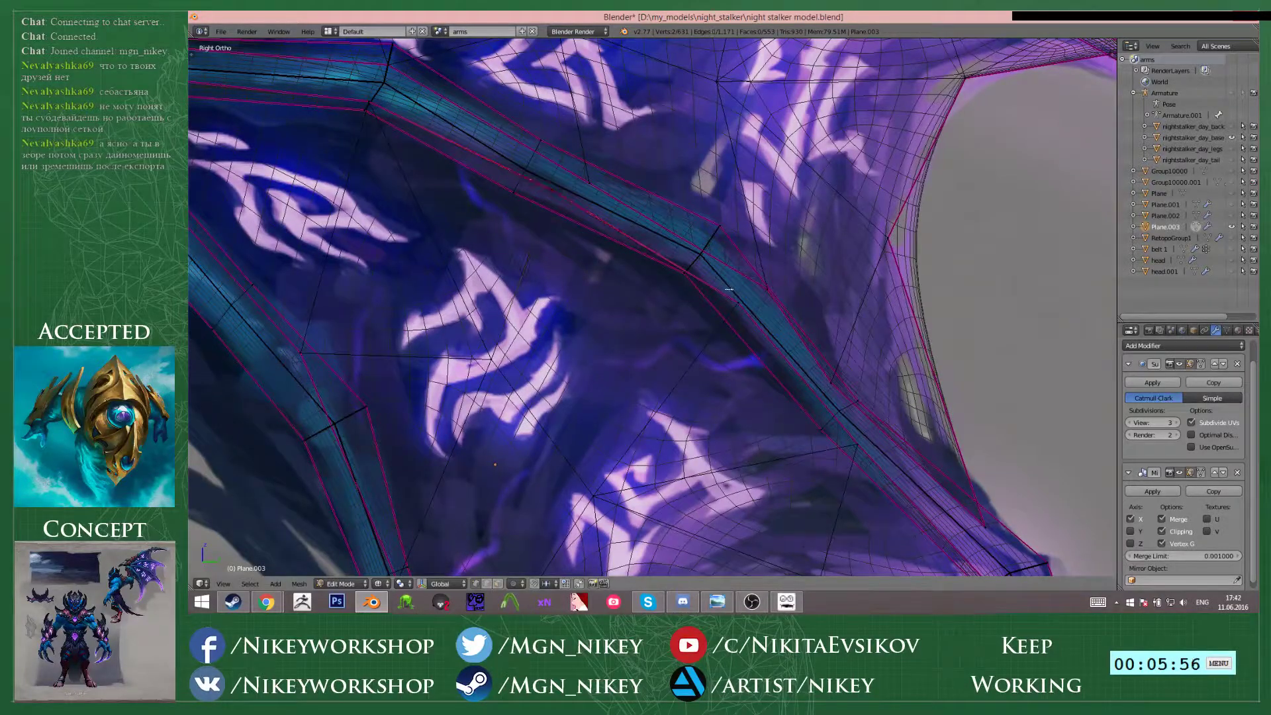
key("b")
left_click_drag(727, 288, 751, 321)
key("g")
left_click(703, 291)
- Examine the third membrane's fit between the wing bones in solid shading and Object Mode
key("z")
scroll(691, 307, "down", 5)
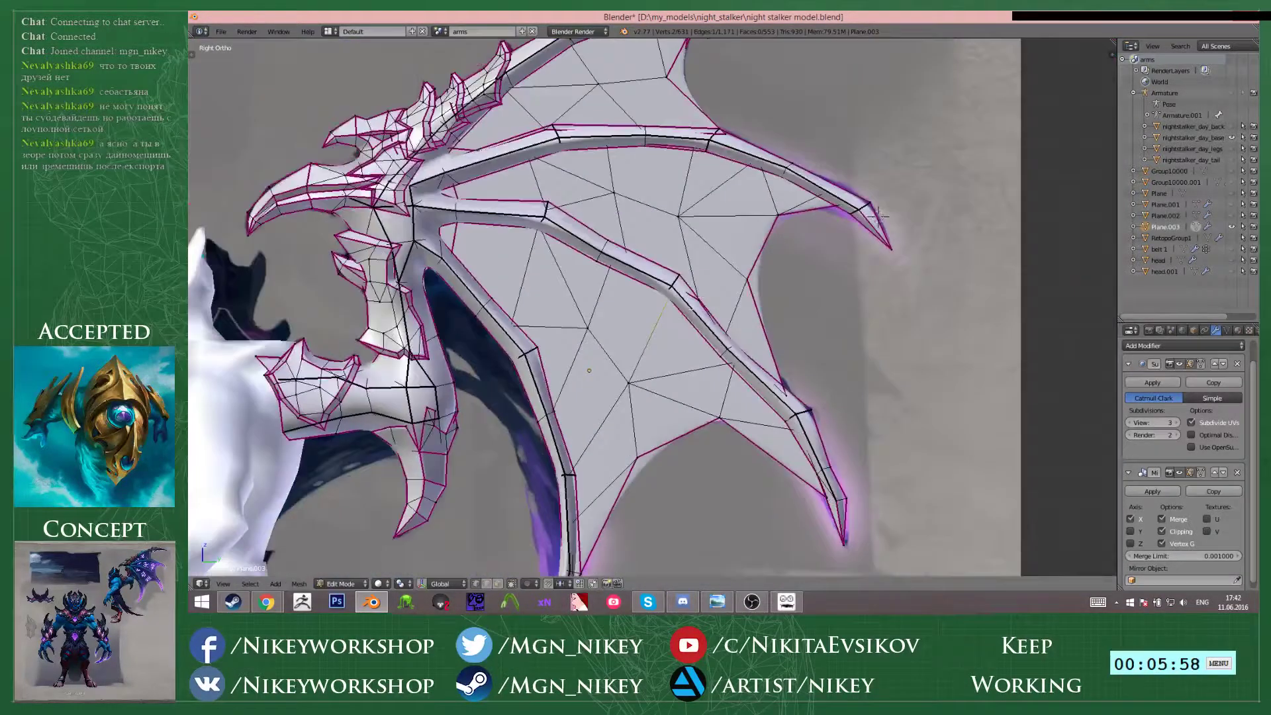
scroll(724, 292, "down", 2)
key("Tab")
middle_click_drag(727, 296, 786, 307)
scroll(816, 372, "down", 3)
scroll(786, 307, "up", 3)
middle_click_drag(879, 229, 836, 277, "shift")
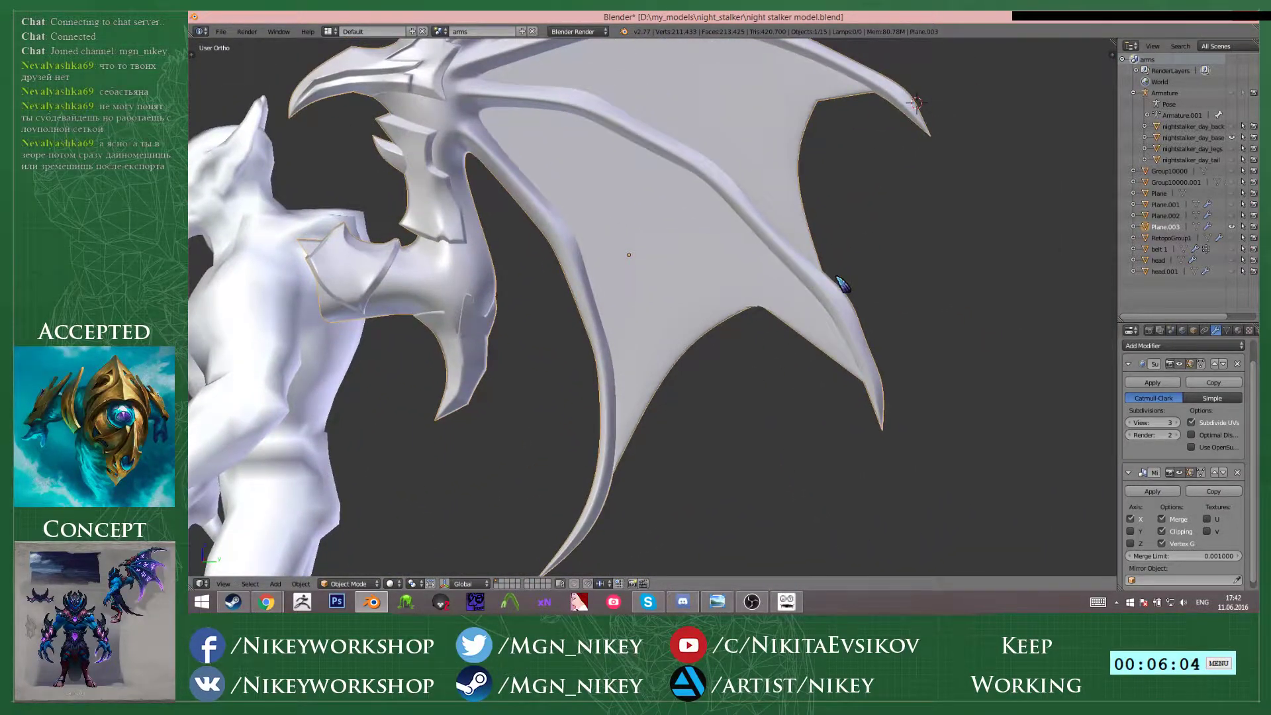
- Adjust the edge crease at the peak of the third membrane's arched lower rim
key("Tab")
key("KP_3")
scroll(841, 284, "up", 4)
key("shift+e")
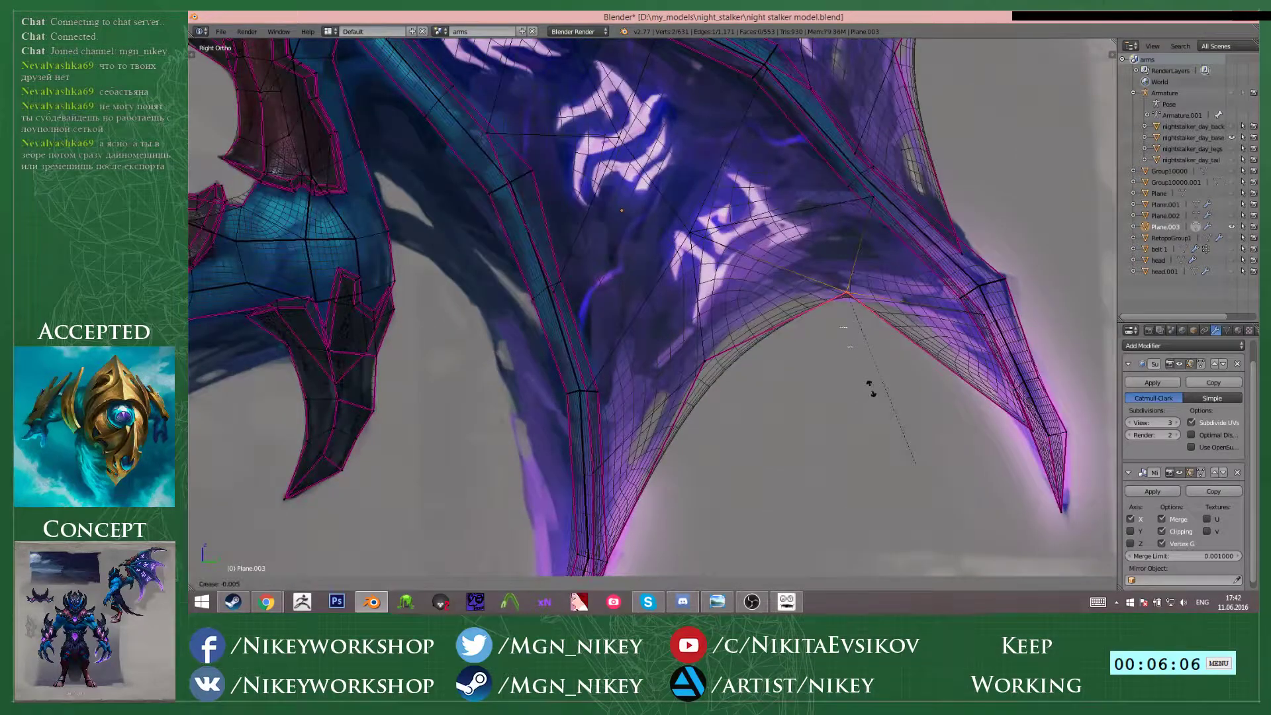
left_click(855, 417)
- Raise the two middle vertices of the third membrane's arched rim and scale them to fit the concept art's curve
left_click_drag(708, 374, 732, 390)
key("g")
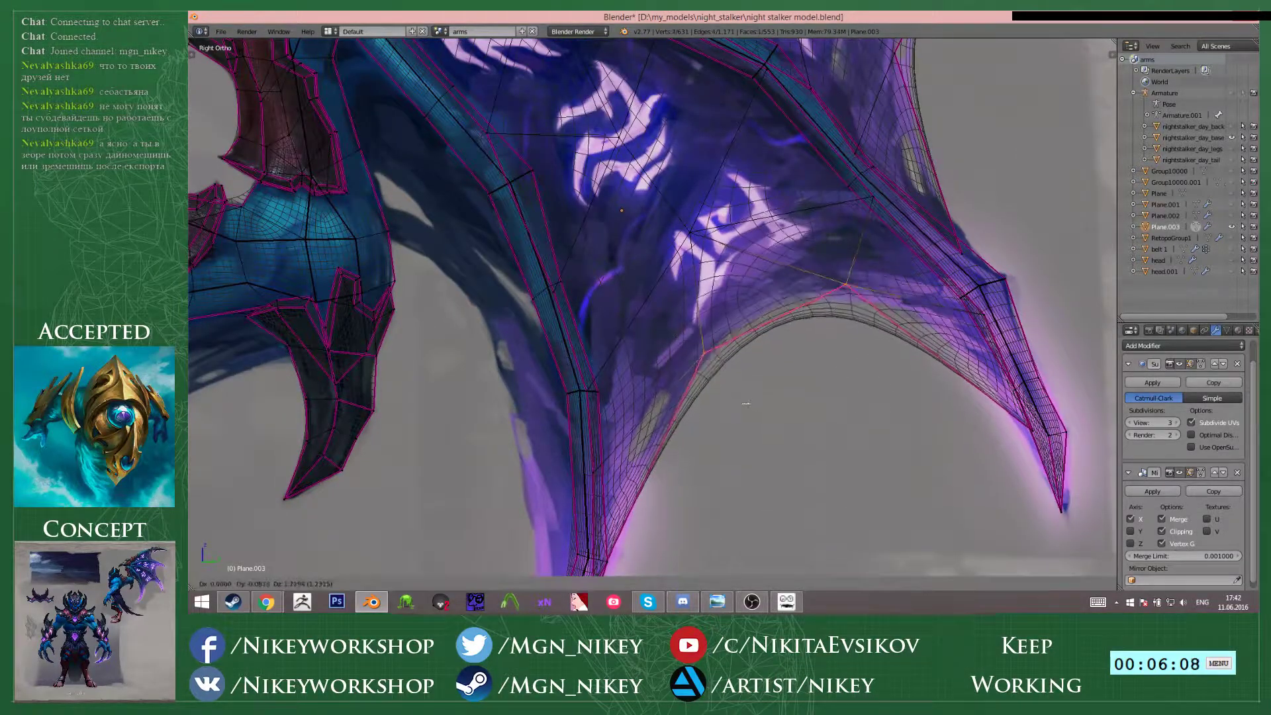
left_click(750, 391)
key("z")
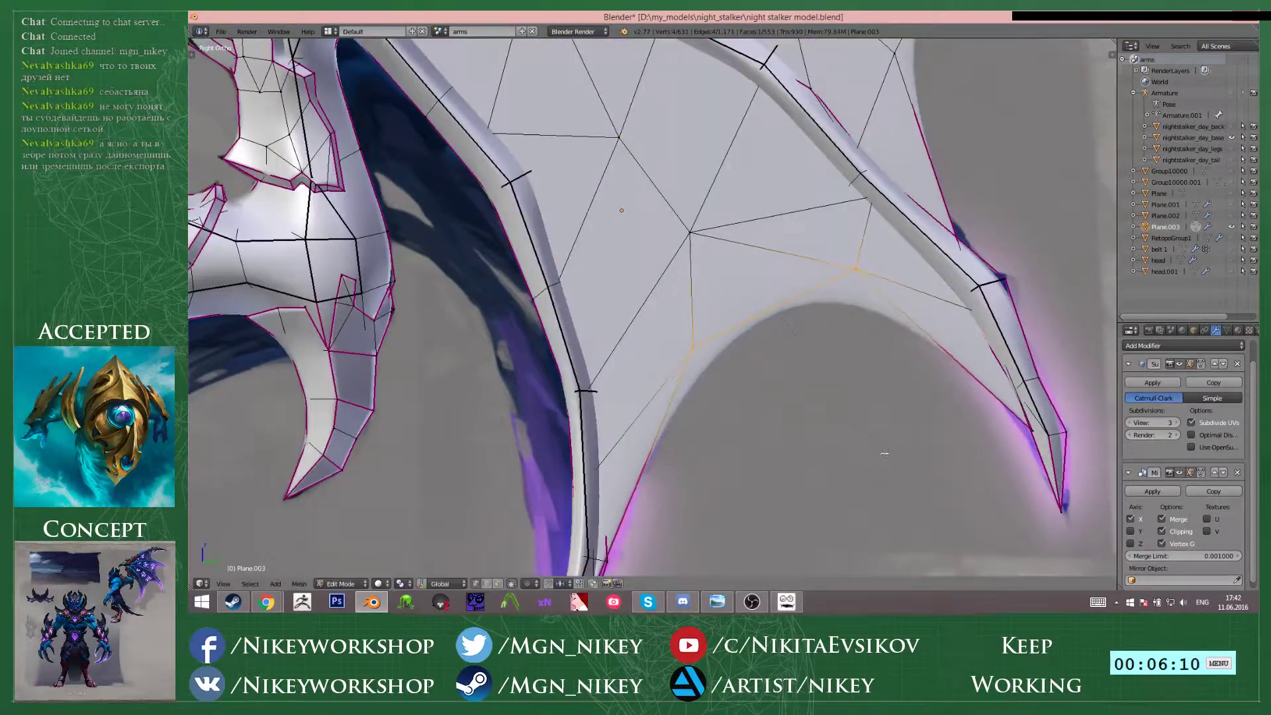
key("alt+z")
key("s")
left_click(884, 404)
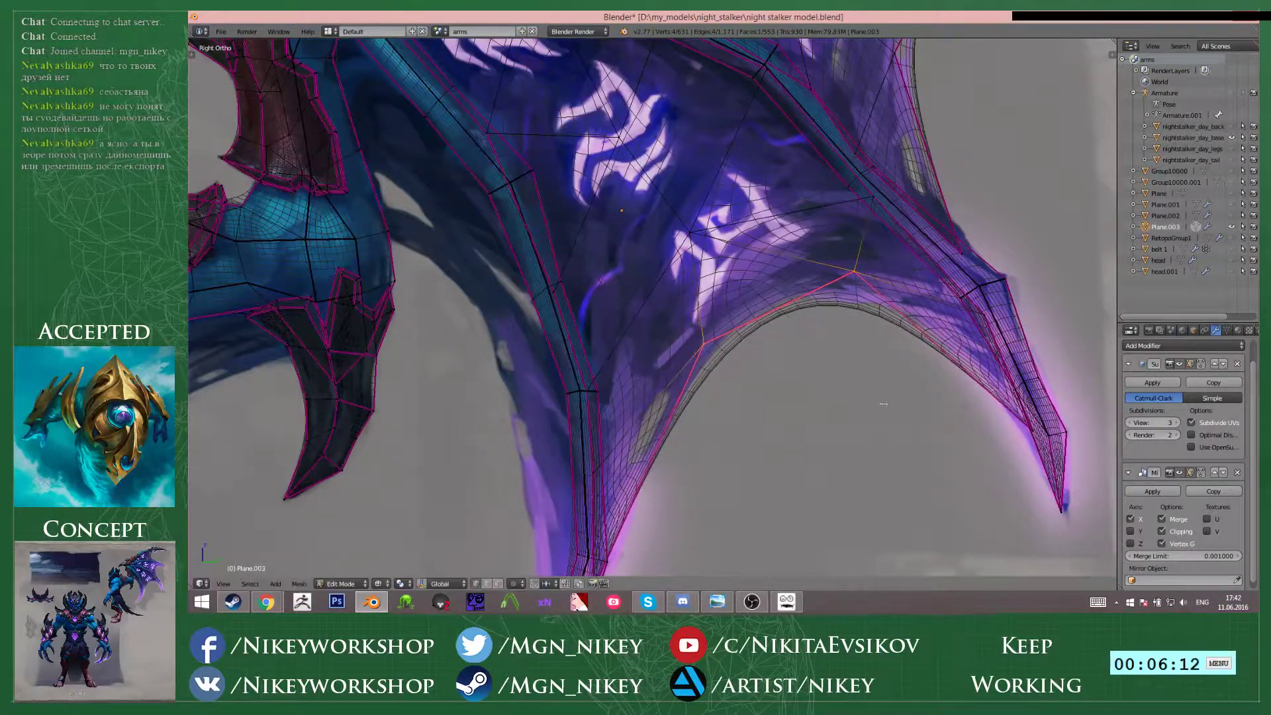
- Examine the third membrane's adjusted rim in solid shading and Object Mode
scroll(884, 402, "down", 4)
key("alt+z")
middle_click_drag(773, 402, 840, 370, "shift")
scroll(834, 370, "up", 1)
key("Tab")
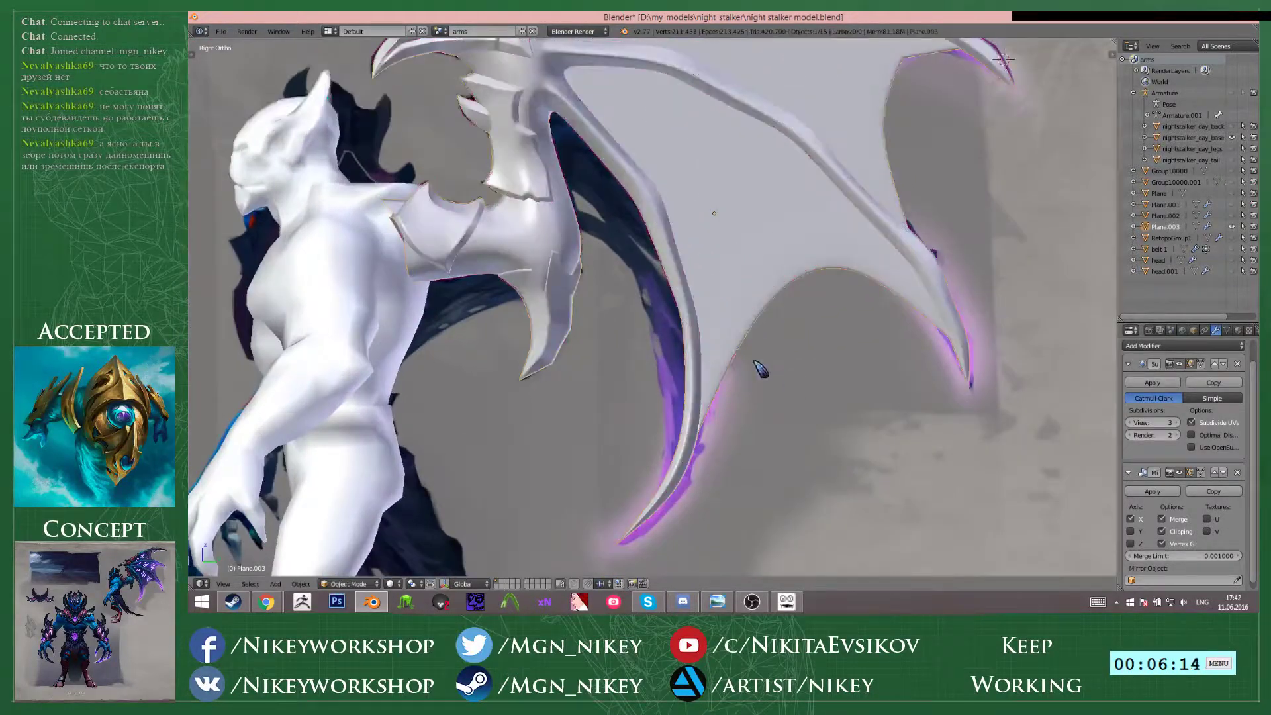
middle_click_drag(727, 355, 751, 399, "shift")
middle_click_drag(603, 317, 784, 349)
key("KP_3")
- Duplicate a single vertex of the third membrane and place it near the root of the lowest wing bone
key("Tab")
key("alt+z")
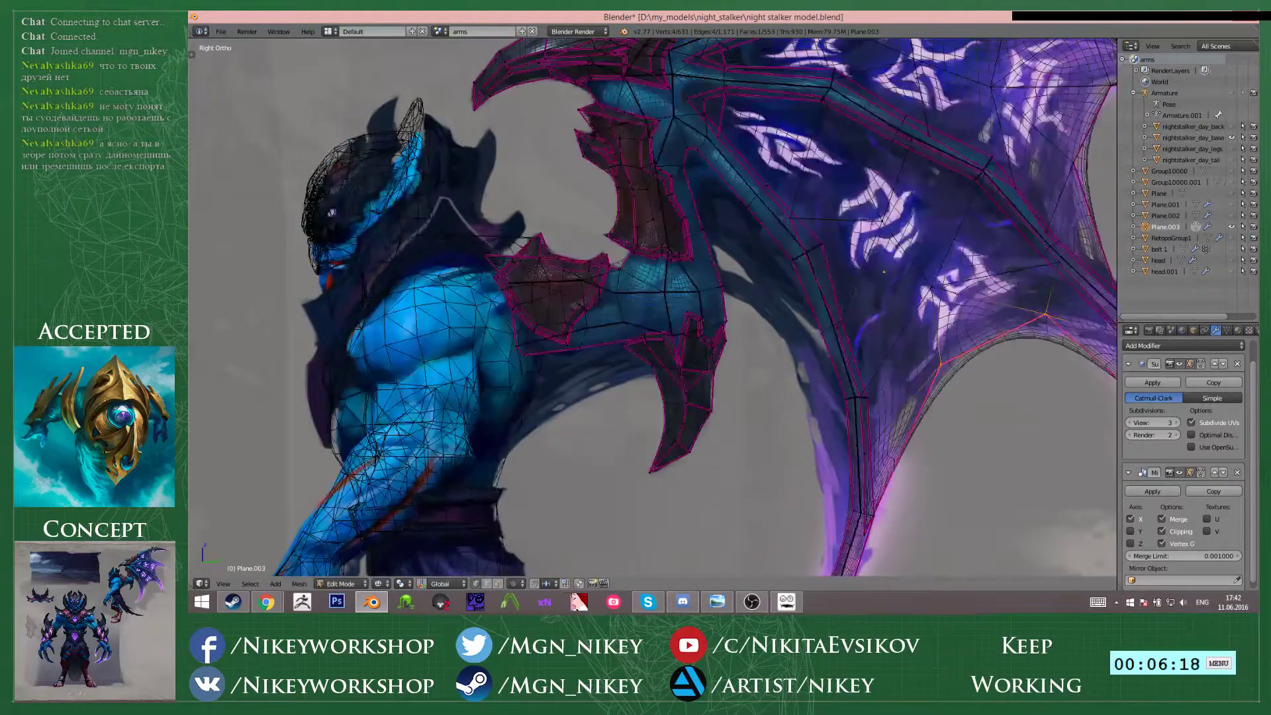
middle_click_drag(917, 295, 872, 285, "shift")
key("a")
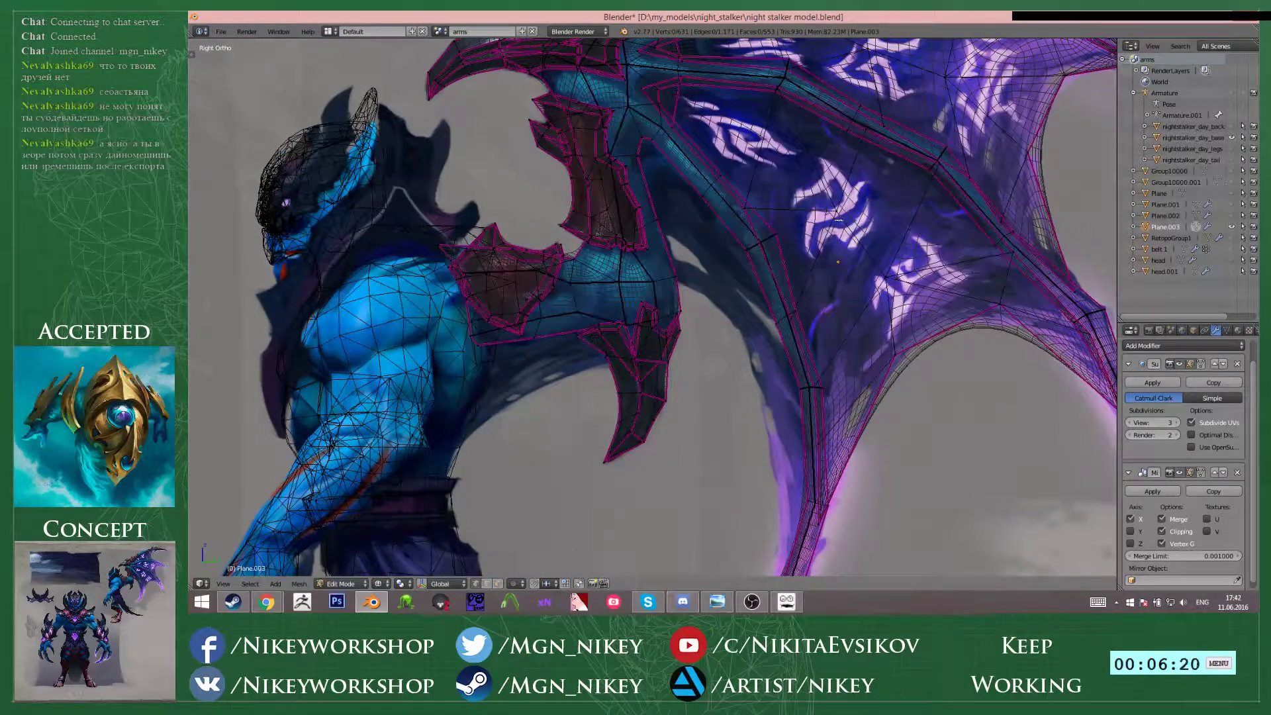
key("l")
scroll(768, 317, "up", 3)
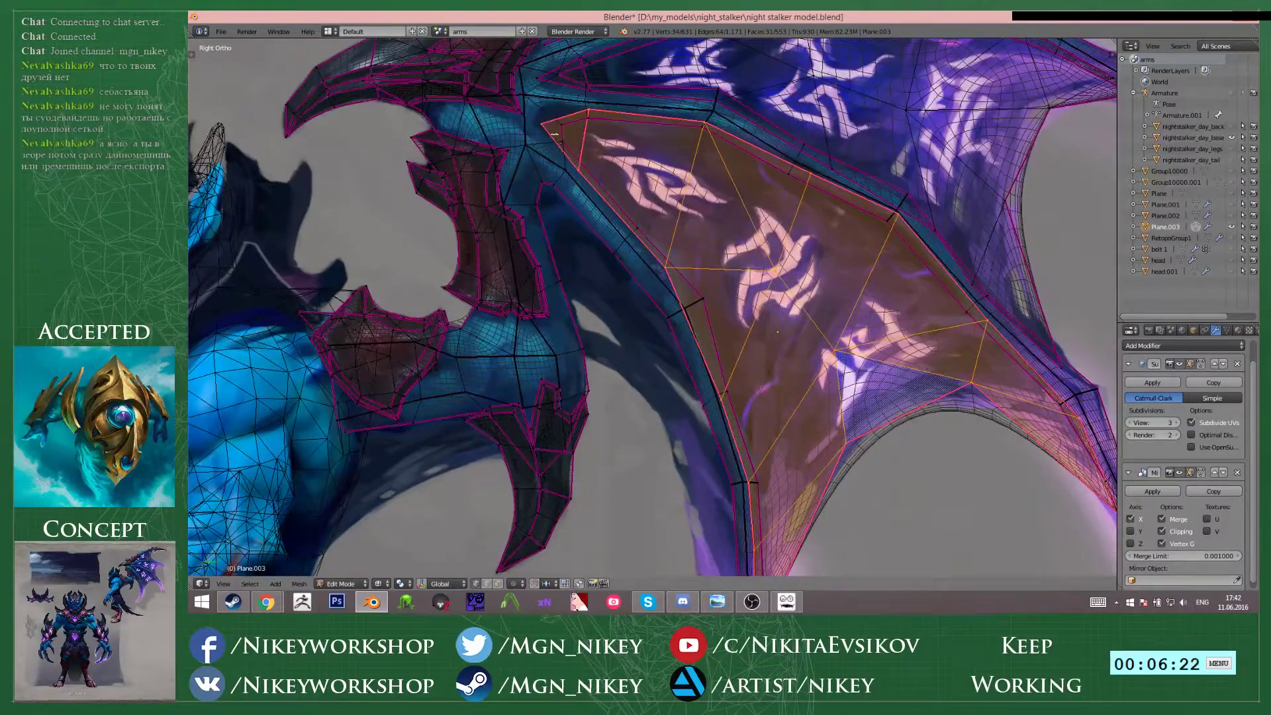
right_click(555, 134)
middle_click_drag(657, 218, 701, 185, "shift")
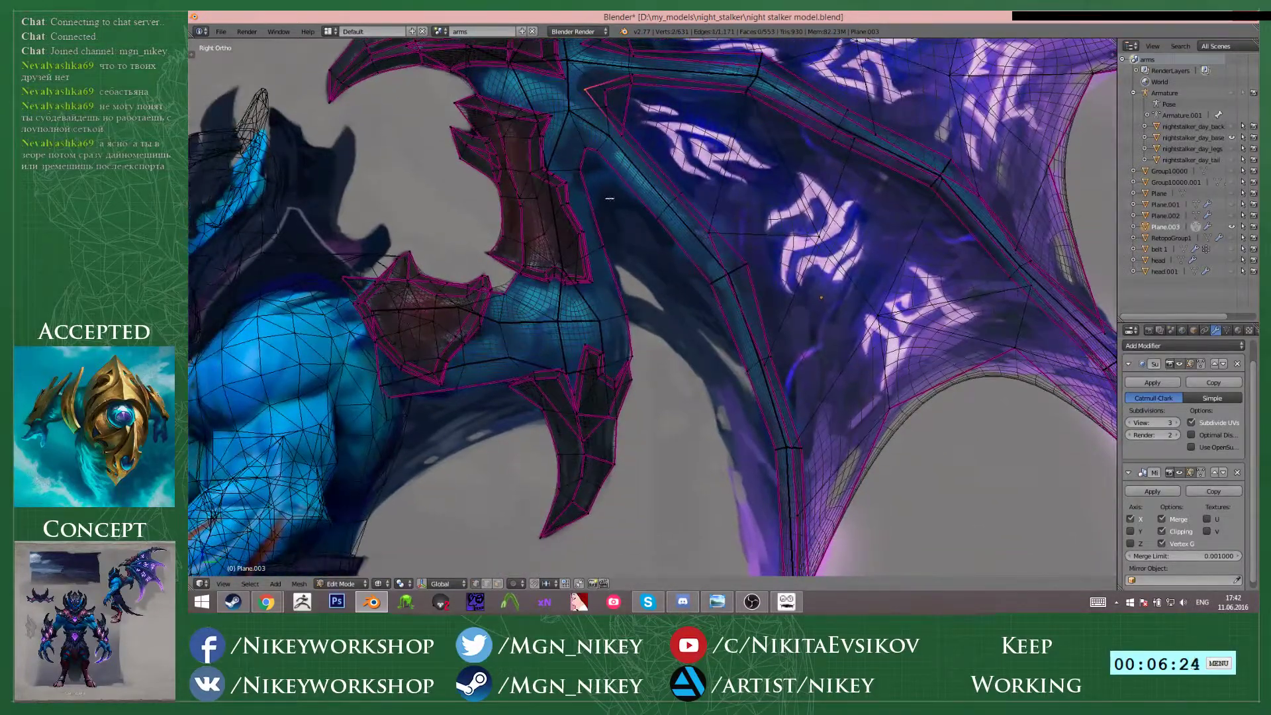
right_click(624, 141)
key("z")
right_click(879, 315)
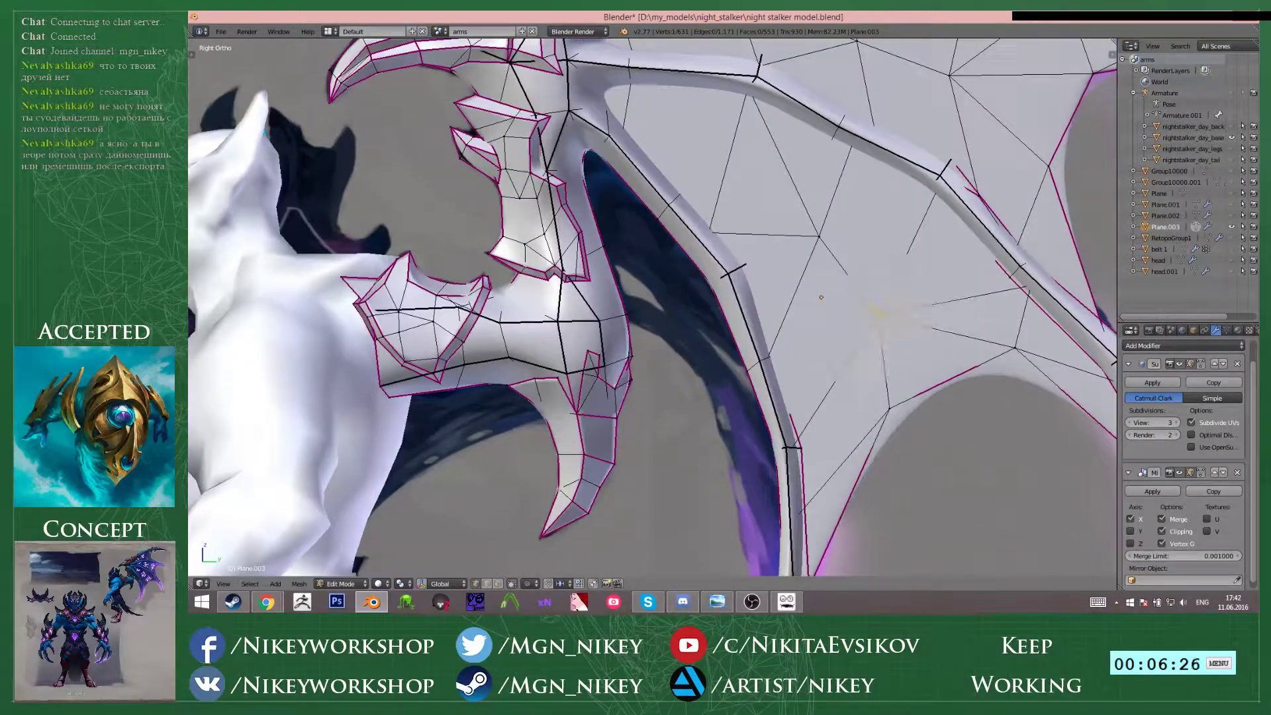
key("e")
left_click(585, 165)
key("z")
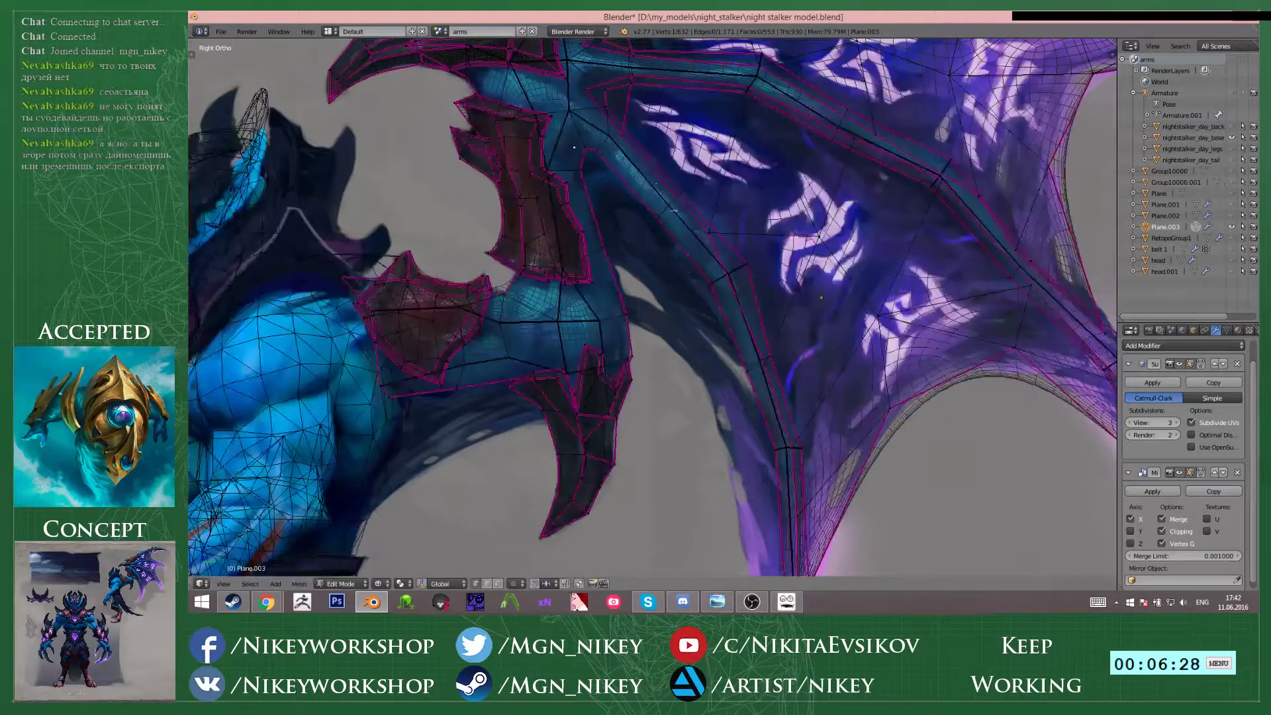
- Extrude the new vertex into a chain along the upper part of the lowest bone, past its bend
scroll(631, 198, "up", 2)
key("e")
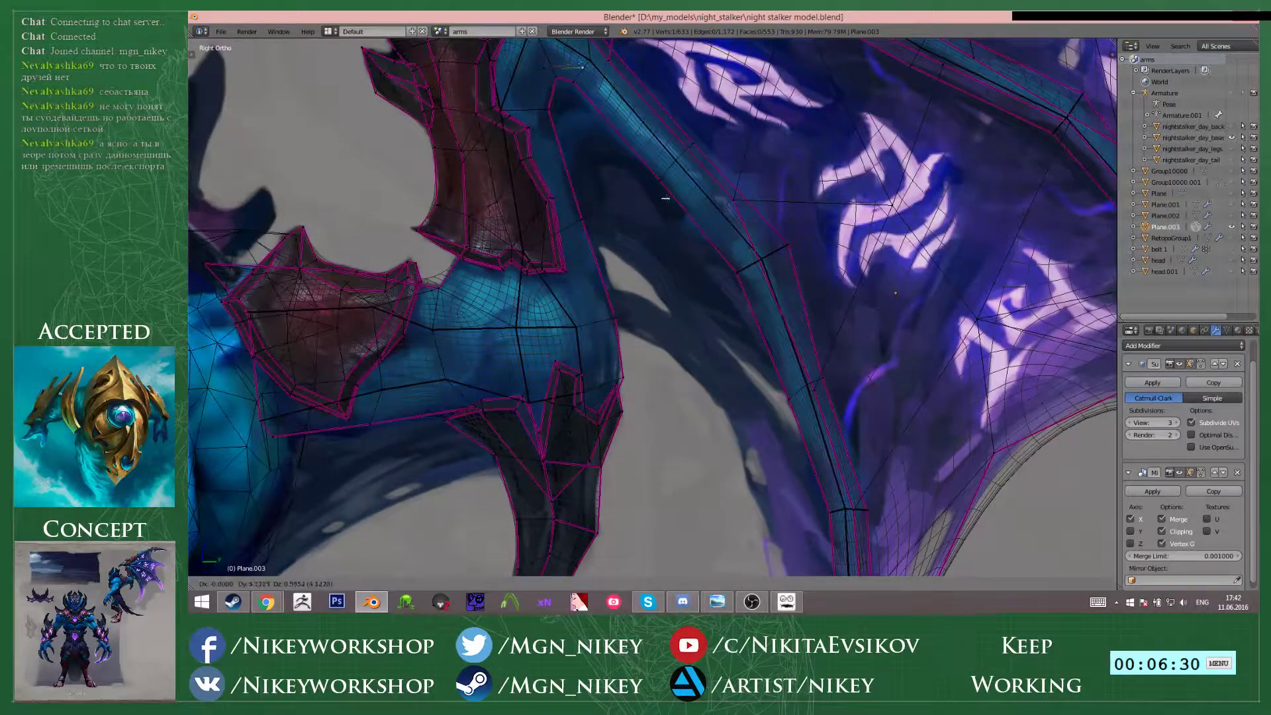
left_click(758, 294)
key("e")
left_click(764, 312)
key("e")
left_click(818, 396)
middle_click_drag(832, 397, 791, 253, "shift")
- Continue extruding the vertex chain down the lowest bone to the bend above its tip
key("e")
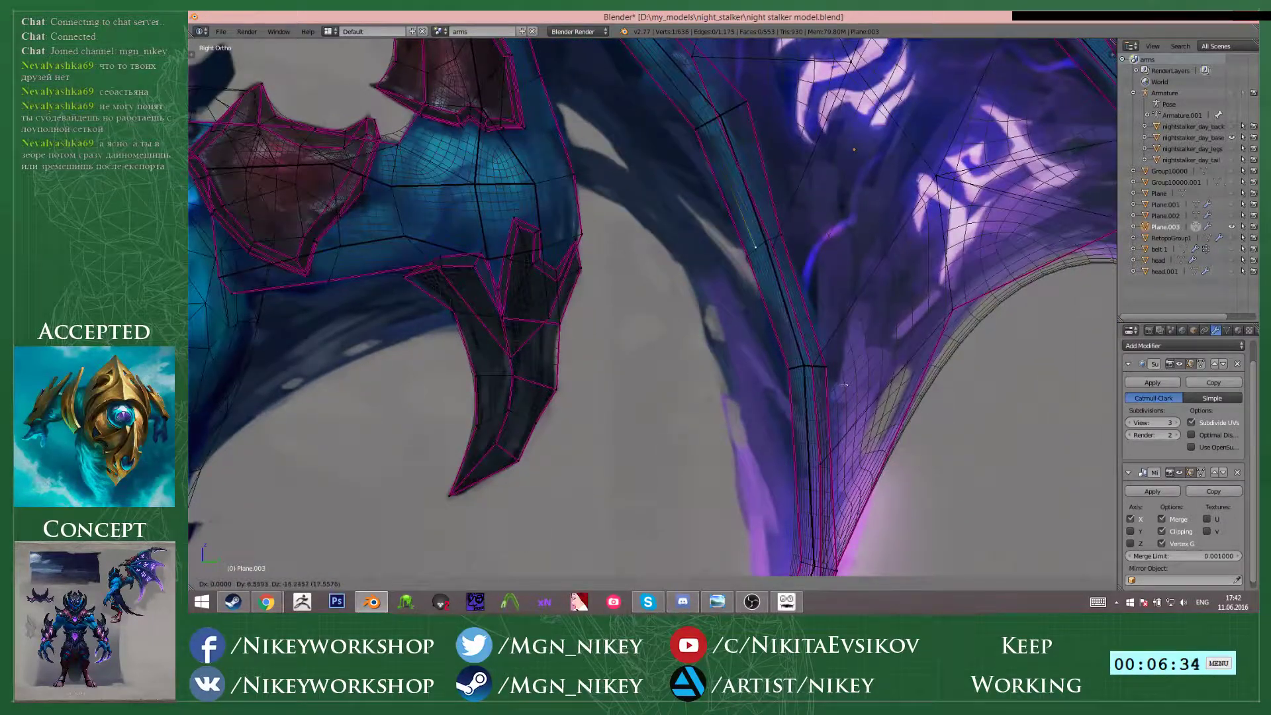
left_click(861, 429)
middle_click_drag(861, 429, 799, 270, "shift")
key("e")
left_click(823, 374)
middle_click_drag(822, 377, 825, 262, "shift")
key("e")
key("Return")
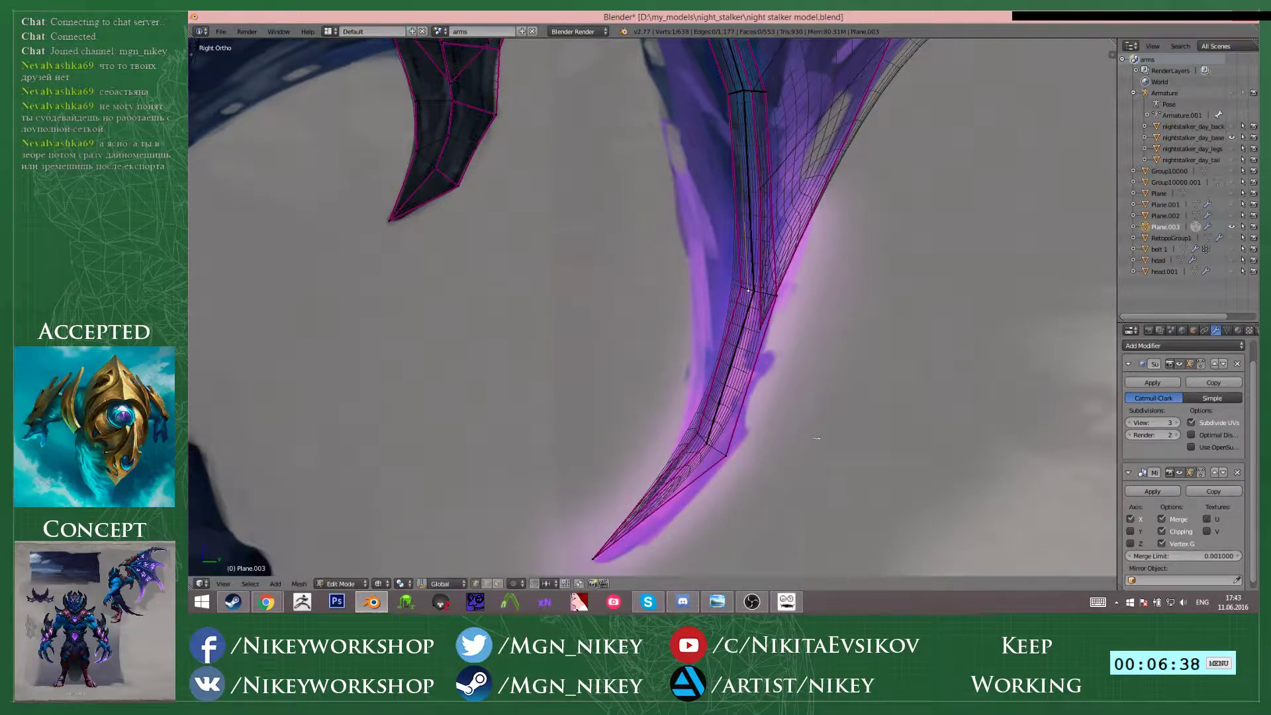
key("e")
key("Return")
key("e")
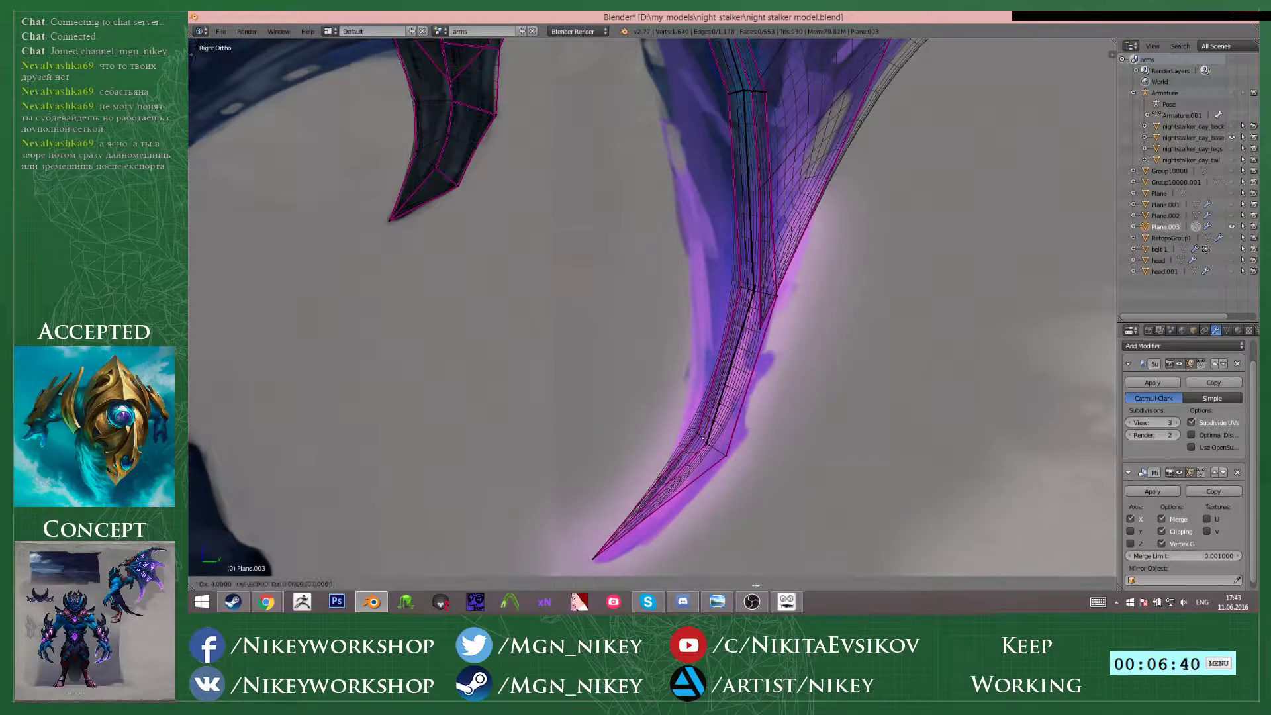
key("Return")
- Extrude the chain back upward along the fourth membrane's free edge in the concept art
key("e")
left_click(818, 368)
key("e")
left_click(821, 239)
middle_click_drag(801, 192, 800, 341, "shift")
scroll(801, 341, "up", 1, "shift")
key("e")
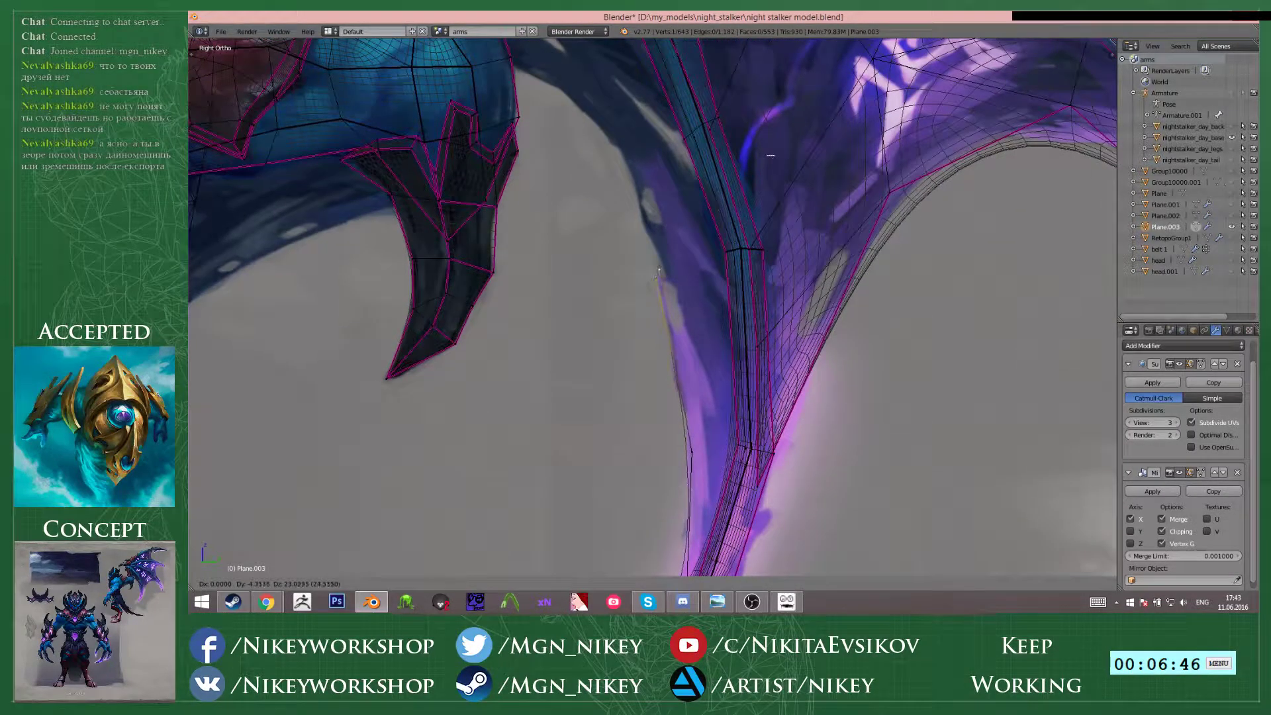
key("Return")
scroll(770, 198, "up", 4, "shift")
key("e")
key("Return")
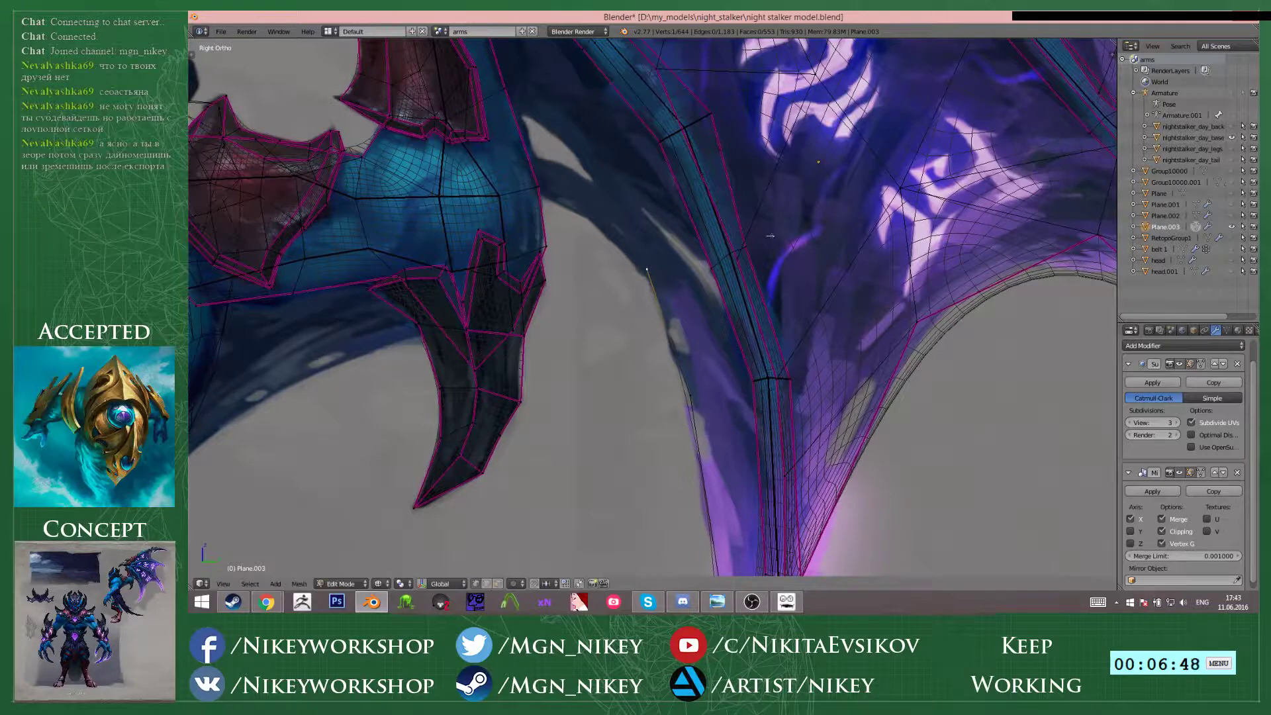
- Extend the free-edge chain past the arm and up to the root of the lowest bone
middle_click_drag(770, 236, 804, 315, "shift")
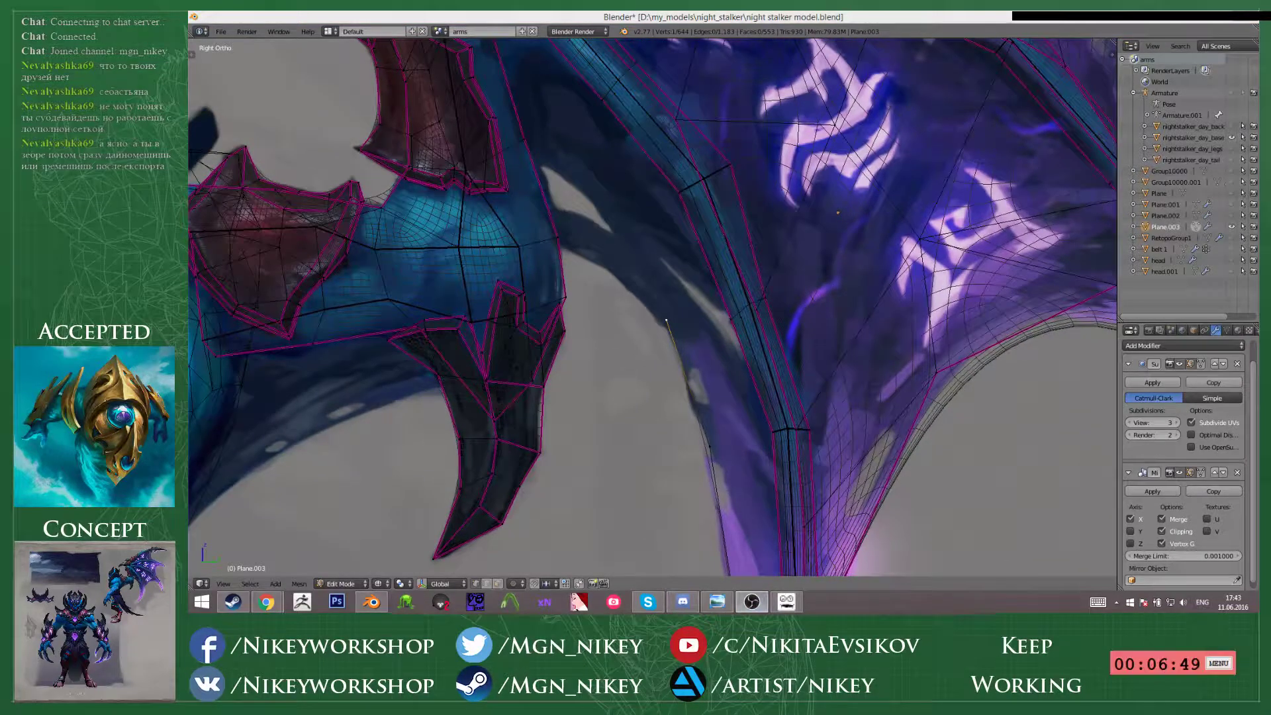
left_click(820, 293)
key("e")
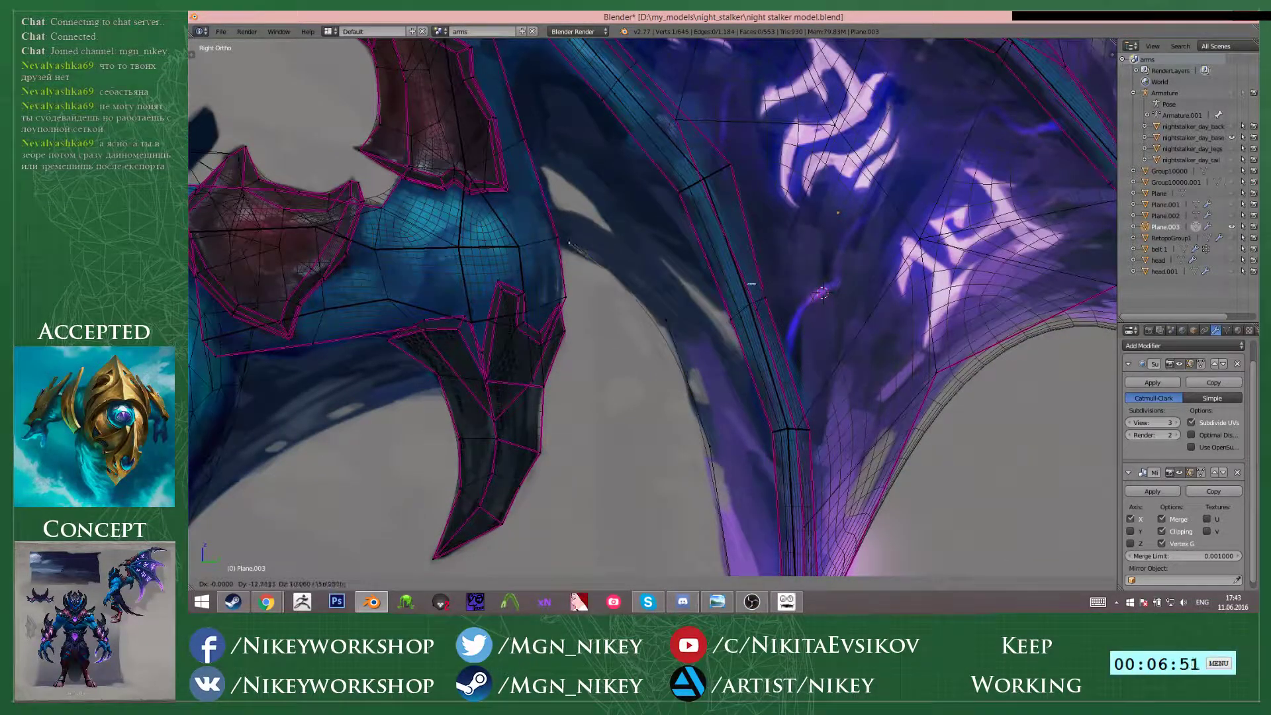
key("Return")
scroll(689, 361, "up", 4, "shift")
scroll(688, 361, "up", 1, "shift")
key("g")
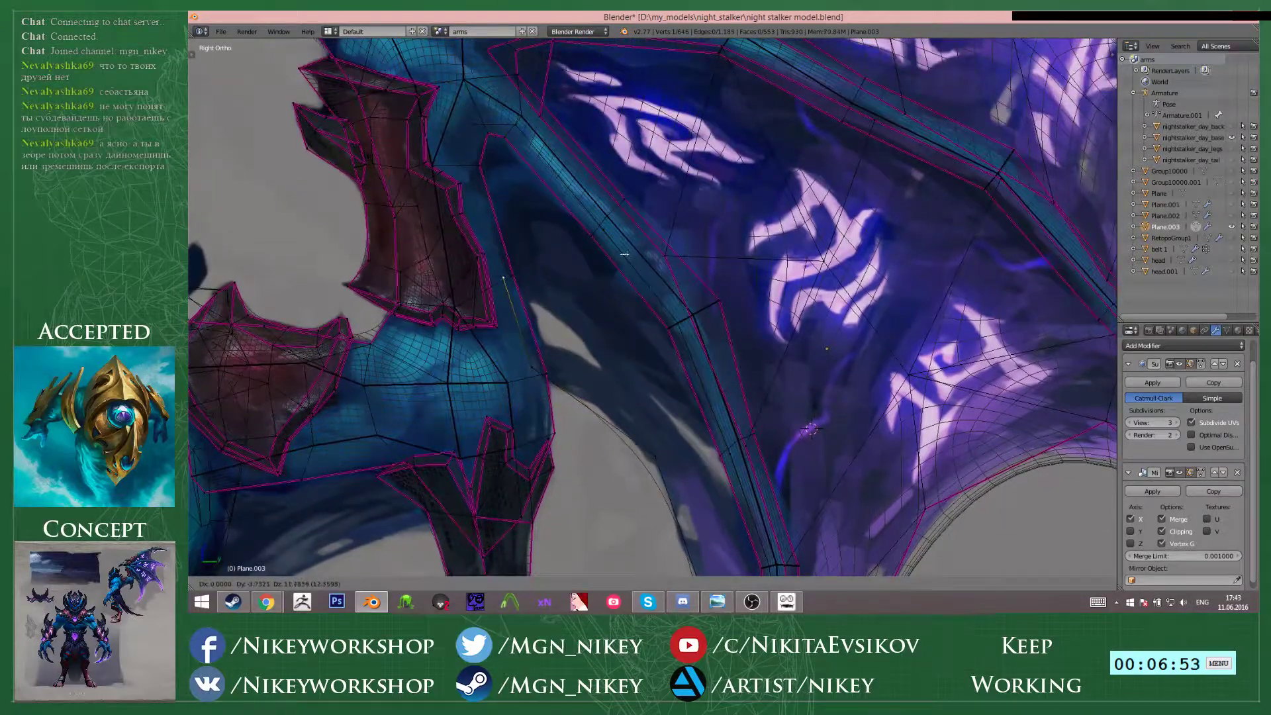
left_click(624, 253)
key("e")
left_click(481, 135)
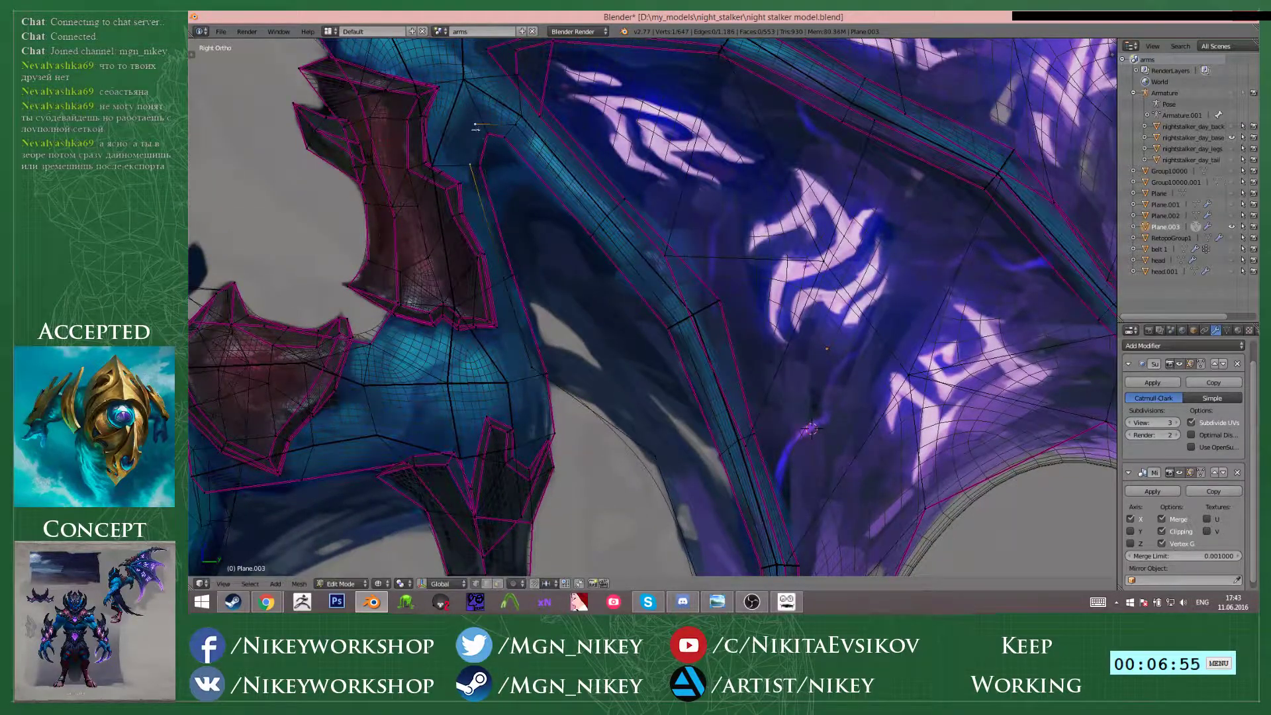
- Fill faces between the two vertex chains from the bone's root down to its bend, undoing the last fill
right_click(470, 163)
key("f")
key("f")
middle_click_drag(620, 426, 607, 236, "shift")
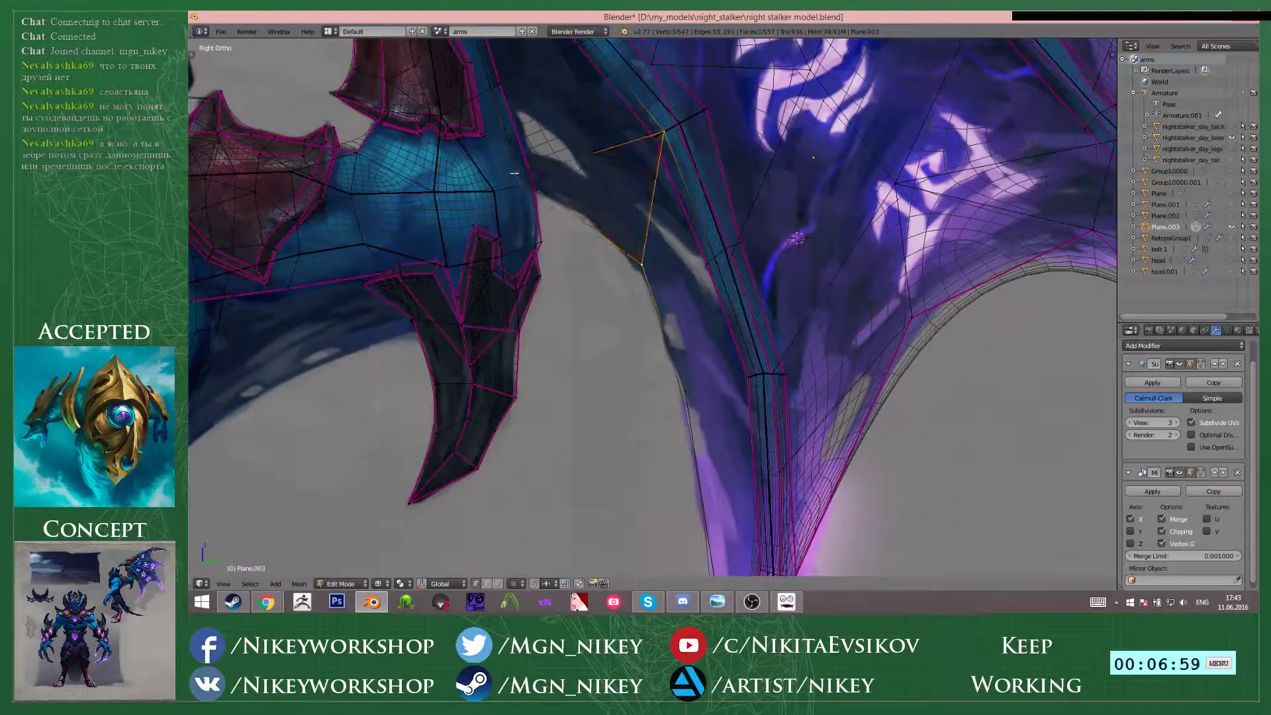
key("f")
key("ctrl+z")
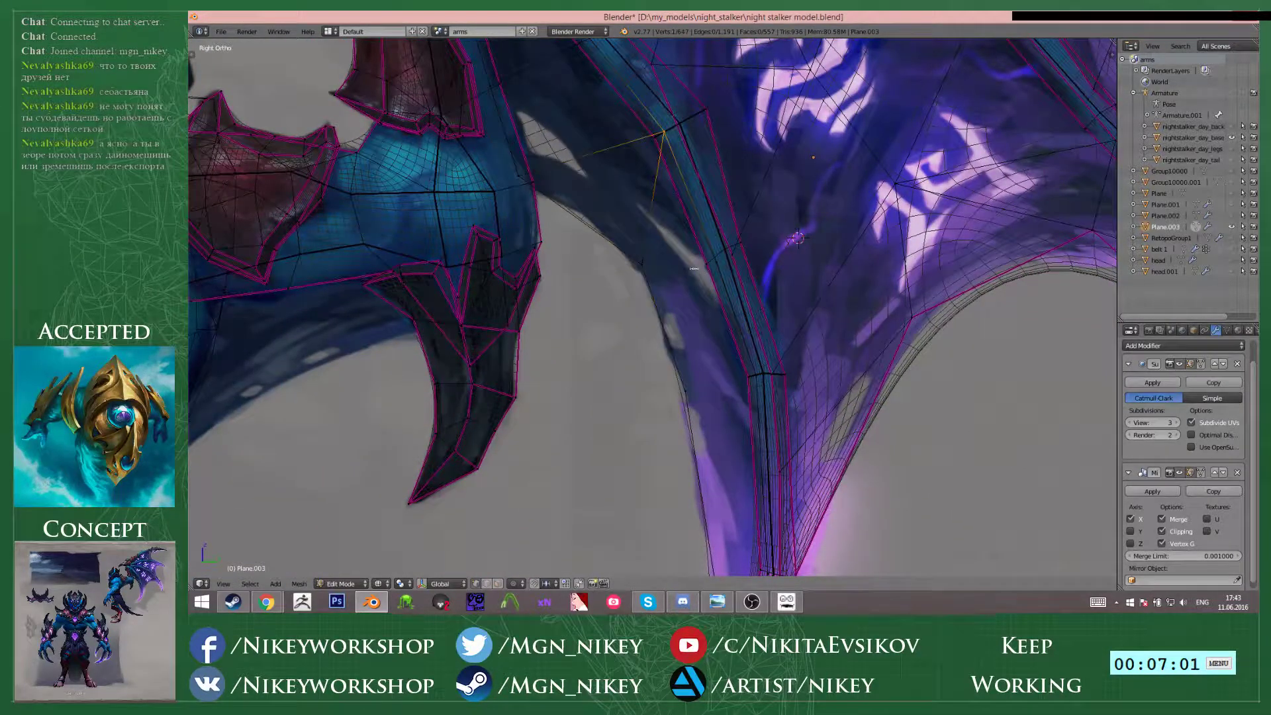
- Fill the remaining faces between the chains down to the tip of the fourth membrane
right_click(633, 256, "shift")
key("f")
right_click(651, 117, "shift")
key("f")
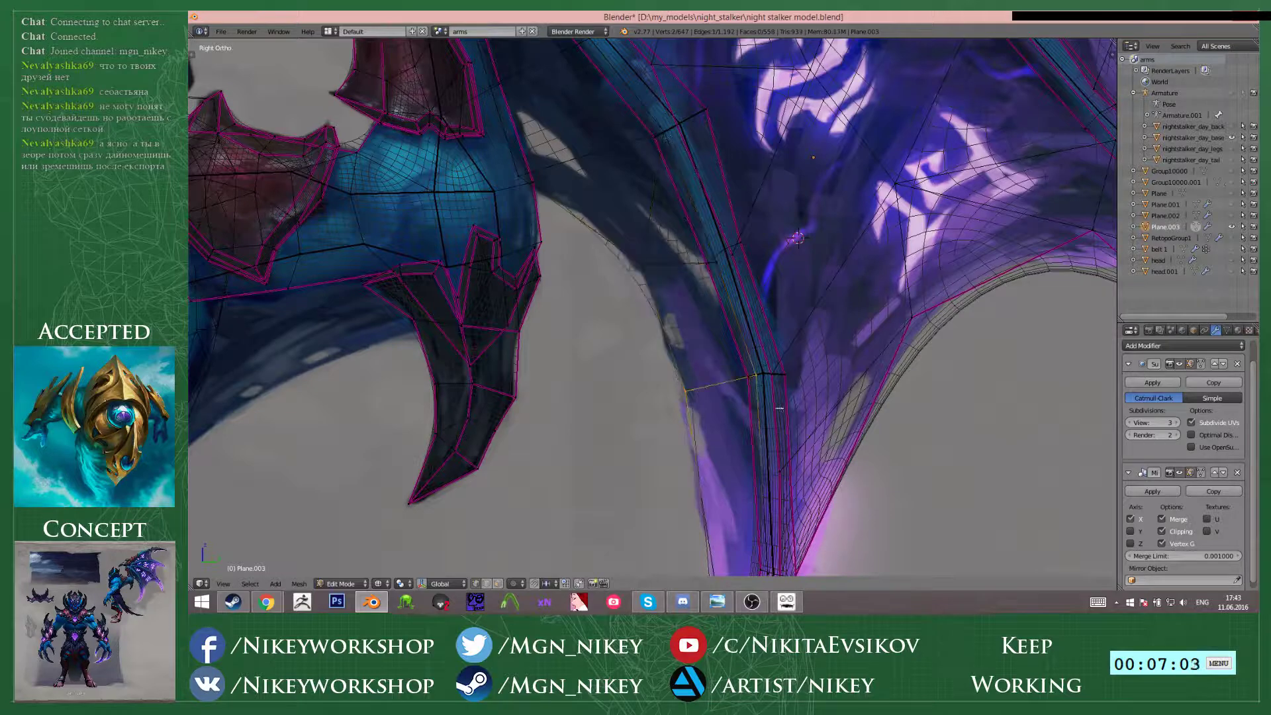
middle_click_drag(778, 405, 749, 193, "shift")
key("f")
key("f")
key("f")
key("z")
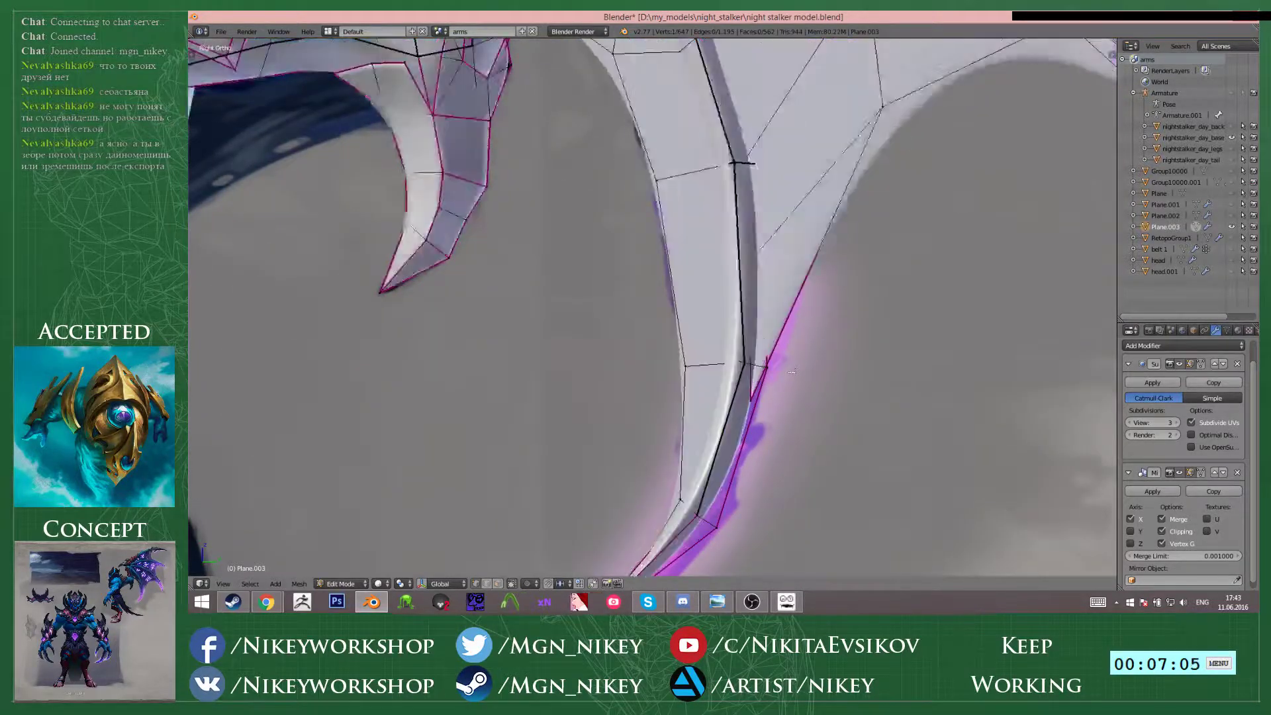
- Select the fourth membrane's entire border edge loop in edge selection mode
scroll(792, 374, "down", 3)
middle_click_drag(791, 375, 790, 399, "shift")
key("l")
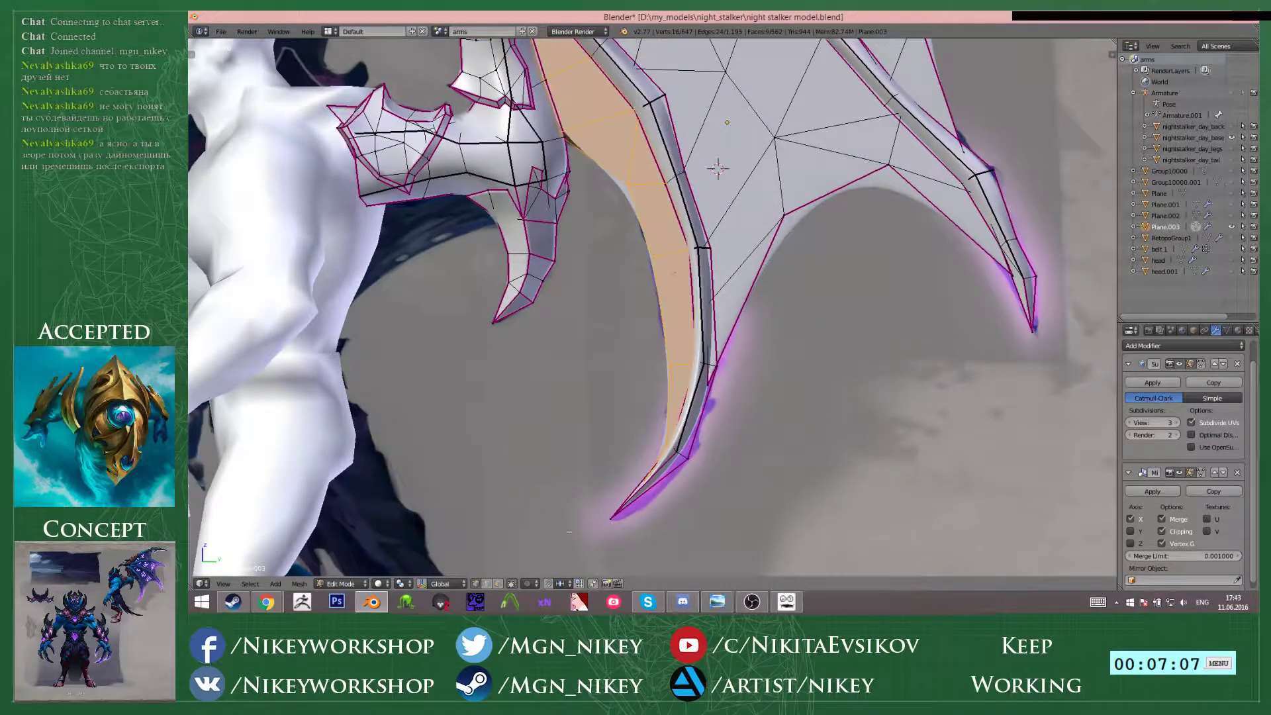
left_click(485, 584)
key("a")
right_click(657, 291, "alt")
key("z")
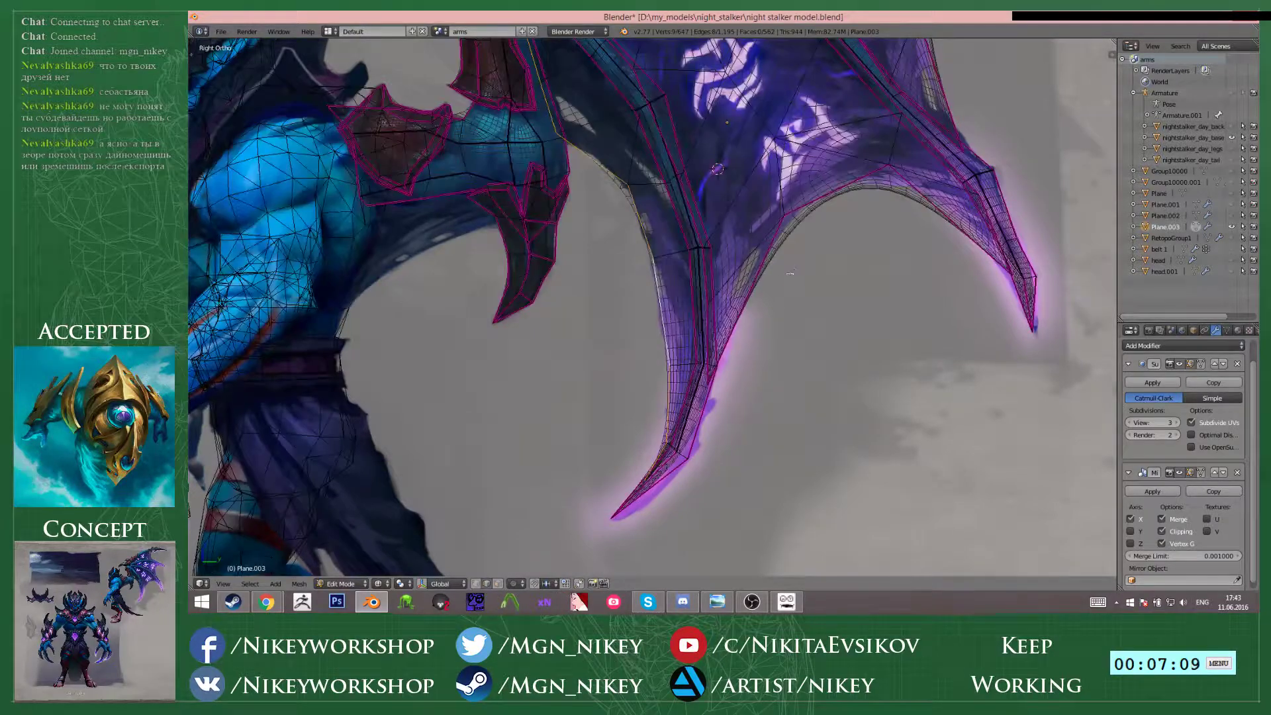
scroll(595, 153, "up", 5)
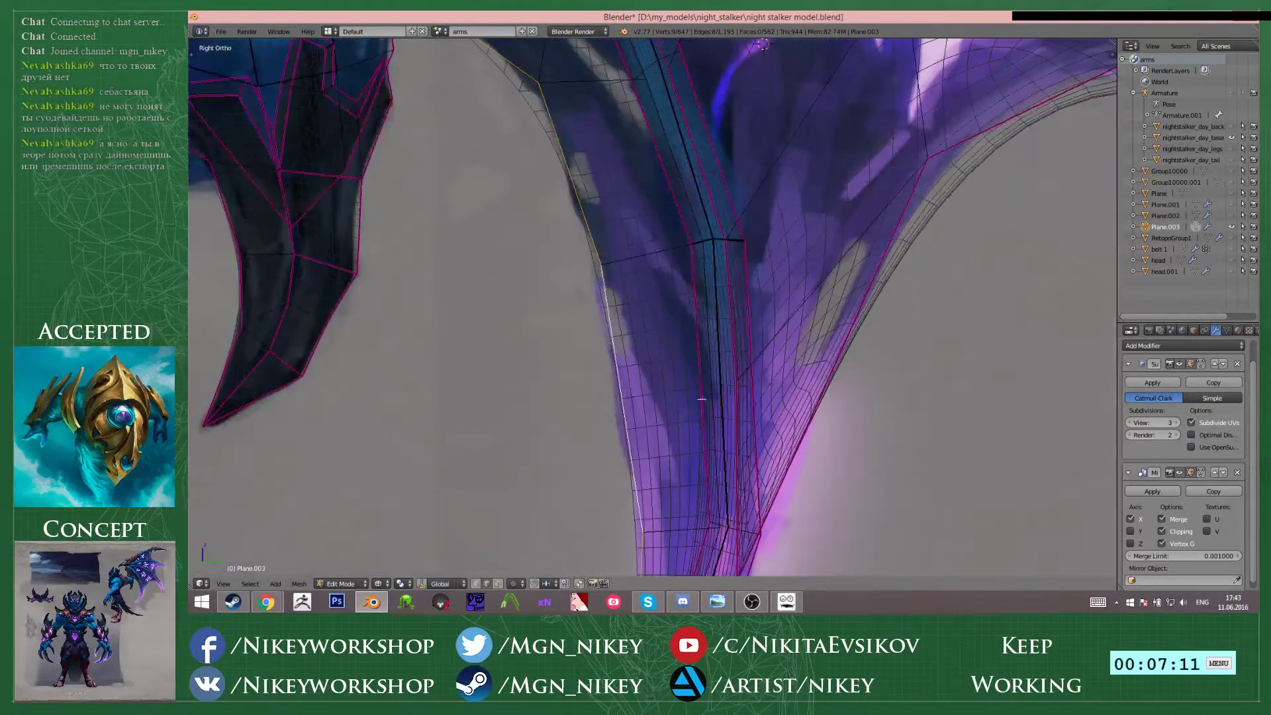
right_click(713, 339, "alt")
- Extrude the fourth membrane's border along the X axis to give it thickness
scroll(713, 338, "down", 5)
middle_click_drag(712, 339, 742, 392, "shift")
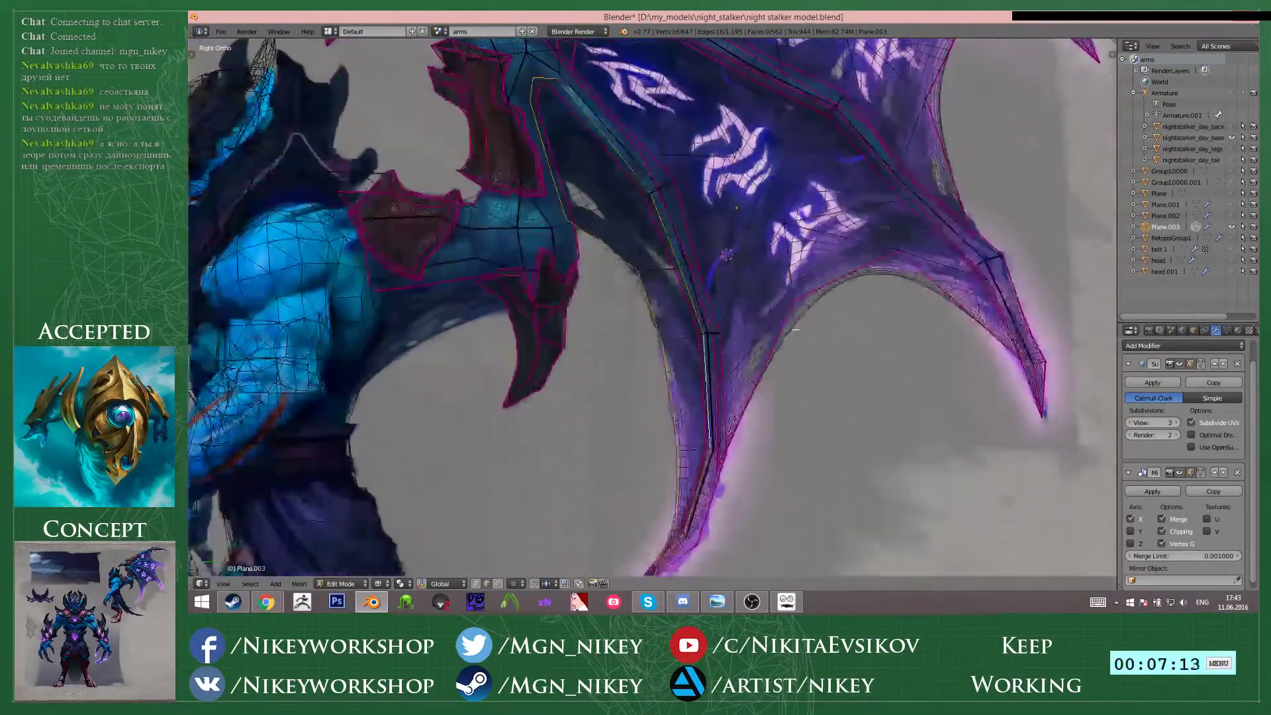
scroll(741, 393, "up", 2)
key("alt+z")
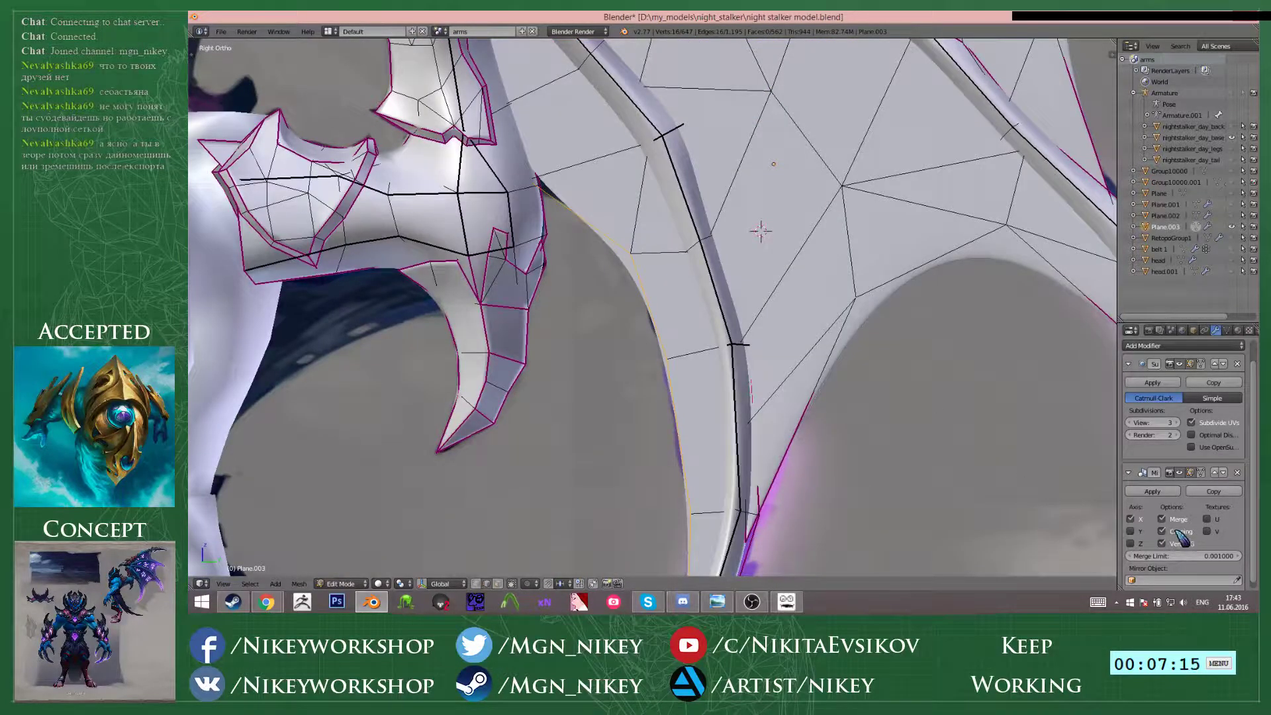
middle_click_drag(756, 283, 722, 290)
key("e")
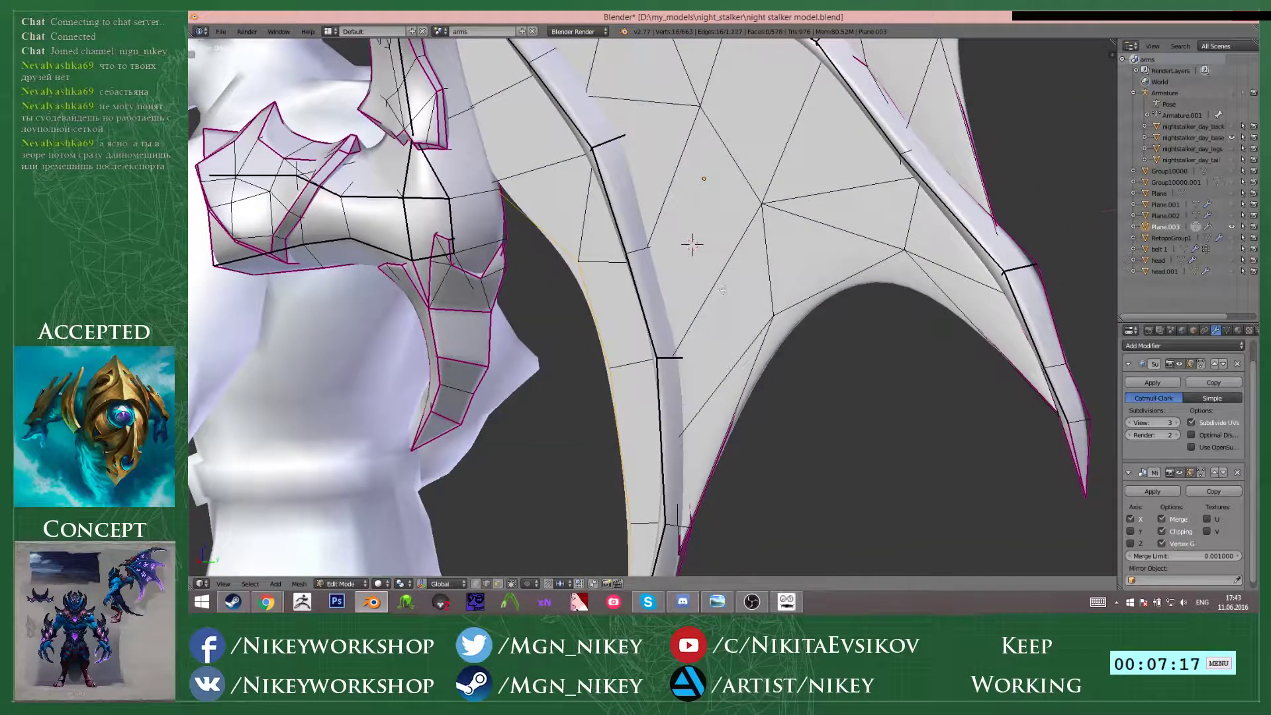
key("x")
left_click(691, 282)
- Try to crease the thickness edge at the fourth membrane's corner beside the arm, and undo it
key("z")
middle_click_drag(514, 239, 542, 233)
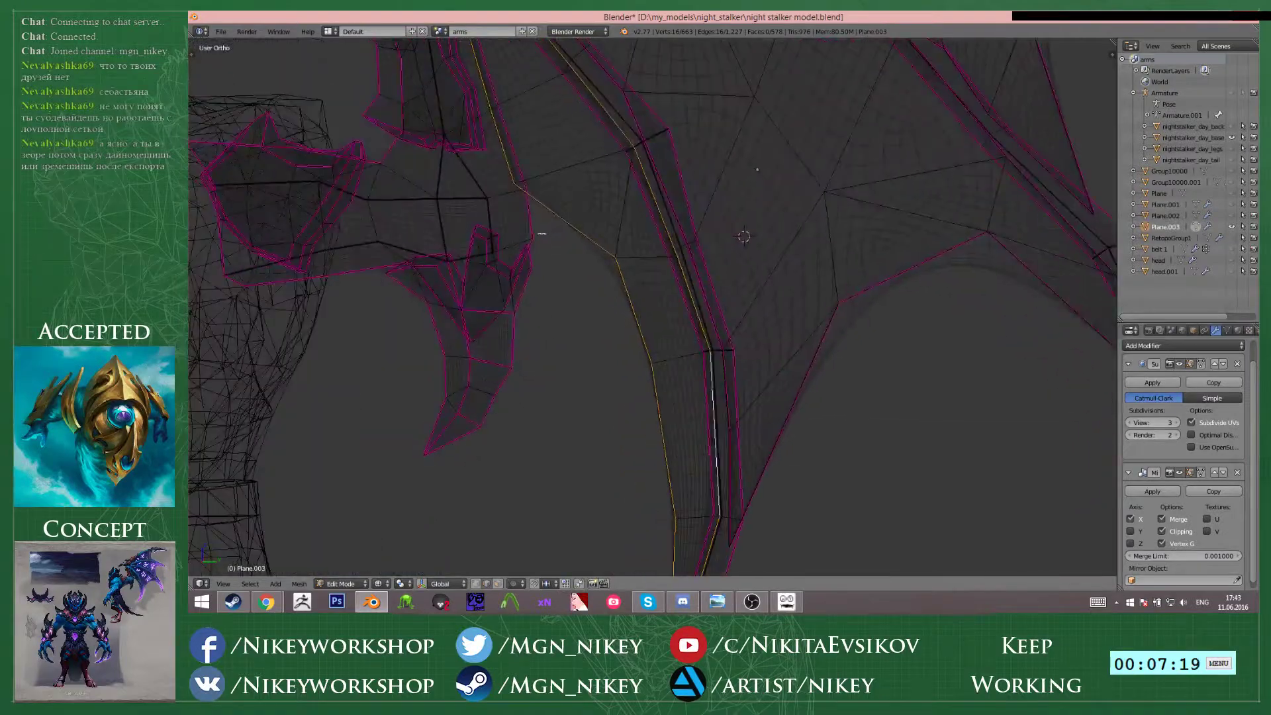
key("a")
key("b")
left_click_drag(505, 176, 522, 196)
key("shift+e")
left_click(1030, 347)
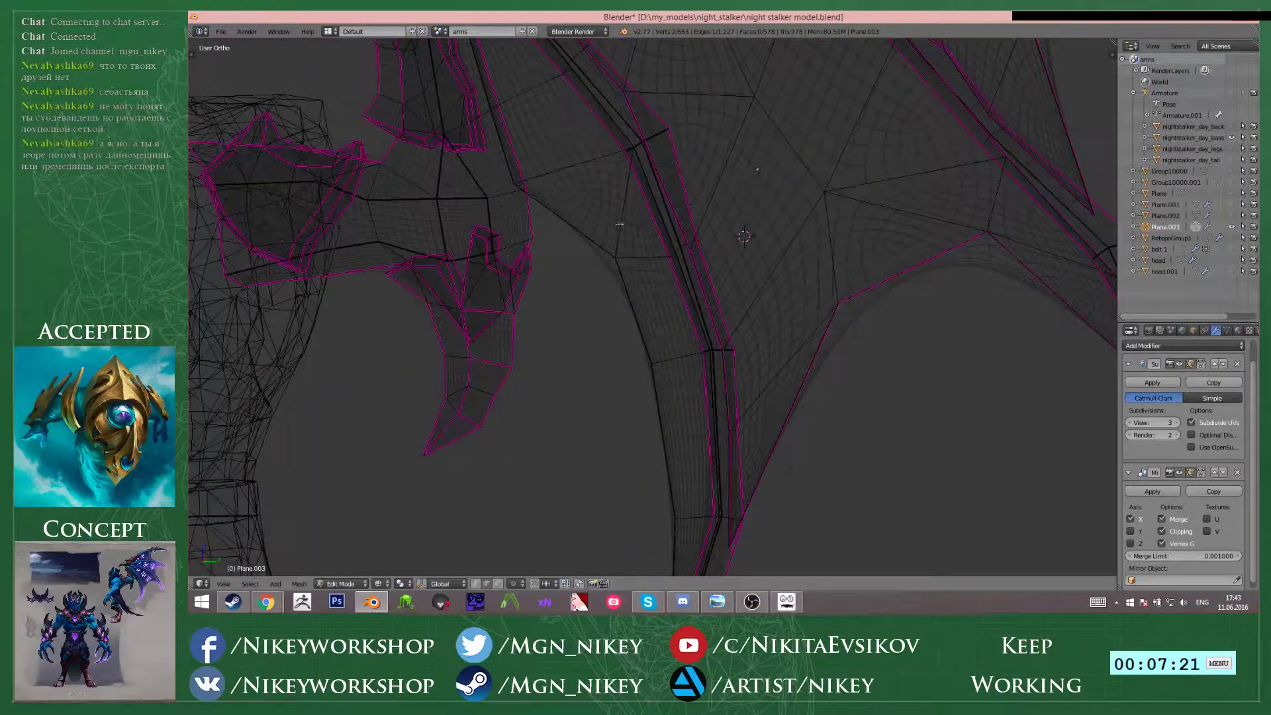
key("ctrl+z")
middle_click_drag(587, 224, 693, 321)
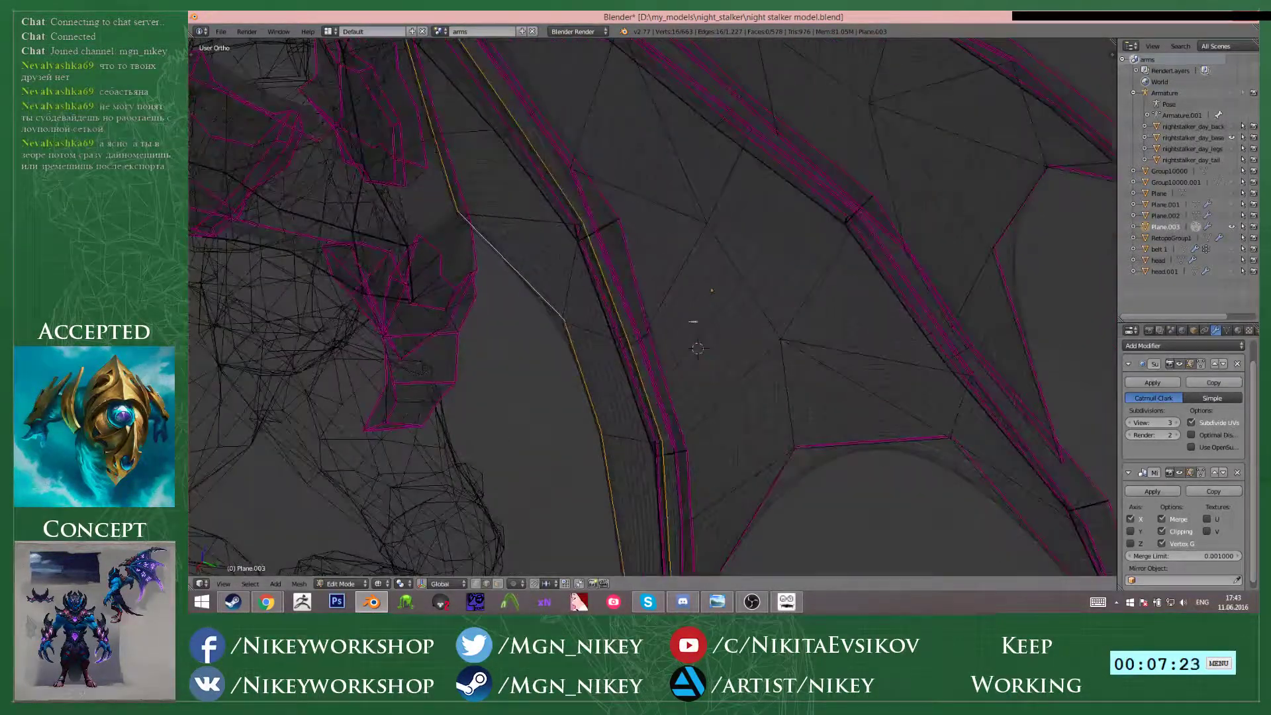
scroll(693, 321, "down", 6)
key("z")
scroll(728, 338, "up", 5)
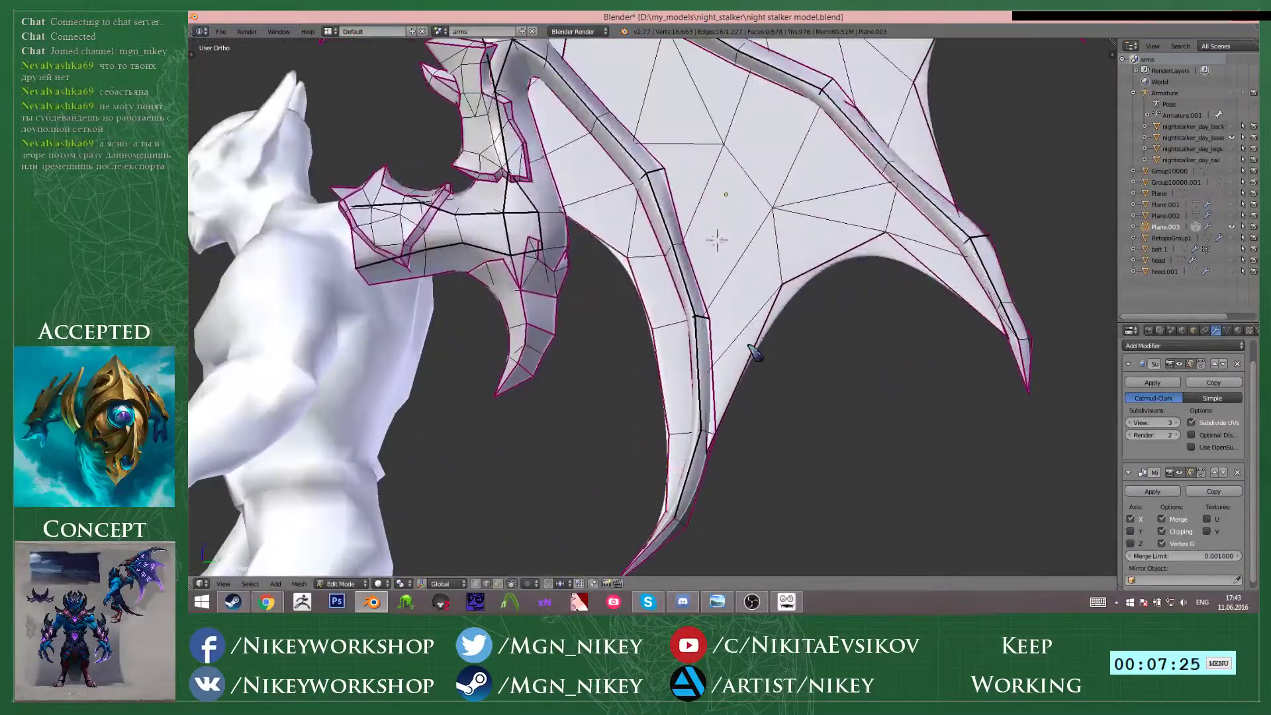
- Check the whole wing in the right side view, and return to mesh editing with the concept image showing through the mesh
key("Tab")
scroll(728, 360, "down", 5)
scroll(669, 331, "up", 3)
key("KP_3")
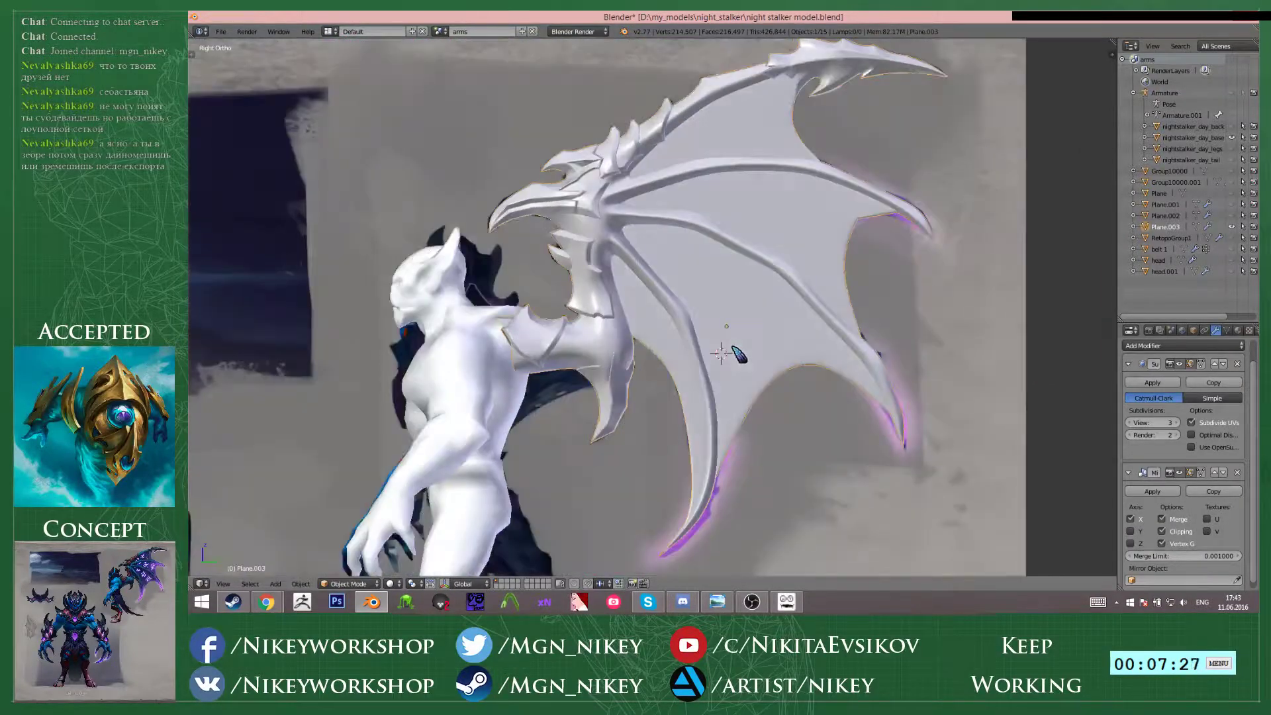
key("Tab")
key("alt+z")
scroll(735, 351, "up", 4)
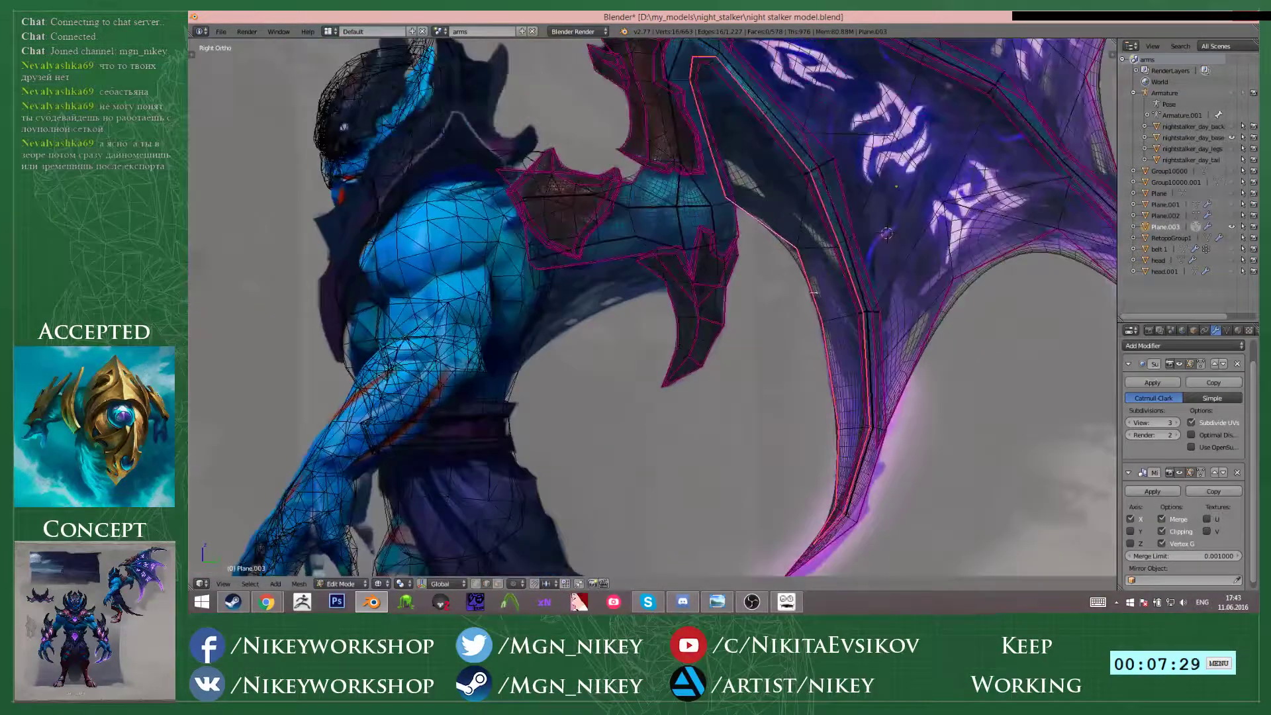
key("a")
right_click(795, 256, "alt")
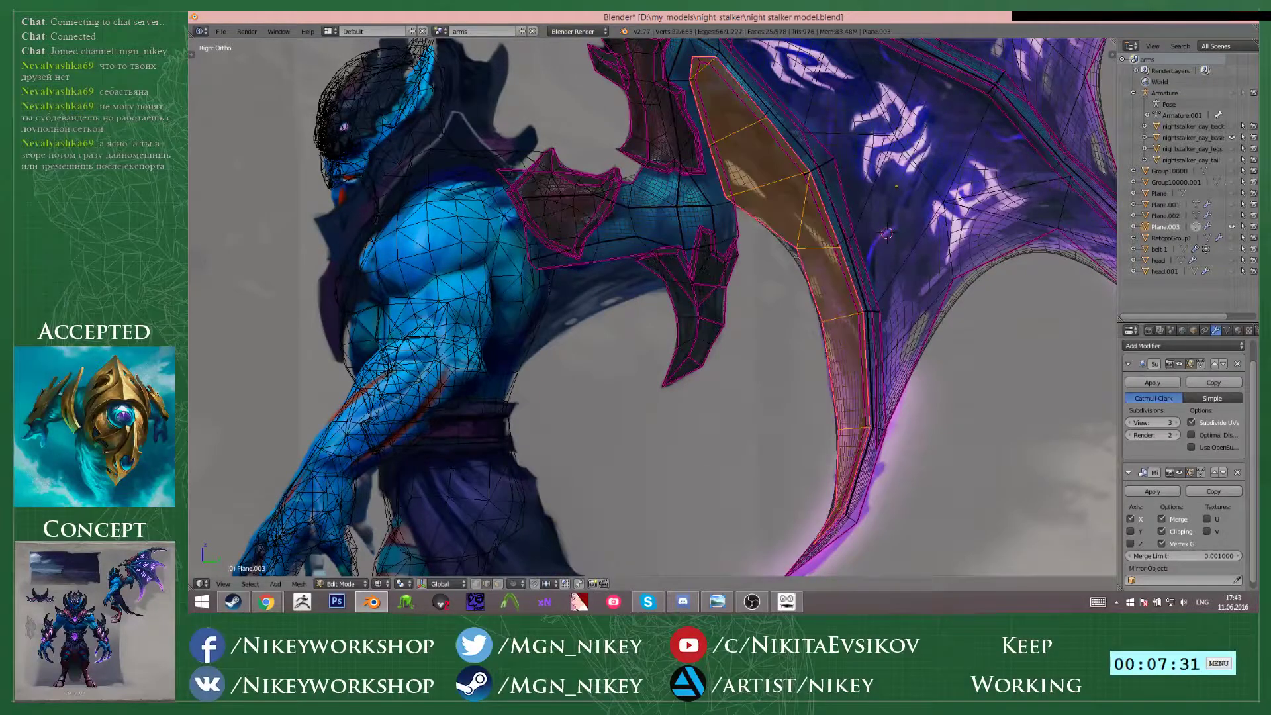
middle_click_drag(818, 546, 689, 395, "shift")
scroll(689, 395, "up", 3)
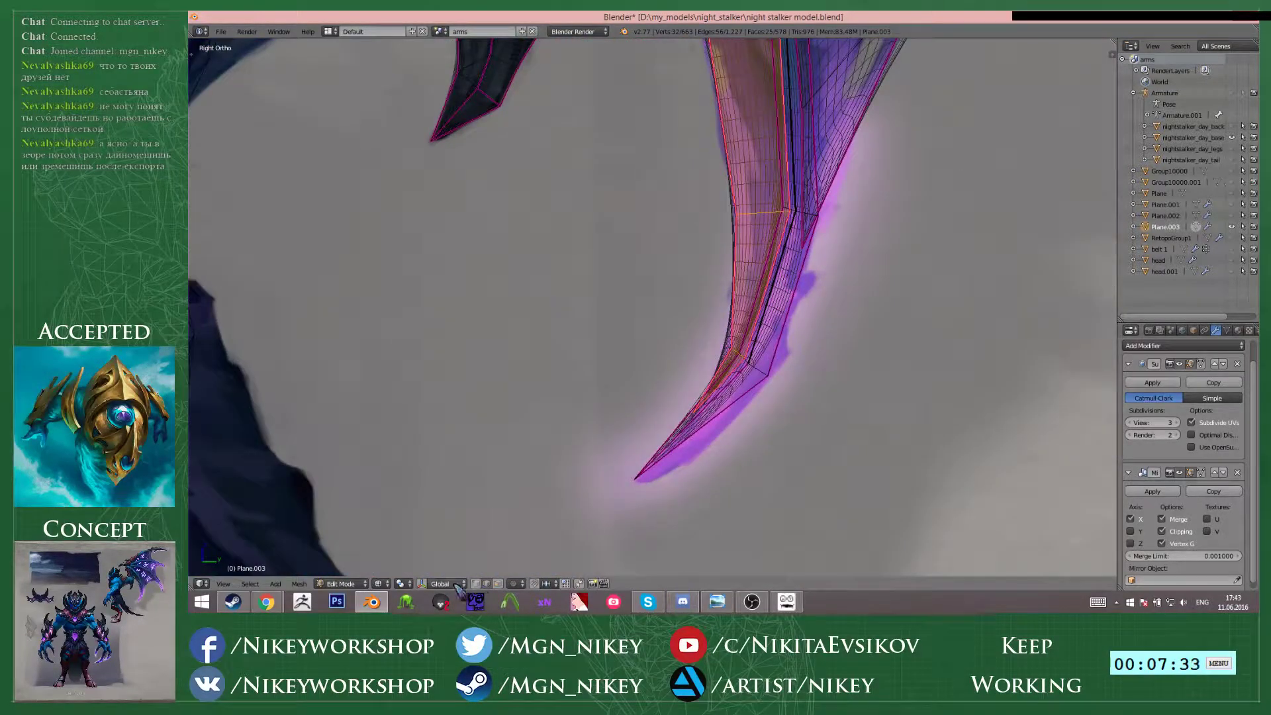
- Switch to vertex selection and hide the wing bone that covers the fourth membrane's tip
left_click(476, 583)
scroll(662, 450, "up", 1)
key("a")
key("b")
left_click_drag(696, 430, 728, 455)
key("b")
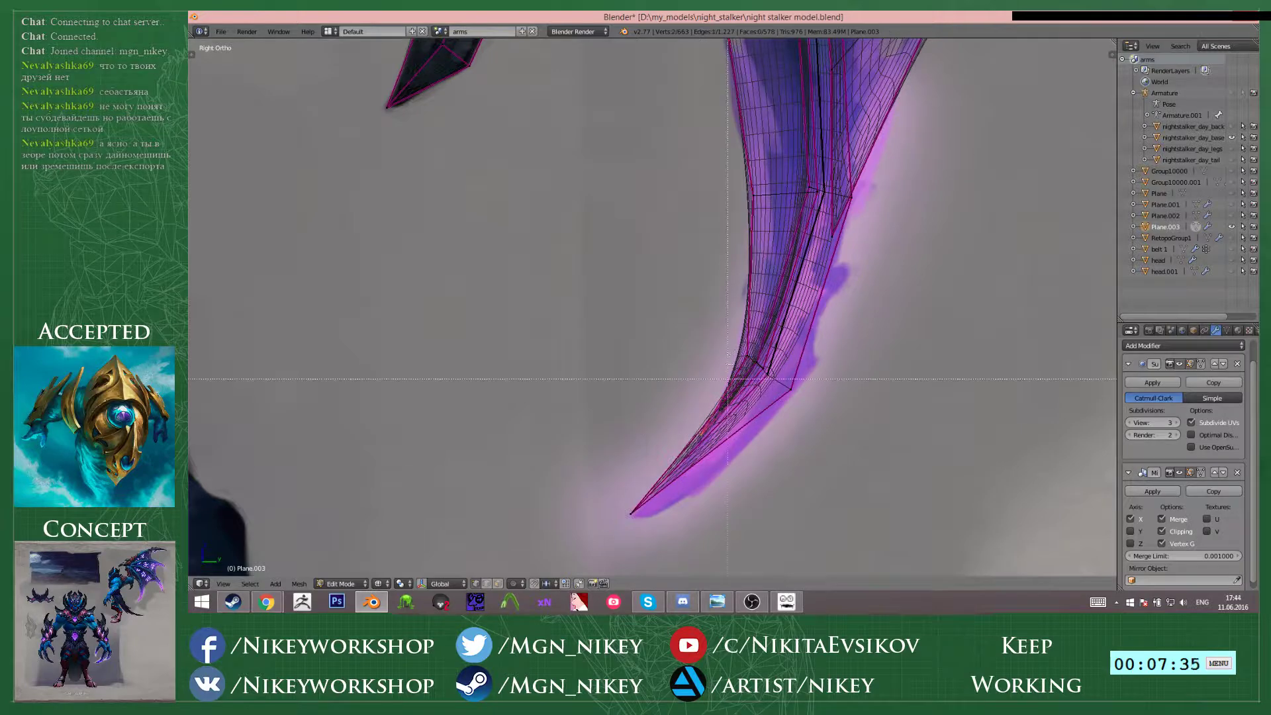
left_click_drag(737, 345, 760, 370)
right_click(762, 369, "shift")
key("a")
scroll(765, 369, "up", 2)
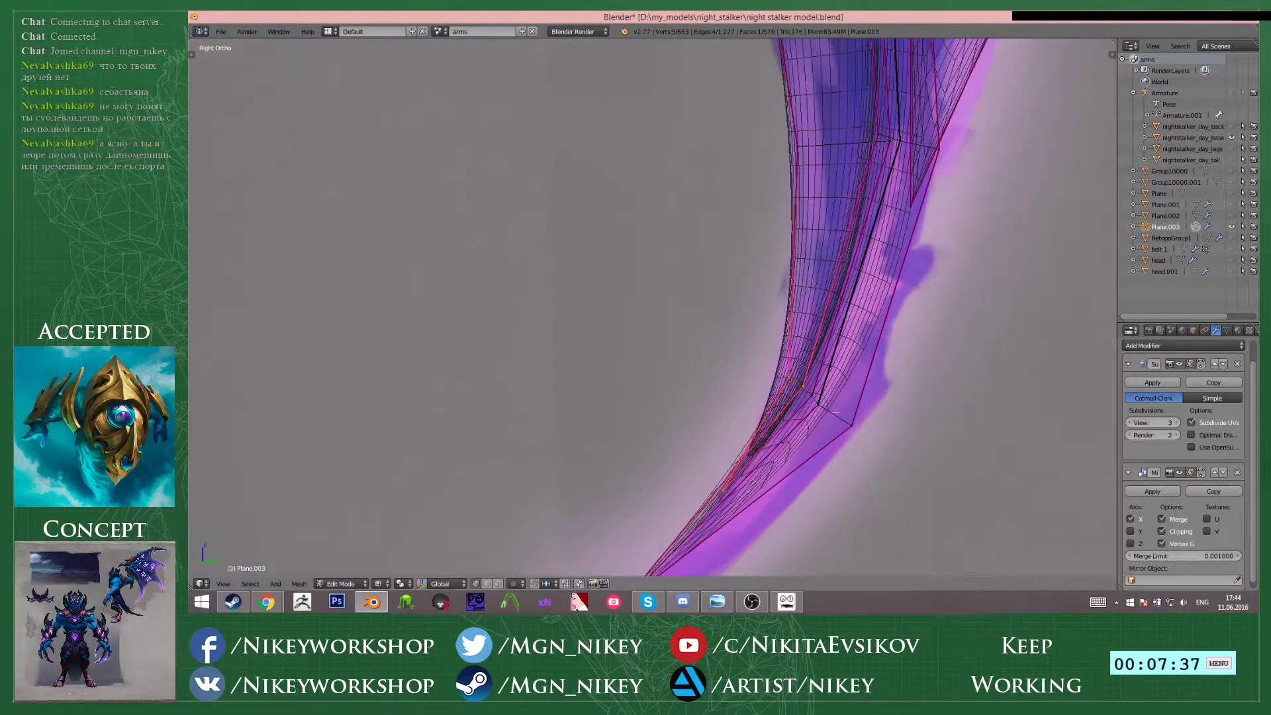
key("z")
key("l")
key("h")
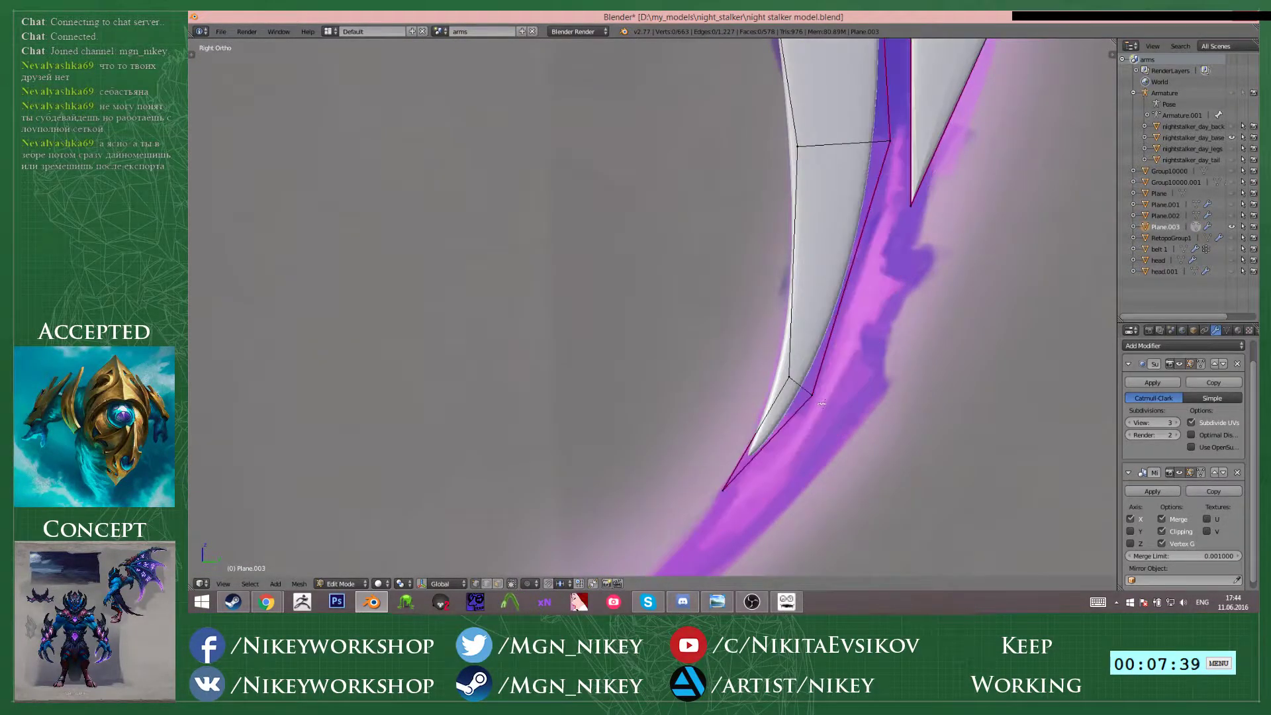
- Select the fourth membrane's lower sections, from its tip up to the row beside the bone's middle, in wireframe
key("a")
key("a")
key("b")
left_click_drag(649, 336, 864, 490)
key("z")
scroll(864, 490, "down", 5)
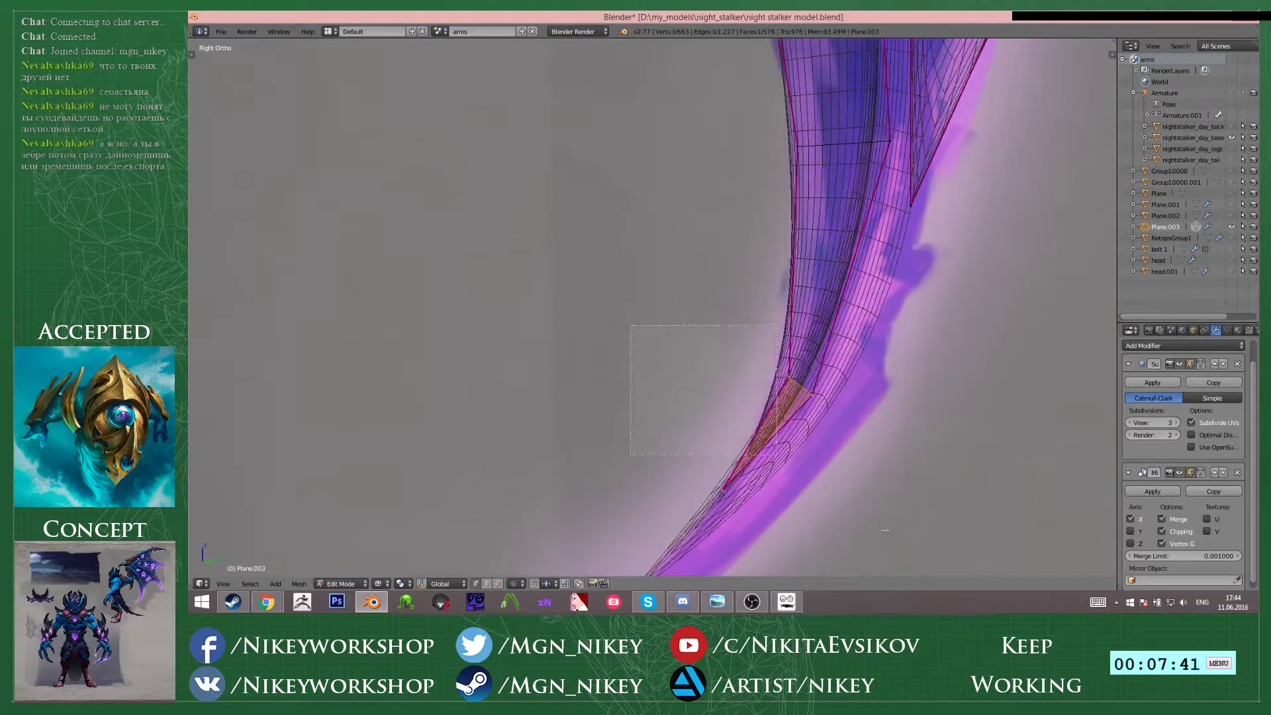
key("b")
left_click_drag(693, 274, 815, 358)
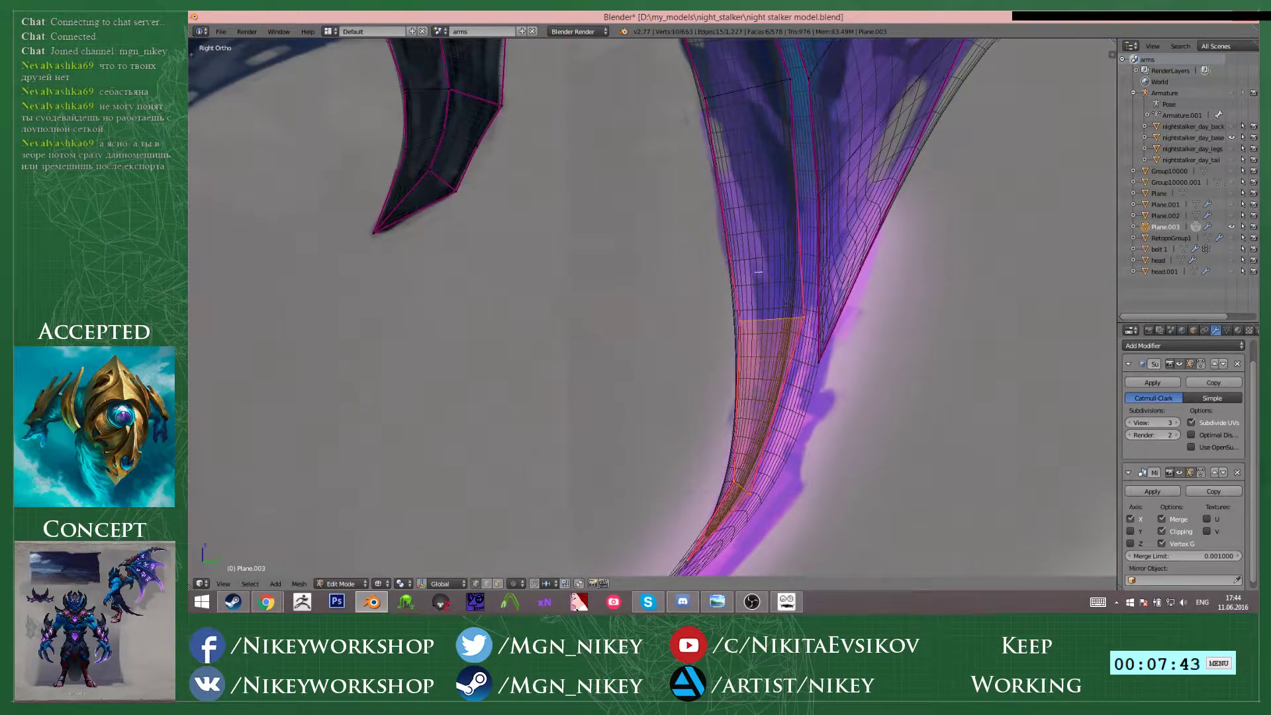
scroll(652, 283, "down", 3)
key("b")
left_click_drag(647, 256, 783, 346)
middle_click_drag(709, 386, 807, 389, "shift")
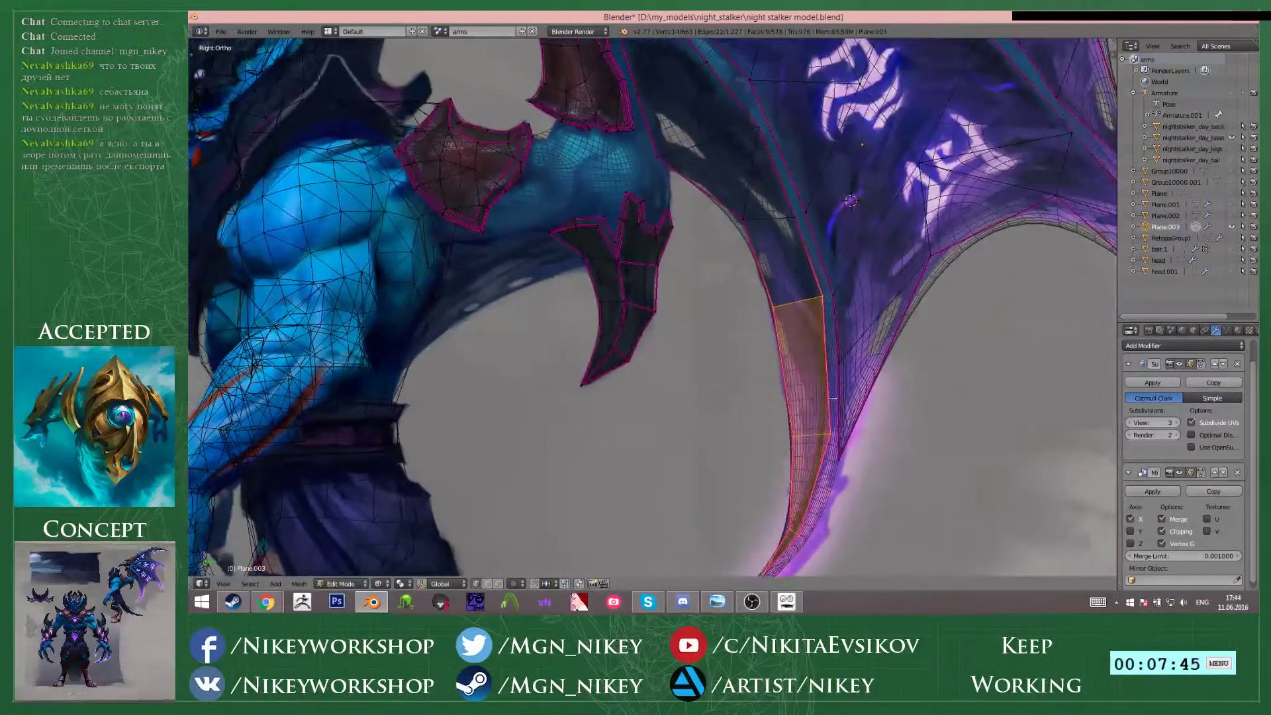
- Duplicate the selected membrane sections, rotate the copy nearly horizontal and place it in the gap below the arm
key("shift+d")
left_click(562, 290)
key("r")
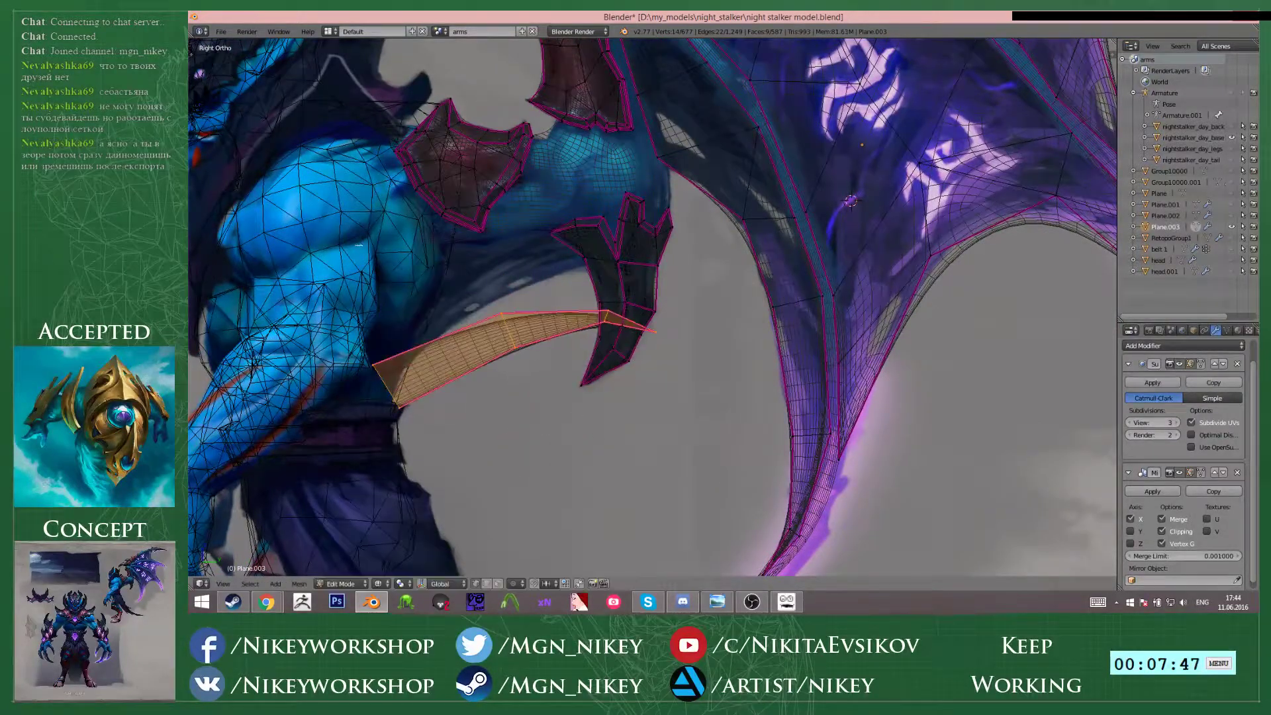
left_click(687, 315)
key("g")
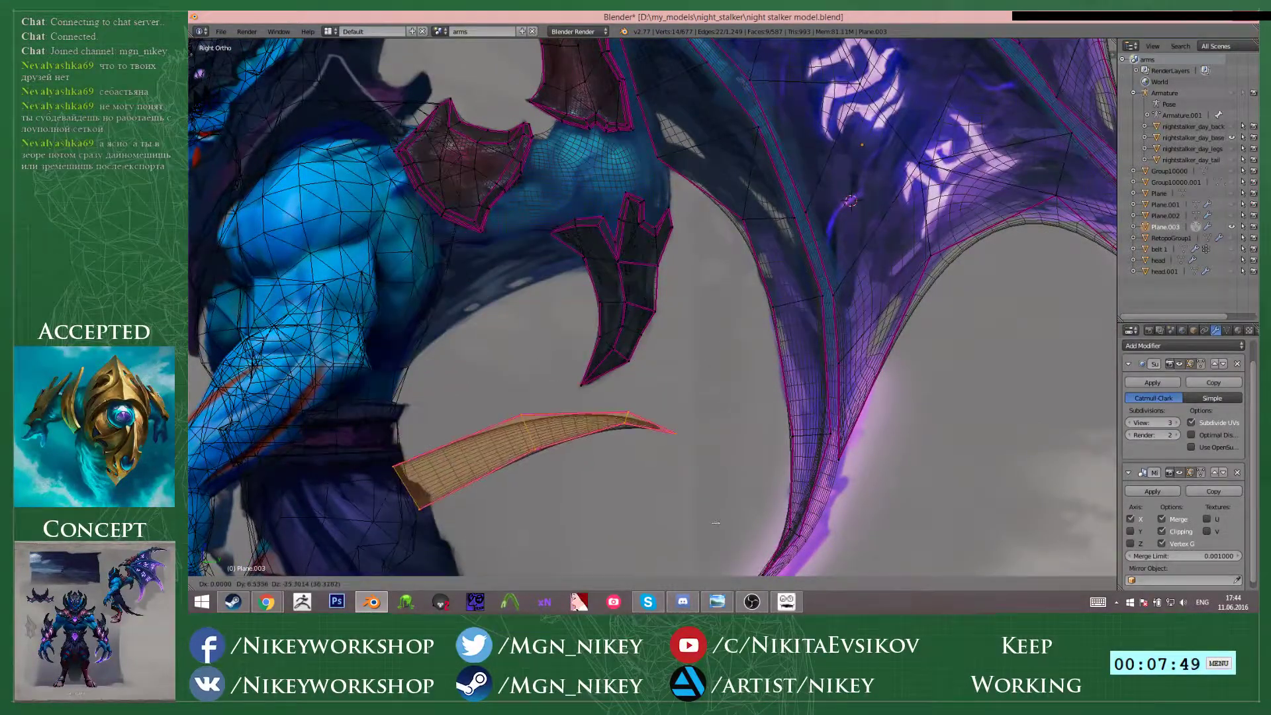
left_click(717, 523)
- Delete the vertices at the duplicated piece's pointed tip and bring back the hidden bone and arm geometry
key("a")
key("b")
key("x")
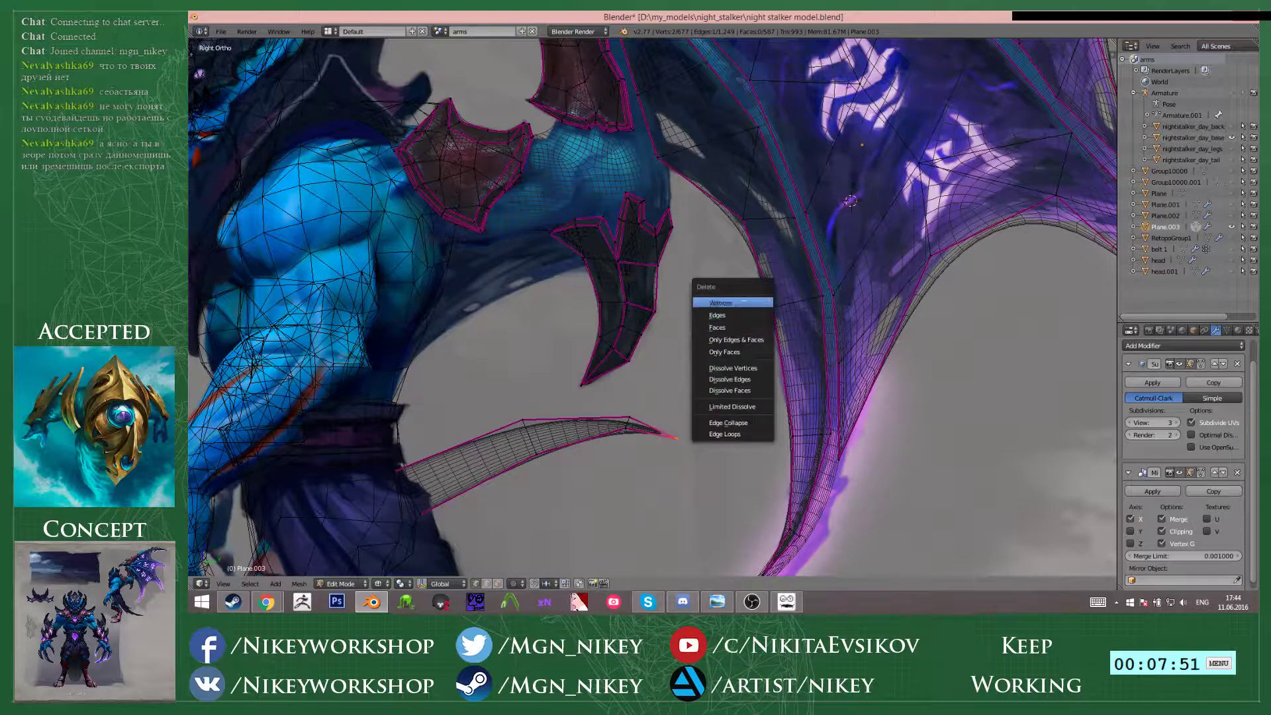
left_click(728, 303)
key("l")
scroll(646, 414, "up", 1)
middle_click_drag(647, 414, 770, 340, "shift")
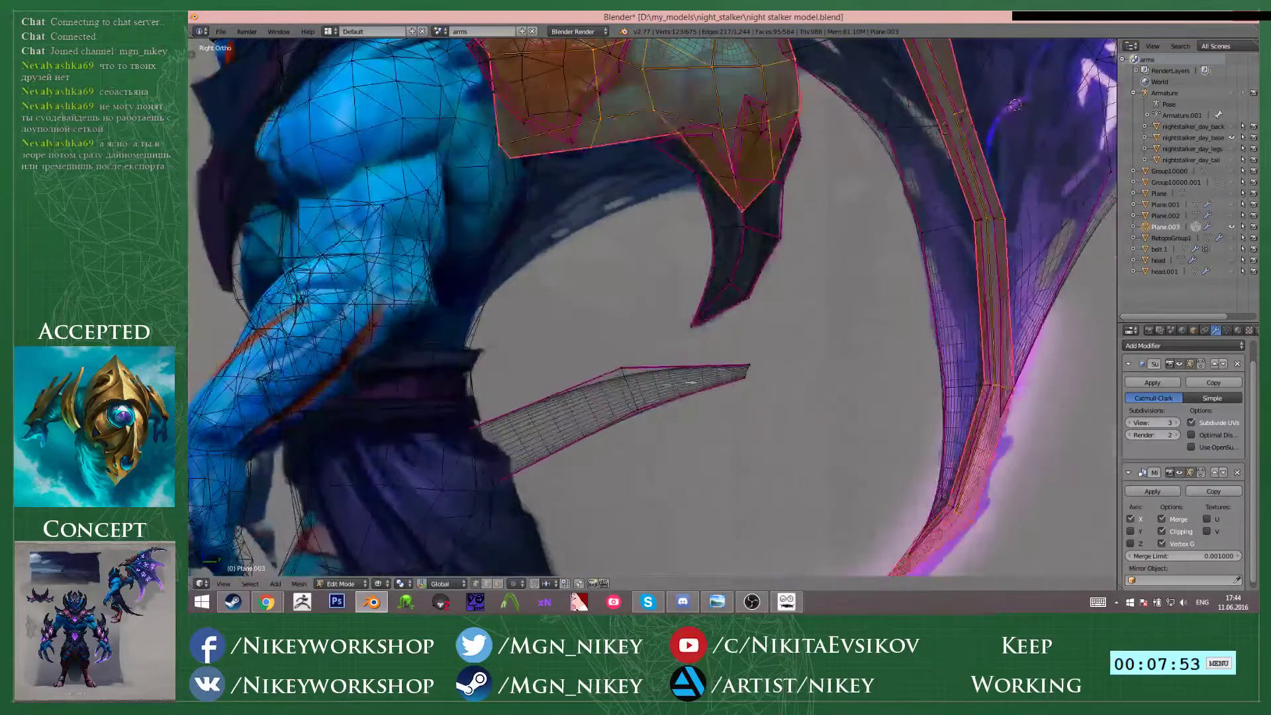
- Move, rotate and scale the duplicated piece to match the concept's small membrane under the arm
key("a")
key("l")
key("g")
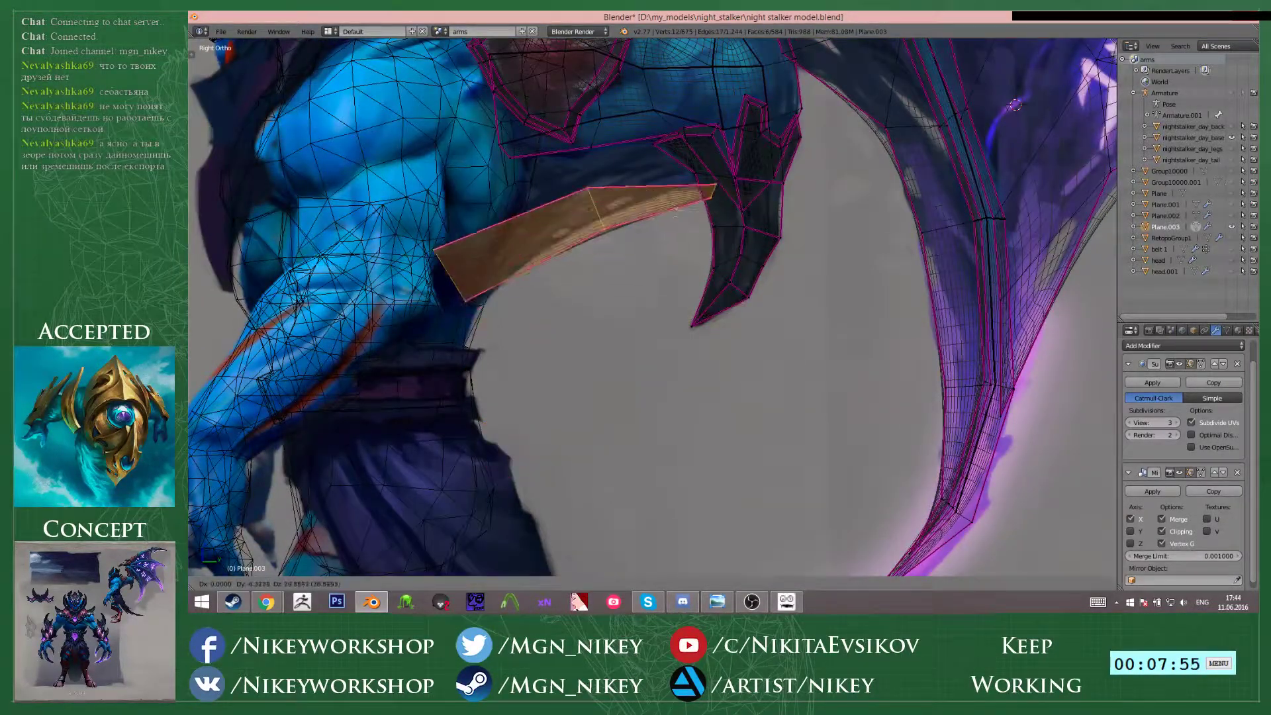
left_click(674, 203)
middle_click_drag(674, 202, 693, 345, "shift")
key("r")
left_click(752, 311)
key("r")
left_click(750, 337)
key("s")
left_click(763, 346)
- Move the small membrane's upper inner corner up to the arm's underside near the shoulder
scroll(692, 345, "up", 2)
key("a")
key("b")
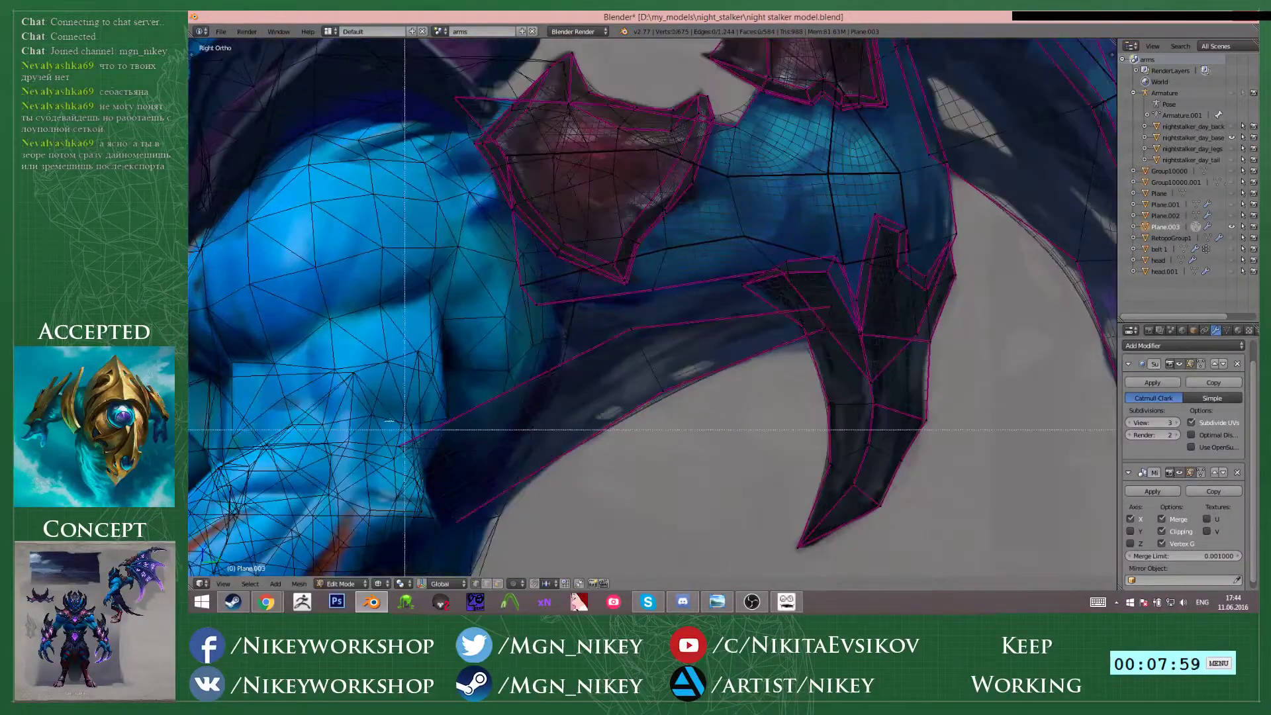
left_click_drag(391, 427, 462, 469)
key("g")
left_click(601, 328)
- Raise the middle and outer vertices of the small membrane's upper edge into the arm and the elbow spike
key("a")
key("b")
left_click_drag(617, 320, 650, 342)
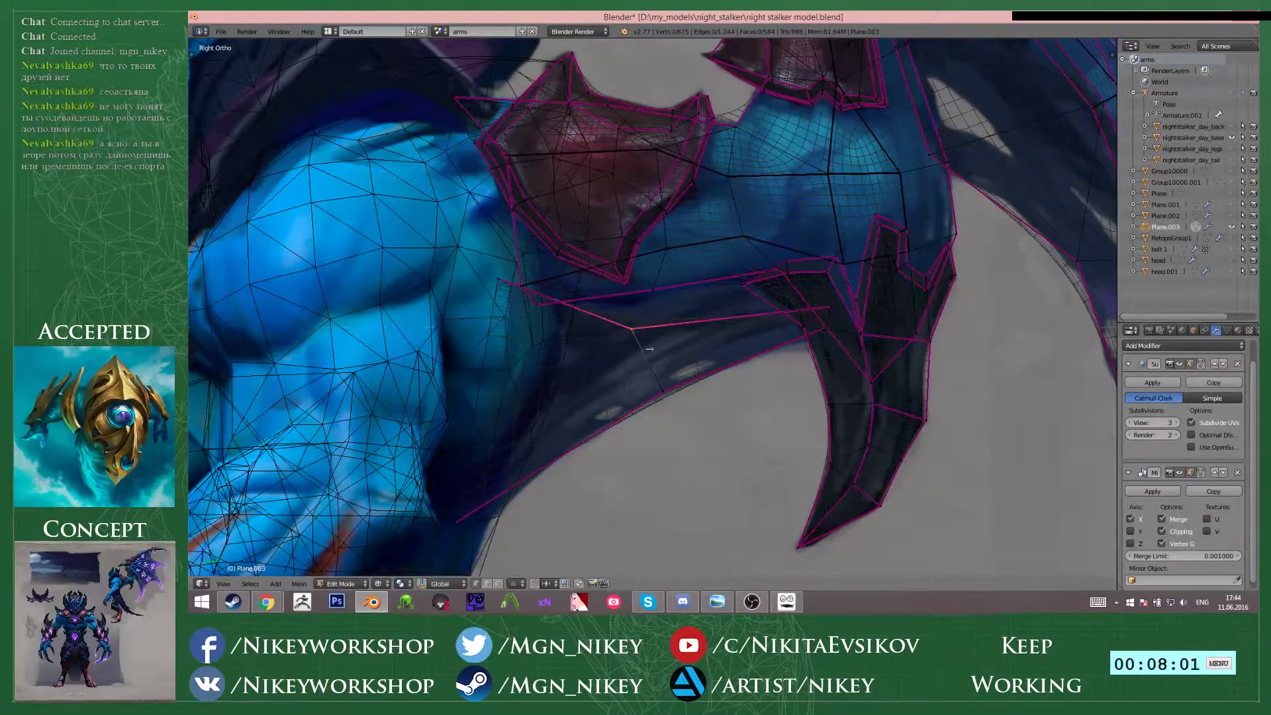
key("g")
left_click(651, 286)
key("a")
key("b")
left_click_drag(822, 296, 835, 316)
key("g")
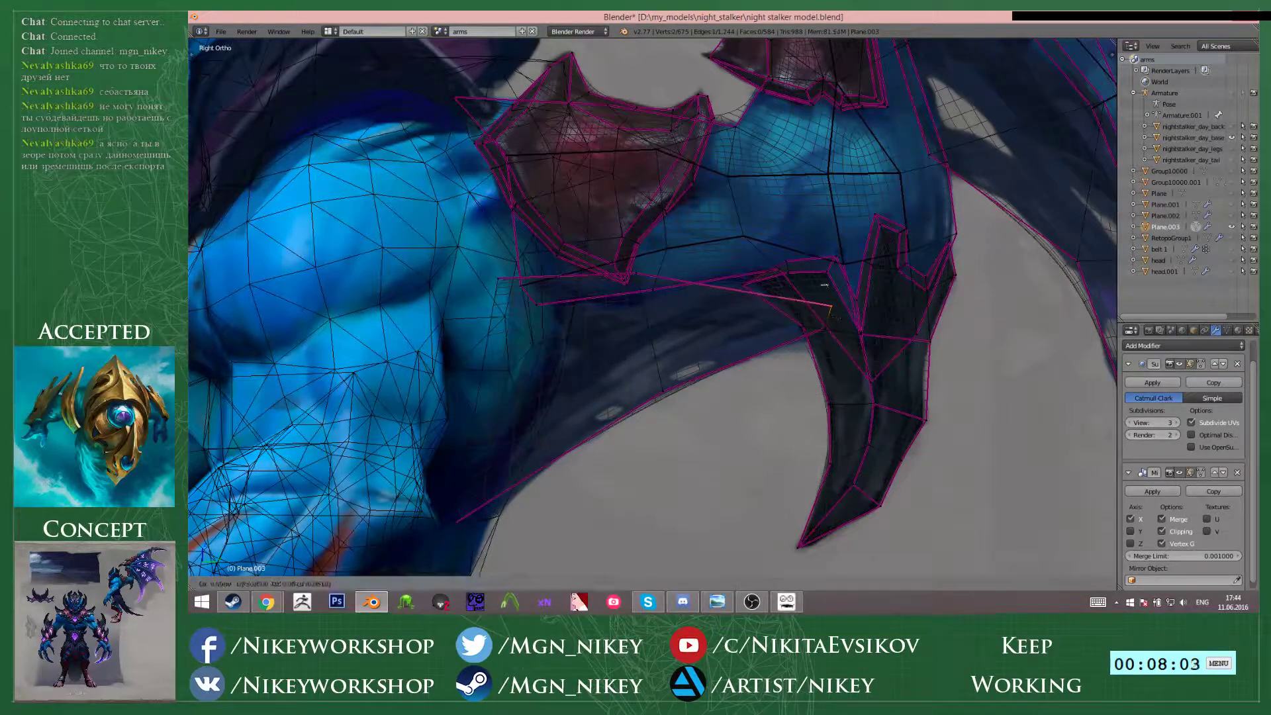
left_click(821, 276)
- Return to object mode in solid shading and move the finished wing away from the body along the X axis
key("z")
key("Tab")
scroll(808, 292, "down", 2)
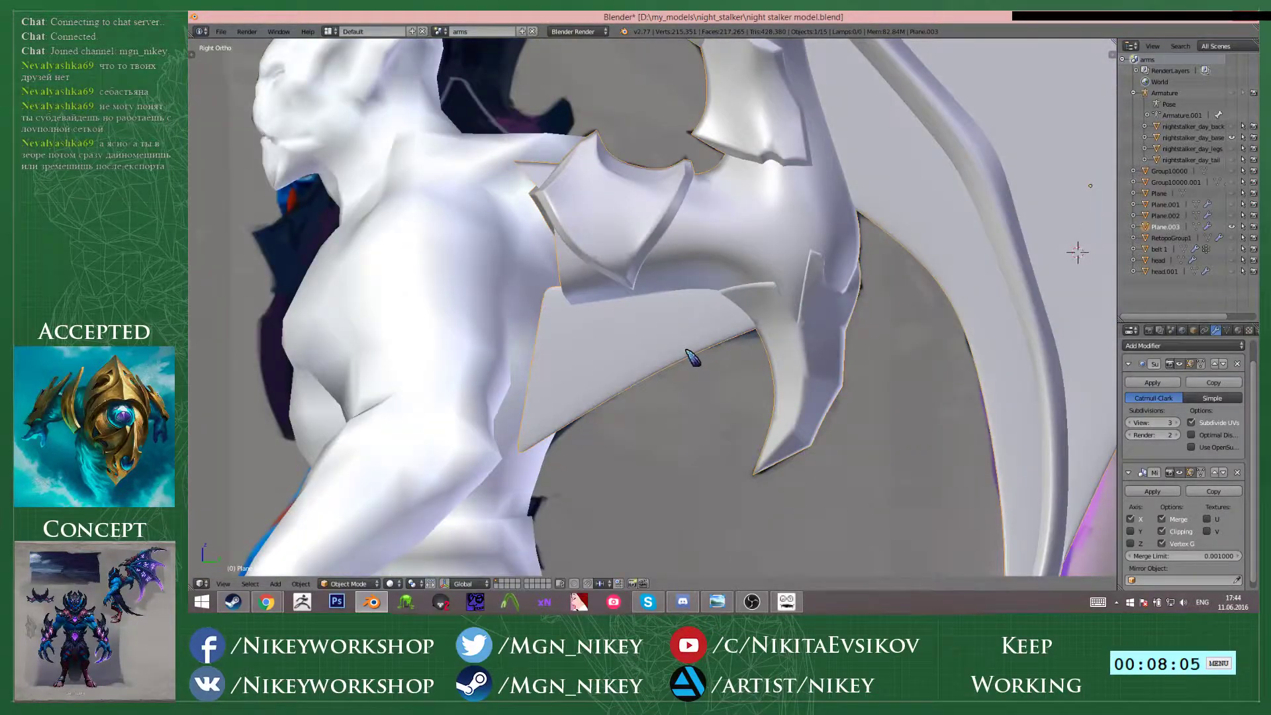
scroll(693, 356, "down", 5)
middle_click_drag(695, 259, 536, 270, "shift")
middle_click_drag(536, 270, 577, 296)
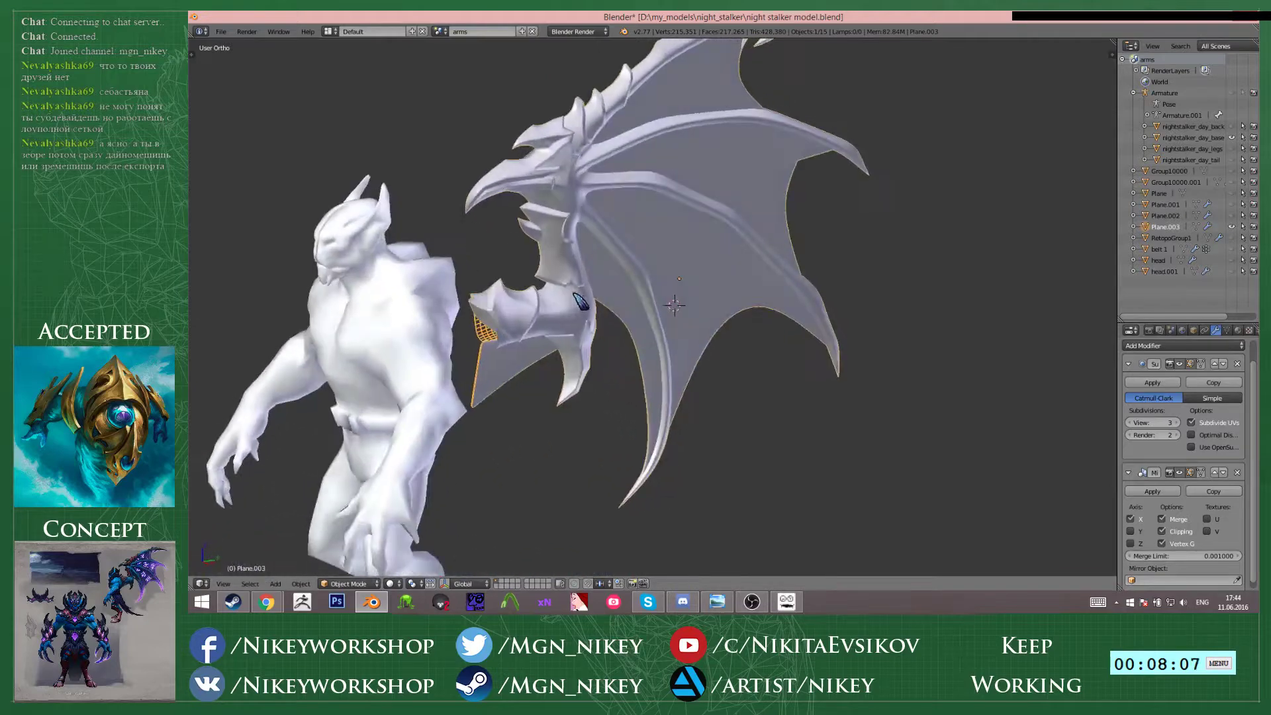
scroll(762, 322, "down", 3)
mouse_move(776, 323)
middle_mouse_down()
mouse_move(788, 353)
mouse_move(772, 321)
middle_mouse_up()
key("g")
key("x")
left_click(1048, 378)
- Duplicate the wing and move the copy along the X axis back to the body's shoulder
key("shift+d")
right_click(785, 321)
key("g")
key("x")
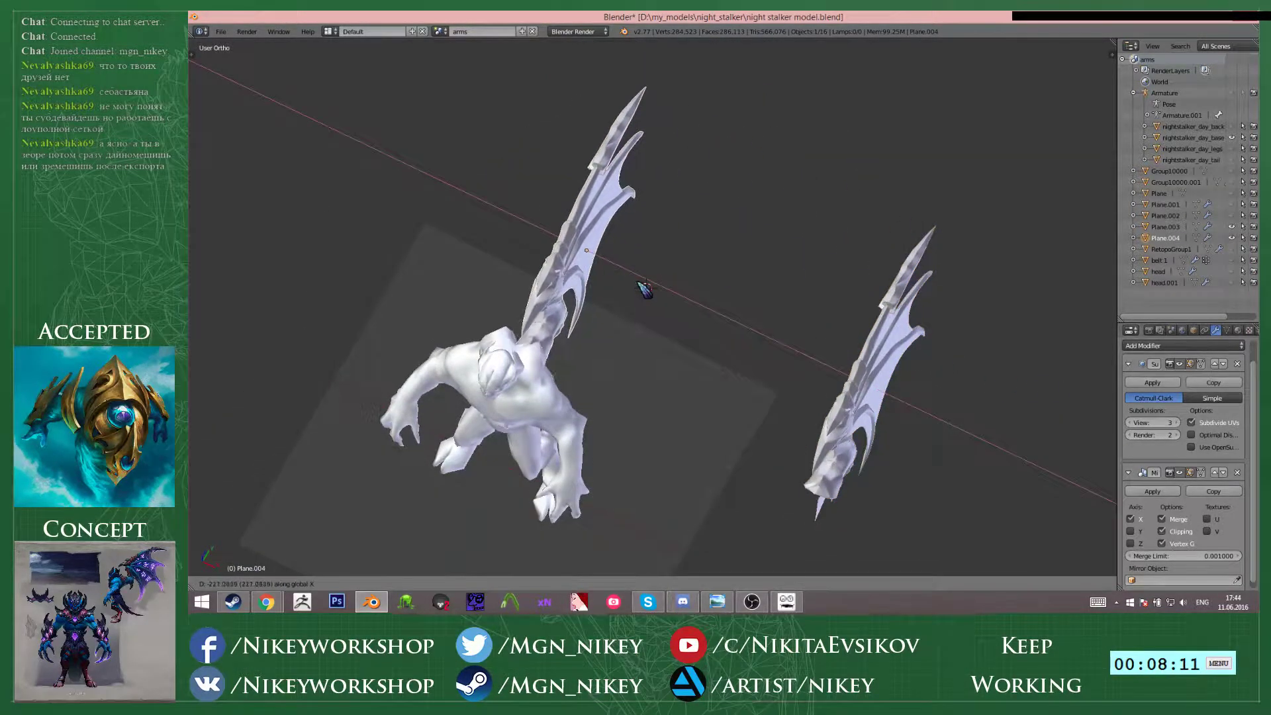
left_click(641, 289)
middle_click_drag(641, 290, 724, 331)
scroll(727, 333, "up", 2)
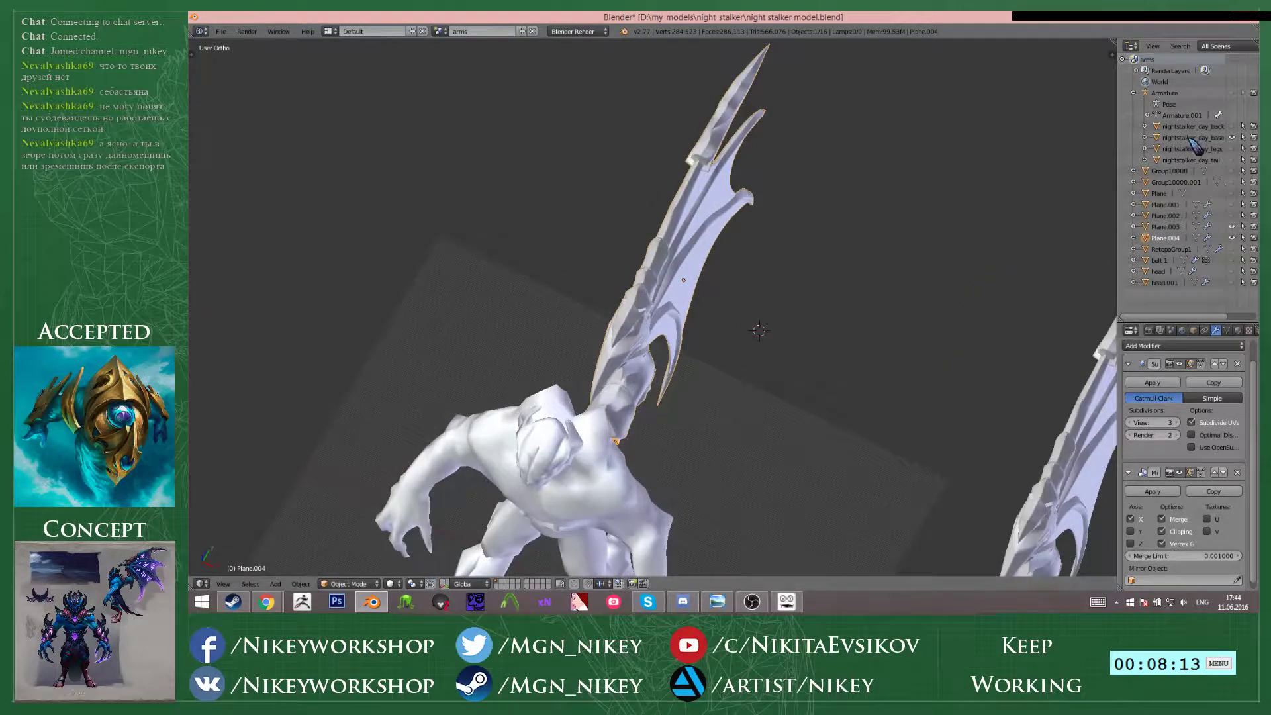
- Show the hidden nightstalker_day_back mesh and delete it
left_click(1232, 126)
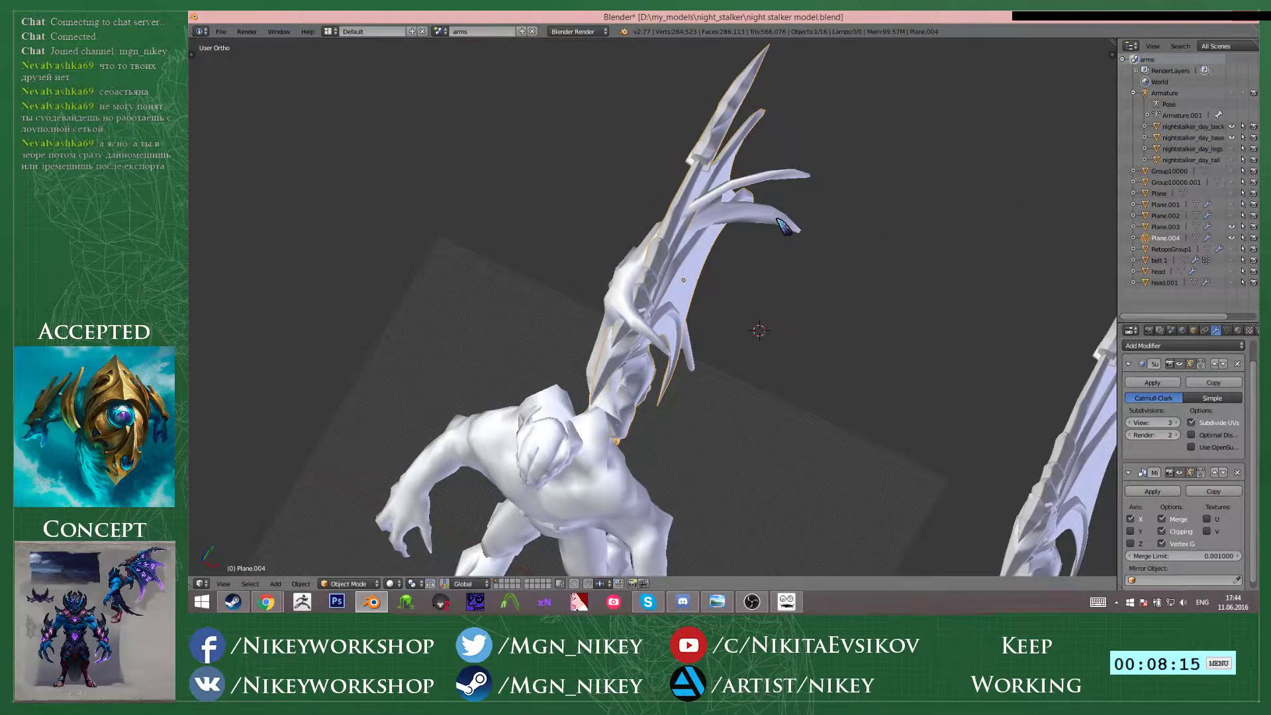
right_click(783, 226)
key("Tab")
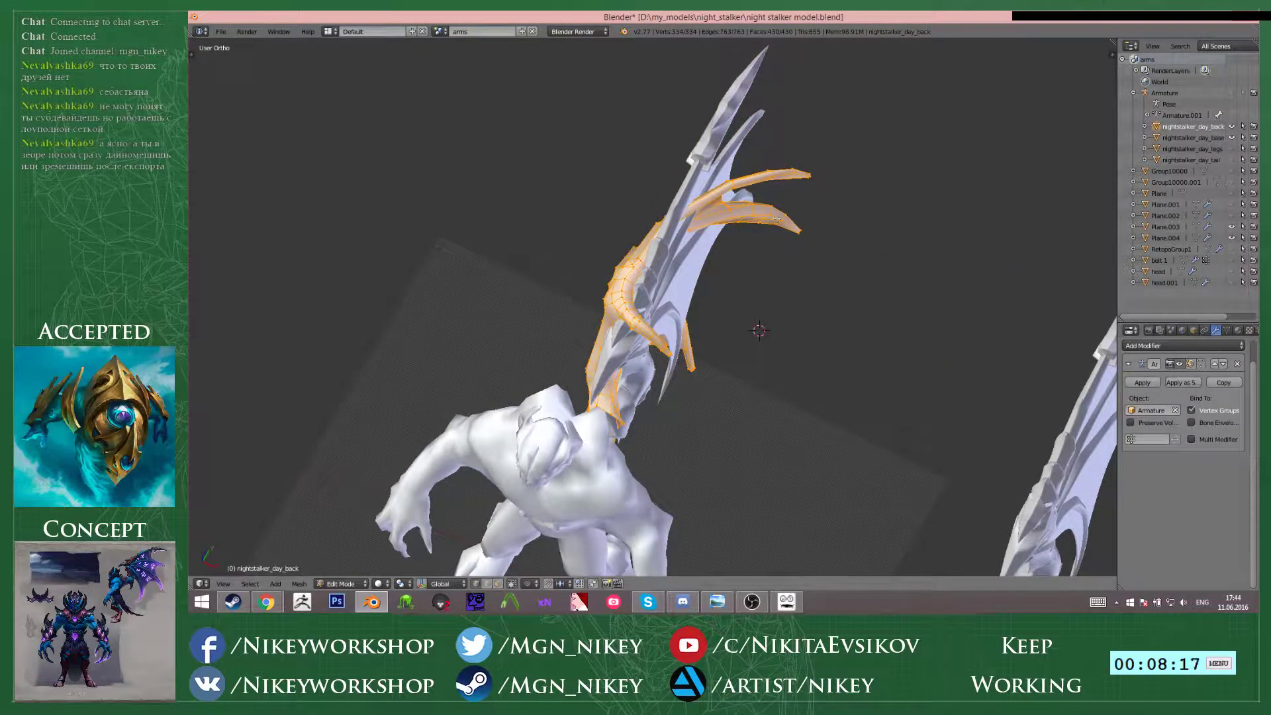
key("Tab")
key("x")
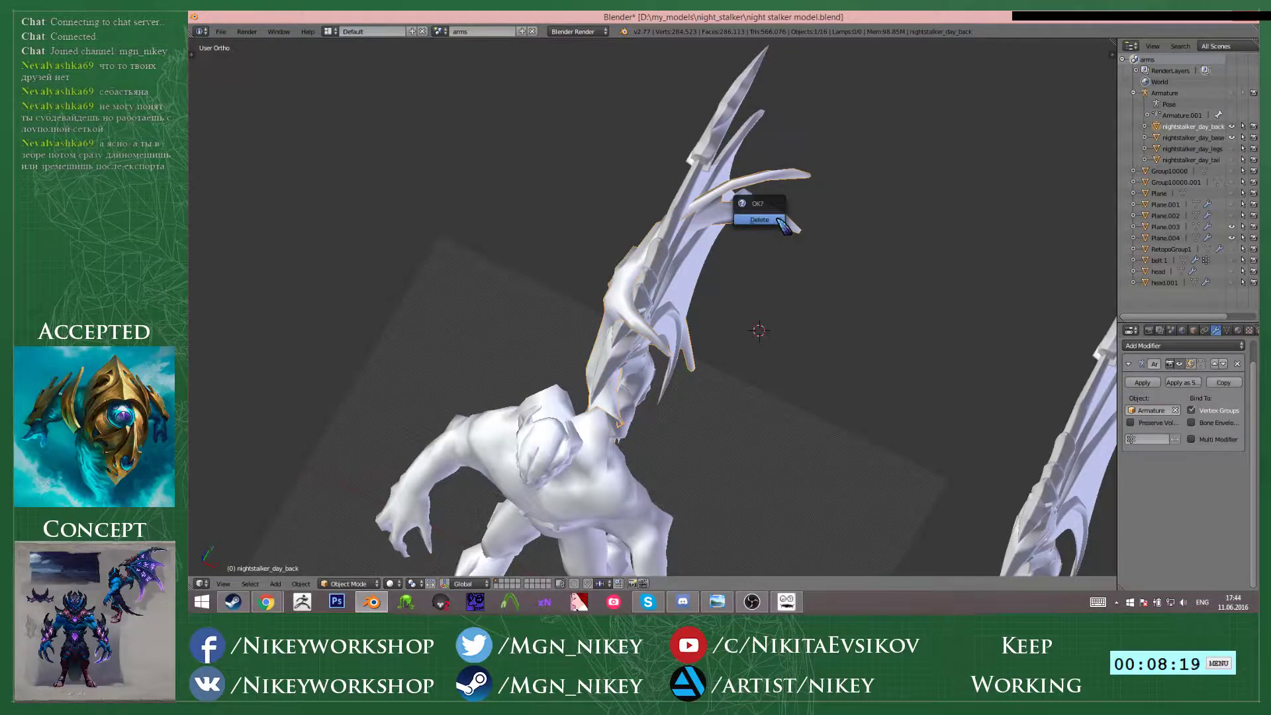
left_click(783, 226)
middle_click_drag(783, 226, 708, 207)
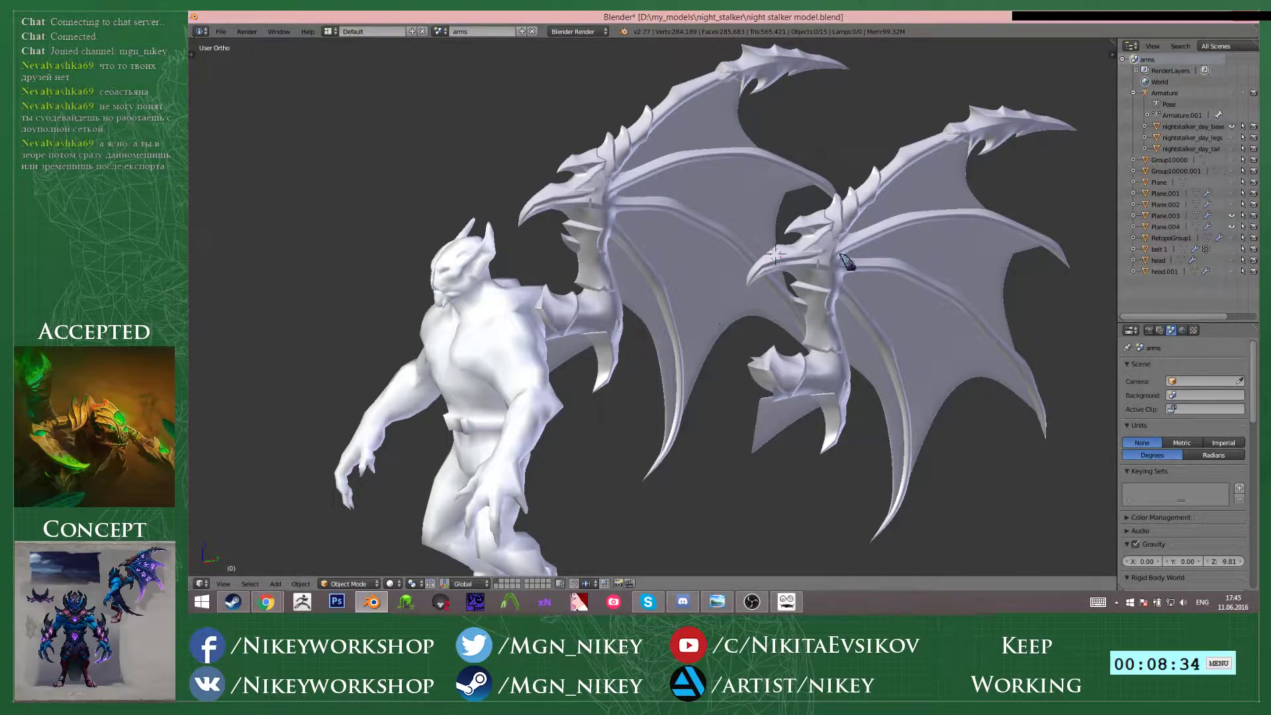
- Save the scene over the existing night stalker model.blend file
left_click(813, 325)
middle_click_drag(834, 313, 862, 320)
key("ctrl+s")
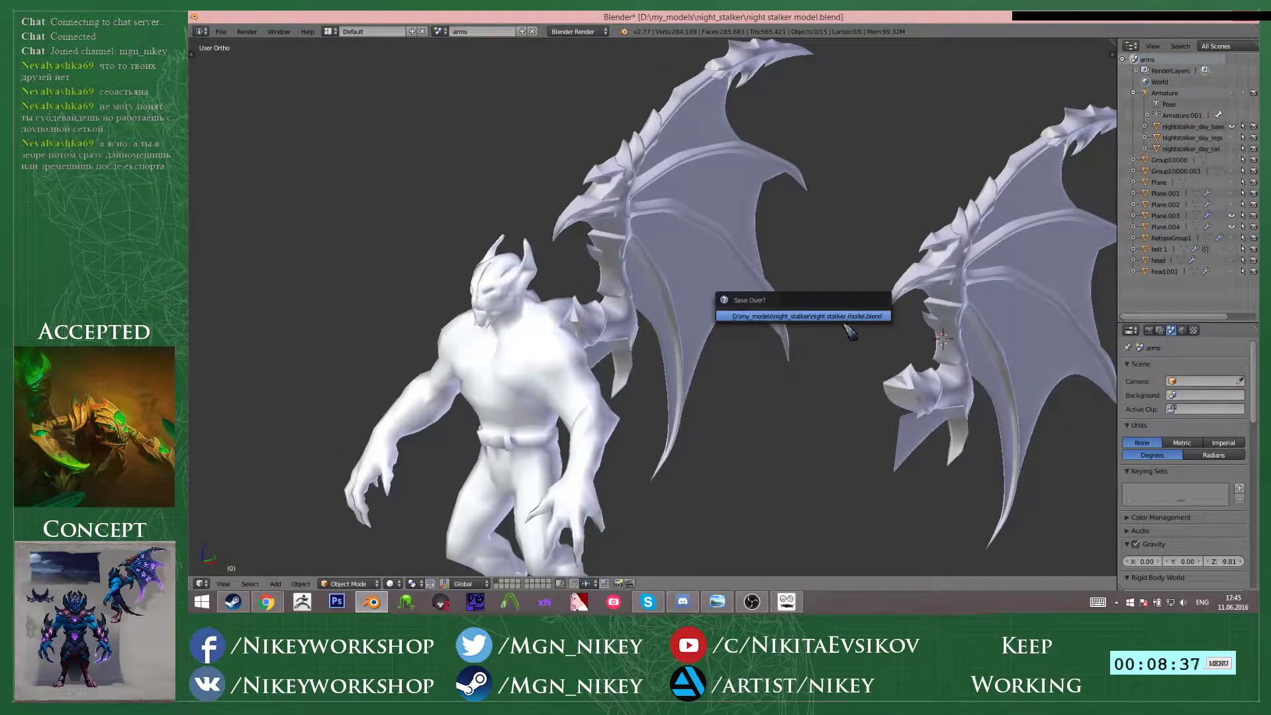
left_click(846, 321)
- Start a new file from the start-up scene
left_click(225, 33)
left_click(232, 46)
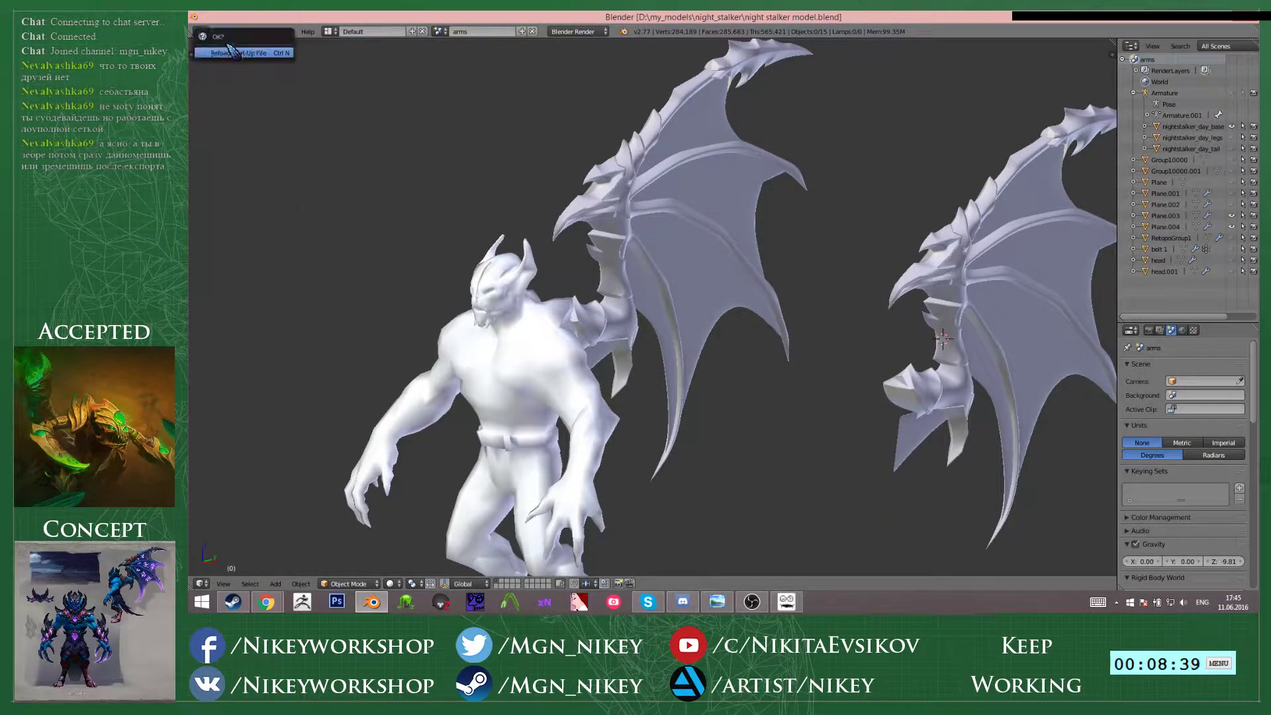
left_click(229, 52)
- Import the original night stalker model as Collada from the nightstalker_day folder inside night_stalker
left_click(221, 31)
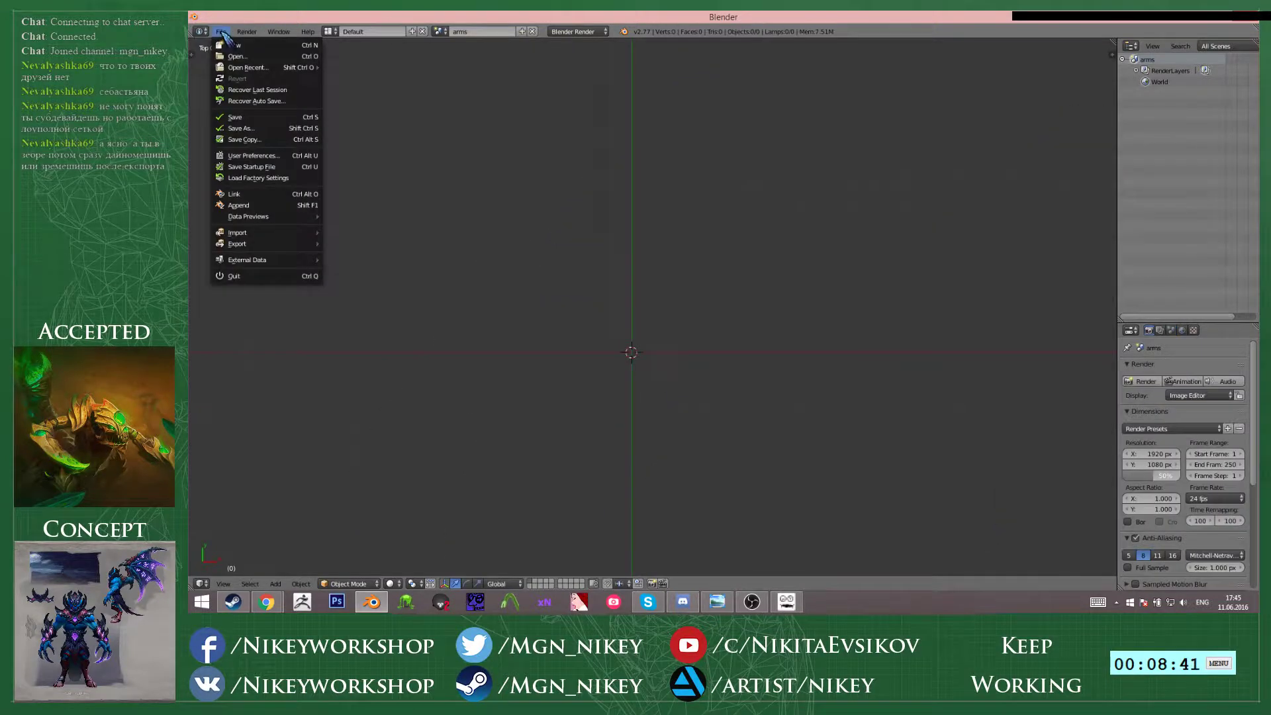
left_click(221, 31)
mouse_move(258, 234)
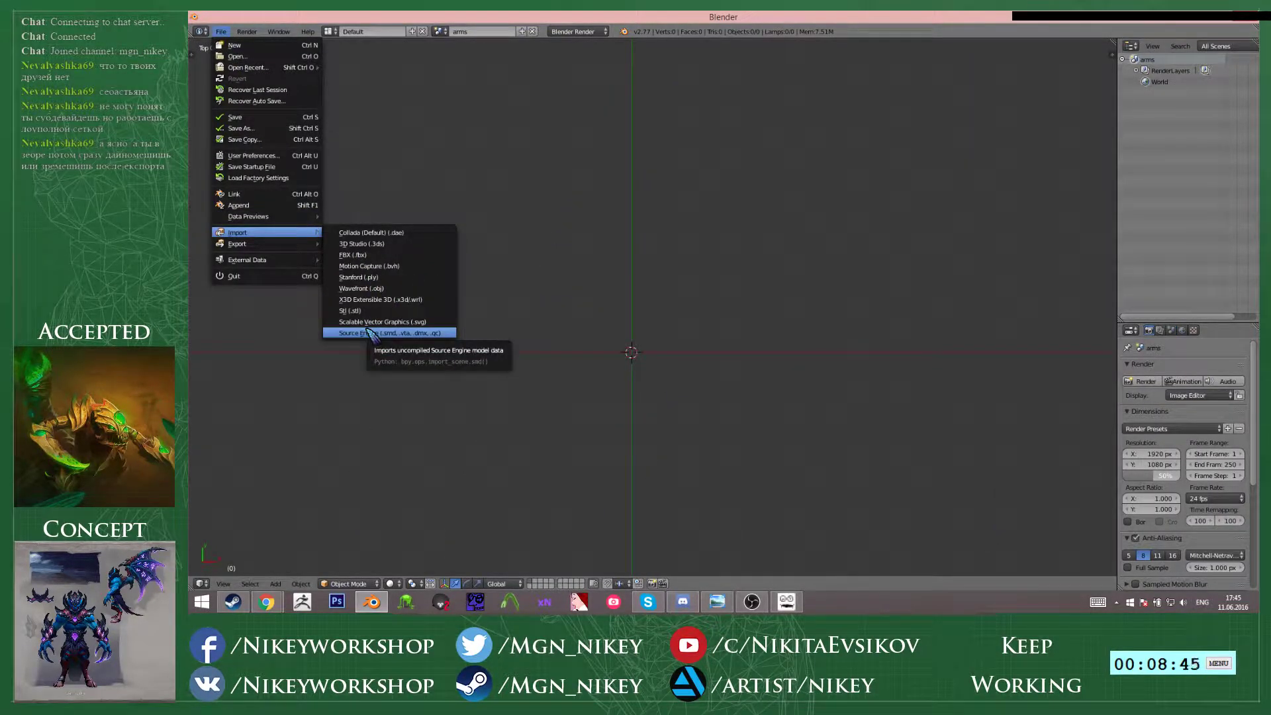
left_click(396, 233)
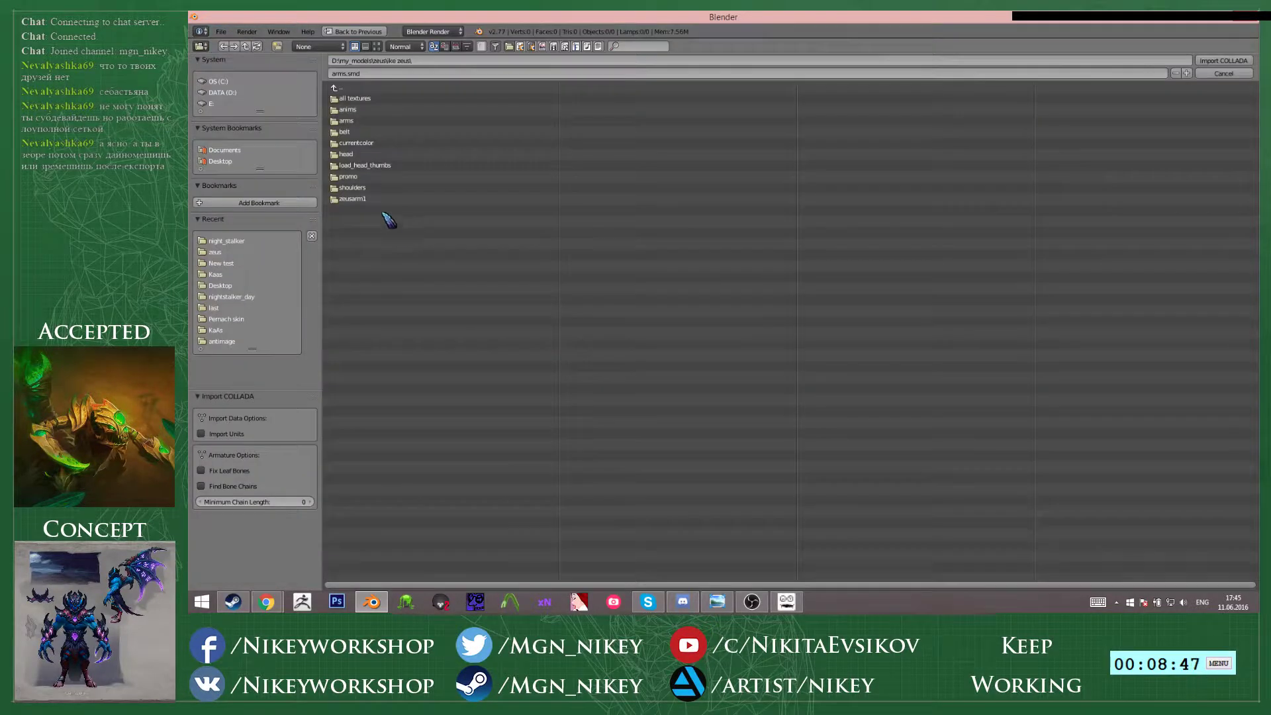
left_click(244, 242)
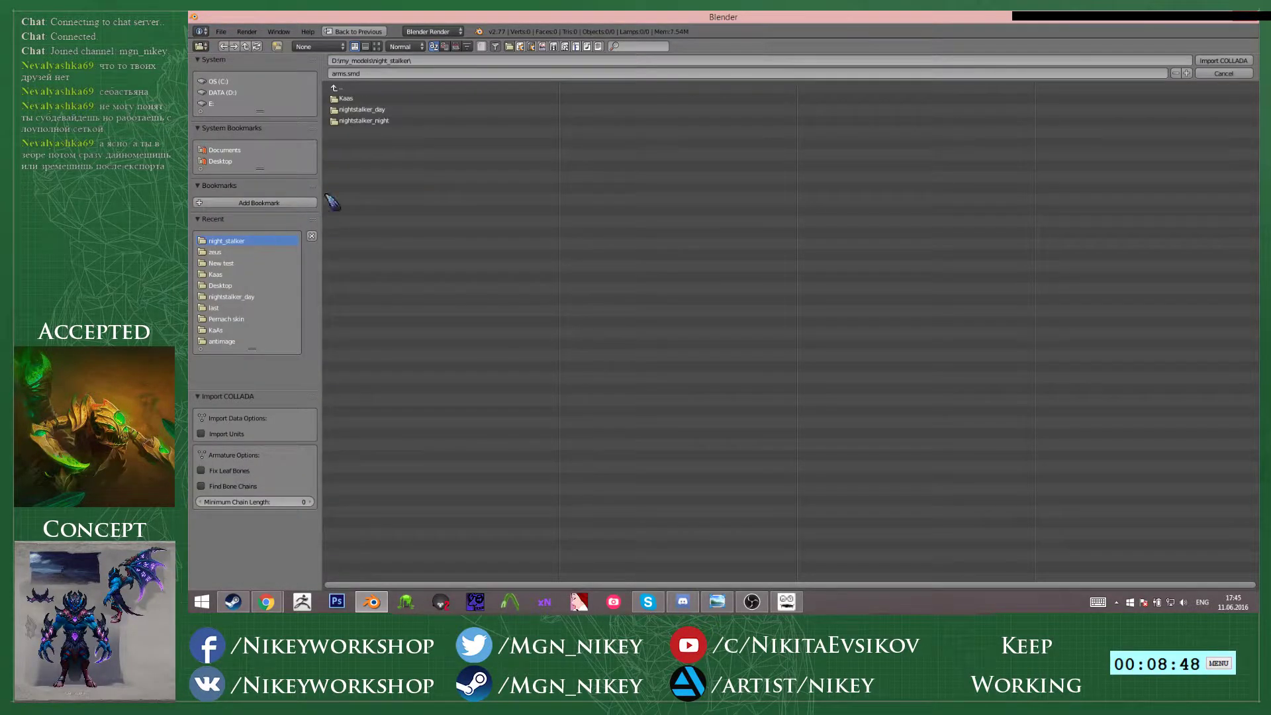
left_click(364, 107)
left_click(390, 110)
double_click(390, 111)
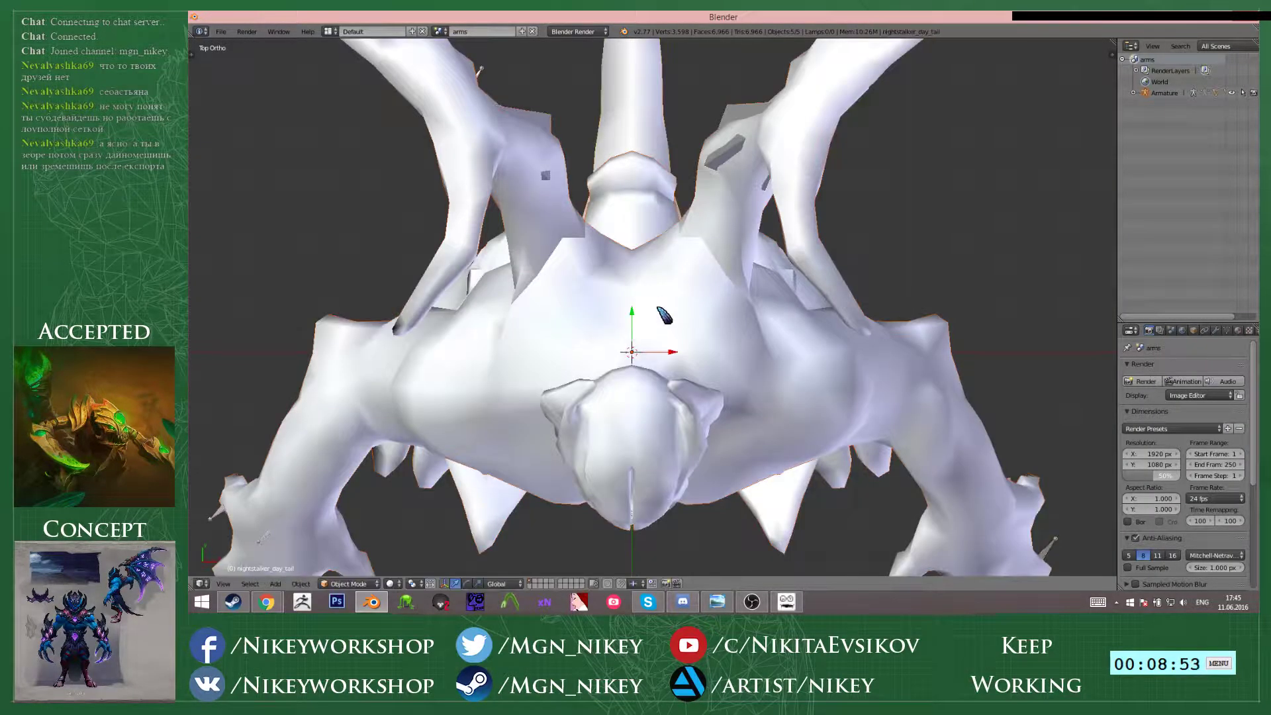
- Delete everything except the original wings mesh nightstalker_day_back, and rotate that mesh 90 degrees about the X axis
right_click(473, 130)
key("ctrl+i")
key("Delete")
key("a")
middle_click_drag(791, 295, 709, 199)
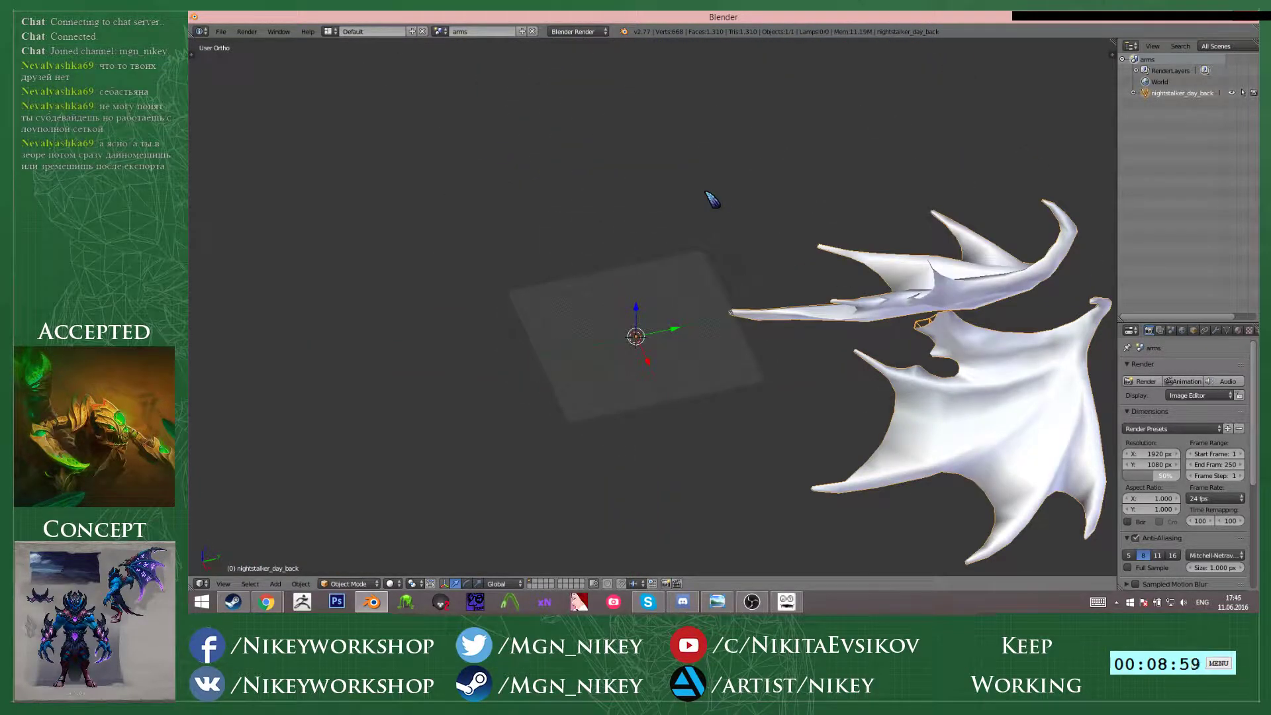
type("rx90")
key("Return")
- Export the original wings mesh as the OBJ file wings default.obj in the night_stalker folder
left_click(222, 32)
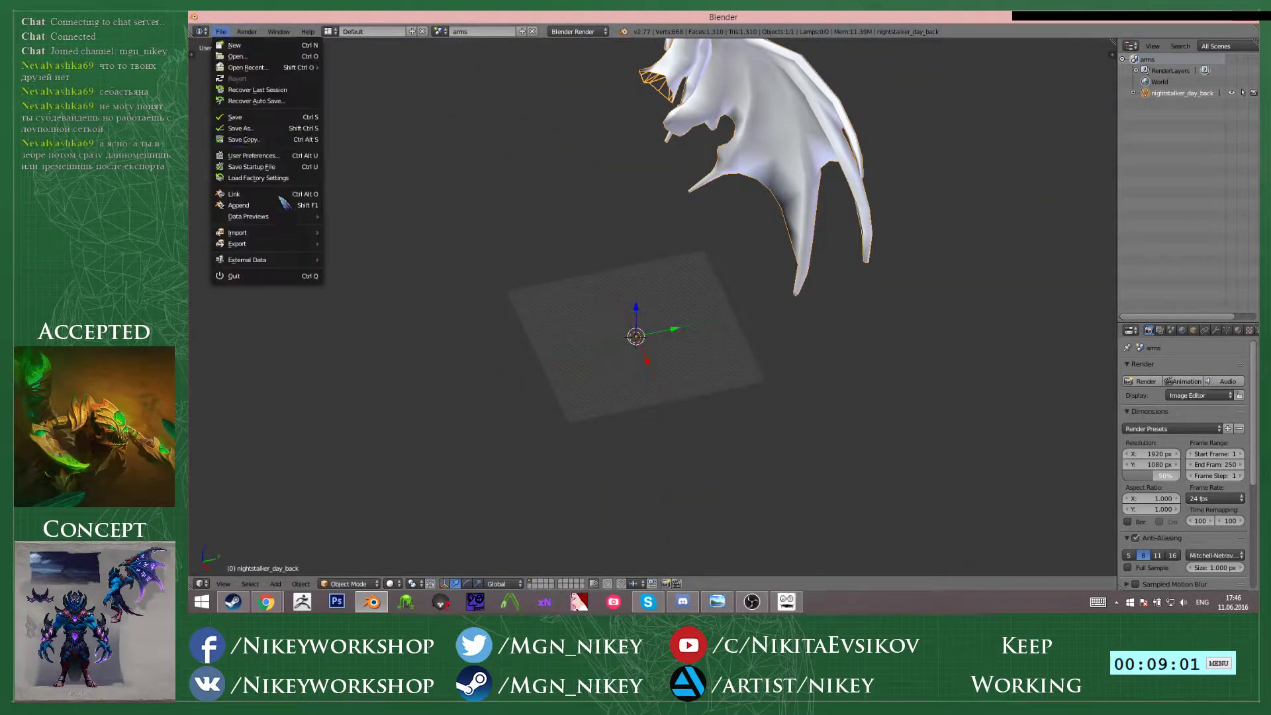
mouse_move(249, 245)
left_click(369, 300)
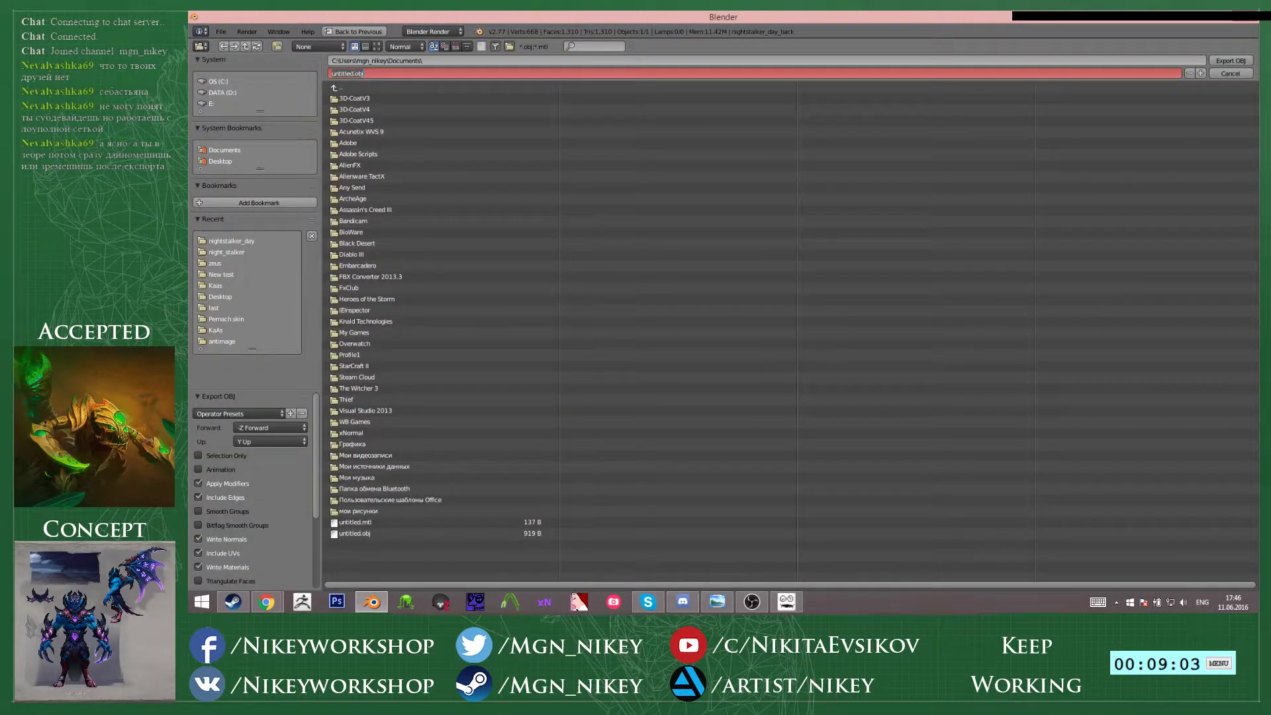
left_click(240, 252)
left_click(369, 73)
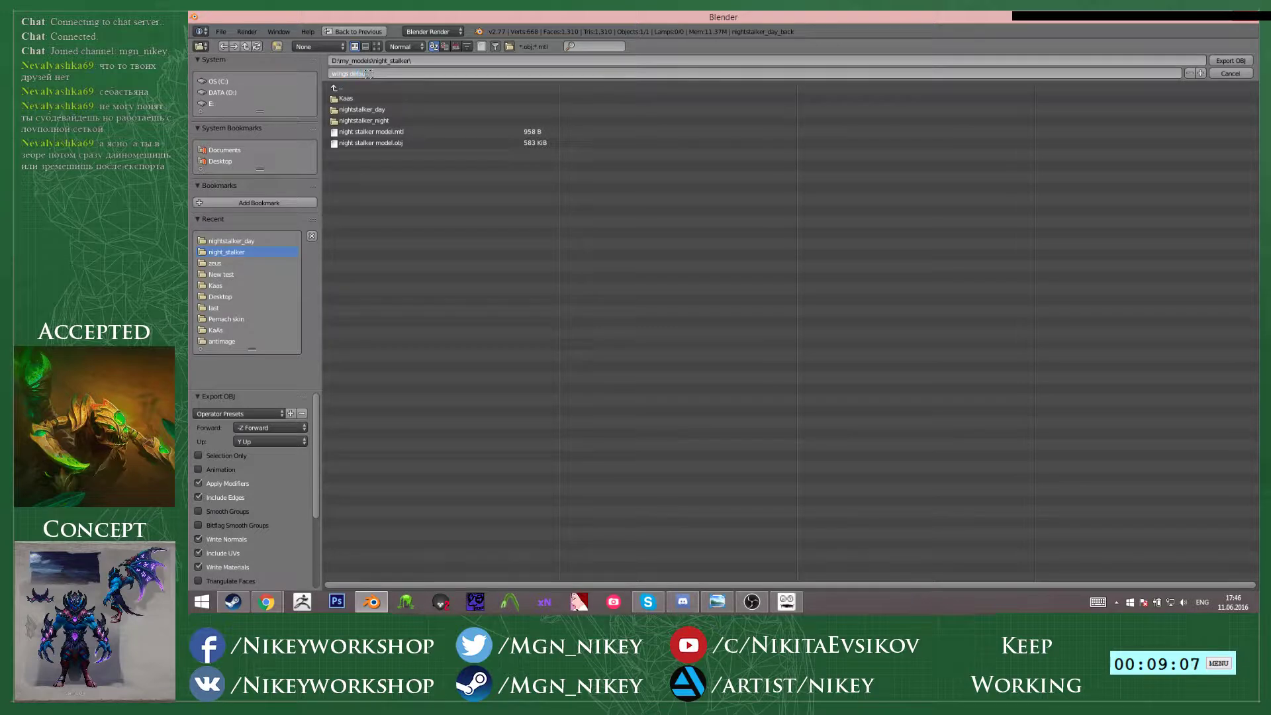
key("Return")
key("Return")
- Open night stalker model.blend from the night_stalker folder
left_click(221, 31)
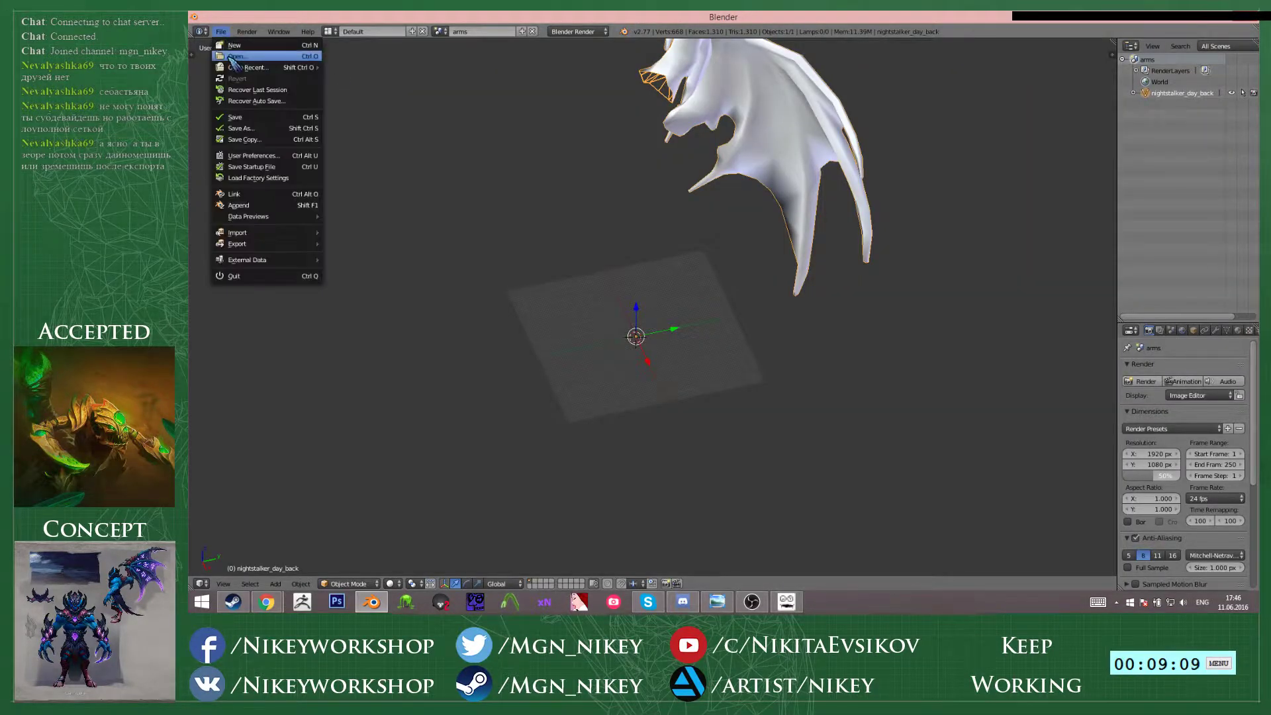
left_click(233, 57)
double_click(360, 134)
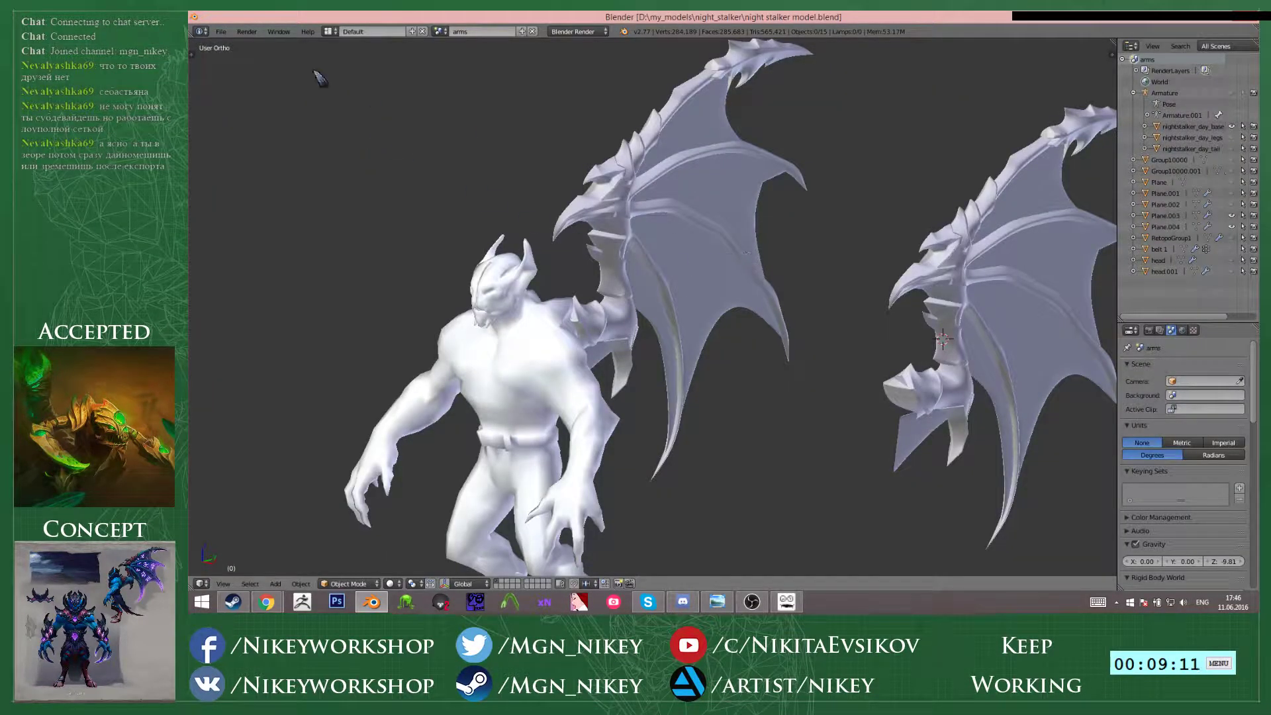
- Import wings default.obj from the night_stalker folder as Wavefront into the night stalker scene
left_click(221, 32)
mouse_move(245, 233)
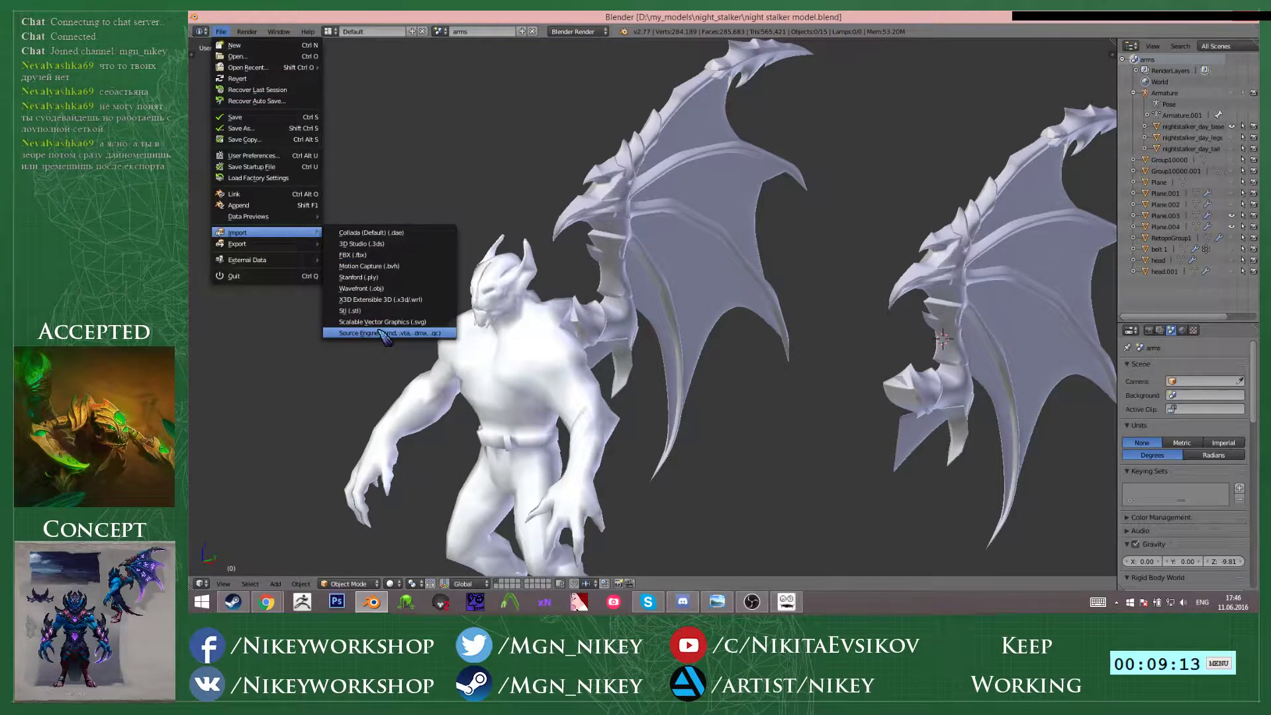
left_click(390, 289)
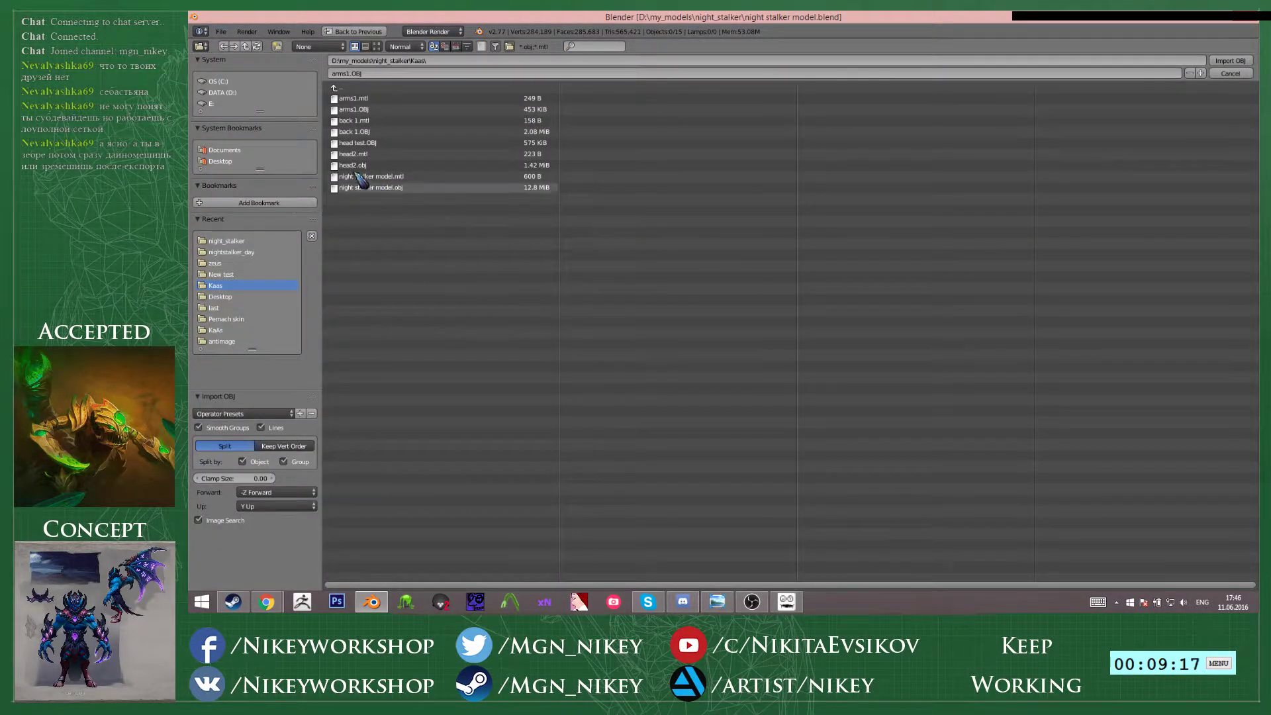
left_click(363, 88)
left_click(389, 165)
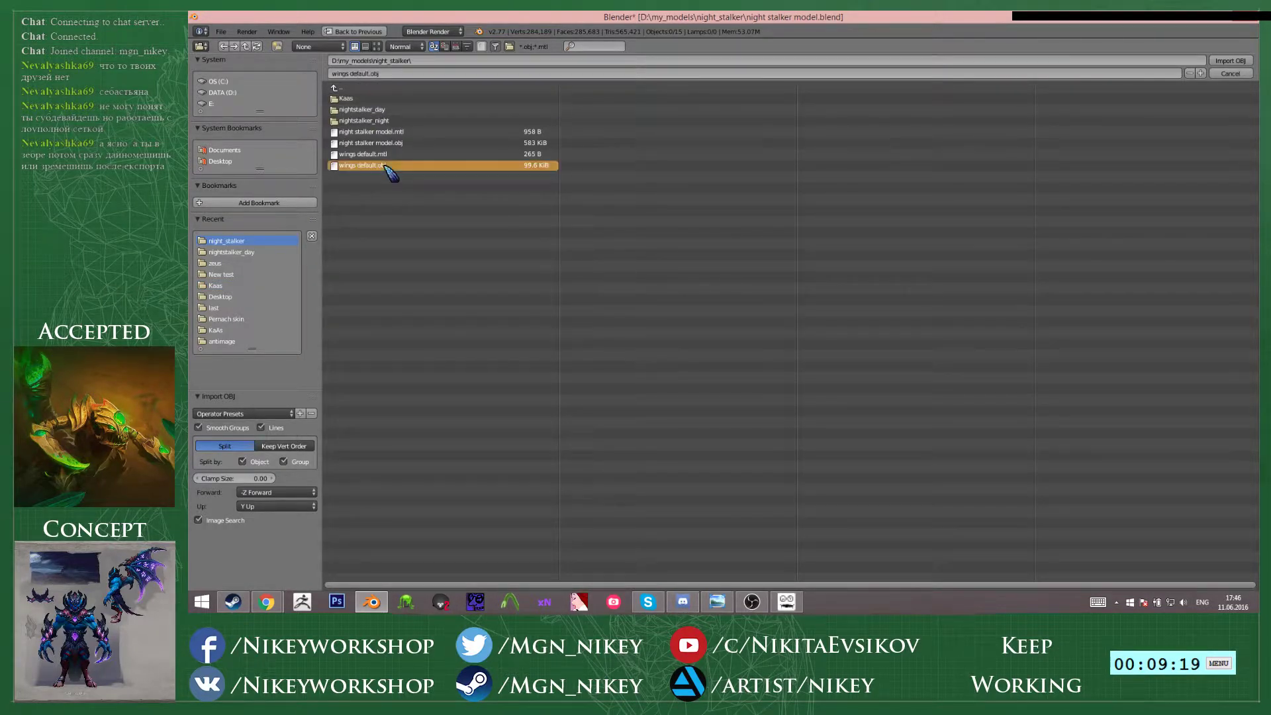
double_click(384, 166)
- Select the new wing attached to the body and examine its mesh against the imported original wings
middle_click_drag(748, 206, 676, 194)
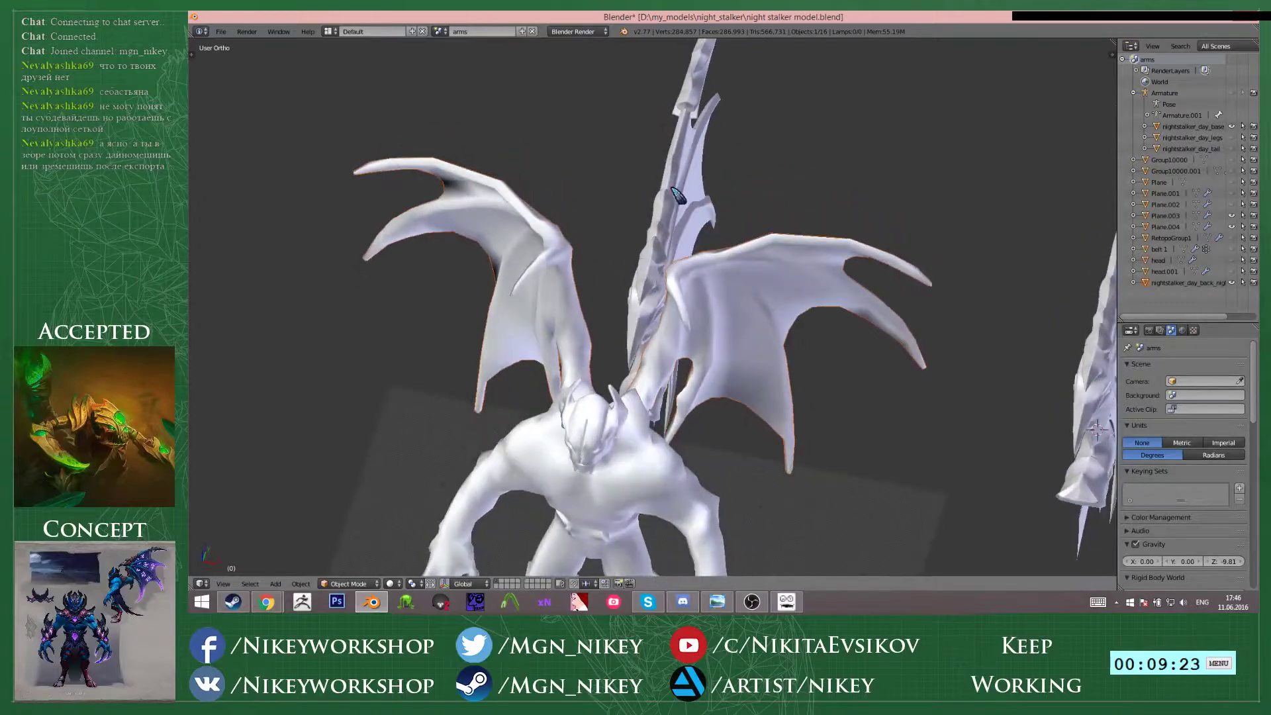
right_click(676, 194)
key("Tab")
middle_click_drag(780, 222, 508, 126)
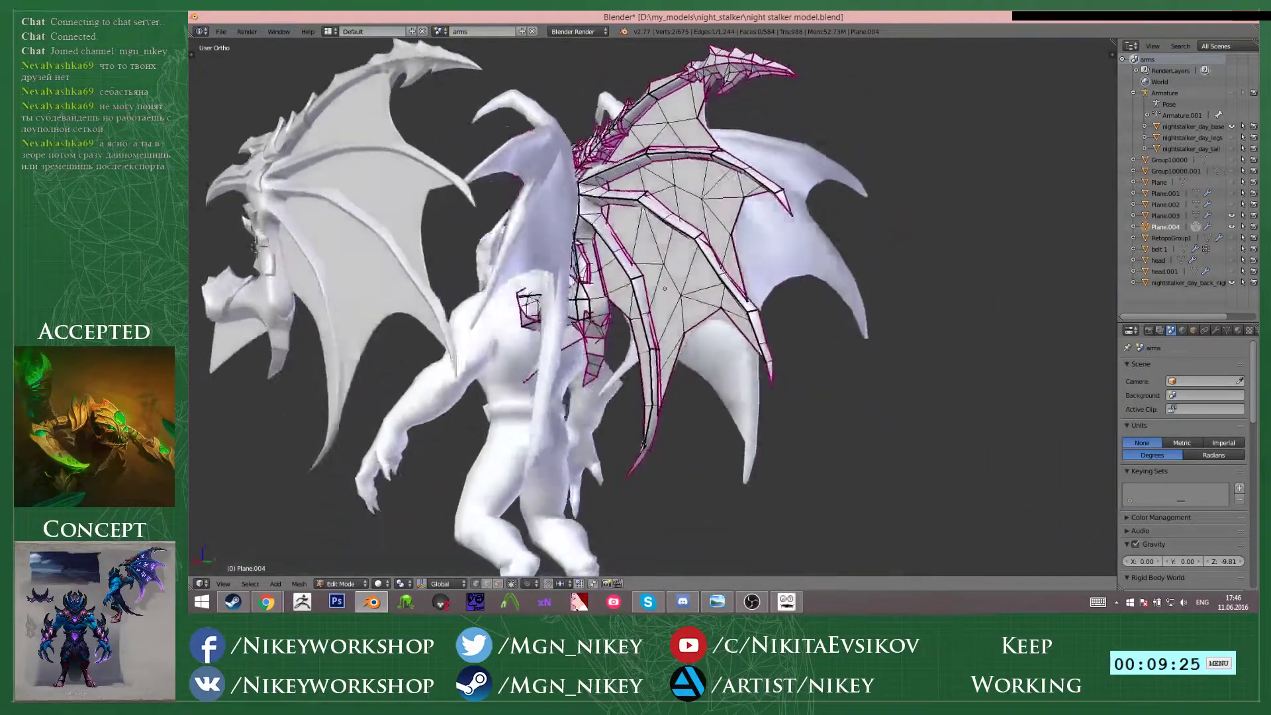
middle_click_drag(754, 204, 795, 209)
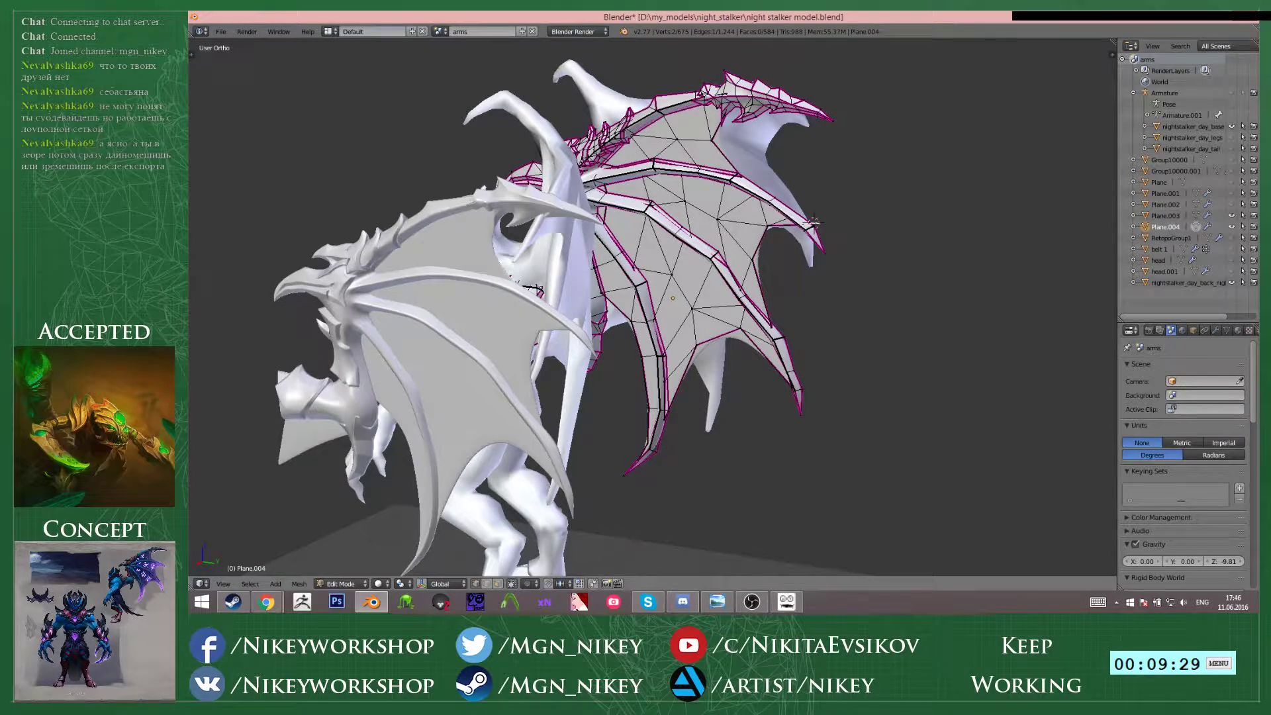
scroll(810, 309, "up", 1)
middle_click_drag(761, 246, 824, 257)
key("Tab")
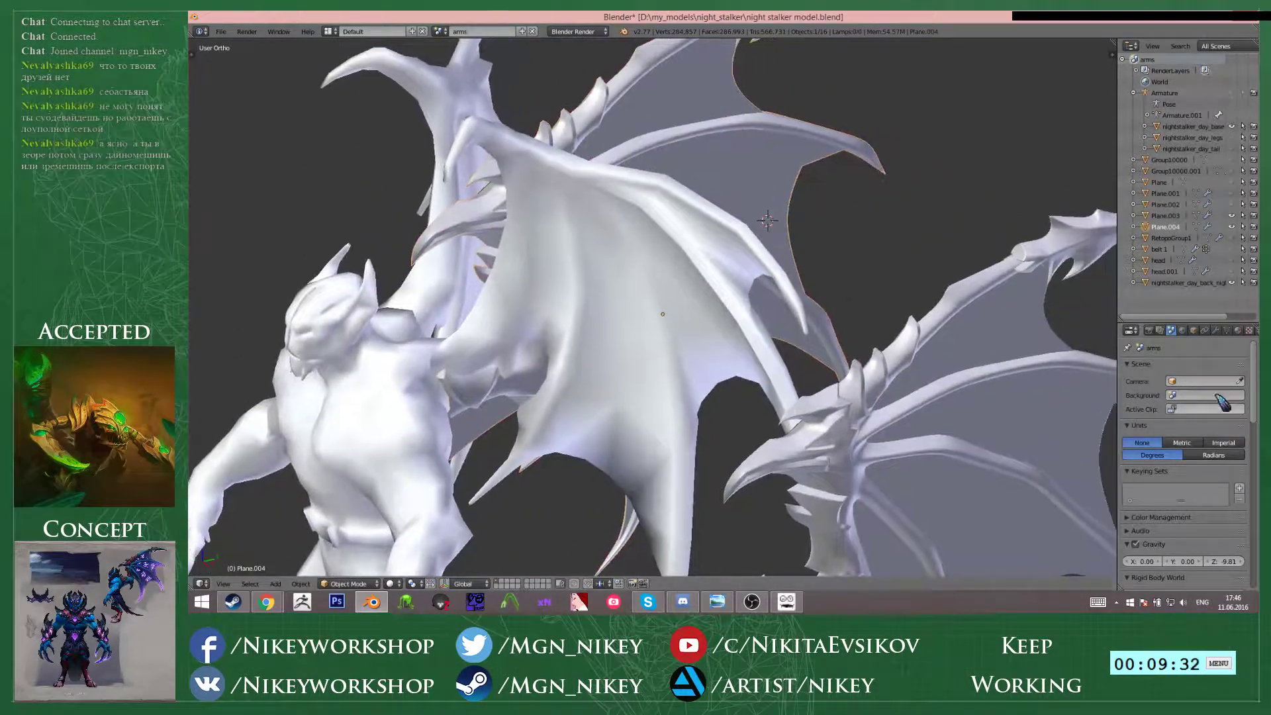
- Set the wing's Subdivision Surface viewport level to 2 and apply that modifier
left_click(1215, 330)
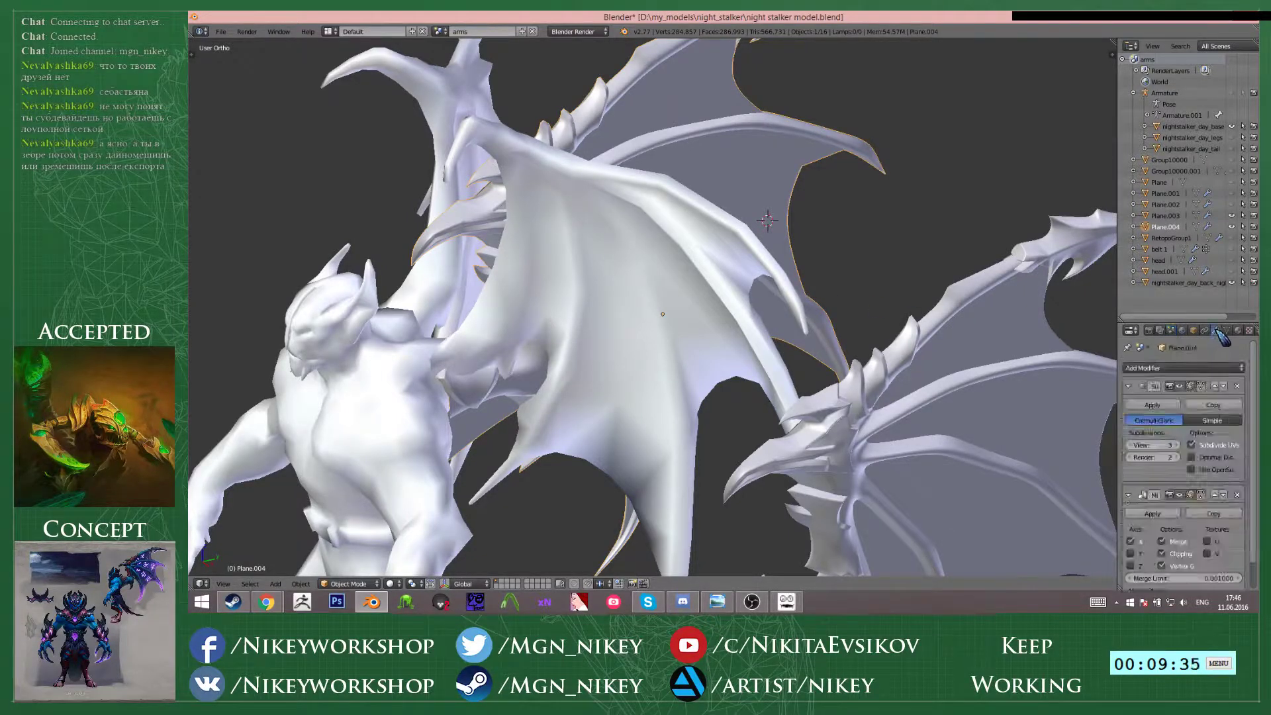
left_click(1129, 446)
left_click(1176, 445)
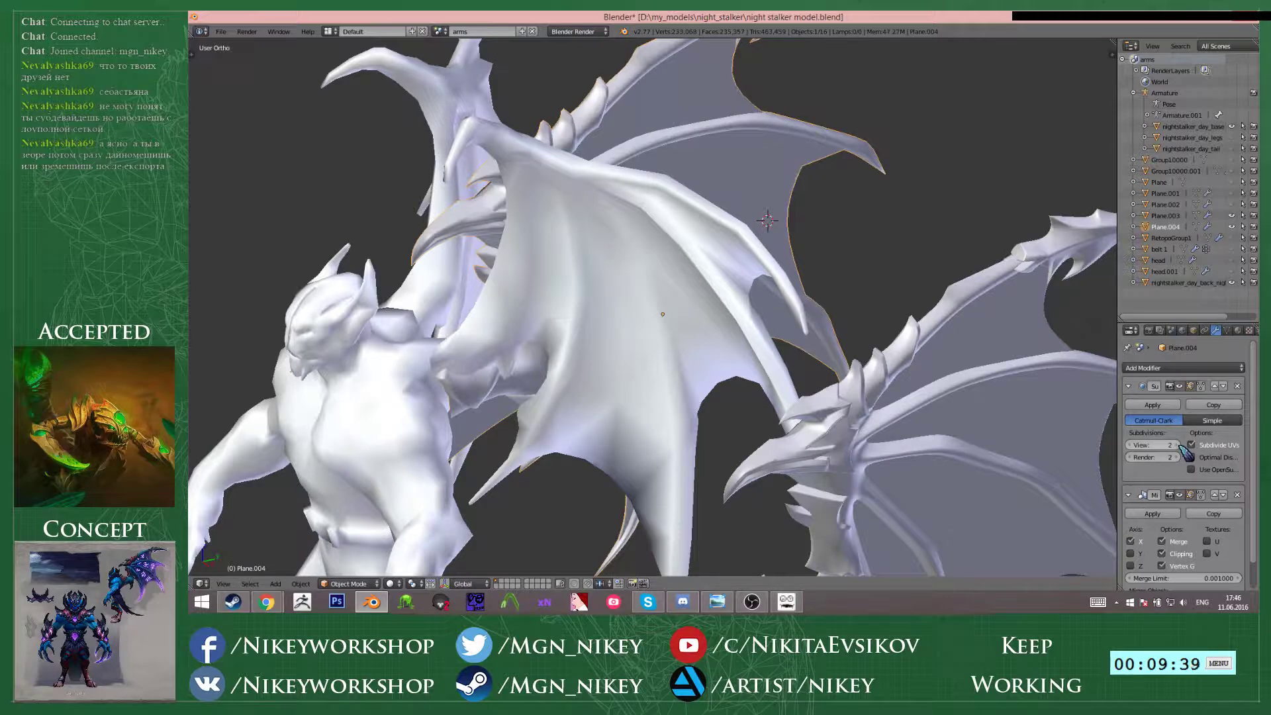
left_click(1172, 405)
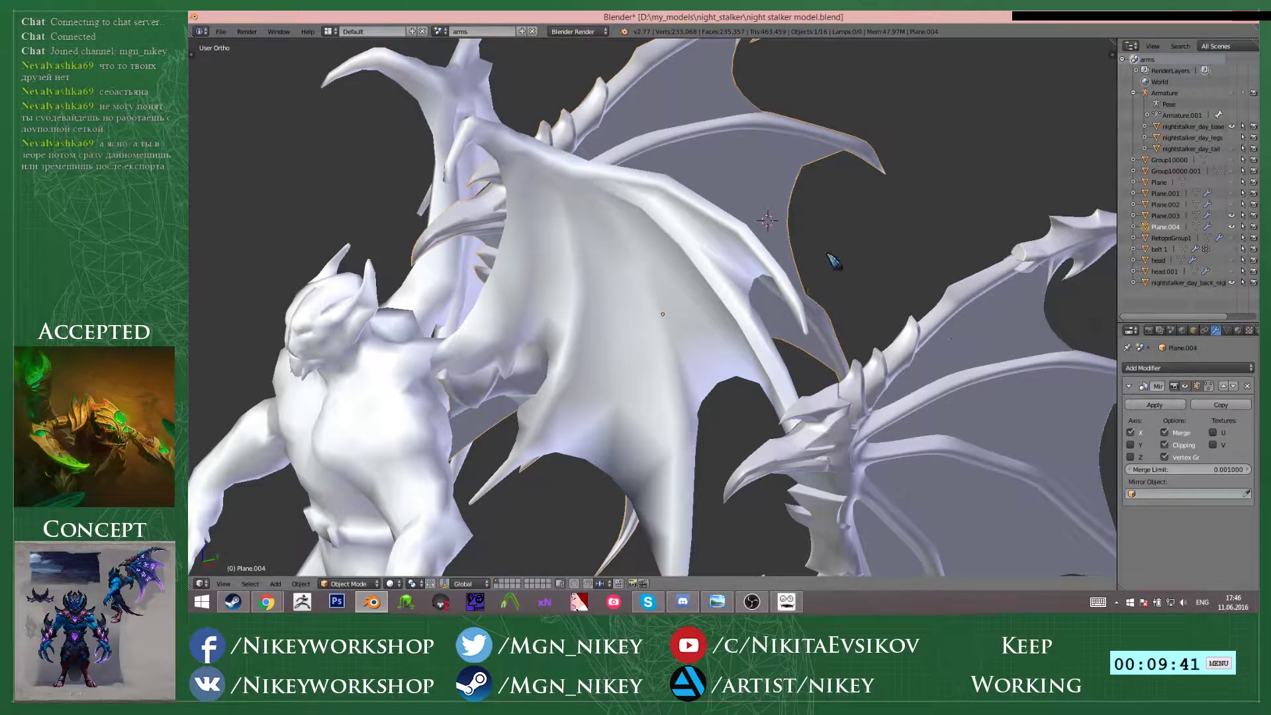
- Try a second Subdivision Surface modifier on the wing and check the smoothing up close
left_click(1198, 368)
left_click(1019, 552)
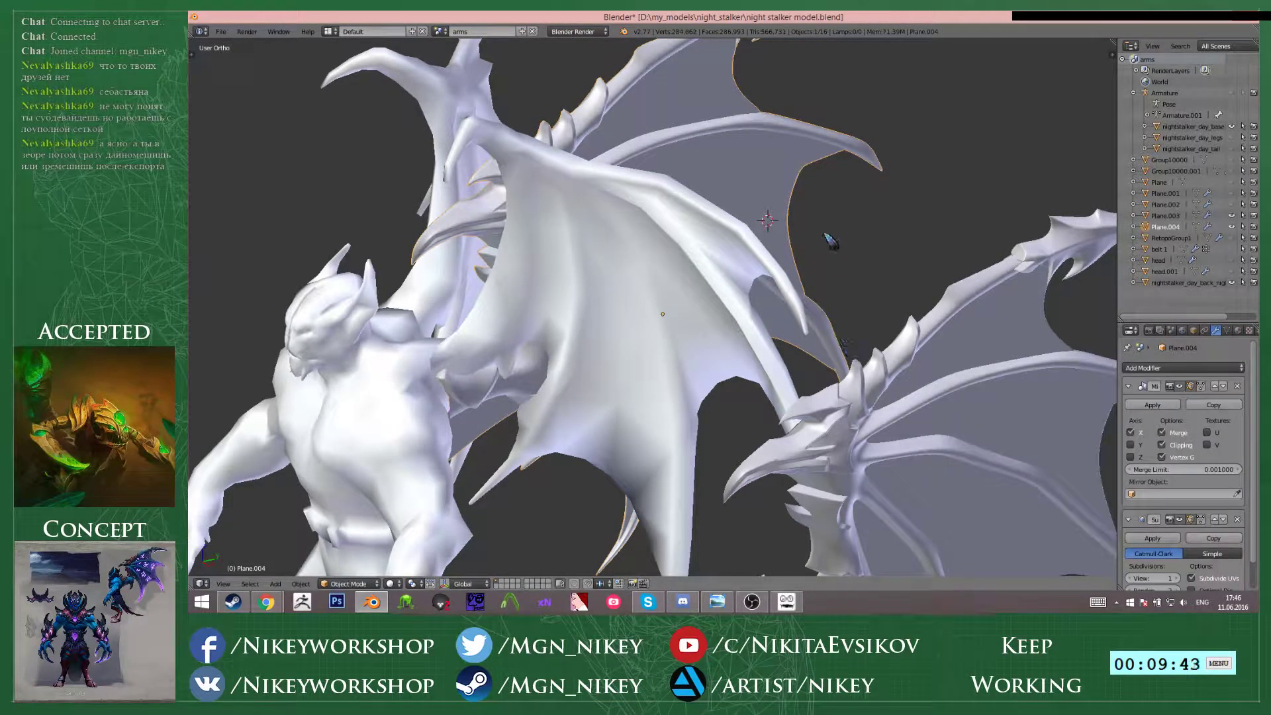
key("Tab")
middle_click_drag(790, 217, 739, 370)
scroll(740, 371, "up", 5)
middle_click_drag(692, 255, 746, 280)
key("Tab")
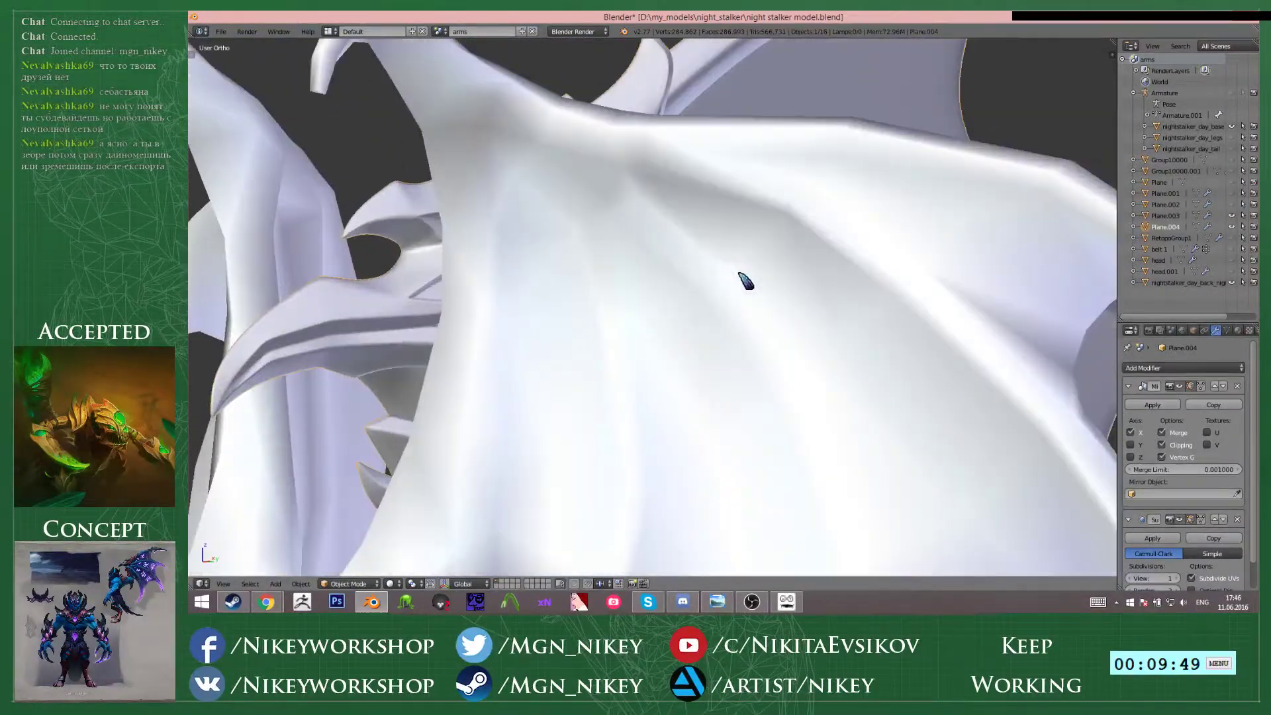
- Lower the new Subdivision Surface viewport level to 0, then remove that modifier from the wing
key("Tab")
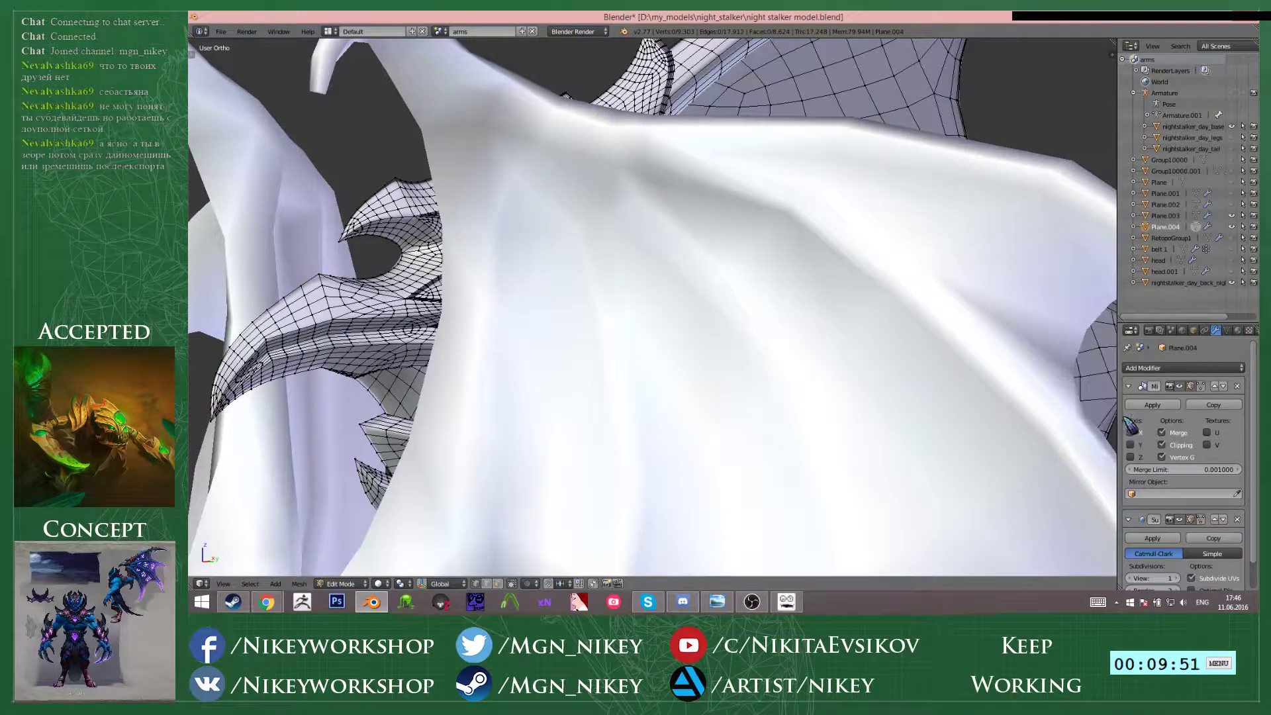
left_click(1130, 578)
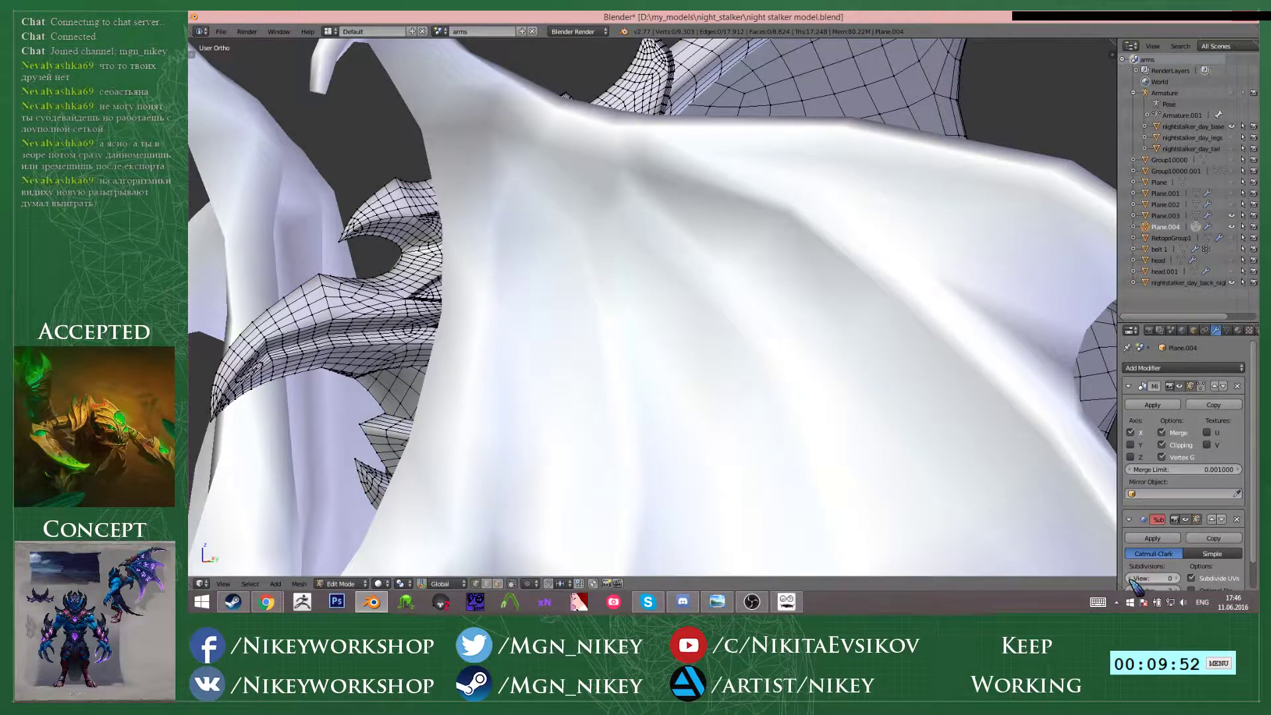
left_click(1177, 578)
left_click(1132, 577)
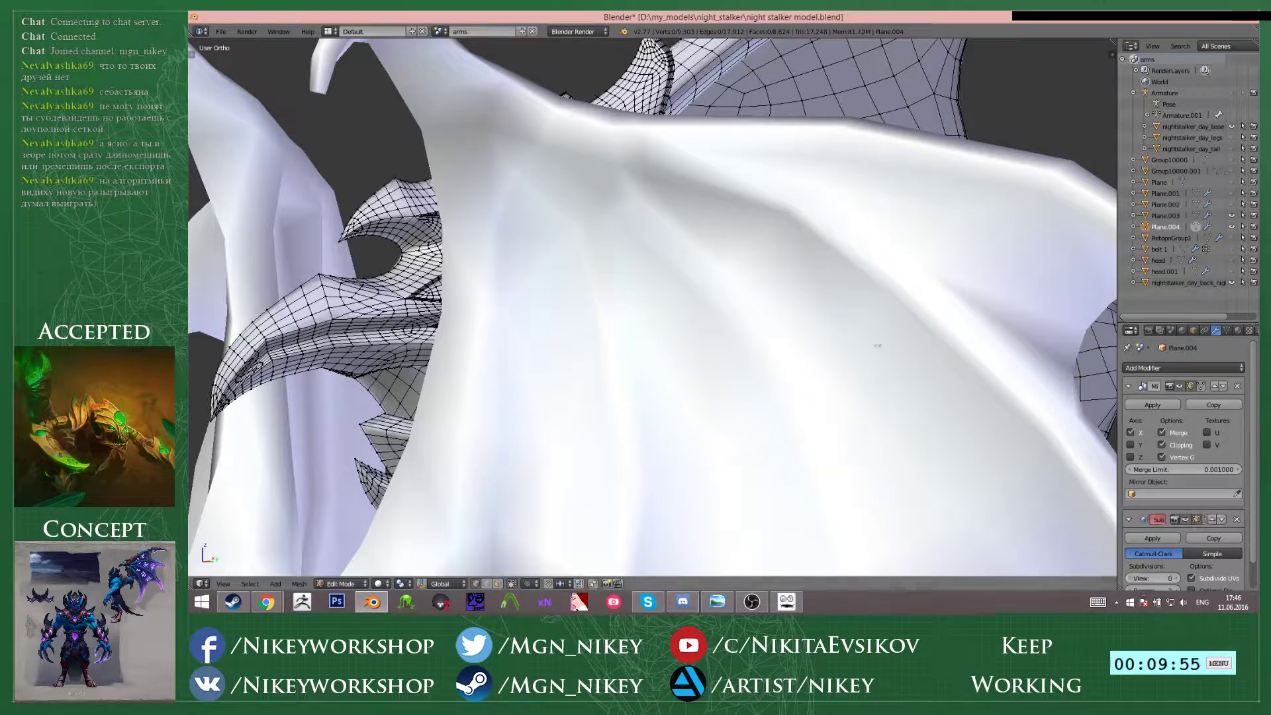
key("Tab")
scroll(792, 205, "down", 5)
middle_click_drag(791, 204, 764, 298)
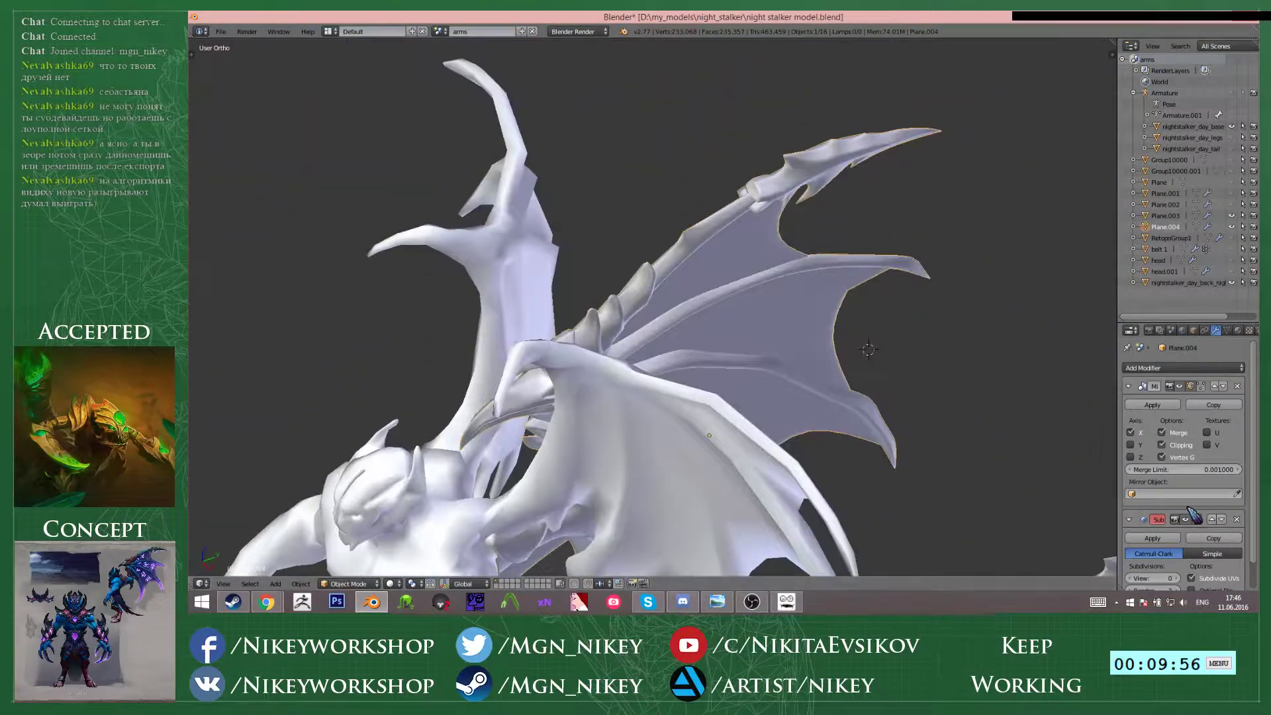
left_click(1237, 519)
- Apply the wing's Mirror modifier in Object Mode
key("Tab")
middle_click_drag(646, 291, 789, 204)
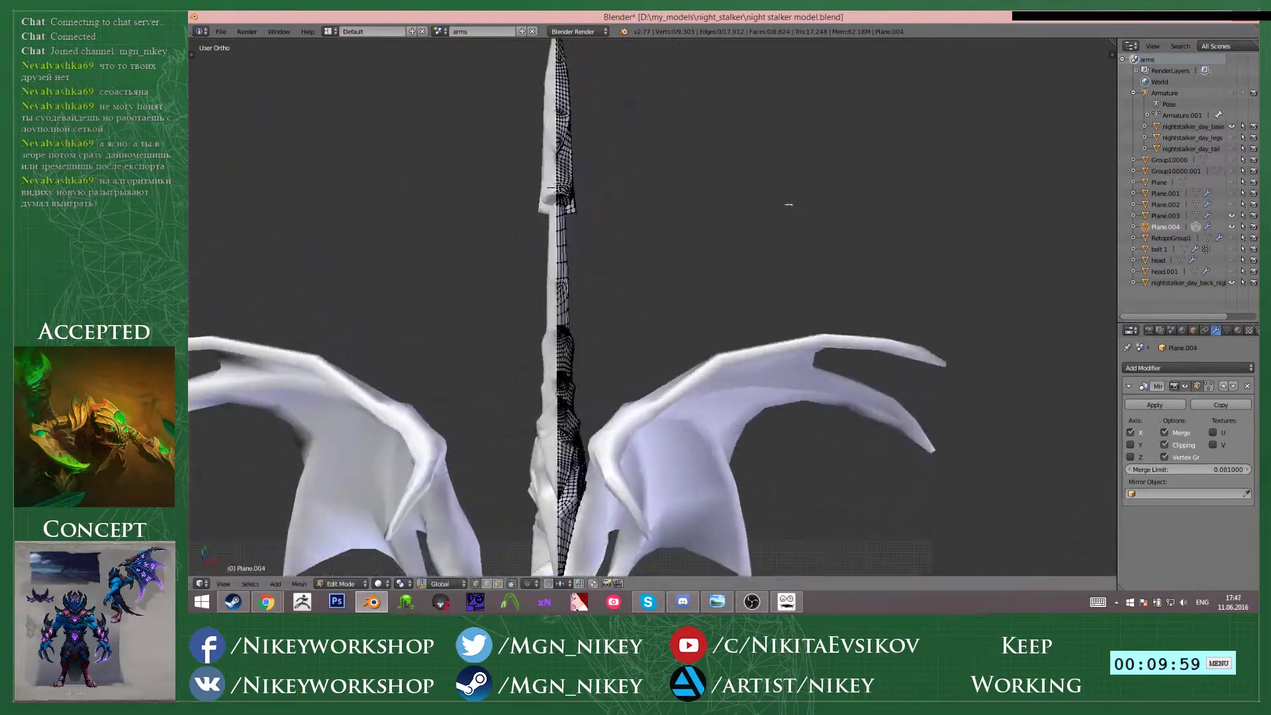
key("Tab")
left_click(1154, 404)
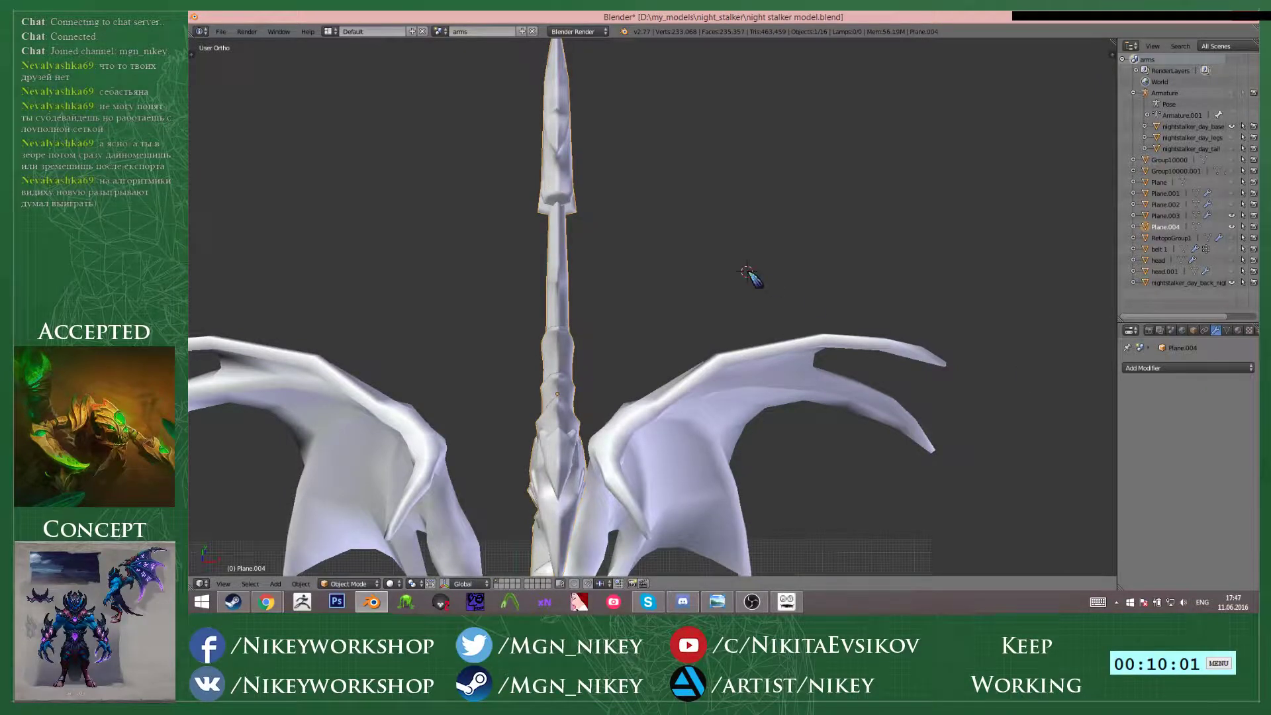
- Open the wing mesh for editing in top view and enable proportional editing
key("KP_7")
key("Tab")
scroll(745, 265, "down", 3)
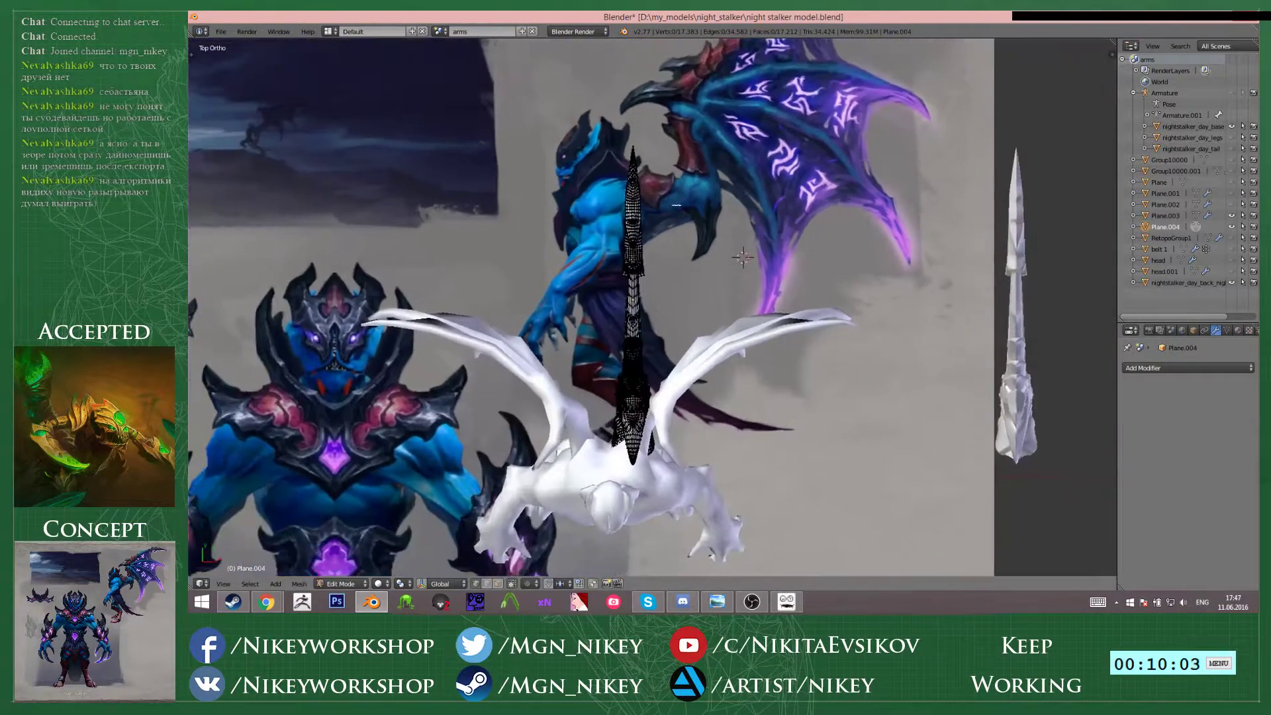
left_click(531, 584)
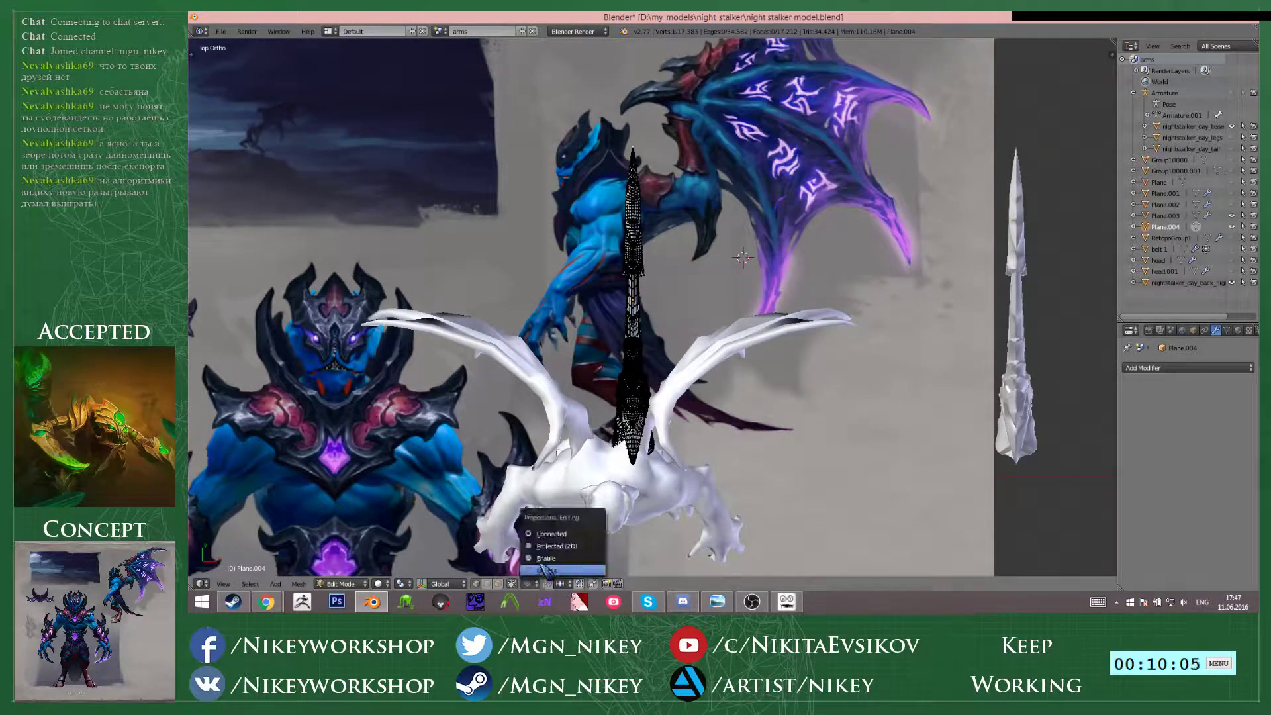
left_click(534, 559)
- Try bending the wing by rotating its tip vertex about 48 degrees with a greatly enlarged proportional radius
key("r")
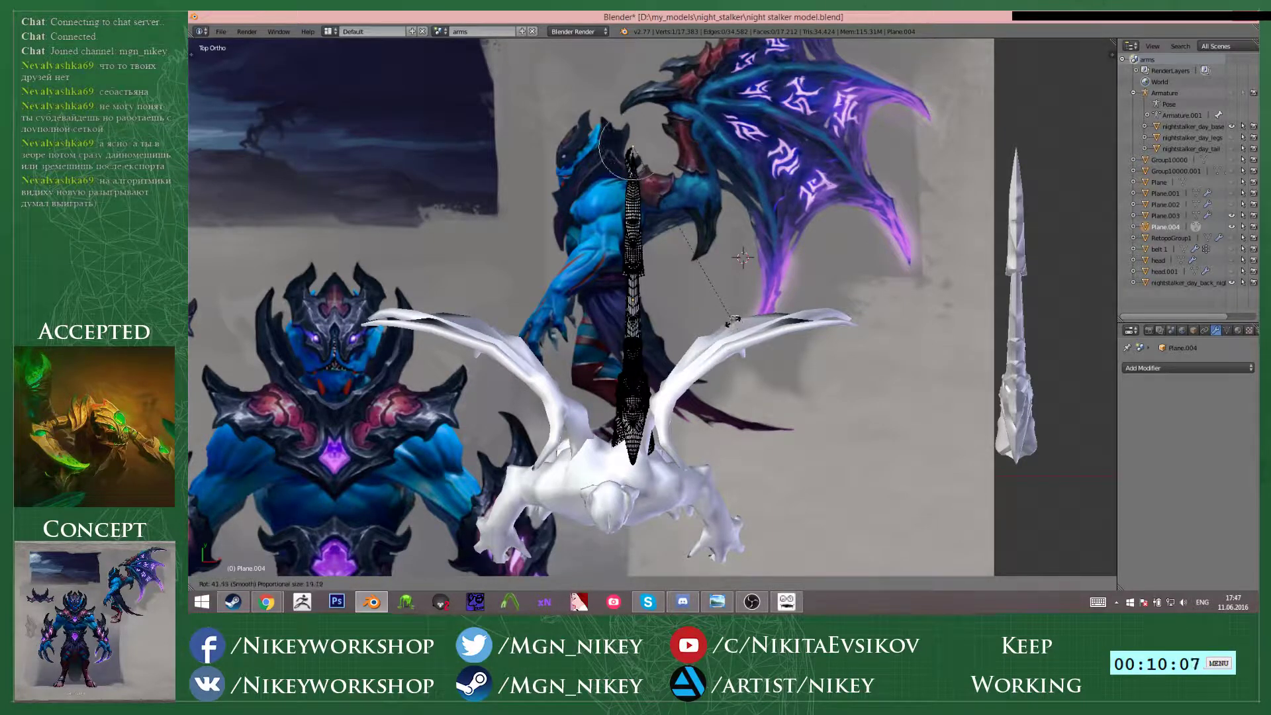
scroll(732, 310, "down", 11)
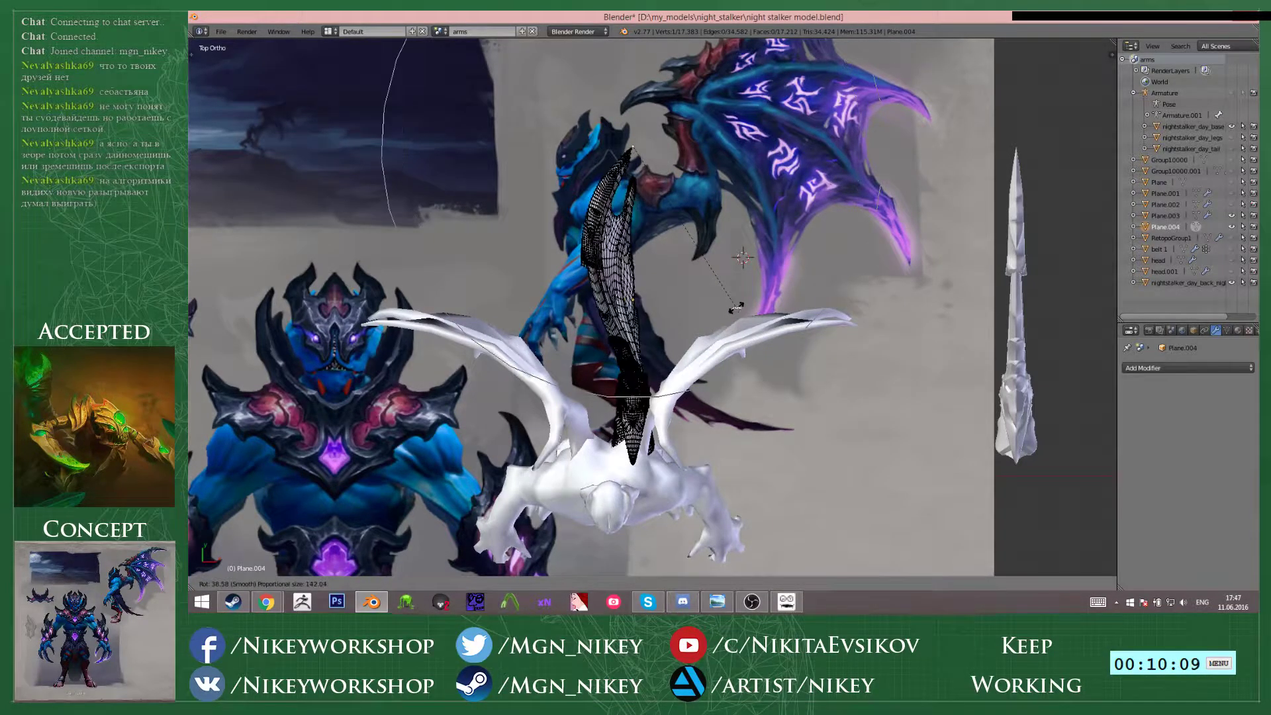
scroll(728, 316, "down", 3)
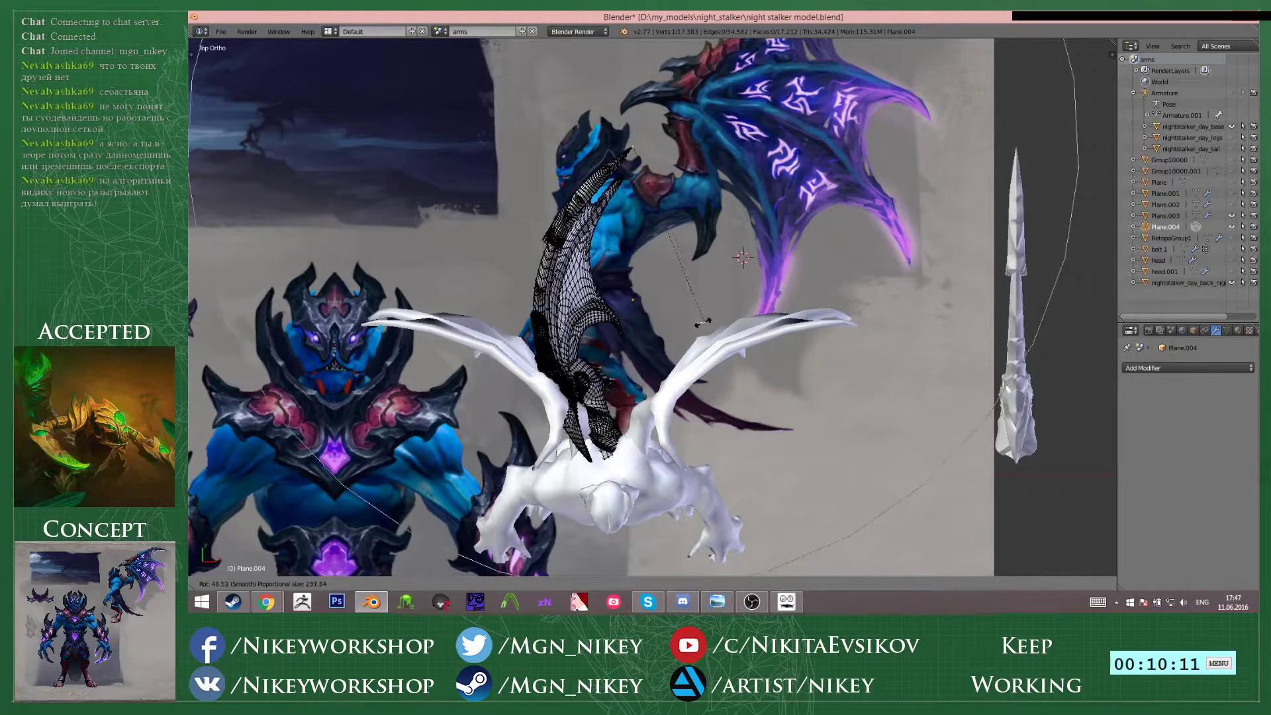
left_click(691, 322)
- Rotate the whole bent wing mesh and move it over the original wing on the same side
key("a")
key("a")
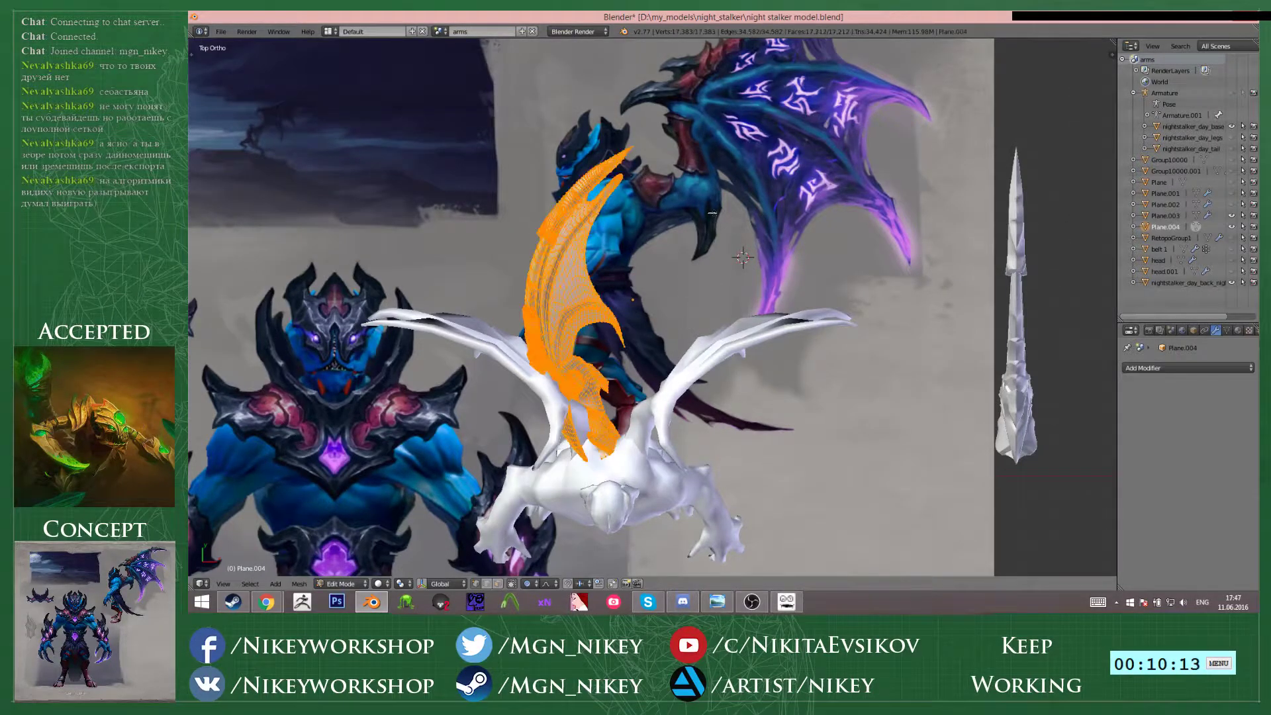
key("r")
left_click(784, 359)
key("g")
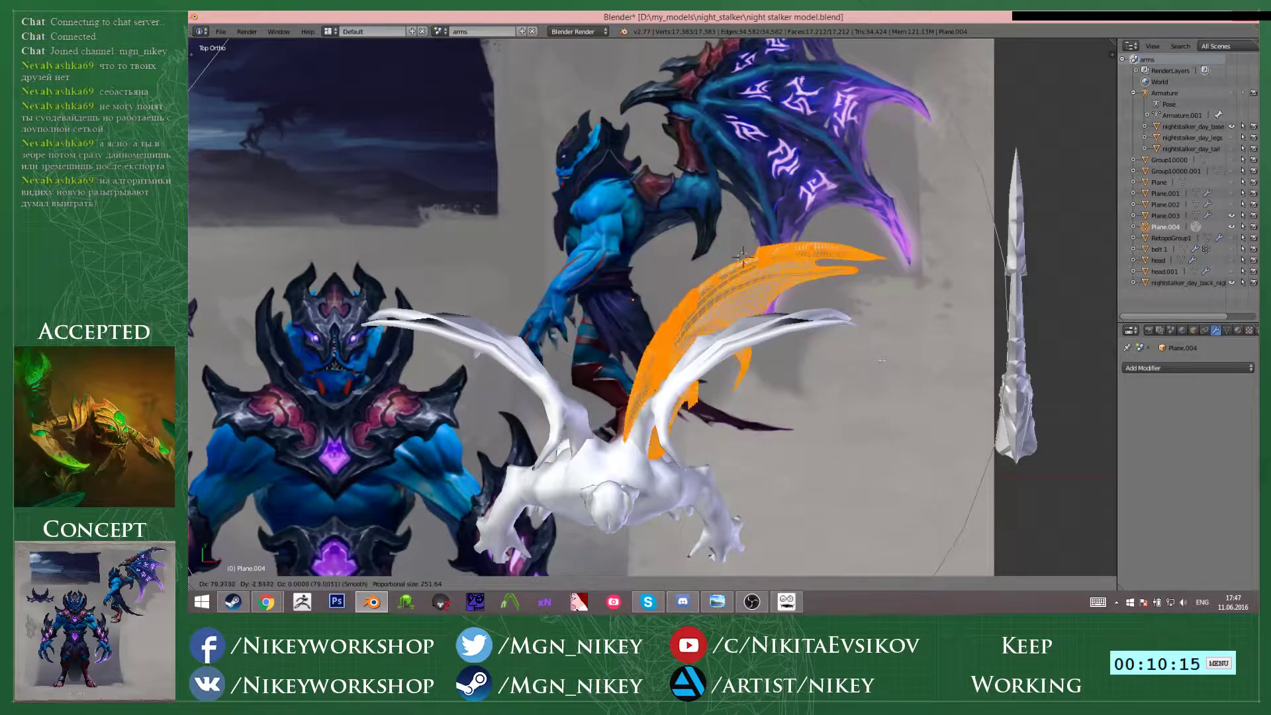
left_click(921, 358)
scroll(887, 295, "up", 1)
middle_click_drag(921, 358, 763, 224, "shift")
middle_click_drag(672, 265, 736, 243)
- Undo the move, rotation and bend of the wing mesh
key("a")
key("ctrl+z")
key("ctrl+z")
key("ctrl+z")
- Try bending the wing mesh in top view by rotating its tip vertices with proportional editing
middle_click_drag(848, 258, 833, 262)
middle_click_drag(931, 283, 733, 364)
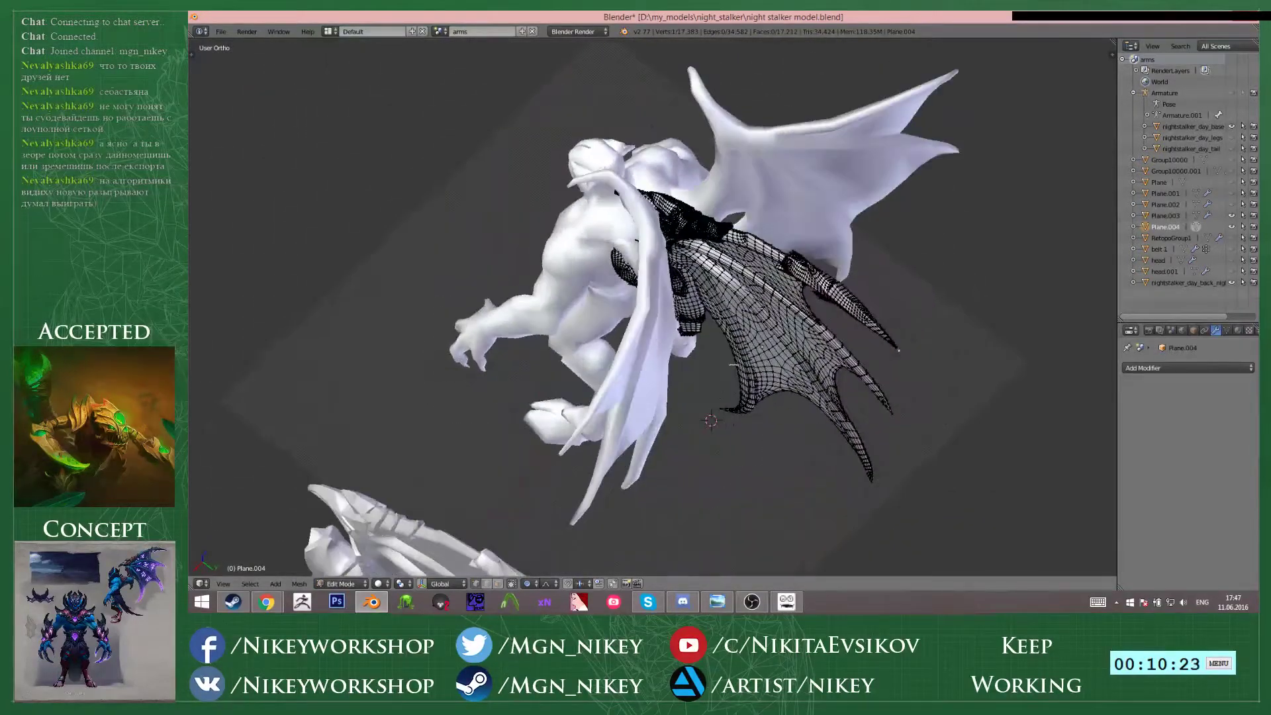
middle_click_drag(854, 351, 904, 378)
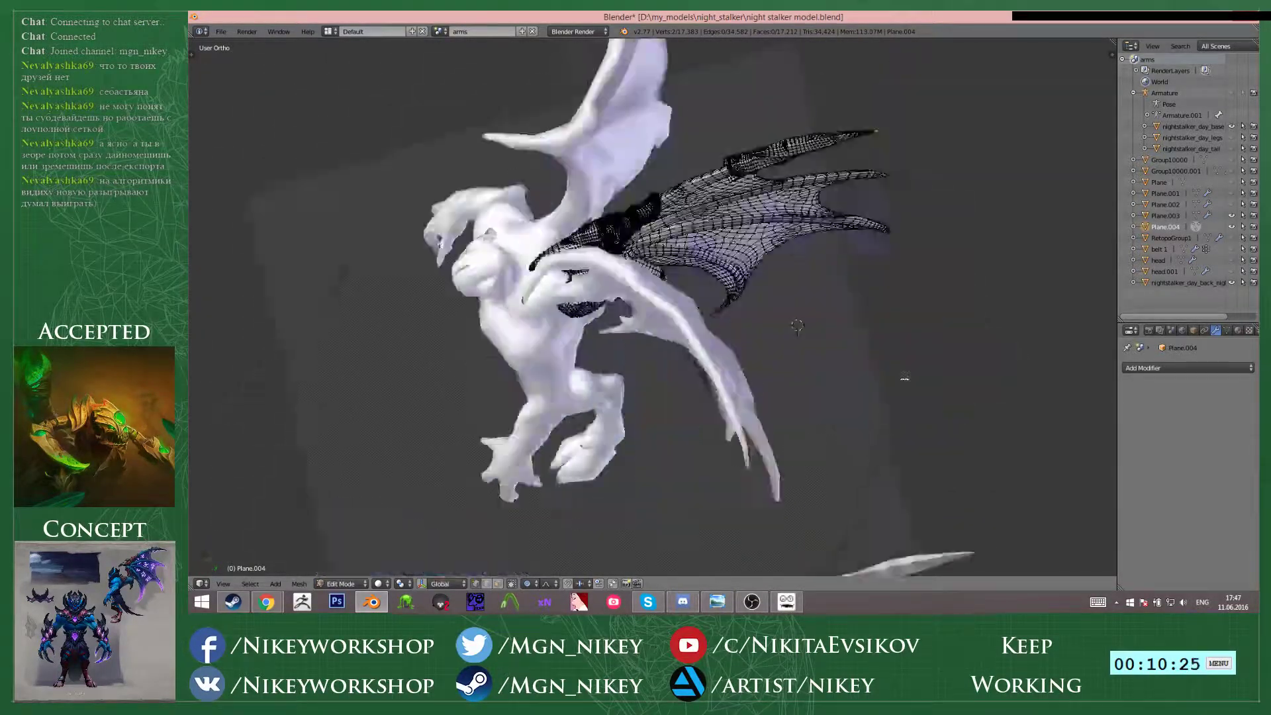
key("KP_7")
middle_click_drag(865, 126, 875, 231, "shift")
key("z")
key("r")
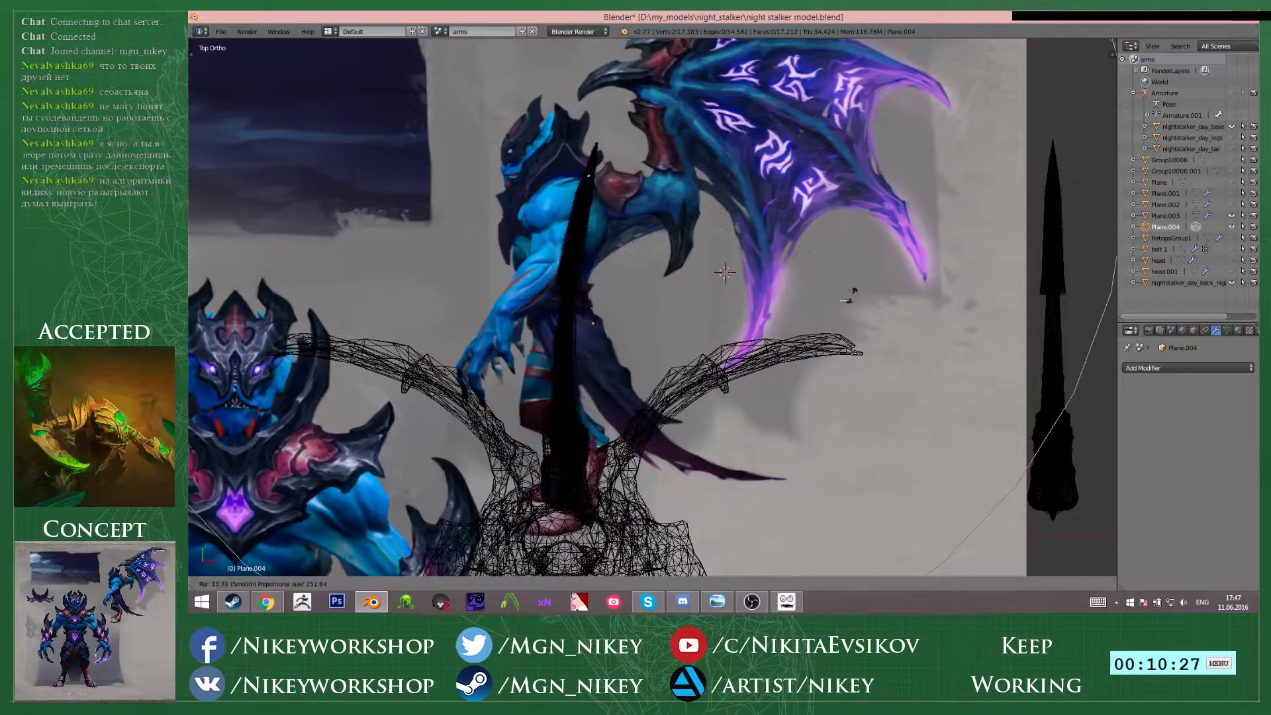
left_click(609, 398)
key("z")
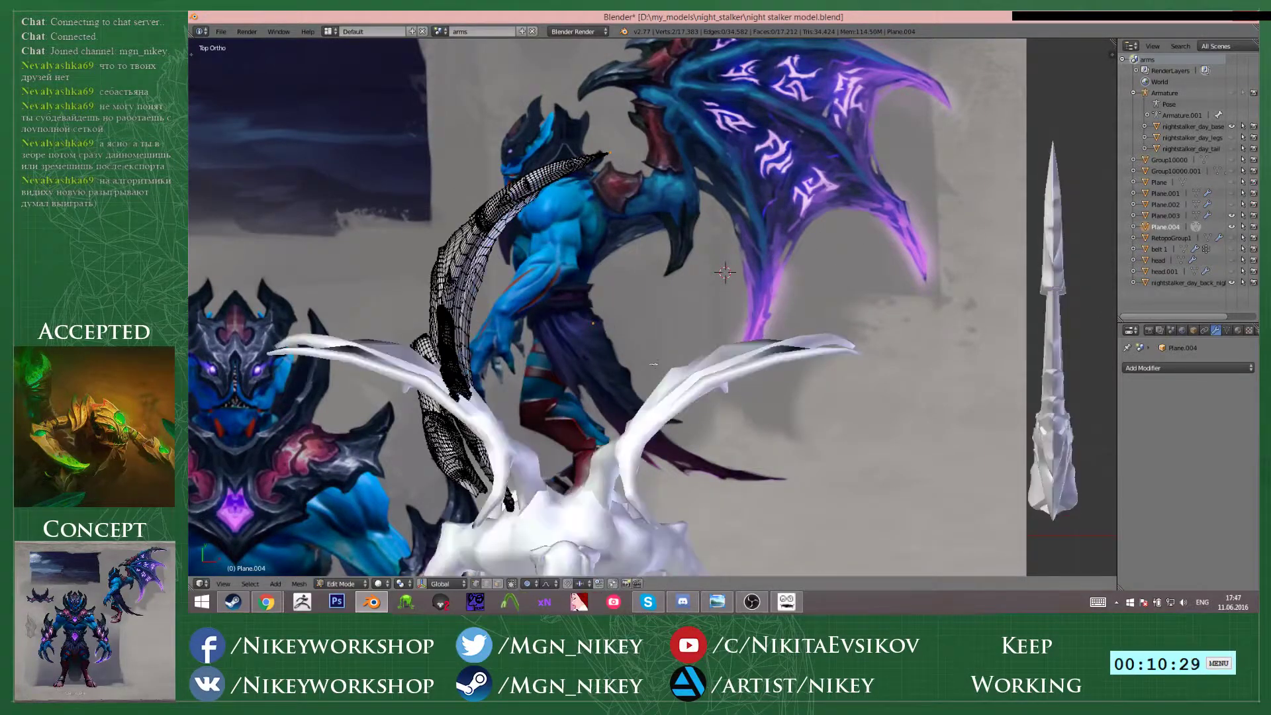
- Bend the wing gently in top view by rotating its tip with the proportional radius enlarged to about 276.80
middle_click_drag(725, 272, 819, 231, "shift")
key("r")
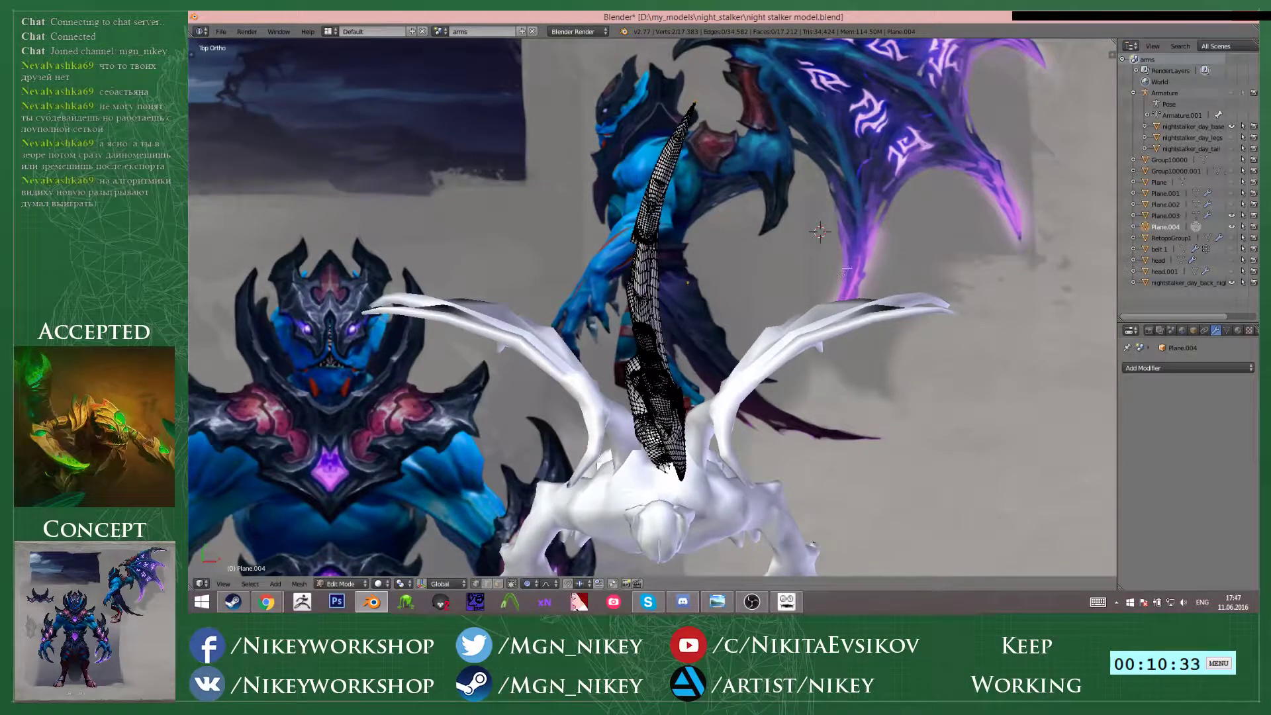
scroll(794, 324, "down", 3)
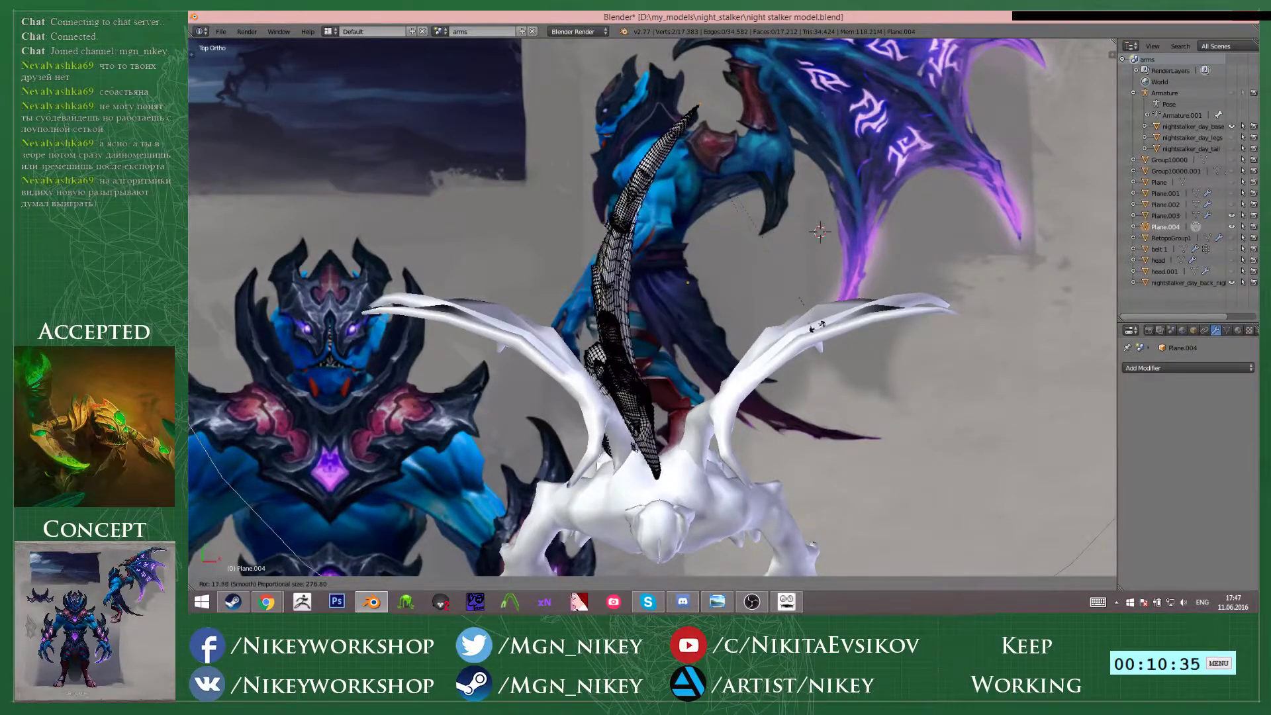
left_click(779, 342)
- Rotate the whole bent wing mesh outward and move it over the original wing on the same side
key("a")
key("a")
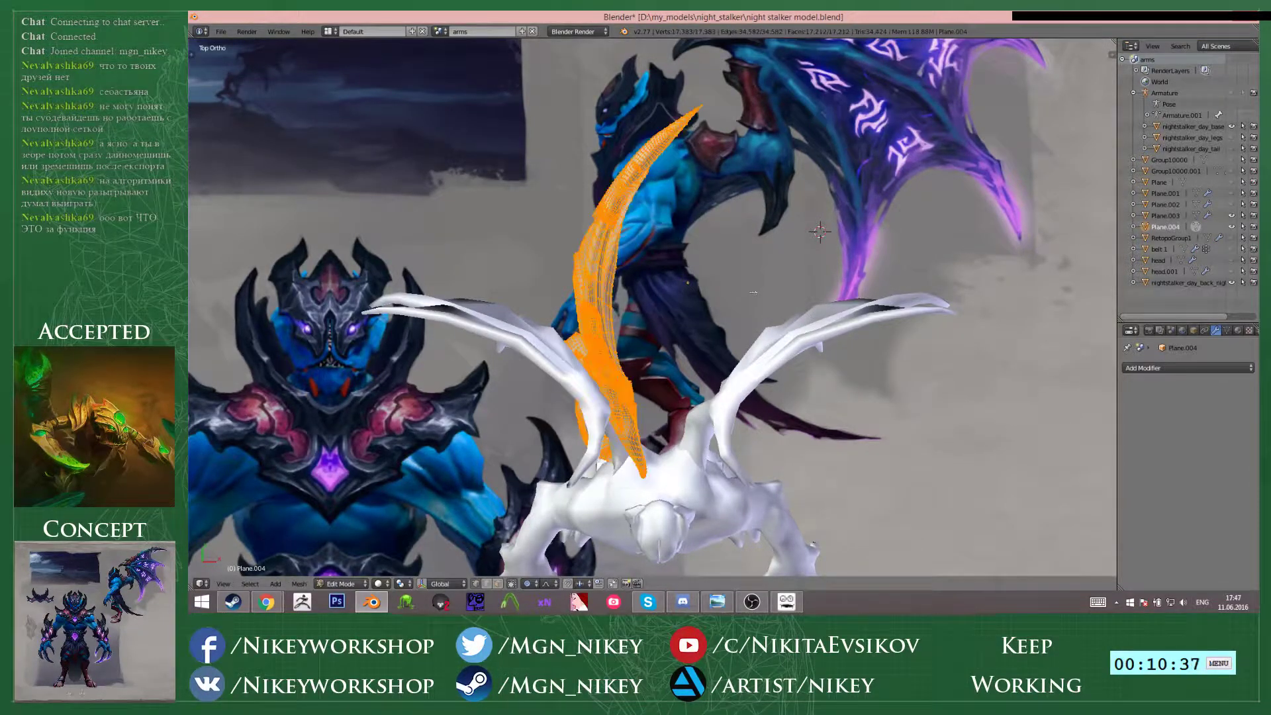
key("r")
left_click(742, 375)
key("g")
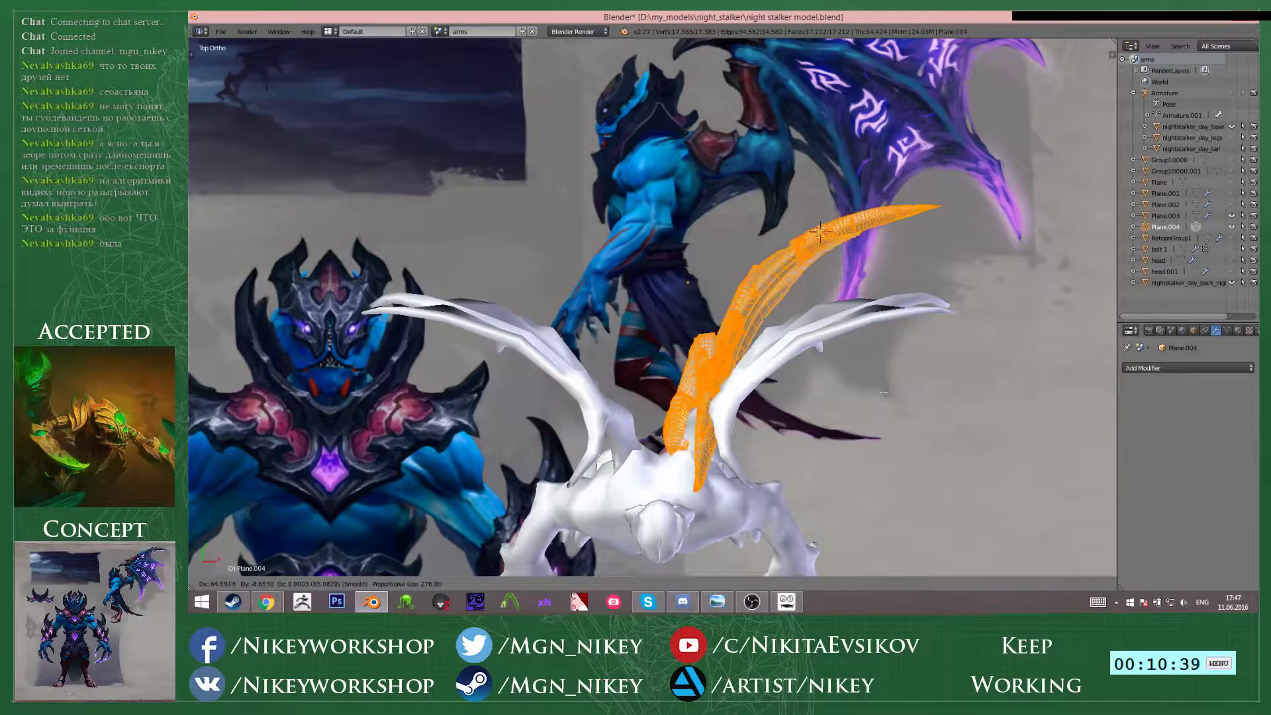
left_click(893, 394)
- Check the wing's alignment in right view and hide the flat source wing Plane.003
key("KP_3")
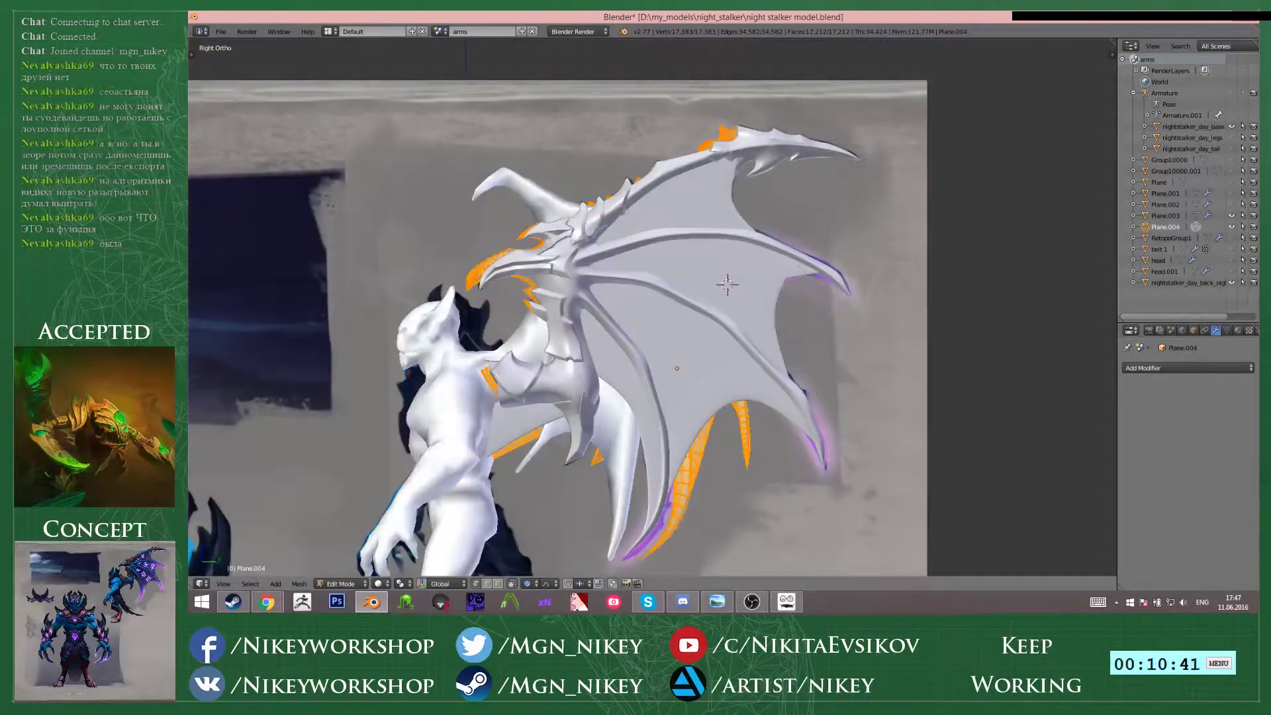
middle_click_drag(801, 266, 795, 163, "shift")
key("z")
key("z")
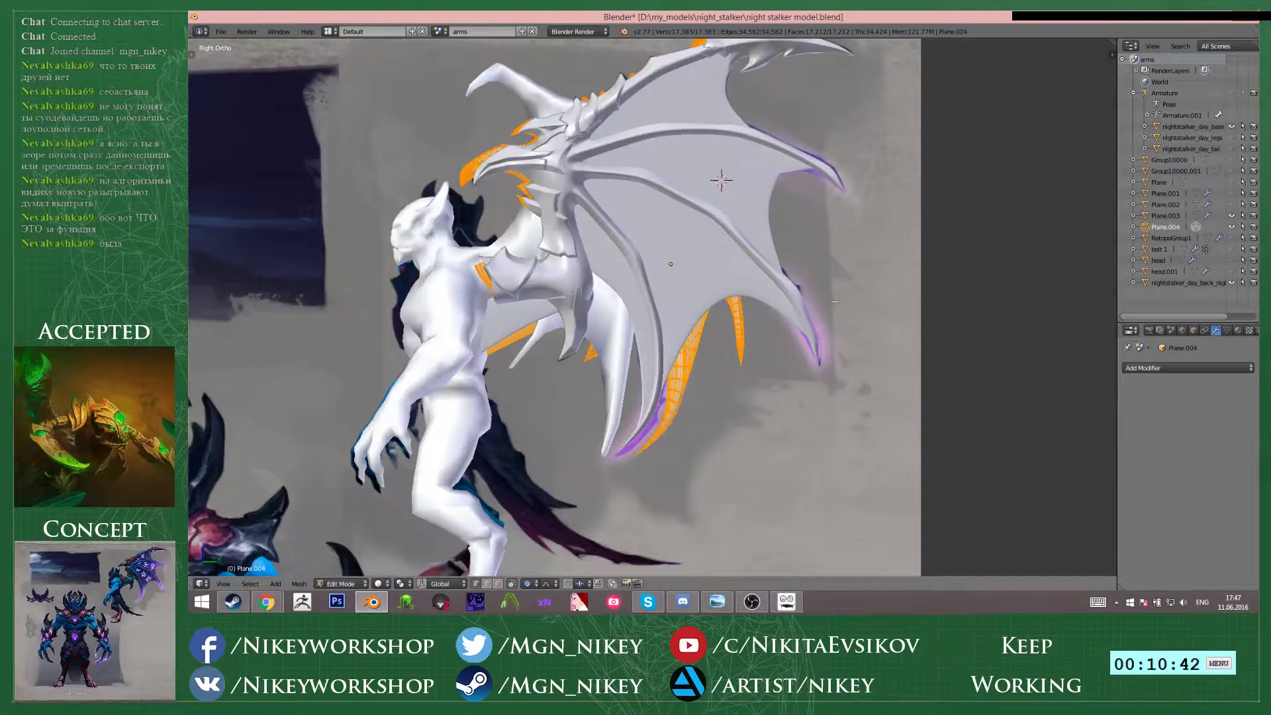
left_click(1232, 216)
- Select the wing's lower finger tip and move it toward the original wing with the proportional radius reduced to about 156
middle_click_drag(719, 182, 638, 222)
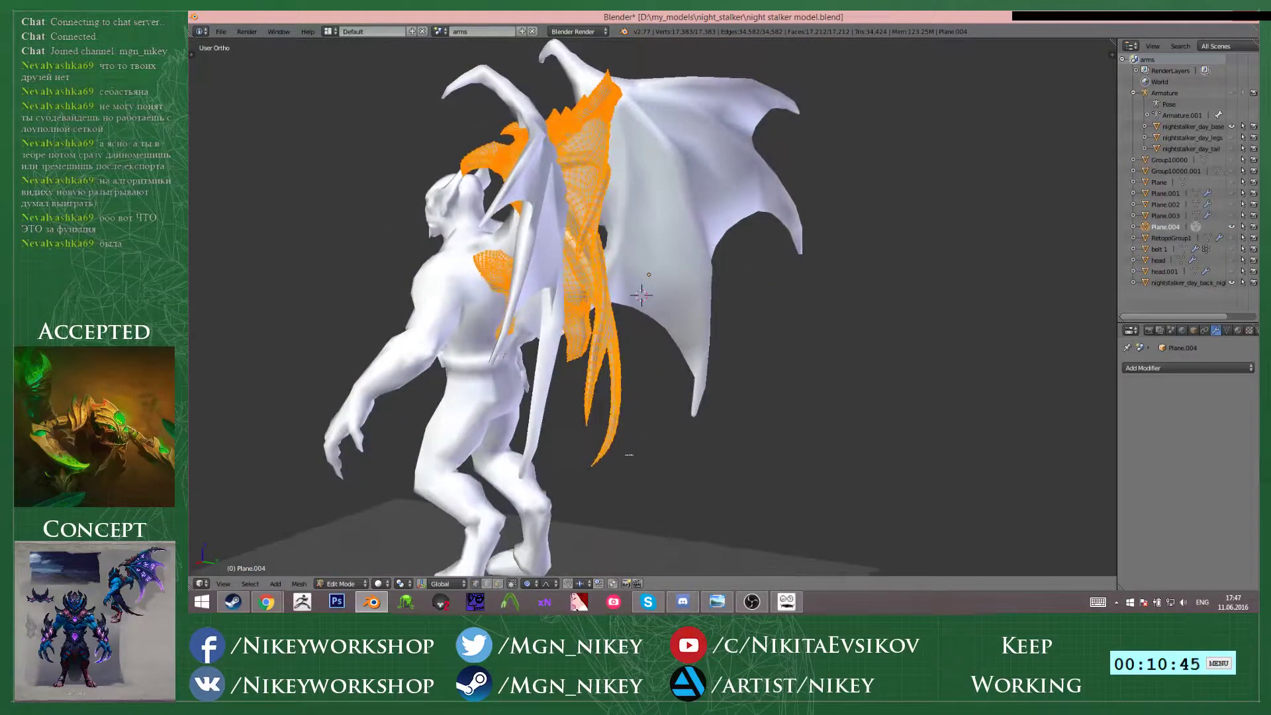
right_click(598, 462)
middle_click_drag(683, 385, 785, 397)
key("g")
scroll(650, 377, "up", 6)
left_click(626, 378)
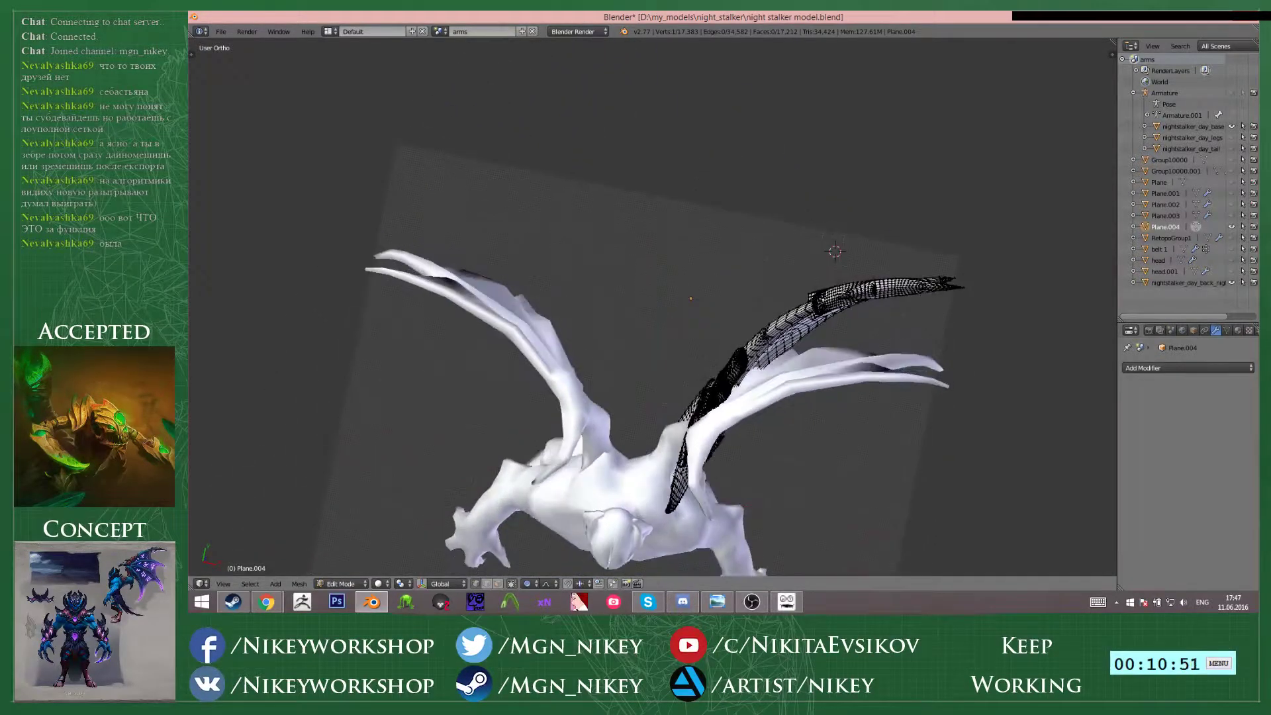
- Rotate the wing's finger end slightly and nudge it closer to the original wing's curve
key("r")
left_click(959, 349)
key("g")
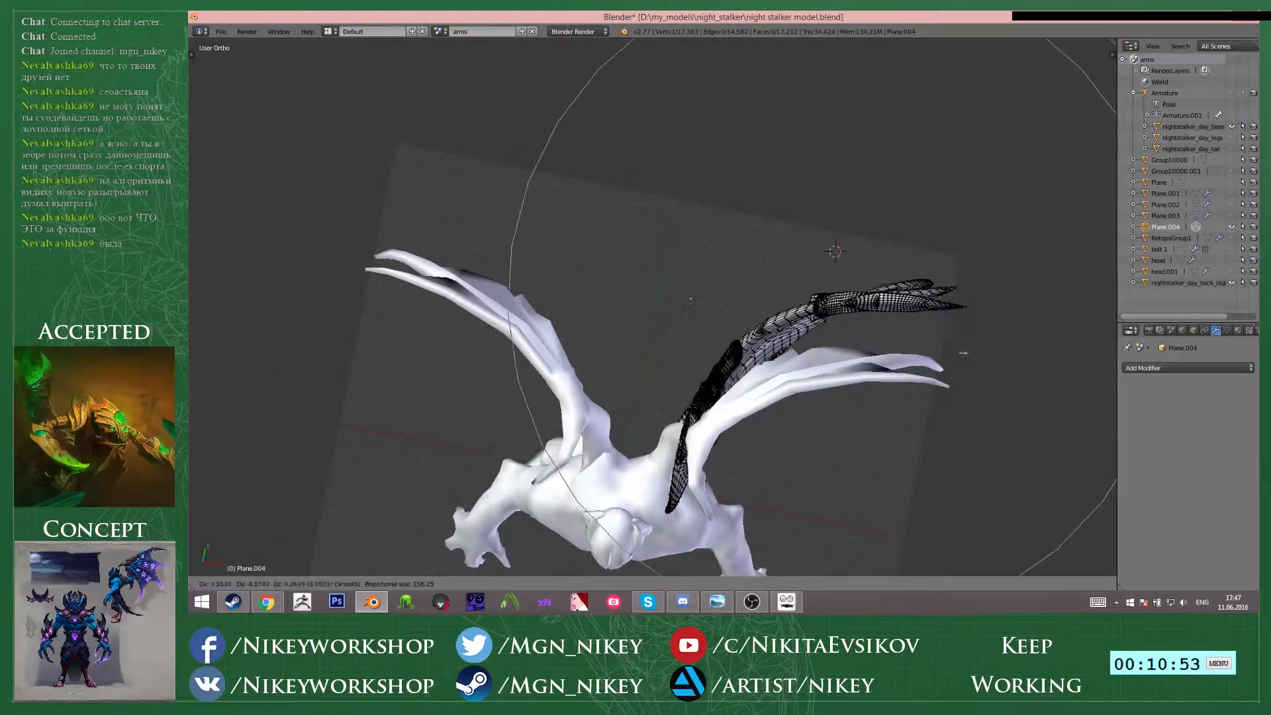
left_click(964, 352)
- Pull the wing's upper end and a lower finger tip inward to follow the original wing from the side
middle_click_drag(964, 352, 722, 324)
key("g")
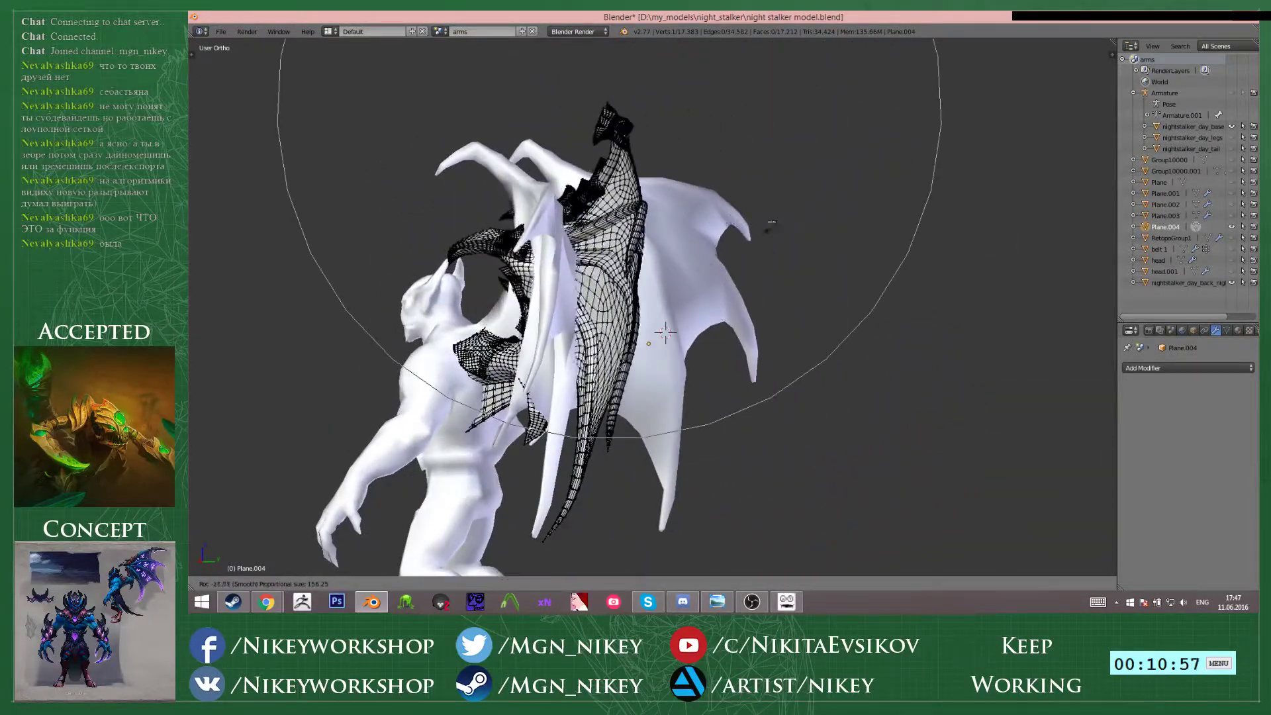
left_click(653, 374)
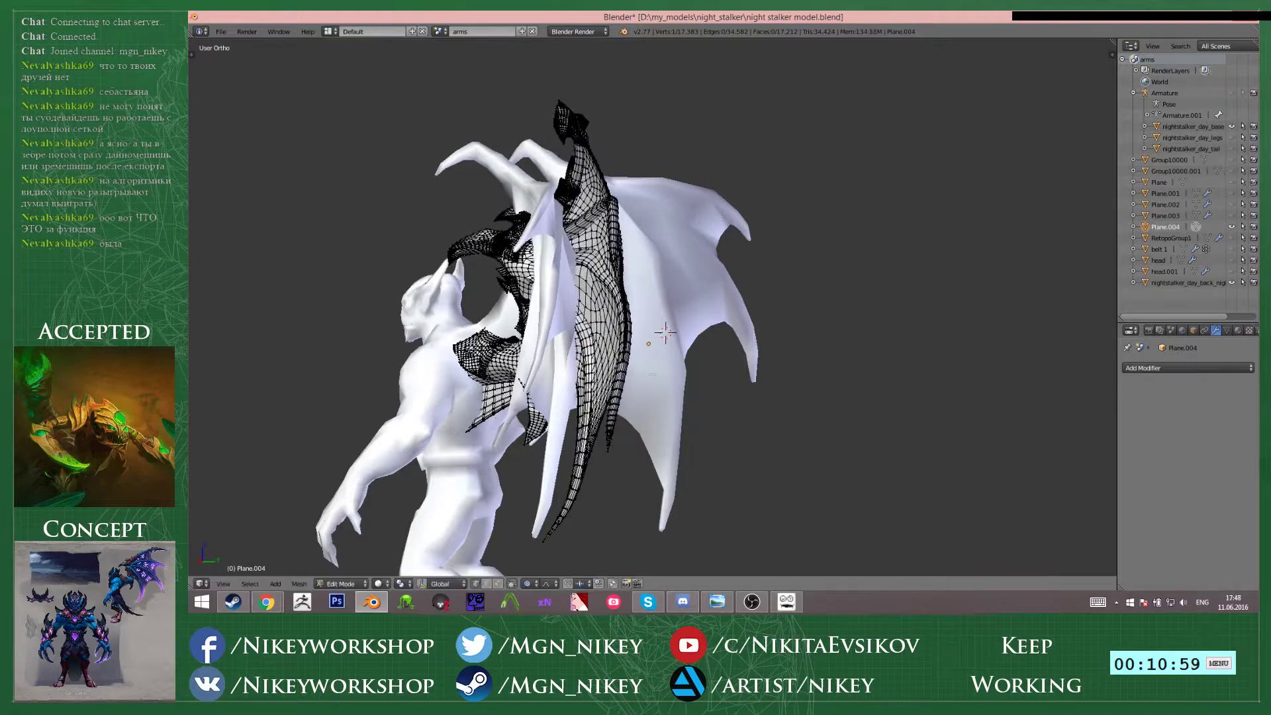
key("g")
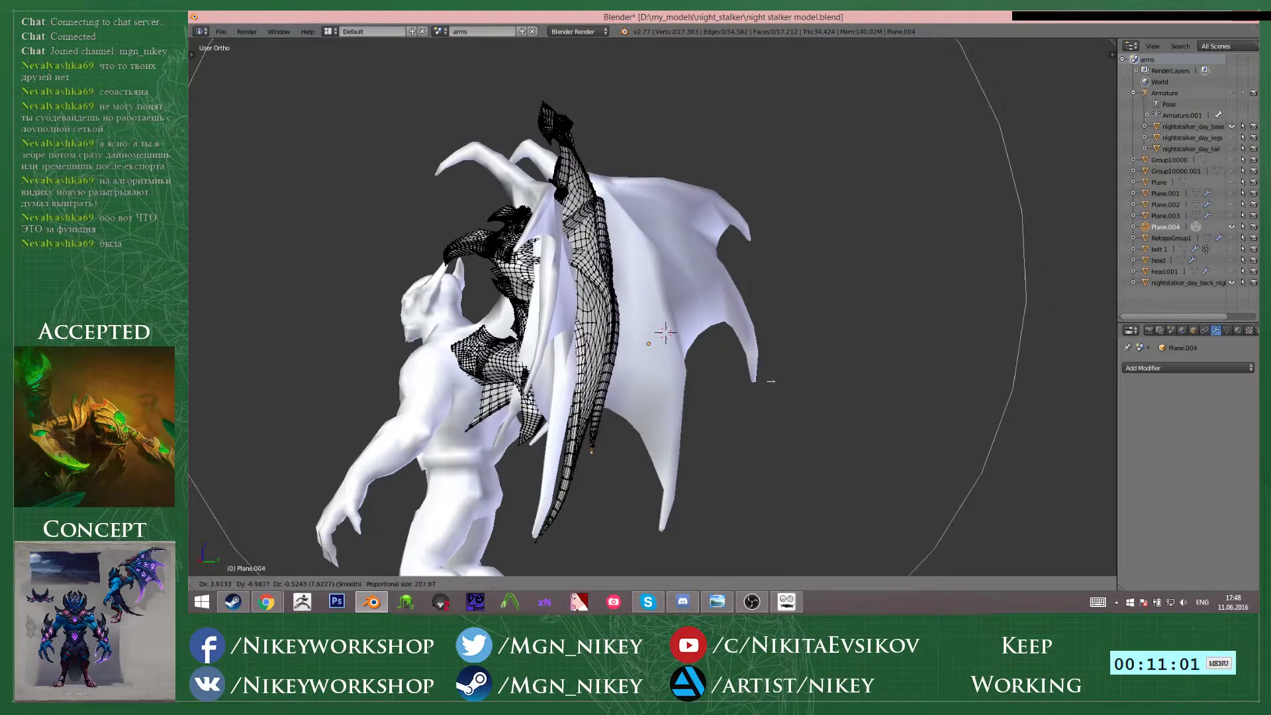
- Rotate the wing's outer end slightly and move its tips down onto the original wing's fingers
key("r")
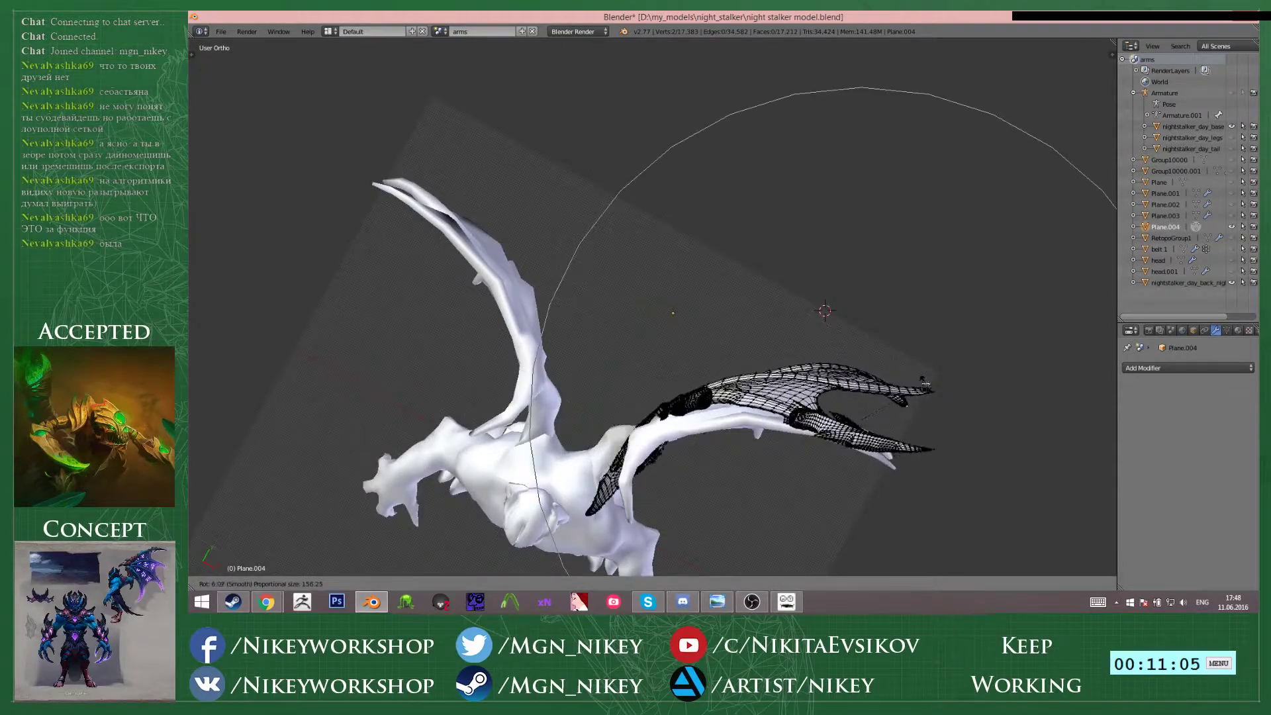
left_click(954, 399)
key("g")
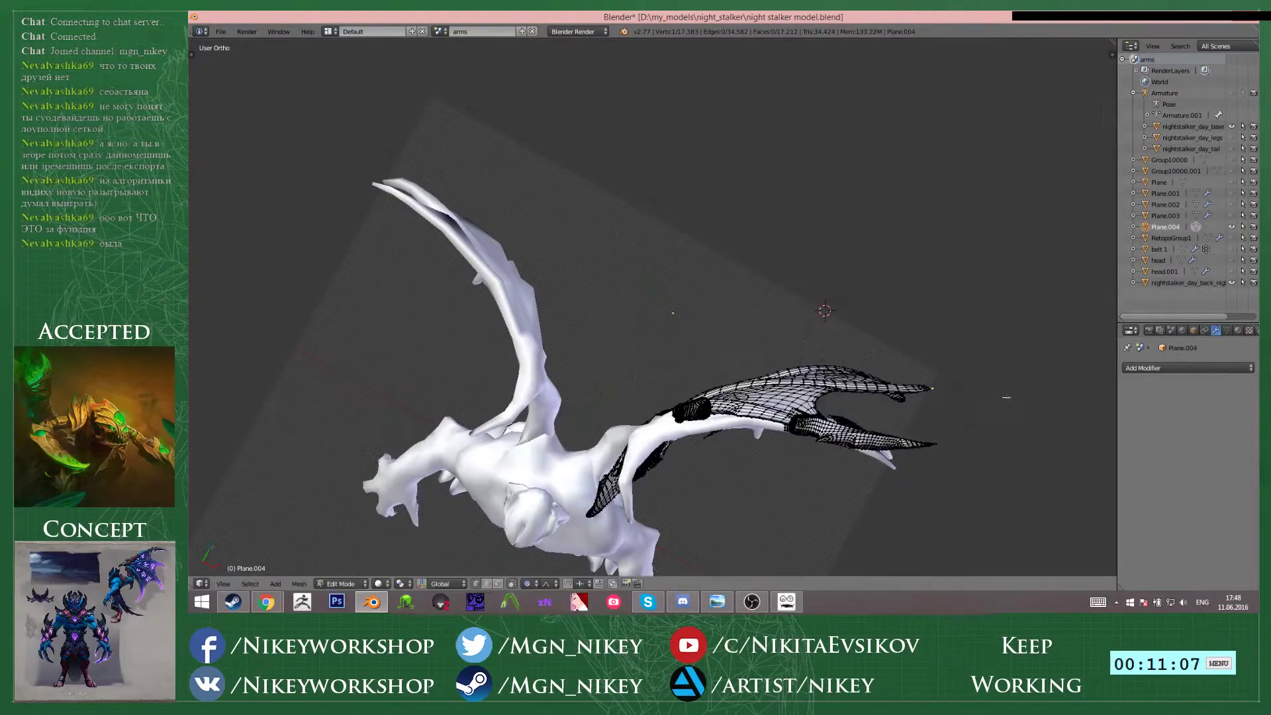
left_click(998, 442)
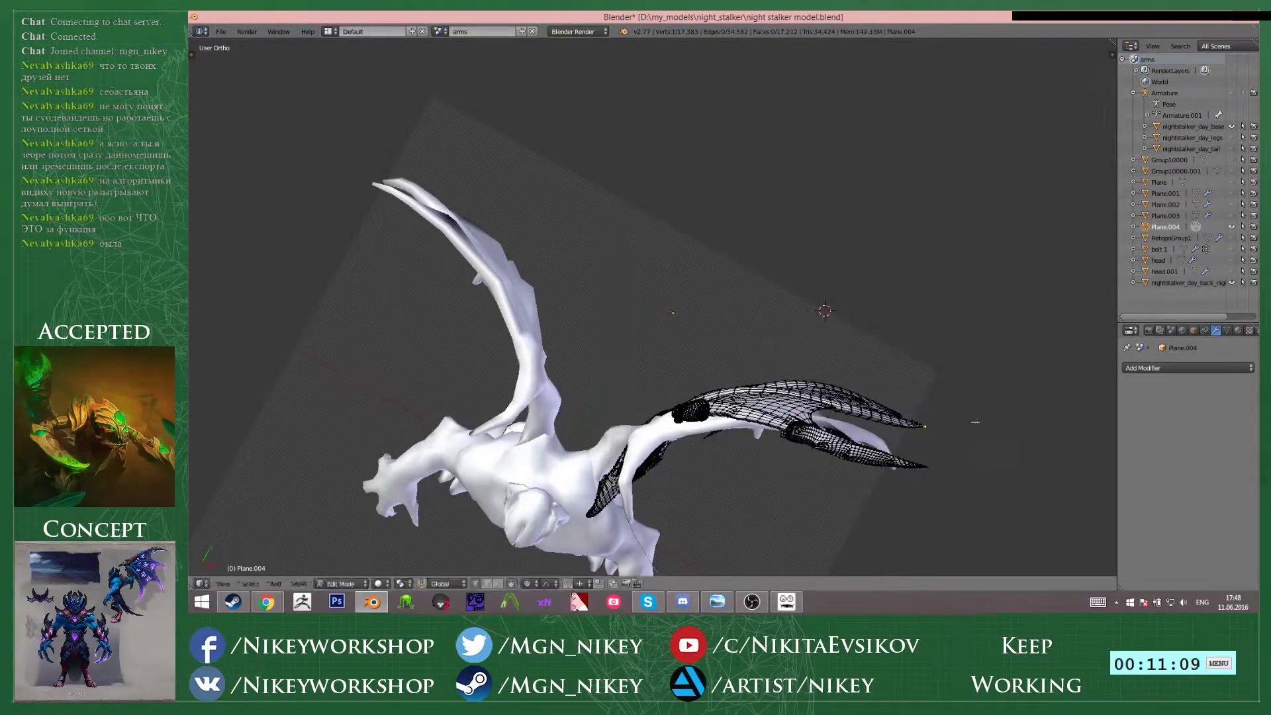
key("g")
left_click(973, 409)
middle_click_drag(909, 350, 851, 291)
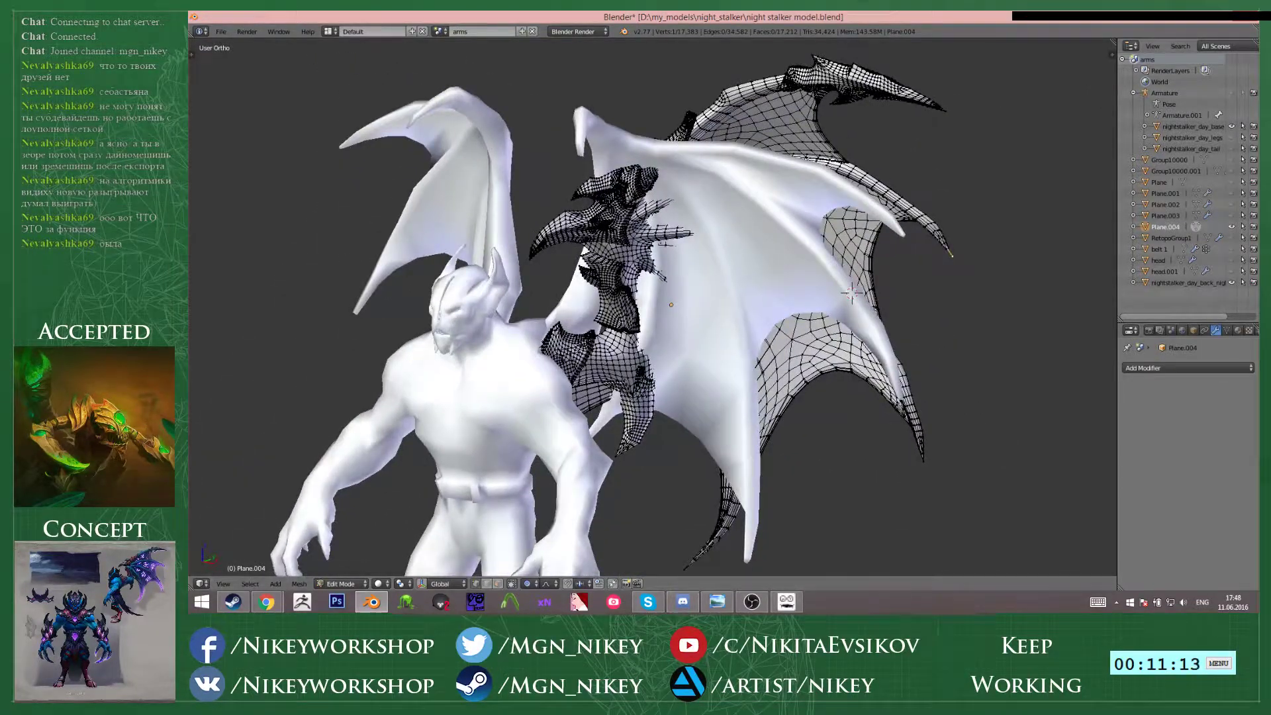
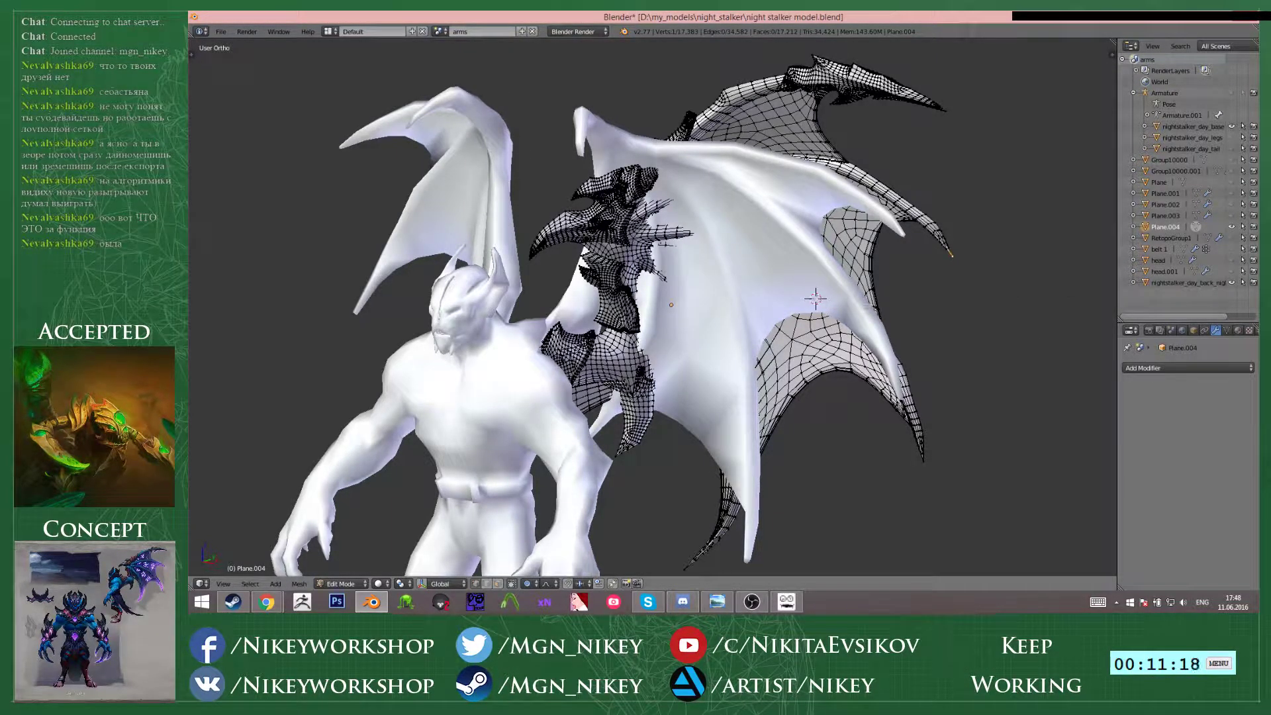
- Finish editing the bent wing, unhide the flat source wing Plane.003 and select it
key("Tab")
scroll(792, 276, "down", 5)
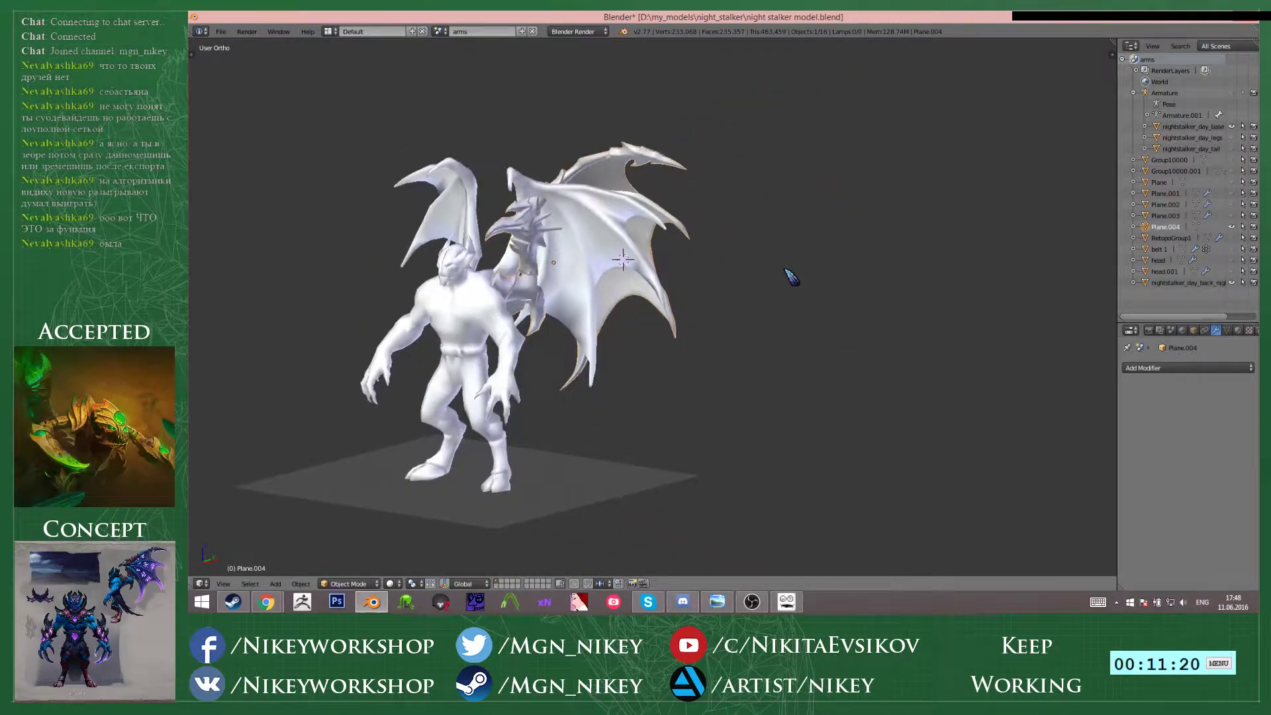
left_click(1231, 216)
right_click(830, 281)
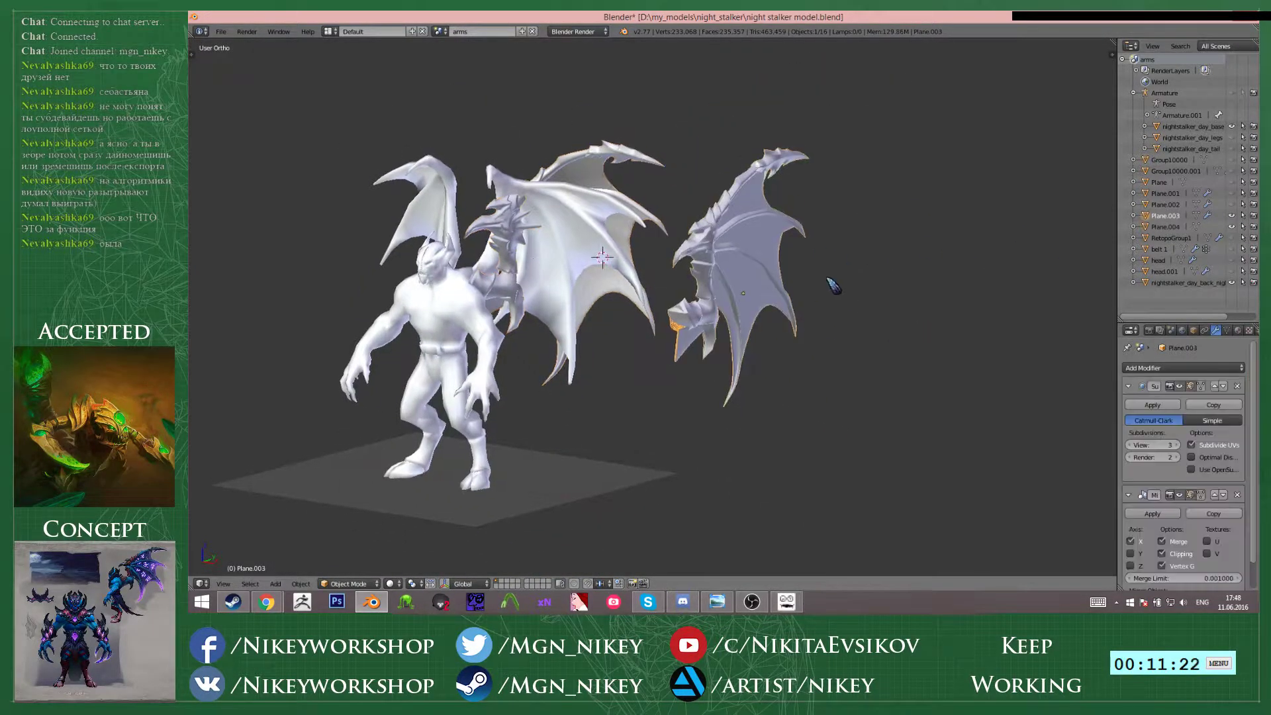
scroll(831, 280, "up", 4)
middle_click_drag(826, 382, 893, 335, "shift")
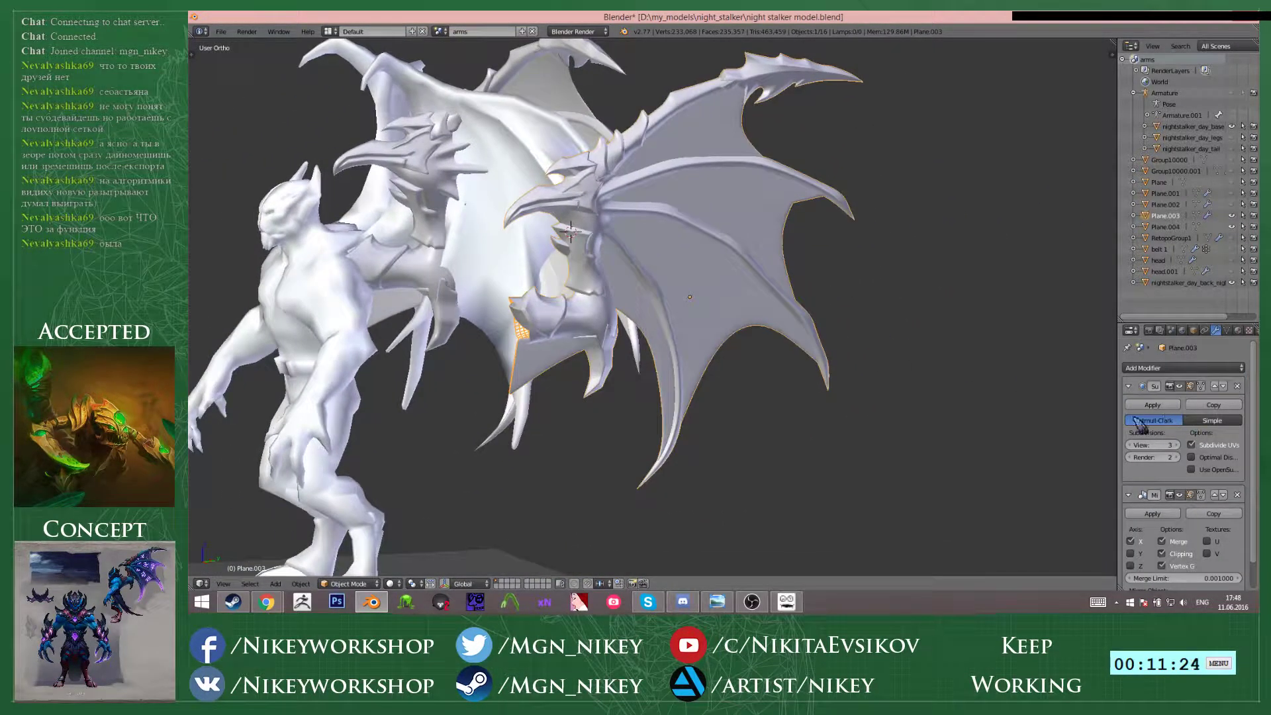
- Examine the flat source wing's low-poly cage and smoothed shape from several angles
middle_click_drag(699, 270, 724, 276)
key("Tab")
middle_click_drag(827, 264, 755, 246)
key("Tab")
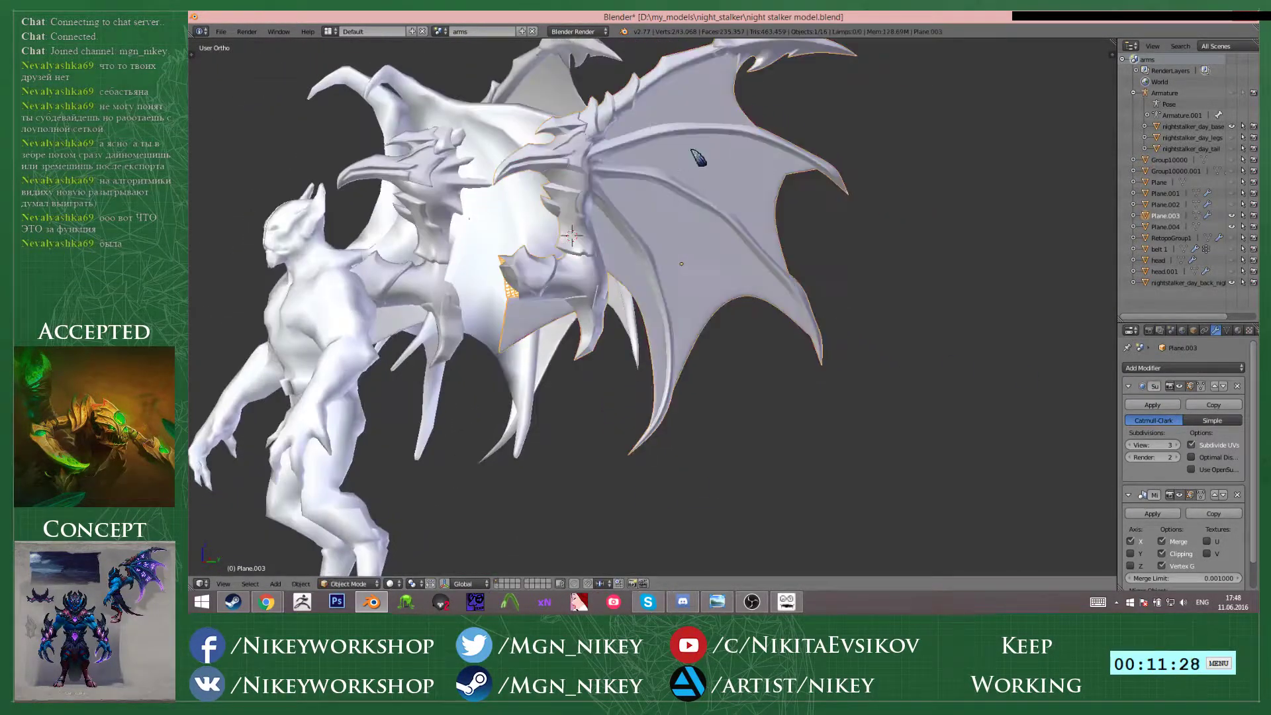
middle_click_drag(659, 206, 768, 223)
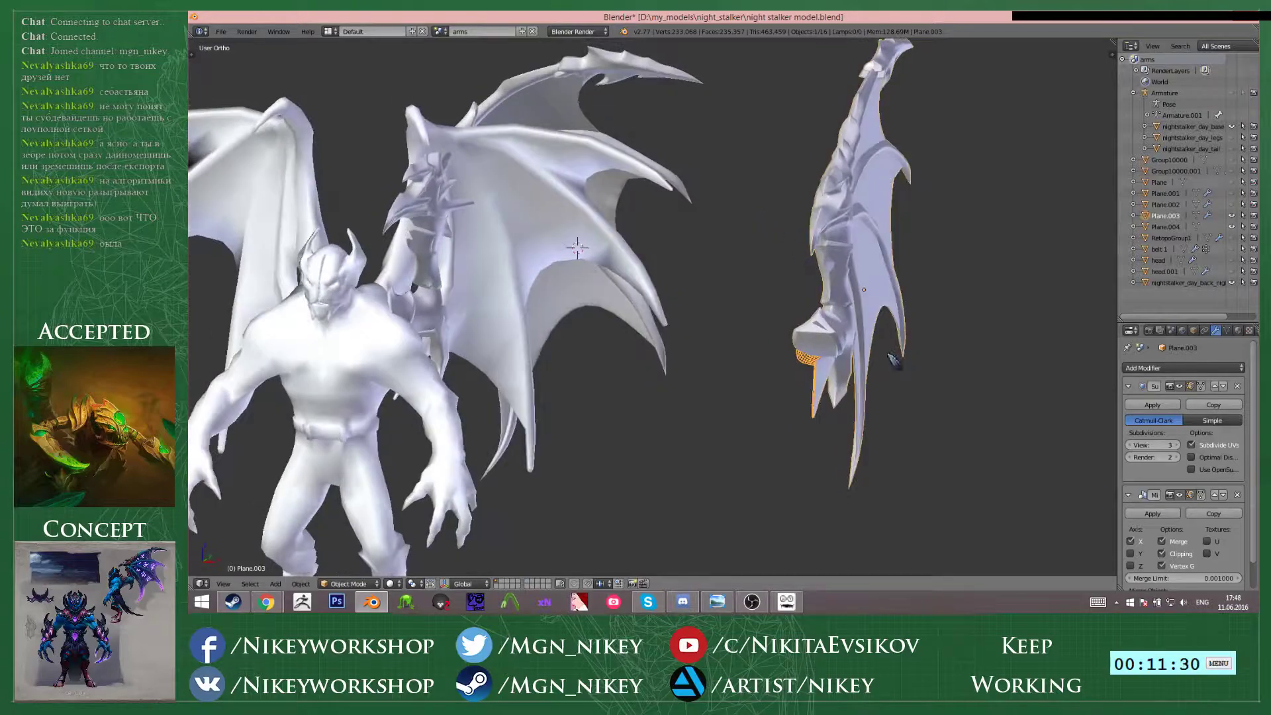
key("Tab")
middle_click_drag(897, 227, 925, 178)
key("Tab")
key("Tab")
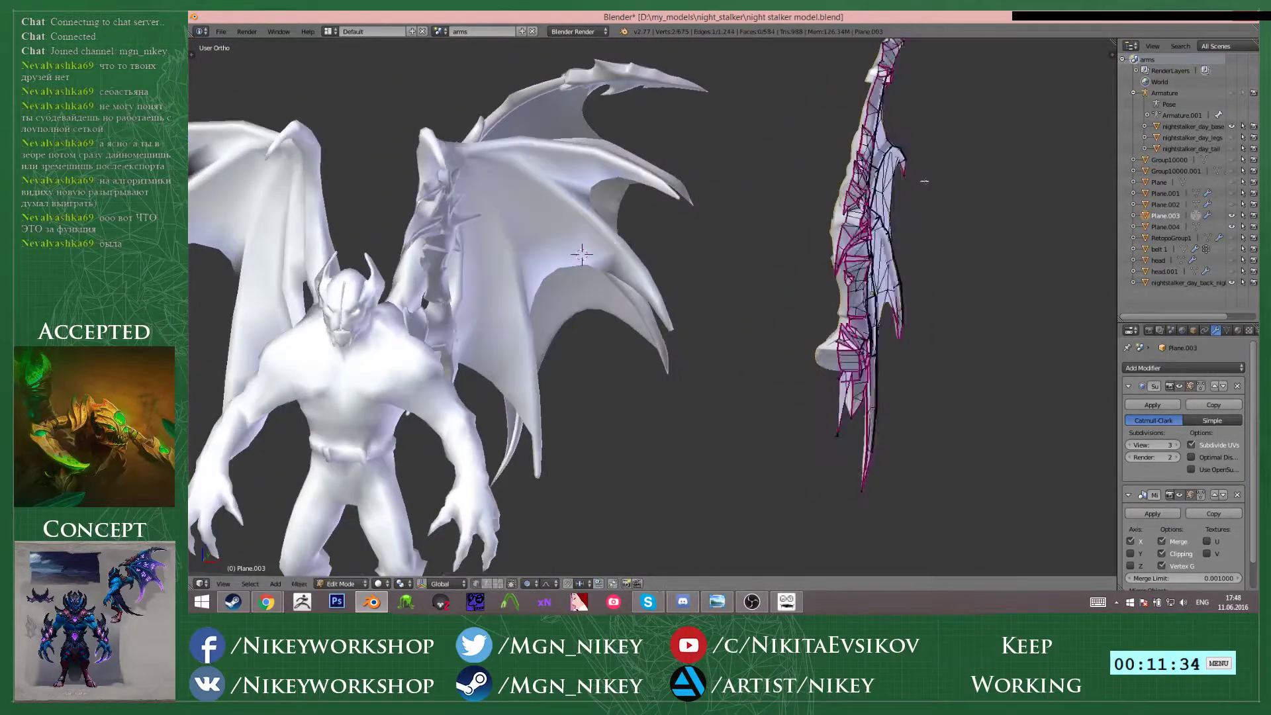
middle_click_drag(933, 119, 921, 169)
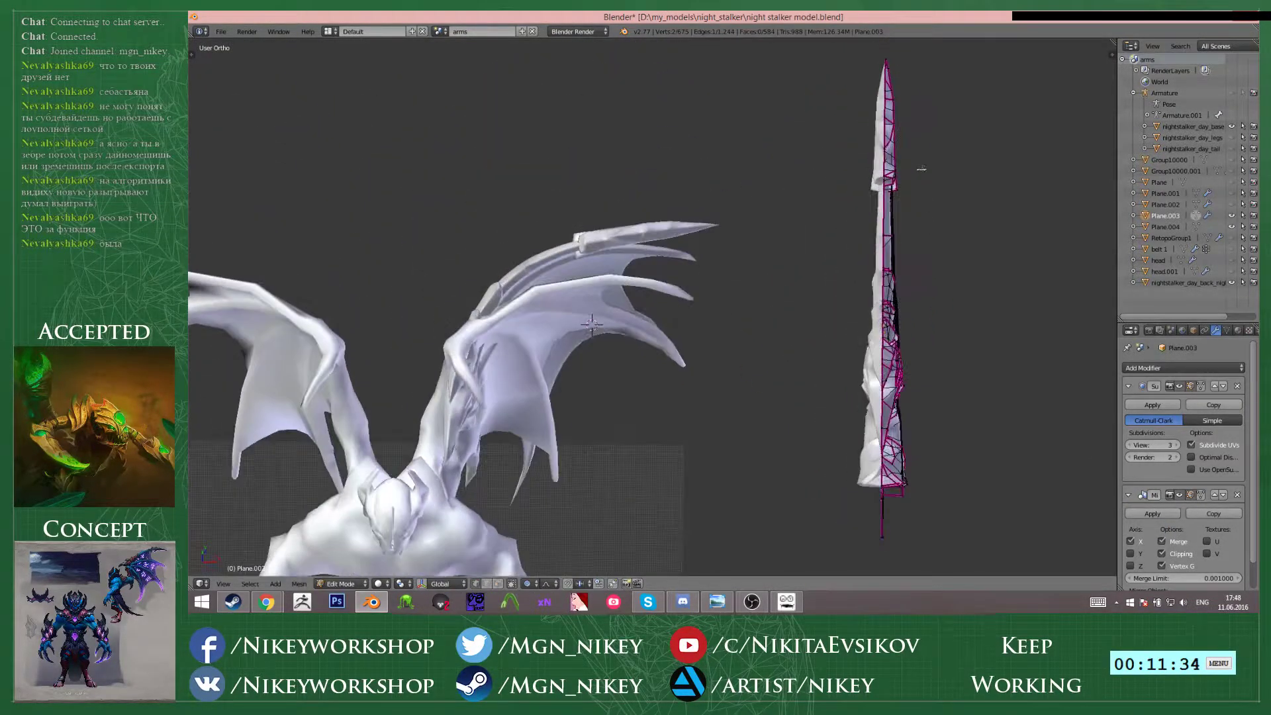
- Set proportional editing to Enable and reopen the bent wing Plane.004 for mesh editing
left_click(535, 584)
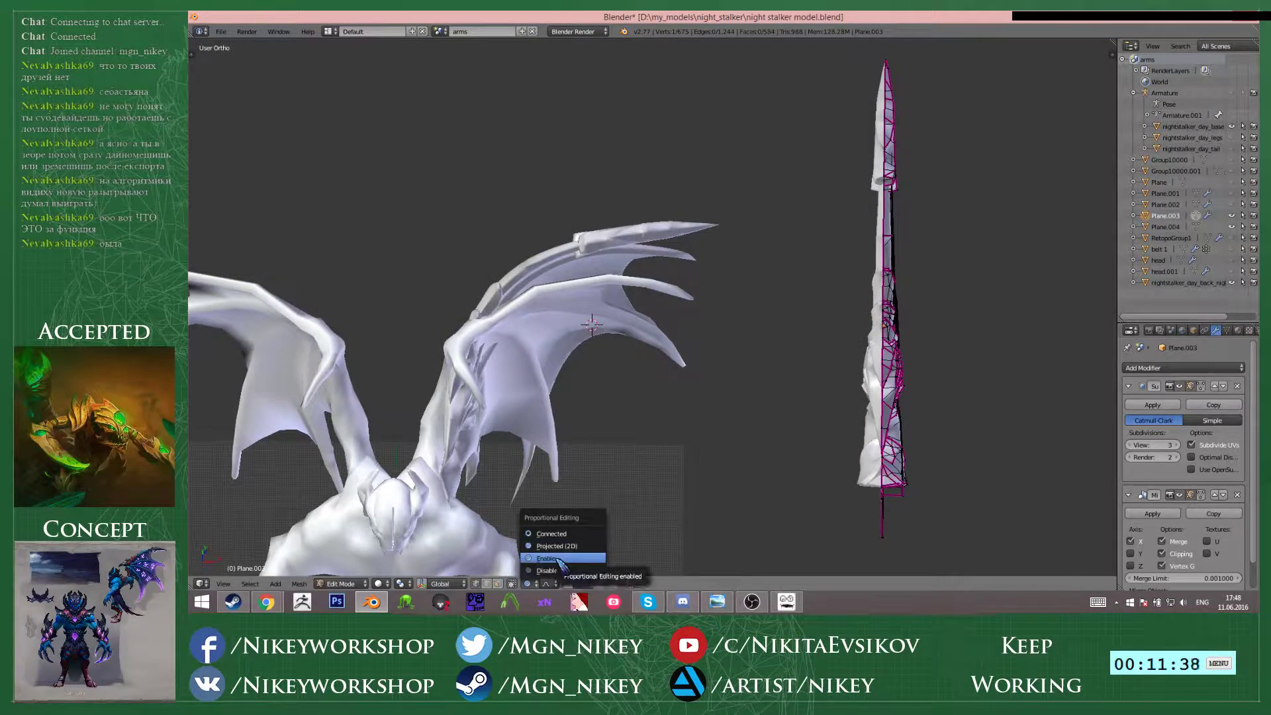
left_click(556, 558)
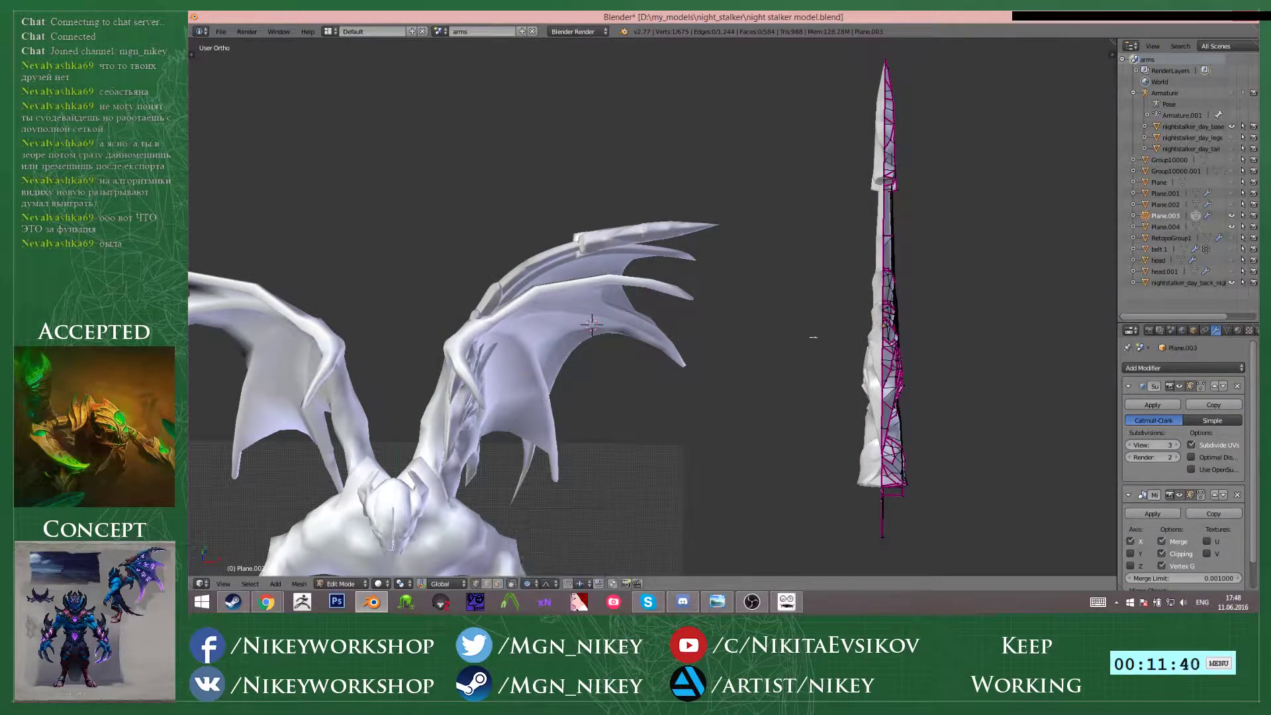
middle_click_drag(812, 337, 925, 312, "shift")
key("Tab")
right_click(703, 232)
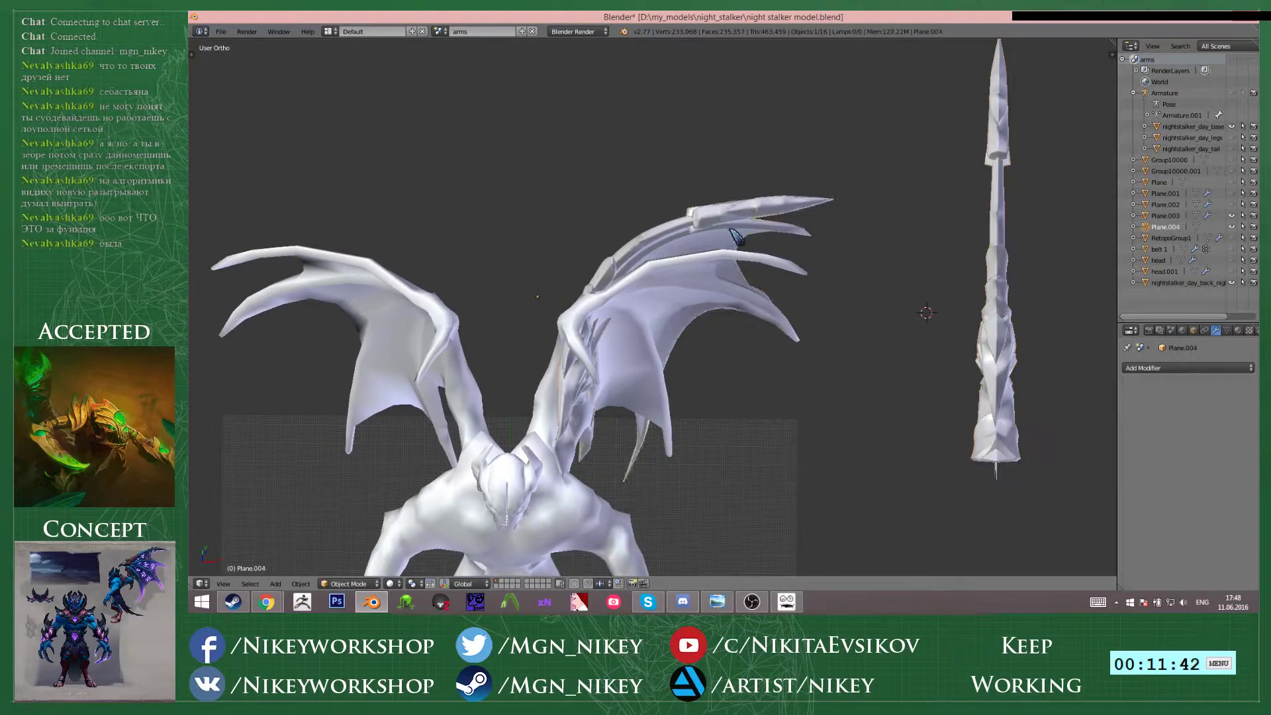
key("Tab")
middle_click_drag(818, 295, 1033, 248)
scroll(867, 278, "up", 2)
middle_click_drag(867, 278, 993, 252)
middle_click_drag(865, 357, 870, 371)
middle_click_drag(727, 339, 601, 317)
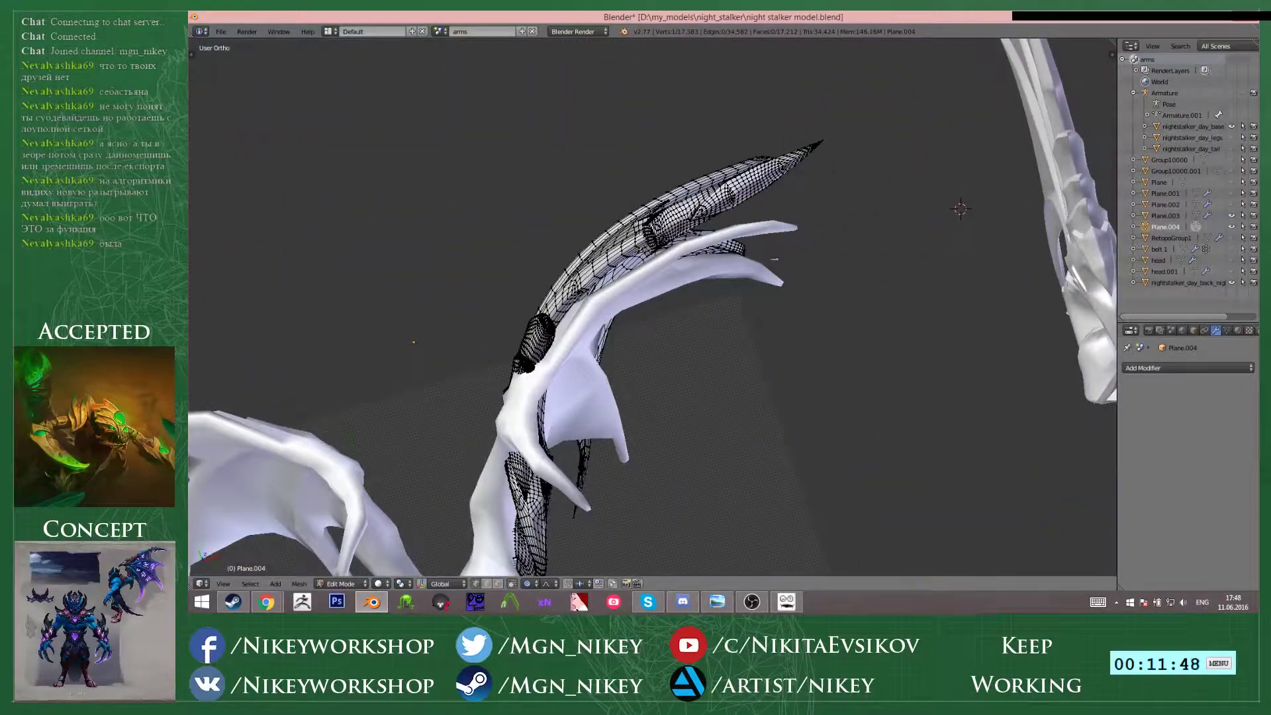
key("g")
scroll(829, 312, "up", 3)
right_click(832, 278)
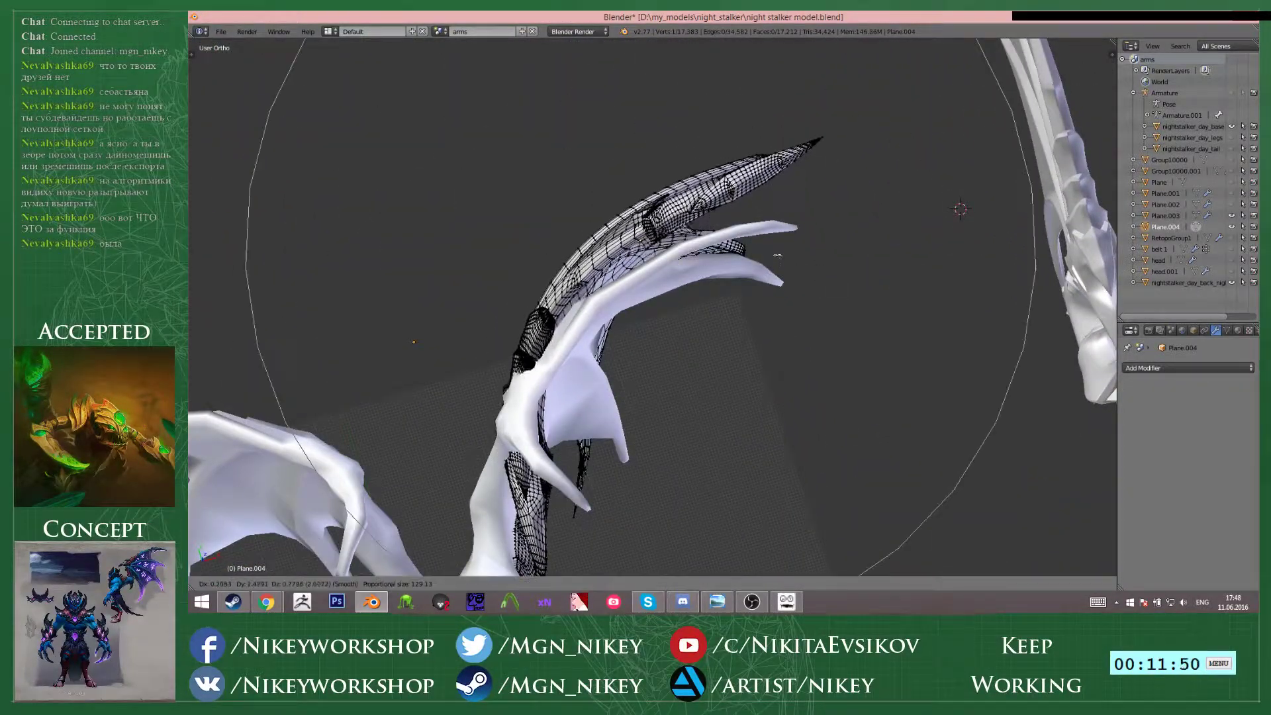
middle_click_drag(775, 255, 799, 268)
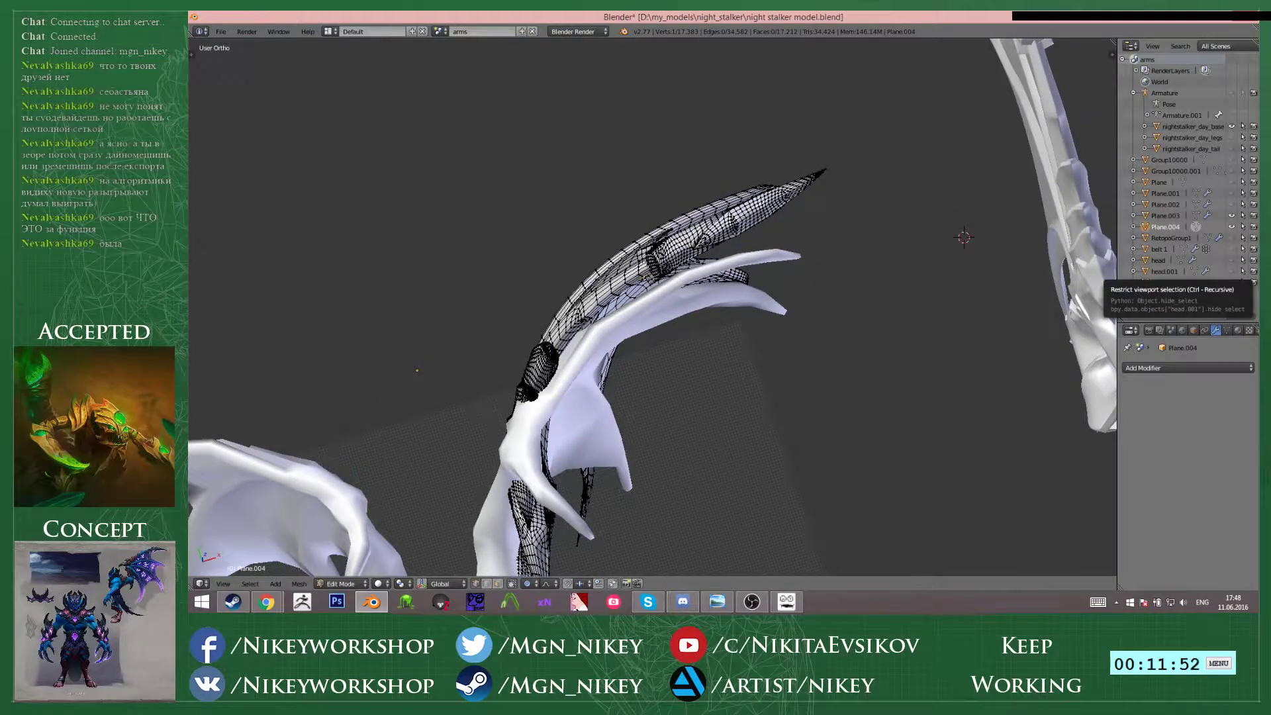
key("g")
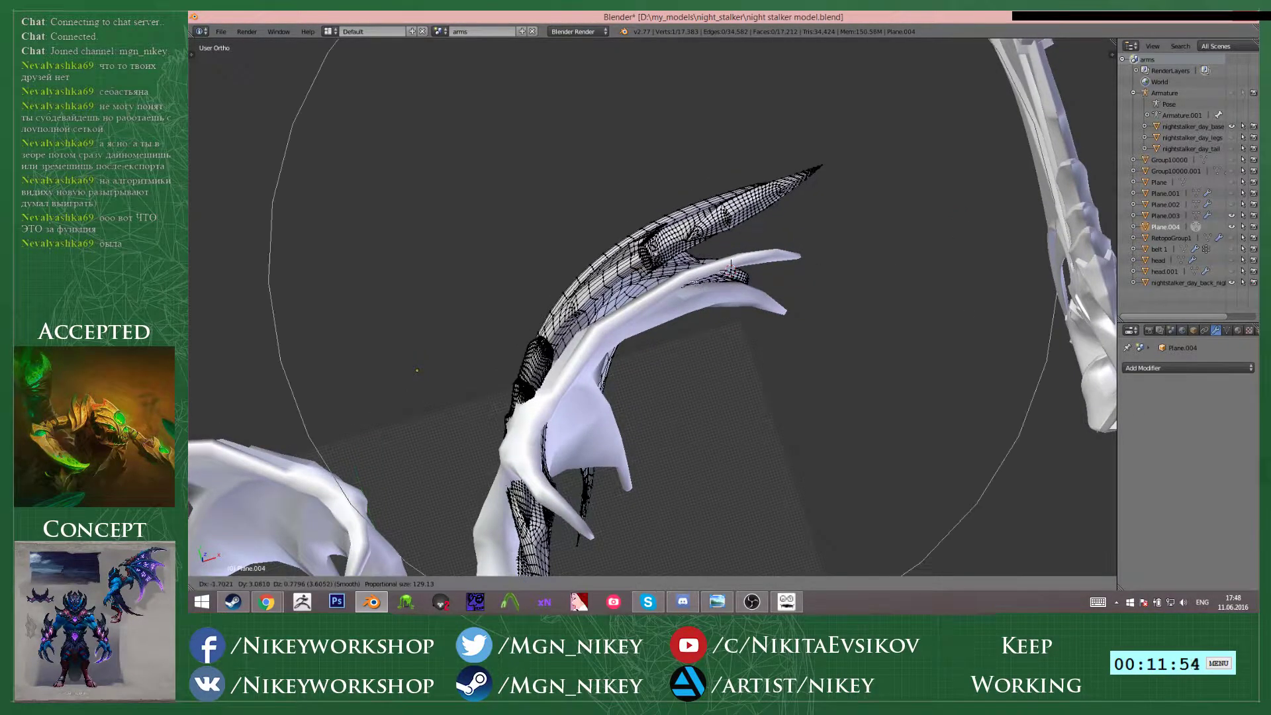
right_click(795, 265)
- Move the selected vertex of the bent wing with proportional editing to reshape the surrounding mesh
middle_click_drag(794, 265, 714, 285)
key("g")
left_click(734, 350)
left_click(721, 447)
scroll(702, 344, "up", 3)
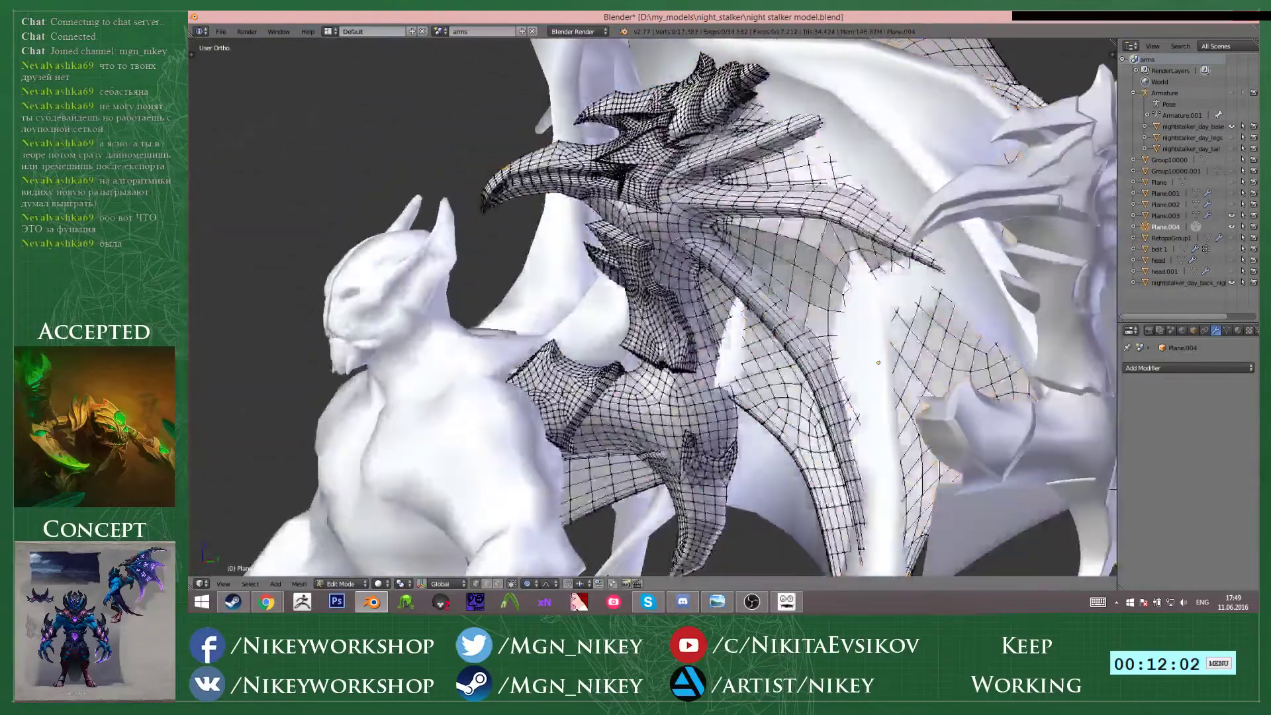
- Select the whole bent wing mesh and move it towards the character's back, and hide the flat wing Plane.003
key("a")
middle_click_drag(582, 199, 791, 183)
key("g")
left_click(645, 235)
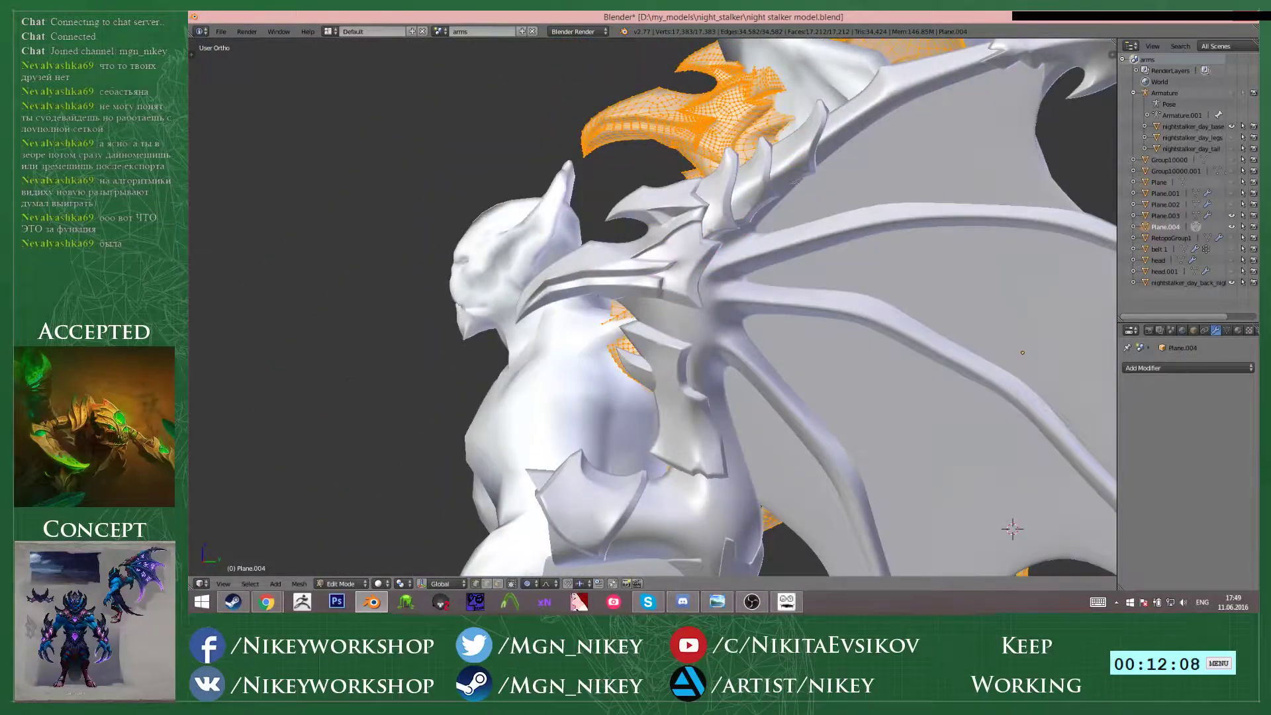
left_click(1231, 215)
- Rotate the whole bent wing slightly in side view so its lower finger tips swing away from the body
key("KP_3")
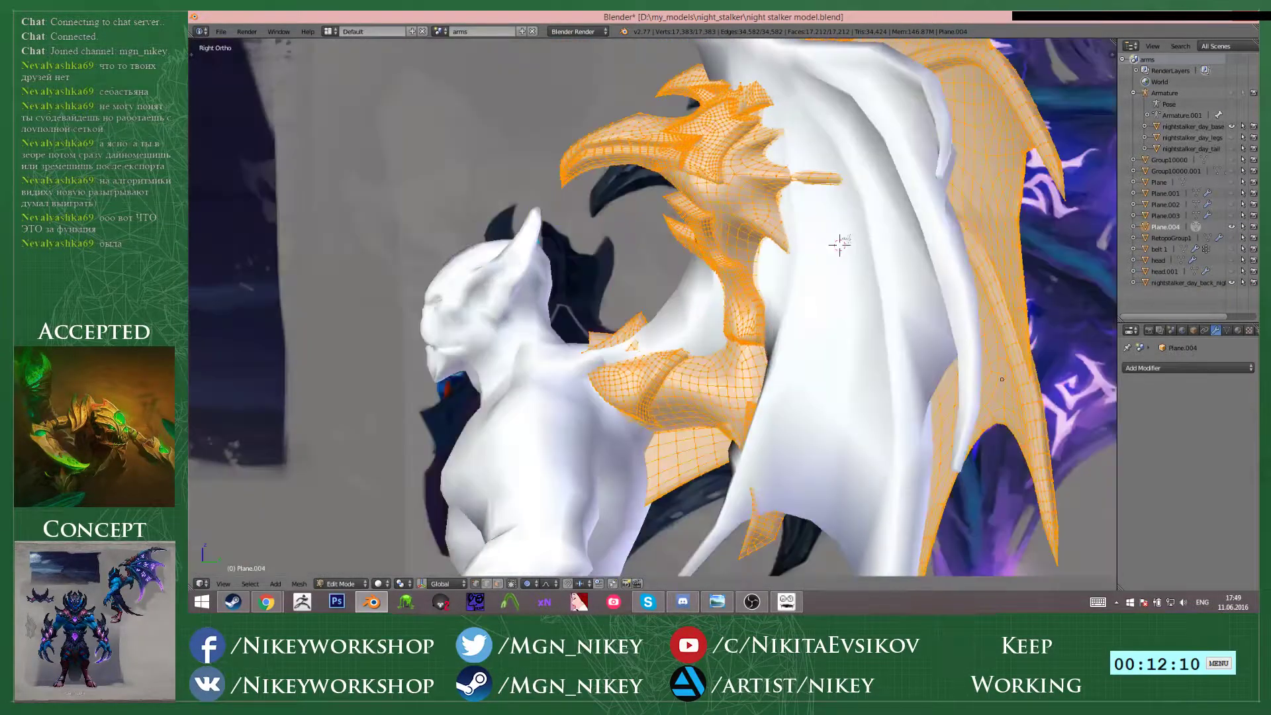
key("z")
key("r")
left_click(839, 245)
key("z")
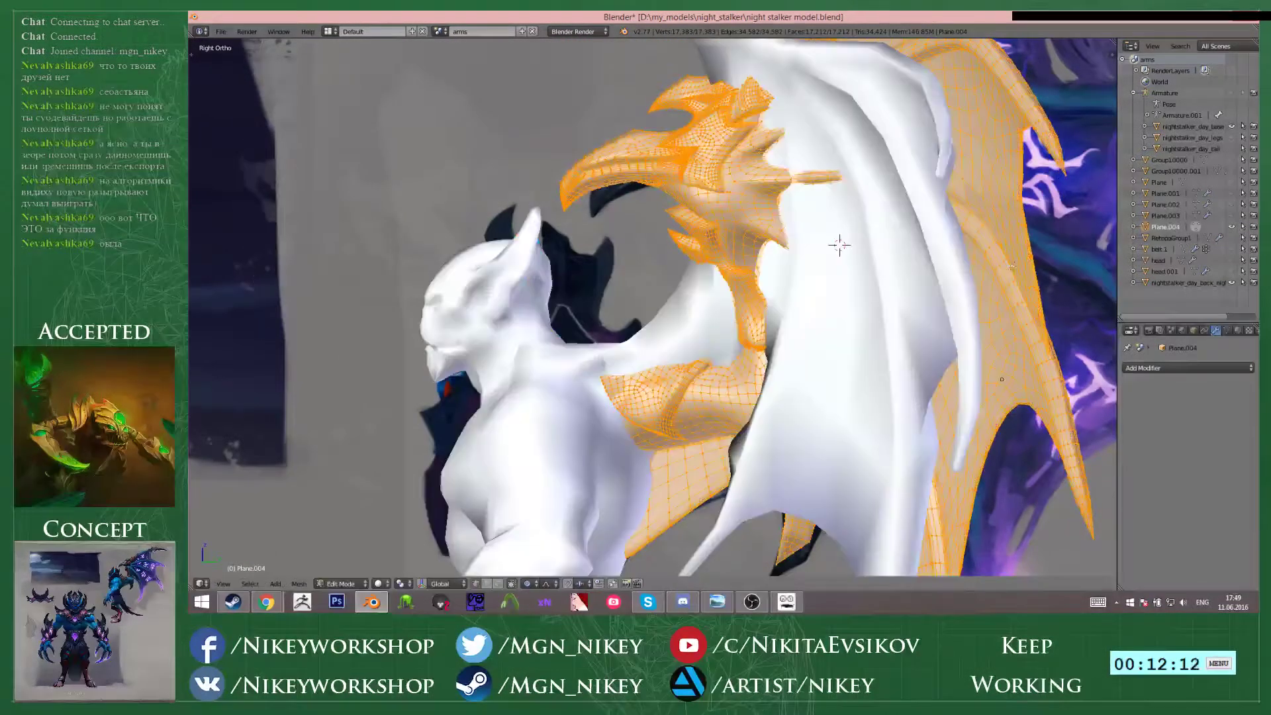
- Adjust the whole wing's scale along Y and nudge it against the character's back in side view
key("z")
scroll(1010, 267, "down", 2)
middle_click_drag(1002, 318, 959, 316, "shift")
key("z")
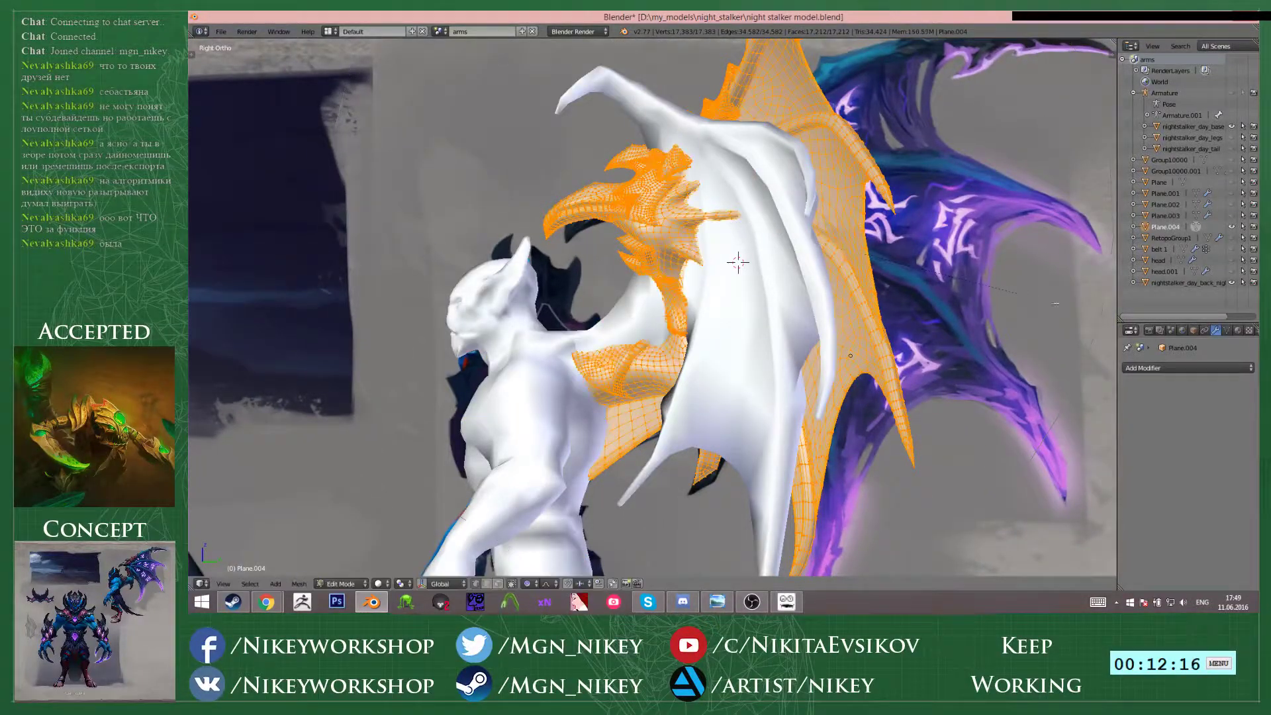
key("s")
key("y")
left_click(988, 310)
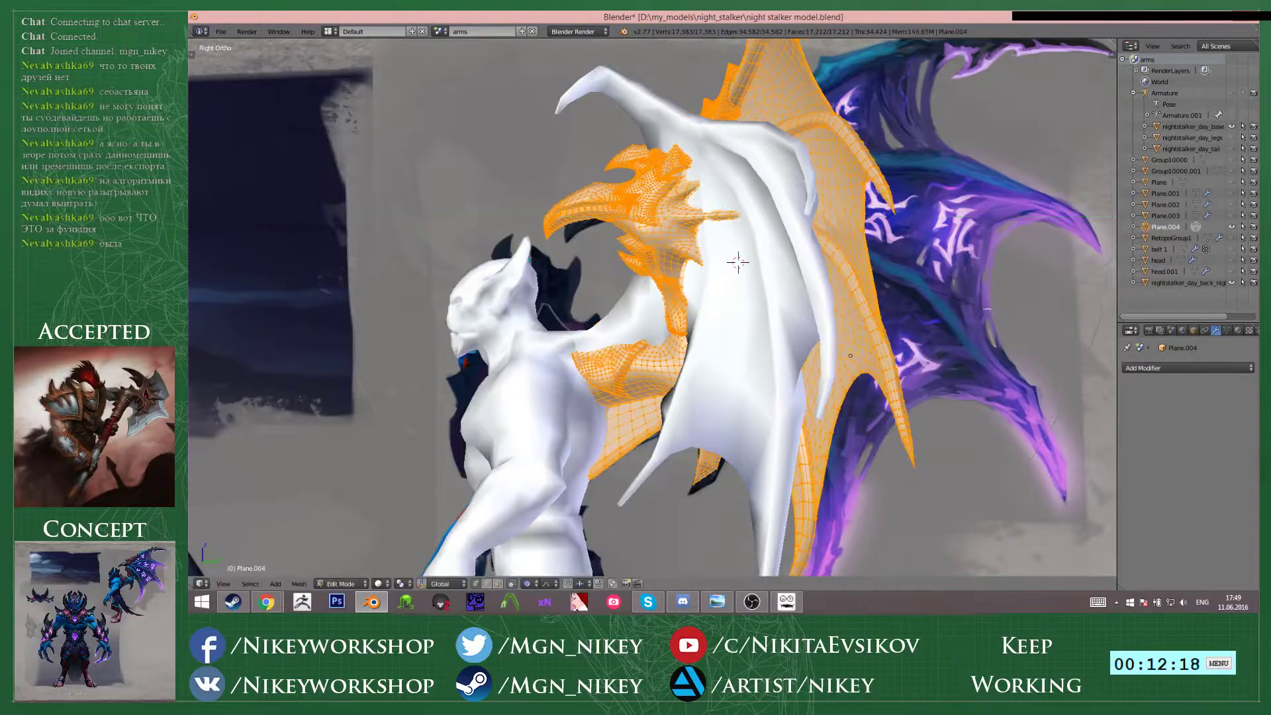
key("z")
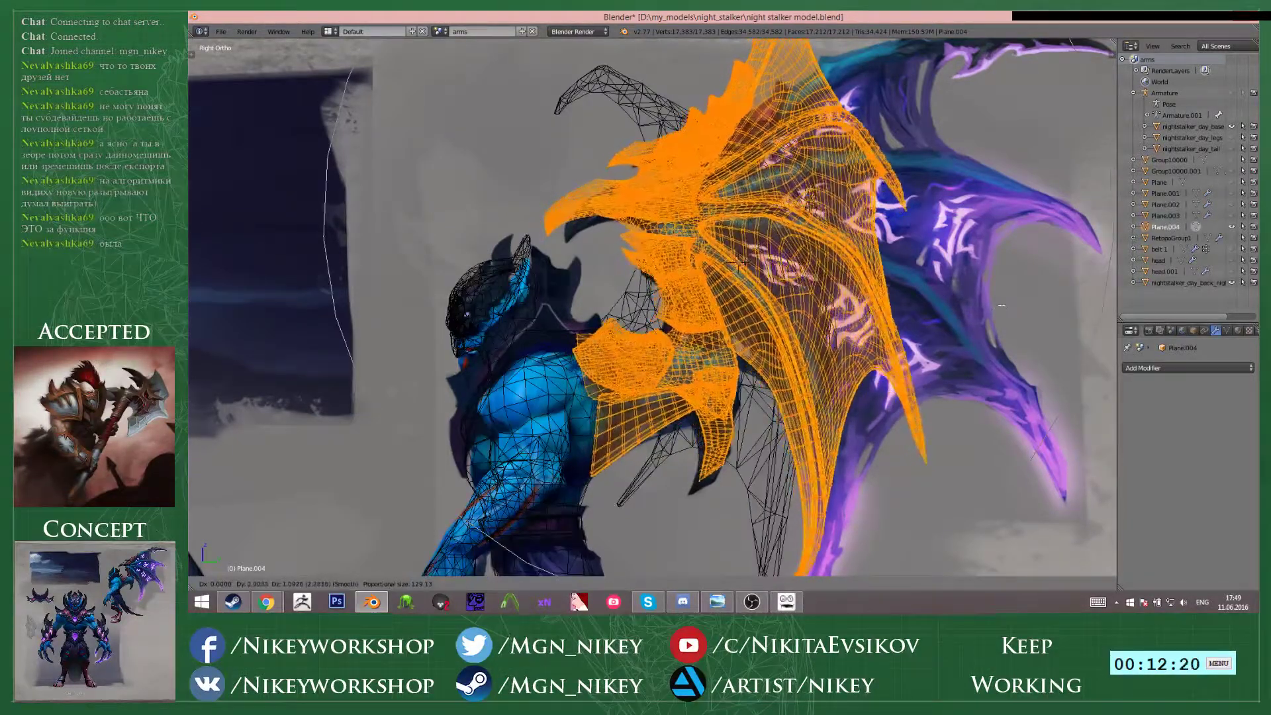
key("z")
scroll(881, 155, "up", 3)
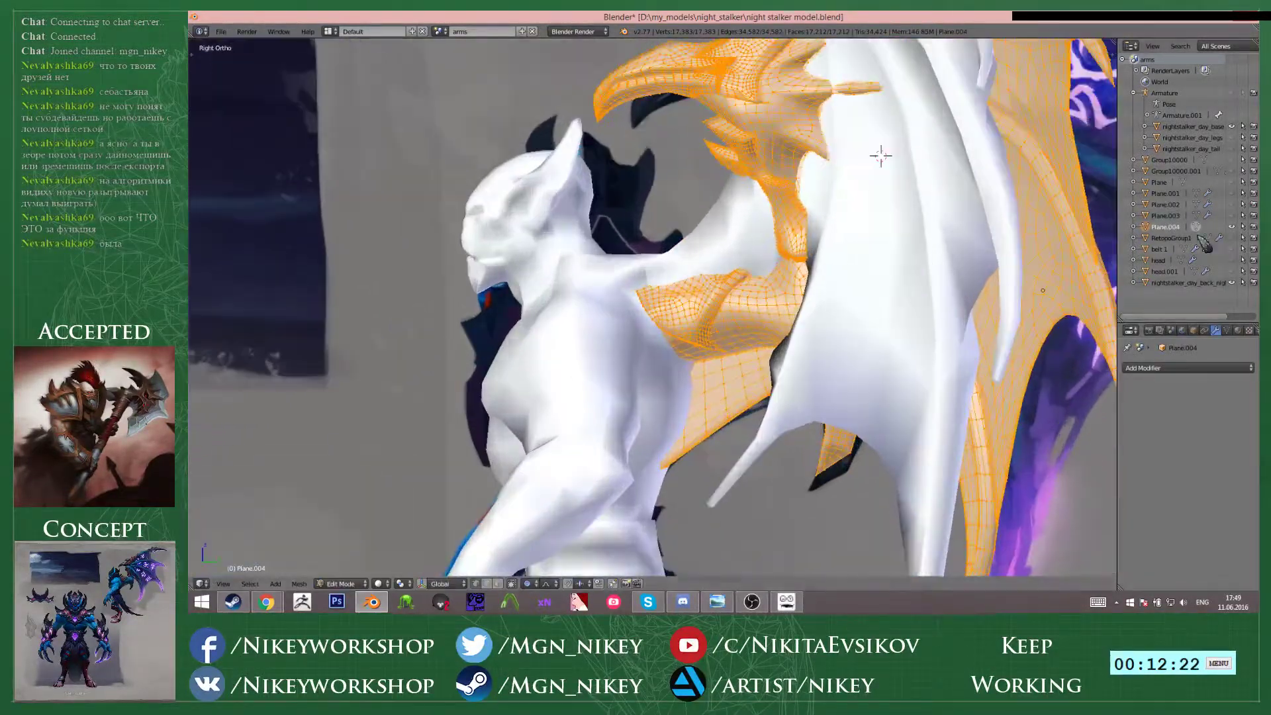
- Move the wing's upper outer section slightly backward in top view with proportional editing at a size of 72.89
middle_click_drag(880, 155, 854, 292)
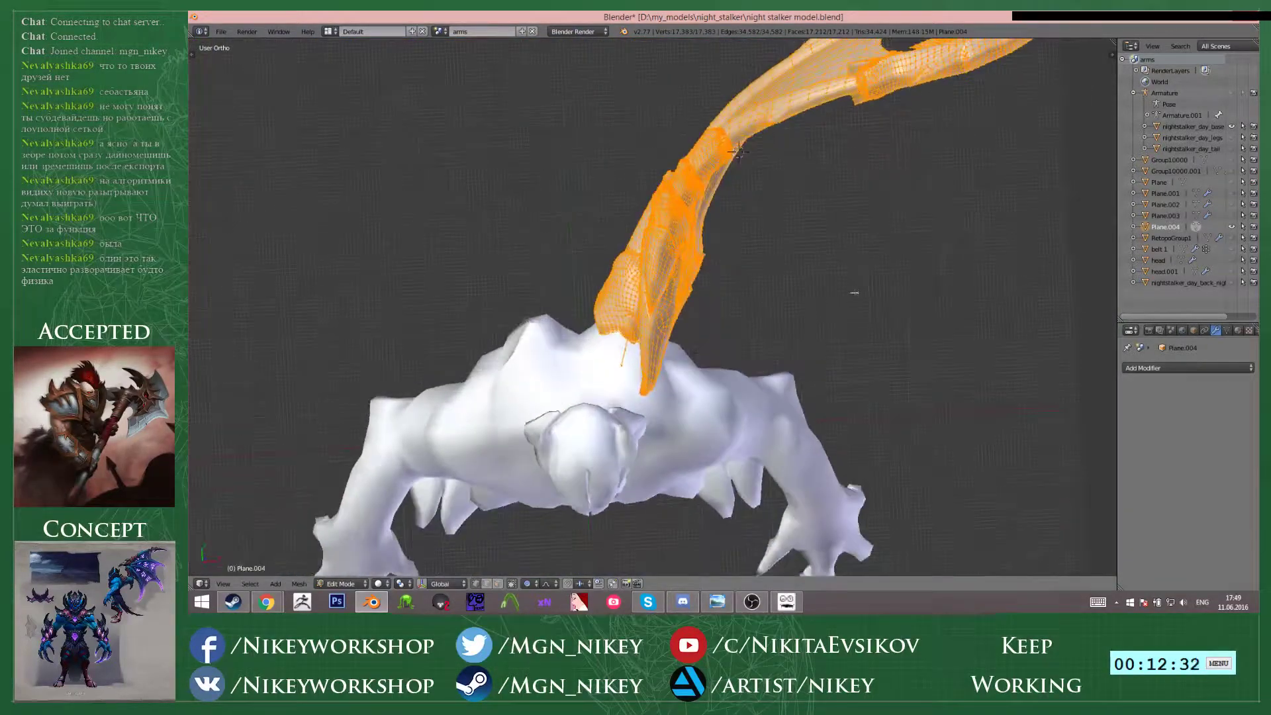
key("KP_7")
scroll(854, 293, "down", 3)
scroll(854, 293, "up", 3)
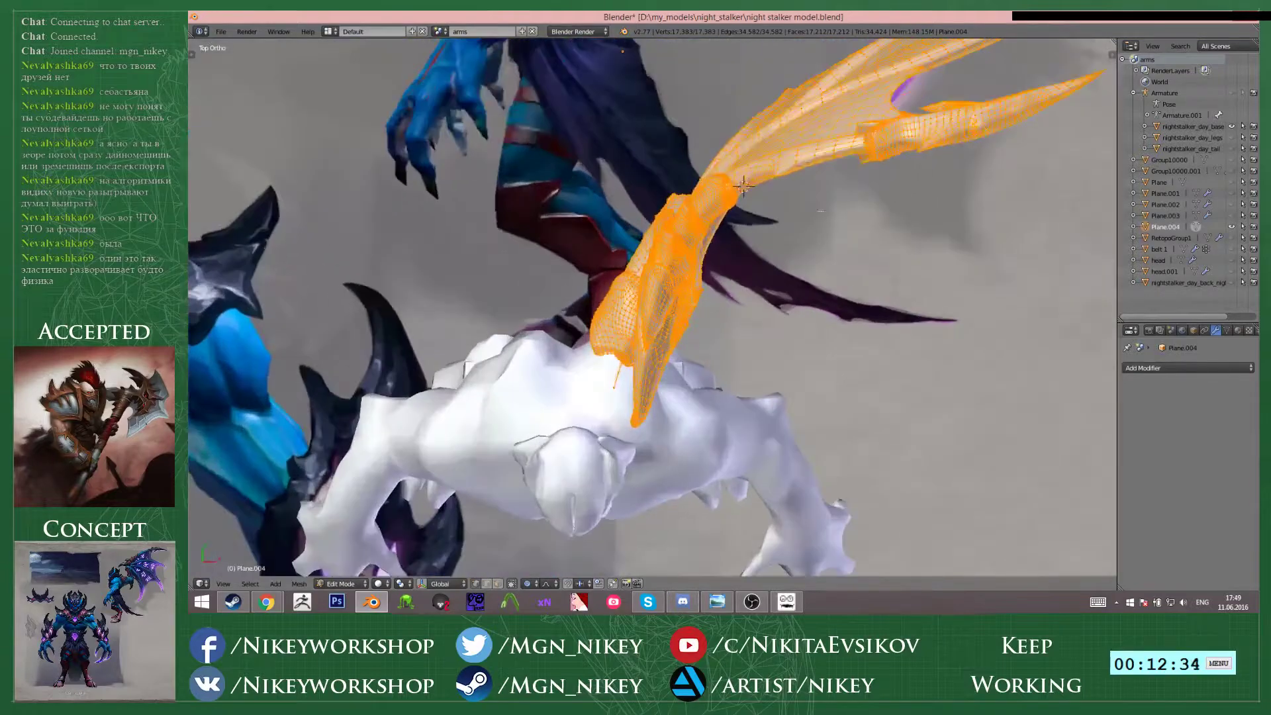
right_click(850, 152)
middle_click_drag(880, 162, 767, 317, "shift")
key("g")
right_click(789, 322)
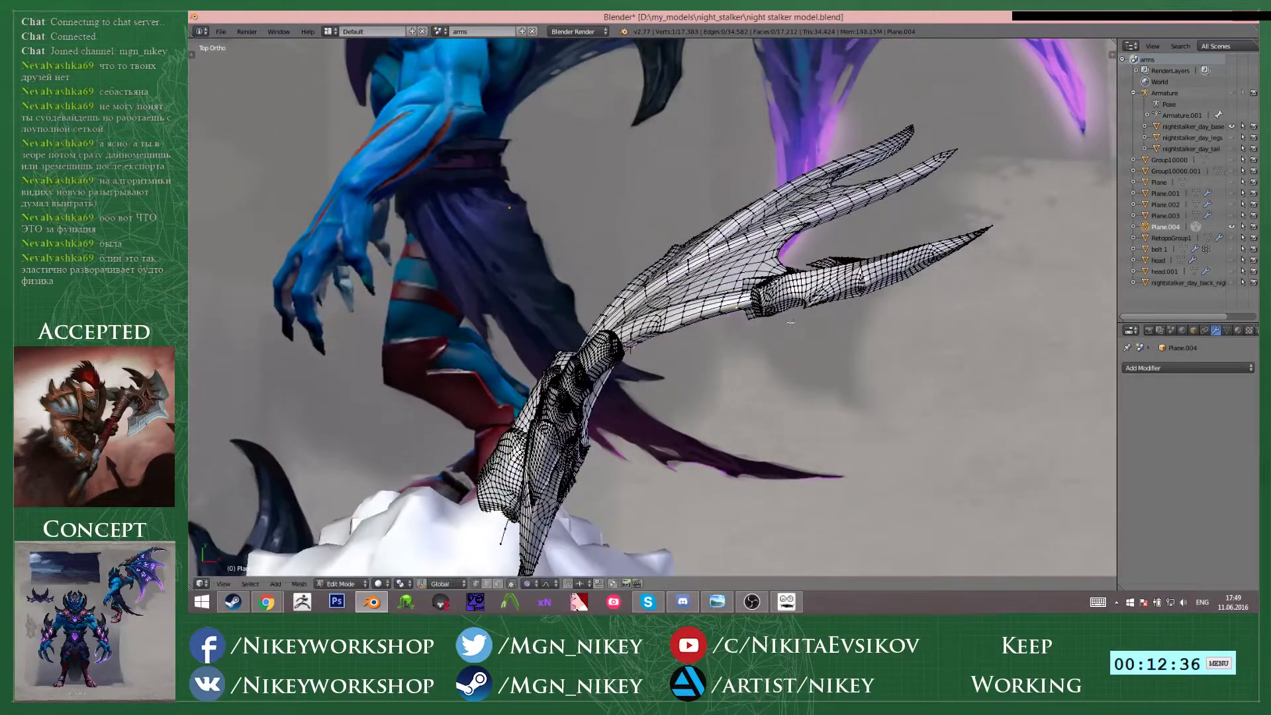
key("g")
scroll(790, 314, "up", 3)
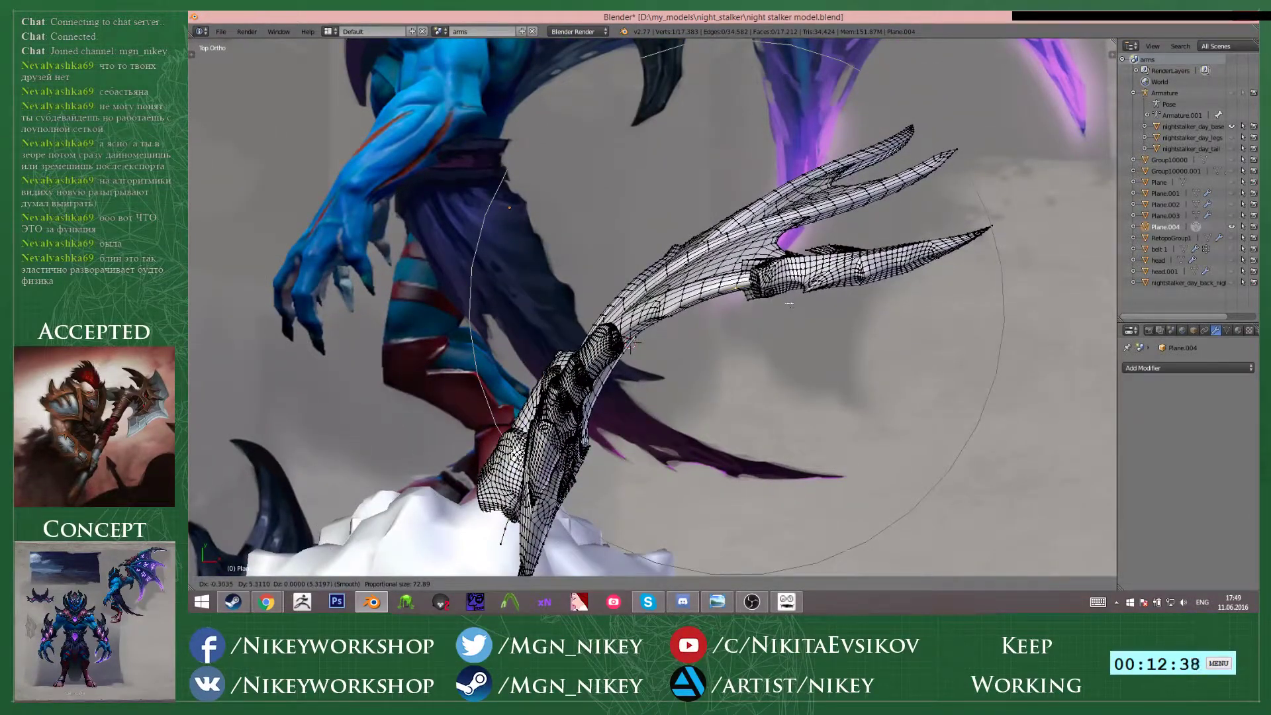
left_click(790, 305)
- Finish editing the wing, add a Mirror modifier along X and check the mirrored pair at the back
key("Tab")
scroll(793, 307, "down", 5)
middle_click_drag(794, 309, 707, 153)
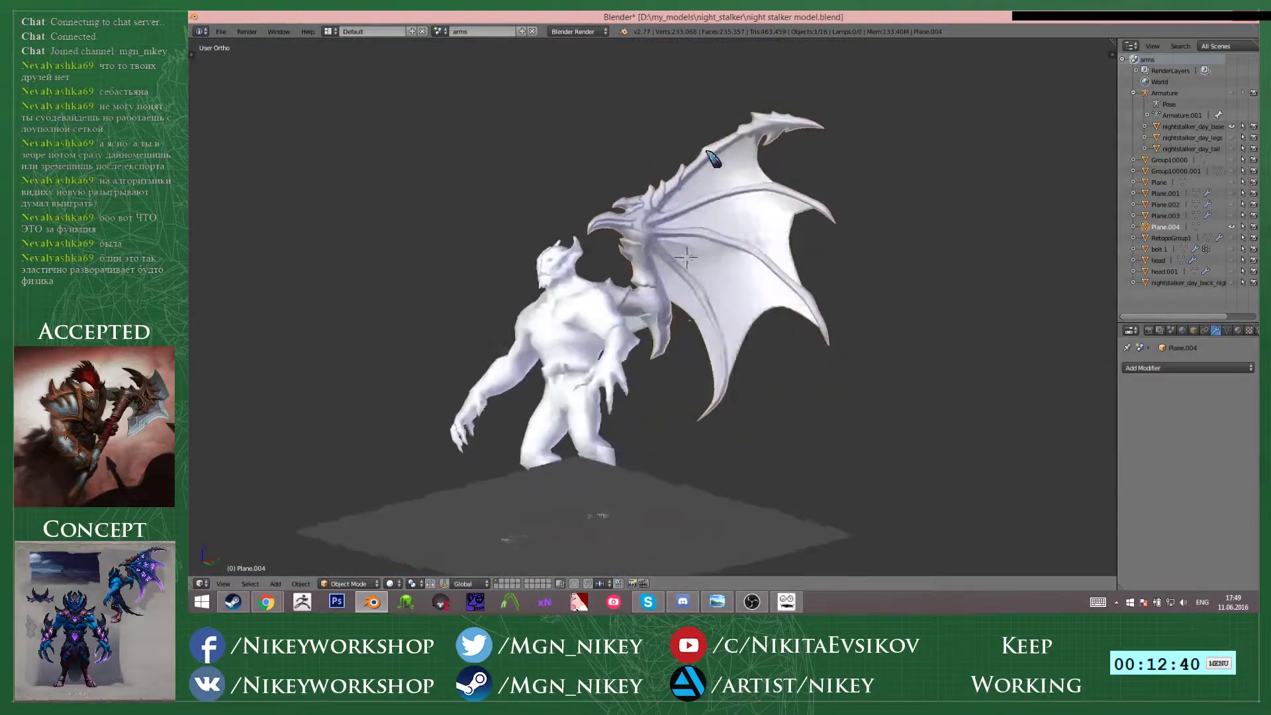
scroll(712, 158, "up", 3)
middle_click_drag(750, 267, 794, 271)
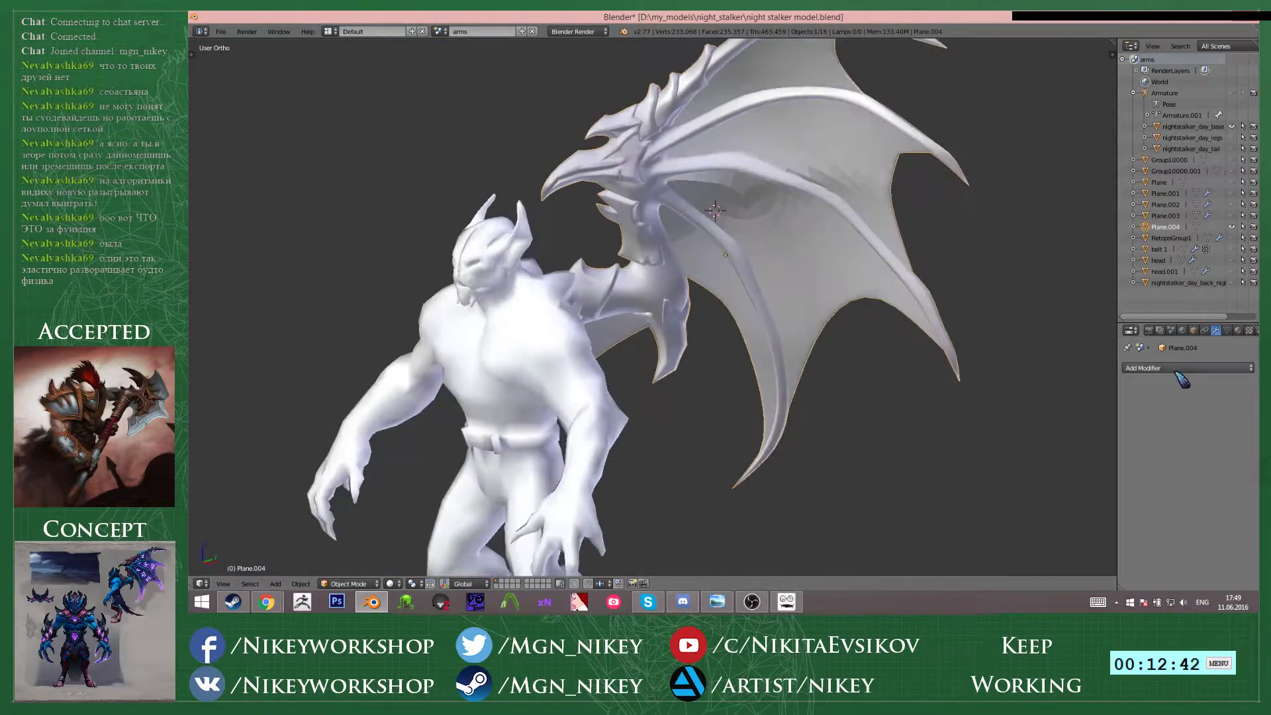
left_click(1165, 368)
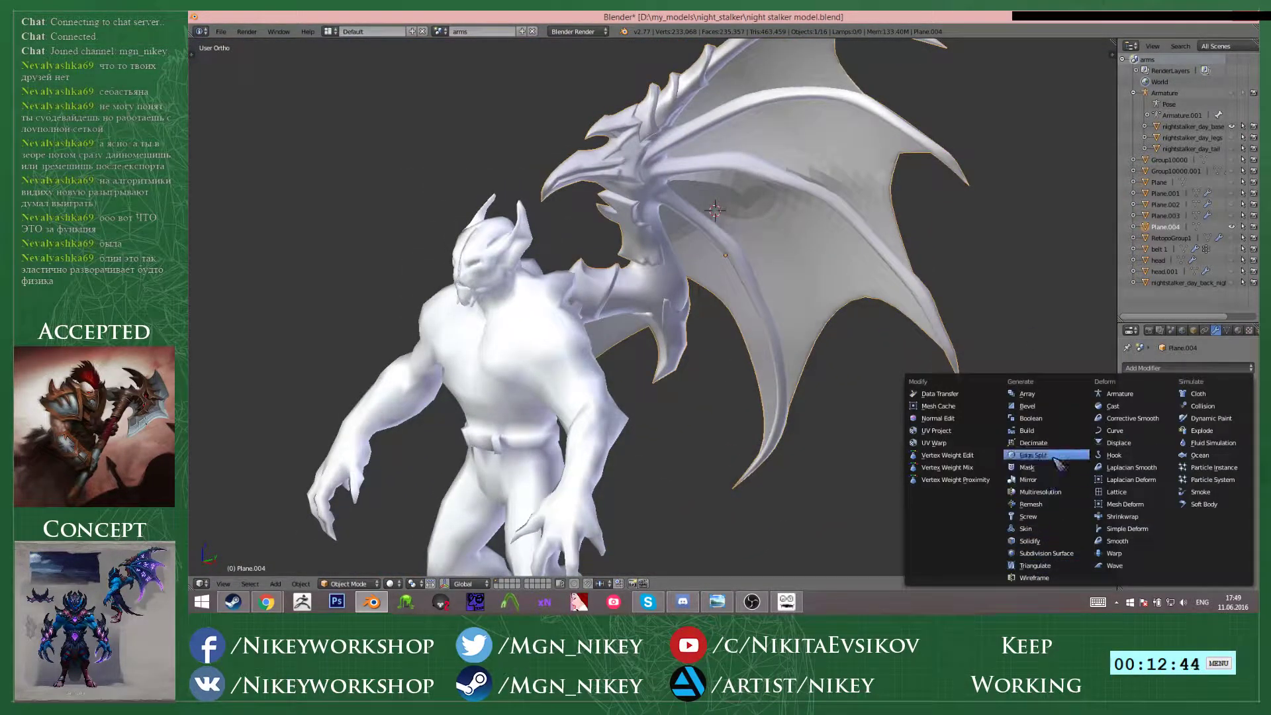
left_click(1028, 480)
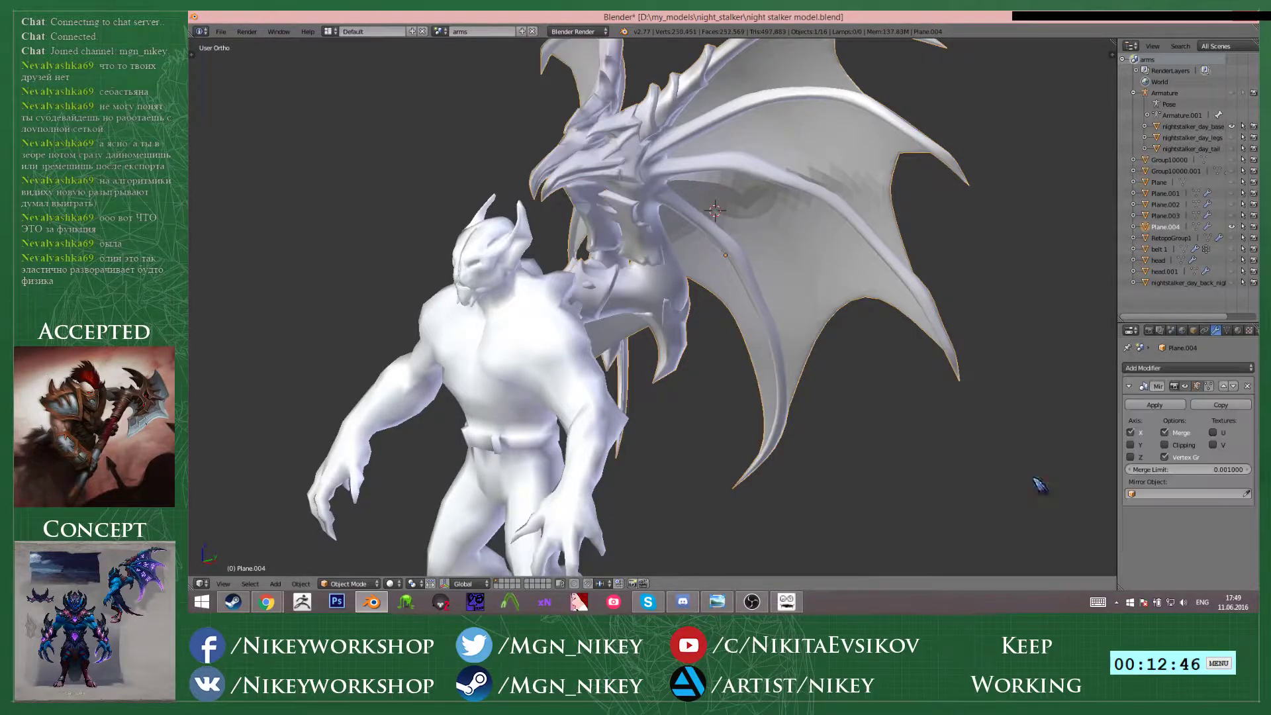
middle_click_drag(804, 321, 744, 320)
key("Tab")
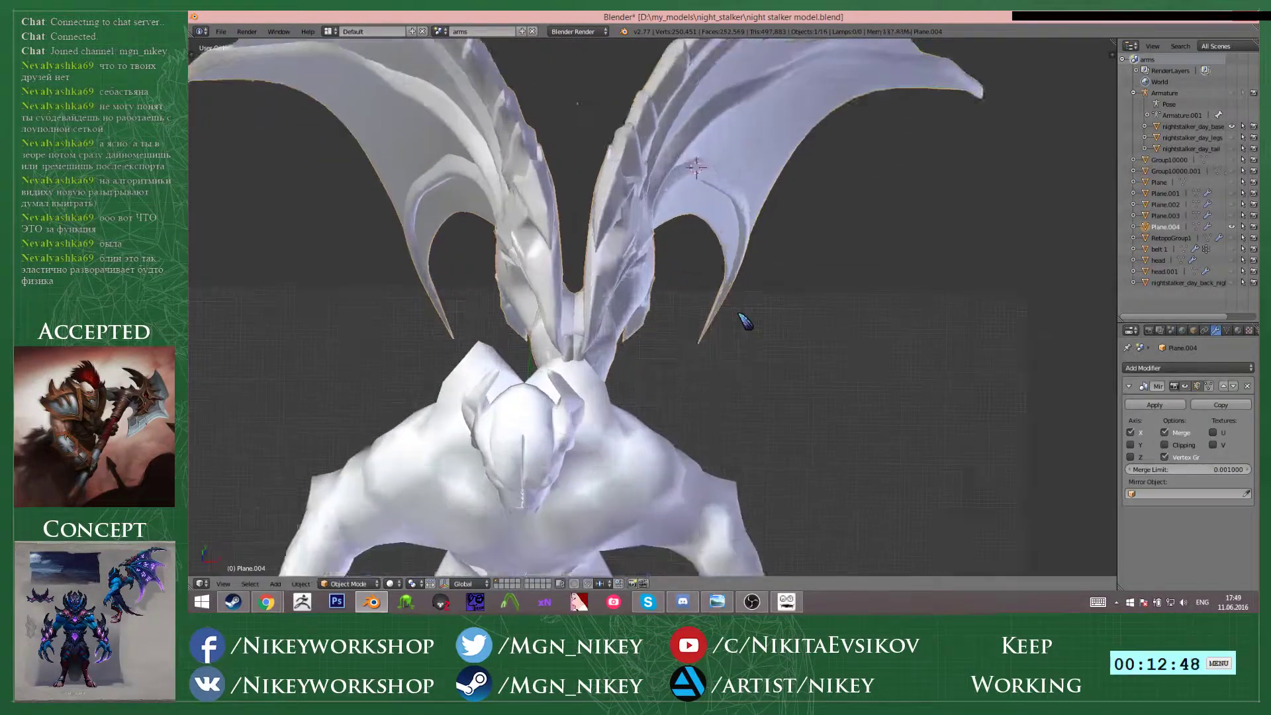
scroll(833, 356, "up", 4)
key("Tab")
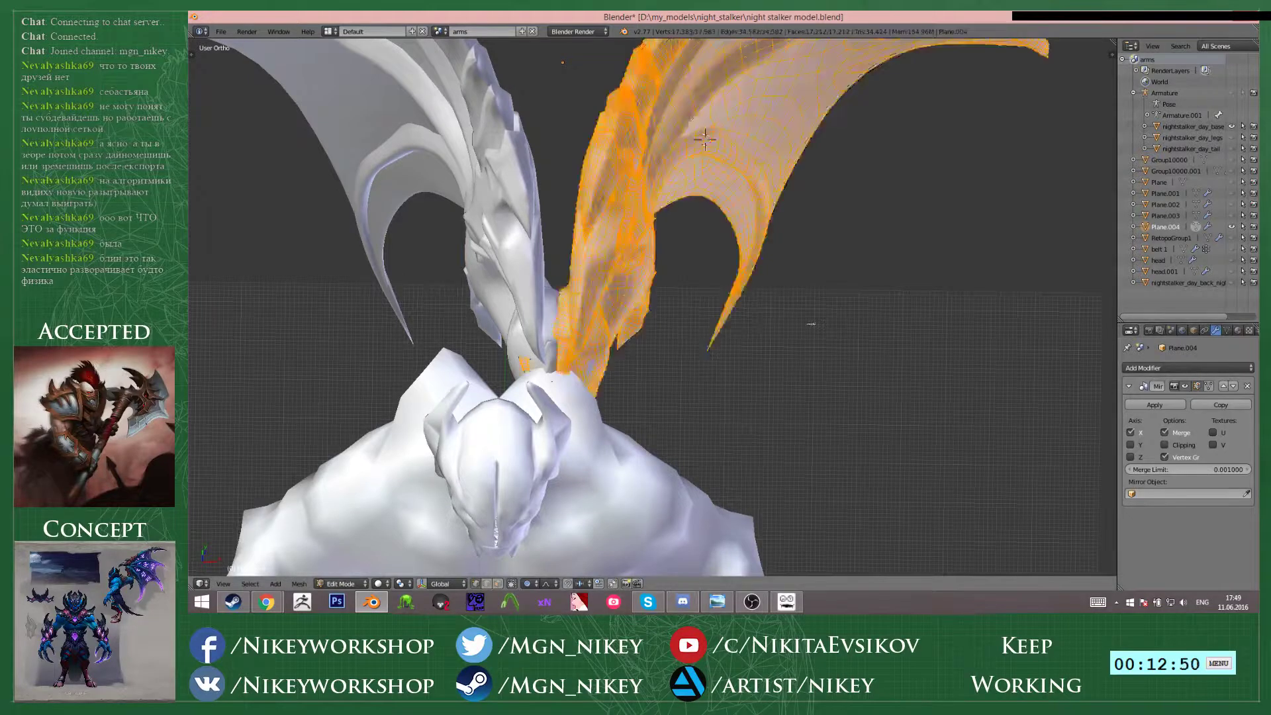
scroll(819, 325, "down", 3)
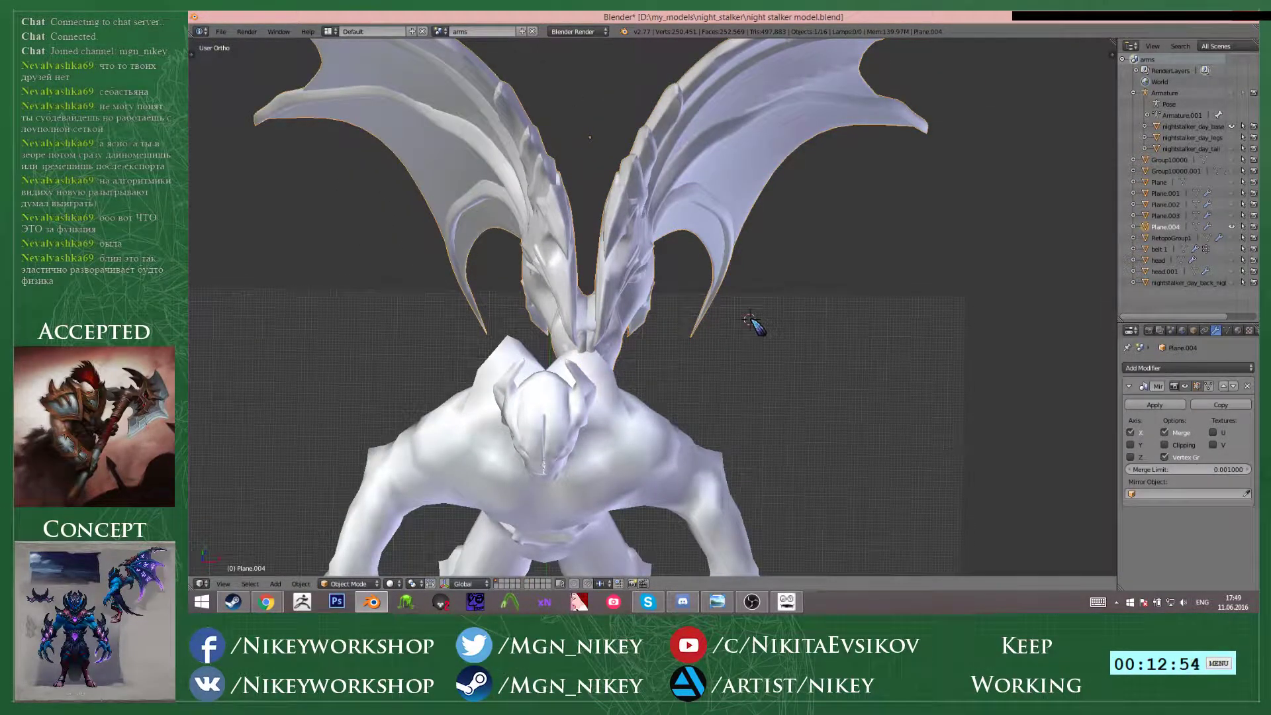
- Set the wing object's location to 0 on X, Y and Z
key("n")
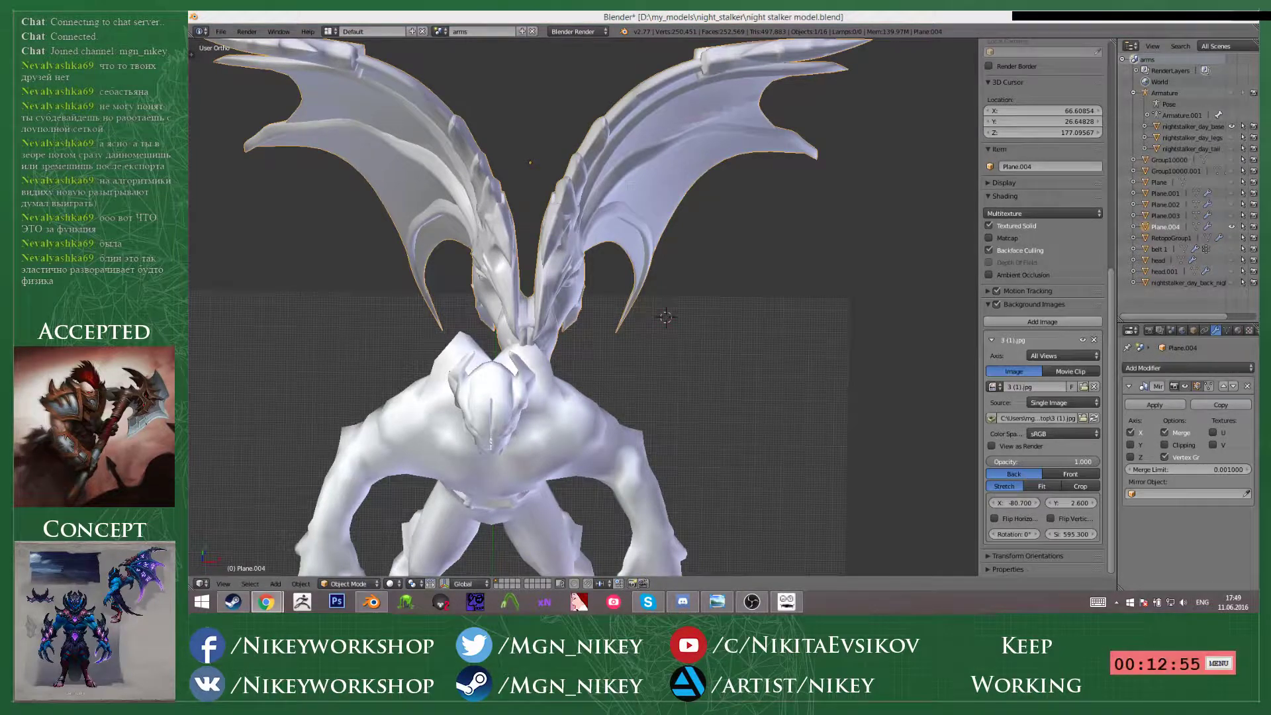
left_click(727, 244)
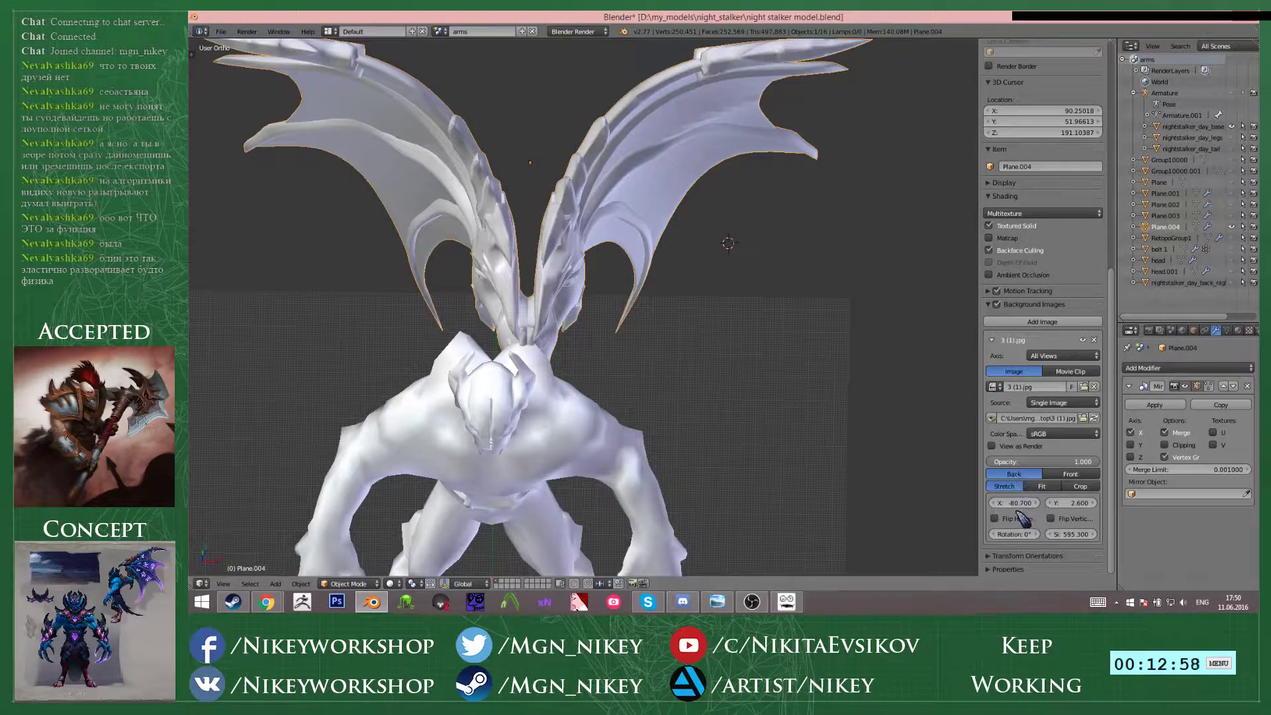
scroll(1041, 133, "up", 12)
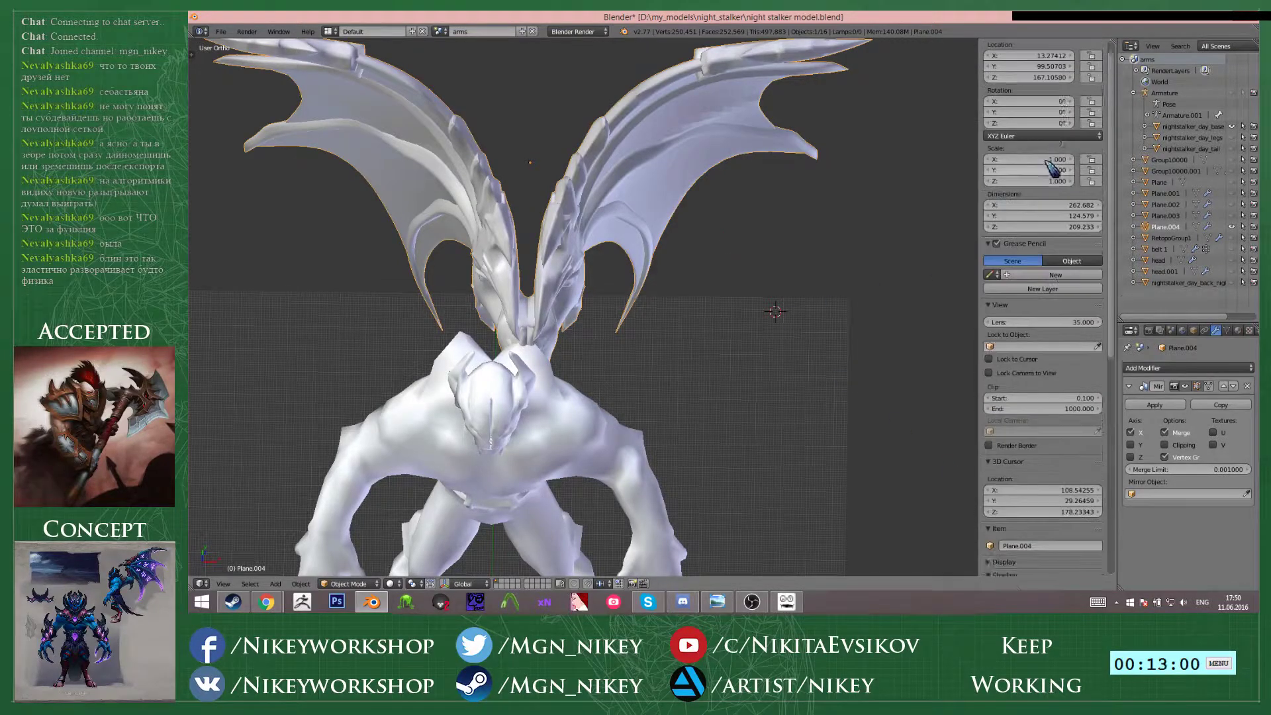
type("0")
key("Tab")
type("0")
key("Tab")
type("0")
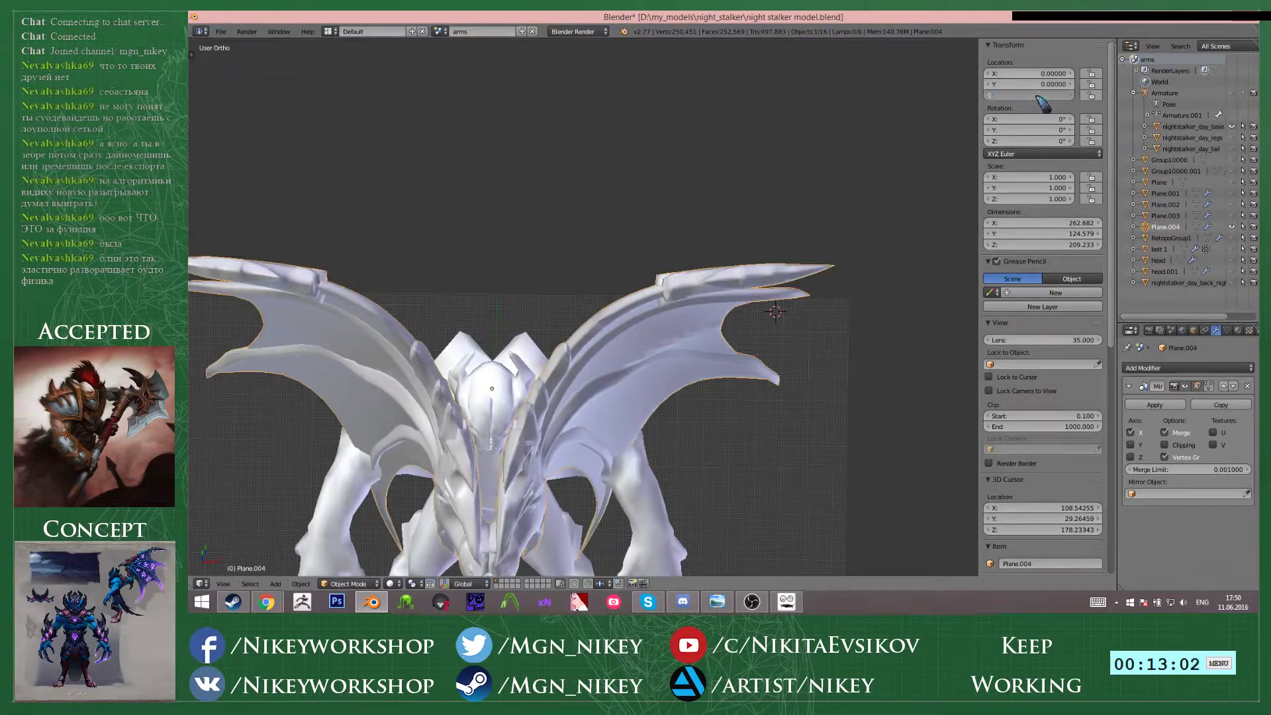
left_click(730, 260)
- Move the whole wing mesh back up behind the character and unhide the original wings as reference
scroll(721, 282, "down", 5)
key("Tab")
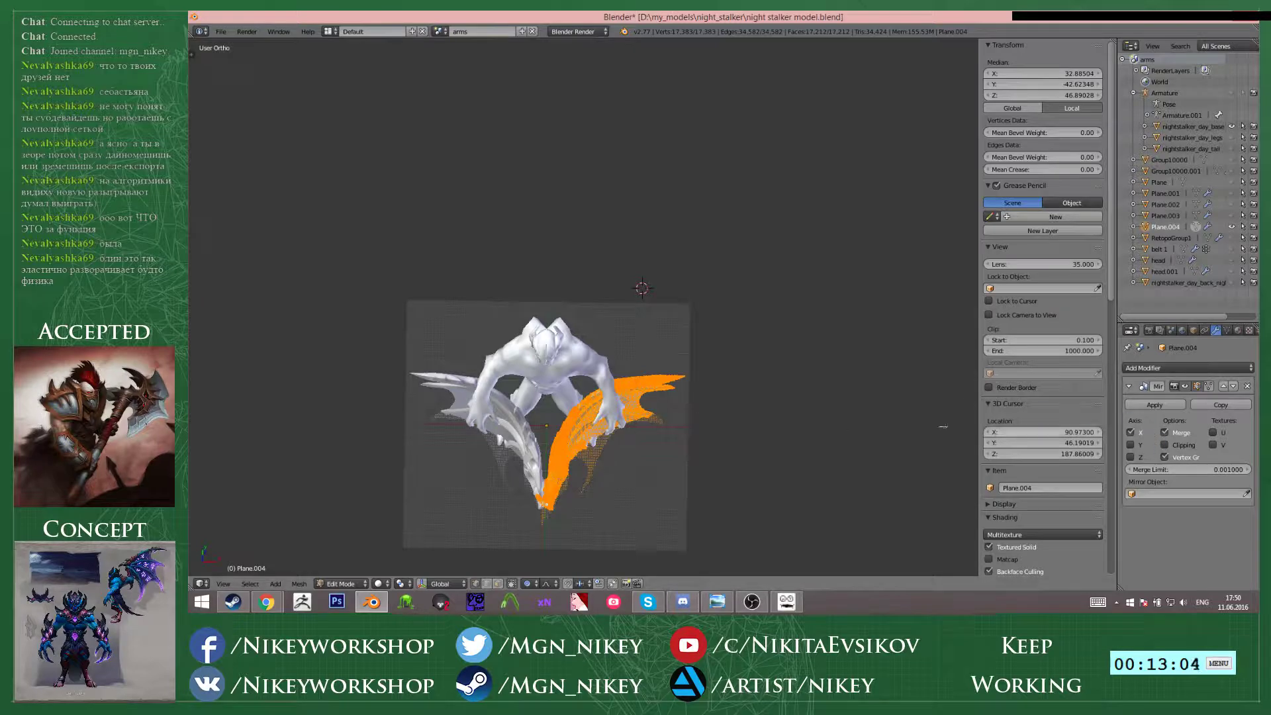
key("g")
left_click(772, 355)
scroll(772, 355, "up", 3)
left_click(1232, 283)
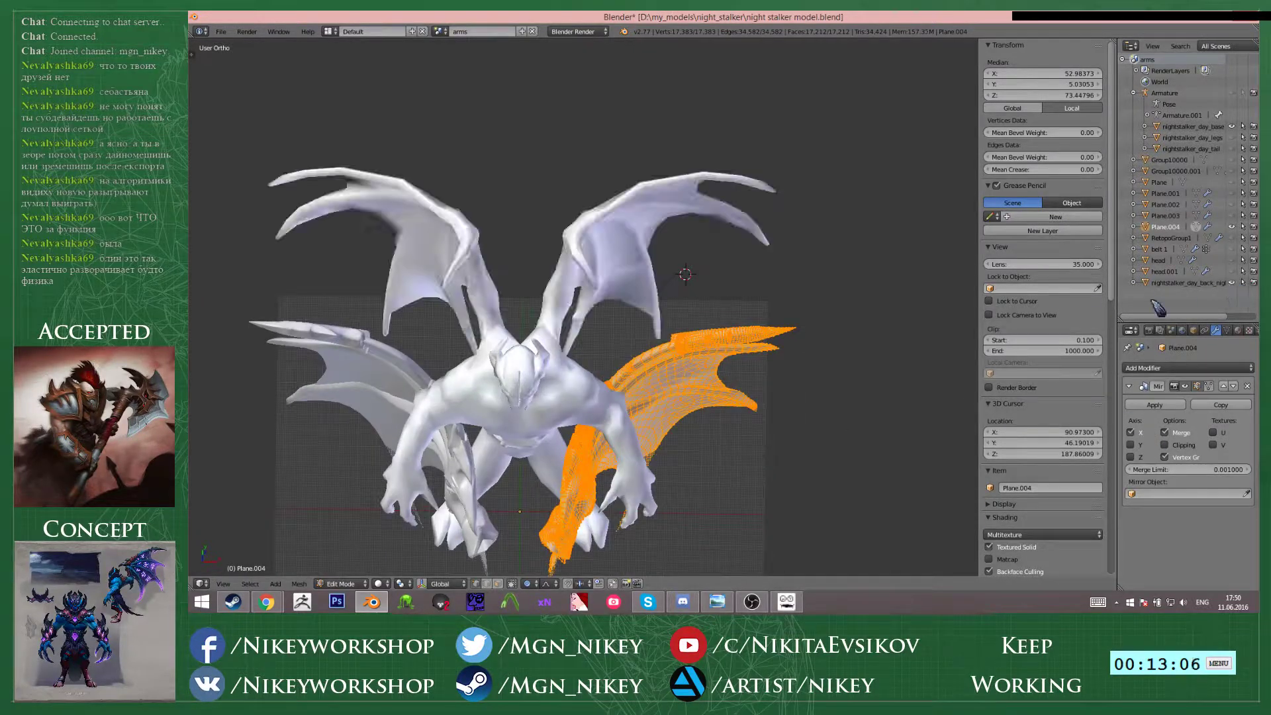
key("g")
left_click(777, 271)
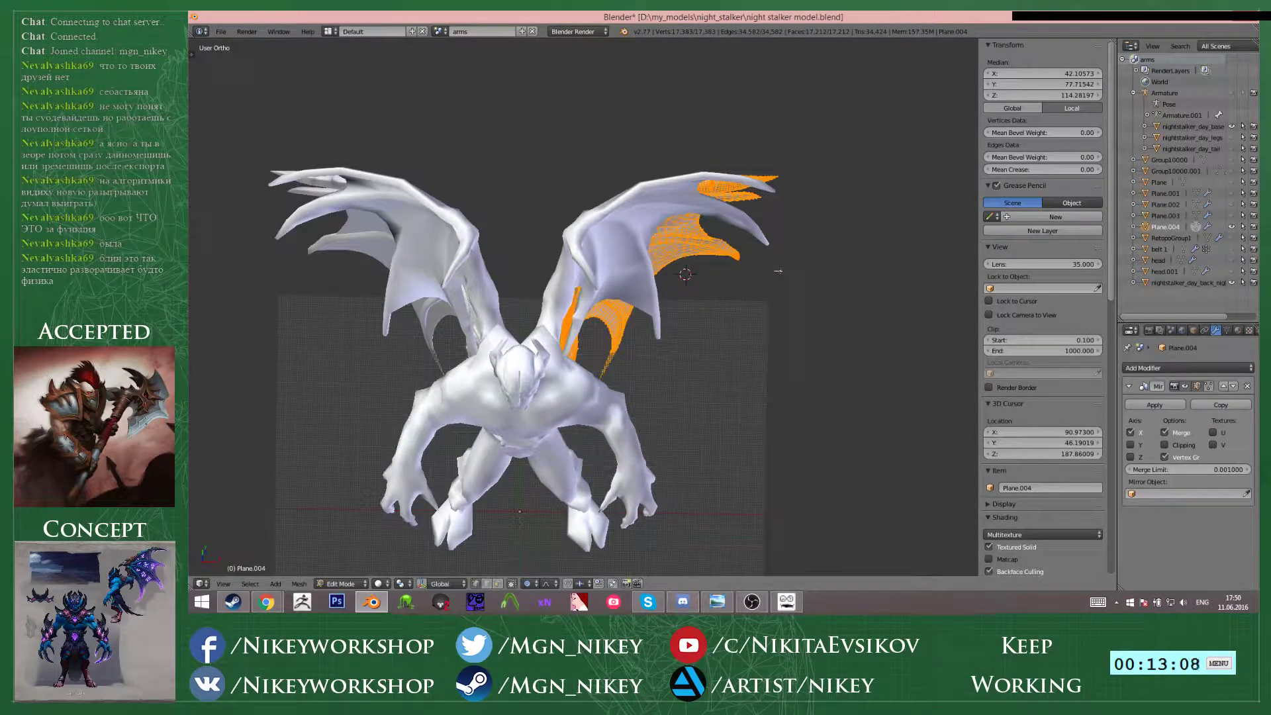
- Raise the whole wing mesh in side view and place its root against the character's upper back
middle_click_drag(778, 270, 712, 222)
key("KP_3")
scroll(781, 317, "up", 3)
key("g")
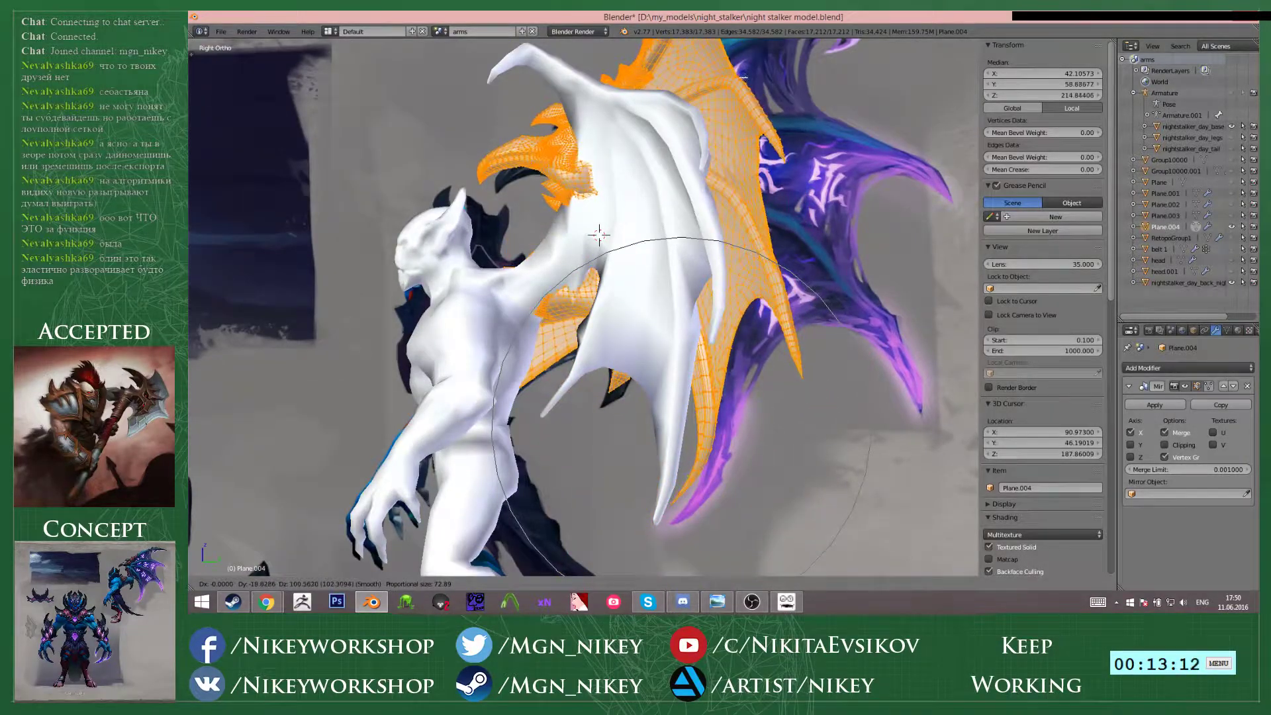
left_click(599, 236)
- Shift the whole wing mesh outward along X in top view and hide the original wings
key("KP_7")
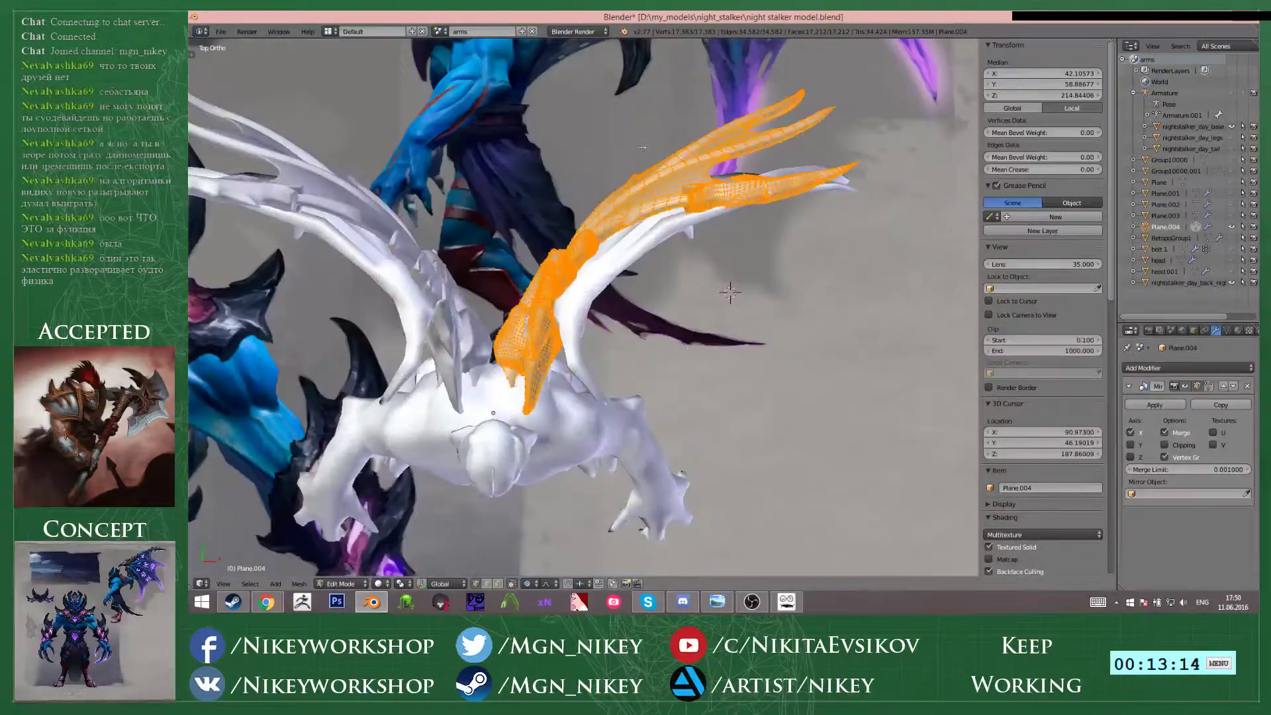
scroll(728, 278, "up", 4)
key("g")
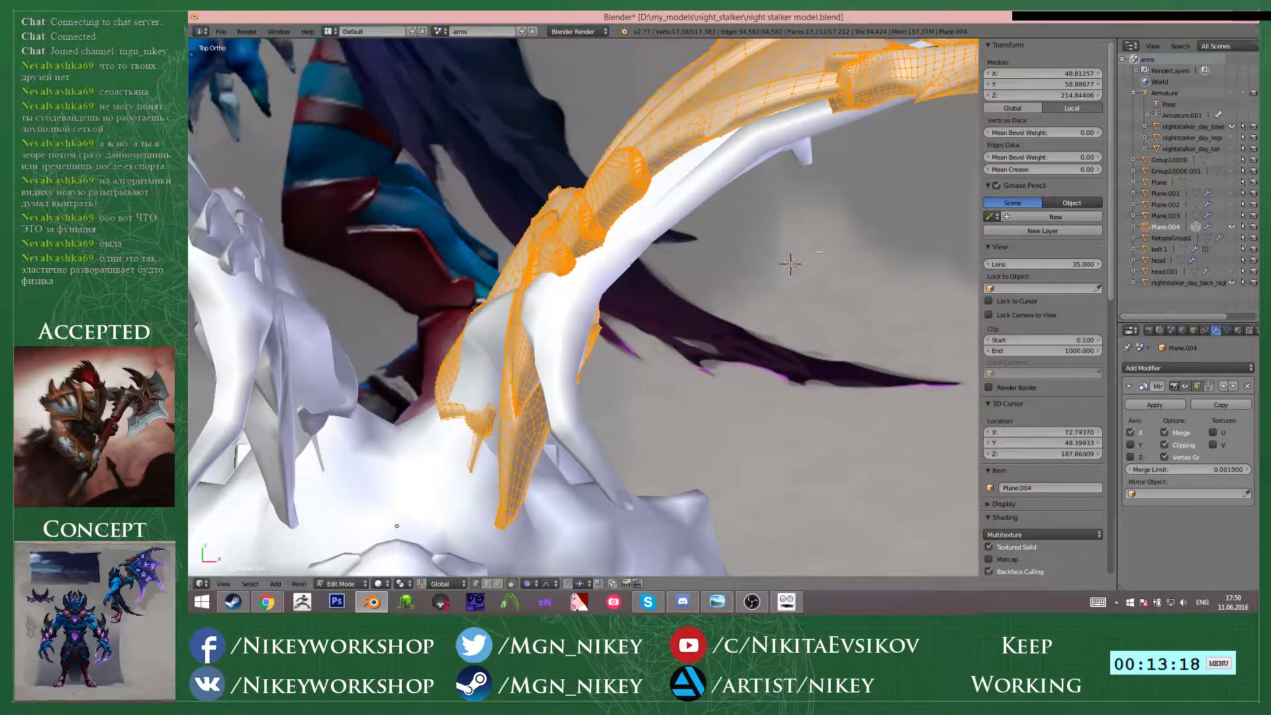
left_click(1232, 283)
- Move the whole wing mesh slightly inward so its root meets the character's back behind the shoulder
scroll(698, 310, "down", 3)
middle_click_drag(698, 310, 774, 163)
scroll(621, 166, "up", 2)
key("g")
left_click(642, 182)
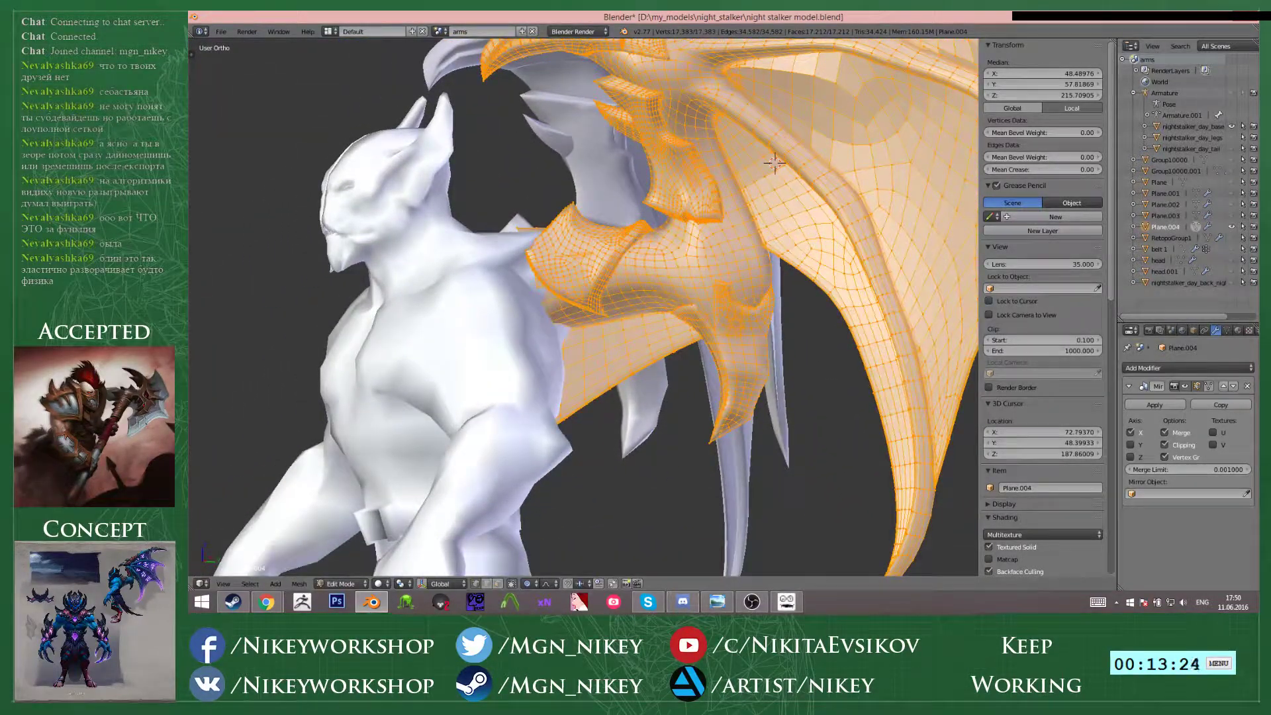
left_click(700, 312)
scroll(701, 311, "up", 2)
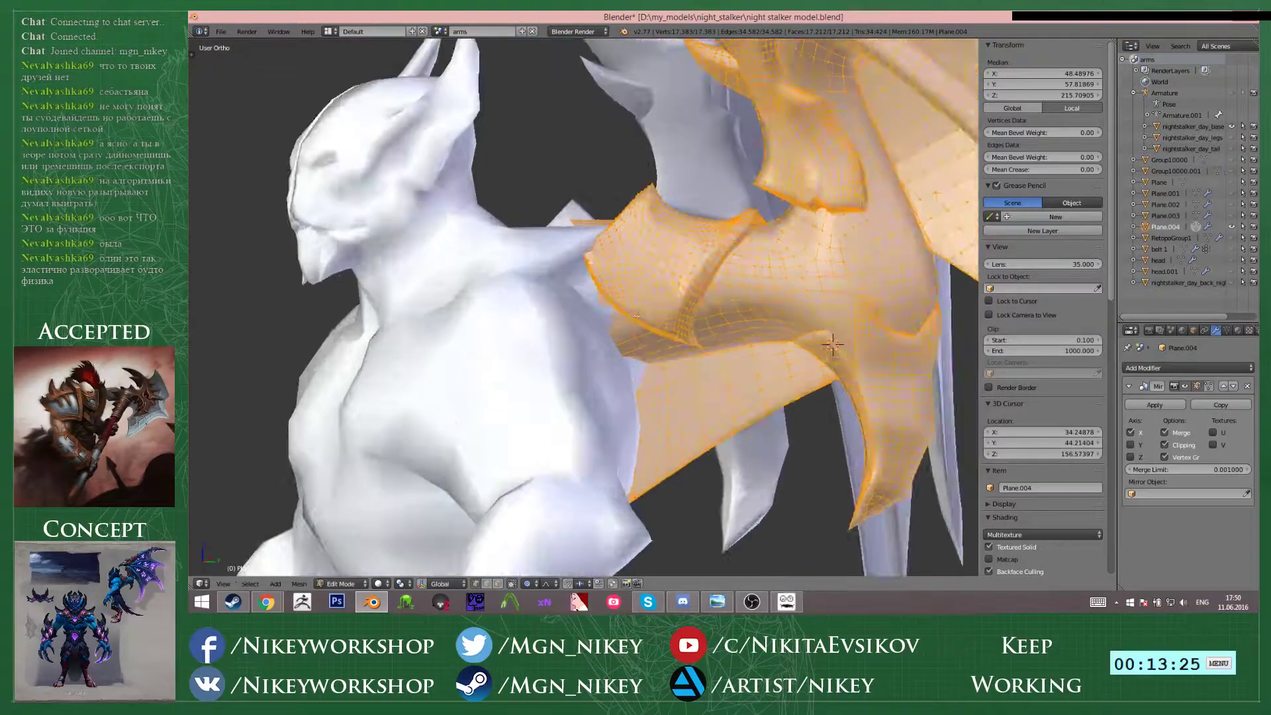
- Lower the protruding inner tip of the wing root along Z onto the character's back with proportional editing
middle_click_drag(589, 264, 700, 362)
scroll(689, 345, "up", 3)
right_click(650, 312)
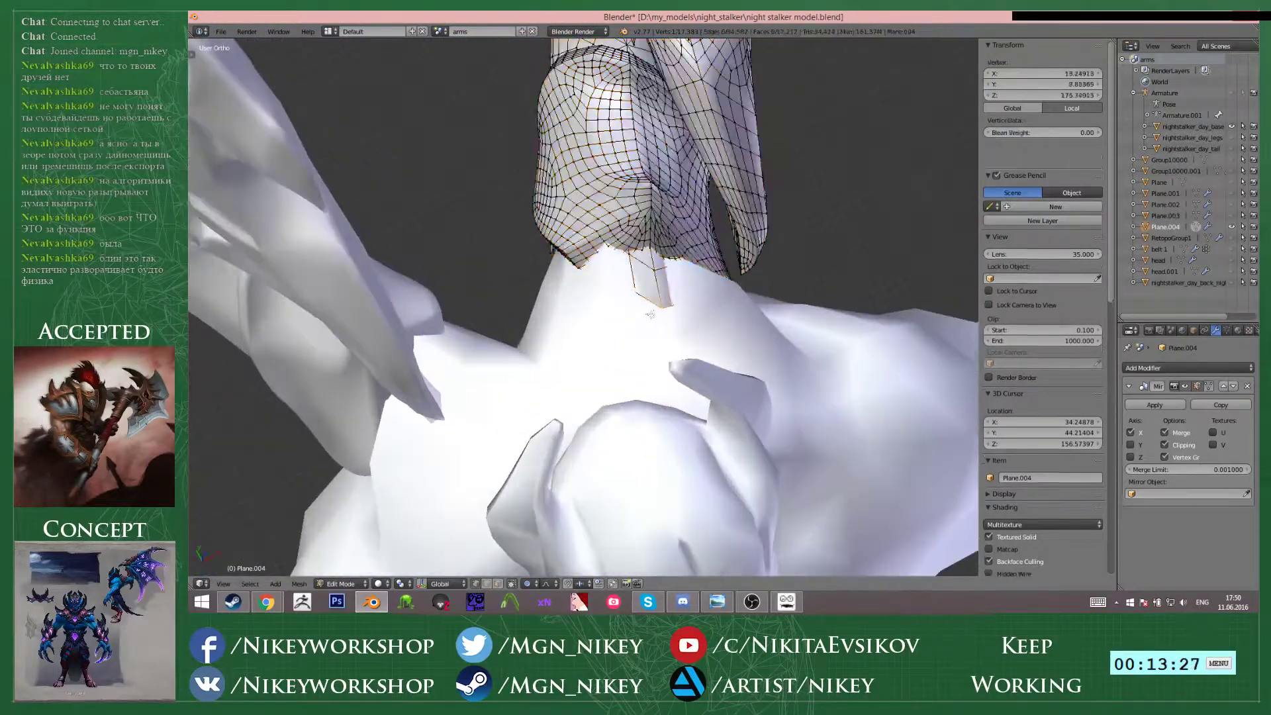
middle_click_drag(649, 315, 636, 229)
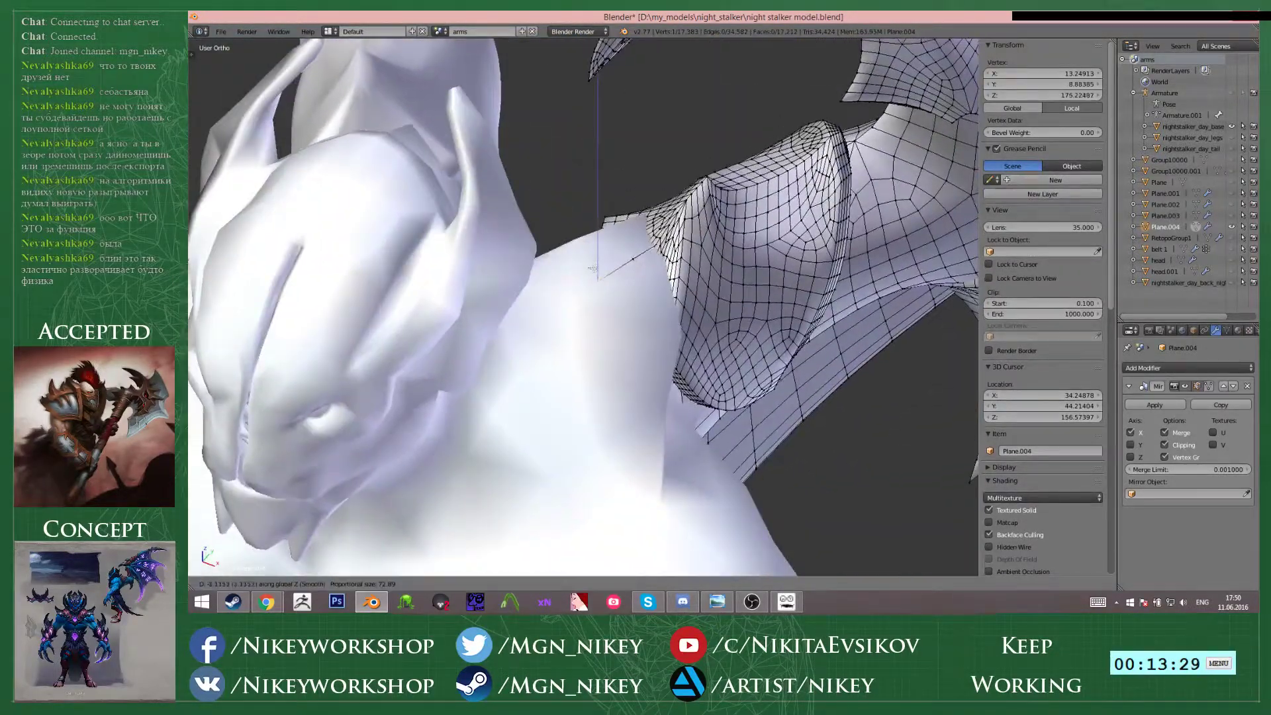
middle_click_drag(728, 235, 681, 237)
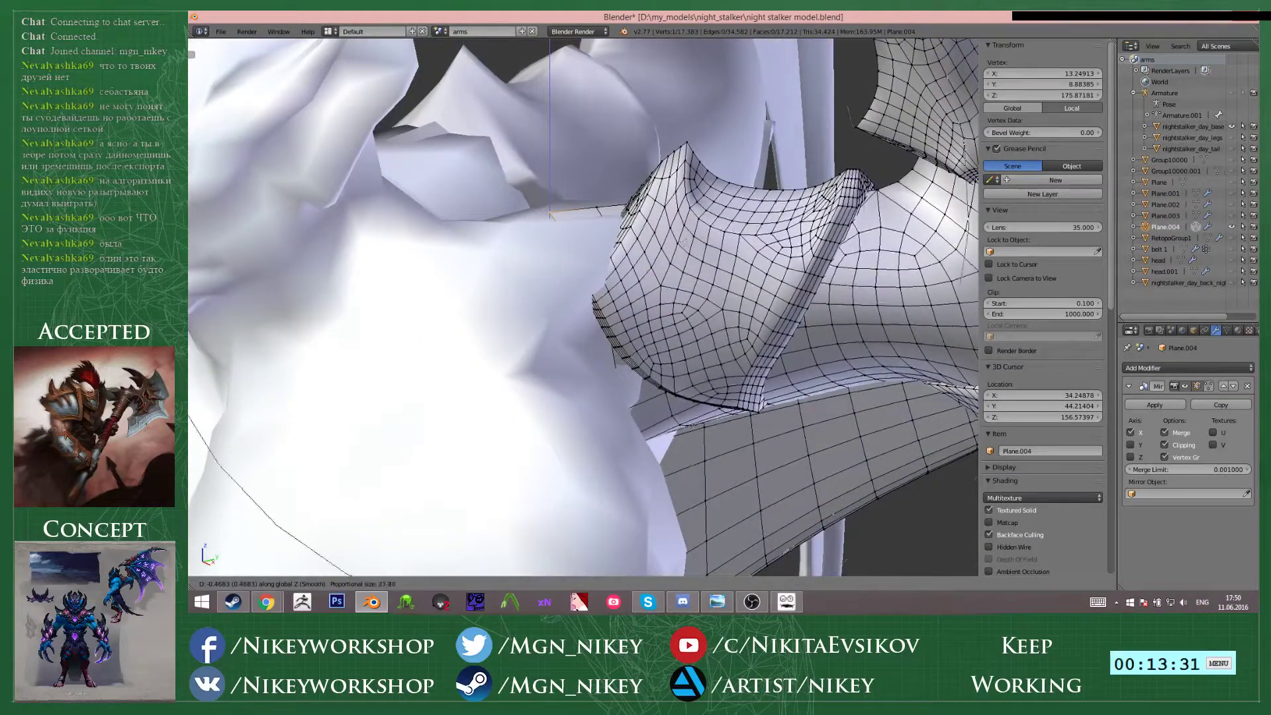
left_click(686, 259)
key("Tab")
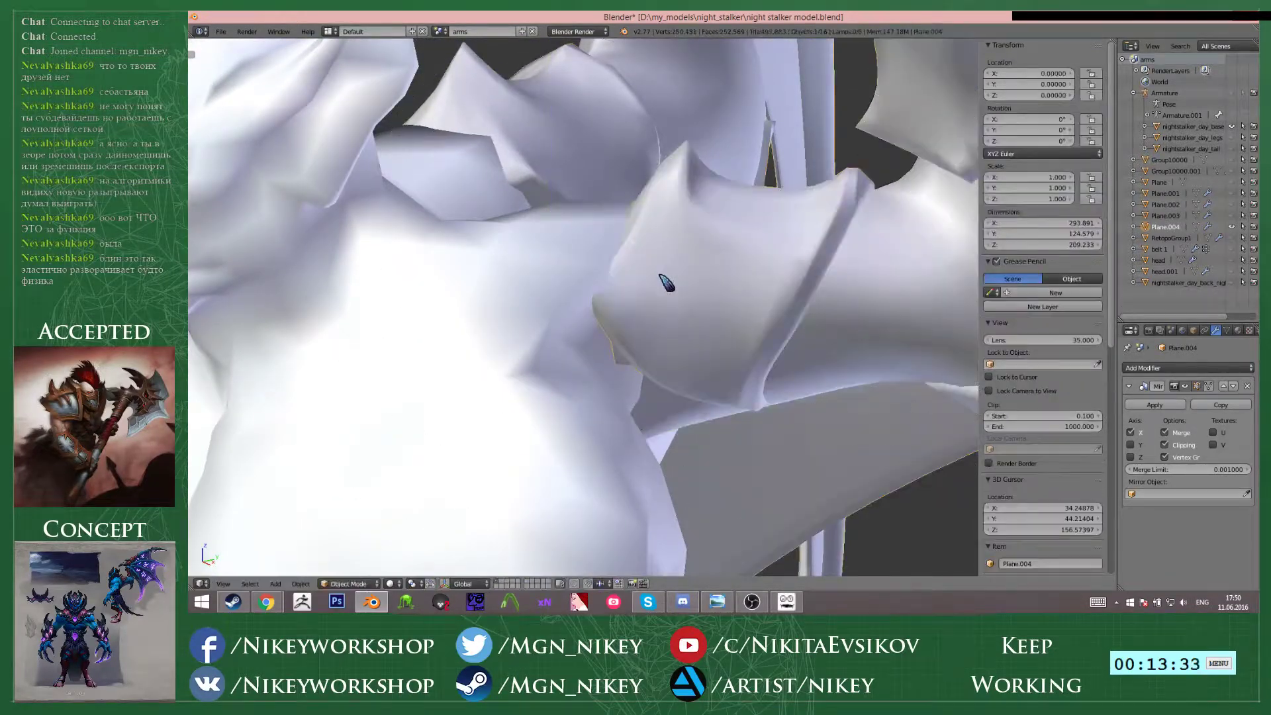
- Nudge the wing root's front edge beside the shoulder with proportional editing at a smaller falloff size
key("Tab")
middle_click_drag(662, 275, 635, 284)
key("g")
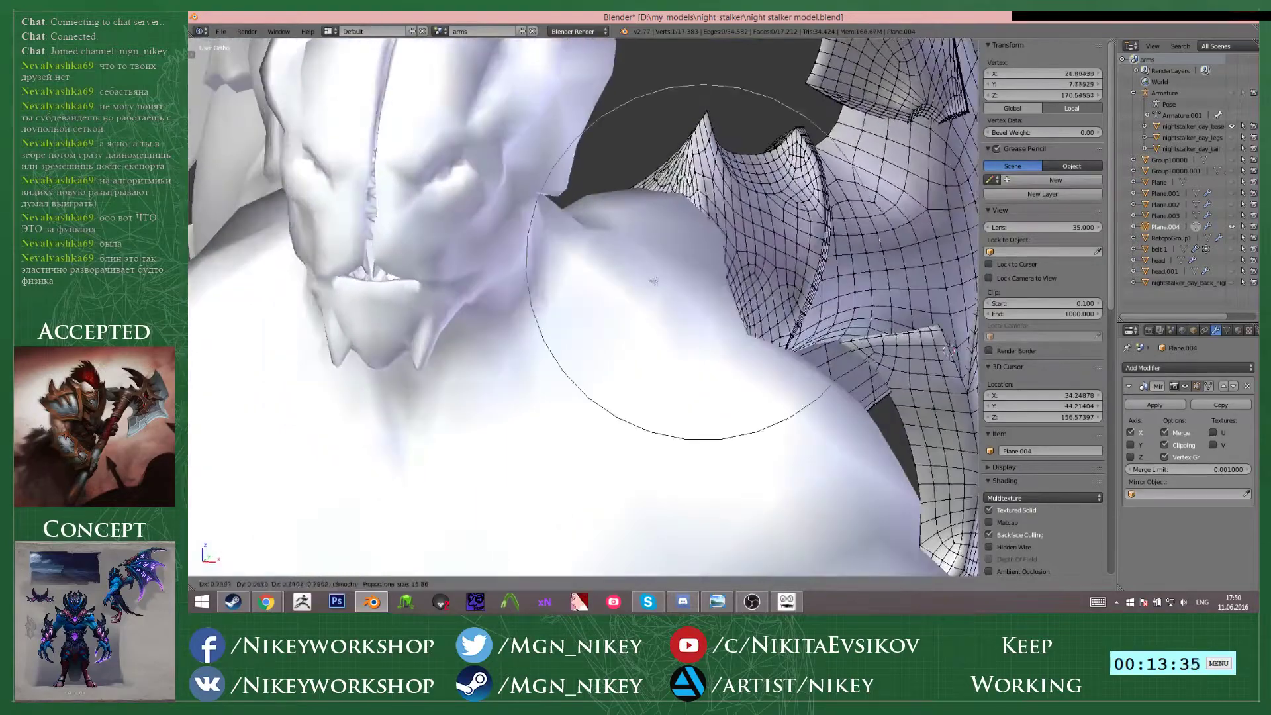
middle_click_drag(411, 278, 549, 298)
middle_click_drag(463, 298, 741, 281)
key("Tab")
key("Tab")
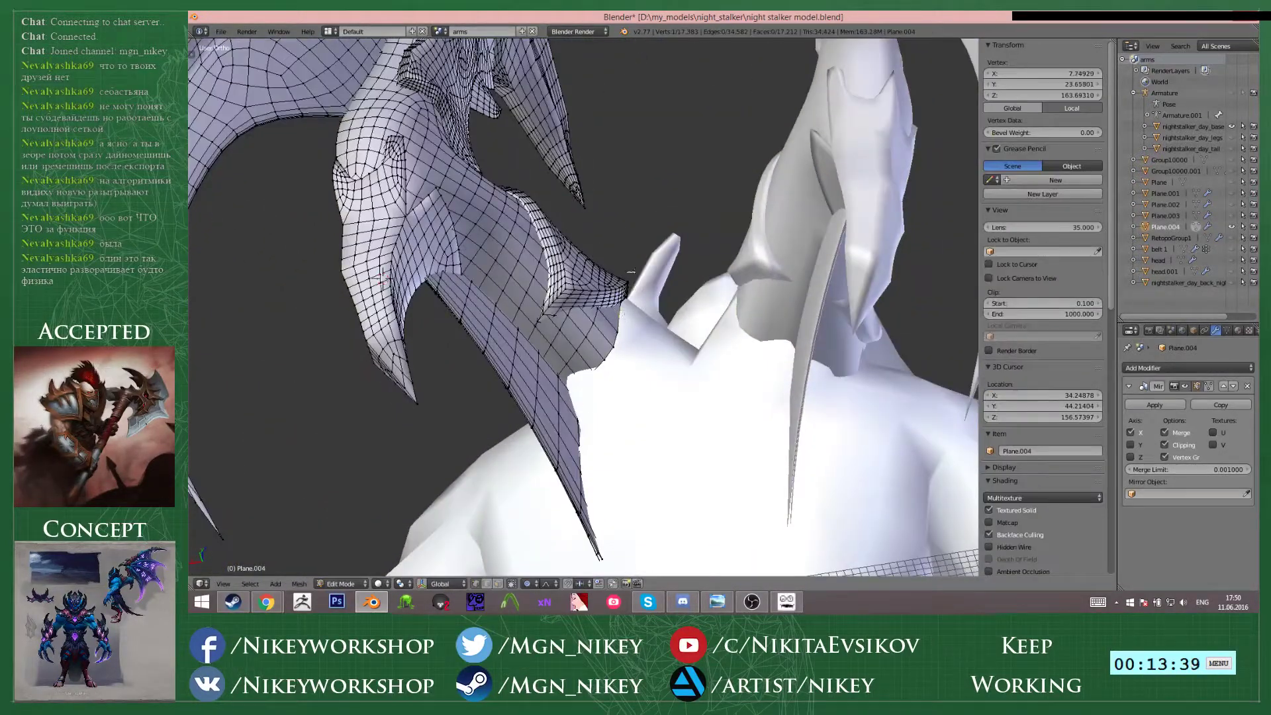
- Shift the wing root's inner edge along Y with proportional editing where it meets the upper back
middle_click_drag(630, 272, 617, 251)
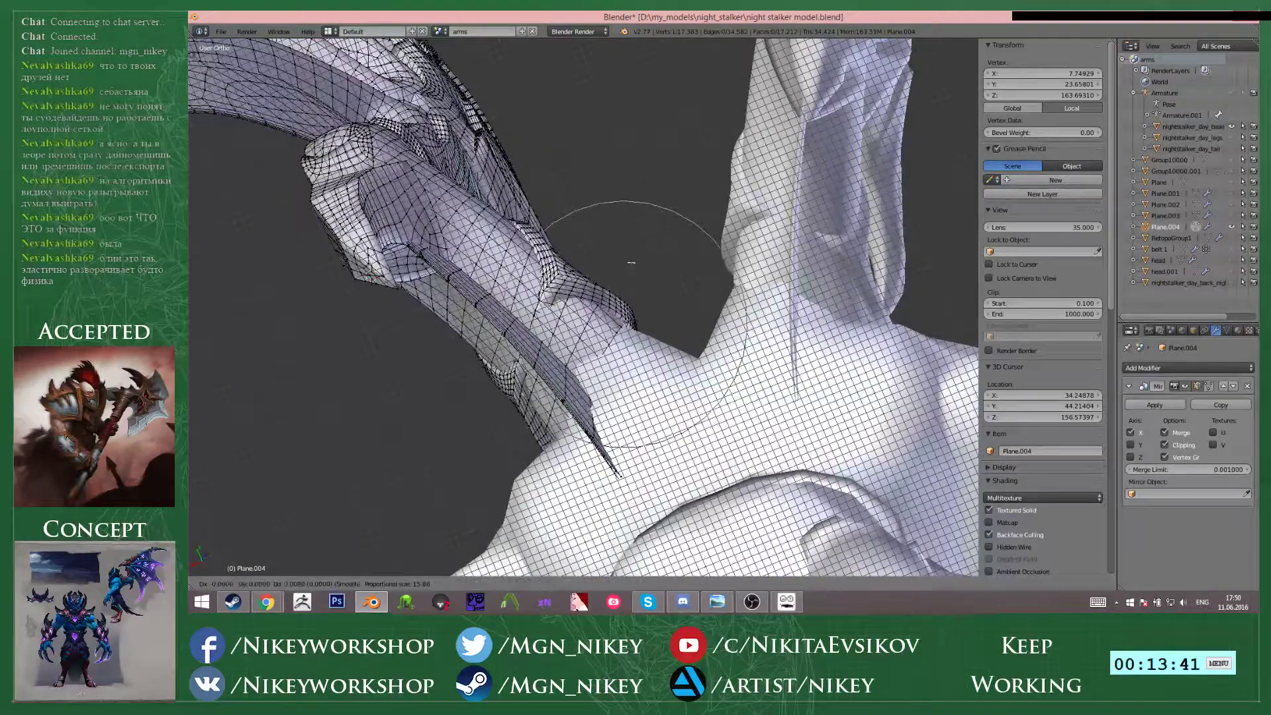
middle_click_drag(637, 276, 740, 334)
right_click(626, 336)
key("g")
key("y")
key("Tab")
scroll(732, 324, "down", 5)
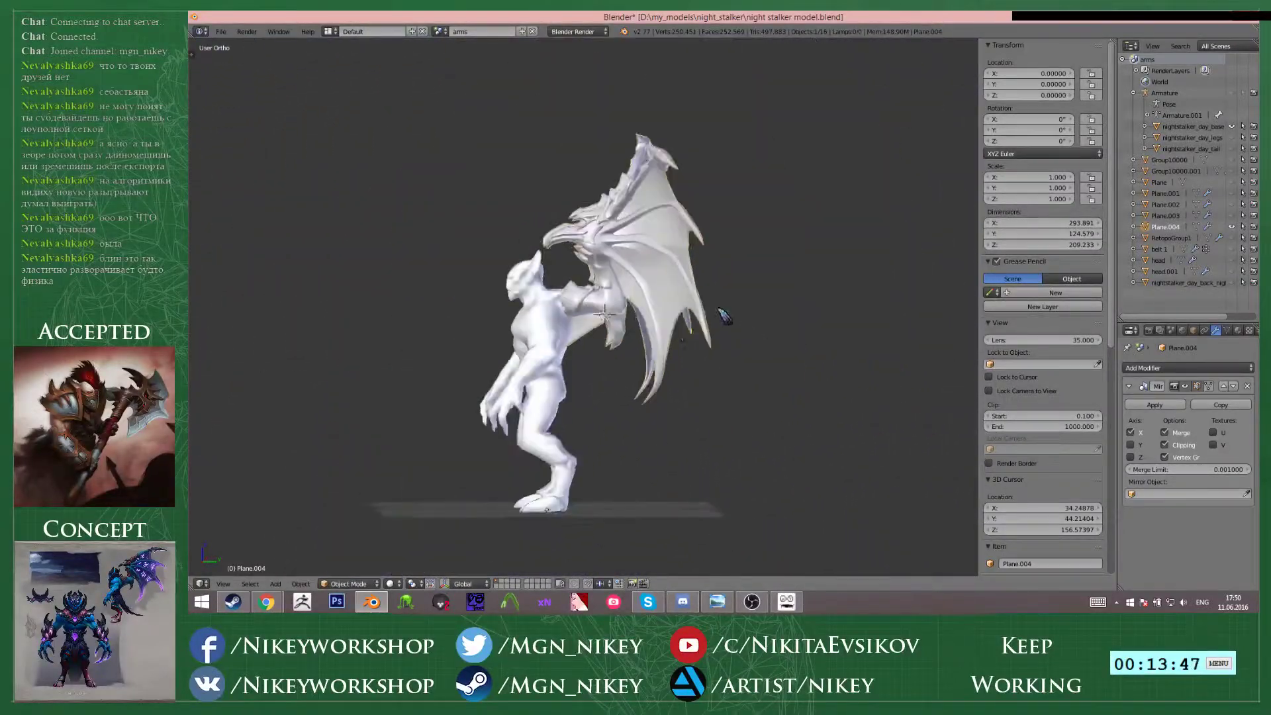
- Hide the viewport's properties sidebar and examine how both mirrored wings sit on the character from the front and sides
scroll(817, 307, "up", 2)
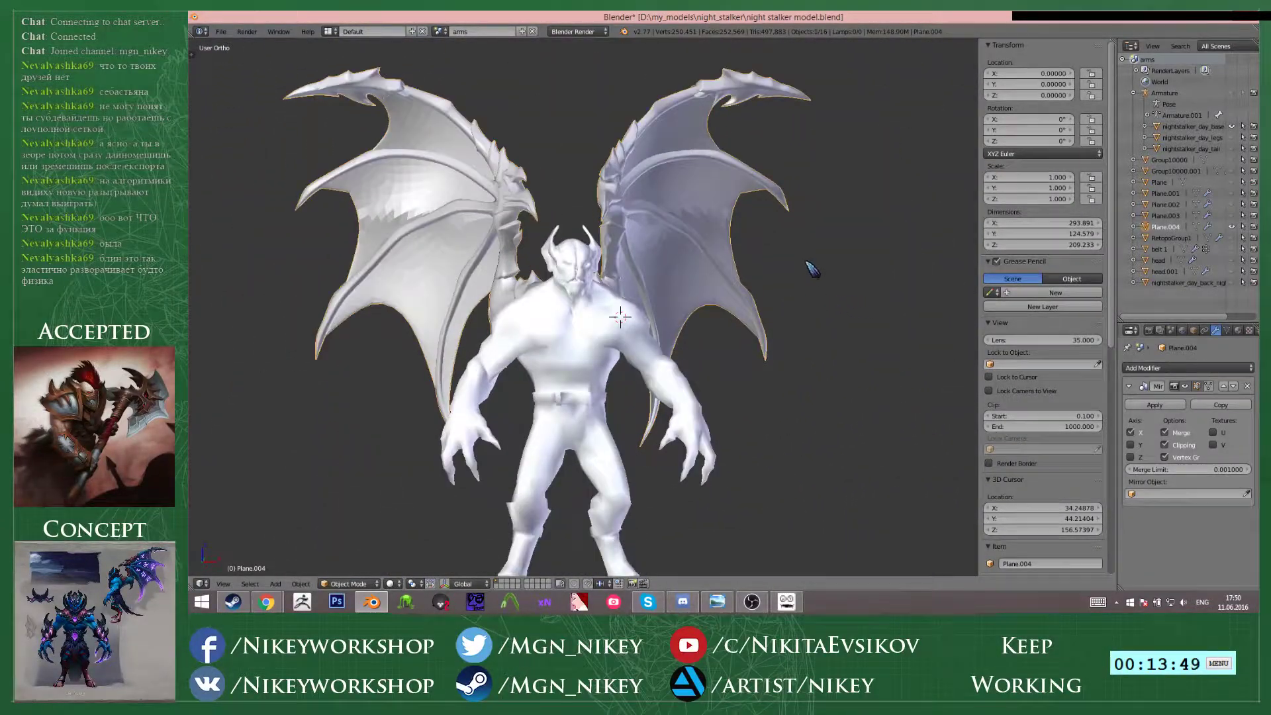
middle_click_drag(809, 270, 705, 252)
scroll(706, 253, "up", 2)
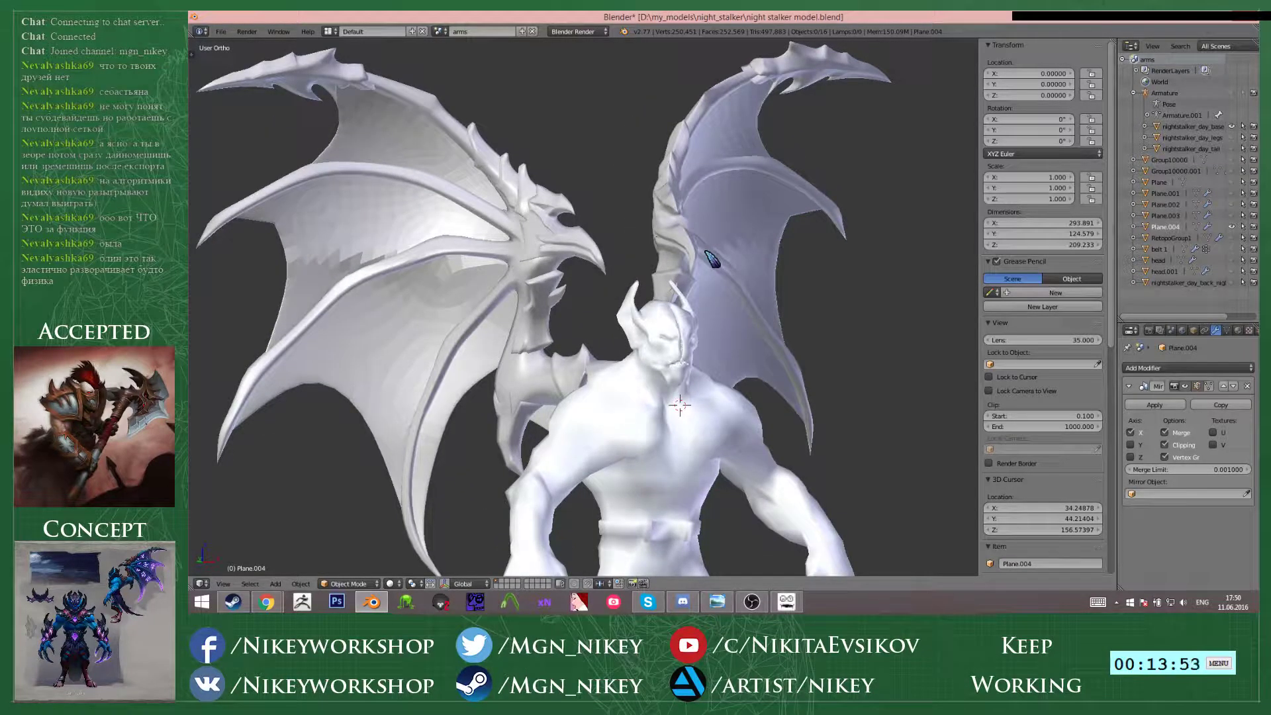
key("n")
scroll(1016, 315, "up", 1)
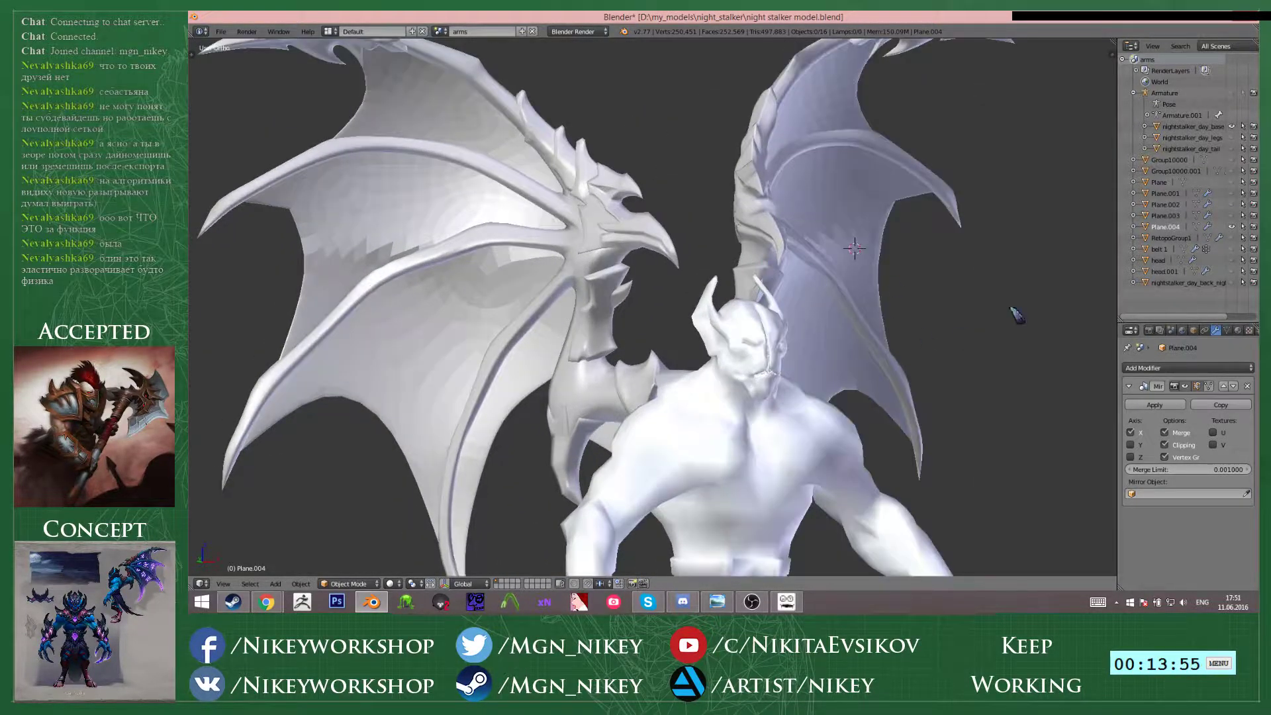
key("alt+Tab")
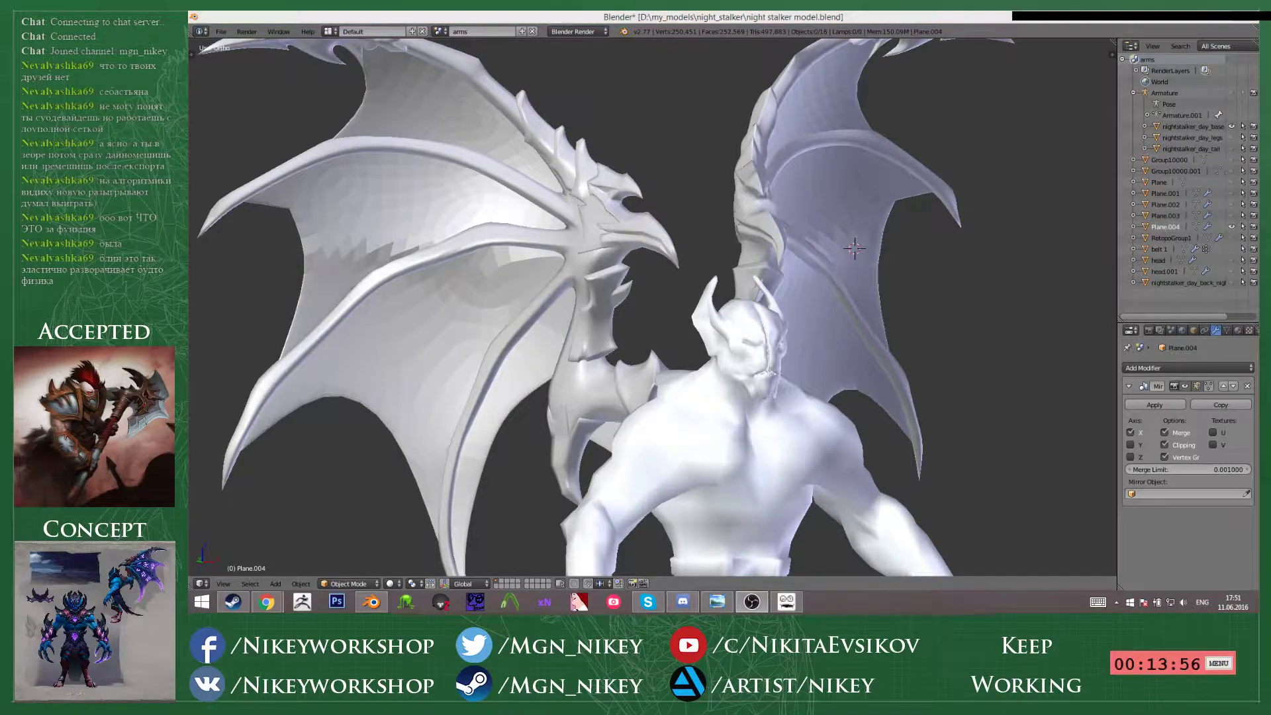
key("alt+Tab")
scroll(956, 301, "down", 2)
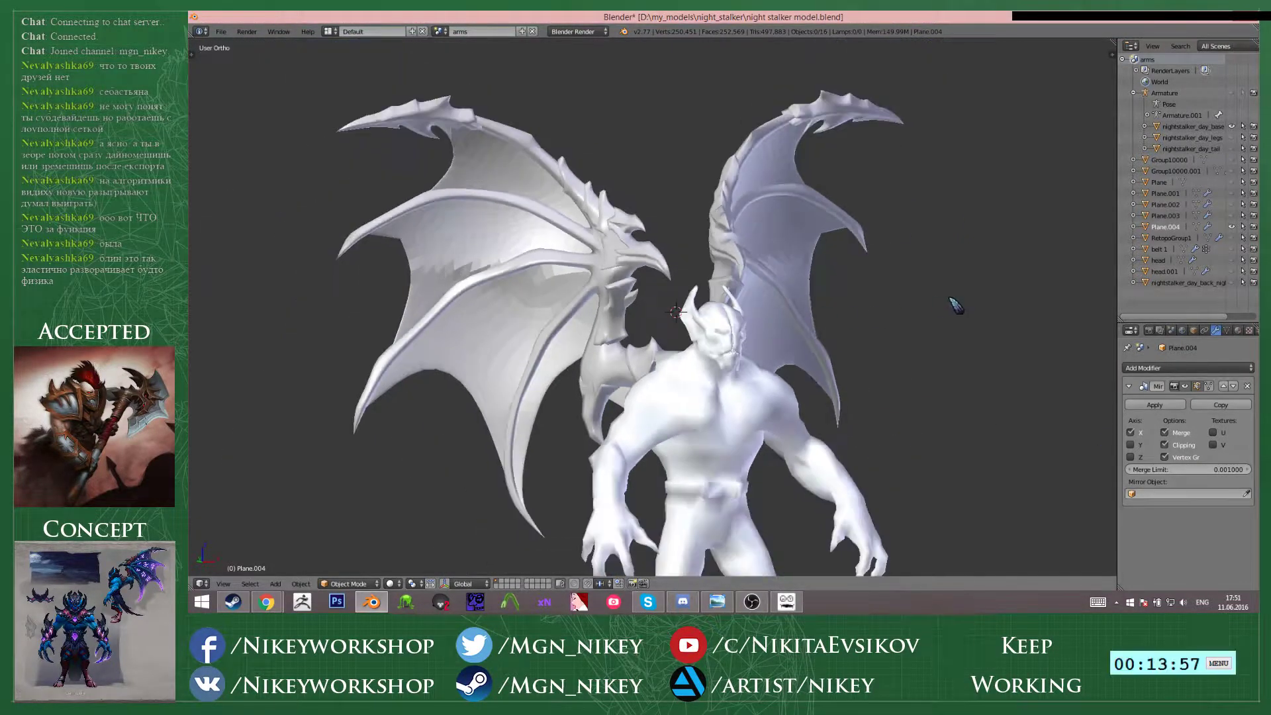
middle_click_drag(955, 301, 655, 255)
scroll(655, 255, "up", 3)
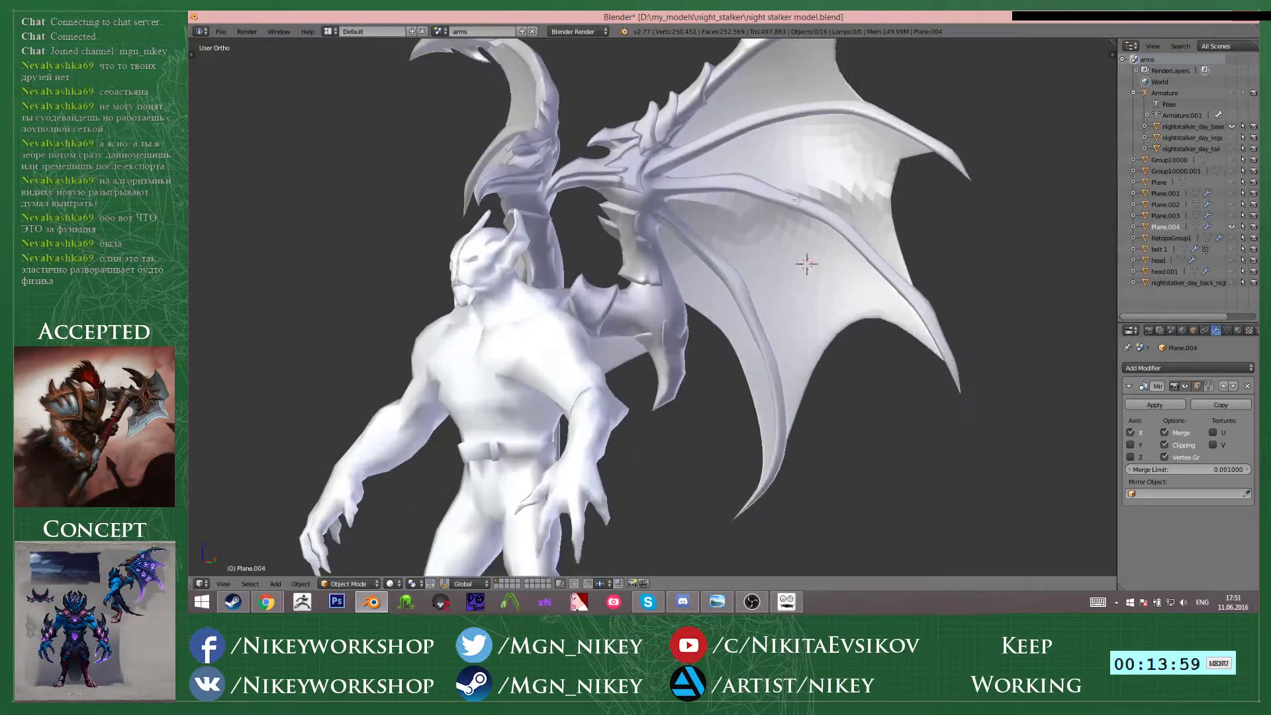
key("Tab")
scroll(655, 255, "up", 4)
scroll(805, 275, "down", 5)
key("Tab")
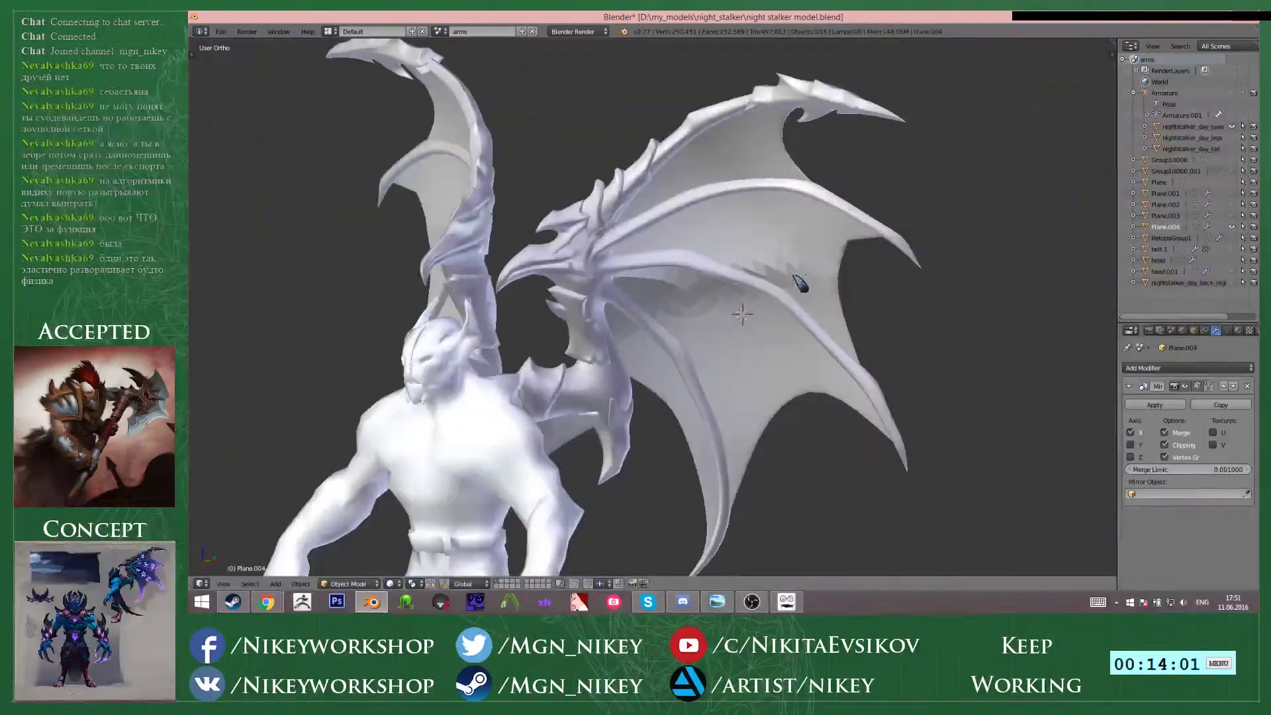
- Move the wing root vertices along X with proportional editing to adjust the attachment to the back
scroll(752, 351, "up", 2)
middle_click_drag(731, 265, 478, 44)
key("Tab")
scroll(629, 311, "up", 4)
key("g")
key("x")
left_click(674, 247)
- Move the two vertices on the wing root's lower front edge closer to the back with proportional editing
middle_click_drag(673, 247, 664, 321)
middle_click_drag(664, 271, 706, 338, "shift")
left_click(654, 310)
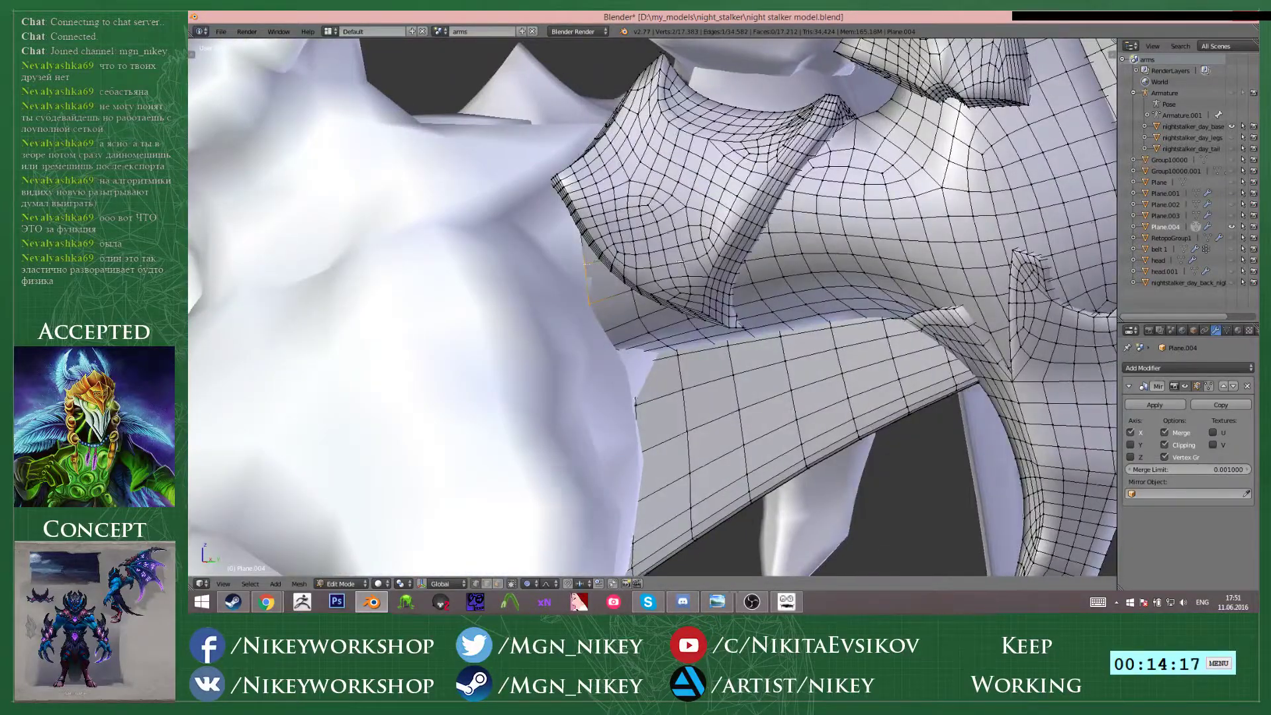
key("g")
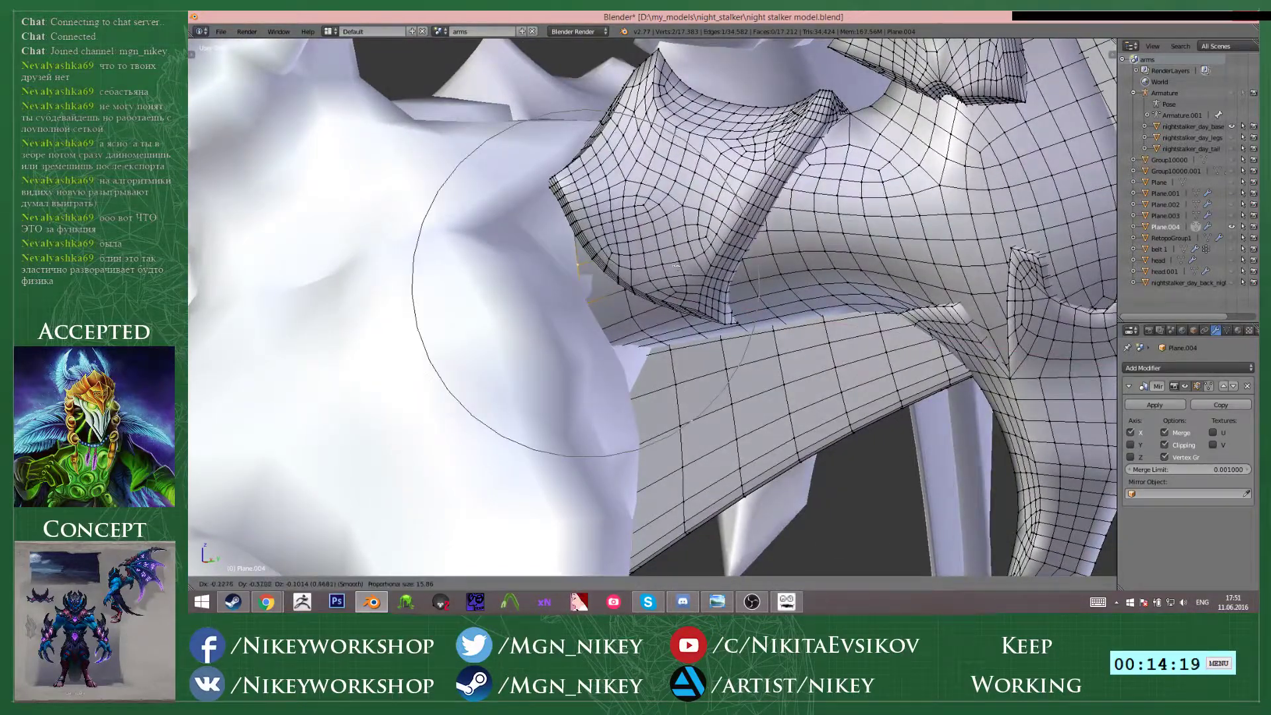
left_click(676, 266)
scroll(669, 266, "down", 1)
middle_click_drag(595, 245, 902, 201)
key("Tab")
- Examine the fitted wing pair from the front, side and back for its attachment and overall silhouette
scroll(610, 292, "down", 2)
scroll(604, 283, "down", 4)
scroll(795, 237, "down", 4)
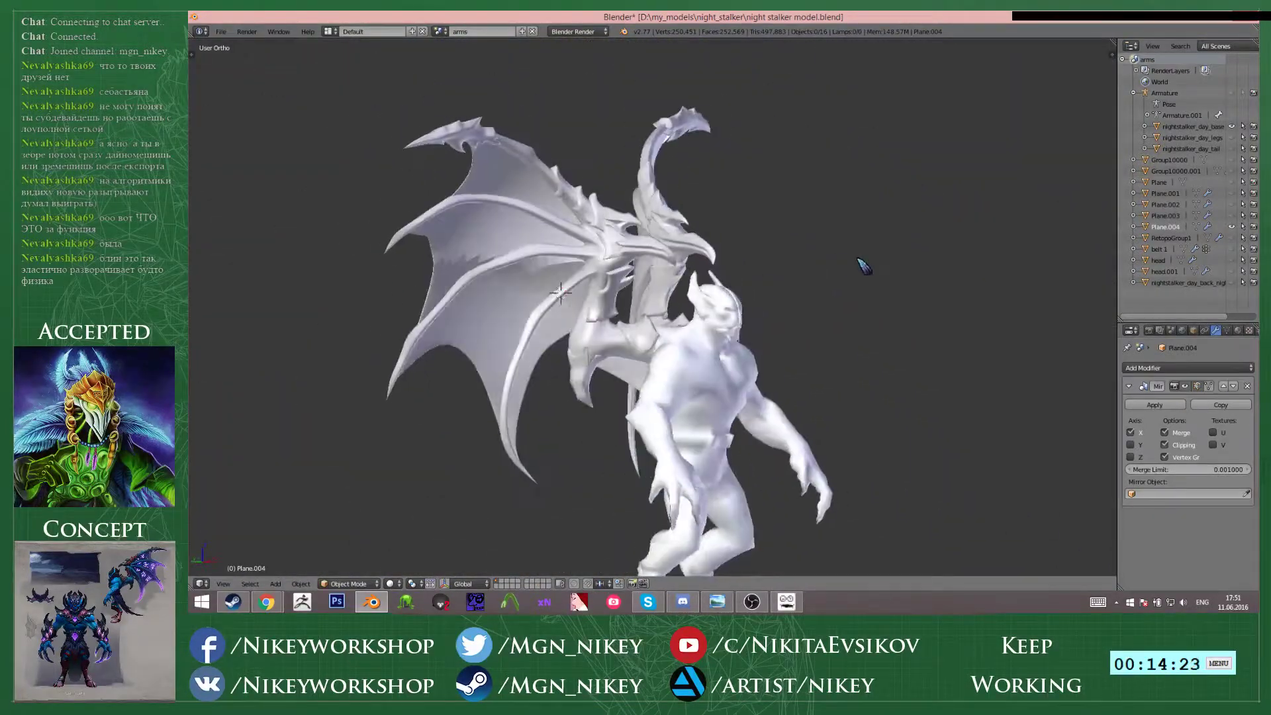
scroll(712, 273, "up", 6)
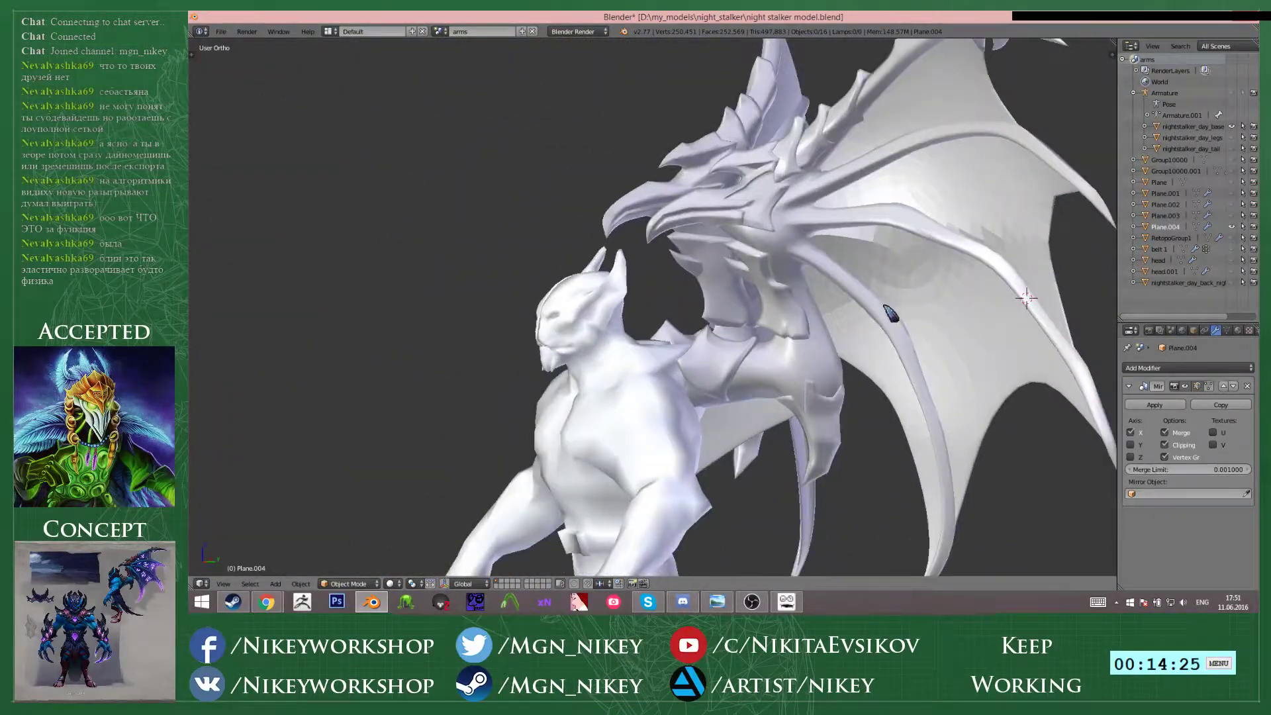
middle_click_drag(961, 312, 604, 267)
scroll(605, 266, "down", 4)
scroll(579, 282, "up", 5)
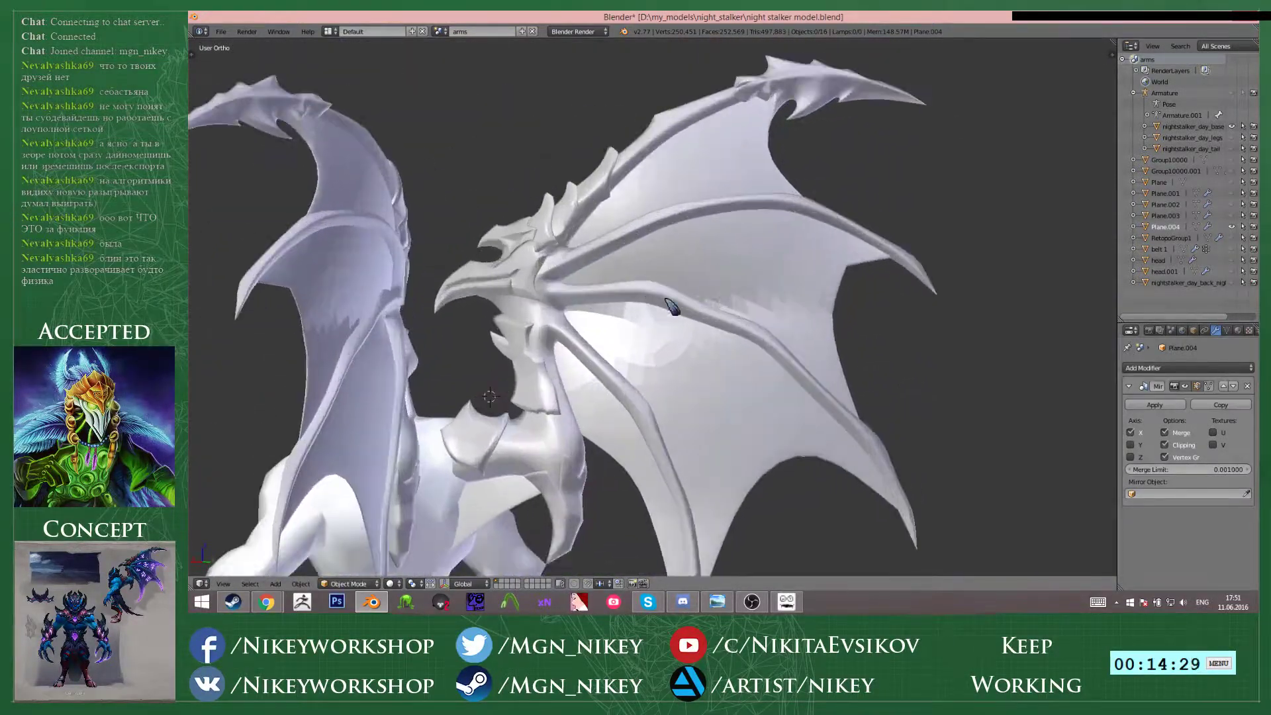
key("Tab")
middle_click_drag(580, 281, 897, 291)
key("Tab")
scroll(897, 292, "up", 4)
mouse_move(759, 307)
middle_mouse_down()
mouse_move(808, 281)
mouse_move(848, 320)
mouse_move(775, 304)
middle_mouse_up()
scroll(774, 303, "down", 6)
middle_click_drag(584, 330, 786, 284, "shift")
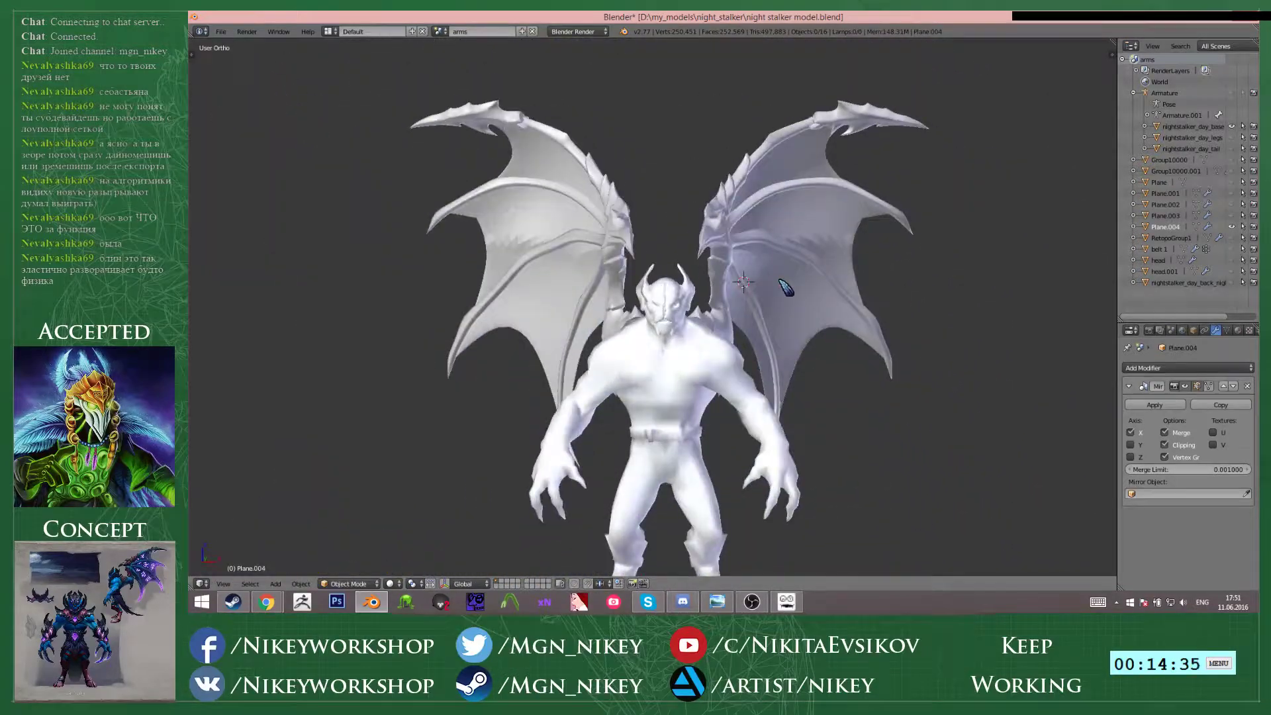
scroll(785, 284, "up", 4)
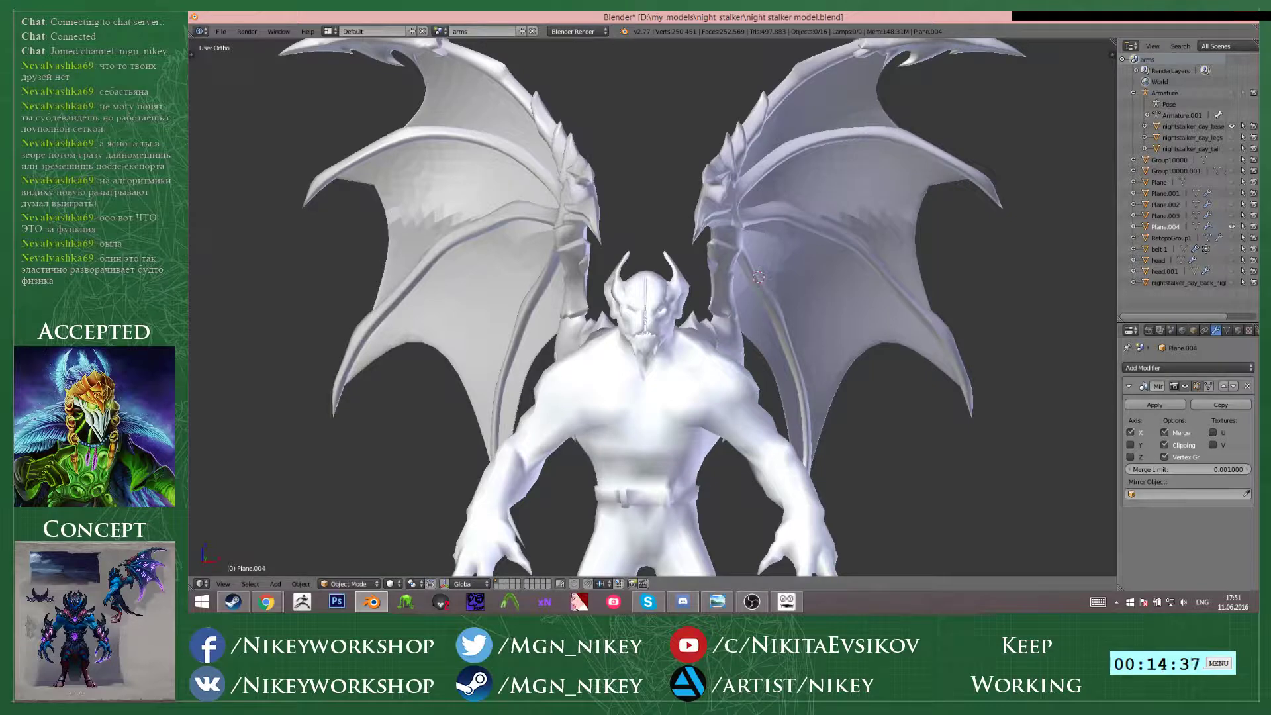
scroll(652, 304, "down", 2)
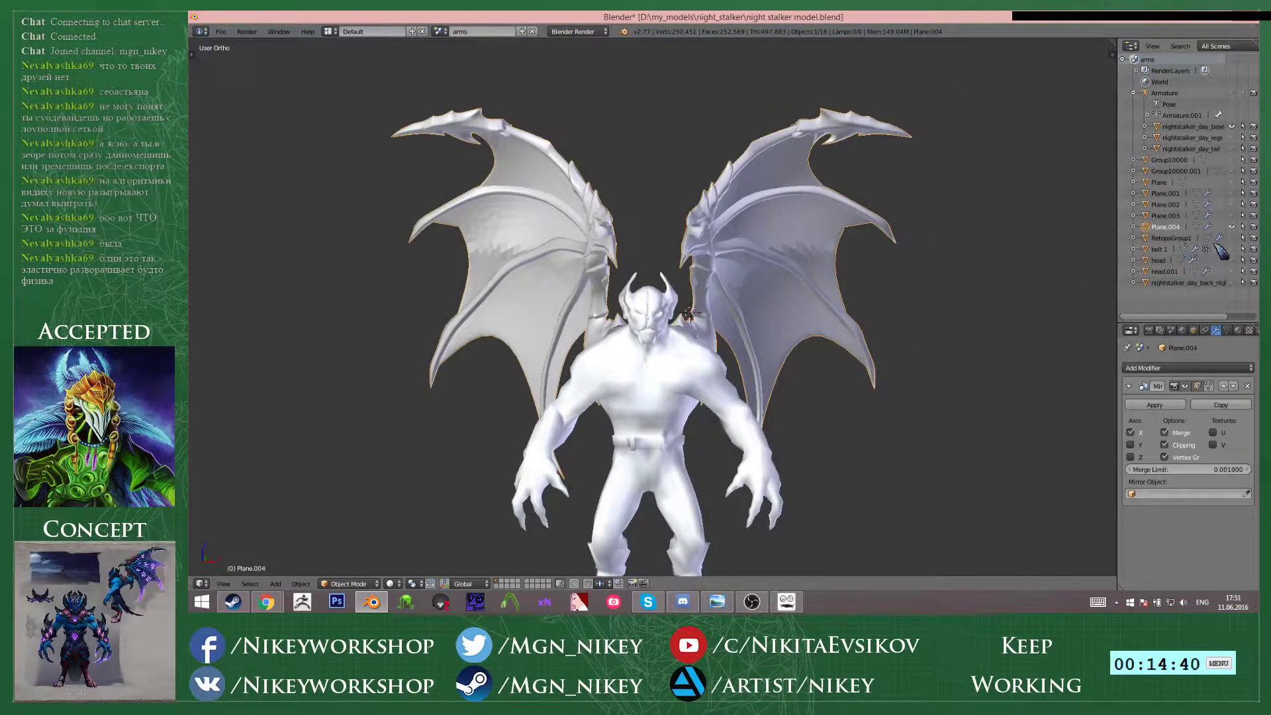
- Unhide and select the separate low-poly wing Plane.003 standing beside the character
right_click(1047, 275)
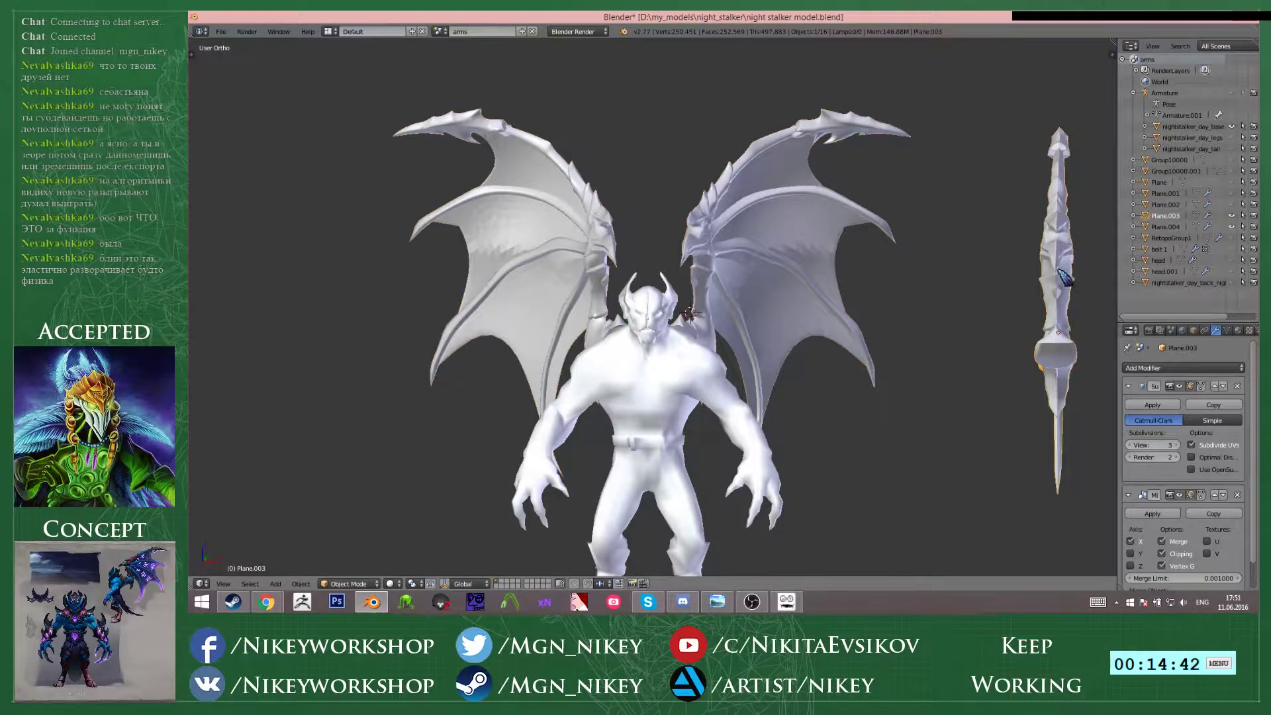
middle_click_drag(1046, 275, 791, 257)
scroll(832, 306, "up", 6)
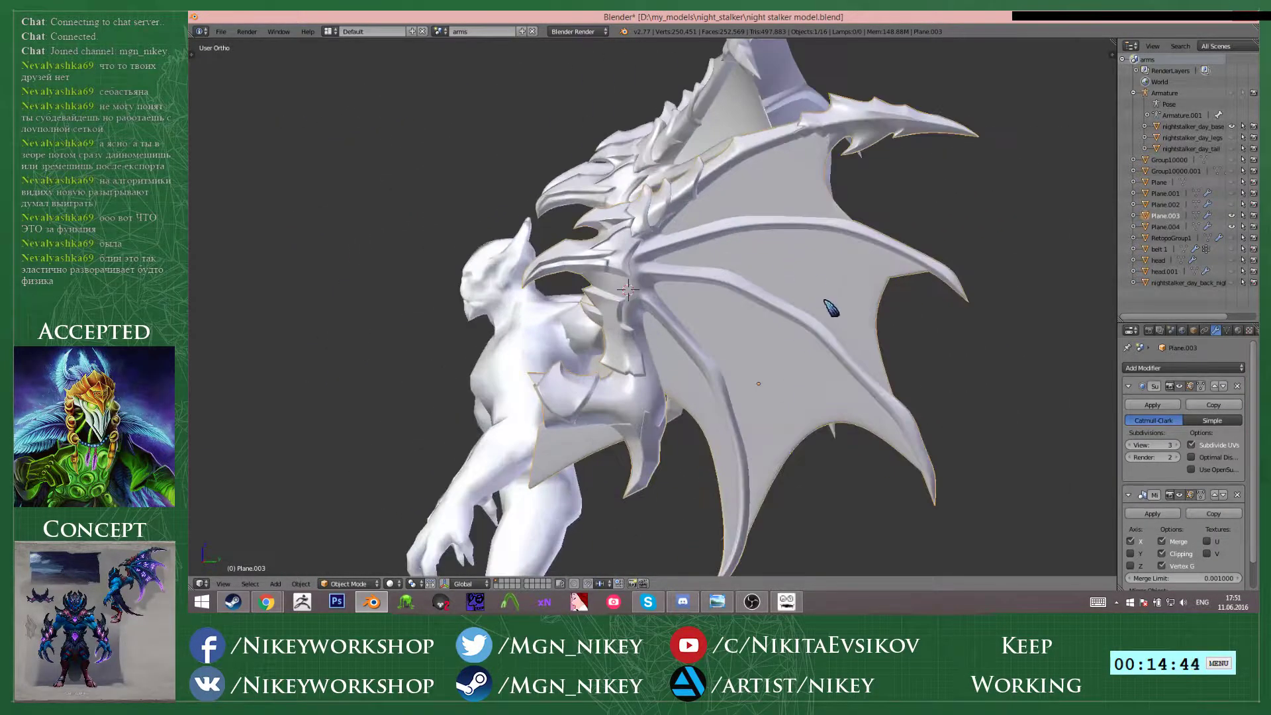
- Examine the low-poly cage of Plane.003 and compare its shape with the fitted wings
key("Tab")
key("Tab")
key("Tab")
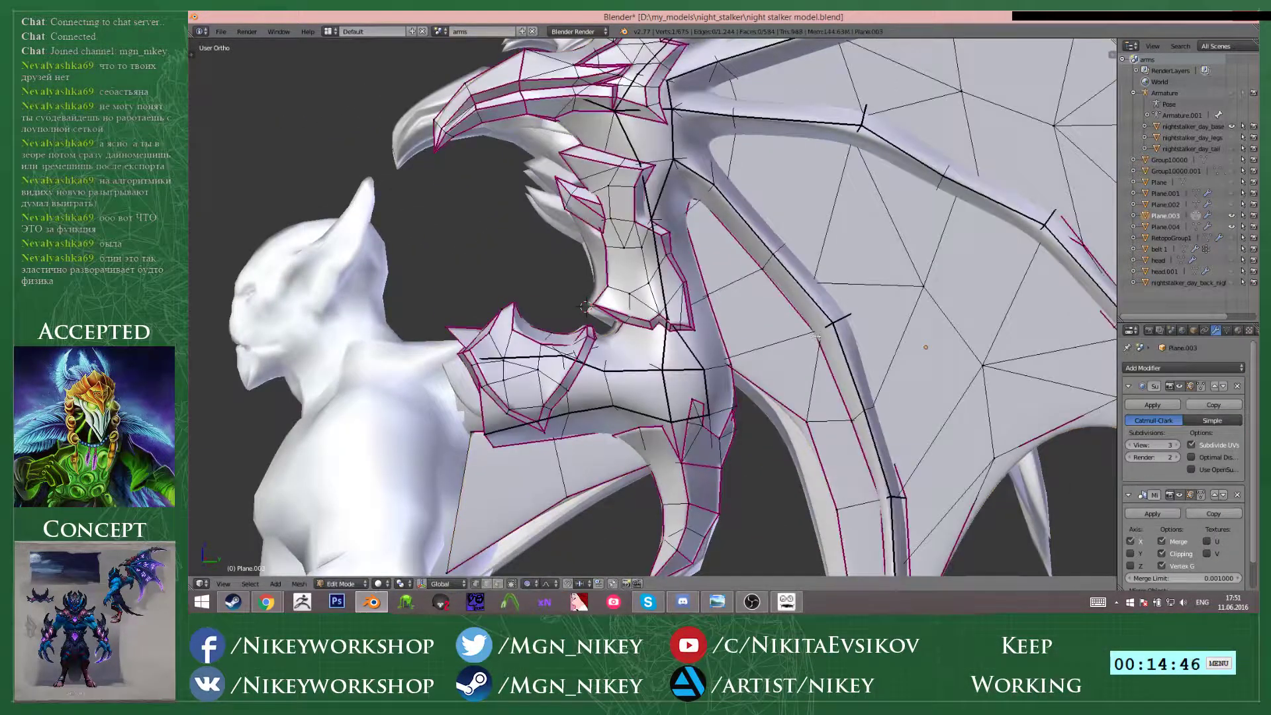
key("Tab")
scroll(823, 337, "down", 5)
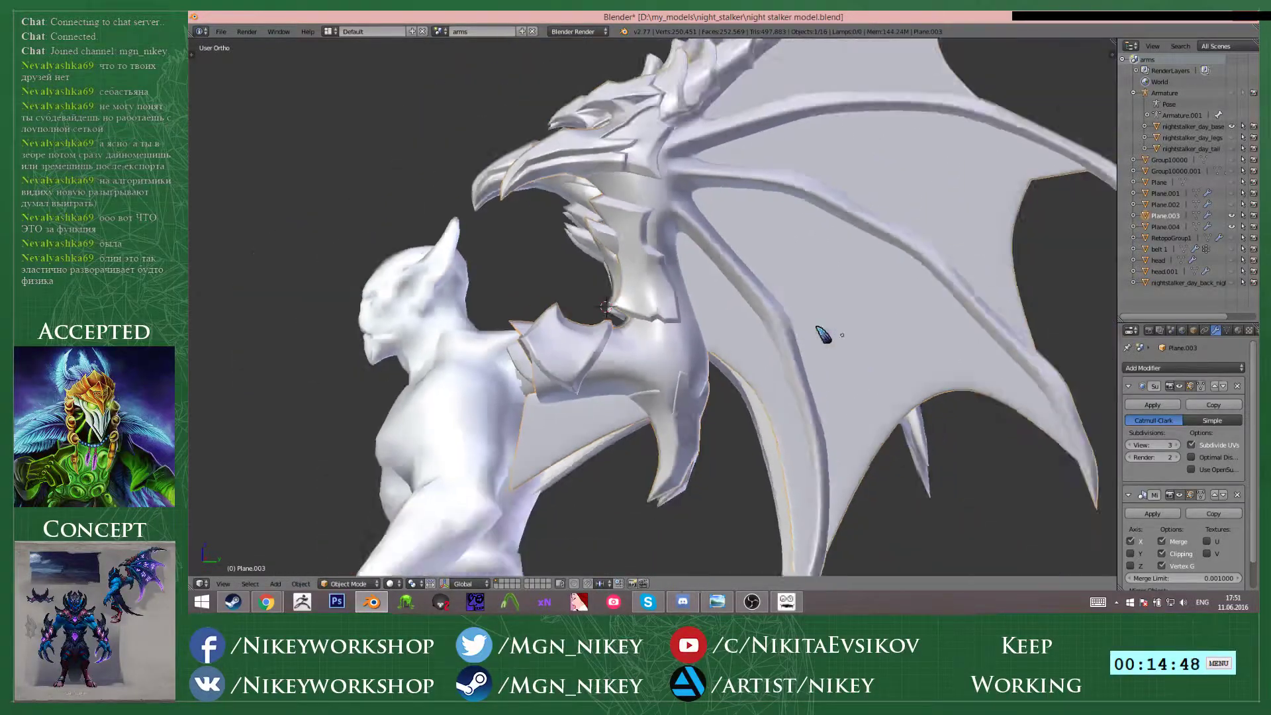
key("Tab")
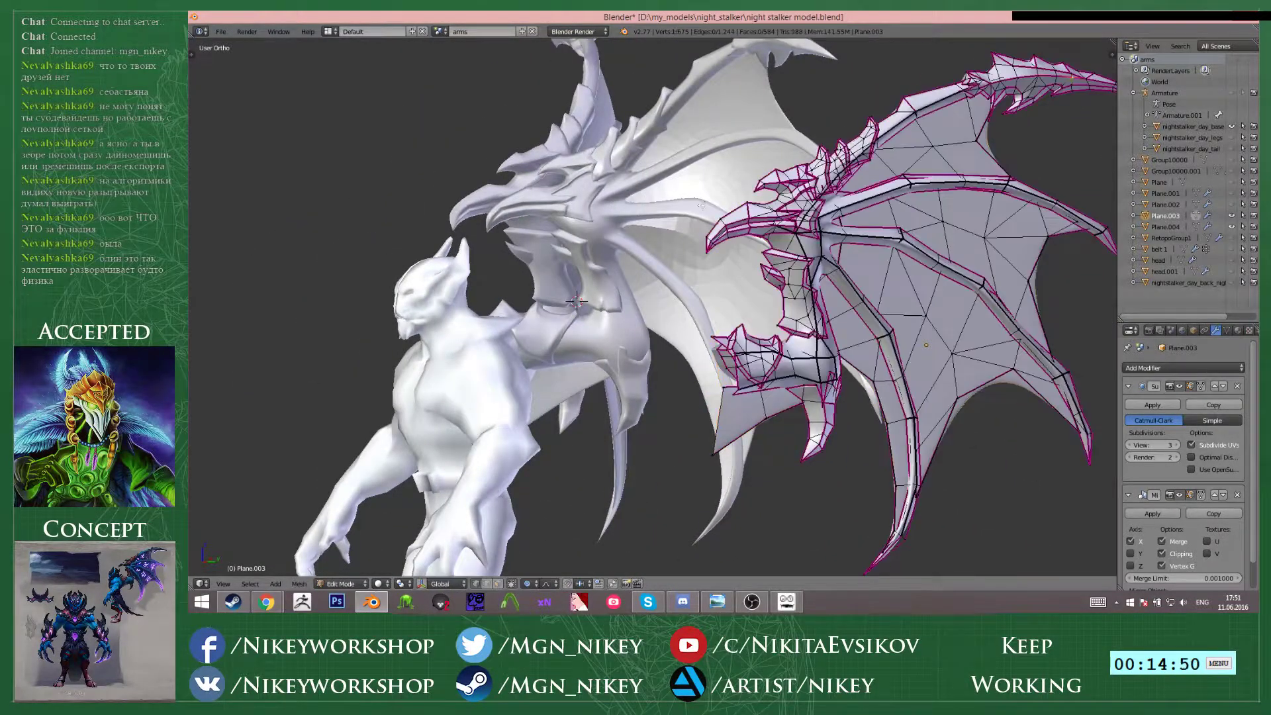
key("Tab")
middle_click_drag(974, 245, 728, 309)
scroll(783, 286, "up", 4)
scroll(786, 294, "down", 8)
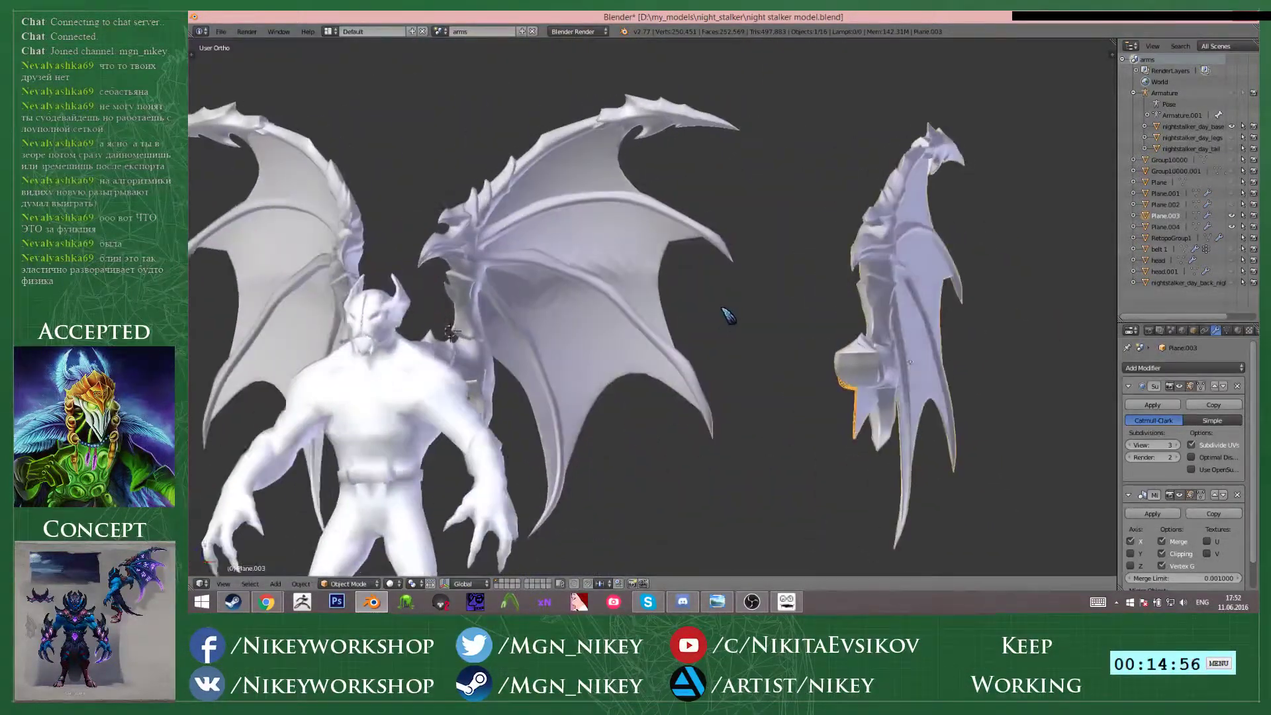
- Select both wing objects, save the file over the existing one, and delete the character's body mesh
right_click(606, 258, "shift")
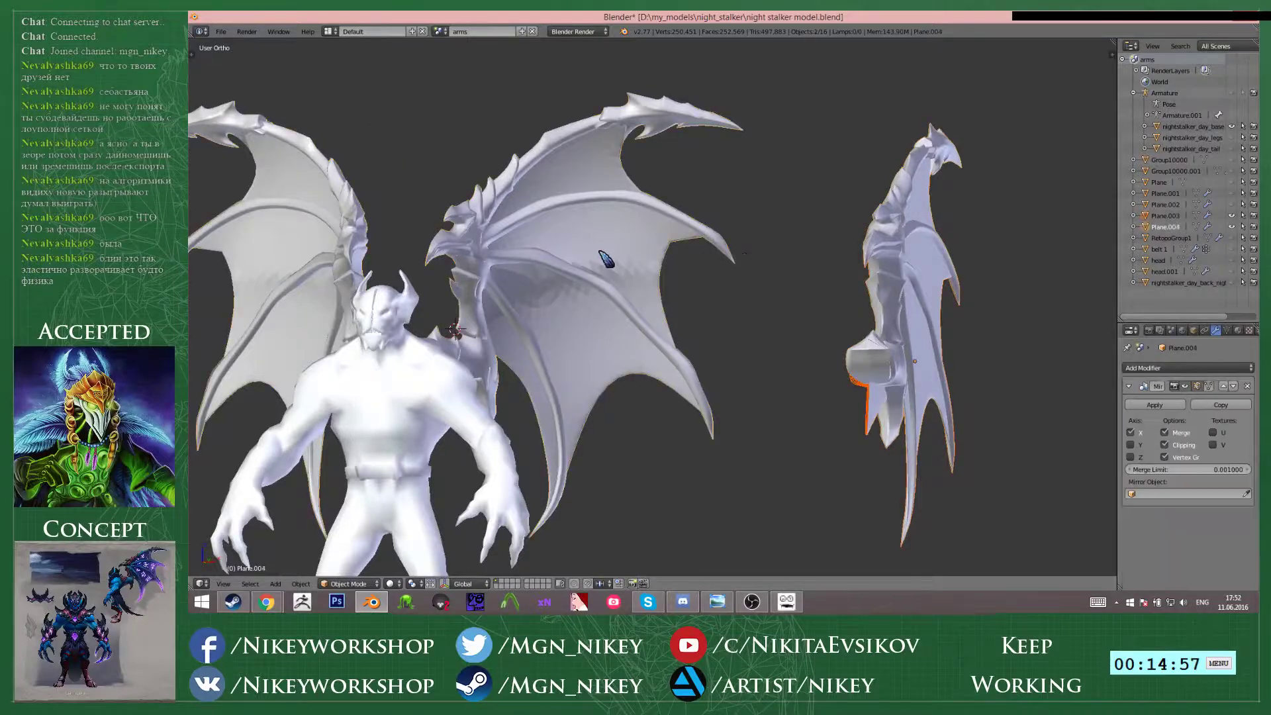
left_click(838, 253)
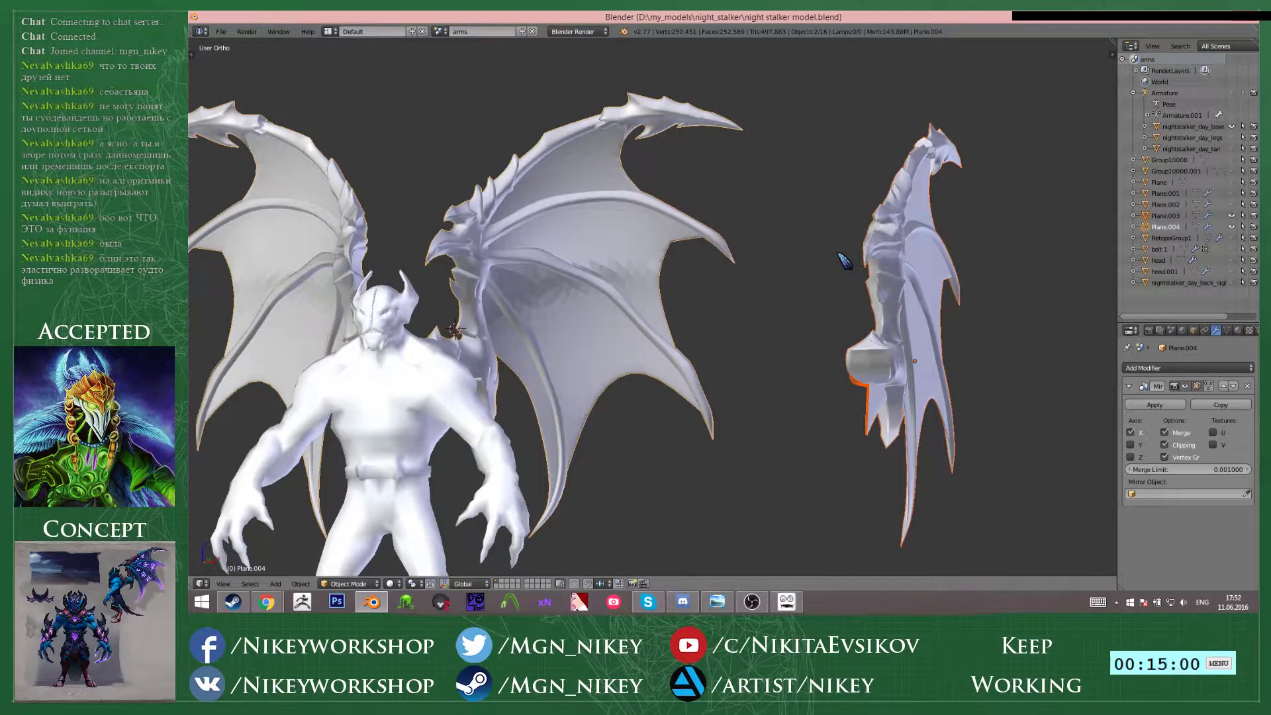
key("x")
left_click(844, 259)
- Unhide the remaining hidden meshes and delete them all, keeping only the armature, Plane.003 and Plane.004
key("ctrl+z")
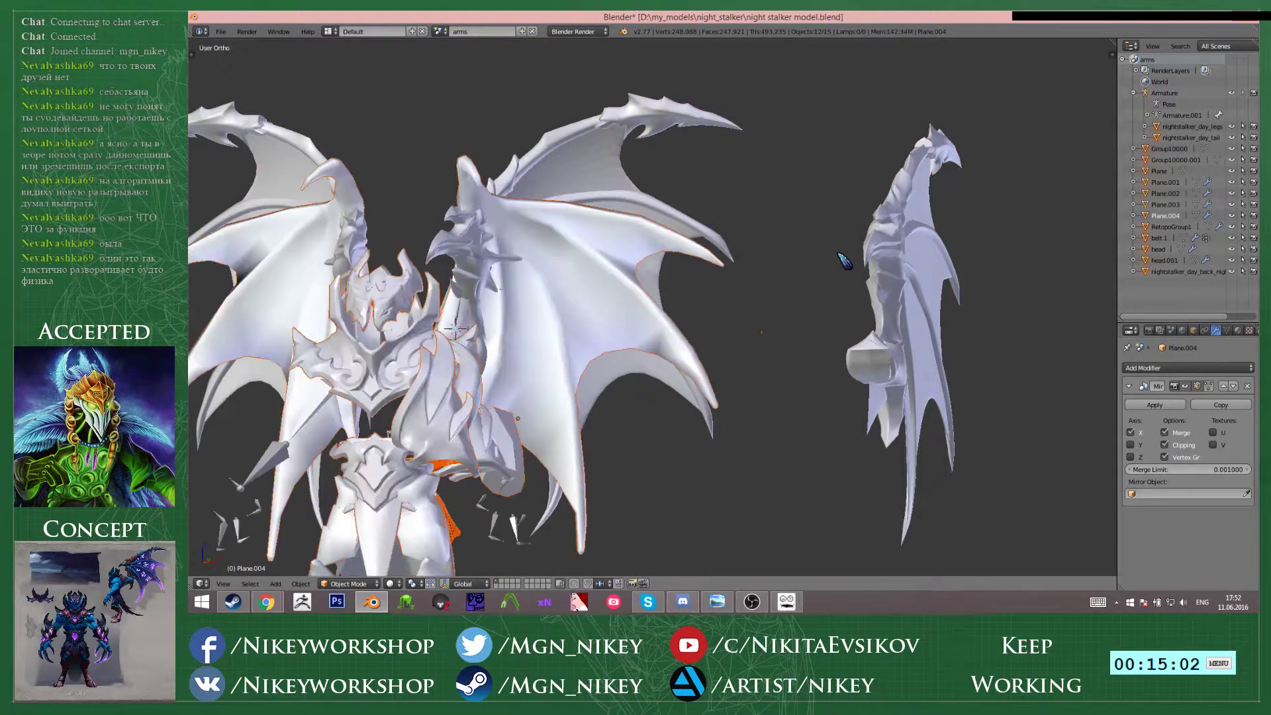
scroll(788, 275, "down", 3)
middle_click_drag(635, 382, 669, 311, "shift")
key("Delete")
- Export the remaining wing meshes as an OBJ file into the Kaas folder inside night_stalker
left_click(220, 31)
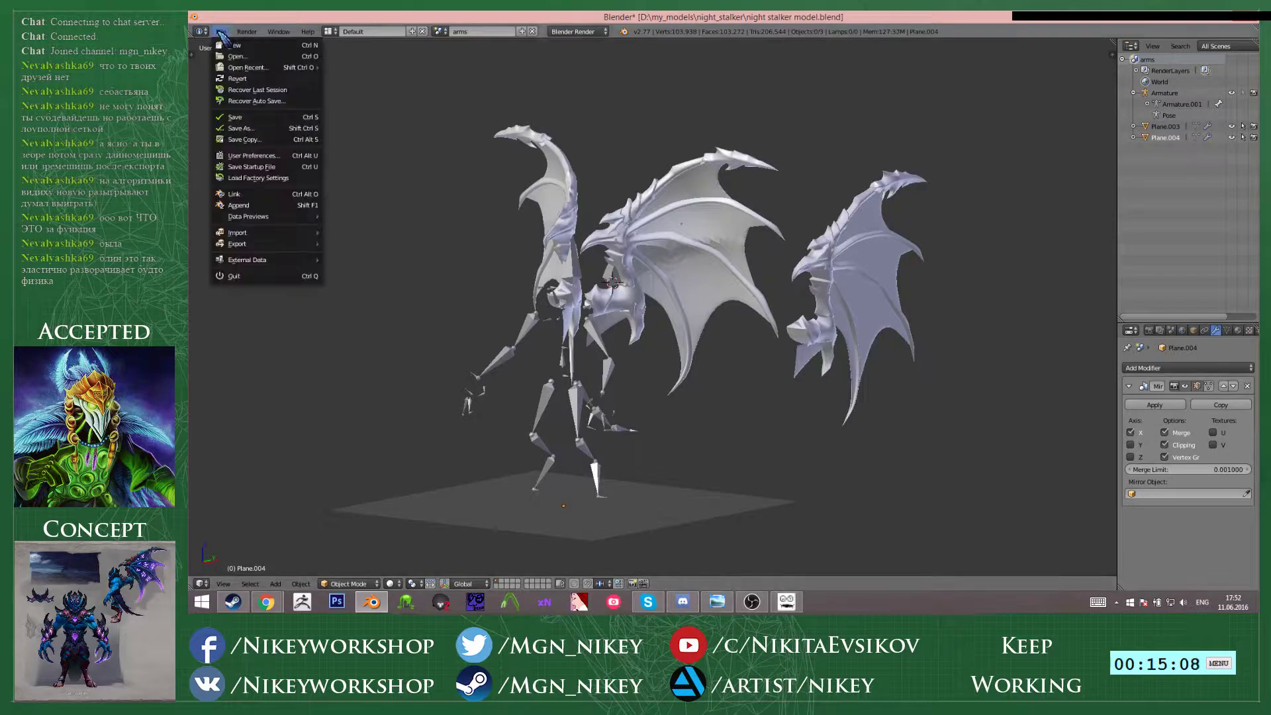
mouse_move(265, 243)
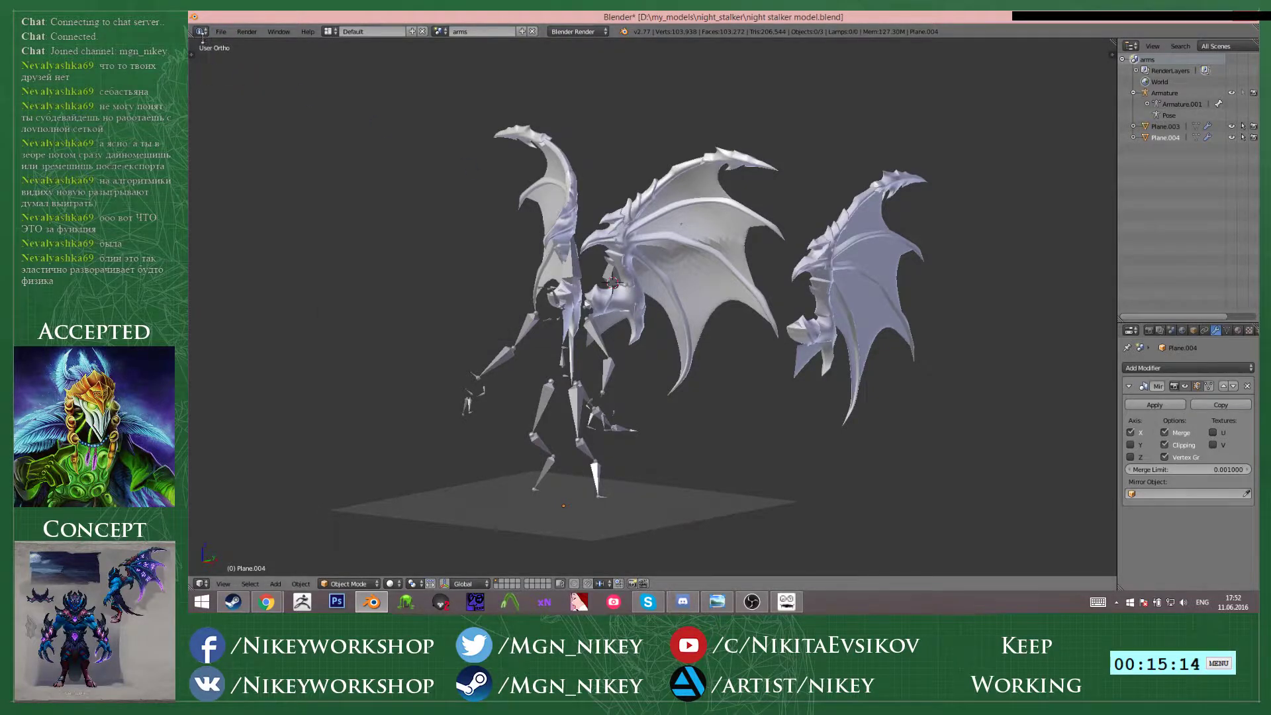
left_click(220, 31)
mouse_move(258, 243)
left_click(381, 303)
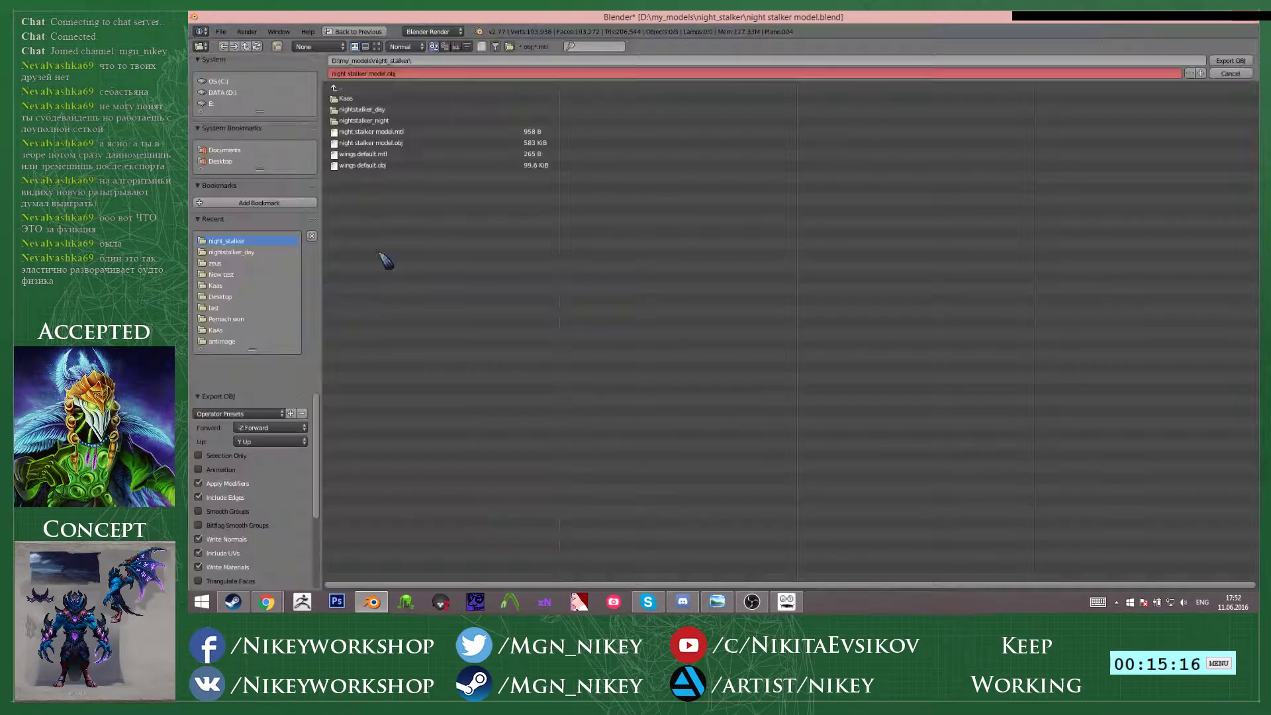
left_click(346, 98)
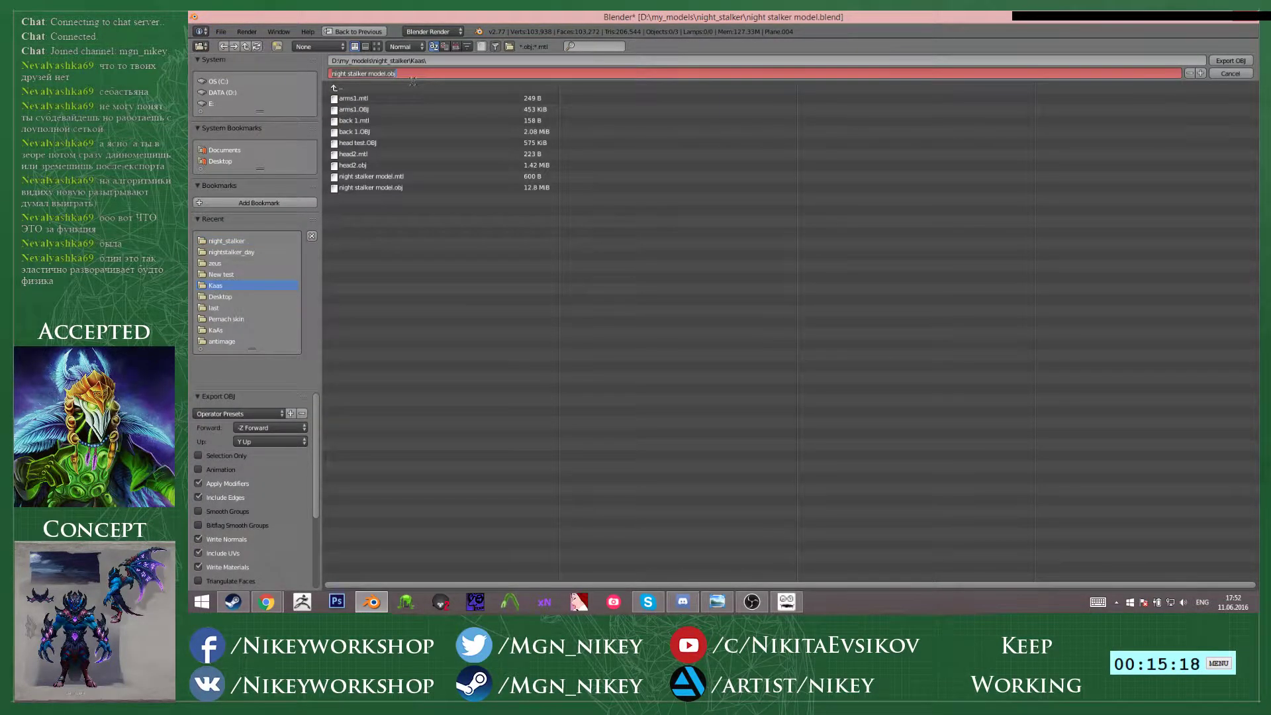
key("Return")
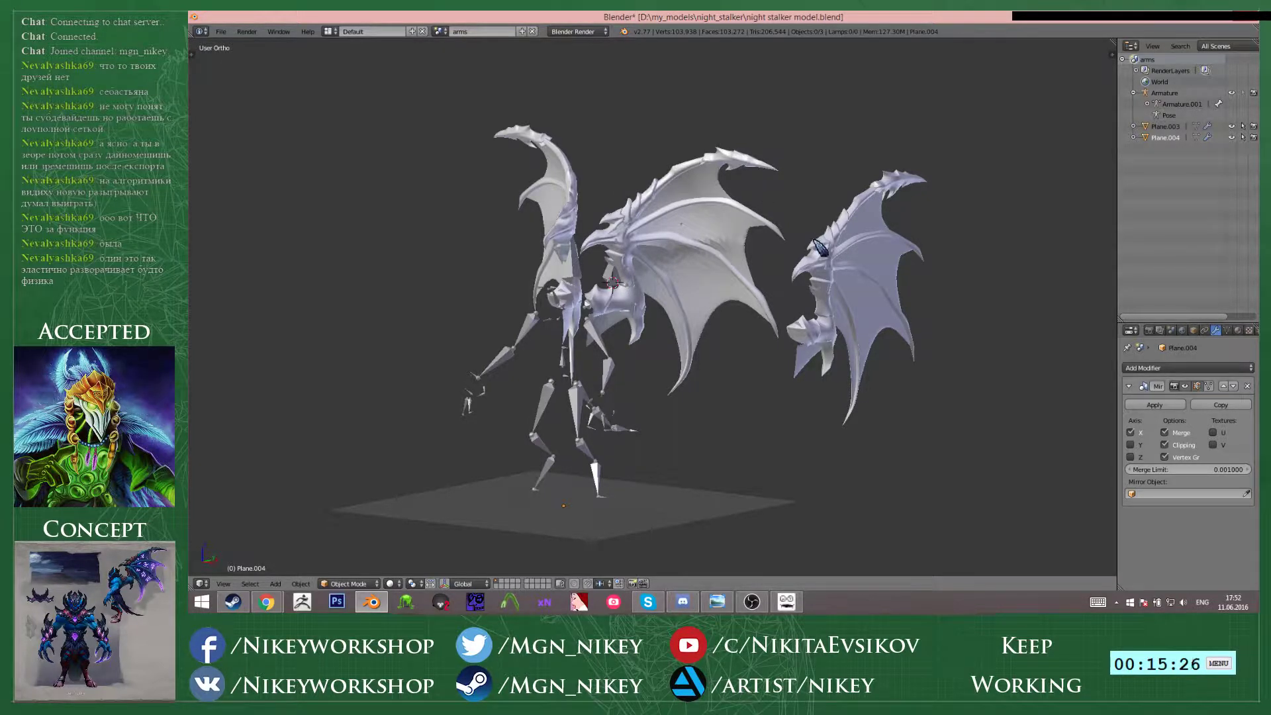
- Reopen the saved night stalker model.blend file with all the deleted meshes
scroll(808, 250, "up", 3)
left_click(221, 31)
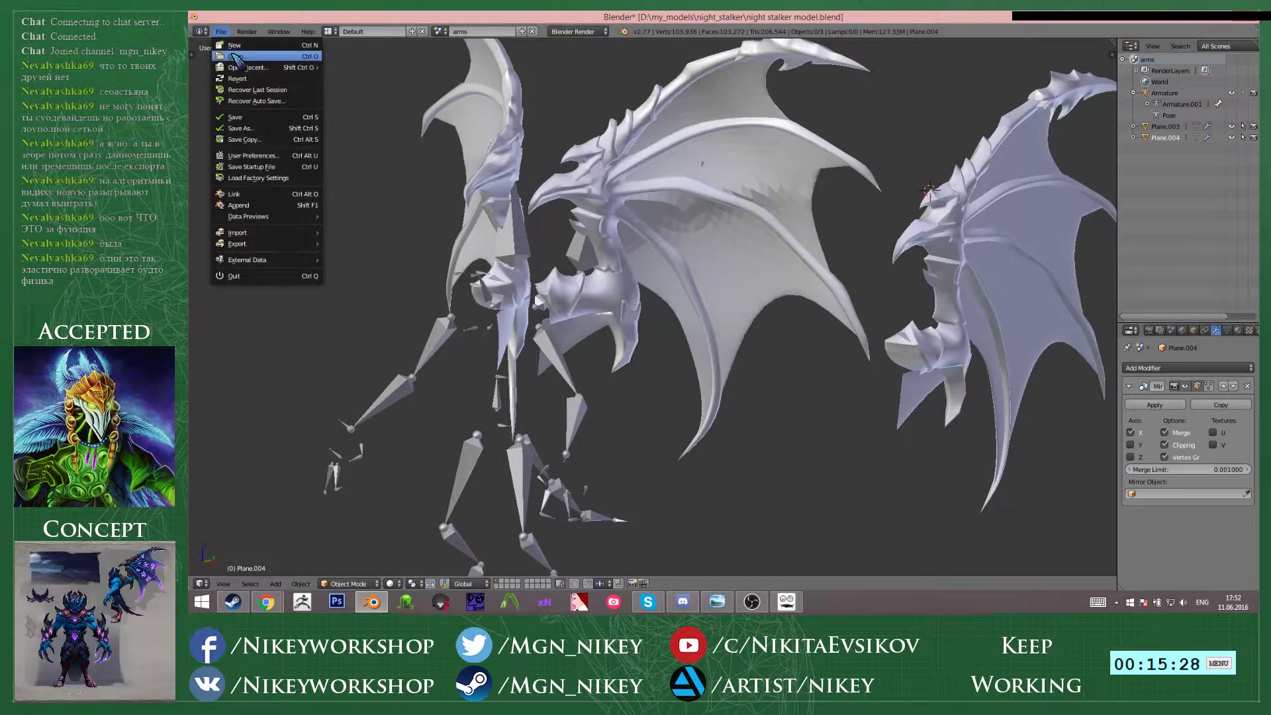
left_click(235, 58)
double_click(387, 135)
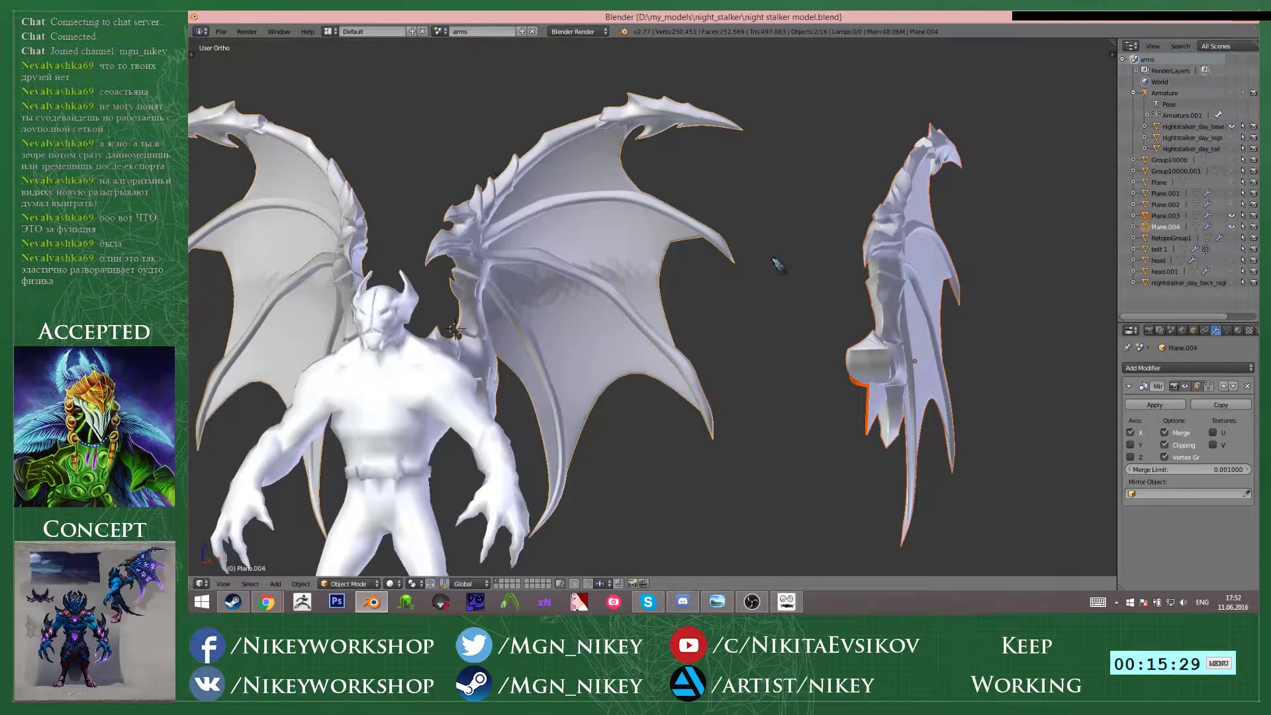
- Unhide the character's original back wings mesh, hide Plane.003 and Plane.004, and select the original wings
left_click(1231, 282)
left_click(1231, 227)
left_click(1231, 215)
right_click(667, 248)
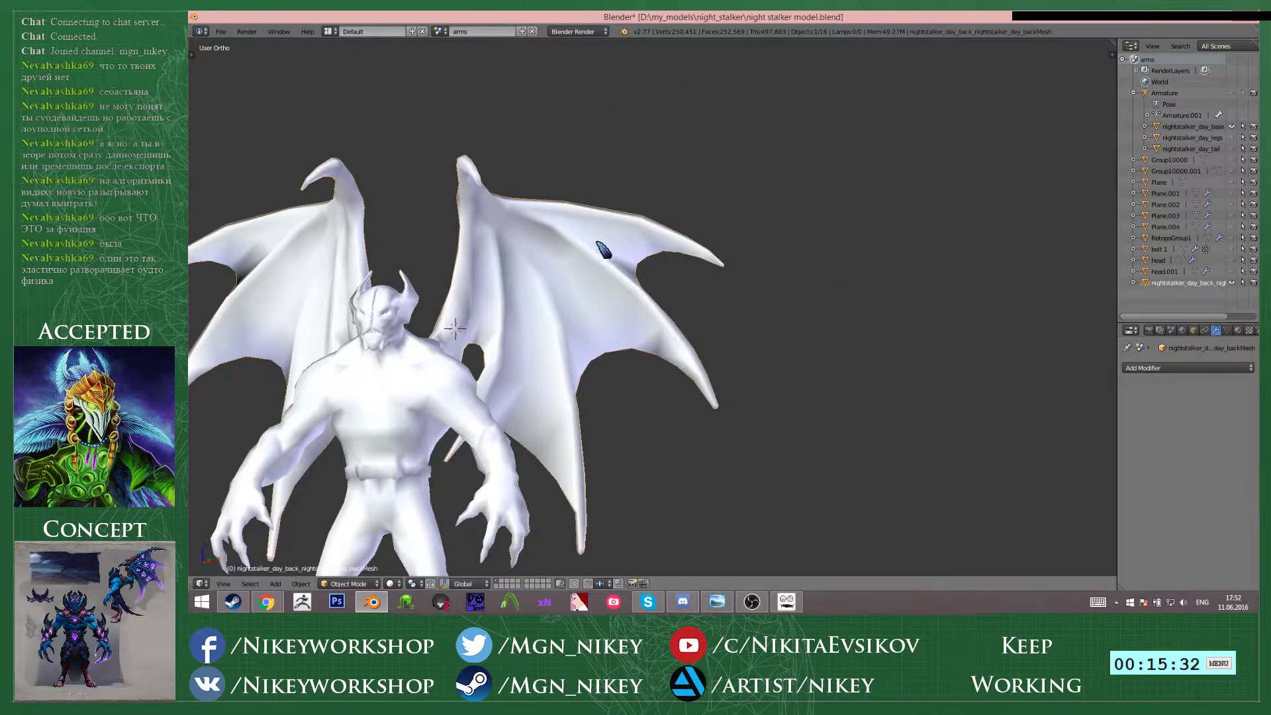
- Examine the original wings' mesh topology in Edit Mode, checking the edge layout on the membranes and the overall shape
key("Tab")
scroll(790, 251, "up", 3)
mouse_move(791, 251)
middle_mouse_down()
mouse_move(726, 202)
mouse_move(565, 233)
mouse_move(680, 174)
mouse_move(590, 180)
mouse_move(573, 195)
middle_mouse_up()
scroll(573, 196, "up", 2)
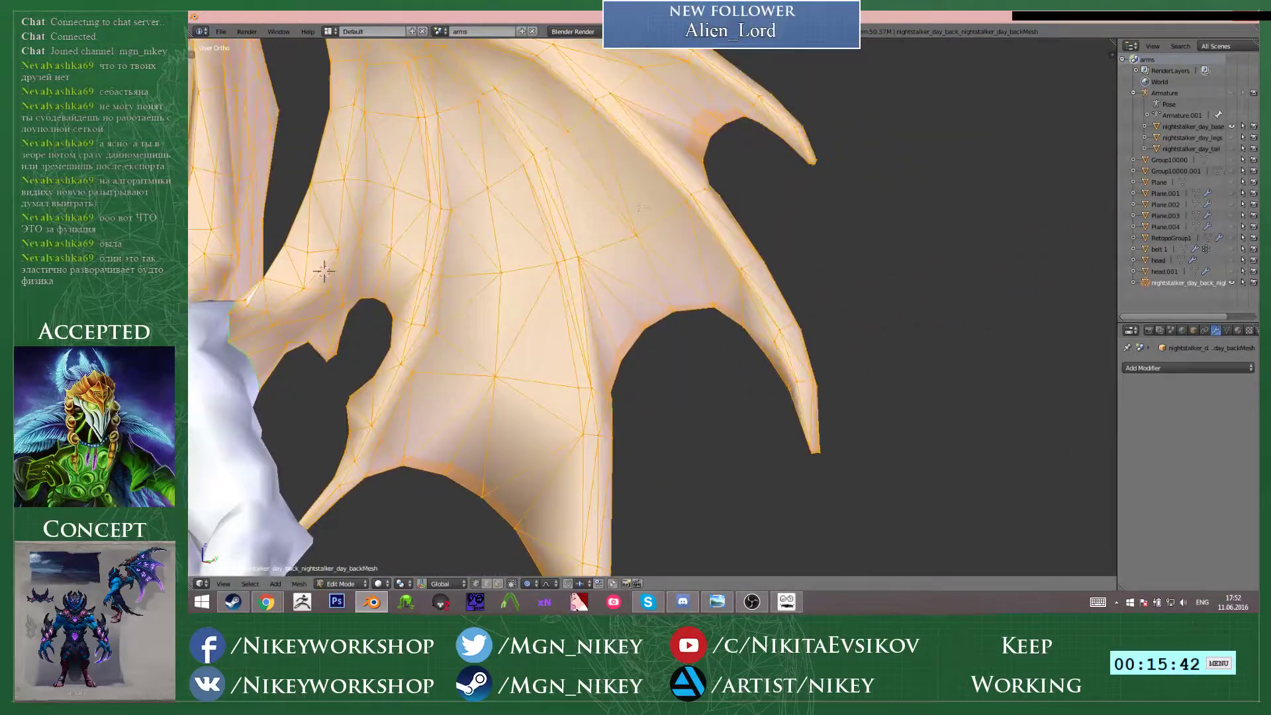
key("shift+z")
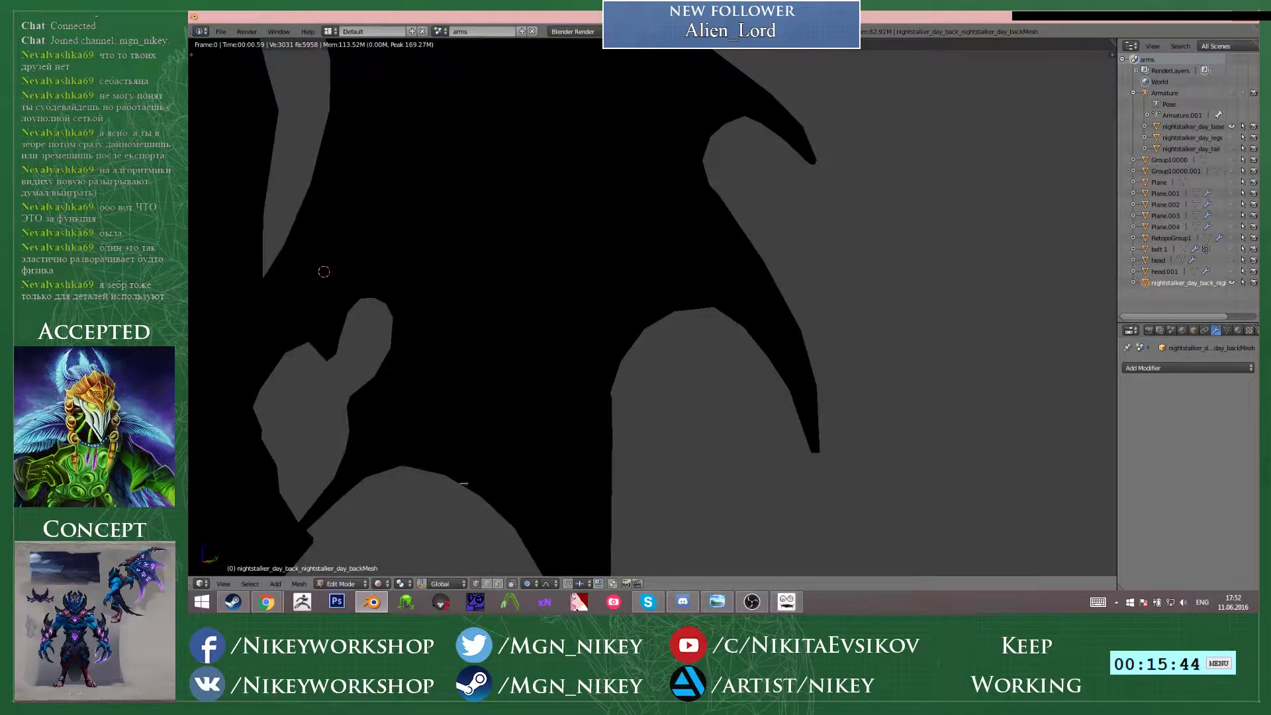
left_click(390, 585)
left_click(411, 544)
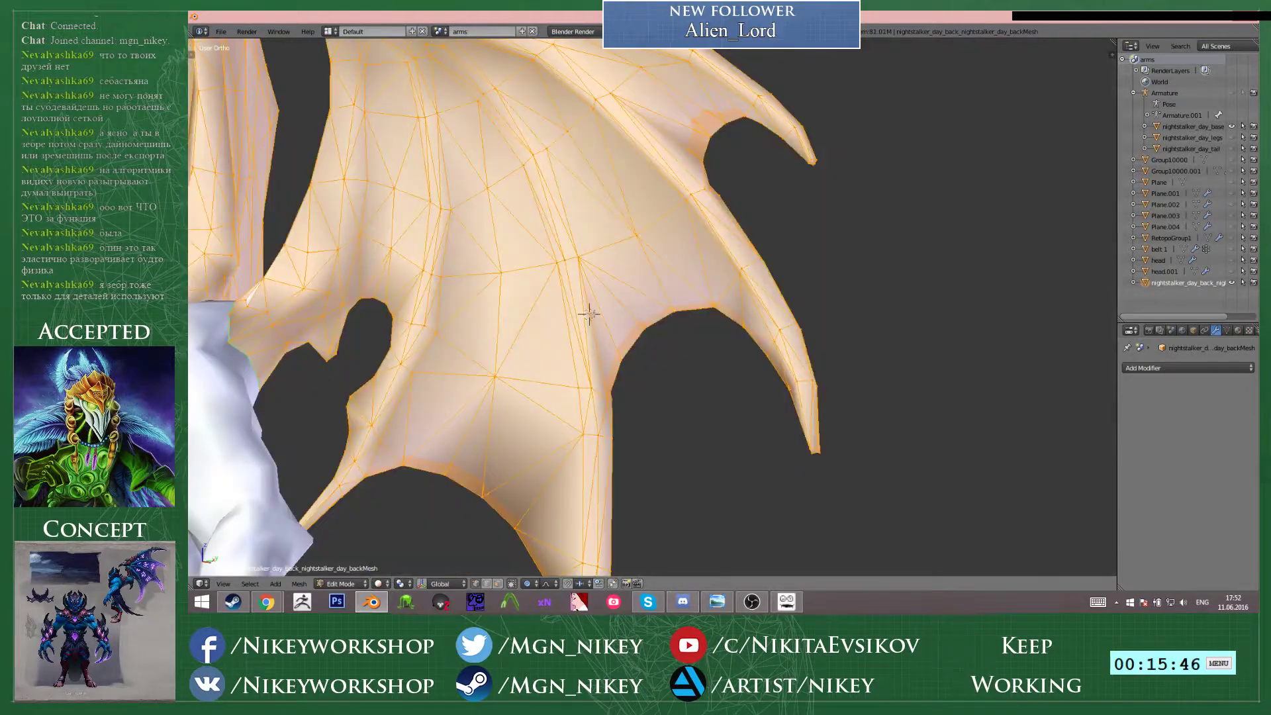
scroll(727, 396, "down", 5)
scroll(726, 396, "up", 6)
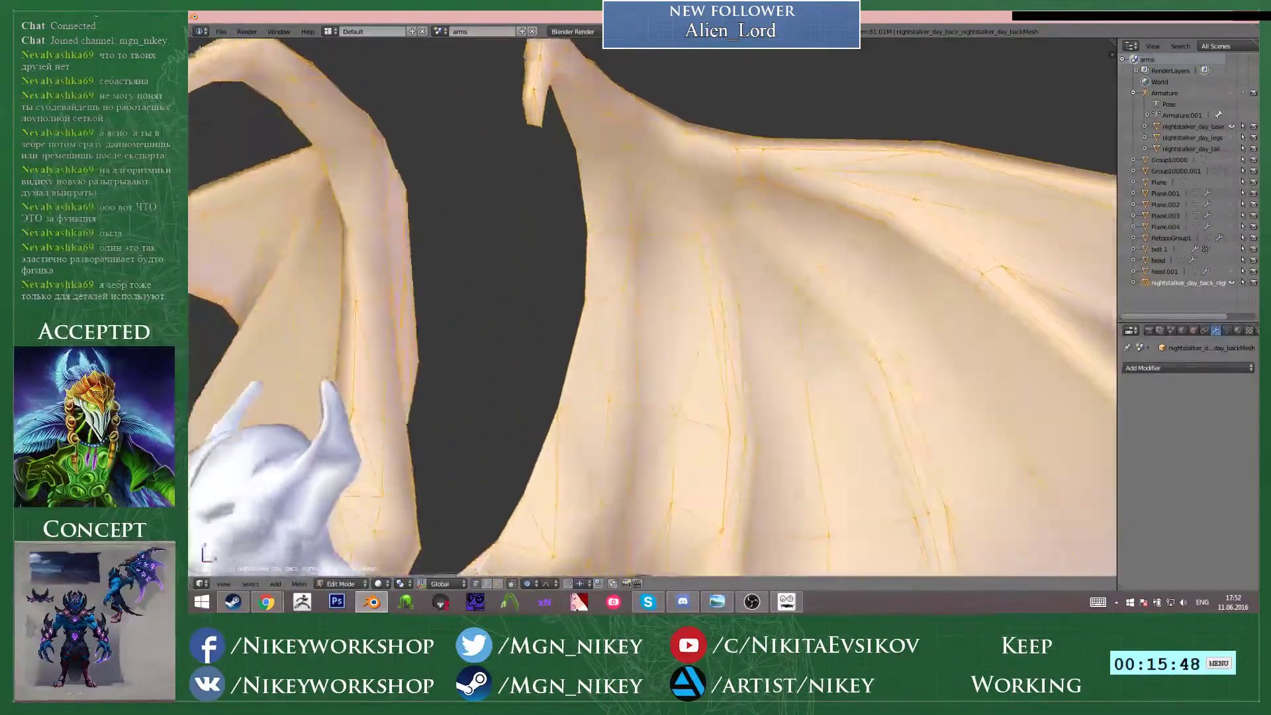
mouse_move(828, 304)
middle_mouse_down()
mouse_move(708, 411)
mouse_move(564, 296)
mouse_move(660, 336)
mouse_move(615, 338)
middle_mouse_up()
key("z")
key("z")
scroll(661, 336, "down", 8)
key("Tab")
middle_click_drag(749, 369, 959, 327)
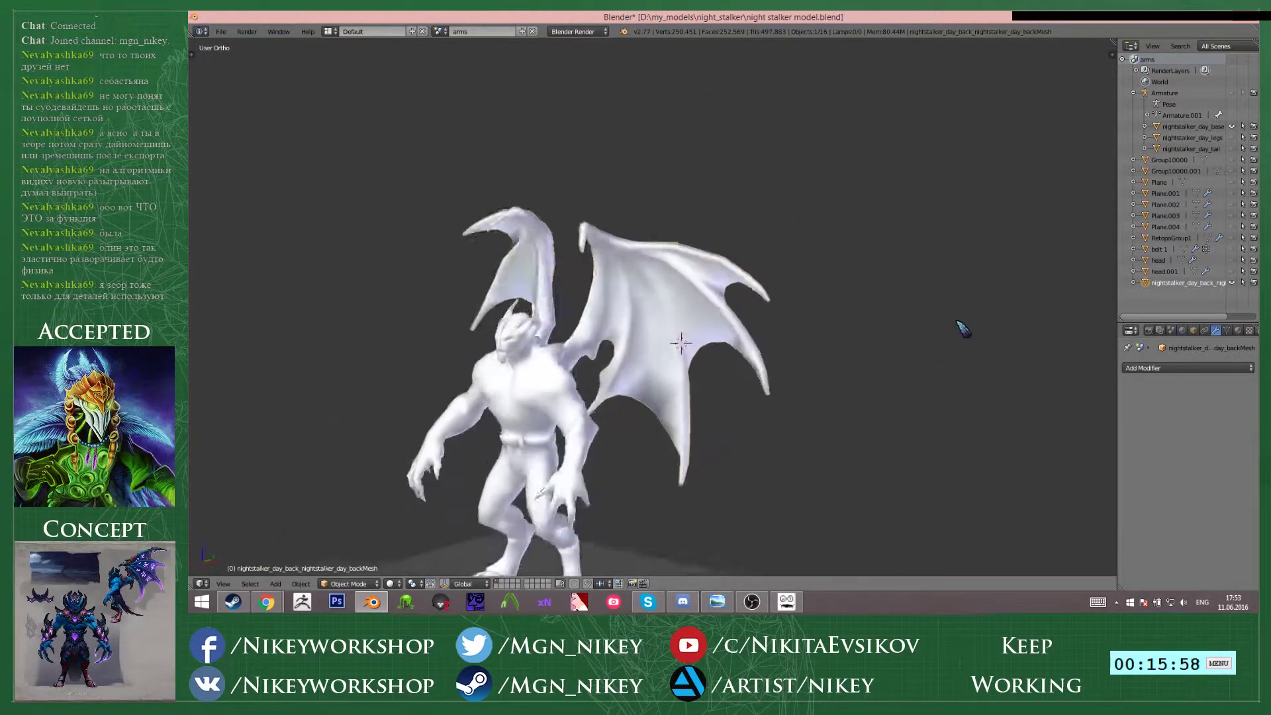
scroll(973, 315, "up", 4)
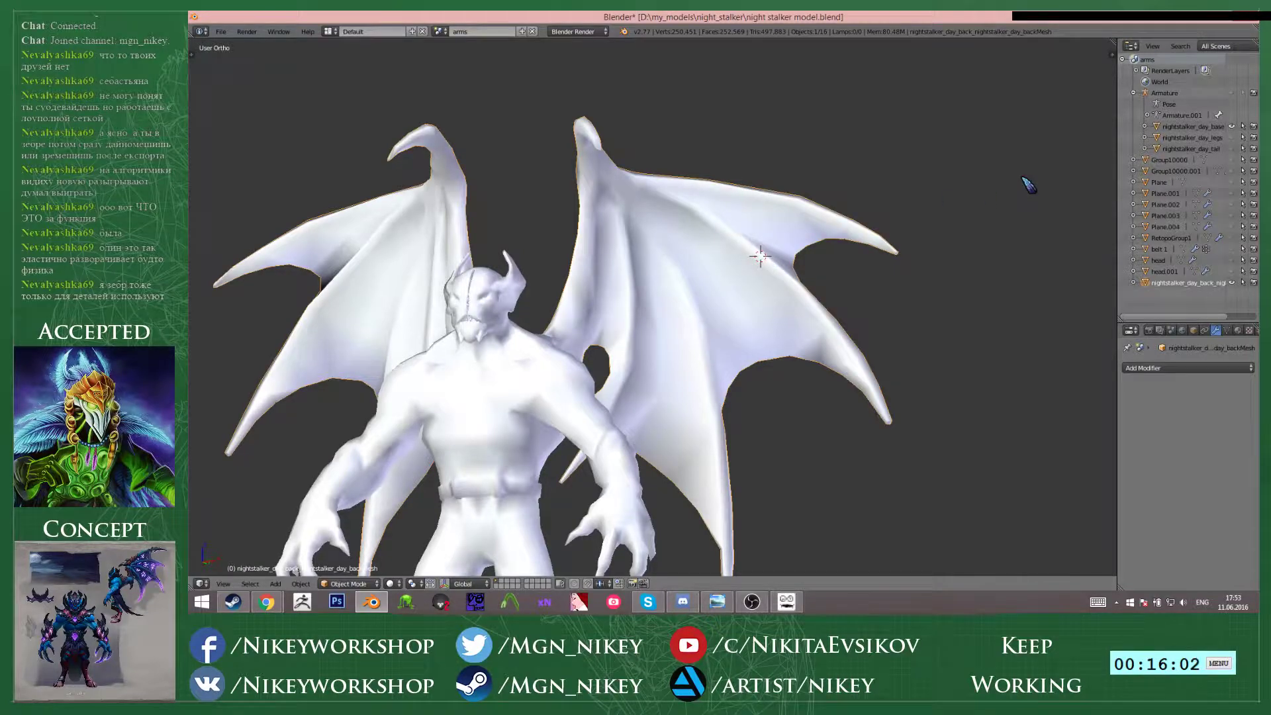
- Quit Blender without saving the changes and switch to the concept image 3 (1).jpg in Windows Photo Viewer
left_click(1248, 17)
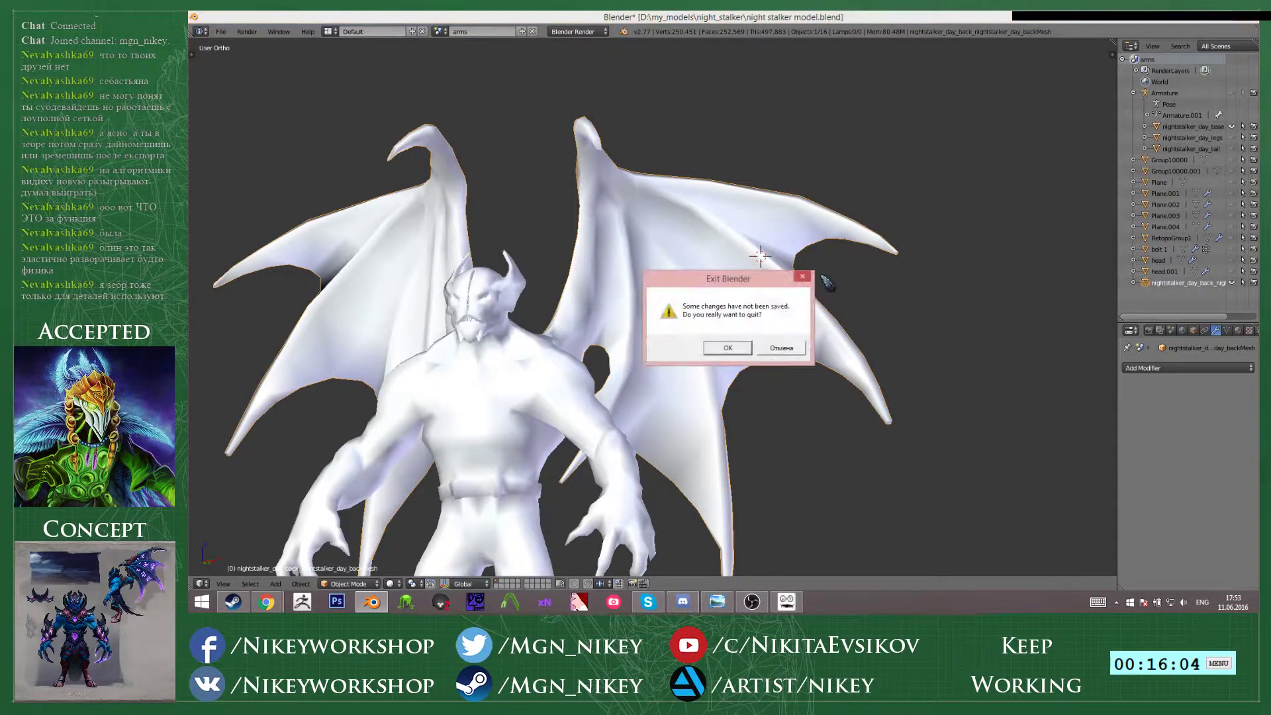
left_click(728, 347)
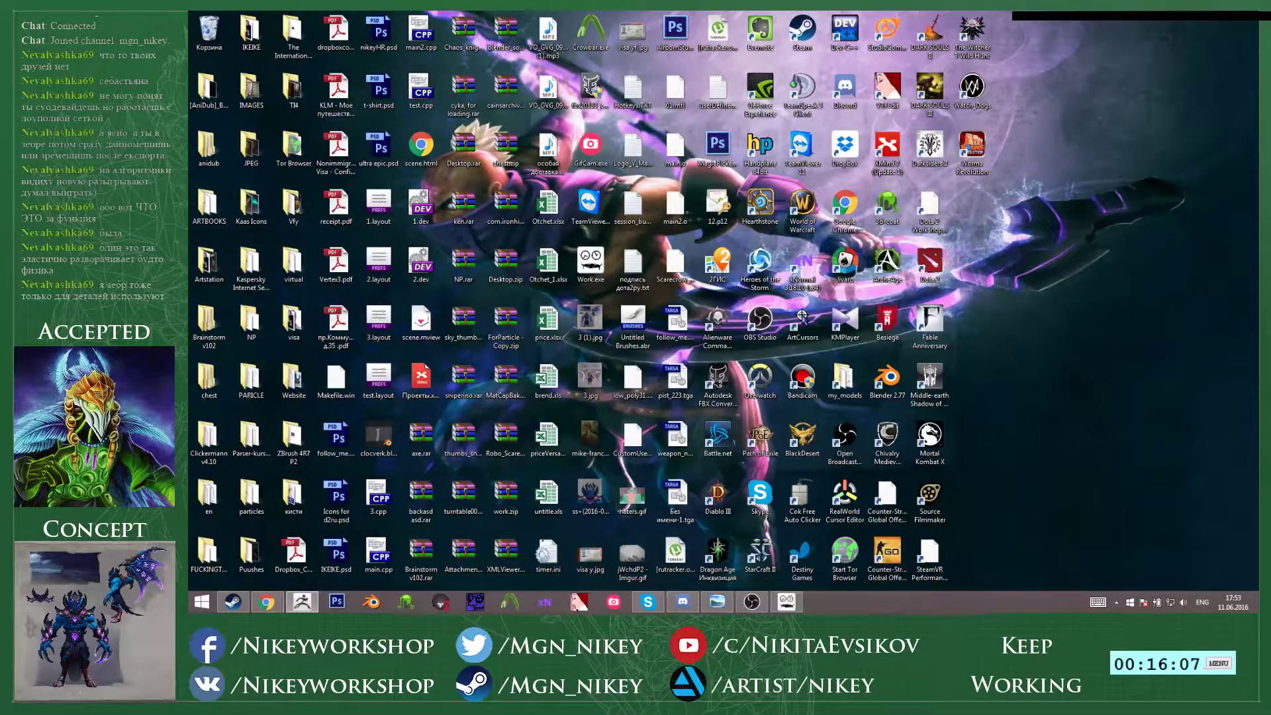
left_click_drag(1257, 125, 781, 12)
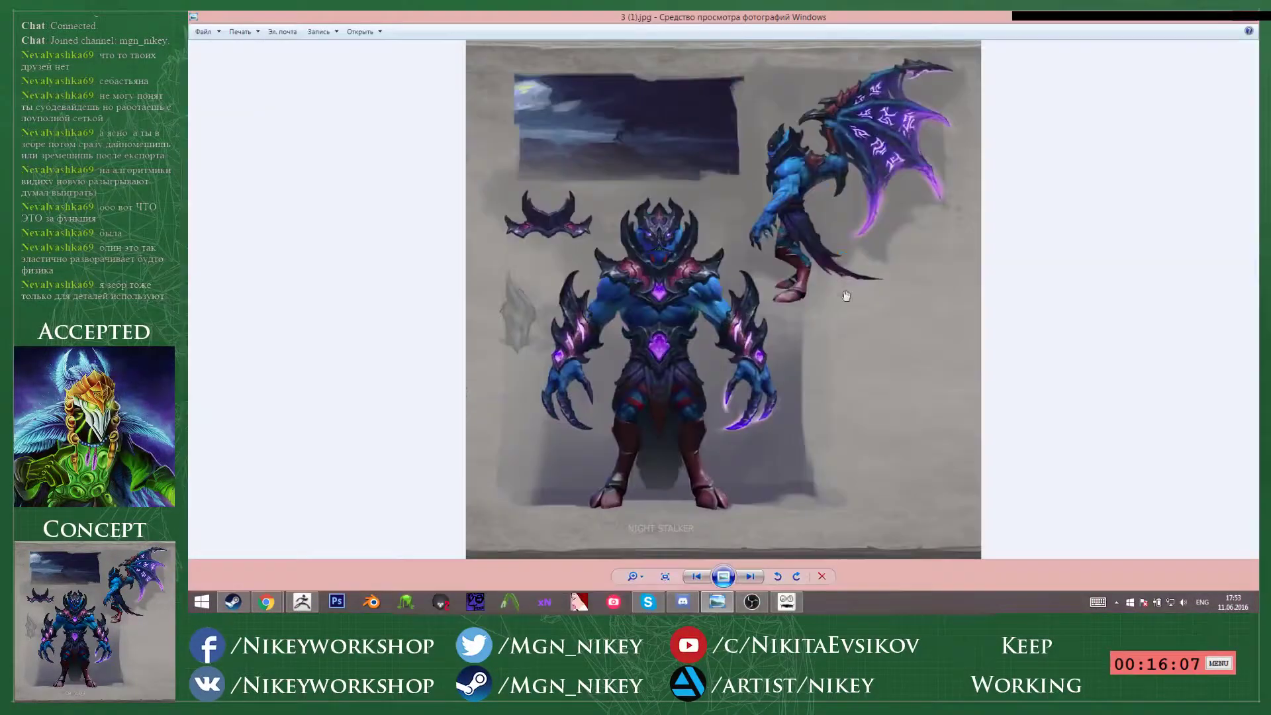
- Examine the wing's shape, bone ridges and glowing markings in the side view of the concept image, resizing the viewer window over ZBrush
scroll(846, 295, "up", 5)
left_click_drag(906, 17, 593, 64)
scroll(672, 343, "up", 4)
left_click_drag(821, 232, 493, 336)
left_click_drag(824, 242, 562, 331)
left_click_drag(715, 264, 579, 405)
scroll(579, 406, "down", 3)
left_click_drag(641, 264, 564, 407)
scroll(761, 278, "down", 2)
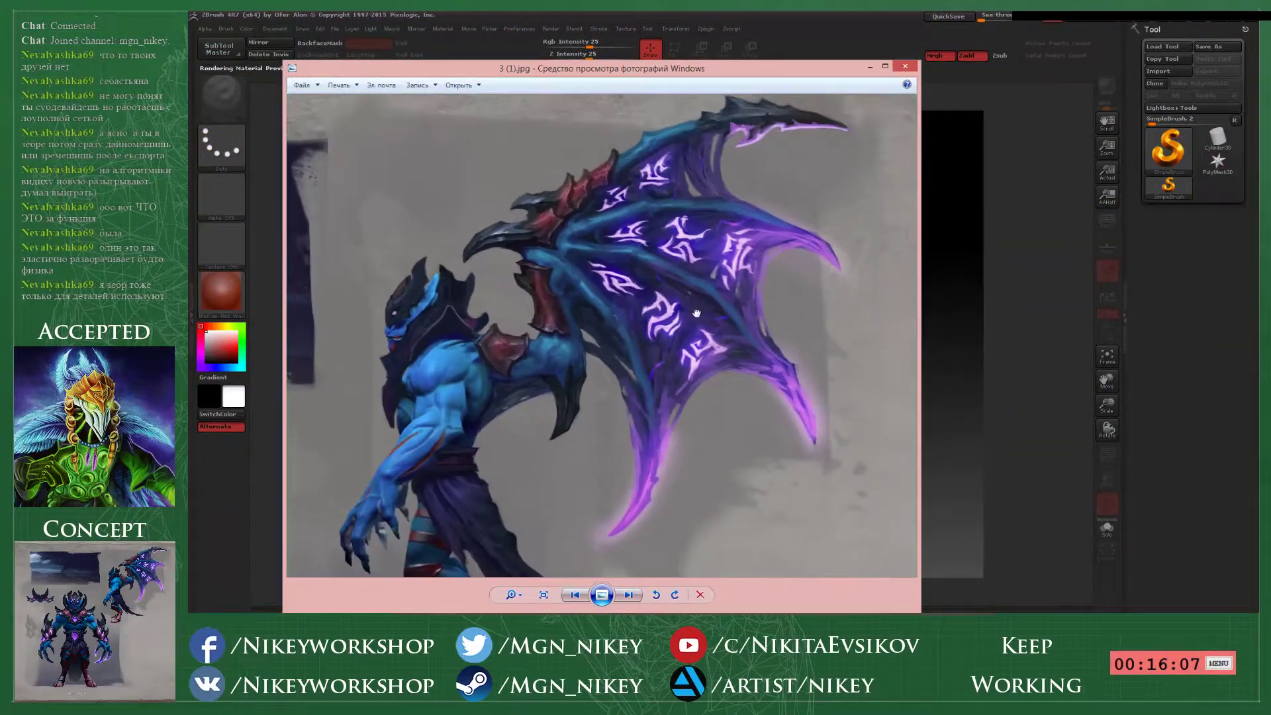
left_click_drag(919, 361, 1029, 317)
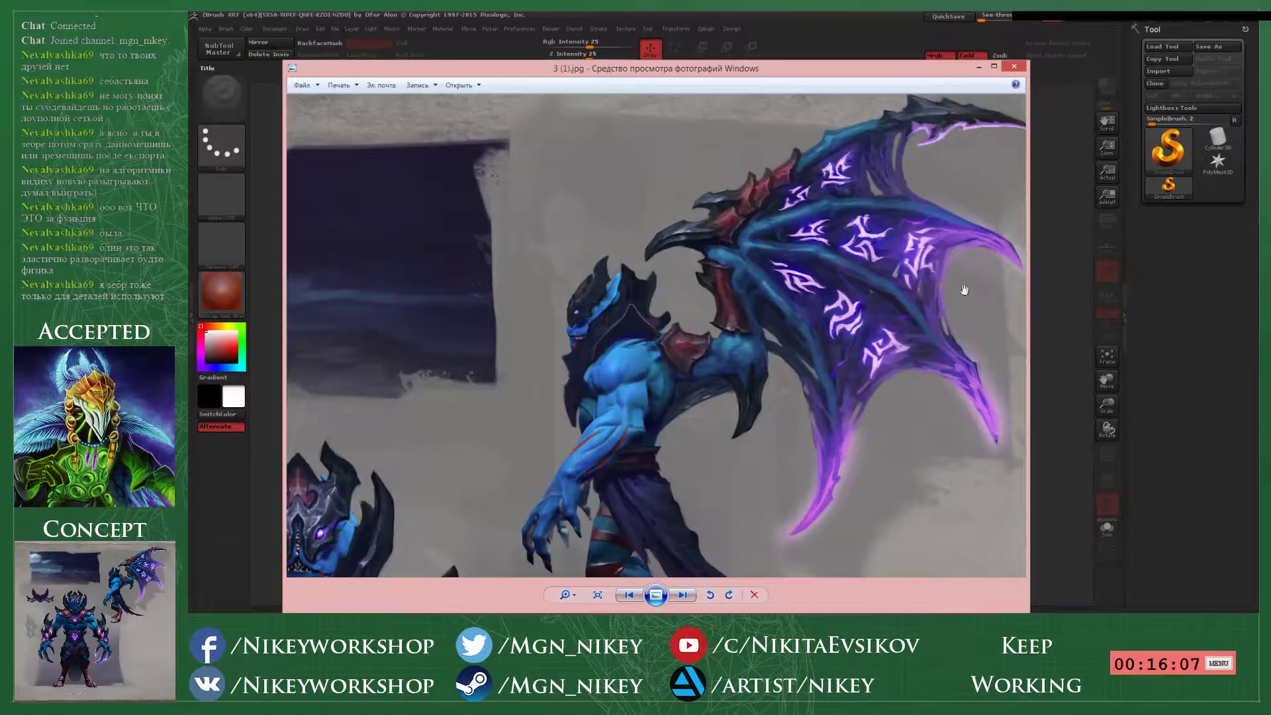
left_click_drag(787, 61, 781, 21)
left_click_drag(714, 303, 641, 328)
left_click_drag(874, 27, 813, 64)
left_click(1017, 204)
left_click(1020, 92)
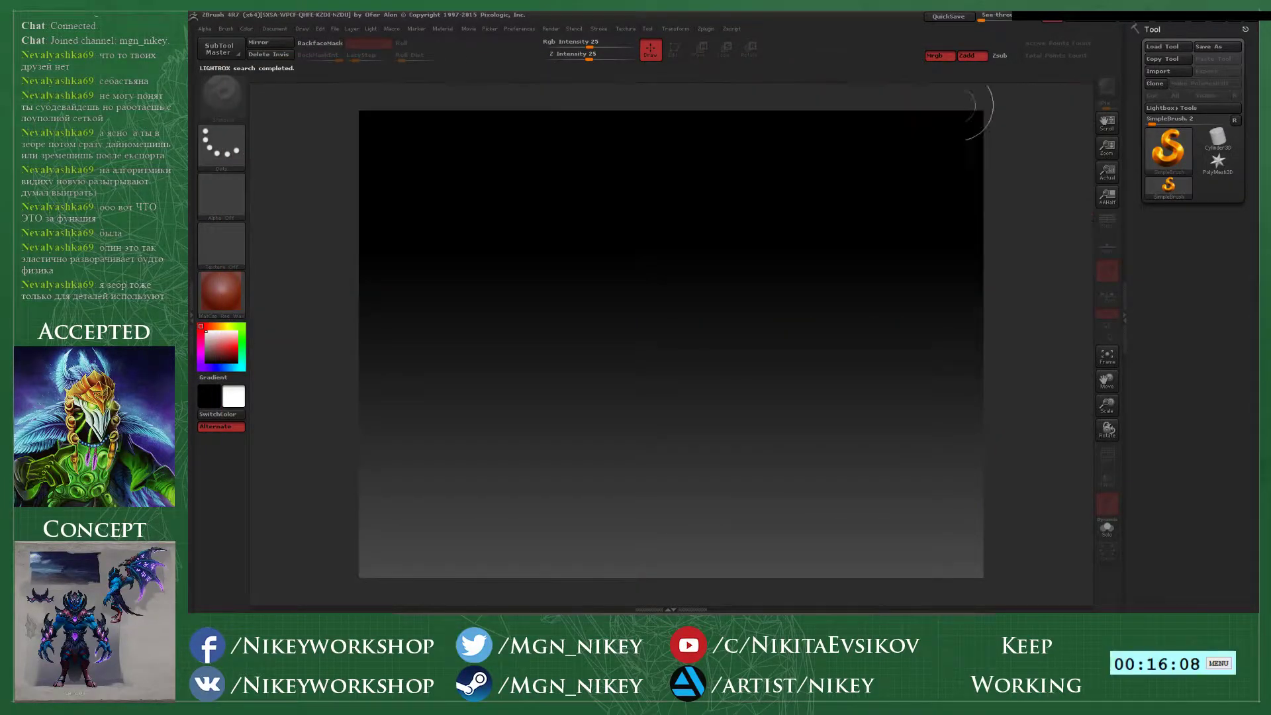
- Load the night stalker project from the night_stalker folder in ZBrush
left_click(334, 29)
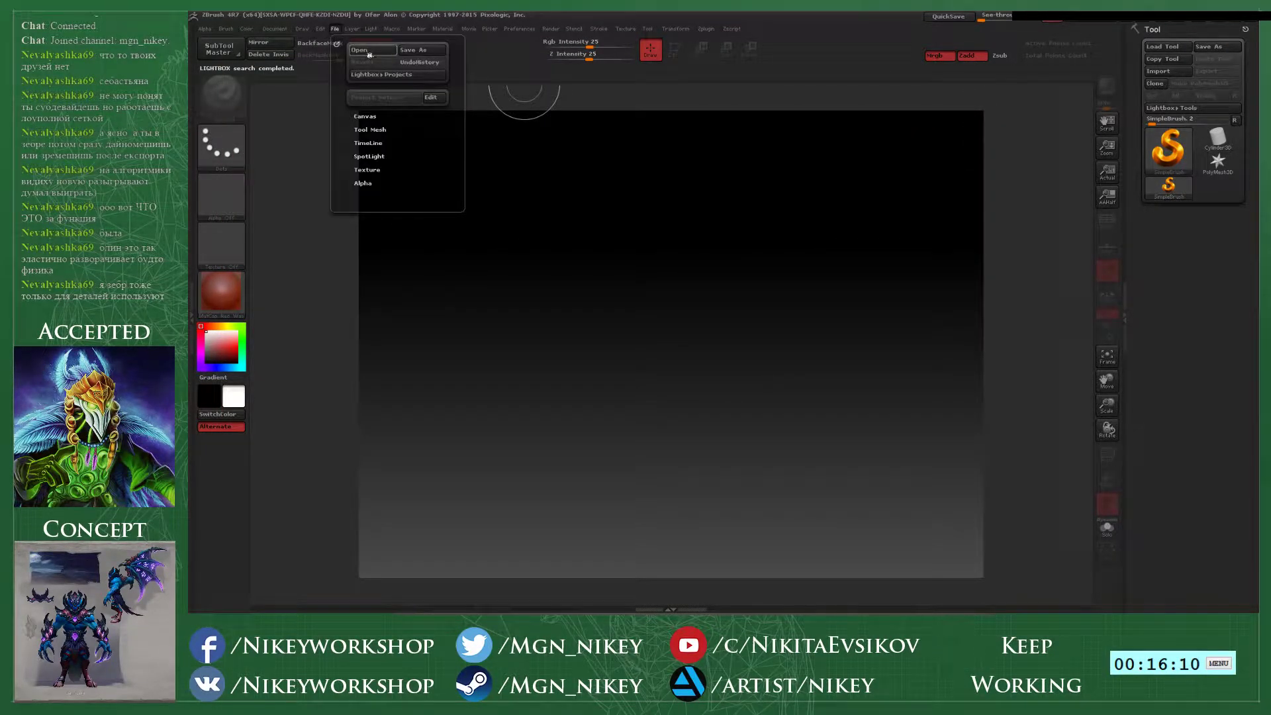
left_click(369, 52)
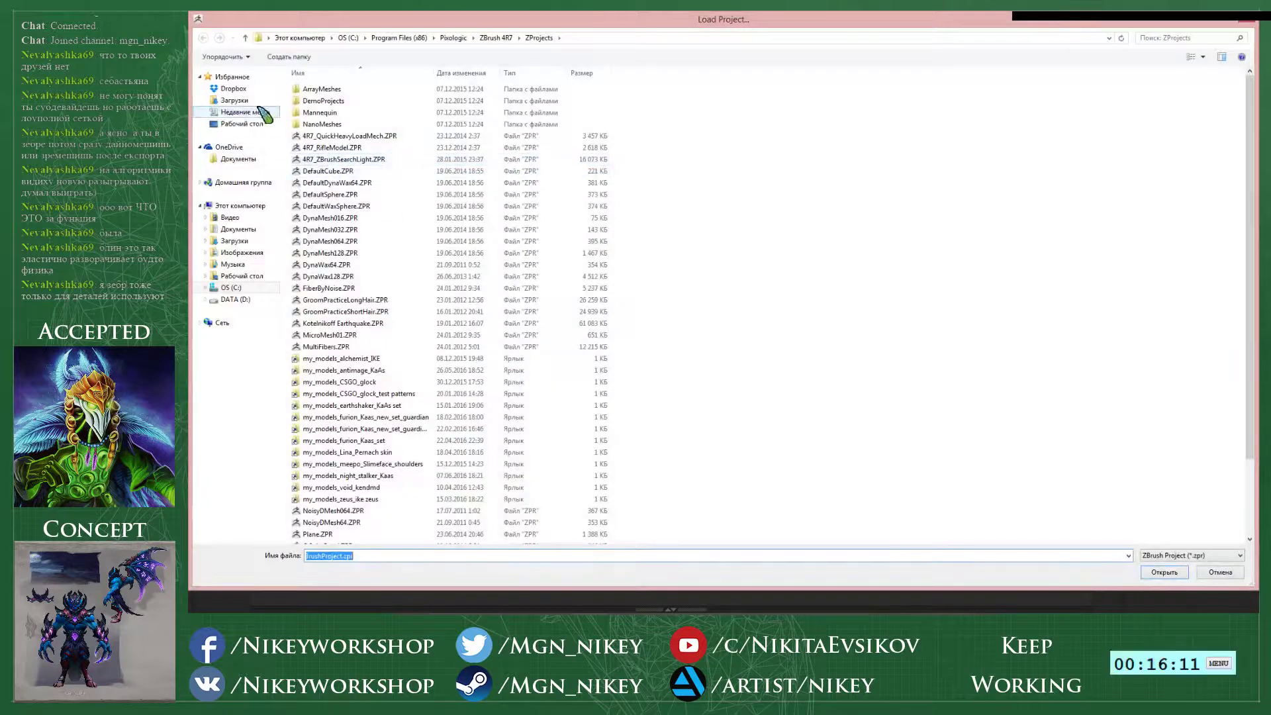
left_click(248, 101)
left_click(258, 111)
double_click(333, 277)
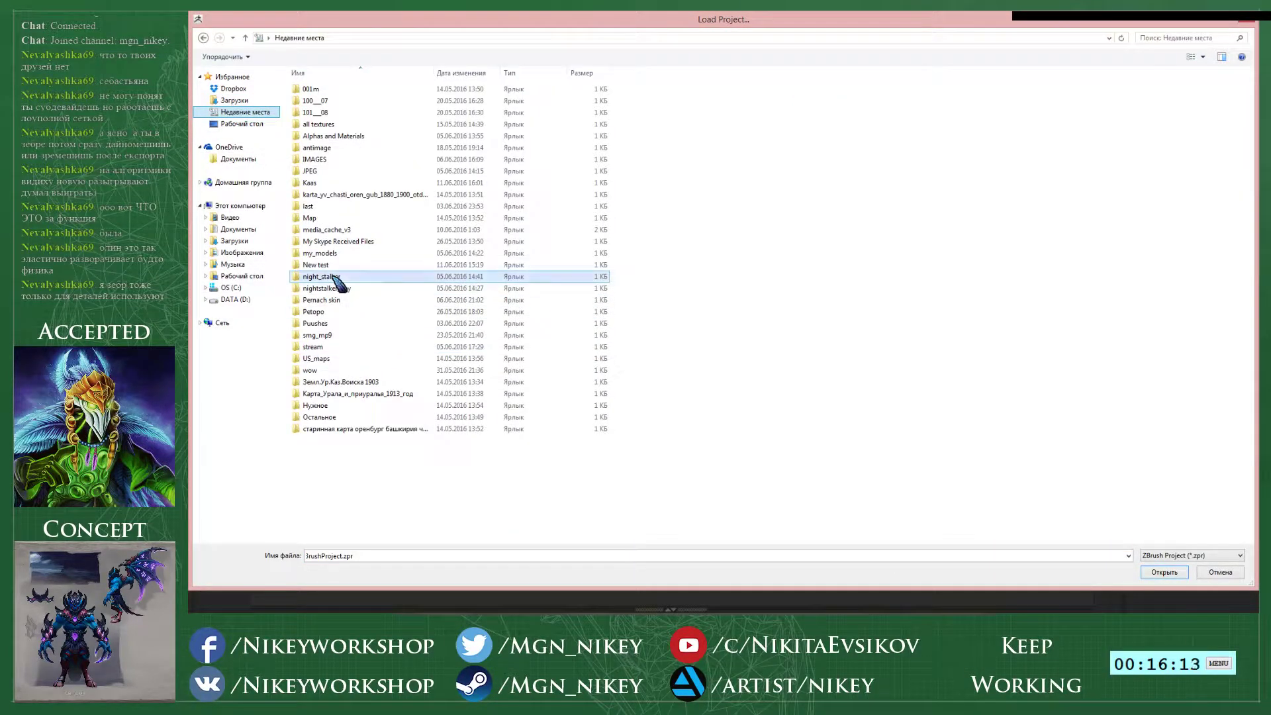
double_click(309, 88)
double_click(331, 95)
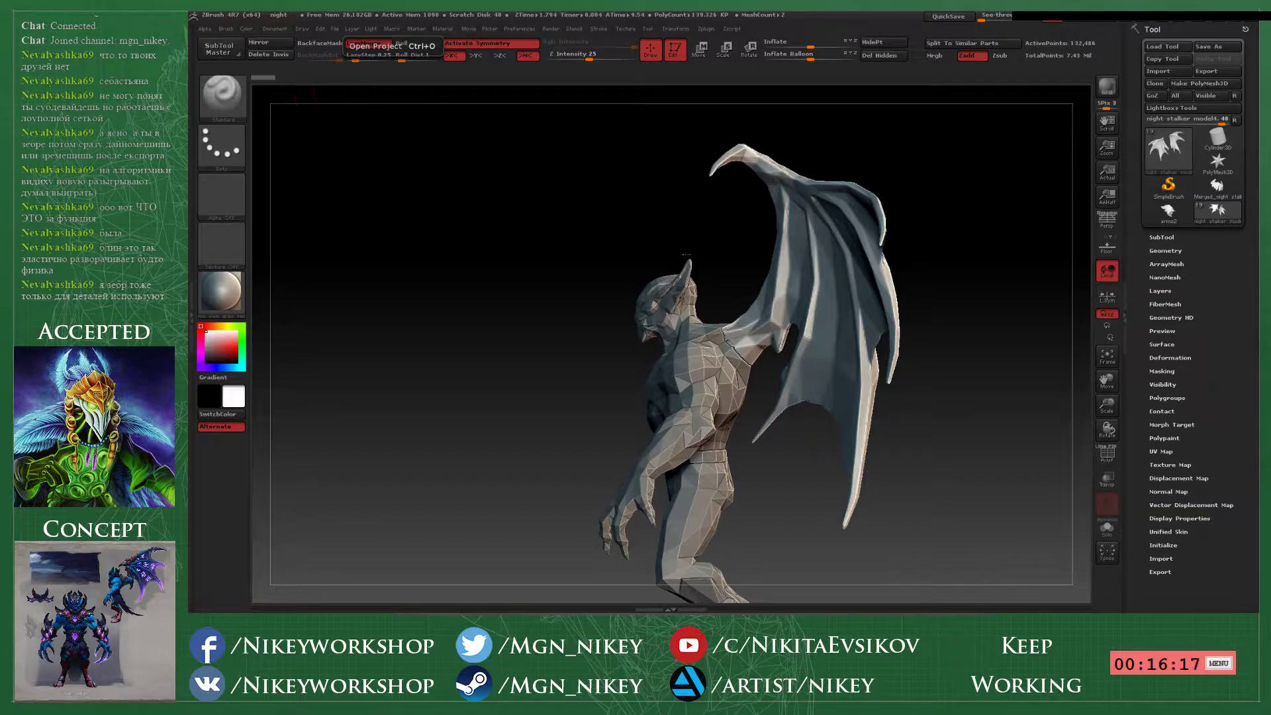
- Replace the current wings subtool with the mesh imported from wings.obj in the Kaas folder
left_click_drag(694, 250, 715, 221)
left_click_drag(898, 195, 887, 278, "alt")
left_click(1163, 238)
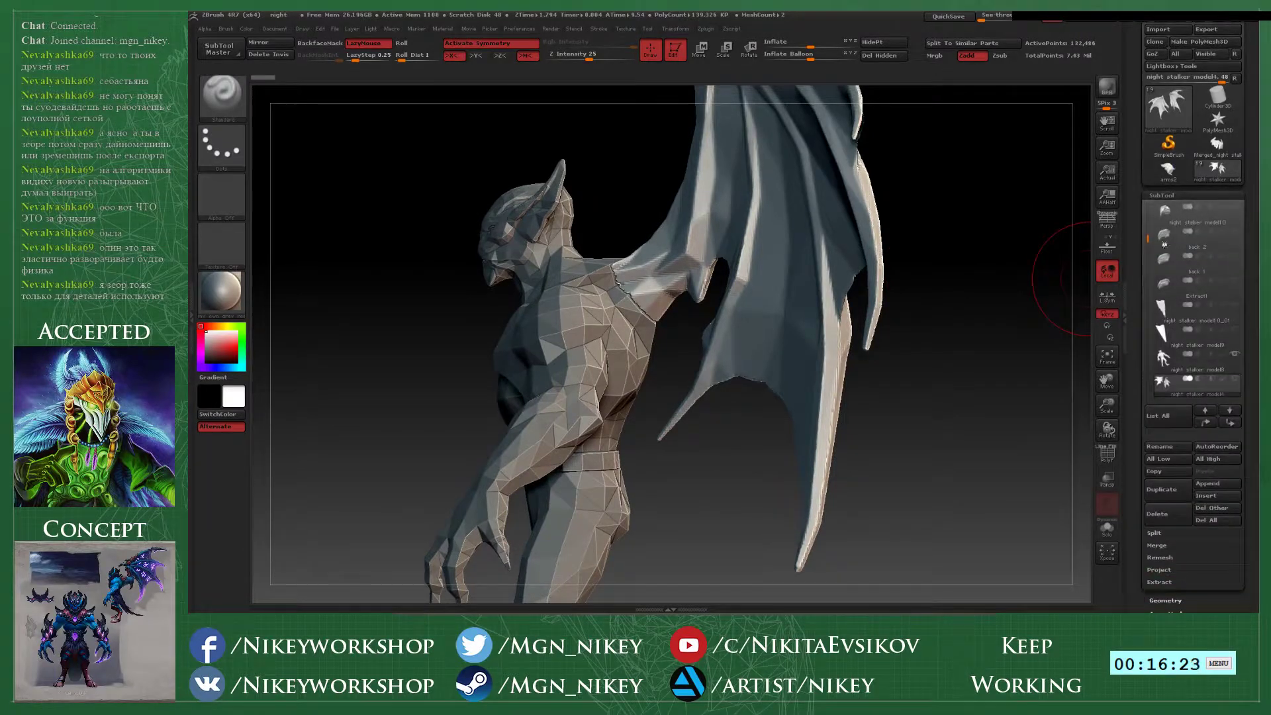
left_click_drag(1149, 250, 1149, 265)
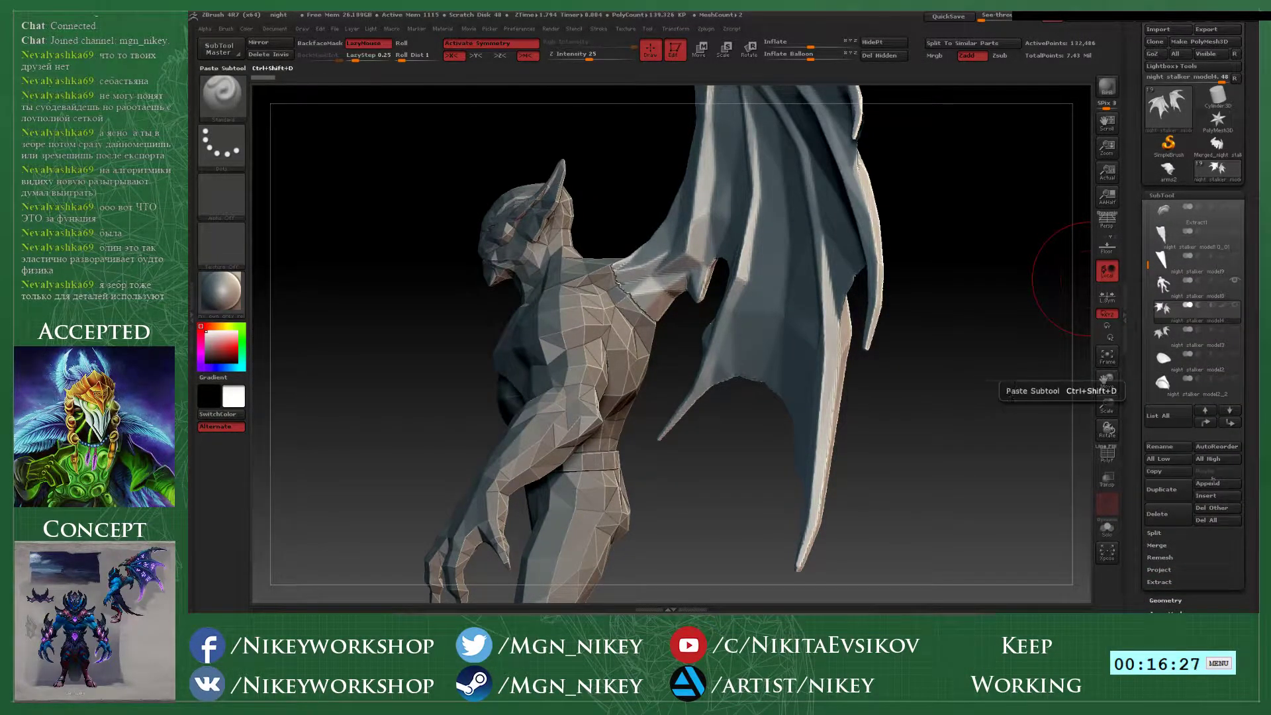
left_click(1159, 30)
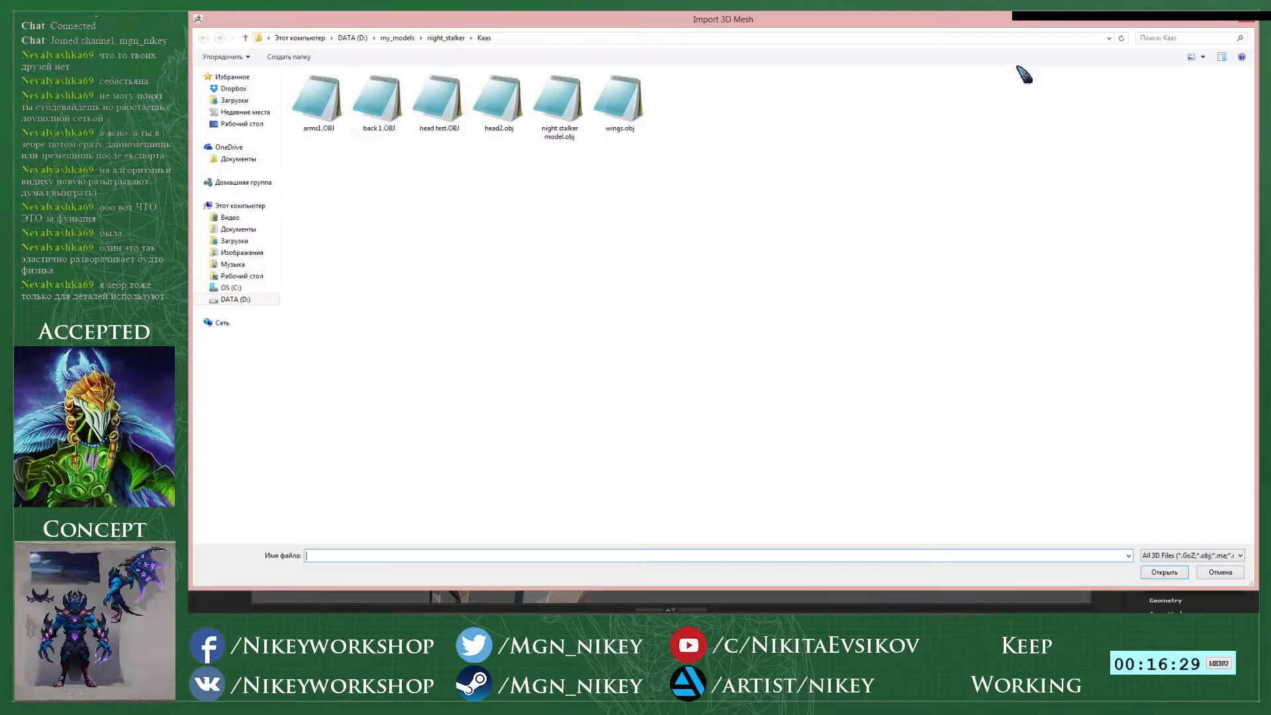
double_click(610, 103)
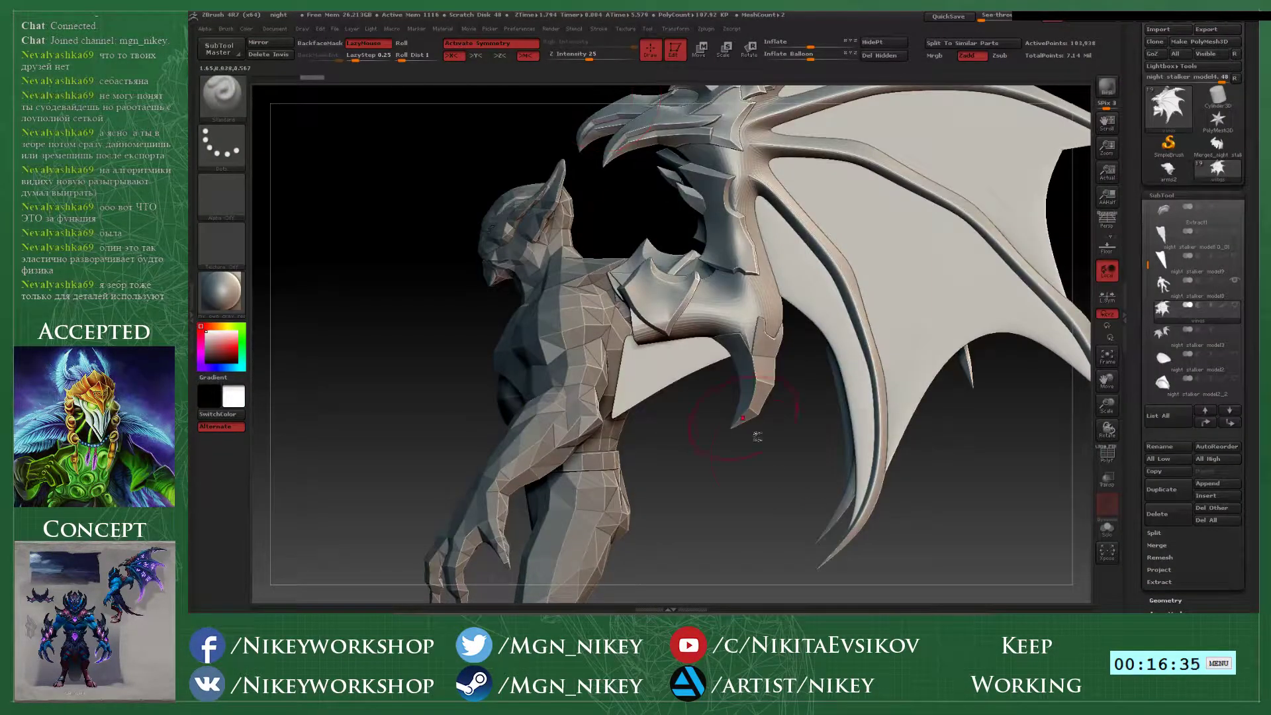
- Mask the single wing beside the character and split the unmasked points into a separate subtool
left_click_drag(729, 516, 721, 424, "alt")
left_click_drag(662, 456, 825, 462)
mouse_move(924, 293)
left_mouse_down("alt")
mouse_move(954, 337)
mouse_move(935, 213)
mouse_move(923, 219)
mouse_move(937, 259)
left_mouse_up("alt")
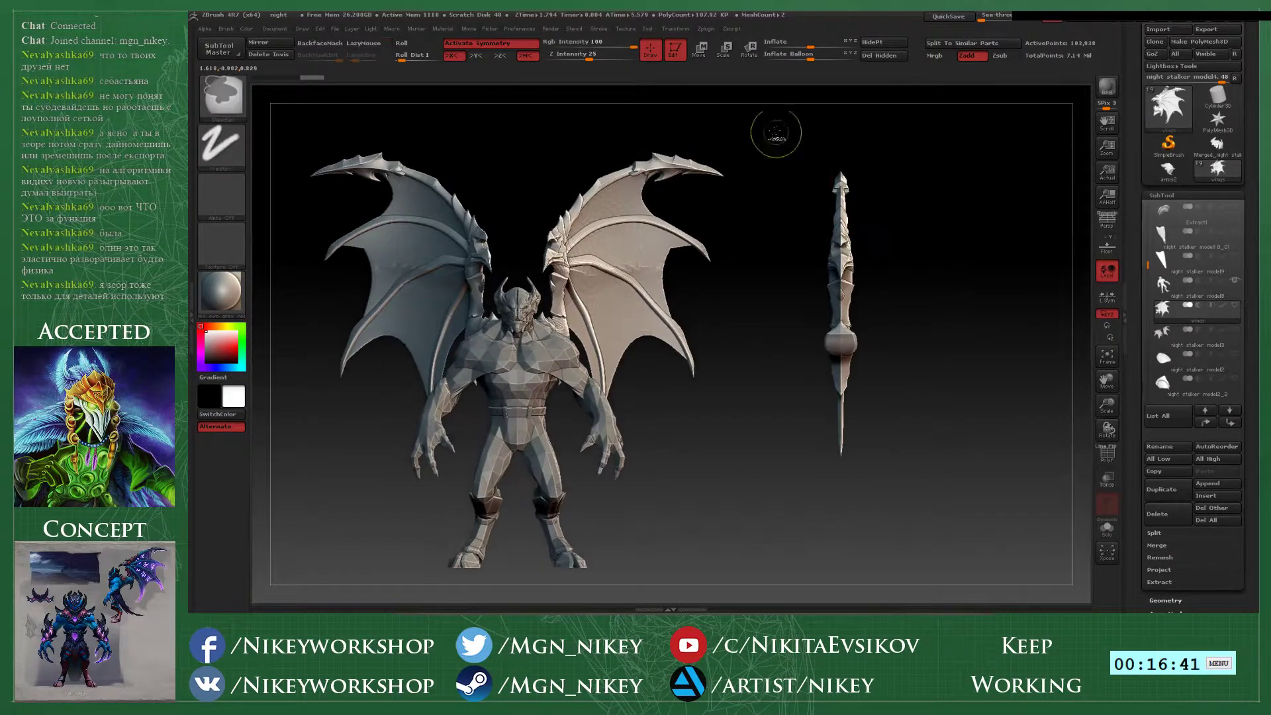
left_click_drag(766, 120, 925, 438, "ctrl")
left_click(1154, 533)
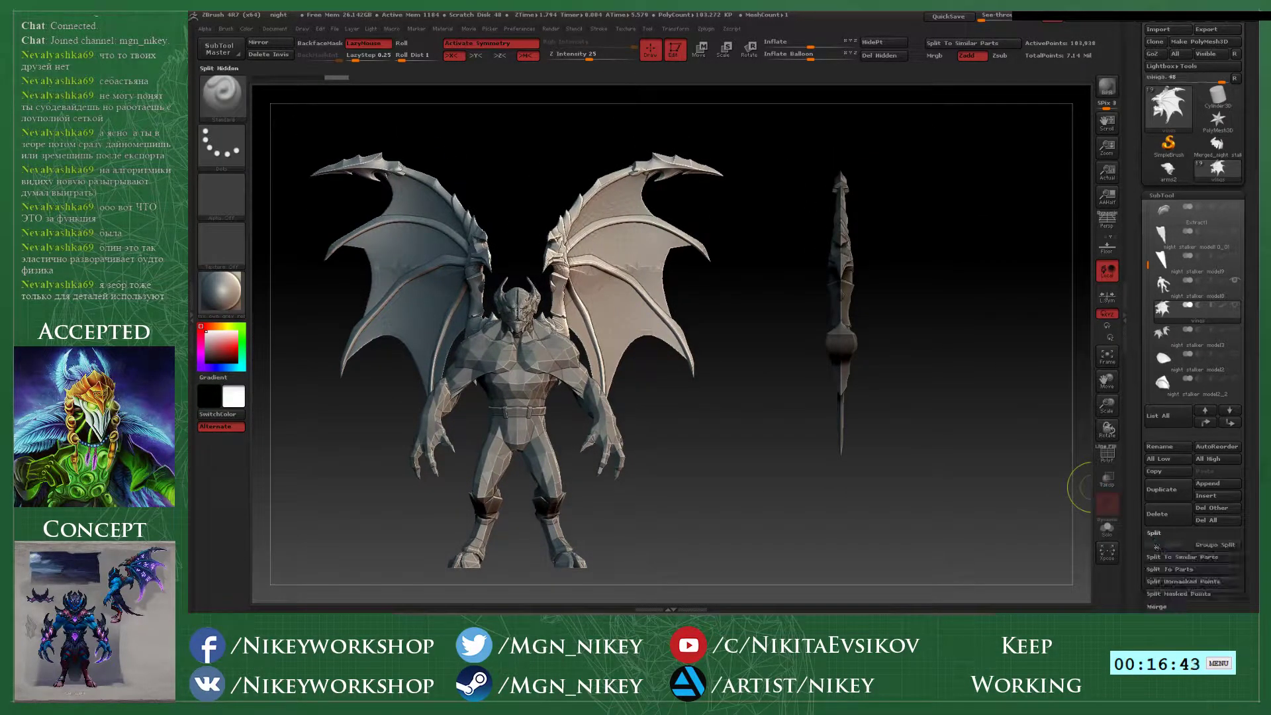
left_click(1175, 582)
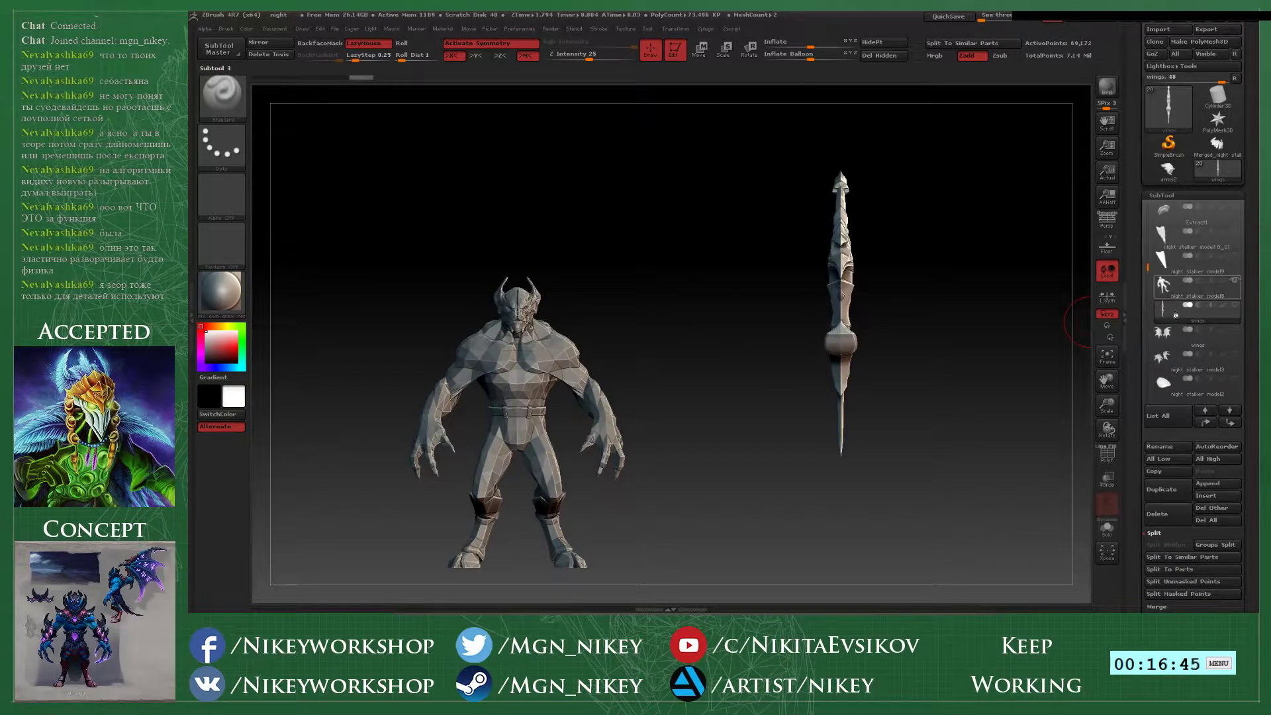
- Select the paired wings subtool and examine its topology with the polyframe shown, then hidden again
left_click(1176, 340)
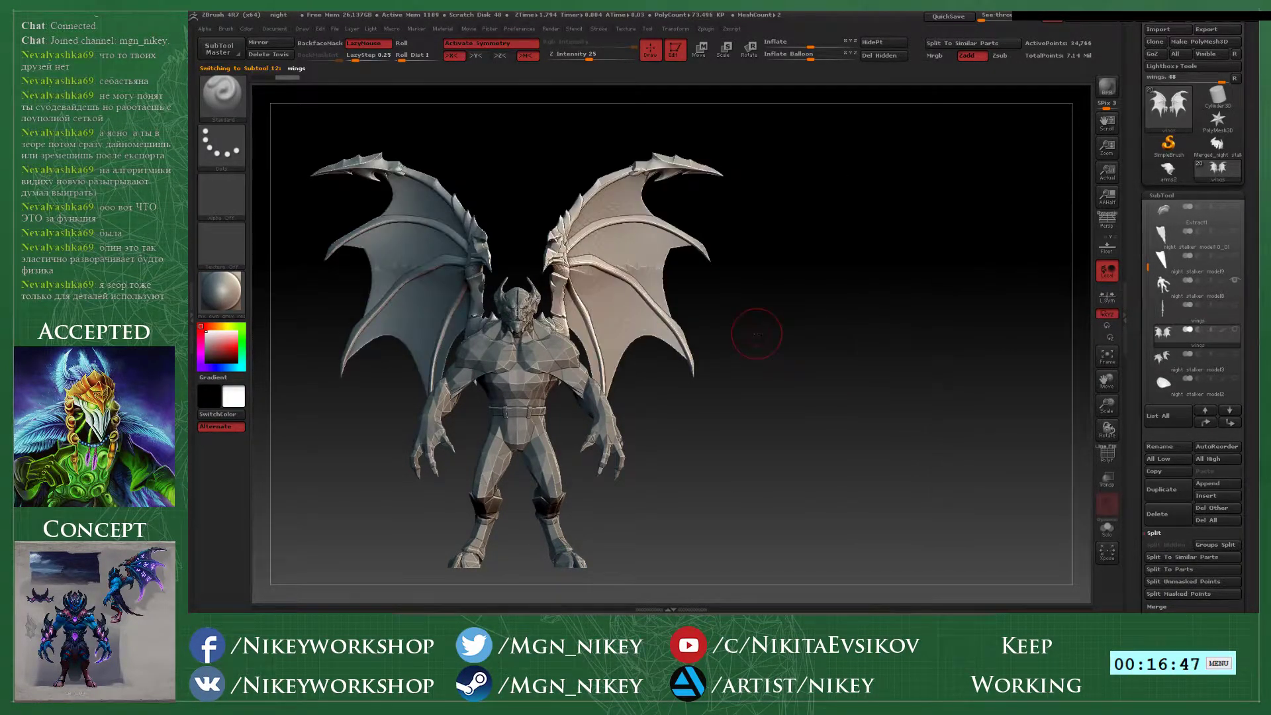
left_click_drag(757, 334, 926, 353, "alt")
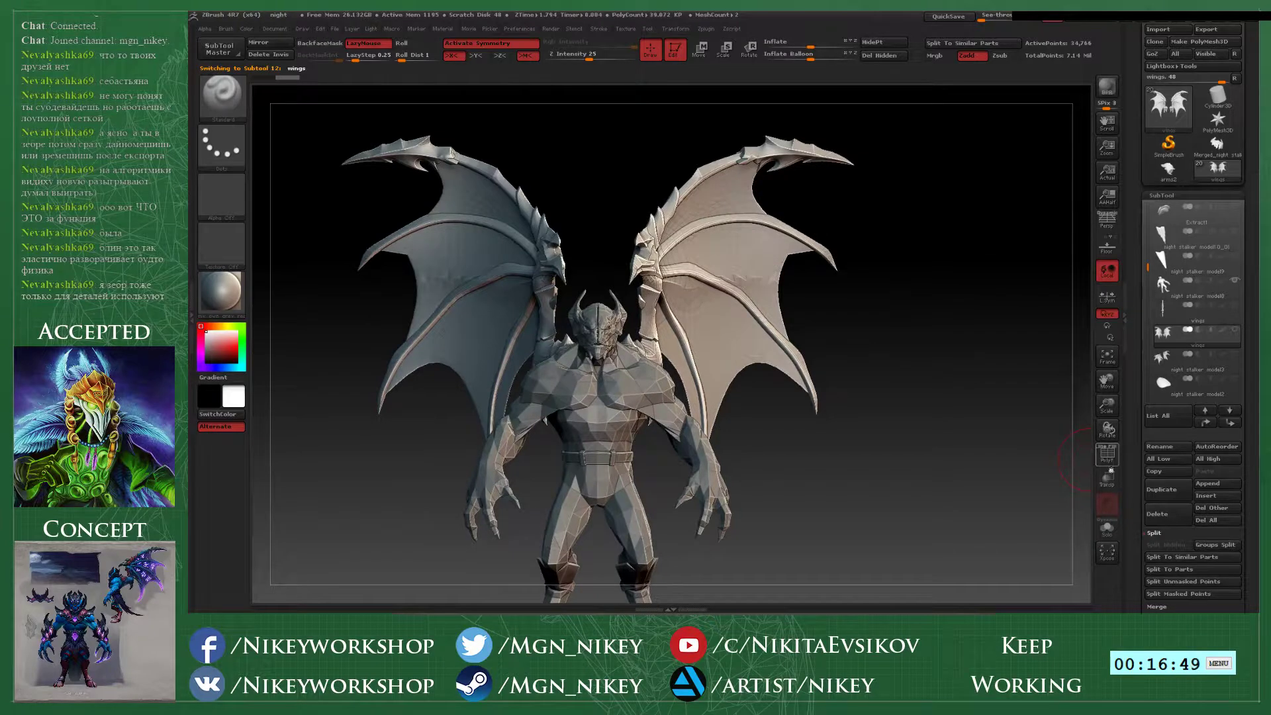
left_click(1106, 456)
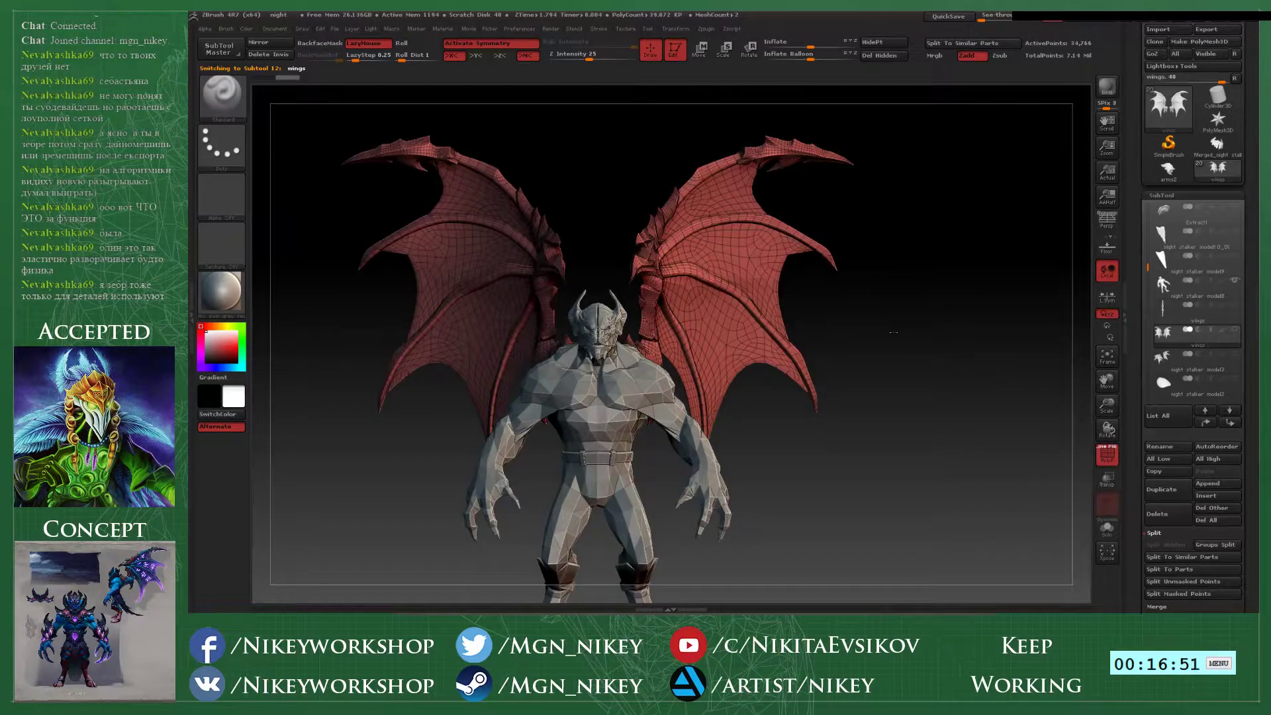
left_click_drag(893, 333, 927, 391, "alt")
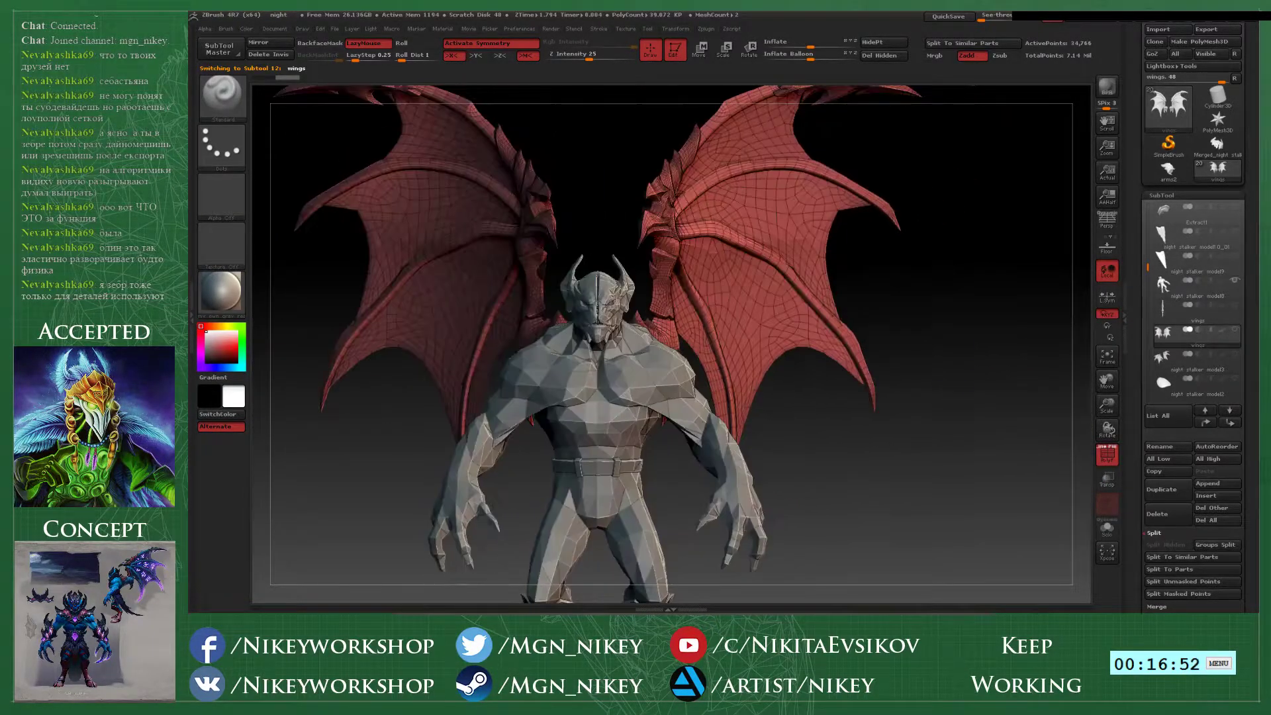
left_click(1103, 454)
mouse_move(931, 286)
left_mouse_down("alt")
mouse_move(941, 348)
mouse_move(920, 301)
left_mouse_up("alt")
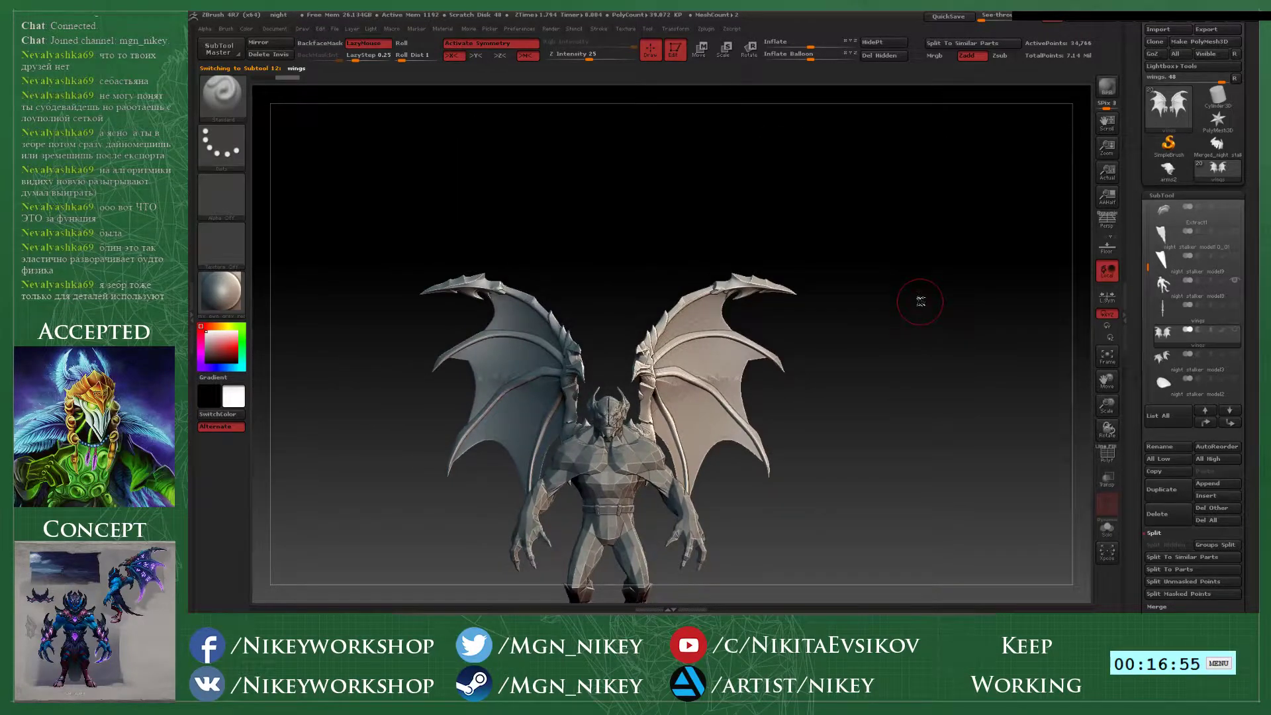
- Move the paired wings subtool to the end of the subtool list
key("ctrl+Down")
key("ctrl+Down")
key("ctrl+Down")
key("ctrl+Down")
key("ctrl+Down")
key("ctrl+Down")
key("ctrl+Down")
key("ctrl+Down")
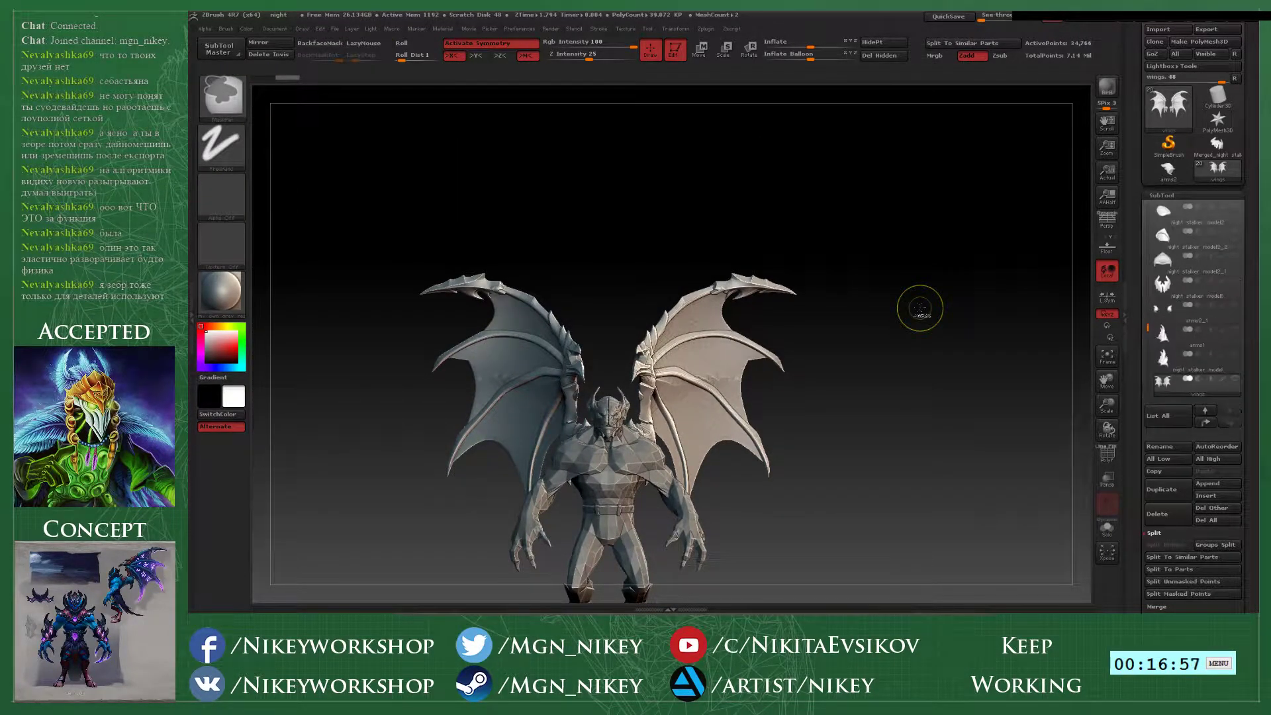
- Move the single separated wing subtool down to just above the paired wings in the subtool list
key("Up")
key("ctrl+z")
key("ctrl+z")
key("ctrl+z")
key("ctrl+z")
key("ctrl+z")
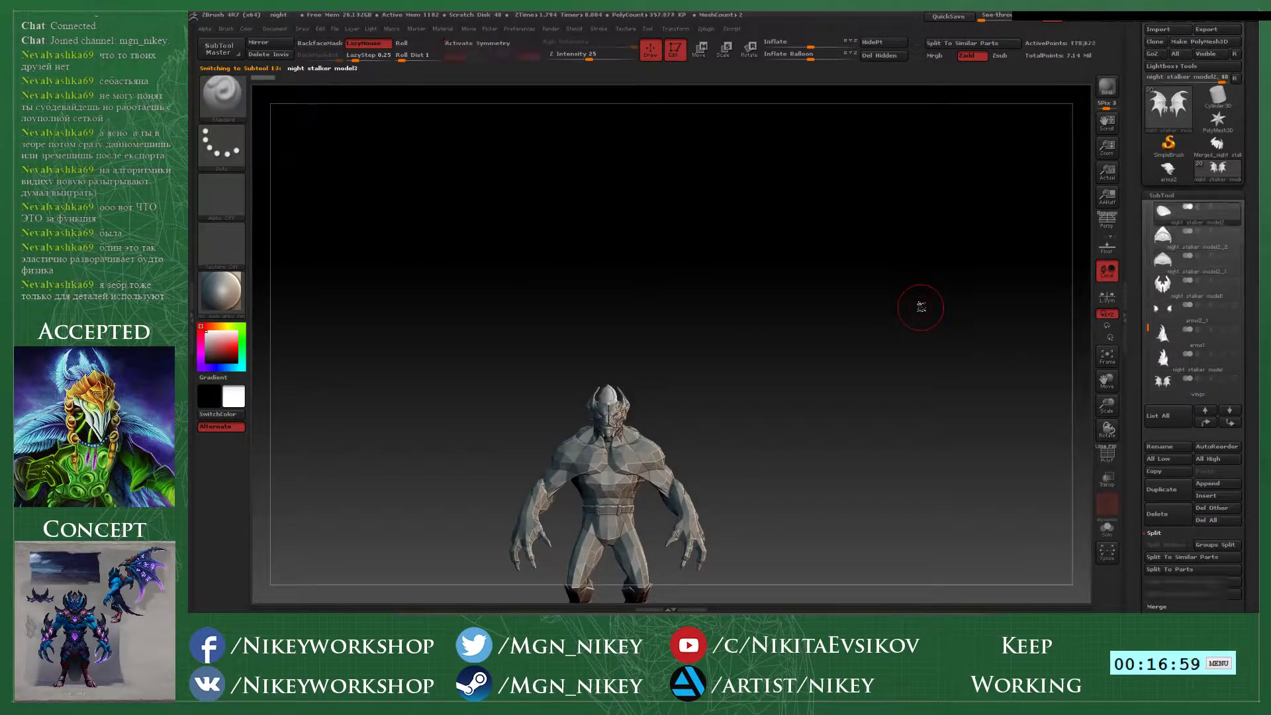
key("ctrl+z")
key("ctrl+z")
key("ctrl+z")
key("ctrl+z")
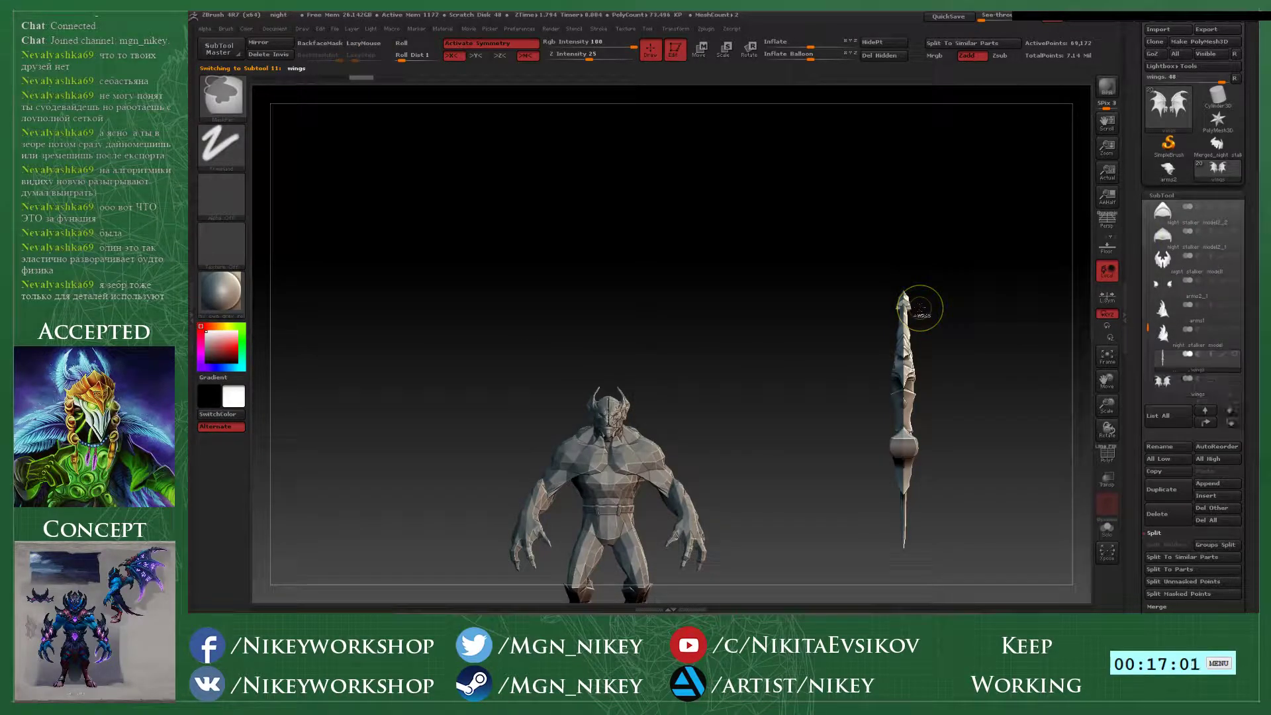
- Split the paired wings subtool into similar parts and accept that the operation is not undoable
left_click_drag(907, 317, 972, 404, "alt")
left_click(1162, 561)
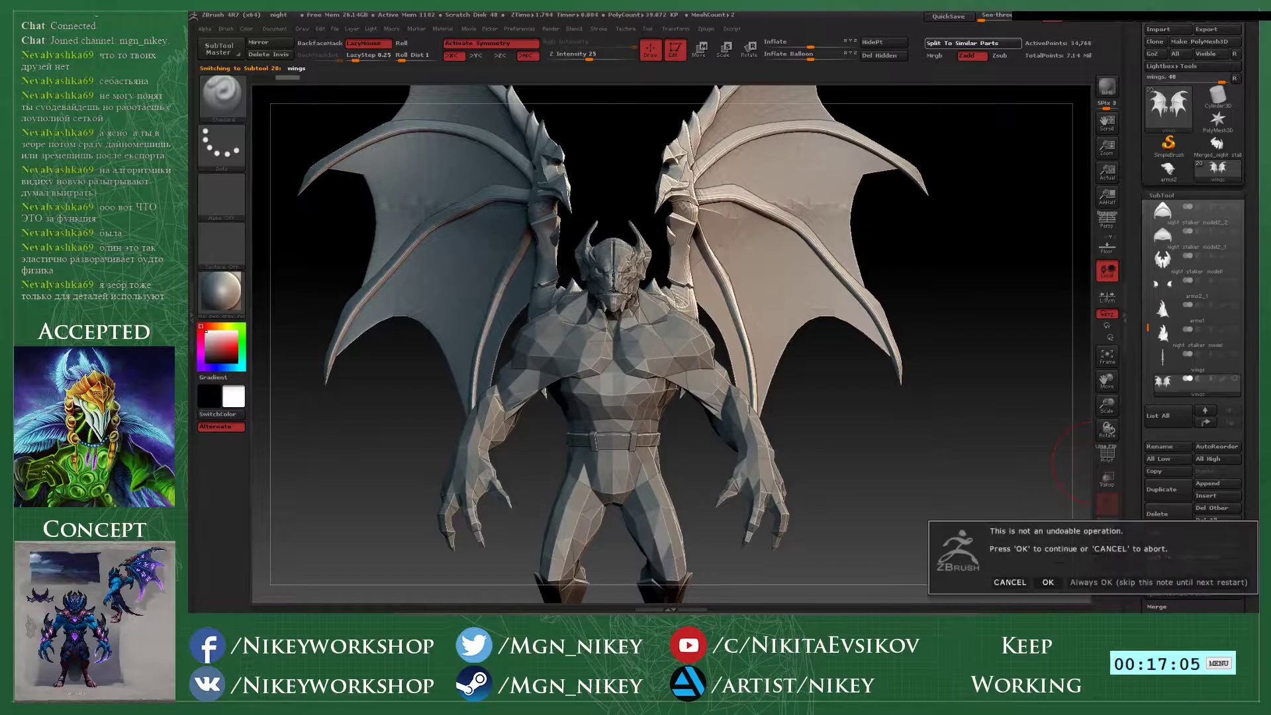
left_click(1048, 582)
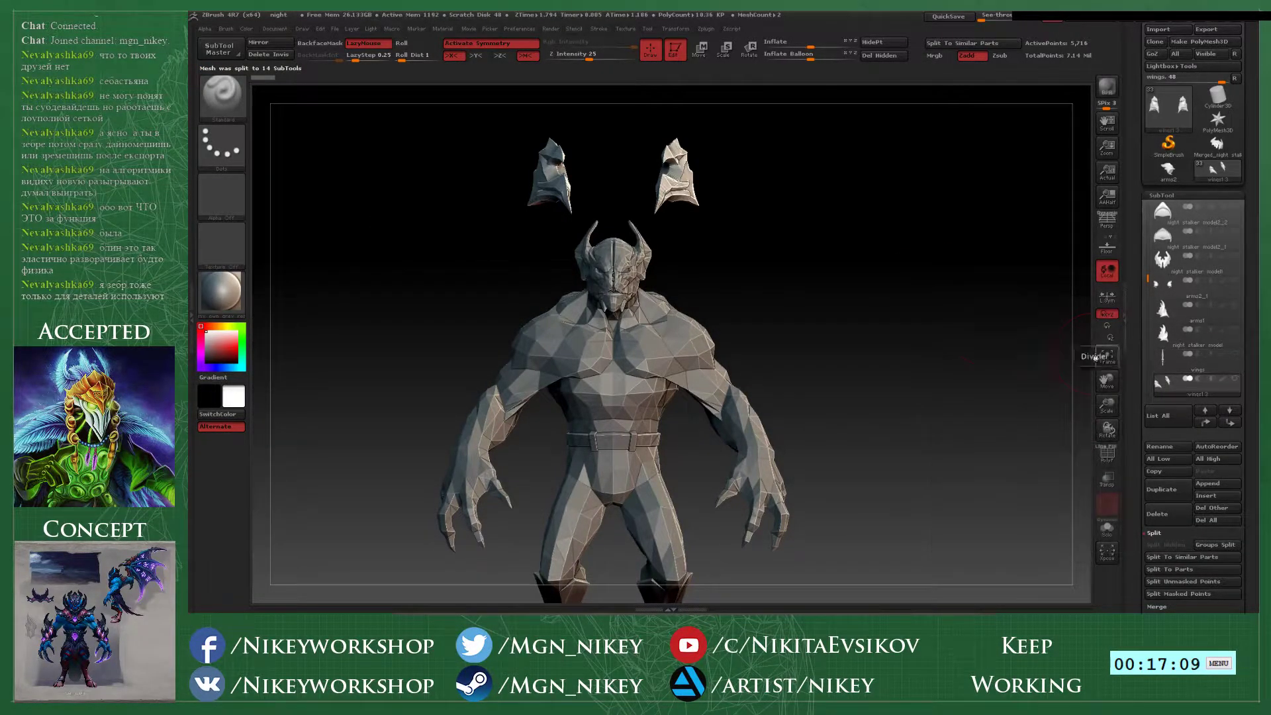
- Go through the separated wing parts one by one to check how the armor plates and spikes were divided
key("Down")
key("Down")
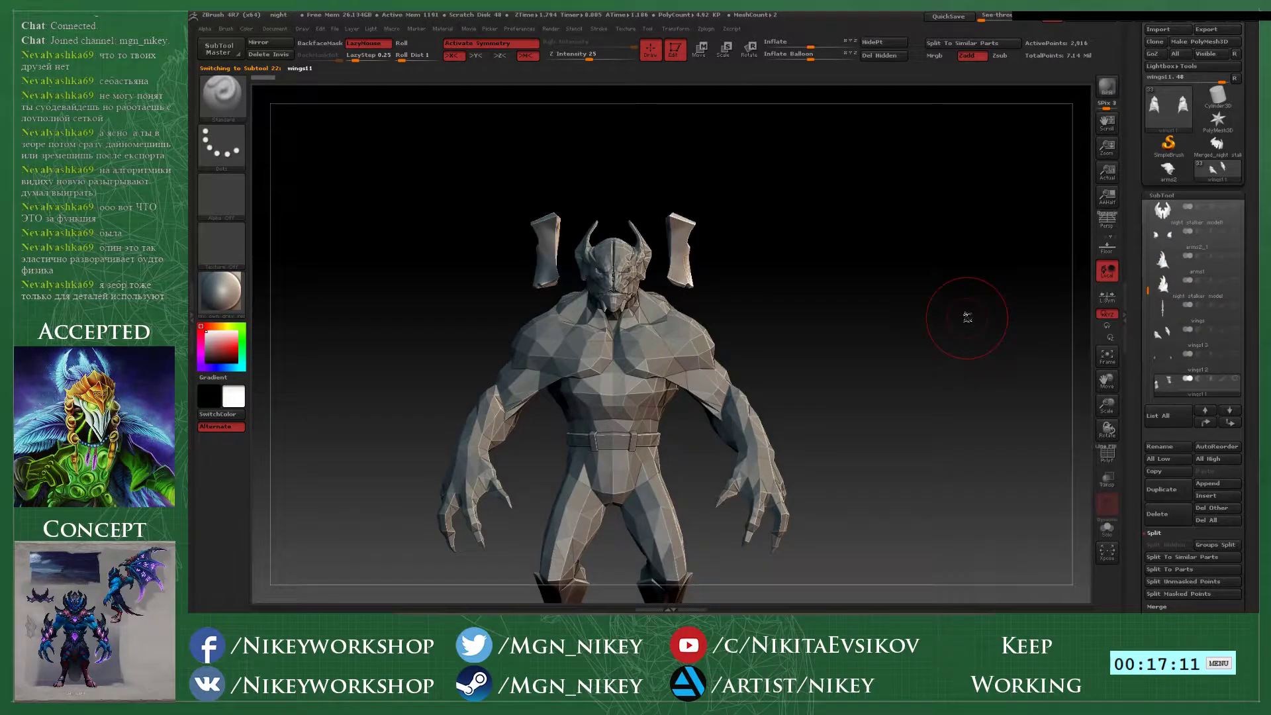
key("Up")
left_click_drag(866, 292, 1022, 301)
key("Down")
left_click_drag(896, 330, 949, 329)
key("Down")
key("Down")
key("Down")
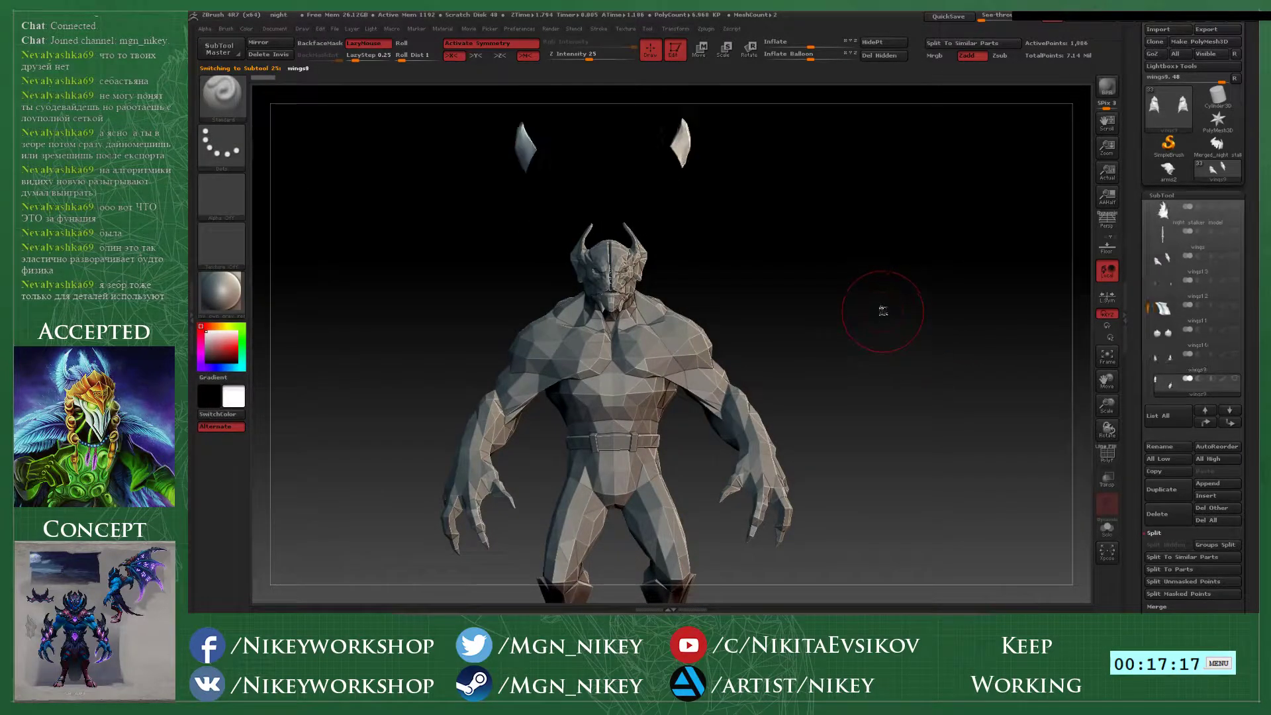
key("Down")
key("Down")
key("Down")
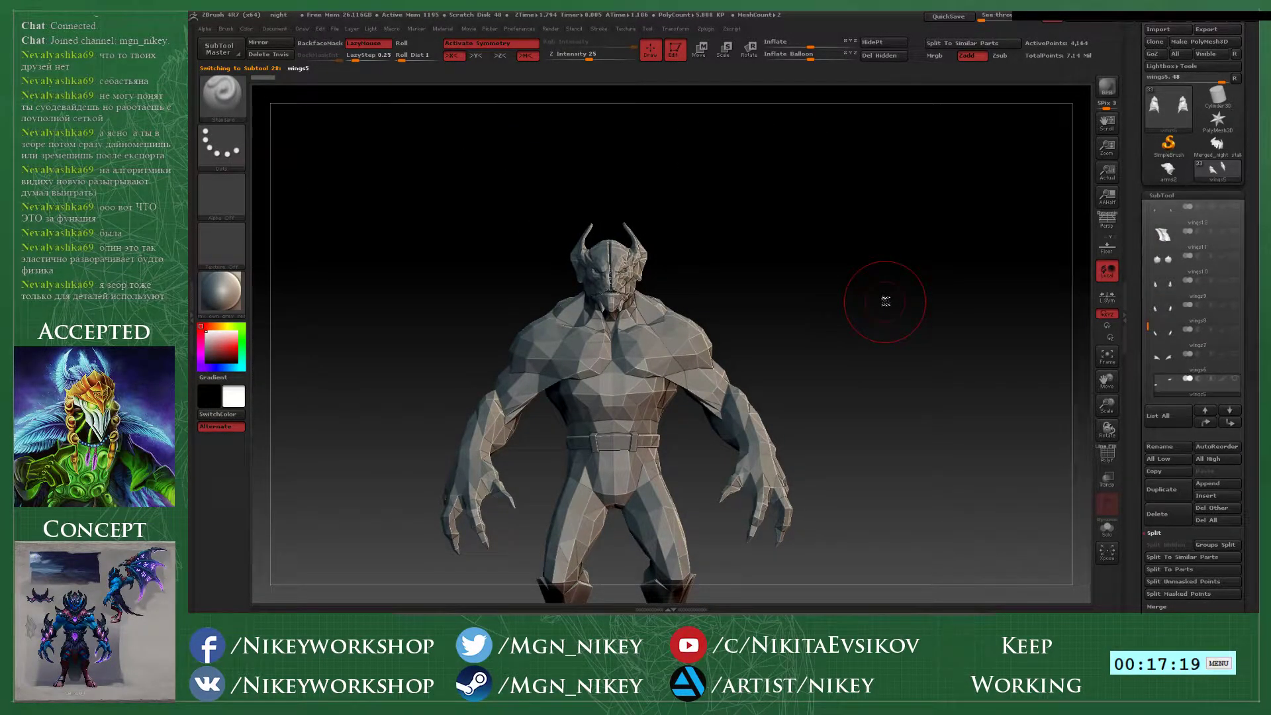
- Choose the Dam Standard brush and step through the remaining wing parts, down to the membranes
left_click_drag(999, 329, 940, 411)
left_click_drag(860, 285, 916, 454)
key("b")
key("d")
key("s")
key("Down")
key("Down")
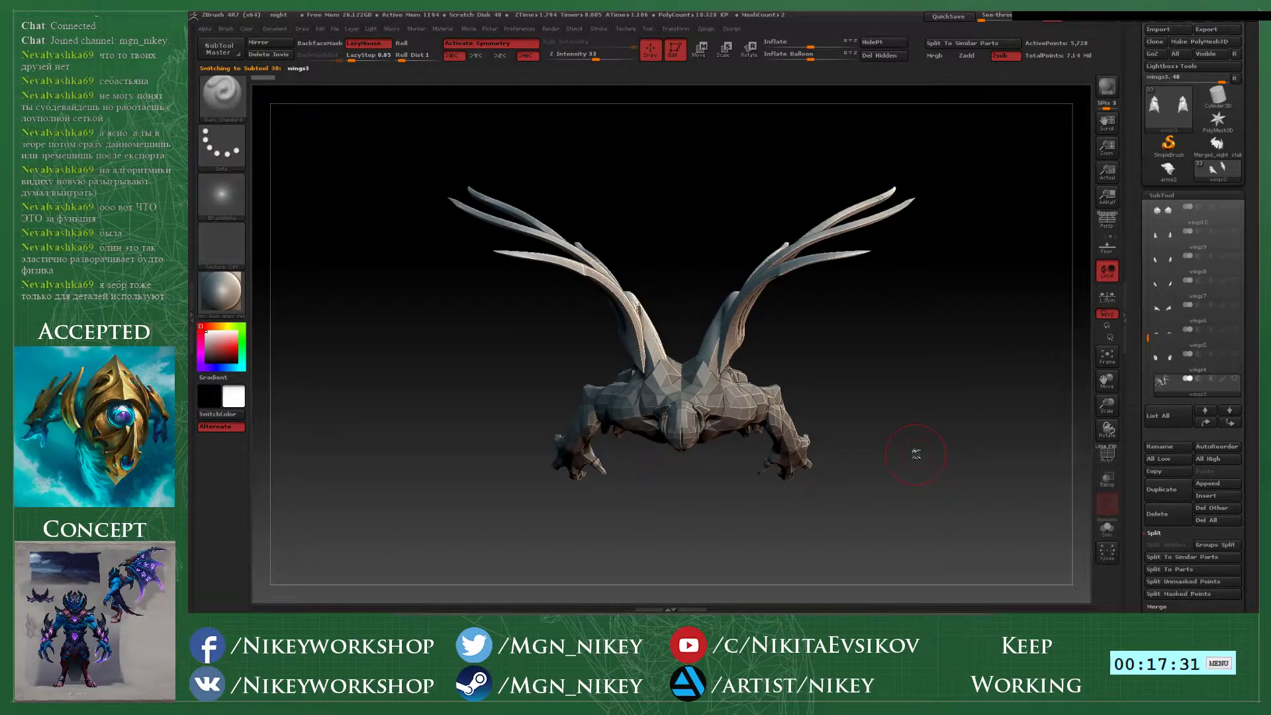
key("Down")
key("Down")
key("Down")
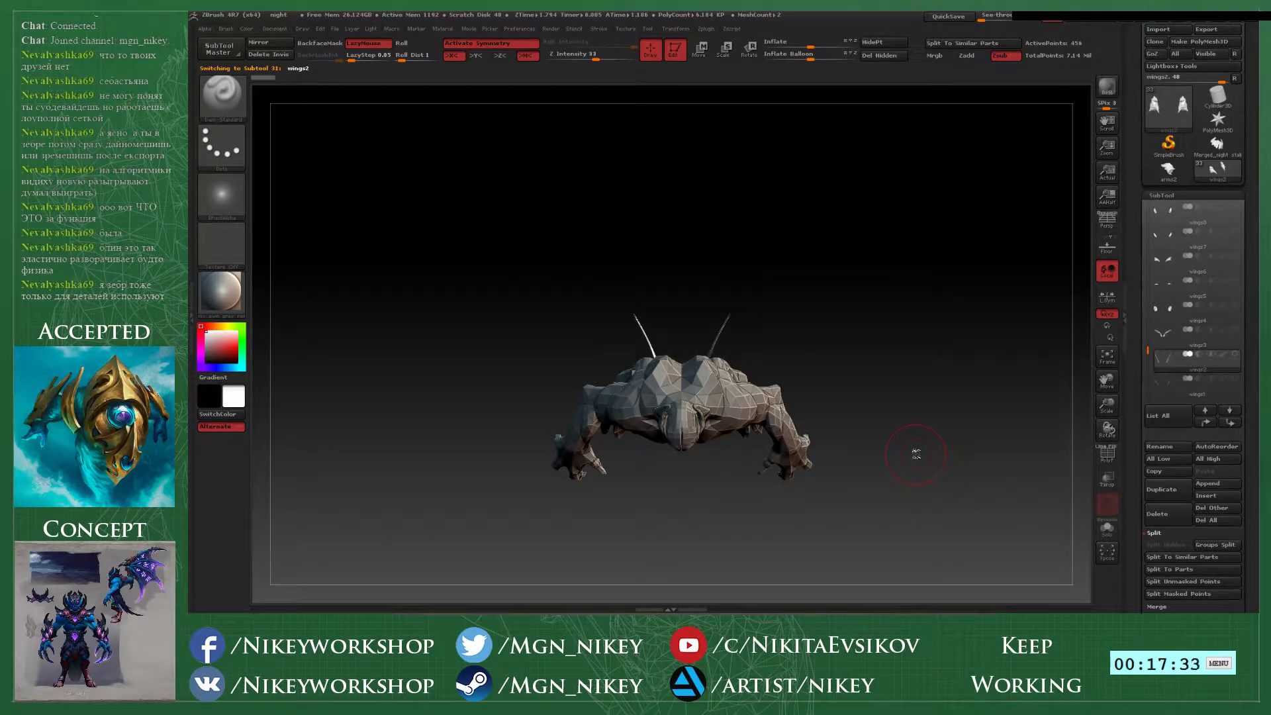
- Examine the separated wing membranes from the front, briefly showing their polyframe
left_click_drag(759, 472, 912, 342)
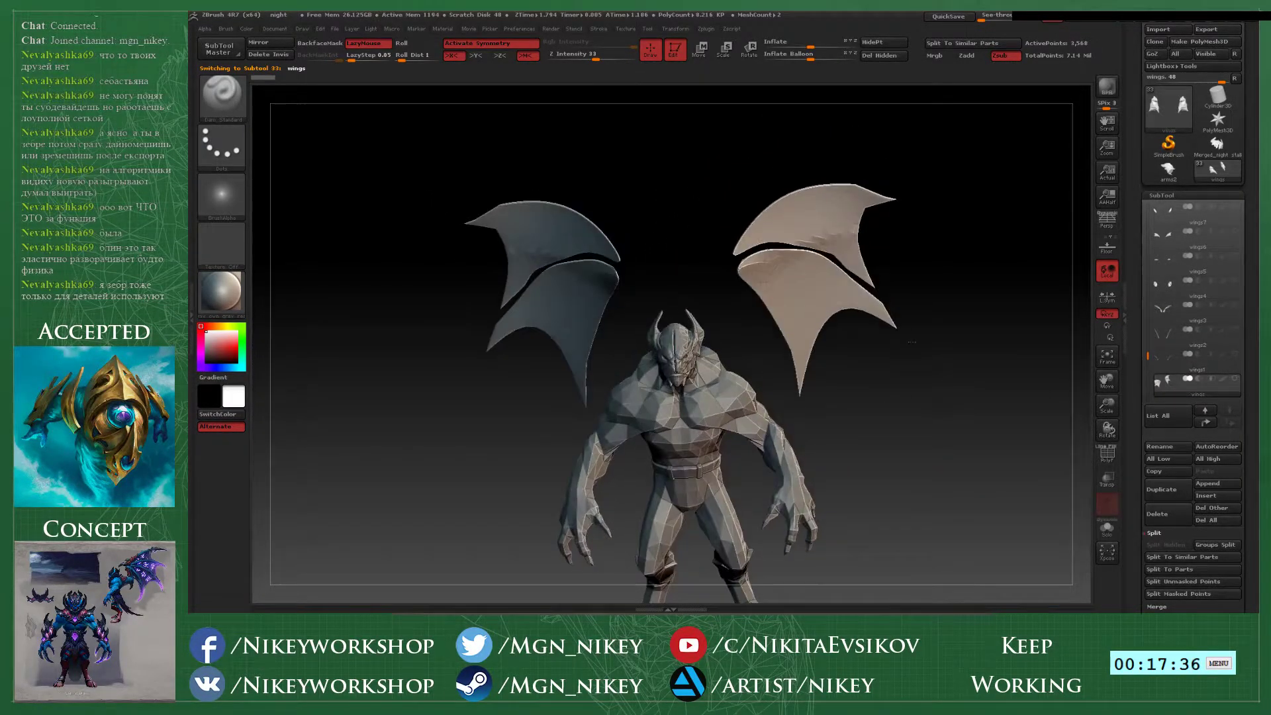
left_click(1100, 454)
left_click(1101, 455)
mouse_move(927, 425)
left_mouse_down()
mouse_move(918, 452)
mouse_move(941, 456)
mouse_move(934, 404)
mouse_move(945, 421)
left_mouse_up()
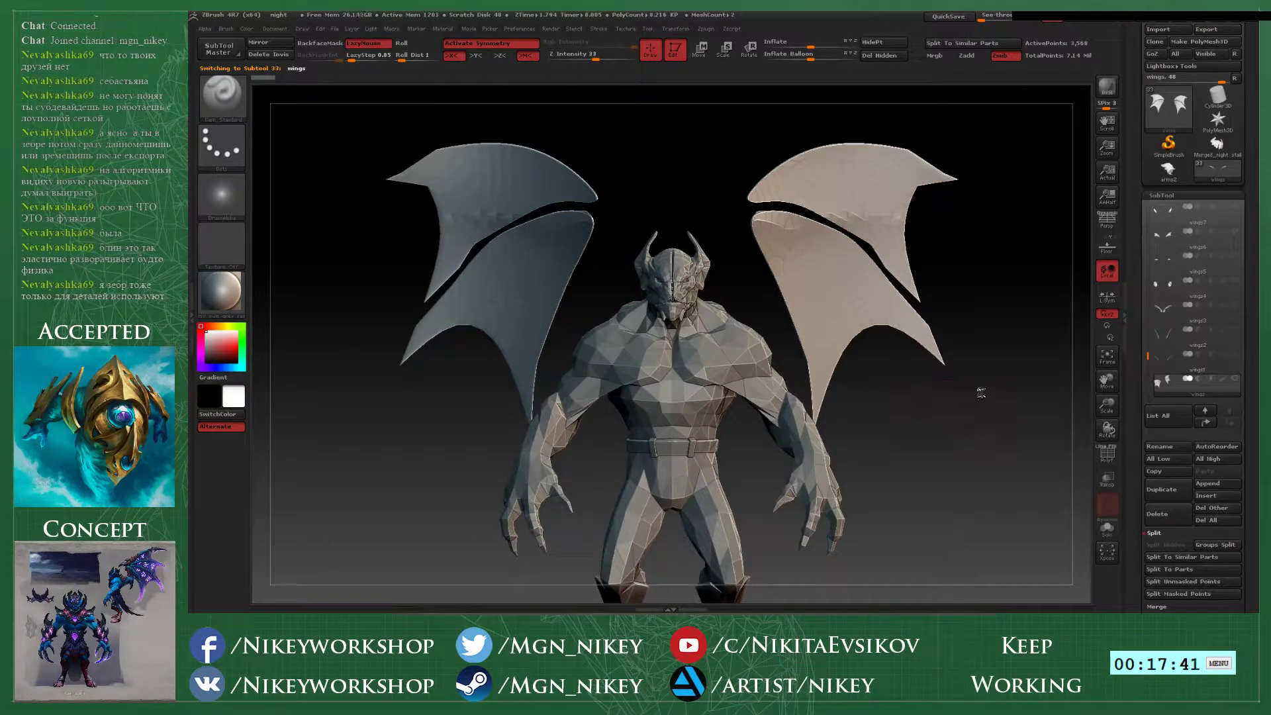
- Select the subtool containing the single undivided wing
left_click_drag(1148, 355, 1149, 298)
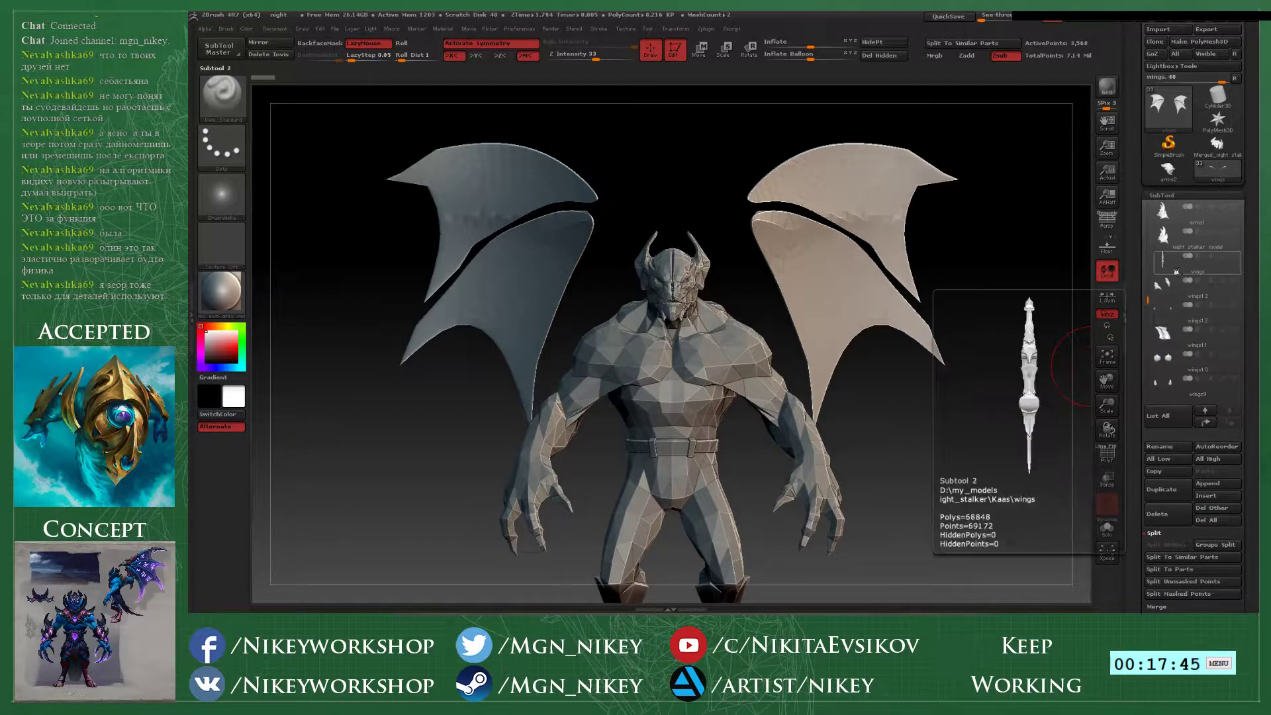
left_click(1176, 272)
left_click_drag(998, 337, 822, 435)
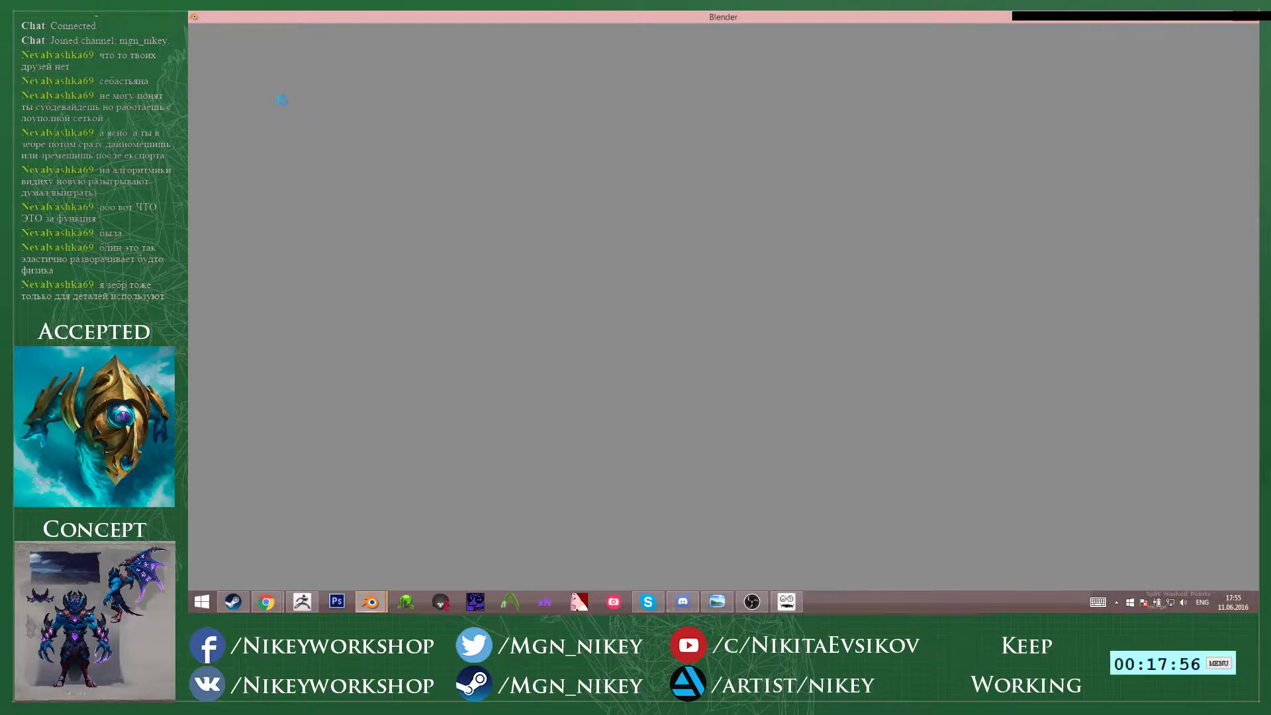
- Open night stalker model.blend from the night_stalker folder in Blender and hide the armature
left_click(220, 32)
left_click(251, 61)
left_click(393, 132)
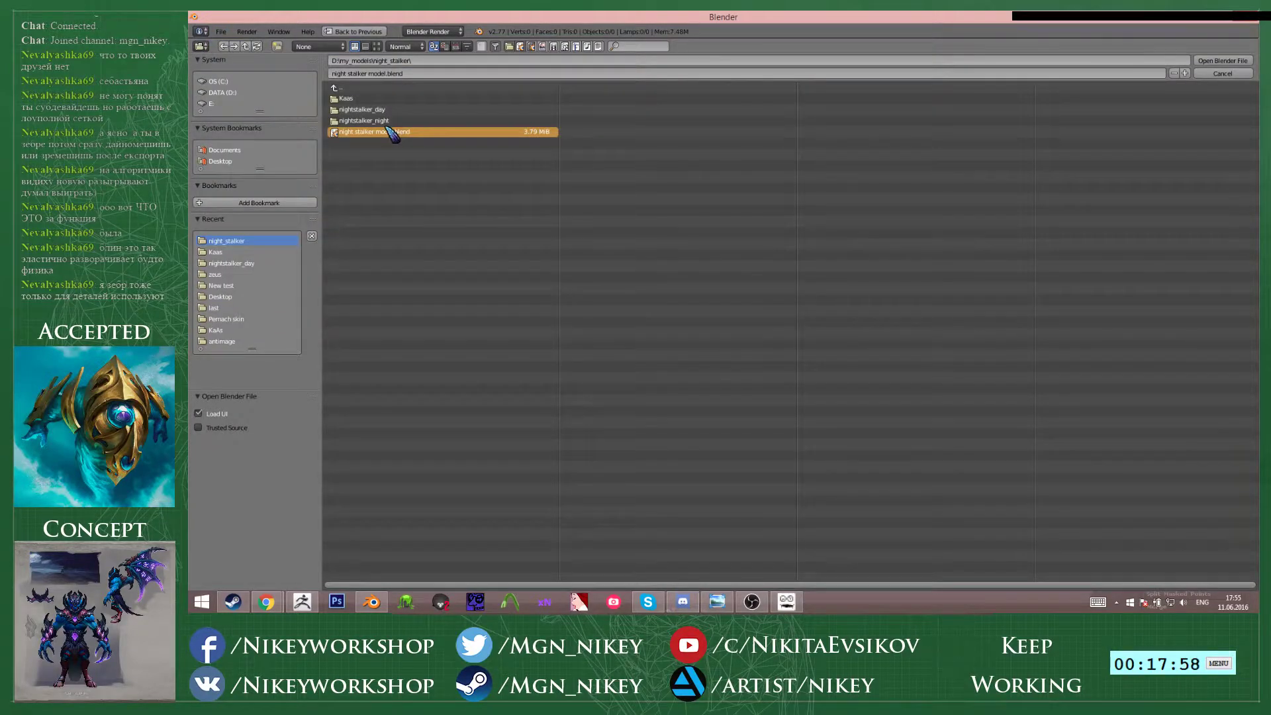
left_click(387, 129)
middle_click_drag(637, 224, 787, 221)
left_click(1229, 92)
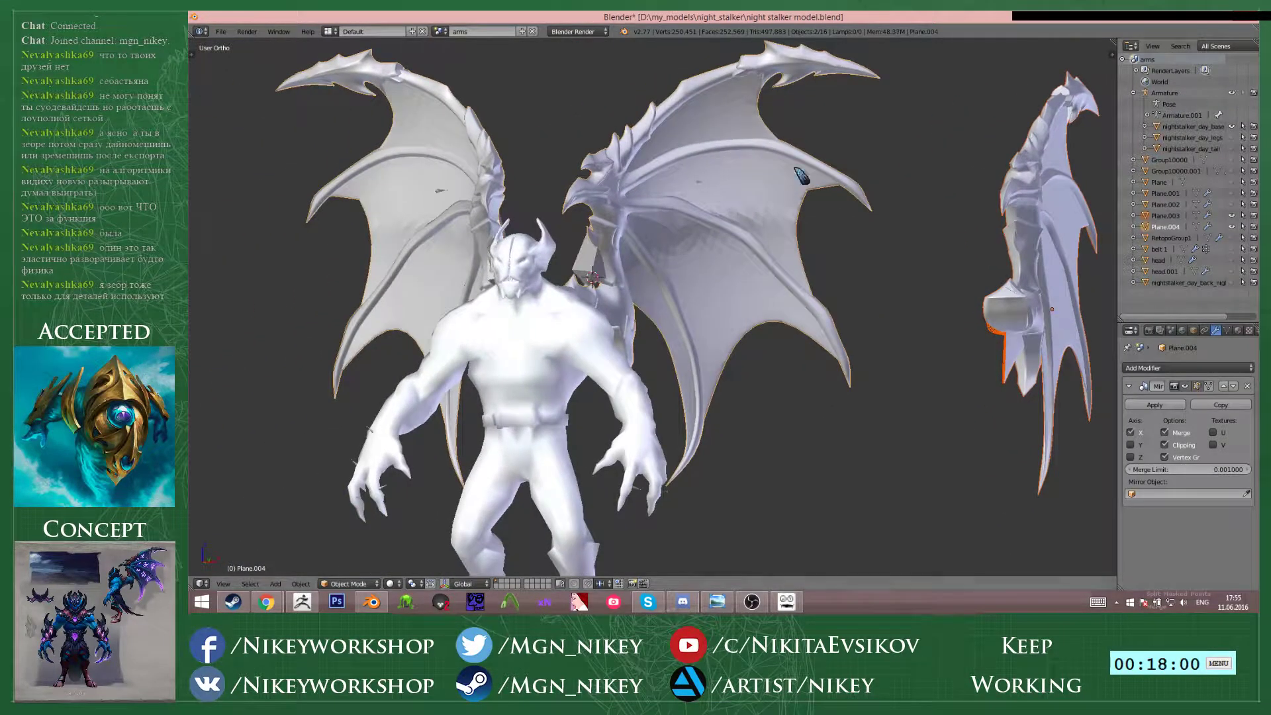
- Inspect the wing meshes in wireframe display, select the paired wings on the character, and return to solid shading
mouse_move(801, 176)
middle_mouse_down()
mouse_move(598, 207)
mouse_move(652, 212)
mouse_move(640, 189)
middle_mouse_up()
key("z")
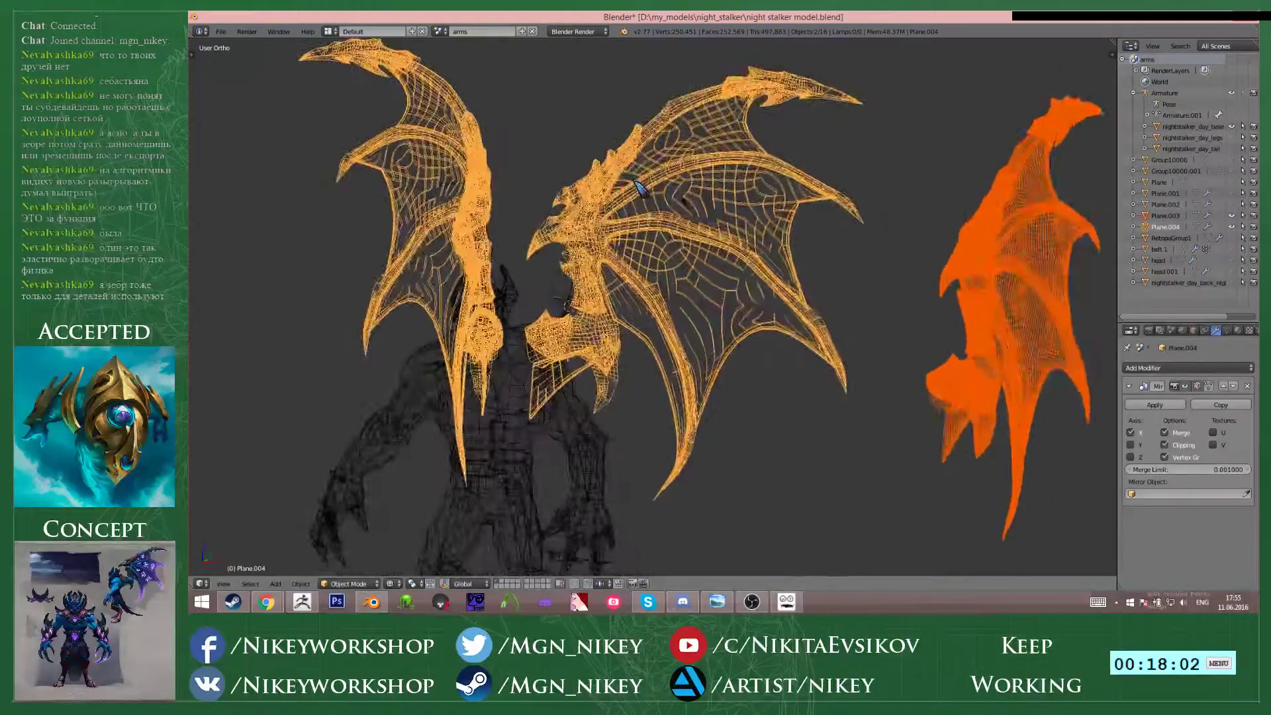
scroll(700, 206, "up", 1)
right_click(689, 182)
scroll(691, 192, "down", 4)
scroll(699, 205, "down", 1, "shift")
key("z")
scroll(715, 227, "up", 3)
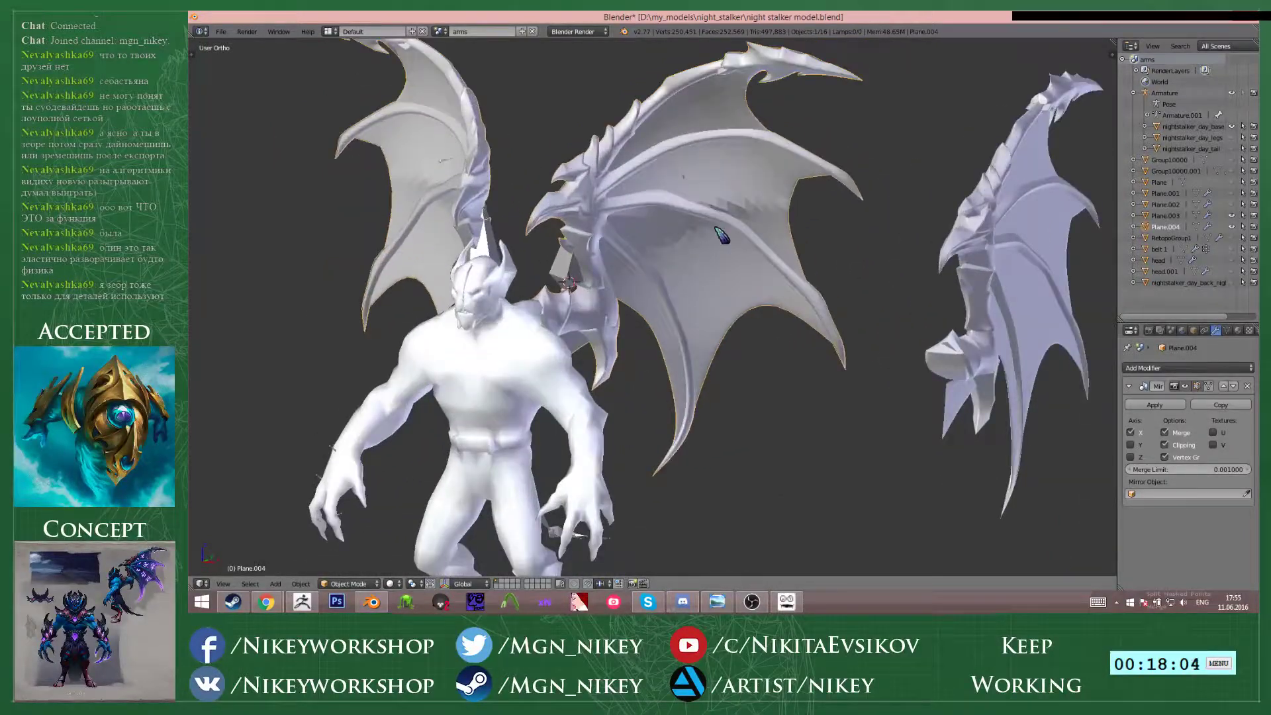
- With the character body selected, set the scene's Source Engine Export DMX version to Binary 9 and Model 22
right_click(556, 374)
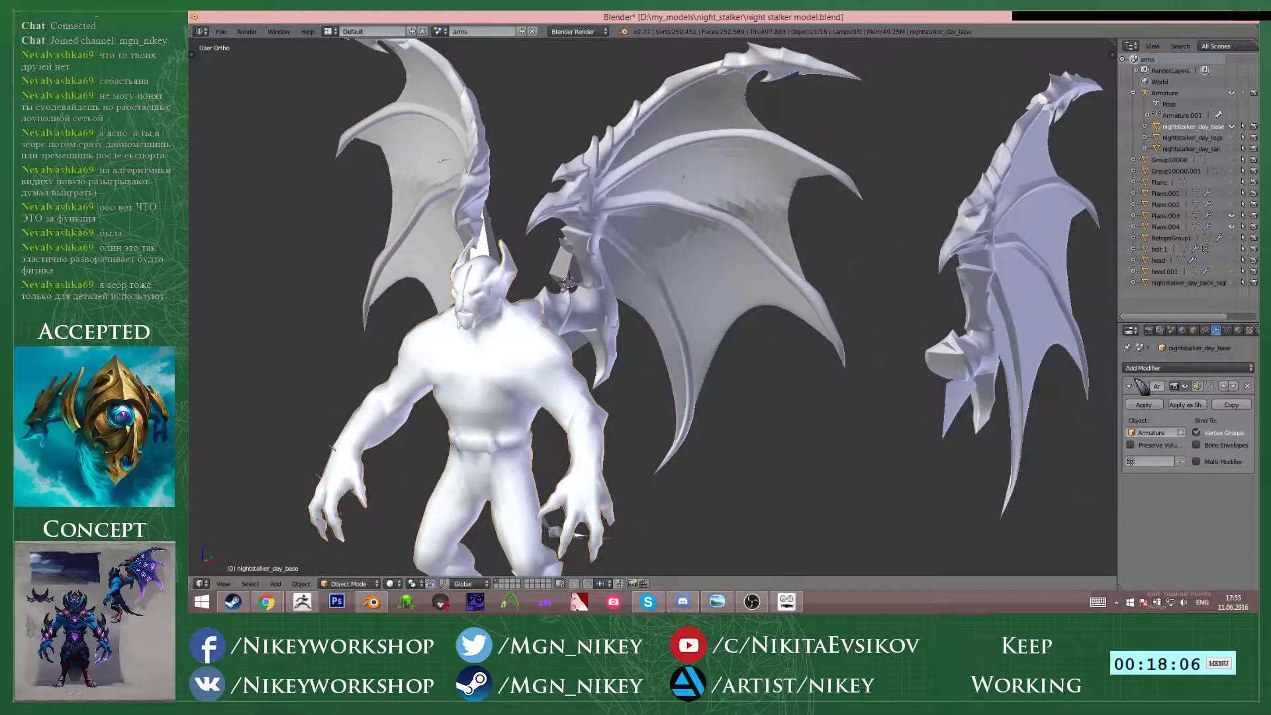
left_click(1171, 331)
scroll(1205, 463, "down", 6)
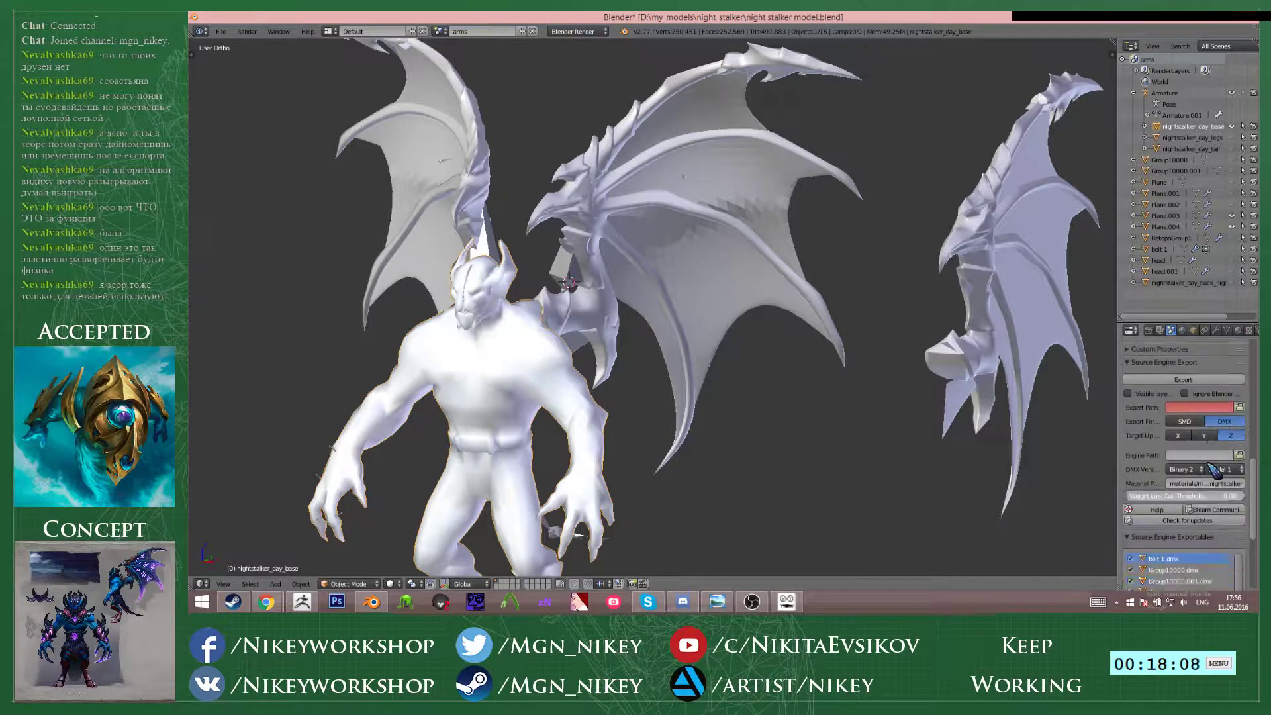
left_click(1188, 469)
left_click(1170, 396)
left_click(1223, 469)
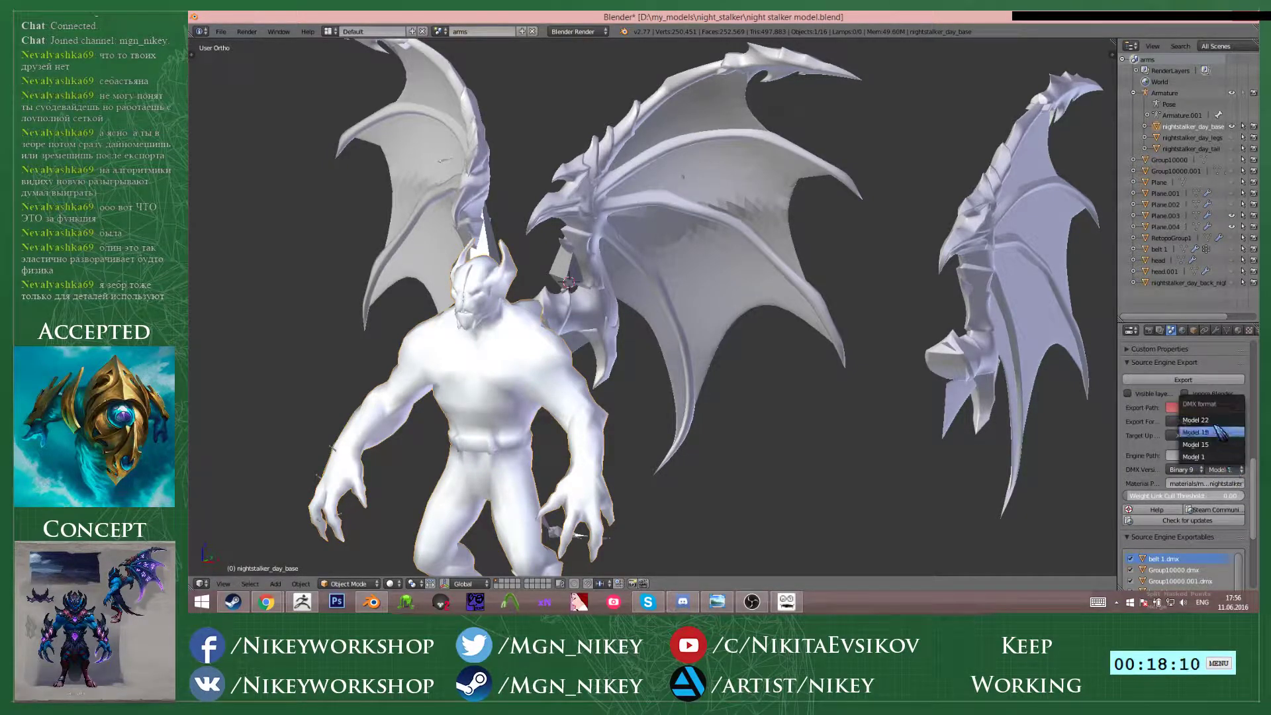
left_click(1198, 420)
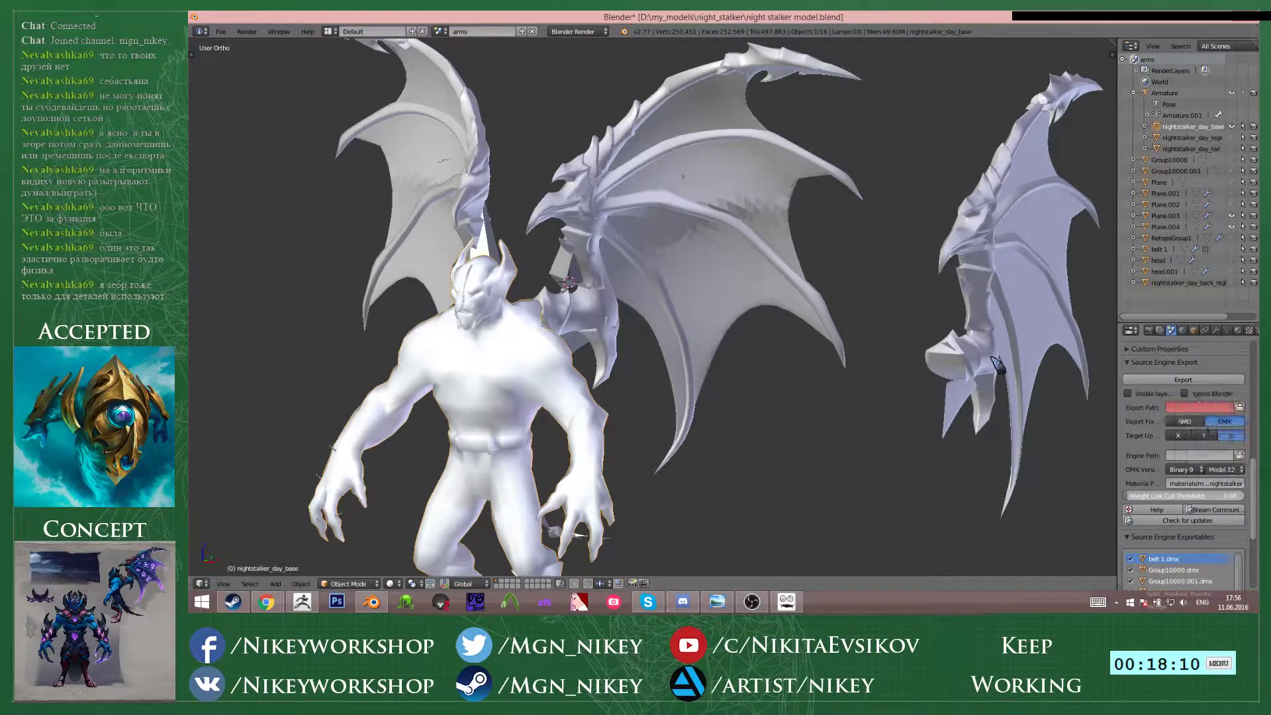
- Show the hidden nightstalker_day_back wings object in the viewport
left_click(1232, 283)
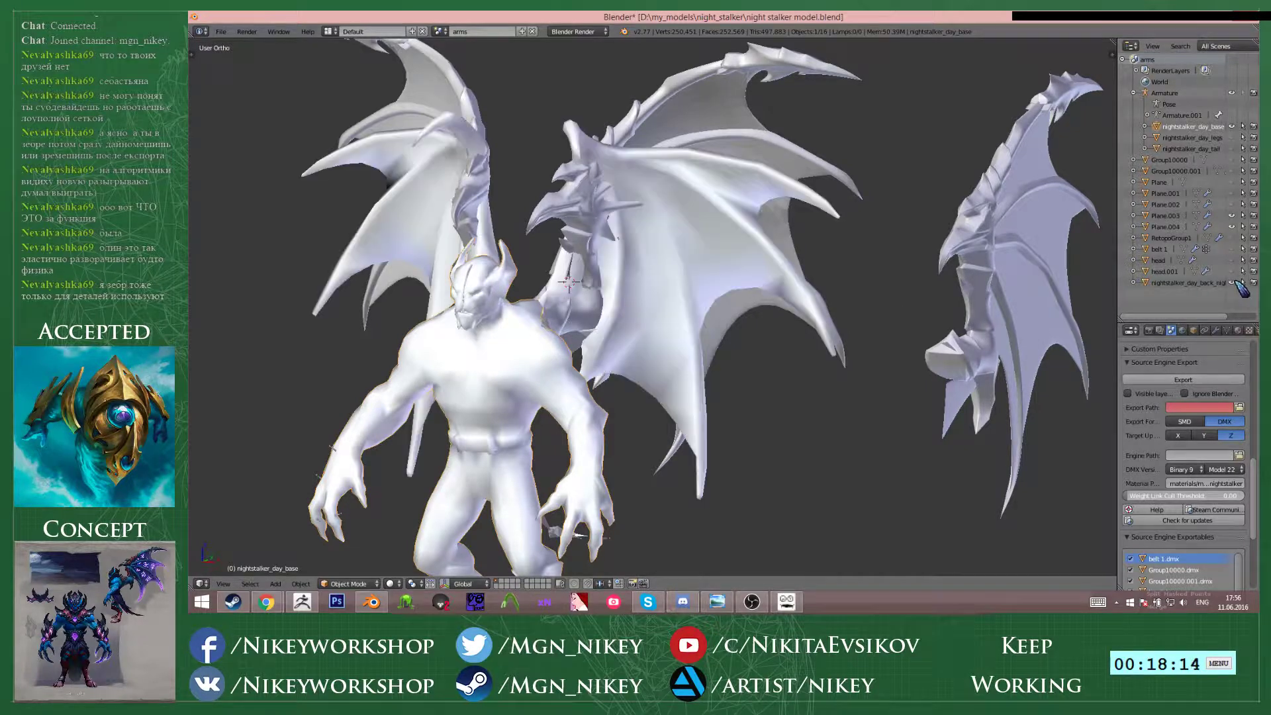
- Add the paired wings to the body selection, set the export path to the night_stalker folder, and export the selected objects as DMX
right_click(655, 306, "shift")
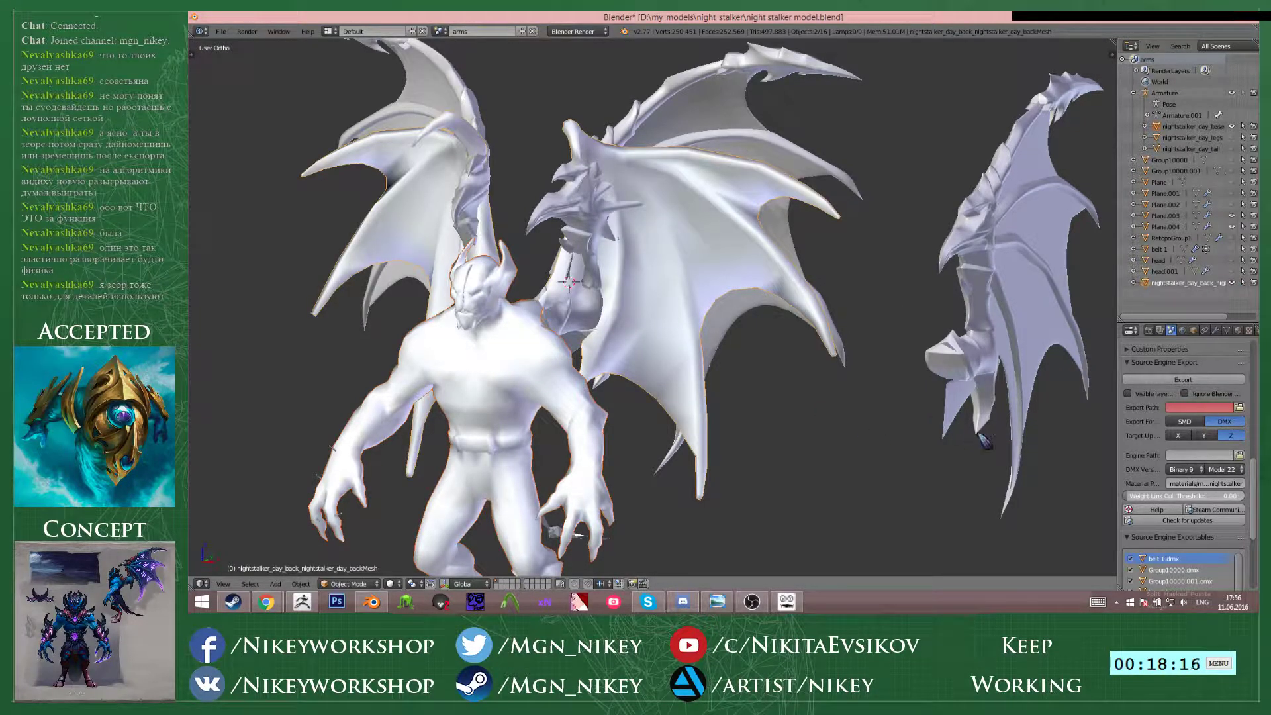
left_click(1239, 408)
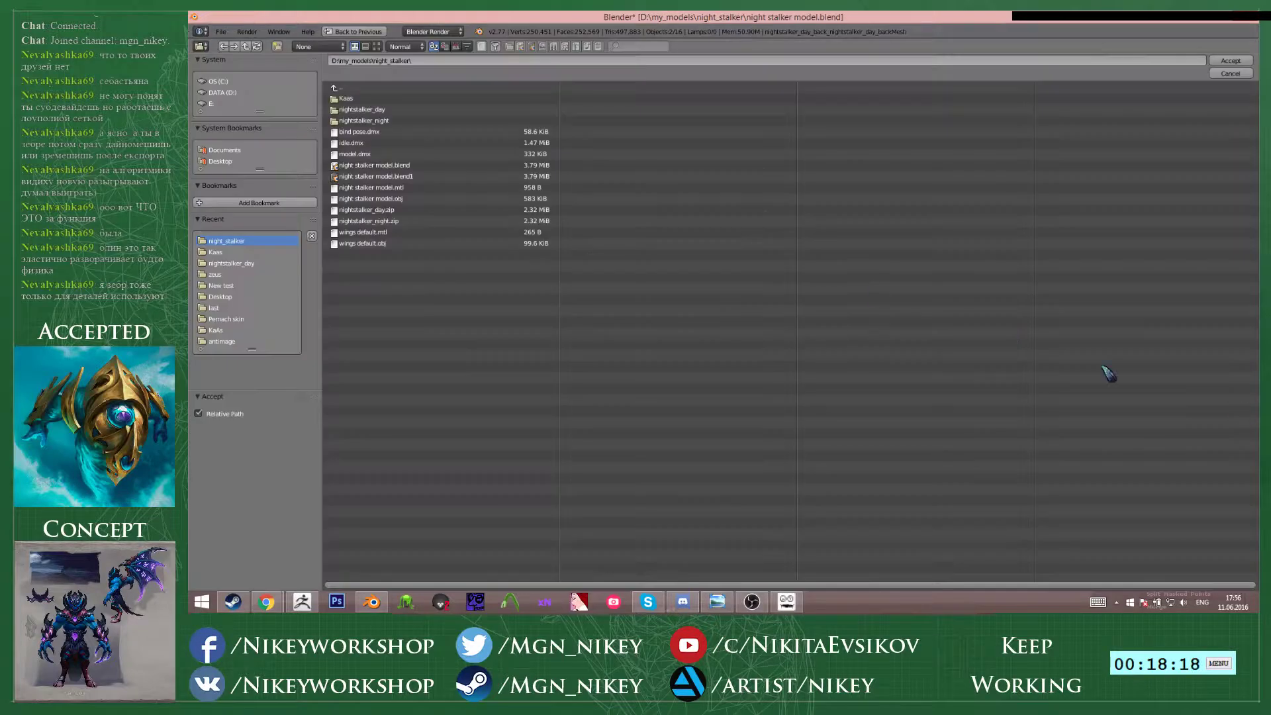
left_click(1217, 61)
left_click(1170, 515)
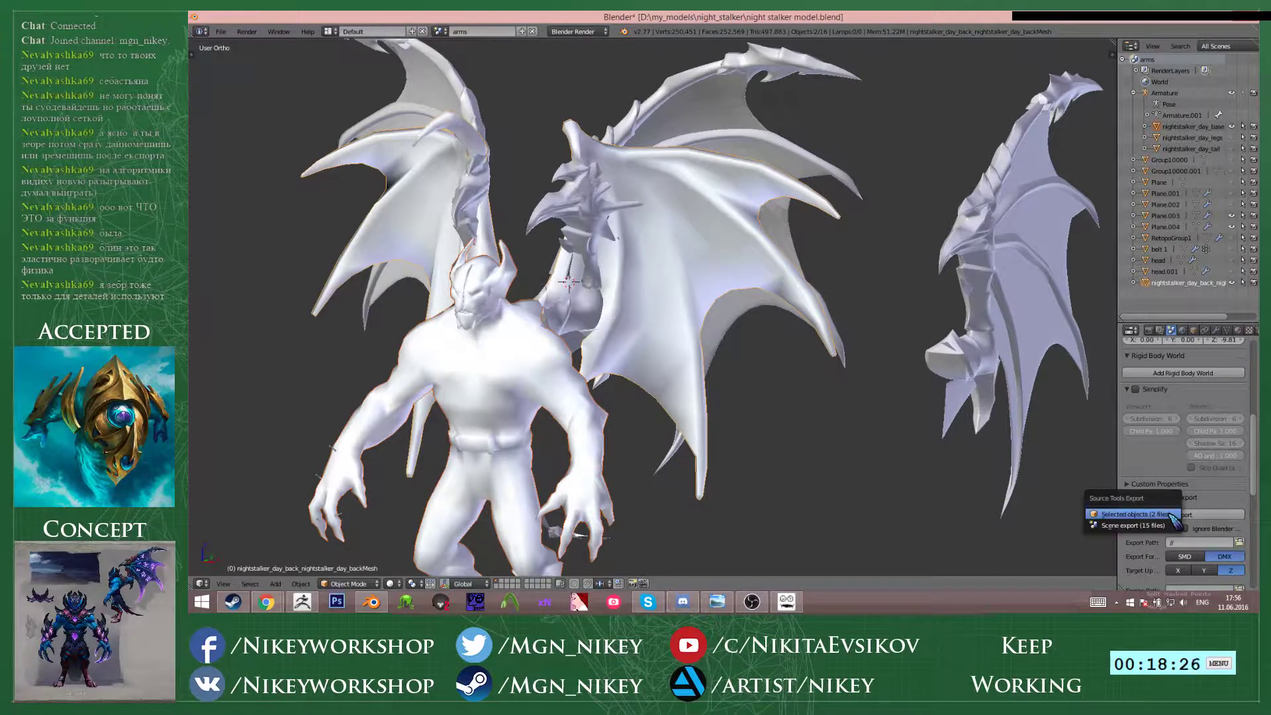
left_click(1172, 516)
- Start a new scene and import the skeleton from bind pose.dmx in the night_stalker folder using the Source Engine importer
left_click(220, 31)
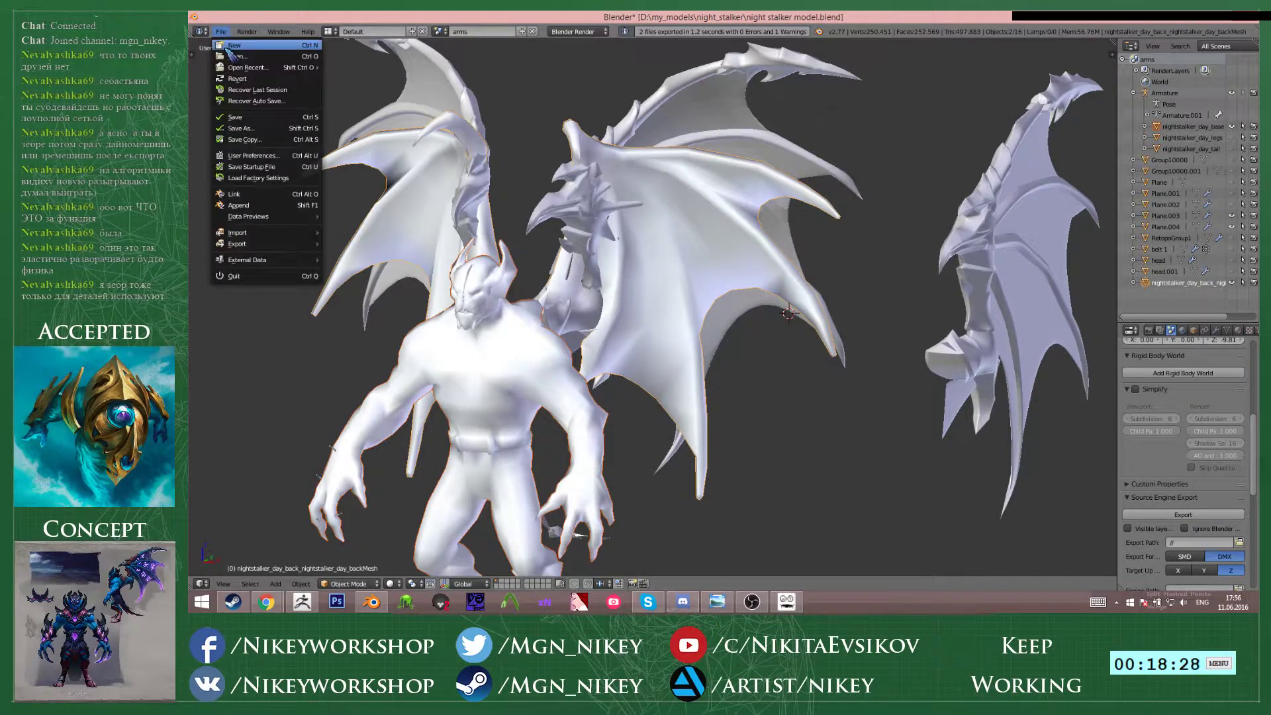
left_click(234, 45)
left_click(220, 31)
mouse_move(286, 235)
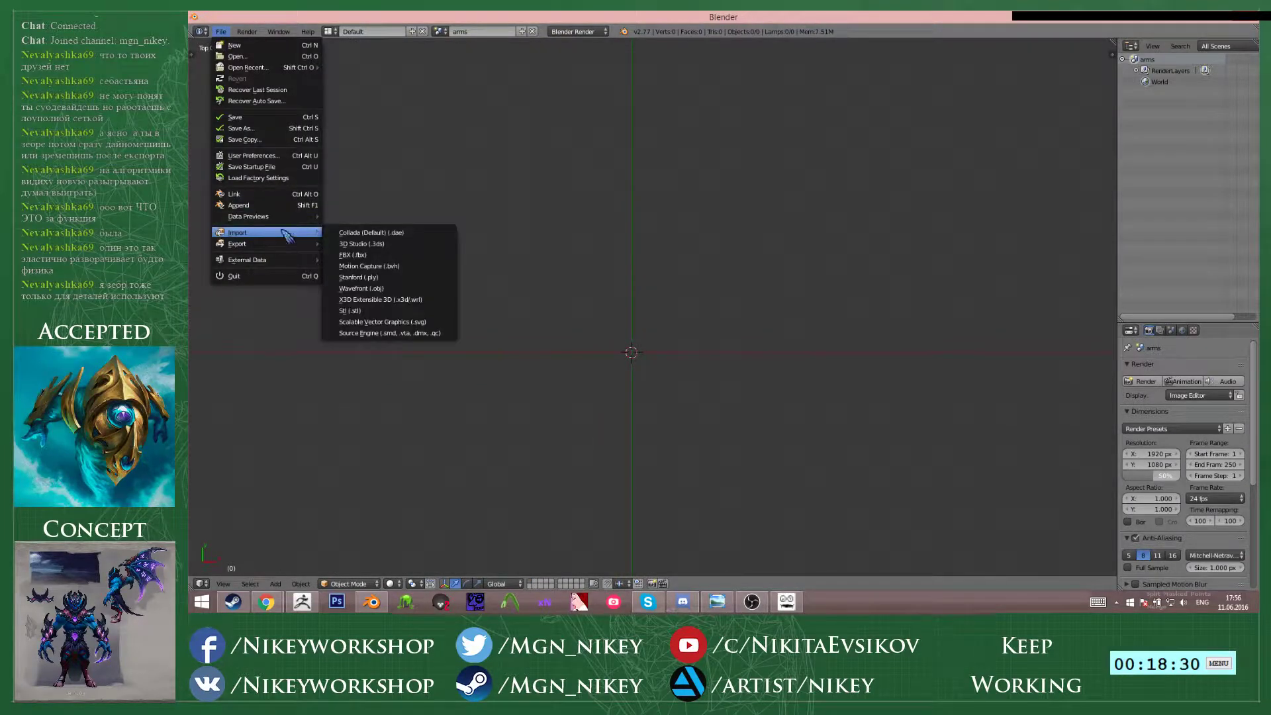
left_click(389, 333)
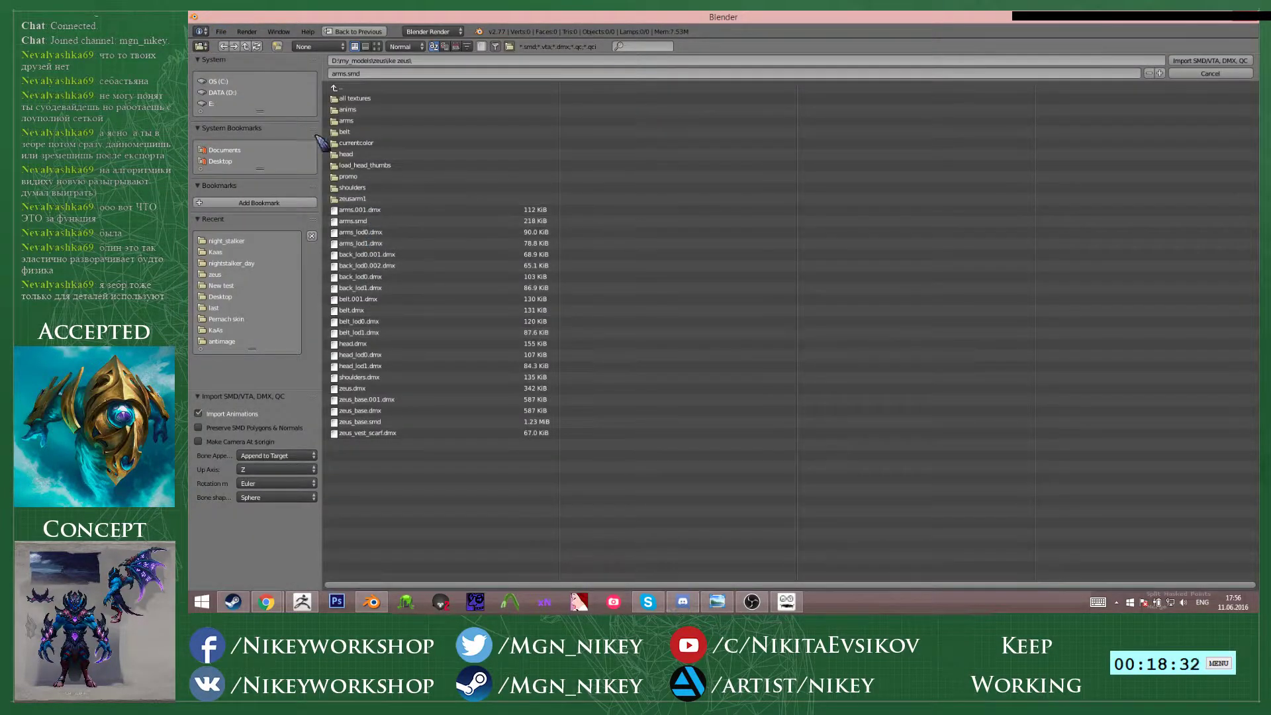
left_click(245, 241)
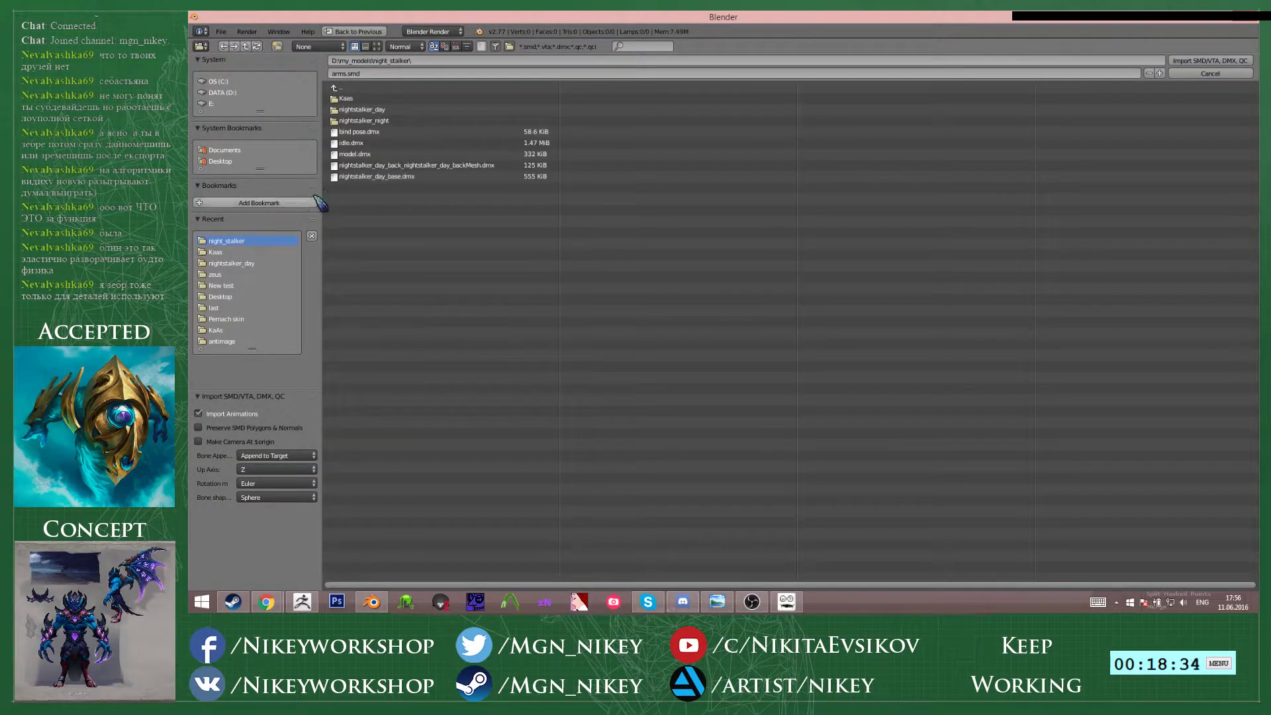
left_click(430, 144)
double_click(430, 144)
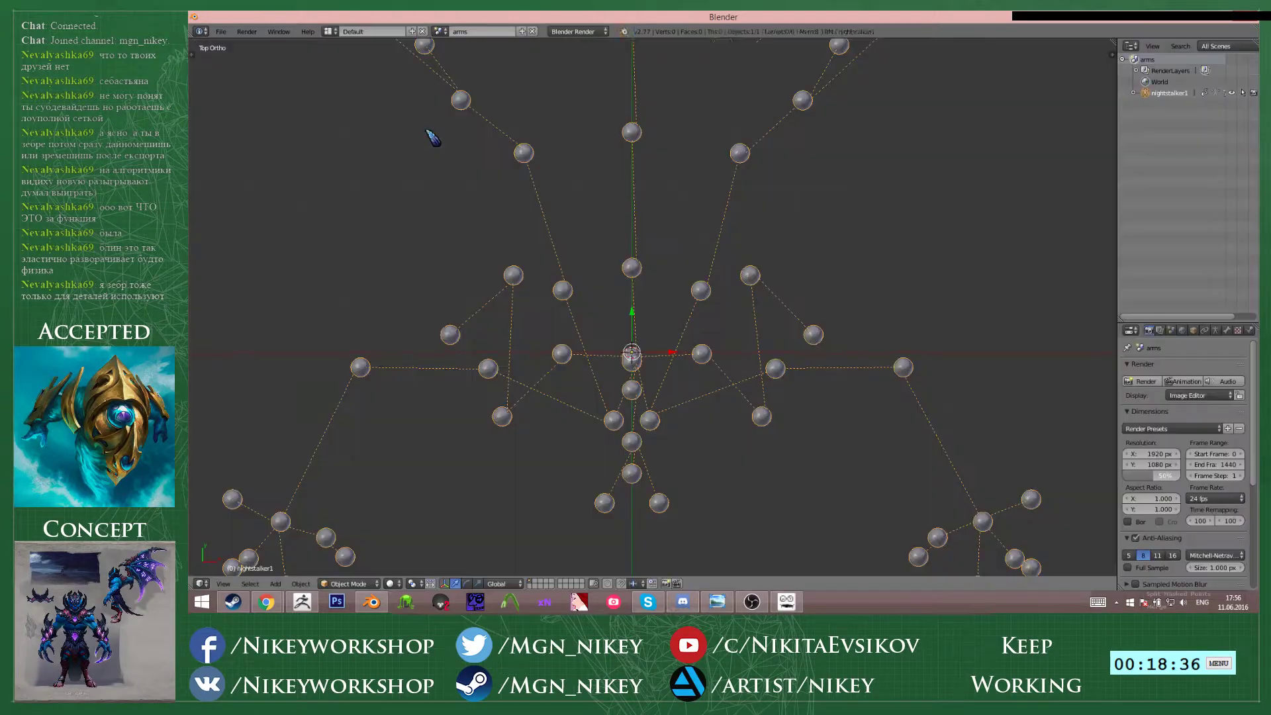
middle_click_drag(726, 322, 644, 349)
- Import the character body from nightstalker_day_base.dmx onto the skeleton
left_click(225, 34)
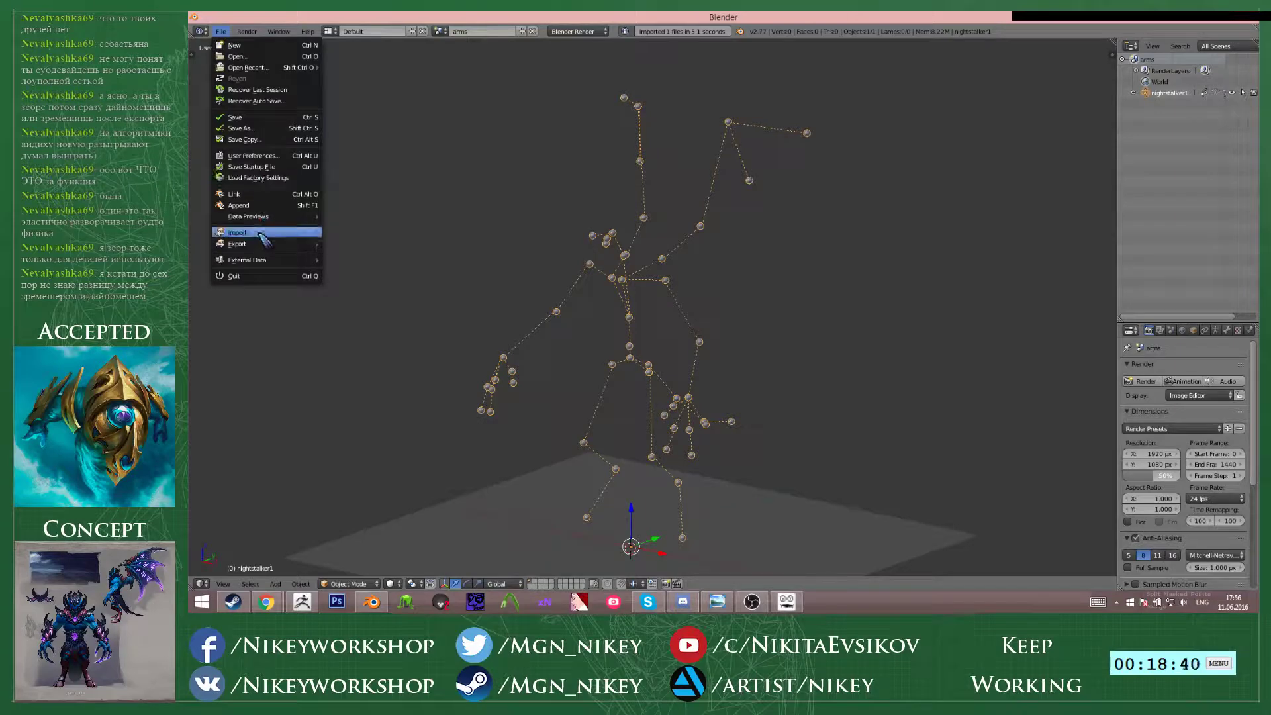
mouse_move(264, 235)
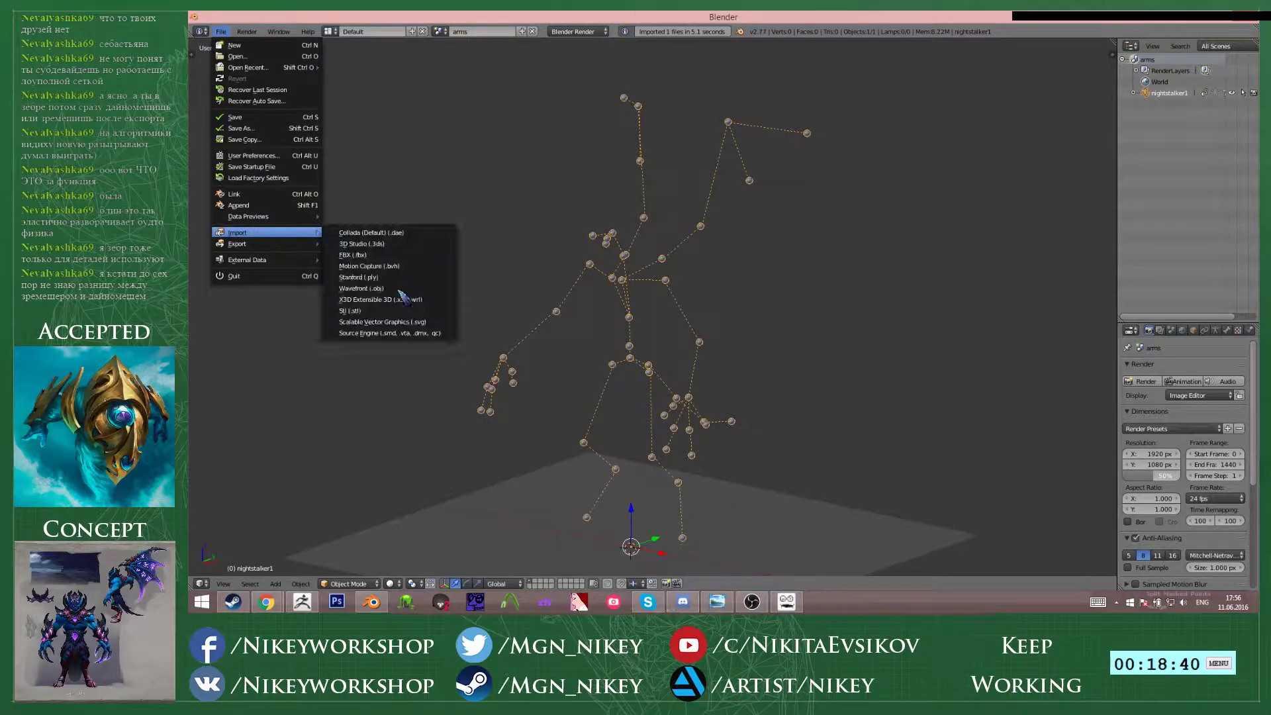
left_click(397, 334)
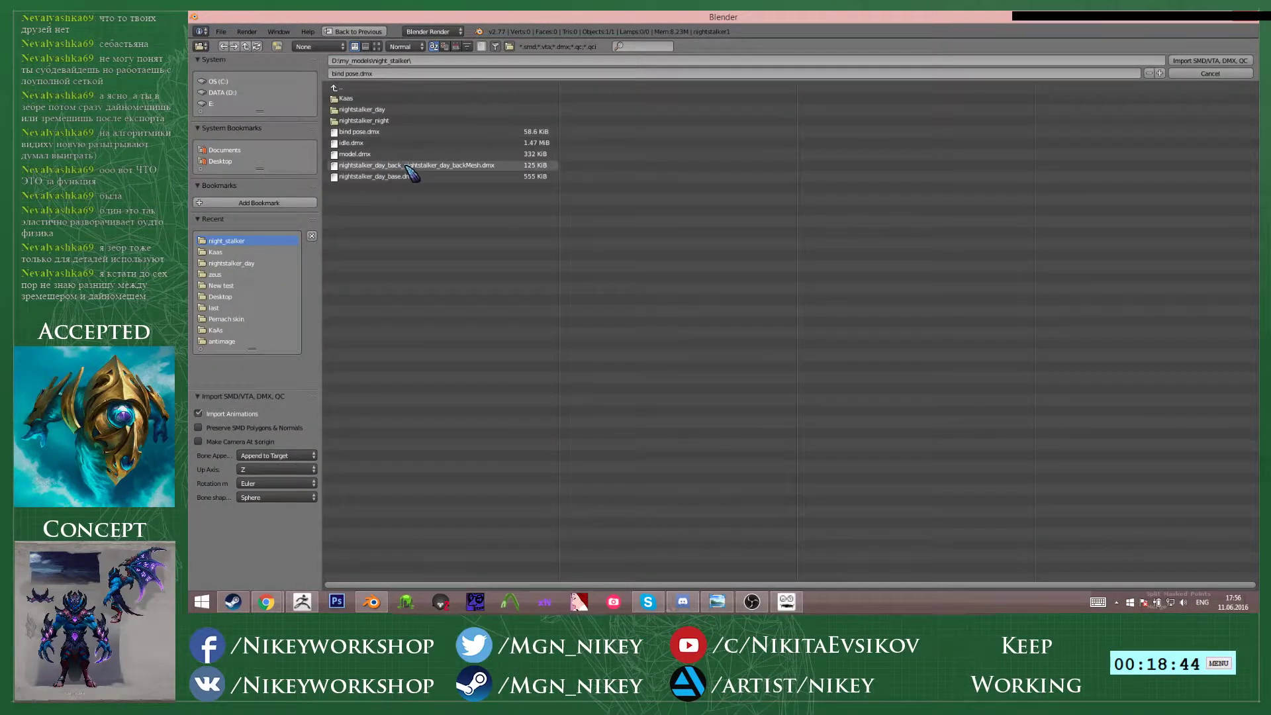
double_click(417, 177)
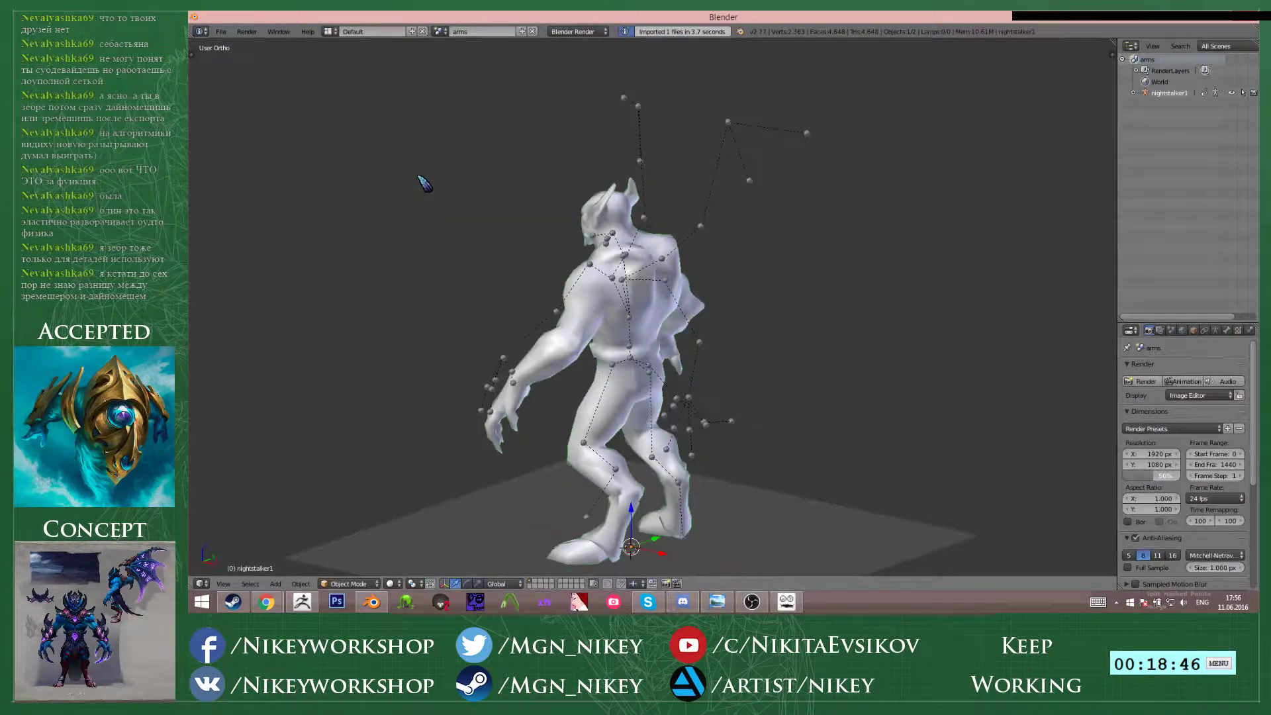
middle_click_drag(424, 184, 672, 303)
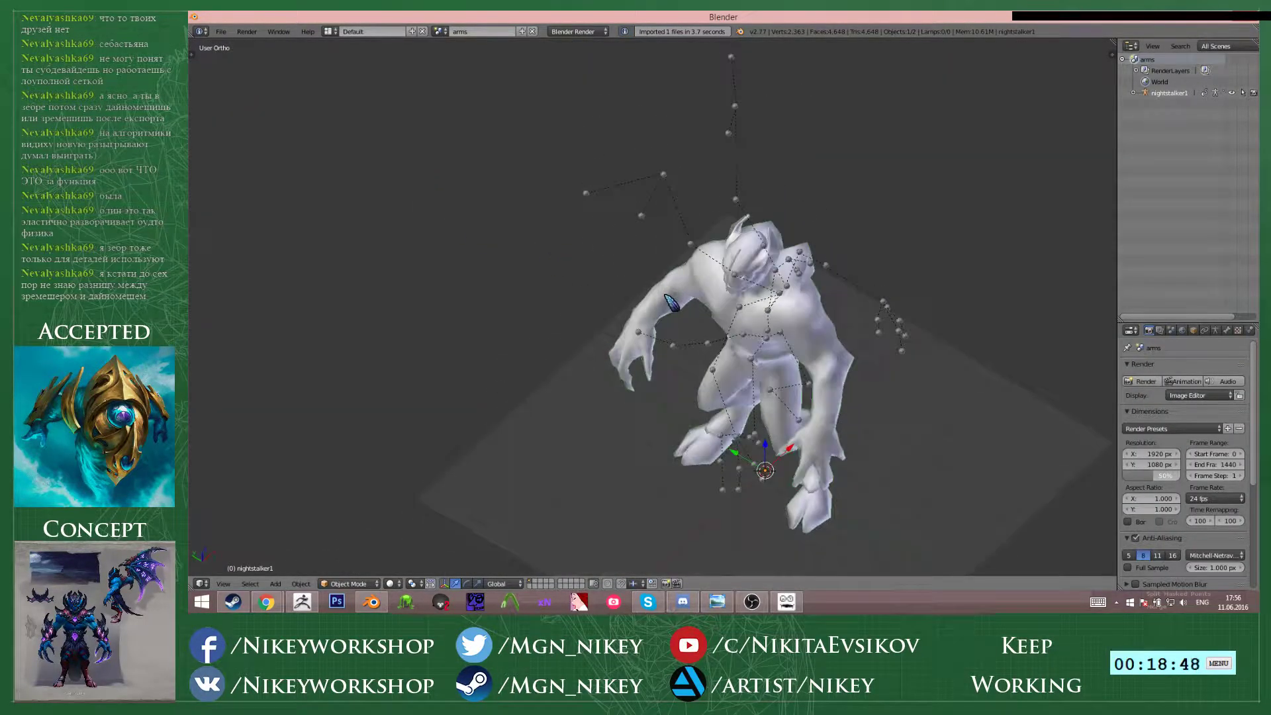
- Put the nightstalker1 armature in Pose Mode and try rotating the elbow_R bone to test the body's deformation
key("ctrl+m")
key("y")
key("Return")
scroll(874, 437, "up", 3)
middle_click_drag(874, 437, 738, 281)
left_click(1133, 93)
left_click(1155, 116)
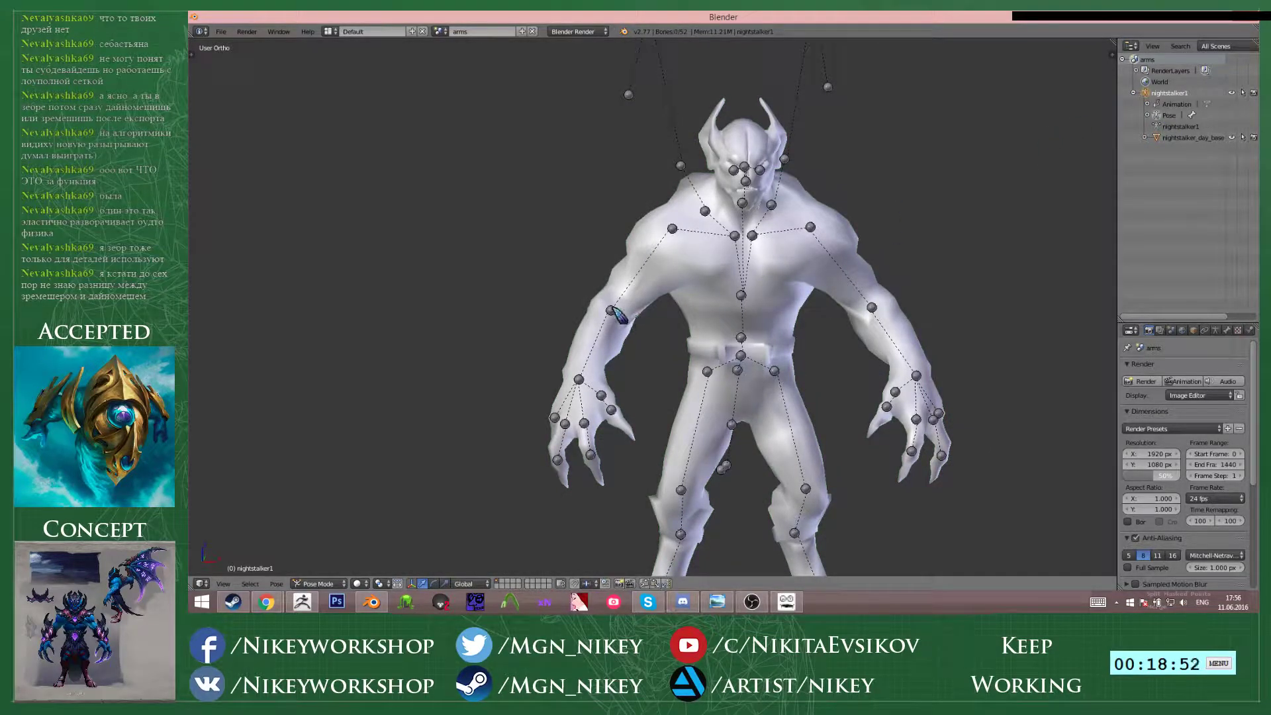
right_click(613, 309)
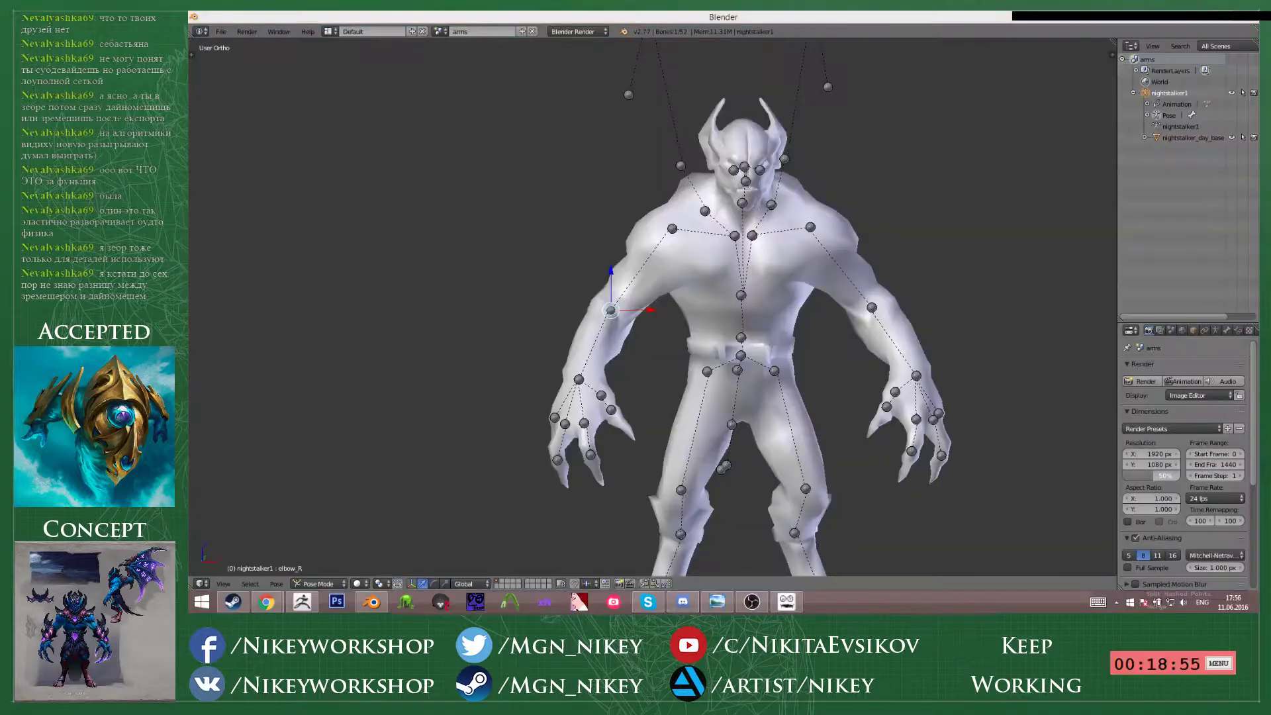
key("r")
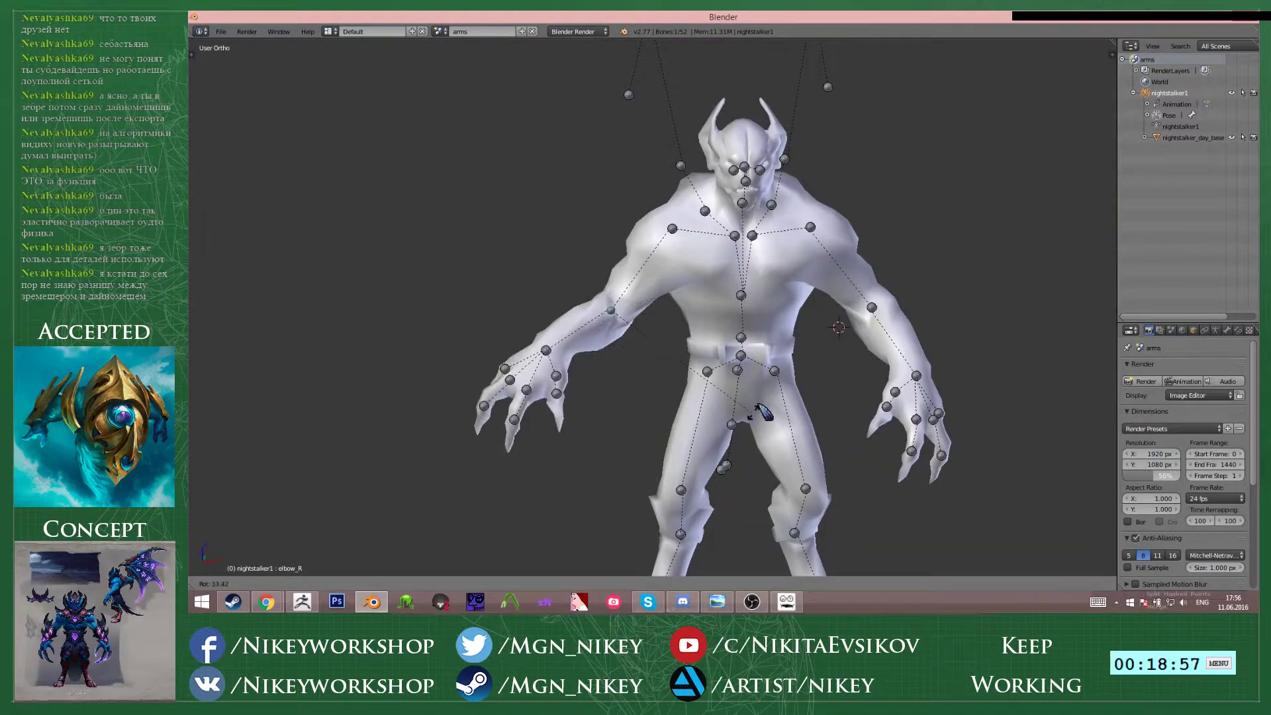
left_click(758, 400)
middle_click_drag(772, 355, 689, 316)
scroll(740, 339, "up", 3)
scroll(698, 325, "down", 1)
key("a")
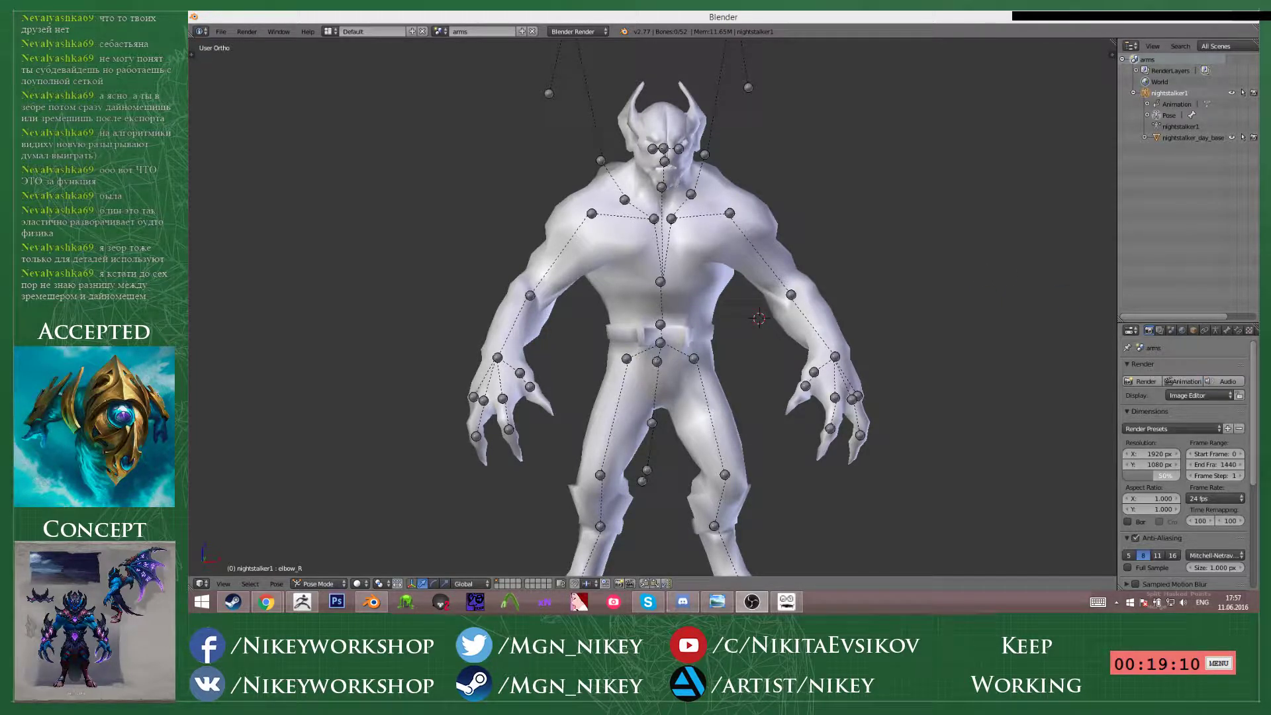
- Import the wings from nightstalker_day_back_nightstalker_day_backMesh.dmx into the scene
left_click(221, 31)
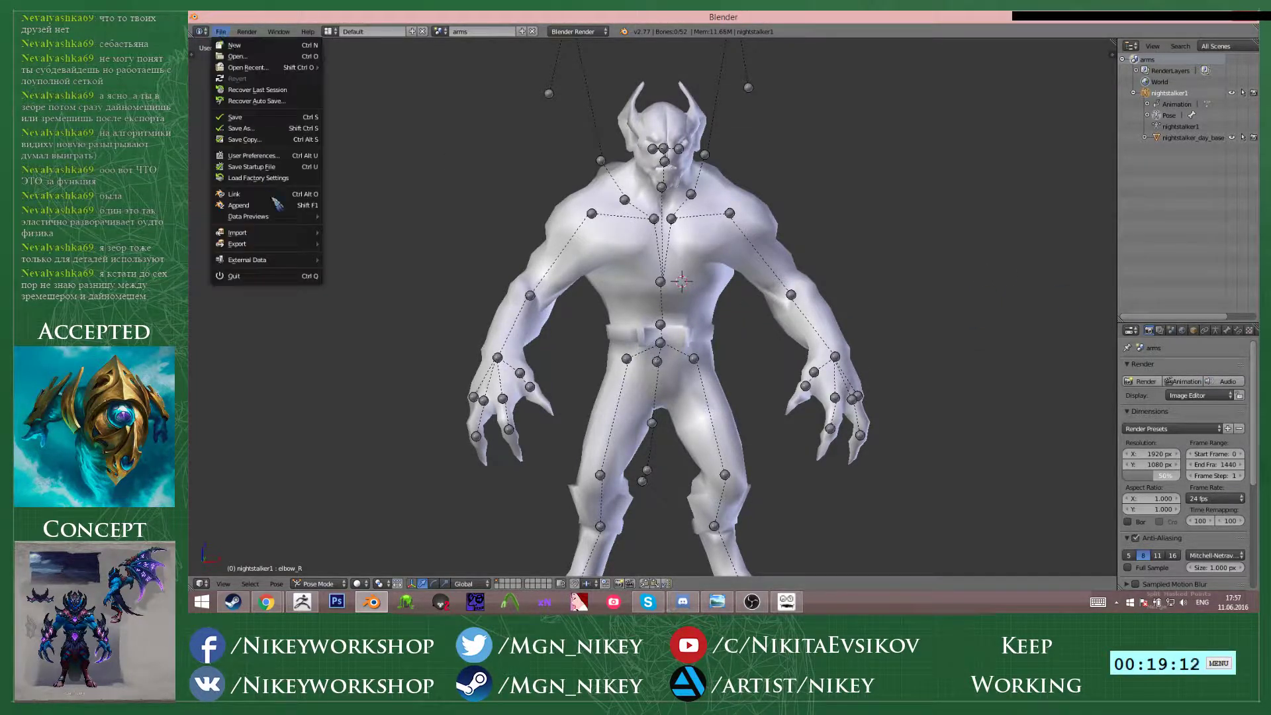
mouse_move(236, 233)
left_click(397, 338)
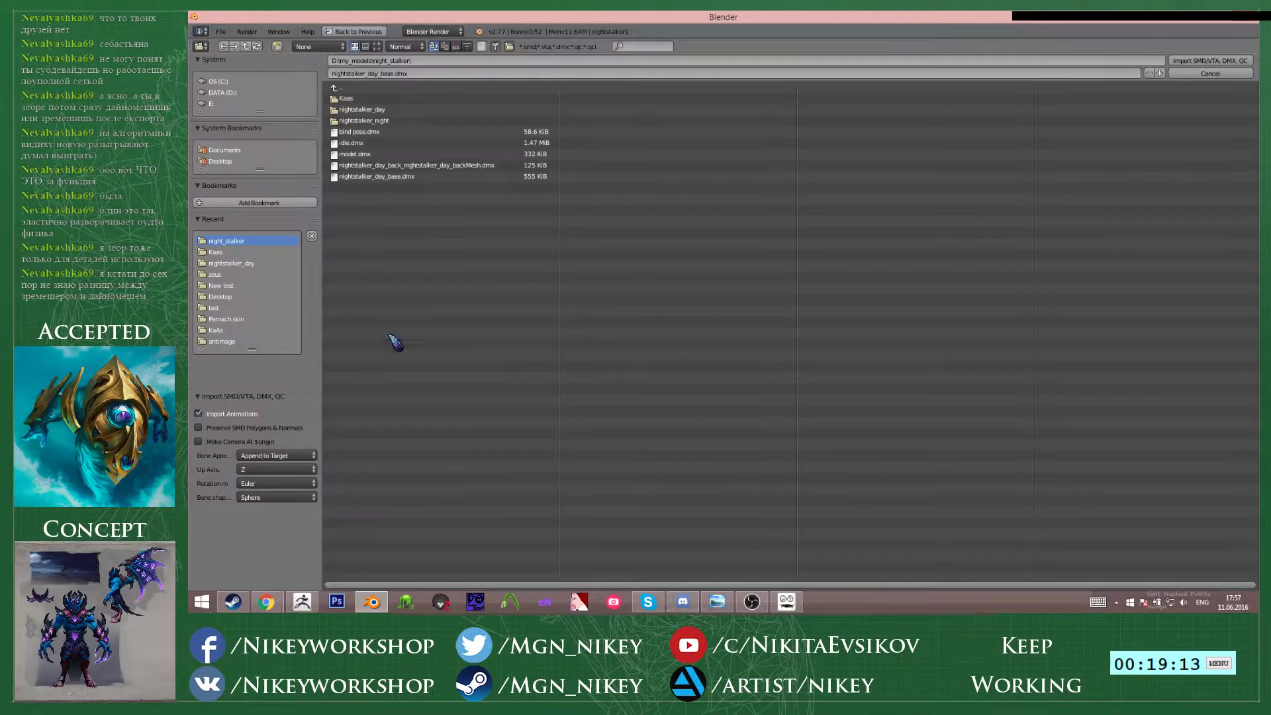
left_click(414, 165)
scroll(887, 436, "down", 3)
middle_click_drag(887, 437, 836, 355)
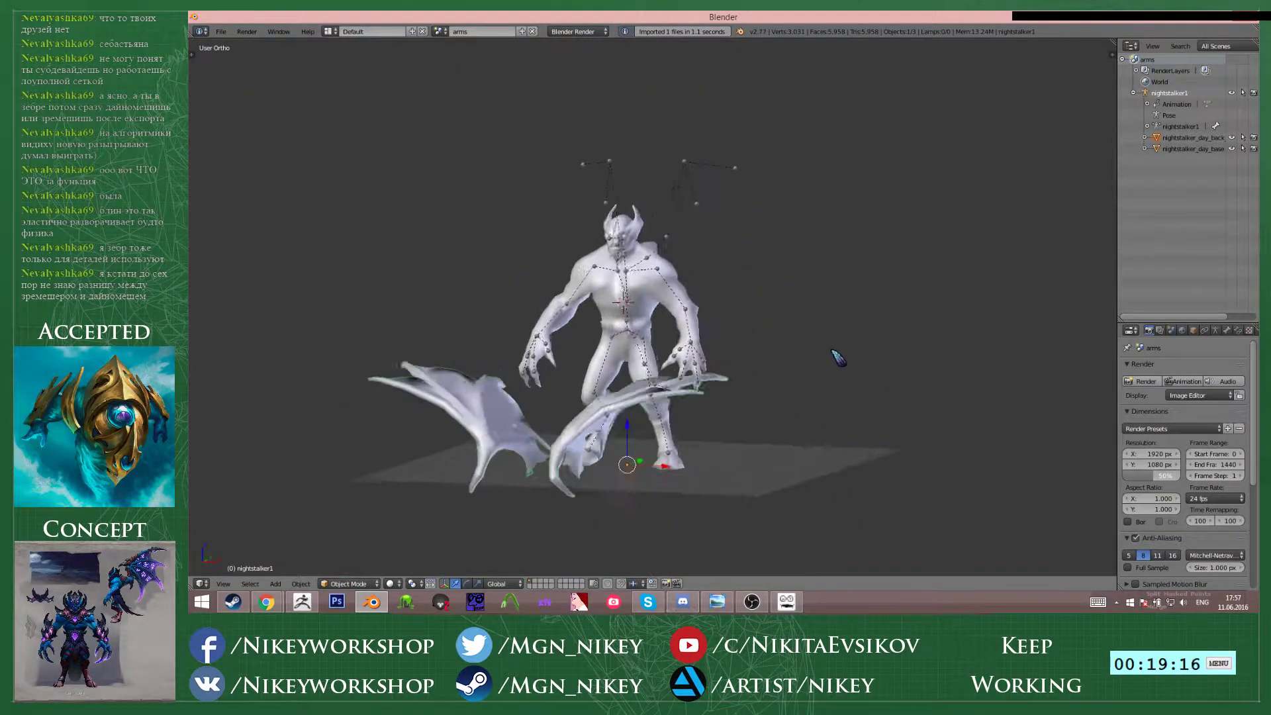
- Rotate the imported wing mesh -90 degrees about the global X axis
right_click(570, 429)
type("rx")
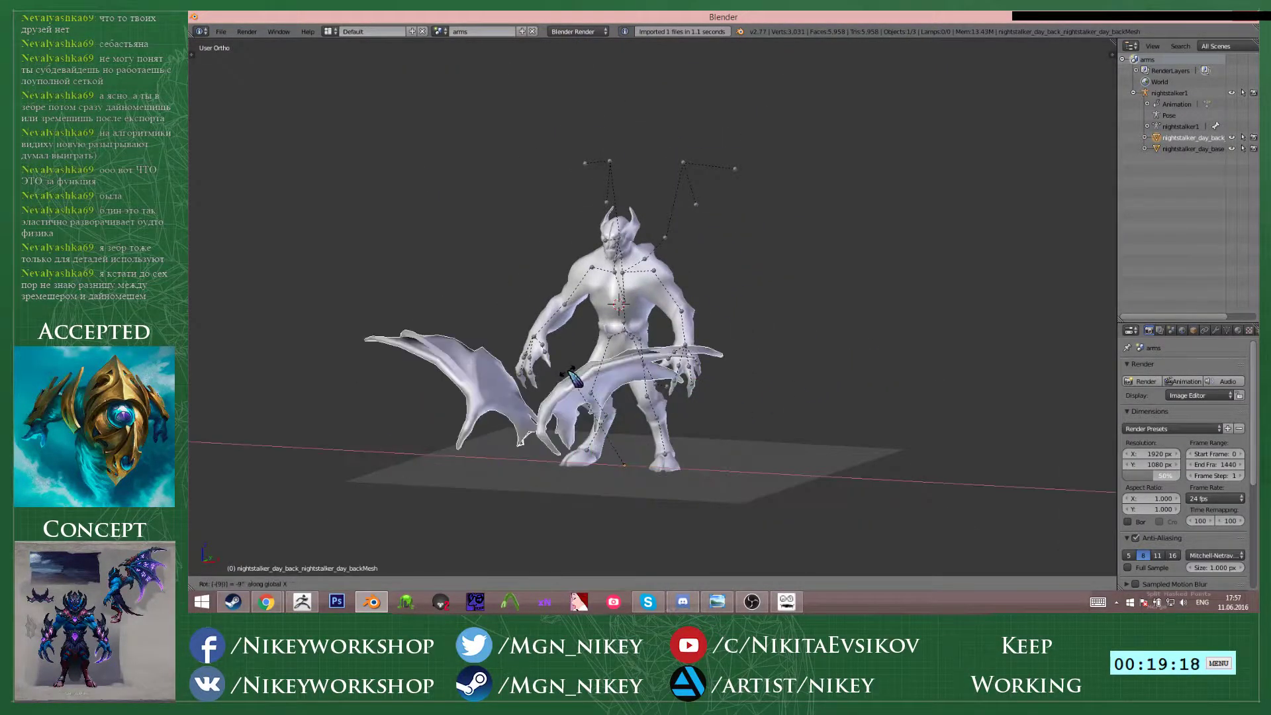
type("-90")
key("Return")
scroll(739, 237, "up", 3)
middle_click_drag(738, 237, 699, 304, "shift")
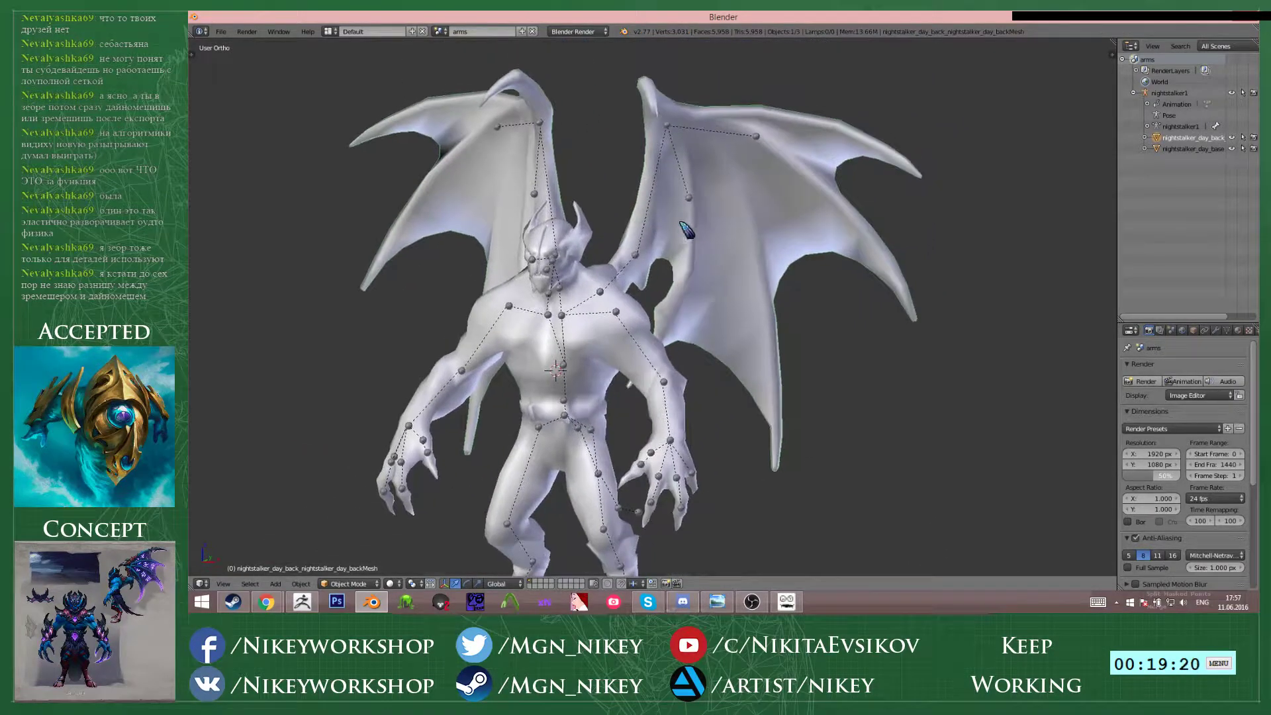
- Try rotating the outerWing_0_A_L, elbow_A_L, bicep_A_L and root bones in Pose Mode to test whether the wings follow
right_click(688, 198)
key("r")
key("z")
right_click(761, 198)
key("ctrl+Tab")
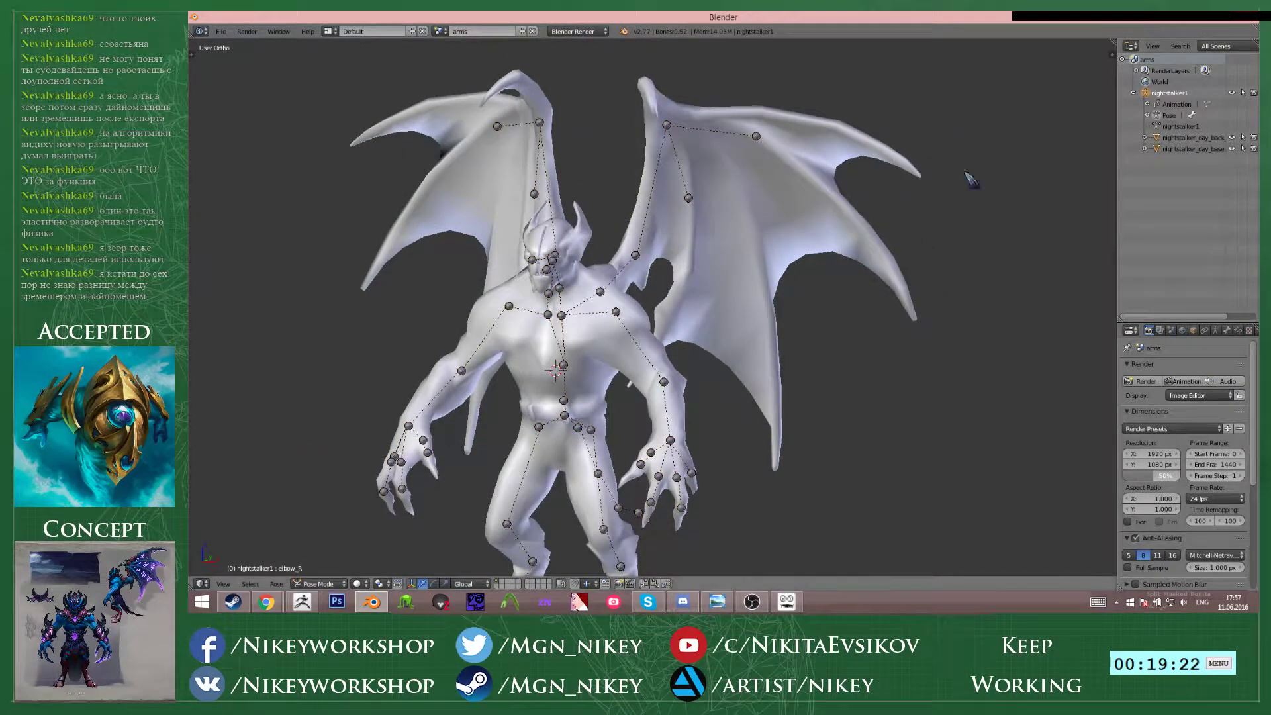
right_click(689, 197)
right_click(763, 142)
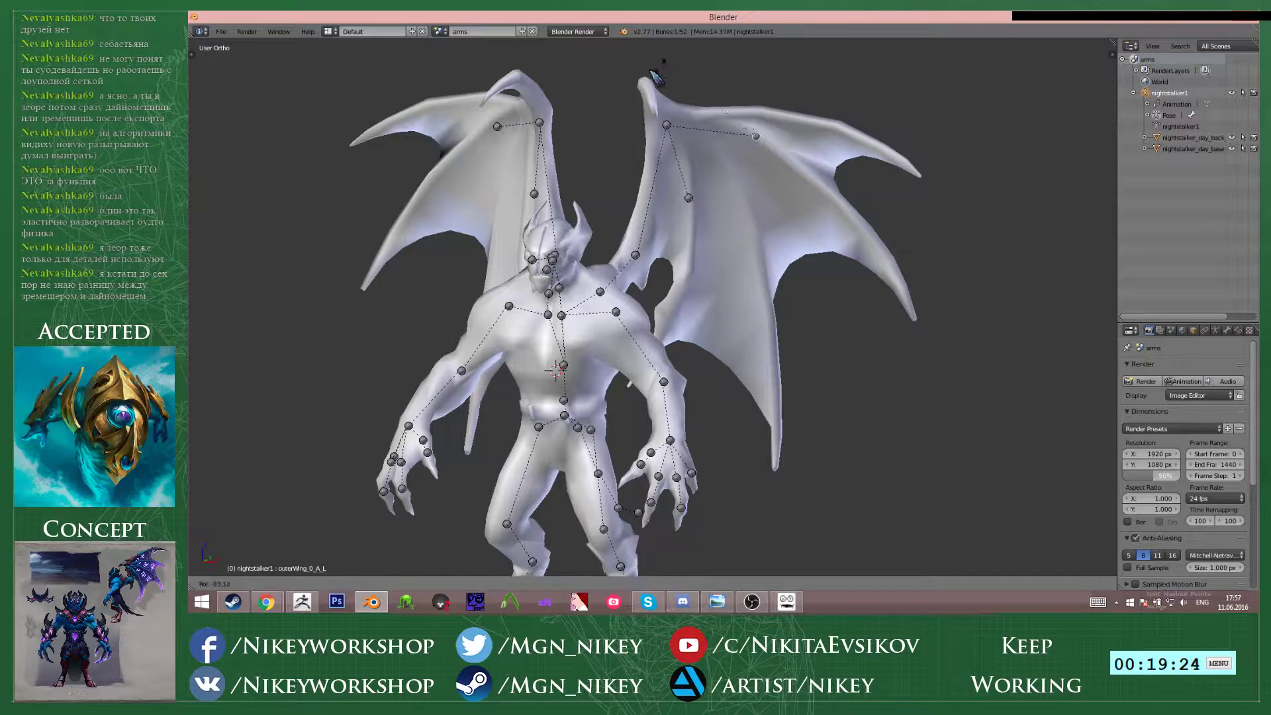
key("ctrl+Tab")
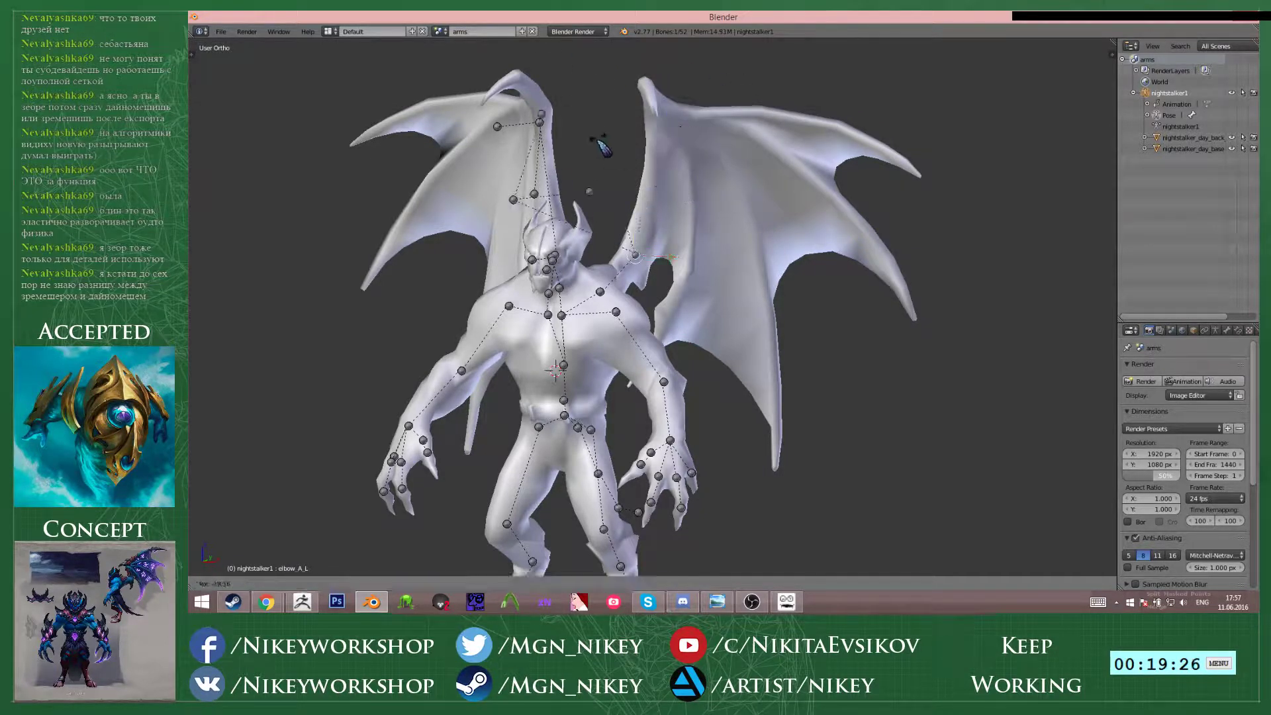
right_click(613, 298)
key("ctrl+Tab")
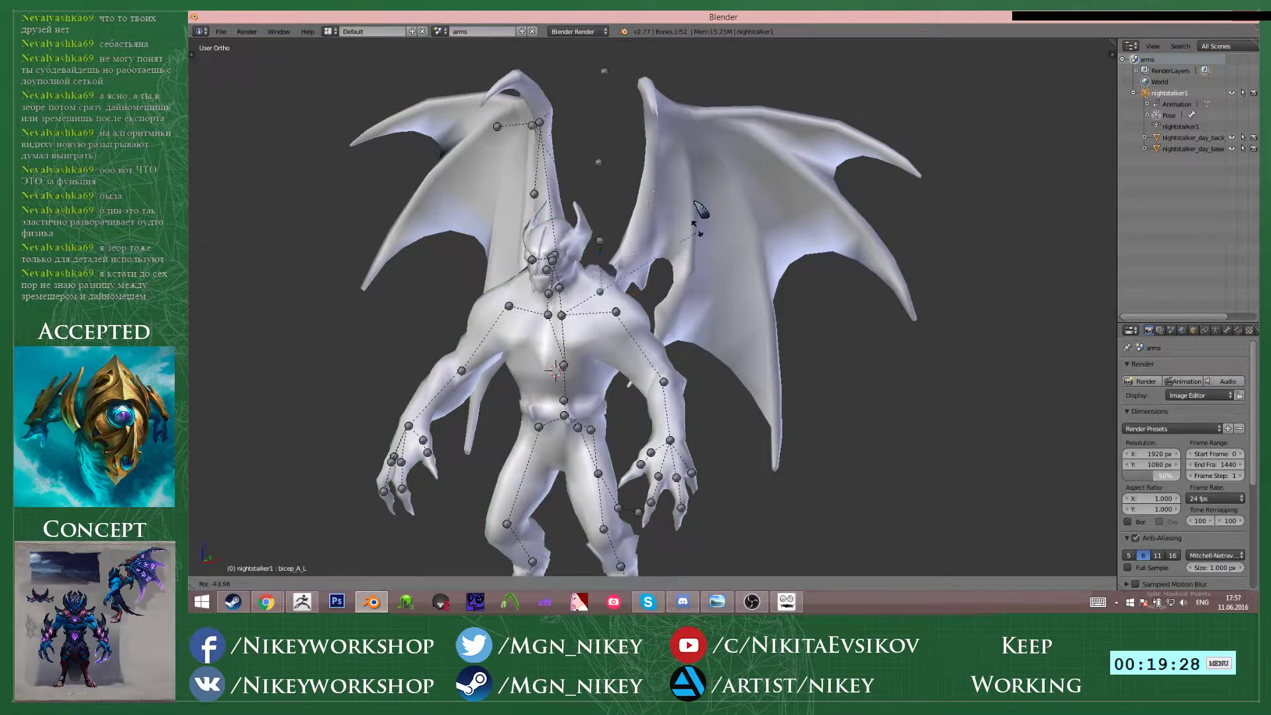
right_click(583, 407)
key("r")
key("Escape")
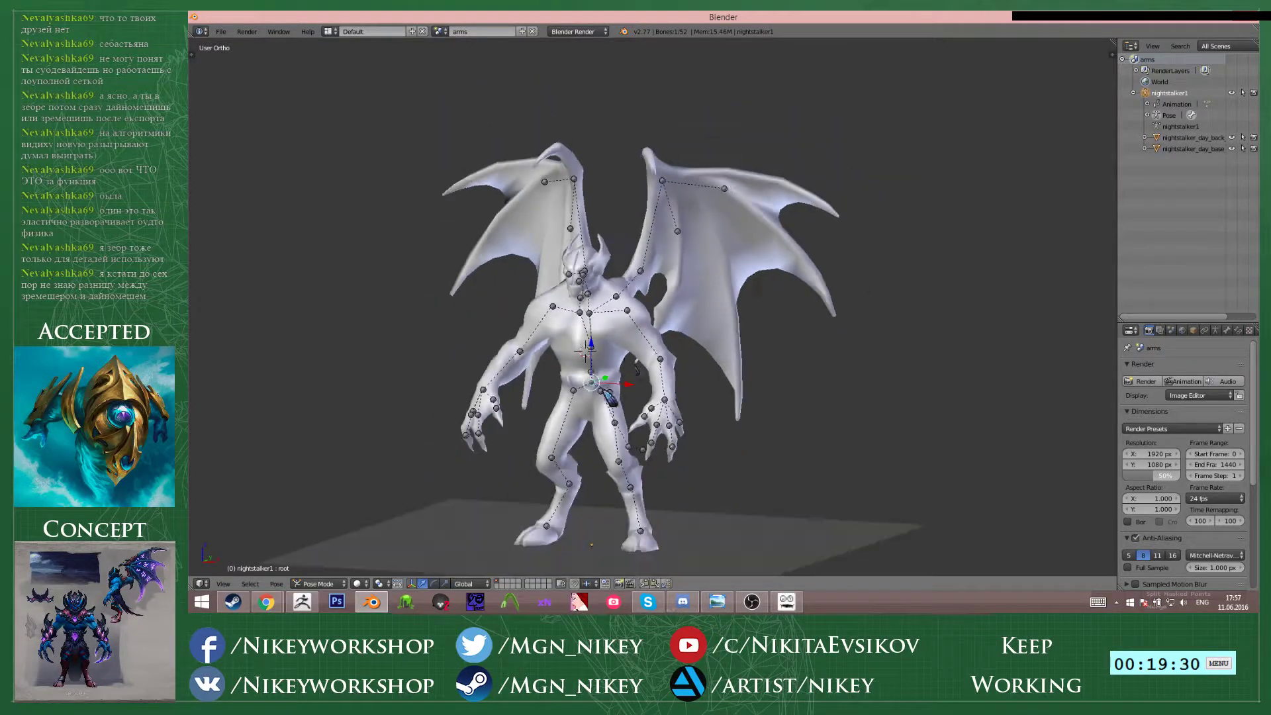
- Return the armature to Object Mode and select the imported wing mesh
scroll(740, 278, "up", 3)
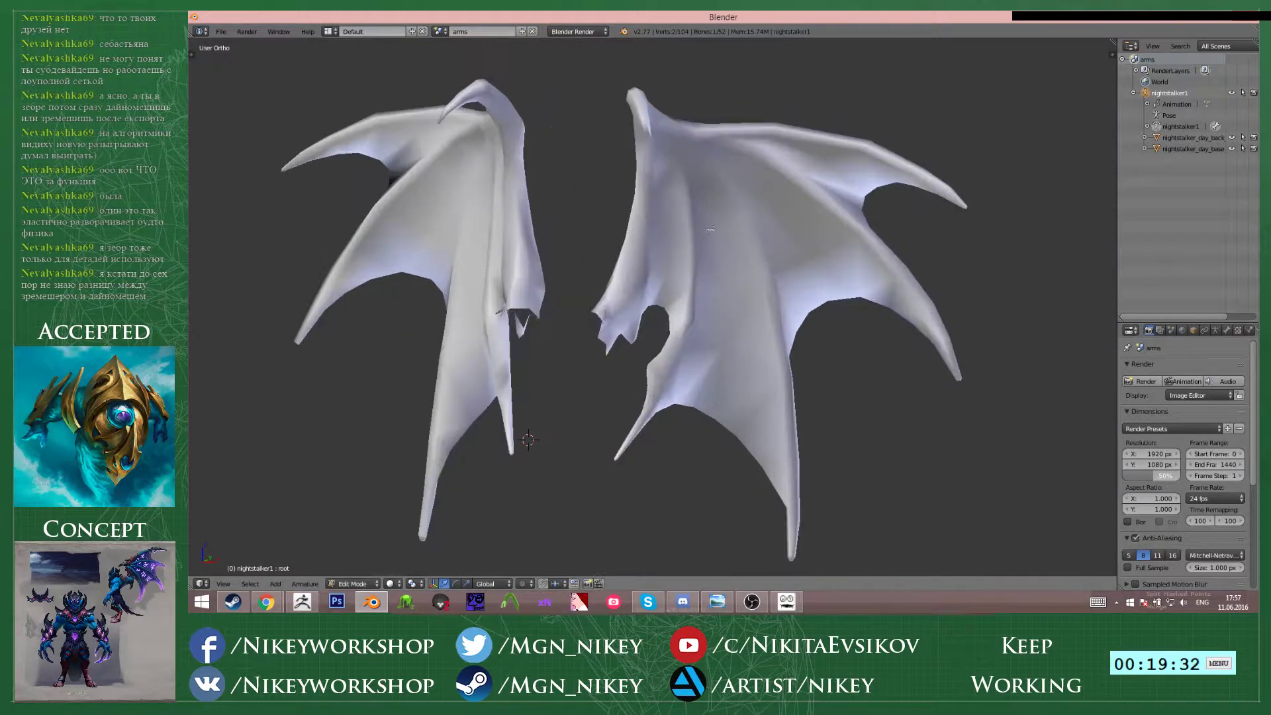
key("a")
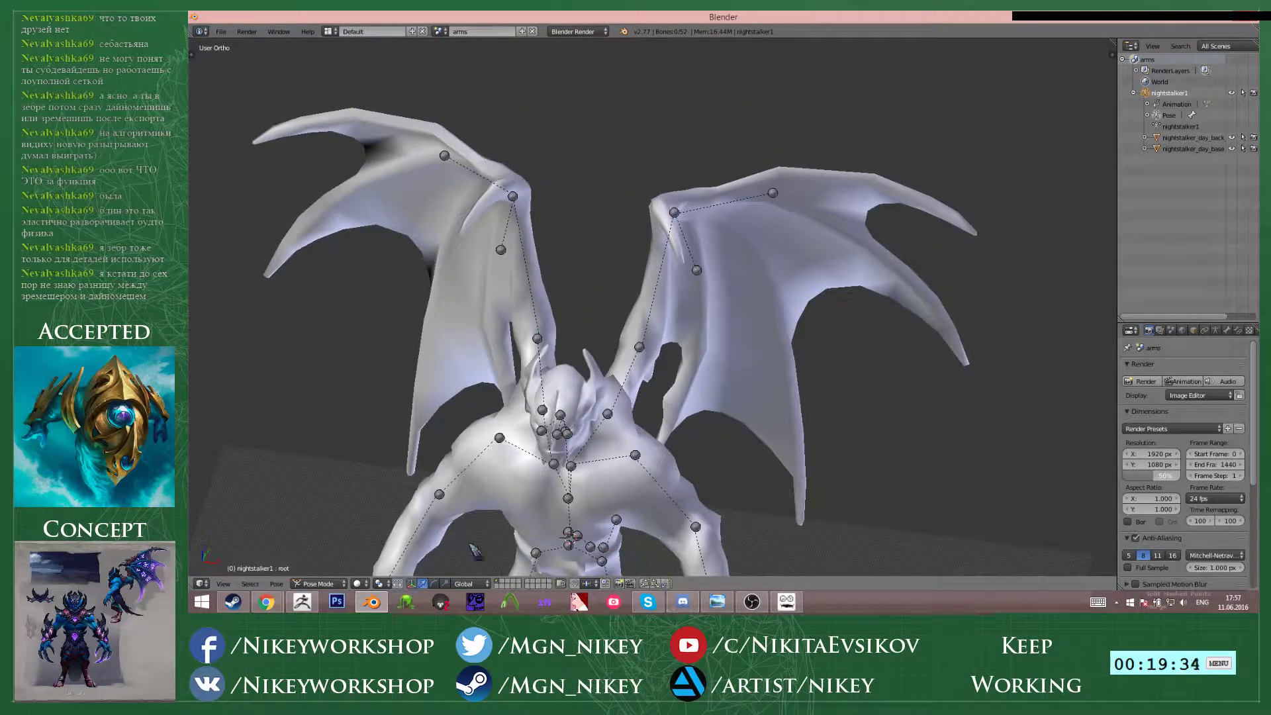
left_click(814, 351)
middle_click_drag(819, 331, 851, 226, "shift")
left_click(1170, 118)
right_click(753, 225)
middle_click_drag(752, 225, 813, 246)
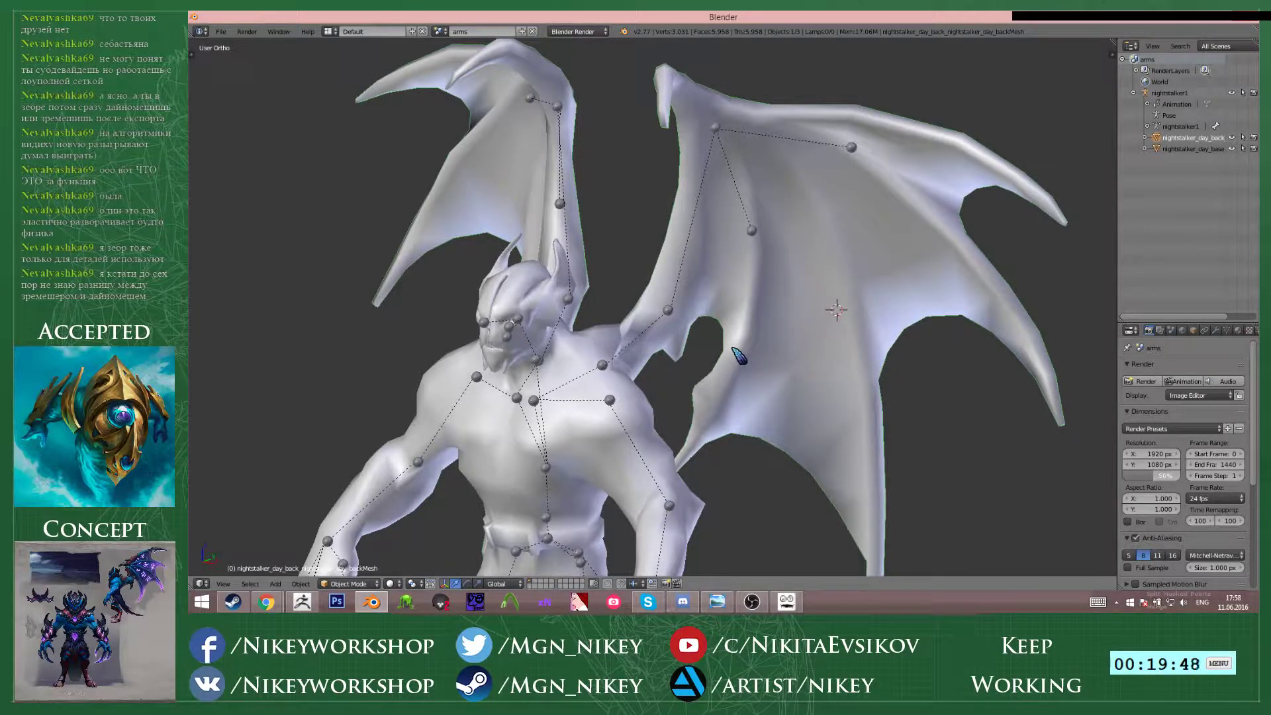
- Examine the wings and their bones on the character's back from behind and from the front
middle_click_drag(739, 356, 477, 264)
middle_click_drag(551, 247, 503, 252)
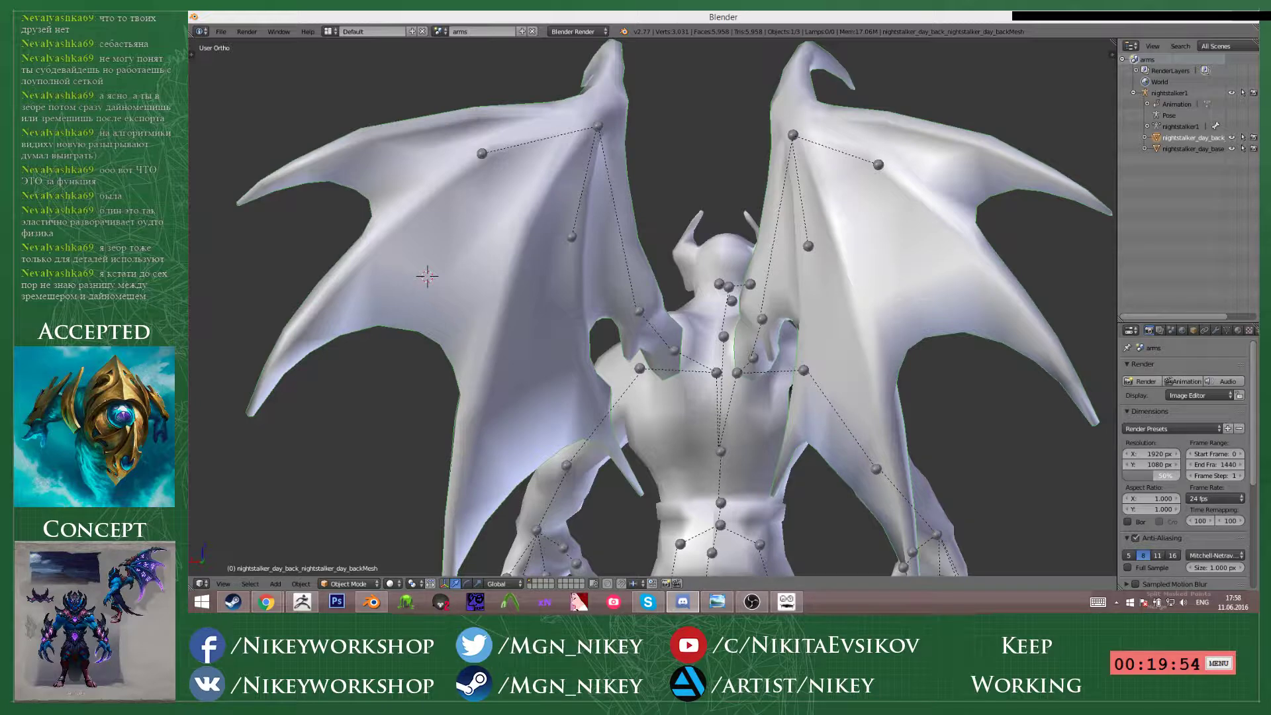
left_click(765, 198)
scroll(718, 278, "down", 2)
middle_click_drag(700, 298, 793, 316, "shift")
scroll(858, 254, "up", 3)
scroll(859, 253, "down", 3)
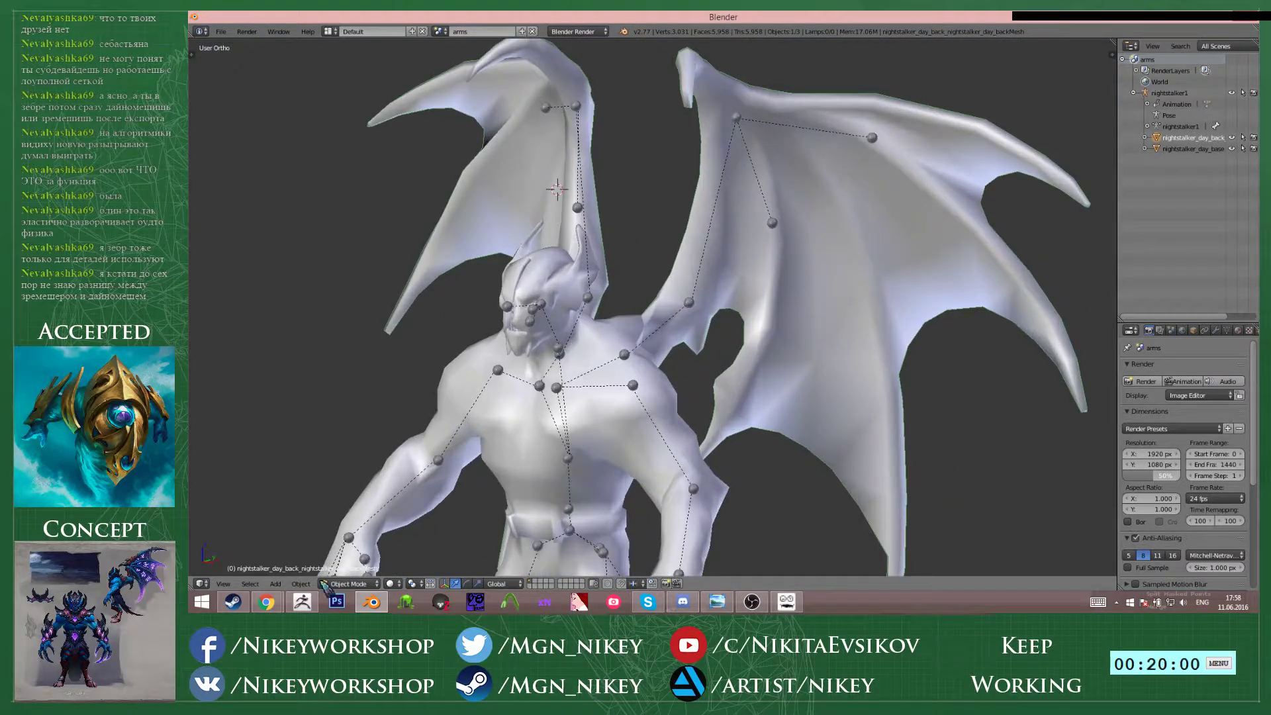
- Switch to ZBrush and inspect the sculpted wing beside the character from the side and front
left_click(301, 601)
left_click_drag(795, 451, 921, 458, "shift")
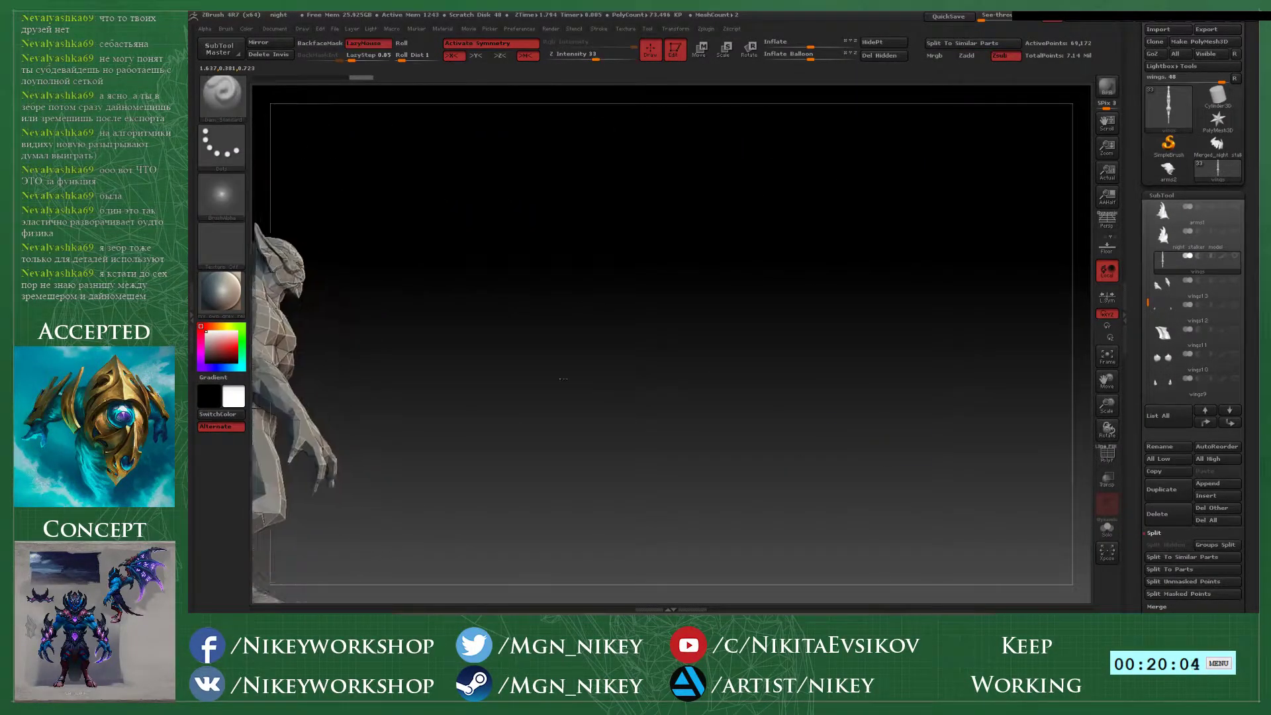
left_click_drag(559, 377, 978, 399, "alt")
mouse_move(732, 208)
left_mouse_down()
mouse_move(422, 294)
mouse_move(712, 277)
mouse_move(733, 226)
left_mouse_up()
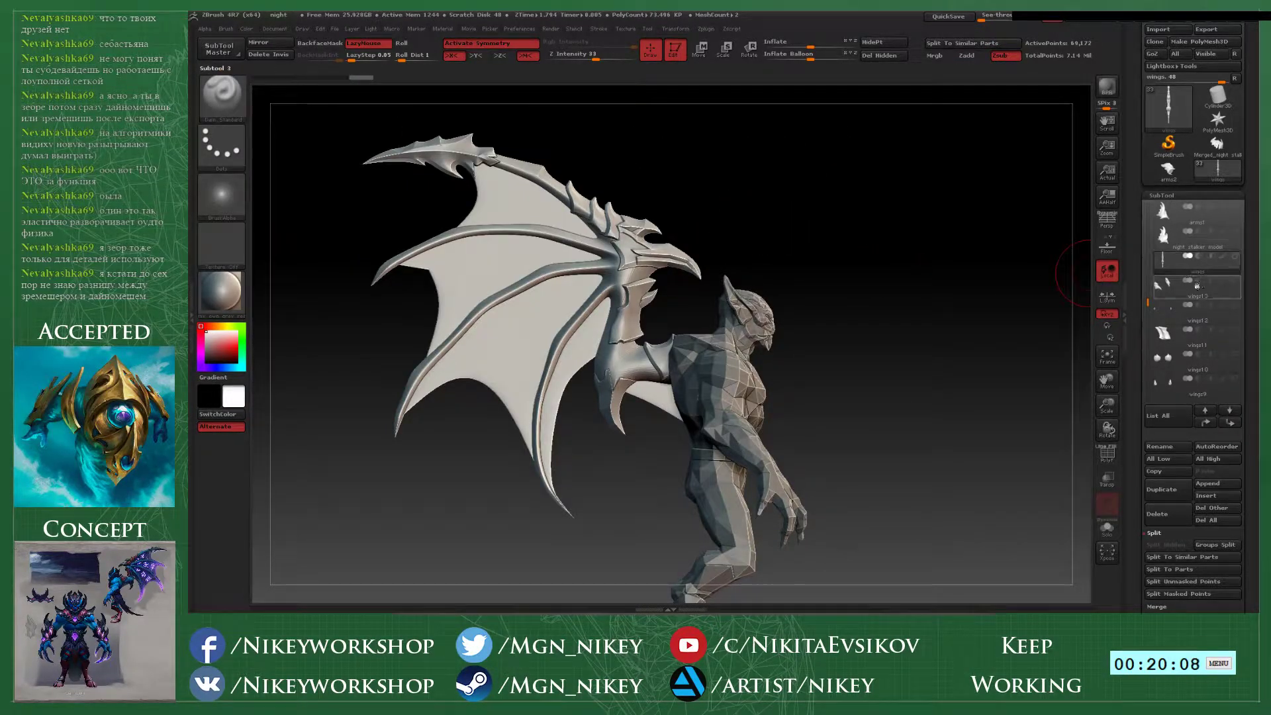
left_click_drag(823, 240, 971, 264)
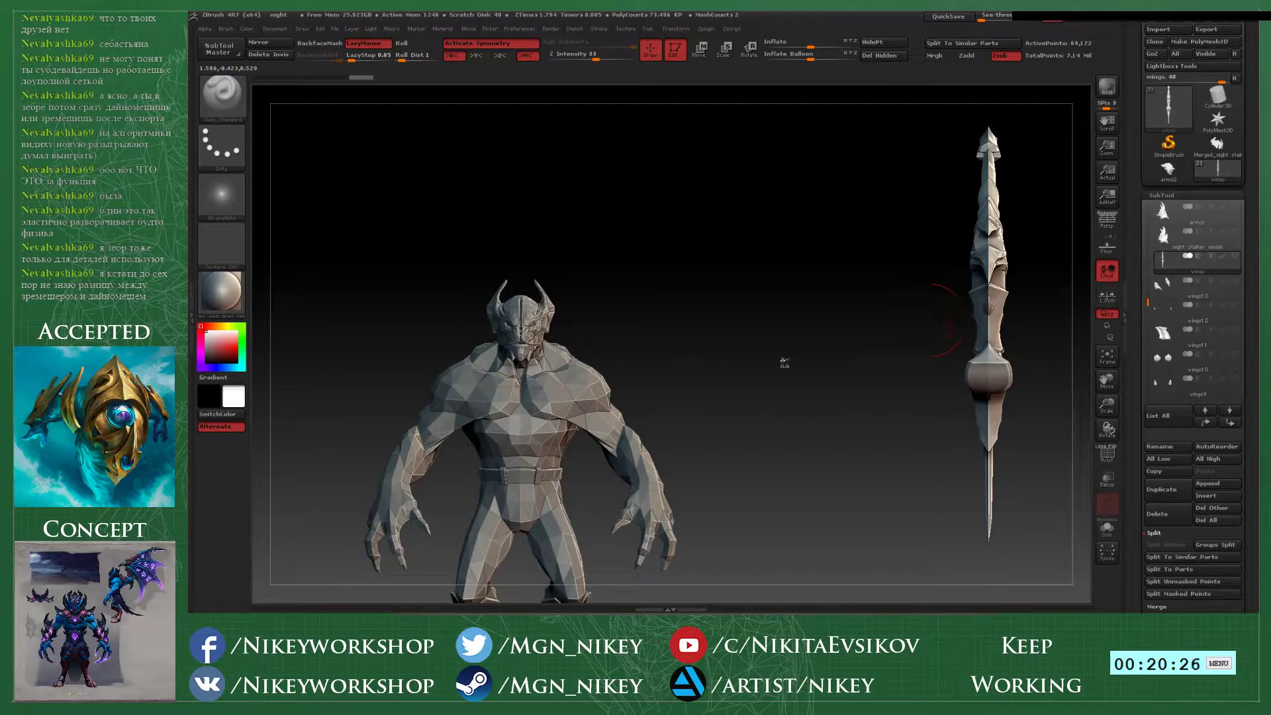
- Show the wing subtools wings13, wings12, wings11, wings10 and wings9 on the character
mouse_move(786, 359)
left_mouse_down()
mouse_move(802, 364)
mouse_move(760, 368)
mouse_move(794, 368)
left_mouse_up()
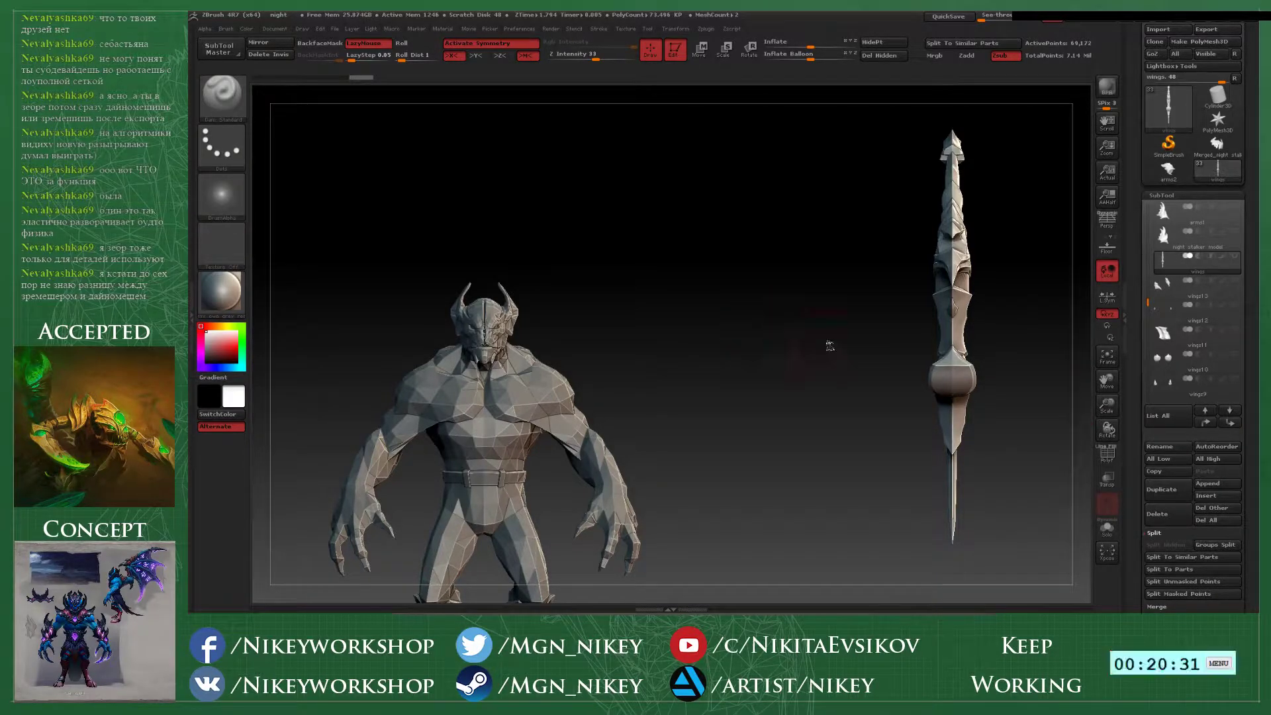
left_click(1237, 287)
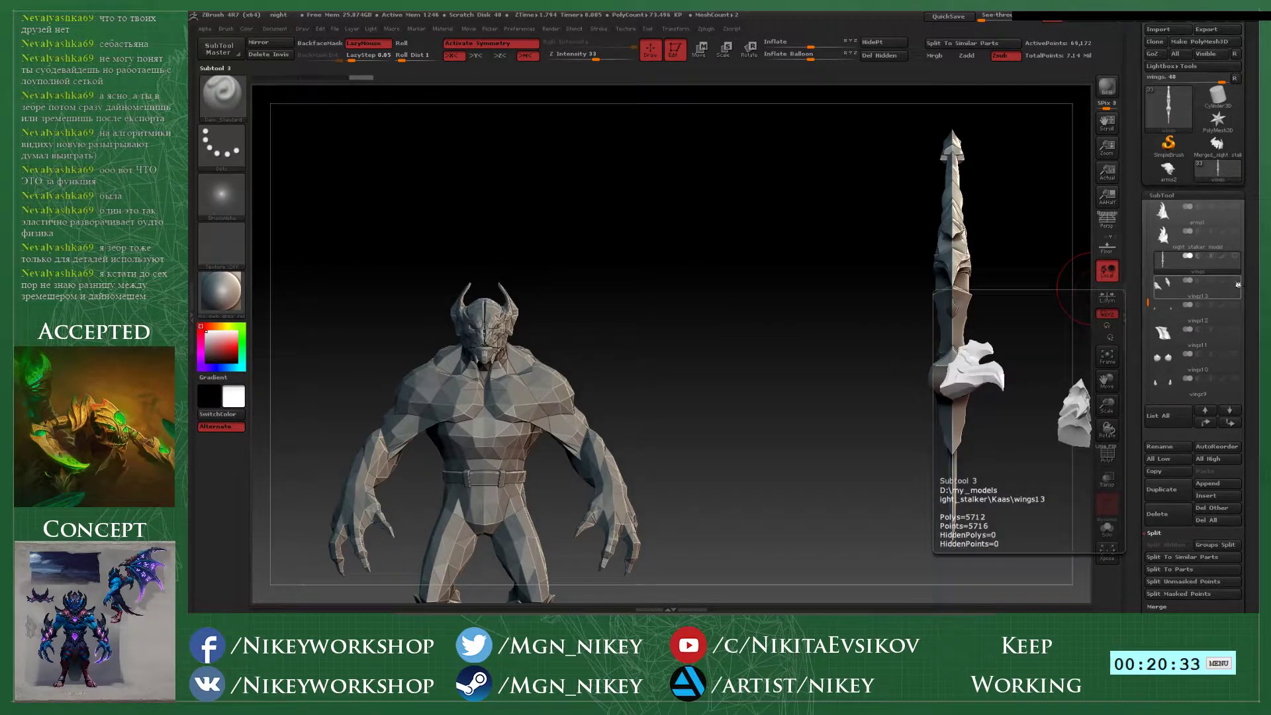
left_click(1235, 304)
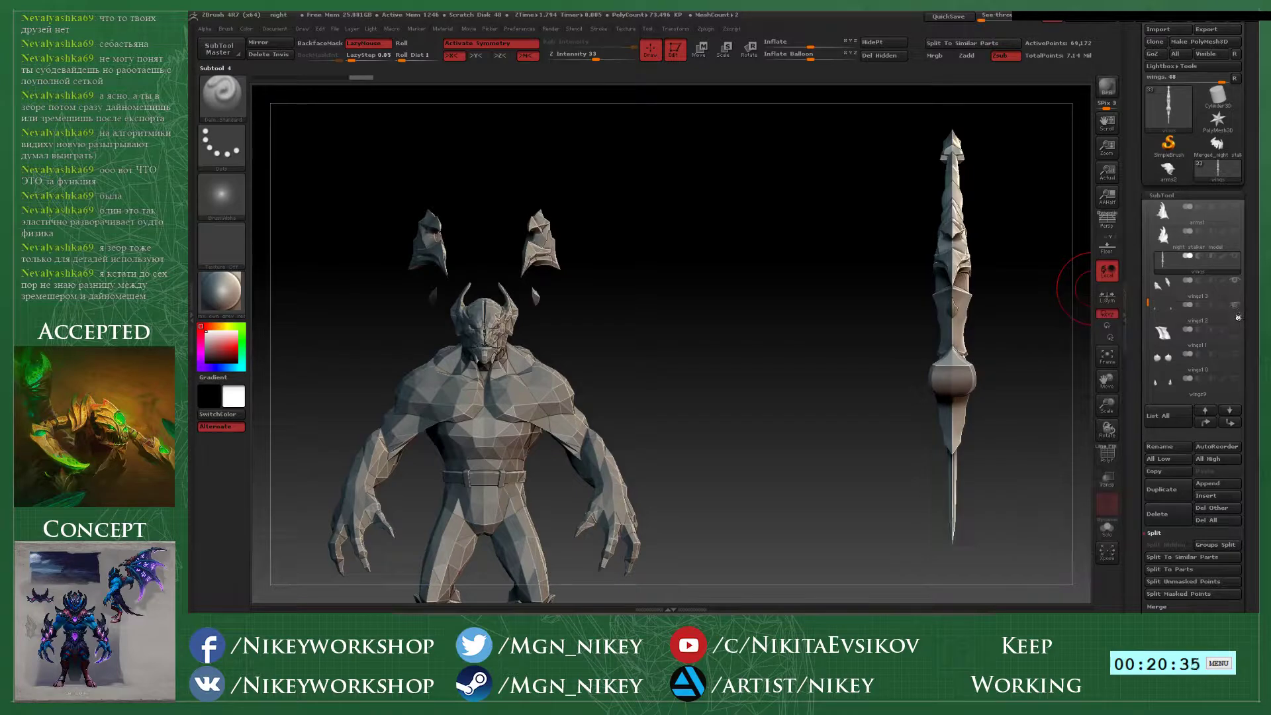
left_click(1235, 329)
left_click(1235, 354)
left_click(1235, 378)
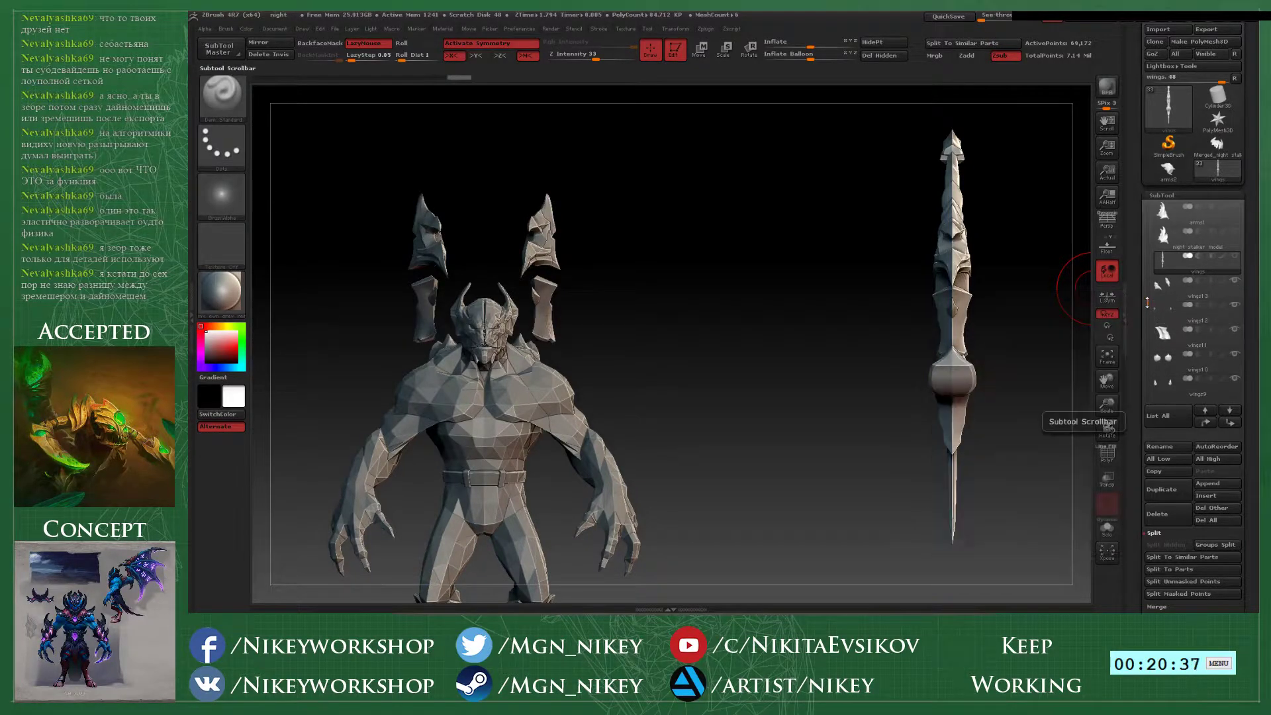
- Make the subtools wings8, wings7, wings6, wings5 and wings4 visible
scroll(1235, 384, "down", 3)
left_click(1235, 280)
left_click(1235, 306)
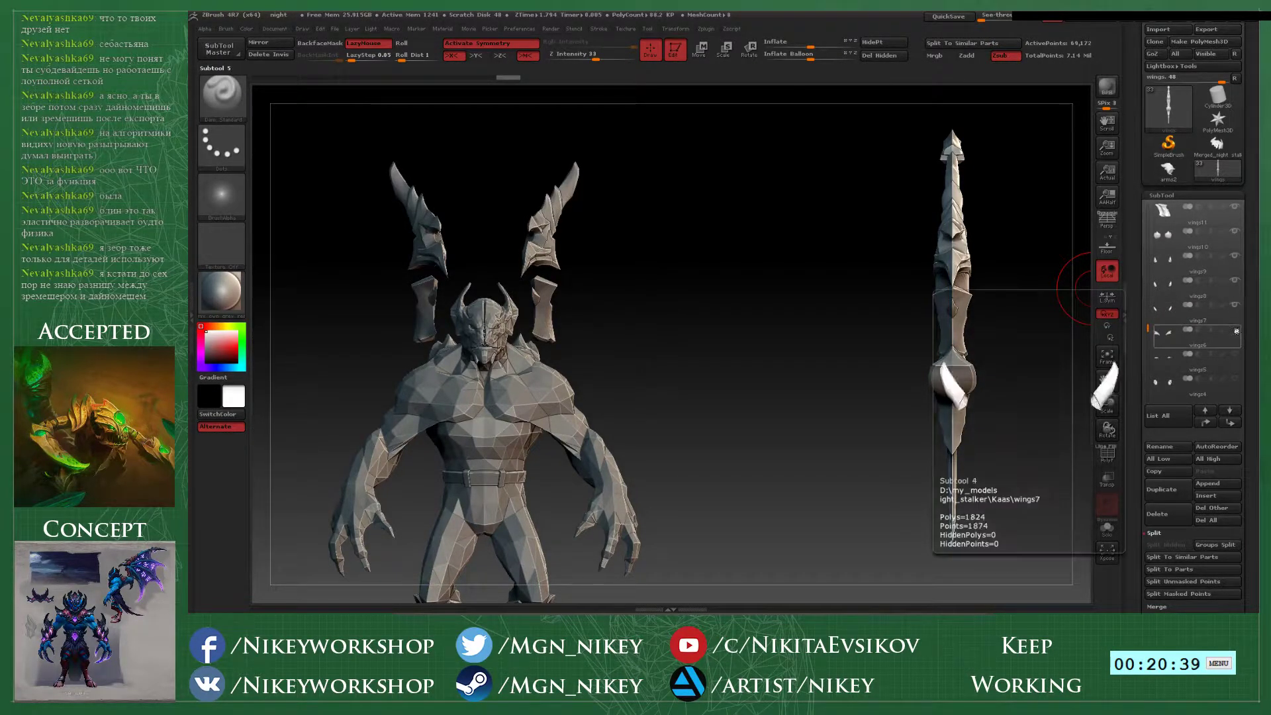
left_click(1235, 329)
left_click(1235, 354)
left_click(1235, 378)
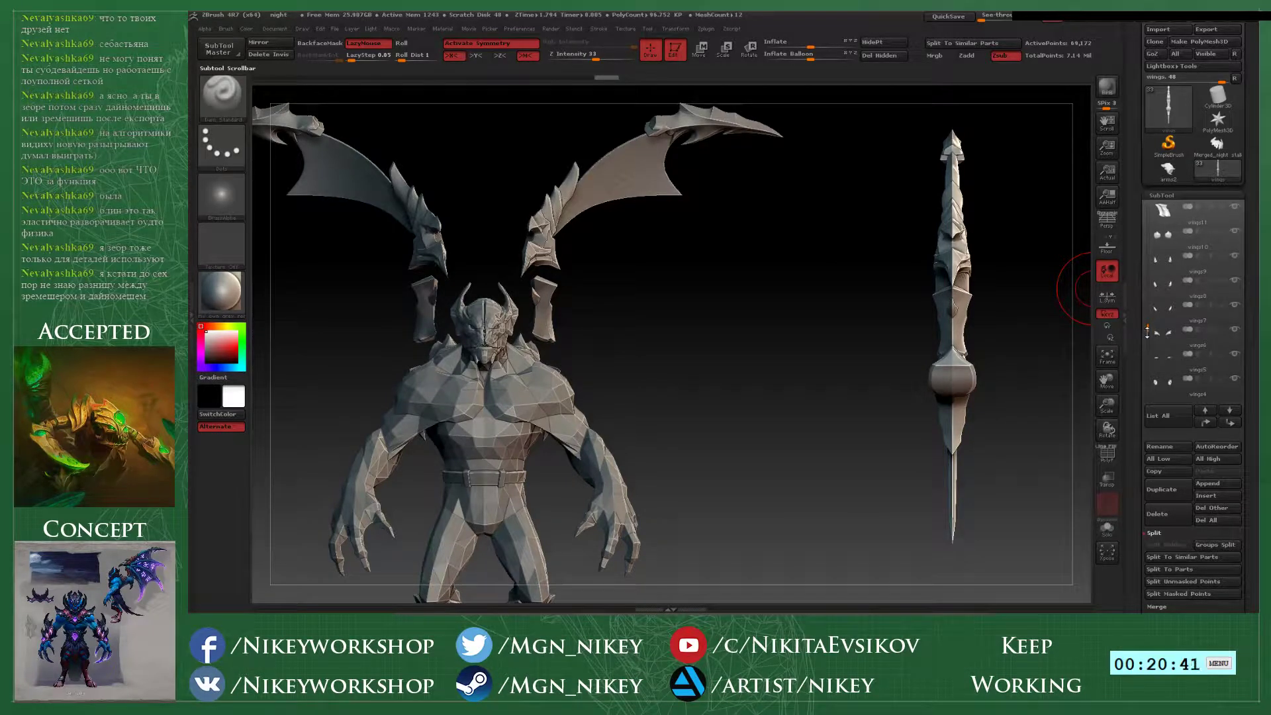
- Turn on the remaining wing subtools after wings4, down to the end of the list, to complete both wings
left_click_drag(1148, 329, 1147, 370)
left_click(1235, 329)
left_click(1234, 354)
left_click(1235, 378)
left_click(1237, 310)
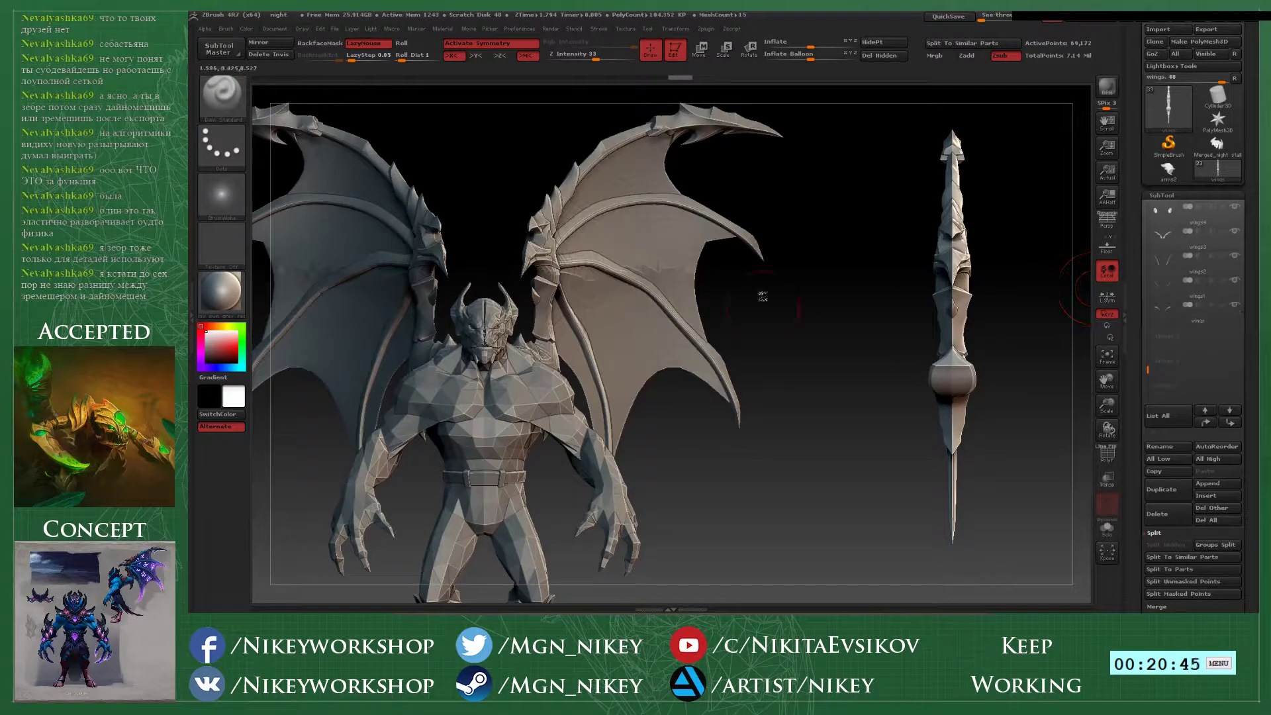
- Examine the assembled wings together with the whole body from the front and from above
left_click_drag(760, 293, 1012, 201, "alt")
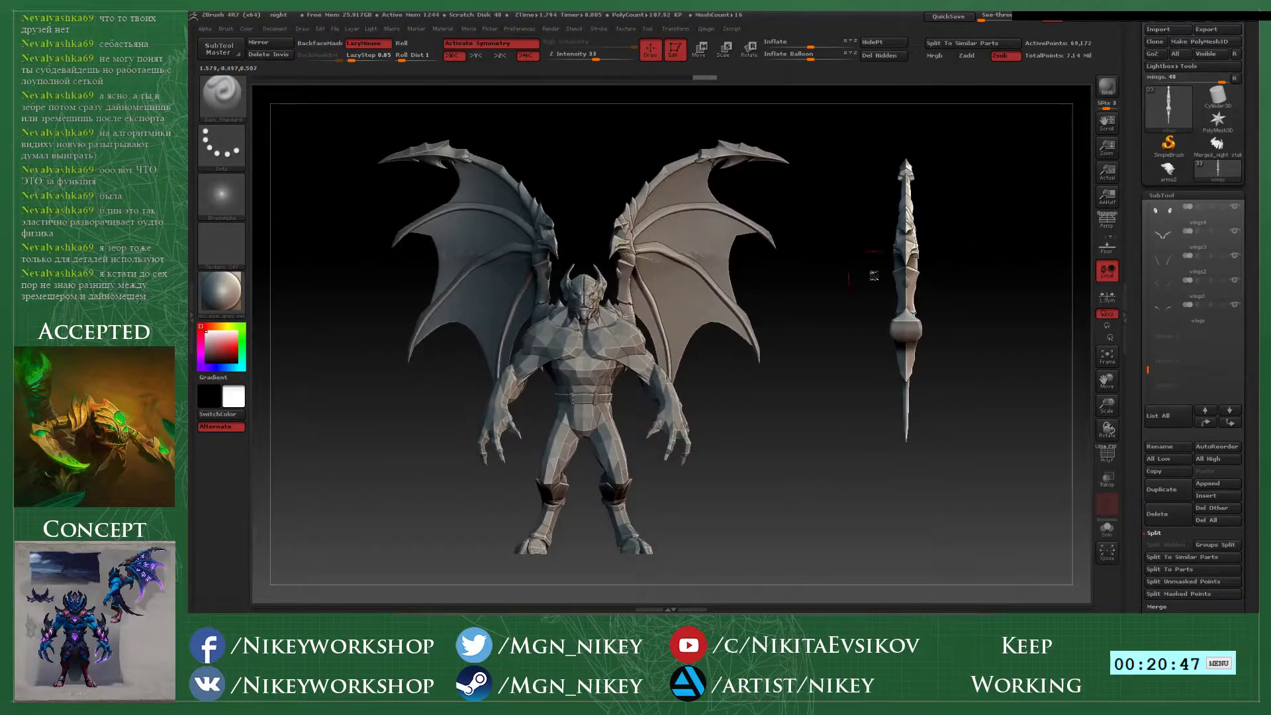
left_click_drag(874, 275, 584, 343)
left_click_drag(611, 485, 811, 274)
mouse_move(796, 316)
left_mouse_down("alt")
mouse_move(791, 335)
mouse_move(805, 316)
mouse_move(804, 330)
left_mouse_up("alt")
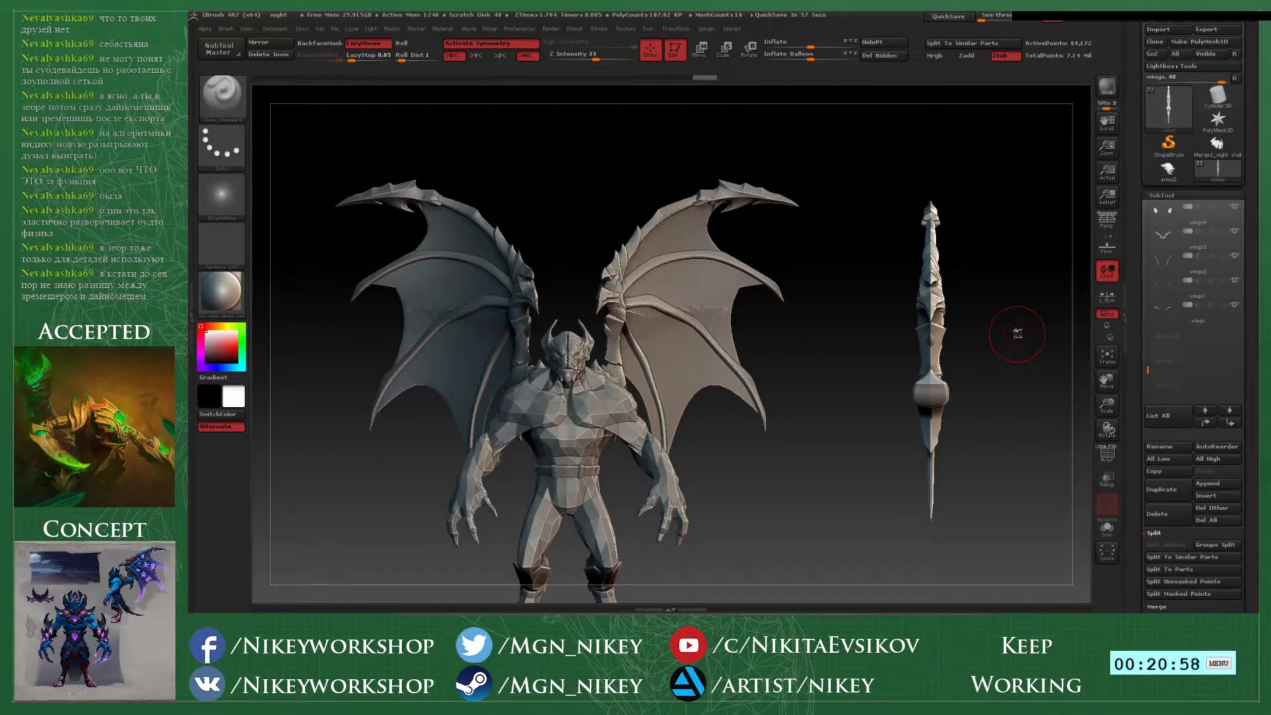
left_click_drag(831, 271, 953, 268, "alt")
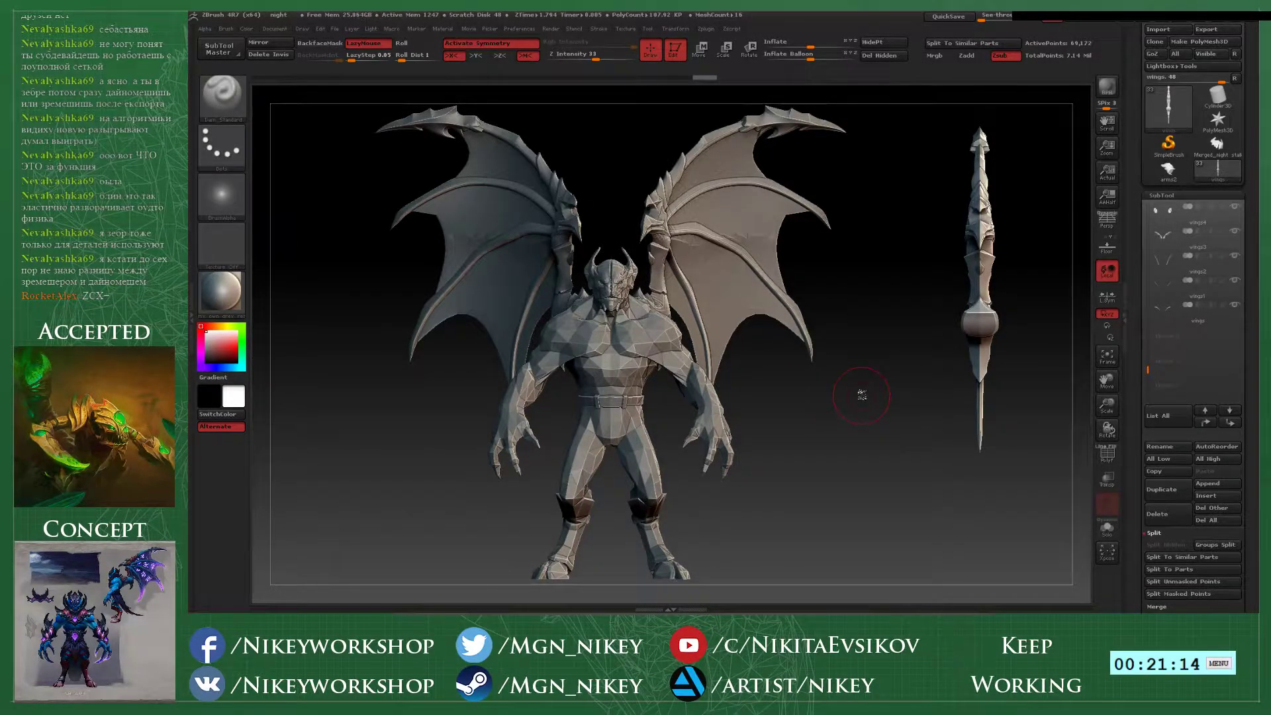
left_click_drag(862, 395, 817, 431)
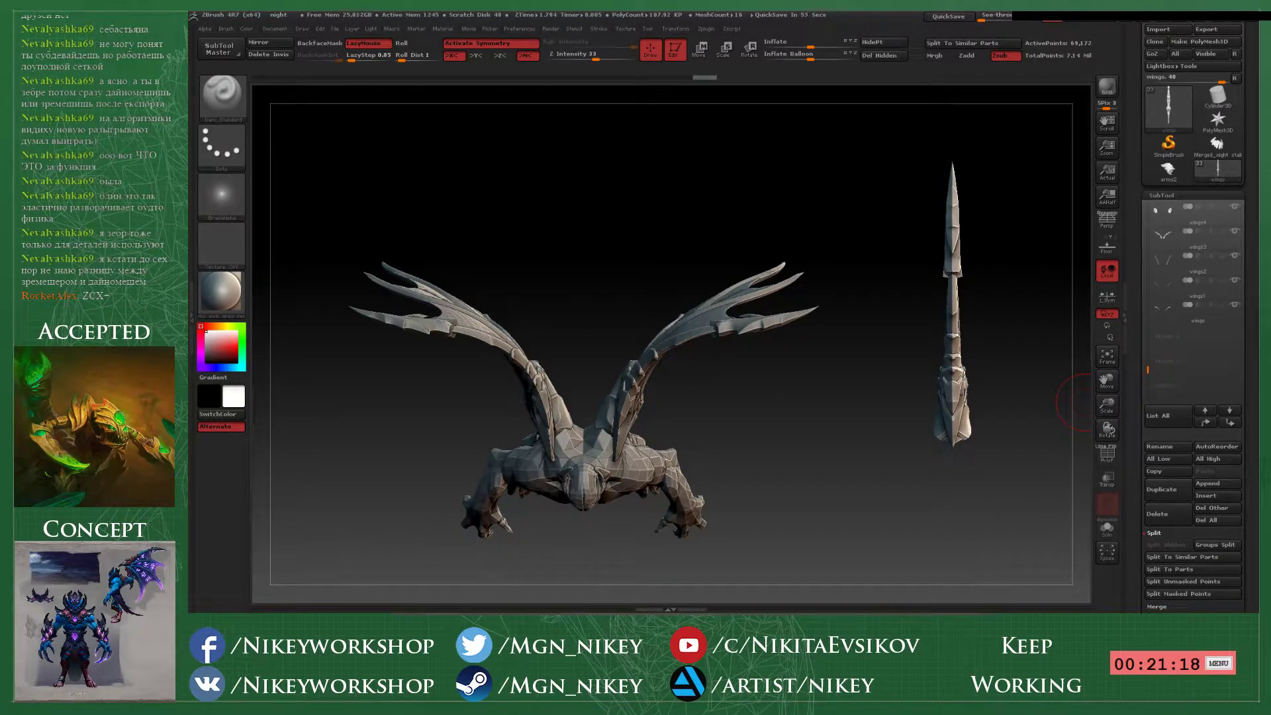
left_click_drag(804, 447, 851, 345, "alt")
left_click_drag(863, 507, 849, 353, "alt")
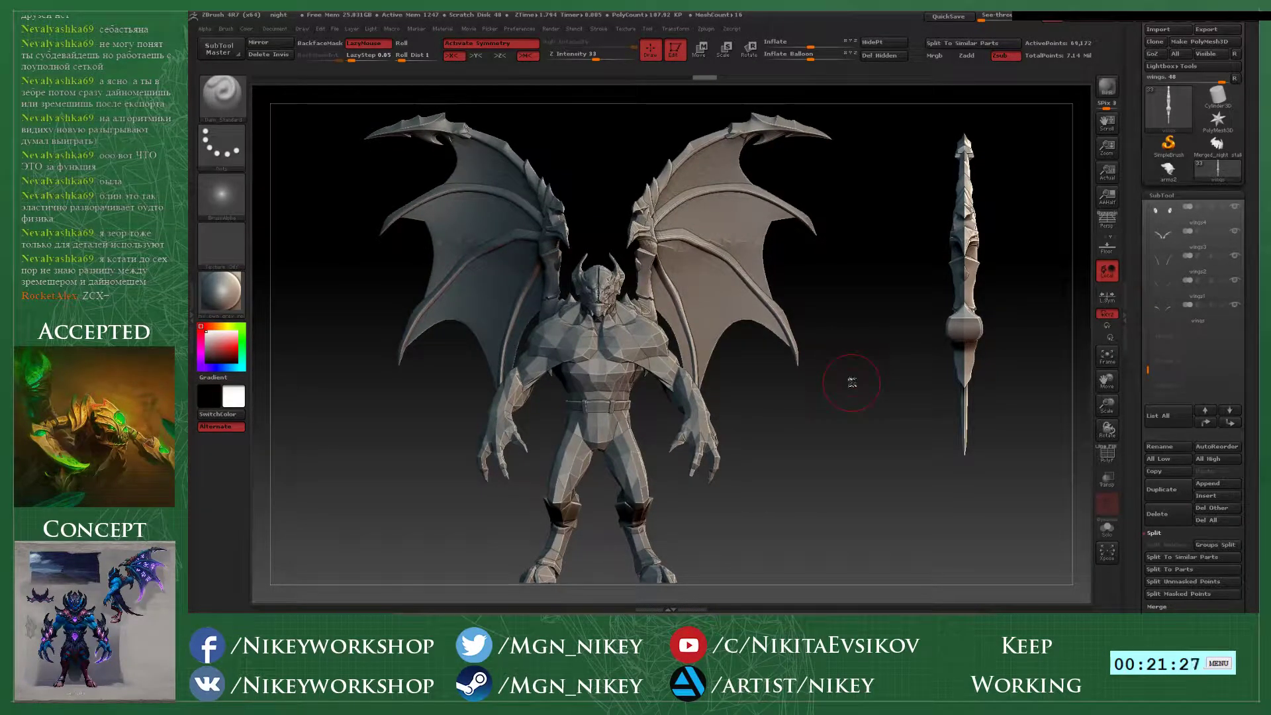
left_click_drag(851, 354, 842, 431, "alt")
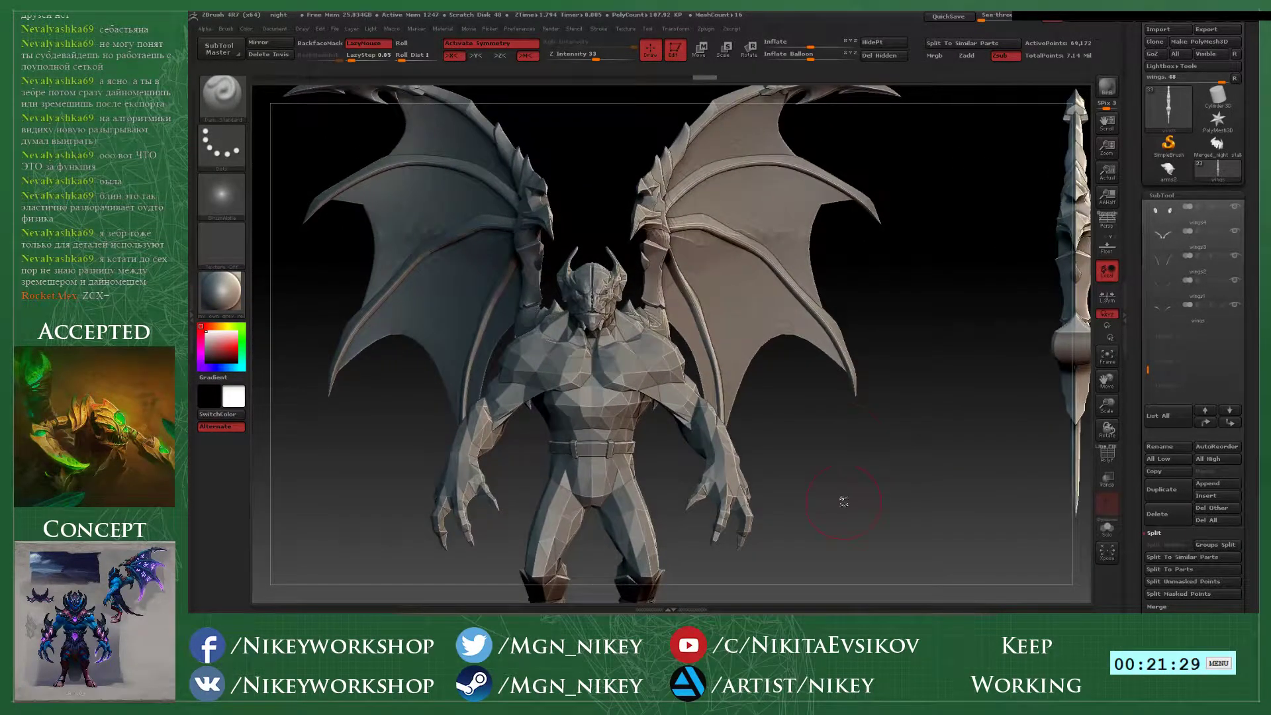
left_click_drag(842, 501, 840, 432, "alt")
- Inspect both wings up close and pick the wing membrane to find its subtool
left_click_drag(1148, 369, 1148, 300)
left_click_drag(816, 395, 843, 413)
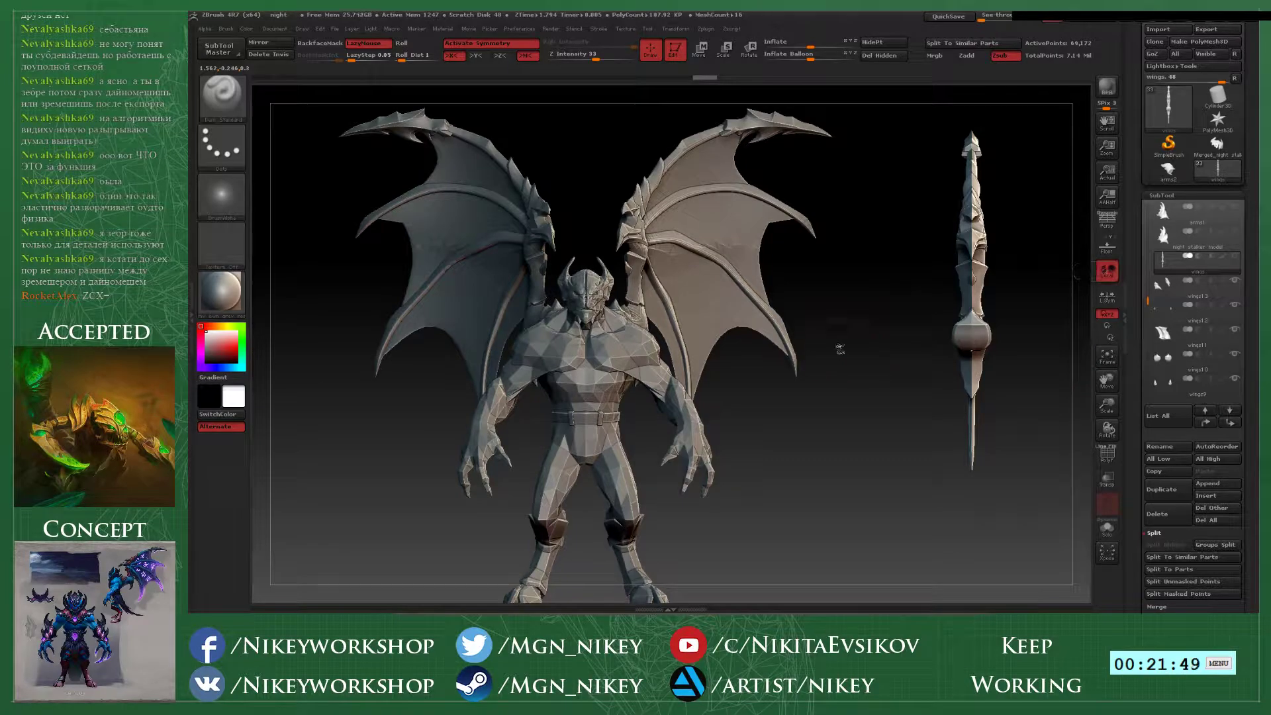
left_click_drag(837, 349, 835, 420, "alt")
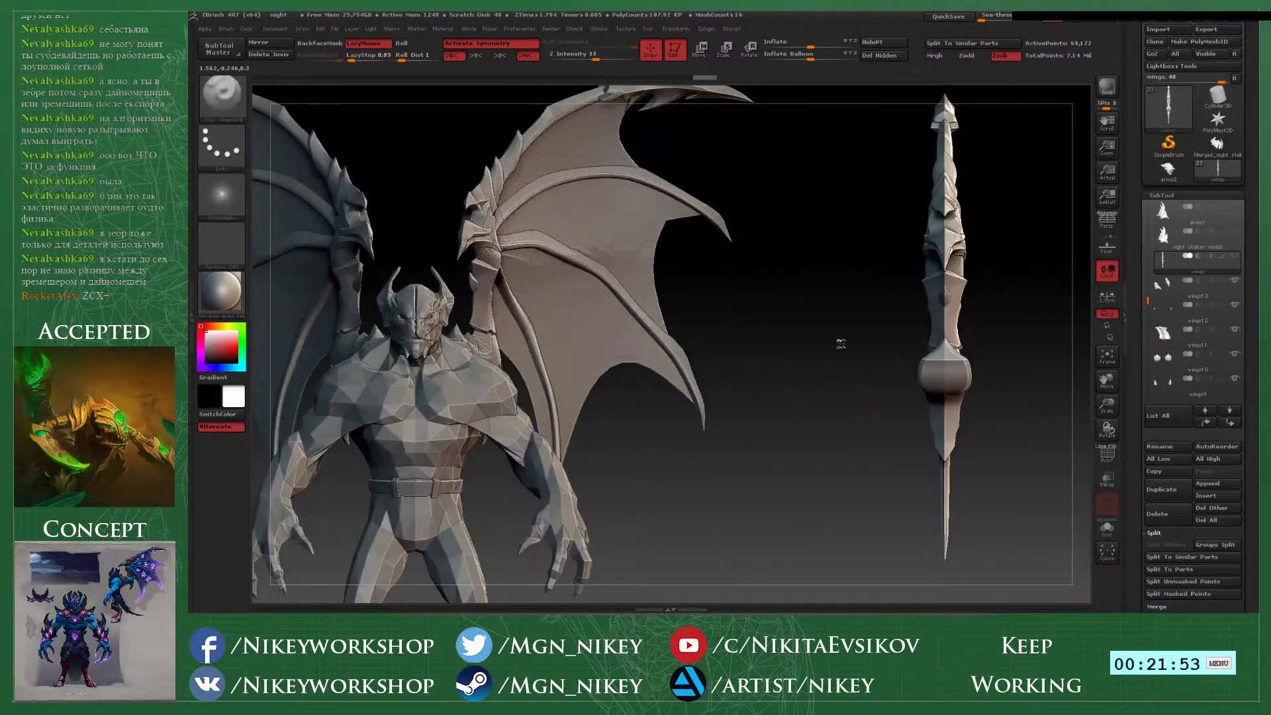
left_click_drag(847, 262, 817, 386, "alt")
left_click_drag(971, 223, 847, 333)
left_click_drag(777, 389, 985, 368, "alt")
left_click(839, 274, "alt")
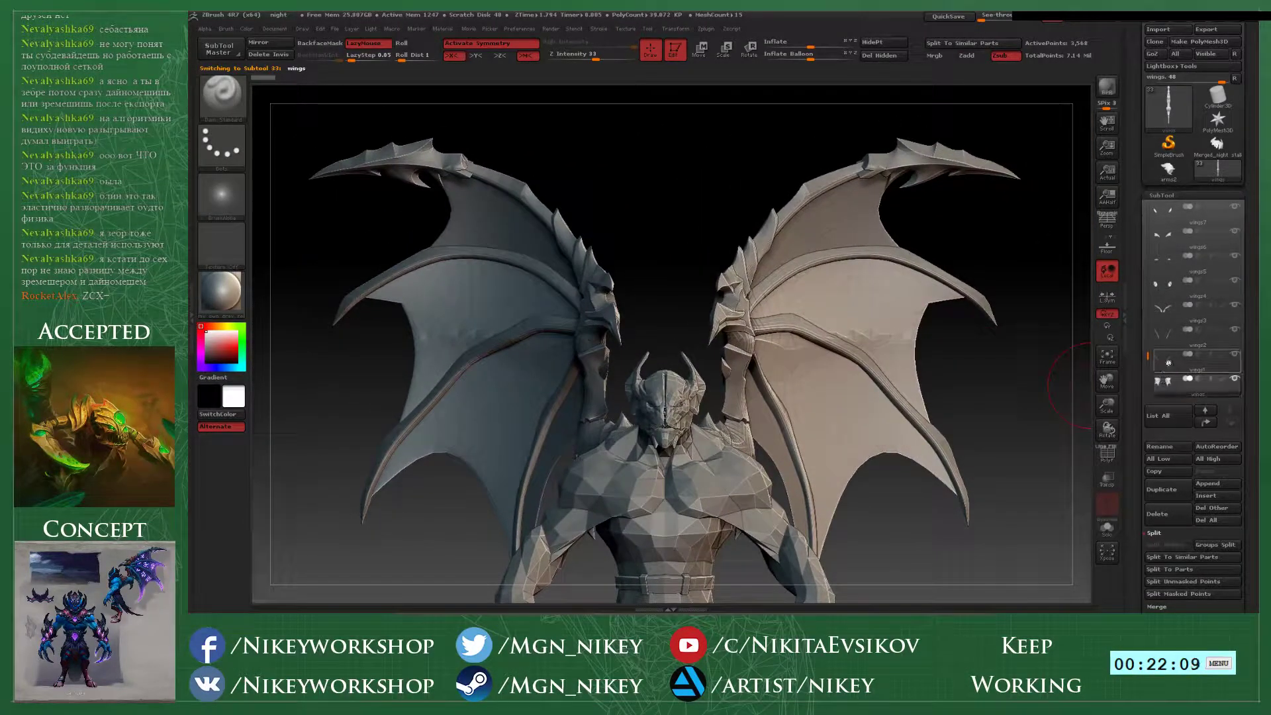
- Go through the wings2, wings1 and wings subtools and check from the side which wing part each one holds
left_click(1170, 339)
left_click_drag(1015, 375, 880, 387)
left_click_drag(794, 379, 523, 285, "alt")
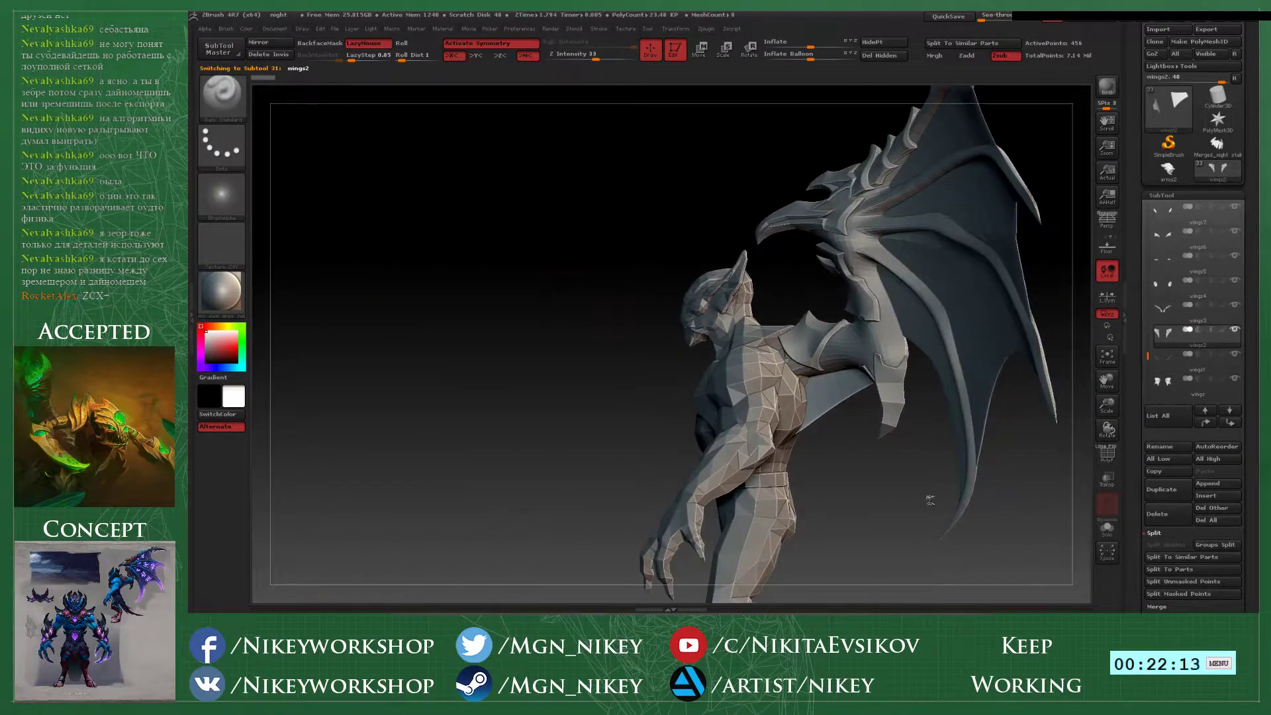
left_click_drag(880, 499, 771, 494, "alt")
left_click_drag(770, 494, 887, 480)
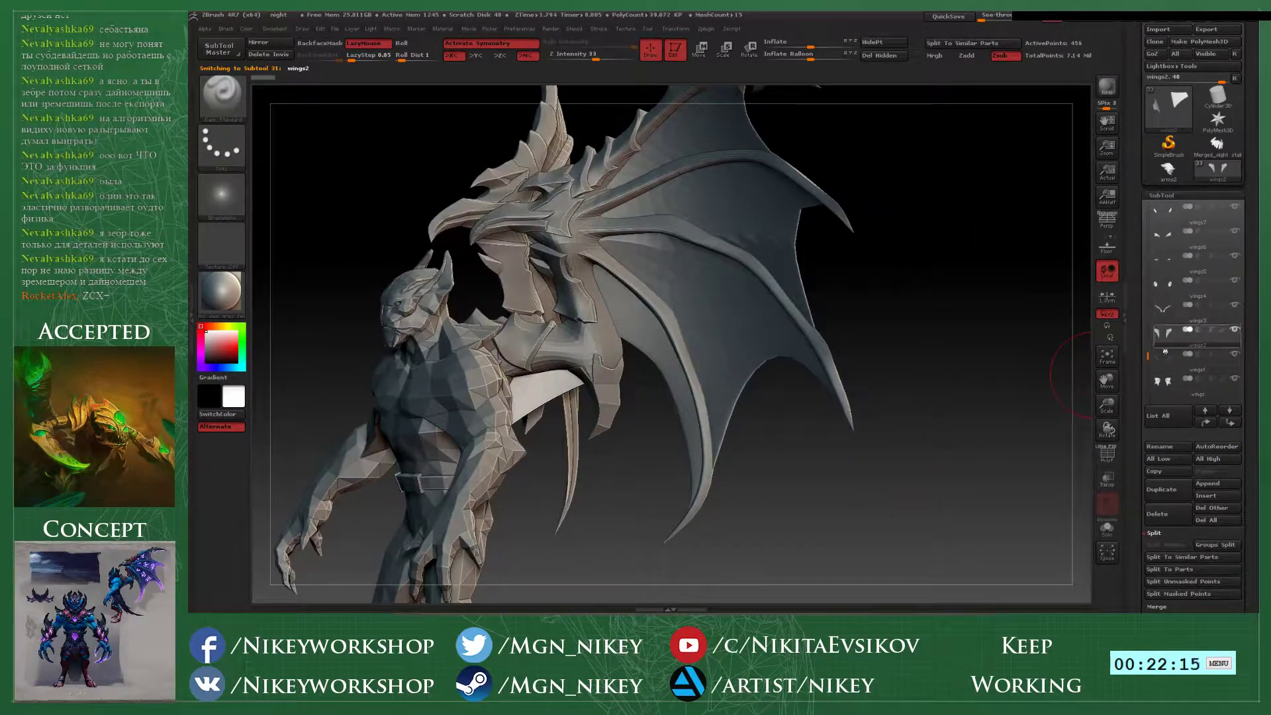
left_click(1171, 374)
left_click(1166, 379)
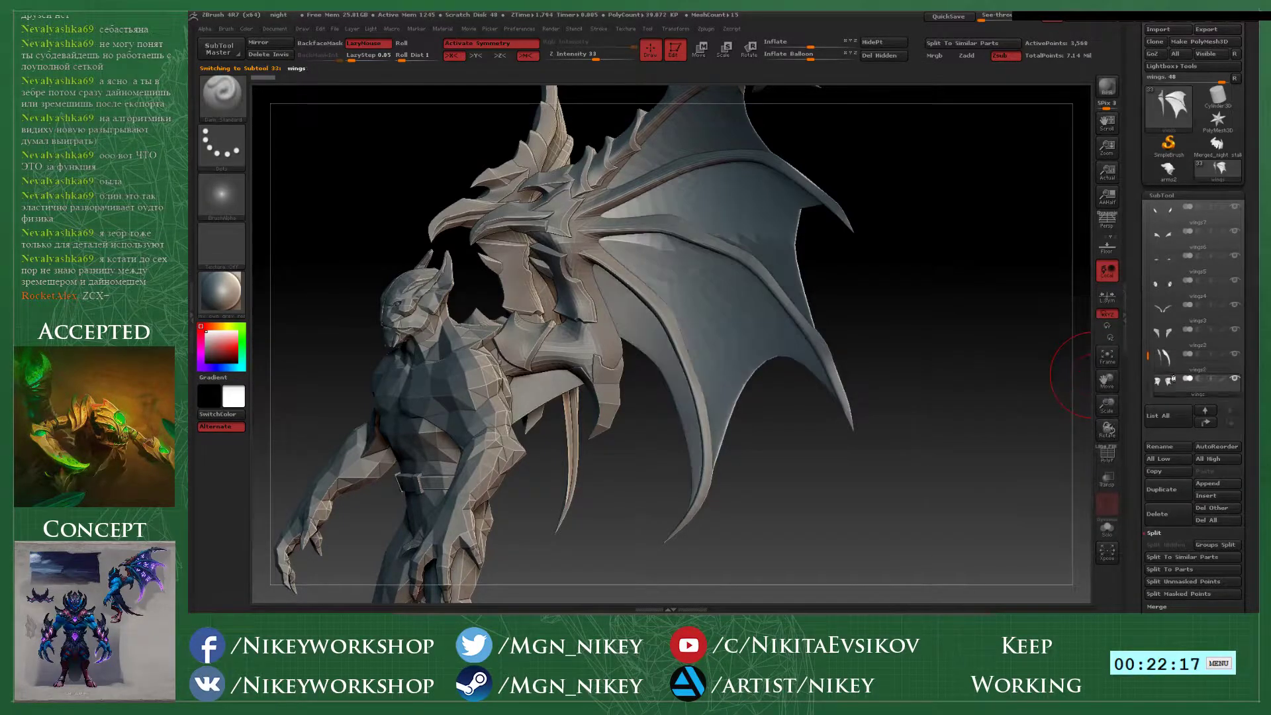
scroll(1162, 364, "down", 2)
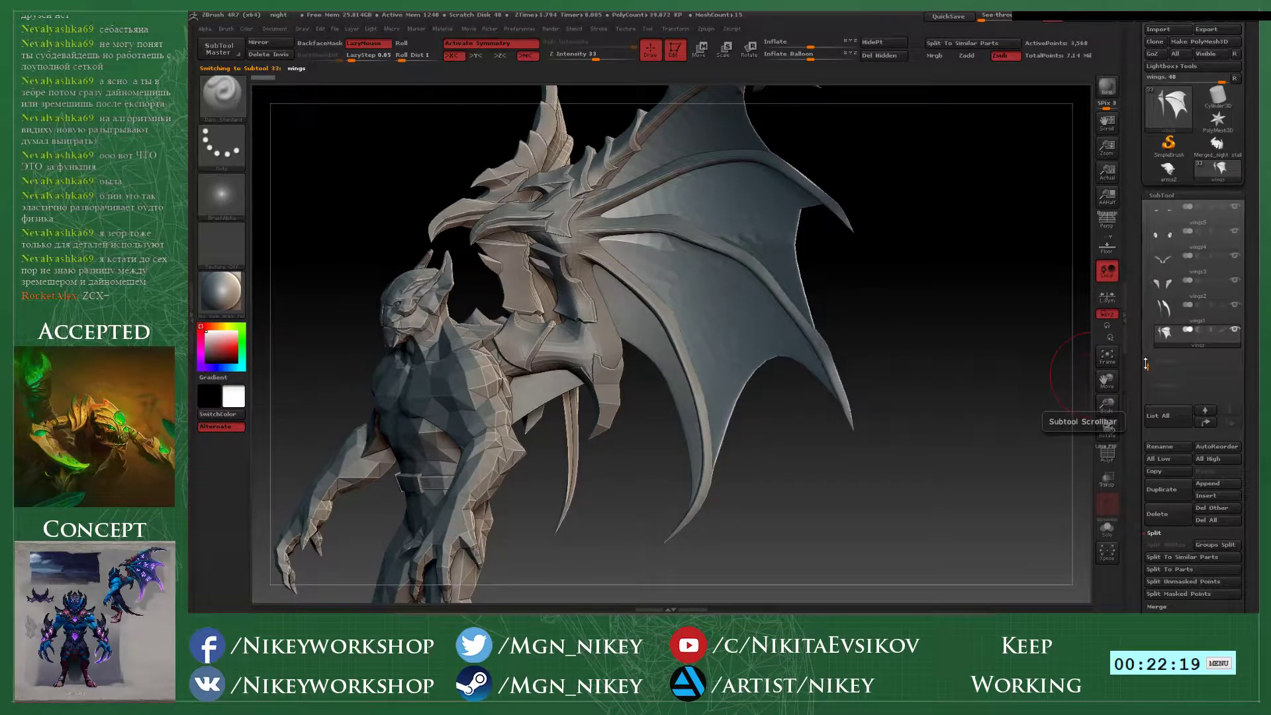
scroll(1162, 357, "up", 3)
- Select the wings6 subtool and move it down the subtool list to just below wings4
left_click(1170, 271)
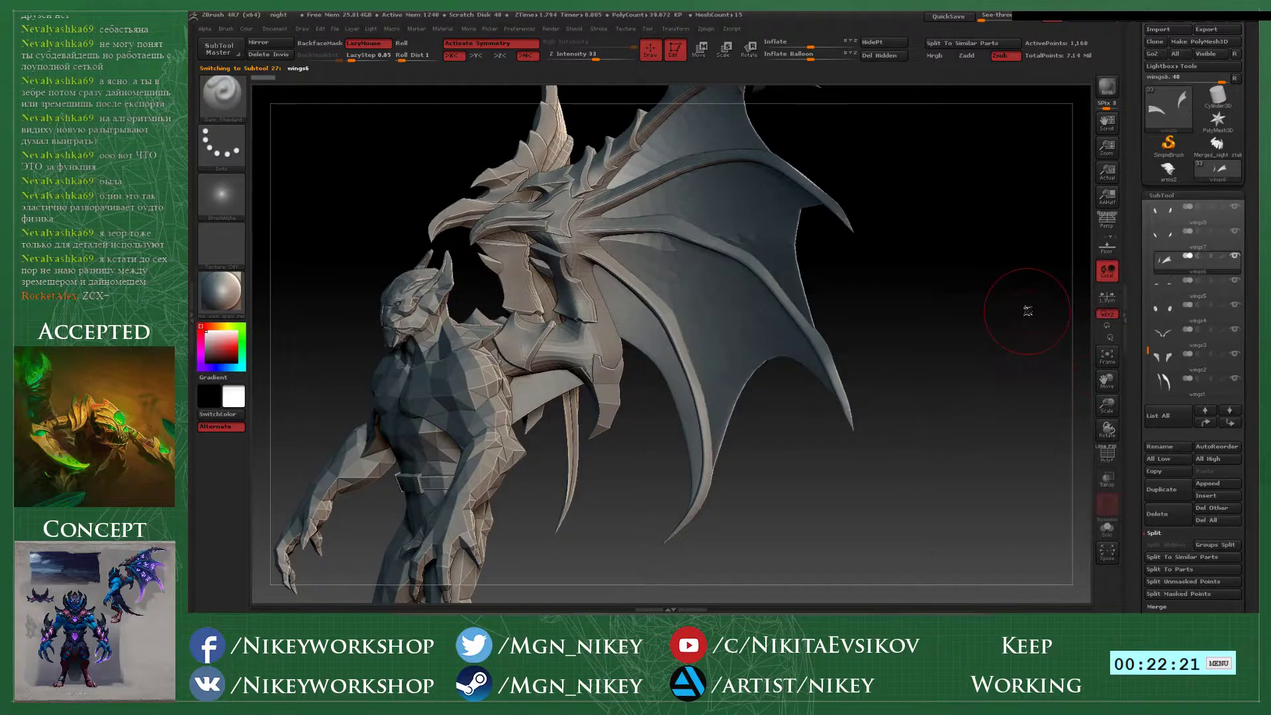
key("Down")
key("Up")
key("ctrl+Down")
key("ctrl+Down")
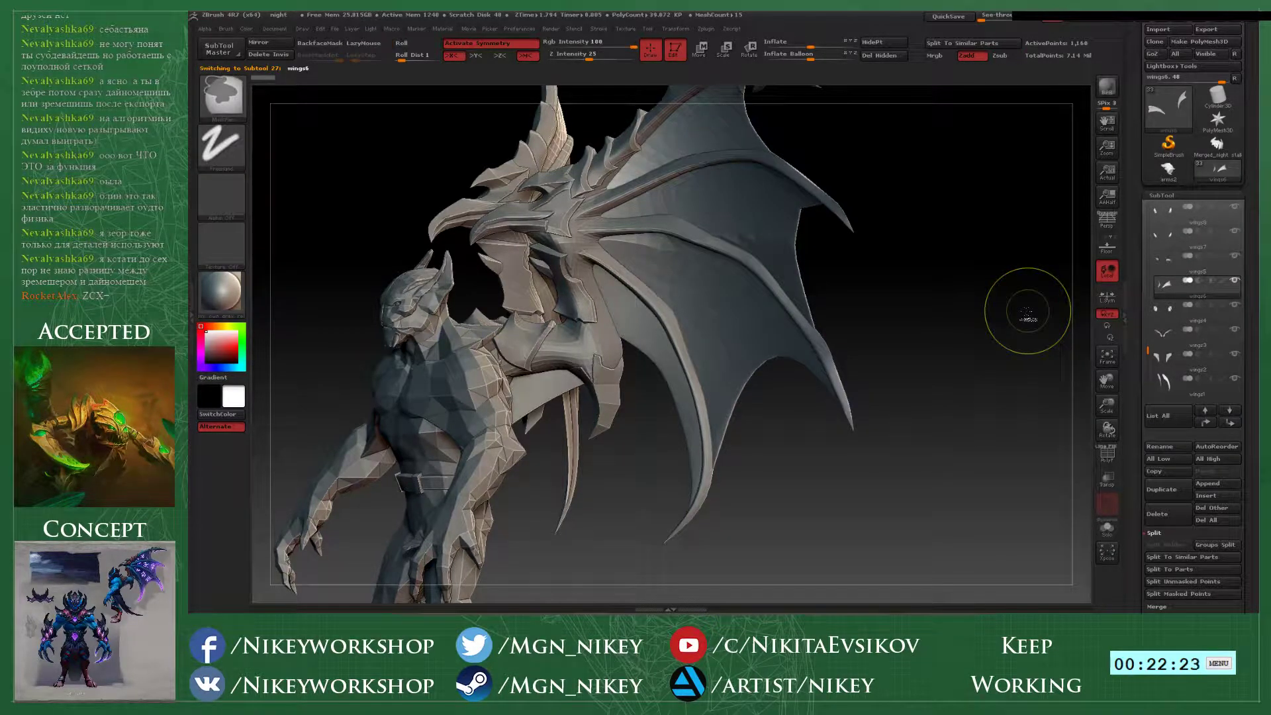
key("Up")
key("ctrl+Down")
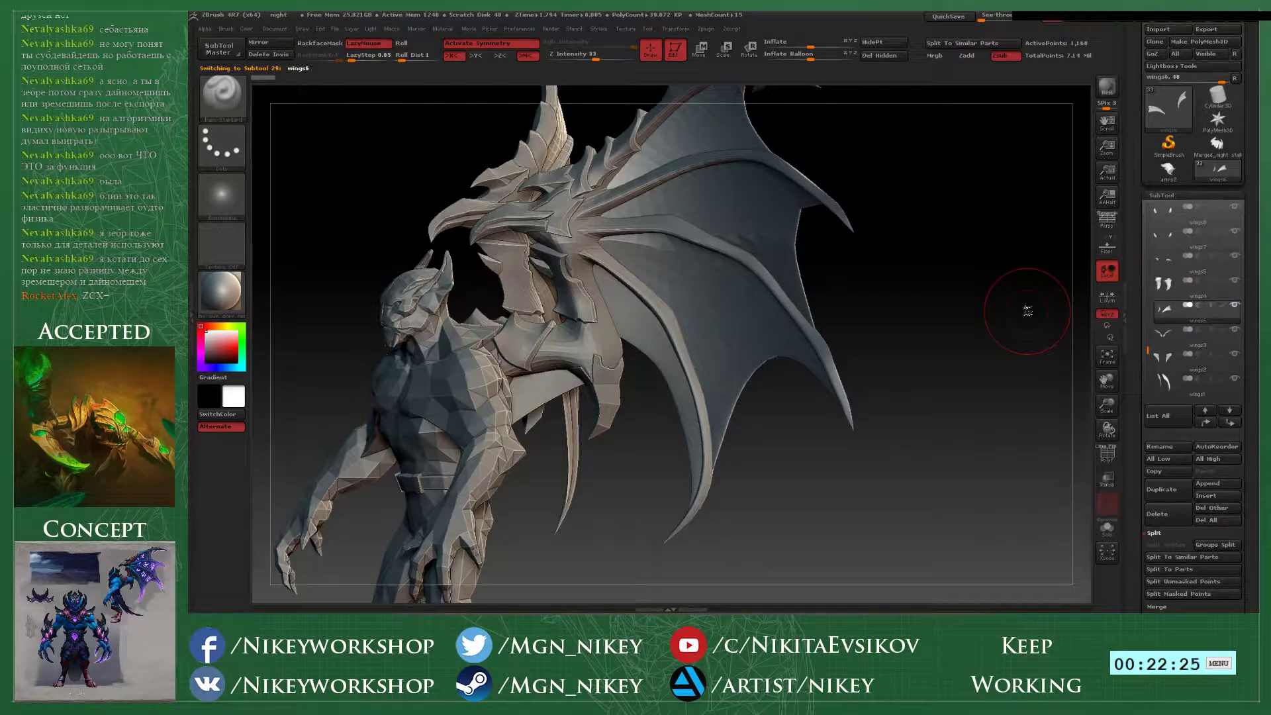
- Merge wings6 down successively with wings3, wings2, wings1 and wings into one subtool
left_click(1171, 534)
left_click(1164, 545)
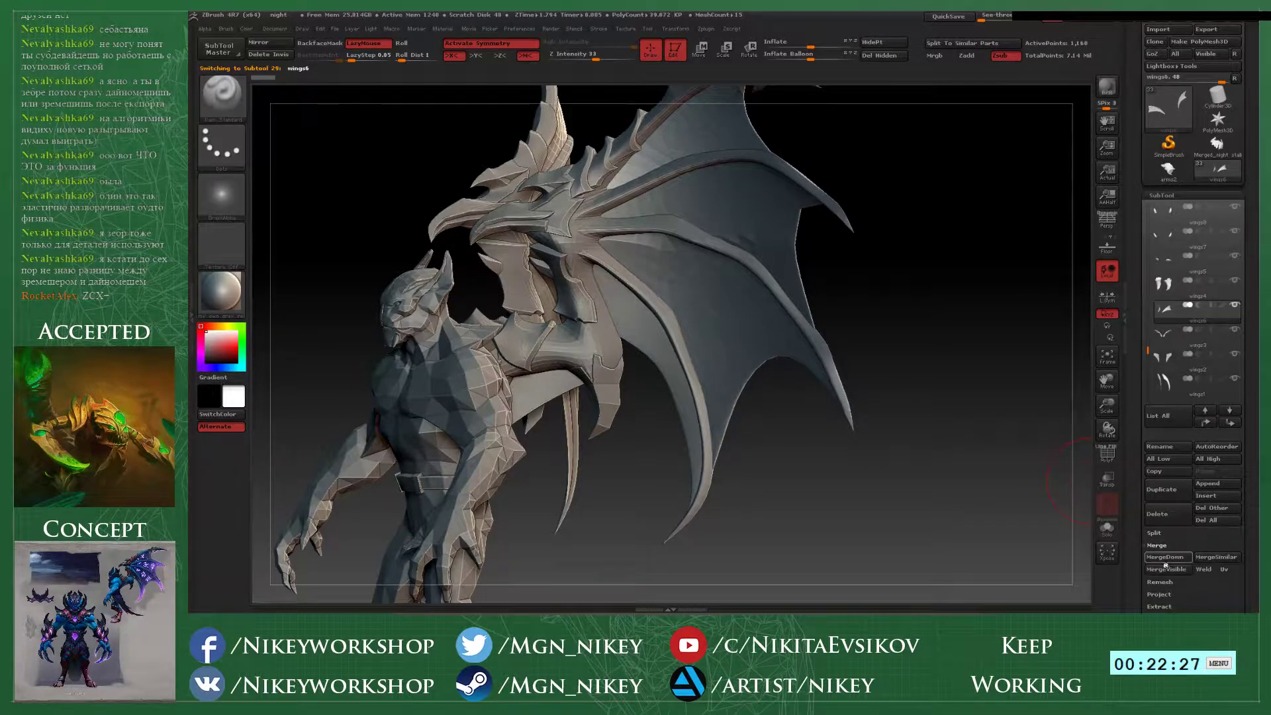
left_click(1164, 558)
key("Return")
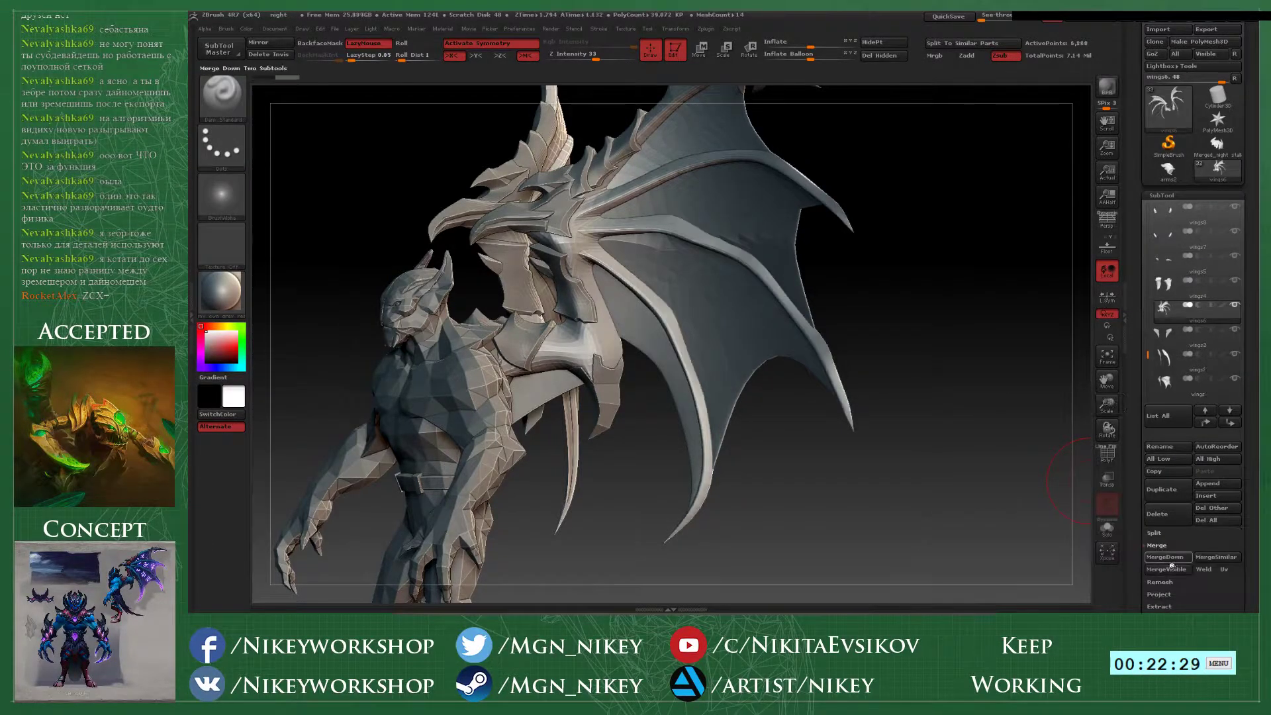
left_click(1183, 558)
key("Return")
left_click(1183, 558)
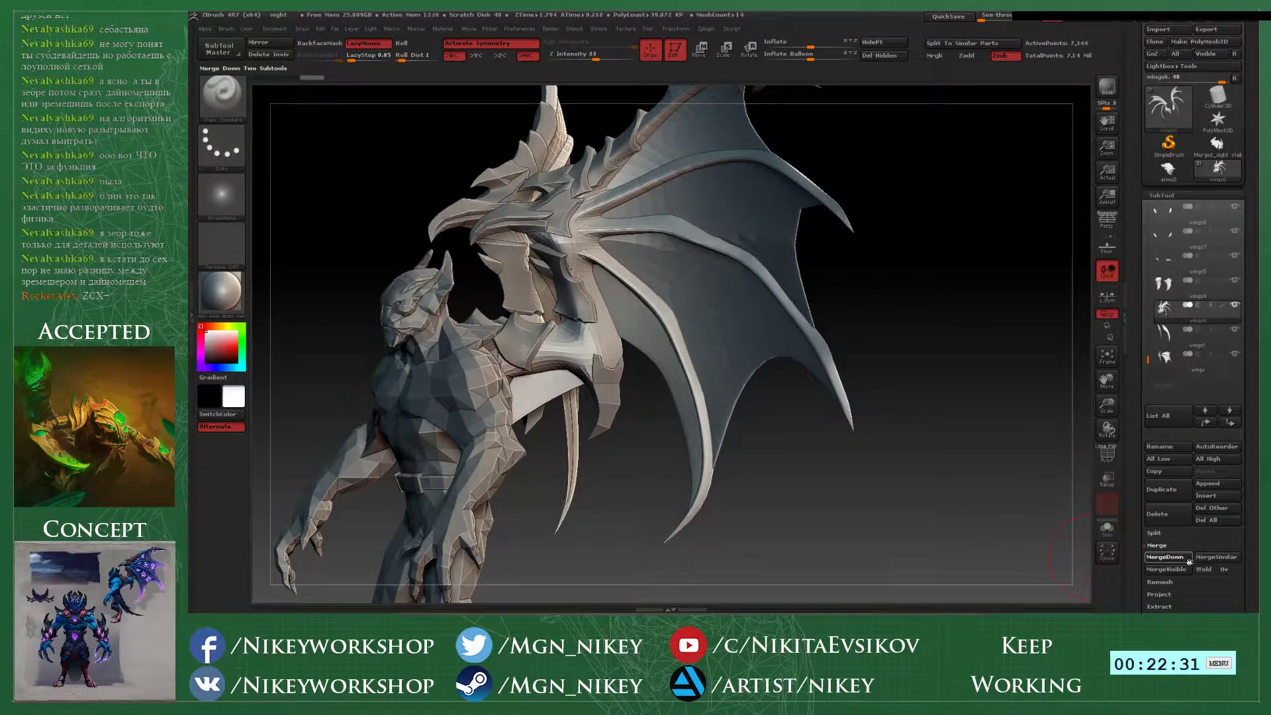
left_click(1050, 583)
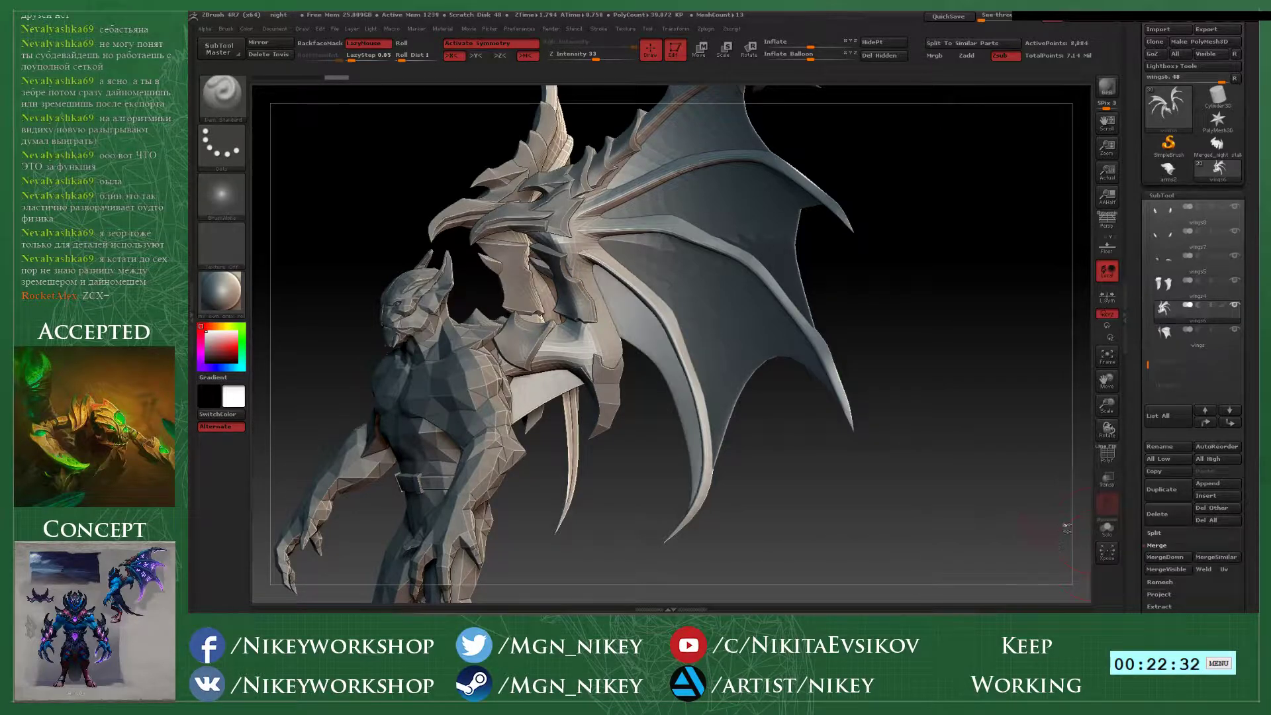
left_click(1182, 558)
left_click(1048, 586)
left_click_drag(970, 499, 1052, 493)
left_click_drag(777, 338, 976, 354, "alt")
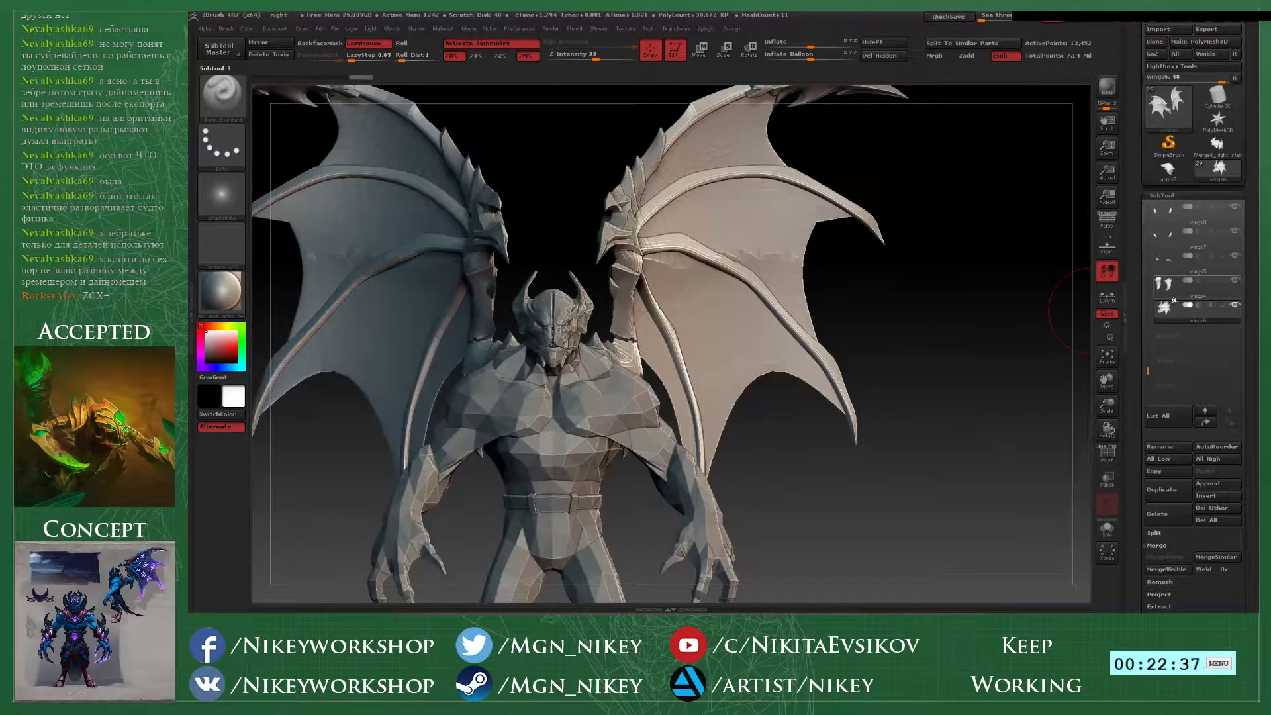
left_click_drag(953, 306, 1026, 374)
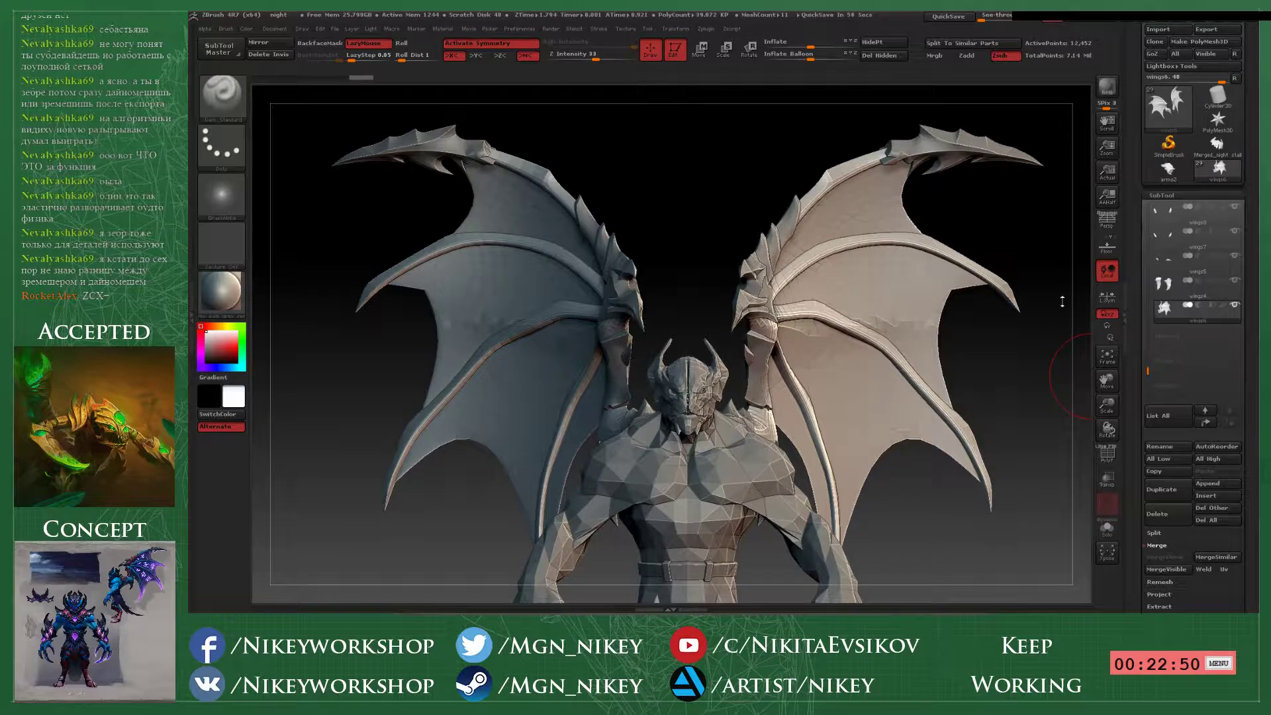
- Find and launch Internet Explorer through the Windows search, and return to ZBrush
key("super")
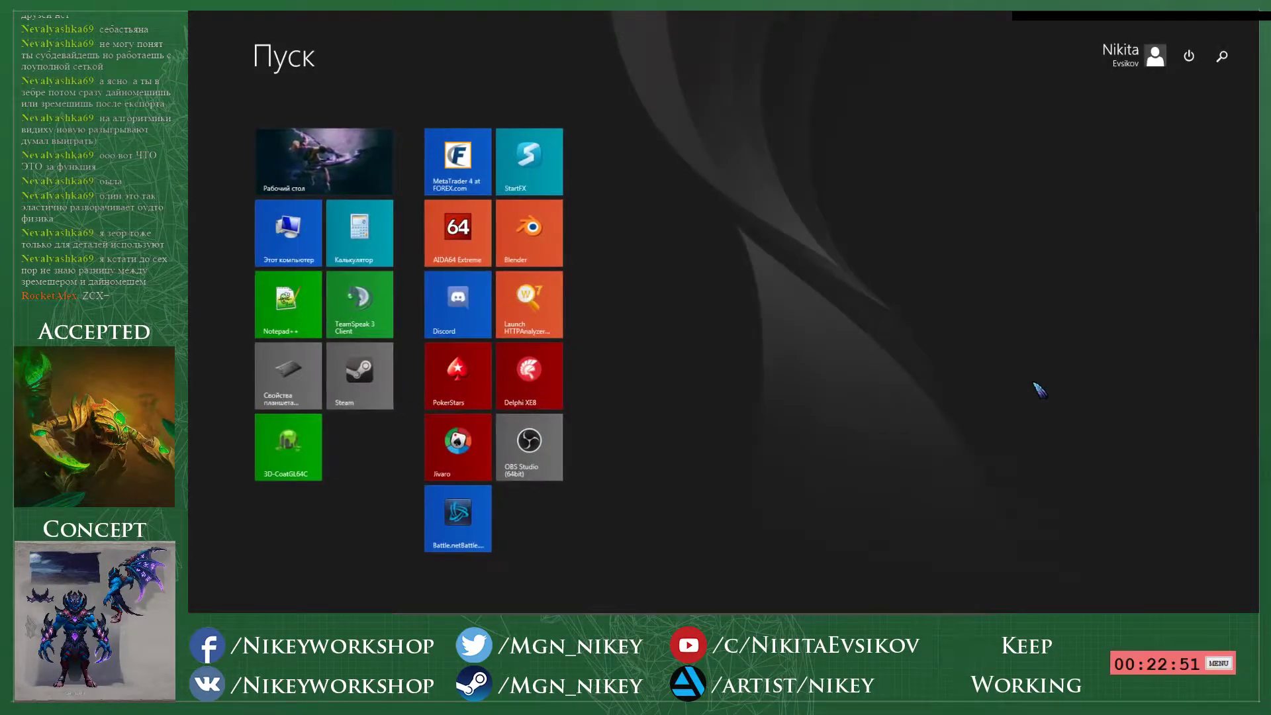
key("super+q")
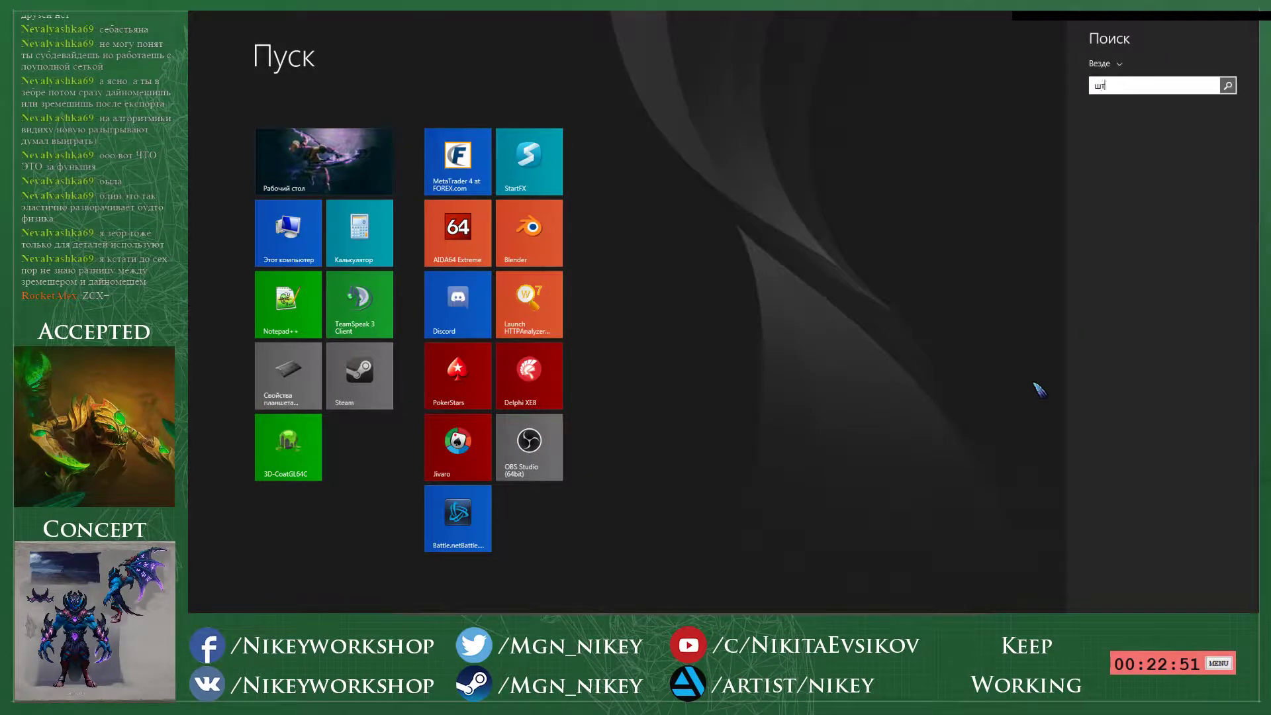
type("штеу")
key("ctrl+a")
type("inter")
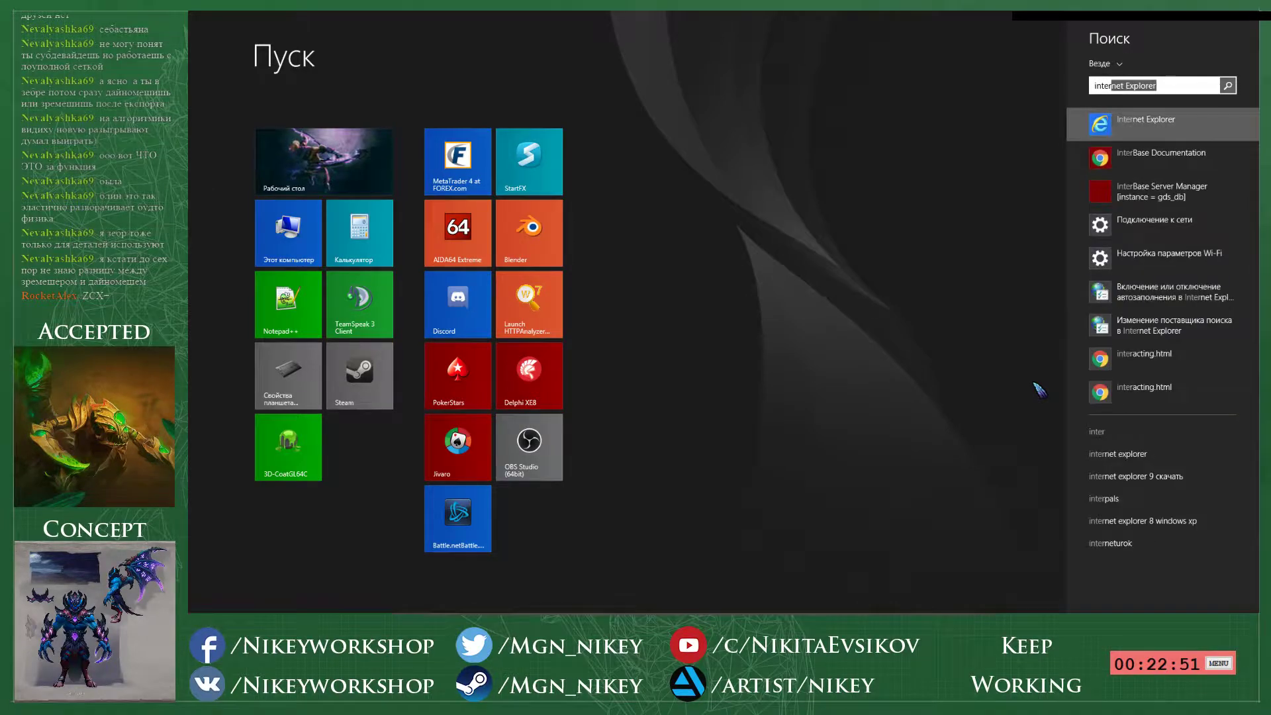
key("Return")
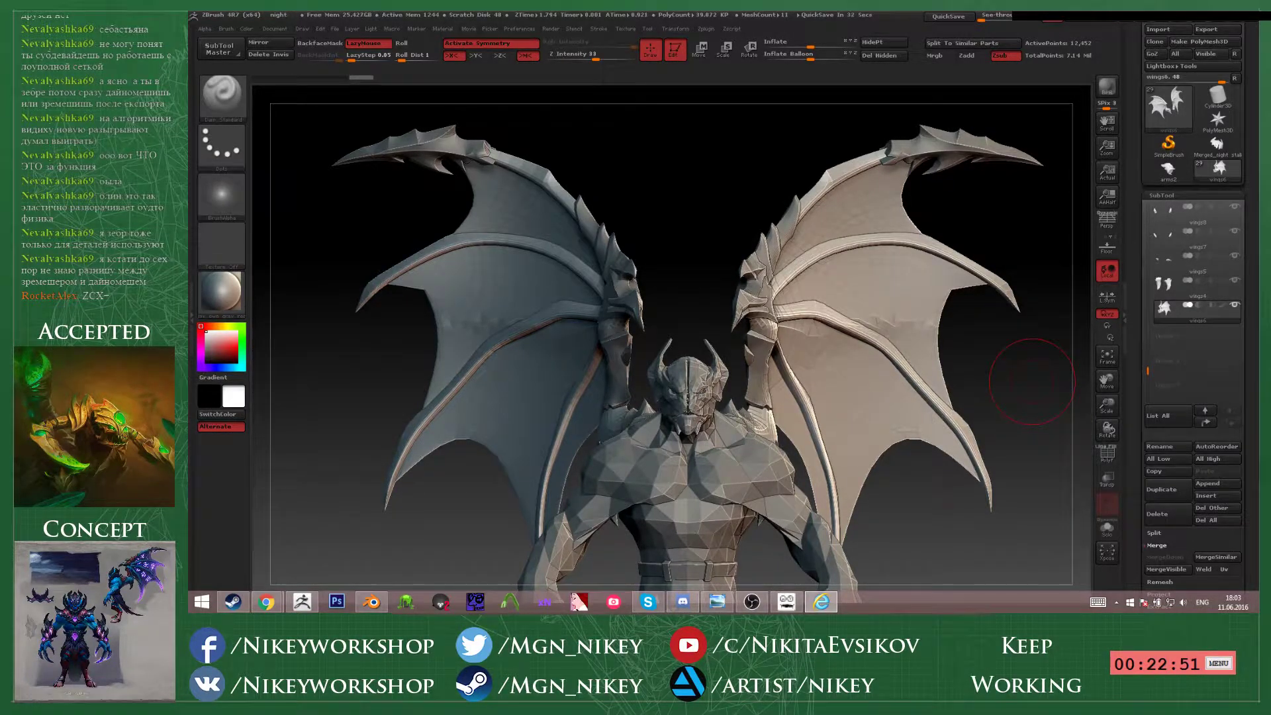
key("alt+Tab")
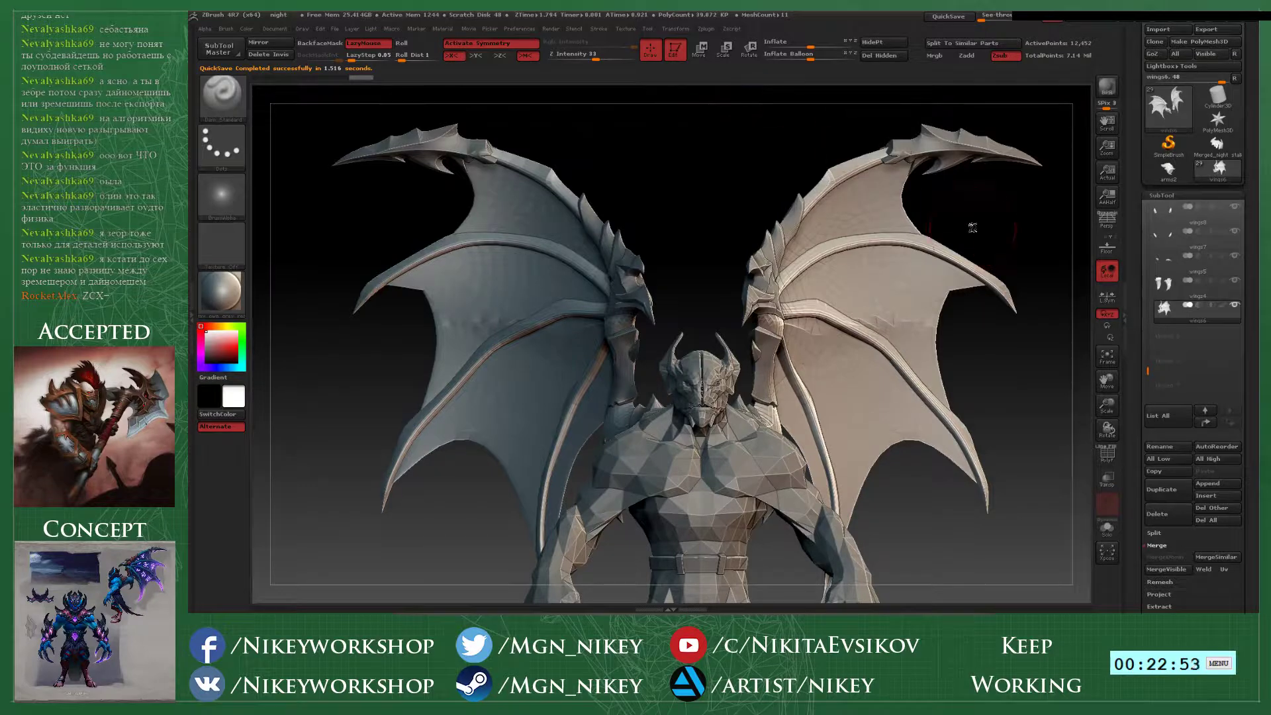
mouse_move(1000, 227)
left_mouse_down("alt")
mouse_move(970, 199)
mouse_move(988, 214)
mouse_move(953, 291)
mouse_move(1037, 326)
mouse_move(794, 338)
mouse_move(820, 291)
mouse_move(976, 303)
mouse_move(981, 343)
mouse_move(1001, 362)
mouse_move(1106, 364)
left_mouse_up("alt")
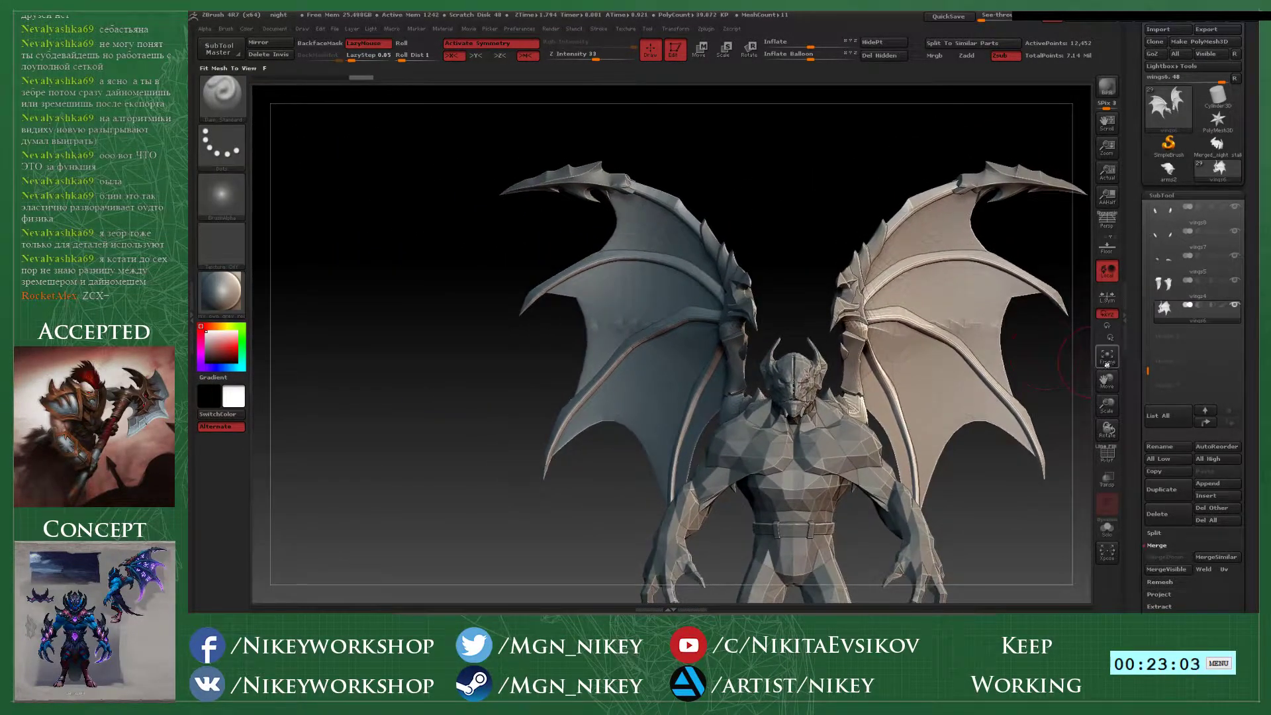
left_click(1107, 357)
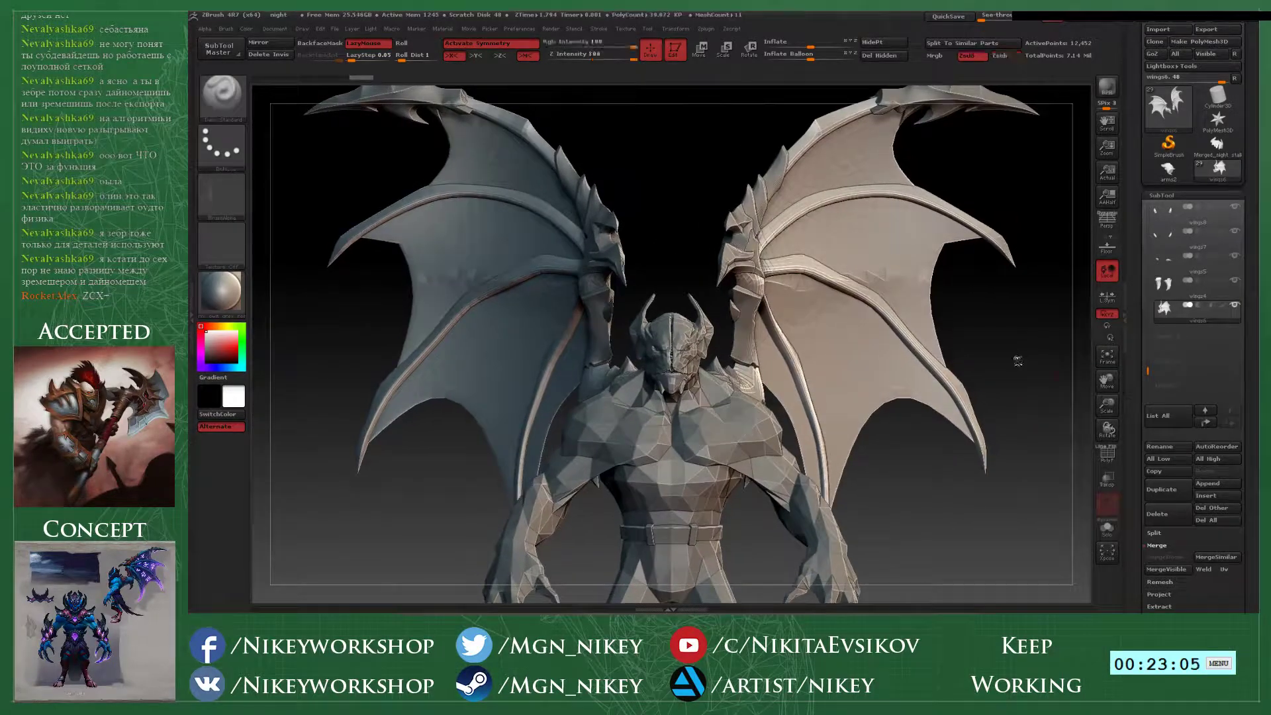
mouse_move(1018, 360)
left_mouse_down("alt")
mouse_move(965, 339)
mouse_move(1013, 368)
mouse_move(1019, 330)
mouse_move(1000, 330)
mouse_move(1021, 380)
left_mouse_up("alt")
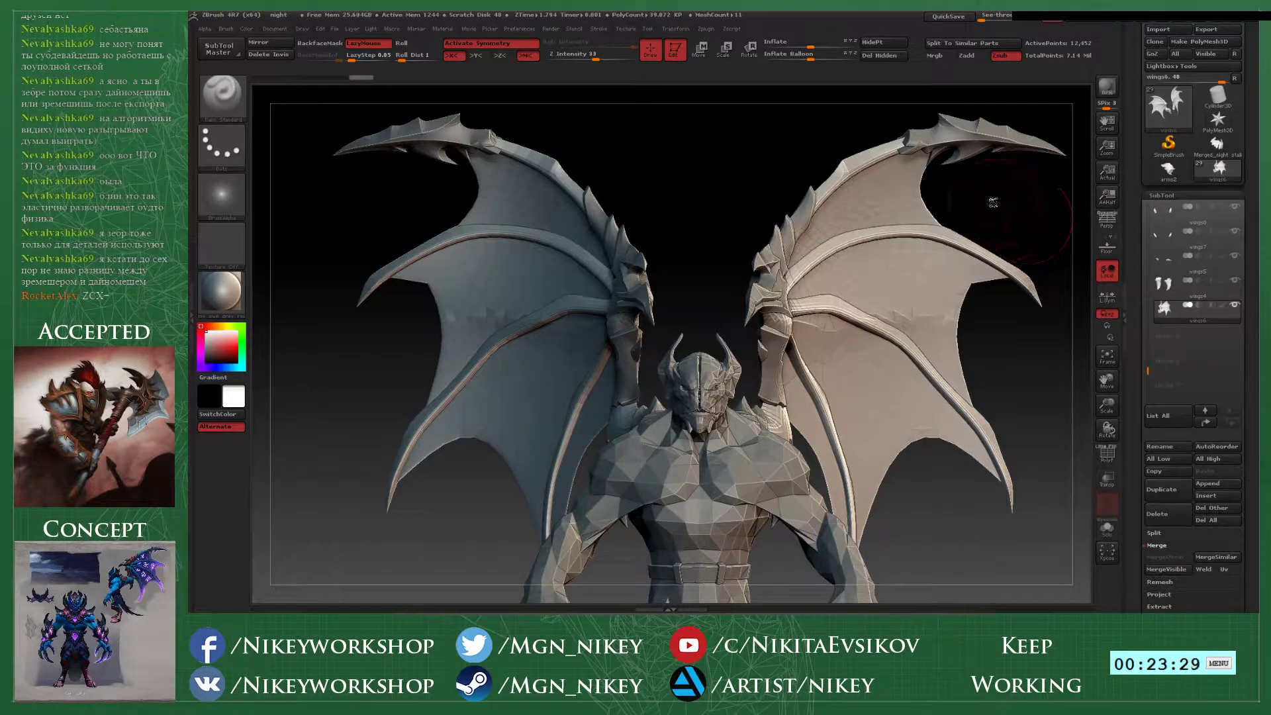
left_click_drag(988, 202, 920, 170, "alt")
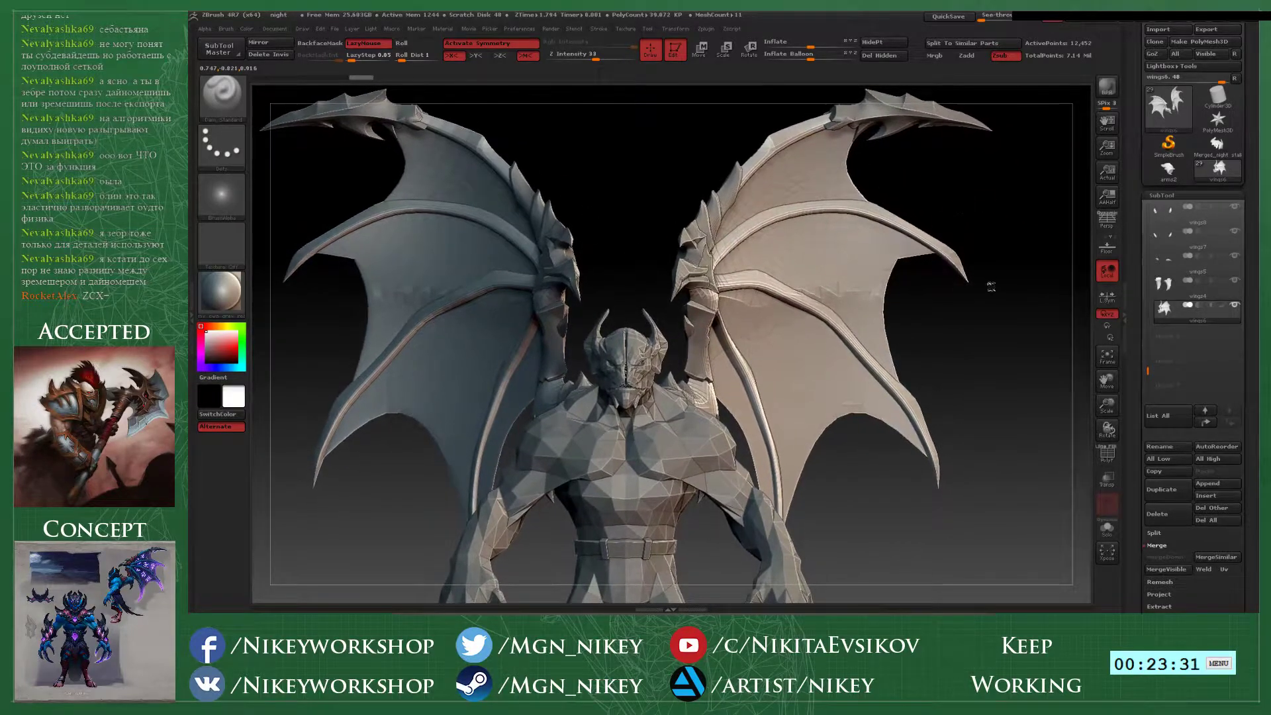
left_click_drag(999, 371, 995, 317, "alt")
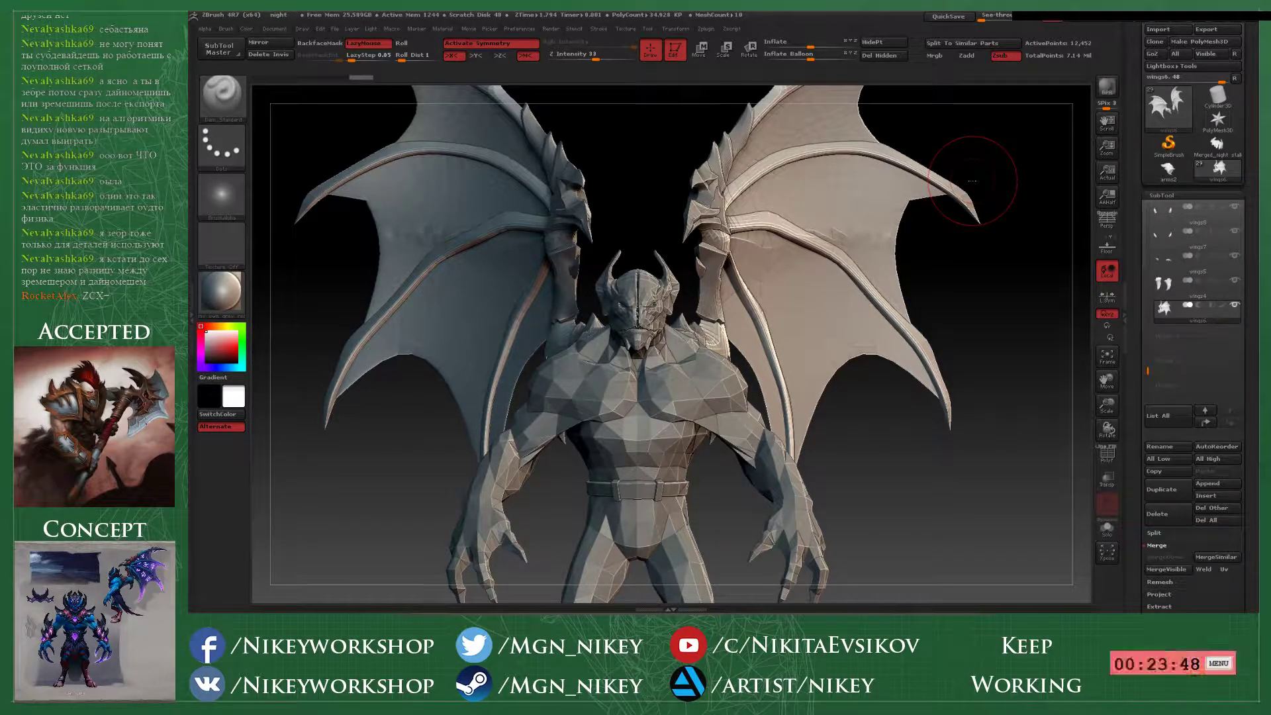
- Select the subtool just above wings13 in the list and frame the model to check which part it holds
left_click_drag(1147, 371, 1147, 309)
left_click(1185, 285)
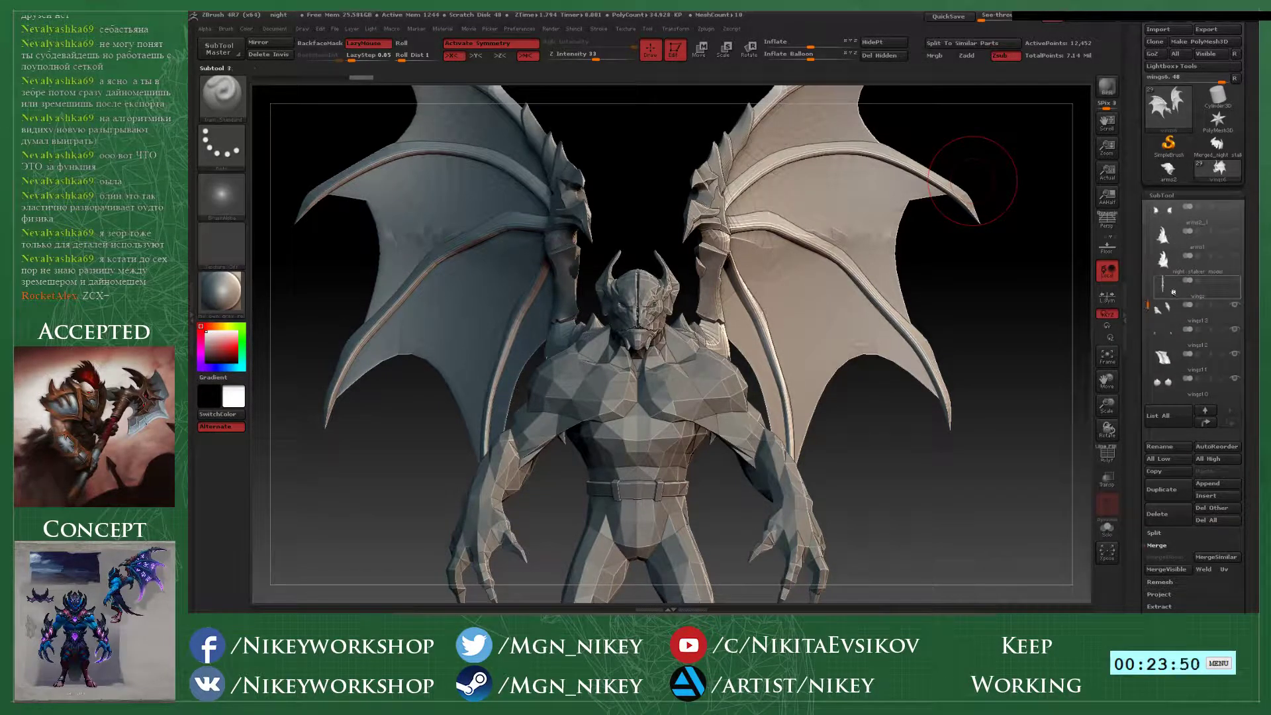
key("f")
left_click_drag(969, 415, 1006, 481, "alt")
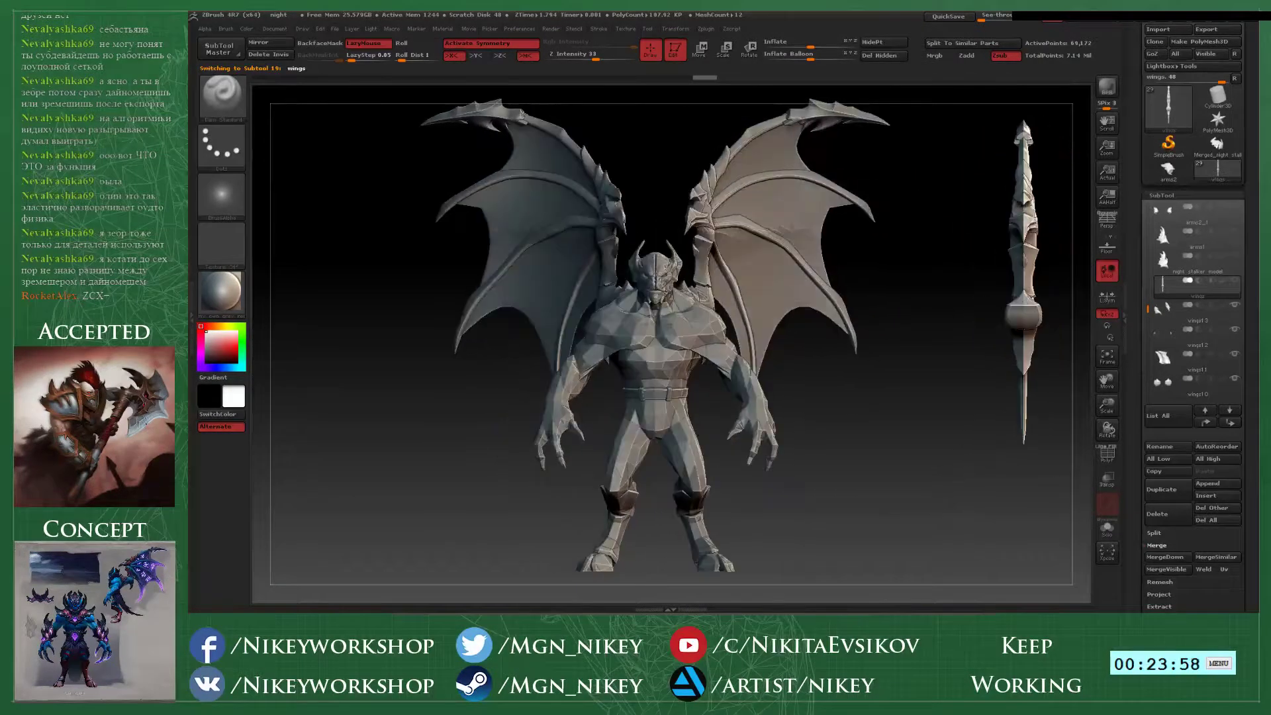
mouse_move(937, 439)
left_mouse_down("alt")
mouse_move(854, 483)
mouse_move(824, 464)
mouse_move(843, 456)
mouse_move(787, 460)
mouse_move(816, 454)
mouse_move(831, 552)
mouse_move(829, 418)
left_mouse_up("alt")
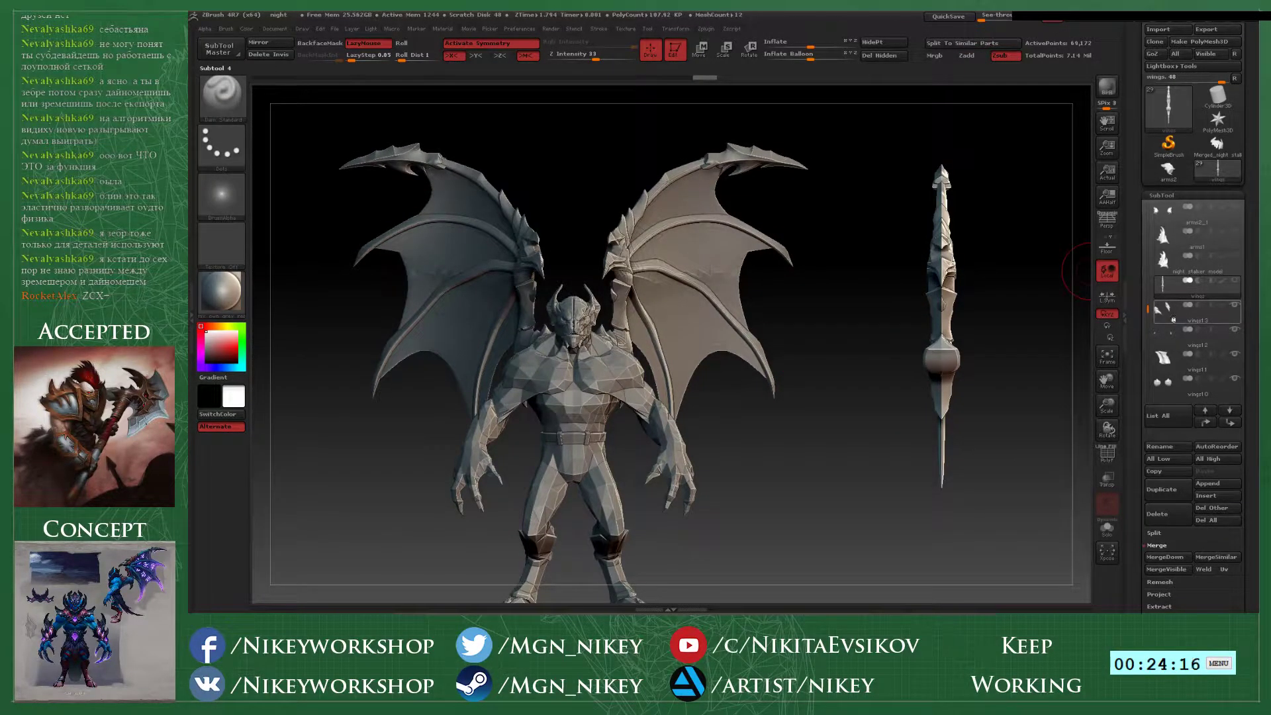
- Switch to the wings13 subtool, hide the separate blade-shaped subtool above it, and inspect the beaked wing piece from the side
left_click(1163, 308)
left_click(1234, 280)
left_click_drag(889, 341, 932, 428, "alt")
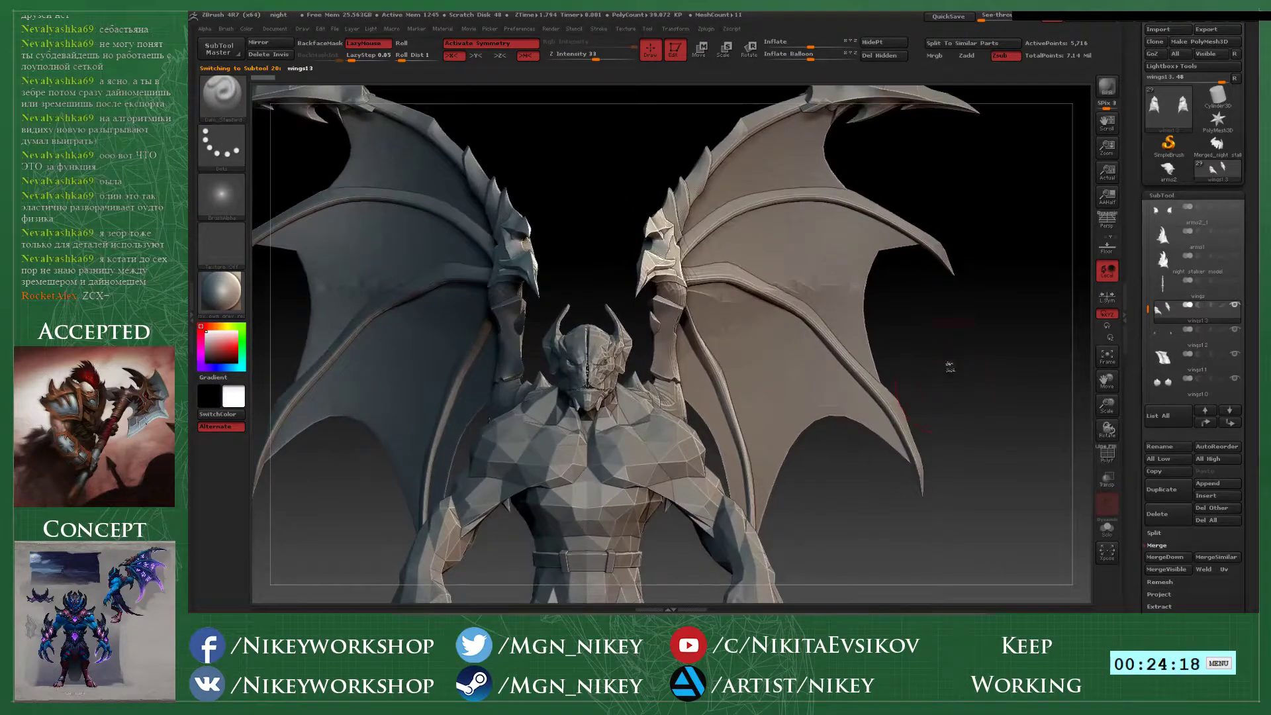
left_click_drag(951, 363, 812, 368, "alt")
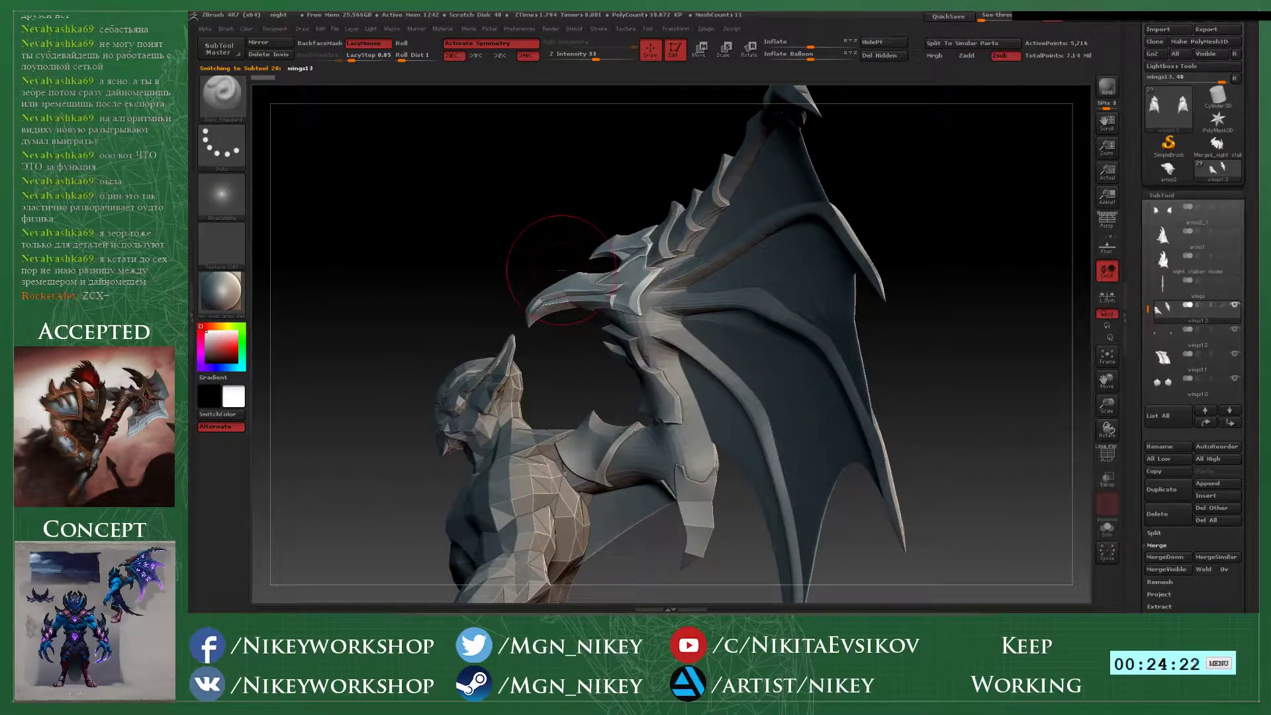
left_click_drag(626, 225, 681, 311)
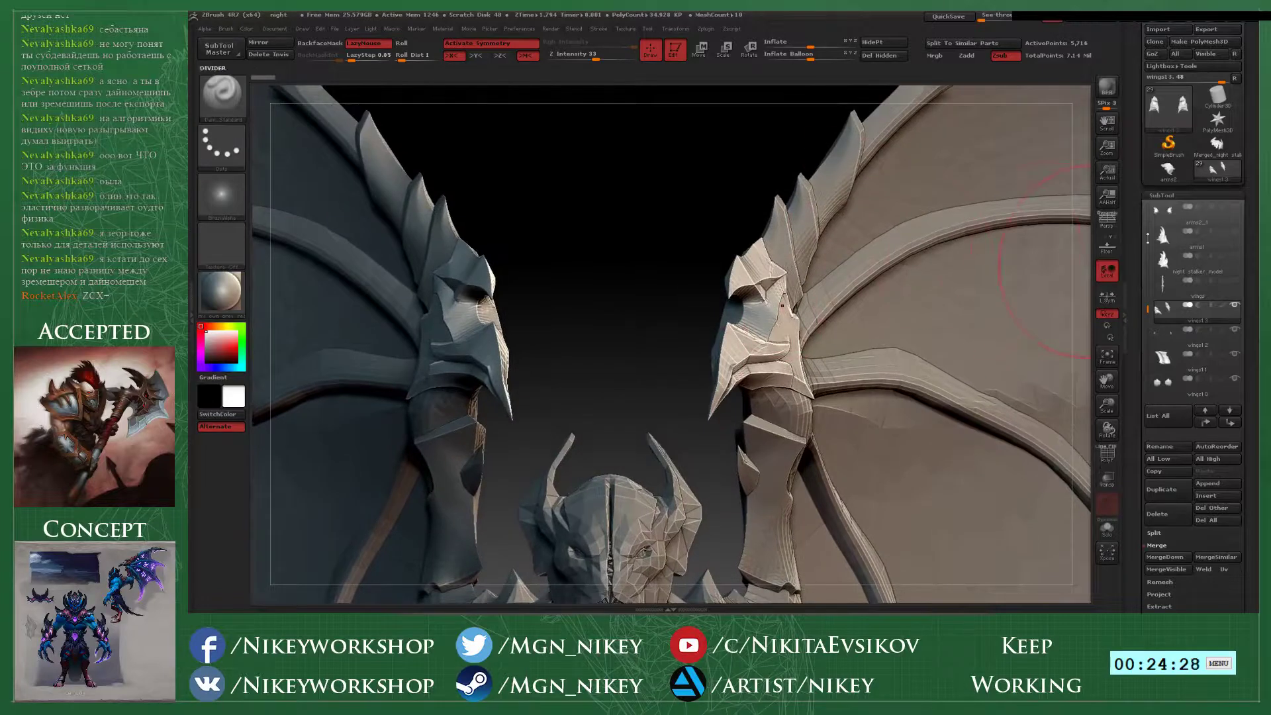
- Hide the low-poly body subtool so the wing joints can be worked on unobstructed
left_click_drag(1145, 311, 1145, 248)
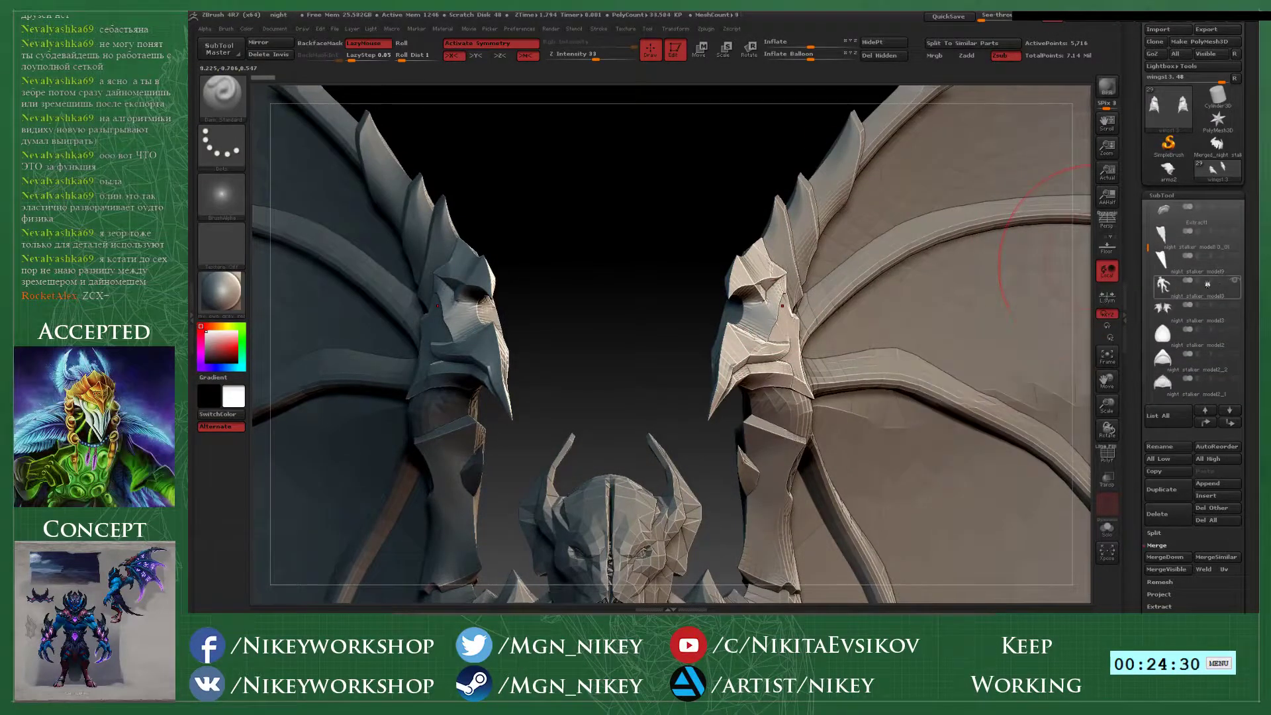
left_click(1236, 282)
mouse_move(714, 474)
left_mouse_down()
mouse_move(619, 478)
mouse_move(711, 493)
mouse_move(629, 474)
mouse_move(683, 472)
left_mouse_up()
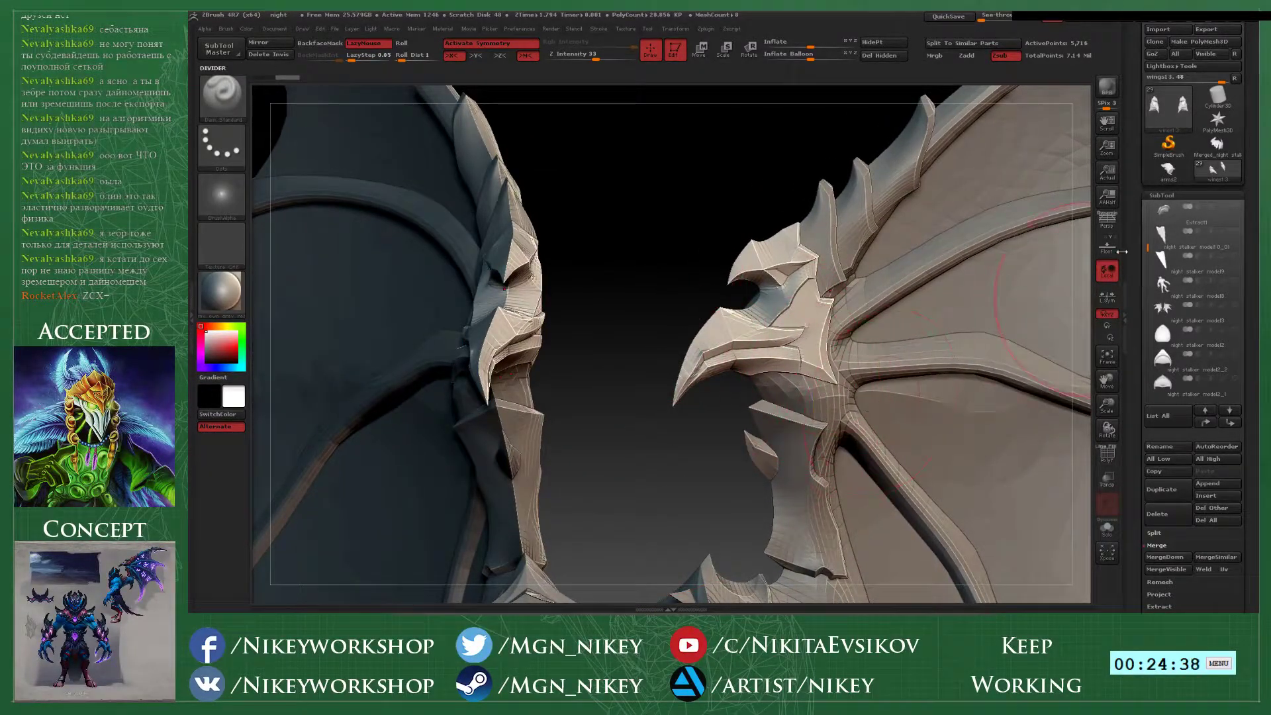
- Divide the wings13 beaked piece up to subdivision level 3 and check its shape
left_click(1160, 195)
left_click(1162, 208)
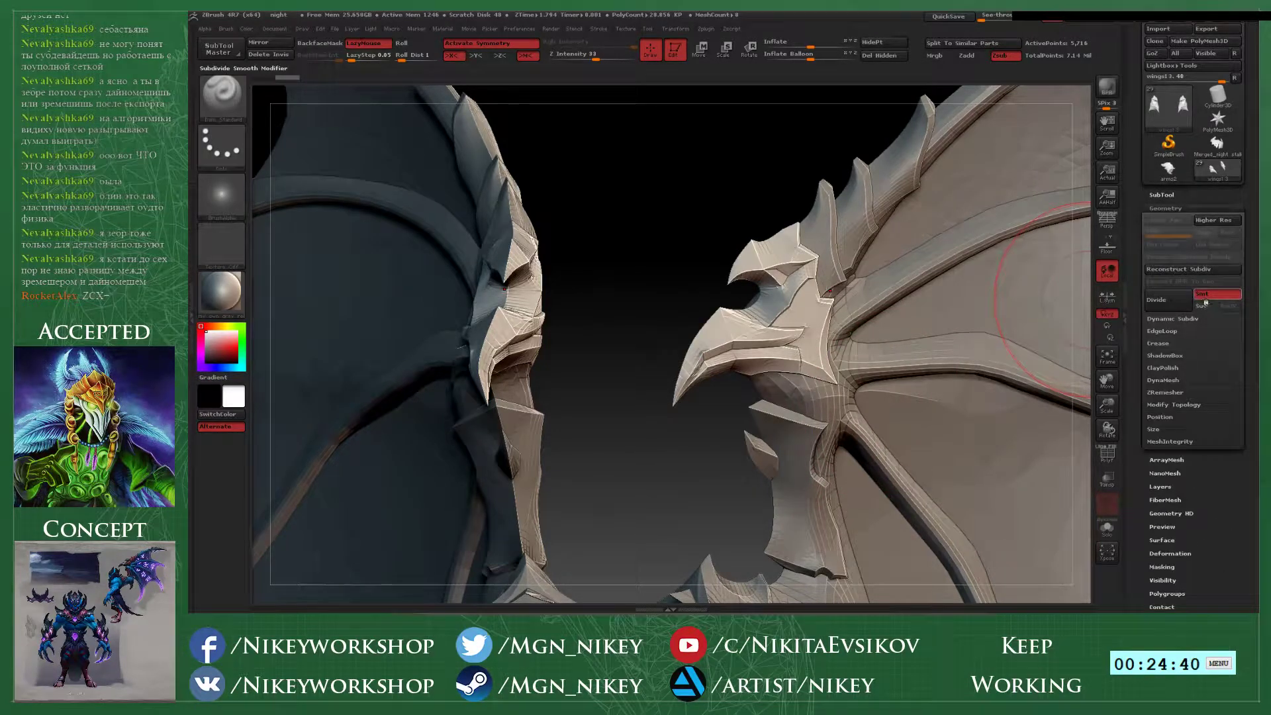
left_click(1168, 299)
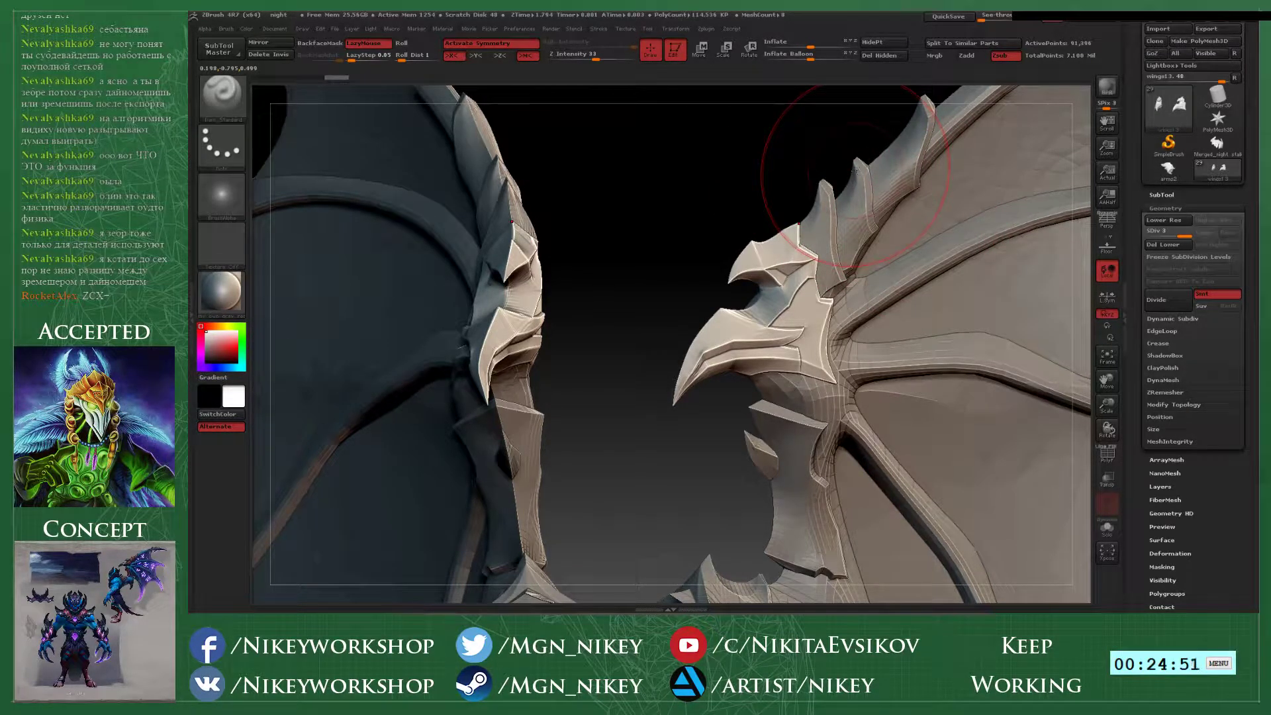
mouse_move(849, 128)
left_mouse_down()
mouse_move(804, 135)
mouse_move(832, 135)
left_mouse_up()
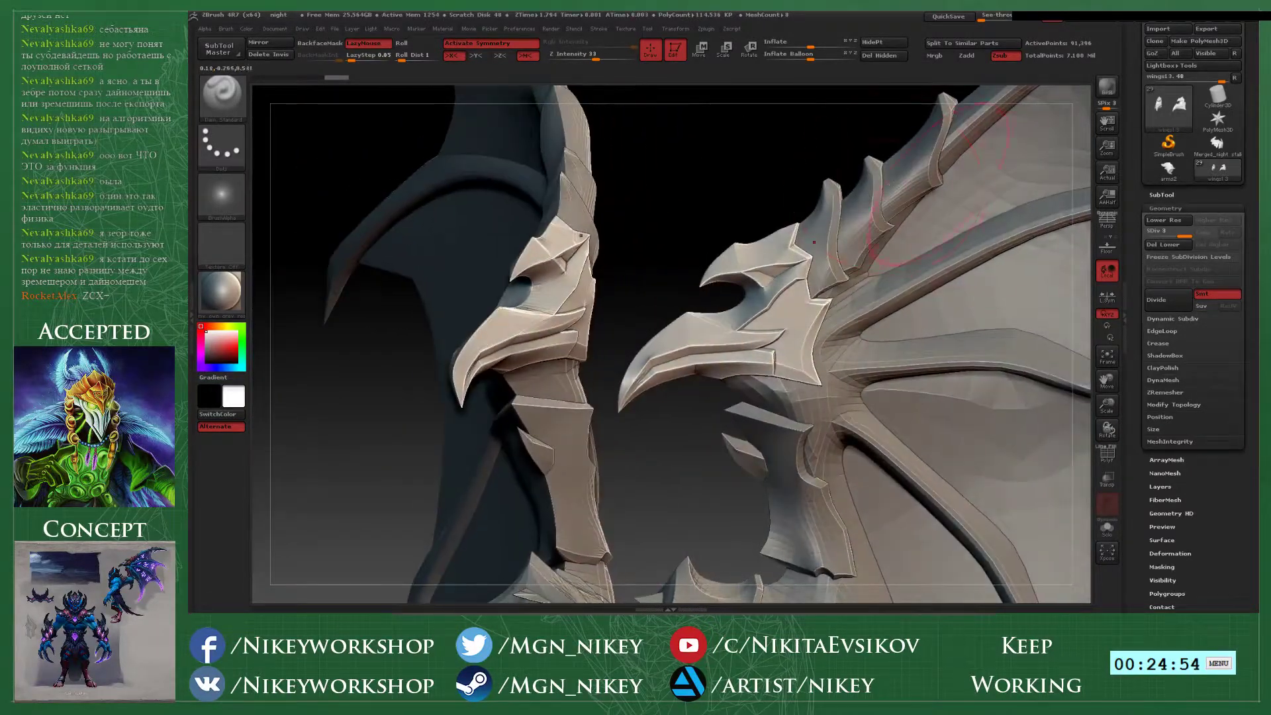
- In the DynaMesh settings for wings13, set the resolution to 736 and enable Polish
left_click(1181, 194)
left_click(1170, 170)
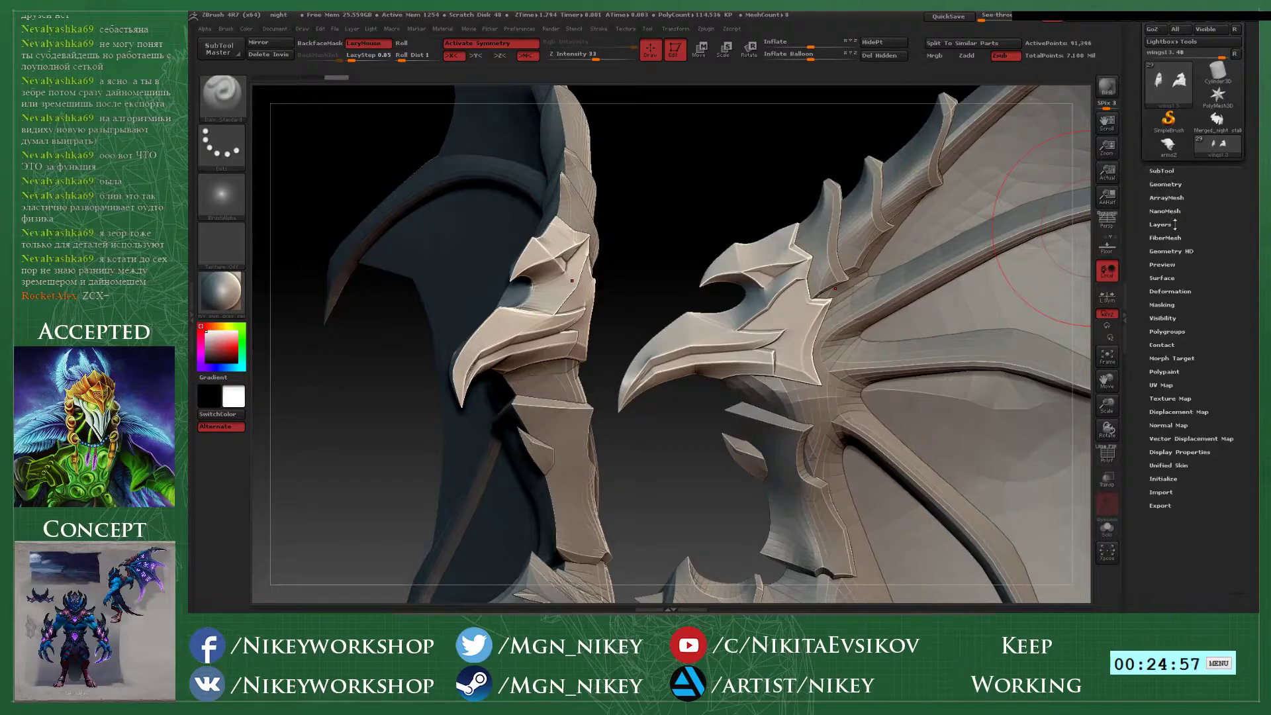
left_click(1170, 185)
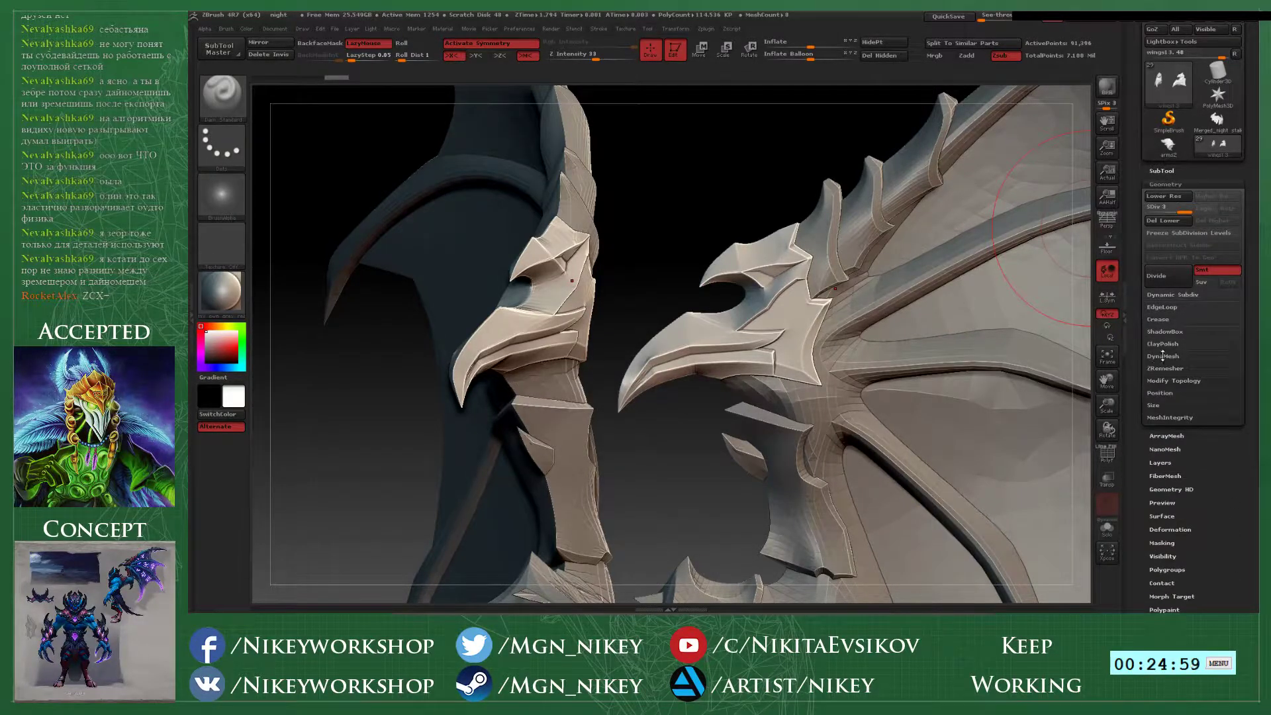
left_click(1163, 356)
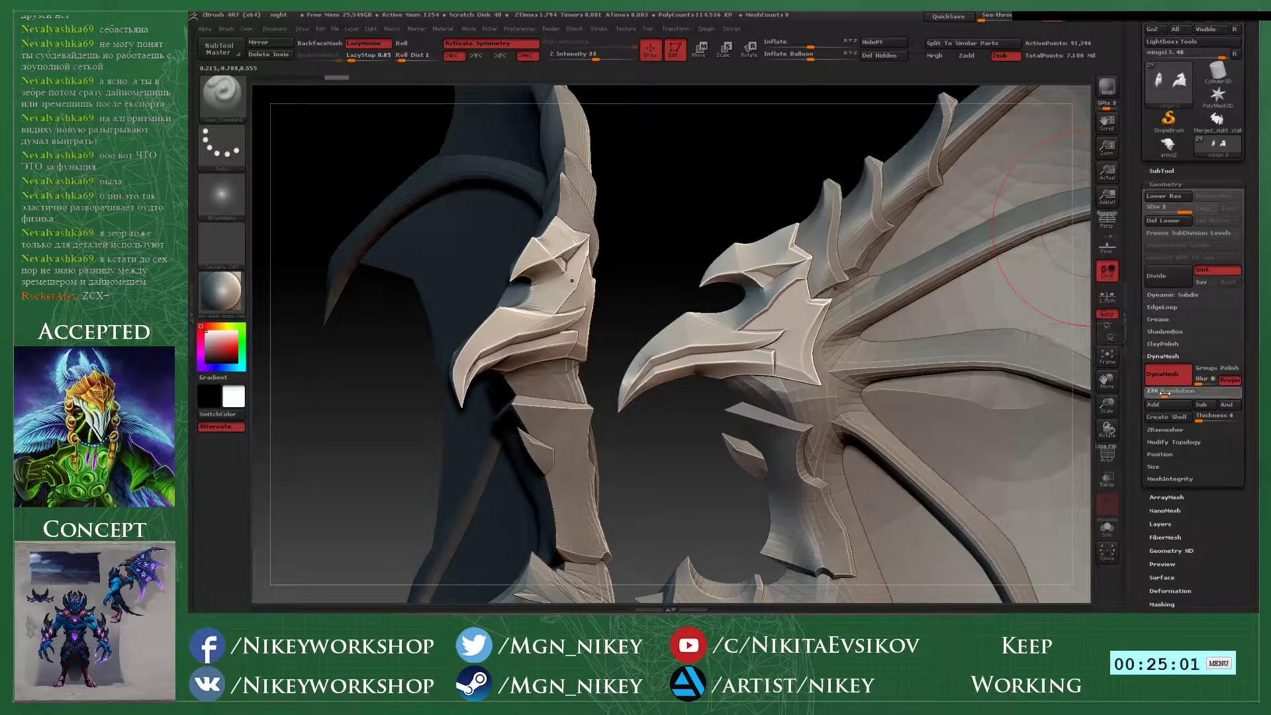
left_click_drag(1164, 394, 1172, 395)
left_click(1229, 368)
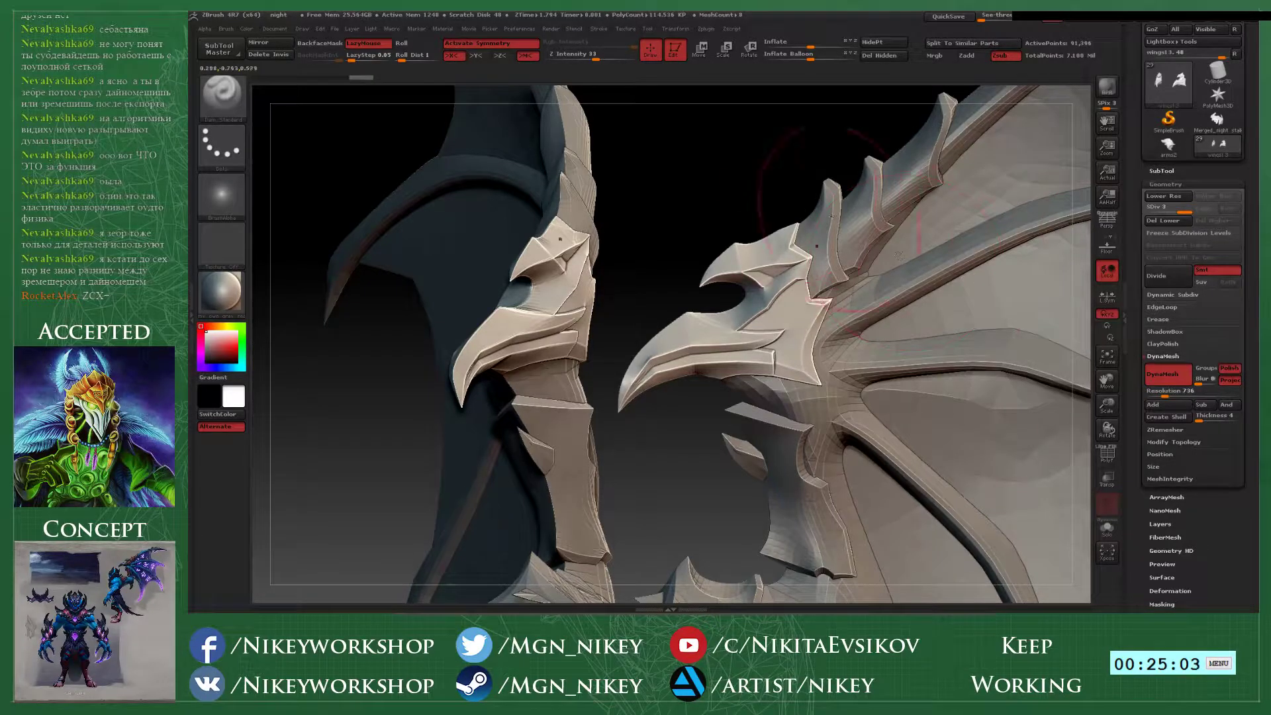
- Save the project as night.ZPR in the Kaas folder, overwriting the existing file
key("ctrl")
key("ctrl+s")
key("Return")
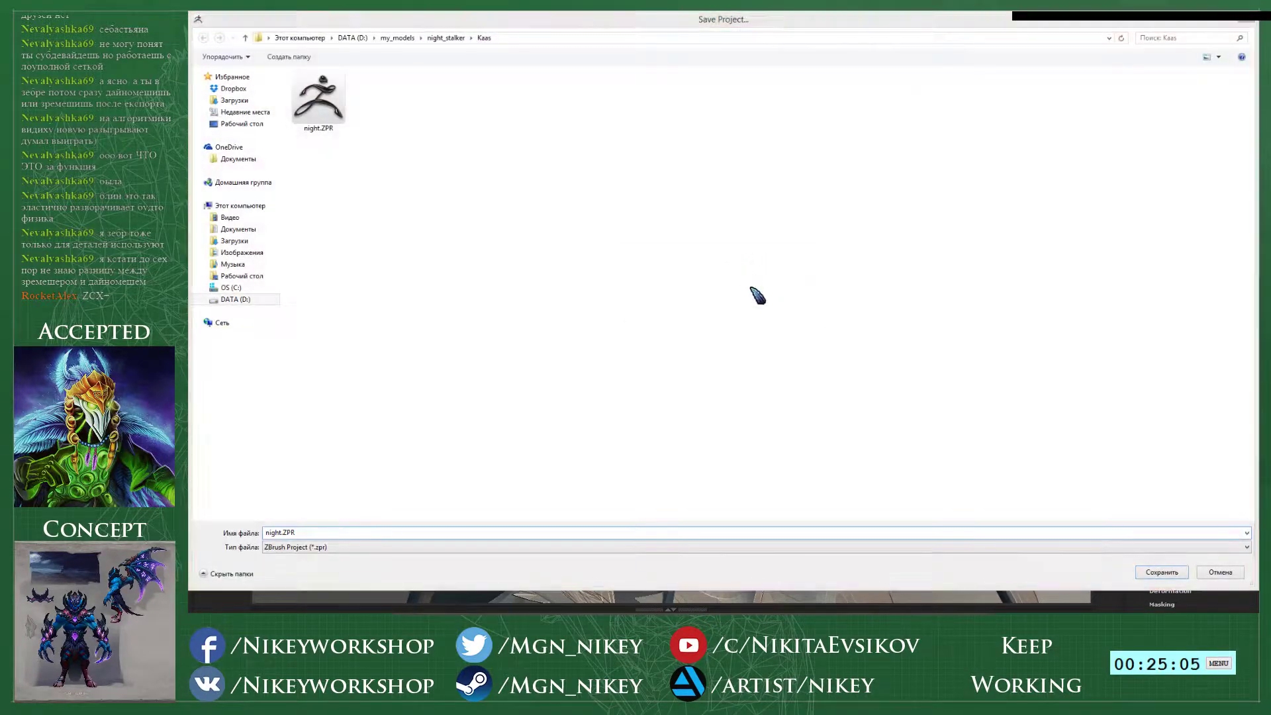
left_click(761, 306)
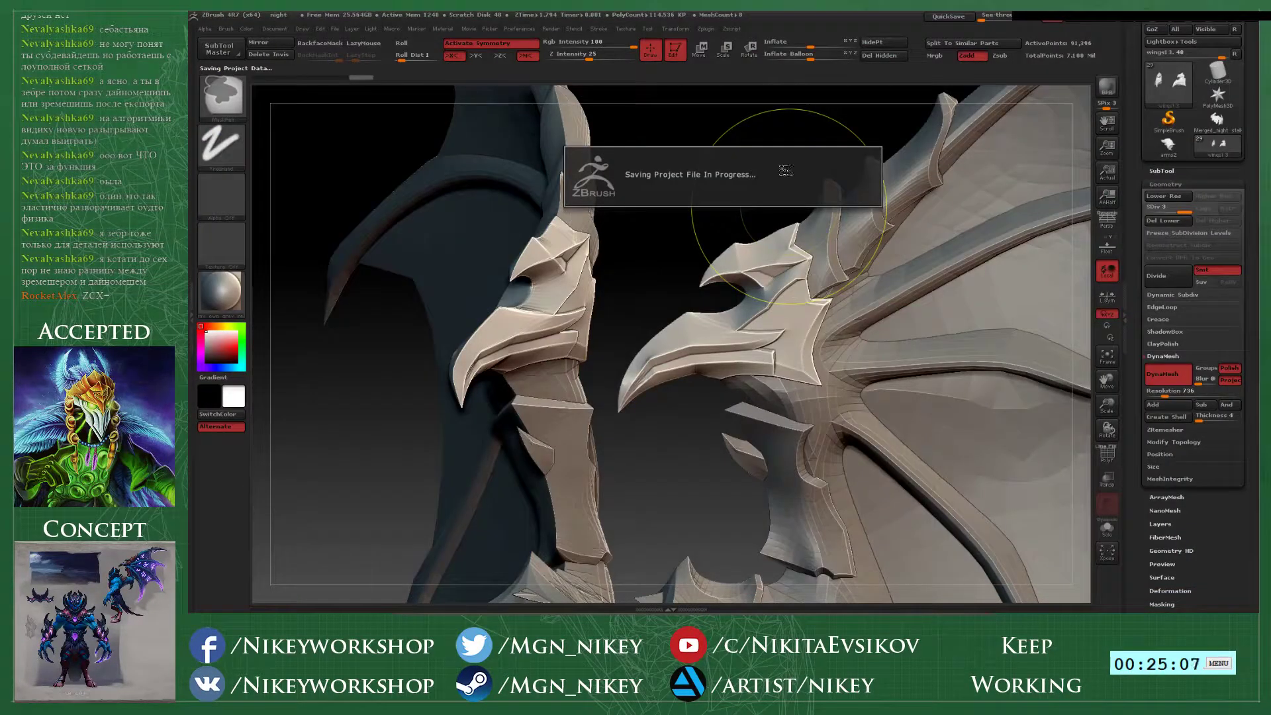
- Try DynaMesh on the beaked piece at resolution 736, undo it, and remesh it at about 1560
left_click_drag(763, 151, 790, 179, "ctrl")
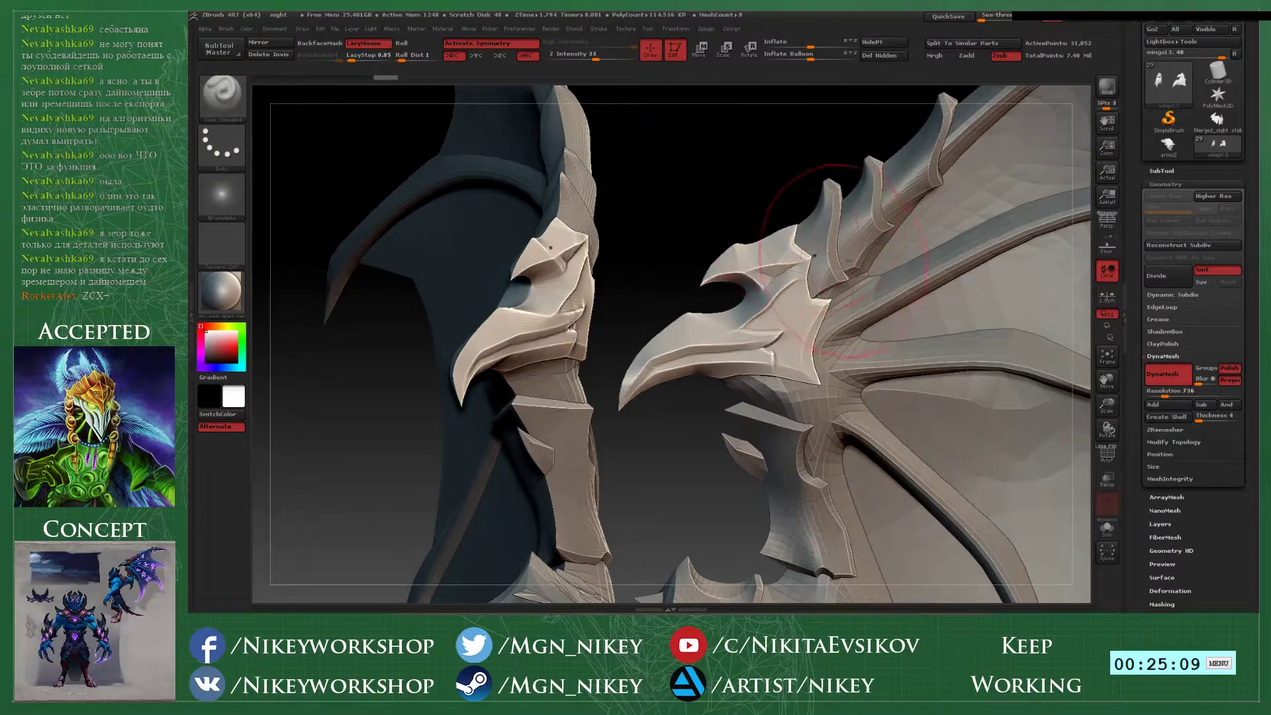
key("ctrl+z")
left_click(1182, 393)
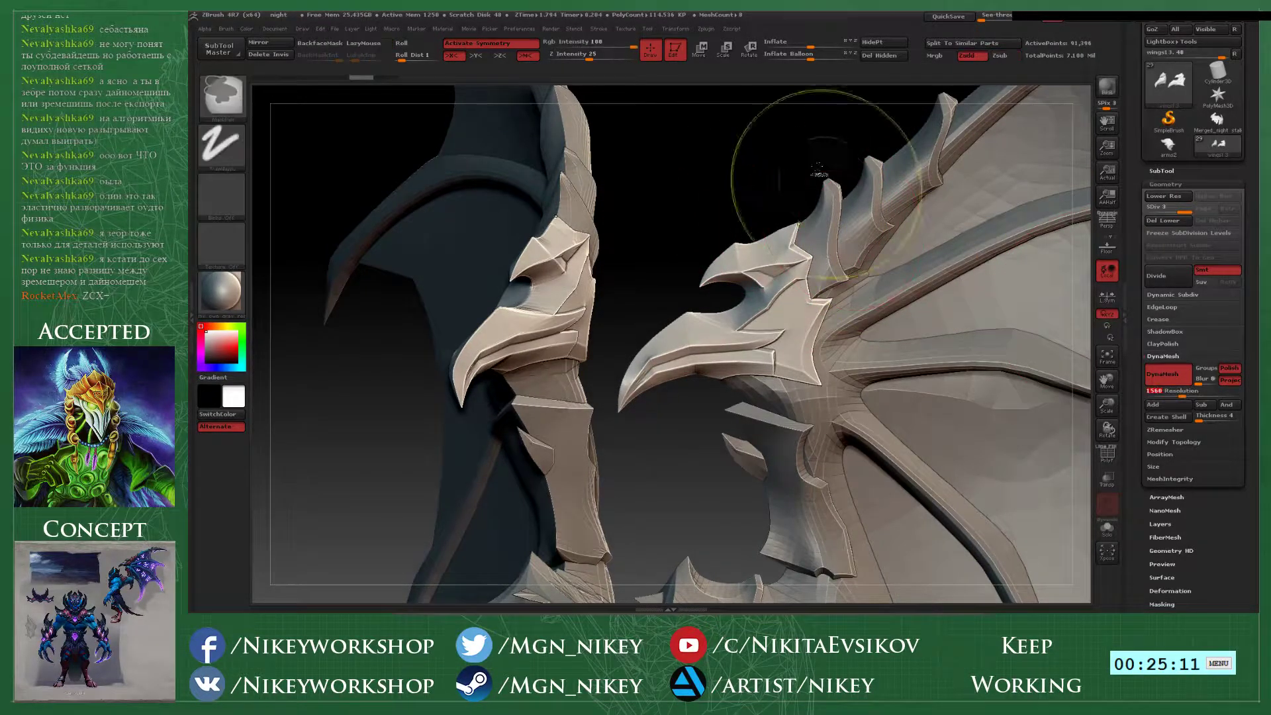
left_click_drag(818, 170, 814, 151, "ctrl")
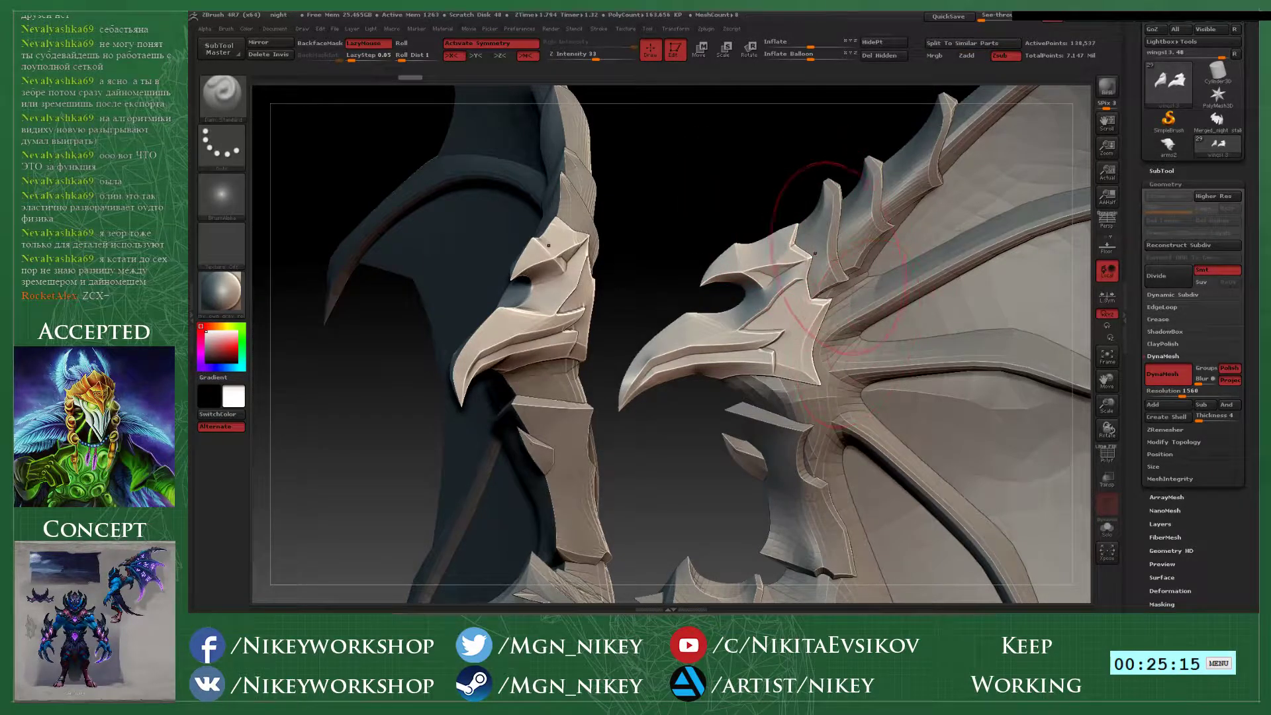
- Select the spike directly behind the beaked piece and divide it up to subdivision level 3
left_click(948, 261, "alt")
left_click(1165, 275)
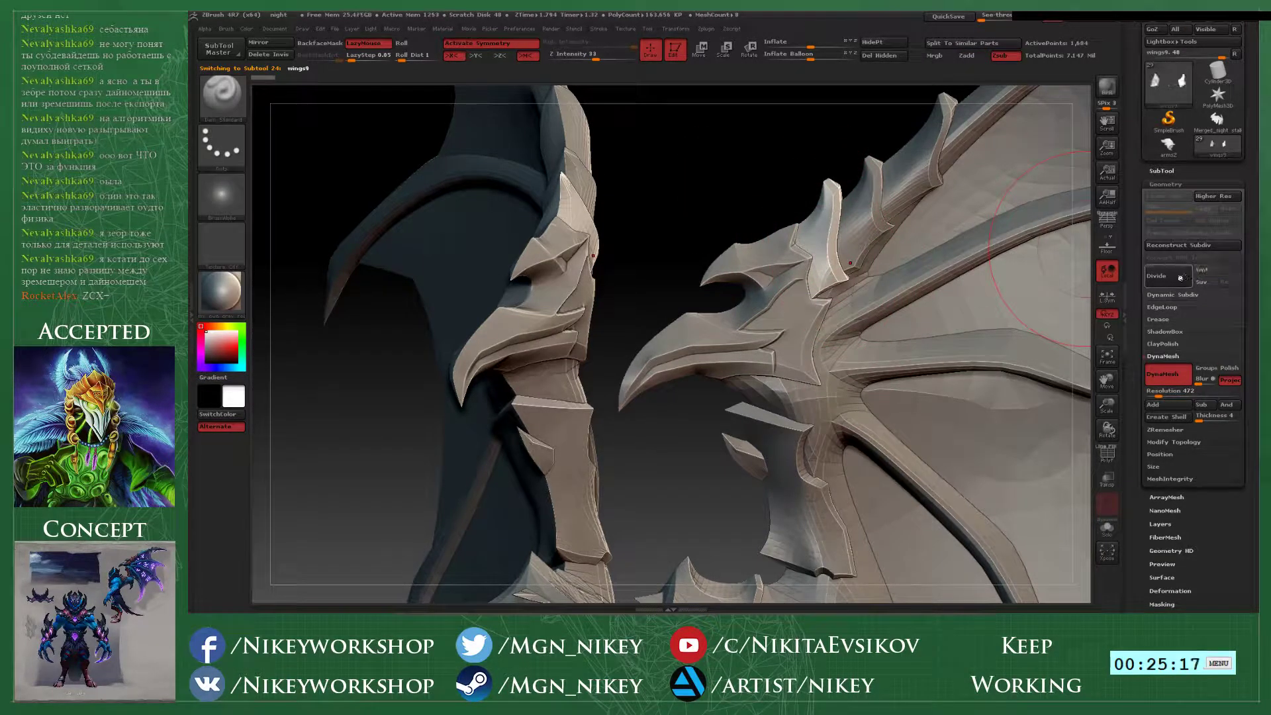
left_click(1165, 275)
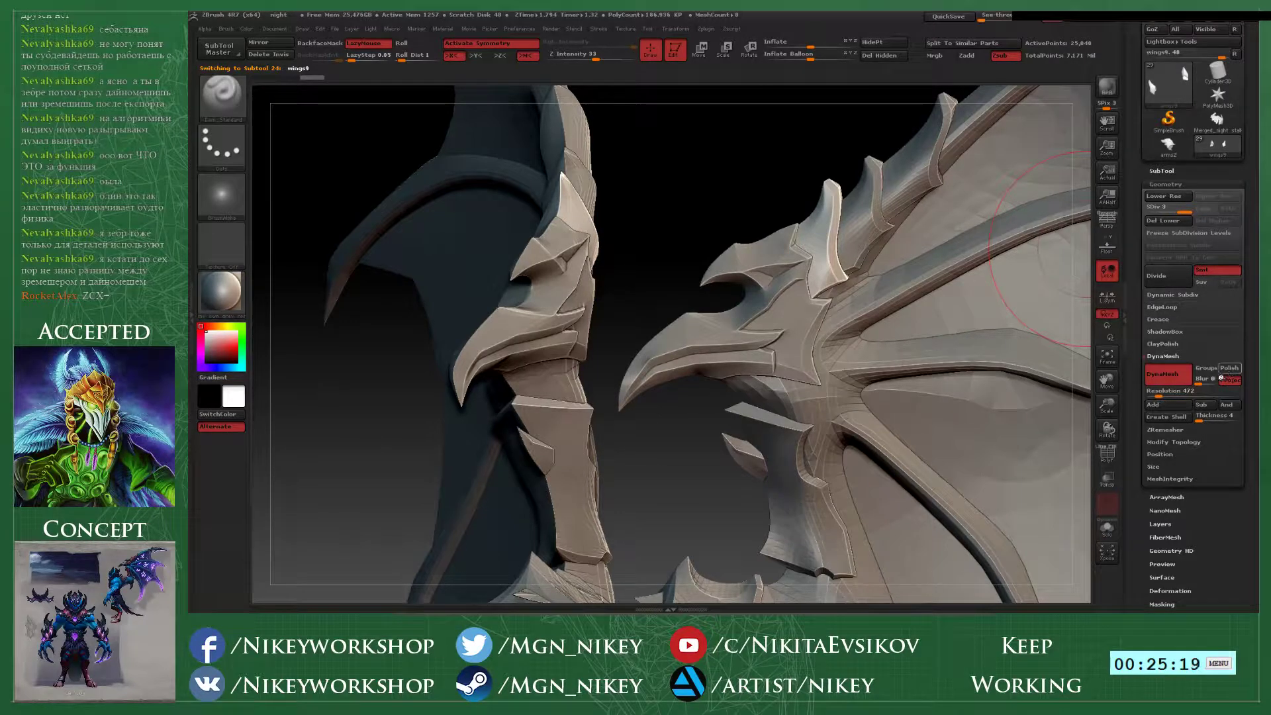
- Remesh the first spike using DynaMesh with Polish enabled and a resolution of about 1224
left_click(1226, 370)
left_click(1174, 395)
left_click_drag(836, 152, 806, 185, "ctrl")
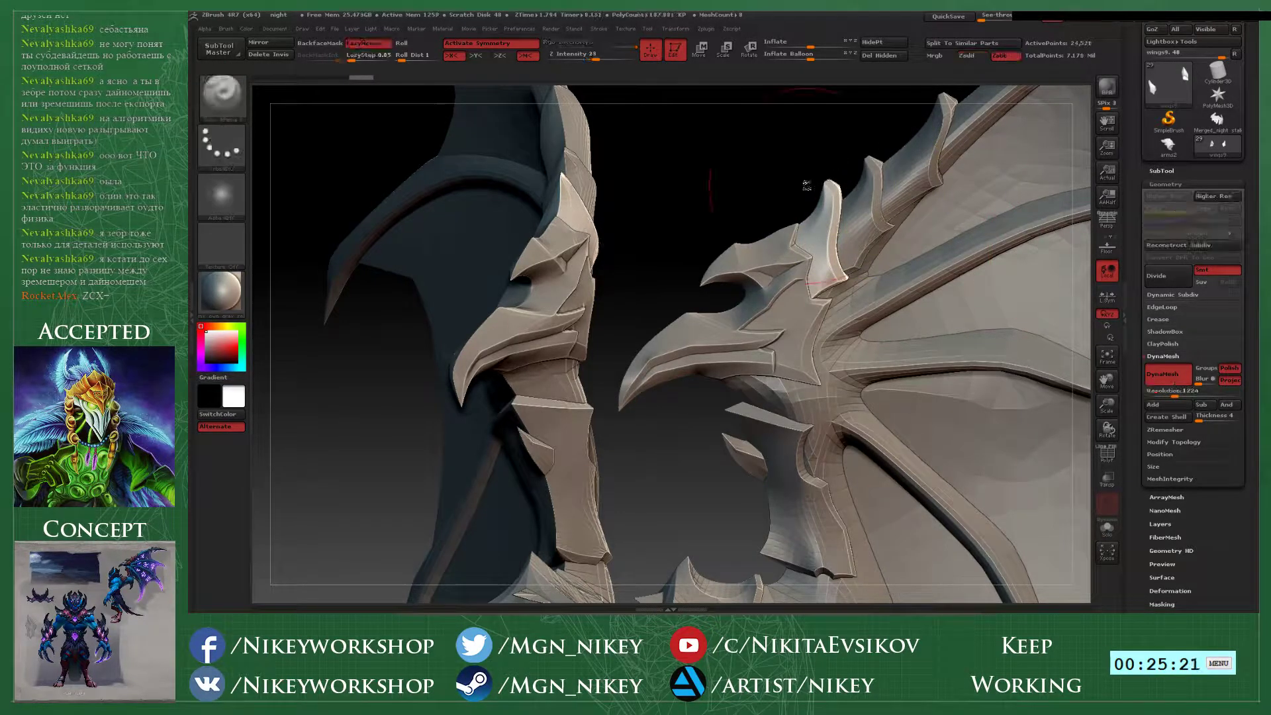
- Select the second spike along the wing's upper edge and divide it up to subdivision level 3
left_click(864, 208, "alt")
left_click_drag(838, 135, 736, 213, "alt")
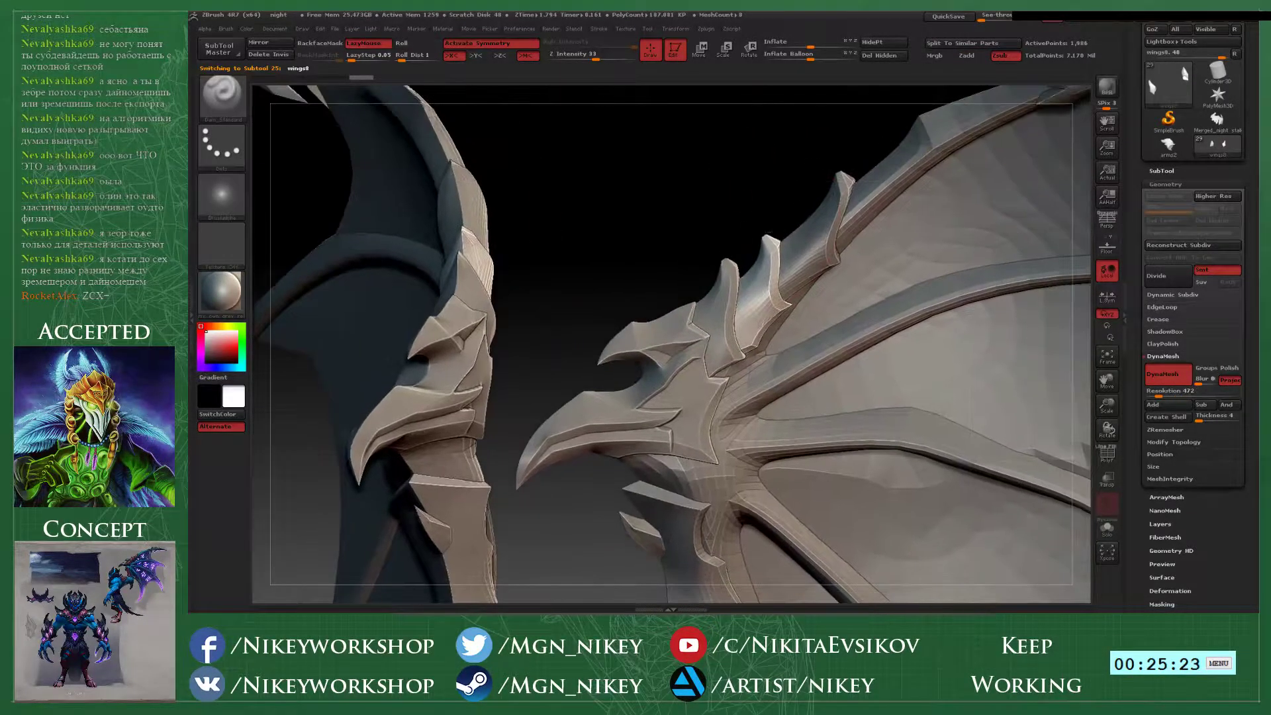
left_click(1166, 275)
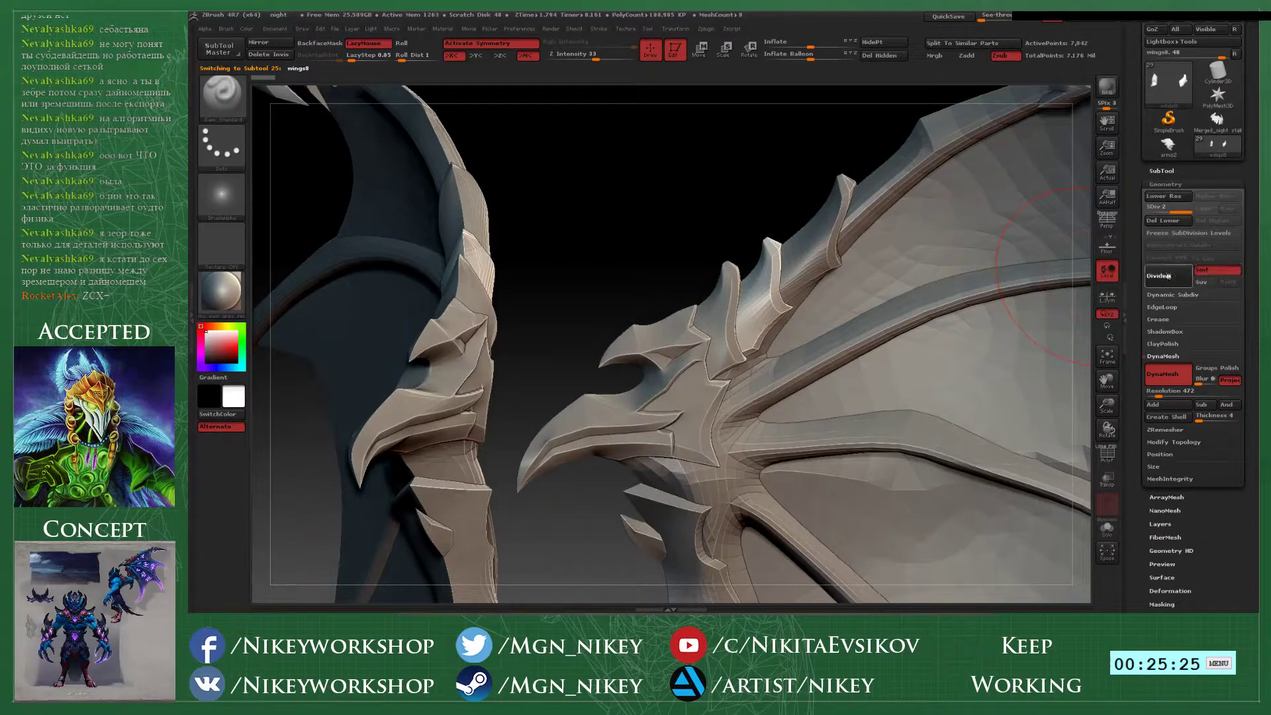
left_click(1168, 276)
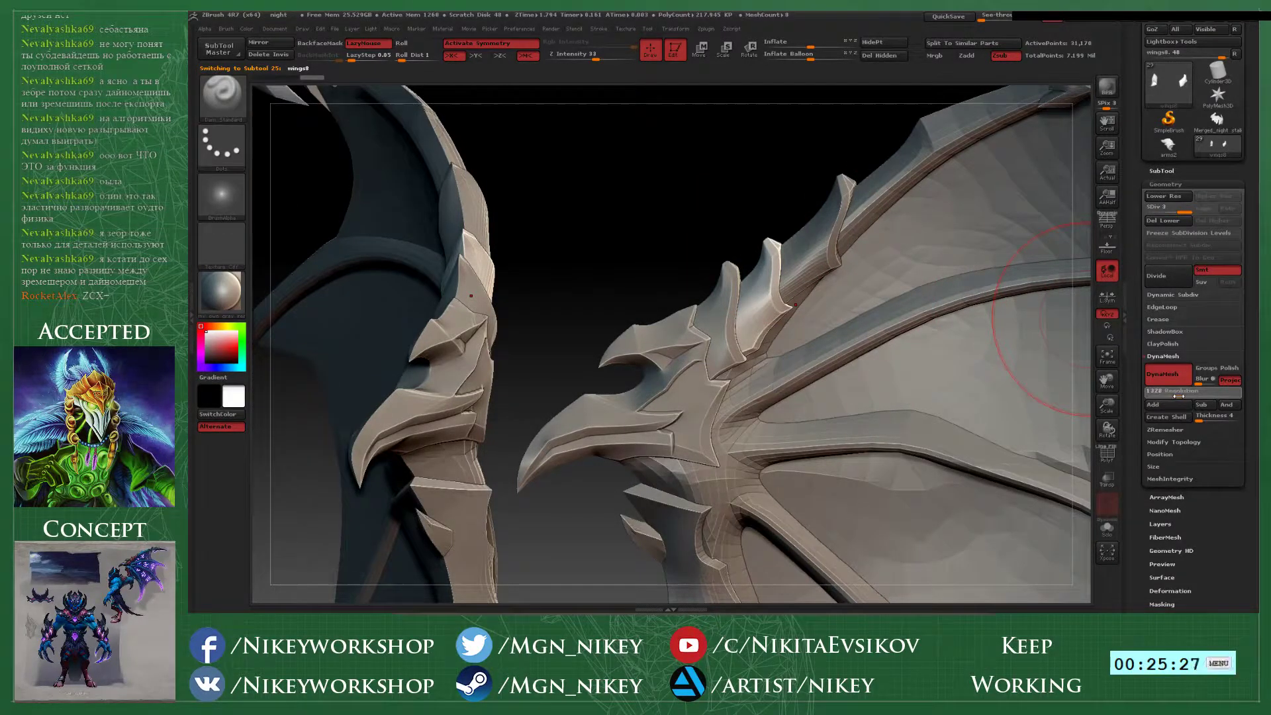
- Try DynaMesh without Polish on the second spike at resolution 1376, and undo the remesh
left_click_drag(1178, 396, 1180, 395)
left_click_drag(760, 135, 768, 175, "ctrl")
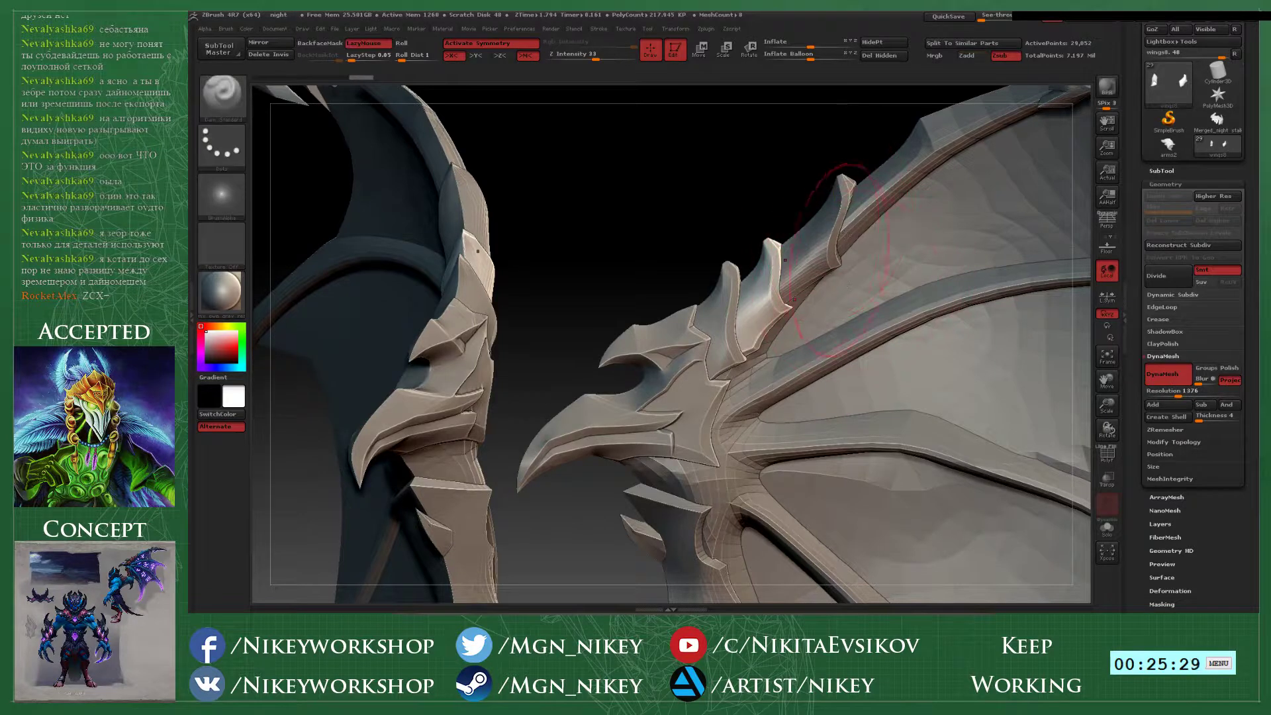
key("ctrl+z")
- Enable Polish, undo a trial remesh of the second spike at resolution 1376, and remesh it using DynaMesh at 1072
left_click(1229, 368)
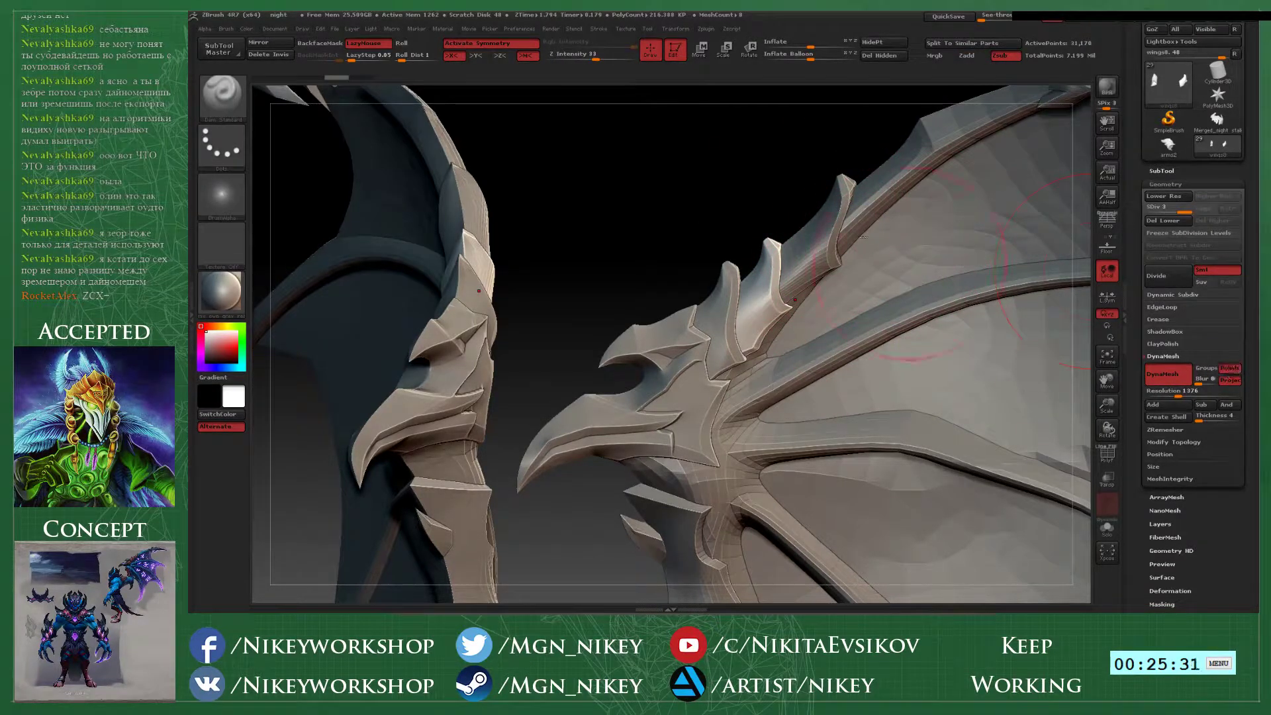
left_click_drag(745, 146, 746, 197, "ctrl")
key("ctrl+shift+z")
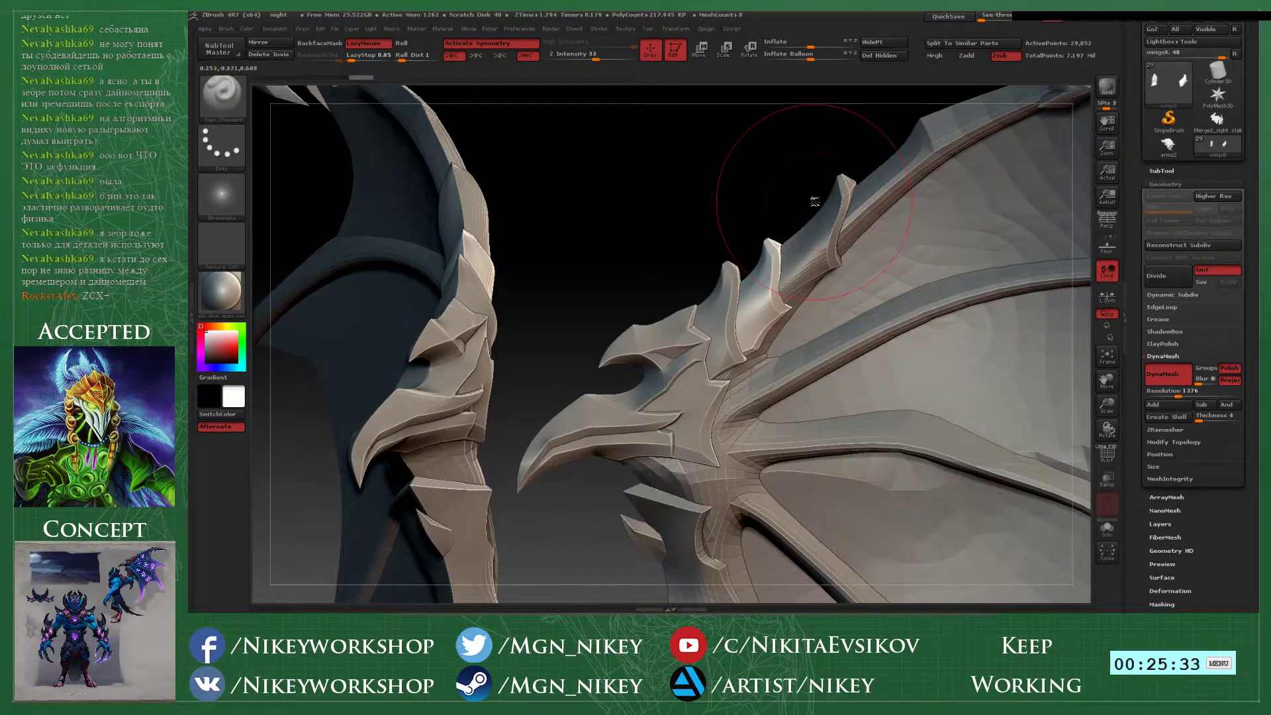
key("ctrl+z")
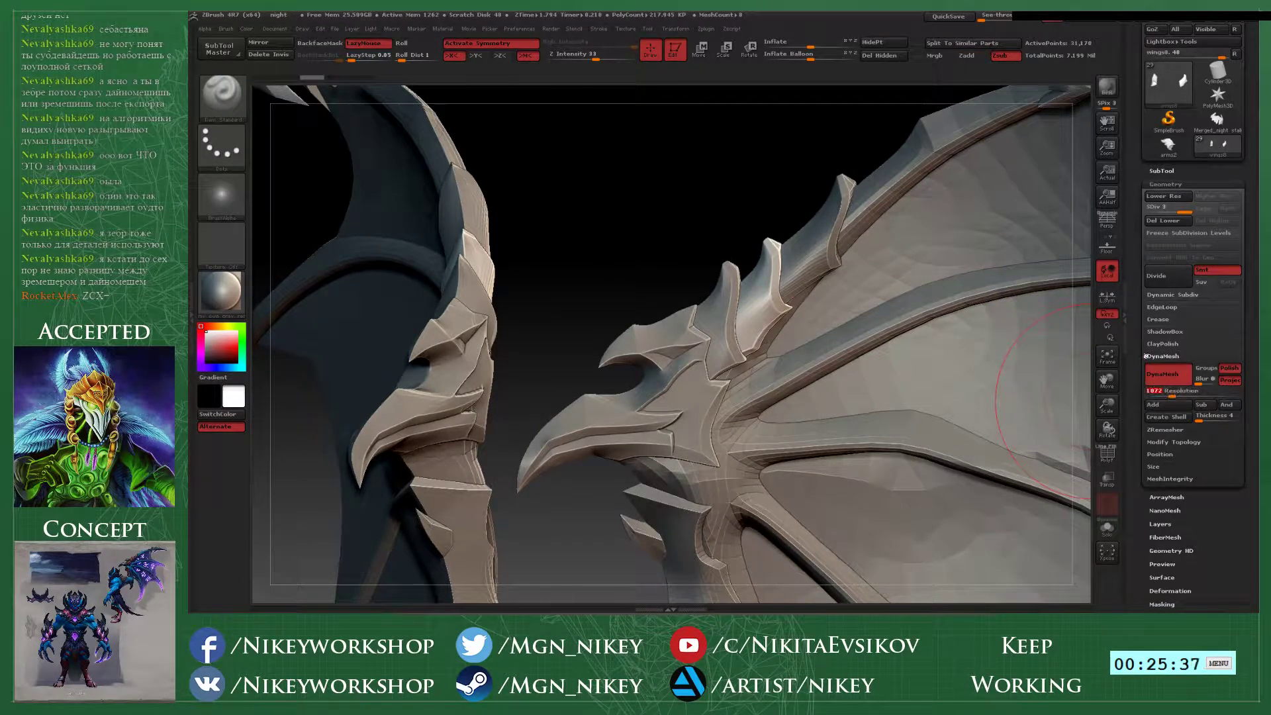
left_click_drag(709, 213, 743, 232, "ctrl")
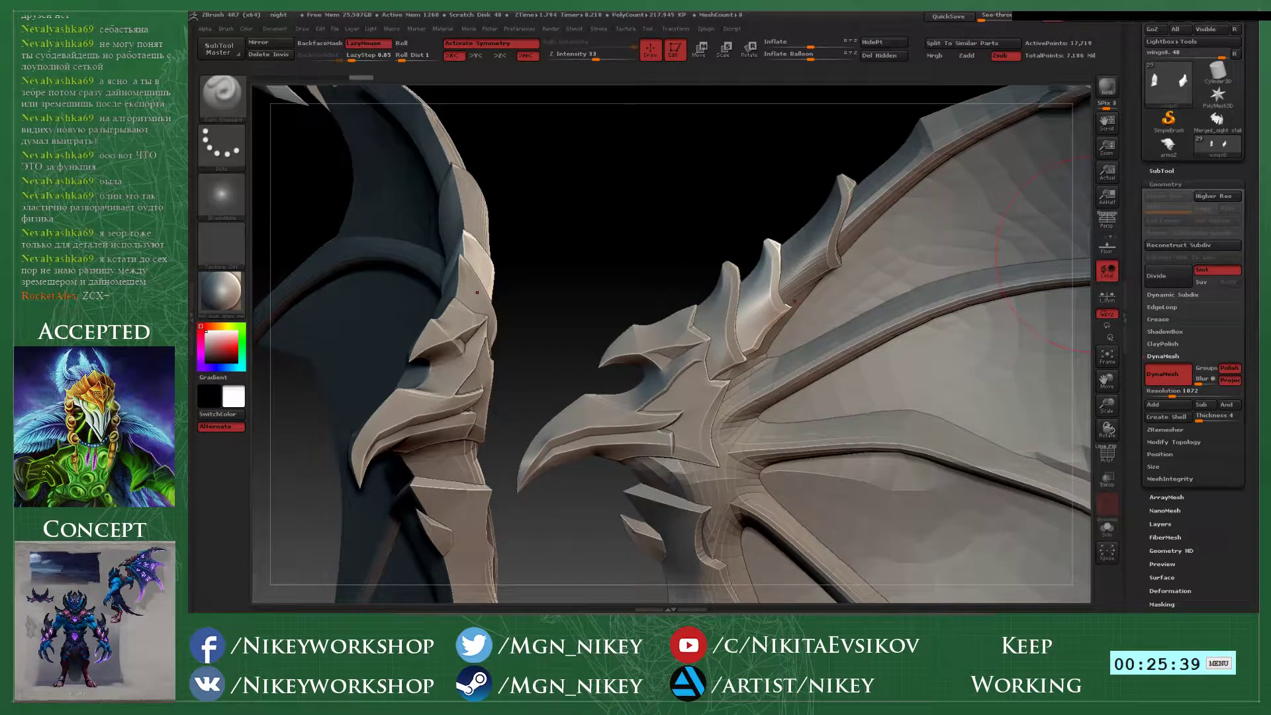
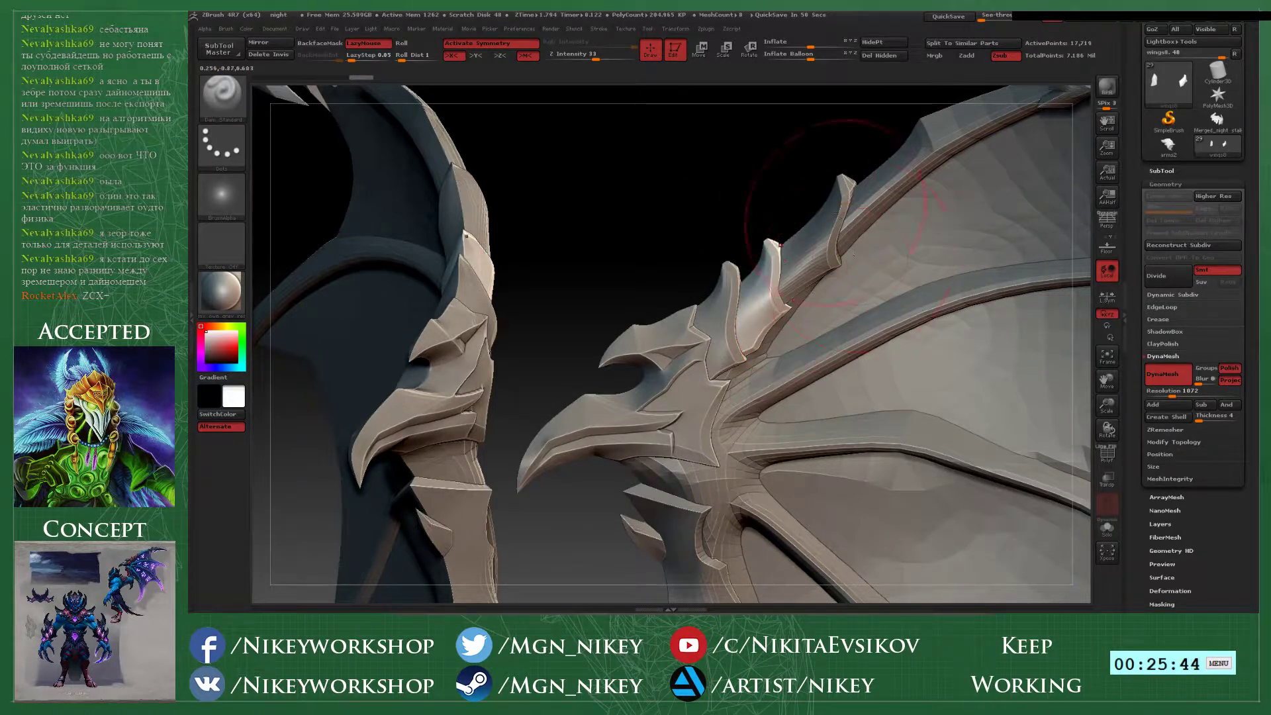
- Select the third spike along the wing's upper edge, divide it to subdivision level 3, and remesh it with DynaMesh at resolution 1376
left_click_drag(768, 157, 711, 229, "alt")
left_click(793, 291, "alt")
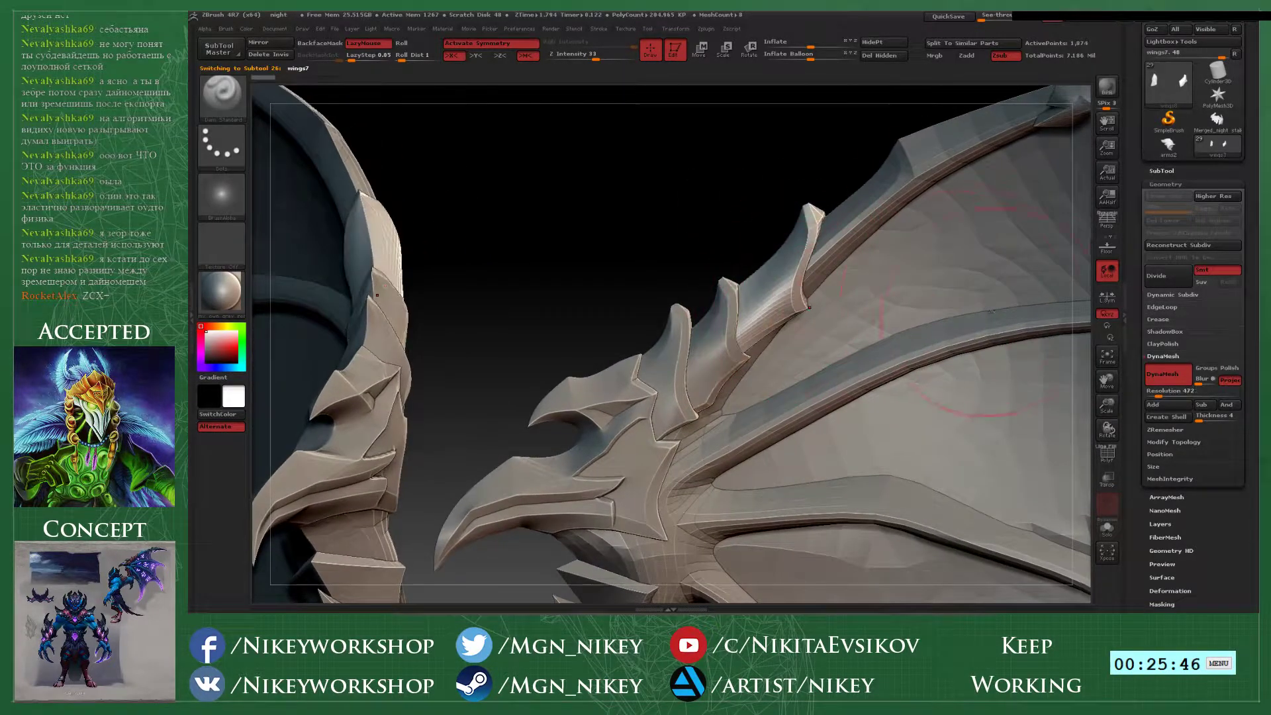
left_click_drag(1178, 393, 1170, 395)
key("Return")
left_click(1178, 274)
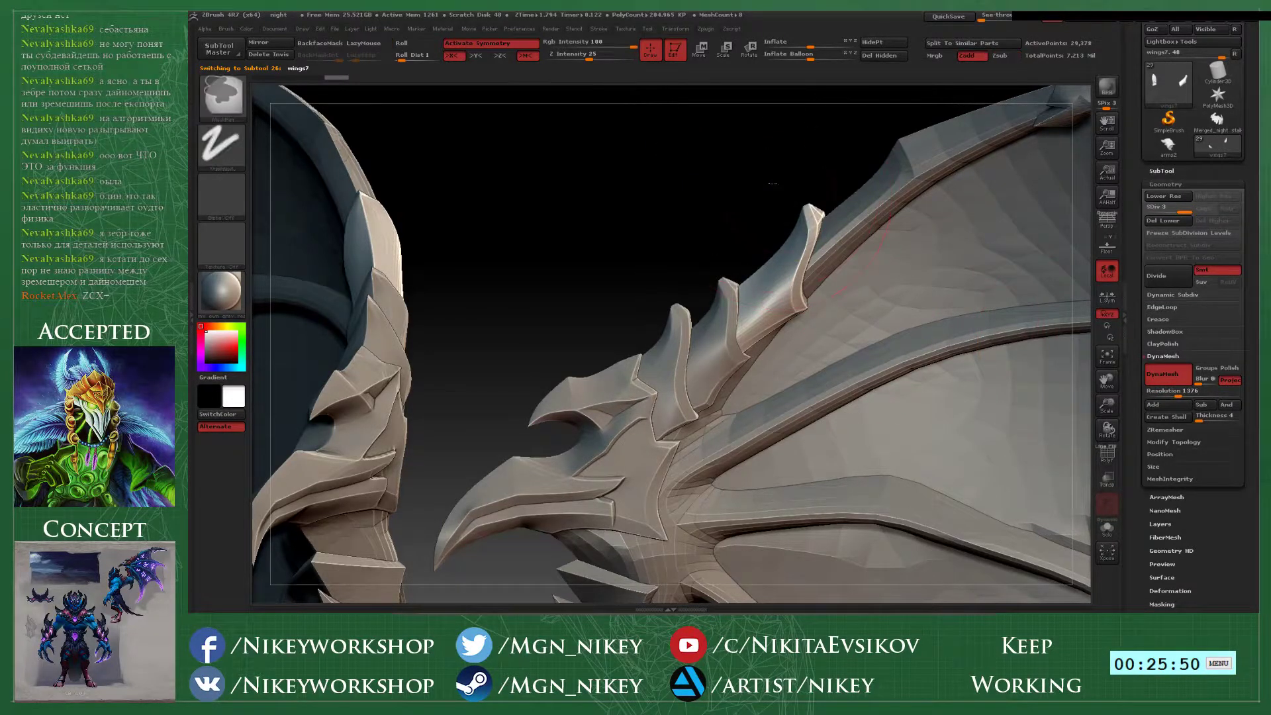
left_click_drag(770, 168, 779, 228, "ctrl")
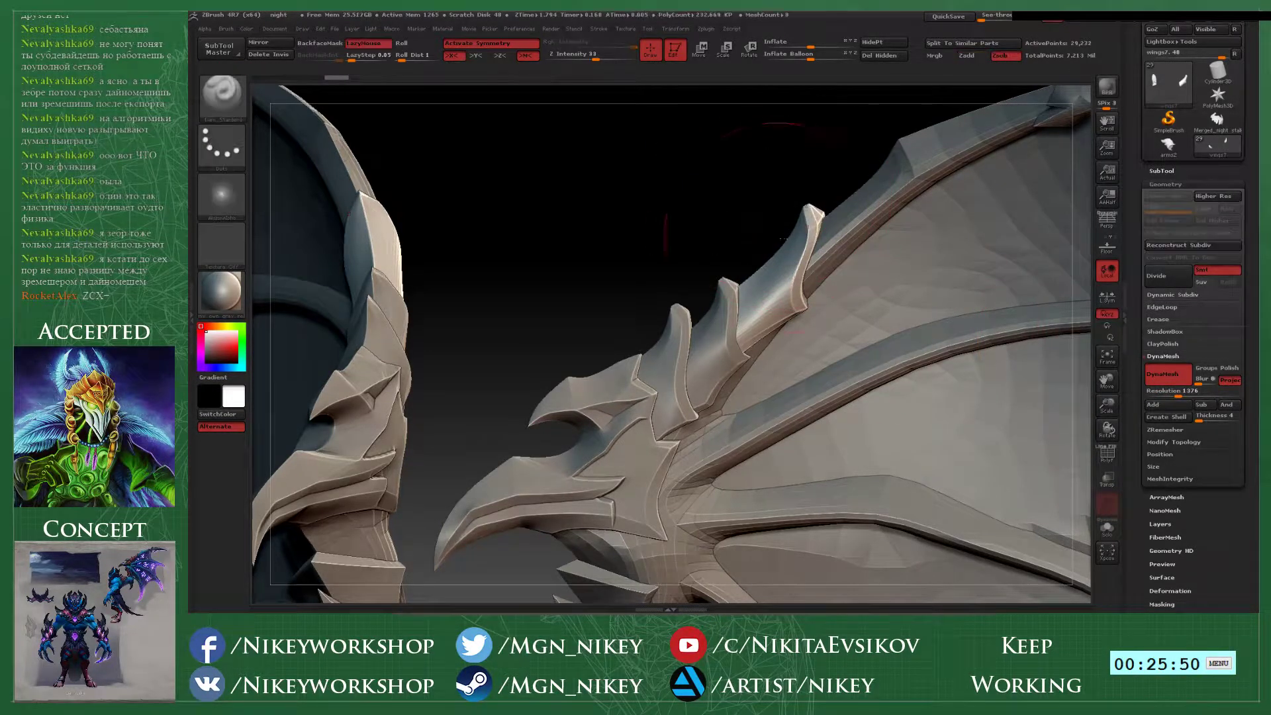
left_click(1229, 368)
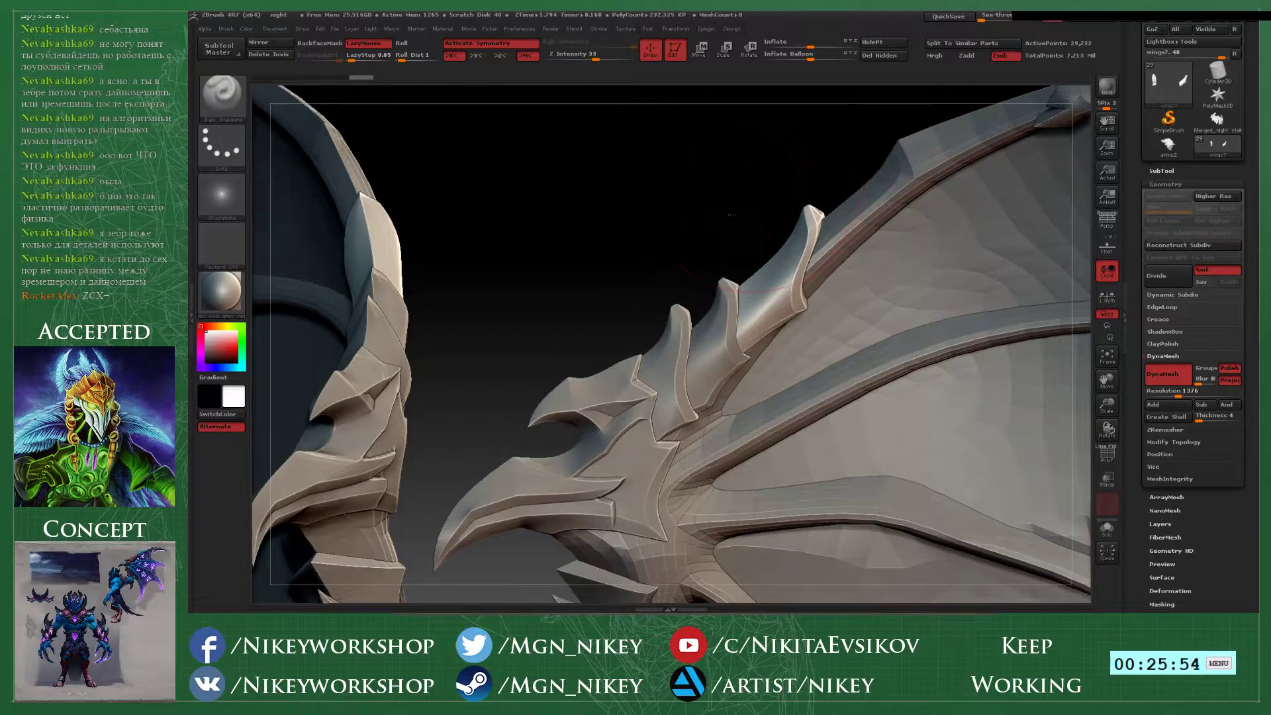
- Select the wing-tip armour piece and nudge the protruding corners at its base slightly with the Move brush
mouse_move(745, 192)
left_mouse_down("alt")
mouse_move(743, 233)
mouse_move(744, 196)
mouse_move(764, 185)
mouse_move(584, 185)
mouse_move(779, 196)
mouse_move(629, 295)
left_mouse_up("alt")
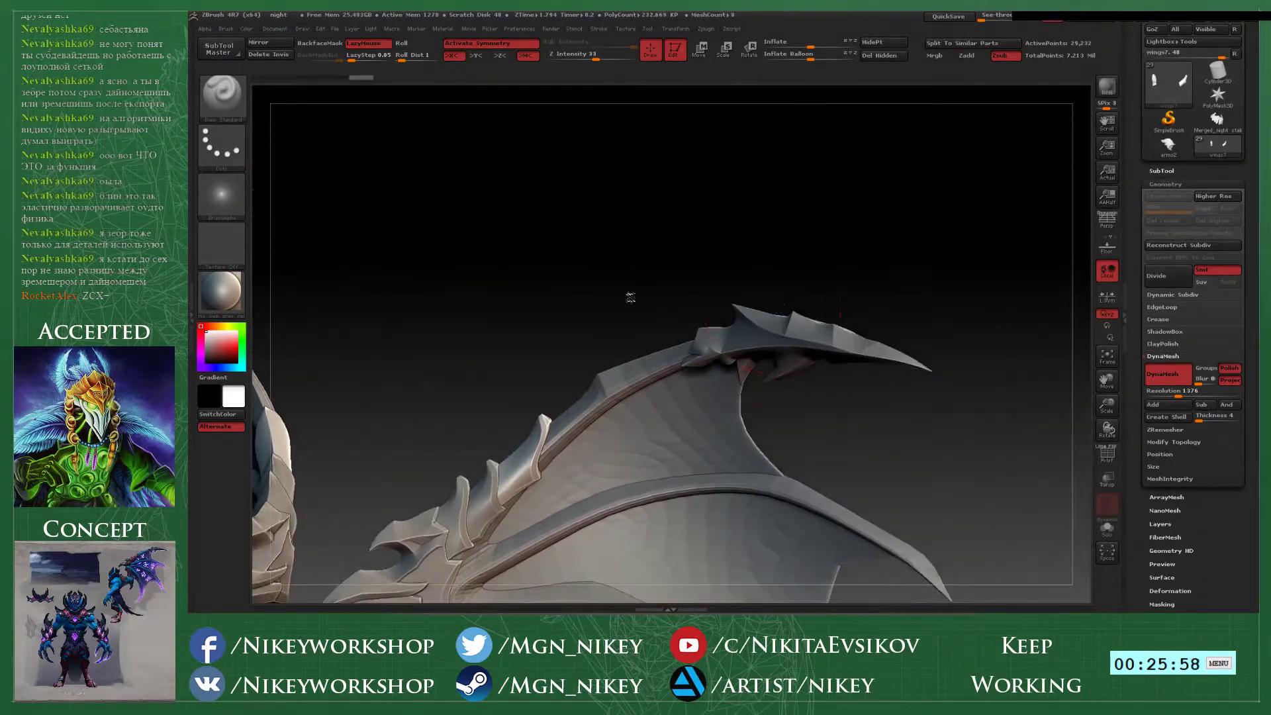
left_click(822, 341, "alt")
left_click_drag(913, 272, 795, 431, "alt")
key("b")
key("m")
key("v")
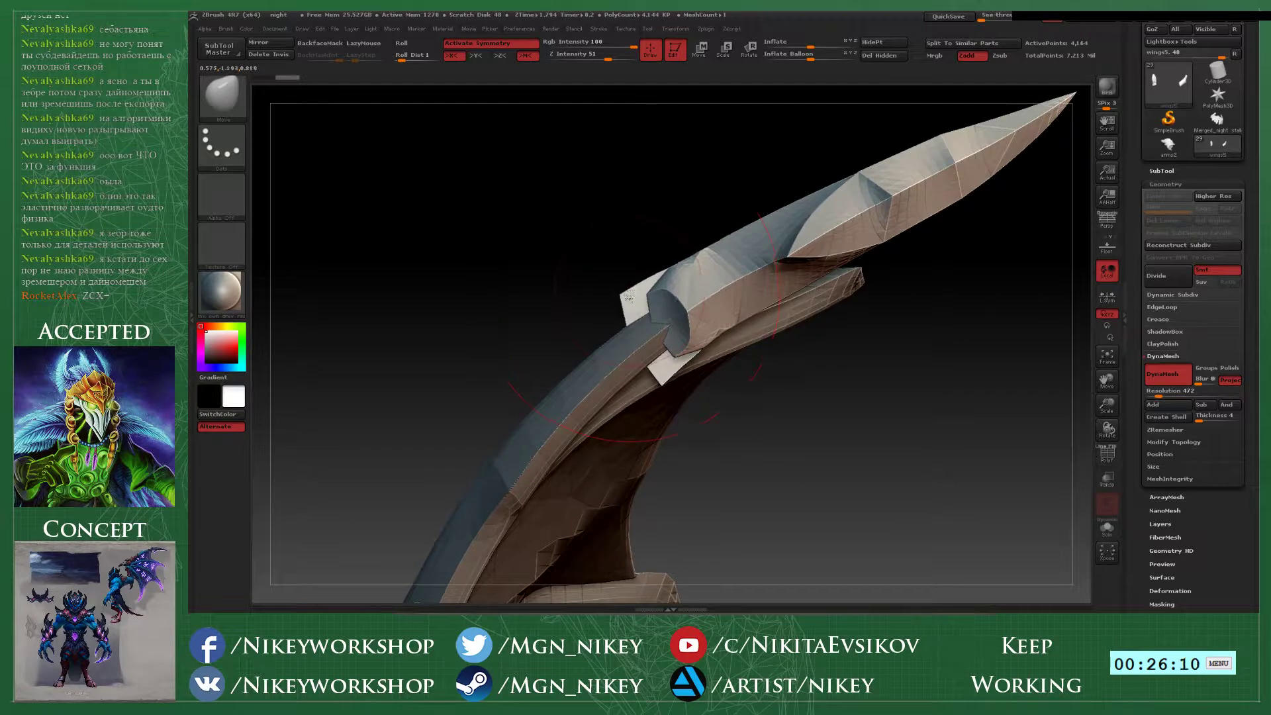
left_click_drag(628, 297, 635, 308)
left_click_drag(669, 361, 670, 362)
left_click_drag(637, 297, 638, 301)
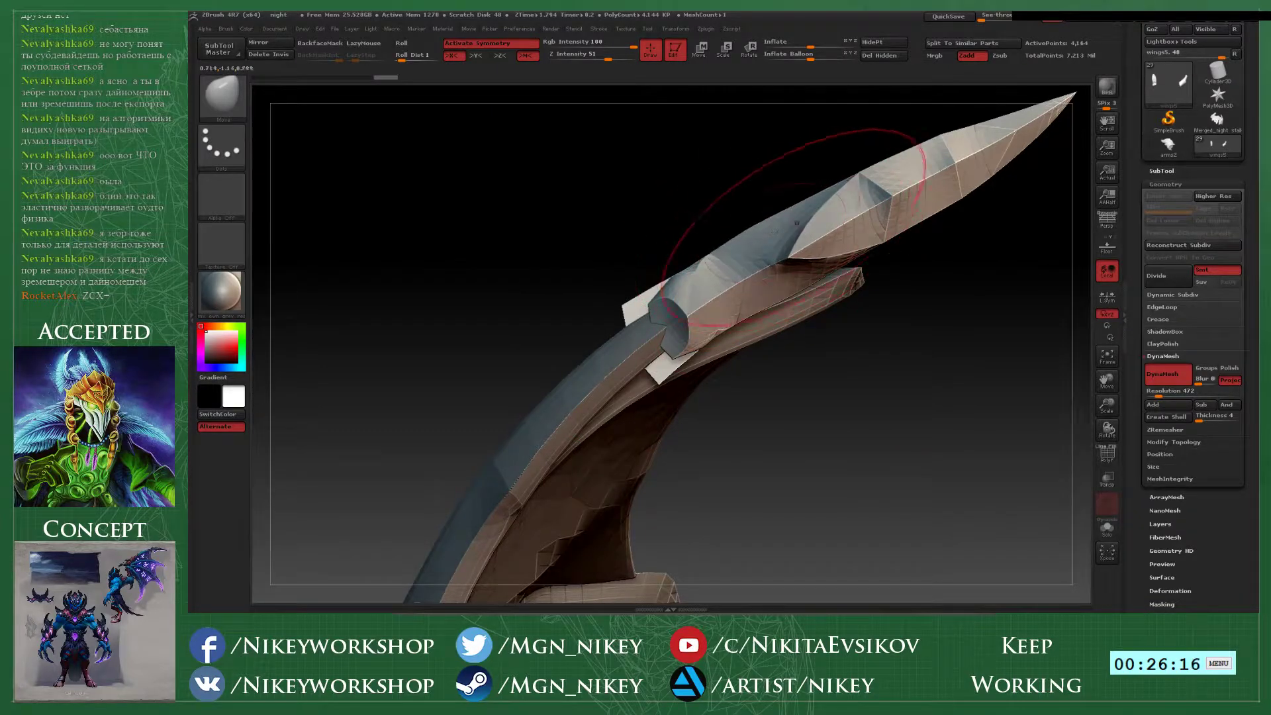
- Divide the wing-tip armour piece up to subdivision level 3 and set its DynaMesh resolution to 1120
left_click_drag(865, 305, 913, 411, "alt")
left_click_drag(879, 468, 910, 466)
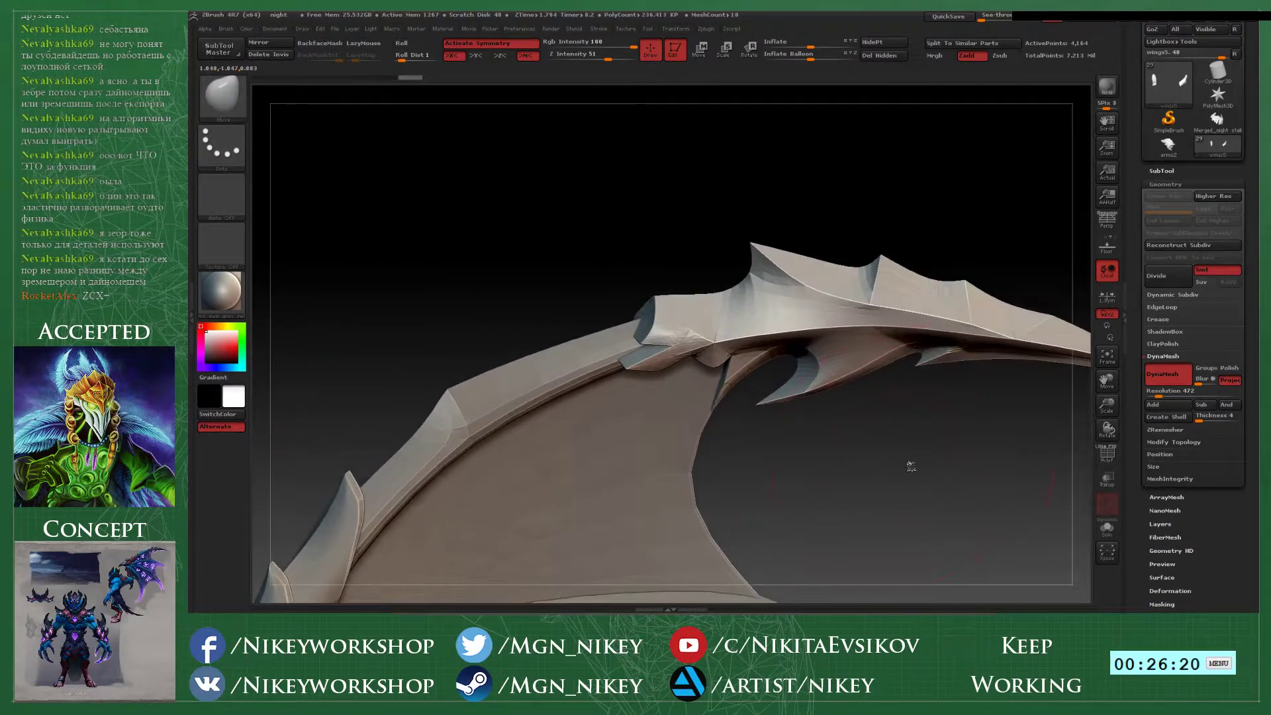
left_click(1178, 278)
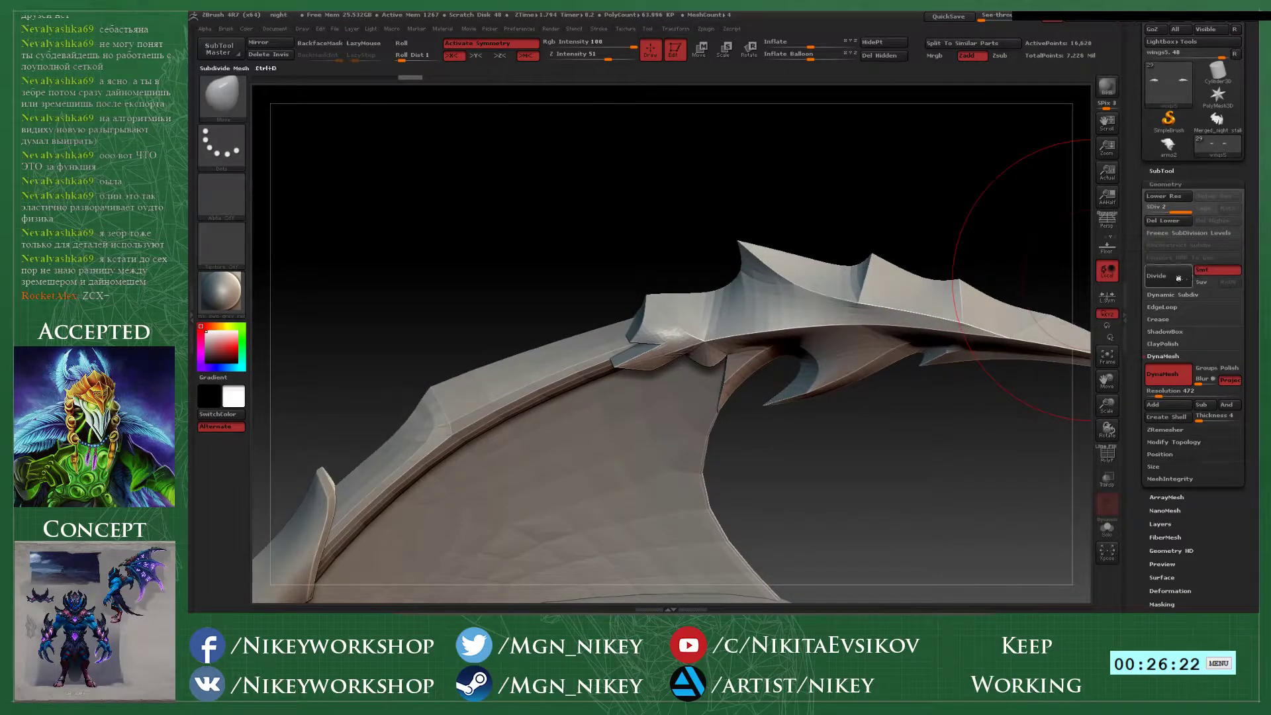
left_click(1178, 278)
left_click_drag(1160, 395, 1174, 396)
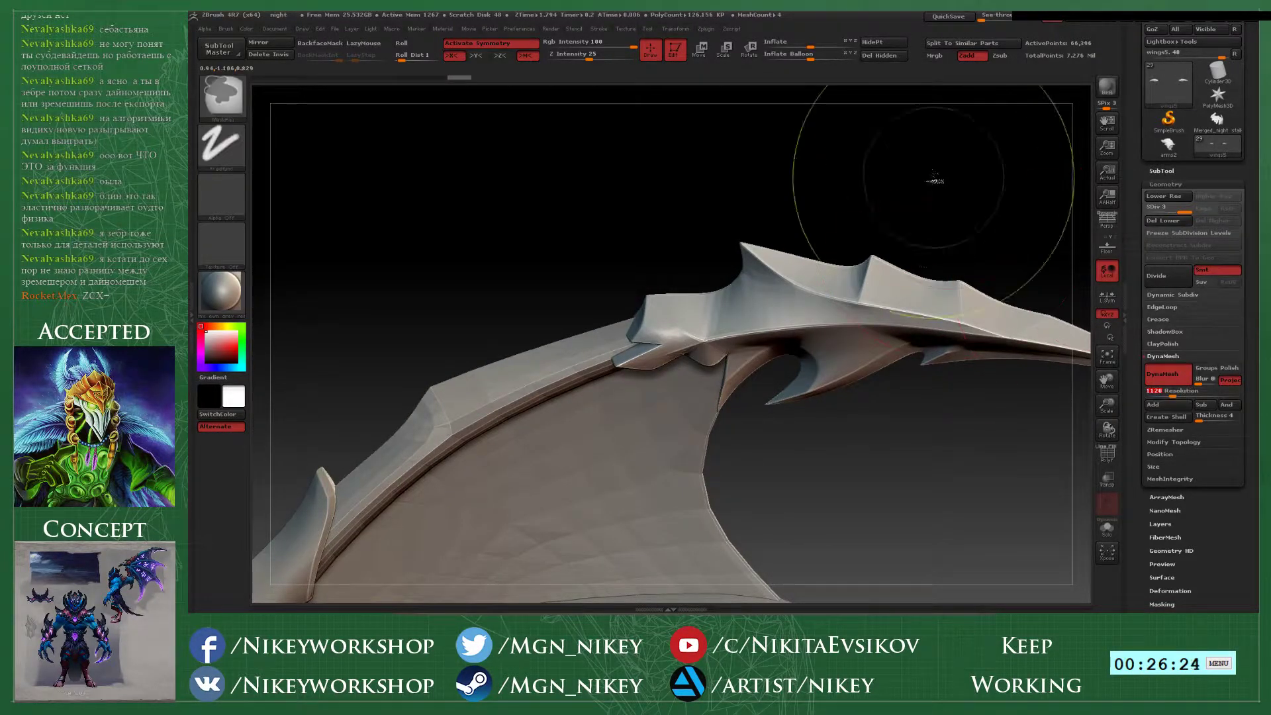
- Undo a trial DynaMesh of the wing-tip armour without Polish, and remesh it at resolution 1120 with Polish enabled
left_click_drag(934, 180, 916, 247, "ctrl")
key("ctrl+z")
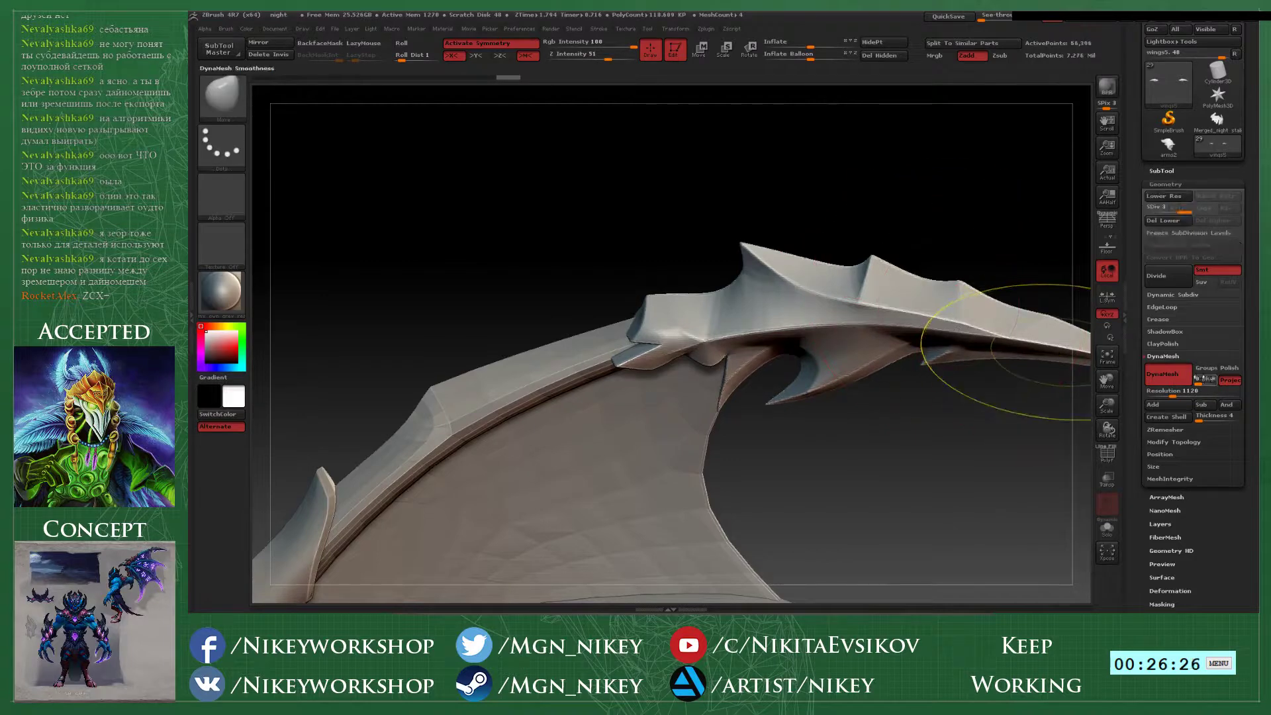
left_click(1229, 367)
left_click_drag(971, 163, 971, 193, "ctrl")
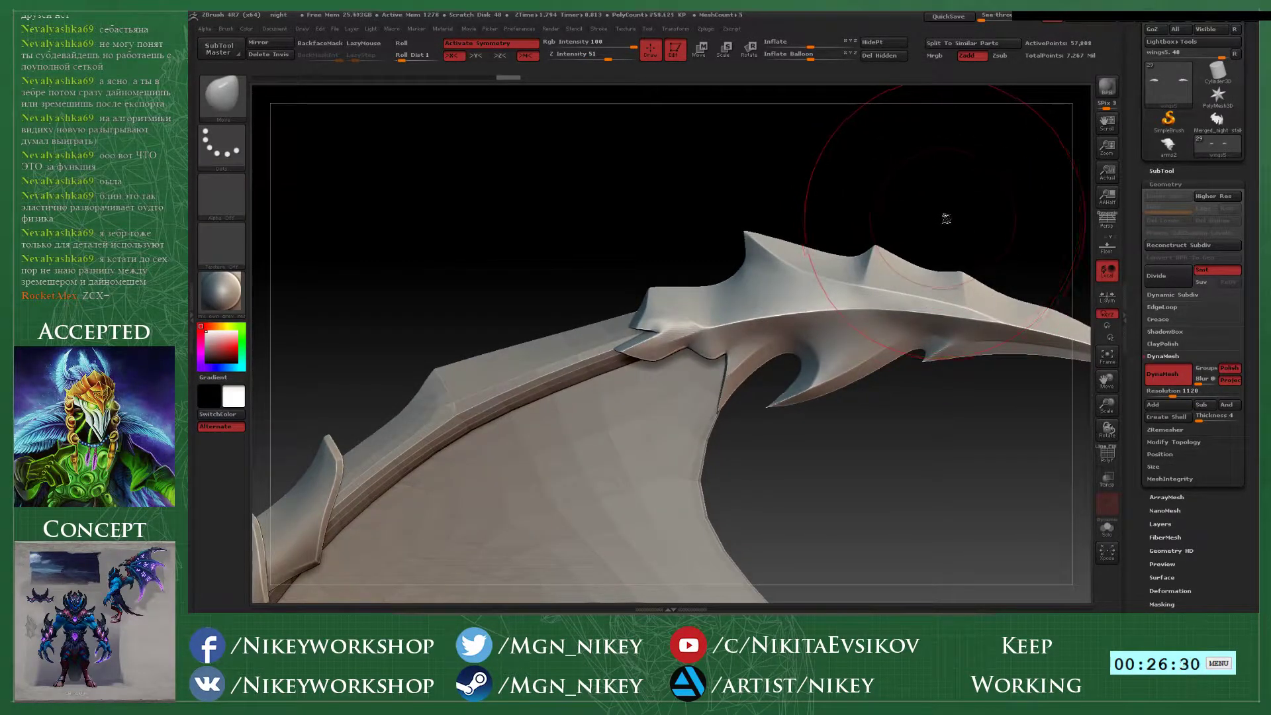
- Switch to the polishing brush, adjust its size, and flatten the wing-tip armour's base where it meets the upper wing bone
left_click_drag(939, 219, 596, 298)
key("space")
left_click_drag(619, 390, 609, 424)
key("2")
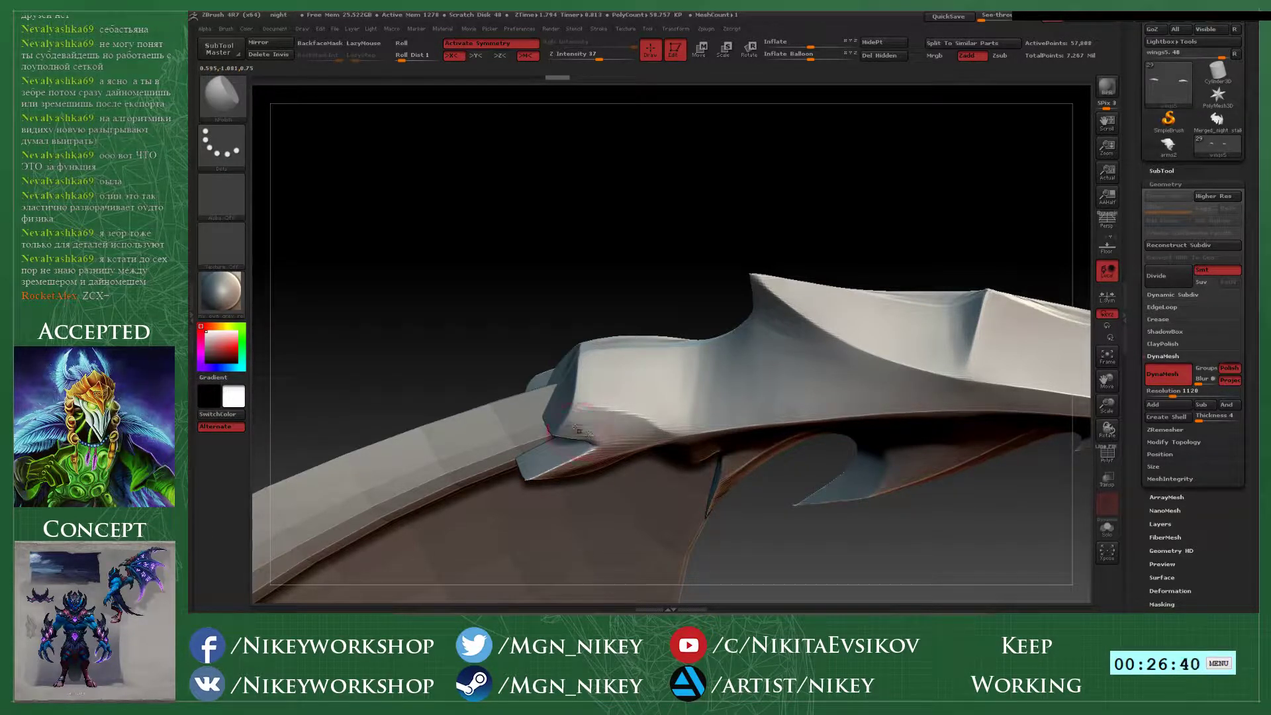
mouse_move(635, 290)
left_mouse_down("alt")
mouse_move(745, 224)
mouse_move(728, 216)
left_mouse_up("alt")
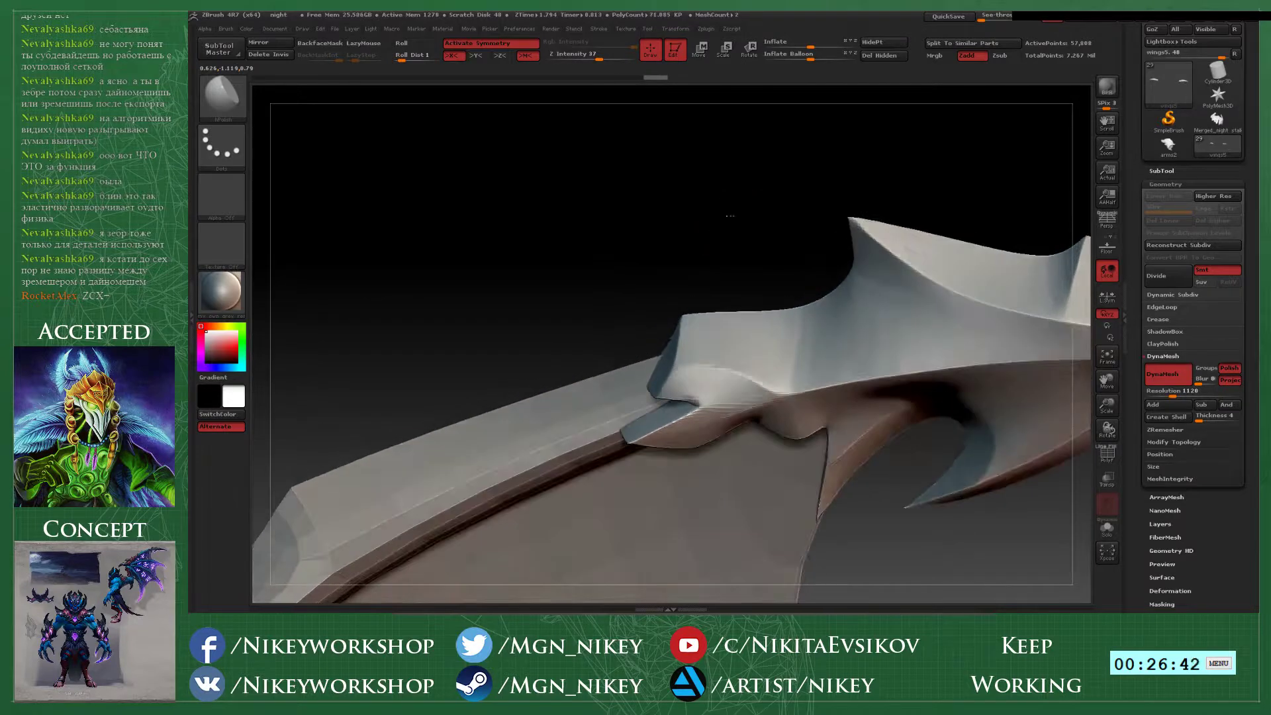
left_click_drag(709, 398, 735, 395)
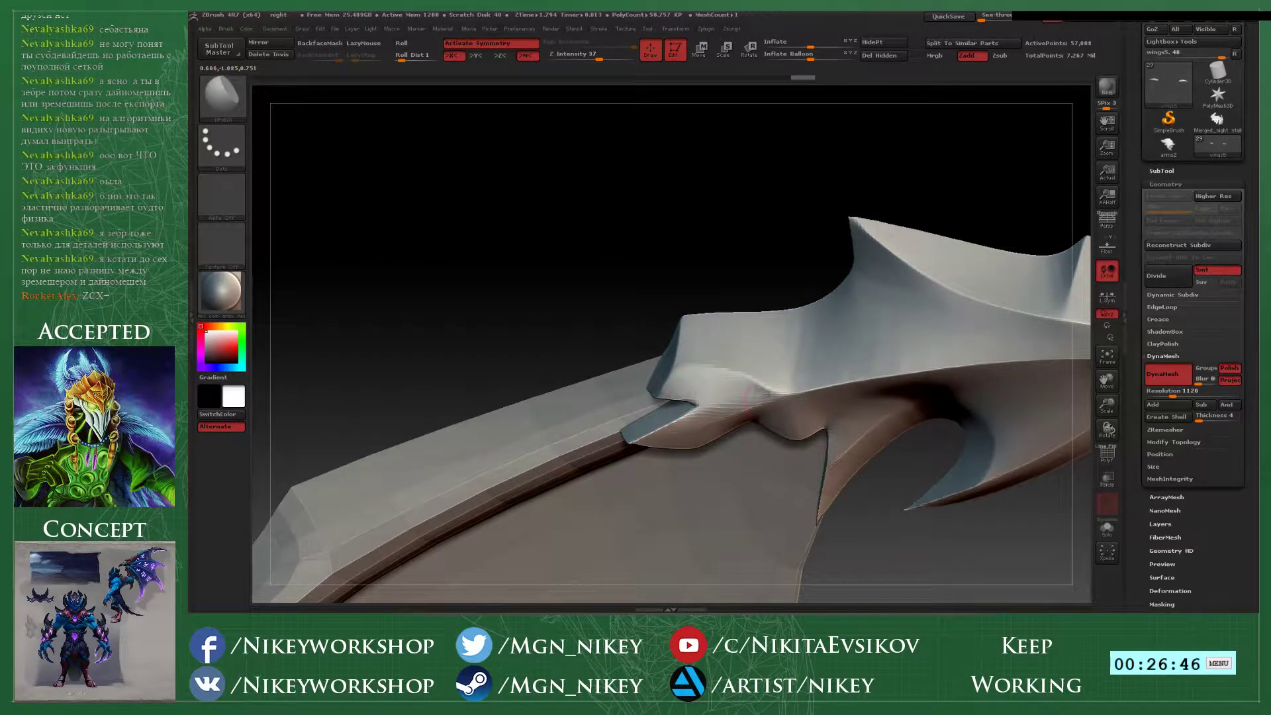
- Polish the side plane and lower flap at the wing-tip armour's base to clean up their surfaces
left_click_drag(714, 251, 712, 291)
left_click_drag(698, 368, 738, 362)
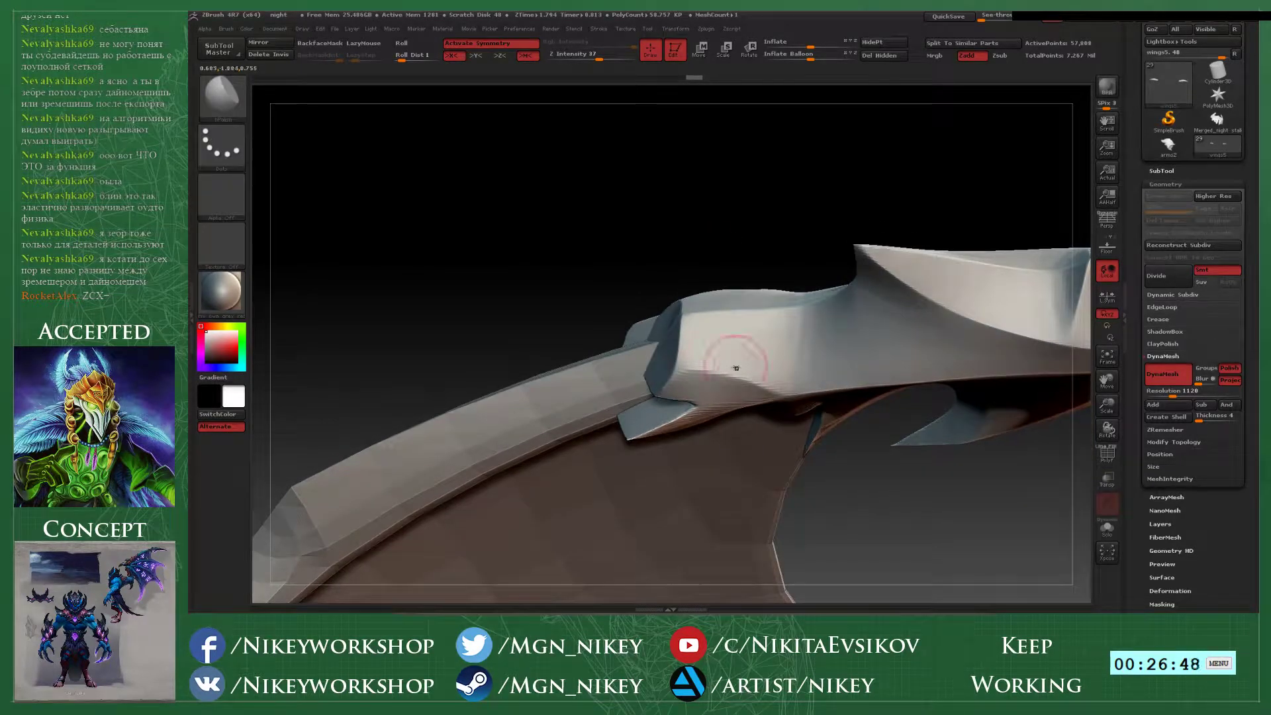
mouse_move(926, 457)
left_mouse_down("alt")
mouse_move(772, 416)
mouse_move(891, 309)
mouse_move(794, 292)
mouse_move(891, 303)
mouse_move(877, 371)
left_mouse_up("alt")
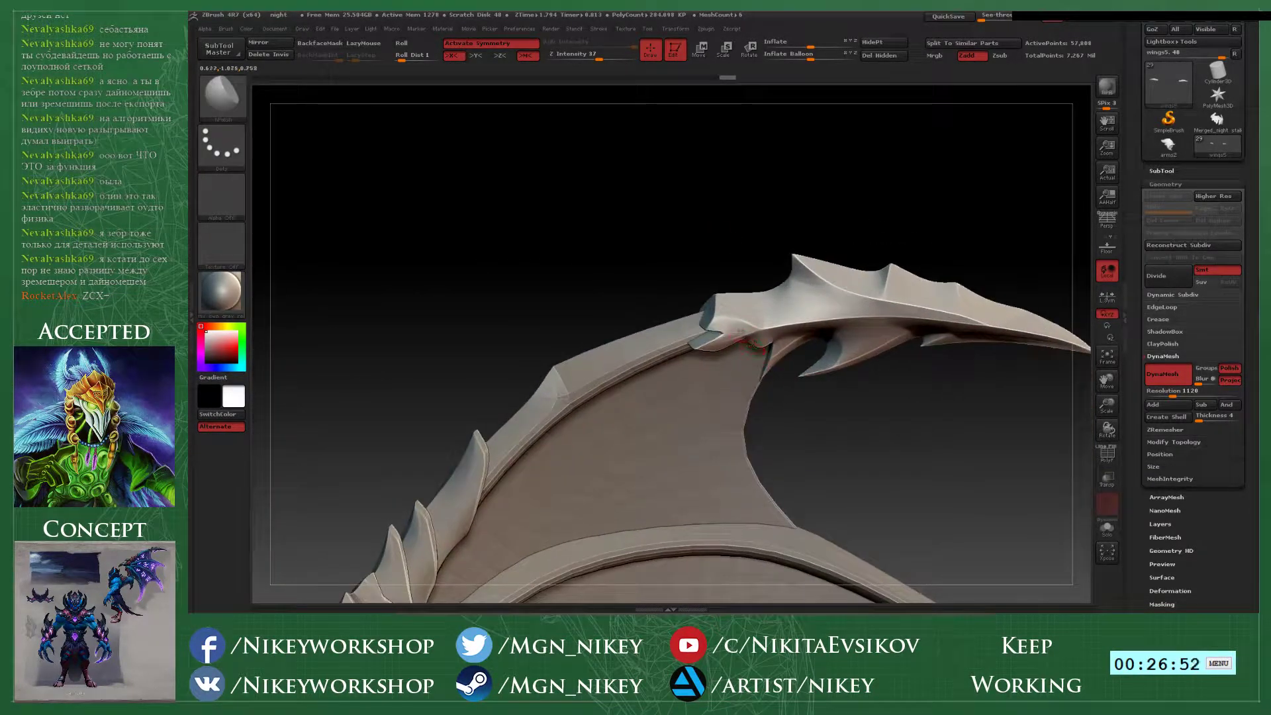
left_click_drag(730, 335, 726, 344)
mouse_move(821, 423)
left_mouse_down("alt")
mouse_move(827, 503)
mouse_move(837, 489)
left_mouse_up("alt")
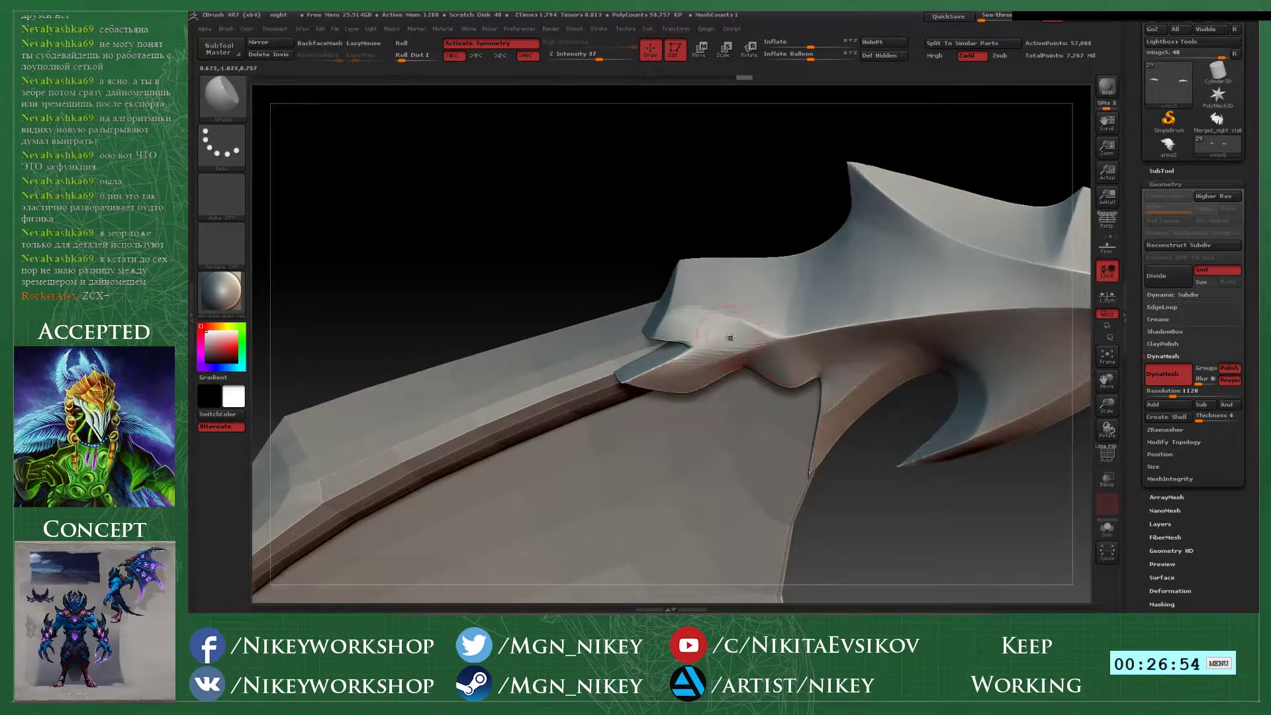
left_click_drag(683, 358, 739, 342)
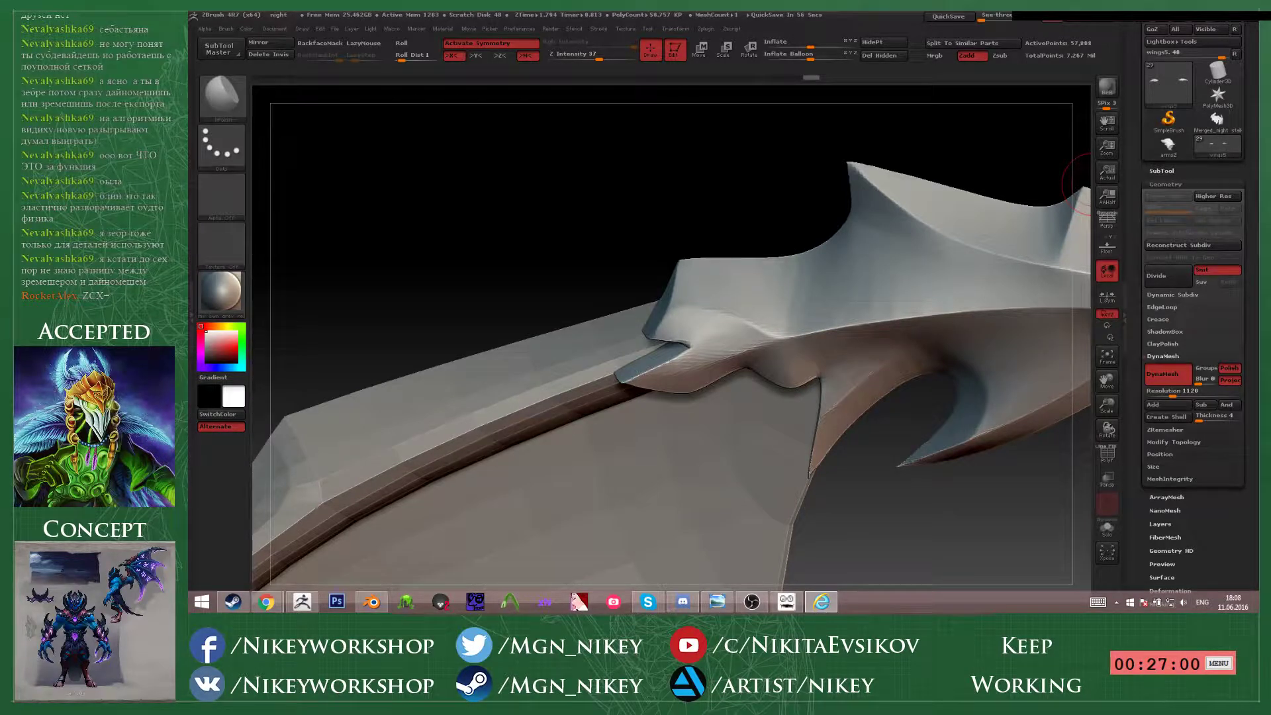
- Lower the system sound volume
left_click(1179, 603)
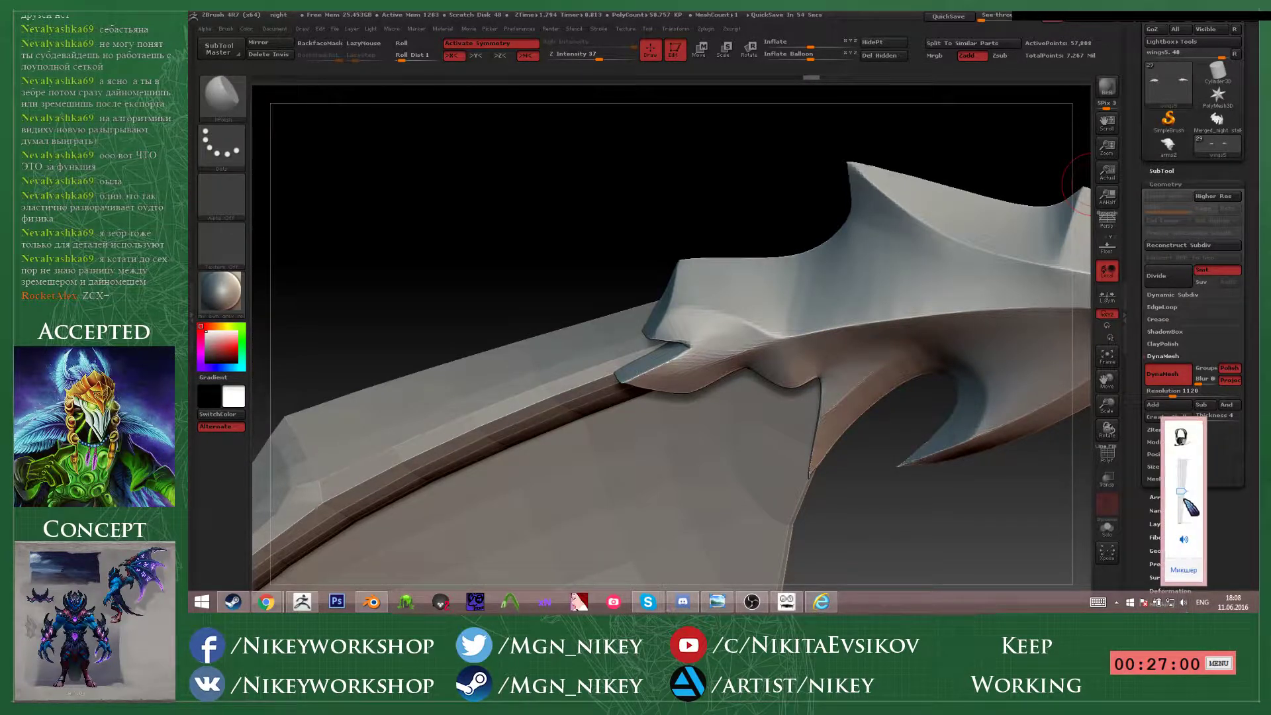
scroll(1182, 481, "down", 3)
left_click(1041, 602)
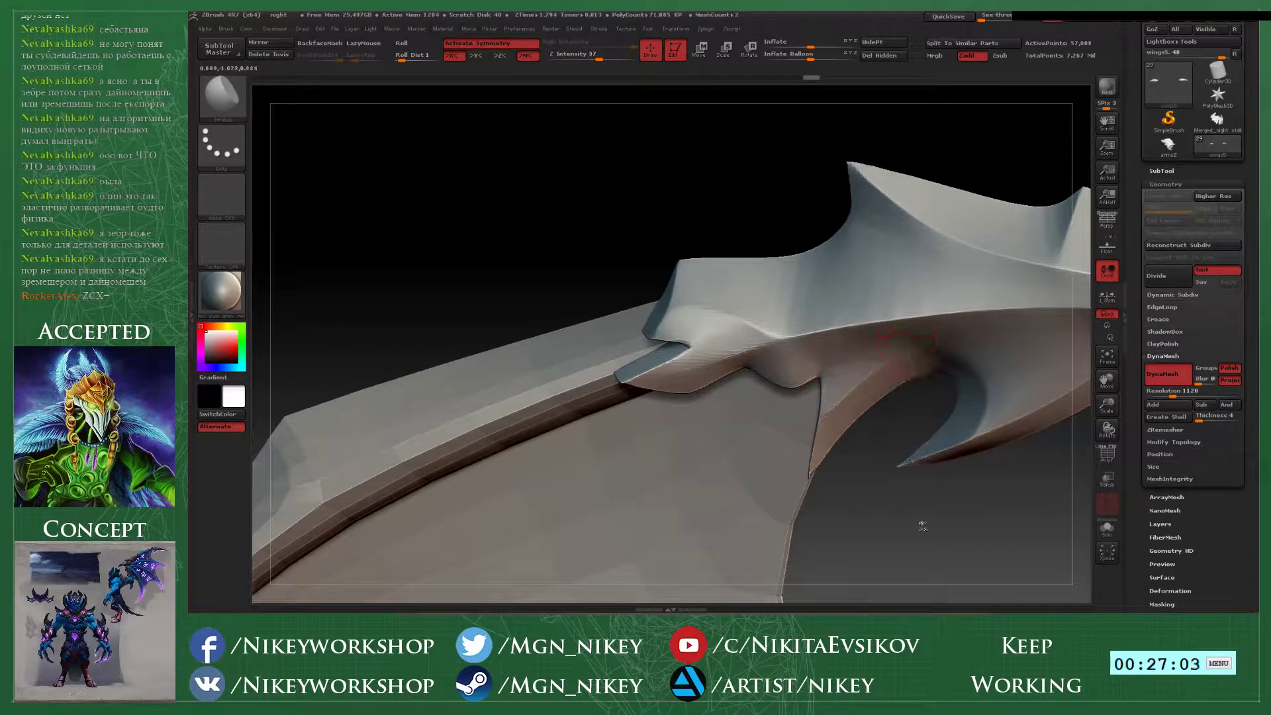
- Polish the base of the wing-tip armour from its opposite side with a resized brush
left_click_drag(923, 527, 844, 369, "alt")
left_click_drag(911, 465, 925, 354, "alt")
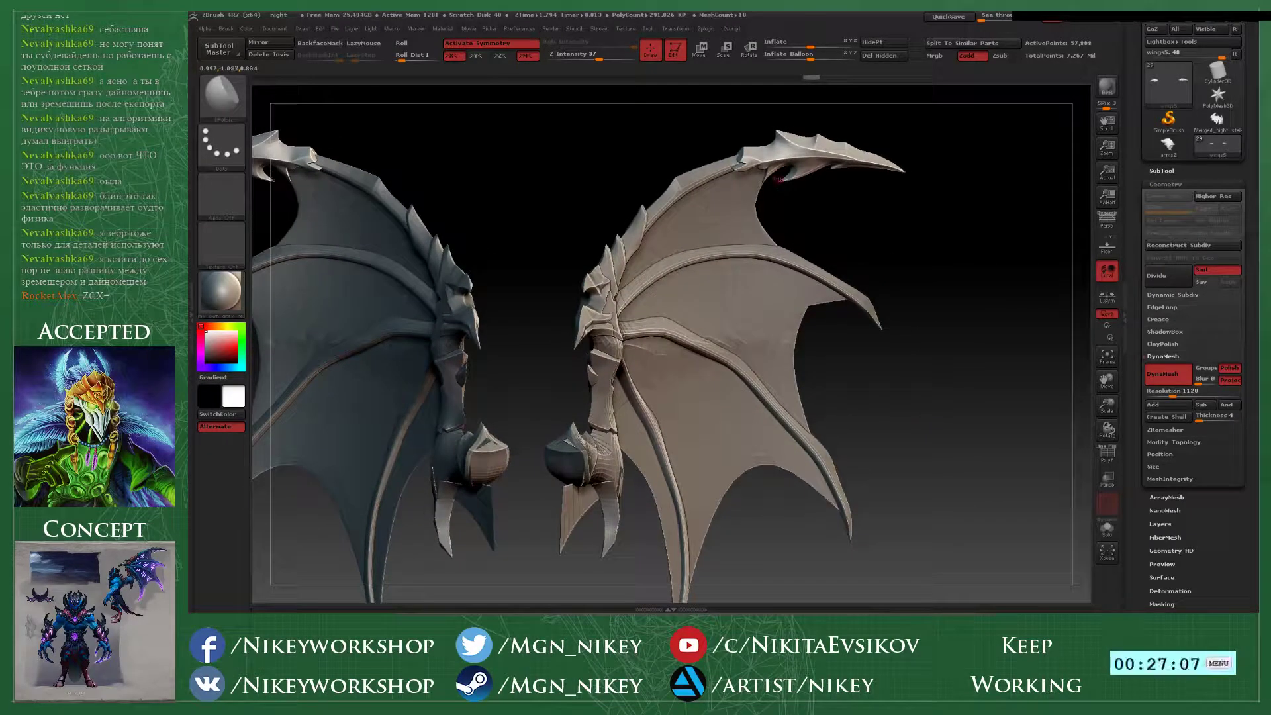
key("shift")
left_click_drag(842, 244, 933, 323, "alt")
mouse_move(698, 235)
left_mouse_down()
mouse_move(743, 278)
mouse_move(807, 278)
mouse_move(834, 297)
mouse_move(737, 354)
mouse_move(758, 338)
mouse_move(896, 347)
mouse_move(851, 355)
left_mouse_up()
key("space")
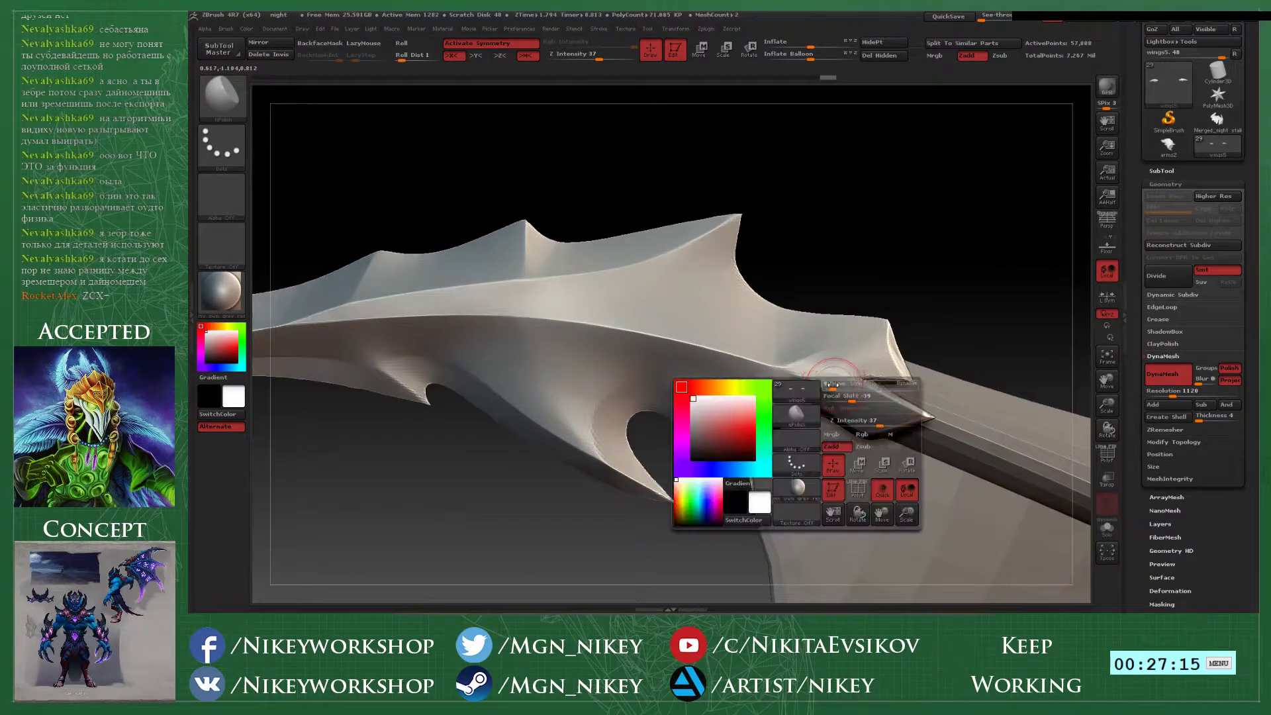
right_click_drag(834, 384, 812, 374)
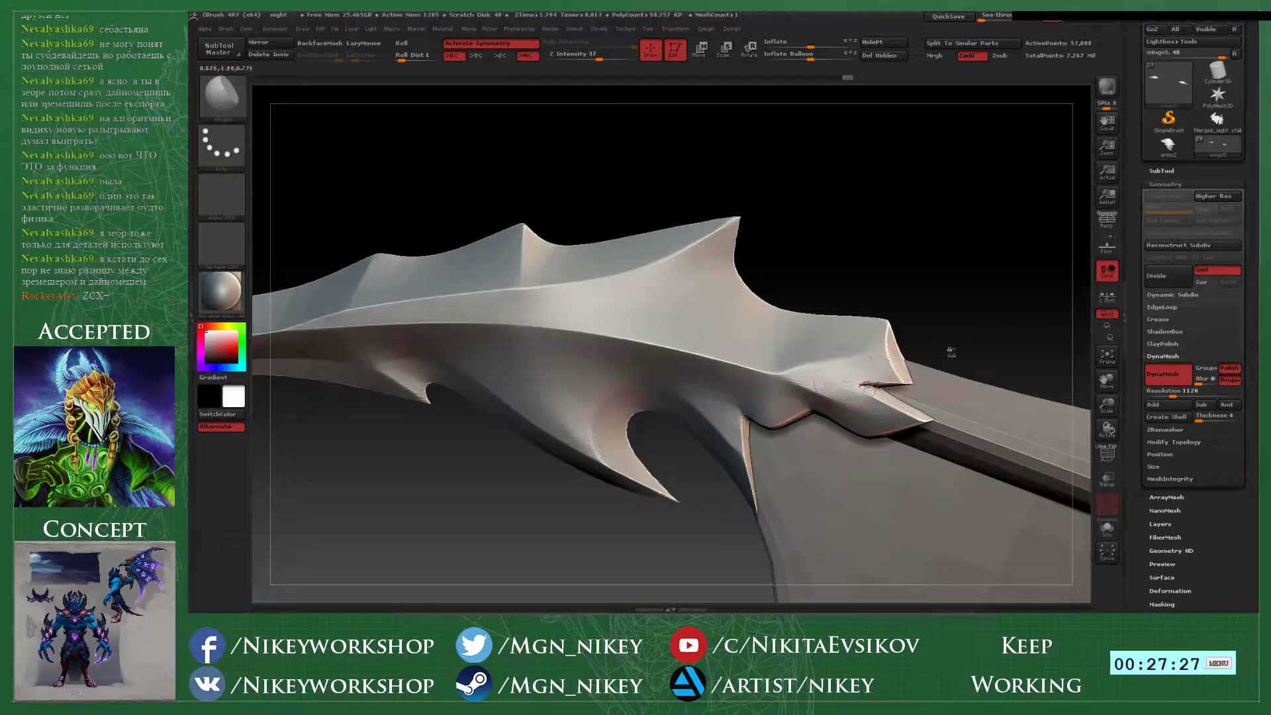
- Select the main wing mesh with the arm, bones and membrane, and divide it up to subdivision level 3
mouse_move(951, 352)
left_mouse_down("alt")
mouse_move(893, 329)
mouse_move(899, 282)
mouse_move(911, 315)
mouse_move(891, 278)
mouse_move(627, 335)
left_mouse_up("alt")
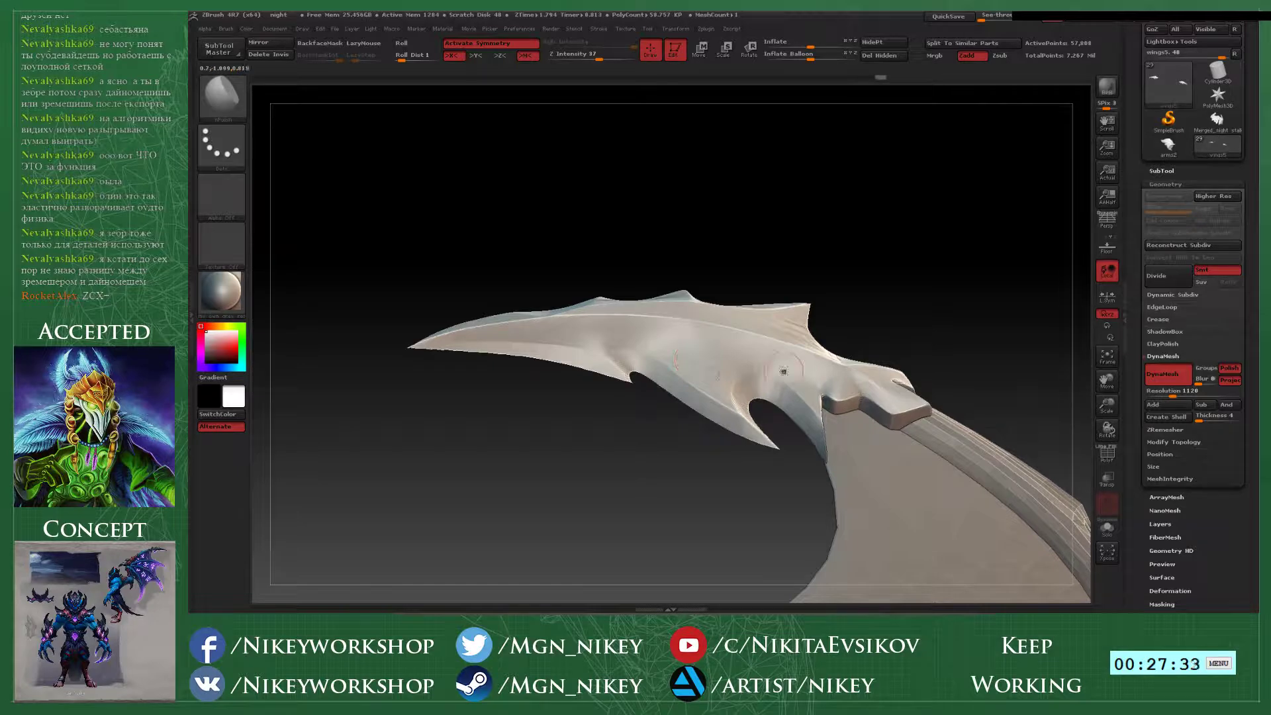
mouse_move(942, 314)
left_mouse_down()
mouse_move(956, 349)
mouse_move(913, 275)
mouse_move(873, 331)
mouse_move(649, 281)
left_mouse_up()
left_click_drag(946, 516, 940, 331)
left_click_drag(863, 560, 1013, 364)
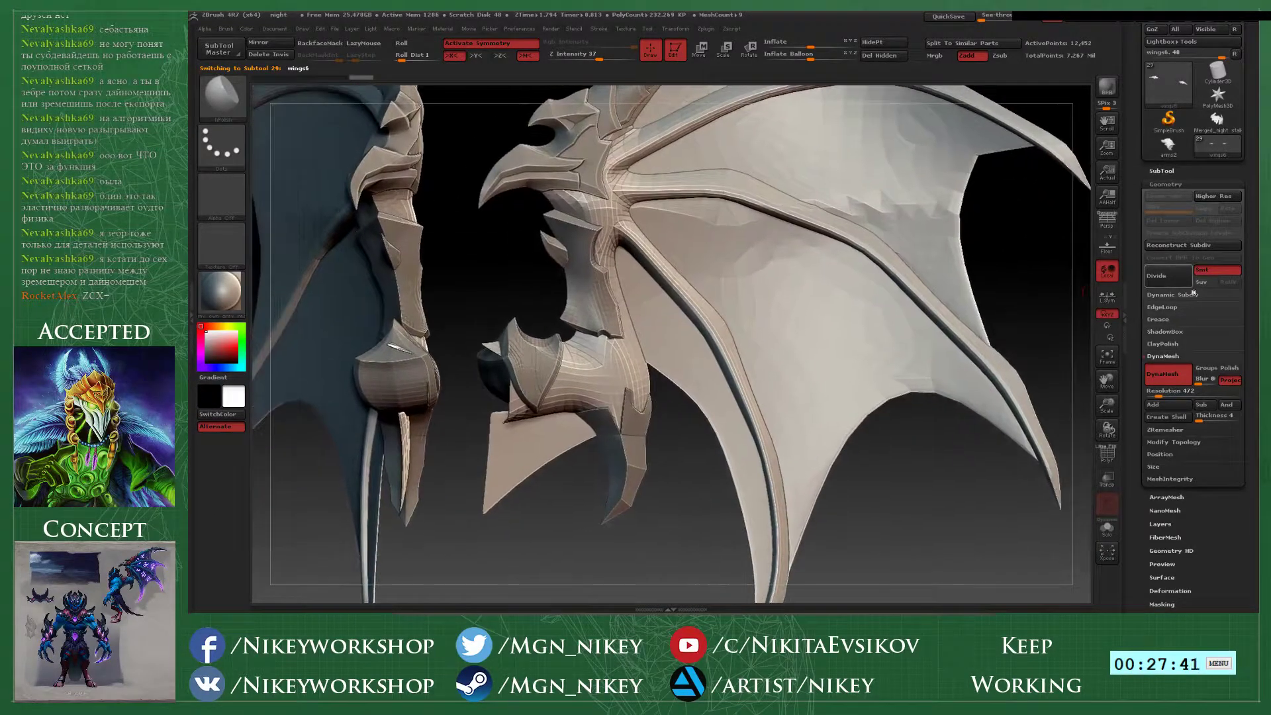
key("ctrl+d")
key("ctrl+d")
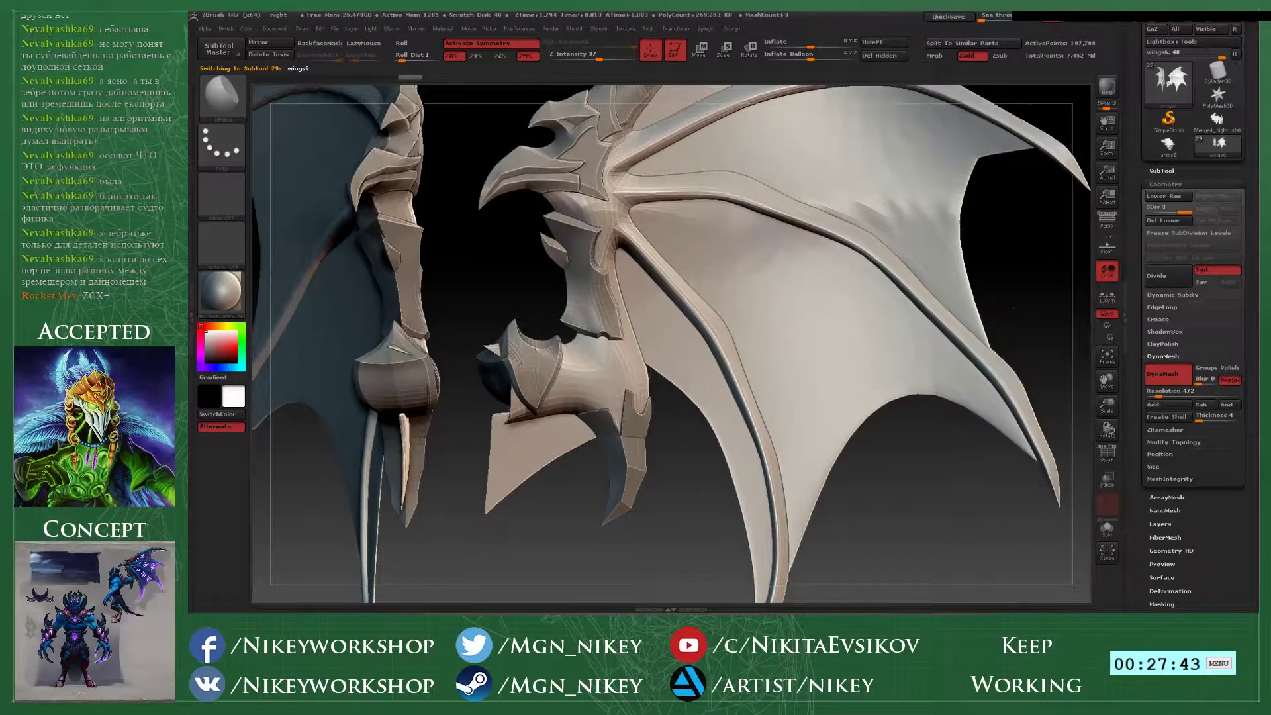
left_click_drag(1066, 292, 1025, 389, "alt")
- Try DynaMesh with Polish on the main wing mesh at resolution 784, and undo the test stroke and the remesh
left_click_drag(1178, 390, 1184, 391)
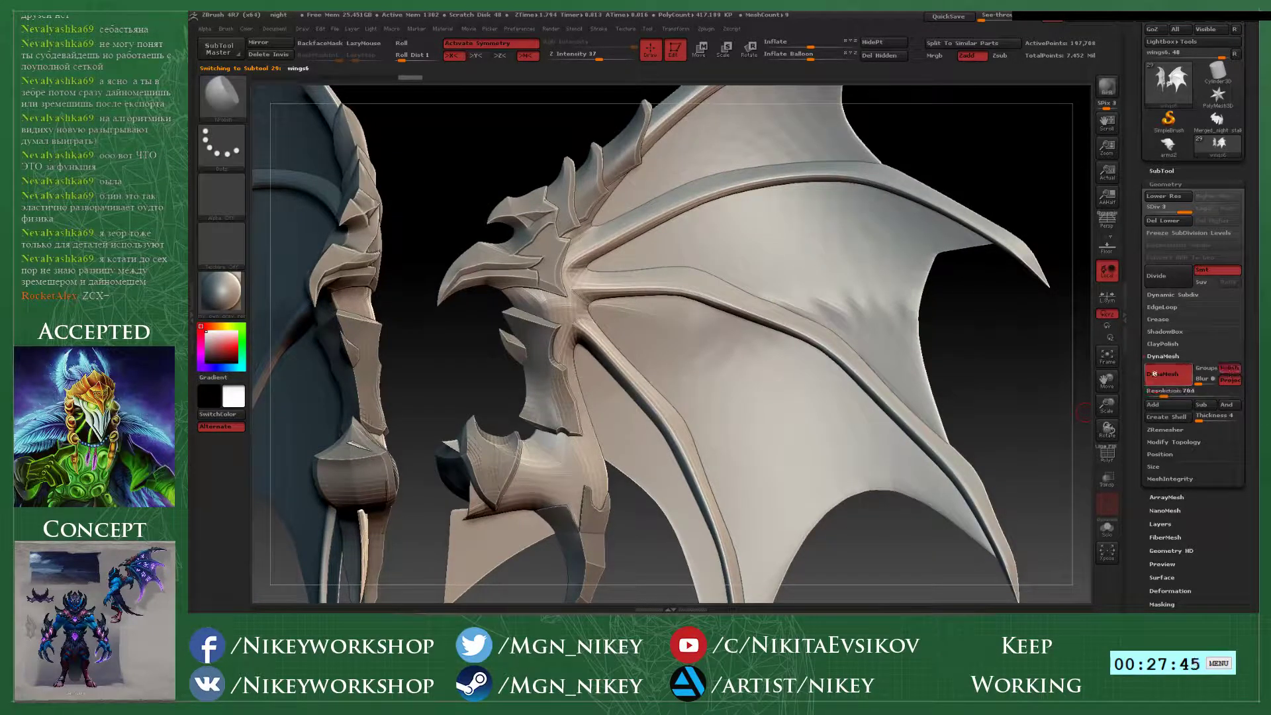
left_click_drag(999, 327, 1002, 329, "ctrl")
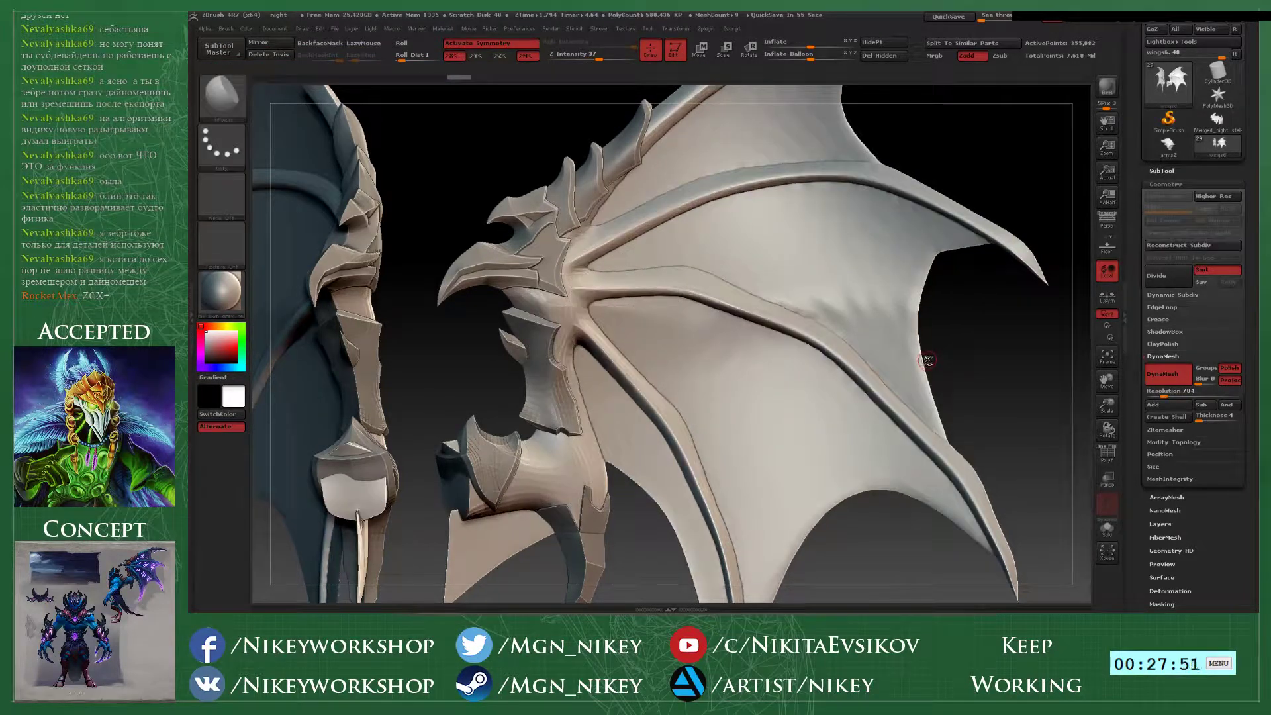
mouse_move(989, 363)
left_mouse_down("alt")
mouse_move(982, 349)
mouse_move(920, 352)
mouse_move(981, 351)
left_mouse_up("alt")
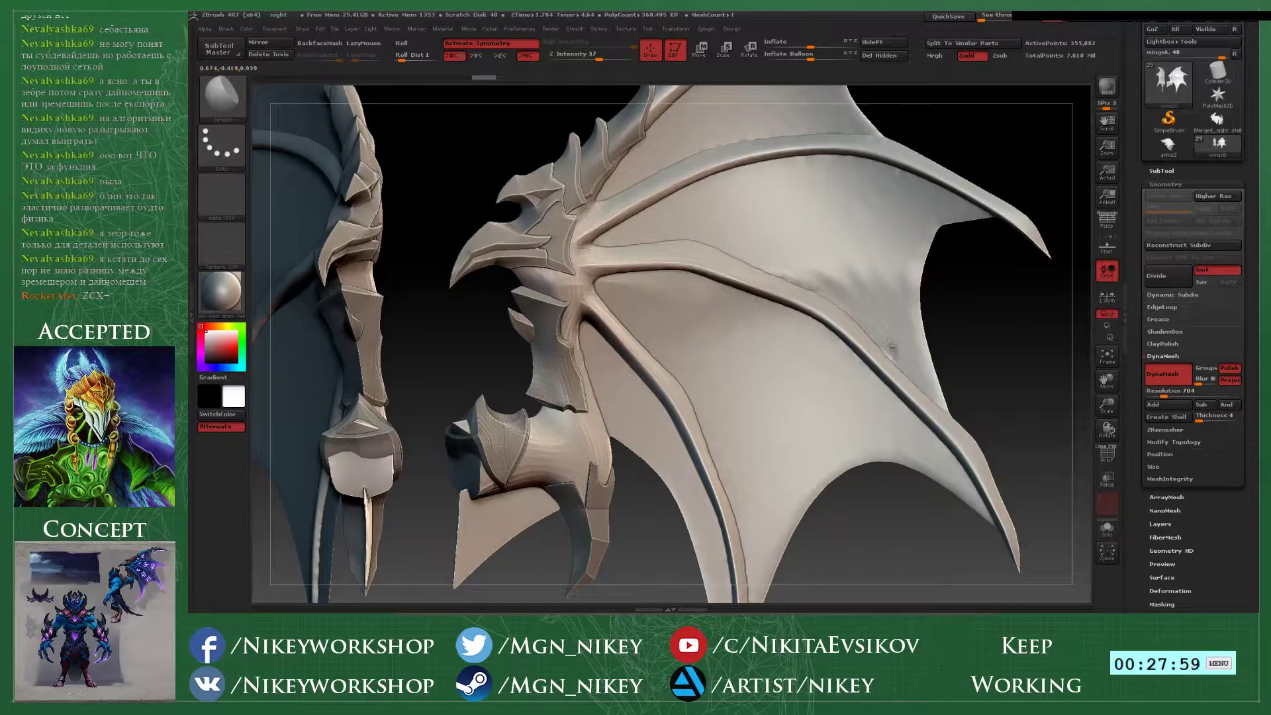
left_click_drag(888, 356, 887, 360)
key("ctrl+z")
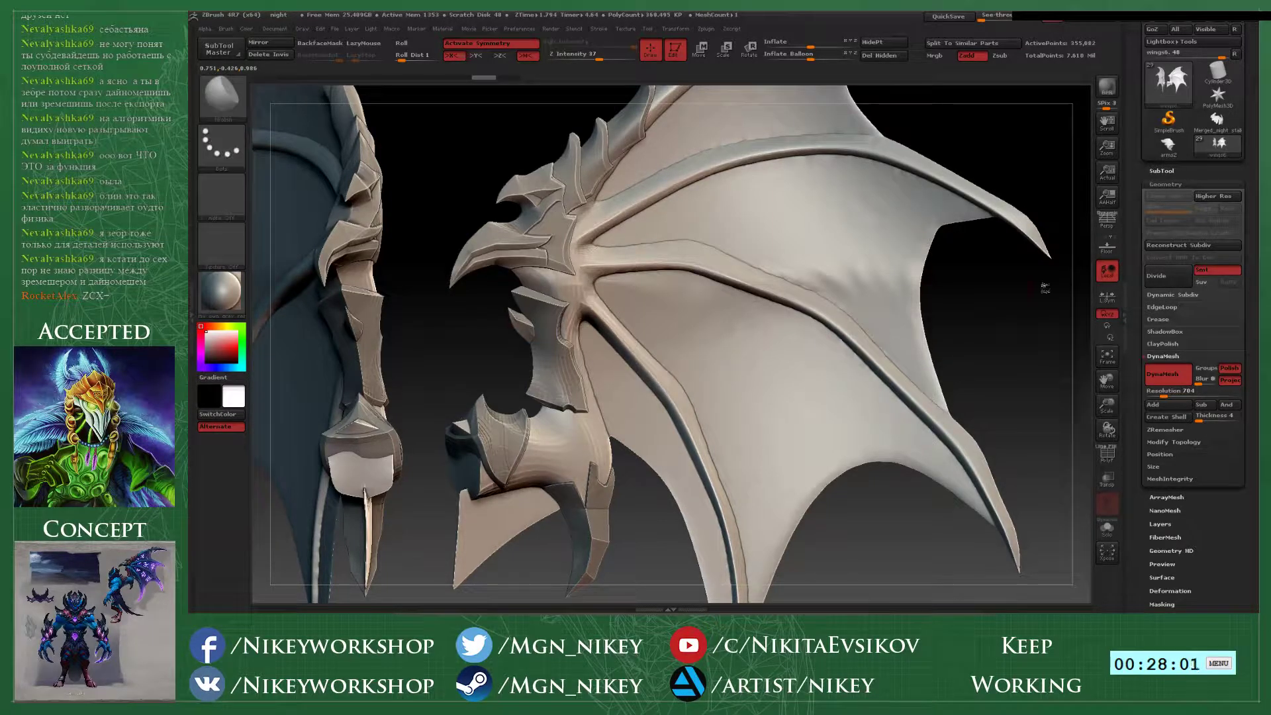
left_click(1157, 171)
key("ctrl")
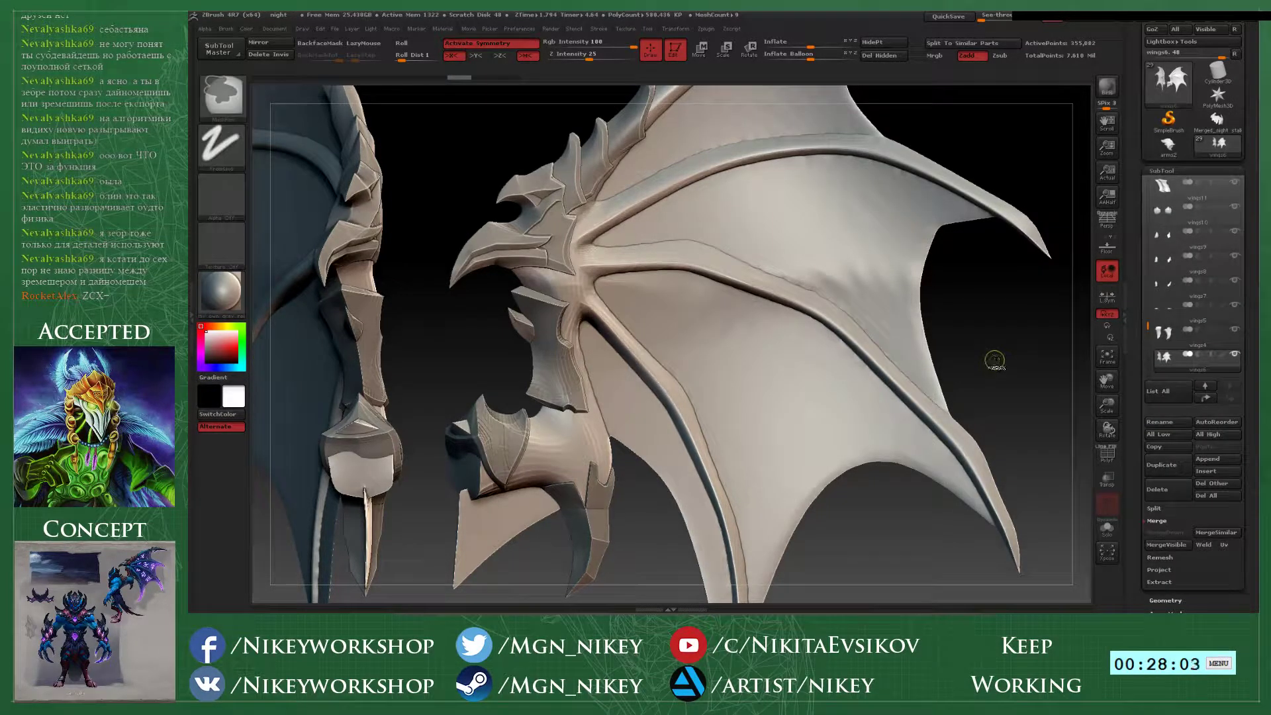
key("ctrl+z")
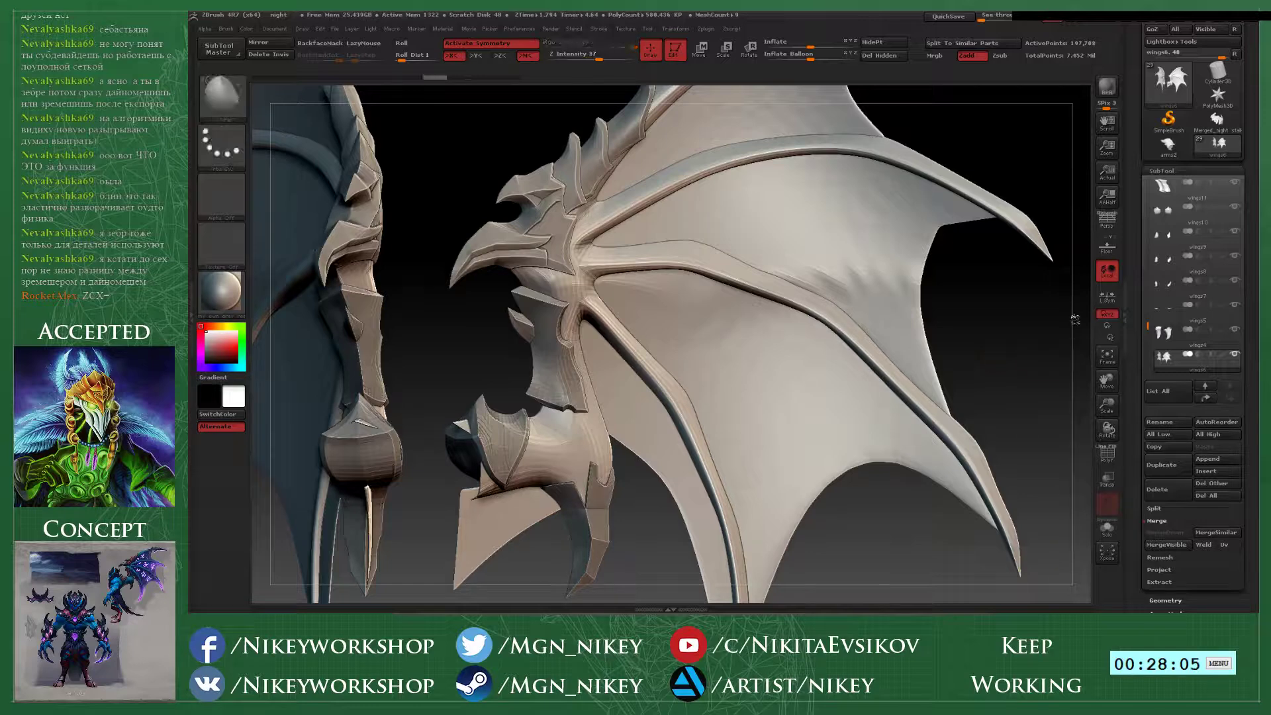
mouse_move(1163, 358)
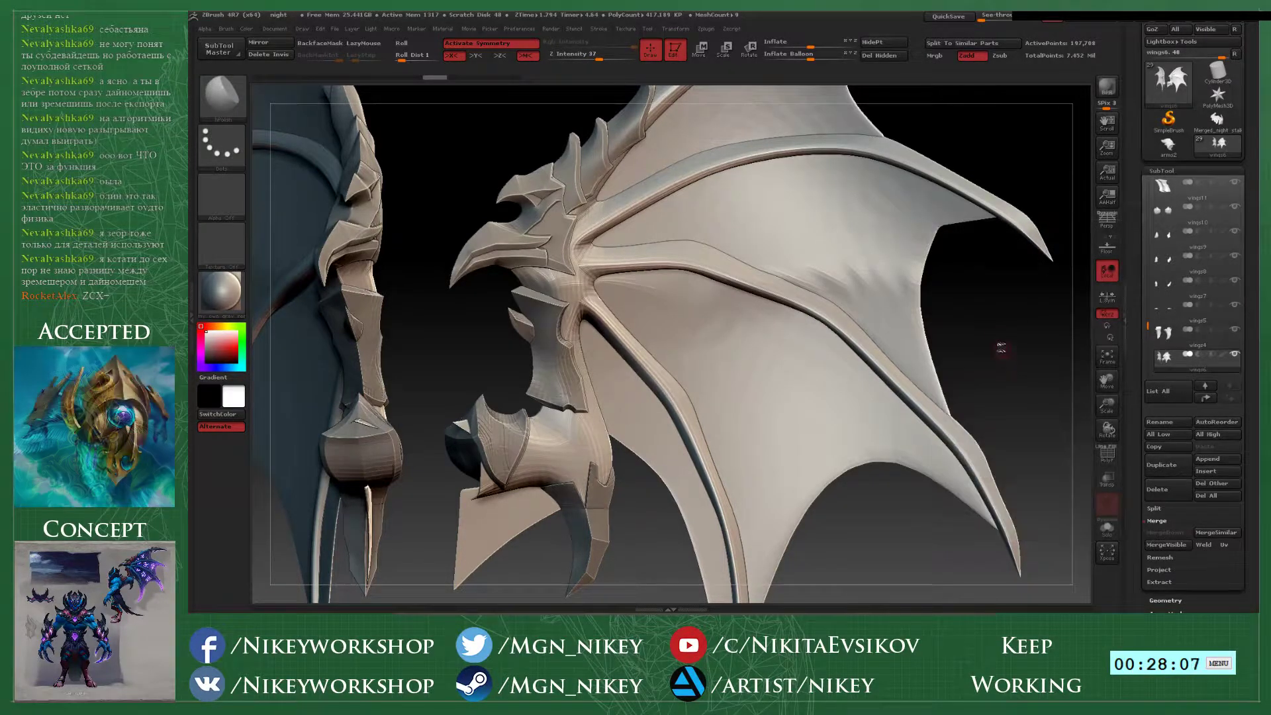
- Turn on the polyframe display, isolate the arm and bones of the wing, assign them one new polygroup, and show the membranes again
mouse_move(999, 349)
left_mouse_down()
mouse_move(926, 350)
mouse_move(981, 354)
left_mouse_up()
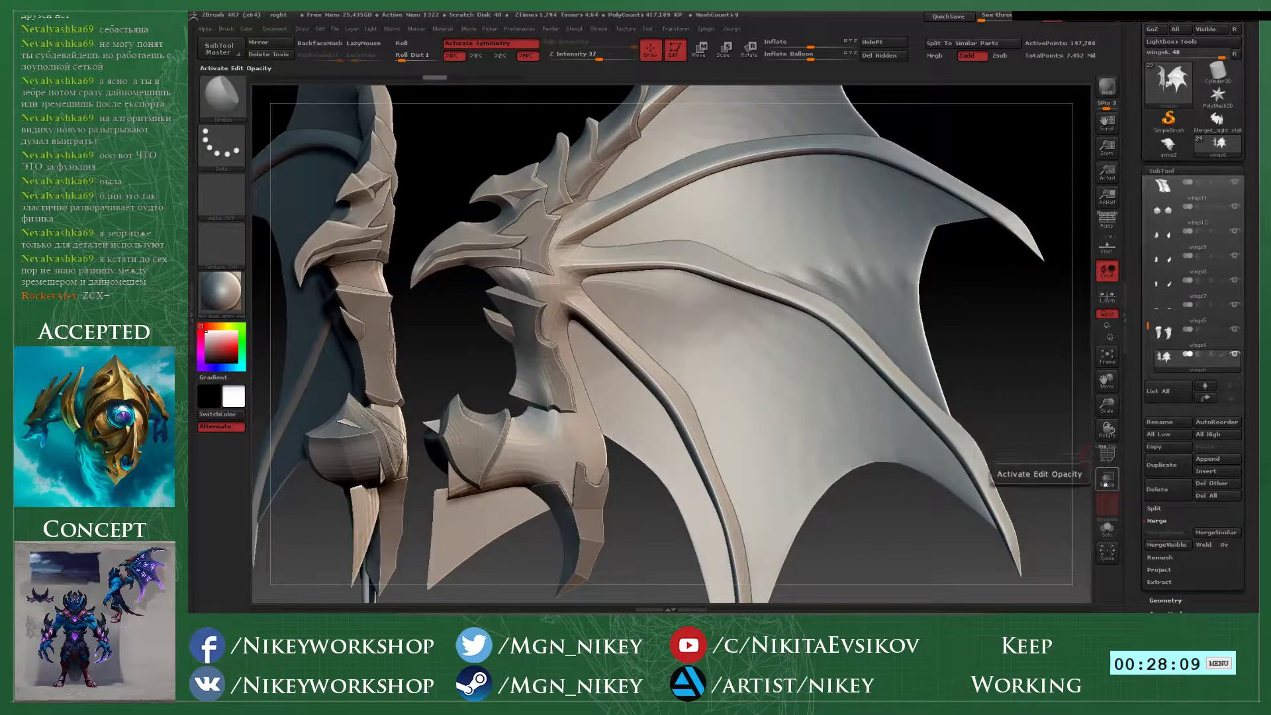
left_click(1107, 457)
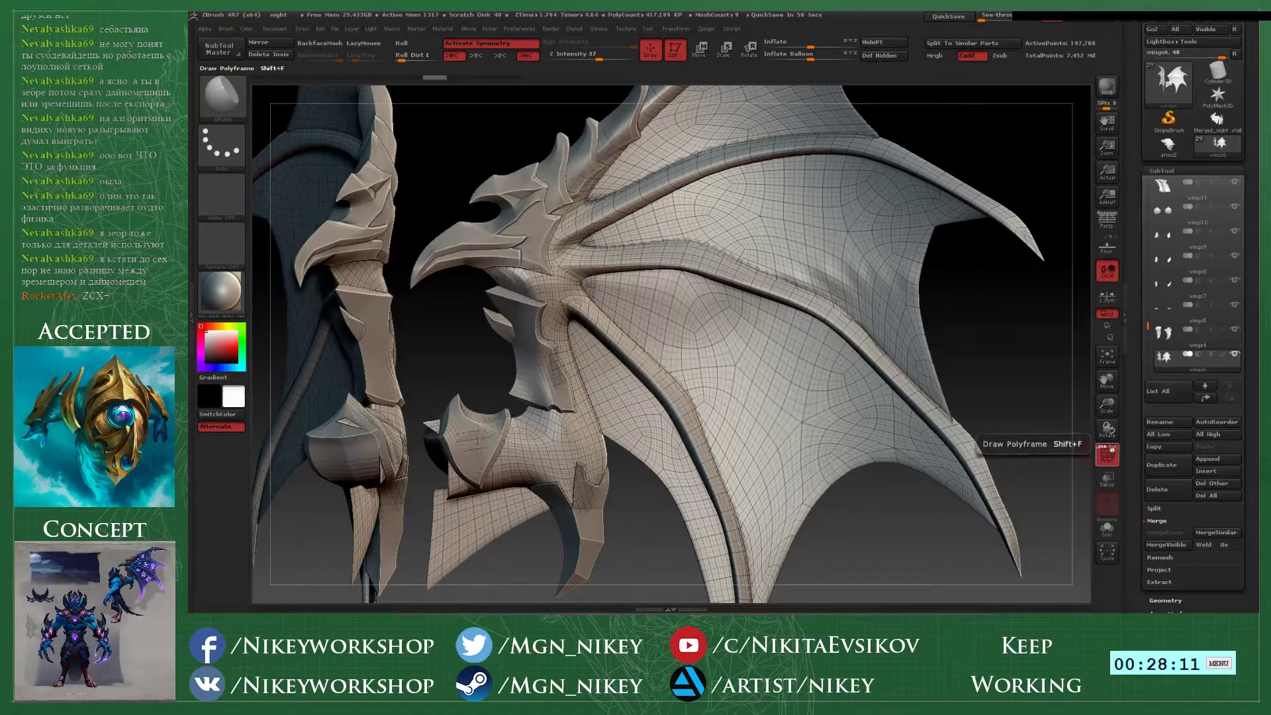
left_click(1114, 449)
left_click_drag(979, 312, 924, 308)
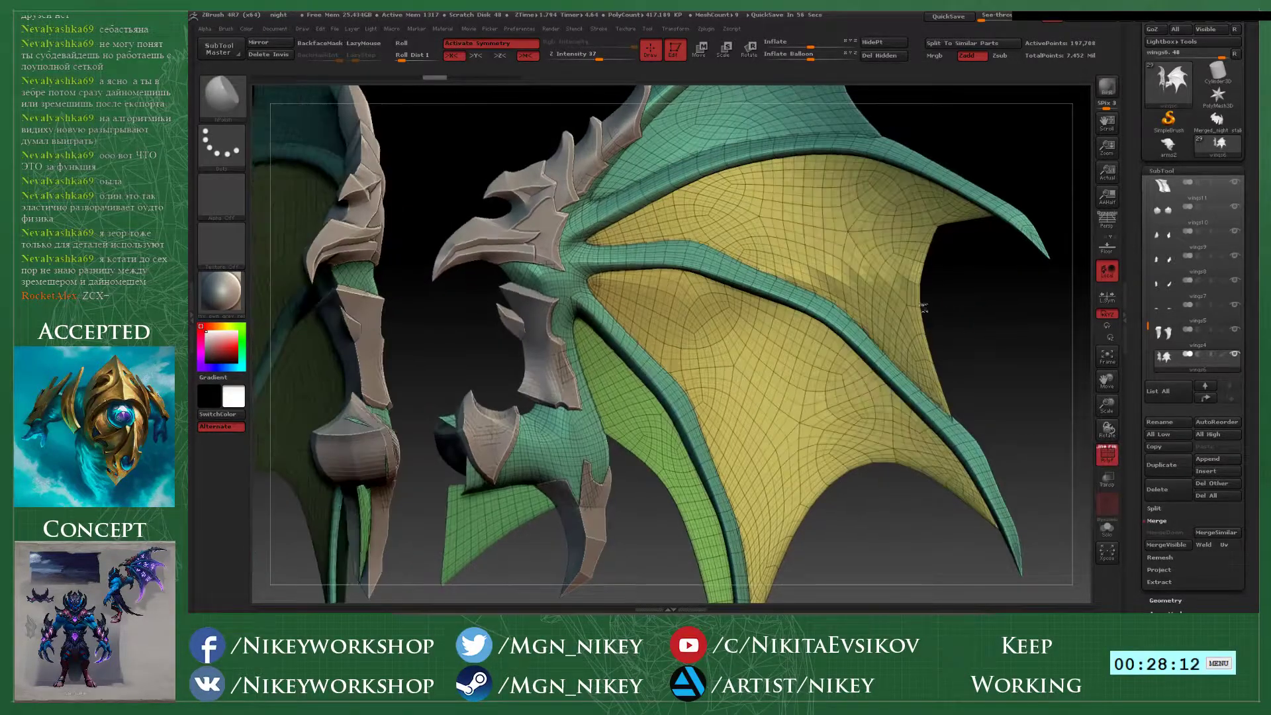
left_click(895, 384, "ctrl+shift")
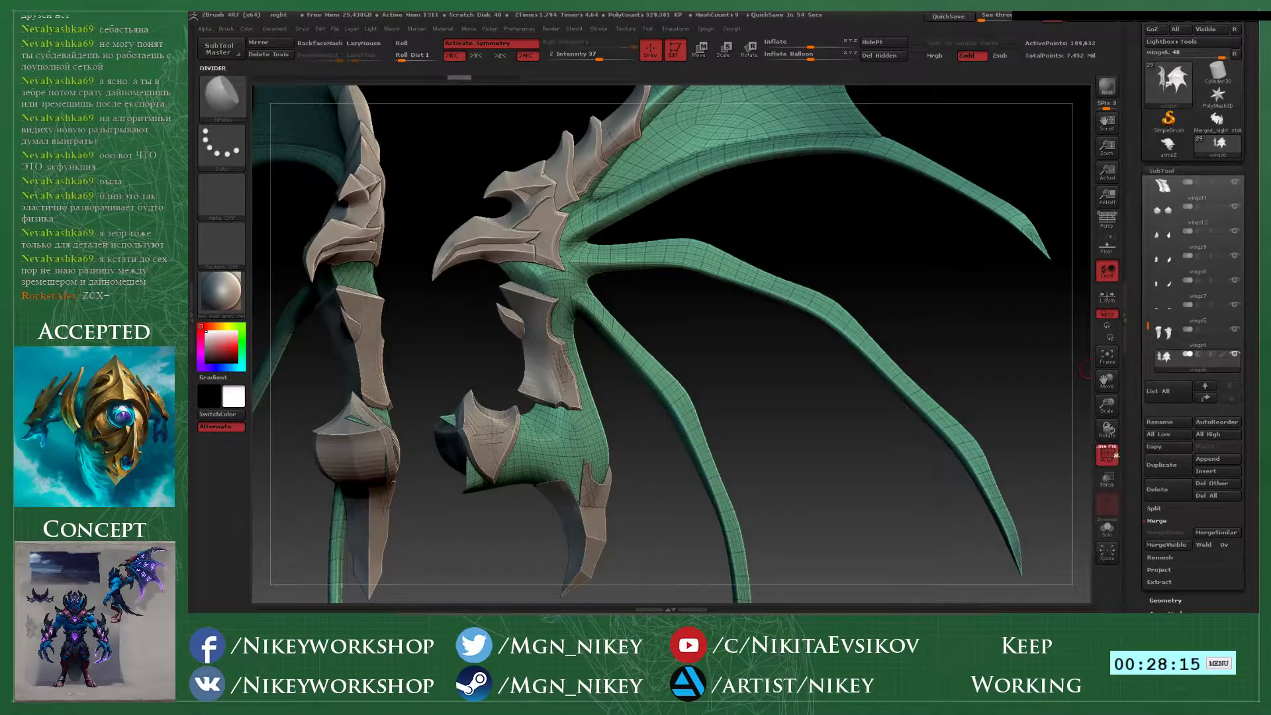
key("ctrl+w")
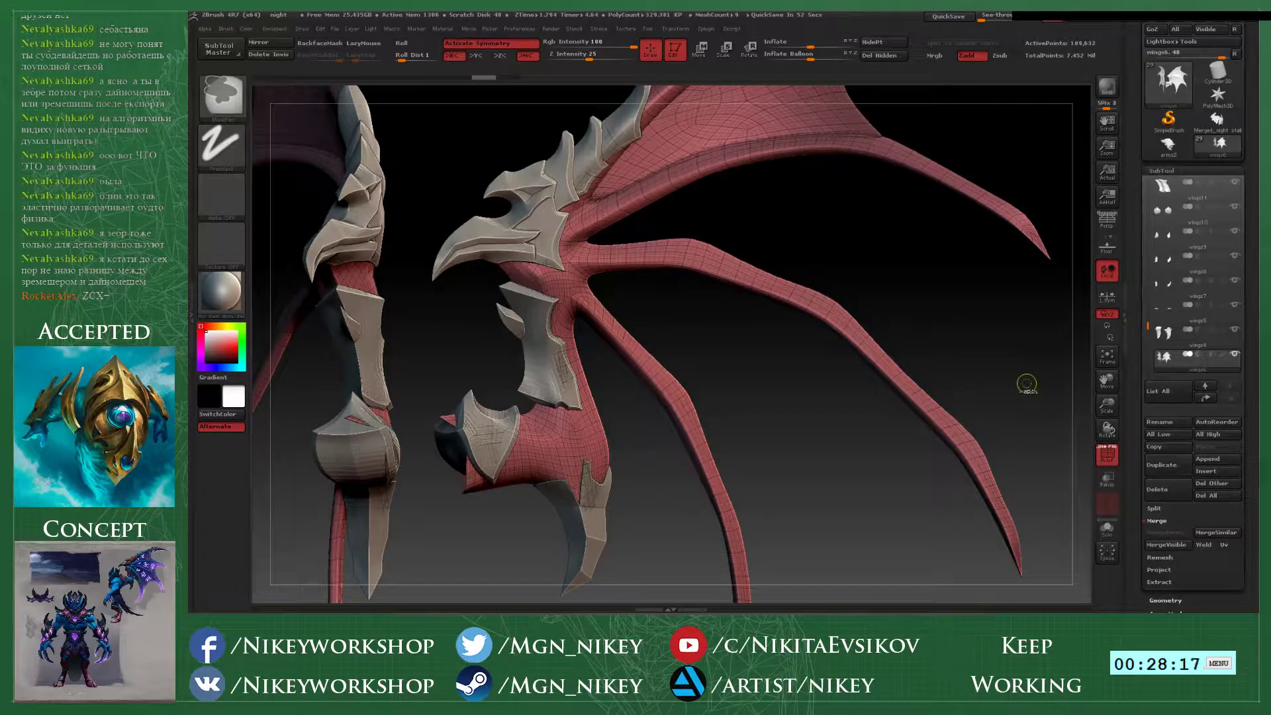
left_click(1034, 387, "ctrl+shift")
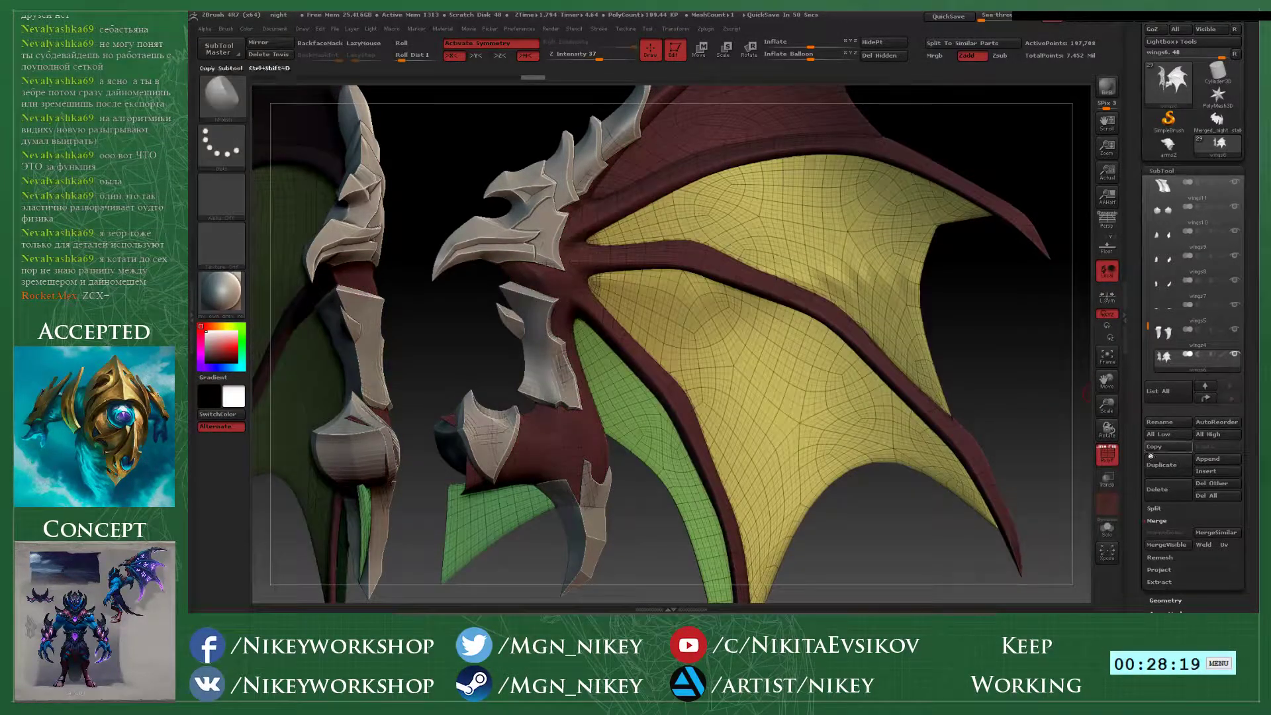
- Open the subtool split options, and toggle the arm-and-bone polygroup's visibility to inspect how it separates from the membranes on both wings
left_click(1155, 509)
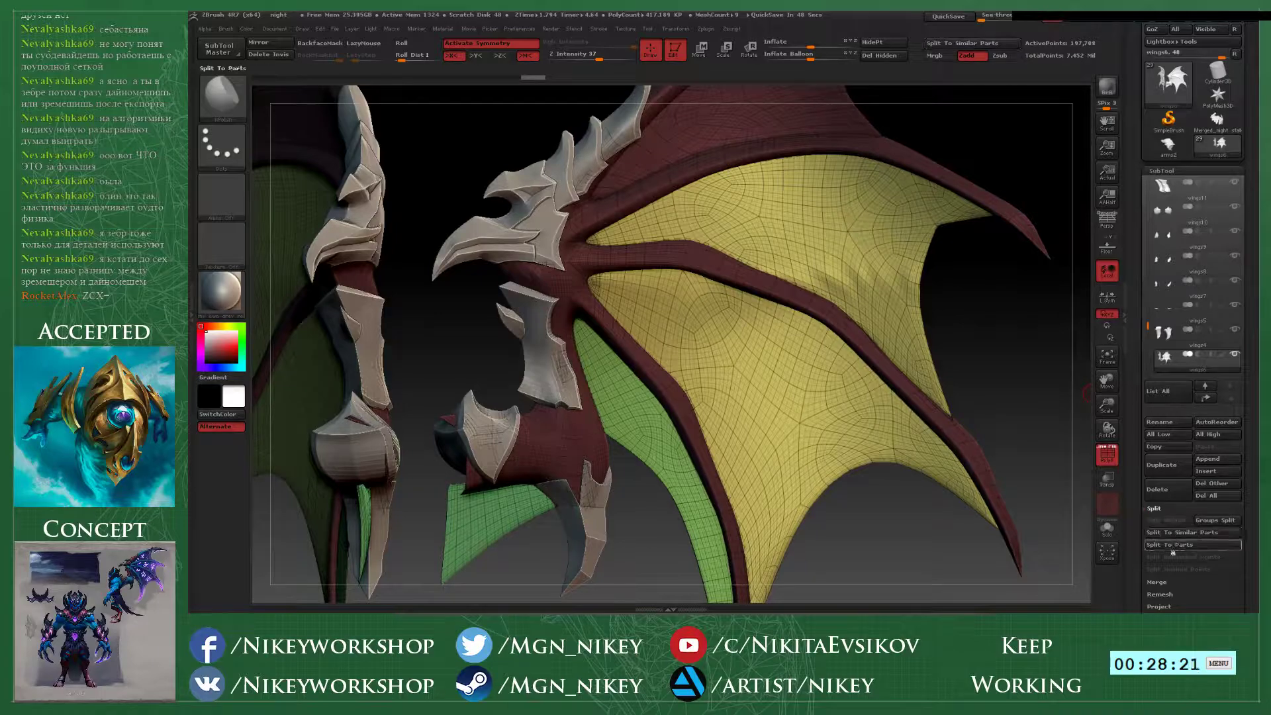
mouse_move(989, 344)
left_mouse_down()
mouse_move(986, 414)
mouse_move(973, 397)
left_mouse_up()
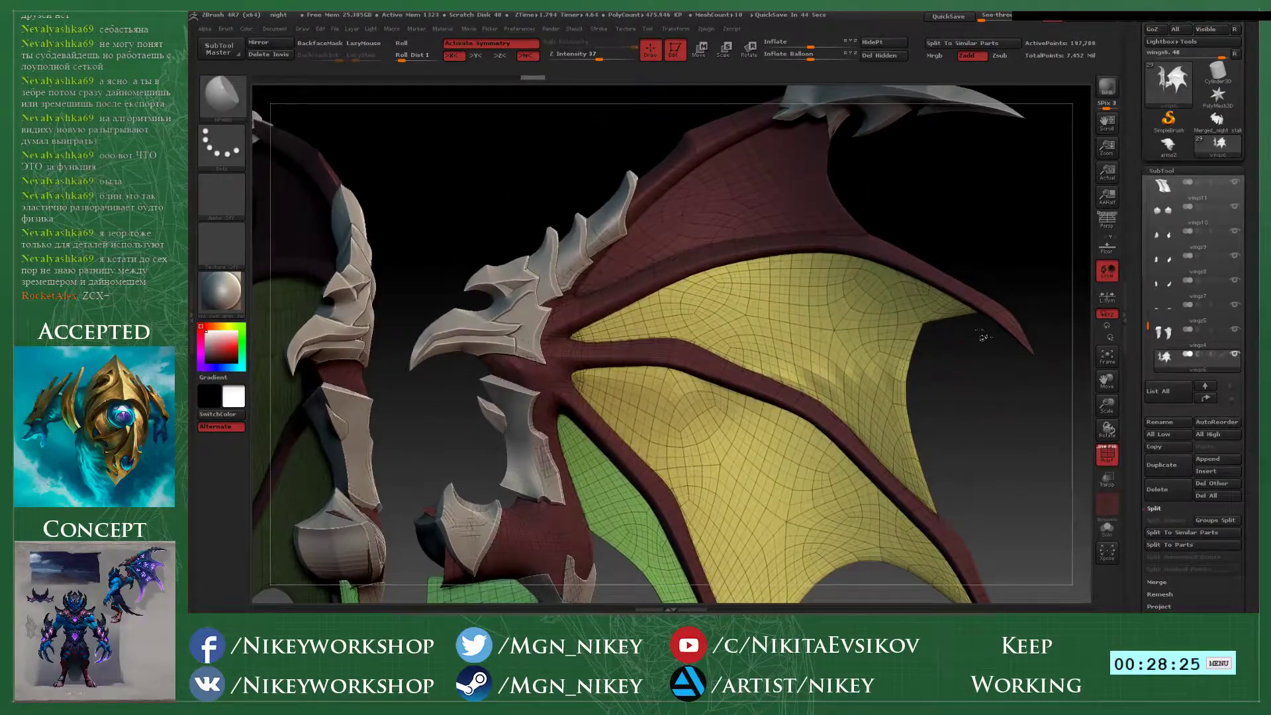
left_click(990, 316, "ctrl+shift")
left_click(821, 194, "ctrl+shift")
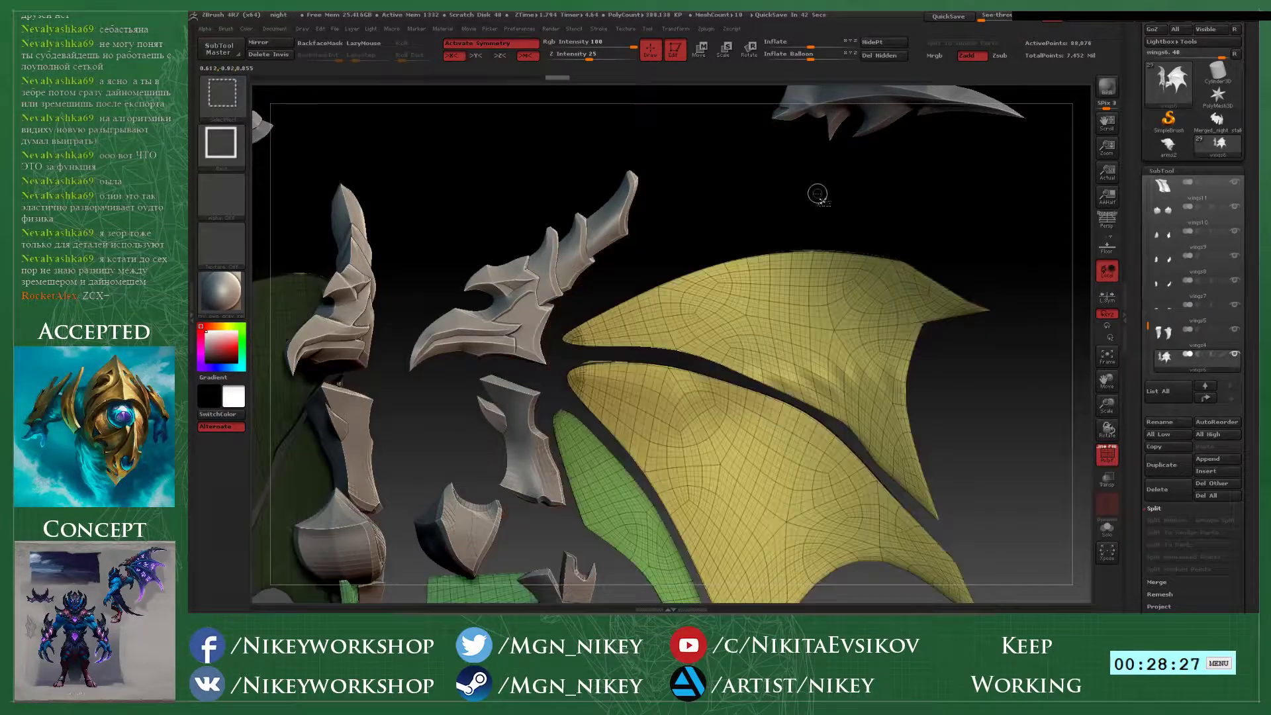
left_click(930, 242, "ctrl+shift")
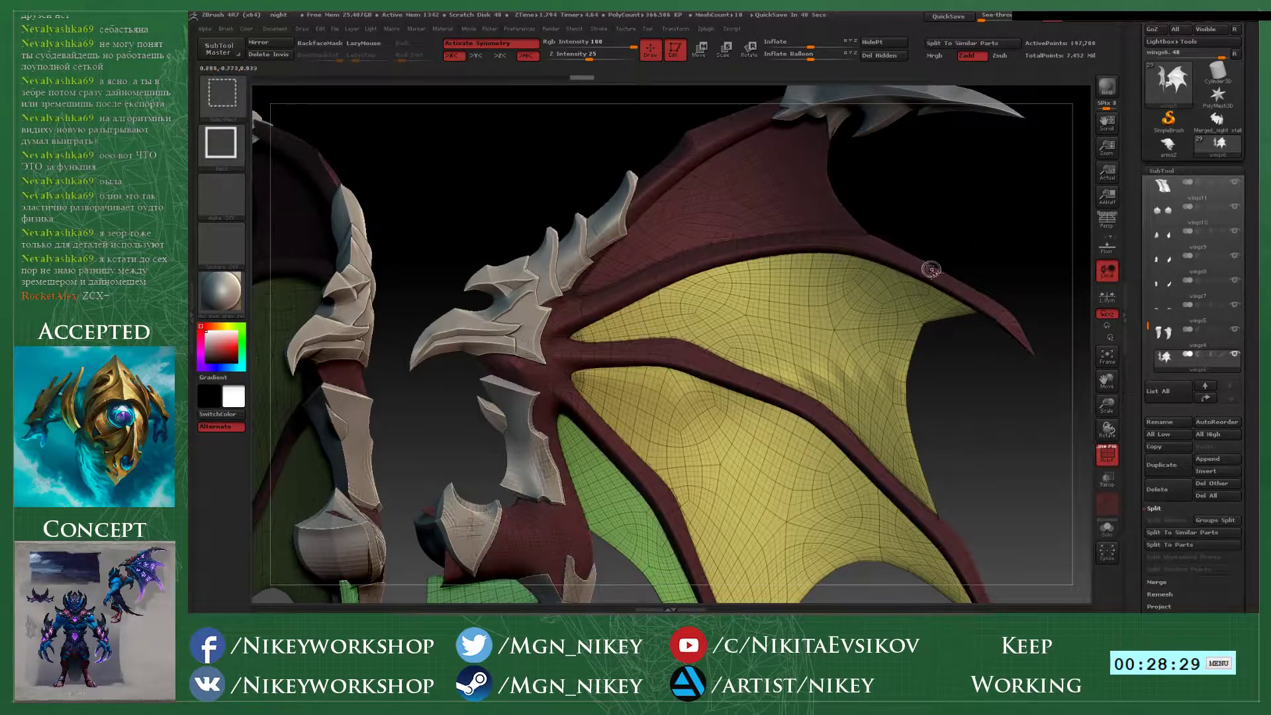
mouse_move(936, 219)
left_mouse_down()
mouse_move(872, 215)
mouse_move(902, 212)
left_mouse_up()
left_click_drag(980, 229, 964, 166)
mouse_move(947, 215)
left_mouse_down()
mouse_move(980, 218)
mouse_move(979, 307)
mouse_move(993, 301)
mouse_move(969, 304)
left_mouse_up()
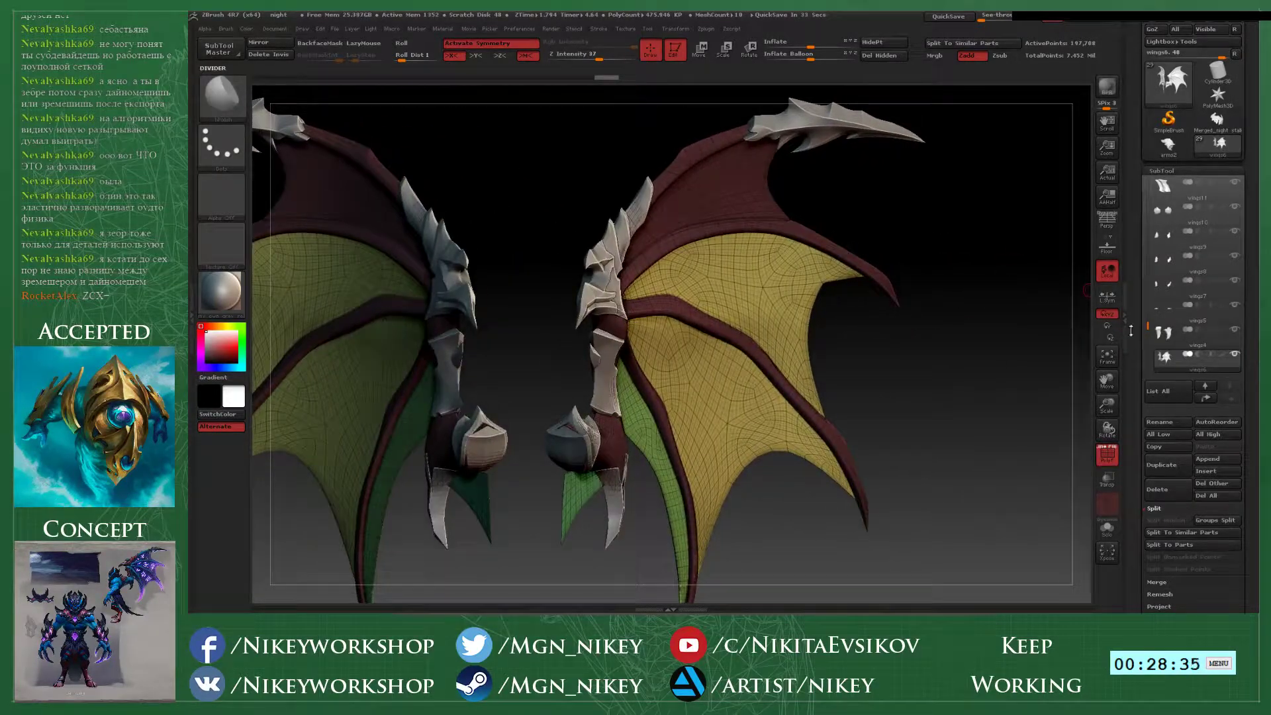
left_click_drag(1149, 330, 1149, 341)
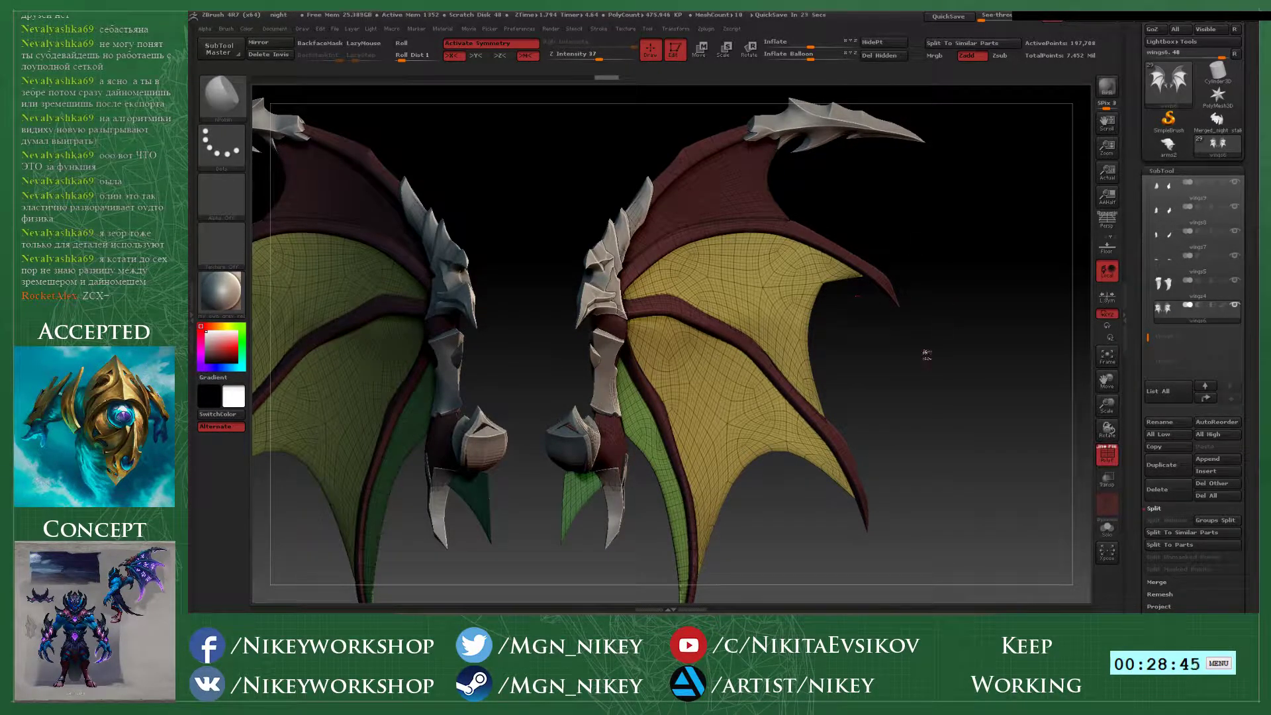
- Smooth the wrinkles in the yellow membrane between the upper and middle wing bones
left_click_drag(926, 354, 953, 397)
right_click(769, 342)
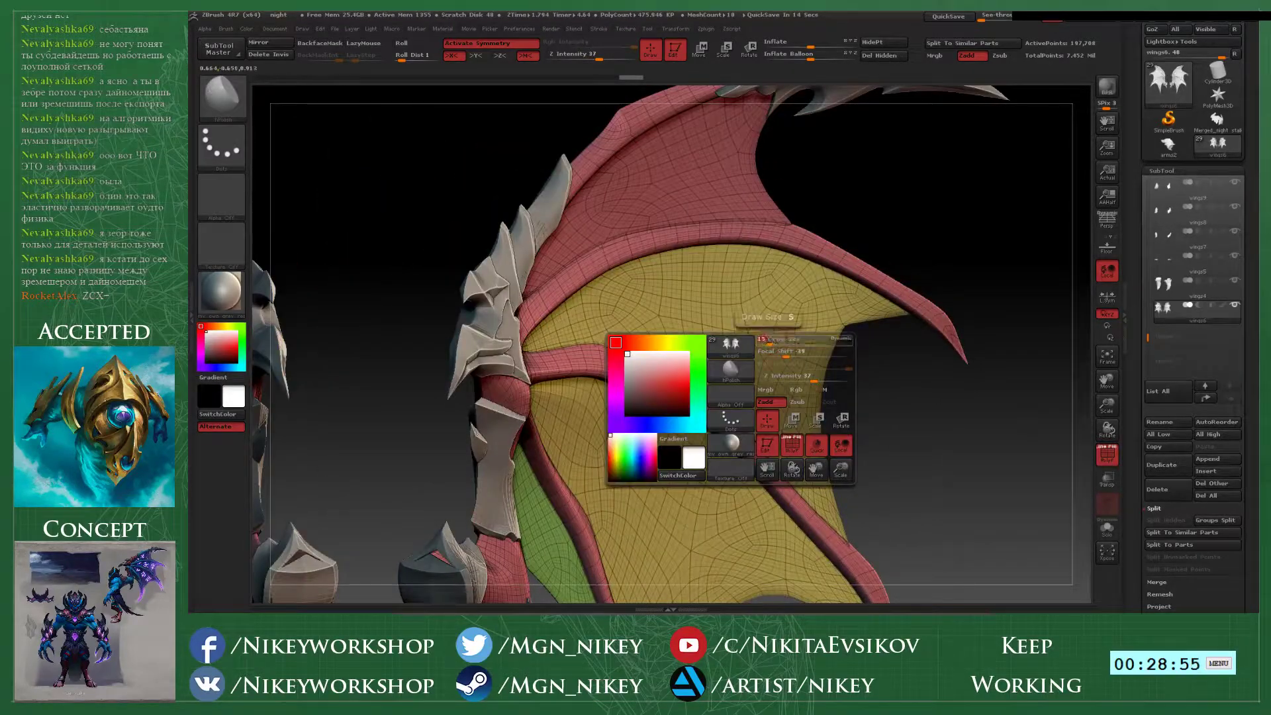
mouse_move(873, 405)
left_mouse_down("alt")
mouse_move(869, 367)
mouse_move(798, 371)
left_mouse_up("alt")
mouse_move(787, 384)
left_mouse_down()
mouse_move(695, 357)
mouse_move(713, 365)
left_mouse_up()
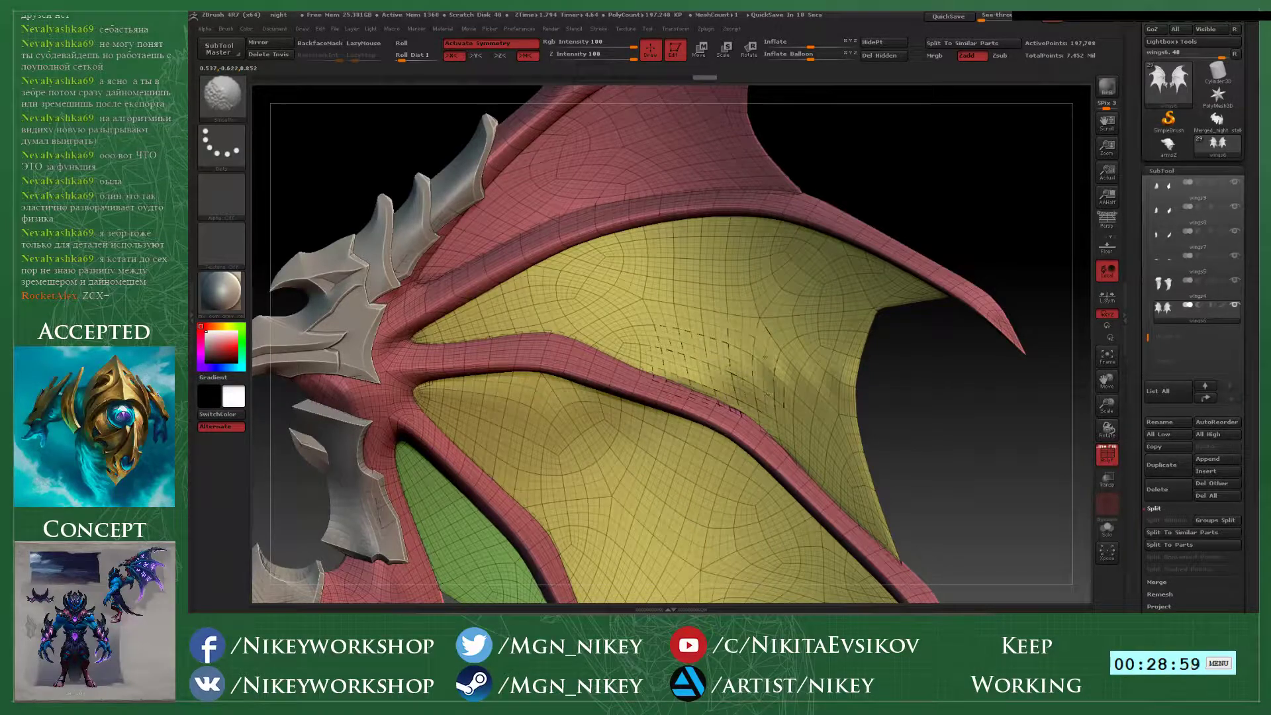
- Split the main wing mesh into separate subtools with Split To Similar Parts
left_click_drag(892, 397, 894, 277, "alt")
mouse_move(893, 276)
left_mouse_down()
mouse_move(860, 277)
mouse_move(937, 280)
mouse_move(953, 412)
left_mouse_up()
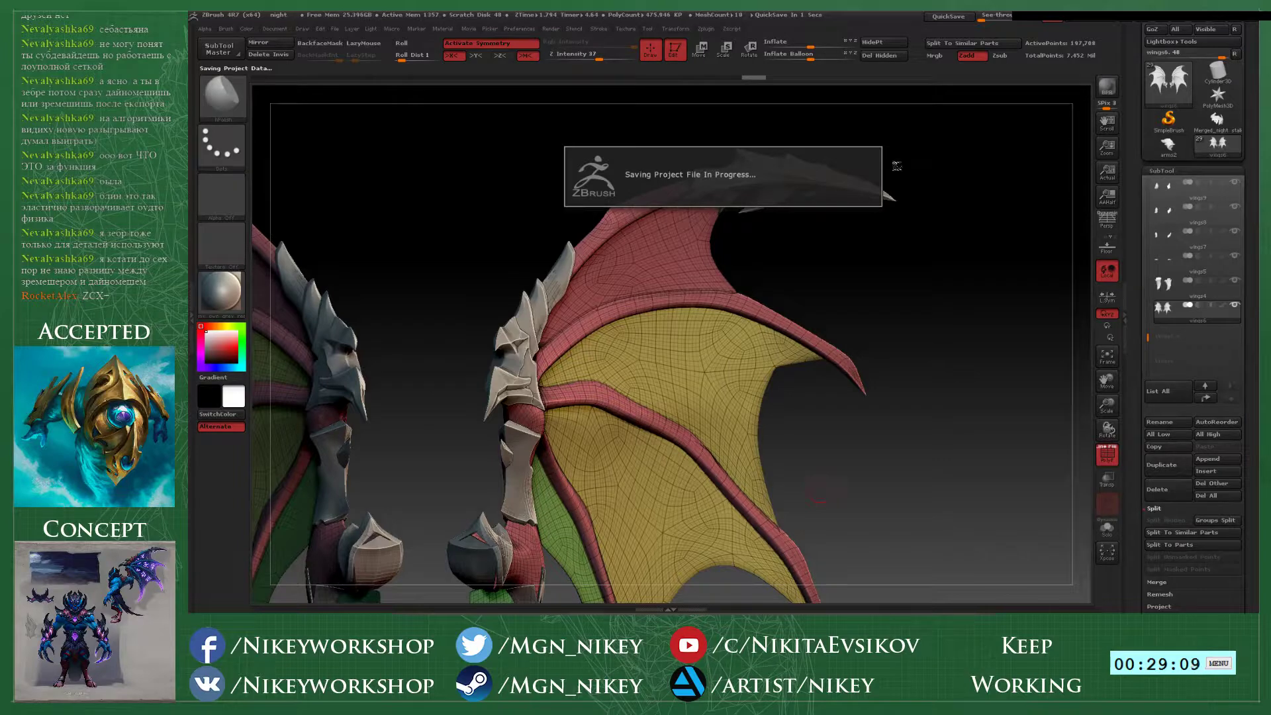
left_click_drag(968, 270, 966, 368)
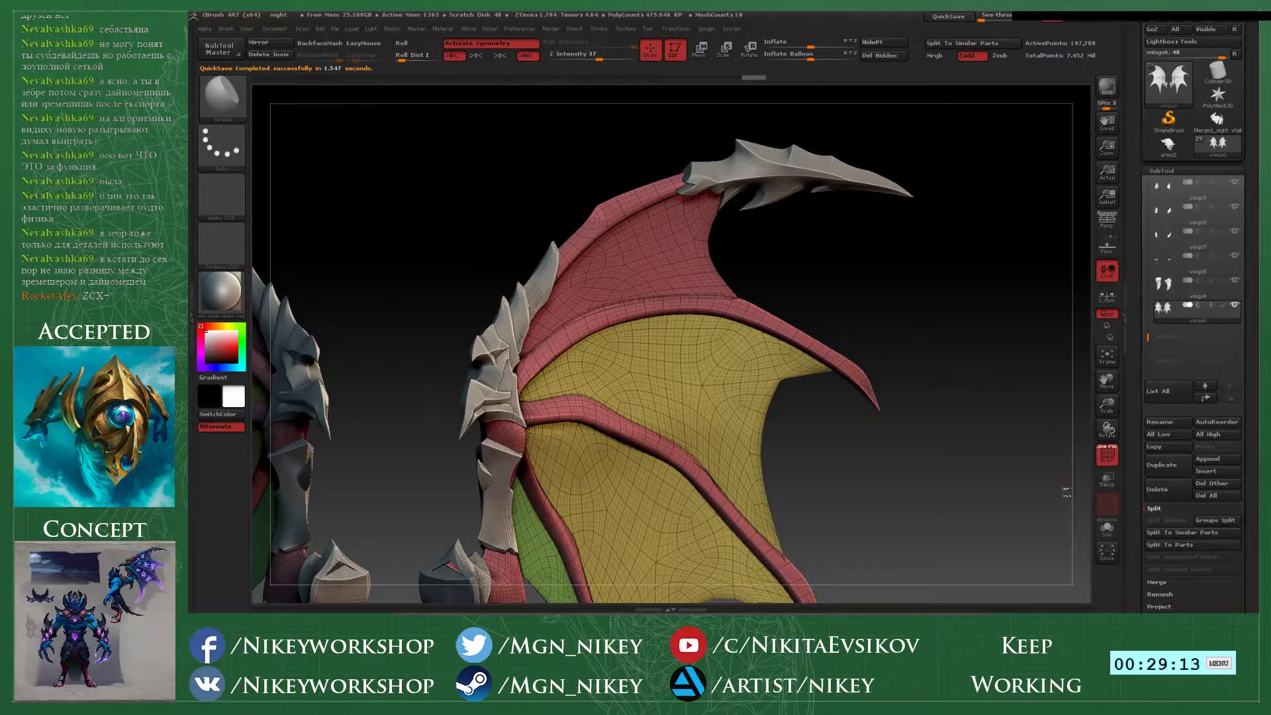
left_click(1181, 532)
left_click(1051, 554)
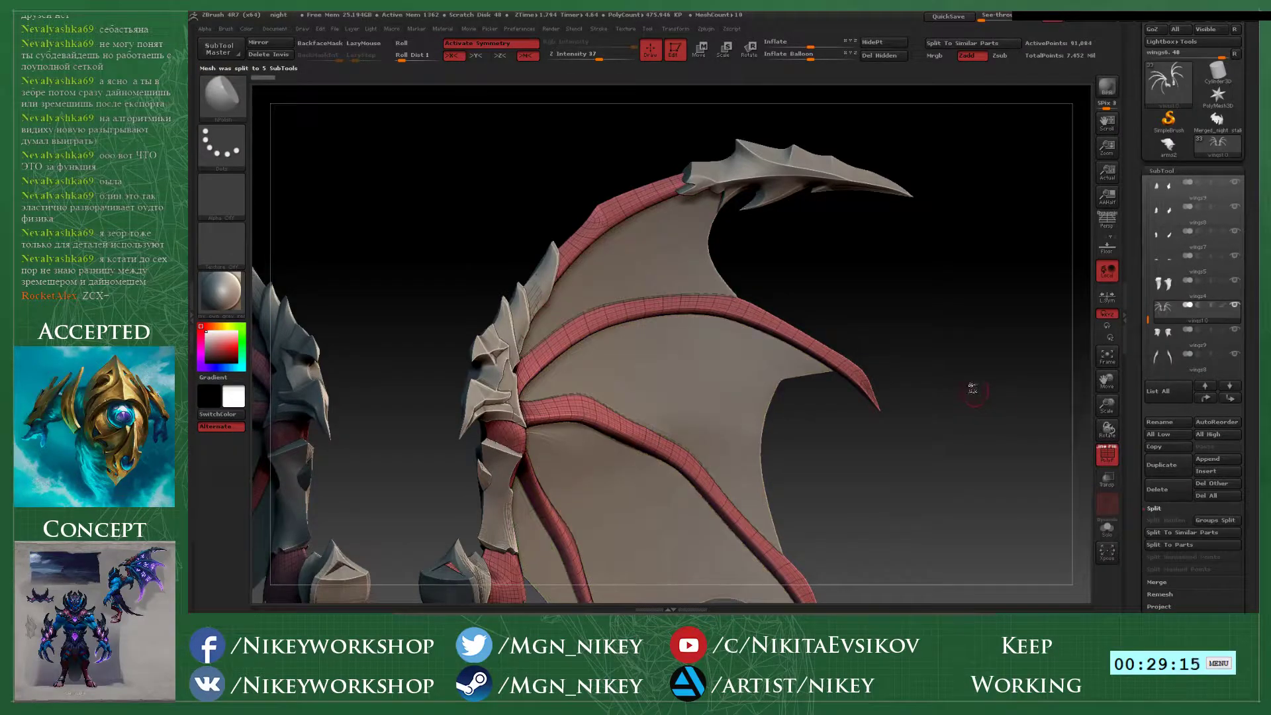
left_click_drag(951, 481, 993, 356, "alt")
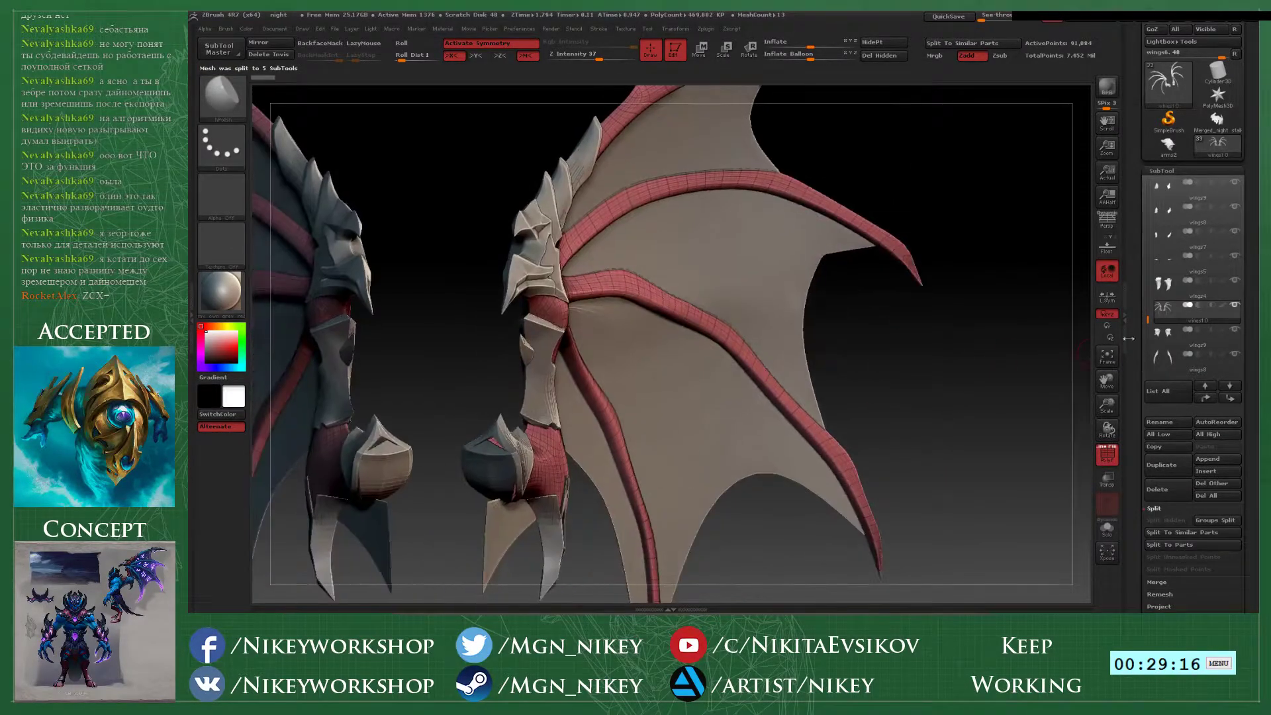
- Merge the separated membrane subtools down into one subtool, and assign the merged membranes a single polygroup
left_click(1176, 341)
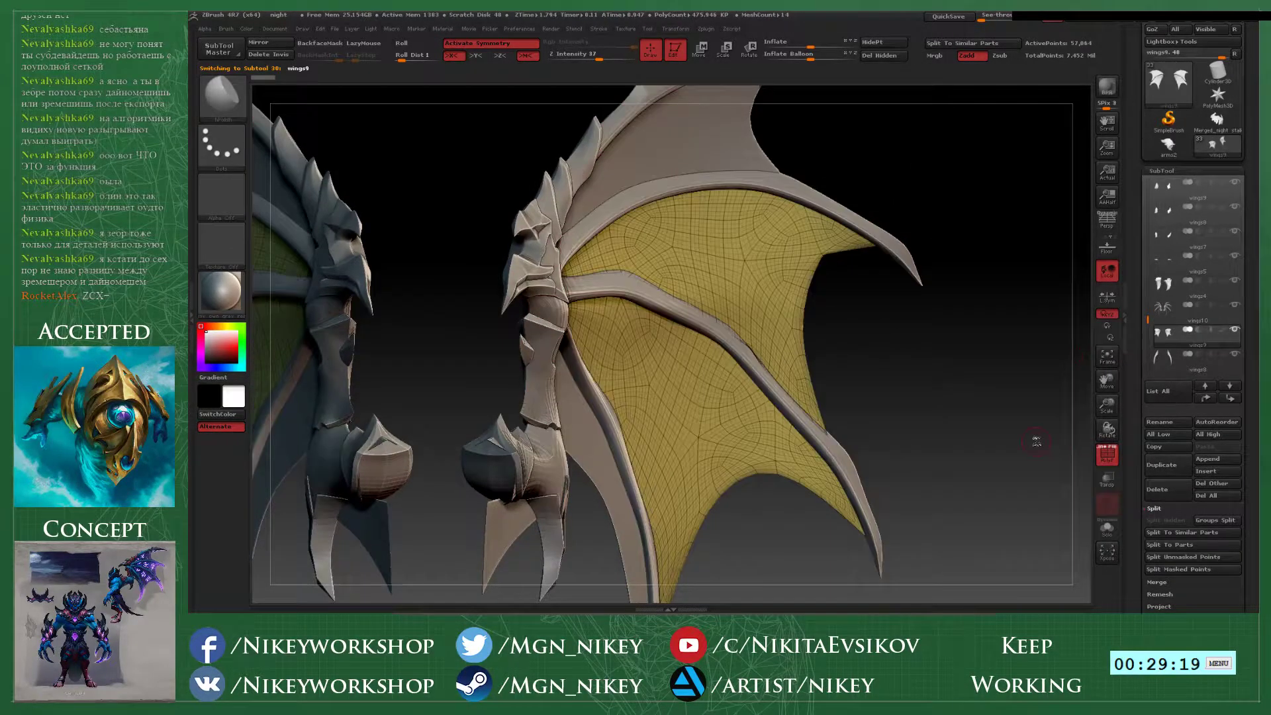
left_click(1152, 508)
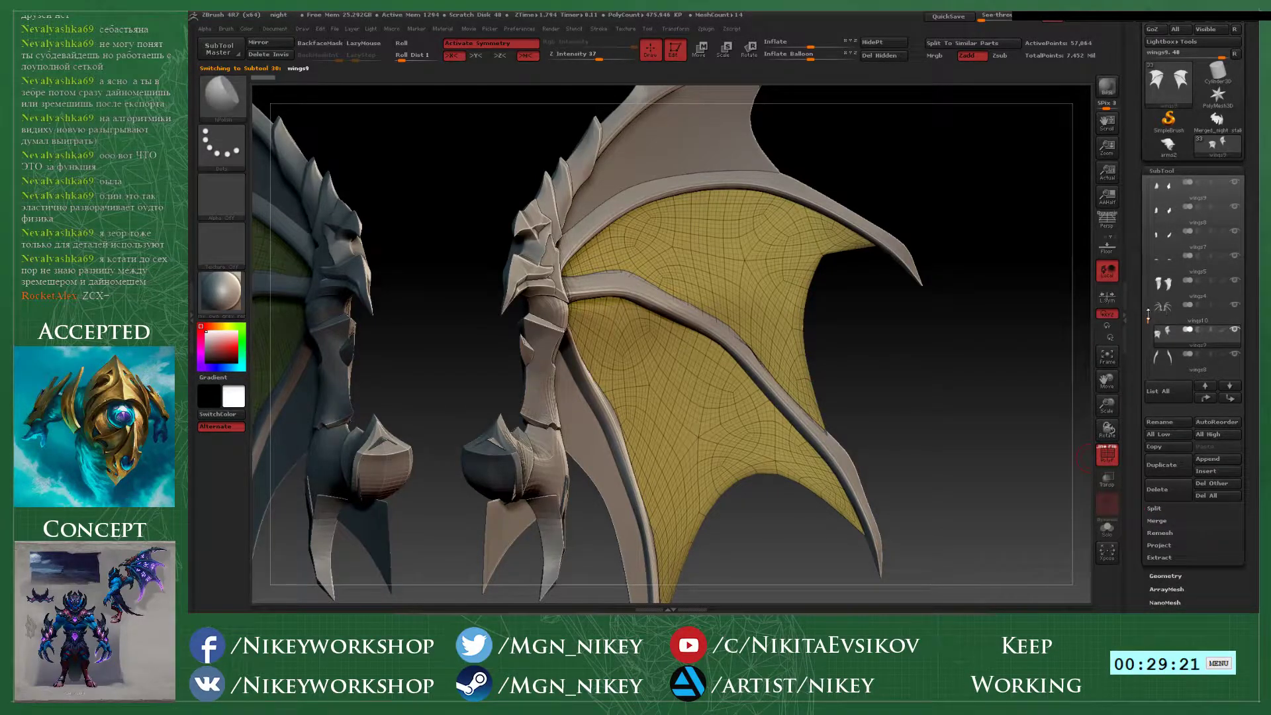
left_click_drag(1147, 316, 1147, 335)
left_click(1170, 522)
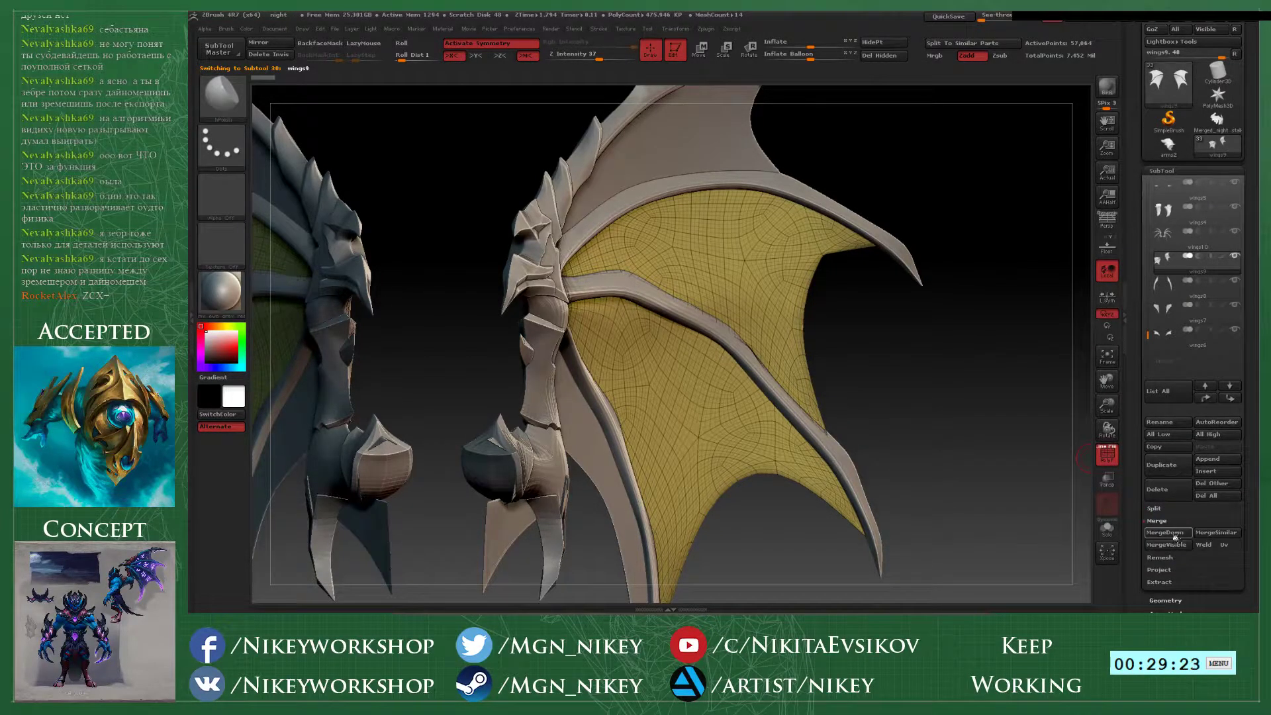
left_click(1166, 532)
left_click(1165, 558)
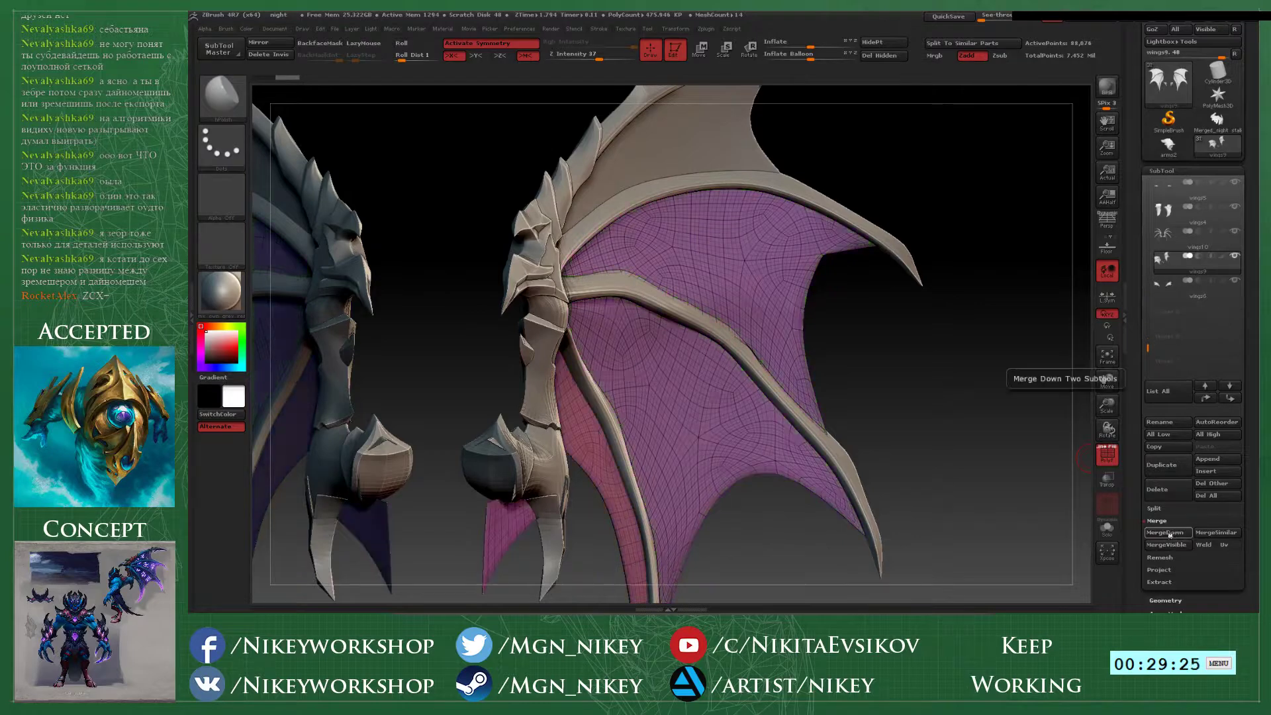
key("ctrl+w")
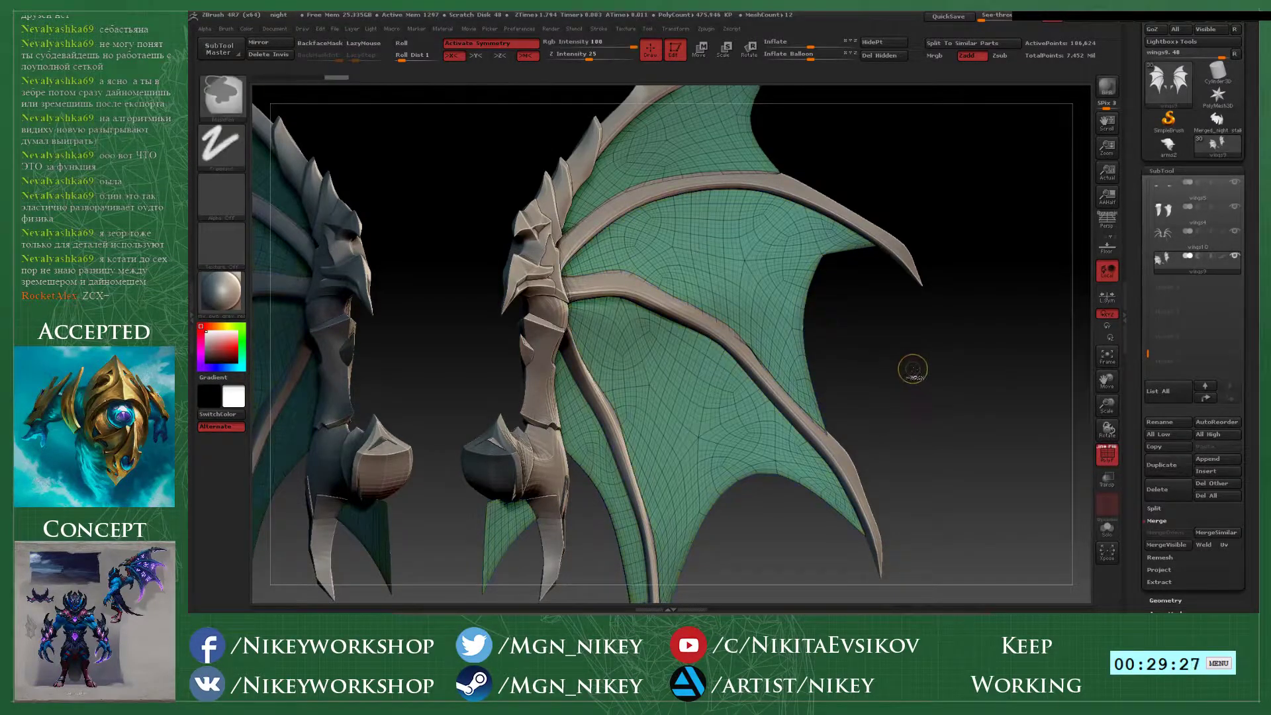
- Divide the merged membrane mesh up to subdivision level 3
left_click_drag(1013, 311, 1049, 397, "alt")
left_click_drag(1049, 398, 1000, 398)
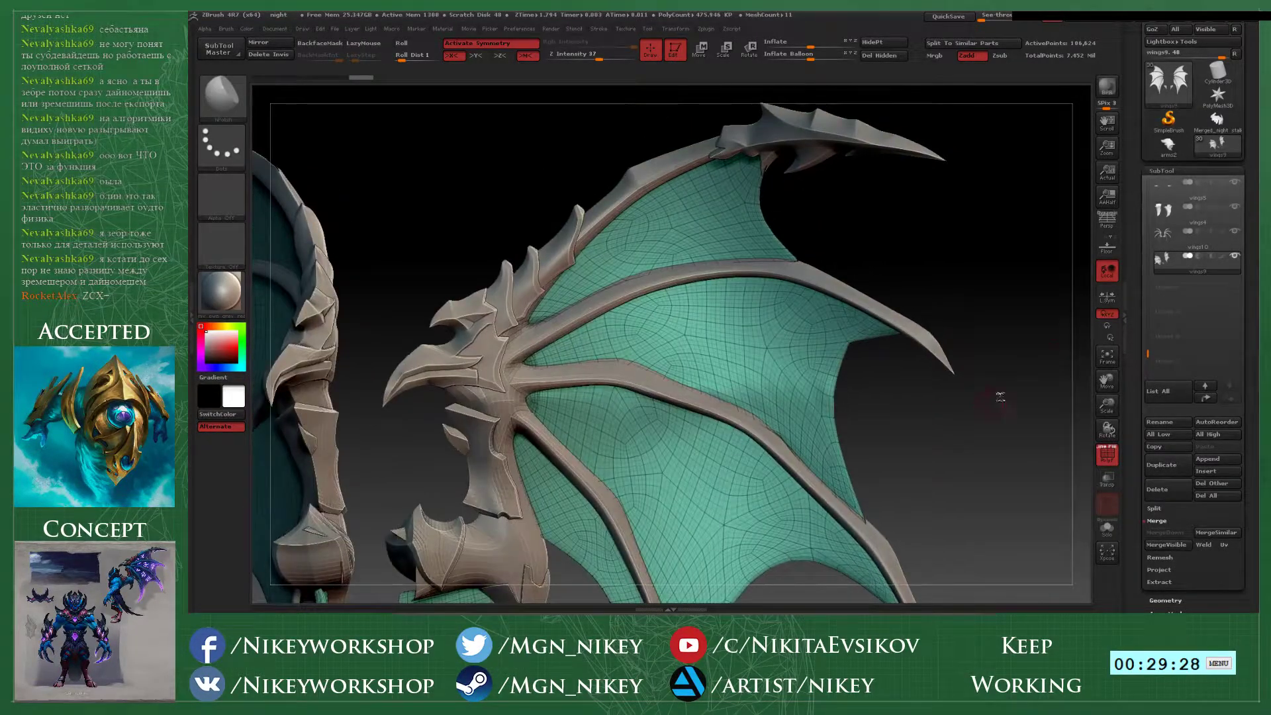
left_click(1177, 174)
left_click(1166, 185)
left_click(1184, 278)
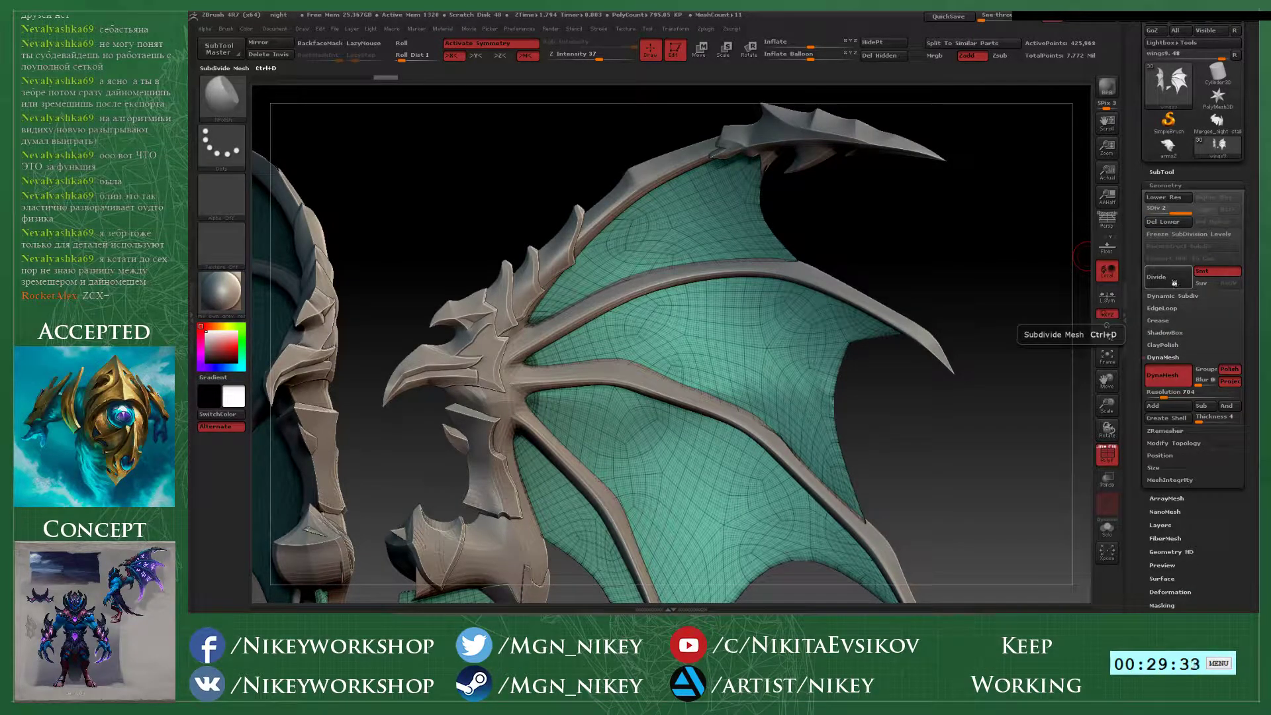
left_click(1174, 283)
left_click_drag(967, 413, 1024, 355)
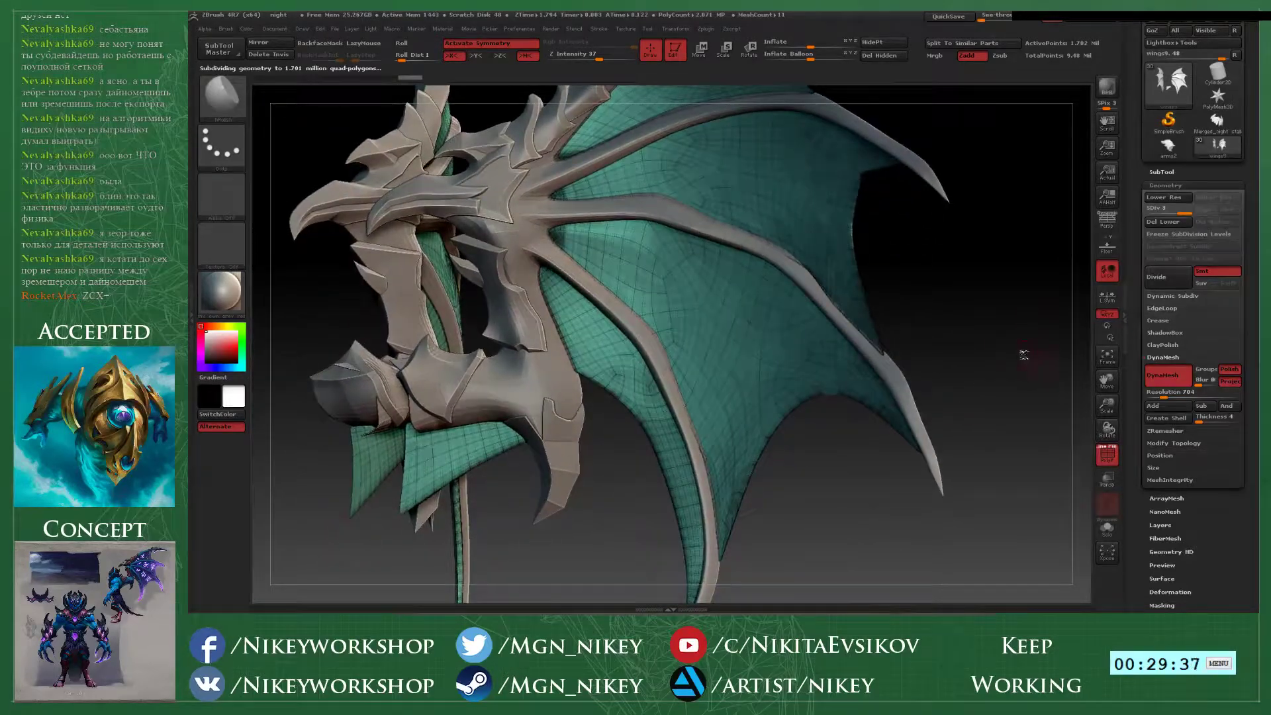
- DynaMesh the membranes at resolution 552 with Polish, and turn off the polyframe display
left_click(1160, 396)
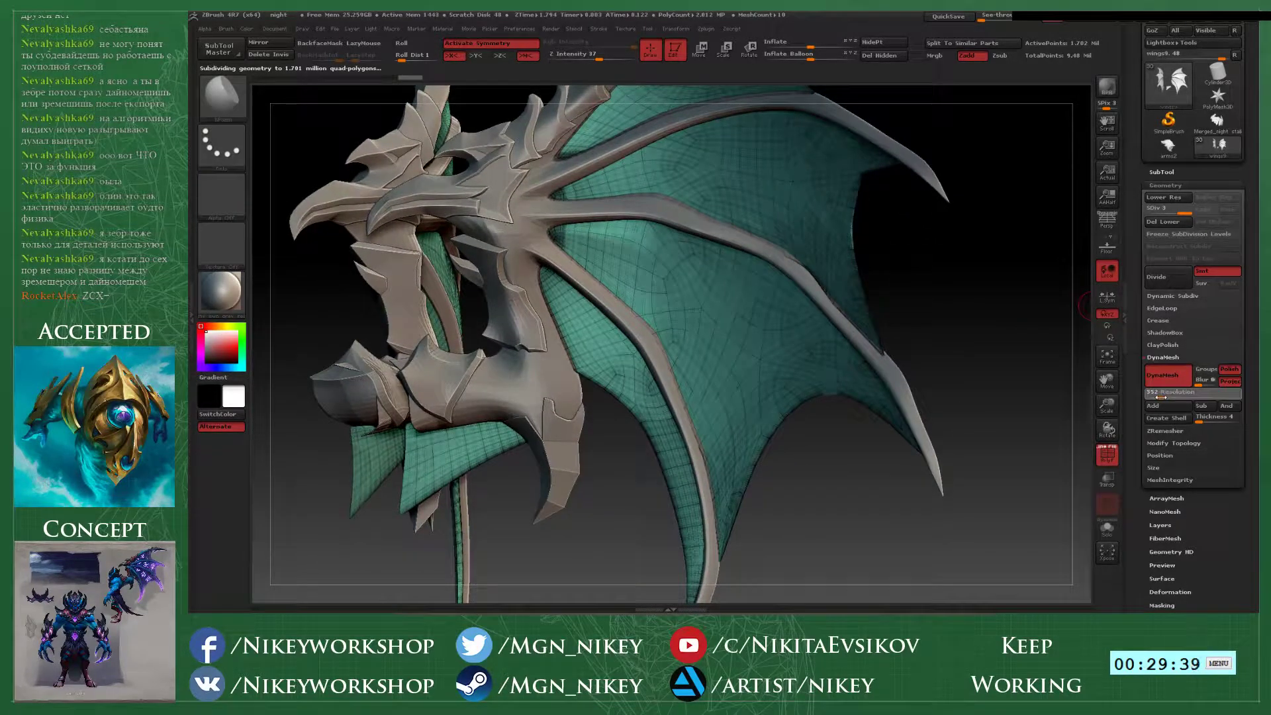
left_click_drag(981, 267, 996, 333, "ctrl")
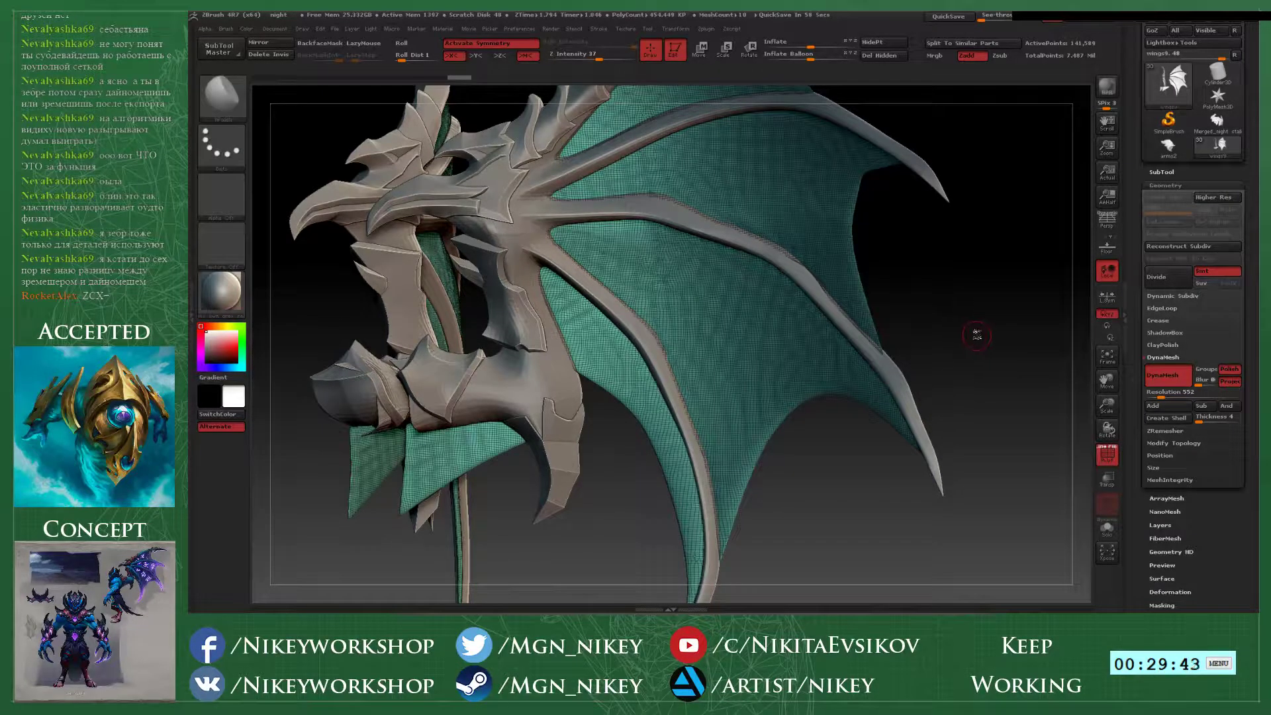
left_click(1106, 455)
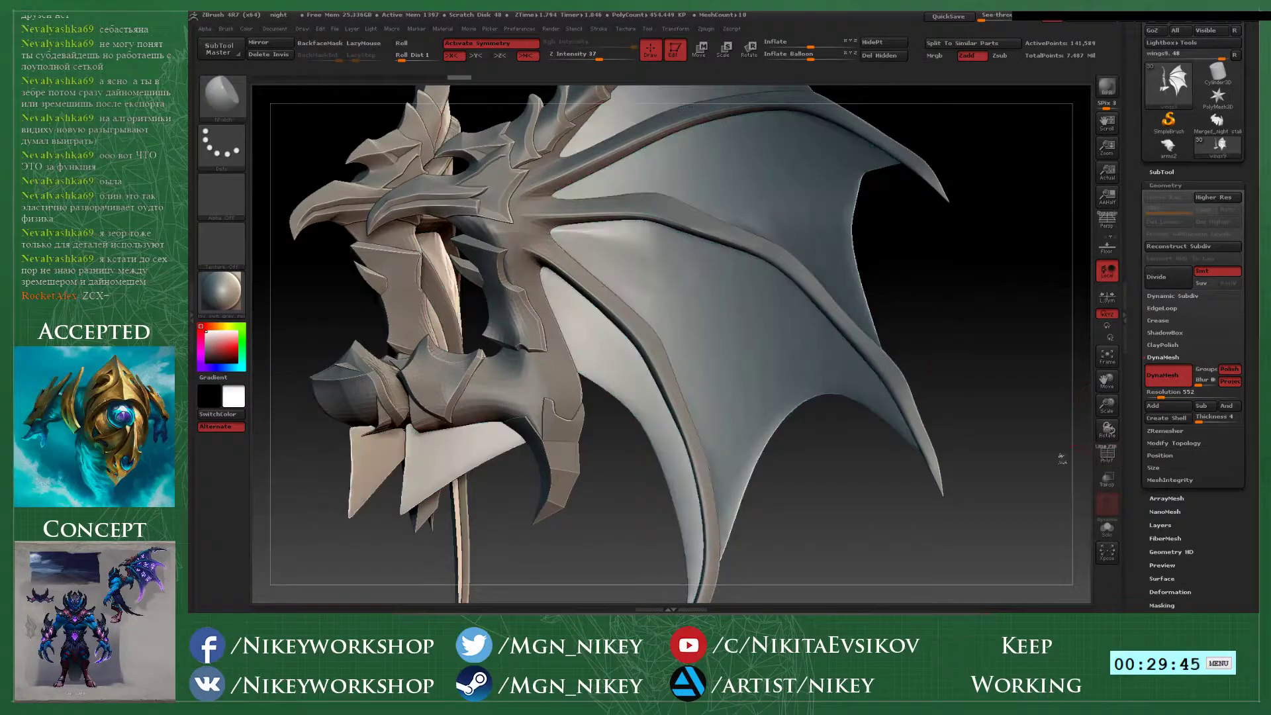
- Save the project as night.ZPR in the Kaas folder, replacing the existing file
left_click_drag(953, 319, 980, 367)
key("ctrl+s")
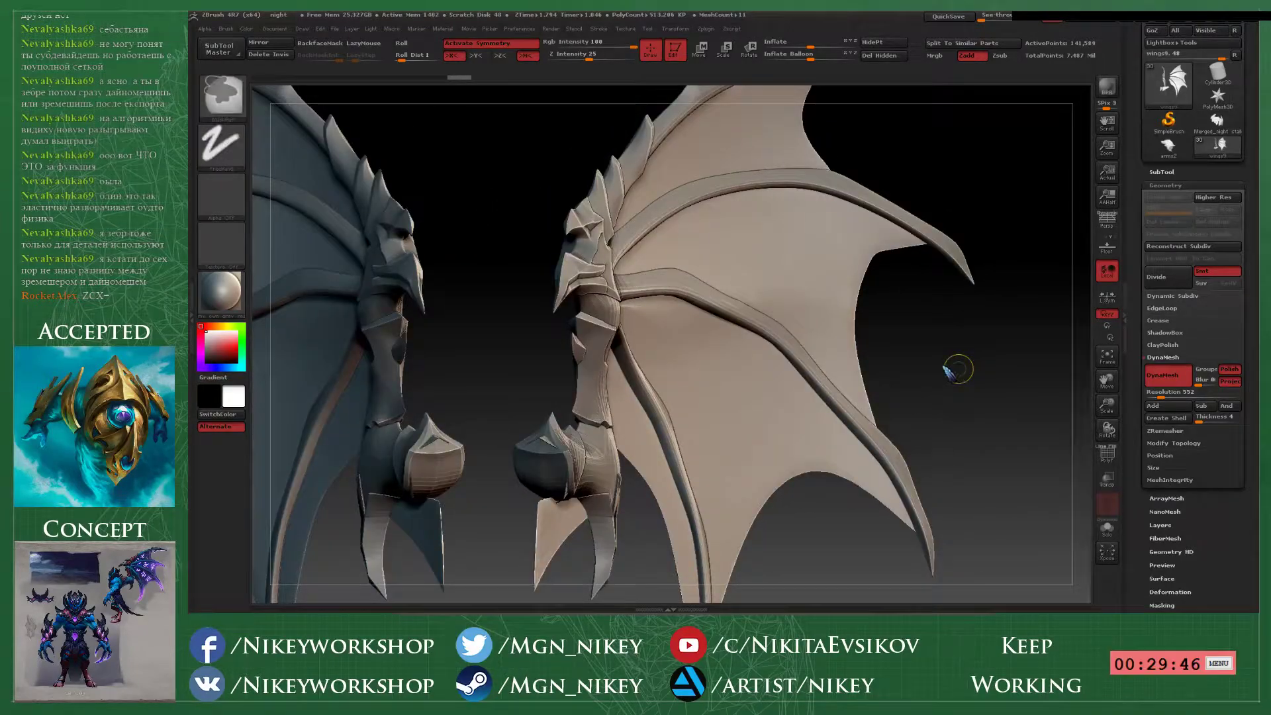
key("Return")
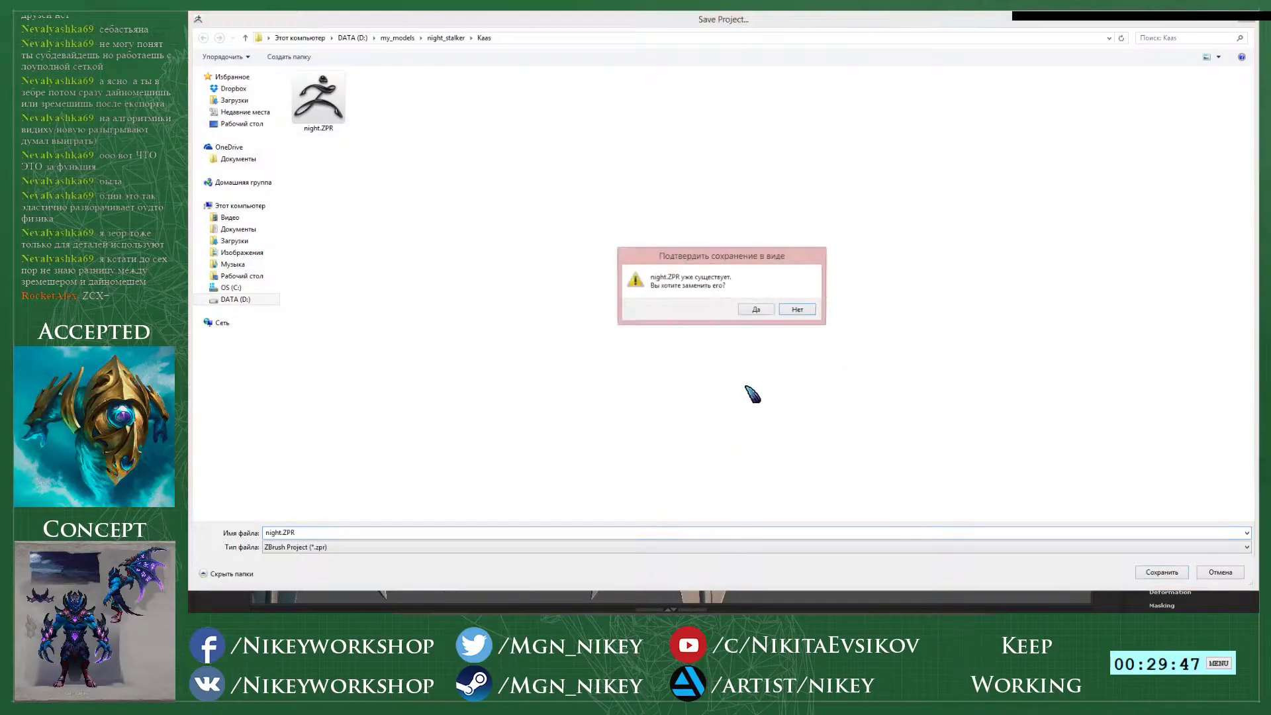
left_click(758, 313)
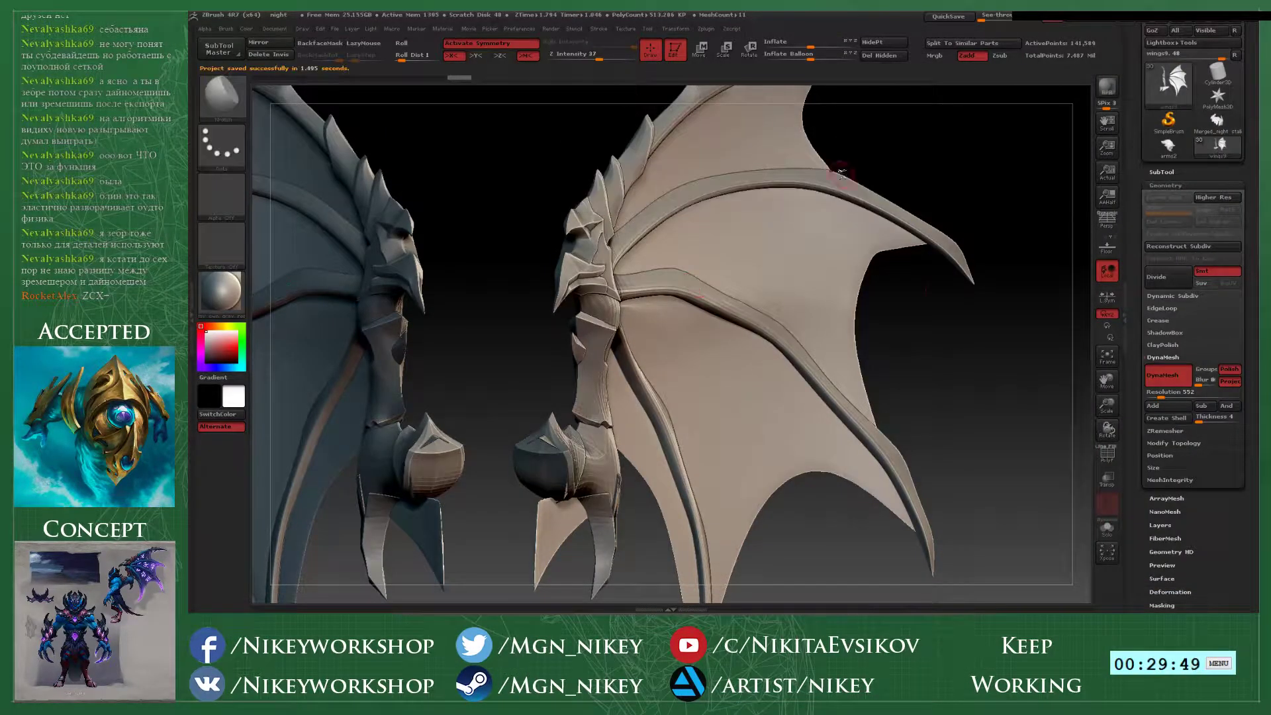
- Switch to a Zsub freehand-stroke brush and work the front of the wing membrane beside the bone joint
left_click_drag(945, 359, 916, 437)
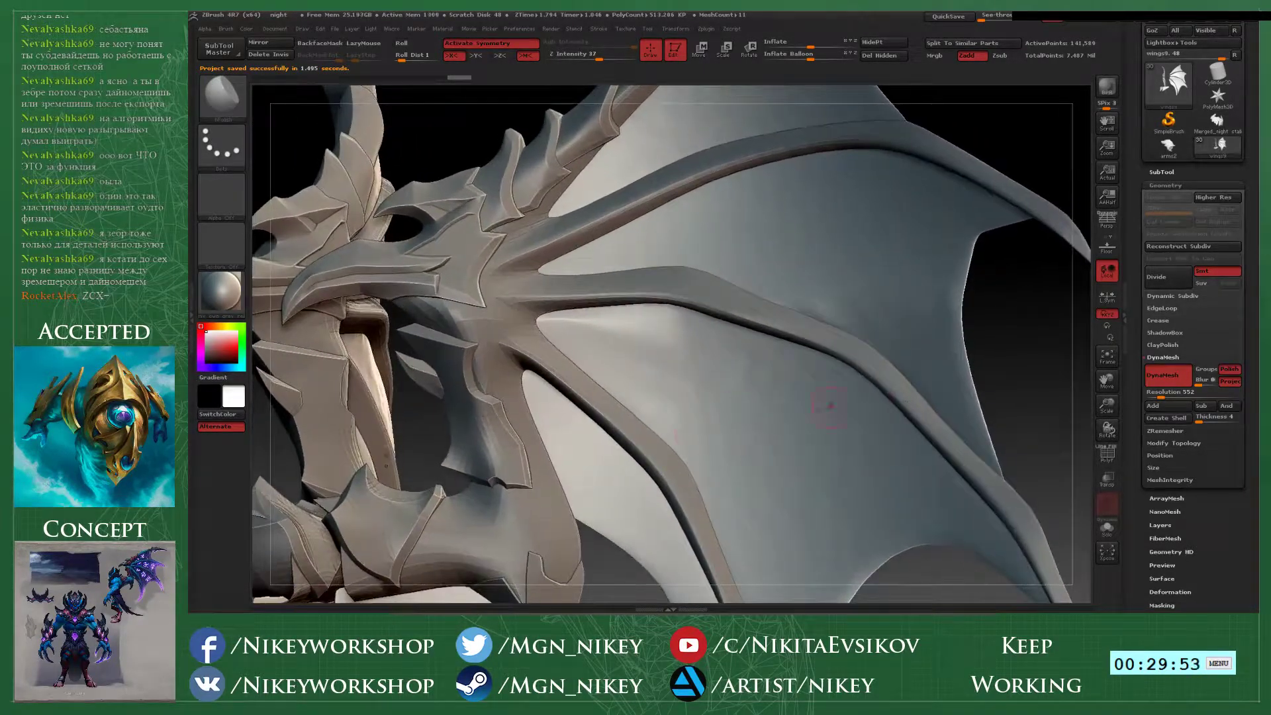
key("space")
left_click_drag(575, 330, 587, 329)
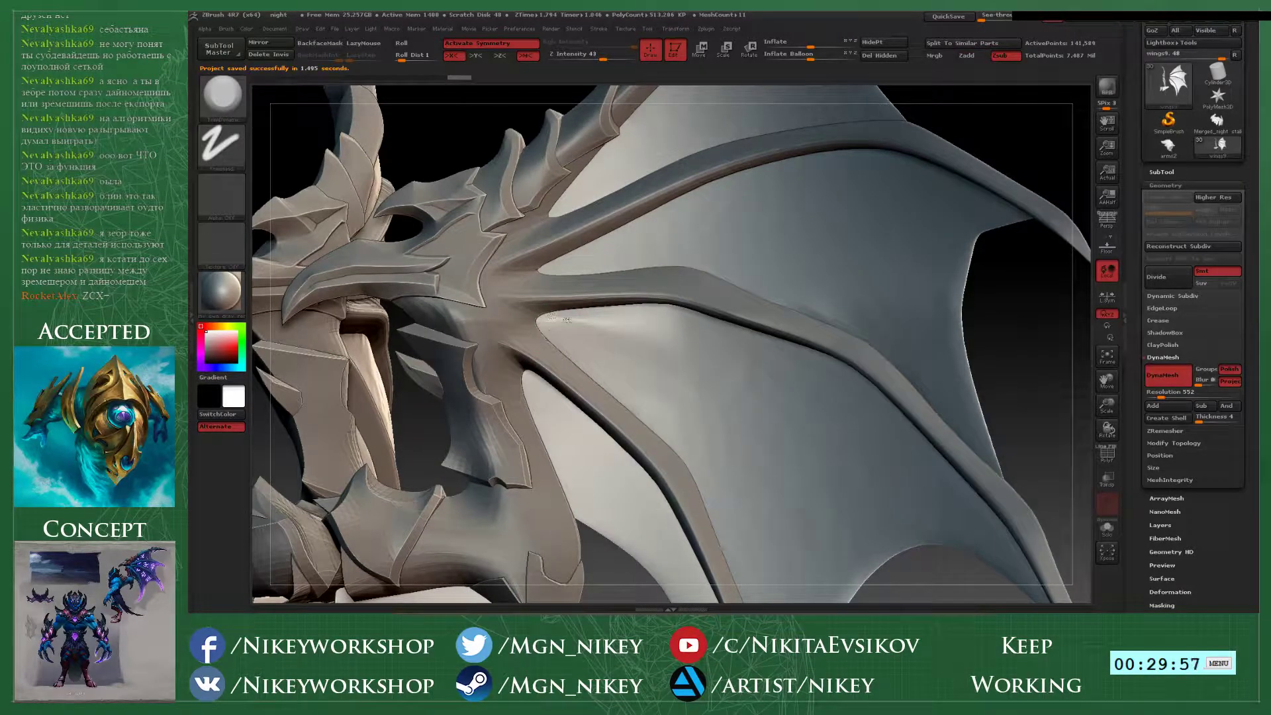
left_click_drag(870, 354, 559, 357)
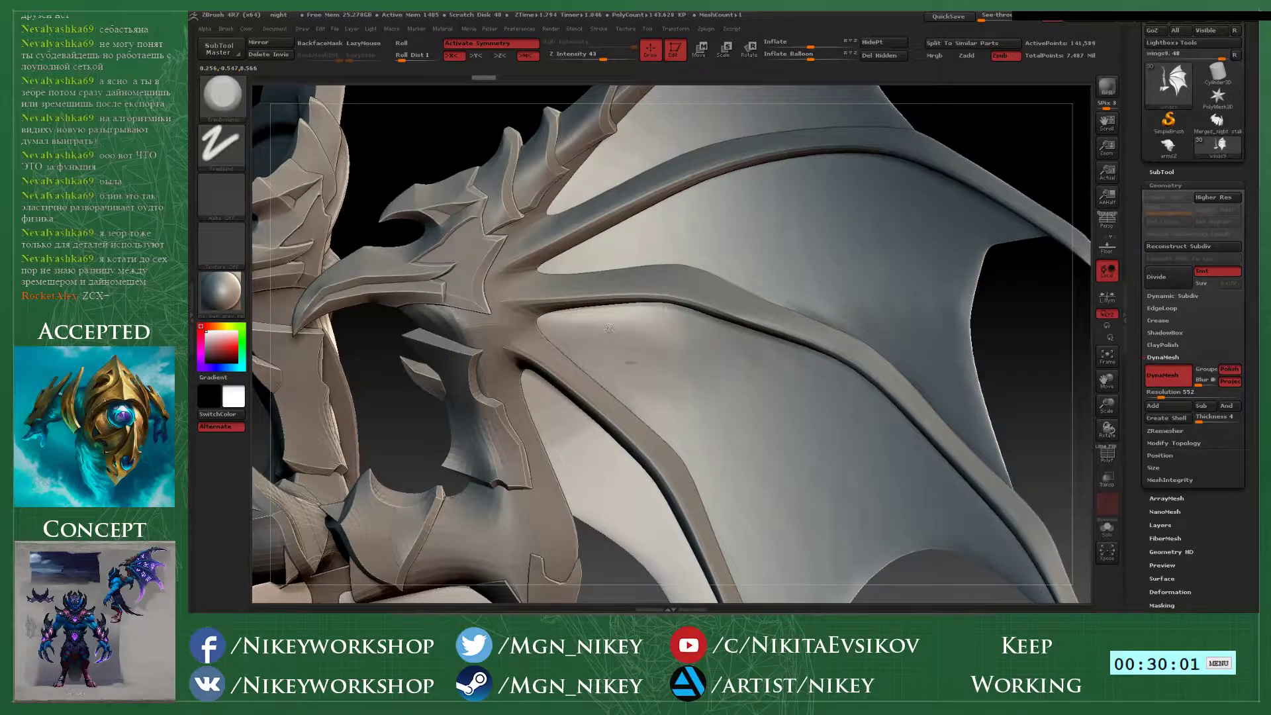
- Smooth the front surface of the membrane panels between the upper and middle wing bones
key("shift")
mouse_move(1023, 357)
left_mouse_down("alt")
mouse_move(814, 357)
mouse_move(1006, 351)
left_mouse_up("alt")
left_click_drag(732, 292, 726, 292, "shift")
left_click_drag(912, 329, 703, 364)
key("shift")
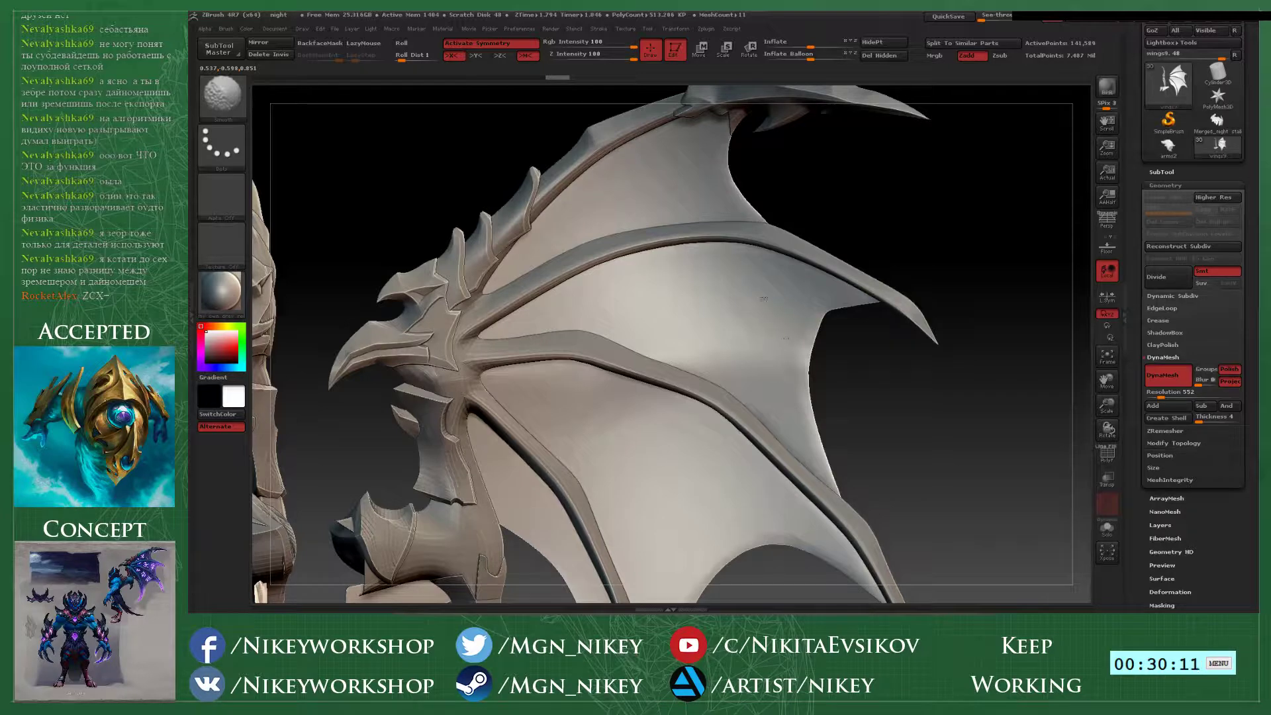
left_click_drag(703, 252, 745, 251, "shift")
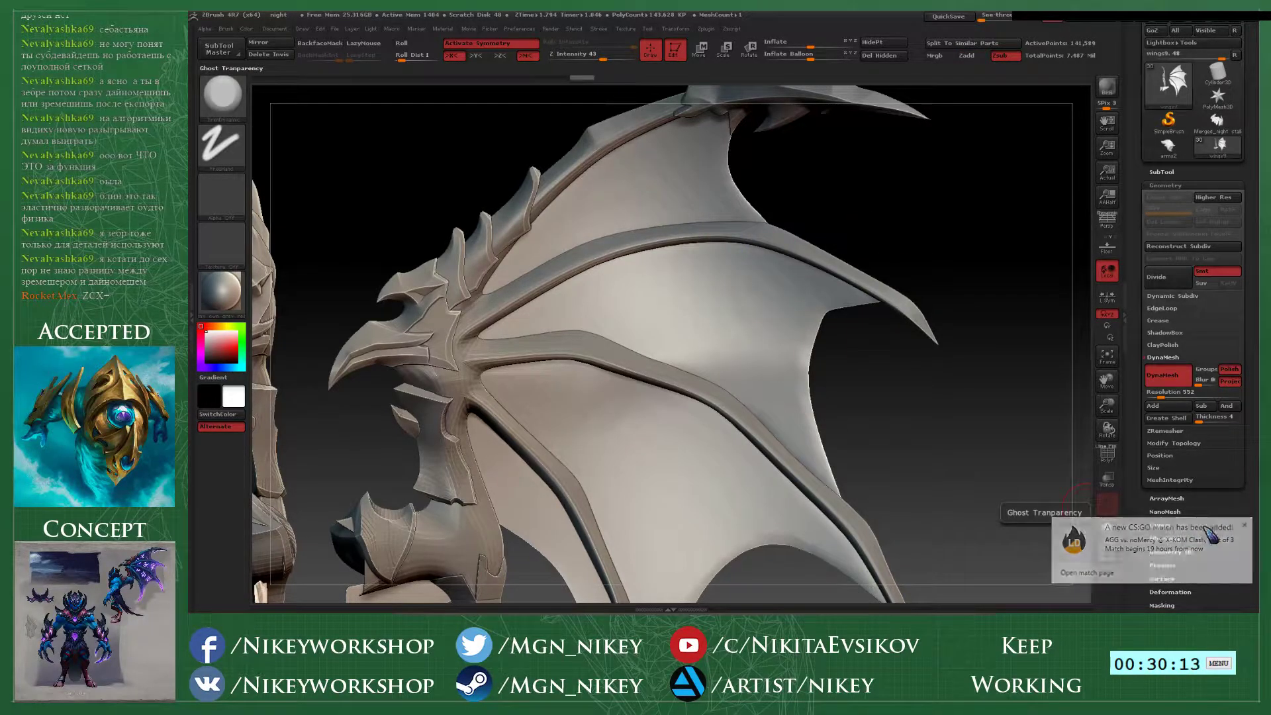
- Smooth the back side of the wing membranes between the bones, from the upper panel down to the lower ones
left_click_drag(928, 223, 980, 162, "alt")
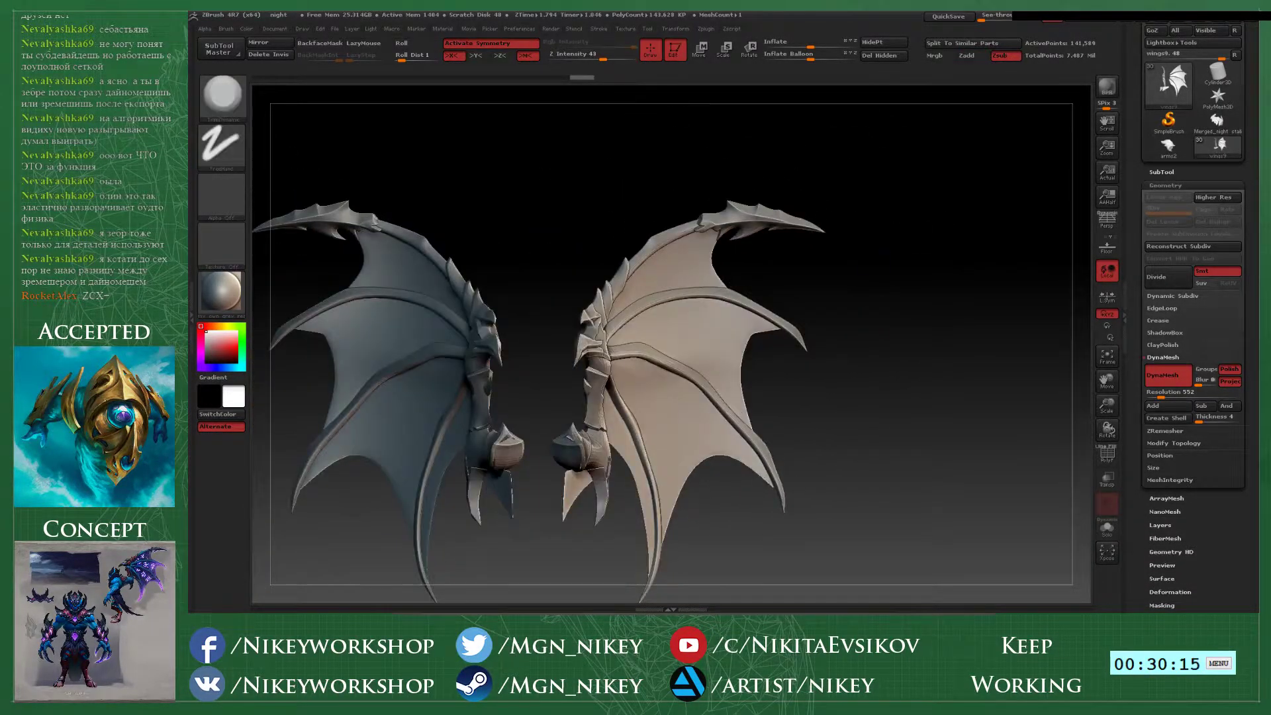
left_click_drag(894, 212, 856, 299, "alt")
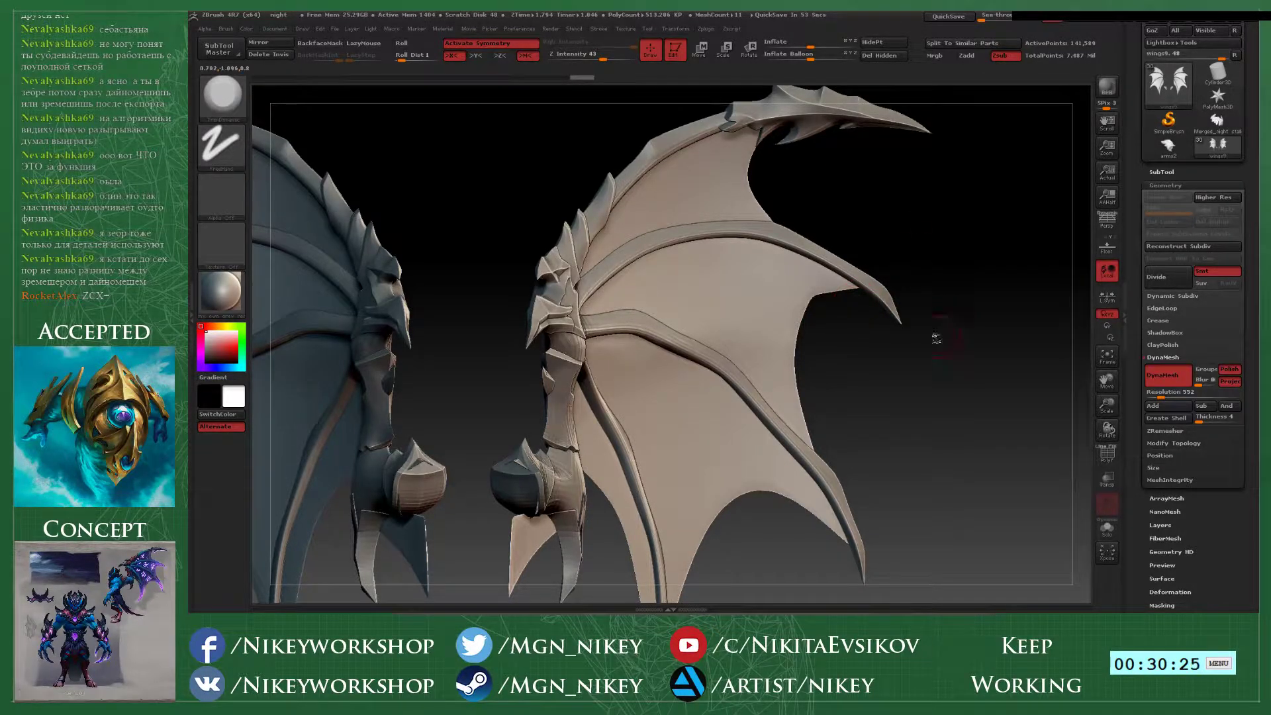
left_click_drag(936, 337, 808, 417)
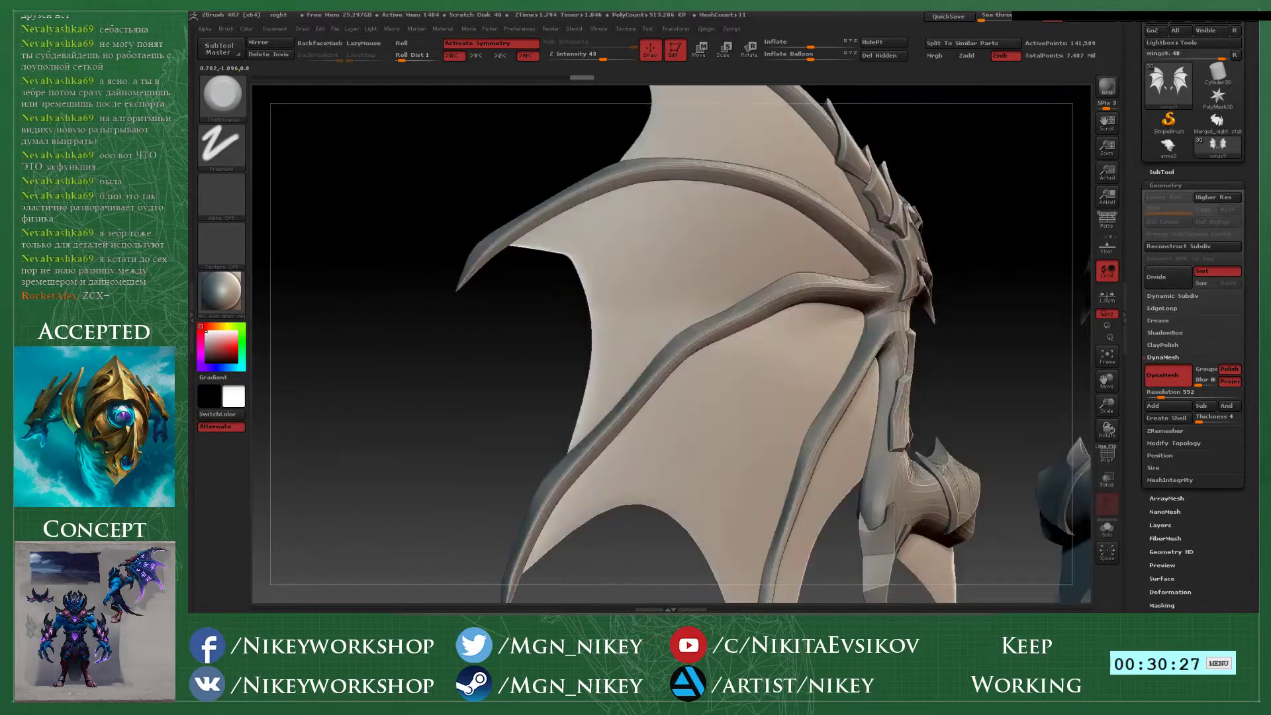
left_click_drag(987, 355, 752, 272, "alt")
left_click_drag(666, 232, 671, 229, "shift")
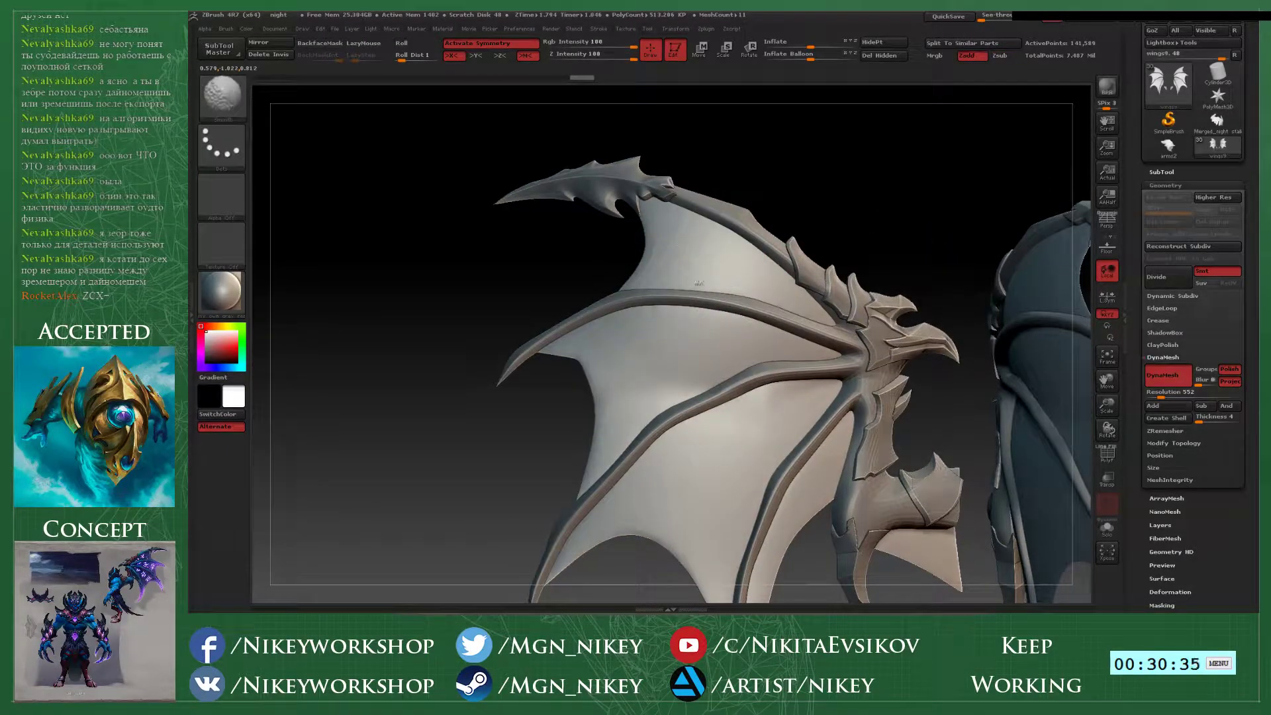
key("space")
left_click_drag(737, 344, 742, 343)
left_click_drag(685, 383, 601, 331, "shift")
left_click_drag(781, 366, 790, 290)
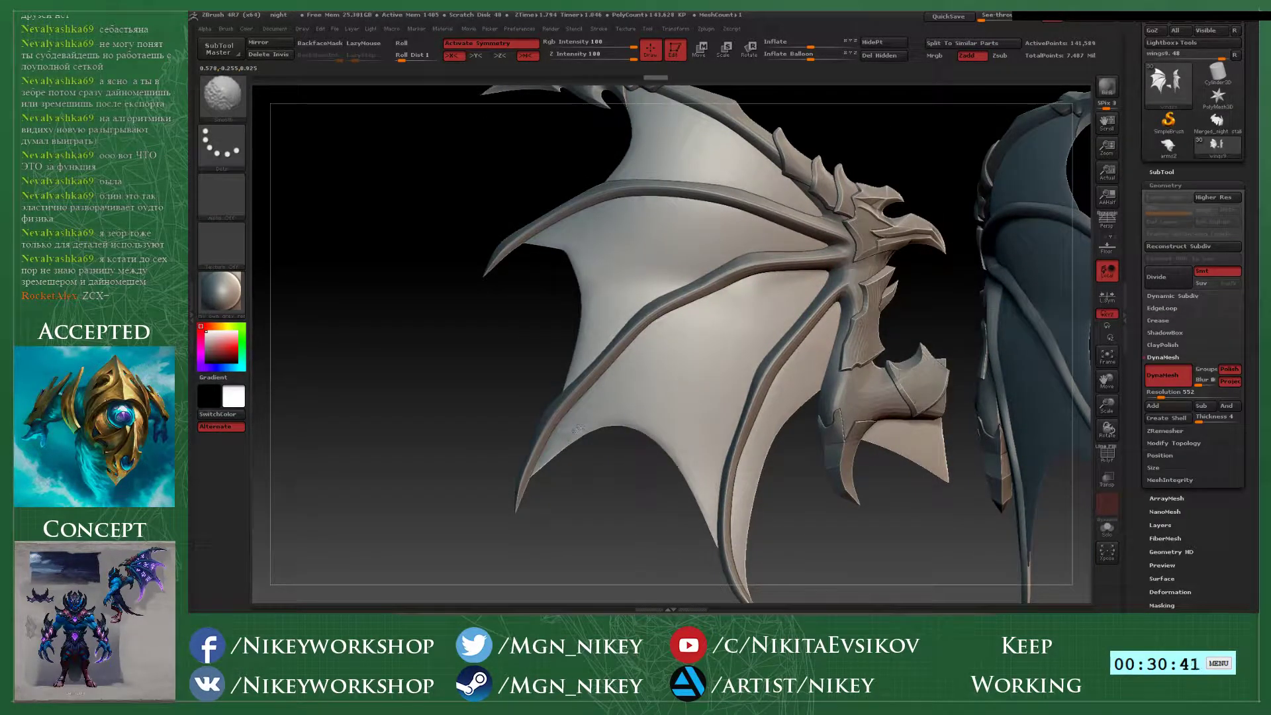
- Check the Night Stalker concept art for the wing design and inspect the wing model from the back and side
key("alt+Tab")
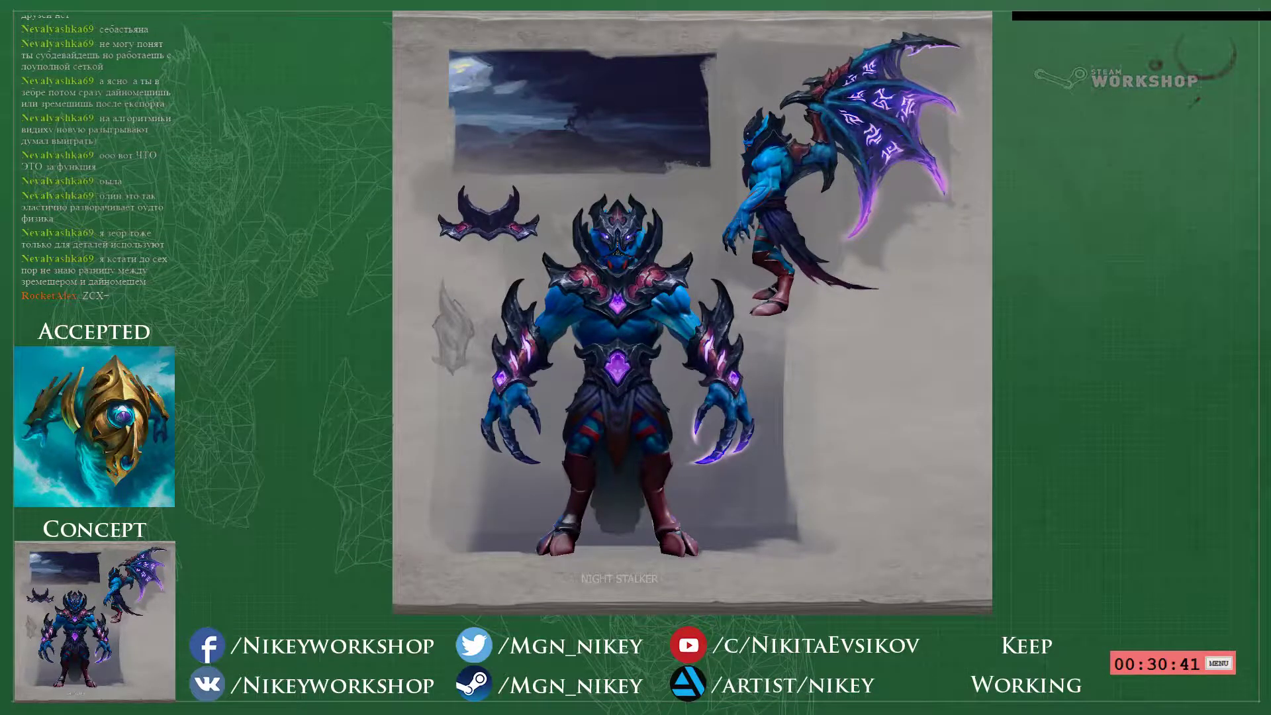
key("F1")
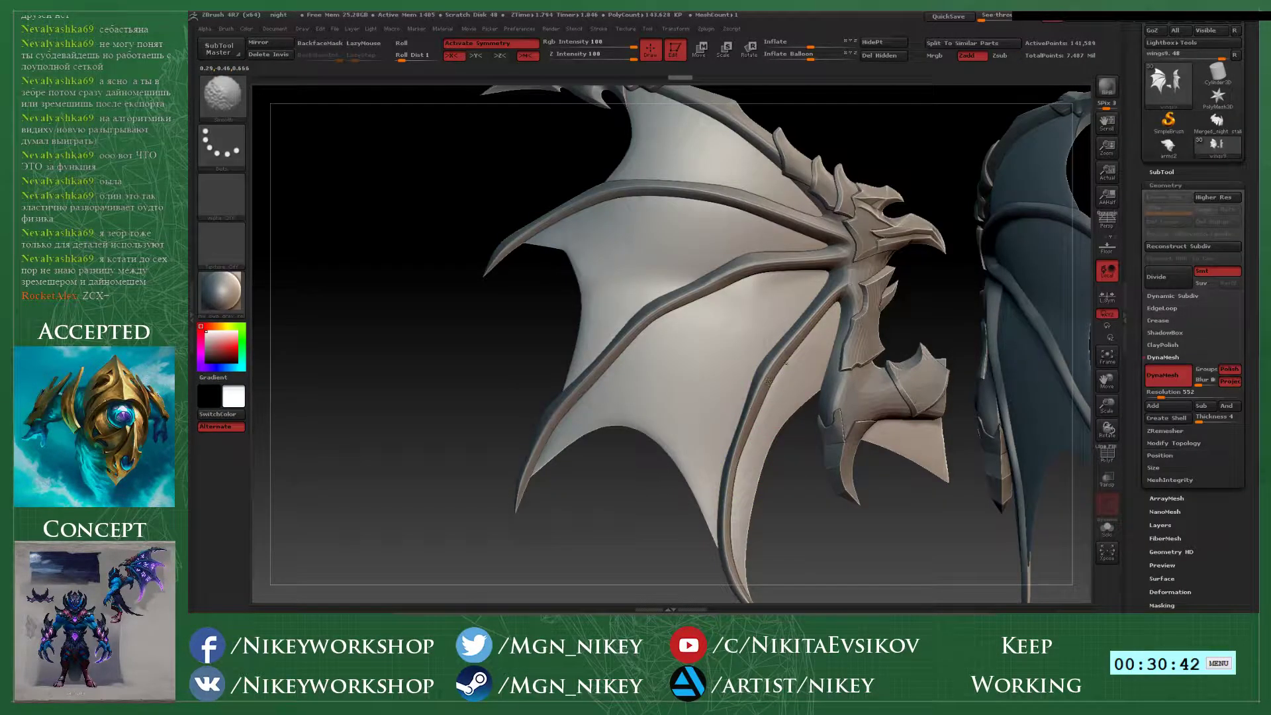
left_click_drag(794, 503, 744, 570, "alt")
left_click_drag(821, 274, 921, 218)
left_click_drag(994, 215, 910, 242)
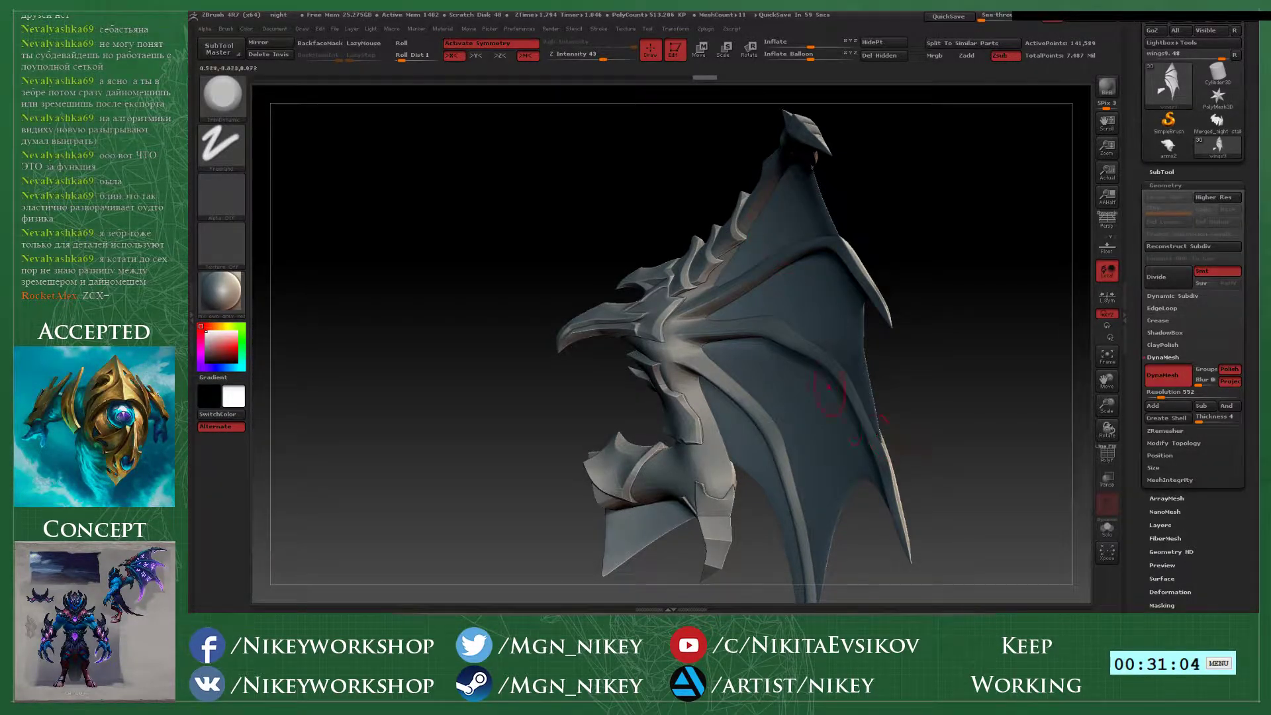
- Smooth the front of the membrane panel below the middle wing bone and check both wings from the front
mouse_move(912, 403)
left_mouse_down()
mouse_move(1052, 405)
mouse_move(840, 401)
left_mouse_up()
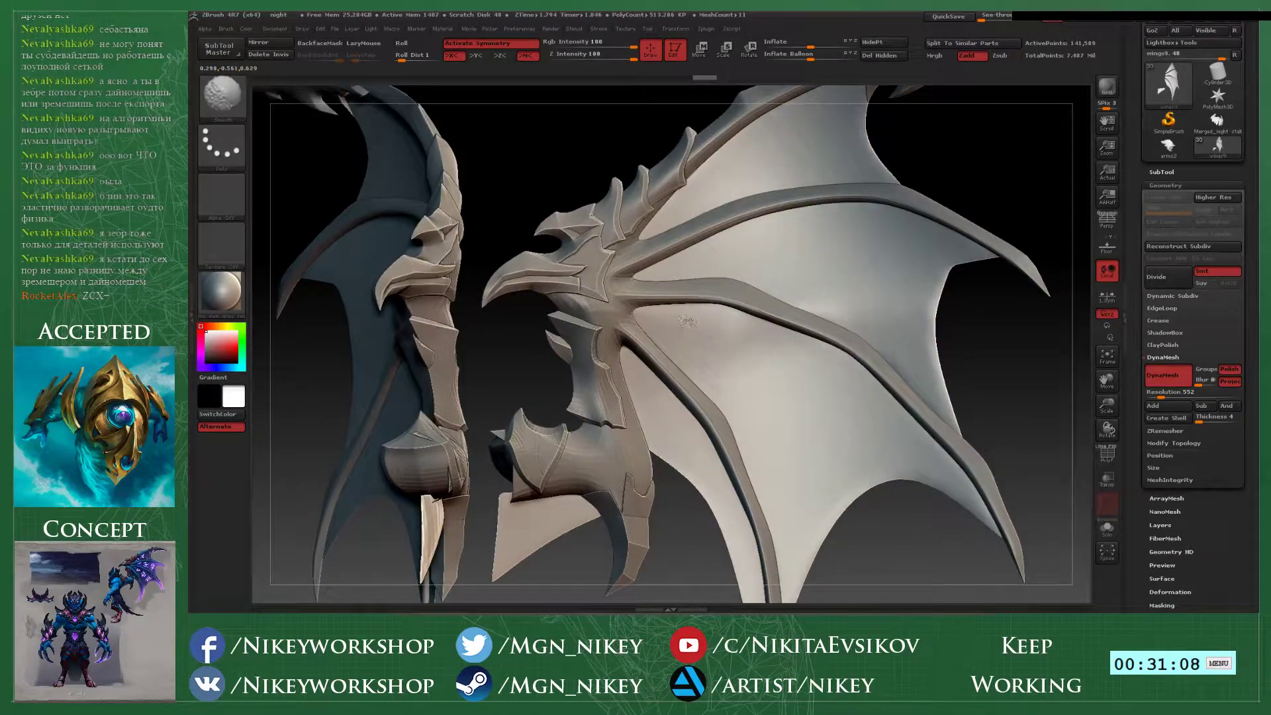
left_click_drag(746, 333, 781, 361, "shift")
mouse_move(1015, 347)
left_mouse_down("alt")
mouse_move(957, 392)
mouse_move(830, 389)
mouse_move(920, 390)
mouse_move(929, 467)
left_mouse_up("alt")
left_click_drag(682, 298, 941, 390)
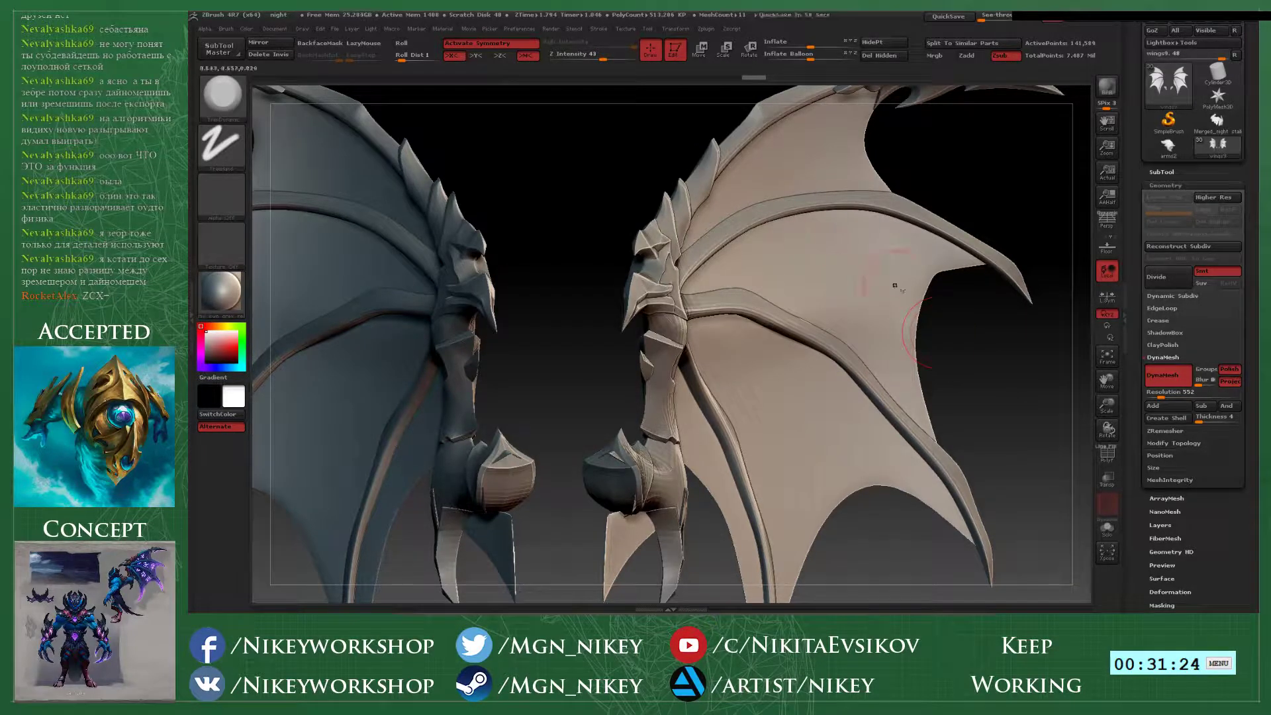
mouse_move(964, 386)
left_mouse_down()
mouse_move(908, 384)
mouse_move(969, 373)
mouse_move(917, 374)
mouse_move(950, 374)
left_mouse_up()
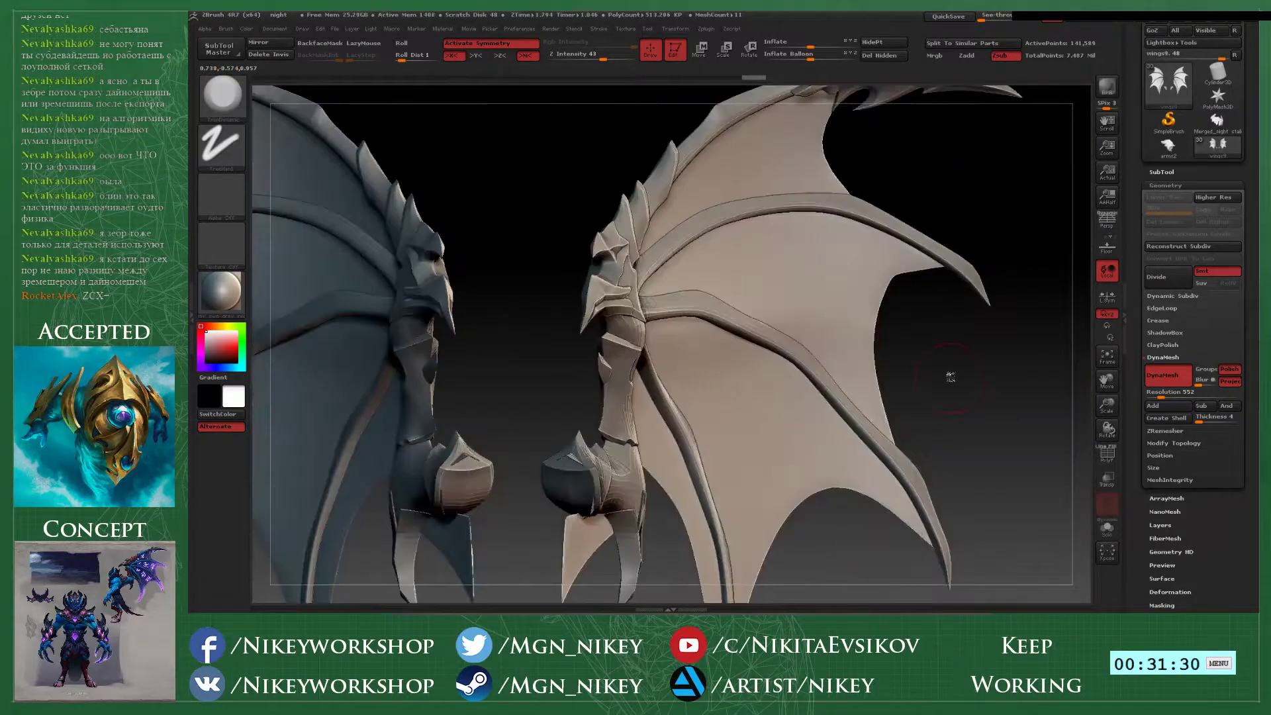
left_click_drag(1023, 270, 1028, 266, "shift")
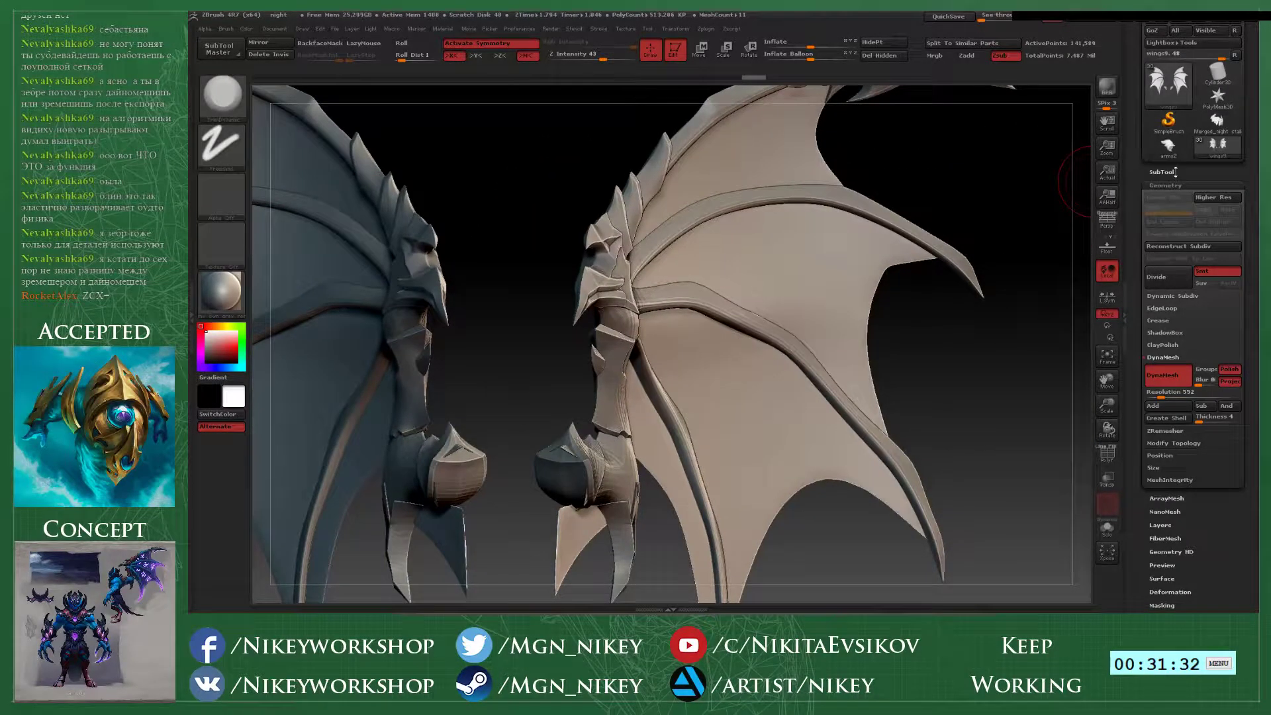
- Select the wing bones subtool wings10 and smooth the junction where the bones meet at the wrist
left_click(1166, 172)
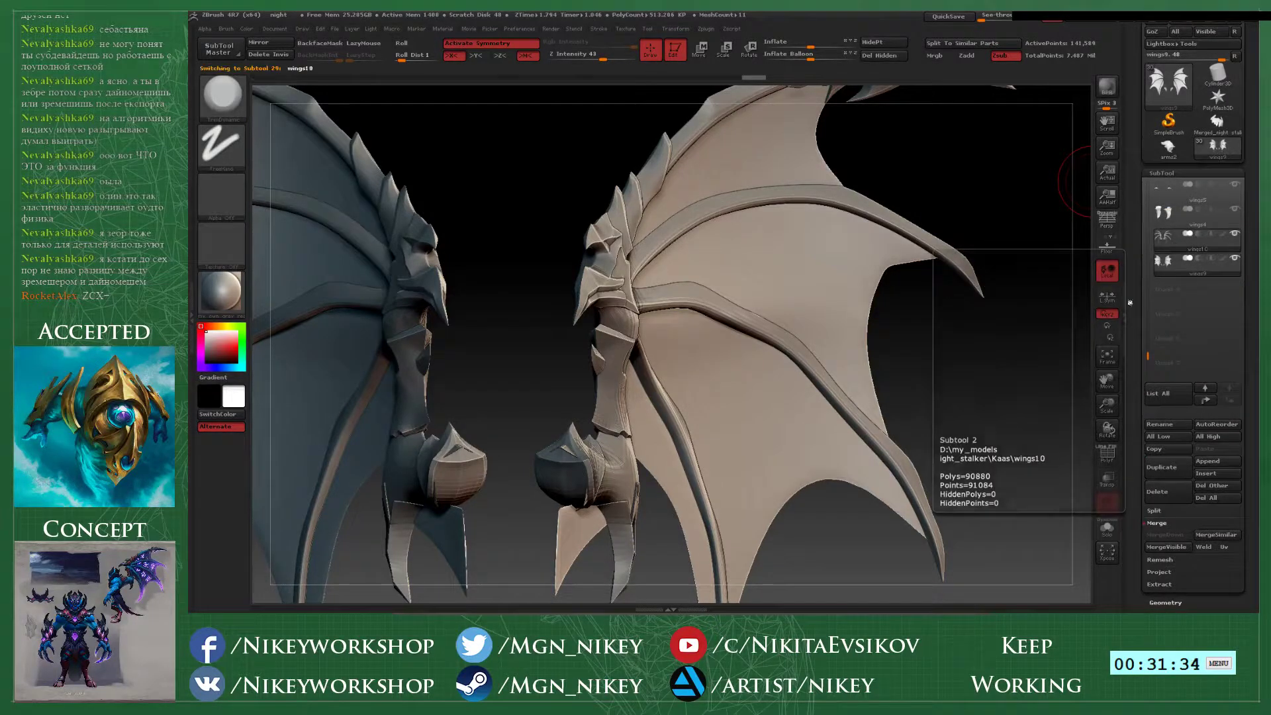
left_click(1175, 239)
mouse_move(977, 378)
left_mouse_down()
mouse_move(973, 397)
mouse_move(826, 351)
left_mouse_up()
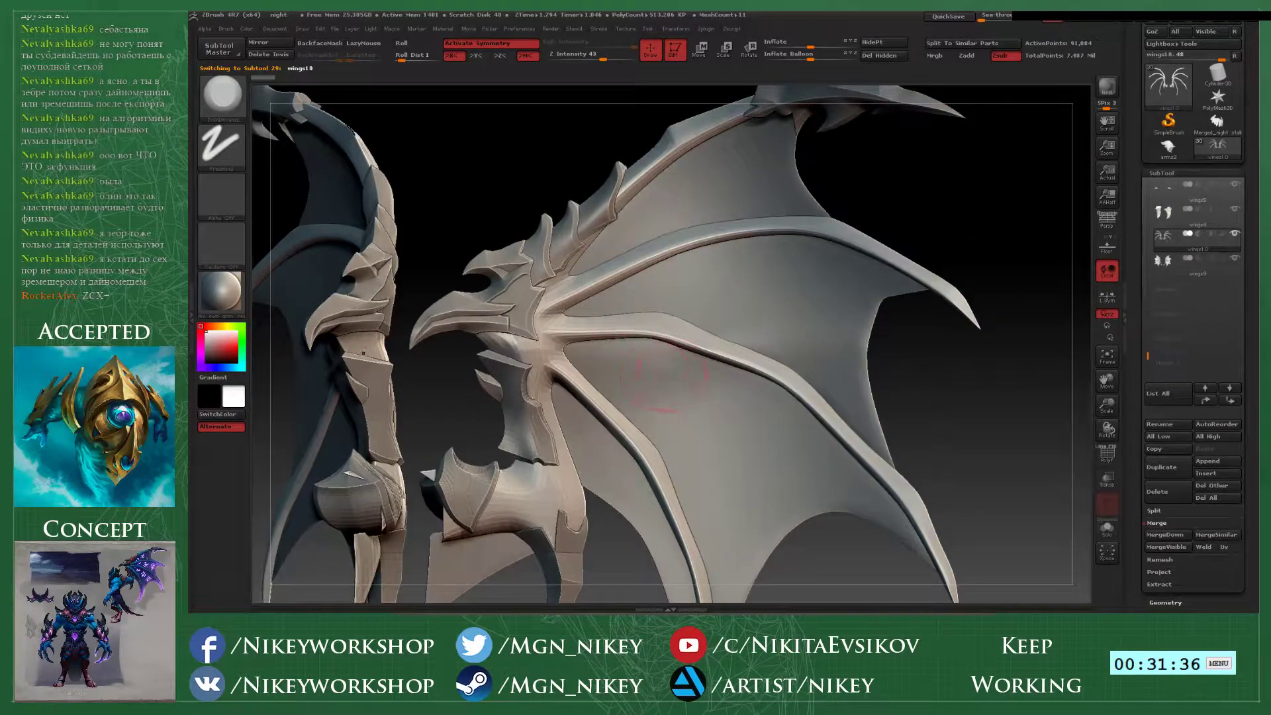
left_click_drag(555, 344, 546, 358, "shift")
key("space")
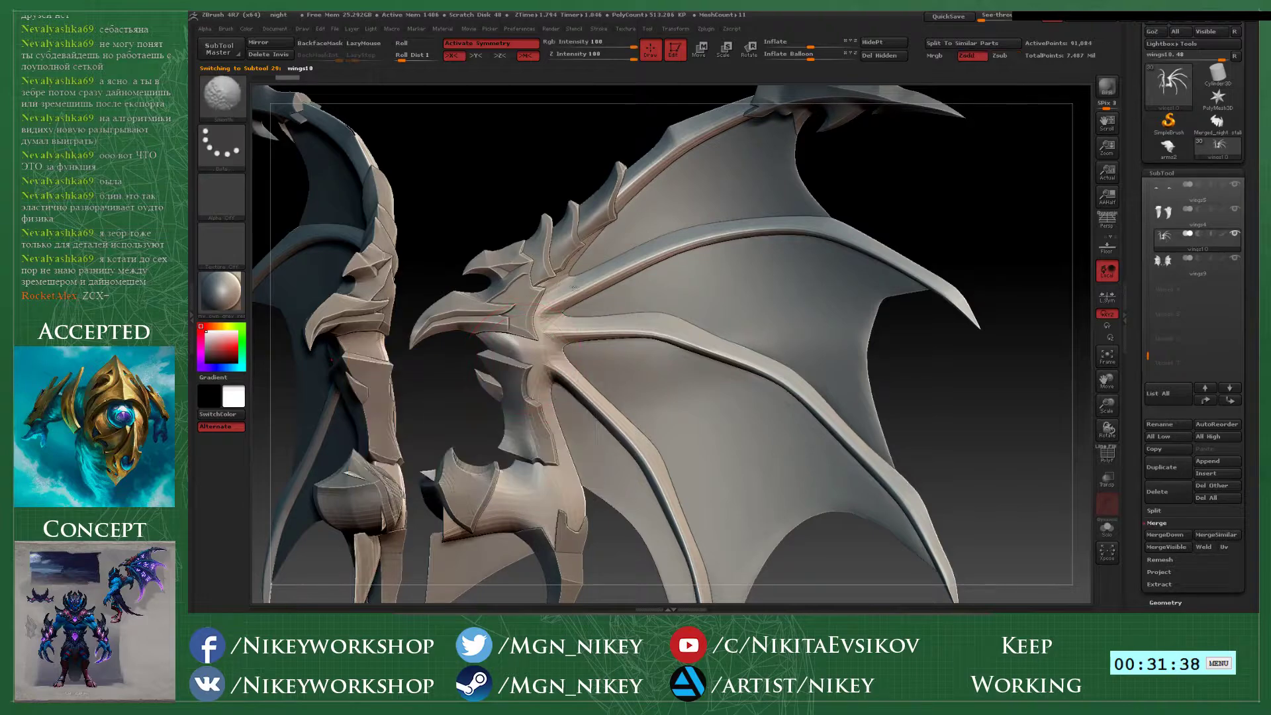
- Smooth the front of the finger bones from the wrist joint down to the lower tip
left_click_drag(862, 162, 878, 204, "alt")
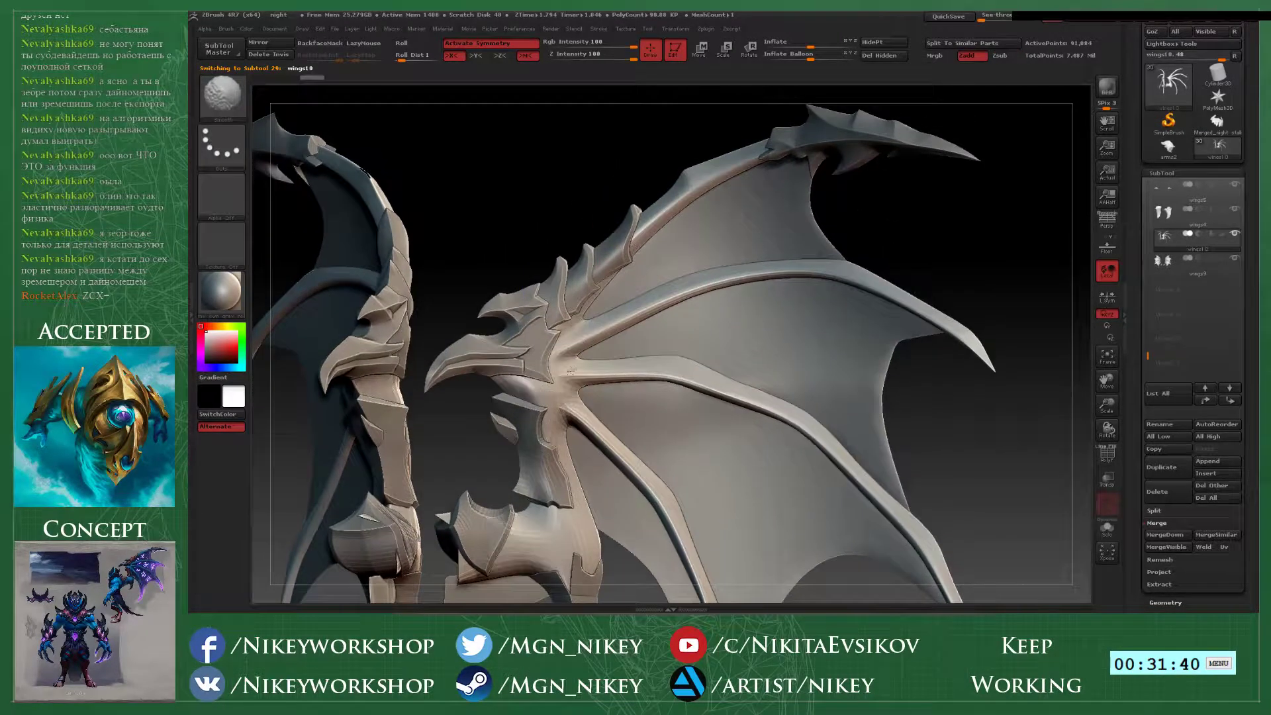
left_click_drag(921, 274, 925, 182, "alt")
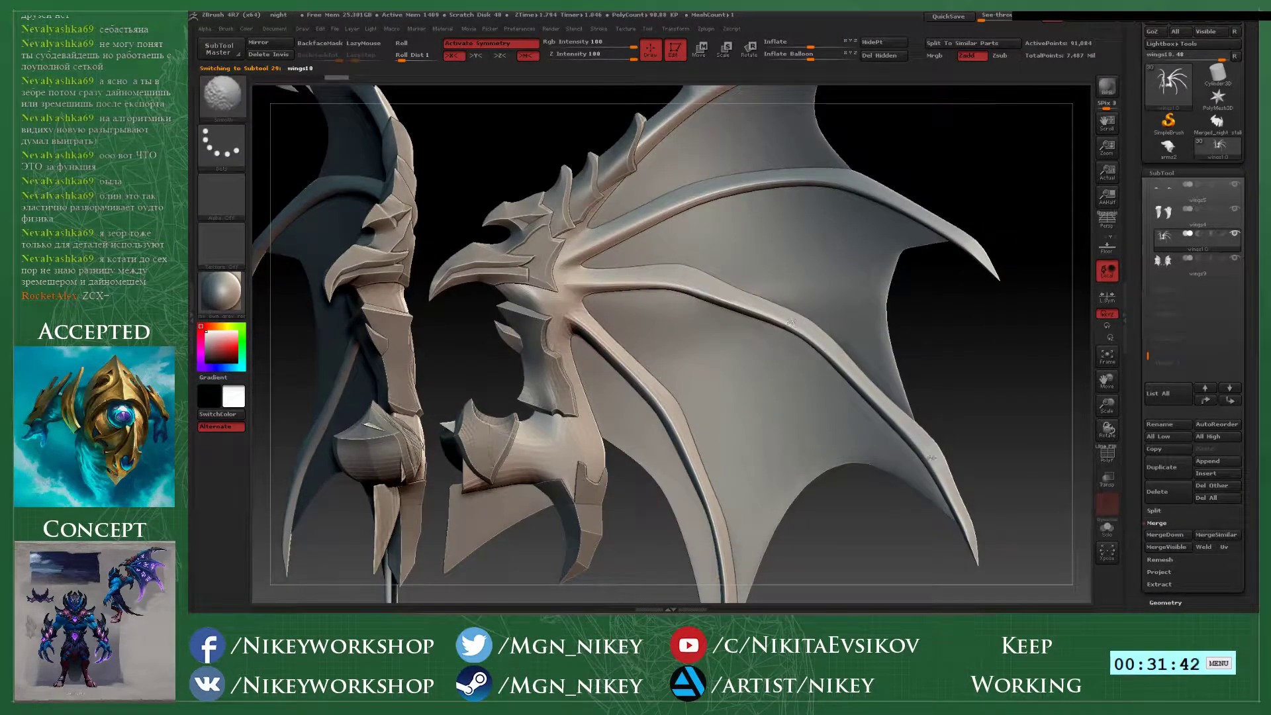
left_click_drag(946, 444, 961, 333, "alt")
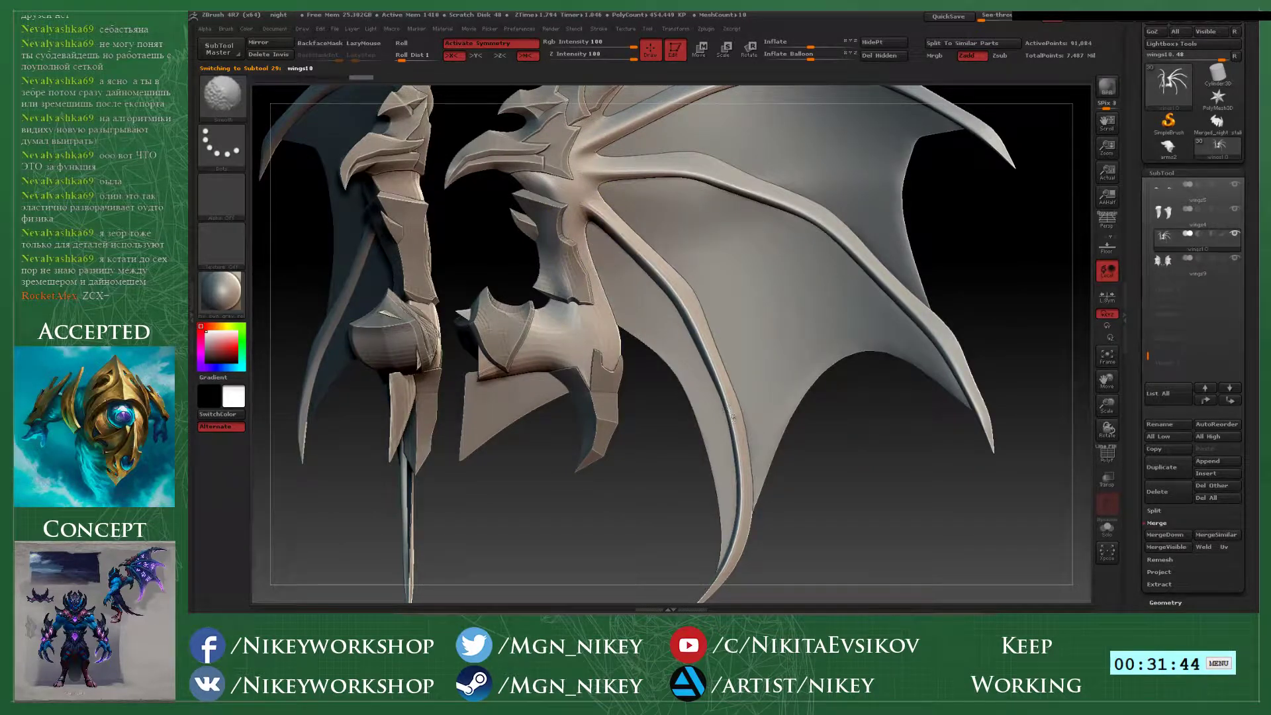
left_click_drag(662, 491, 735, 481, "alt")
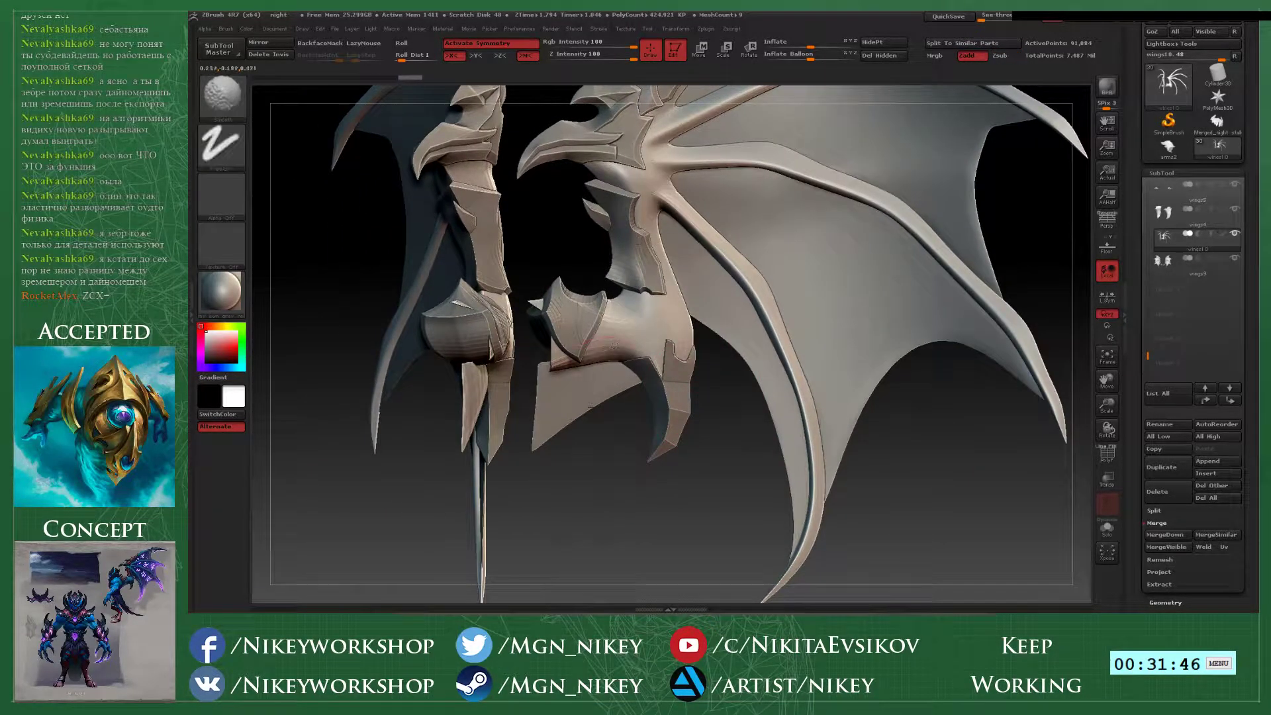
- Smooth the back side of the wing bones along their length and around the wrist joint
left_click_drag(583, 483, 893, 473)
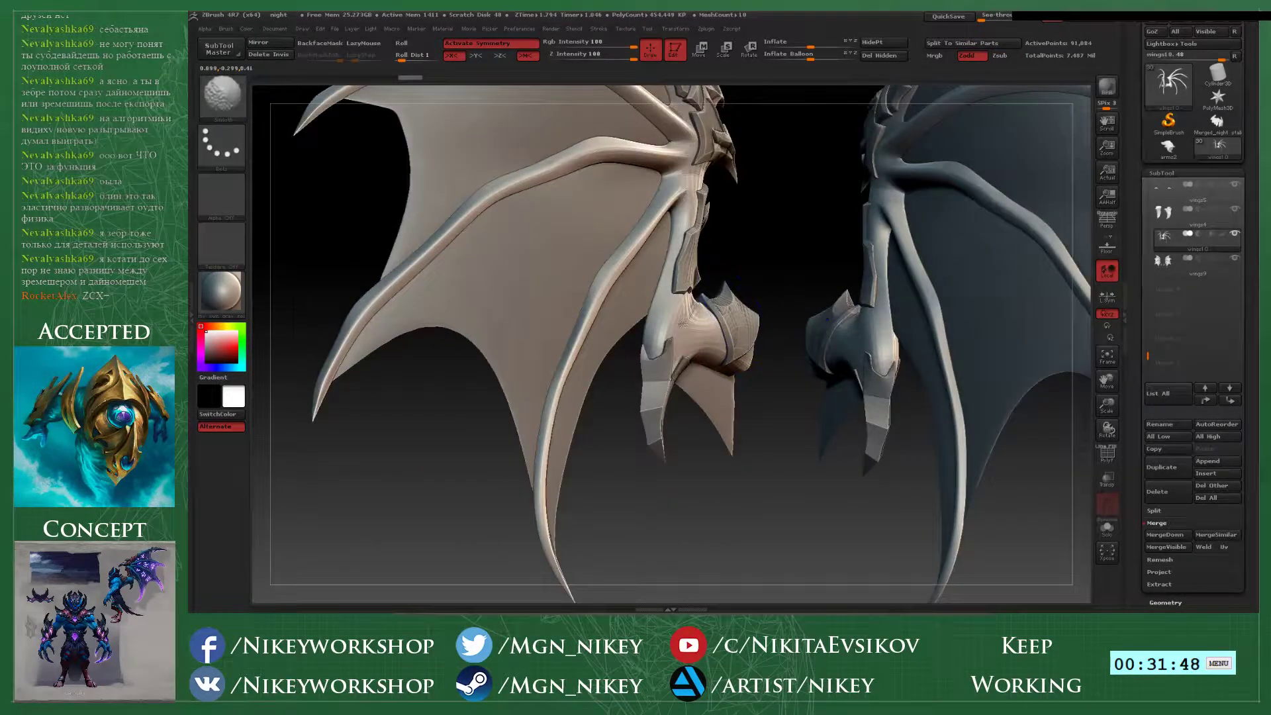
mouse_move(794, 199)
left_mouse_down("alt")
mouse_move(794, 436)
mouse_move(838, 434)
left_mouse_up("alt")
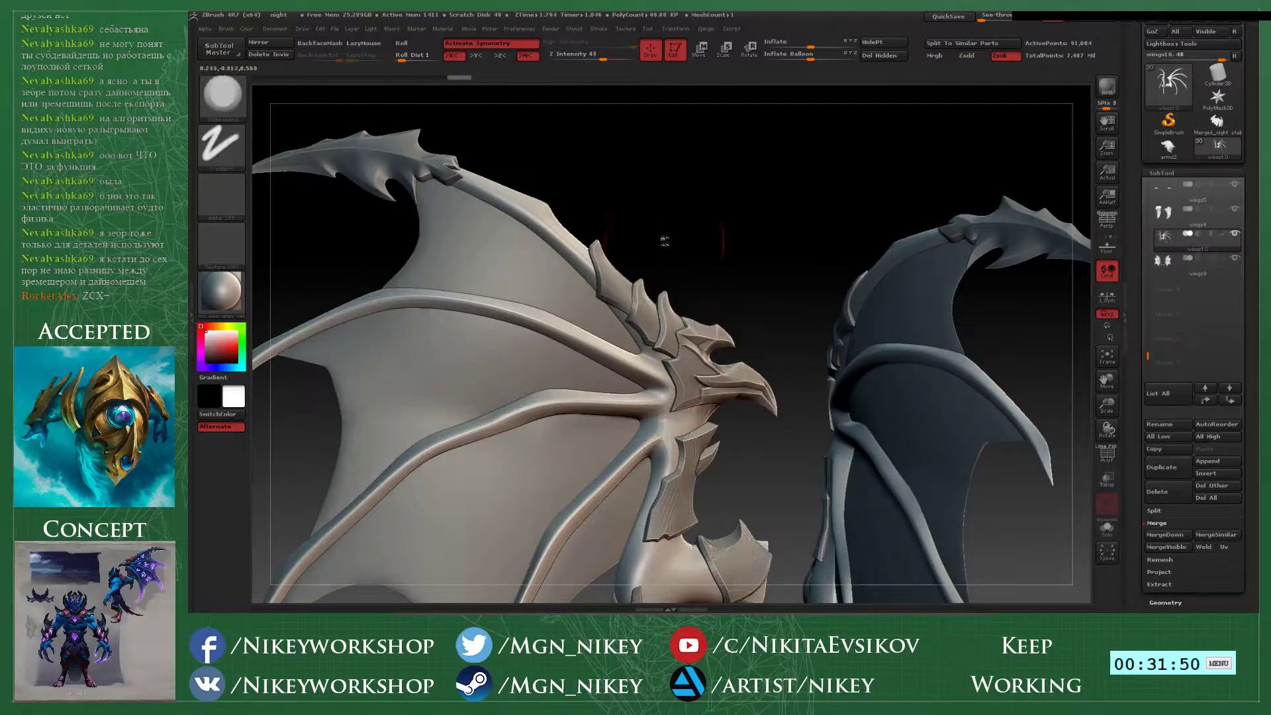
mouse_move(664, 241)
left_mouse_down()
mouse_move(867, 260)
mouse_move(876, 65)
left_mouse_up()
left_click_drag(927, 370, 970, 246, "alt")
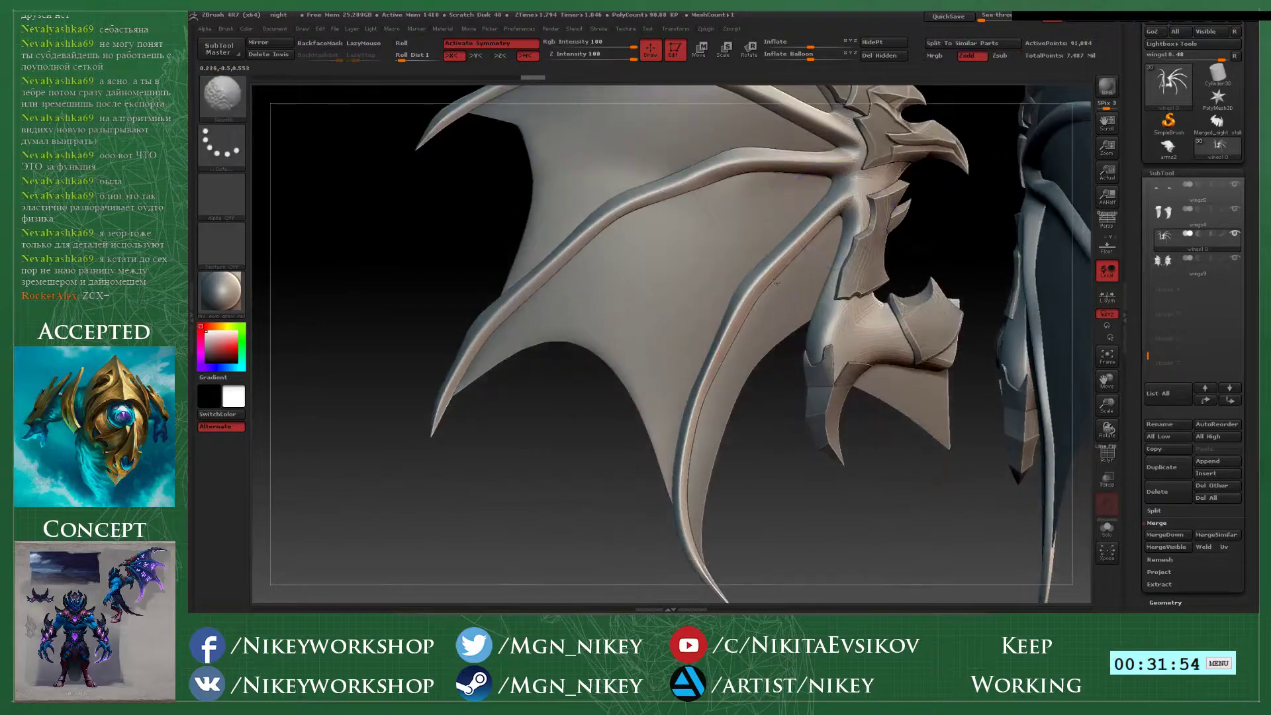
mouse_move(757, 514)
left_mouse_down()
mouse_move(791, 405)
mouse_move(783, 391)
mouse_move(877, 399)
mouse_move(789, 376)
left_mouse_up()
- Switch from smoothing to a dots-stroke sculpting brush and adjust the long lower bone near its tip
key("space")
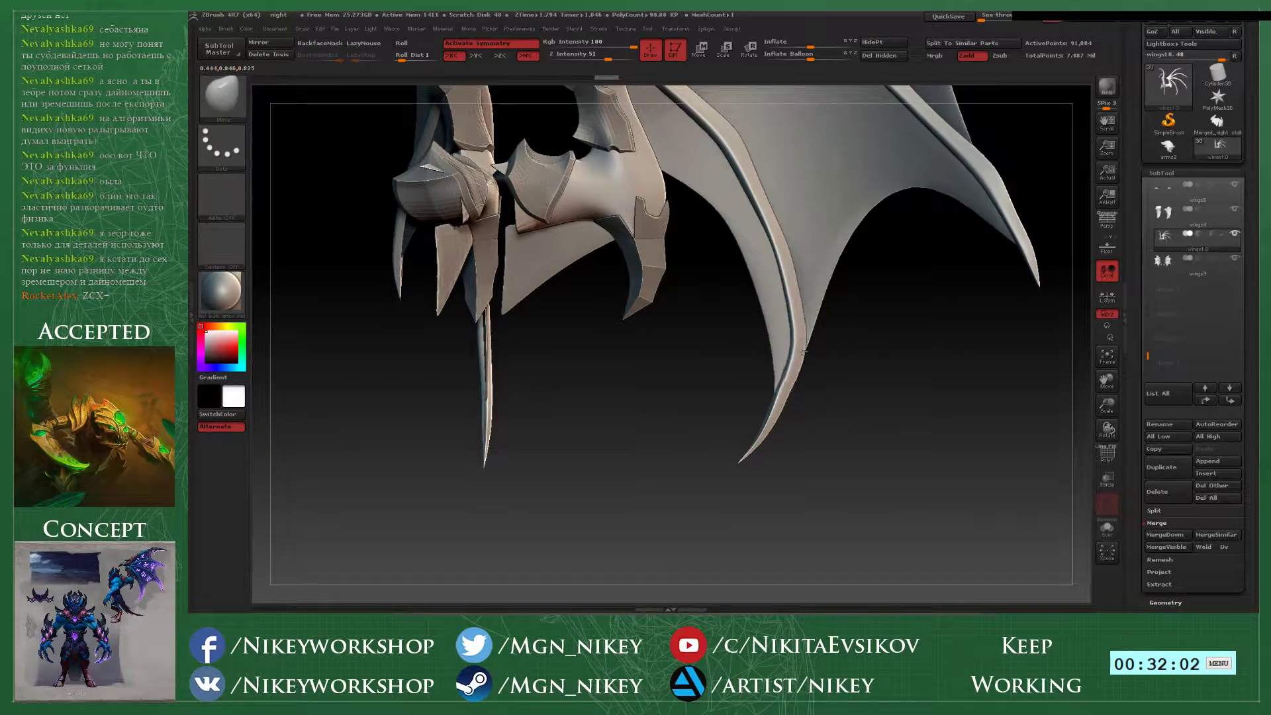
mouse_move(877, 327)
left_mouse_down()
mouse_move(781, 393)
mouse_move(770, 315)
left_mouse_up()
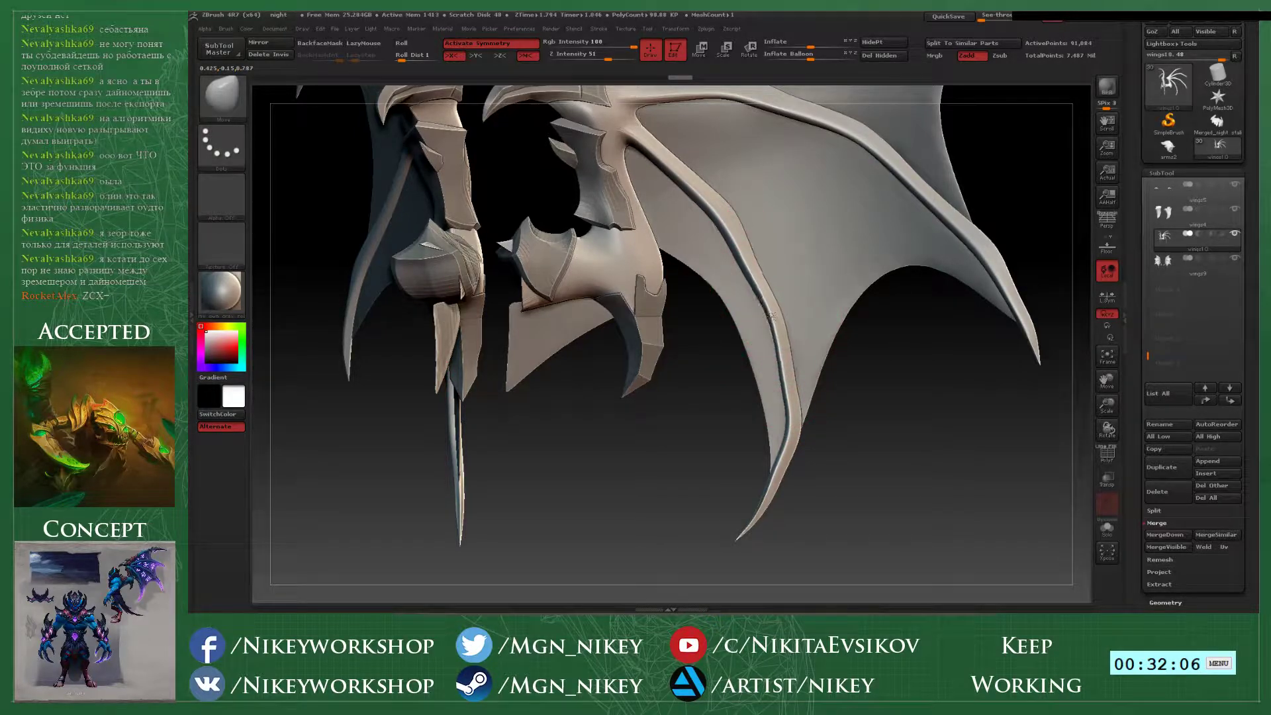
left_click_drag(850, 394, 891, 469, "alt")
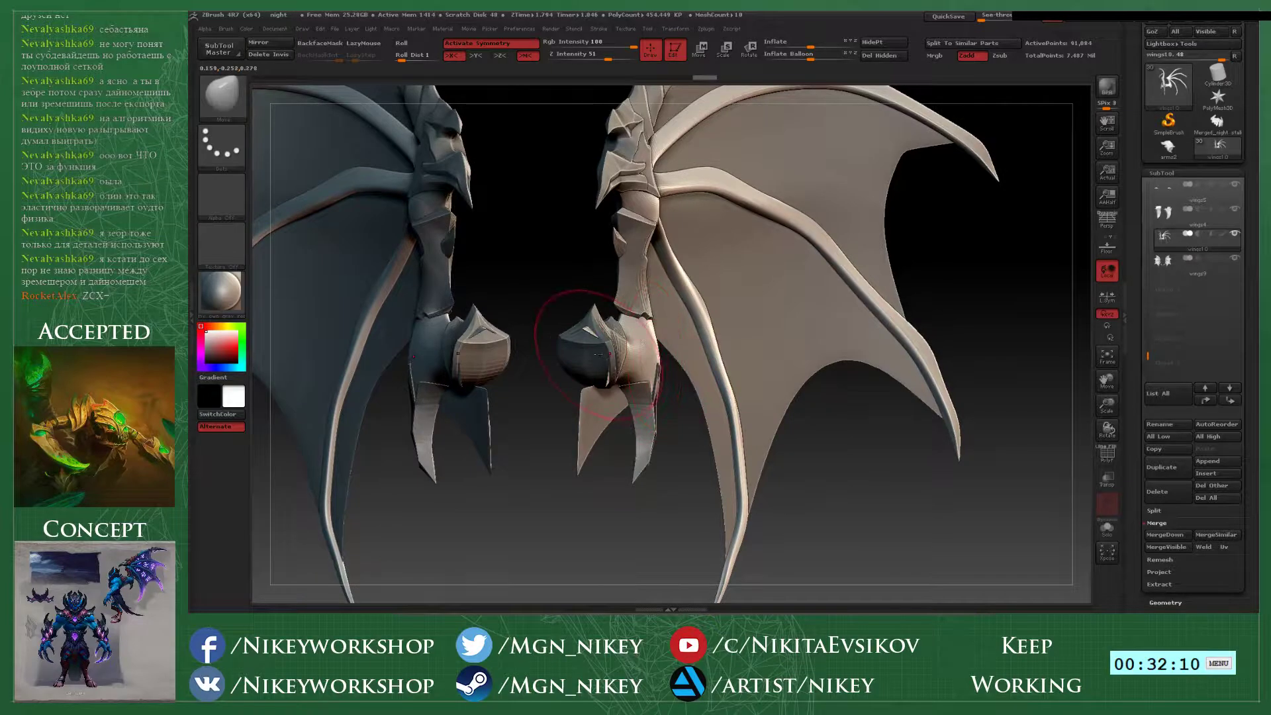
- Subdivide the rounded armour piece at the base of the wing arm and DynaMesh it at resolution 1176 with Polish
left_click(598, 356, "alt")
left_click_drag(695, 458, 888, 360)
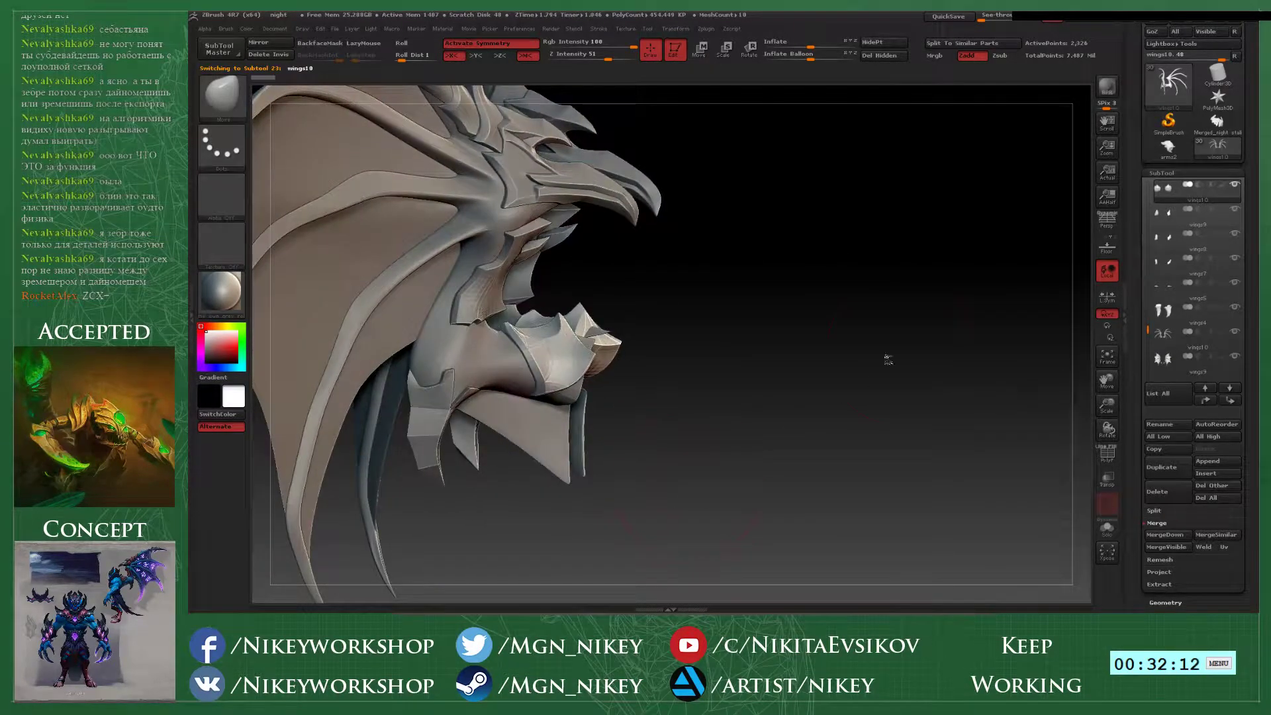
left_click(1185, 174)
left_click(1189, 186)
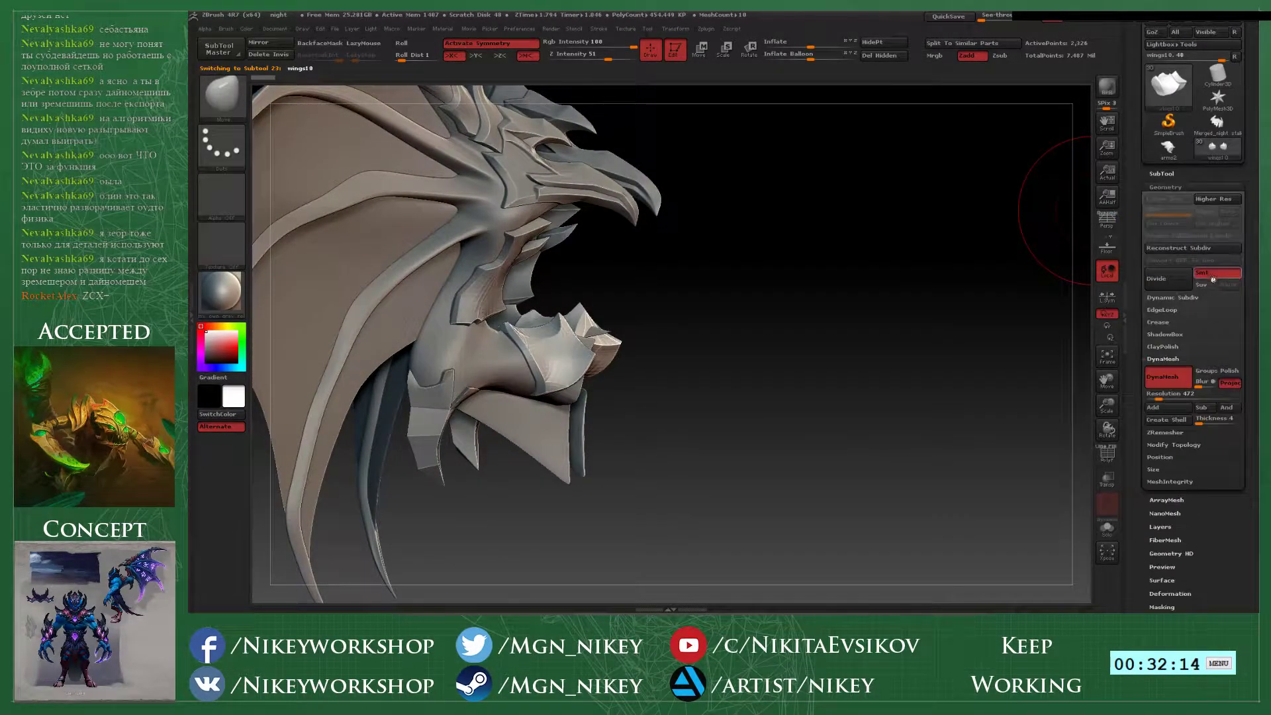
left_click(1190, 279)
left_click(1200, 273)
mouse_move(1160, 397)
left_mouse_down()
mouse_move(1189, 395)
mouse_move(1173, 395)
left_mouse_up()
left_click_drag(844, 284, 863, 421, "ctrl")
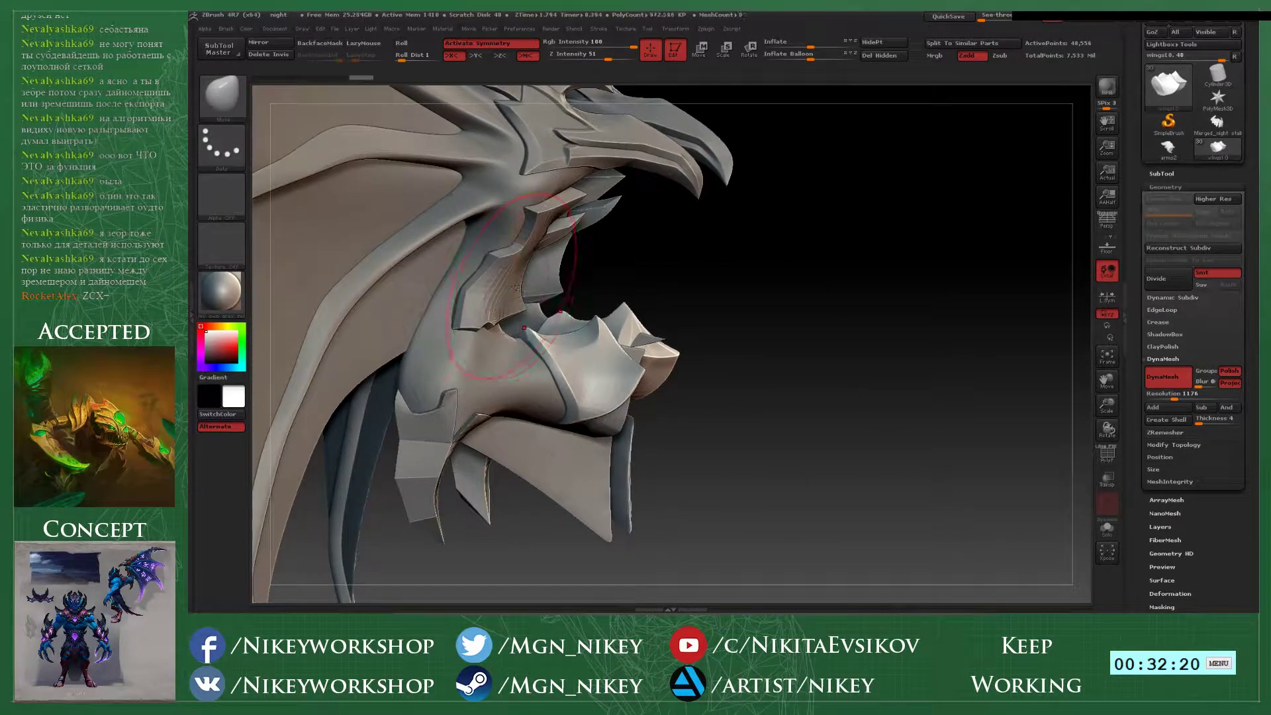
- Select the notched armour plate on the wing's forearm and subdivide it to level 2
mouse_move(770, 321)
left_mouse_down()
mouse_move(571, 299)
mouse_move(705, 317)
left_mouse_up()
left_click(859, 323, "alt")
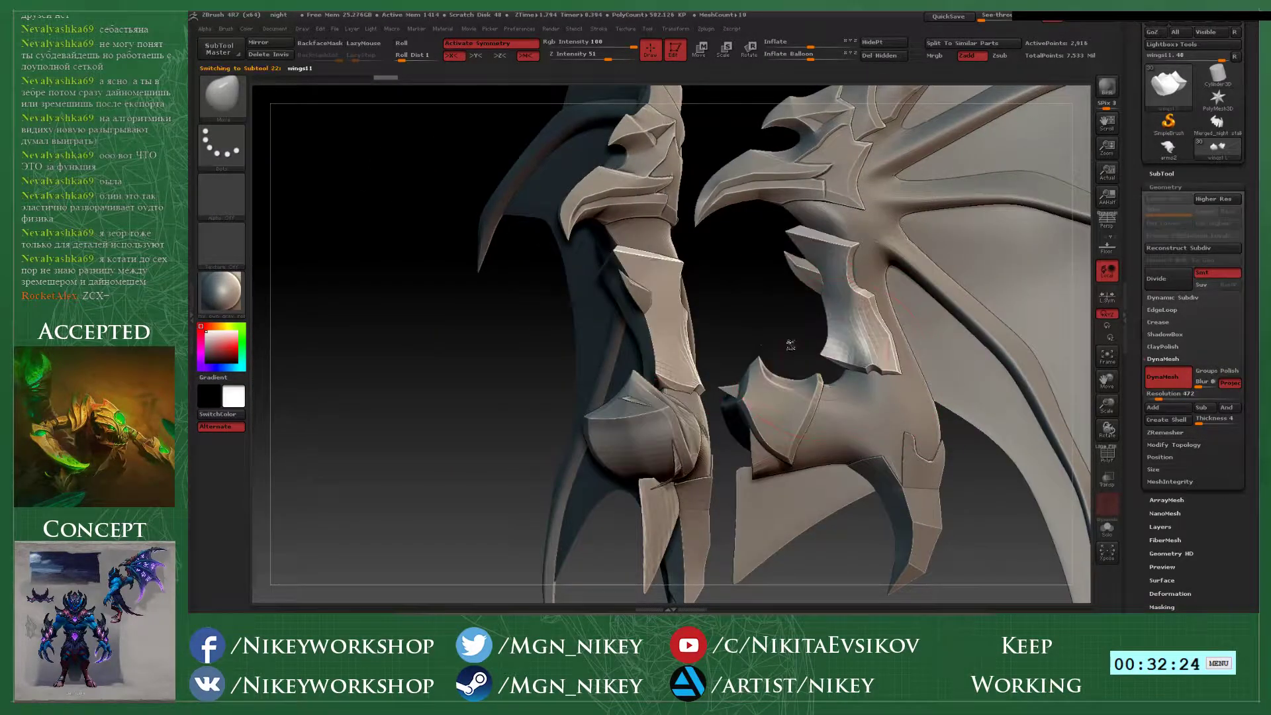
left_click_drag(781, 344, 729, 306)
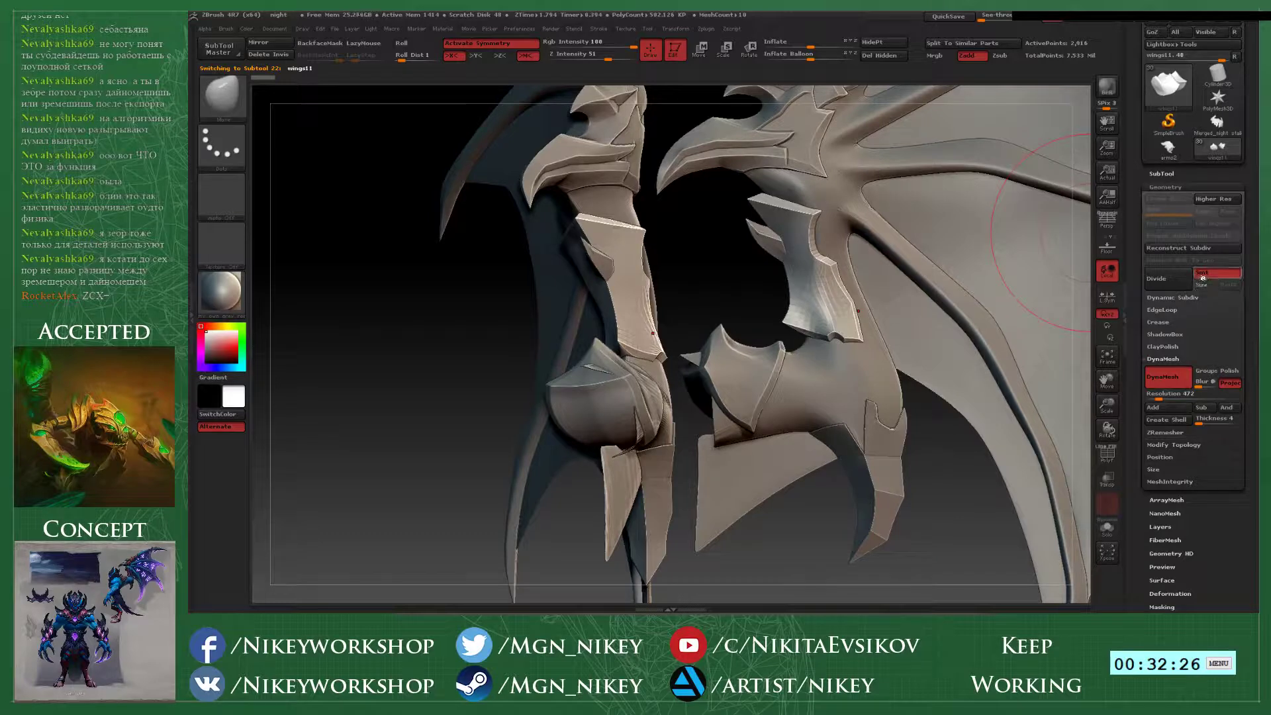
left_click(1168, 278)
left_click(1168, 279)
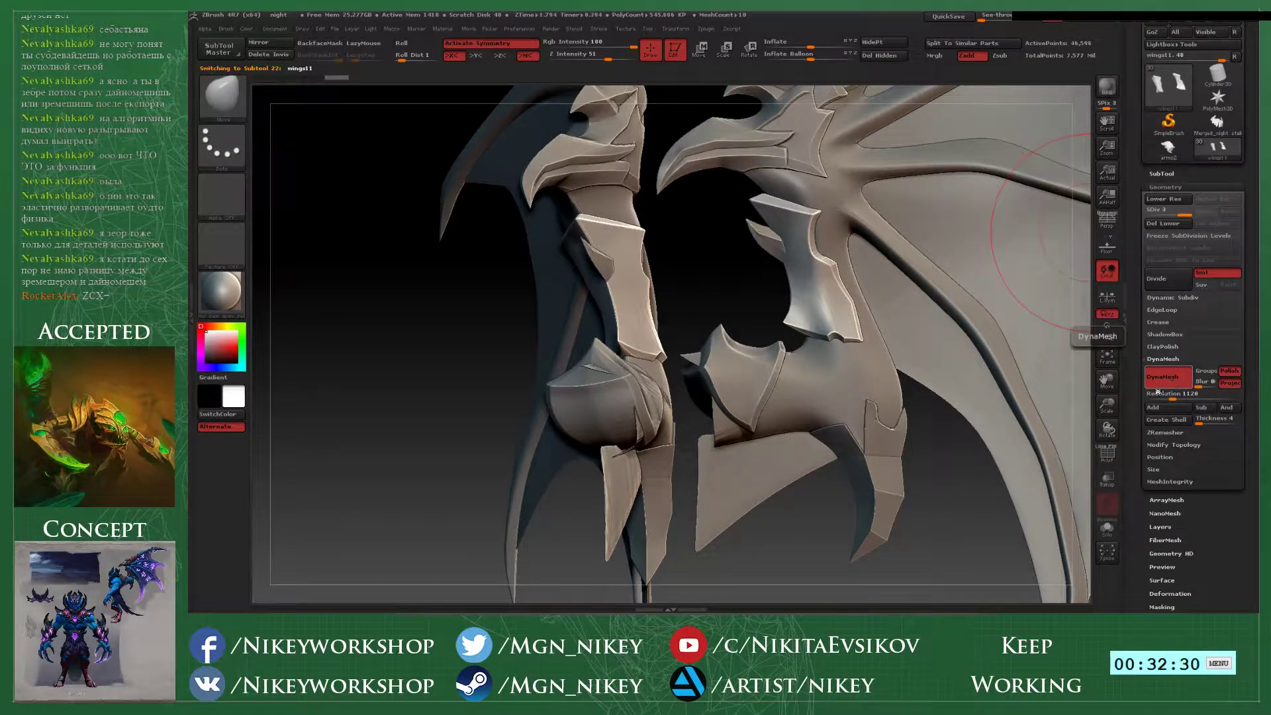
left_click(1158, 395)
key("ctrl+z")
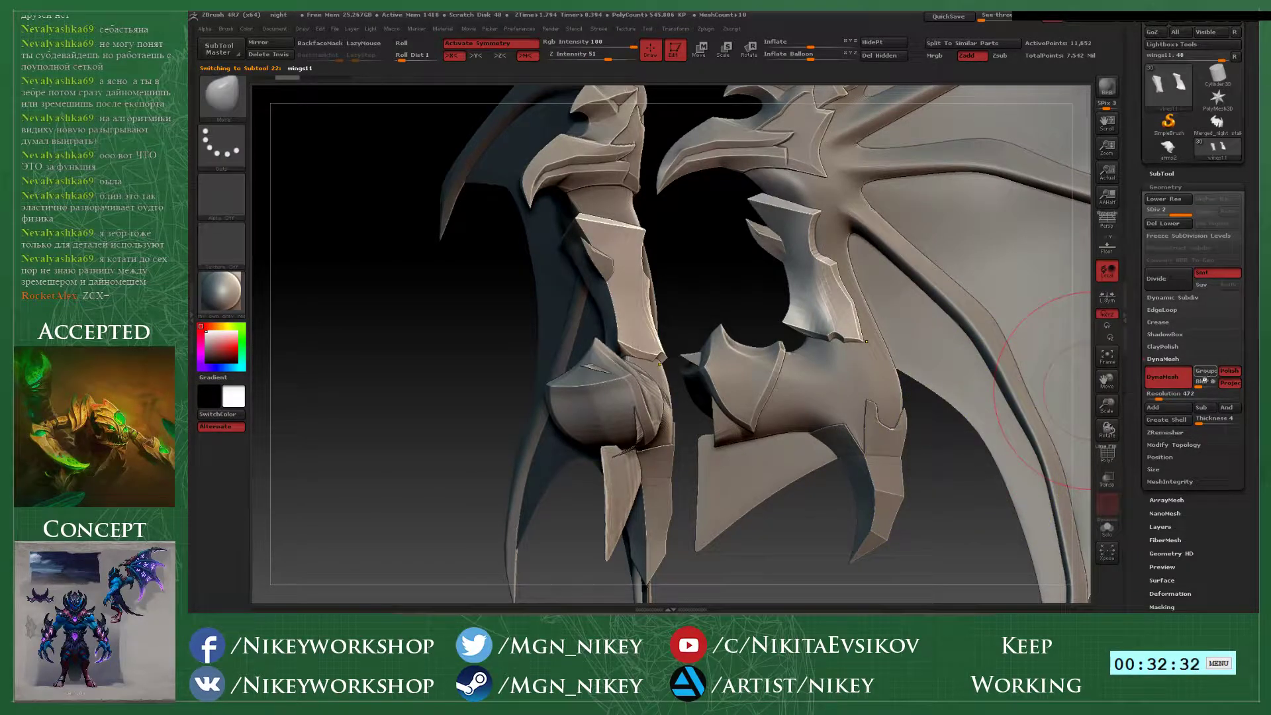
- DynaMesh the notched forearm plate with Polish, replacing a trial at resolution 864 with one at 1048
left_click(1166, 394)
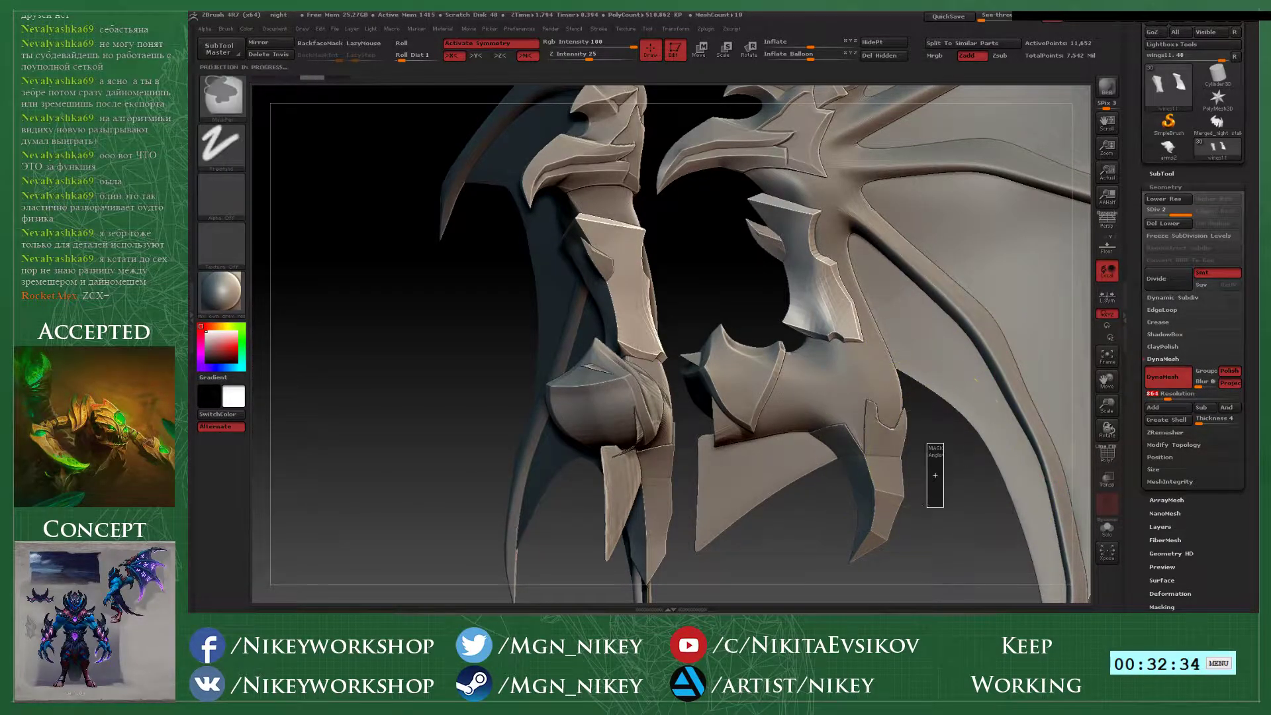
key("shift+d")
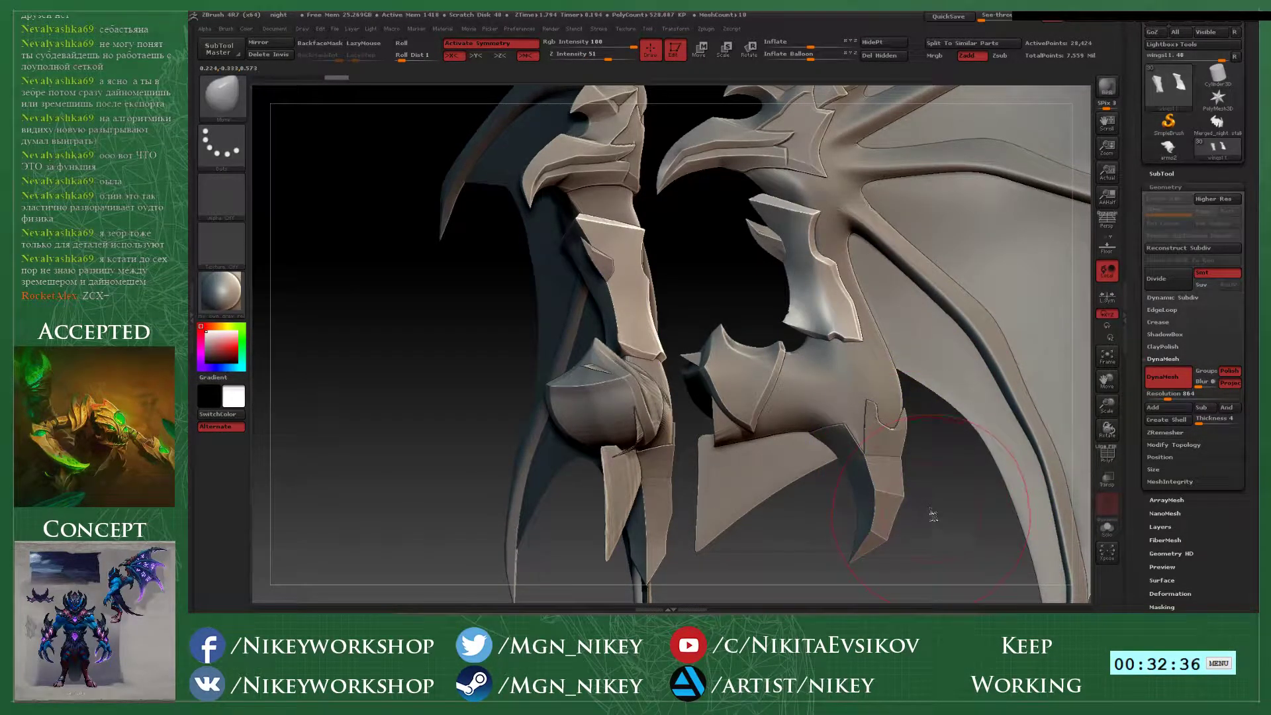
mouse_move(932, 514)
left_mouse_down()
mouse_move(976, 513)
mouse_move(928, 511)
left_mouse_up()
key("ctrl+z")
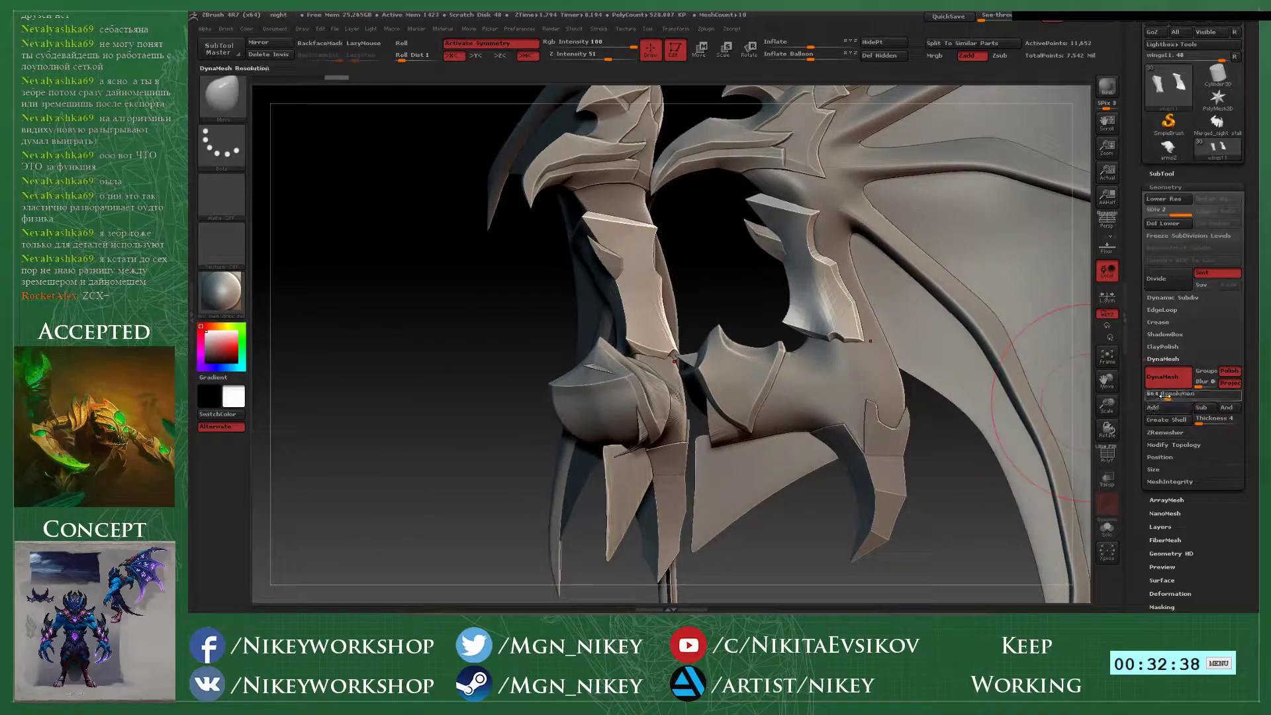
key("shift+d")
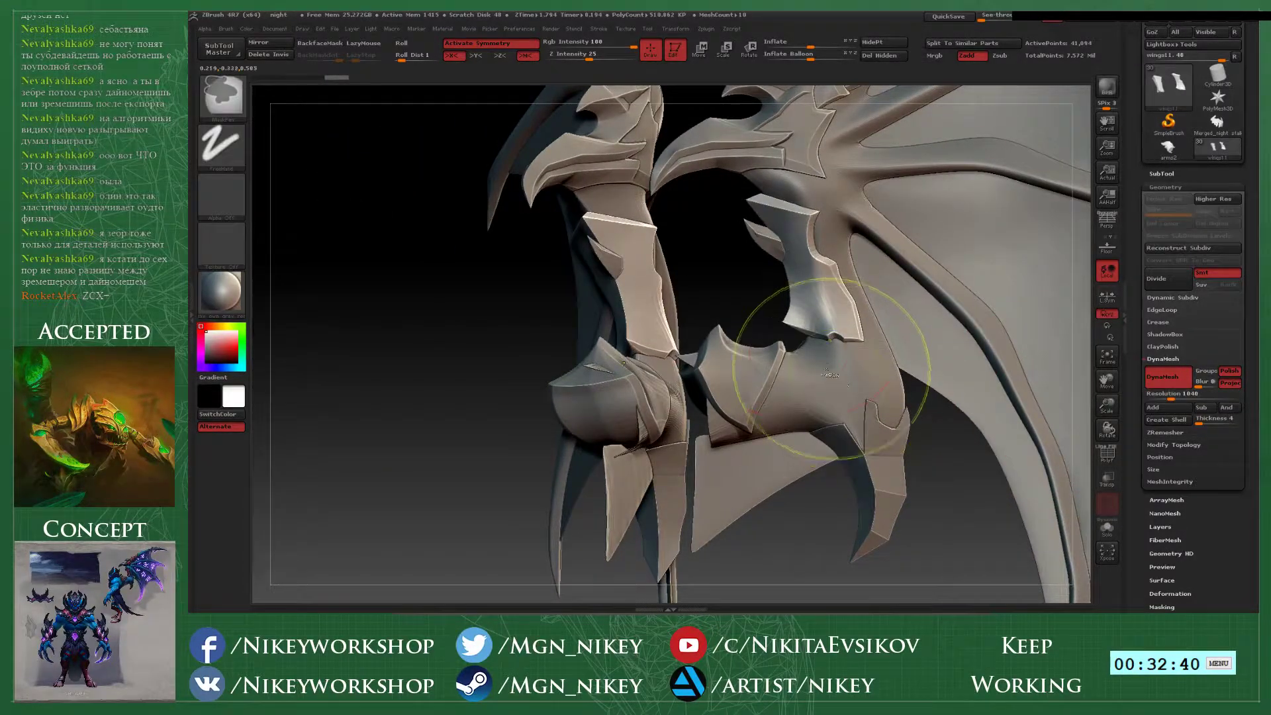
- Subdivide the small spike beside the forearm plate to level 3 and DynaMesh it with Polish at resolution 992
left_click(778, 248, "alt")
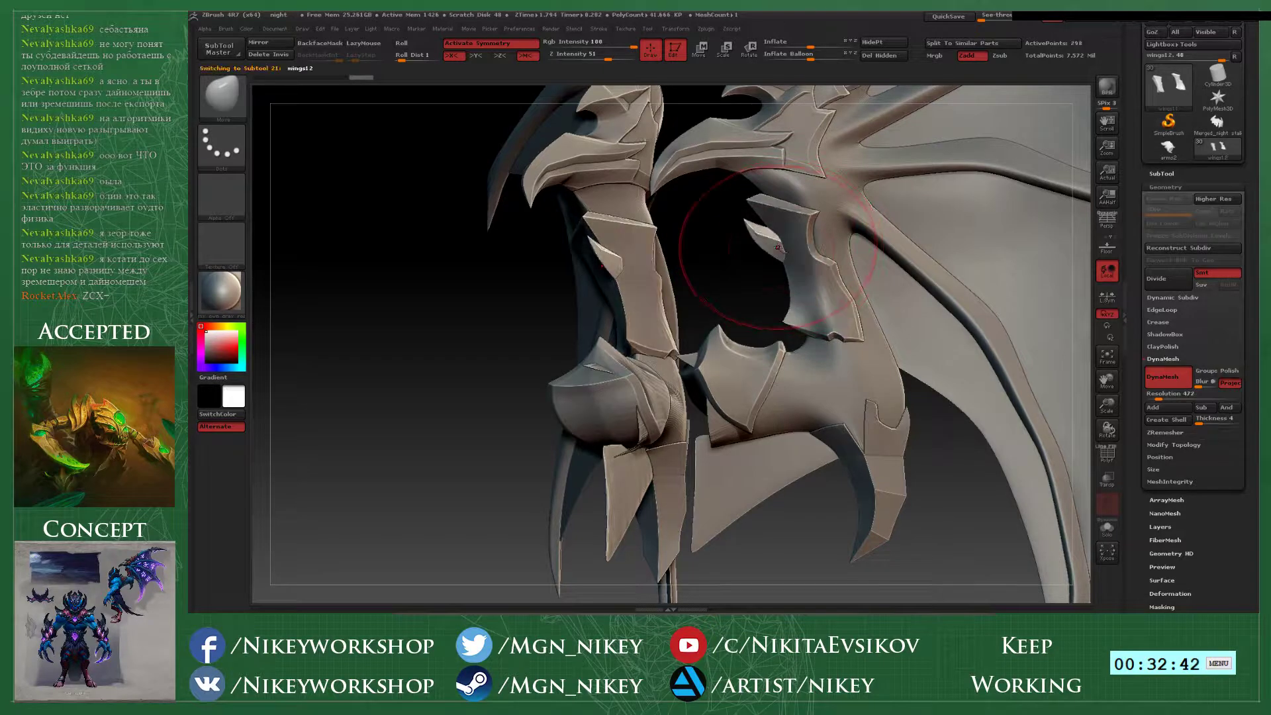
left_click(1204, 274)
key("ctrl+d")
left_click(1225, 370)
left_click(1172, 394)
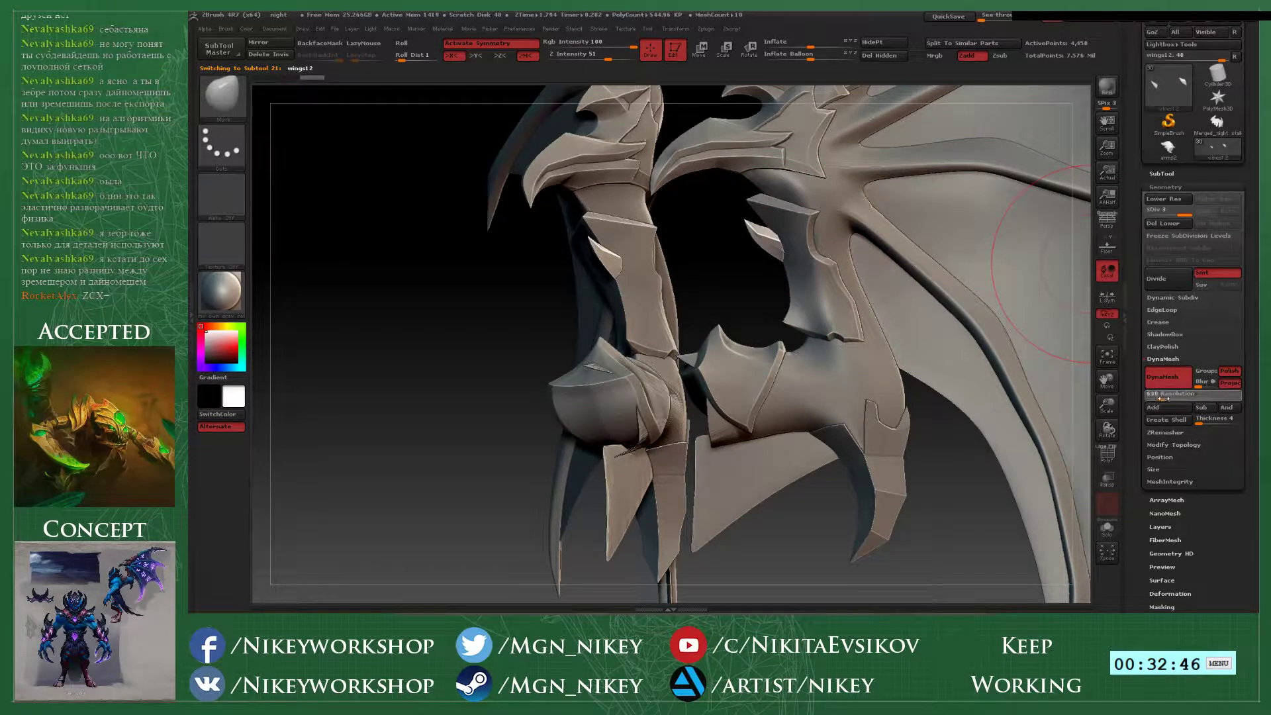
left_click_drag(1164, 398, 1170, 398)
left_click_drag(951, 456, 990, 445, "ctrl")
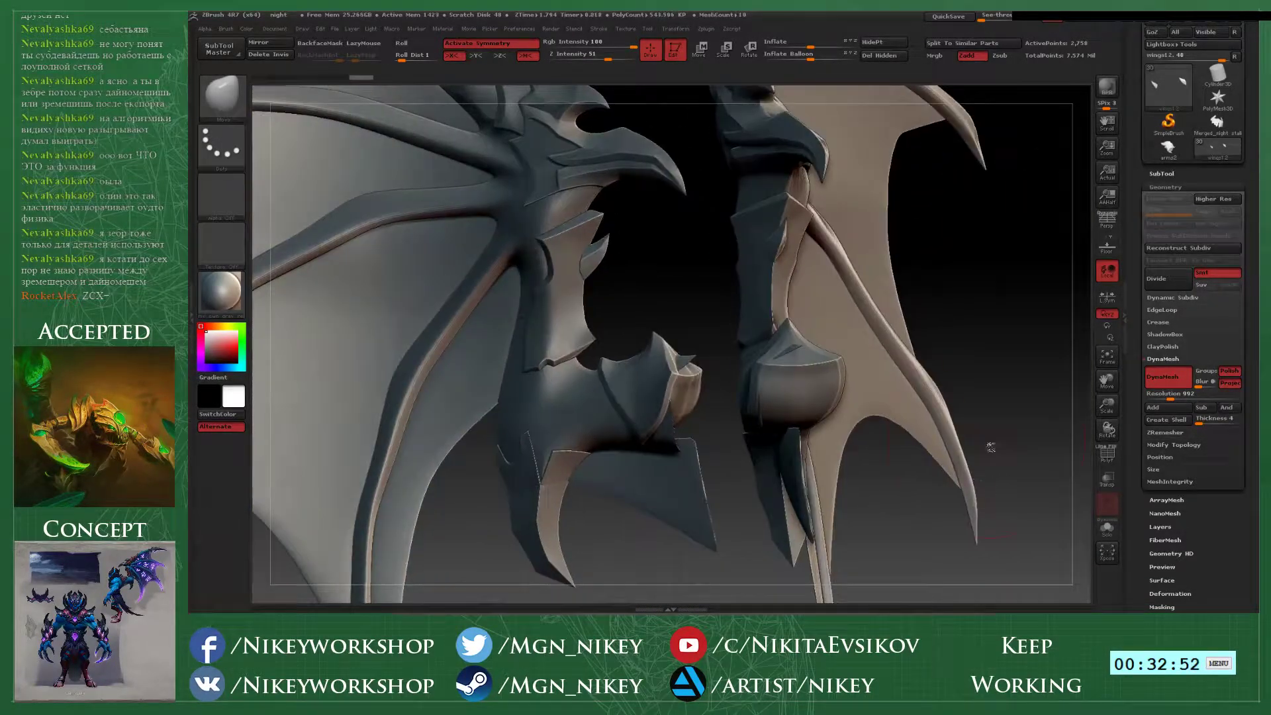
- Subdivide the hooked armour piece at the wing's elbow to level 3 and DynaMesh it with Polish at resolution 1016
left_click_drag(1003, 336, 1012, 241)
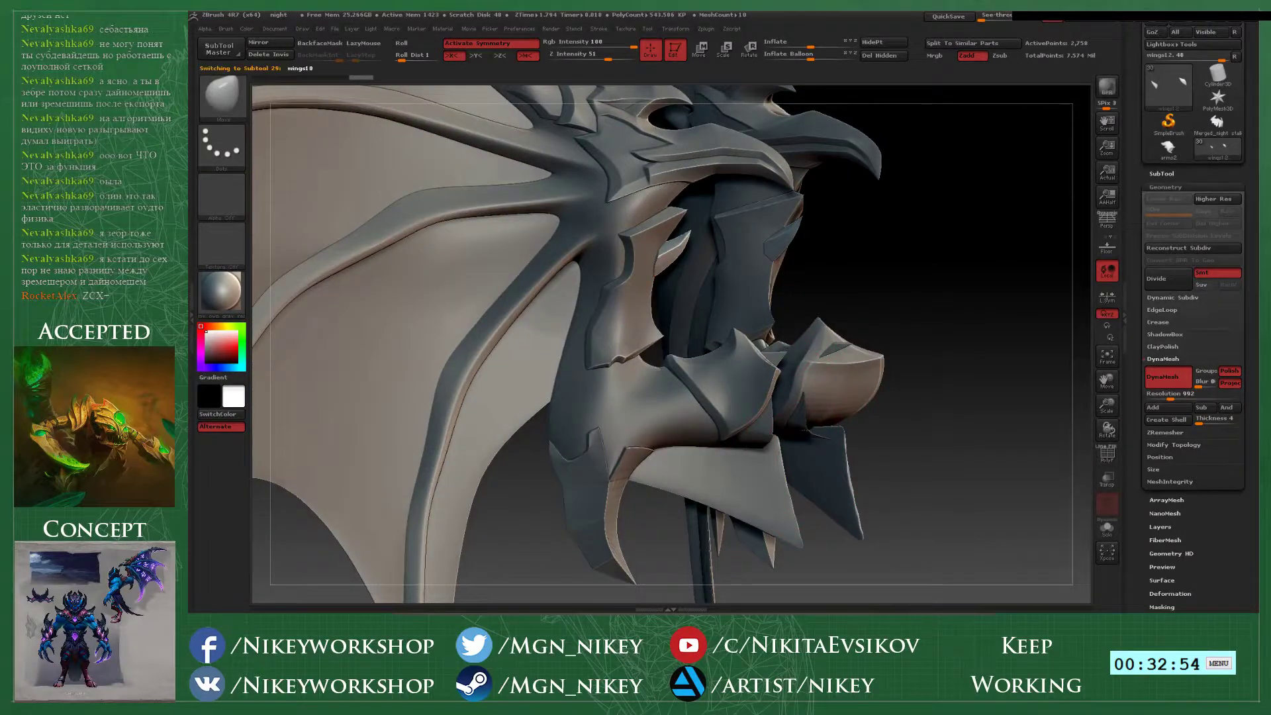
left_click_drag(1049, 397, 861, 471)
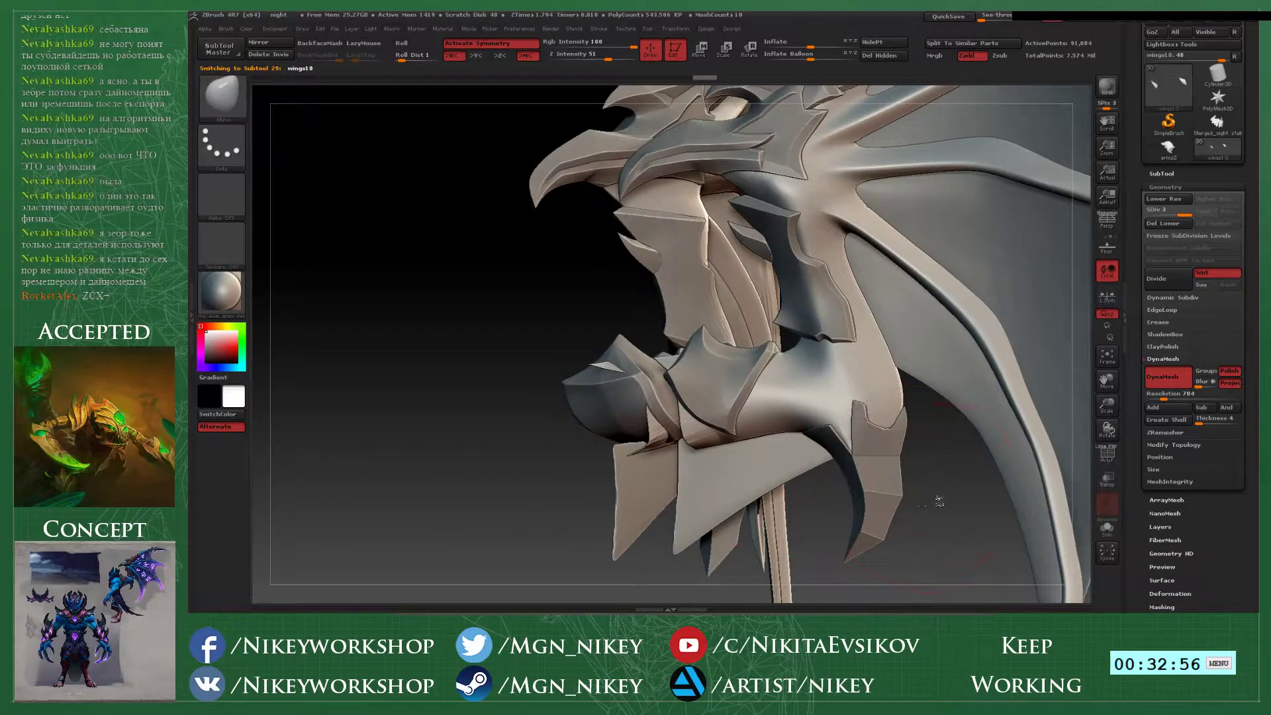
mouse_move(938, 501)
left_mouse_down("alt")
mouse_move(875, 430)
mouse_move(1016, 354)
left_mouse_up("alt")
left_click(826, 414, "alt")
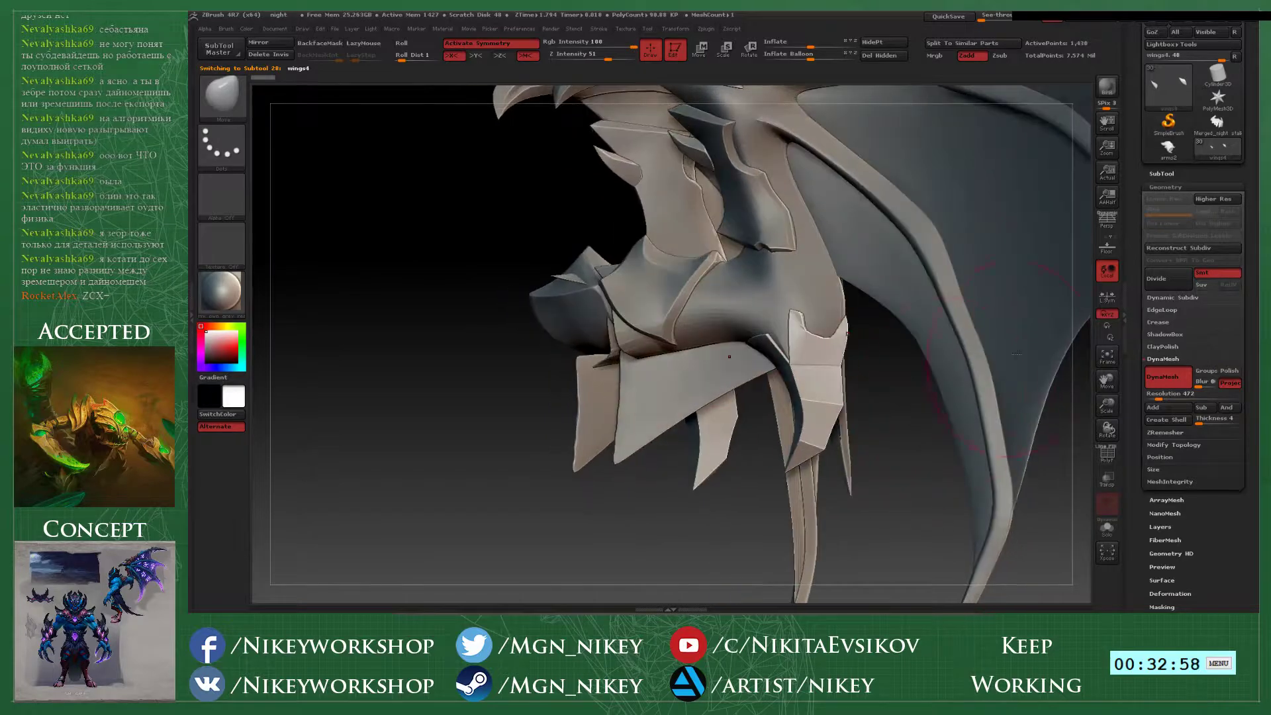
key("ctrl+d")
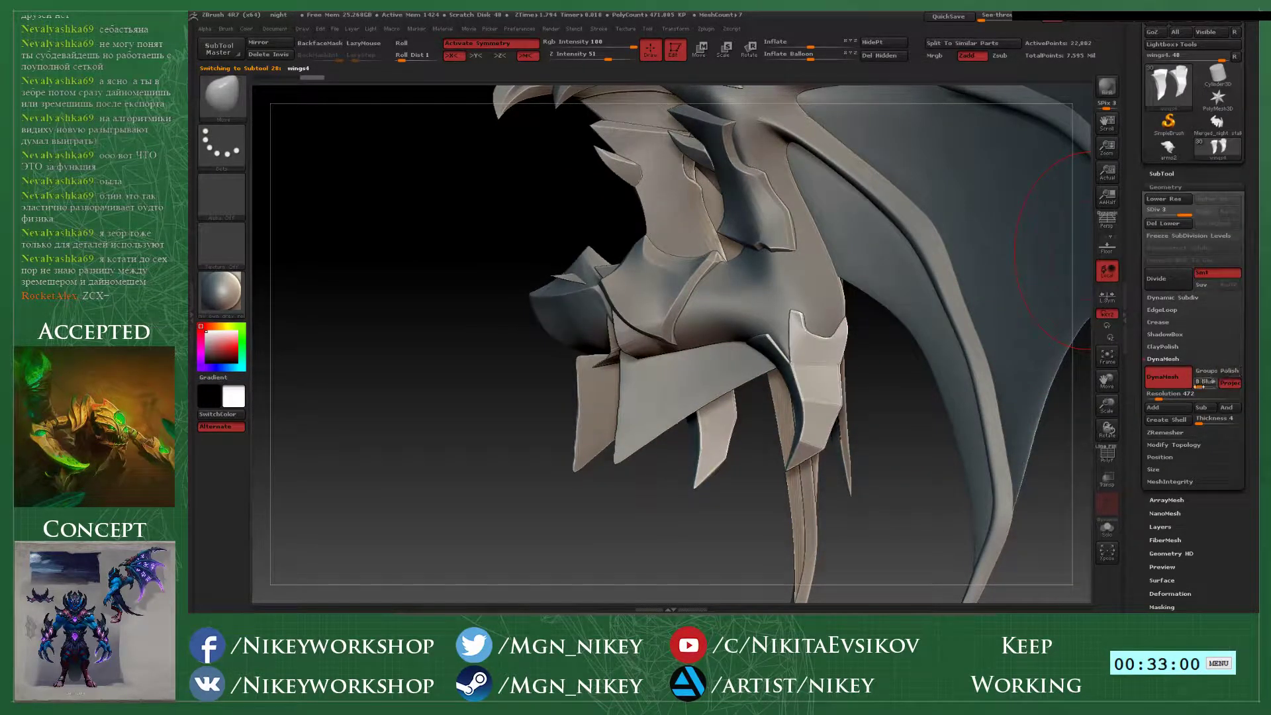
left_click(1170, 397)
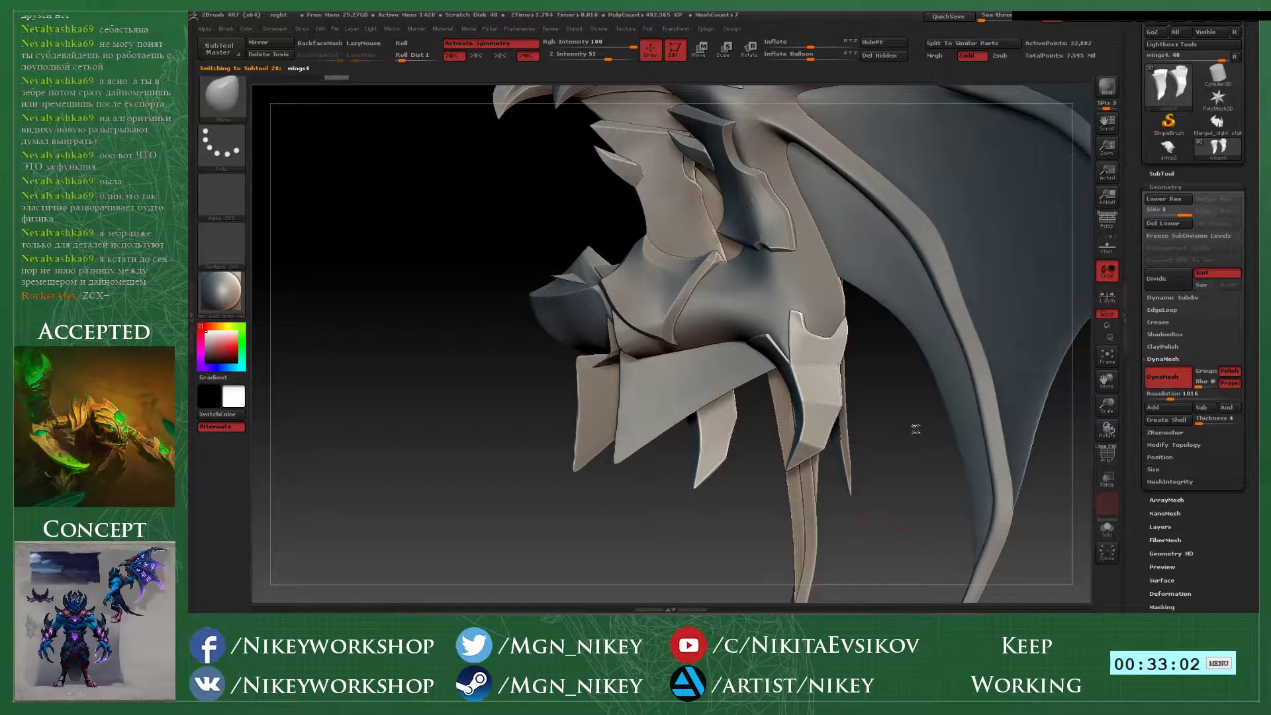
mouse_move(908, 409)
left_mouse_down("ctrl")
mouse_move(902, 464)
mouse_move(920, 533)
mouse_move(909, 515)
left_mouse_up("ctrl")
- Unhide the demon's body subtool so it shows together with the wings, and face the whole model from the front
left_click_drag(677, 307, 713, 220)
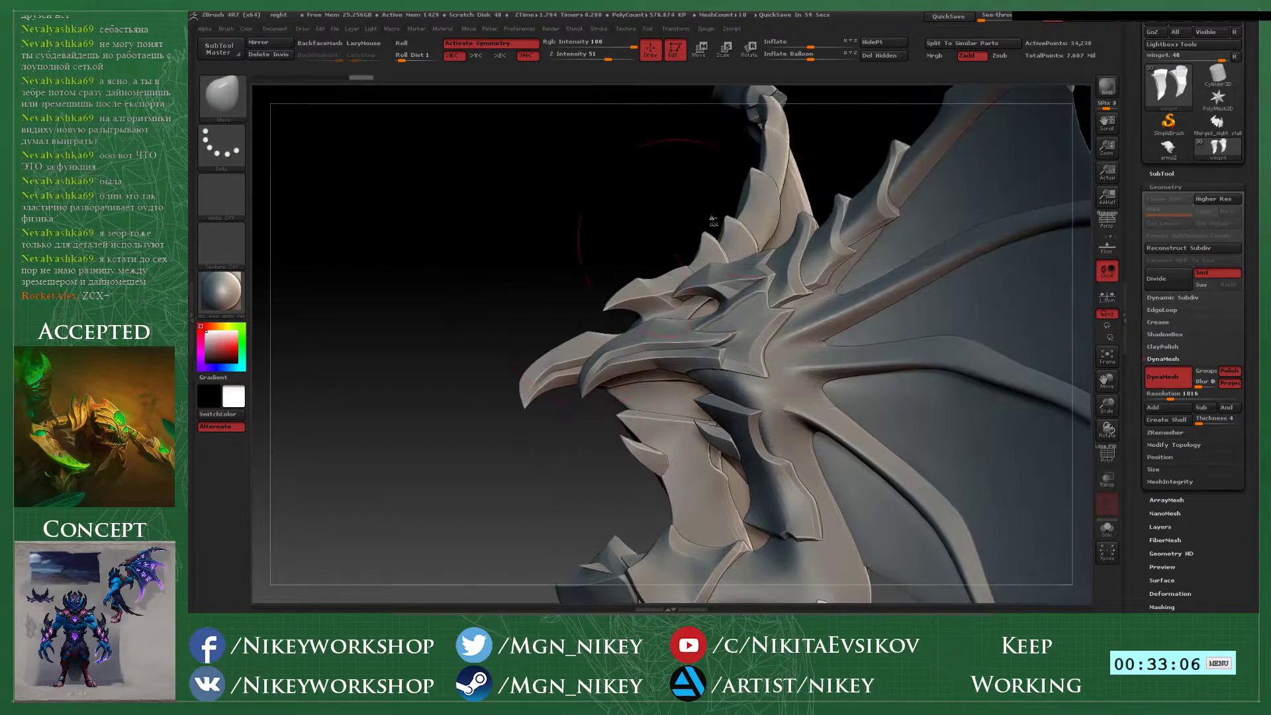
left_click_drag(857, 156, 766, 252, "alt")
left_click_drag(894, 574, 912, 381, "alt")
left_click_drag(977, 425, 979, 384, "alt")
left_click(1166, 174)
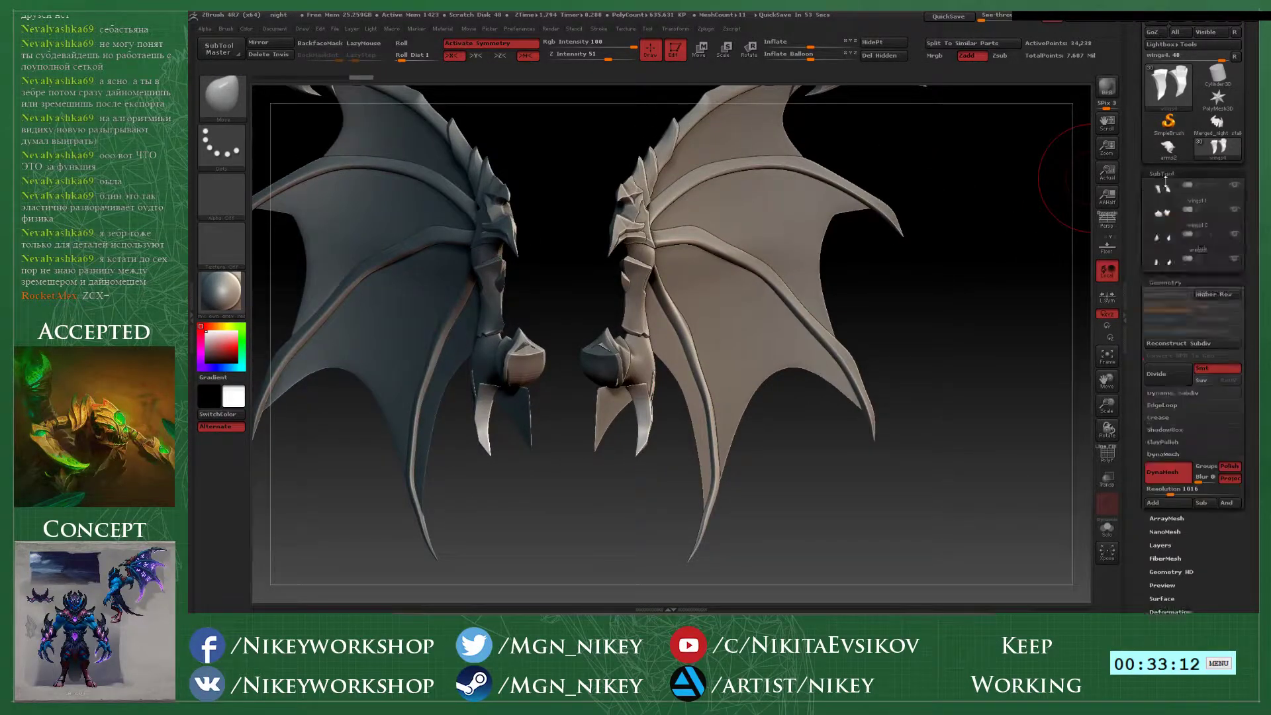
left_click_drag(1150, 323, 1155, 227)
left_click(1237, 287)
left_click_drag(947, 340, 824, 430)
mouse_move(880, 357)
left_mouse_down()
mouse_move(854, 397)
mouse_move(926, 467)
mouse_move(949, 374)
mouse_move(737, 422)
mouse_move(764, 497)
mouse_move(824, 455)
mouse_move(836, 493)
left_mouse_up()
left_click_drag(933, 383, 957, 440, "shift")
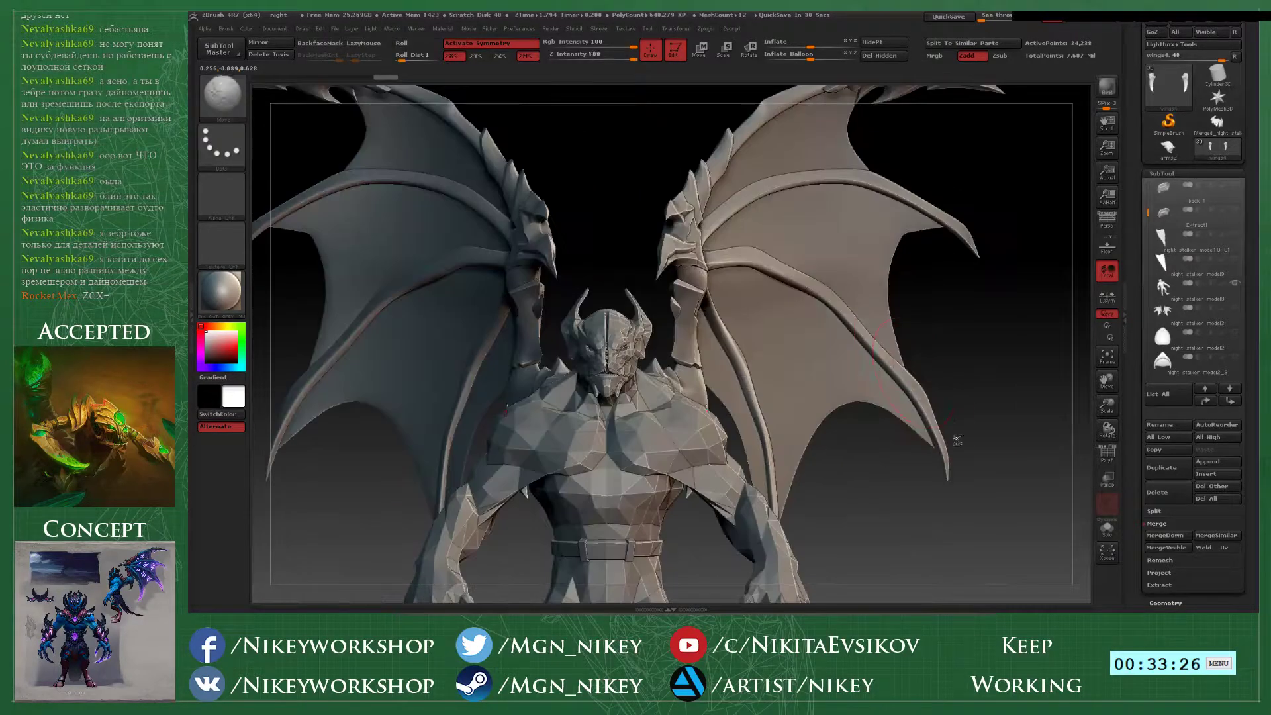
- Switch to the concept picture of the winged demon in Windows Photo Viewer and position its window behind the model
left_click_drag(971, 320, 980, 391, "alt")
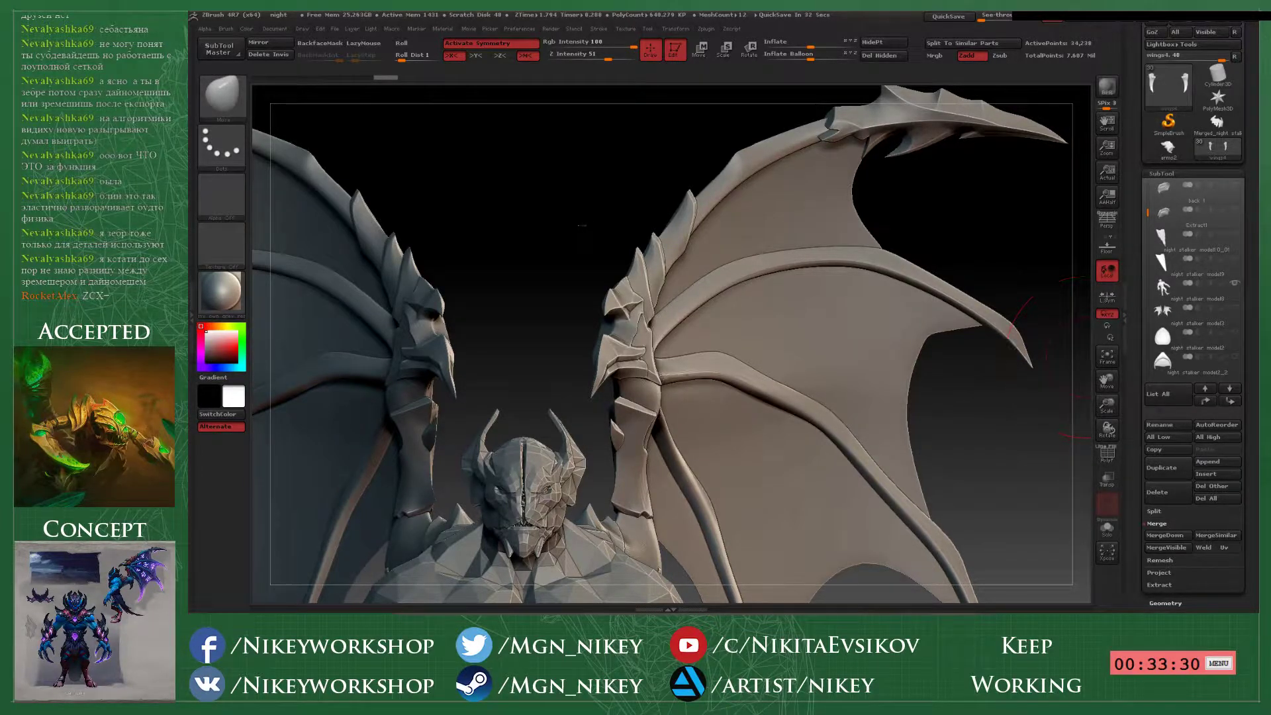
left_click_drag(1055, 250, 998, 190, "alt")
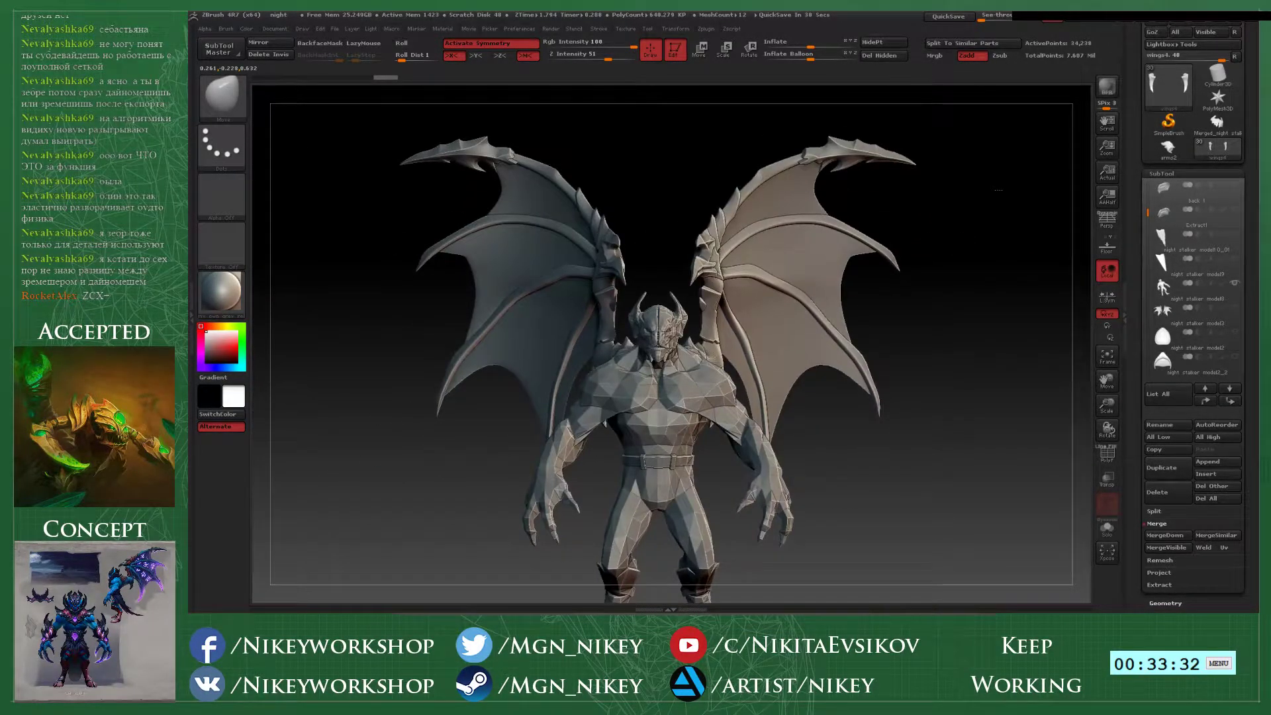
left_click_drag(964, 257, 982, 299, "alt")
left_click(1247, 529)
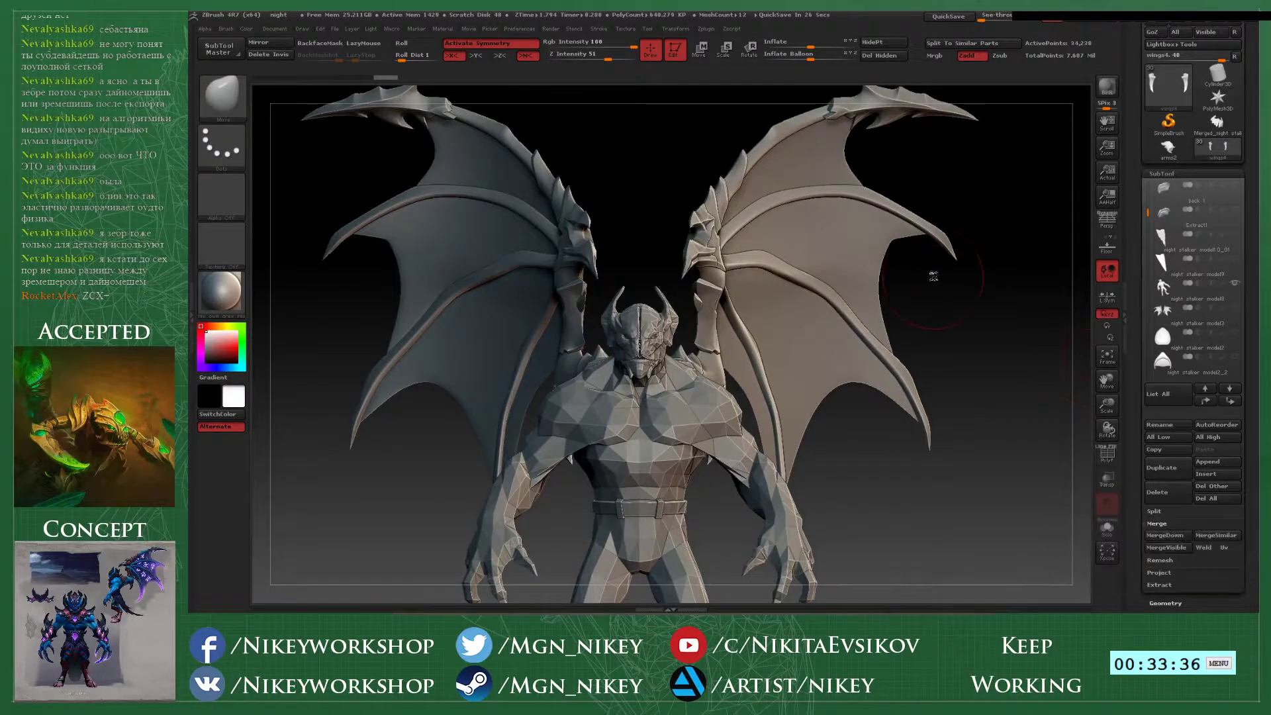
left_click_drag(1000, 302, 1001, 322, "alt")
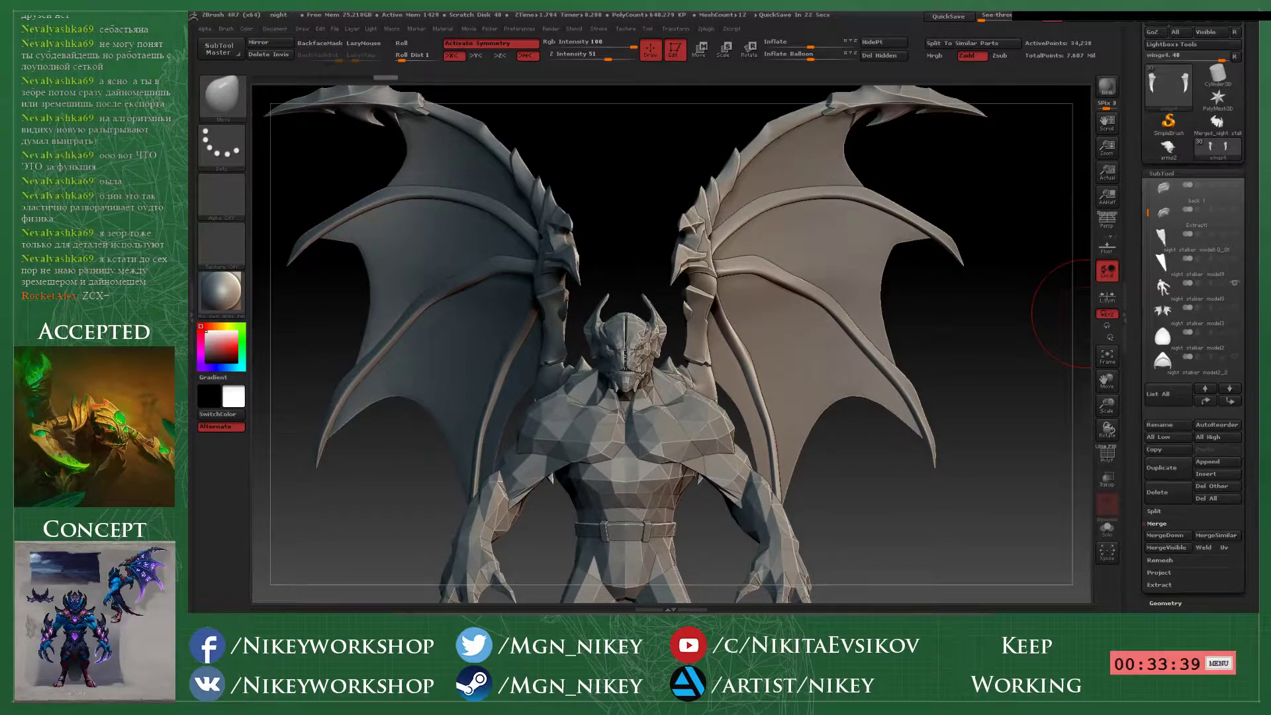
key("alt+Tab")
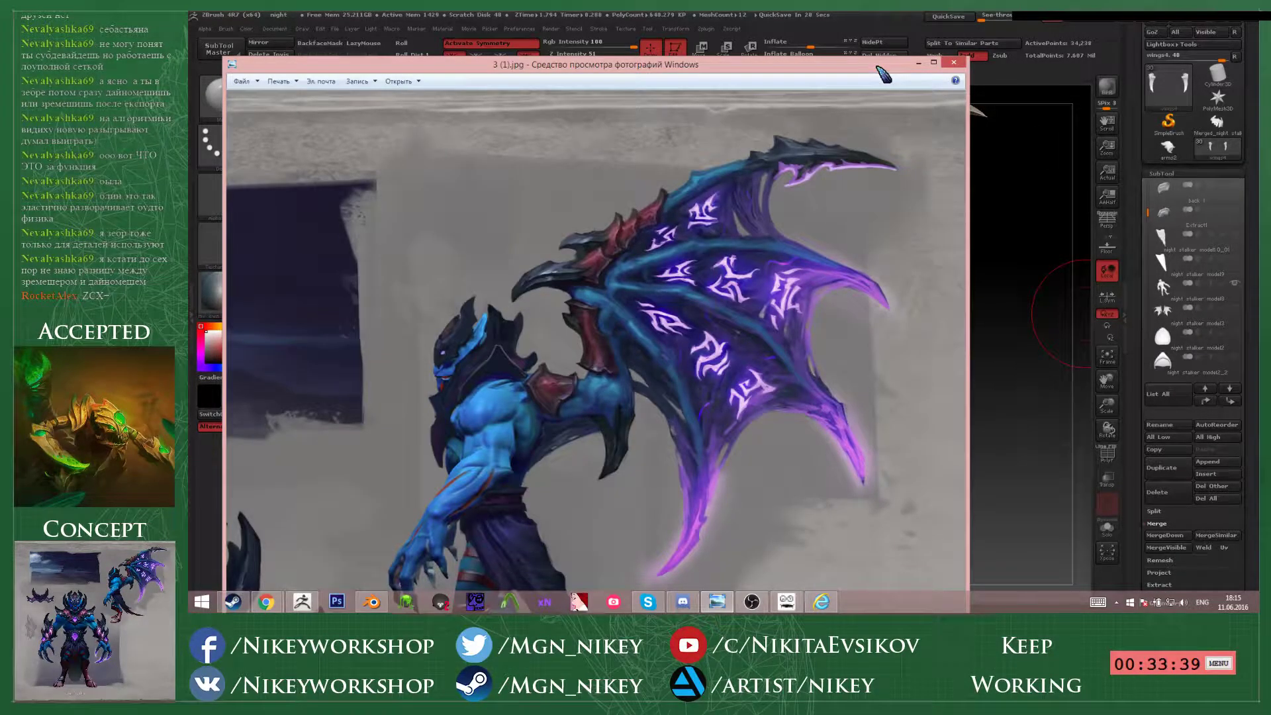
left_click_drag(878, 67, 878, 39)
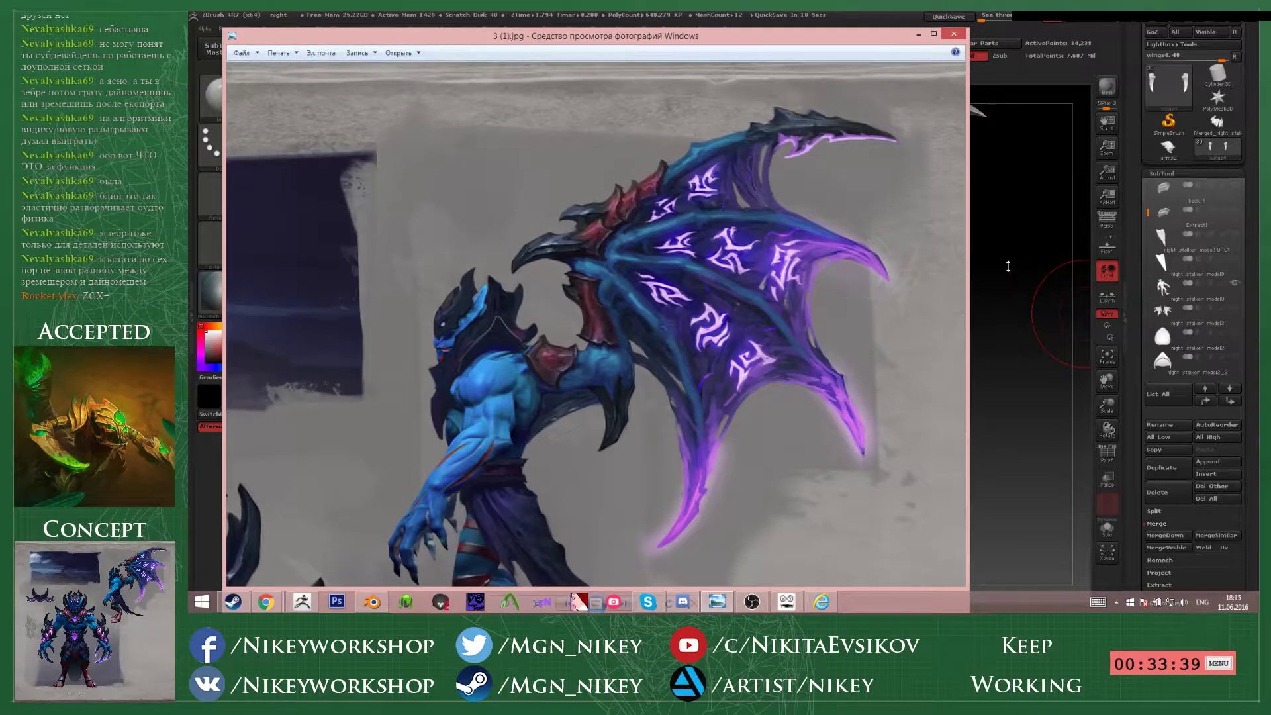
- Return to ZBrush, make its window see-through and align the model's wing with the wing in the concept picture
left_click(1008, 266)
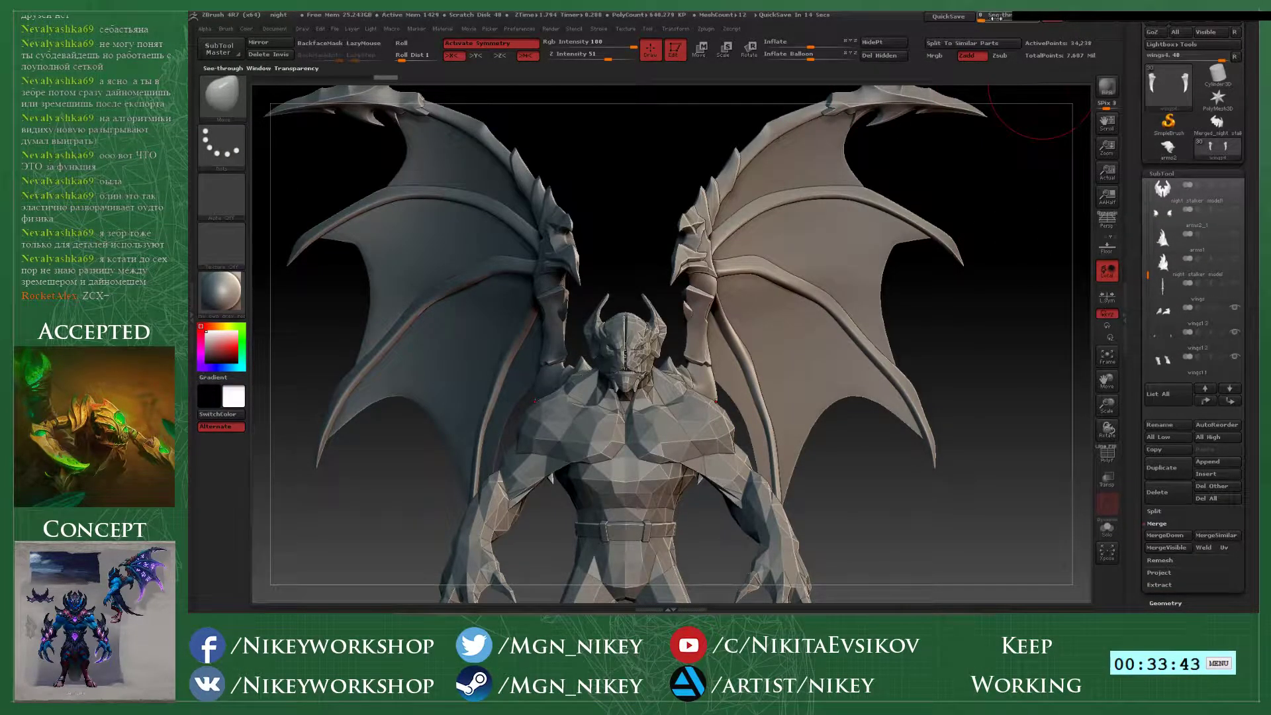
left_click_drag(996, 17, 1004, 22)
mouse_move(938, 173)
left_mouse_down()
mouse_move(822, 178)
mouse_move(863, 185)
left_mouse_up()
key("space")
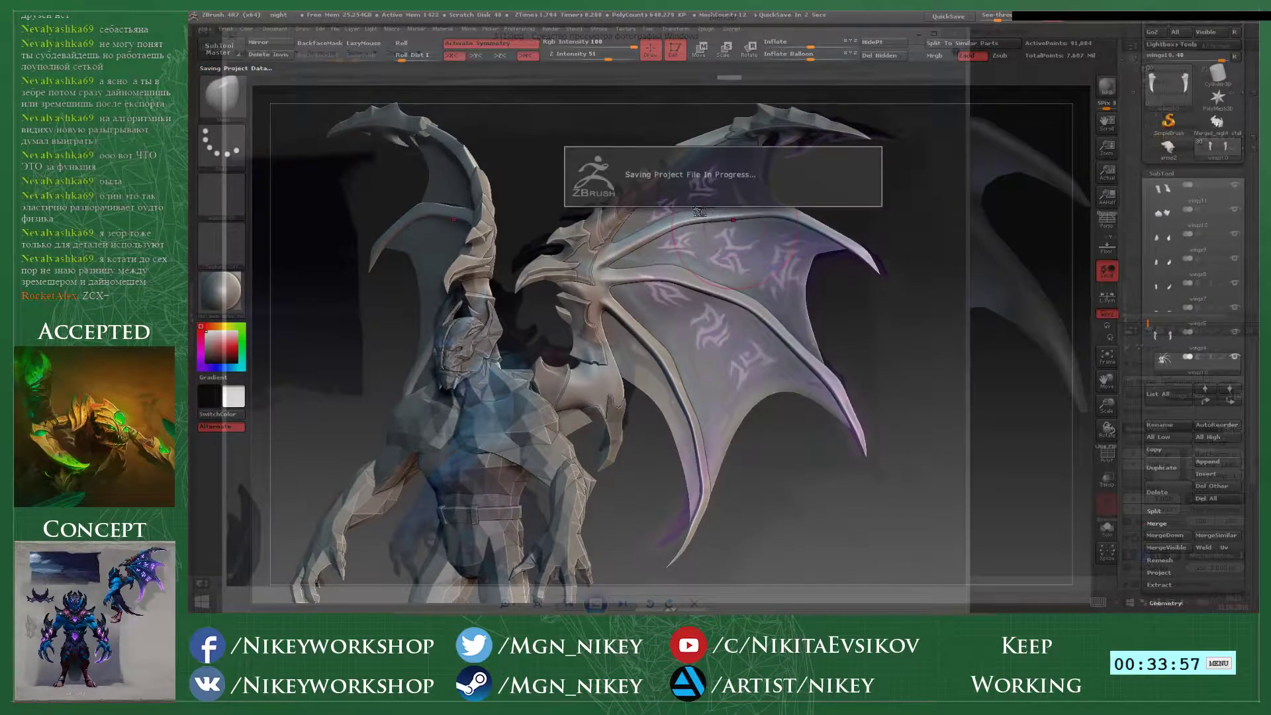
- Select the wing membranes and compare their outline with the concept wing by turning and realigning the model
left_click(732, 205, "alt")
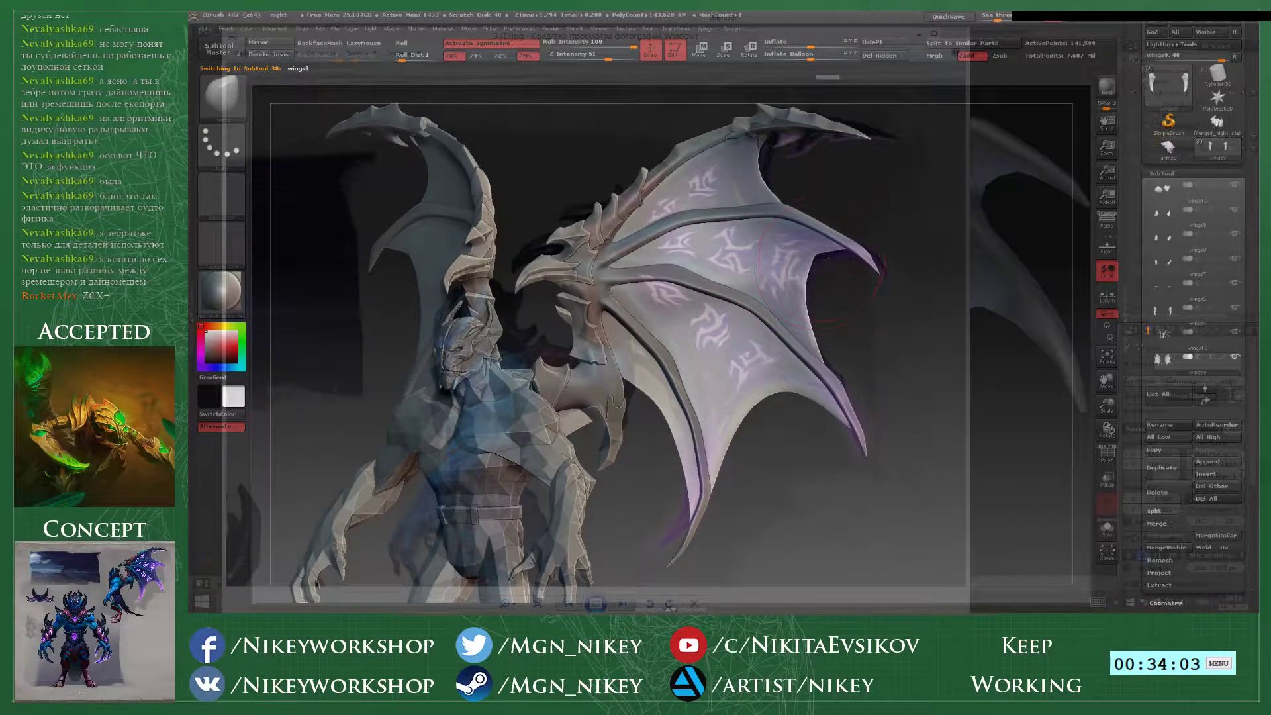
left_click_drag(823, 259, 820, 251)
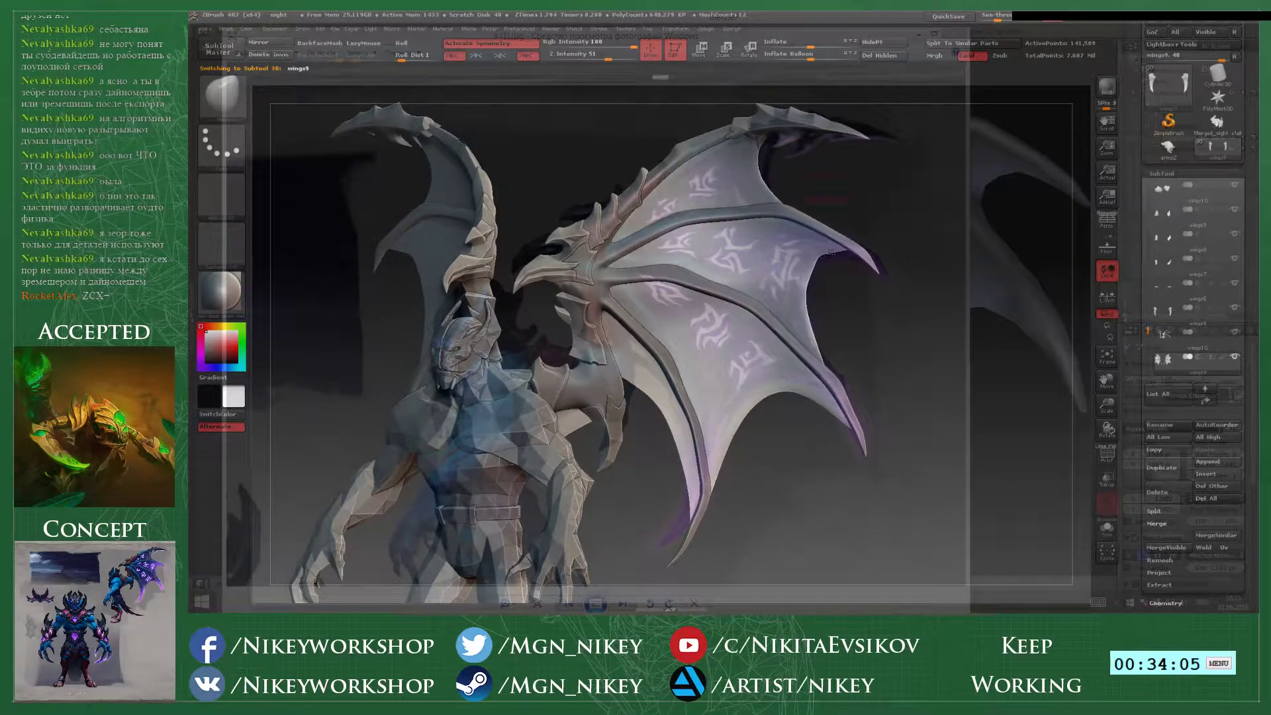
left_click_drag(891, 305, 815, 259)
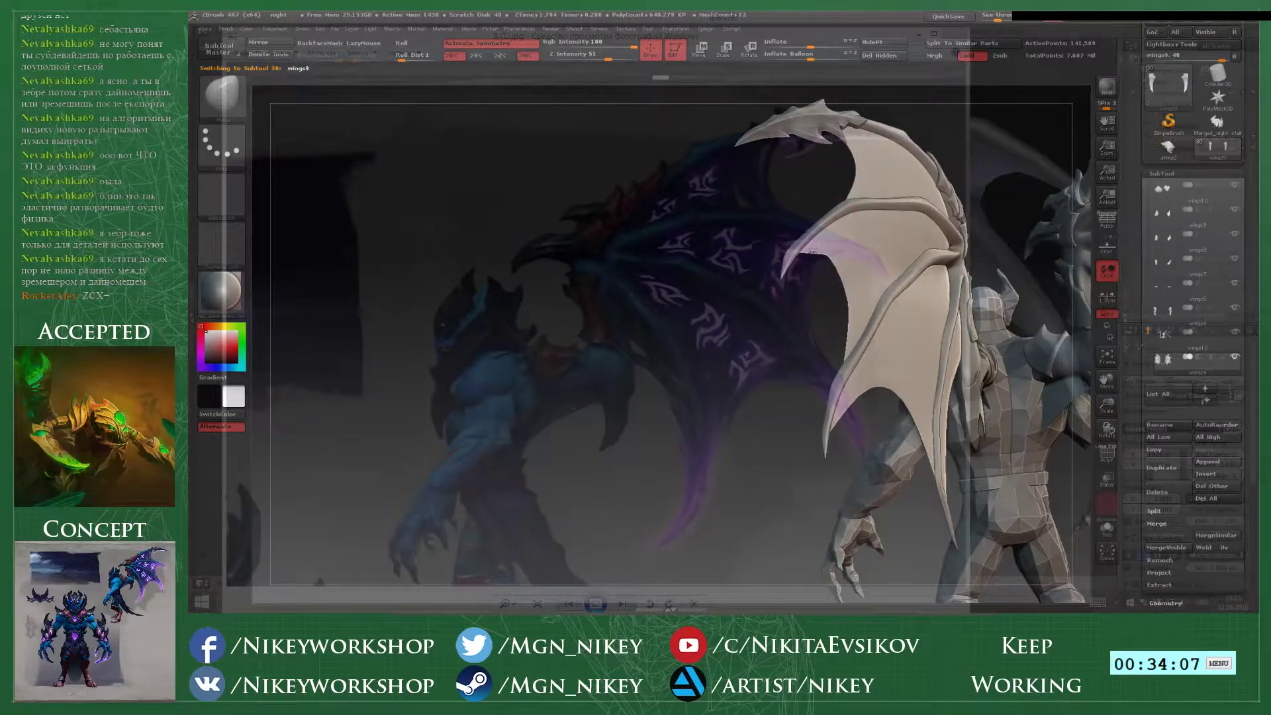
left_click_drag(784, 322, 847, 361)
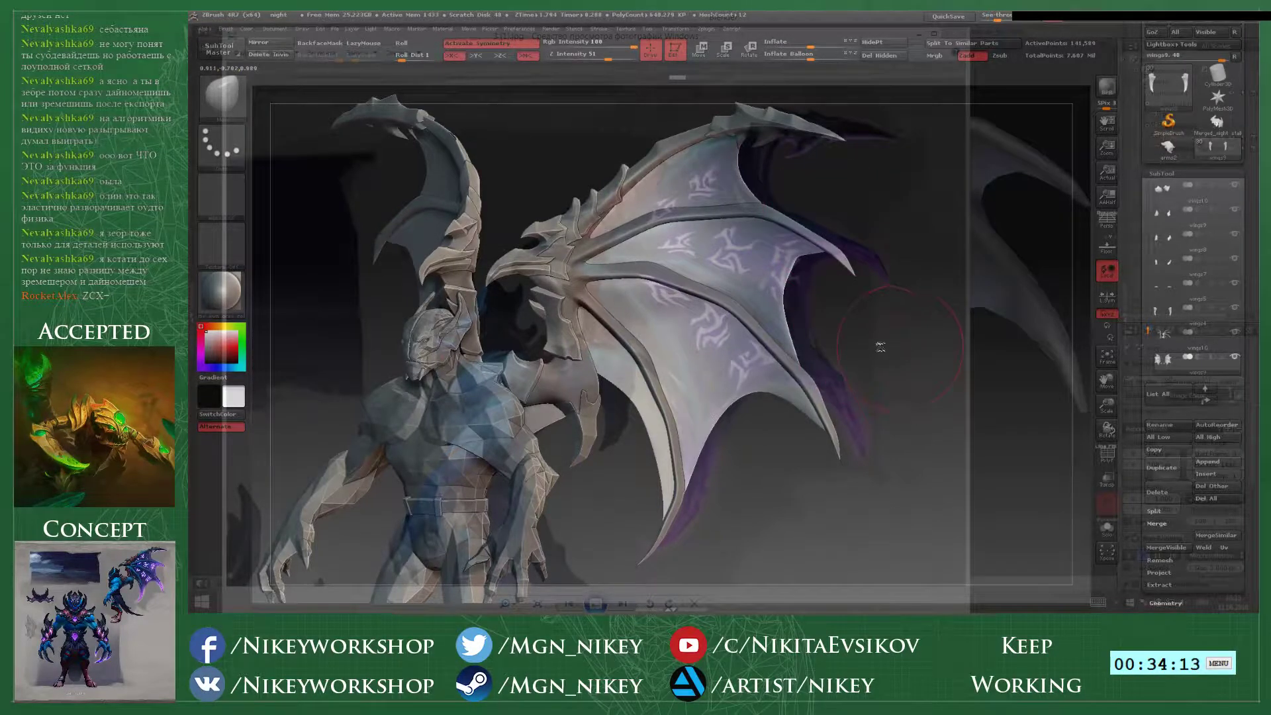
left_click_drag(880, 346, 690, 448)
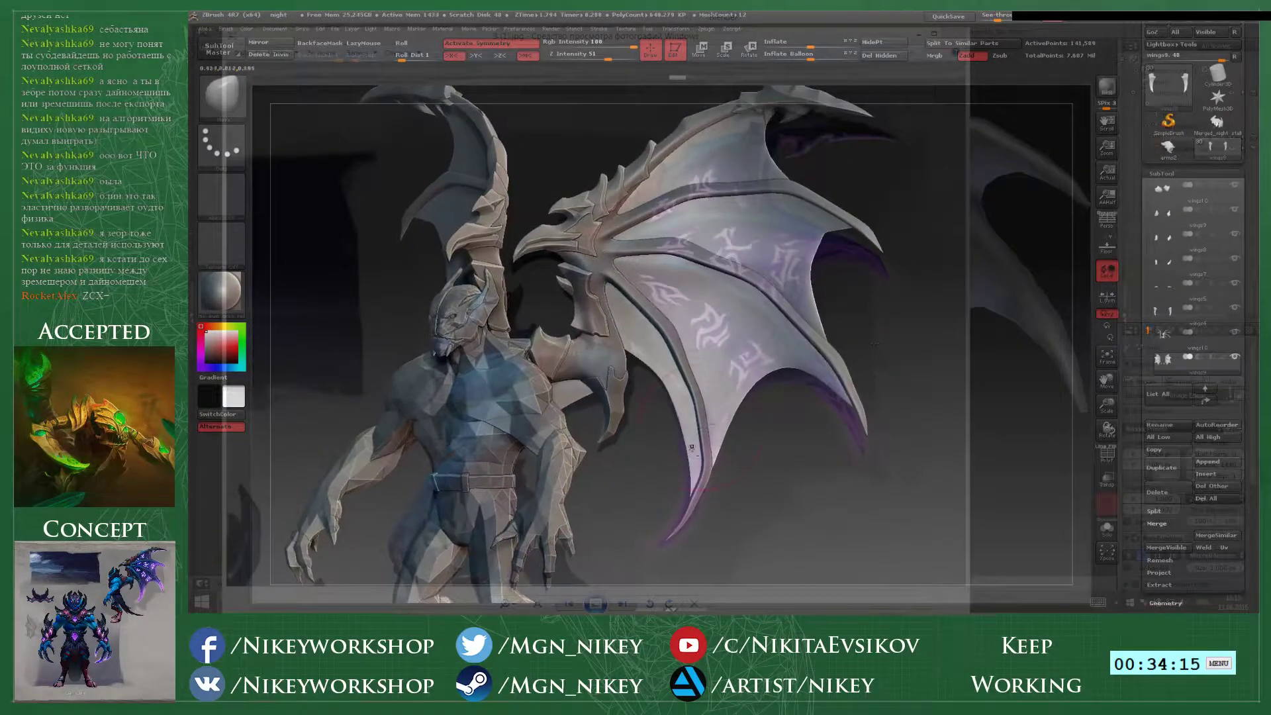
- Select the wing bones subtool and smooth the middle of the long lowest bone
left_click(695, 414, "alt")
mouse_move(778, 463)
left_mouse_down("alt")
mouse_move(761, 430)
mouse_move(661, 417)
left_mouse_up("alt")
key("space")
mouse_move(690, 340)
left_mouse_down("shift")
mouse_move(686, 312)
mouse_move(698, 341)
left_mouse_up("shift")
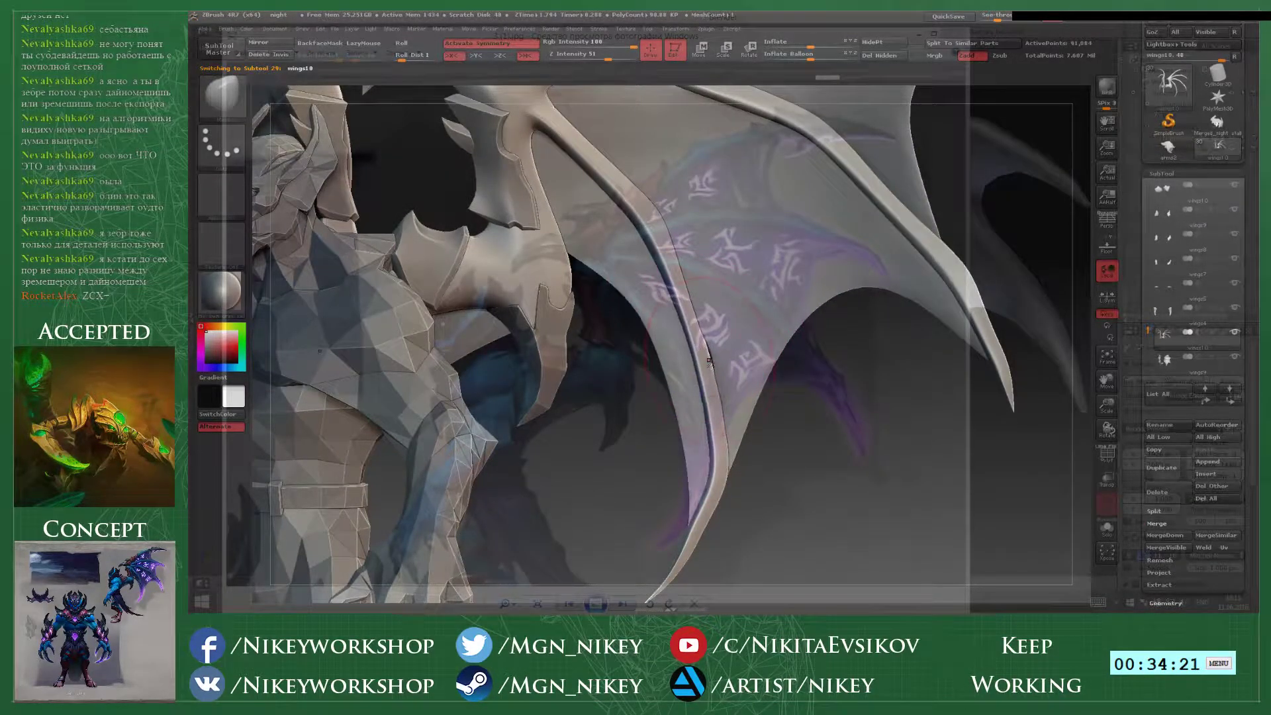
- Choose the Smooth brush for smoothing and set the sculpting brush's Z Intensity to 2
key("b")
key("s")
key("m")
left_click(724, 357)
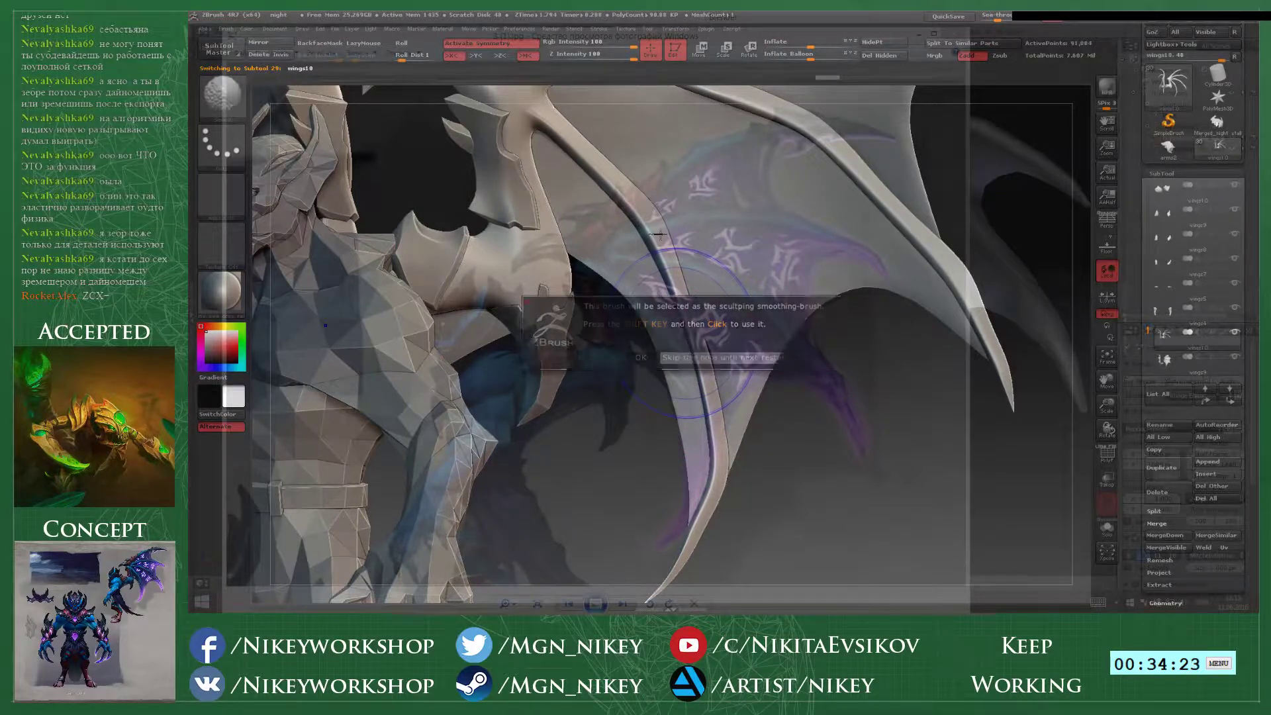
left_click(556, 55)
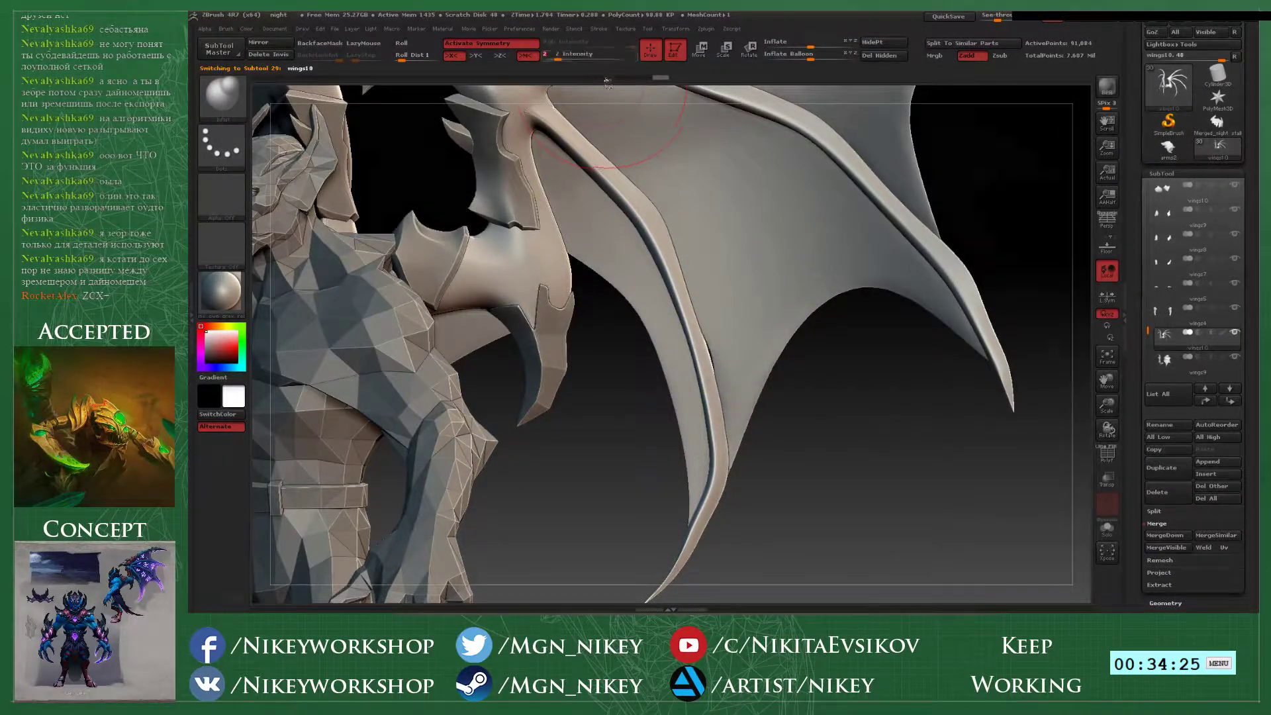
- Turn the window's see-through back on at a low level so the concept wing shows faintly behind the model
left_click(996, 15)
left_click_drag(936, 390, 941, 439, "alt")
left_click(997, 15)
left_click_drag(997, 15, 991, 15)
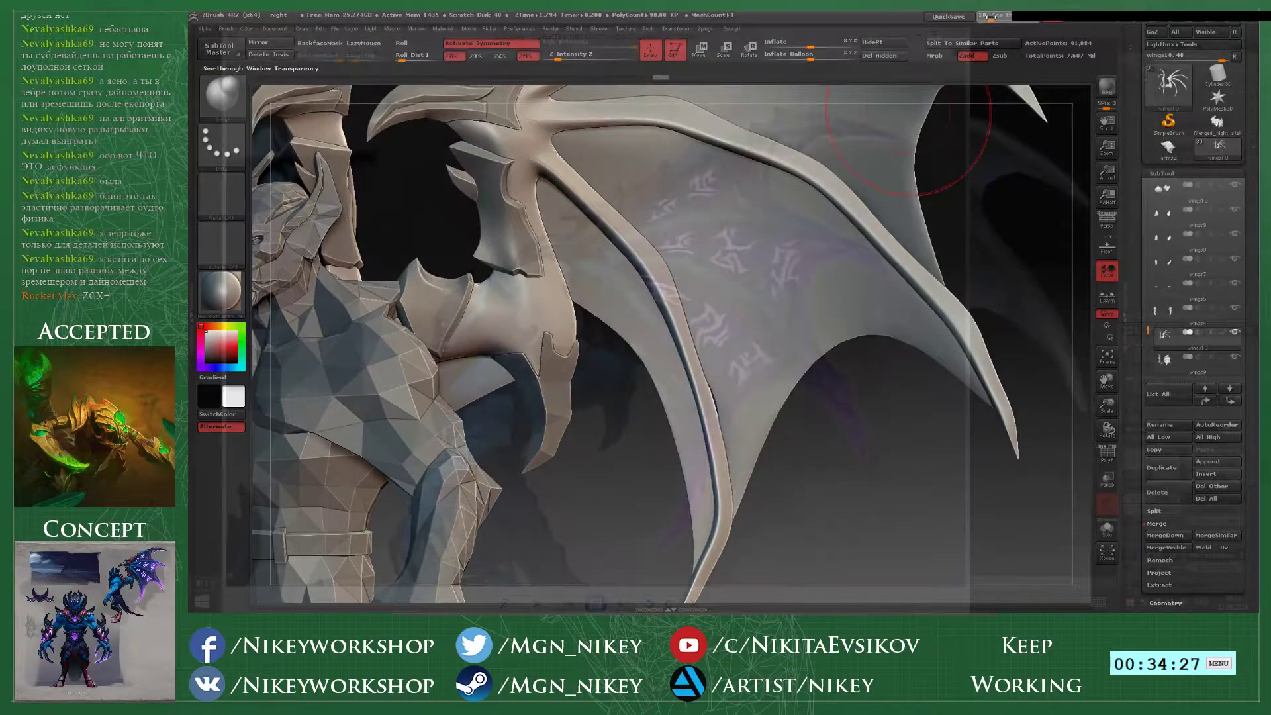
- Refine the thickness of the lowest wing bone down to its tip with light strokes, following the concept wing
left_click_drag(996, 250, 1000, 299, "alt")
key("space")
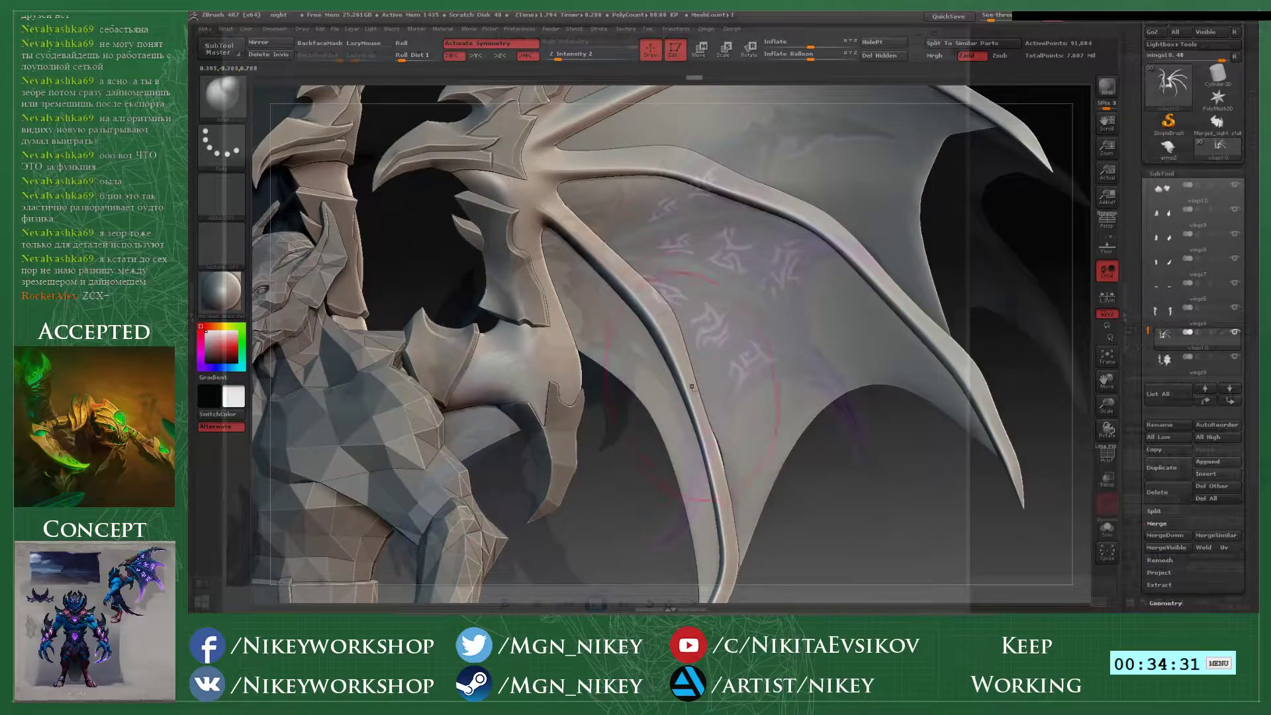
left_click_drag(819, 519, 809, 438, "alt")
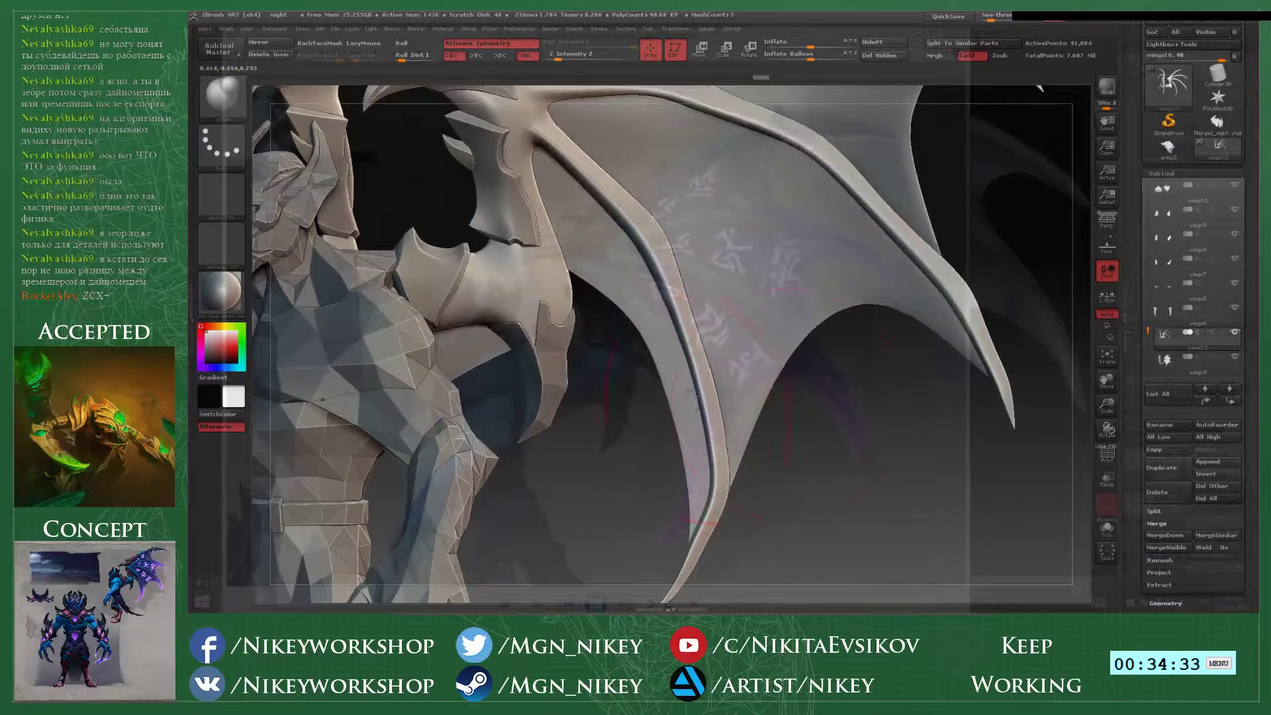
left_click_drag(708, 506, 700, 434)
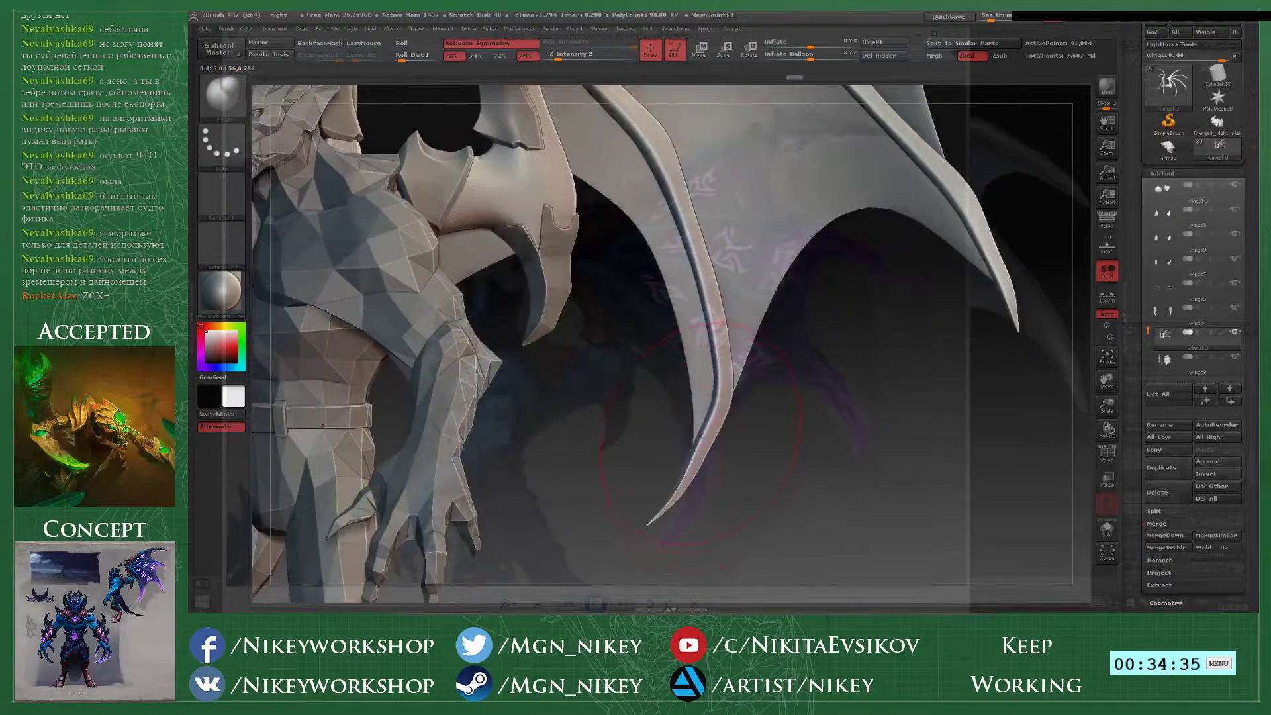
left_click_drag(872, 336, 831, 351)
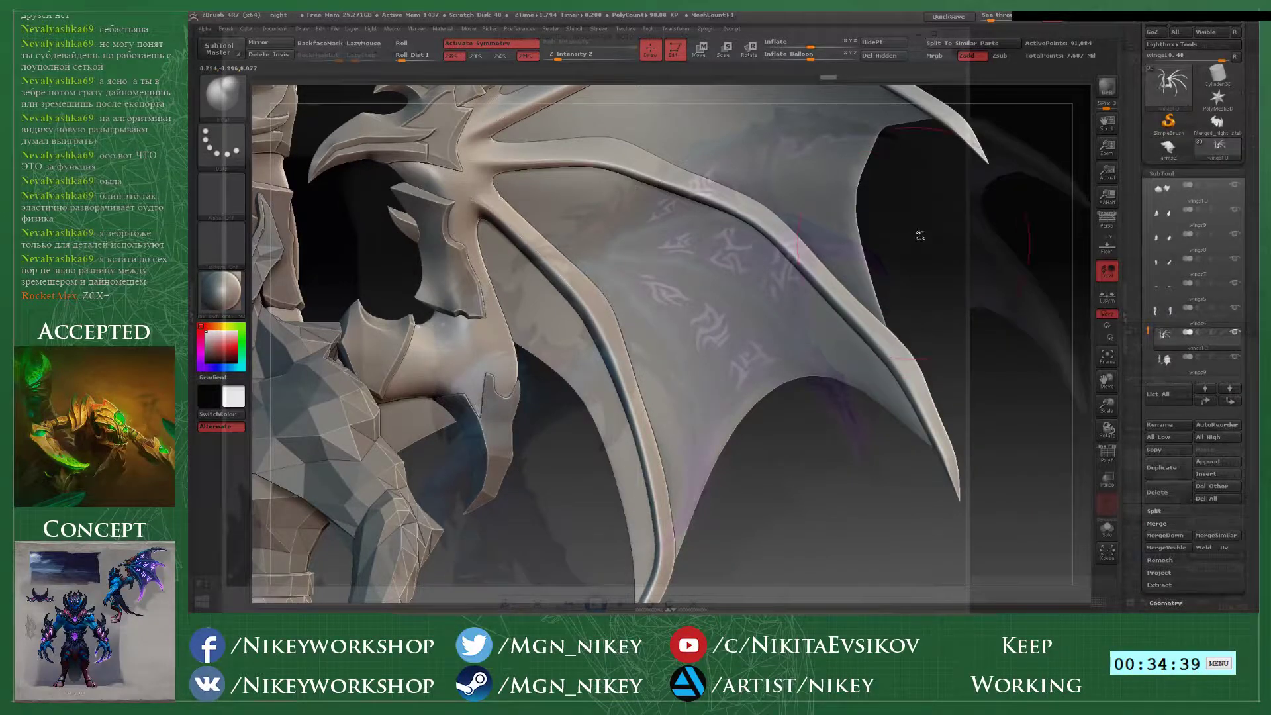
- Continue the light strokes along the middle and upper wing bones, checking their shape from several angles
left_click_drag(920, 235, 783, 322)
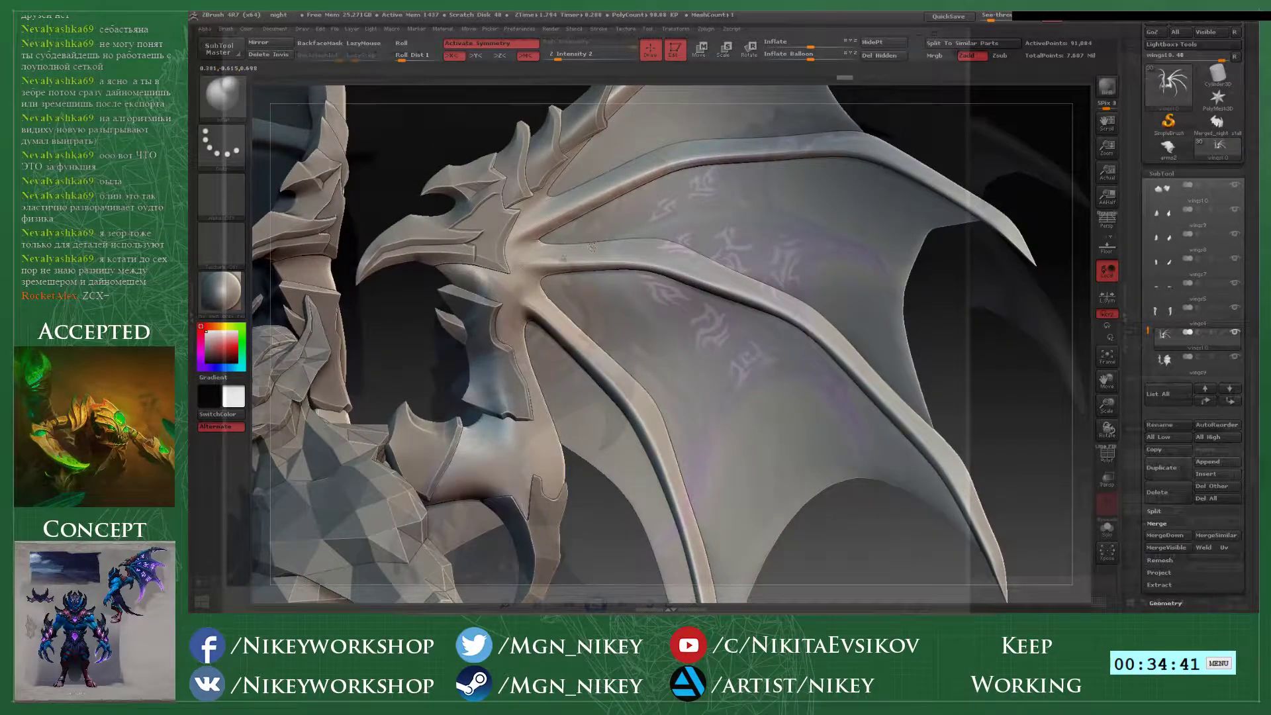
mouse_move(963, 311)
left_mouse_down()
mouse_move(957, 346)
mouse_move(861, 266)
left_mouse_up()
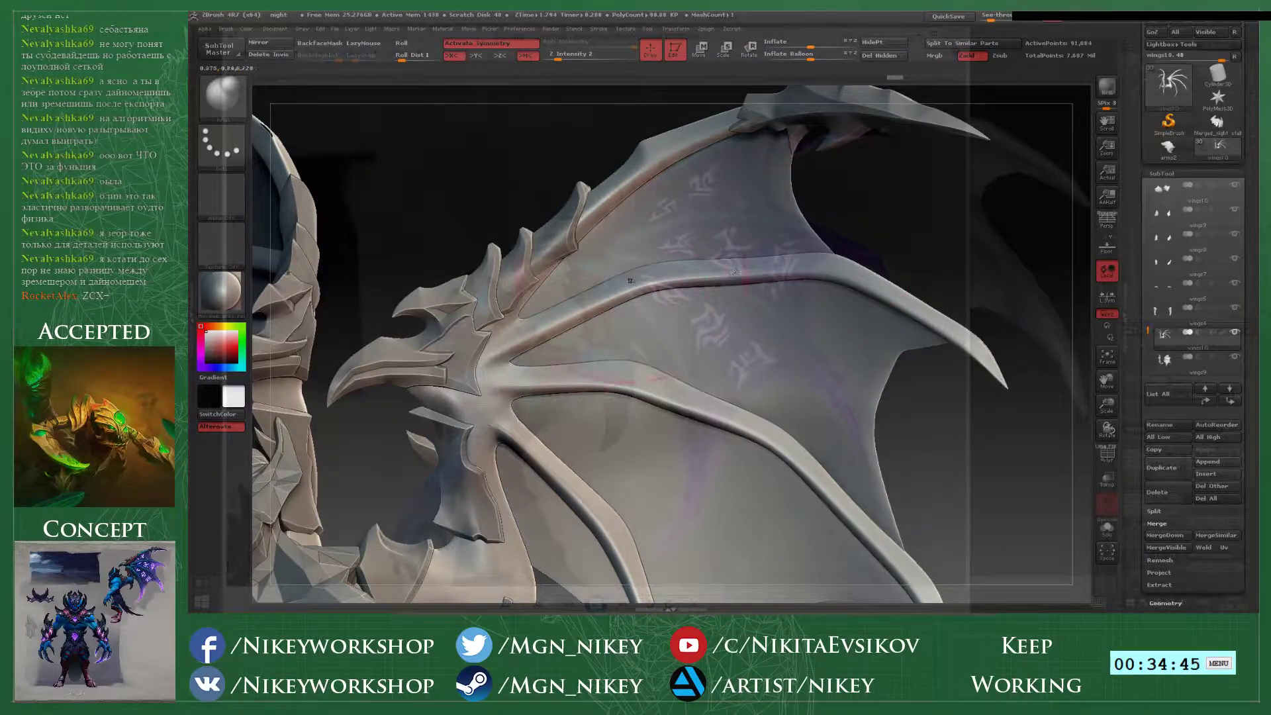
left_click_drag(896, 191, 652, 294)
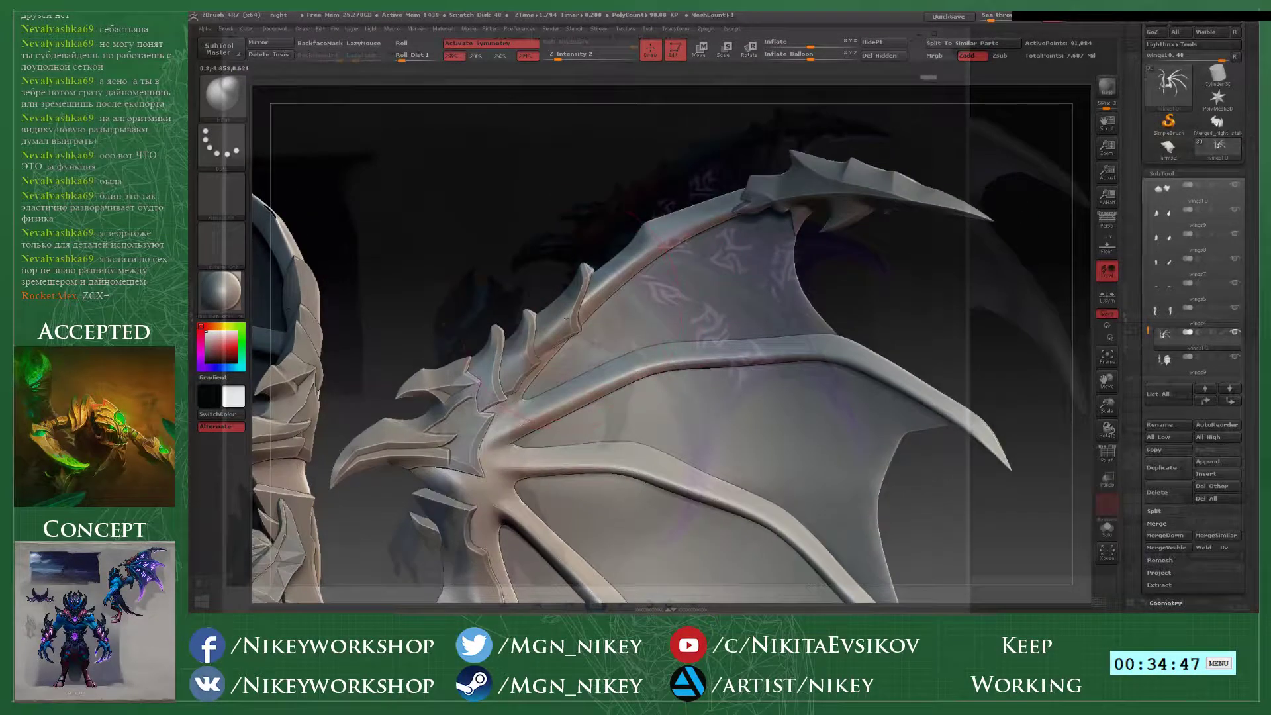
left_click_drag(566, 320, 661, 231)
mouse_move(860, 248)
left_mouse_down()
mouse_move(669, 319)
mouse_move(912, 194)
left_mouse_up()
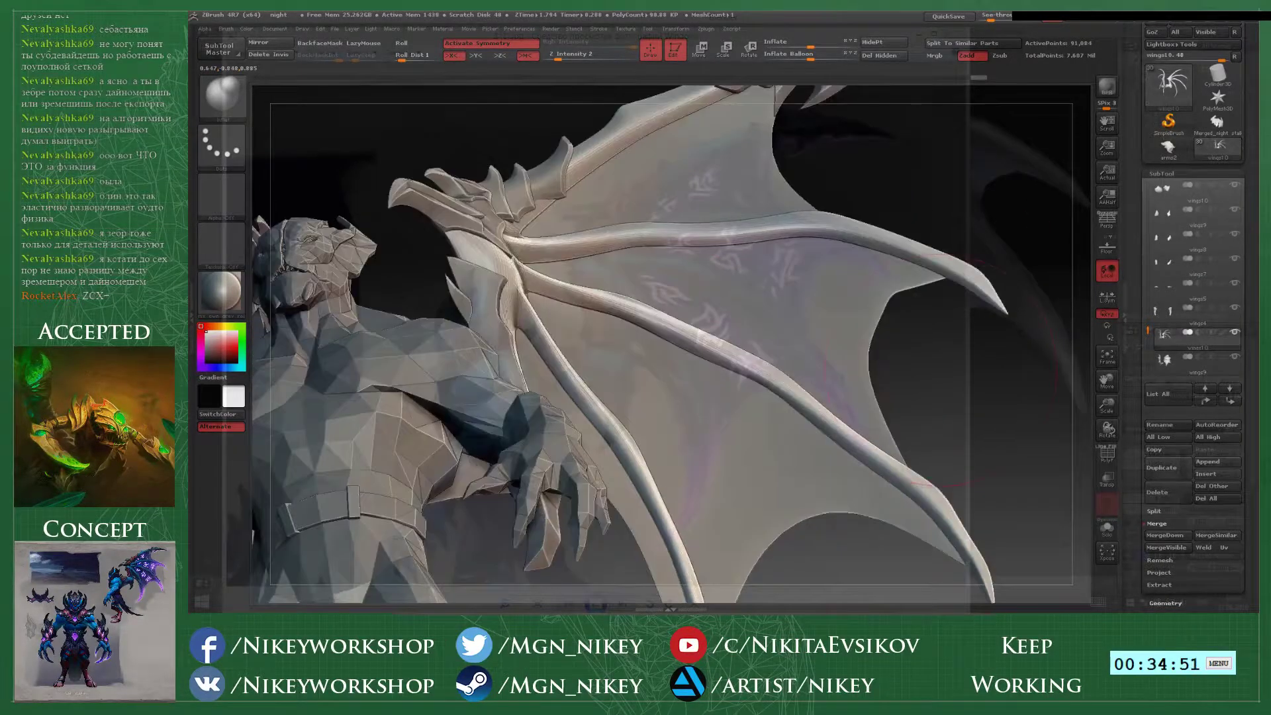
left_click_drag(948, 370, 774, 370)
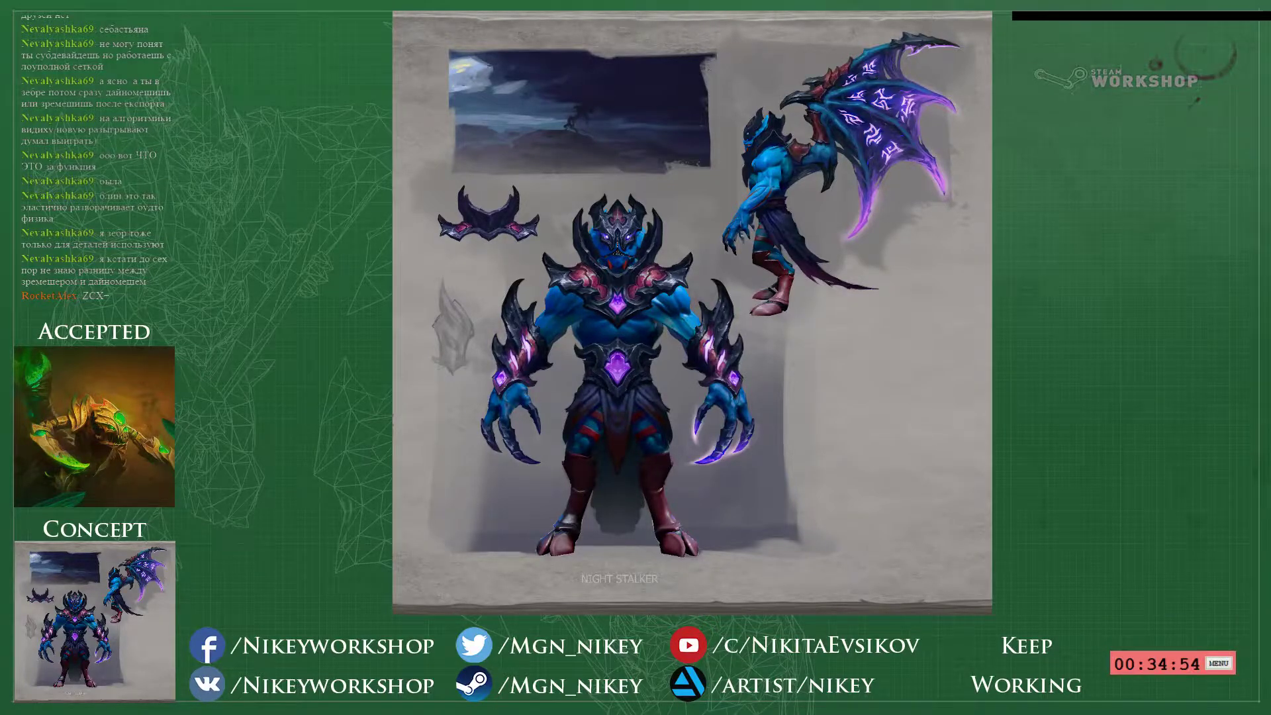
- Compare the wing bones with the full Night Stalker concept picture and return to the model
key("alt+Tab")
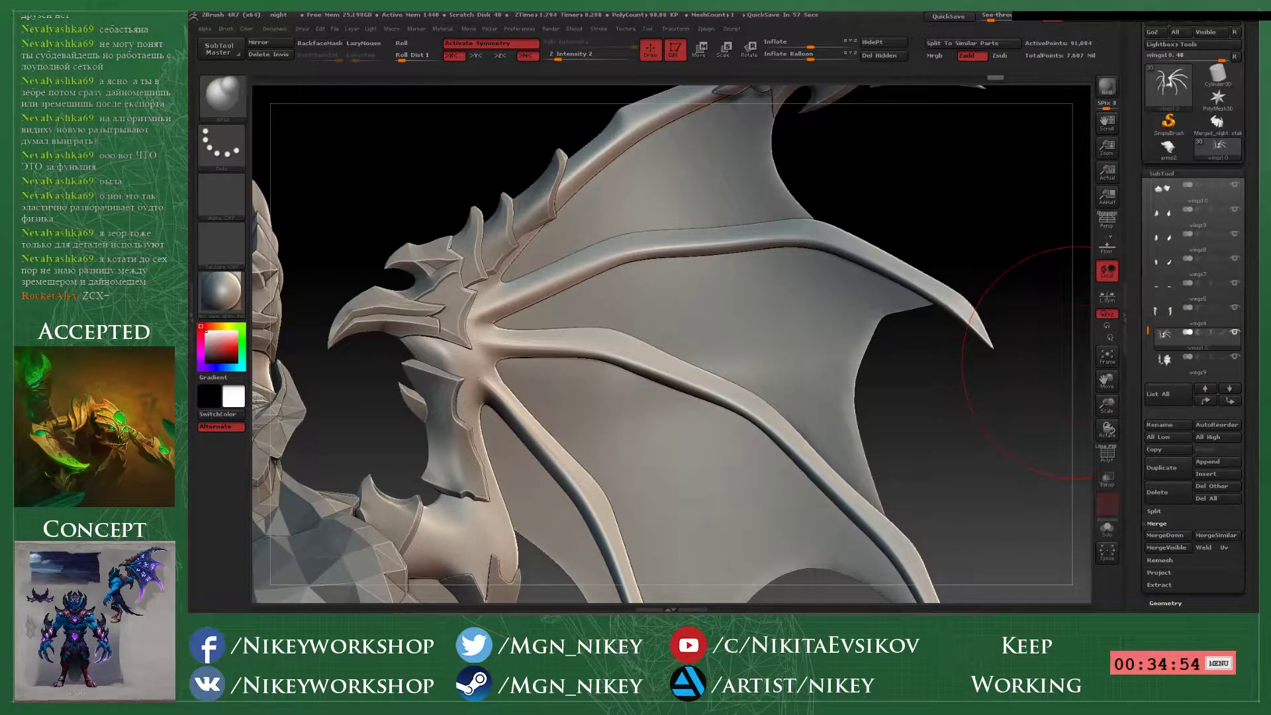
key("alt+Tab")
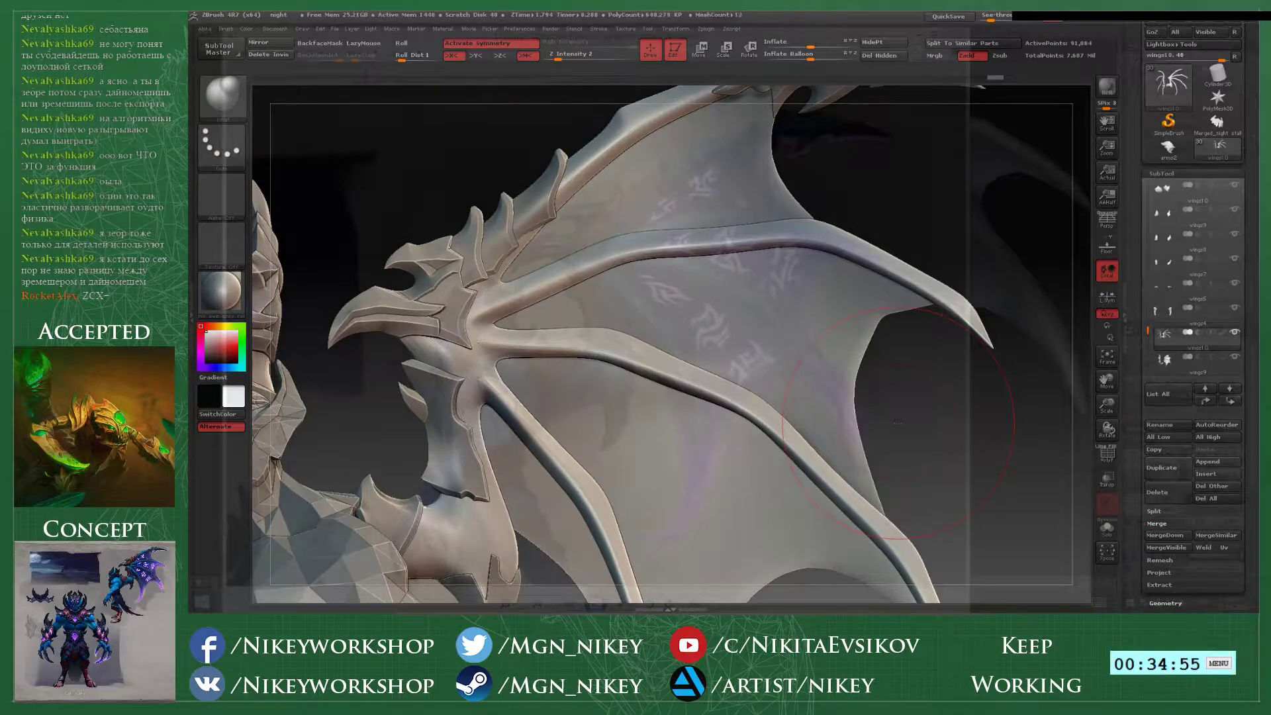
left_click_drag(866, 400, 867, 324, "alt")
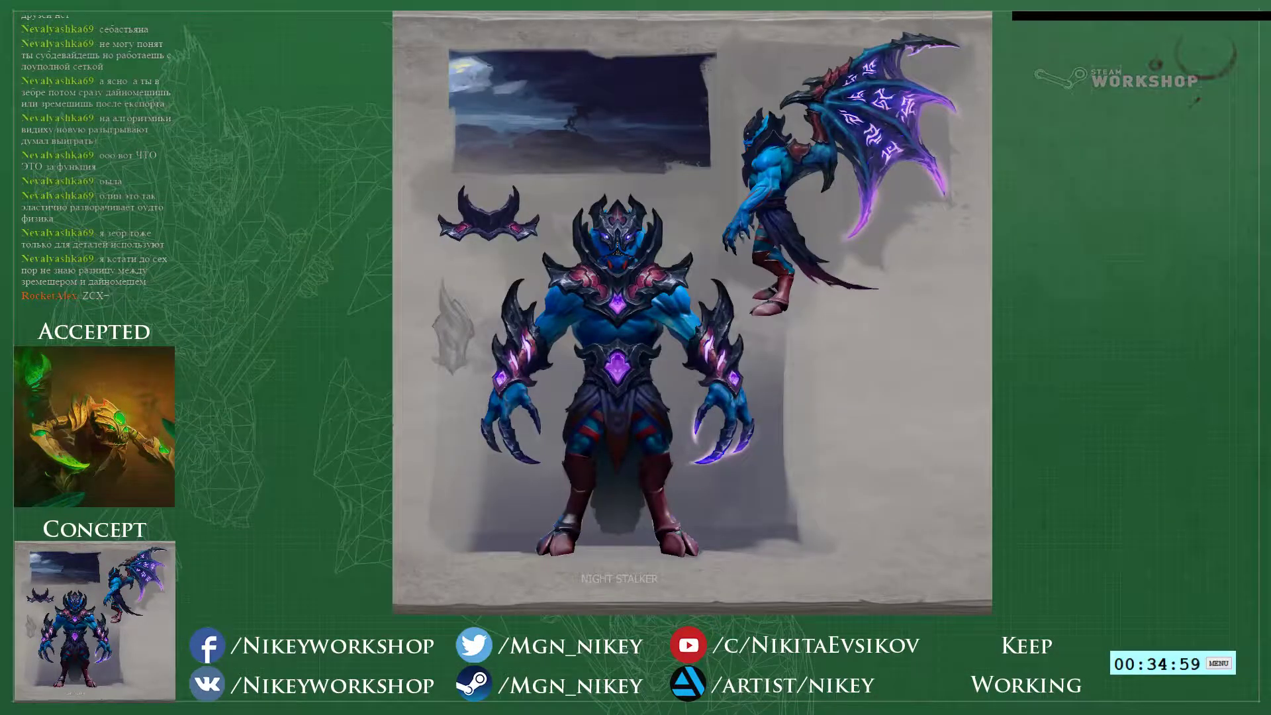
key("alt+Tab")
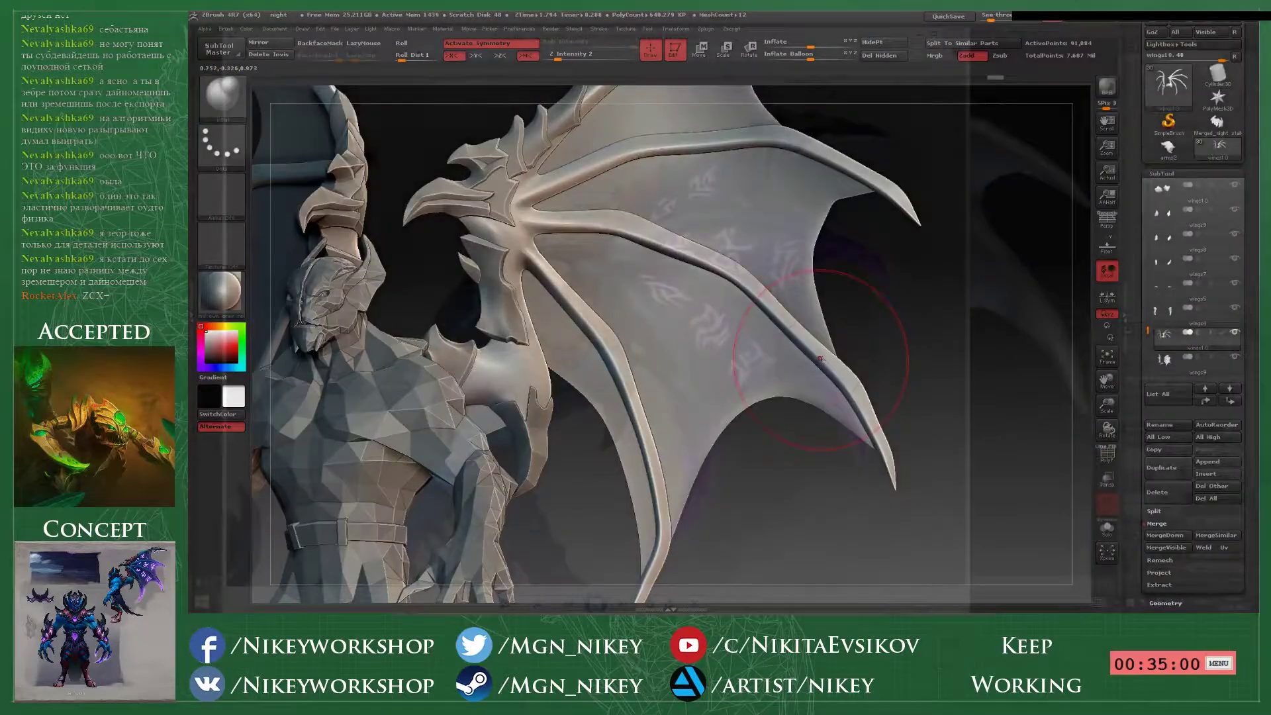
- Remesh the wing bones with DynaMesh at resolution 704 and subdivide them to level 2, checking the wireframe around the wing root
left_click_drag(874, 244, 641, 376)
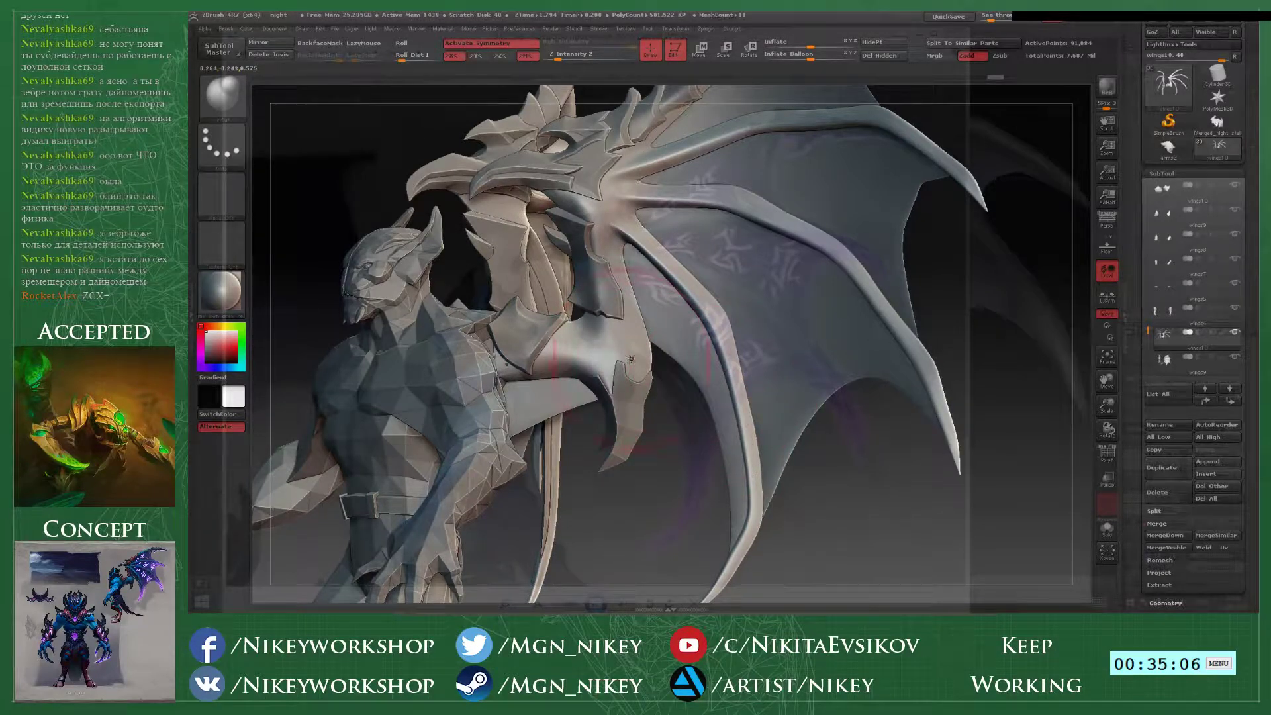
left_click_drag(850, 491, 670, 465, "alt")
left_click_drag(662, 351, 671, 500, "alt")
right_click(578, 396)
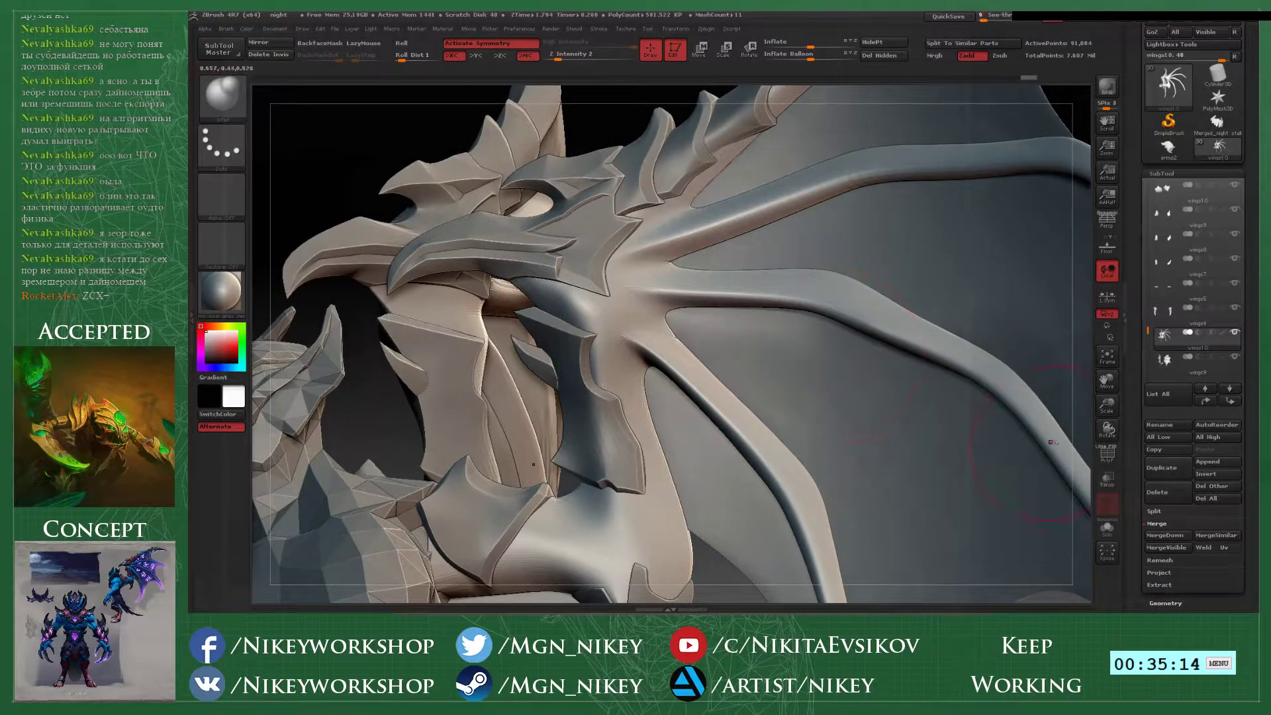
left_click(1109, 458)
left_click(1108, 458)
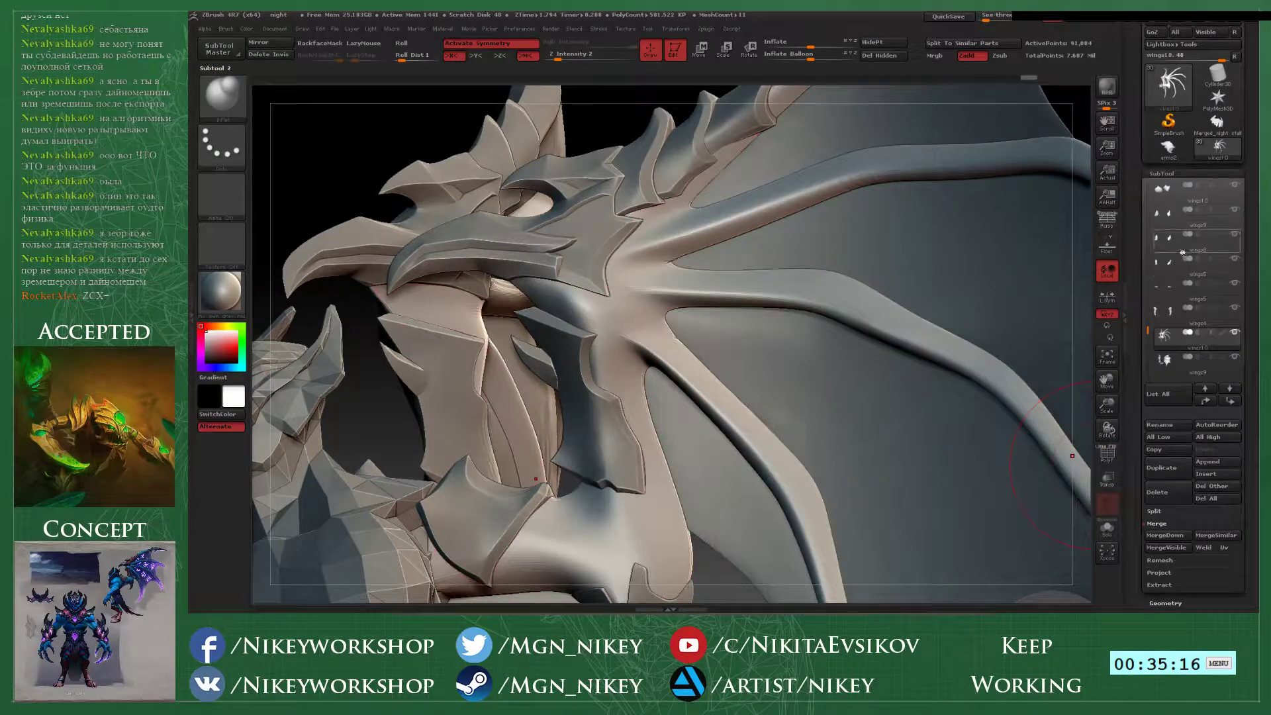
left_click(1162, 174)
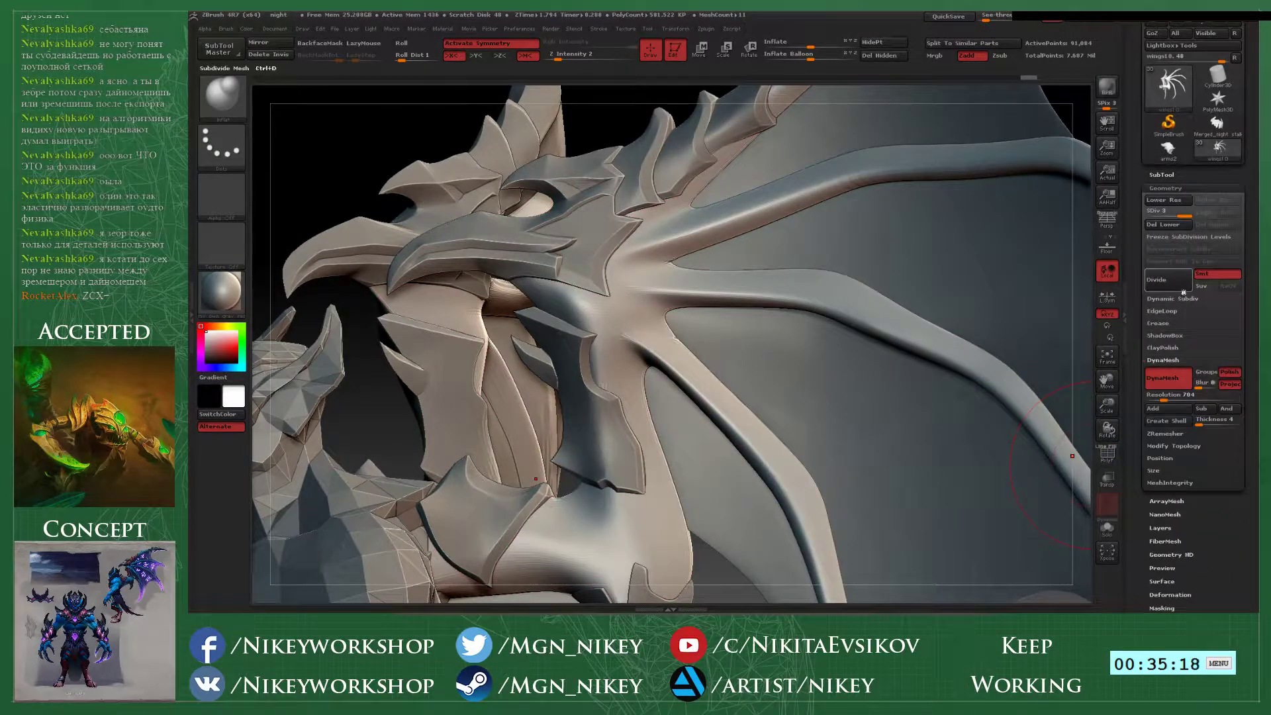
mouse_move(437, 111)
left_mouse_down("alt")
mouse_move(471, 168)
mouse_move(454, 153)
mouse_move(415, 201)
left_mouse_up("alt")
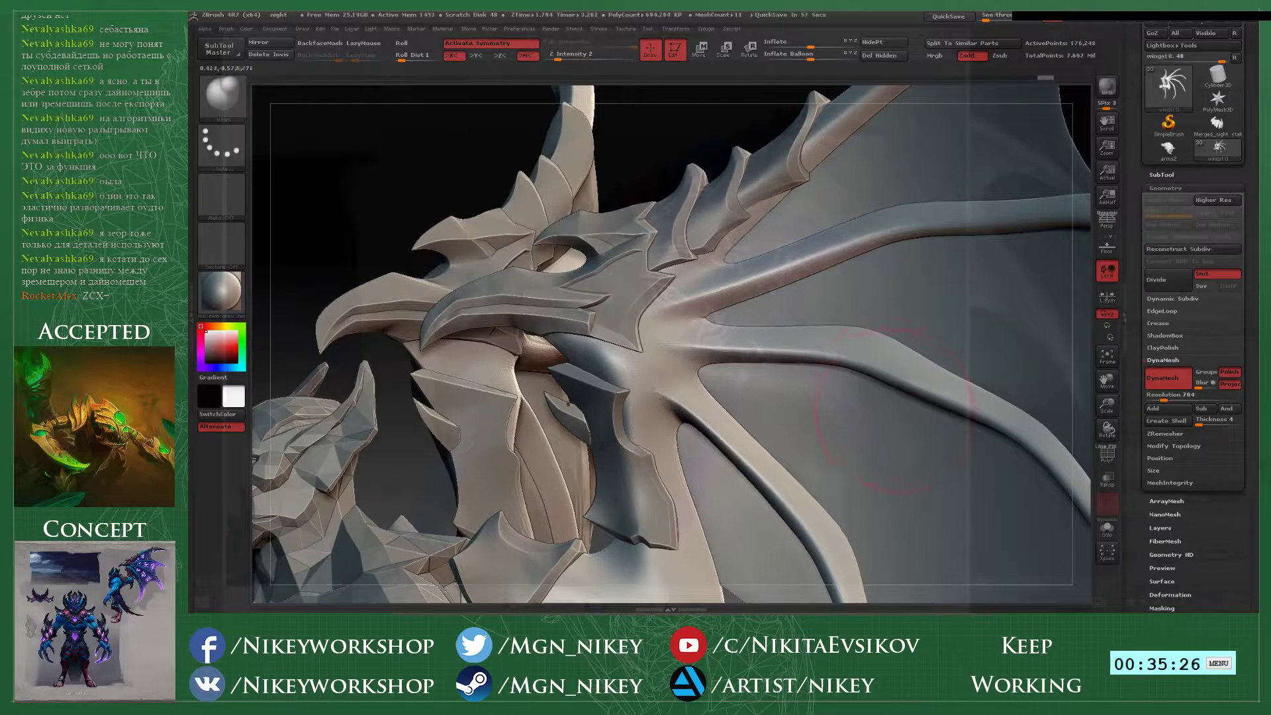
key("d")
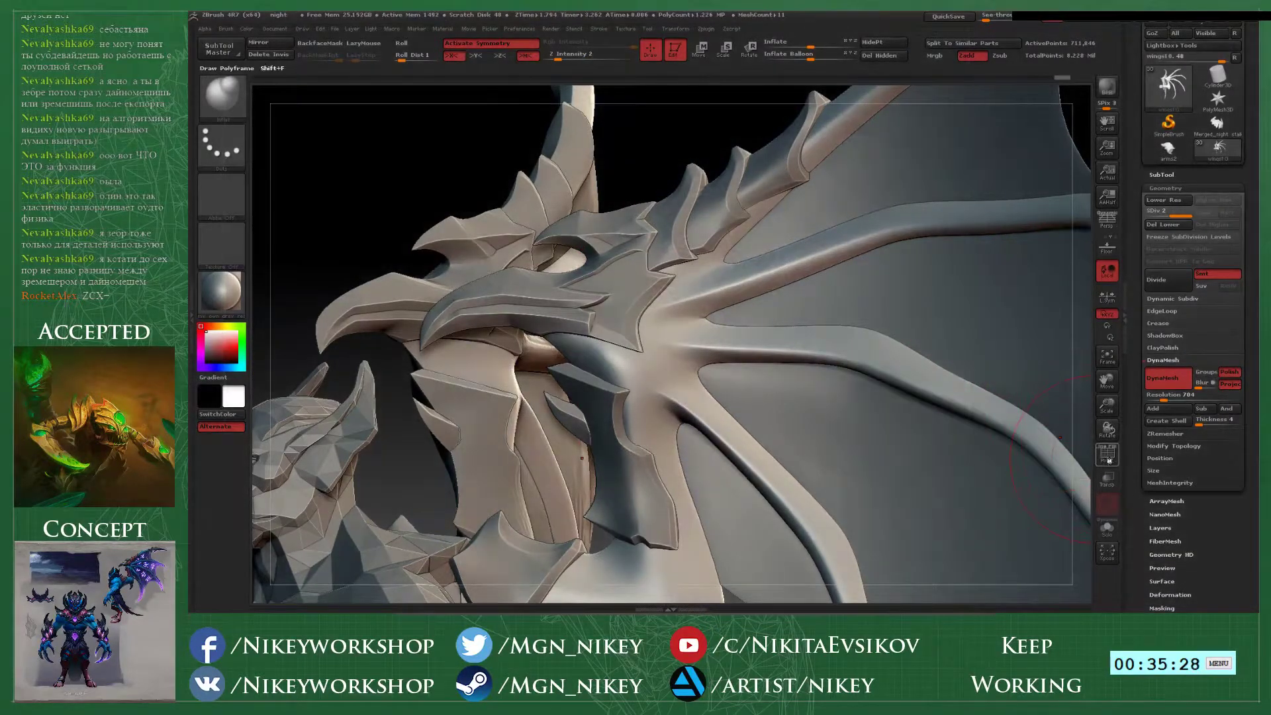
left_click(1107, 456)
key("shift+f")
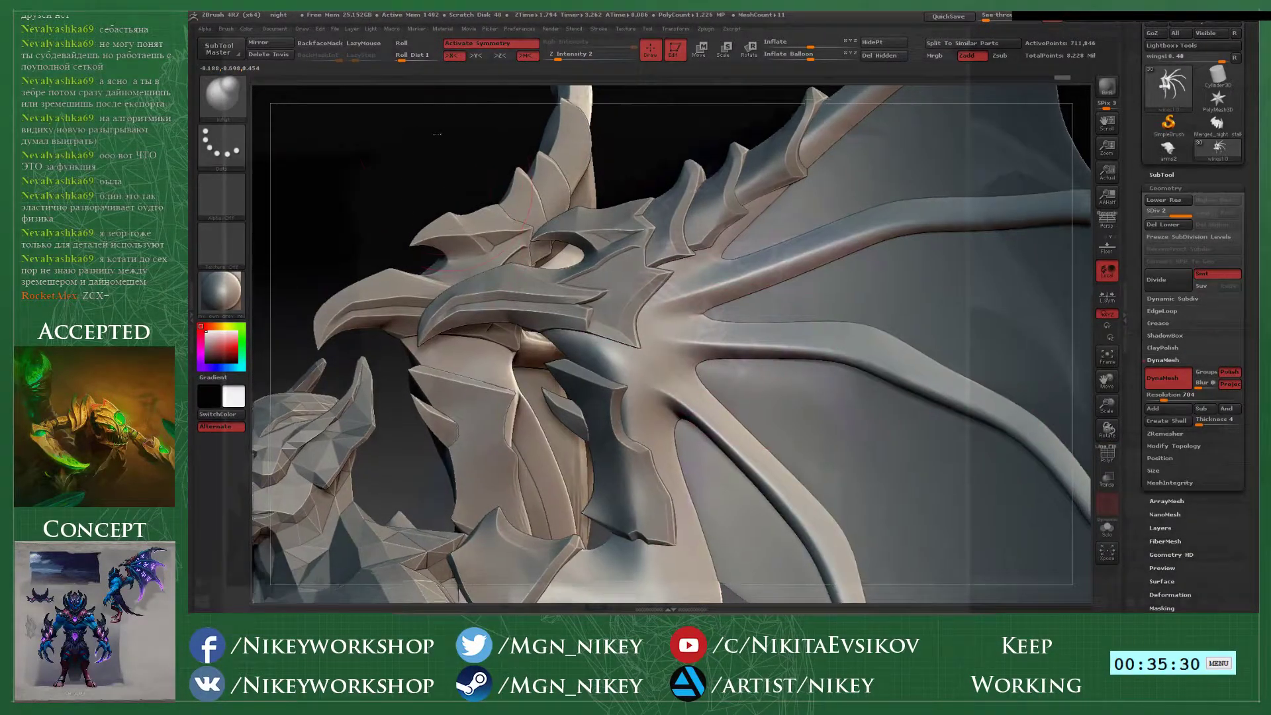
- Carve and soften a groove between the two lower bones at the wing root, using the Dam_Standard brush at Z Intensity 10
right_click_drag(638, 358, 636, 282, "alt")
key("1")
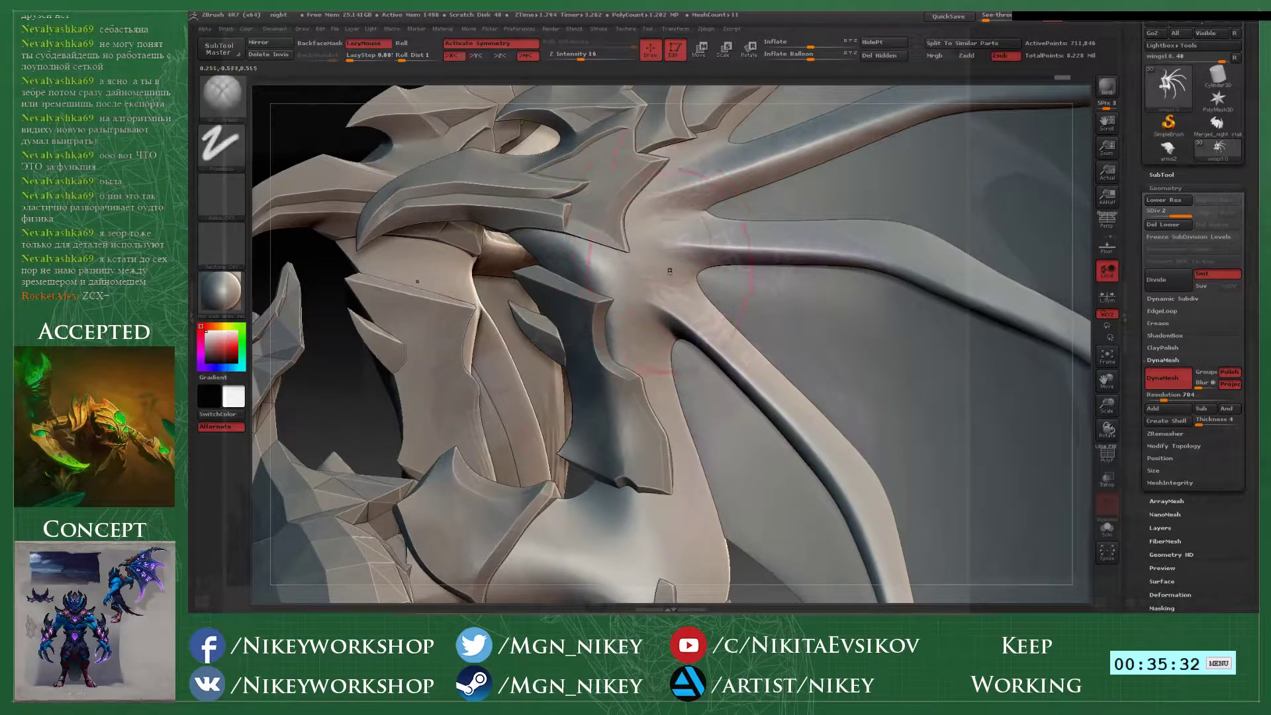
left_click(593, 56)
type("10")
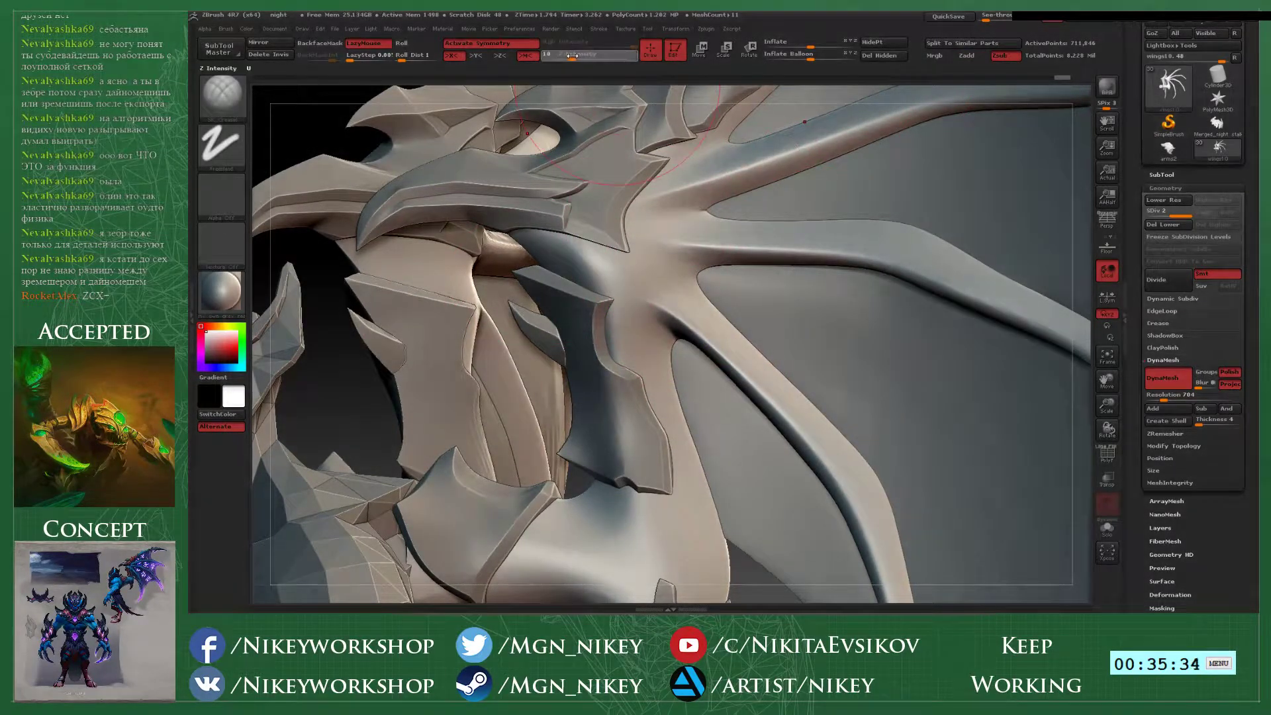
key("Return")
left_click_drag(669, 243, 680, 302)
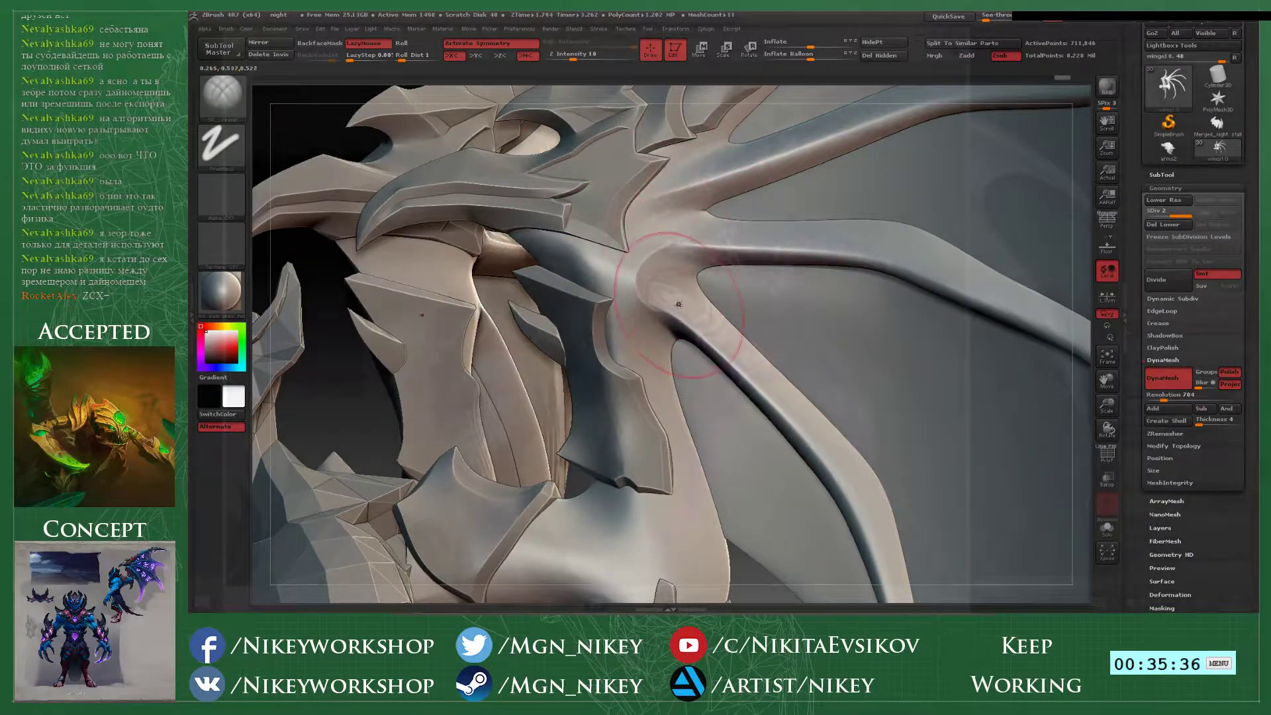
key("ctrl+z")
left_click_drag(667, 250, 682, 298)
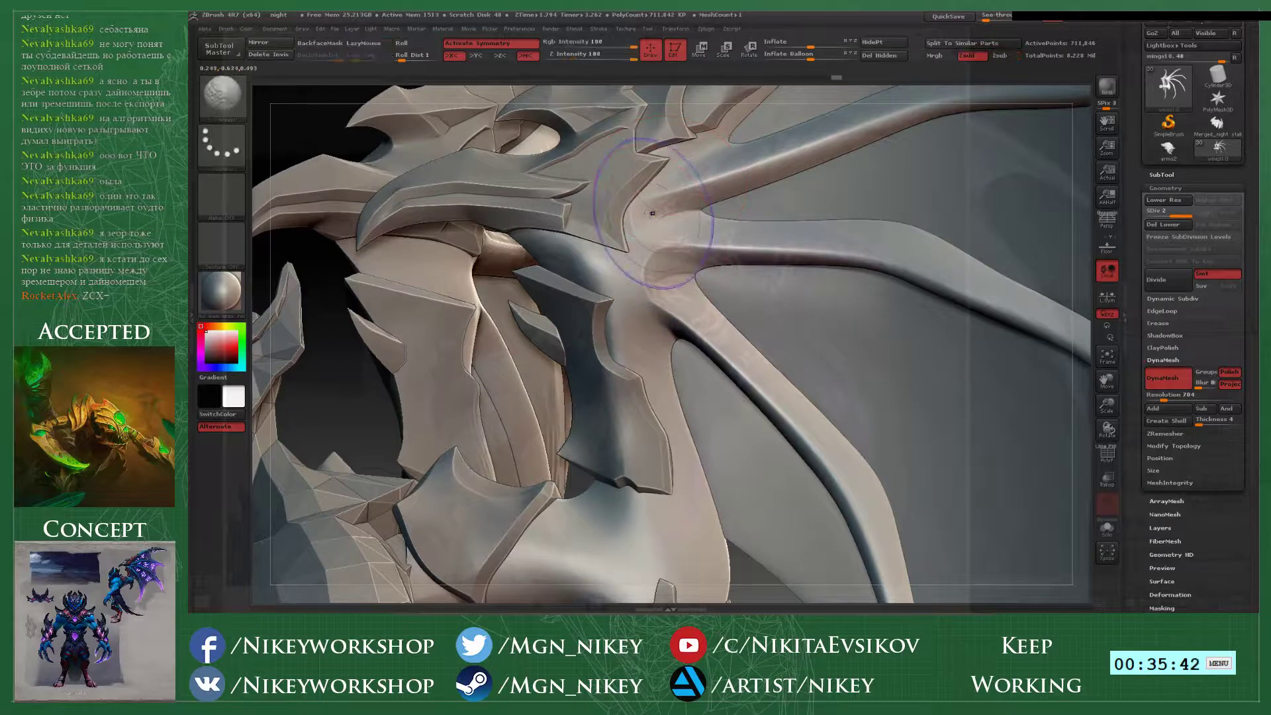
mouse_move(652, 228)
left_mouse_down("shift")
mouse_move(670, 242)
mouse_move(661, 281)
left_mouse_up("shift")
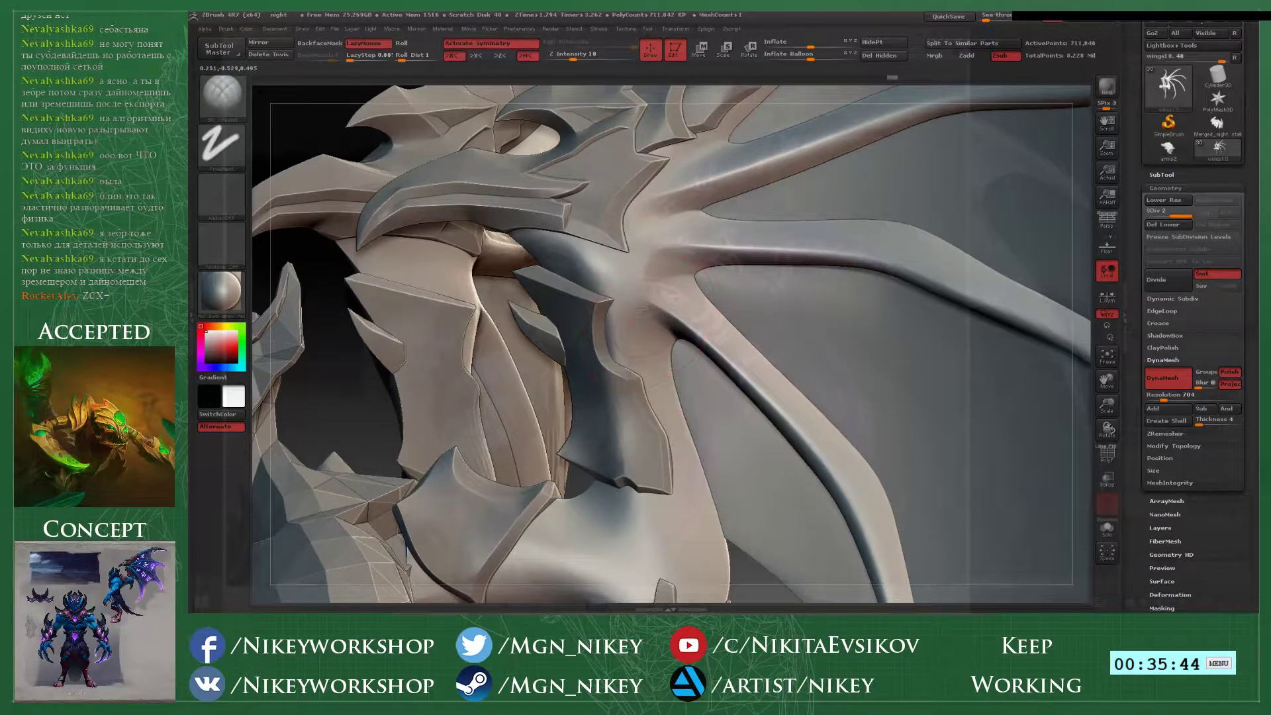
- Build up the base of the lowest wing bone toward the armour plate and adjust its form with the Move brush
key("shift")
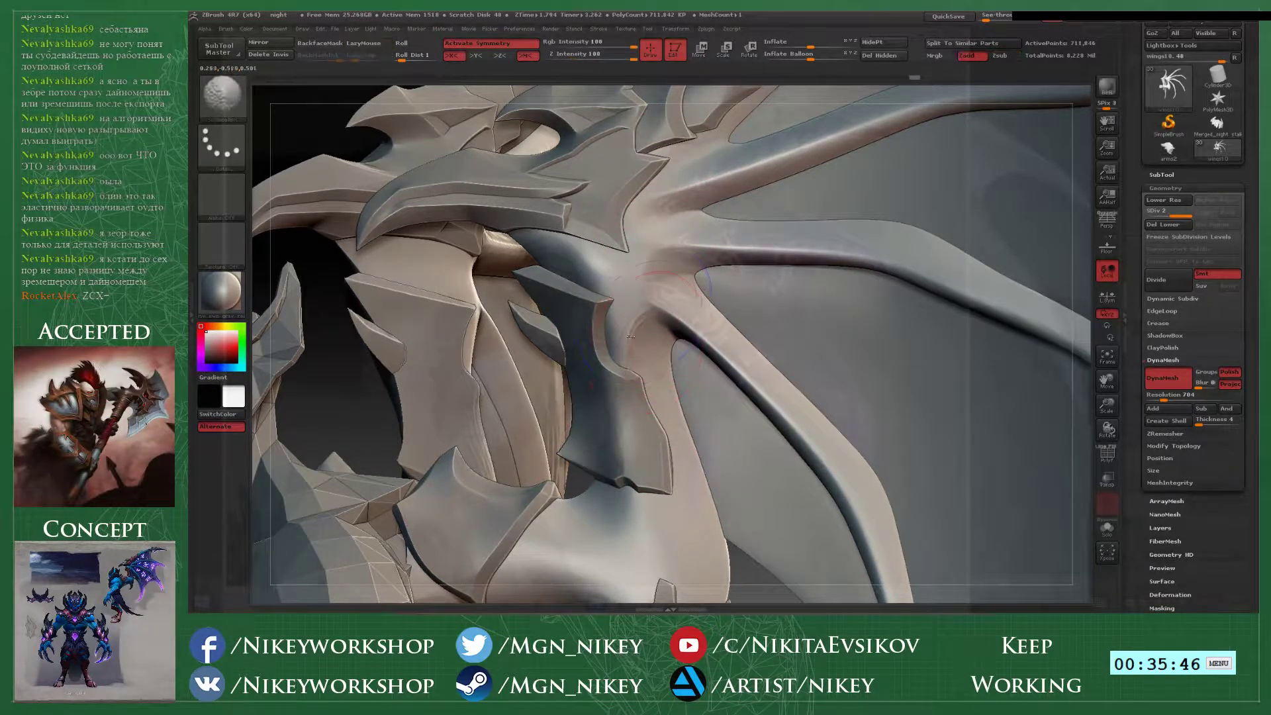
key("alt")
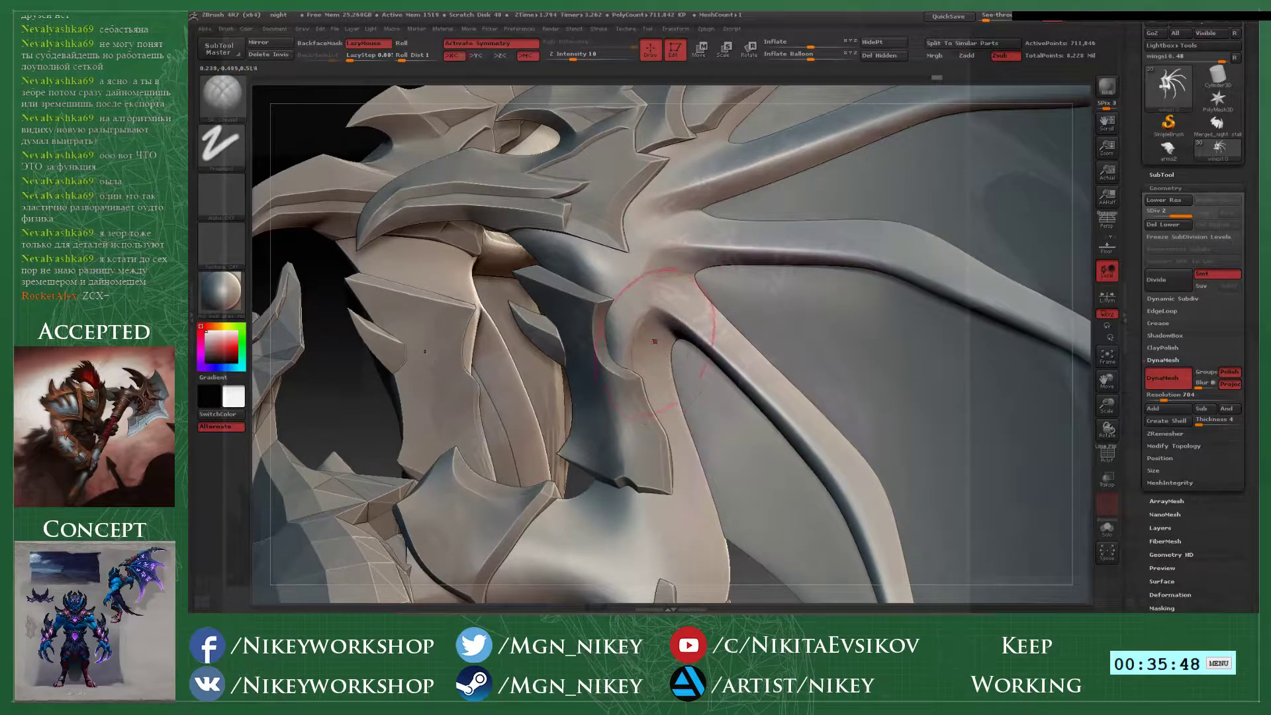
mouse_move(654, 342)
left_mouse_down("alt")
mouse_move(662, 324)
mouse_move(649, 380)
mouse_move(641, 351)
mouse_move(629, 364)
left_mouse_up("alt")
key("shift")
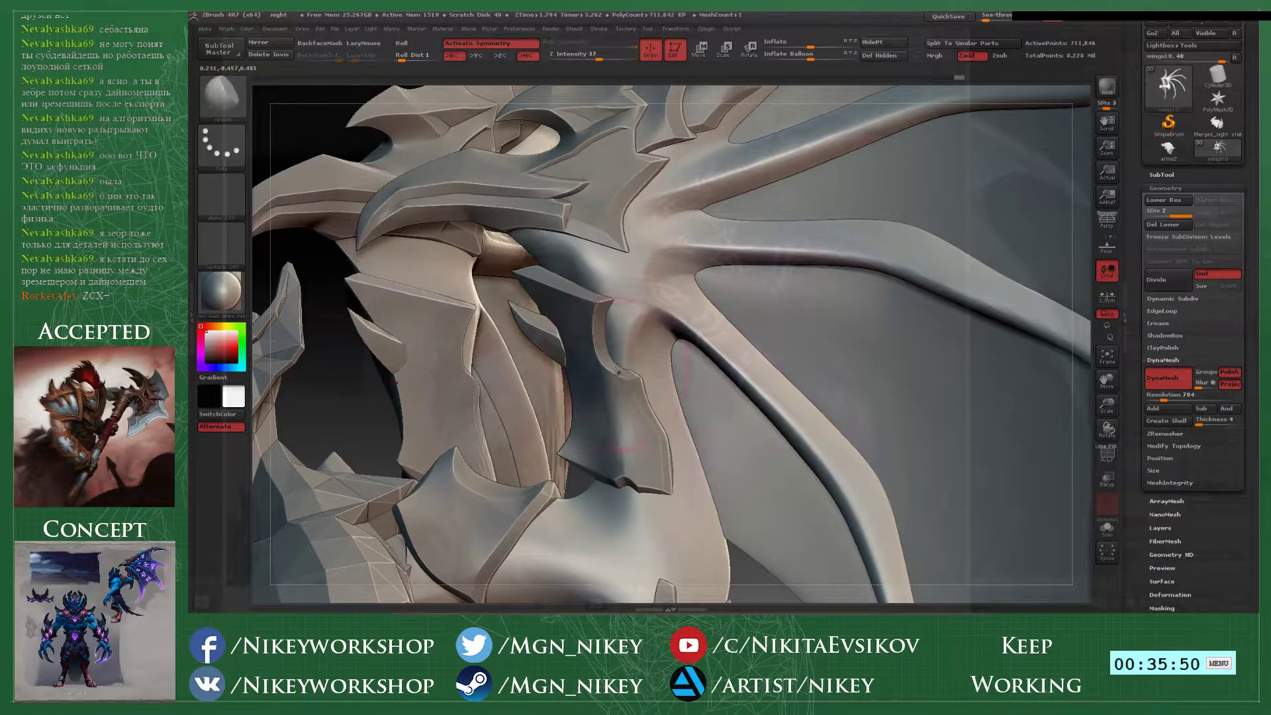
key("b")
key("m")
key("v")
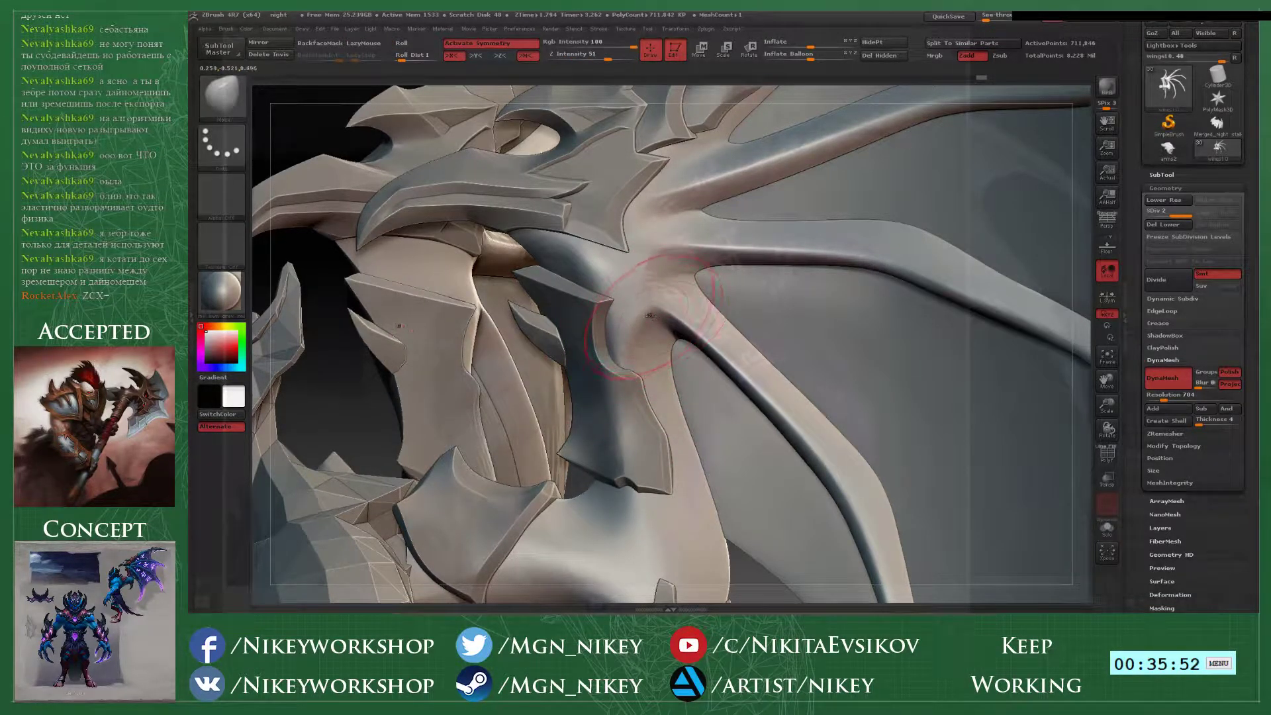
- Carve along the base of the uppermost bones beside the armour plates with the Dam_Standard brush
right_click_drag(695, 105, 672, 294, "alt")
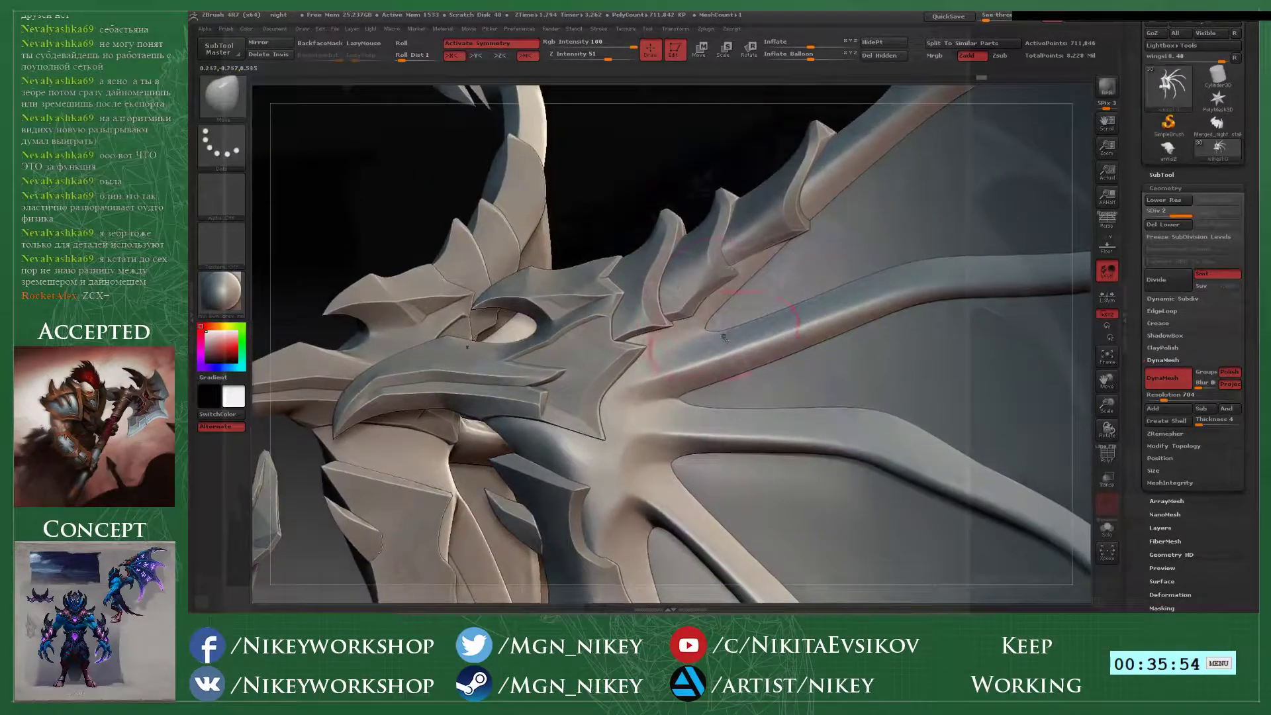
key("b")
key("d")
key("s")
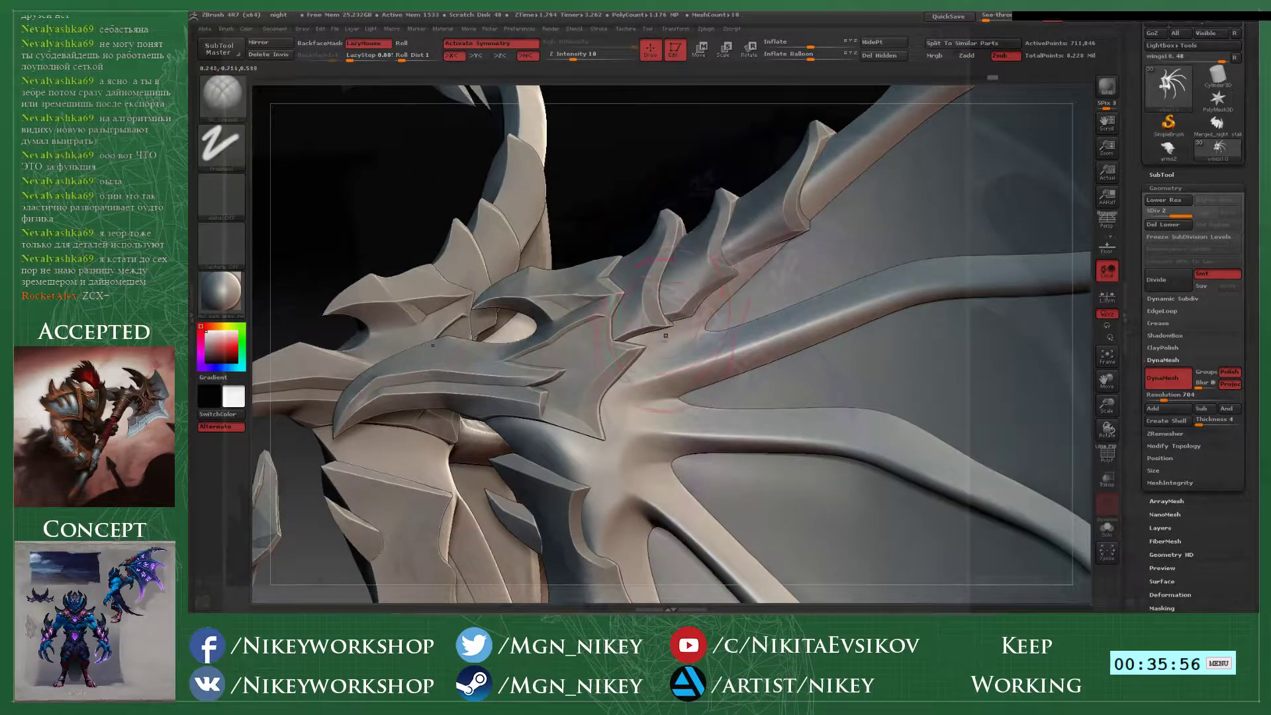
left_click_drag(684, 317, 634, 390)
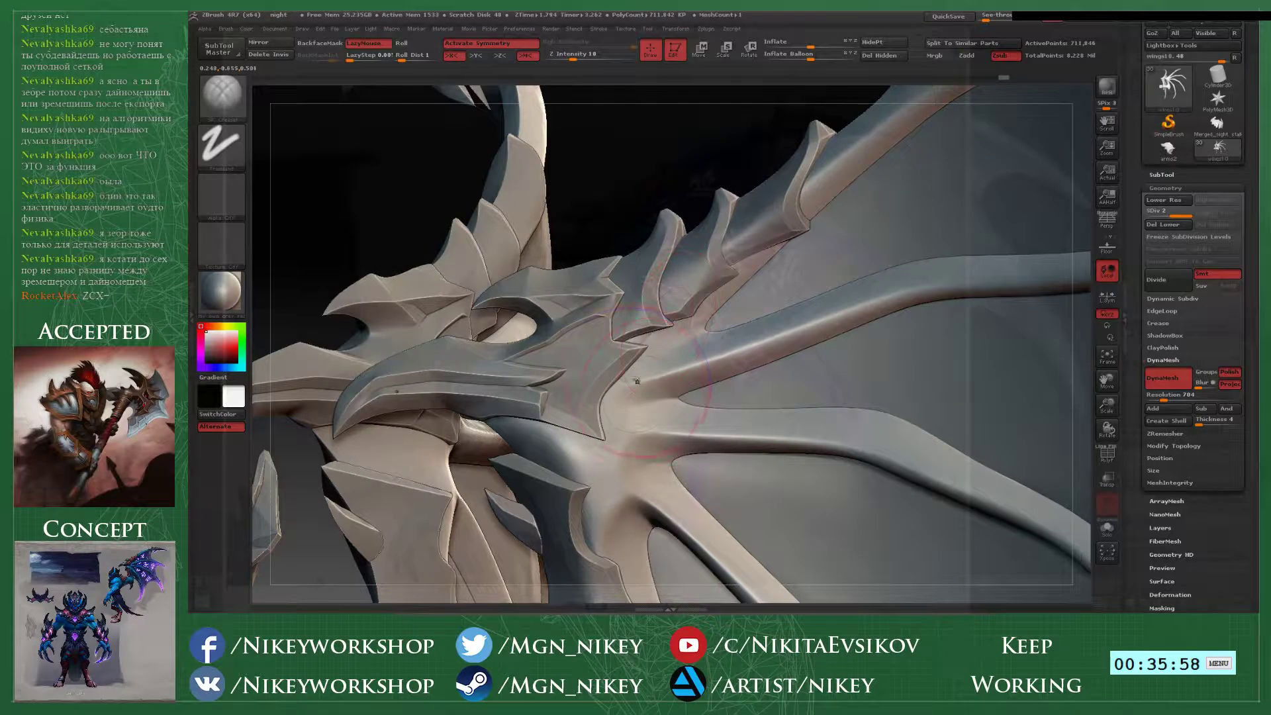
- Refine the bone bases around the wing root, smoothing the transitions beside the armour plates and down to the lowest bone
mouse_move(672, 341)
left_mouse_down("shift")
mouse_move(708, 311)
mouse_move(675, 337)
left_mouse_up("shift")
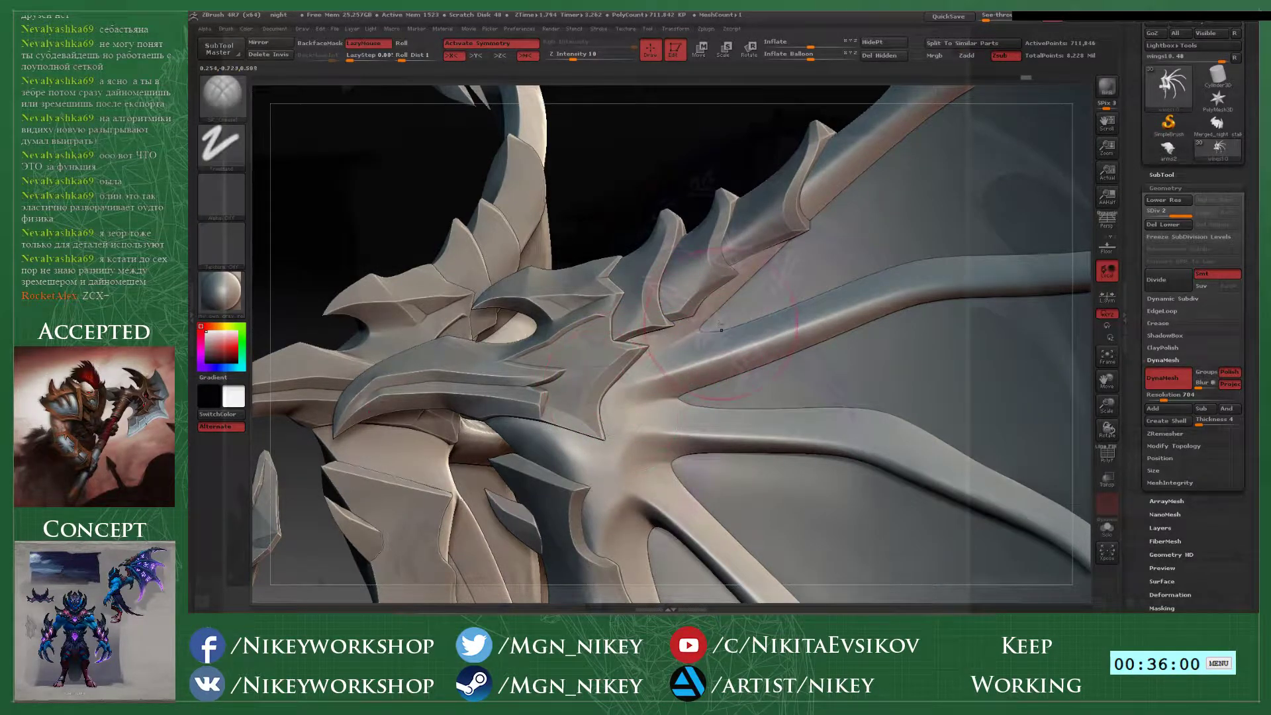
mouse_move(677, 396)
left_mouse_down()
mouse_move(623, 405)
mouse_move(627, 429)
left_mouse_up()
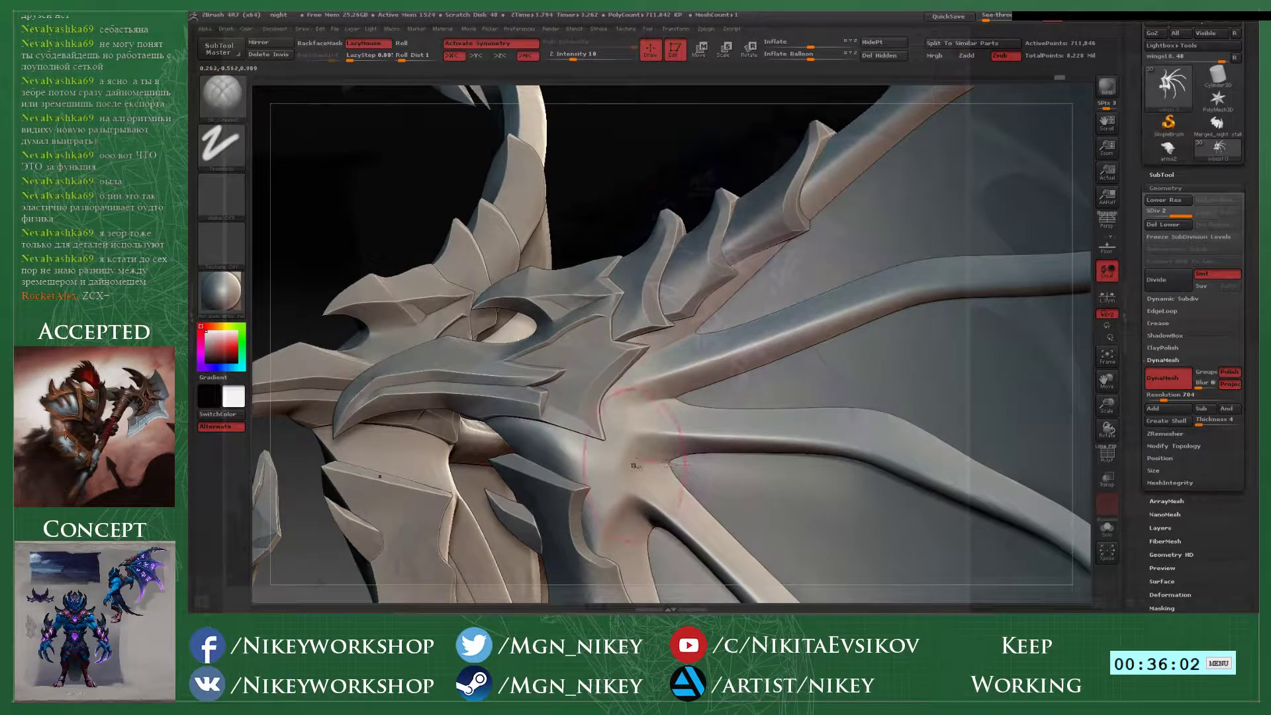
left_click_drag(613, 202, 607, 121, "alt")
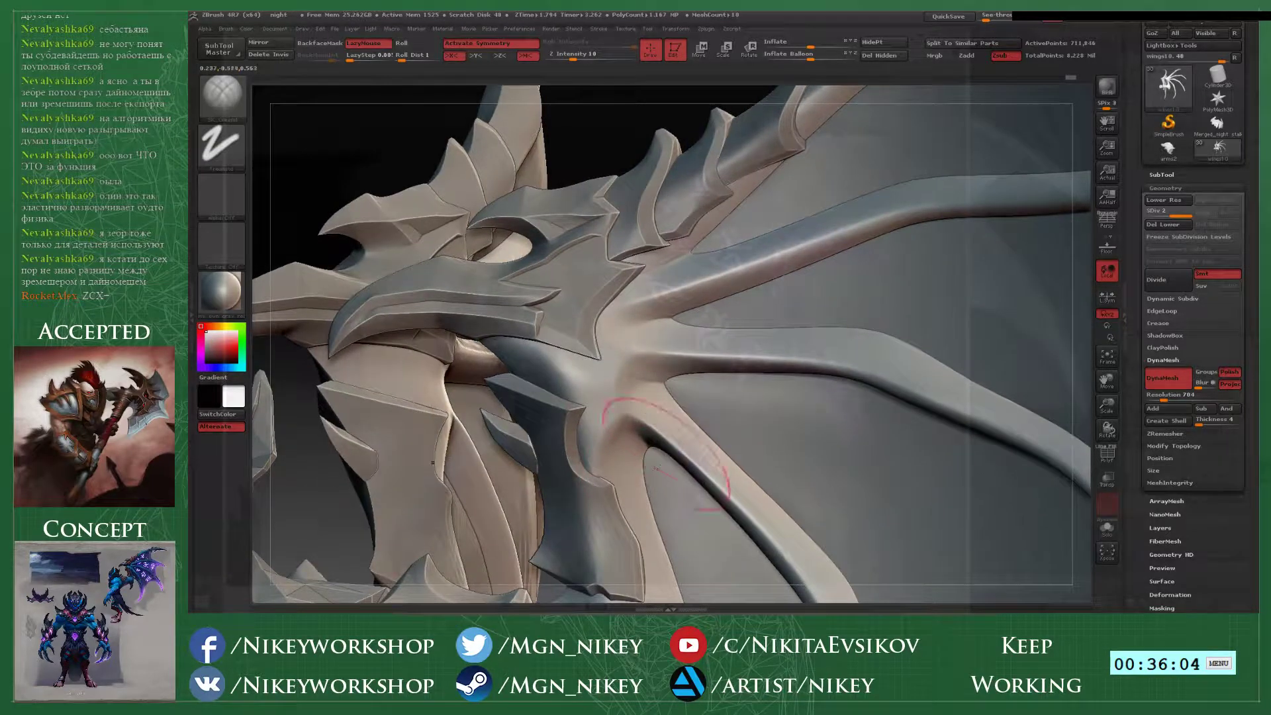
key("shift")
mouse_move(636, 432)
left_mouse_down("shift")
mouse_move(659, 339)
mouse_move(692, 281)
mouse_move(698, 208)
left_mouse_up("shift")
mouse_move(589, 173)
left_mouse_down("alt")
mouse_move(656, 213)
mouse_move(767, 197)
mouse_move(733, 187)
mouse_move(745, 249)
mouse_move(787, 243)
left_mouse_up("alt")
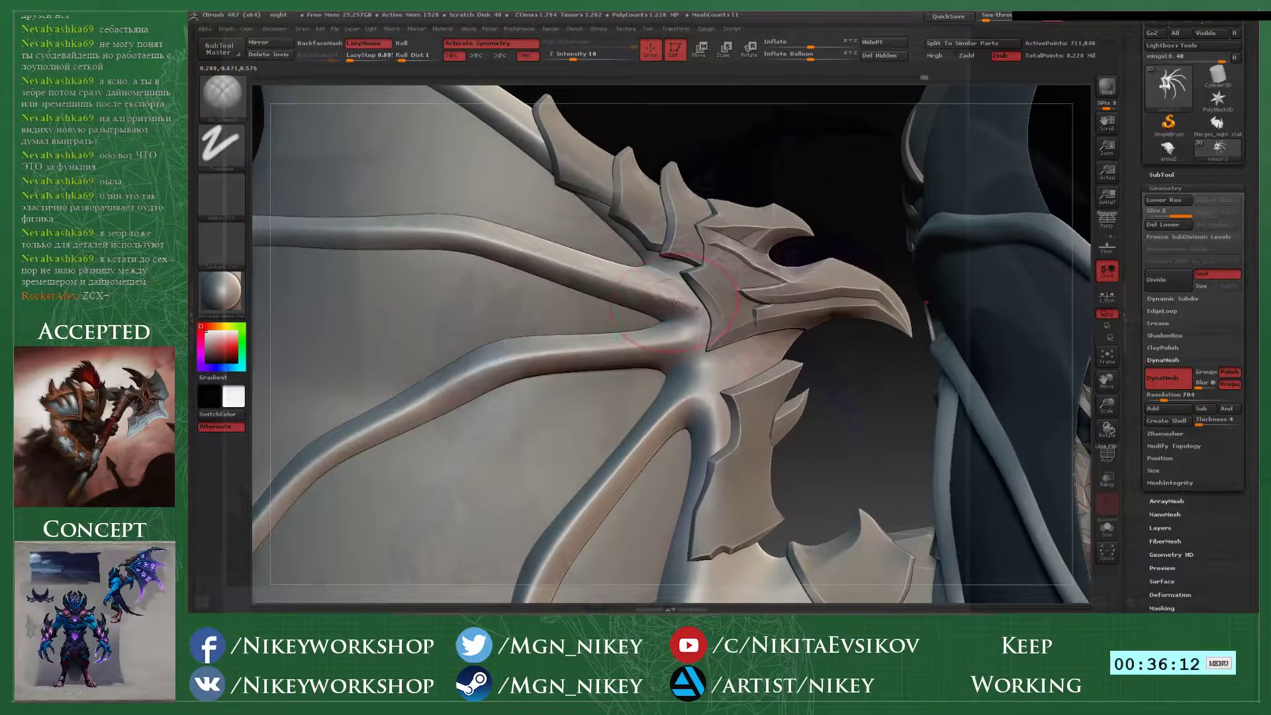
- Deepen and smooth the bone junctions on the opposite face of the wing root, down along the lower armour plate
mouse_move(663, 346)
left_mouse_down()
mouse_move(698, 313)
mouse_move(703, 395)
left_mouse_up()
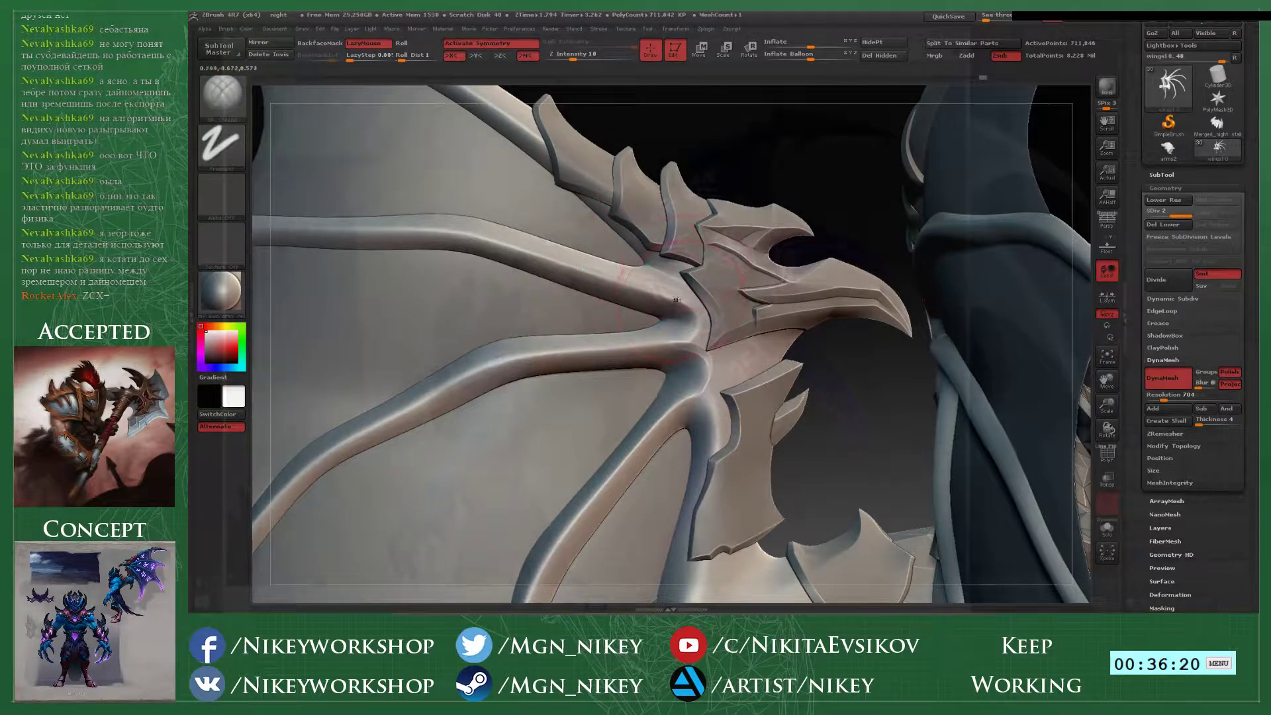
left_click_drag(696, 295, 701, 374, "shift")
left_click_drag(711, 477, 699, 523, "shift")
mouse_move(837, 425)
left_mouse_down("alt")
mouse_move(836, 272)
mouse_move(775, 261)
mouse_move(874, 286)
left_mouse_up("alt")
mouse_move(907, 178)
left_mouse_down("alt")
mouse_move(933, 278)
mouse_move(970, 299)
mouse_move(842, 329)
mouse_move(844, 384)
left_mouse_up("alt")
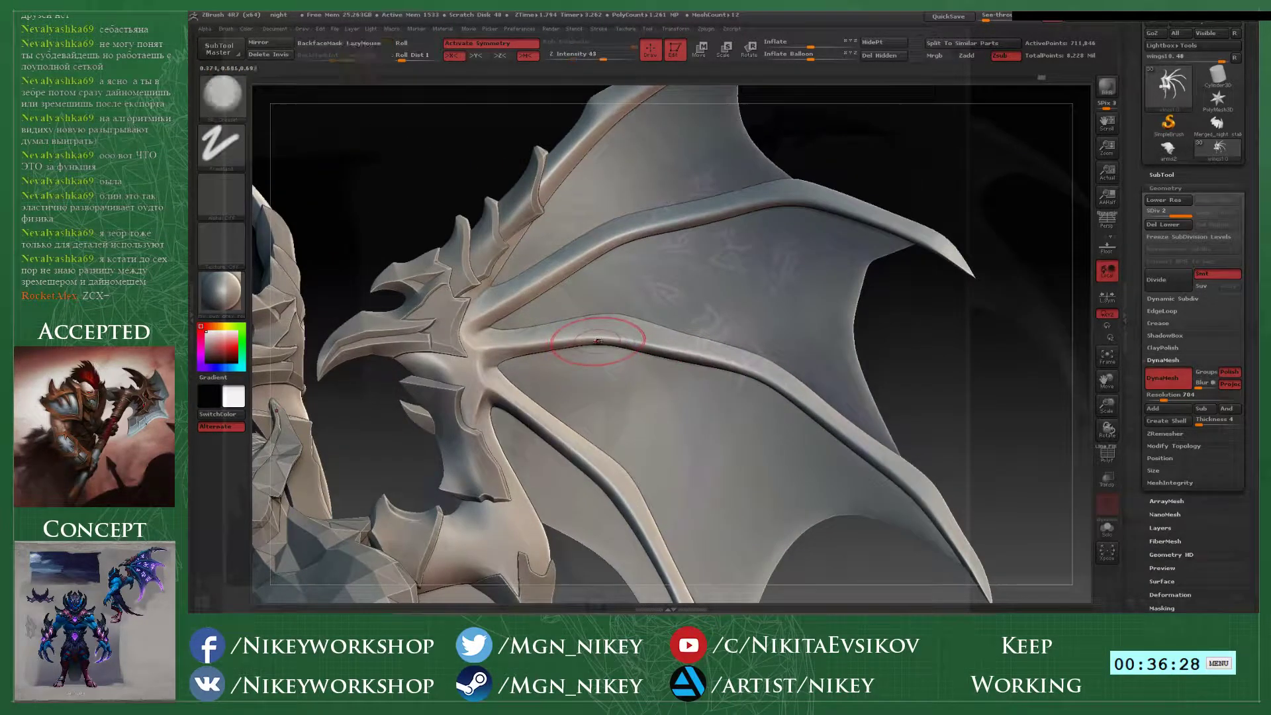
- Switch to a build-up brush at Z Intensity 50 and raise the window's See-through transparency to overlay the wing concept
key("1")
key("space")
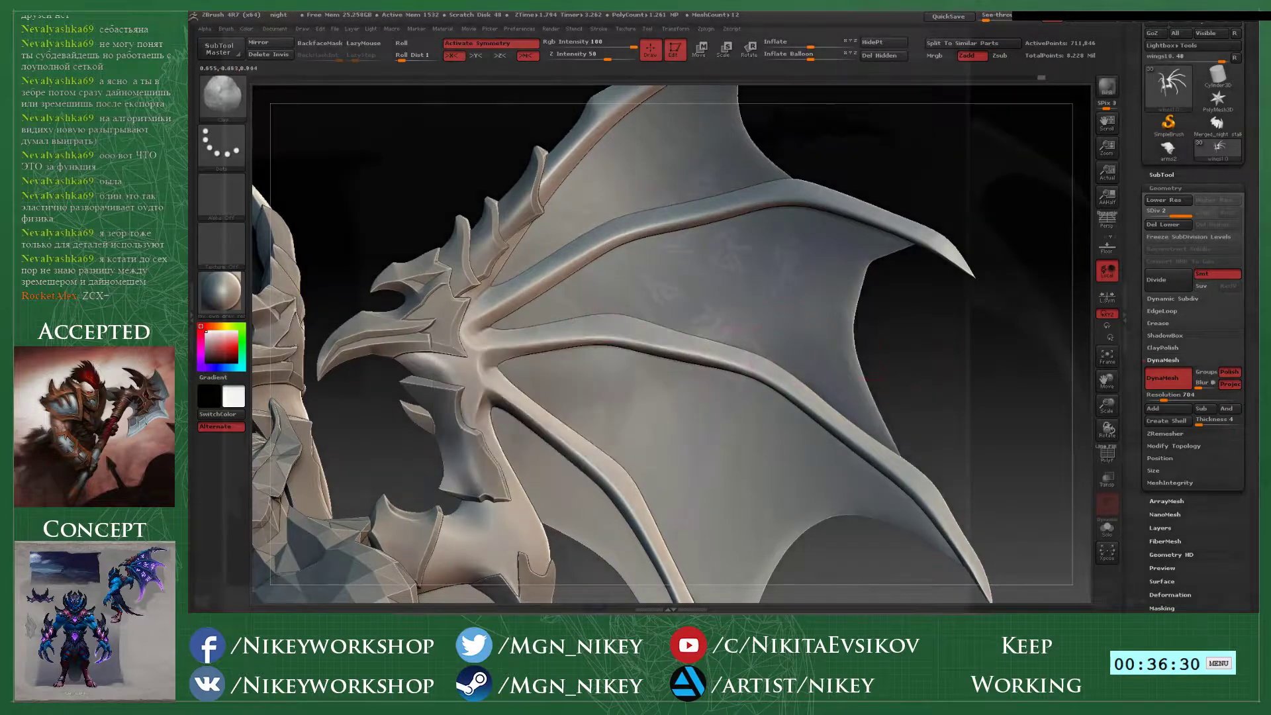
left_click_drag(926, 317, 947, 354, "alt")
left_click_drag(986, 17, 994, 18)
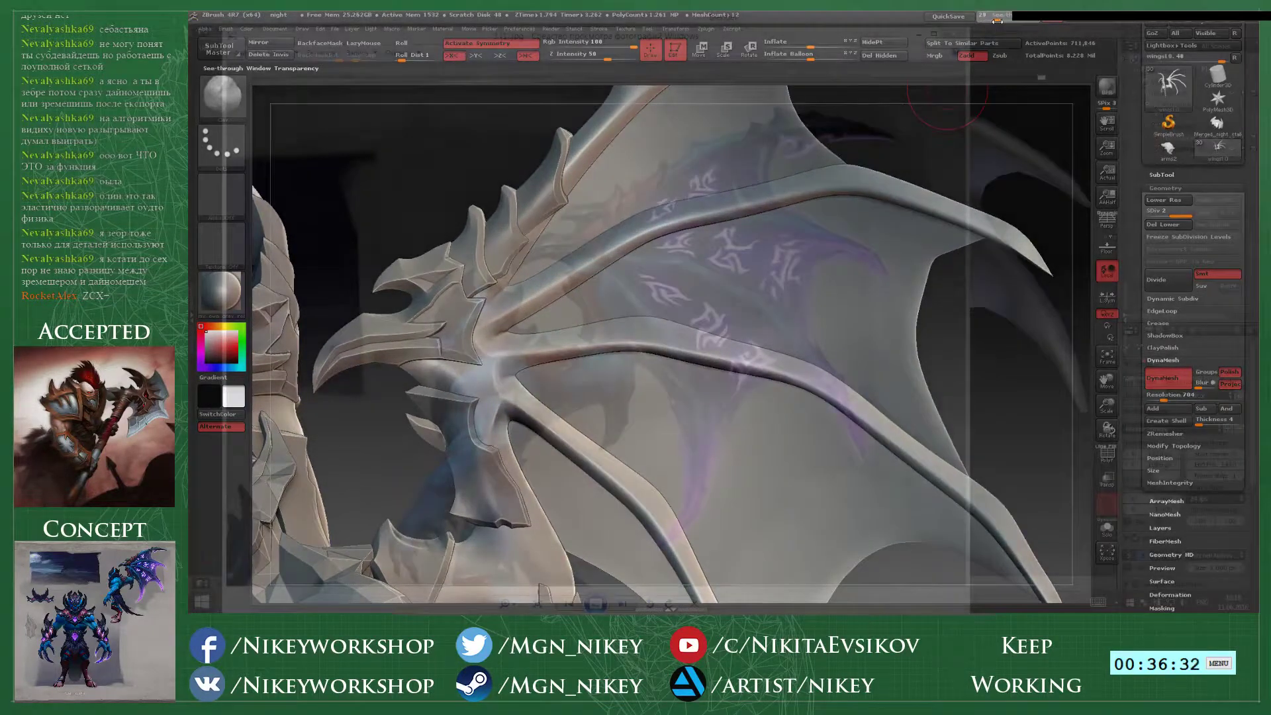
- Undo the stray stroke, turn on BackfaceMask and raise a joint bump at the bend of the top wing bone
mouse_move(958, 78)
left_mouse_down()
mouse_move(613, 274)
mouse_move(584, 268)
left_mouse_up()
mouse_move(559, 226)
left_mouse_down()
mouse_move(578, 227)
mouse_move(598, 259)
mouse_move(567, 181)
left_mouse_up()
key("ctrl+z")
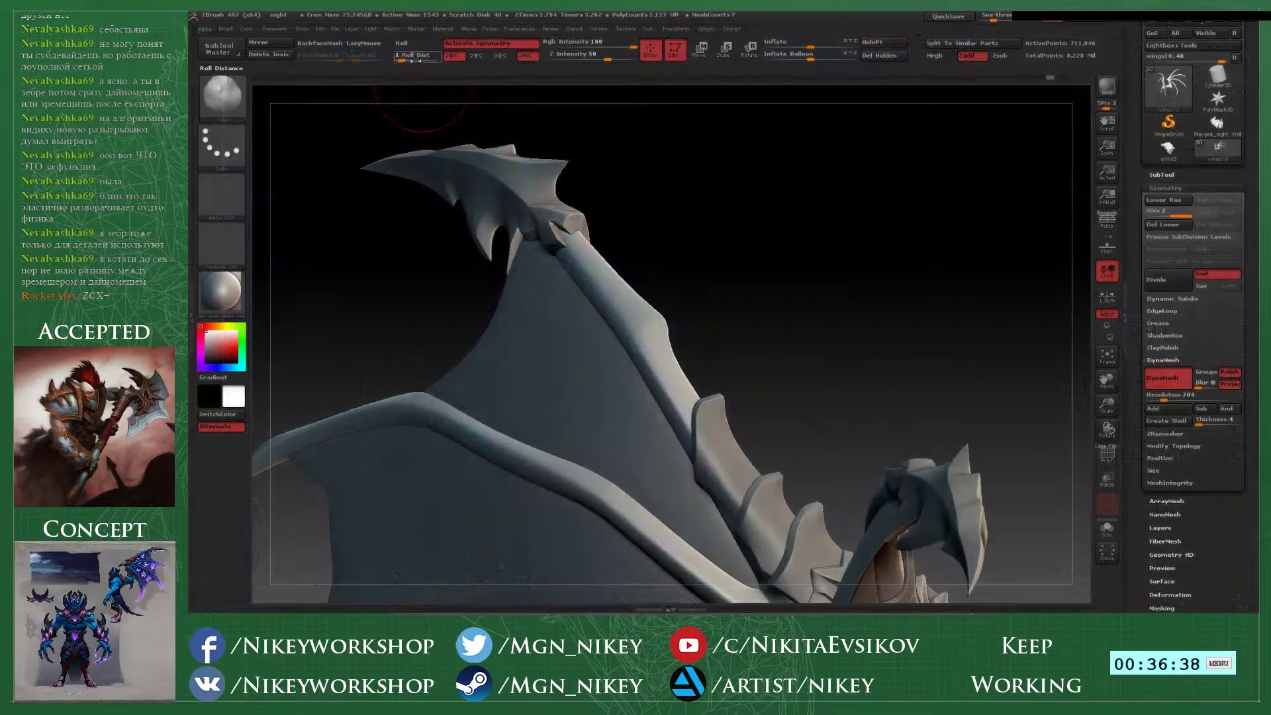
left_click(319, 43)
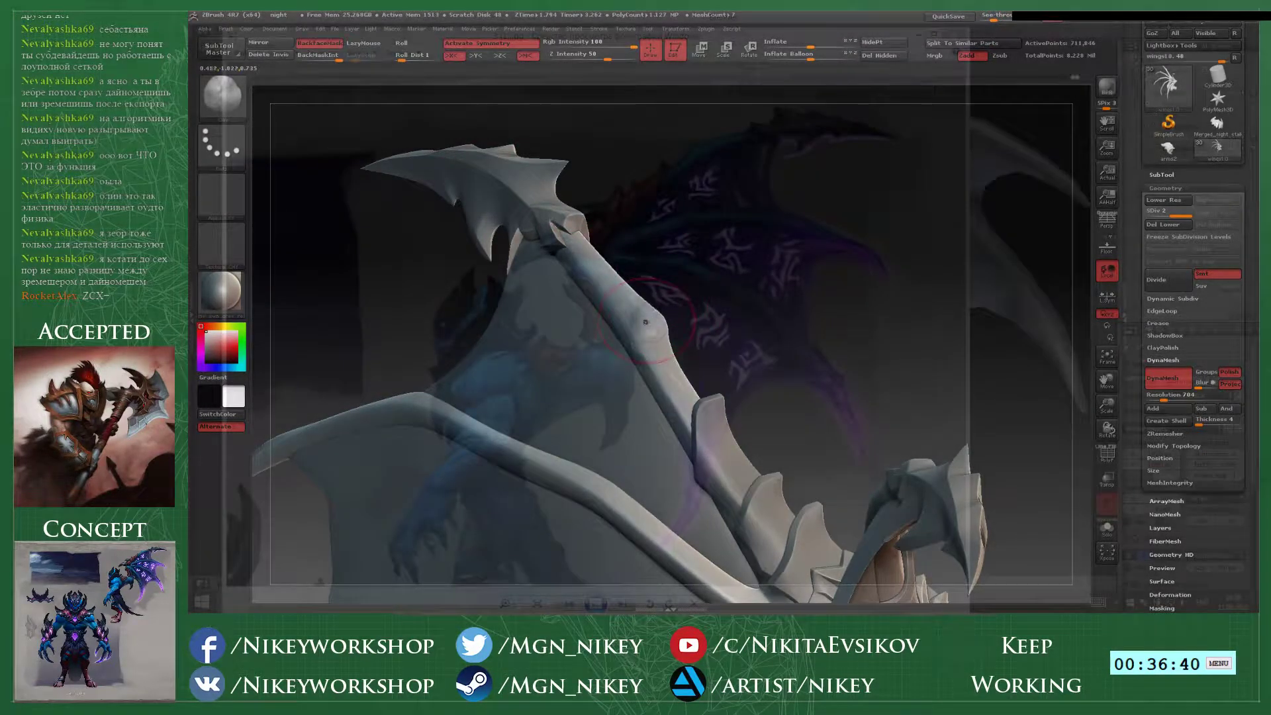
left_click_drag(410, 265, 582, 291)
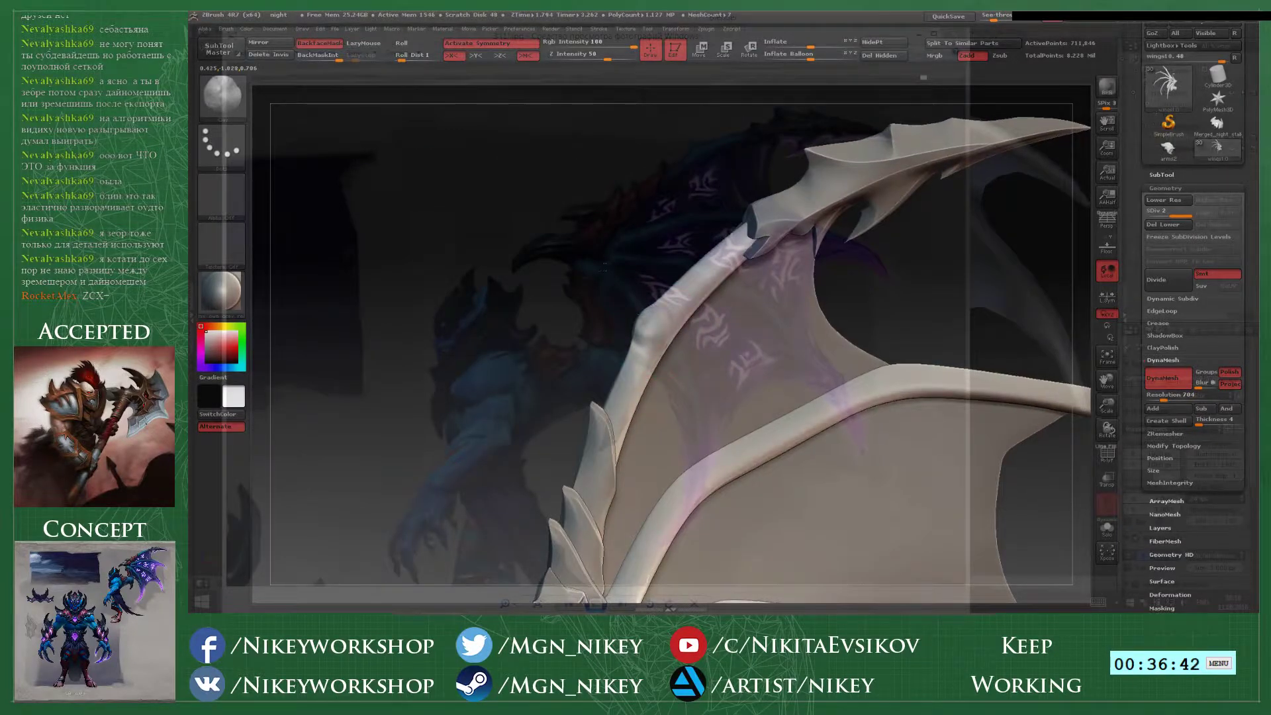
key("space")
left_click_drag(659, 330, 688, 288)
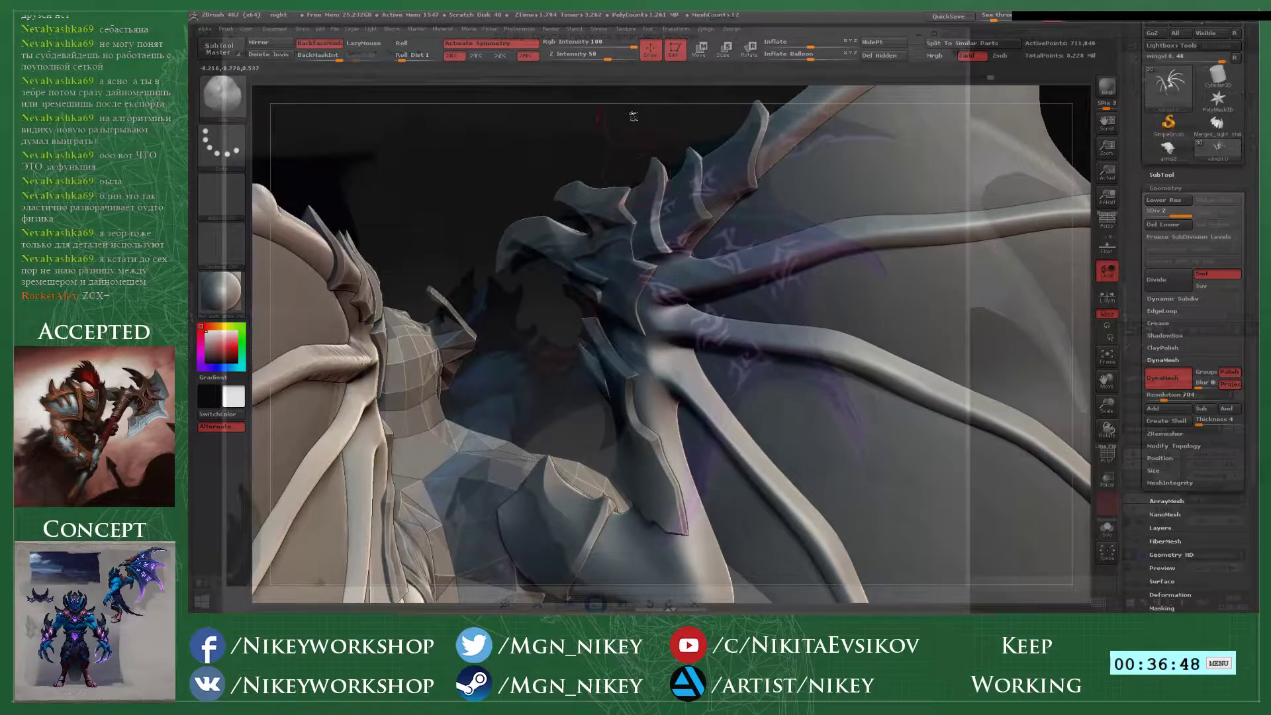
- Hide the other subtools so that only the wing bones are displayed, and frame them
left_click(1171, 176)
left_click(1234, 334)
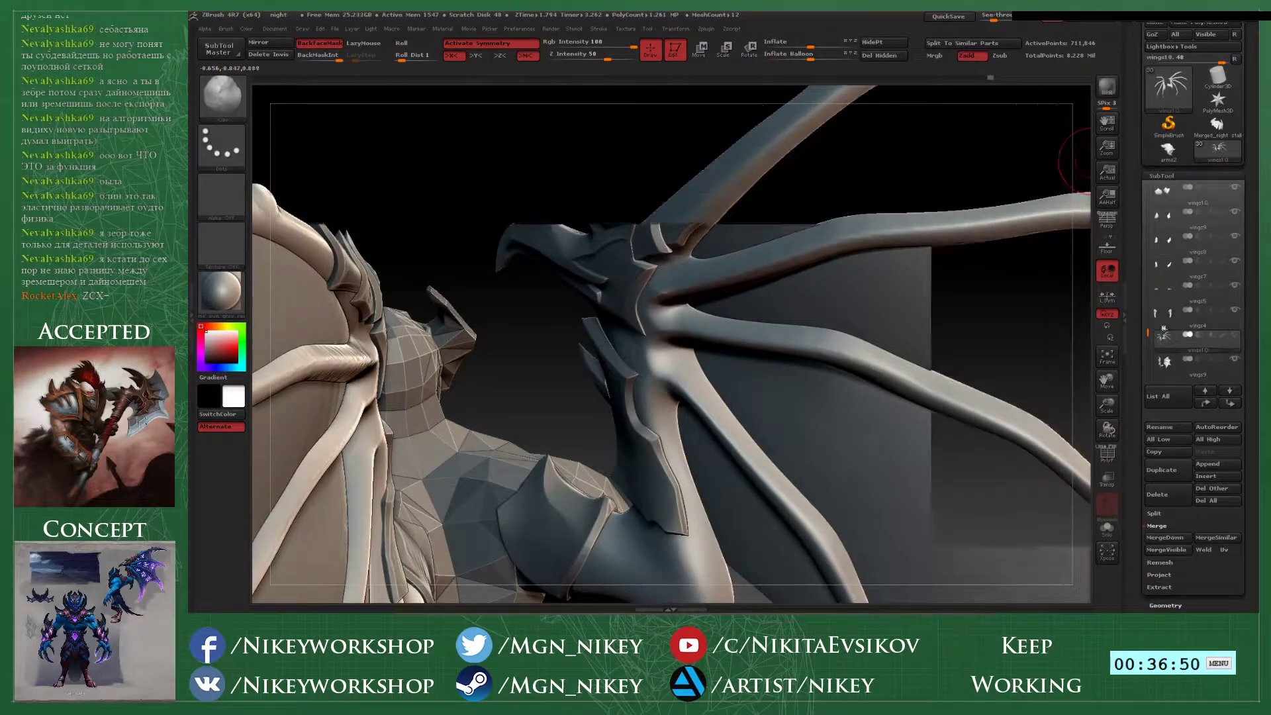
left_click_drag(900, 317, 907, 292)
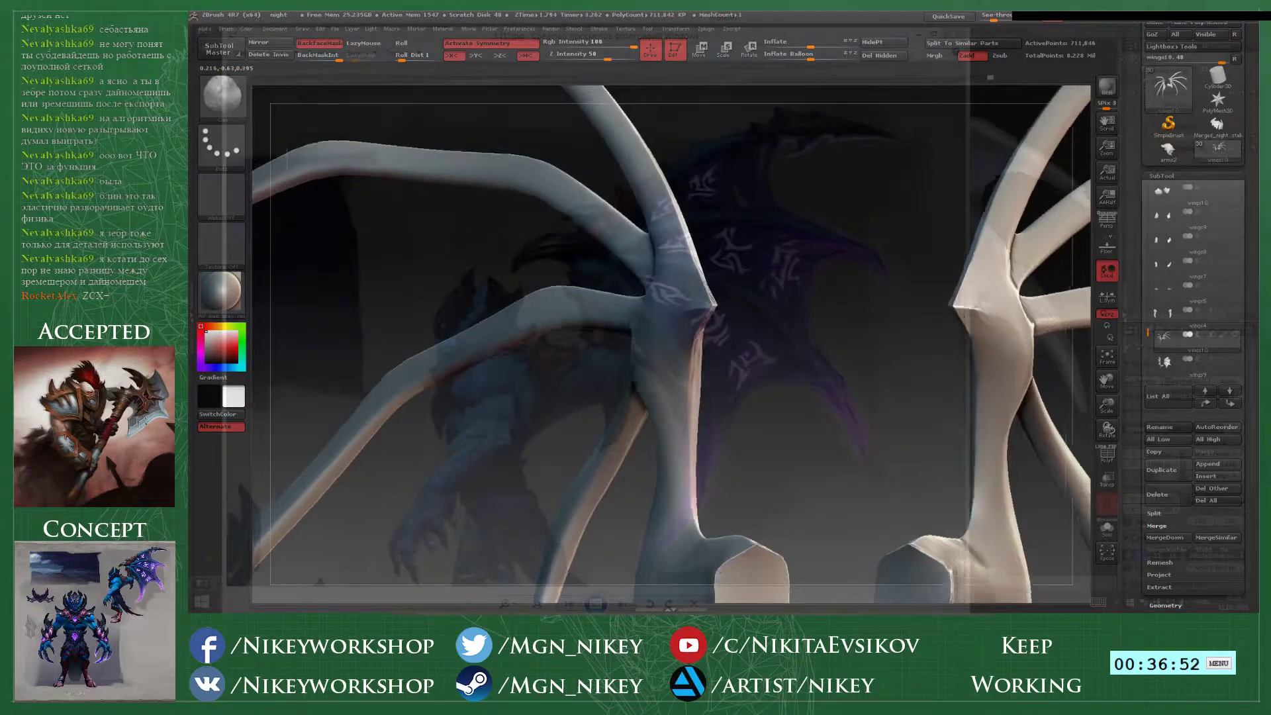
key("f")
- Build up a rounded joint on the top bone and two joints at the bends of the second bone, working both faces
mouse_move(1006, 293)
left_mouse_down("alt")
mouse_move(858, 356)
mouse_move(954, 337)
mouse_move(738, 278)
mouse_move(708, 397)
mouse_move(860, 296)
mouse_move(832, 308)
mouse_move(786, 290)
mouse_move(781, 305)
mouse_move(712, 309)
mouse_move(757, 310)
left_mouse_up("alt")
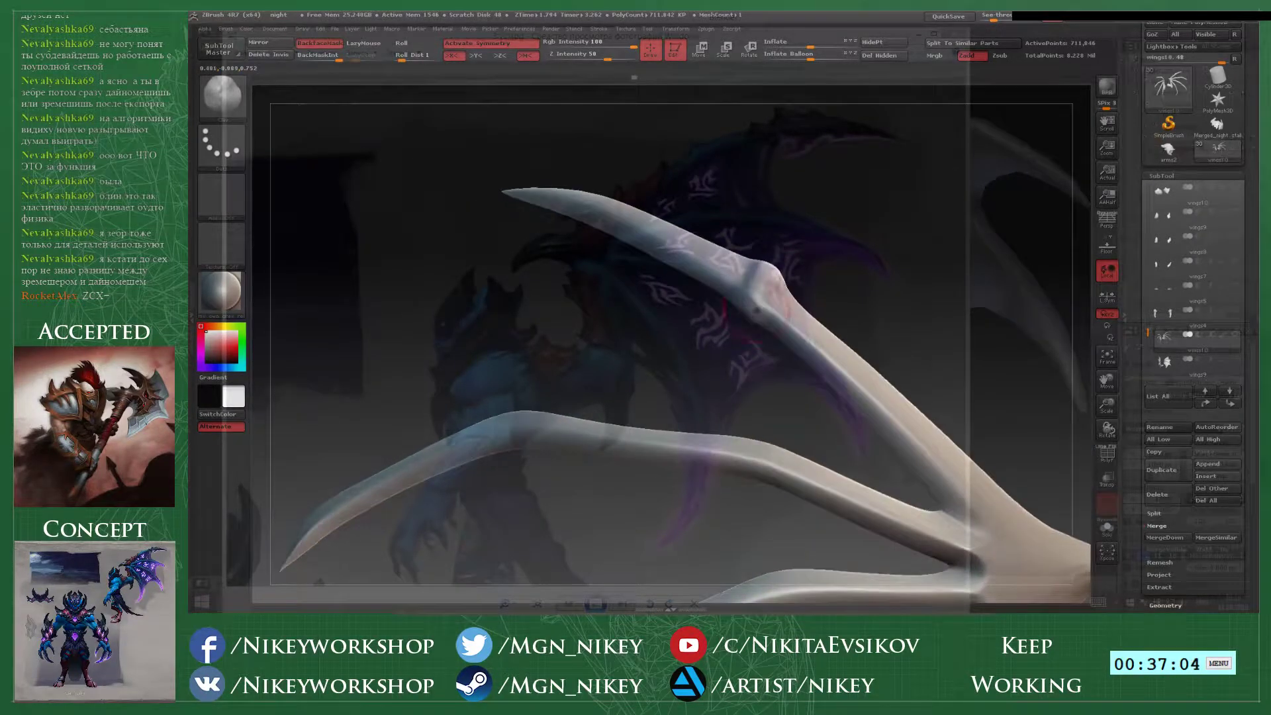
left_click_drag(756, 364, 742, 310)
left_click_drag(713, 316, 722, 317)
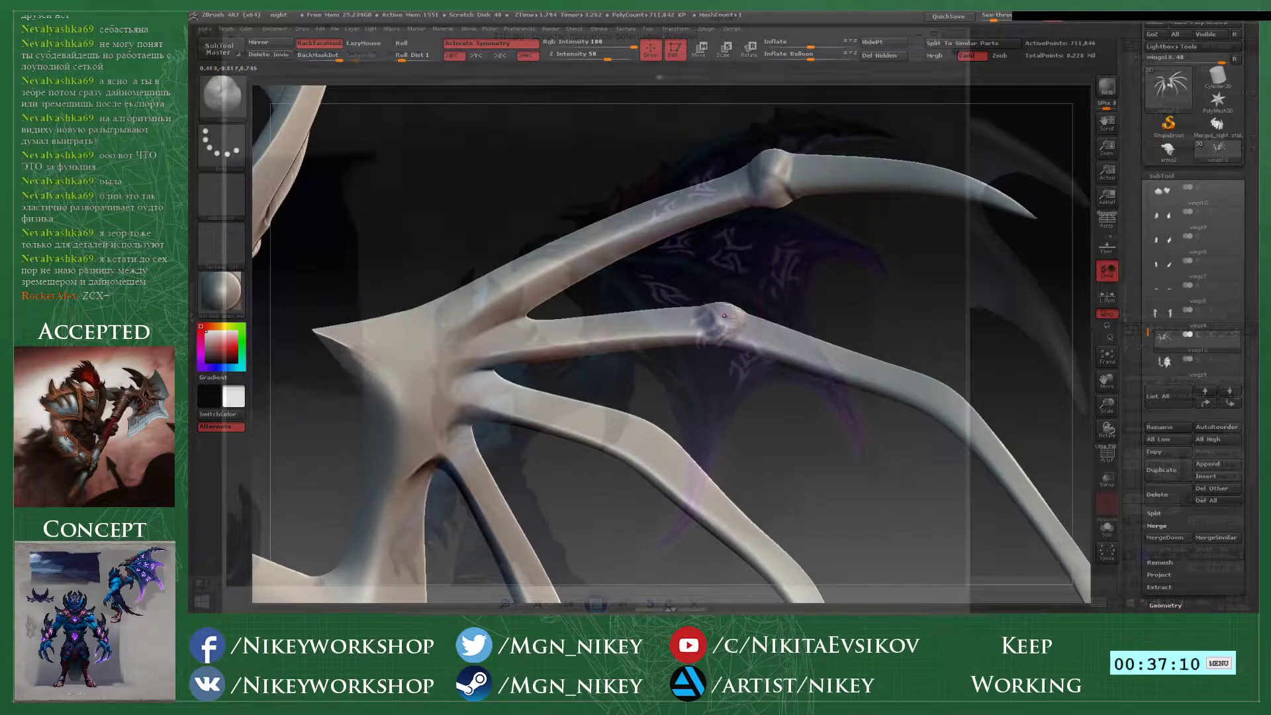
left_click_drag(787, 289, 736, 313)
left_click_drag(745, 378, 743, 385)
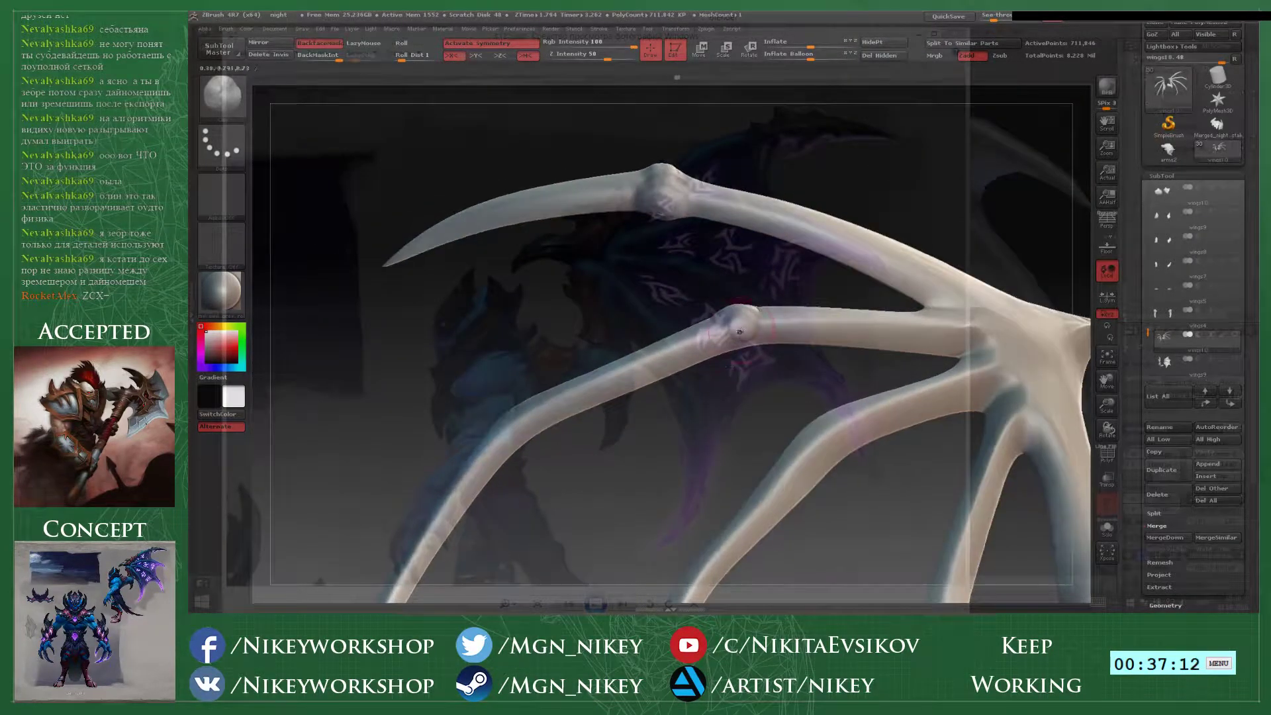
mouse_move(726, 322)
left_mouse_down()
mouse_move(755, 345)
mouse_move(724, 387)
mouse_move(752, 334)
mouse_move(794, 312)
mouse_move(830, 309)
mouse_move(863, 329)
left_mouse_up()
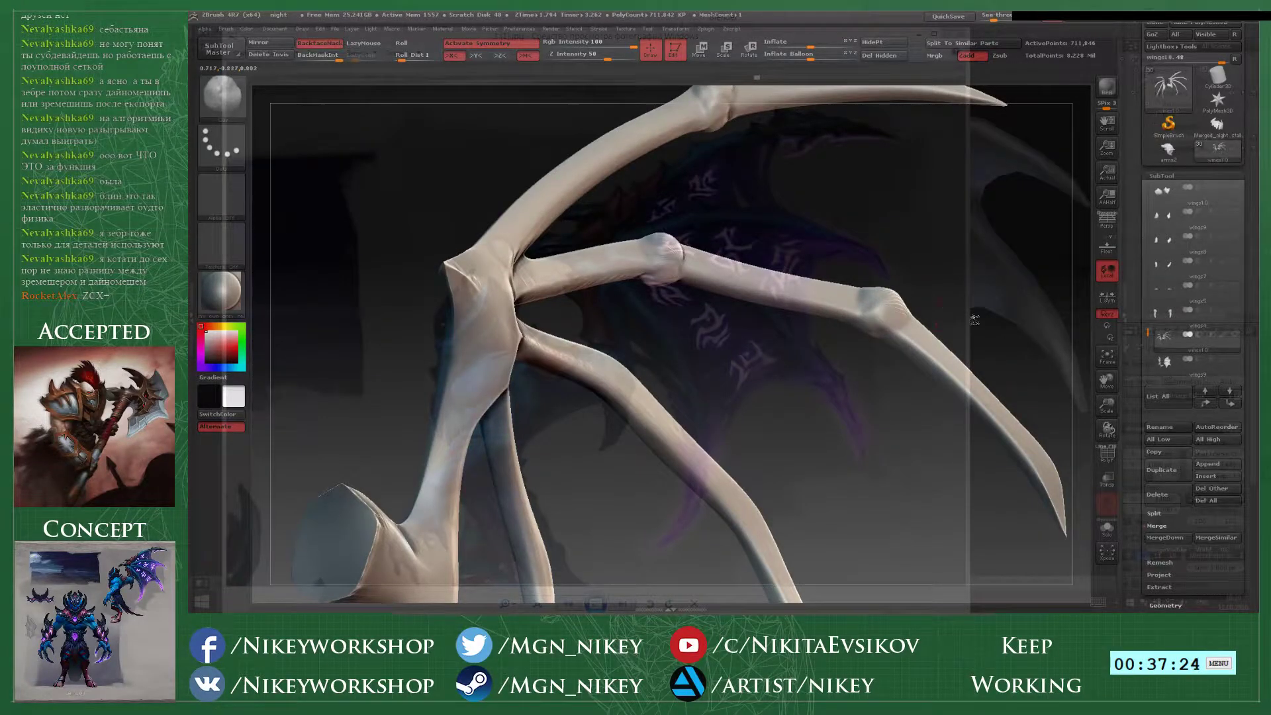
- Build up a knobby joint at each of the two outer bends of the third wing bone, on both faces
mouse_move(974, 320)
left_mouse_down("alt")
mouse_move(902, 274)
mouse_move(894, 242)
mouse_move(851, 391)
mouse_move(891, 225)
mouse_move(811, 272)
left_mouse_up("alt")
mouse_move(890, 255)
left_mouse_down()
mouse_move(772, 272)
mouse_move(815, 268)
left_mouse_up()
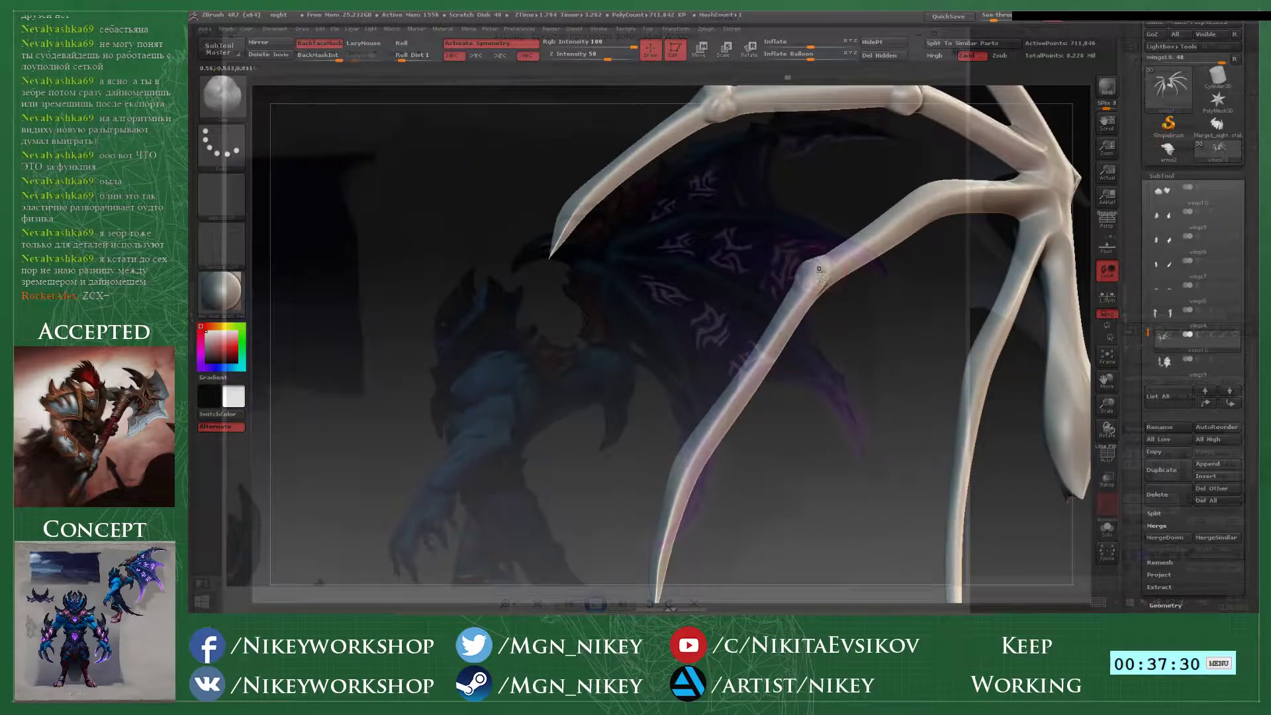
mouse_move(829, 329)
left_mouse_down()
mouse_move(825, 288)
mouse_move(826, 311)
mouse_move(877, 248)
left_mouse_up()
mouse_move(732, 405)
left_mouse_down()
mouse_move(728, 379)
mouse_move(698, 381)
mouse_move(725, 393)
mouse_move(712, 391)
left_mouse_up()
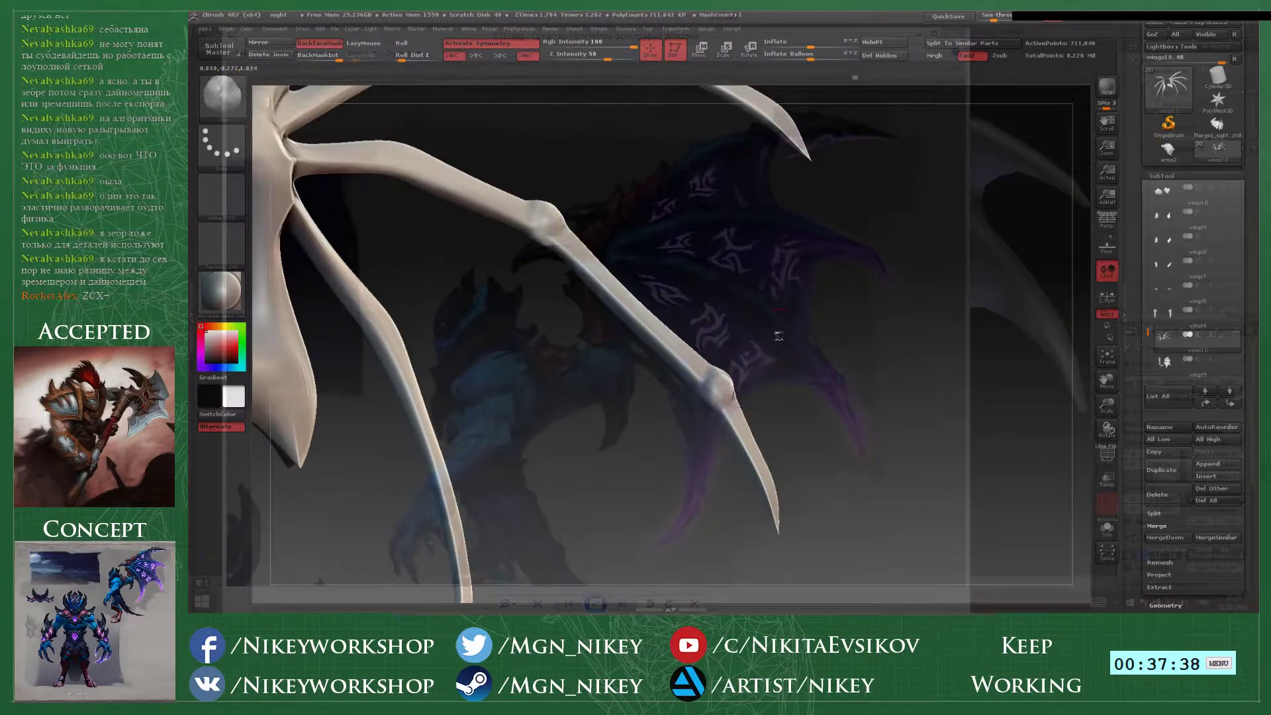
left_click_drag(778, 335, 798, 415)
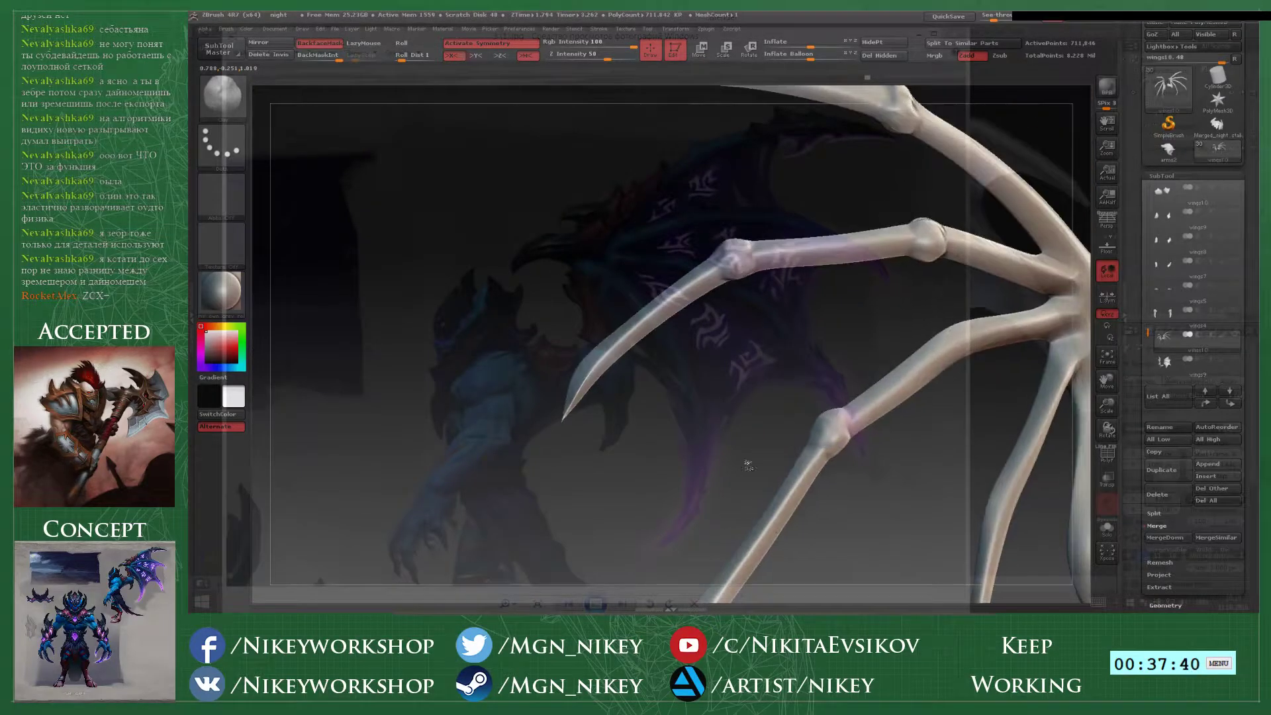
- Raise a row of knuckle bumps on both faces of the wing root where the finger bones meet
mouse_move(747, 466)
left_mouse_down()
mouse_move(778, 337)
mouse_move(824, 254)
mouse_move(825, 266)
left_mouse_up()
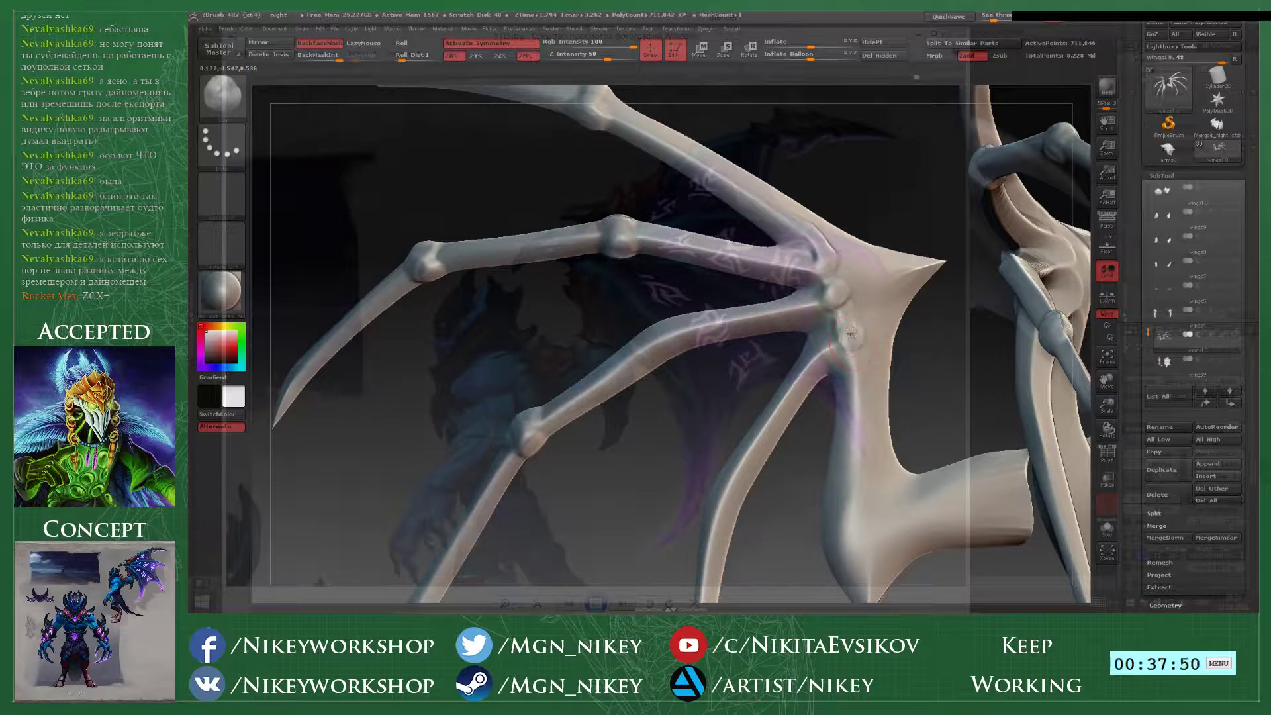
left_click_drag(829, 255, 833, 246)
right_click_drag(834, 249, 806, 266)
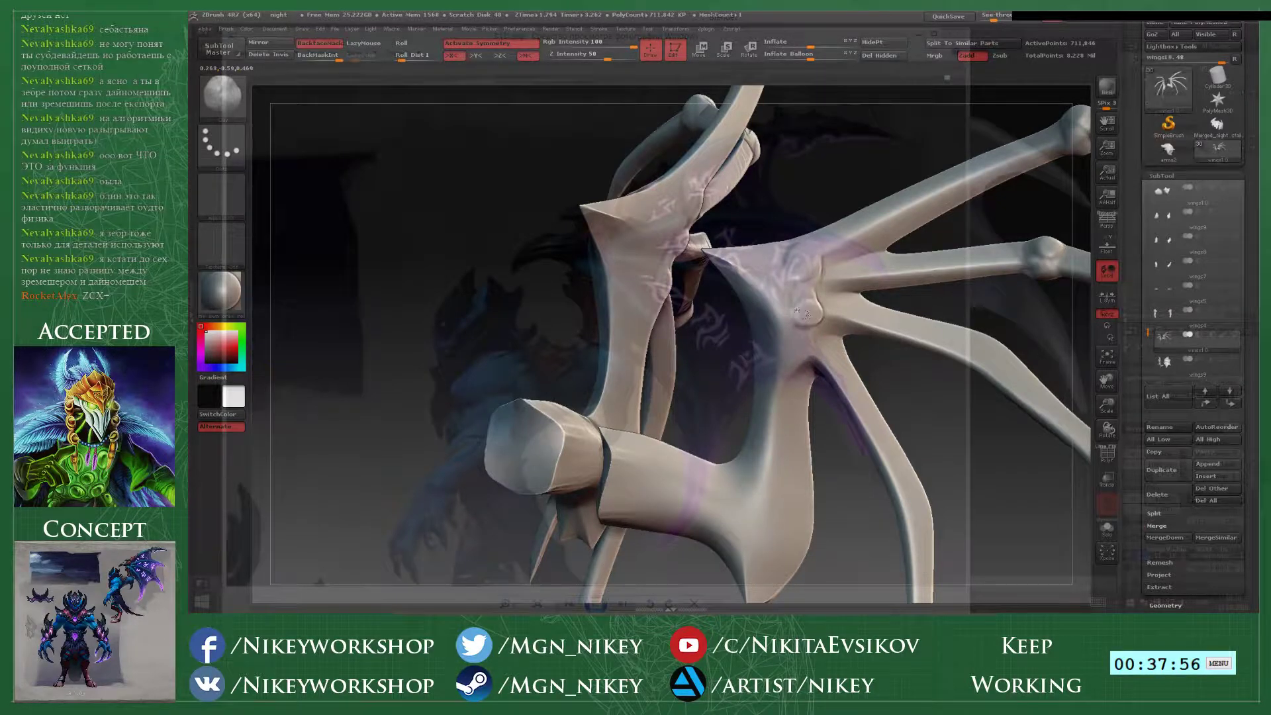
left_click_drag(801, 349, 807, 357)
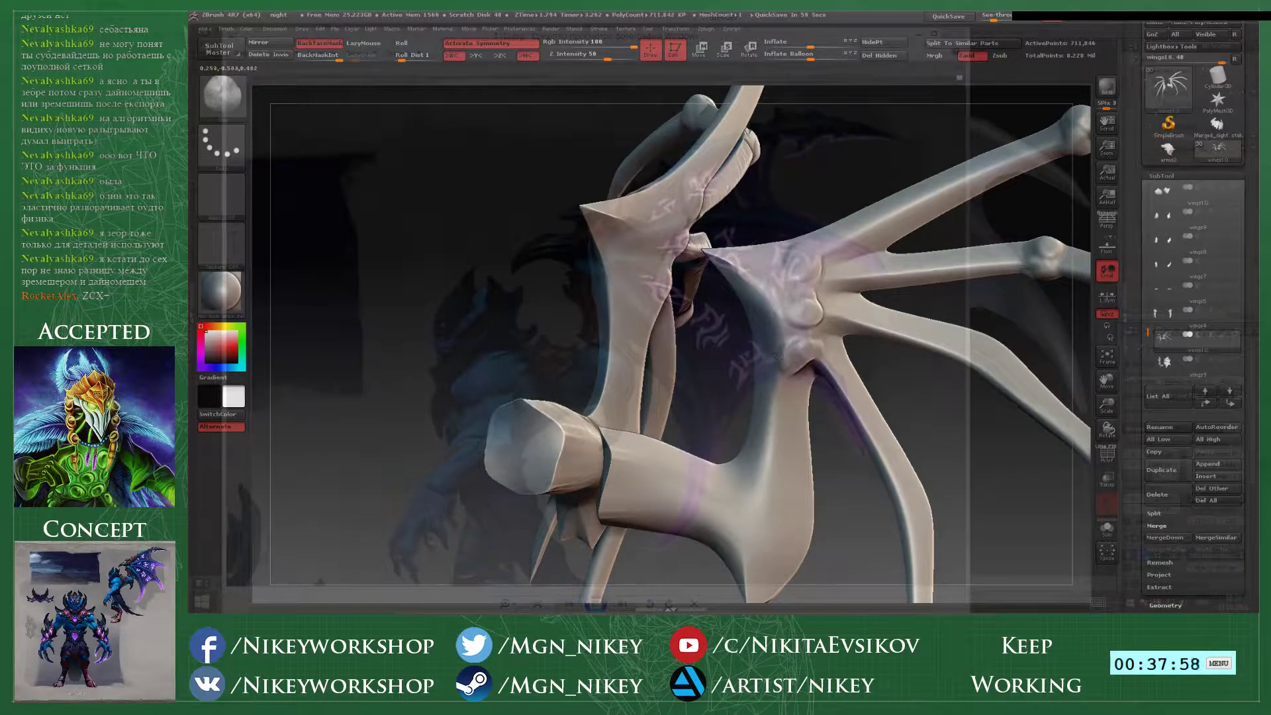
left_click_drag(749, 278, 745, 263)
- Build up rounded joints at the upper and lower bends of the lowest wing bone
right_click_drag(870, 419, 698, 415, "alt")
right_click_drag(1014, 394, 899, 327, "alt")
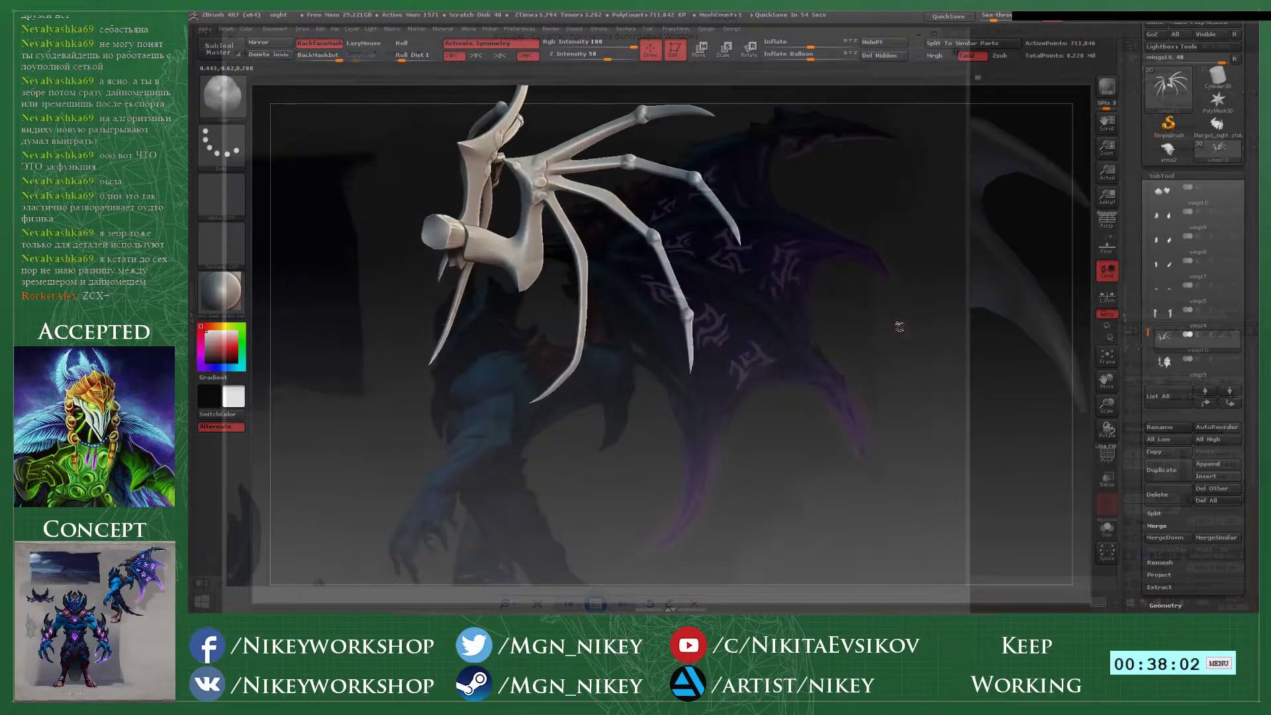
mouse_move(898, 326)
left_mouse_down()
mouse_move(731, 401)
mouse_move(751, 354)
mouse_move(702, 353)
mouse_move(883, 379)
left_mouse_up()
mouse_move(788, 397)
left_mouse_down()
mouse_move(639, 300)
mouse_move(758, 354)
mouse_move(838, 443)
mouse_move(814, 464)
mouse_move(841, 463)
mouse_move(819, 458)
mouse_move(802, 477)
left_mouse_up()
mouse_move(875, 457)
left_mouse_down()
mouse_move(927, 421)
mouse_move(916, 414)
mouse_move(908, 431)
mouse_move(843, 331)
mouse_move(831, 392)
left_mouse_up()
left_click_drag(829, 410, 867, 397)
- Shape the lowest bone's outer joint using the Move brush and the Inflat brush at Z Intensity 2
key("b")
key("m")
key("v")
mouse_move(850, 488)
left_mouse_down("alt")
mouse_move(834, 440)
mouse_move(840, 346)
mouse_move(844, 355)
left_mouse_up("alt")
key("b")
key("i")
key("n")
key("space")
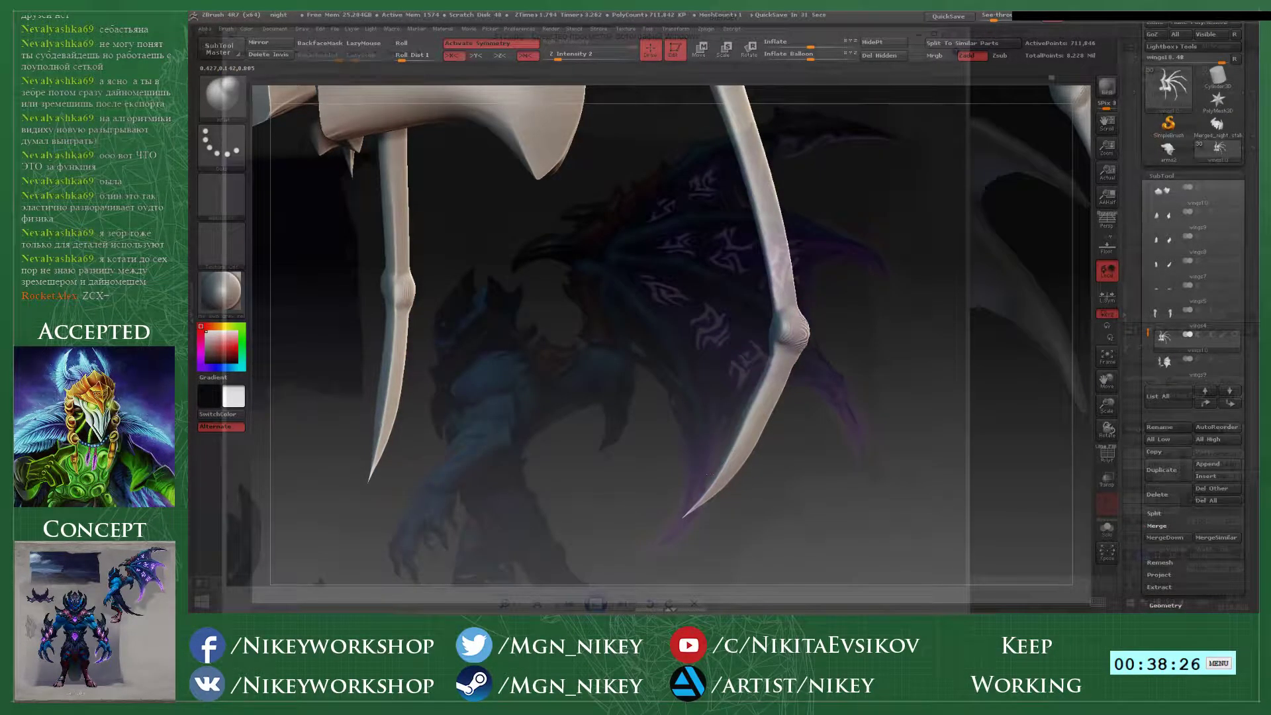
mouse_move(779, 378)
left_mouse_down()
mouse_move(787, 351)
mouse_move(768, 413)
left_mouse_up()
left_click_drag(823, 316, 829, 421, "alt")
mouse_move(798, 410)
left_mouse_down()
mouse_move(745, 221)
mouse_move(783, 378)
left_mouse_up()
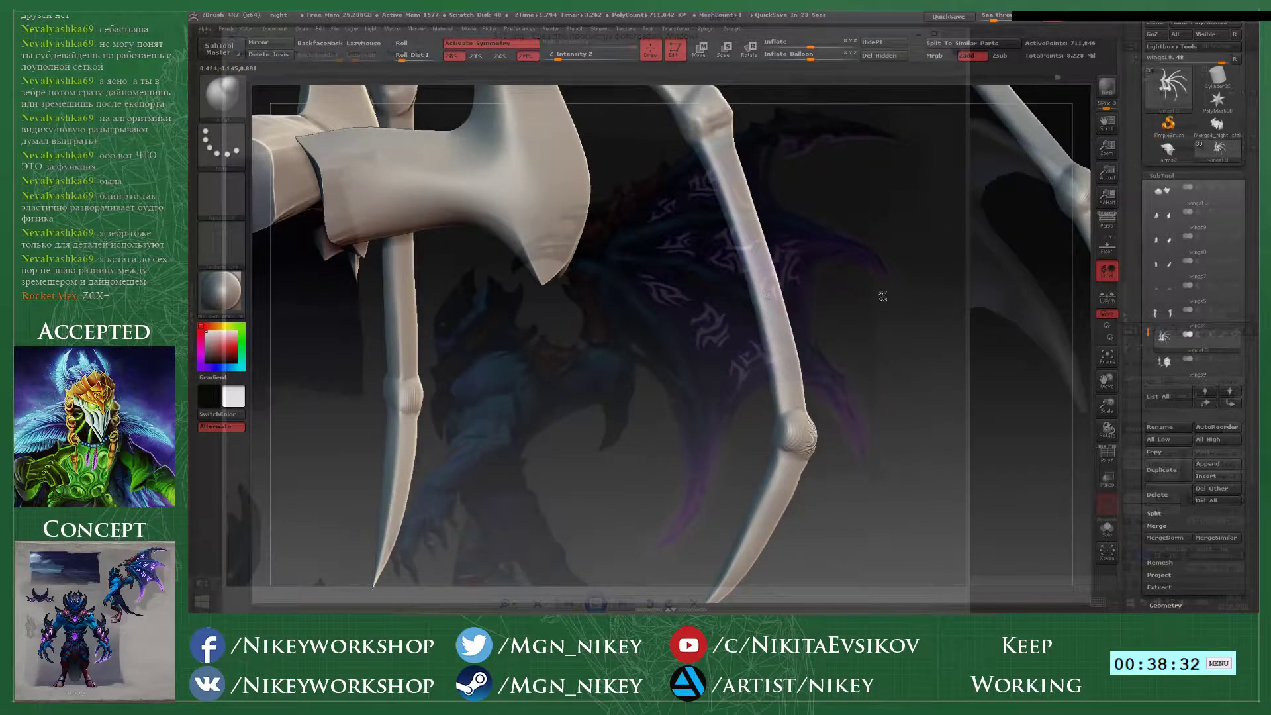
- Swell the joints along the other wing bones with the Inflat brush at Z Intensity 2, undoing the unwanted stroke
mouse_move(882, 295)
left_mouse_down("alt")
mouse_move(867, 241)
mouse_move(883, 309)
left_mouse_up("alt")
key("space")
mouse_move(803, 319)
left_mouse_down()
mouse_move(817, 319)
mouse_move(801, 384)
mouse_move(780, 321)
left_mouse_up()
key("ctrl+z")
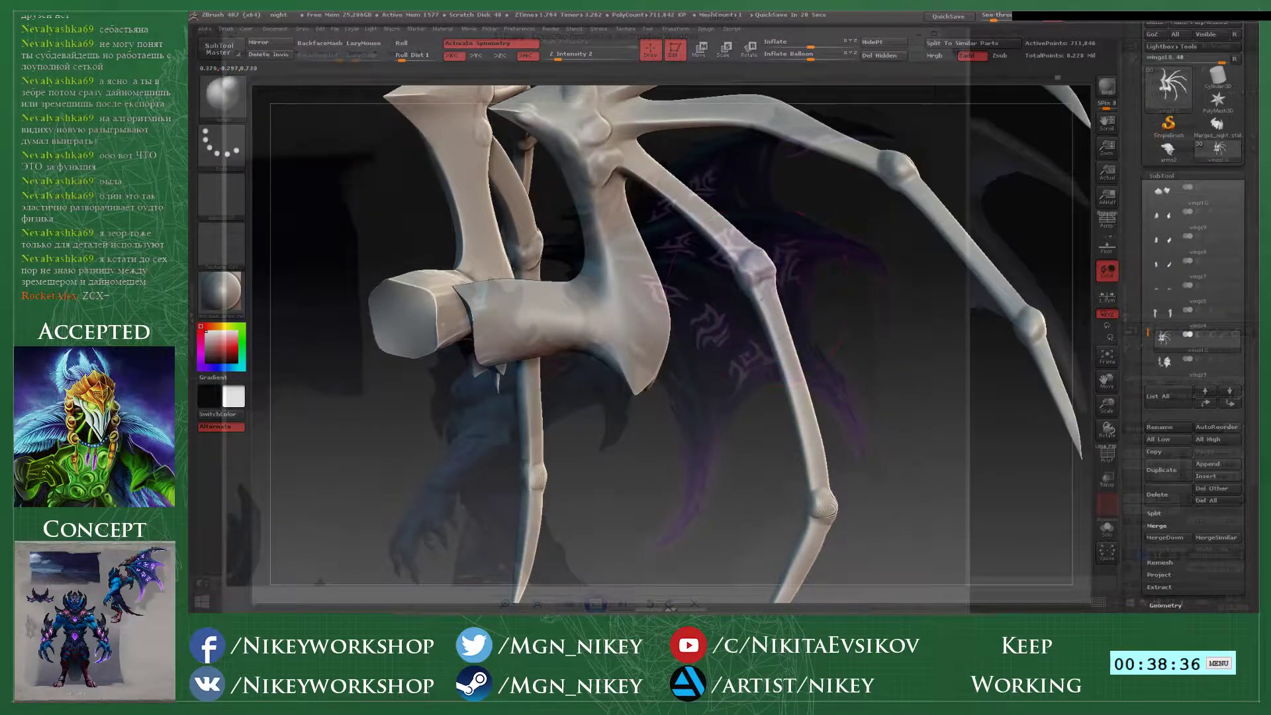
left_click_drag(835, 280, 834, 388, "alt")
left_click_drag(785, 320, 725, 364, "alt")
mouse_move(874, 359)
left_mouse_down()
mouse_move(973, 370)
mouse_move(854, 370)
mouse_move(866, 400)
mouse_move(854, 437)
left_mouse_up()
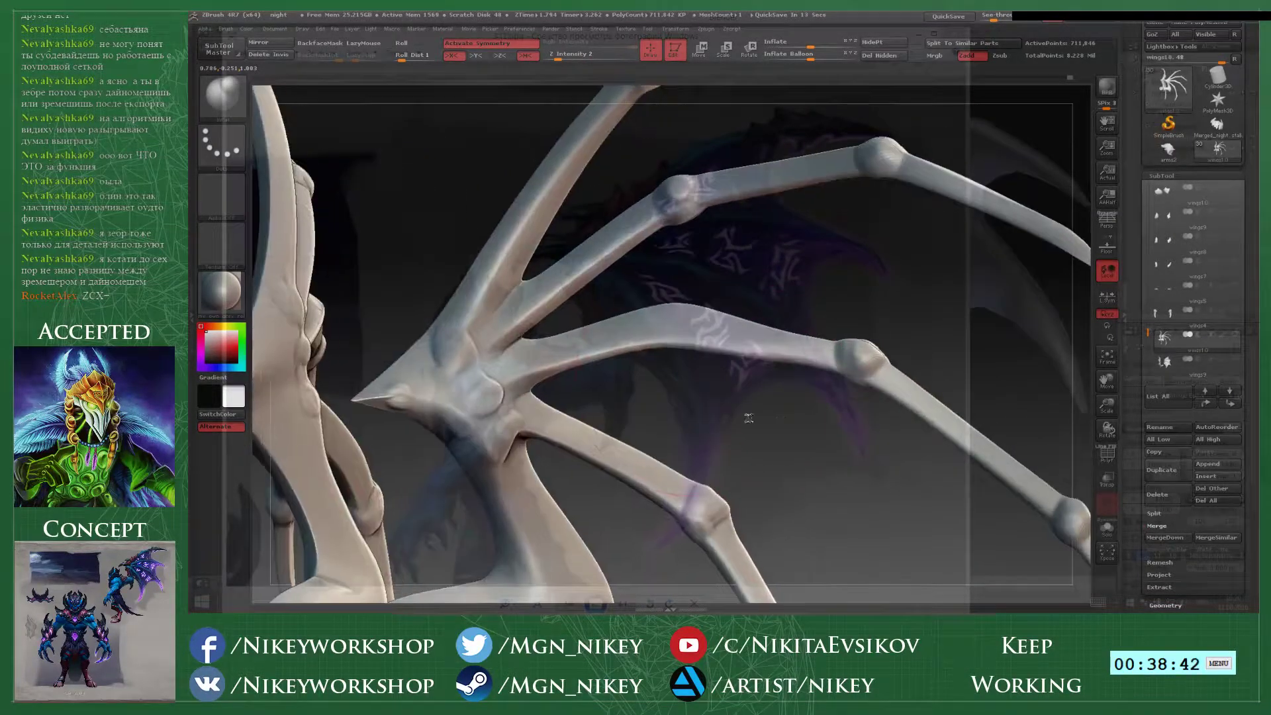
- Build up a joint at the inner bend of the third bone on both faces with the brush at Z Intensity 50
key("1")
key("space")
left_click_drag(695, 326, 674, 327)
key("space")
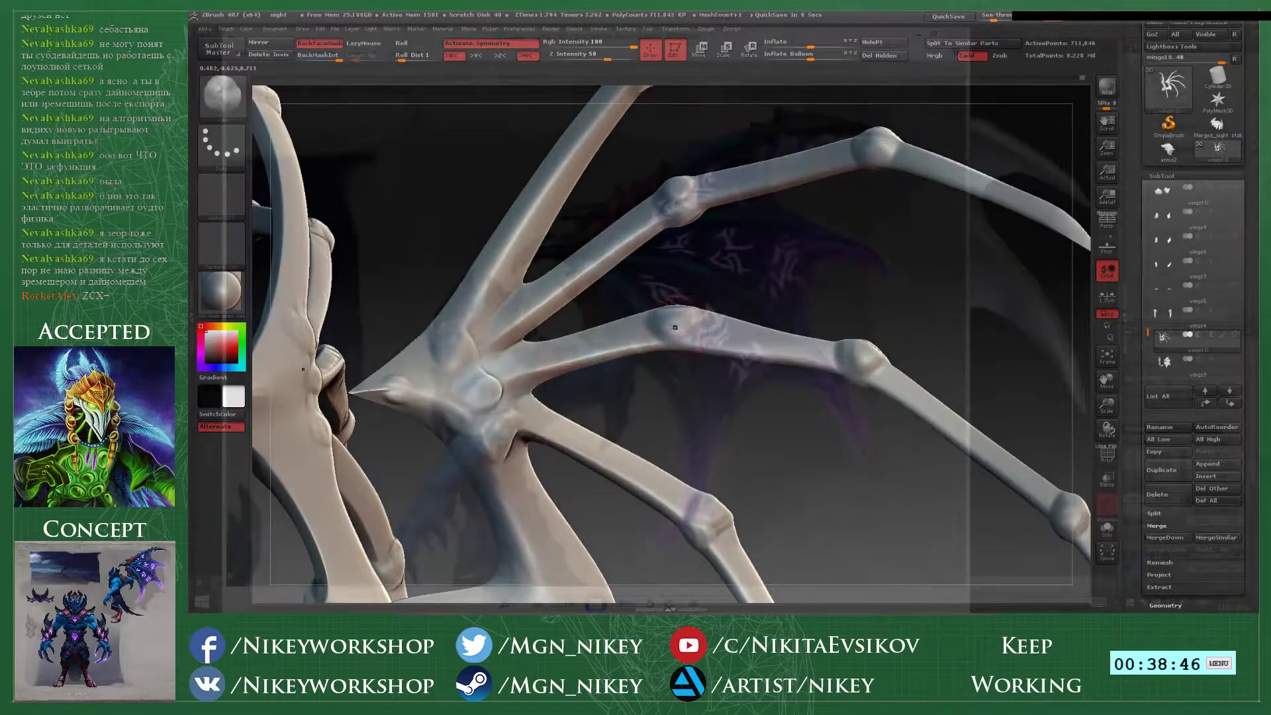
left_click_drag(755, 280, 674, 307)
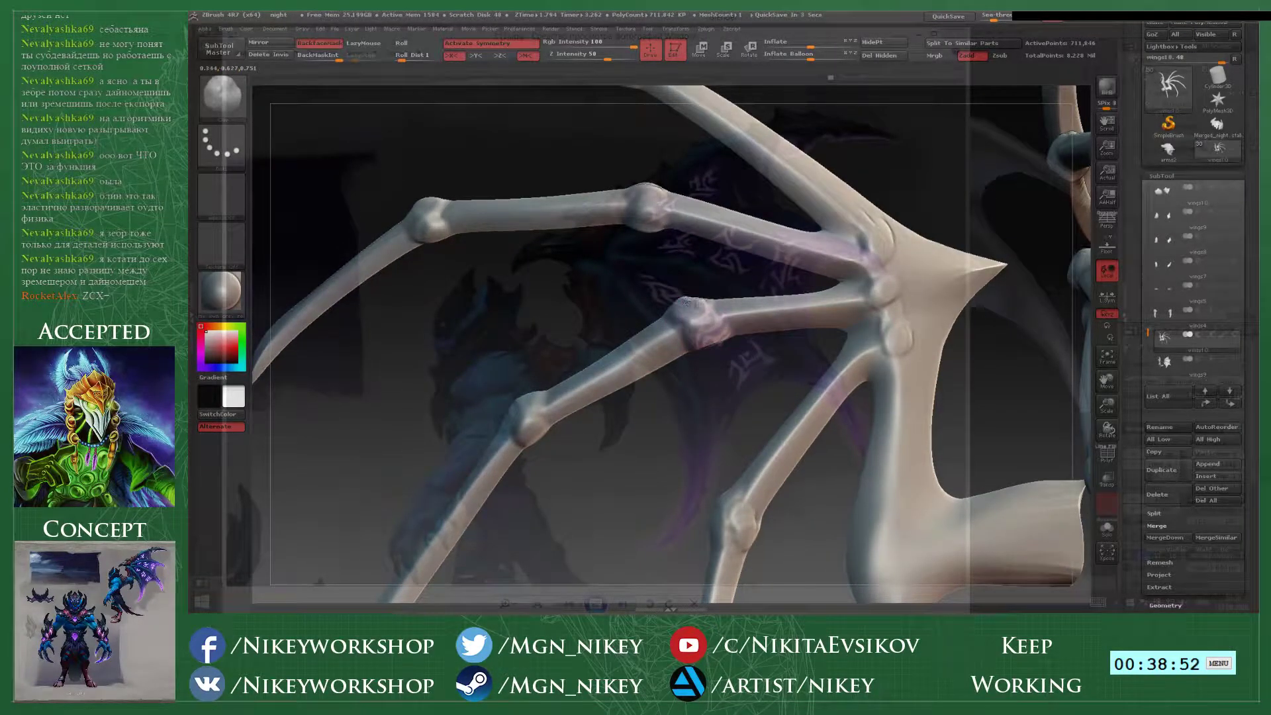
- Remove the back side of the third bone's inner joint and build it up again at Z Intensity 50 with BackfaceMask on
key("f")
left_click_drag(801, 466, 888, 463, "shift")
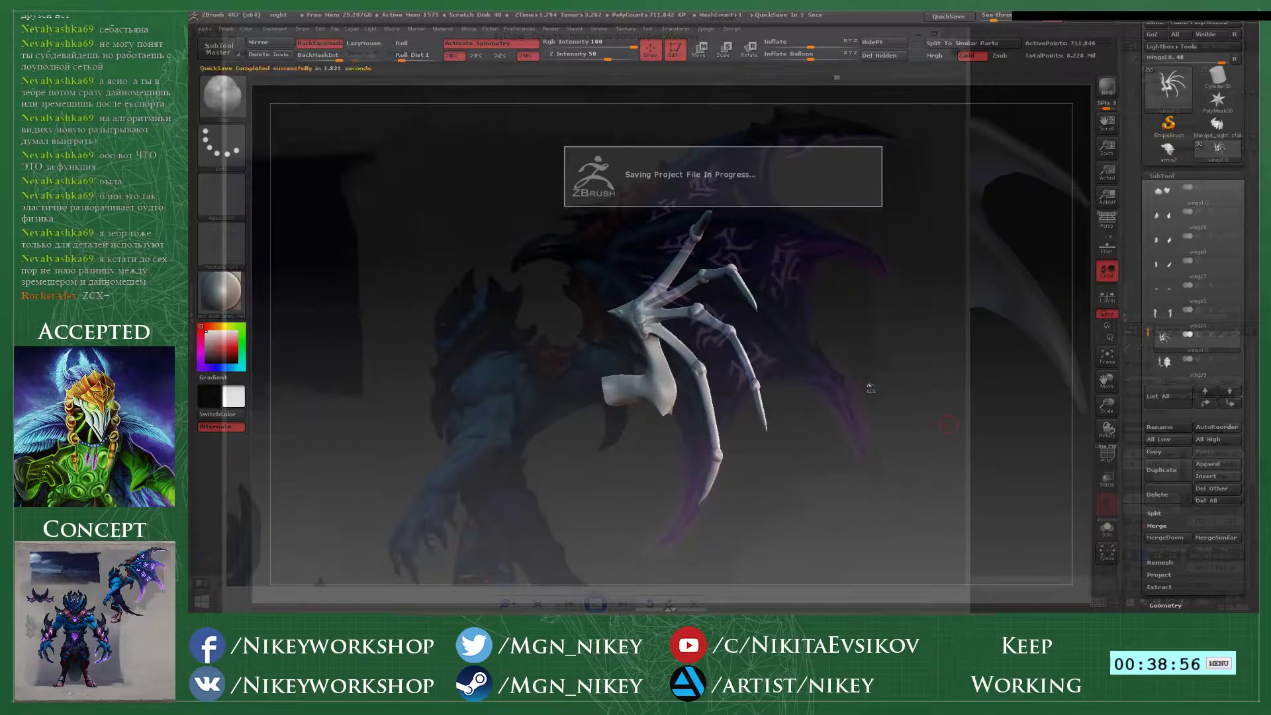
mouse_move(869, 389)
left_mouse_down("alt")
mouse_move(874, 352)
mouse_move(861, 516)
left_mouse_up("alt")
left_click_drag(787, 368, 867, 368)
key("space")
left_click(712, 387)
key("ctrl")
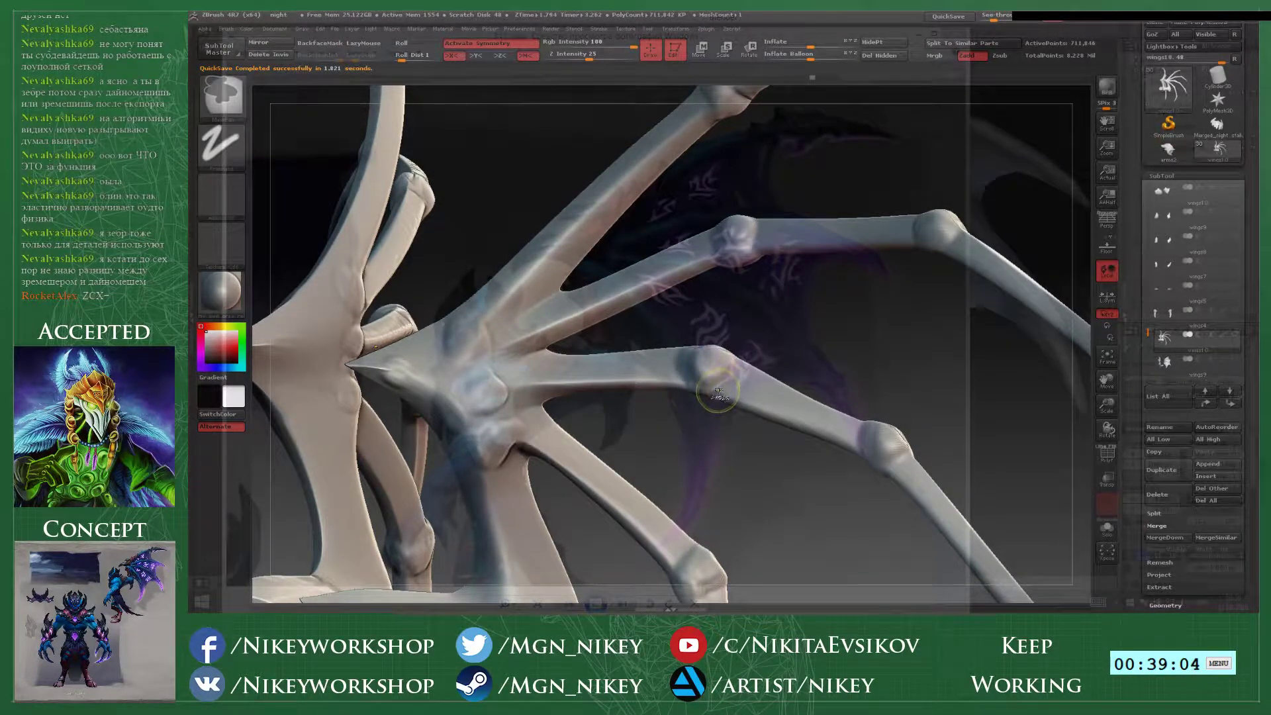
mouse_move(716, 386)
left_mouse_down()
mouse_move(712, 356)
mouse_move(722, 365)
mouse_move(563, 404)
mouse_move(503, 384)
left_mouse_up()
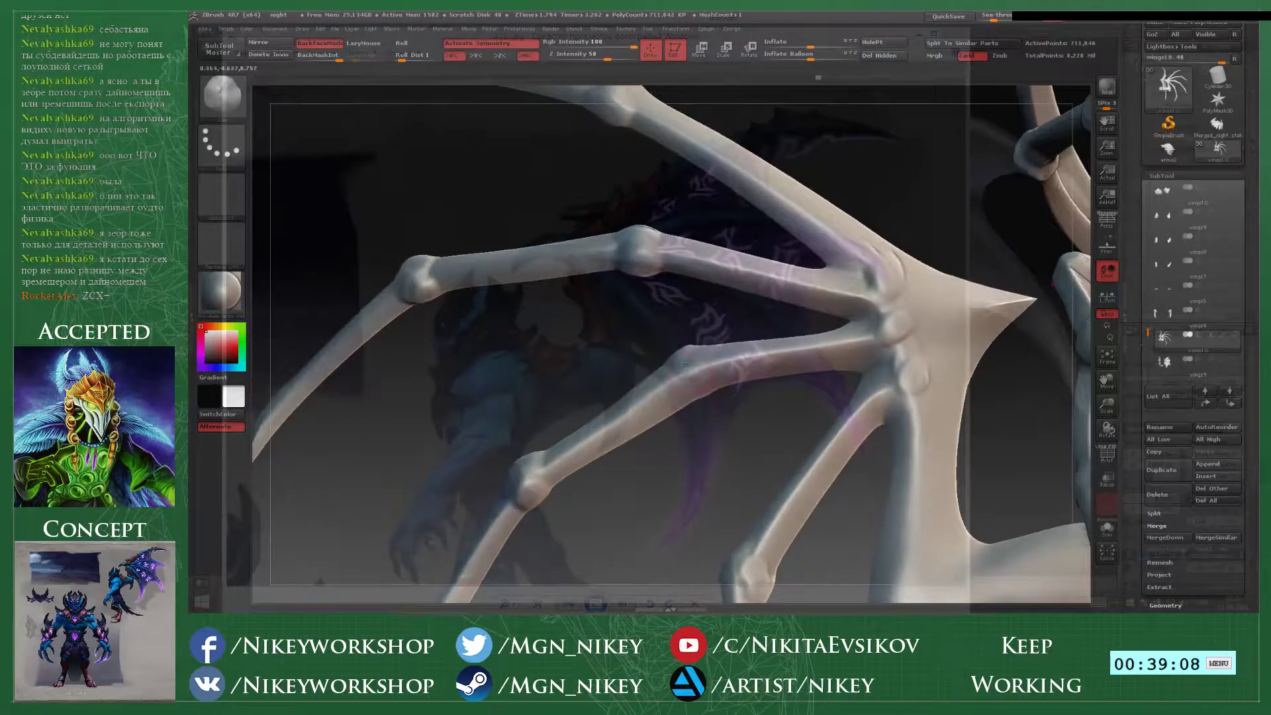
left_click_drag(689, 353, 692, 358)
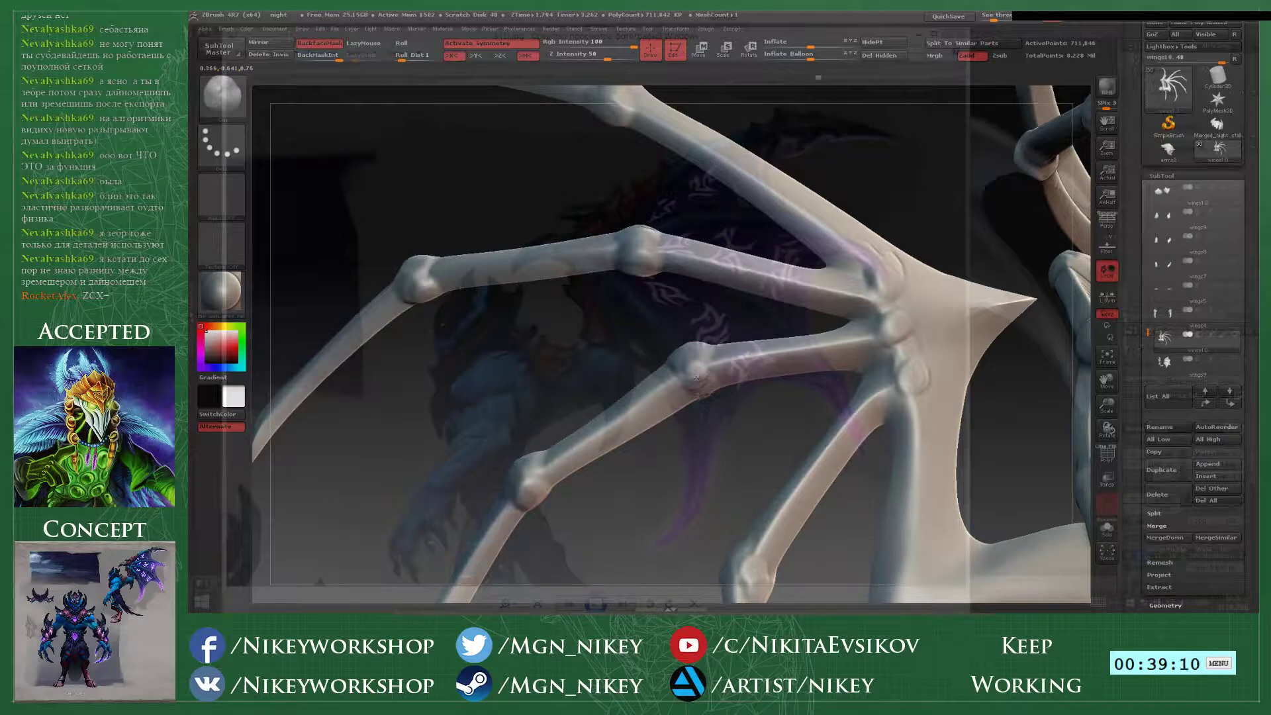
- Review both wings from the front, and study the wing bones in the Illidan Fan Art images on ArtStation in the browser
mouse_move(711, 428)
left_mouse_down()
mouse_move(704, 360)
mouse_move(714, 370)
left_mouse_up()
left_click_drag(820, 366, 818, 284)
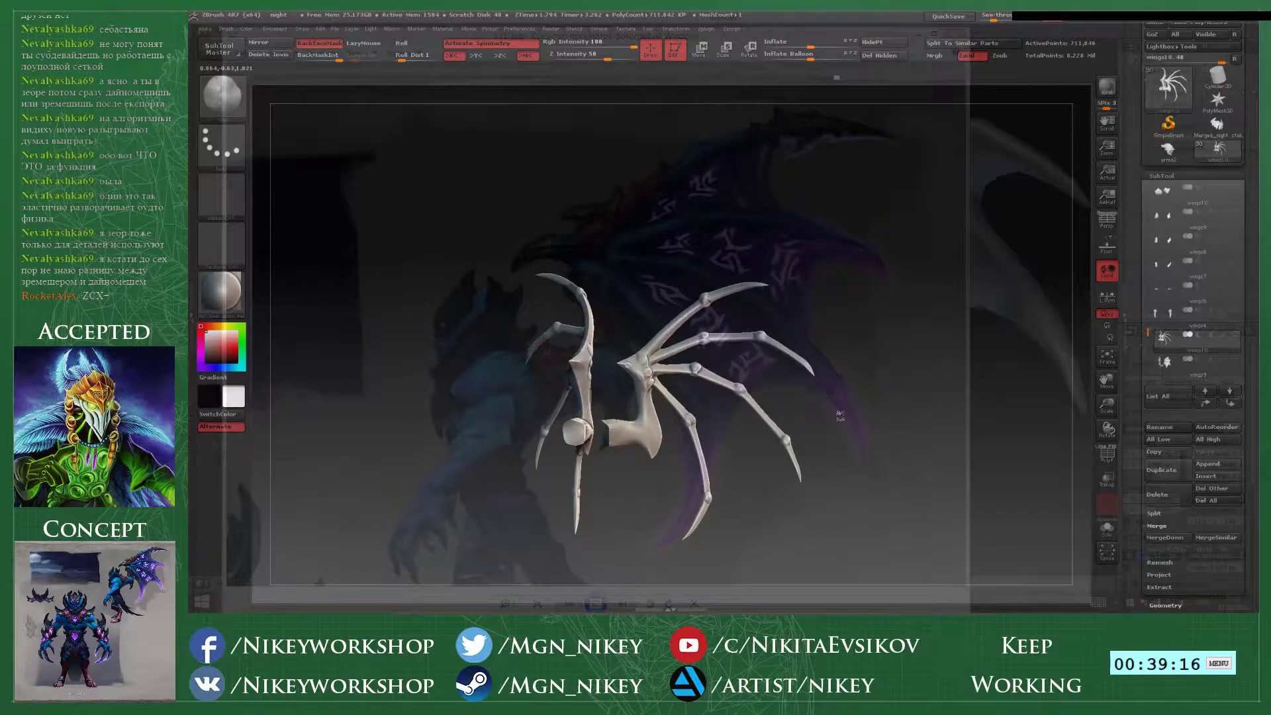
left_click_drag(862, 423, 869, 344)
left_click_drag(868, 344, 876, 388, "alt")
mouse_move(1182, 340)
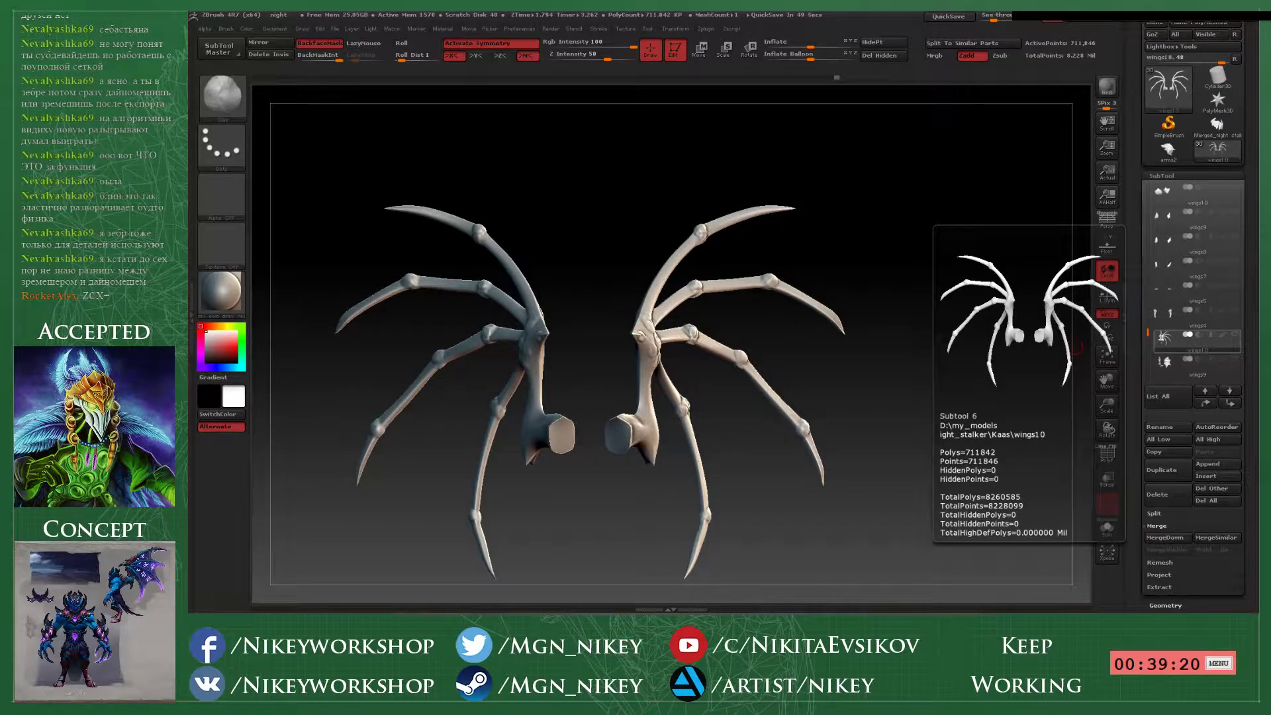
key("alt+Tab")
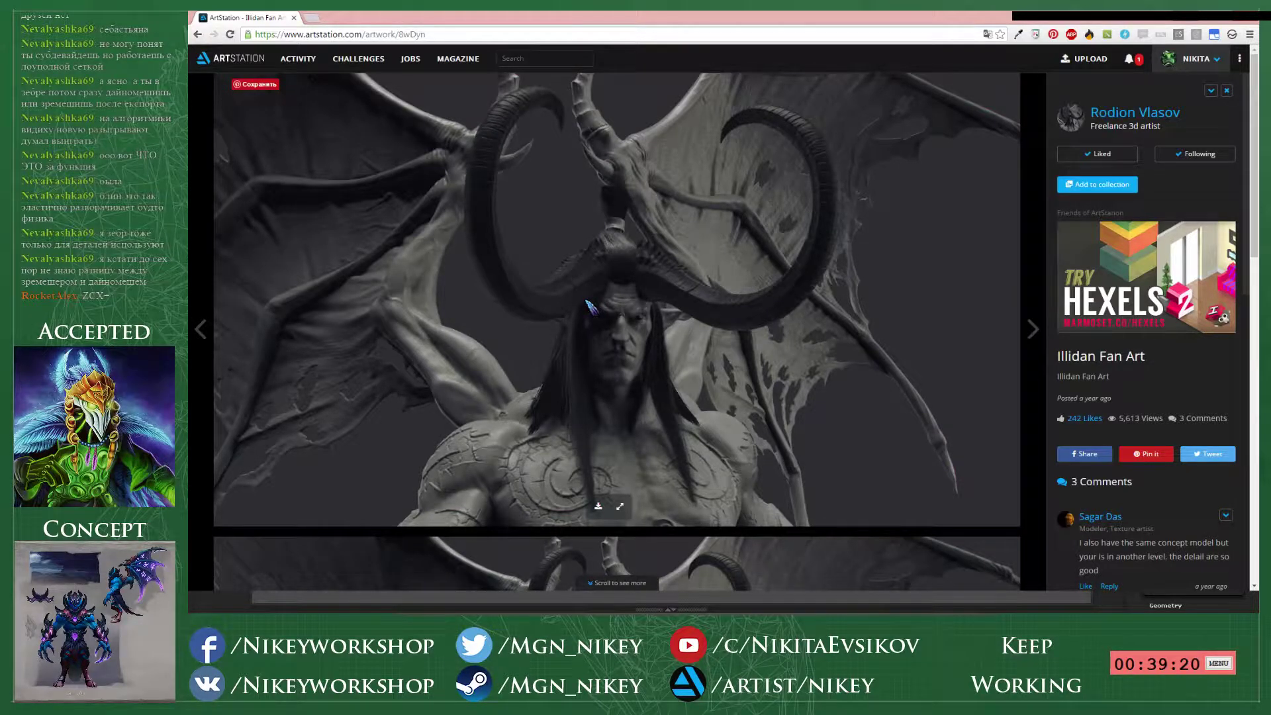
scroll(591, 307, "down", 10)
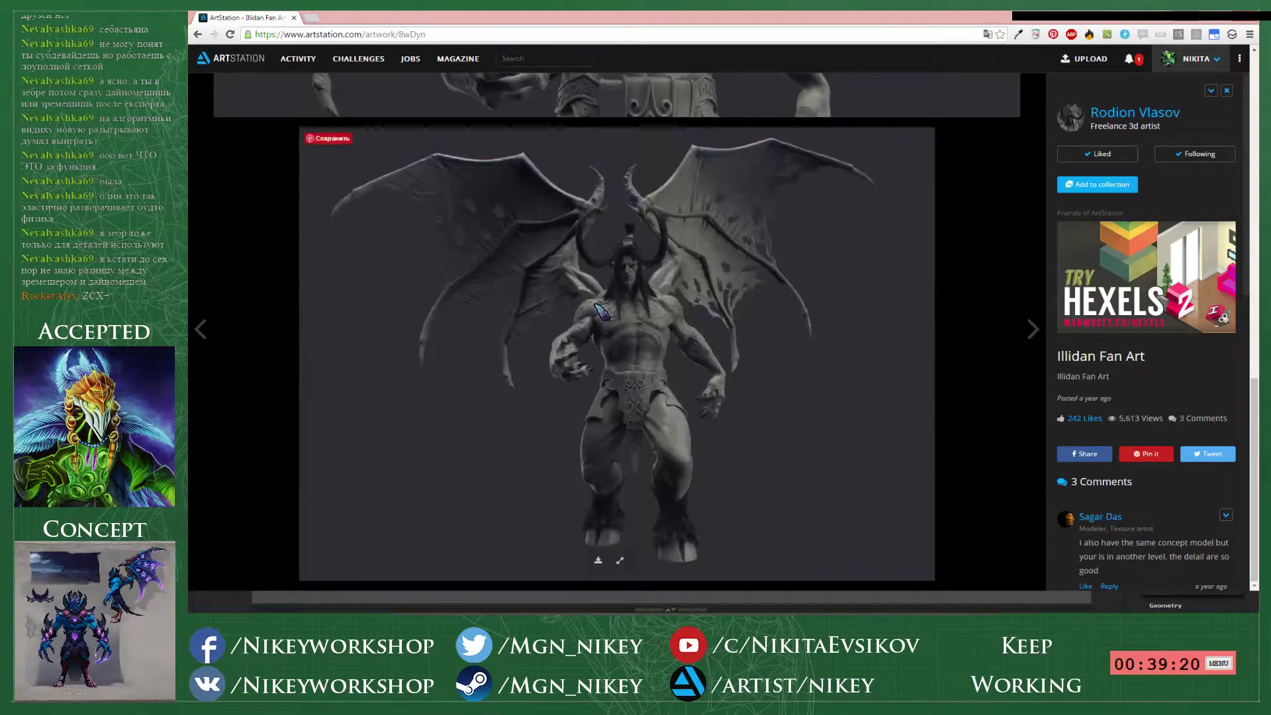
left_click(619, 566)
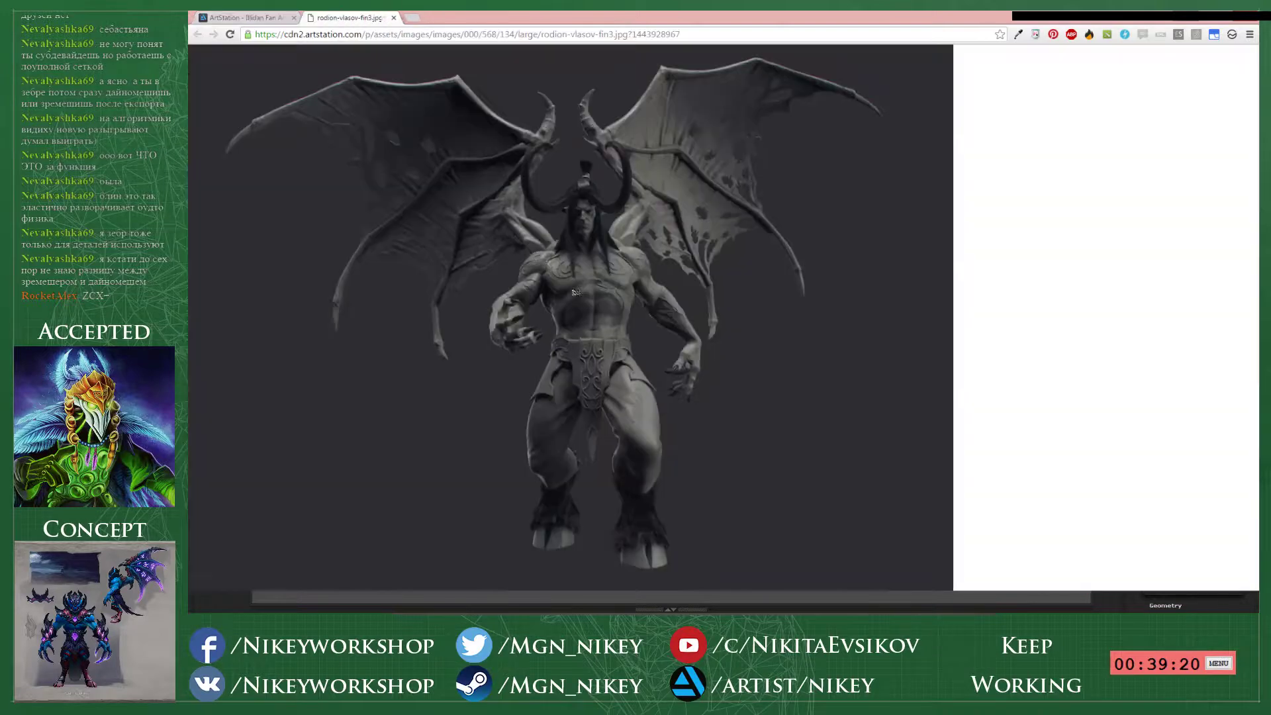
scroll(575, 349, "up", 1)
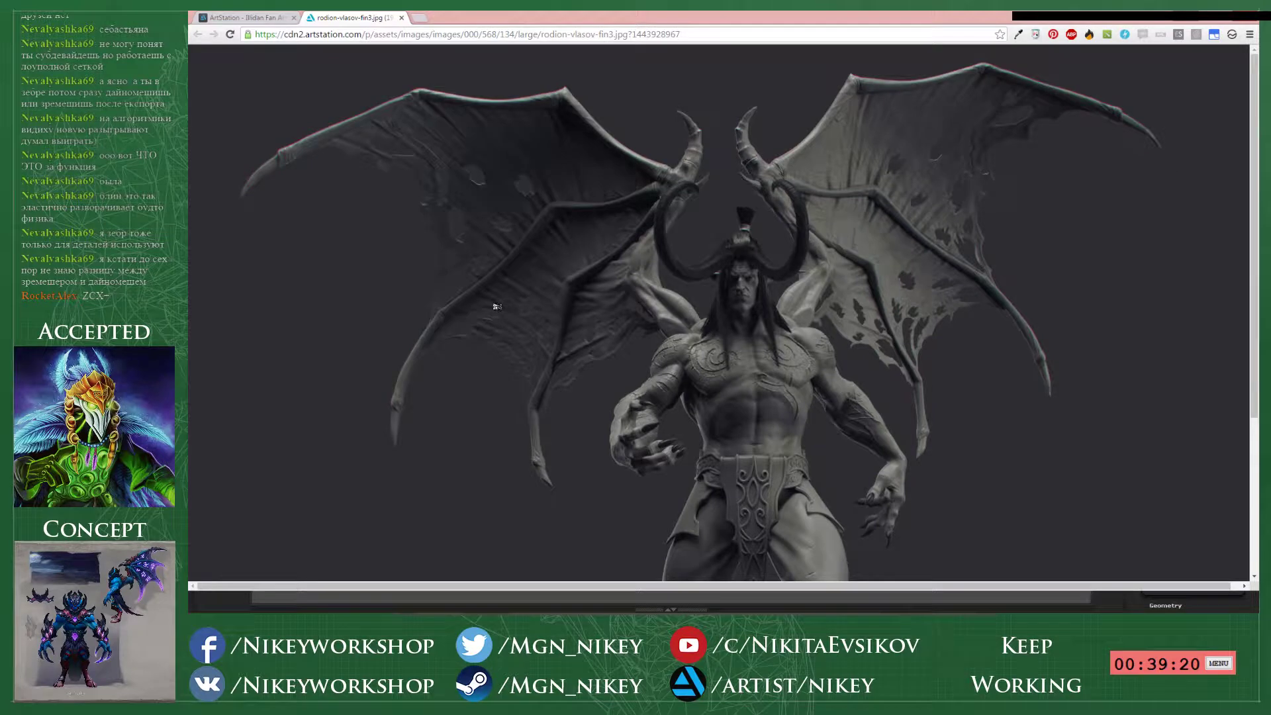
left_click(401, 17)
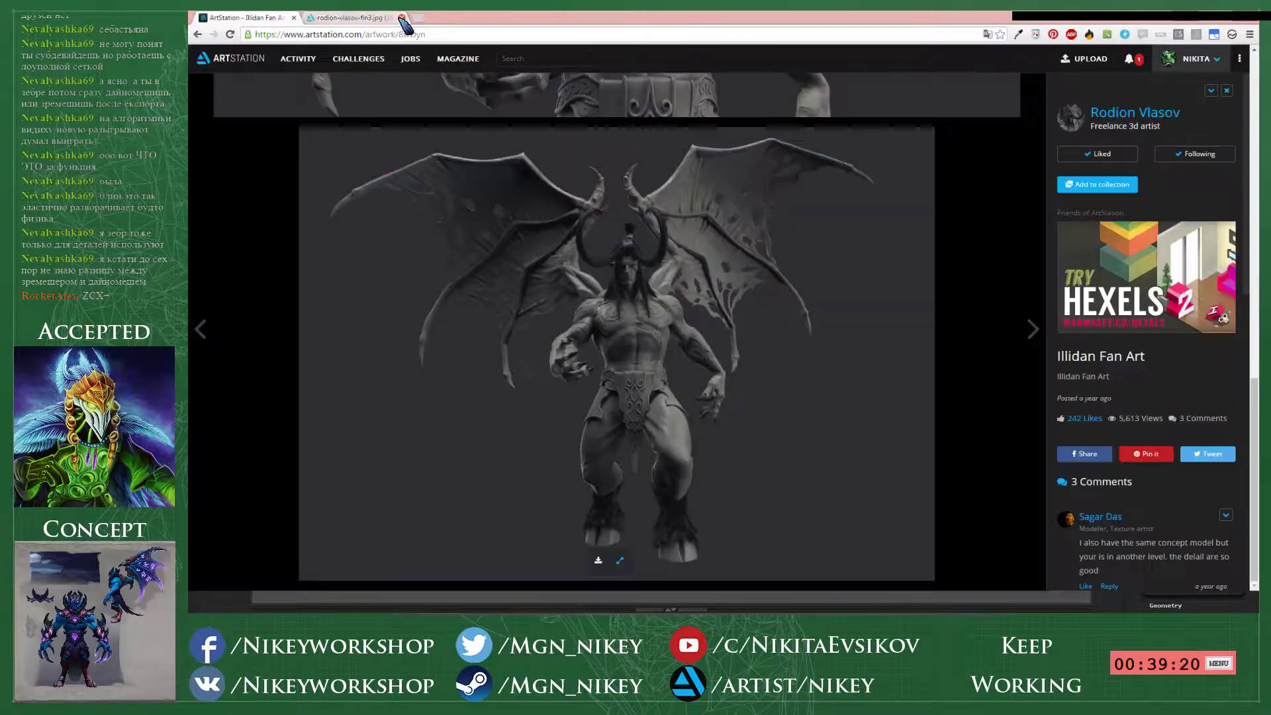
left_click(294, 18)
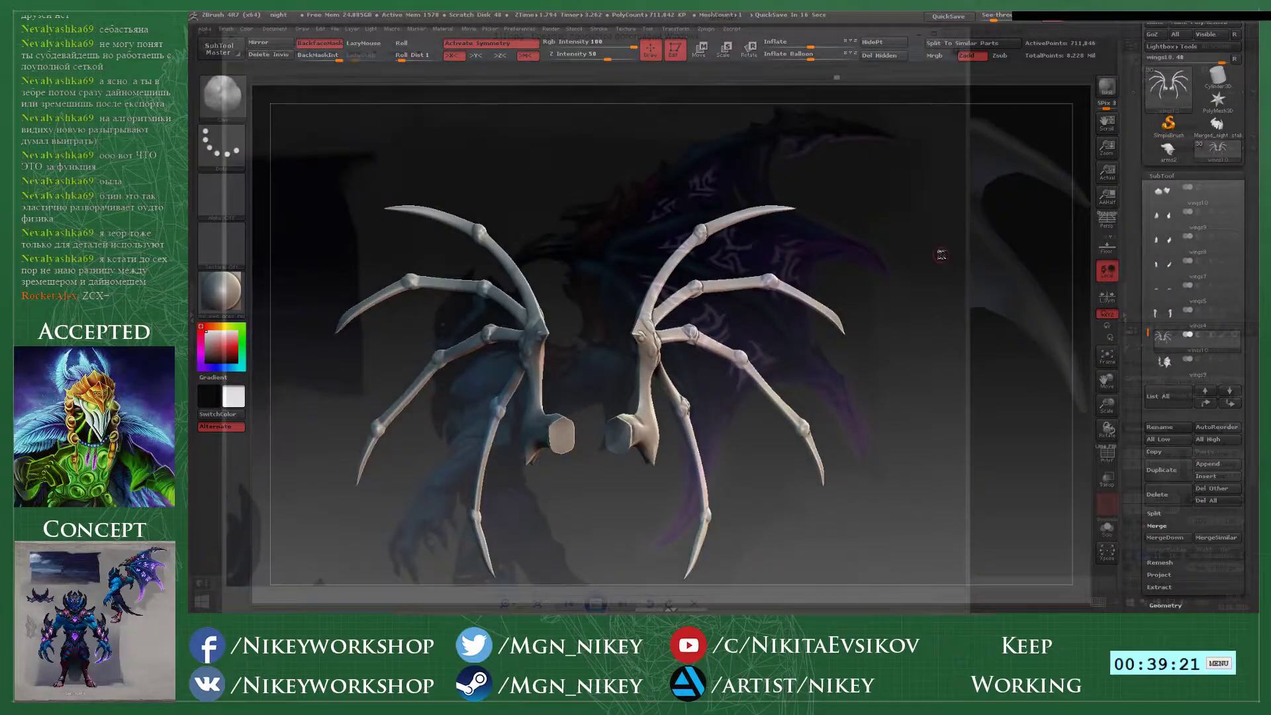
- Flatten facets into the inner and outer joints of the third wing bone with the TrimDynamic brush
mouse_move(941, 254)
left_mouse_down()
mouse_move(896, 275)
mouse_move(908, 391)
mouse_move(860, 410)
left_mouse_up()
key("b")
key("t")
key("d")
mouse_move(668, 258)
left_mouse_down("shift")
mouse_move(646, 291)
mouse_move(675, 258)
left_mouse_up("shift")
key("b")
key("s")
key("t")
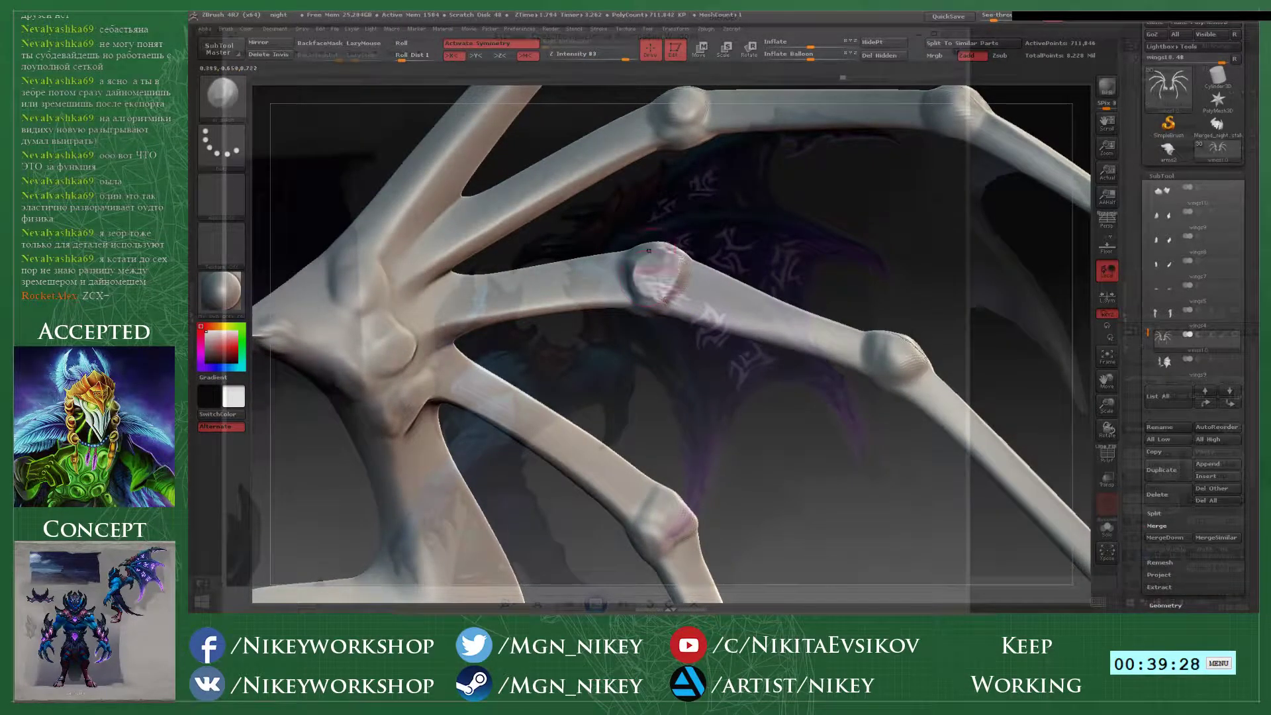
left_click_drag(904, 287, 814, 253, "alt")
mouse_move(808, 308)
left_mouse_down()
mouse_move(791, 316)
mouse_move(817, 332)
left_mouse_up()
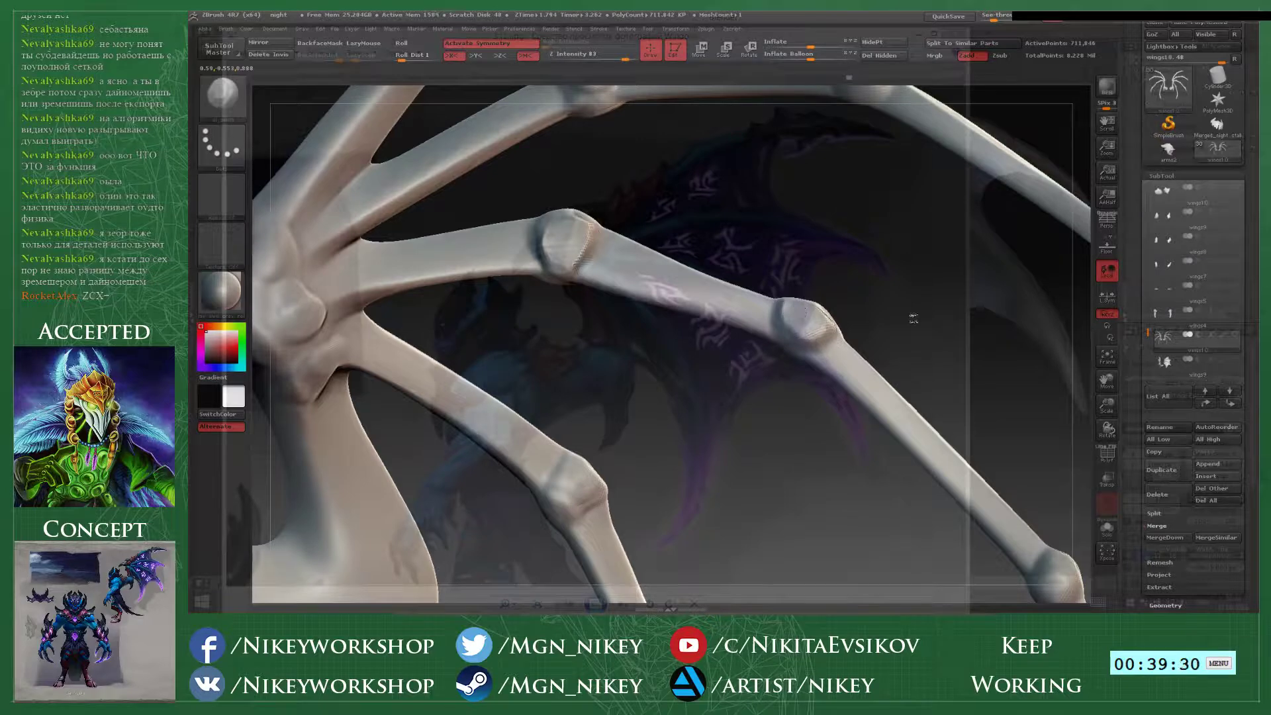
- Plane the rounded joints along the remaining wing bones into hard facets with the same trim brush
left_click_drag(914, 318, 735, 294)
left_click_drag(868, 259, 783, 283)
mouse_move(744, 270)
left_mouse_down()
mouse_move(733, 292)
mouse_move(756, 274)
left_mouse_up()
mouse_move(829, 316)
left_mouse_down("alt")
mouse_move(854, 415)
mouse_move(848, 478)
left_mouse_up("alt")
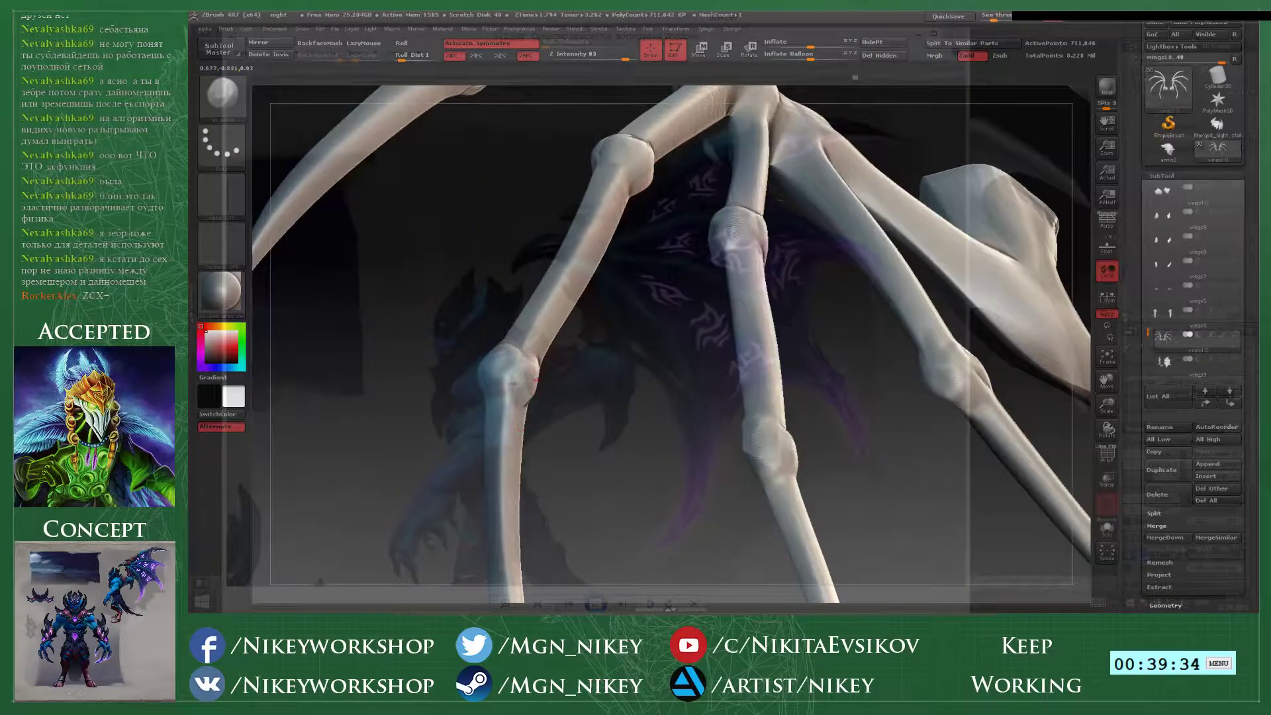
mouse_move(514, 370)
left_mouse_down()
mouse_move(540, 368)
mouse_move(510, 384)
mouse_move(476, 350)
mouse_move(530, 403)
mouse_move(608, 427)
mouse_move(741, 274)
mouse_move(754, 278)
left_mouse_up()
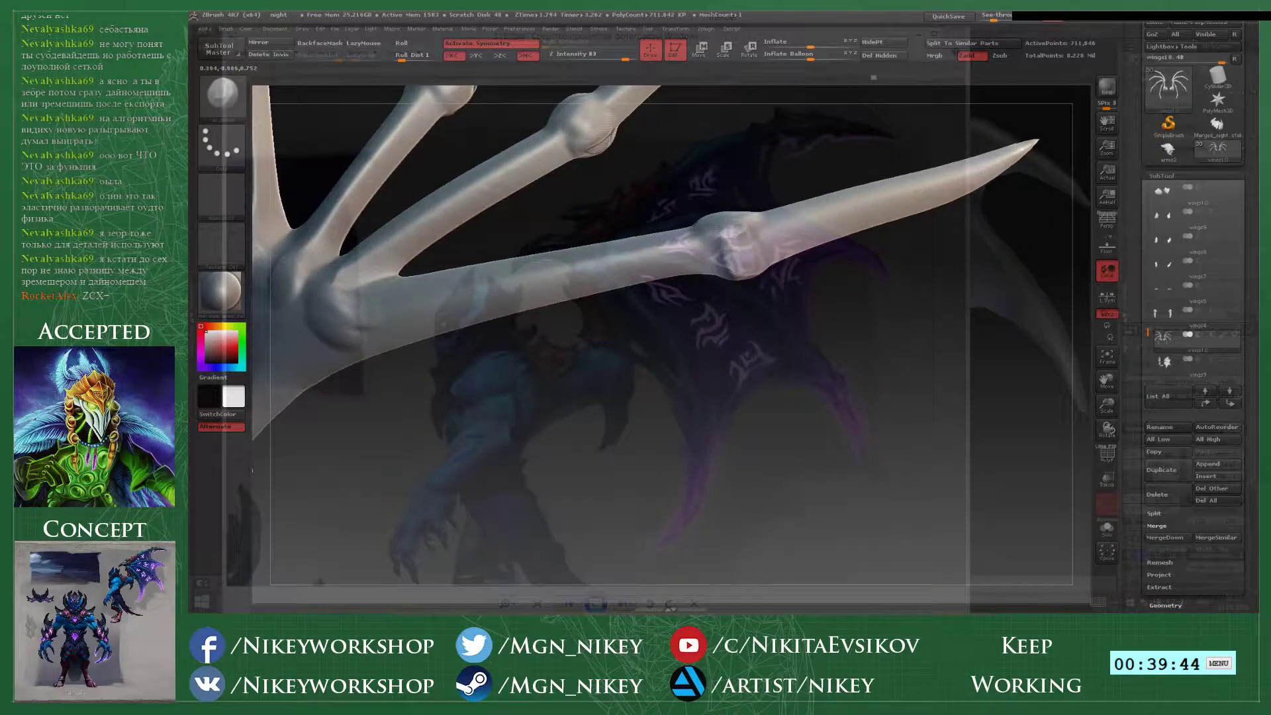
left_click_drag(720, 228, 759, 309)
- Trim flat planes into the knuckles at the wing root and the adjoining bone joints
right_click_drag(749, 291, 553, 328, "alt")
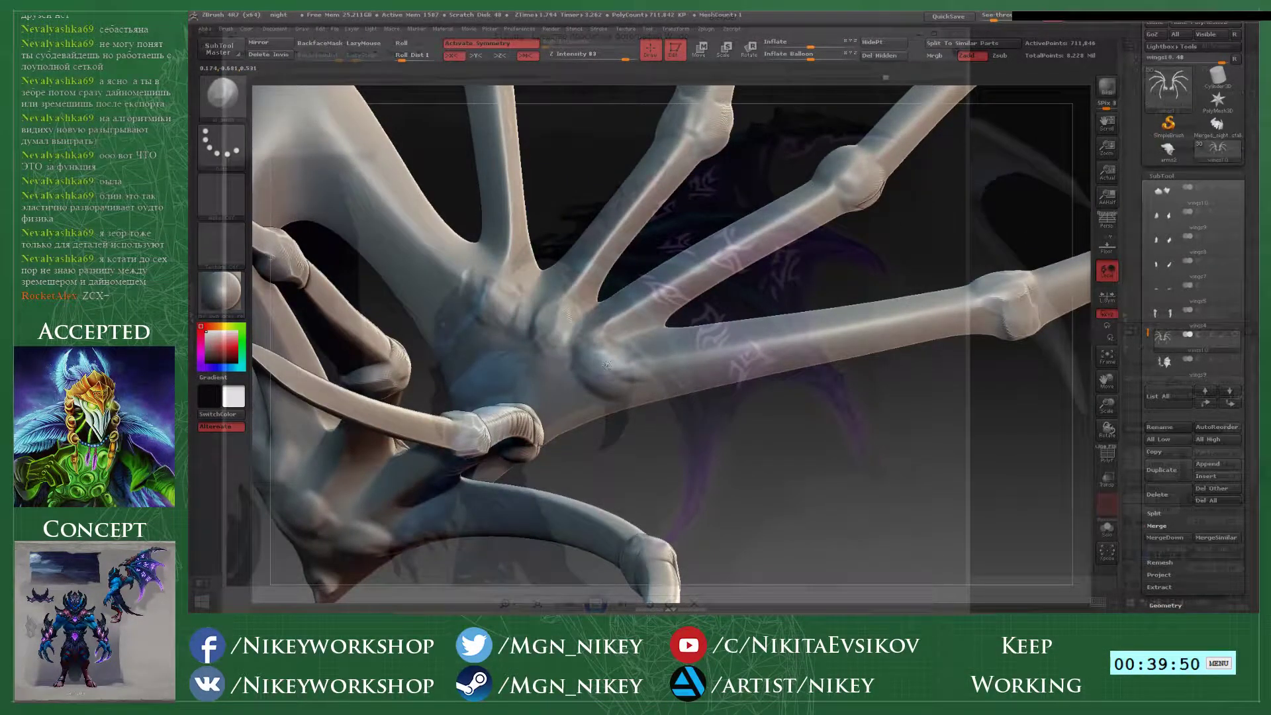
right_click_drag(606, 364, 412, 358)
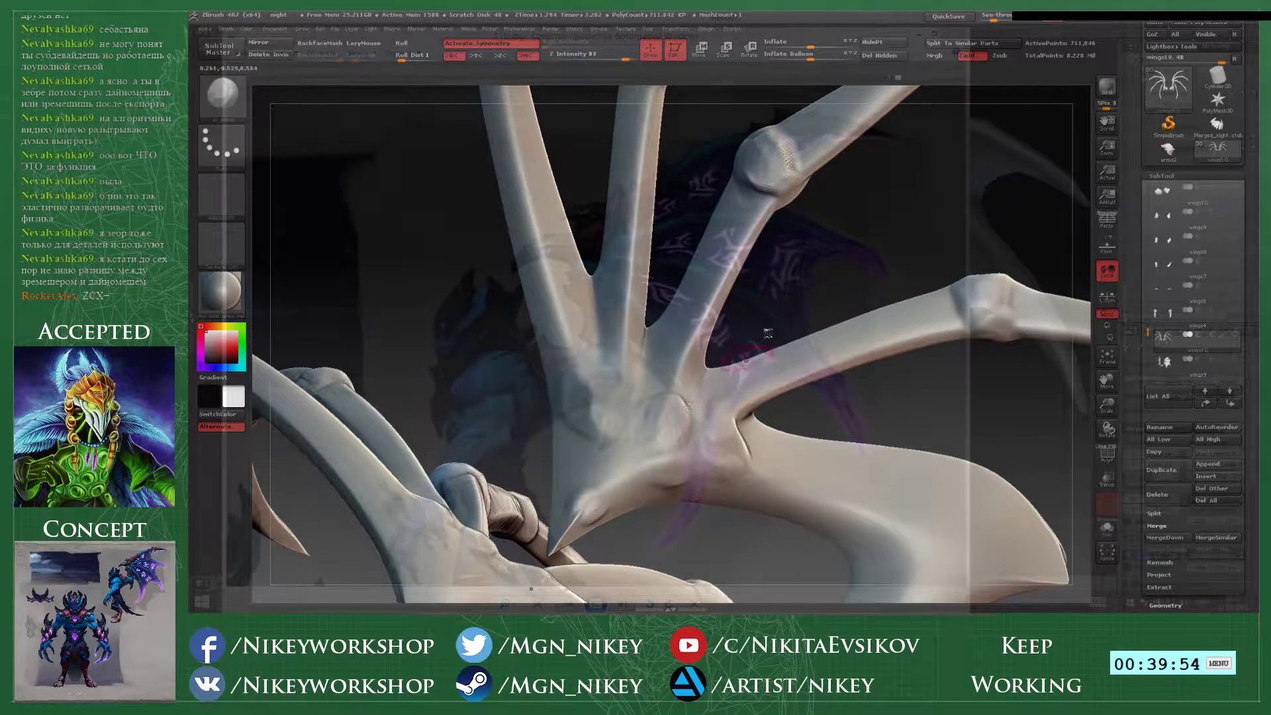
left_click_drag(768, 332, 682, 414)
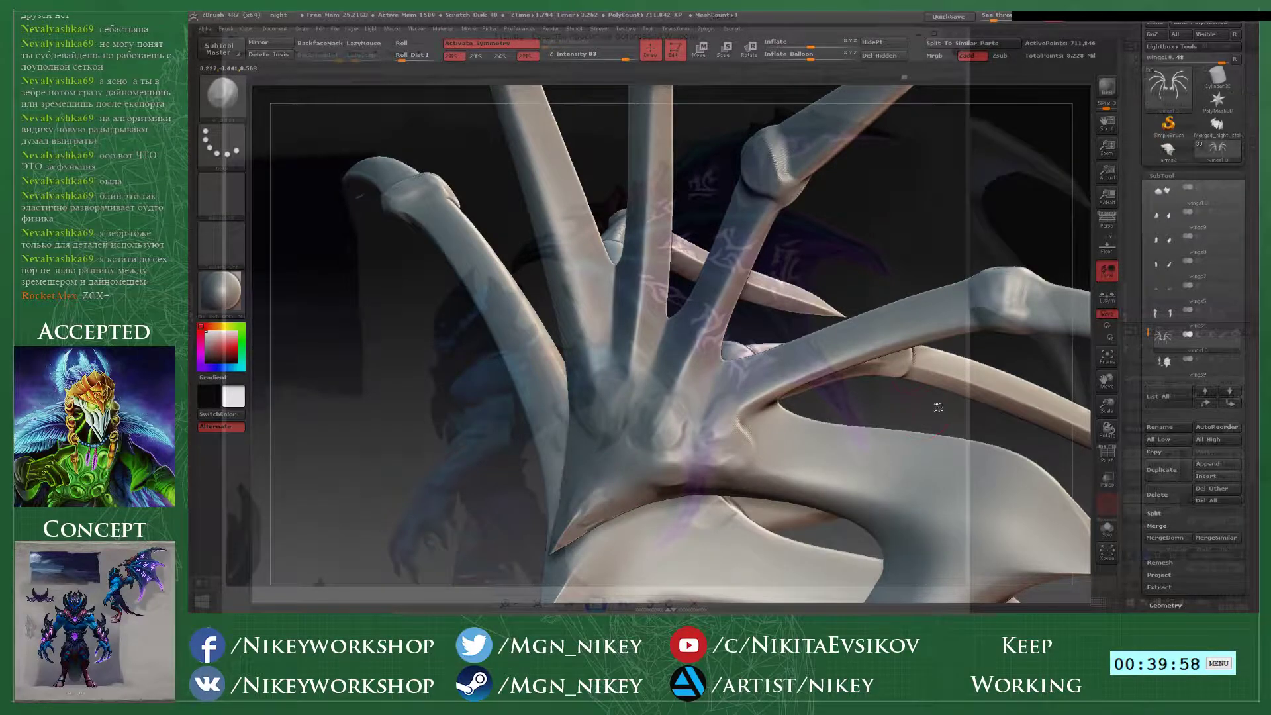
left_click_drag(916, 226, 623, 322)
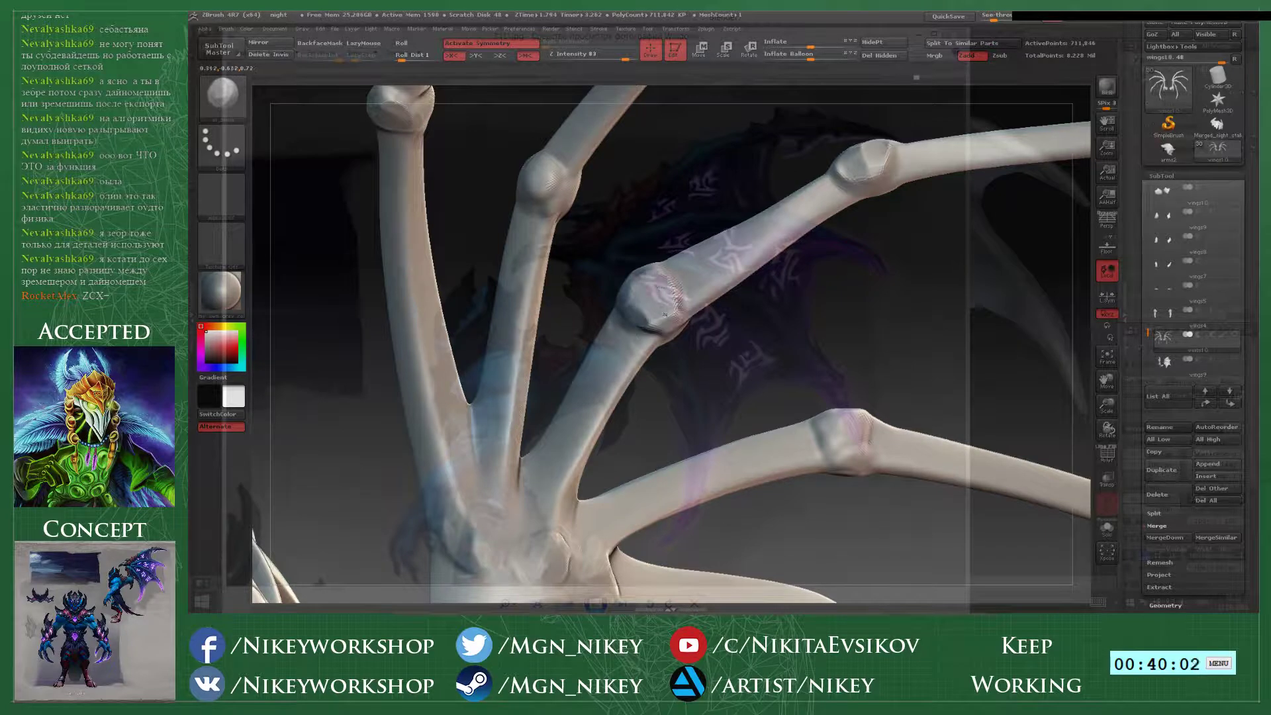
- Flatten and sharpen the planes of the joints along the outer wing finger bones
left_click_drag(866, 286, 774, 273)
left_click_drag(894, 407, 880, 456, "alt")
left_click_drag(963, 218, 727, 277, "alt")
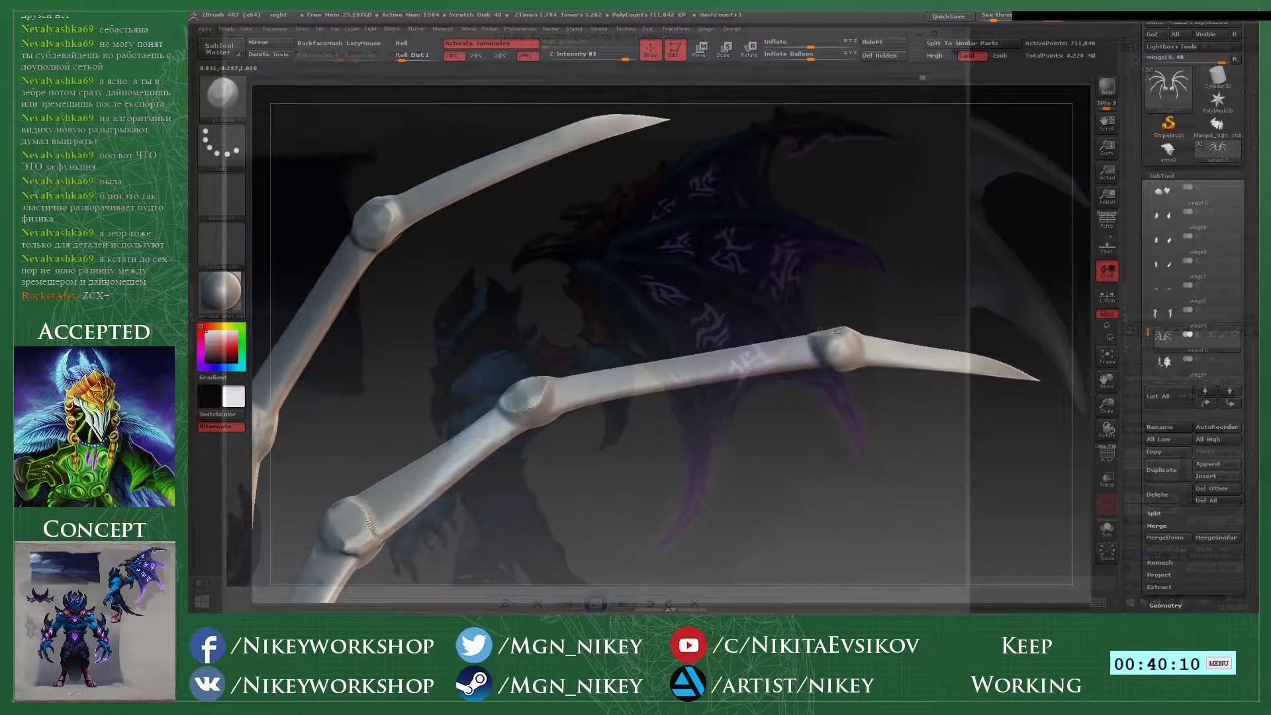
left_click_drag(835, 344, 810, 377)
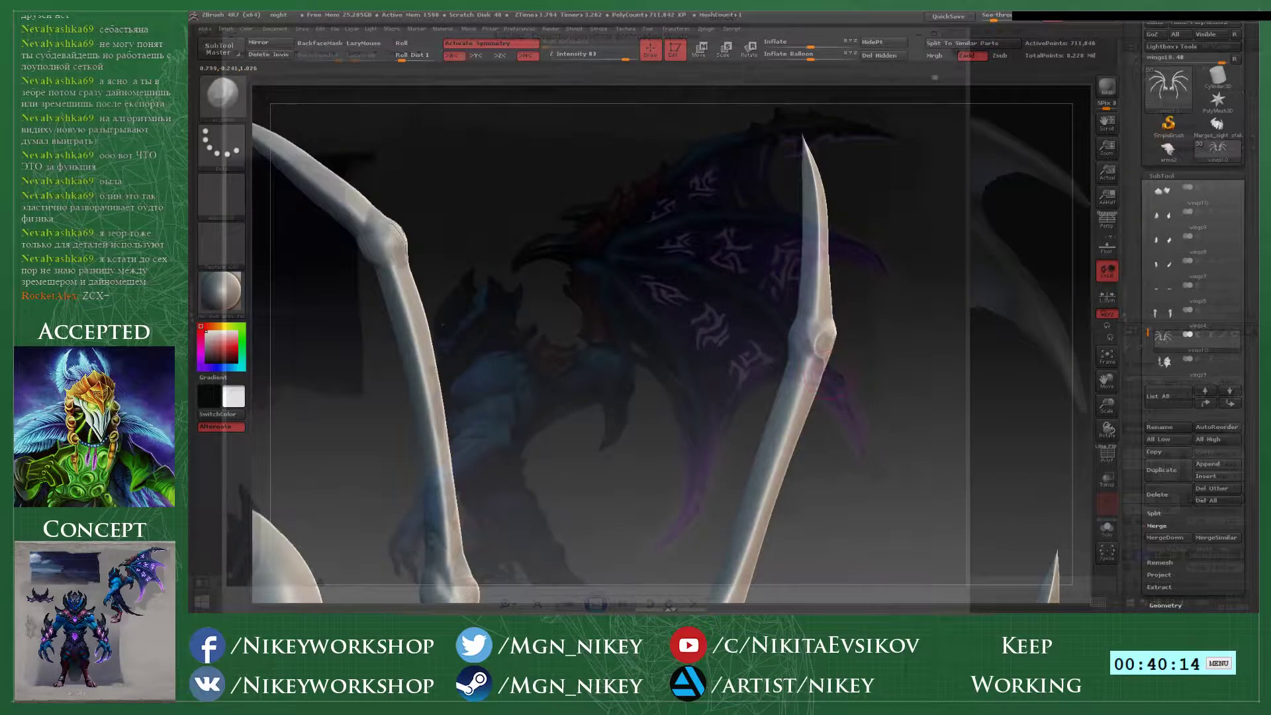
left_click_drag(726, 333, 640, 321)
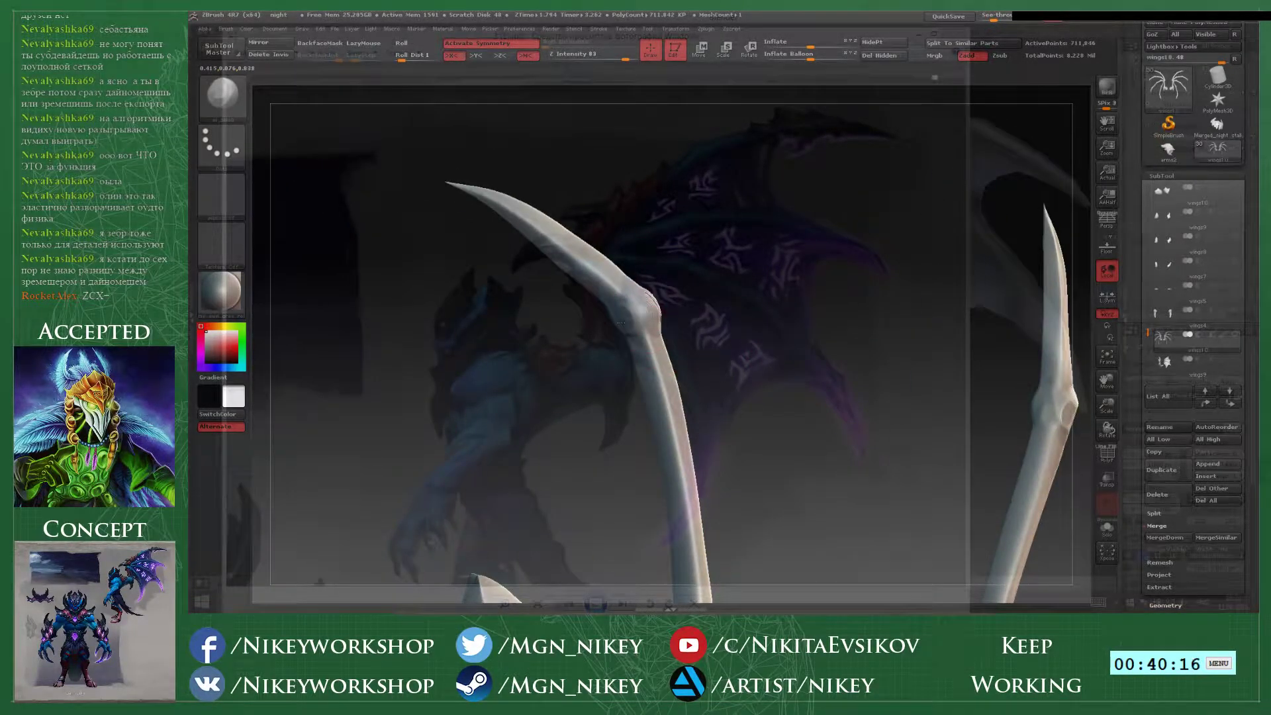
key("alt+Tab")
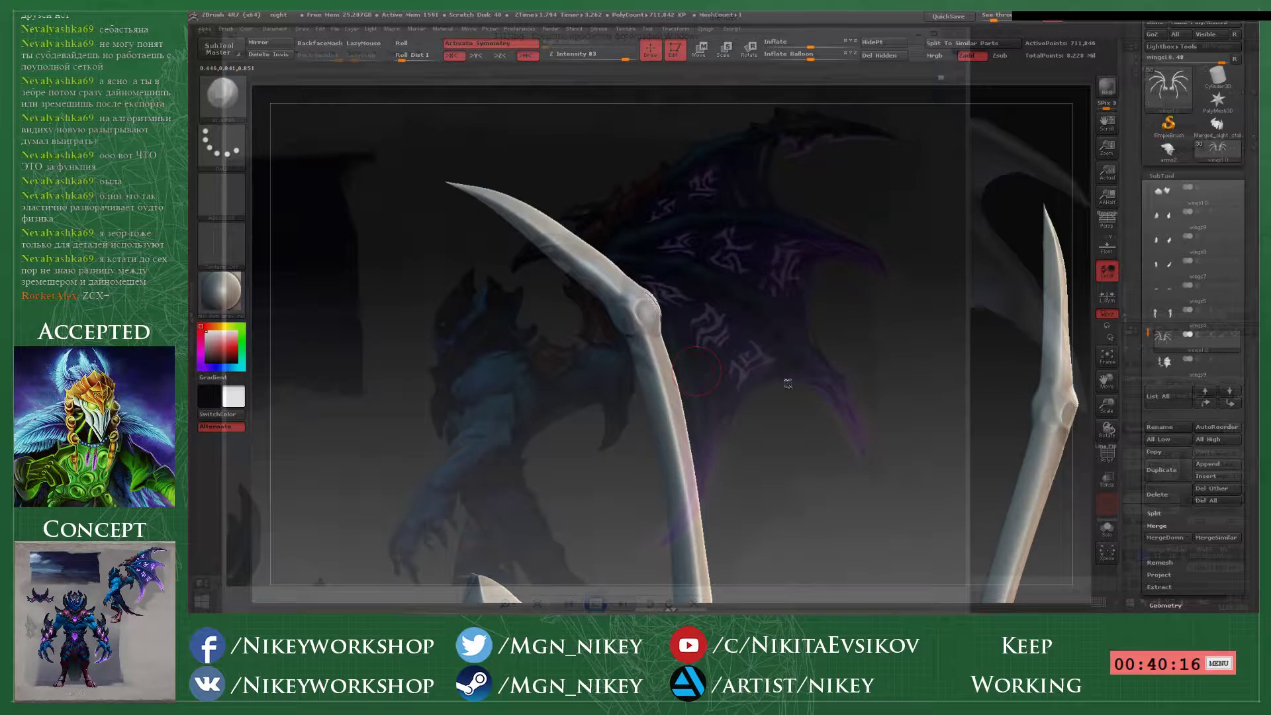
left_click_drag(787, 383, 813, 325)
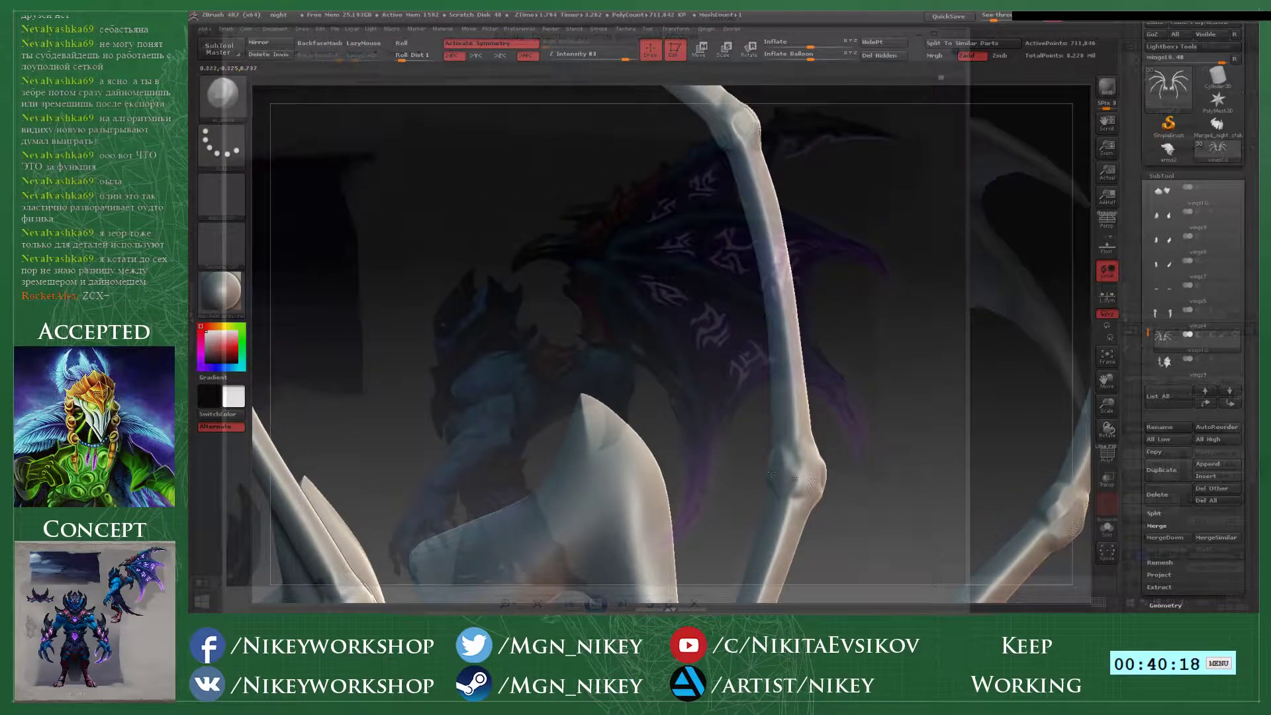
- Shape the knuckle joints on the inner side of the wing fingers, working from the tips towards the wrist
left_click_drag(771, 474, 602, 457)
left_click_drag(726, 508, 564, 425)
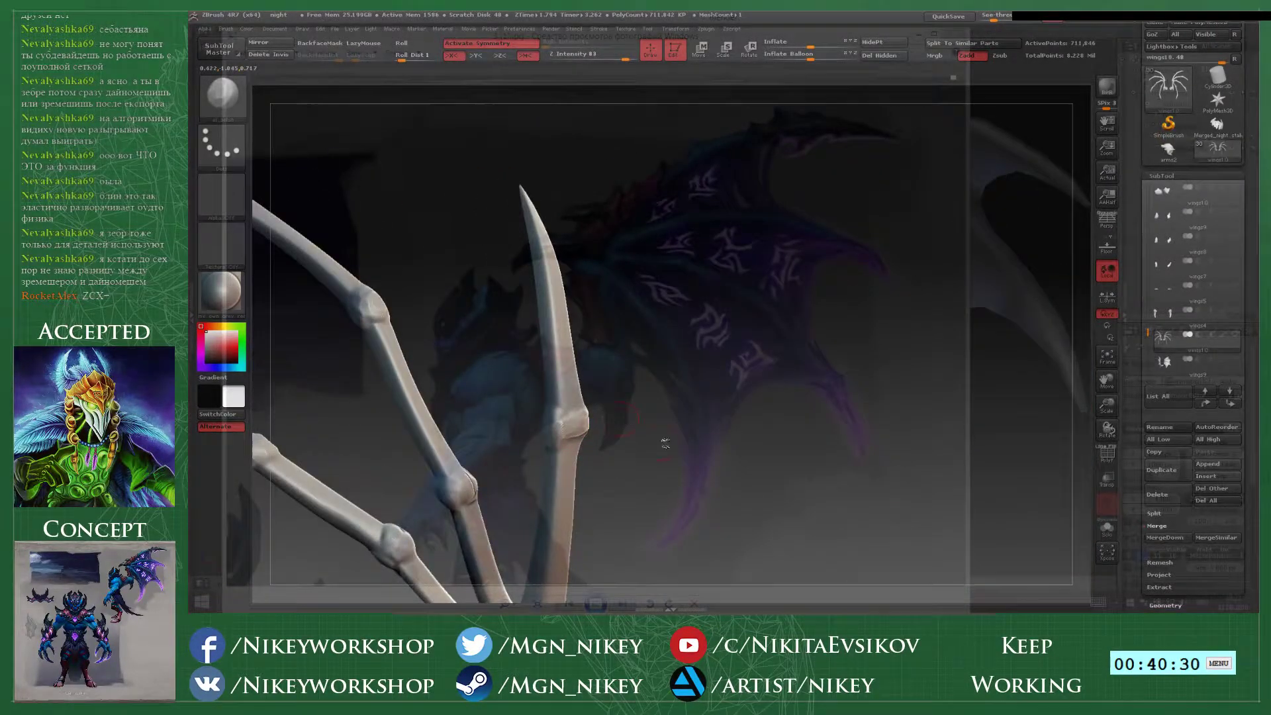
left_click_drag(665, 443, 669, 362)
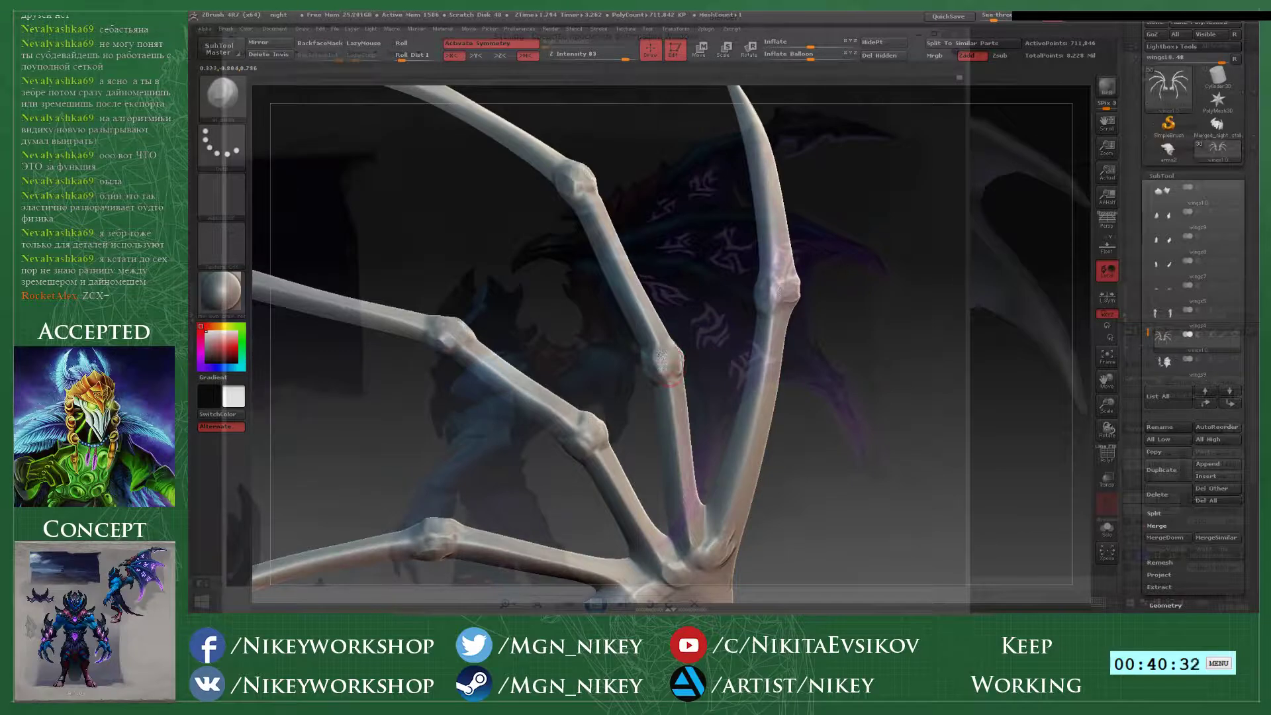
left_click_drag(580, 336, 731, 333)
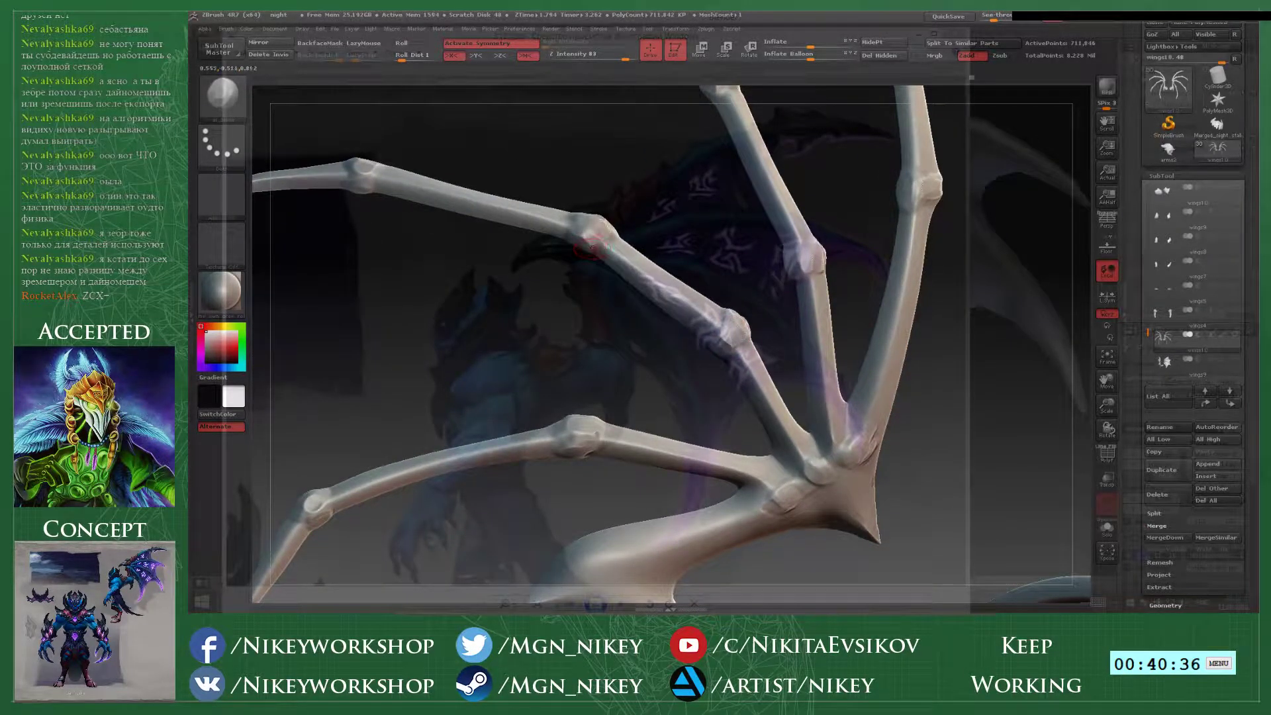
left_click_drag(656, 408, 835, 311, "alt")
left_click_drag(821, 264, 910, 457, "alt")
- Show the wing membrane subtool to check the finger bones against it, and hide it again
left_click(1233, 358)
left_click_drag(973, 403, 874, 374)
key("2")
left_click_drag(585, 285, 573, 317)
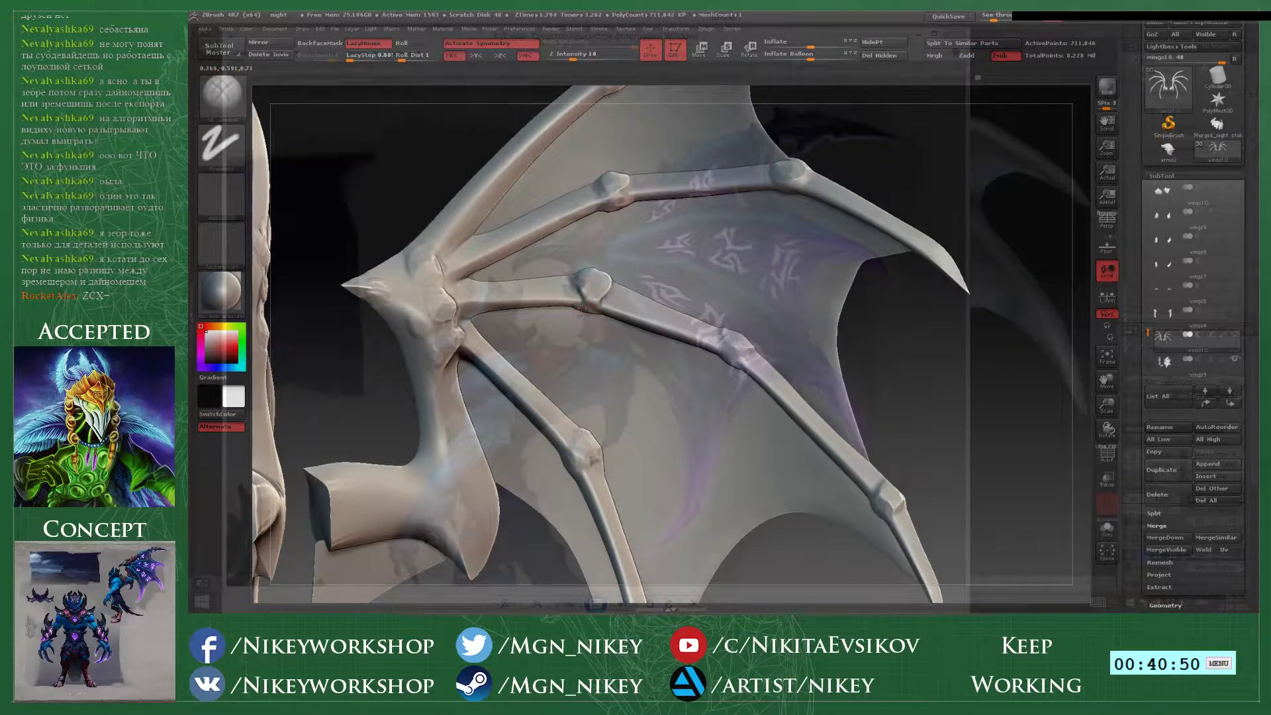
left_click_drag(893, 340, 882, 312)
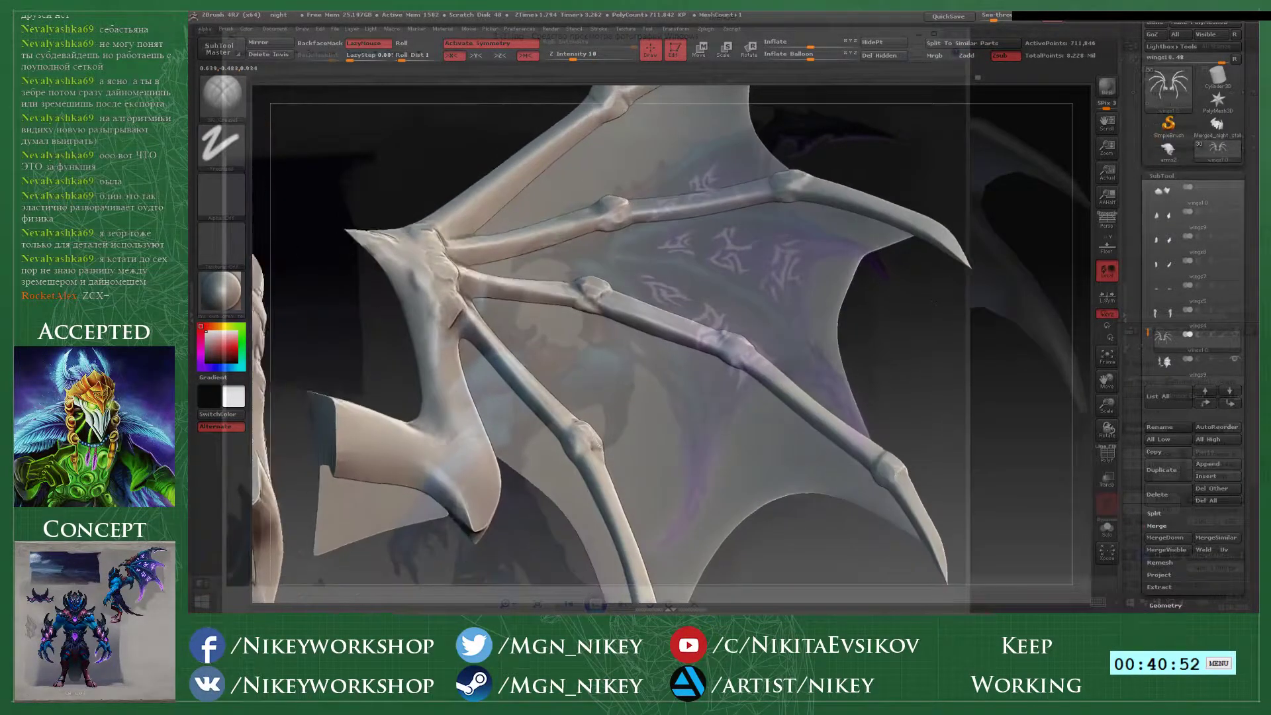
left_click(1234, 358)
- Set the brush's Z Intensity to 15 and sculpt creases into the first knuckles of the wing fingers
left_click_drag(760, 283, 754, 358)
left_click_drag(579, 59, 581, 60)
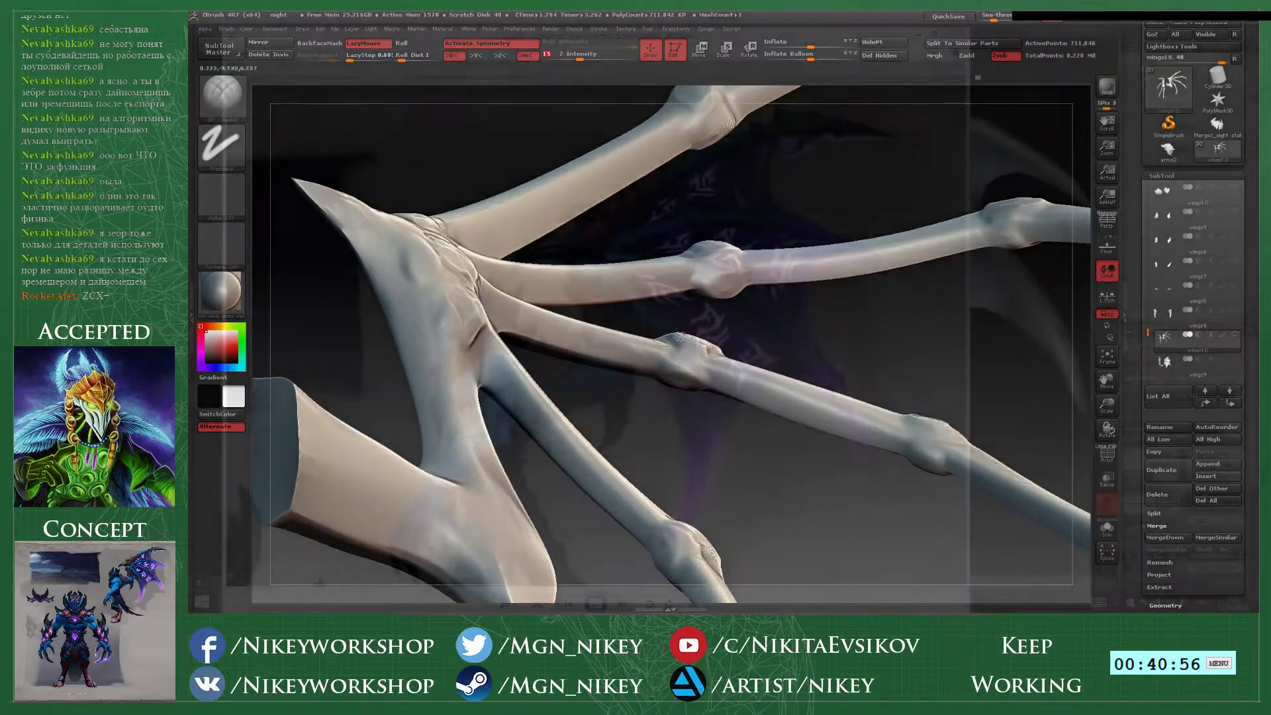
left_click_drag(669, 357, 704, 348)
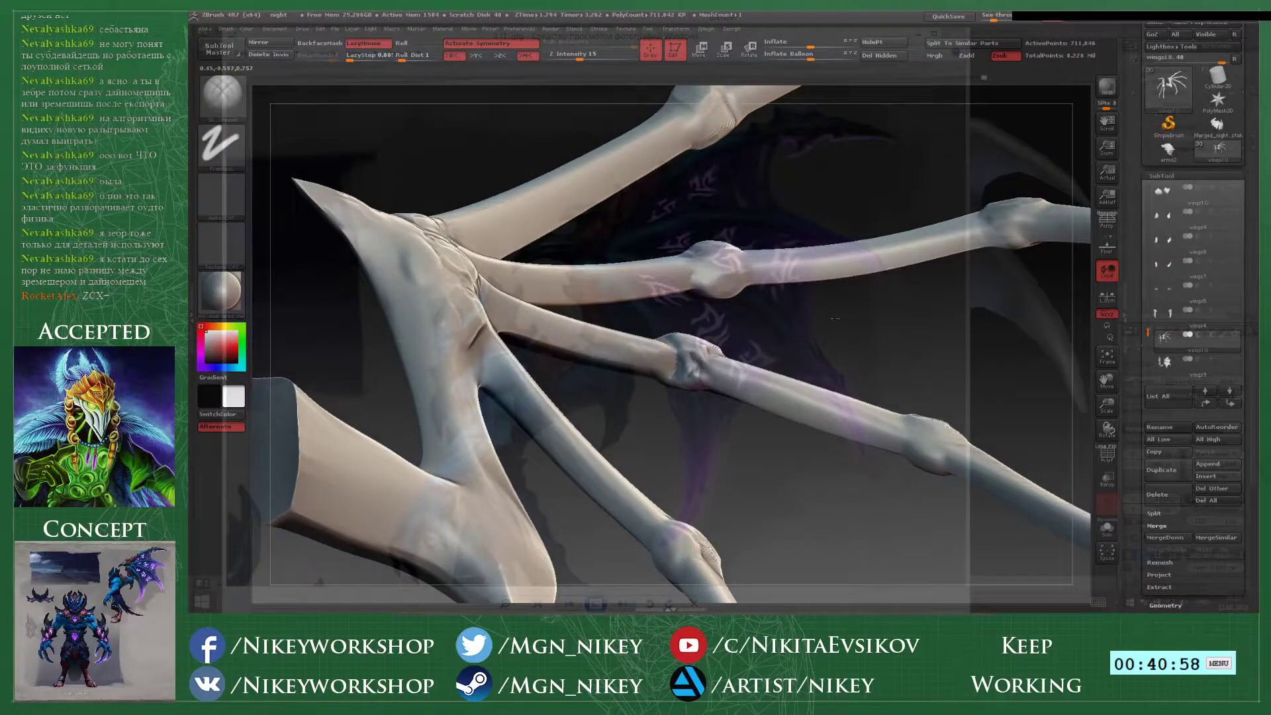
mouse_move(836, 318)
left_mouse_down()
mouse_move(802, 454)
mouse_move(853, 410)
mouse_move(833, 331)
left_mouse_up()
left_click_drag(634, 283, 651, 262)
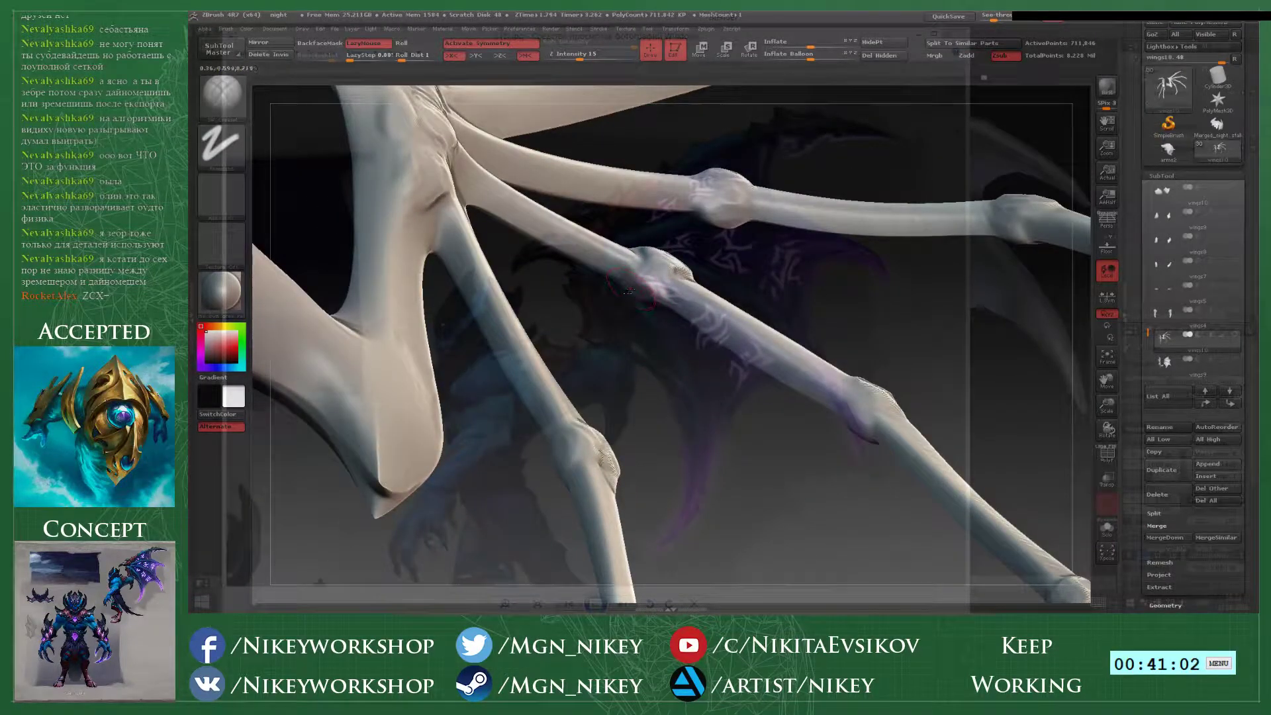
mouse_move(781, 286)
left_mouse_down()
mouse_move(754, 436)
mouse_move(704, 423)
mouse_move(688, 286)
mouse_move(612, 276)
mouse_move(625, 341)
mouse_move(601, 264)
mouse_move(617, 250)
left_mouse_up()
left_click_drag(626, 199, 634, 342, "alt")
mouse_move(627, 273)
left_mouse_down()
mouse_move(614, 245)
mouse_move(623, 223)
left_mouse_up()
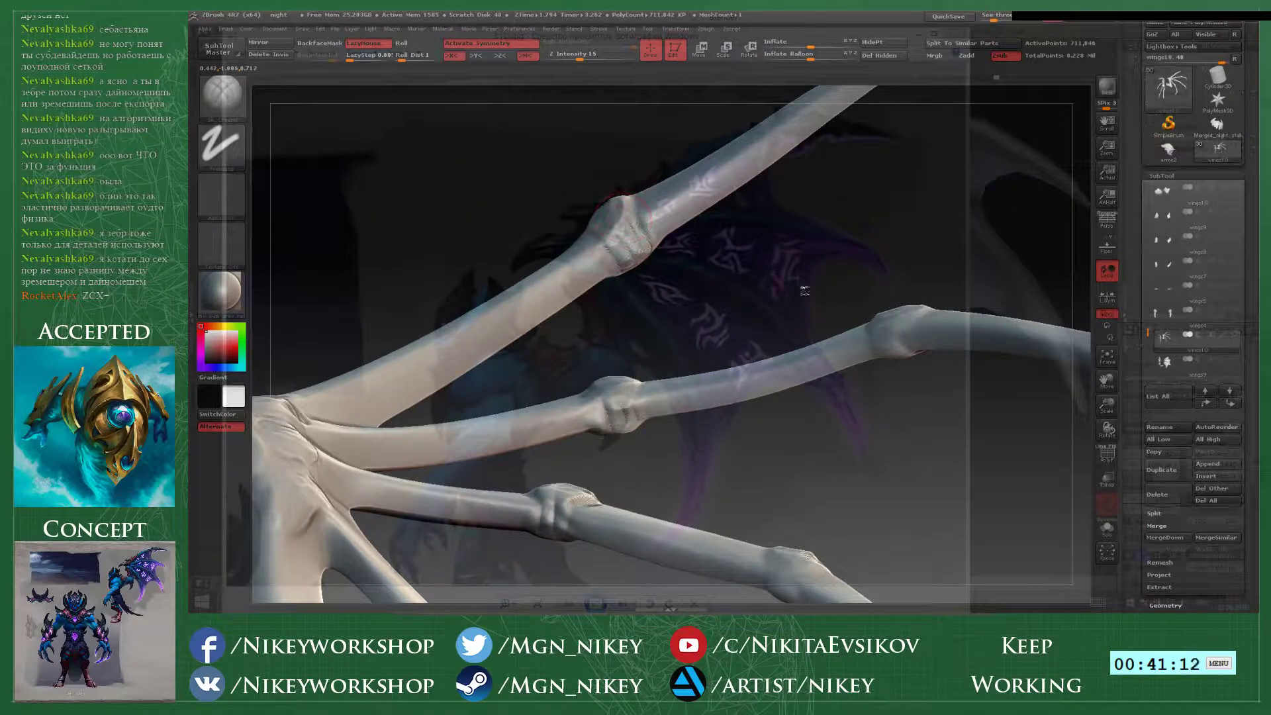
- Sculpt crease detail into the outer knuckles and the lowest wing finger's joints
mouse_move(804, 290)
left_mouse_down()
mouse_move(797, 303)
mouse_move(826, 278)
left_mouse_up()
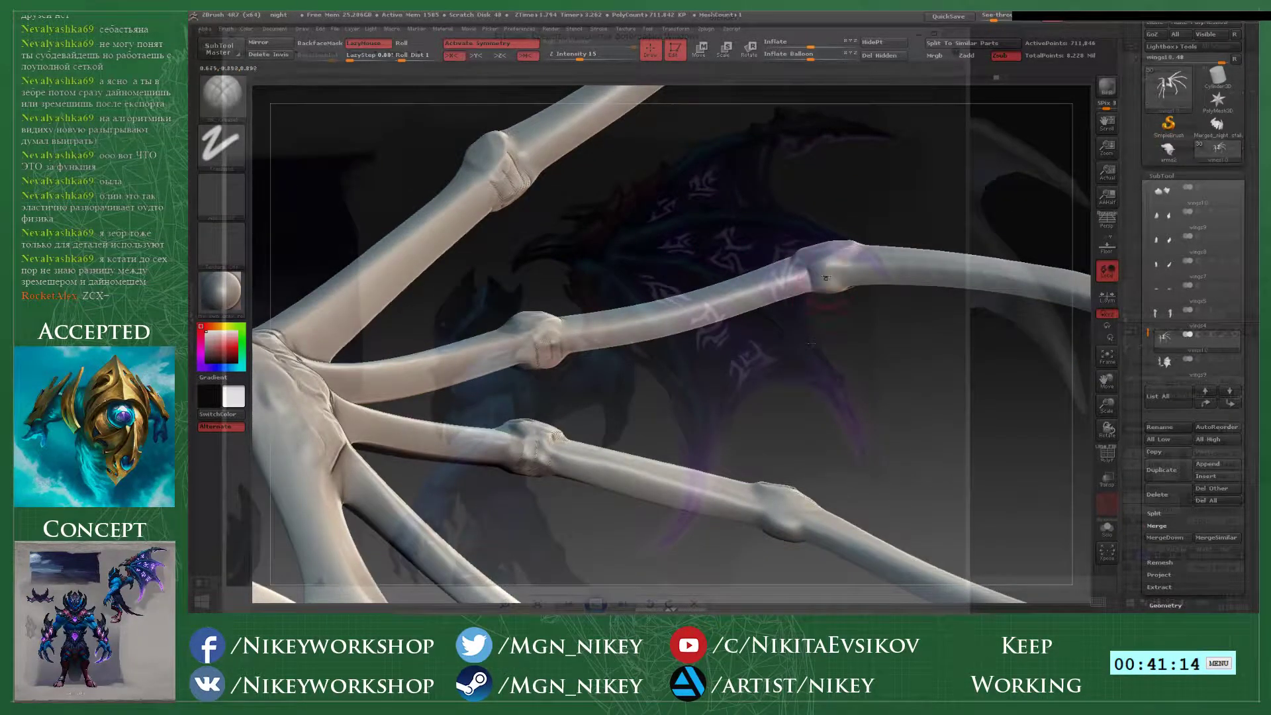
left_click_drag(781, 205, 747, 111, "alt")
mouse_move(725, 425)
left_mouse_down("alt")
mouse_move(725, 270)
mouse_move(874, 244)
left_mouse_up("alt")
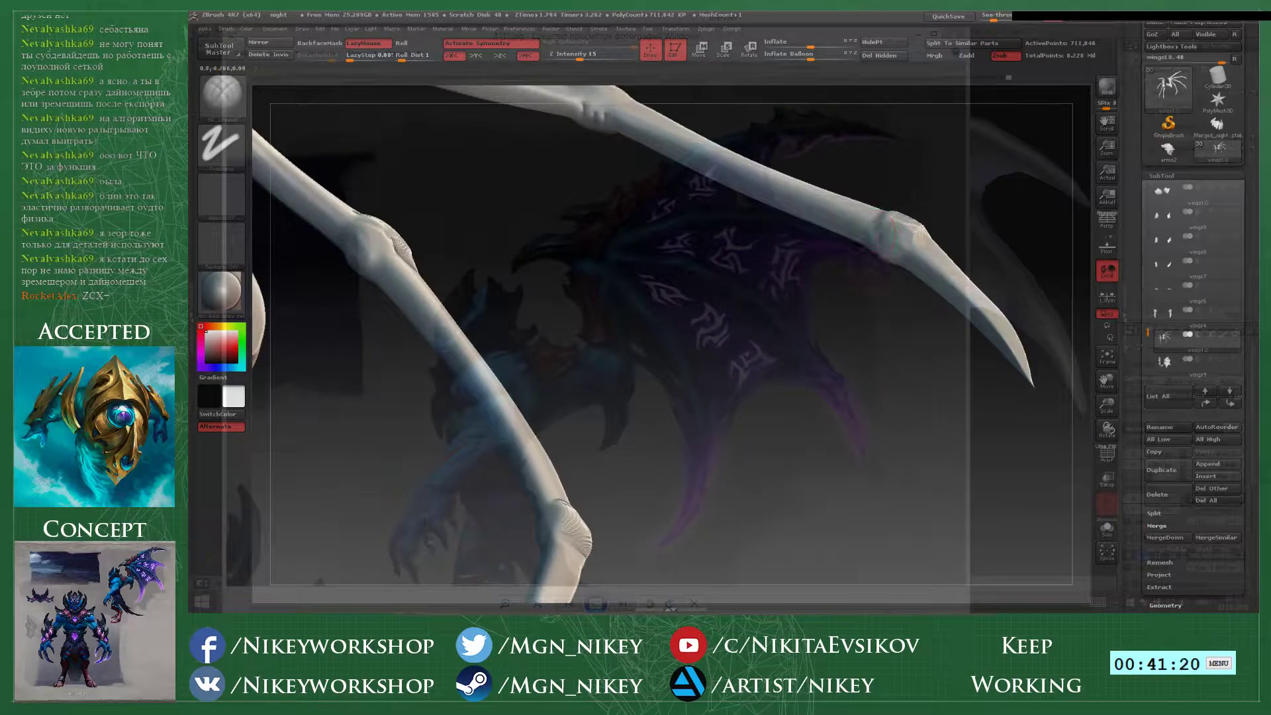
left_click_drag(815, 366, 659, 322)
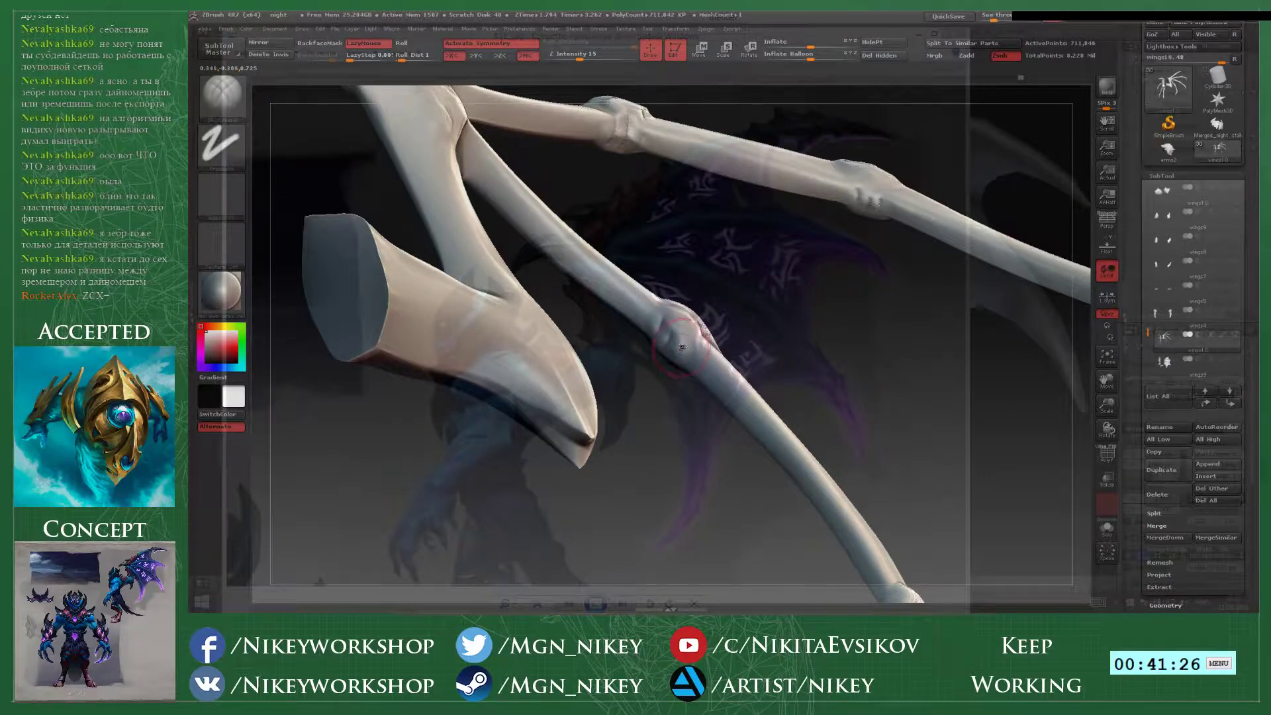
left_click_drag(935, 468, 821, 386)
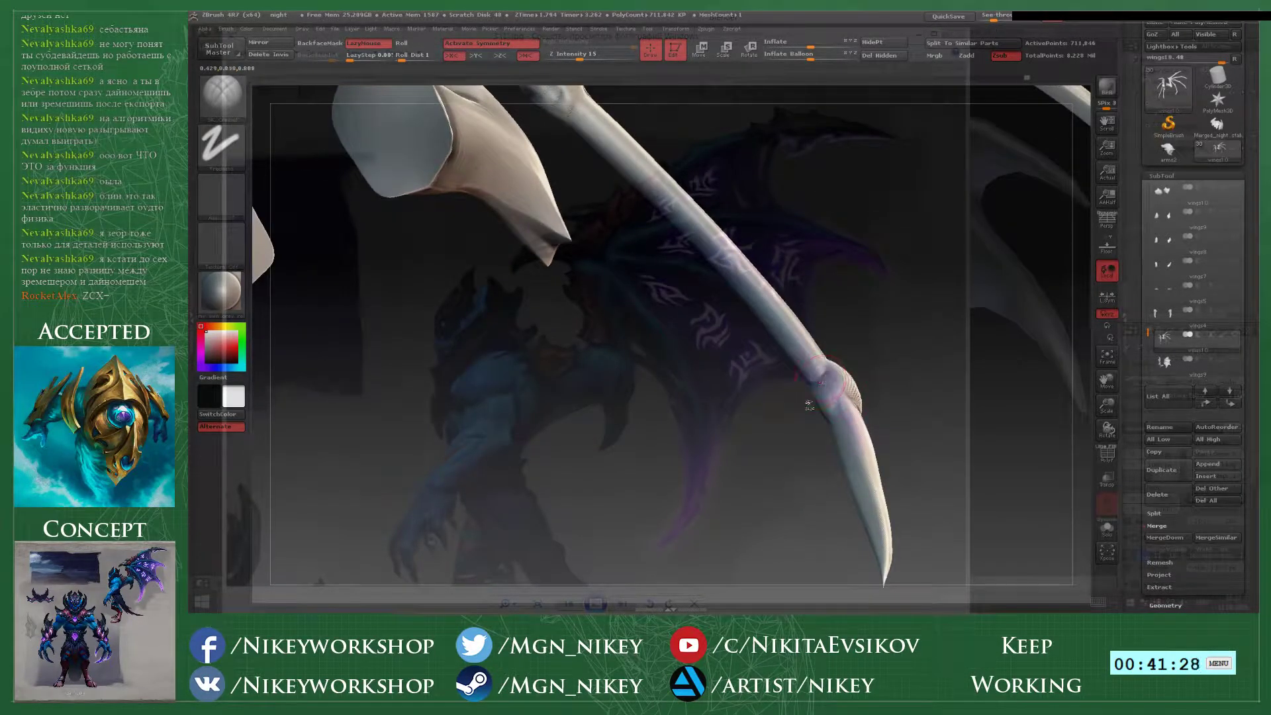
left_click_drag(845, 287, 776, 534)
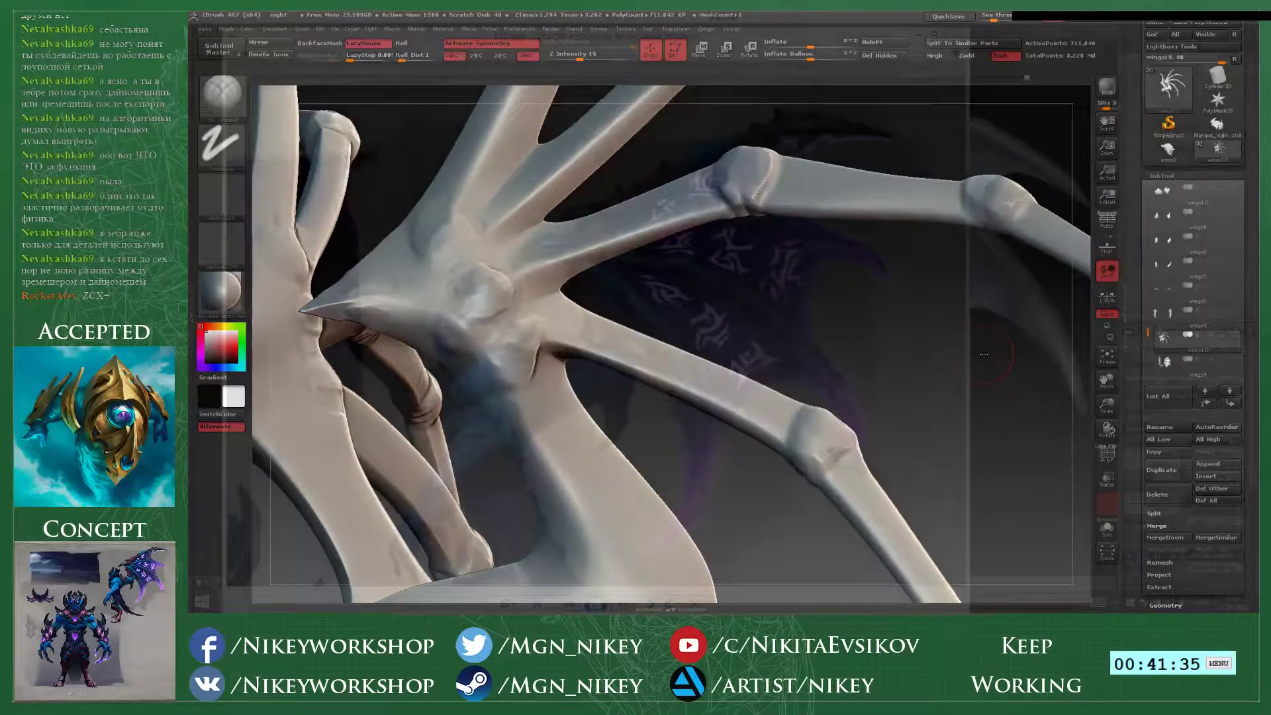
- Review the wing skeleton from several angles and undo the last sculpt stroke
mouse_move(764, 333)
left_mouse_down("alt")
mouse_move(741, 225)
mouse_move(771, 315)
left_mouse_up("alt")
left_click_drag(852, 367, 701, 152, "alt")
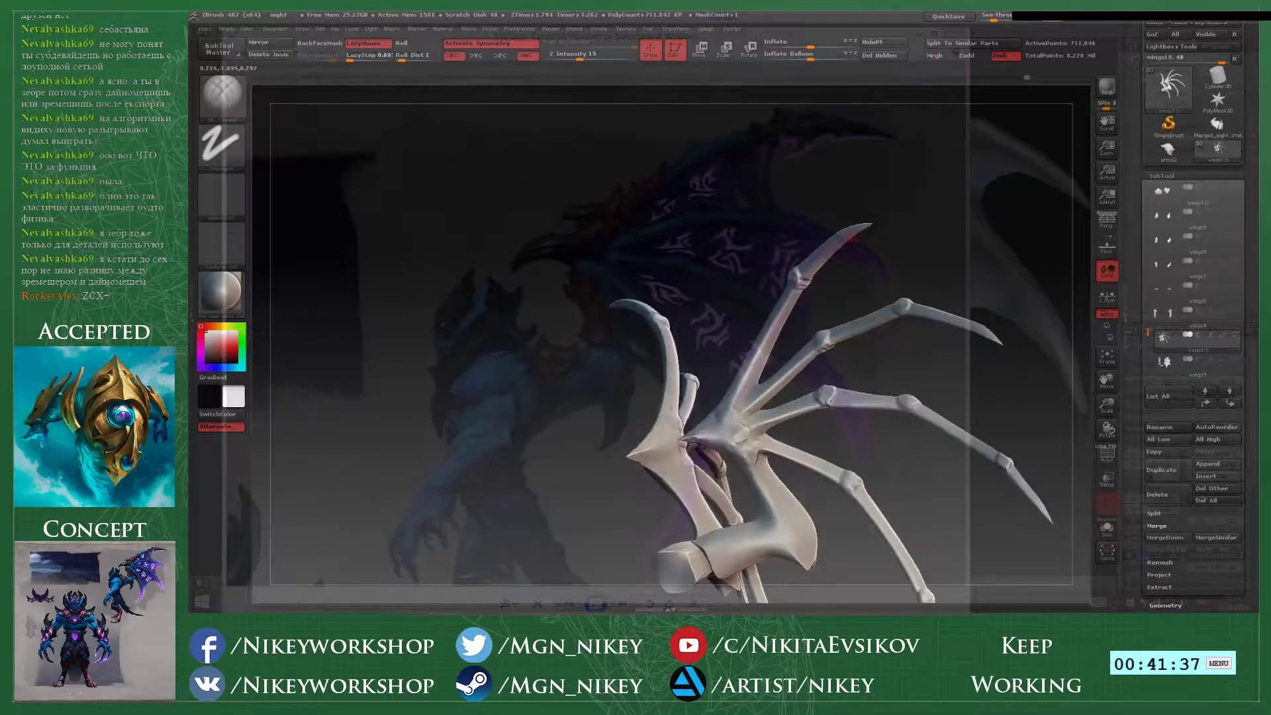
left_click_drag(768, 218, 666, 220)
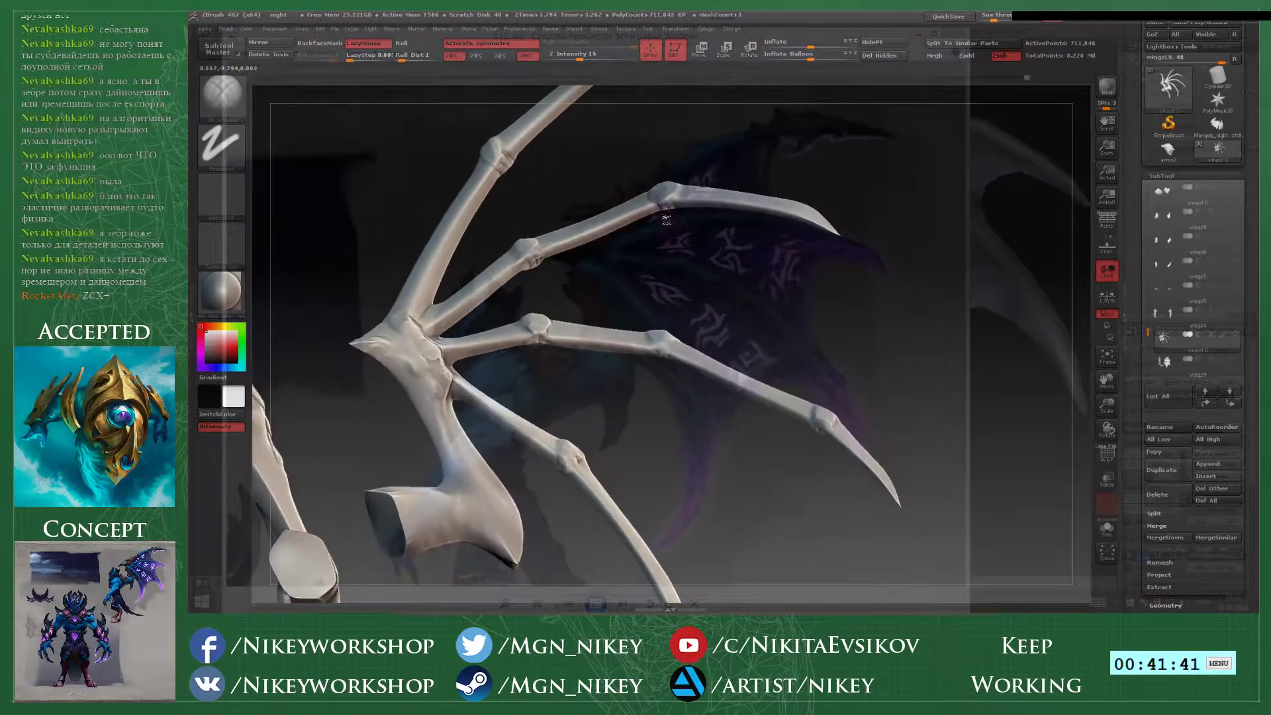
key("ctrl+z")
left_click_drag(696, 302, 898, 282, "alt")
left_click_drag(843, 325, 843, 336)
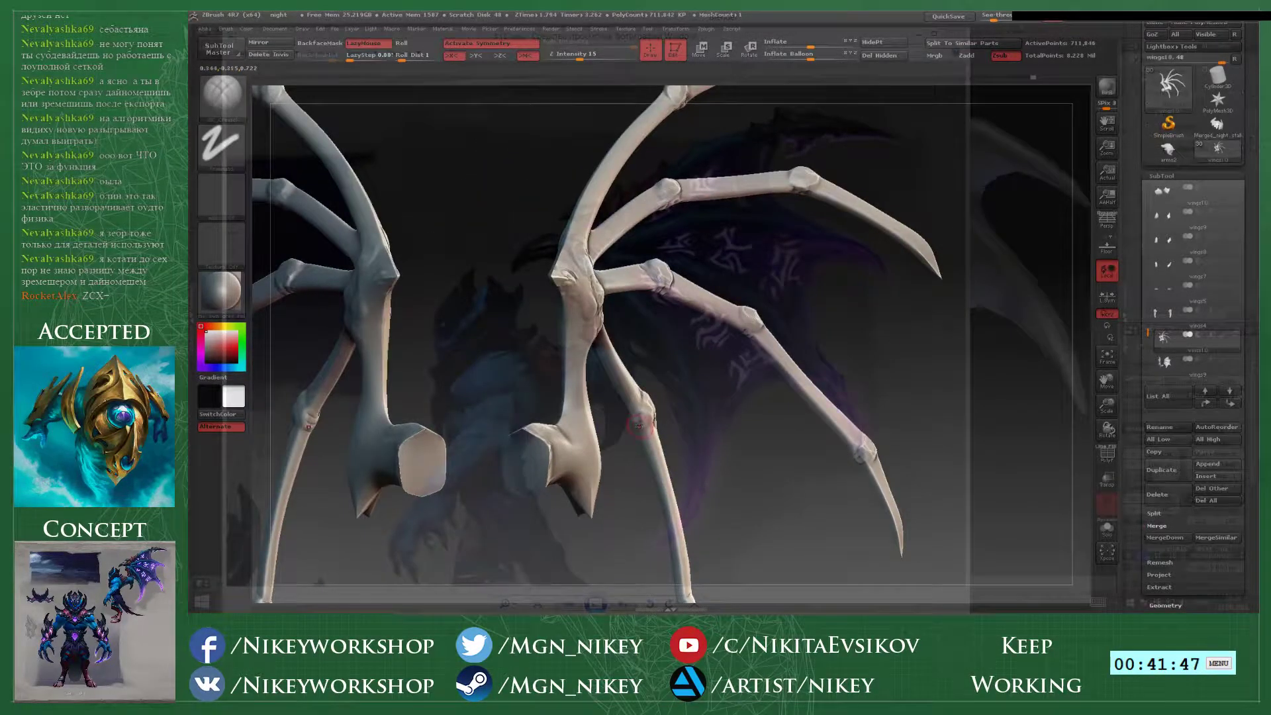
- Switch to the Move brush, adjust its size and reshape the middle wing finger bones
mouse_move(662, 450)
left_mouse_down("alt")
mouse_move(674, 398)
mouse_move(639, 344)
mouse_move(627, 248)
mouse_move(662, 363)
mouse_move(700, 350)
left_mouse_up("alt")
key("b")
key("m")
key("v")
key("space")
key("space")
left_click_drag(800, 344, 765, 379)
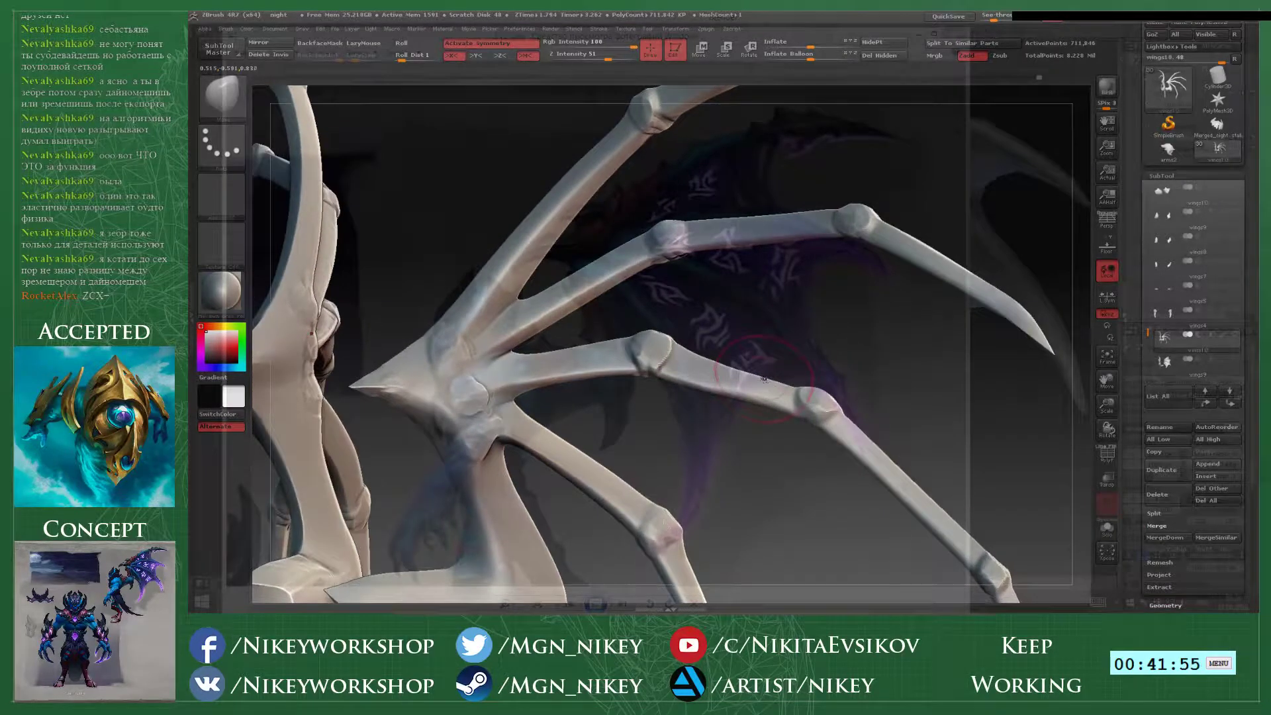
mouse_move(785, 307)
left_mouse_down()
mouse_move(710, 275)
mouse_move(738, 285)
left_mouse_up()
key("space")
mouse_move(748, 330)
left_mouse_down()
mouse_move(775, 323)
mouse_move(779, 292)
left_mouse_up()
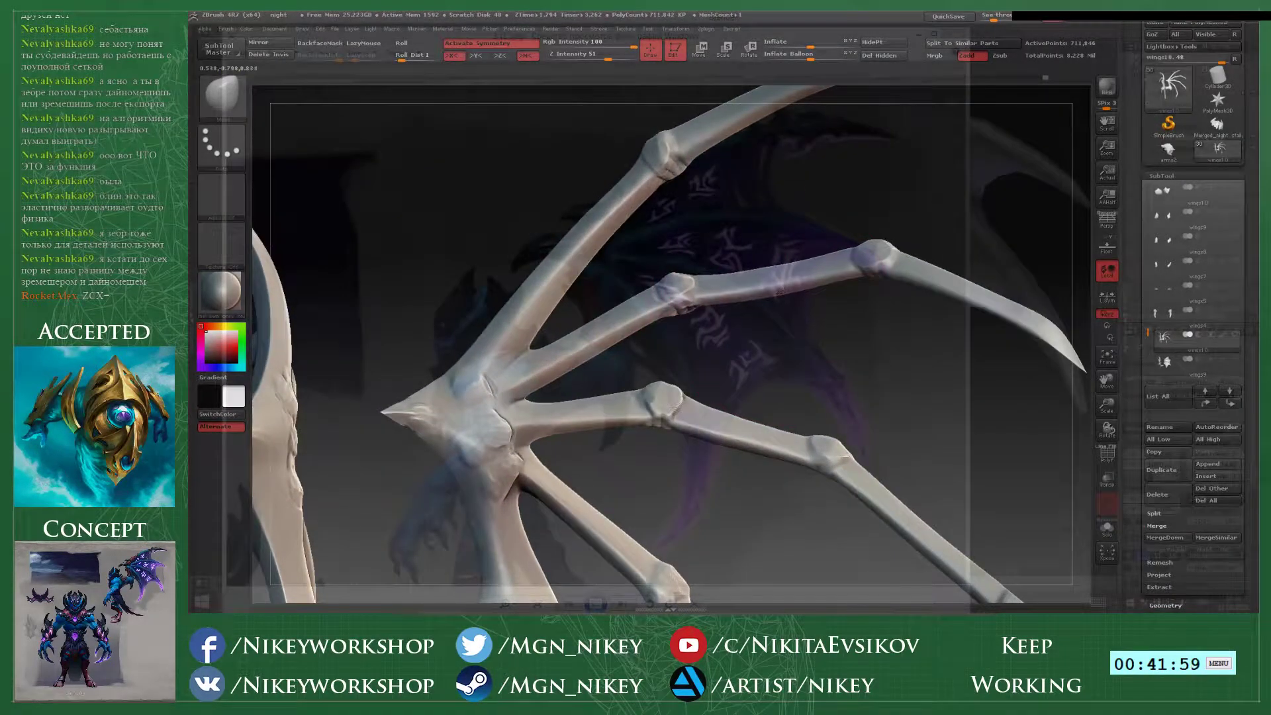
- Refine the shapes of the lower wing finger bones and smooth the bones around the wrist
left_click_drag(918, 341, 844, 323, "alt")
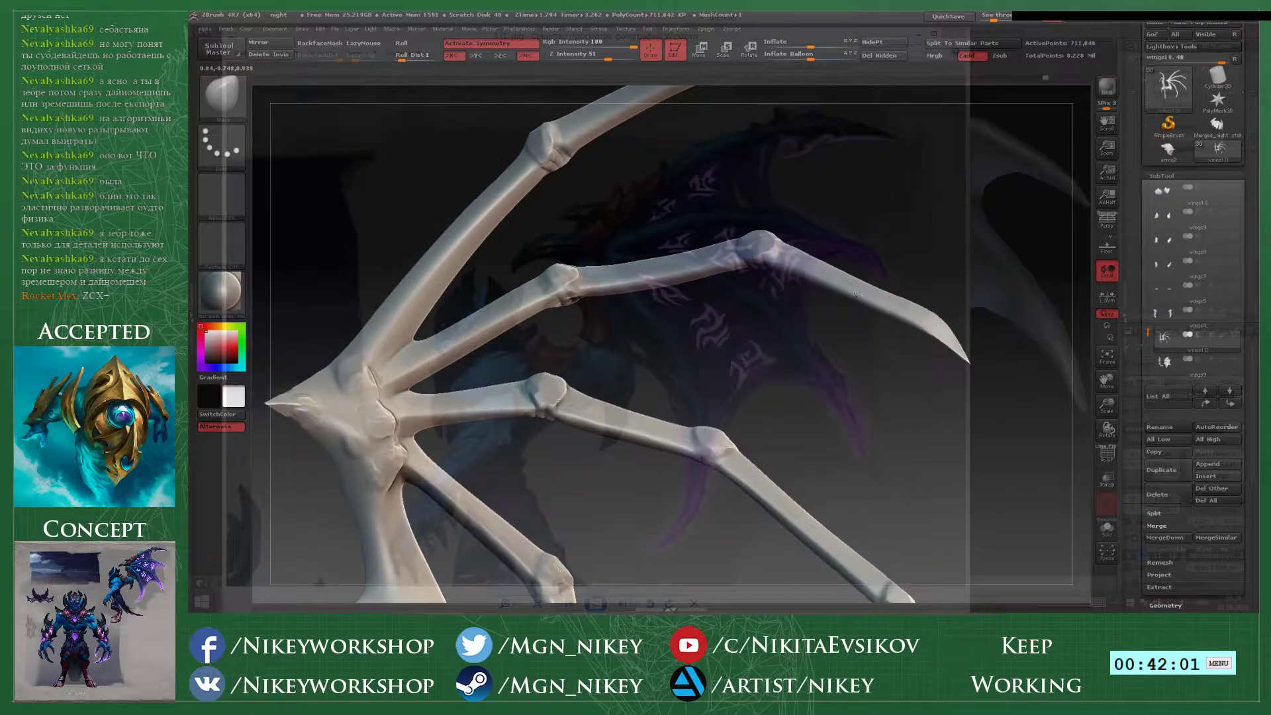
left_click_drag(854, 224, 665, 270)
left_click_drag(691, 330, 830, 159, "alt")
left_click_drag(769, 344, 736, 177, "alt")
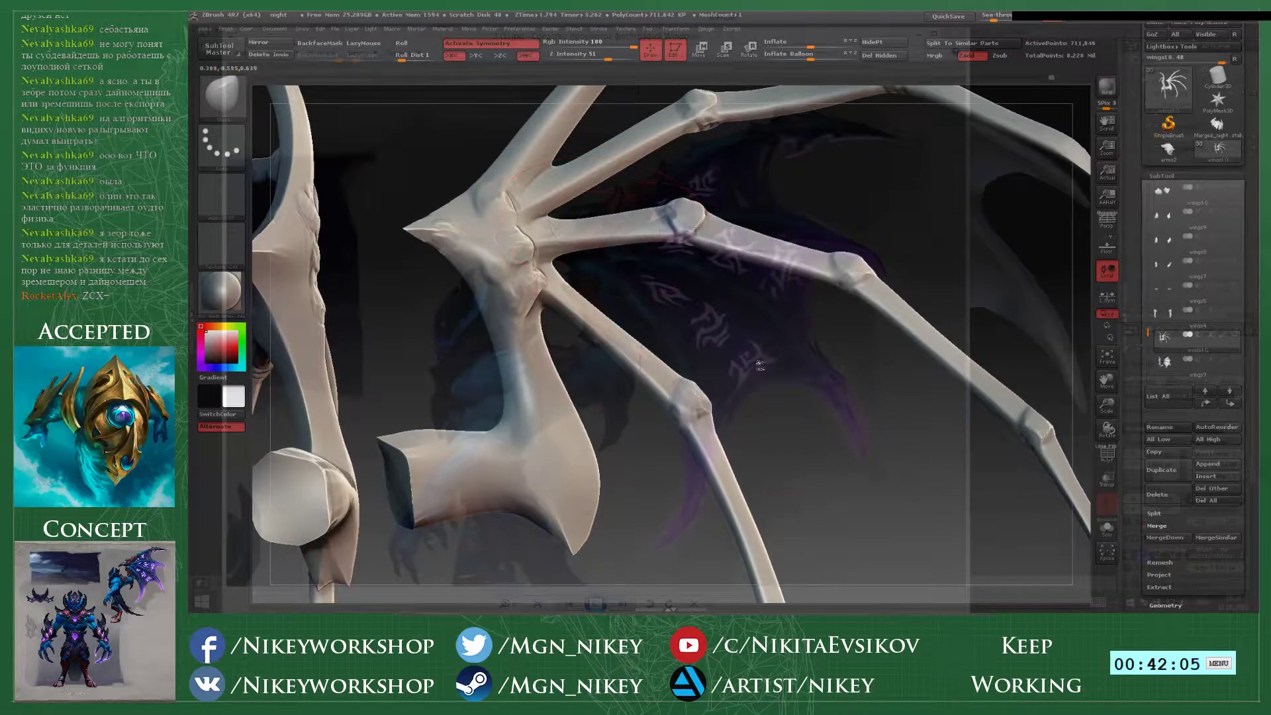
left_click_drag(760, 365, 913, 291)
key("space")
left_click_drag(819, 325, 807, 324)
key("shift")
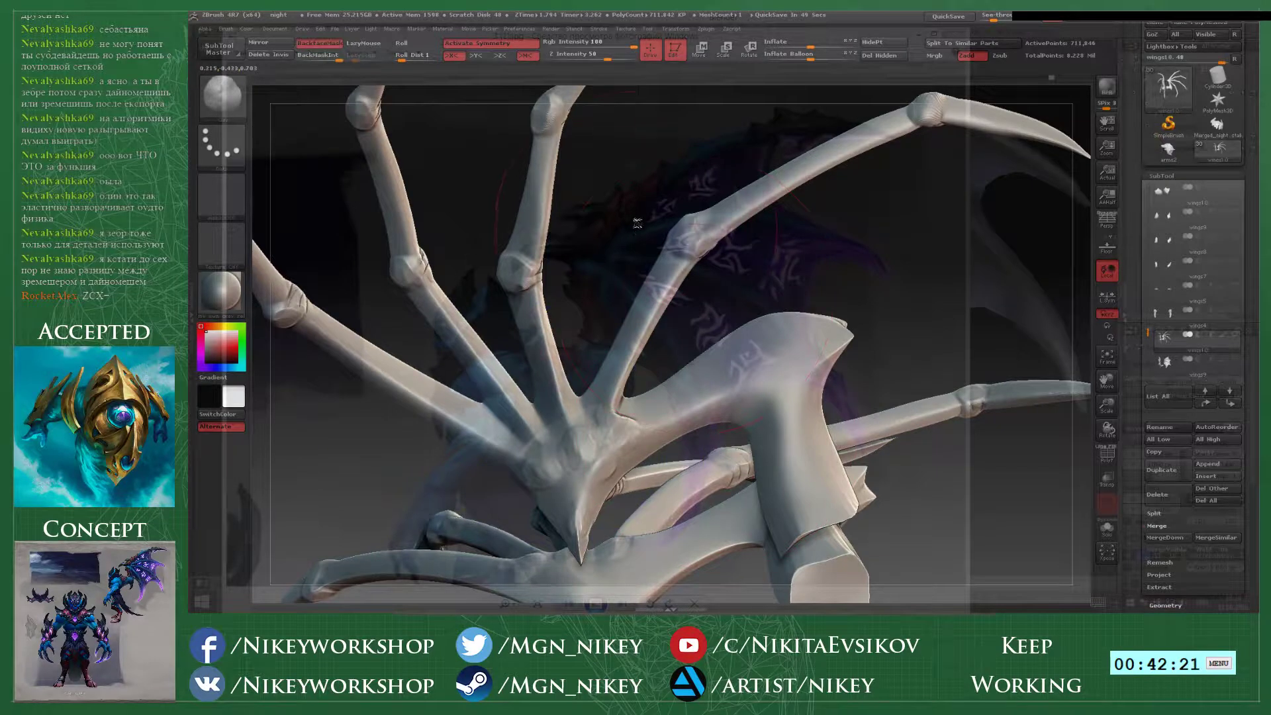
- Select the Orb ClayTubes brush and lay a test stroke along the wing finger bone above the wrist
left_click_drag(637, 223, 656, 273, "alt")
left_click(229, 119)
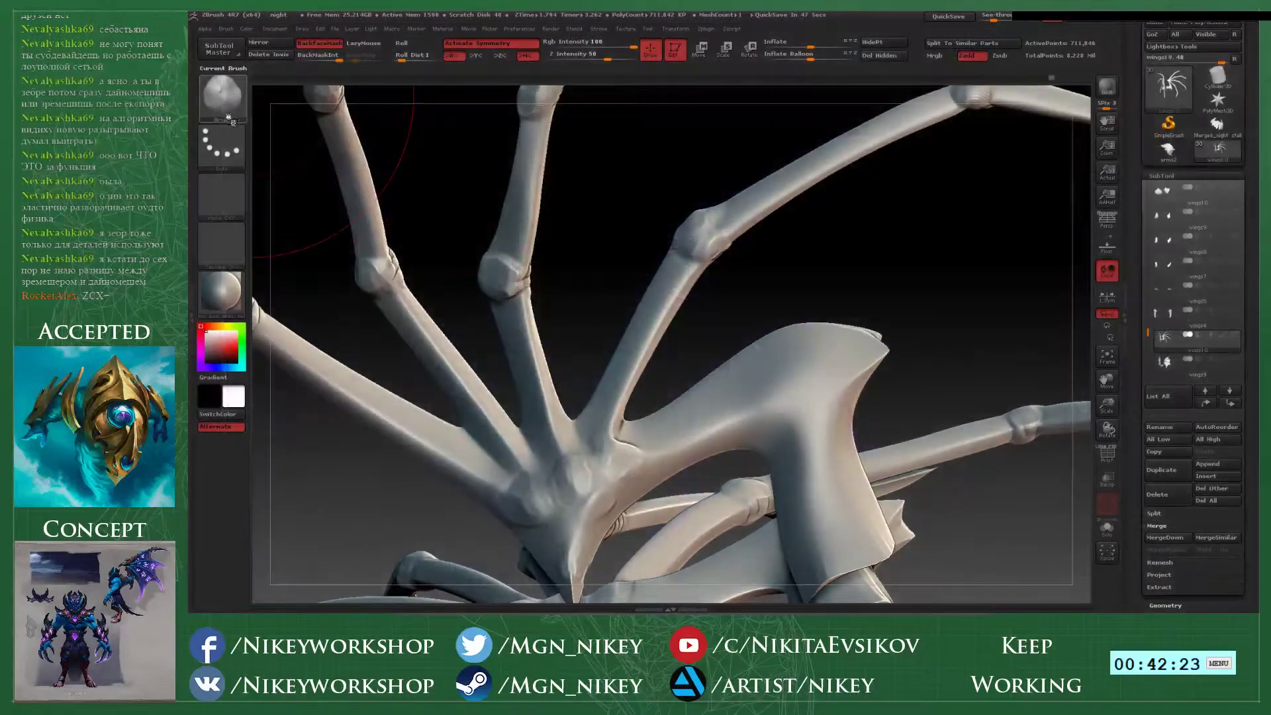
left_click(228, 117)
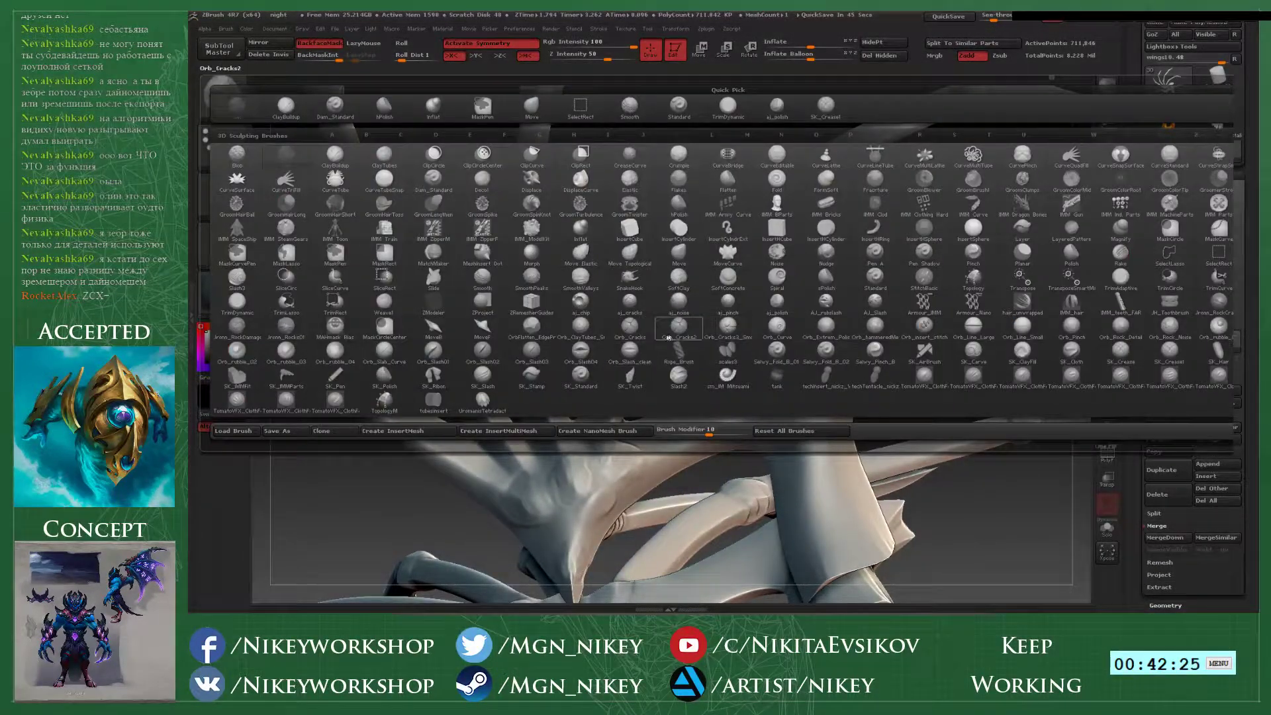
left_click(590, 325)
mouse_move(629, 318)
left_mouse_down()
mouse_move(649, 301)
mouse_move(635, 331)
left_mouse_up()
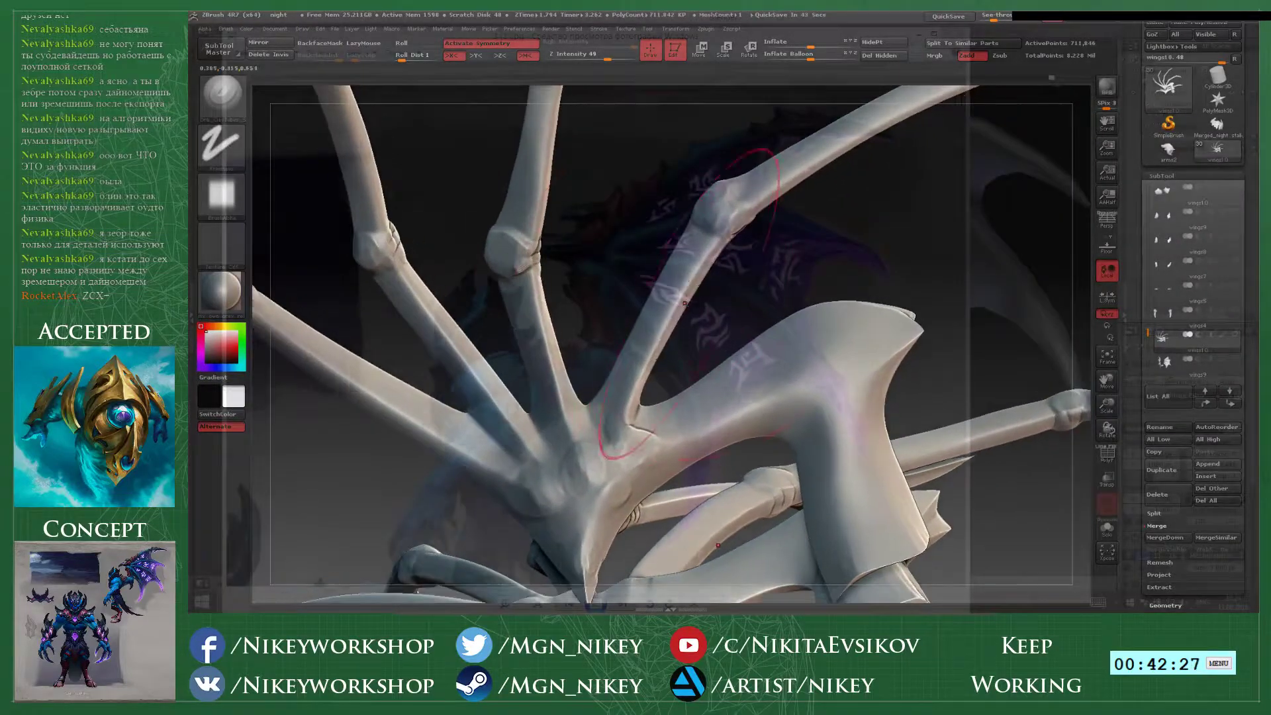
key("space")
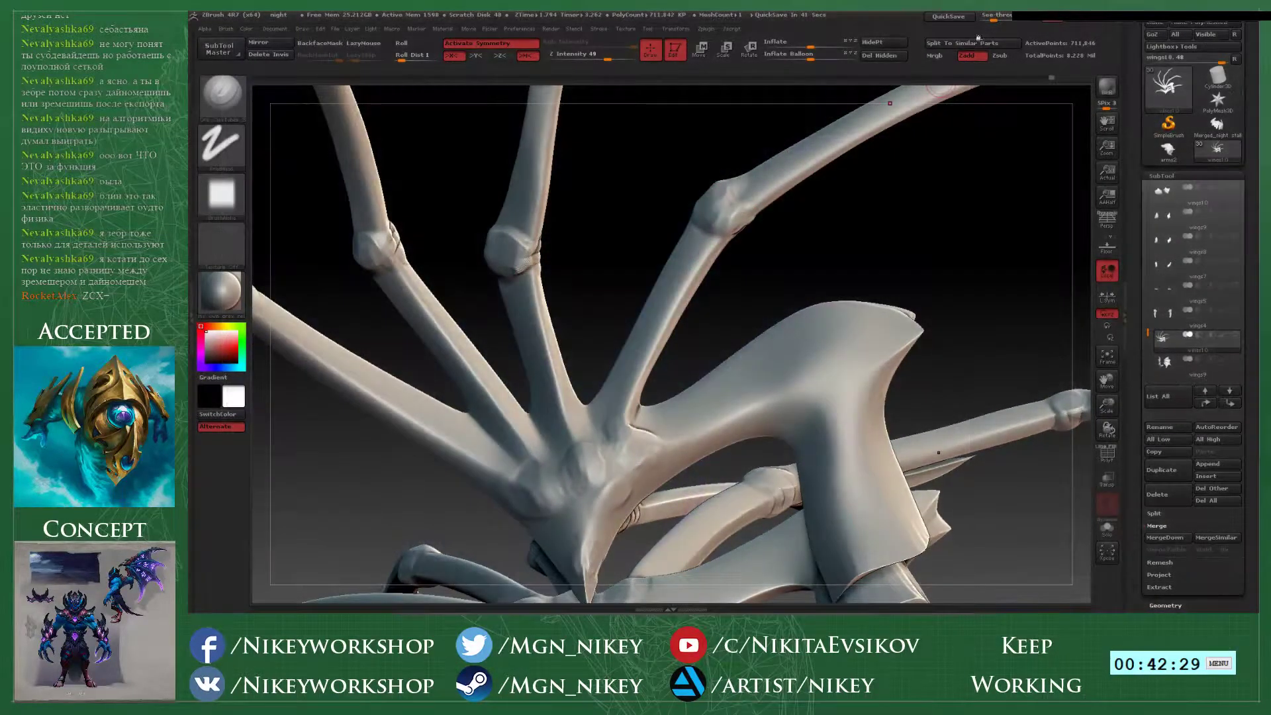
- Lower the window's see-through amount so the reference fades, and adjust the clay brush's settings
left_click(997, 20)
left_click_drag(996, 20, 980, 20)
key("space")
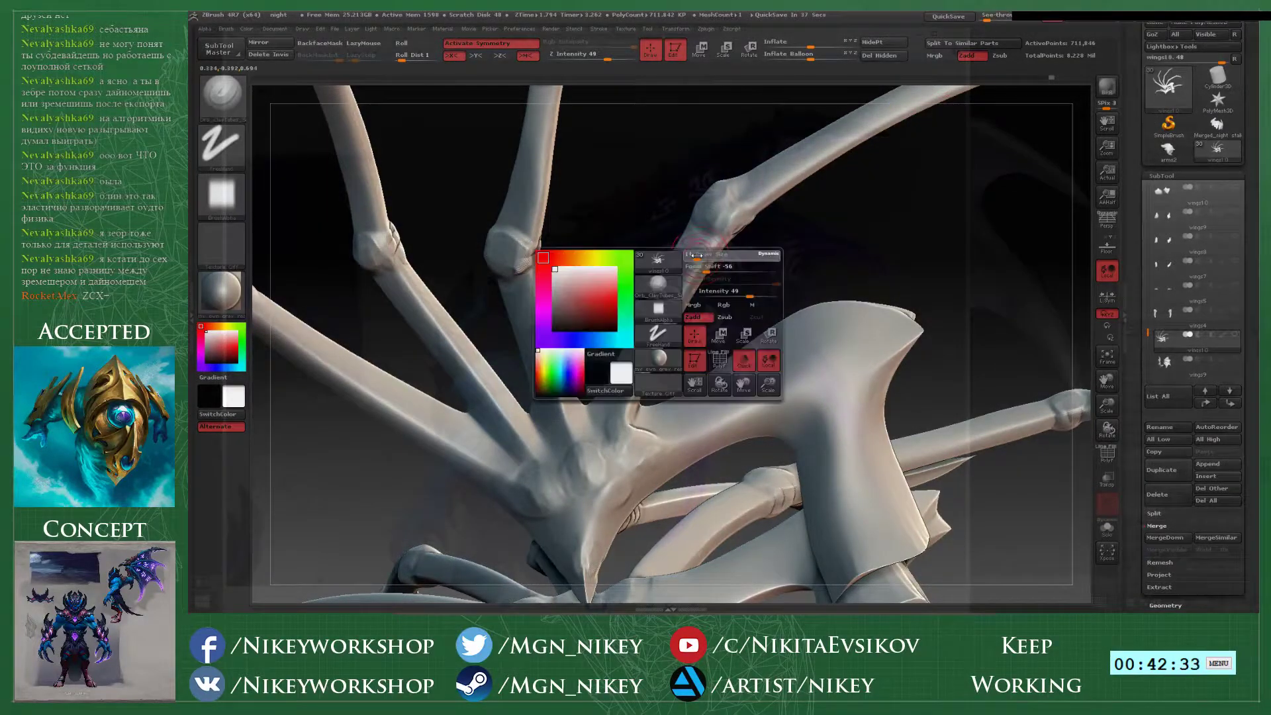
key("space")
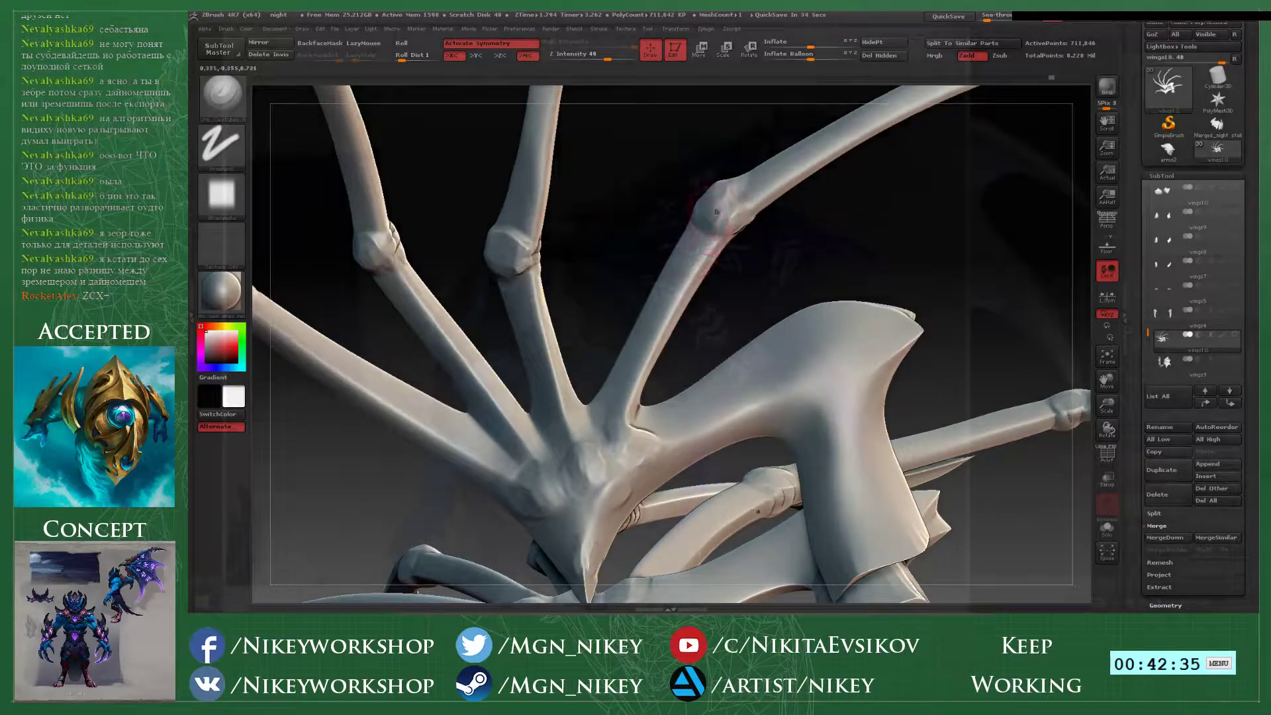
- Try clay strokes from the finger's first knuckle down to the wrist, undoing each one
key("ctrl+z")
key("ctrl+z")
left_click_drag(713, 215, 612, 421)
key("ctrl+z")
left_click_drag(713, 211, 616, 440)
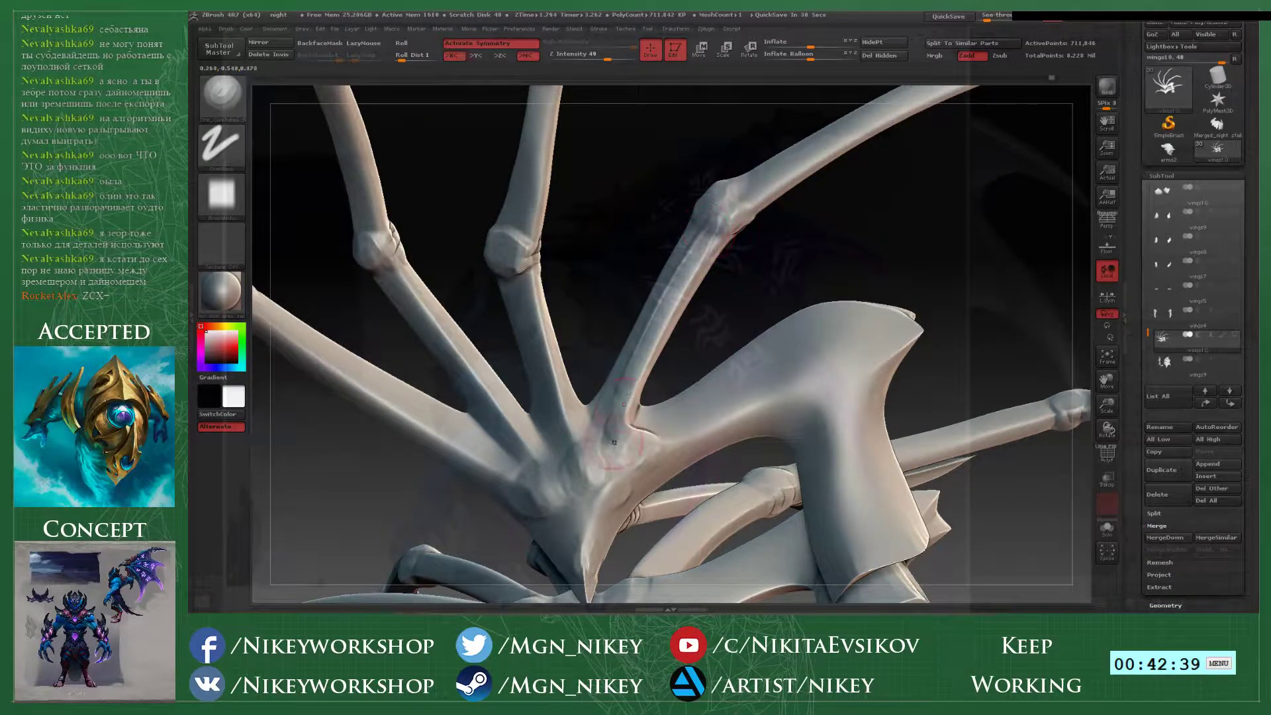
key("ctrl+z")
- Lay clay ridges along the lower bone of the wing finger nearest the arm and adjust the brush's roll distance
mouse_move(814, 285)
left_mouse_down()
mouse_move(728, 245)
mouse_move(761, 276)
mouse_move(749, 286)
left_mouse_up()
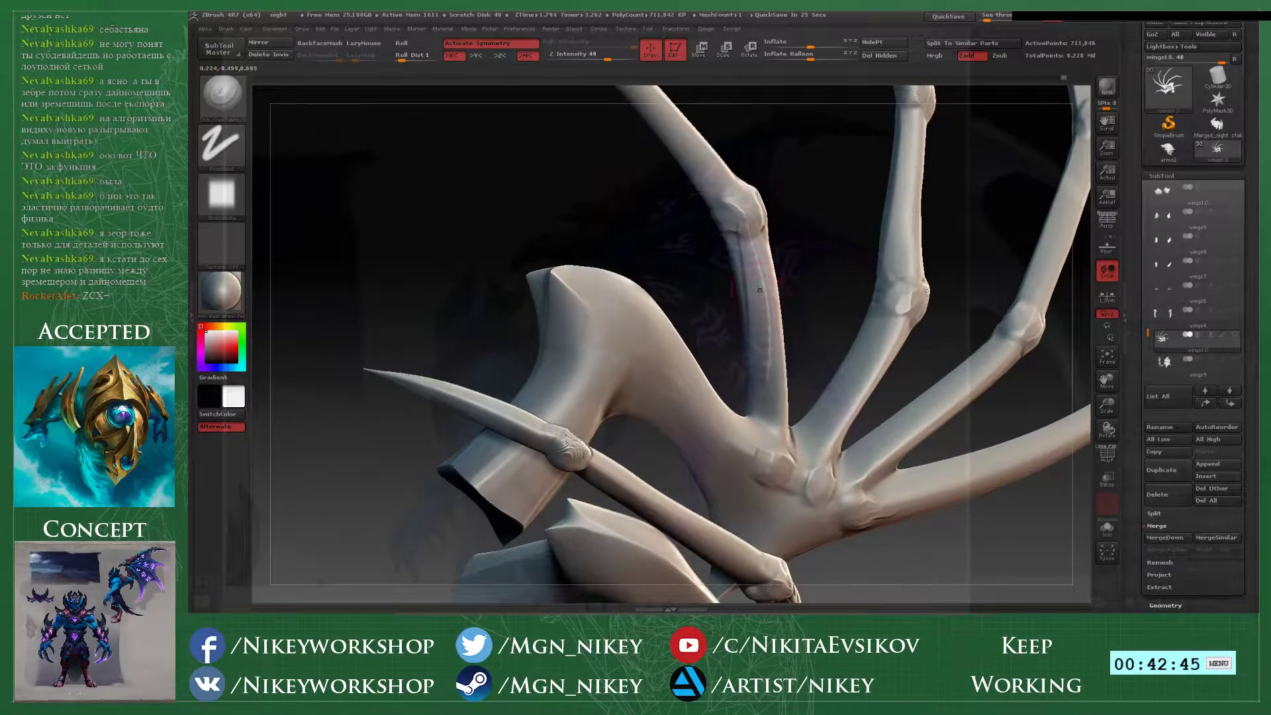
mouse_move(759, 290)
left_mouse_down()
mouse_move(720, 353)
mouse_move(747, 384)
mouse_move(690, 212)
left_mouse_up()
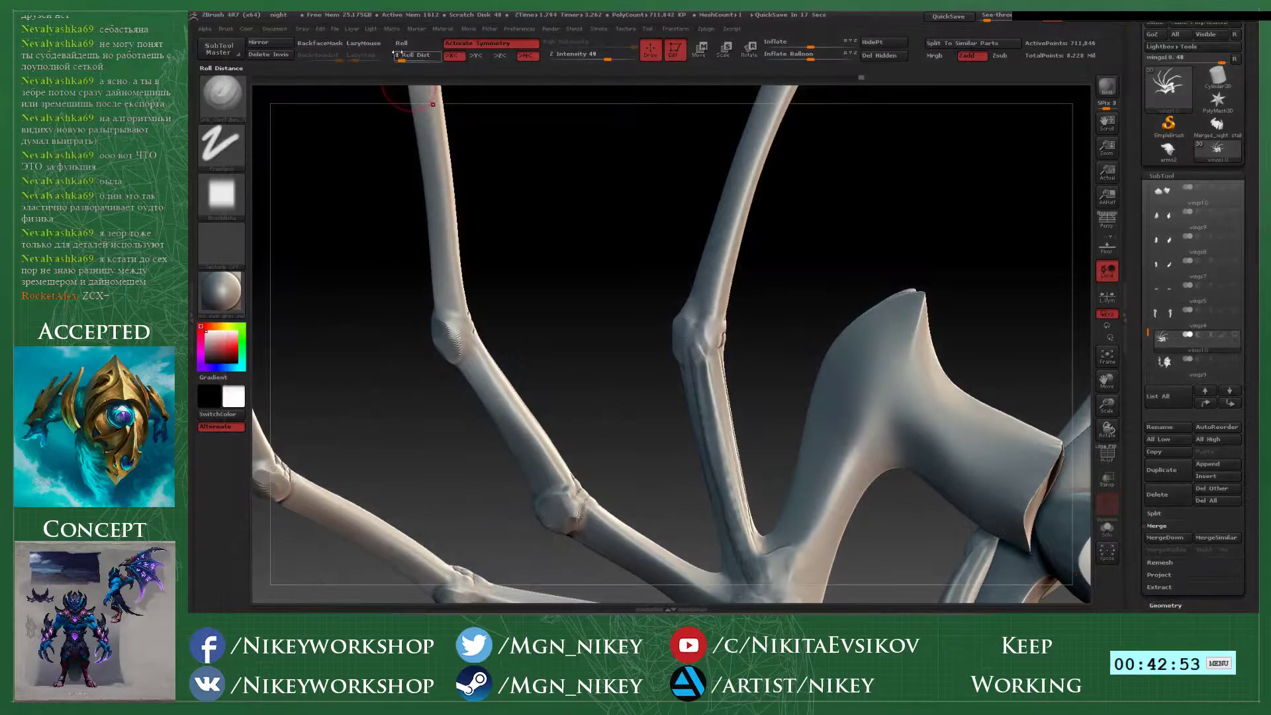
left_click_drag(788, 190, 734, 329)
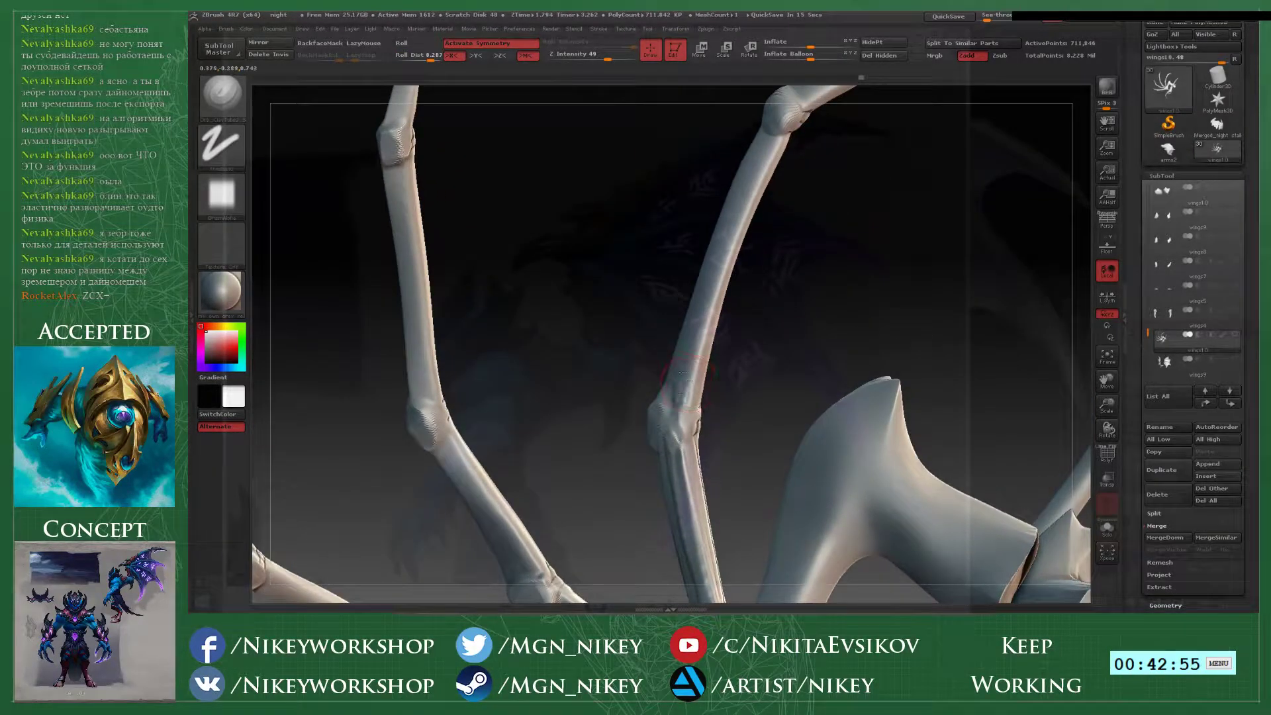
- Smooth the same finger's second bone and build clay ridges along it between the two knuckles
mouse_move(764, 242)
left_mouse_down()
mouse_move(769, 291)
mouse_move(782, 295)
left_mouse_up()
mouse_move(718, 268)
left_mouse_down()
mouse_move(675, 434)
mouse_move(768, 182)
left_mouse_up()
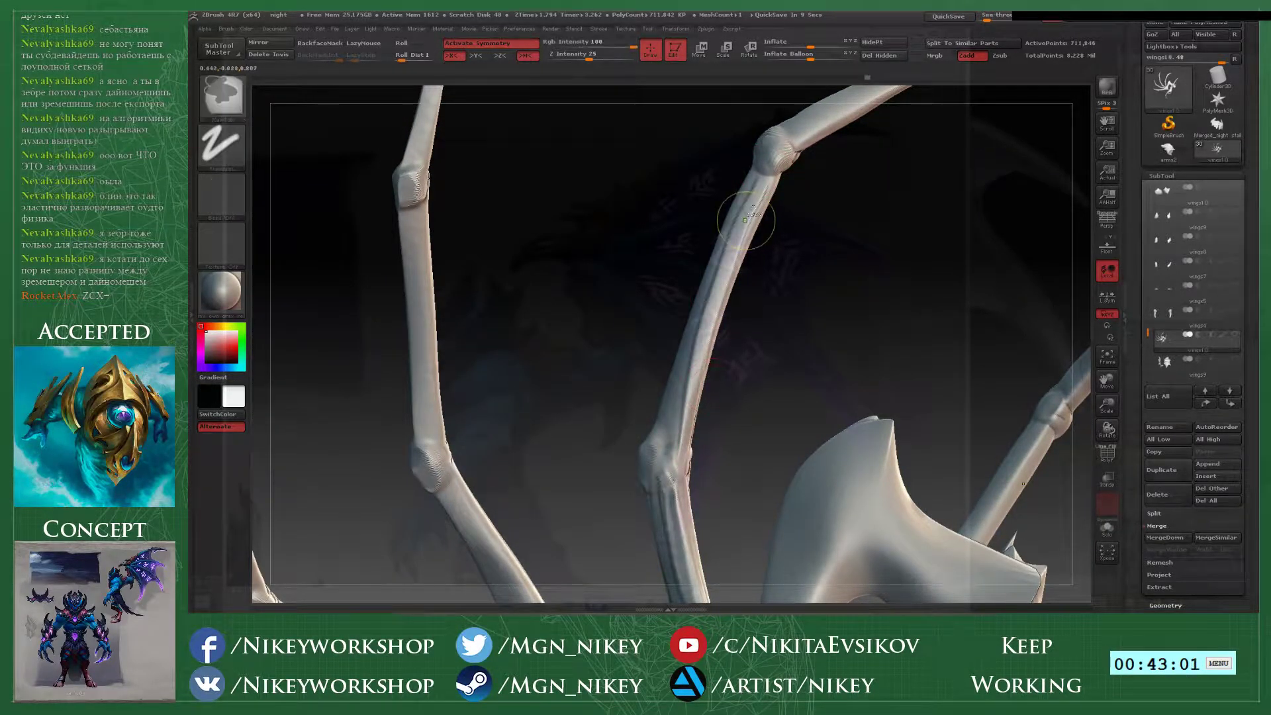
left_click_drag(755, 192, 676, 447, "shift")
left_click_drag(764, 170, 679, 438)
left_click_drag(729, 391, 685, 398)
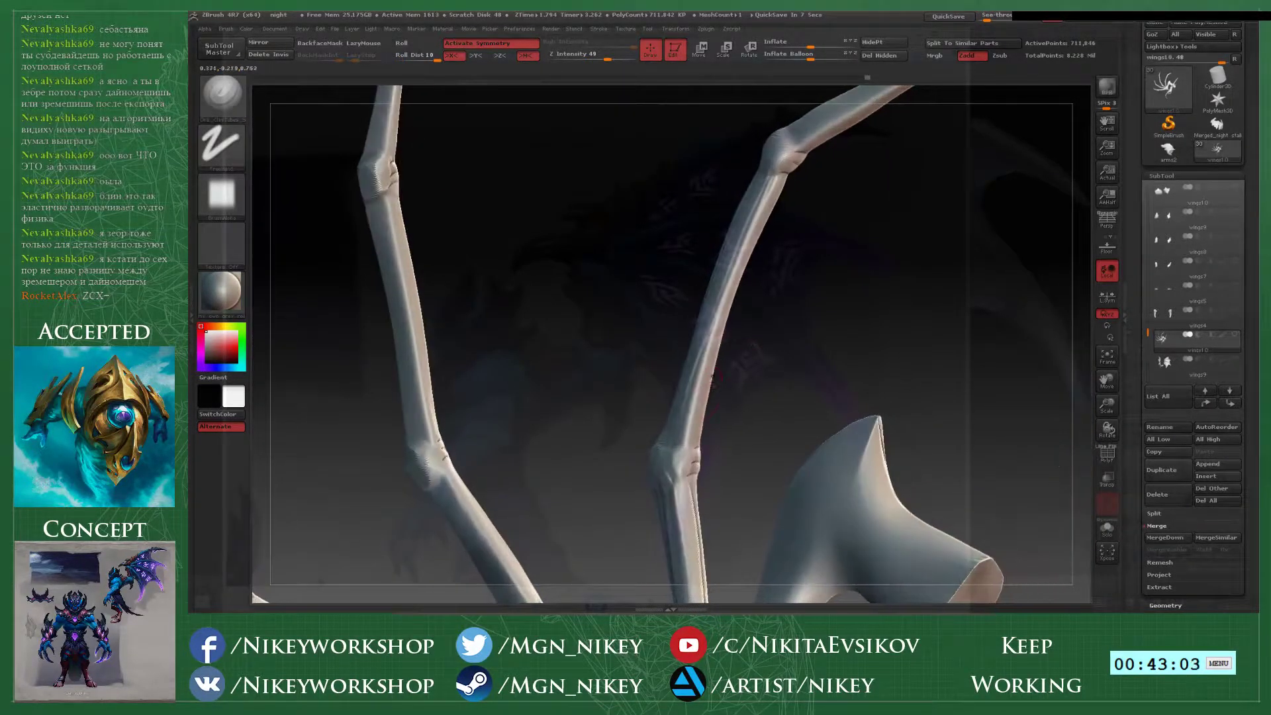
mouse_move(693, 451)
left_mouse_down()
mouse_move(715, 319)
mouse_move(786, 174)
left_mouse_up()
left_click_drag(807, 238, 784, 383, "alt")
left_click_drag(703, 477, 756, 308, "alt")
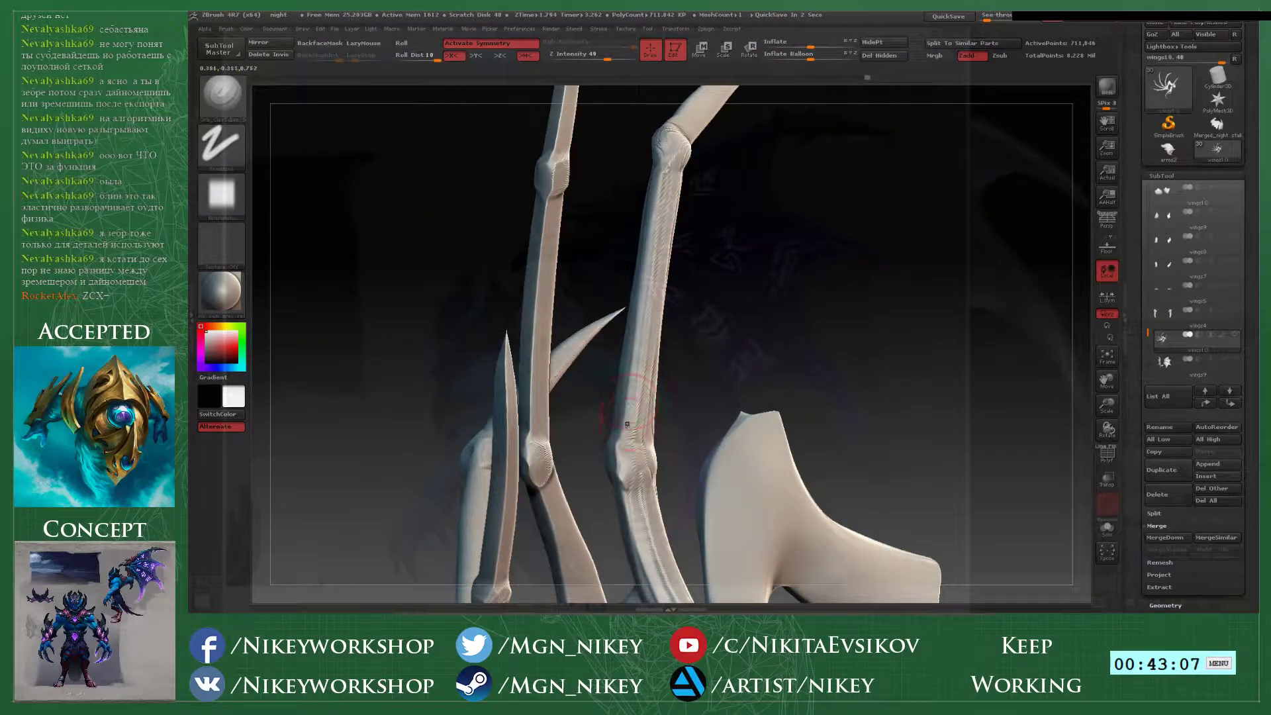
- Add clay ridges to the opposite side of that finger's second bone, running from knuckle to knuckle
left_click_drag(710, 247, 595, 265)
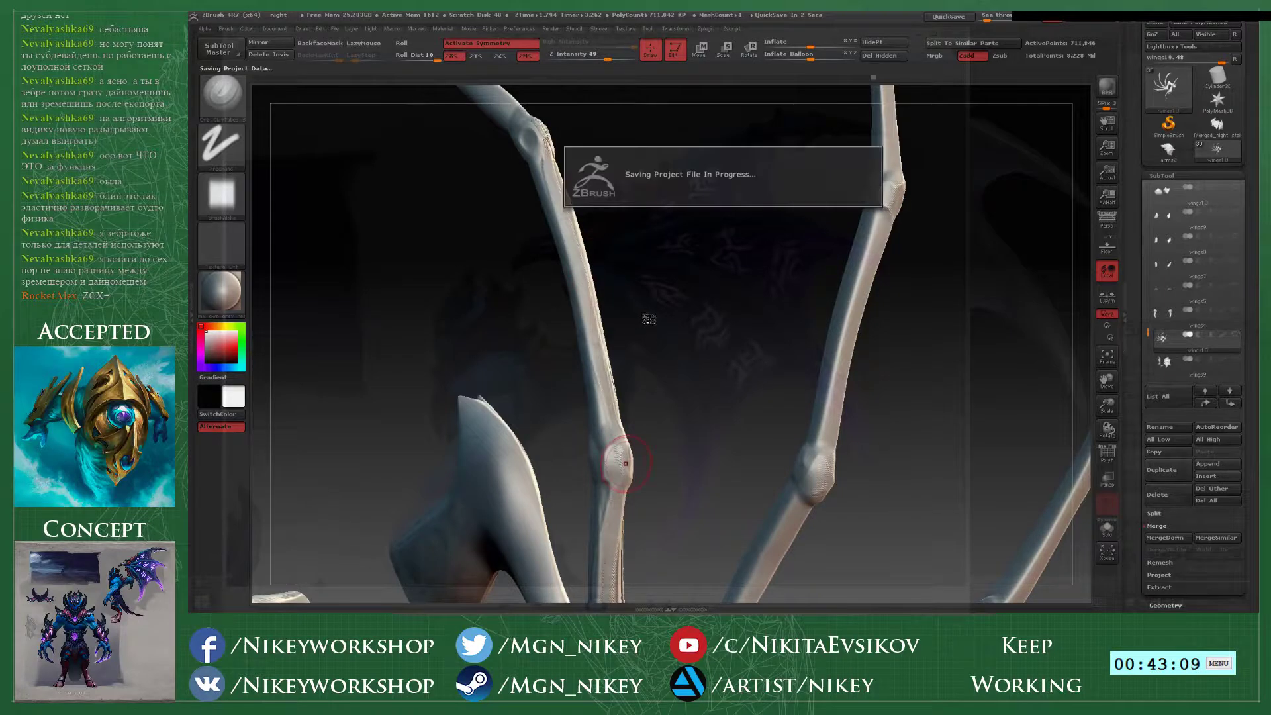
left_click_drag(642, 309, 675, 310)
left_click_drag(555, 210, 612, 416)
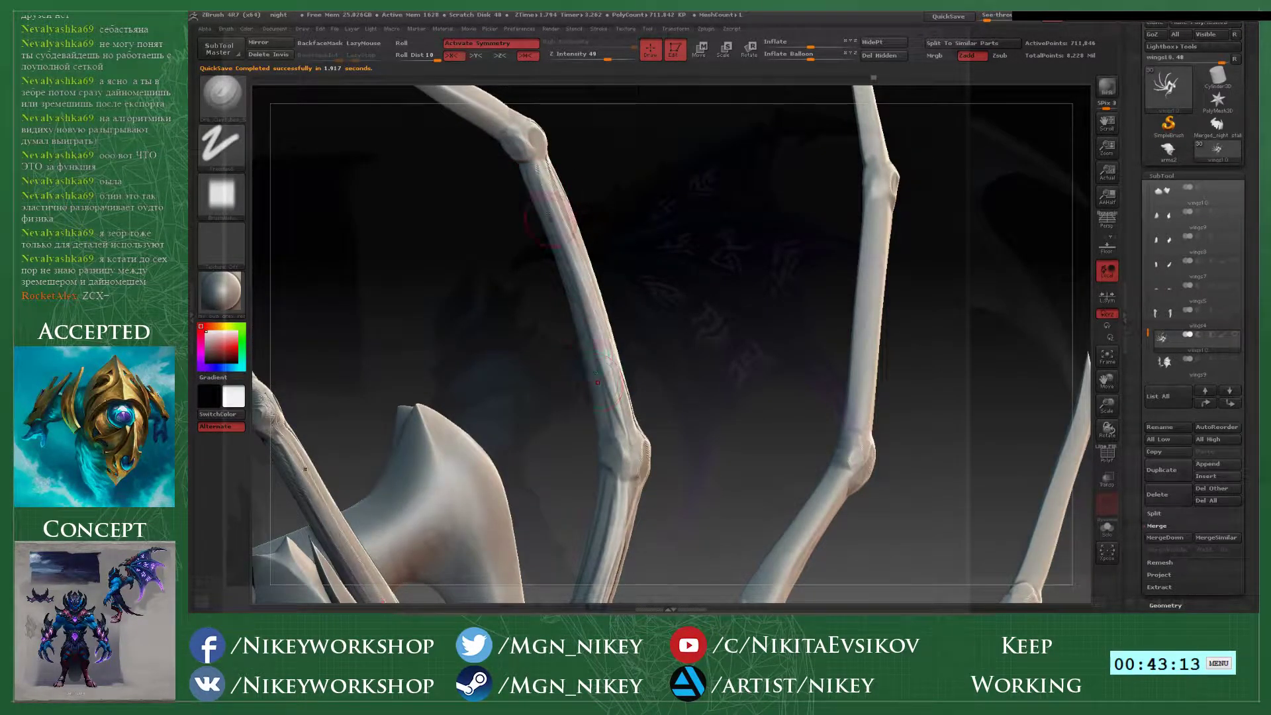
- Enable backface masking and sculpt ridges on the claw segment at the end of the finger nearest the arm
left_click_drag(610, 360, 615, 296)
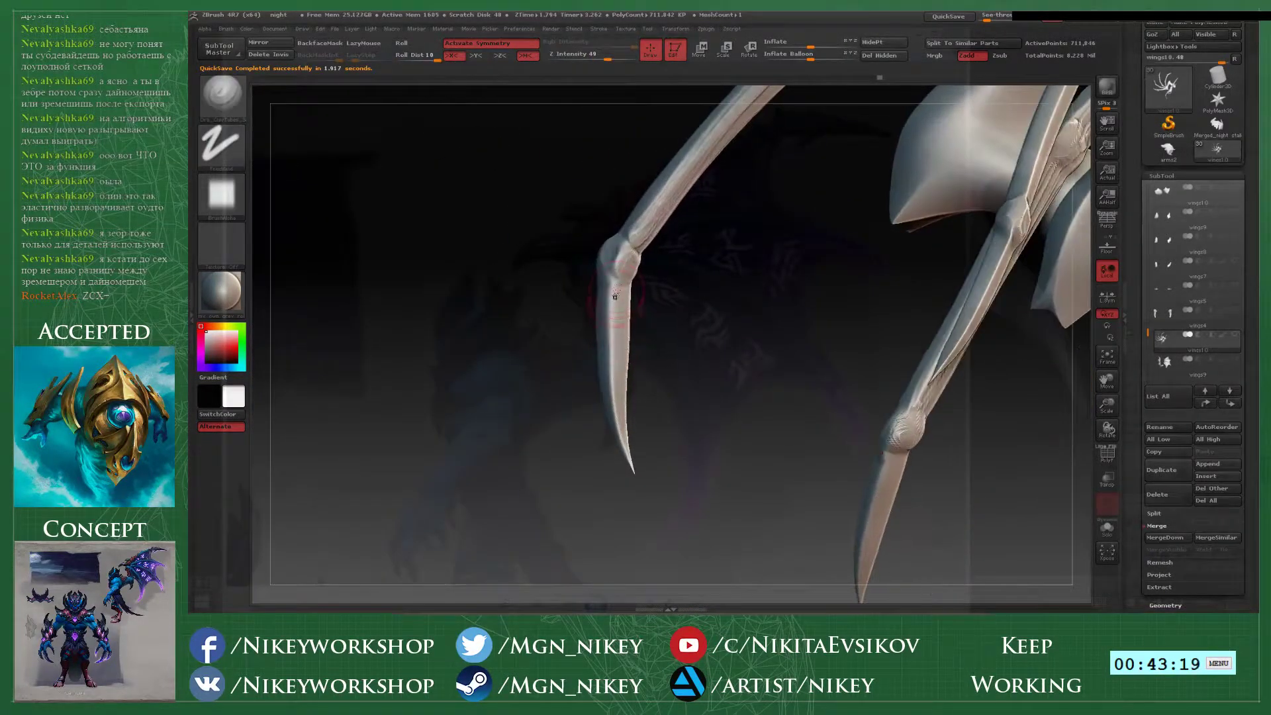
mouse_move(637, 421)
left_mouse_down()
mouse_move(626, 366)
mouse_move(603, 420)
mouse_move(623, 381)
mouse_move(611, 357)
mouse_move(522, 297)
left_mouse_up()
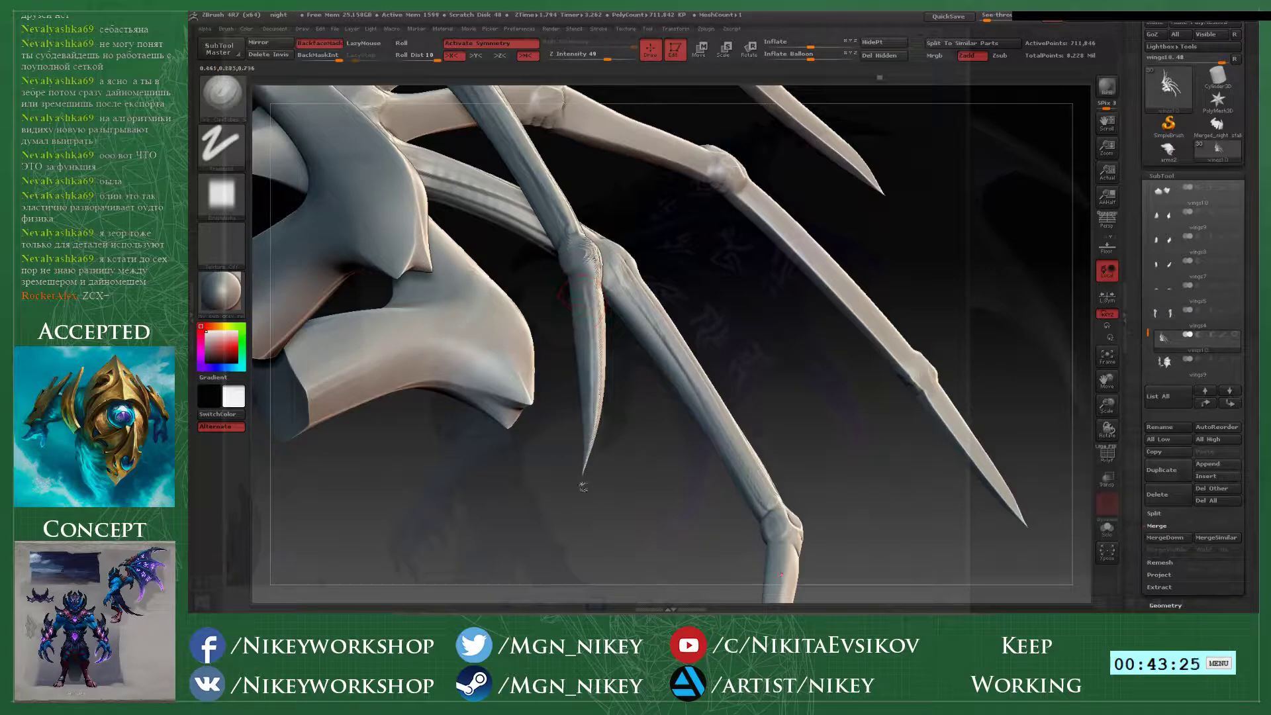
left_click_drag(582, 483, 579, 452)
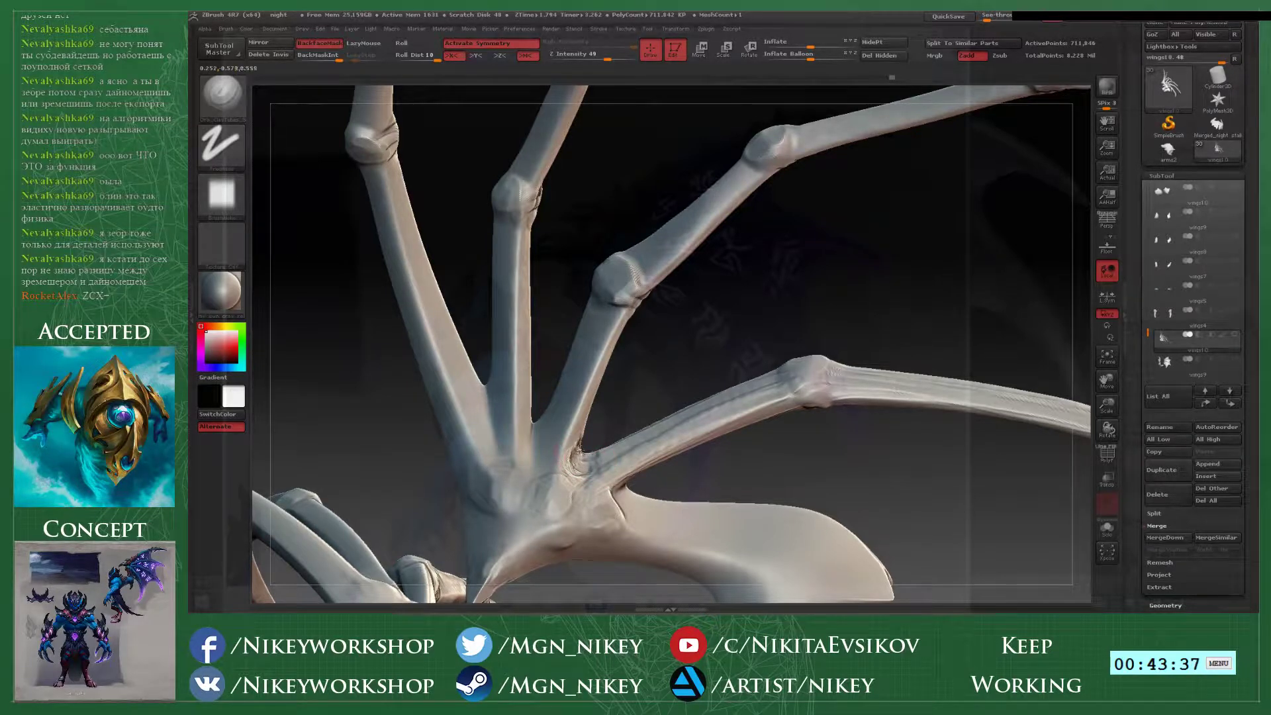
- Sculpt clay ridges along the second finger's lower and middle bones, starting from the wrist
left_click_drag(579, 452, 592, 411)
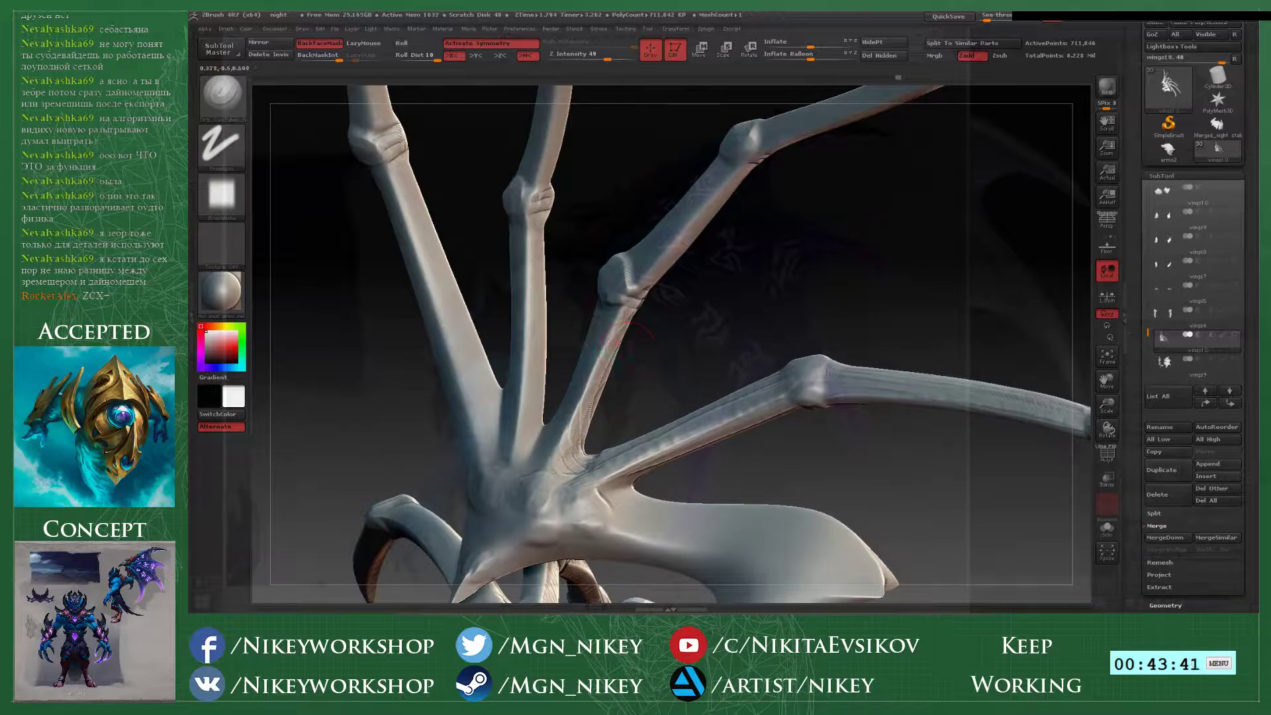
left_click_drag(622, 334, 585, 371)
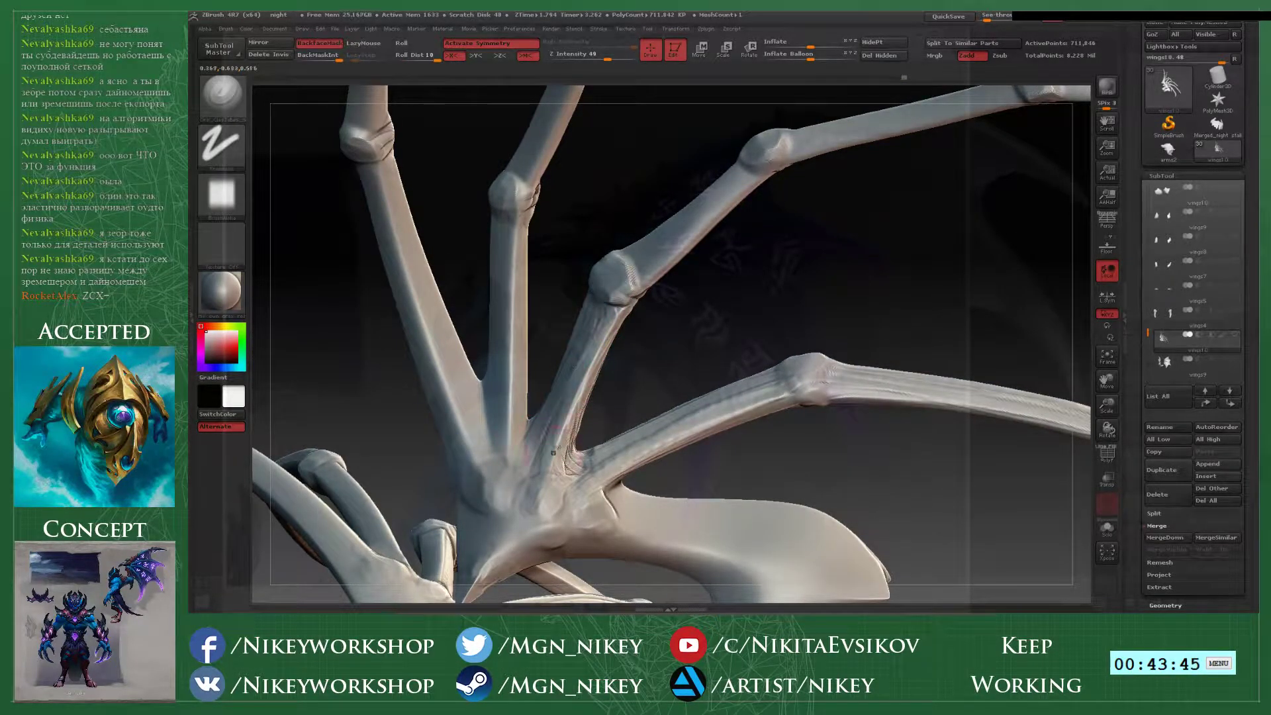
mouse_move(554, 453)
left_mouse_down()
mouse_move(599, 330)
mouse_move(711, 256)
left_mouse_up()
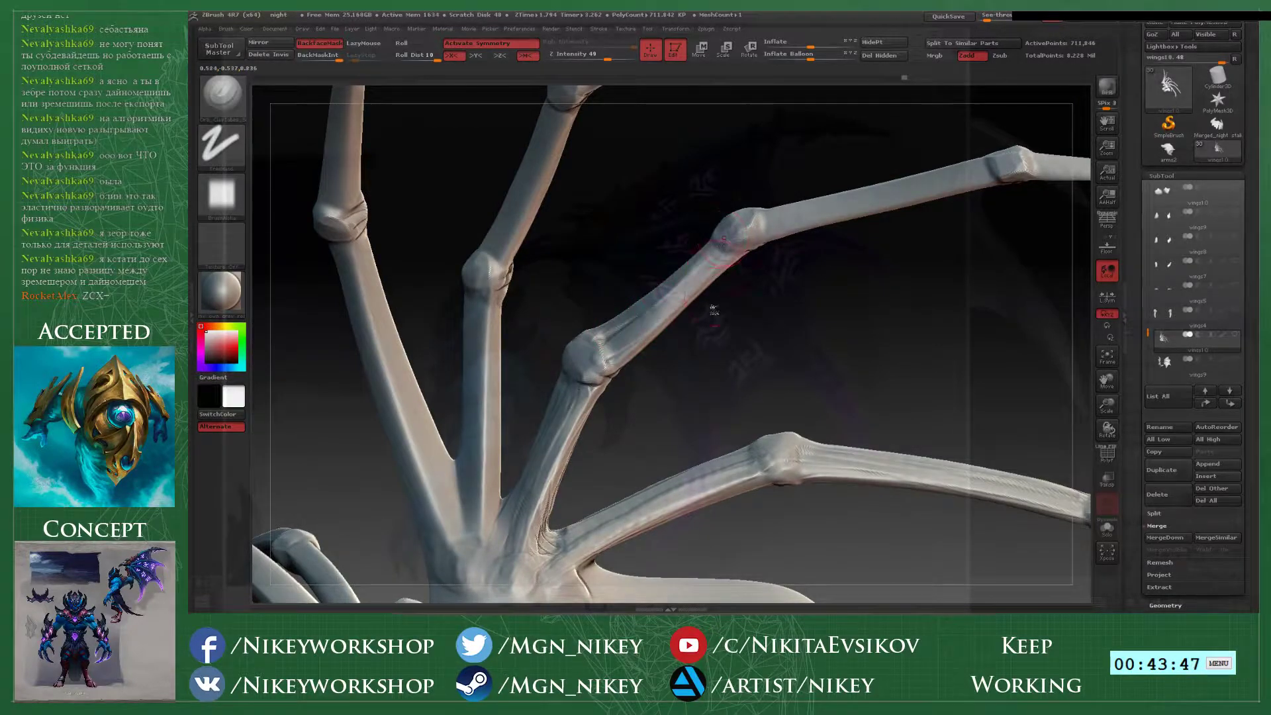
left_click_drag(715, 309, 747, 331)
left_click_drag(617, 360, 720, 225)
mouse_move(804, 299)
left_mouse_down("alt")
mouse_move(695, 372)
mouse_move(741, 292)
mouse_move(768, 278)
mouse_move(794, 397)
mouse_move(786, 434)
mouse_move(567, 464)
mouse_move(645, 411)
left_mouse_up("alt")
- Build ridges along the second finger's outer bone below the claw, redoing the first stroke
left_click_drag(629, 324, 546, 457)
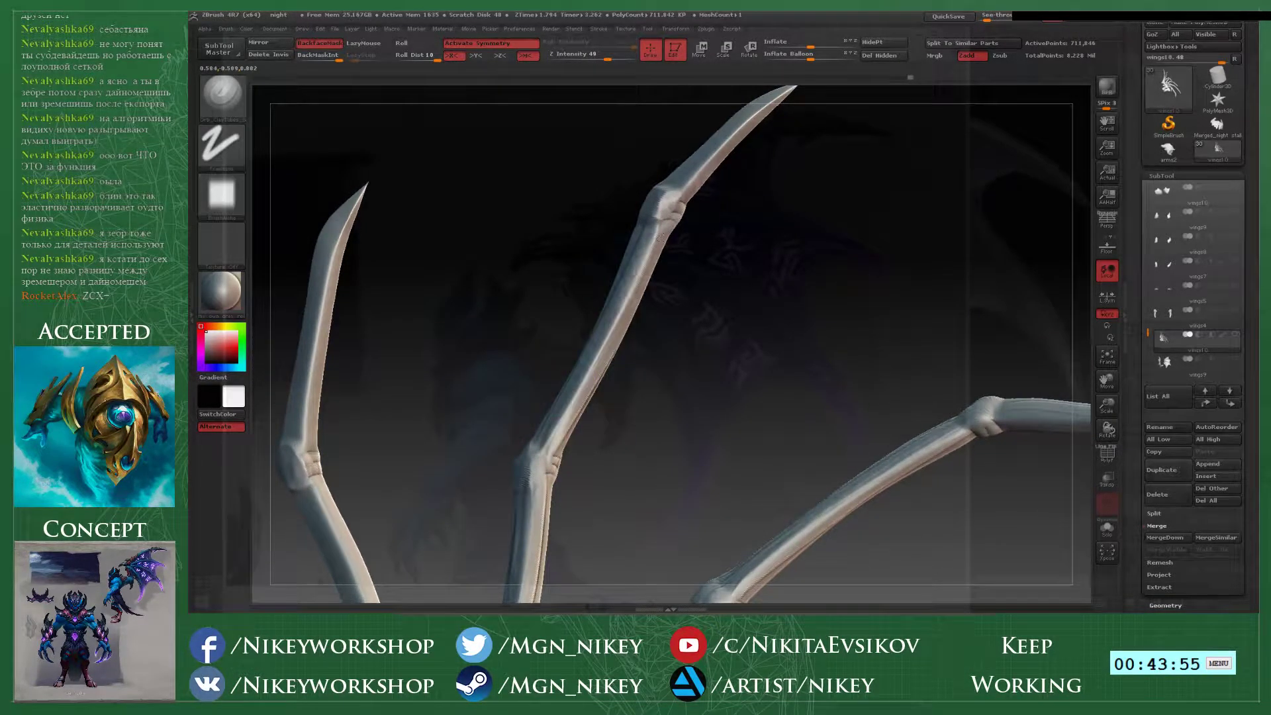
key("ctrl+z")
left_click_drag(625, 318, 541, 457)
left_click_drag(652, 347, 667, 350)
left_click_drag(640, 233, 562, 413)
left_click_drag(622, 390, 568, 497, "alt")
- Add clay ridges to the base of the second finger's claw and the other side of its outer bone
left_click_drag(707, 284, 873, 319)
left_click_drag(754, 330, 777, 268, "alt")
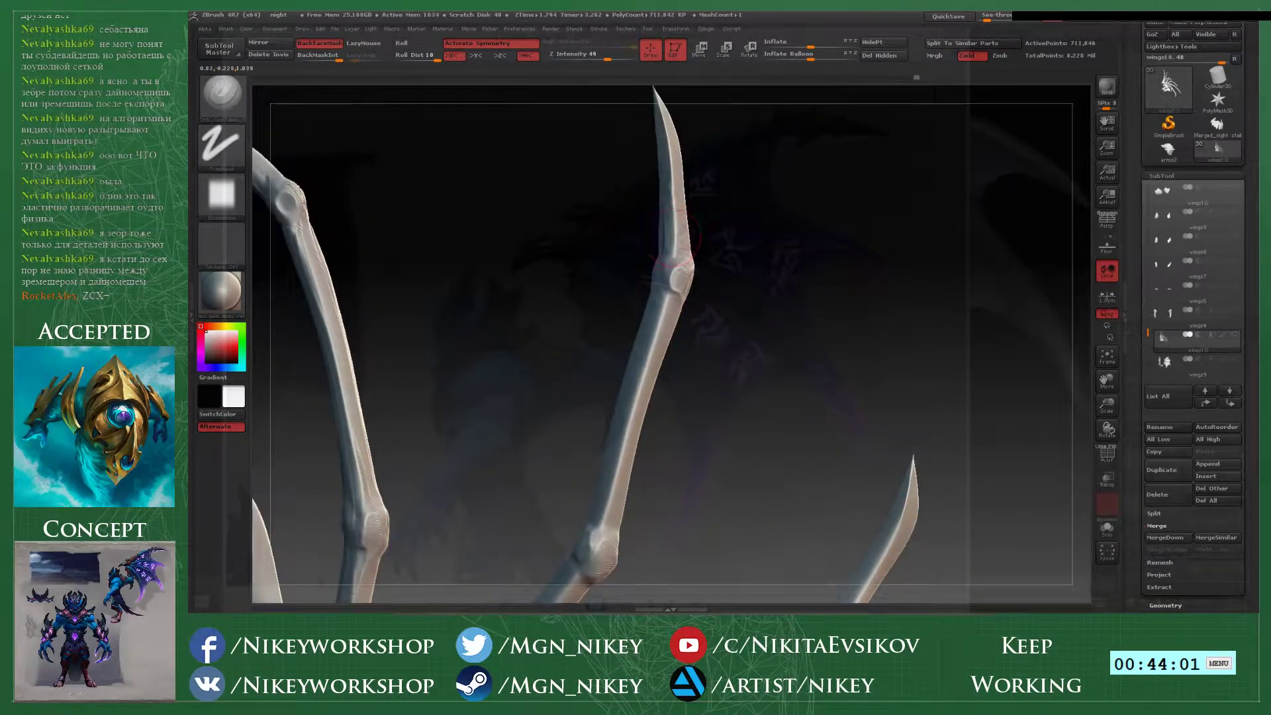
left_click_drag(726, 201, 715, 272)
left_click_drag(662, 178, 679, 301)
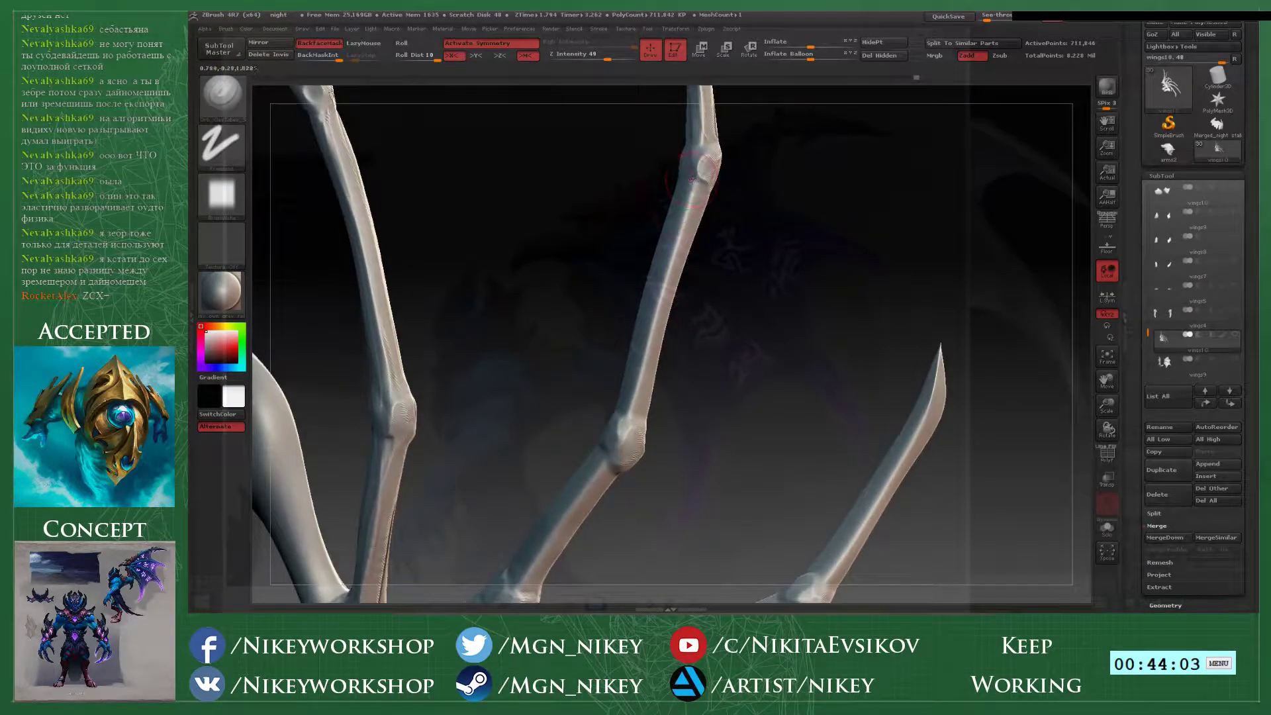
left_click_drag(691, 365, 689, 222)
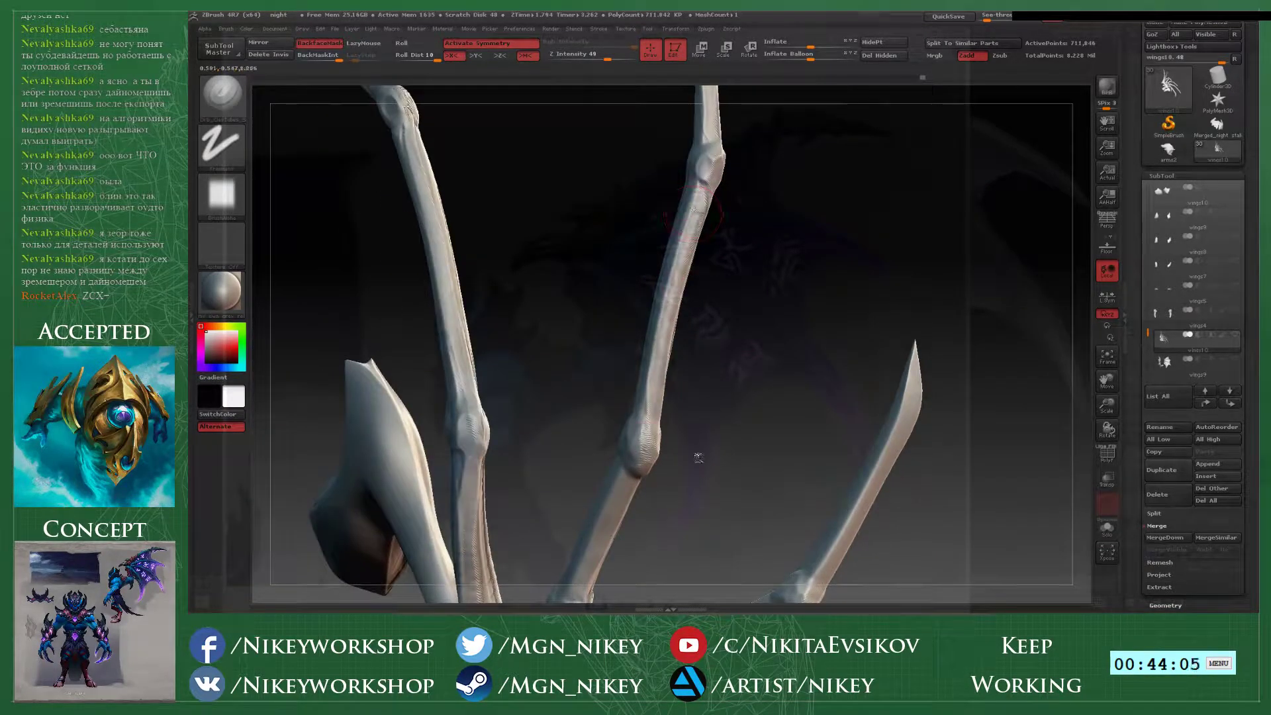
left_click_drag(698, 457, 677, 265)
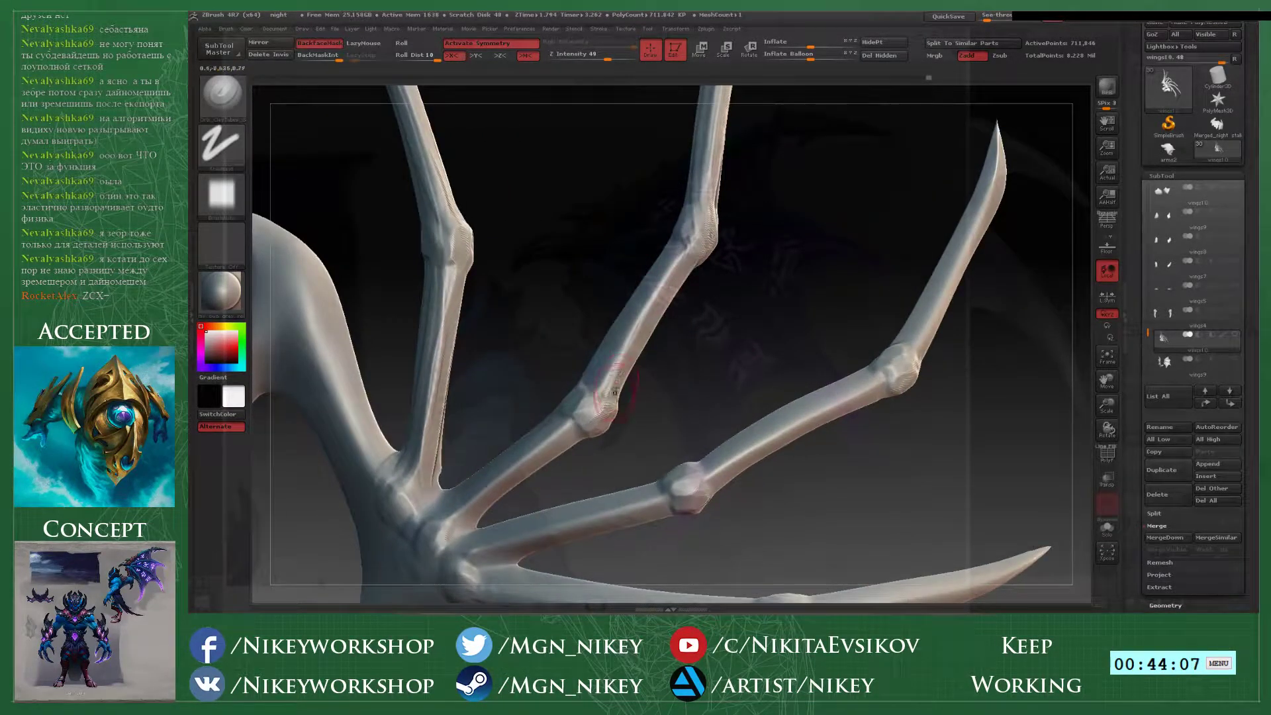
- Carry the ridges down the other side of the second finger's middle and lower bones into the wrist
left_click_drag(605, 388, 682, 262)
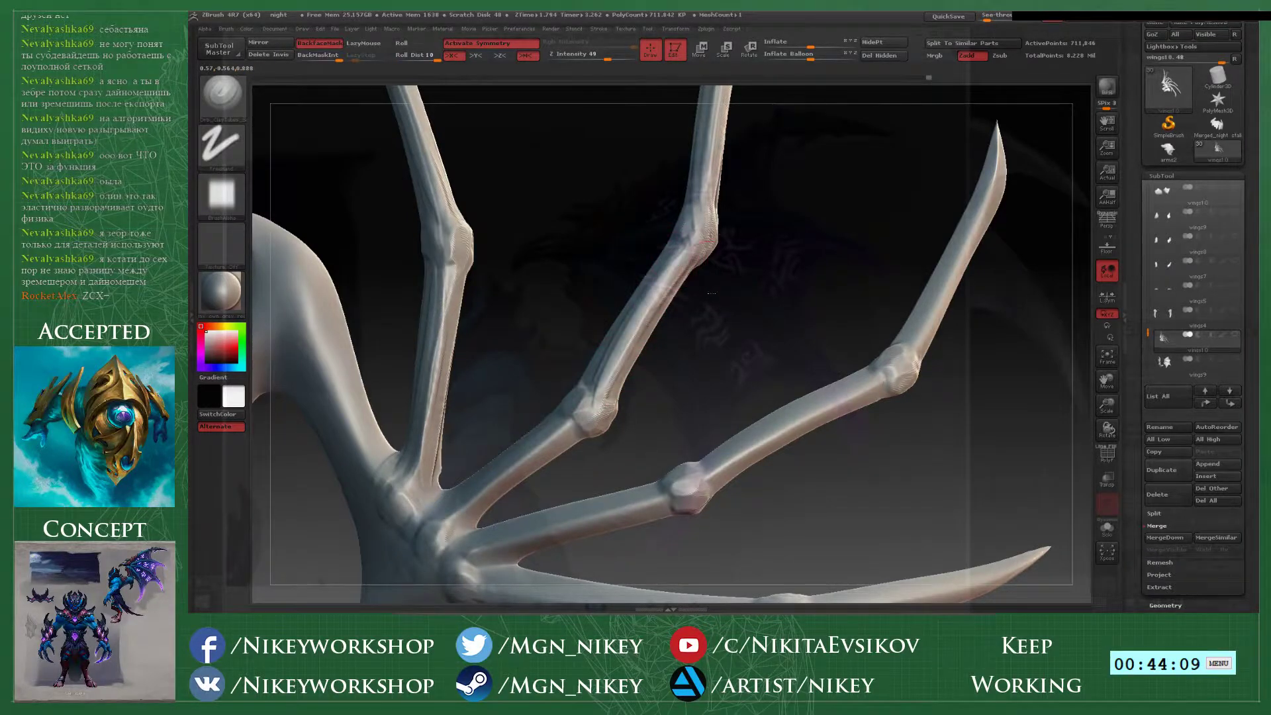
left_click_drag(702, 358, 708, 318)
left_click_drag(661, 230, 596, 361)
mouse_move(638, 402)
left_mouse_down()
mouse_move(725, 263)
mouse_move(514, 356)
left_mouse_up()
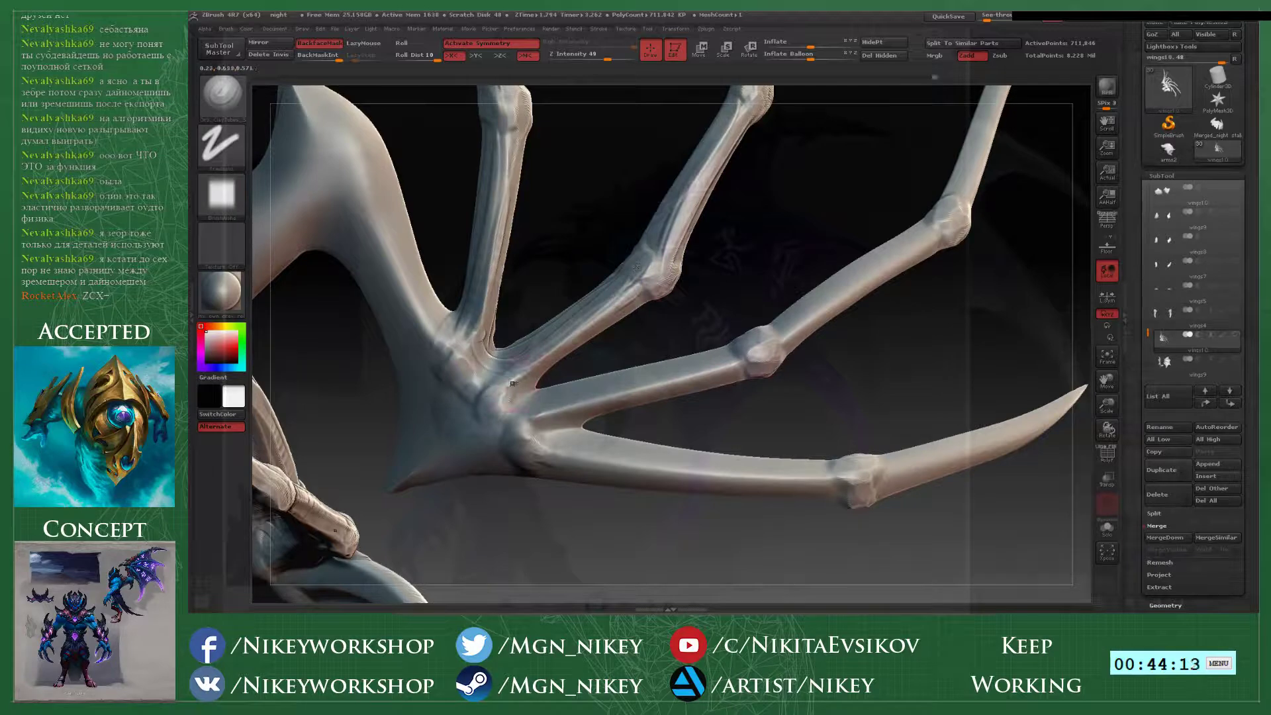
left_click_drag(514, 383, 542, 391)
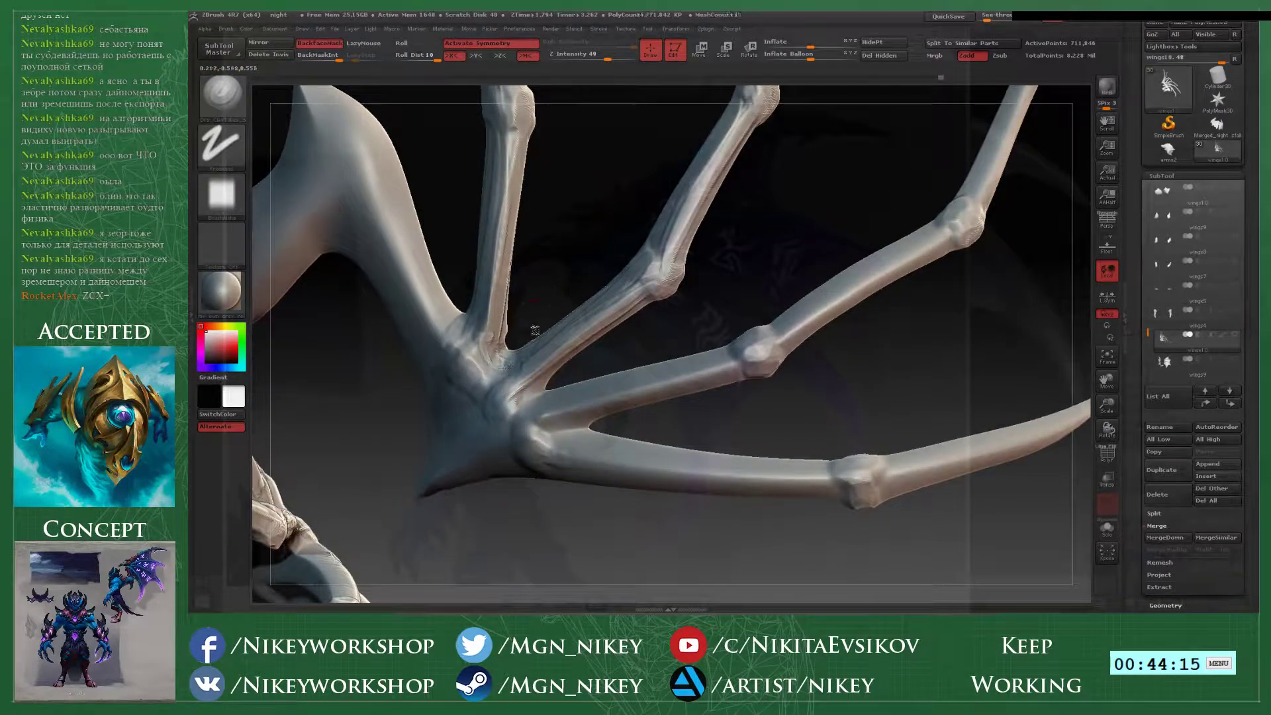
left_click_drag(526, 387, 536, 393)
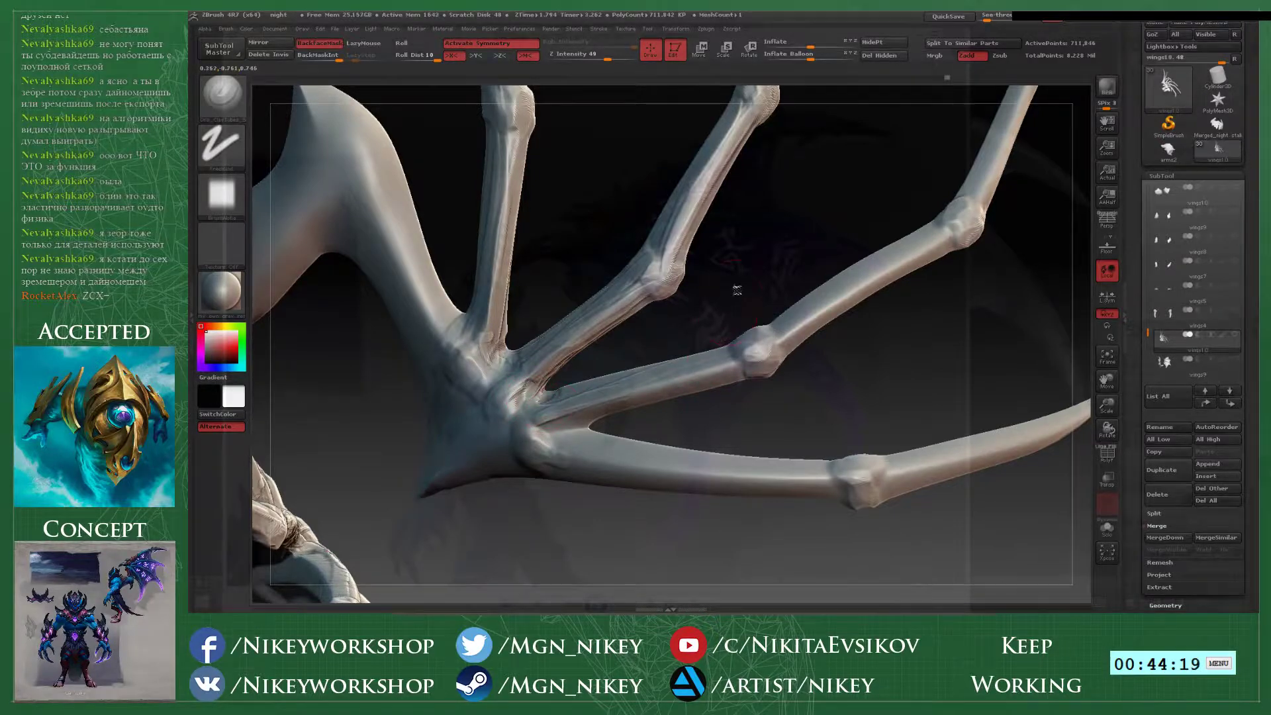
- Lay clay ridges along the third finger's lower and middle bones
mouse_move(736, 290)
left_mouse_down()
mouse_move(386, 599)
mouse_move(825, 86)
mouse_move(465, 594)
mouse_move(806, 321)
mouse_move(842, 397)
left_mouse_up()
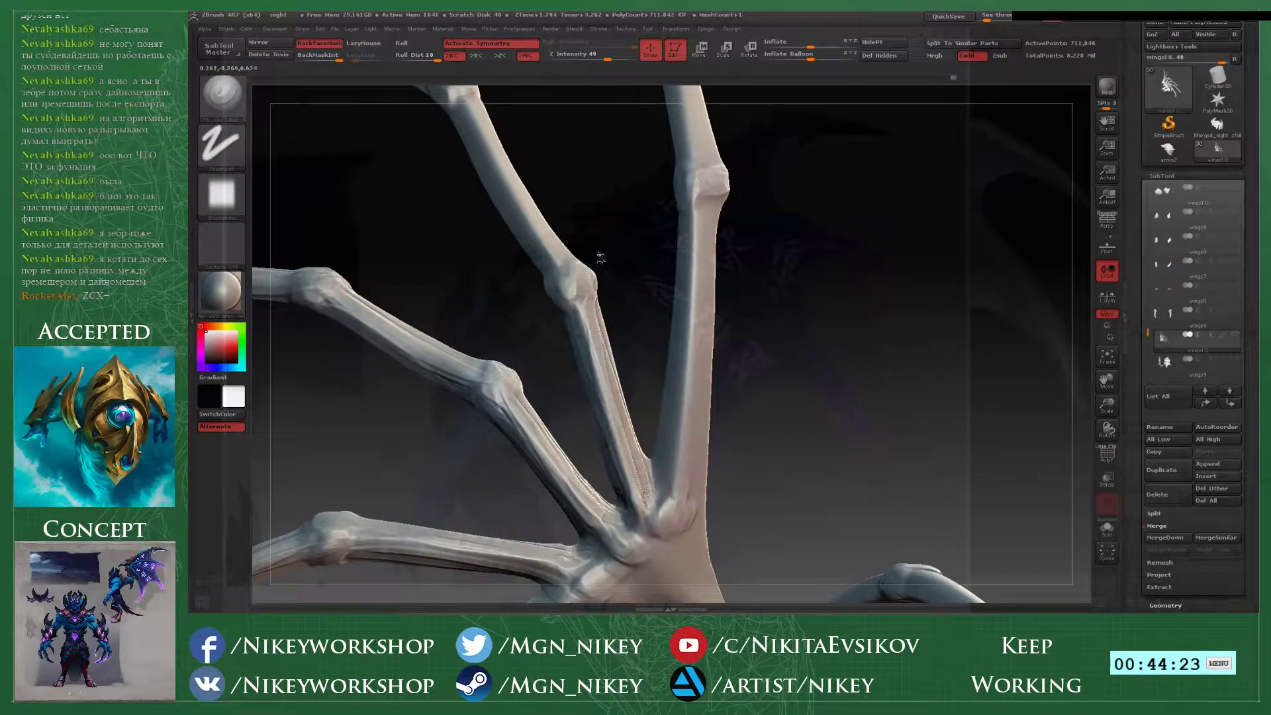
left_click_drag(601, 258, 679, 430, "alt")
mouse_move(646, 338)
left_mouse_down()
mouse_move(605, 334)
mouse_move(612, 275)
left_mouse_up()
left_click_drag(584, 351, 641, 455)
left_click_drag(622, 318, 727, 400, "alt")
- Sculpt ridges along both sides of the third finger's claw segment, from the last knuckle toward the tip
left_click_drag(581, 301, 600, 311)
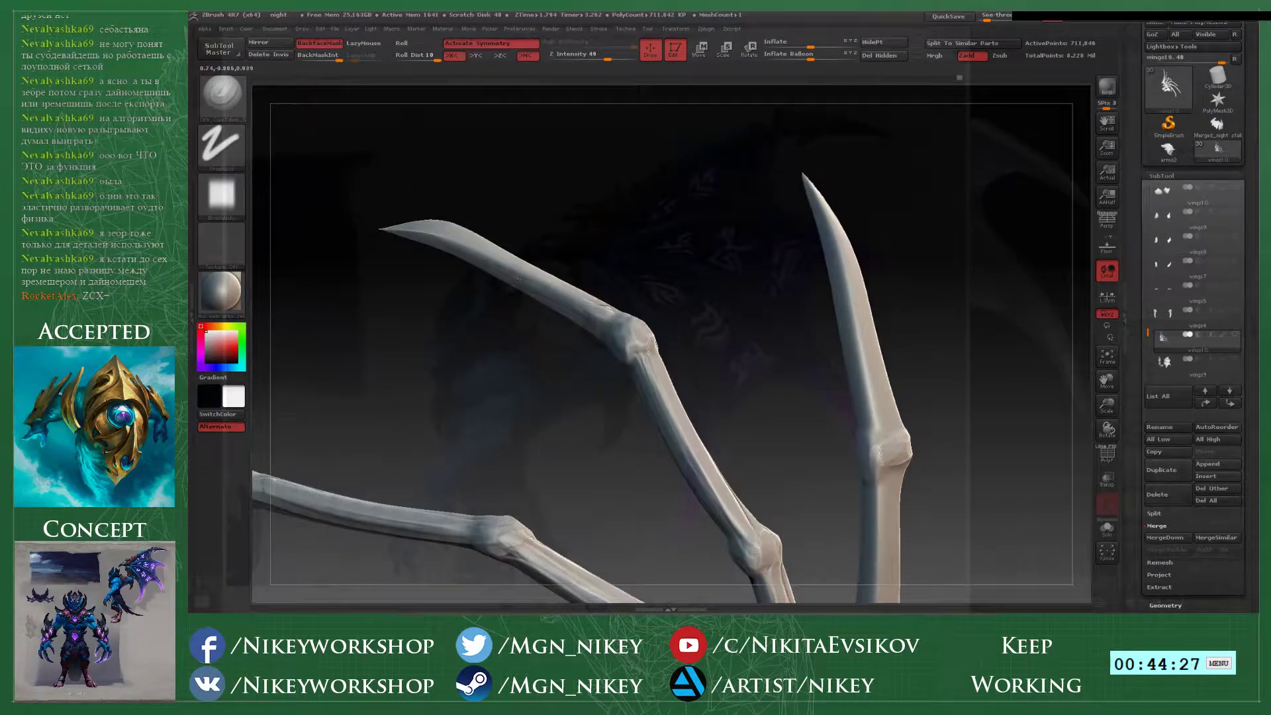
left_click_drag(586, 240, 544, 340)
left_click_drag(514, 436, 732, 297)
left_click_drag(632, 311, 712, 417)
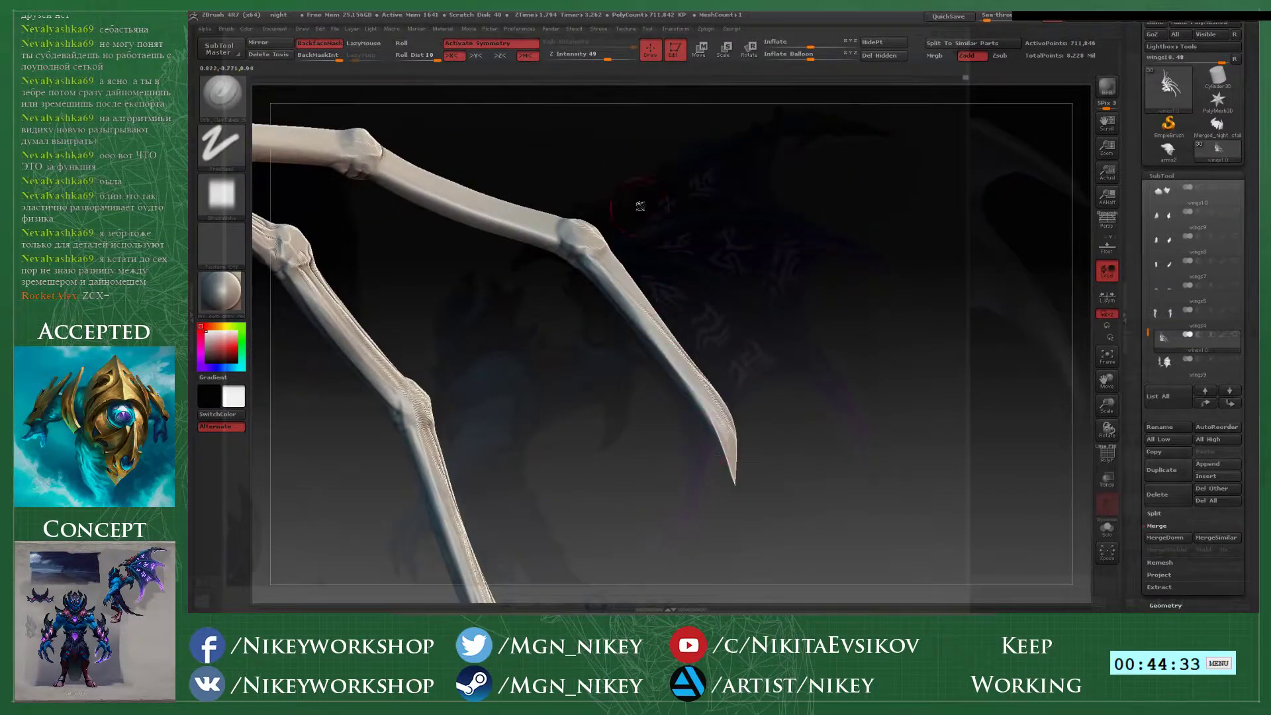
left_click_drag(639, 206, 790, 365, "alt")
- Add ridges to the other side of the third finger's middle bone and its lower bone near the wrist
mouse_move(533, 326)
left_mouse_down()
mouse_move(652, 387)
mouse_move(666, 303)
left_mouse_up()
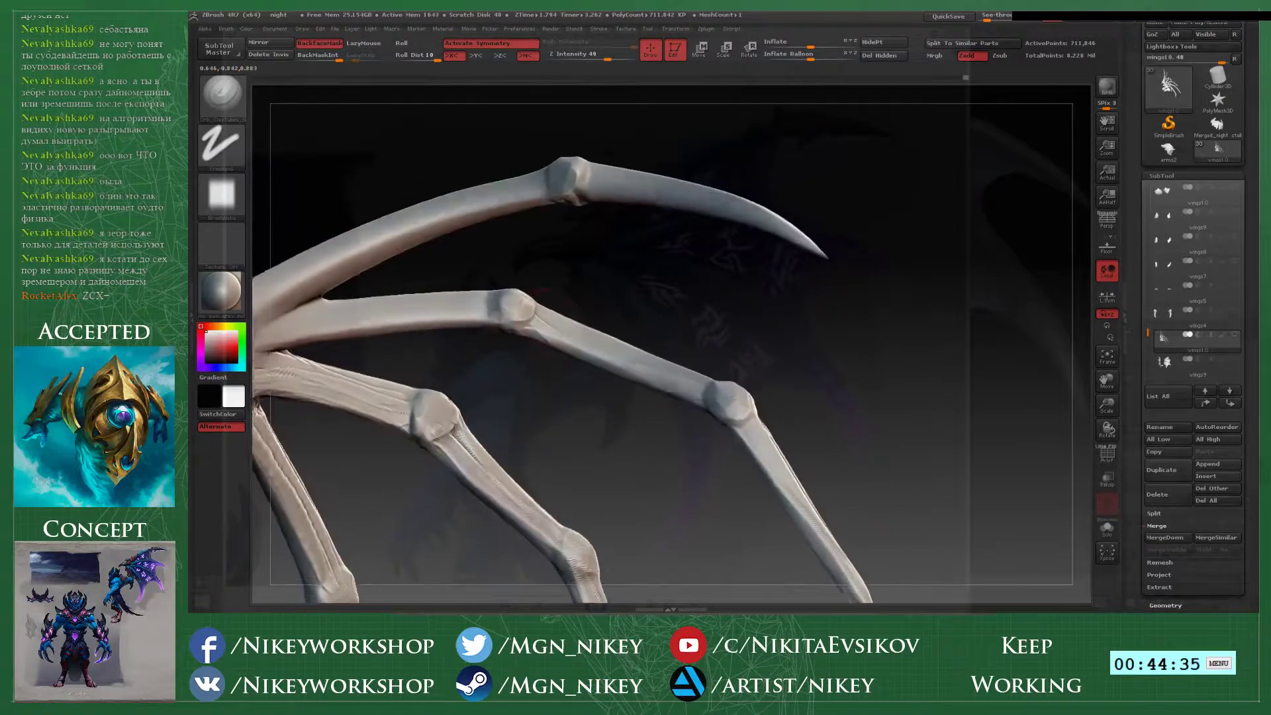
left_click_drag(533, 323, 555, 341)
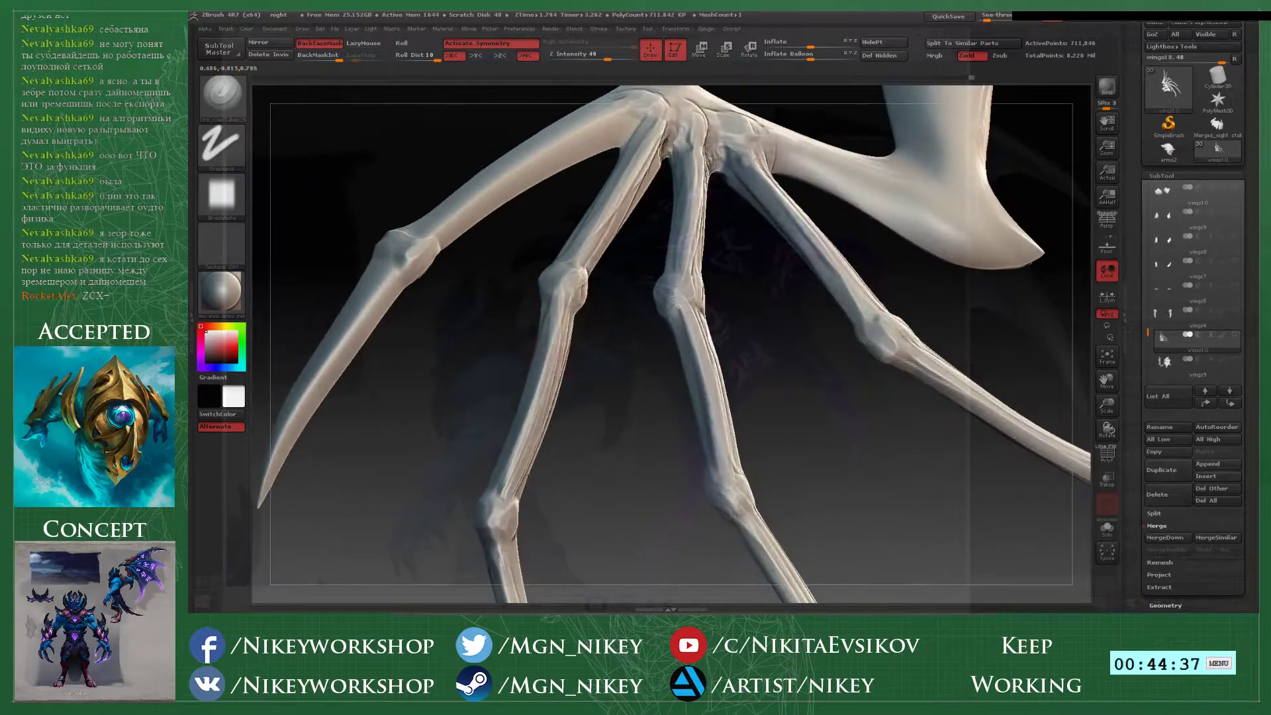
left_click_drag(599, 429, 785, 321)
mouse_move(528, 286)
left_mouse_down()
mouse_move(473, 278)
mouse_move(493, 288)
left_mouse_up()
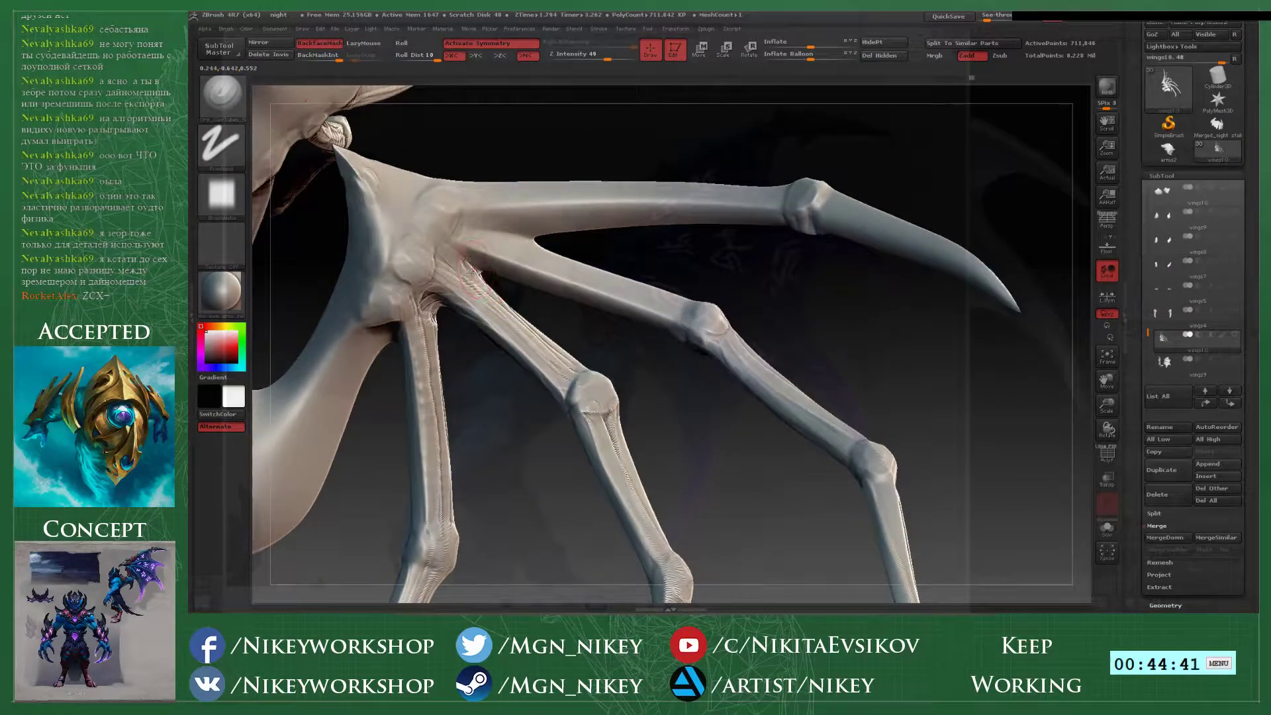
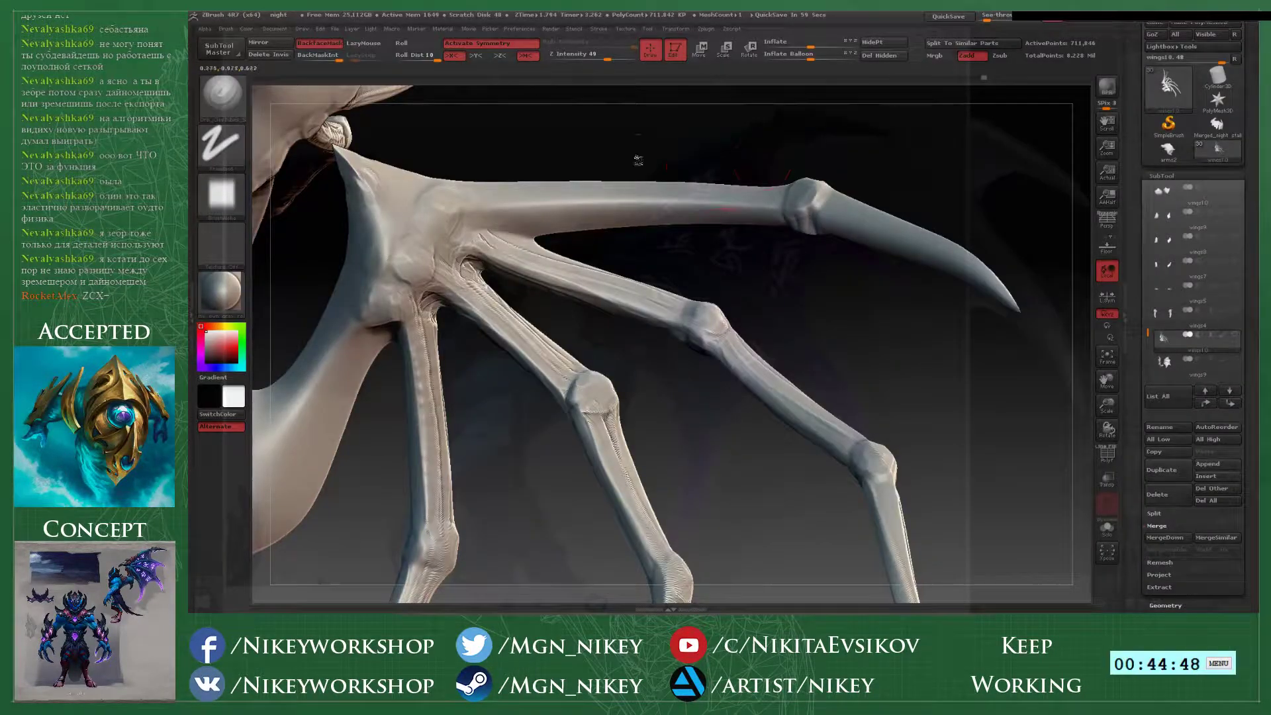
- Build long clay ridges along the outermost finger's lower bone between the wrist and its knuckle
mouse_move(796, 260)
left_mouse_down()
mouse_move(832, 261)
mouse_move(675, 197)
mouse_move(699, 368)
mouse_move(597, 329)
left_mouse_up()
mouse_move(573, 221)
left_mouse_down()
mouse_move(619, 493)
mouse_move(599, 348)
mouse_move(622, 480)
mouse_move(635, 456)
left_mouse_up()
left_click_drag(734, 537, 806, 525)
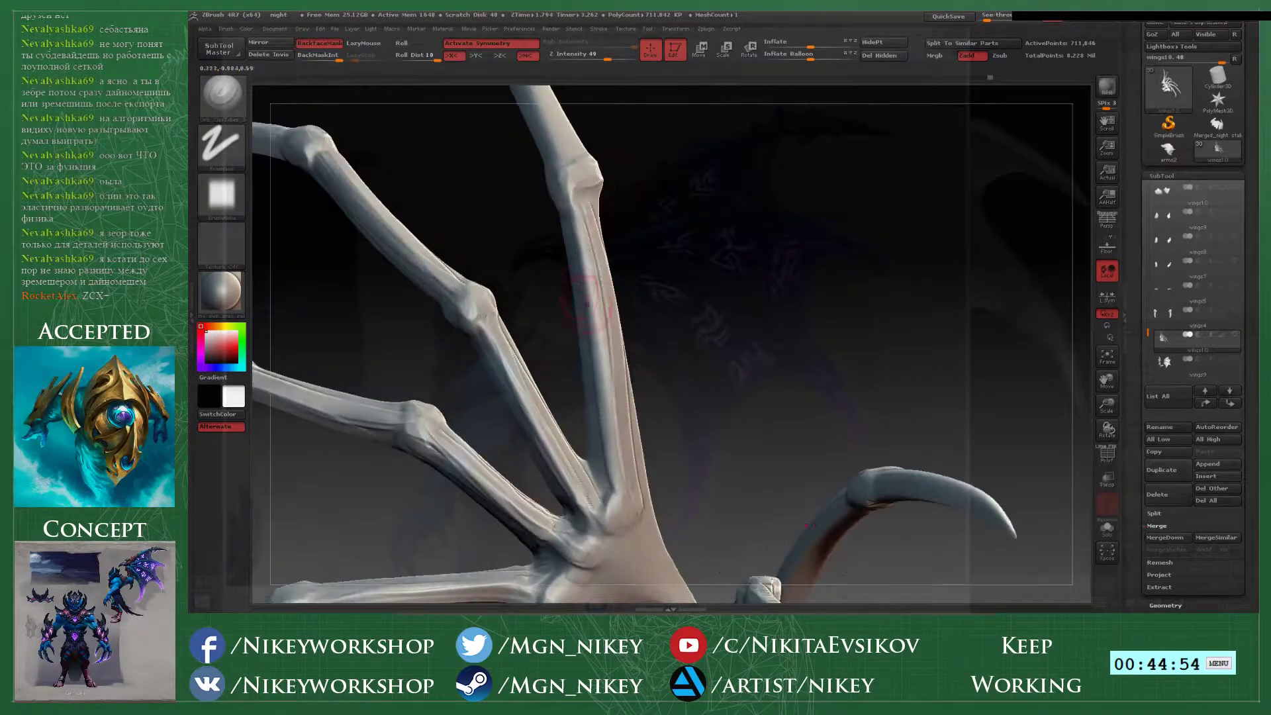
left_click_drag(735, 443, 662, 440)
left_click_drag(611, 293, 622, 474)
- Sculpt clay ridges along the outermost finger's claw from the knuckle toward the tip
left_click_drag(617, 182, 668, 457, "alt")
left_click_drag(584, 274, 612, 390)
mouse_move(566, 192)
left_mouse_down()
mouse_move(614, 385)
mouse_move(834, 371)
mouse_move(748, 384)
left_mouse_up()
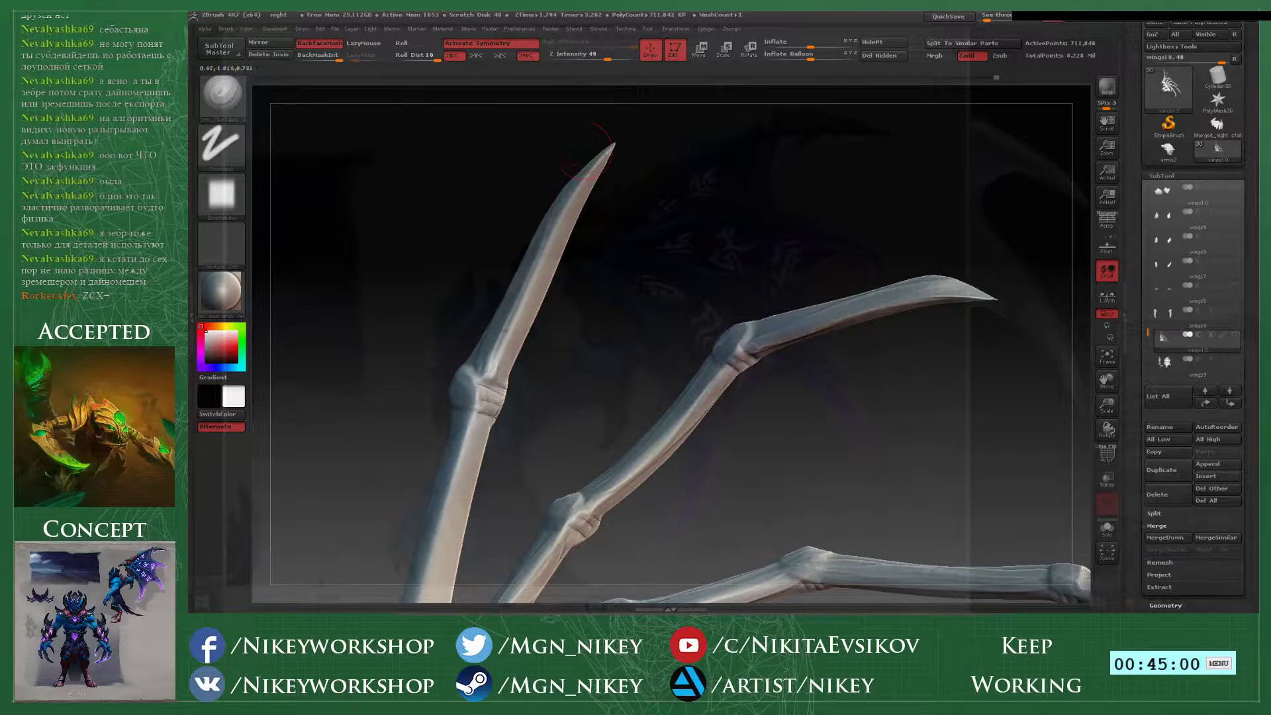
left_click_drag(566, 301, 563, 274)
left_click_drag(509, 357, 570, 192)
- Extend the ridges down the inner side of the outermost finger's lower bone and blend them into the wrist
mouse_move(562, 424)
left_mouse_down("alt")
mouse_move(675, 202)
mouse_move(632, 257)
left_mouse_up("alt")
left_click_drag(573, 366, 589, 212)
mouse_move(662, 265)
left_mouse_down()
mouse_move(636, 228)
mouse_move(577, 466)
left_mouse_up()
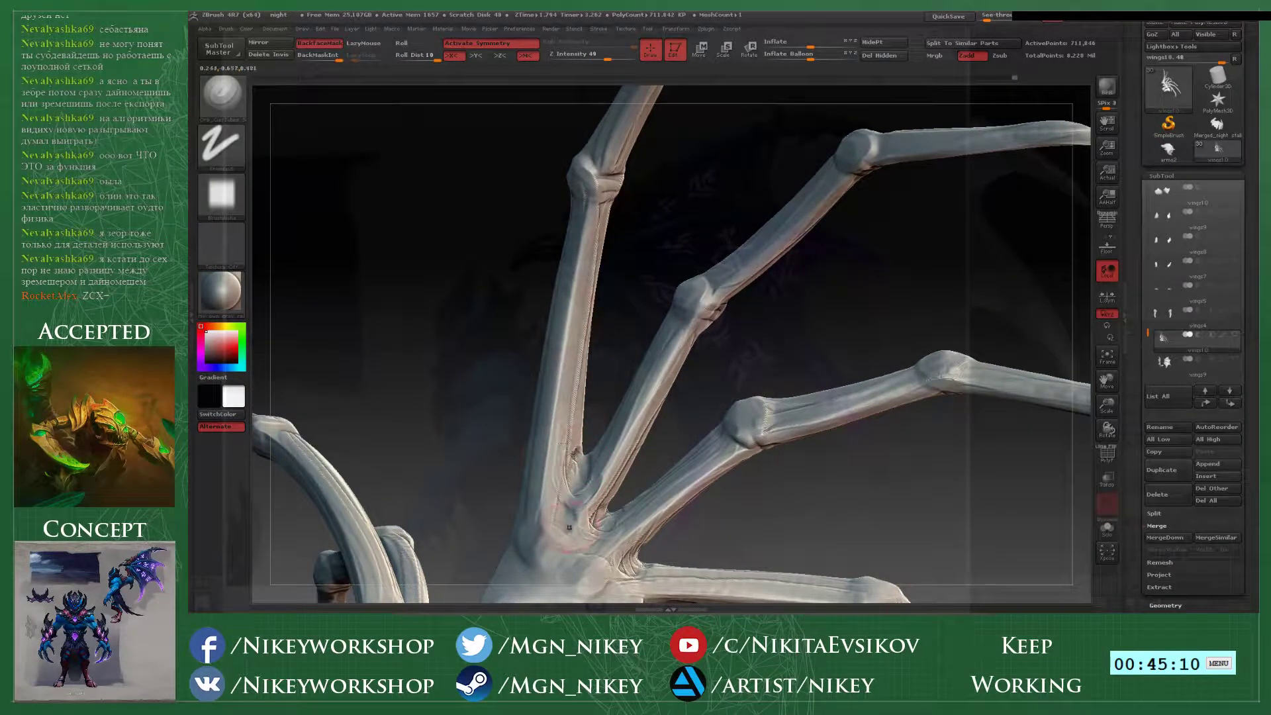
left_click_drag(631, 291, 559, 436)
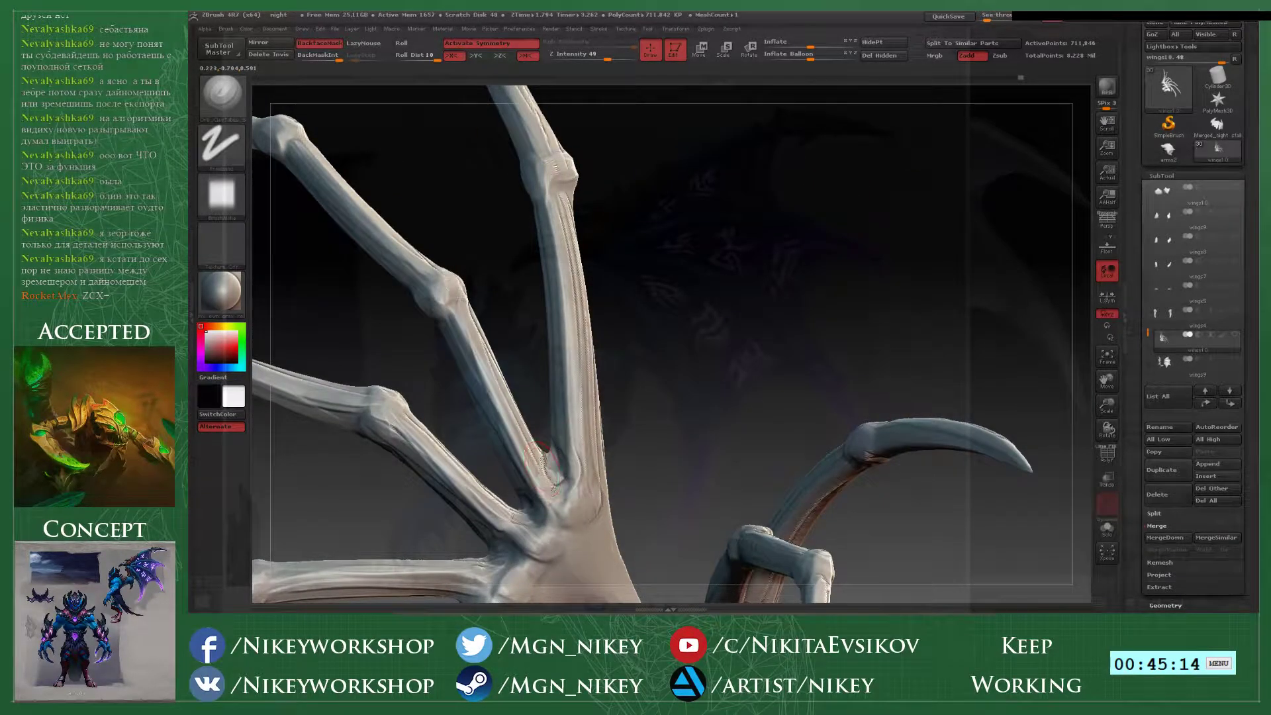
left_click_drag(659, 427, 668, 270, "alt")
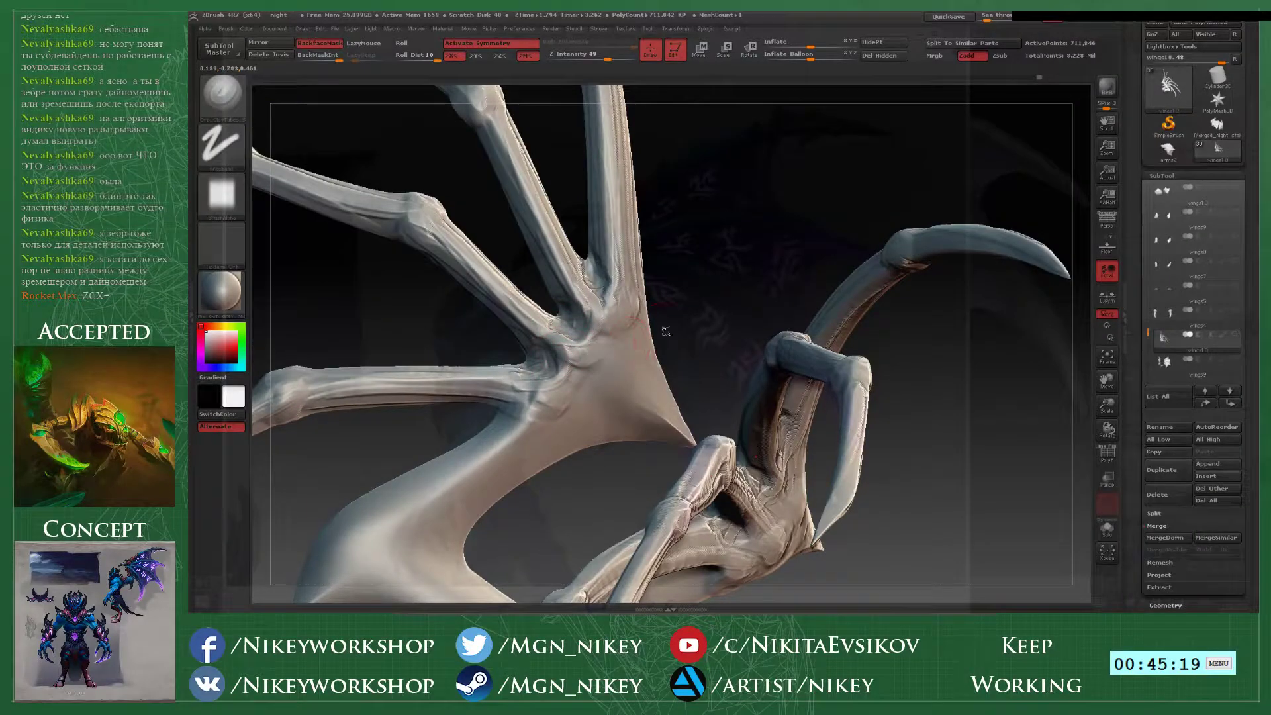
- Save the project as night.ZPR, overwriting the existing file
left_click_drag(666, 331, 698, 324, "alt")
key("ctrl+s")
key("Return")
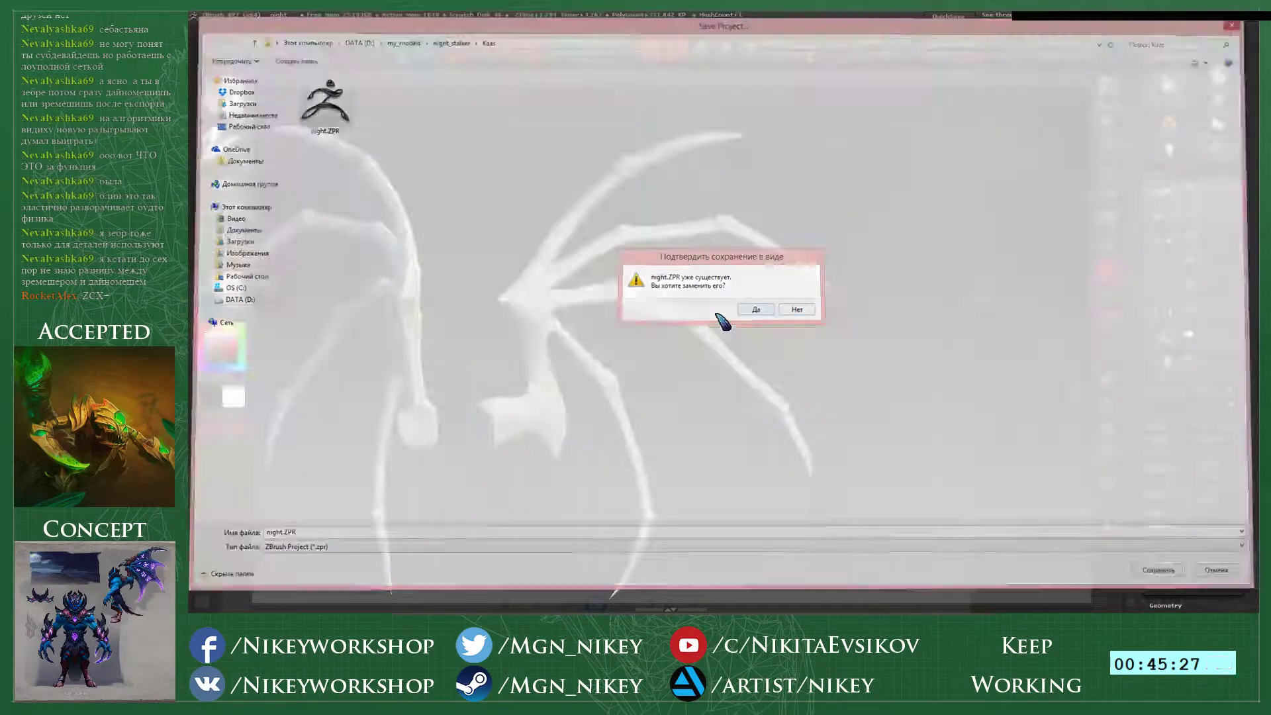
key("Return")
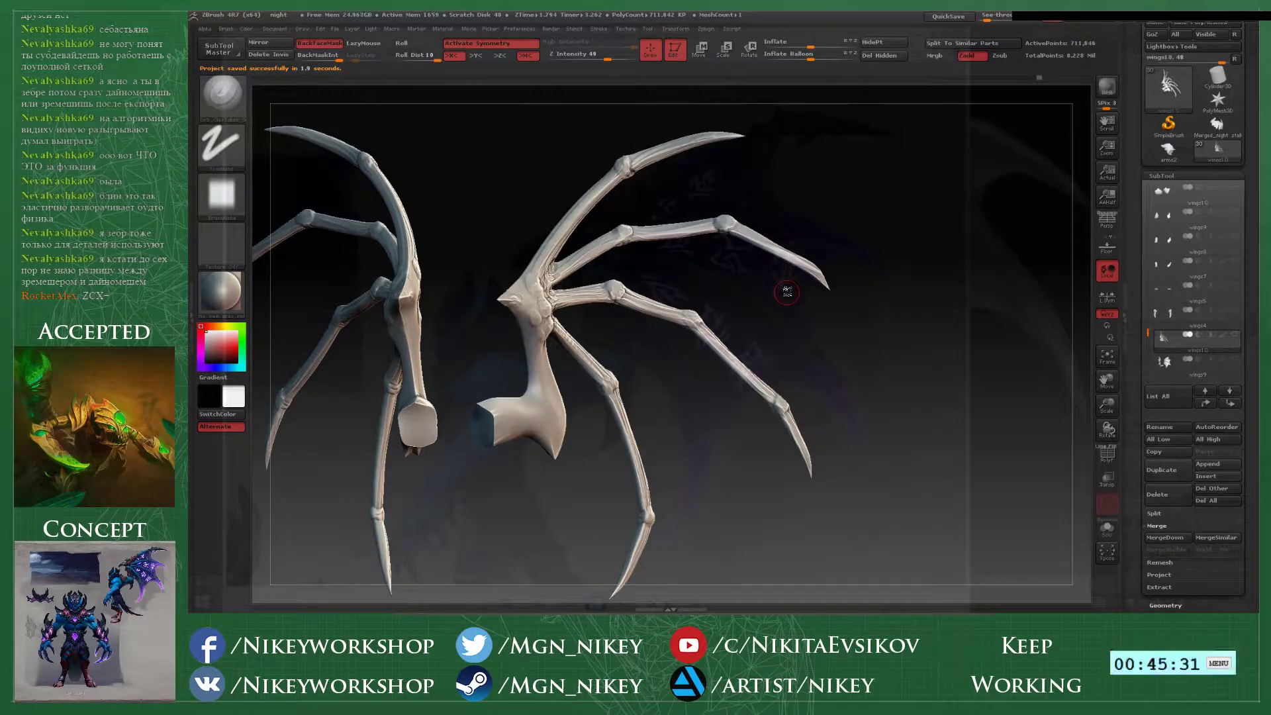
- Unhide the elbow claws subtool and make it active, with the wing bones kept visible around it
left_click_drag(846, 371, 811, 340)
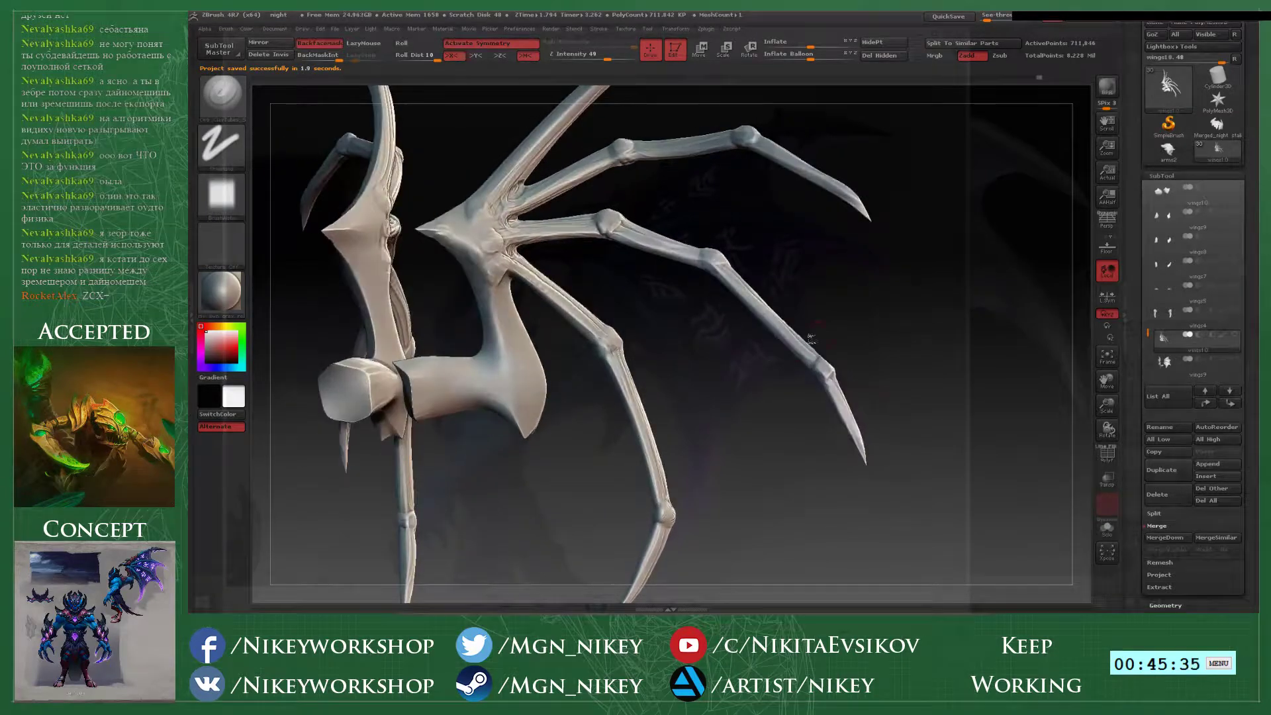
left_click_drag(695, 397, 831, 360, "alt")
left_click_drag(830, 360, 1005, 357, "alt")
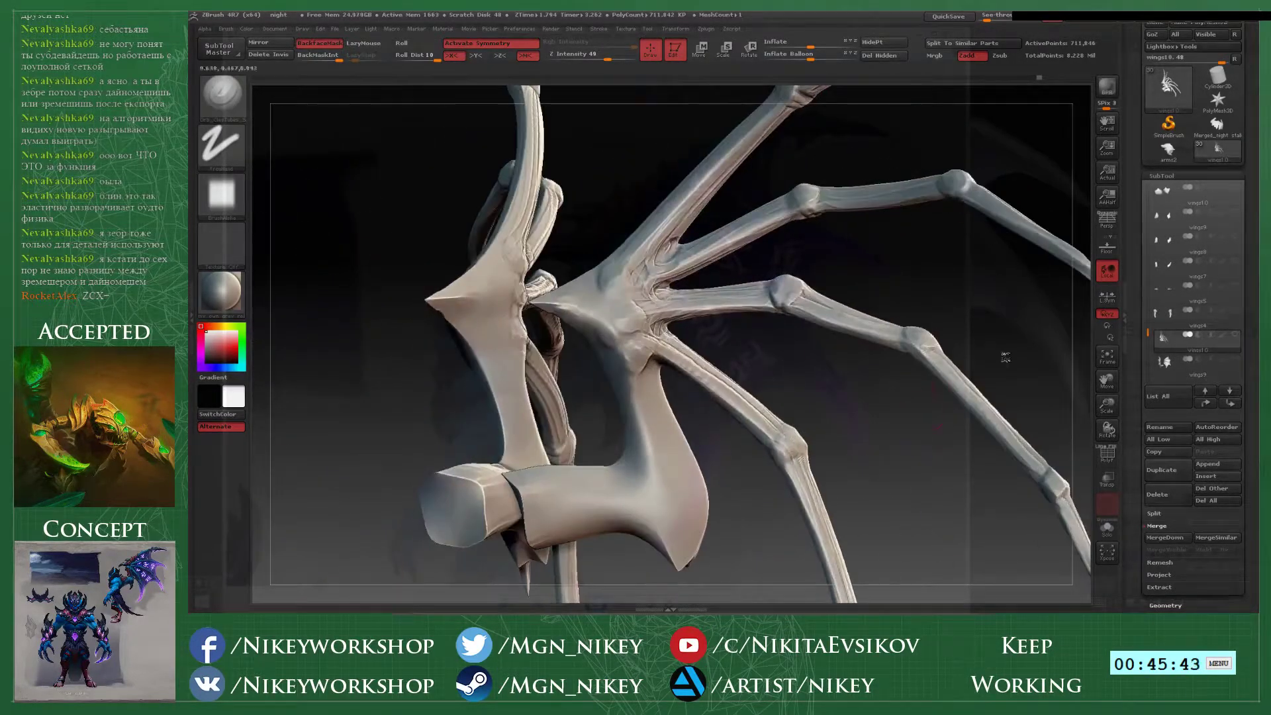
left_click(1235, 310)
left_click_drag(951, 441, 952, 336, "alt")
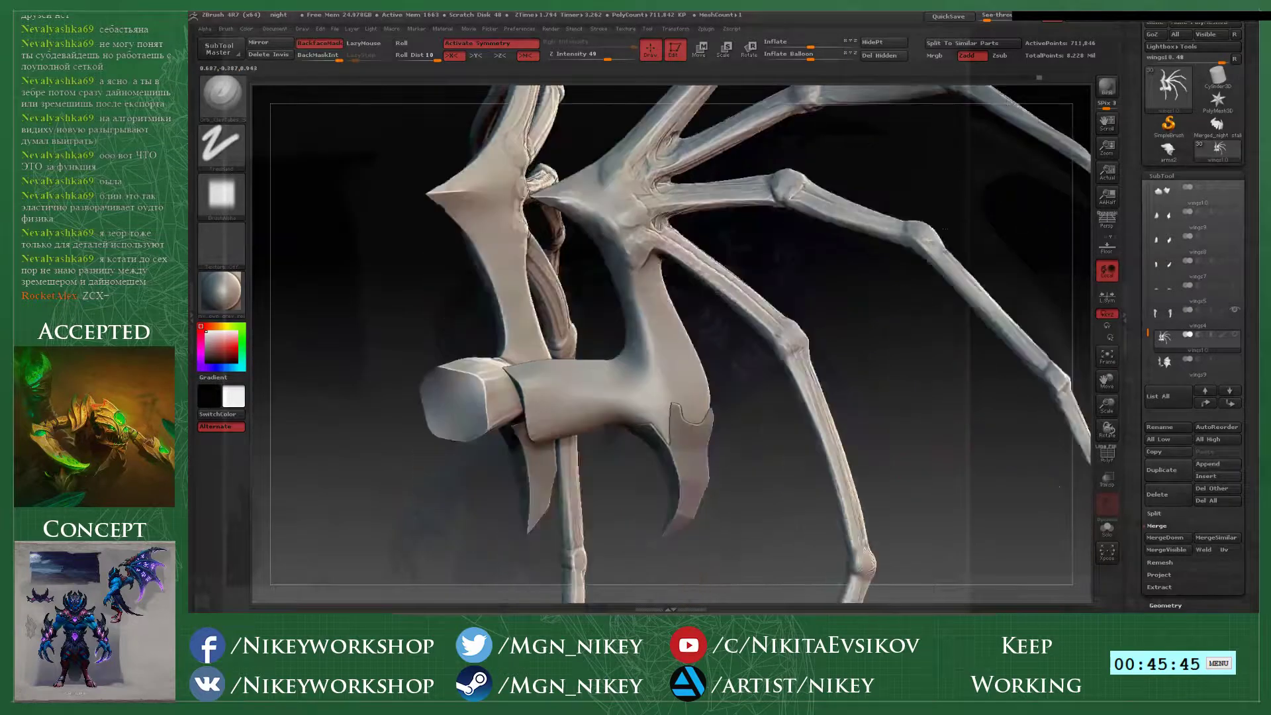
left_click(1191, 317)
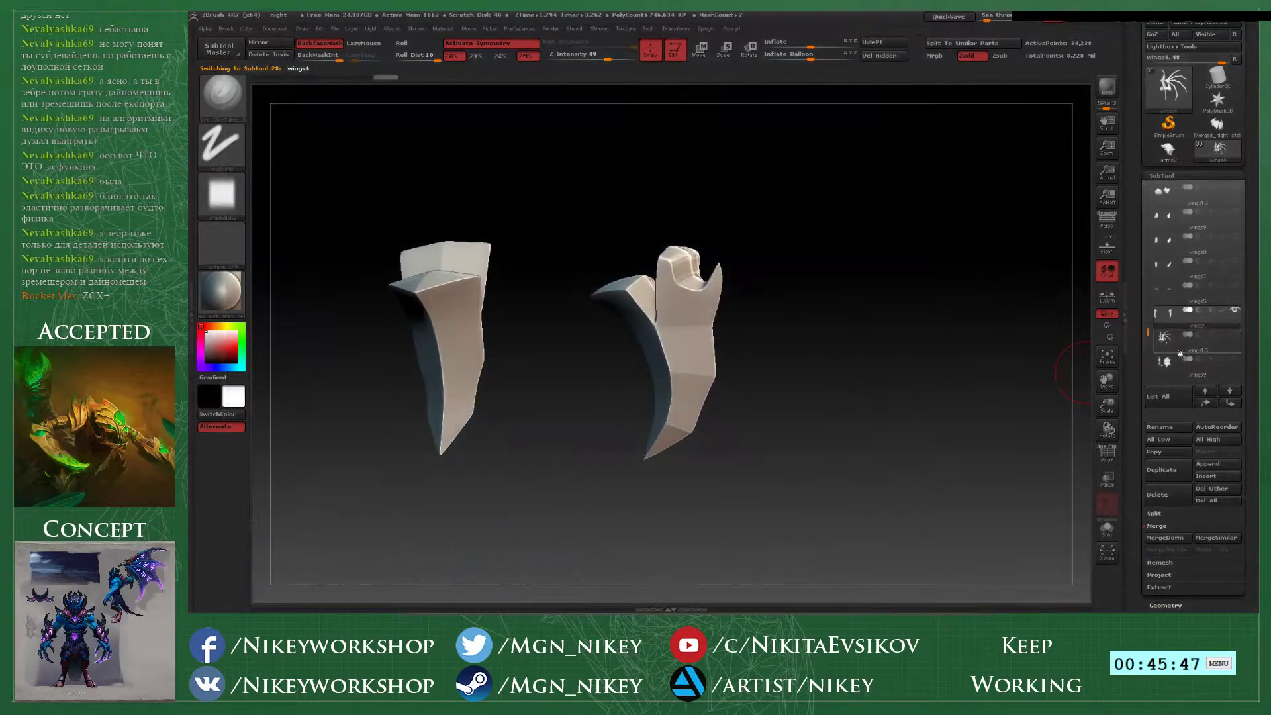
left_click(1233, 339)
left_click_drag(1010, 391, 744, 391)
- Make the ZBrush window see-through and place the concept image 3 (1).jpg directly behind it, minimizing Blender out of the way
left_click_drag(985, 16, 995, 14)
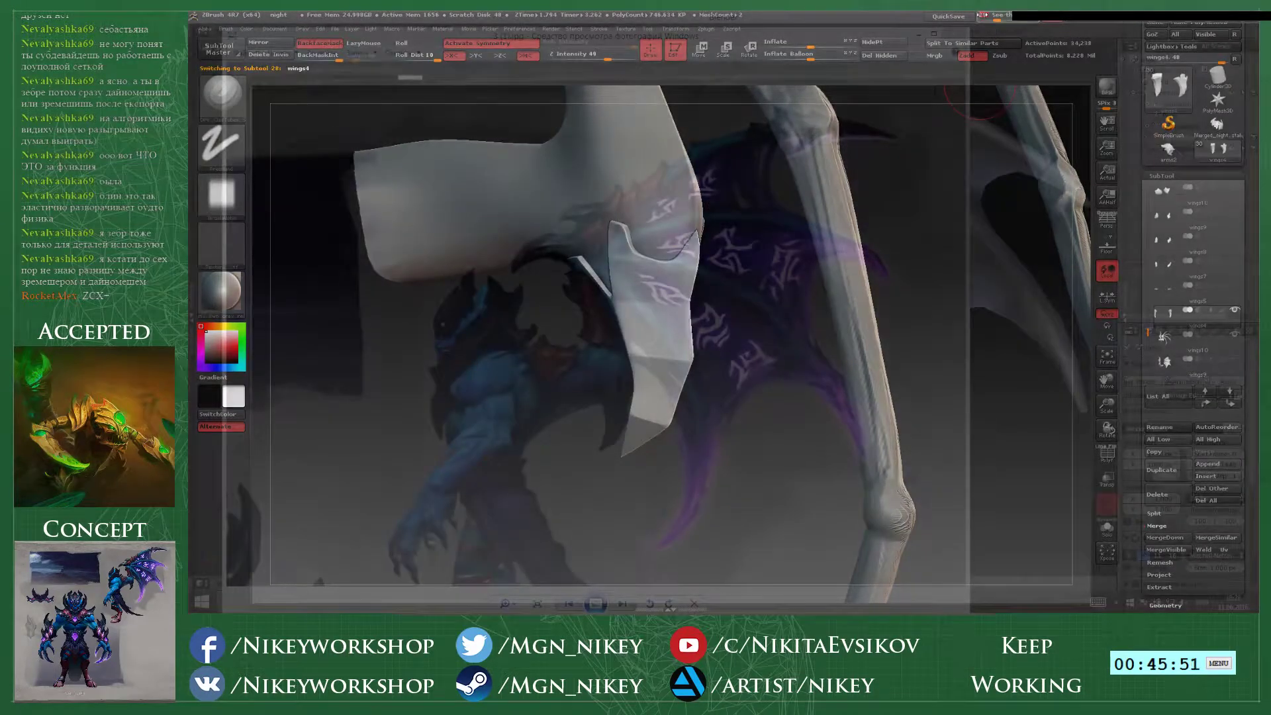
key("alt+Tab")
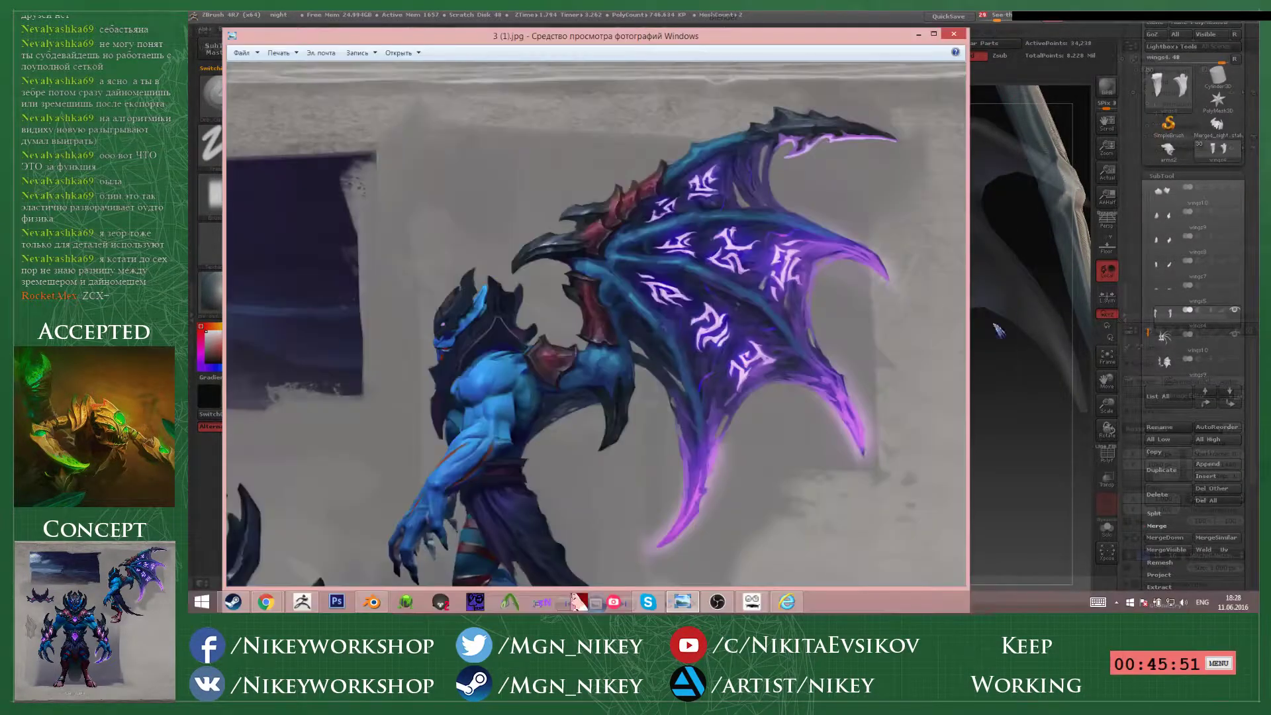
key("alt+Tab")
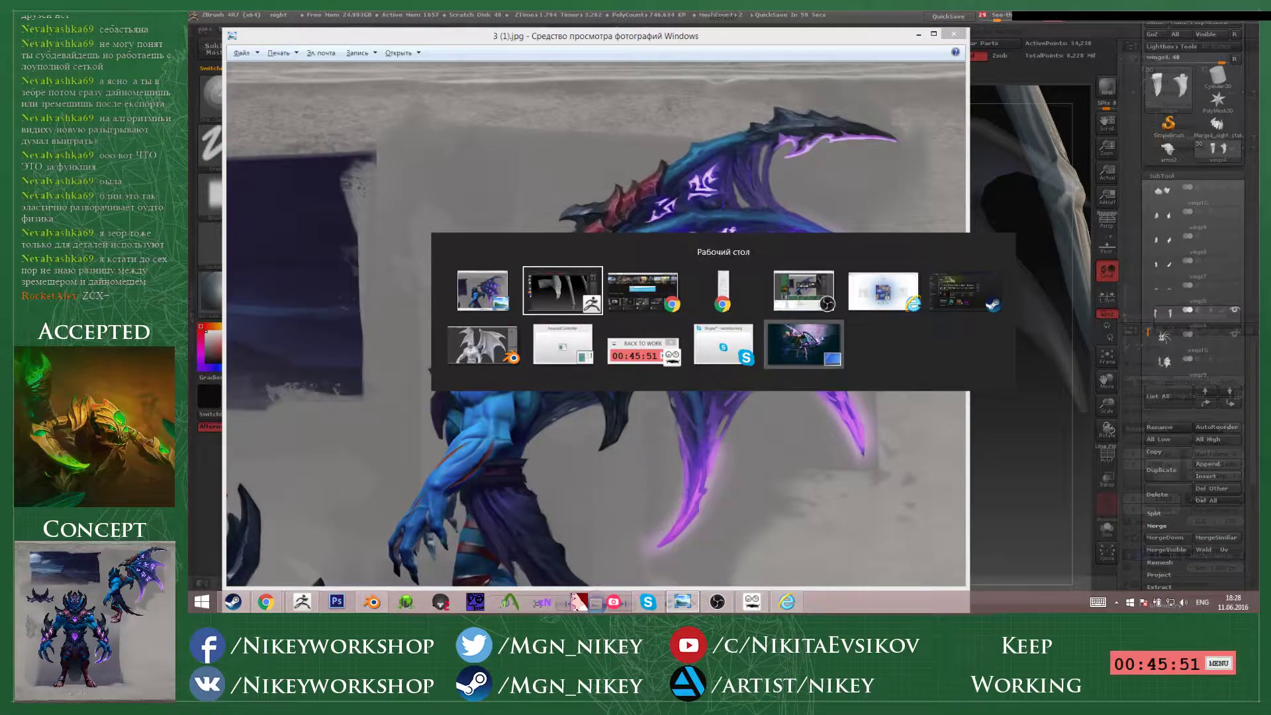
left_click(478, 290)
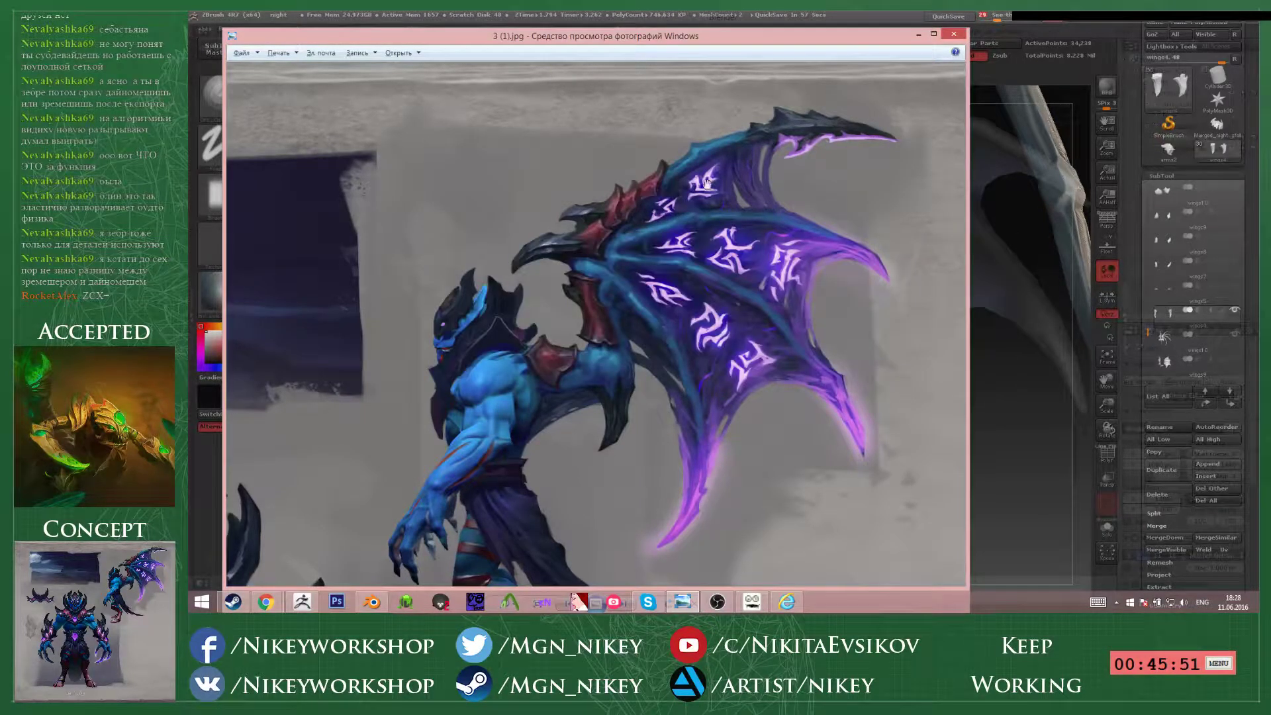
key("alt+Tab")
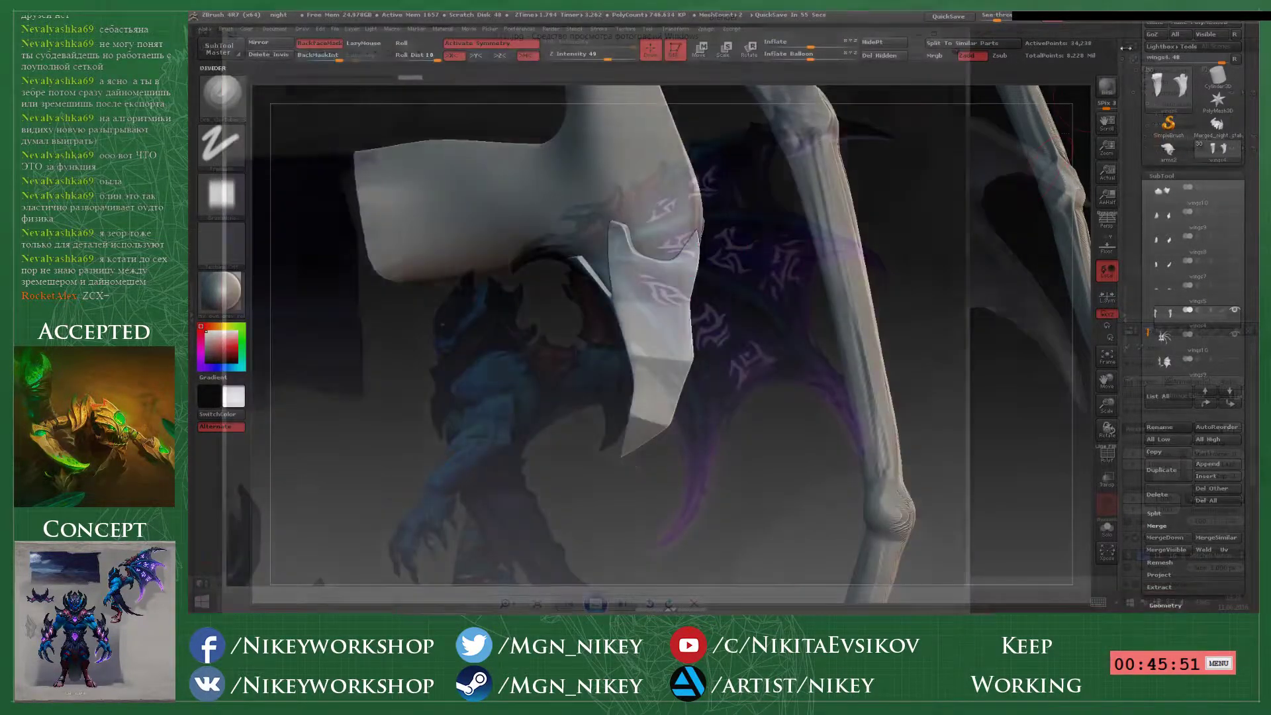
key("alt+Tab")
left_click(915, 35)
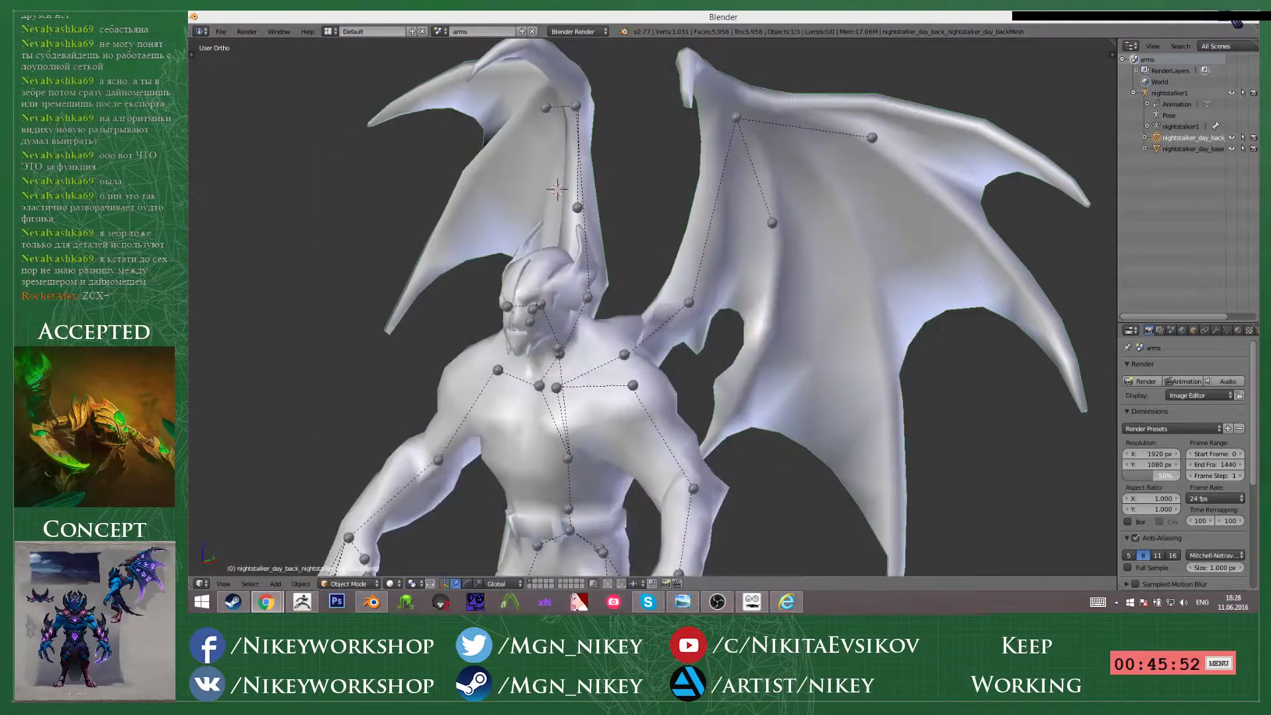
left_click(1237, 16)
left_click(726, 345)
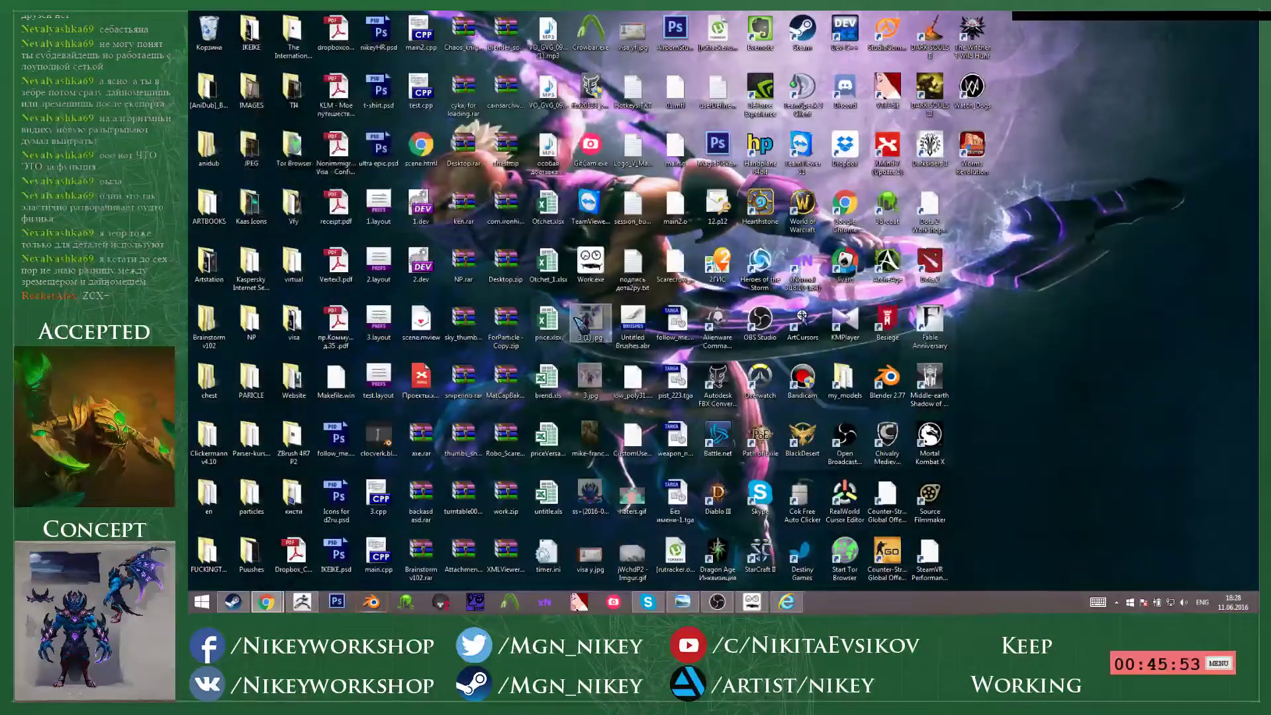
left_click(308, 604)
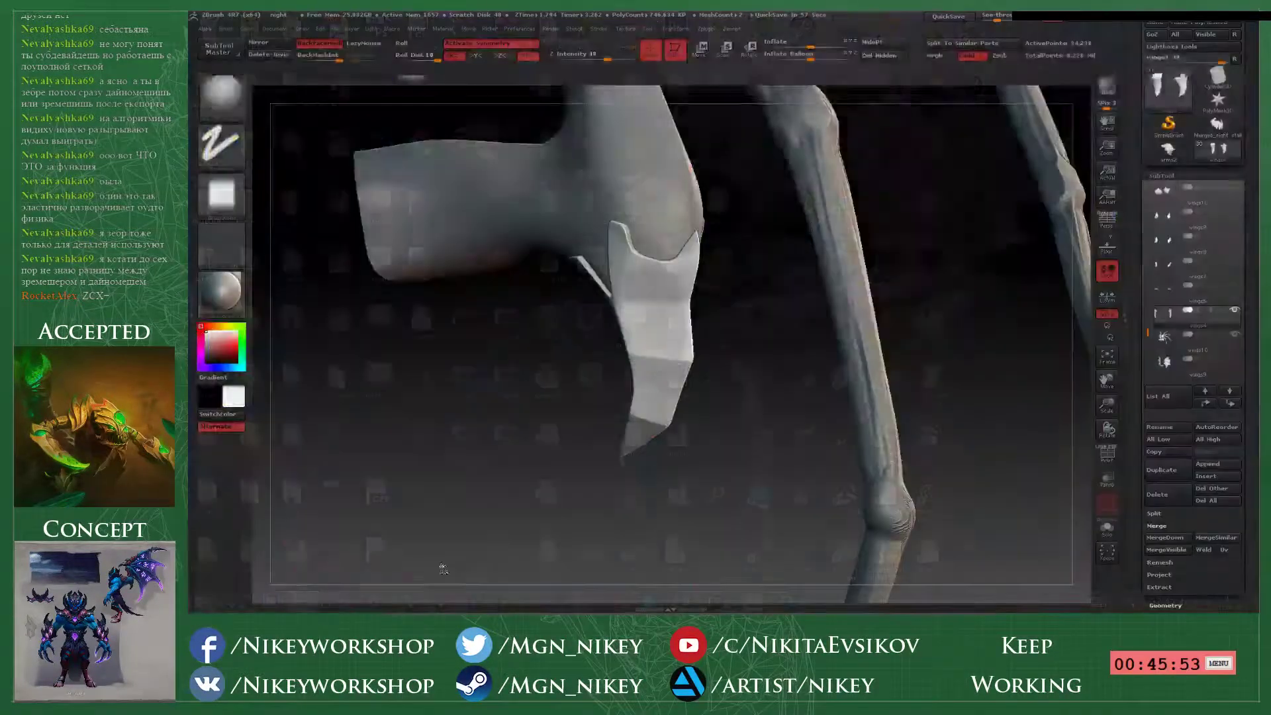
key("alt+Tab")
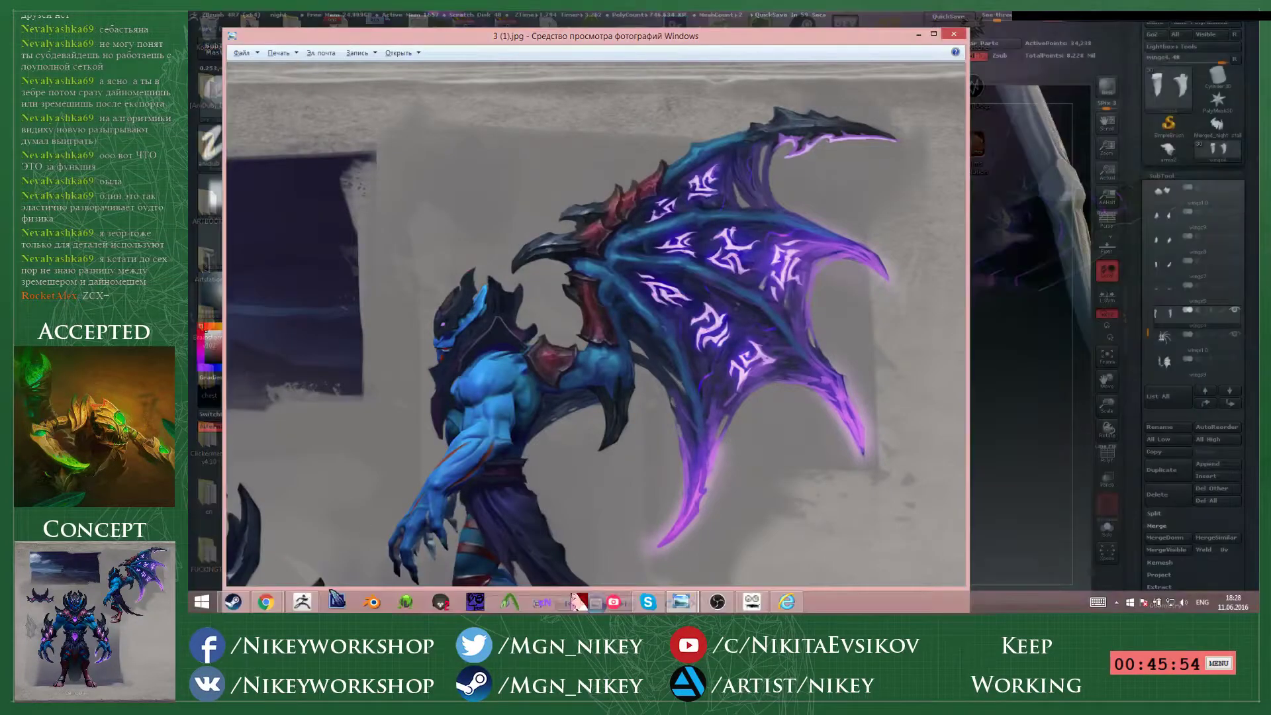
left_click(305, 600)
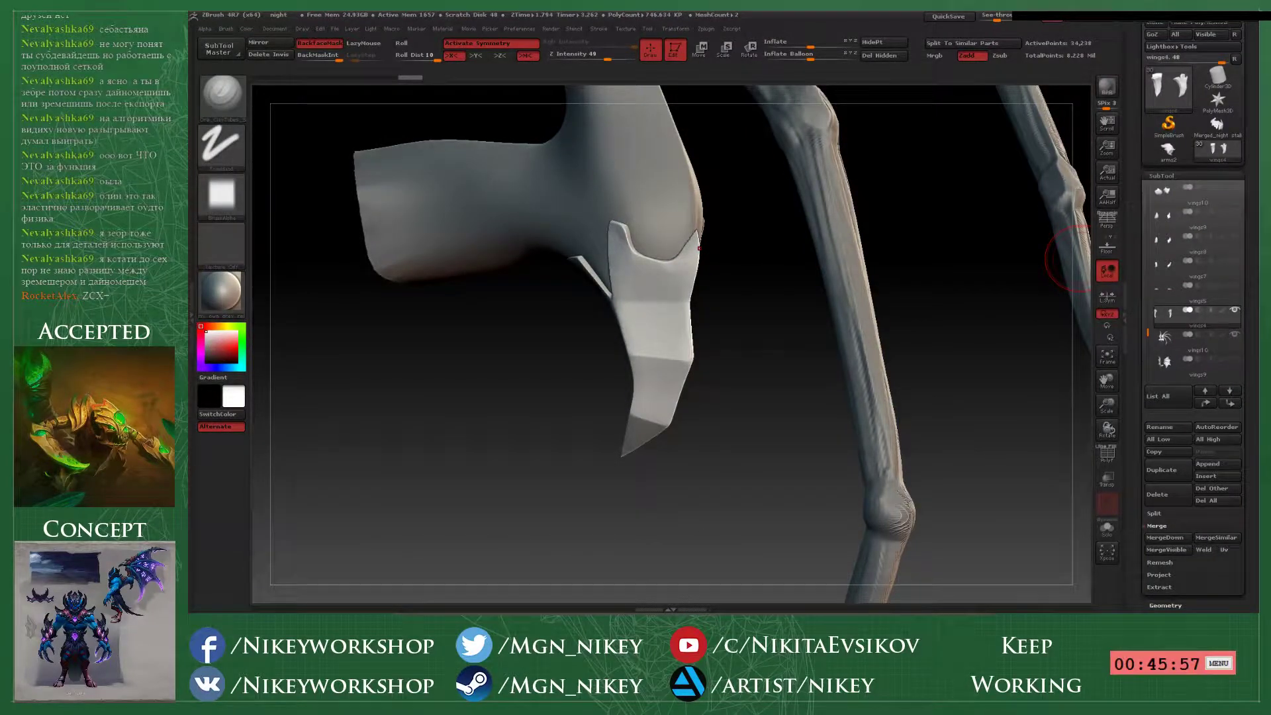
key("alt+Tab")
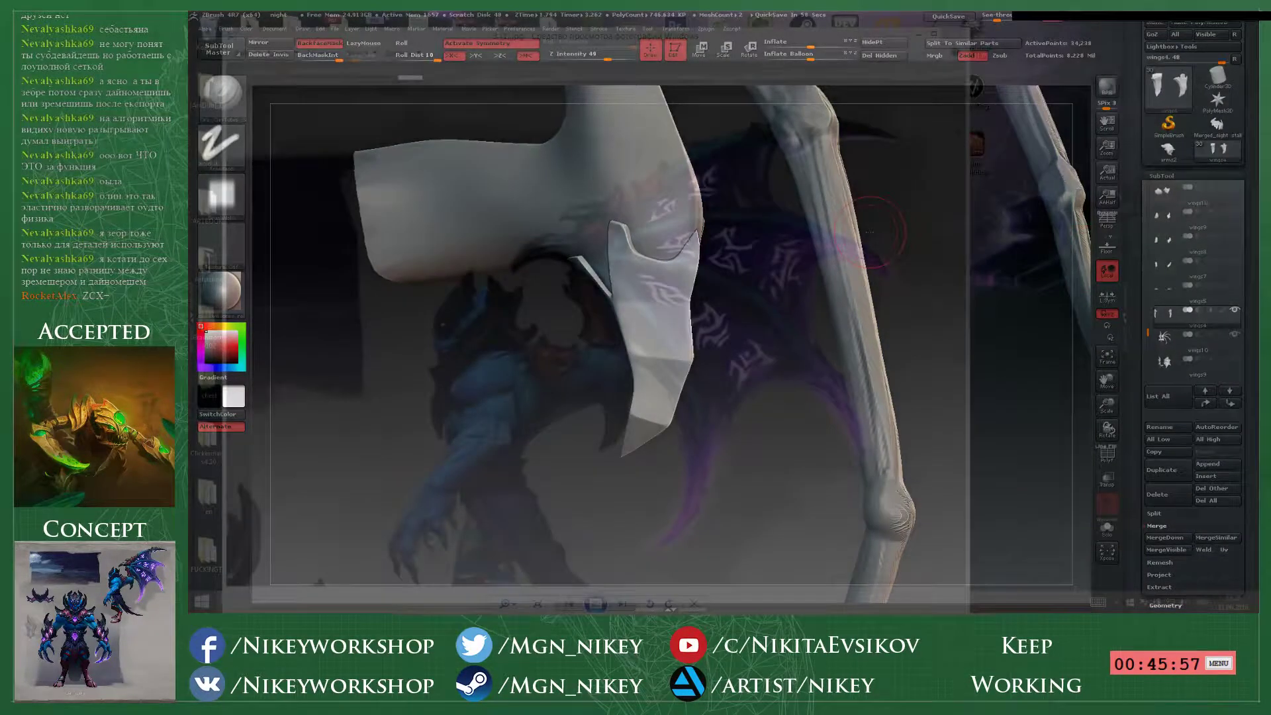
- Make the wing bones the active subtool again and choose the Move brush at the arm's base
left_click_drag(780, 369, 761, 450, "alt")
left_click(650, 312, "alt")
left_click_drag(570, 167, 744, 370)
mouse_move(516, 306)
left_mouse_down()
mouse_move(798, 402)
mouse_move(714, 363)
left_mouse_up()
key("b")
key("m")
key("v")
key("space")
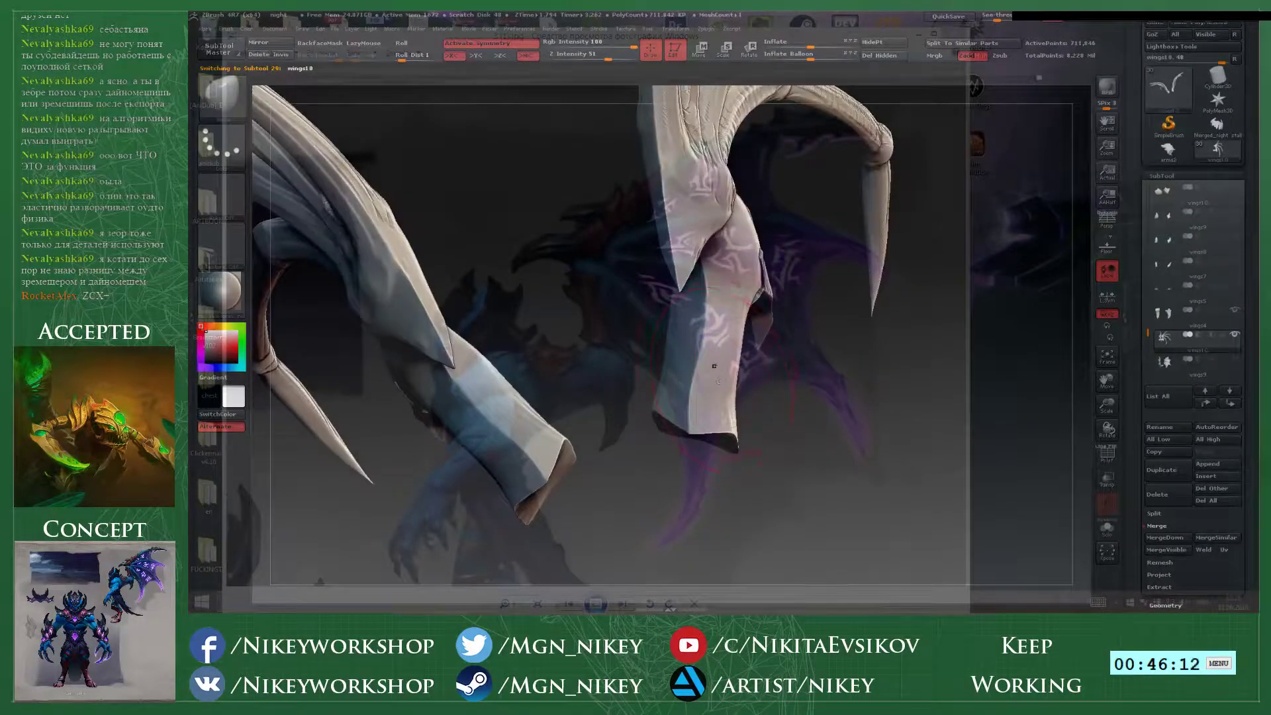
- Flatten the surface of the upper arm into cleaner planes with the Trim Dynamic brush
key("b")
key("t")
key("d")
key("space")
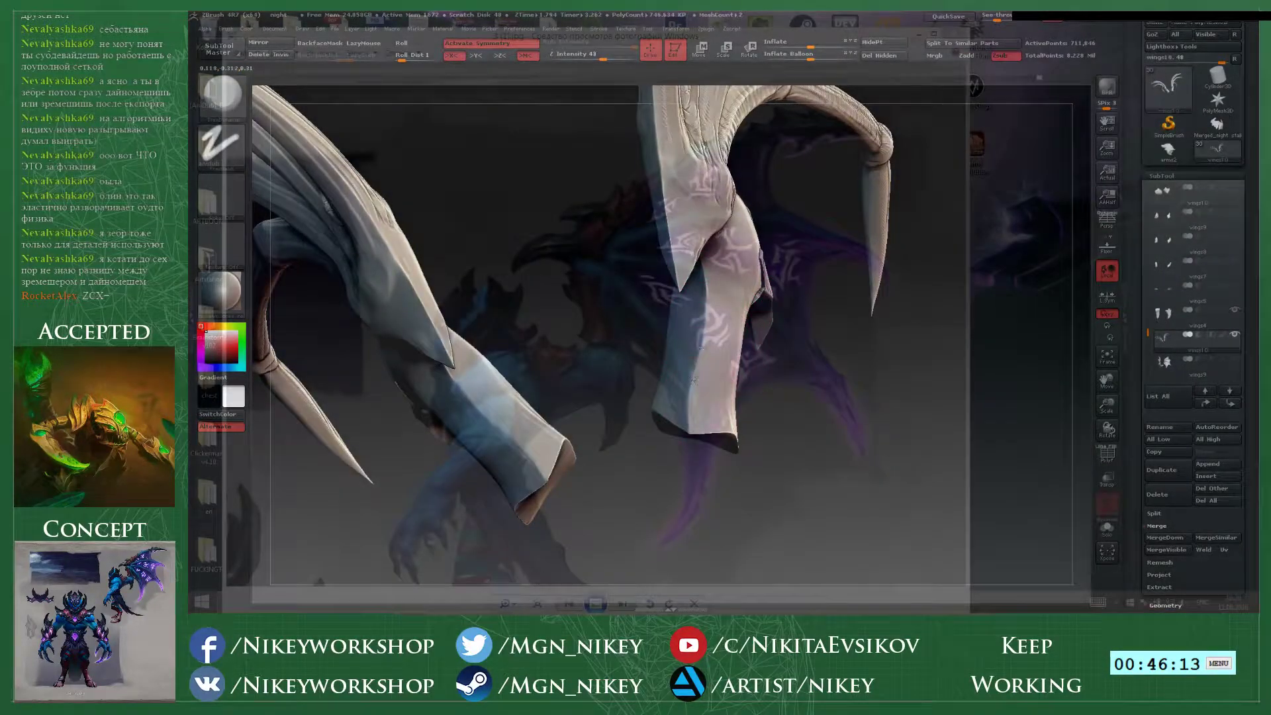
mouse_move(767, 350)
left_mouse_down()
mouse_move(752, 391)
mouse_move(753, 357)
mouse_move(724, 364)
mouse_move(745, 350)
mouse_move(671, 274)
left_mouse_up()
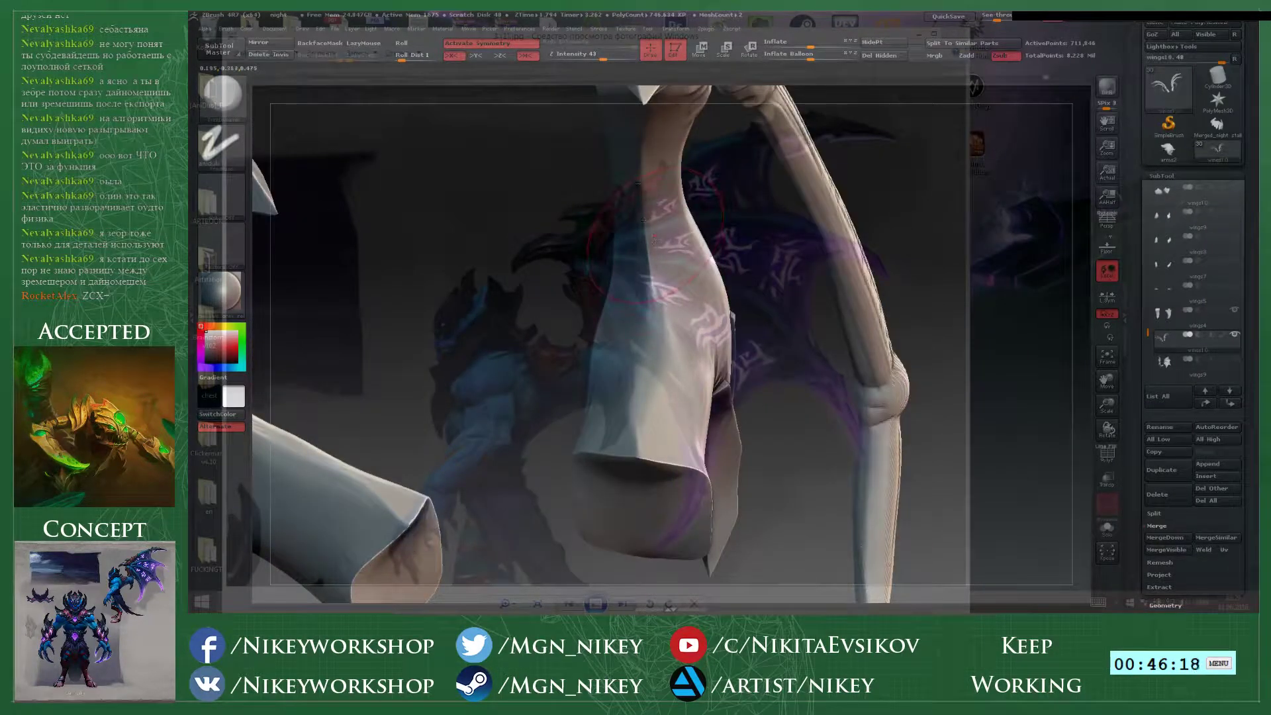
right_click_drag(654, 284, 683, 483, "alt")
right_click(683, 482)
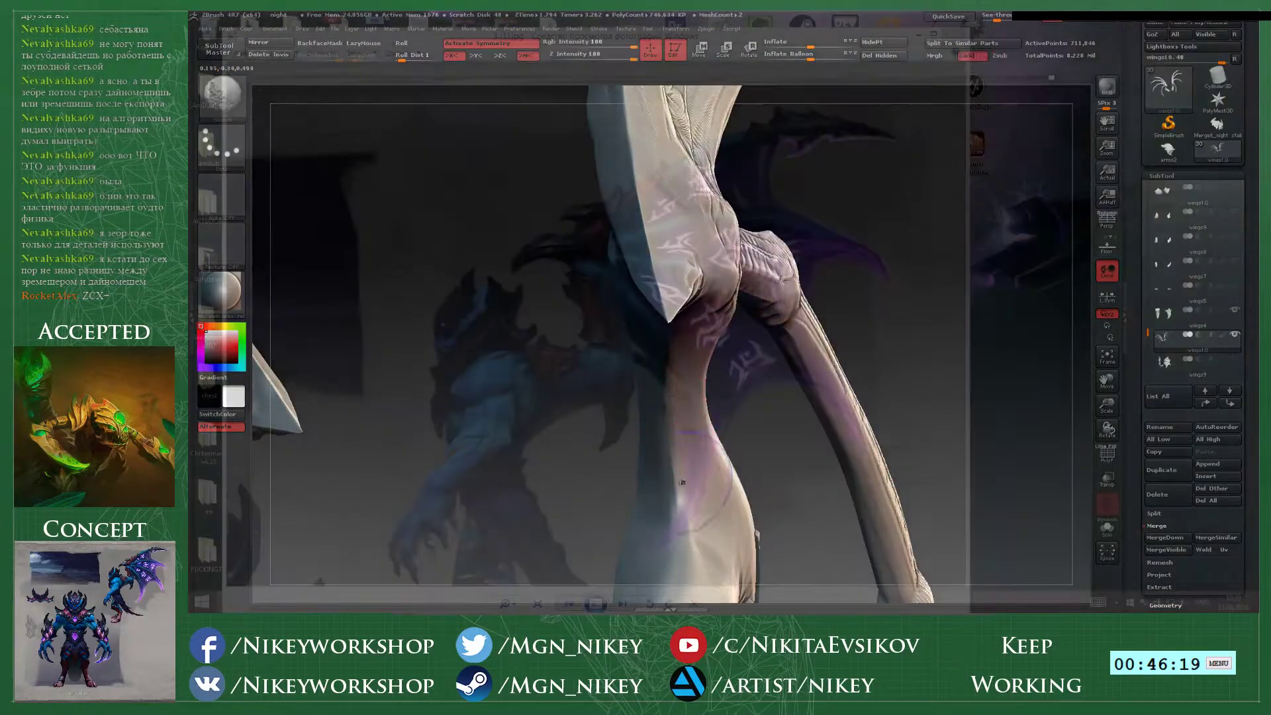
- Trim the planes of the forearm and the pointed wrist spike with the Trim Dynamic brush
left_click_drag(706, 402, 685, 477)
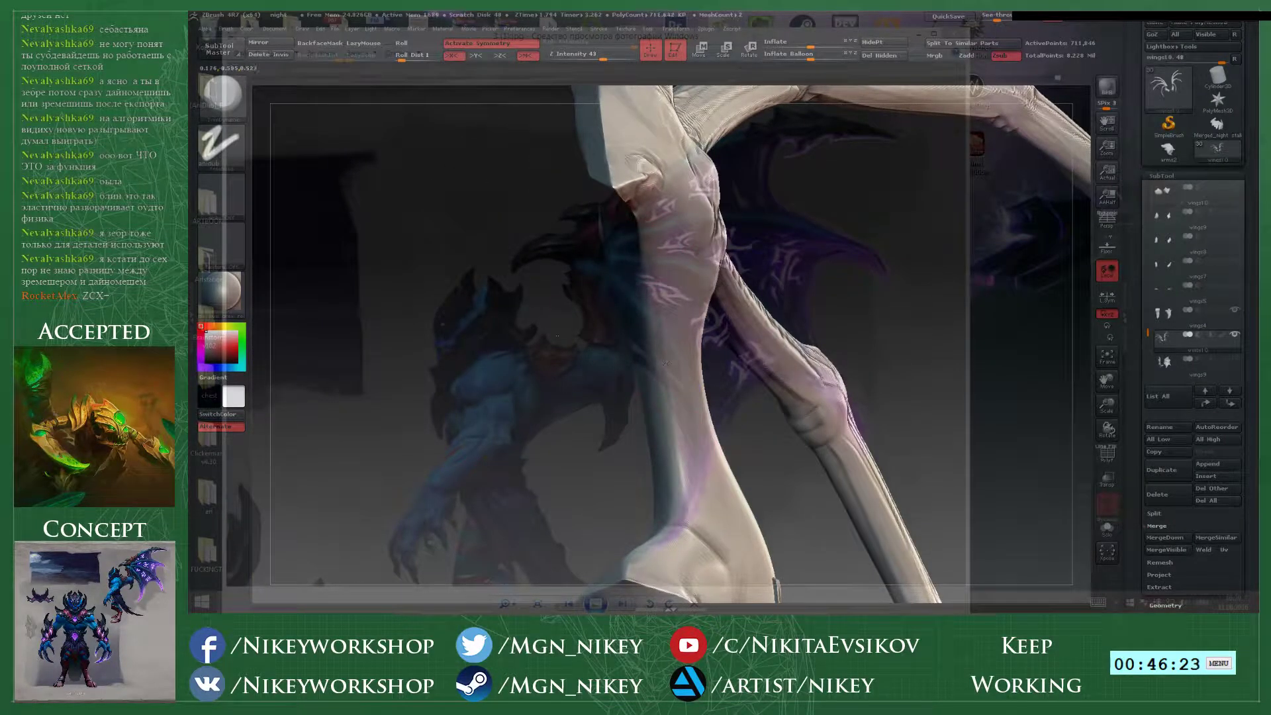
left_click_drag(665, 363, 714, 410)
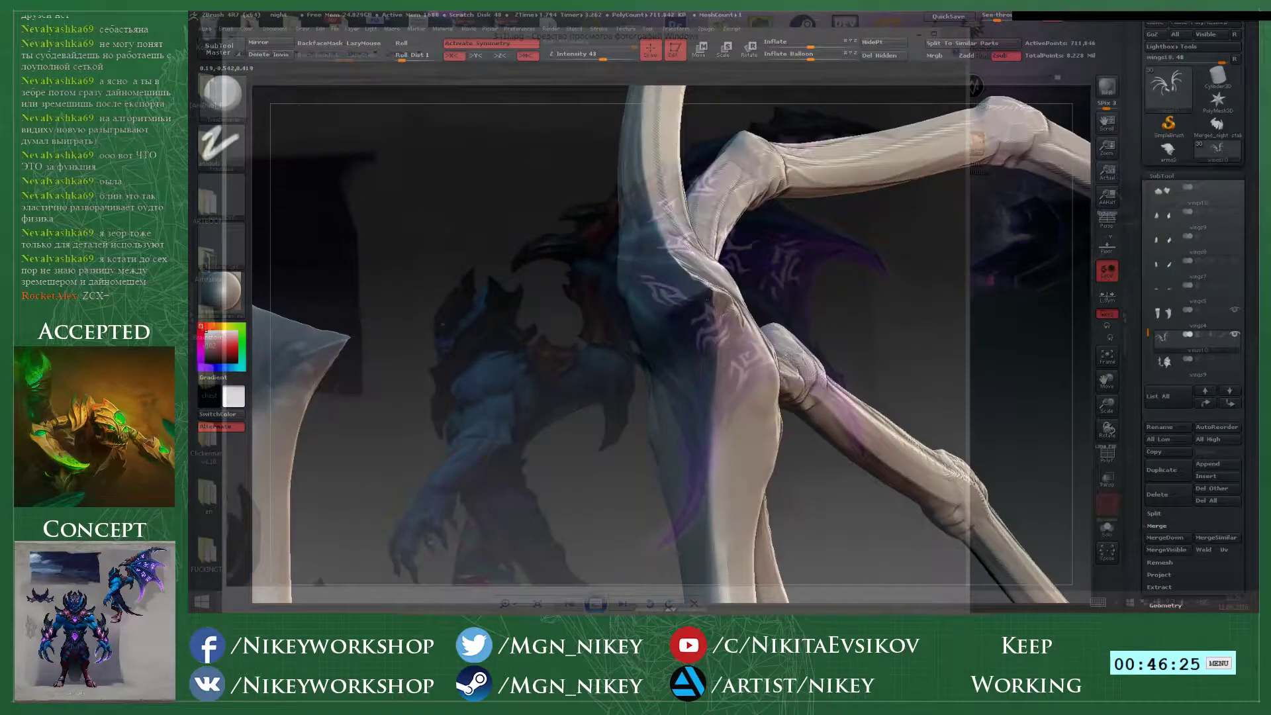
left_click_drag(848, 286, 730, 374)
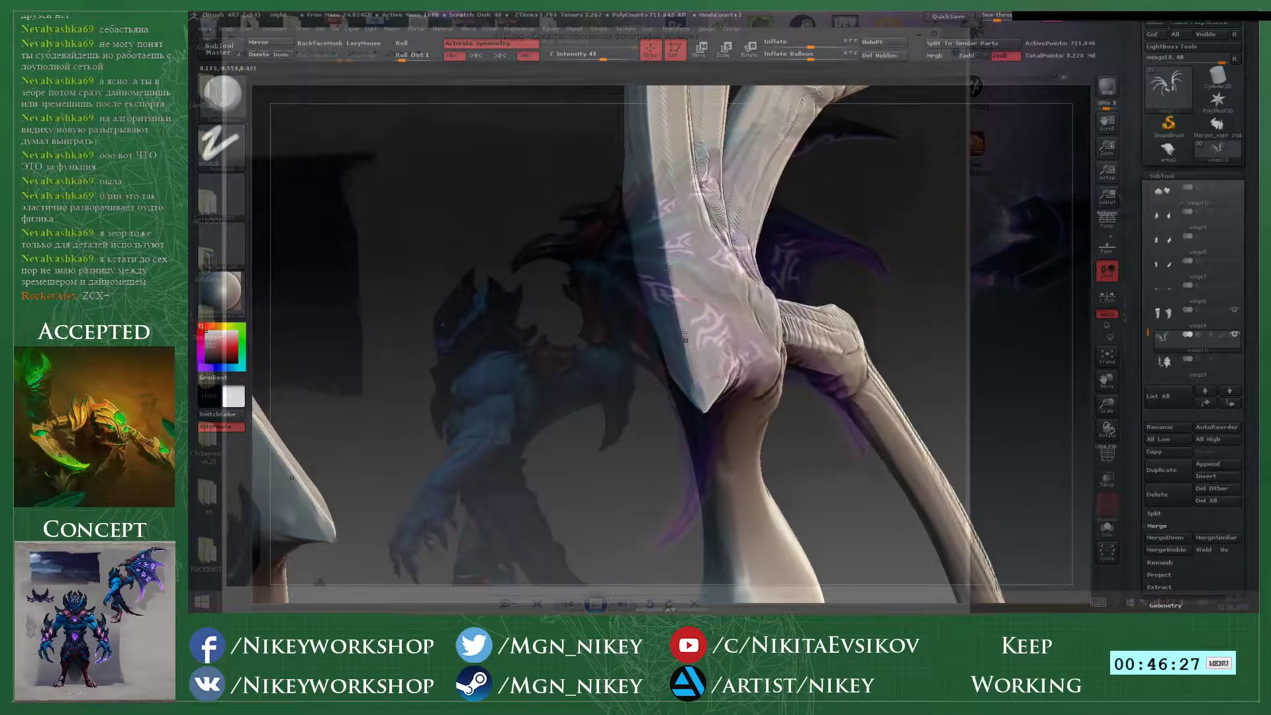
left_click_drag(684, 334, 642, 474)
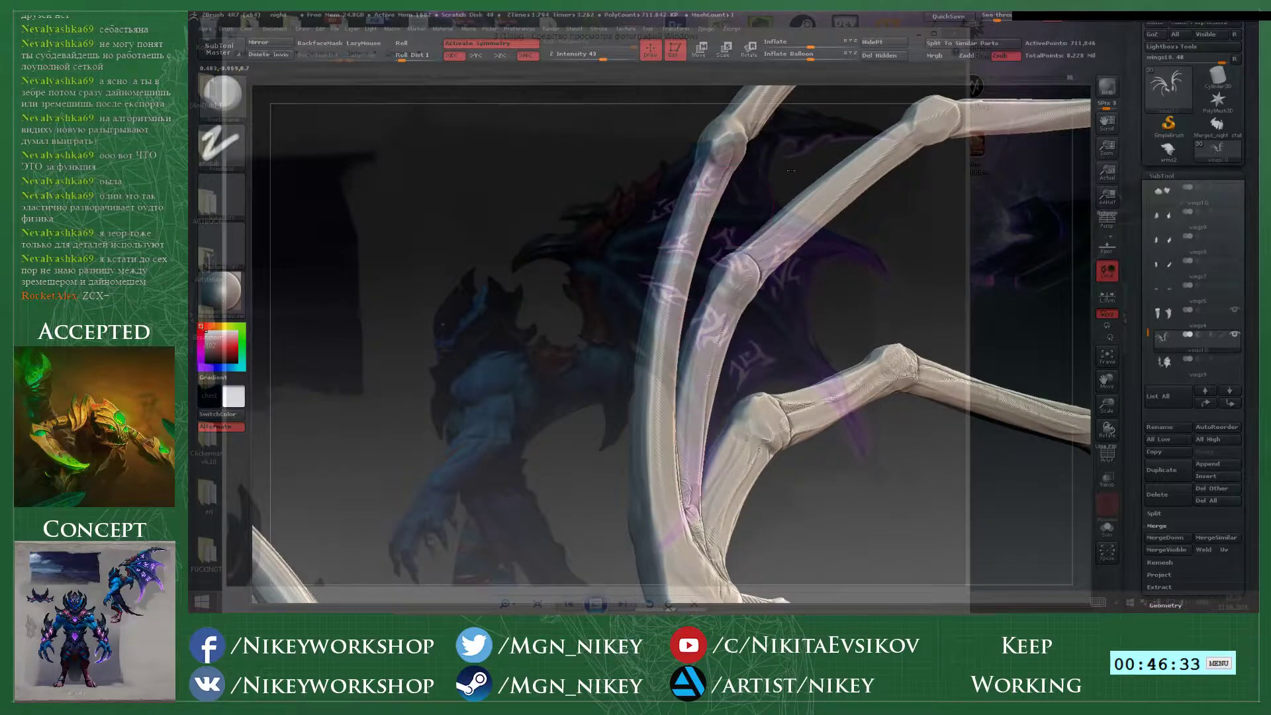
- Trim the edges along the outermost finger's bones and claw with the Trim Dynamic brush
left_click_drag(791, 170, 692, 273)
left_click_drag(798, 216, 667, 364)
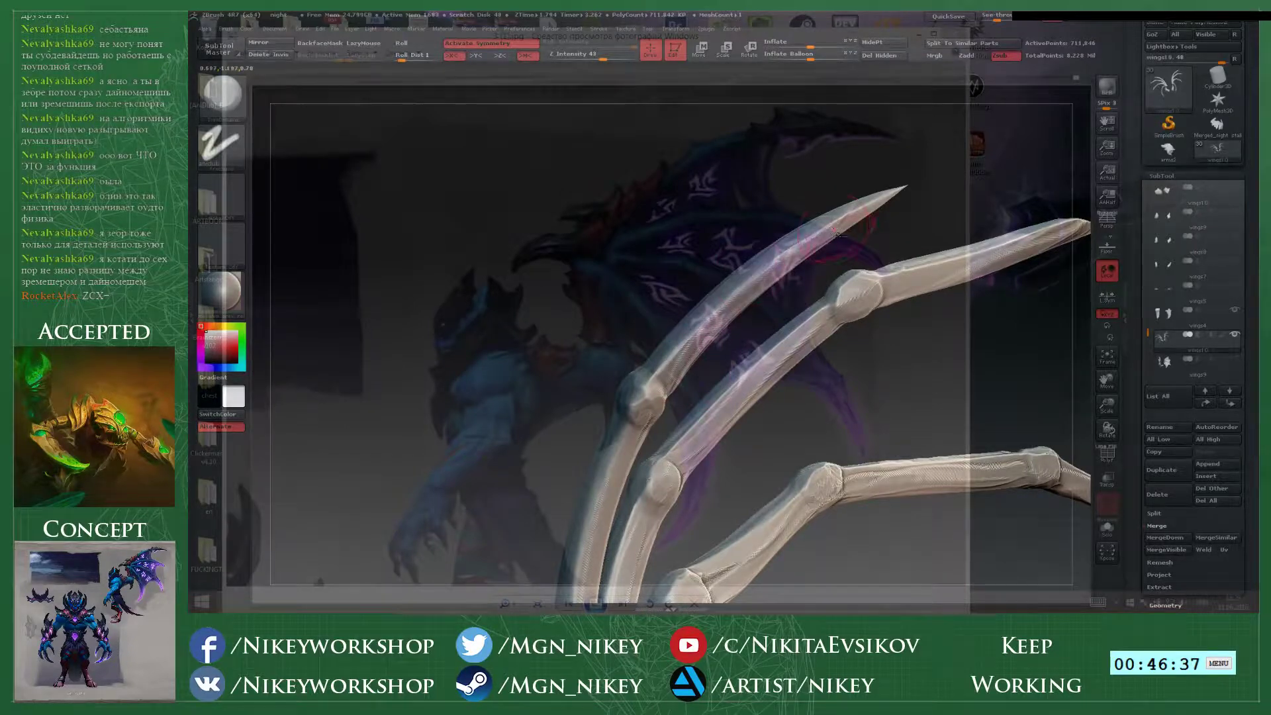
left_click_drag(875, 206, 599, 381)
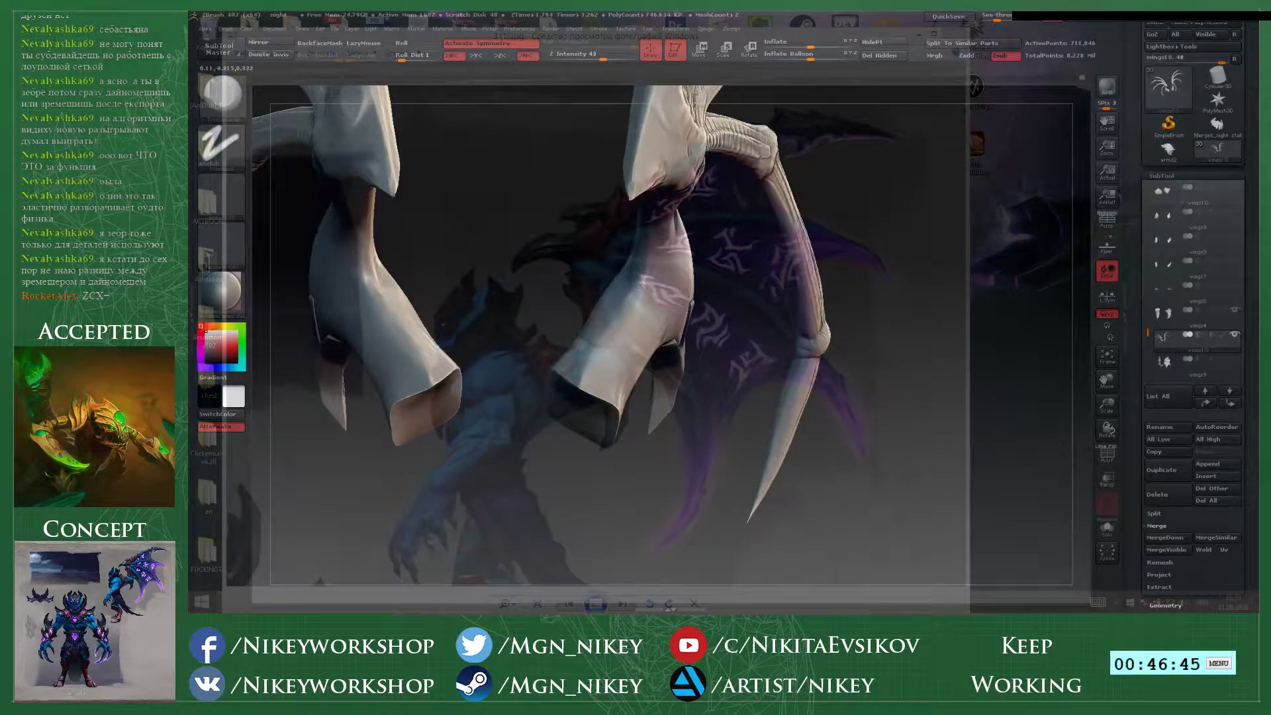
- Refine the flattened planes on the upper arm from the elbow down to its open end
left_click_drag(713, 287, 641, 283)
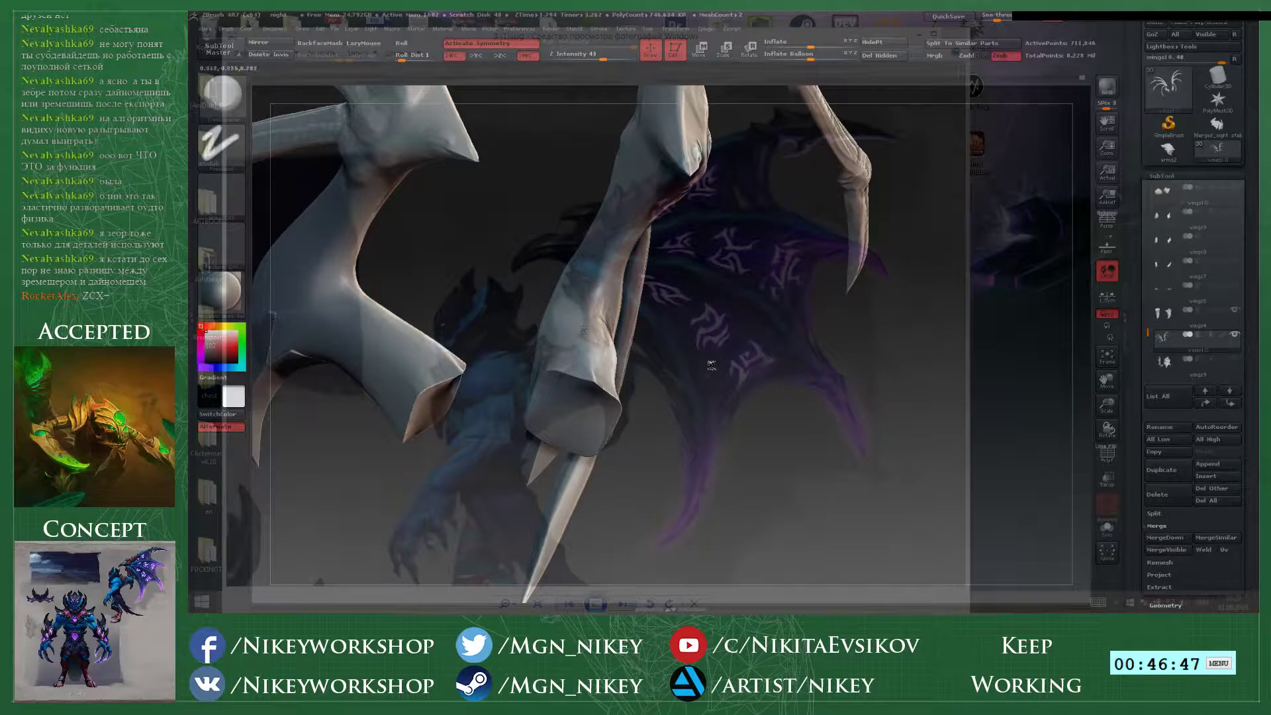
left_click_drag(711, 365, 728, 423)
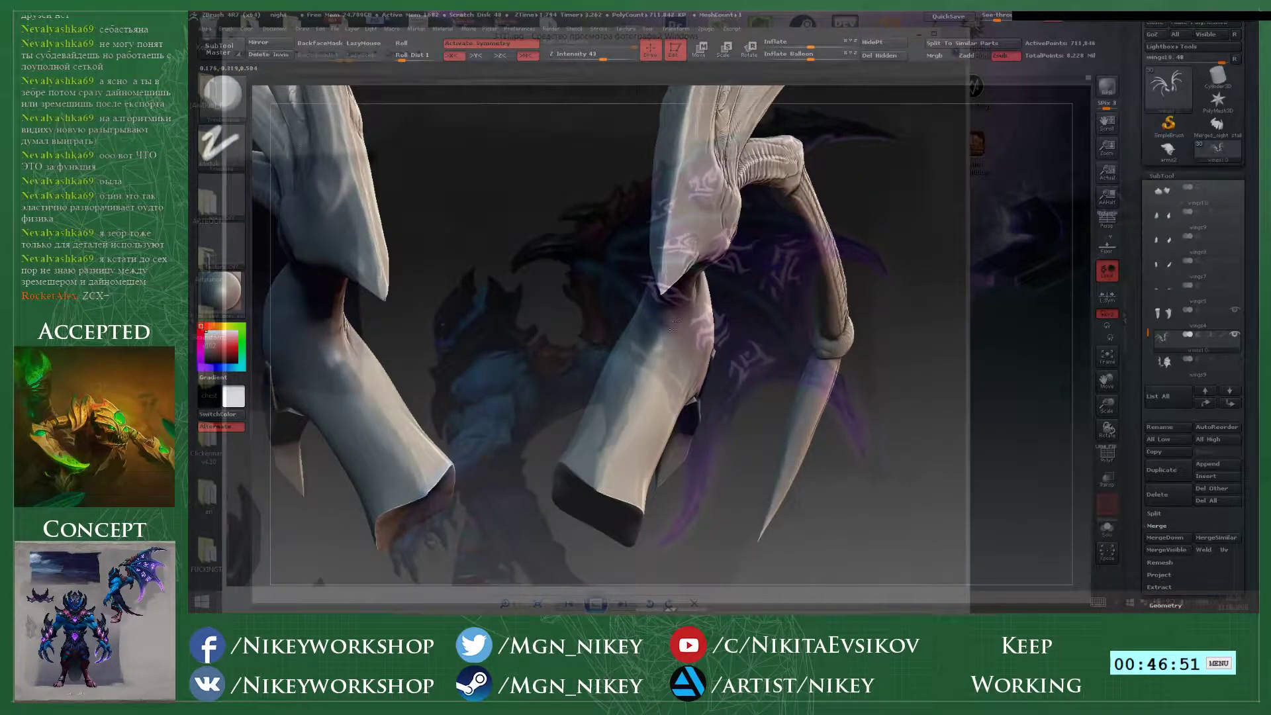
left_click_drag(631, 358, 647, 229)
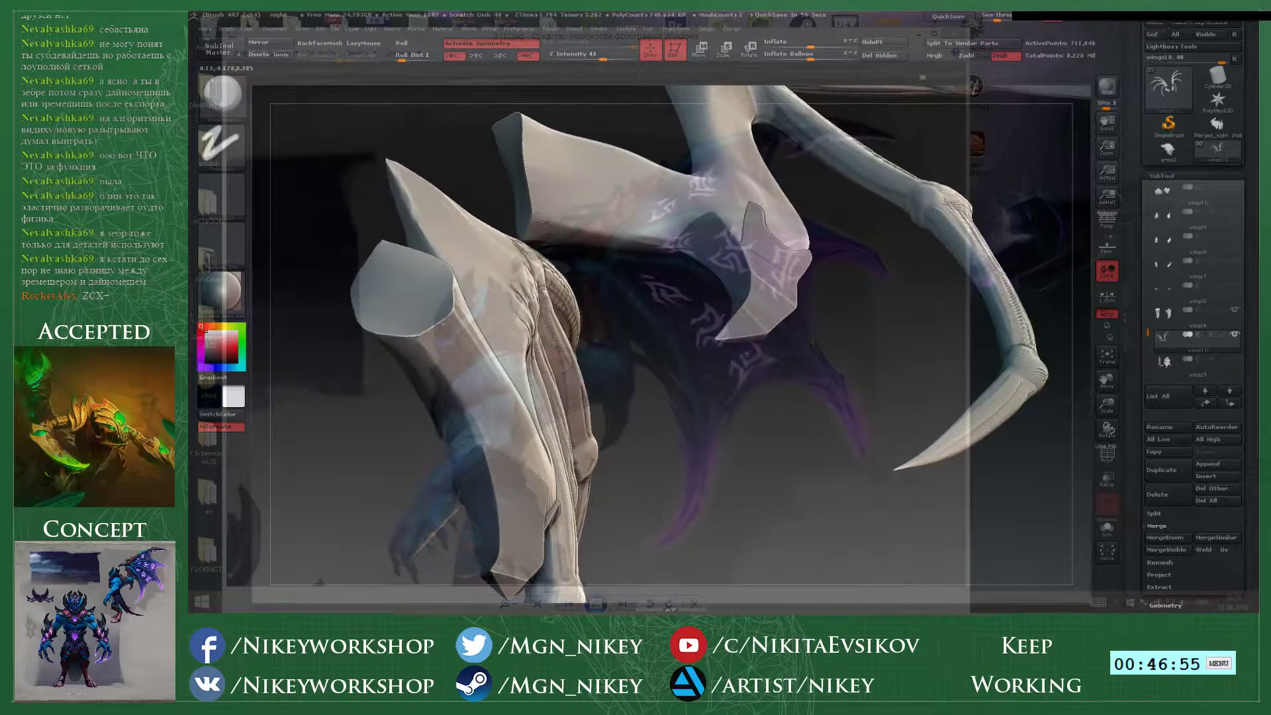
mouse_move(477, 428)
left_mouse_down()
mouse_move(742, 477)
mouse_move(718, 506)
mouse_move(668, 469)
left_mouse_up()
- Carve long creases along the upper arm from the elbow toward its open end with a LazyMouse brush
key("1")
key("3")
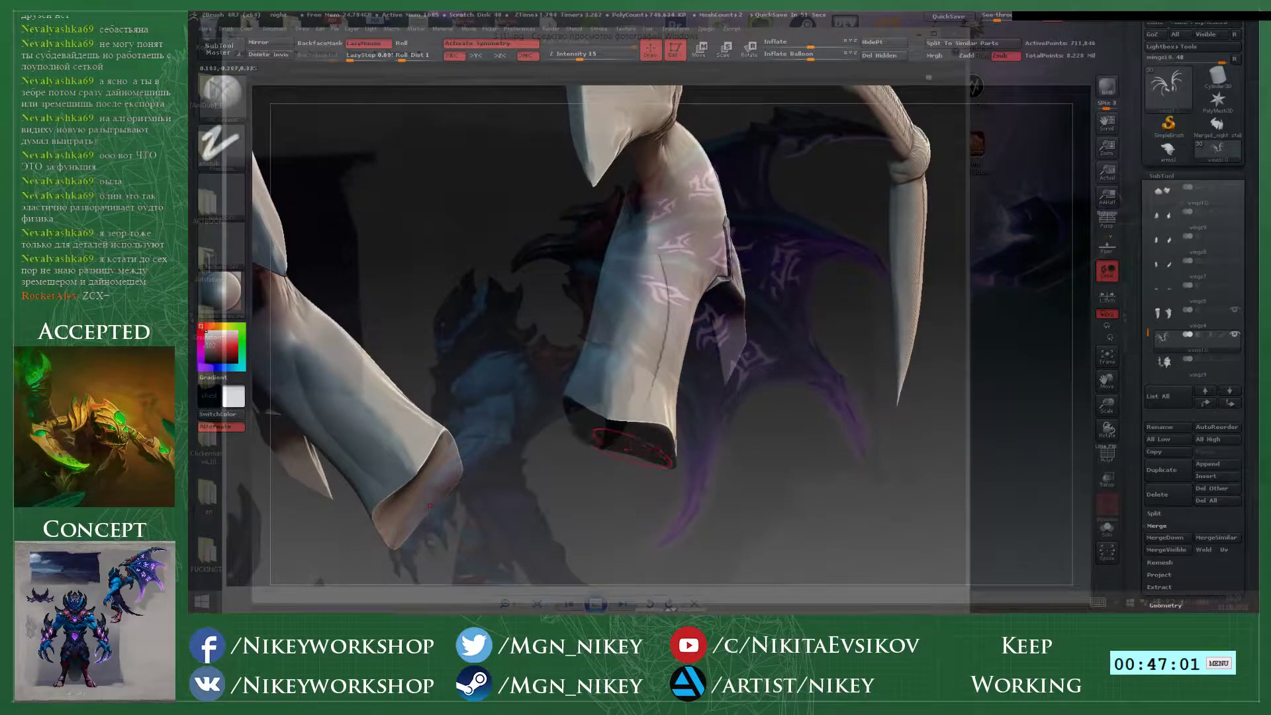
left_click_drag(509, 473, 635, 460)
left_click_drag(633, 251, 605, 398)
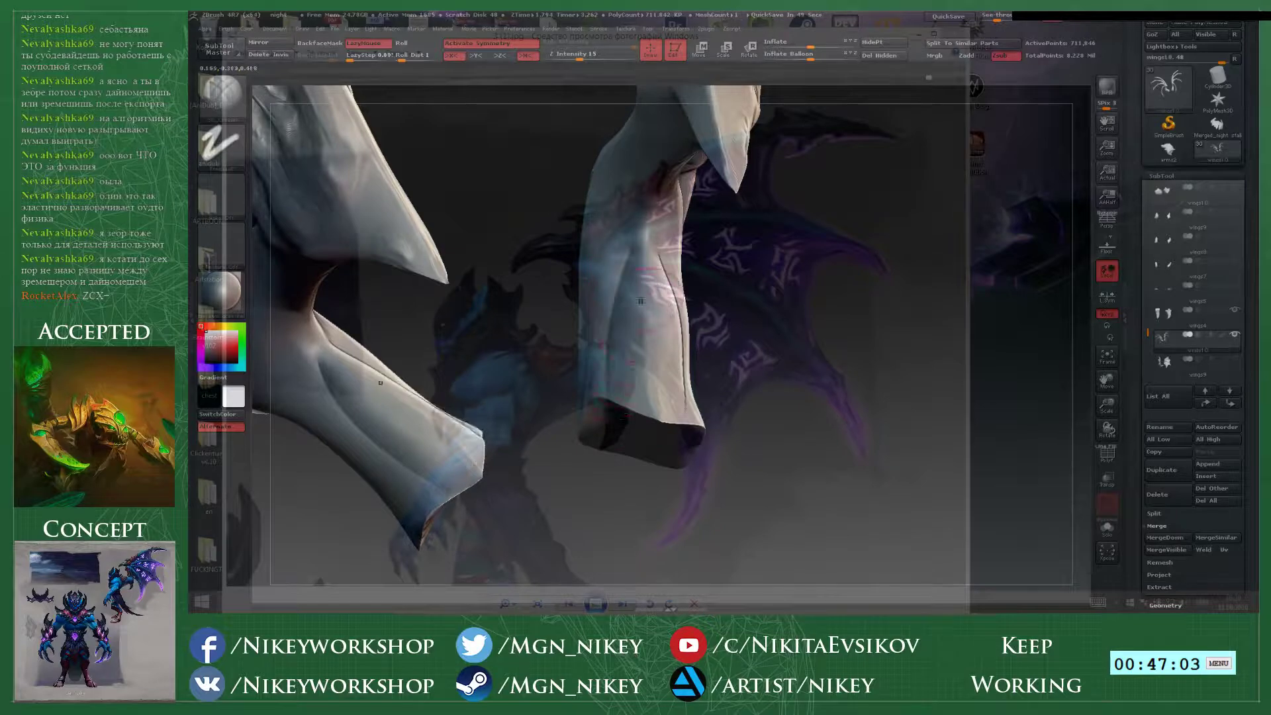
left_click_drag(778, 354, 705, 344)
left_click_drag(653, 242, 656, 394)
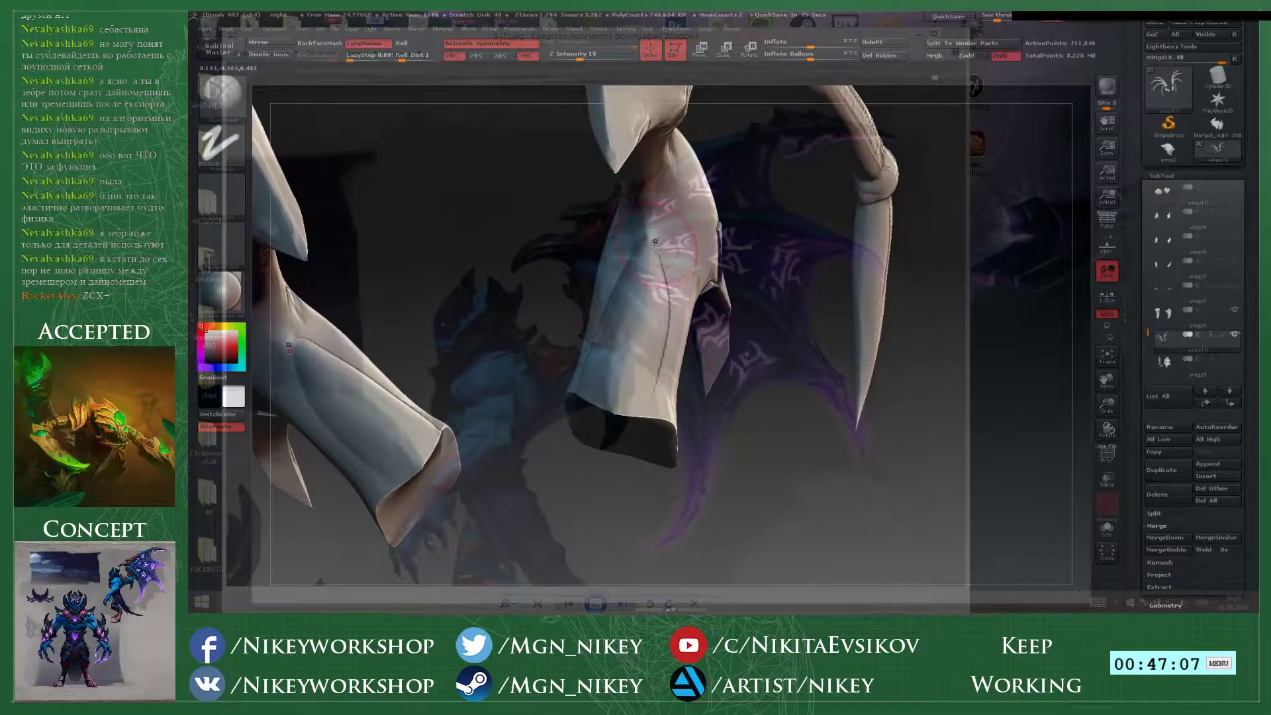
left_click_drag(656, 248, 646, 377)
left_click_drag(716, 438, 357, 352)
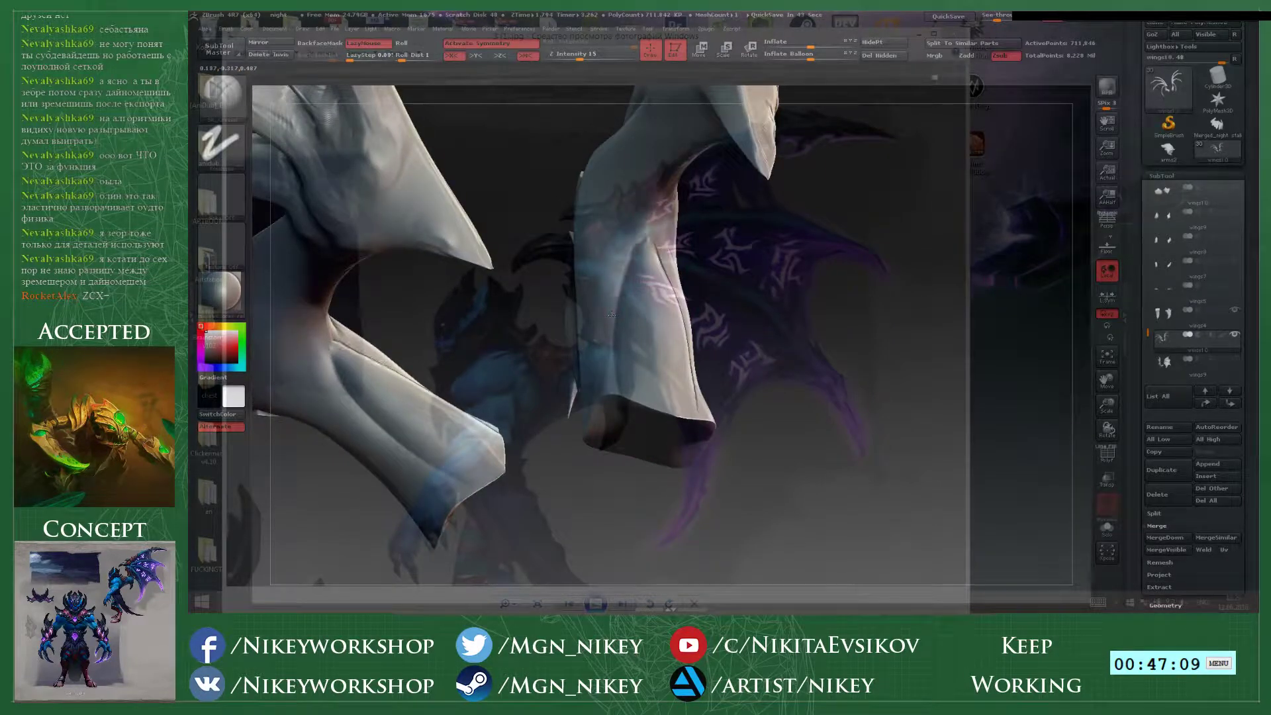
mouse_move(612, 314)
left_mouse_down()
mouse_move(599, 456)
mouse_move(624, 491)
left_mouse_up()
- Reshape the upper arm's silhouette between the elbow and its open end with the Move brush
key("b")
key("m")
key("v")
key("space")
left_click(576, 328)
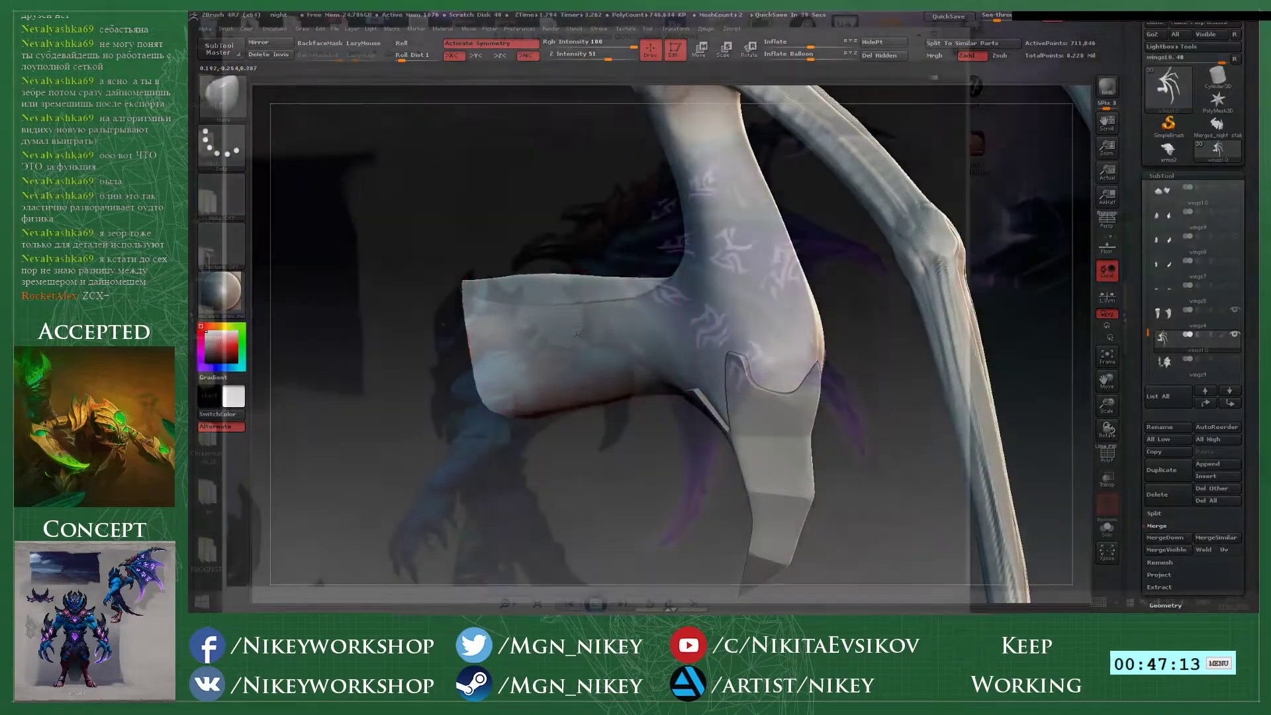
mouse_move(564, 318)
left_mouse_down()
mouse_move(768, 337)
mouse_move(668, 371)
mouse_move(639, 333)
mouse_move(618, 334)
left_mouse_up()
- Even out the surface planes beside the long crease on the upper arm, adjusting the brush settings between strokes
key("space")
left_click(555, 339)
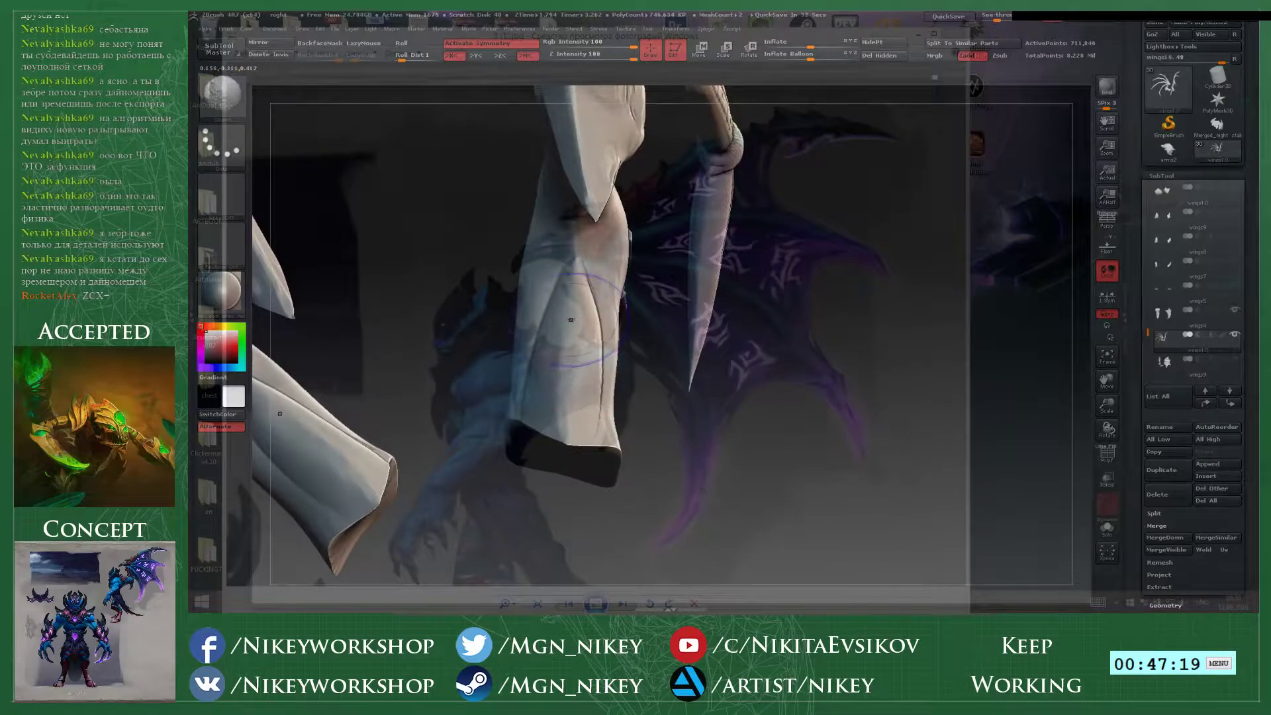
key("space")
left_click(571, 339)
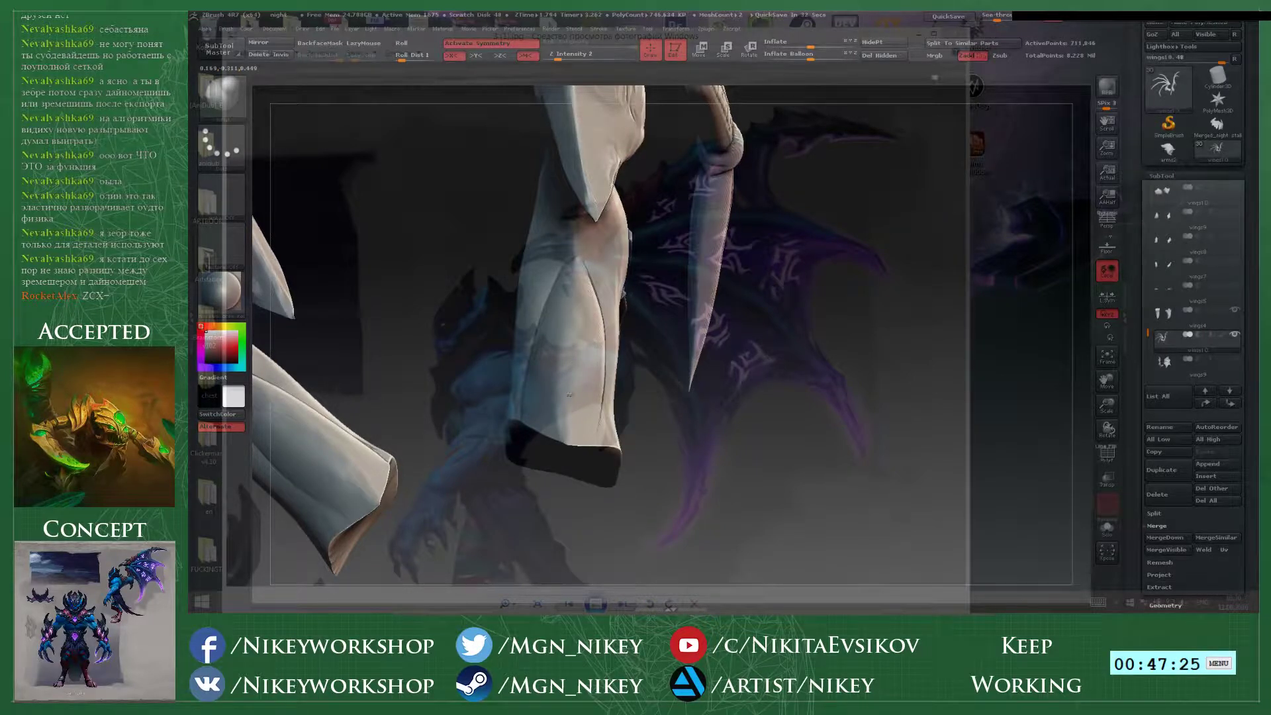
mouse_move(570, 393)
left_mouse_down()
mouse_move(608, 326)
mouse_move(585, 319)
mouse_move(580, 340)
left_mouse_up()
left_click_drag(664, 450, 665, 464)
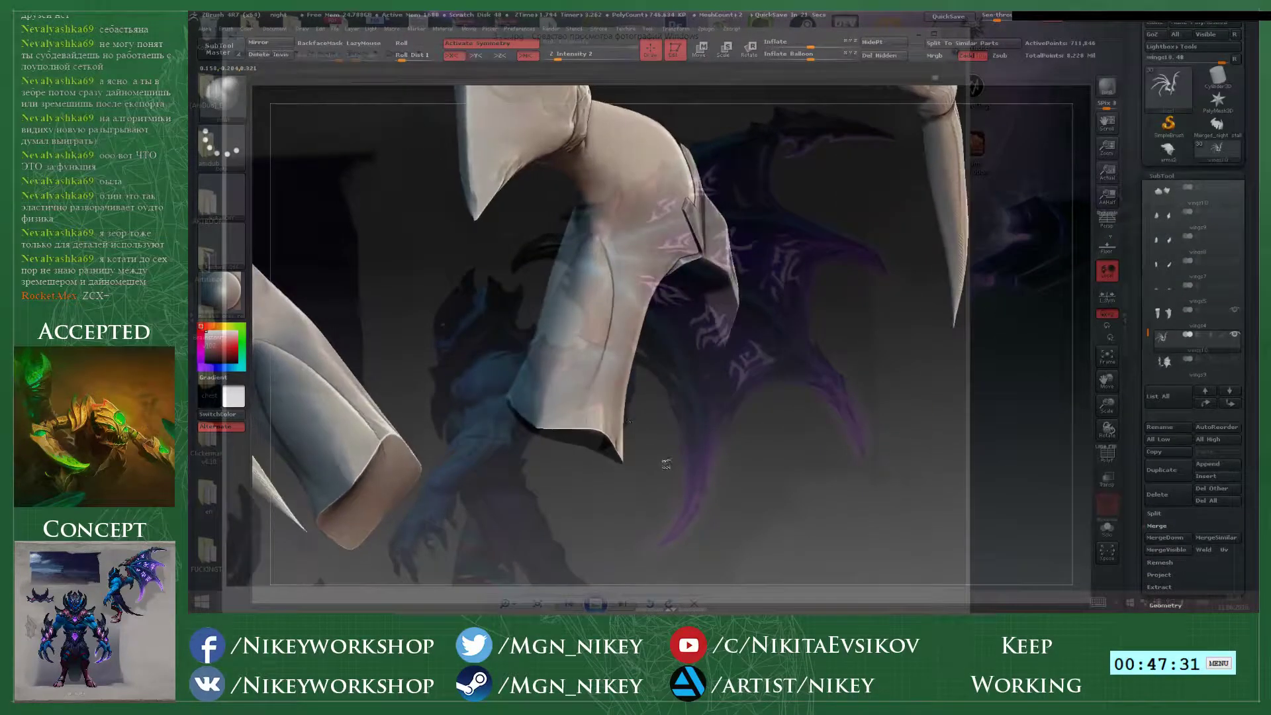
- Recut the long crease on the upper arm with the Dam Standard brush, undoing a bad stroke and smoothing around the groove
key("b")
key("d")
key("s")
key("space")
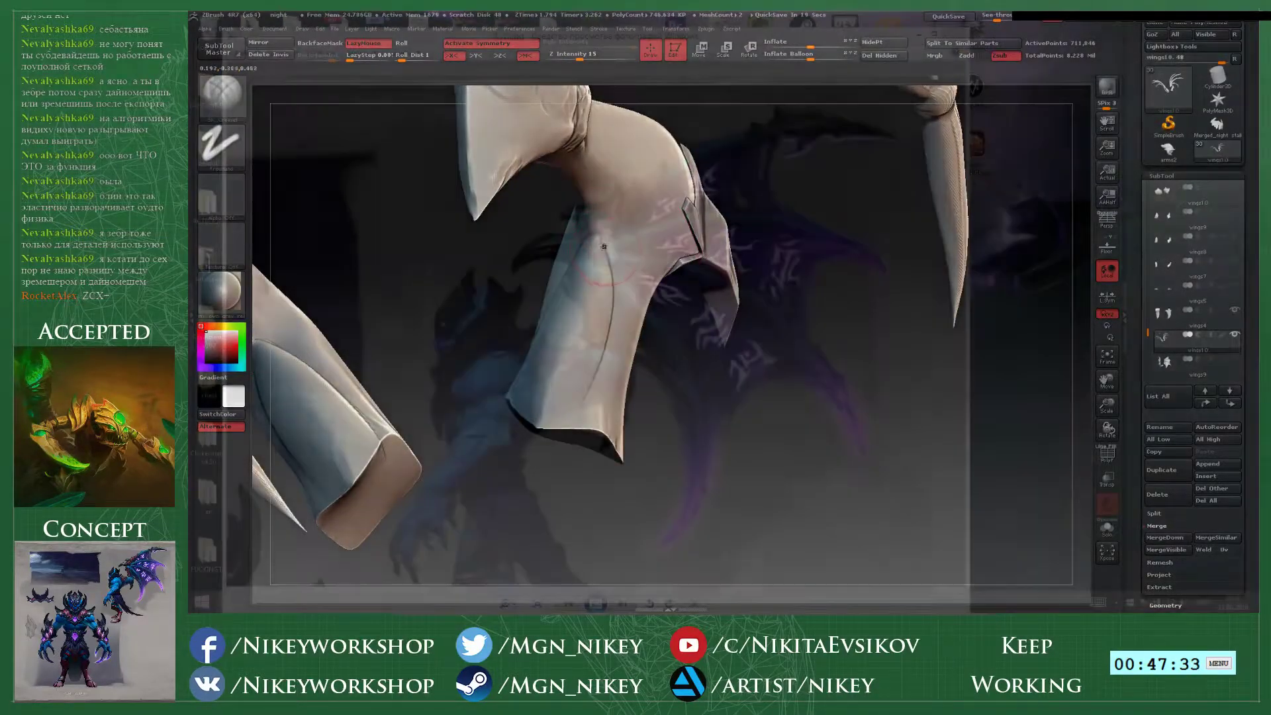
key("ctrl+z")
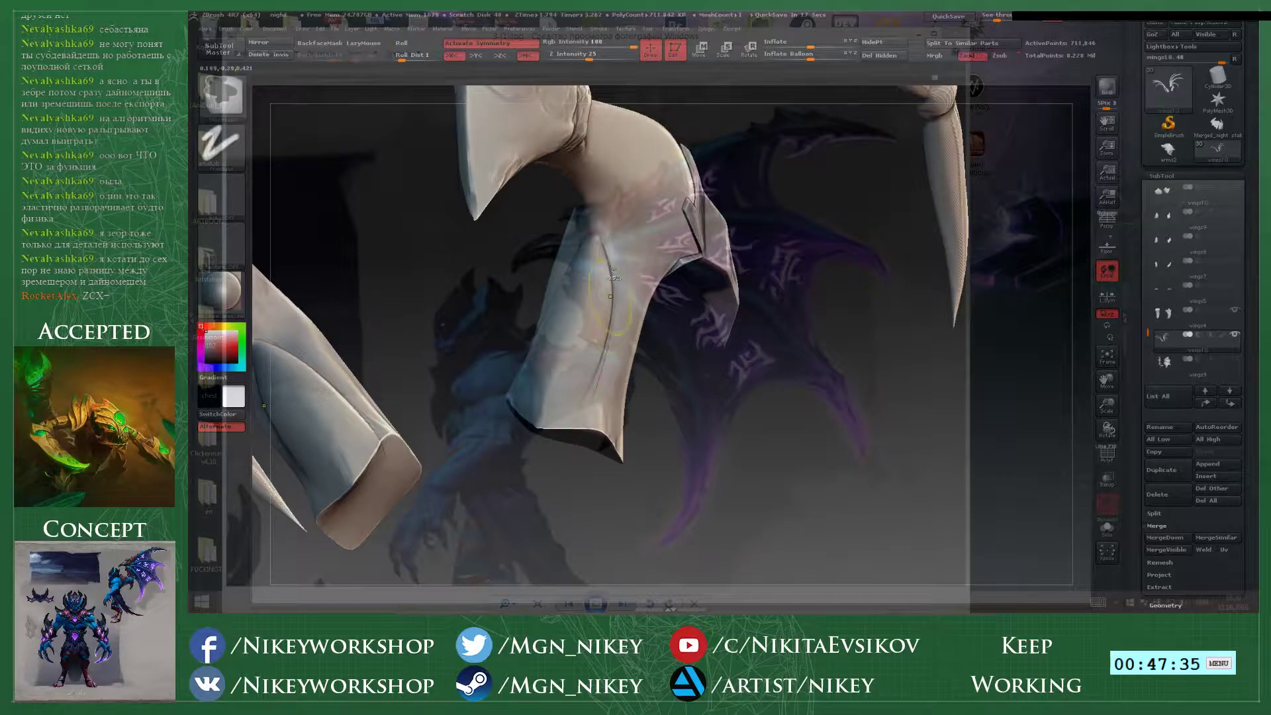
left_click_drag(641, 472, 761, 462)
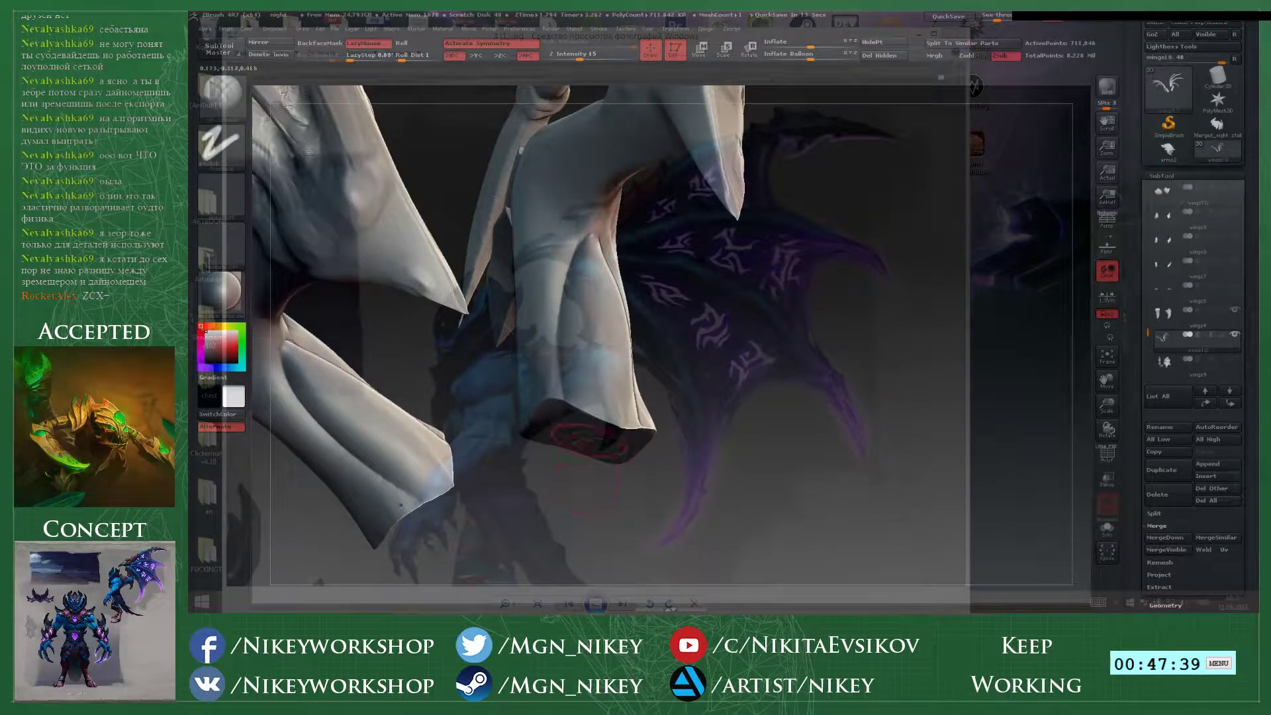
left_click_drag(586, 486, 651, 500, "alt")
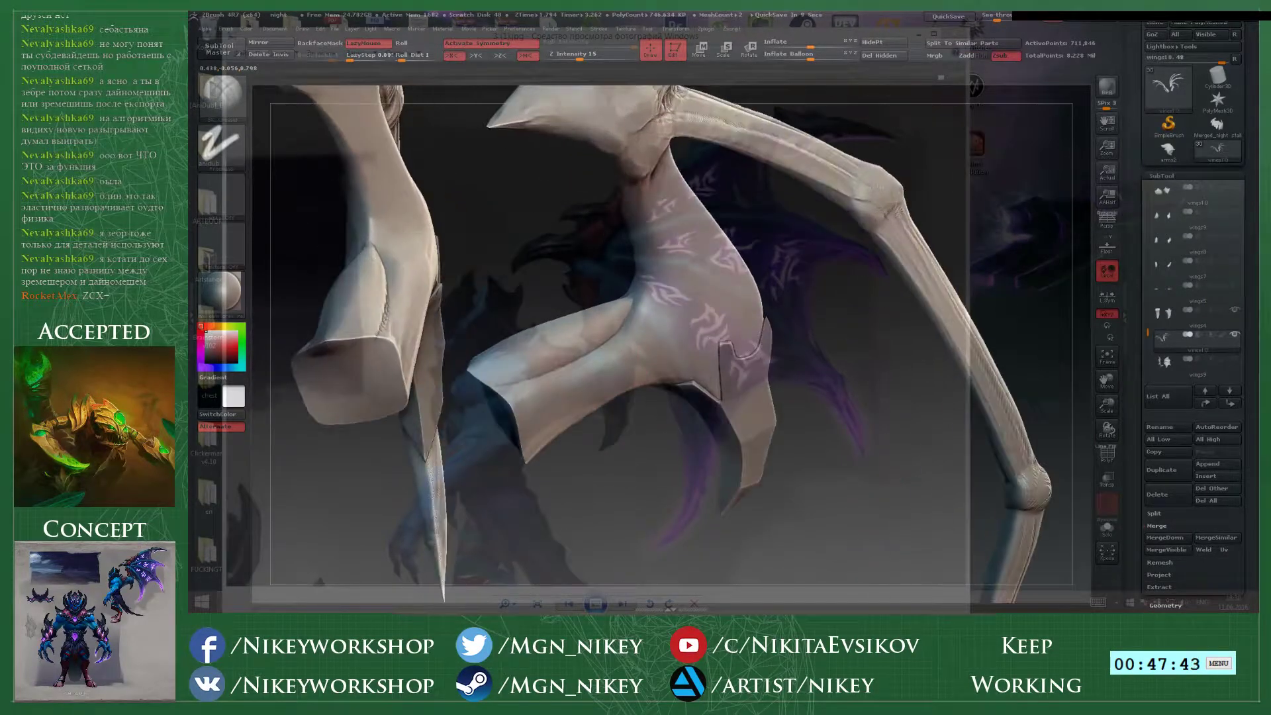
mouse_move(632, 288)
left_mouse_down("shift")
mouse_move(624, 312)
mouse_move(632, 295)
left_mouse_up("shift")
mouse_move(567, 468)
left_mouse_down()
mouse_move(510, 473)
mouse_move(634, 450)
left_mouse_up()
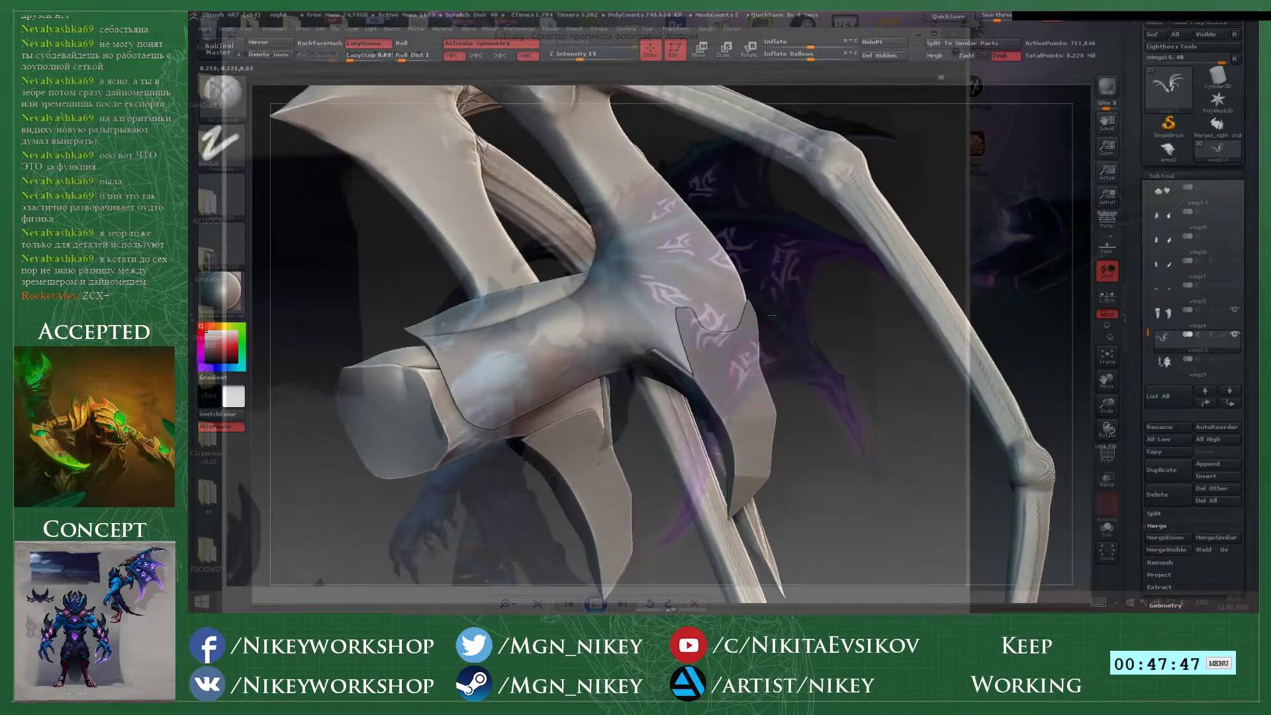
- Deepen the upper arm's crease where it runs into the inner bend of the elbow
left_click_drag(766, 361, 648, 329)
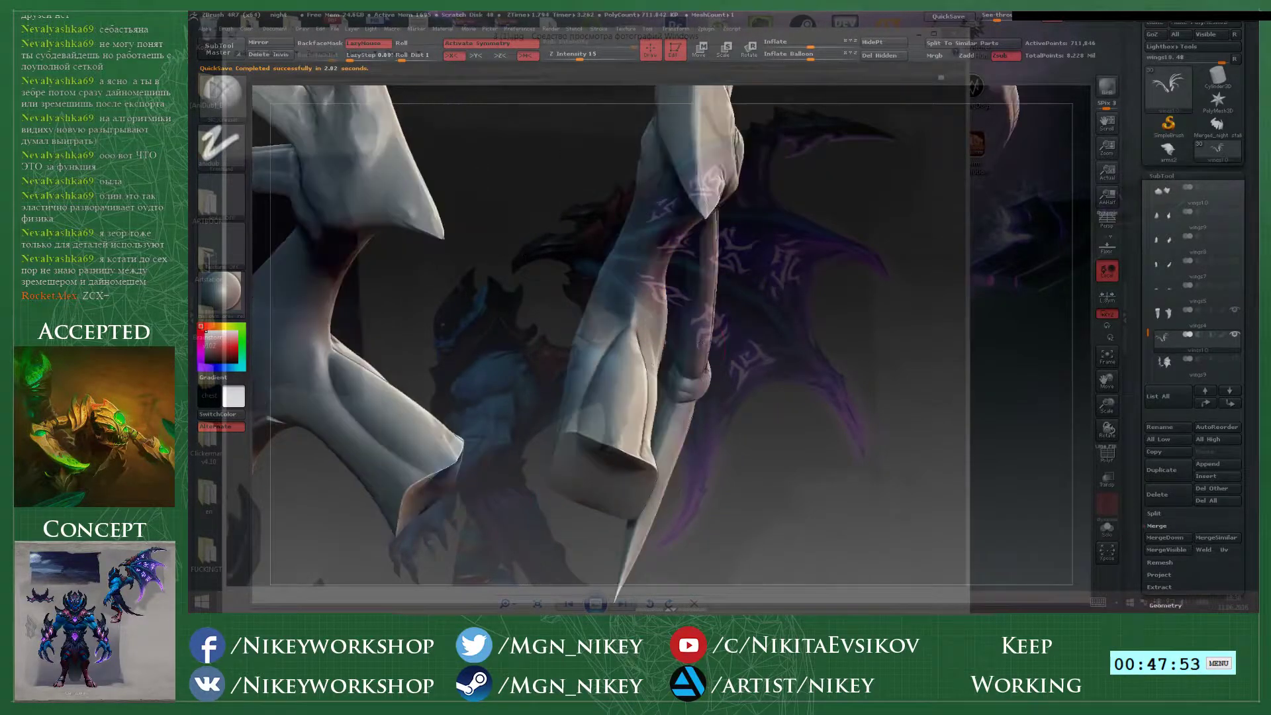
mouse_move(691, 345)
left_mouse_down()
mouse_move(632, 334)
mouse_move(624, 309)
left_mouse_up()
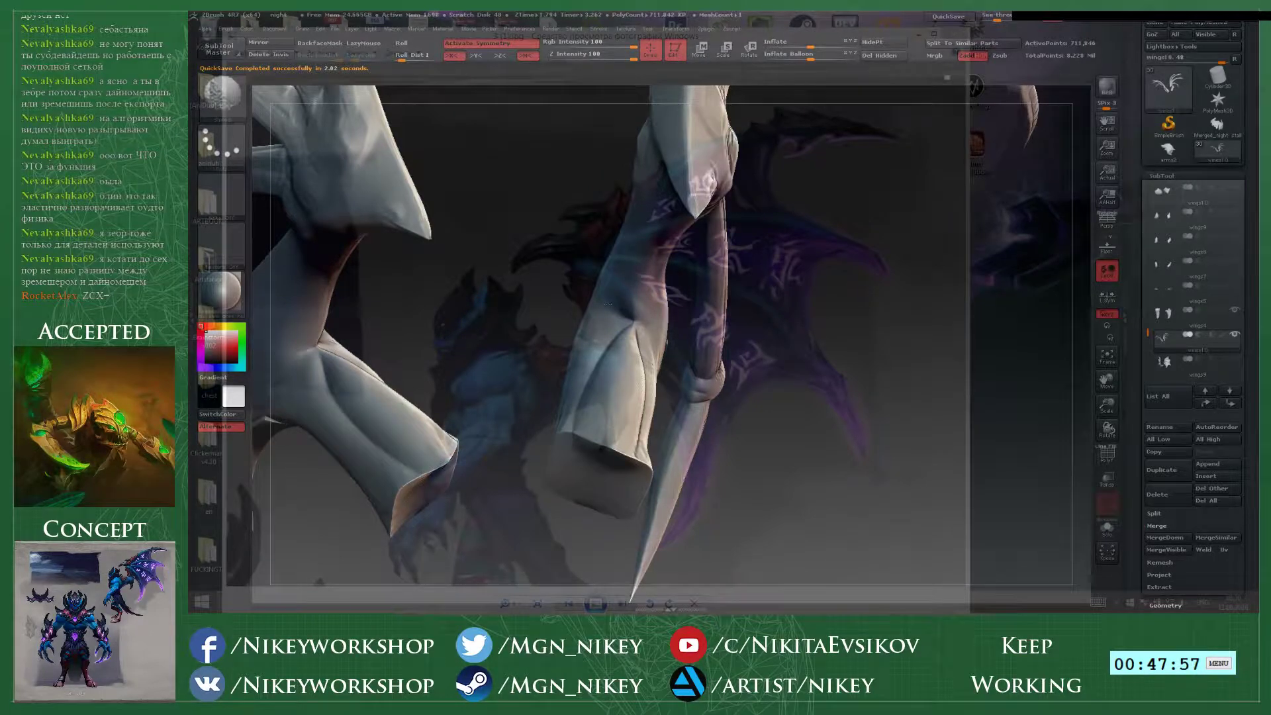
right_click_drag(607, 304, 751, 313)
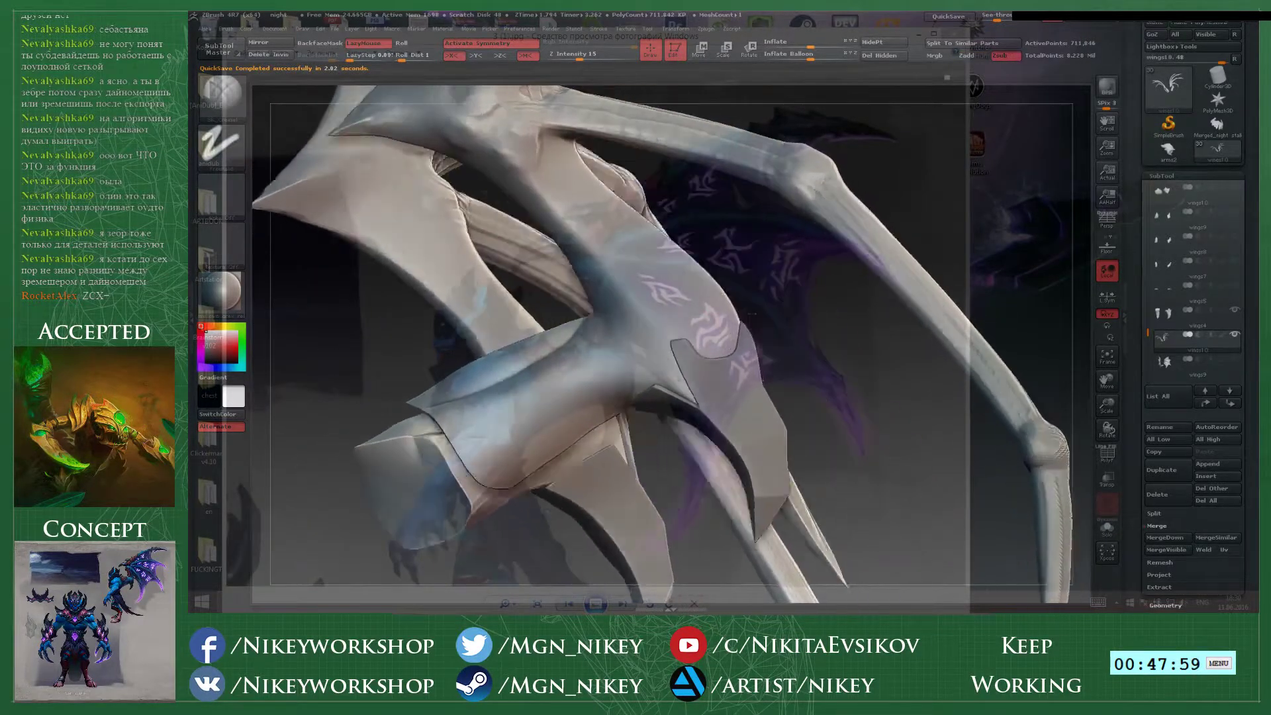
left_click_drag(752, 313, 632, 342)
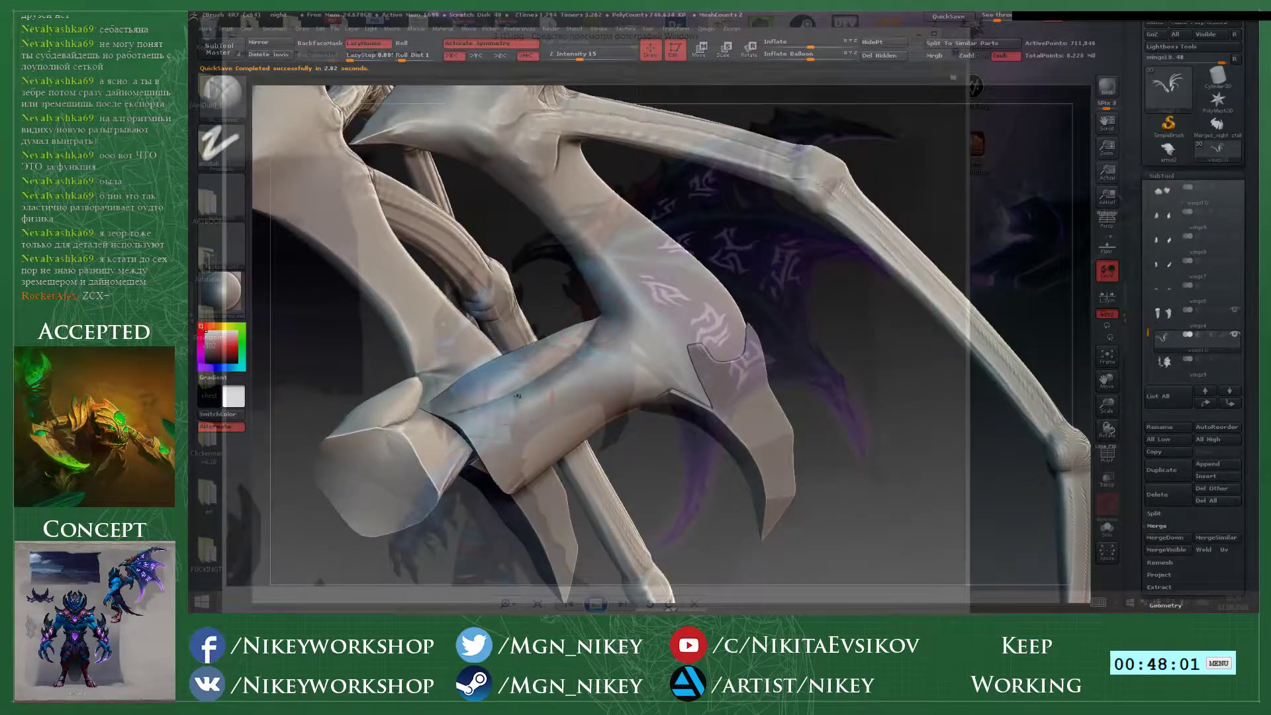
left_click_drag(518, 395, 720, 397)
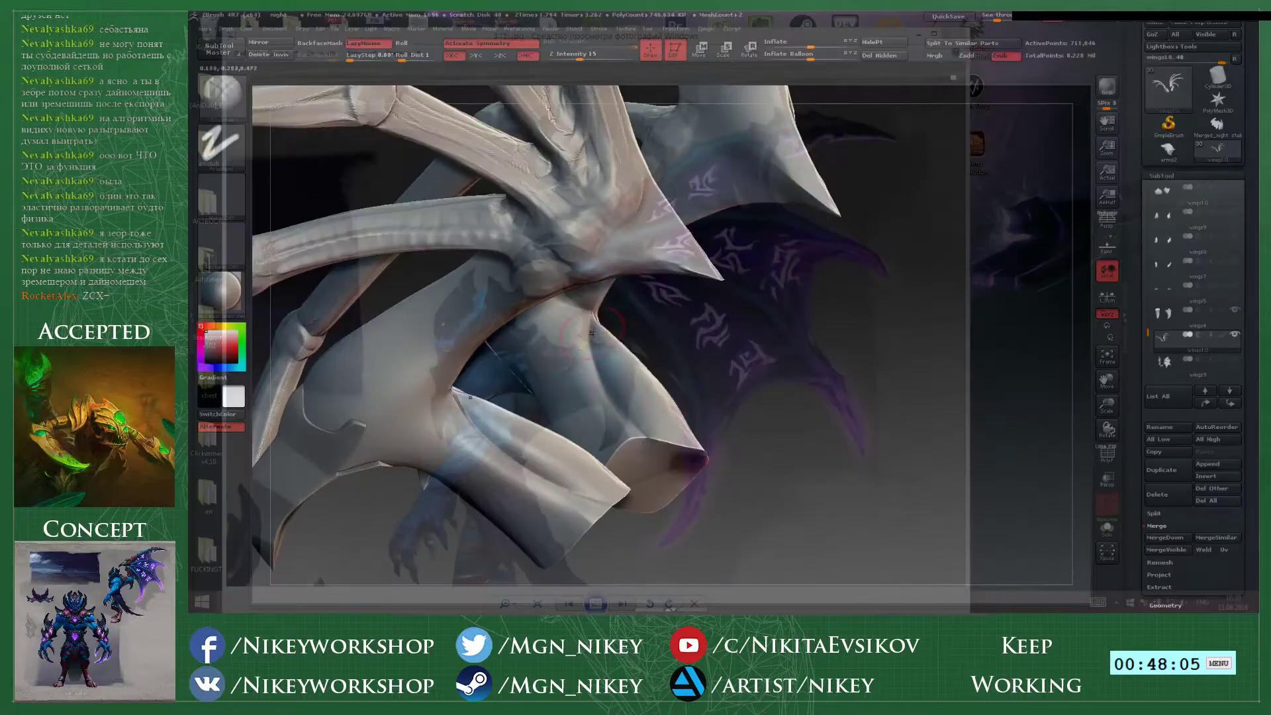
mouse_move(756, 371)
left_mouse_down("alt")
mouse_move(734, 370)
mouse_move(682, 437)
mouse_move(718, 433)
mouse_move(675, 404)
mouse_move(653, 419)
mouse_move(662, 411)
left_mouse_up("alt")
- Adjust the long muscle bulge along the upper arm's inner edge with the Move brush at varying brush sizes
key("b")
key("m")
key("v")
key("space")
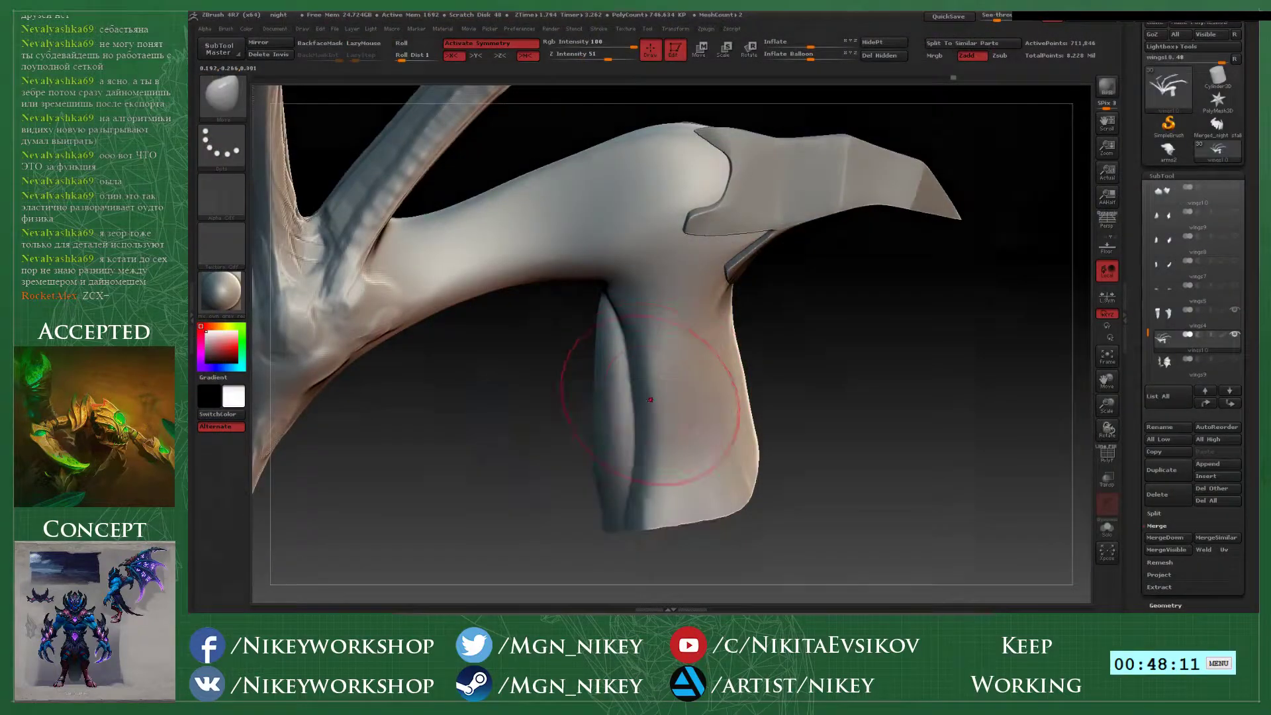
left_click_drag(542, 408, 590, 387)
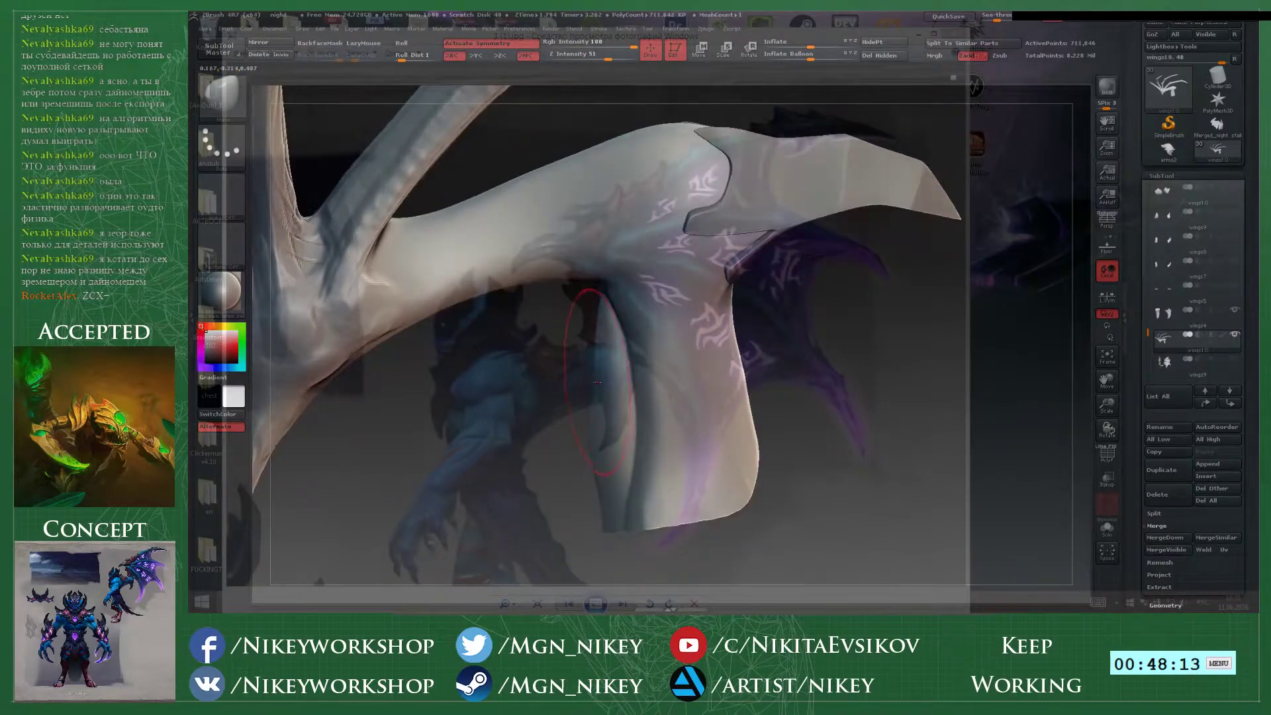
key("space")
mouse_move(588, 415)
left_mouse_down()
mouse_move(662, 420)
mouse_move(715, 445)
mouse_move(781, 371)
left_mouse_up()
left_click_drag(855, 258, 863, 295)
- Carve a long crease down the forearm from the wrist toward the elbow spike with a LazyMouse brush
right_click(657, 404)
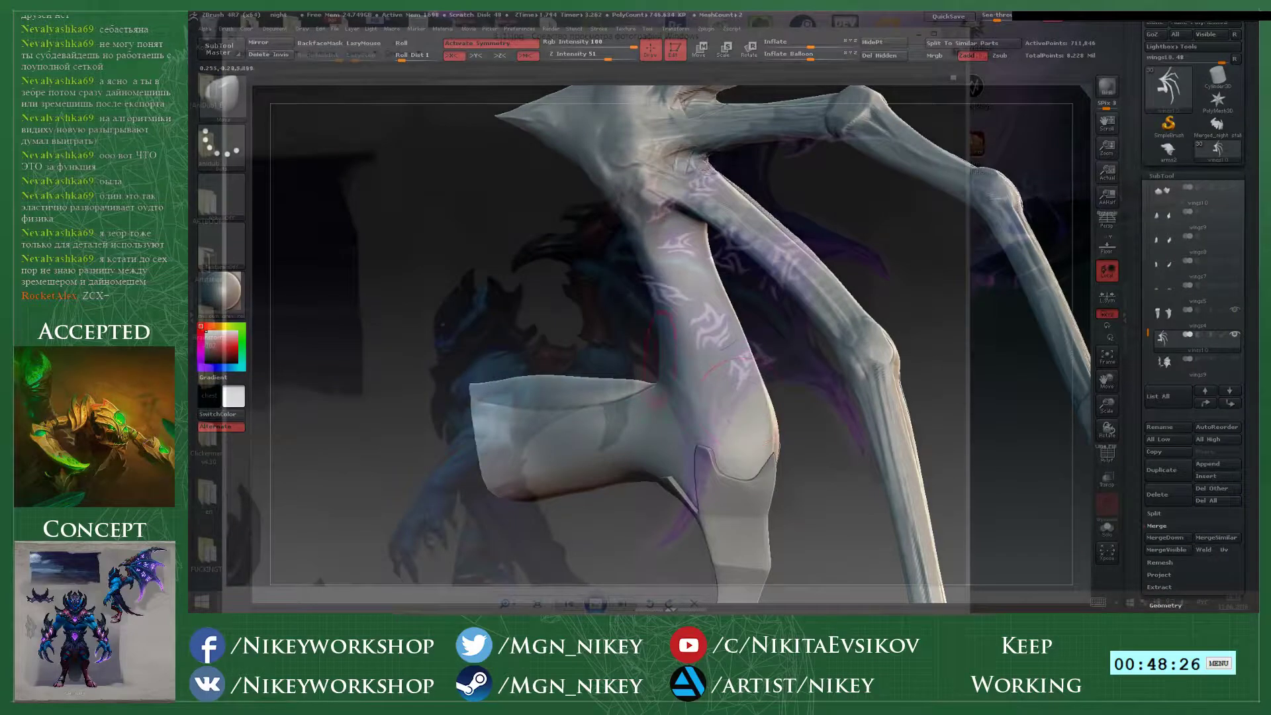
key("3")
left_click_drag(697, 278, 748, 427)
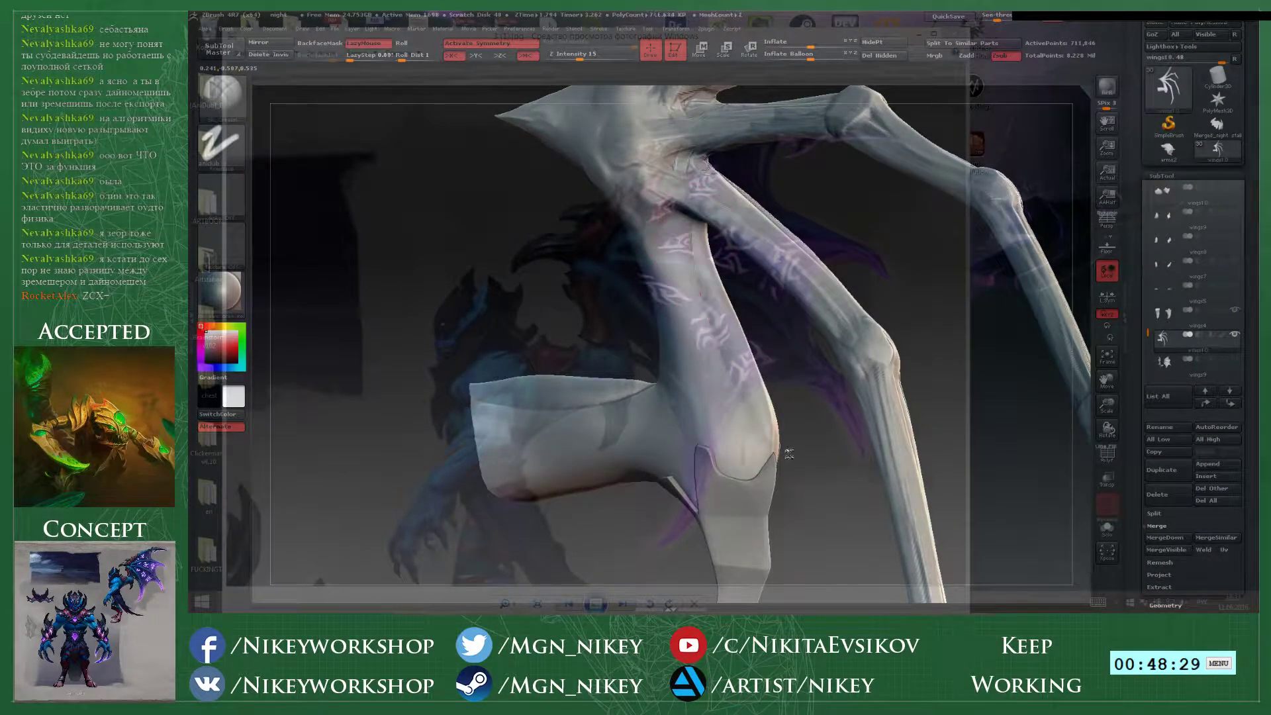
left_click_drag(783, 367, 583, 302)
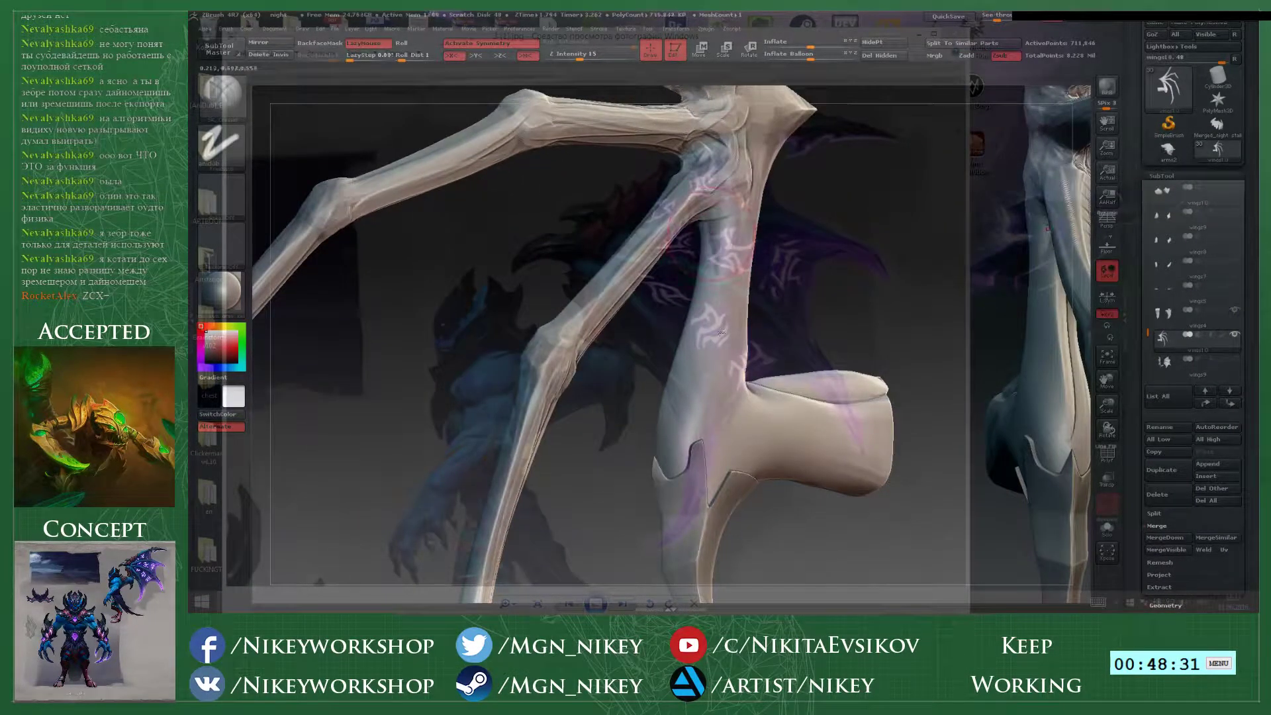
mouse_move(722, 333)
left_mouse_down()
mouse_move(691, 407)
mouse_move(584, 417)
left_mouse_up()
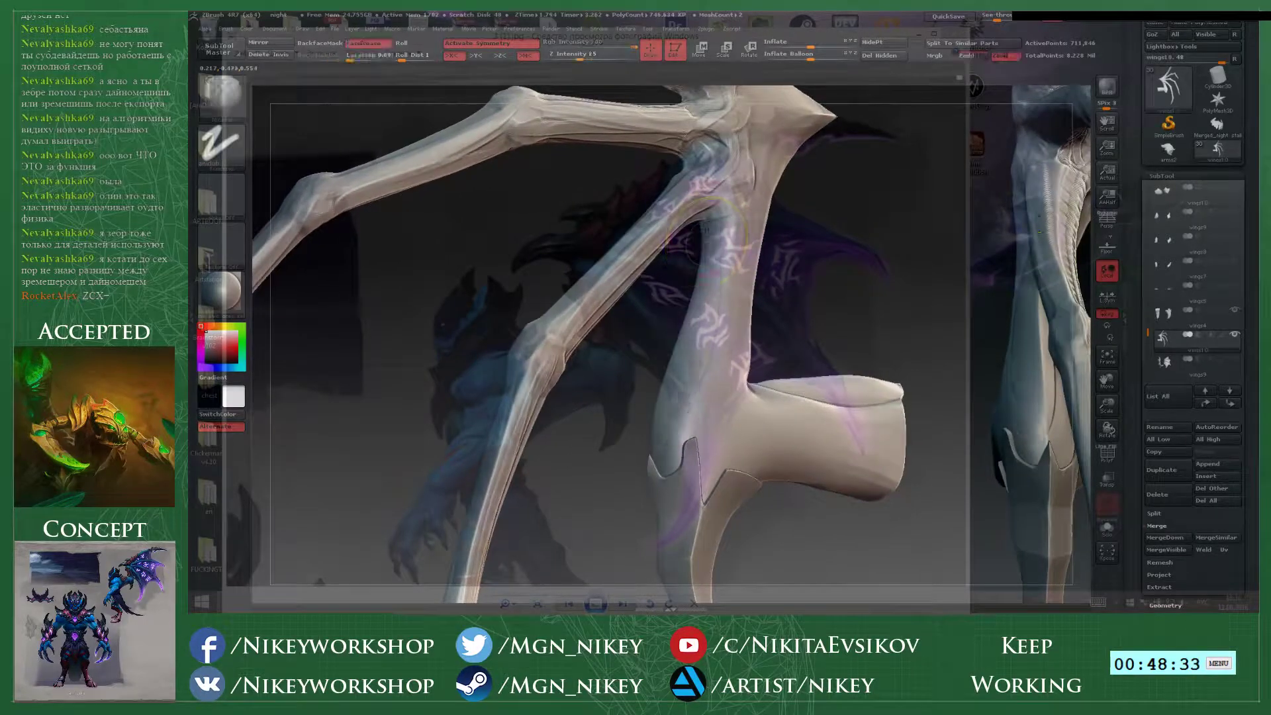
mouse_move(703, 285)
left_mouse_down()
mouse_move(672, 427)
mouse_move(640, 430)
mouse_move(659, 418)
left_mouse_up()
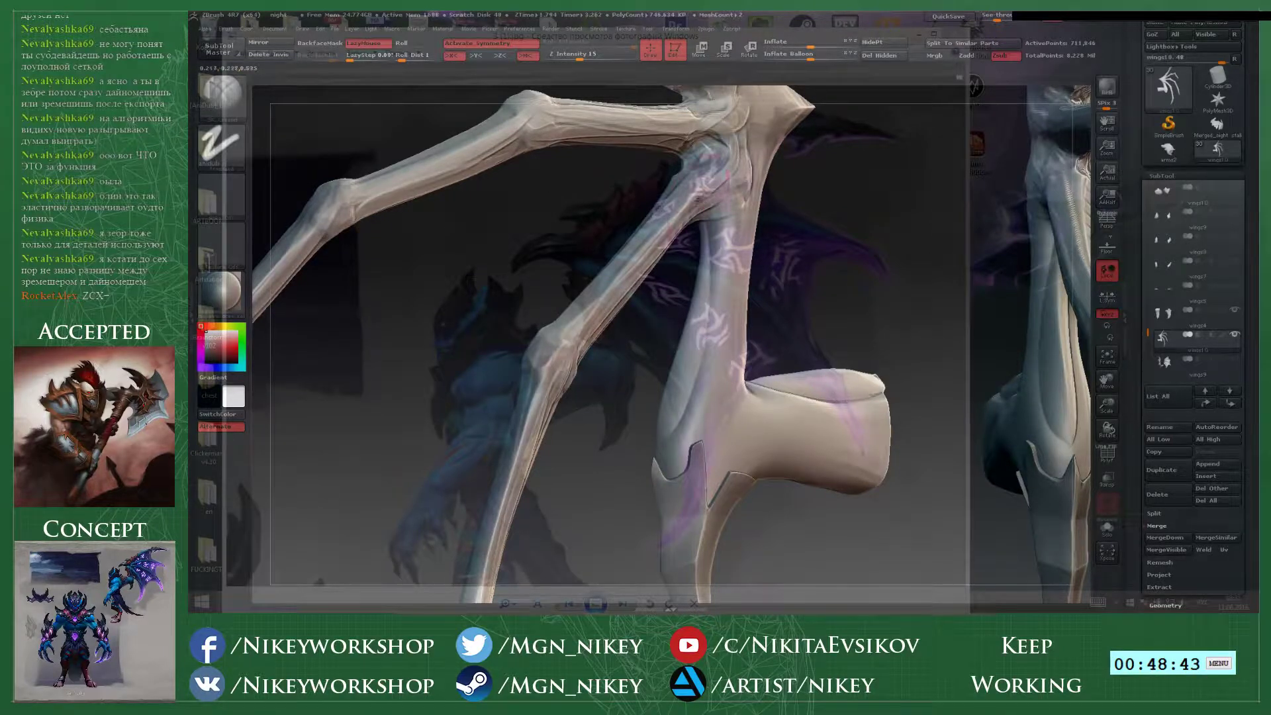
- Refine the forearm's lengthwise crease from the inner side of the wing
left_click_drag(646, 335, 682, 358)
key("space")
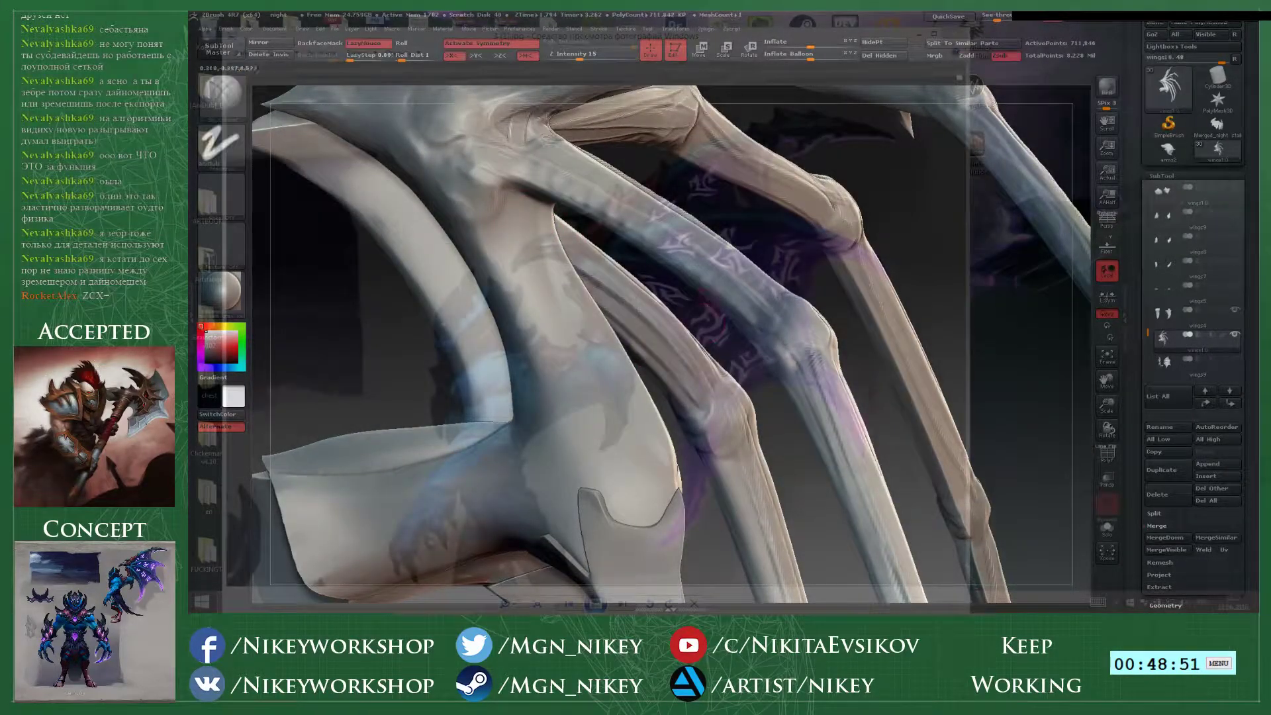
mouse_move(698, 306)
left_mouse_down()
mouse_move(559, 295)
mouse_move(760, 368)
mouse_move(832, 443)
mouse_move(751, 462)
mouse_move(879, 406)
mouse_move(877, 461)
left_mouse_up()
right_click(728, 405)
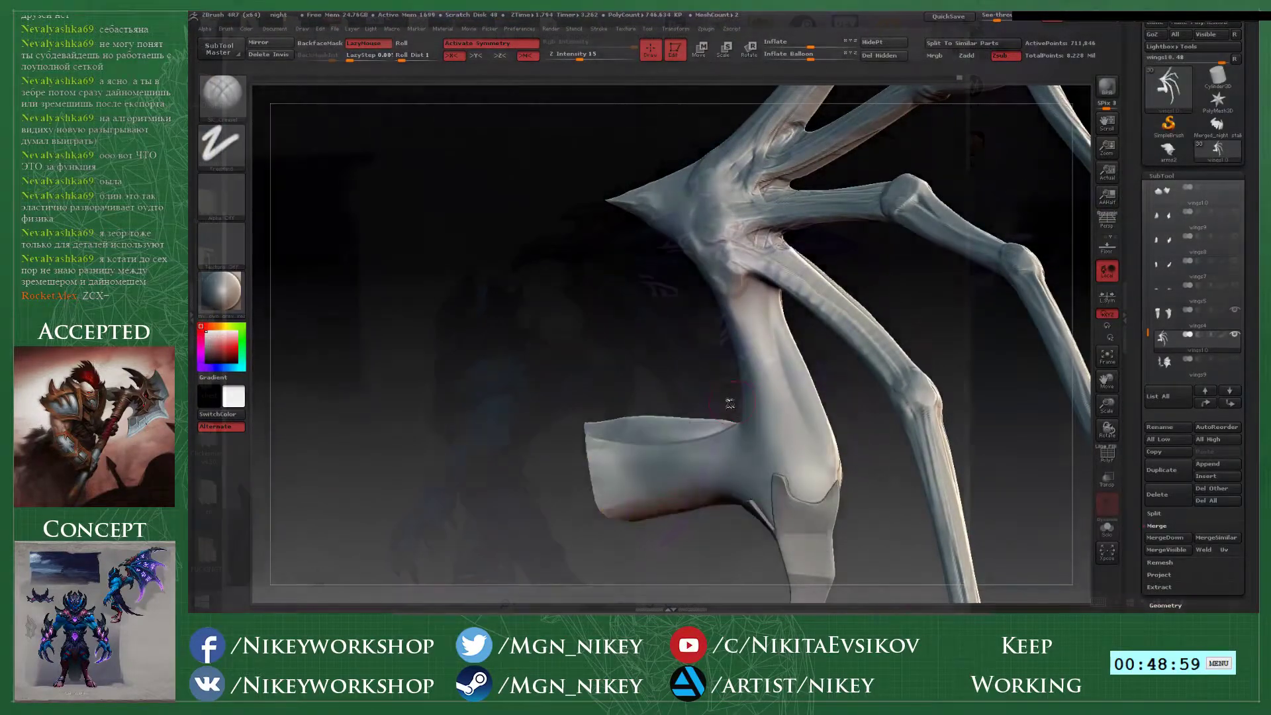
- Shape the muscle volume at the elbow just above the spike, with backface masking on
mouse_move(728, 402)
left_mouse_down("alt")
mouse_move(701, 355)
mouse_move(741, 357)
mouse_move(694, 351)
left_mouse_up("alt")
right_click(704, 358)
key("b")
key("m")
key("v")
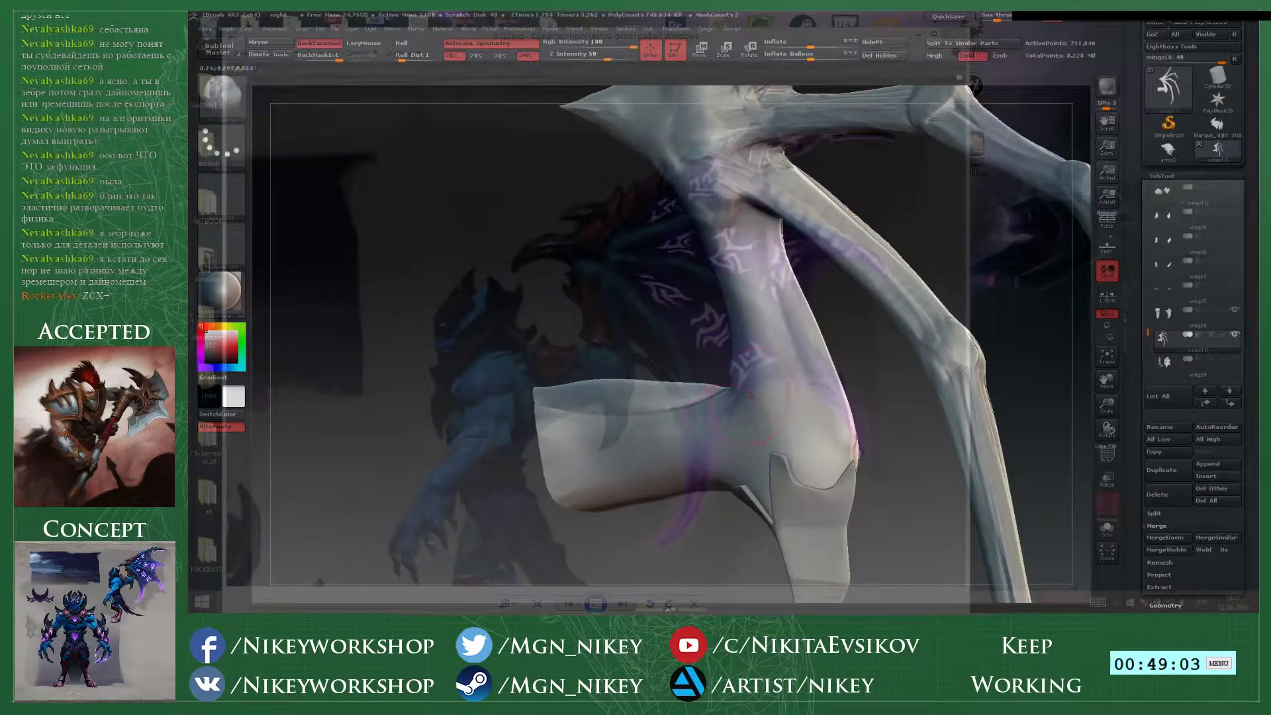
left_click_drag(752, 402, 789, 449)
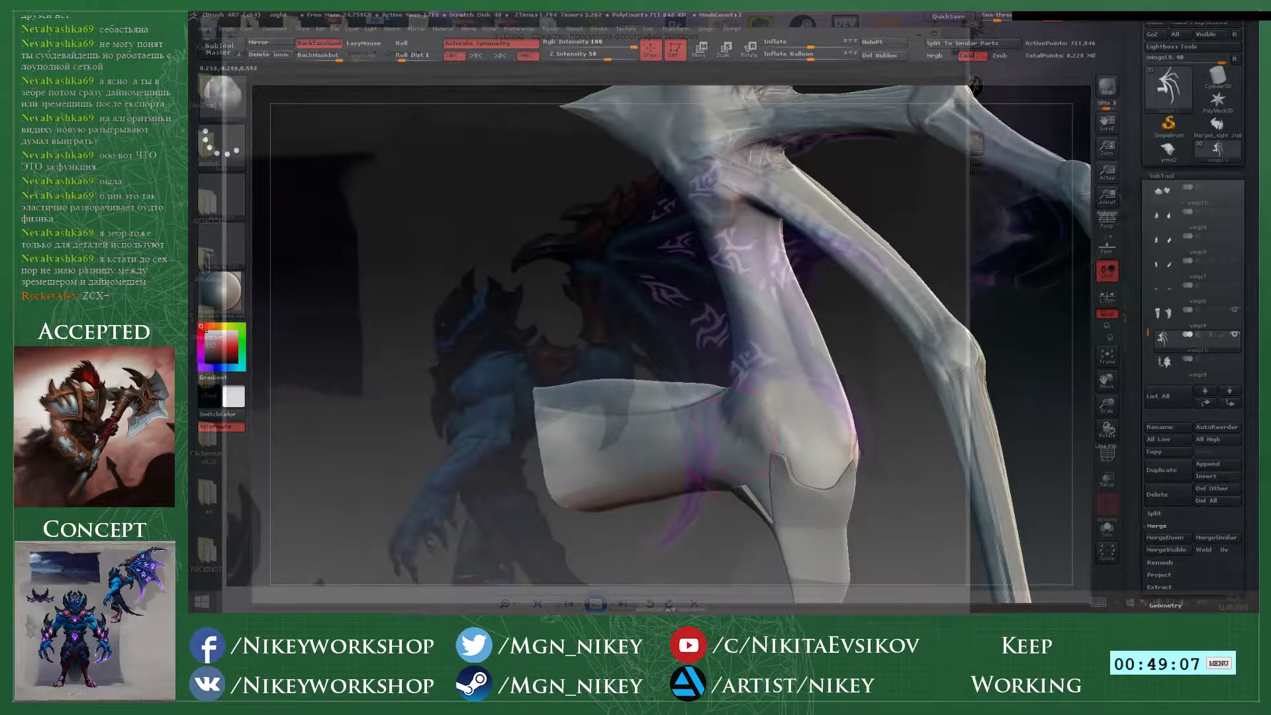
left_click_drag(664, 329, 722, 387)
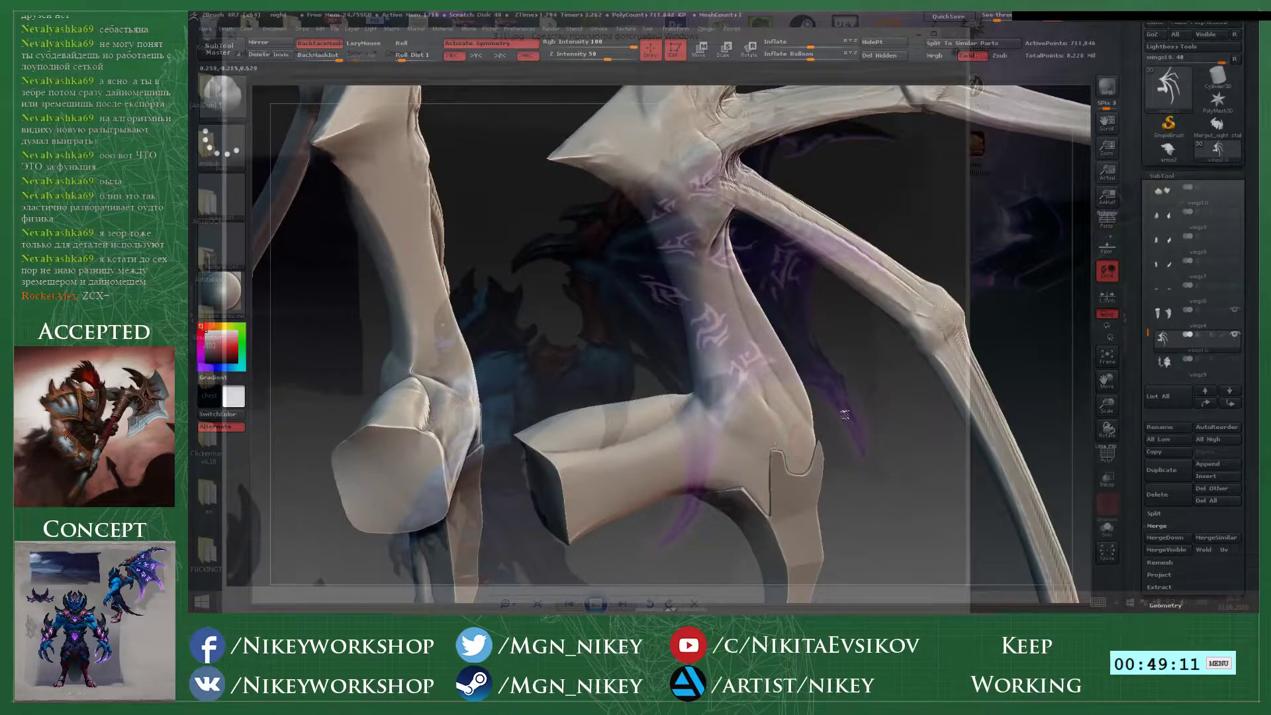
- Refine the forearm's muscle forms from the elbow up toward the wrist and smooth its outer side
left_click_drag(844, 414, 762, 418)
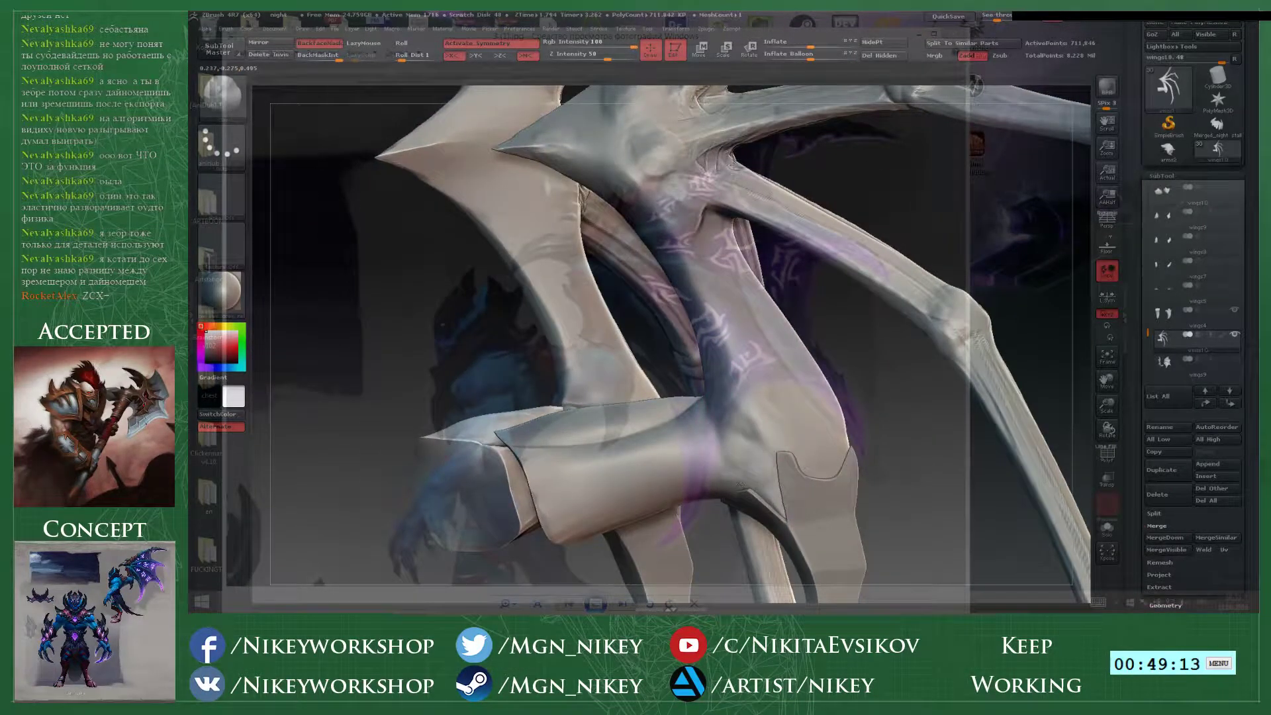
left_click_drag(842, 345, 826, 446)
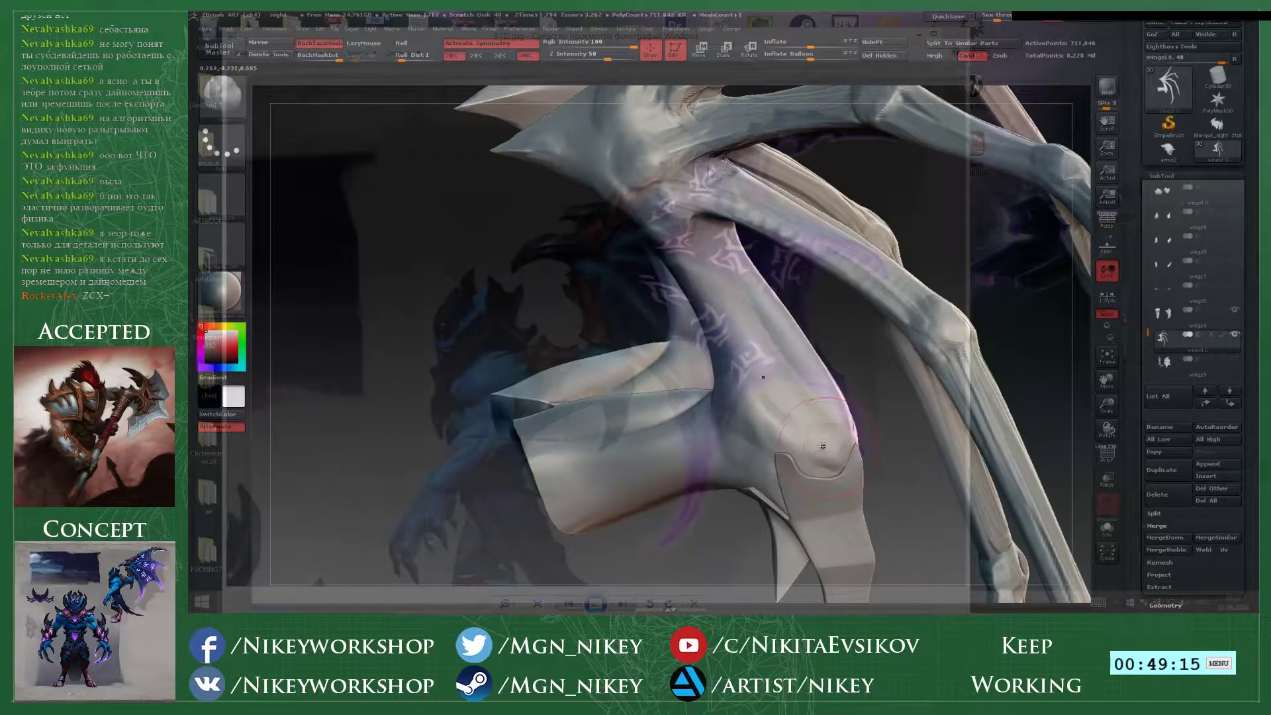
left_click_drag(778, 375, 831, 331)
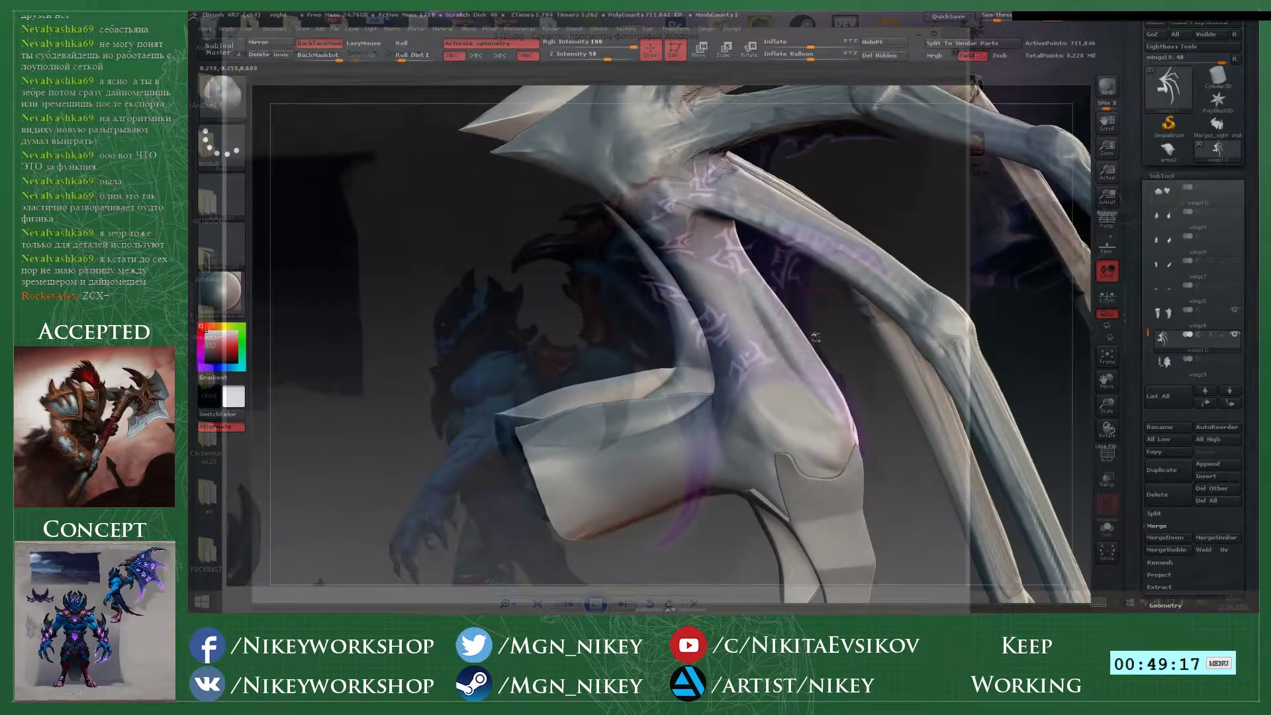
left_click_drag(815, 336, 828, 312)
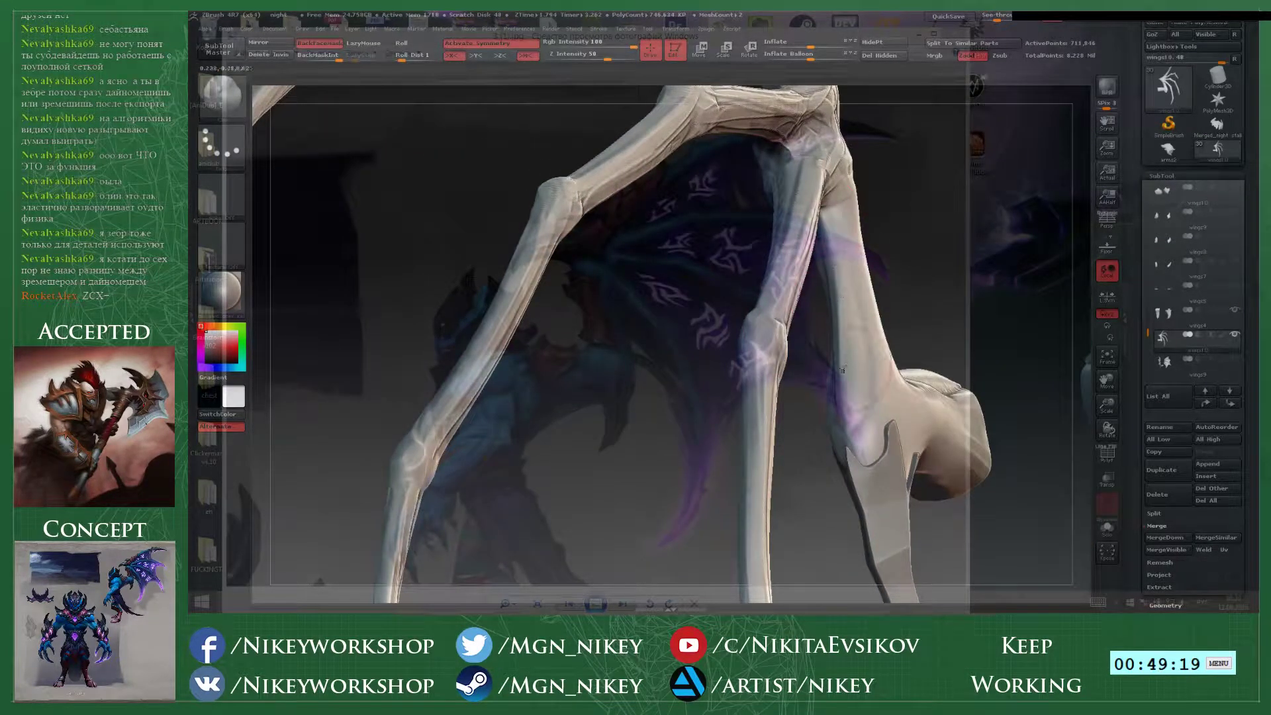
left_click_drag(845, 312, 861, 273)
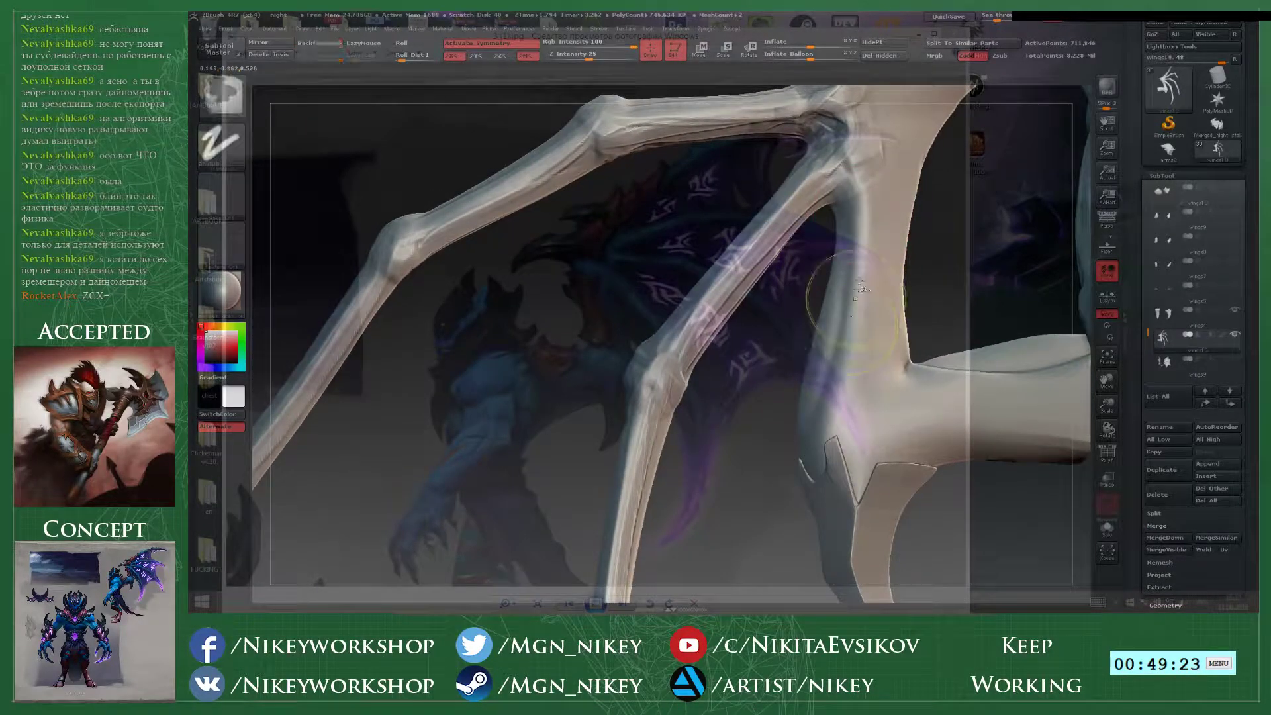
mouse_move(875, 318)
left_mouse_down()
mouse_move(794, 294)
mouse_move(692, 336)
mouse_move(707, 309)
mouse_move(738, 314)
mouse_move(859, 418)
left_mouse_up()
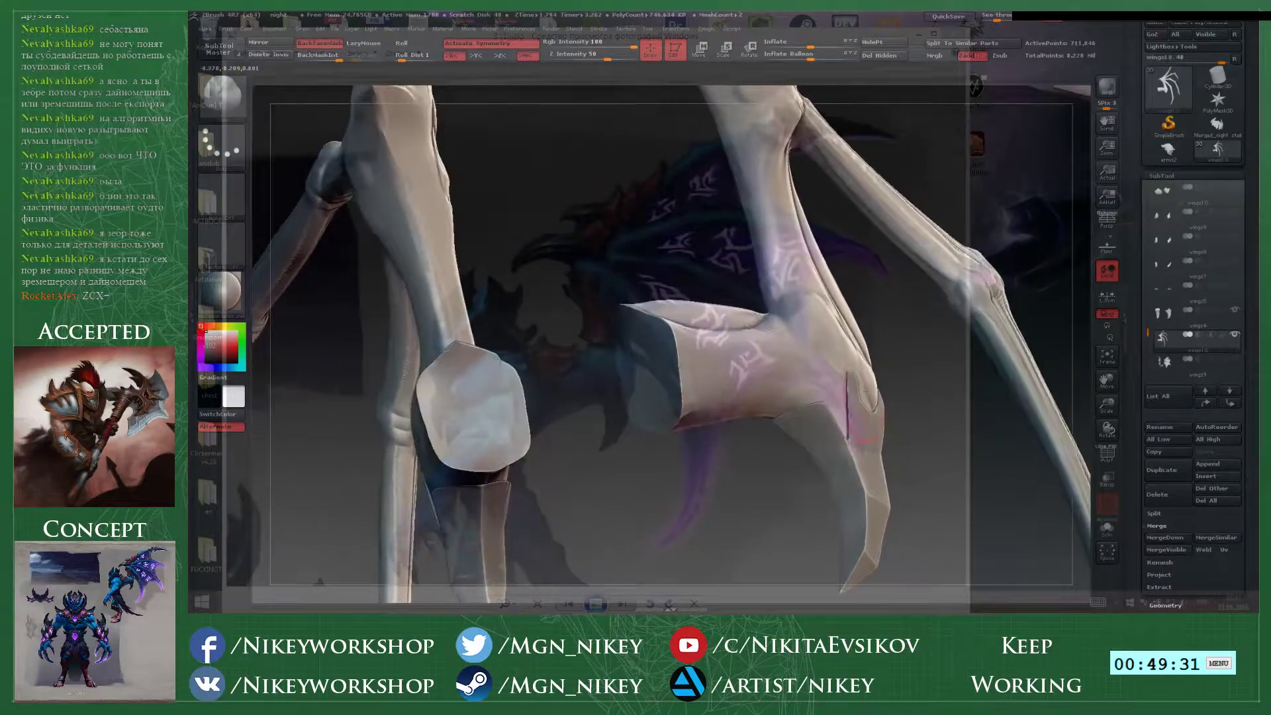
- Sculpt lengthwise muscle forms on the wing's upper arm, running from the elbow toward the cut end
left_click_drag(682, 230, 839, 454)
left_click_drag(602, 304, 715, 382)
key("space")
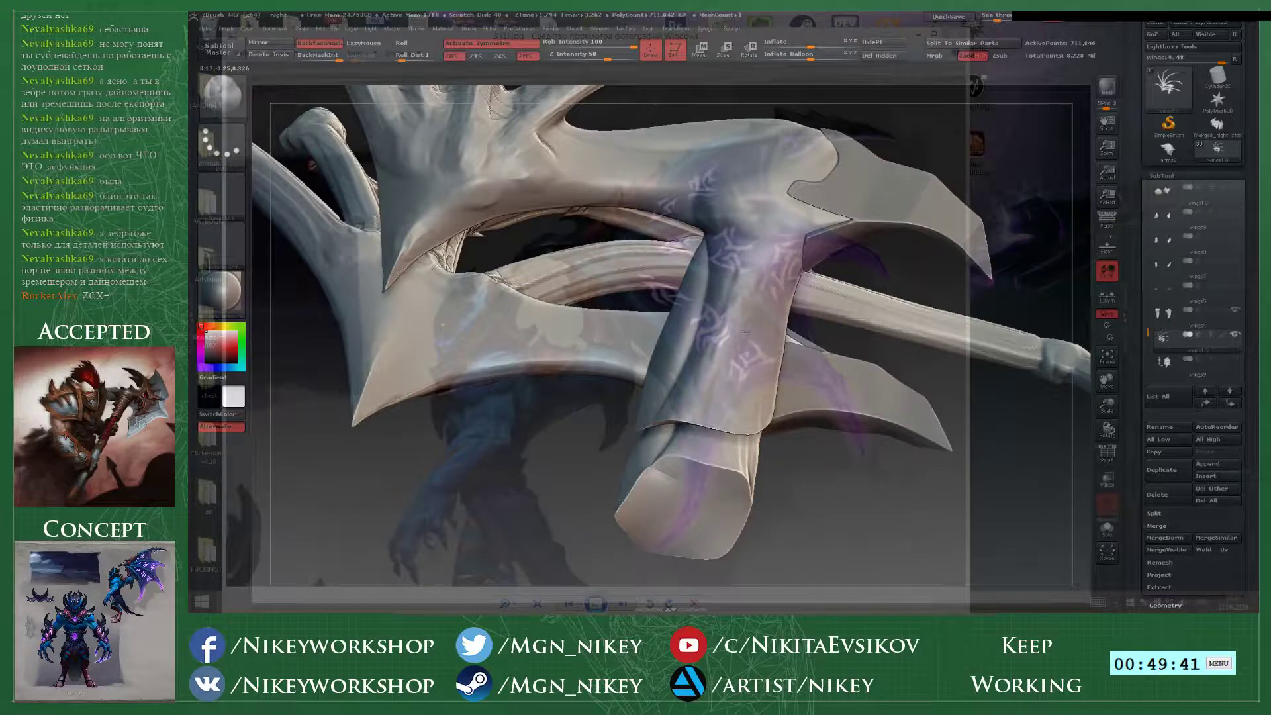
left_click_drag(952, 283, 683, 440)
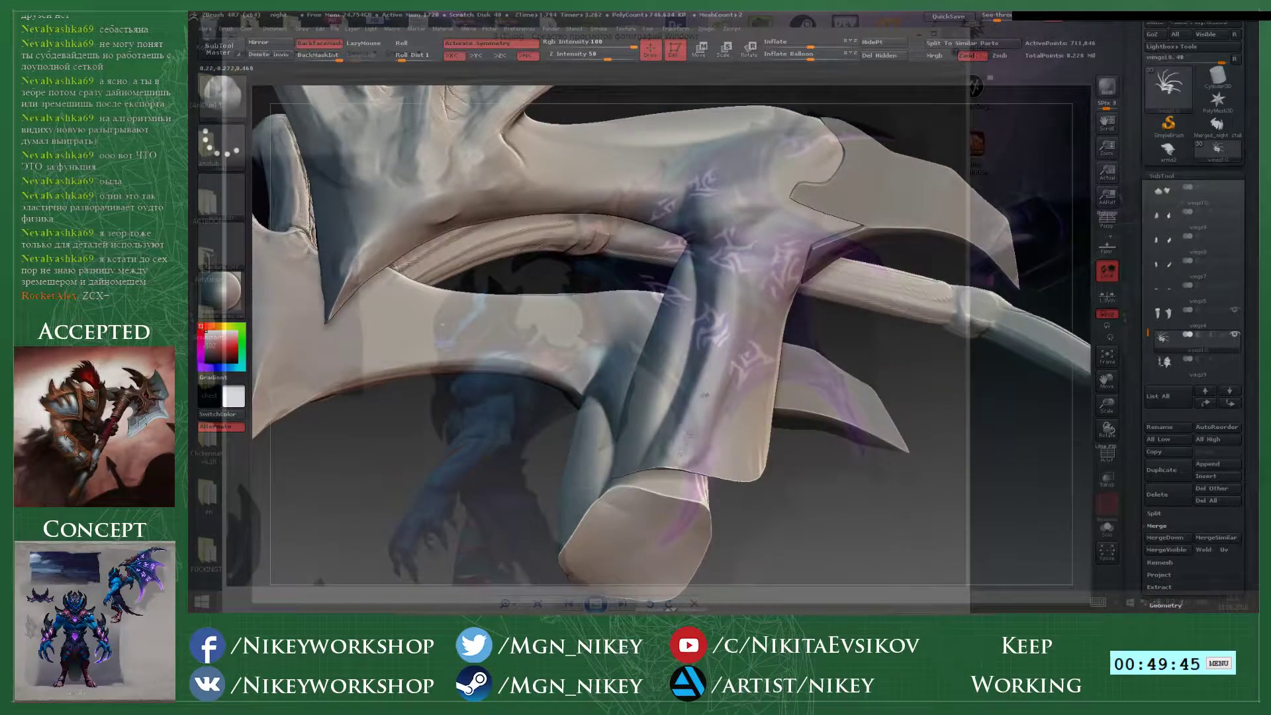
key("space")
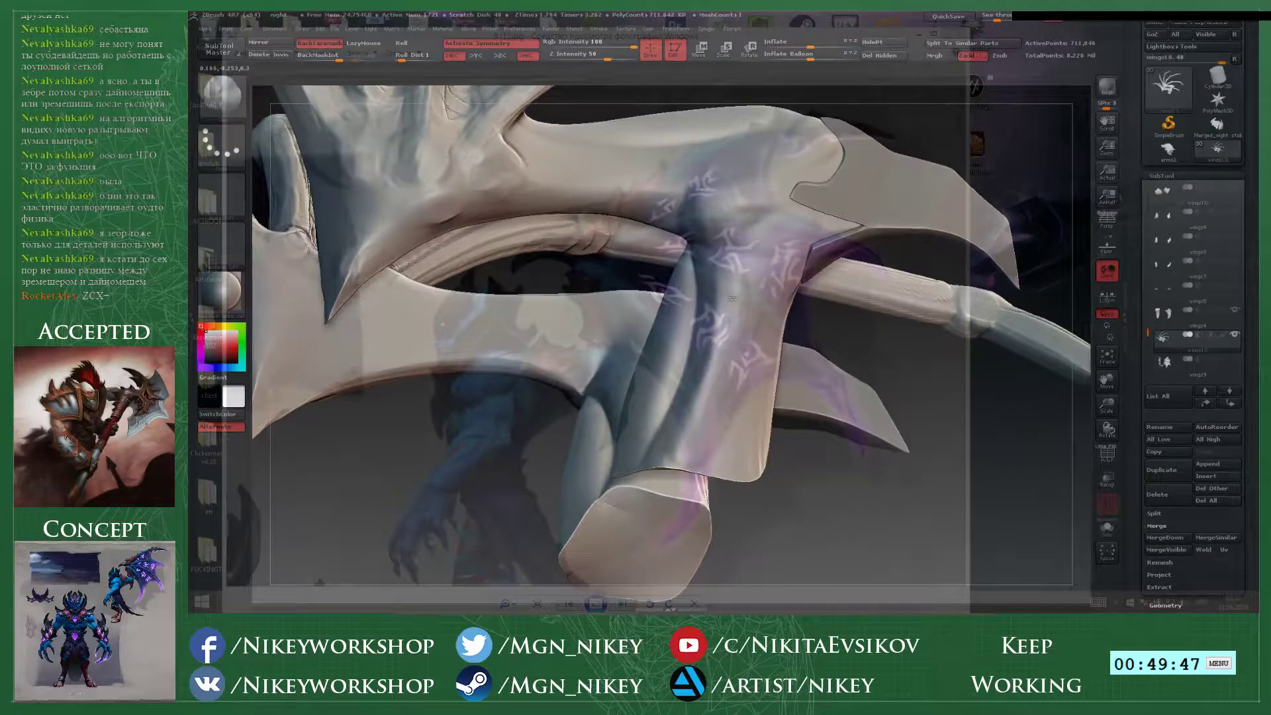
key("shift")
right_click_drag(719, 355, 765, 369)
mouse_move(721, 261)
left_mouse_down()
mouse_move(670, 453)
mouse_move(693, 424)
left_mouse_up()
mouse_move(723, 252)
left_mouse_down()
mouse_move(722, 341)
mouse_move(691, 437)
left_mouse_up()
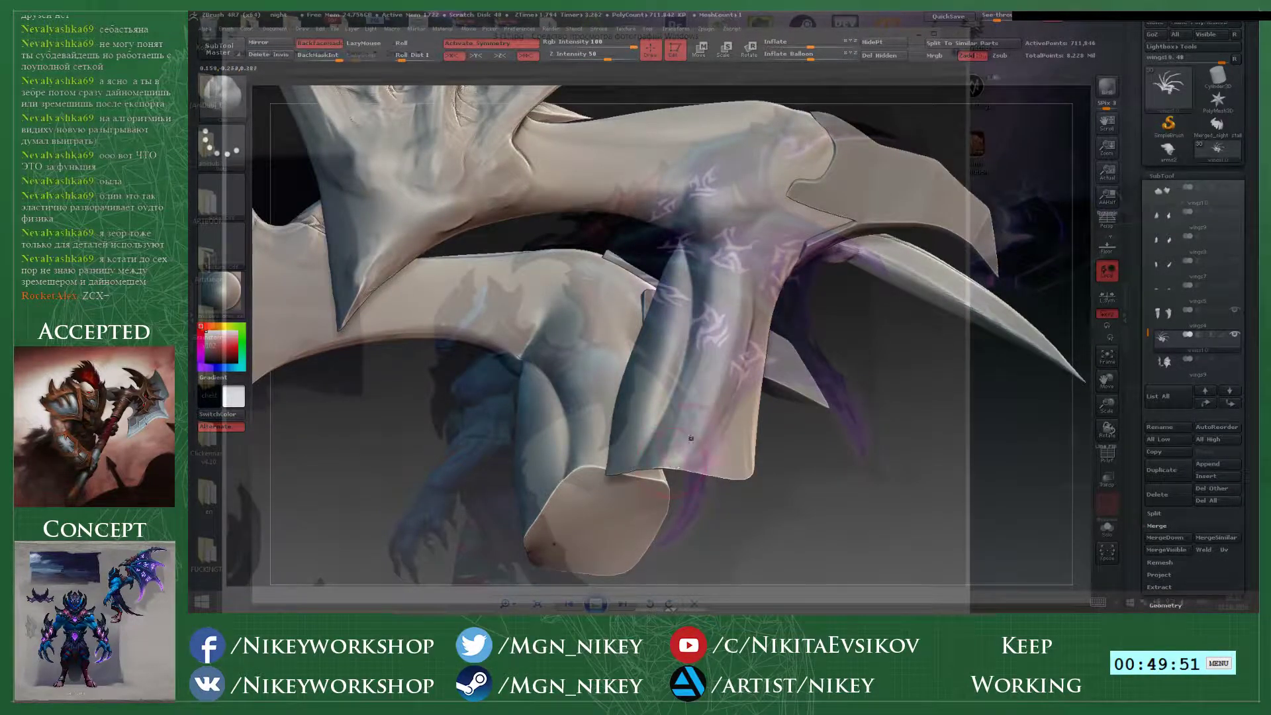
- Shape the muscle along the outer edge of the upper arm, just below the elbow spike
left_click_drag(777, 482, 850, 478)
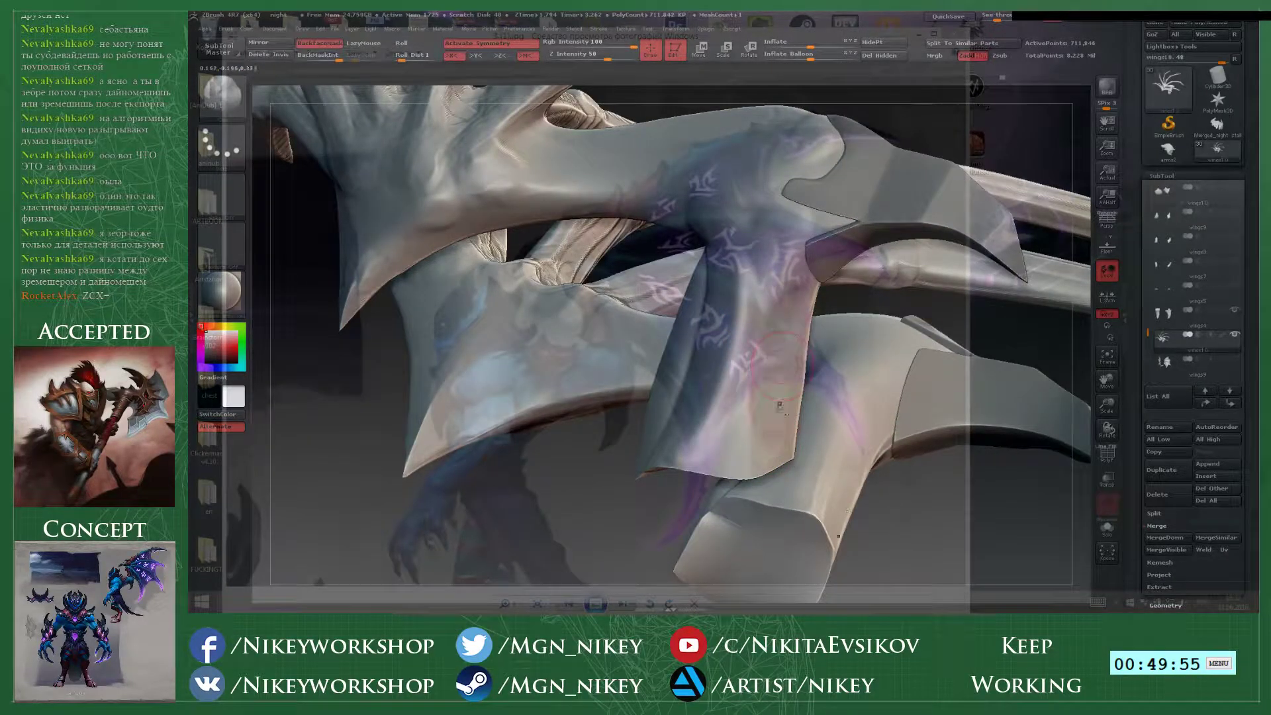
left_click_drag(620, 498, 718, 495)
mouse_move(799, 303)
left_mouse_down()
mouse_move(789, 414)
mouse_move(789, 399)
left_mouse_up()
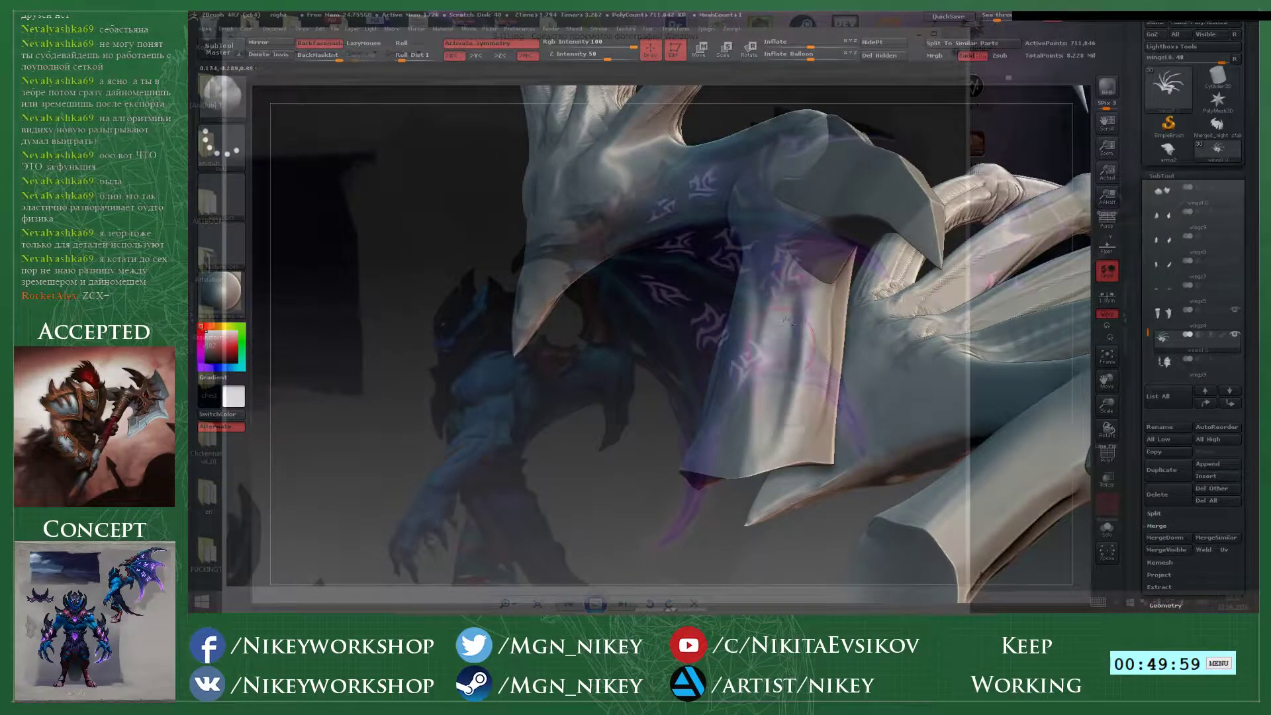
left_click_drag(786, 320, 791, 382)
- Reshape the upper arm's outer side with the Move brush and refine the surface along its edge
key("b")
key("m")
key("v")
left_click_drag(646, 468, 702, 405)
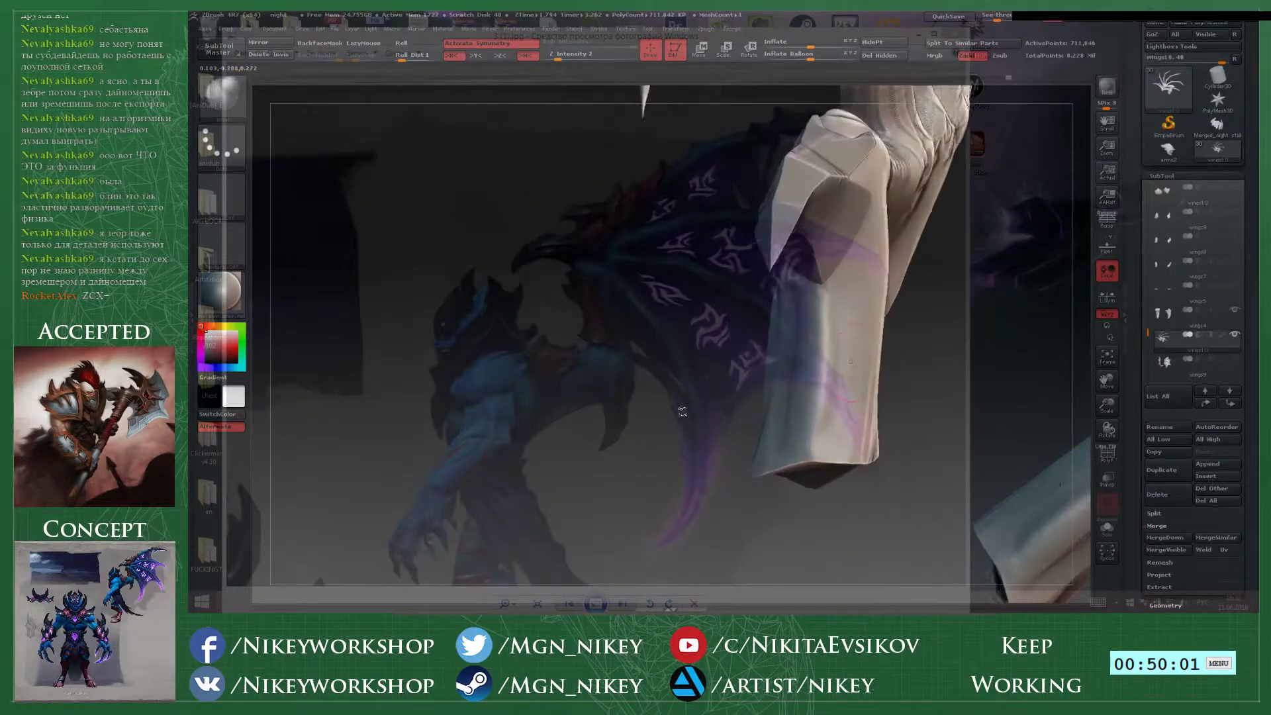
key("shift")
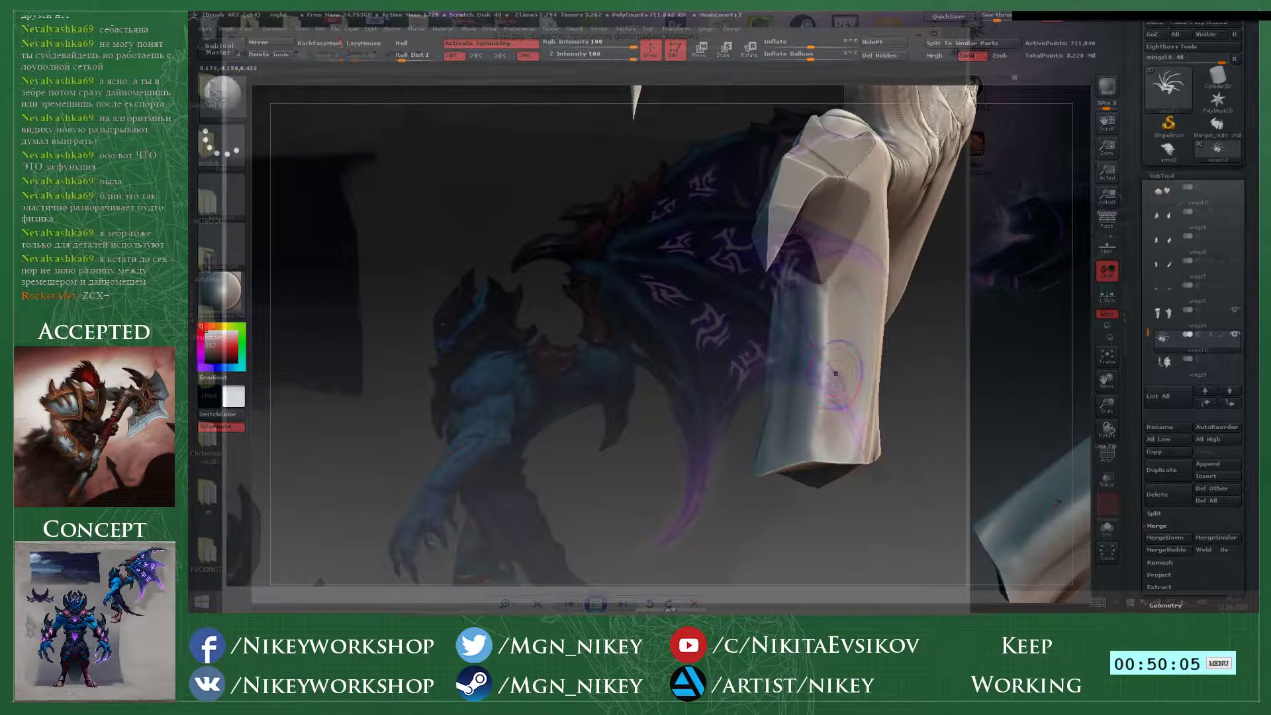
left_click_drag(848, 315, 838, 453)
- Try to carve a lengthwise crease down the upper arm with the LazyMouse brush
mouse_move(696, 383)
left_mouse_down()
mouse_move(794, 309)
mouse_move(783, 488)
left_mouse_up()
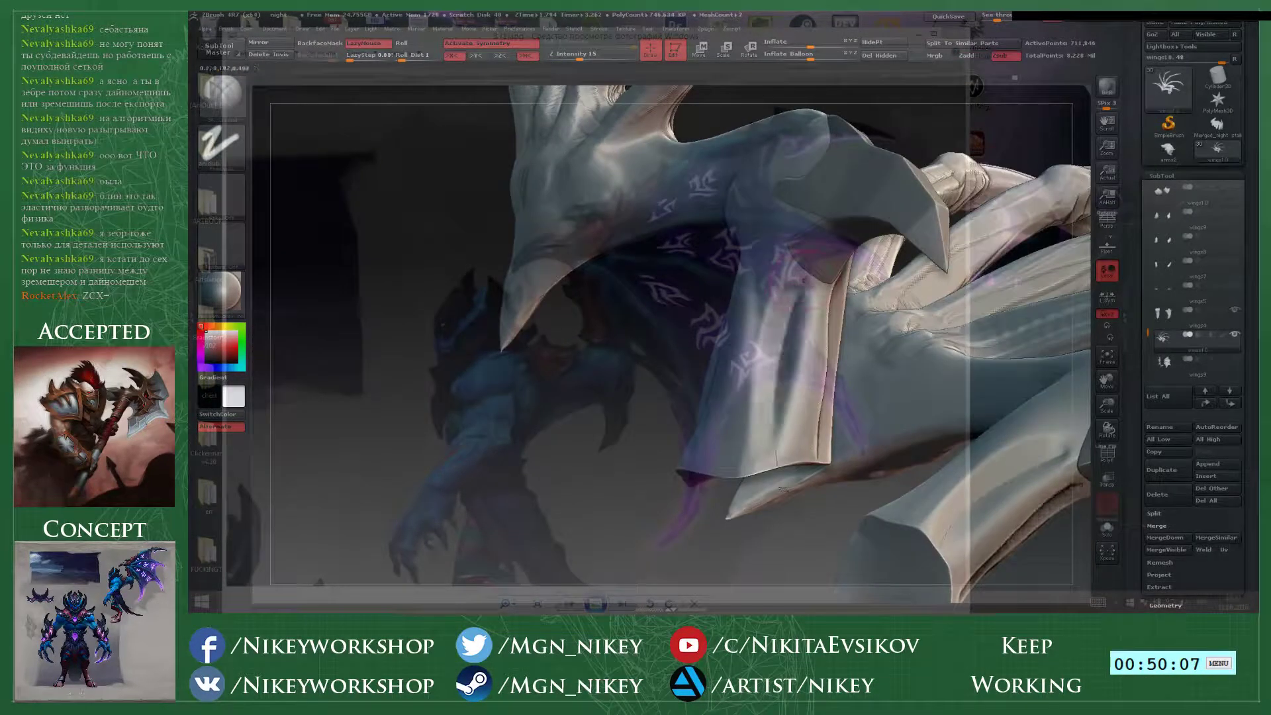
key("ctrl+z")
left_click_drag(792, 308, 765, 493)
left_click_drag(761, 536, 814, 262)
key("ctrl+z")
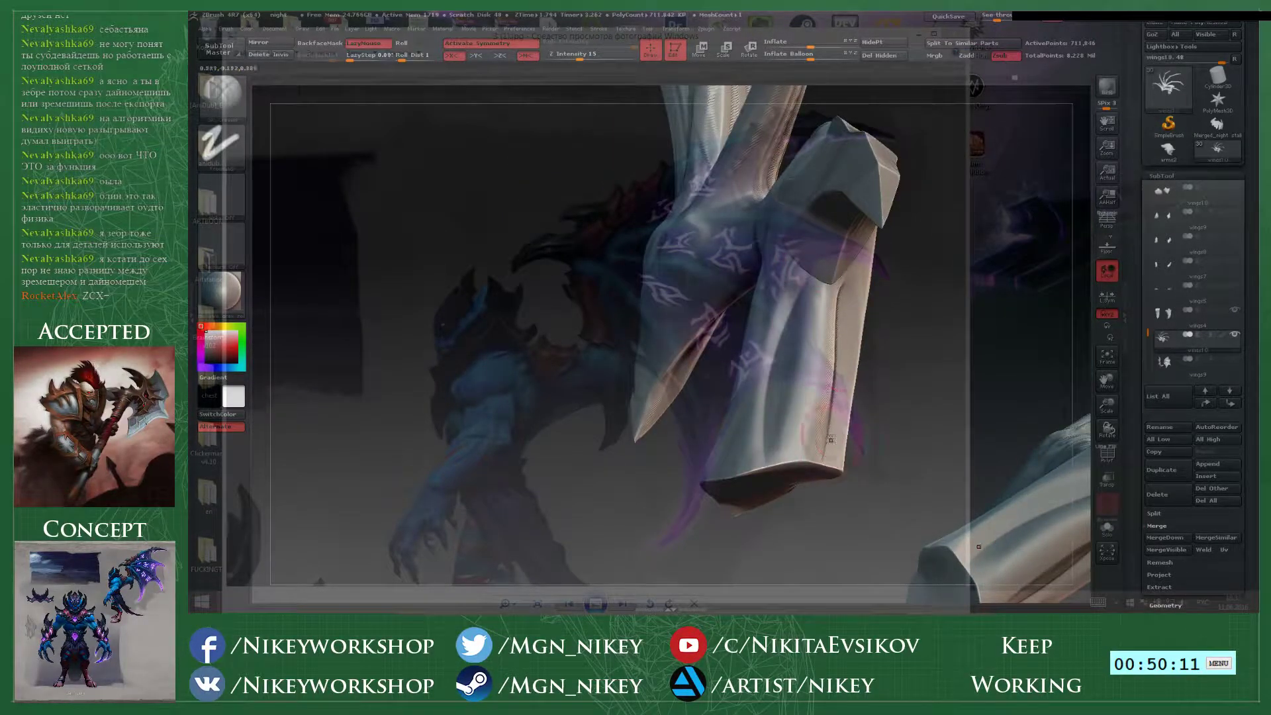
- Soften the crease along the upper arm's edge and adjust the arm's form with the Move brush
key("3")
left_click_drag(861, 424, 811, 418)
key("space")
left_click_drag(813, 344, 823, 343)
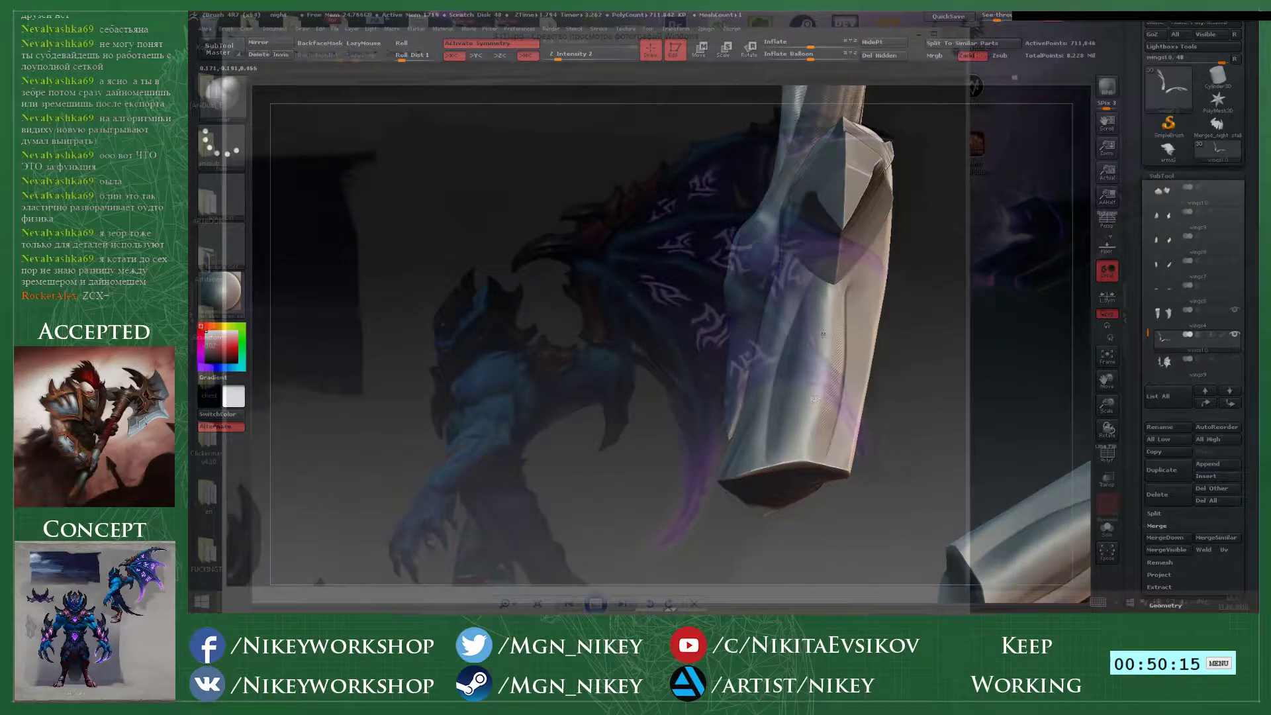
mouse_move(815, 408)
right_mouse_down()
mouse_move(847, 423)
mouse_move(835, 432)
mouse_move(898, 392)
mouse_move(860, 486)
mouse_move(885, 530)
mouse_move(729, 376)
right_mouse_up()
key("f")
key("space")
left_click_drag(729, 304, 726, 327)
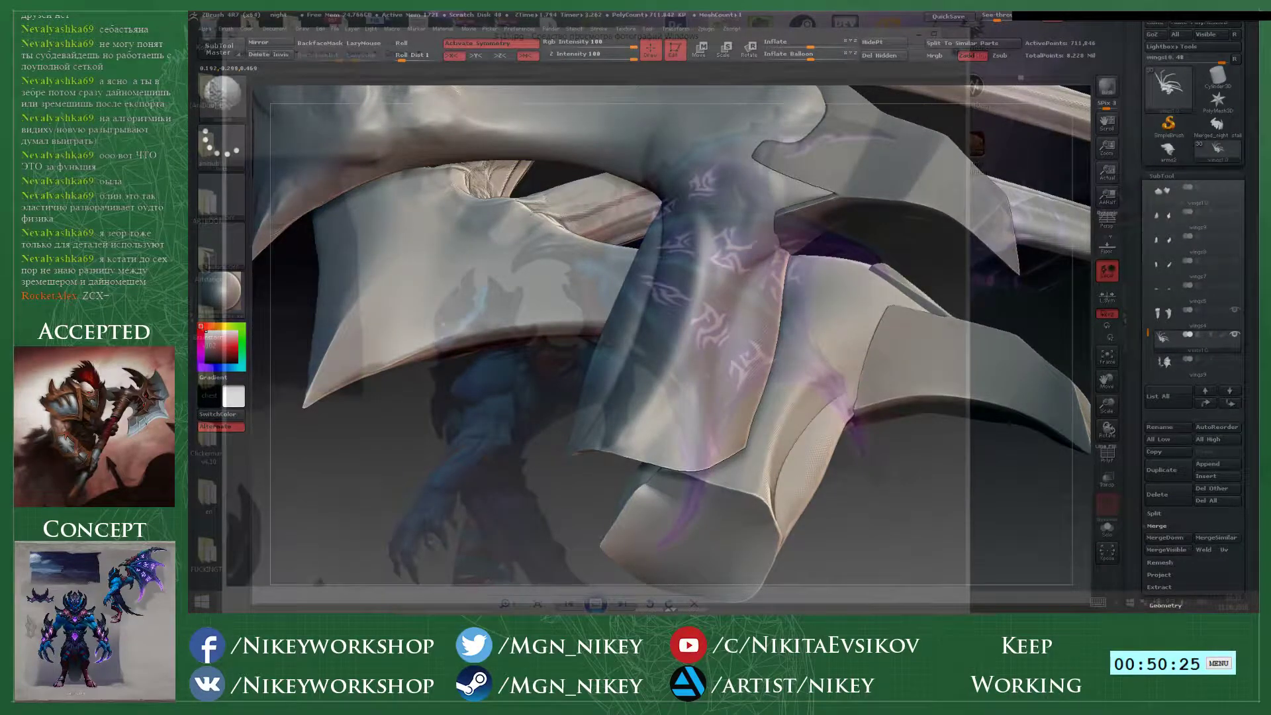
- Build up the long muscle on the other side of the upper arm, with backface masking on
left_click_drag(735, 333, 645, 262)
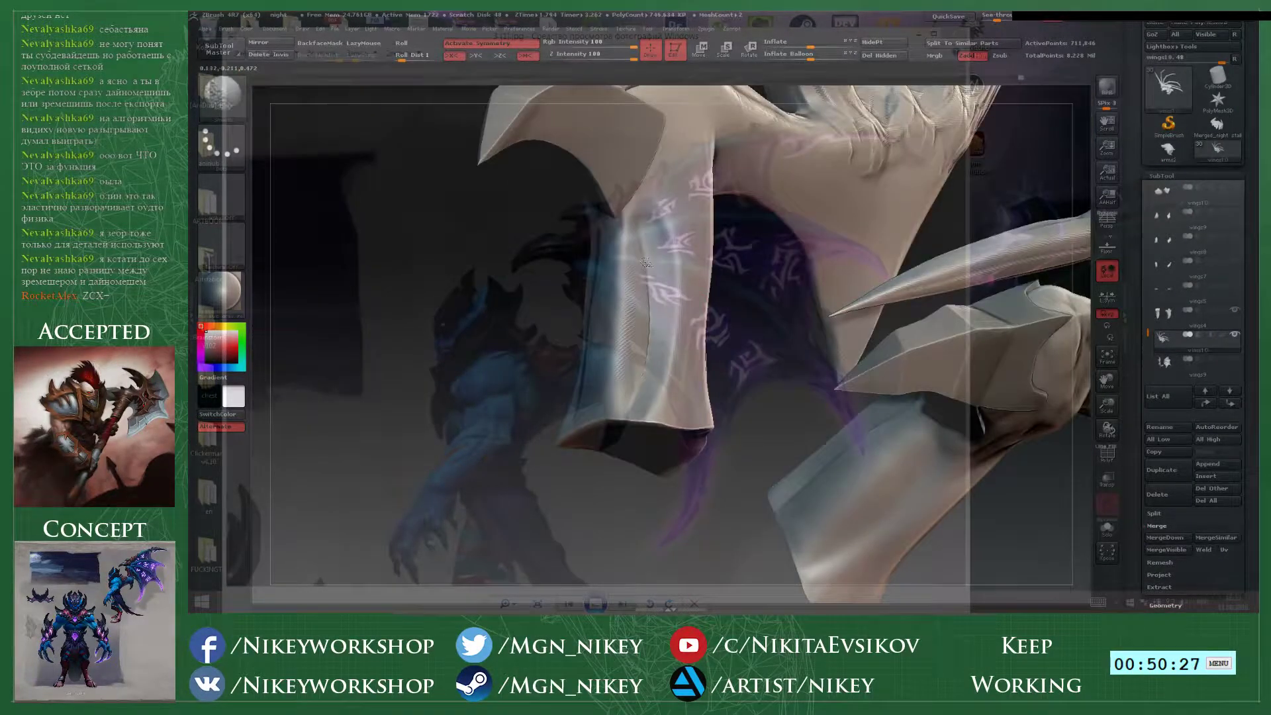
right_click_drag(665, 349, 619, 353)
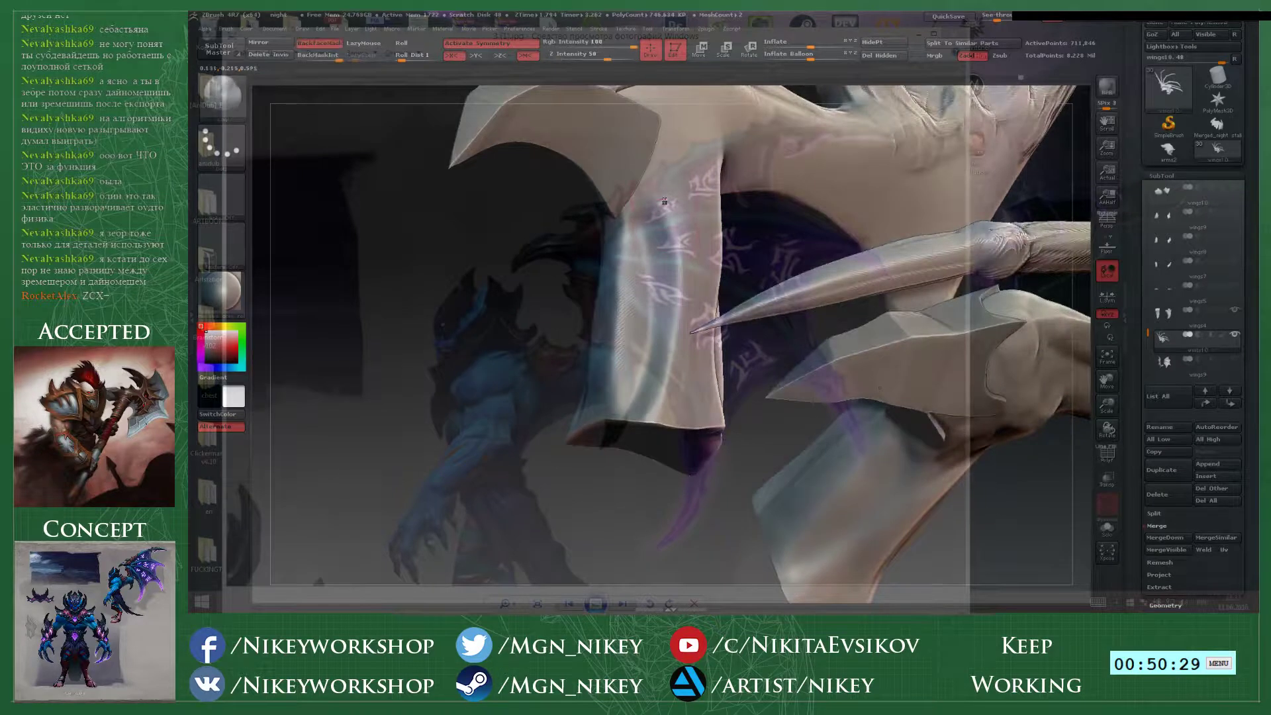
mouse_move(667, 200)
left_mouse_down()
mouse_move(662, 398)
mouse_move(671, 387)
left_mouse_up()
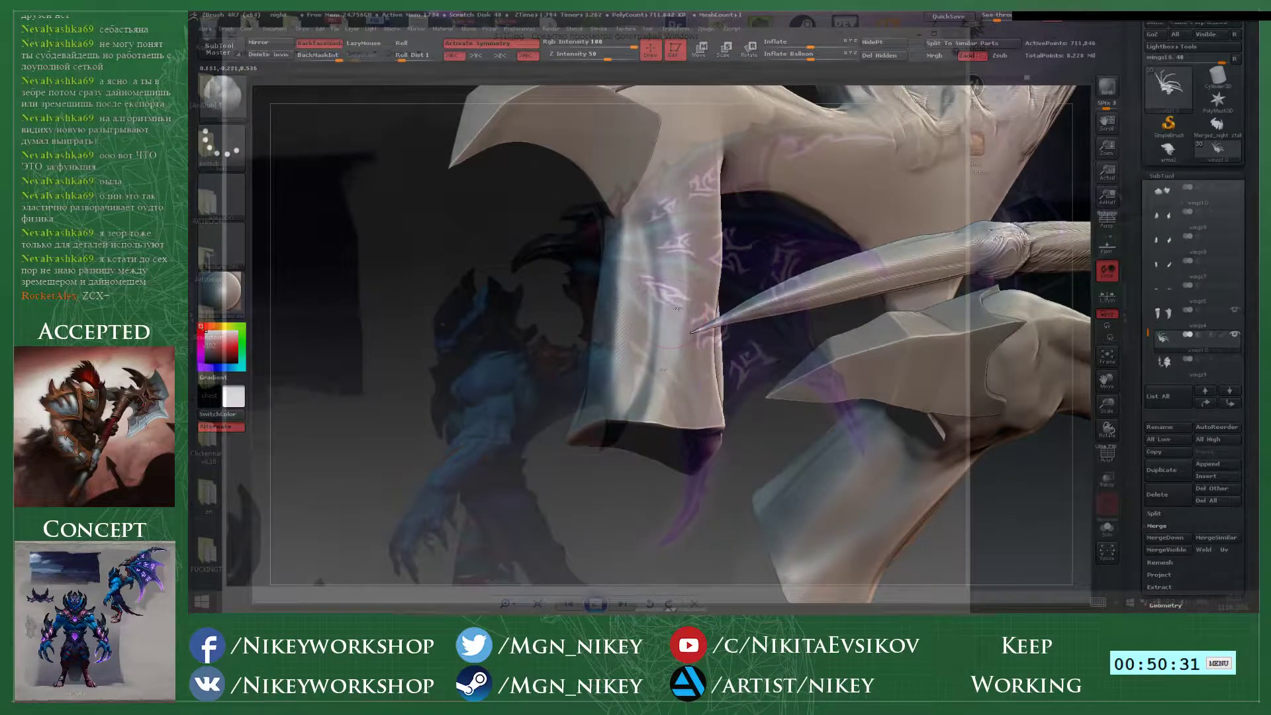
right_click_drag(651, 337, 667, 380, "alt")
mouse_move(657, 291)
left_mouse_down()
mouse_move(647, 403)
mouse_move(662, 318)
left_mouse_up()
mouse_move(819, 496)
right_mouse_down()
mouse_move(874, 509)
mouse_move(862, 300)
mouse_move(780, 421)
right_mouse_up()
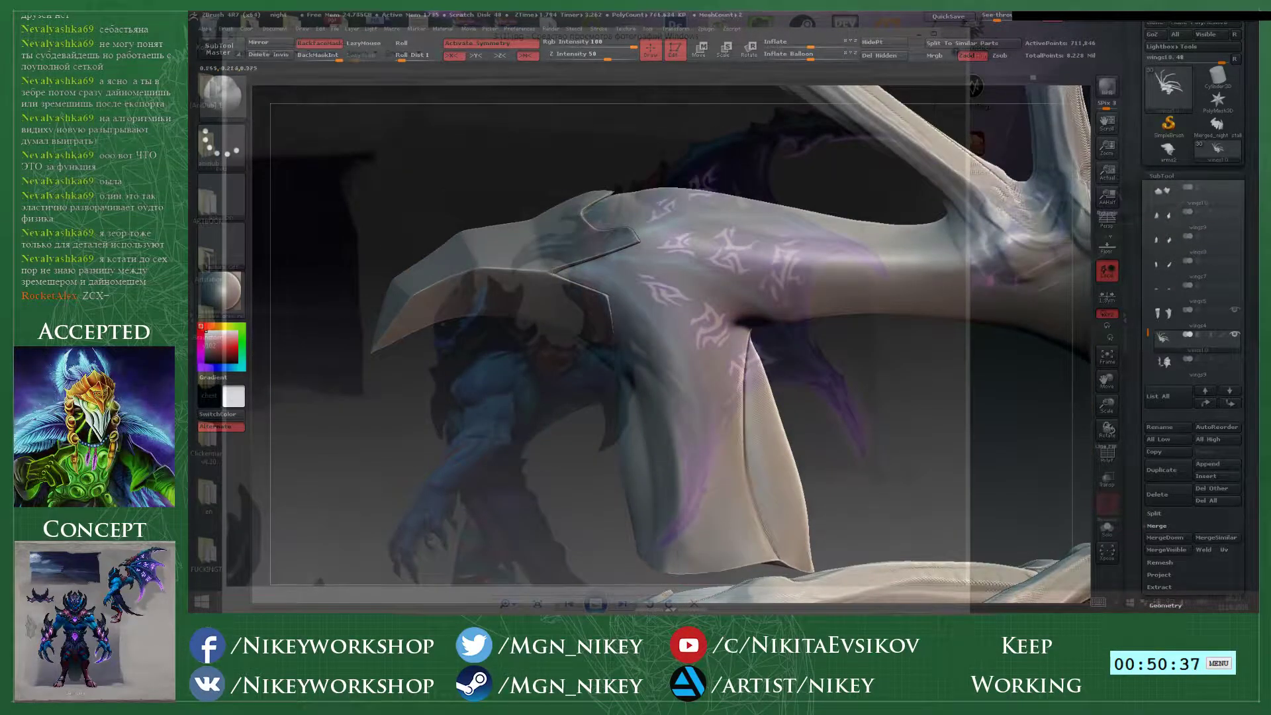
- Adjust the brush settings and sculpt a lengthwise muscle along the forearm down to the elbow
key("space")
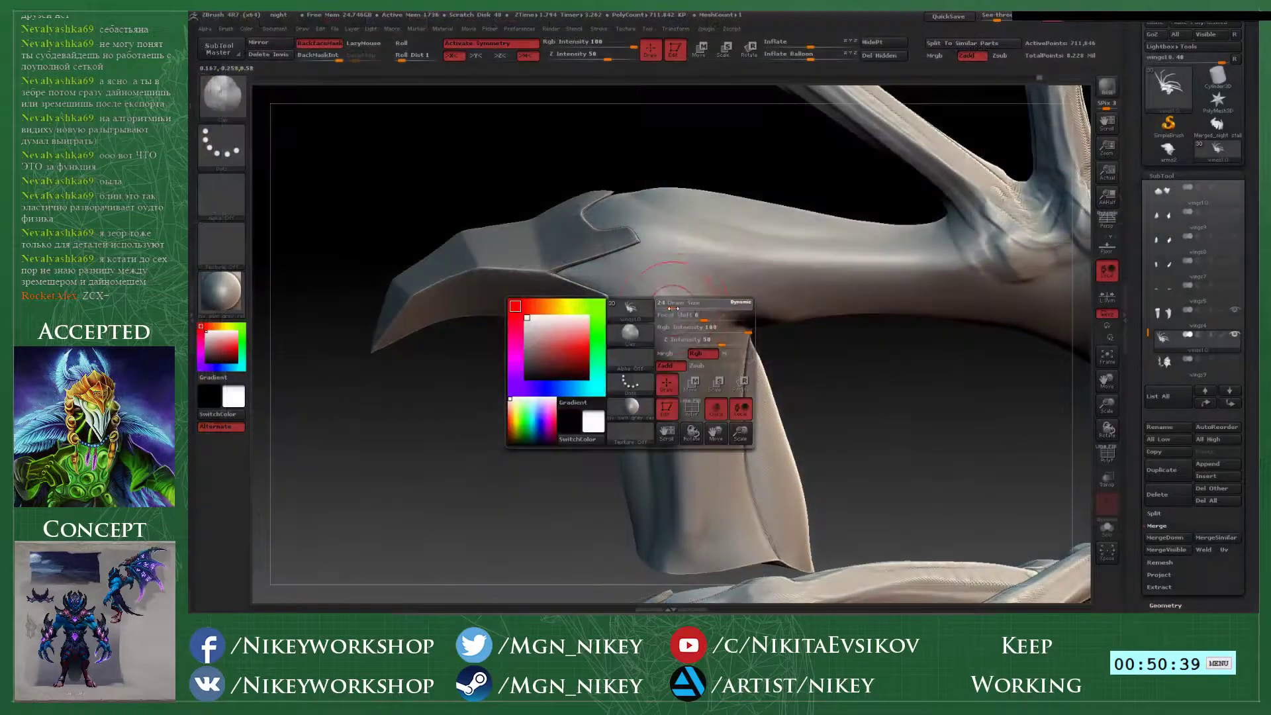
mouse_move(616, 272)
left_mouse_down()
mouse_move(687, 271)
mouse_move(687, 299)
mouse_move(627, 292)
left_mouse_up()
mouse_move(826, 397)
right_mouse_down("ctrl")
mouse_move(708, 219)
mouse_move(781, 278)
mouse_move(799, 394)
mouse_move(885, 215)
mouse_move(748, 254)
mouse_move(680, 298)
right_mouse_up("ctrl")
left_click_drag(769, 219, 664, 418)
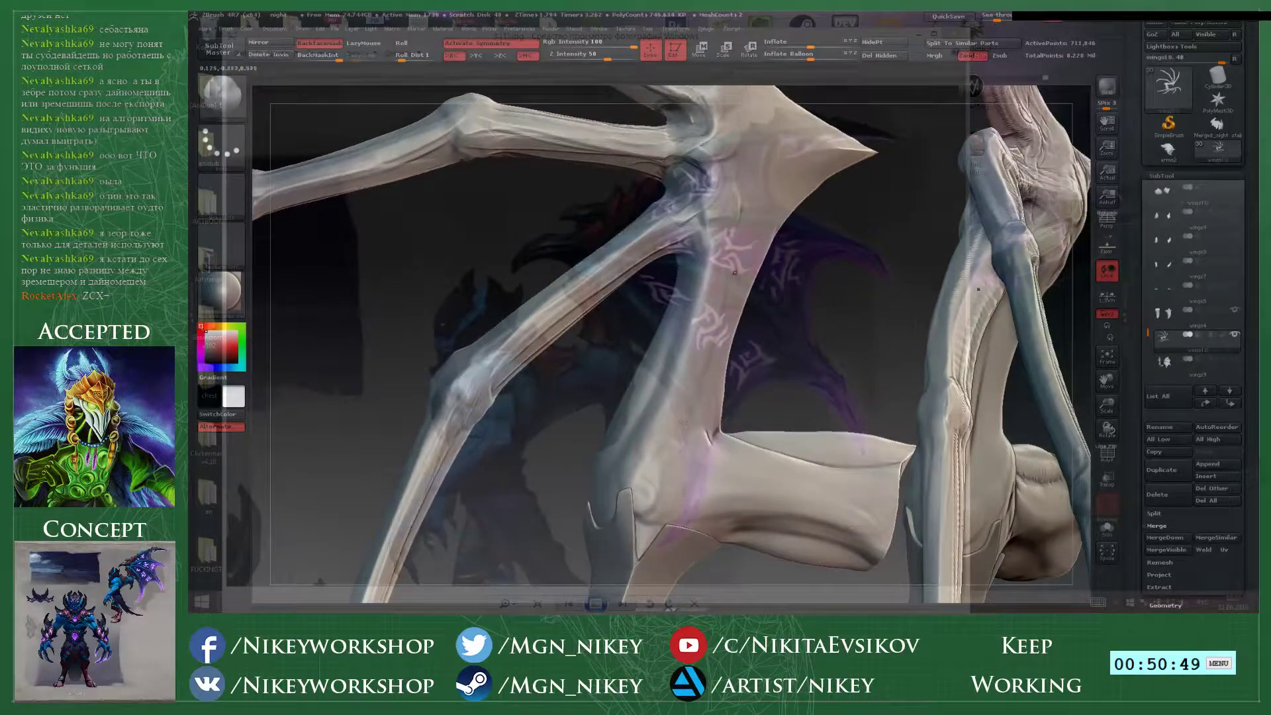
left_click_drag(734, 272, 710, 413)
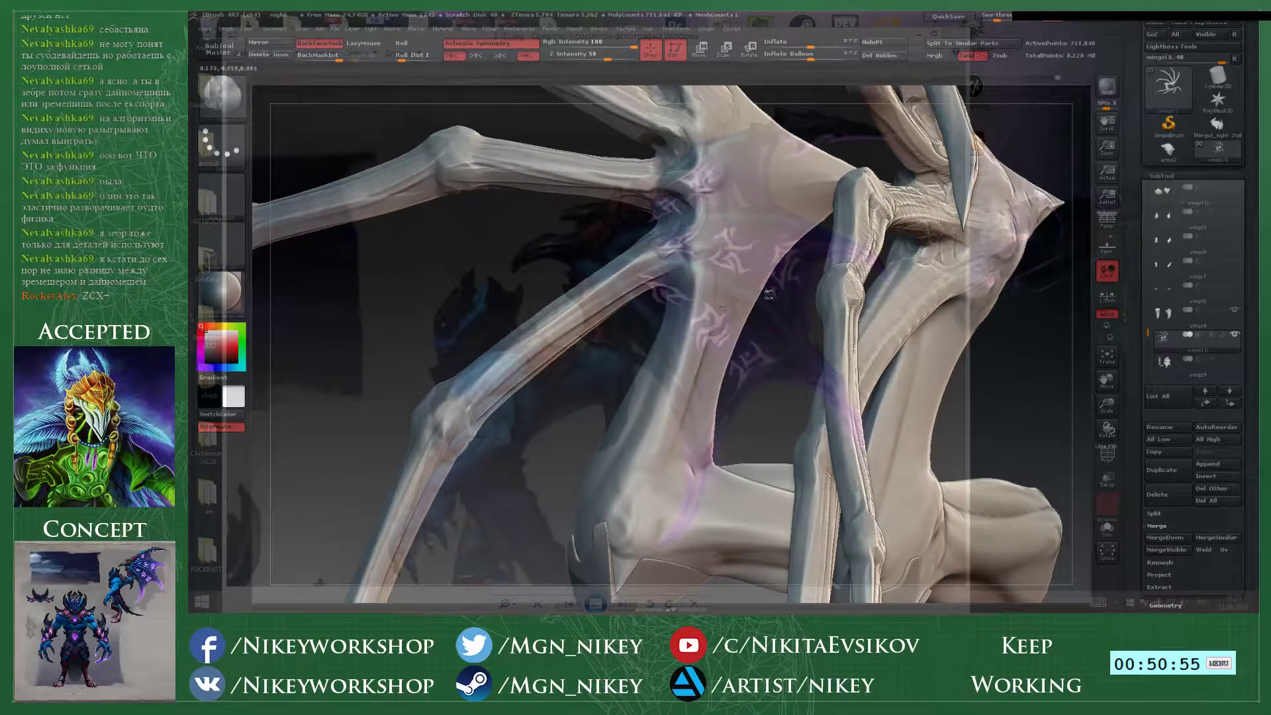
left_click_drag(764, 385, 814, 349)
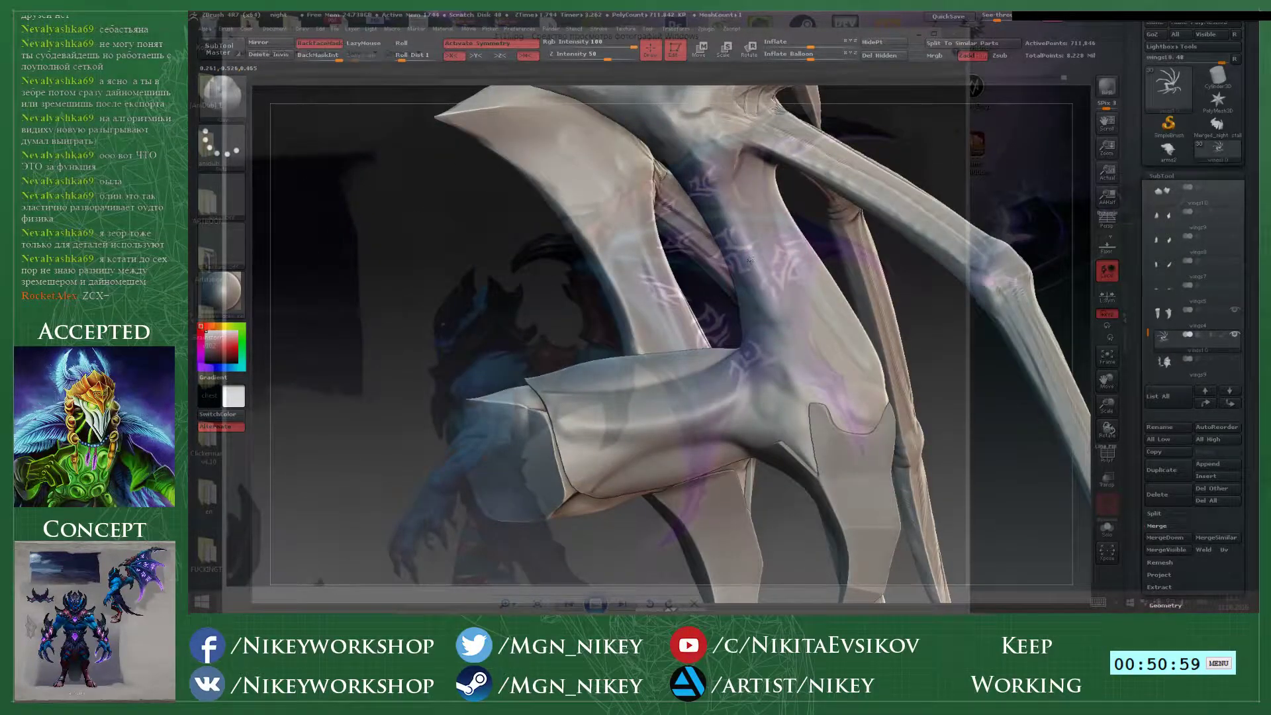
- Turn off the see-through reference, undo the last stroke and refine the forearm's muscle forms between wrist and elbow
left_click_drag(997, 17, 983, 17)
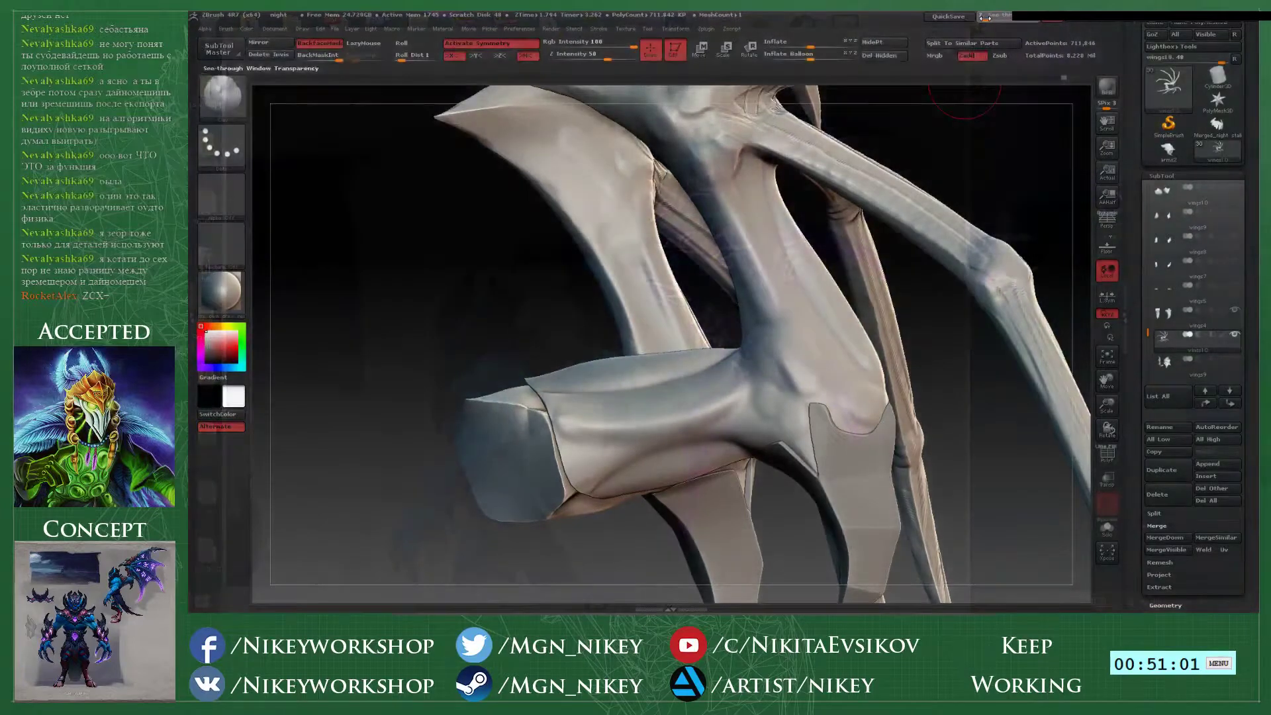
right_click_drag(753, 294, 759, 345, "alt")
key("ctrl+z")
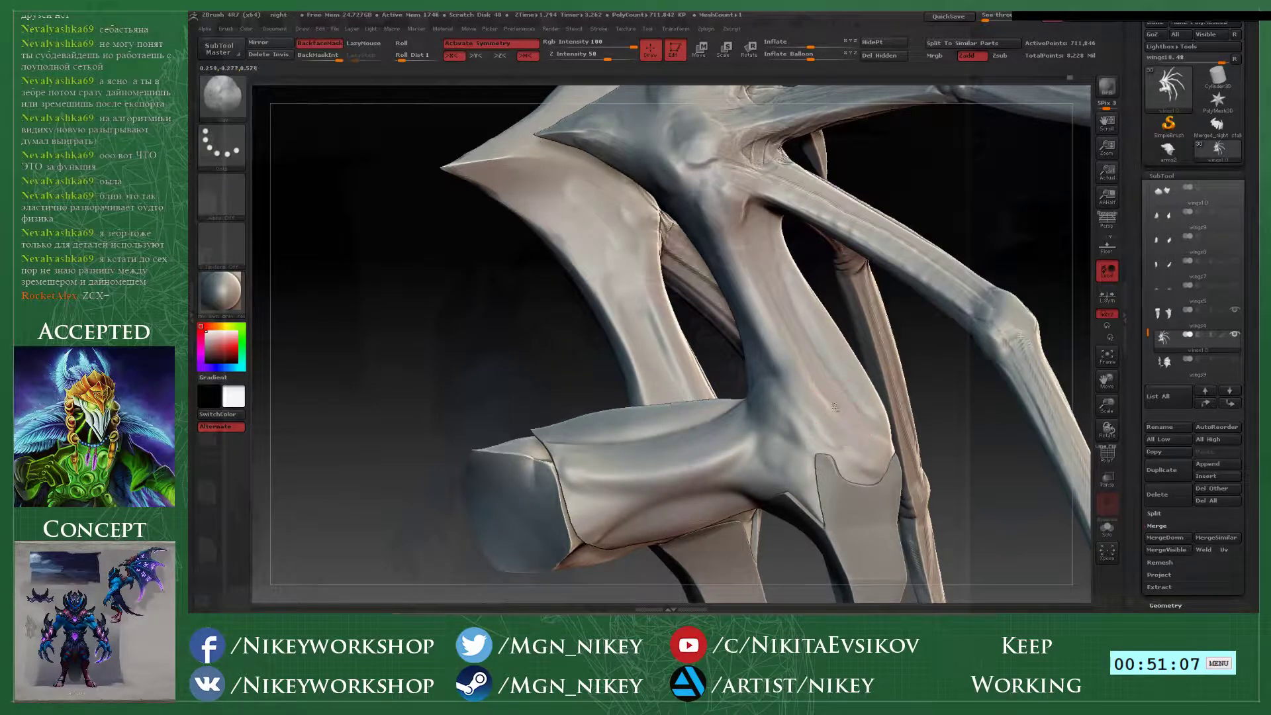
mouse_move(867, 434)
left_mouse_down()
mouse_move(835, 348)
mouse_move(820, 385)
mouse_move(775, 314)
left_mouse_up()
left_click_drag(707, 344, 798, 334)
mouse_move(743, 213)
left_mouse_down()
mouse_move(768, 334)
mouse_move(771, 281)
left_mouse_up()
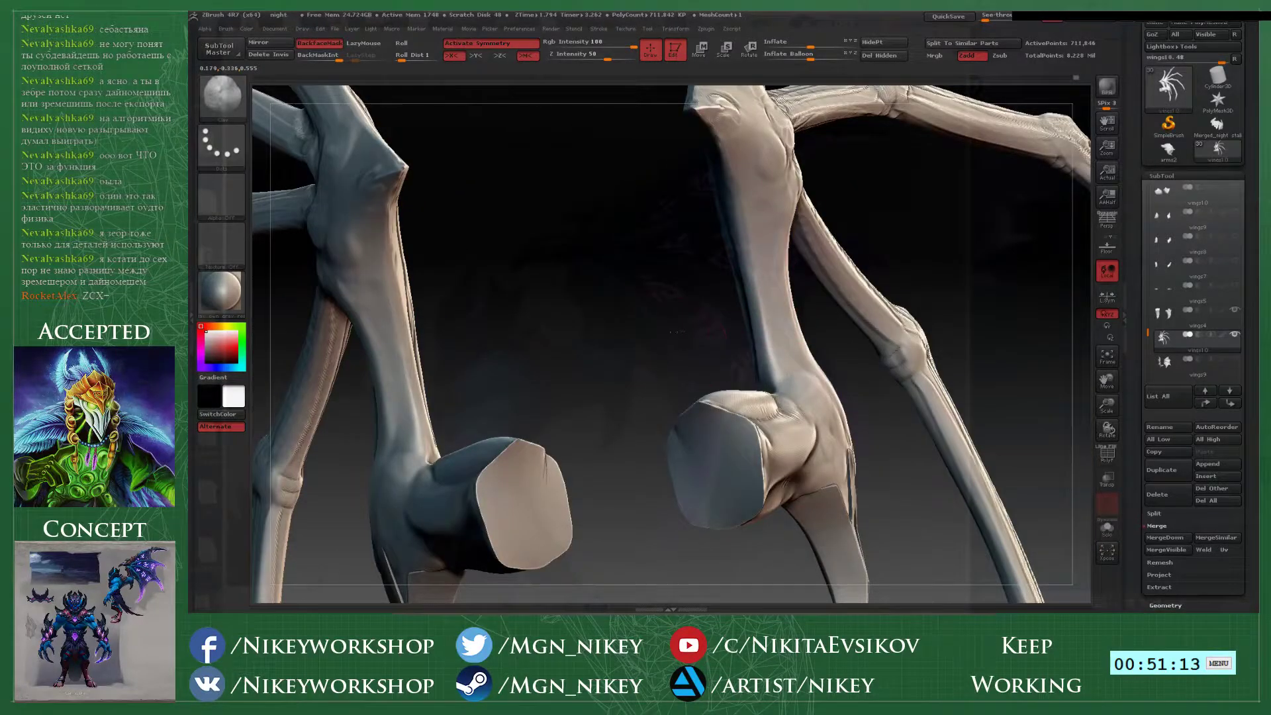
left_click_drag(675, 332, 732, 217)
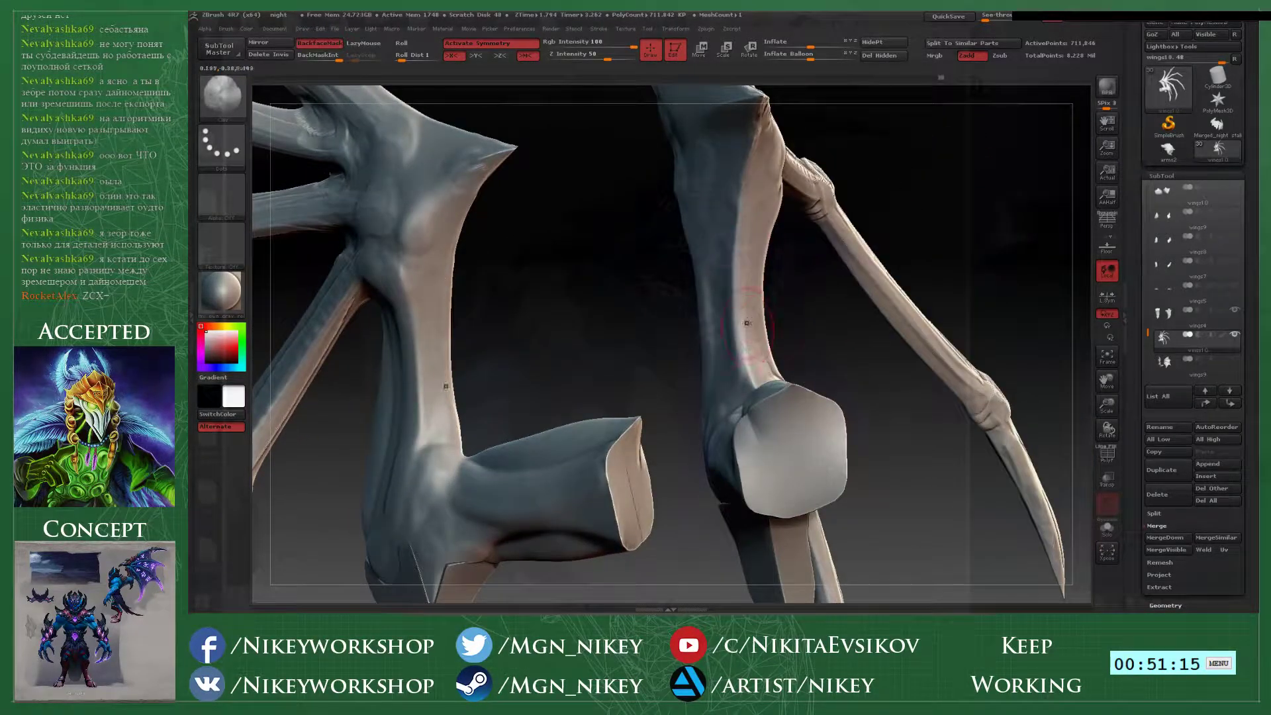
- Try to reshape the forearm's inner profile with the Move brush
left_click_drag(662, 324, 639, 391)
key("b")
key("m")
key("v")
mouse_move(763, 359)
left_mouse_down()
mouse_move(749, 348)
mouse_move(742, 260)
left_mouse_up()
key("ctrl+z")
- Switch to the hPolish brush and smooth the forearm's inner side near the wrist
key("b")
key("h")
key("p")
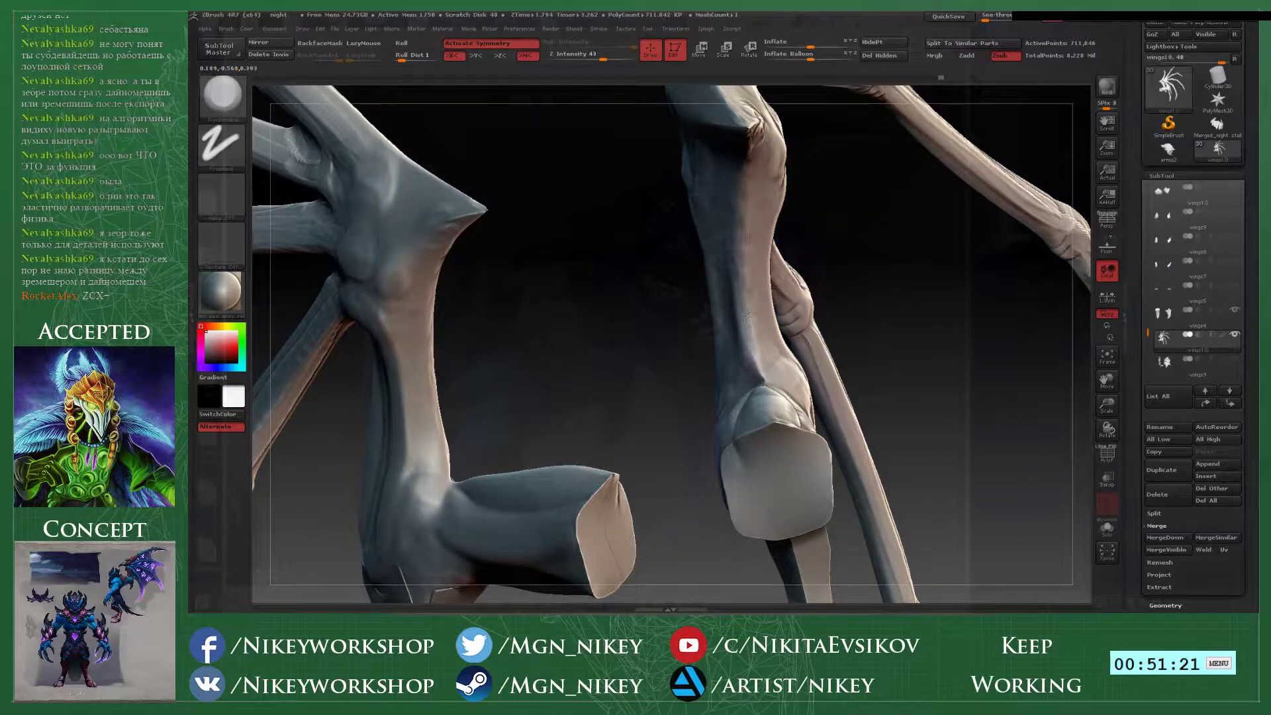
left_click_drag(772, 157, 775, 138, "shift")
mouse_move(880, 424)
left_mouse_down("alt")
mouse_move(854, 318)
mouse_move(869, 316)
mouse_move(827, 329)
mouse_move(889, 332)
mouse_move(884, 464)
mouse_move(890, 377)
mouse_move(867, 464)
mouse_move(852, 399)
left_mouse_up("alt")
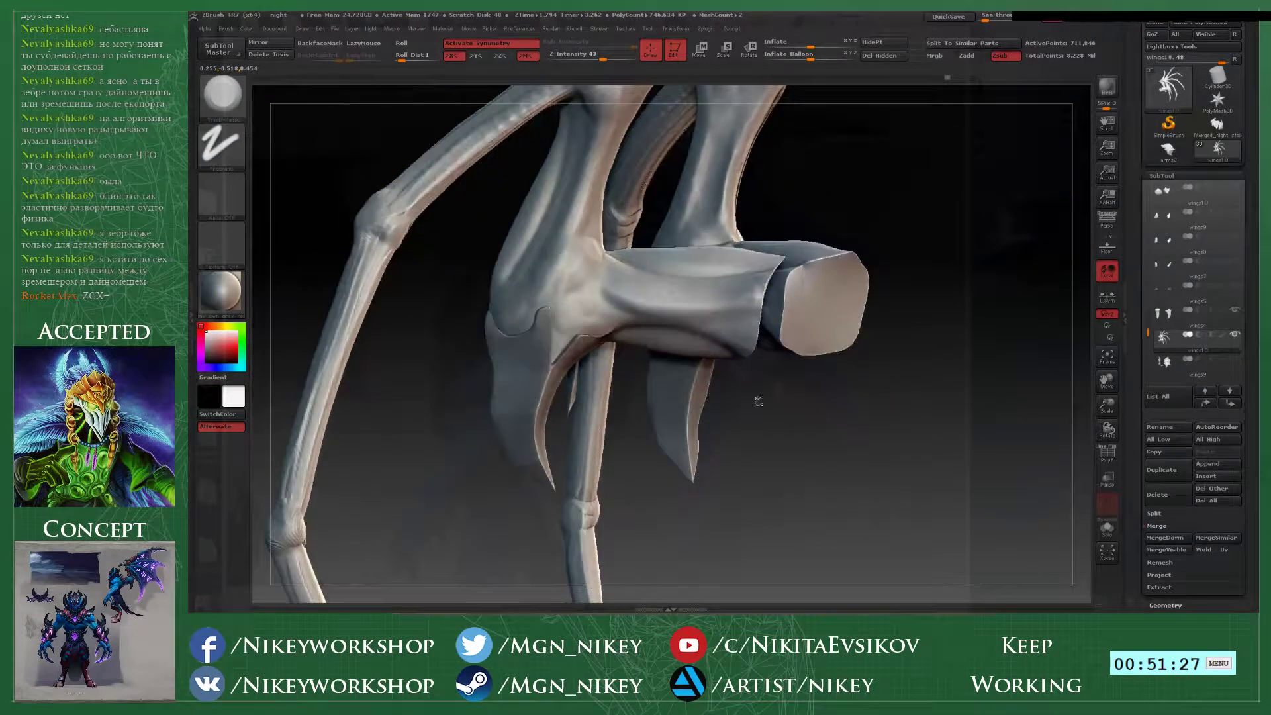
- Smooth the underside of the upper arm and soften its muscle transitions
left_click_drag(788, 430, 649, 334)
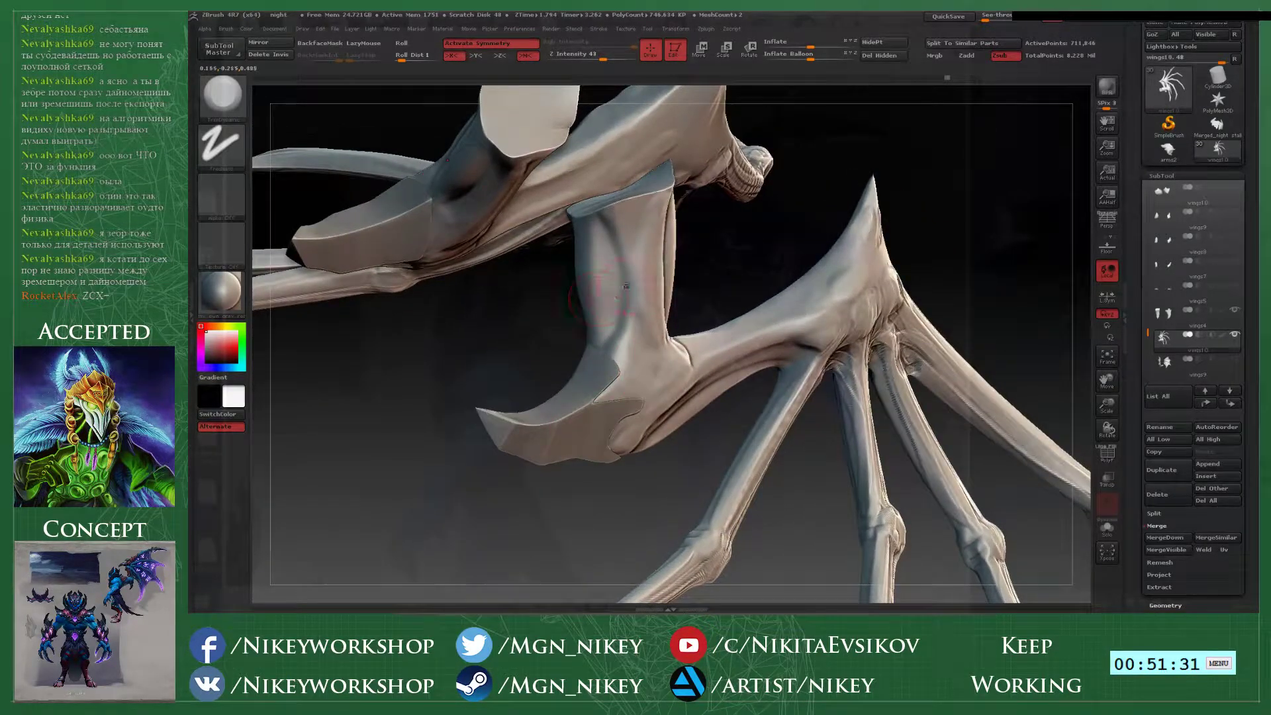
left_click_drag(622, 283, 620, 250, "shift")
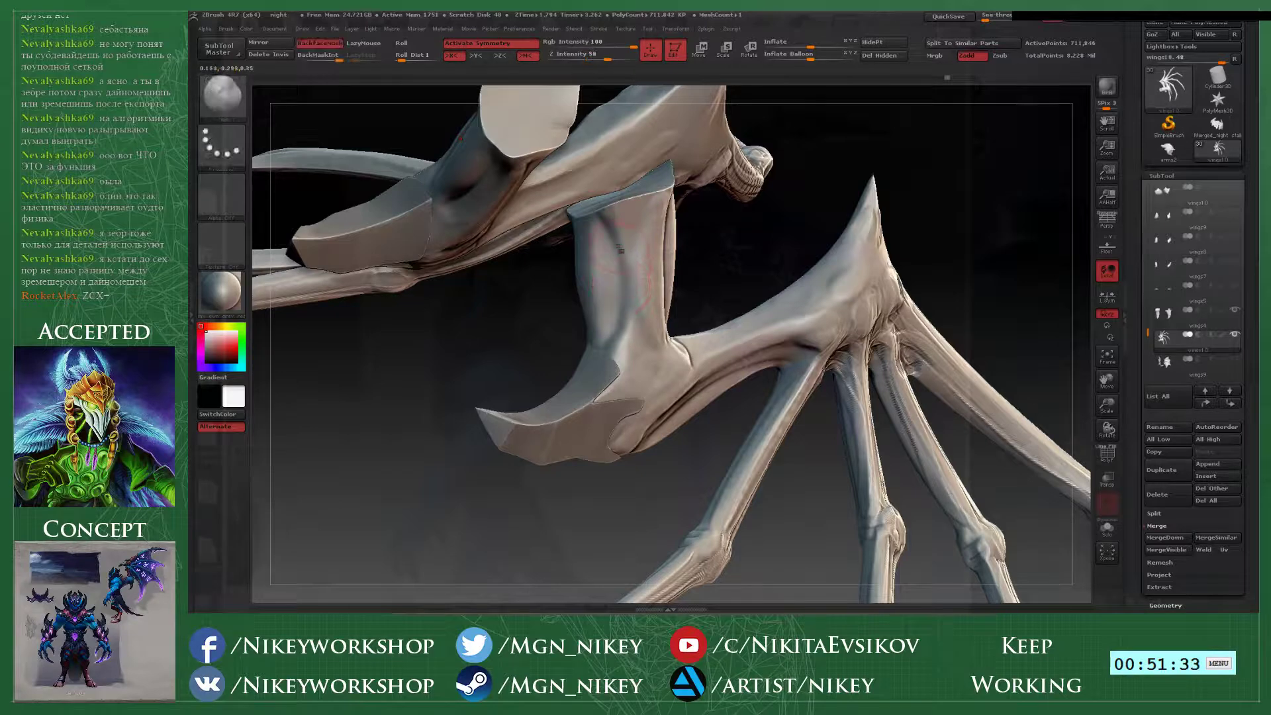
key("space")
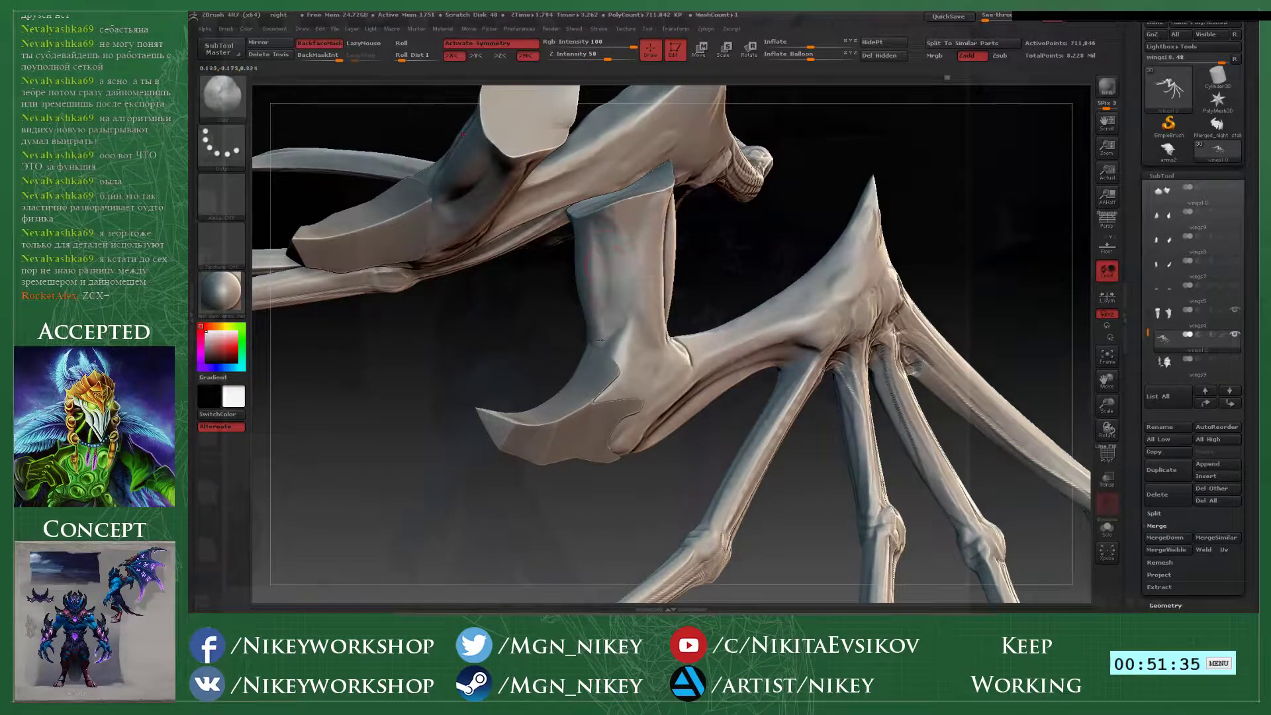
left_click_drag(717, 240, 655, 354)
left_click_drag(686, 418, 715, 343)
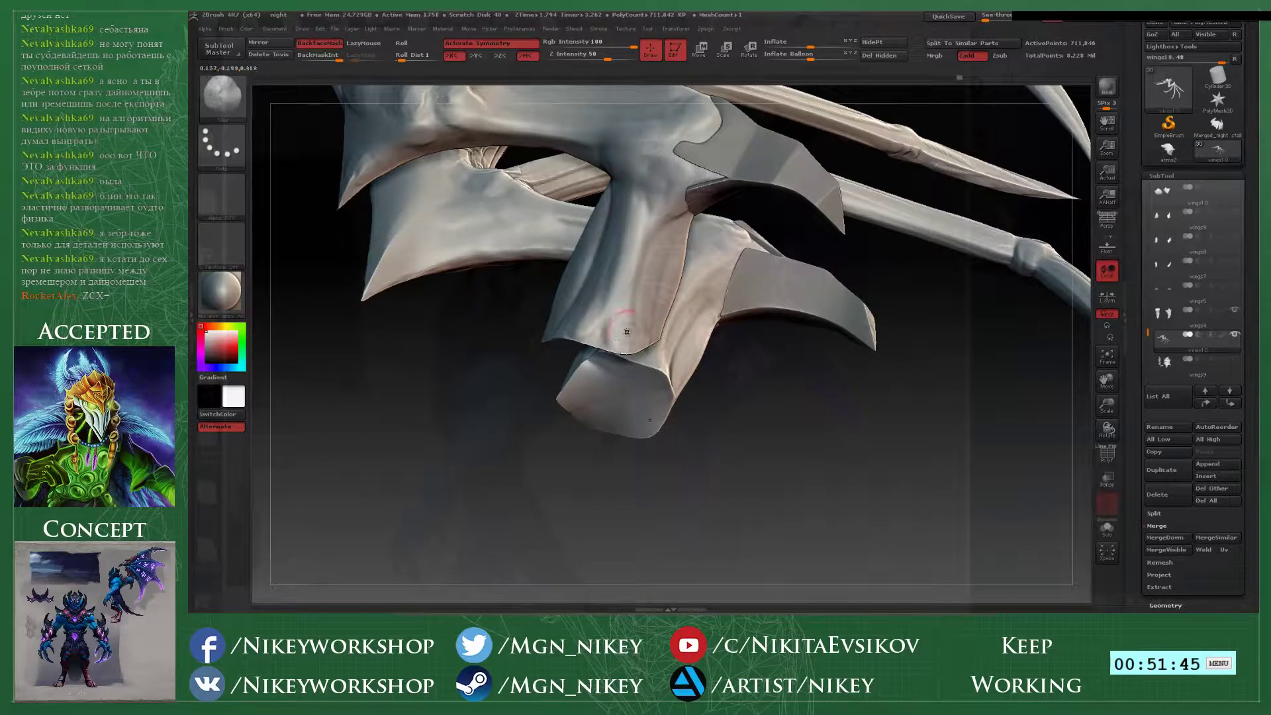
- Sculpt the muscle volumes on the upper arm's underside between the cut end and the elbow spike
left_click_drag(702, 380, 625, 285)
left_click_drag(624, 400, 597, 208)
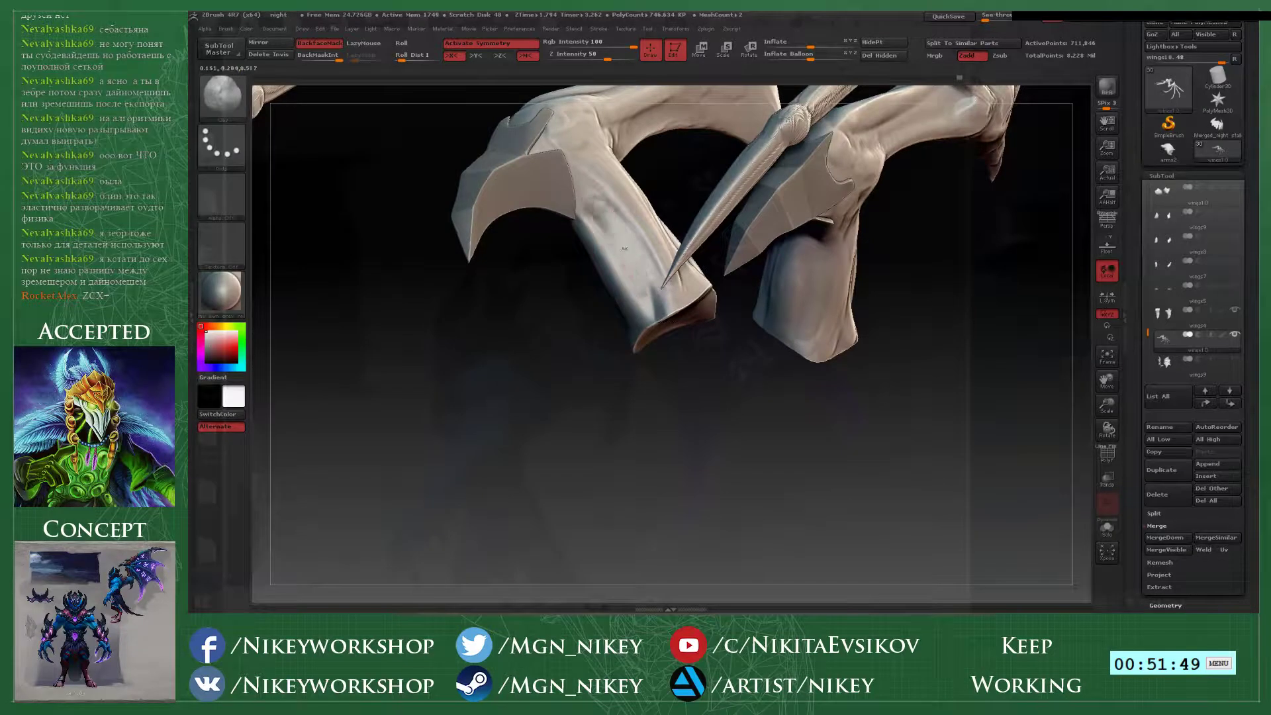
left_click_drag(624, 248, 655, 316)
left_click_drag(582, 205, 656, 291)
mouse_move(662, 182)
left_mouse_down()
mouse_move(598, 272)
mouse_move(617, 306)
left_mouse_up()
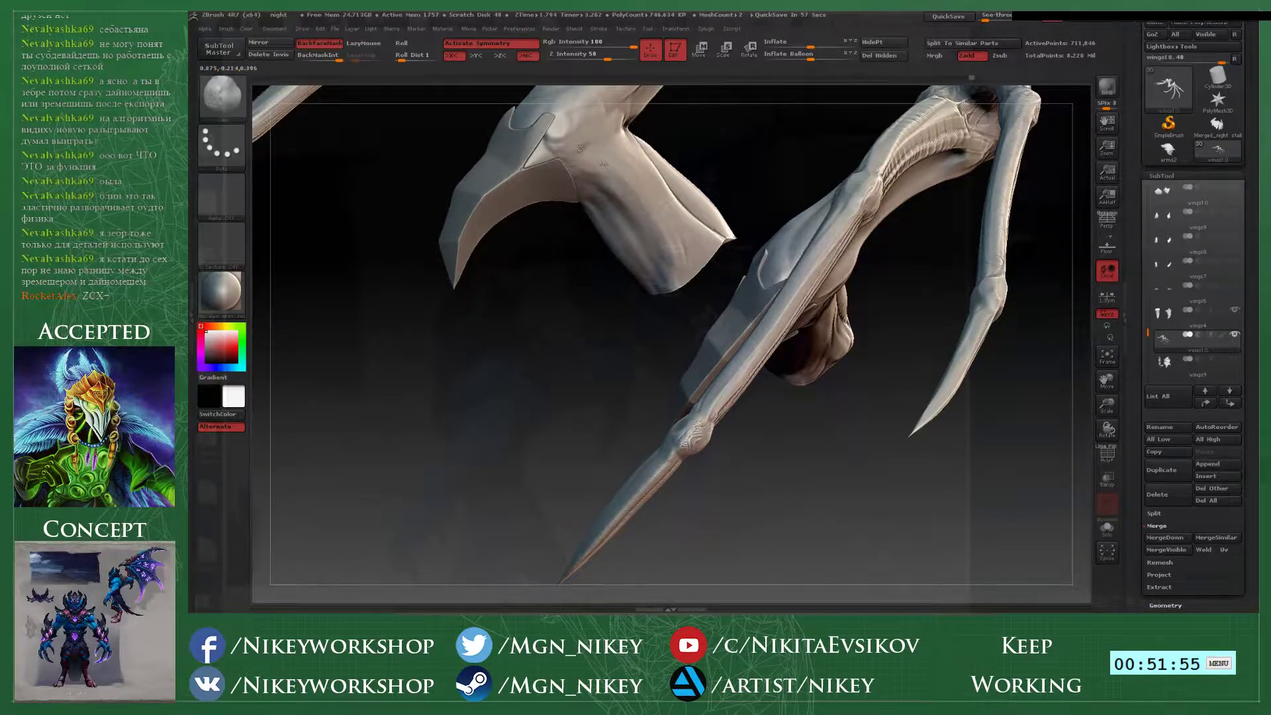
left_click_drag(580, 147, 675, 252)
- Show the low-poly body subtool to check how the wing's upper arm joins the creature's back
left_click_drag(610, 344, 645, 330, "alt")
left_click_drag(549, 371, 541, 450, "alt")
left_click_drag(629, 413, 598, 409)
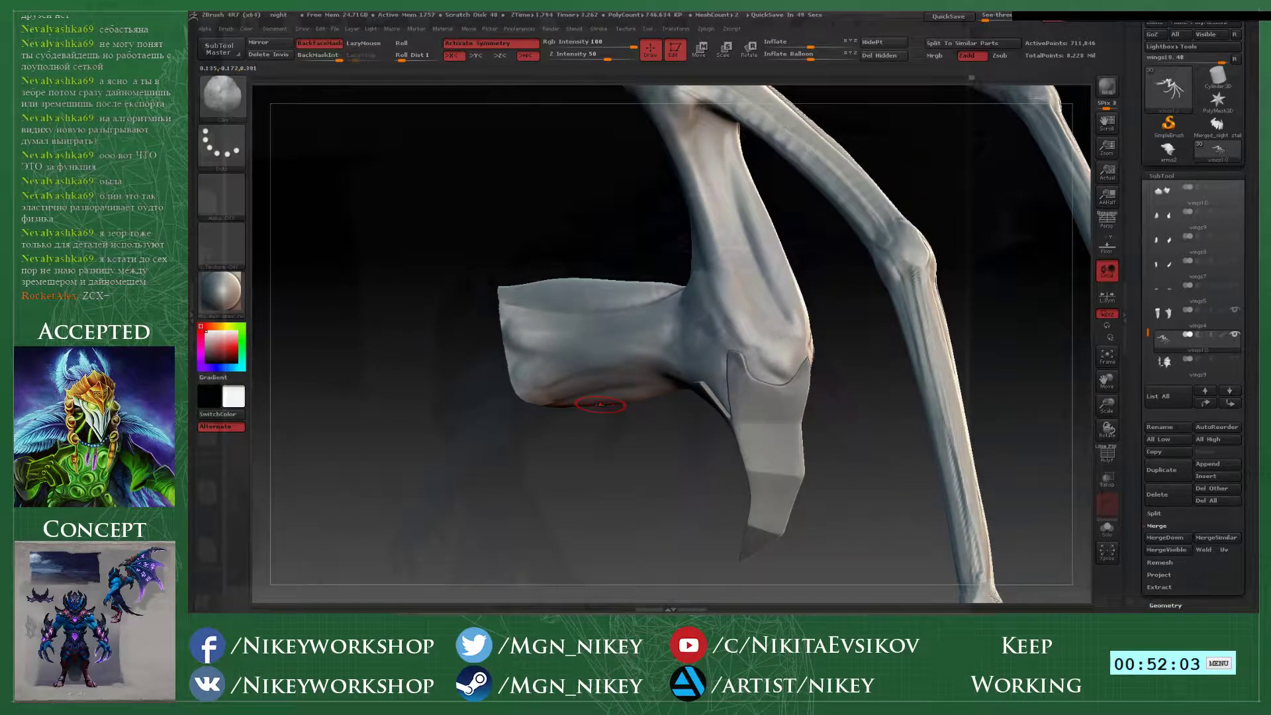
left_click_drag(1147, 328, 1144, 216)
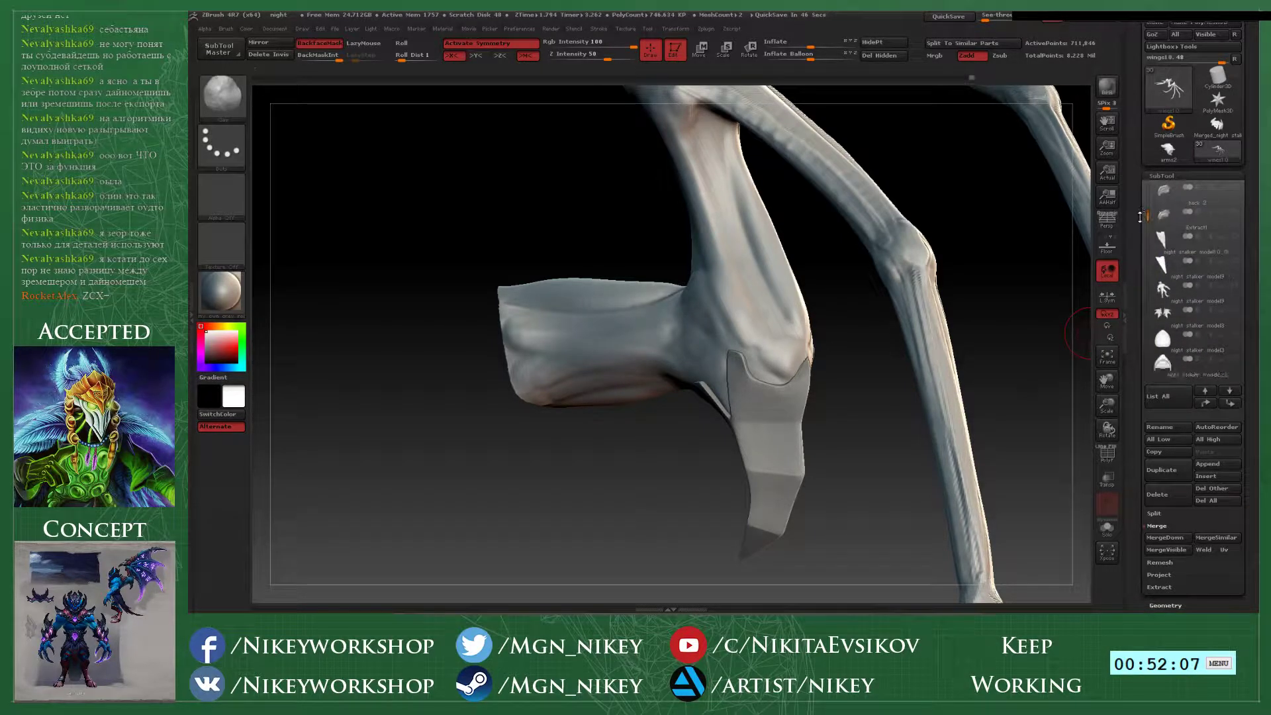
left_click(1234, 285)
left_click_drag(652, 465, 676, 345)
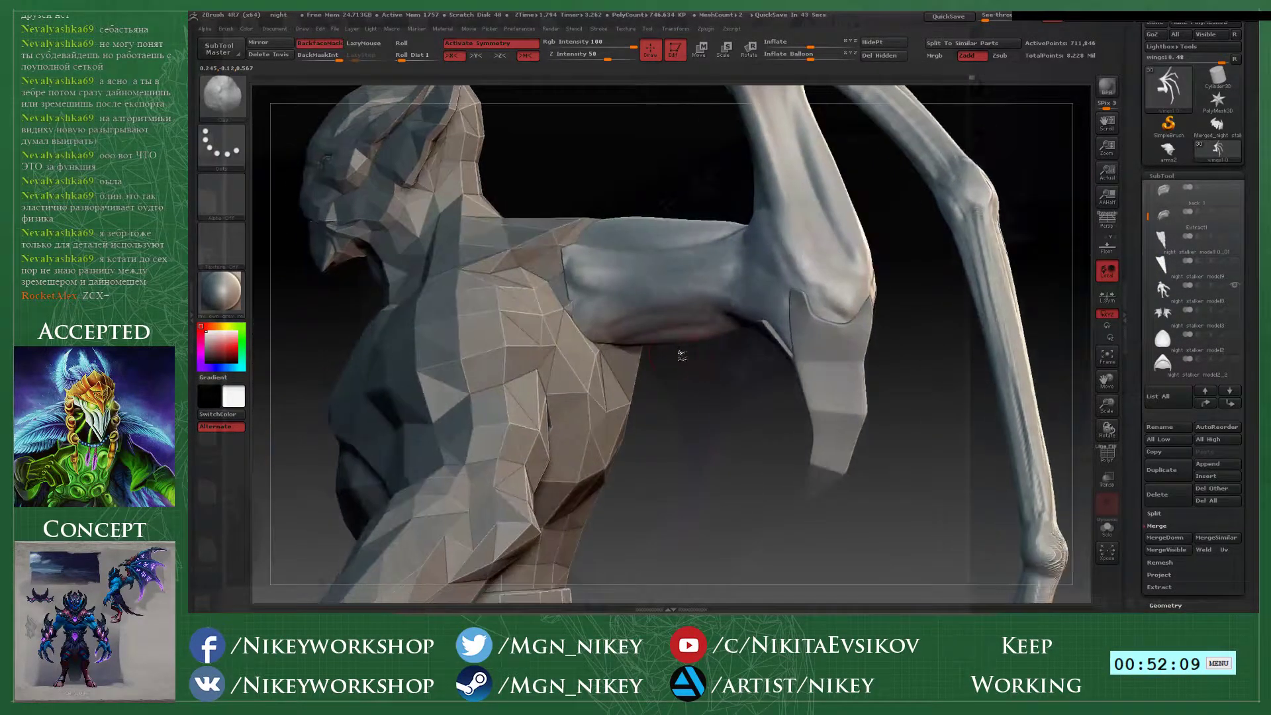
- Switch to the Move brush and reshape the upper arm's cut end to fit the body's back, adjusting the brush size
key("b")
key("m")
key("v")
key("space")
left_click_drag(588, 299, 599, 300)
left_click_drag(669, 403, 735, 410)
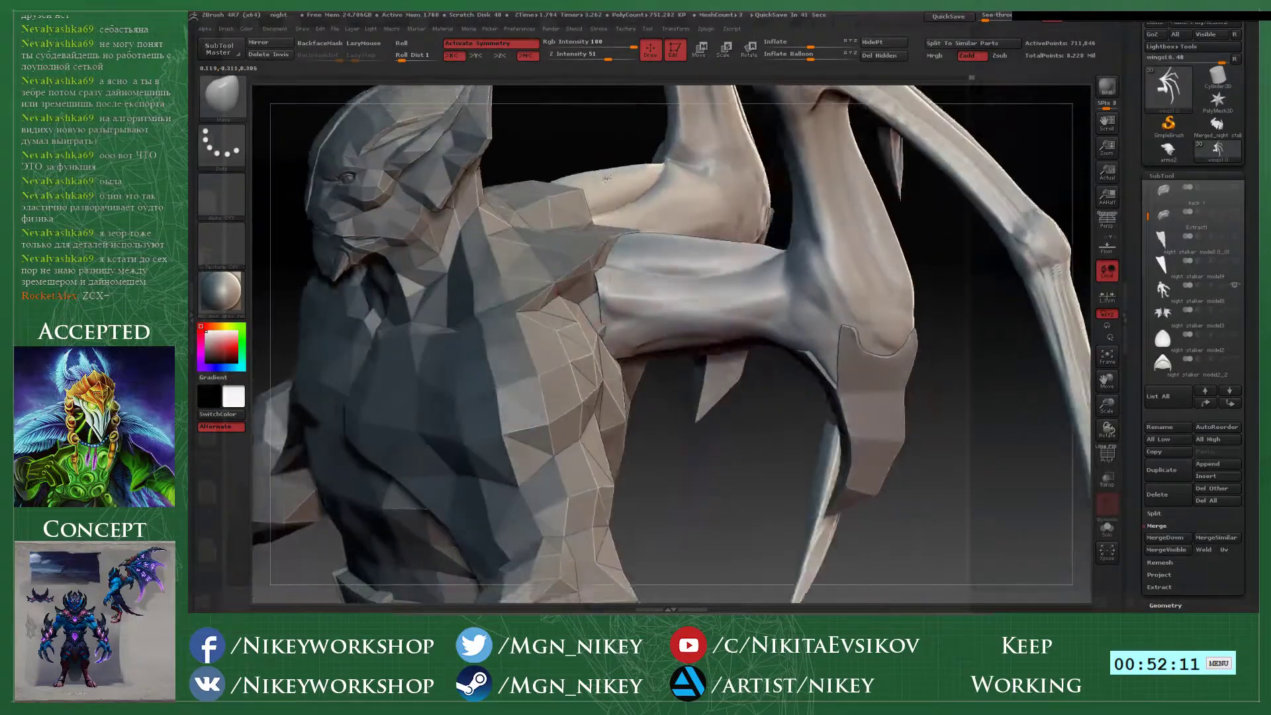
key("space")
left_click_drag(601, 302, 586, 309)
mouse_move(721, 417)
left_mouse_down()
mouse_move(671, 421)
mouse_move(622, 342)
left_mouse_up()
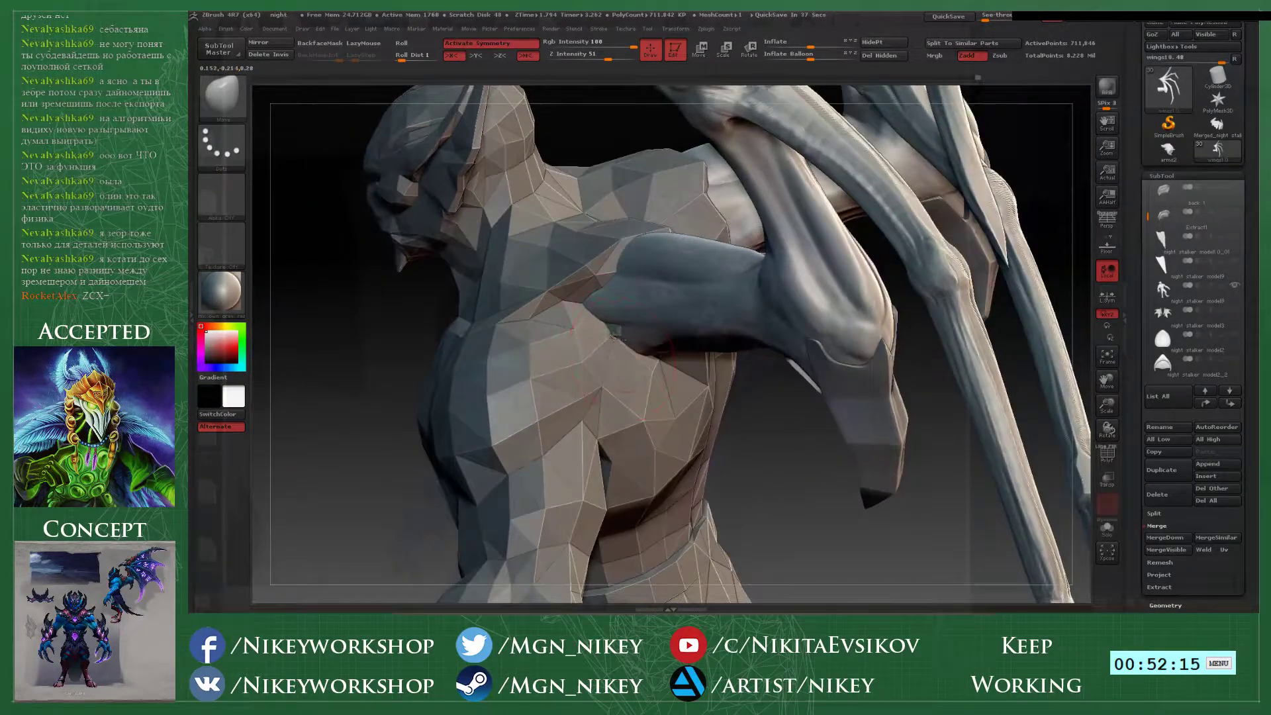
mouse_move(739, 436)
left_mouse_down()
mouse_move(619, 323)
mouse_move(675, 314)
mouse_move(670, 285)
left_mouse_up()
left_click_drag(754, 495, 737, 387)
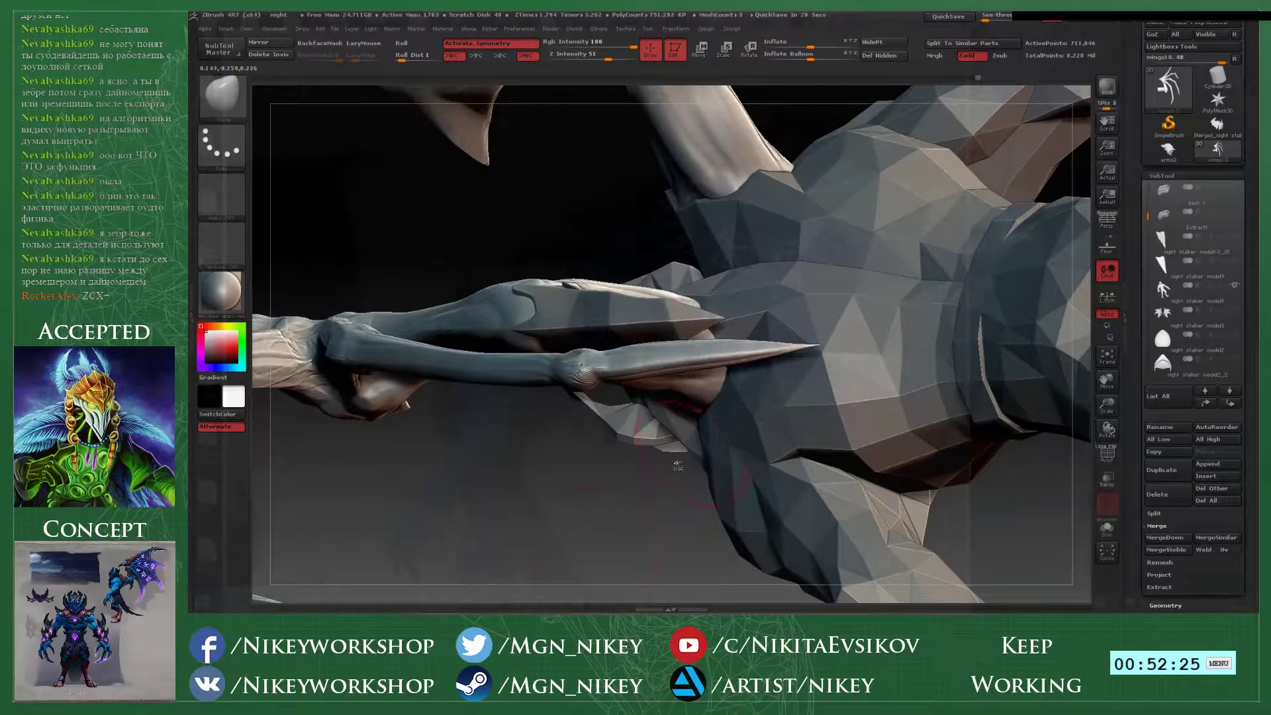
mouse_move(677, 465)
left_mouse_down()
mouse_move(847, 363)
mouse_move(778, 314)
mouse_move(854, 403)
mouse_move(826, 411)
mouse_move(855, 379)
mouse_move(795, 239)
left_mouse_up()
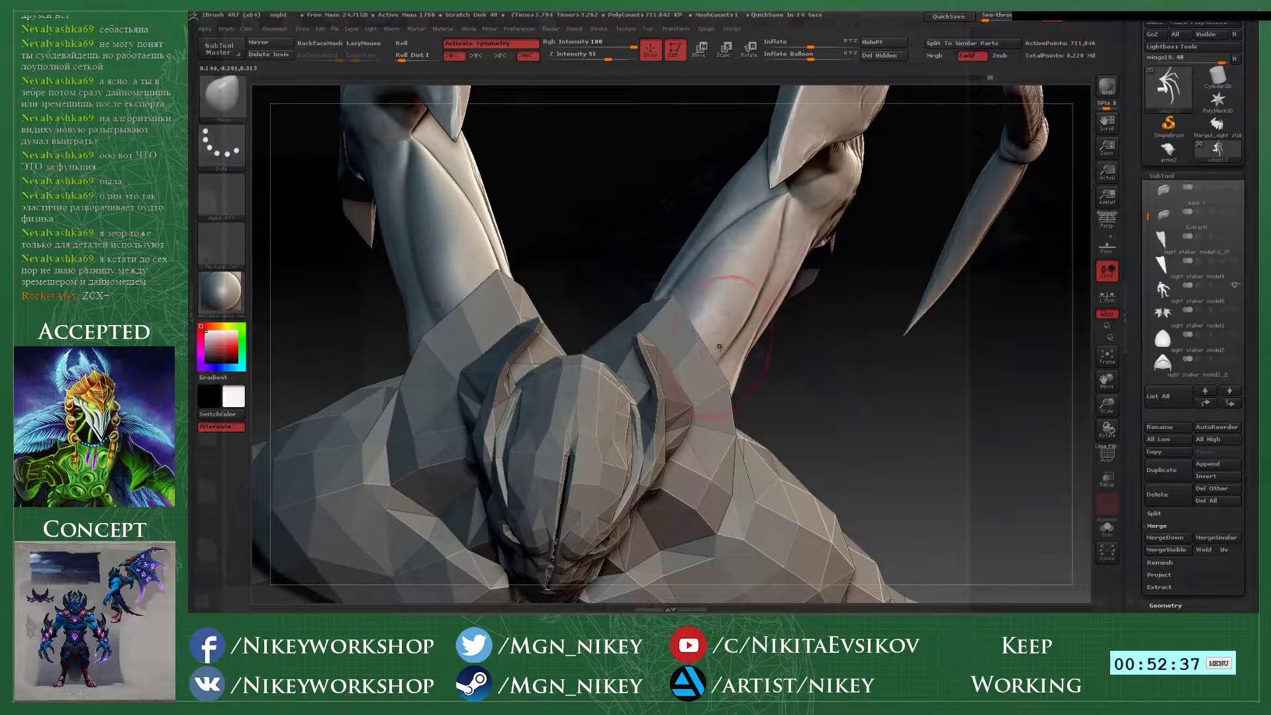
- Adjust the upper arm's upper contour near the shoulder with the Move brush in side view
key("f")
left_click_drag(847, 430, 851, 351)
left_click_drag(861, 465, 936, 437, "shift")
mouse_move(945, 375)
left_mouse_down("alt")
mouse_move(929, 329)
mouse_move(924, 412)
left_mouse_up("alt")
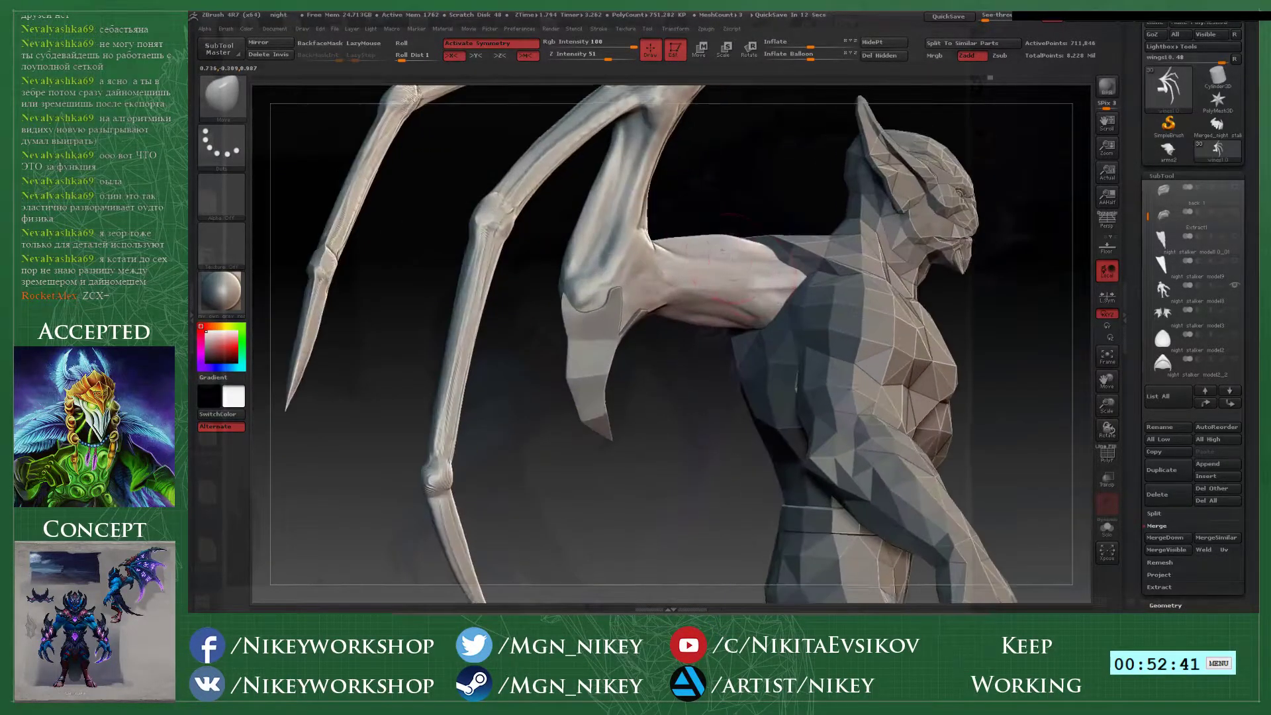
left_click_drag(737, 251, 732, 240)
left_click_drag(767, 200, 771, 119, "alt")
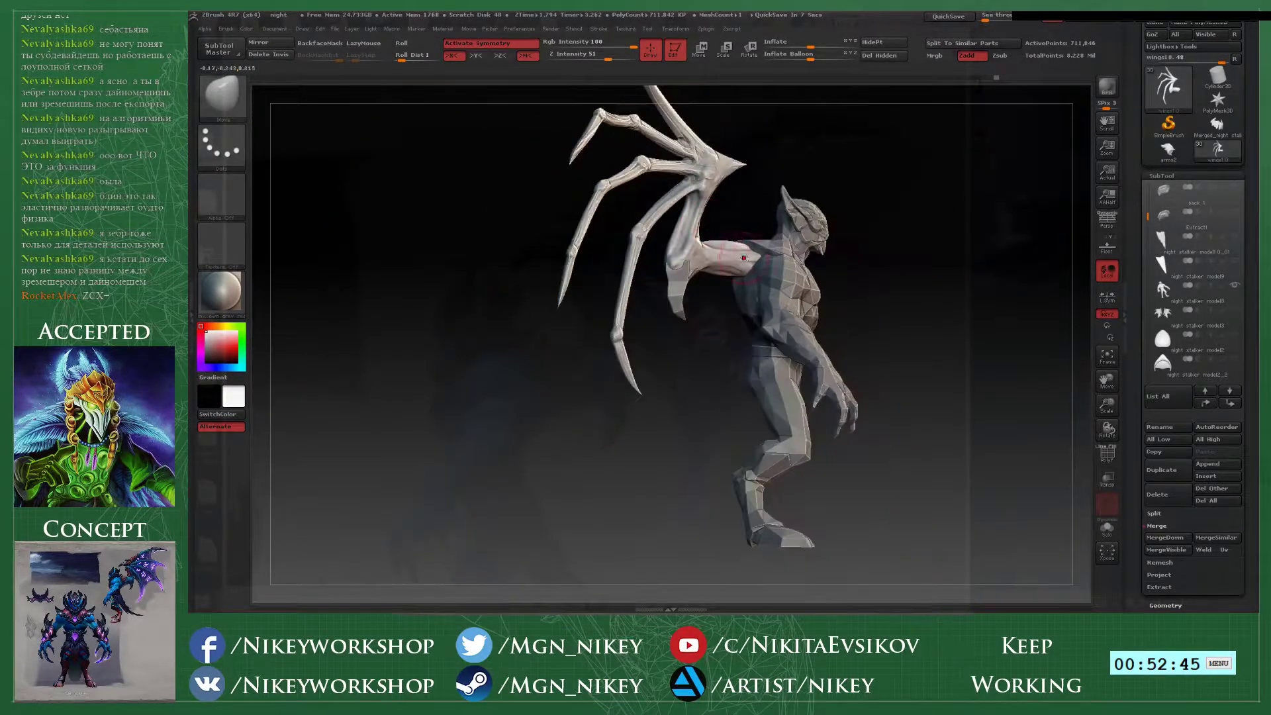
- Show the wing membrane subtool with the bones and body, and save the project over night.ZPR
left_click_drag(897, 240, 971, 280, "alt")
left_click_drag(1147, 232, 1147, 338)
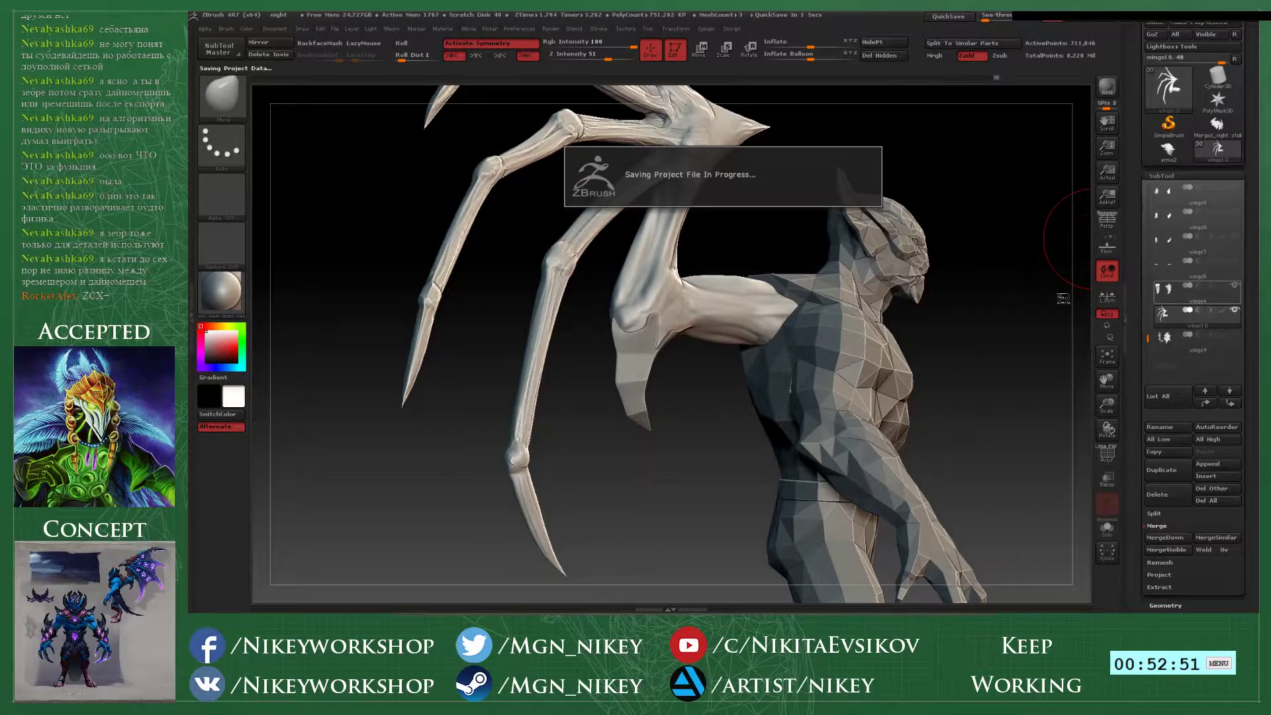
left_click_drag(949, 343, 899, 295, "alt")
key("ctrl+s")
key("Return")
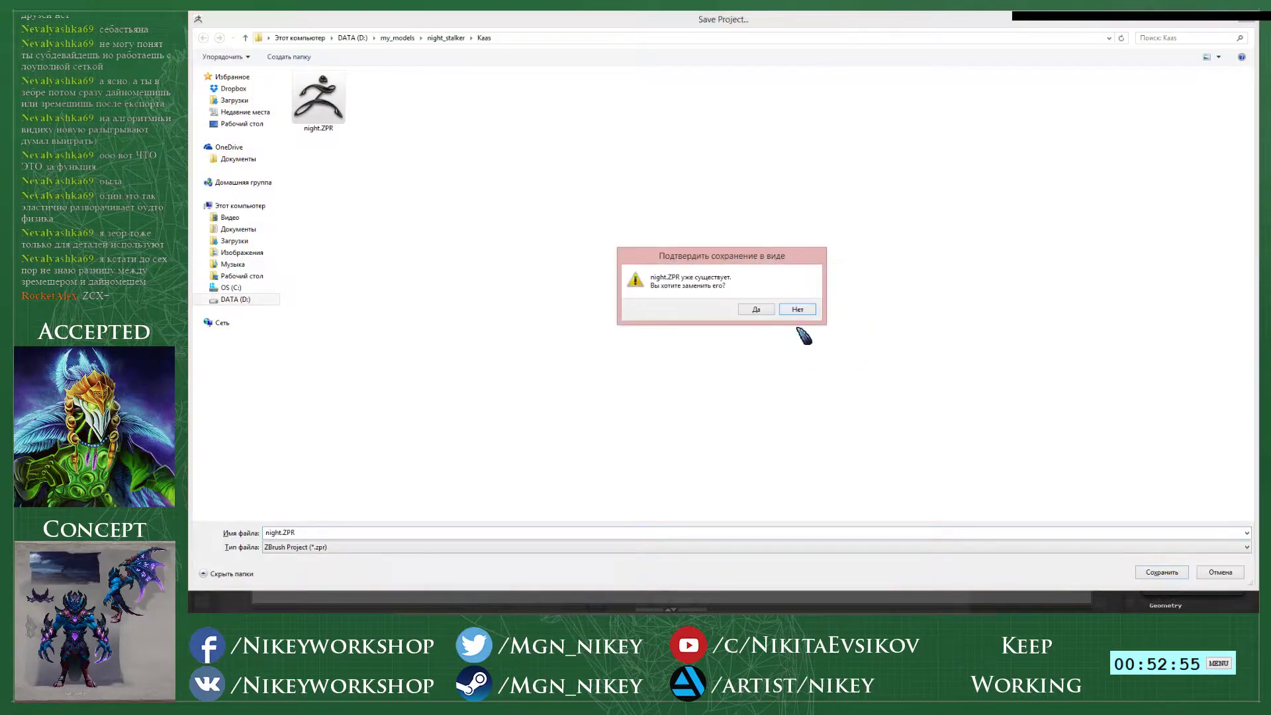
left_click(758, 310)
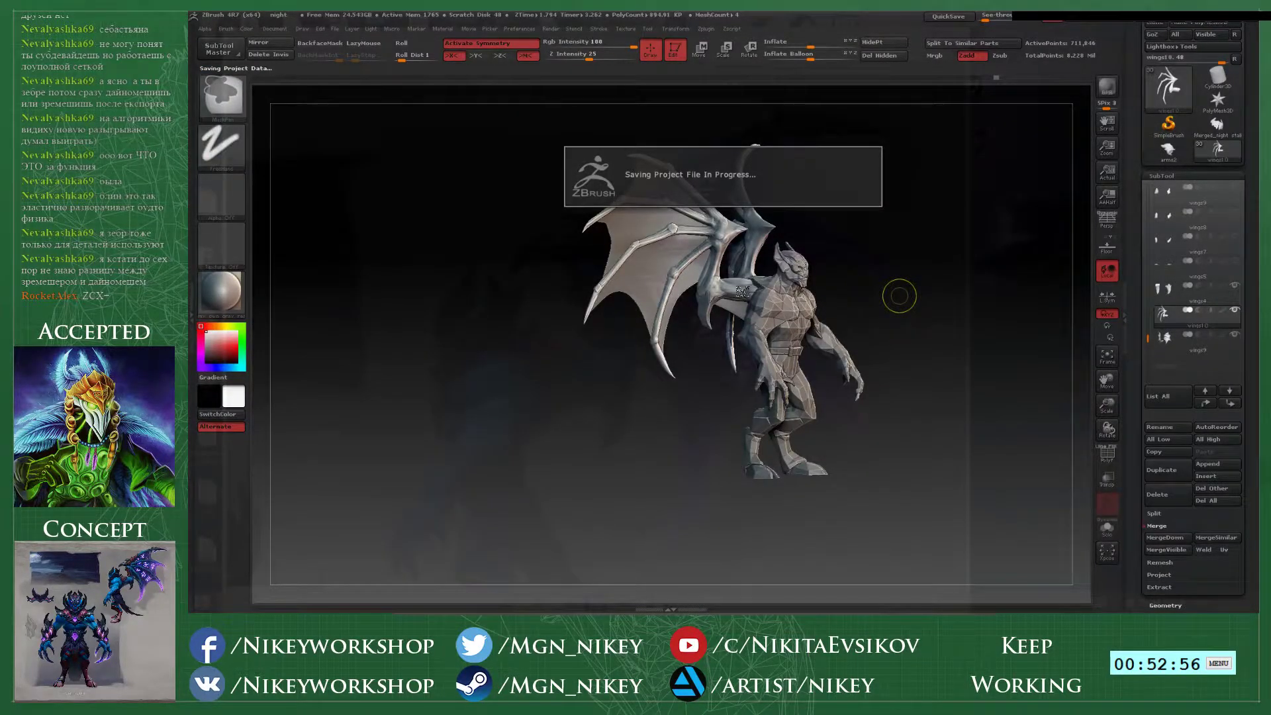
- Examine both wings with their membranes from the front, side and back, checking the finger bones, joints and arm connection
left_click_drag(822, 228, 844, 443, "alt")
left_click_drag(971, 128, 1013, 142)
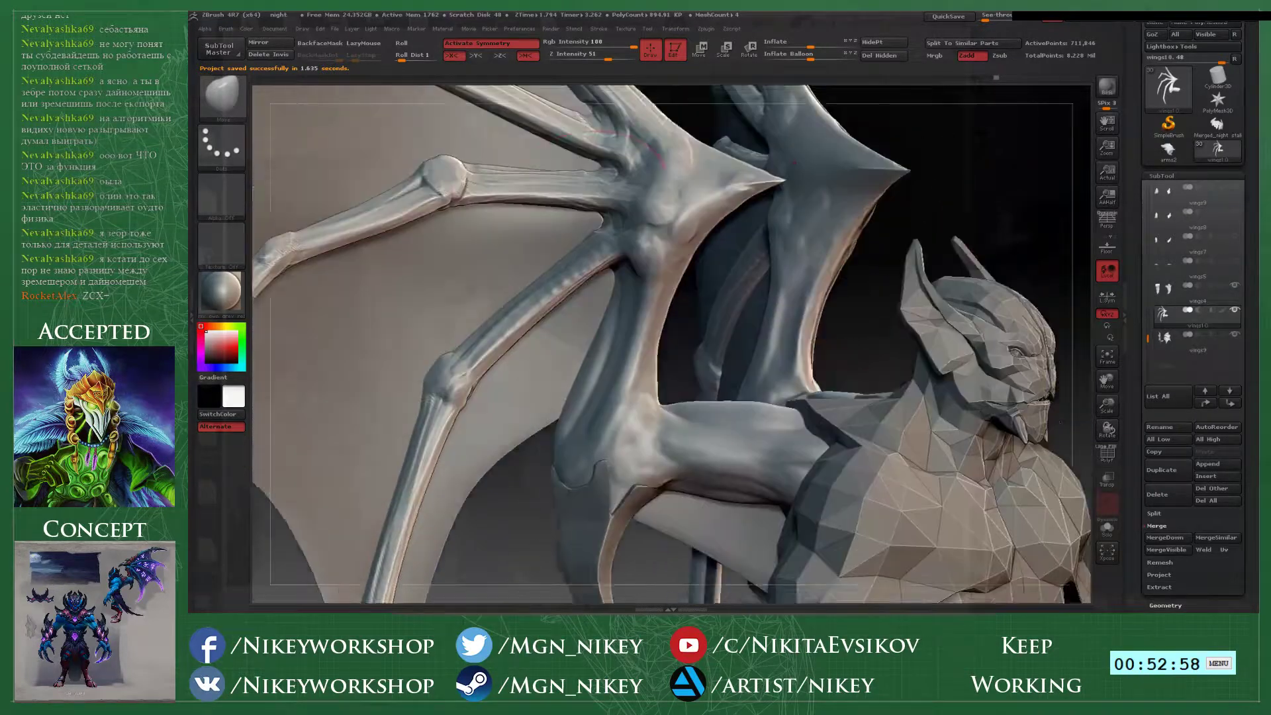
right_click_drag(593, 202, 639, 330, "alt")
key("space")
mouse_move(527, 302)
left_mouse_down()
mouse_move(506, 289)
mouse_move(508, 325)
mouse_move(484, 310)
left_mouse_up()
key("shift")
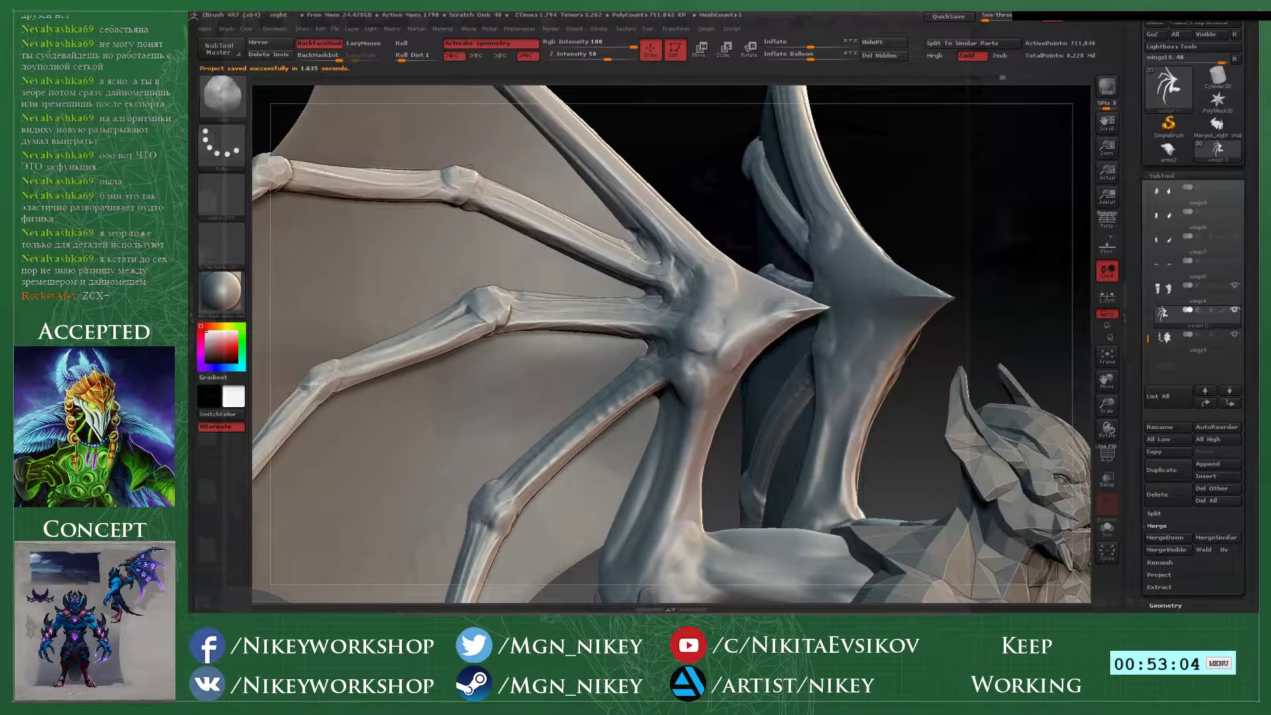
left_click_drag(683, 127, 754, 295, "alt")
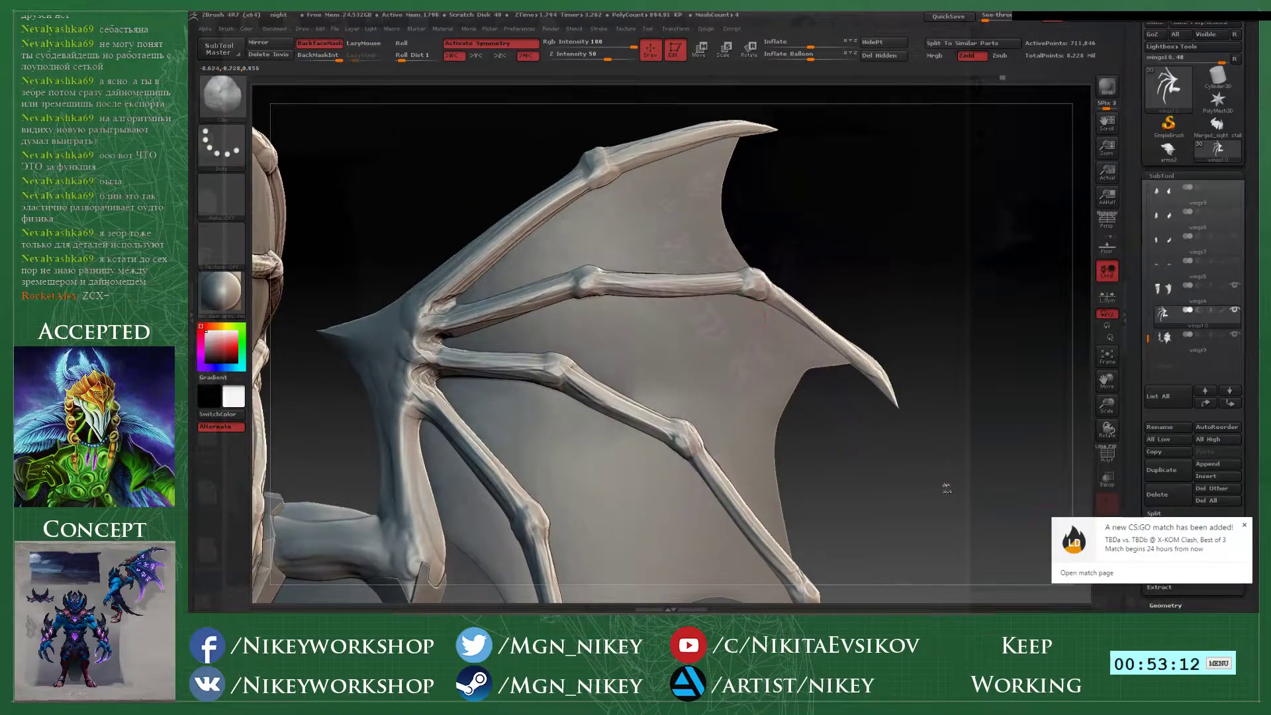
left_click(1244, 524)
mouse_move(906, 284)
left_mouse_down("alt")
mouse_move(909, 186)
mouse_move(923, 143)
mouse_move(940, 147)
left_mouse_up("alt")
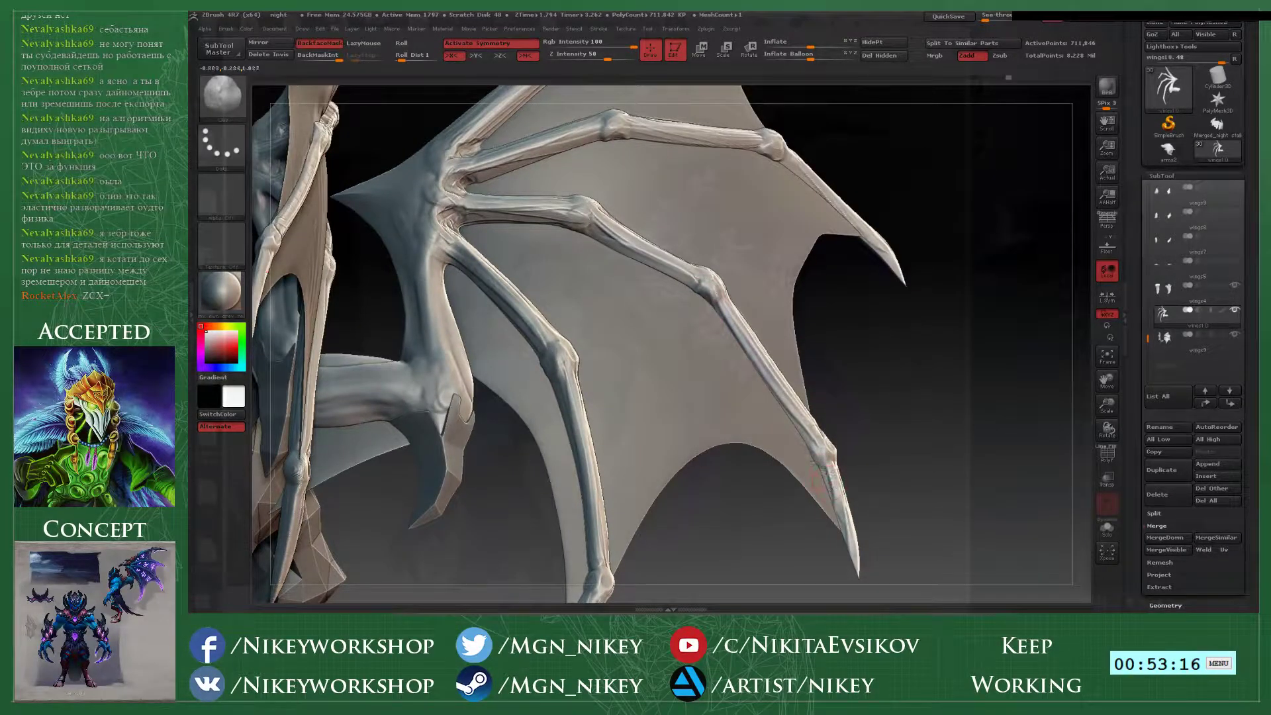
left_click_drag(806, 466, 705, 203)
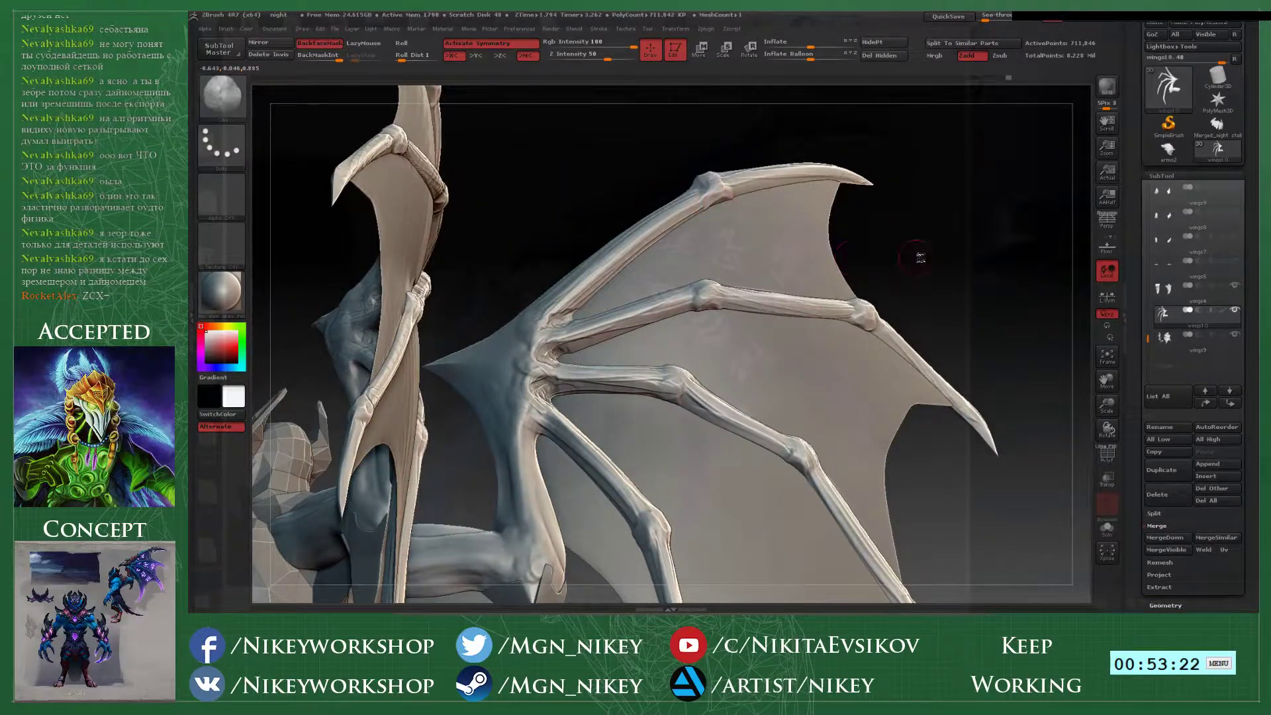
left_click_drag(919, 257, 715, 198)
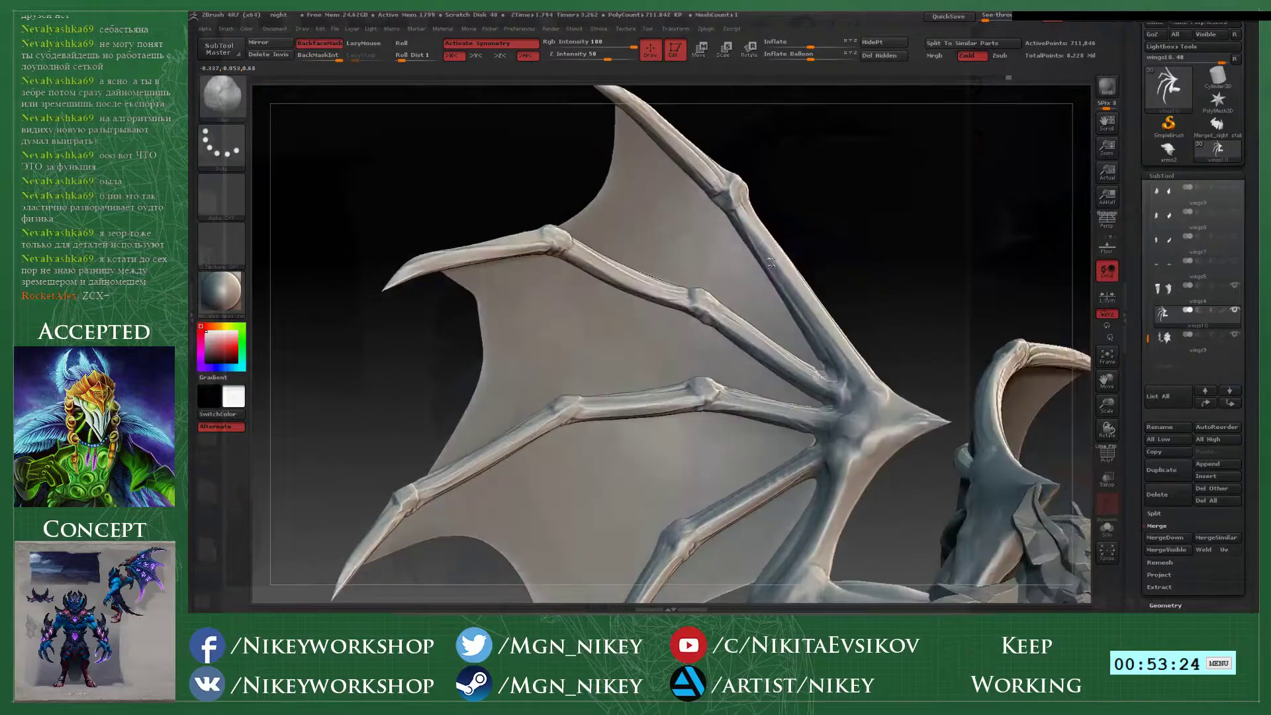
left_click_drag(695, 298, 615, 209)
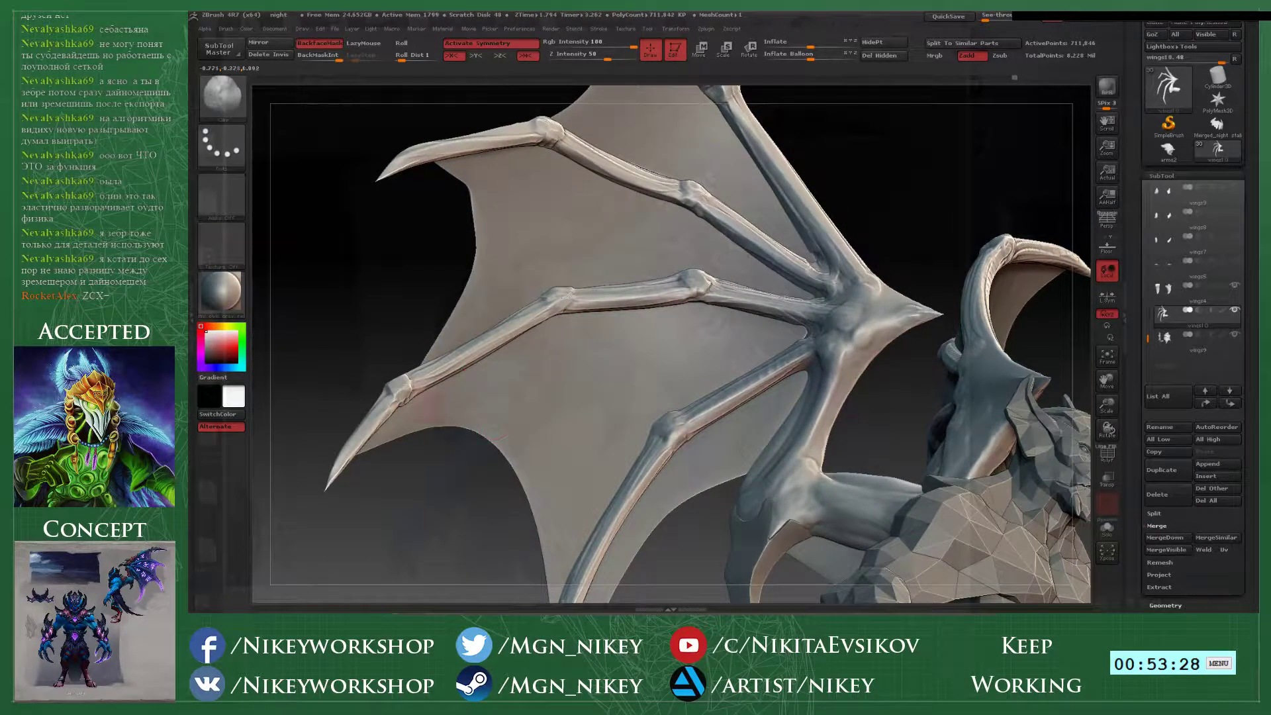
left_click_drag(485, 517, 860, 324, "alt")
left_click_drag(669, 311, 950, 363, "alt")
left_click_drag(824, 424, 861, 309)
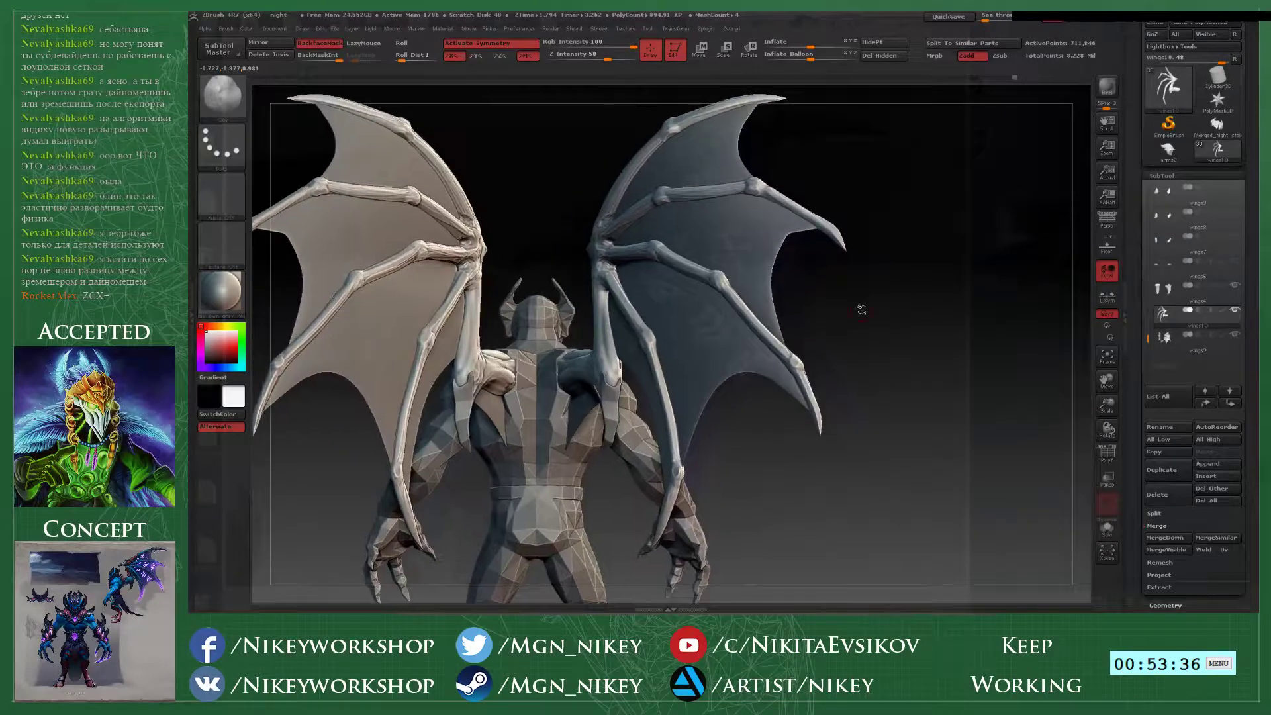
- Select the elbow spike subtool and subdivide its geometry
left_click(607, 409, "alt")
left_click_drag(765, 483, 940, 317)
left_click_drag(694, 318, 745, 428, "alt")
left_click_drag(668, 549, 609, 553)
left_click(1162, 176)
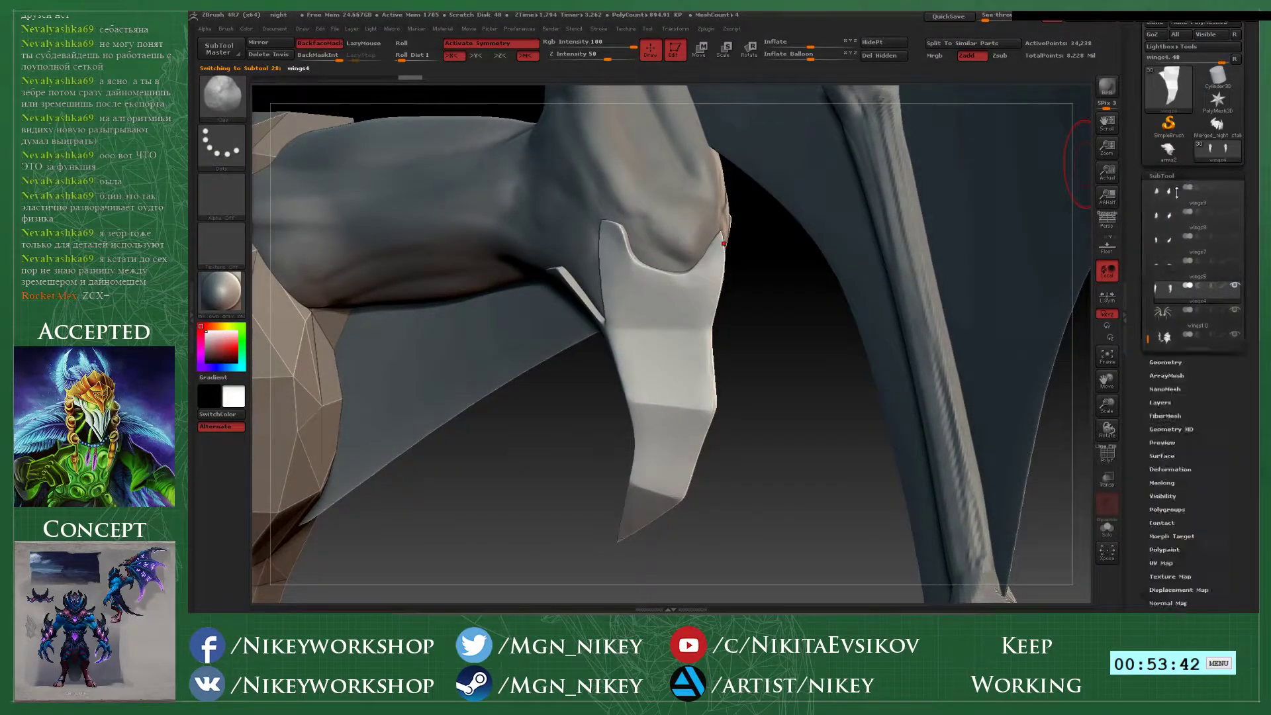
left_click(1168, 191)
left_click_drag(1155, 212, 1154, 209)
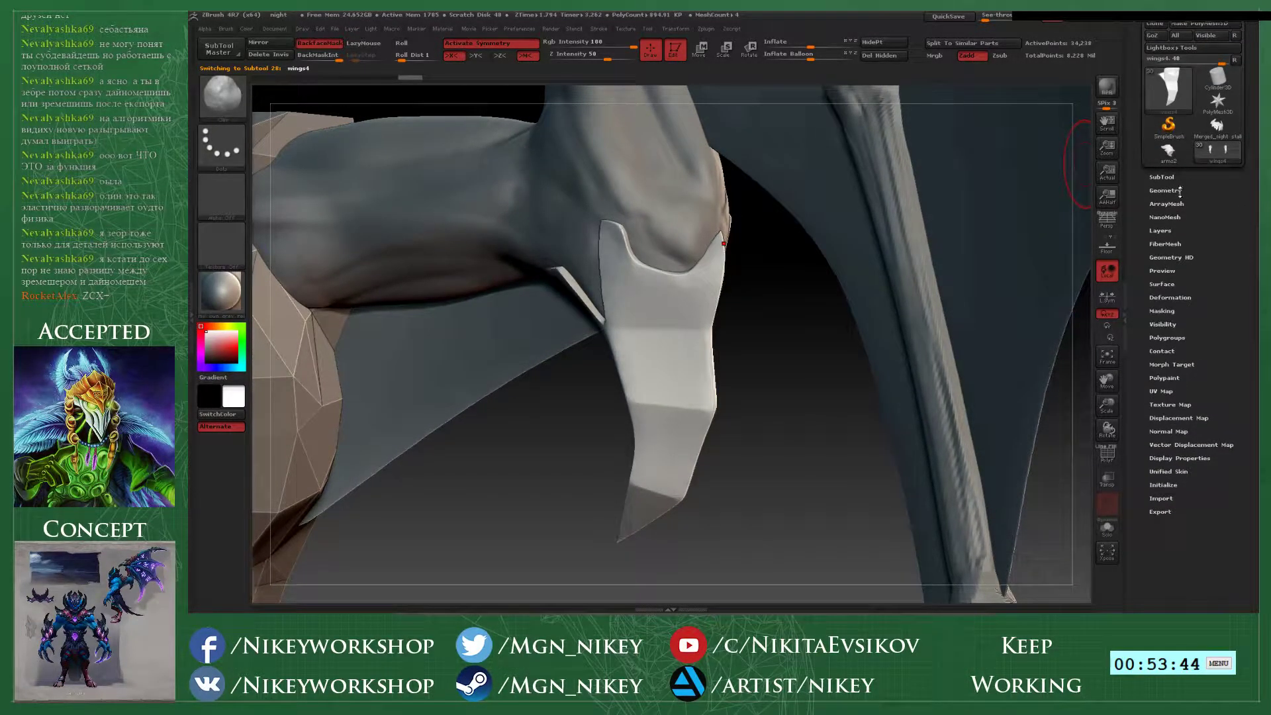
left_click(1168, 191)
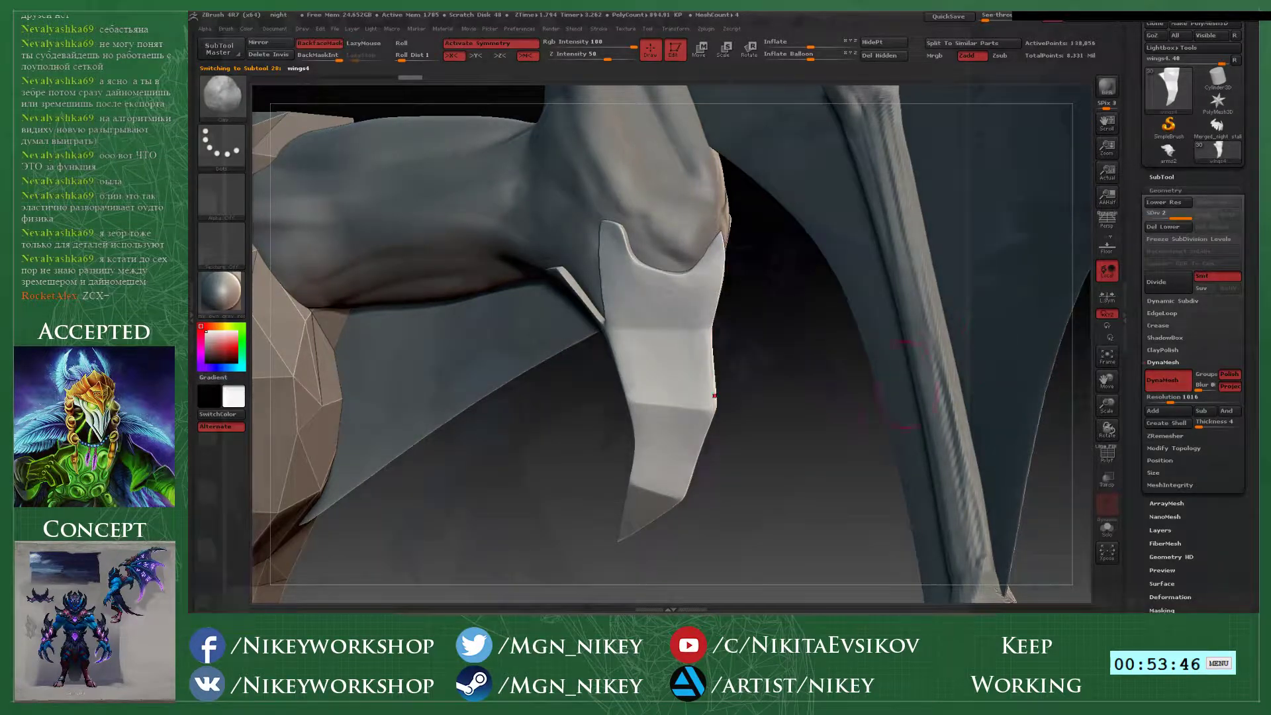
- Save the project, replacing the existing file
key("ctrl+s")
key("Return")
left_click(761, 310)
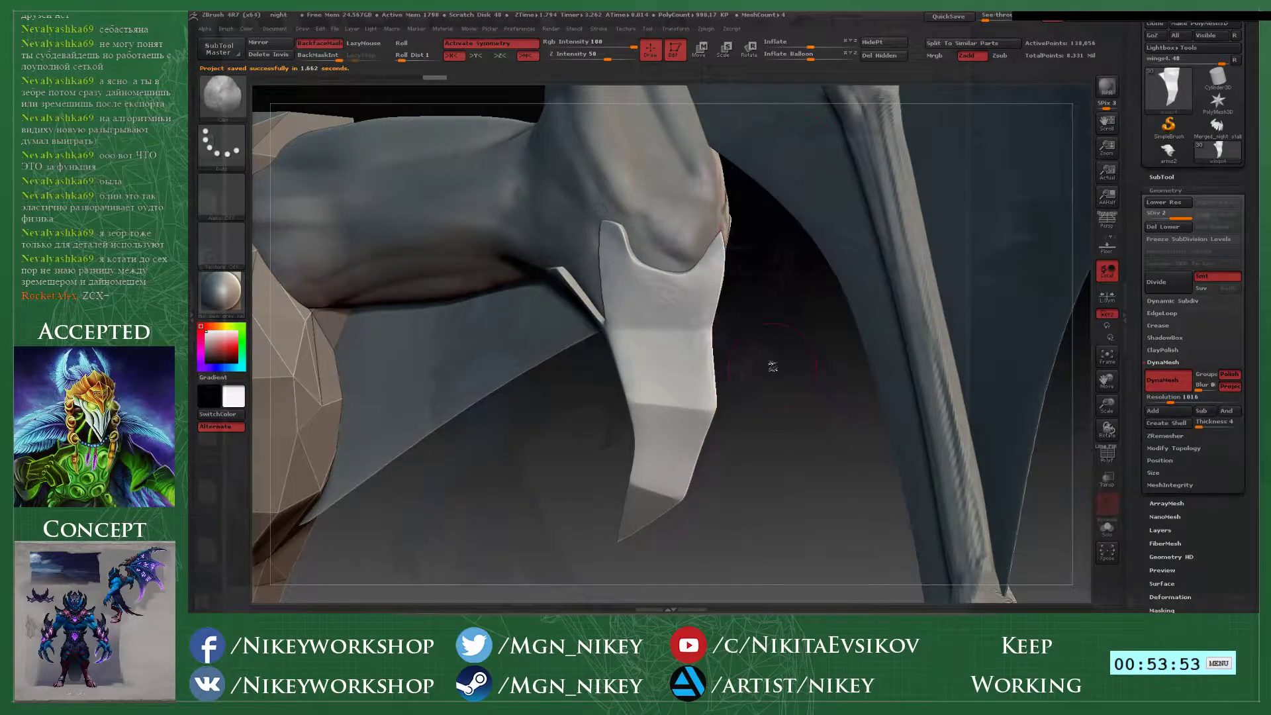
- Switch to the TrimDynamic brush and hide every subtool except the elbow spikes
left_click_drag(772, 366, 682, 354)
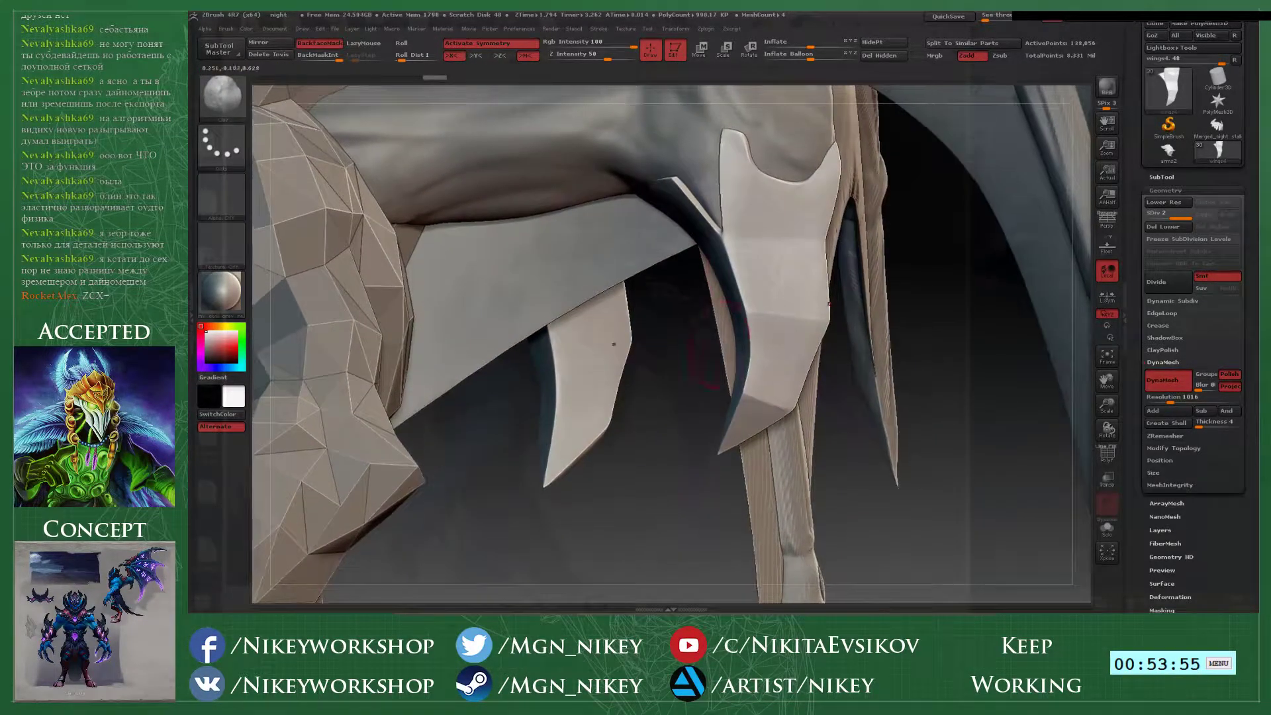
key("b")
key("t")
key("d")
right_click(735, 207)
mouse_move(946, 263)
left_mouse_down("alt")
mouse_move(900, 345)
mouse_move(988, 374)
mouse_move(922, 303)
left_mouse_up("alt")
left_click(1171, 176)
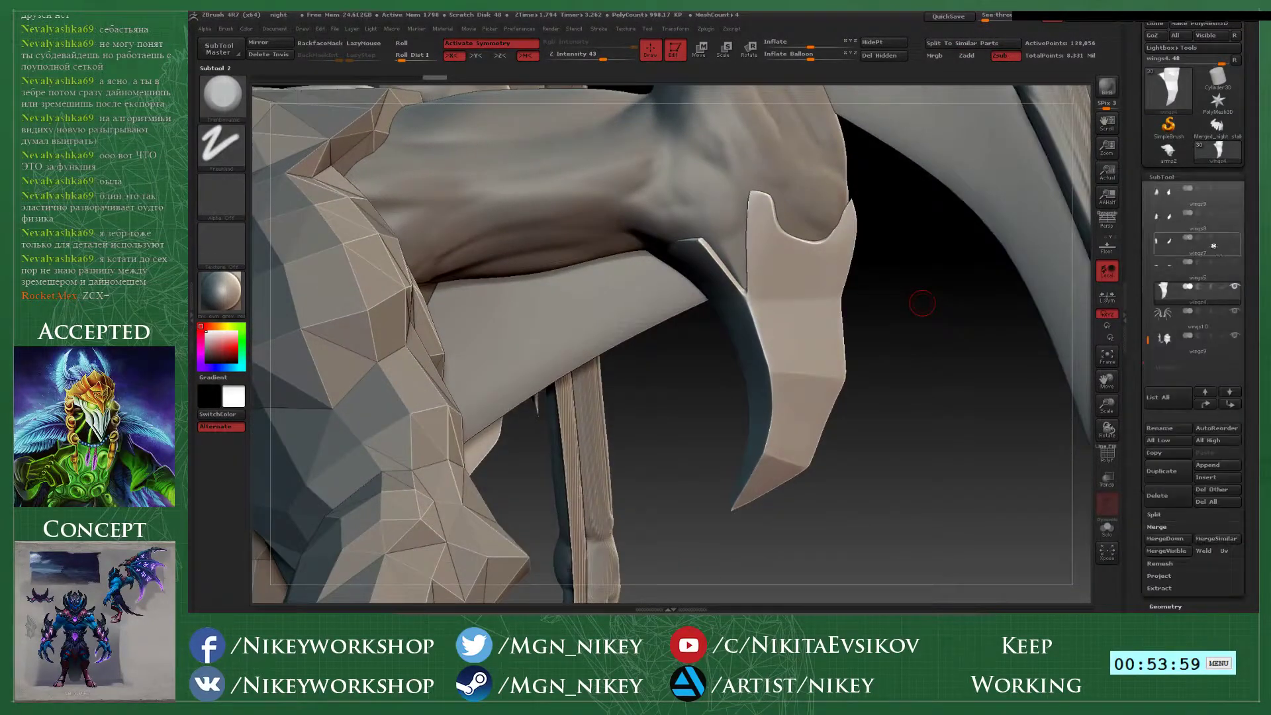
left_click(1235, 287)
left_click(1235, 288)
left_click(1235, 287)
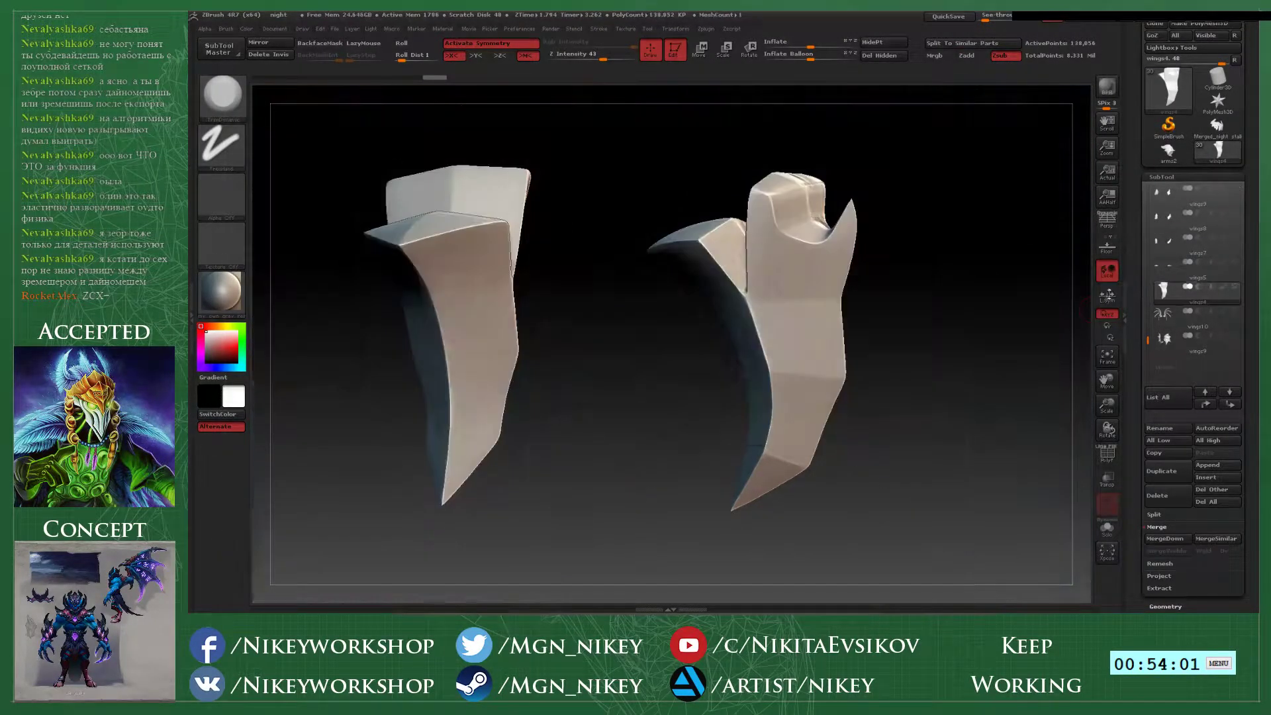
left_click_drag(1003, 291, 1007, 323, "alt")
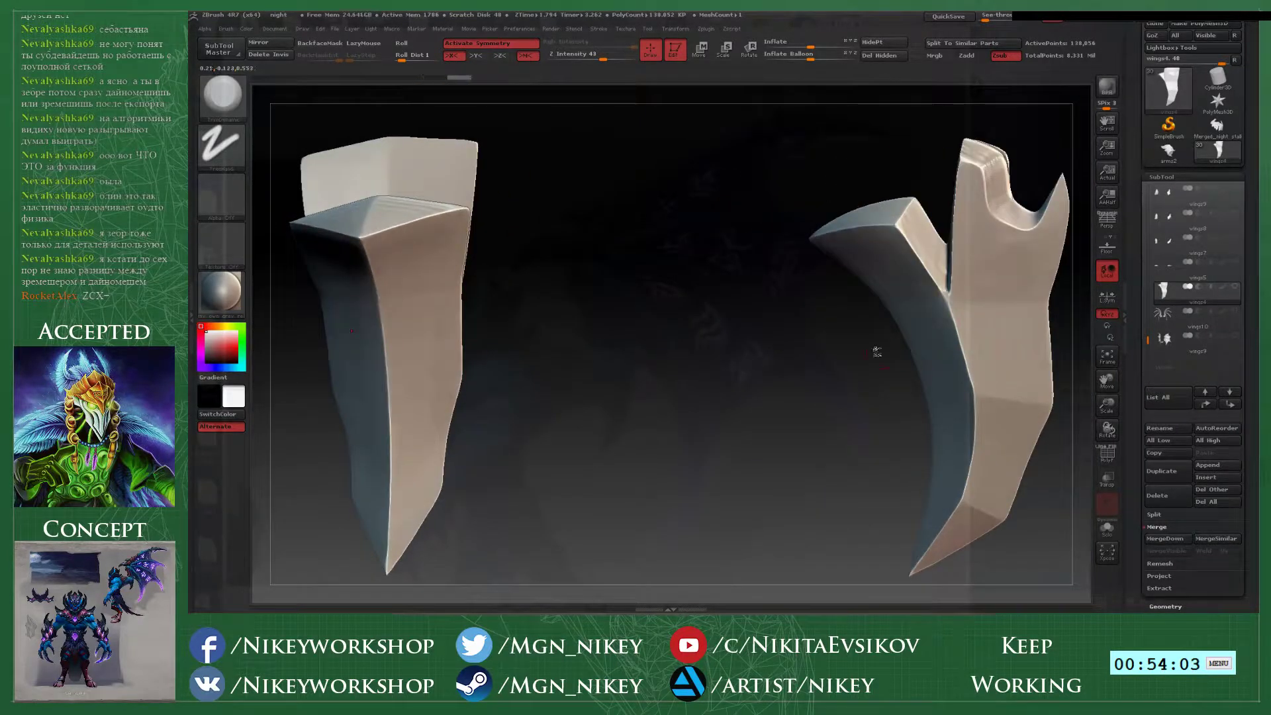
left_click_drag(877, 352, 738, 295, "alt")
- Show the wing bones again and bevel the elbow spike's rim around the notch and upper prongs, adjusting the brush size
left_click(1235, 312)
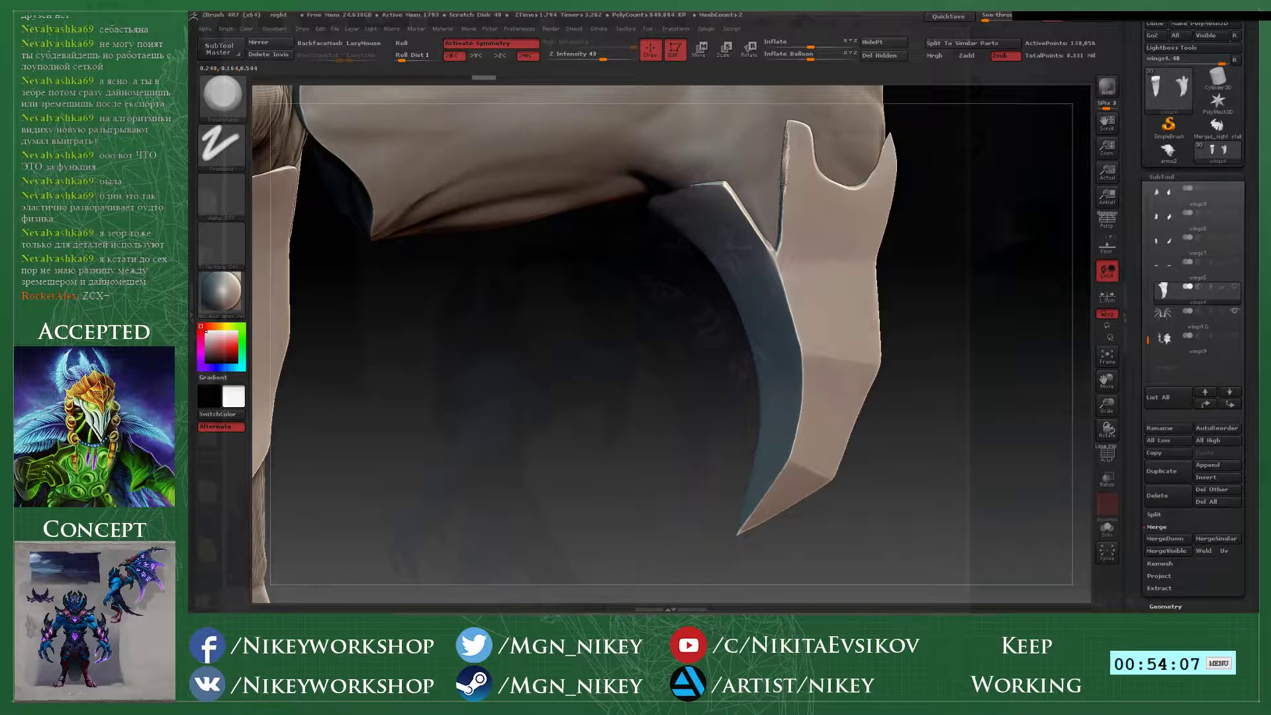
left_click_drag(782, 182, 782, 192)
left_click_drag(937, 199, 907, 354, "alt")
key("space")
left_click_drag(768, 323, 775, 323)
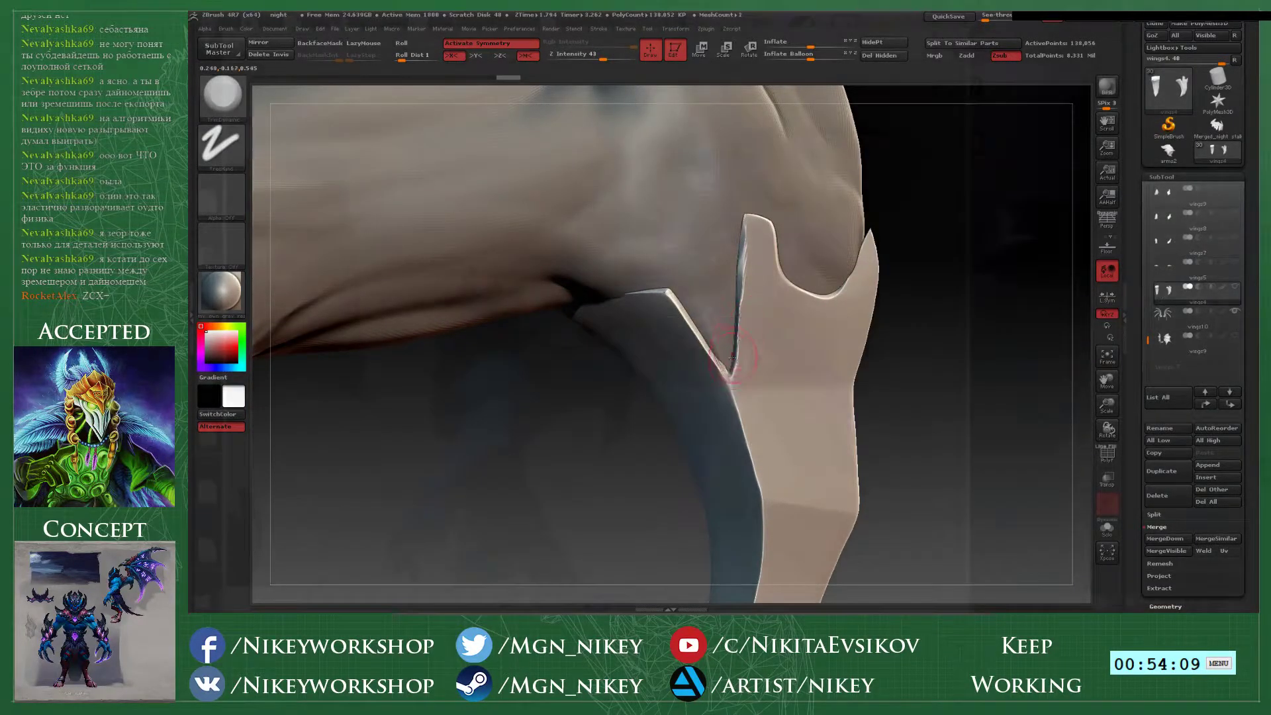
mouse_move(732, 360)
left_mouse_down()
mouse_move(742, 226)
mouse_move(770, 227)
left_mouse_up()
left_click_drag(953, 278, 924, 281)
mouse_move(765, 246)
left_mouse_down()
mouse_move(797, 283)
mouse_move(861, 279)
mouse_move(867, 265)
mouse_move(702, 324)
left_mouse_up()
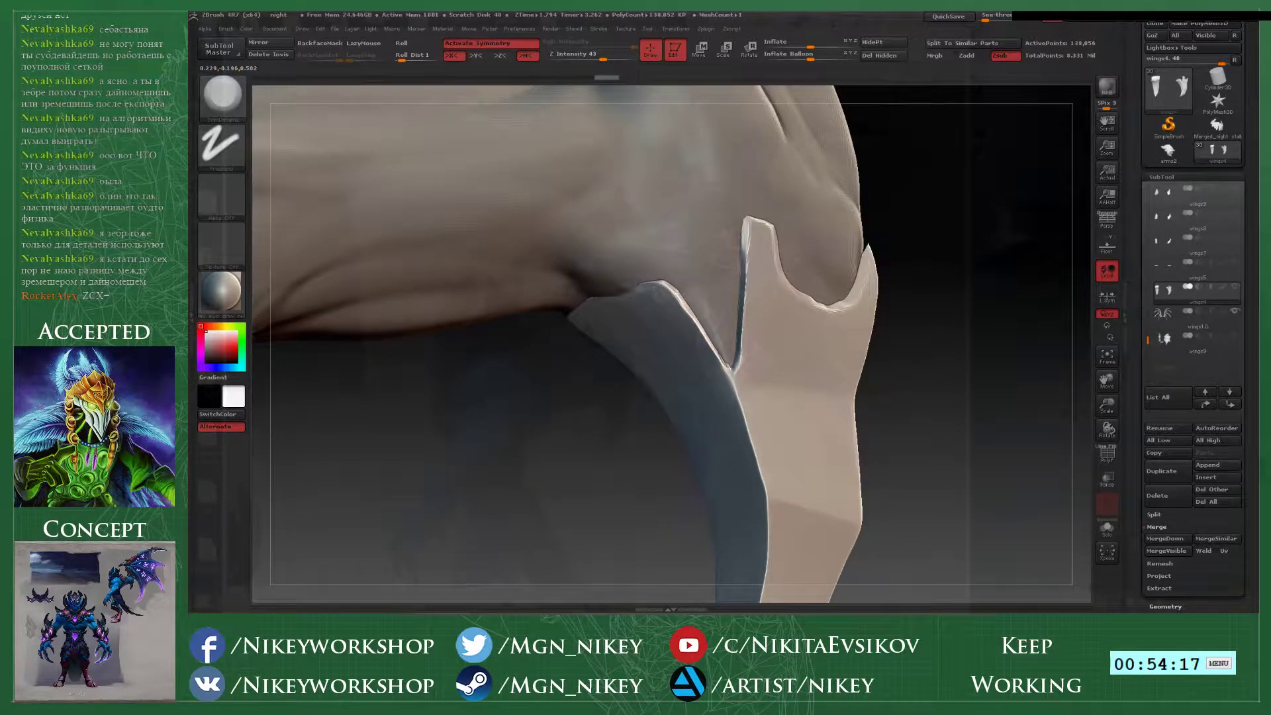
- Turn on transparent display and trim the elbow spike's notch and prong edges on both sides
left_click(1108, 475)
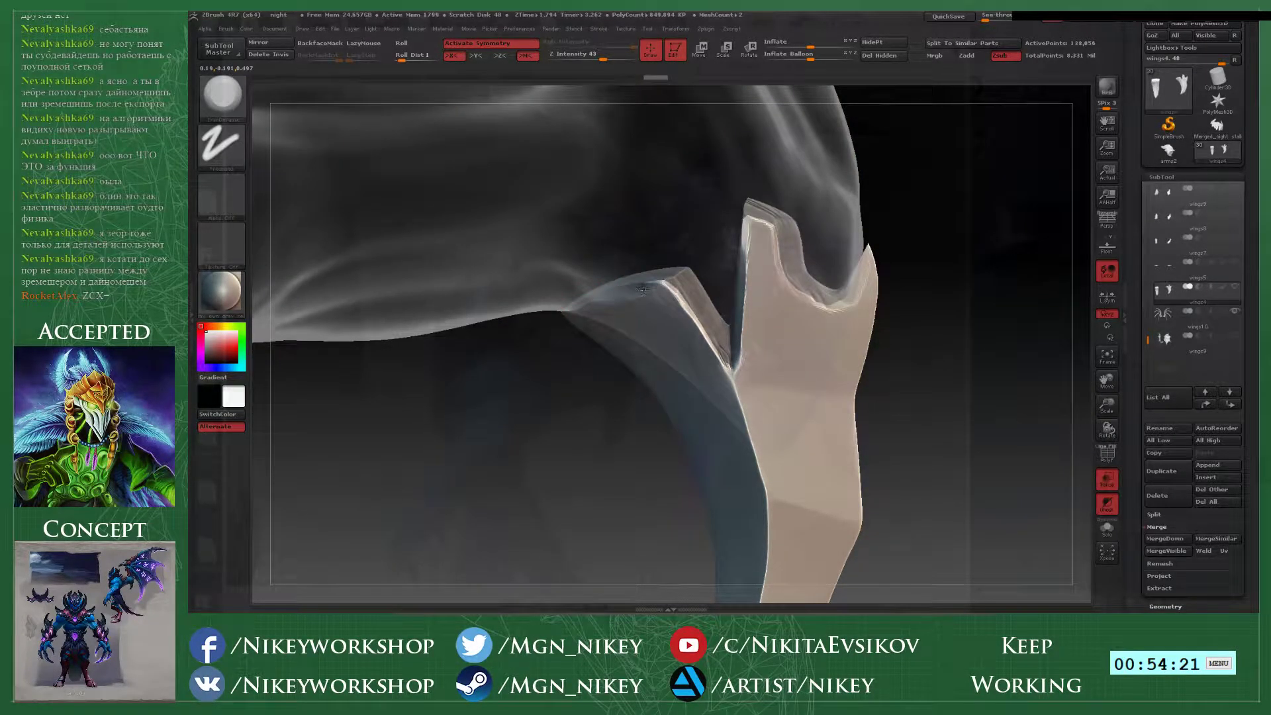
left_click_drag(679, 303, 729, 372)
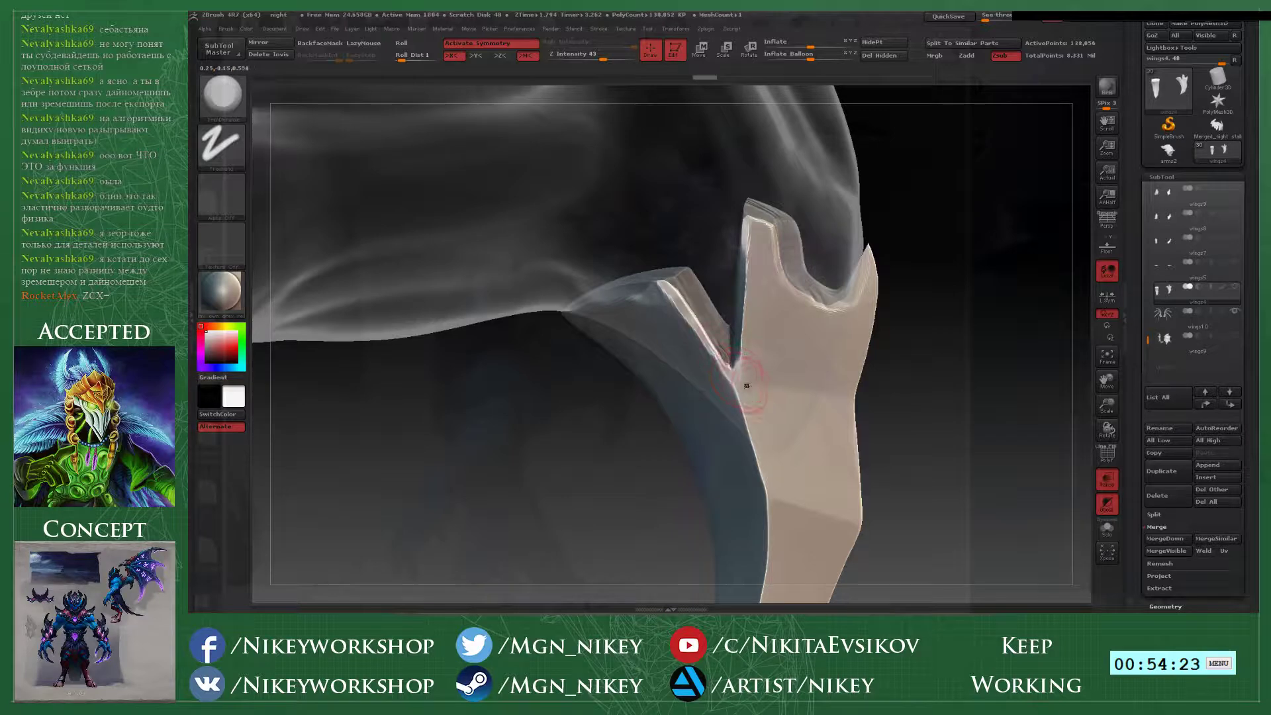
mouse_move(986, 397)
left_mouse_down()
mouse_move(846, 397)
mouse_move(599, 278)
left_mouse_up()
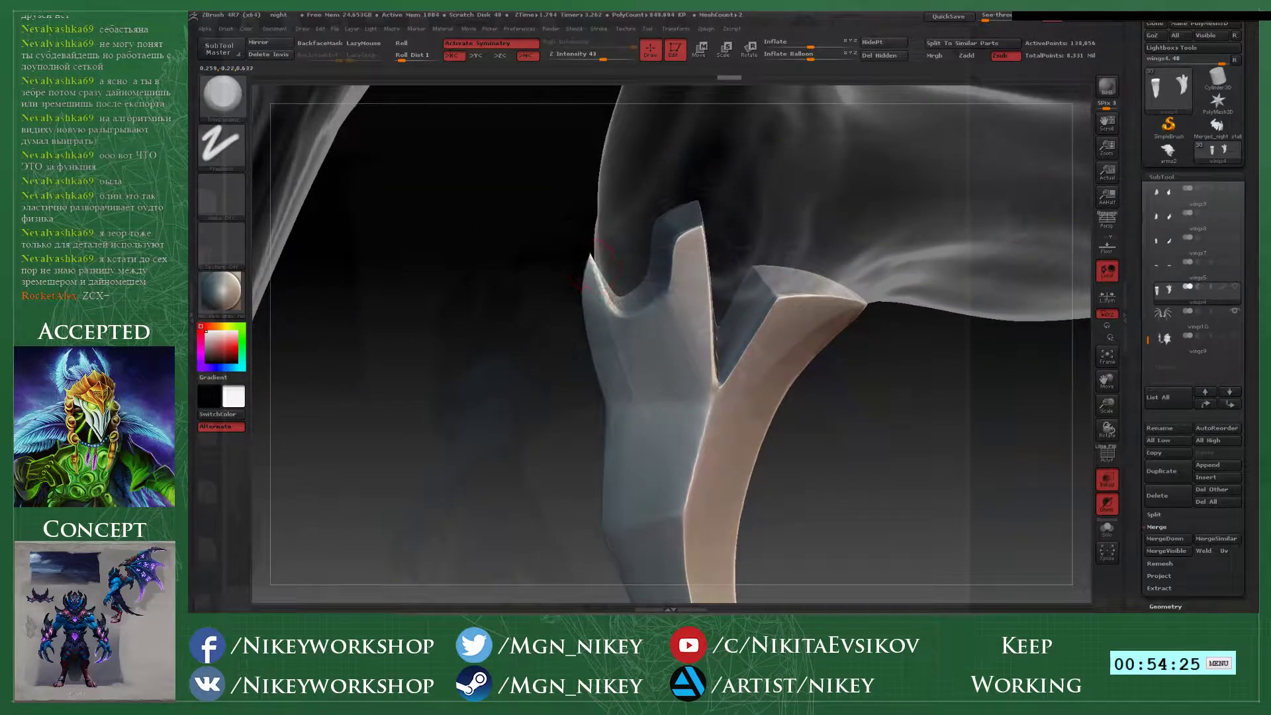
mouse_move(685, 241)
left_mouse_down()
mouse_move(688, 228)
mouse_move(707, 383)
left_mouse_up()
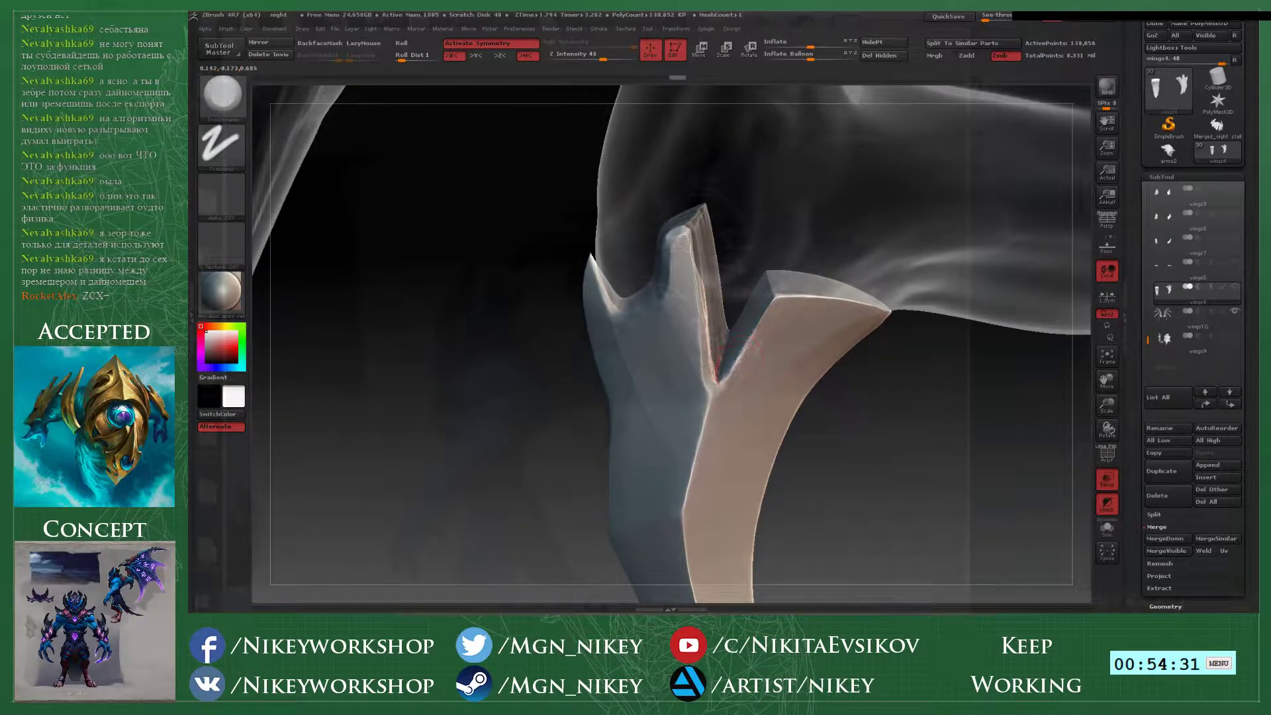
left_click_drag(781, 299, 727, 375)
left_click_drag(782, 300, 887, 311)
left_click_drag(932, 428, 900, 381, "alt")
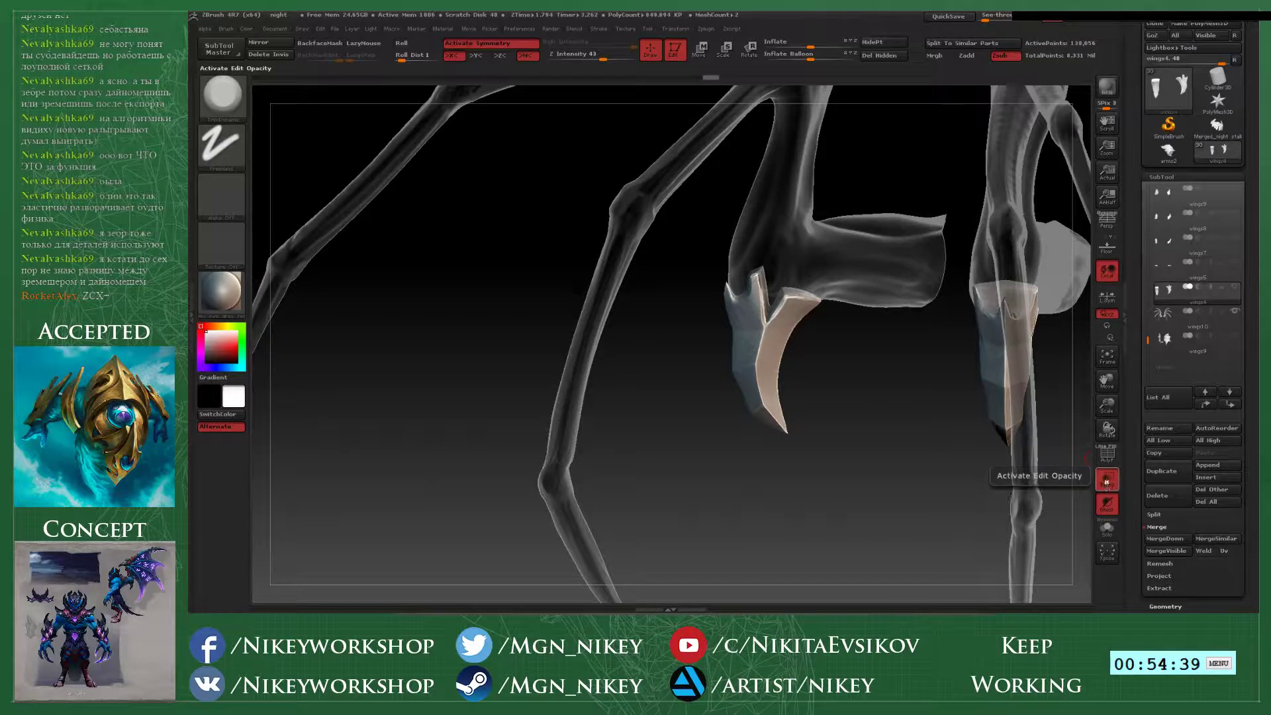
- Turn off transparent display and make the wing bones the active subtool, bringing the finger bases into view
left_click(1107, 479)
left_click_drag(873, 422, 1031, 523)
mouse_move(794, 407)
left_mouse_down()
mouse_move(818, 471)
mouse_move(861, 277)
mouse_move(891, 229)
mouse_move(926, 208)
mouse_move(845, 312)
left_mouse_up()
left_click(755, 233, "alt")
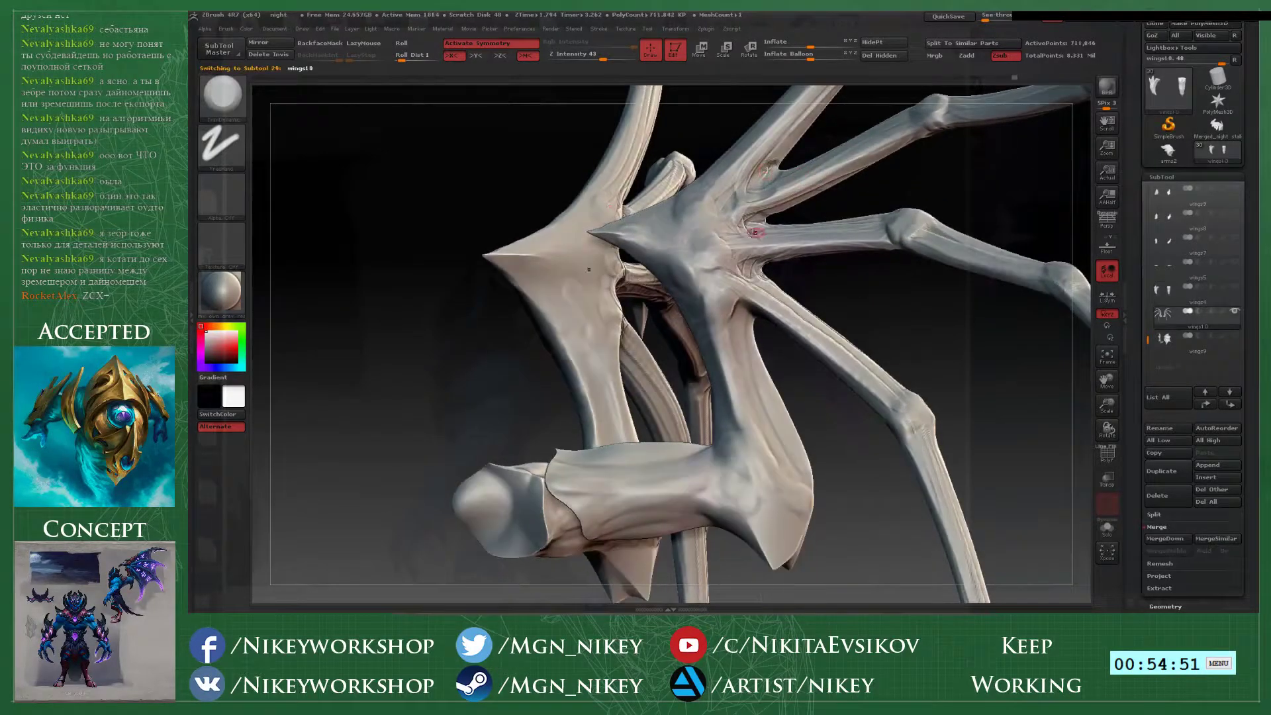
key("alt")
left_click_drag(937, 200, 804, 159)
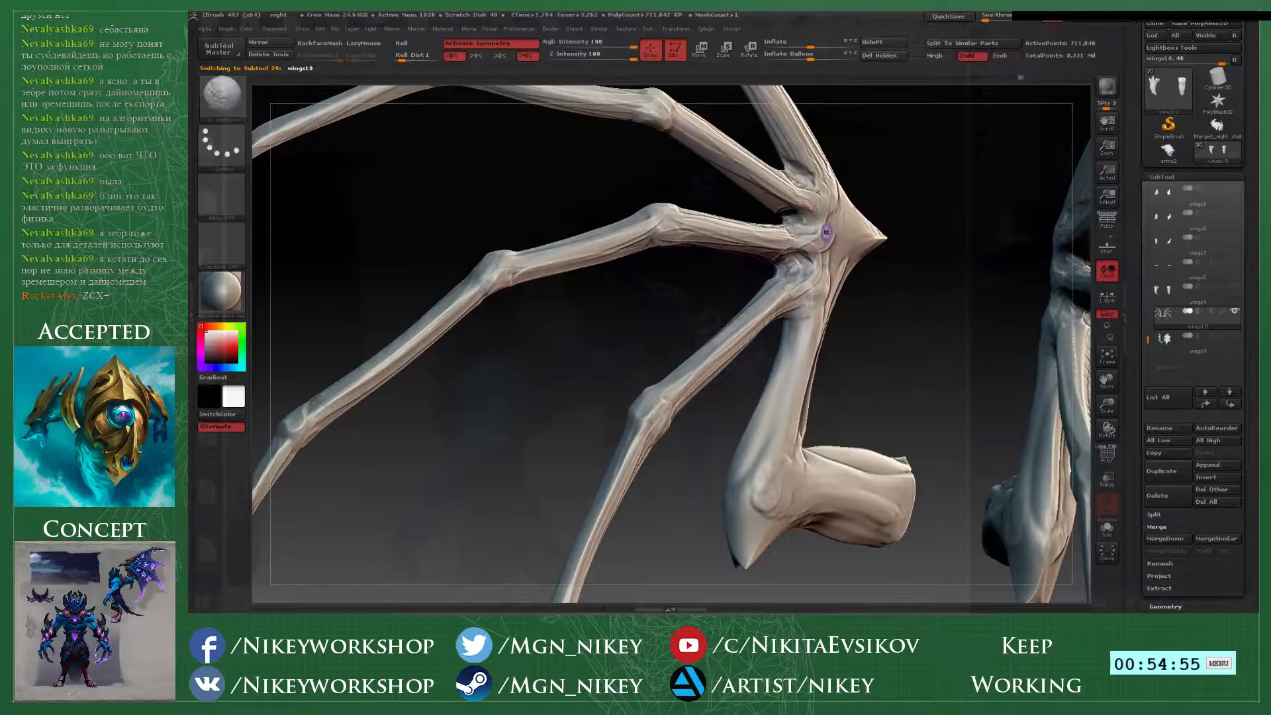
- Make the elbow spikes the active subtool and bring them into close view
key("1")
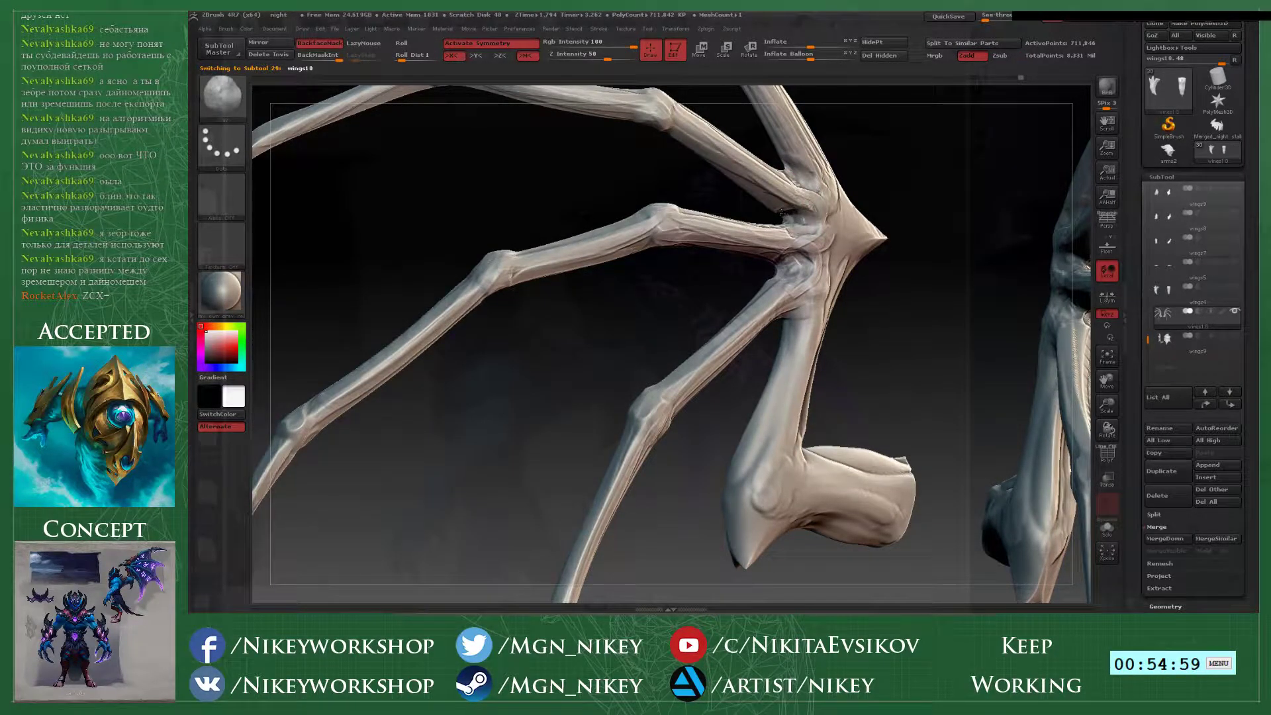
left_click_drag(897, 259, 794, 237)
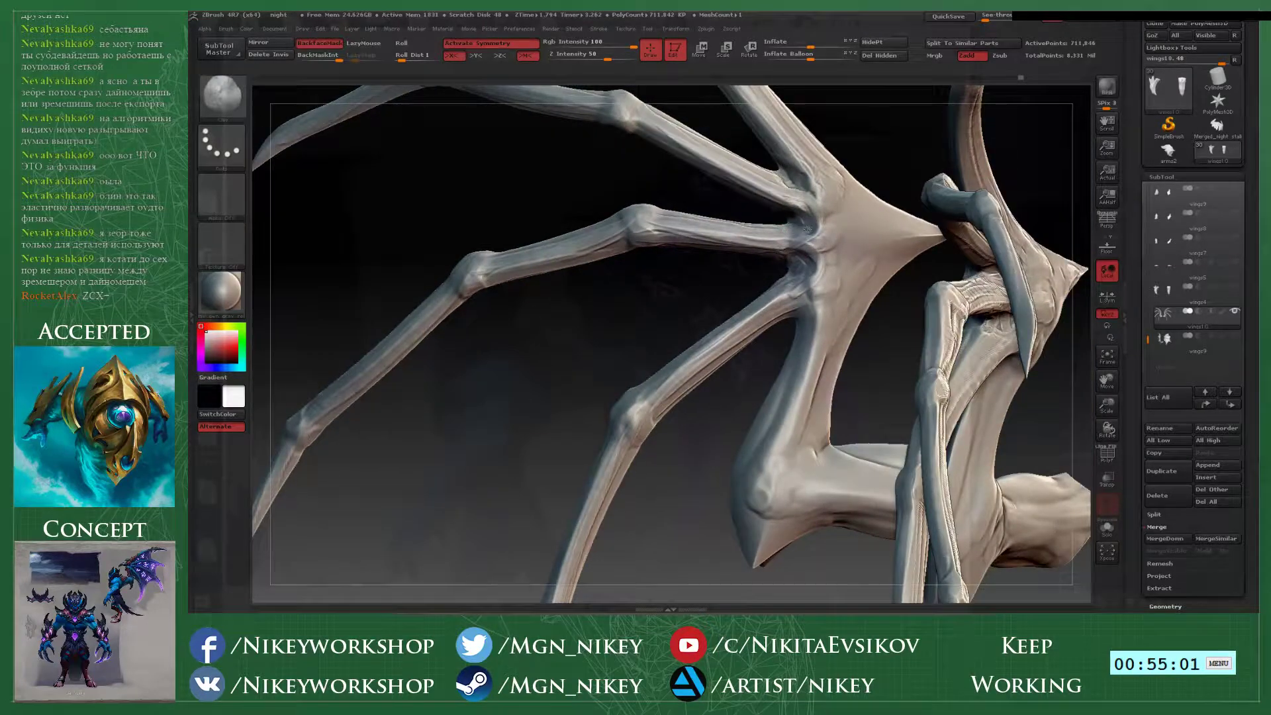
left_click_drag(622, 330, 766, 346)
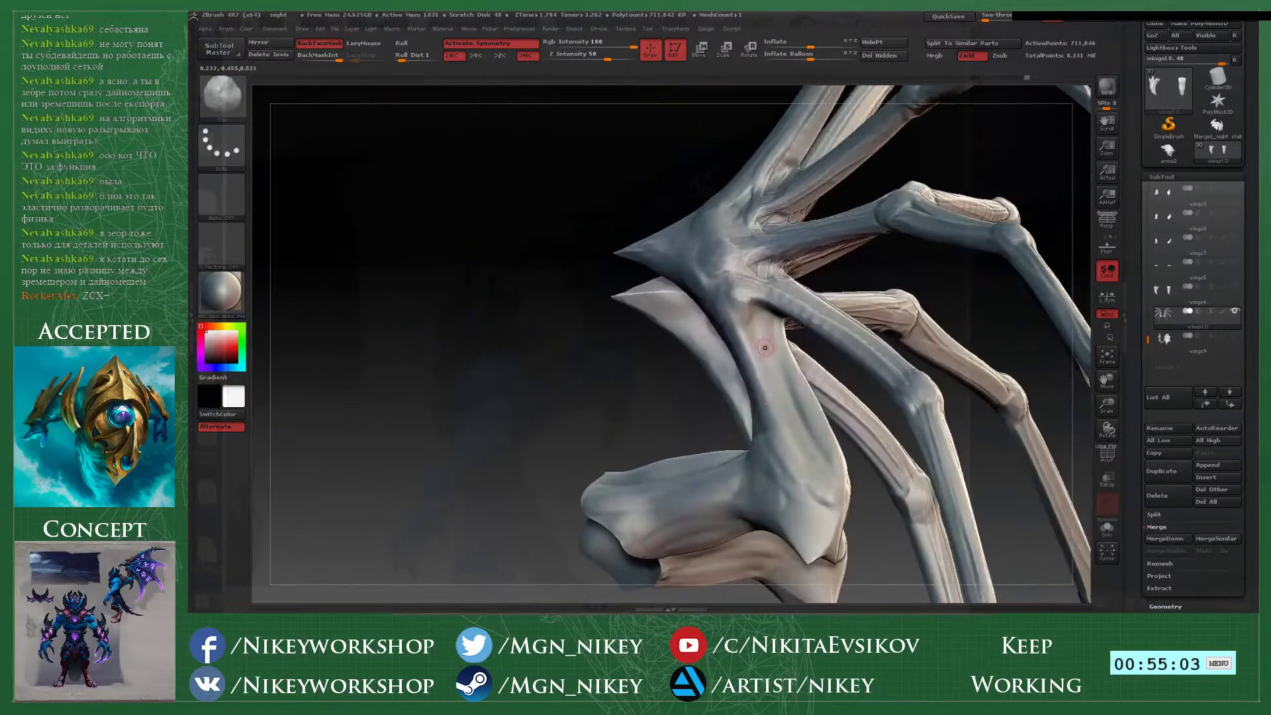
left_click_drag(649, 400, 689, 416)
left_click_drag(930, 475, 883, 314, "alt")
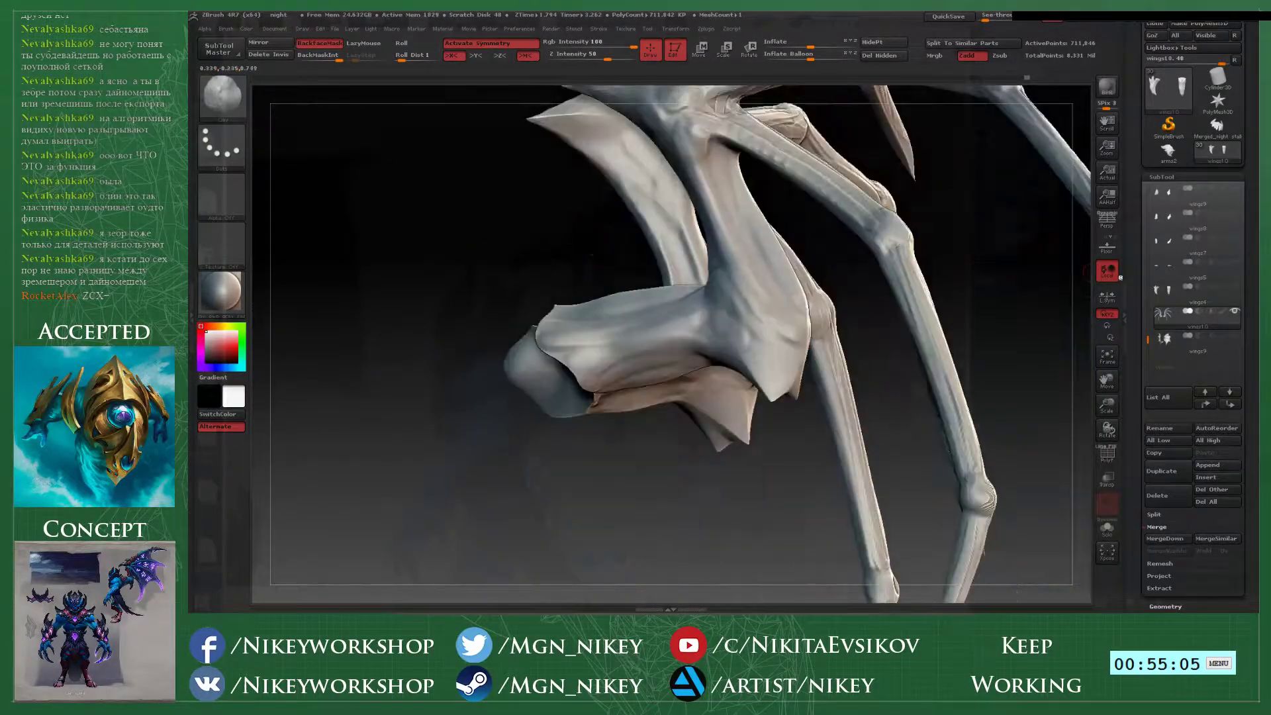
left_click(1171, 300)
left_click_drag(889, 357, 919, 369, "alt")
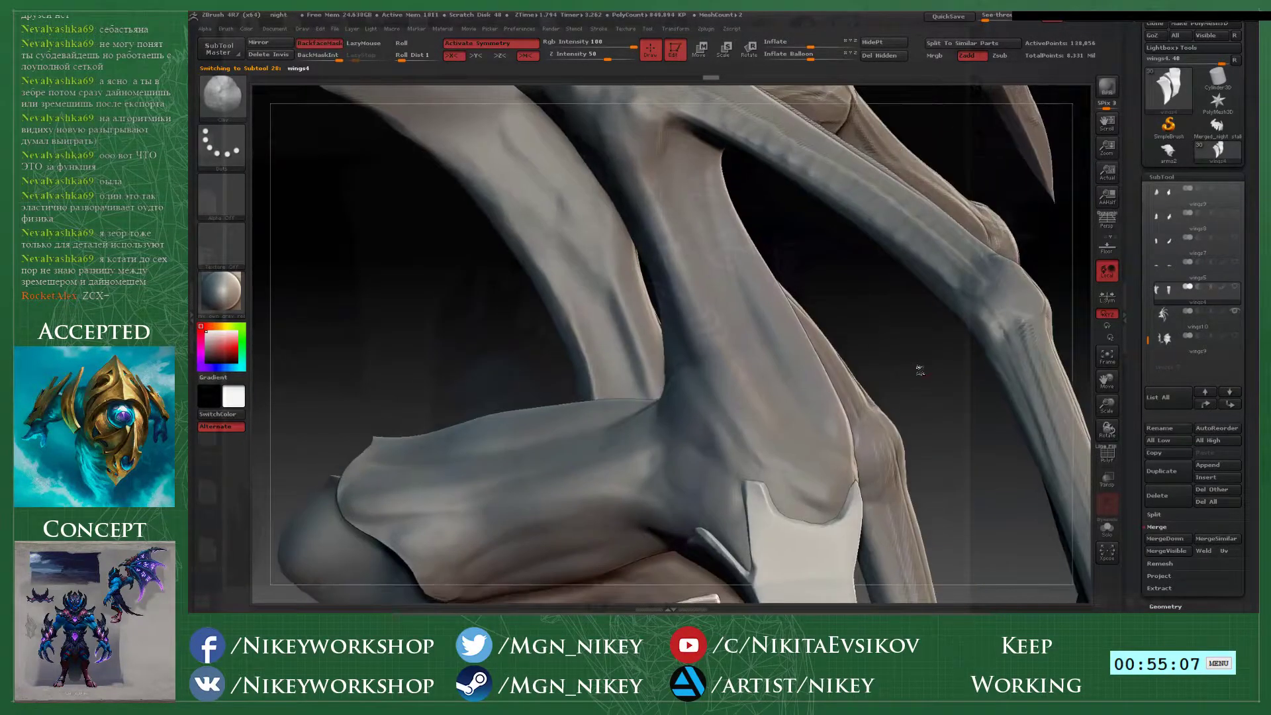
left_click_drag(930, 572, 919, 290, "alt")
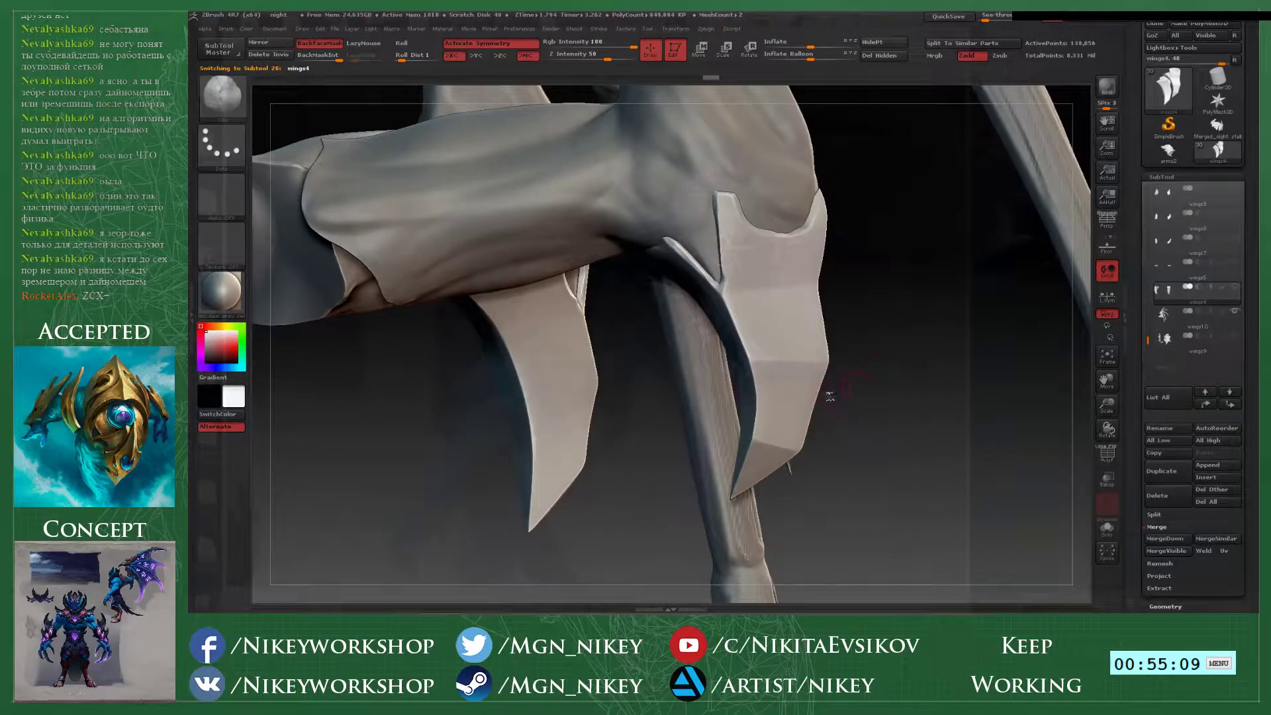
- Adjust the trimming brush's size and bevel the inner side edge of the elbow spike, undoing the extra stroke
key("2")
left_click_drag(873, 357, 917, 360)
key("space")
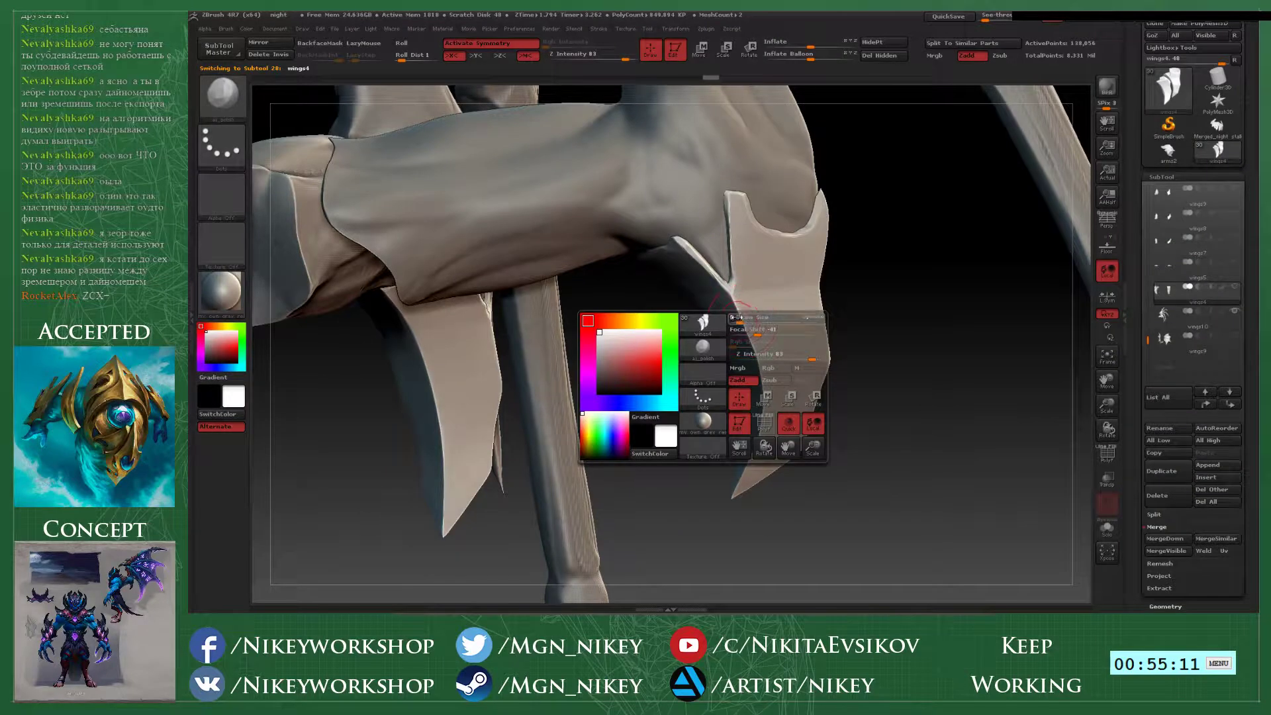
mouse_move(731, 292)
left_mouse_down()
mouse_move(762, 374)
mouse_move(760, 411)
mouse_move(773, 416)
left_mouse_up()
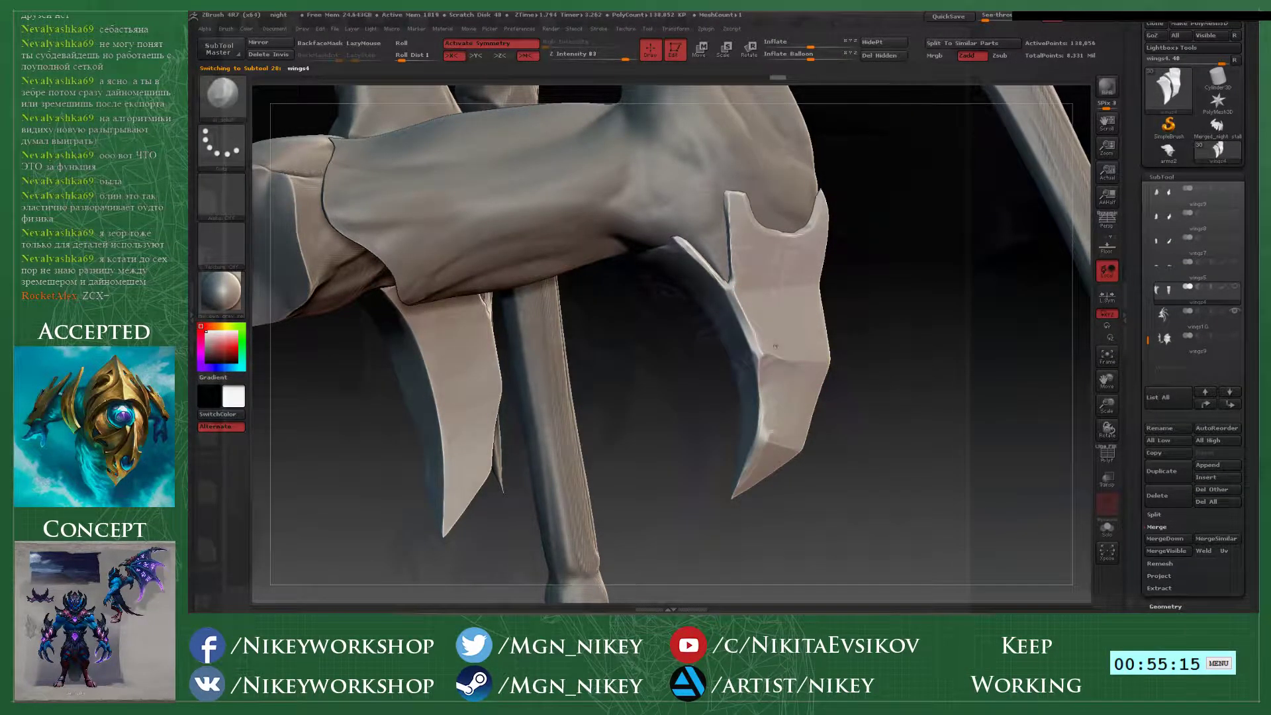
left_click_drag(759, 285, 768, 285)
key("ctrl+z")
- Carve a small round dent into the elbow spike's side edge at its middle corner and smooth around it
mouse_move(868, 322)
left_mouse_down()
mouse_move(761, 288)
mouse_move(777, 301)
mouse_move(788, 478)
left_mouse_up()
key("shift")
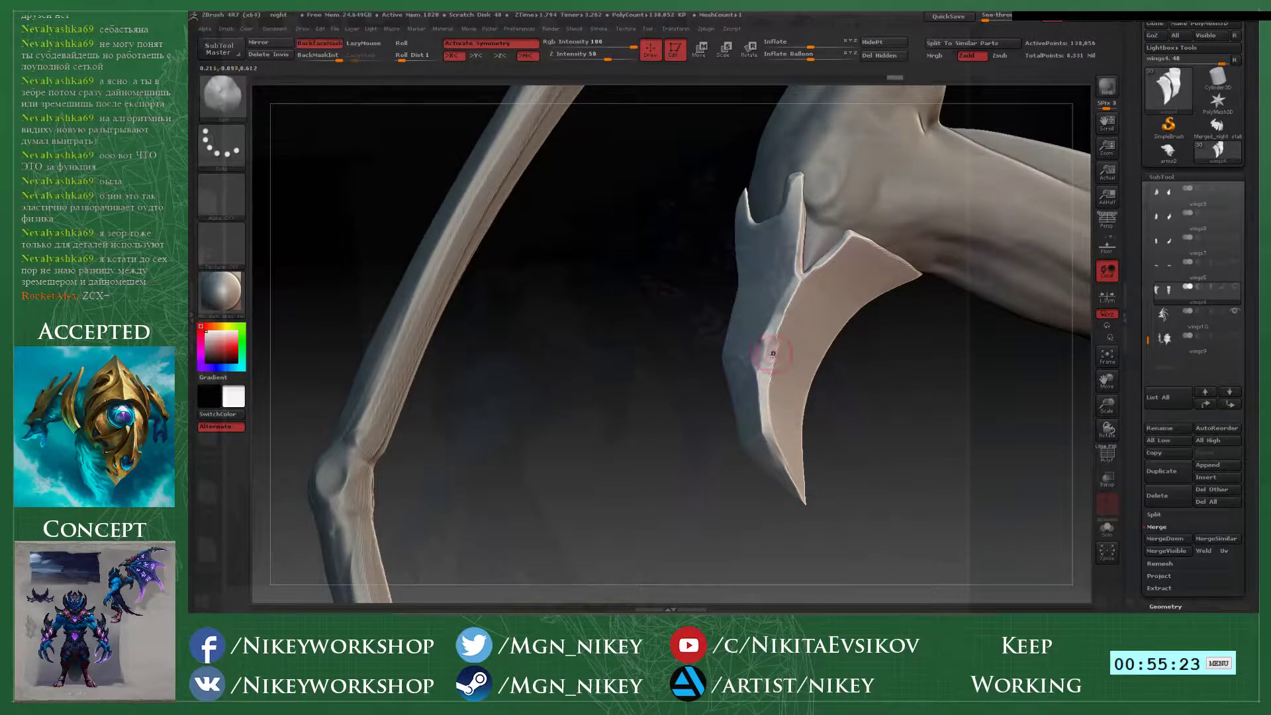
left_click_drag(769, 349, 764, 356, "shift")
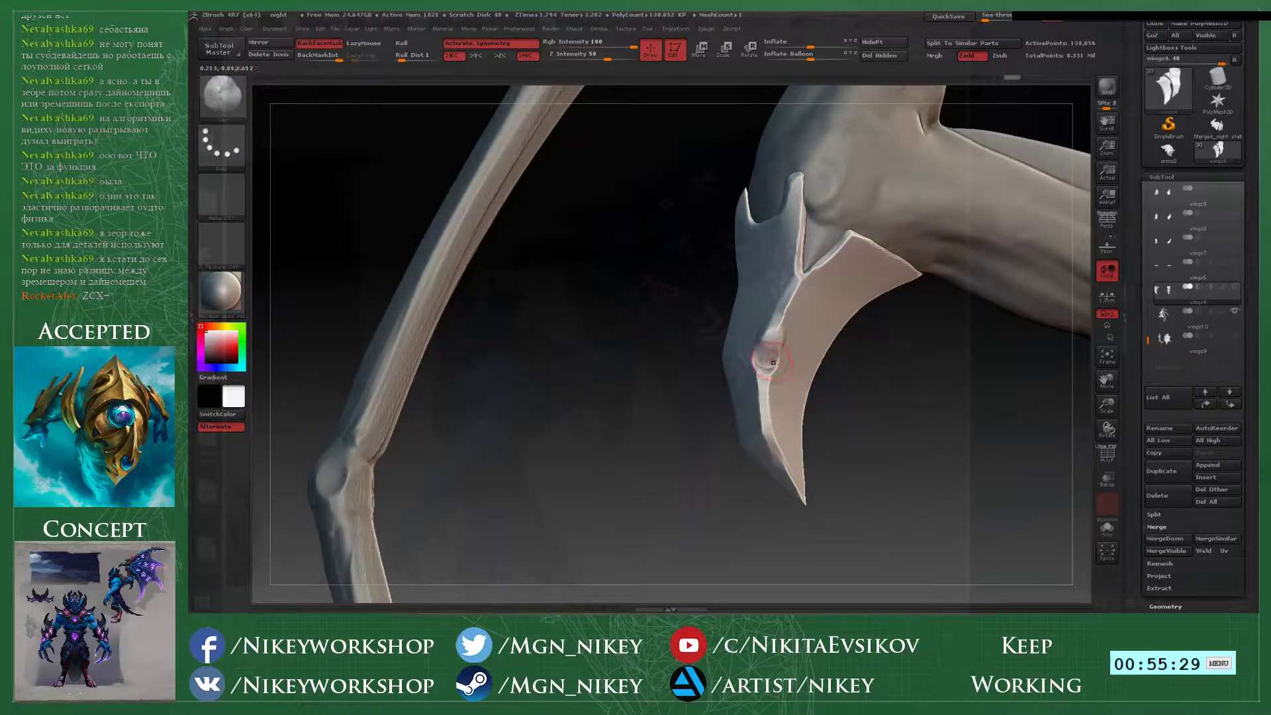
key("ctrl+z")
key("ctrl+z")
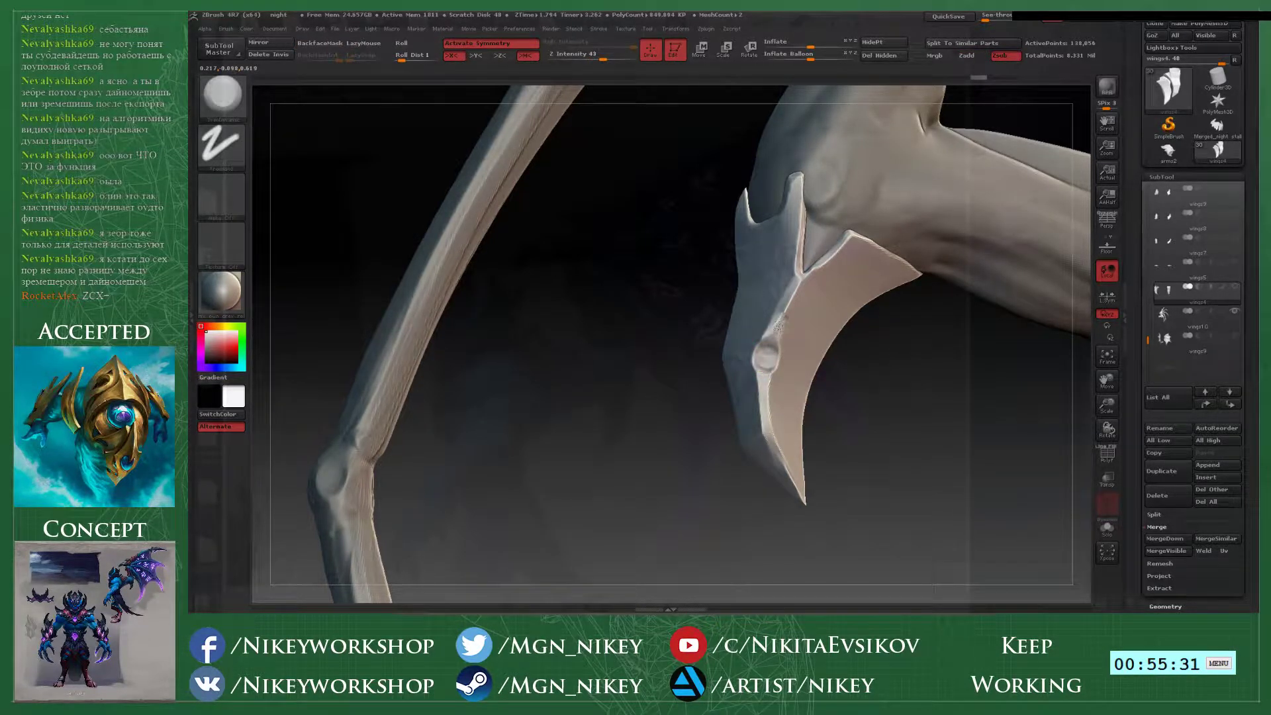
left_click_drag(681, 397, 890, 415)
left_click_drag(766, 368, 764, 379, "shift")
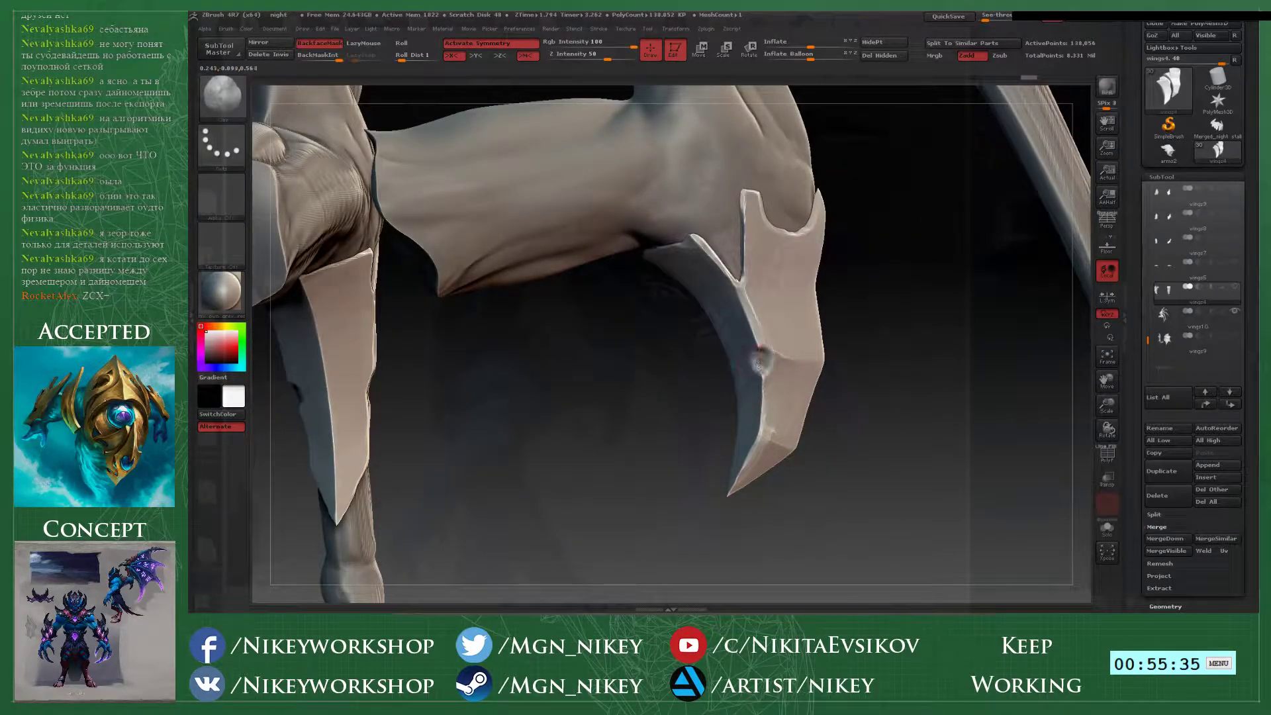
key("shift")
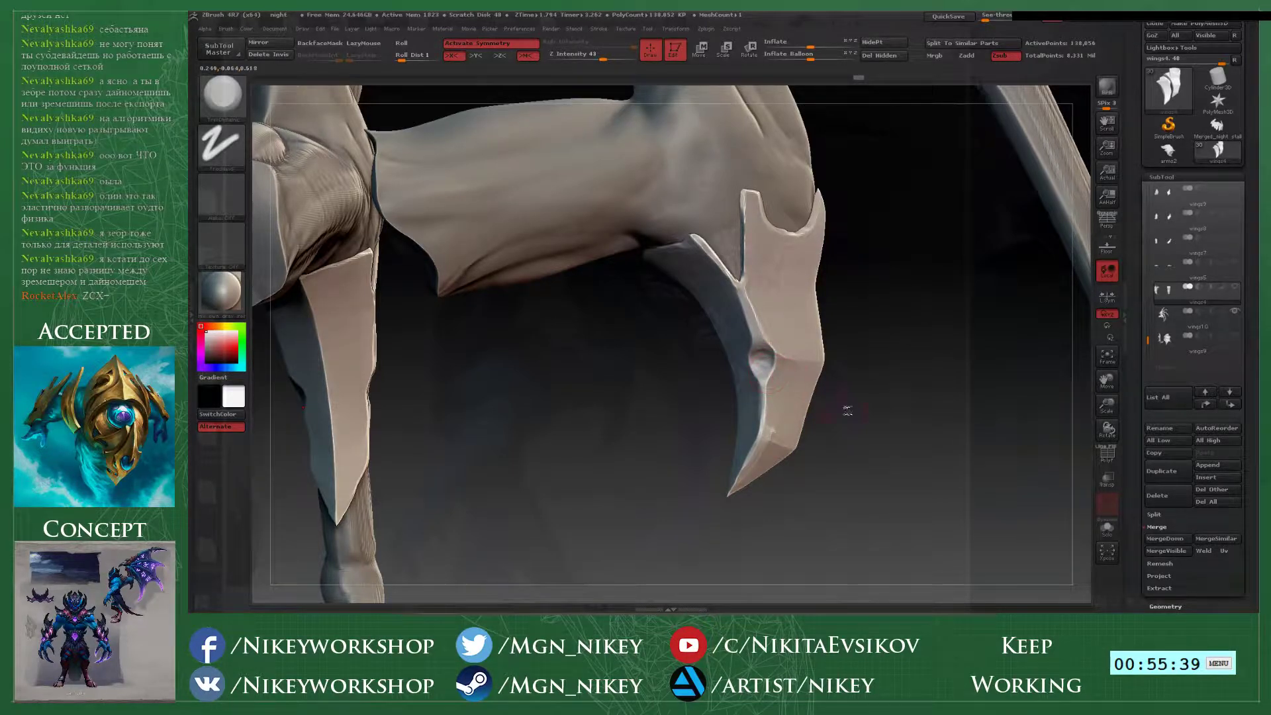
- Make the wing bones the active subtool and turn on transparent display around the elbow
key("f")
left_click_drag(798, 452, 731, 523)
left_click(773, 179, "alt")
left_click_drag(845, 261, 850, 457, "alt")
left_click(1233, 288)
left_click_drag(953, 421, 873, 383)
left_click(1107, 479)
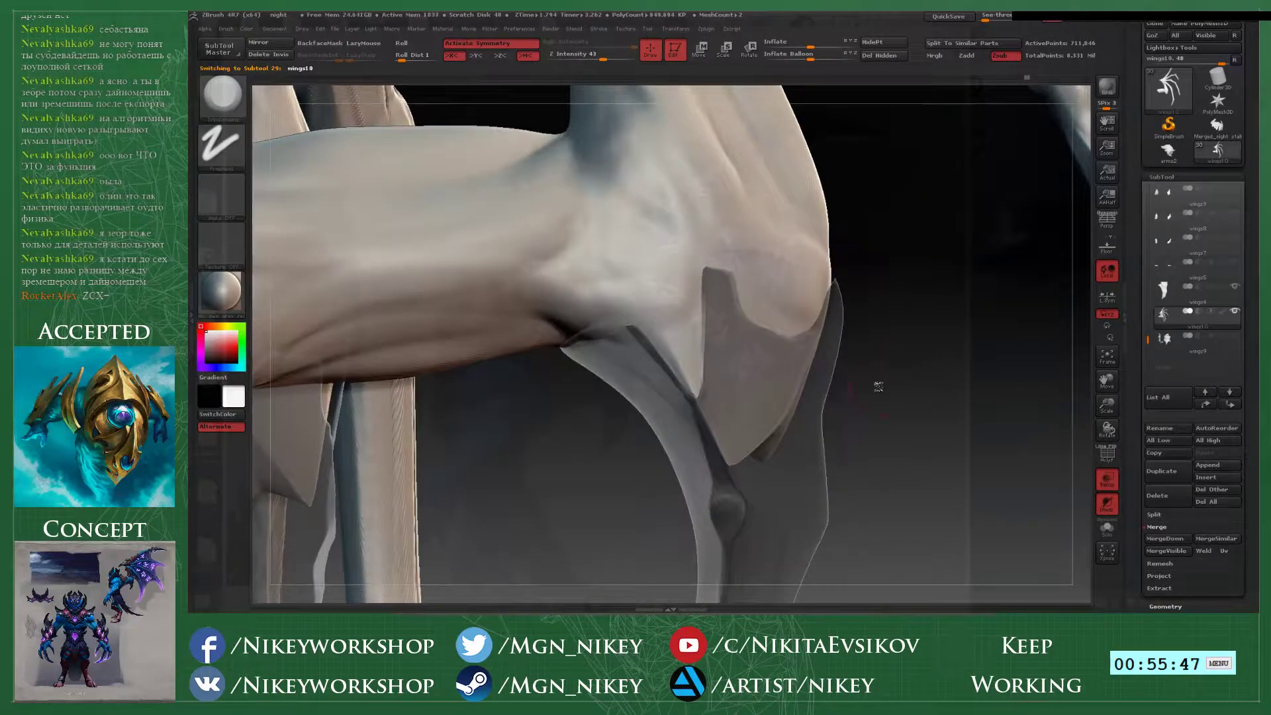
- Save the project
key("ctrl+s")
key("Return")
left_click(756, 309)
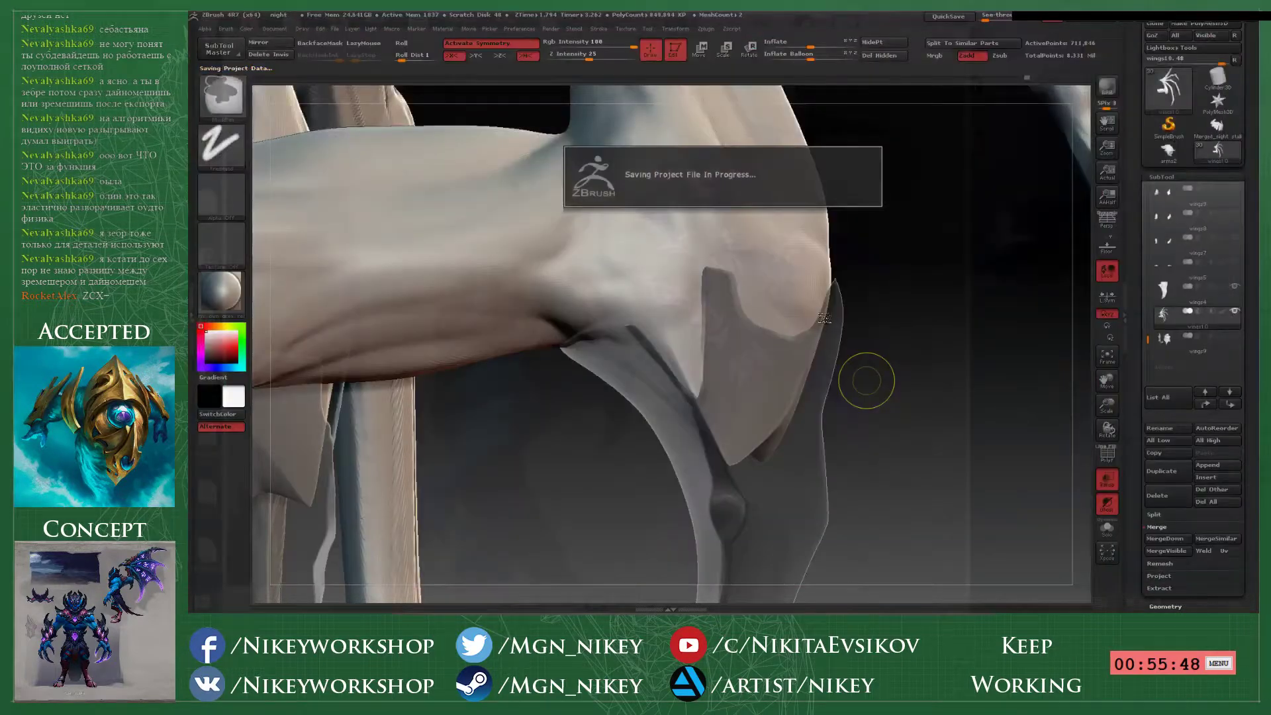
- Duplicate the wing bones subtool and subdivide the active wing bones mesh by one level
left_click(1166, 476)
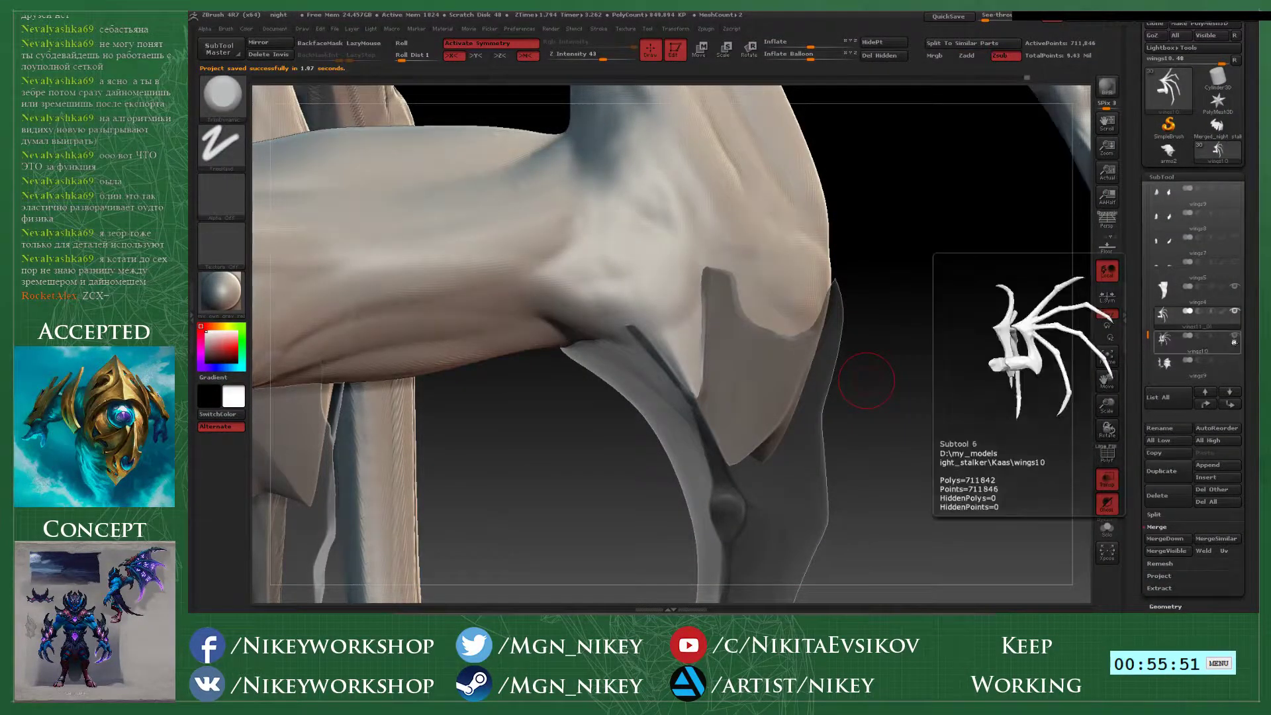
left_click(1175, 177)
left_click(1171, 191)
left_click(1166, 282)
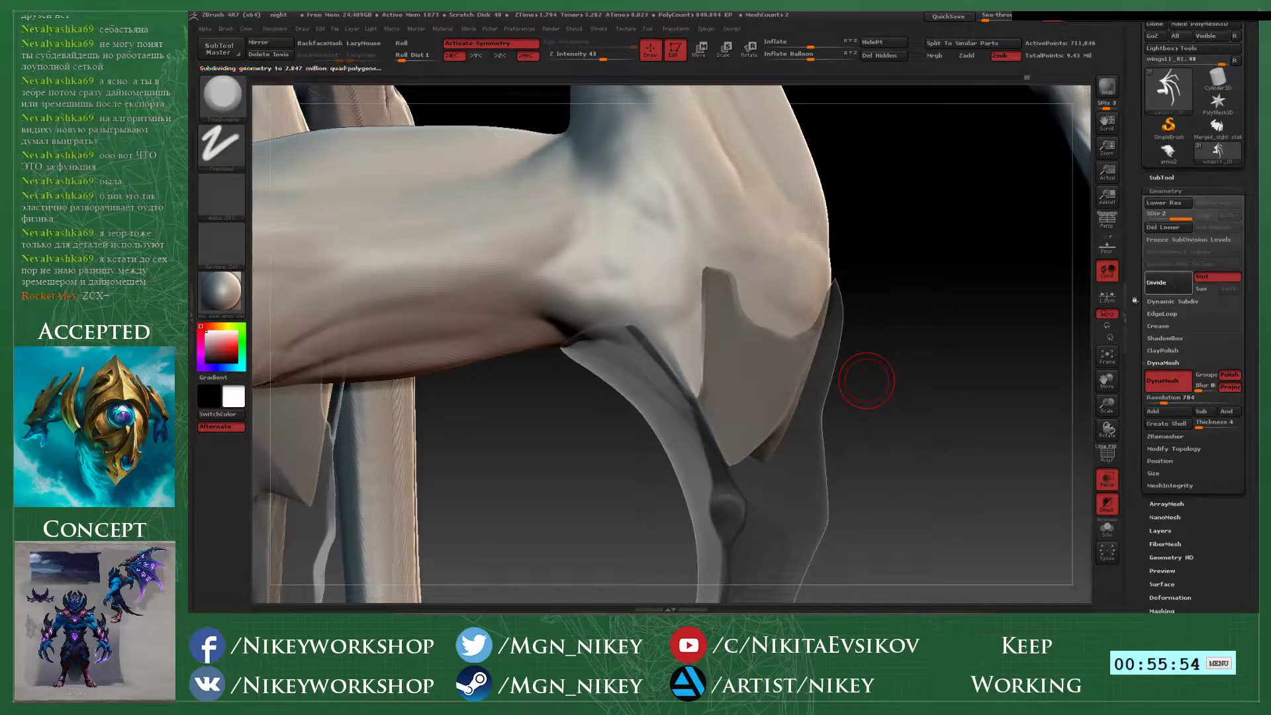
- Smooth the forearm bone's surface and muscle ridges between the wrist and the elbow
mouse_move(927, 476)
left_mouse_down("alt")
mouse_move(881, 397)
mouse_move(842, 388)
mouse_move(841, 431)
mouse_move(828, 411)
left_mouse_up("alt")
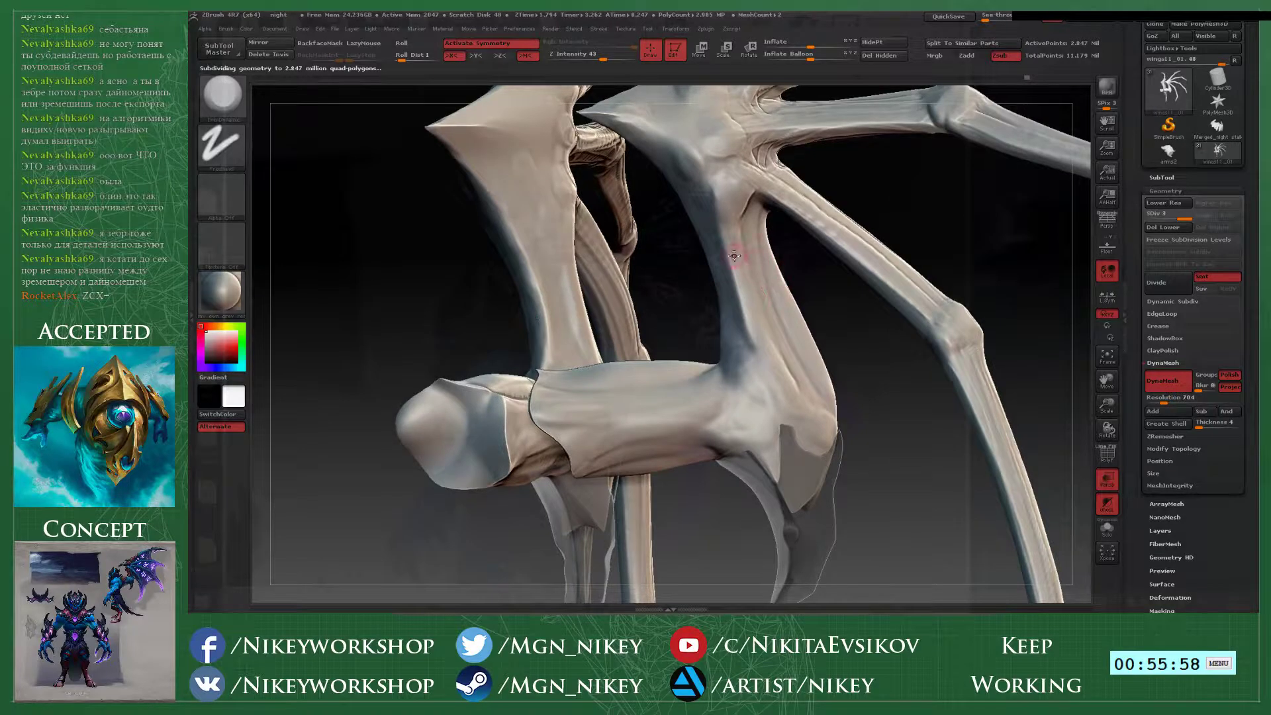
left_click_drag(740, 265, 754, 358)
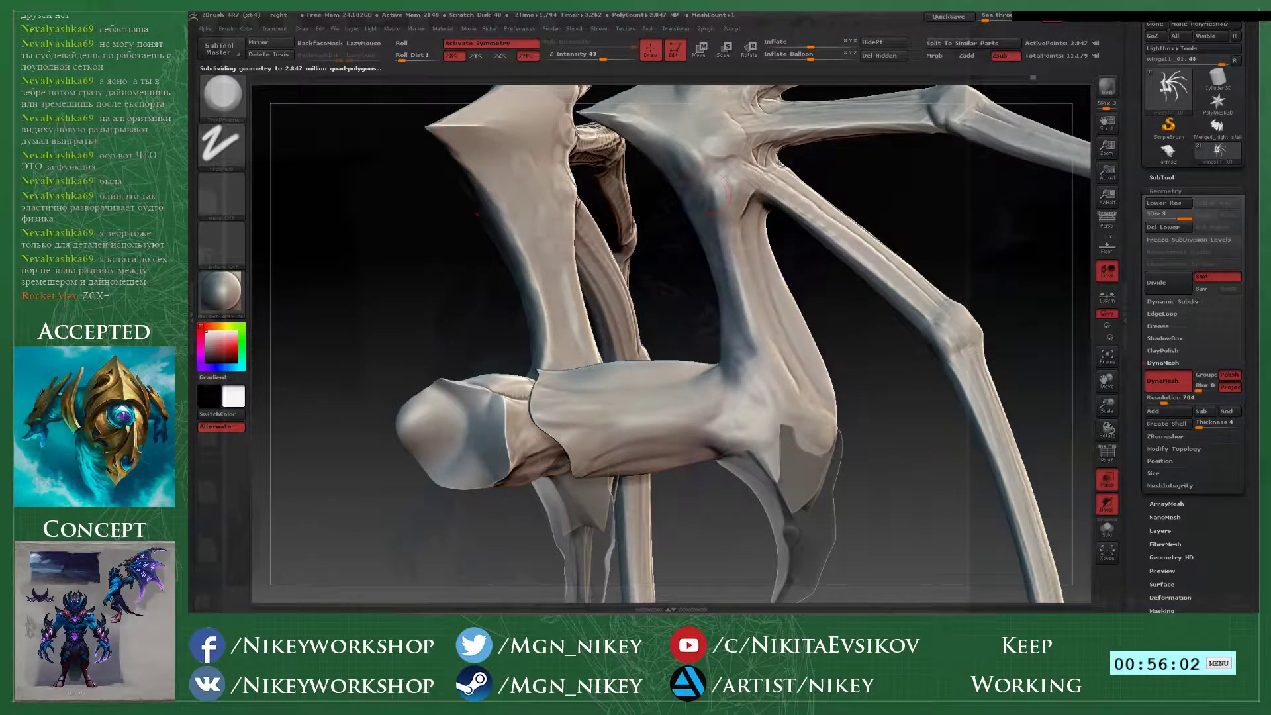
mouse_move(850, 435)
left_mouse_down("alt")
mouse_move(822, 296)
mouse_move(810, 310)
left_mouse_up("alt")
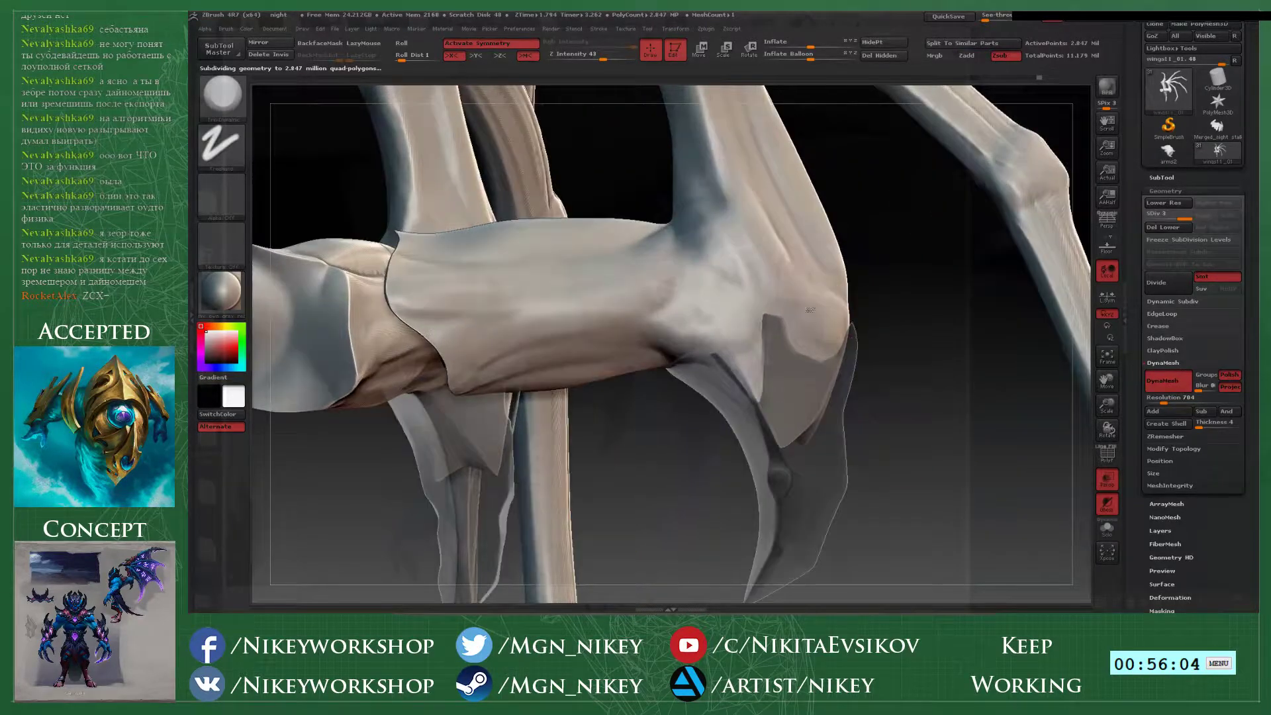
left_click_drag(668, 184, 697, 313, "alt")
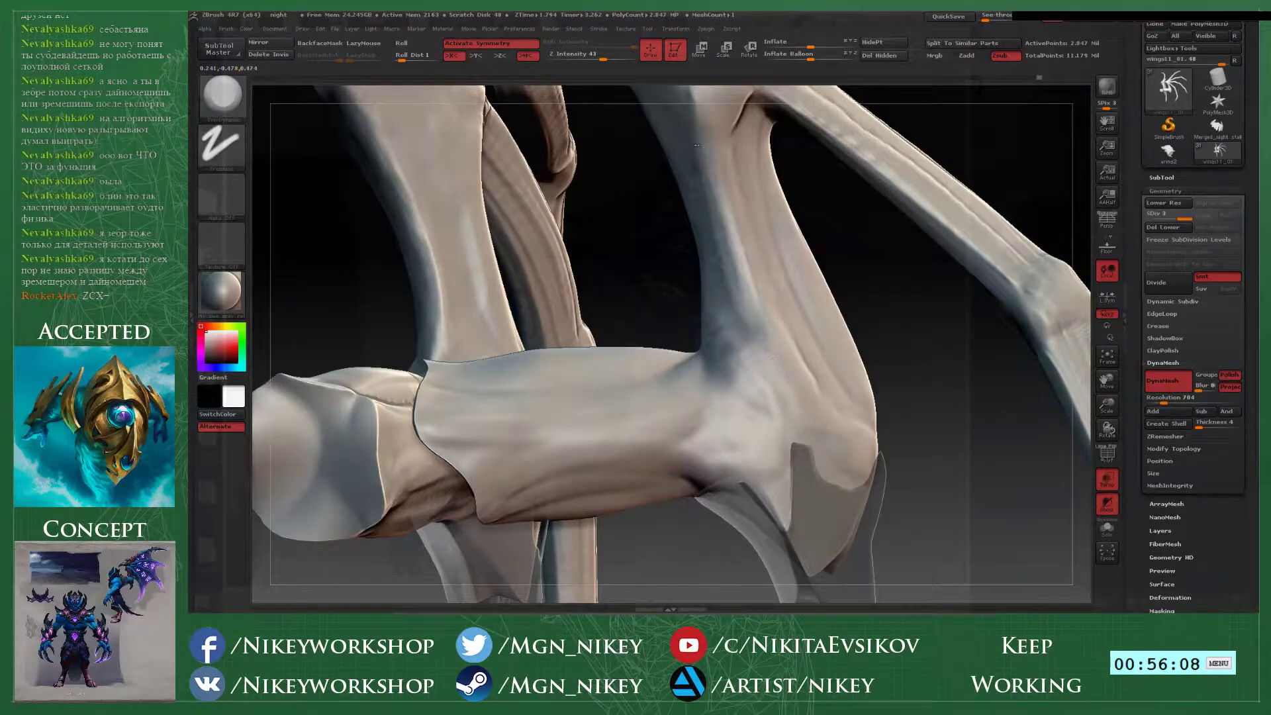
mouse_move(793, 377)
left_mouse_down("shift")
mouse_move(768, 329)
mouse_move(747, 319)
left_mouse_up("shift")
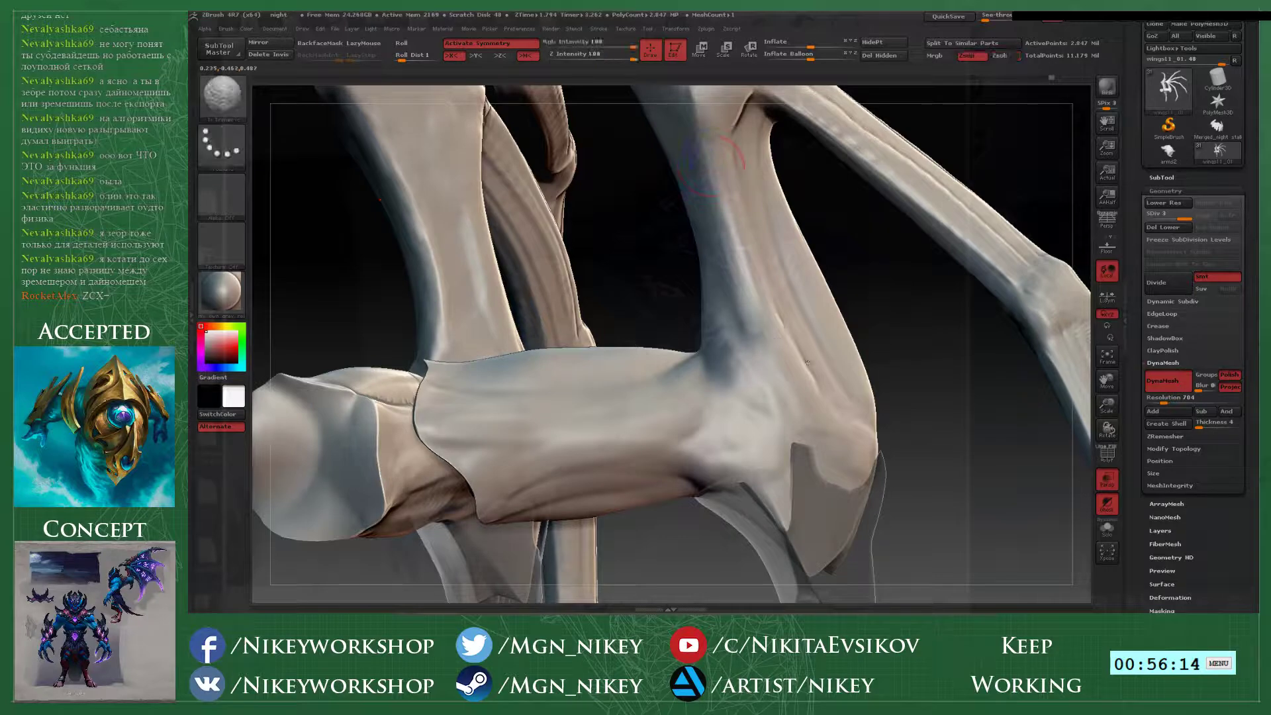
- Switch to a creasing brush, adjust its size, and carve a groove in the elbow along the spike's prong tip and curved notch
mouse_move(925, 516)
left_mouse_down("alt")
mouse_move(854, 295)
mouse_move(856, 387)
mouse_move(837, 291)
left_mouse_up("alt")
key("3")
key("space")
left_click(749, 267)
left_click_drag(762, 262, 736, 255)
left_click_drag(888, 298, 892, 339, "alt")
right_click_drag(738, 281, 681, 185)
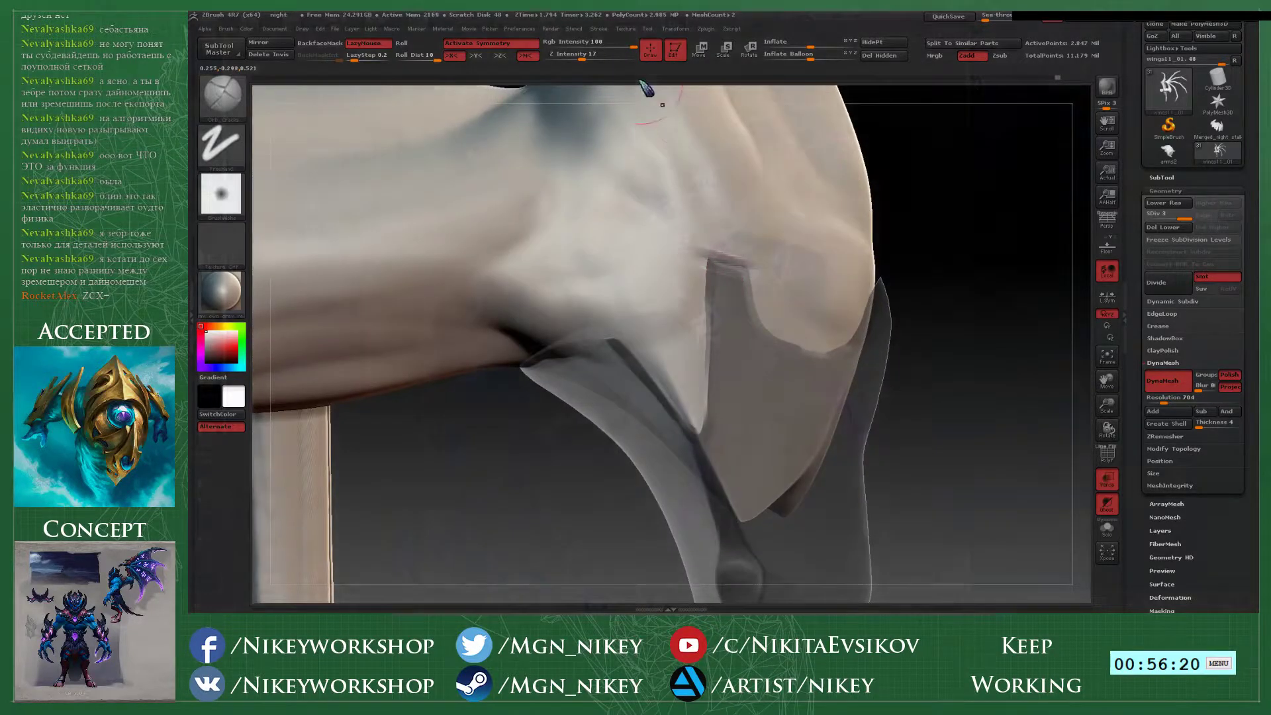
key("space")
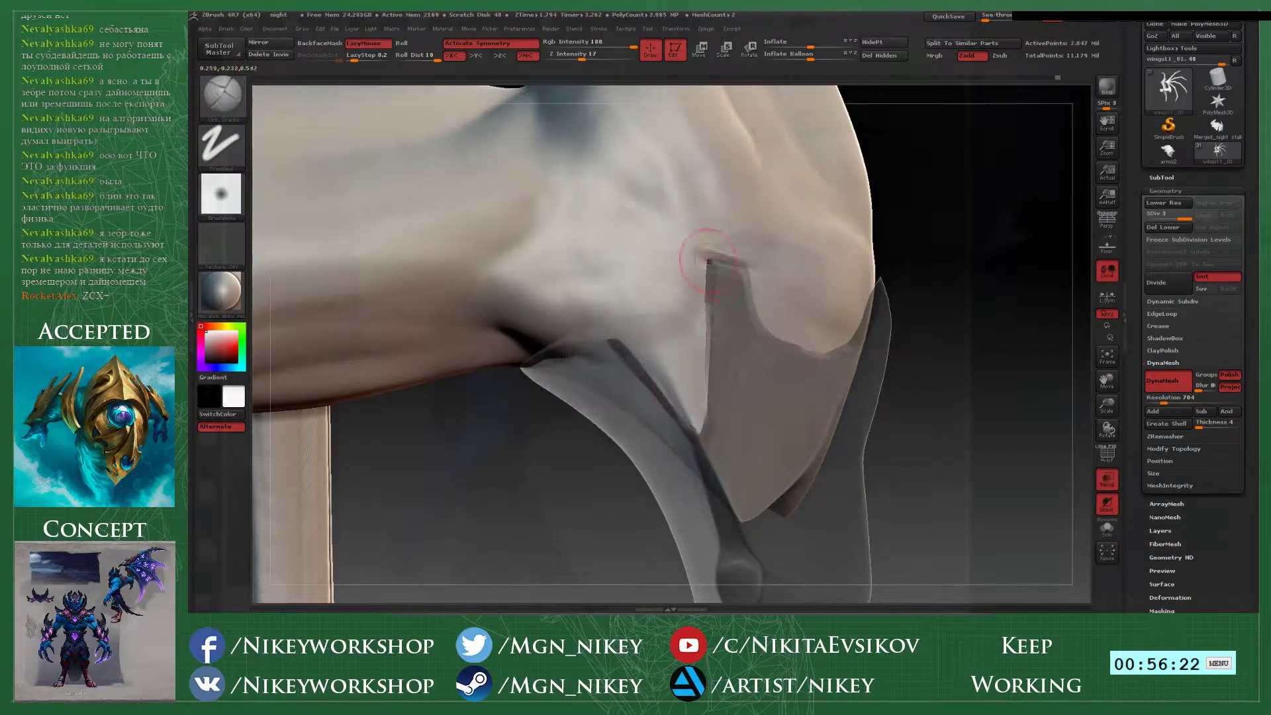
mouse_move(747, 268)
left_mouse_down()
mouse_move(787, 338)
mouse_move(841, 347)
mouse_move(861, 334)
left_mouse_up()
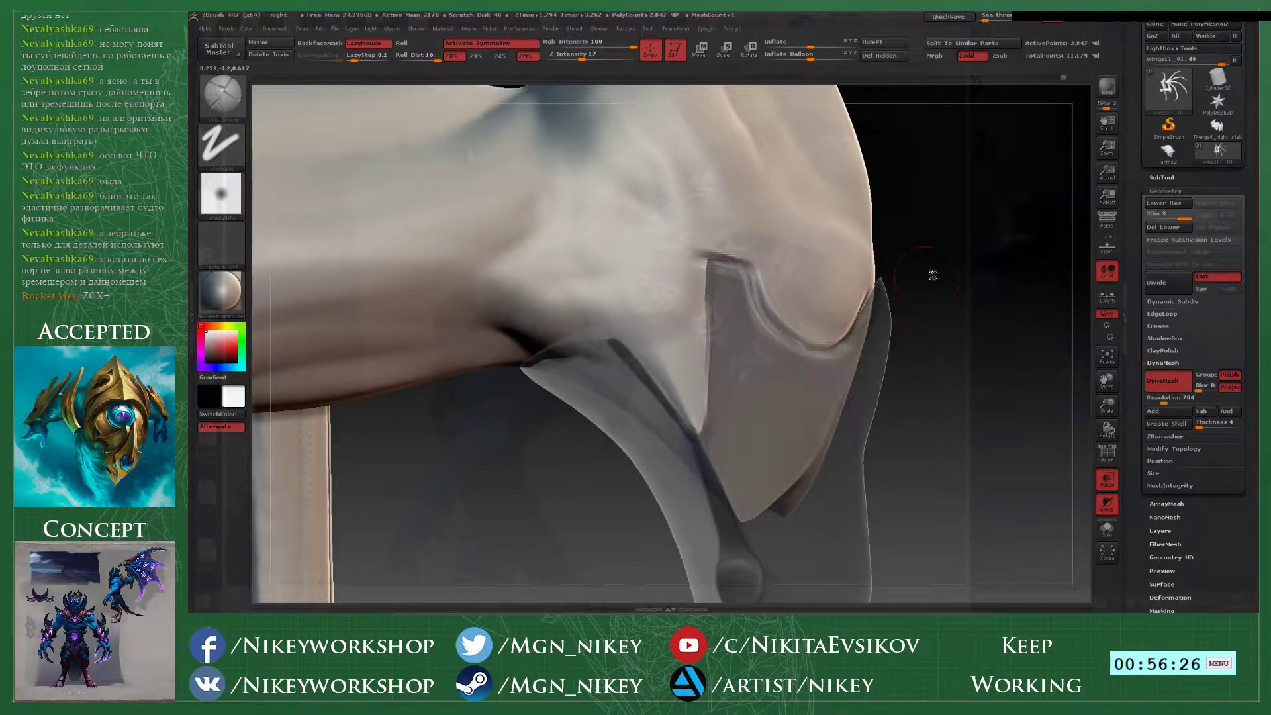
mouse_move(932, 274)
left_mouse_down()
mouse_move(774, 344)
mouse_move(852, 331)
mouse_move(877, 292)
left_mouse_up()
left_click_drag(907, 256, 993, 265)
- Carve the groove down the prong's side, along the V-shaped gap and over the top of the spike's inner flap
left_click_drag(731, 248, 733, 420)
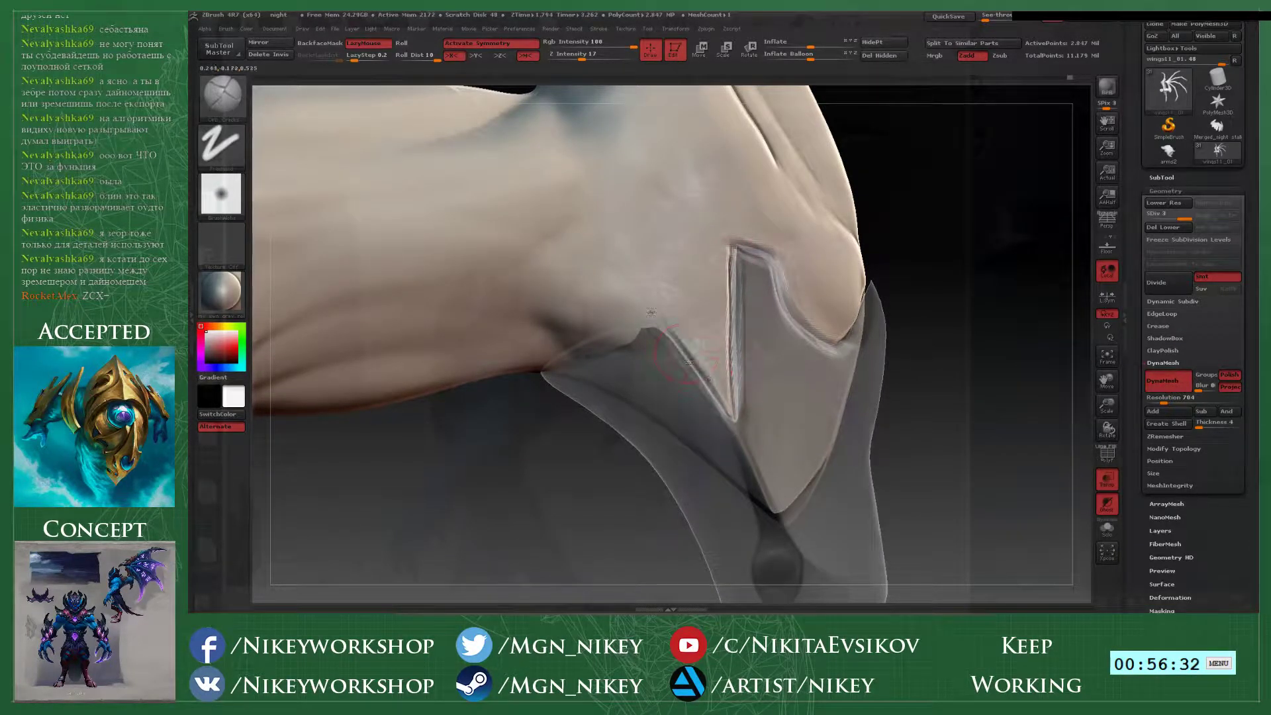
left_click_drag(619, 426, 589, 367)
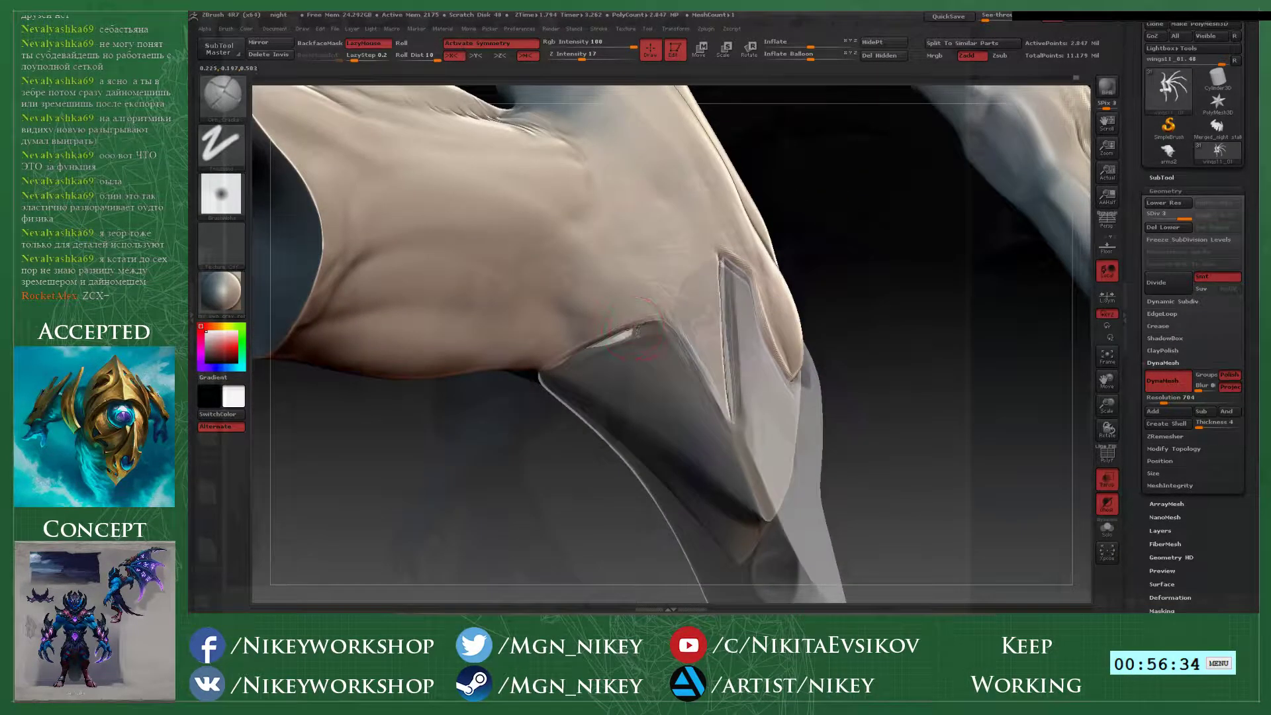
left_click_drag(523, 482, 563, 351)
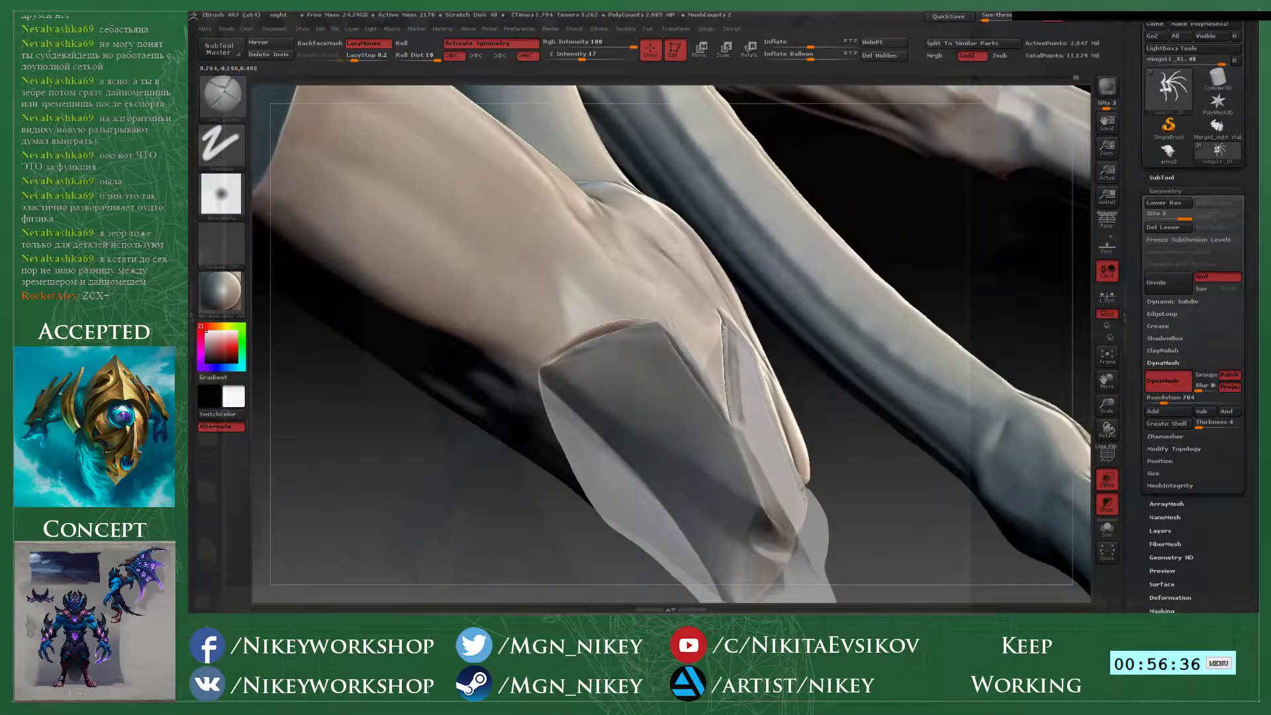
left_click_drag(867, 464, 755, 477)
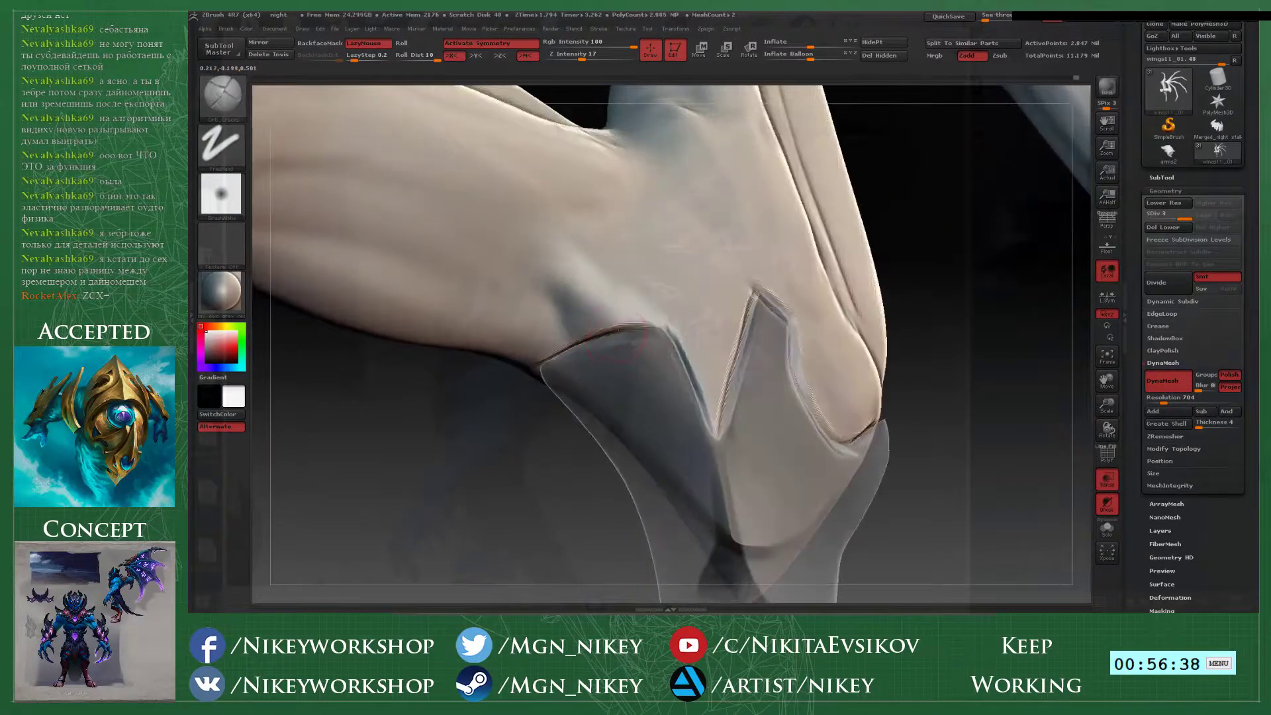
left_click_drag(619, 326, 657, 324)
- Carve the groove along the inner flap's rim and both sides of the V-shaped gap on the elbow's other face
mouse_move(639, 540)
left_mouse_down("alt")
mouse_move(671, 447)
mouse_move(609, 443)
mouse_move(635, 453)
mouse_move(642, 391)
left_mouse_up("alt")
mouse_move(666, 196)
left_mouse_down()
mouse_move(619, 315)
mouse_move(752, 289)
mouse_move(661, 203)
mouse_move(625, 278)
mouse_move(599, 397)
mouse_move(608, 325)
mouse_move(647, 217)
mouse_move(685, 232)
left_mouse_up()
left_click_drag(616, 398, 703, 431)
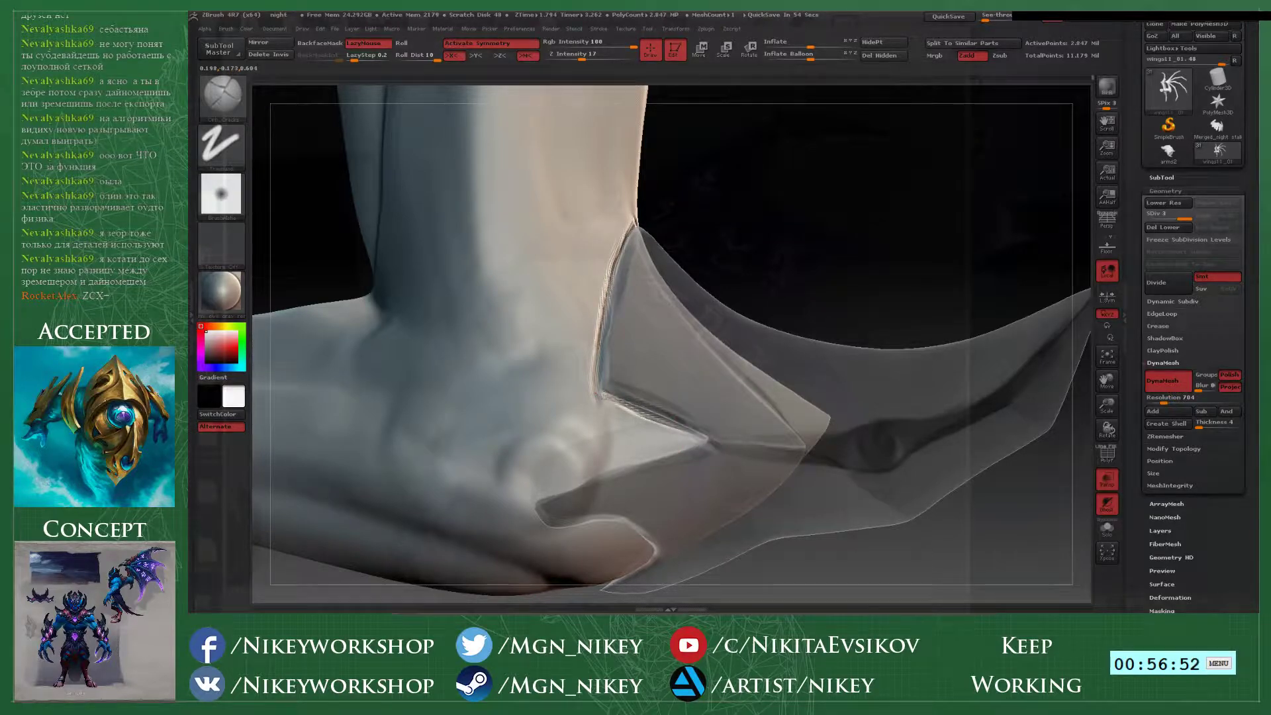
mouse_move(692, 437)
right_mouse_down("alt")
mouse_move(771, 320)
mouse_move(751, 334)
right_mouse_up("alt")
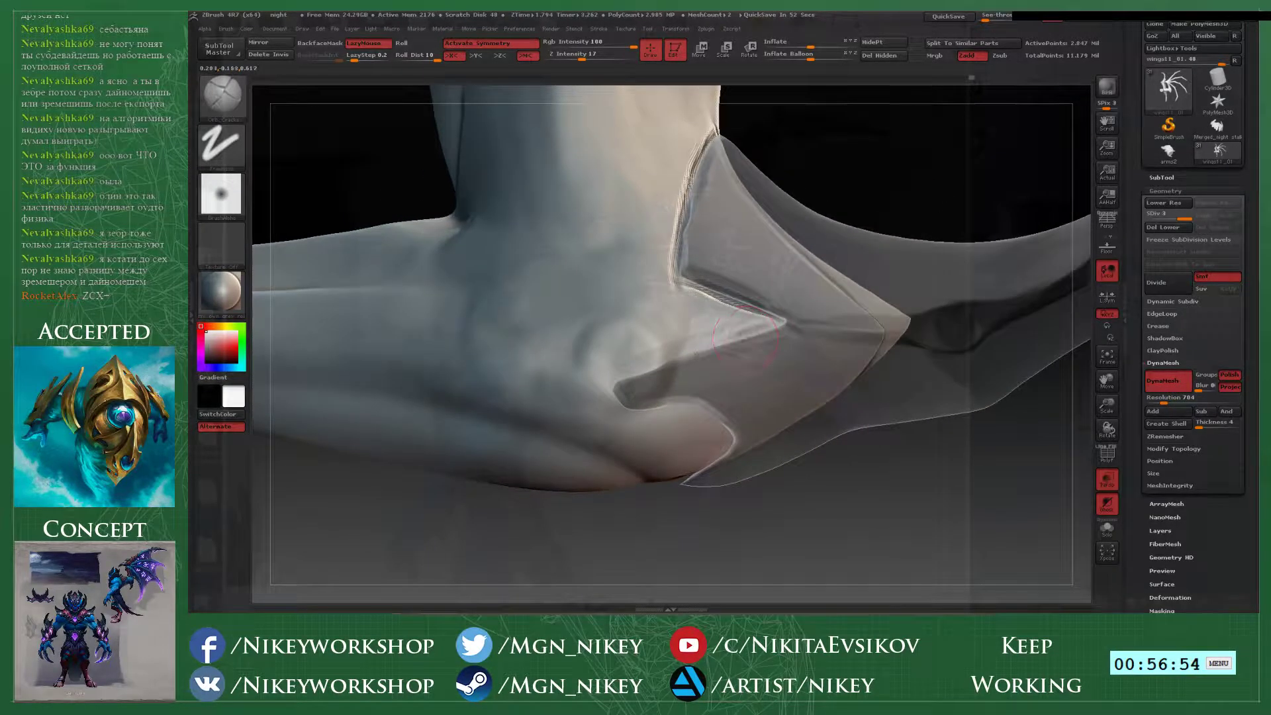
mouse_move(745, 338)
left_mouse_down()
mouse_move(768, 328)
mouse_move(652, 376)
left_mouse_up()
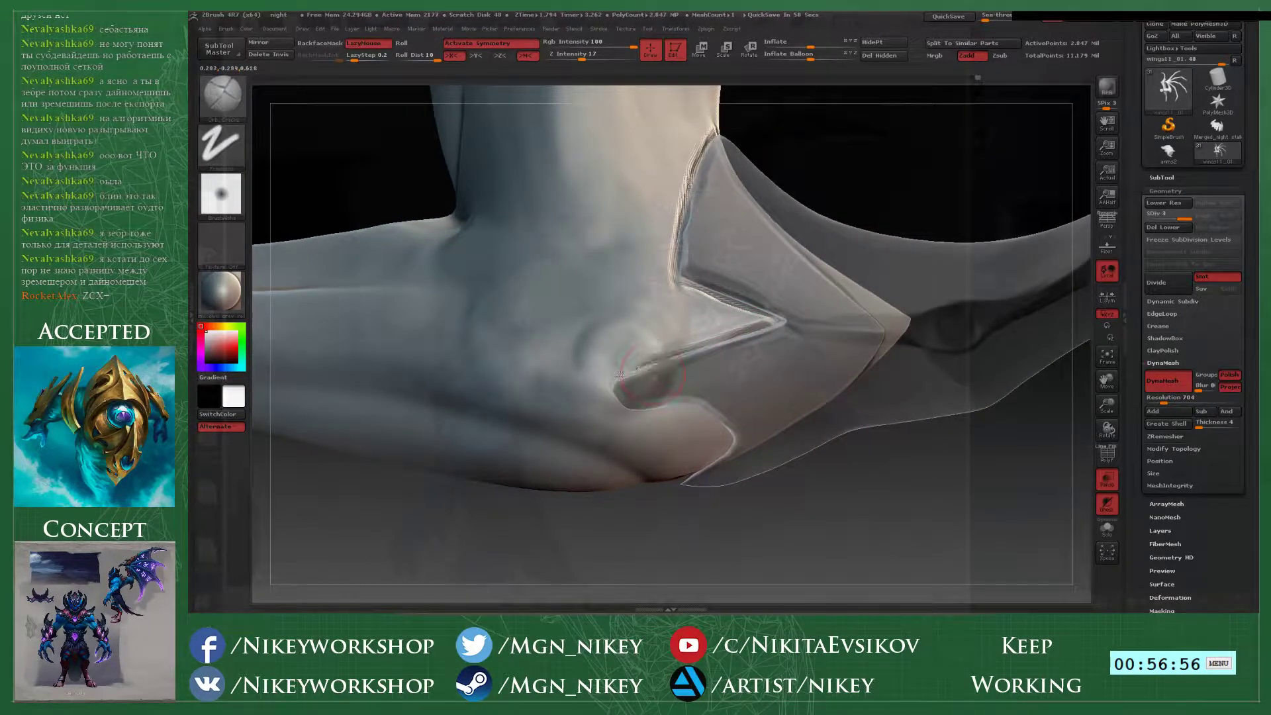
left_click_drag(761, 328, 698, 348)
- Carve the groove around the inside of the curved notch and along the top of the elbow flap below it
mouse_move(627, 374)
left_mouse_down()
mouse_move(608, 389)
mouse_move(629, 426)
left_mouse_up()
left_click_drag(702, 543, 720, 489)
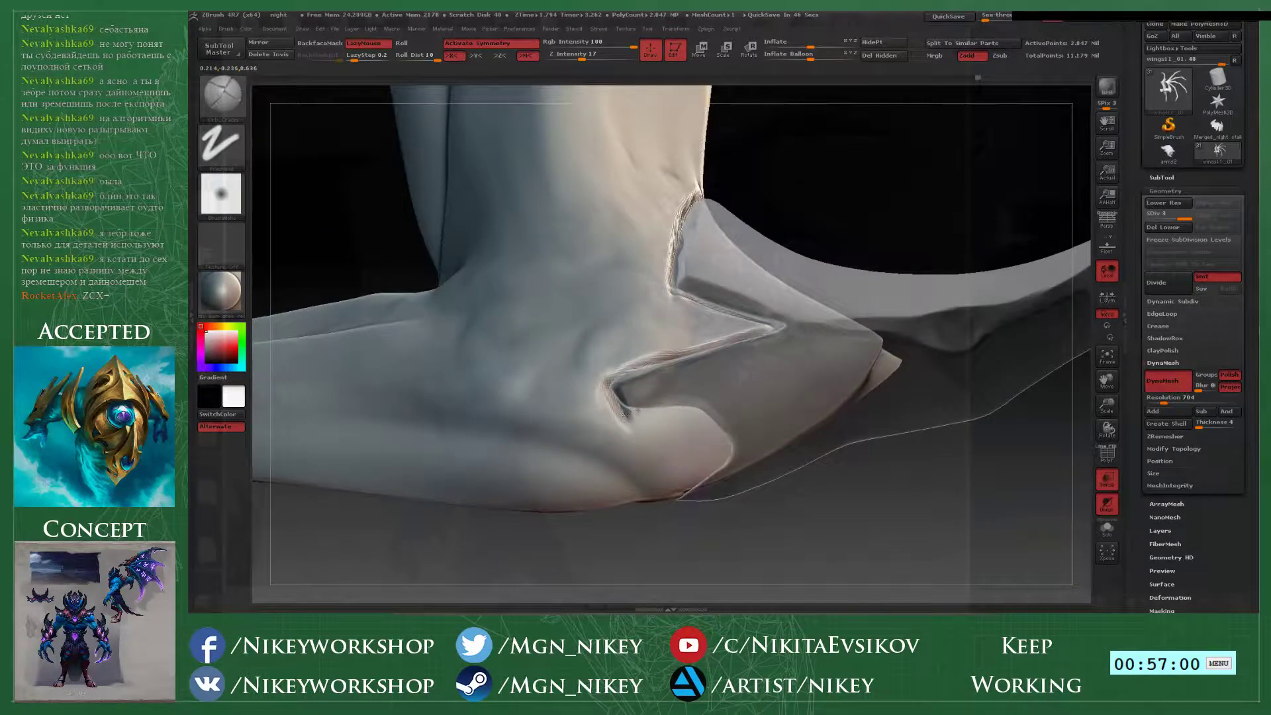
left_click_drag(628, 414, 690, 410)
left_click_drag(695, 529, 695, 445, "alt")
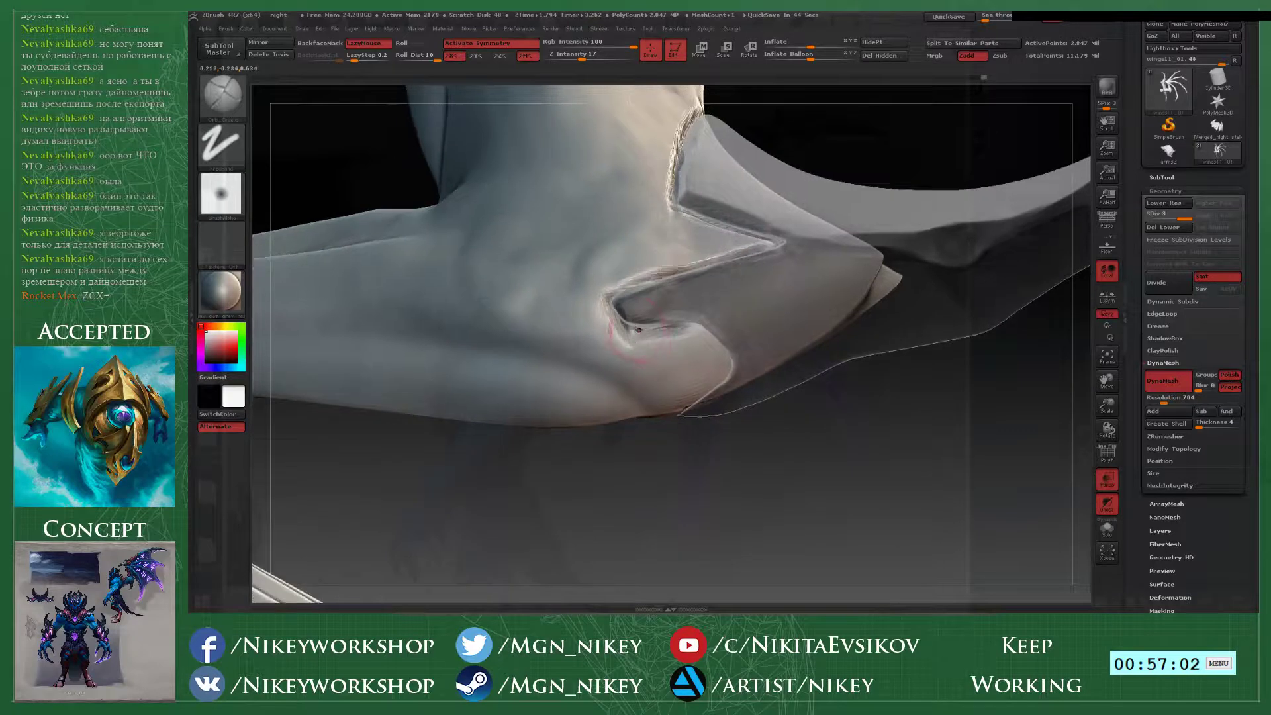
left_click_drag(625, 325, 690, 331)
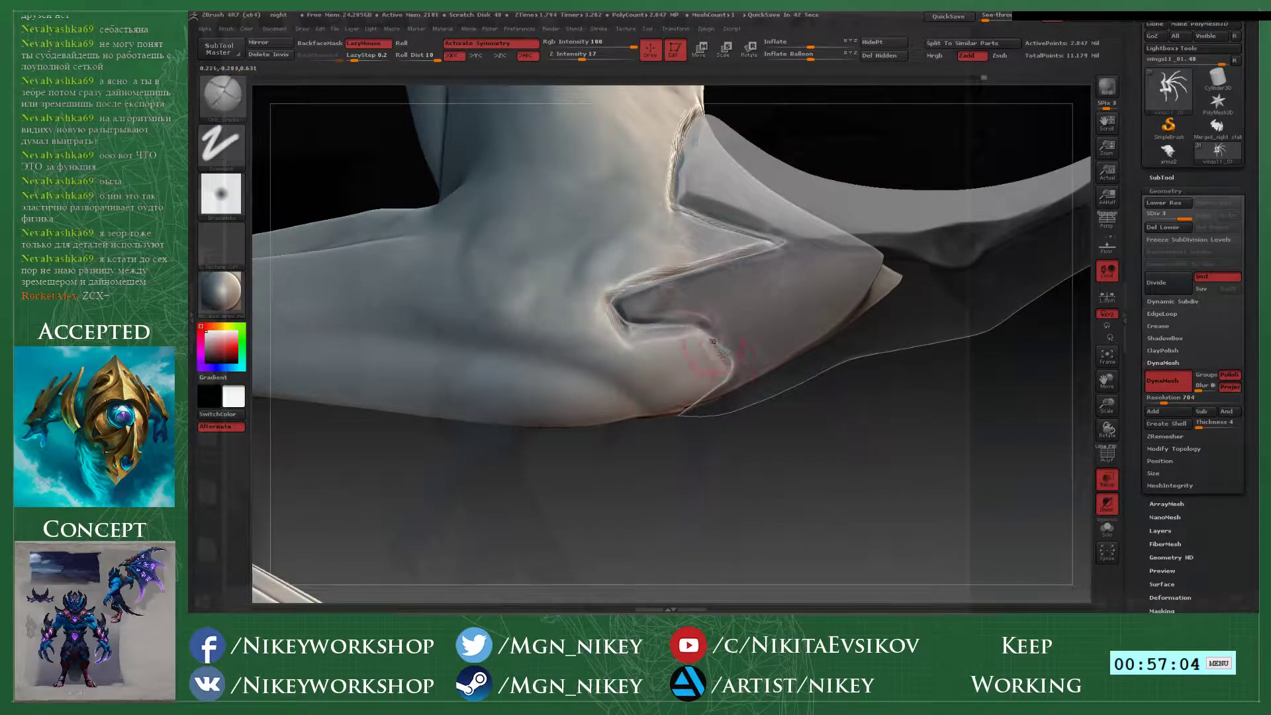
- Carve the groove down the elbow flap's slanted edge to the underside, and turn off the see-through display
left_click_drag(747, 447, 743, 368)
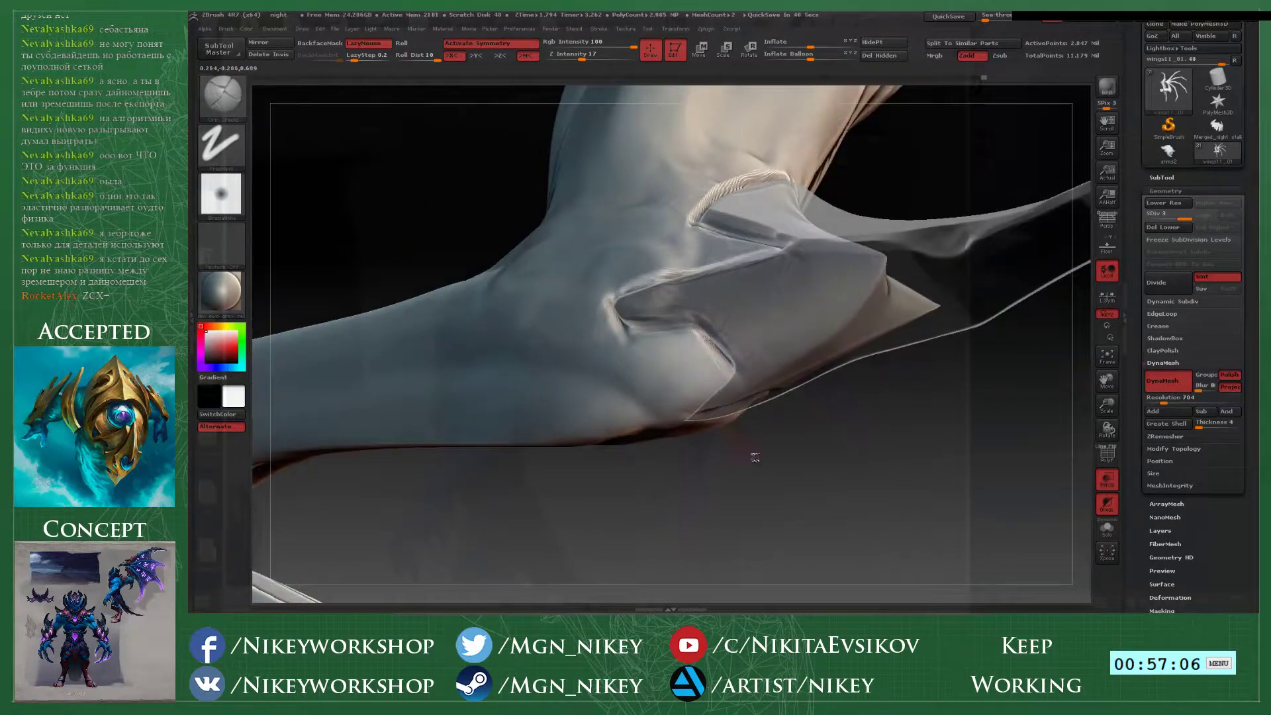
mouse_move(753, 455)
left_mouse_down()
mouse_move(728, 387)
mouse_move(695, 407)
left_mouse_up()
key("ctrl")
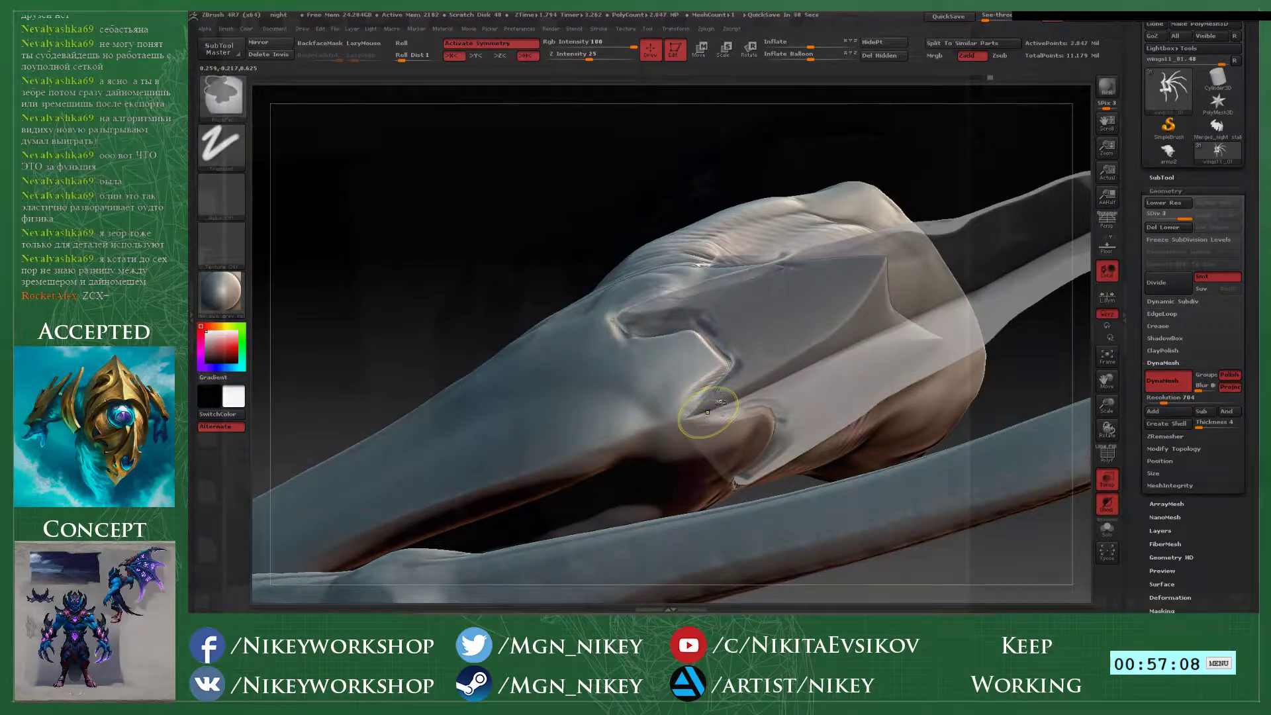
key("b")
key("o")
key("c")
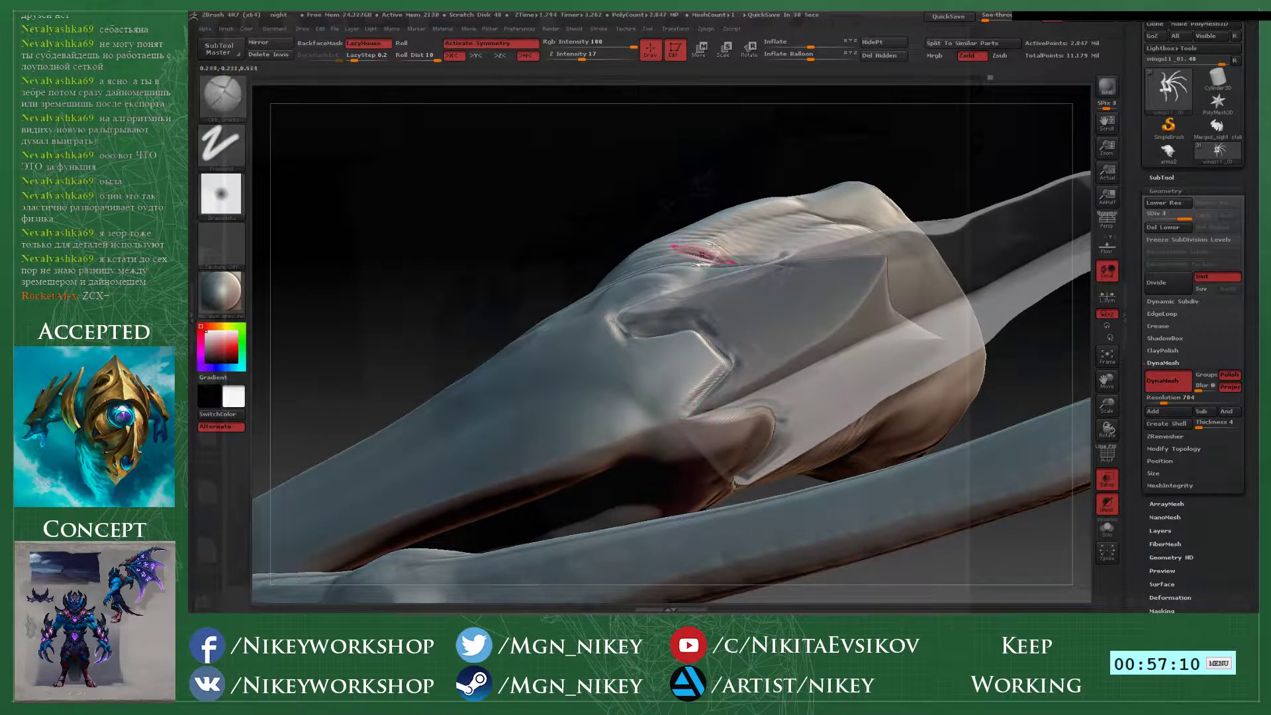
left_click_drag(728, 187, 725, 129)
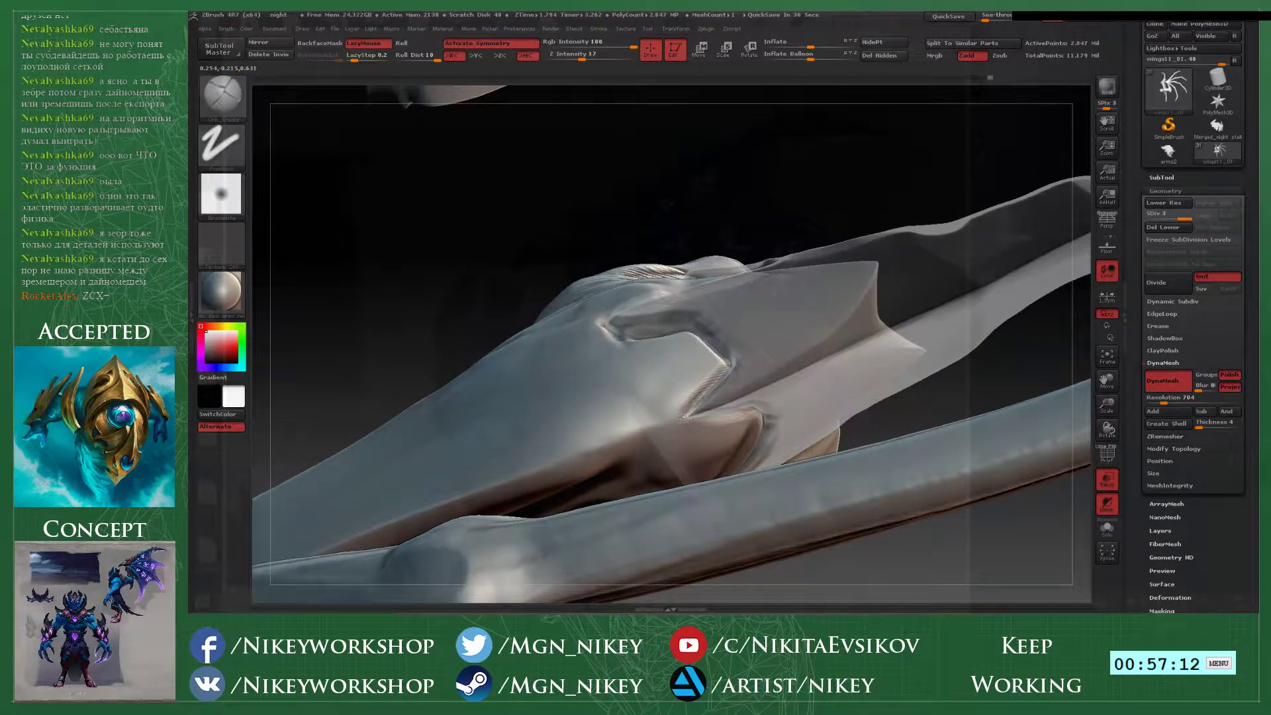
left_click_drag(825, 185, 880, 417, "alt")
left_click(1107, 479)
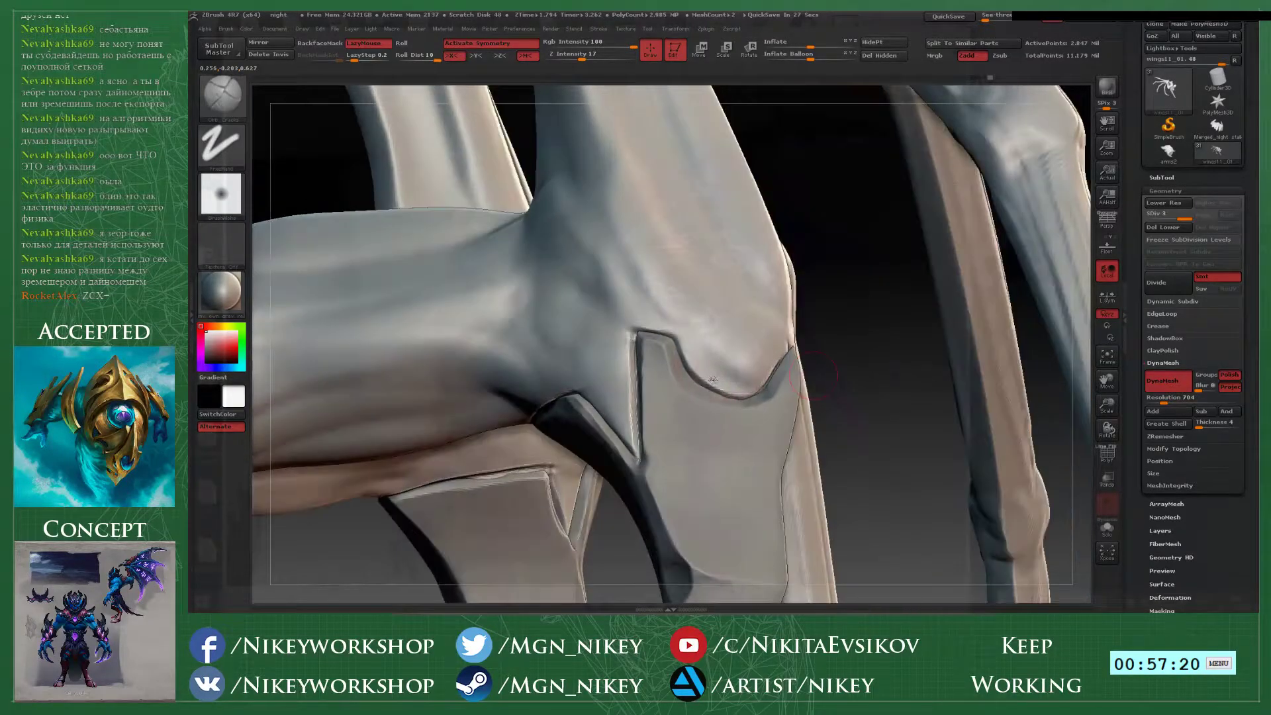
- Carve a thin crack up the elbow from the bottom of the spike's curved notch, and pinch it to a sharp line
key("space")
left_click_drag(713, 381, 711, 381)
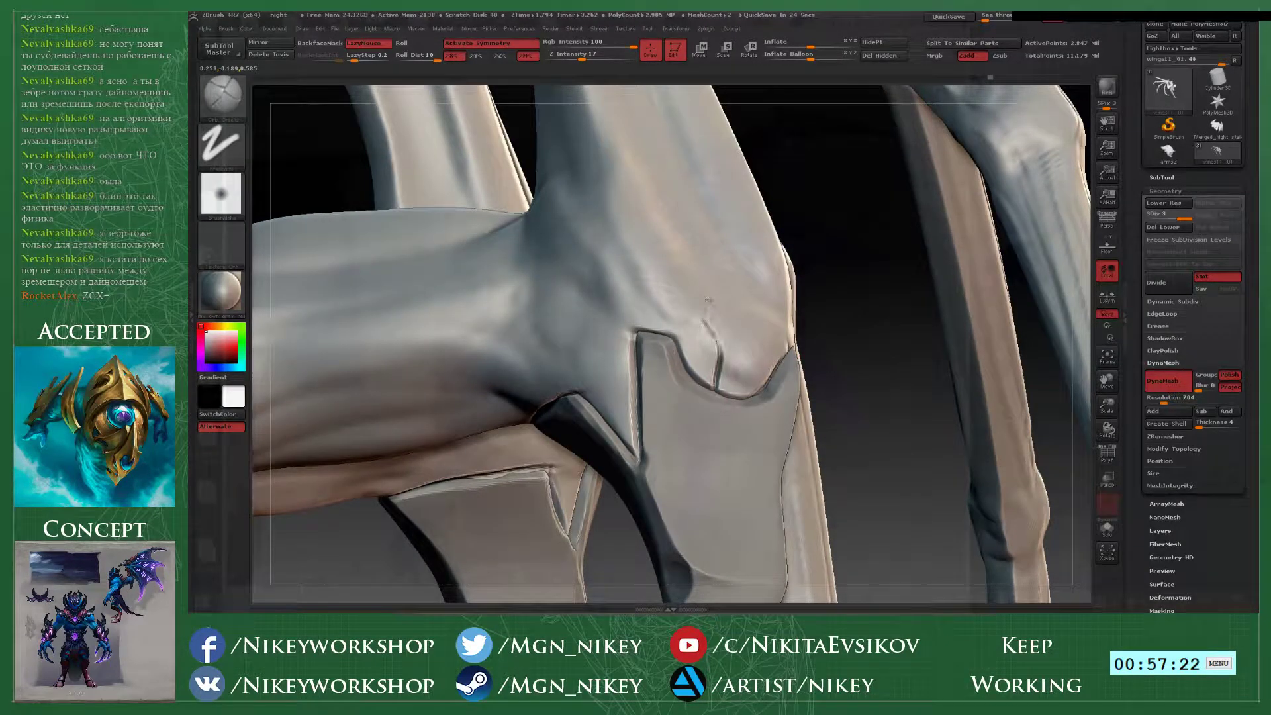
left_click_drag(707, 300, 715, 292)
mouse_move(828, 369)
left_mouse_down()
mouse_move(841, 398)
mouse_move(884, 397)
left_mouse_up()
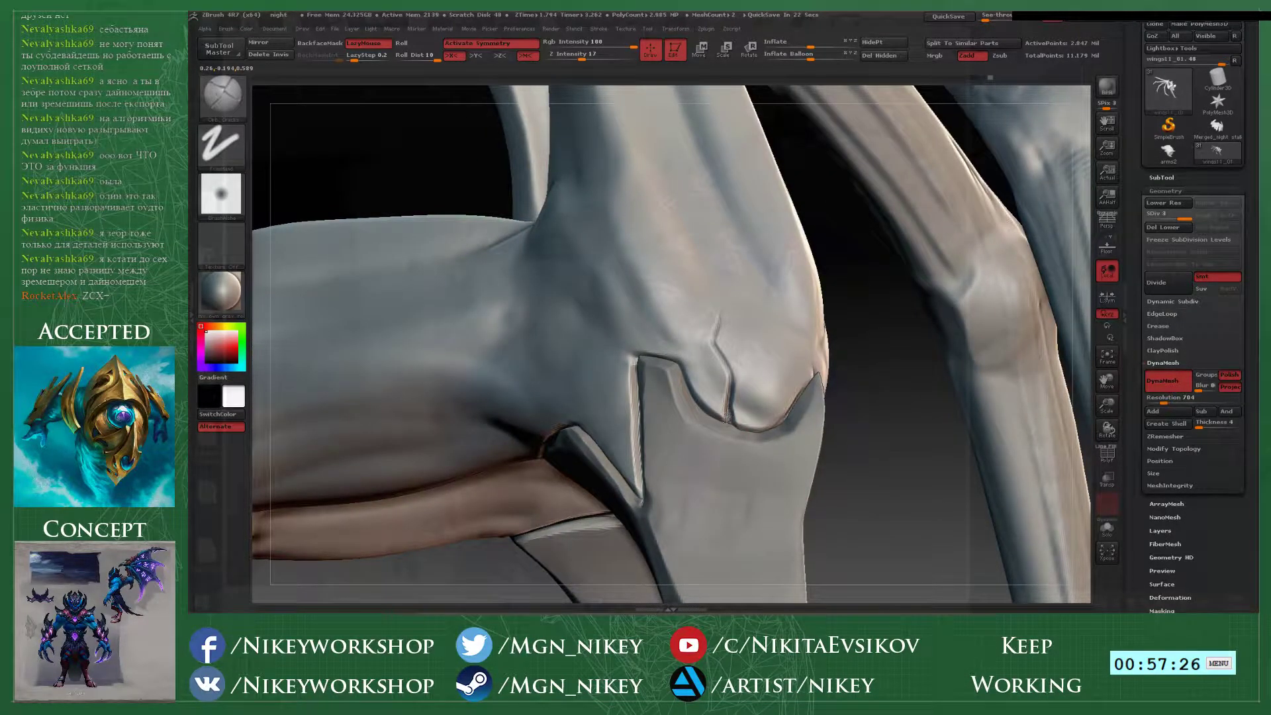
left_click_drag(716, 324, 731, 298)
key("1")
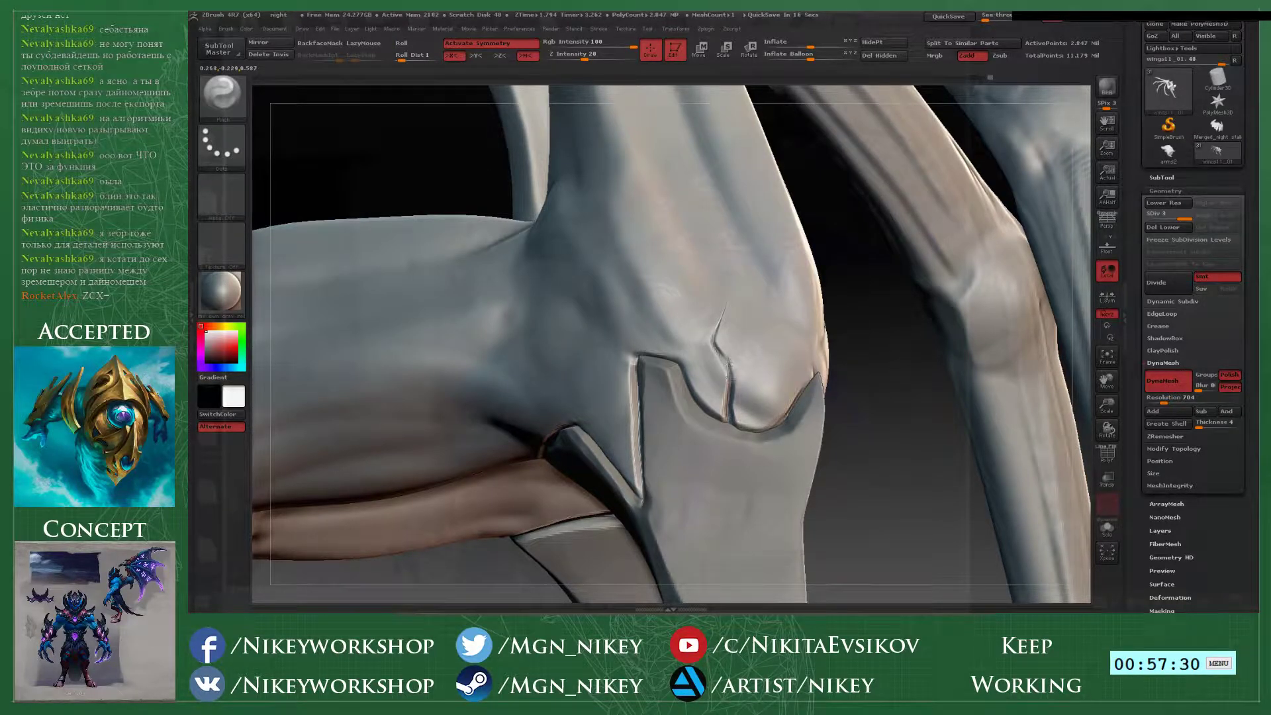
left_click_drag(829, 457, 1000, 457)
left_click_drag(1079, 552, 1087, 551)
- Carve a second slanted crack up the forearm from the peak of the spike's inner flap, and pinch it sharp
key("1")
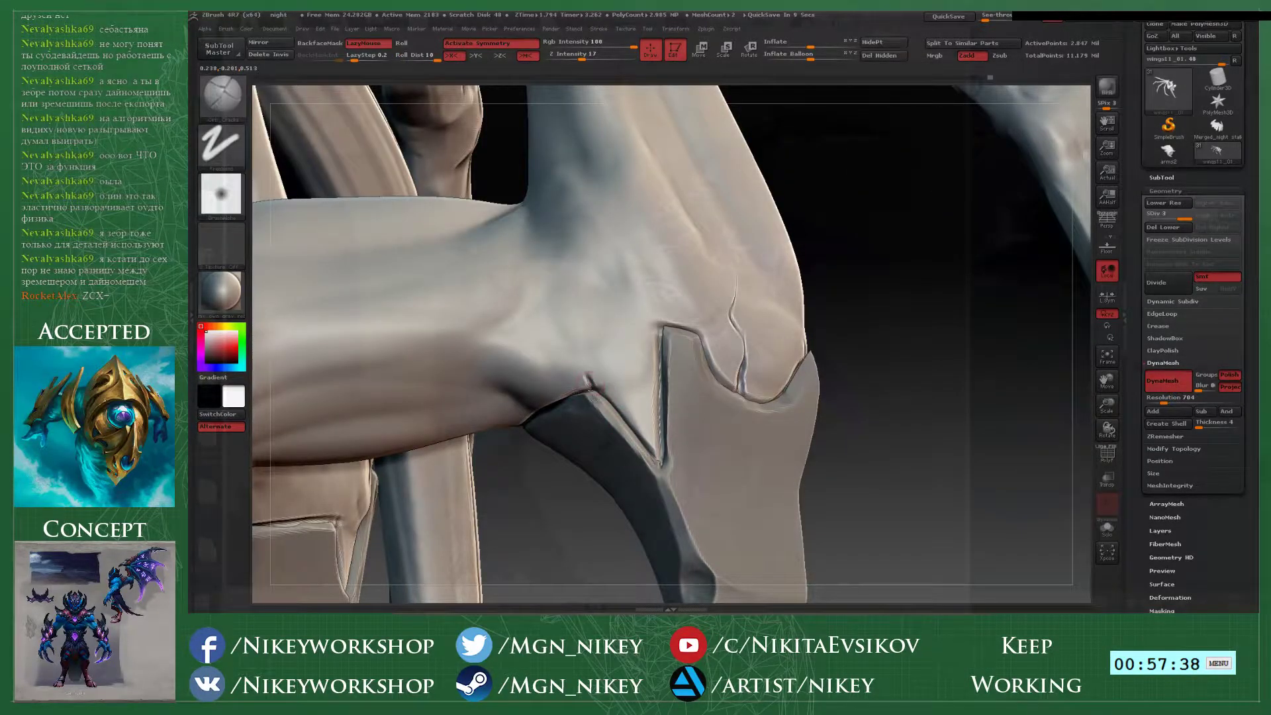
key("space")
key("space")
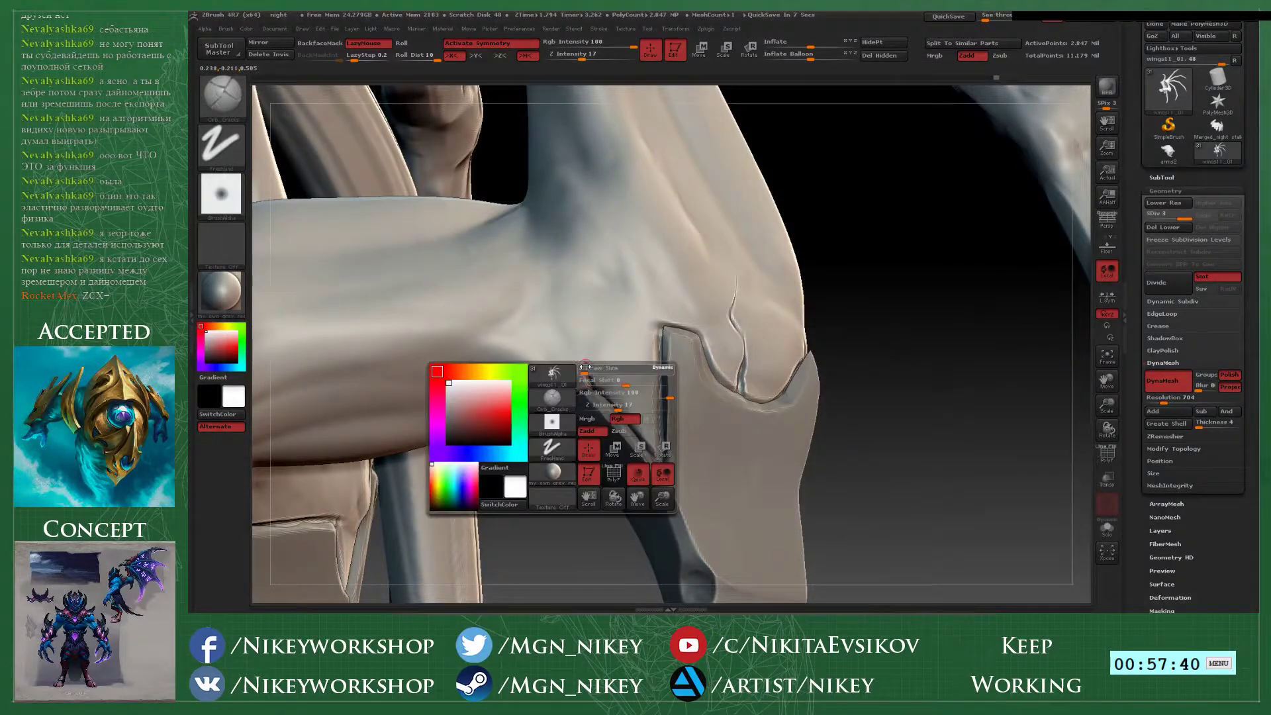
key("space")
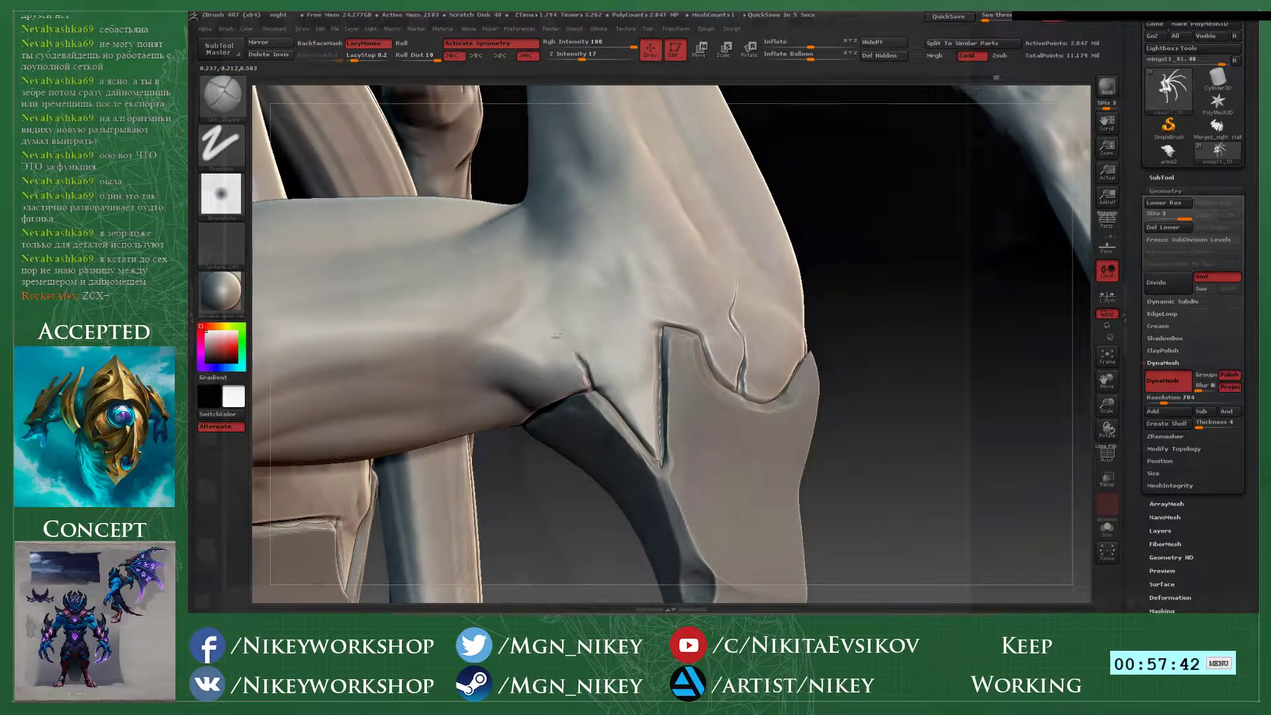
left_click_drag(556, 337, 554, 335)
key("2")
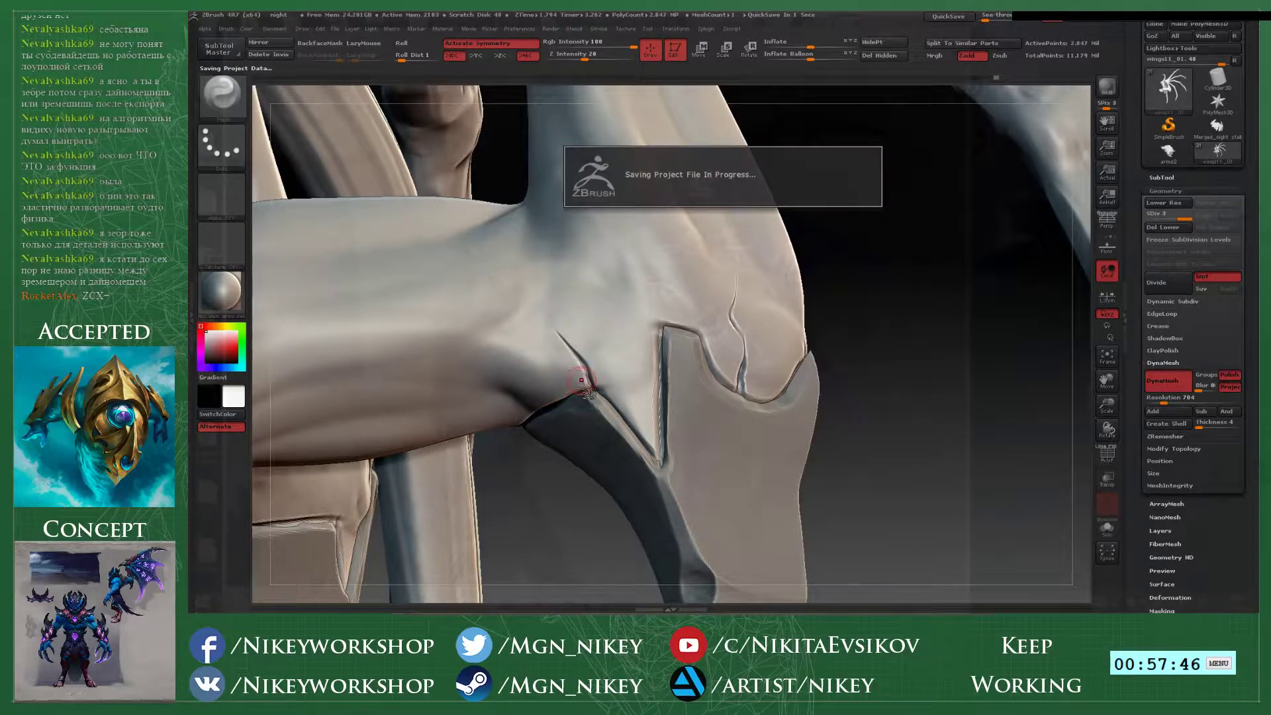
mouse_move(862, 269)
left_mouse_down()
mouse_move(888, 249)
mouse_move(846, 258)
left_mouse_up()
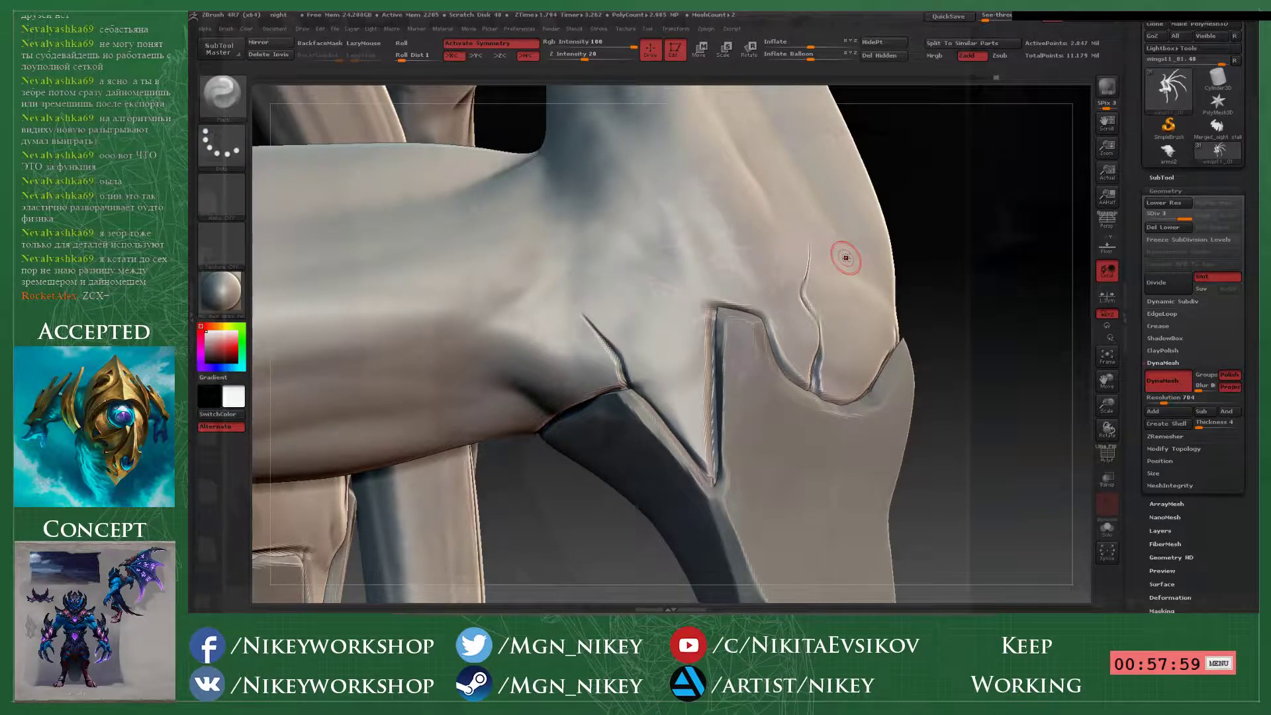
- Resize the creasing brush and deepen the forearm crack where it meets the spike's inner flap
left_click_drag(971, 260, 910, 278)
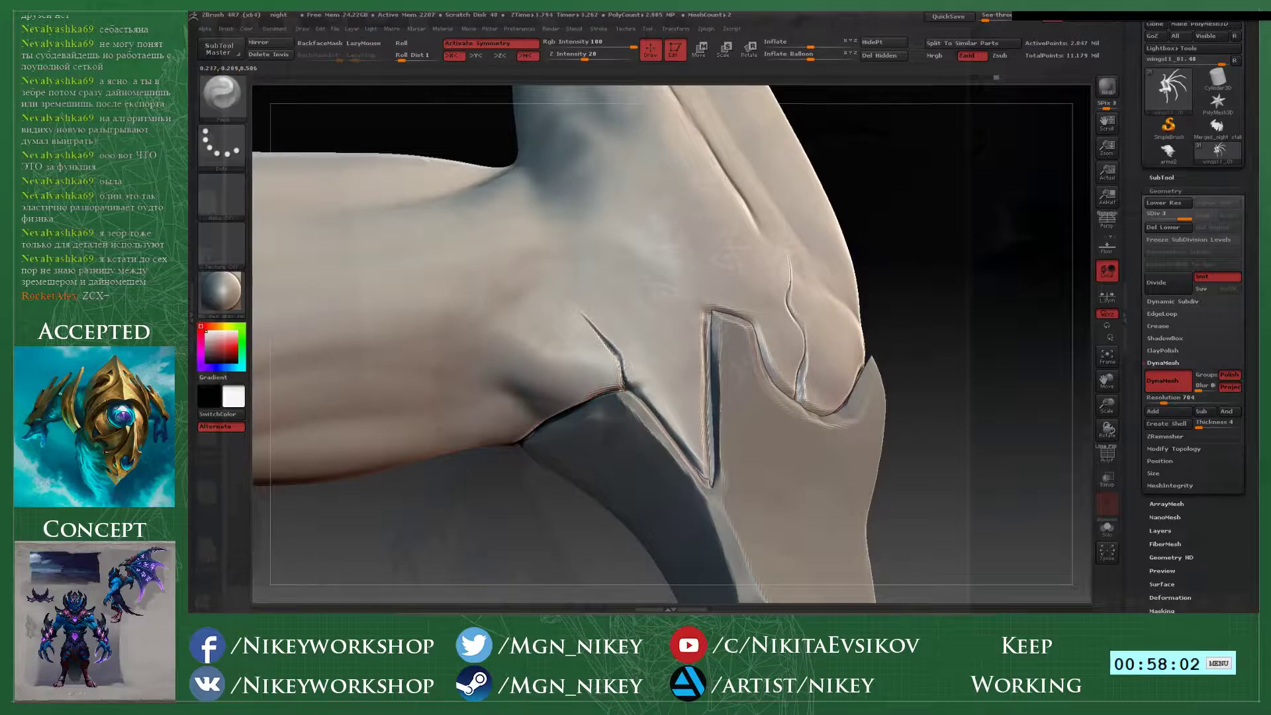
mouse_move(940, 370)
left_mouse_down("alt")
mouse_move(930, 264)
mouse_move(847, 271)
mouse_move(850, 247)
mouse_move(854, 397)
left_mouse_up("alt")
left_click_drag(992, 318, 887, 304)
key("2")
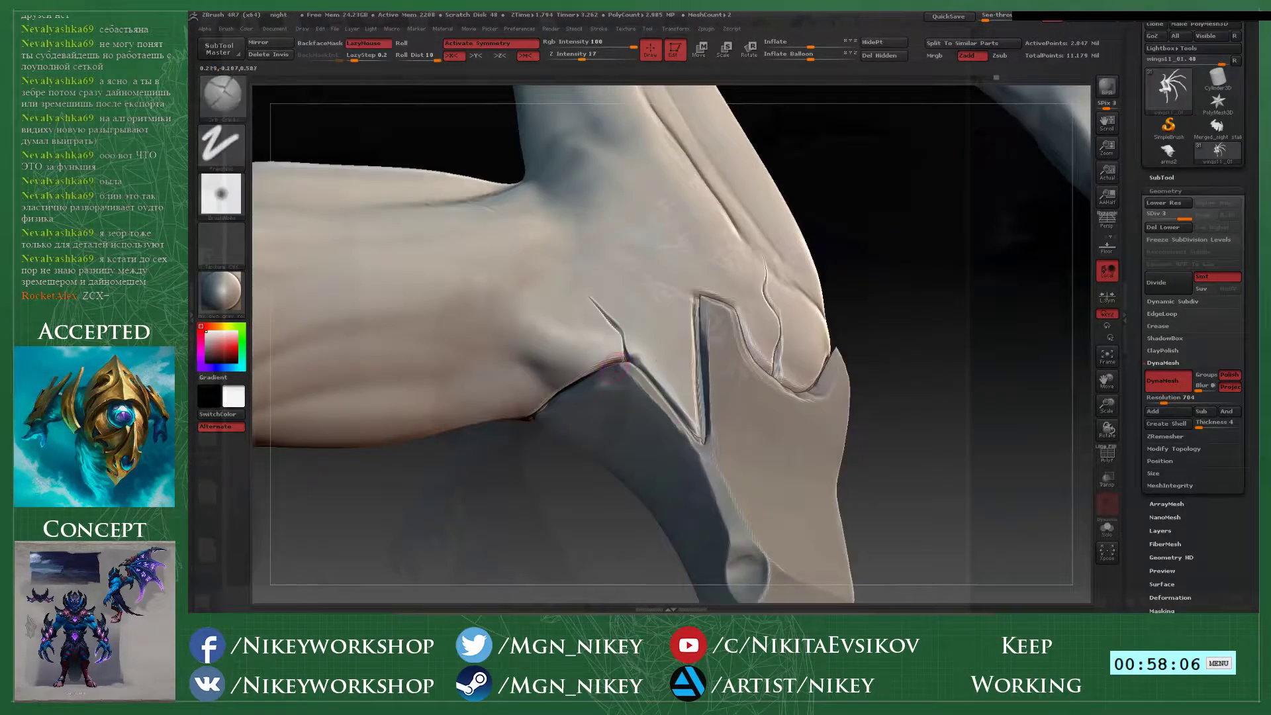
key("space")
key("space")
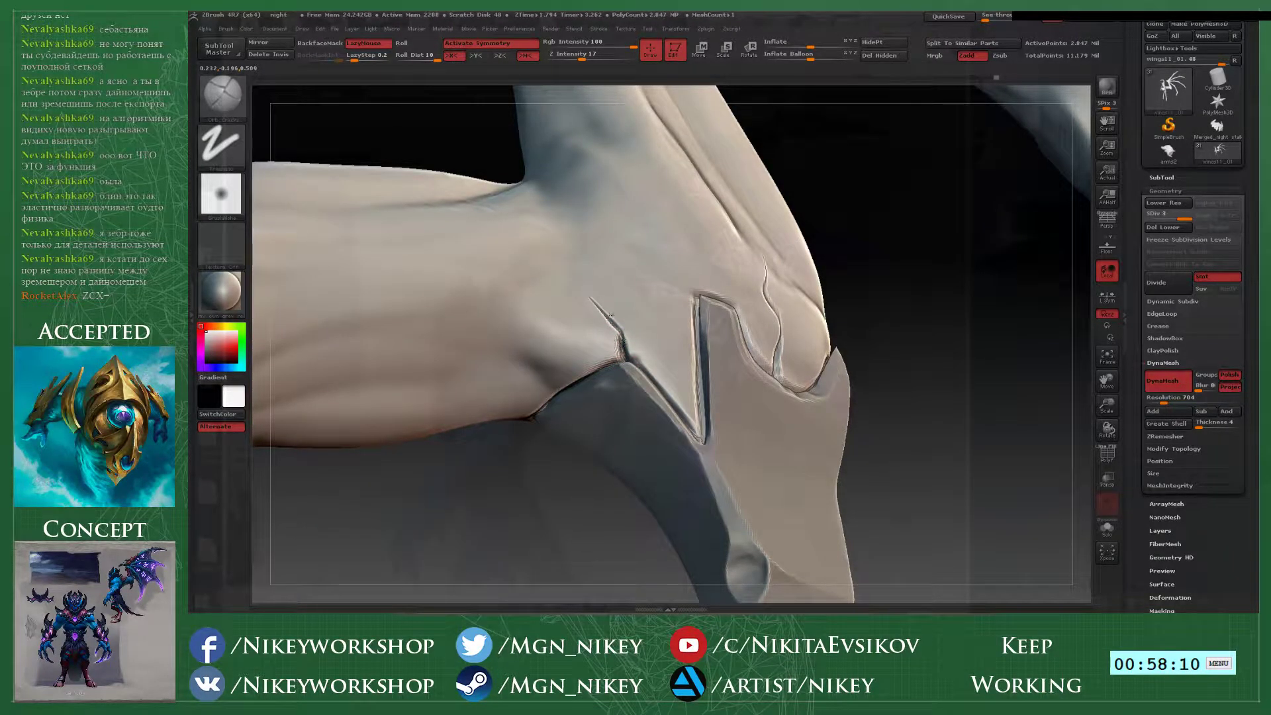
- Carve a slanted crack from the V-shaped gap on the elbow's other face, and pinch it to a sharp line
mouse_move(907, 341)
left_mouse_down()
mouse_move(814, 385)
mouse_move(840, 388)
mouse_move(817, 338)
mouse_move(775, 401)
left_mouse_up()
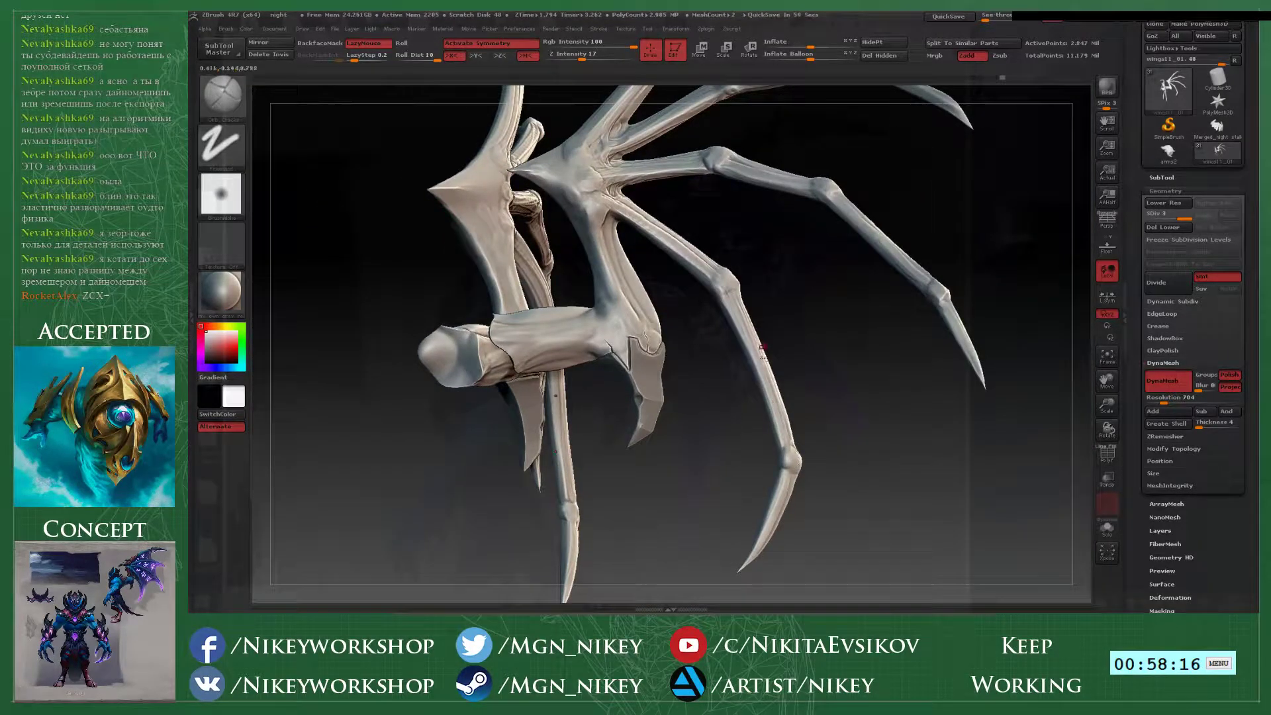
mouse_move(816, 354)
left_mouse_down()
mouse_move(488, 355)
mouse_move(562, 420)
mouse_move(666, 474)
mouse_move(728, 467)
left_mouse_up()
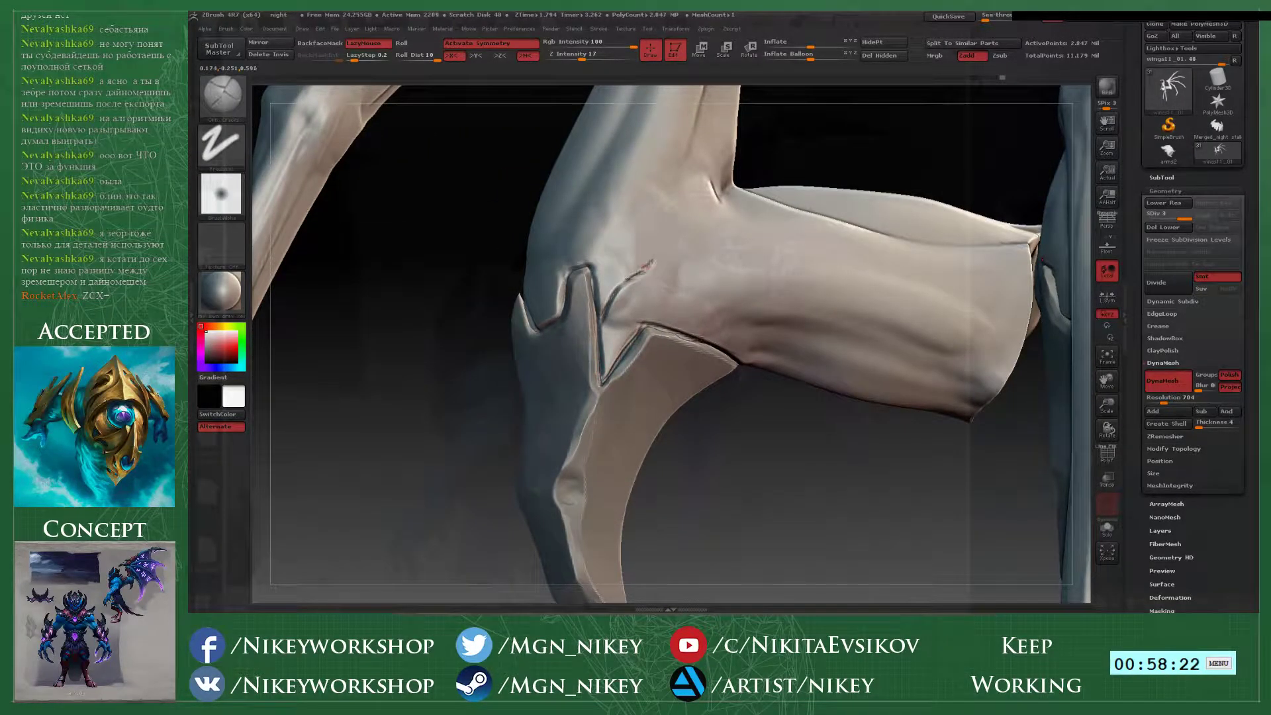
key("b")
key("p")
key("i")
left_click_drag(657, 260, 619, 292)
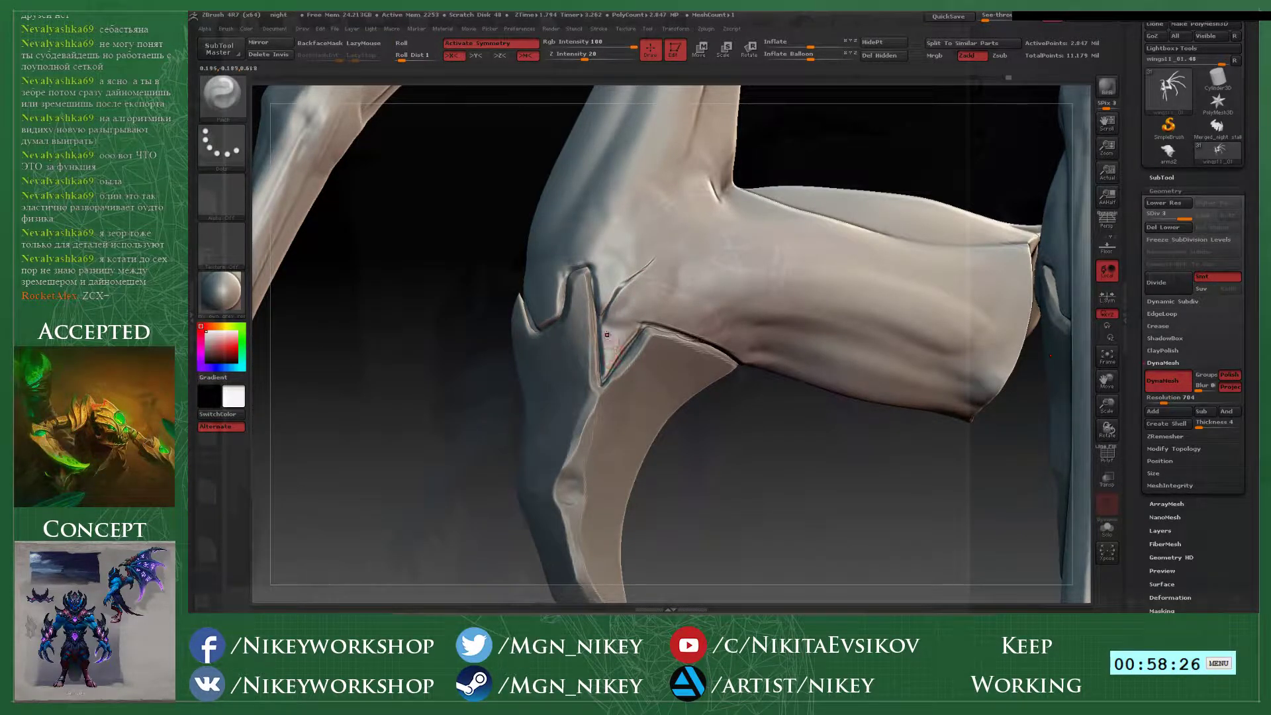
- Carve a crack up the forearm from the inner flap's rim on this face, extending it upward and pinching it sharp
key("1")
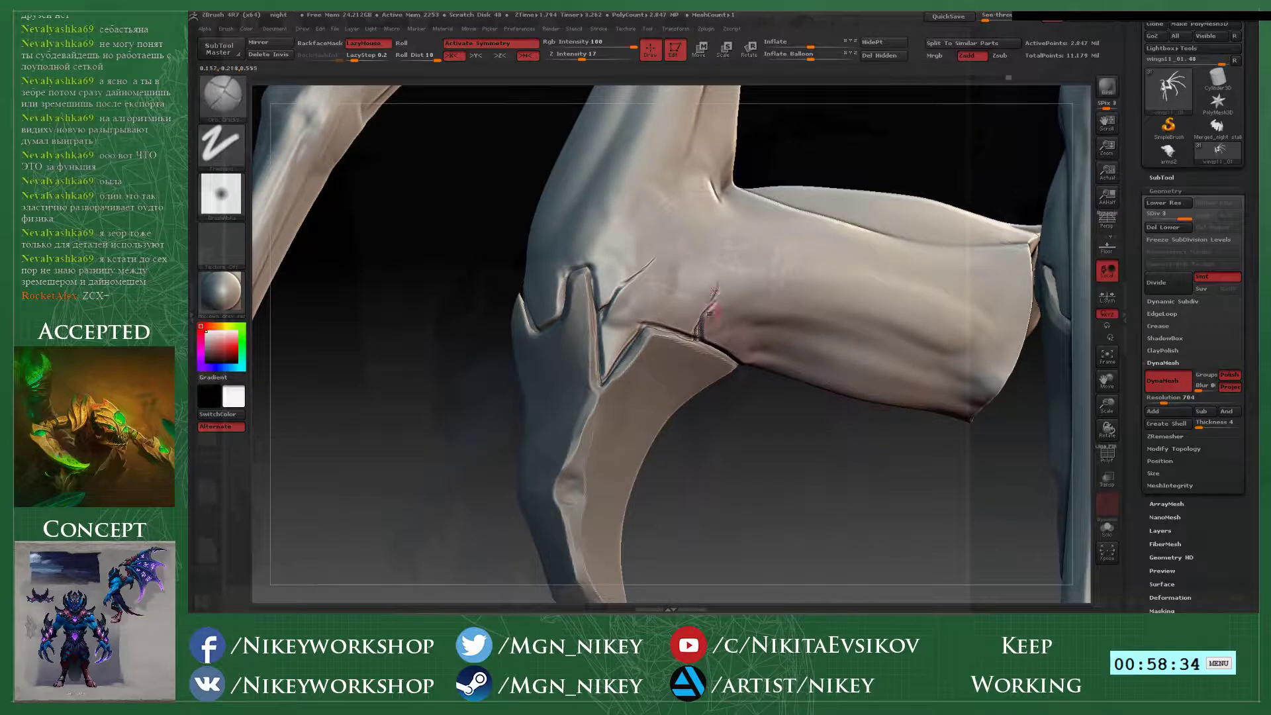
key("b")
key("p")
key("i")
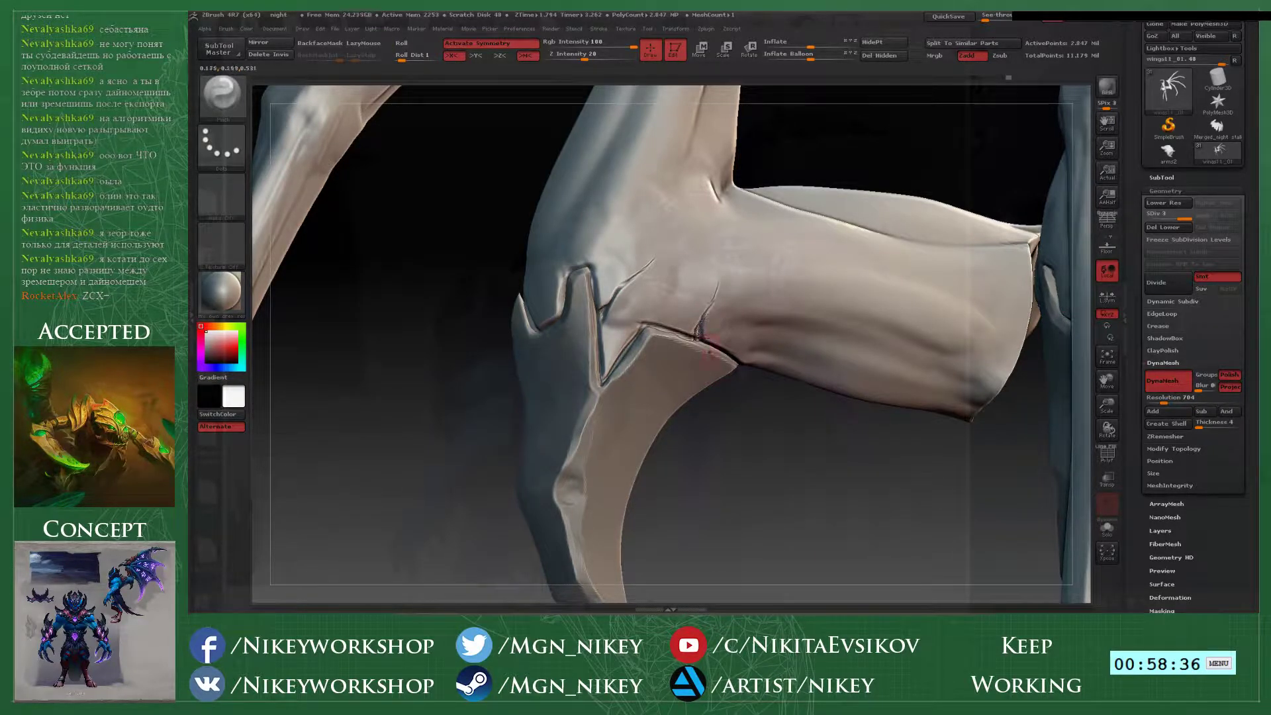
key("b")
key("o")
key("c")
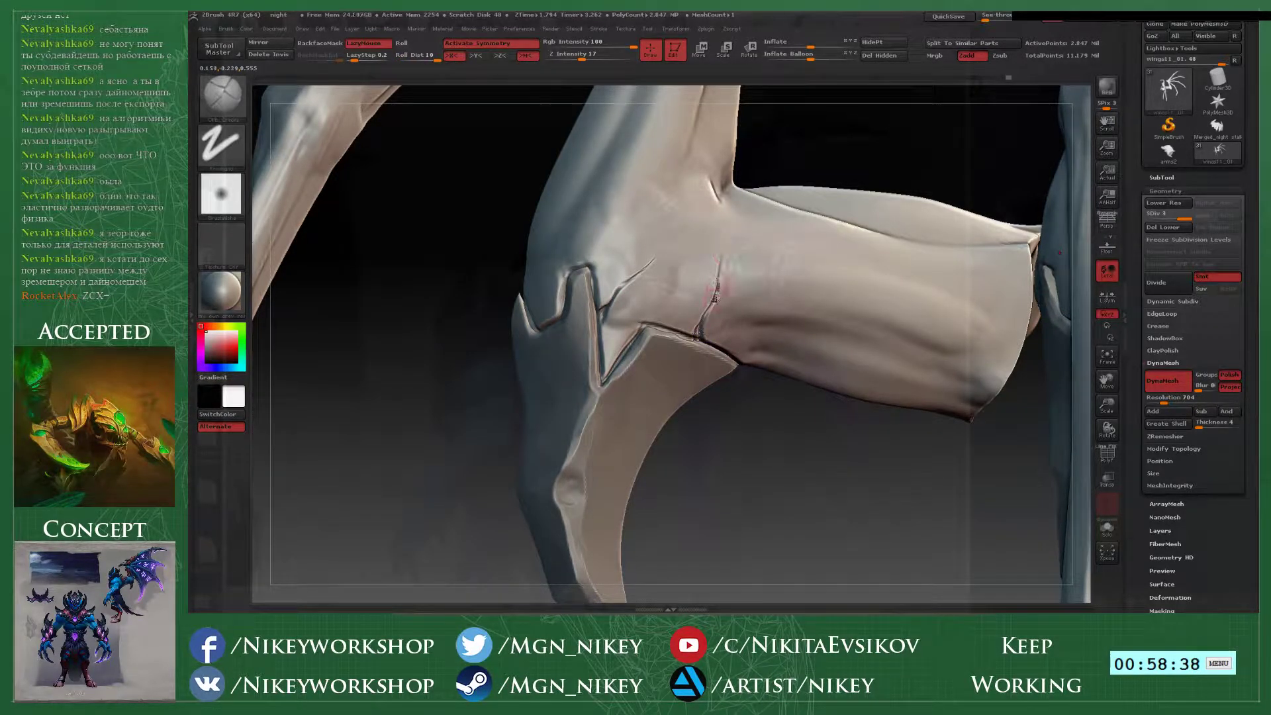
key("b")
key("p")
key("i")
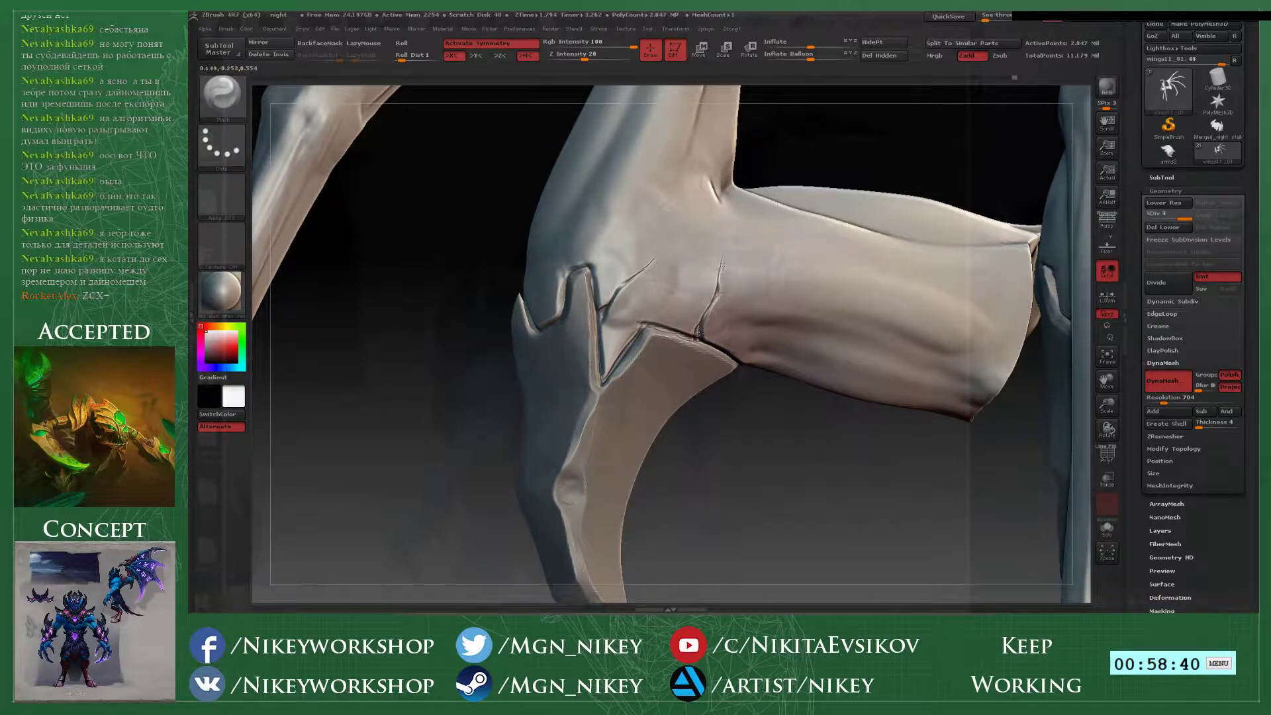
- Carve a short crack up the back of the elbow from the spike's outer prong, and pinch it sharp
right_click_drag(721, 265, 860, 277)
key("b")
key("o")
key("c")
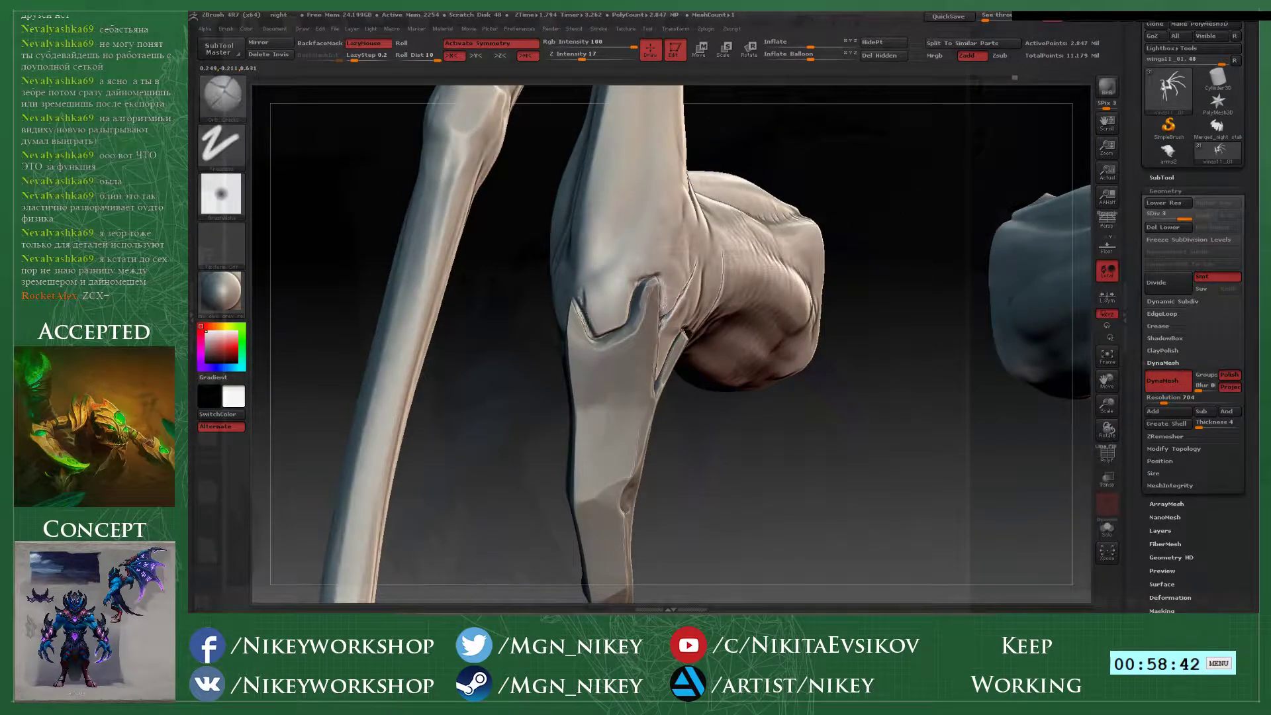
left_click_drag(580, 288, 596, 252)
key("b")
key("p")
key("i")
left_click_drag(594, 265, 586, 282)
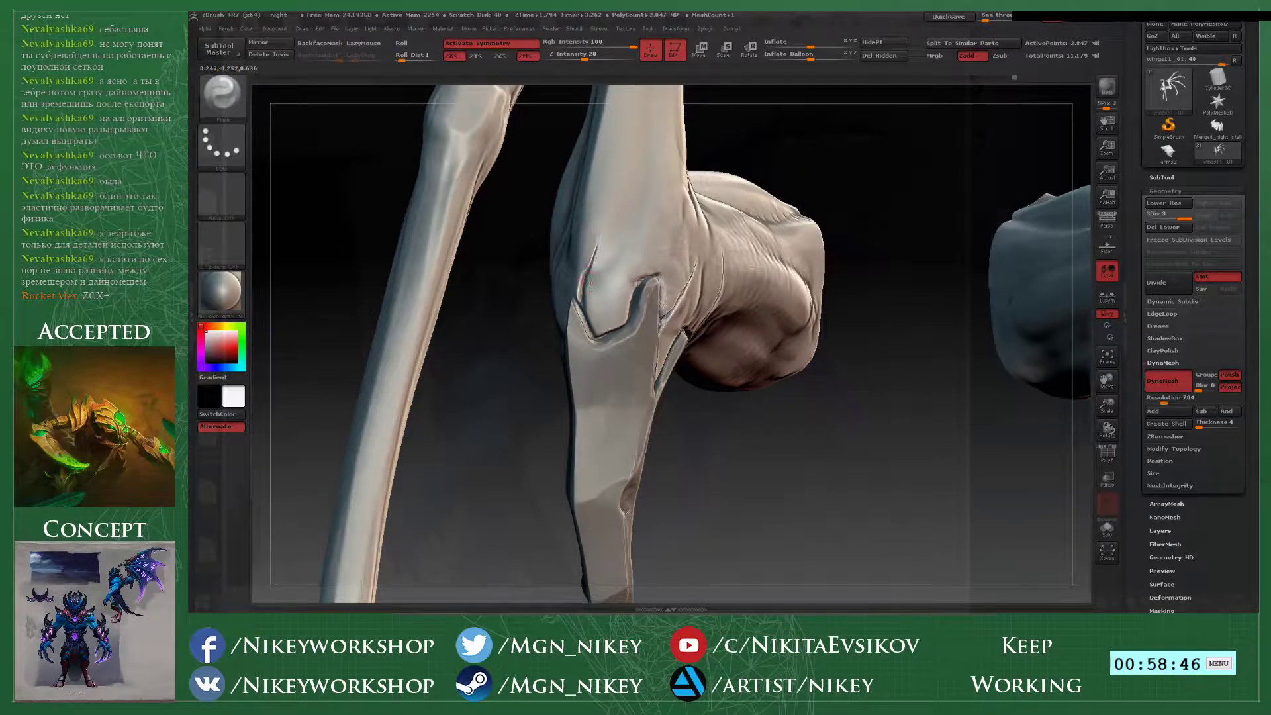
- Select the serrated claw piece at the tip of the uppermost wing finger and subdivide its mesh once
left_click_drag(714, 453, 609, 342, "alt")
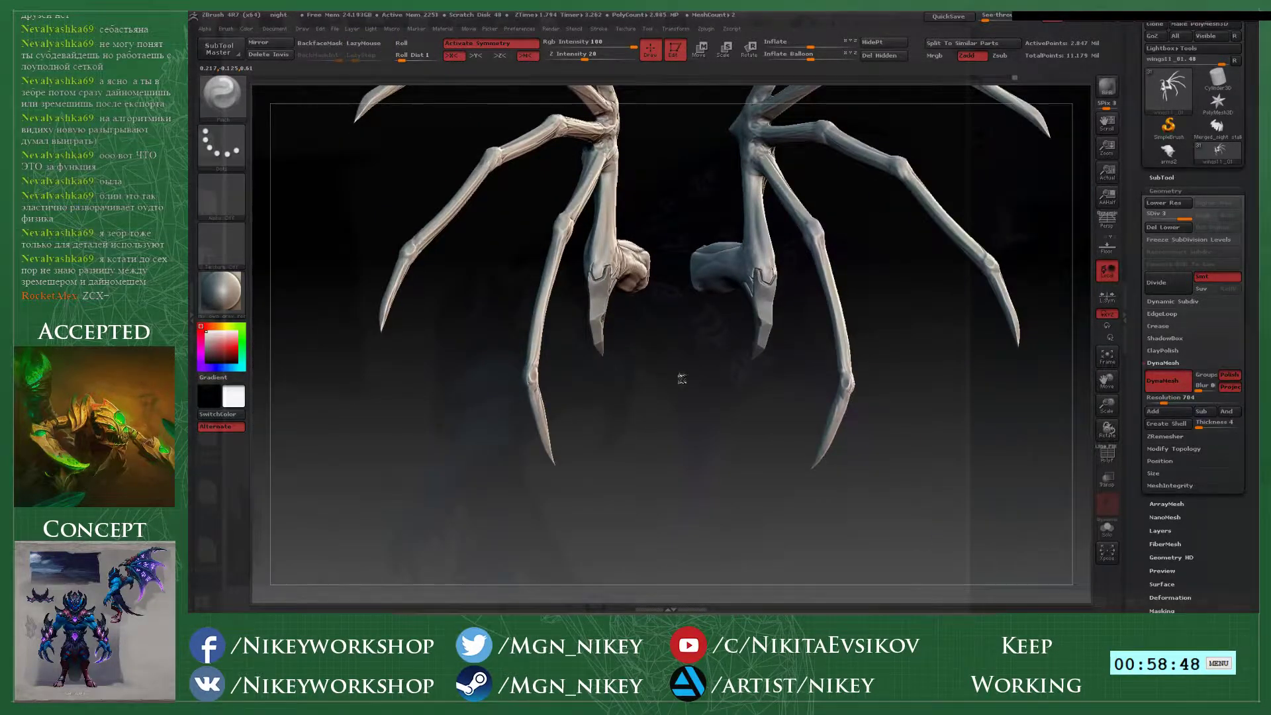
left_click_drag(681, 378, 864, 412)
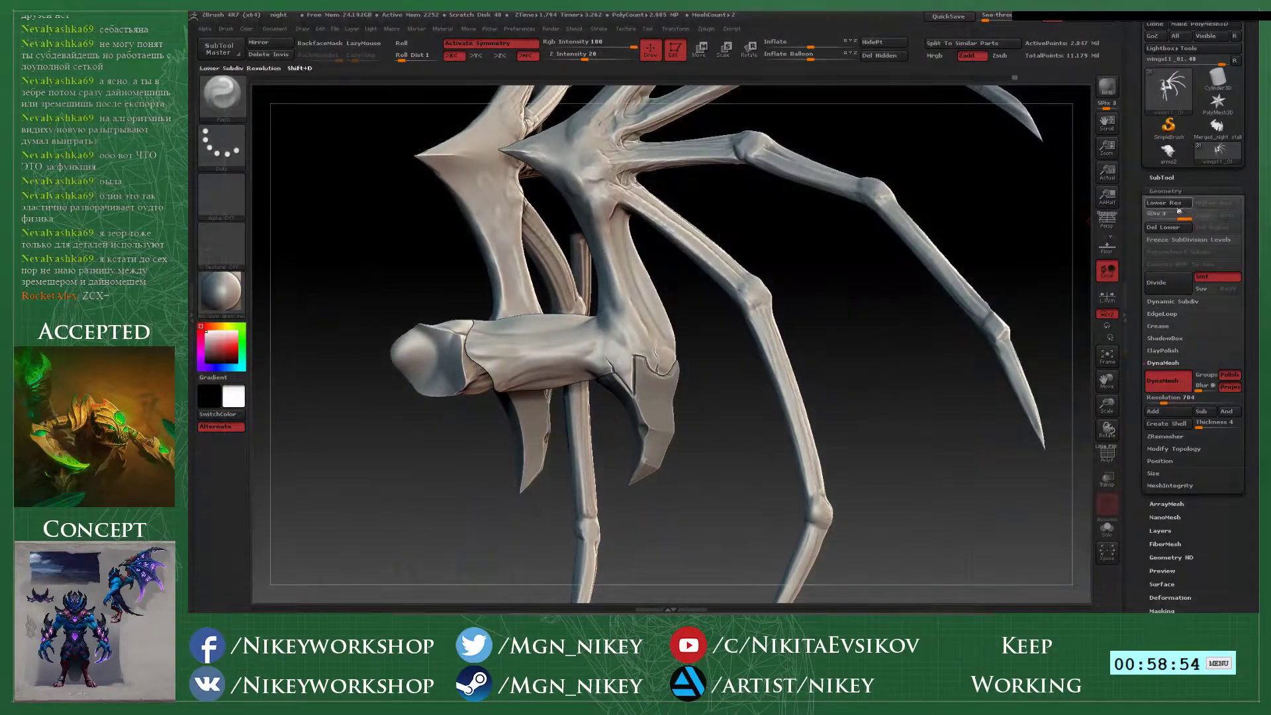
left_click(1162, 177)
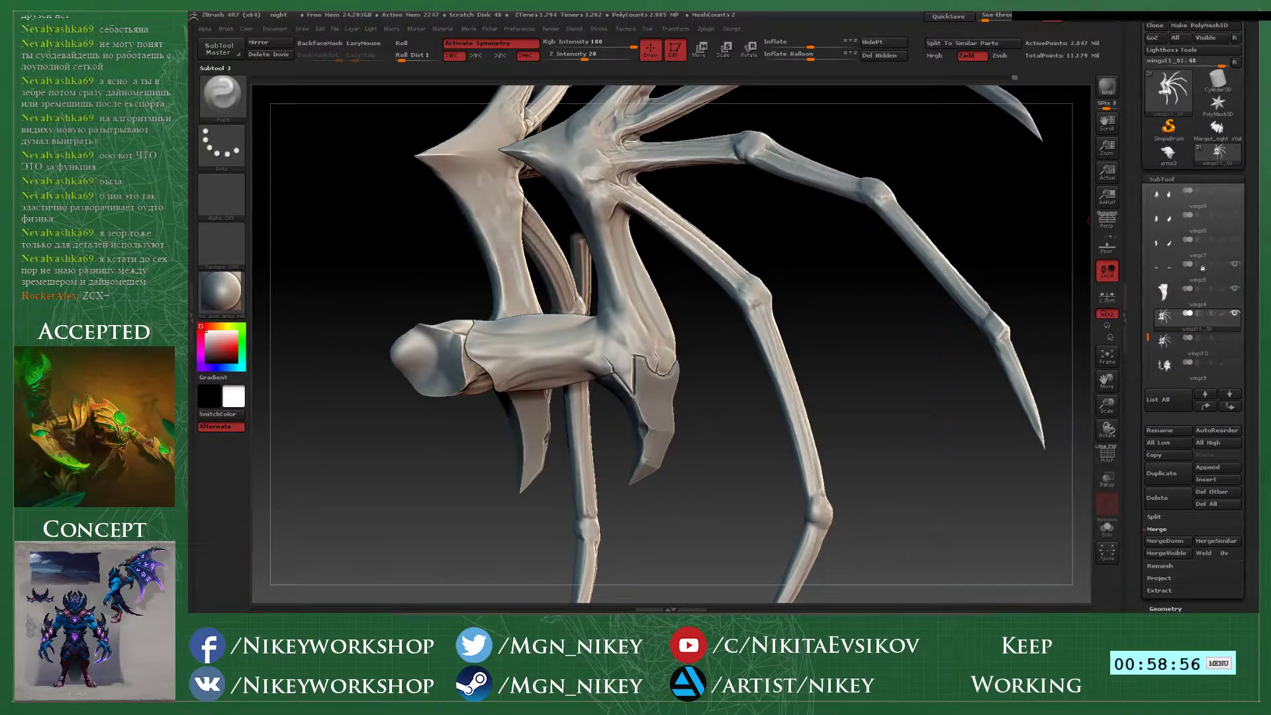
left_click_drag(876, 326, 890, 219)
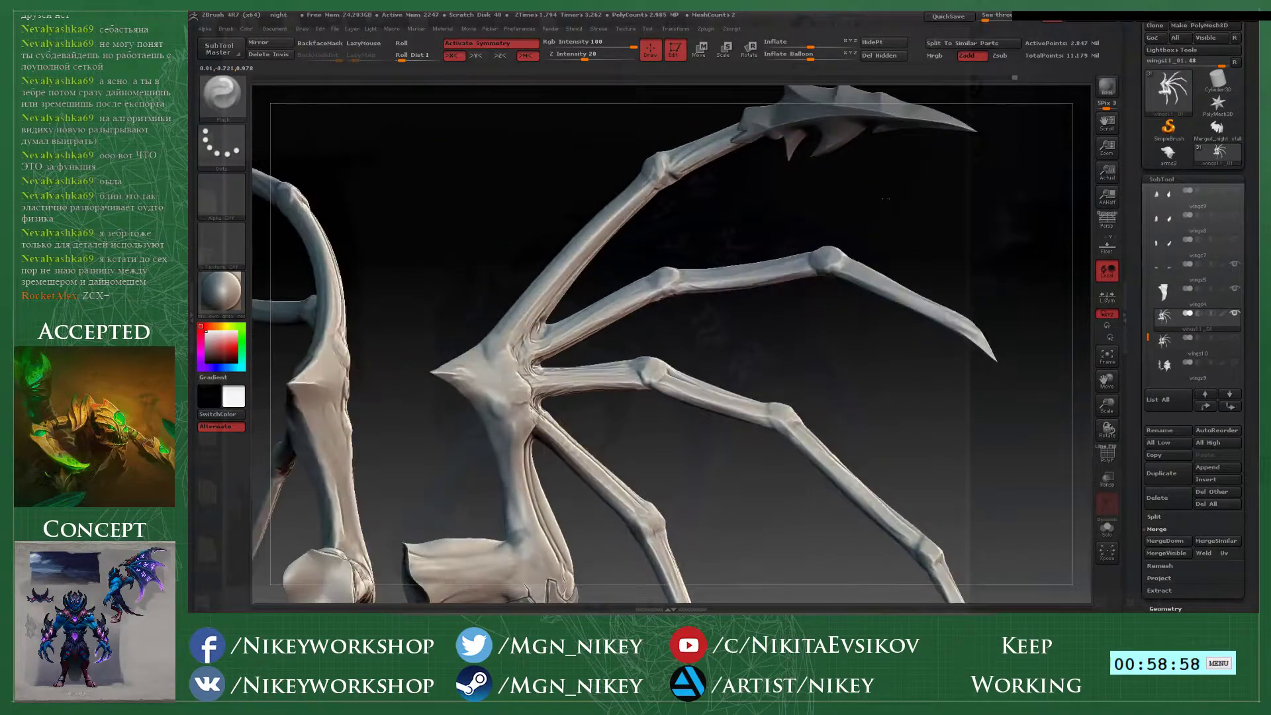
left_click(873, 121, "alt")
left_click_drag(926, 180, 919, 348, "alt")
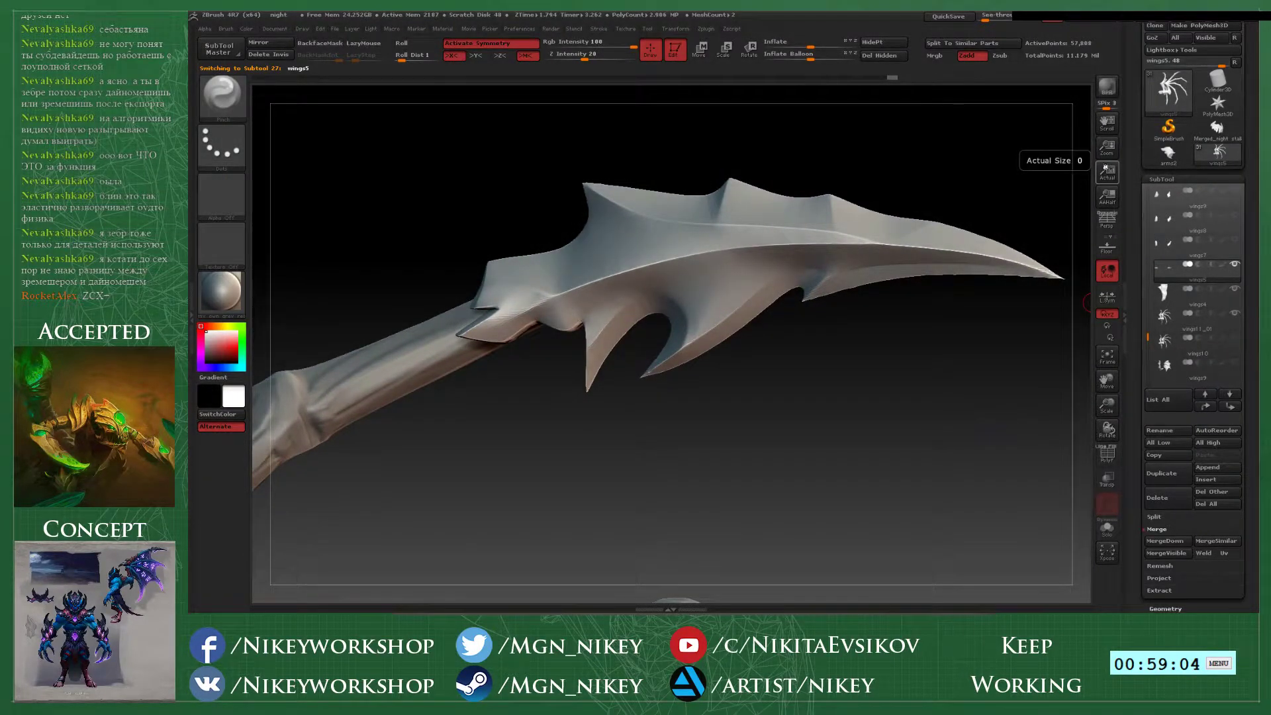
left_click(1166, 193)
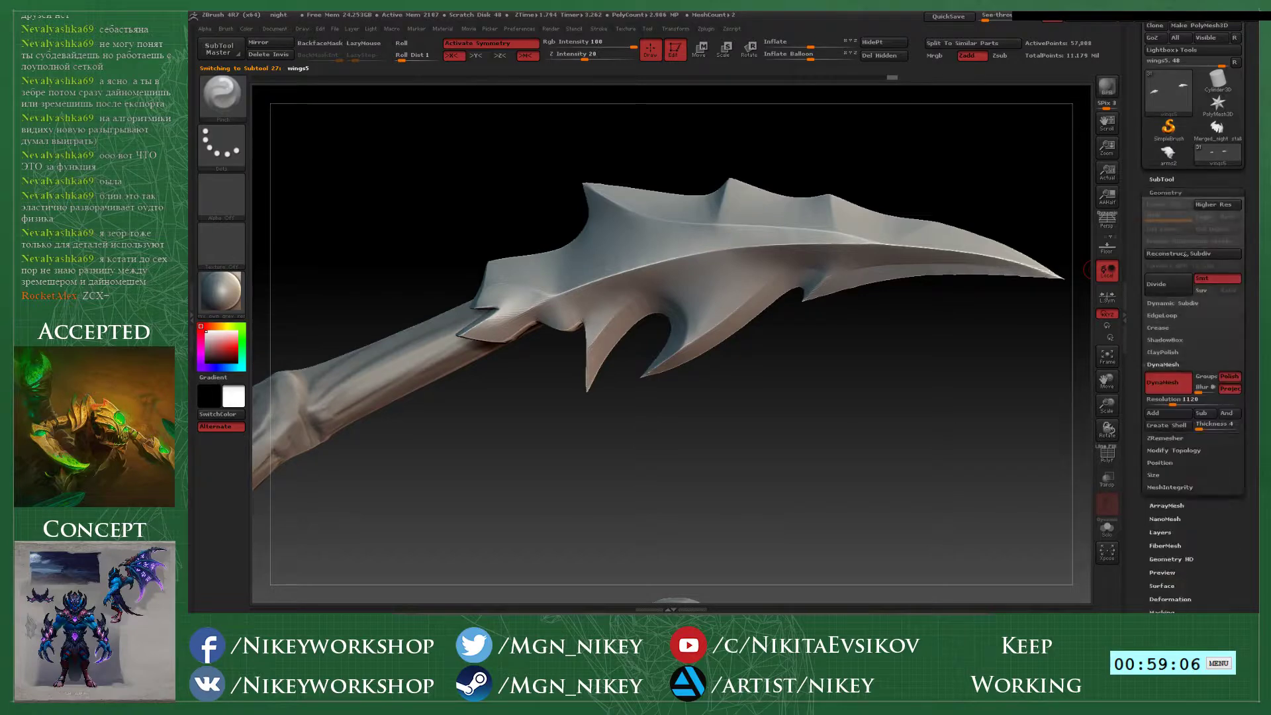
left_click(1172, 292)
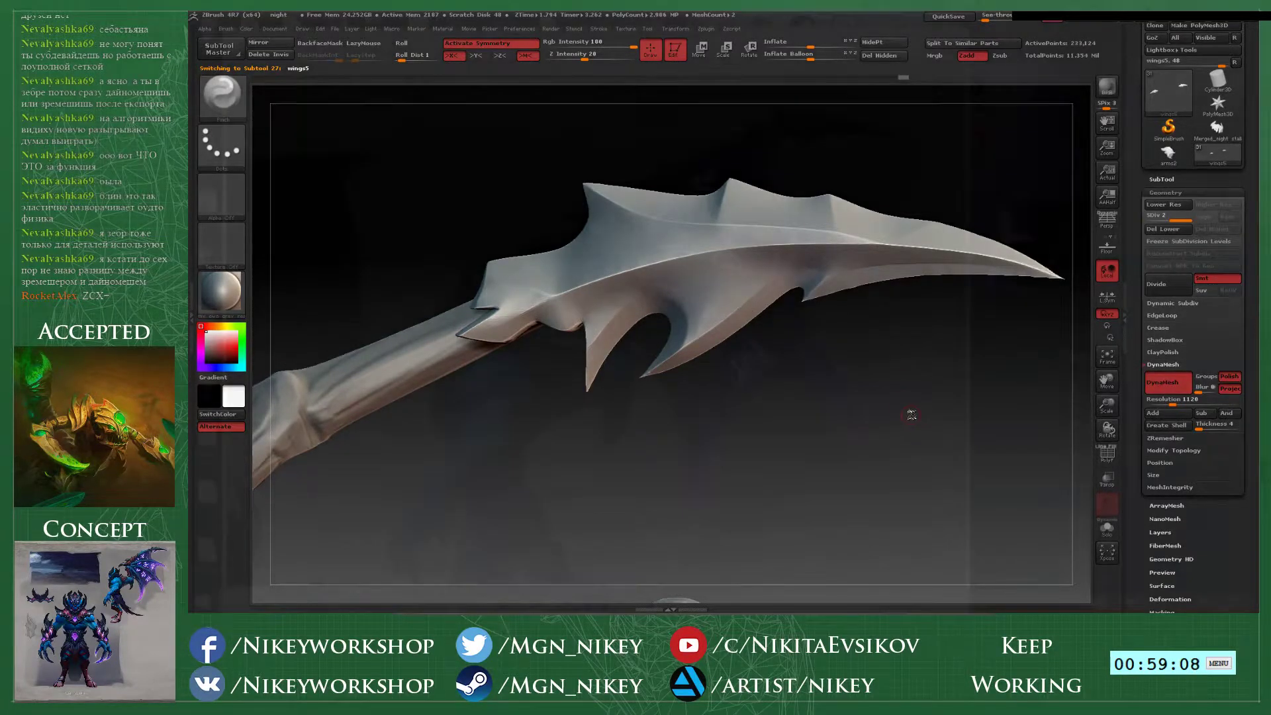
- Carve a crisp bevel along the claw's inner edge from the small notch to the tip and down to the large hooked prong
left_click_drag(669, 437, 830, 390)
key("1")
key("space")
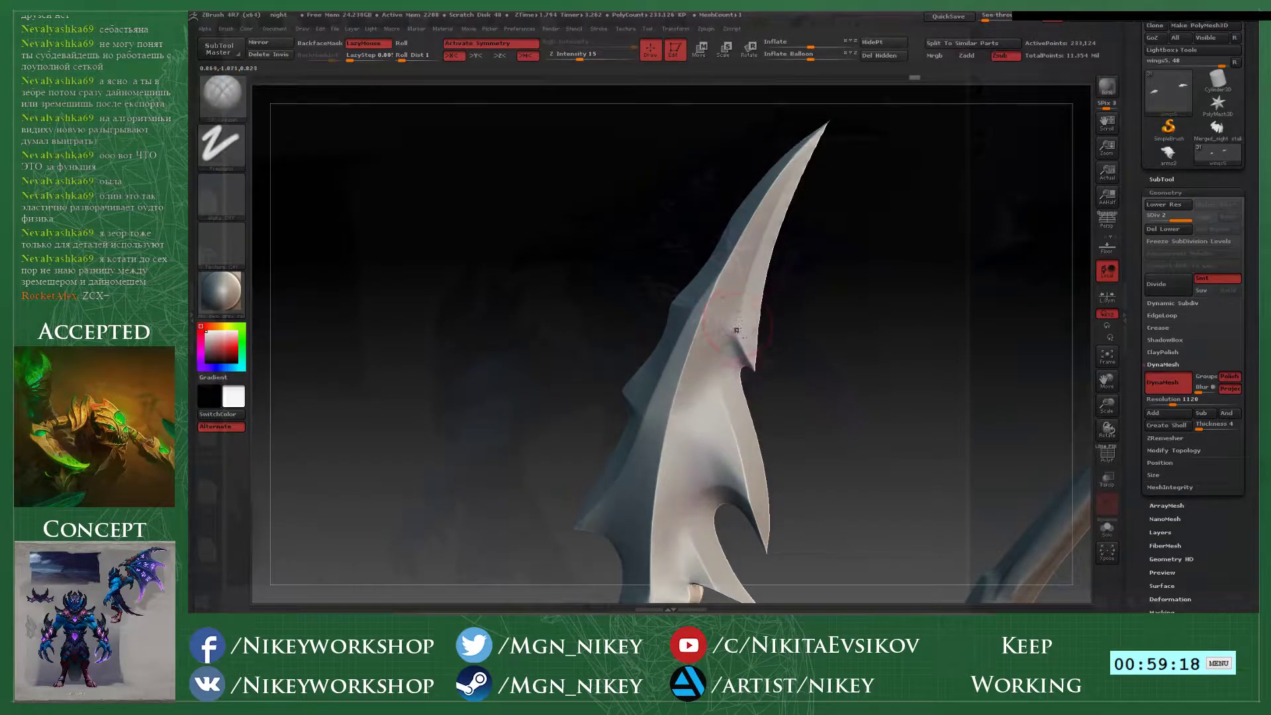
left_click_drag(742, 337, 845, 93)
left_click_drag(804, 346, 829, 250, "alt")
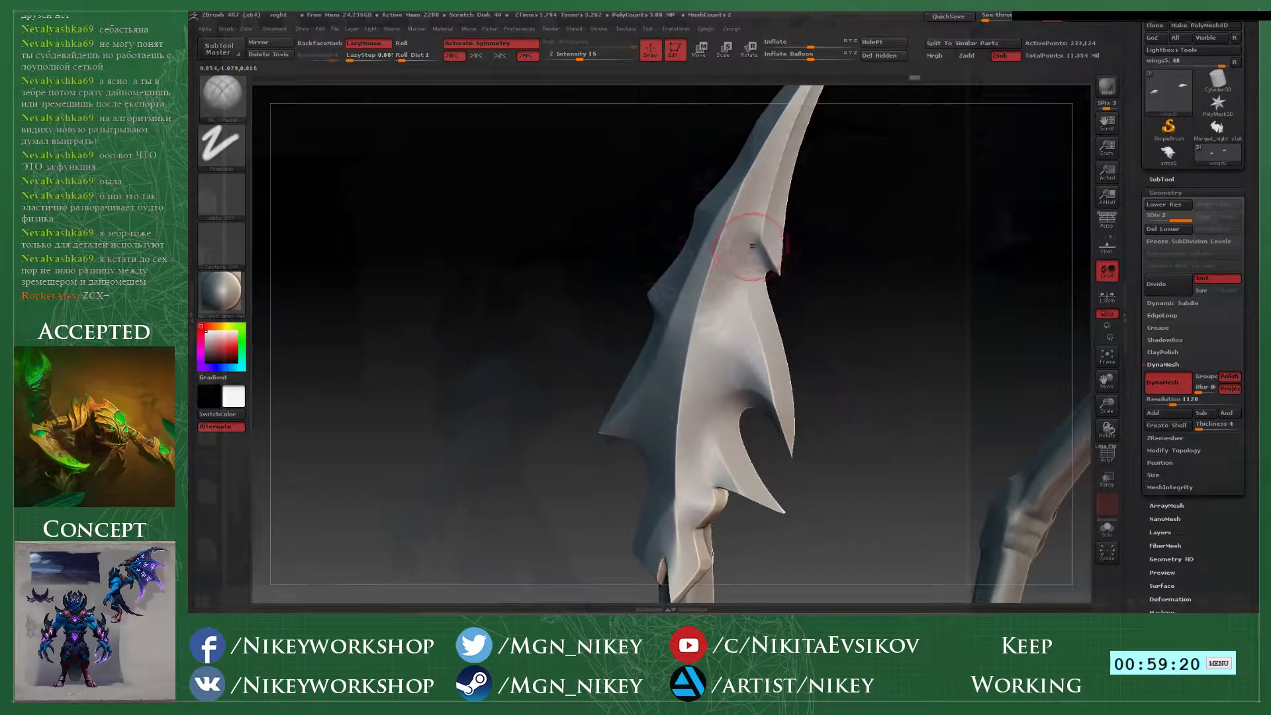
left_click_drag(755, 239, 781, 451)
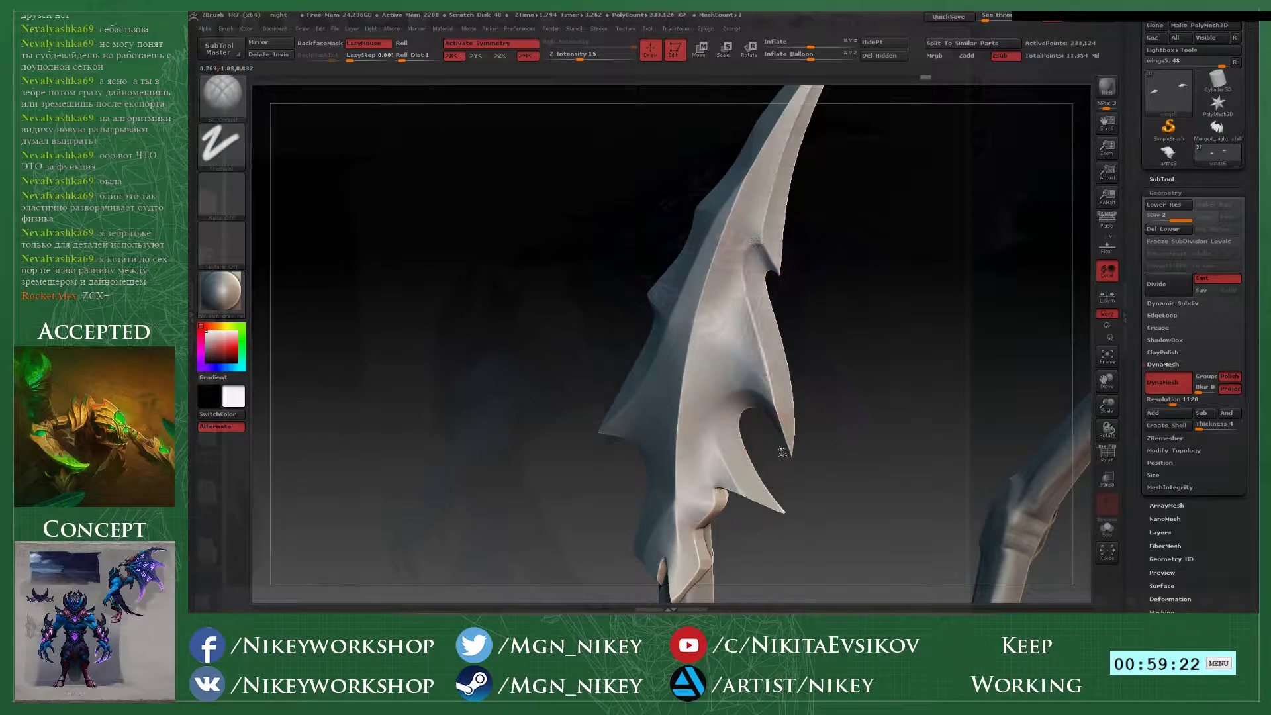
- Carve a curved bevel around the hooked gap between the two large prongs, redoing the stroke until it follows the rim
mouse_move(801, 368)
left_mouse_down()
mouse_move(779, 301)
mouse_move(741, 384)
left_mouse_up()
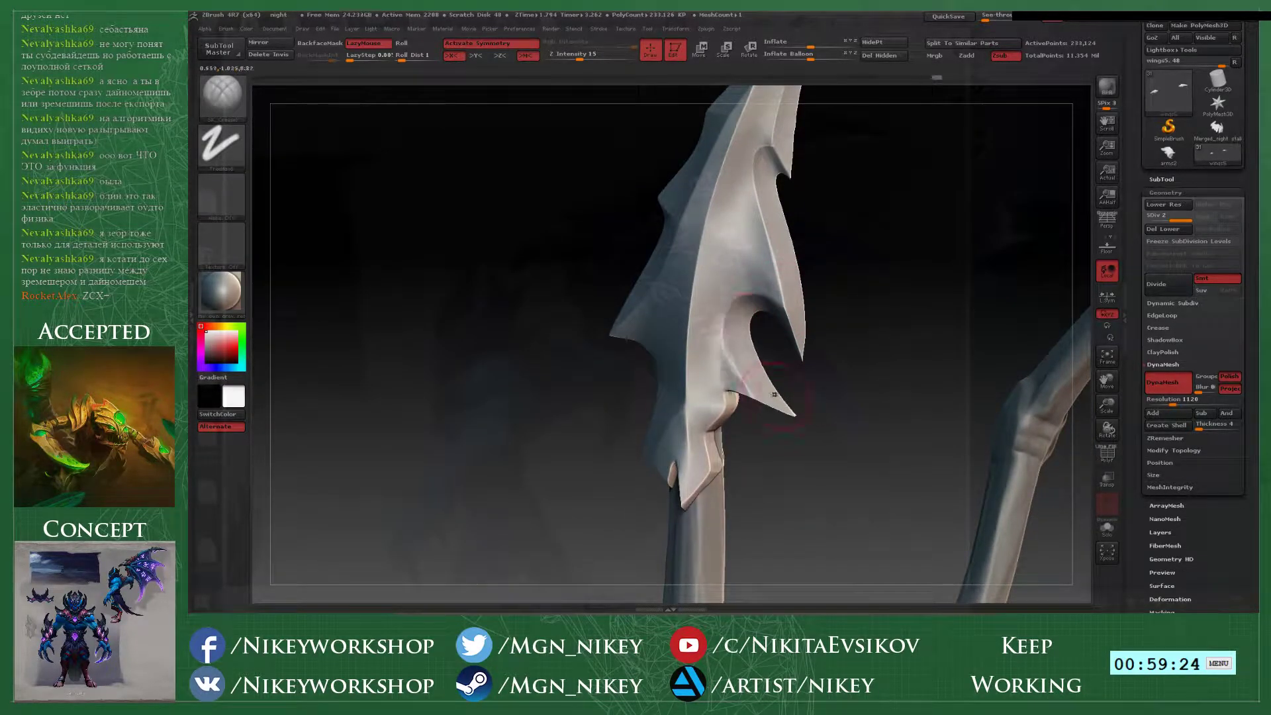
key("ctrl+z")
left_click_drag(747, 289, 745, 383)
key("ctrl+z")
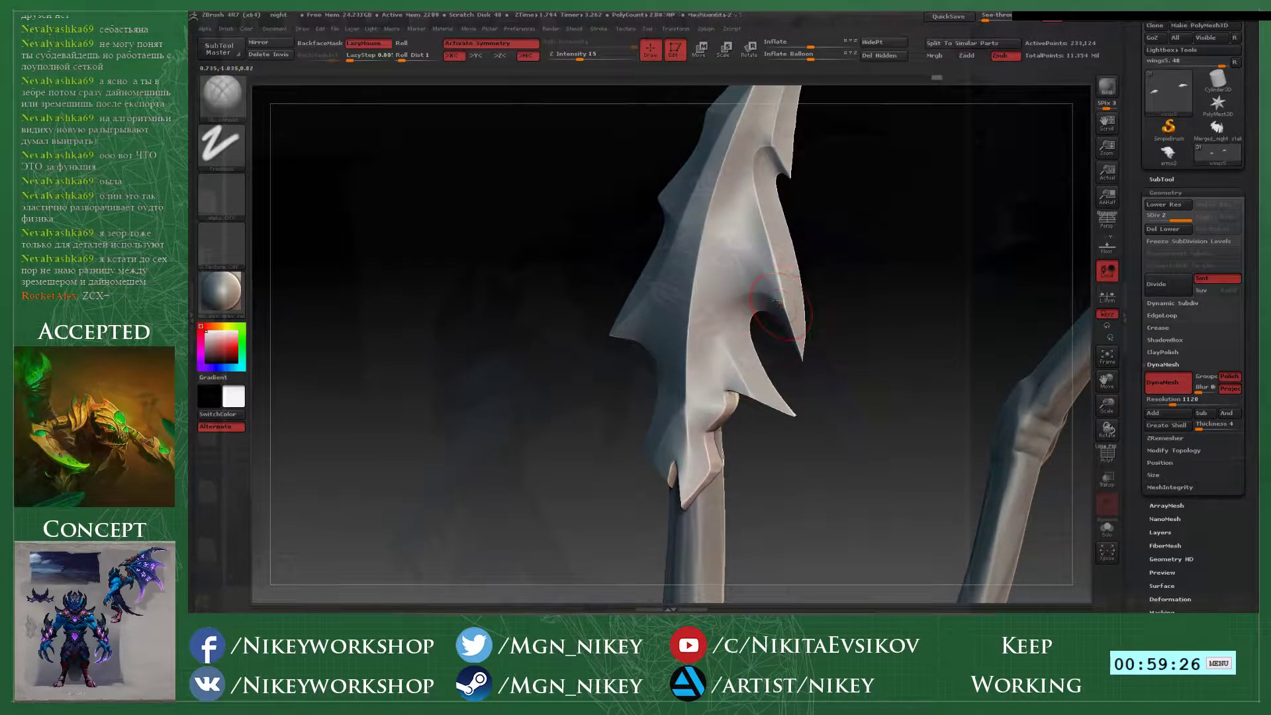
left_click_drag(756, 291, 748, 390)
- Smooth the hooked gap's rim on the claw's other face and carve a bevel from the small notch along the large prong
mouse_move(873, 338)
left_mouse_down()
mouse_move(811, 401)
mouse_move(820, 411)
left_mouse_up()
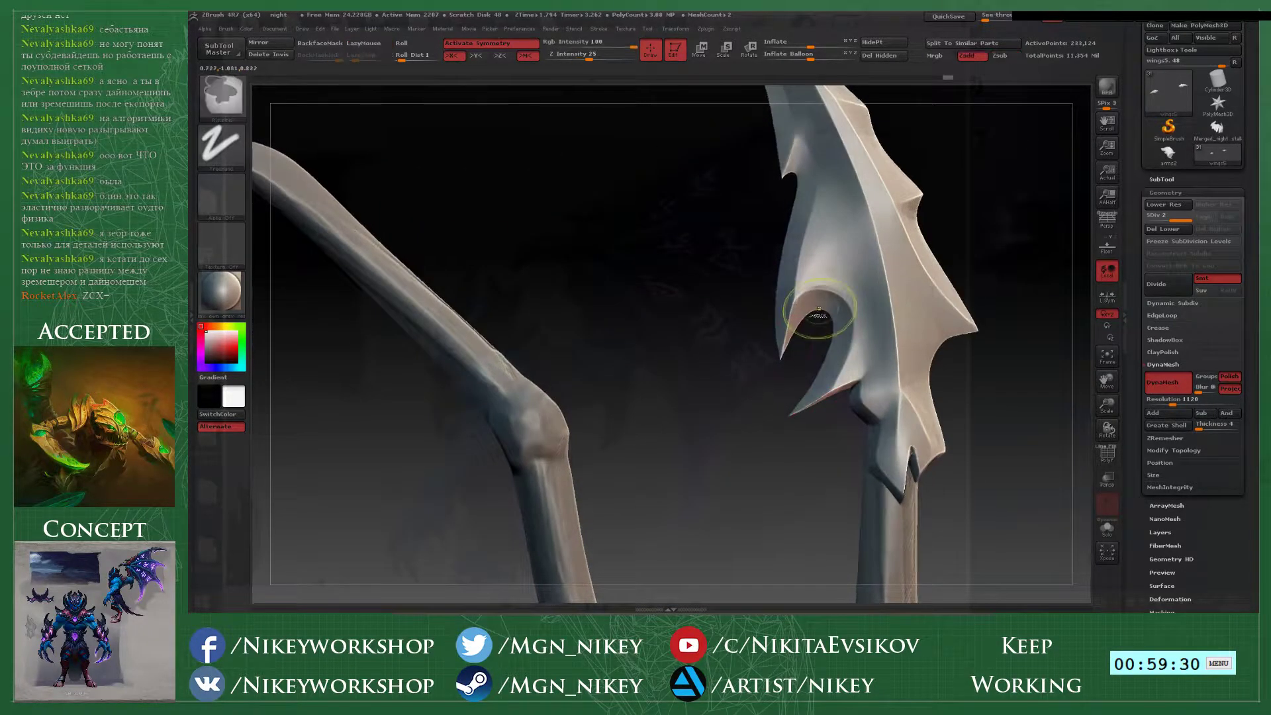
mouse_move(814, 322)
left_mouse_down("shift")
mouse_move(805, 293)
mouse_move(802, 404)
mouse_move(768, 338)
mouse_move(792, 234)
mouse_move(786, 300)
mouse_move(803, 314)
left_mouse_up("shift")
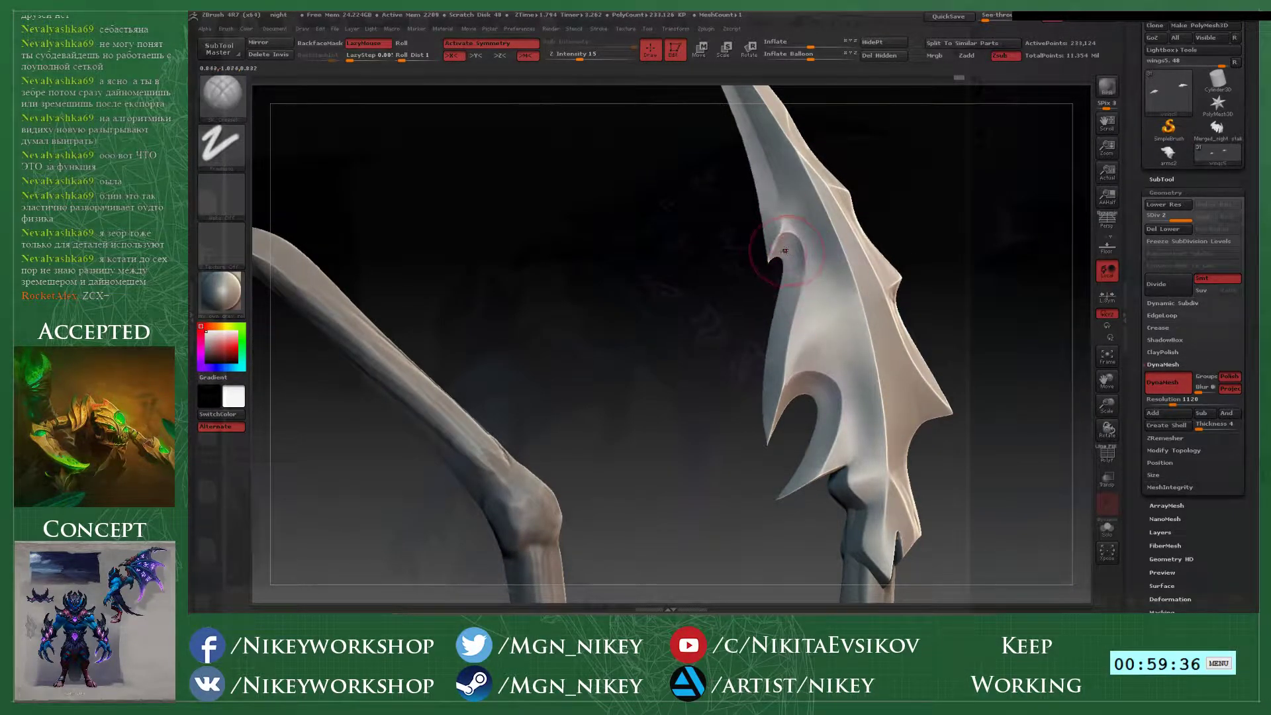
left_click_drag(768, 257, 796, 313)
key("ctrl+z")
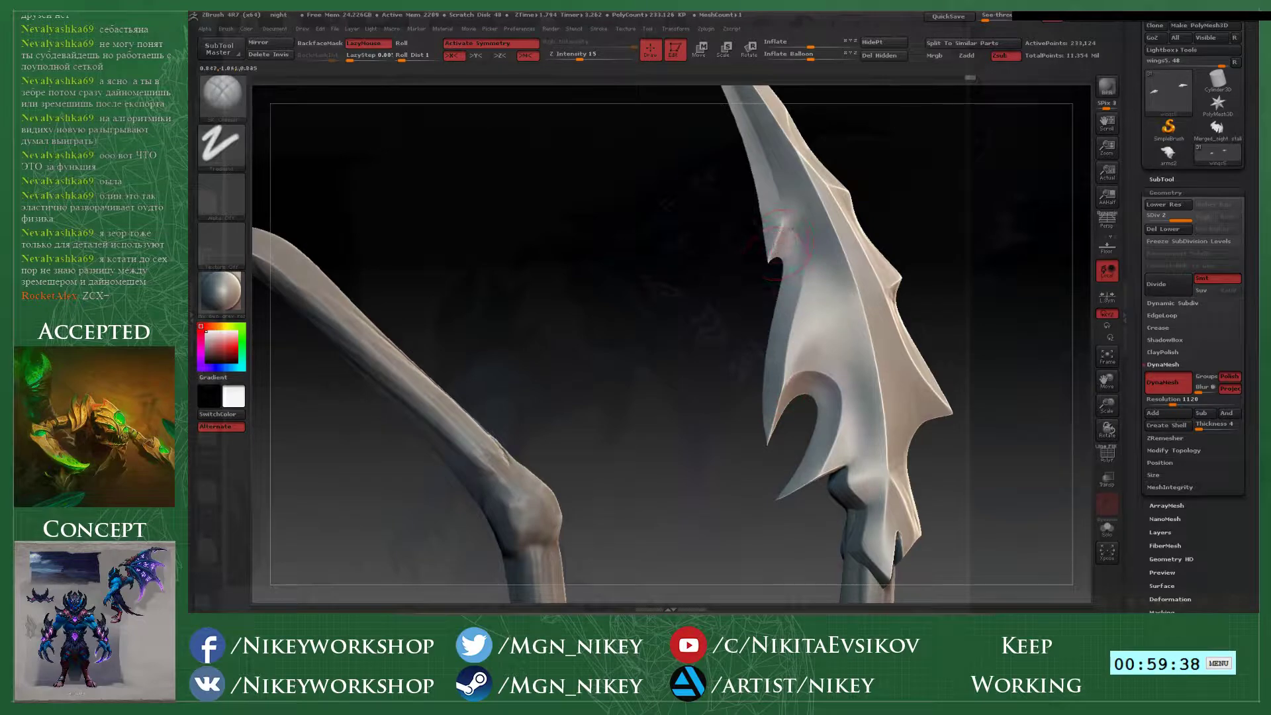
left_click_drag(787, 232, 799, 339)
- Carve a long bevel on this face from the small notch along the inner edge to the claw's tip
left_click_drag(735, 114, 726, 213, "alt")
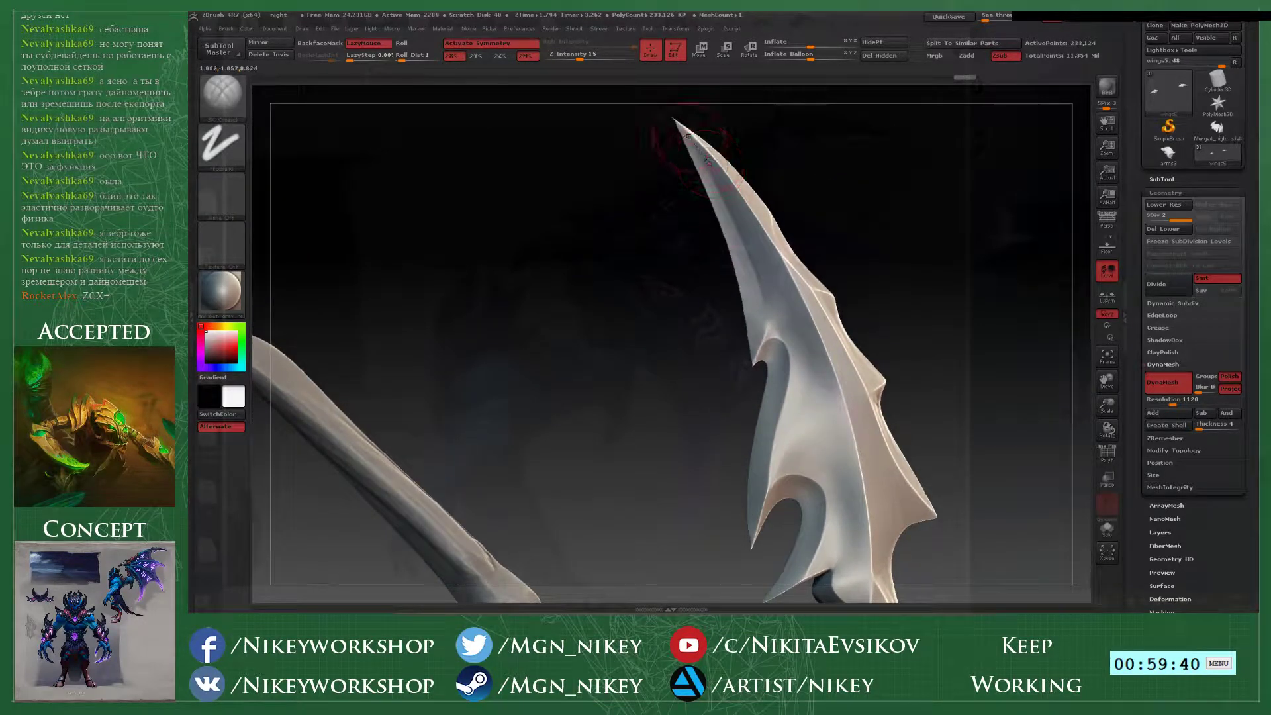
left_click_drag(689, 136, 760, 301)
key("ctrl+z")
mouse_move(807, 235)
left_mouse_down()
mouse_move(865, 244)
mouse_move(837, 204)
mouse_move(865, 276)
mouse_move(798, 350)
mouse_move(784, 222)
left_mouse_up()
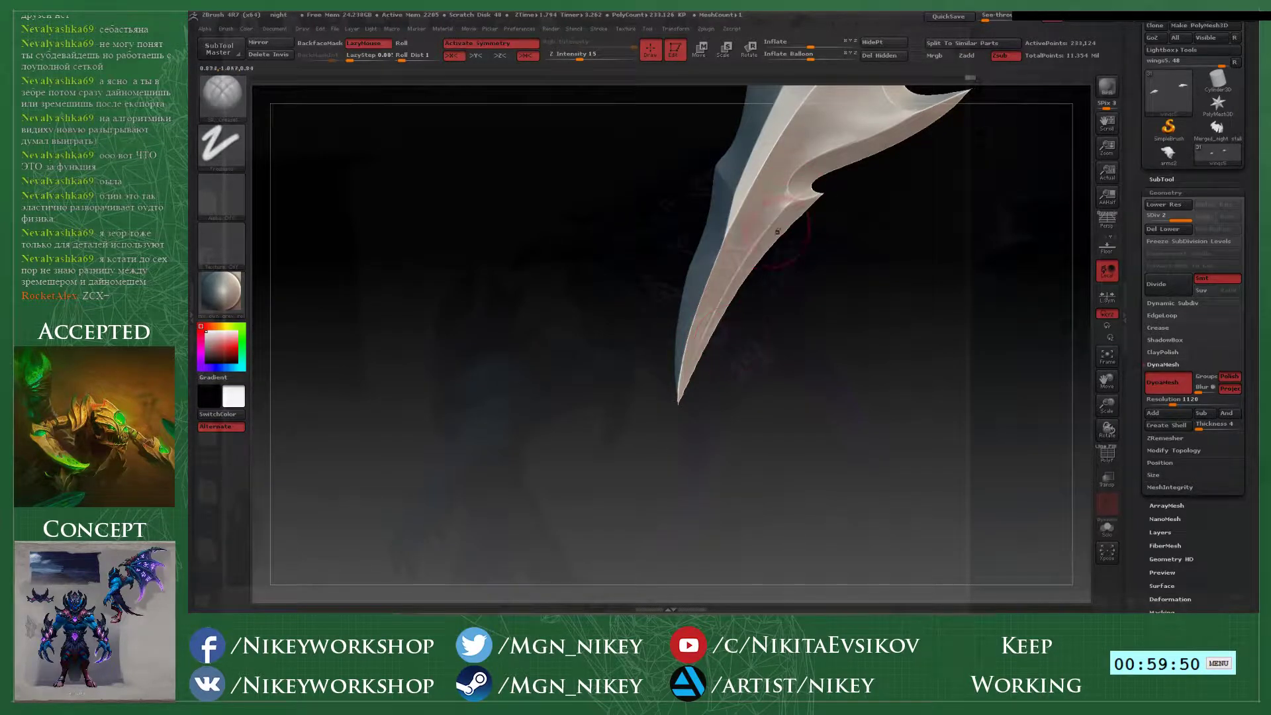
key("ctrl+z")
left_click_drag(803, 194, 700, 374)
key("ctrl+z")
mouse_move(805, 198)
left_mouse_down()
mouse_move(776, 215)
mouse_move(677, 424)
left_mouse_up()
- Chamfer and chip the claw's pointed base rim around the finger bone with the TrimDynamic brush
mouse_move(838, 278)
left_mouse_down("alt")
mouse_move(770, 386)
mouse_move(758, 371)
mouse_move(781, 352)
mouse_move(709, 363)
mouse_move(753, 346)
mouse_move(723, 215)
mouse_move(647, 294)
left_mouse_up("alt")
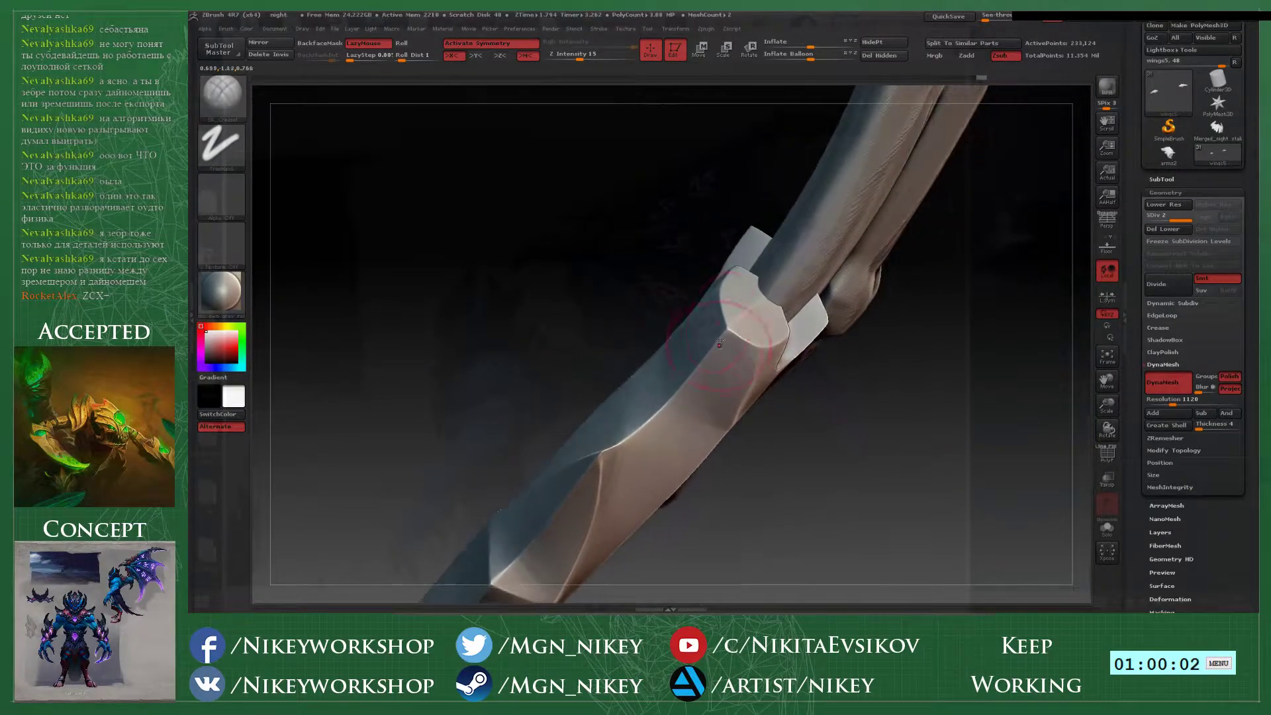
key("b")
key("t")
key("d")
mouse_move(791, 339)
left_mouse_down()
mouse_move(653, 258)
mouse_move(688, 323)
left_mouse_up()
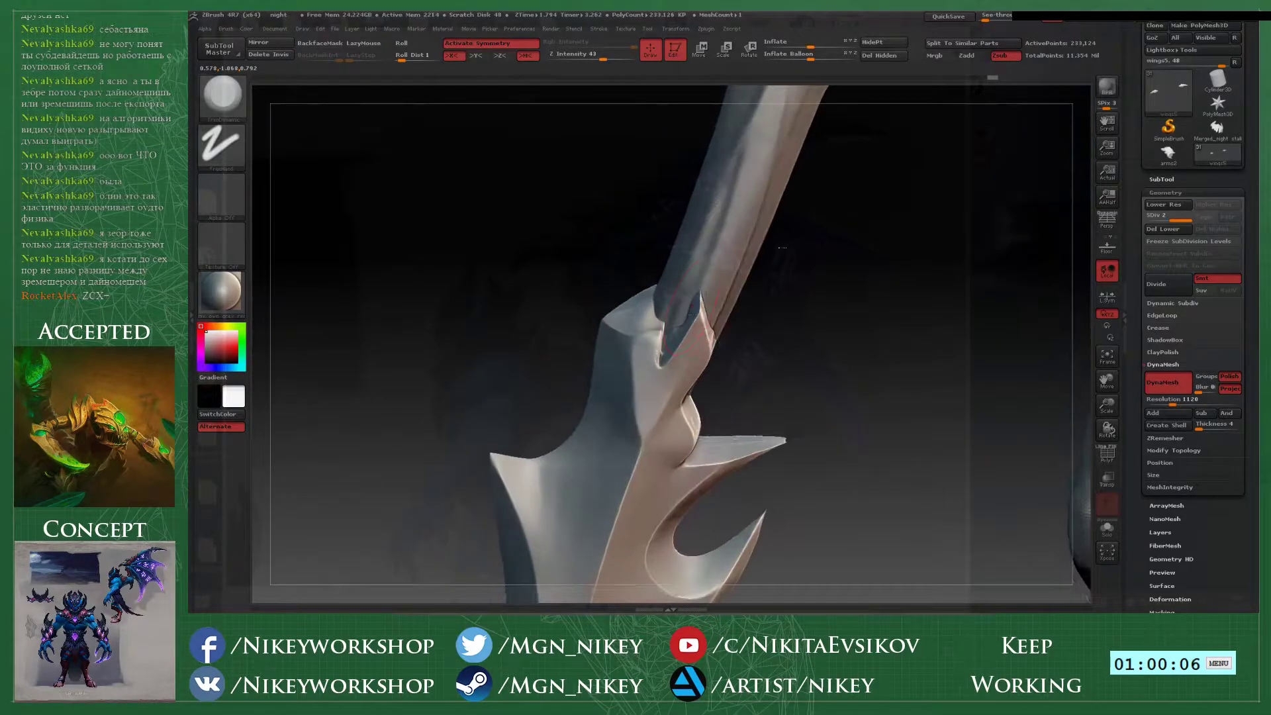
key("space")
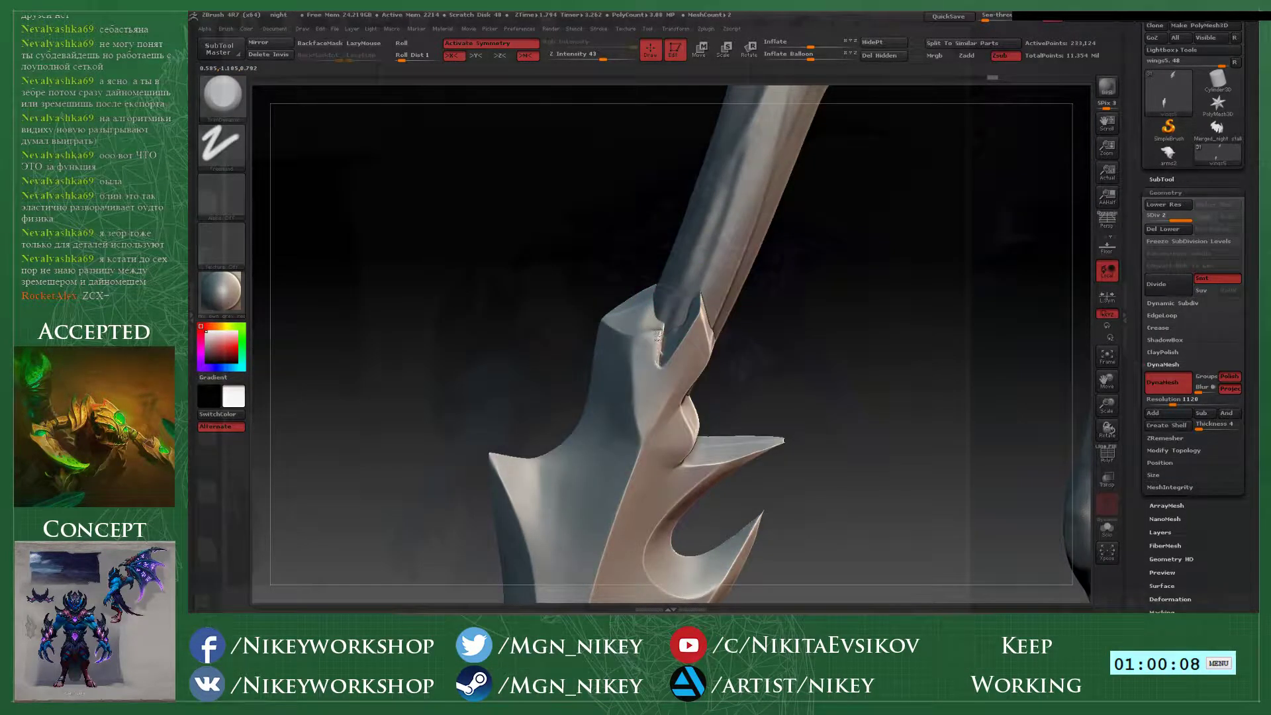
key("space")
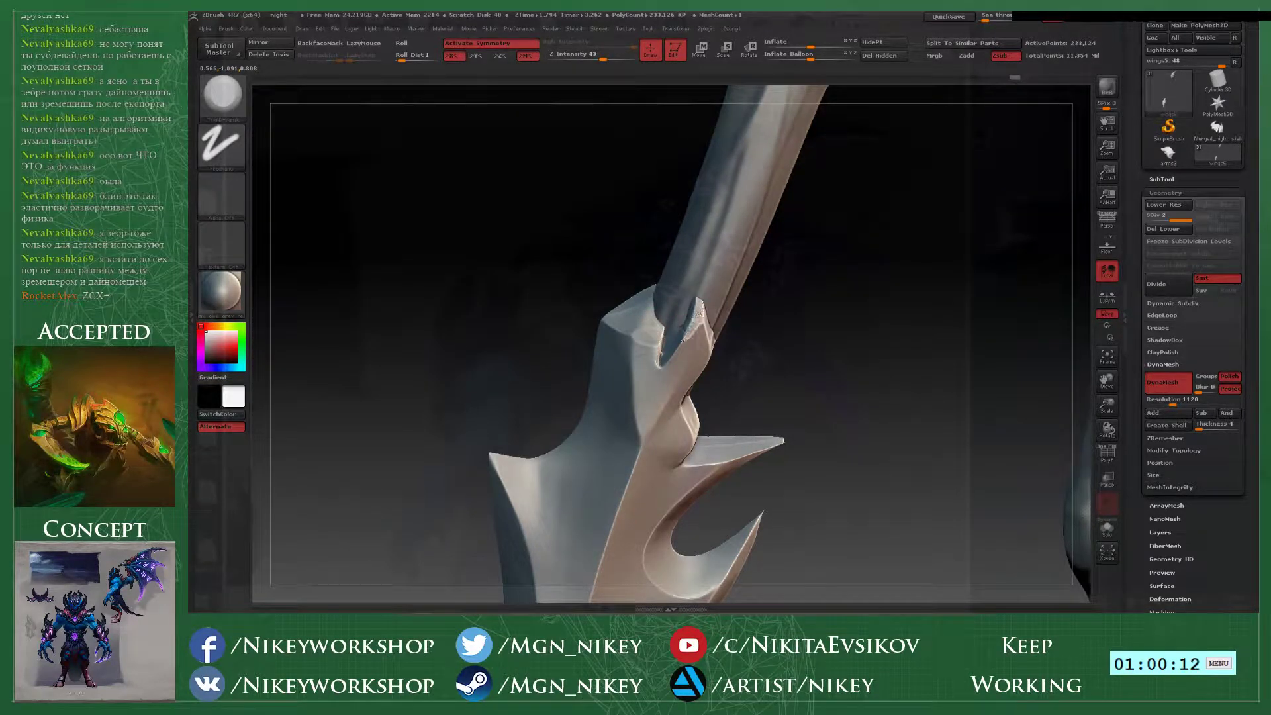
left_click_drag(753, 344, 645, 327)
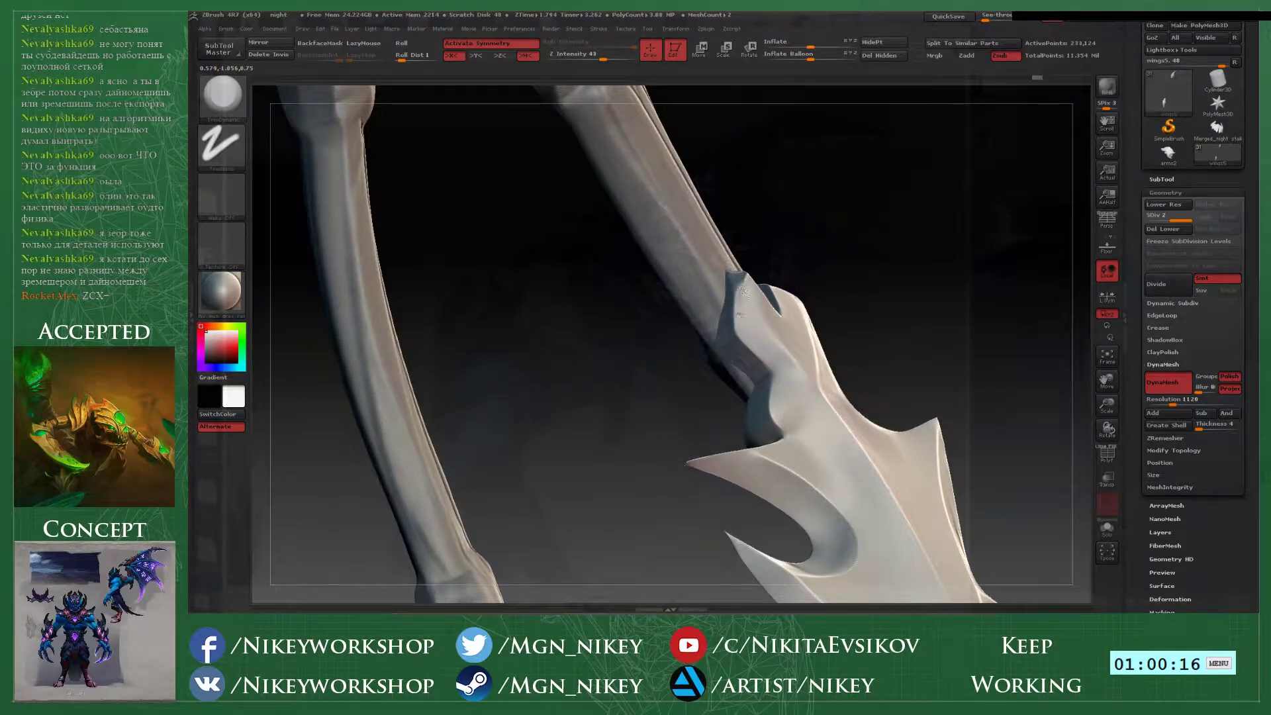
mouse_move(781, 237)
left_mouse_down()
mouse_move(814, 248)
mouse_move(790, 361)
left_mouse_up()
left_click_drag(728, 391, 894, 384)
mouse_move(804, 371)
left_mouse_down()
mouse_move(827, 344)
mouse_move(787, 298)
mouse_move(744, 279)
mouse_move(839, 282)
mouse_move(810, 324)
mouse_move(743, 358)
mouse_move(815, 338)
mouse_move(896, 363)
mouse_move(911, 384)
mouse_move(726, 317)
left_mouse_up()
- Rough up the start of the central ridge near the claw's base with the Clay and TrimDynamic brushes
key("b")
key("m")
key("v")
key("space")
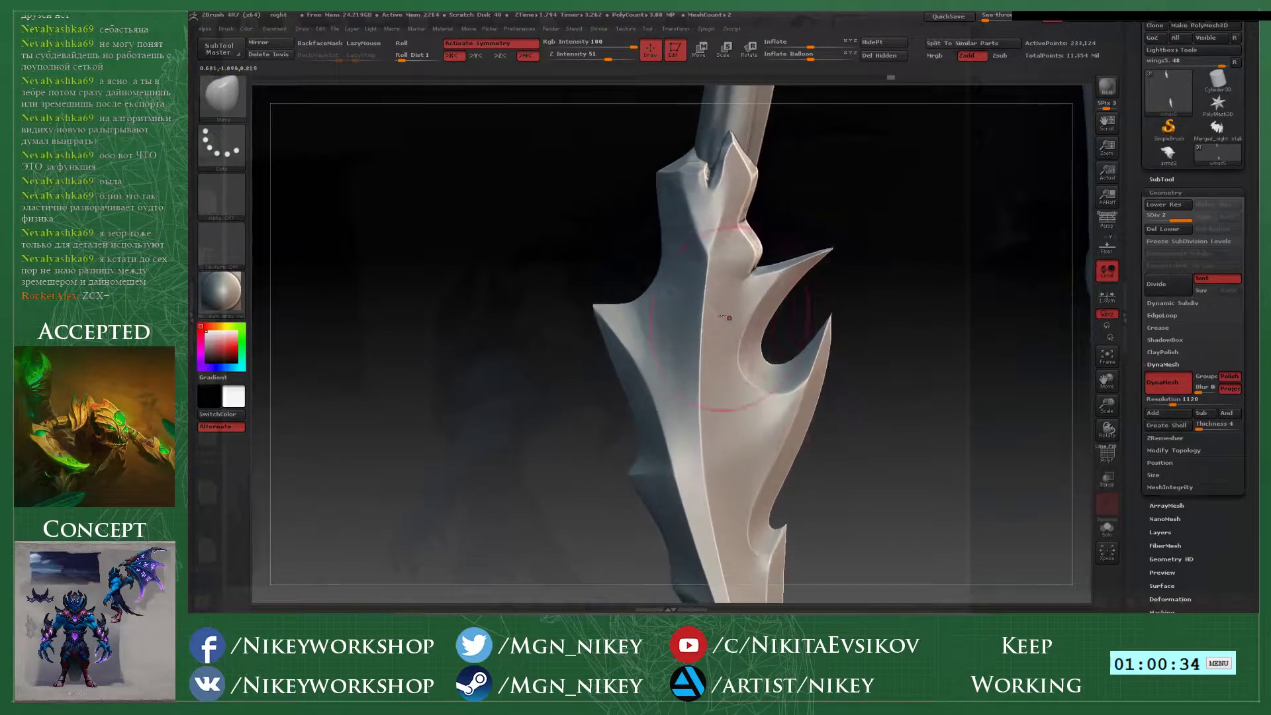
key("b")
key("c")
key("l")
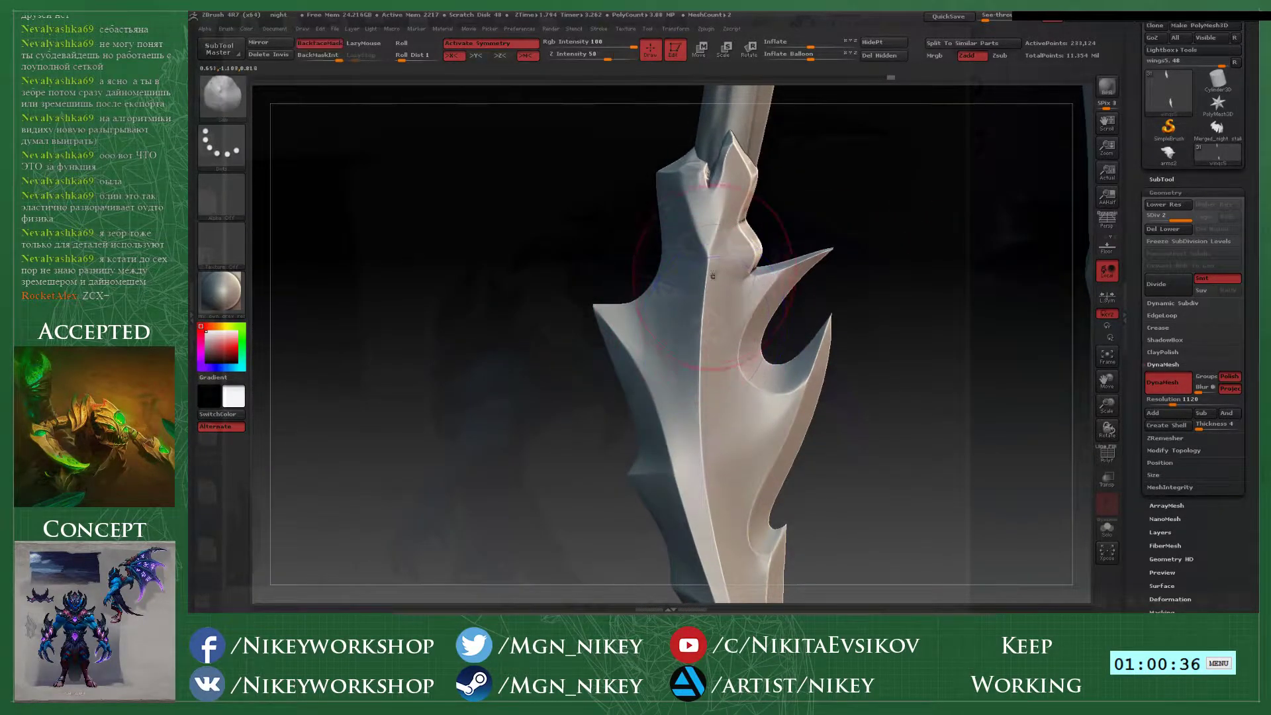
key("space")
left_click(694, 268)
key("b")
key("t")
key("d")
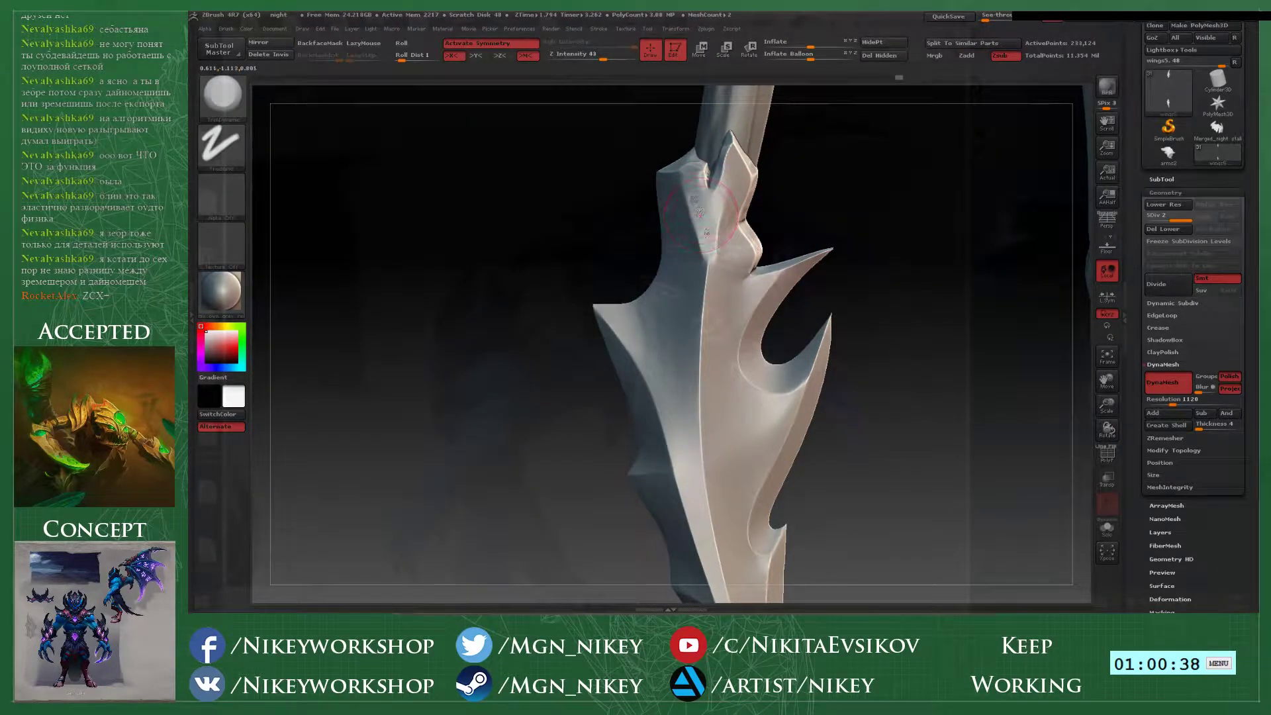
- Chip irregular flat facets along the central ridge from the claw's base past the hooked gap towards the tip
key("b")
key("s")
key("t")
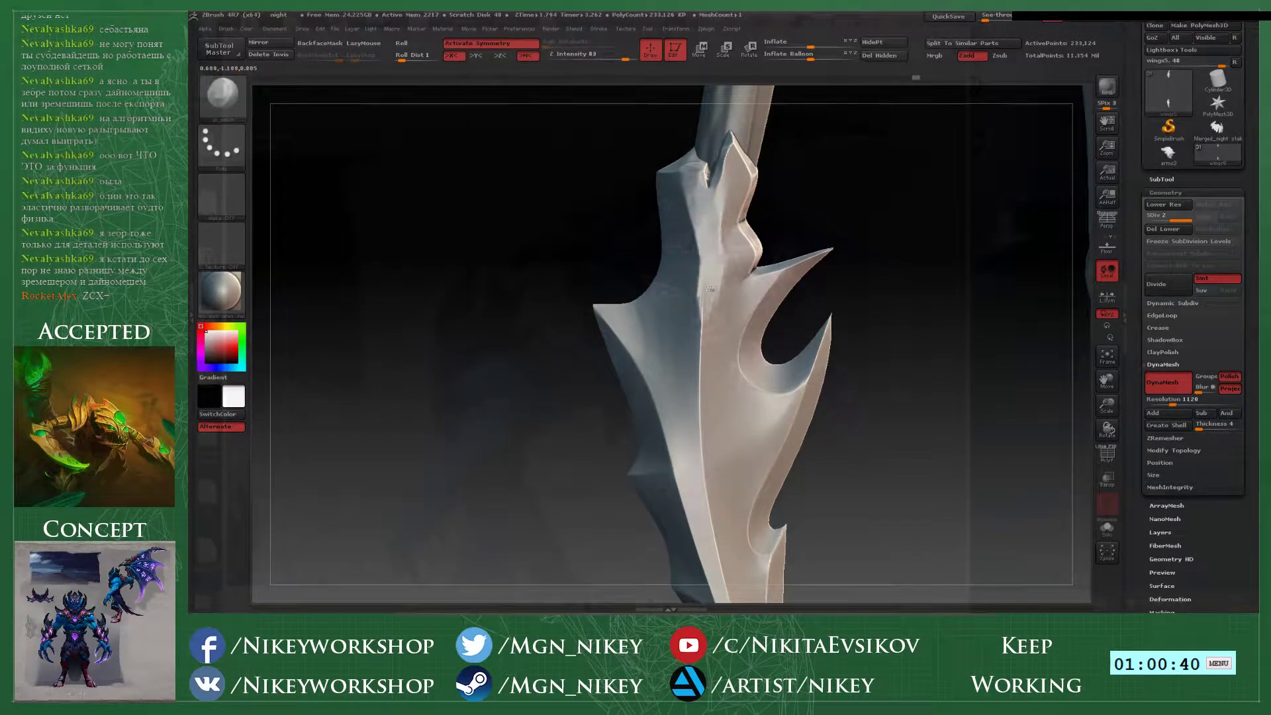
left_click_drag(706, 385, 706, 478)
right_click_drag(749, 518, 742, 346, "alt")
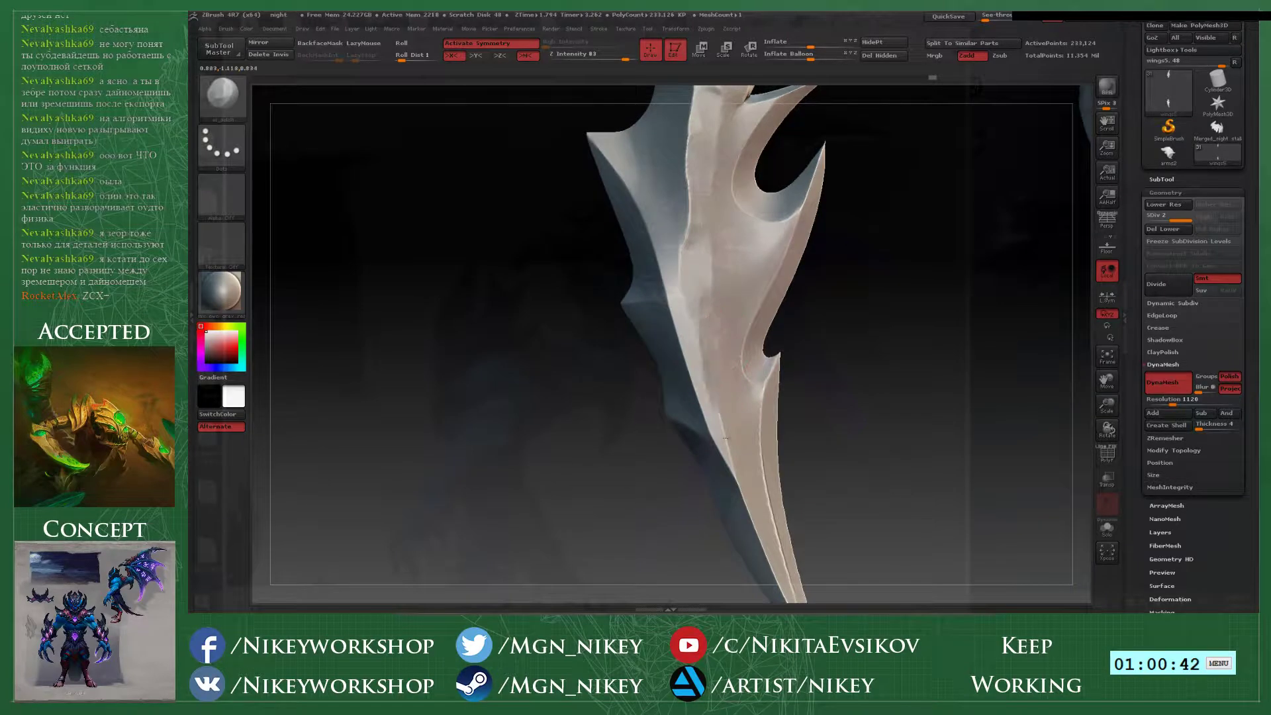
left_click_drag(726, 438, 748, 501)
- Chip matching facets into the ridge on the claw's other face, between the tip and the hooked gap
right_click_drag(837, 448, 867, 456)
right_click_drag(746, 519, 741, 378, "alt")
mouse_move(716, 335)
left_mouse_down()
mouse_move(761, 503)
mouse_move(845, 355)
mouse_move(759, 499)
left_mouse_up()
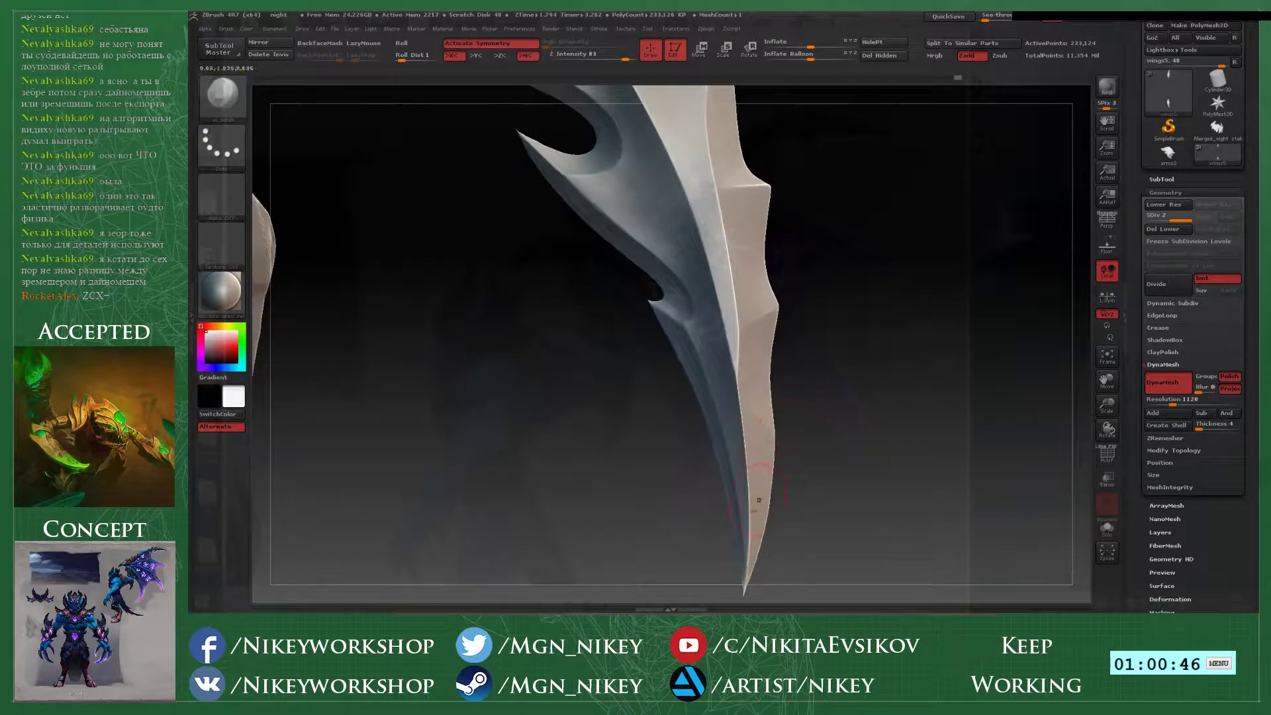
left_click_drag(771, 157, 742, 397)
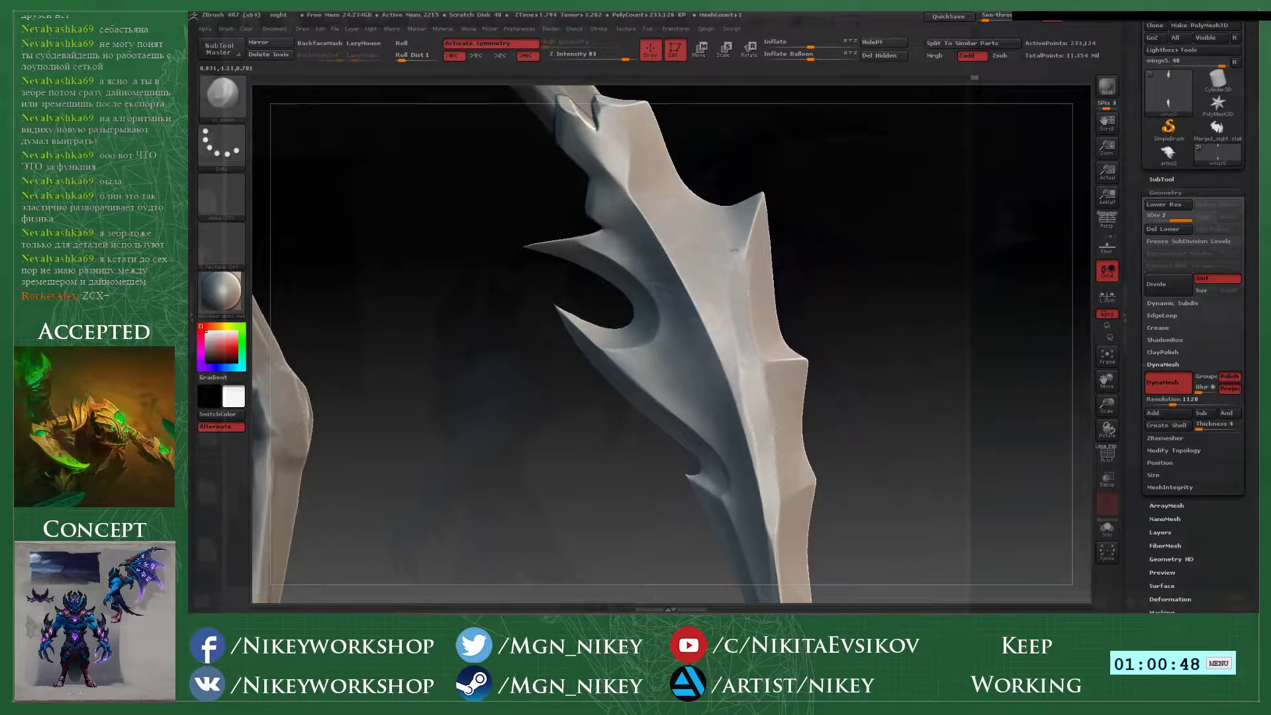
mouse_move(671, 258)
left_mouse_down()
mouse_move(601, 142)
mouse_move(711, 330)
left_mouse_up()
- Sculpt a round pit with a raised rim against the ridge beside the hooked gap, and trim the surrounding surface with TrimDynamic
left_click_drag(820, 320, 865, 305, "alt")
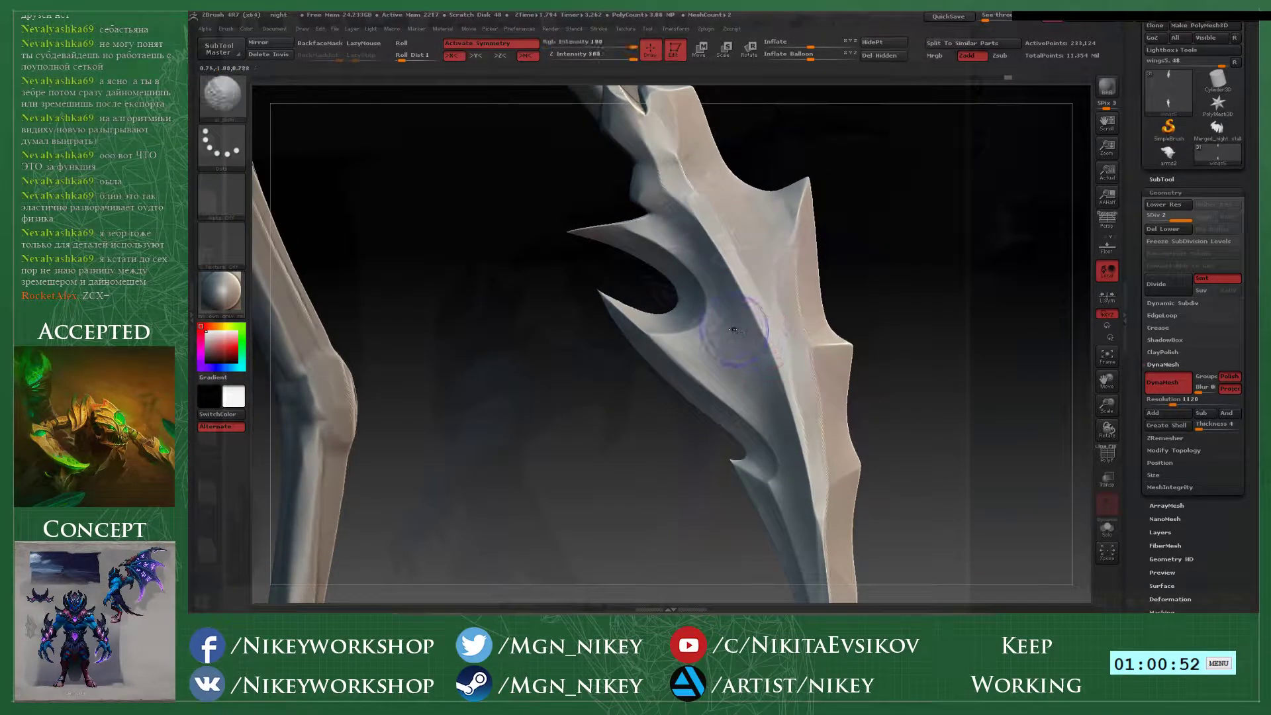
mouse_move(733, 323)
left_mouse_down("shift")
mouse_move(744, 346)
mouse_move(766, 343)
left_mouse_up("shift")
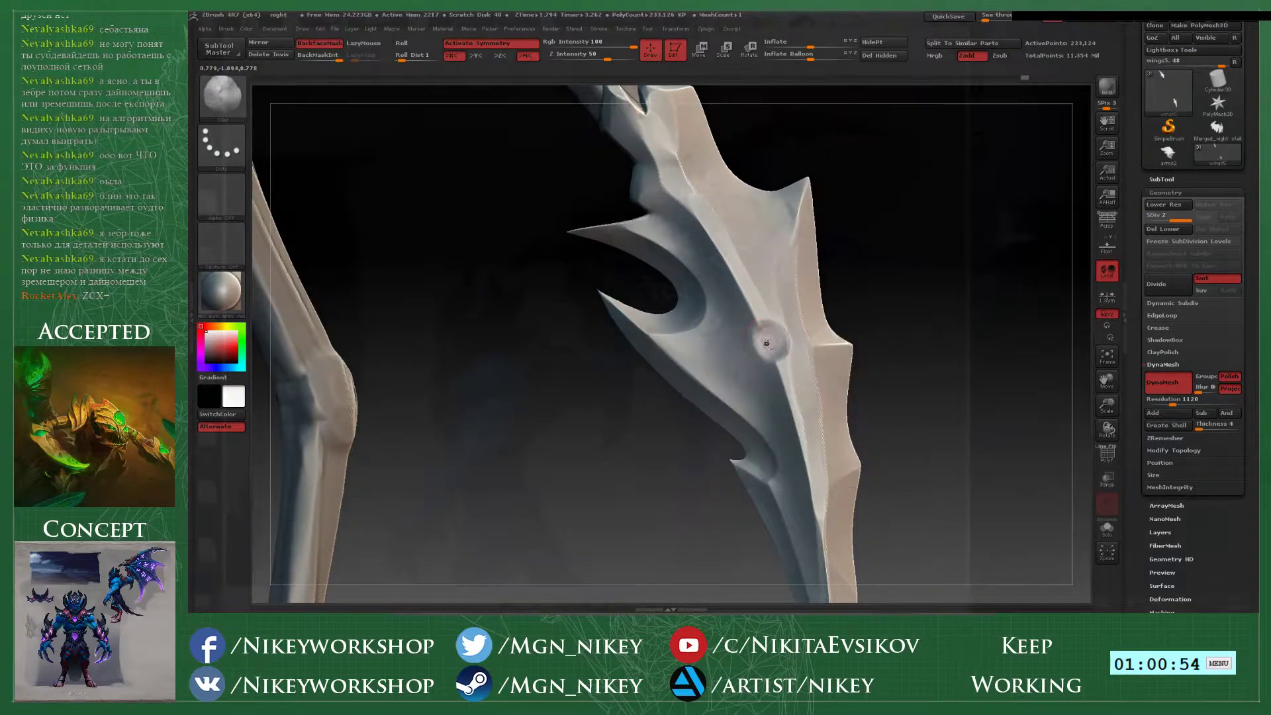
key("b")
key("t")
key("d")
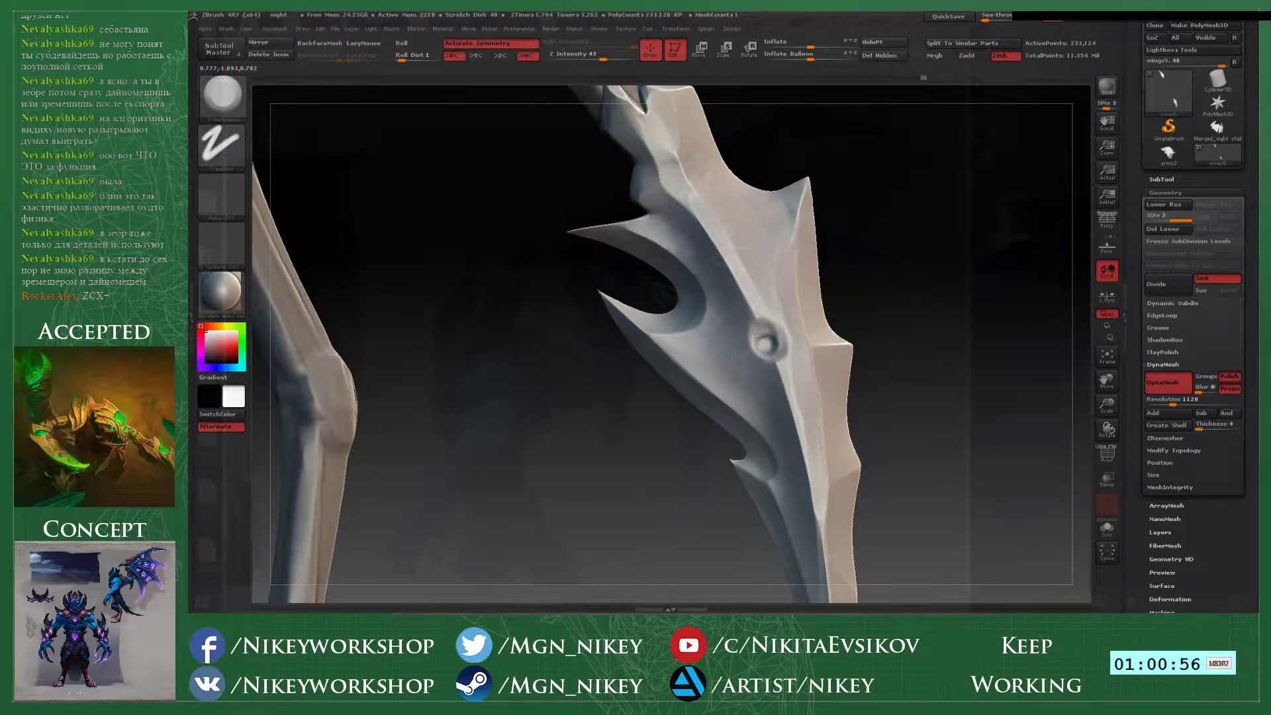
left_click_drag(769, 340, 695, 184)
- Sculpt a matching round pit beside the ridge on the claw's opposite face, and flatten its rim with TrimDynamic
mouse_move(920, 344)
left_mouse_down("alt")
mouse_move(867, 272)
mouse_move(992, 583)
left_mouse_up("alt")
mouse_move(939, 324)
left_mouse_down()
mouse_move(900, 309)
mouse_move(890, 397)
left_mouse_up()
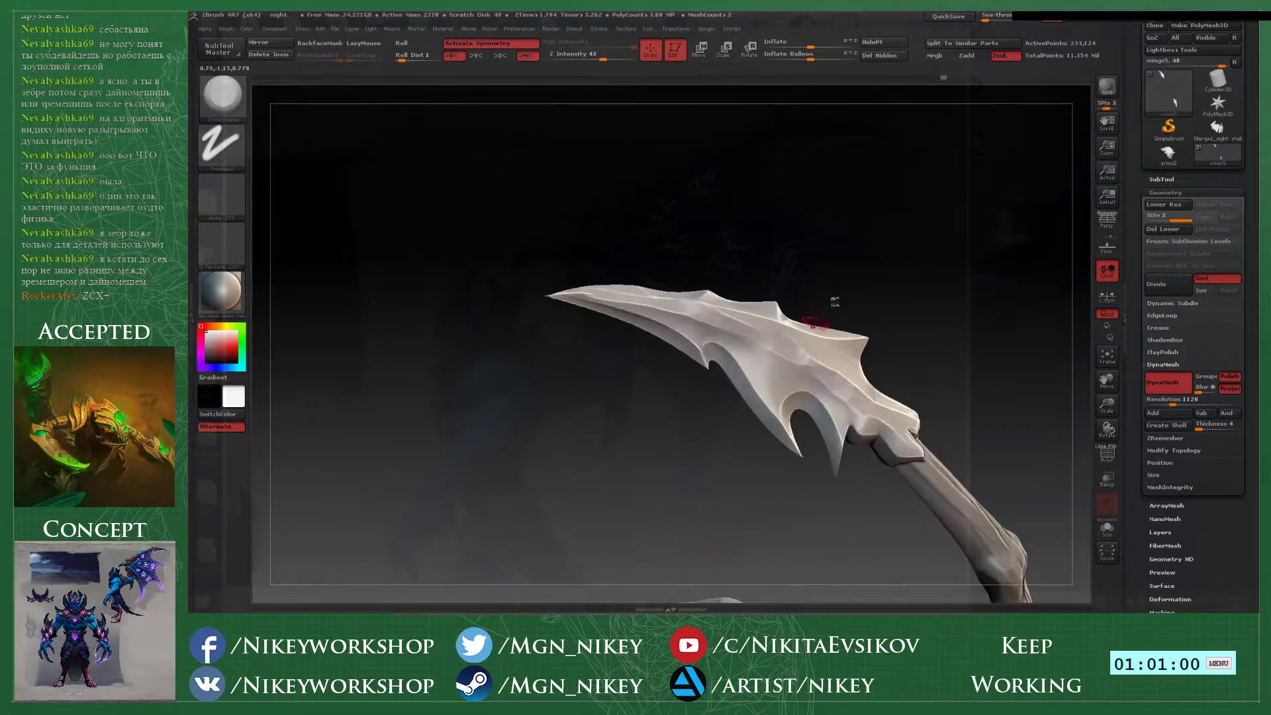
left_click_drag(831, 301, 846, 256)
key("b")
key("c")
key("l")
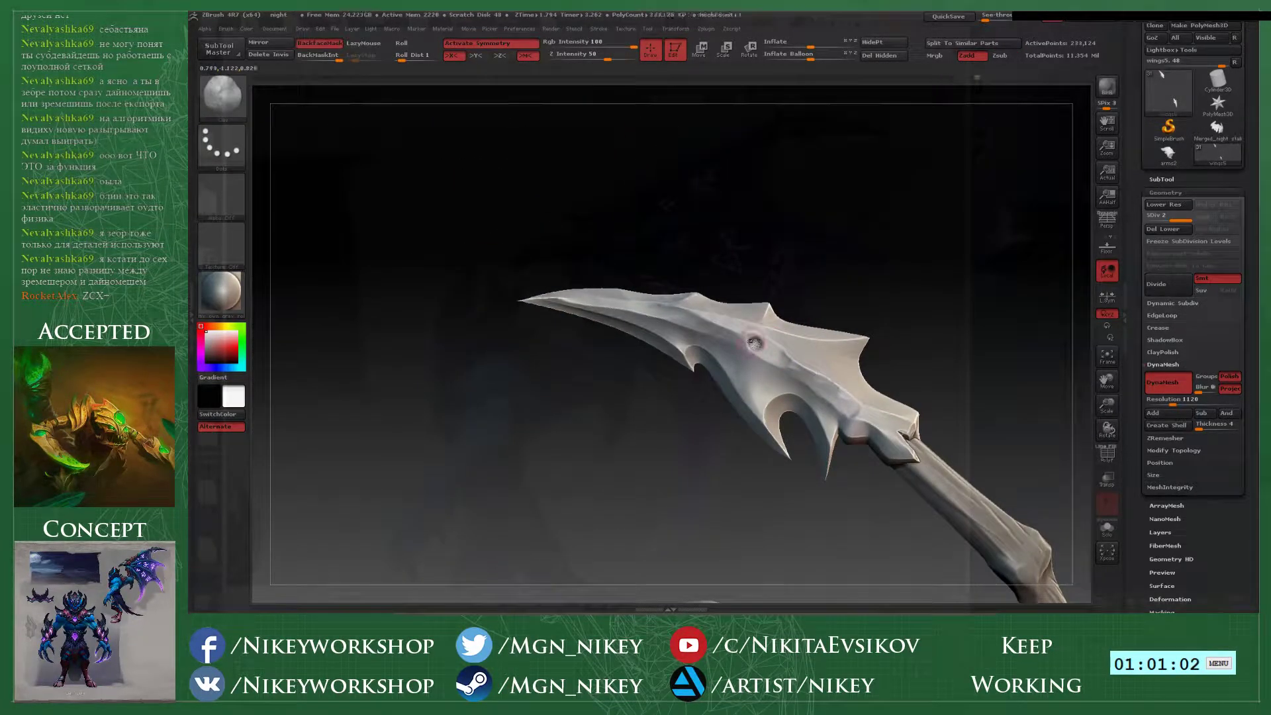
key("b")
key("t")
key("d")
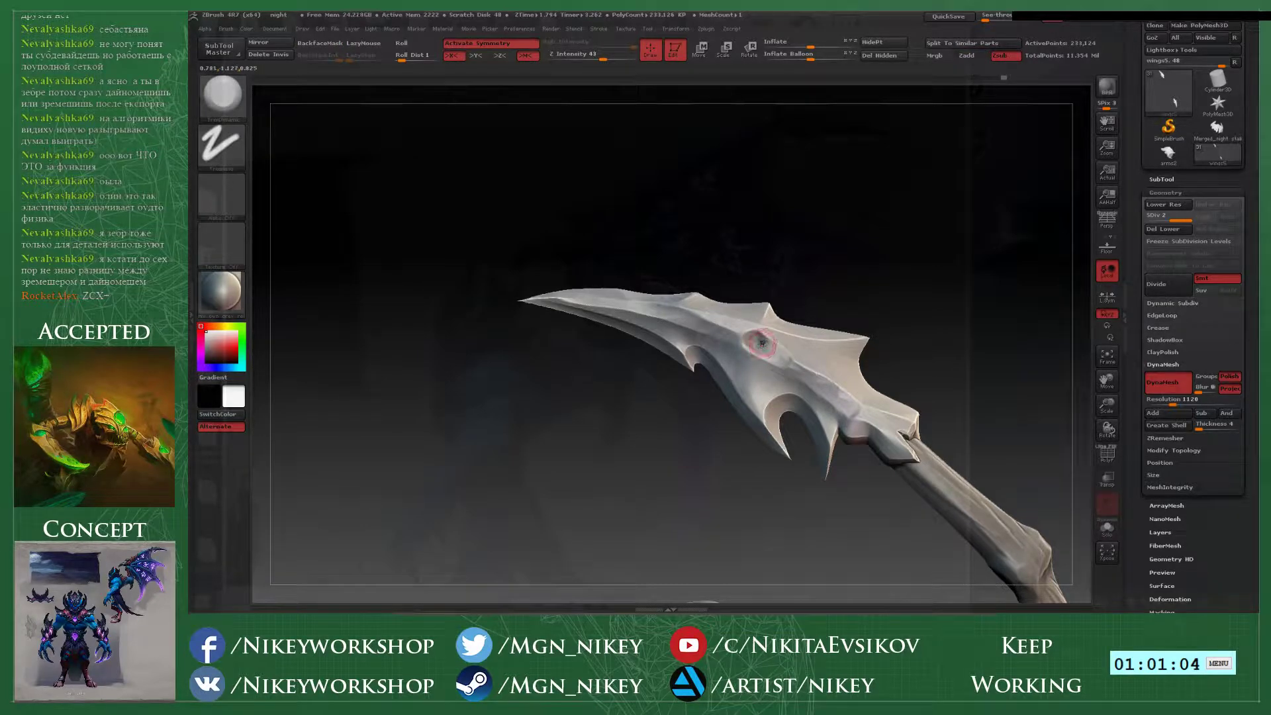
left_click_drag(837, 272, 818, 274)
left_click_drag(768, 334, 726, 314)
- Choose a slash-type brush and cut a straight crack across the blade from the serration nearest the tip to the inner edge
key("b")
key("d")
key("s")
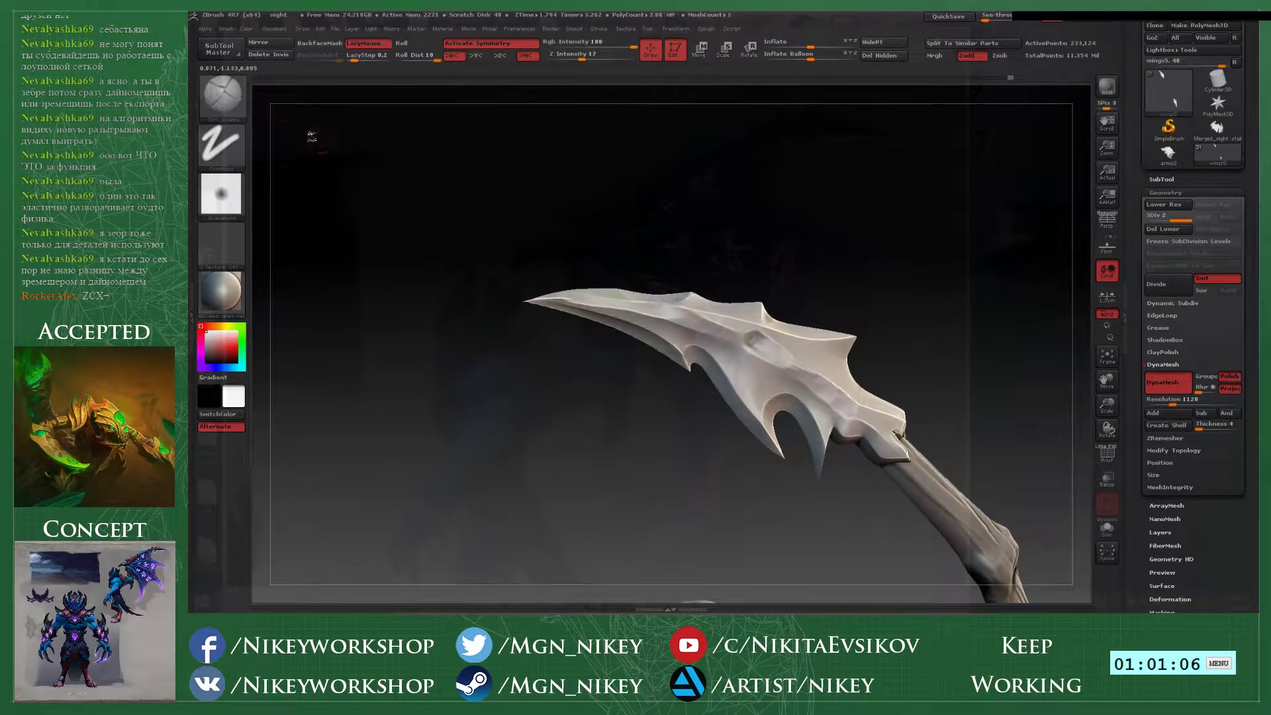
left_click(221, 96)
left_click(482, 351)
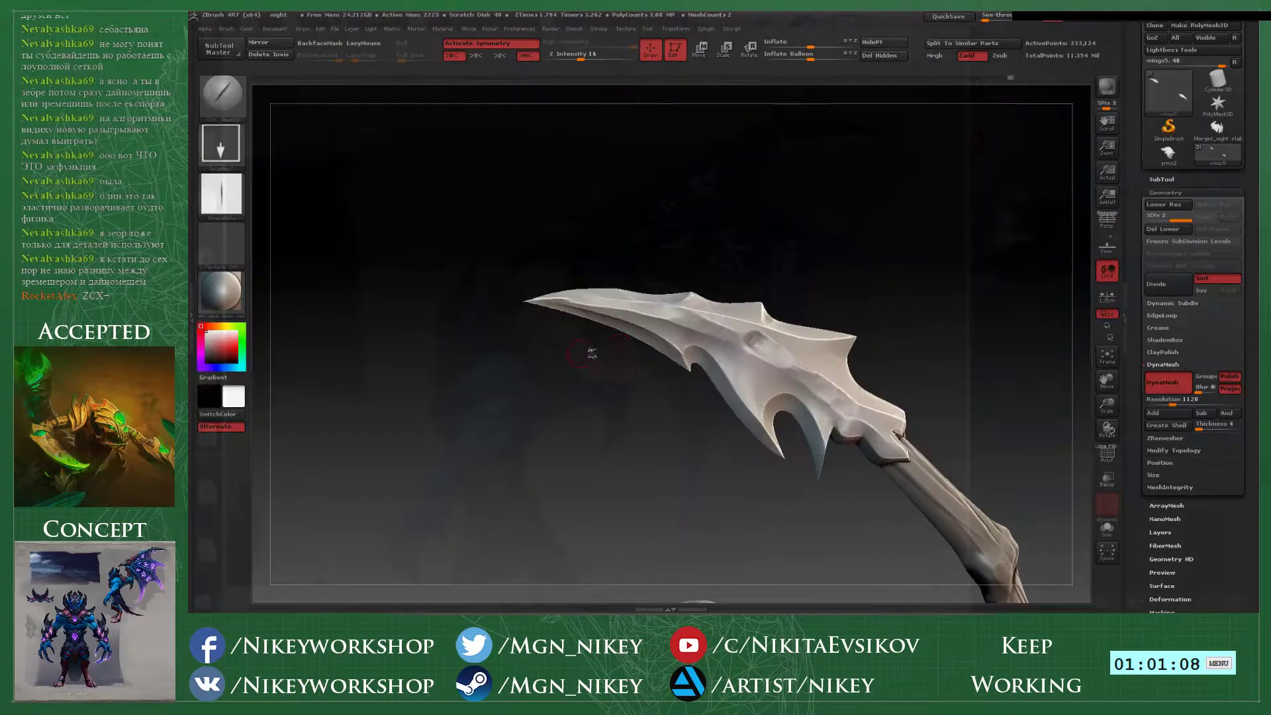
mouse_move(714, 339)
left_mouse_down()
mouse_move(703, 401)
mouse_move(654, 387)
left_mouse_up()
mouse_move(763, 266)
left_mouse_down("alt")
mouse_move(751, 264)
mouse_move(804, 262)
mouse_move(799, 247)
left_mouse_up("alt")
key("ctrl+z")
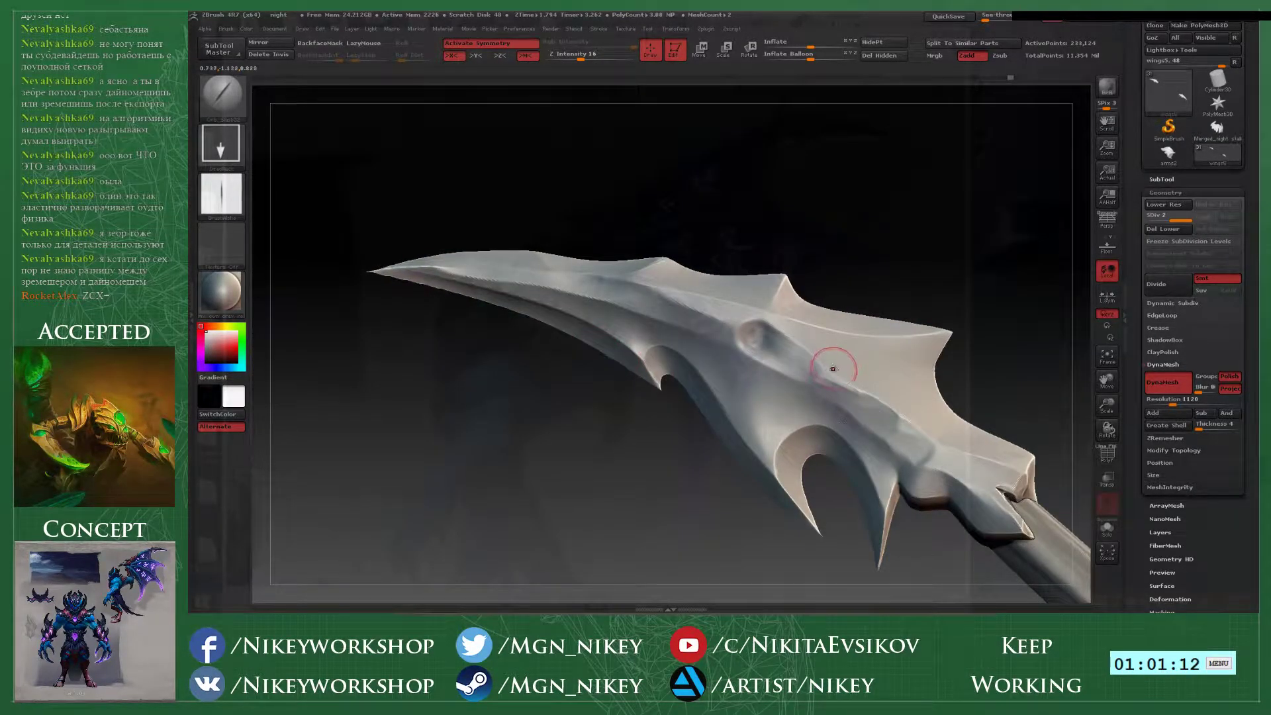
left_click_drag(826, 488, 713, 486)
key("ctrl+z")
mouse_move(600, 331)
left_mouse_down()
mouse_move(544, 442)
mouse_move(504, 425)
mouse_move(556, 403)
mouse_move(587, 349)
left_mouse_up()
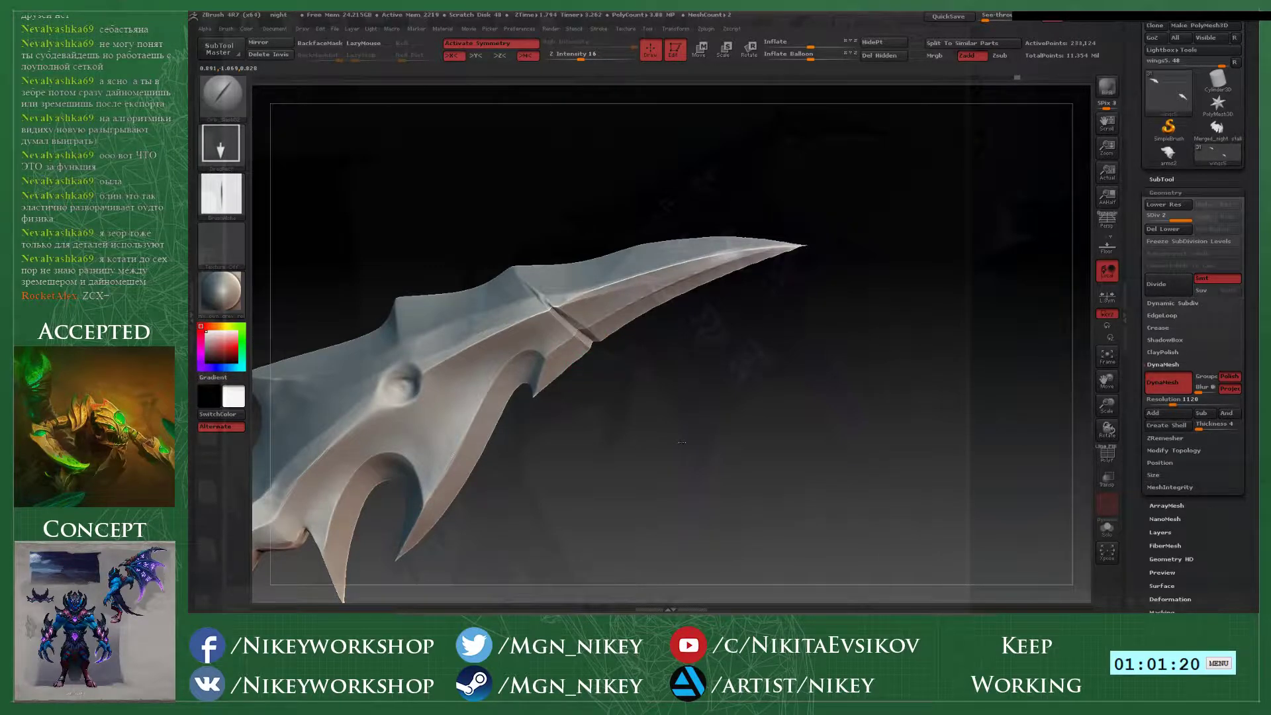
- Redo and extend the blade's cross crack over the bevelled inner edge so the cut wraps around it
left_click_drag(700, 457, 670, 419)
key("ctrl+z")
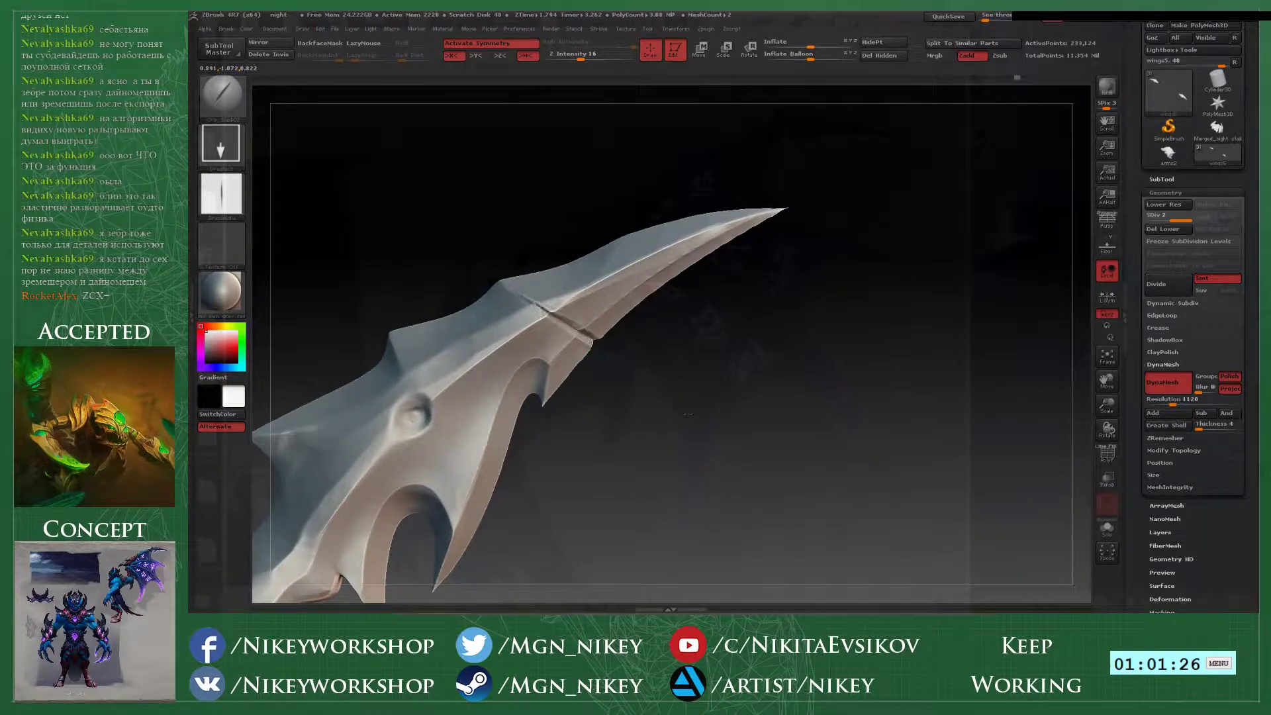
left_click_drag(656, 382, 603, 366)
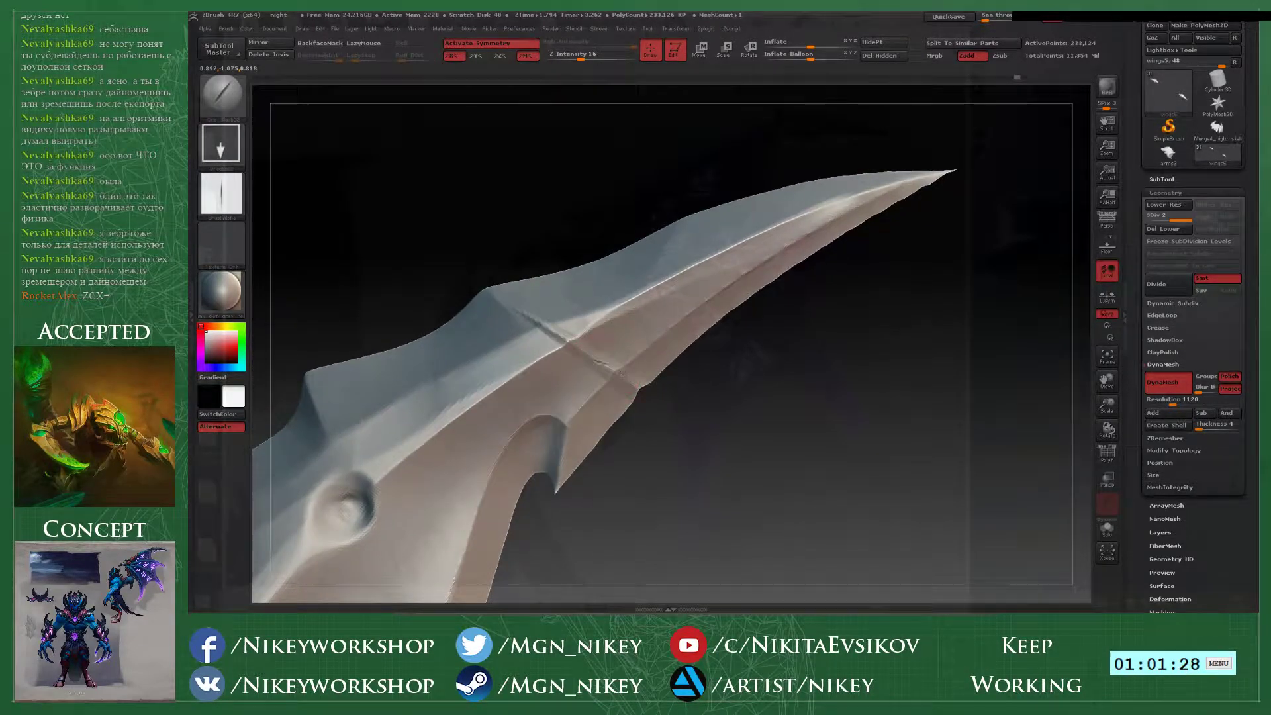
mouse_move(786, 487)
left_mouse_down()
mouse_move(500, 471)
mouse_move(572, 486)
mouse_move(755, 477)
left_mouse_up()
key("ctrl+z")
left_click_drag(599, 373, 639, 375)
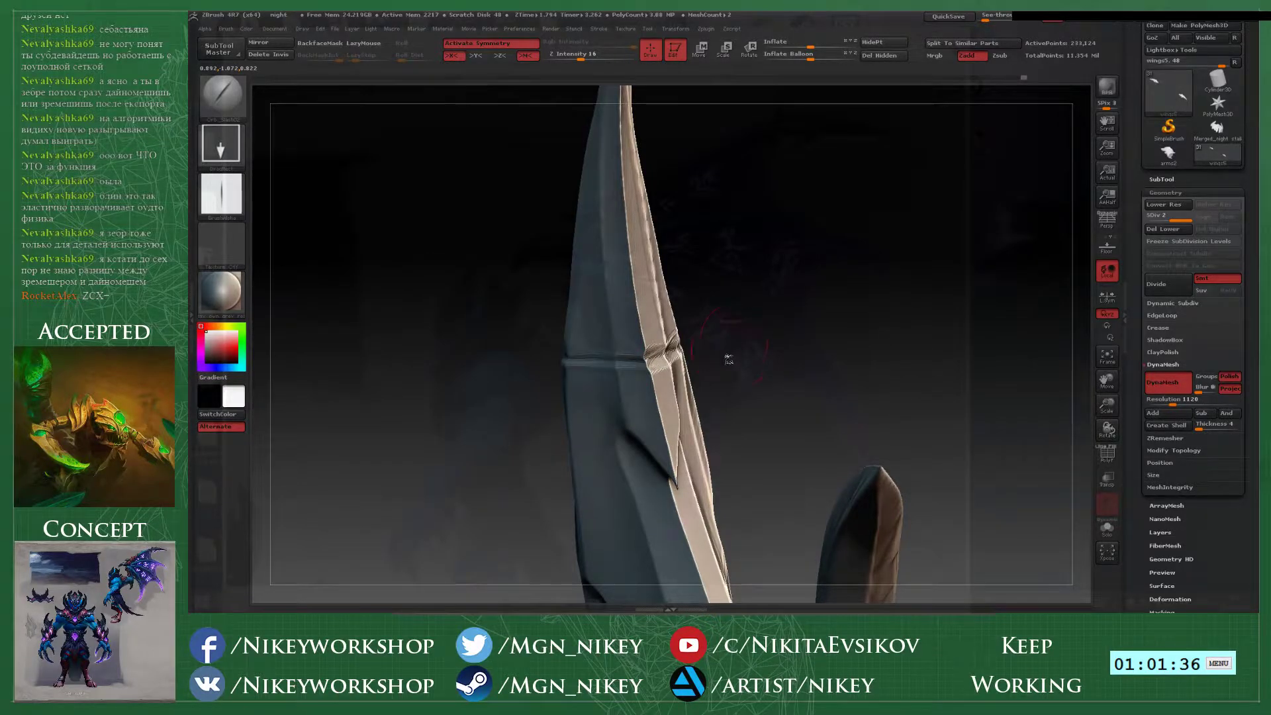
- Deepen the blade's cross crack with the Orb_Cracks brush and roughen its edges on both faces near the first serration
left_click_drag(728, 358, 644, 360)
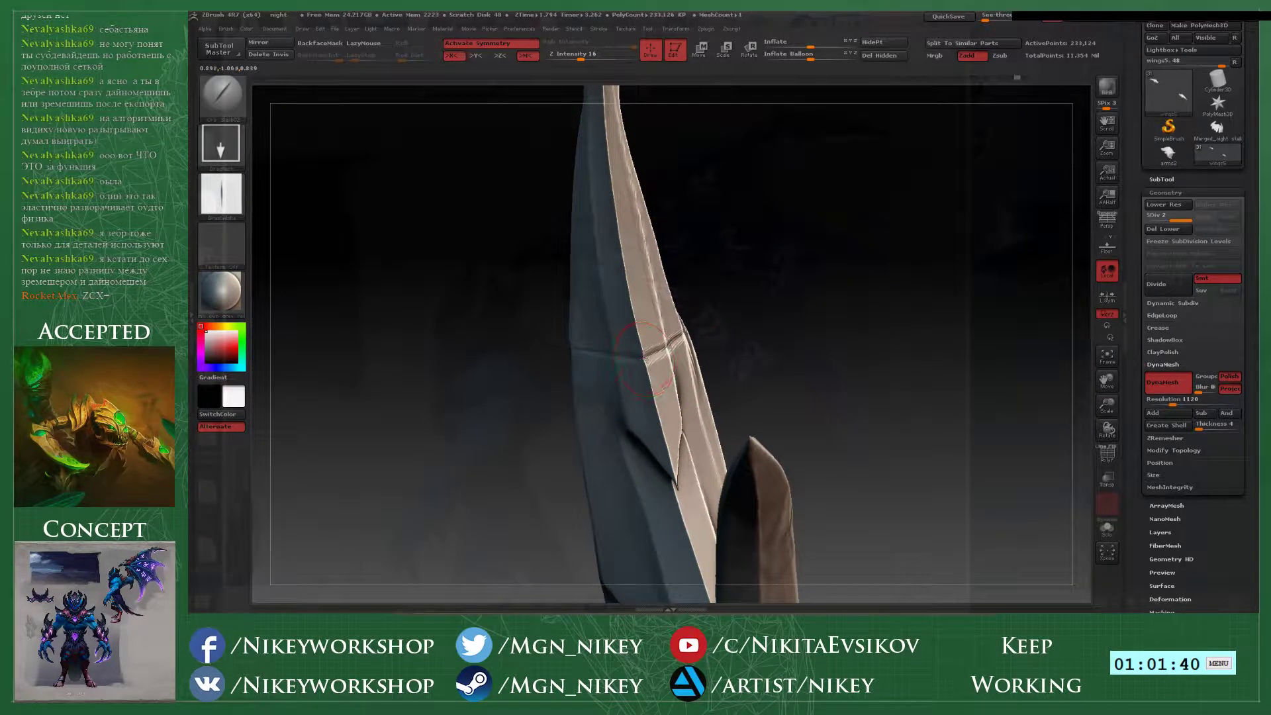
mouse_move(810, 369)
left_mouse_down()
mouse_move(783, 345)
mouse_move(794, 407)
left_mouse_up()
key("ctrl+z")
left_click_drag(735, 375, 646, 381)
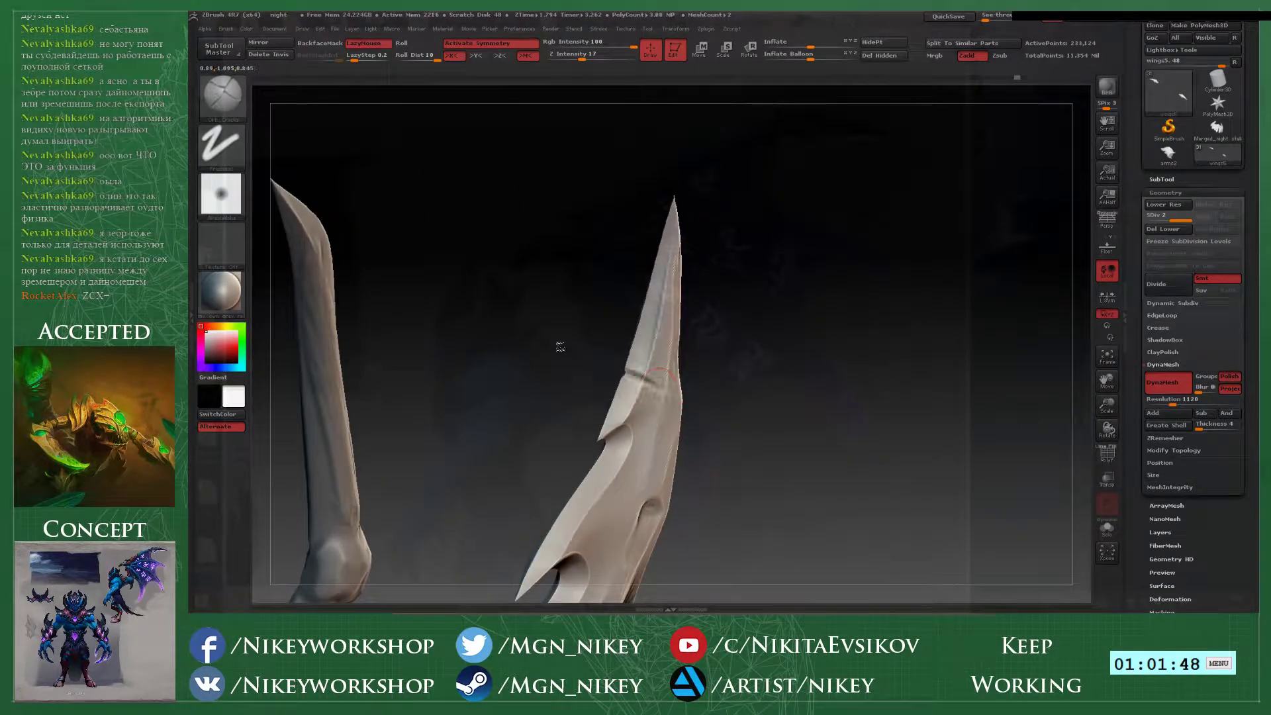
left_click_drag(560, 345, 640, 377)
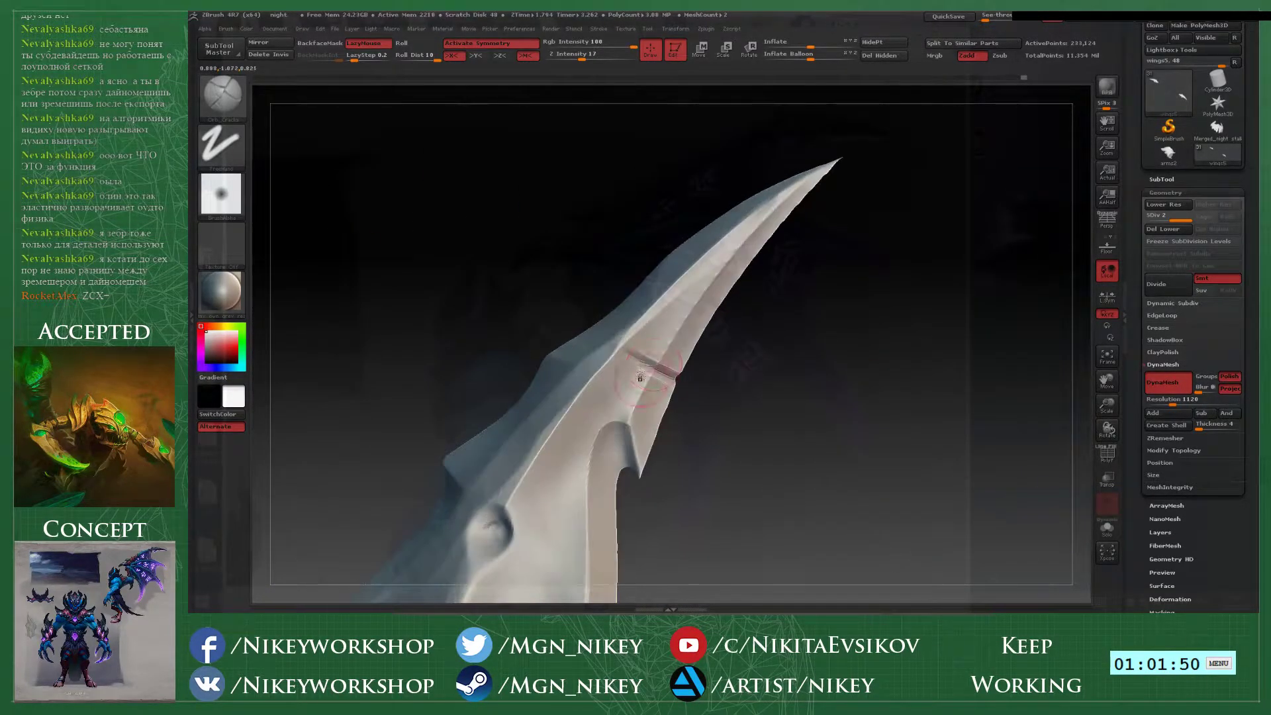
key("space")
left_click(638, 366)
left_click(660, 375, "ctrl+shift")
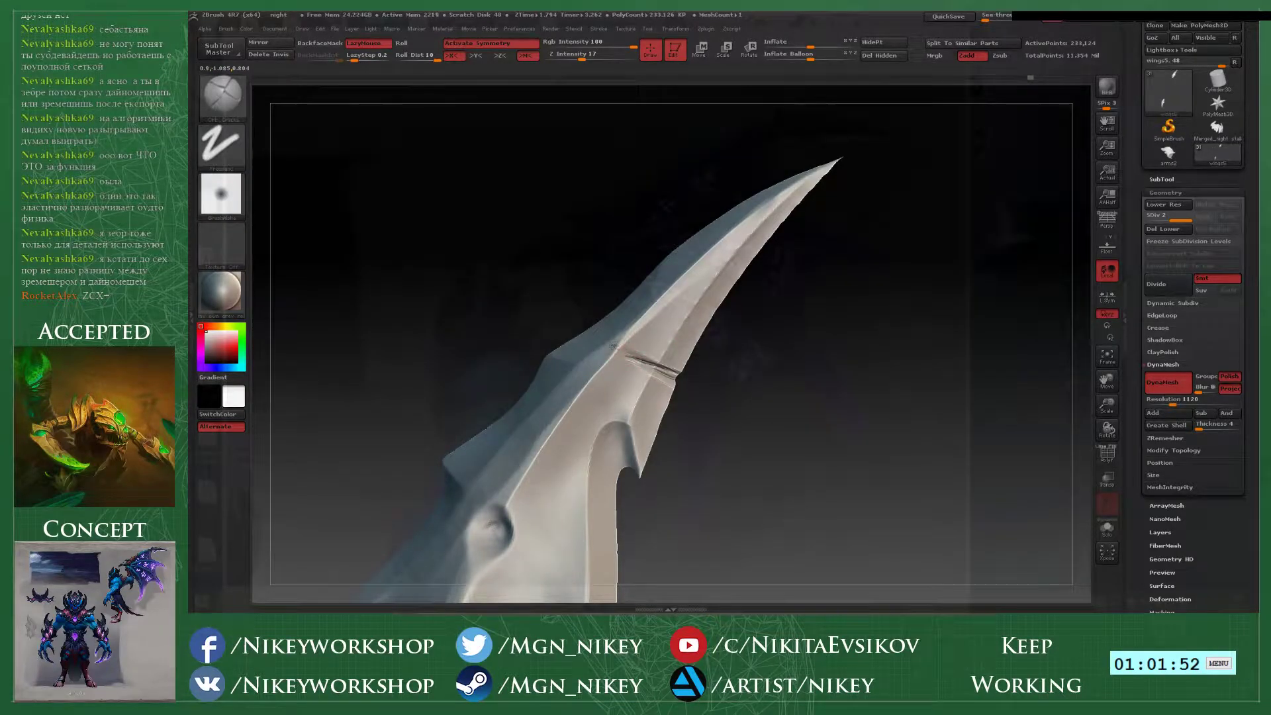
left_click(748, 411, "ctrl+shift")
left_click_drag(748, 411, 569, 368)
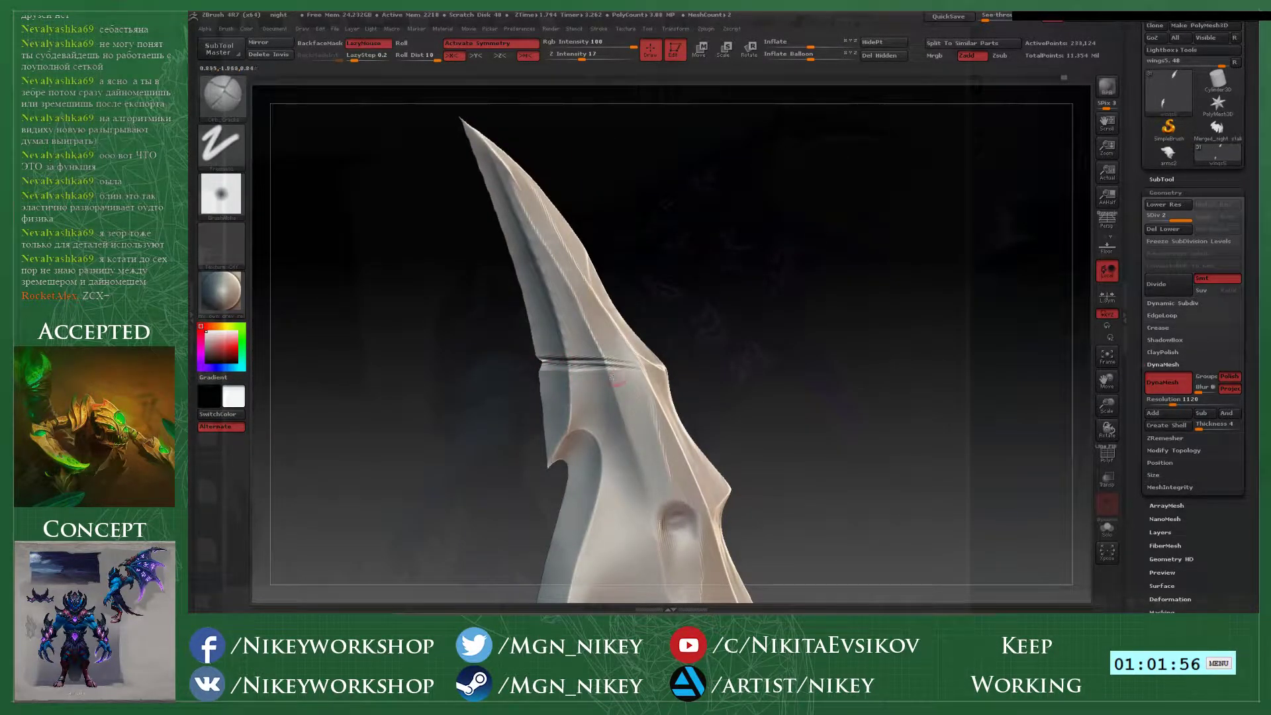
left_click_drag(748, 364, 761, 414, "alt")
left_click(725, 424, "ctrl+shift")
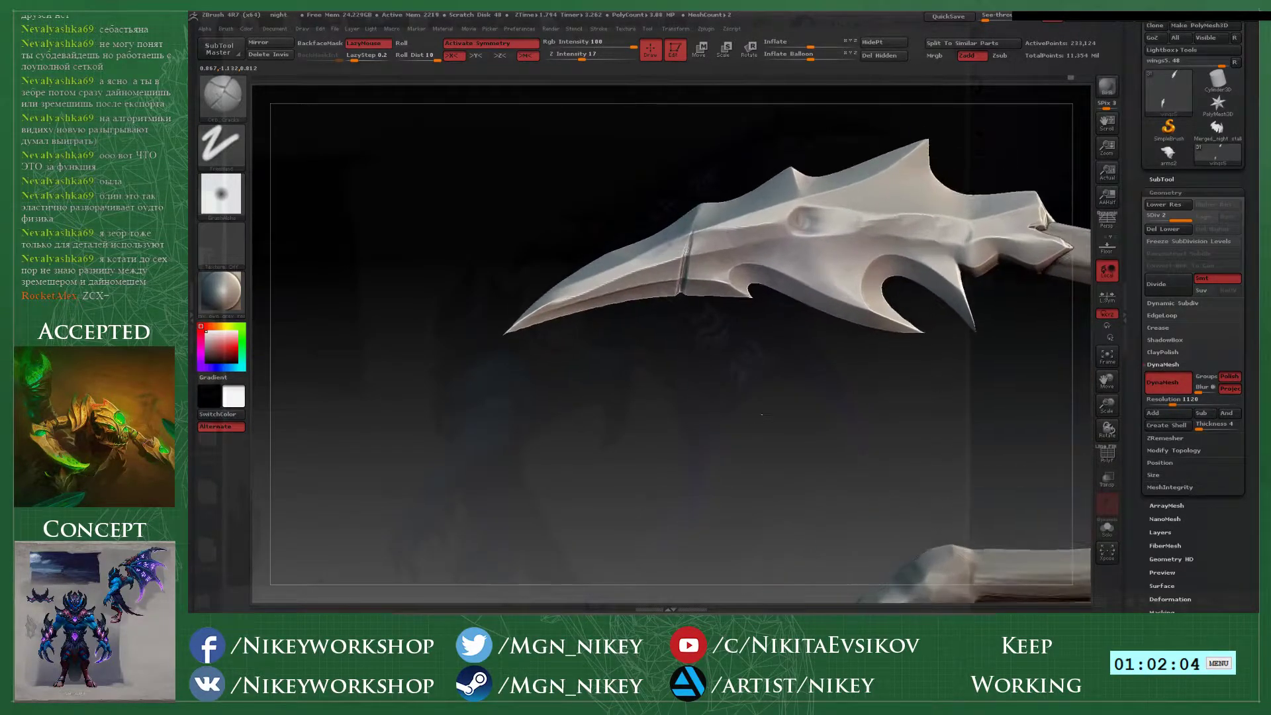
- Try polishing the blade surface around the round pit with the Orb_Extreme_Polish brush, and undo the strokes
key("b")
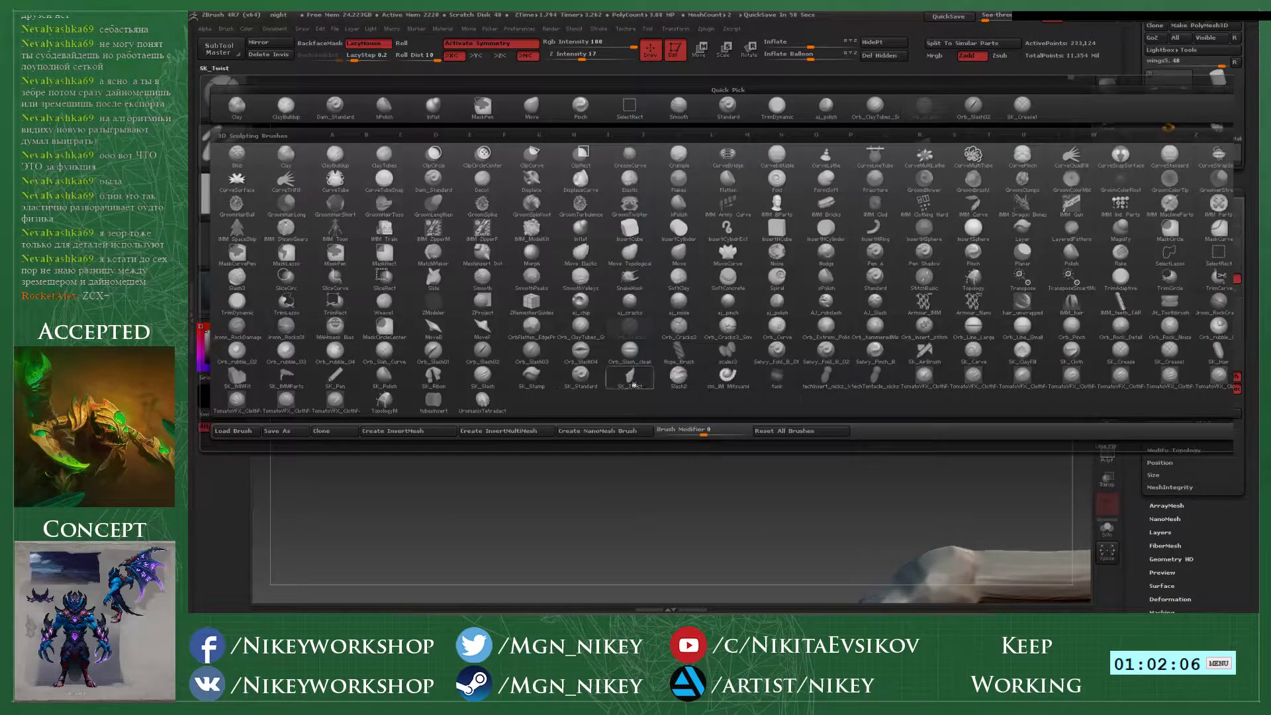
left_click(823, 327)
key("space")
left_click(787, 263)
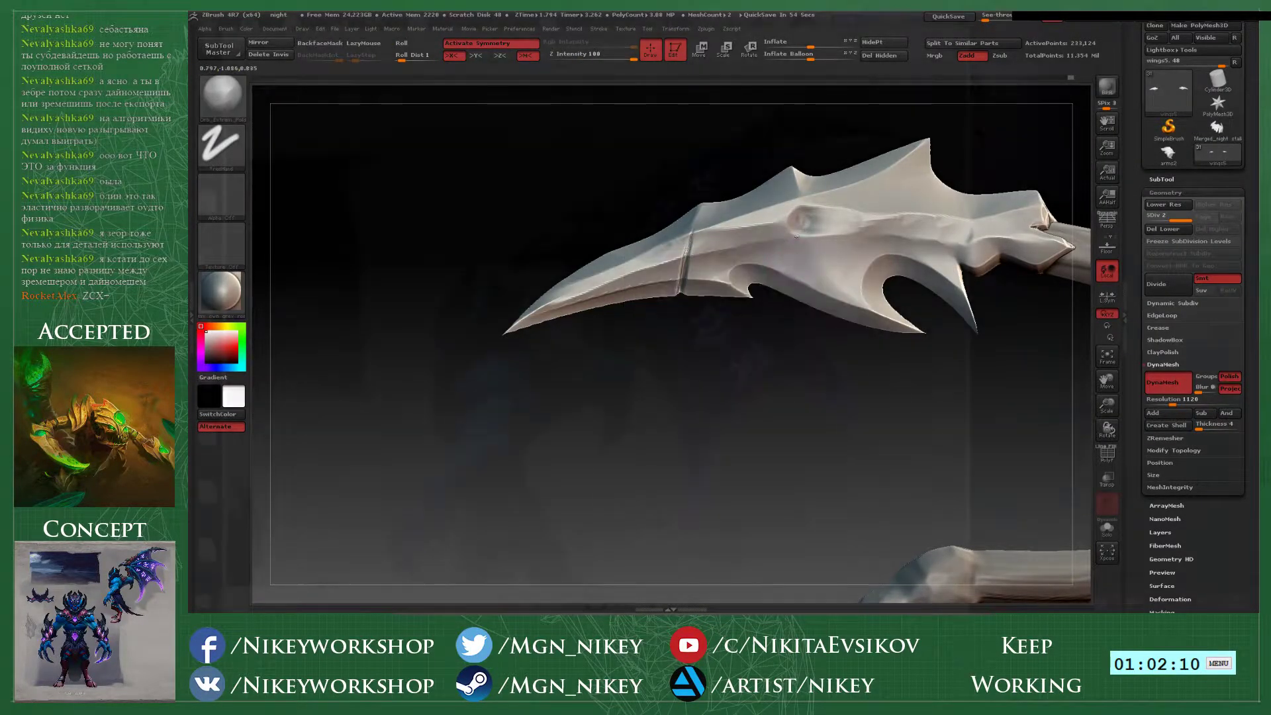
mouse_move(799, 240)
left_mouse_down()
mouse_move(784, 215)
mouse_move(803, 208)
left_mouse_up()
key("ctrl+z")
left_click_drag(808, 266, 819, 263)
key("ctrl+z")
- Choose another dotted-stroke sculpting brush, set its Z Intensity to 100, and refine the claw's ridges and serrated edge on both faces
left_click(228, 99)
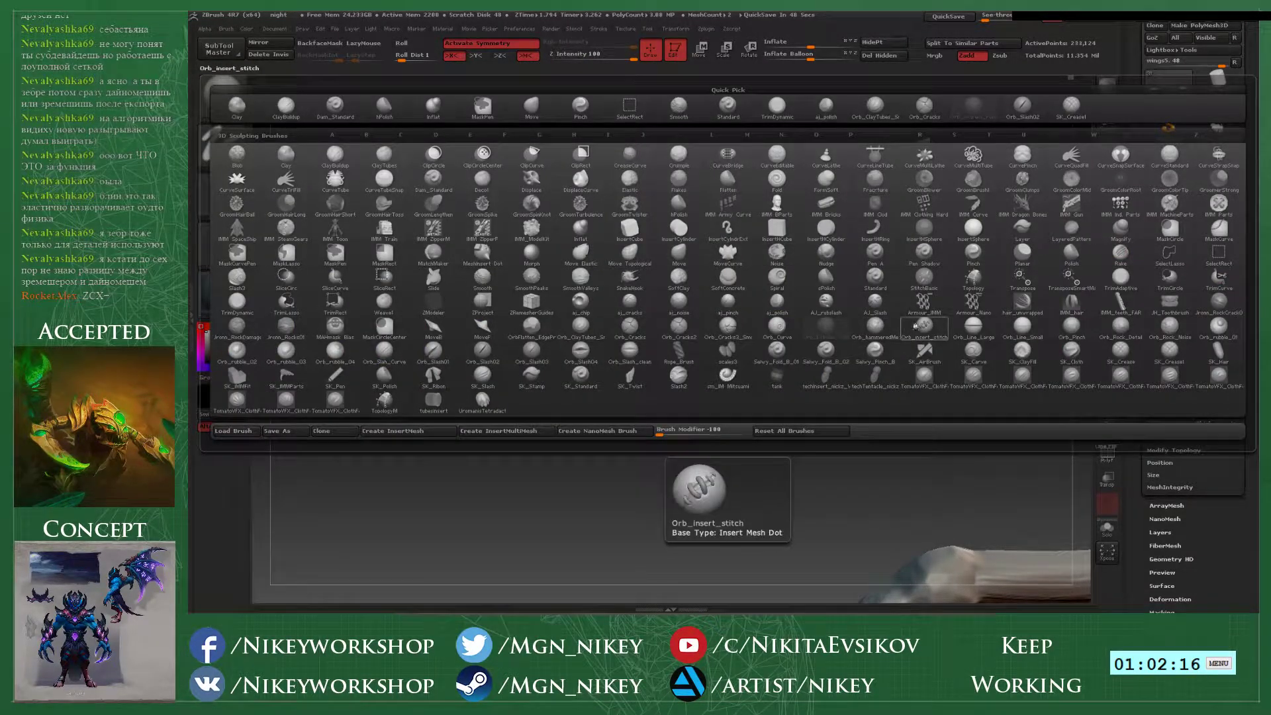
left_click(555, 349)
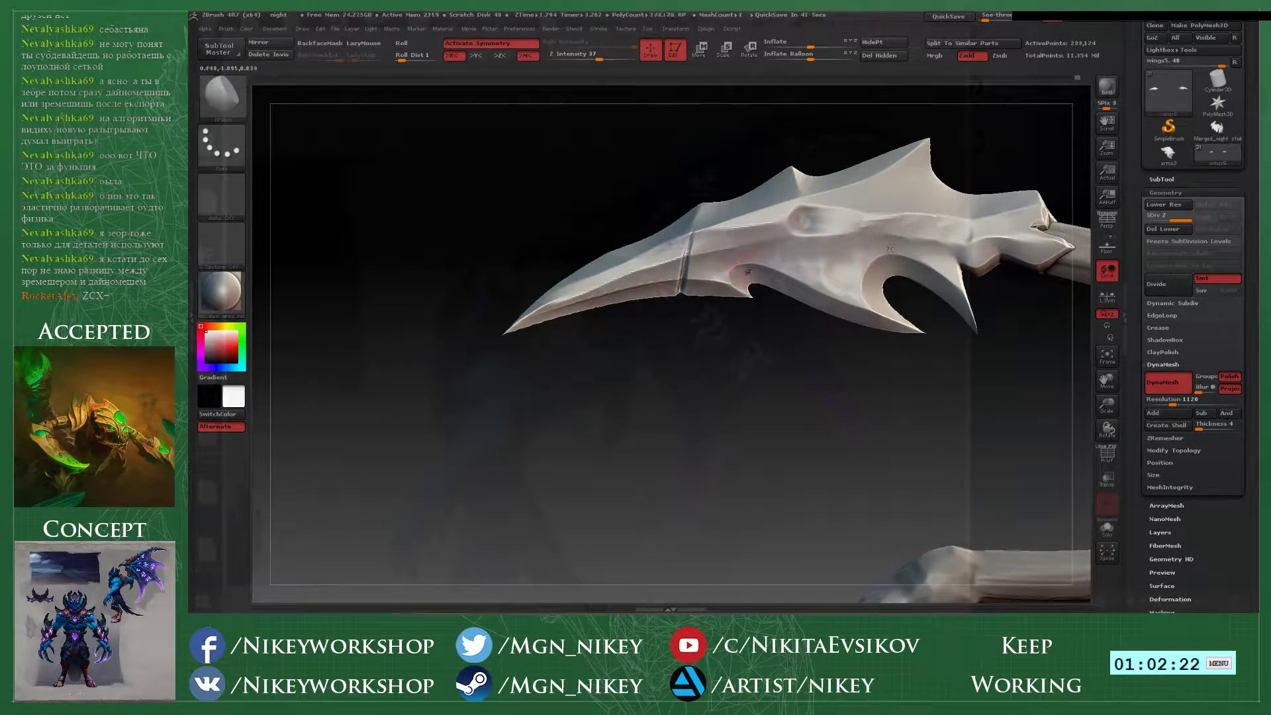
left_click_drag(591, 57, 637, 57)
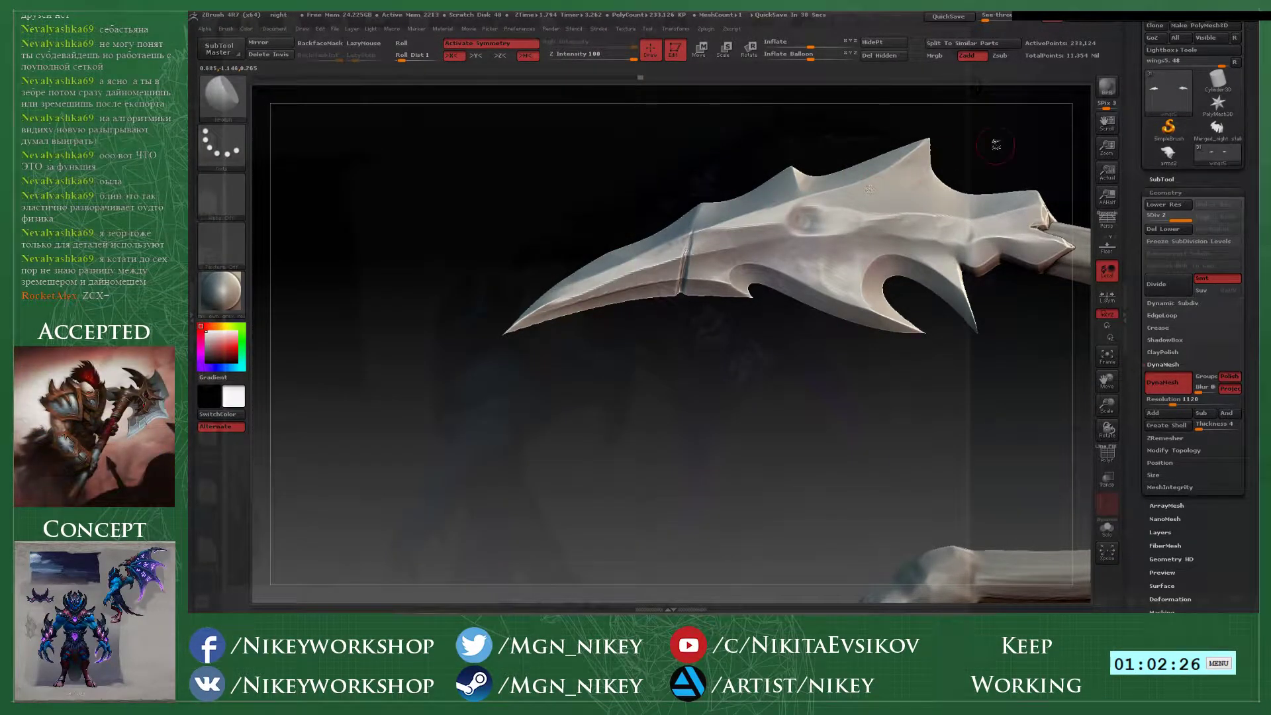
left_click_drag(995, 144, 835, 262)
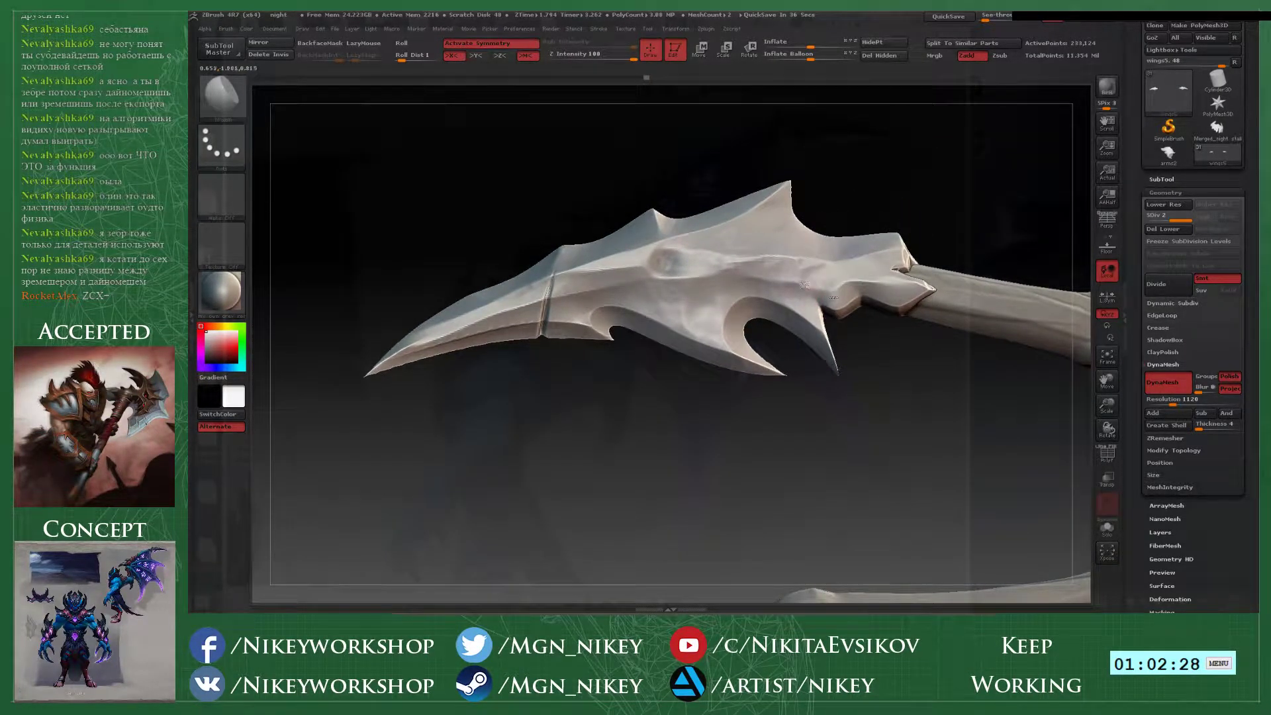
left_click_drag(902, 289, 937, 280)
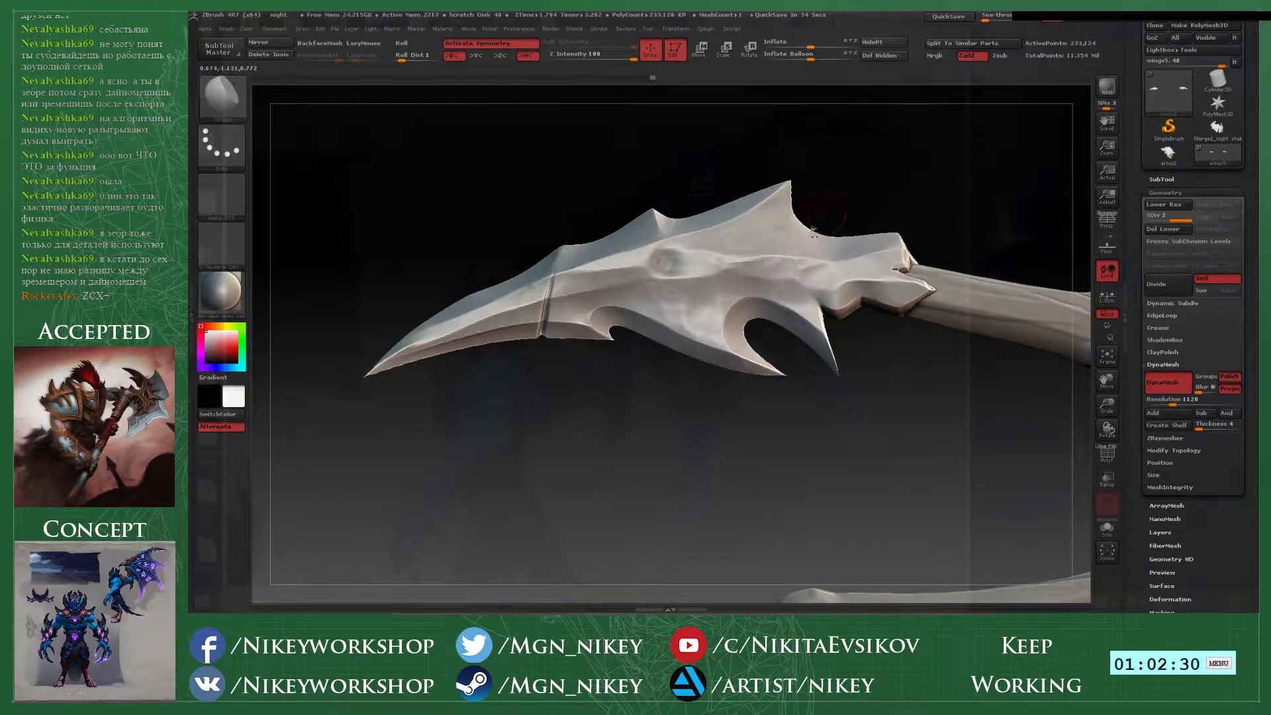
left_click_drag(637, 436, 613, 265)
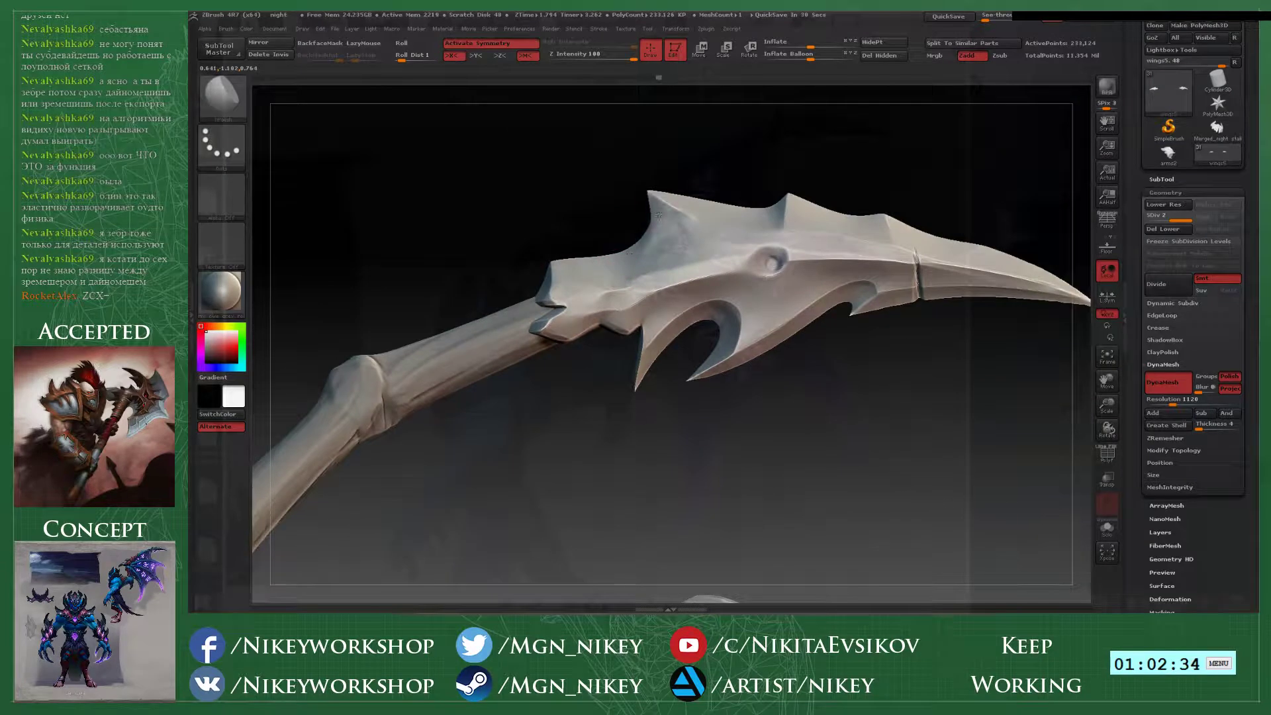
left_click_drag(836, 169, 803, 237)
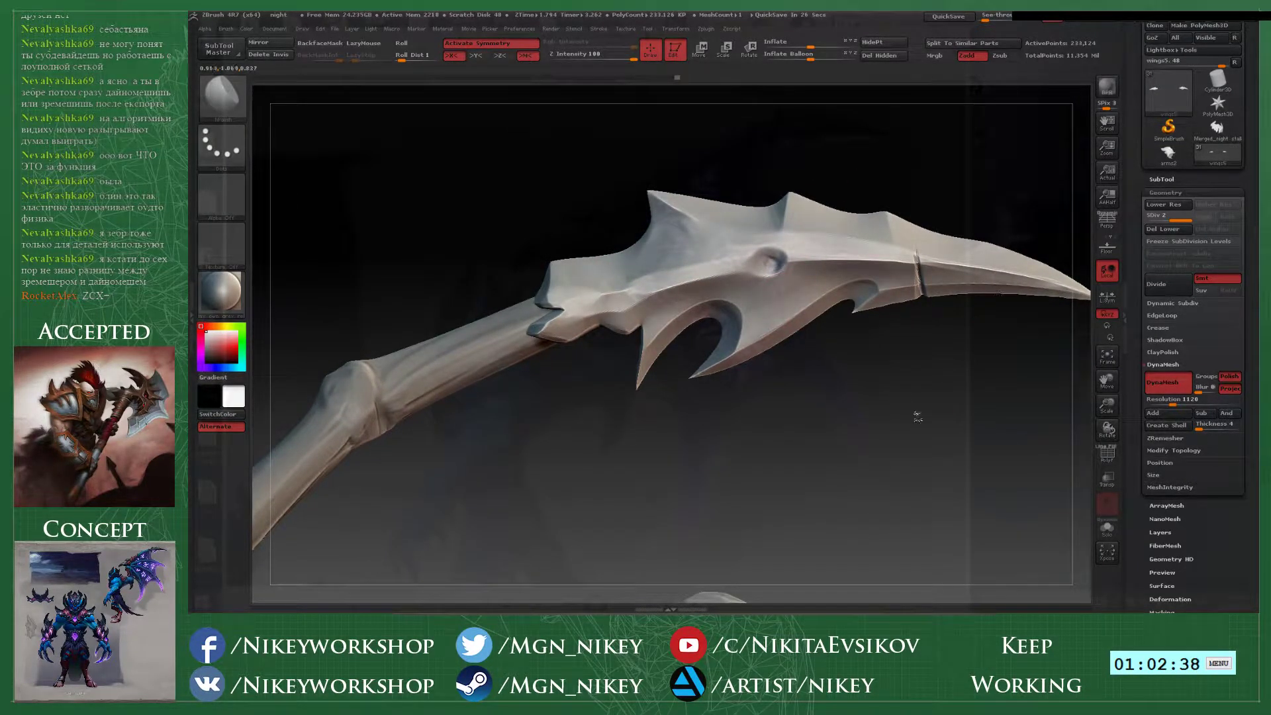
left_click_drag(917, 416, 685, 209)
mouse_move(701, 329)
left_mouse_down()
mouse_move(615, 311)
mouse_move(582, 285)
left_mouse_up()
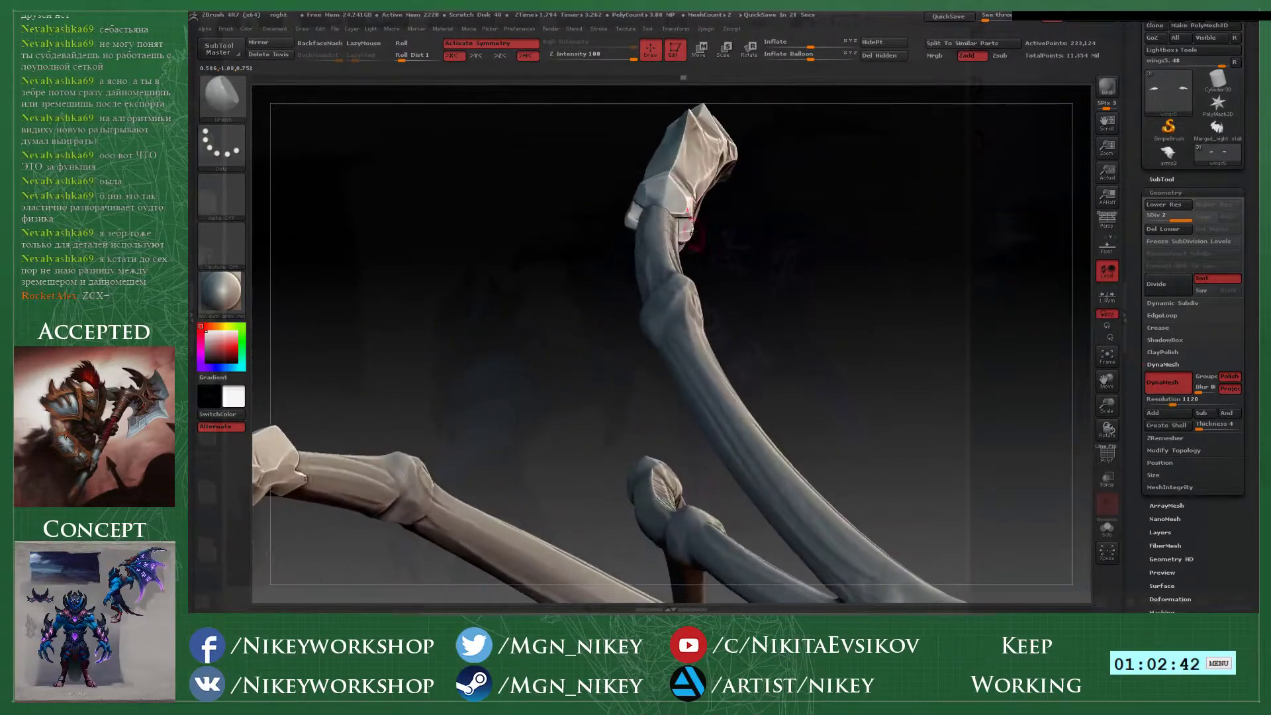
- Reshape the base of the claw where it meets the finger bone with a resized Move brush
key("b")
key("m")
key("v")
key("space")
left_click_drag(681, 201, 671, 188)
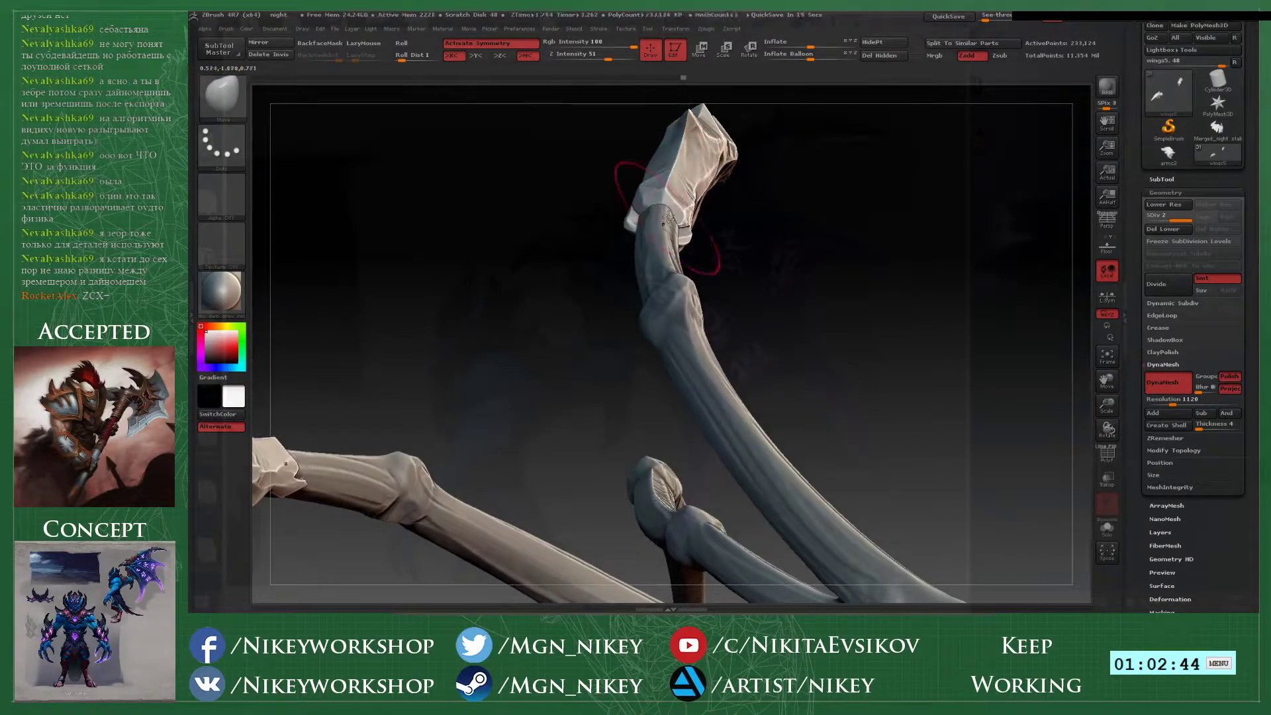
mouse_move(821, 297)
left_mouse_down()
mouse_move(688, 250)
mouse_move(697, 238)
left_mouse_up()
mouse_move(702, 284)
left_mouse_down()
mouse_move(609, 241)
mouse_move(648, 242)
mouse_move(652, 256)
left_mouse_up()
left_click_drag(709, 325, 885, 329)
- Save the project as night.ZPR in the Kaas folder, overwriting the existing file
key("ctrl+s")
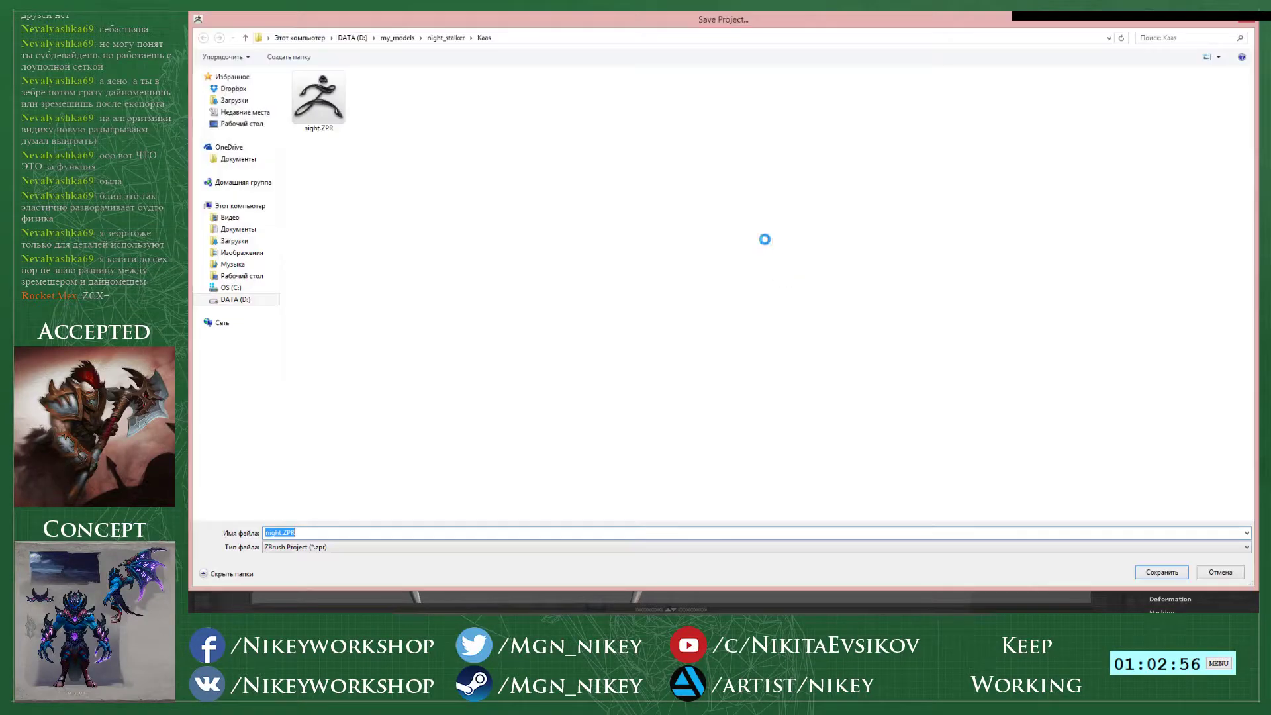
key("Return")
left_click(760, 312)
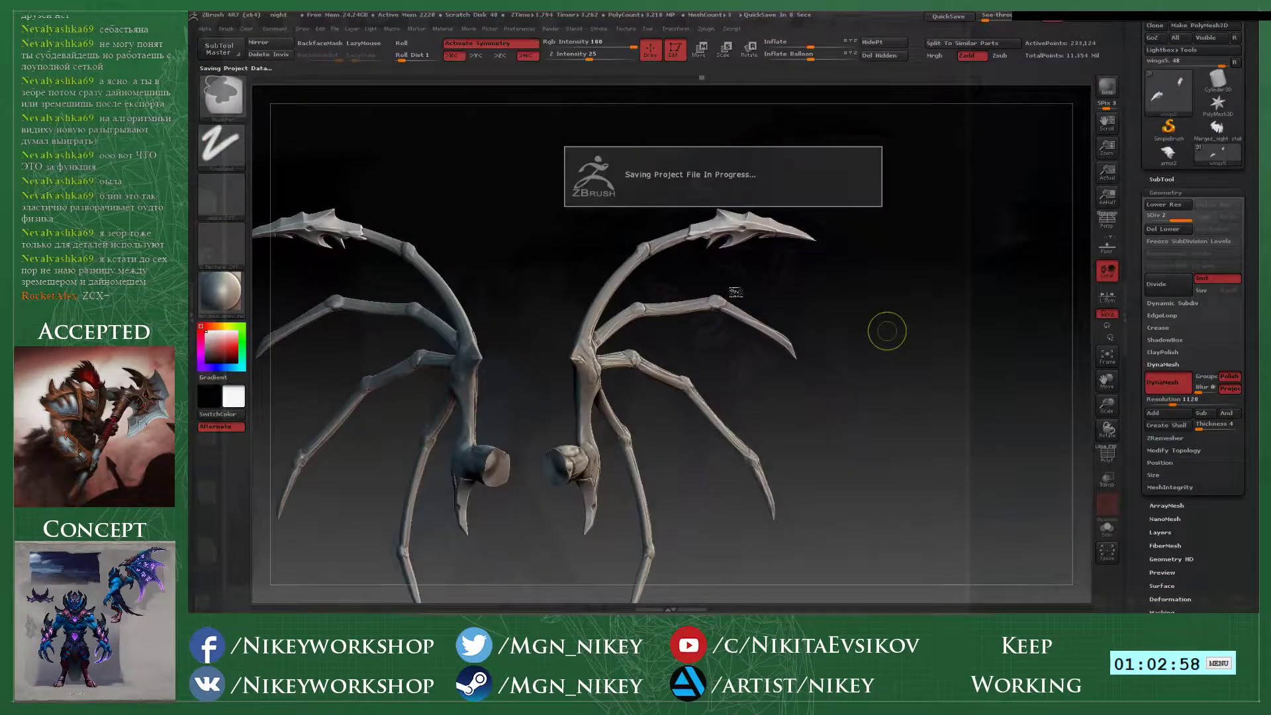
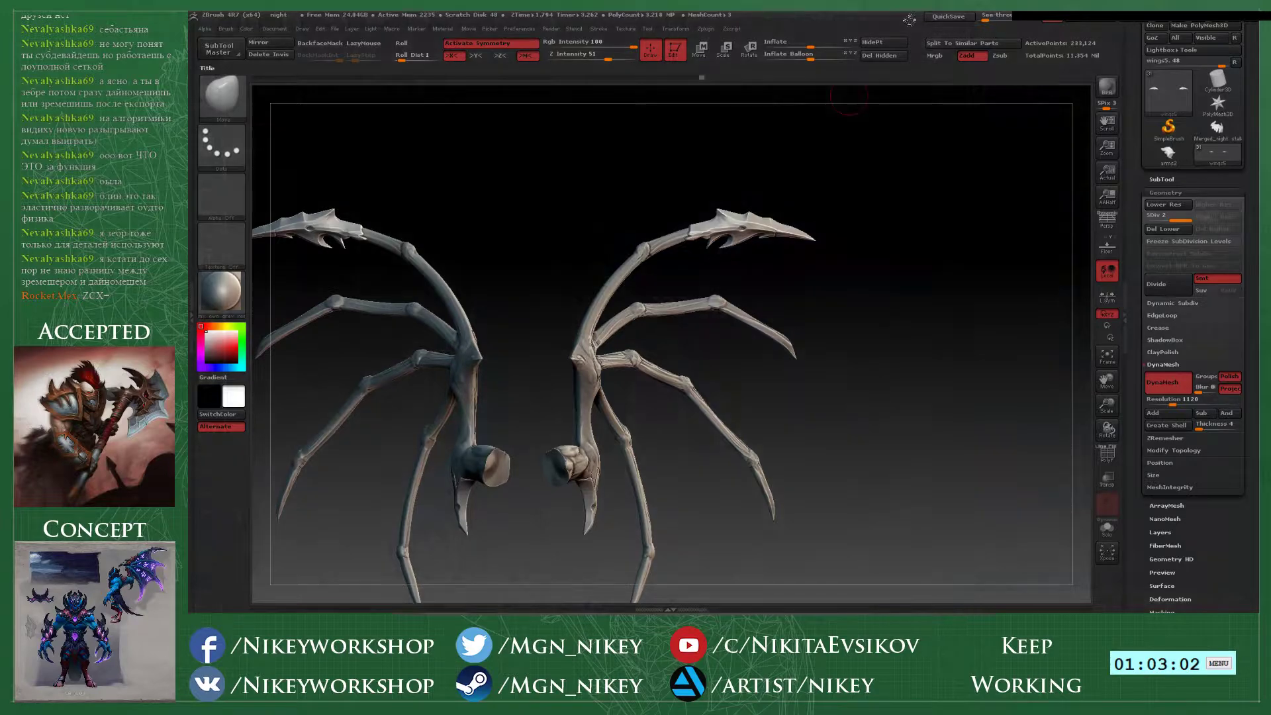
- Unhide the overlapping armour plate subtools along the upper wing bone and around the elbow
left_click_drag(946, 371, 880, 351)
left_click(1162, 180)
left_click(1235, 240)
left_click_drag(801, 245, 1045, 247, "alt")
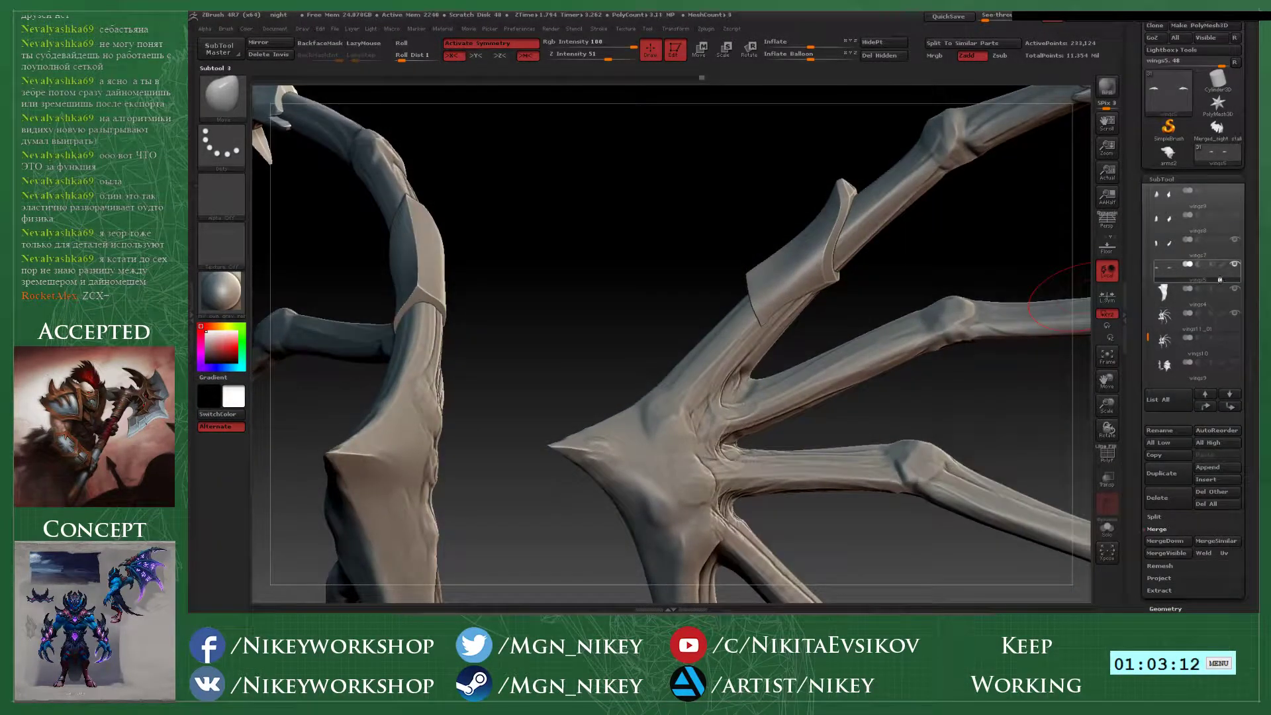
left_click(1234, 211)
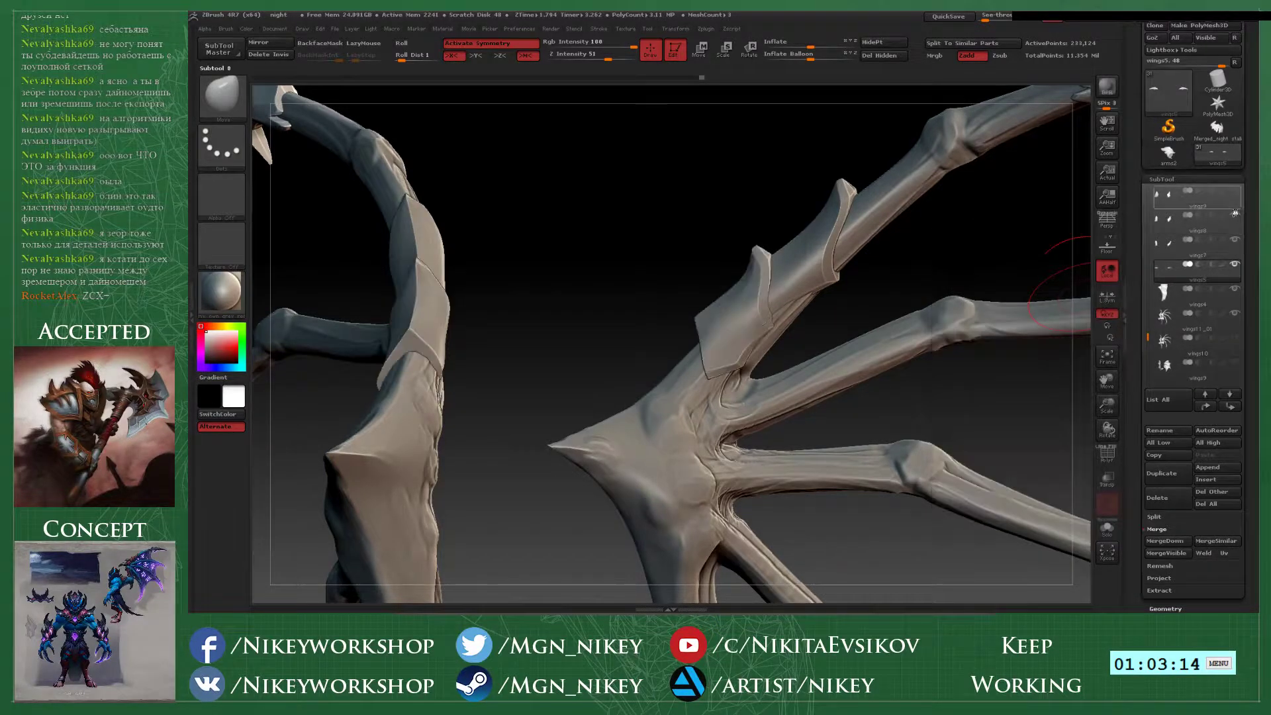
left_click(1236, 197)
left_click_drag(1147, 337, 1147, 313)
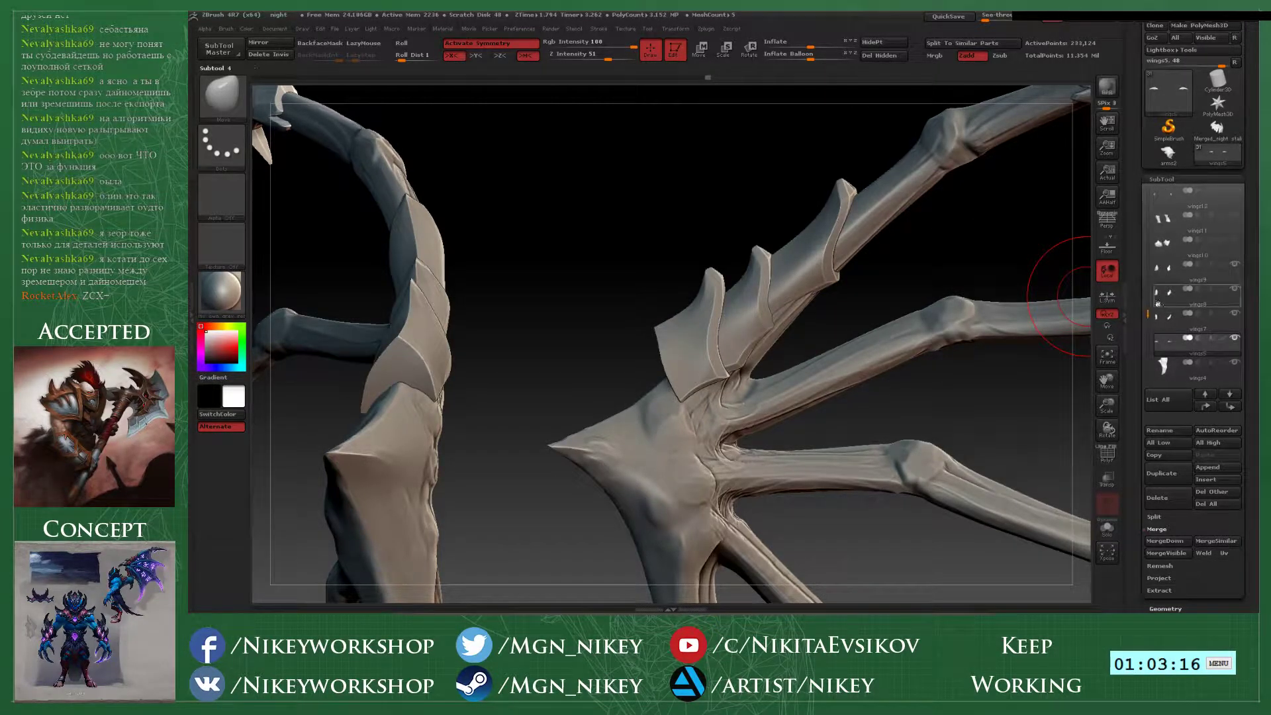
left_click(1236, 222)
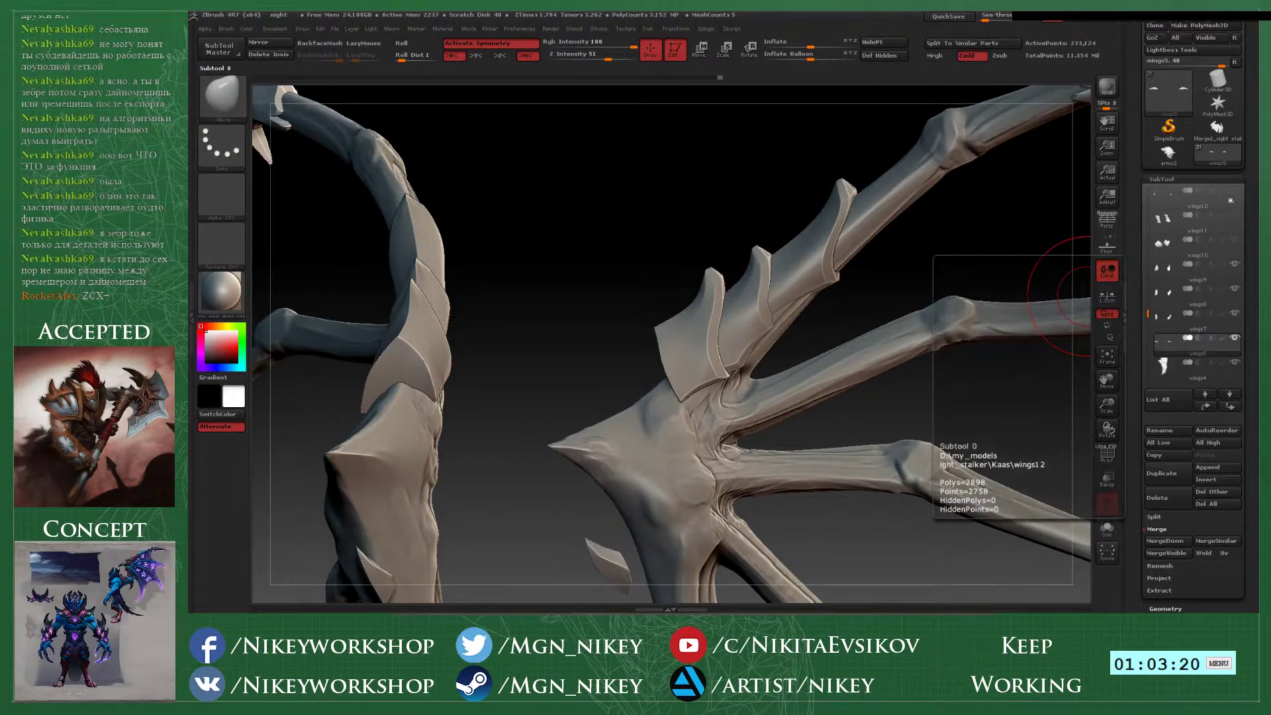
- Select the outermost armour plate on the wing bone (wings7) and divide its geometry once
left_click_drag(936, 244, 847, 361)
left_click(694, 335, "alt")
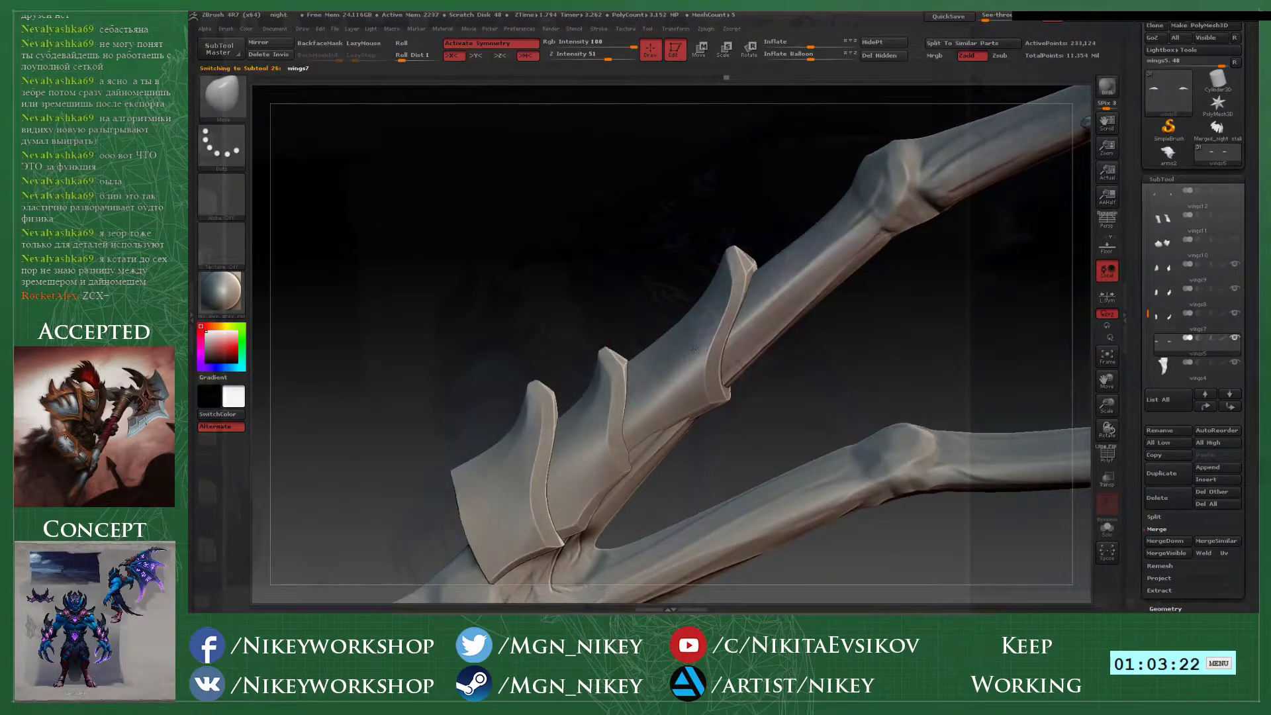
mouse_move(693, 418)
left_mouse_down("alt")
mouse_move(851, 292)
mouse_move(842, 287)
left_mouse_up("alt")
key("space")
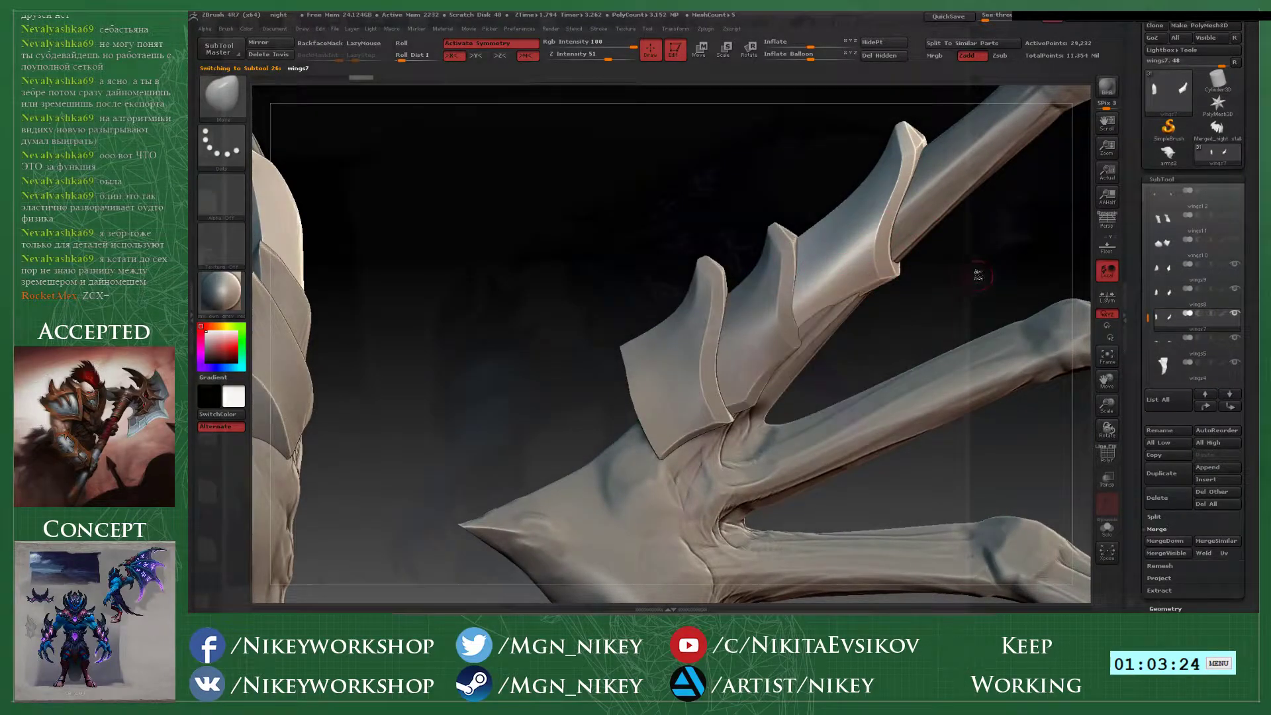
mouse_move(981, 275)
left_mouse_down("alt")
mouse_move(914, 331)
mouse_move(961, 283)
left_mouse_up("alt")
key("space")
left_click(1161, 180)
left_click(1168, 193)
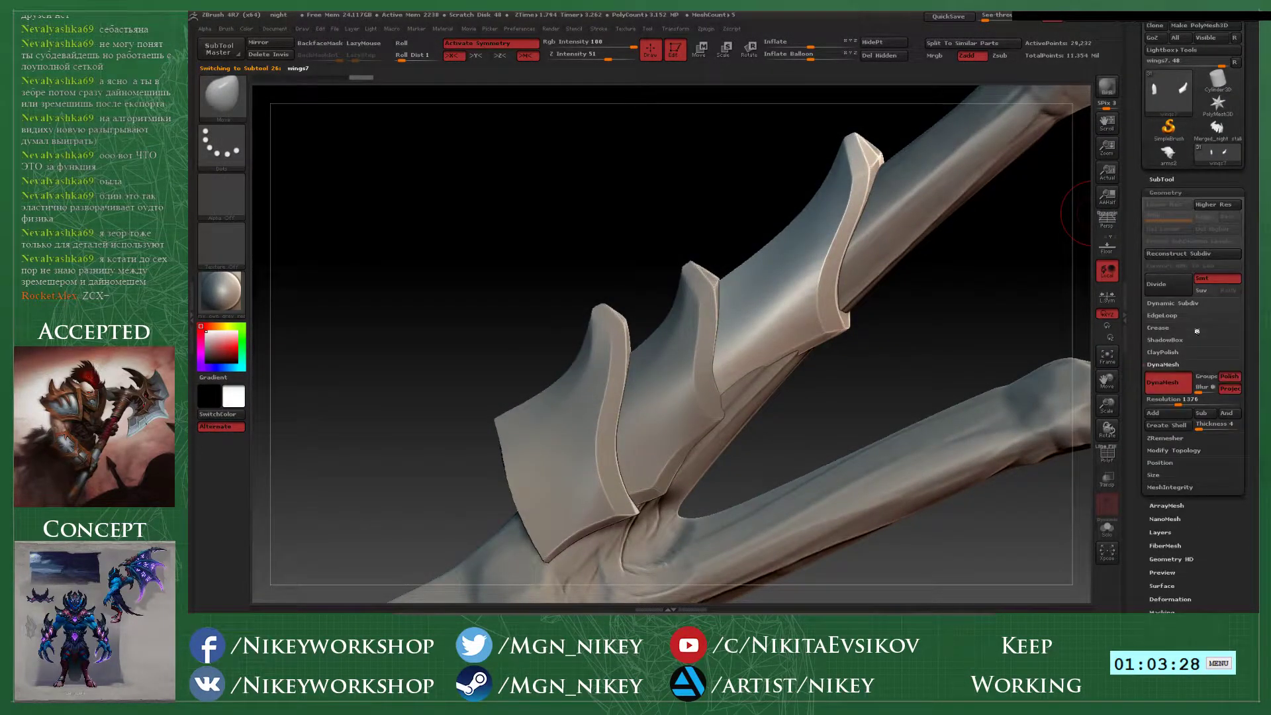
left_click(1157, 284)
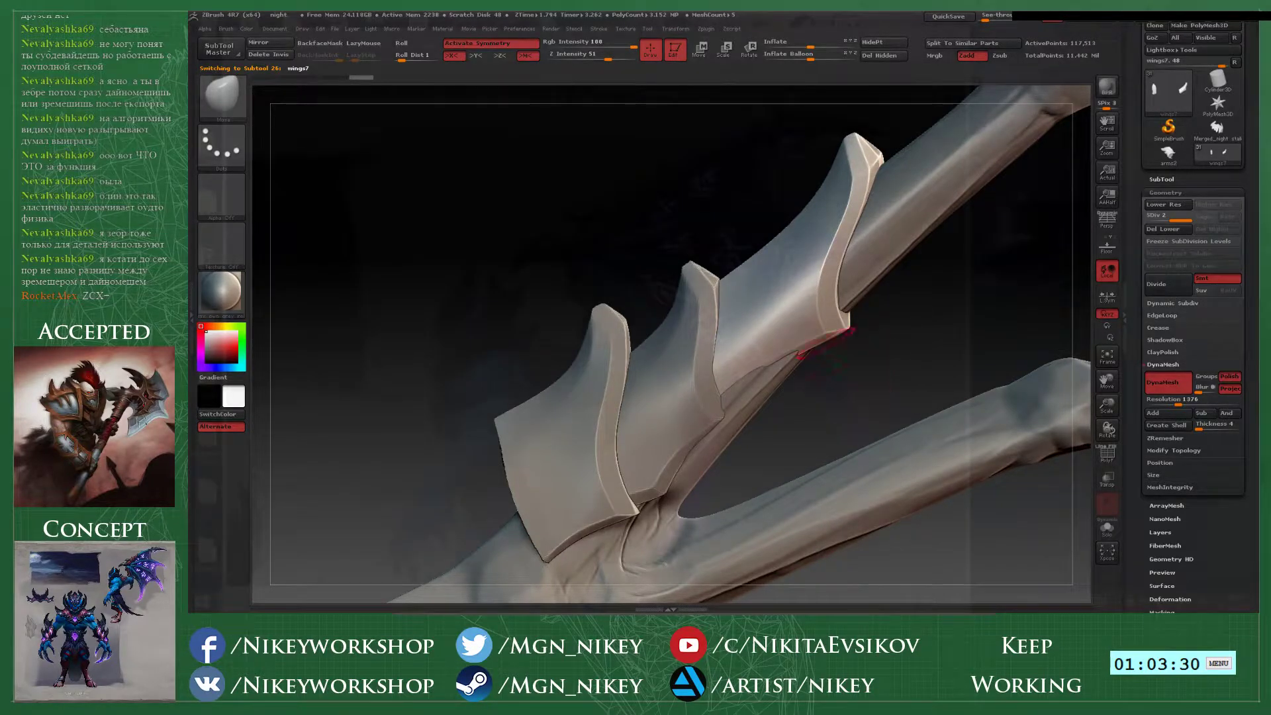
- Sculpt shallow uneven planes across the side of the outermost armour plate
key("1")
left_click_drag(788, 301, 803, 271)
mouse_move(786, 319)
left_mouse_down()
mouse_move(802, 266)
mouse_move(772, 336)
mouse_move(749, 320)
left_mouse_up()
mouse_move(748, 215)
left_mouse_down()
mouse_move(747, 193)
mouse_move(694, 190)
mouse_move(715, 219)
left_mouse_up()
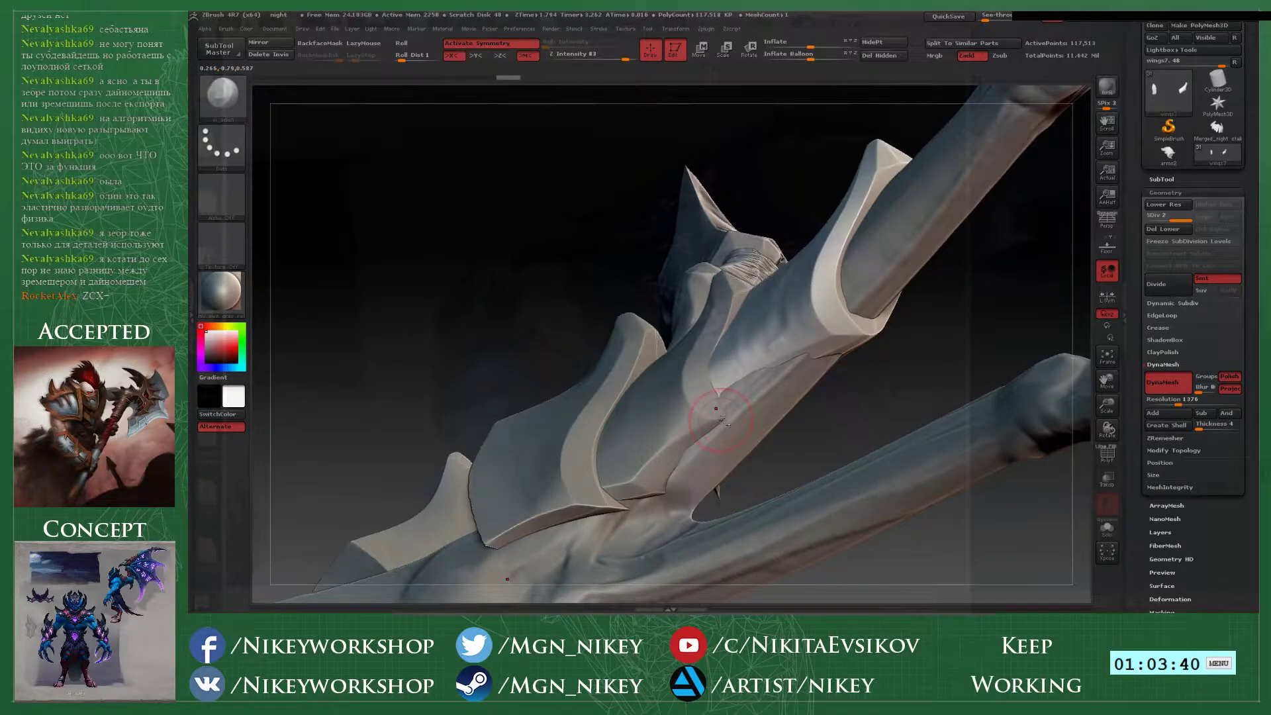
- Adjust the lower corner where the outermost and middle armour plates overlap with the Move brush
left_click(720, 419, "alt")
mouse_move(615, 222)
left_mouse_down()
mouse_move(597, 182)
mouse_move(651, 188)
left_mouse_up()
key("b")
key("m")
key("v")
key("space")
right_click_drag(745, 332, 721, 414, "alt")
left_click_drag(683, 236, 784, 245)
- Choose the TrimDynamic brush and examine the edges of the overlapping armour plates from several sides
left_click(870, 193, "alt")
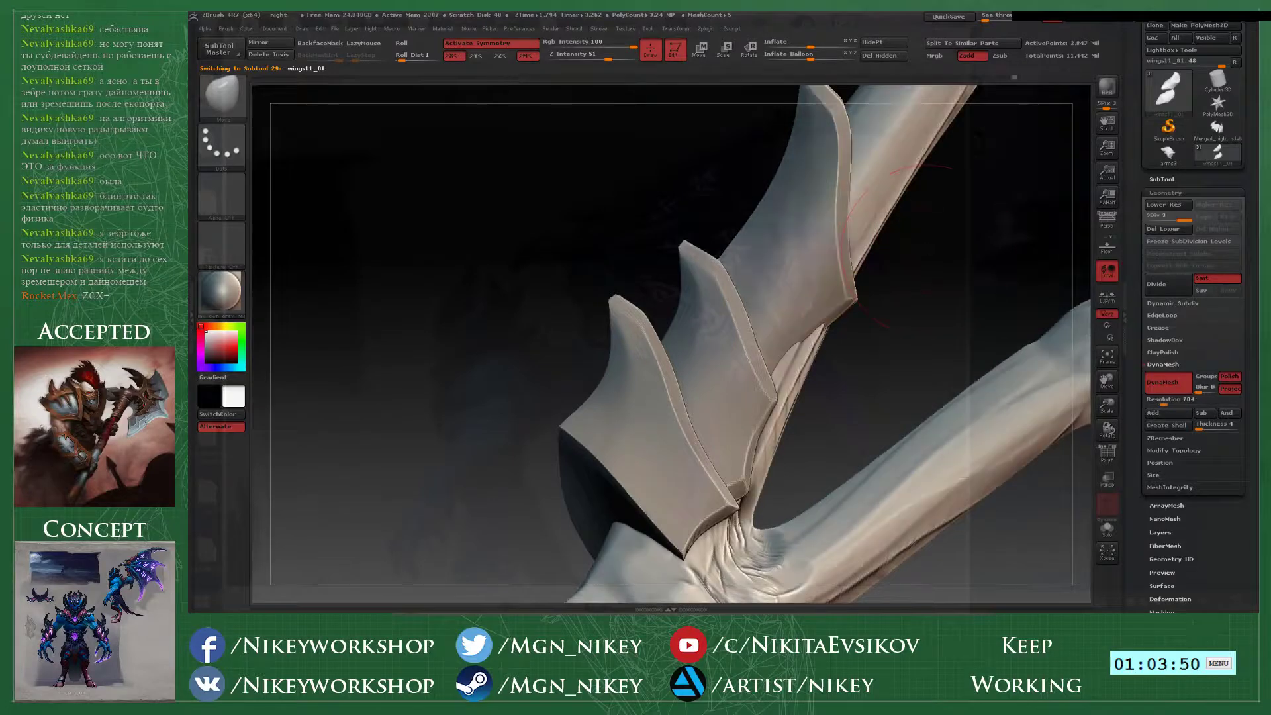
left_click_drag(929, 250, 848, 264)
key("b")
key("t")
key("d")
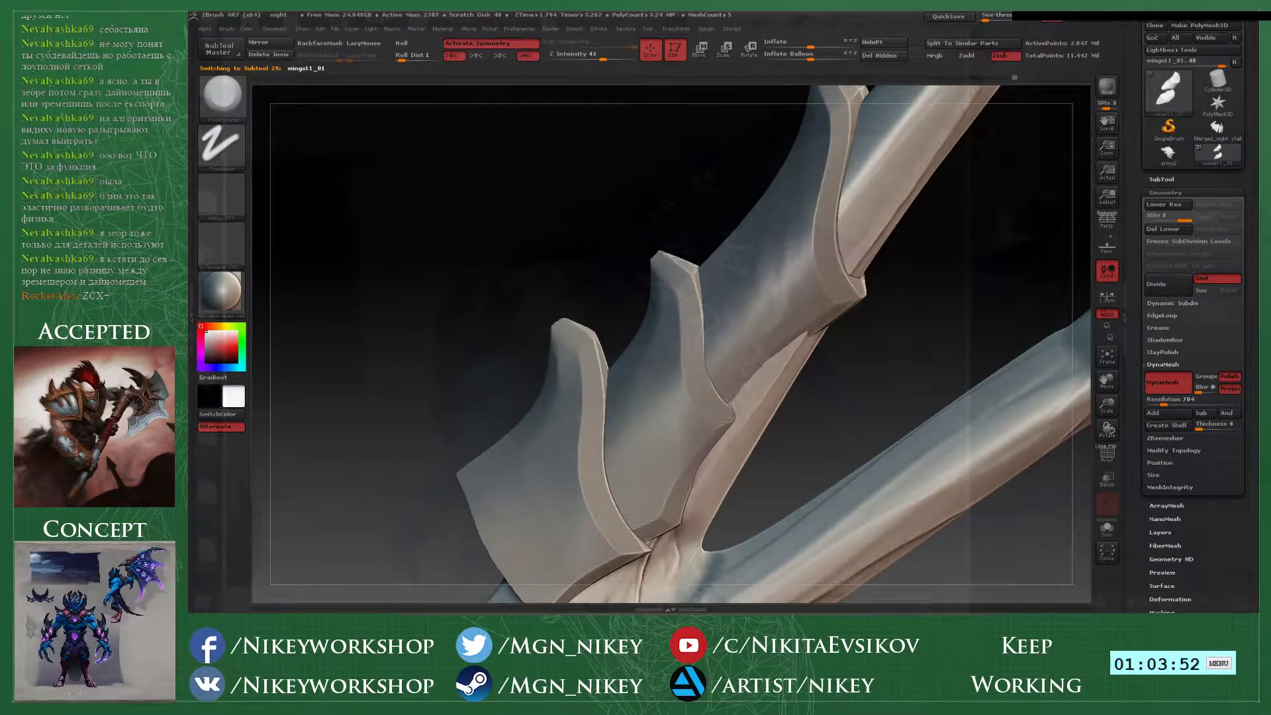
right_click_drag(751, 386, 734, 384)
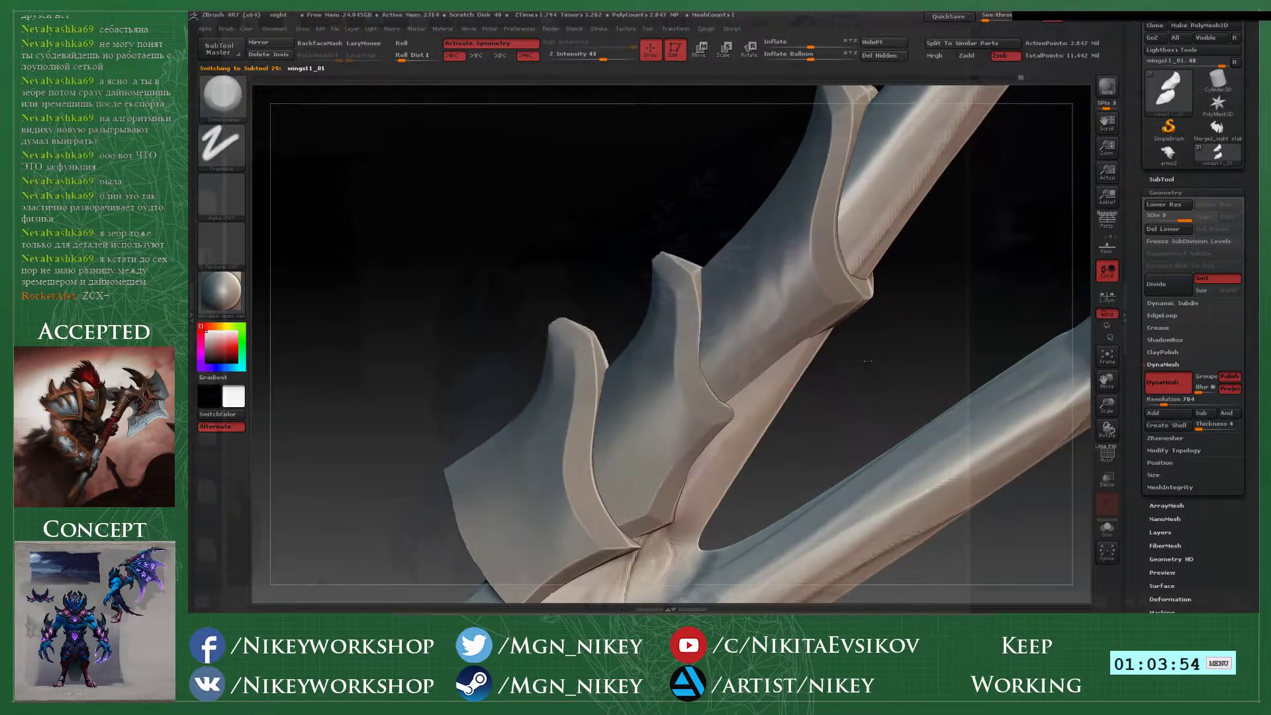
left_click_drag(873, 339, 714, 346)
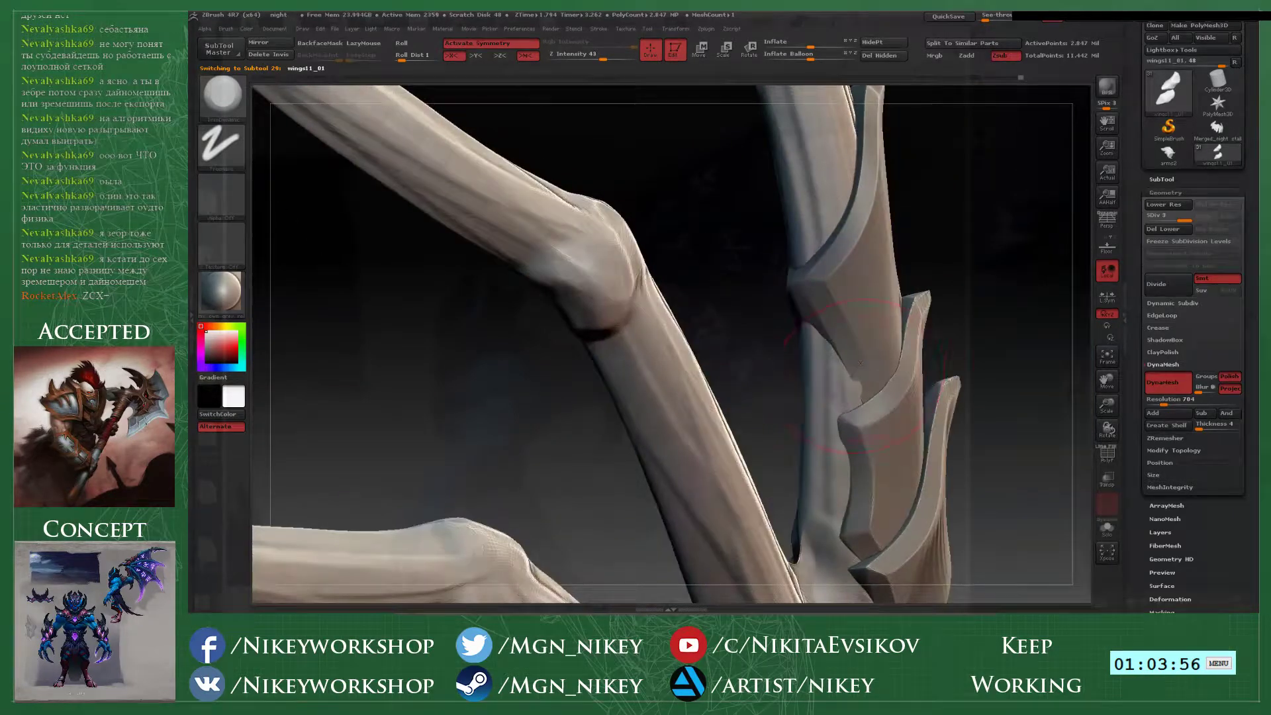
left_click_drag(969, 348, 801, 345)
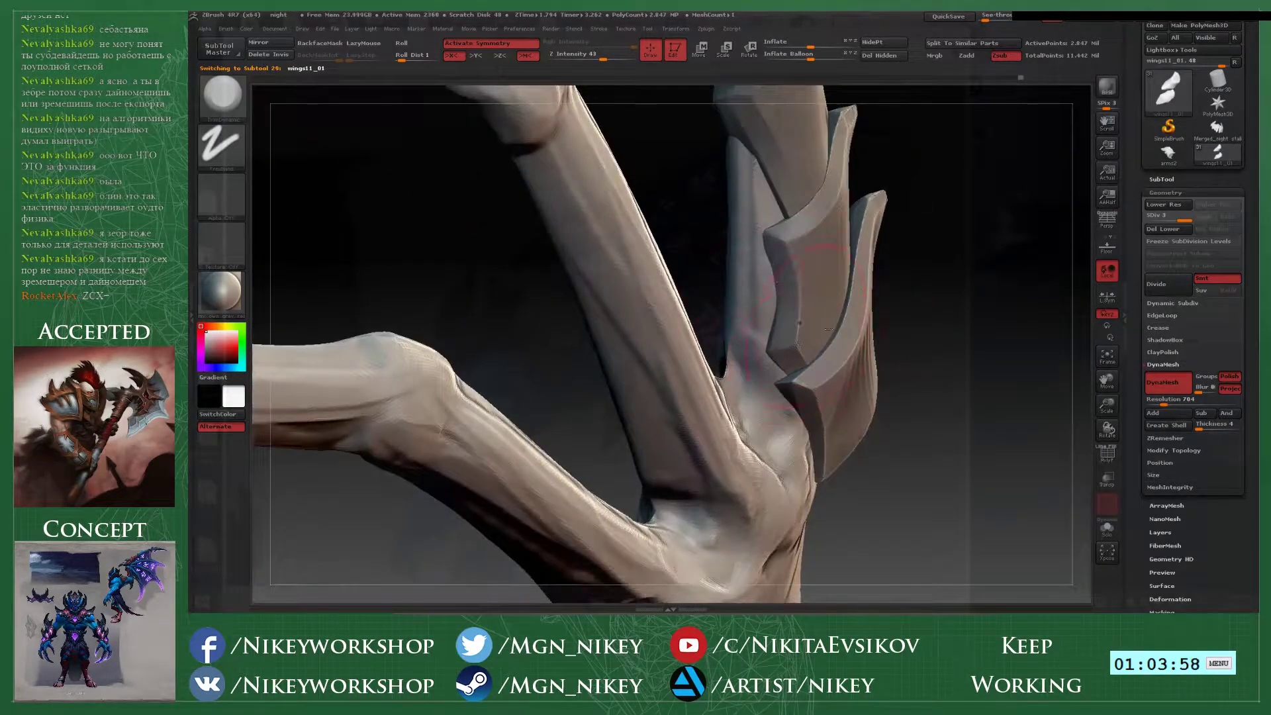
left_click_drag(953, 331, 854, 328)
left_click_drag(1006, 284, 695, 271)
mouse_move(856, 238)
left_mouse_down()
mouse_move(845, 294)
mouse_move(857, 232)
mouse_move(785, 293)
mouse_move(800, 305)
left_mouse_up()
- With a smaller brush, carve a small notch into the outermost plate's front rim and plane its edges using TrimDynamic
key("space")
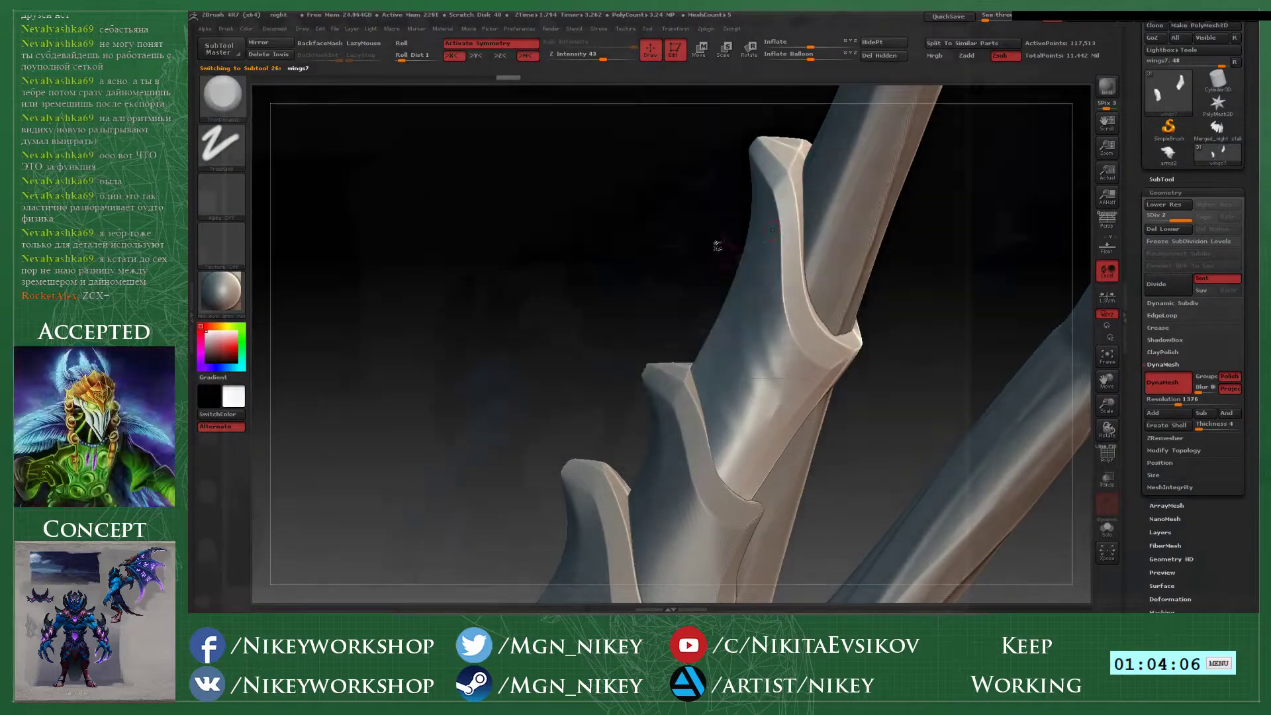
key("space")
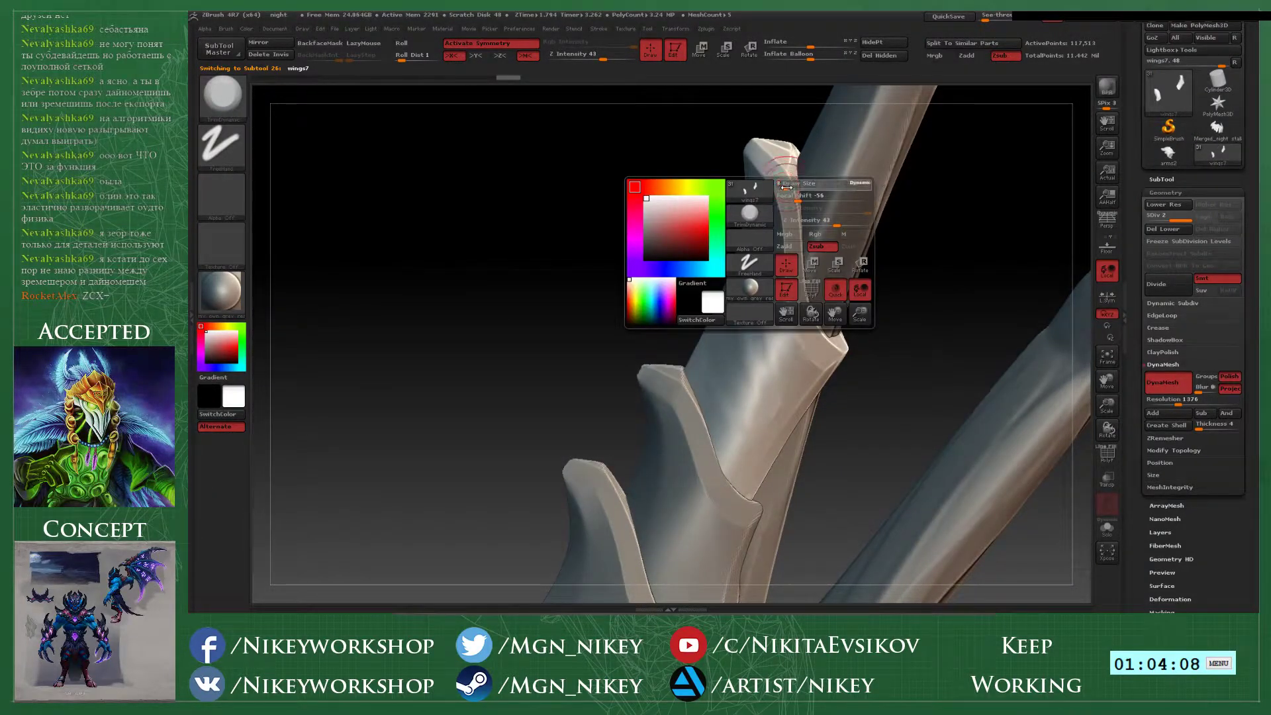
left_click_drag(783, 187, 779, 188)
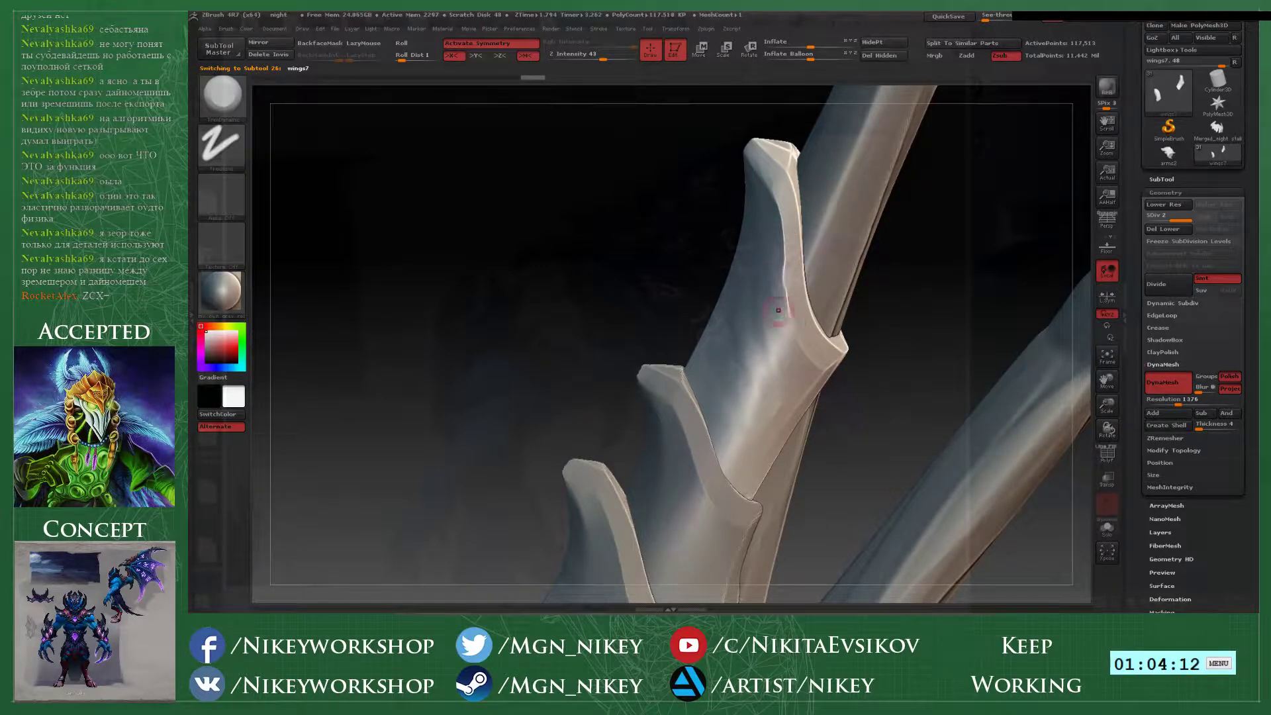
key("1")
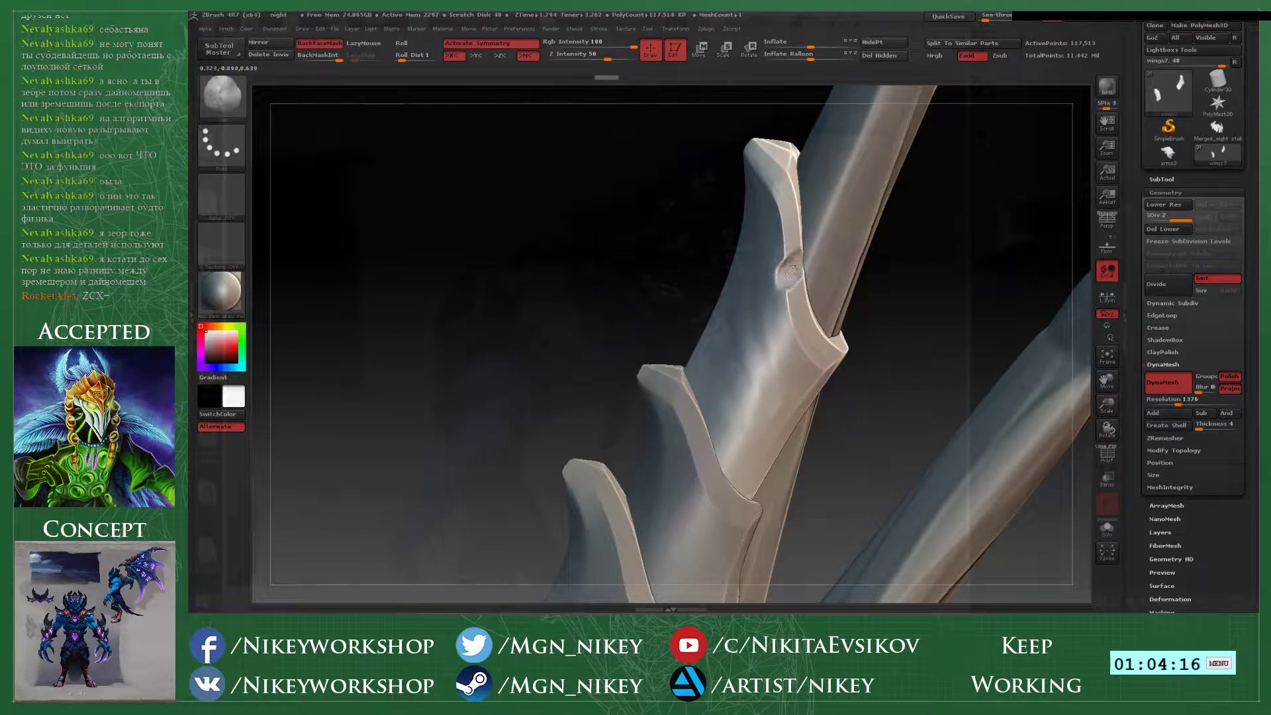
left_click_drag(793, 272, 791, 256)
key("2")
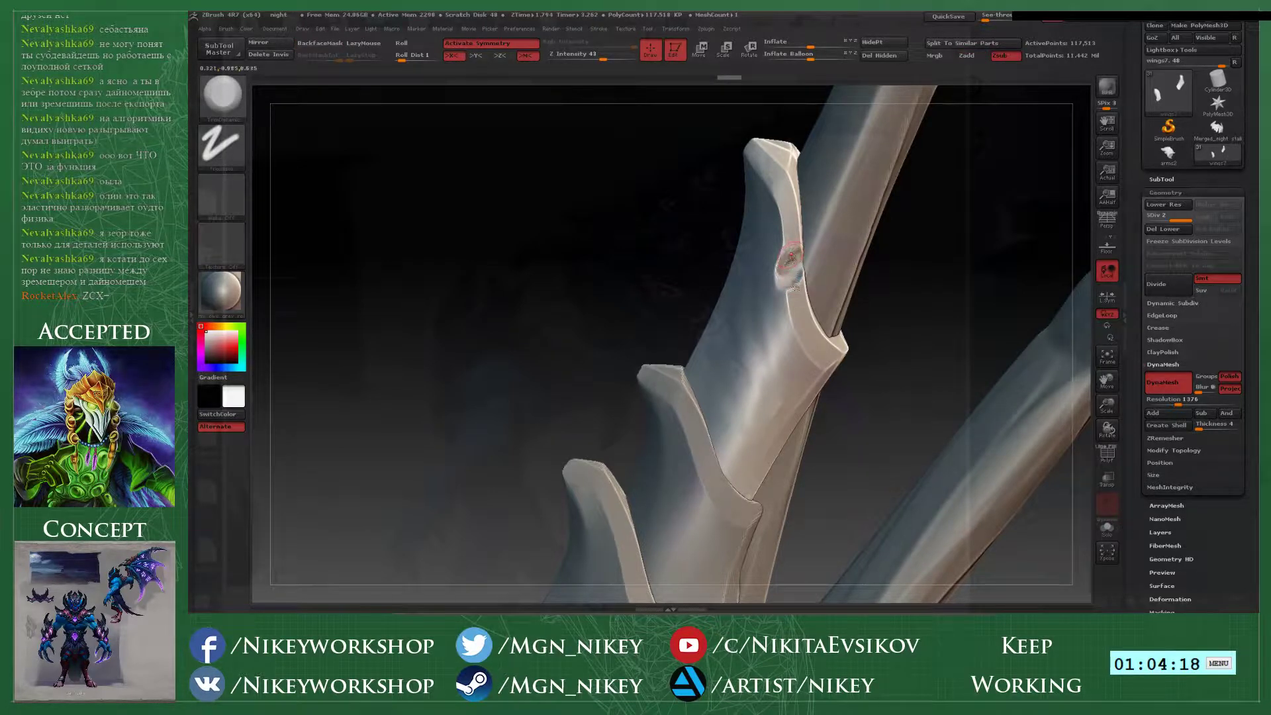
left_click_drag(791, 310, 793, 312)
mouse_move(797, 306)
right_mouse_down()
mouse_move(861, 284)
mouse_move(777, 414)
mouse_move(738, 412)
right_mouse_up()
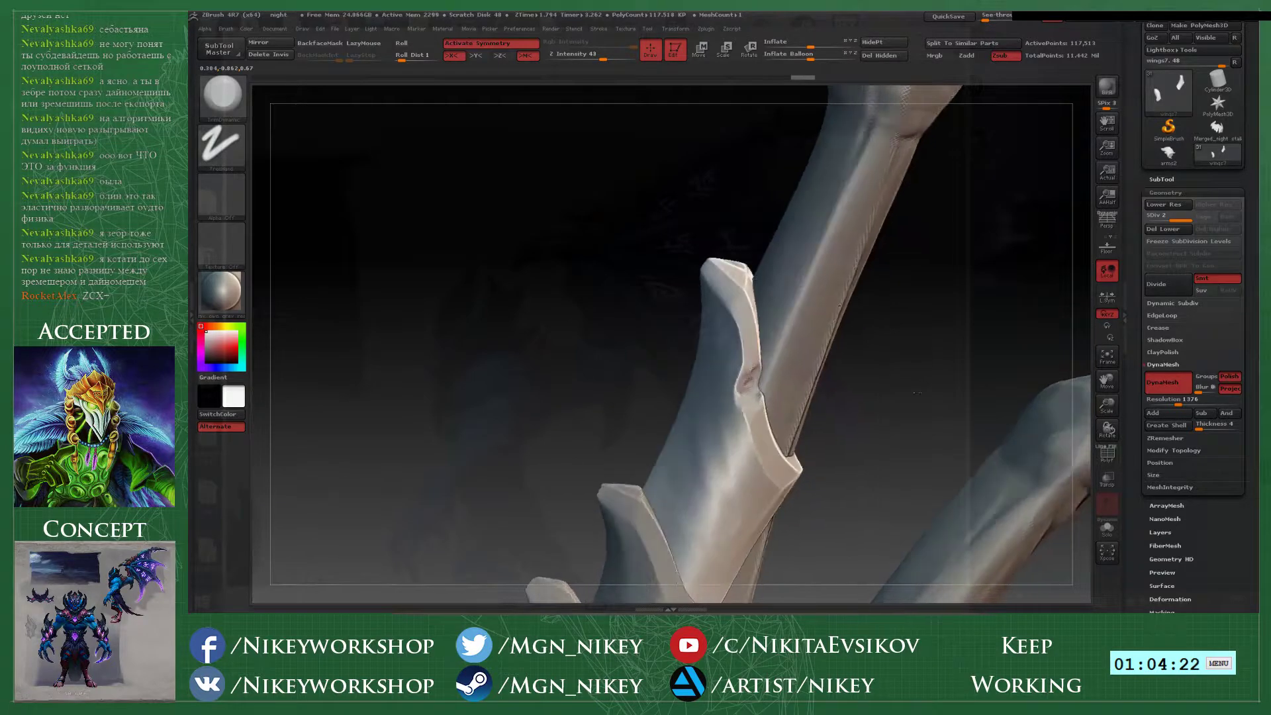
- Bevel the outermost plate's upper tip with TrimDynamic and refine the rim notch from the plate's other side
left_click_drag(723, 262, 745, 269)
mouse_move(908, 412)
right_mouse_down("alt")
mouse_move(907, 309)
mouse_move(786, 272)
mouse_move(755, 238)
mouse_move(931, 217)
mouse_move(903, 357)
mouse_move(940, 414)
right_mouse_up("alt")
right_click_drag(940, 414, 773, 375)
left_click_drag(702, 351, 699, 359, "shift")
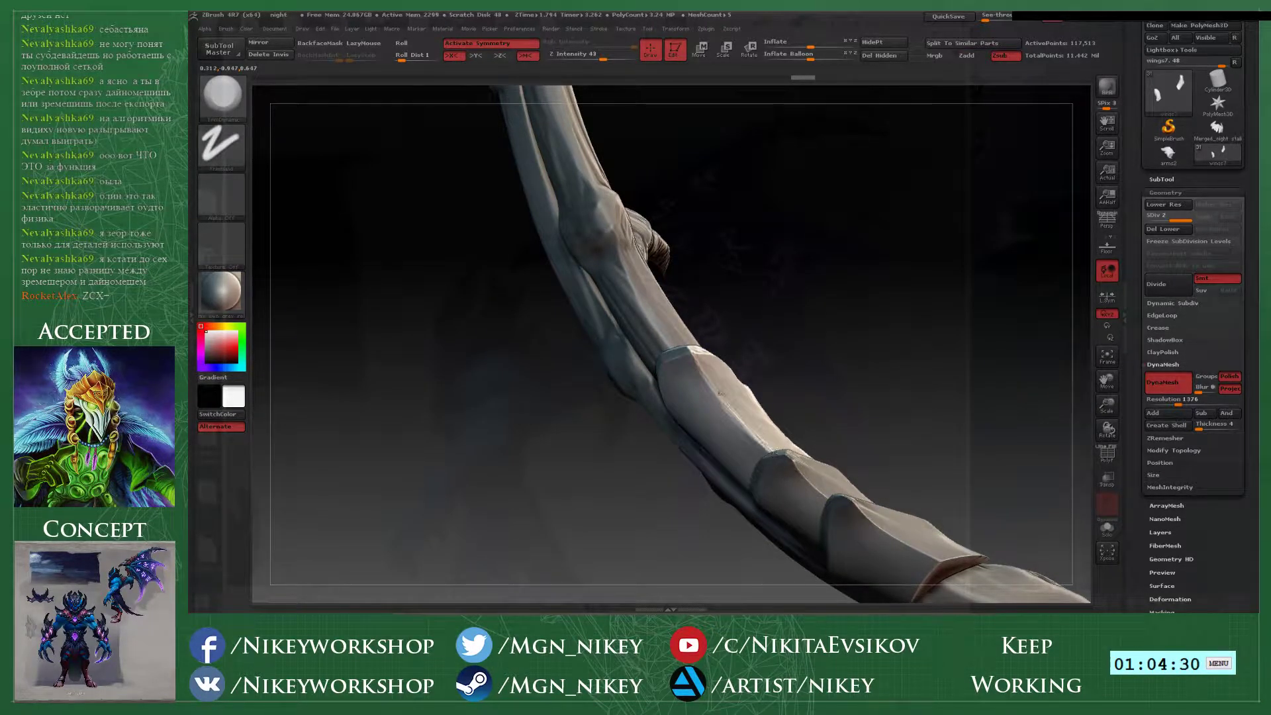
key("shift")
mouse_move(728, 351)
right_mouse_down()
mouse_move(867, 316)
mouse_move(839, 291)
mouse_move(837, 266)
mouse_move(818, 291)
mouse_move(718, 339)
right_mouse_up()
key("shift")
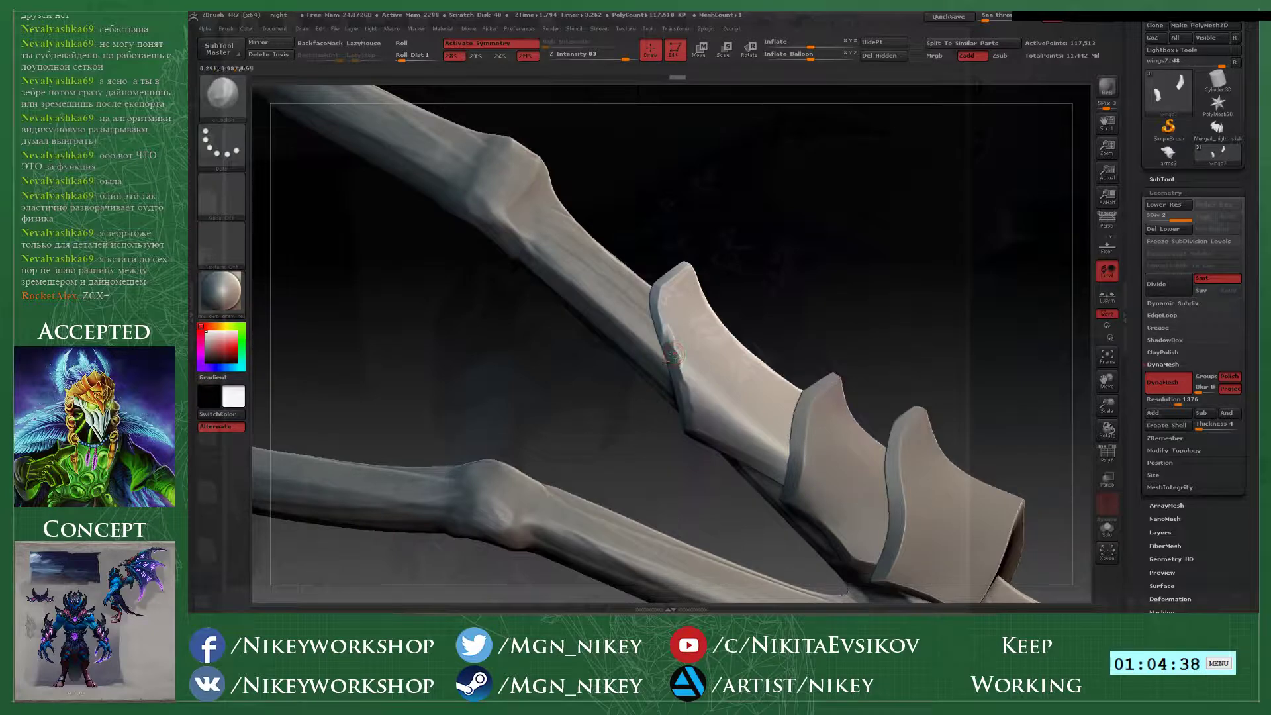
left_click_drag(783, 310, 769, 308)
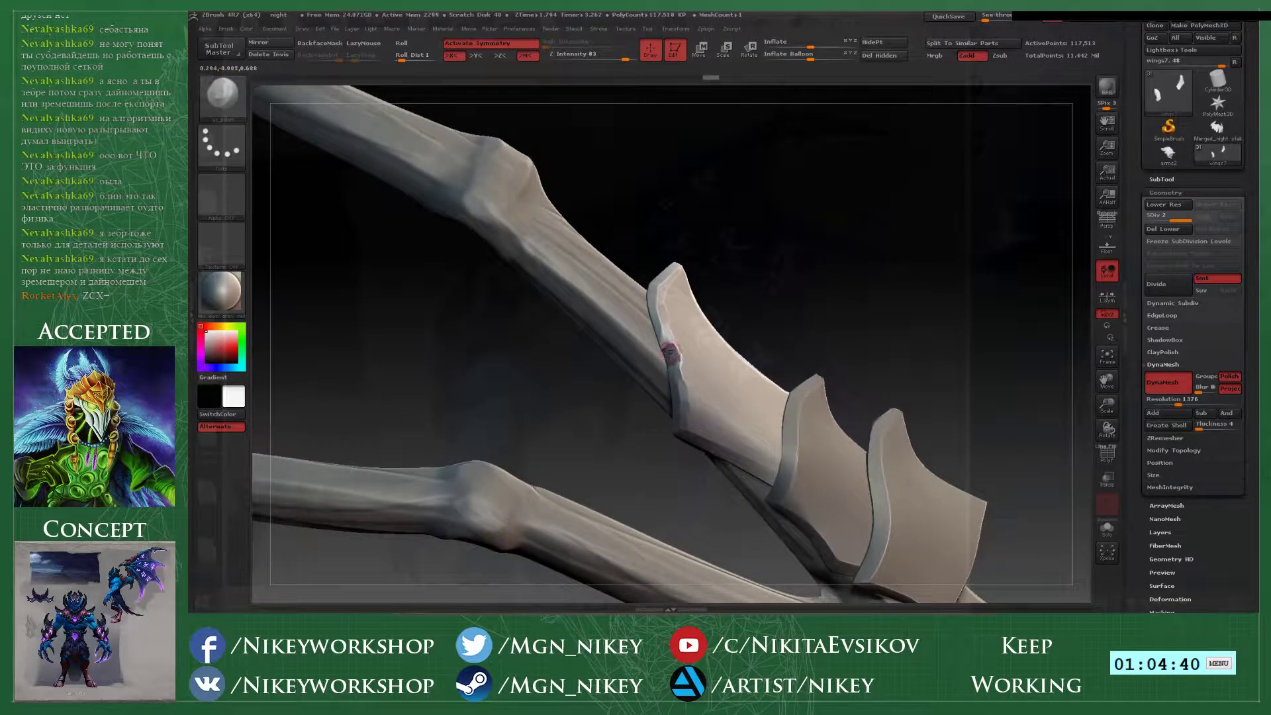
mouse_move(675, 363)
left_mouse_down()
mouse_move(659, 315)
mouse_move(737, 301)
left_mouse_up()
- Cut a slash across the ridge of the outermost armour plate with the Orb_Slash02 brush, undoing unwanted strokes
left_click(245, 103)
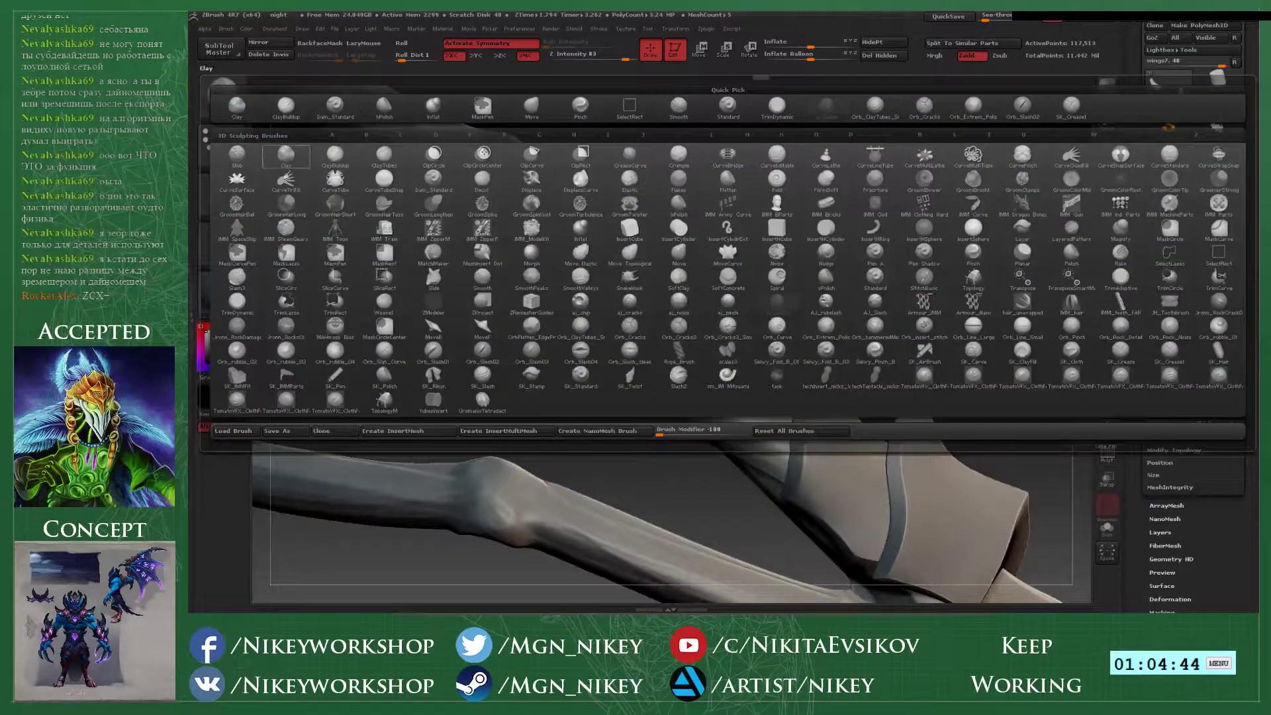
left_click(1021, 106)
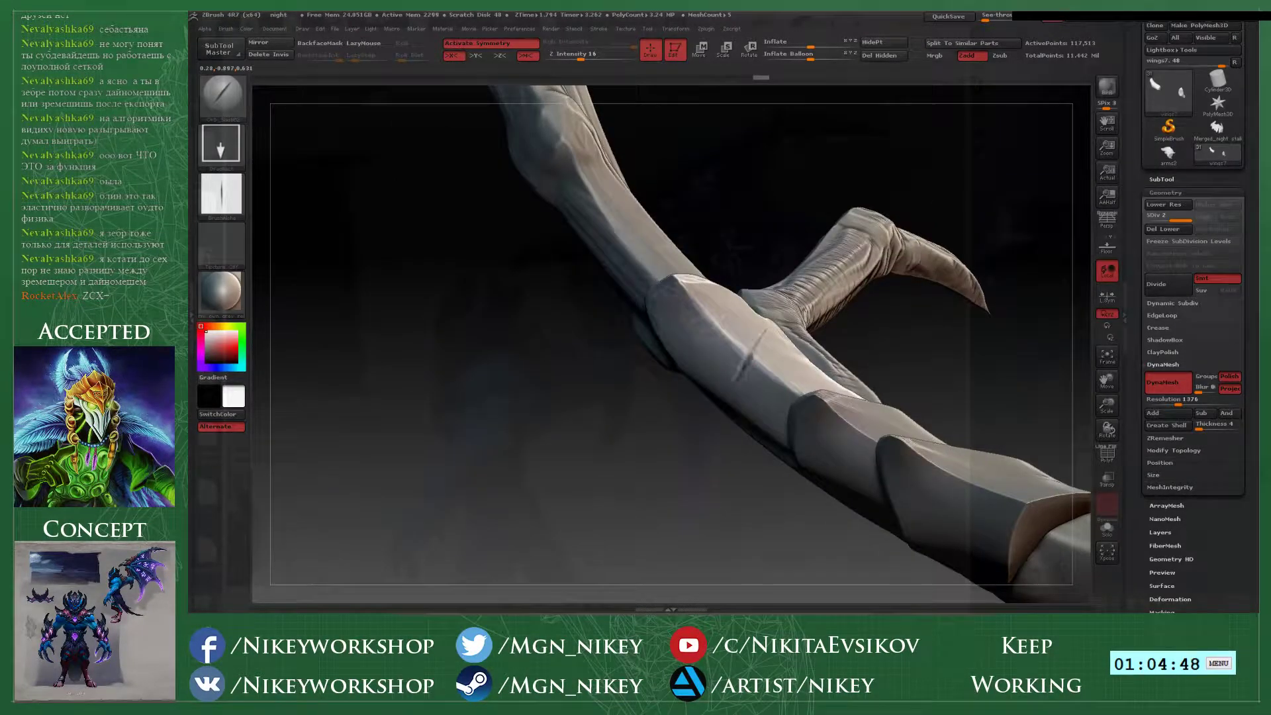
left_click_drag(689, 397, 736, 386)
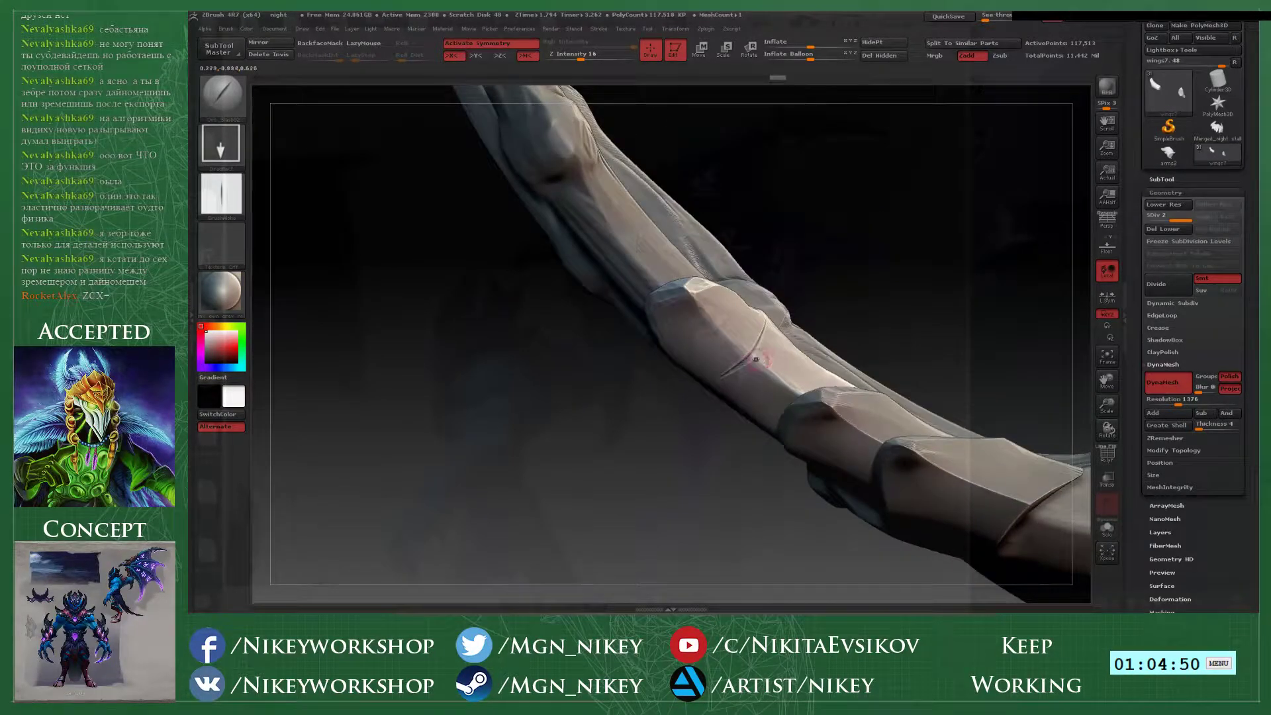
key("ctrl+z")
left_click_drag(888, 305, 853, 240)
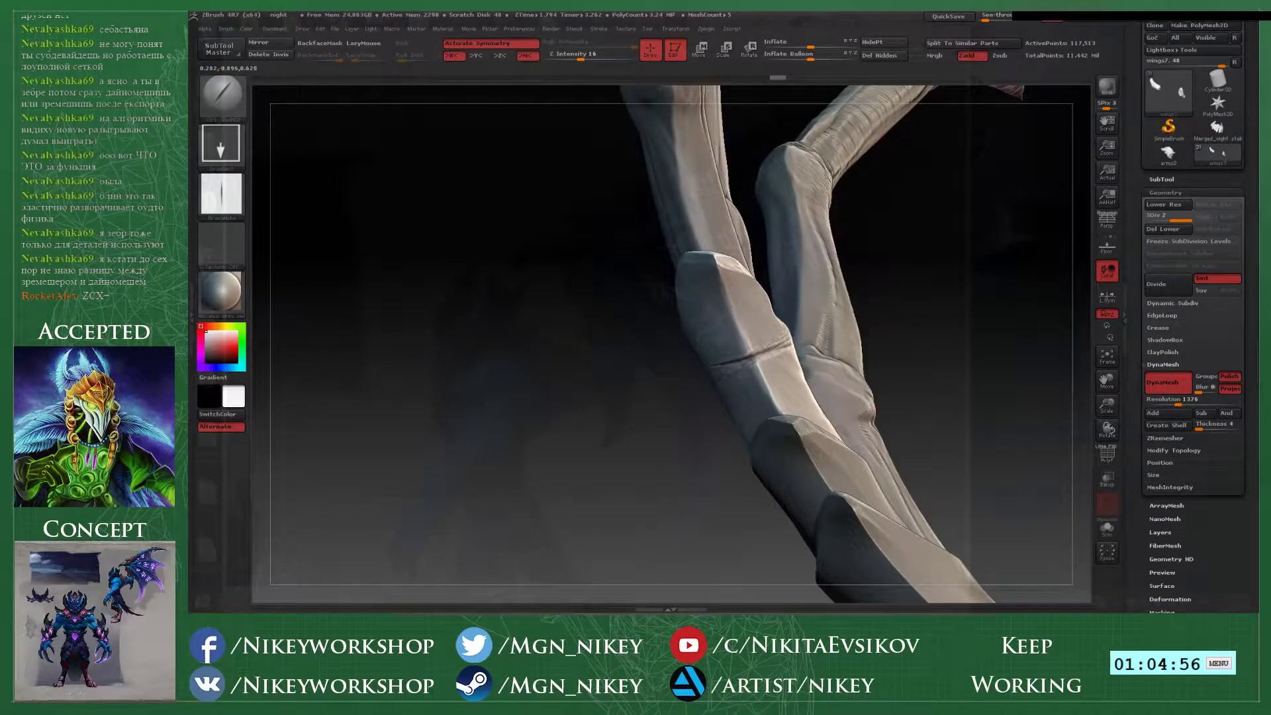
mouse_move(953, 317)
left_mouse_down()
mouse_move(860, 301)
mouse_move(863, 340)
mouse_move(947, 314)
left_mouse_up()
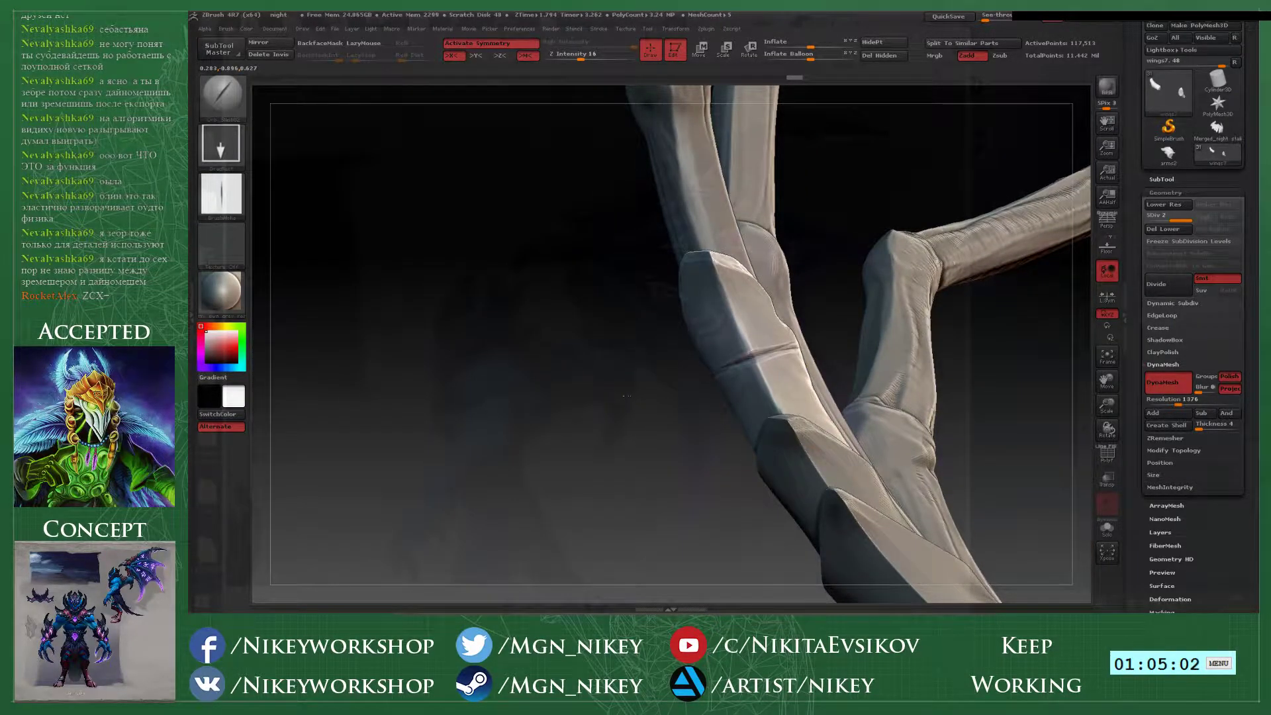
key("ctrl+z")
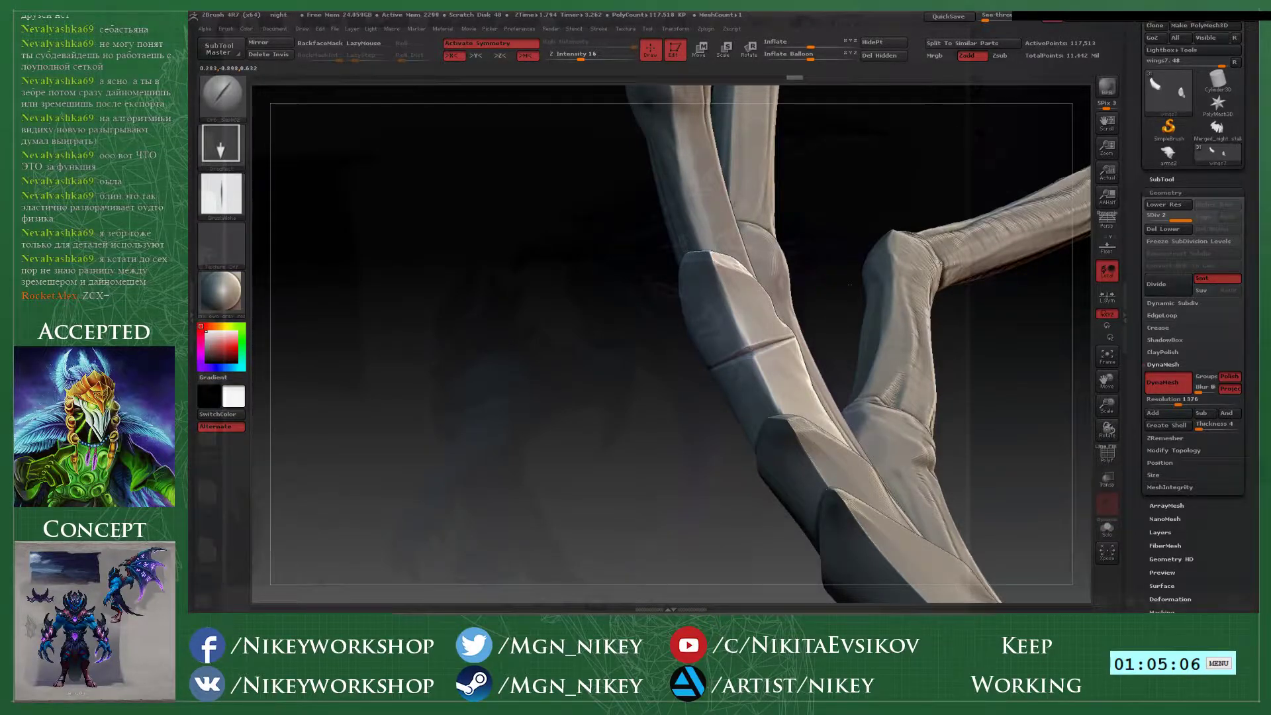
mouse_move(849, 285)
left_mouse_down()
mouse_move(826, 320)
mouse_move(826, 292)
mouse_move(854, 304)
mouse_move(823, 347)
left_mouse_up()
- Deepen the slash across the outermost plate with the Clay brush and plane its edges with TrimDynamic
key("1")
left_click_drag(696, 358, 690, 362)
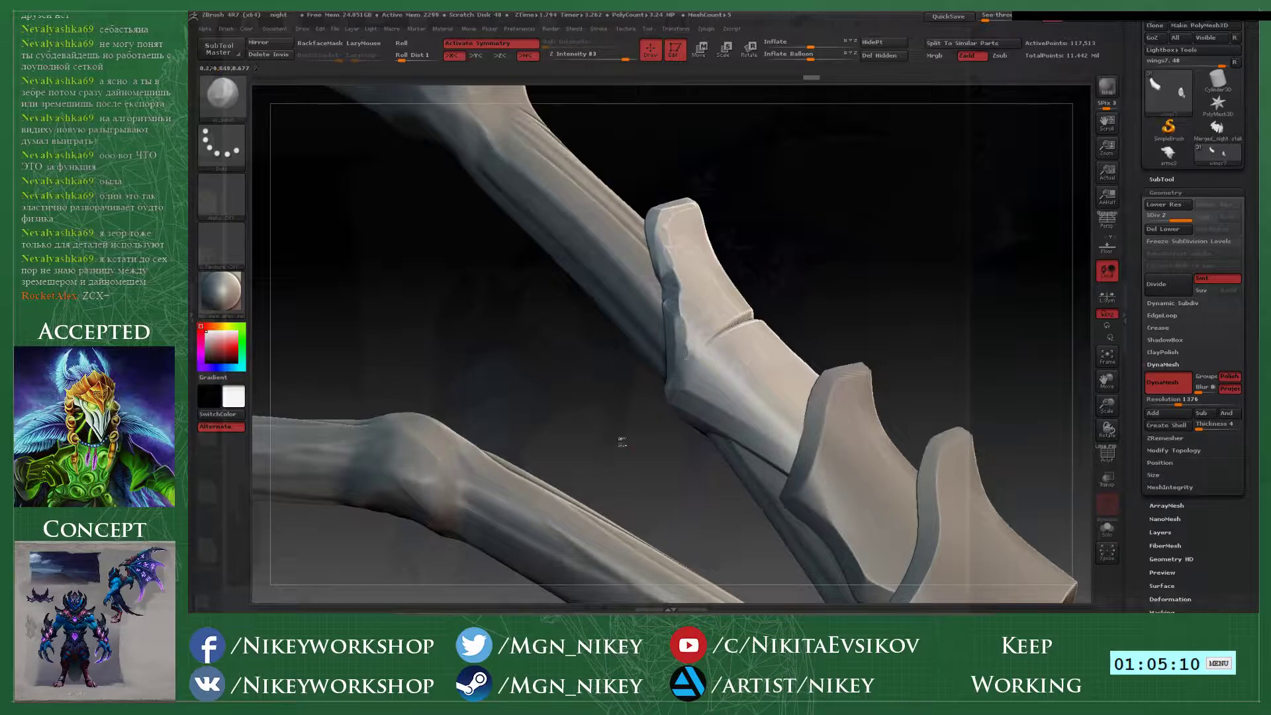
mouse_move(622, 441)
left_mouse_down()
mouse_move(685, 394)
mouse_move(633, 390)
left_mouse_up()
right_click_drag(626, 390, 637, 392)
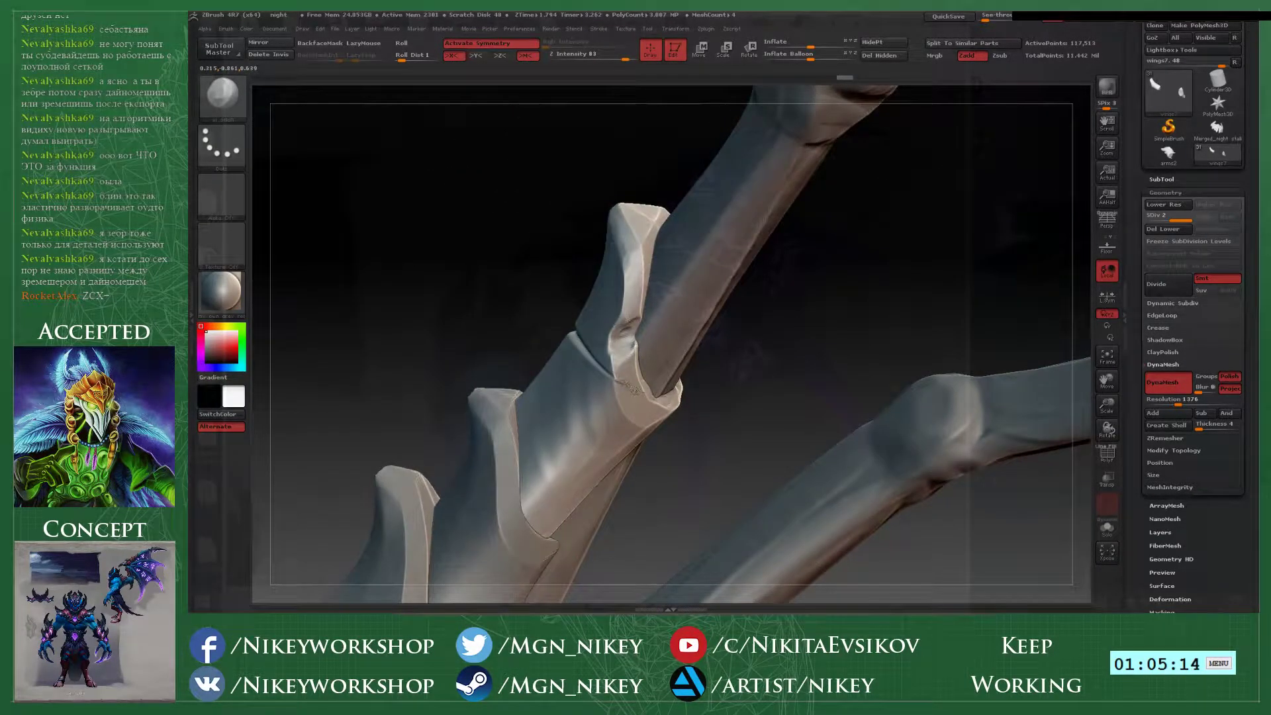
left_click_drag(514, 248, 559, 260)
key("2")
mouse_move(476, 266)
left_mouse_down()
mouse_move(520, 289)
mouse_move(547, 343)
left_mouse_up()
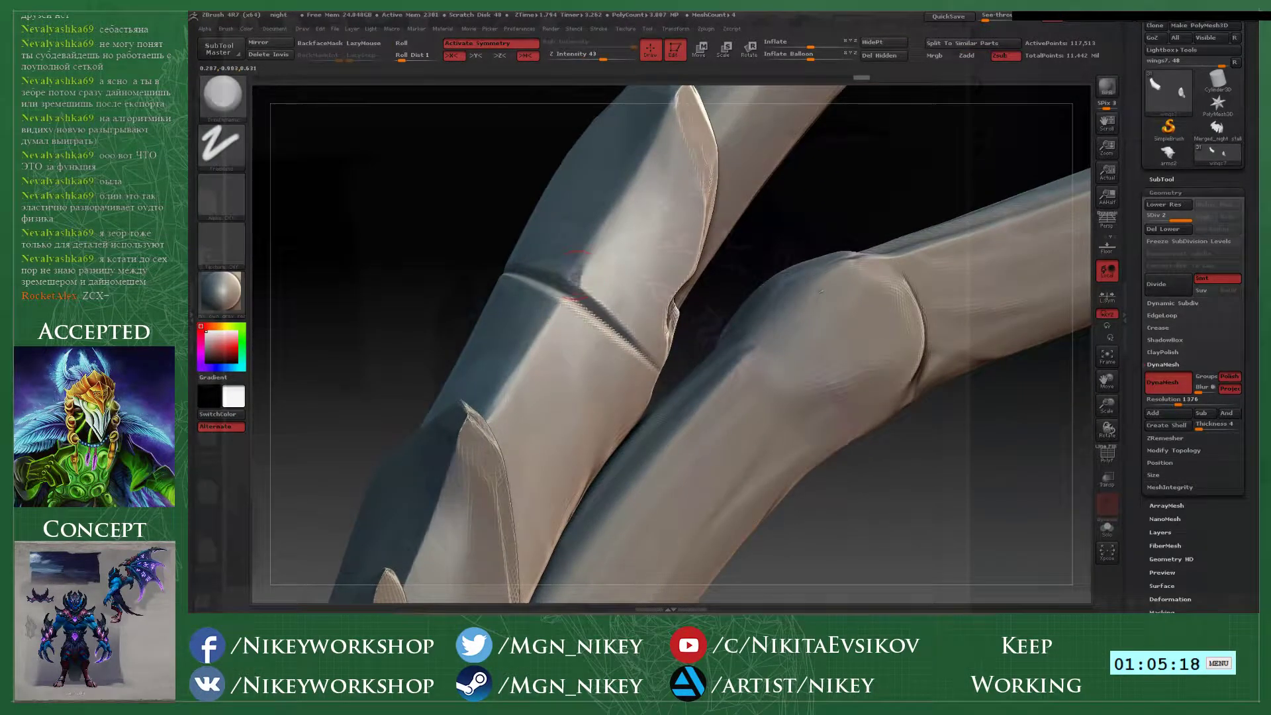
- Carve a notch branching from the upper edge of the crack across the wing-finger plate
mouse_move(588, 248)
left_mouse_down()
mouse_move(614, 215)
mouse_move(518, 370)
left_mouse_up()
left_click_drag(509, 228, 484, 257)
key("2")
mouse_move(559, 284)
left_mouse_down()
mouse_move(610, 319)
mouse_move(570, 291)
left_mouse_up()
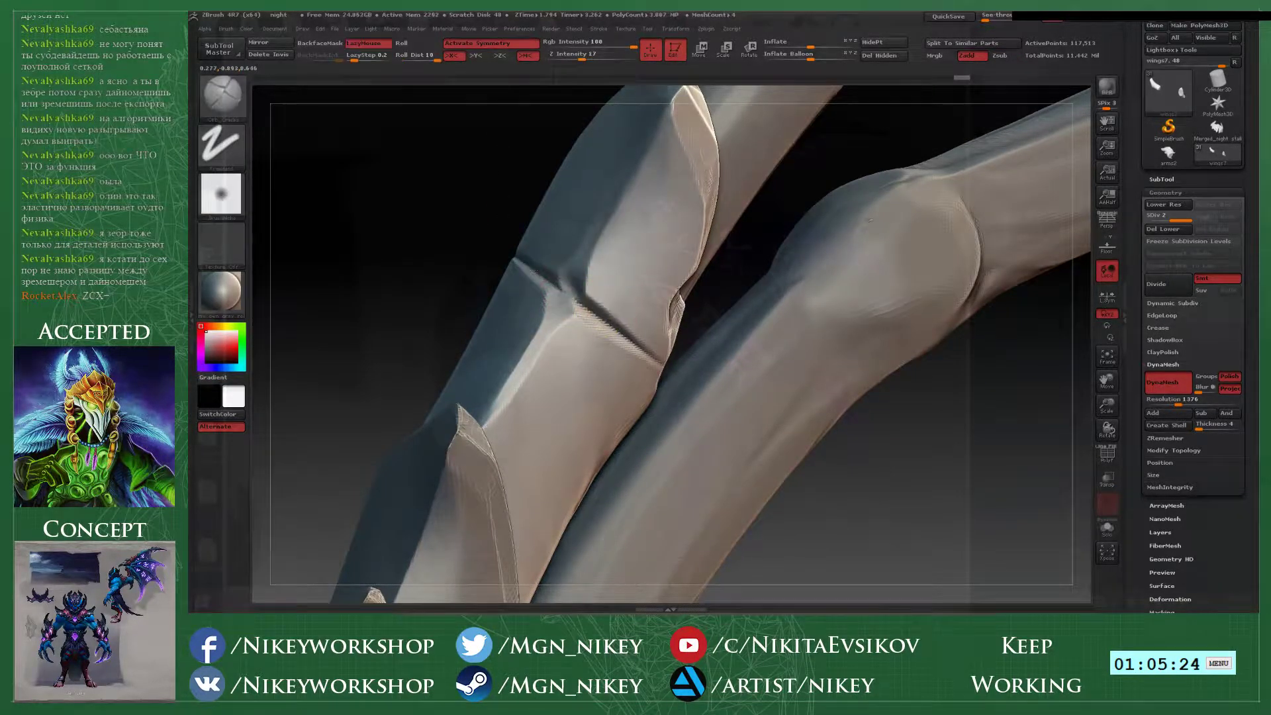
- Trim and chip the edges of the crack and its notch on the wing-finger plate
key("2")
key("space")
left_click(600, 307)
key("space")
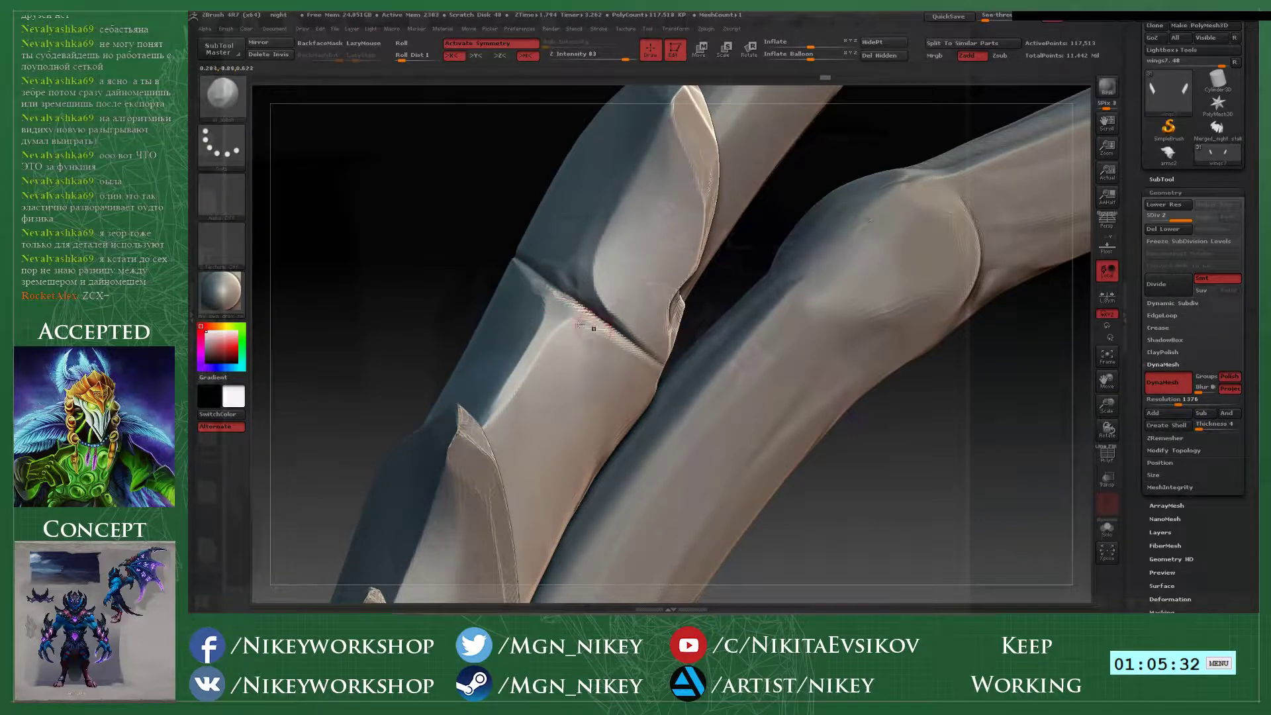
mouse_move(462, 203)
left_mouse_down()
mouse_move(527, 292)
mouse_move(473, 275)
mouse_move(481, 254)
mouse_move(551, 268)
mouse_move(567, 233)
mouse_move(689, 302)
mouse_move(664, 298)
mouse_move(681, 293)
mouse_move(718, 361)
mouse_move(708, 370)
mouse_move(642, 350)
mouse_move(641, 331)
mouse_move(662, 319)
mouse_move(650, 320)
left_mouse_up()
key("2")
key("space")
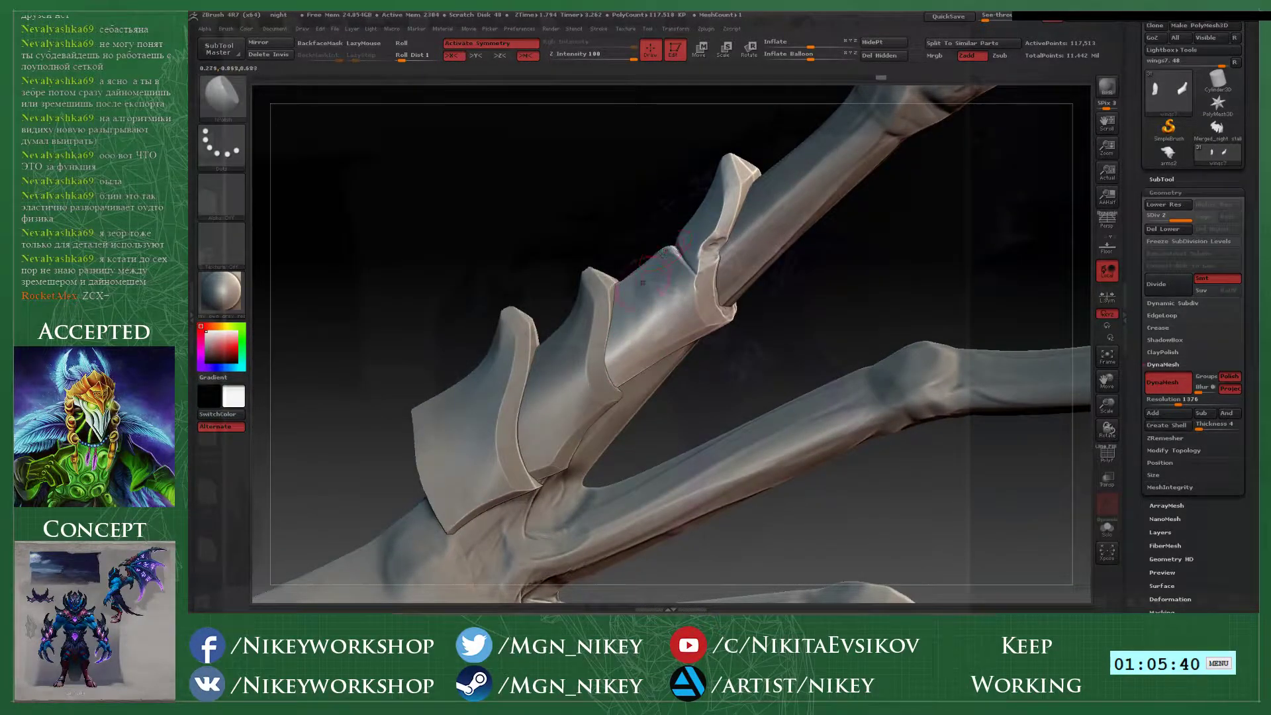
- Subdivide the two lower overlapping plates, wings8 and wings9, once each
left_click_drag(596, 239, 632, 179, "alt")
left_click(610, 302, "alt")
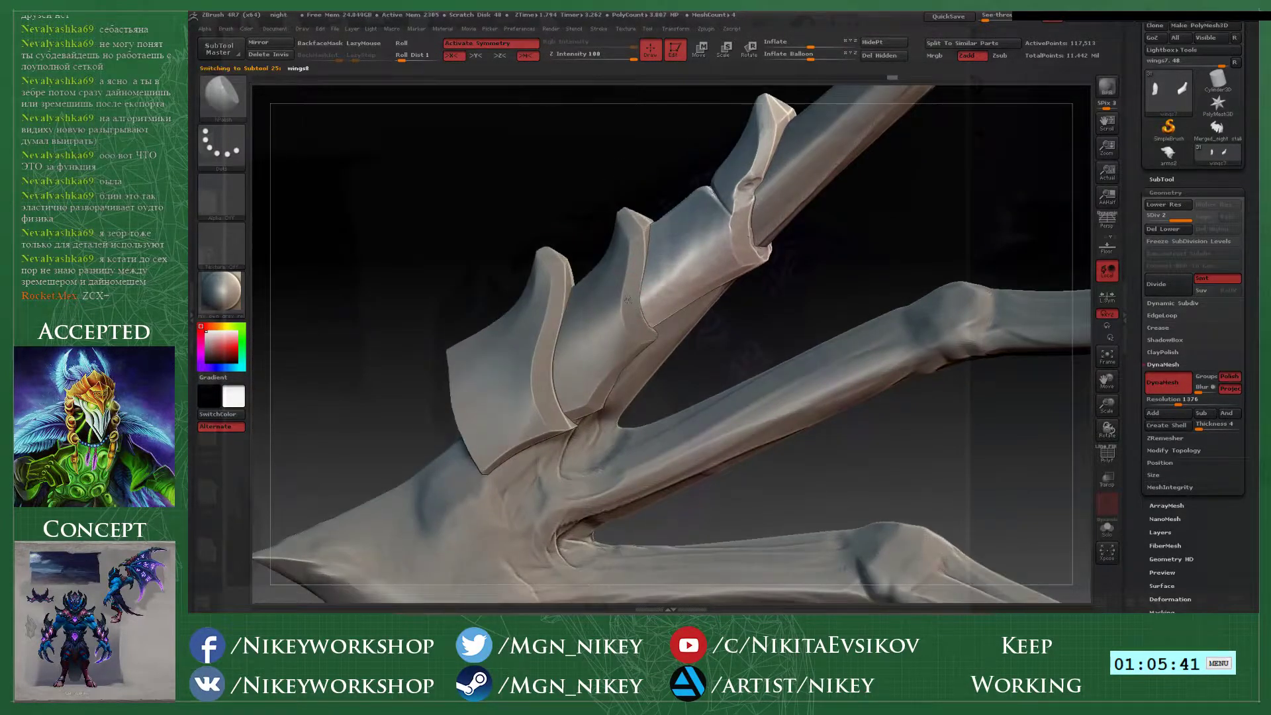
left_click(1148, 281)
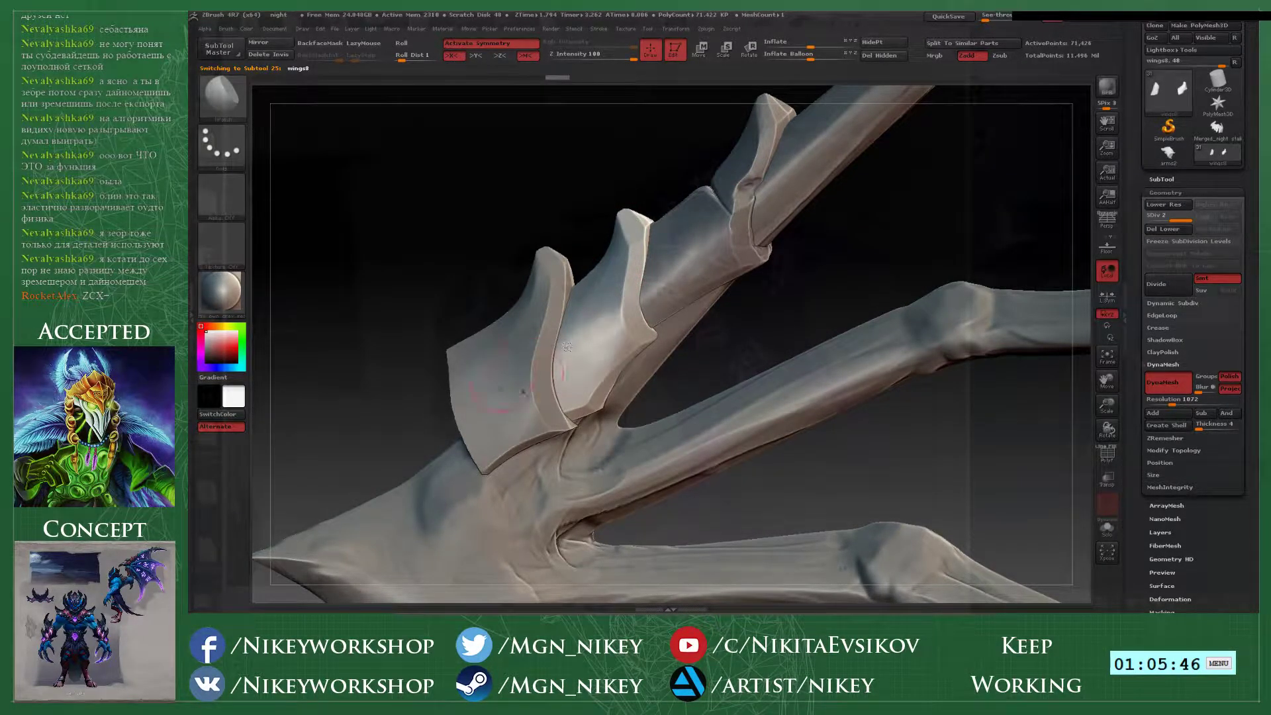
left_click(537, 386, "alt")
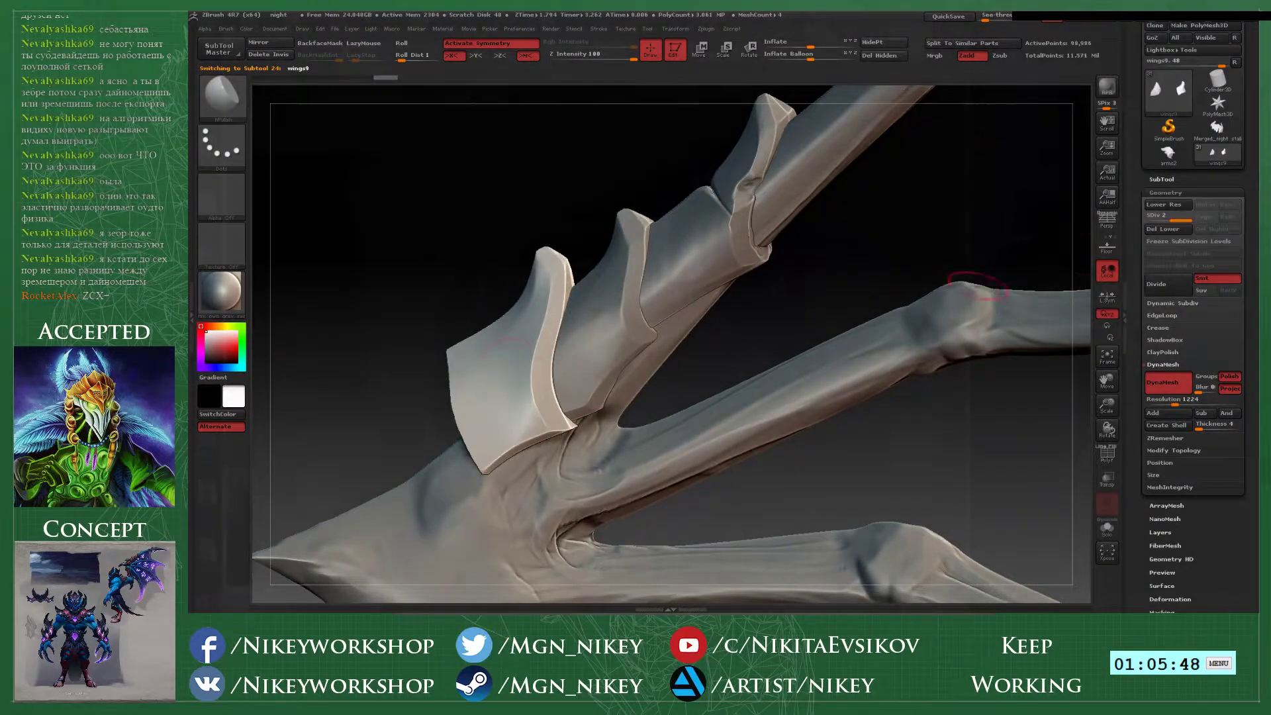
key("shift")
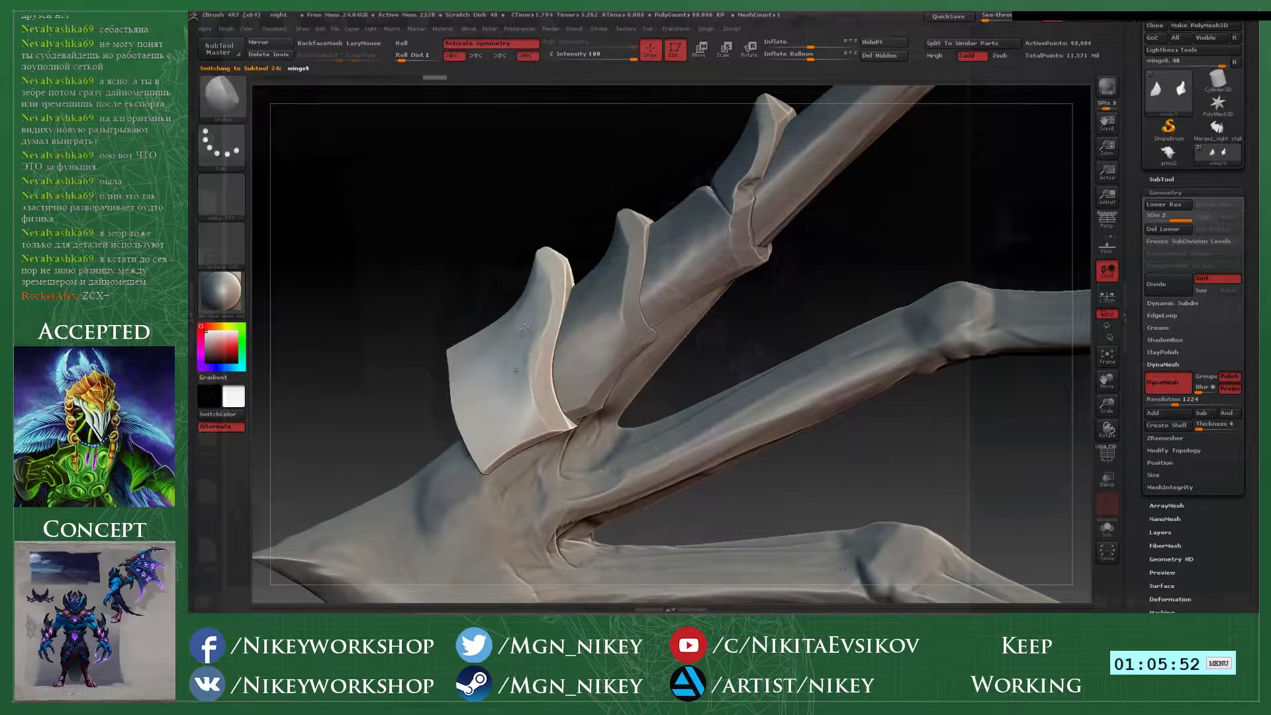
- Adjust the shape of the lowest plate and its edges, working from several sides of the wing
left_click_drag(543, 392, 553, 336)
left_click_drag(384, 292, 649, 325)
left_click_drag(780, 269, 701, 344)
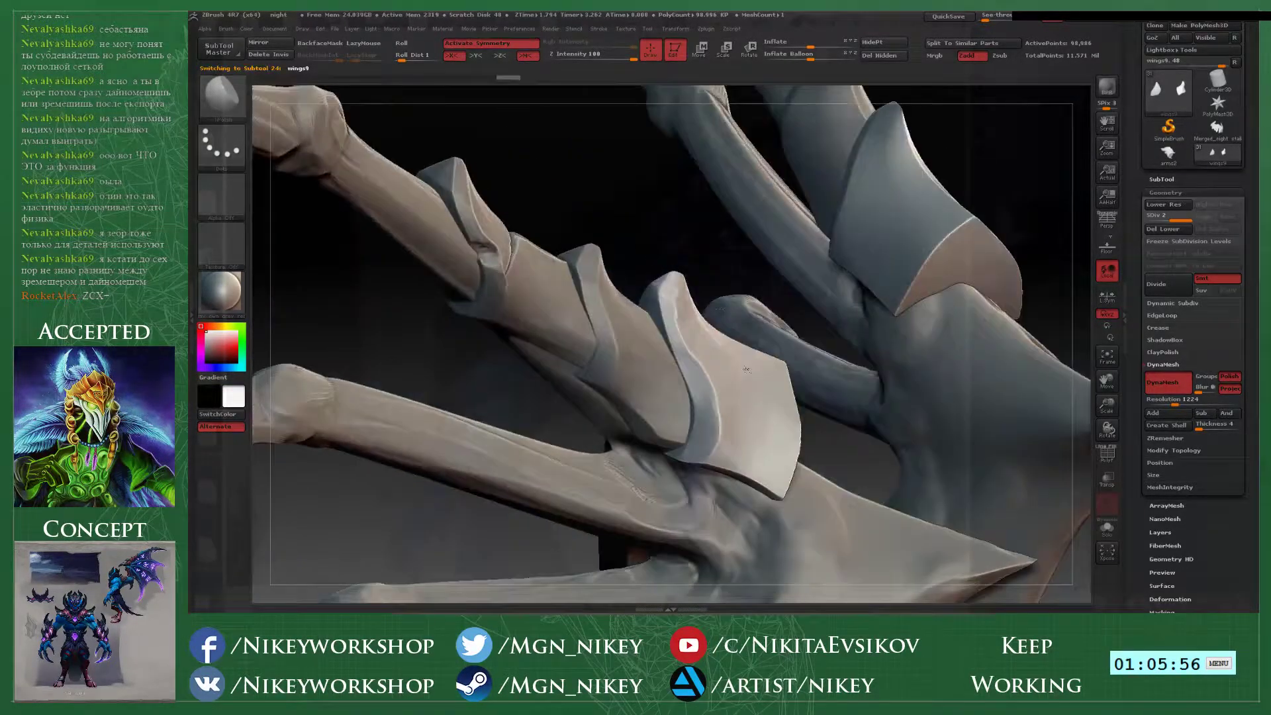
left_click_drag(811, 377, 748, 397)
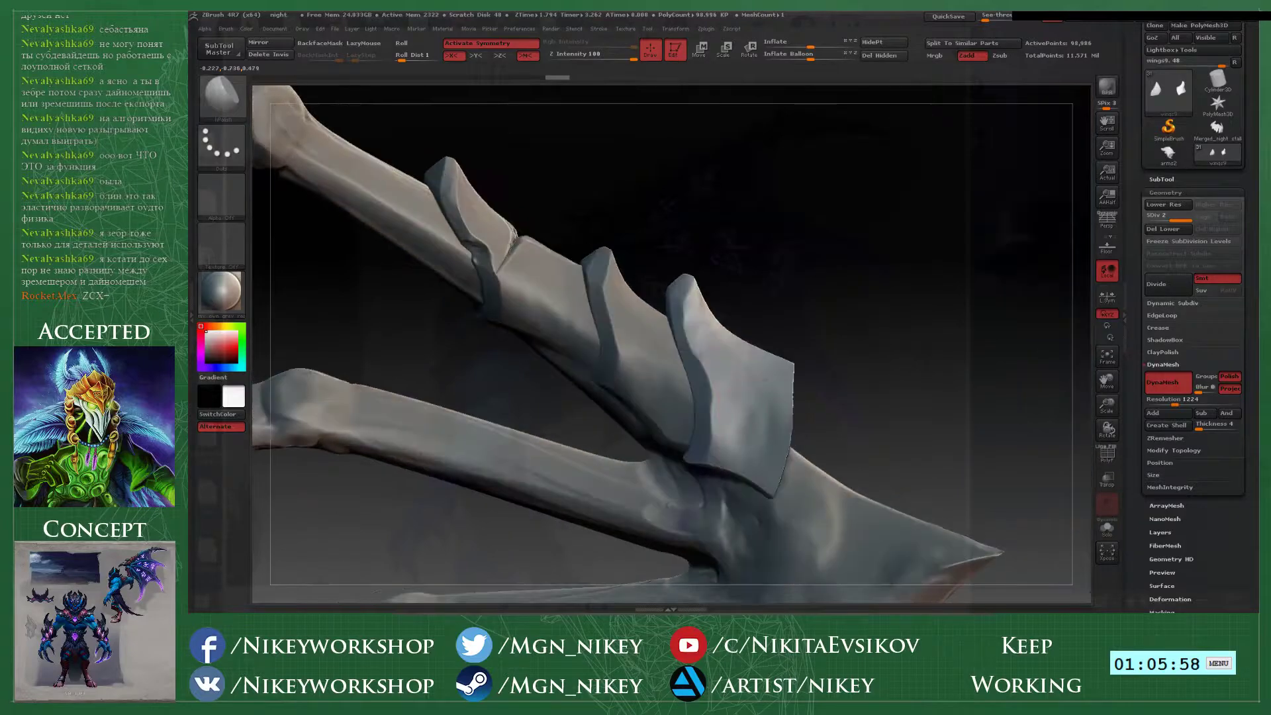
left_click_drag(777, 330, 675, 340)
left_click_drag(595, 340, 693, 383)
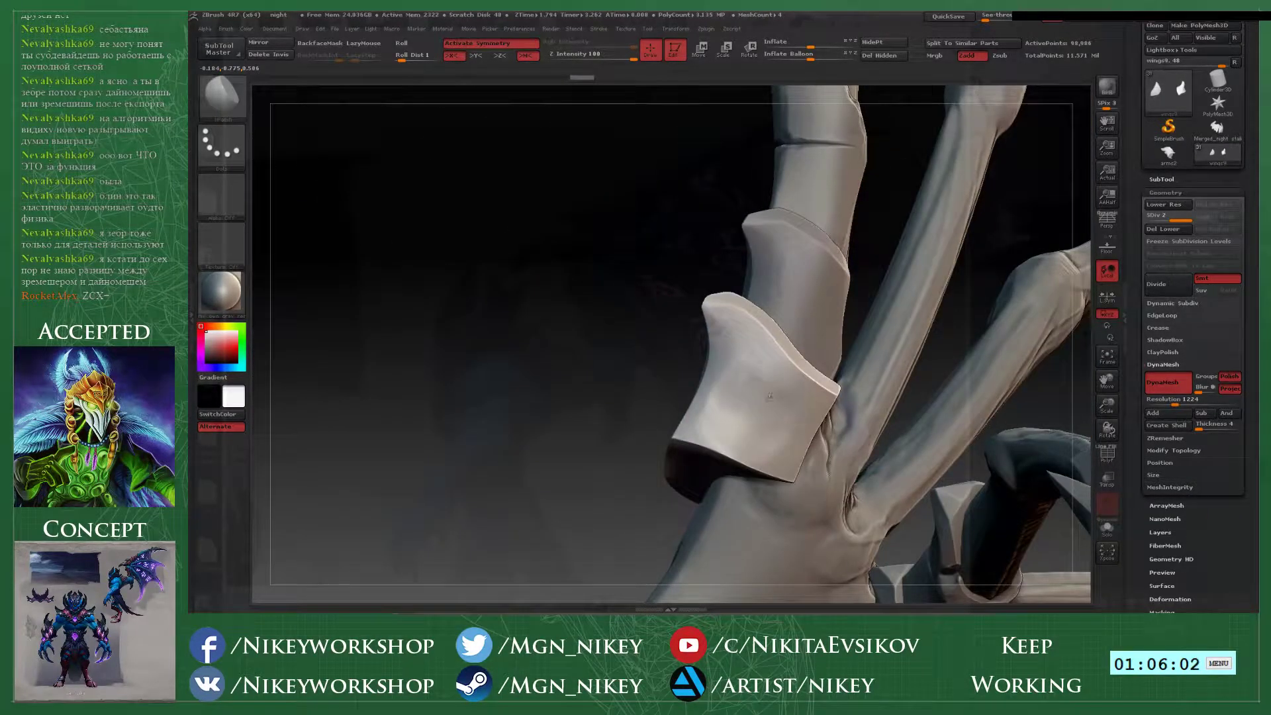
- Make the wings8 plate active and adjust its outer contour where it overlaps the lowest plate
right_click_drag(756, 351, 702, 411, "alt")
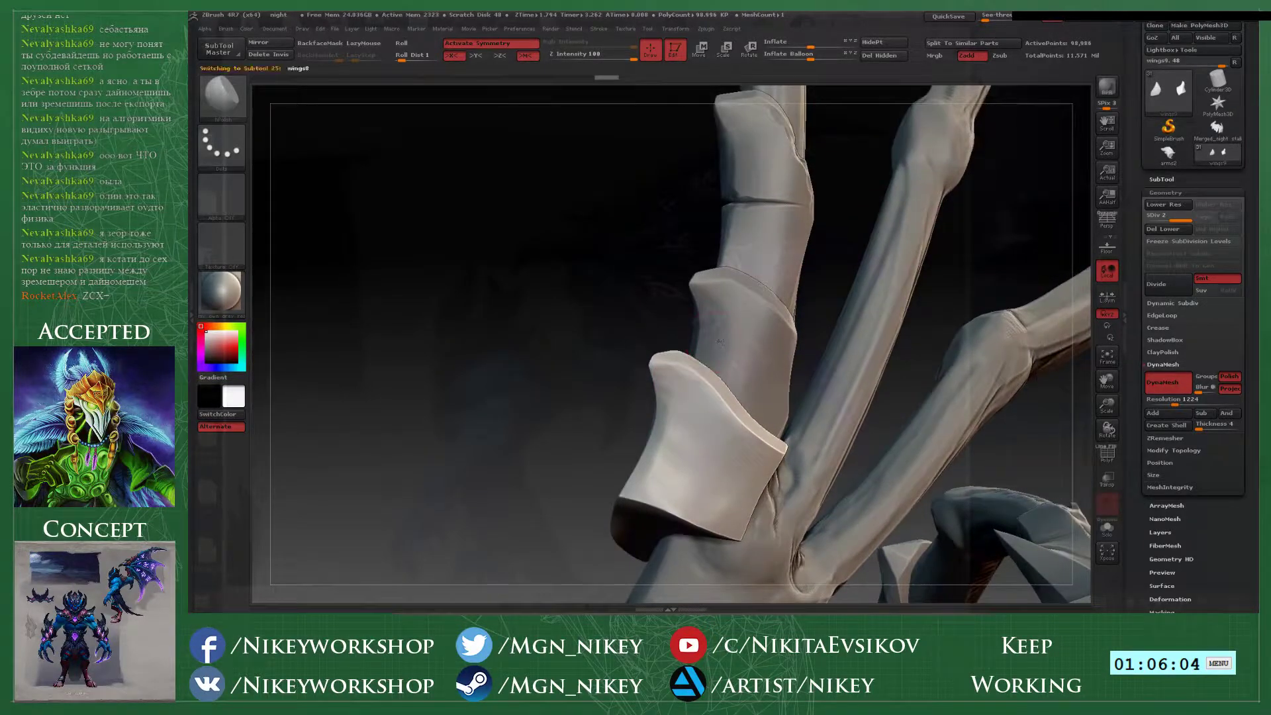
left_click(764, 364, "alt")
right_click_drag(786, 368, 745, 379)
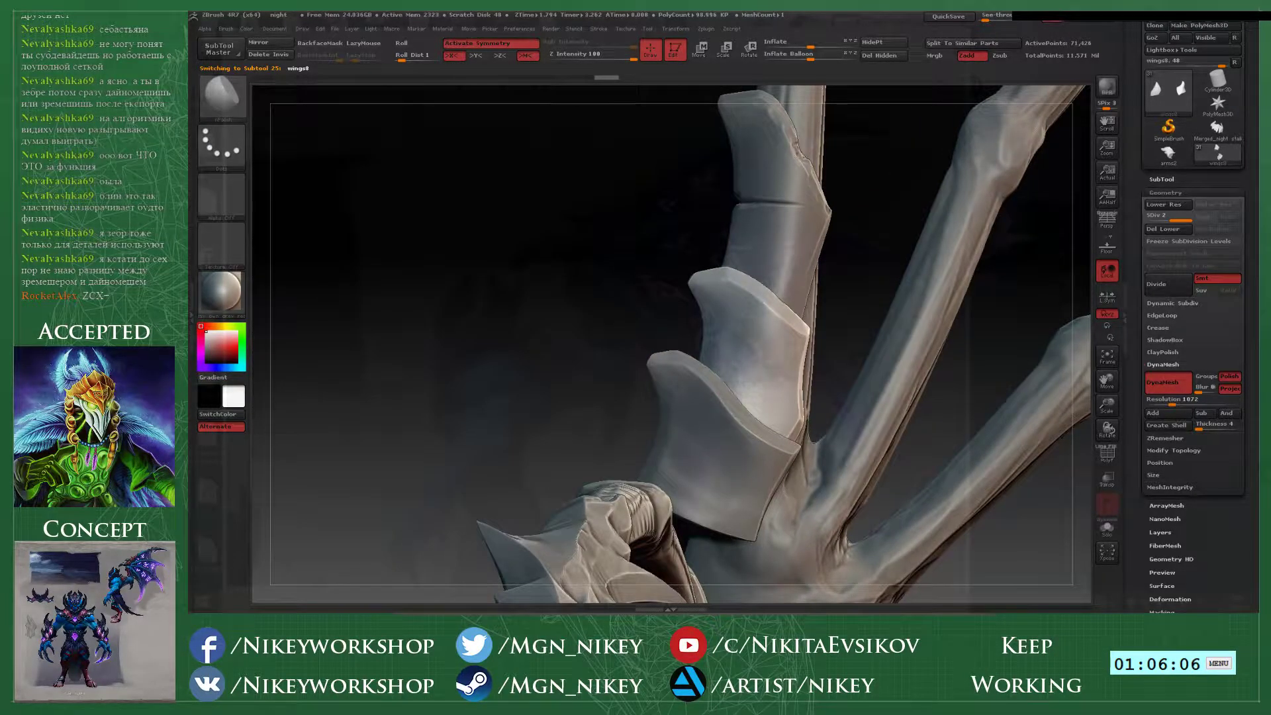
left_click_drag(632, 346, 694, 294)
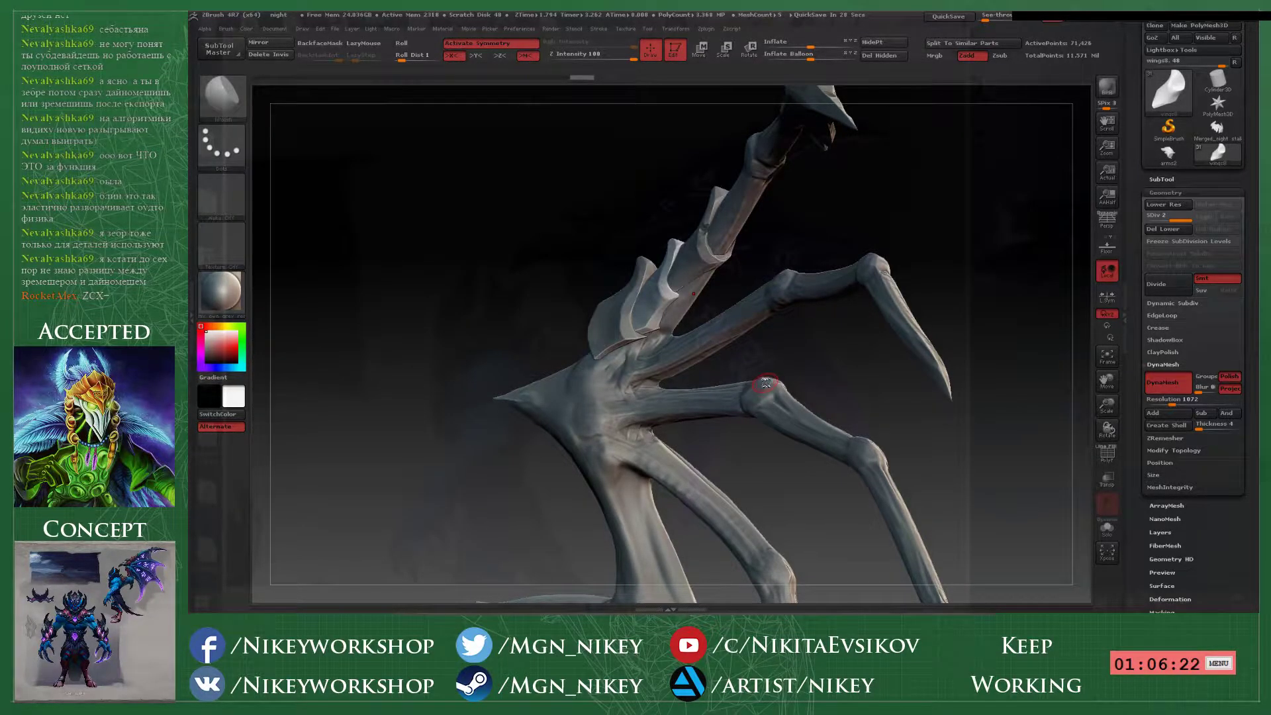
- Trim a flat chip into the thick rim of the wings8 plate near its lower end
left_click_drag(981, 218, 905, 255)
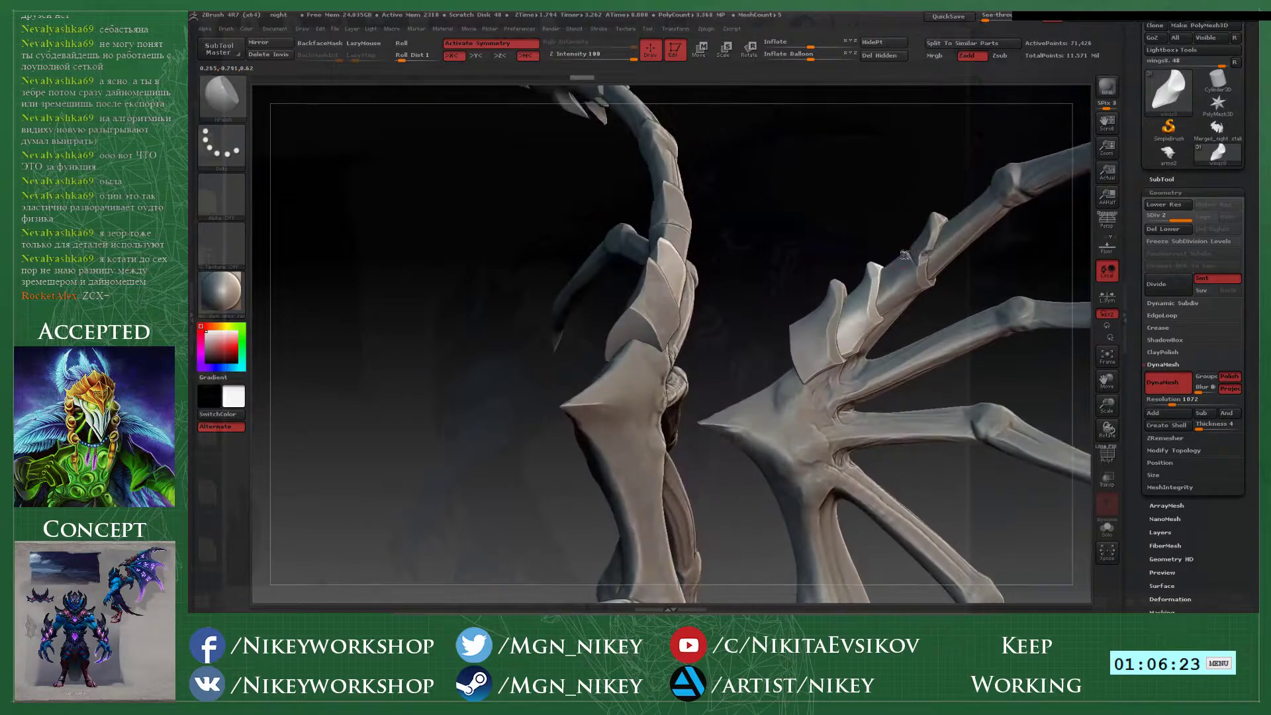
mouse_move(891, 184)
left_mouse_down()
mouse_move(724, 170)
mouse_move(739, 205)
mouse_move(720, 168)
mouse_move(833, 282)
mouse_move(709, 316)
left_mouse_up()
key("1")
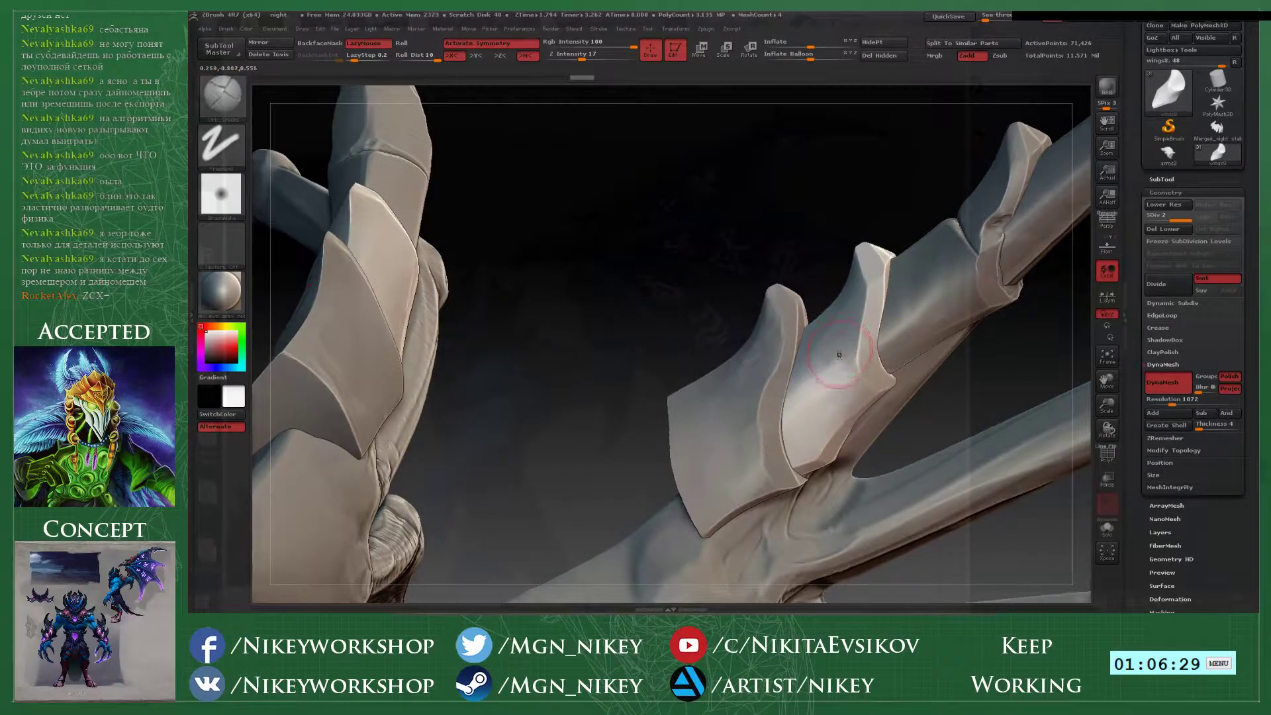
key("2")
left_click_drag(862, 349, 858, 342)
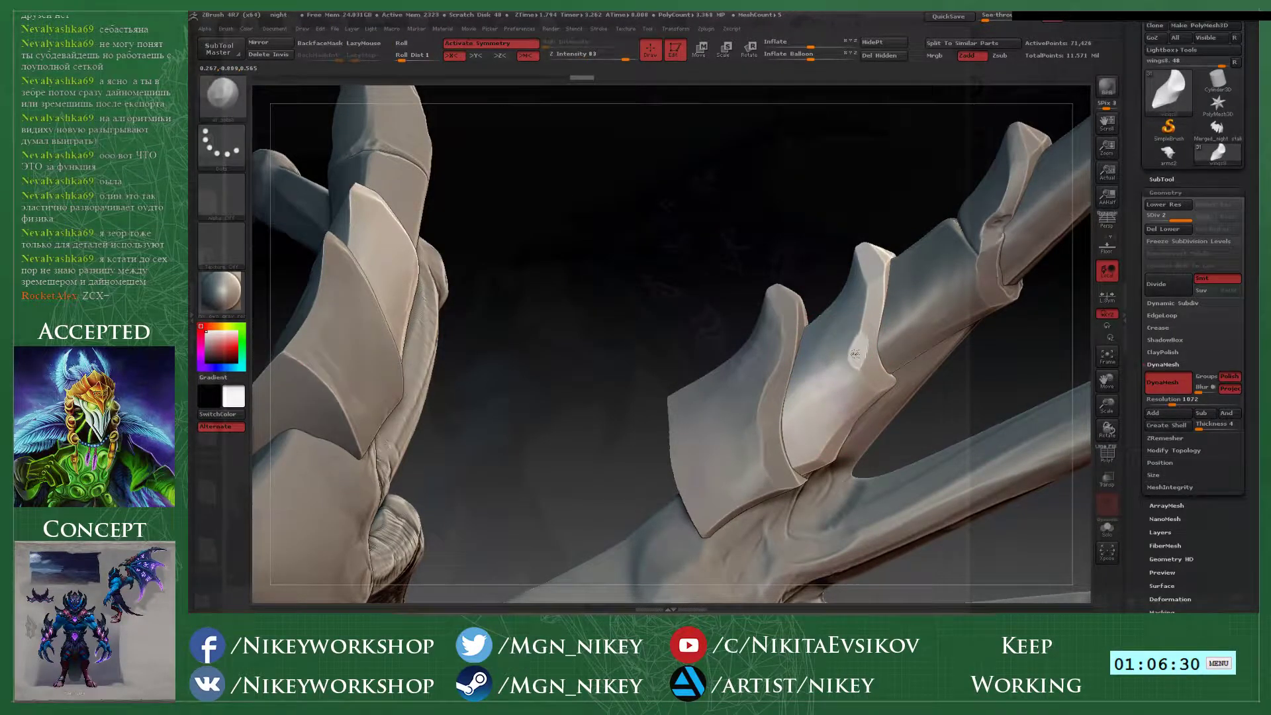
- Make the lowest plate, wings9, active and carve a small round dent into its outer face
left_click(763, 398, "alt")
key("3")
key("space")
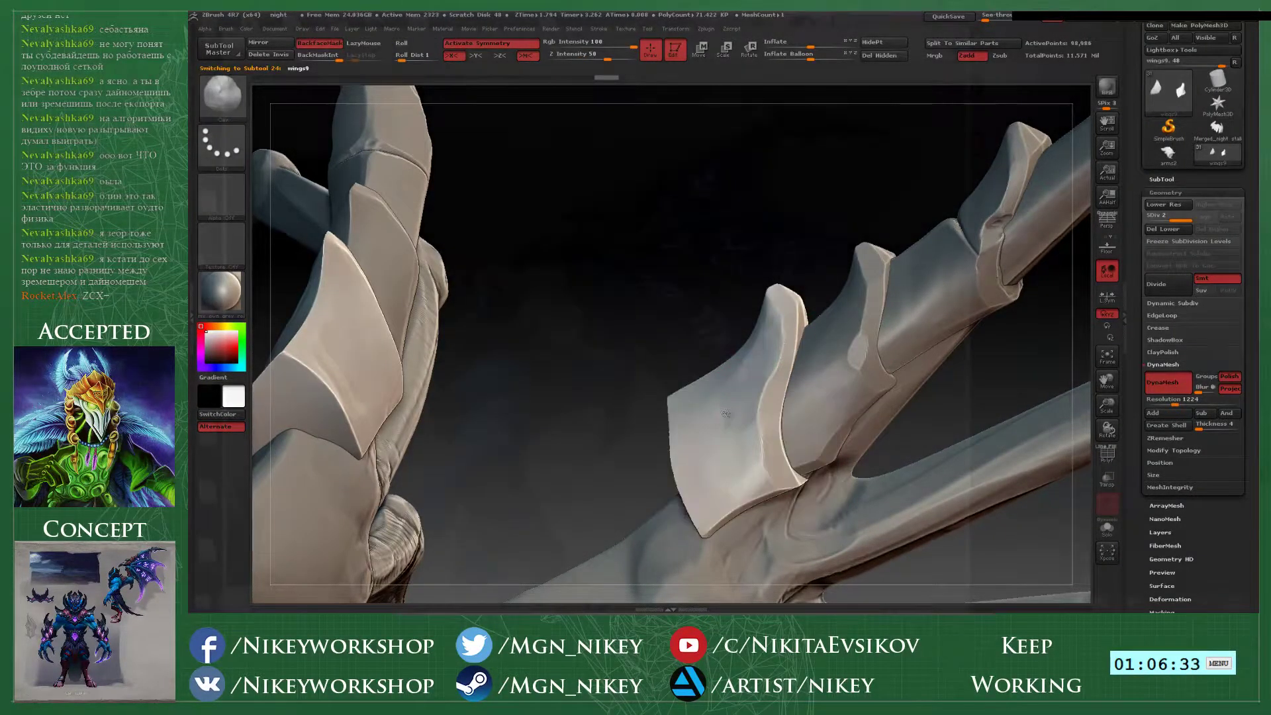
key("2")
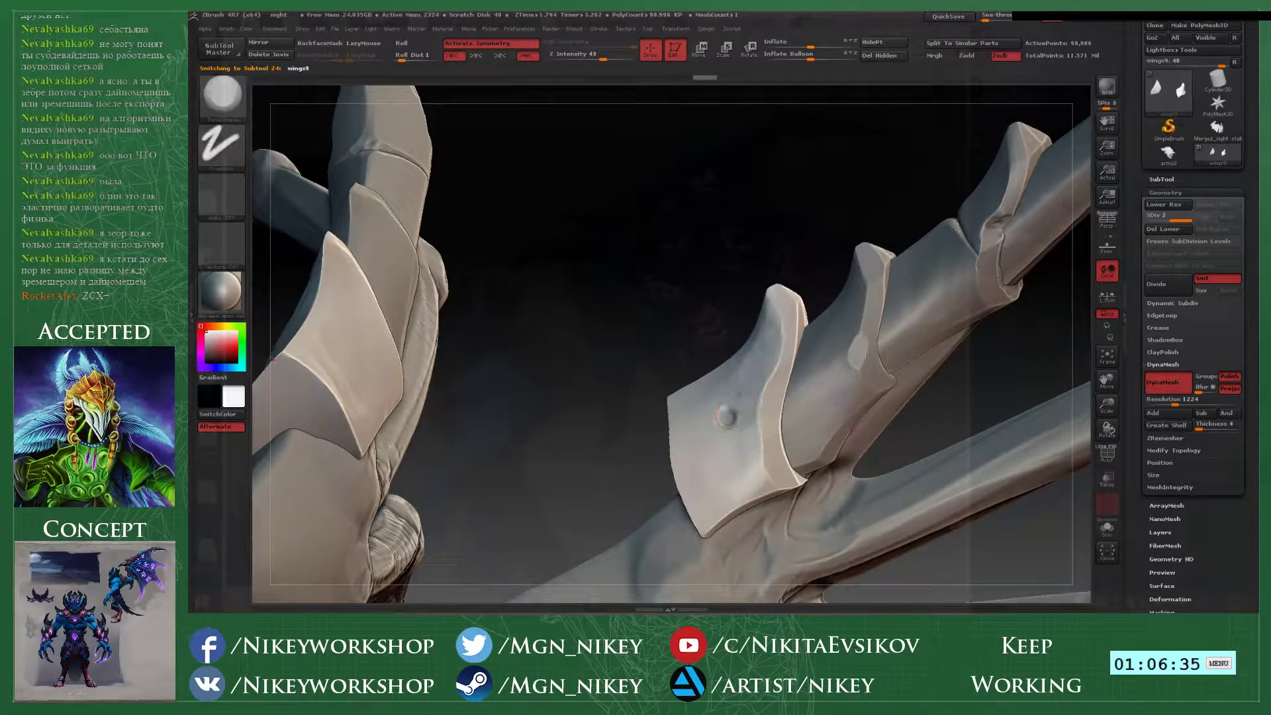
mouse_move(638, 331)
left_mouse_down()
mouse_move(831, 295)
mouse_move(824, 318)
left_mouse_up()
key("b")
key("c")
key("l")
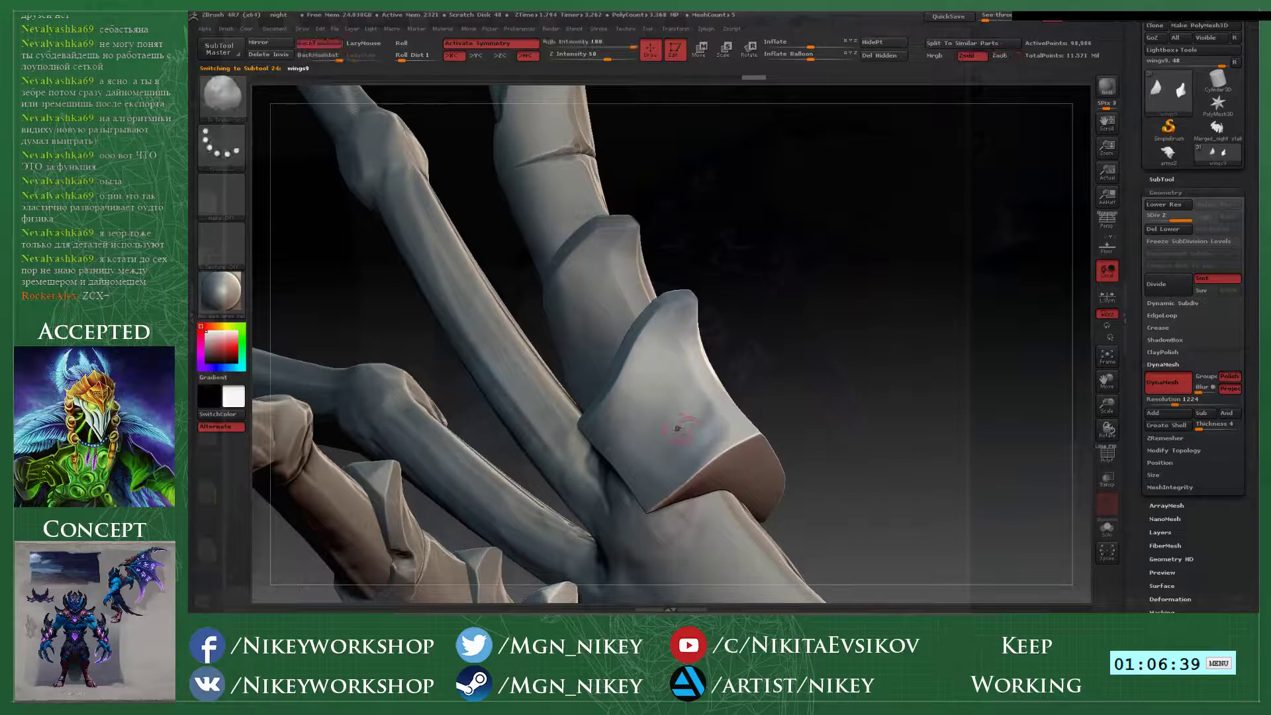
key("b")
key("t")
key("d")
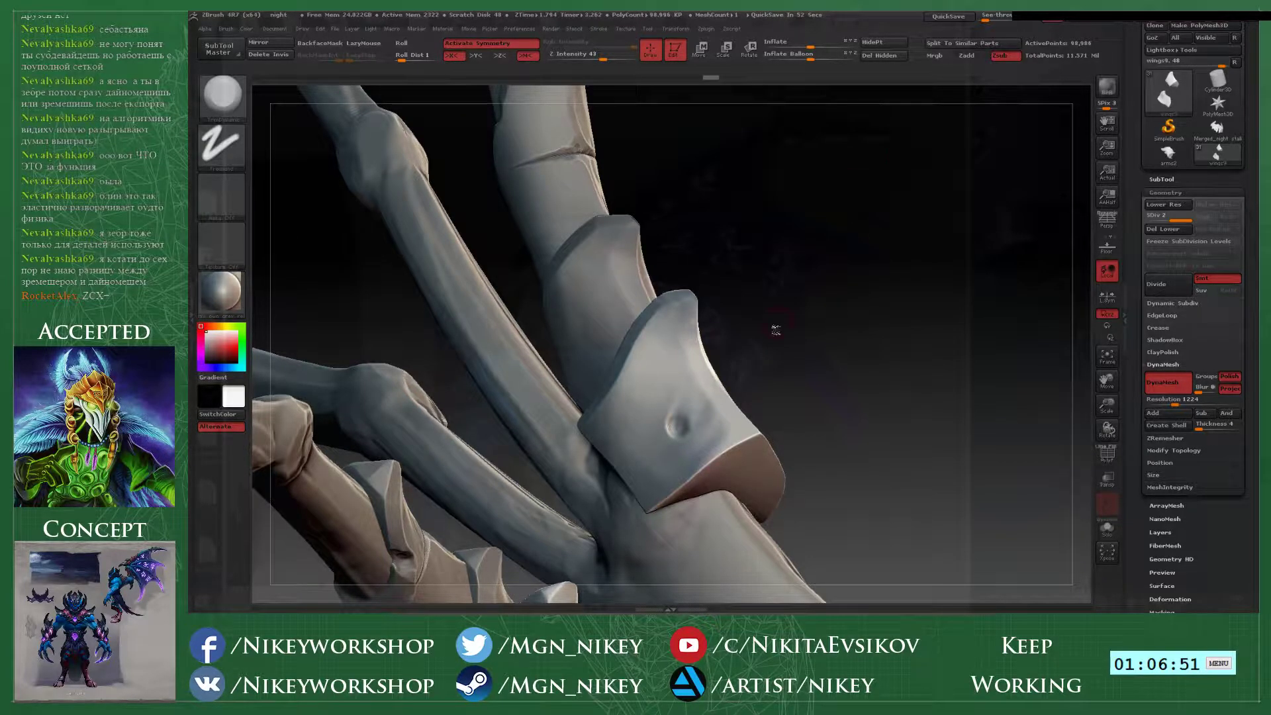
- Trim a chip into the inner-side rim of wings8 and chip the rim of the wings9 plate
left_click_drag(795, 282, 857, 288)
left_click(573, 316, "alt")
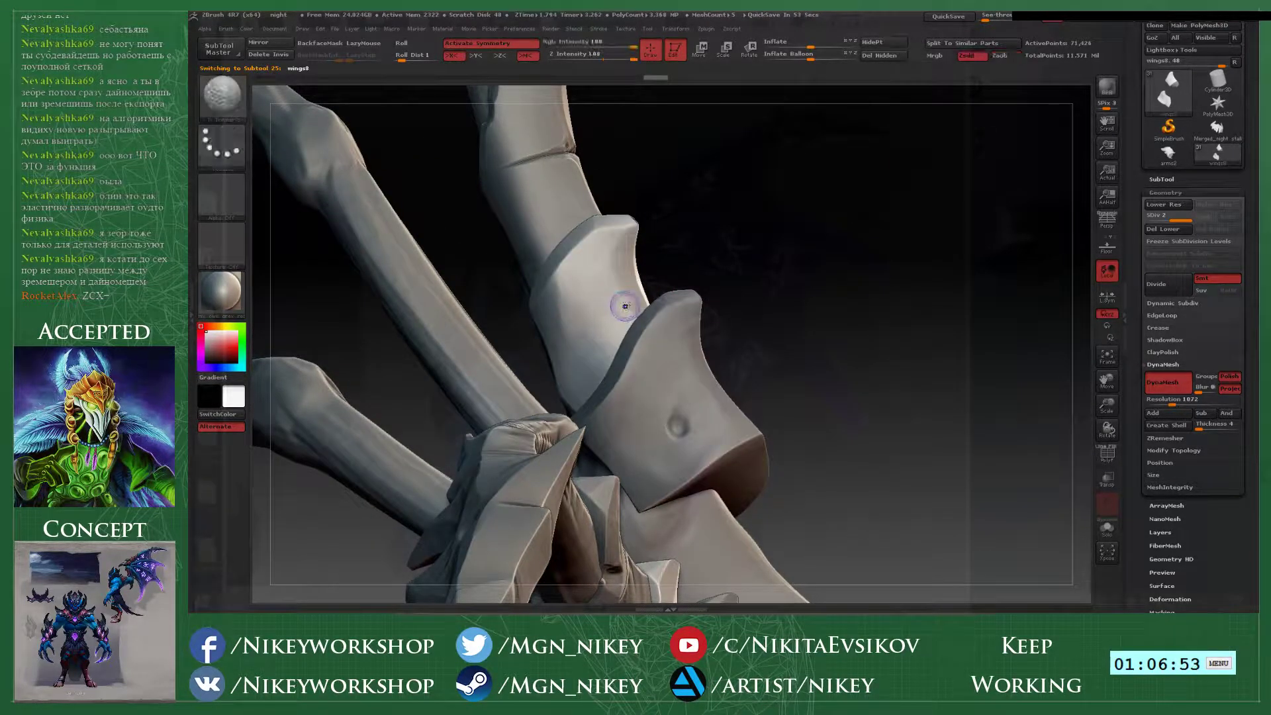
left_click_drag(688, 229, 581, 270)
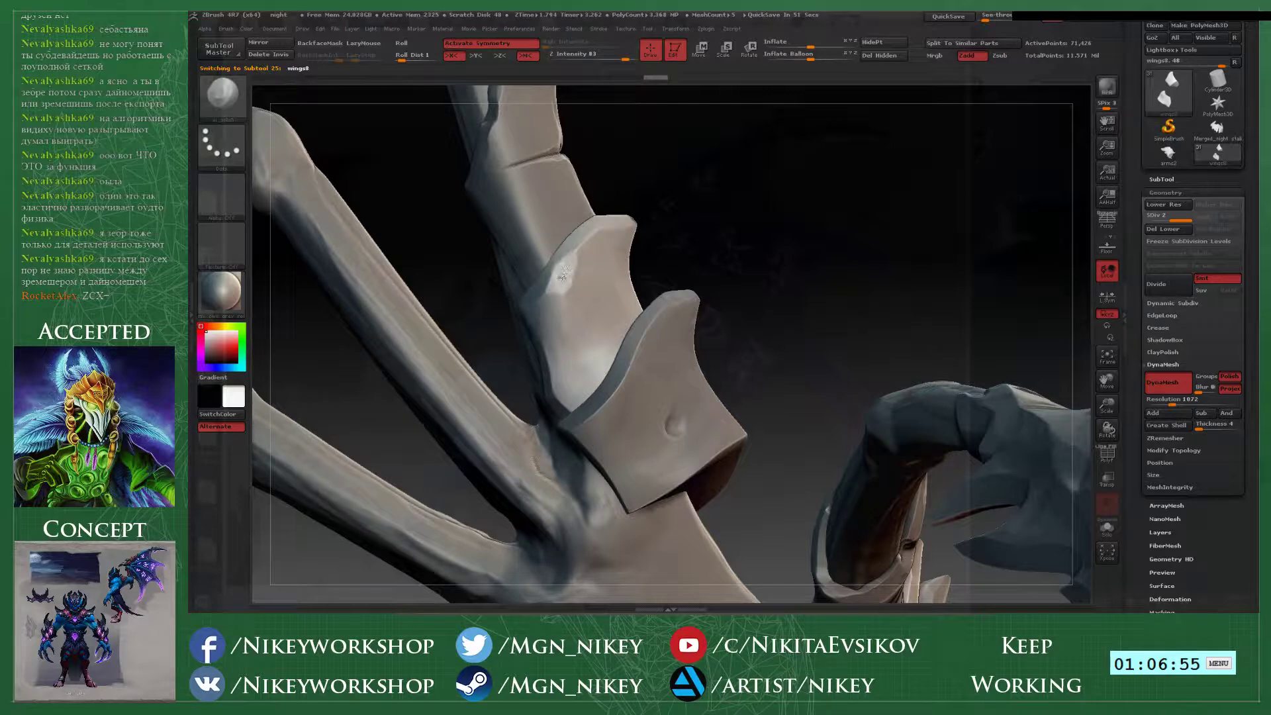
left_click(638, 334, "alt")
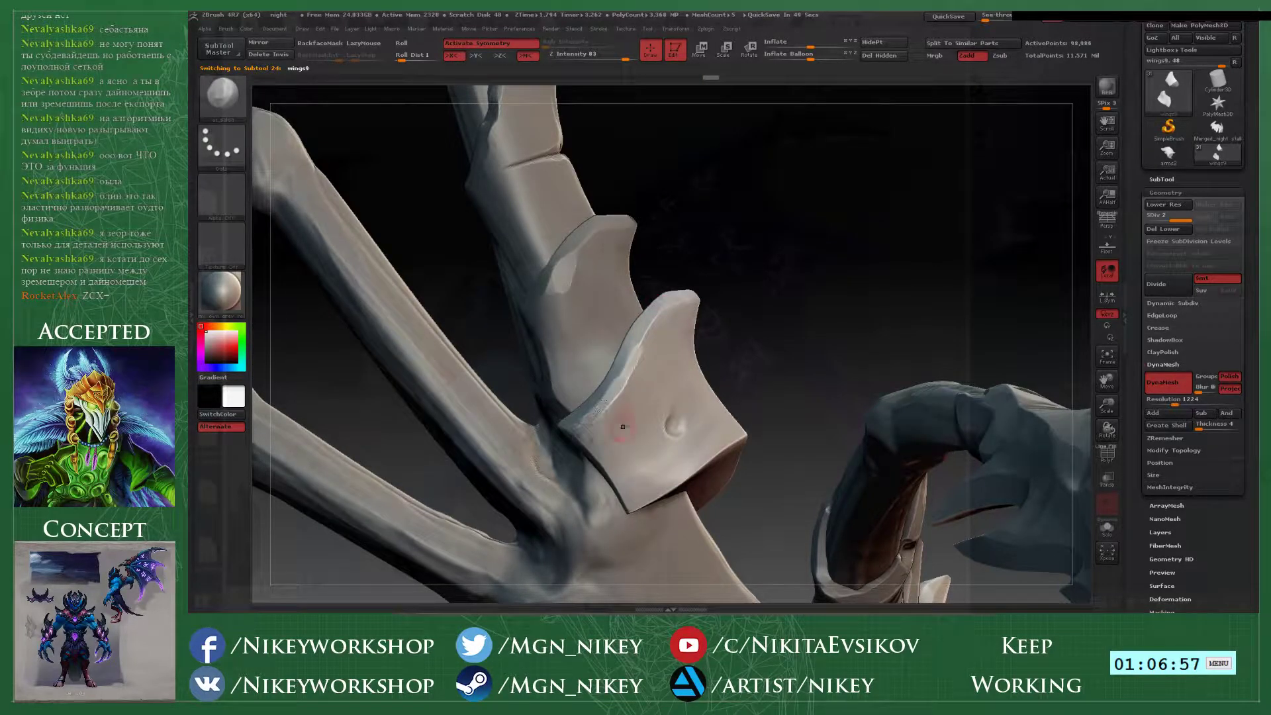
- Show the hidden wings10 subtool and make its armor plates at the wing base active
left_click_drag(804, 367, 767, 311, "alt")
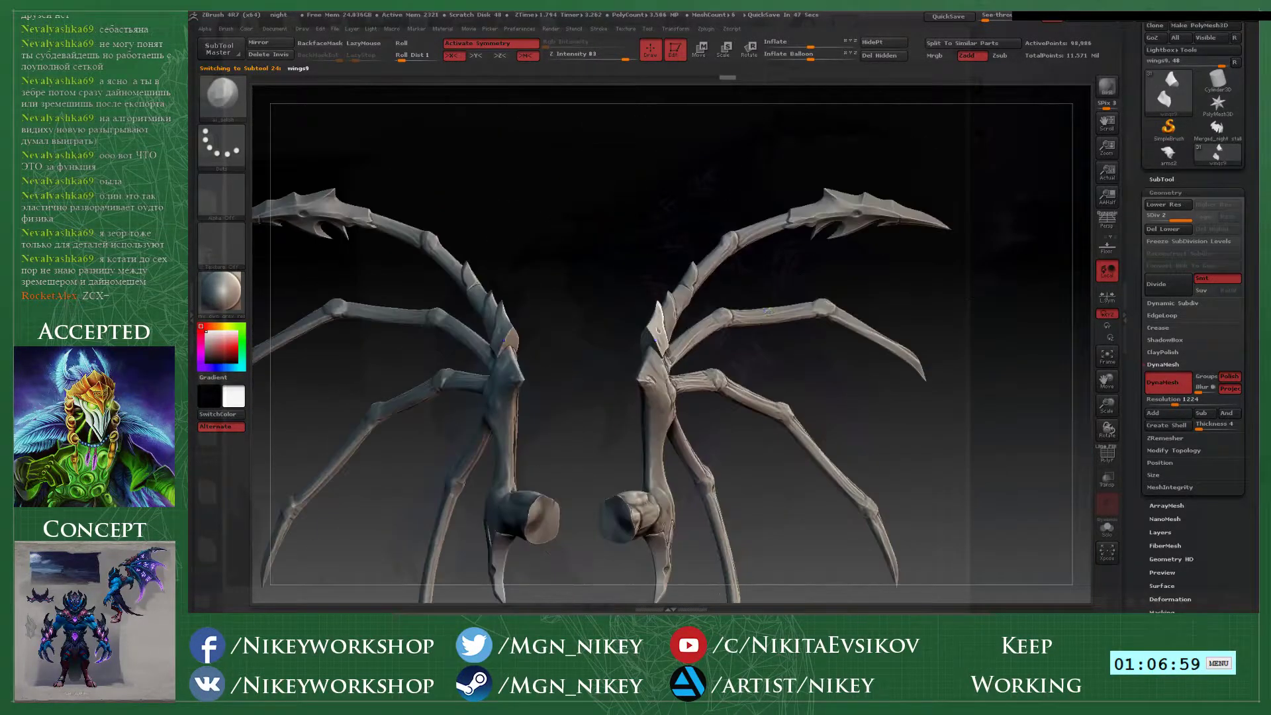
mouse_move(883, 456)
left_mouse_down("alt")
mouse_move(833, 391)
mouse_move(880, 451)
left_mouse_up("alt")
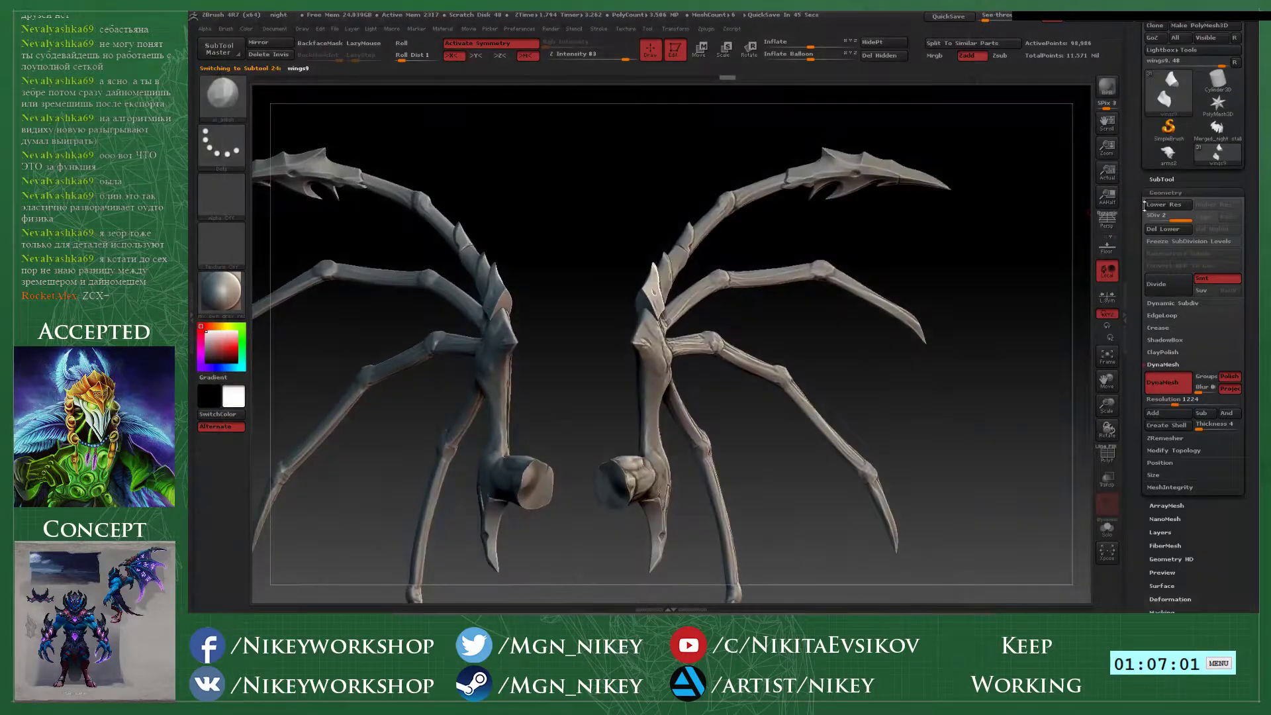
left_click(1157, 179)
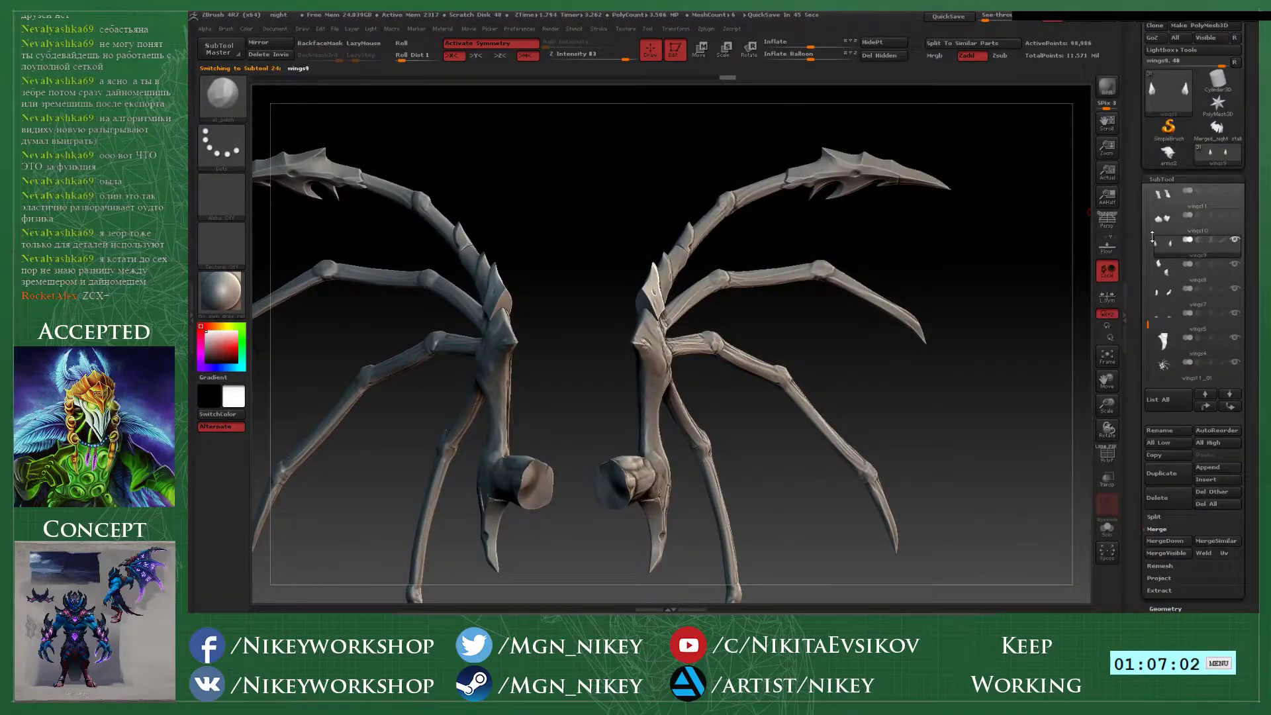
left_click(1239, 218)
left_click_drag(939, 391, 828, 420, "alt")
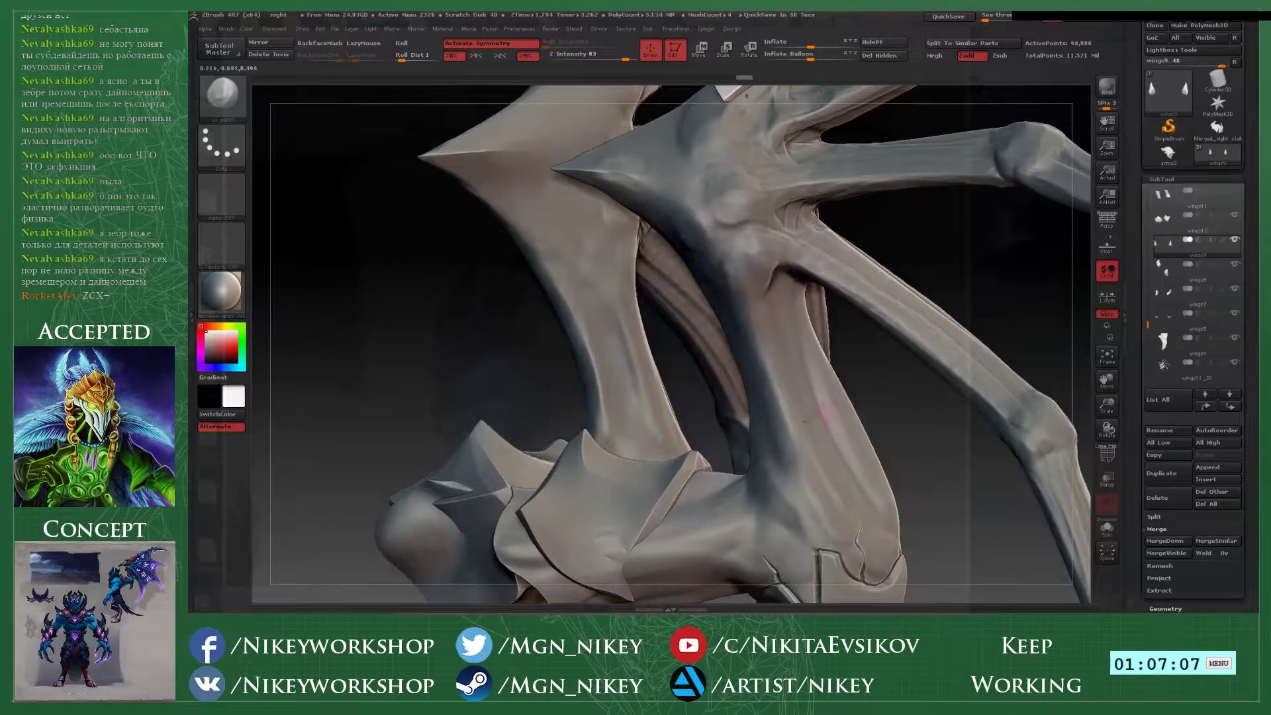
left_click(637, 488, "alt")
right_click_drag(615, 547, 728, 362, "alt")
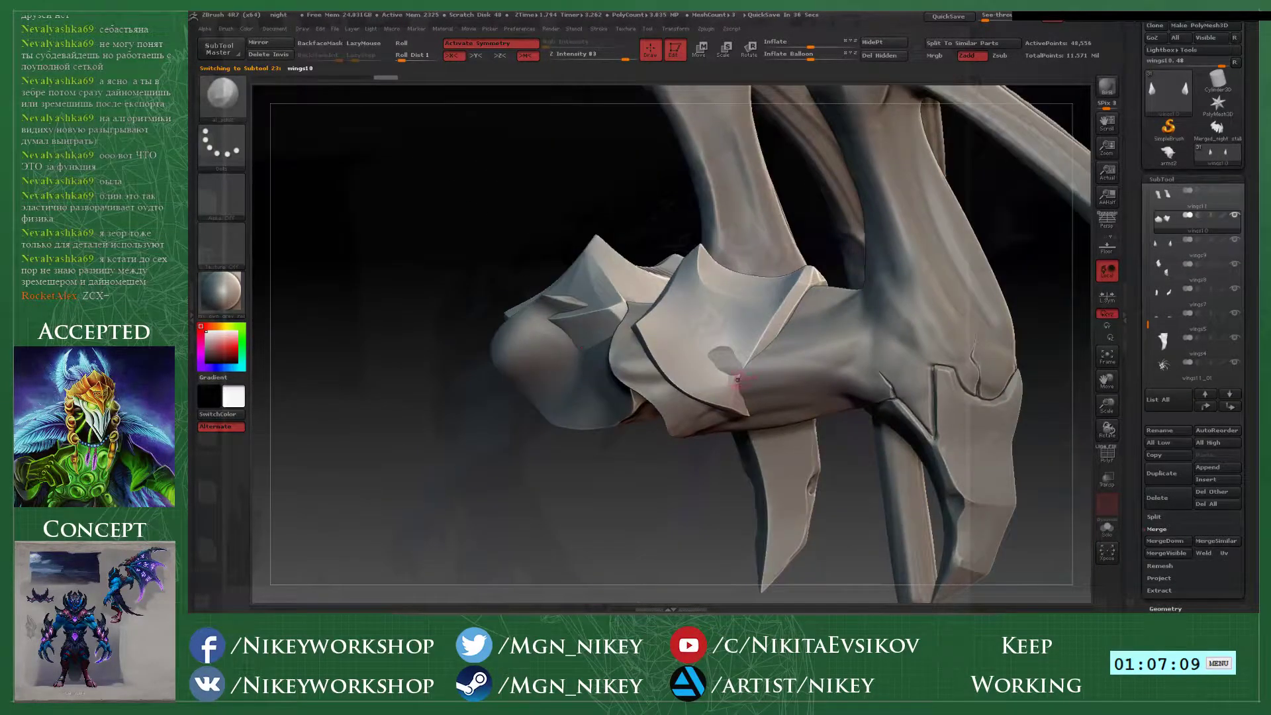
- Reshape the lower corner and rim of the wings10 base plate with the Move brush
key("b")
key("m")
key("v")
key("space")
key("s")
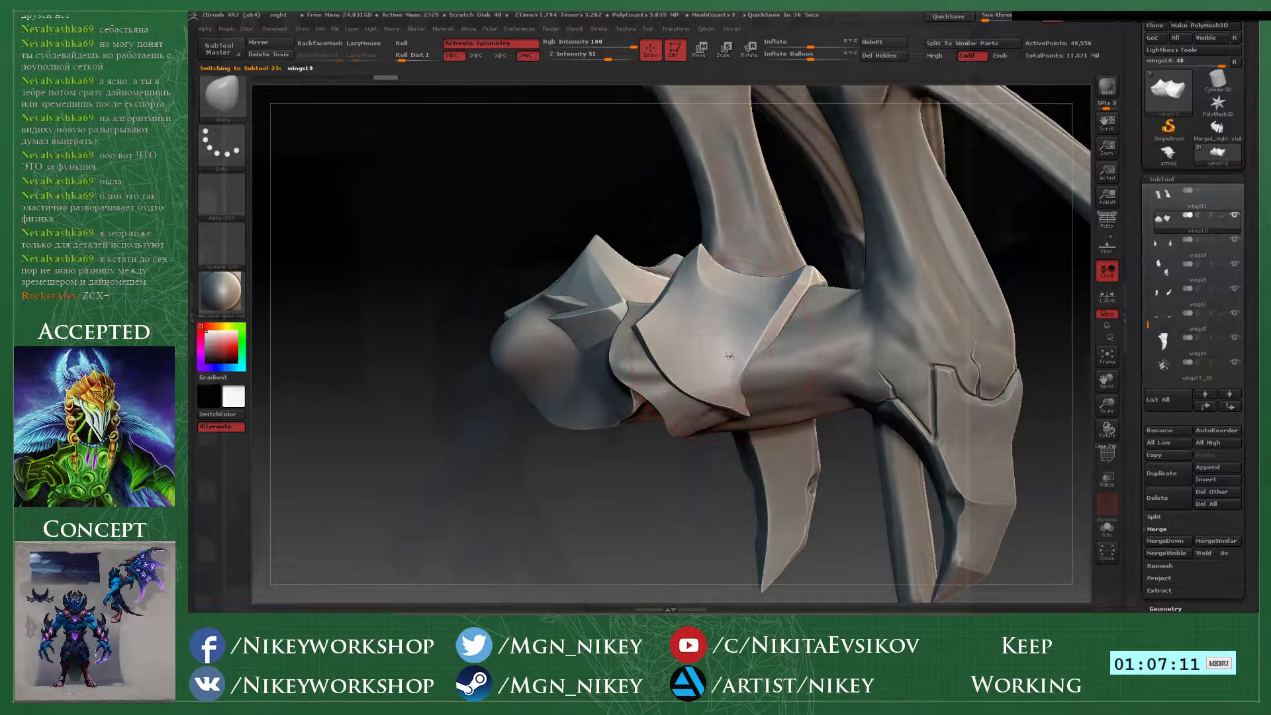
mouse_move(723, 497)
left_mouse_down()
mouse_move(652, 486)
mouse_move(613, 463)
left_mouse_up()
left_click_drag(834, 441, 754, 414)
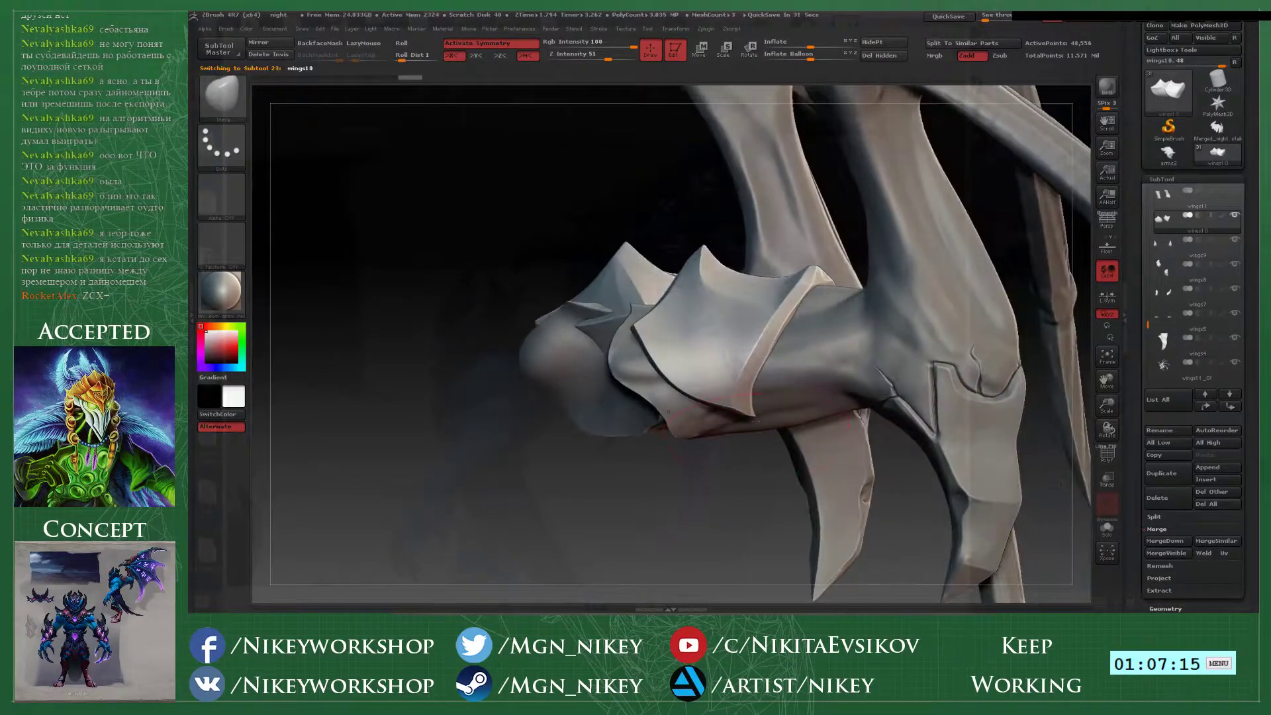
mouse_move(723, 504)
left_mouse_down()
mouse_move(823, 513)
mouse_move(826, 568)
mouse_move(811, 539)
mouse_move(844, 476)
mouse_move(821, 468)
mouse_move(652, 510)
mouse_move(703, 526)
left_mouse_up()
- Build up the raised rim of the wings10 base plate with a resized ClayBuildup brush
key("b")
key("c")
key("b")
key("space")
left_click(741, 322)
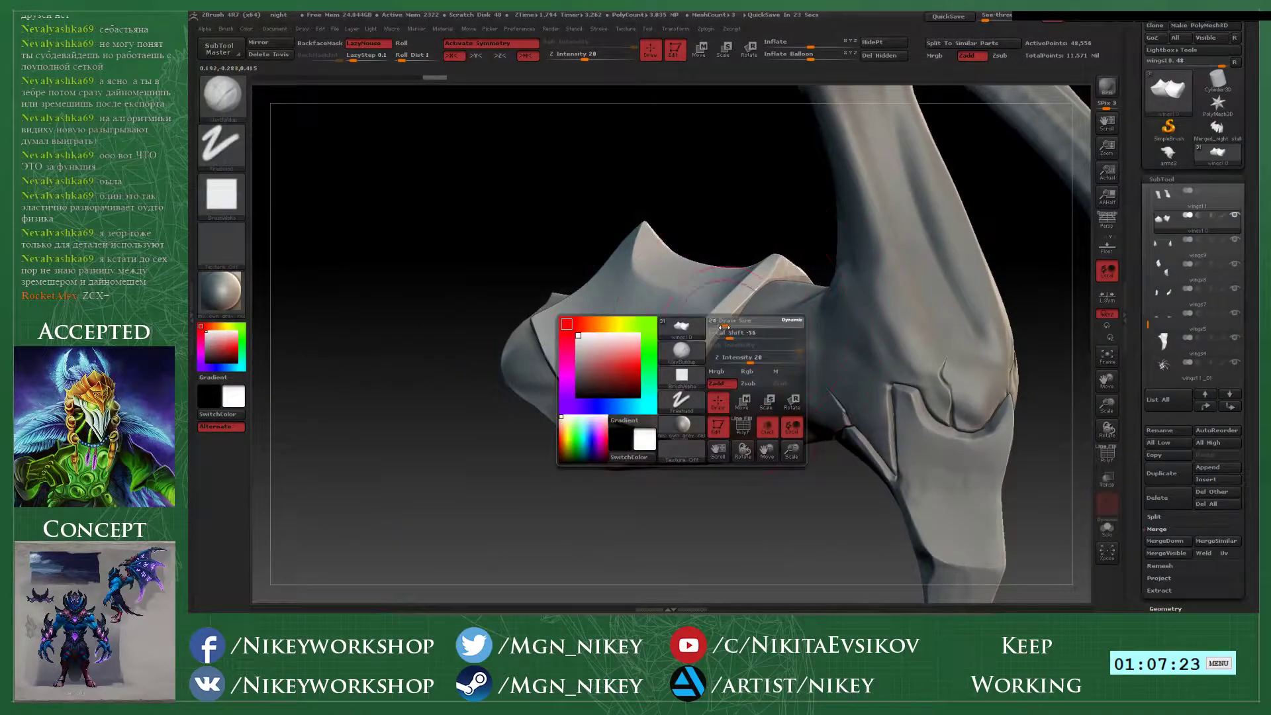
left_click_drag(717, 478, 738, 523)
- Subdivide the wings10 plate once and trim flat chips along its raised rim
key("2")
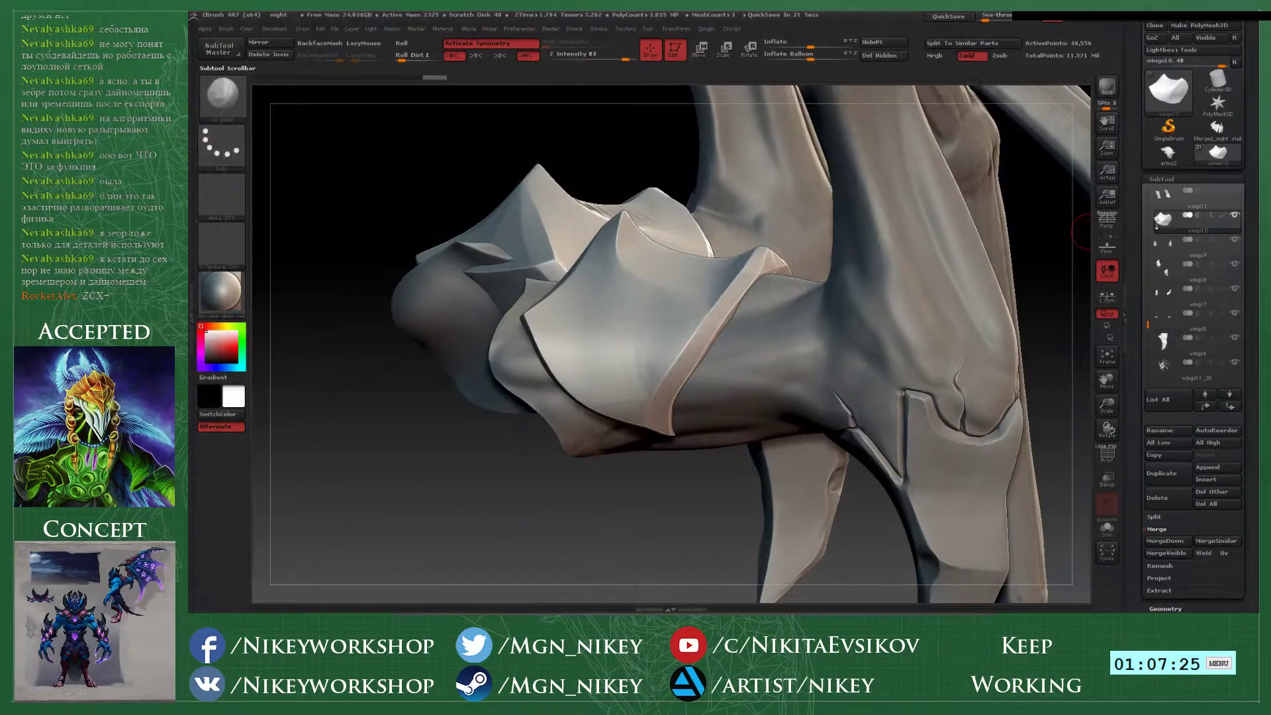
left_click(1163, 180)
left_click(1172, 193)
key("ctrl+d")
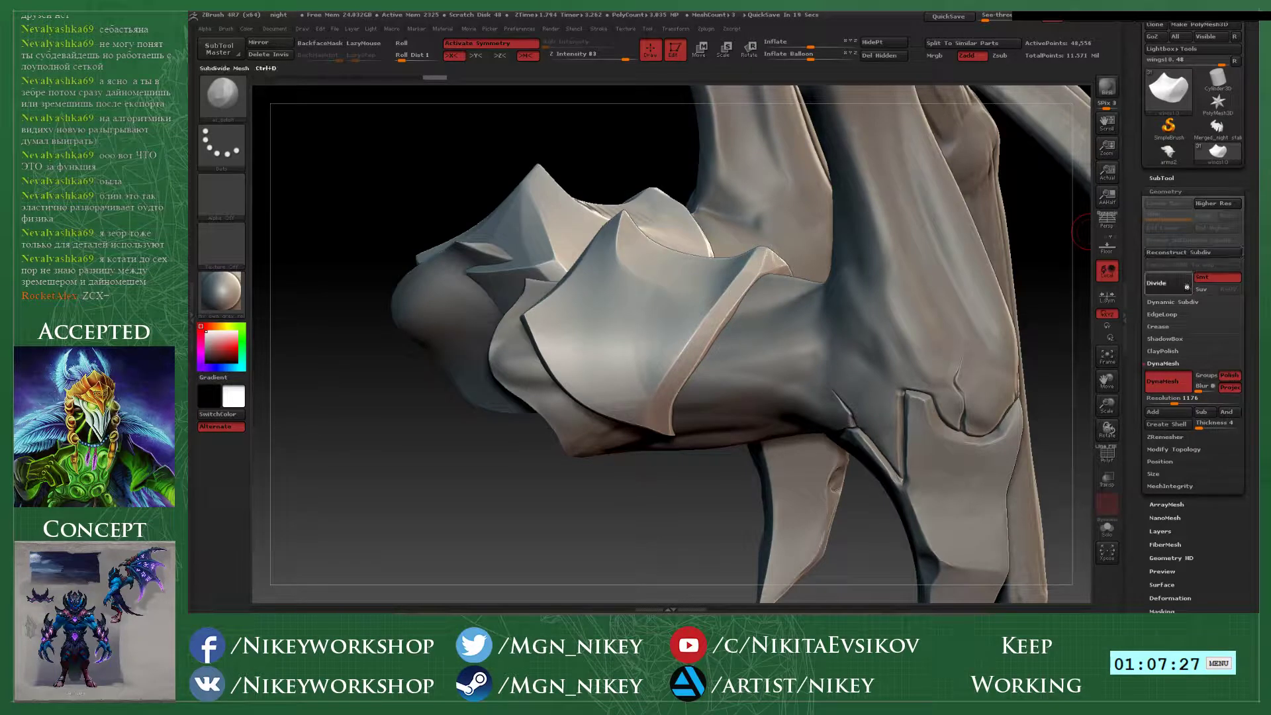
mouse_move(696, 336)
left_mouse_down()
mouse_move(647, 414)
mouse_move(637, 403)
left_mouse_up()
left_click_drag(693, 337, 730, 293)
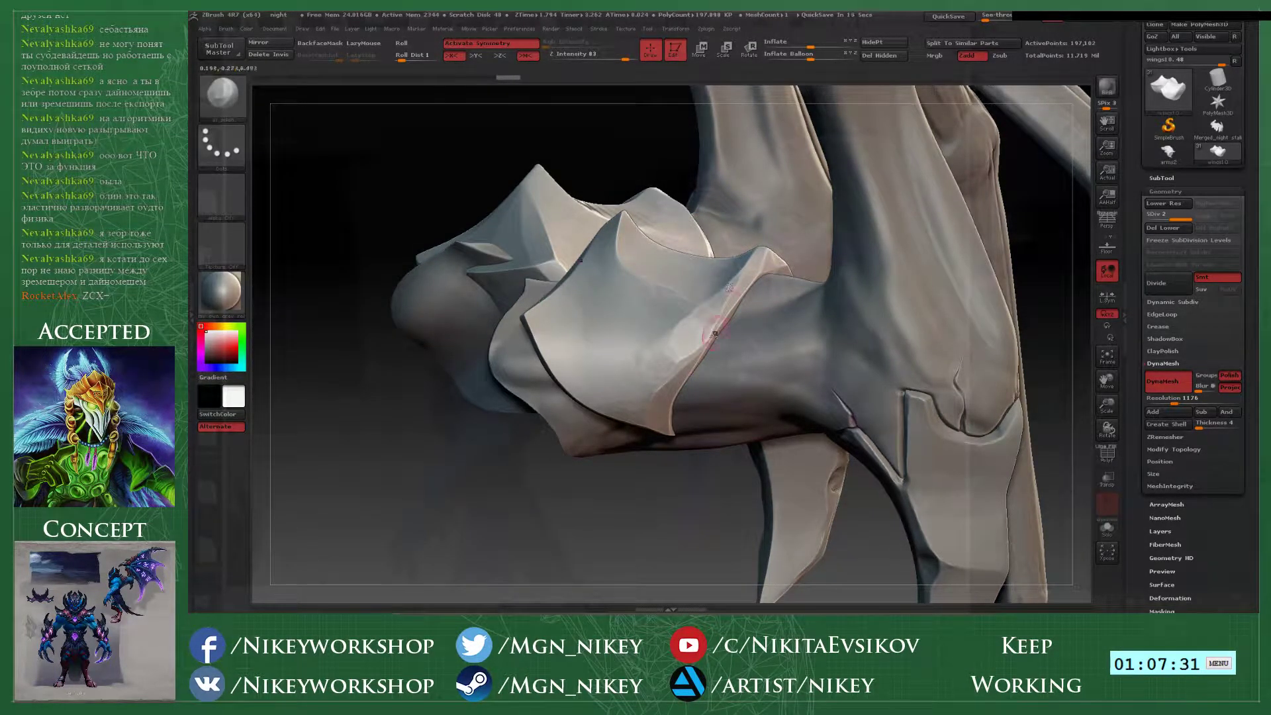
key("3")
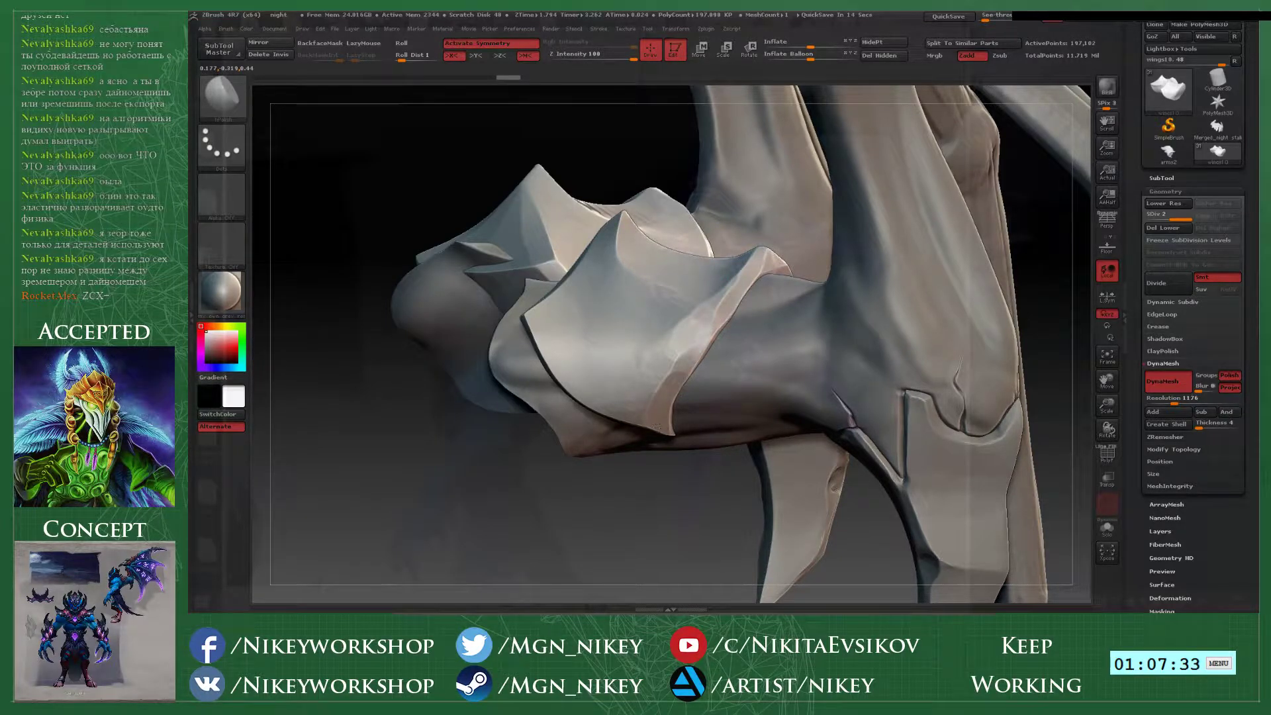
- Trim the raised rim and upper point of the wings10 base plate into flatter chipped facets
mouse_move(652, 165)
left_mouse_down()
mouse_move(652, 125)
mouse_move(644, 200)
left_mouse_up()
mouse_move(703, 315)
left_mouse_down()
mouse_move(664, 354)
mouse_move(667, 328)
mouse_move(676, 363)
left_mouse_up()
mouse_move(569, 486)
left_mouse_down()
mouse_move(575, 453)
mouse_move(648, 458)
left_mouse_up()
mouse_move(548, 511)
left_mouse_down()
mouse_move(534, 333)
mouse_move(546, 371)
mouse_move(585, 405)
left_mouse_up()
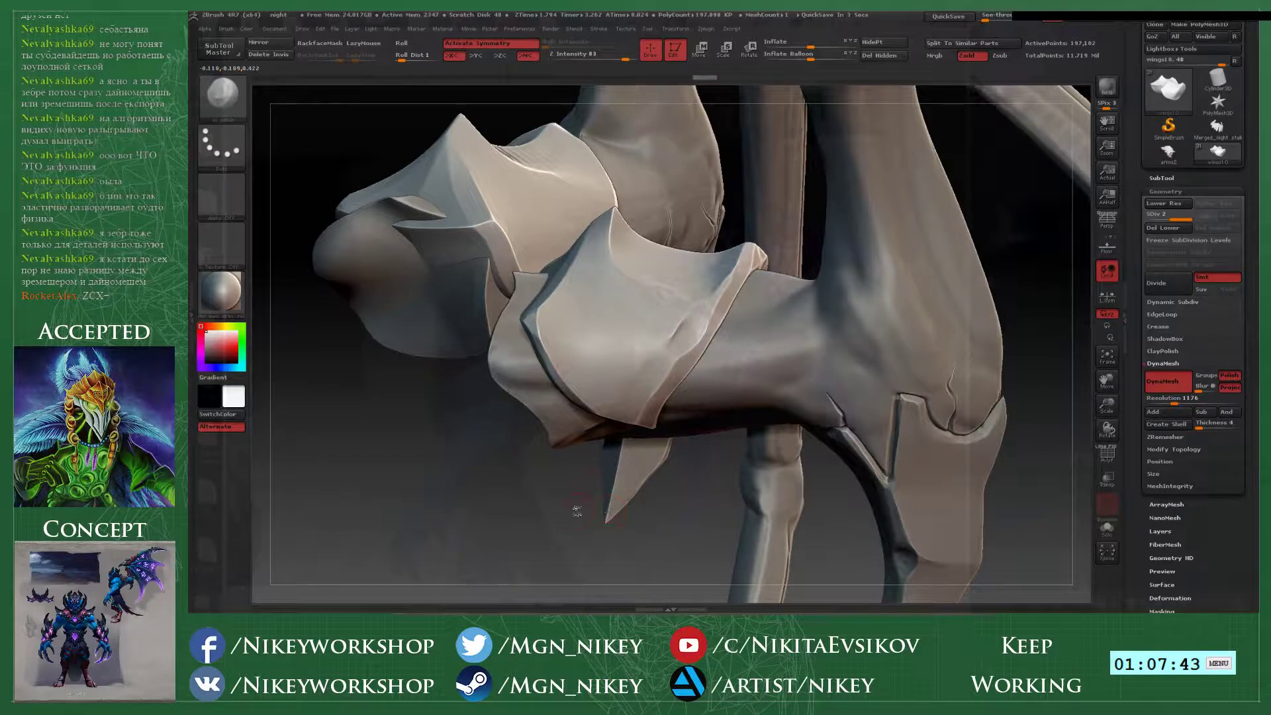
left_click_drag(575, 510, 570, 405)
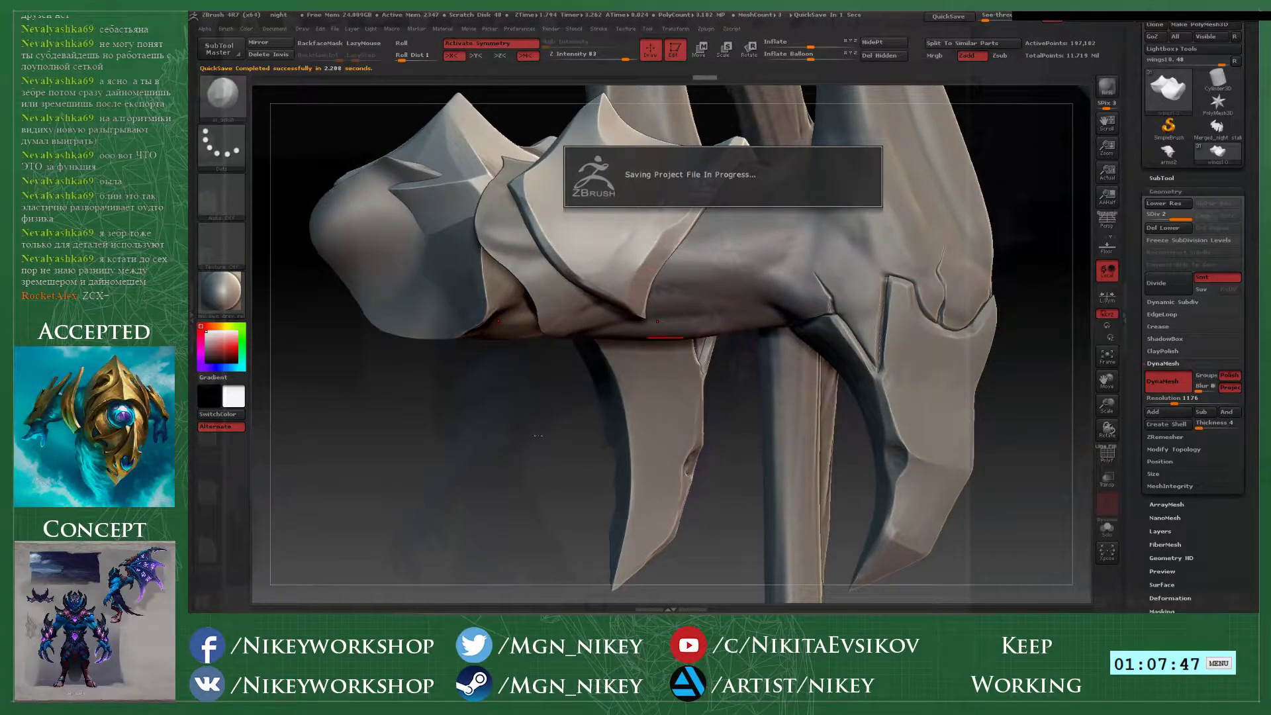
mouse_move(549, 432)
left_mouse_down()
mouse_move(674, 436)
mouse_move(653, 446)
mouse_move(571, 423)
left_mouse_up()
- Trim the outer face, lower rim and upper corner edges of the wings10 plate into flat planes
left_click_drag(538, 315, 616, 244)
left_click_drag(705, 360, 690, 295)
mouse_move(630, 238)
left_mouse_down()
mouse_move(841, 305)
mouse_move(708, 286)
left_mouse_up()
mouse_move(587, 291)
left_mouse_down()
mouse_move(602, 272)
mouse_move(580, 329)
left_mouse_up()
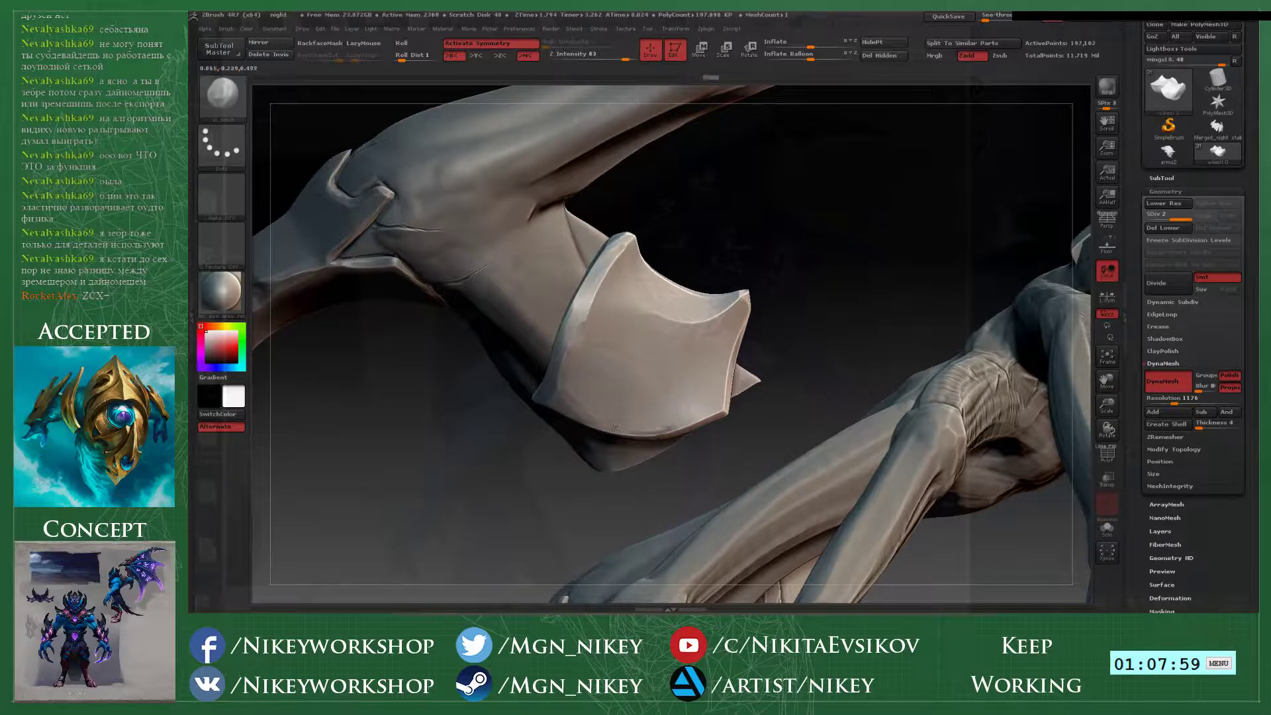
left_click_drag(615, 427, 723, 412)
left_click_drag(790, 364, 791, 324)
left_click_drag(673, 308, 749, 298)
mouse_move(805, 291)
left_mouse_down()
mouse_move(726, 357)
mouse_move(622, 265)
mouse_move(637, 288)
mouse_move(615, 352)
left_mouse_up()
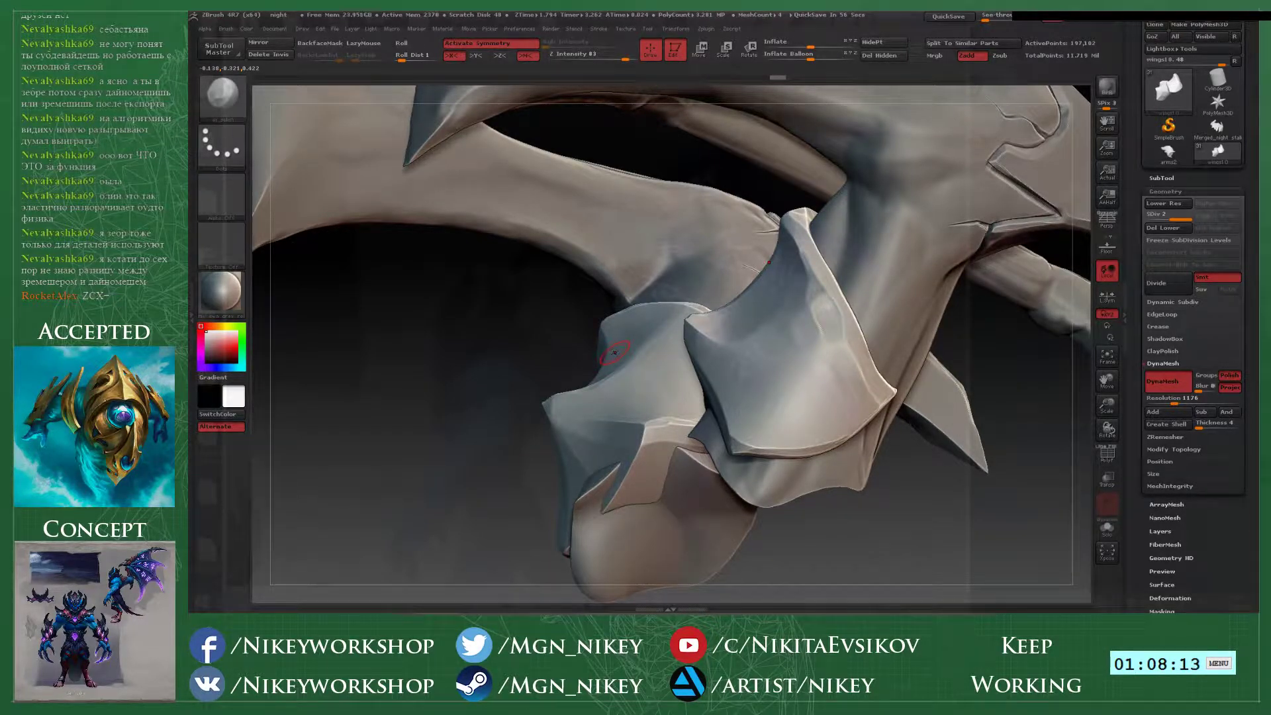
- Smooth the curved face of the wings10 plate between its points and raised rim
mouse_move(854, 524)
left_mouse_down()
mouse_move(910, 527)
mouse_move(761, 371)
left_mouse_up()
key("shift")
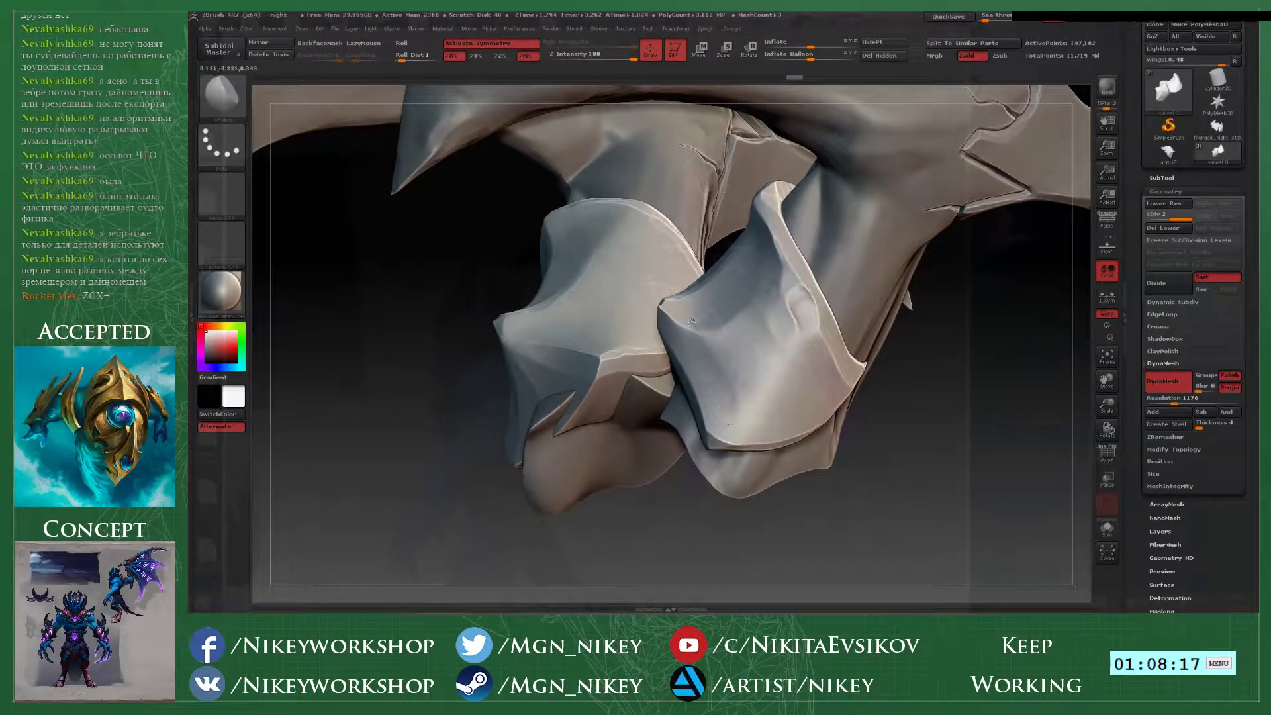
left_click_drag(713, 330, 776, 430)
left_click_drag(763, 327, 784, 376)
mouse_move(808, 478)
left_mouse_down()
mouse_move(884, 487)
mouse_move(852, 356)
mouse_move(785, 298)
left_mouse_up()
- Flatten the face of the wings10 plate beside its raised rim with the trim brush
mouse_move(622, 312)
right_mouse_down()
mouse_move(595, 275)
mouse_move(754, 384)
mouse_move(711, 373)
right_mouse_up()
key("2")
left_click_drag(714, 368, 712, 387)
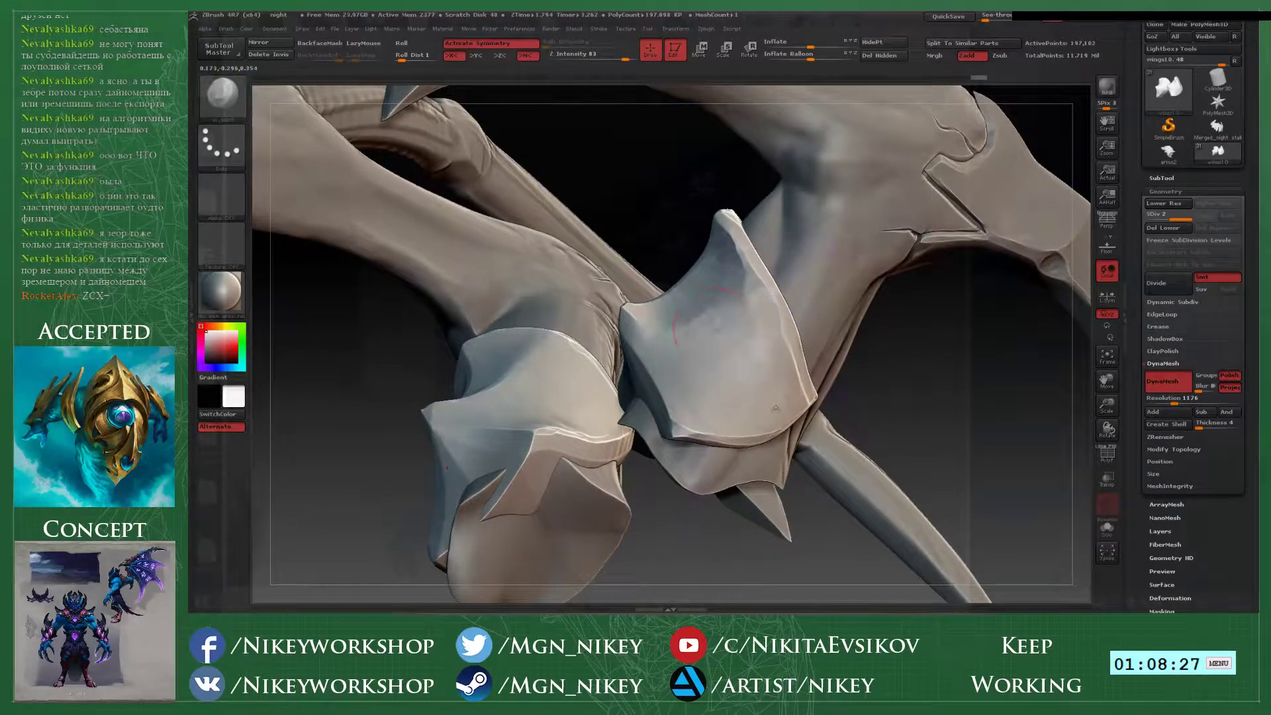
left_click_drag(788, 341, 802, 386)
right_click_drag(809, 537, 622, 424)
right_click_drag(773, 239, 759, 242)
left_click_drag(759, 242, 638, 290)
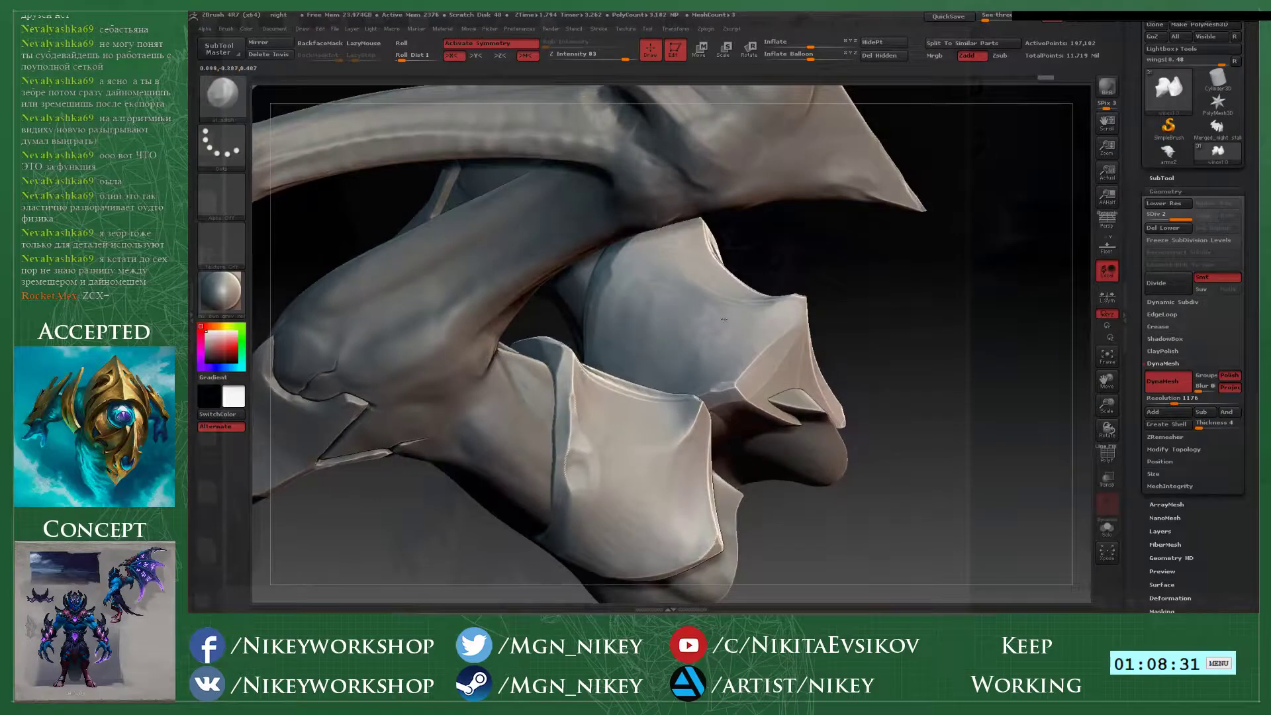
right_click_drag(563, 443, 816, 481)
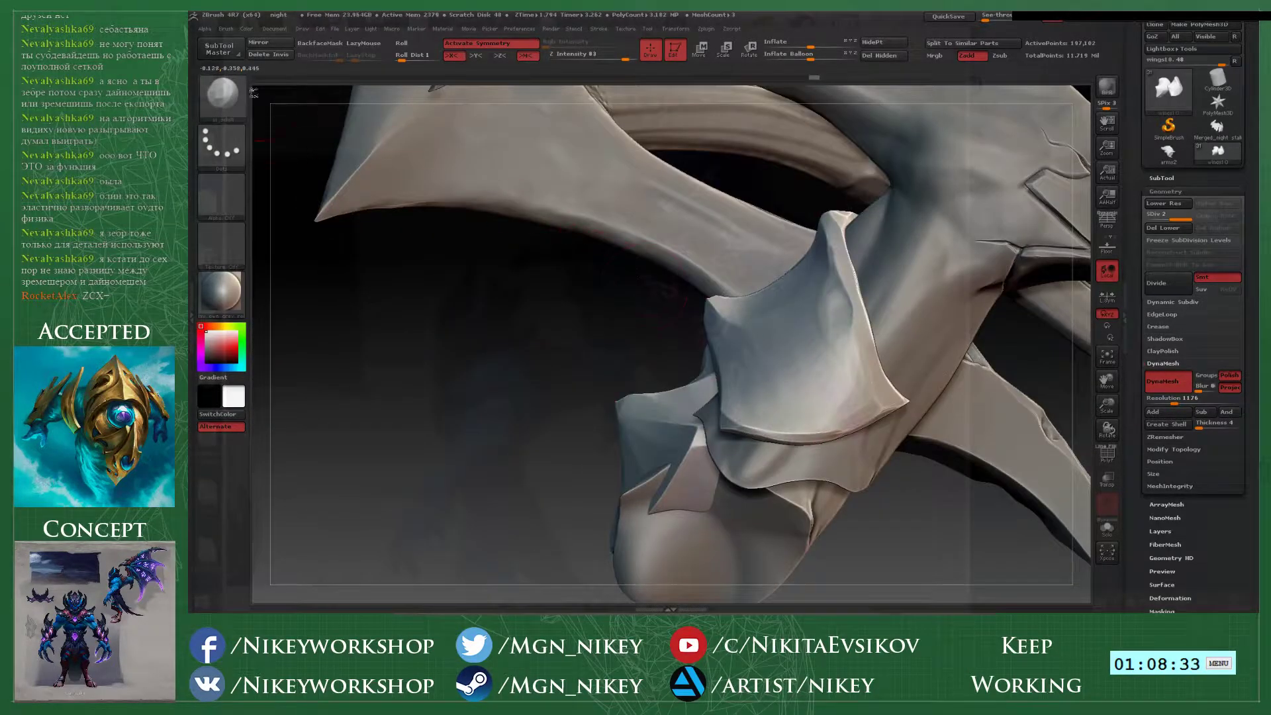
- Cut a deep slash notch through the raised rim and face of the wings10 plate with a slash brush
left_click(222, 94)
left_click(538, 315)
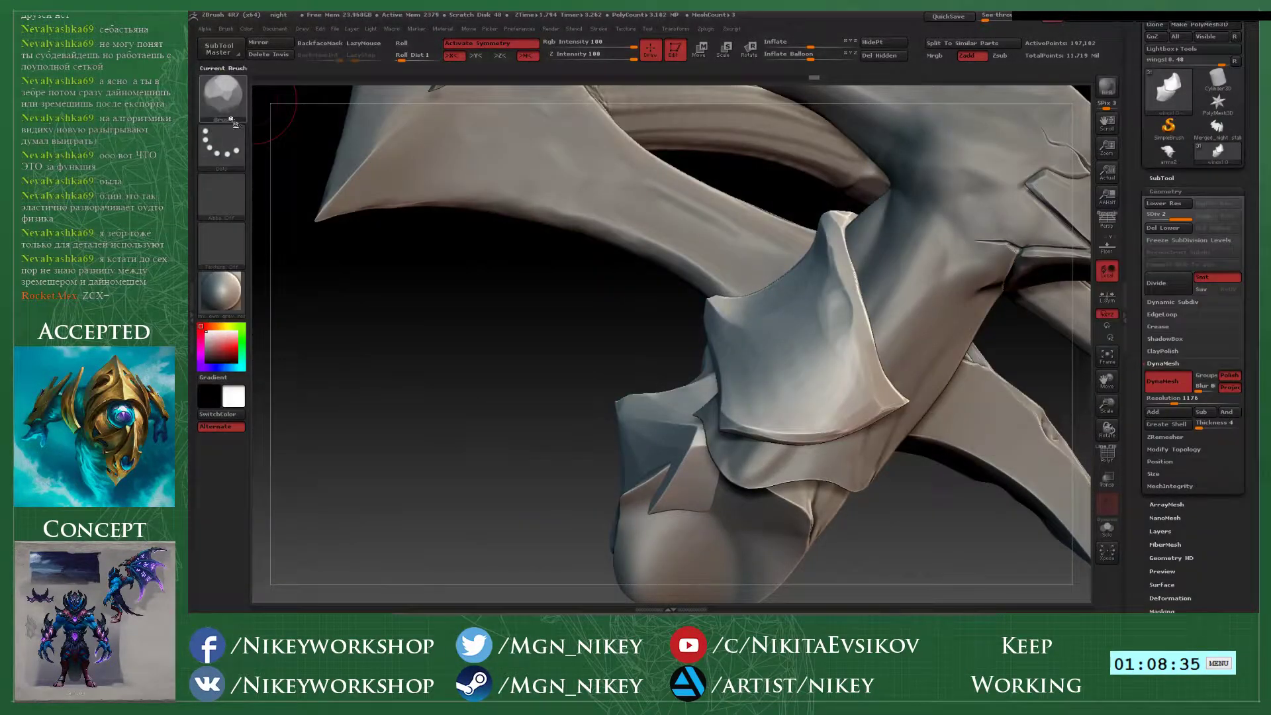
left_click(223, 94)
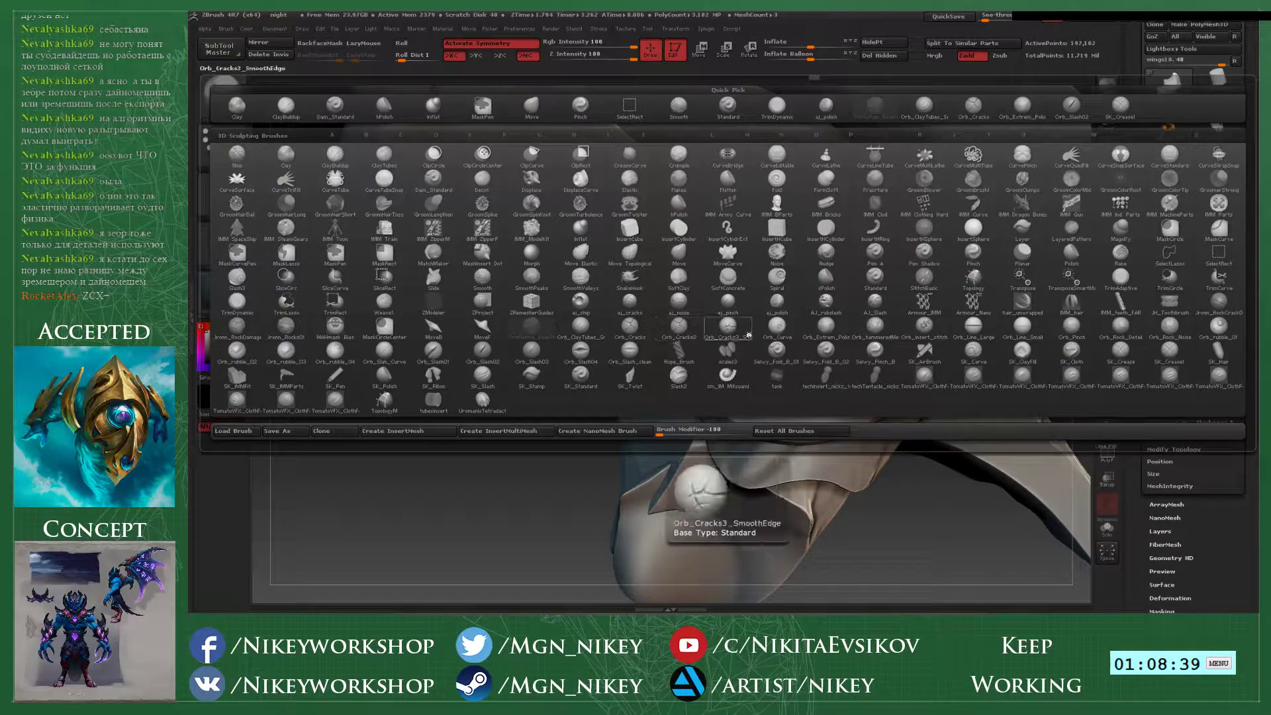
left_click(647, 334)
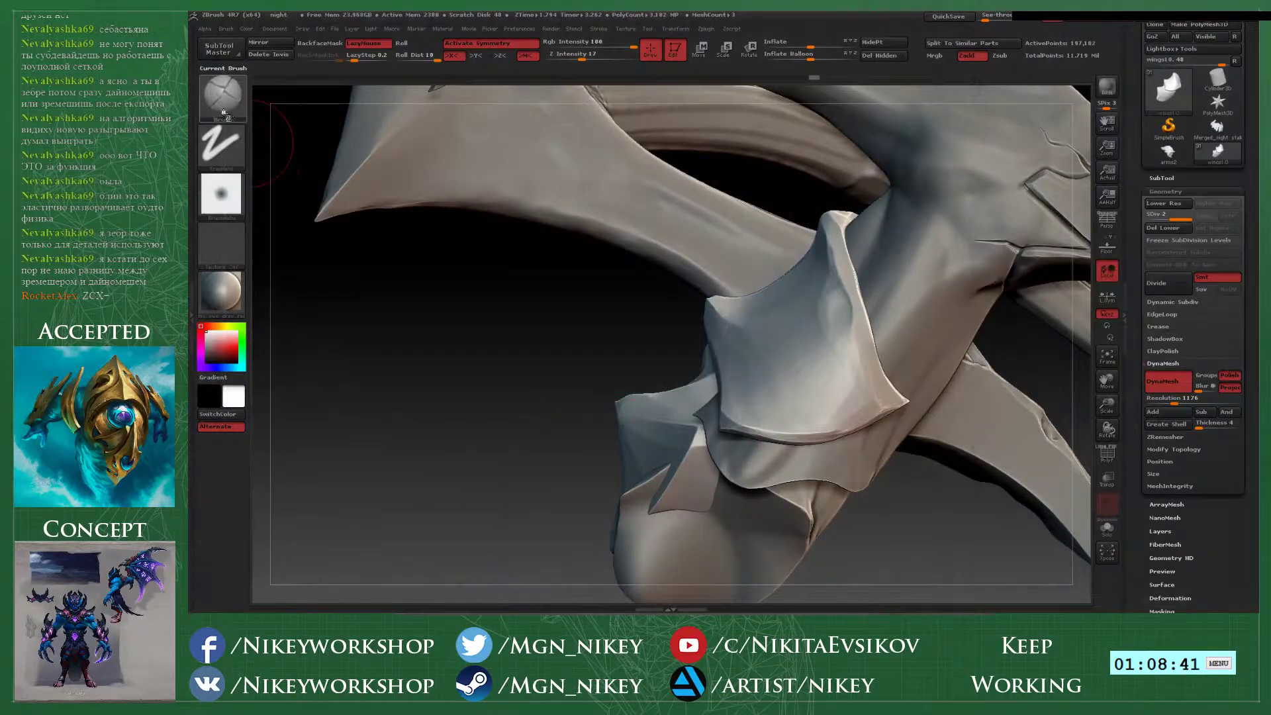
left_click(223, 94)
left_click(454, 359)
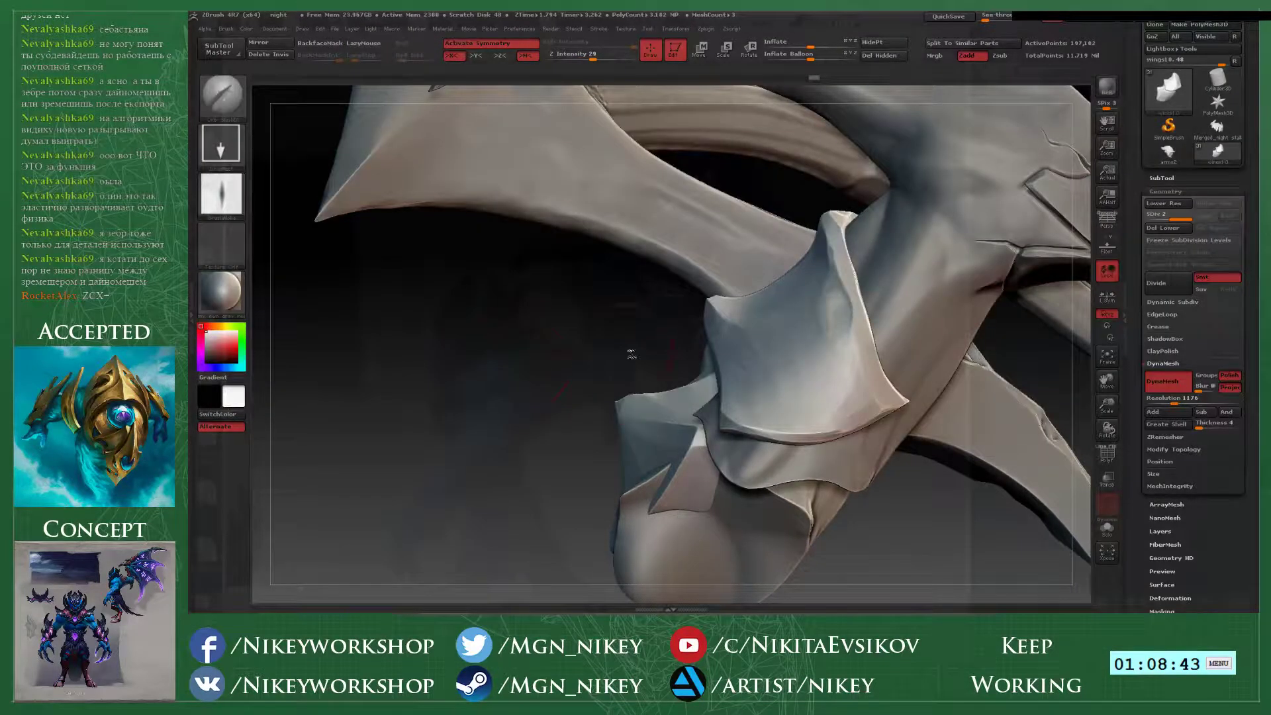
left_click_drag(631, 354, 788, 354)
left_click_drag(782, 308, 813, 344)
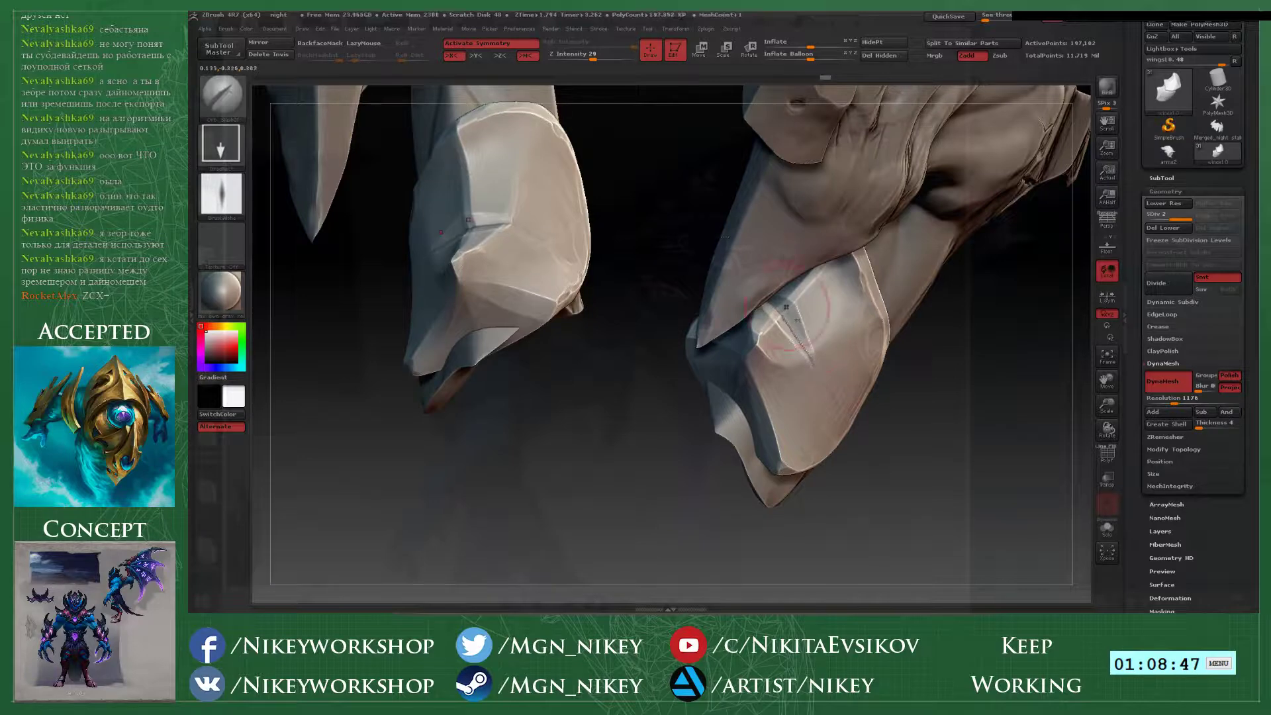
mouse_move(635, 397)
left_mouse_down()
mouse_move(669, 391)
mouse_move(702, 331)
mouse_move(820, 349)
mouse_move(811, 523)
mouse_move(674, 510)
mouse_move(675, 569)
left_mouse_up()
left_click_drag(807, 379, 773, 362)
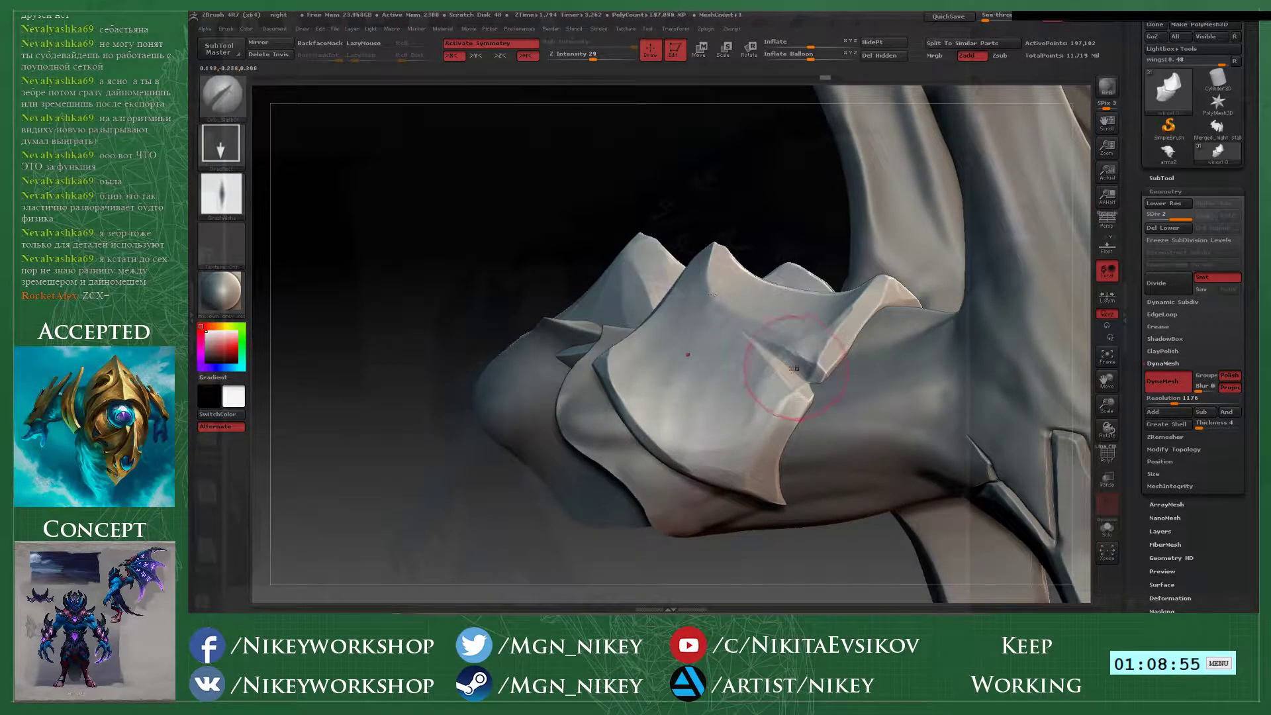
left_click_drag(799, 380, 680, 298)
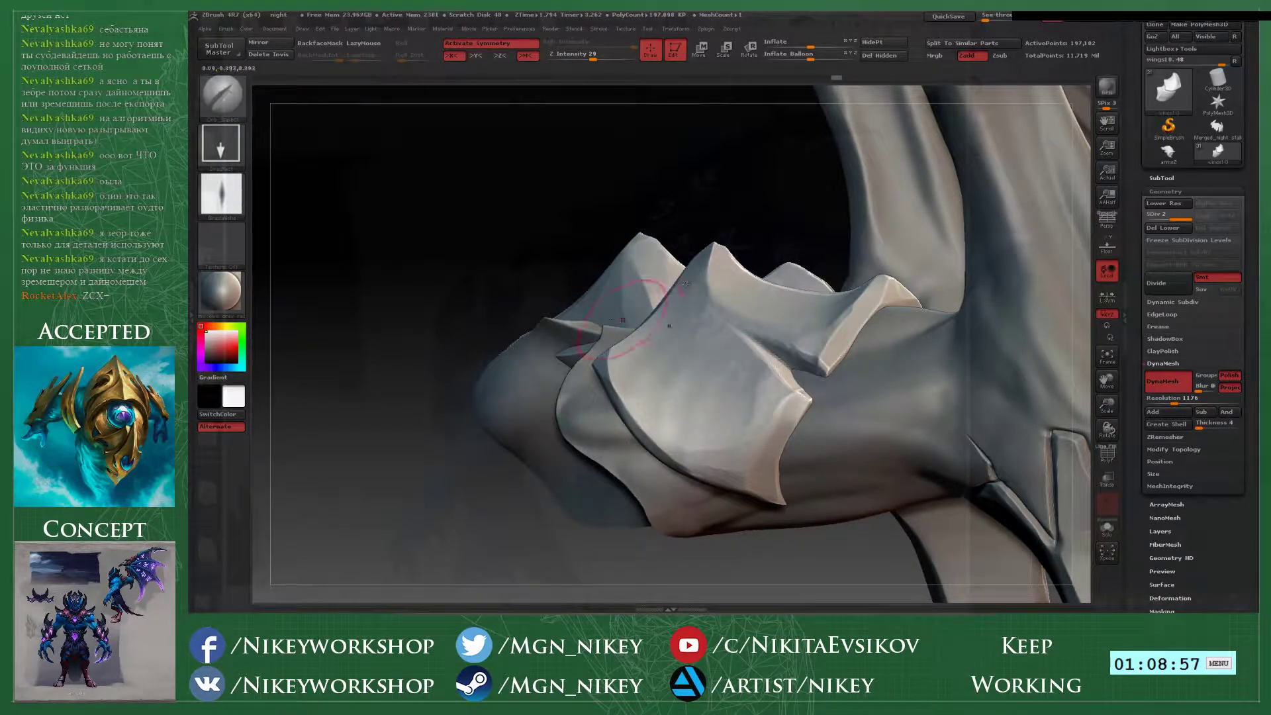
- Trim the corners on both sides of the rim notch into small chips with a resized trim brush
mouse_move(572, 457)
left_mouse_down("alt")
mouse_move(570, 343)
mouse_move(545, 278)
mouse_move(545, 417)
left_mouse_up("alt")
key("1")
key("space")
mouse_move(832, 307)
left_mouse_down()
mouse_move(807, 307)
mouse_move(806, 292)
left_mouse_up()
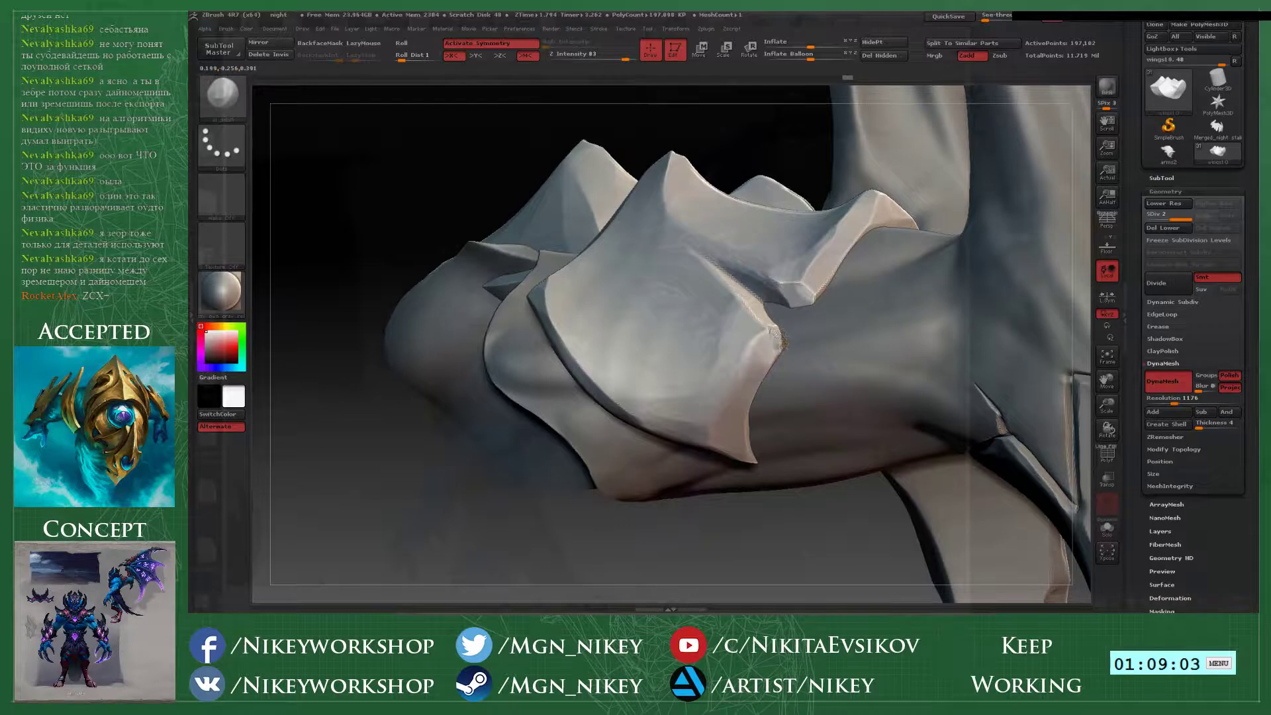
- Make the wings11_01 wing subtool active and turn on ghost transparency for the surrounding subtools
left_click_drag(819, 520, 778, 519, "alt")
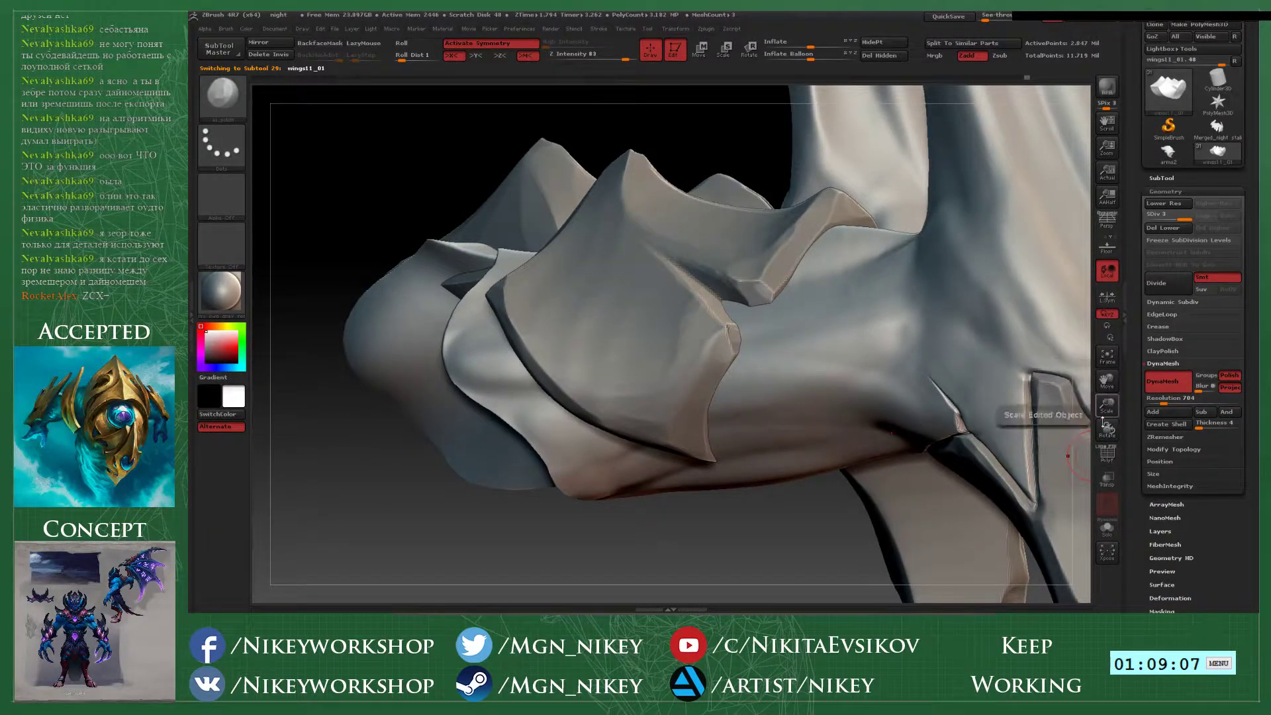
left_click(1107, 478)
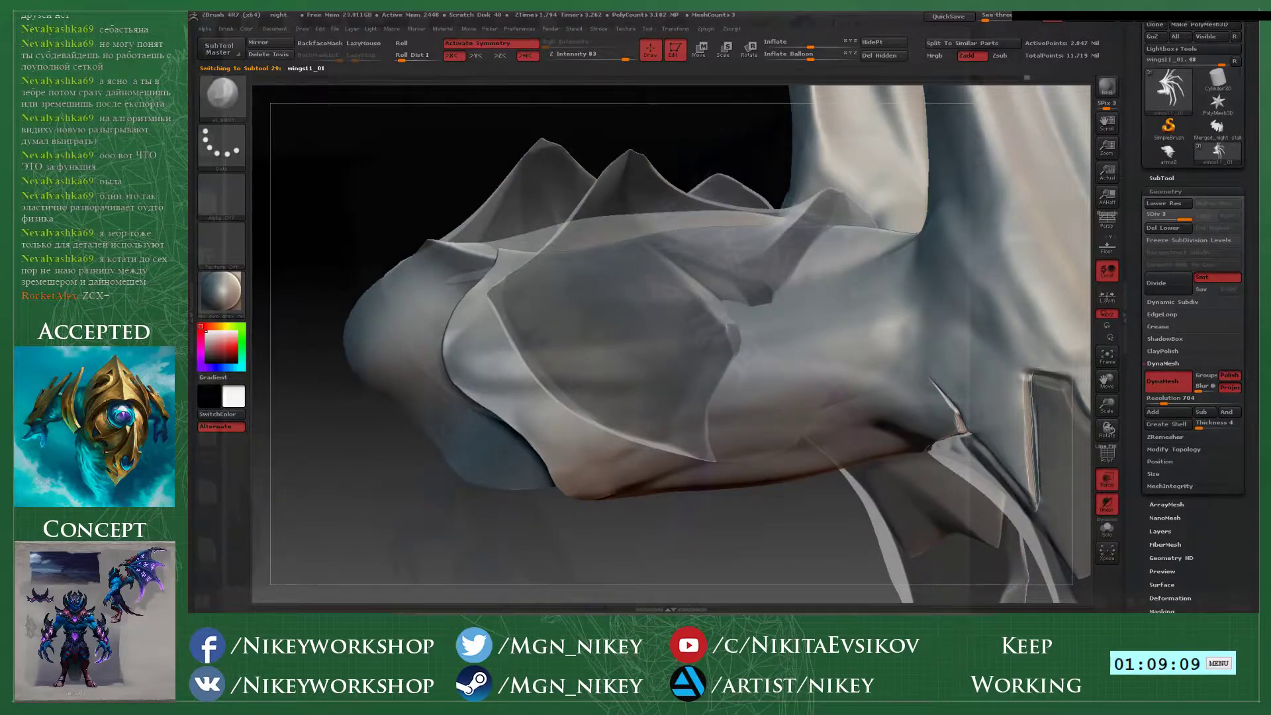
left_click_drag(371, 530, 456, 516)
key("space")
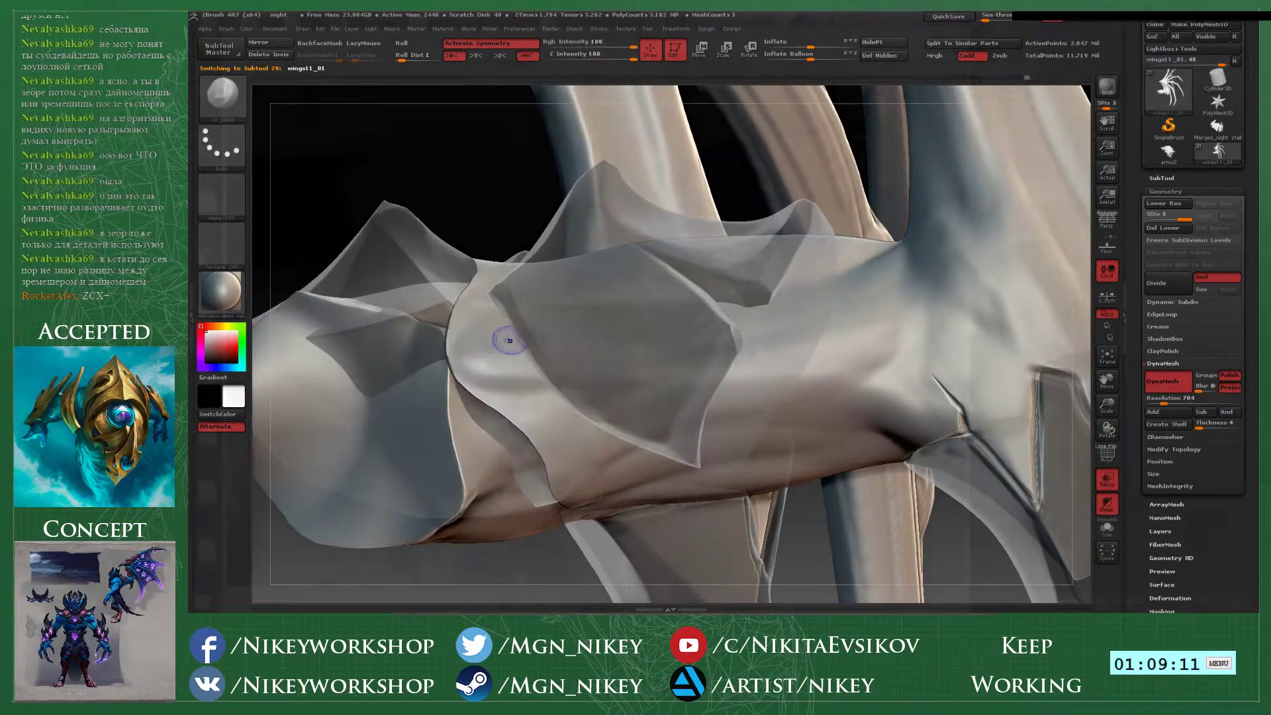
- Carve a groove into the wing base along the ghosted plate's lower edge and corner with the crack brush
key("b")
key("s")
key("t")
key("space")
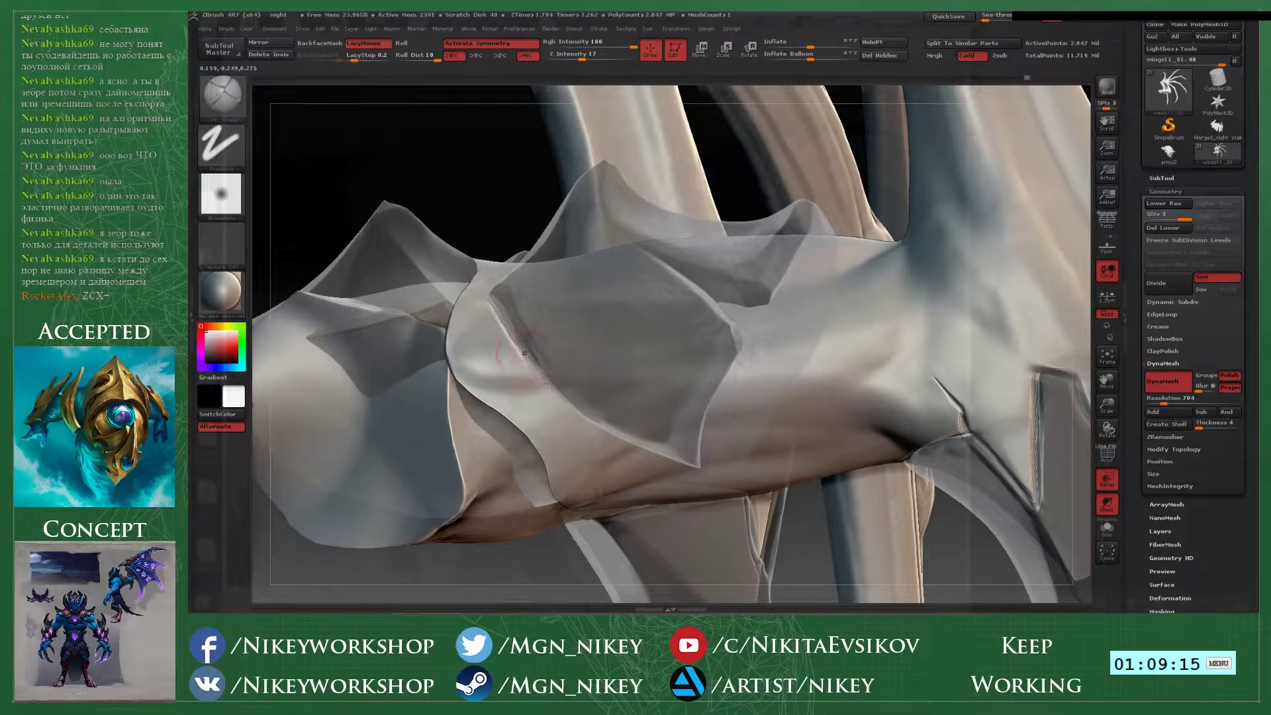
left_click_drag(525, 353, 604, 436)
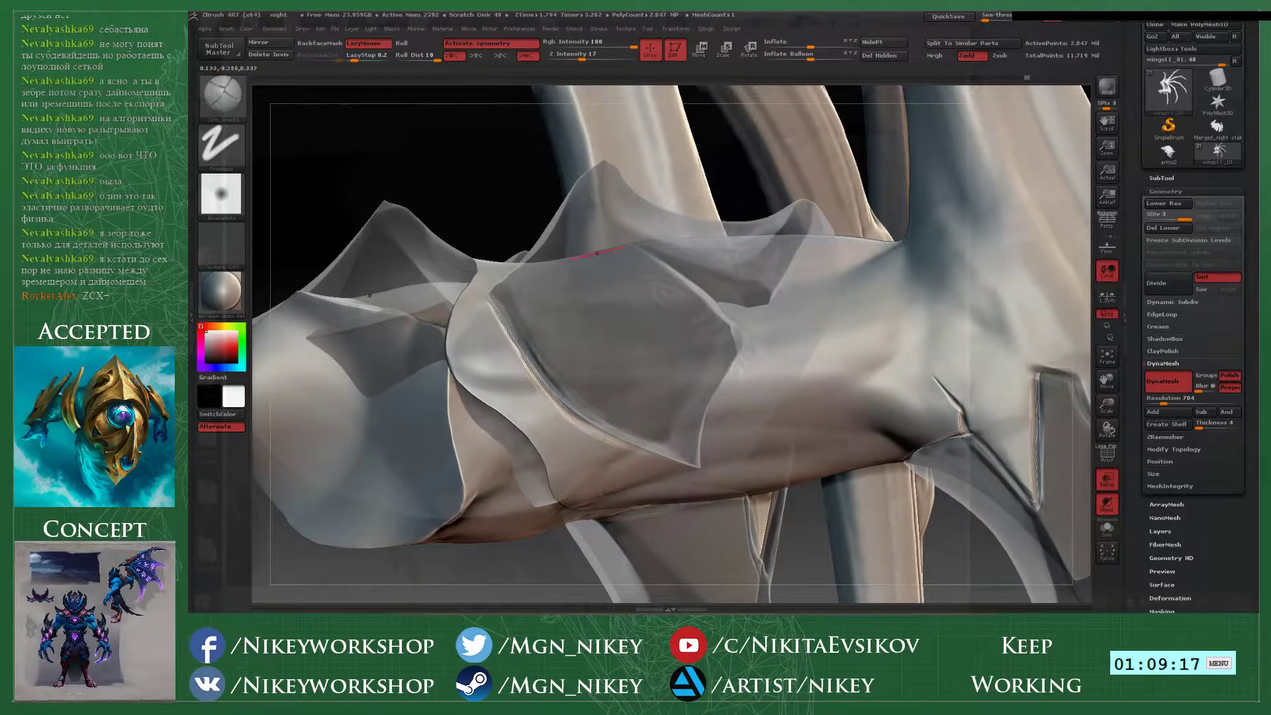
left_click_drag(508, 179, 450, 162)
left_click_drag(642, 454, 669, 458)
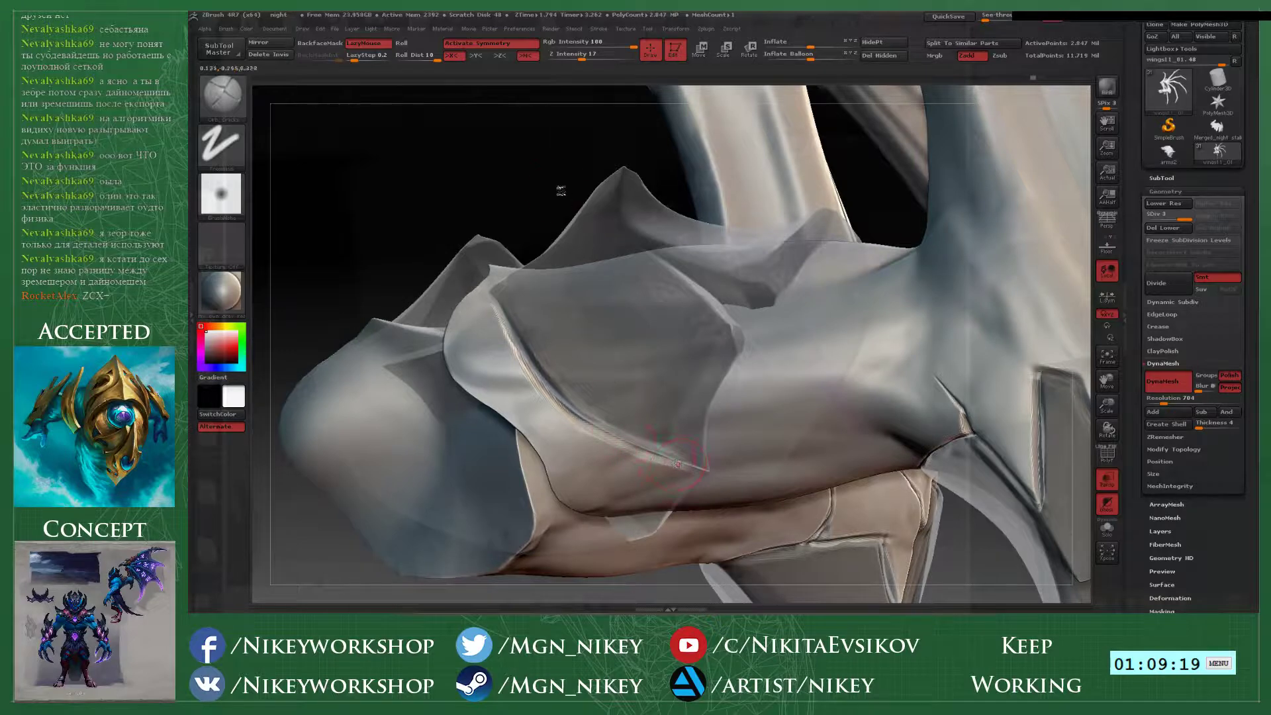
left_click_drag(561, 190, 544, 156)
mouse_move(660, 458)
left_mouse_down()
mouse_move(693, 470)
mouse_move(743, 343)
left_mouse_up()
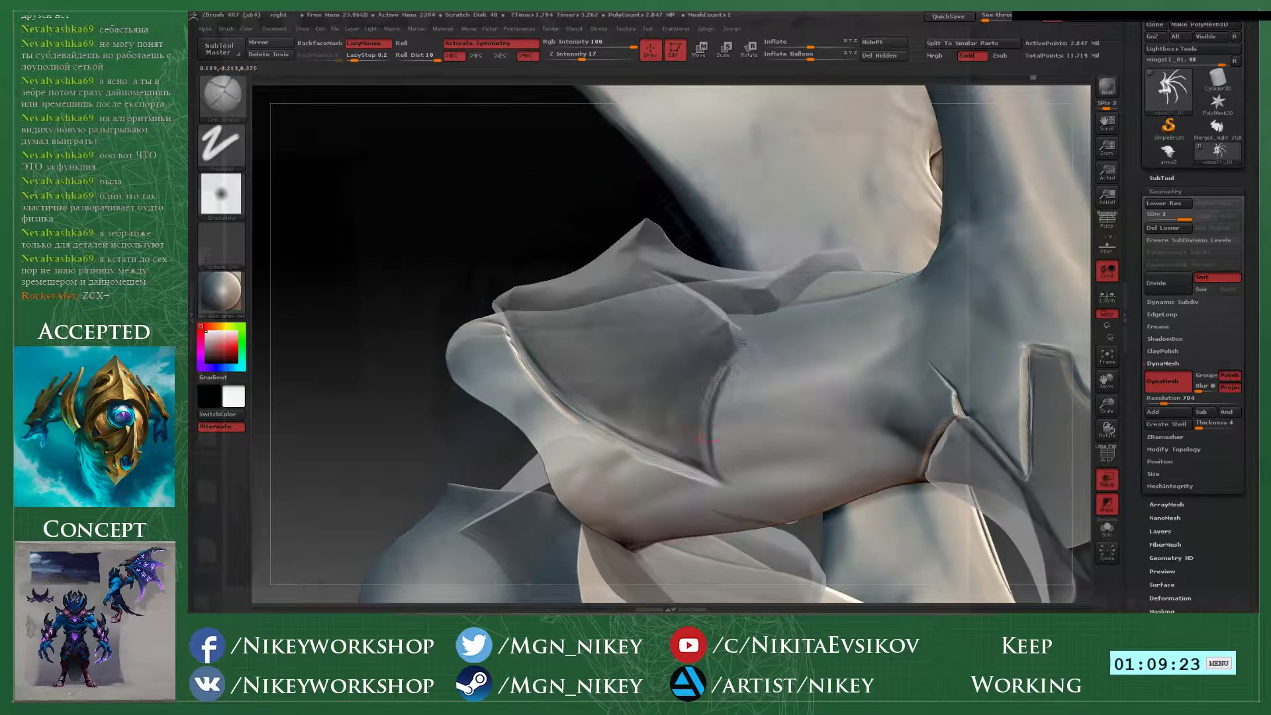
- Continue the groove in the wing base around the plate's notched rim, undoing the last stroke
mouse_move(554, 209)
left_mouse_down()
mouse_move(738, 352)
mouse_move(729, 302)
left_mouse_up()
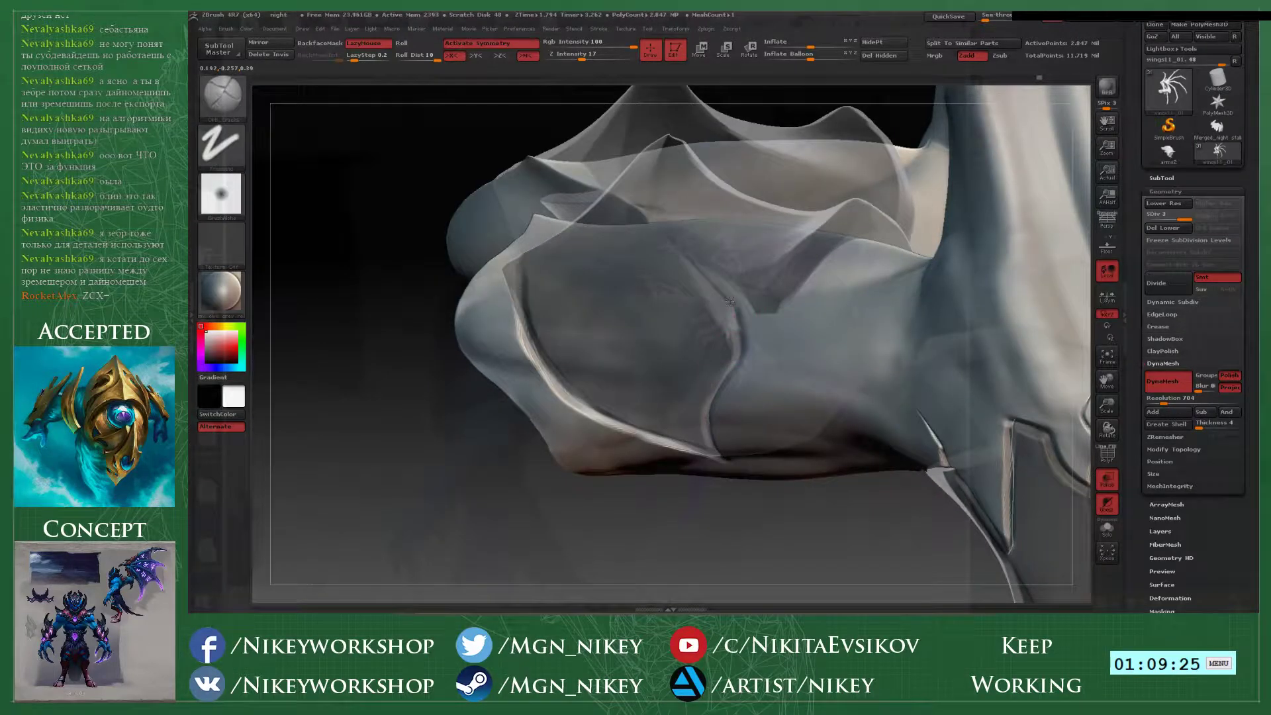
mouse_move(629, 202)
left_mouse_down()
mouse_move(701, 410)
mouse_move(748, 378)
left_mouse_up()
left_click_drag(749, 201, 741, 113)
key("ctrl+z")
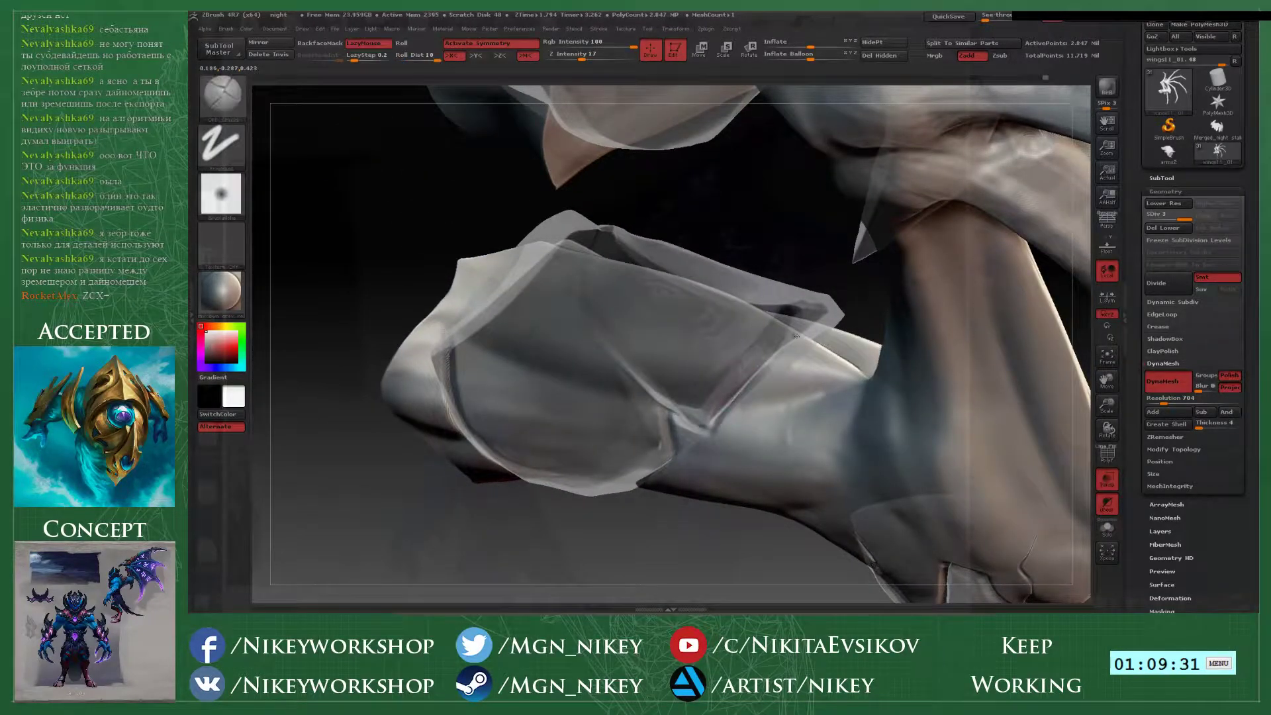
- Carve the groove into the wing base along the plate's rim on its other side, redoing a bad stroke
left_click_drag(810, 236, 774, 367)
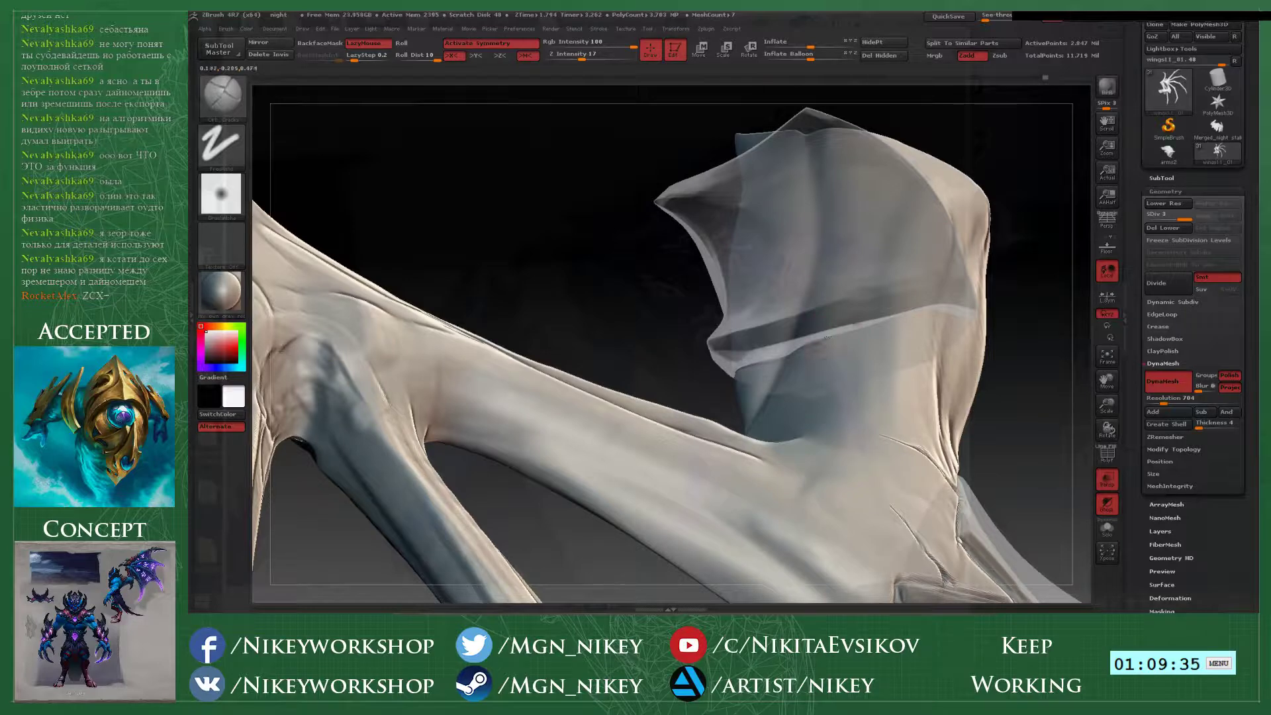
left_click_drag(996, 374, 933, 348)
key("ctrl+z")
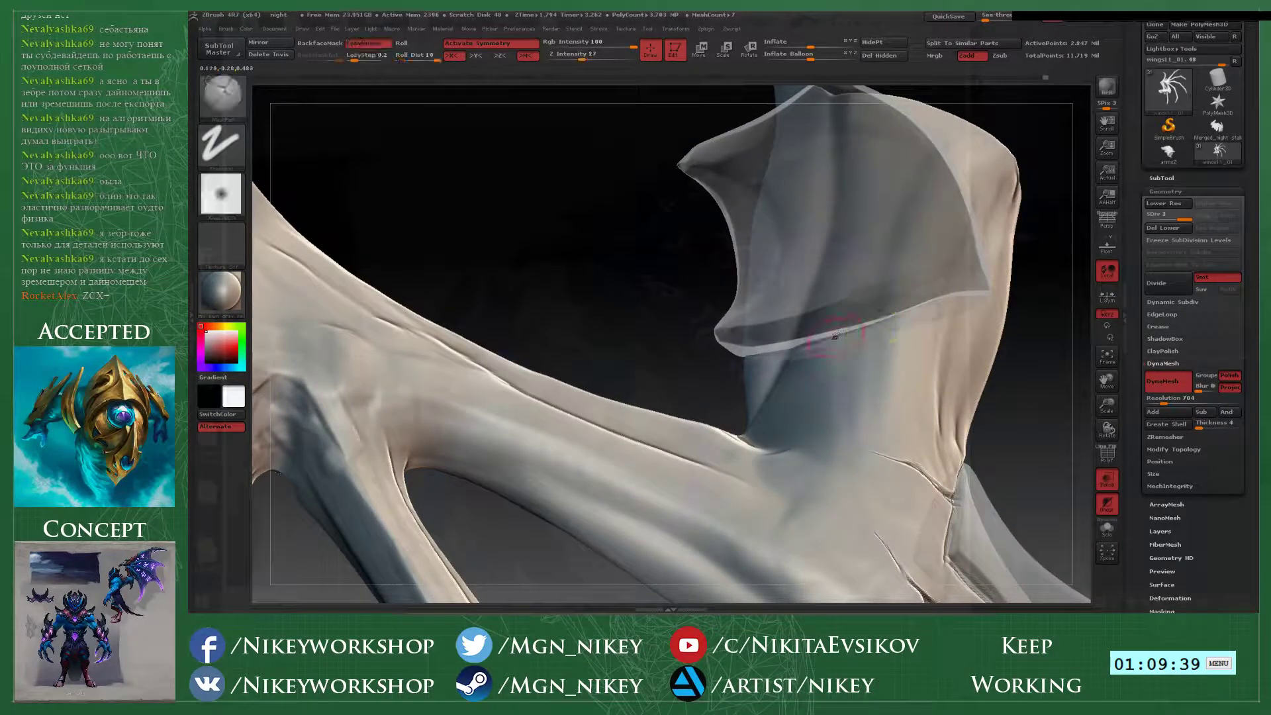
left_click_drag(1040, 341, 836, 323)
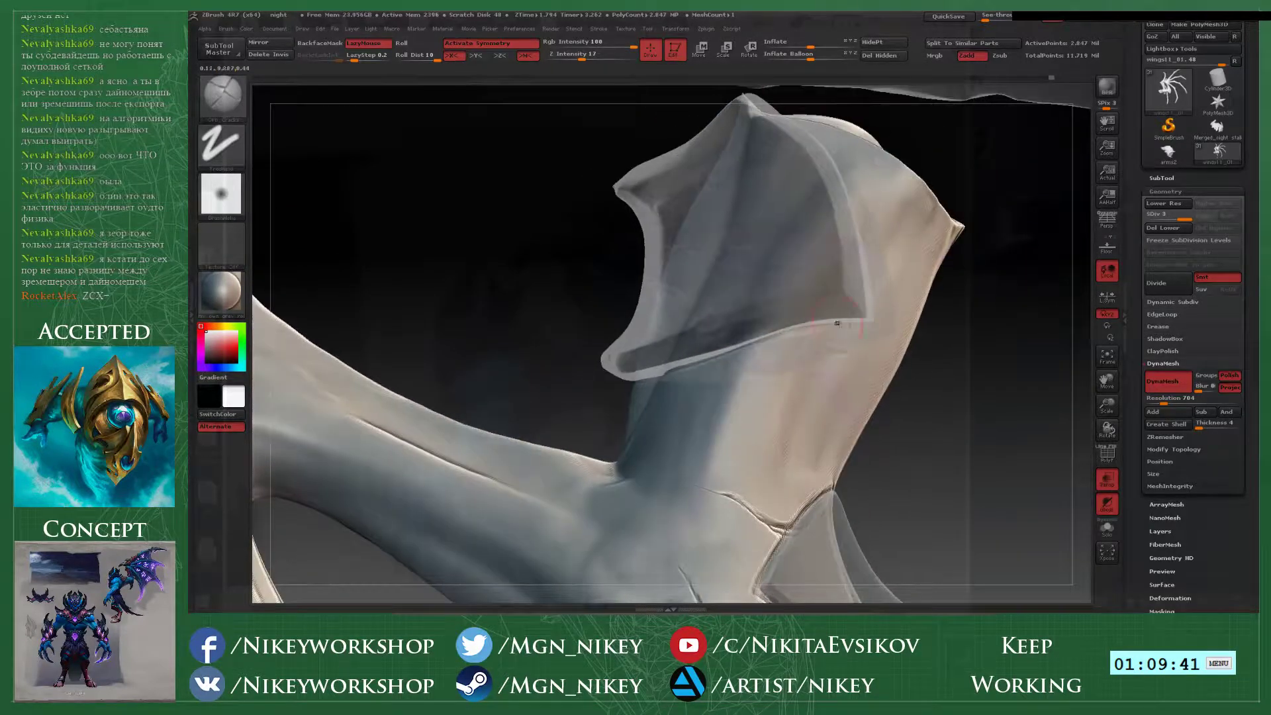
left_click_drag(946, 309, 864, 373)
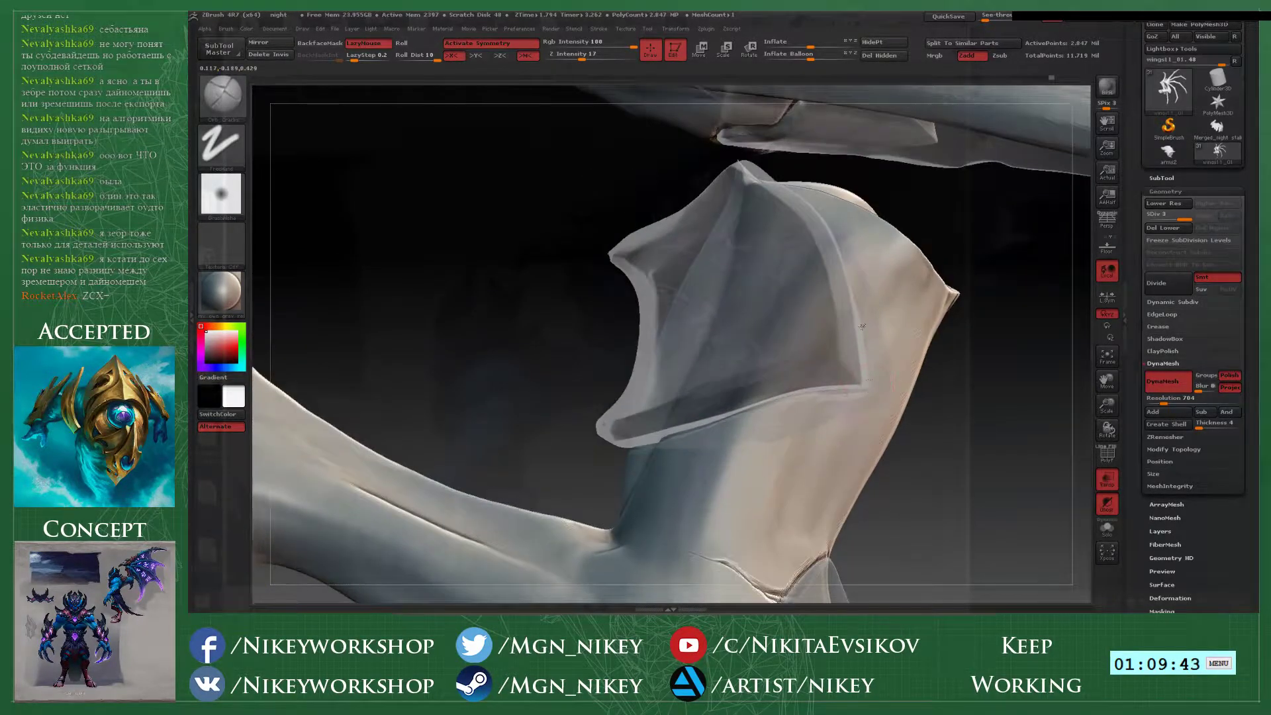
mouse_move(979, 264)
left_mouse_down()
mouse_move(827, 291)
mouse_move(741, 239)
mouse_move(635, 298)
mouse_move(622, 344)
mouse_move(735, 275)
mouse_move(820, 176)
left_mouse_up()
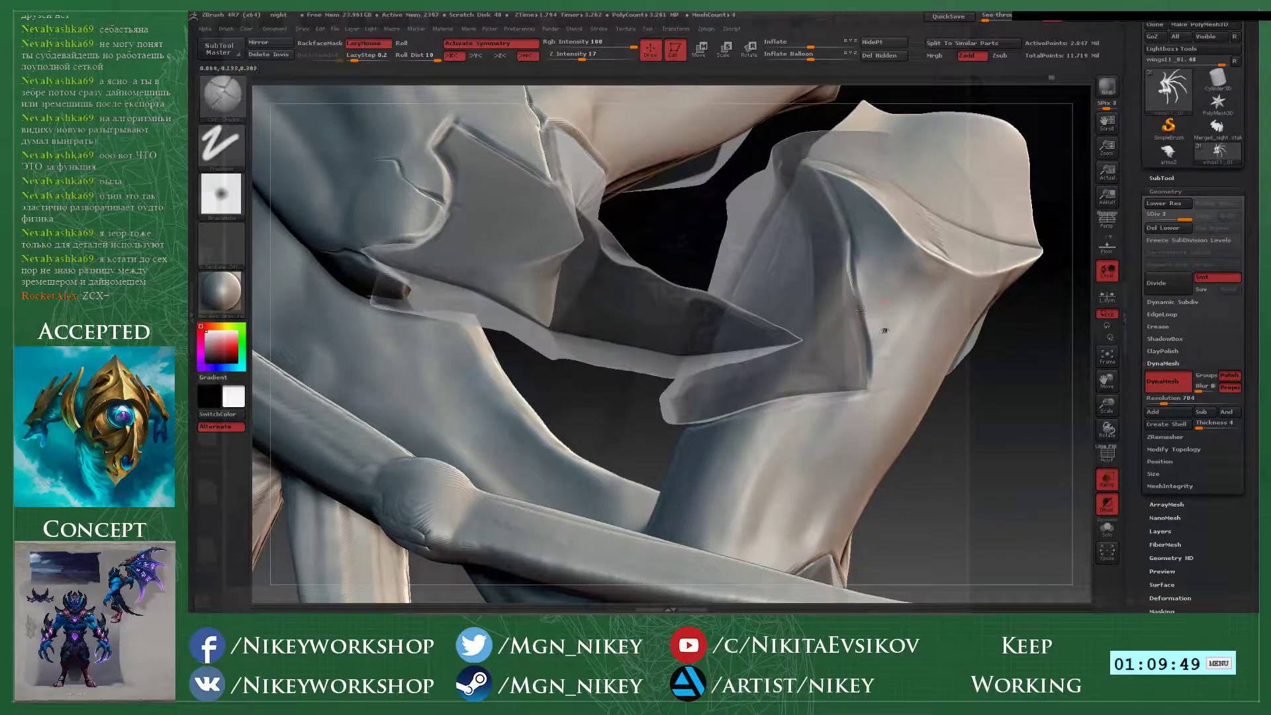
- Adjust the crack brush size and carve cracks running from the plate's edge and lower corner into the wing base
key("space")
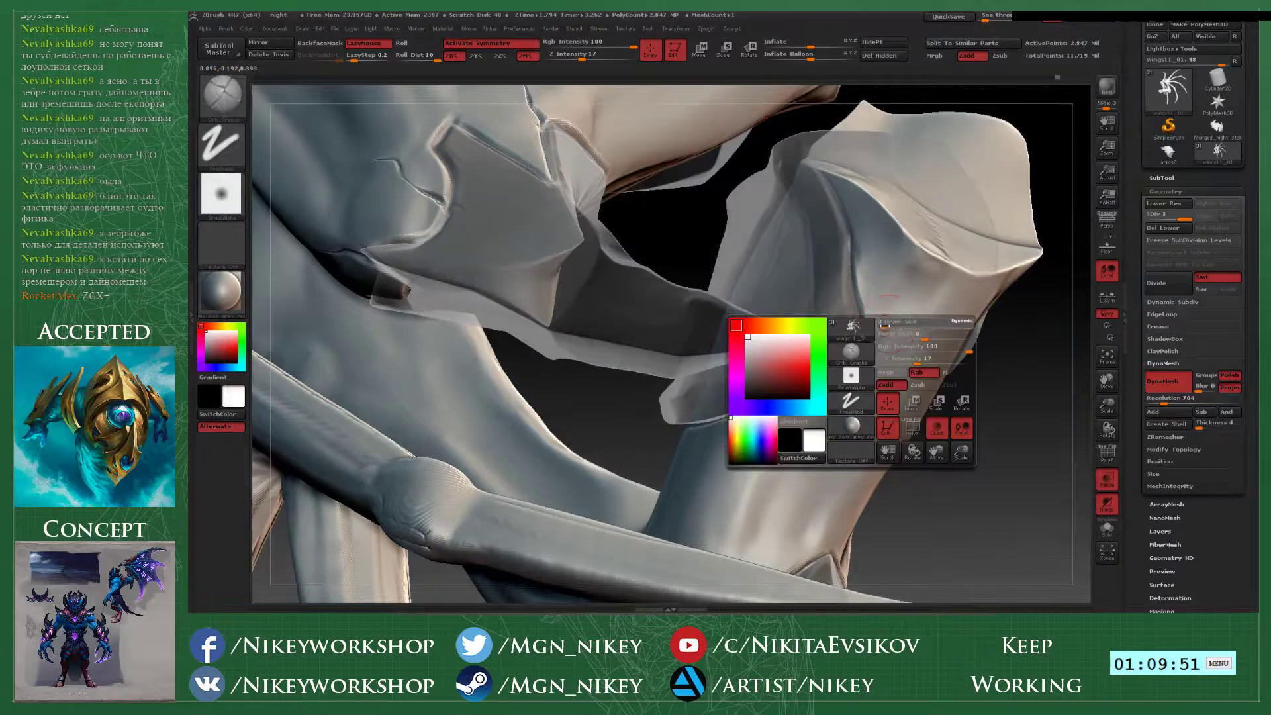
mouse_move(914, 323)
left_mouse_down()
mouse_move(895, 323)
mouse_move(914, 331)
left_mouse_up()
key("shift")
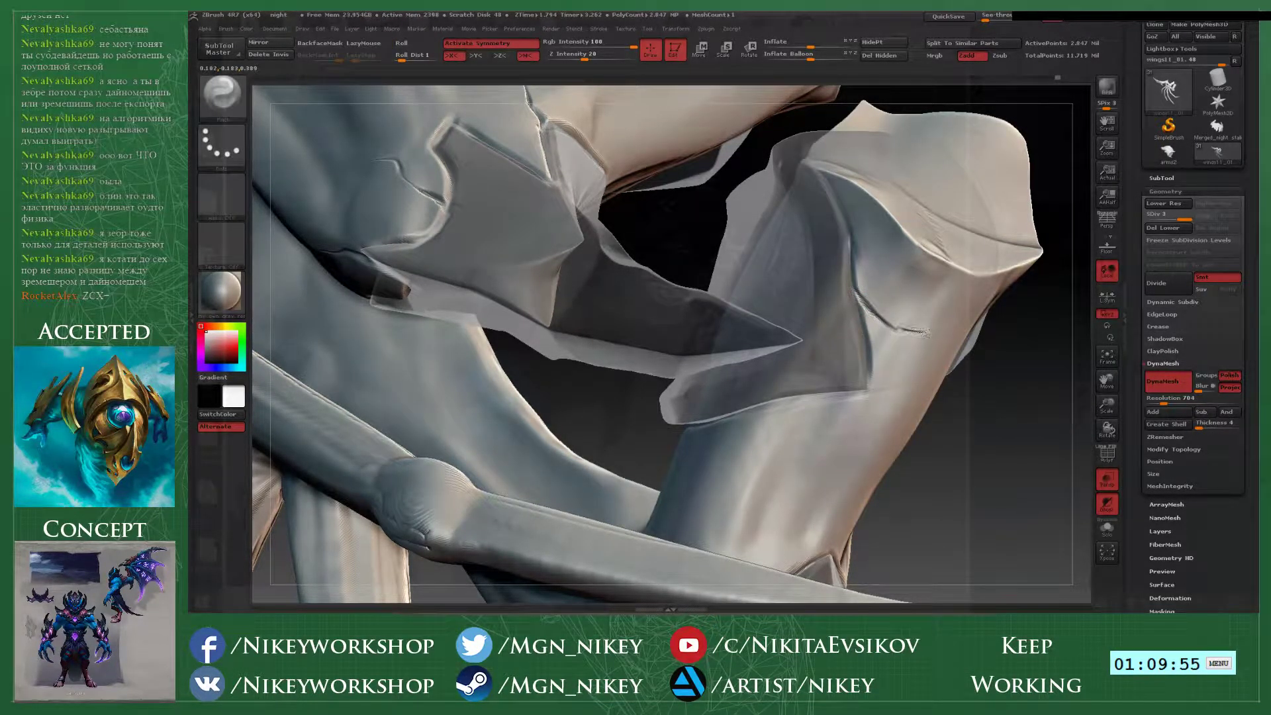
left_click_drag(968, 439, 995, 401)
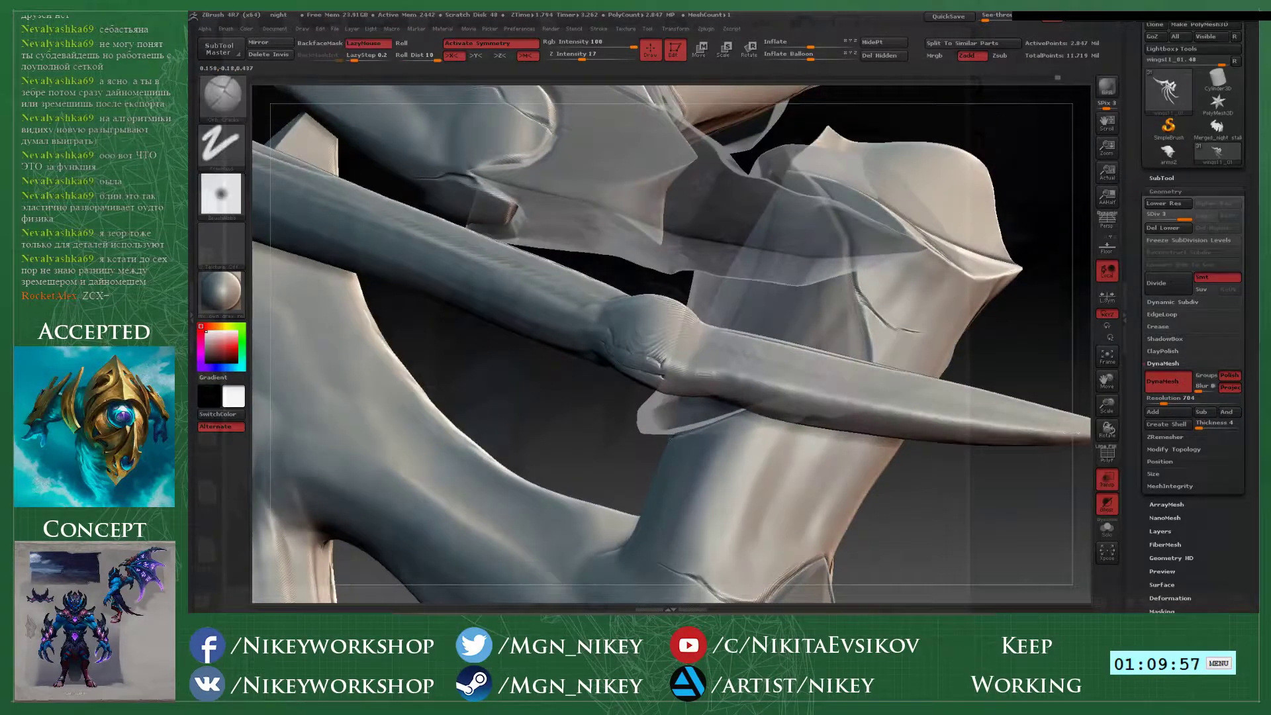
left_click_drag(917, 494, 953, 444)
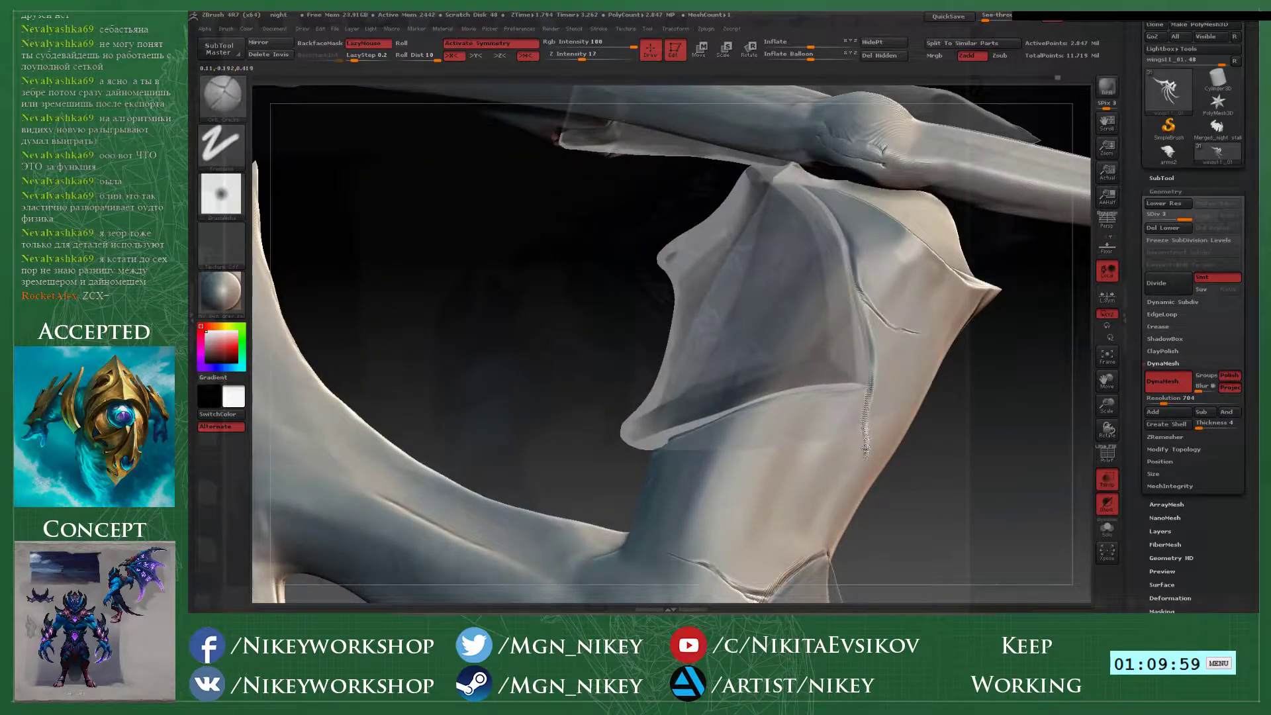
mouse_move(856, 467)
left_mouse_down()
mouse_move(842, 484)
mouse_move(860, 491)
mouse_move(846, 468)
left_mouse_up()
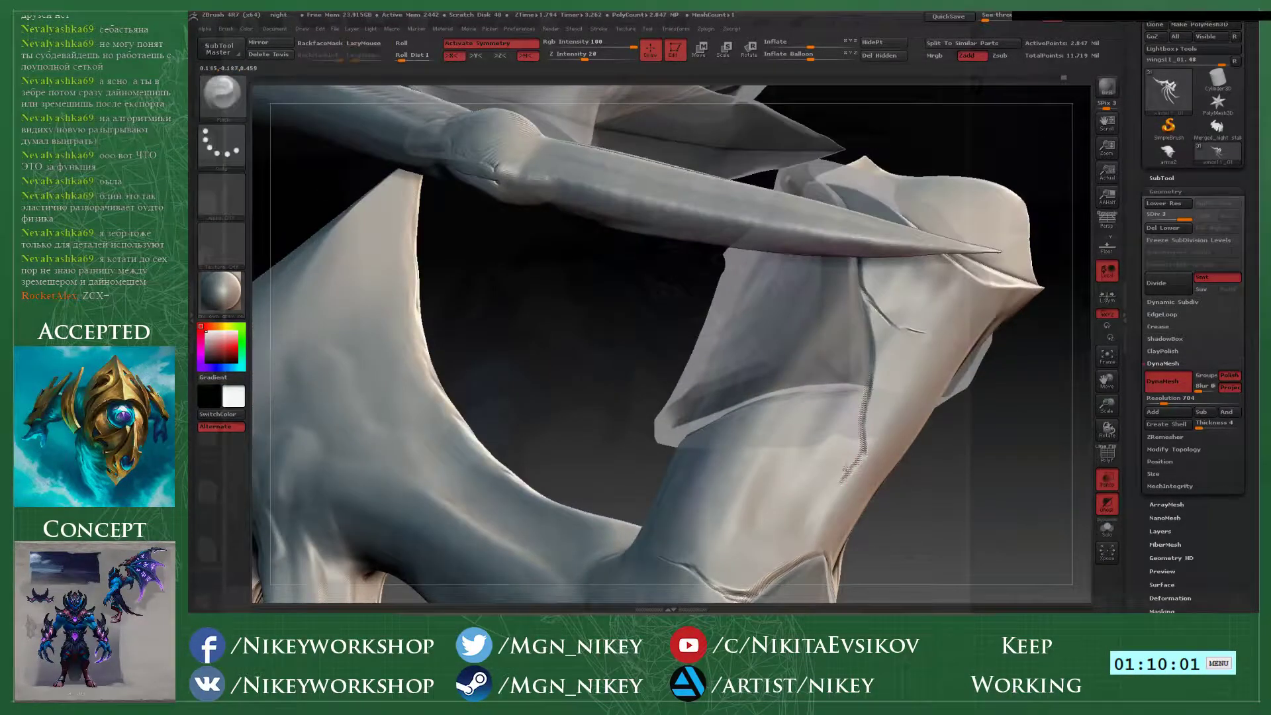
- Carve a crack into the wing base from the plate's notched edge and switch to the Pinch brush to tighten it
mouse_move(926, 488)
left_mouse_down()
mouse_move(979, 442)
mouse_move(984, 371)
left_mouse_up()
key("b")
key("d")
key("s")
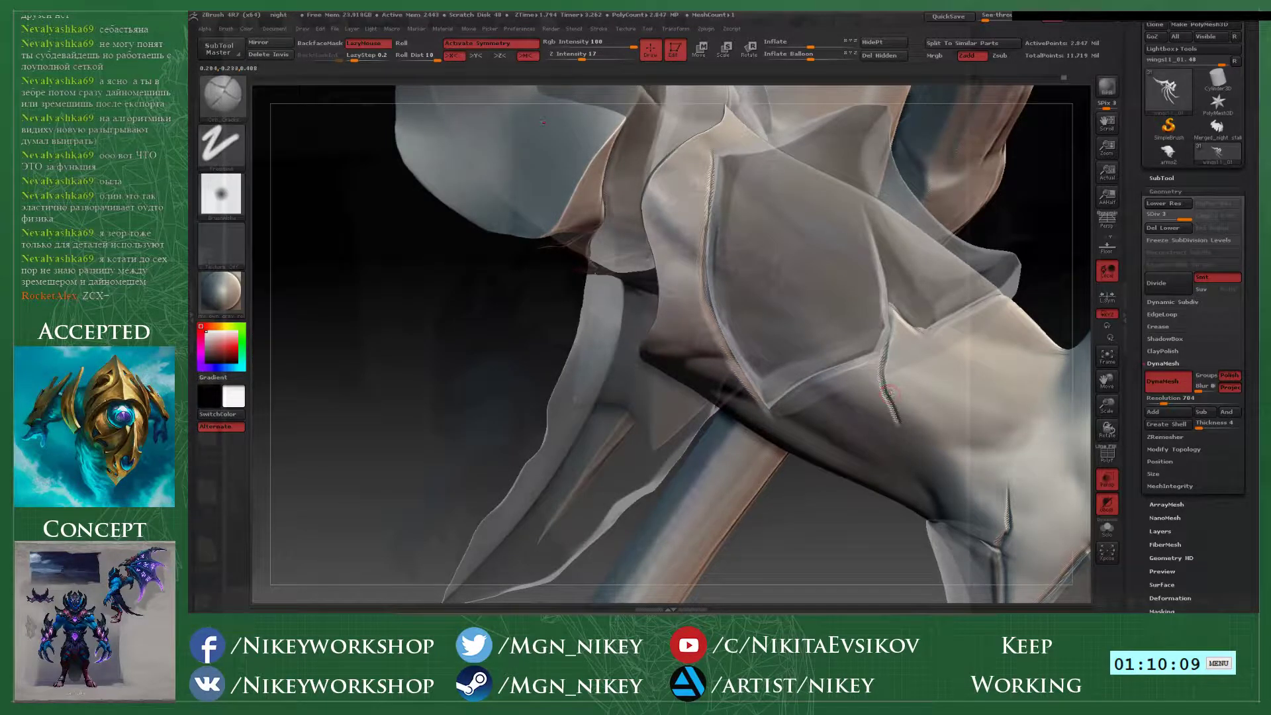
key("b")
key("p")
key("i")
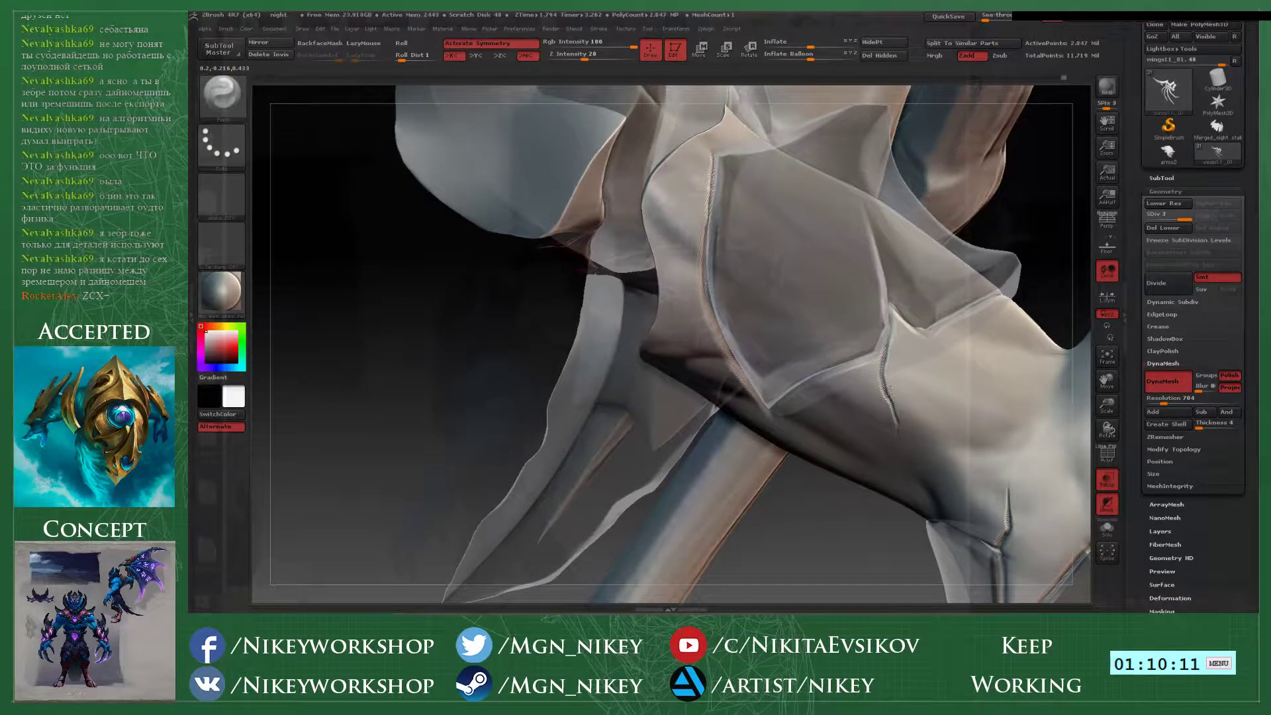
key("f")
left_click_drag(859, 530, 749, 412)
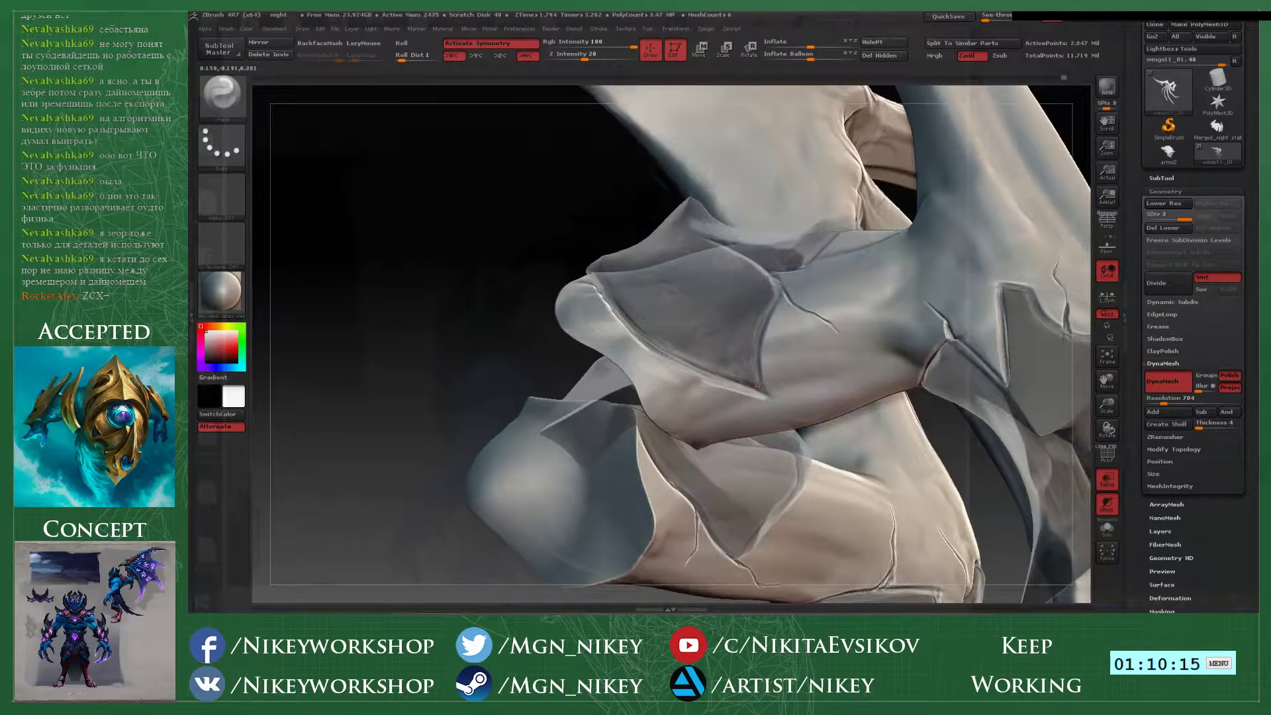
- Carve a short crack from the ghosted plate's lower corner into the wing base and pinch it sharper
key("space")
key("2")
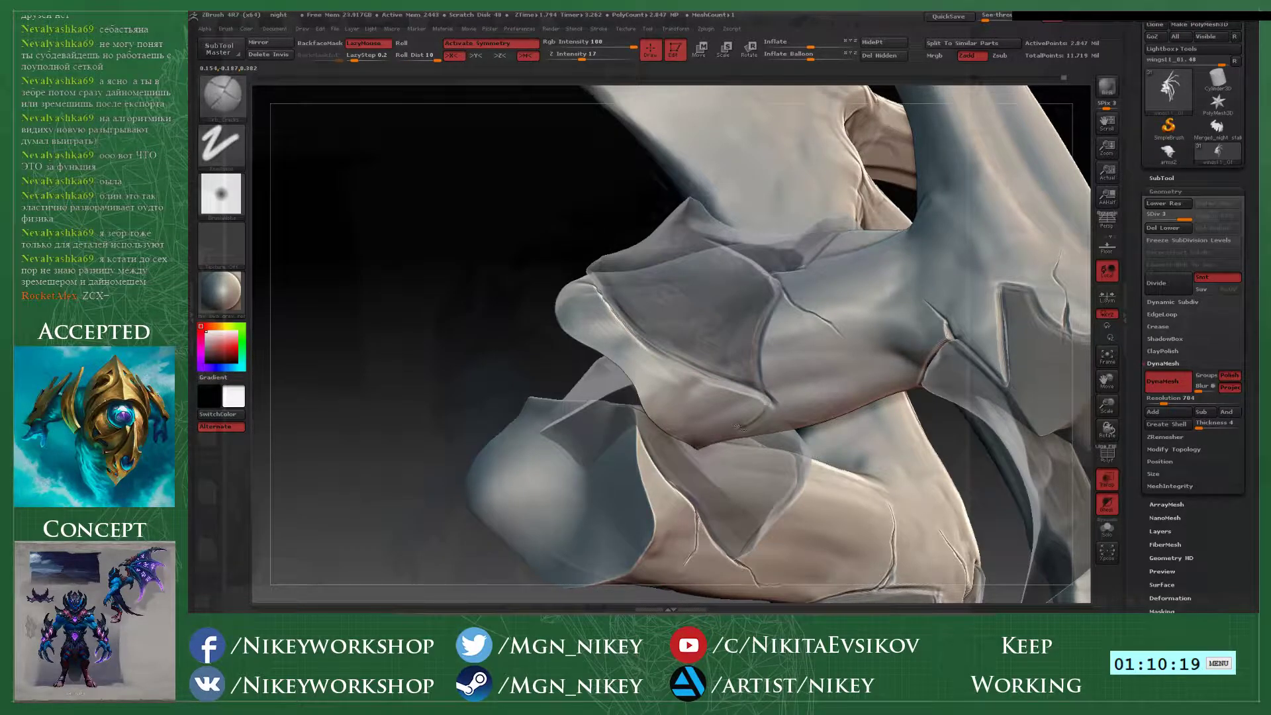
right_click_drag(737, 463, 724, 405)
left_click_drag(746, 425, 768, 398, "shift")
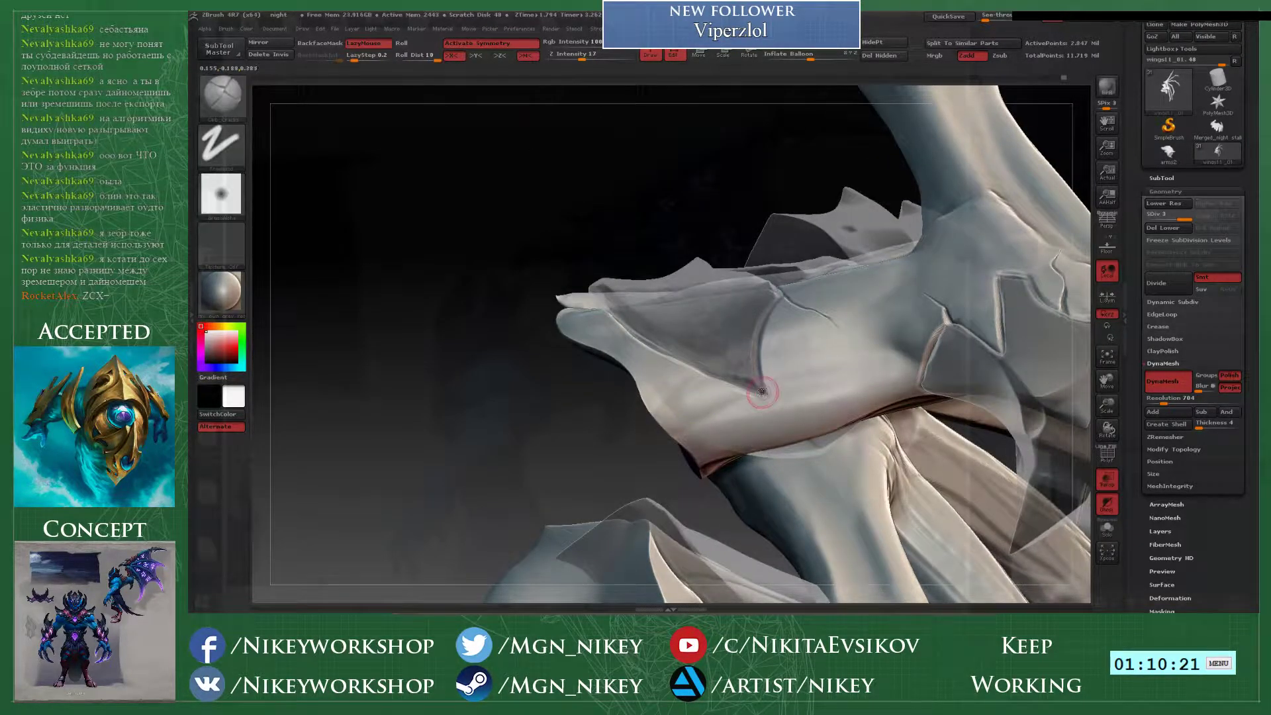
key("space")
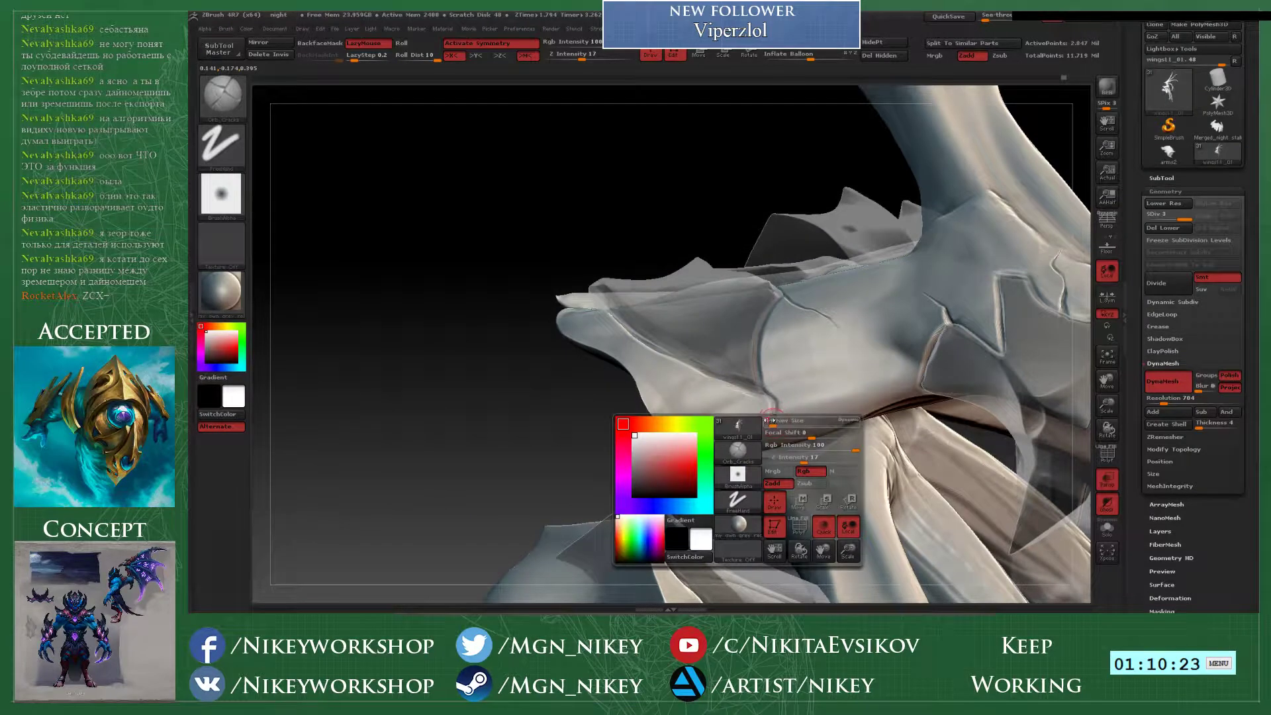
key("1")
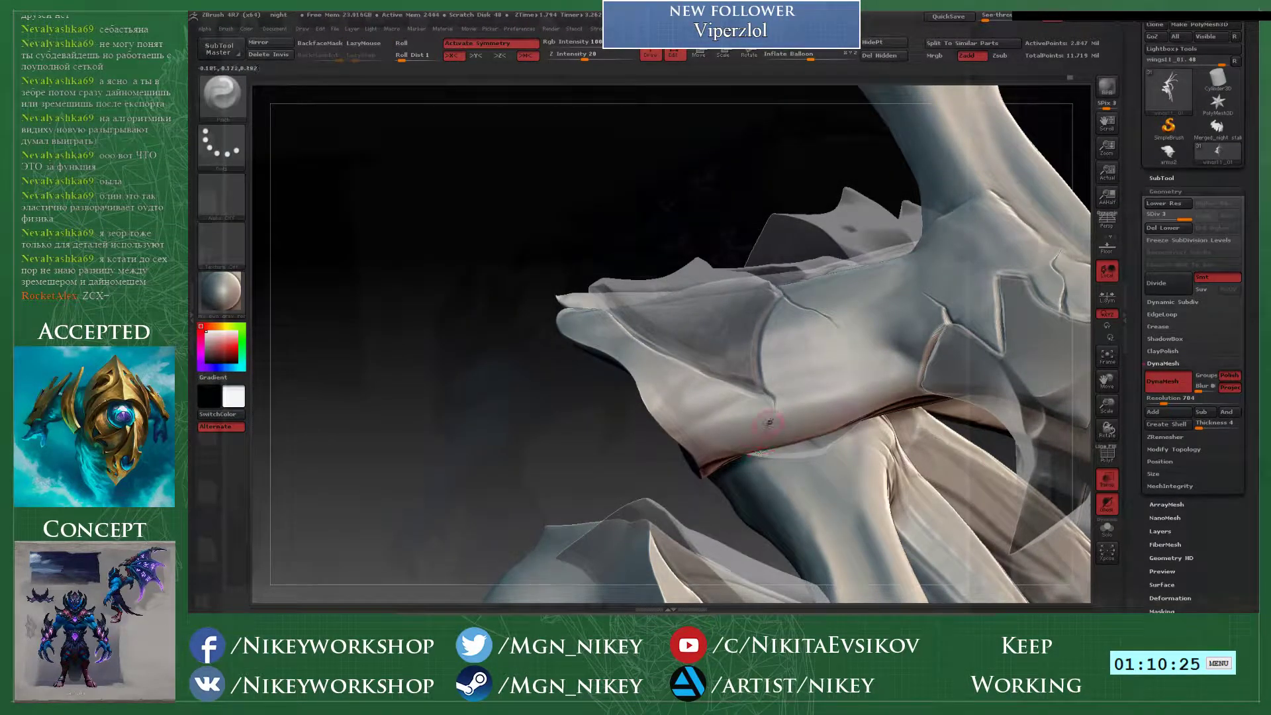
mouse_move(769, 422)
left_mouse_down("shift")
mouse_move(774, 410)
mouse_move(733, 401)
left_mouse_up("shift")
- Carve a small crack branching from the groove along the plate's outer edge towards the end of the wing base
left_click_drag(497, 397, 501, 482)
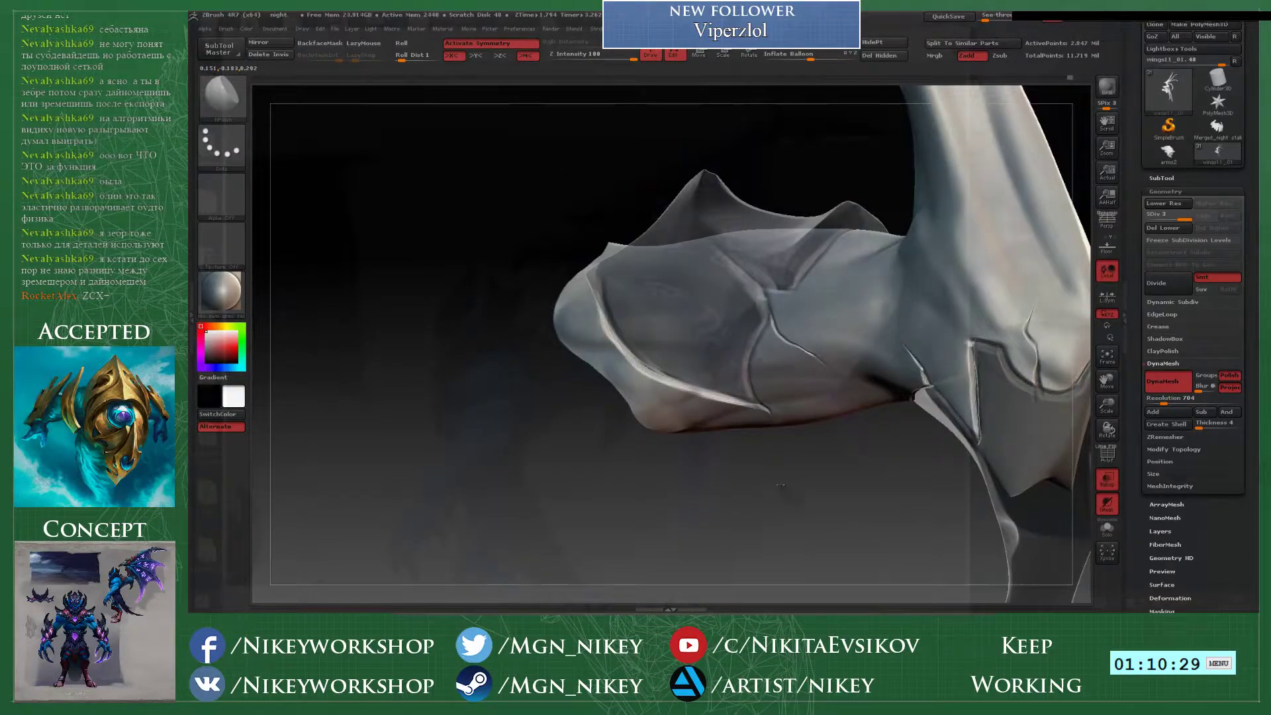
left_click_drag(781, 485, 781, 524, "alt")
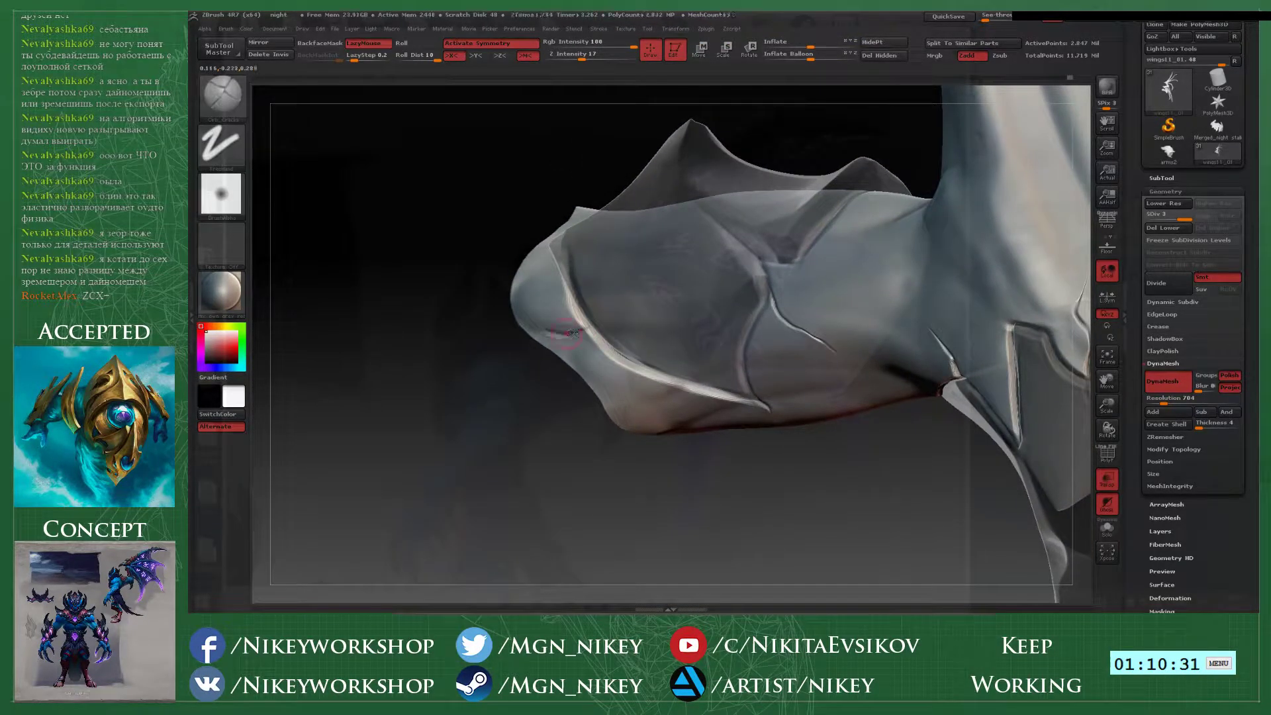
left_click_drag(559, 356, 560, 343, "shift")
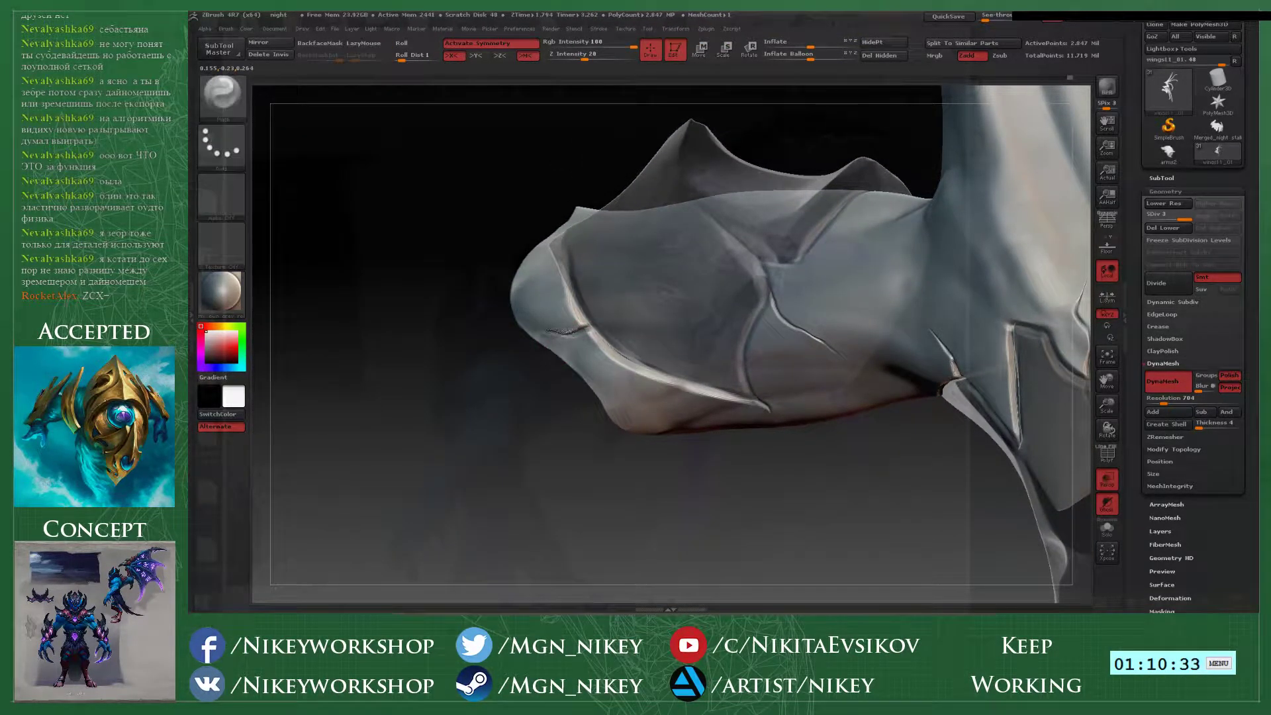
- Make the plates on the upright wing arms the active subtool and turn off transparency for the other subtools
mouse_move(736, 510)
left_mouse_down("alt")
mouse_move(683, 469)
mouse_move(696, 497)
mouse_move(750, 452)
left_mouse_up("alt")
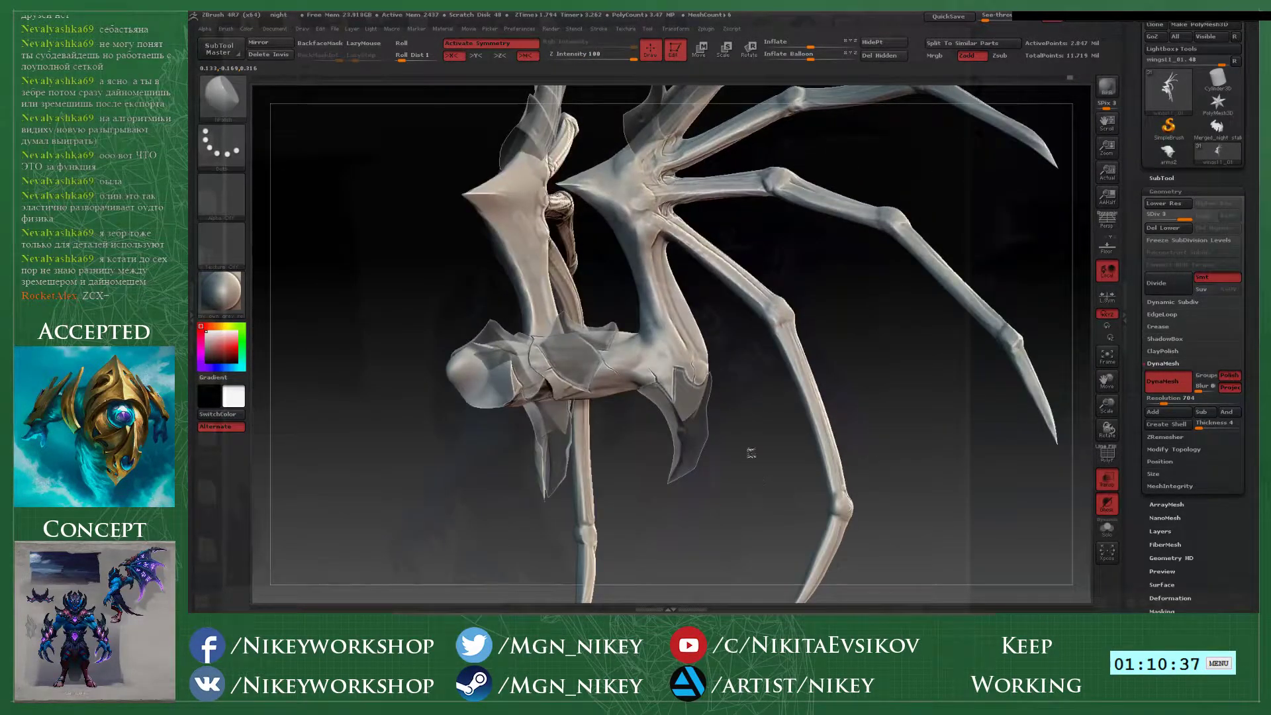
left_click_drag(874, 228, 896, 336, "alt")
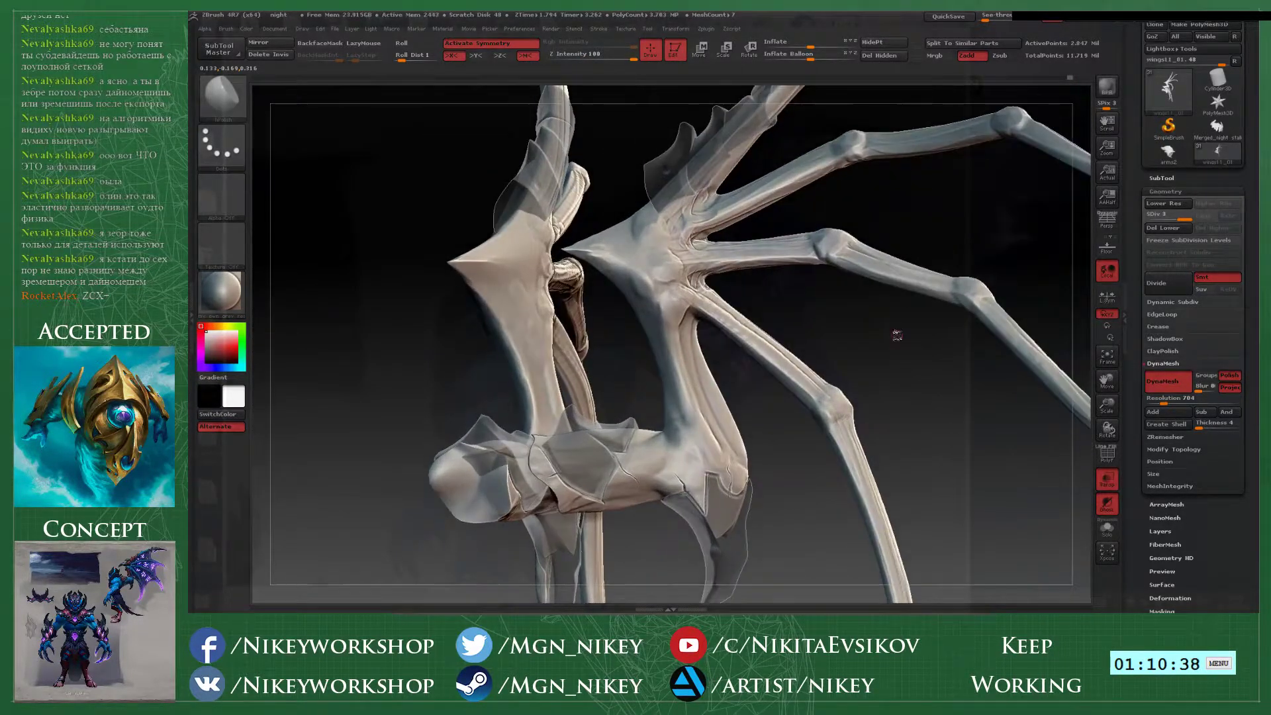
left_click(1172, 177)
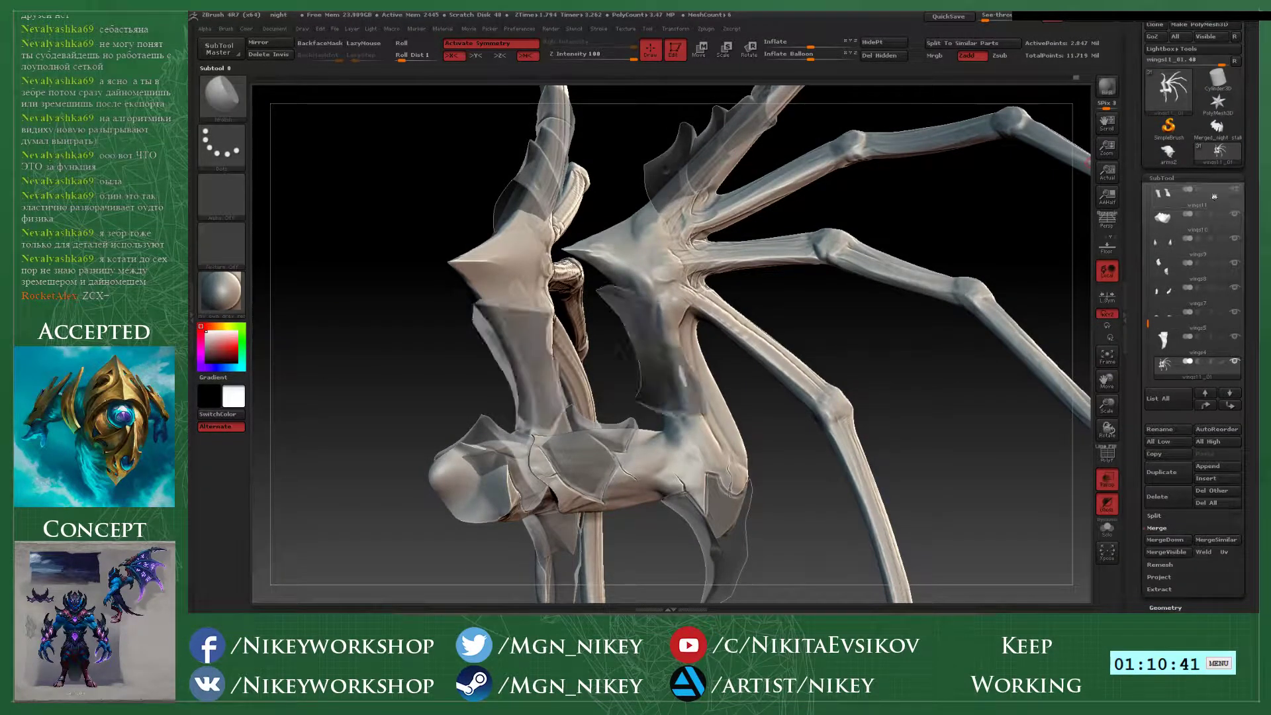
left_click(678, 392, "alt")
left_click_drag(760, 430, 794, 457)
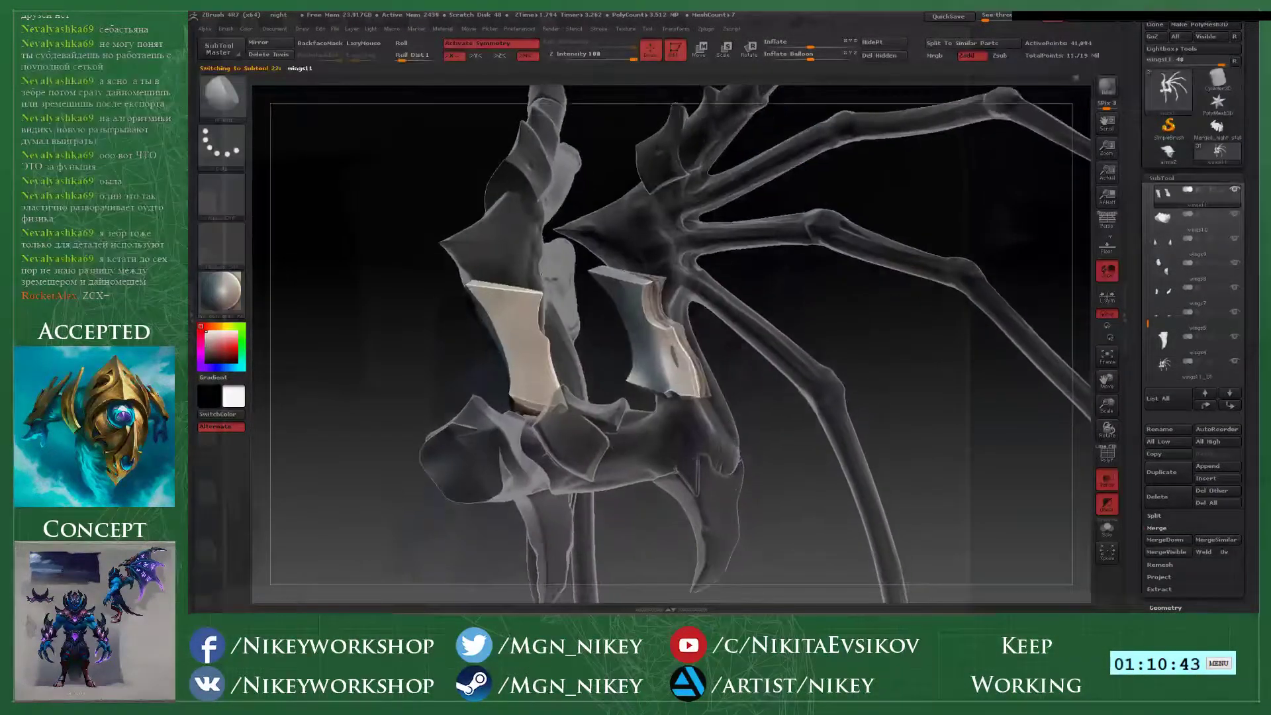
left_click_drag(1020, 404, 1047, 470, "alt")
left_click(1107, 480)
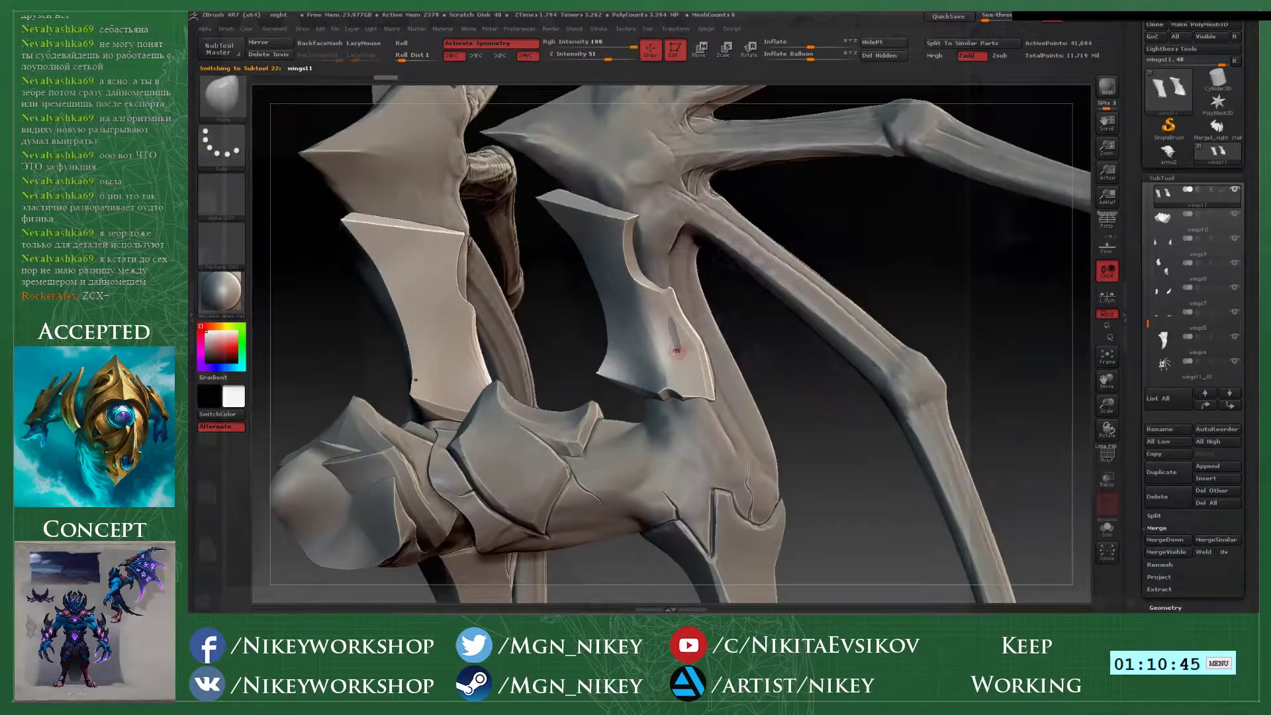
- Enlarge the Move brush and push the arm plate's surface outward over the protruding wing, adjusting its outer edge
key("space")
left_click_drag(676, 342, 682, 345)
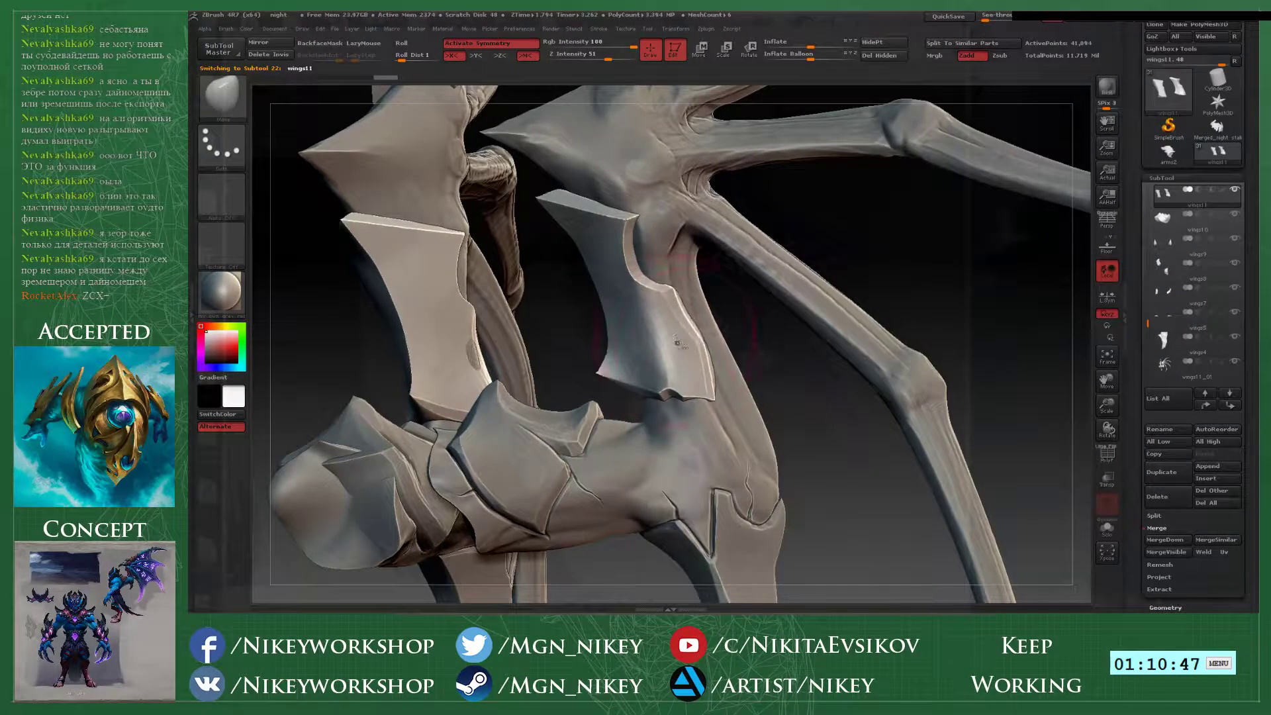
mouse_move(791, 344)
left_mouse_down("alt")
mouse_move(798, 400)
mouse_move(718, 425)
left_mouse_up("alt")
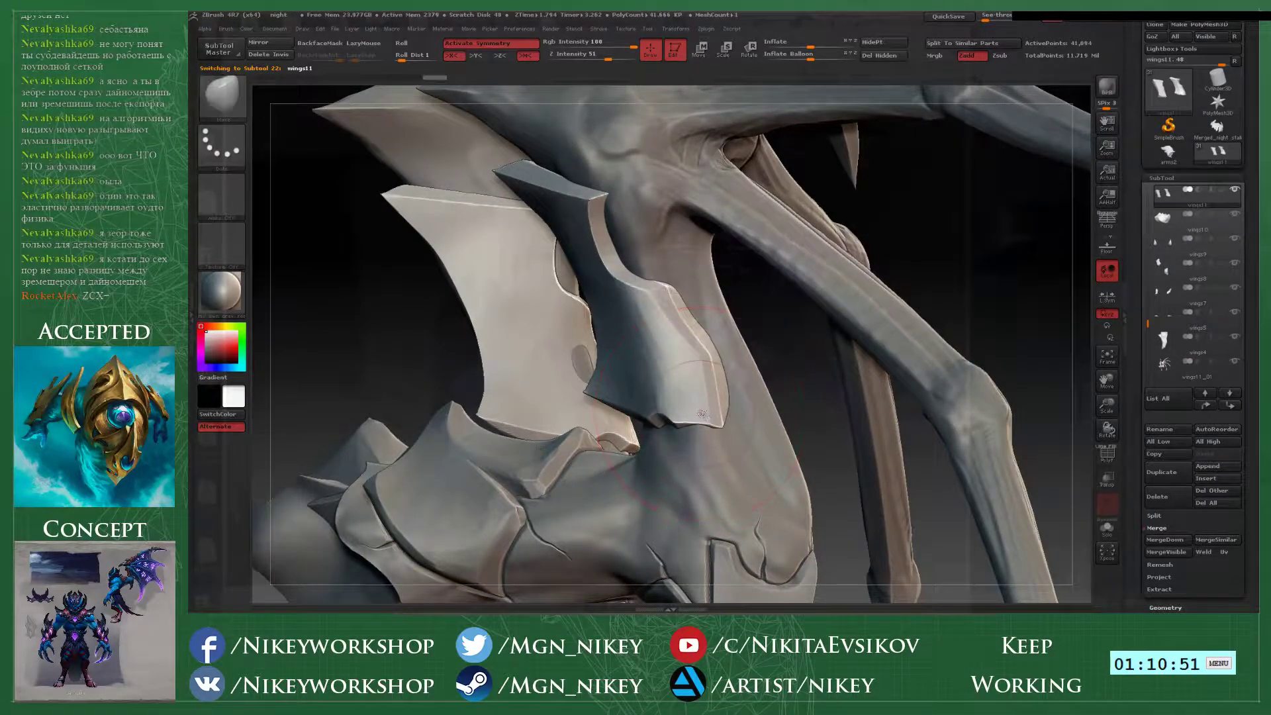
mouse_move(828, 392)
left_mouse_down("alt")
mouse_move(805, 352)
mouse_move(809, 390)
left_mouse_up("alt")
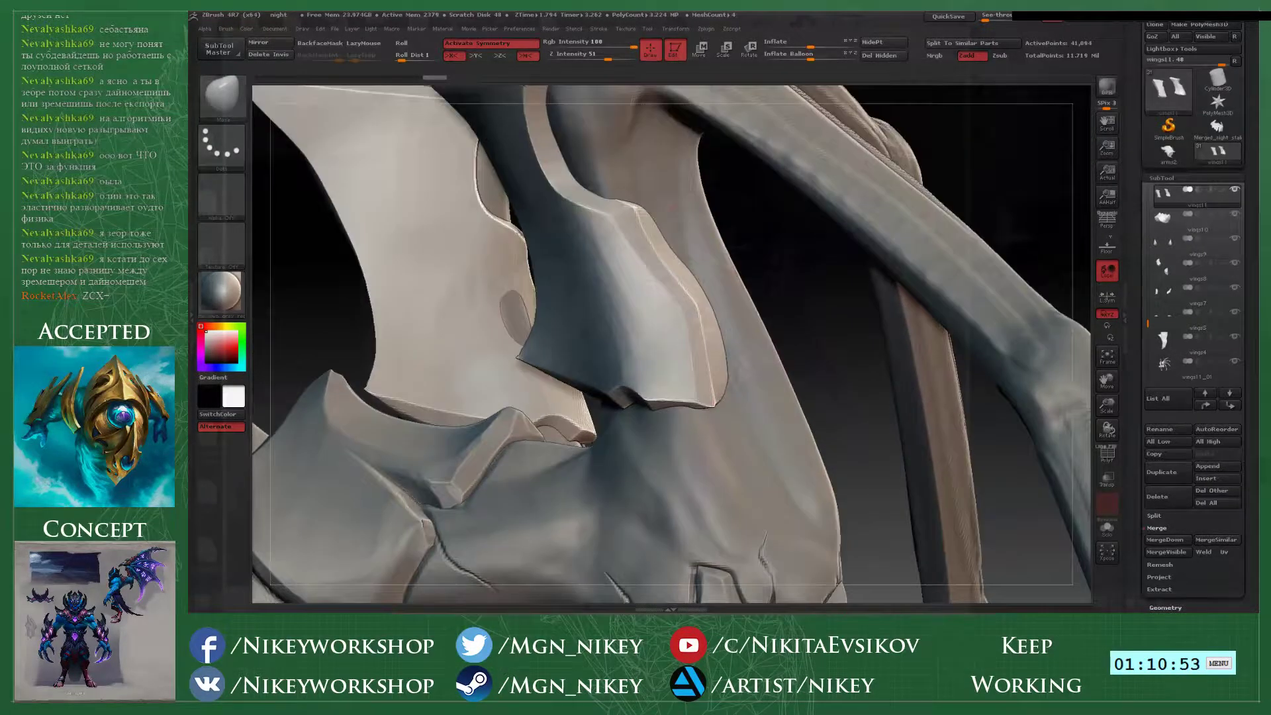
left_click_drag(818, 341, 747, 287)
left_click_drag(818, 305, 741, 370)
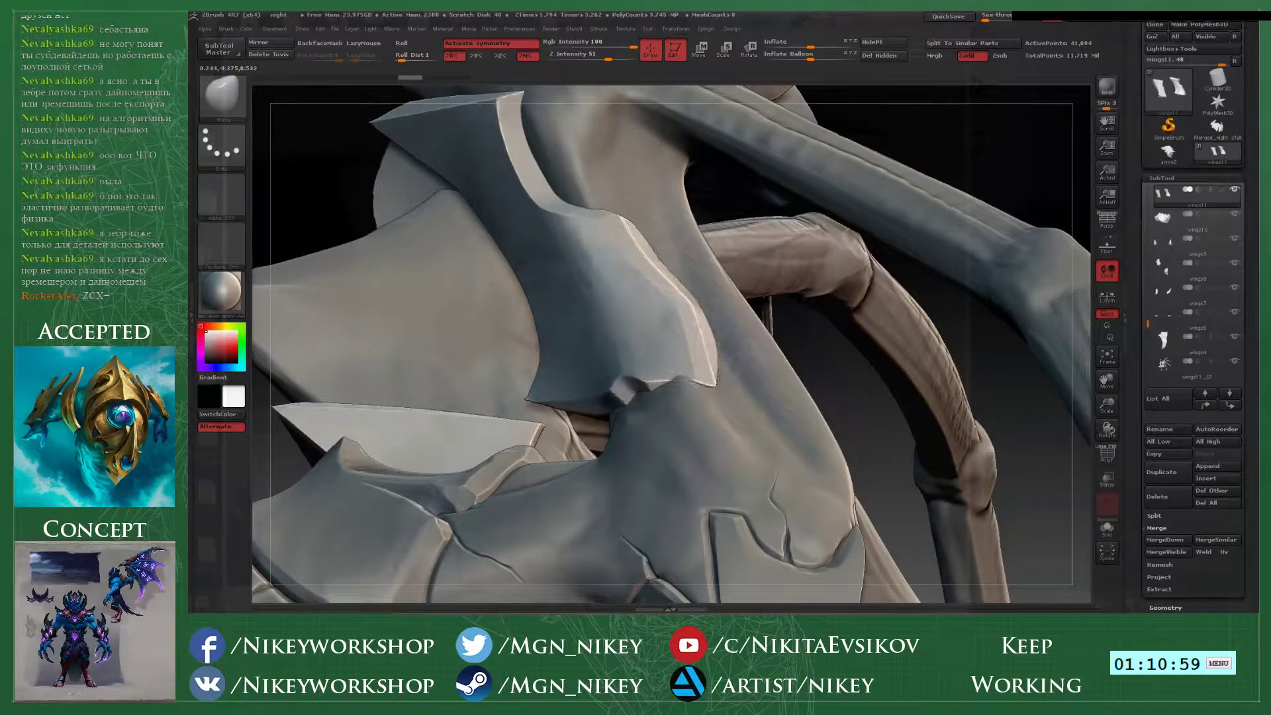
- Reshape the arm plate's lower corner beside the small notch with the Move brush, undoing the bad pull
key("space")
left_click_drag(680, 367, 668, 366)
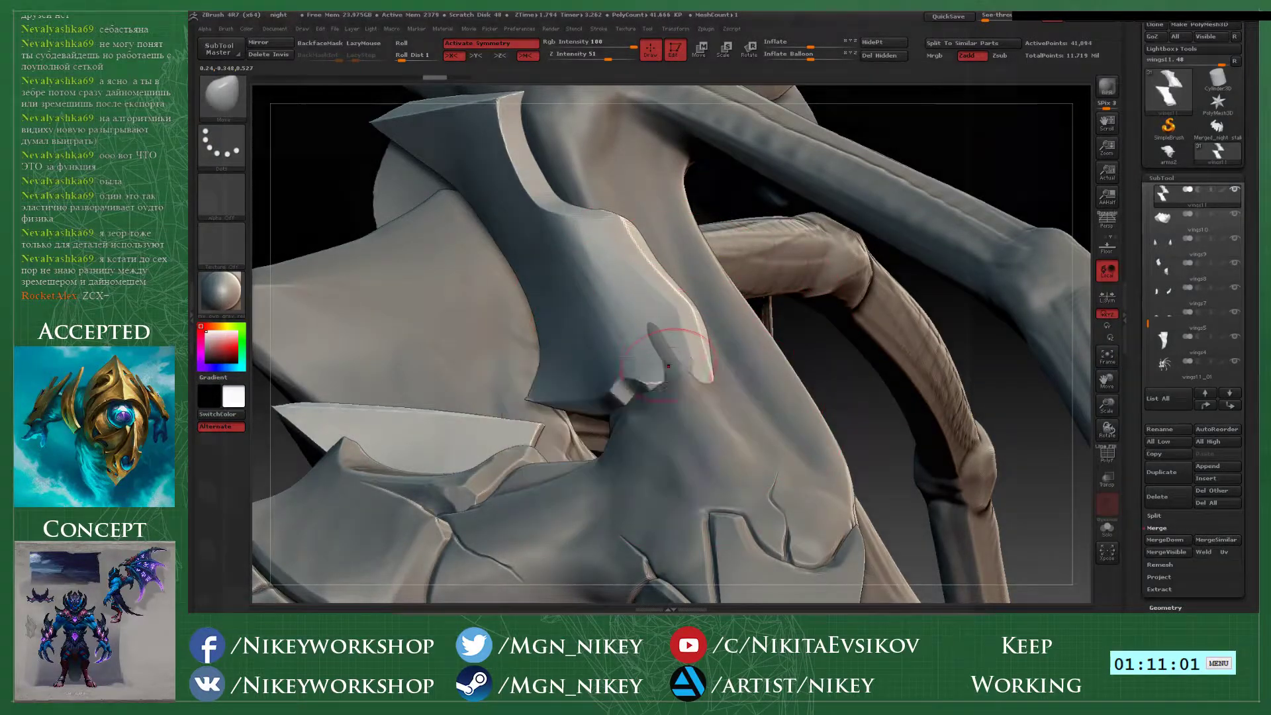
key("ctrl+z")
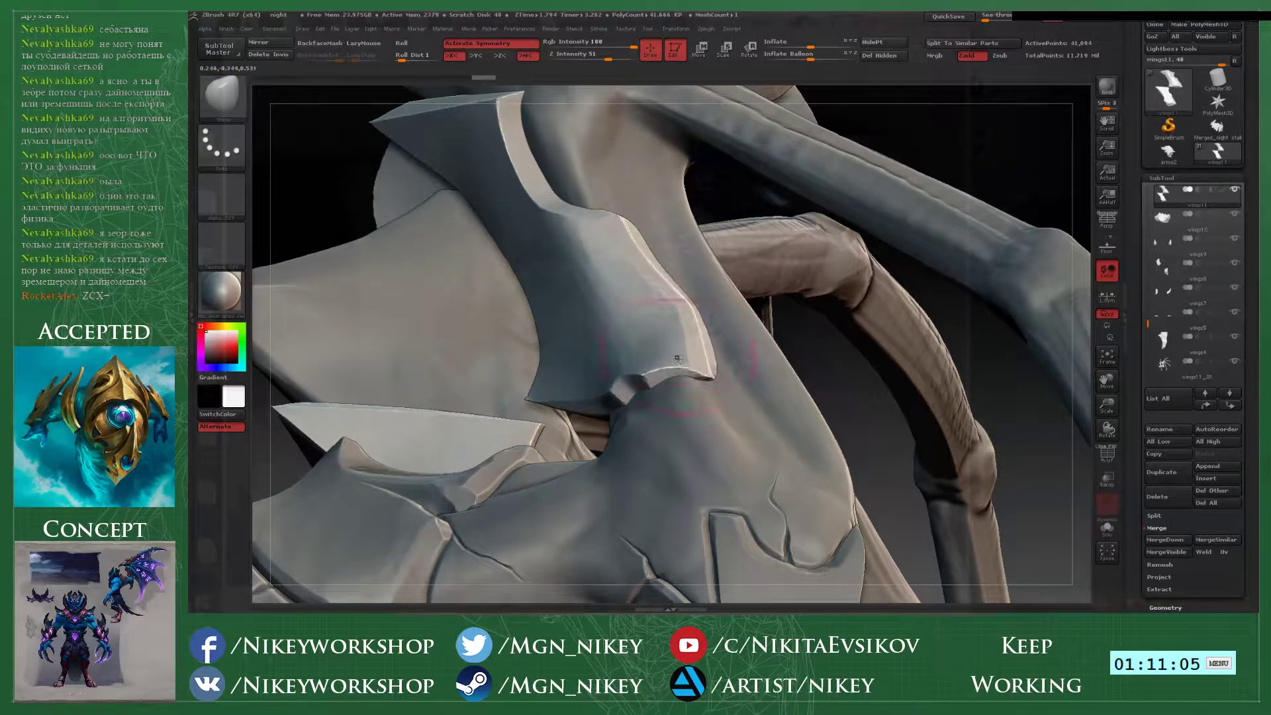
left_click_drag(861, 389, 957, 382)
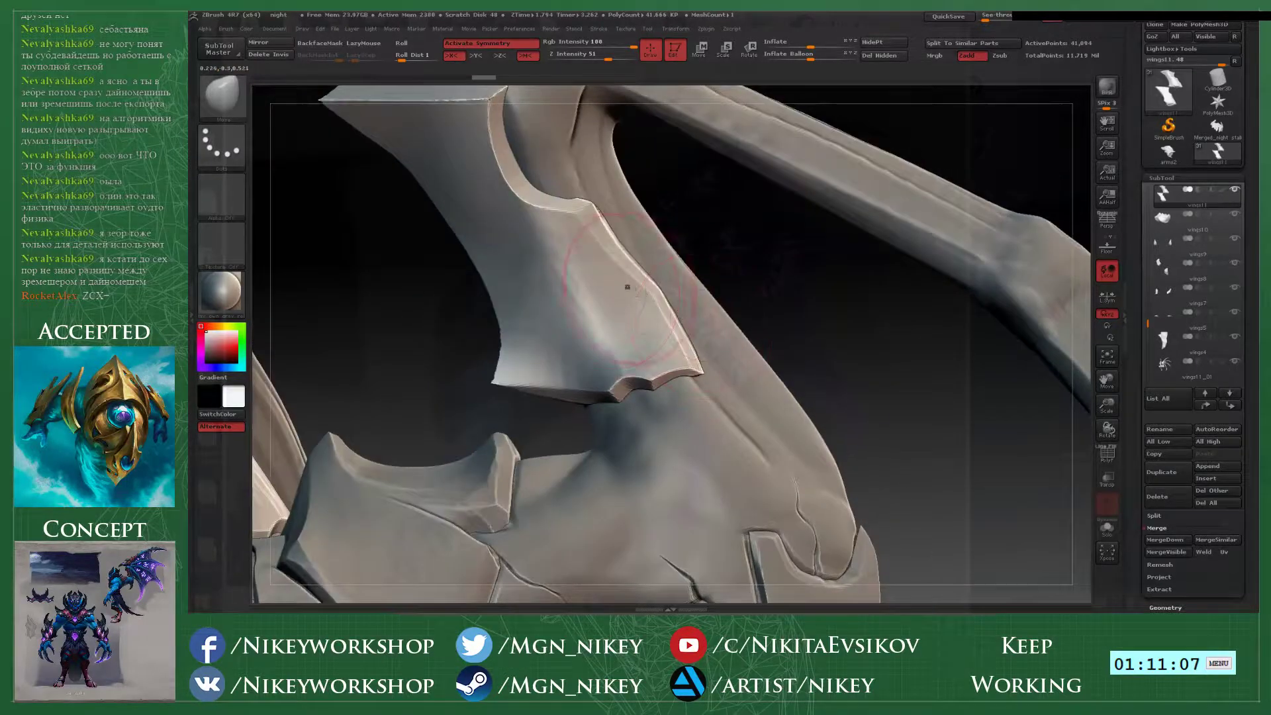
- Pull the opposite arm plate's surface outward to cover the wing poking through and adjust its side rim
left_click_drag(623, 294, 719, 362)
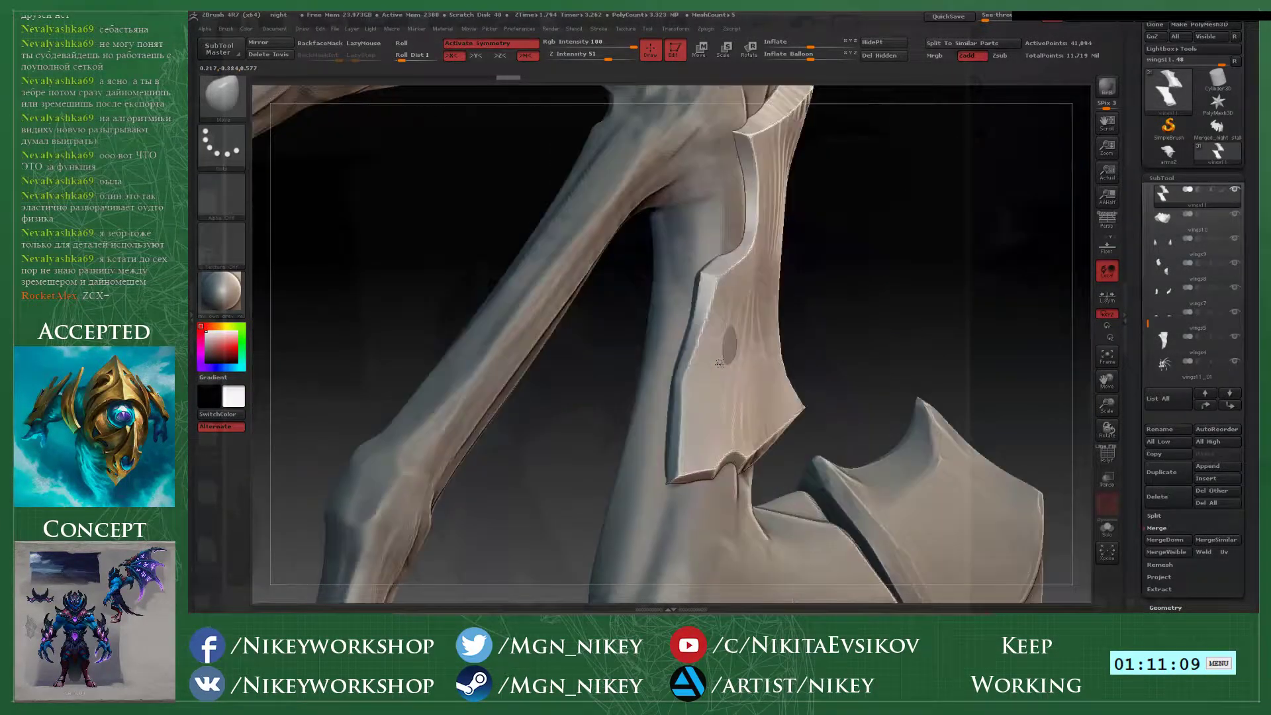
left_click_drag(837, 297, 691, 390)
key("space")
left_click_drag(603, 352, 752, 285)
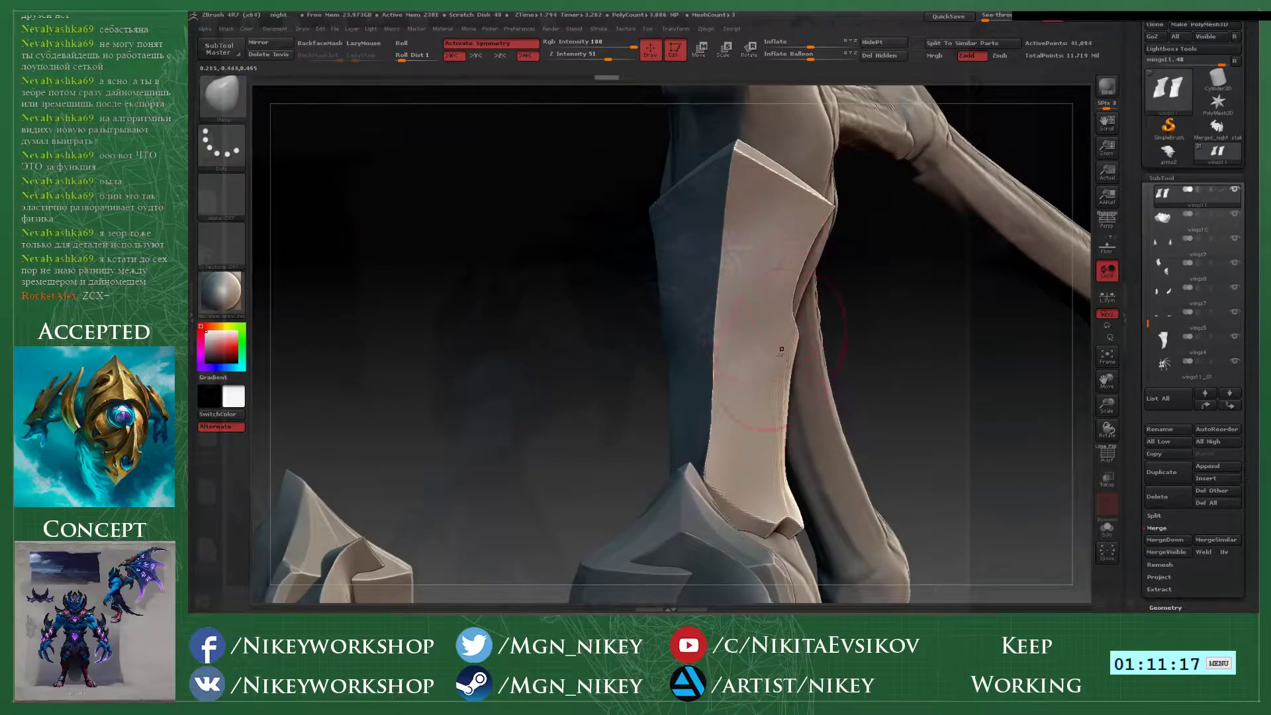
left_click_drag(916, 383, 916, 410, "alt")
mouse_move(795, 291)
left_mouse_down()
mouse_move(875, 394)
mouse_move(814, 406)
mouse_move(712, 391)
left_mouse_up()
- Save the project over the existing night.ZPR file
key("ctrl+s")
key("Return")
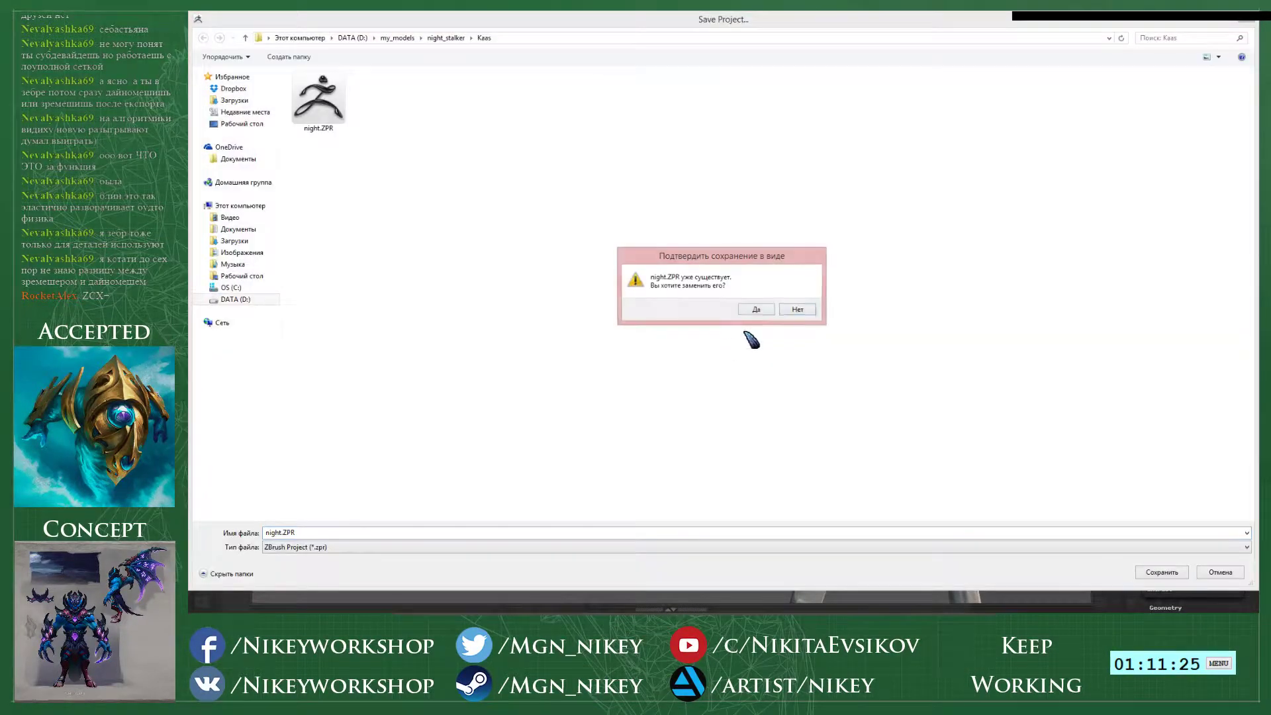
left_click(753, 309)
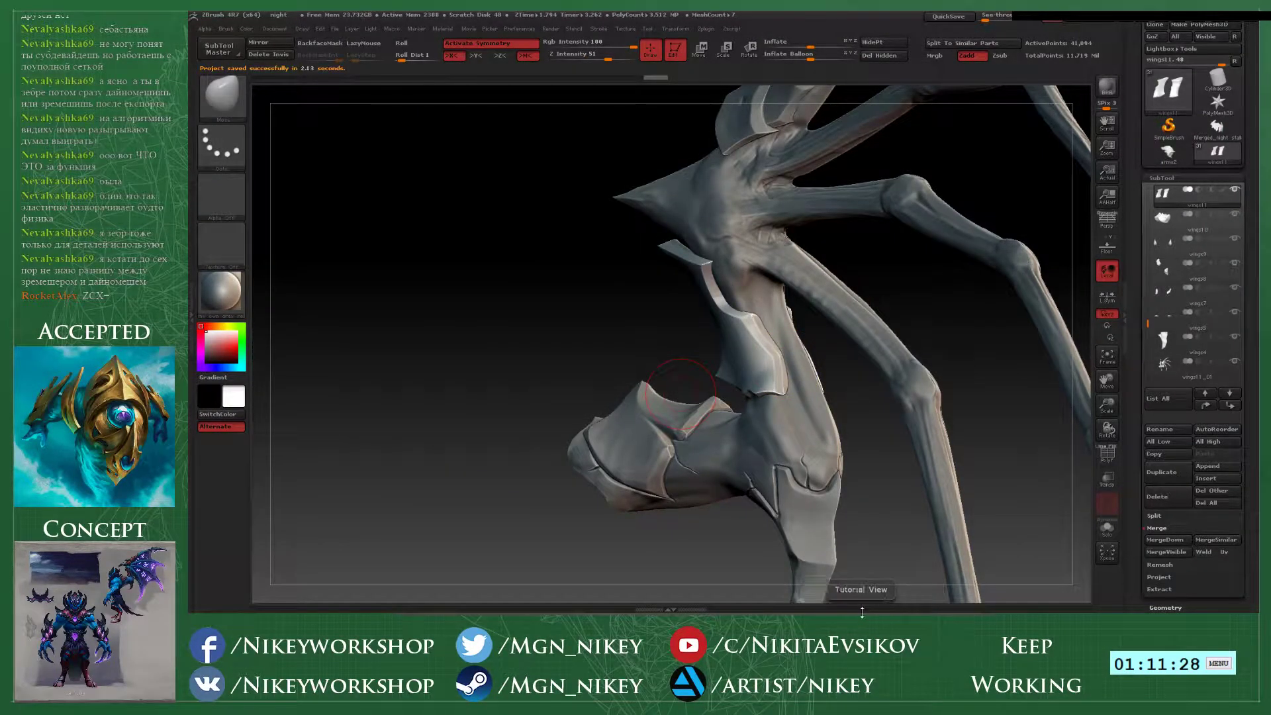
- Reshape the arm plate's rim along its concave cut and upper corner with the Move brush
left_click_drag(902, 290, 851, 354, "alt")
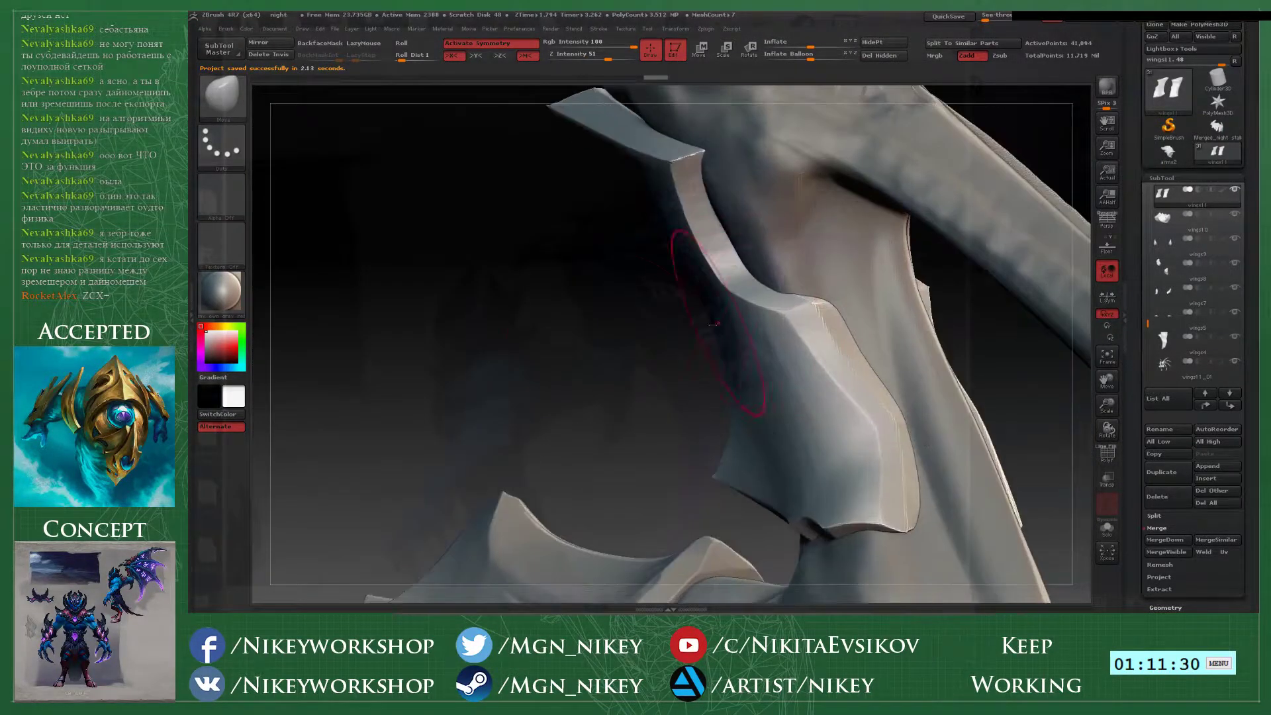
mouse_move(516, 338)
left_mouse_down()
mouse_move(602, 347)
mouse_move(744, 397)
left_mouse_up()
mouse_move(962, 349)
left_mouse_down()
mouse_move(652, 216)
mouse_move(671, 257)
left_mouse_up()
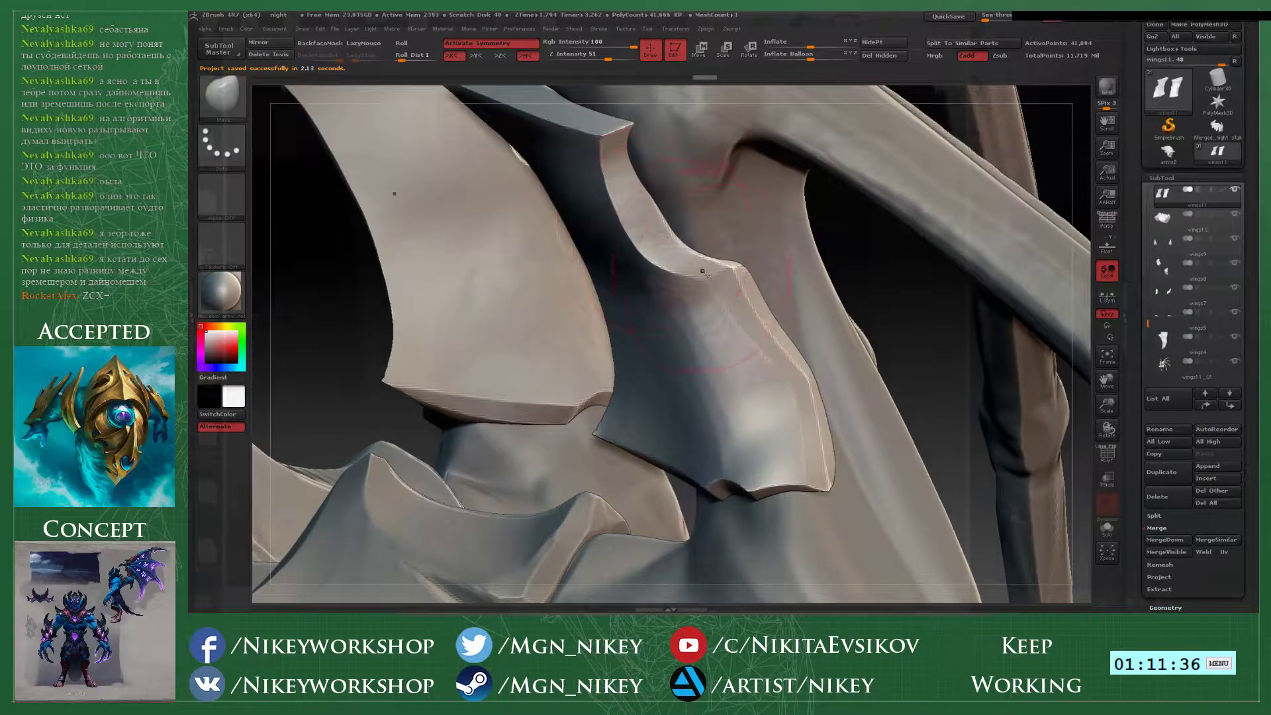
mouse_move(871, 285)
left_mouse_down()
mouse_move(712, 272)
mouse_move(742, 276)
left_mouse_up()
- Adjust the brush size, smooth the corner of the plate's concave cut and sharpen its edges with the Dam Standard brush
key("space")
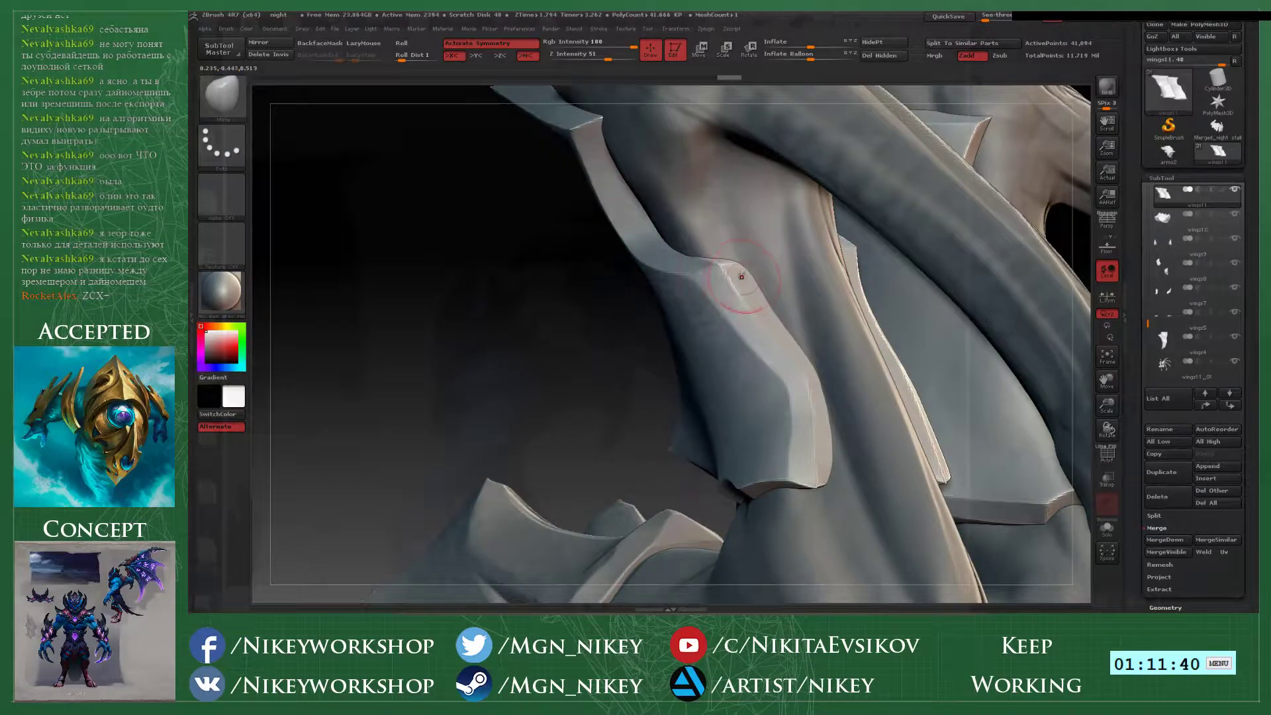
mouse_move(737, 282)
left_mouse_down("shift")
mouse_move(708, 272)
mouse_move(738, 272)
left_mouse_up("shift")
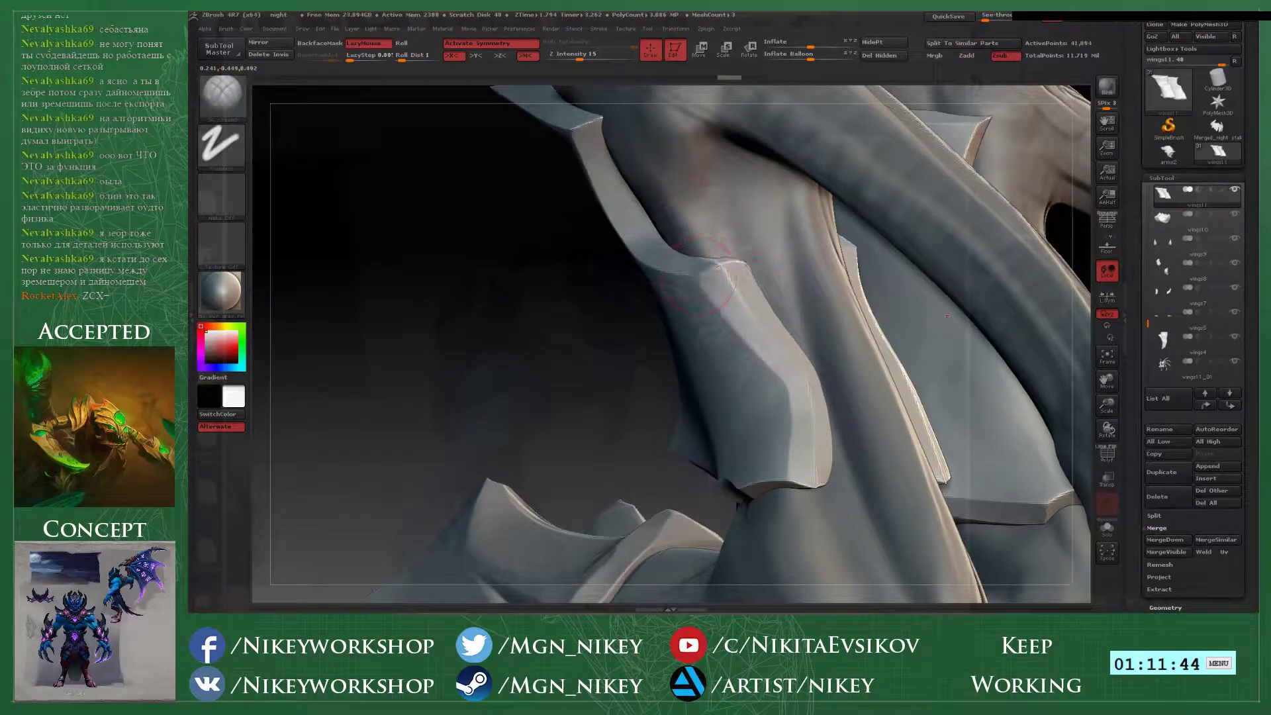
mouse_move(521, 354)
left_mouse_down()
mouse_move(734, 311)
mouse_move(775, 386)
left_mouse_up()
key("b")
key("d")
key("s")
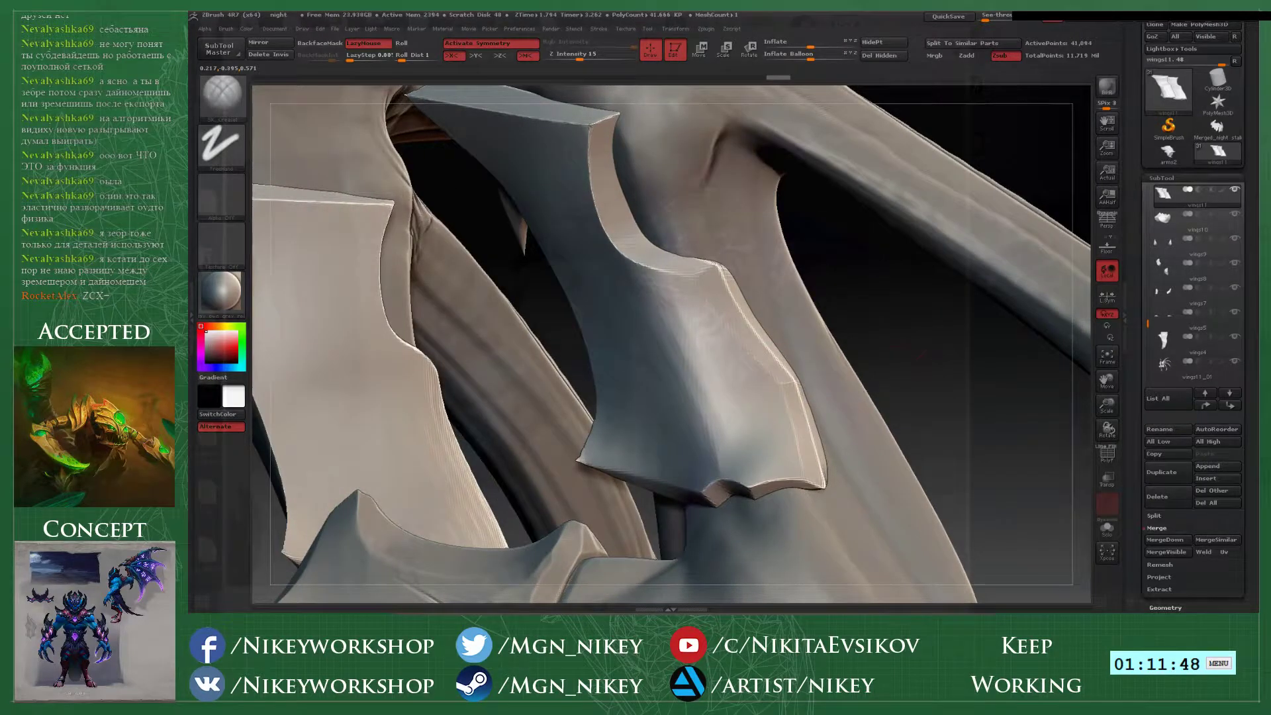
- Subdivide the arm plate mesh once to reach subdivision level 2
left_click_drag(847, 304, 876, 363, "alt")
left_click(1162, 178)
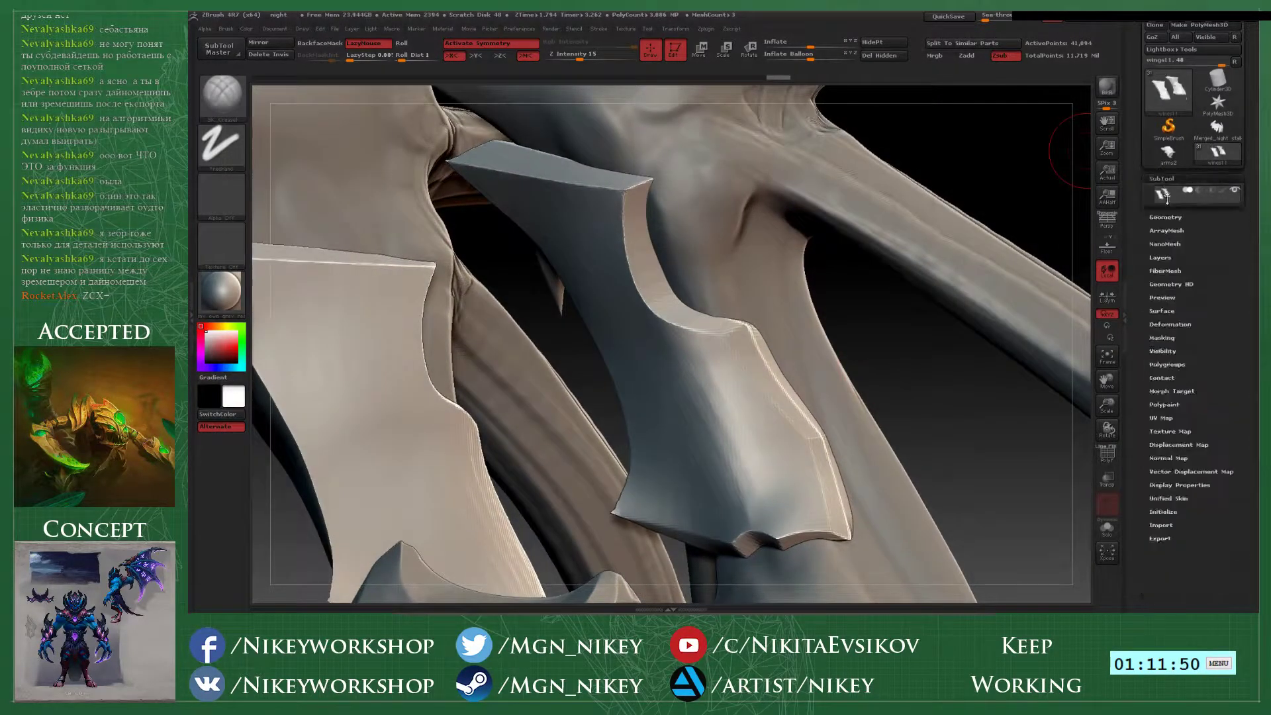
left_click(1168, 193)
left_click(1205, 277)
left_click(1175, 283)
- Chip the arm plate's top edge and the rim of its concave cut with the custom sculpting brush
left_click_drag(909, 375, 885, 366)
key("2")
mouse_move(465, 163)
left_mouse_down()
mouse_move(591, 184)
mouse_move(640, 208)
left_mouse_up()
key("space")
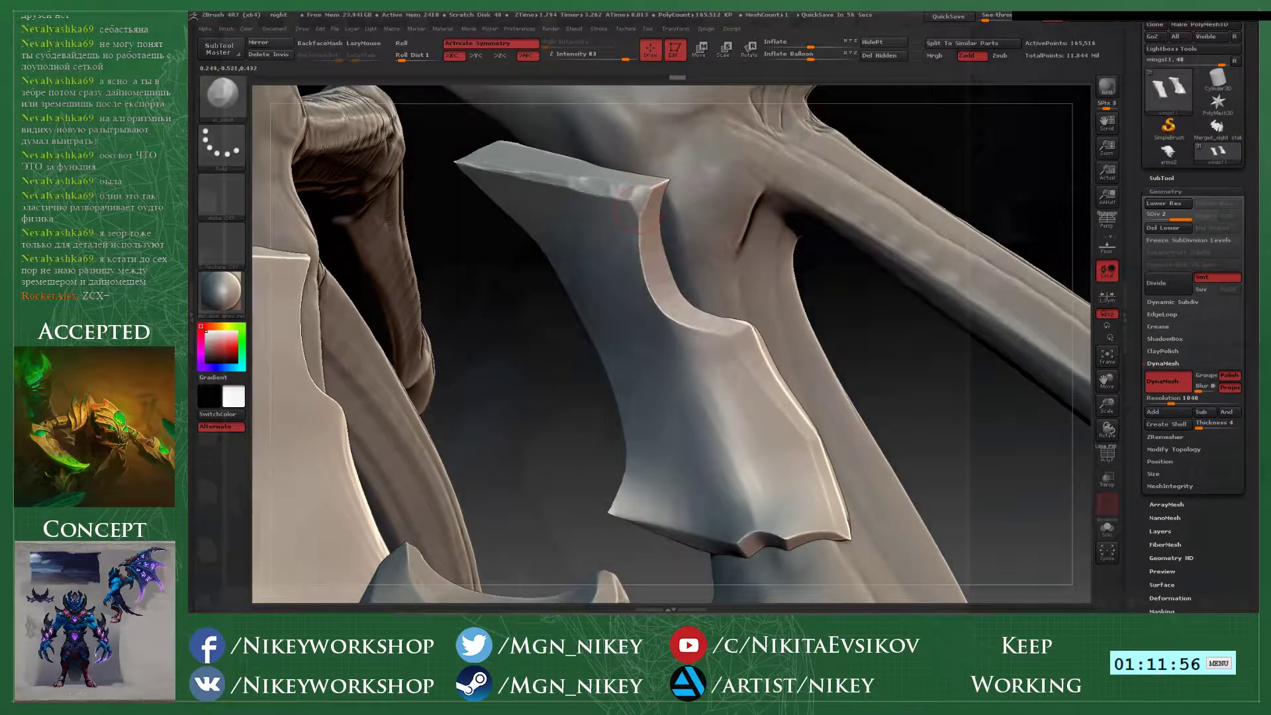
mouse_move(651, 289)
left_mouse_down()
mouse_move(663, 314)
mouse_move(651, 307)
mouse_move(648, 284)
mouse_move(729, 344)
left_mouse_up()
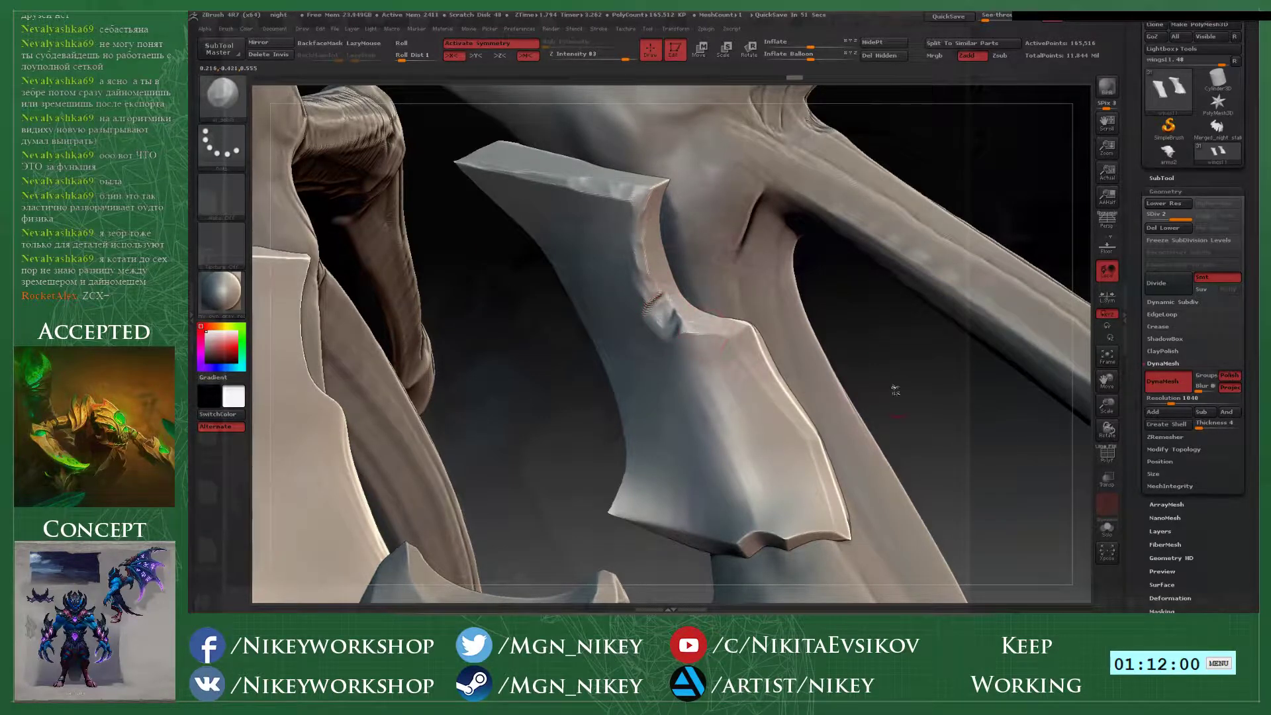
- Reshape the arm plate's outer corner just below the concave cut with the Move brush
left_click_drag(895, 389, 890, 264, "alt")
left_click_drag(778, 340, 854, 351)
mouse_move(773, 399)
left_mouse_down("alt")
mouse_move(772, 377)
mouse_move(774, 474)
left_mouse_up("alt")
left_click_drag(736, 322, 749, 354)
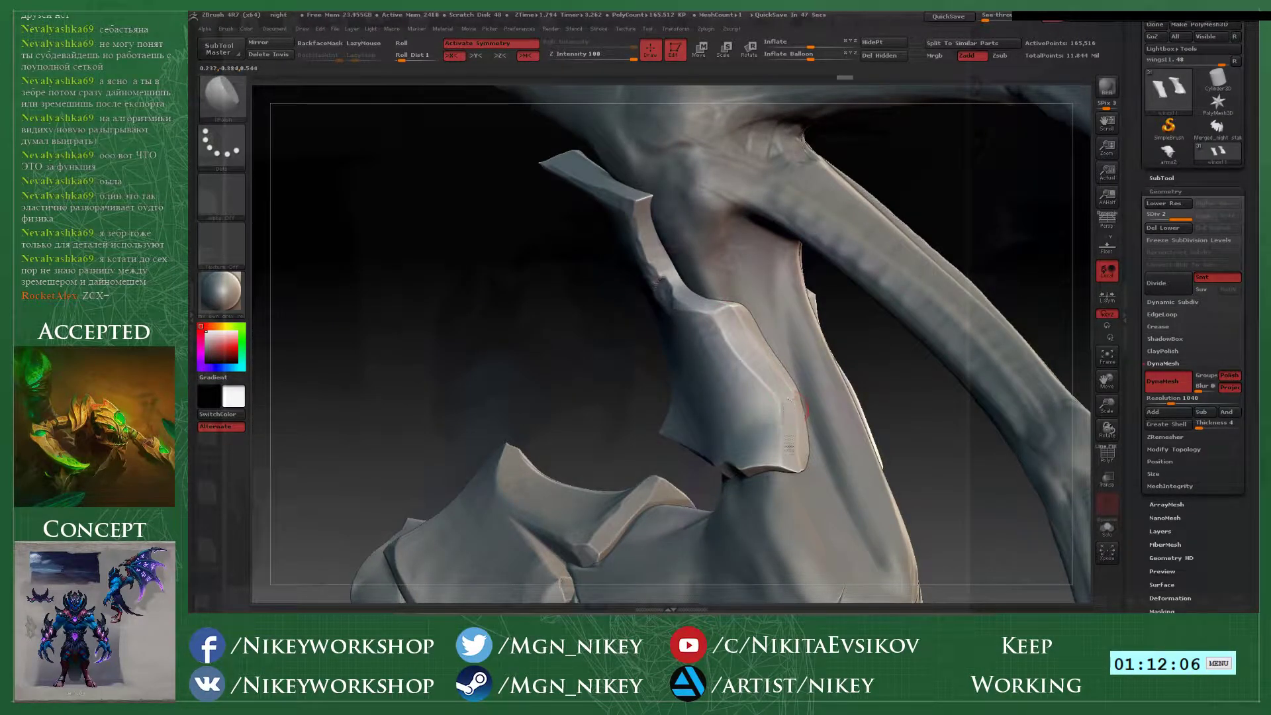
right_click_drag(743, 443, 779, 444)
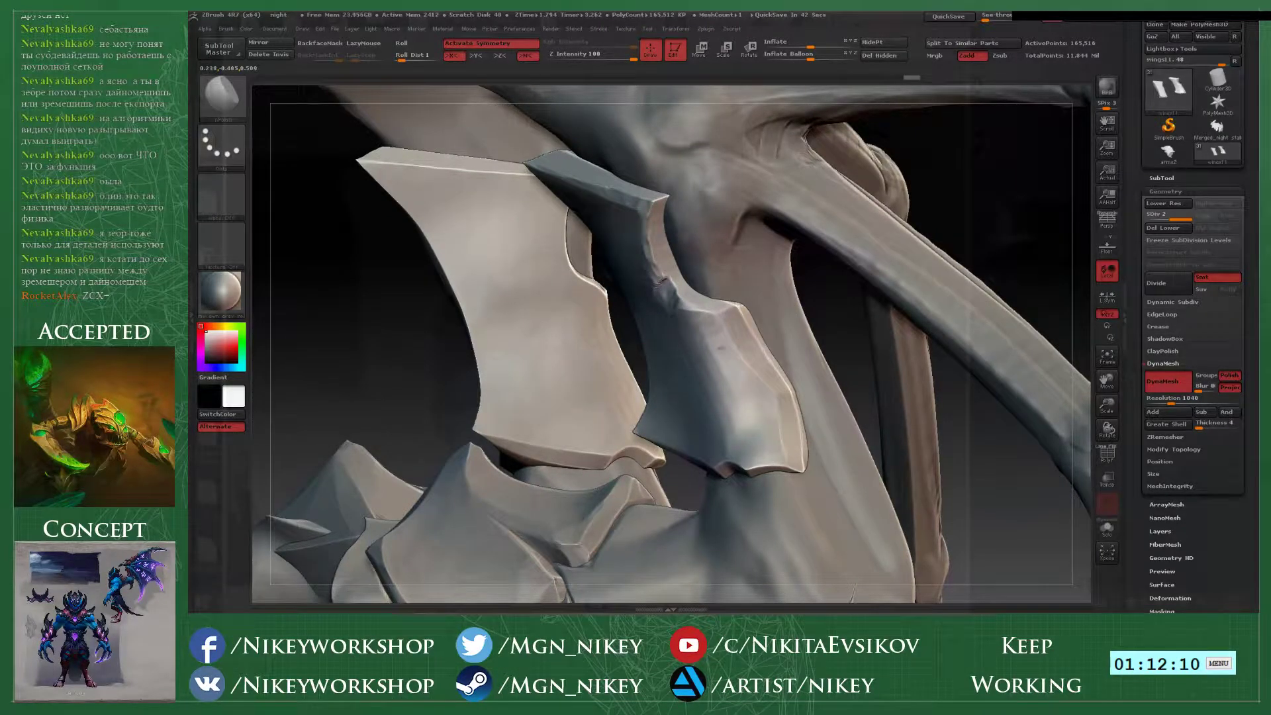
left_click_drag(950, 418, 995, 398)
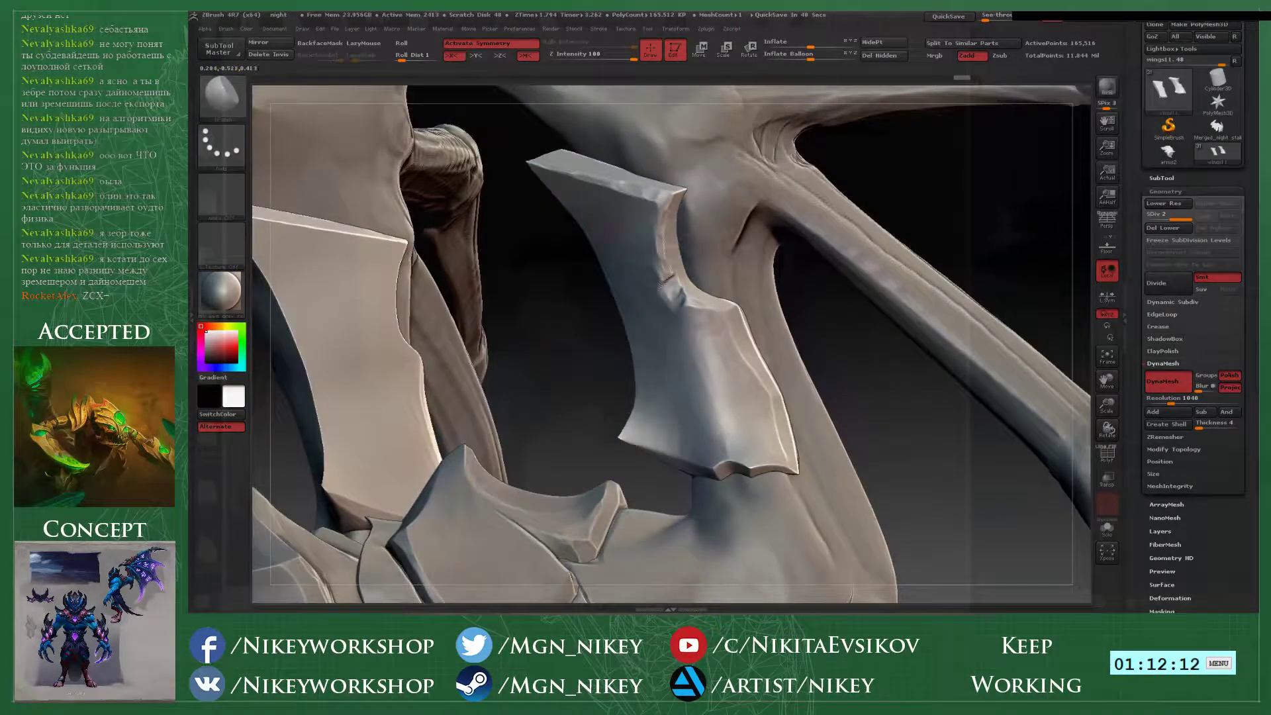
- Adjust the brush size and refine and smooth the notch in the arm plate's bottom edge
key("space")
left_click_drag(563, 229, 608, 211)
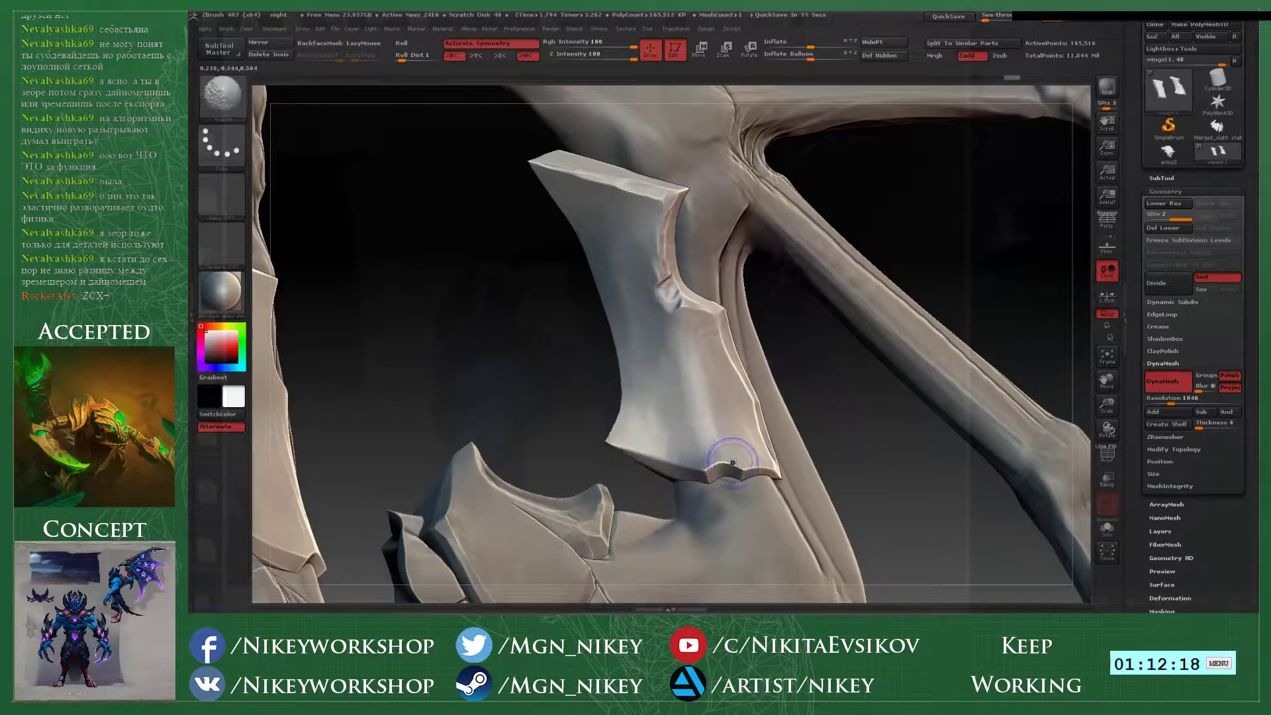
key("shift")
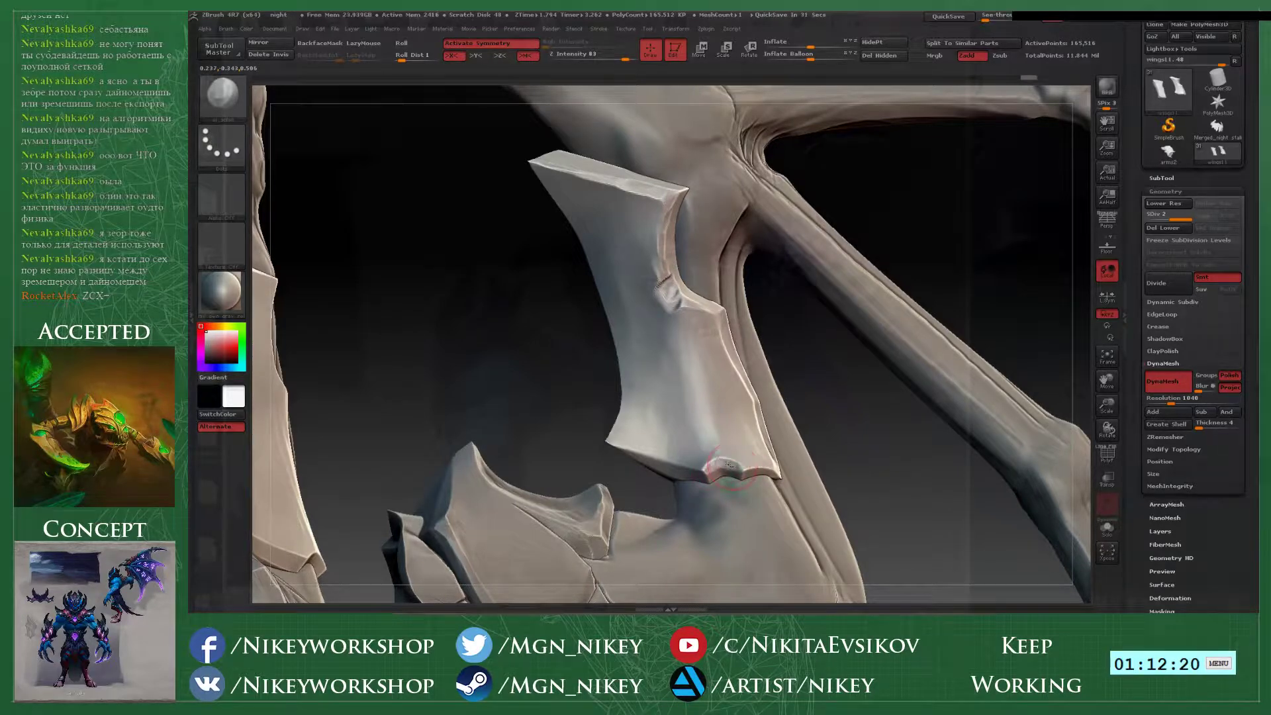
left_click_drag(728, 465, 746, 466, "shift")
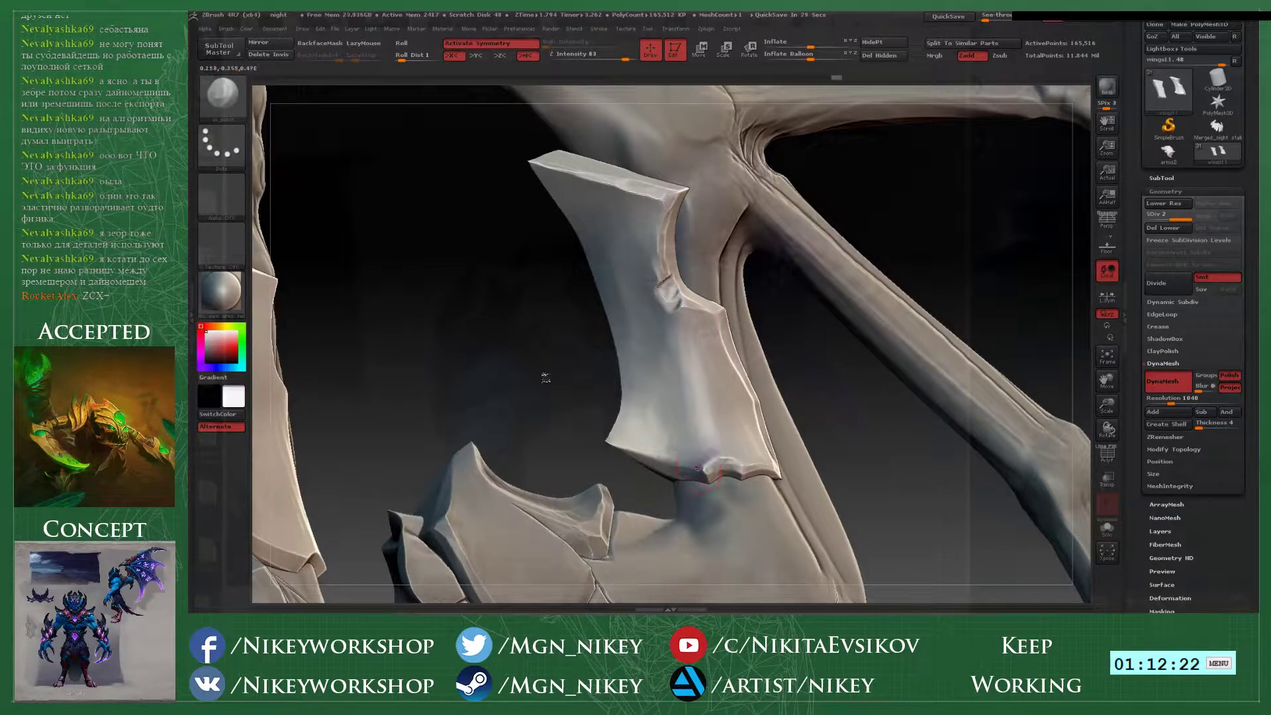
- Chip the rim of the concave cut near the upper corner and the top edge on the arm plate's other side
mouse_move(545, 378)
left_mouse_down()
mouse_move(913, 390)
mouse_move(830, 401)
left_mouse_up()
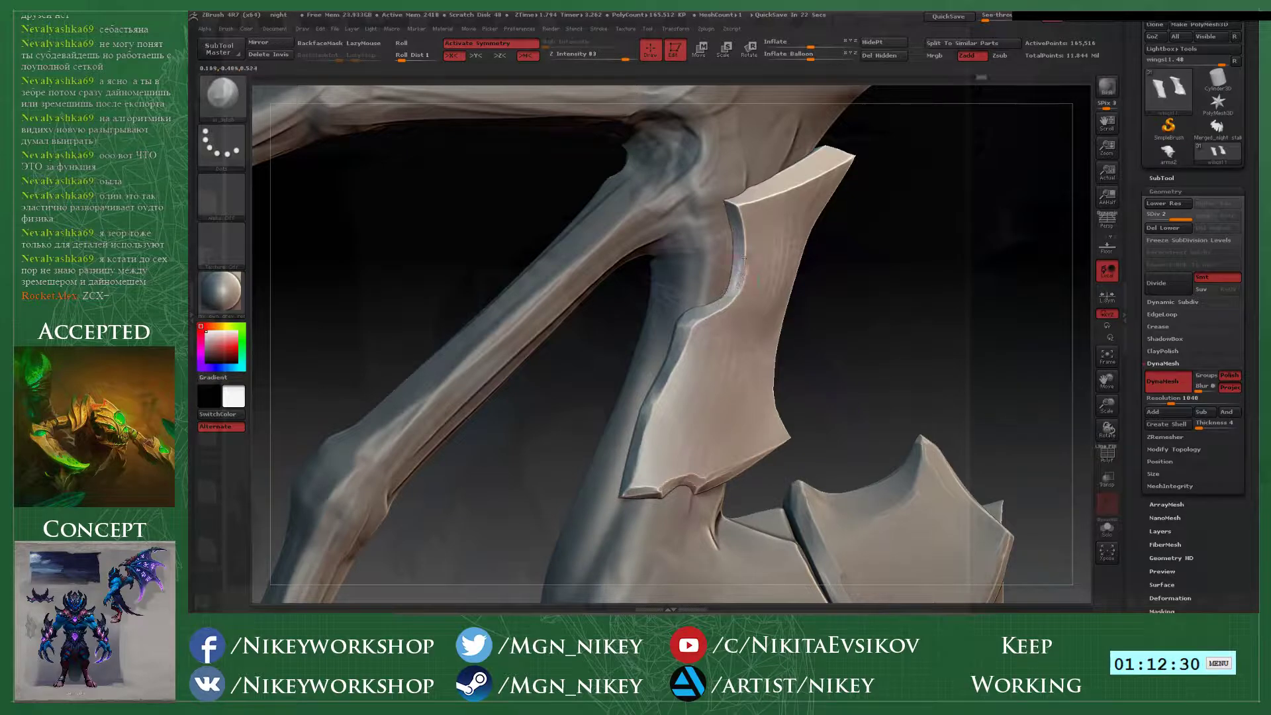
left_click_drag(744, 257, 742, 226)
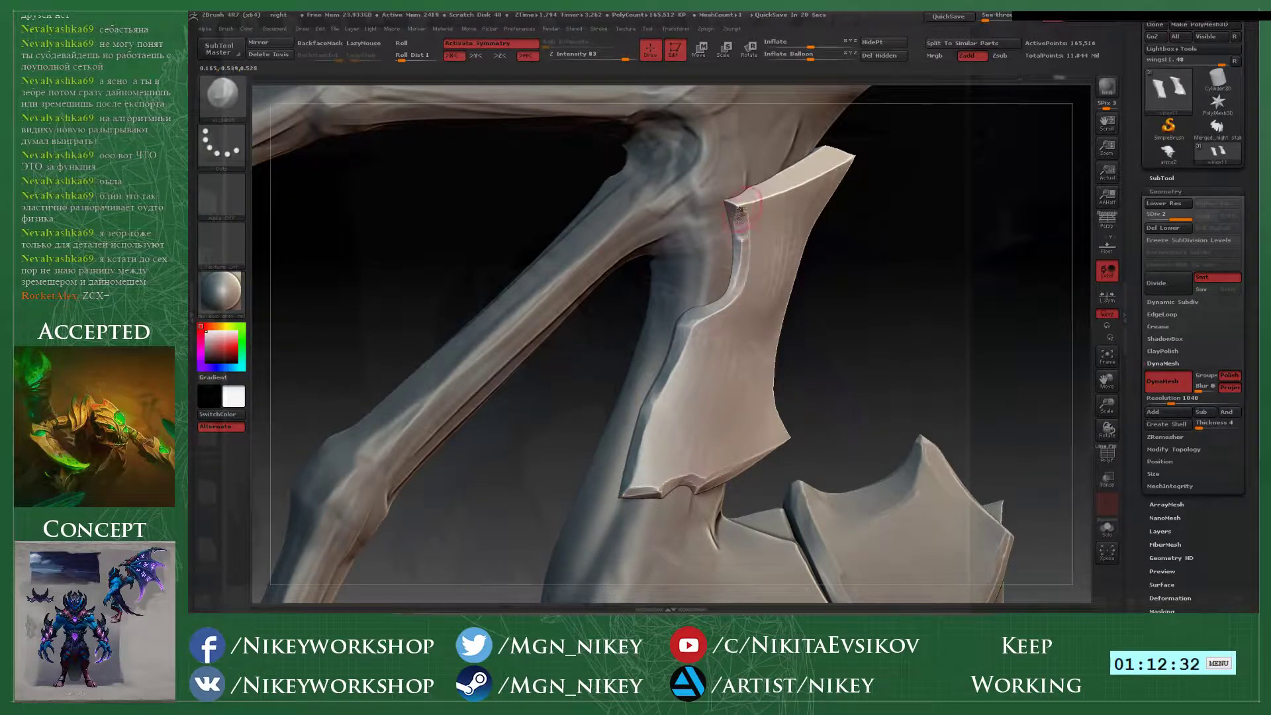
left_click_drag(885, 209, 805, 193)
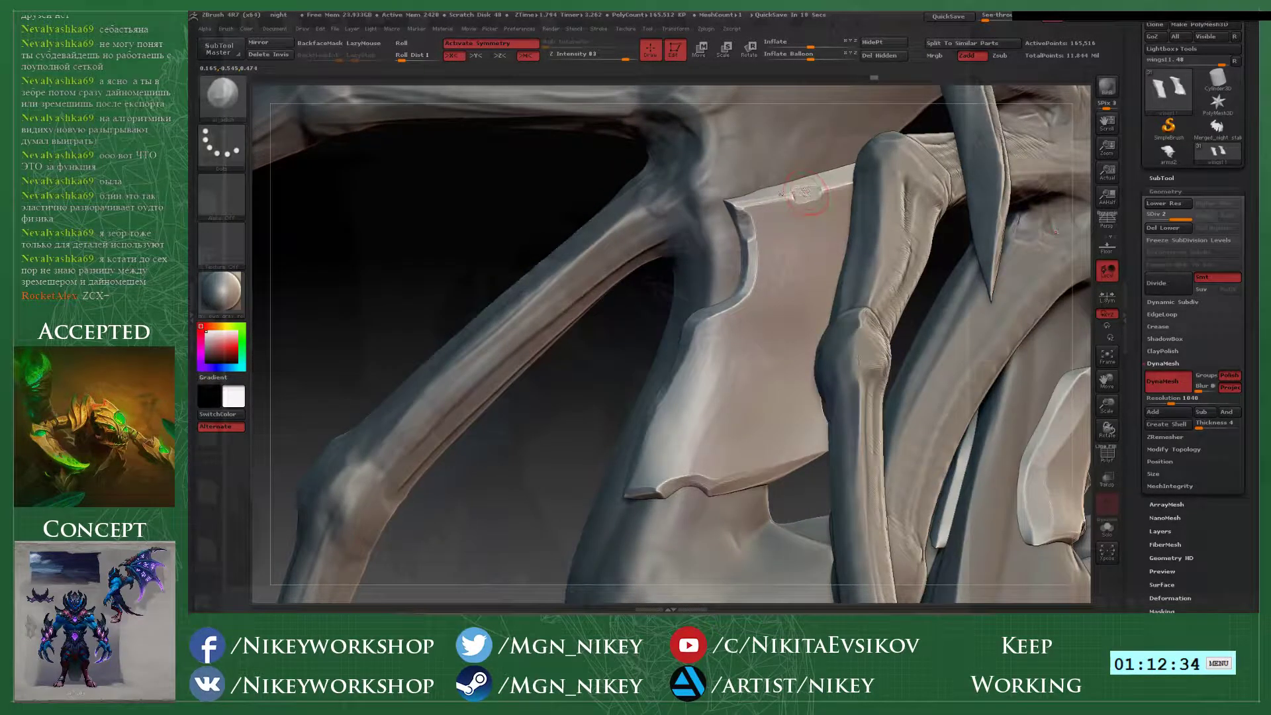
mouse_move(556, 189)
left_mouse_down()
mouse_move(752, 221)
mouse_move(804, 324)
mouse_move(853, 301)
mouse_move(870, 189)
left_mouse_up()
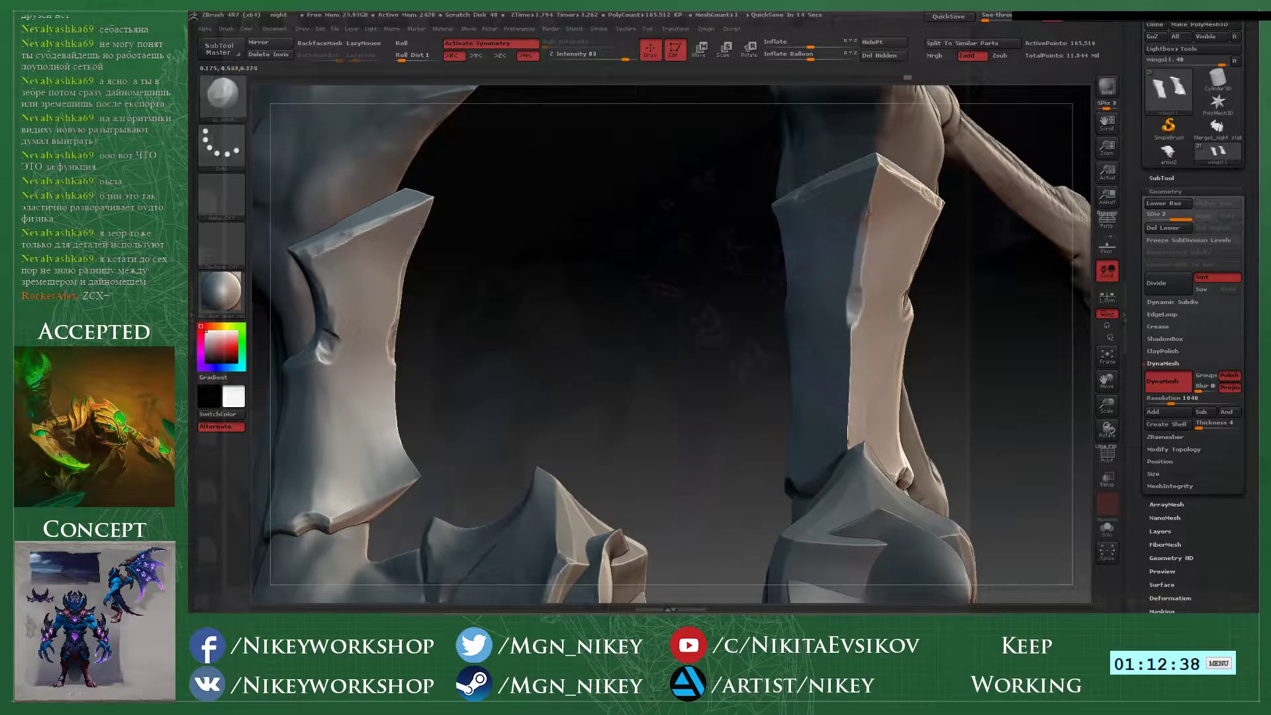
- Chip the arm plate's long uncut vertical edge from its middle down to the lower corner and smooth it
left_click_drag(853, 303, 860, 374)
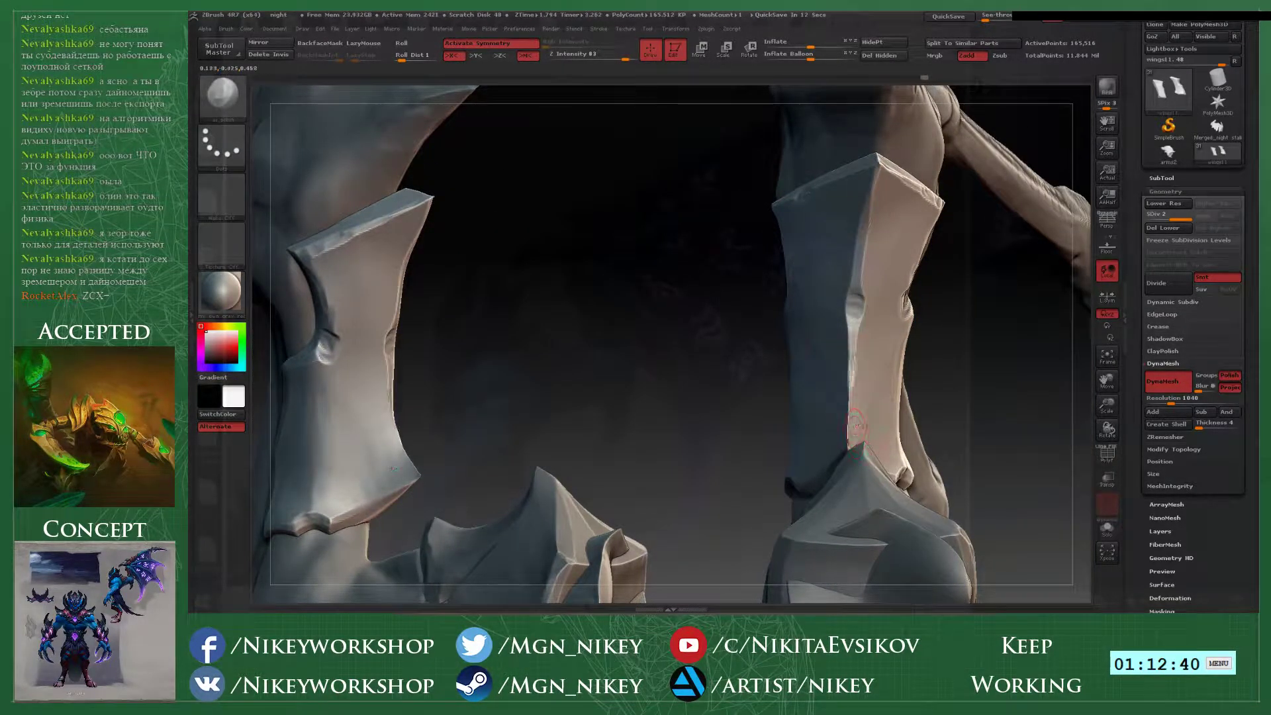
left_click_drag(857, 427, 853, 380)
left_click_drag(953, 390, 910, 401)
left_click_drag(852, 433, 849, 418, "shift")
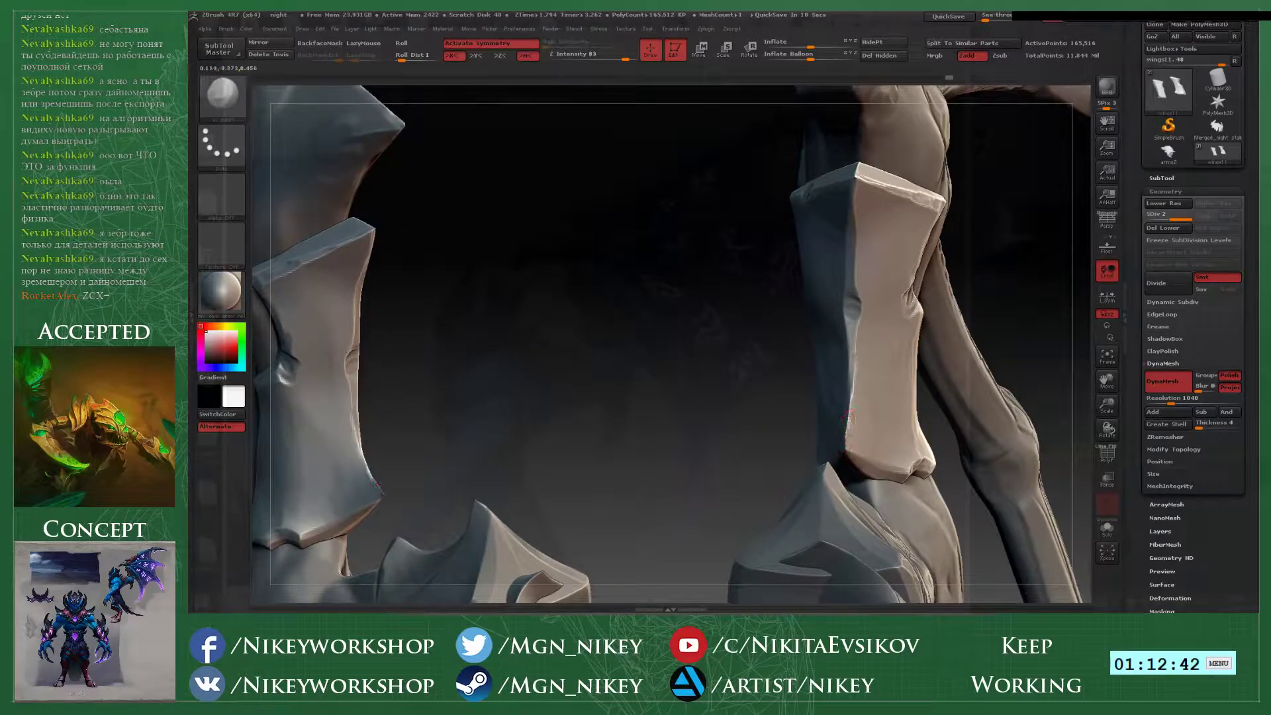
left_click_drag(783, 383, 672, 312)
left_click_drag(818, 397, 703, 498)
left_click_drag(751, 270, 734, 293, "alt")
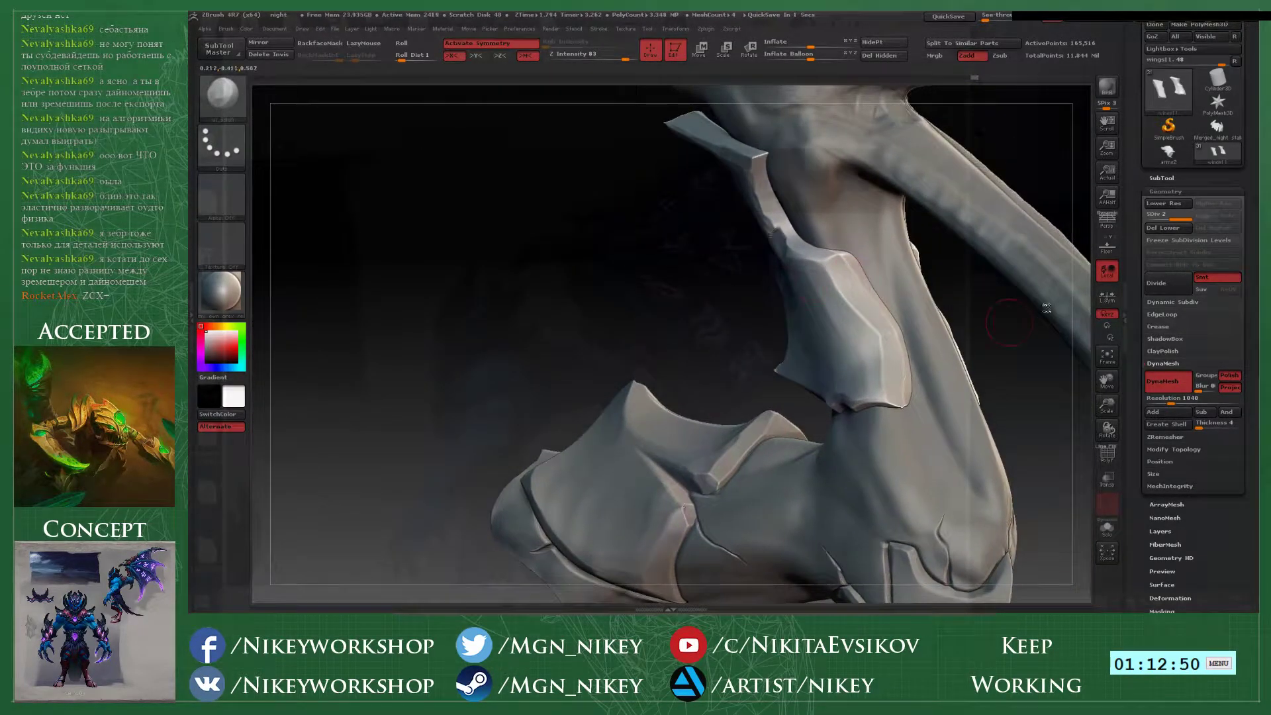
key("alt+Tab")
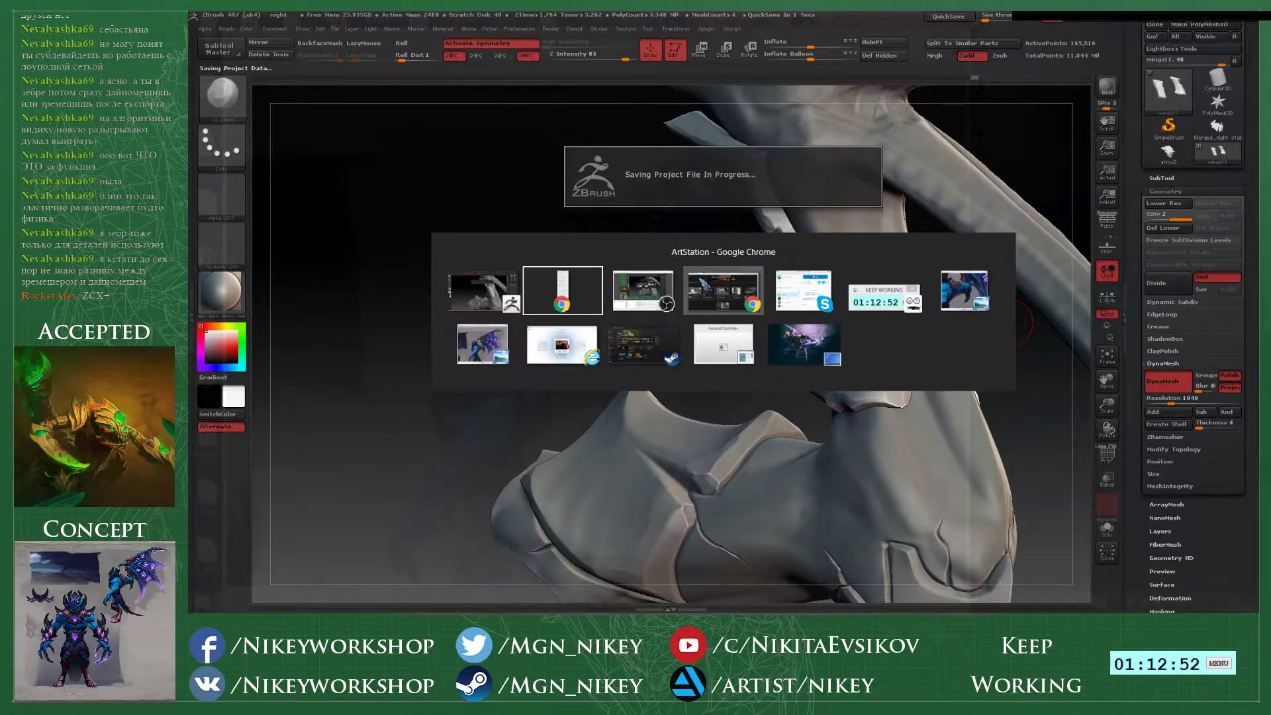
key("Down")
left_click(578, 339)
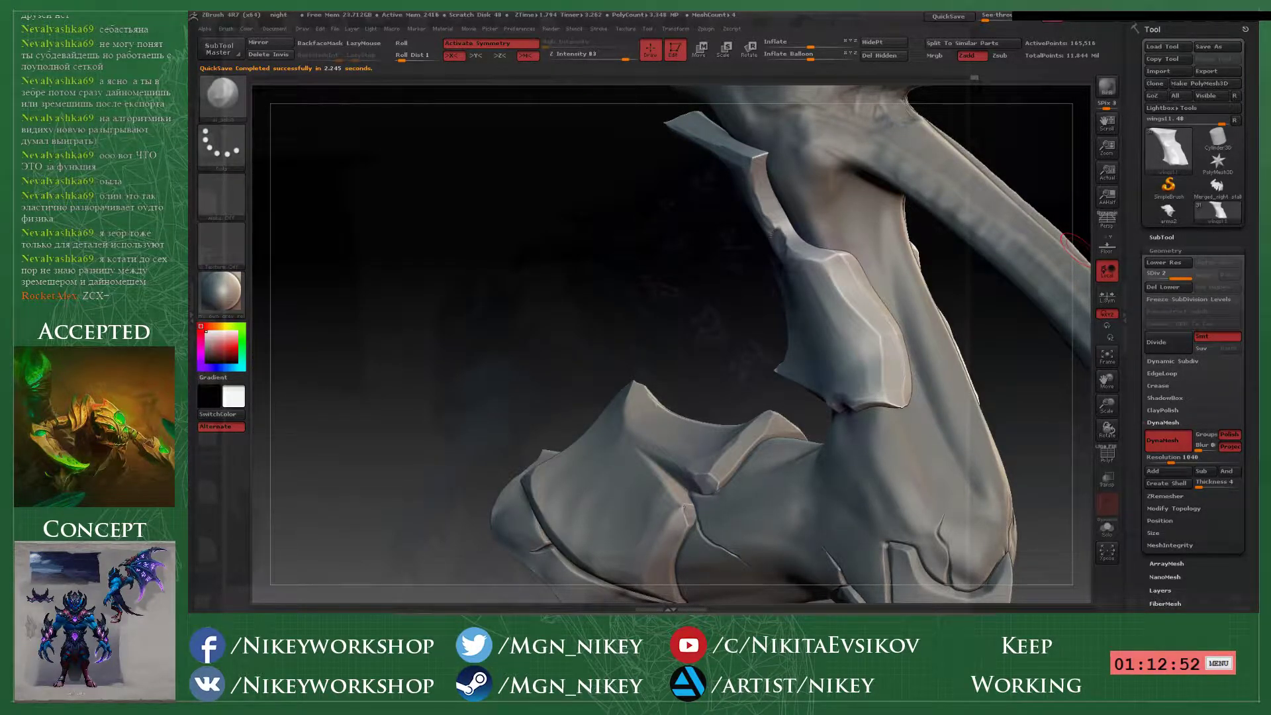
- Make the hidden spike pieces beside the arm plate visible, select their subtool and open its geometry settings
left_click_drag(638, 322, 616, 323)
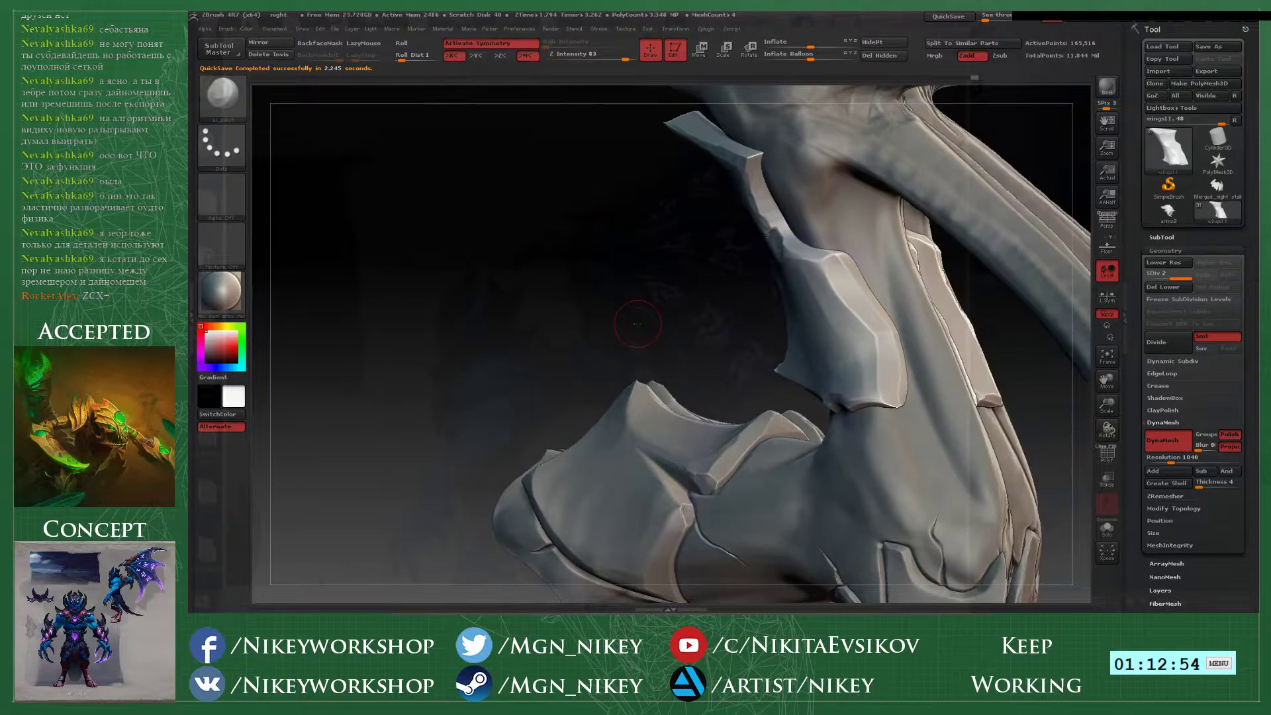
left_click(1175, 237)
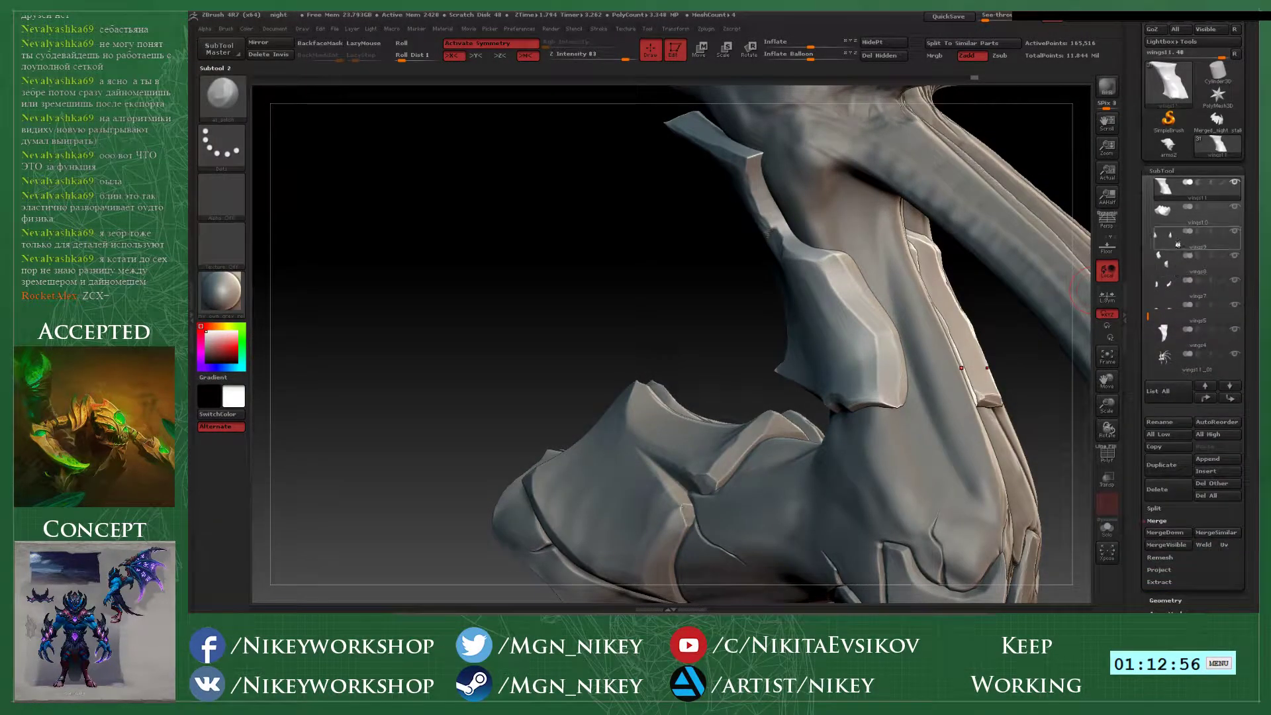
mouse_move(1173, 279)
mouse_move(1181, 317)
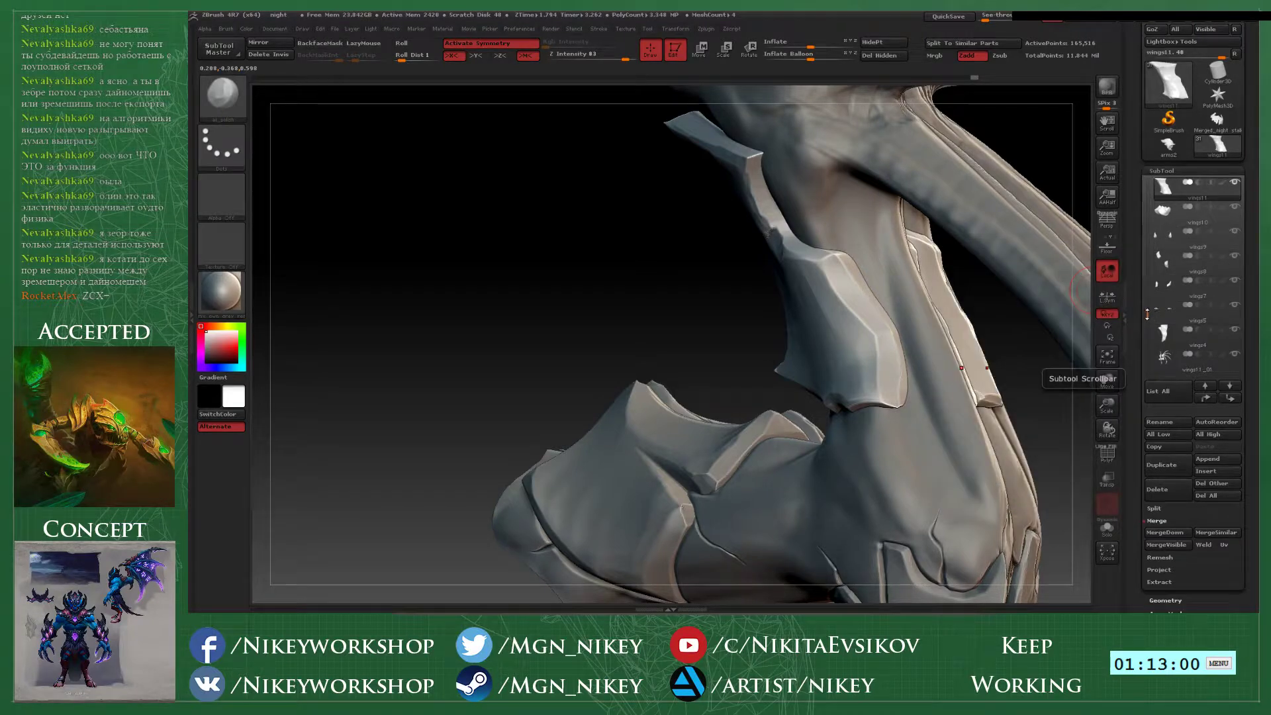
left_click_drag(1147, 314, 1147, 289)
left_click(1234, 256)
mouse_move(576, 294)
left_mouse_down()
mouse_move(757, 297)
mouse_move(723, 377)
mouse_move(766, 375)
left_mouse_up()
left_click(772, 222, "alt")
left_click(1165, 173)
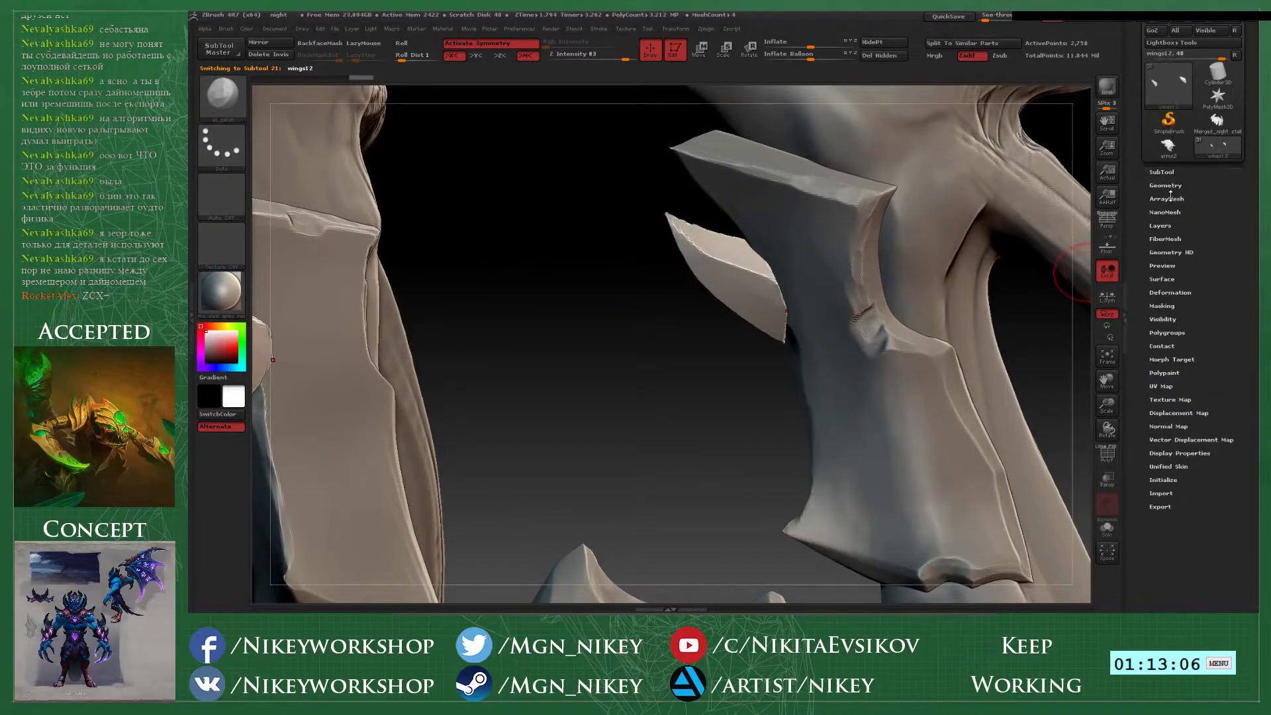
left_click(1178, 187)
- Subdivide the spike mesh to subdivision level 2 and sculpt along its upper ridge
left_click_drag(714, 401, 729, 335)
left_click_drag(707, 254, 745, 276)
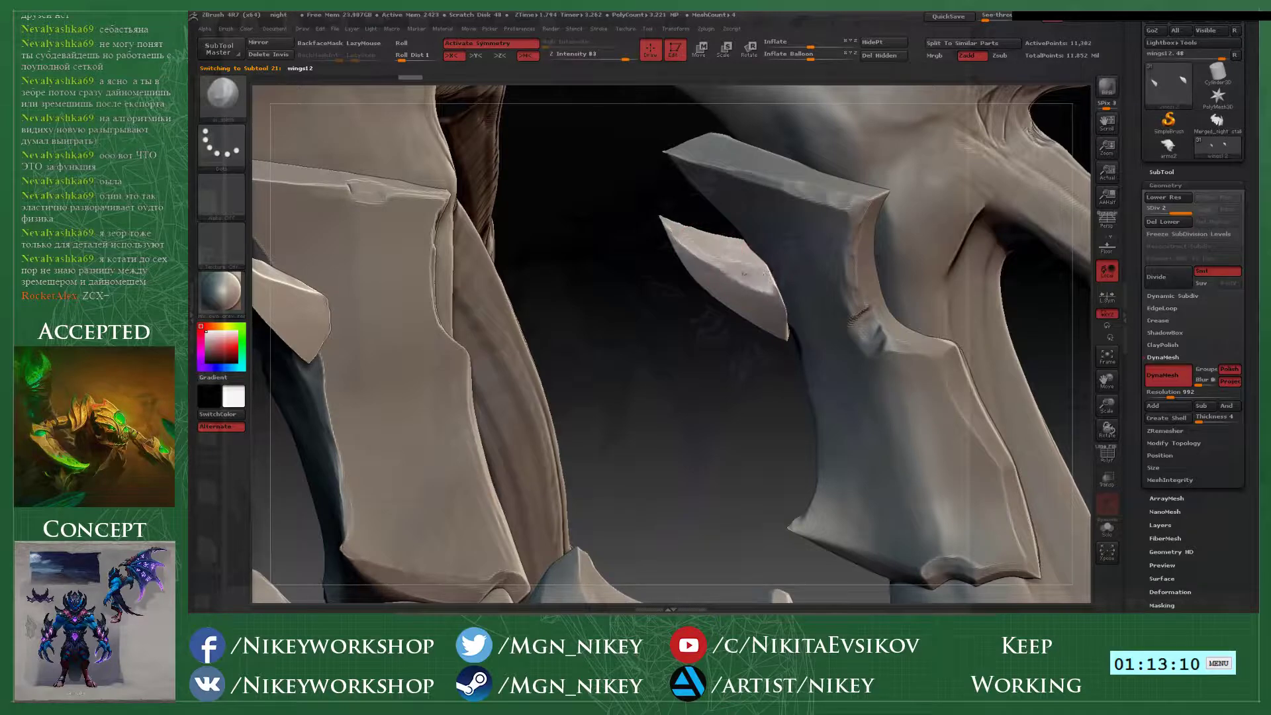
mouse_move(652, 384)
left_mouse_down()
mouse_move(749, 380)
mouse_move(715, 371)
left_mouse_up()
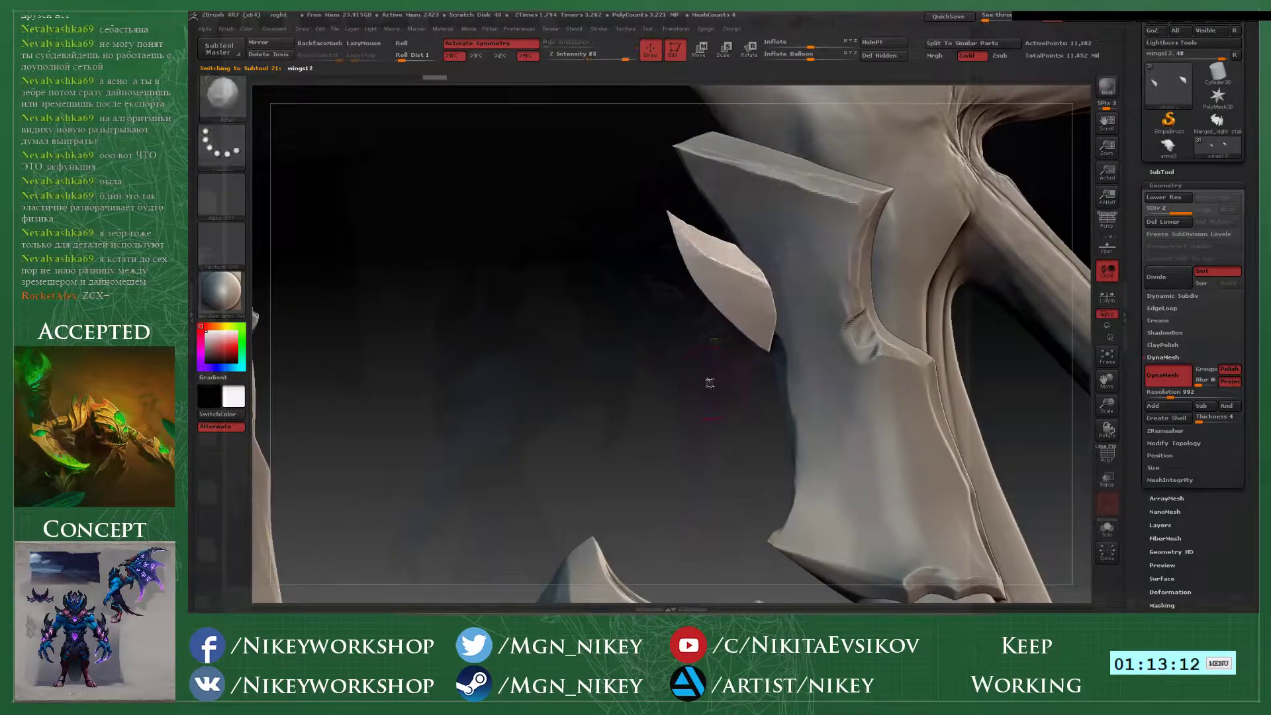
key("space")
mouse_move(733, 271)
left_mouse_down()
mouse_move(749, 271)
mouse_move(732, 295)
left_mouse_up()
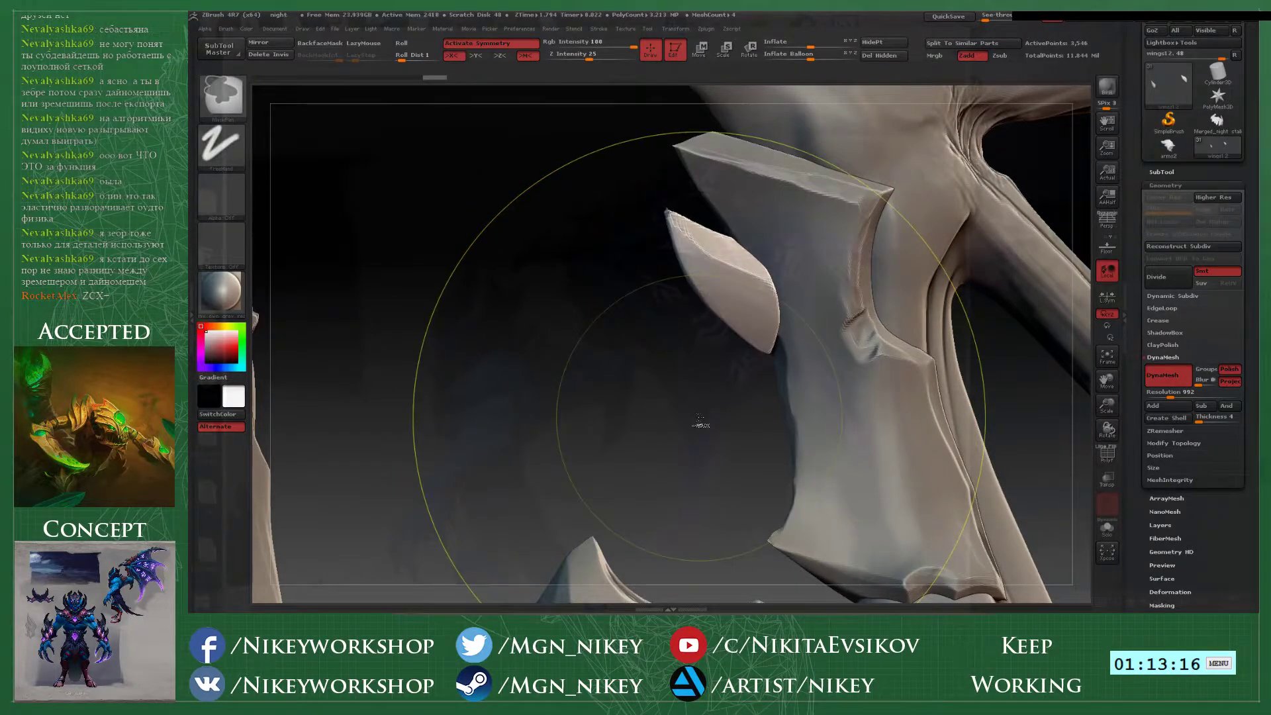
- Subdivide the spike to subdivision level 3 and chip its ridge with a resized custom sculpting brush
key("shift+d")
key("d")
key("d")
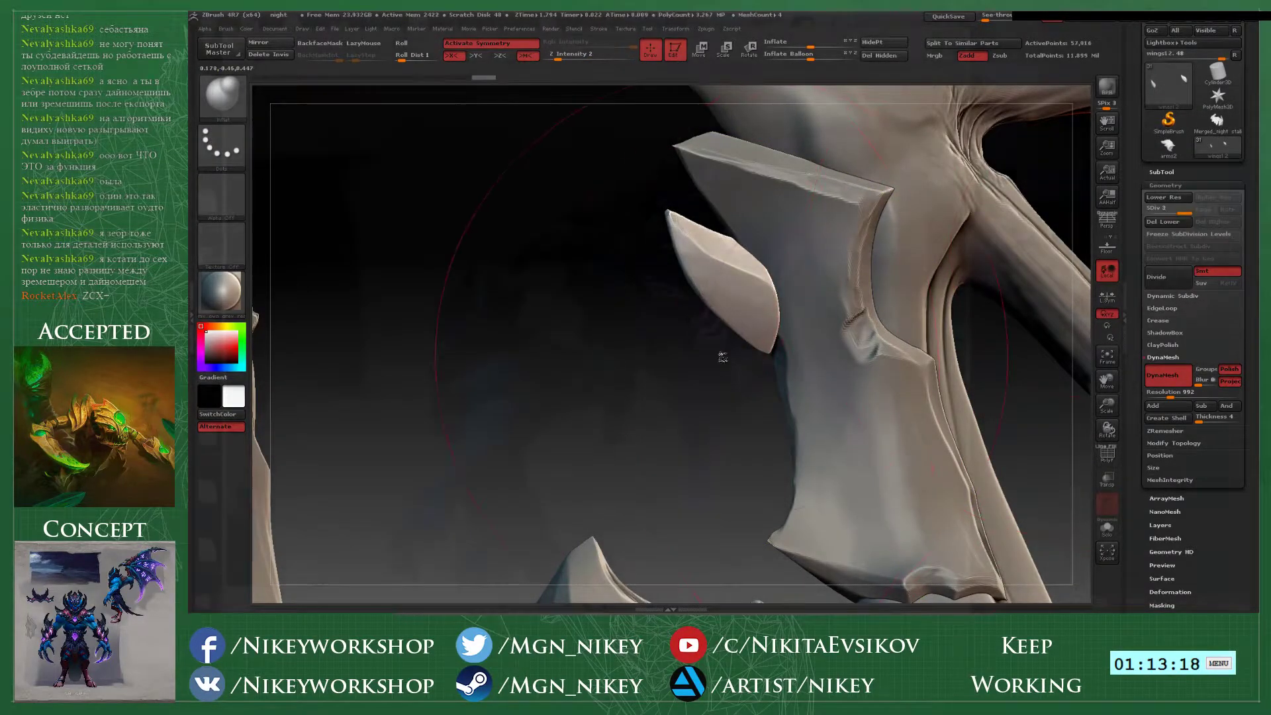
key("2")
key("space")
mouse_move(727, 276)
left_mouse_down()
mouse_move(703, 276)
mouse_move(743, 291)
left_mouse_up()
left_click_drag(680, 390, 887, 390)
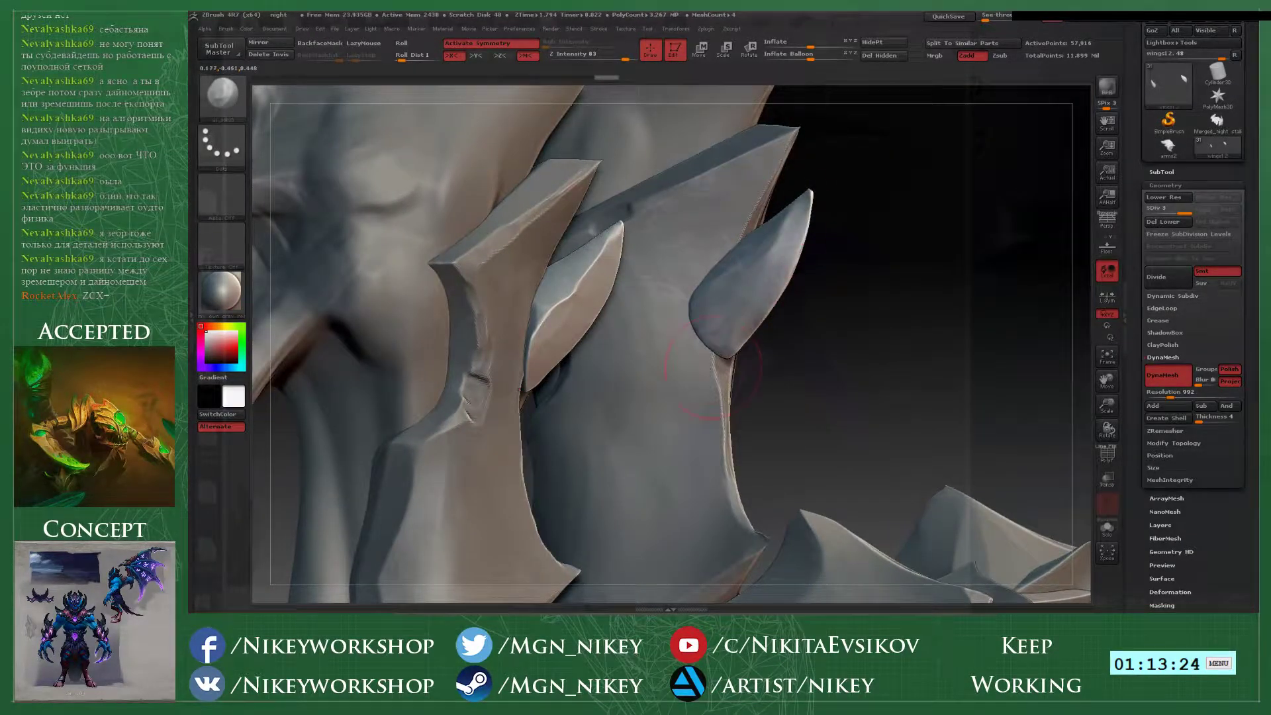
left_click_drag(841, 336, 906, 292)
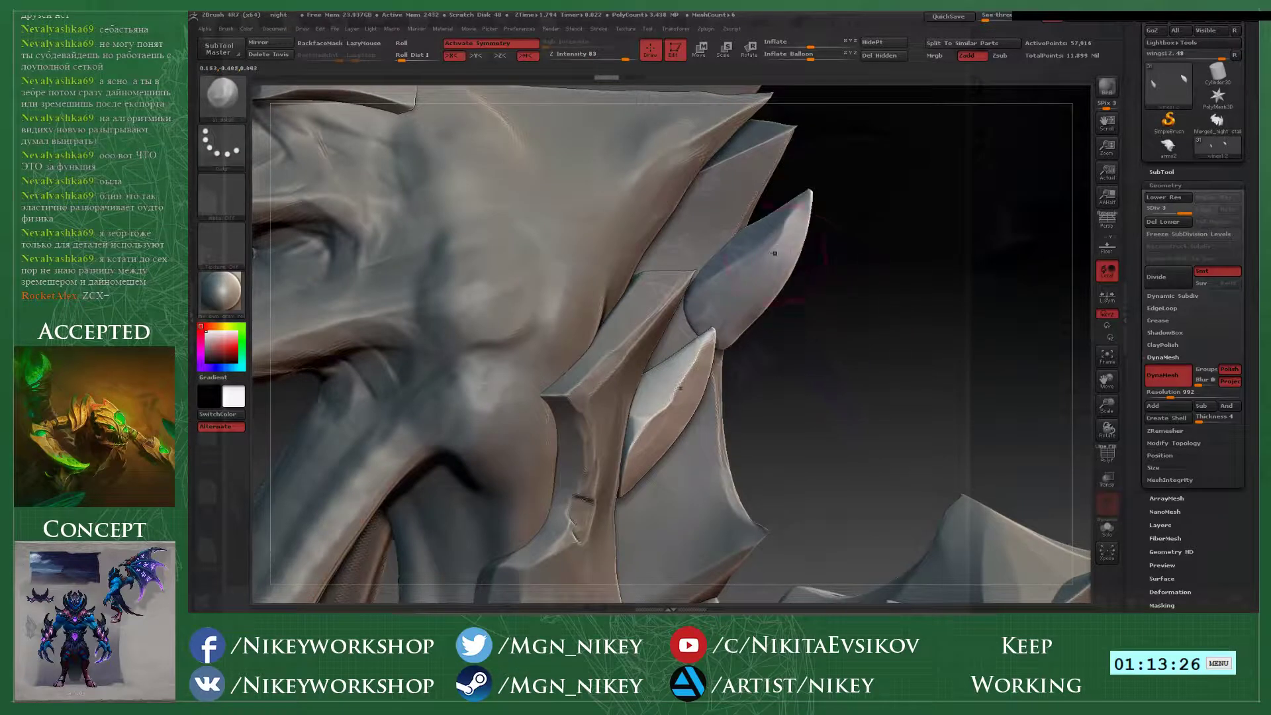
- Sharpen the spike's ridge and outer edge from its tip toward the base
key("2")
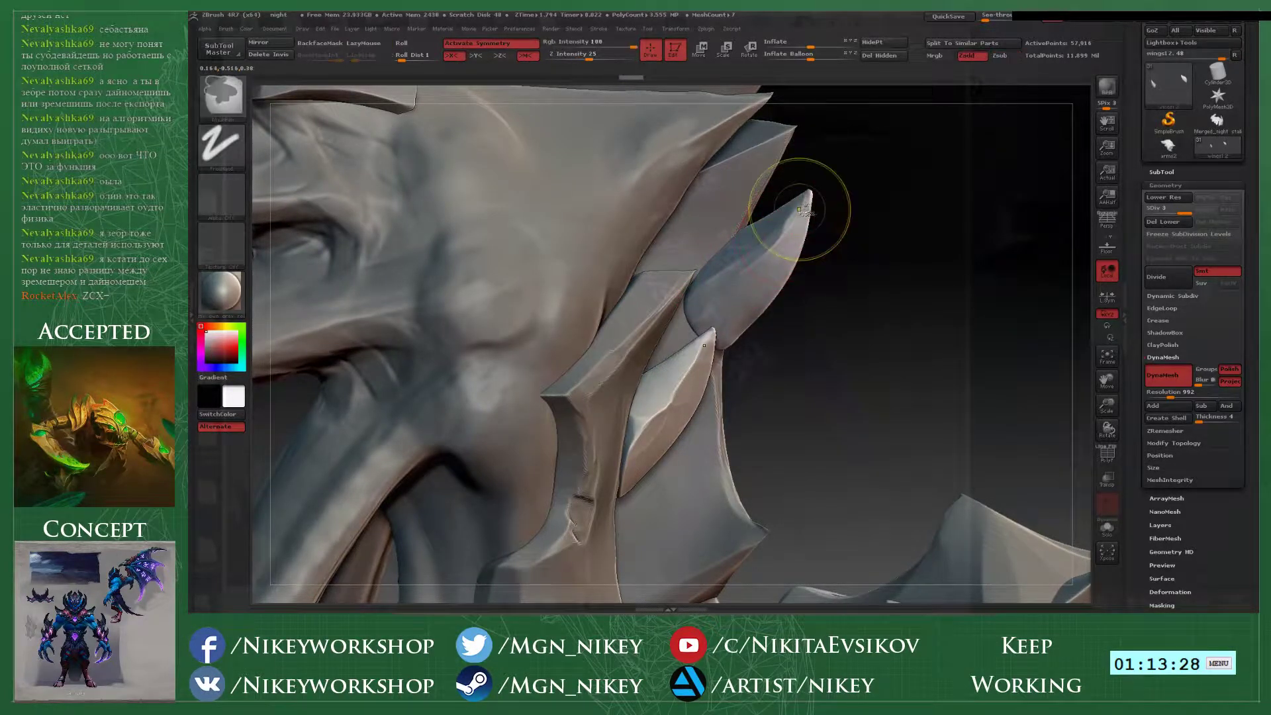
left_click_drag(860, 247, 781, 246)
left_click_drag(817, 196, 880, 245)
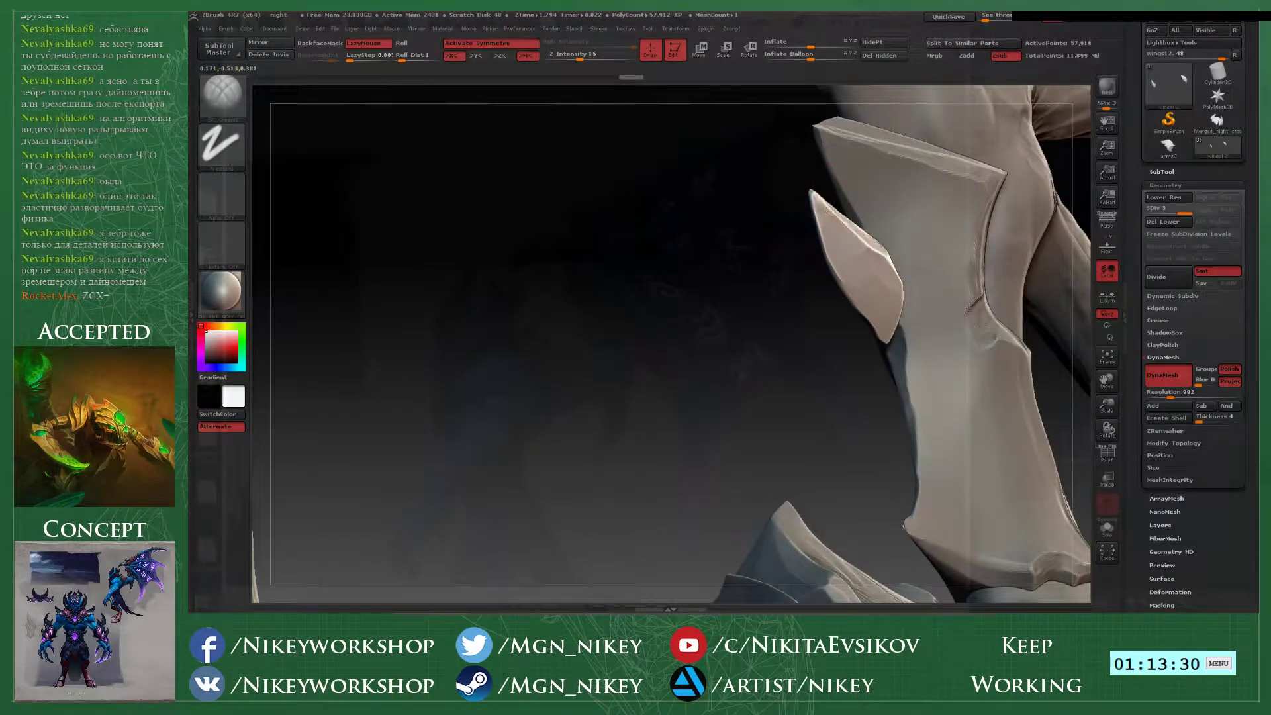
mouse_move(755, 353)
left_mouse_down()
mouse_move(703, 347)
mouse_move(836, 351)
mouse_move(855, 391)
mouse_move(855, 362)
left_mouse_up()
- Adjust the Move brush size and reshape the spike so it sits against the arm plate
key("1")
key("space")
right_click_drag(855, 368, 761, 381)
left_click_drag(825, 388, 818, 379)
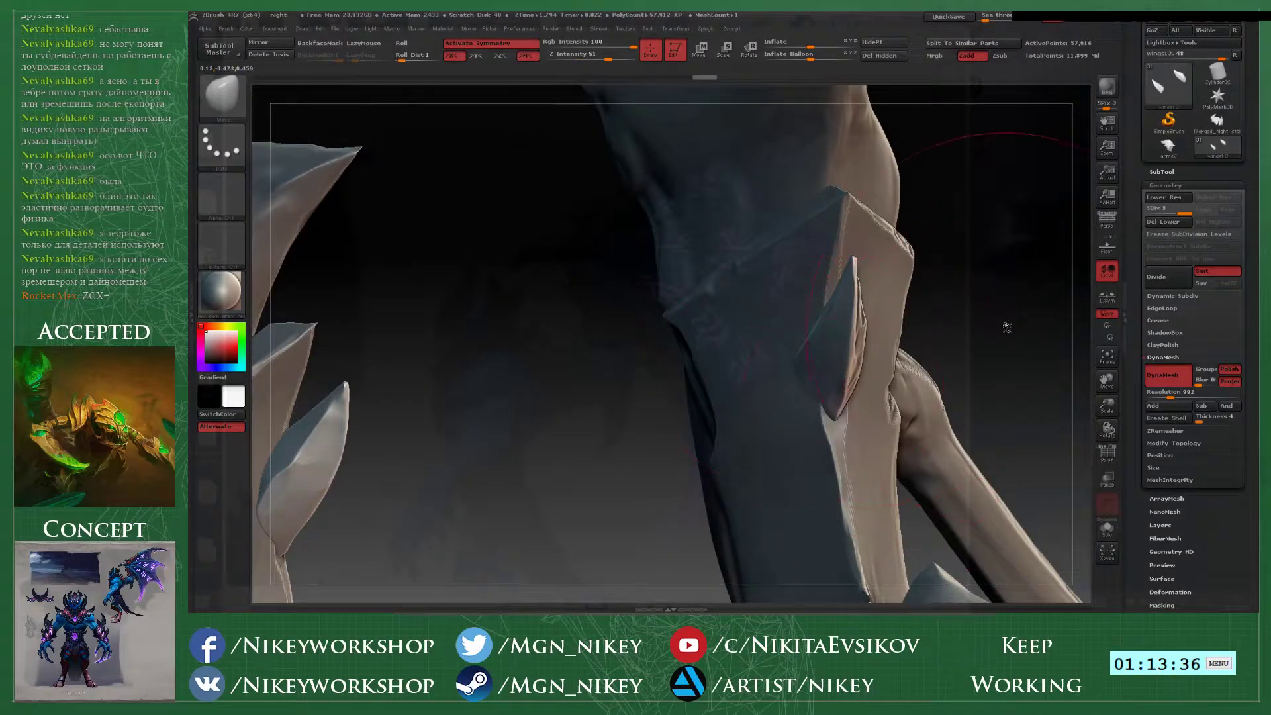
left_click_drag(1004, 326, 923, 339)
left_click(889, 382, "alt")
right_click_drag(889, 382, 918, 391)
left_click(754, 317, "alt")
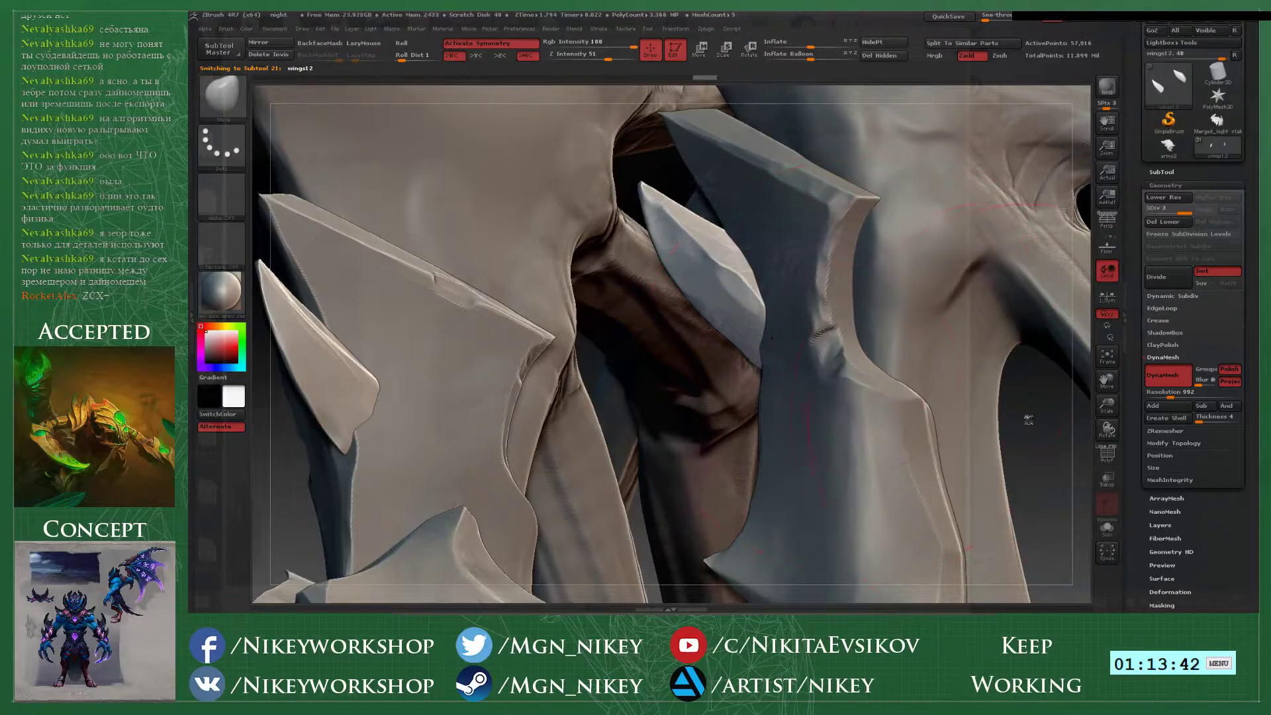
- Select the arm plate subtool, check its wireframe briefly and turn on transparency for the surrounding pieces
right_click_drag(1027, 420, 840, 401)
left_click(785, 390, "alt")
key("space")
left_click_drag(760, 315, 750, 315)
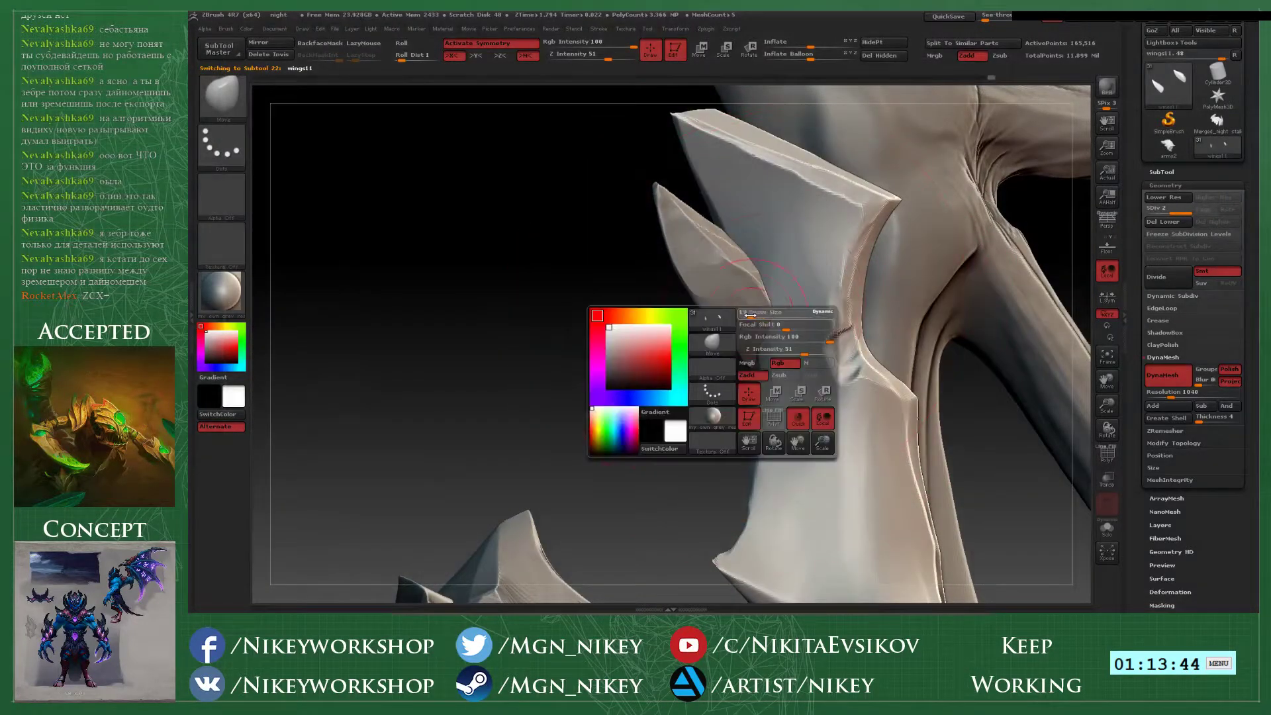
left_click(1108, 456)
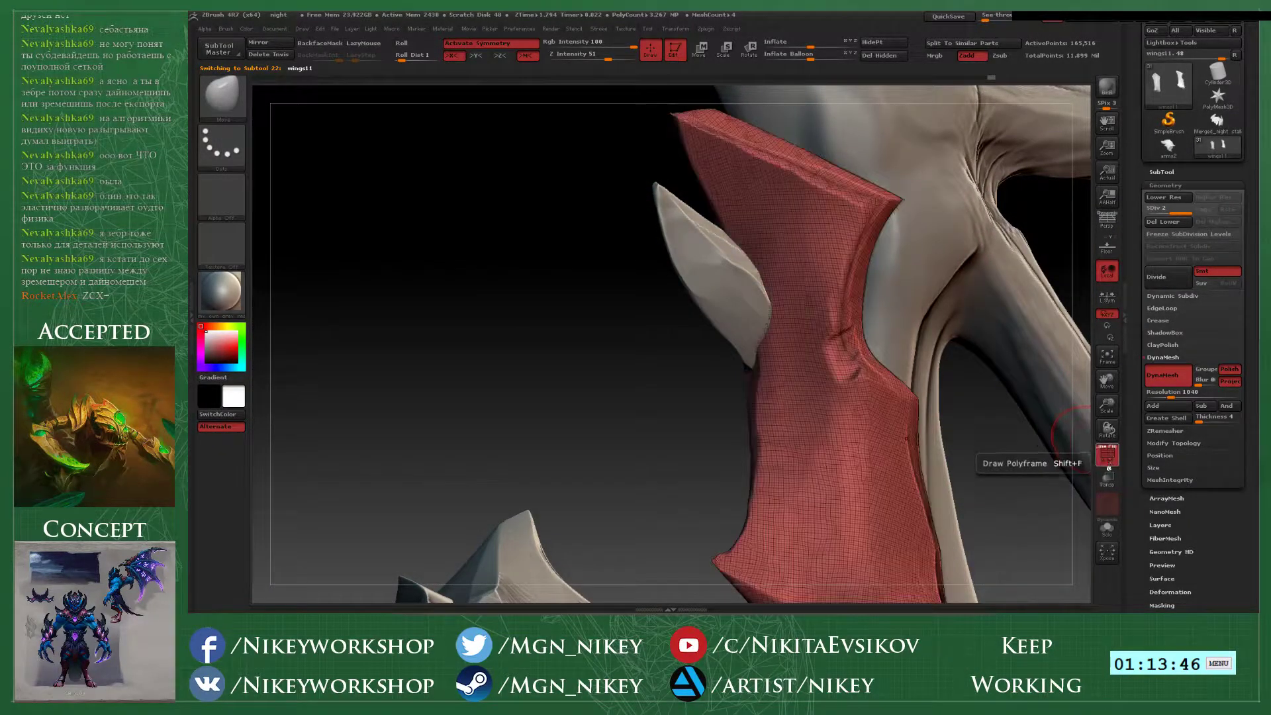
left_click(1108, 456)
left_click(1107, 479)
- Resize the carving brush and cut a groove into the arm plate along the outline of the spike's base
mouse_move(655, 397)
right_mouse_down()
mouse_move(687, 415)
mouse_move(731, 413)
mouse_move(768, 407)
mouse_move(803, 371)
right_mouse_up()
key("2")
key("space")
left_click_drag(803, 371, 796, 370)
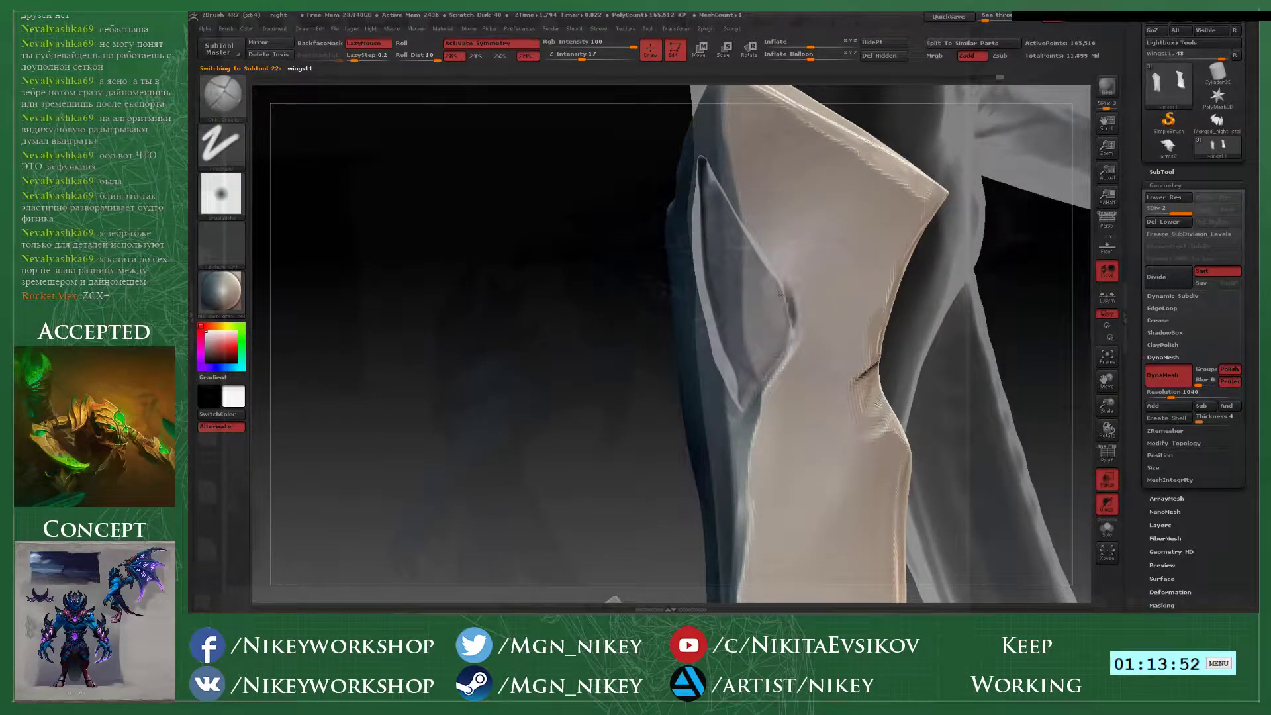
left_click_drag(755, 246, 744, 224)
right_click_drag(745, 225, 808, 261)
left_click_drag(771, 280, 759, 289)
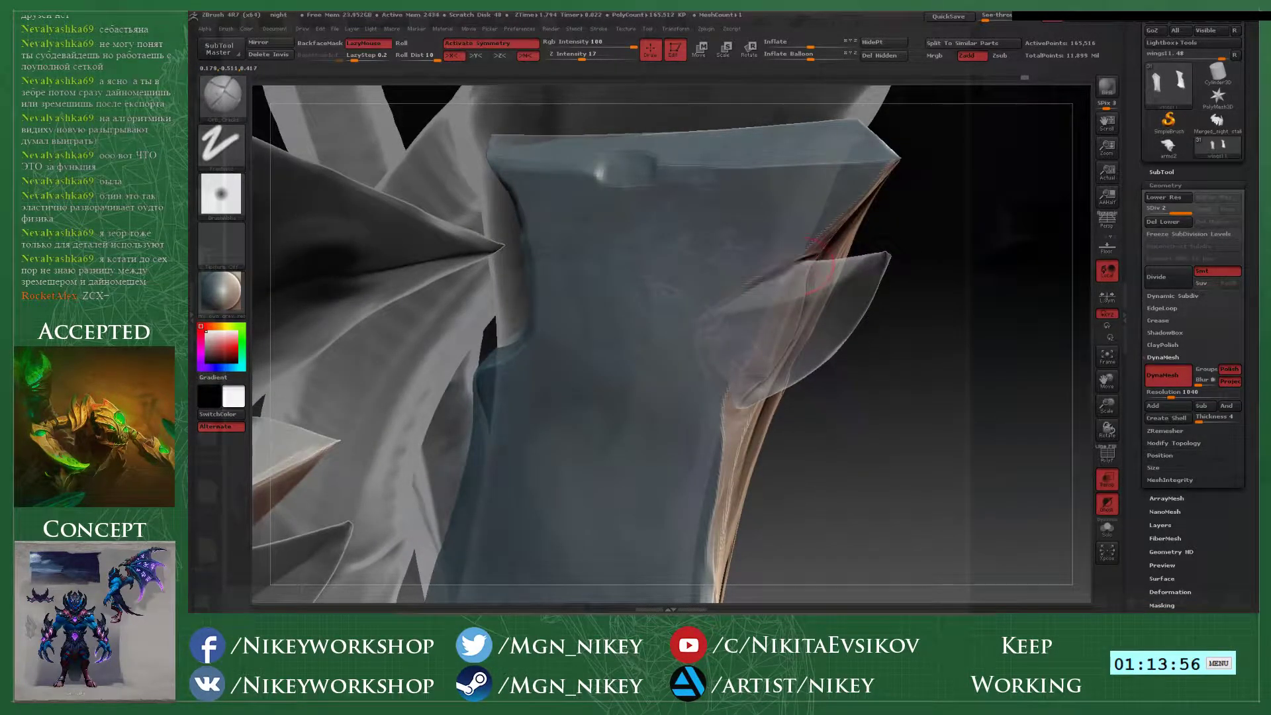
left_click_drag(706, 353, 714, 372)
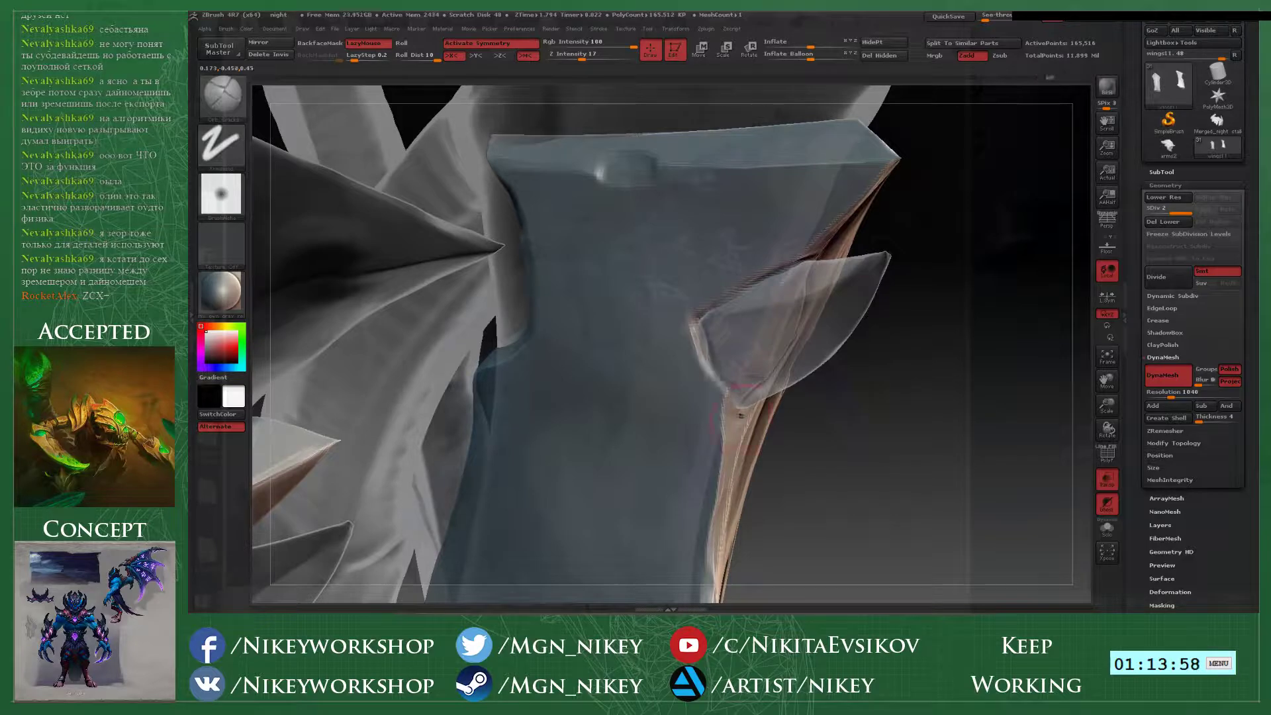
right_click_drag(728, 395, 854, 398)
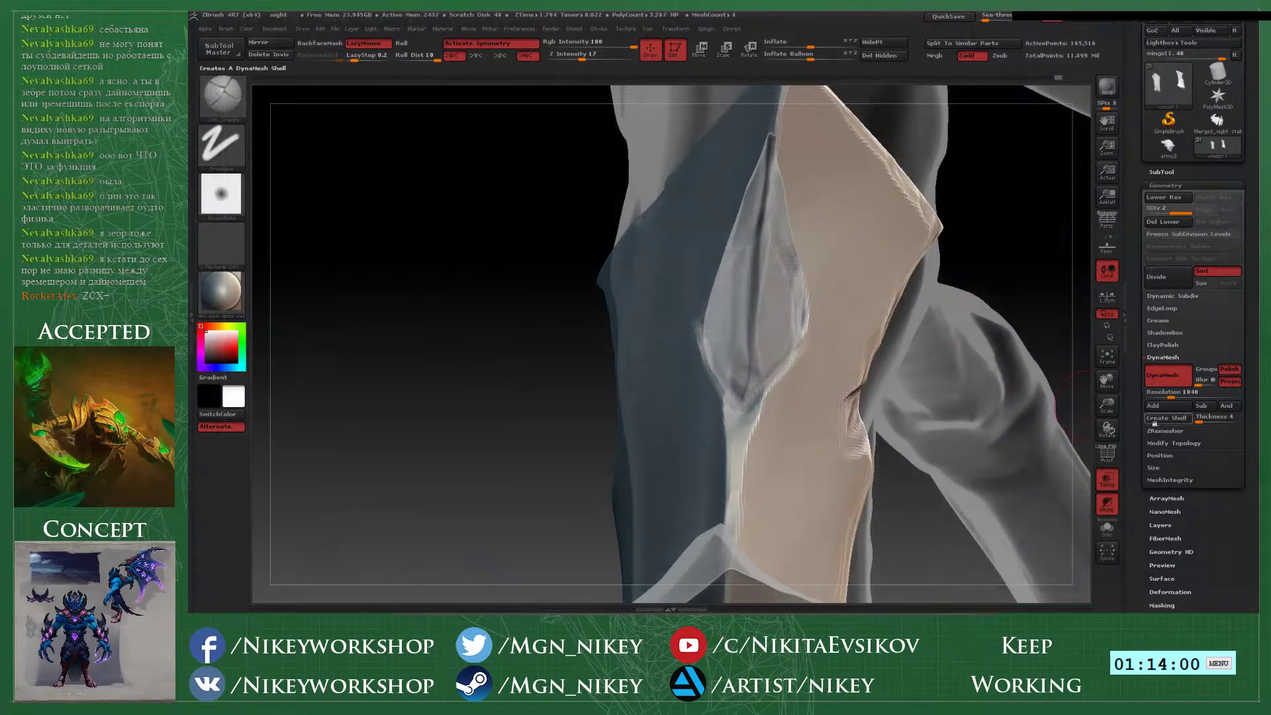
- Turn off transparency and carve a tapering crack into the arm plate, running outward from the base of the spike
left_click(1106, 478)
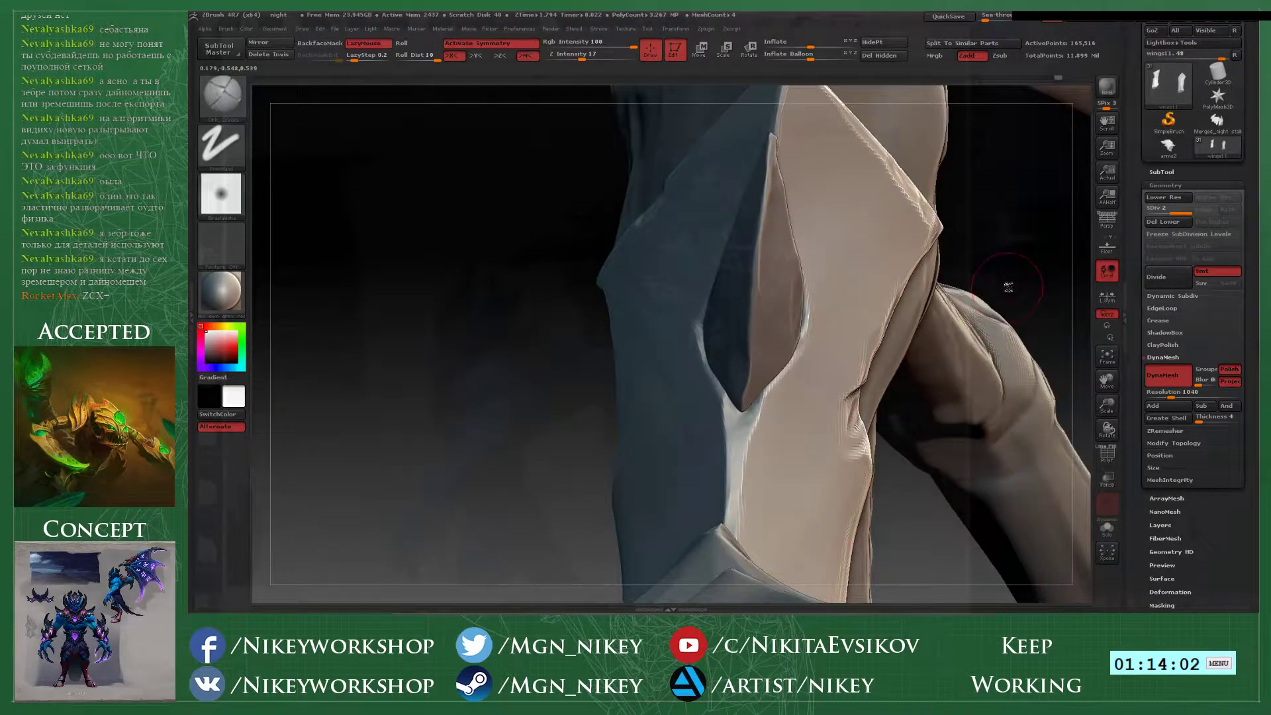
mouse_move(763, 396)
left_mouse_down()
mouse_move(793, 361)
mouse_move(764, 400)
left_mouse_up()
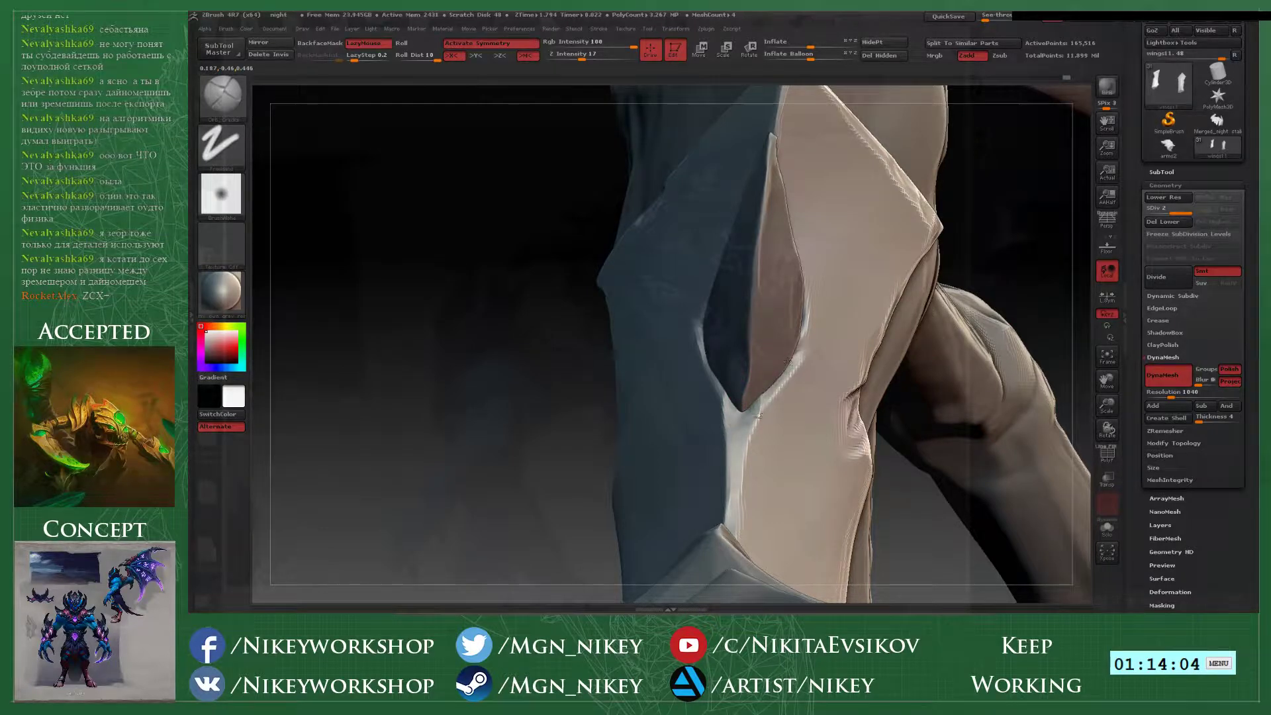
right_click_drag(764, 400, 835, 384)
left_click_drag(797, 362, 833, 313)
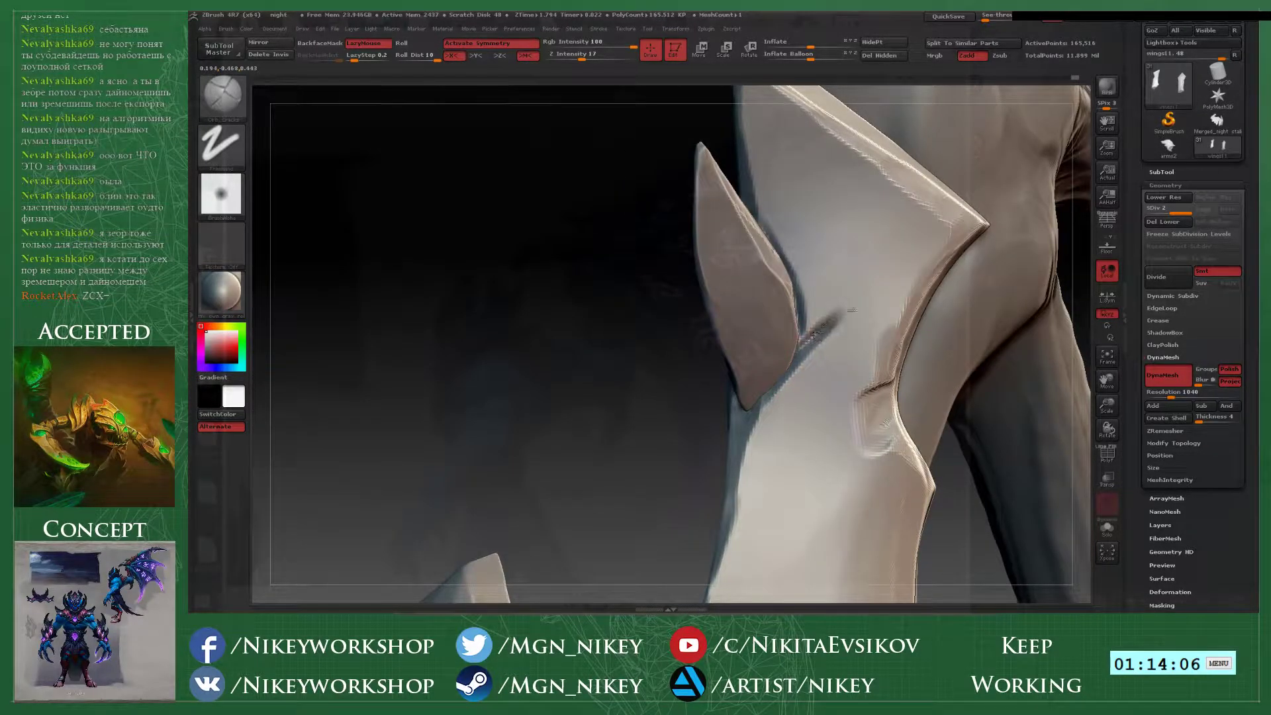
- Tighten the crack beside the spike with the Pinch brush and polish the arm plate's surface around it
key("b")
key("p")
key("i")
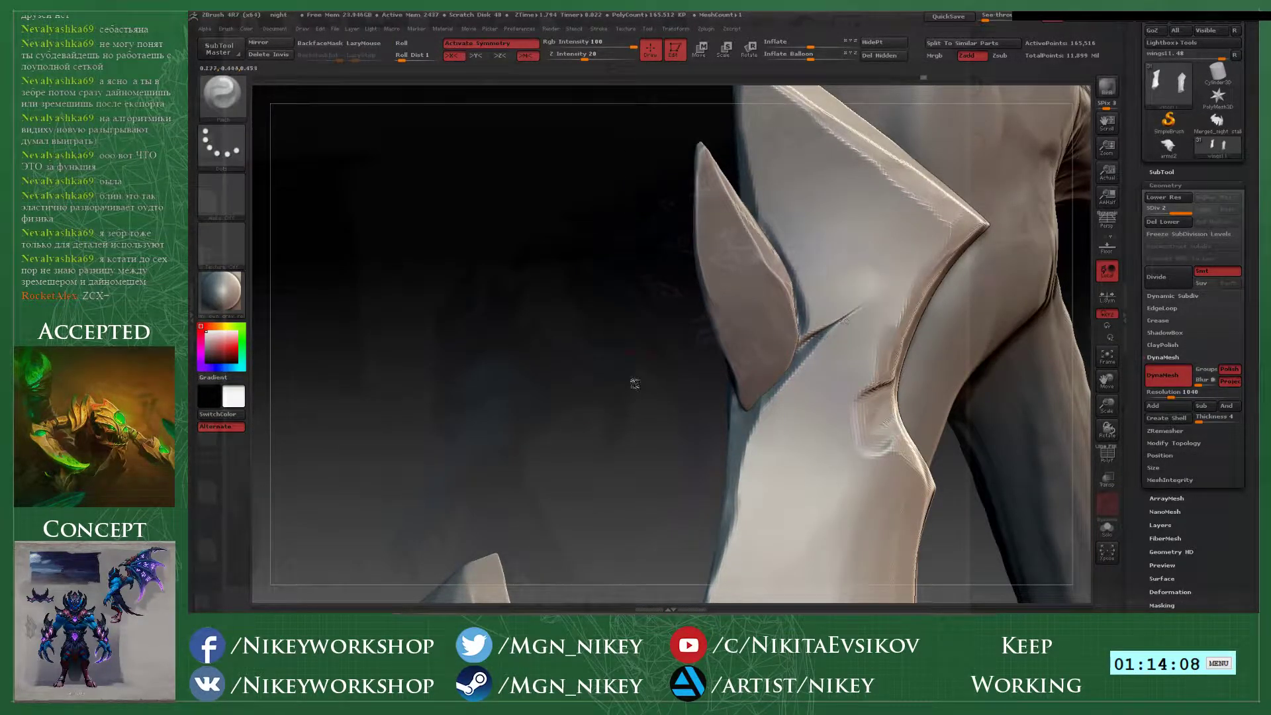
right_click_drag(635, 383, 804, 384)
key("2")
mouse_move(752, 377)
left_mouse_down()
mouse_move(690, 283)
mouse_move(728, 331)
left_mouse_up()
key("b")
key("p")
key("i")
key("b")
key("m")
key("v")
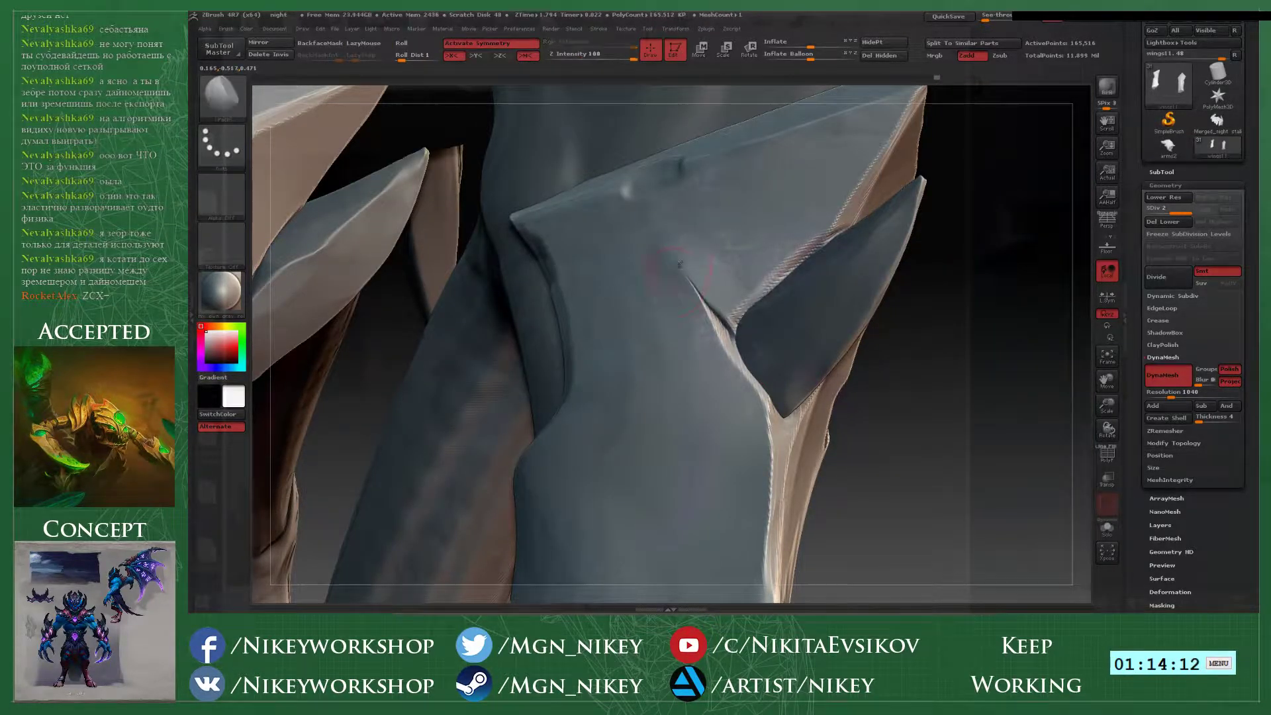
- Cut a flat bevel along the outer edge of the arm plate's lower half, down to its bottom corner
right_click_drag(891, 428, 824, 433, "ctrl")
mouse_move(824, 301)
right_mouse_down("ctrl")
mouse_move(842, 380)
mouse_move(900, 390)
mouse_move(847, 333)
mouse_move(787, 434)
right_mouse_up("ctrl")
key("shift")
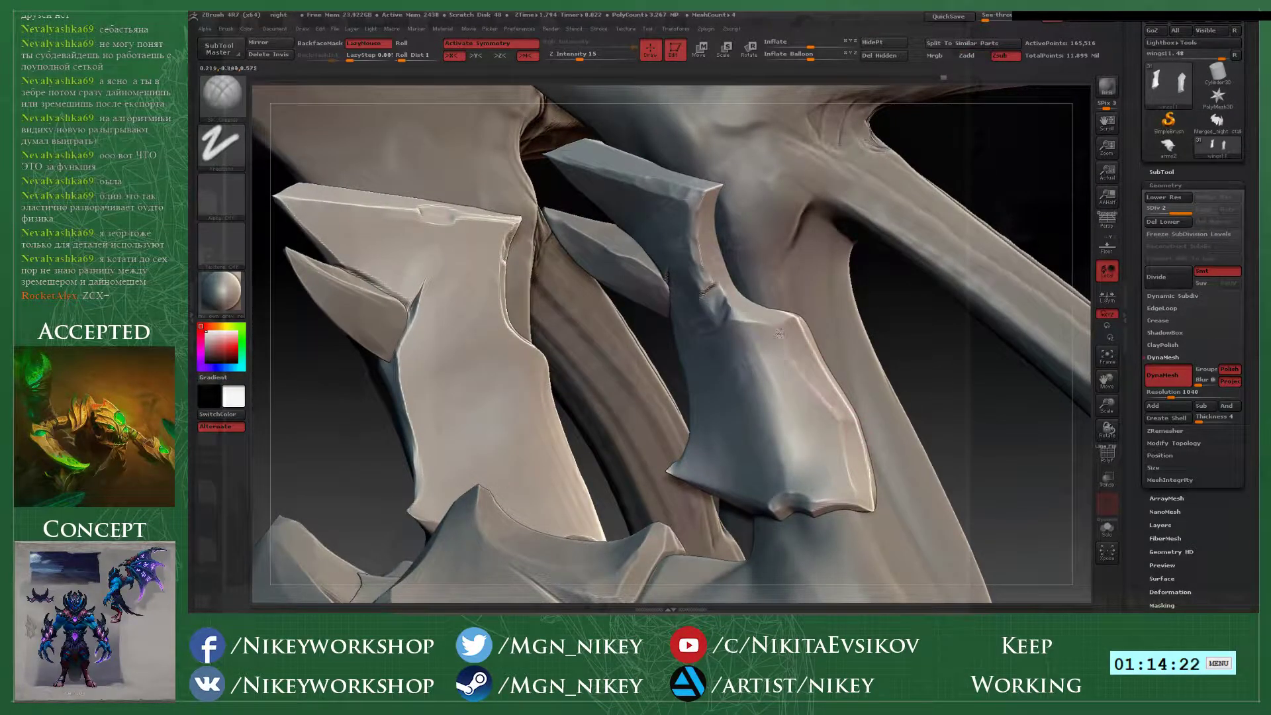
right_click_drag(921, 363, 753, 425)
right_click(753, 425)
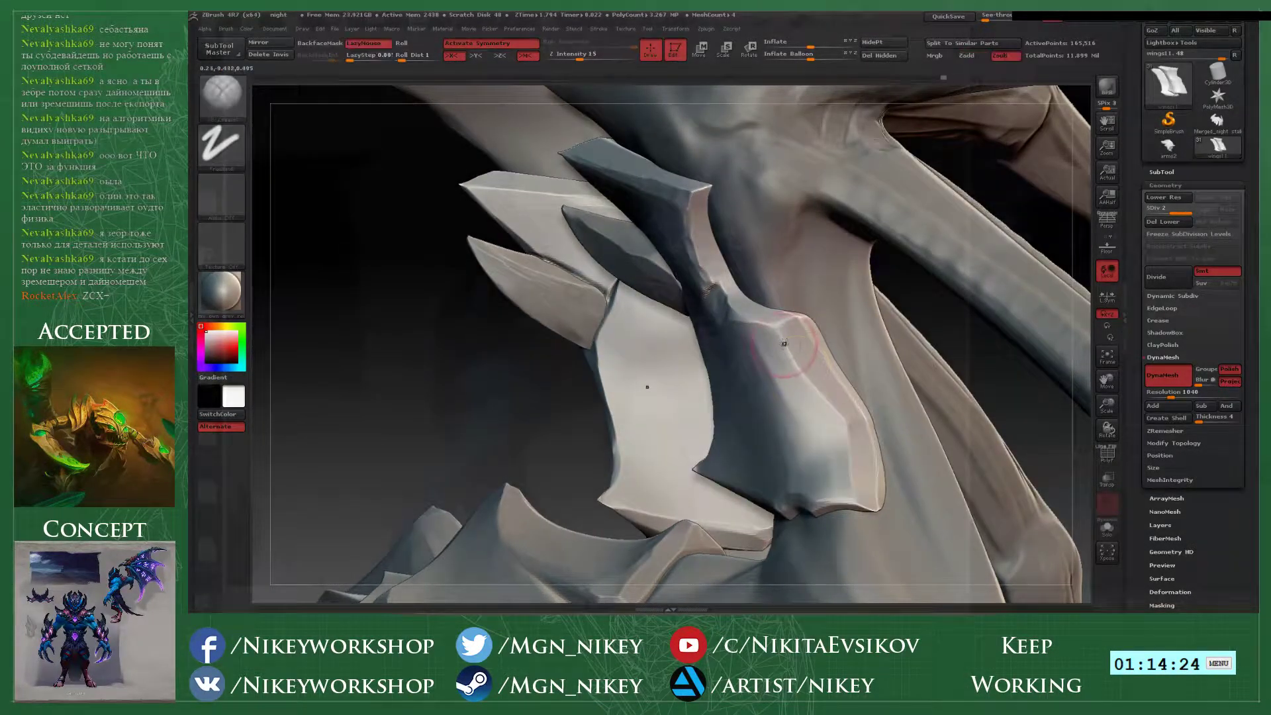
left_click_drag(783, 343, 842, 429)
left_click_drag(863, 506, 841, 424)
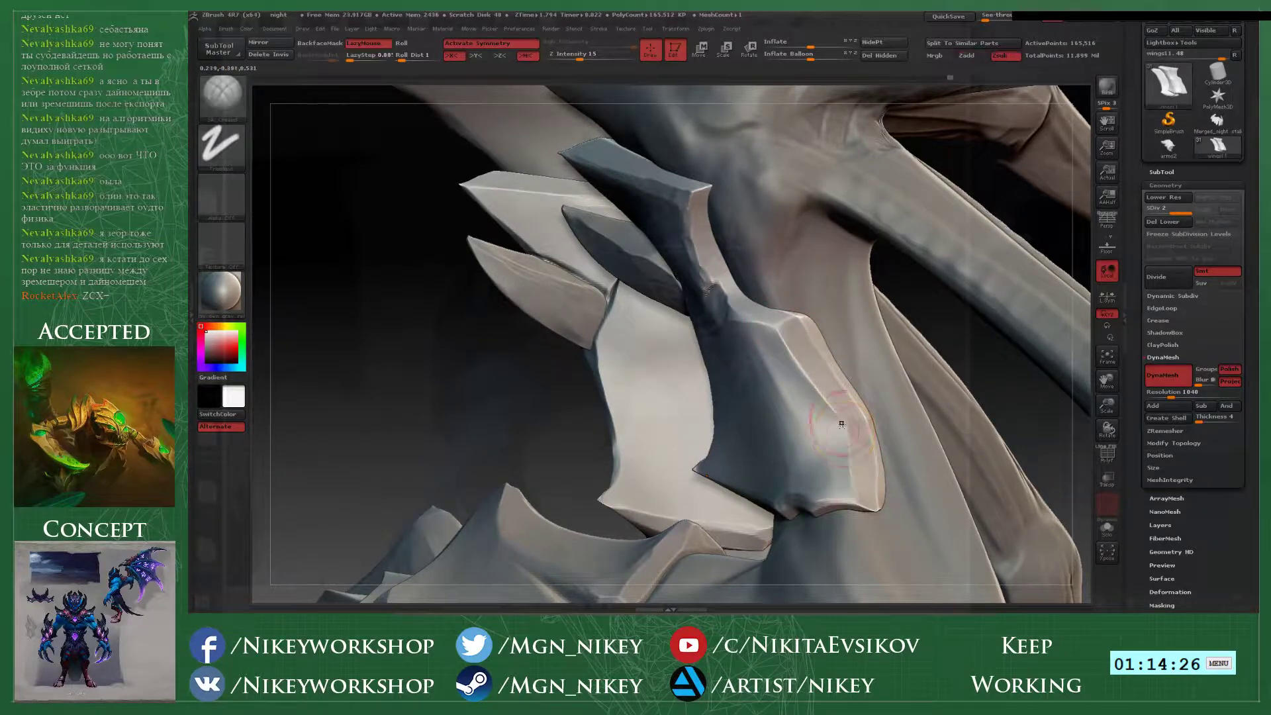
left_click_drag(852, 494, 851, 417)
key("2")
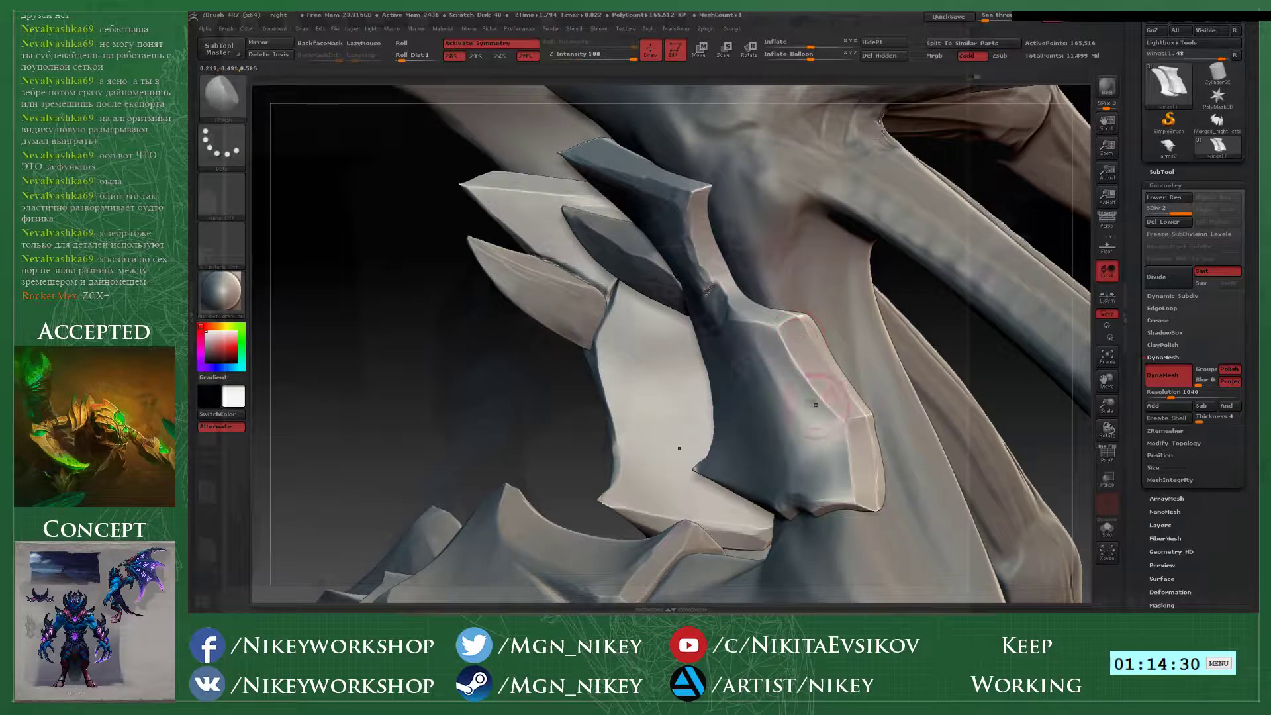
- Even out the arm plate's bevel from its upper corner downward and smooth the transition along it
right_click_drag(898, 444, 804, 424)
left_click_drag(802, 329, 836, 388)
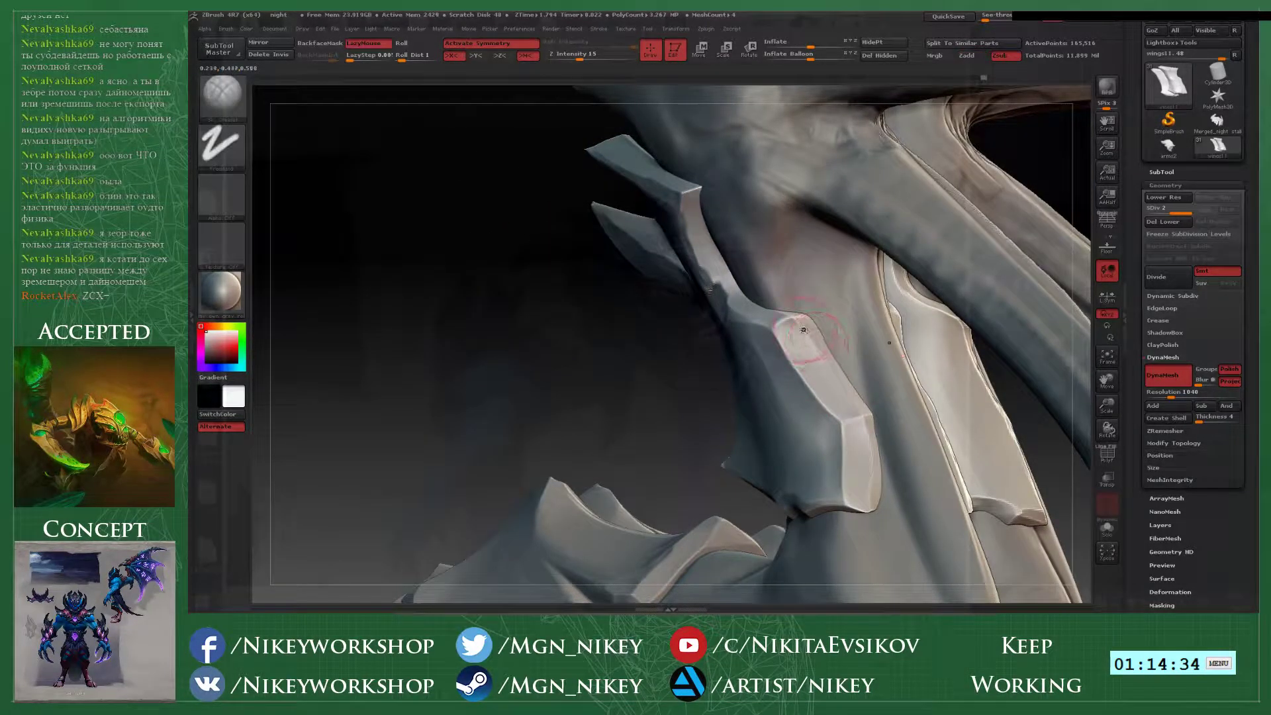
left_click_drag(801, 332, 859, 420)
left_click_drag(824, 370, 811, 348, "shift")
left_click_drag(869, 448, 863, 442)
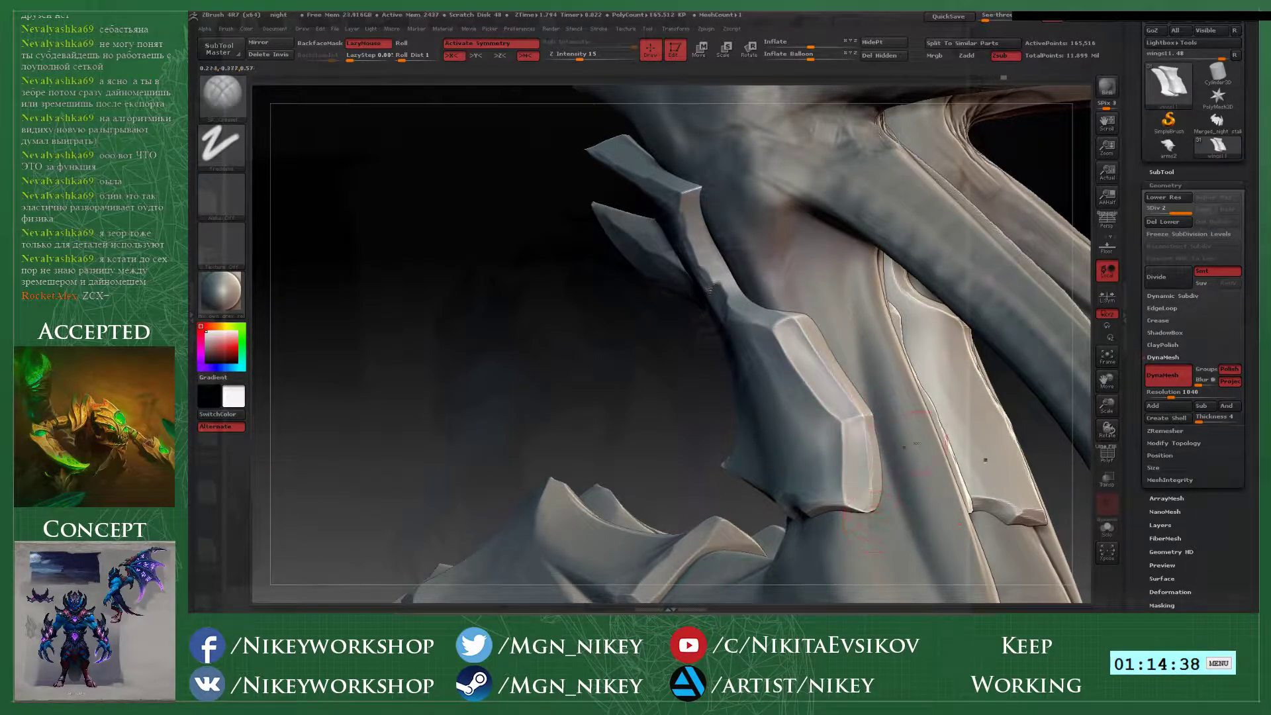
key("shift")
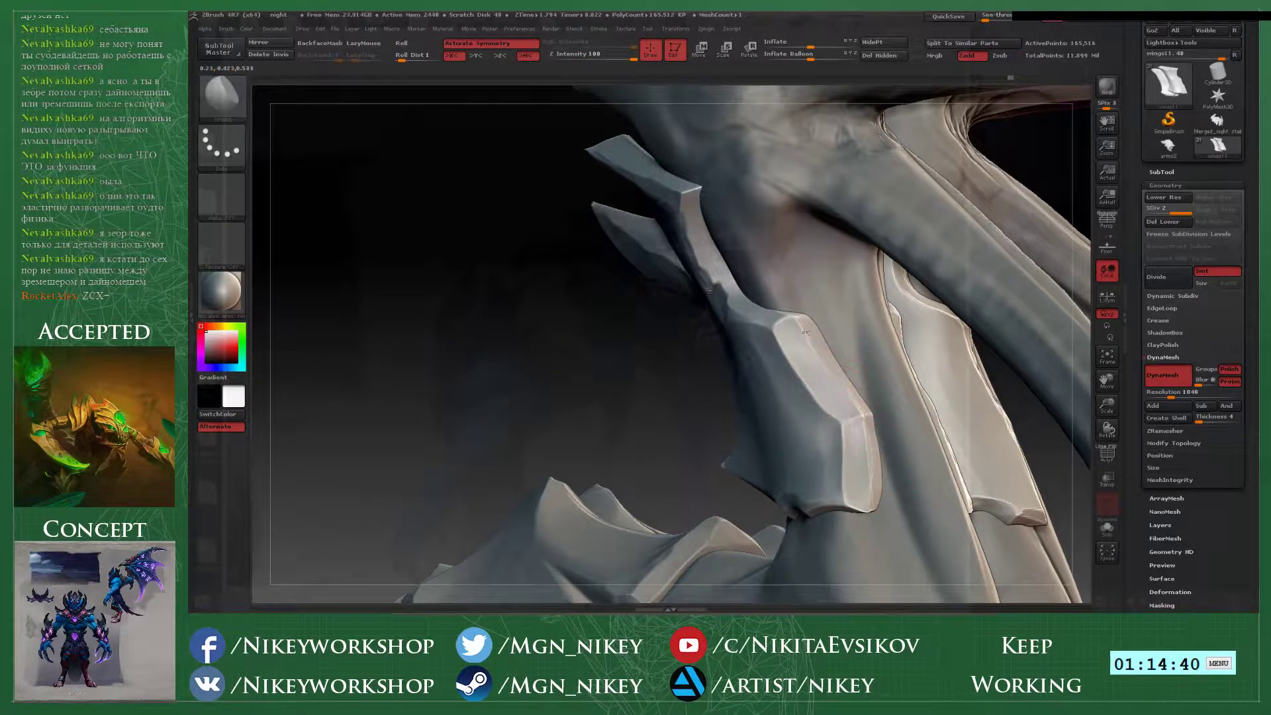
- Unhide the clawed armor plate at the wing joint and make it the active subtool
right_click_drag(761, 450, 814, 437)
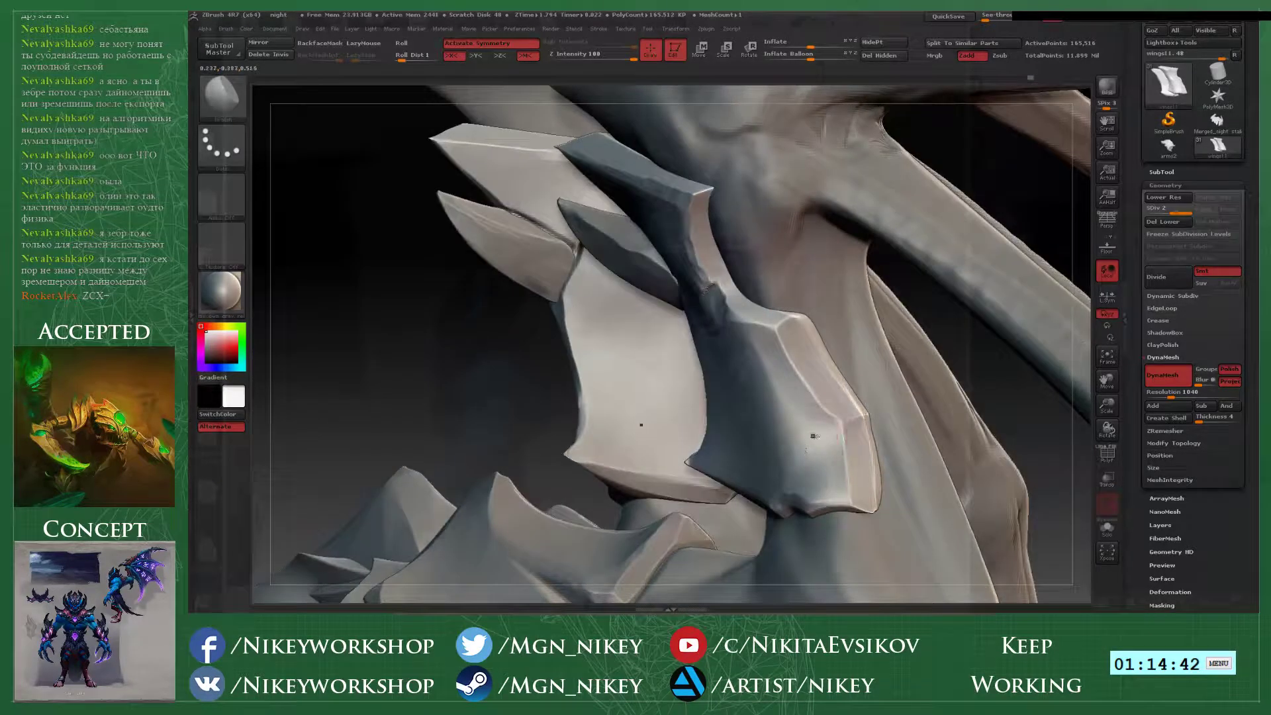
left_click_drag(899, 393, 766, 431)
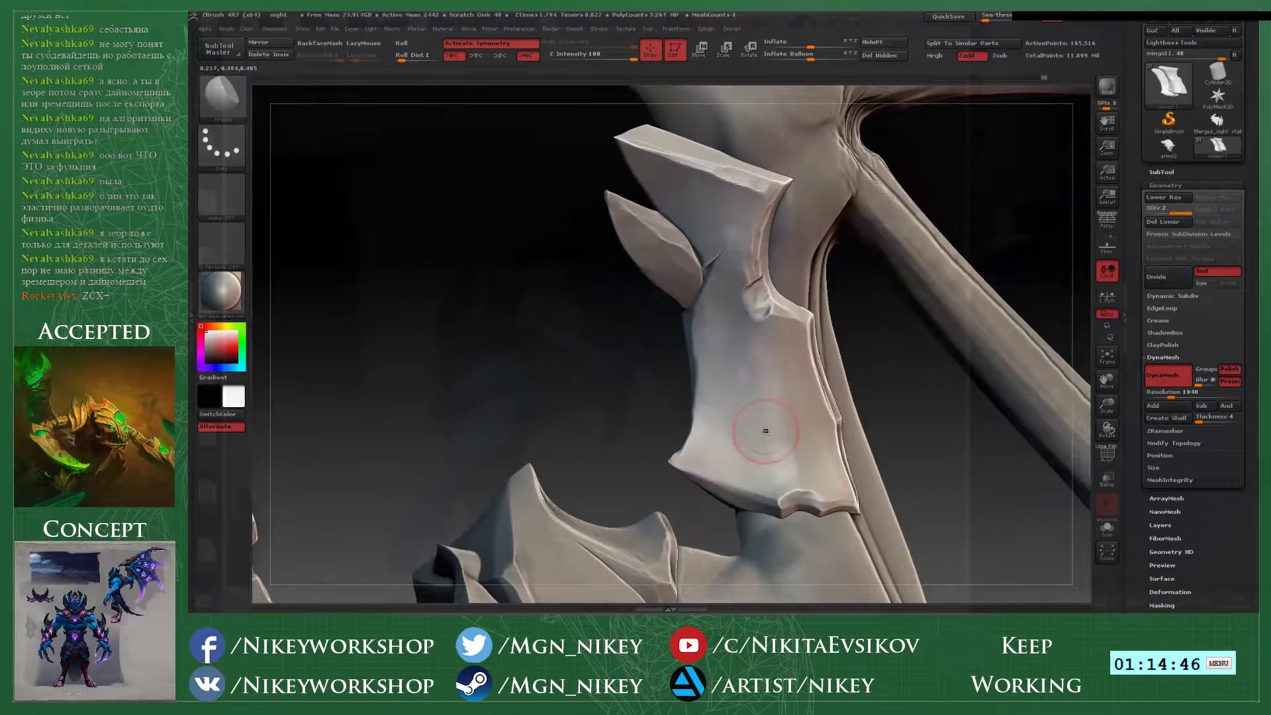
left_click_drag(655, 477, 885, 377)
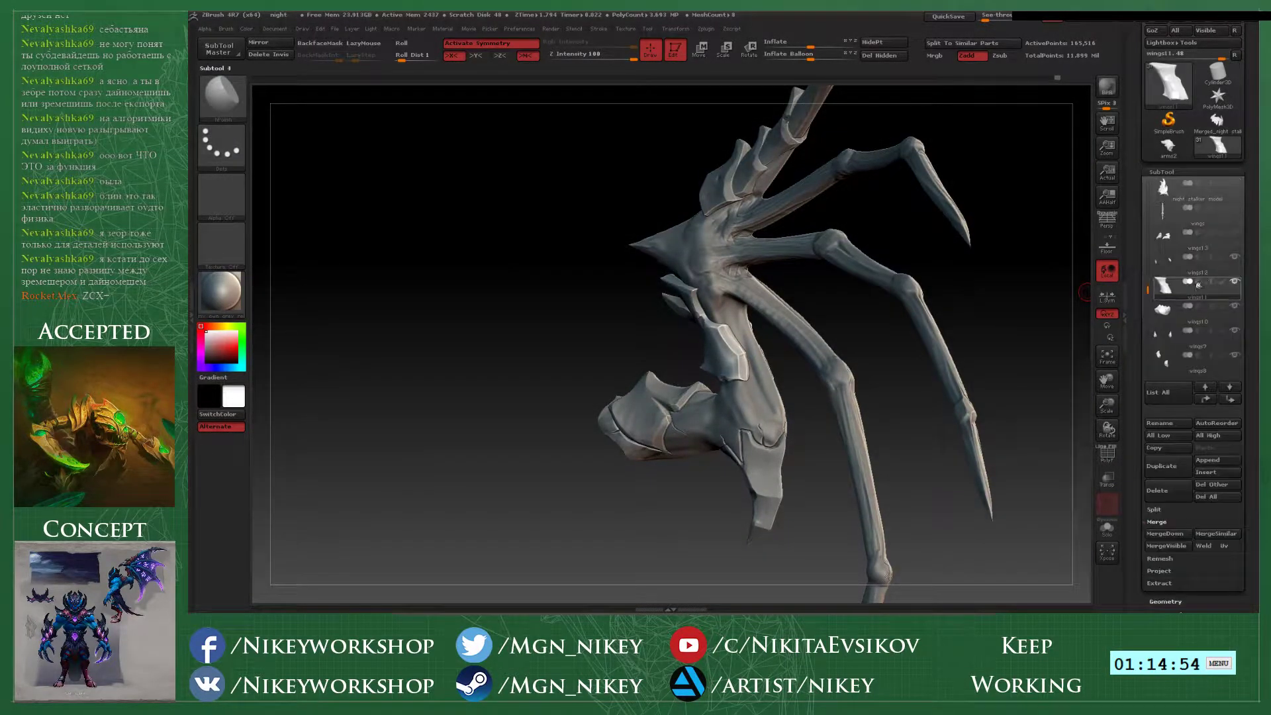
left_click(1234, 232)
left_click_drag(904, 351, 986, 341)
mouse_move(900, 328)
left_mouse_down("alt")
mouse_move(1019, 556)
mouse_move(916, 382)
mouse_move(900, 529)
left_mouse_up("alt")
left_click(718, 354, "alt")
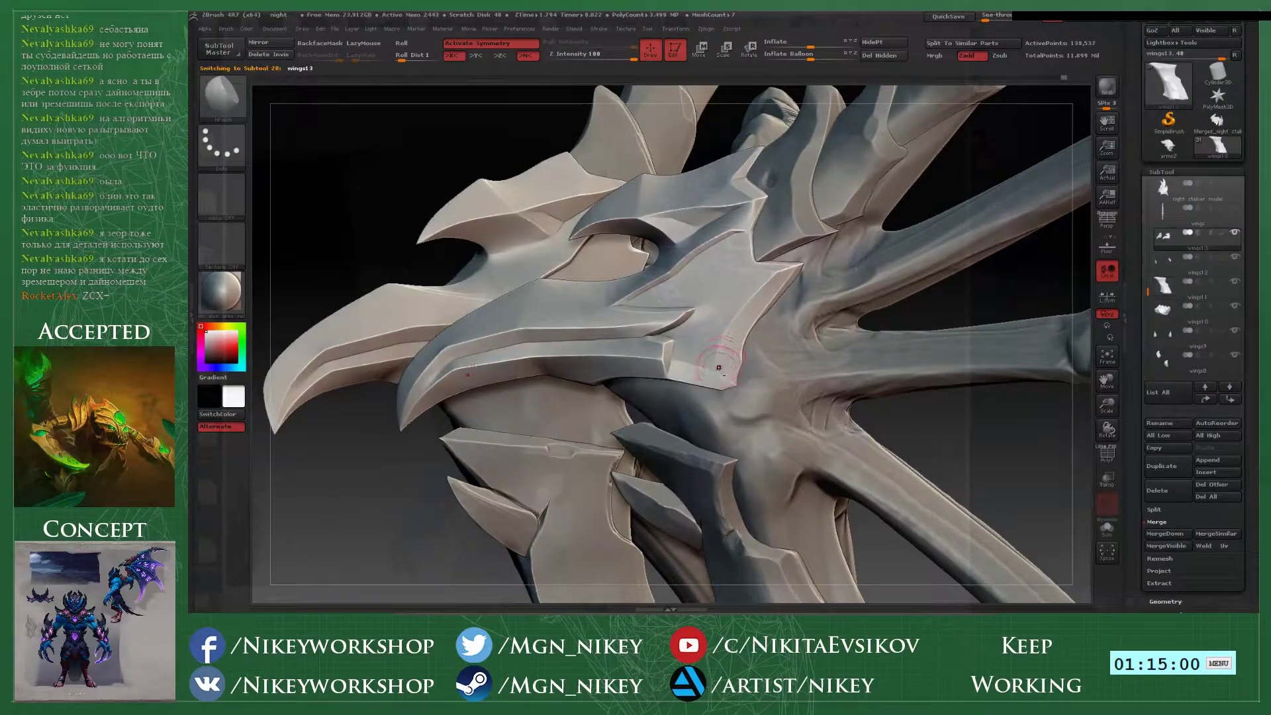
- Resize the Move brush and reshape the clawed plate's back edge where it meets the wing joint
key("b")
key("m")
key("v")
key("space")
left_click_drag(717, 374, 740, 383)
left_click_drag(912, 435, 1060, 427)
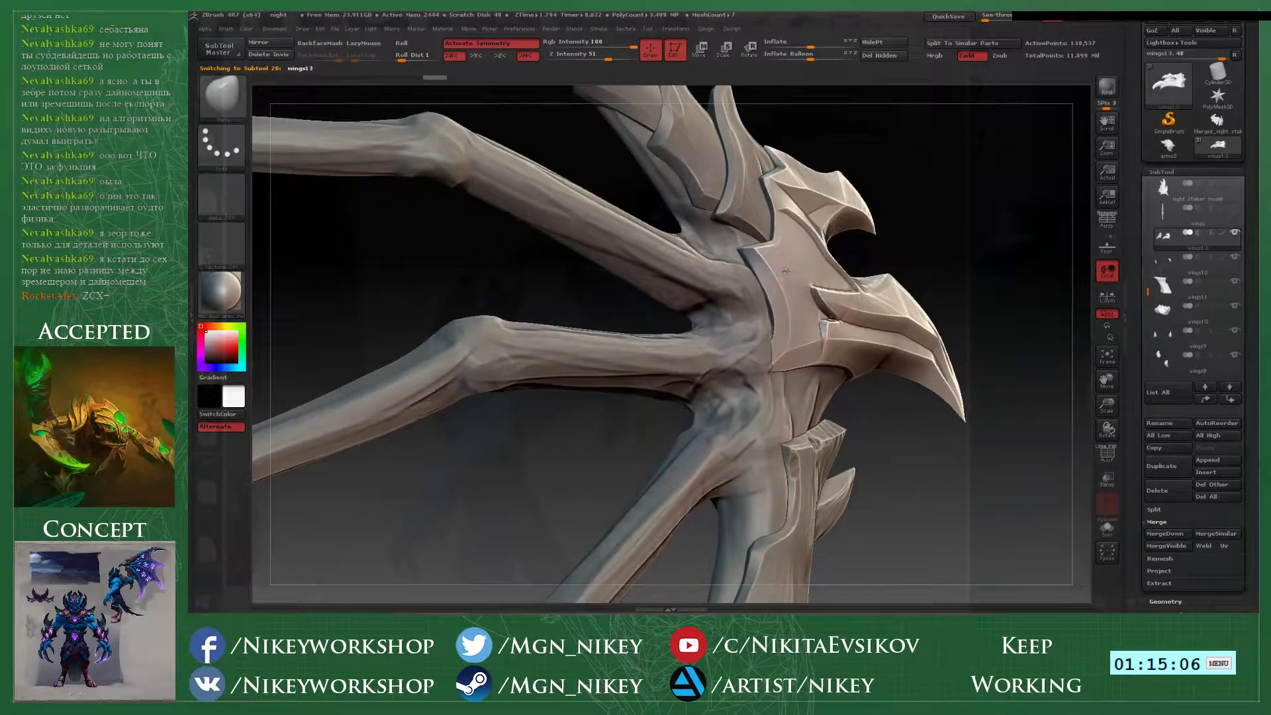
left_click_drag(918, 233, 854, 301)
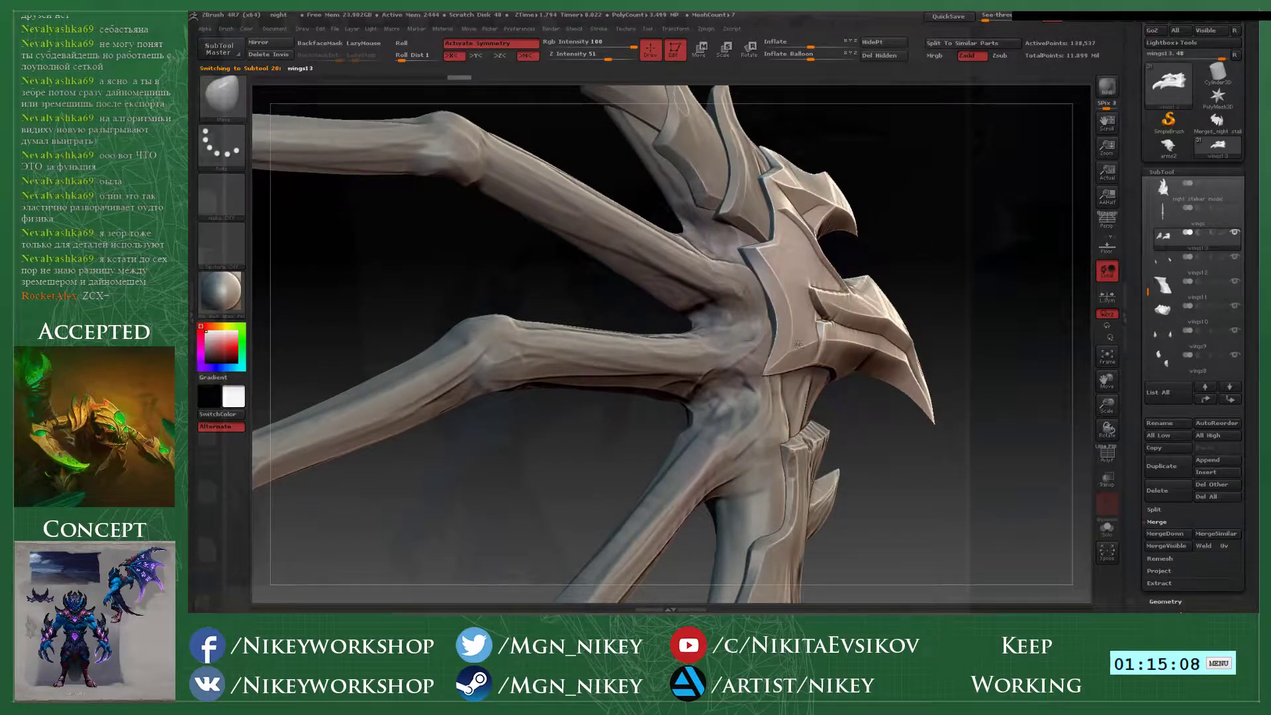
left_click_drag(569, 284, 701, 301)
- Subdivide the clawed plate once and resize the Move brush for adjusting its outline
left_click(1166, 172)
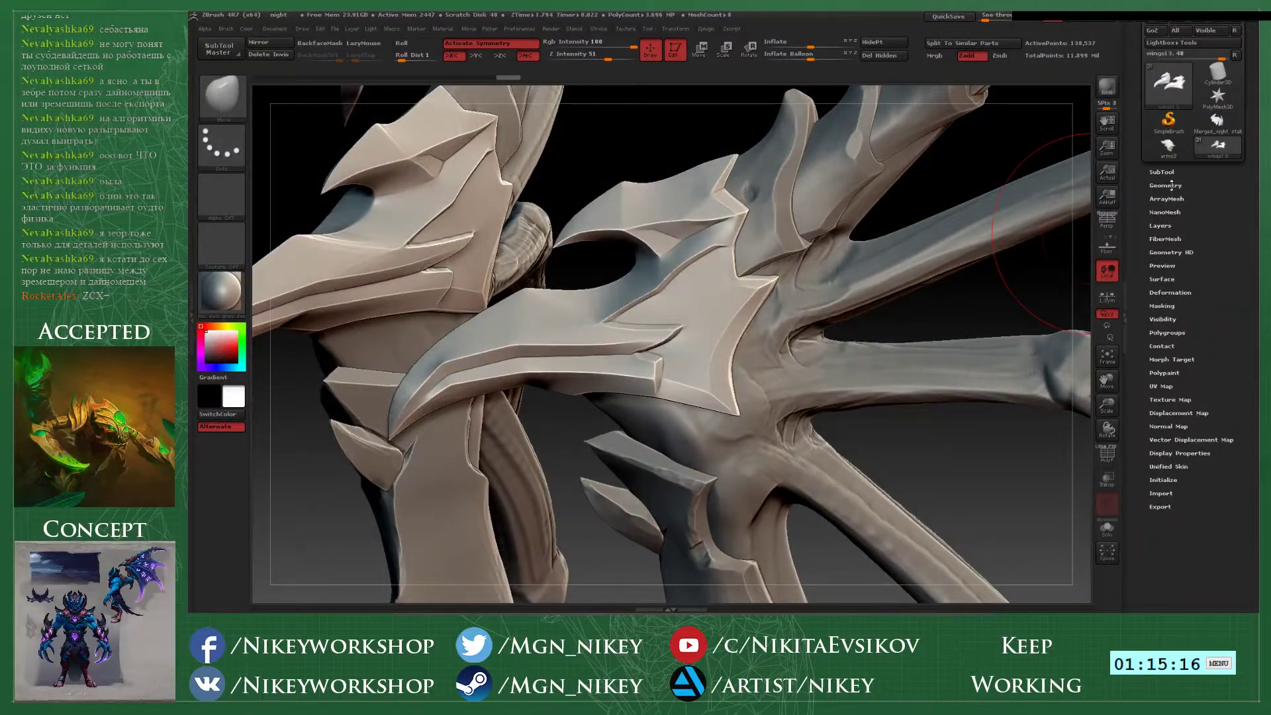
left_click(1166, 185)
mouse_move(919, 296)
left_mouse_down()
mouse_move(963, 310)
mouse_move(959, 350)
left_mouse_up()
key("space")
left_click_drag(724, 293, 717, 292)
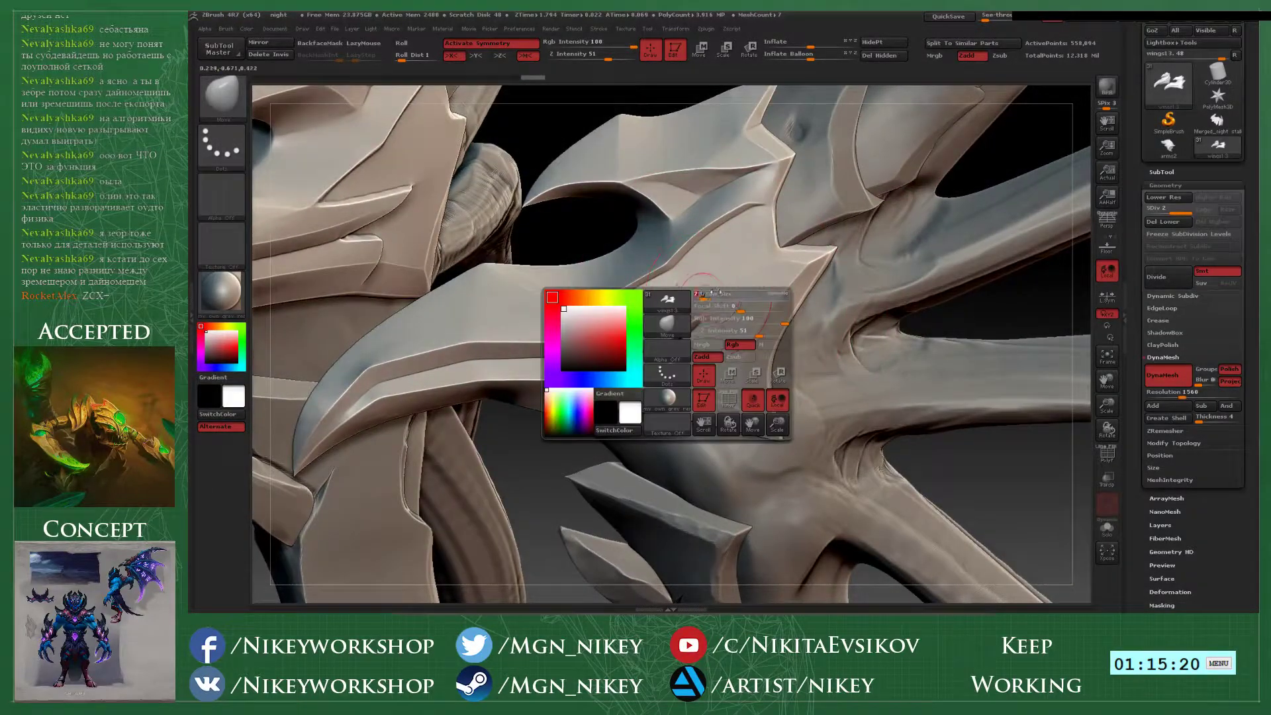
mouse_move(912, 322)
left_mouse_down()
mouse_move(737, 377)
mouse_move(864, 336)
mouse_move(994, 222)
left_mouse_up()
- Carve along the clawed plate's long ridge edge and cut into the groove beneath its small inner spike
key("1")
key("space")
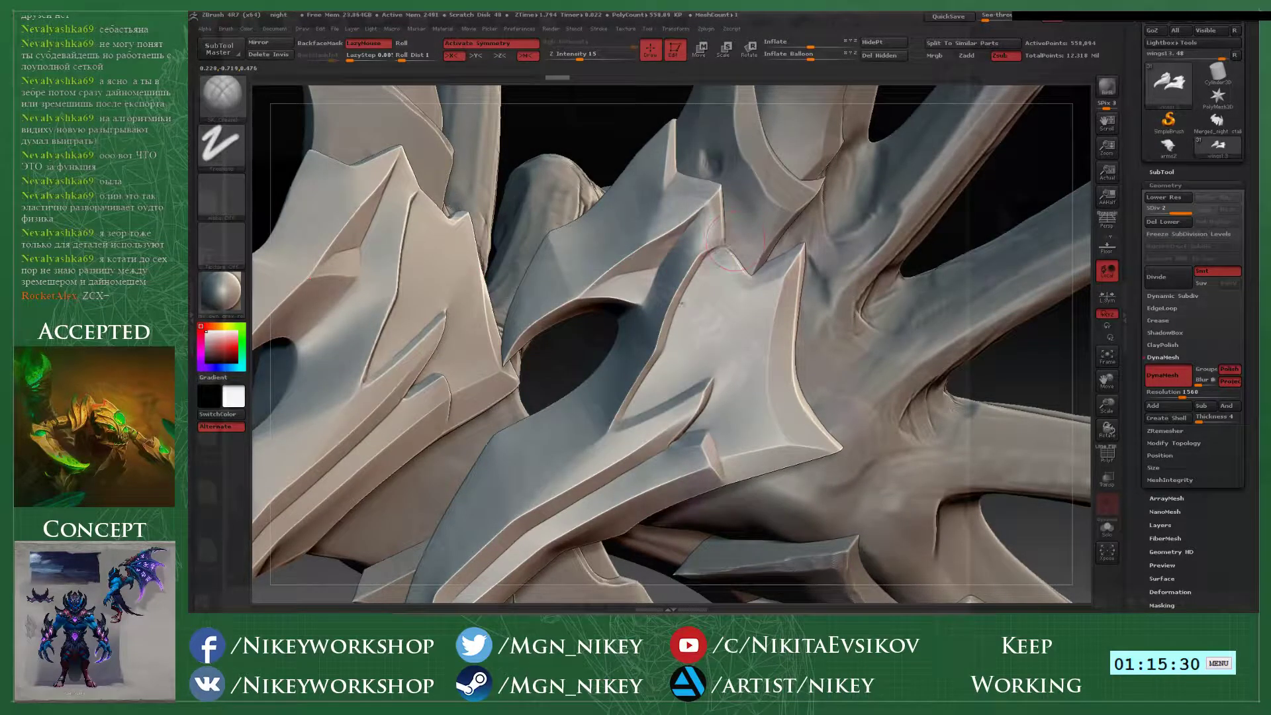
left_click_drag(703, 257, 664, 339)
left_click_drag(704, 260, 629, 409)
left_click_drag(662, 357, 631, 405)
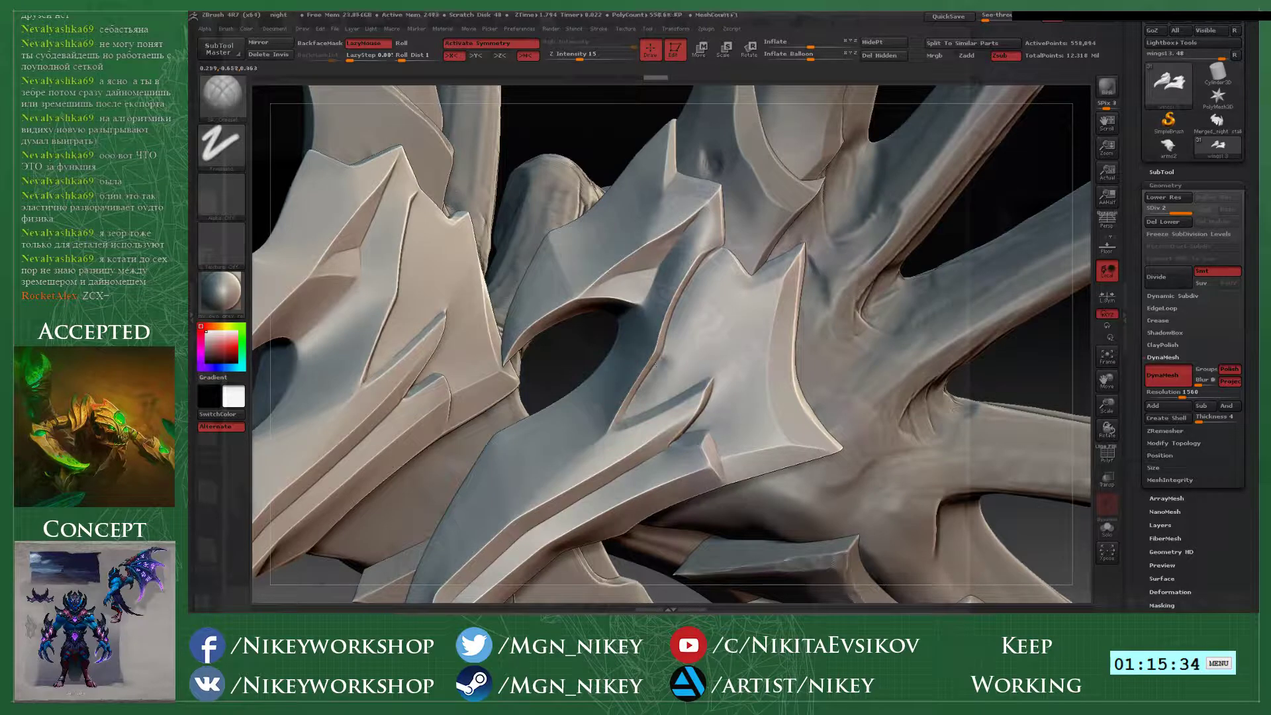
mouse_move(708, 383)
left_mouse_down()
mouse_move(641, 416)
mouse_move(720, 378)
mouse_move(619, 423)
mouse_move(716, 379)
mouse_move(688, 425)
left_mouse_up()
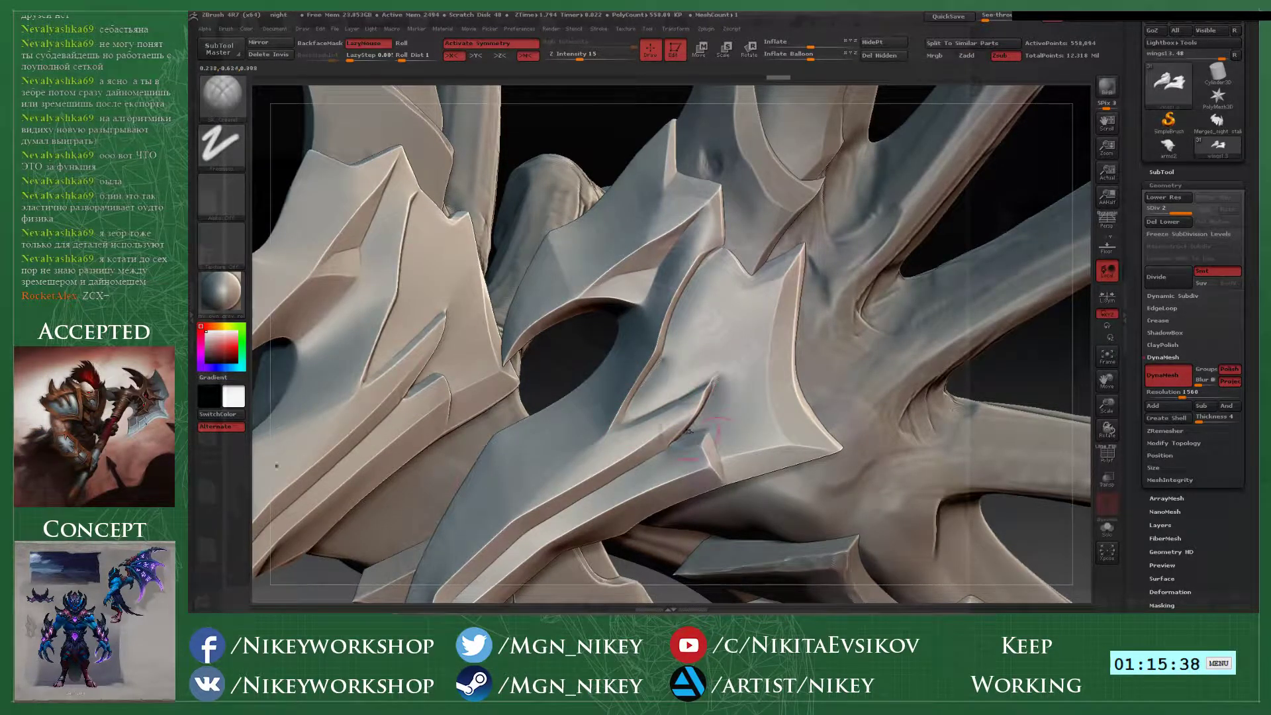
- Define the stepped end of the claw's lower ridge and deepen the corner where the small spike meets the long ridge
left_click_drag(859, 402, 811, 379)
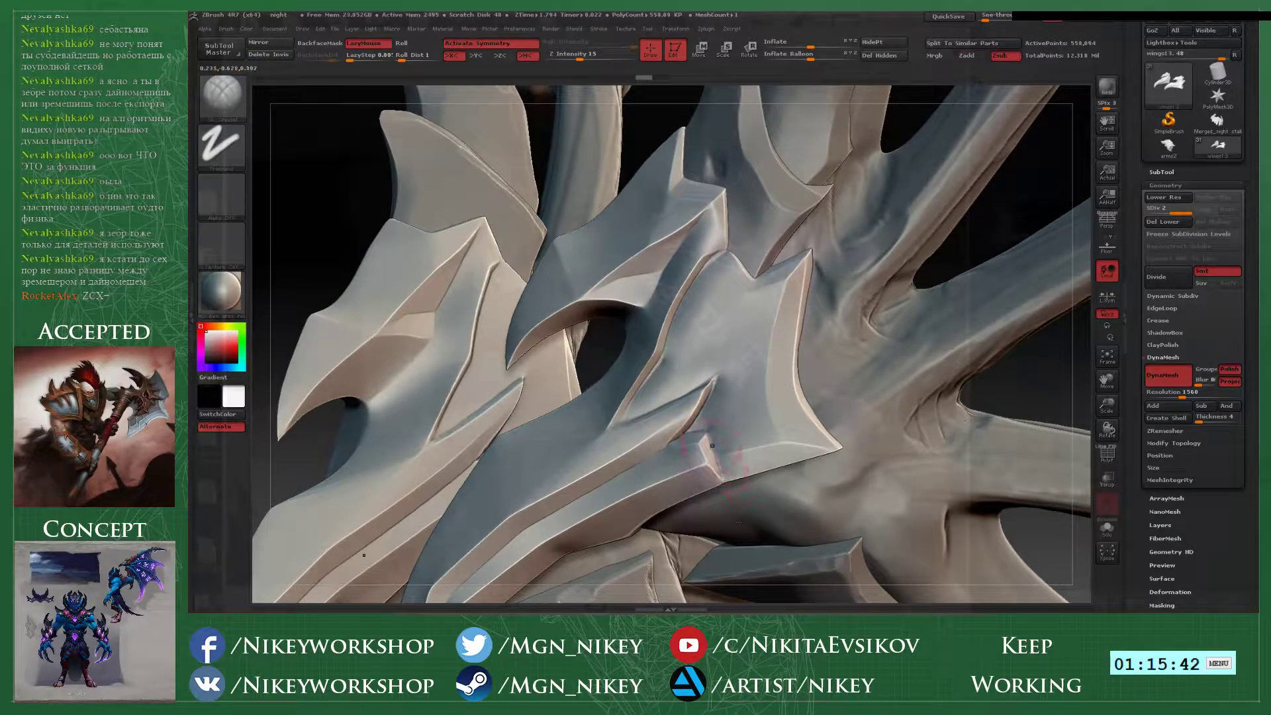
left_click_drag(733, 481, 709, 428)
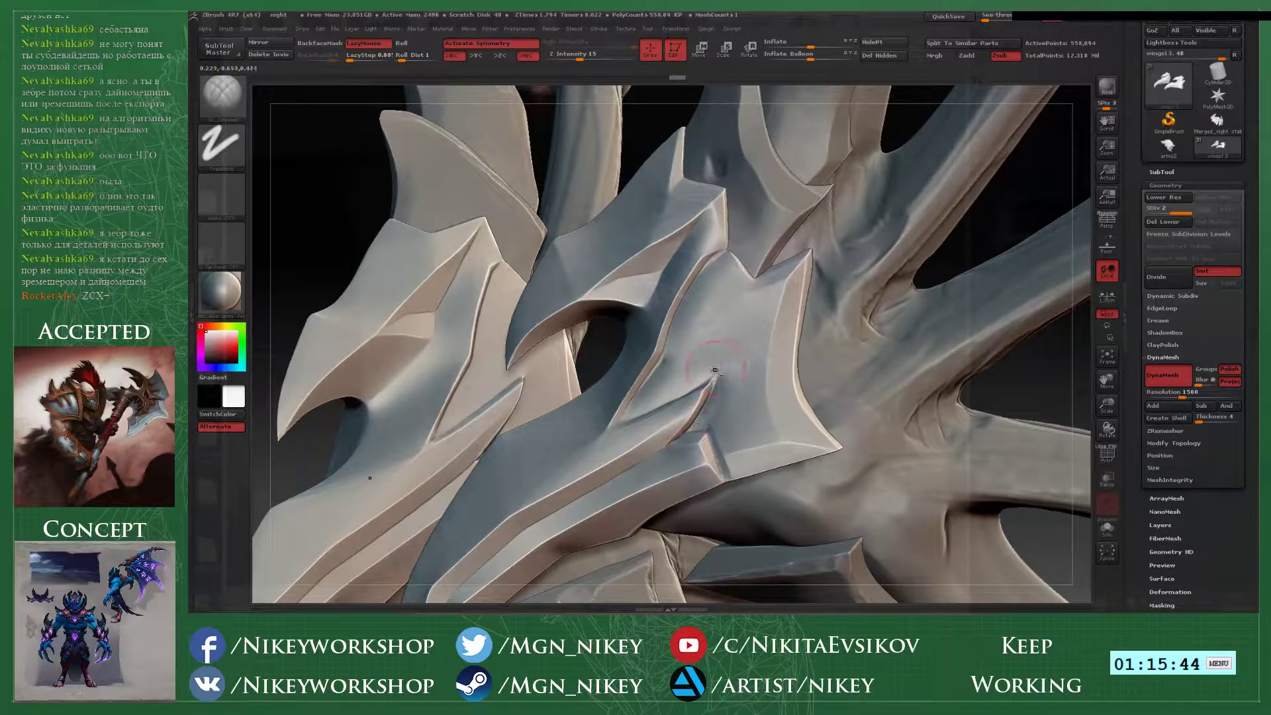
left_click_drag(714, 371, 718, 364)
right_click_drag(667, 352, 695, 373)
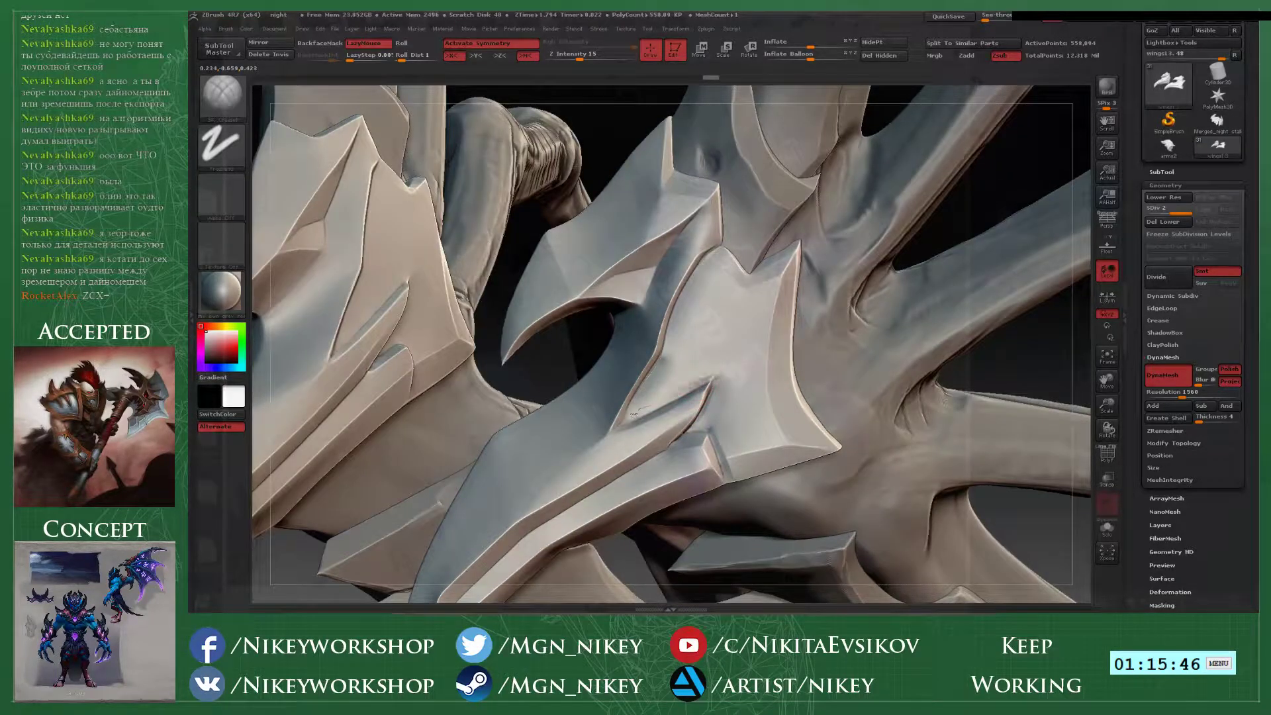
mouse_move(633, 415)
left_mouse_down()
mouse_move(624, 431)
mouse_move(659, 413)
mouse_move(654, 384)
left_mouse_up()
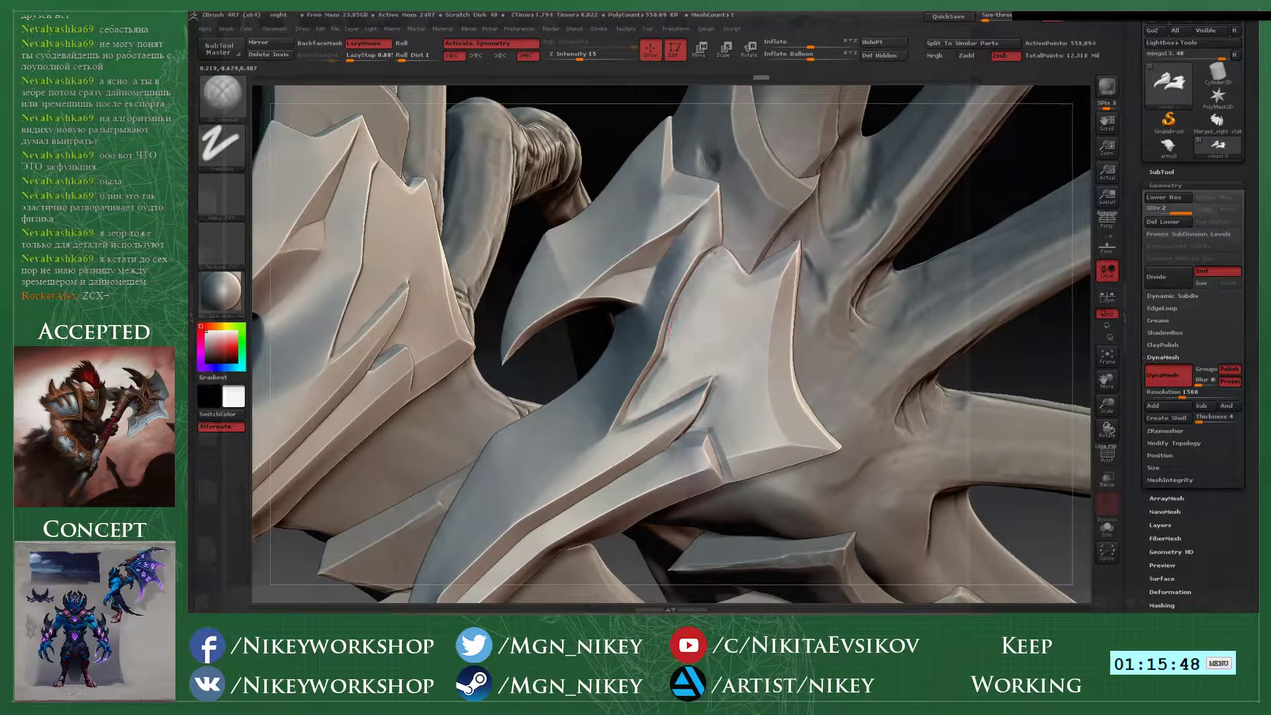
mouse_move(670, 336)
left_mouse_down()
mouse_move(716, 258)
mouse_move(670, 337)
mouse_move(728, 286)
mouse_move(675, 340)
left_mouse_up()
mouse_move(706, 264)
left_mouse_down()
mouse_move(673, 358)
mouse_move(732, 256)
left_mouse_up()
key("ctrl+z")
left_click_drag(695, 303, 666, 373, "shift")
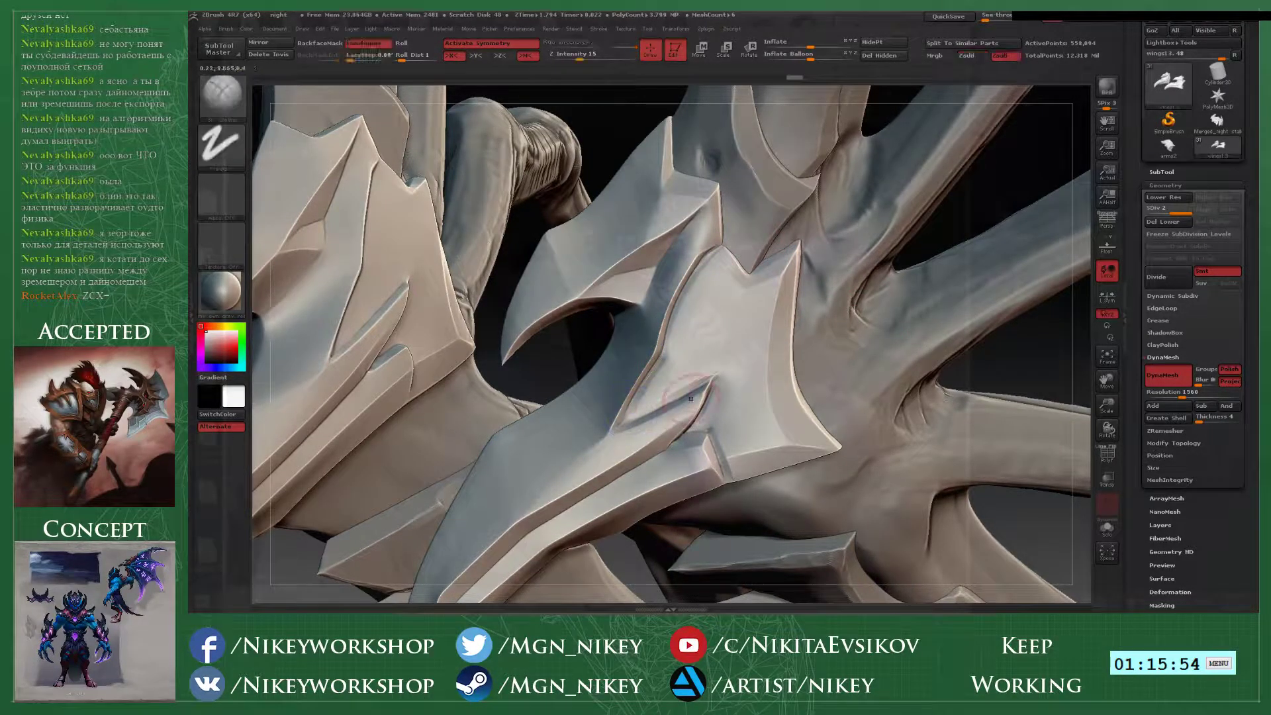
key("ctrl+z")
- Polish the clawed plate's broad face and sharpen the lower part of its long ridge edge
key("2")
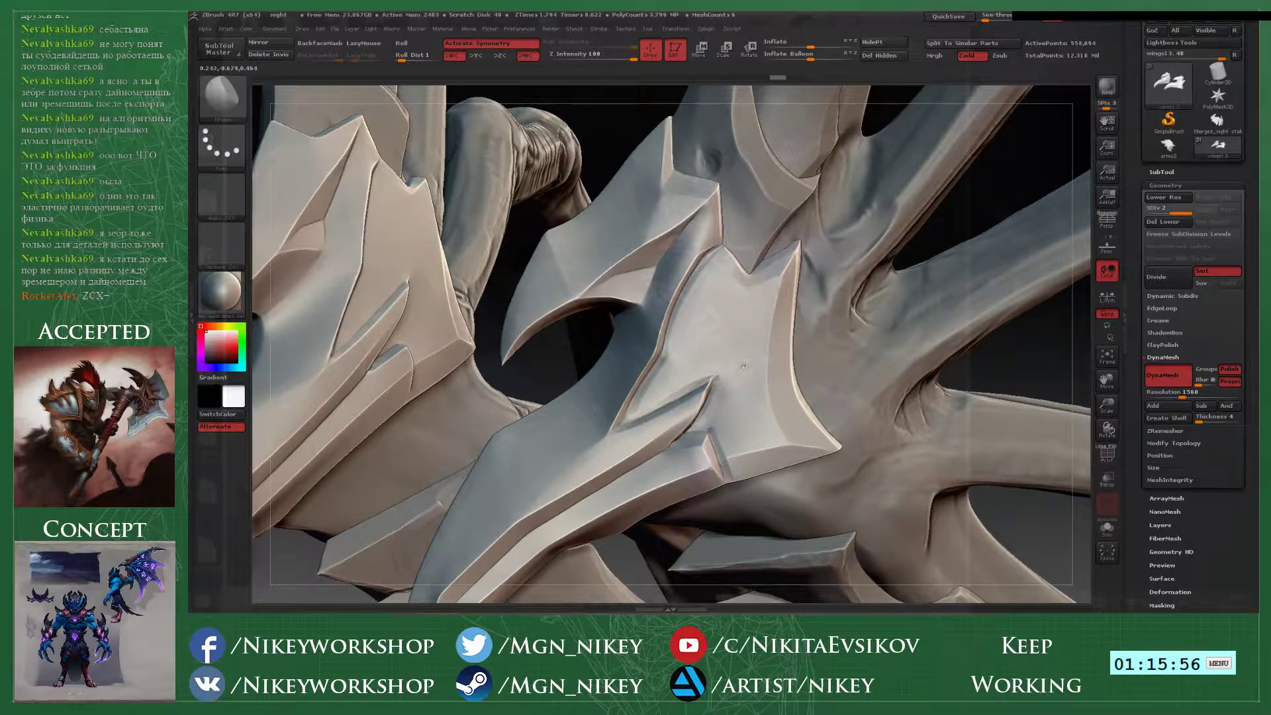
mouse_move(758, 411)
left_mouse_down()
mouse_move(760, 437)
mouse_move(748, 423)
left_mouse_up()
left_click_drag(773, 429, 782, 369)
key("1")
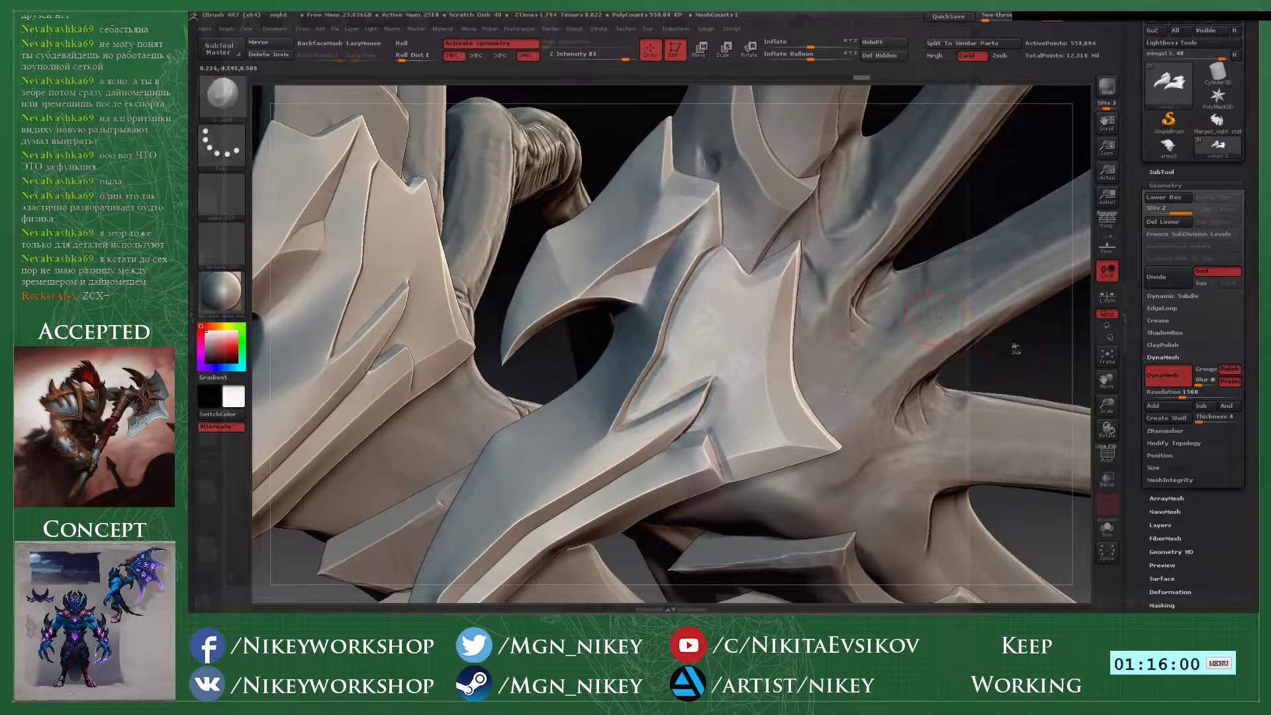
mouse_move(656, 341)
left_mouse_down()
mouse_move(683, 275)
mouse_move(625, 405)
left_mouse_up()
left_click_drag(649, 364, 615, 425)
- Resize the brush and refine the edge near the tip of the clawed plate's small inner spike
left_click_drag(1028, 365, 1073, 245, "alt")
key("space")
left_click_drag(685, 272, 680, 272)
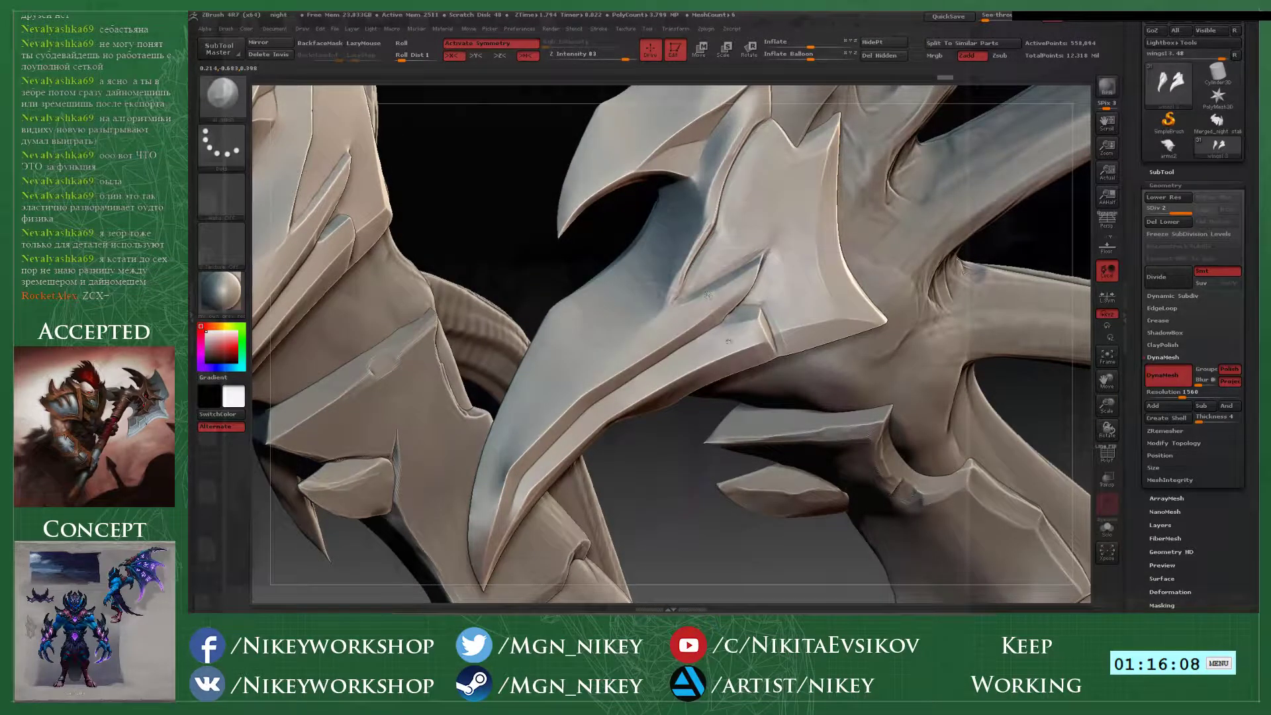
left_click_drag(489, 291, 377, 343)
left_click_drag(750, 291, 759, 266)
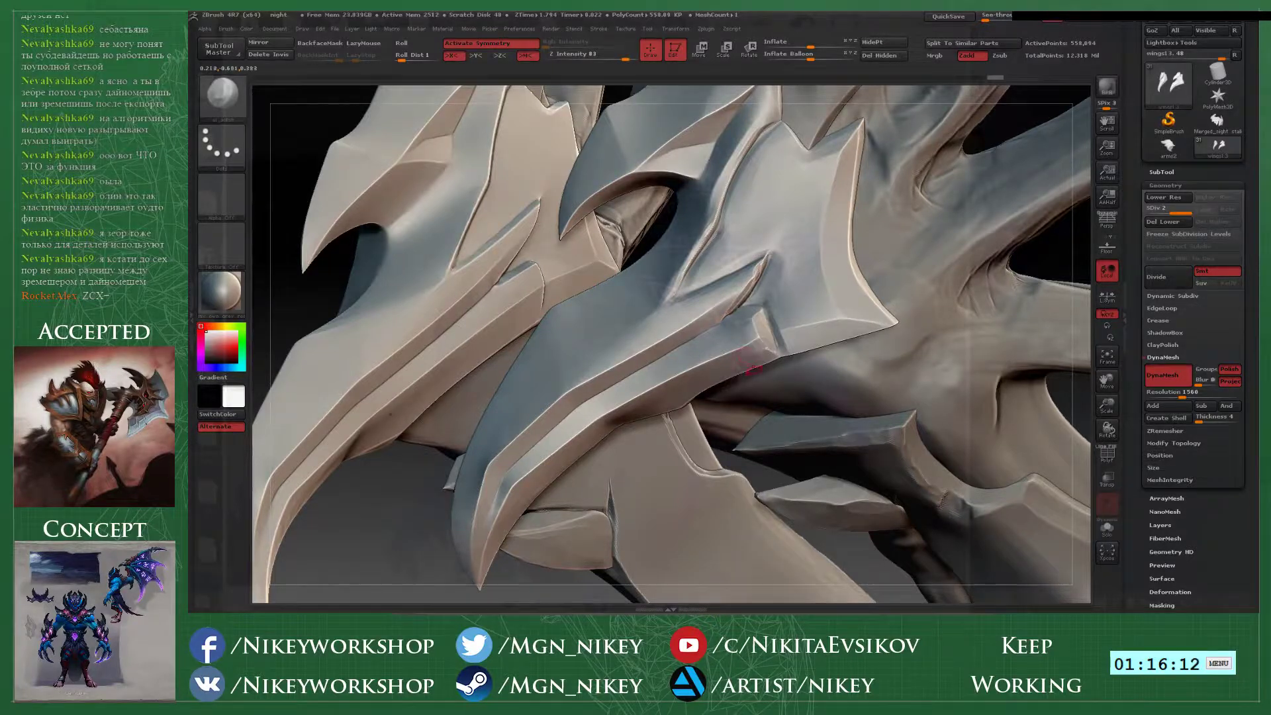
- Chip the lower ridge edge midway along the claw and flatten its facets toward the stepped end
key("alt+Tab")
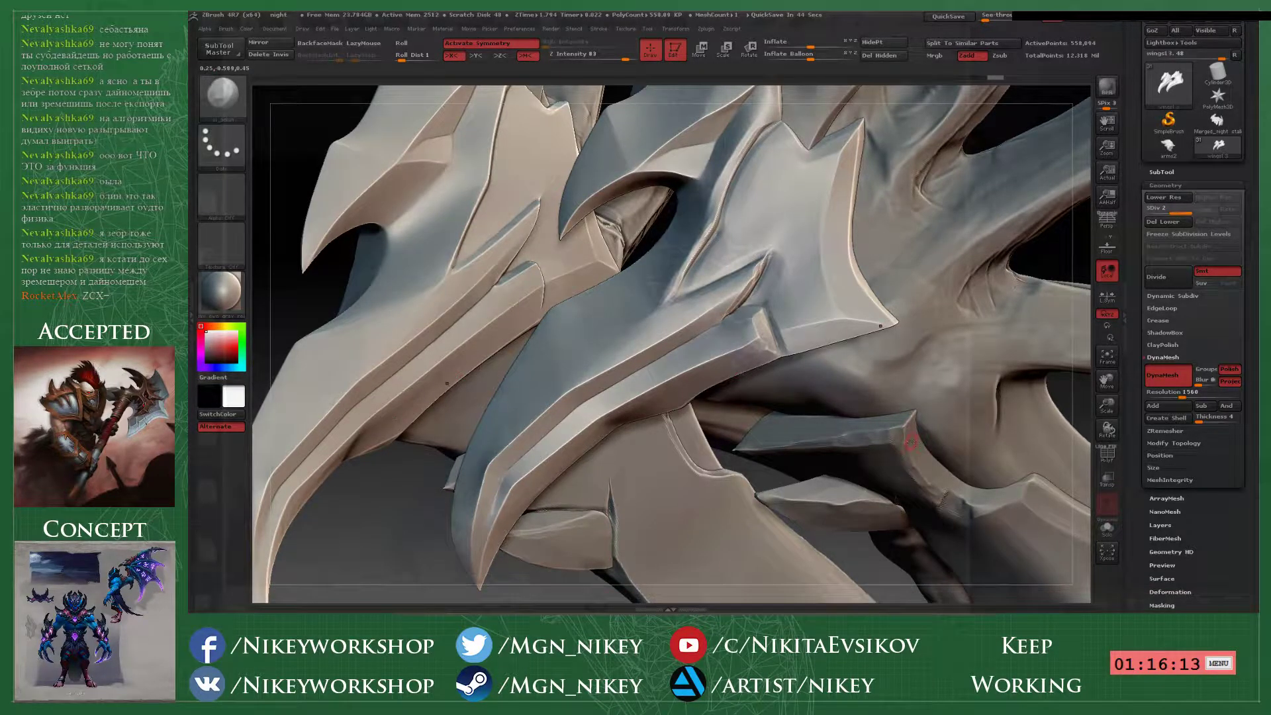
left_click_drag(416, 498, 526, 385, "alt")
right_click(744, 336)
mouse_move(835, 180)
left_mouse_down()
mouse_move(662, 291)
mouse_move(592, 394)
mouse_move(761, 259)
mouse_move(652, 344)
left_mouse_up()
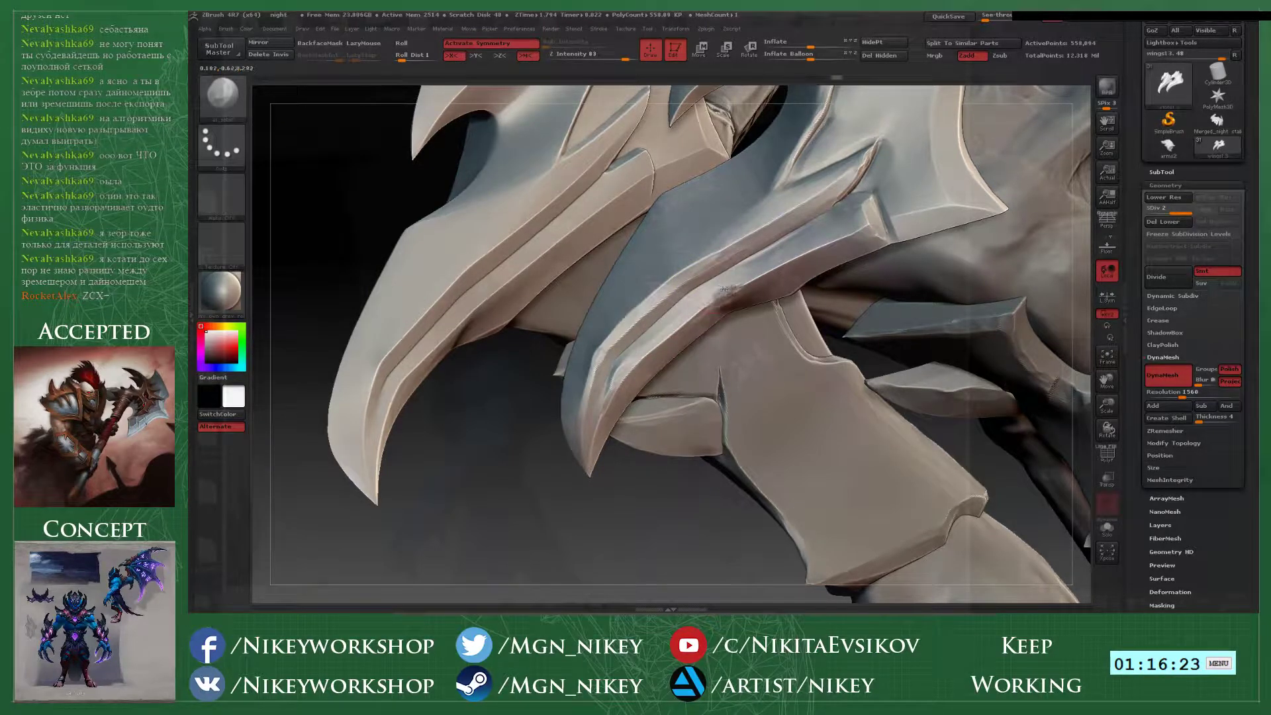
left_click_drag(718, 295, 820, 247)
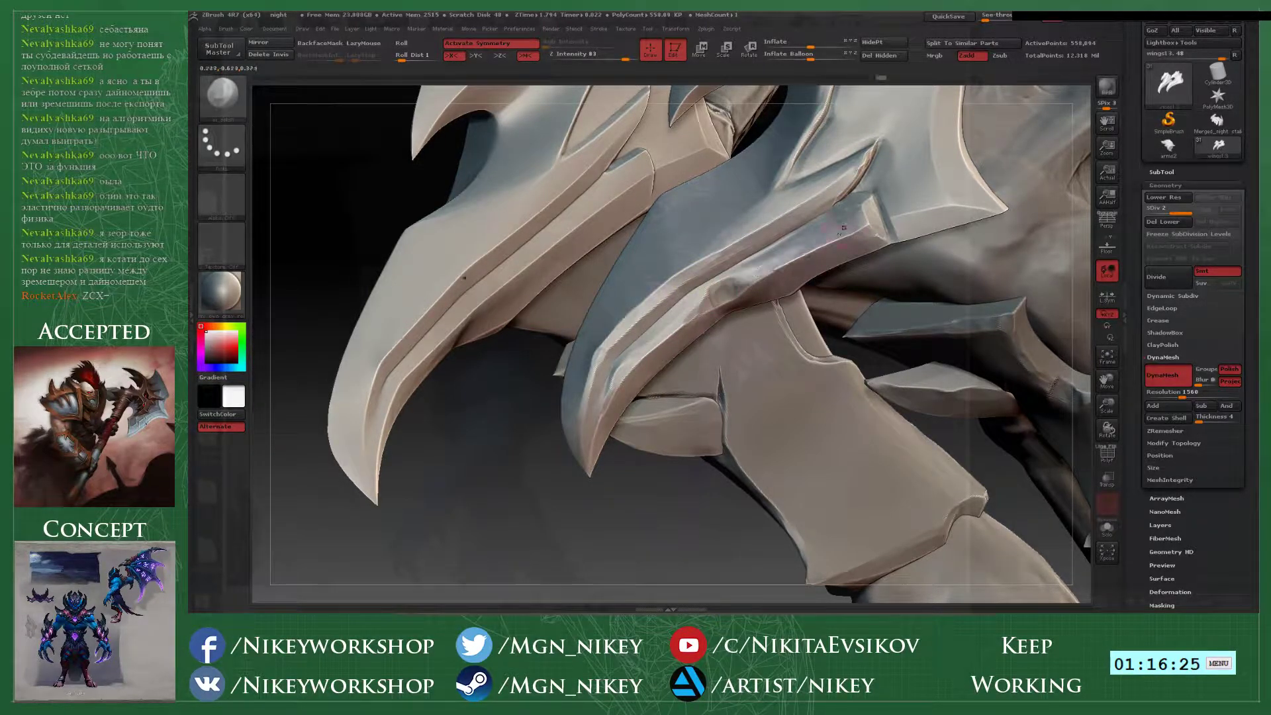
left_click_drag(761, 274, 821, 245)
- Turn to the claw's opposite face and chip the middle of its ridge edge
mouse_move(613, 485)
left_mouse_down()
mouse_move(808, 494)
mouse_move(936, 312)
mouse_move(1039, 305)
left_mouse_up()
mouse_move(853, 403)
left_mouse_down()
mouse_move(817, 440)
mouse_move(735, 450)
left_mouse_up()
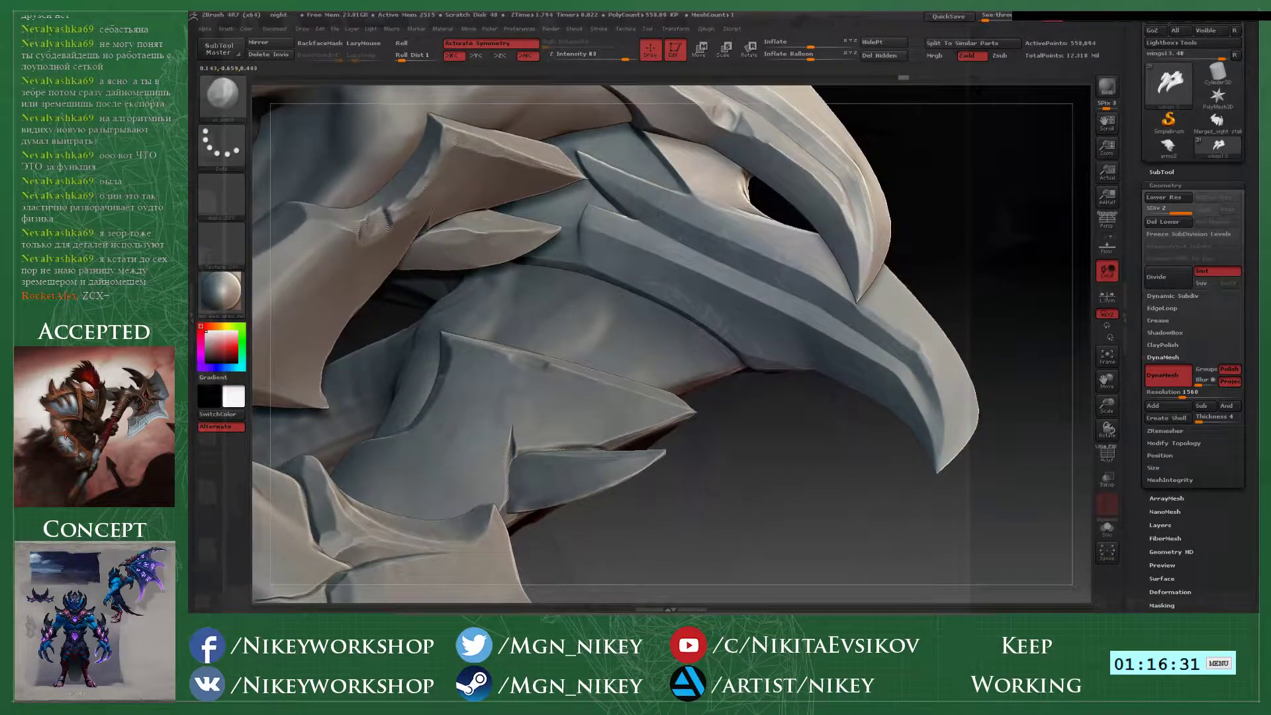
left_click_drag(682, 265, 830, 341)
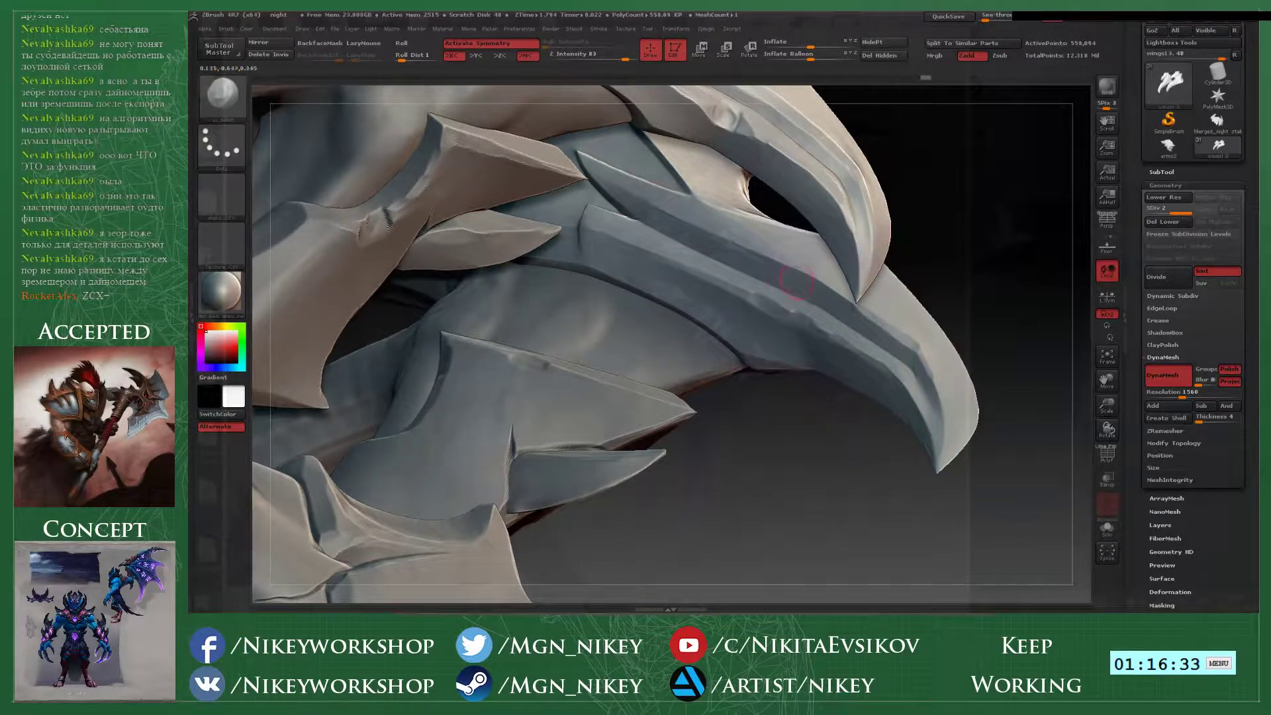
left_click(783, 260)
- Carve into the corner at the stepped end of the claw's lower ridge
mouse_move(964, 265)
left_mouse_down()
mouse_move(891, 230)
mouse_move(937, 373)
mouse_move(837, 347)
left_mouse_up()
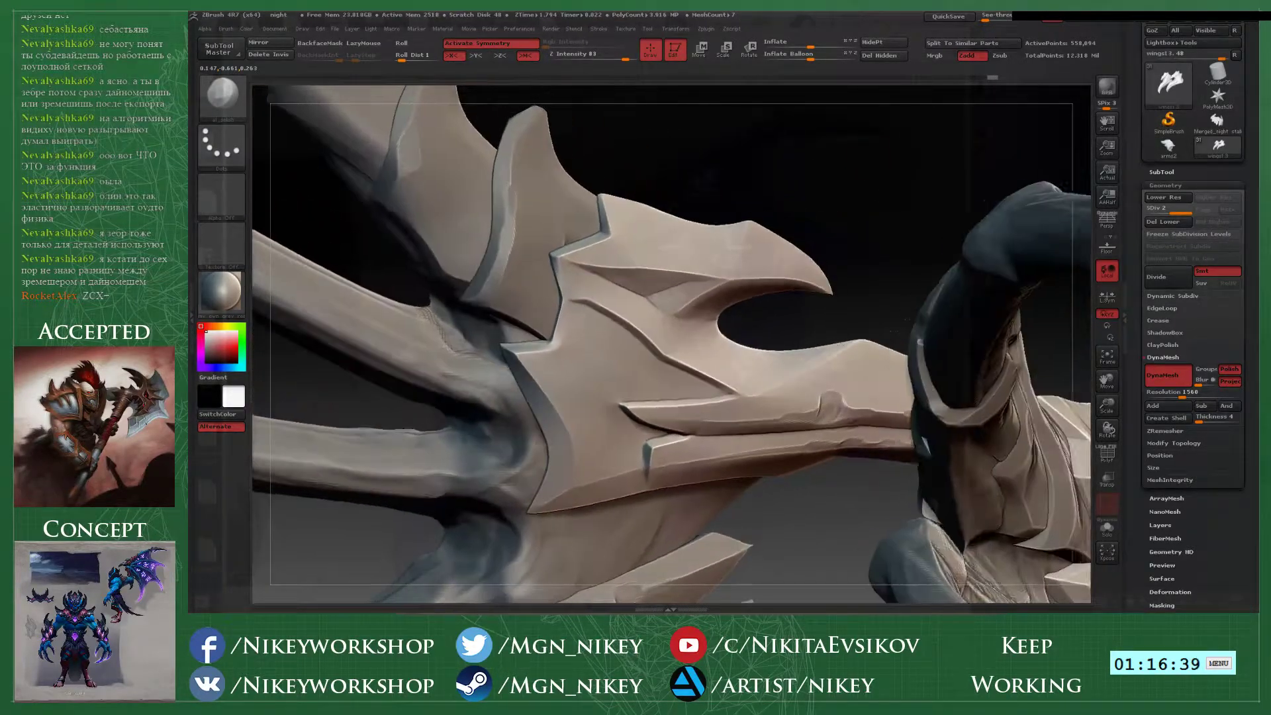
key("1")
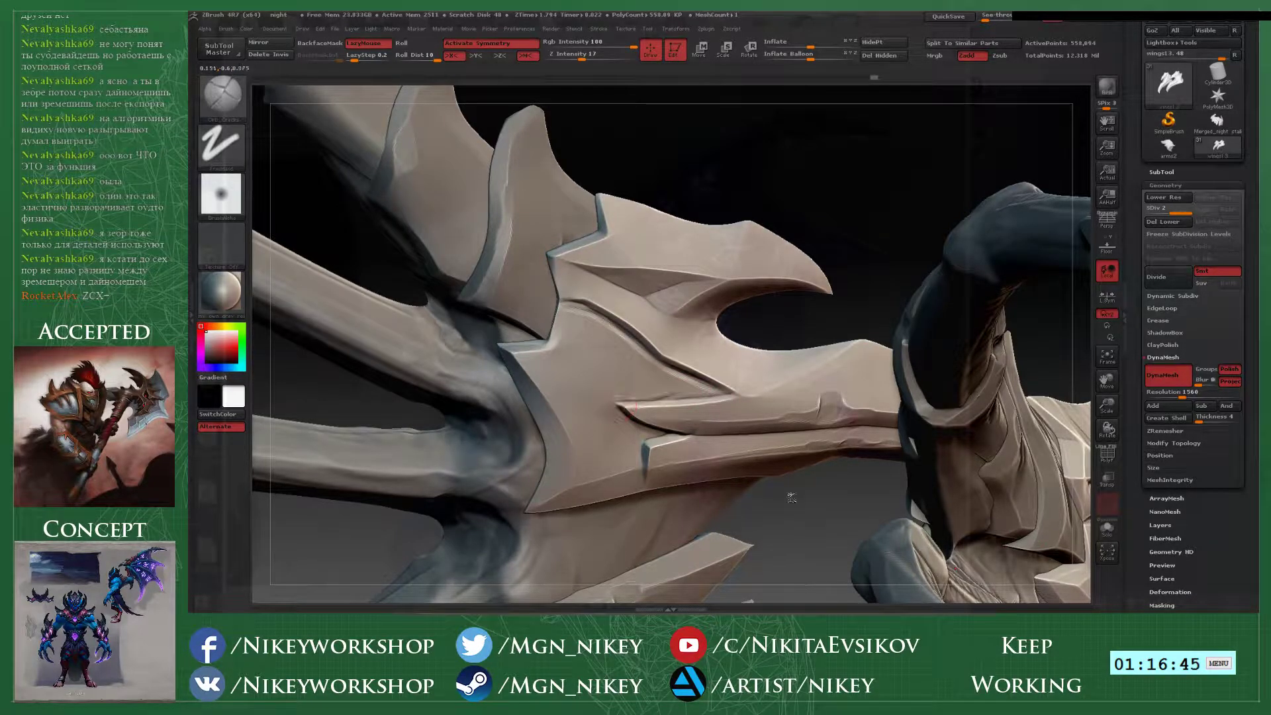
left_click_drag(791, 497, 635, 413)
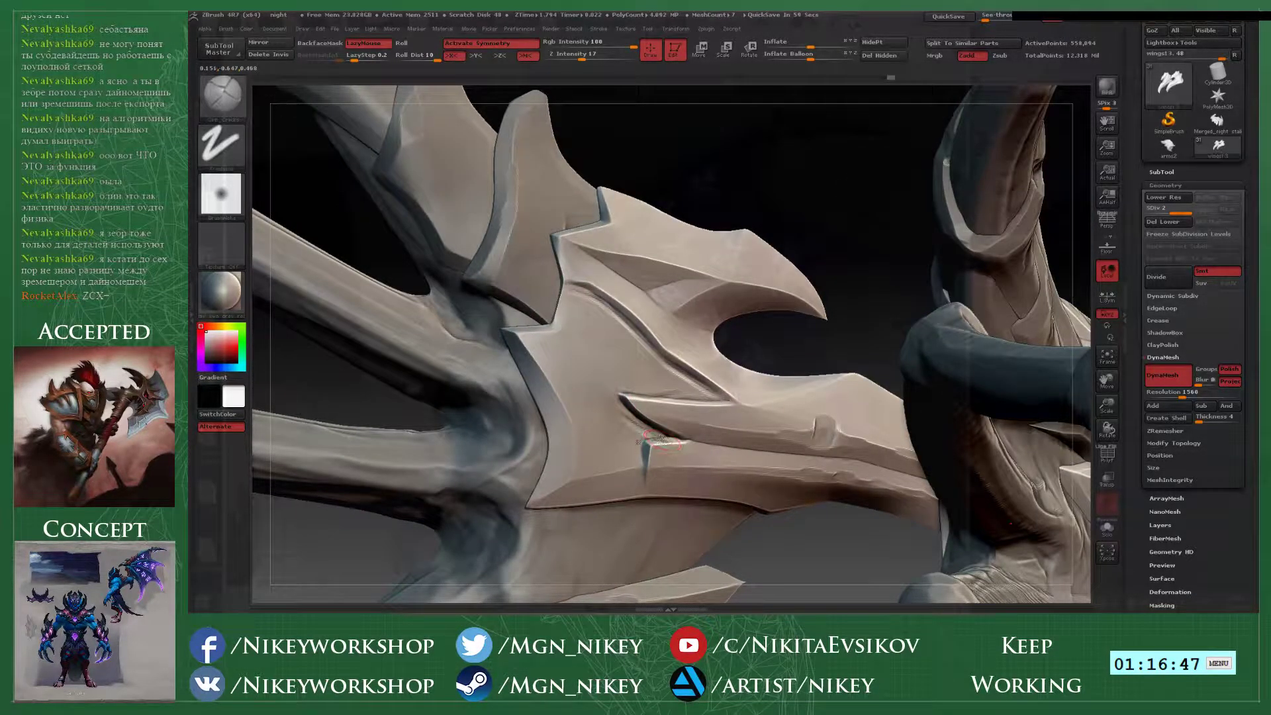
key("ctrl+z")
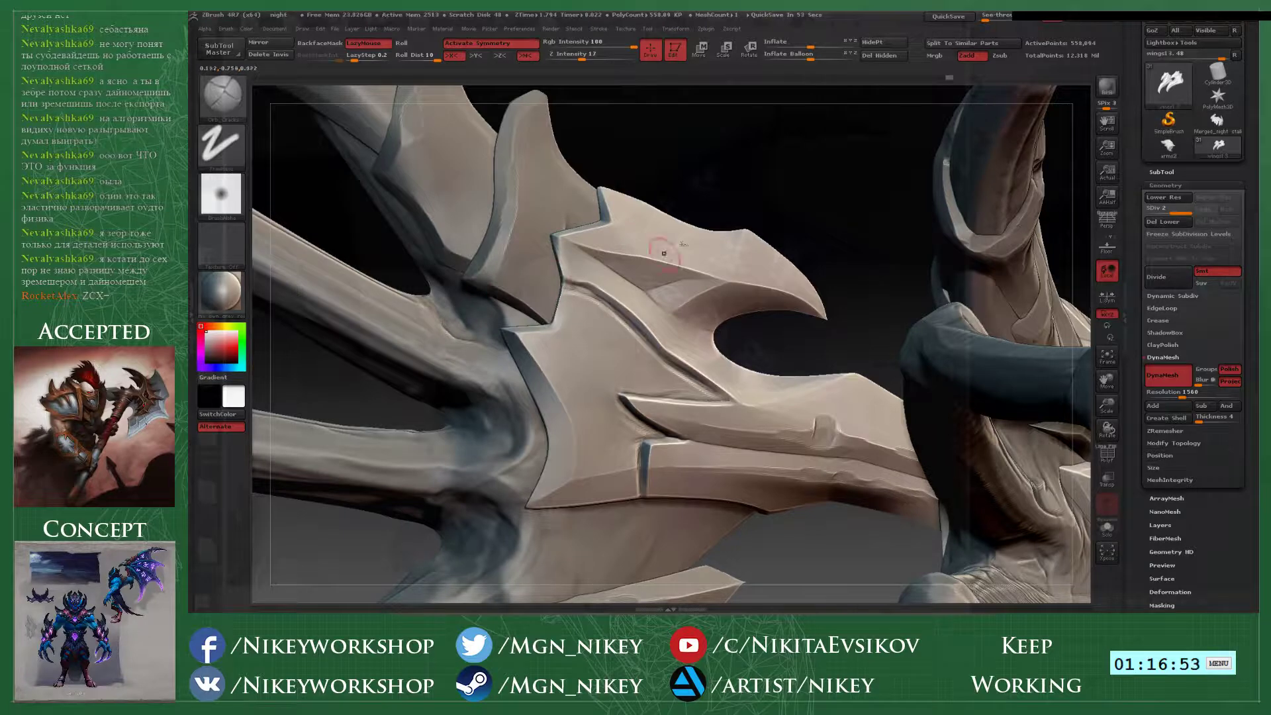
- Resize the brush and polish uneven bevels along the diagonal groove running up the clawed plate
mouse_move(664, 253)
right_mouse_down()
mouse_move(596, 264)
mouse_move(615, 281)
mouse_move(662, 258)
right_mouse_up()
key("2")
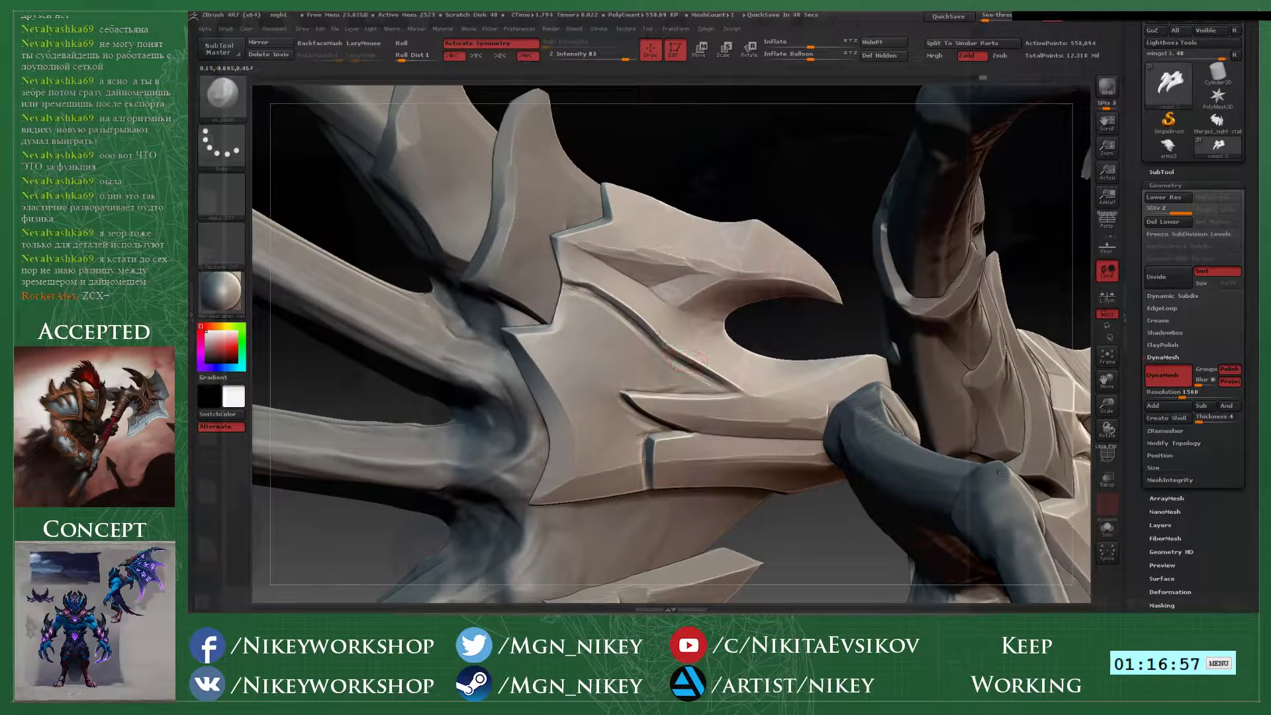
left_click_drag(620, 307, 724, 377)
mouse_move(661, 322)
left_mouse_down()
mouse_move(743, 383)
mouse_move(568, 281)
left_mouse_up()
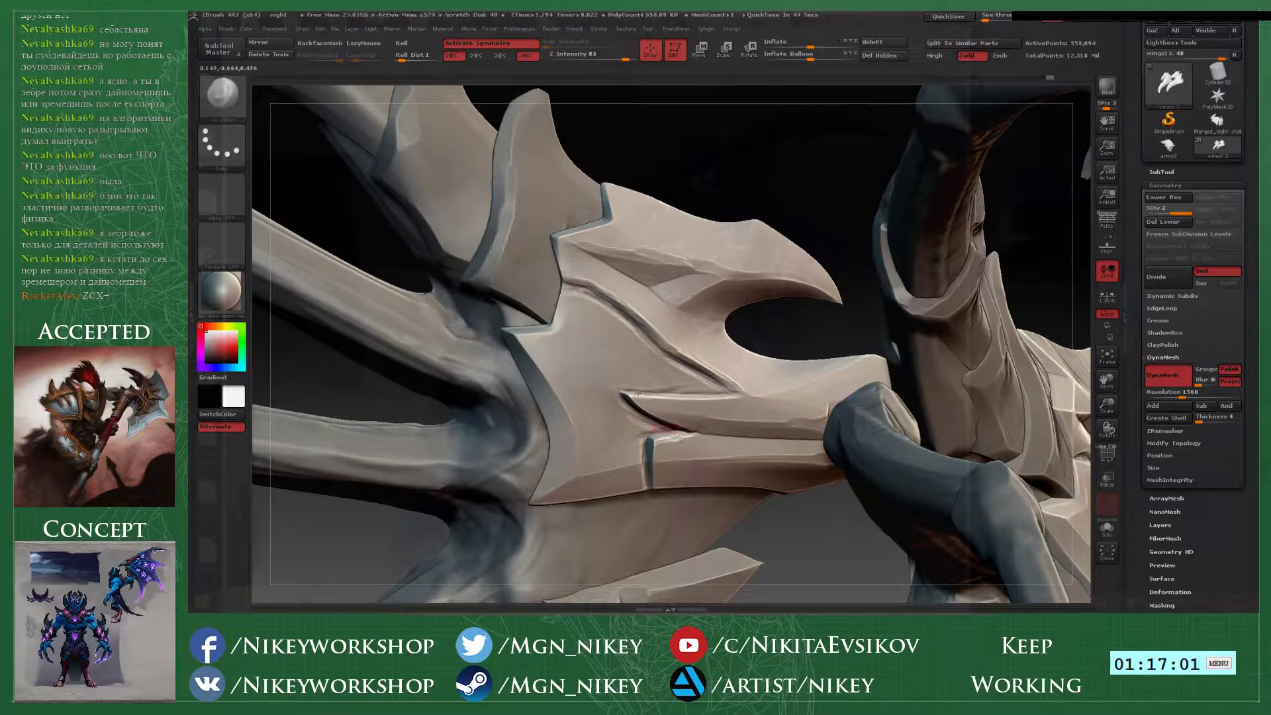
- Chip the broad plate's lower edge and its pointed rear corner beyond the ridge's stepped end
left_click_drag(702, 177, 767, 178)
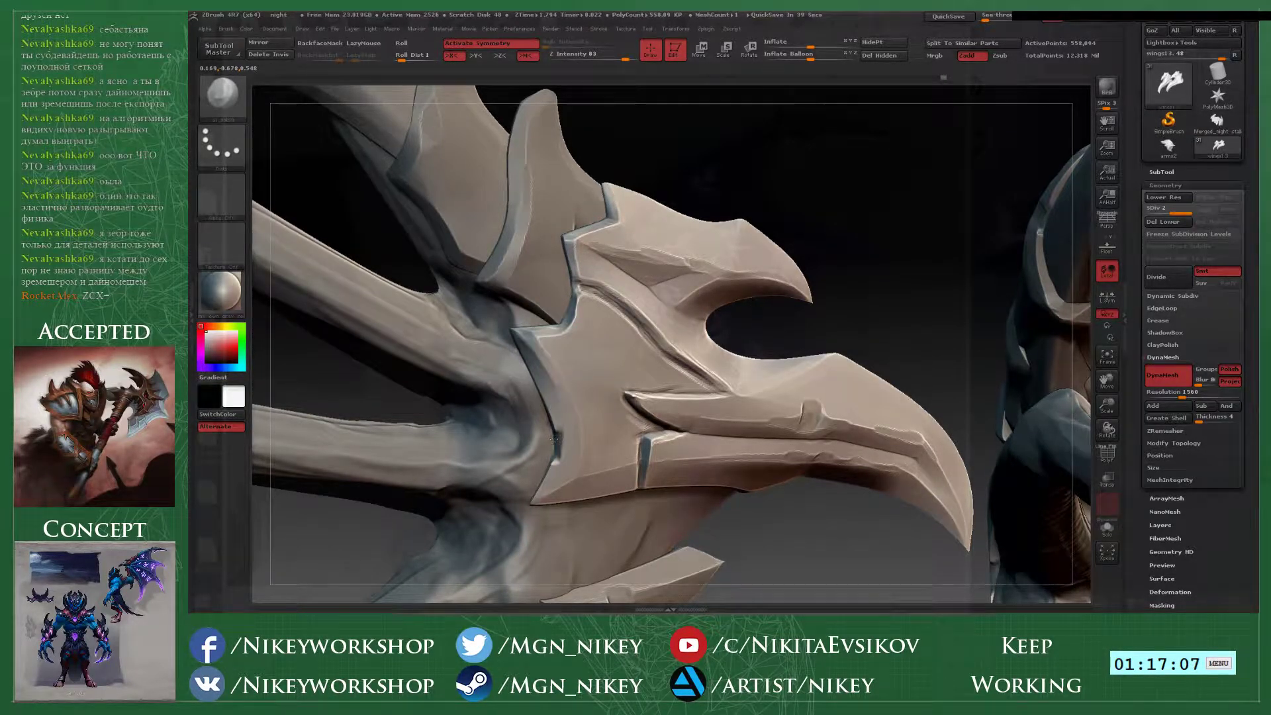
left_click_drag(868, 281, 1059, 285)
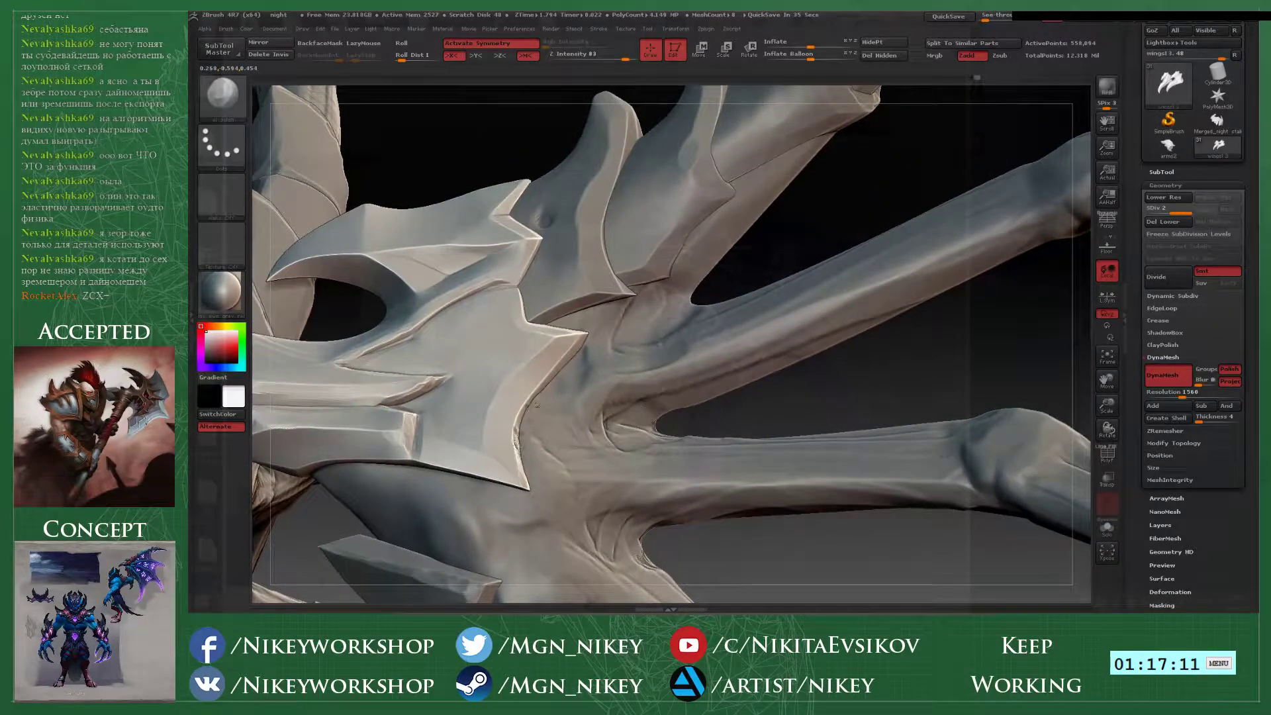
mouse_move(860, 400)
left_mouse_down("alt")
mouse_move(1004, 325)
mouse_move(979, 304)
mouse_move(662, 264)
left_mouse_up("alt")
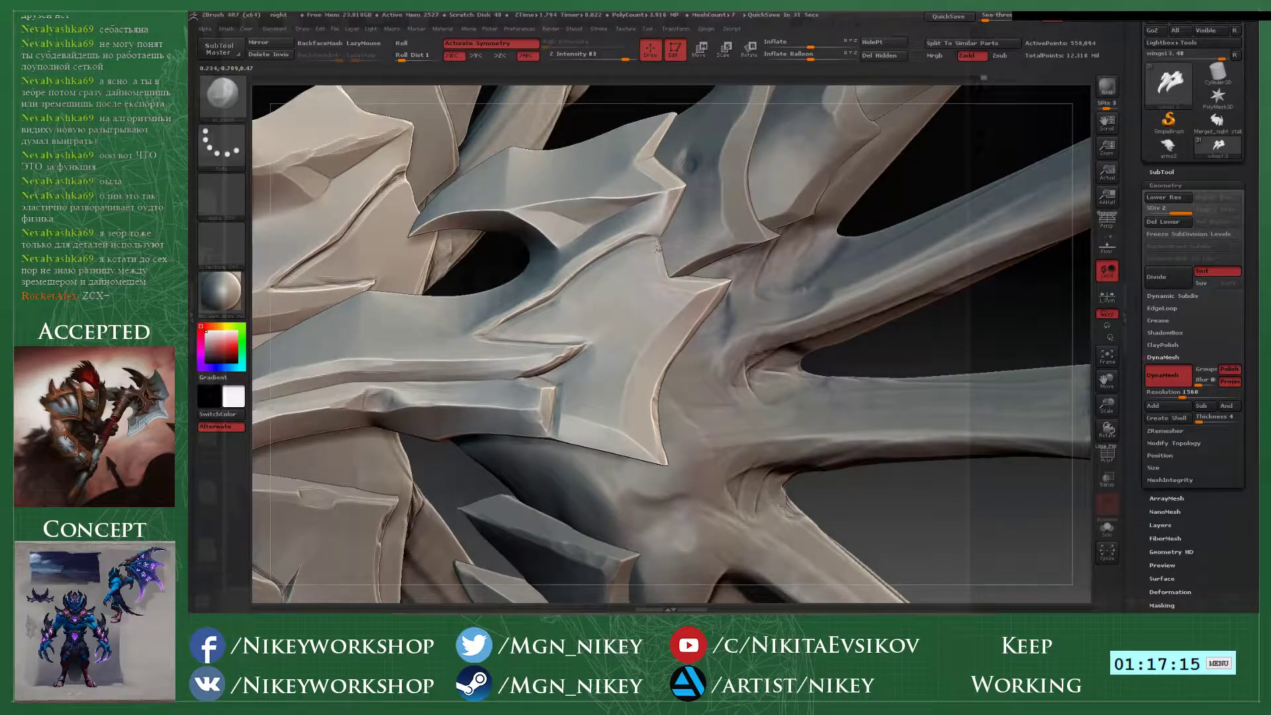
left_click_drag(586, 447, 670, 460)
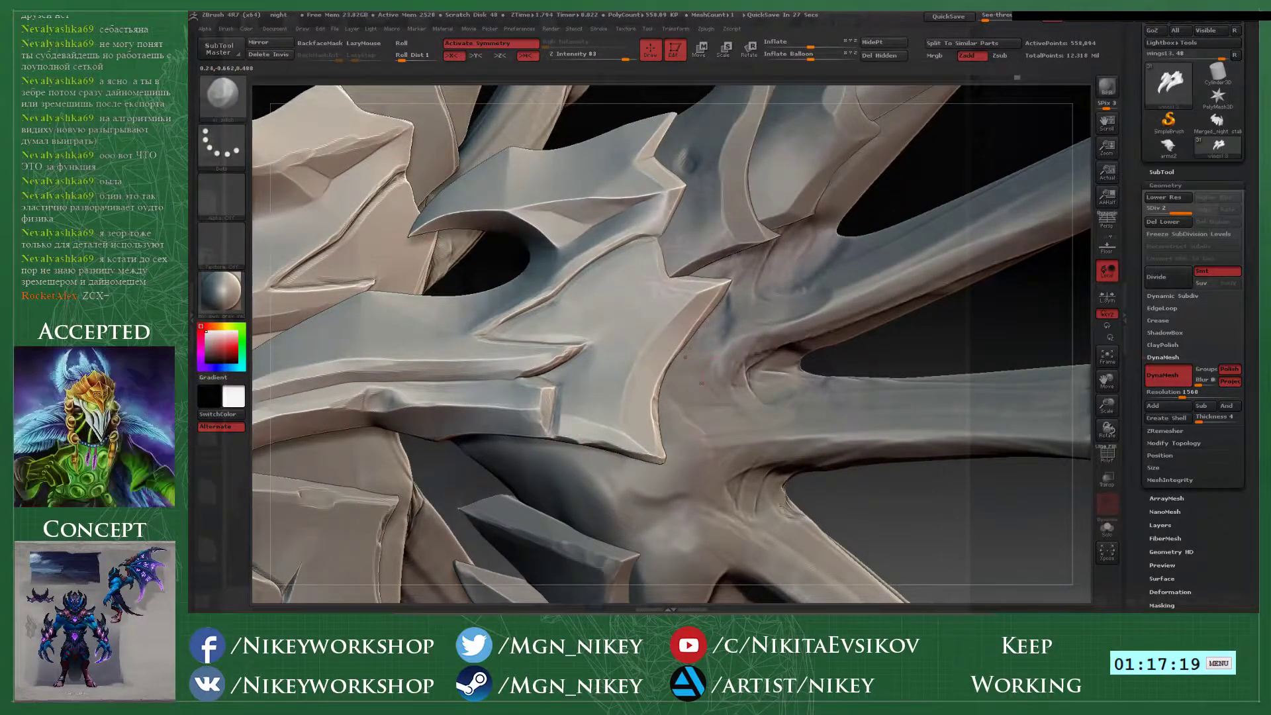
mouse_move(612, 109)
left_mouse_down()
mouse_move(666, 193)
mouse_move(695, 279)
mouse_move(543, 301)
left_mouse_up()
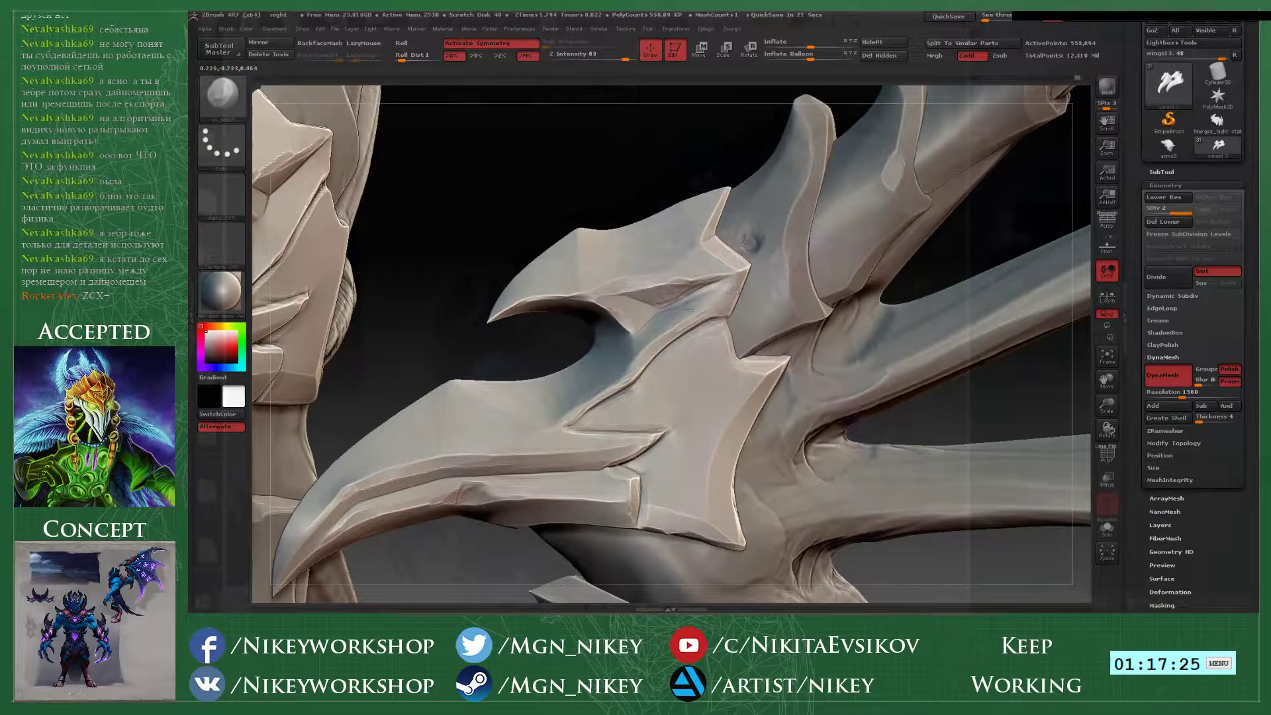
left_click_drag(726, 156, 746, 254)
left_click_drag(877, 372, 921, 362)
key("2")
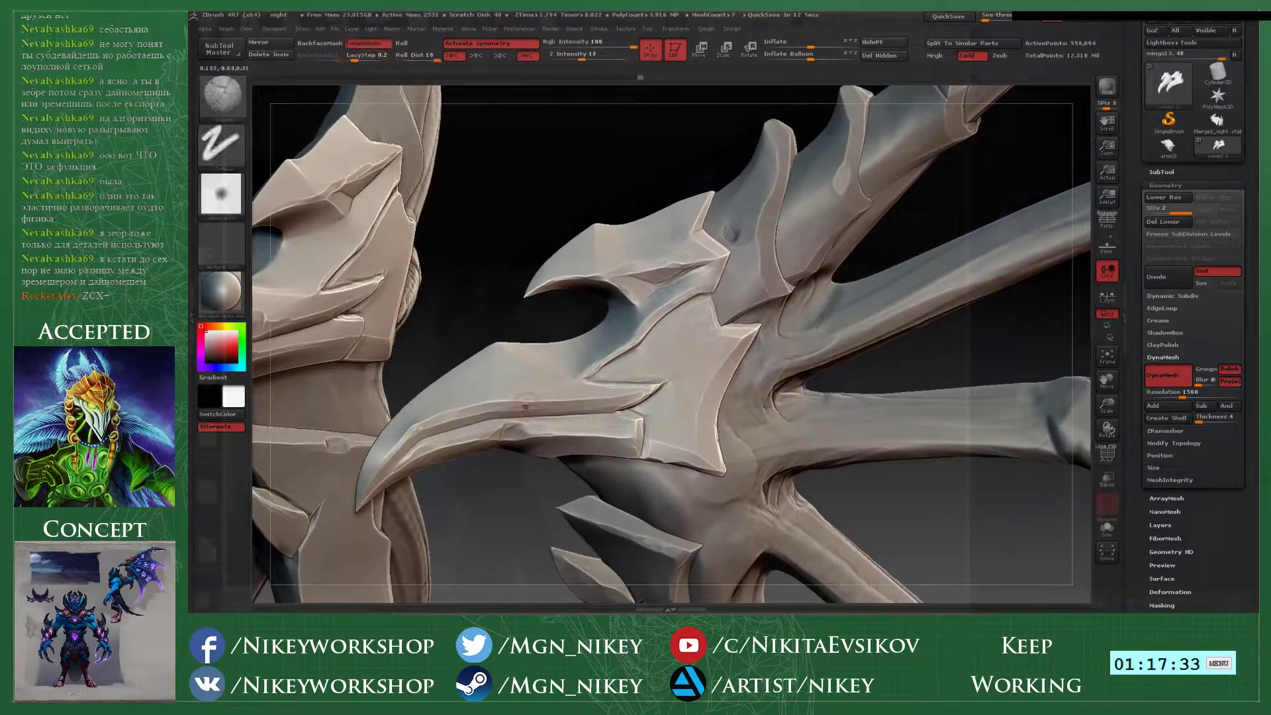
left_click_drag(513, 460, 543, 431, "alt")
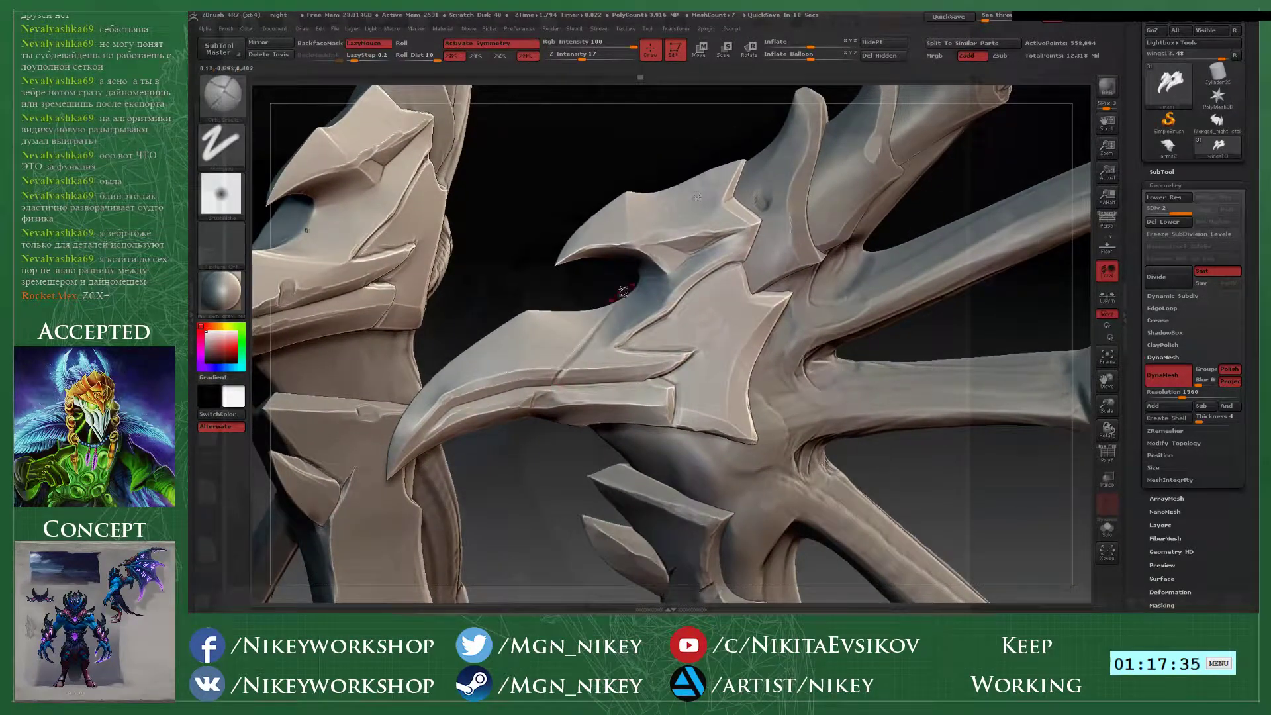
left_click_drag(673, 220, 658, 257)
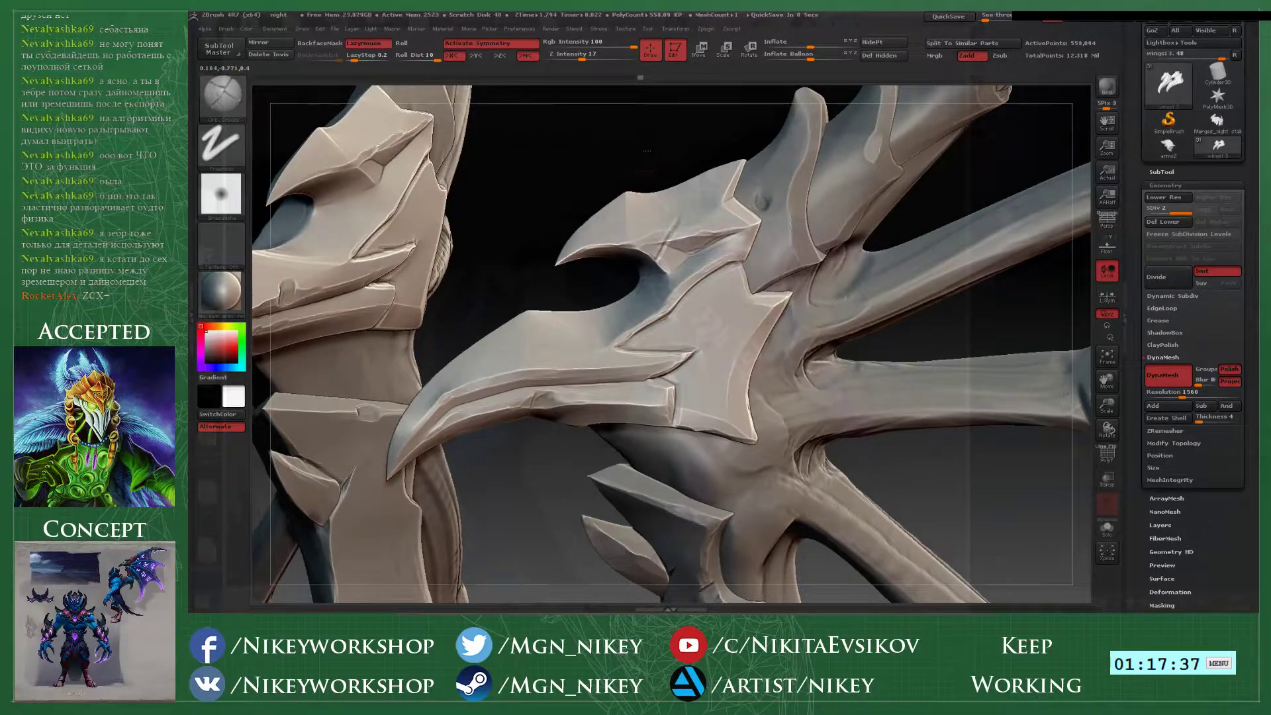
key("ctrl+z")
left_click_drag(648, 150, 624, 132)
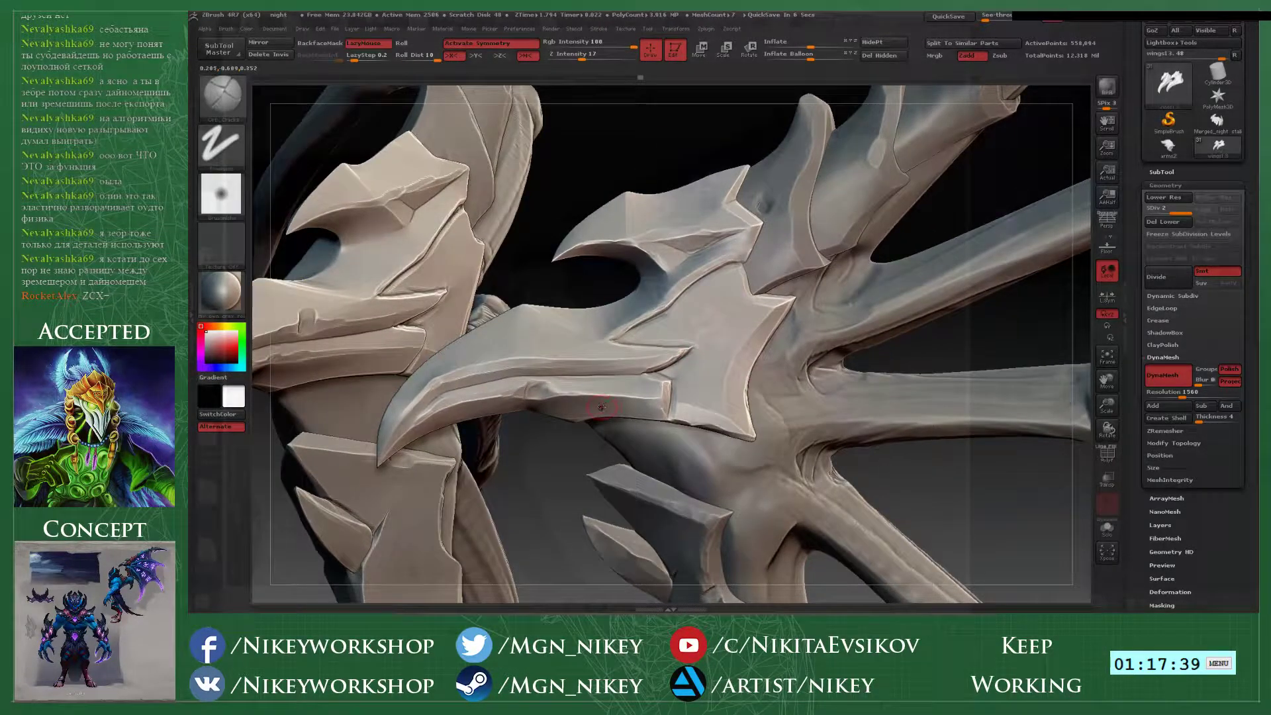
left_click_drag(602, 407, 603, 364)
key("ctrl+z")
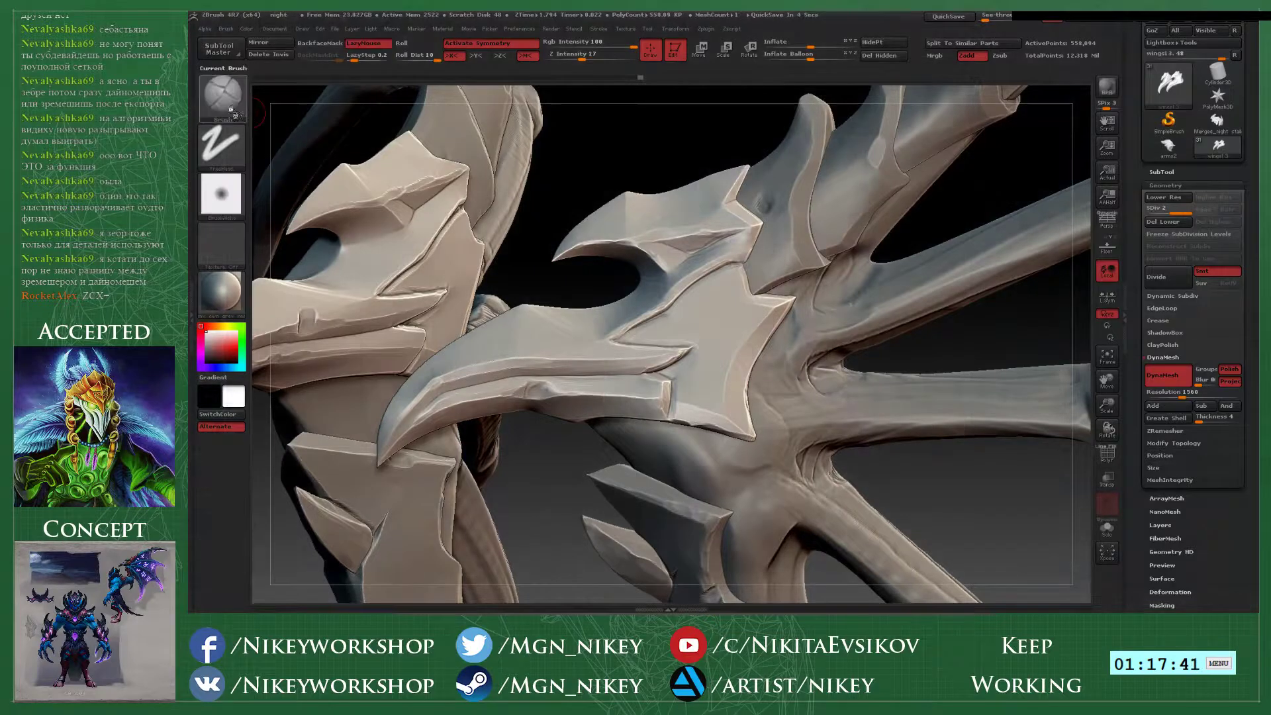
- Choose a slash brush, cut a narrow crack straight across both of the claw's ridges and deepen it
left_click(231, 110)
left_click(1112, 108)
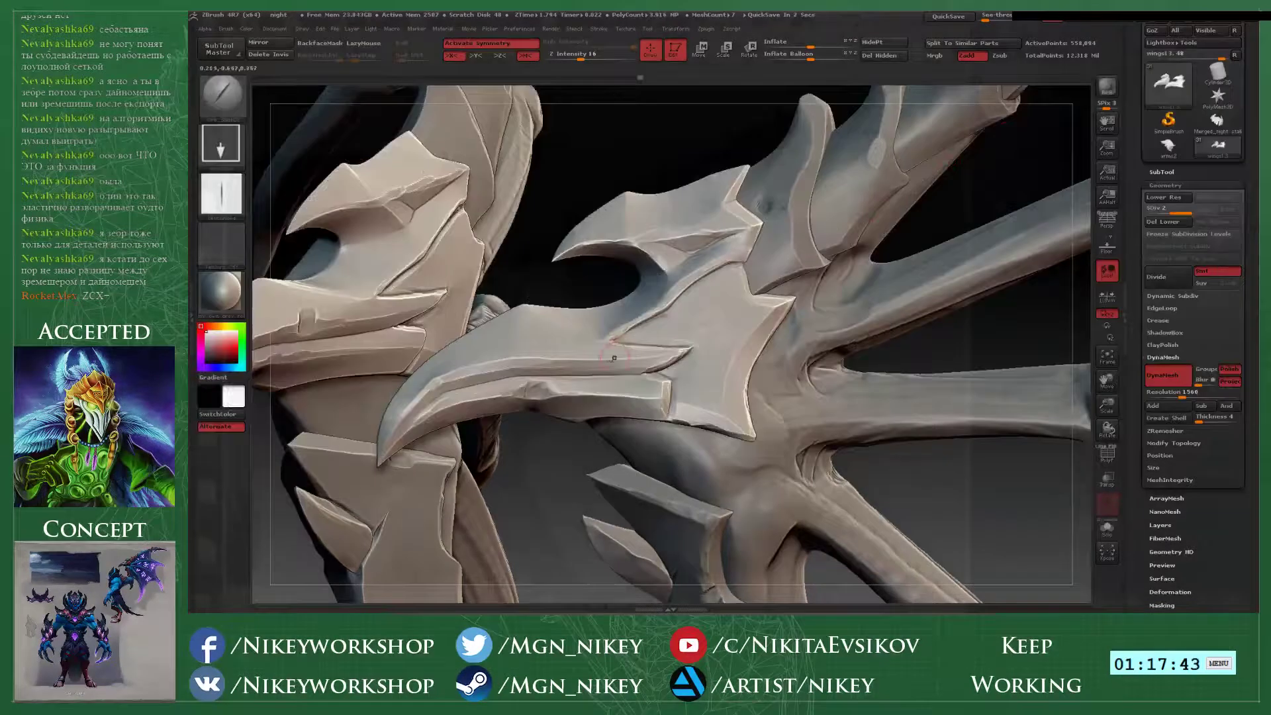
left_click_drag(582, 370, 581, 439)
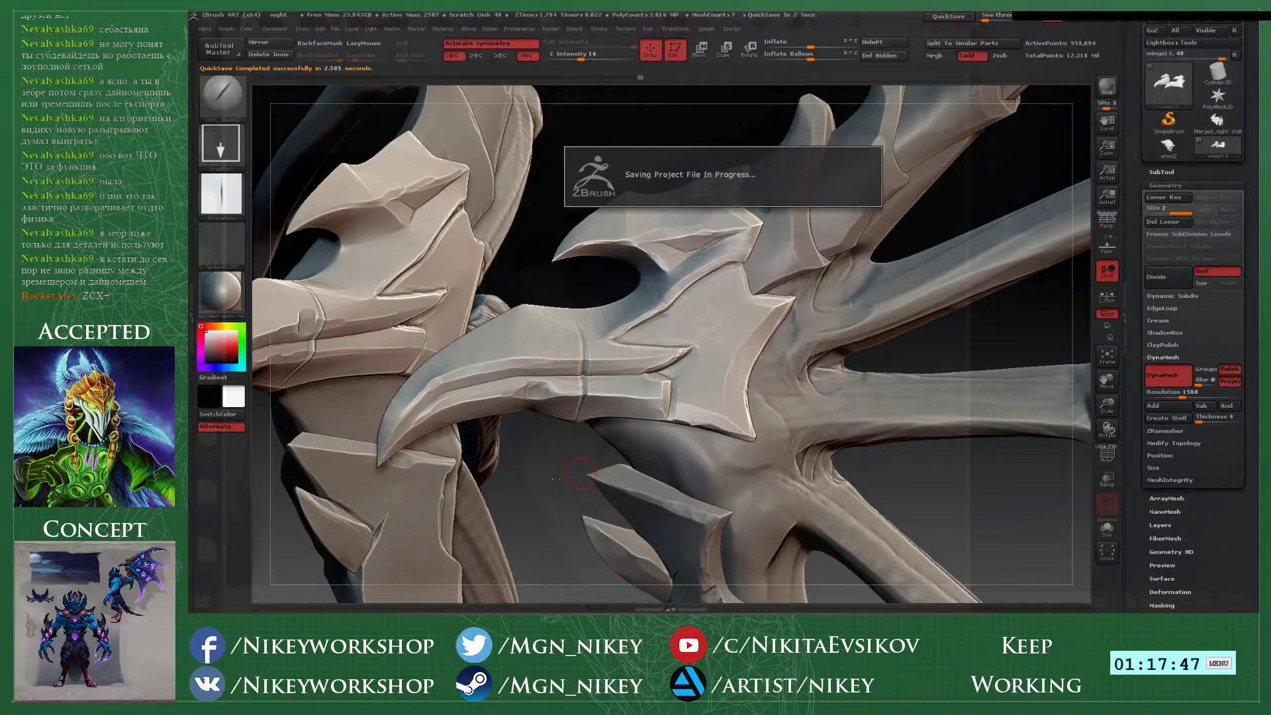
right_click_drag(580, 474, 543, 490)
mouse_move(640, 311)
right_mouse_down("alt")
mouse_move(804, 253)
mouse_move(742, 328)
right_mouse_up("alt")
key("ctrl+z")
left_click_drag(742, 328, 737, 478)
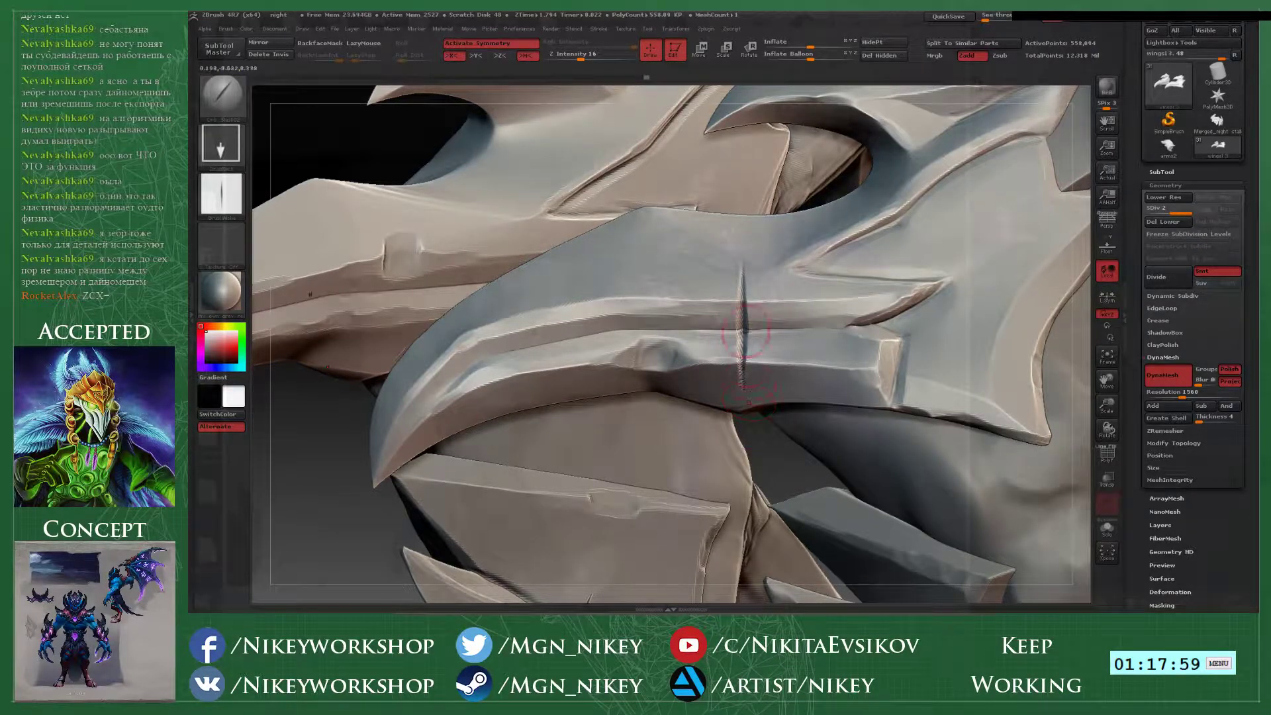
key("shift")
left_click_drag(742, 331, 742, 258, "shift")
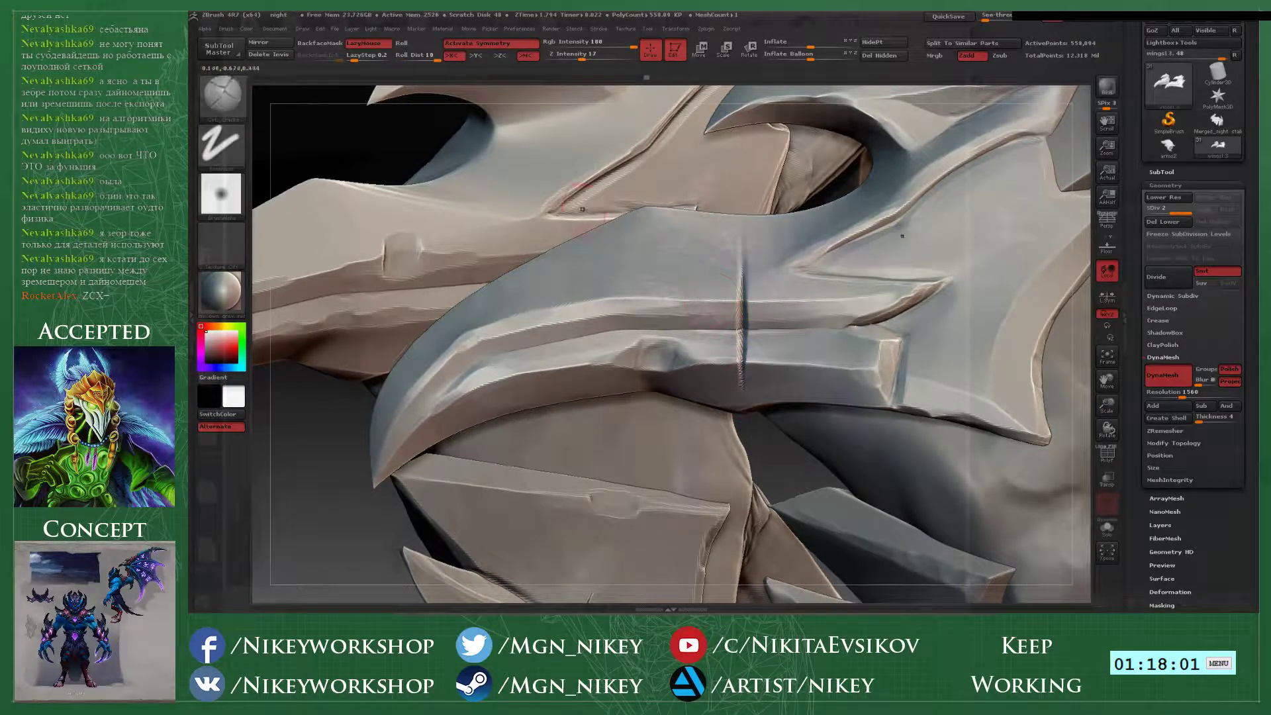
left_click_drag(398, 136, 471, 136)
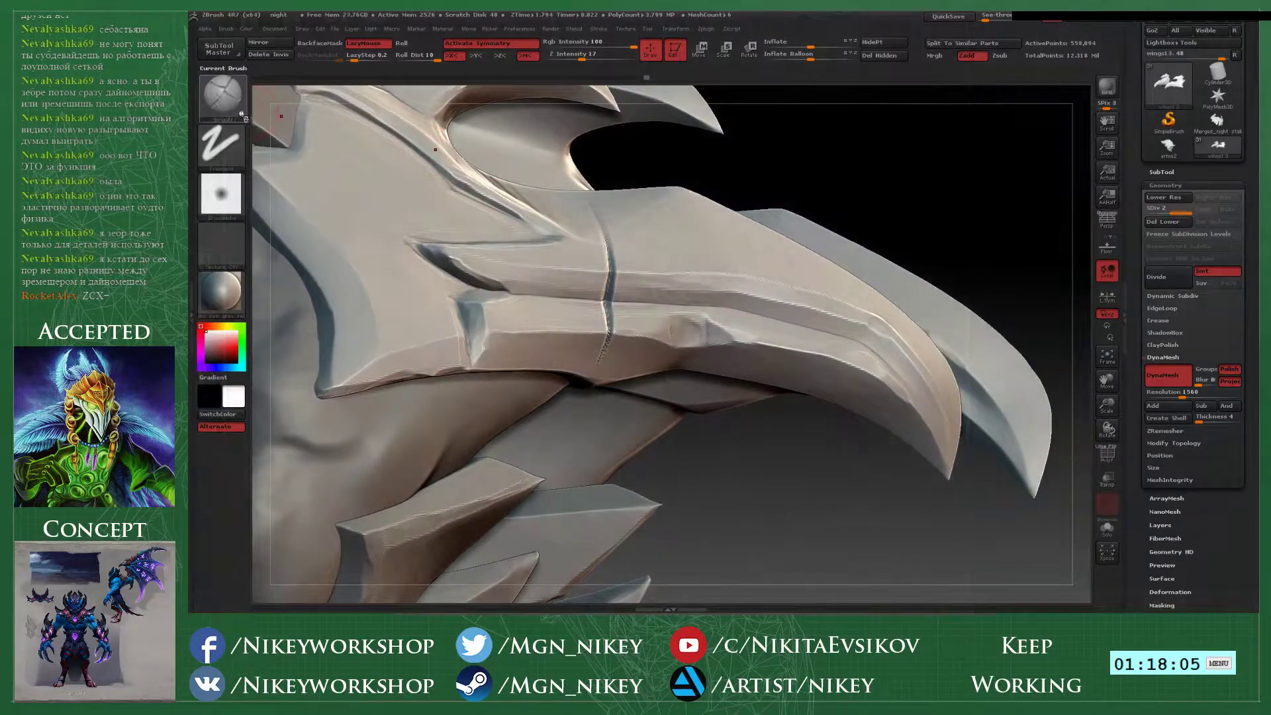
- Reselect the slash brush and cut a crack across the ridges on the claw's inner face, beside the raised knob
key("b")
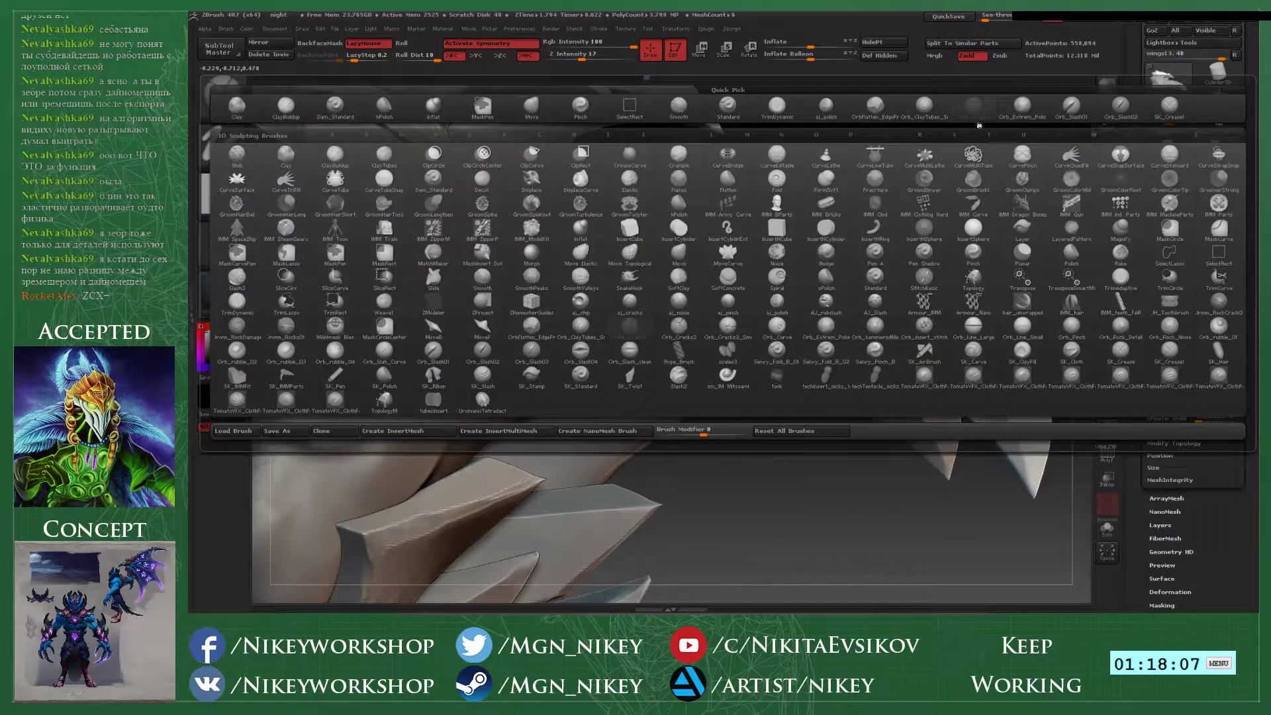
left_click(1120, 104)
left_click_drag(902, 164, 860, 184)
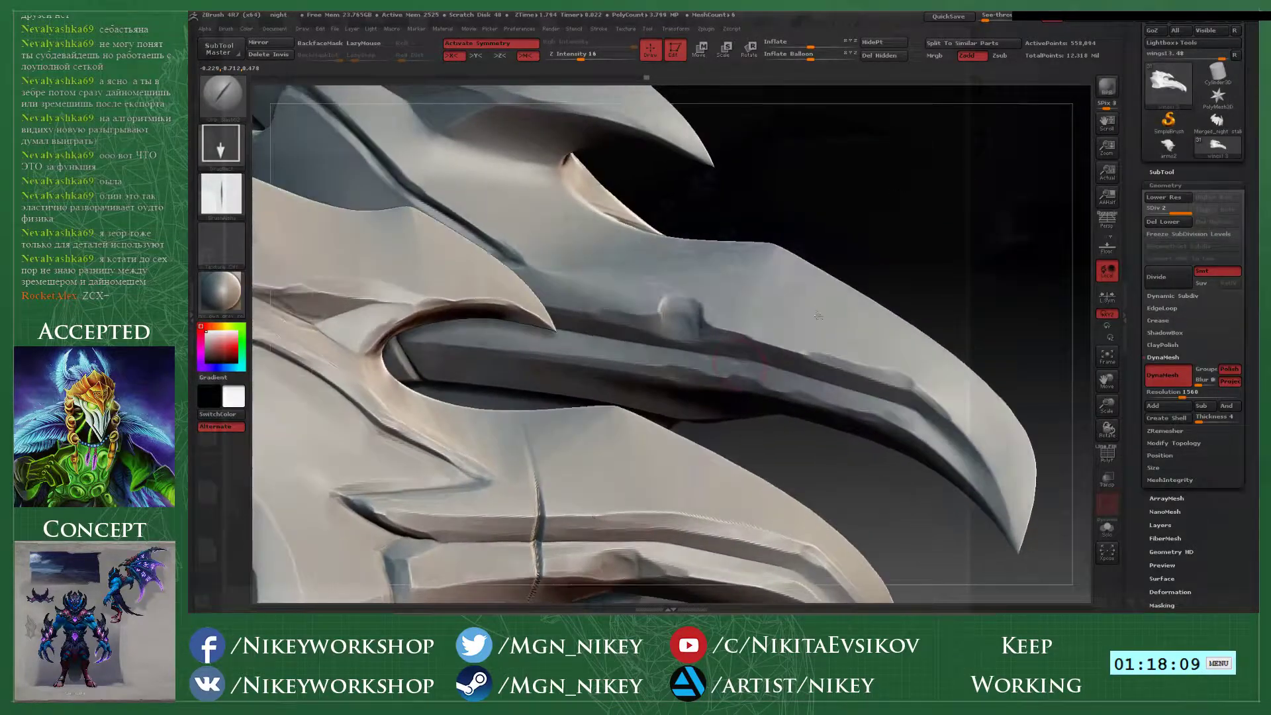
left_click_drag(715, 411, 710, 469)
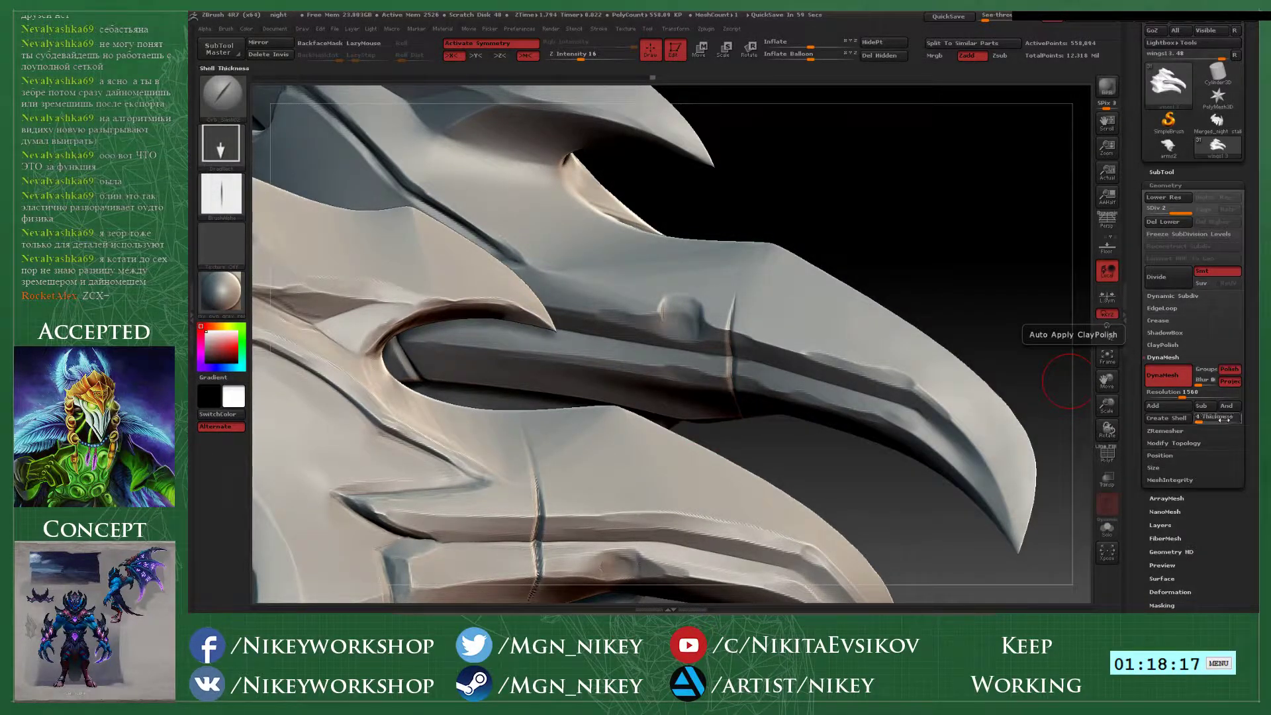
key("super")
key("super")
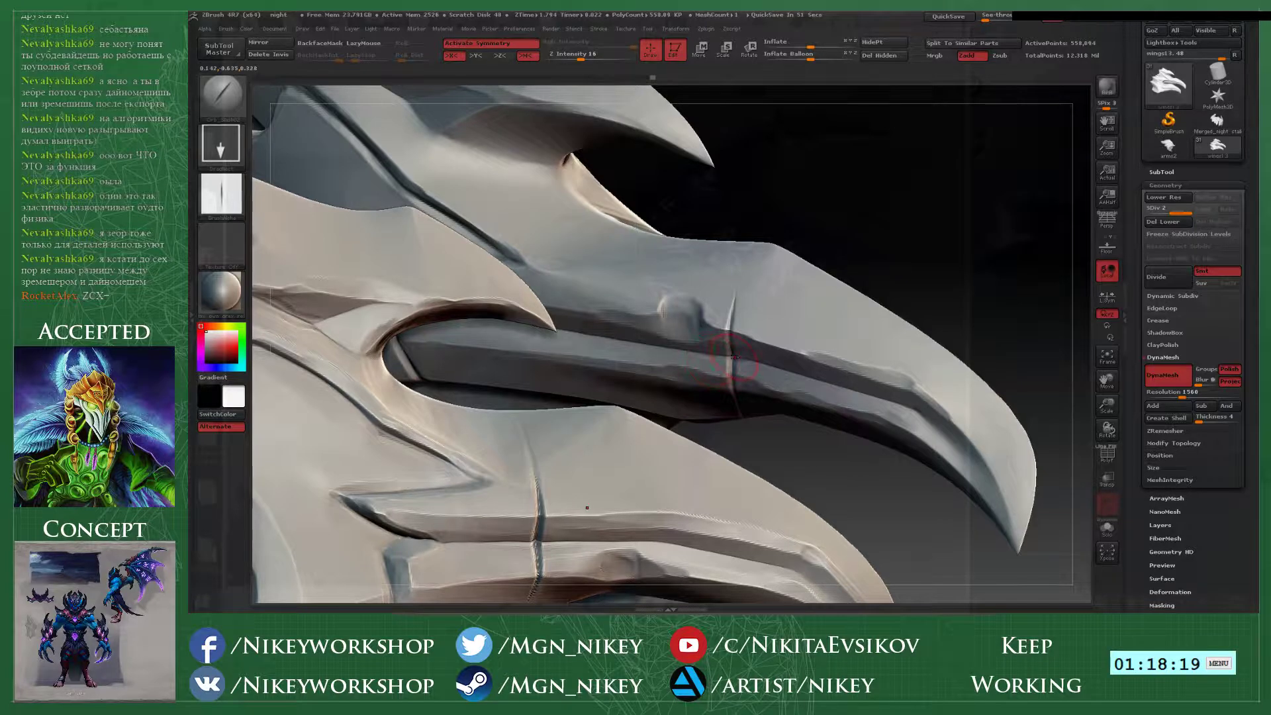
left_click_drag(733, 358, 736, 285)
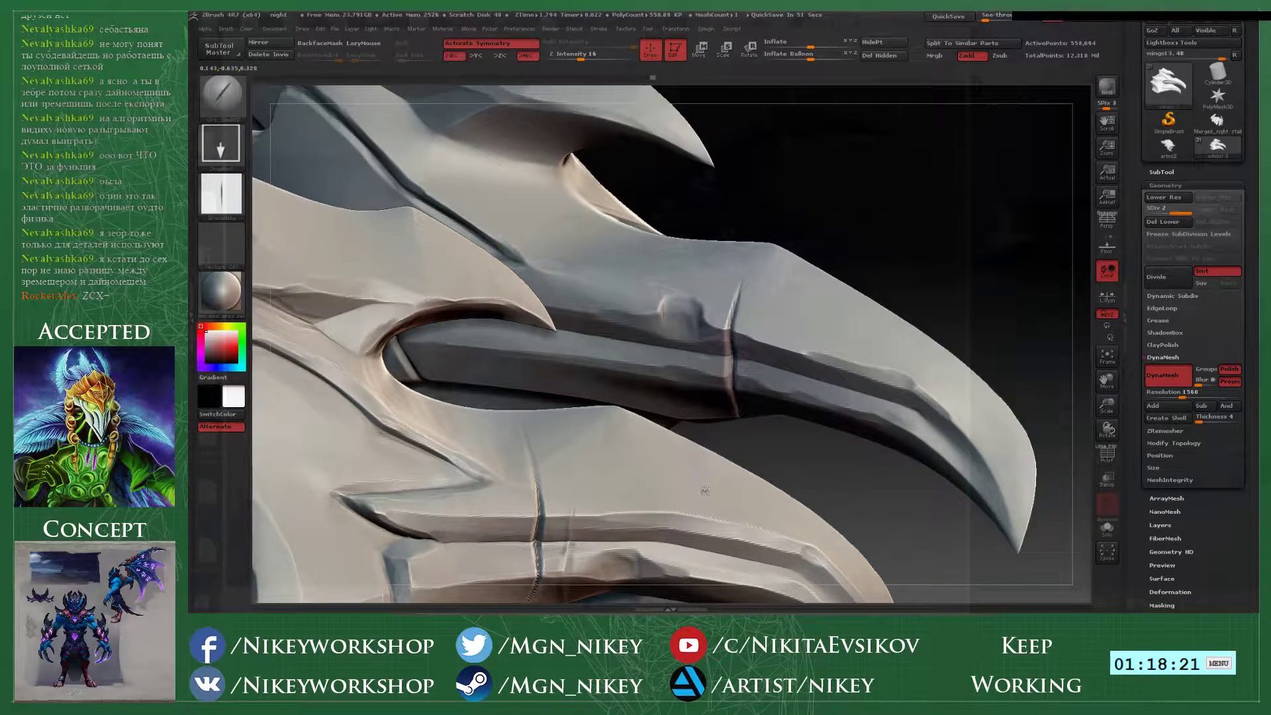
left_click_drag(705, 491, 711, 469)
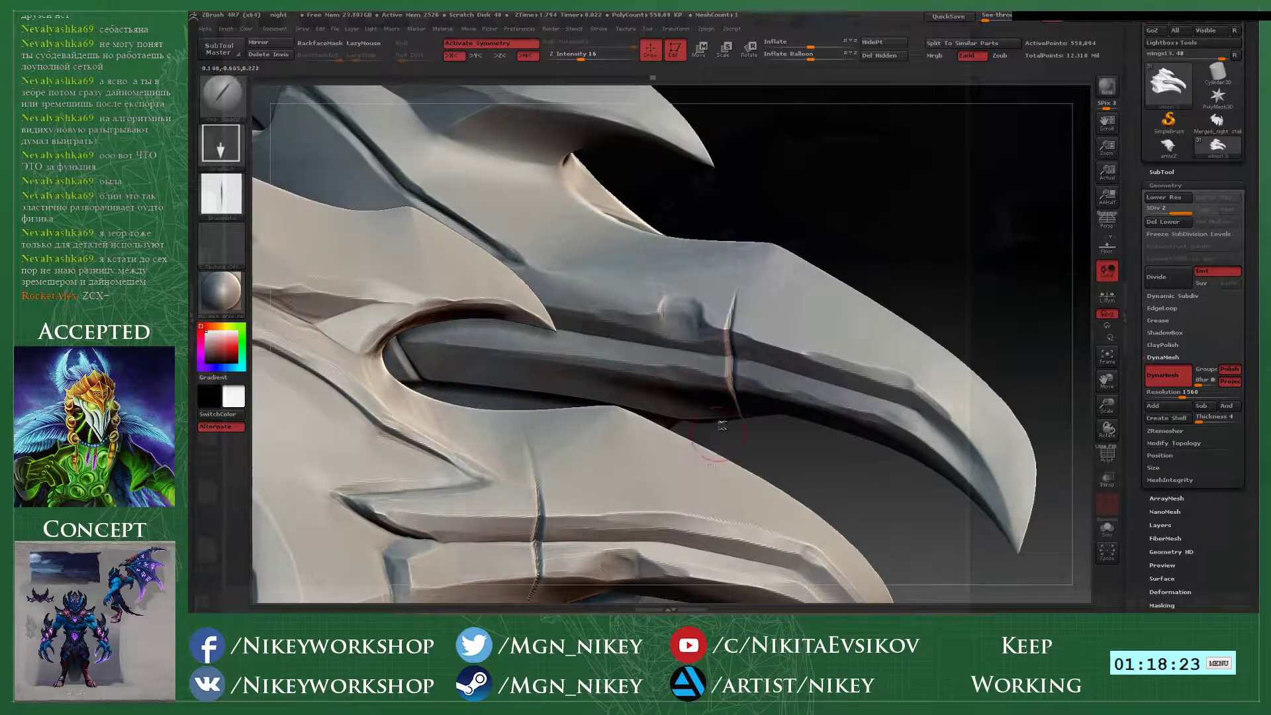
- Refine the inner face's crack, deepen the crack across the outer face's ridges, and check the whole wing
key("1")
key("2")
left_click_drag(860, 229, 895, 234)
key("3")
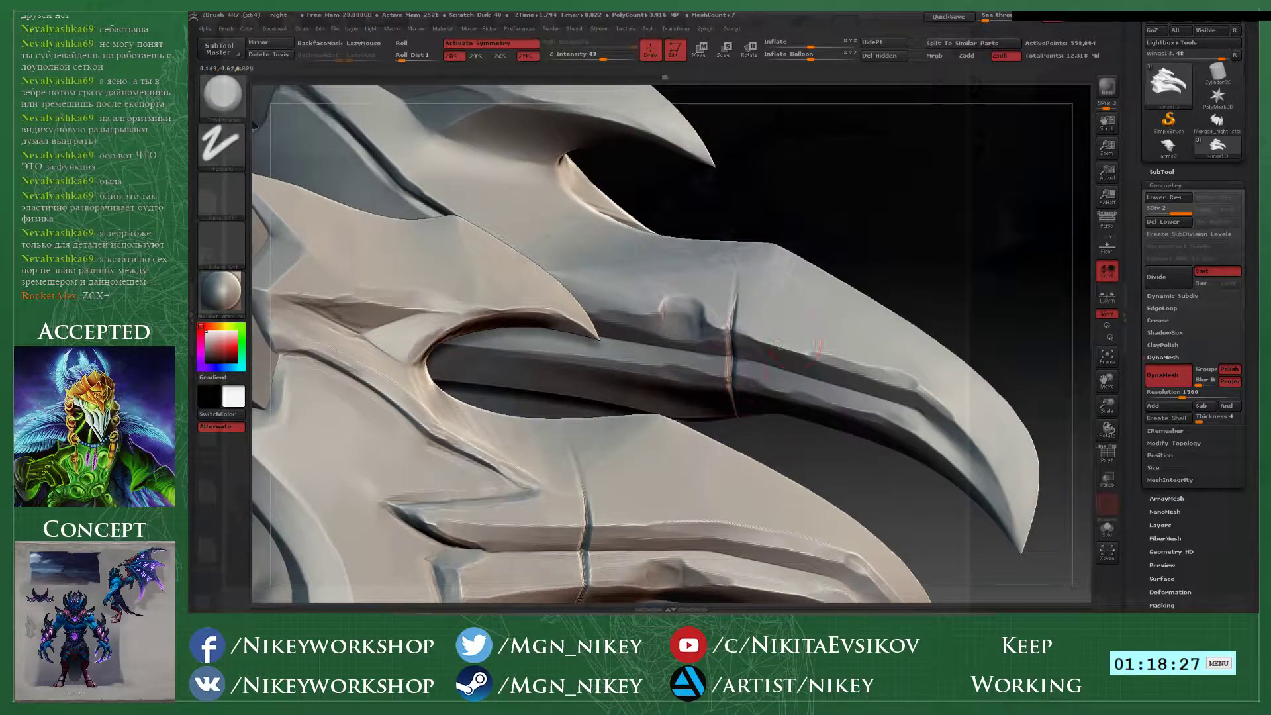
left_click_drag(594, 522, 589, 527)
left_click_drag(914, 312, 961, 160, "alt")
left_click_drag(853, 523, 768, 479)
key("2")
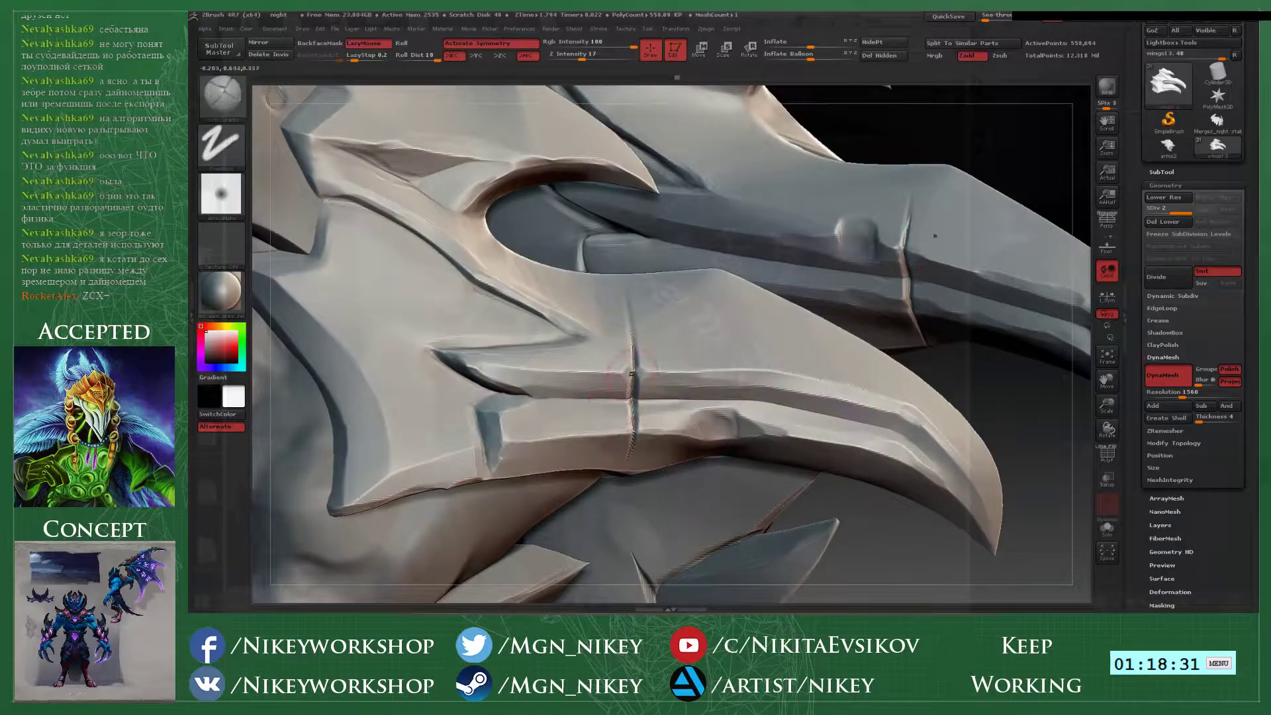
left_click_drag(633, 348, 634, 417)
mouse_move(1007, 397)
left_mouse_down()
mouse_move(854, 317)
mouse_move(503, 305)
left_mouse_up()
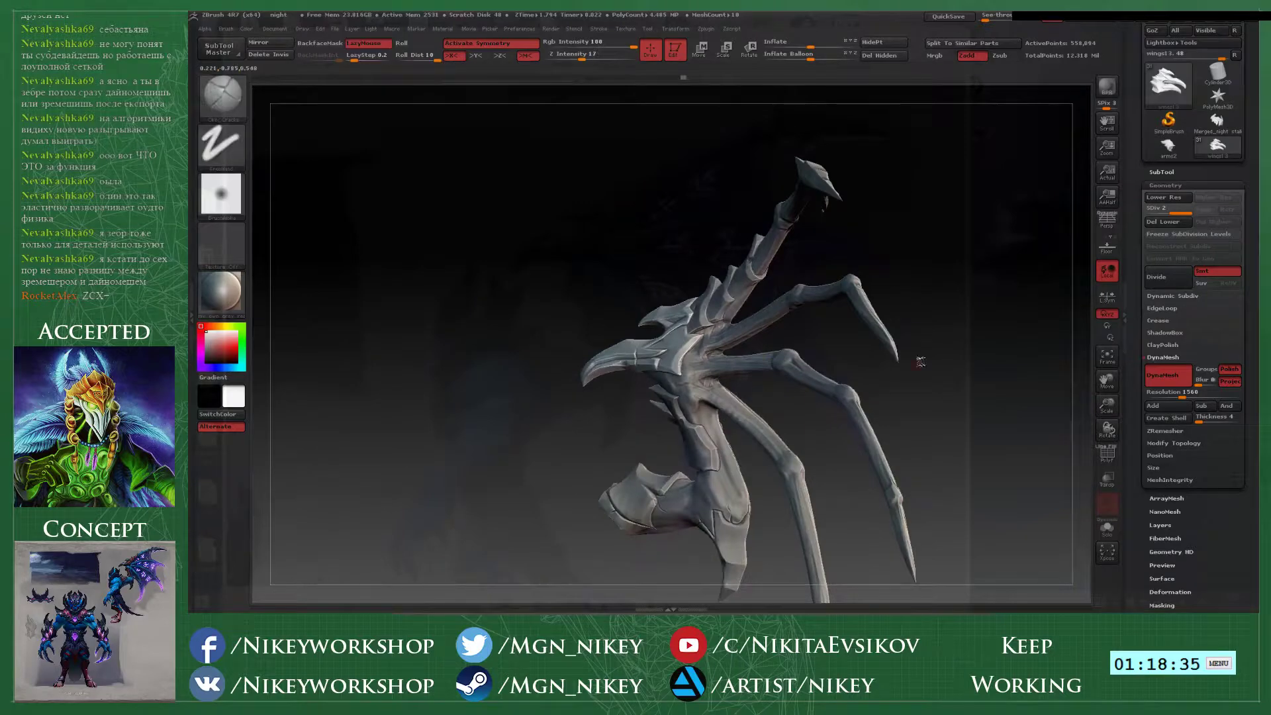
- Chip a notch into the rear edge of the beaked joint plate's outer face and trim it with the TrimDynamic brush
left_click_drag(919, 360, 798, 342)
mouse_move(584, 182)
left_mouse_down("alt")
mouse_move(596, 278)
mouse_move(622, 331)
left_mouse_up("alt")
key("1")
left_click_drag(826, 347, 826, 346)
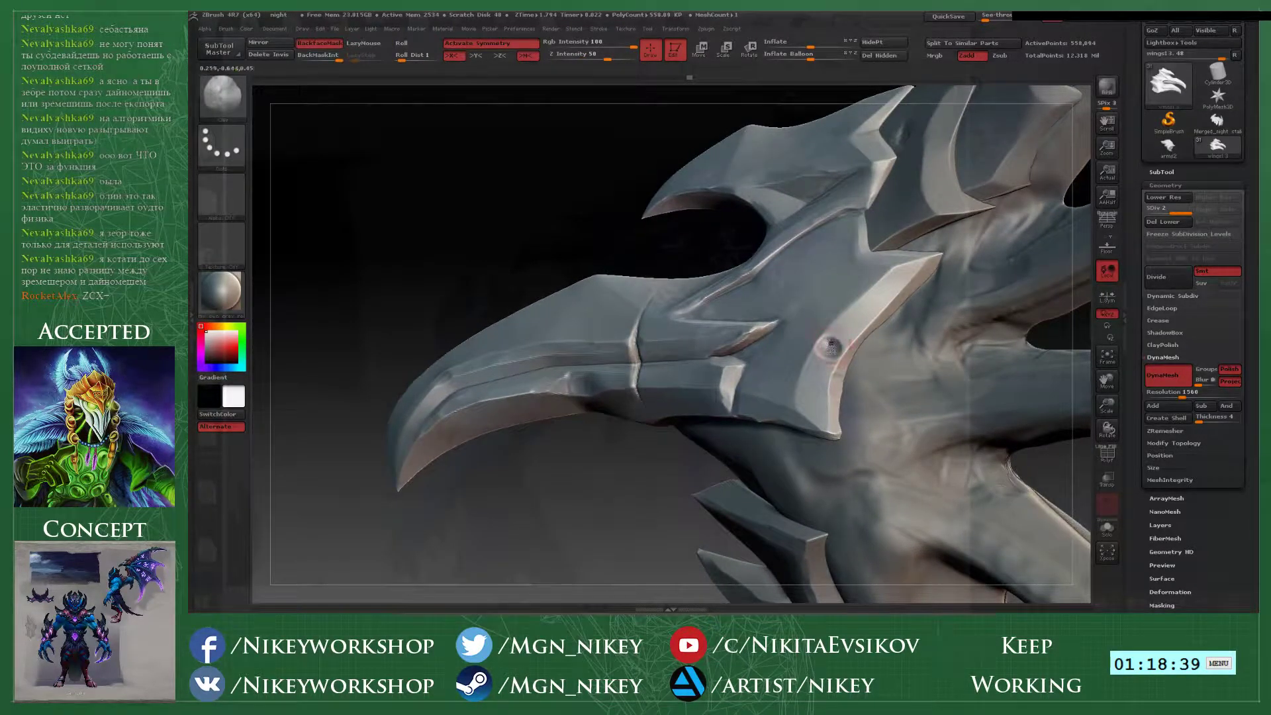
key("b")
key("t")
key("d")
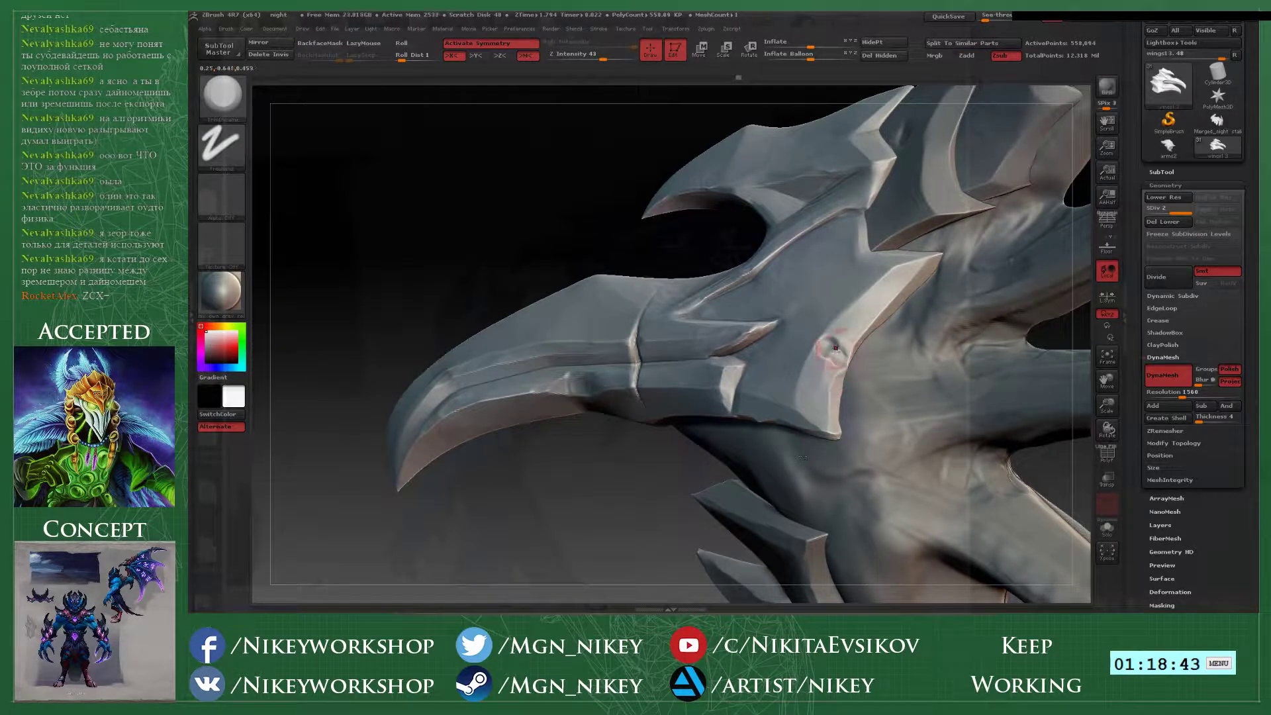
mouse_move(558, 212)
left_mouse_down()
mouse_move(612, 221)
mouse_move(592, 255)
left_mouse_up()
key("space")
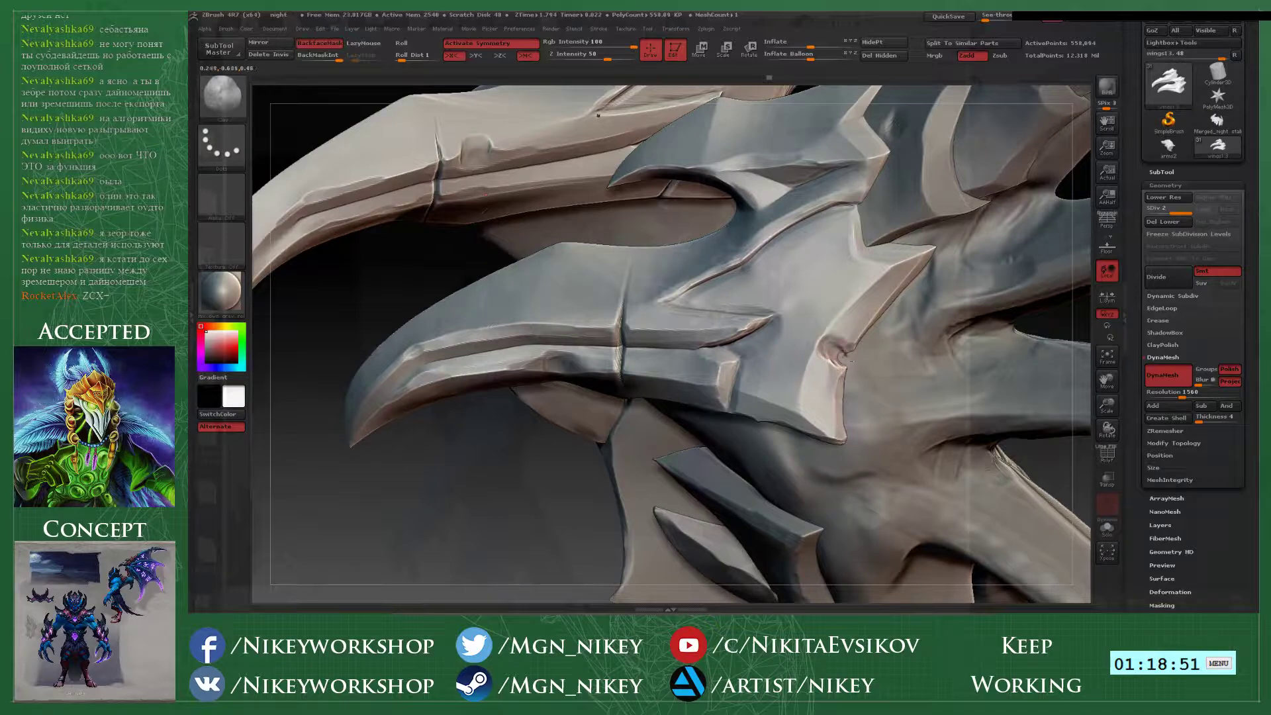
left_click_drag(838, 354, 821, 364)
- Carve the notch through the rear edge on the plate's inner face and reselect the TrimDynamic brush
mouse_move(539, 427)
left_mouse_down("alt")
mouse_move(509, 467)
mouse_move(424, 493)
mouse_move(600, 459)
left_mouse_up("alt")
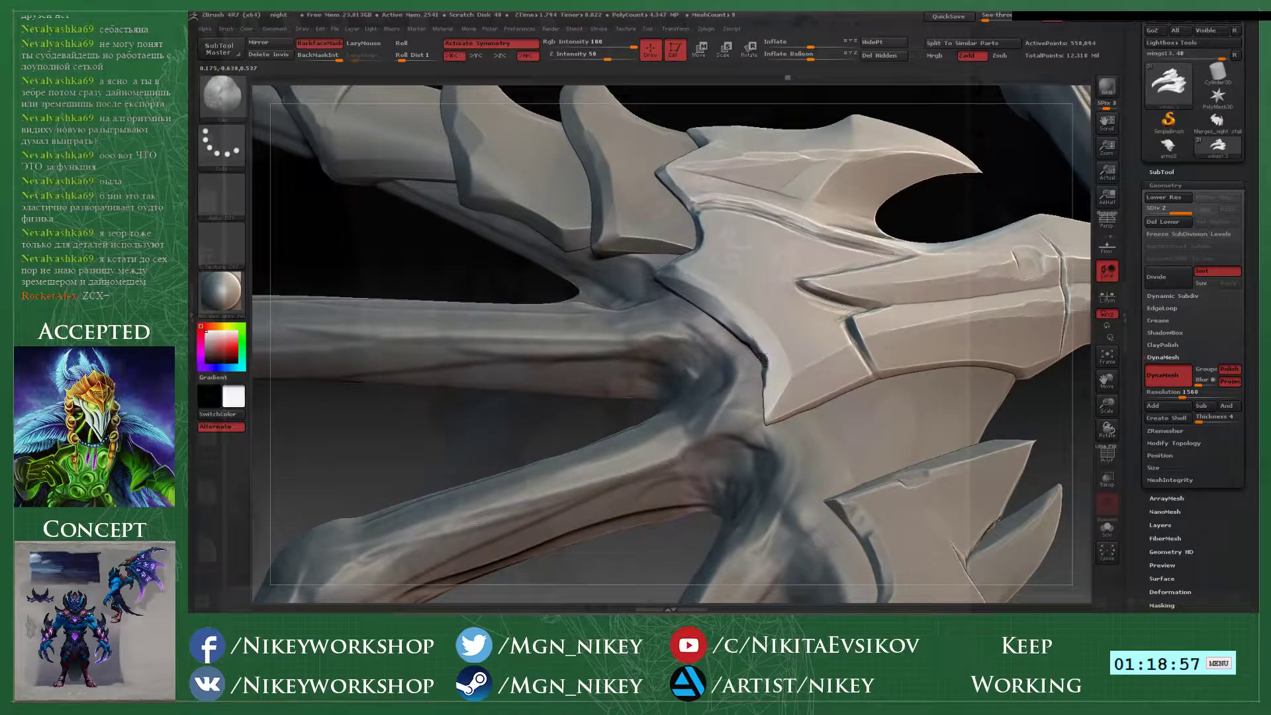
mouse_move(763, 363)
left_mouse_down()
mouse_move(761, 349)
mouse_move(773, 372)
mouse_move(765, 343)
left_mouse_up()
key("b")
key("t")
key("d")
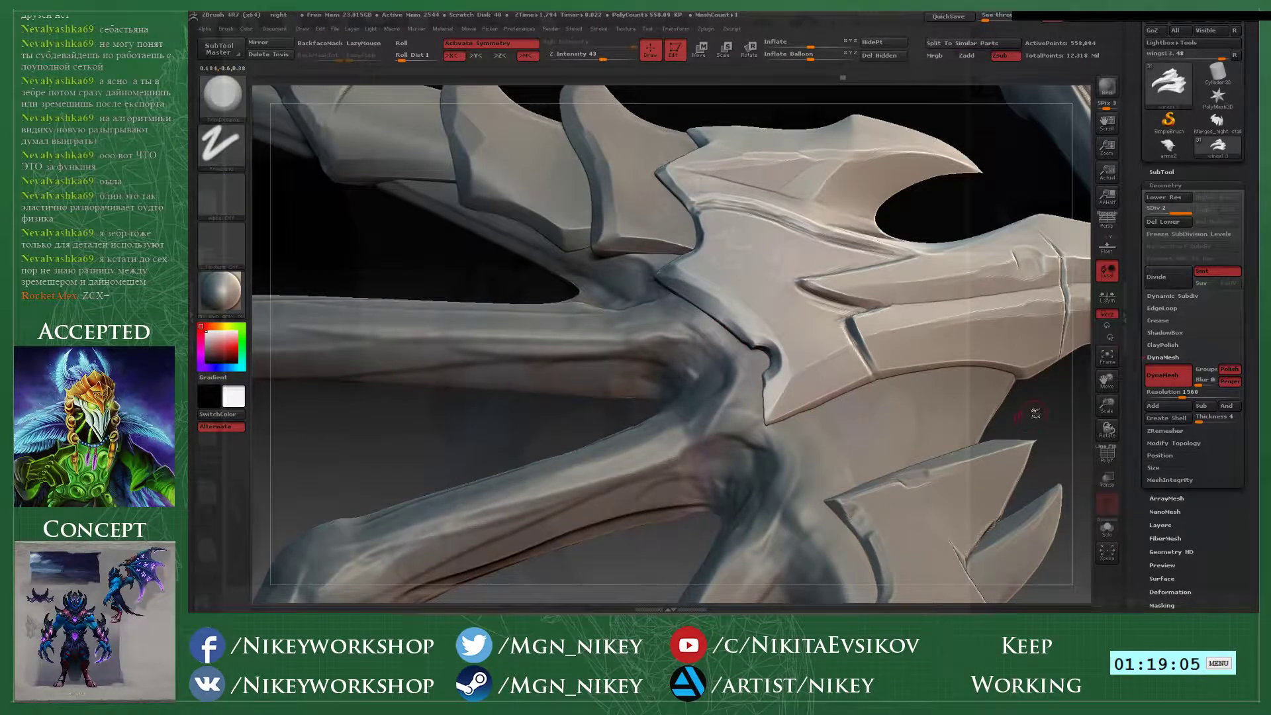
- Check both wings from the front and save the project
left_click_drag(1035, 413, 872, 298, "alt")
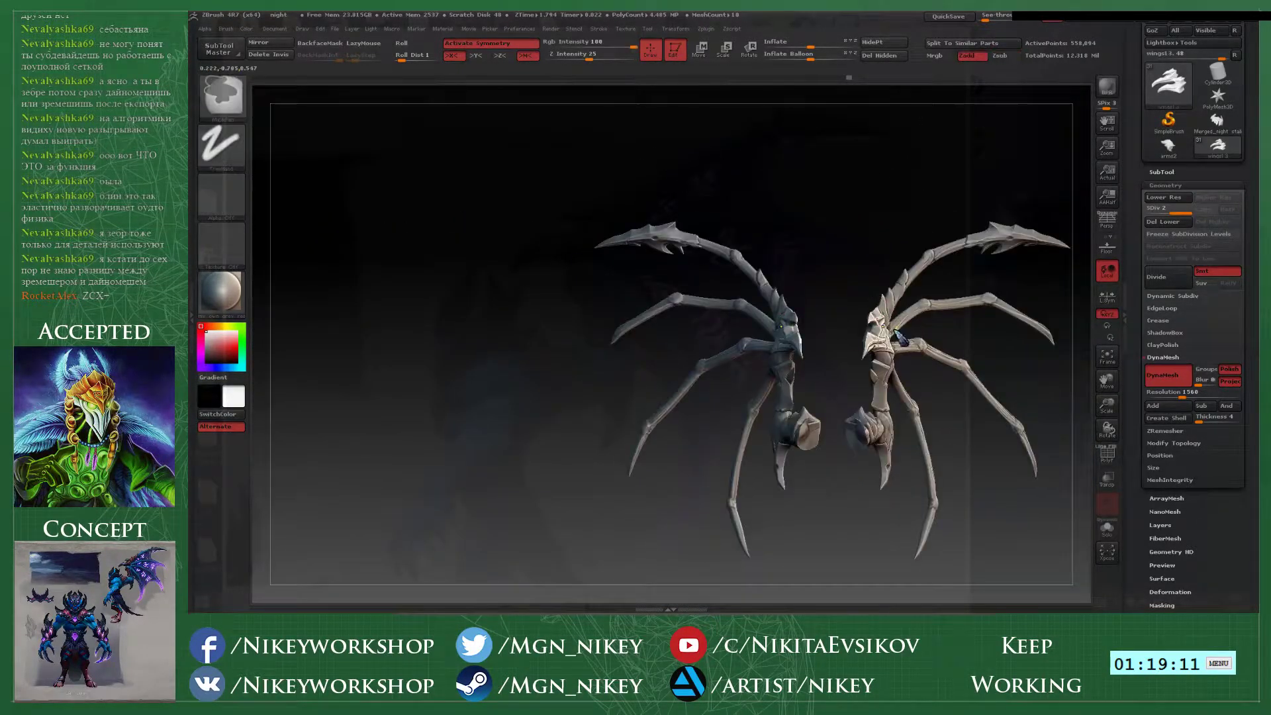
key("ctrl+s")
key("Return")
left_click(761, 314)
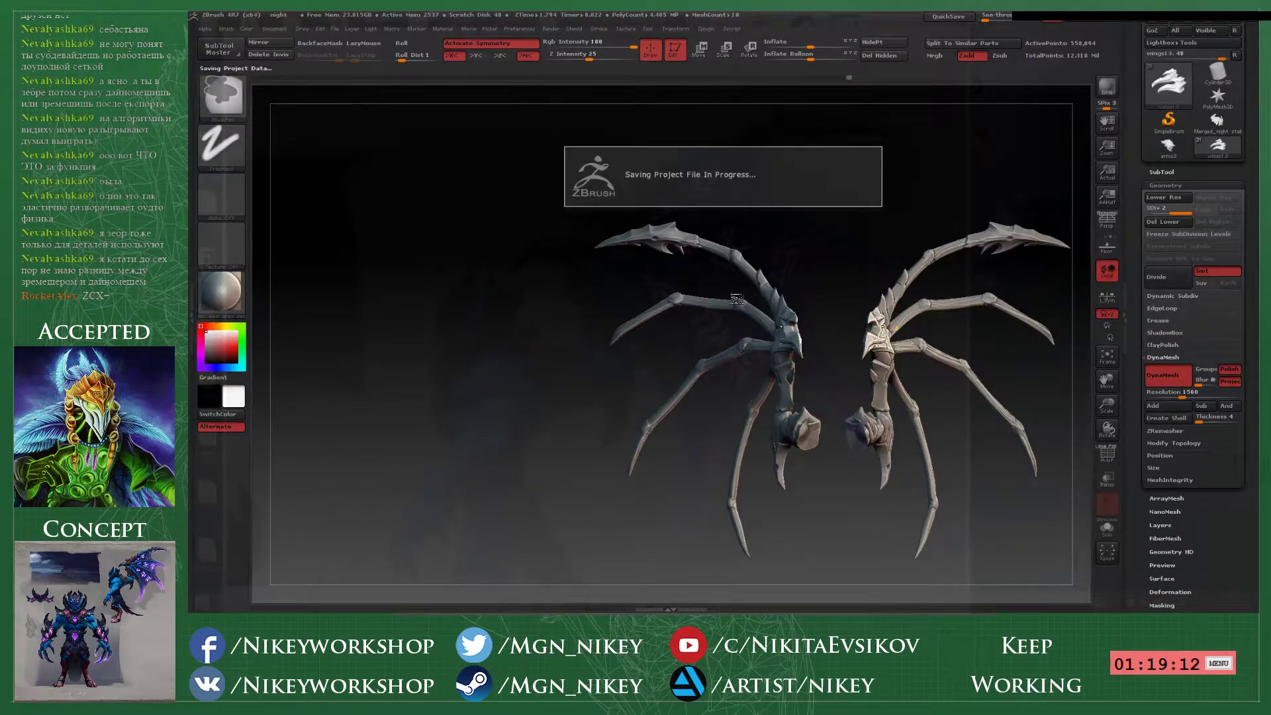
- Make the wing membrane subtool visible and raise the window's see-through transparency
mouse_move(1217, 74)
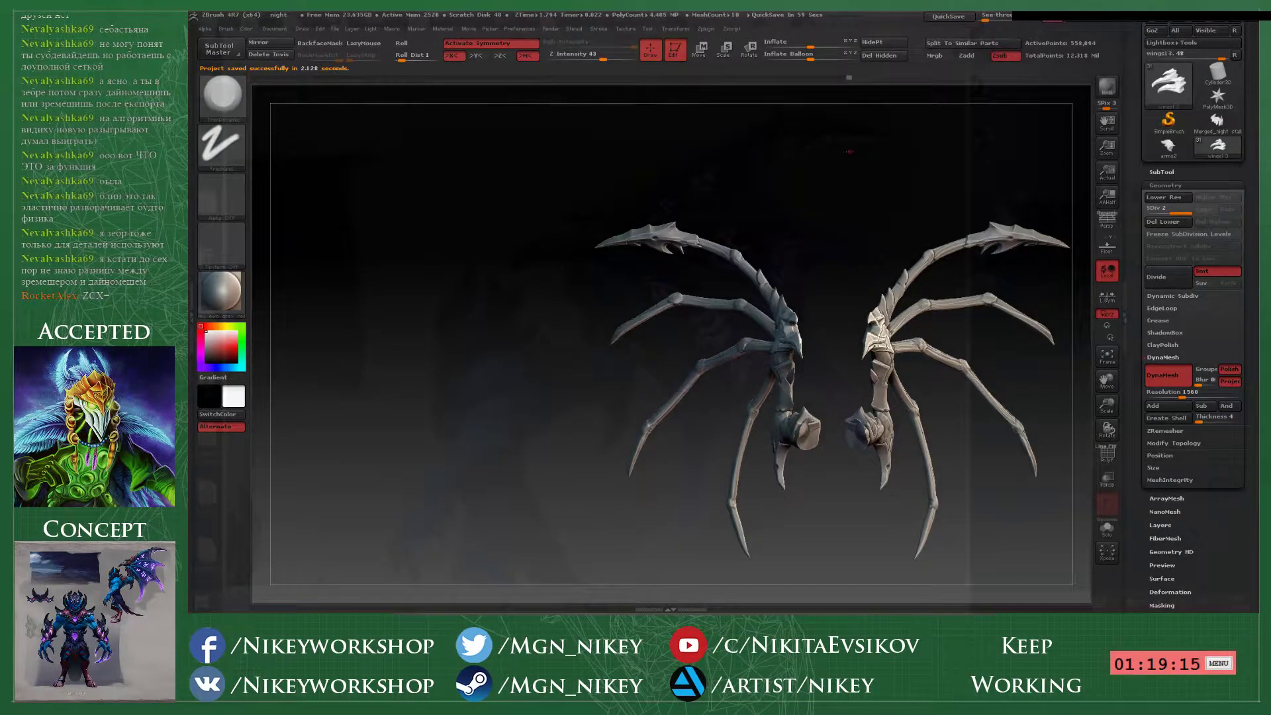
left_click(1162, 172)
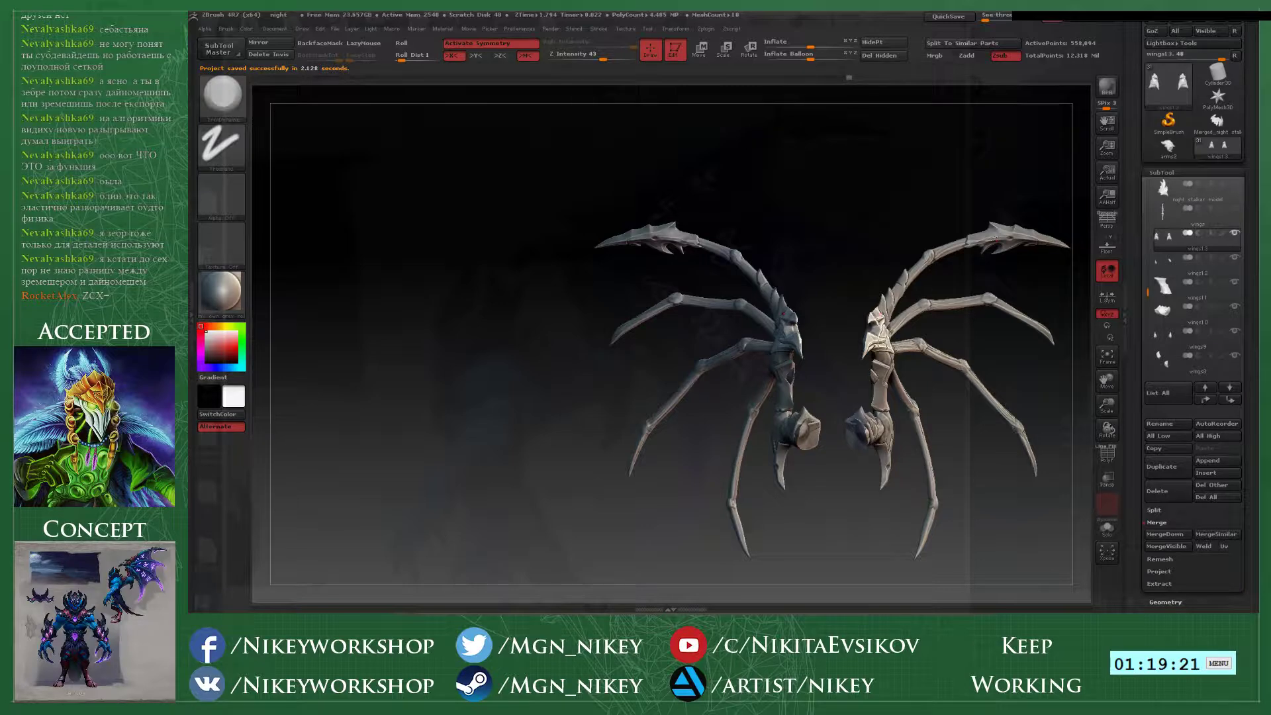
left_click_drag(876, 194, 843, 222, "alt")
key("alt+Tab")
key("alt+Tab")
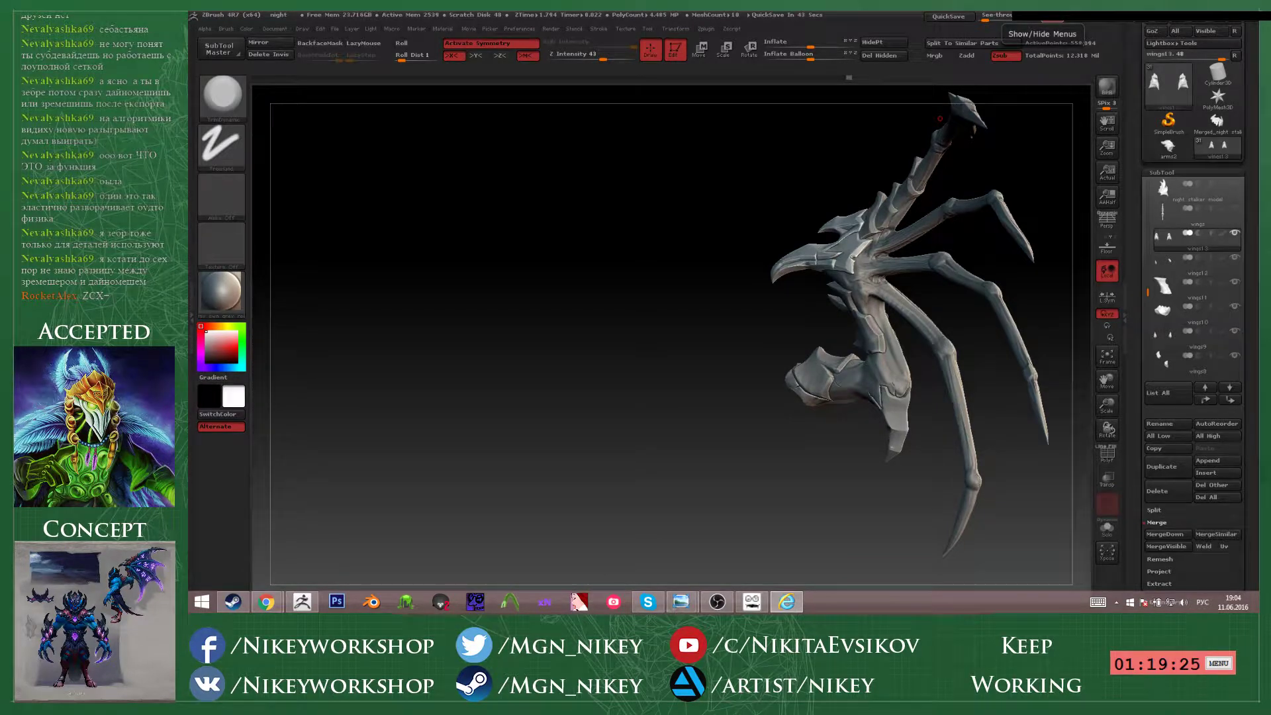
key("alt+Tab")
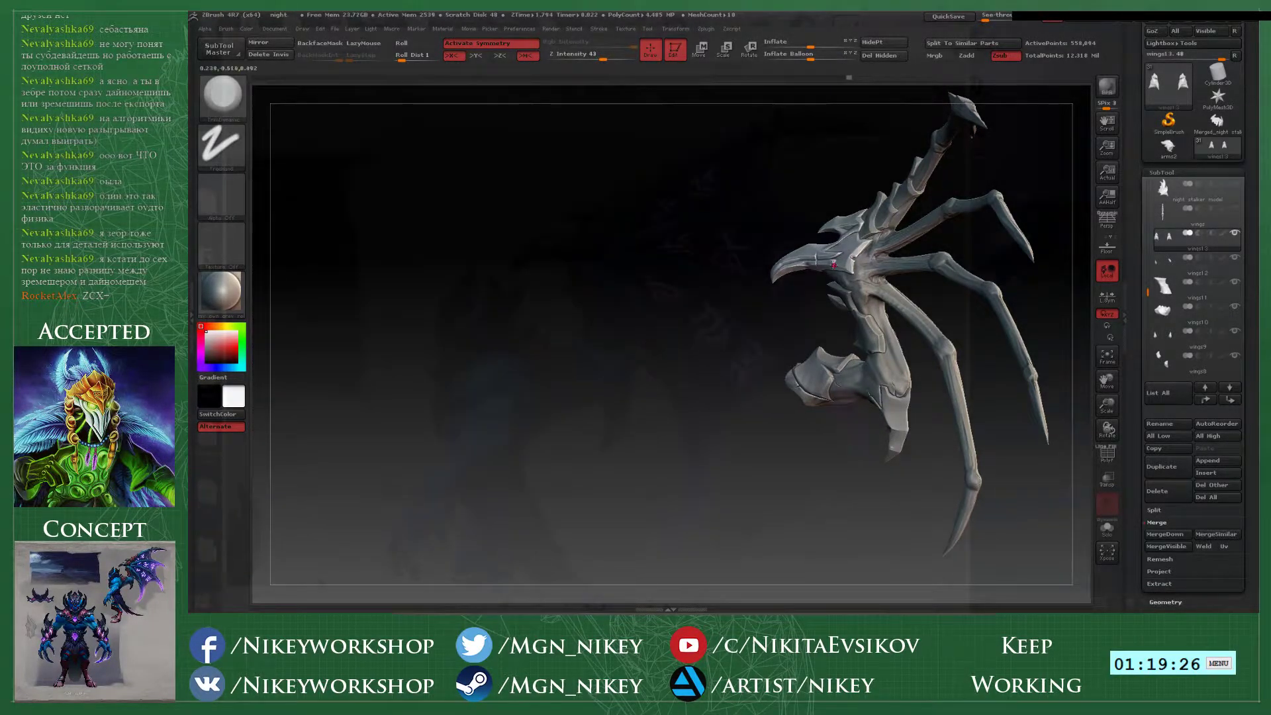
left_click_drag(1015, 281, 756, 336, "alt")
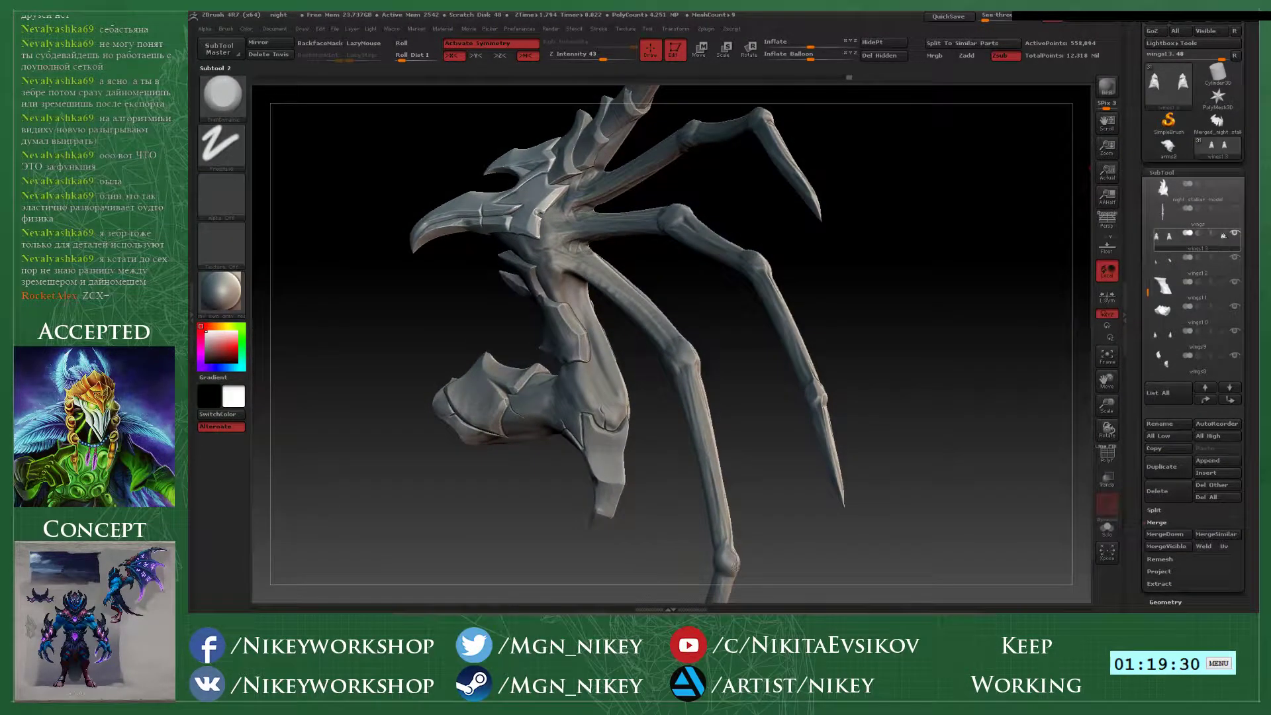
left_click_drag(1149, 295, 1148, 342)
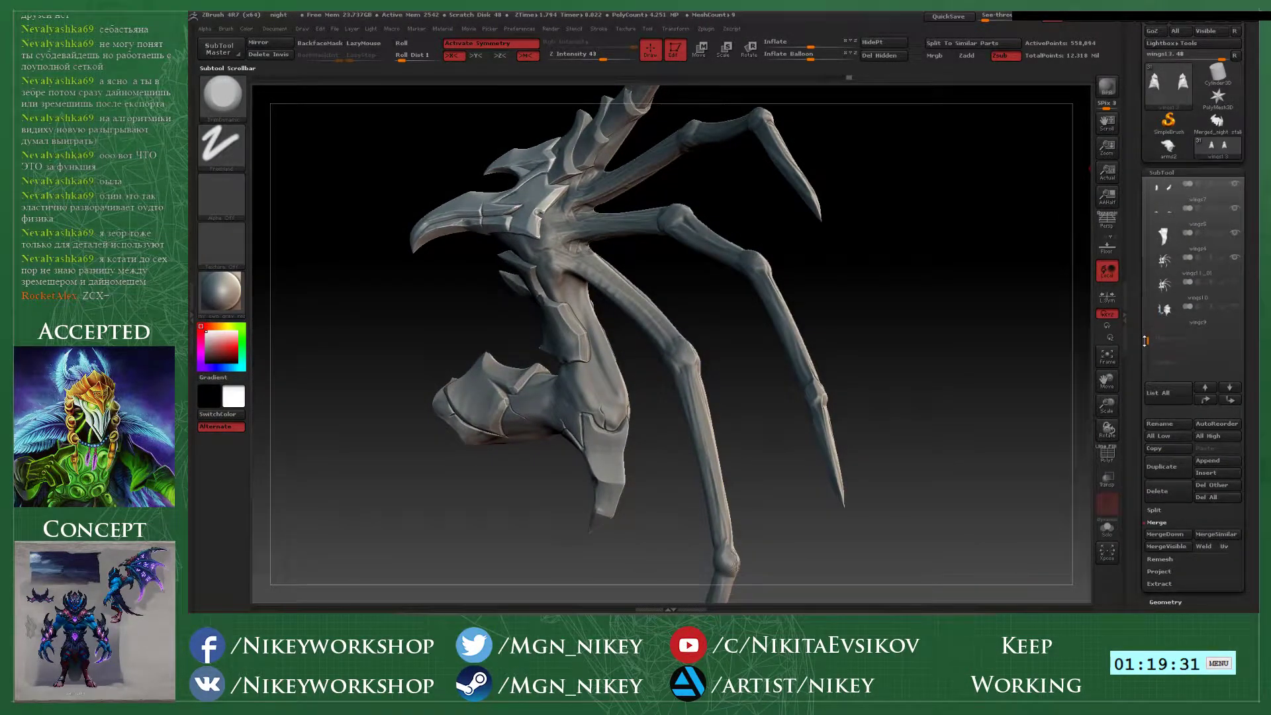
left_click(1235, 307)
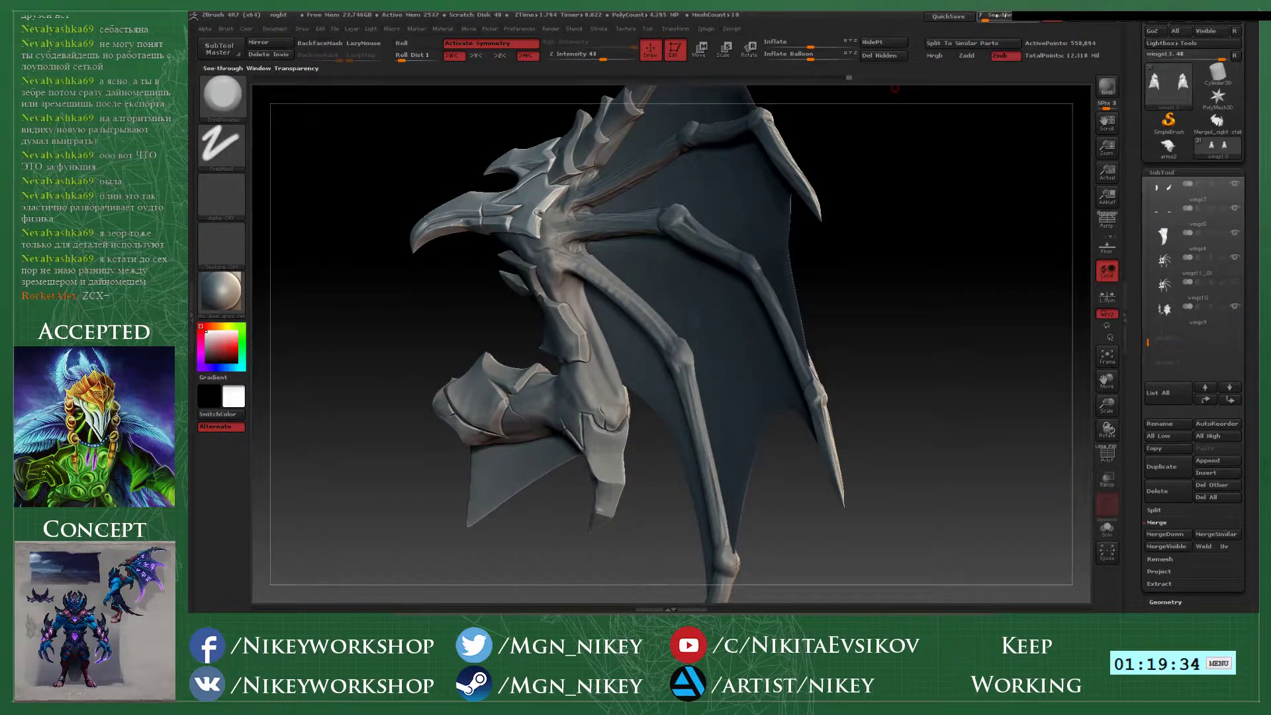
left_click_drag(986, 18, 1008, 18)
- Select the wing membrane and divide its mesh once, to subdivision level 2
left_click_drag(902, 273, 705, 352)
left_click(705, 352, "alt")
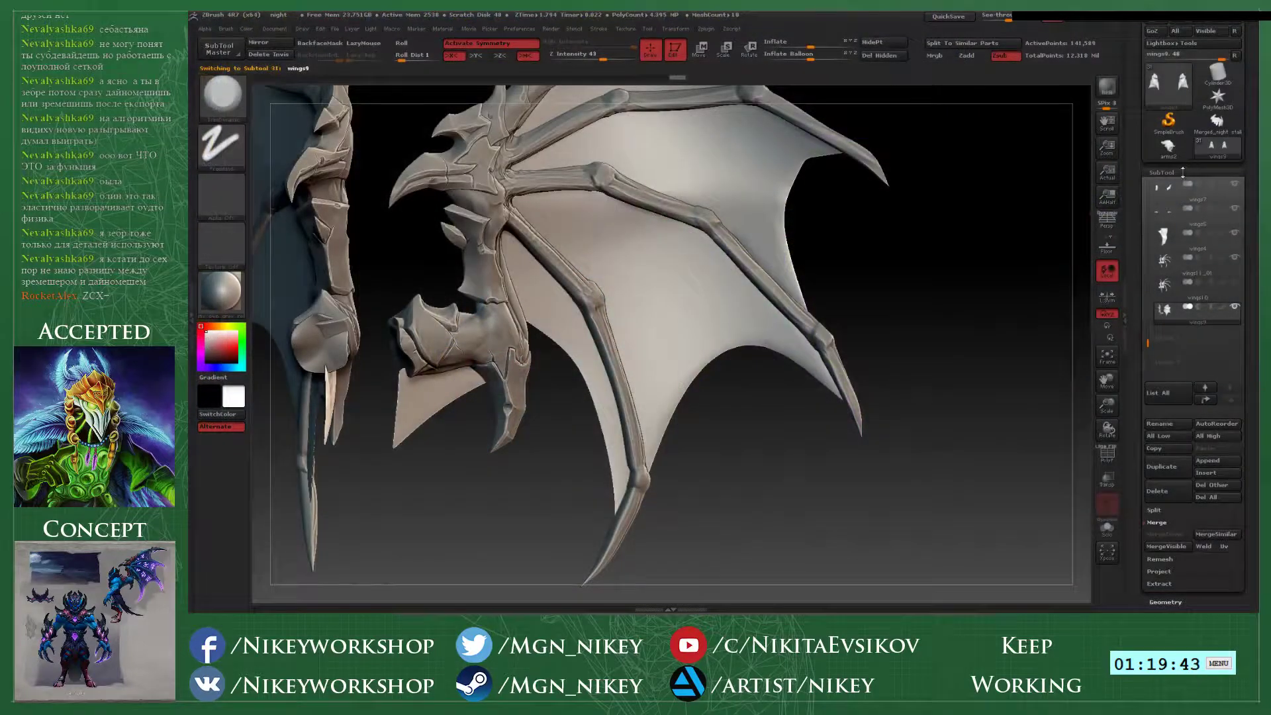
left_click(1183, 172)
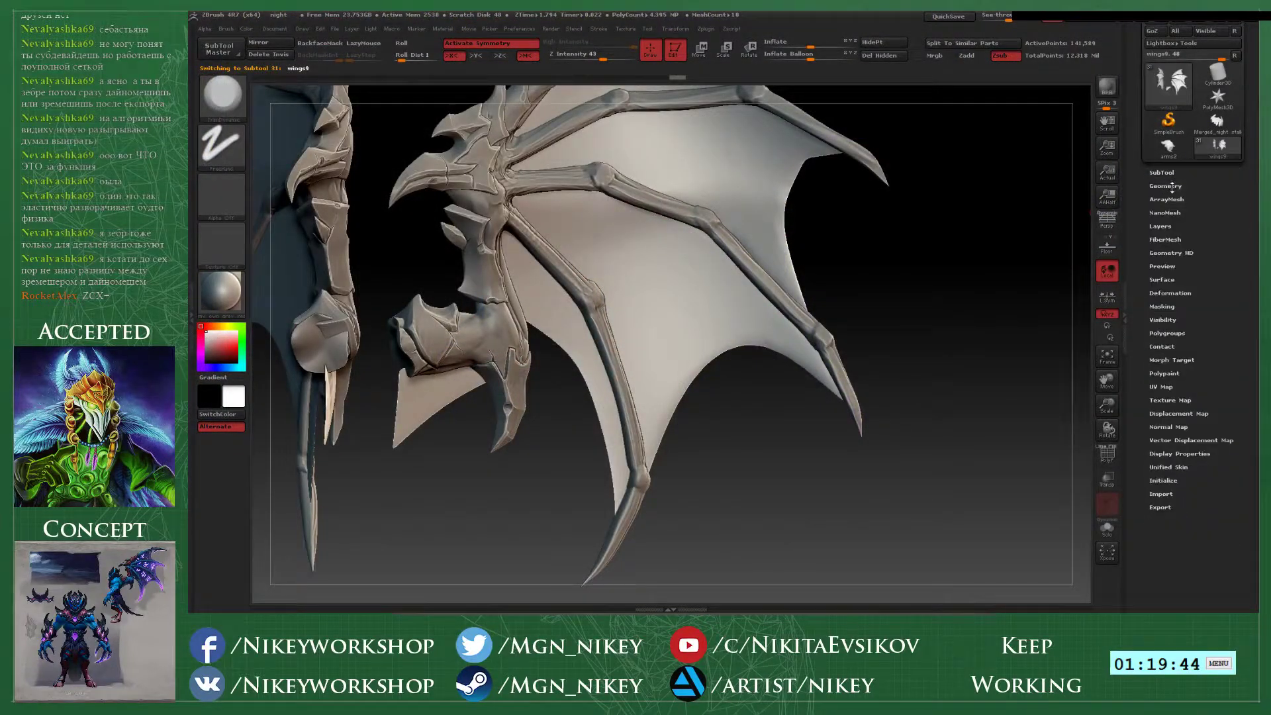
left_click(1173, 187)
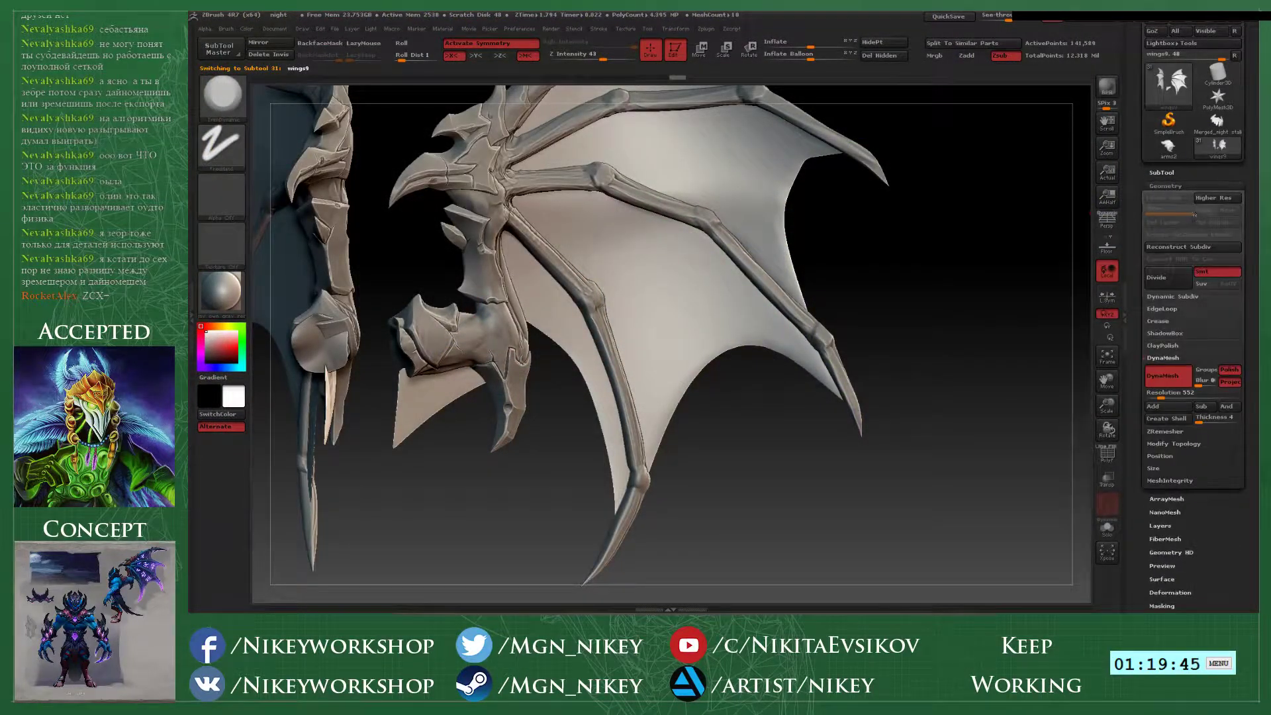
left_click(1183, 278)
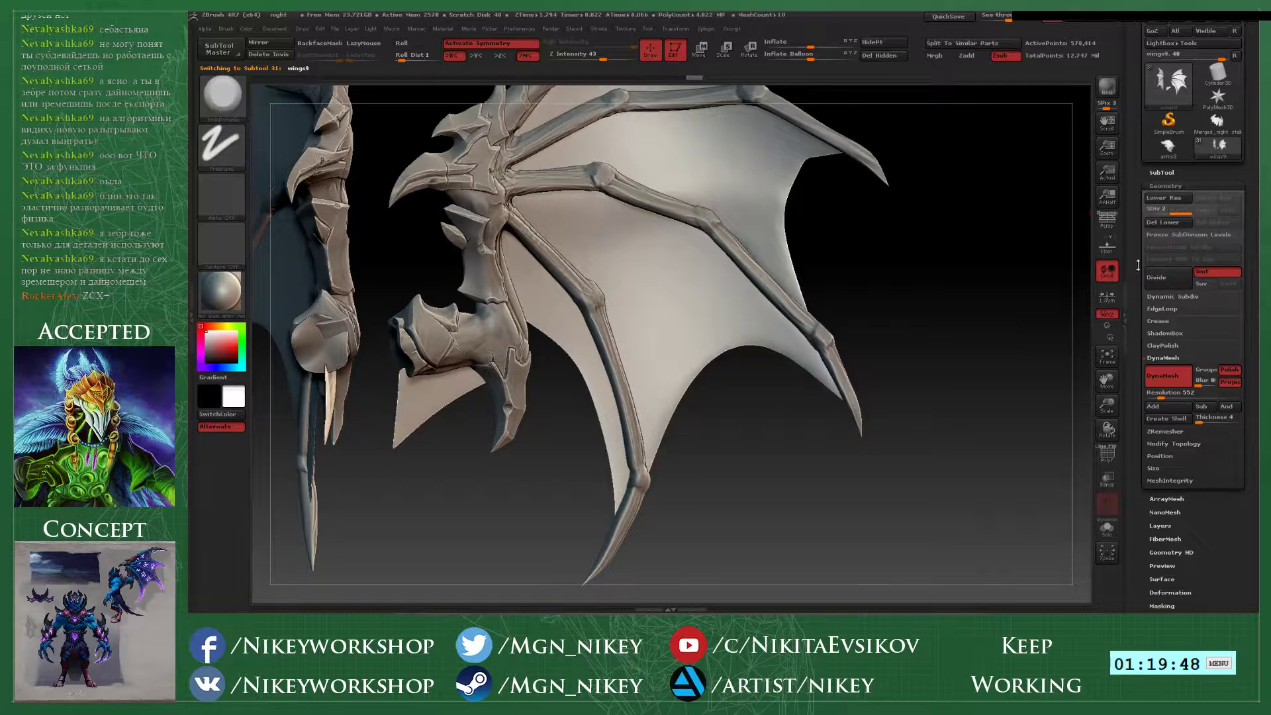
- Bring the concept image up behind the see-through window, compare the wing with it, and choose and size the Move brush
key("alt+Tab")
left_click_drag(890, 321, 915, 314, "alt")
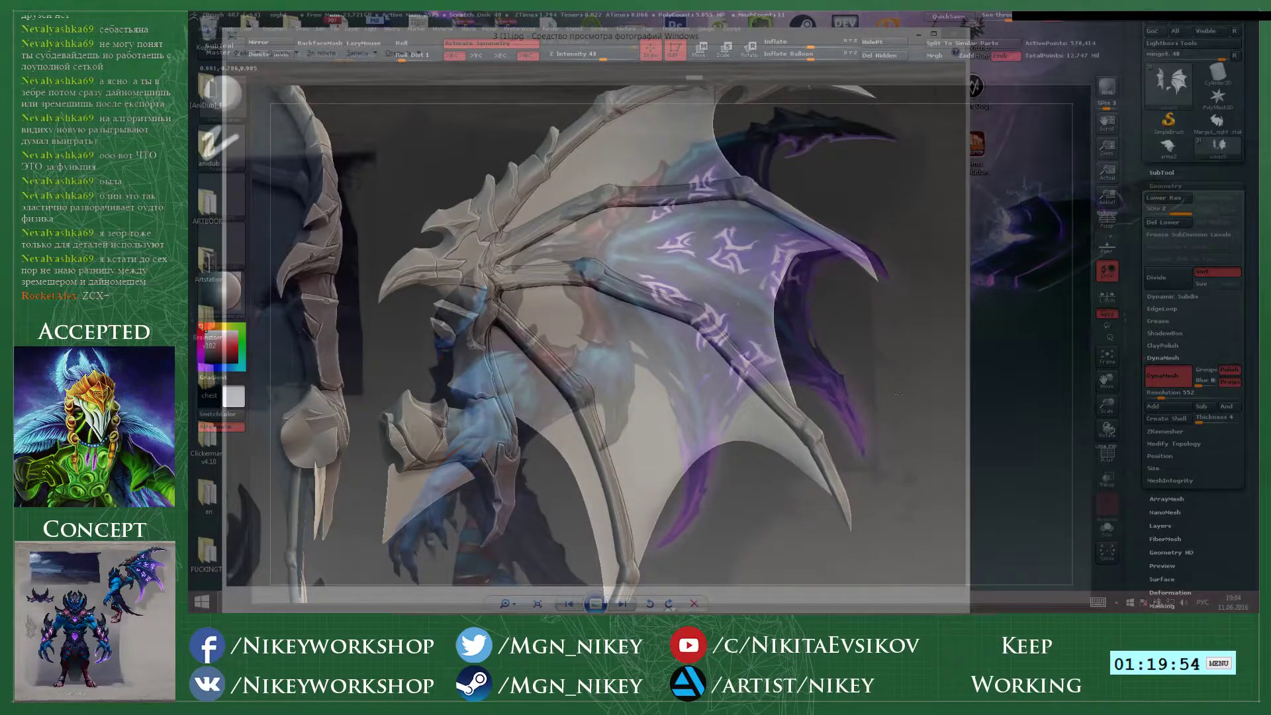
mouse_move(898, 393)
left_mouse_down()
mouse_move(875, 420)
mouse_move(914, 351)
mouse_move(906, 360)
mouse_move(874, 294)
mouse_move(835, 336)
left_mouse_up()
key("b")
key("m")
key("v")
key("space")
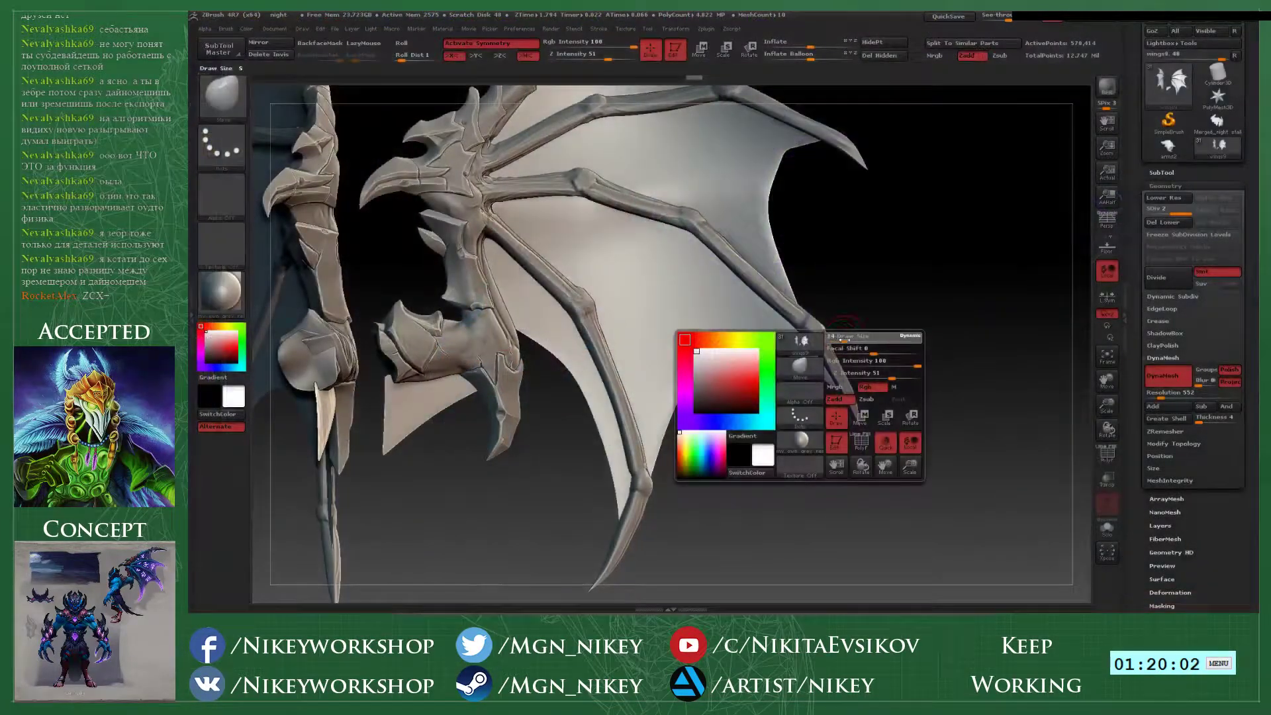
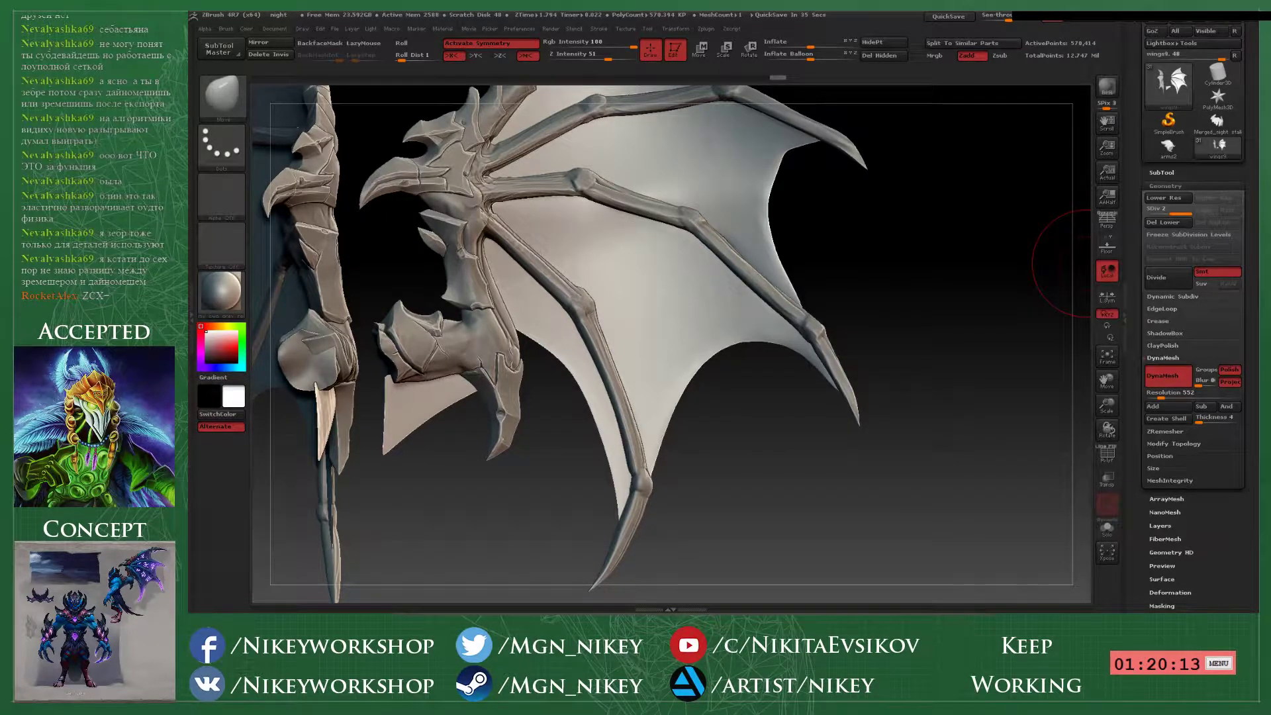
- Bring the concept image back behind the wing and select the finger bones subtool
key("alt+Tab")
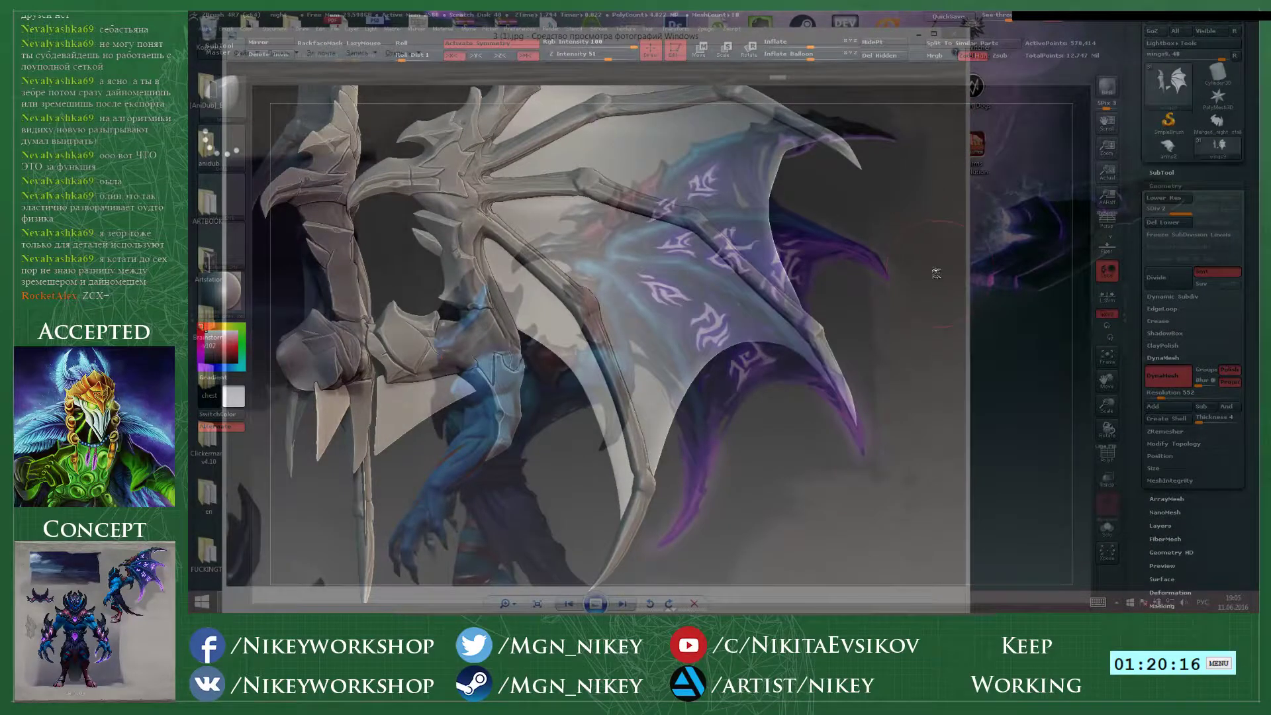
left_click_drag(935, 273, 953, 279, "alt")
right_click_drag(639, 377, 726, 372, "ctrl")
right_click_drag(726, 372, 812, 389, "ctrl")
left_click(664, 501, "alt")
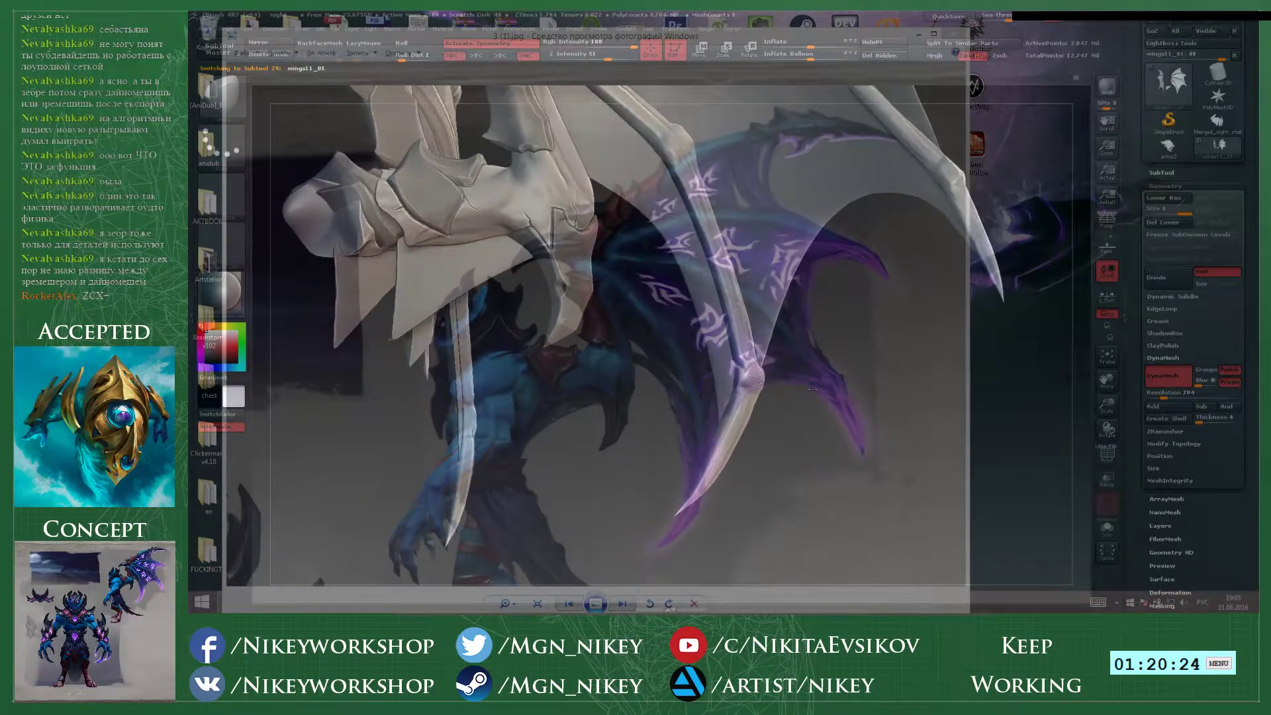
left_click_drag(812, 389, 761, 454)
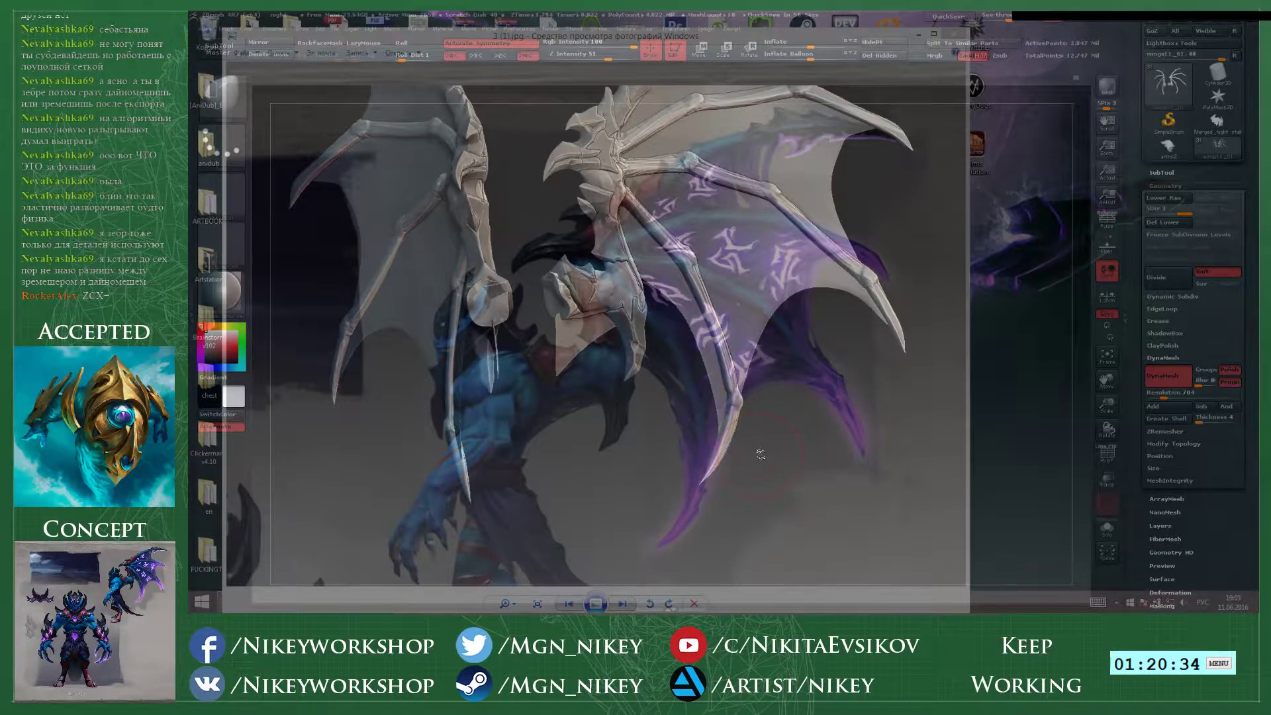
- Reshape and smooth the inner edge of the lowest finger's end joint, saving the project in between
mouse_move(842, 273)
left_mouse_down()
mouse_move(799, 325)
mouse_move(778, 395)
mouse_move(705, 418)
left_mouse_up()
key("space")
left_click_drag(743, 358, 731, 359)
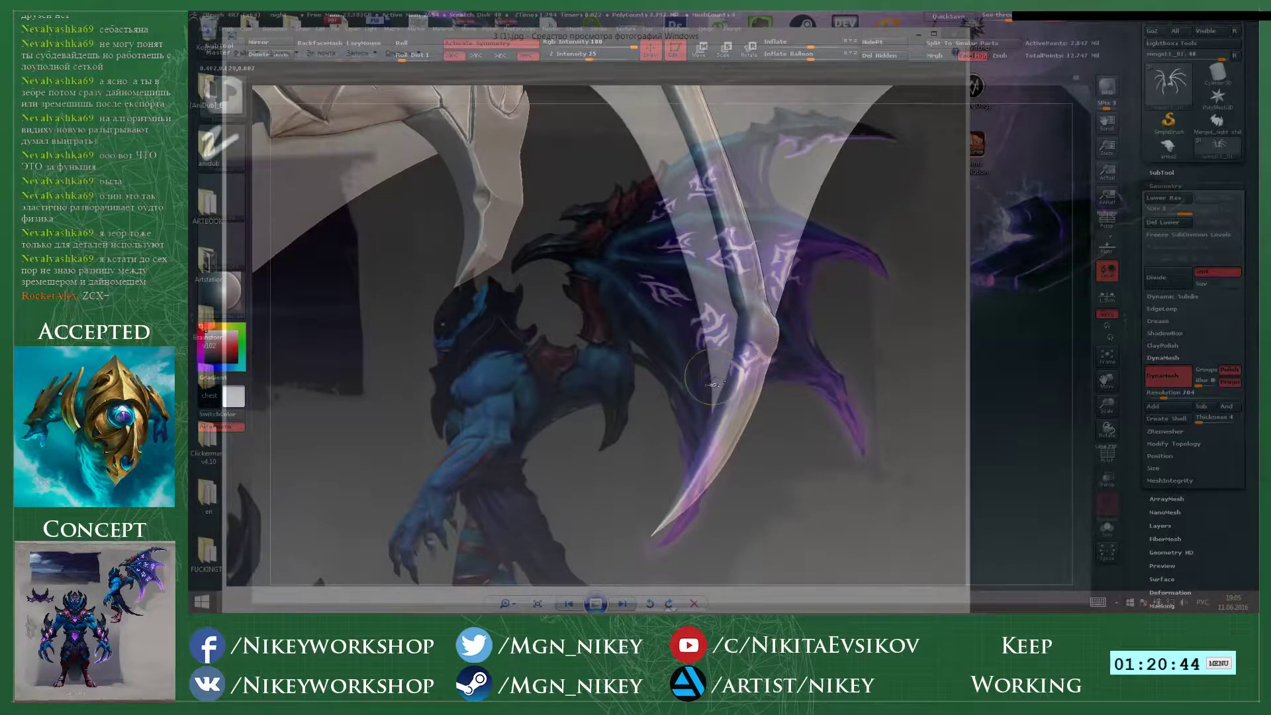
key("ctrl+s")
key("Return")
left_click(755, 310)
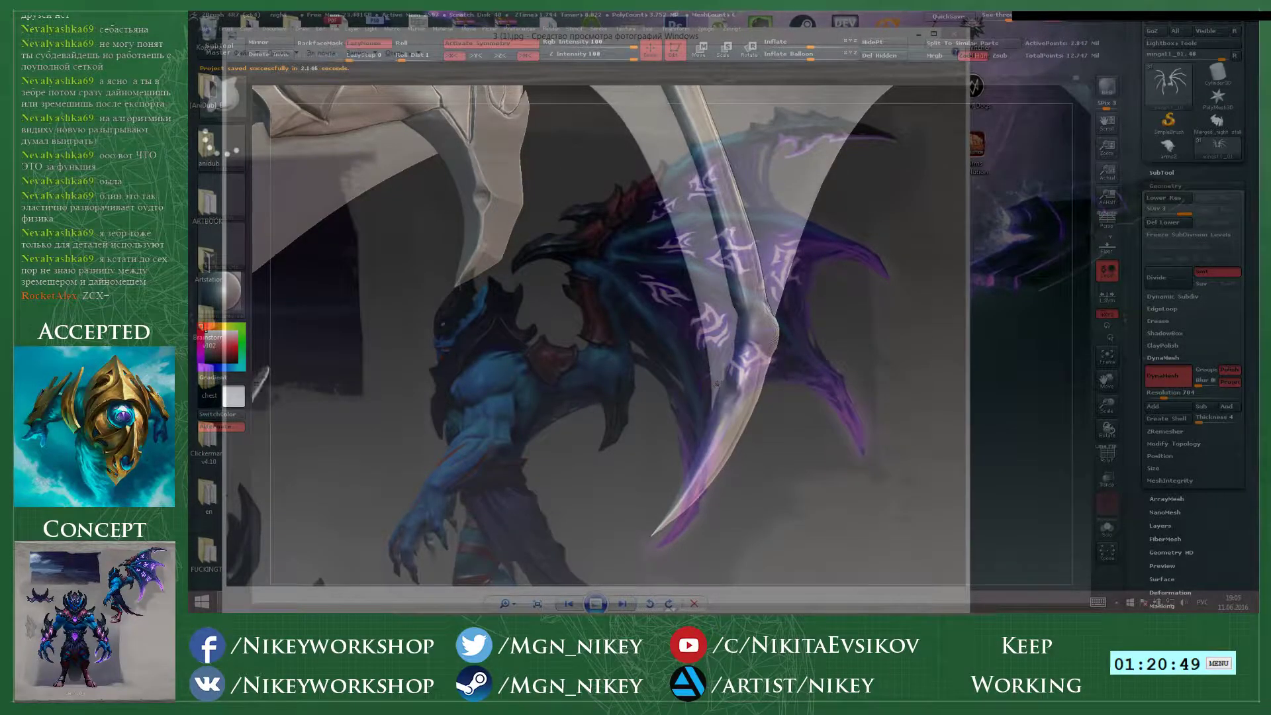
mouse_move(716, 354)
left_mouse_down("shift")
mouse_move(720, 390)
mouse_move(728, 335)
mouse_move(719, 396)
mouse_move(727, 335)
left_mouse_up("shift")
- Try to pull a thin spike out of the lowest finger's bone just above its end joint
left_click_drag(857, 307, 699, 552, "alt")
right_click(572, 441)
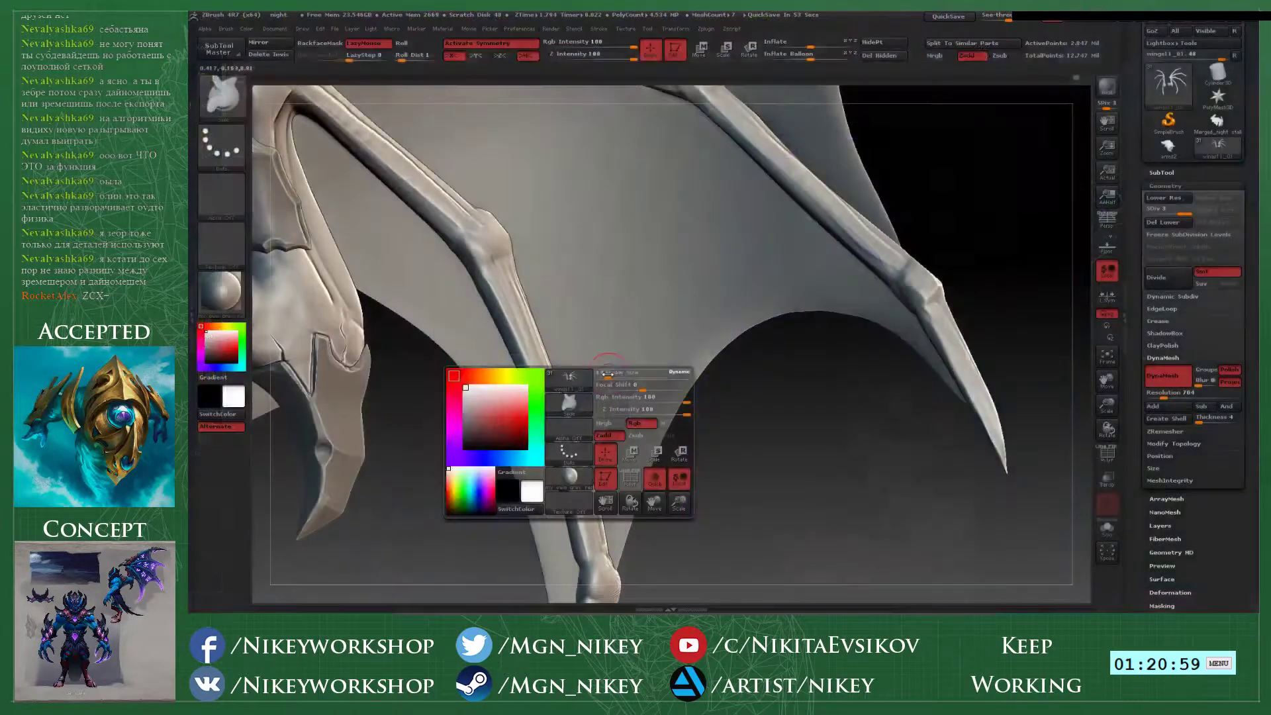
right_click_drag(579, 452, 622, 394, "alt")
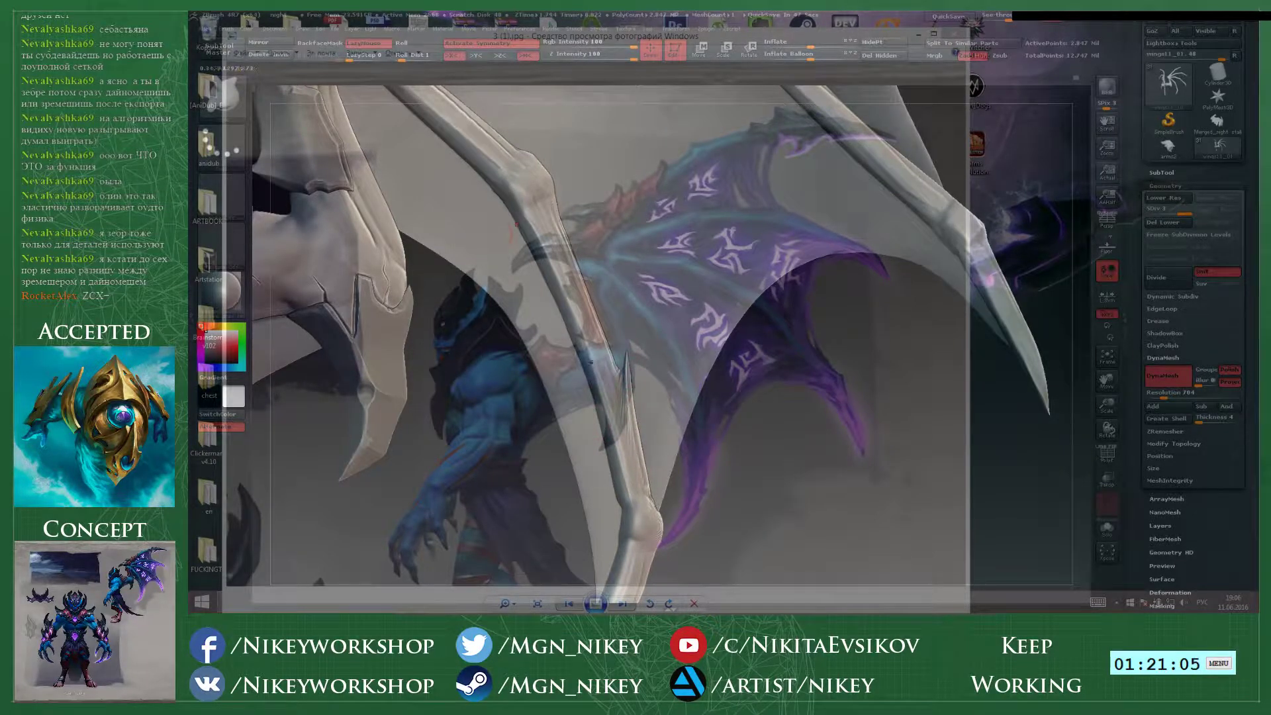
right_click_drag(703, 445, 827, 385, "ctrl")
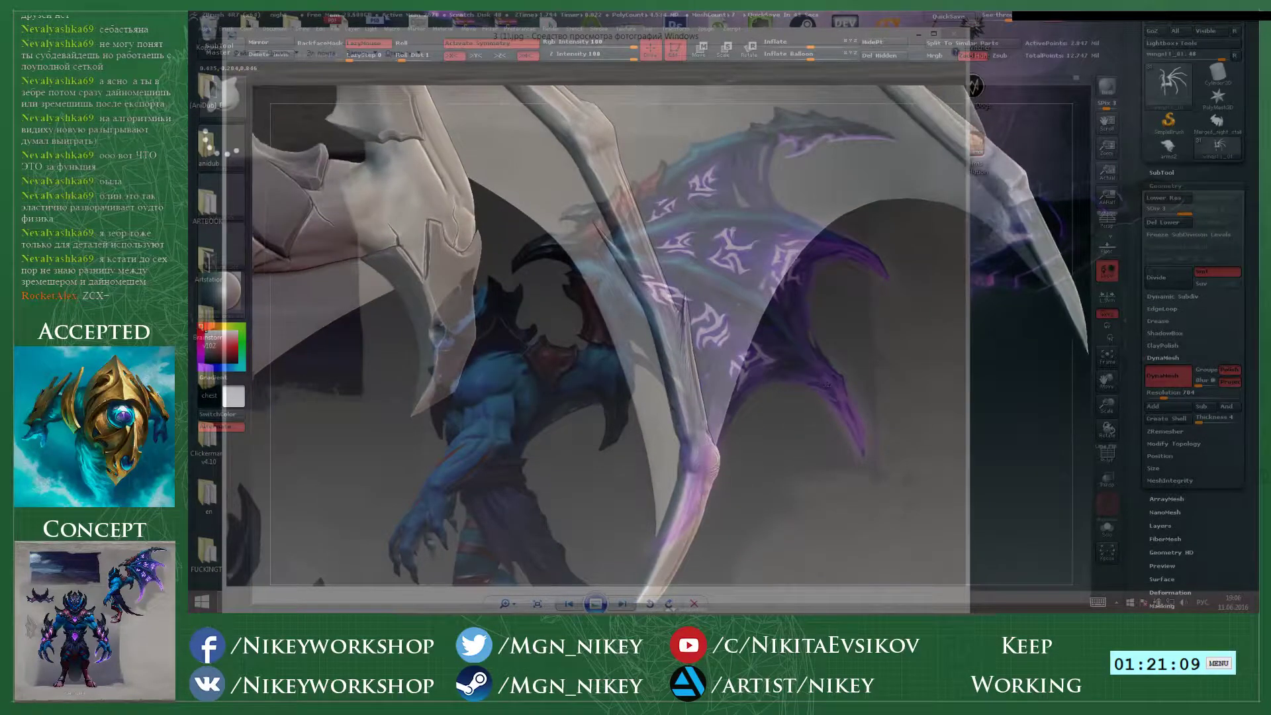
left_click_drag(828, 384, 829, 399)
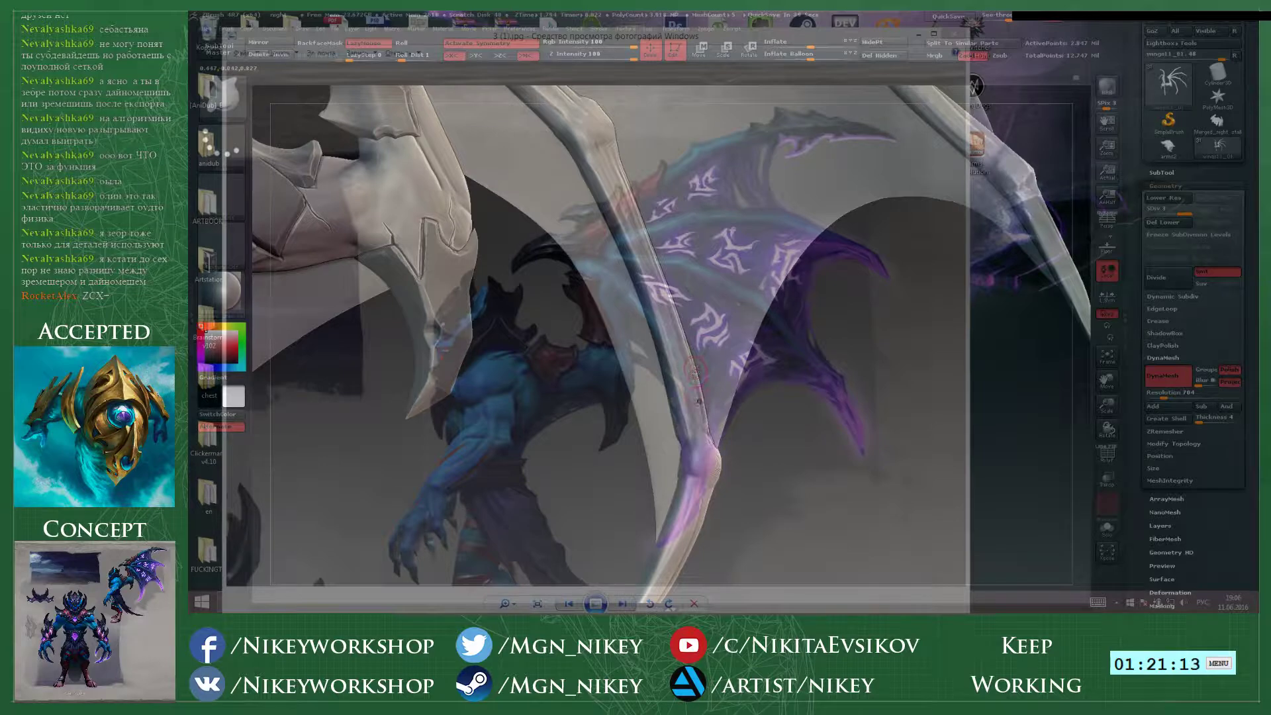
left_click_drag(695, 371, 685, 324)
key("ctrl+z")
left_click_drag(696, 381, 685, 328)
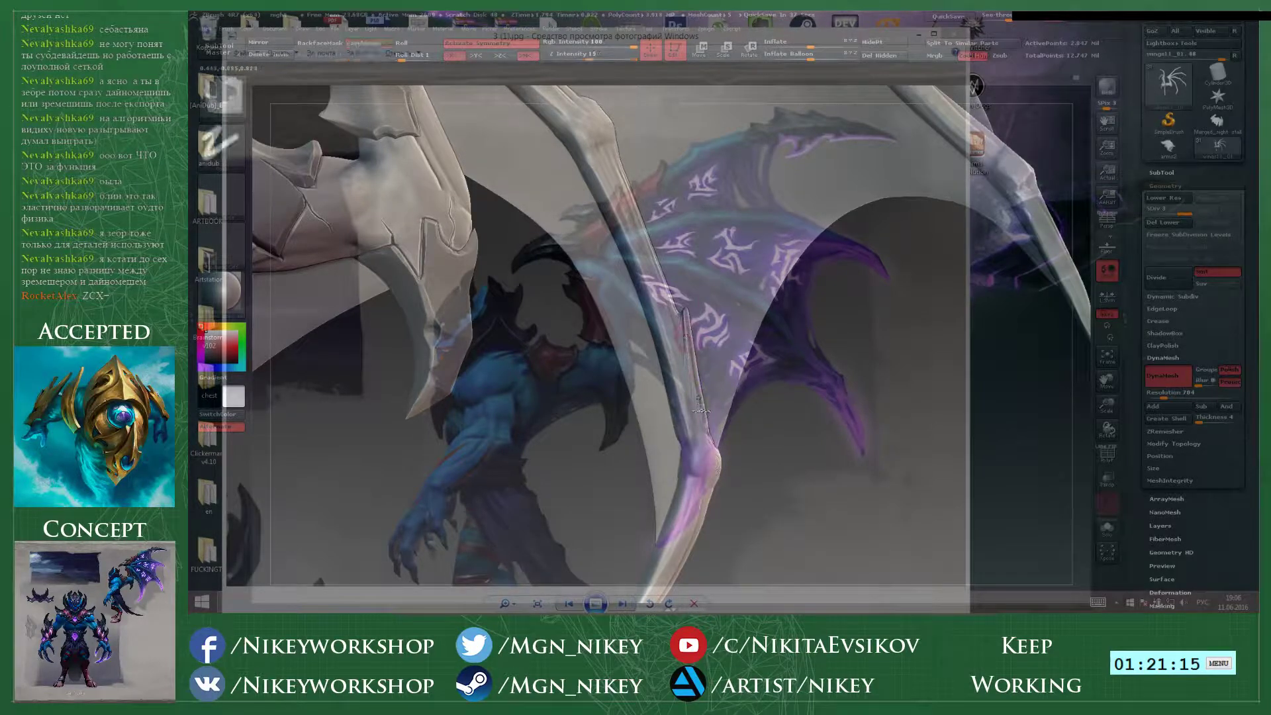
key("ctrl+z")
left_click_drag(701, 411, 683, 292)
key("ctrl+z")
left_click_drag(700, 412, 681, 273)
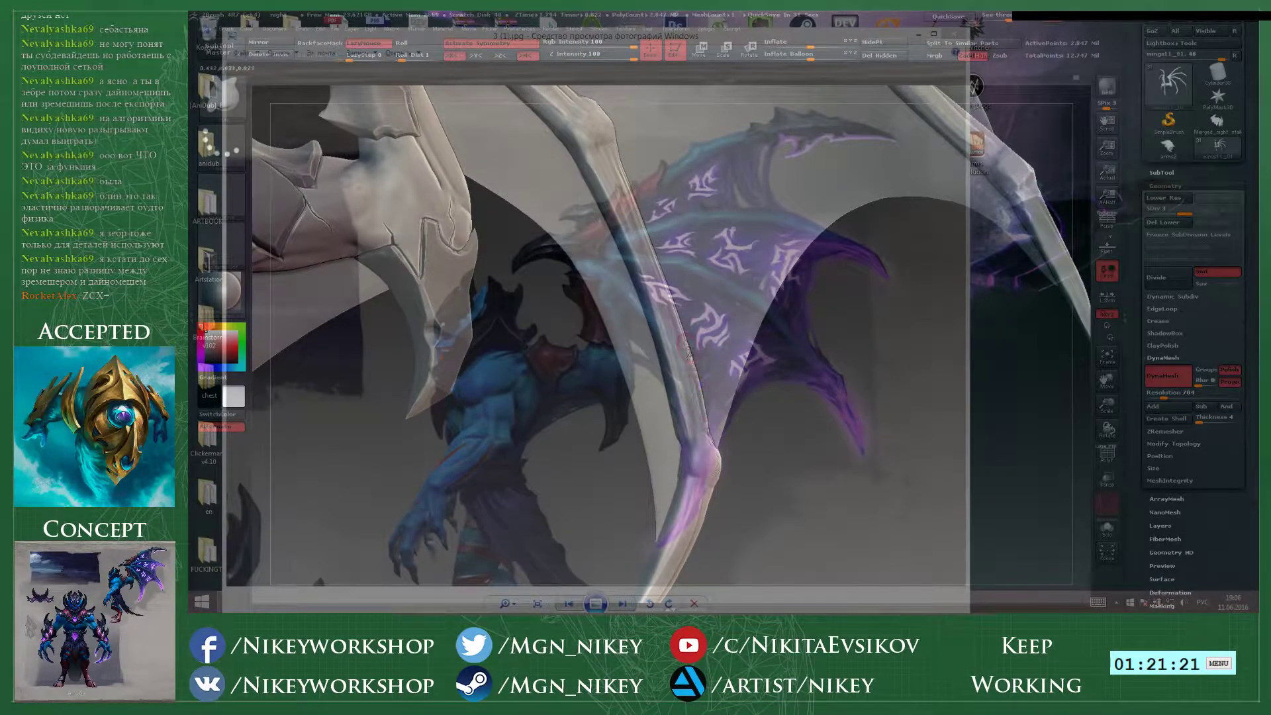
key("ctrl+z")
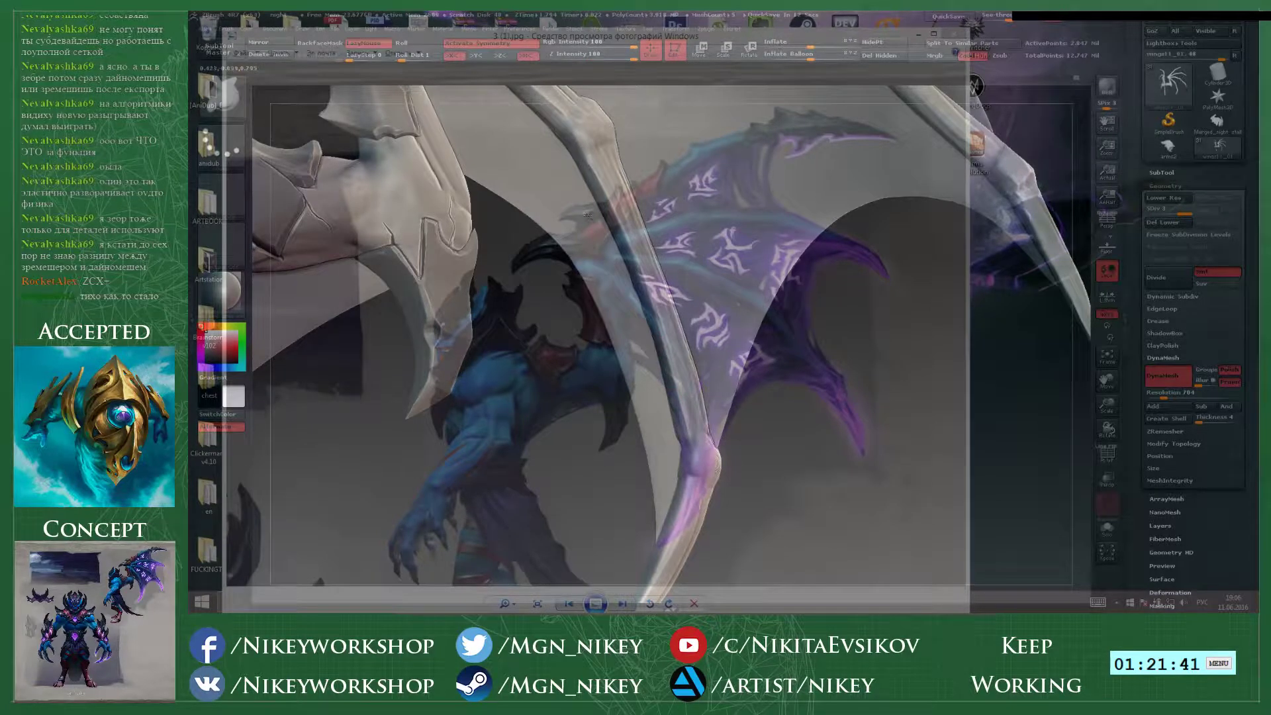
- Pull small barbs out of the lowest finger's upper bone just before its middle joint
left_click_drag(848, 344, 875, 525, "alt")
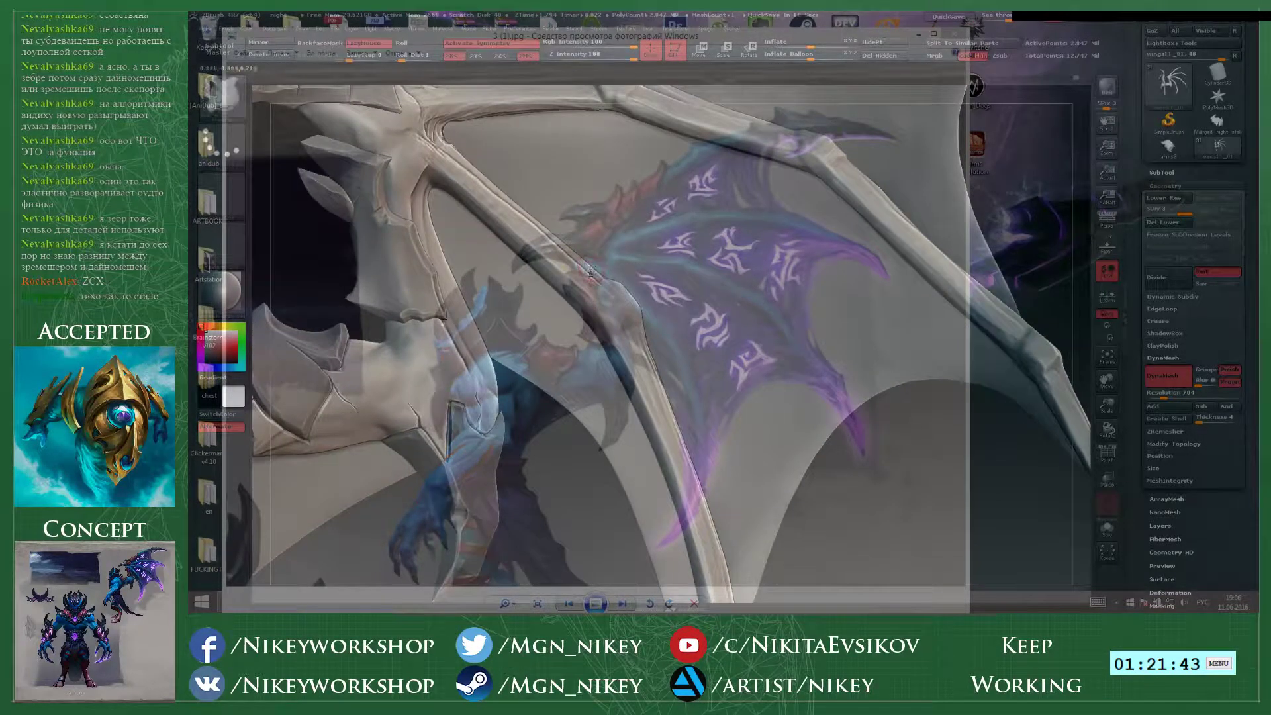
mouse_move(580, 257)
left_mouse_down()
mouse_move(596, 273)
mouse_move(565, 252)
mouse_move(589, 293)
left_mouse_up()
mouse_move(538, 220)
left_mouse_down()
mouse_move(594, 284)
mouse_move(541, 239)
left_mouse_up()
left_click_drag(814, 516, 721, 350, "alt")
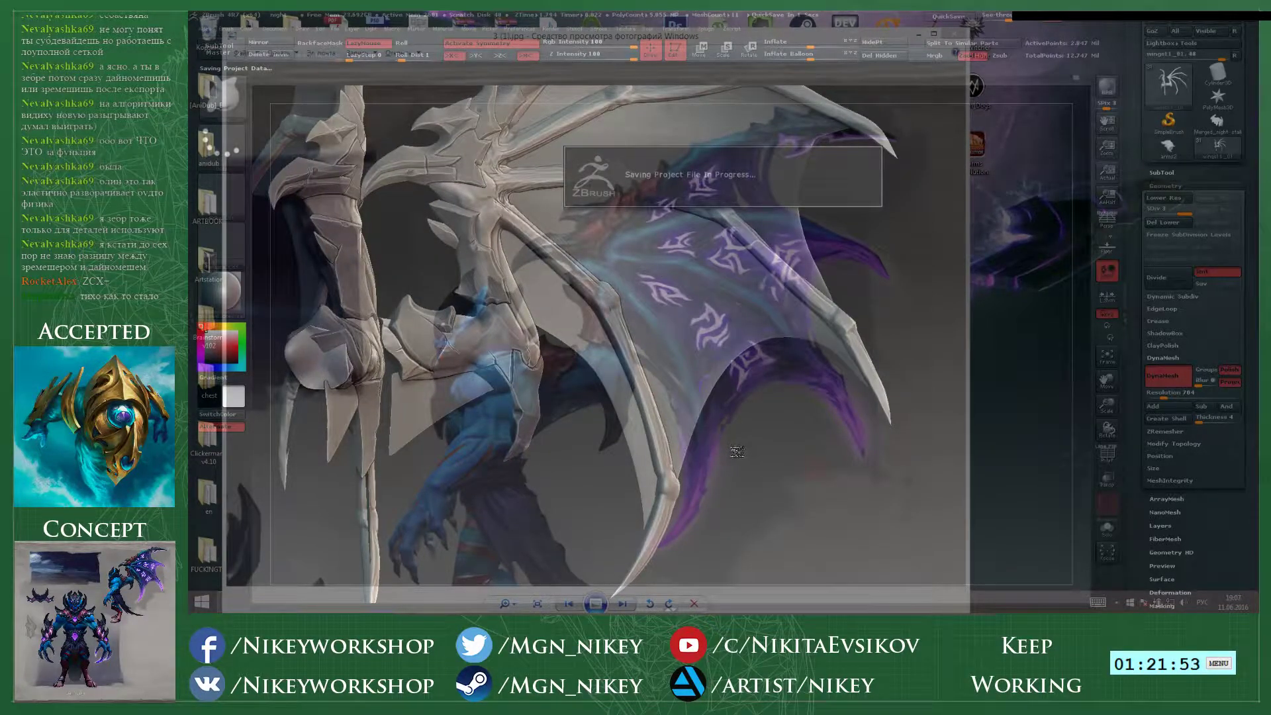
- Choose a different sculpting brush, adjust its size and try reshaping the tip of the lowest finger's claw
left_click_drag(740, 452, 700, 406, "alt")
right_click(670, 399)
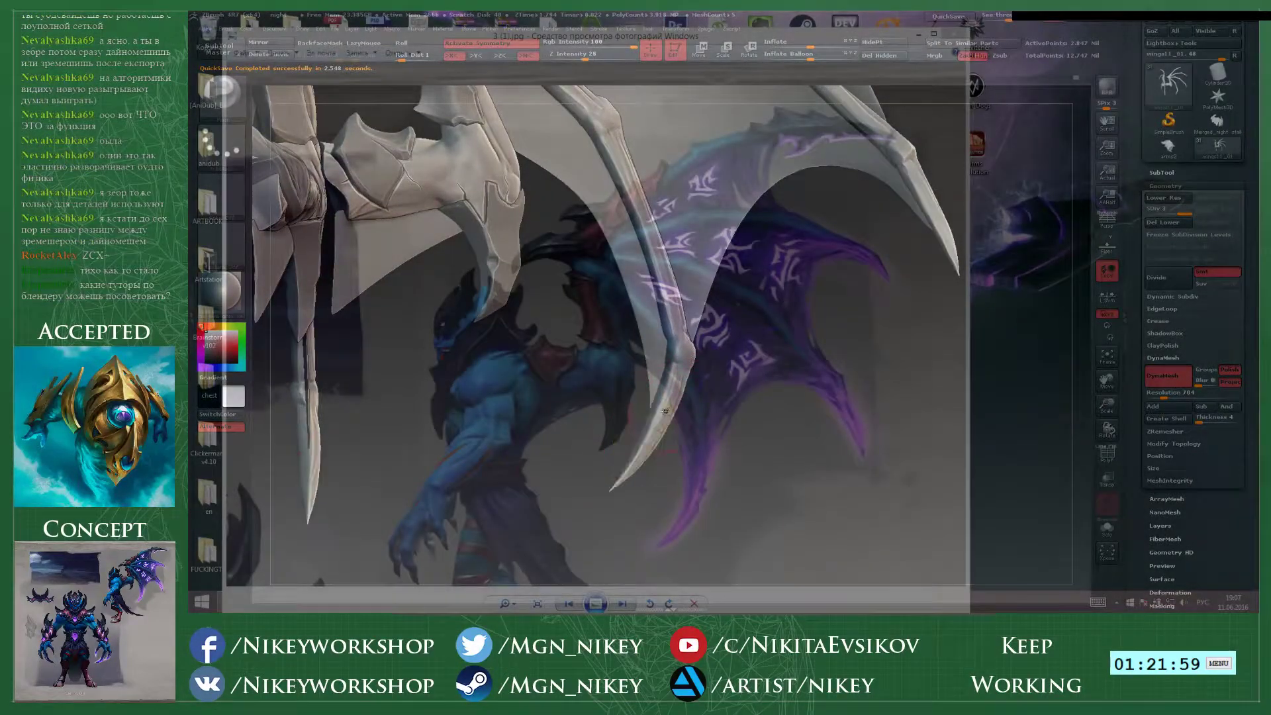
key("space")
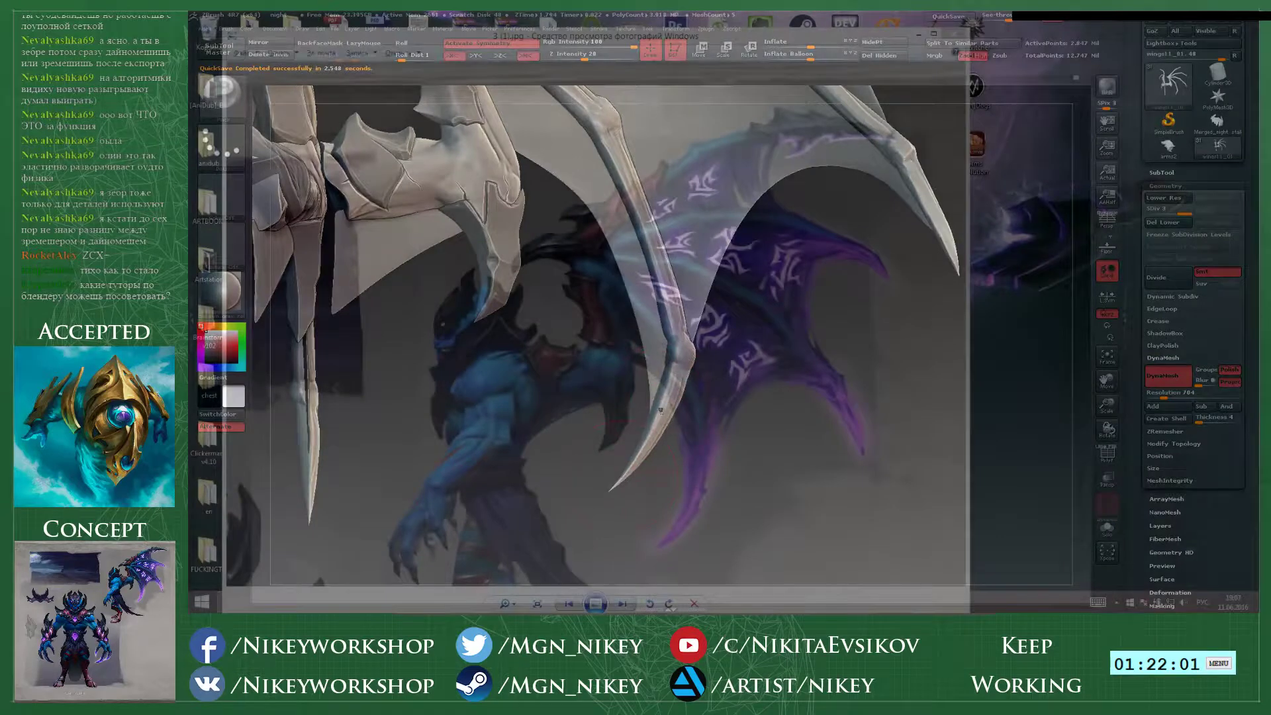
left_click_drag(556, 496, 700, 478)
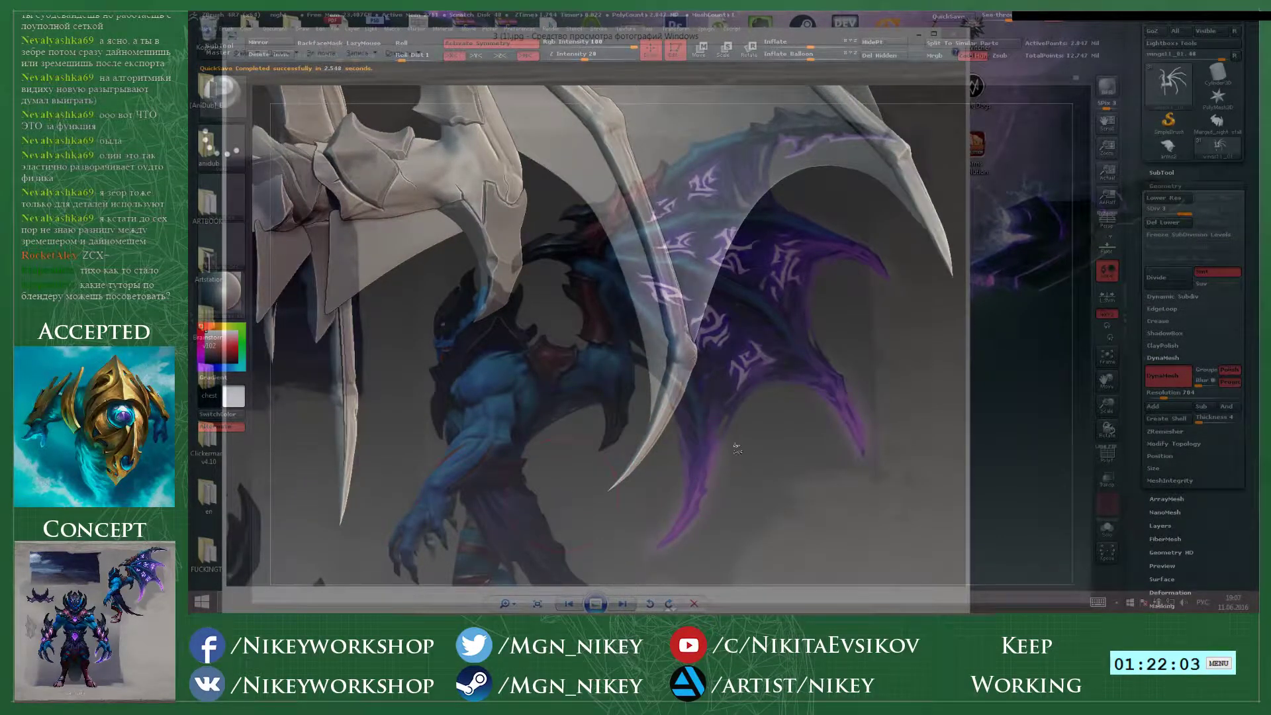
key("b")
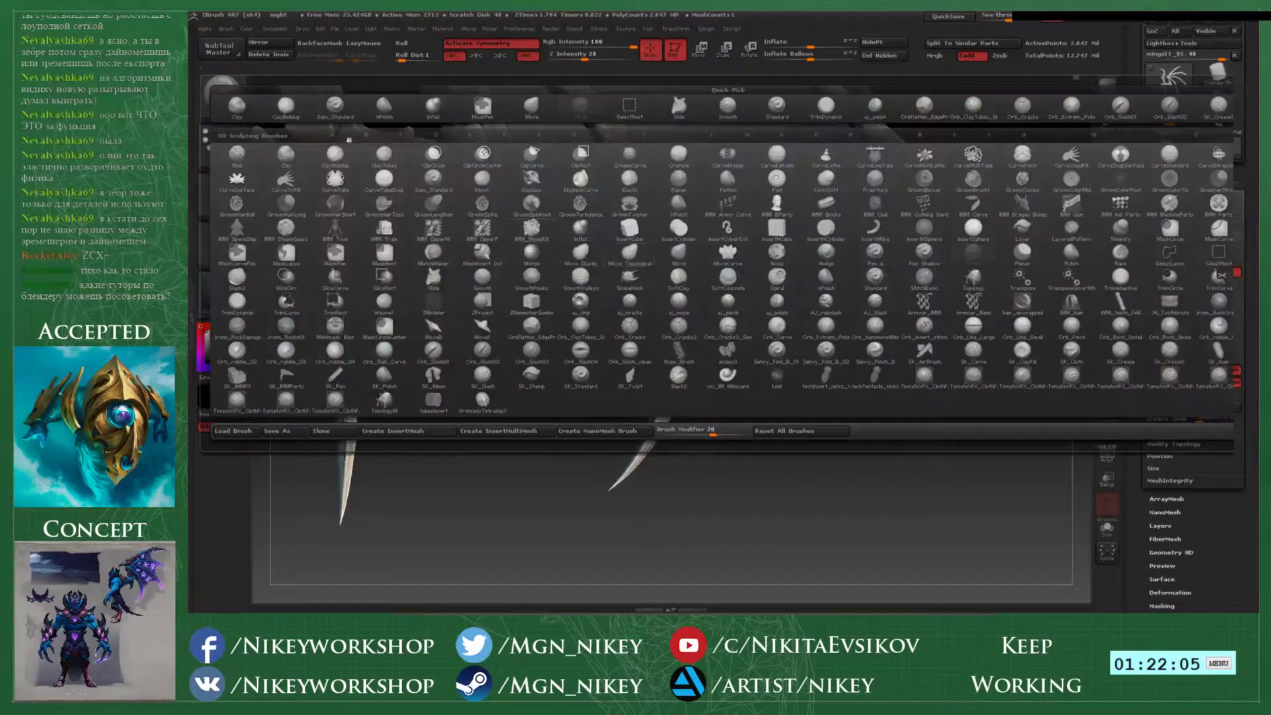
key("s")
left_click(867, 294)
key("space")
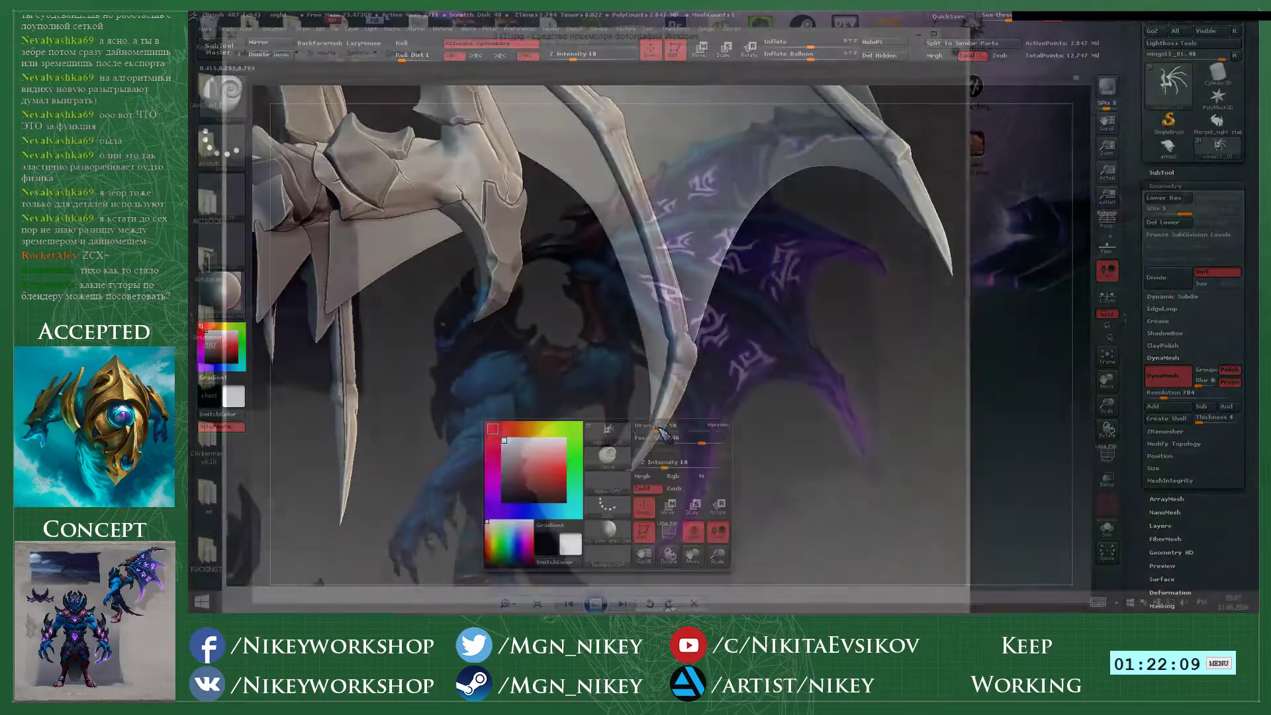
mouse_move(668, 431)
left_mouse_down()
mouse_move(689, 430)
mouse_move(612, 487)
left_mouse_up()
key("space")
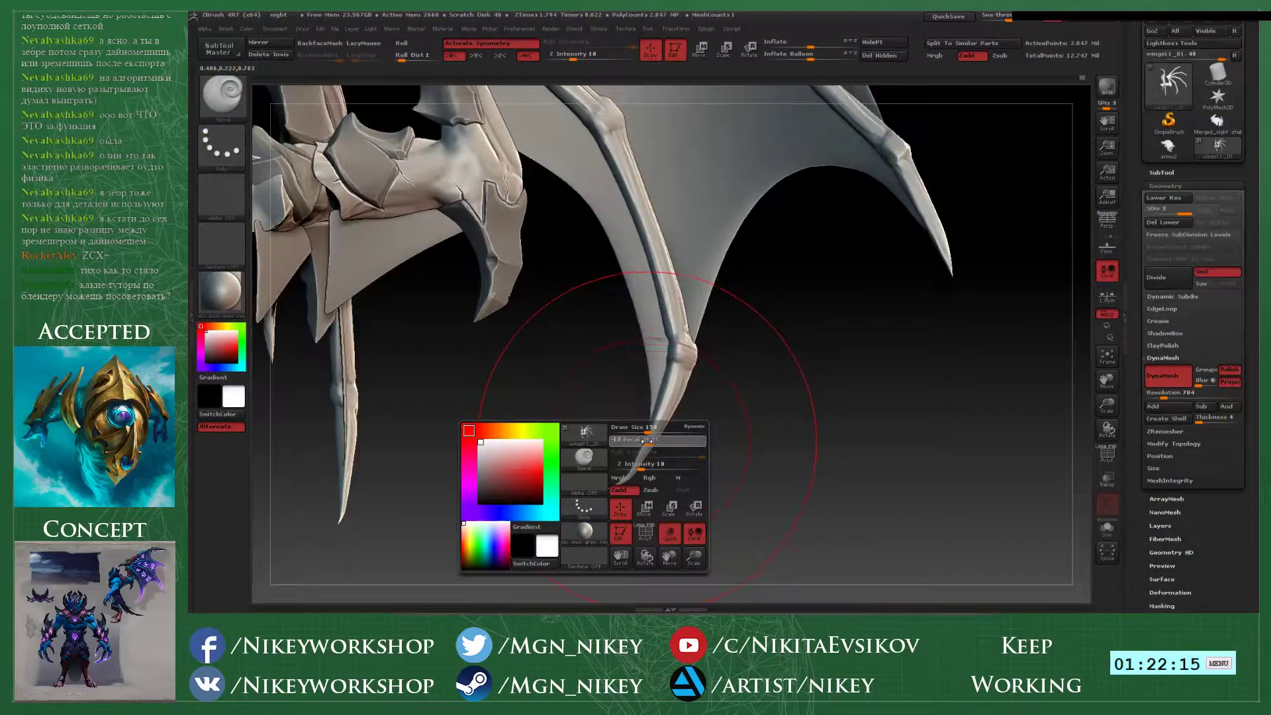
left_click_drag(646, 430, 646, 447)
- Undo the last claw edits and pull the lowest finger's claw into a longer, more curved point
key("alt+Tab")
key("ctrl+z")
key("ctrl+z")
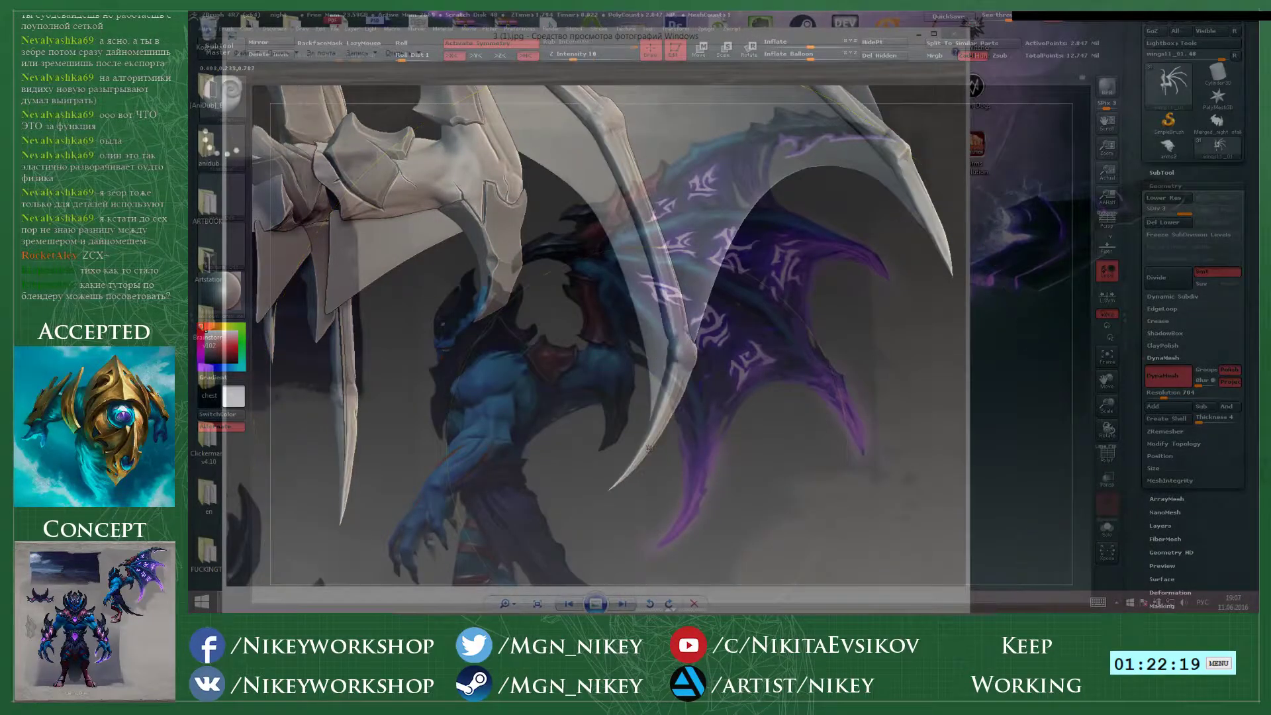
key("ctrl+z")
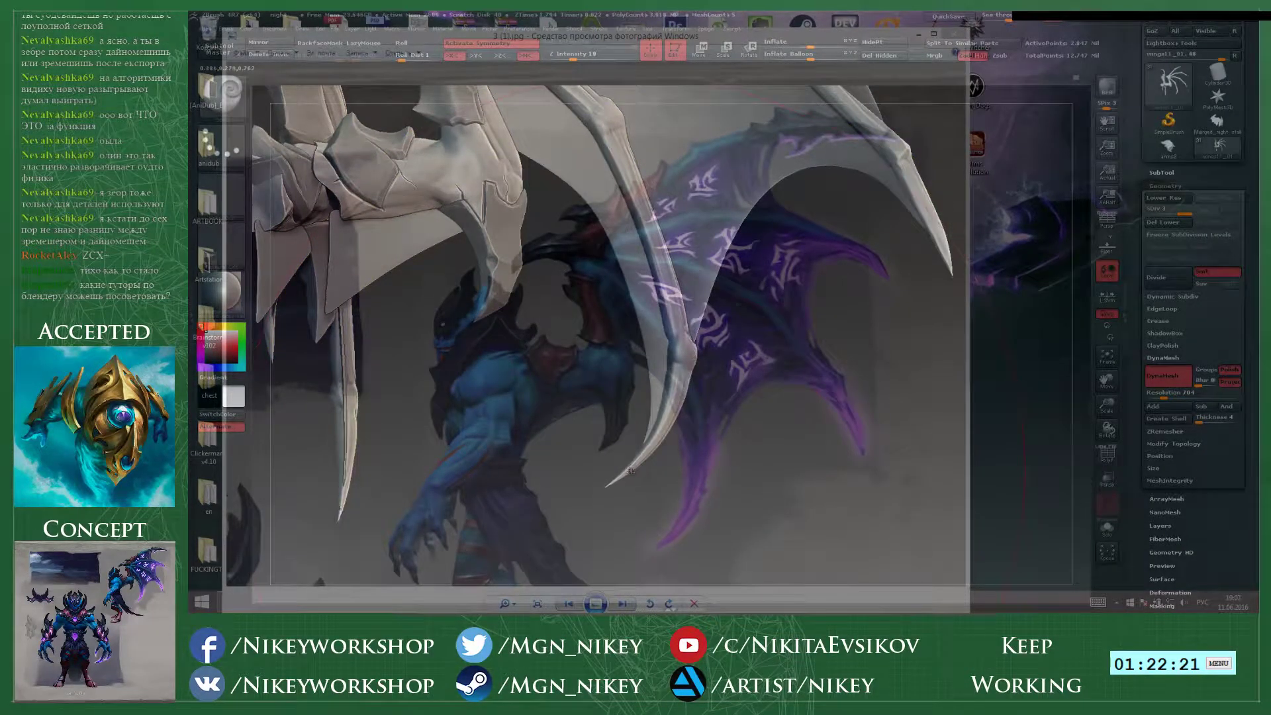
mouse_move(781, 407)
left_mouse_down()
mouse_move(842, 319)
mouse_move(834, 333)
left_mouse_up()
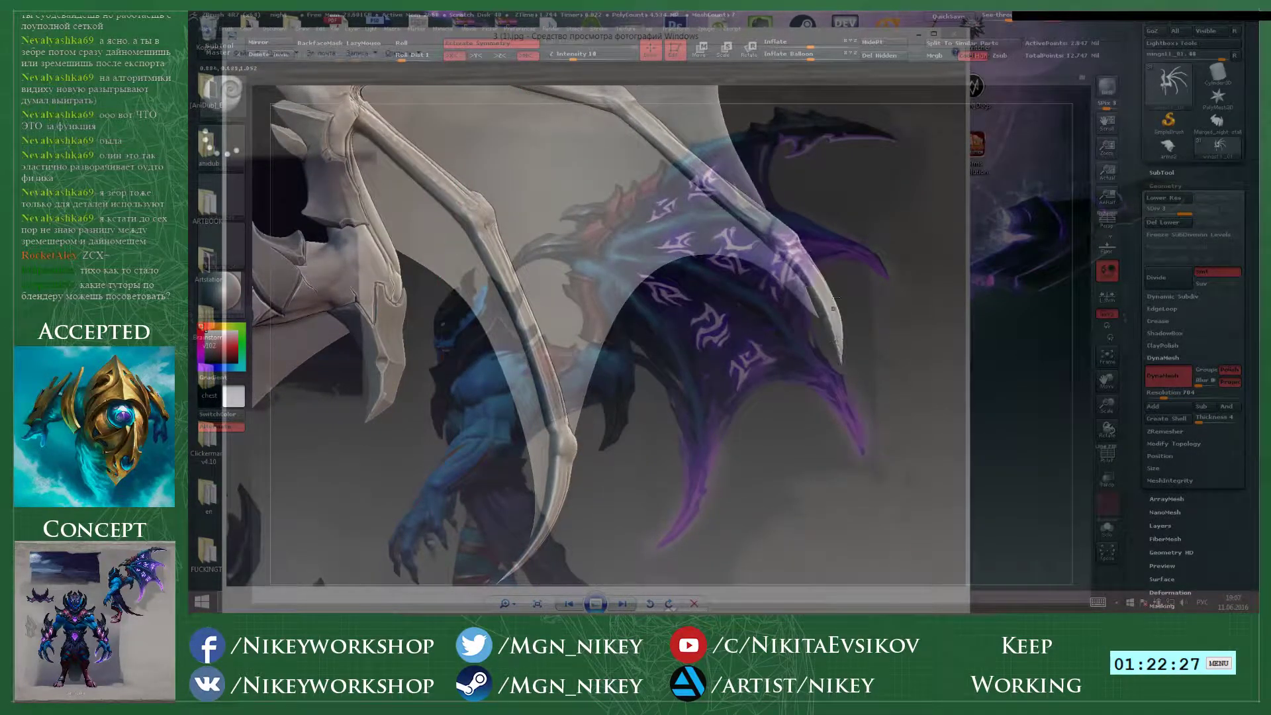
- Select the wing membrane subtool and line the wing up with the concept image to check it against the finger bones
mouse_move(836, 99)
left_mouse_down("alt")
mouse_move(845, 273)
mouse_move(819, 289)
mouse_move(821, 455)
mouse_move(808, 467)
left_mouse_up("alt")
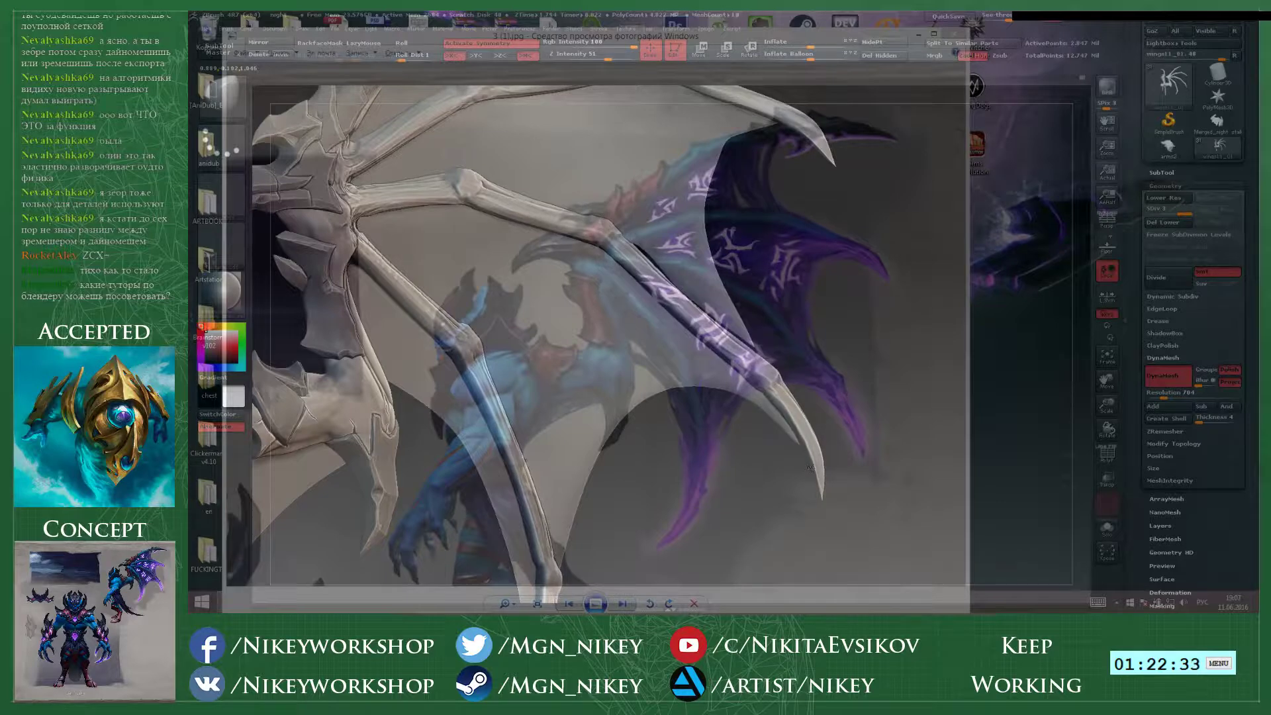
key("space")
left_click_drag(765, 319, 697, 273)
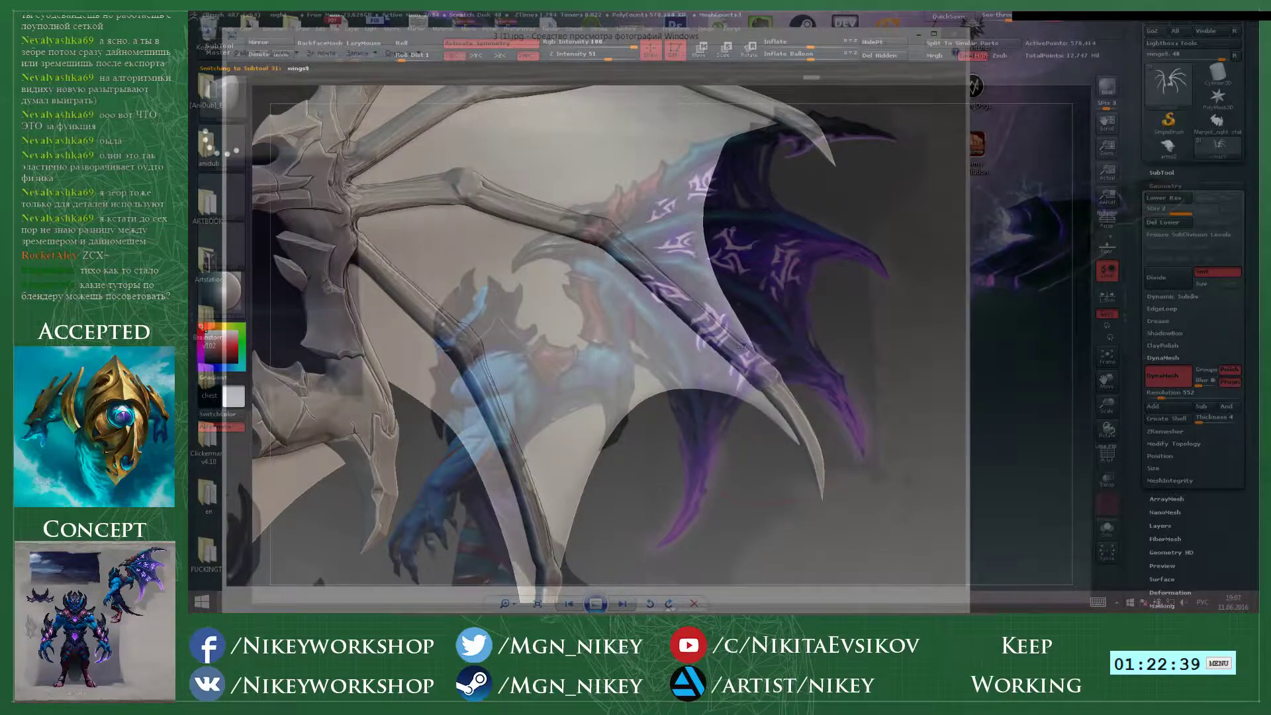
left_click_drag(833, 368, 613, 349)
key("alt+Tab")
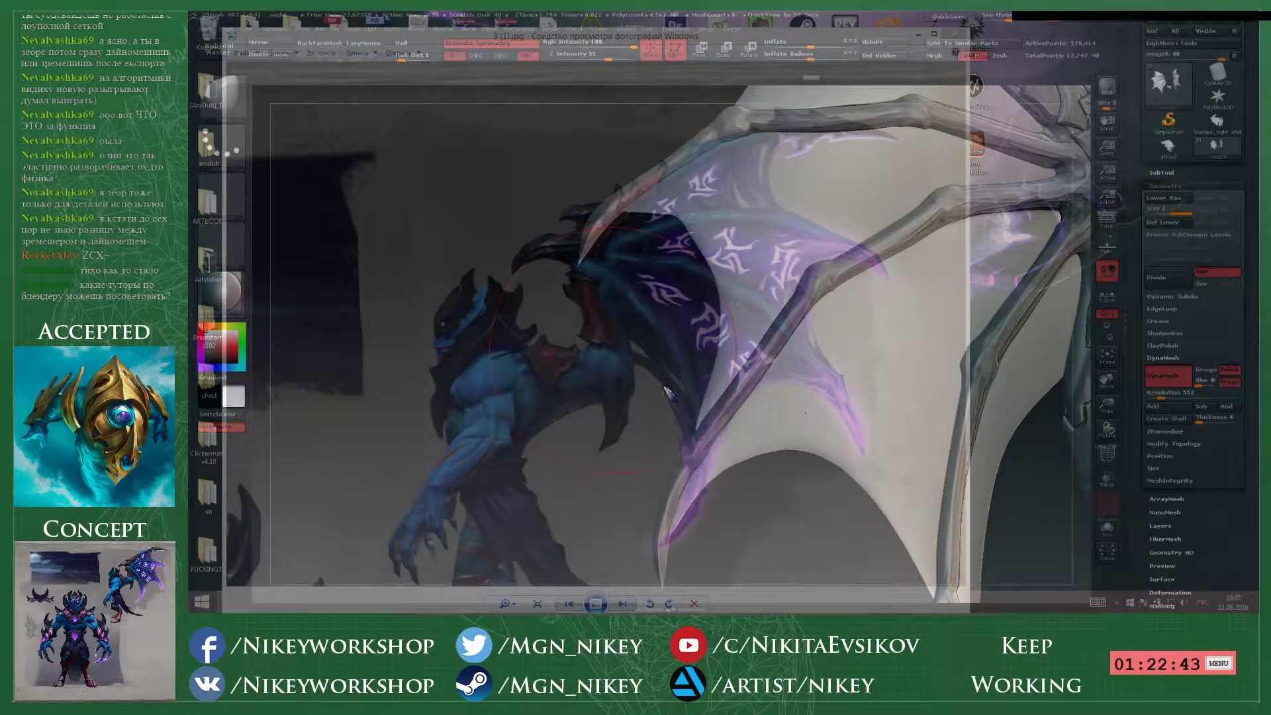
left_click_drag(620, 341, 513, 394)
left_click_drag(675, 229, 689, 361, "alt")
key("space")
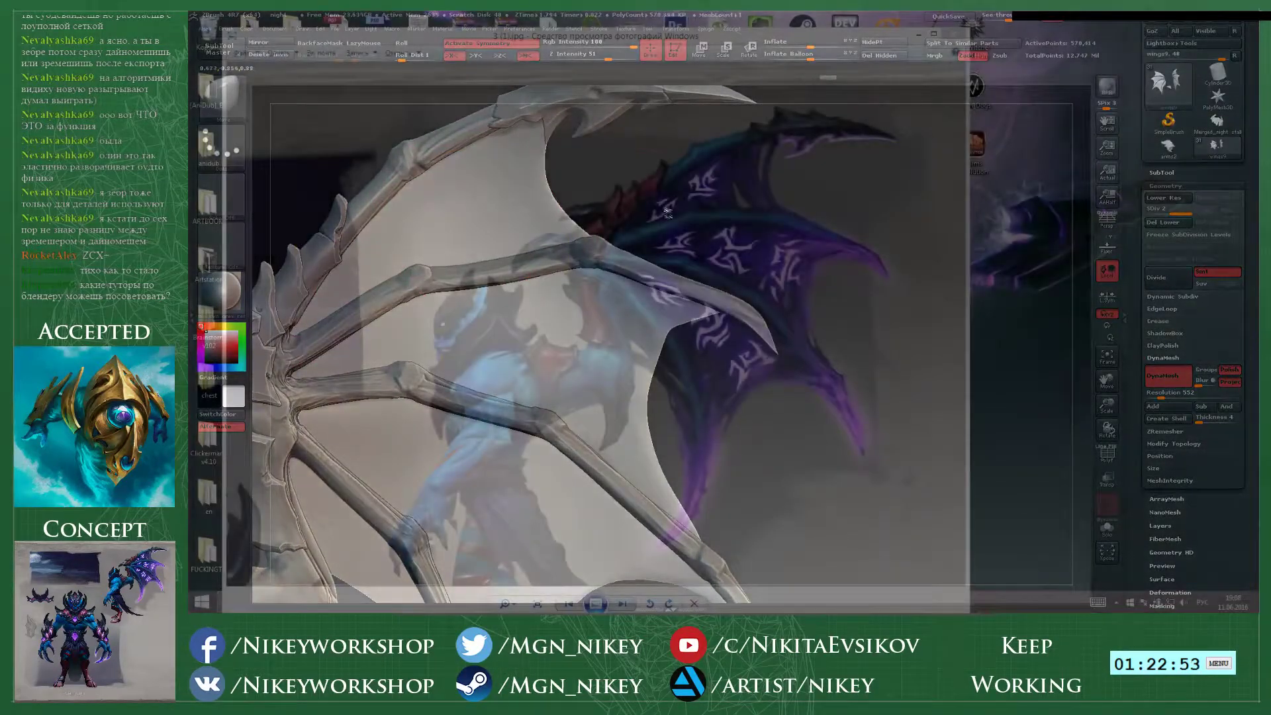
left_click_drag(667, 212, 776, 152, "alt")
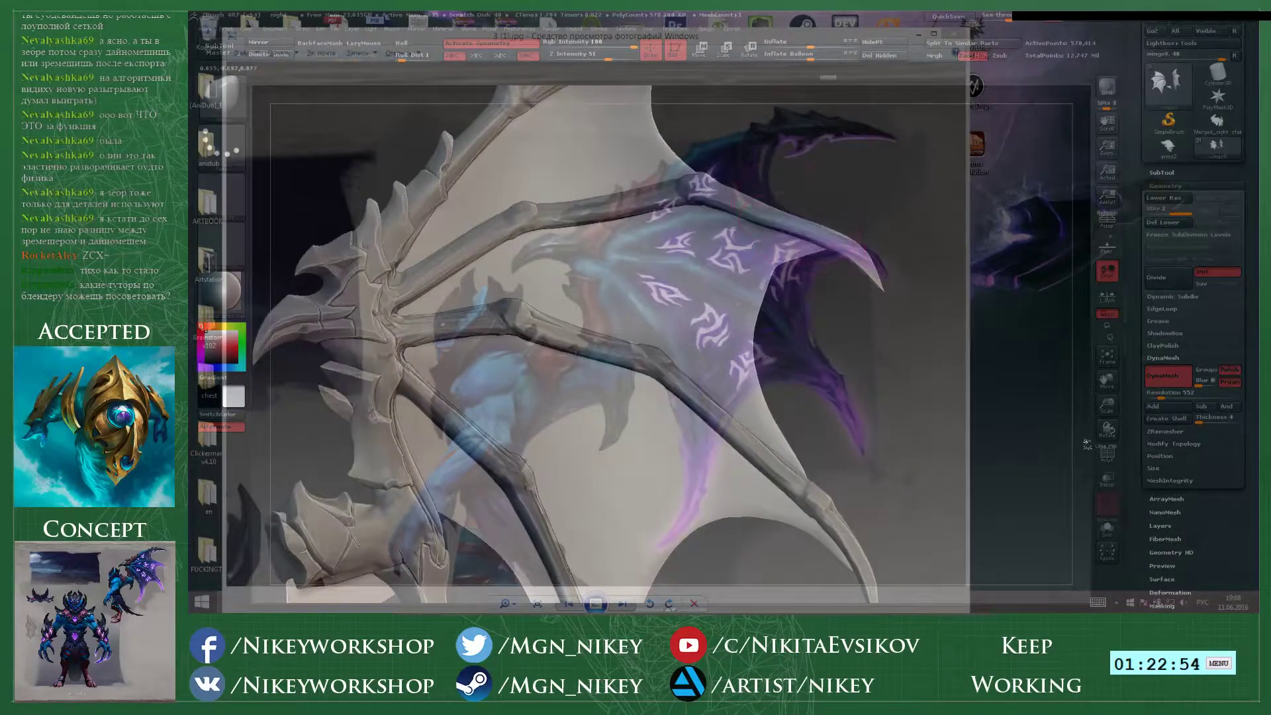
- Make the other subtools transparent while reshaping the membrane along the finger bones, and restore the solid display
left_click(1107, 479)
left_click_drag(876, 397, 837, 372, "alt")
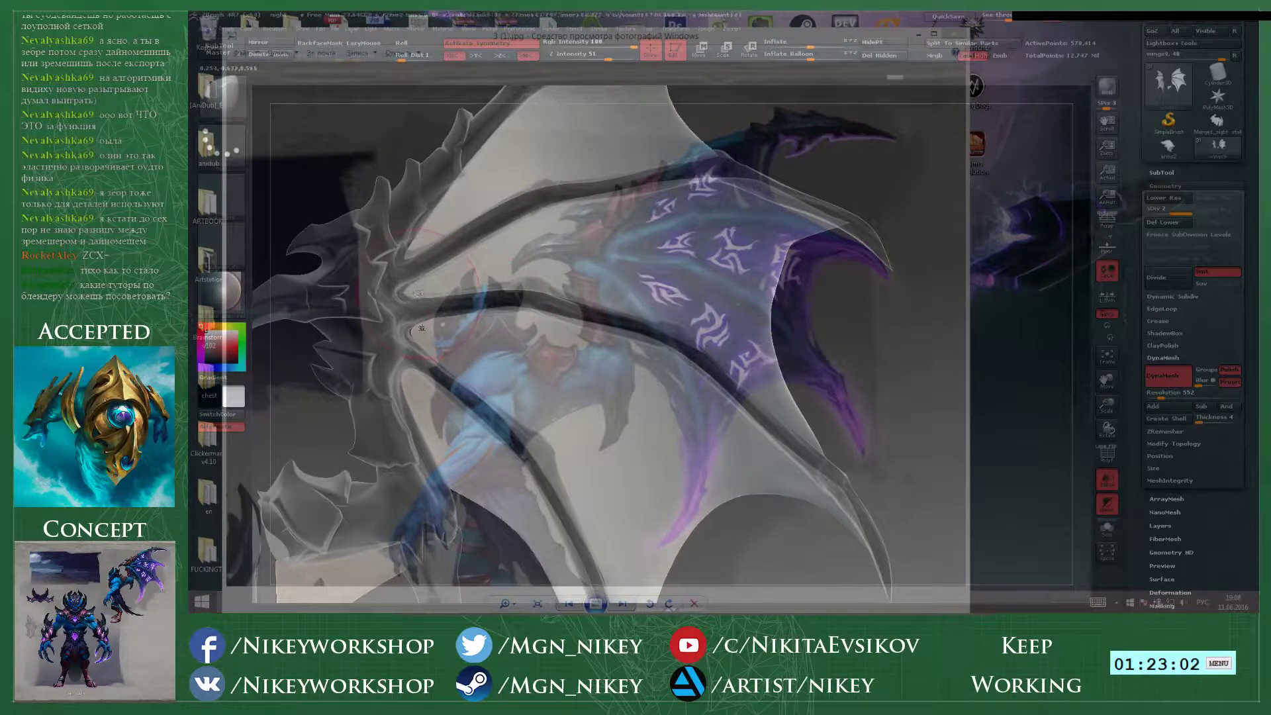
left_click_drag(489, 413, 496, 260)
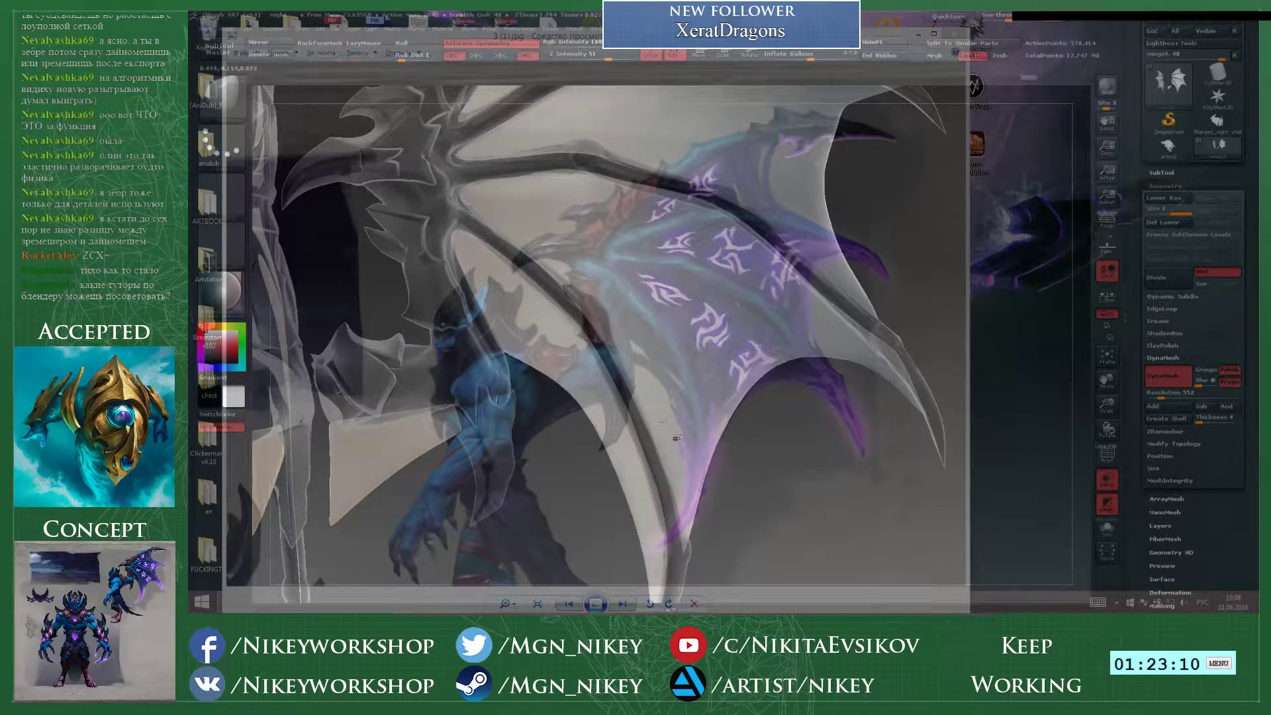
left_click_drag(879, 439, 826, 461, "alt")
left_click_drag(1008, 17, 983, 17)
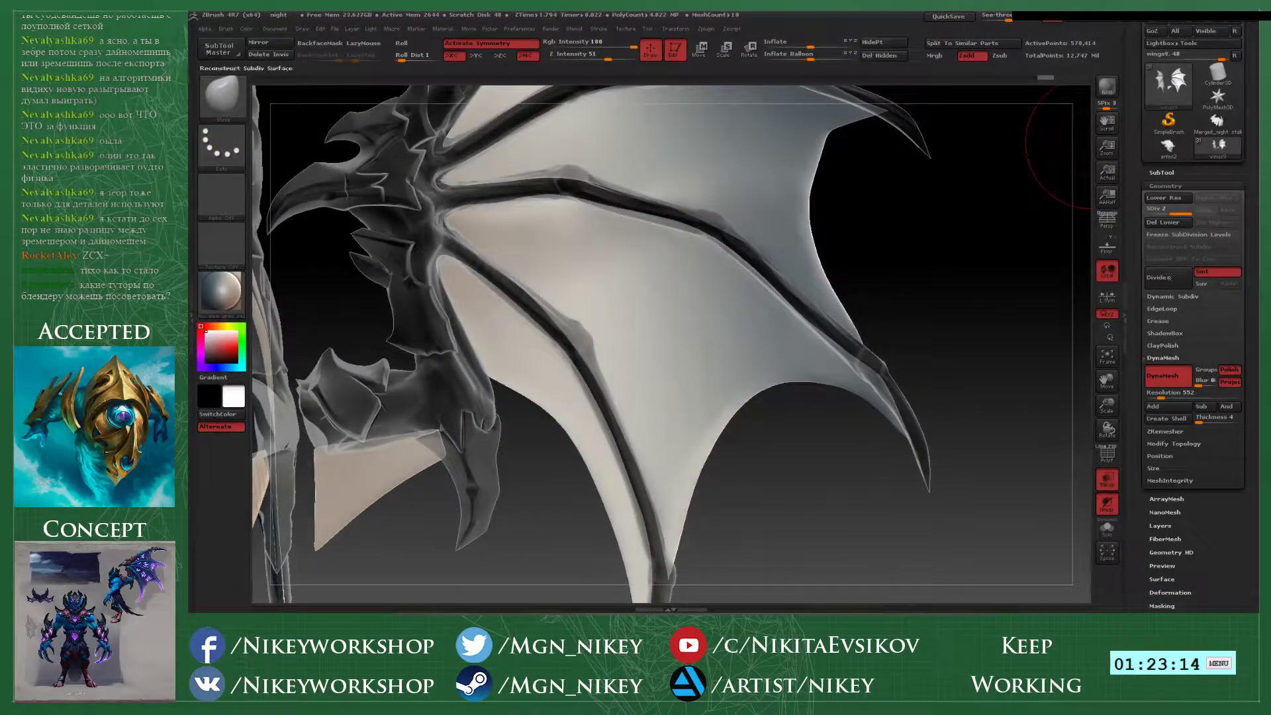
left_click(1106, 477)
- Compare the membrane's outline and the finger bones with the concept image from several views
key("ctrl+shift+0")
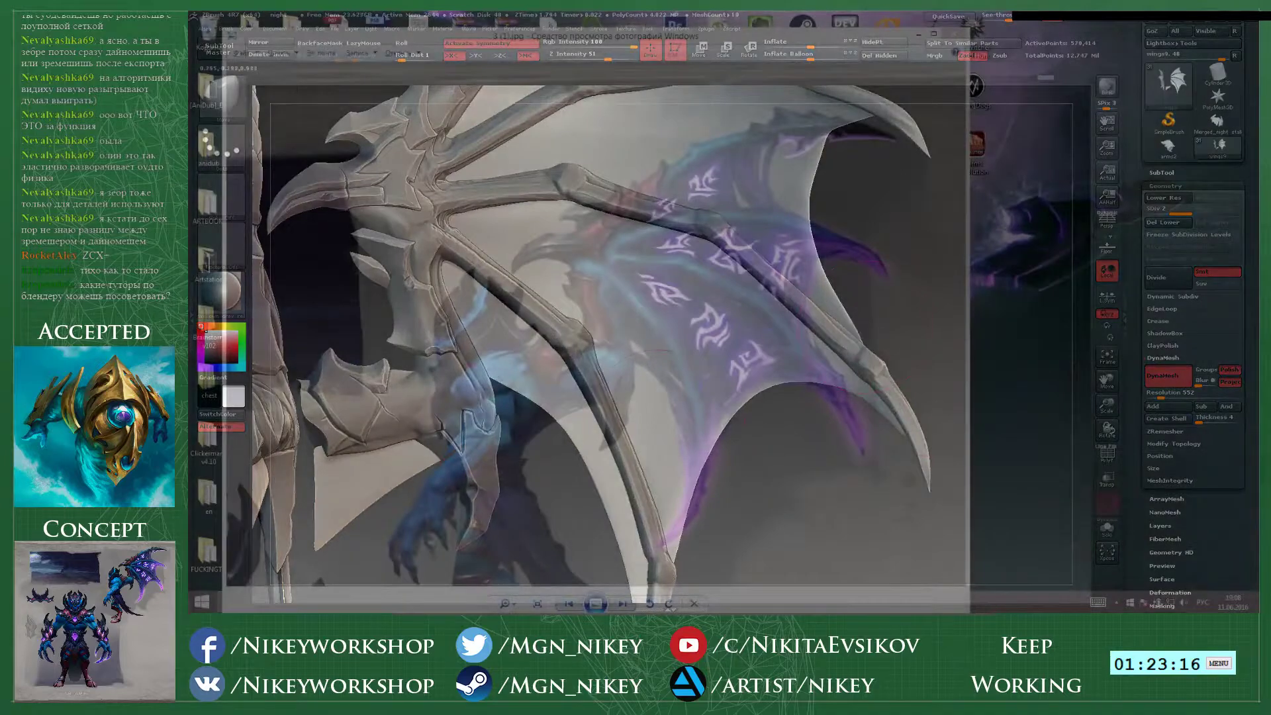
key("ctrl+shift+0")
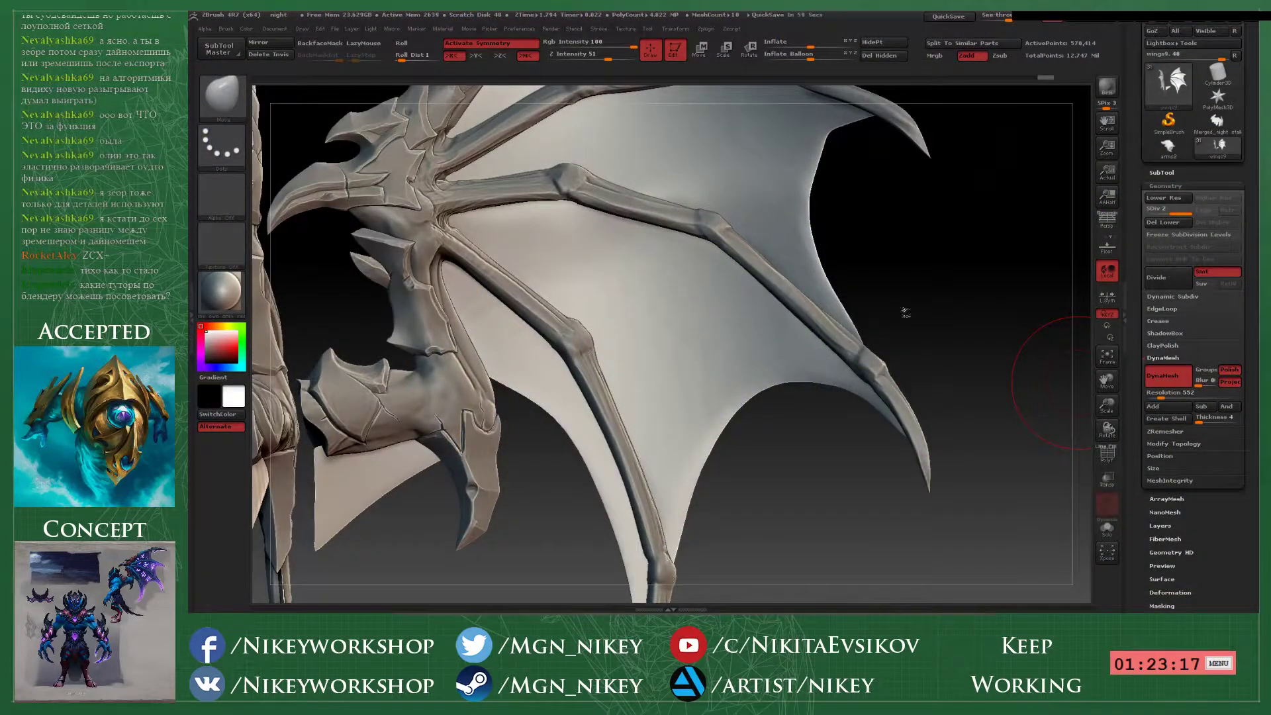
key("ctrl+shift+0")
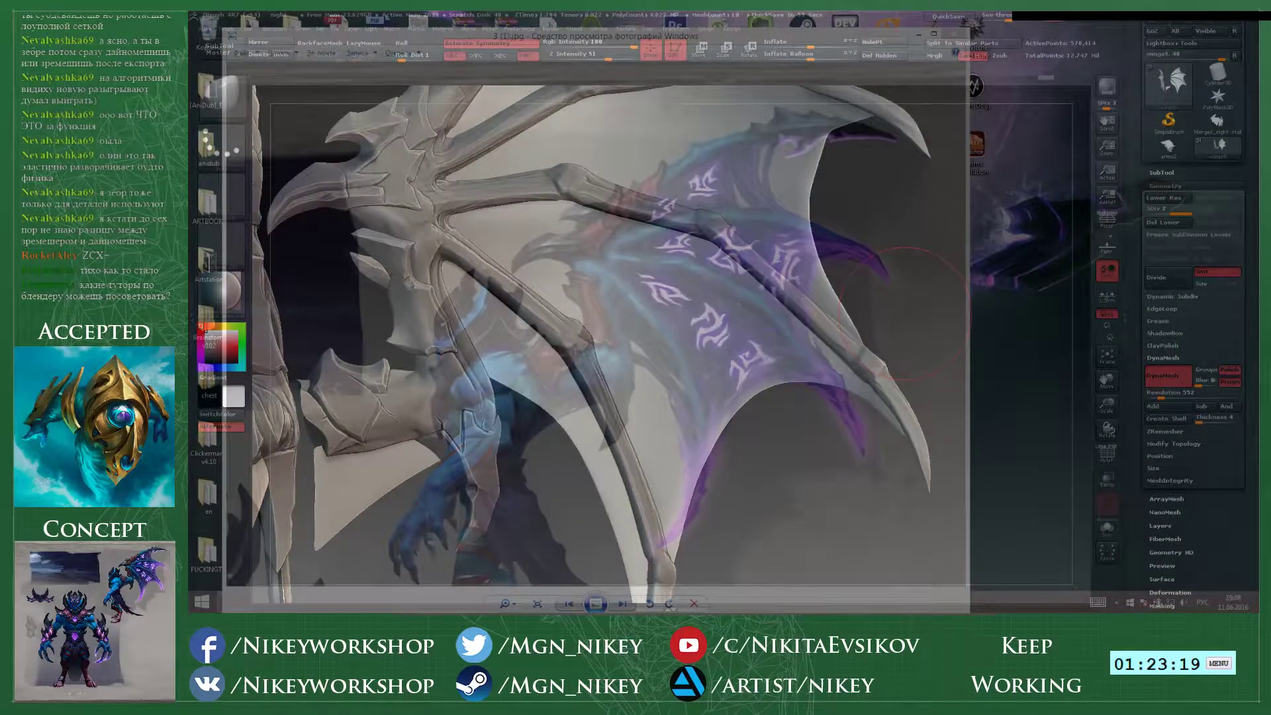
key("ctrl+shift+0")
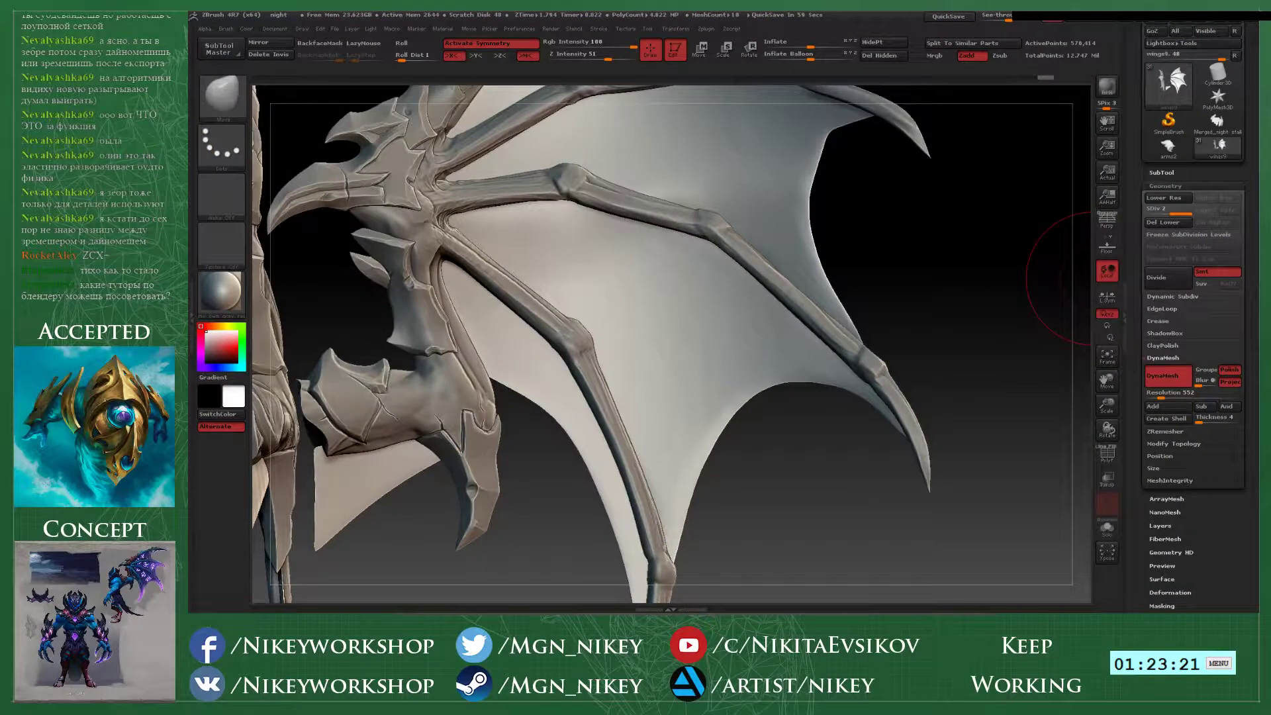
key("super")
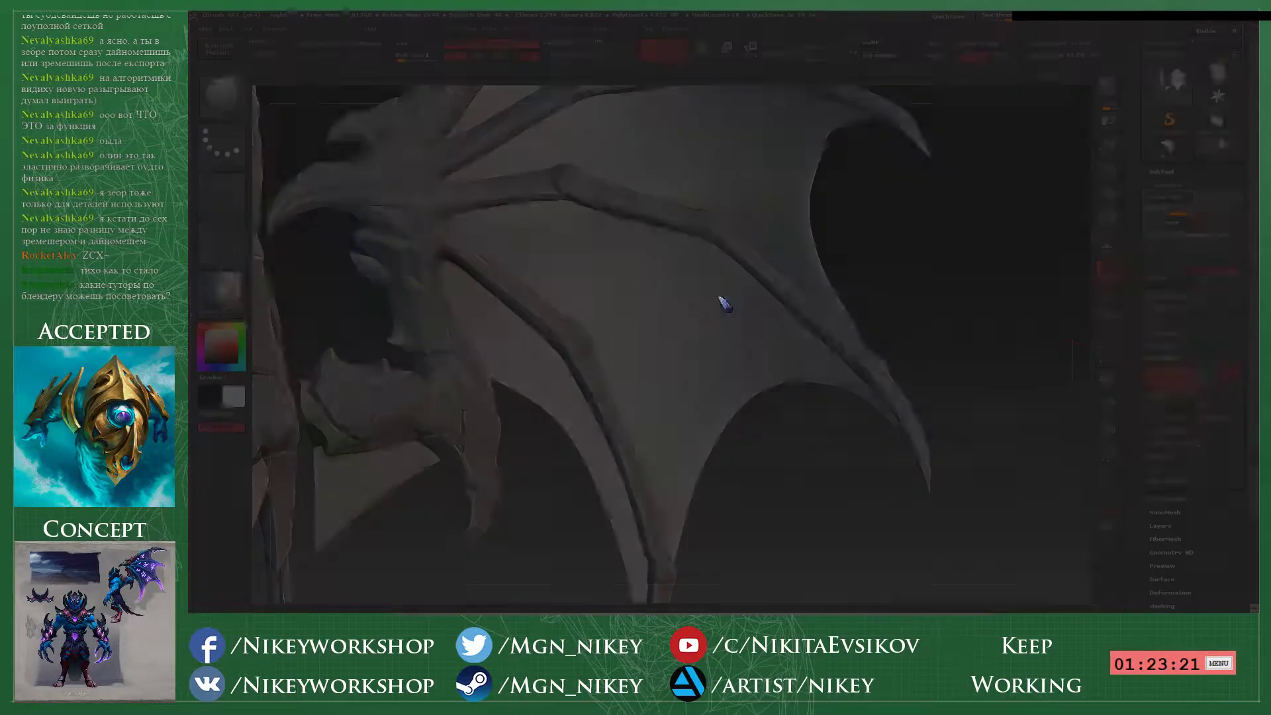
key("super")
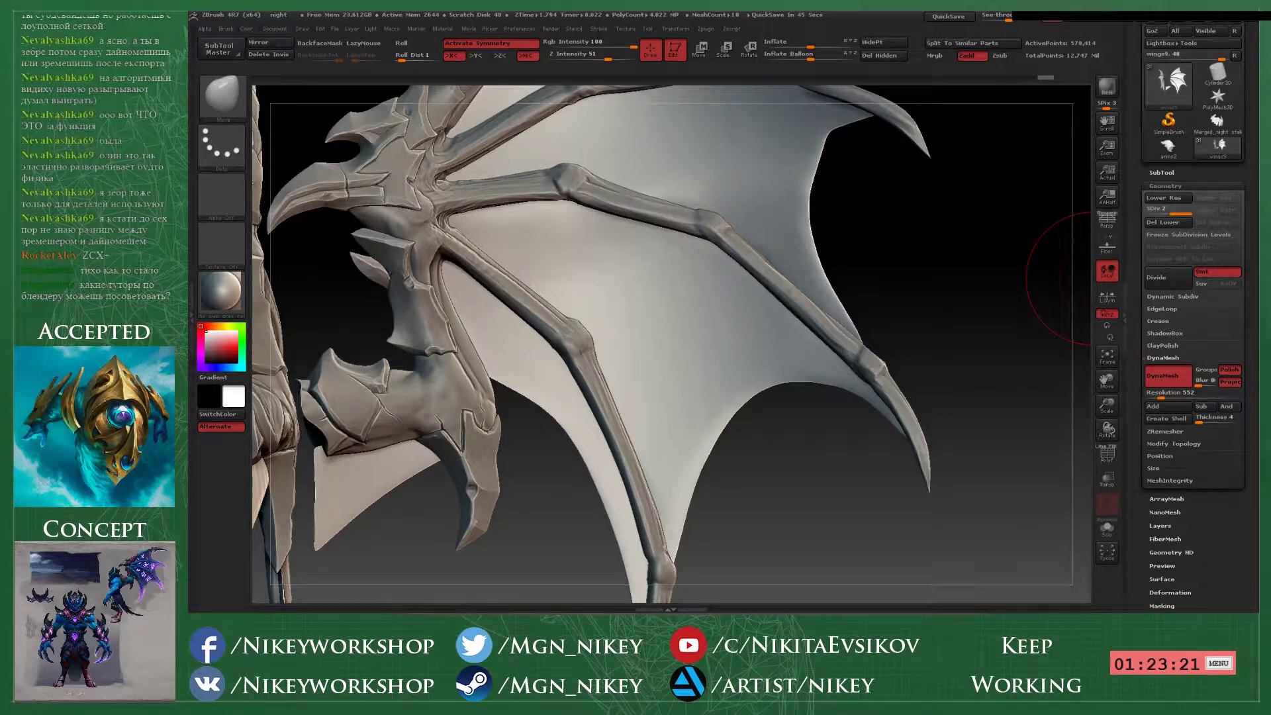
key("alt+Tab")
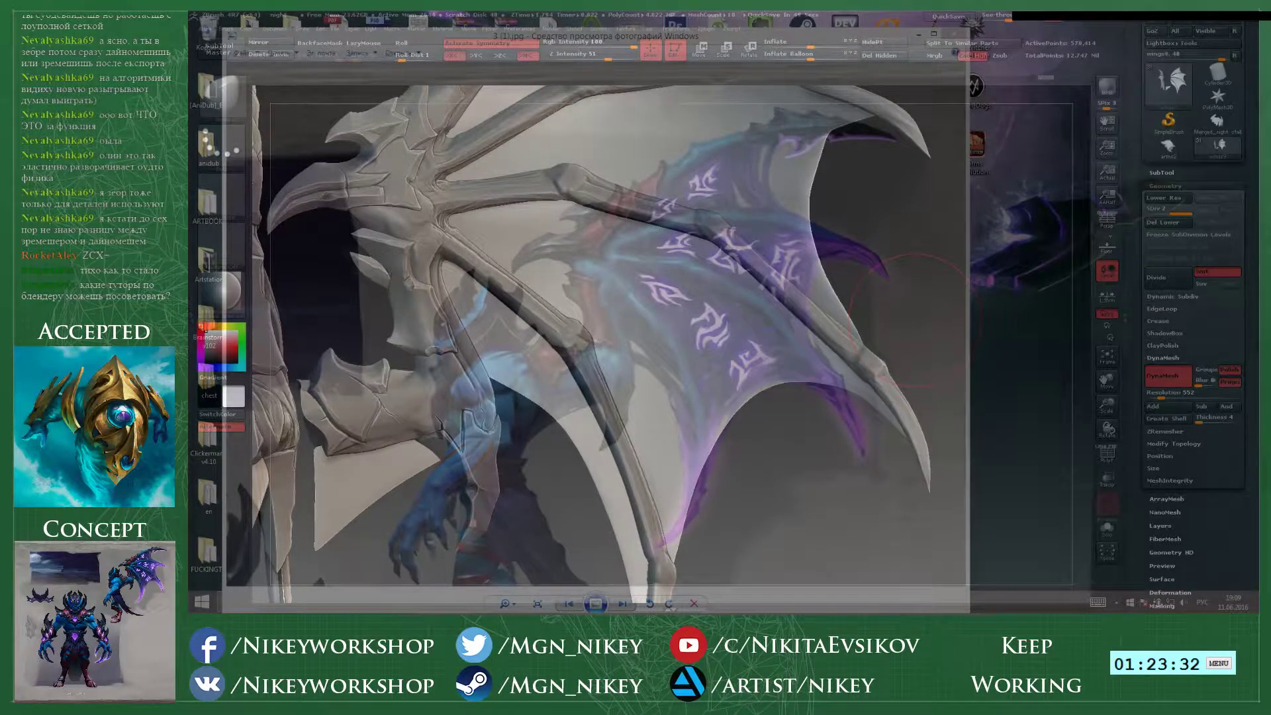
left_click_drag(880, 235, 918, 257)
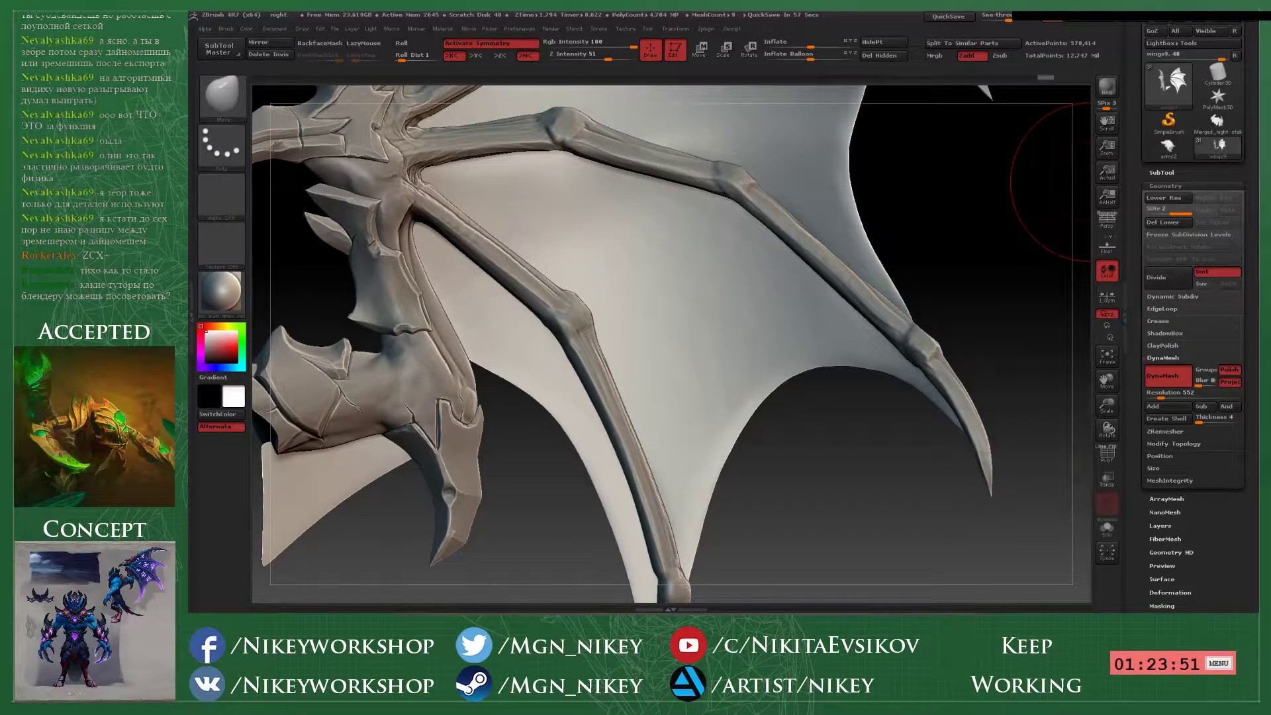
key("alt+Tab")
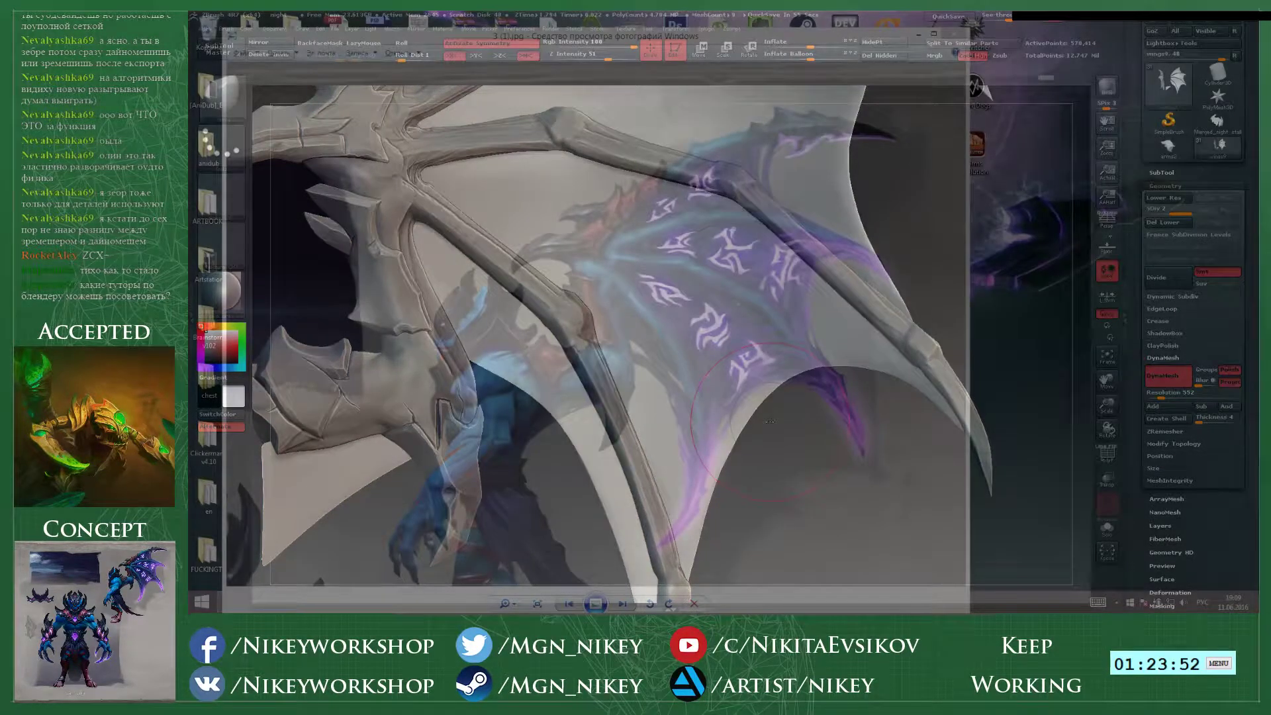
left_click_drag(939, 192, 921, 309)
left_click_drag(812, 284, 927, 312, "alt")
key("alt+Tab")
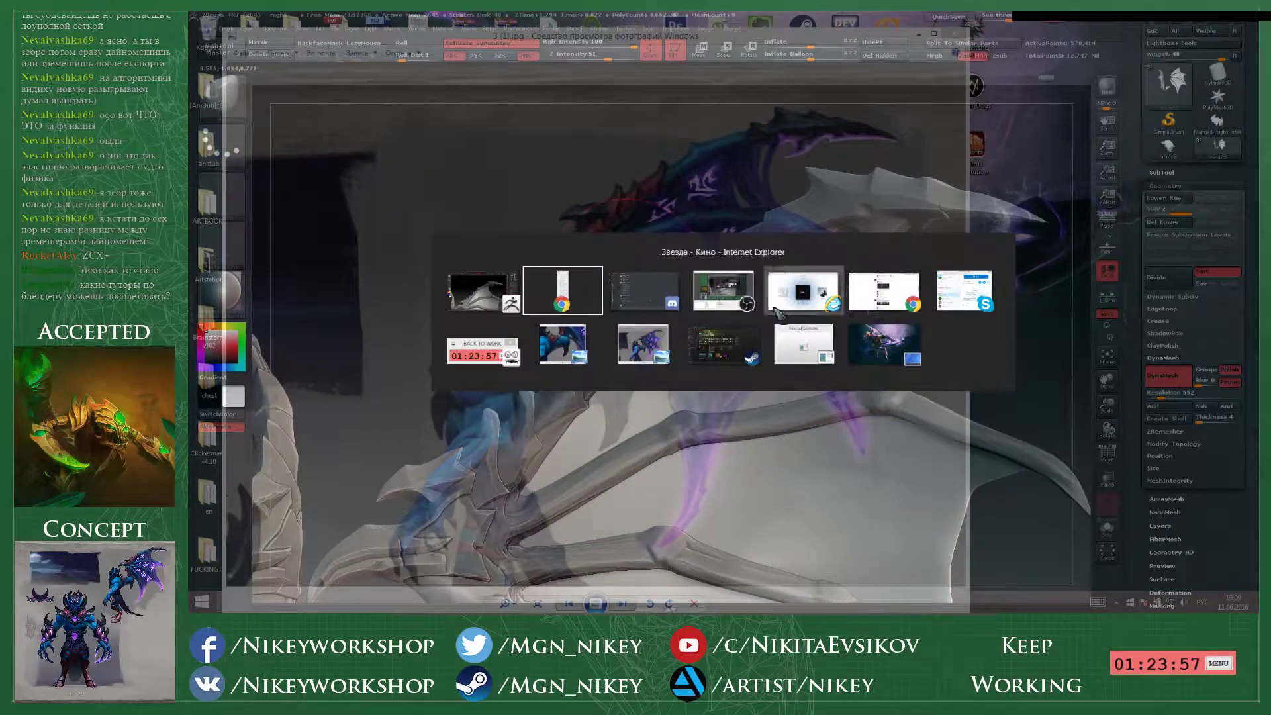
left_click(580, 354)
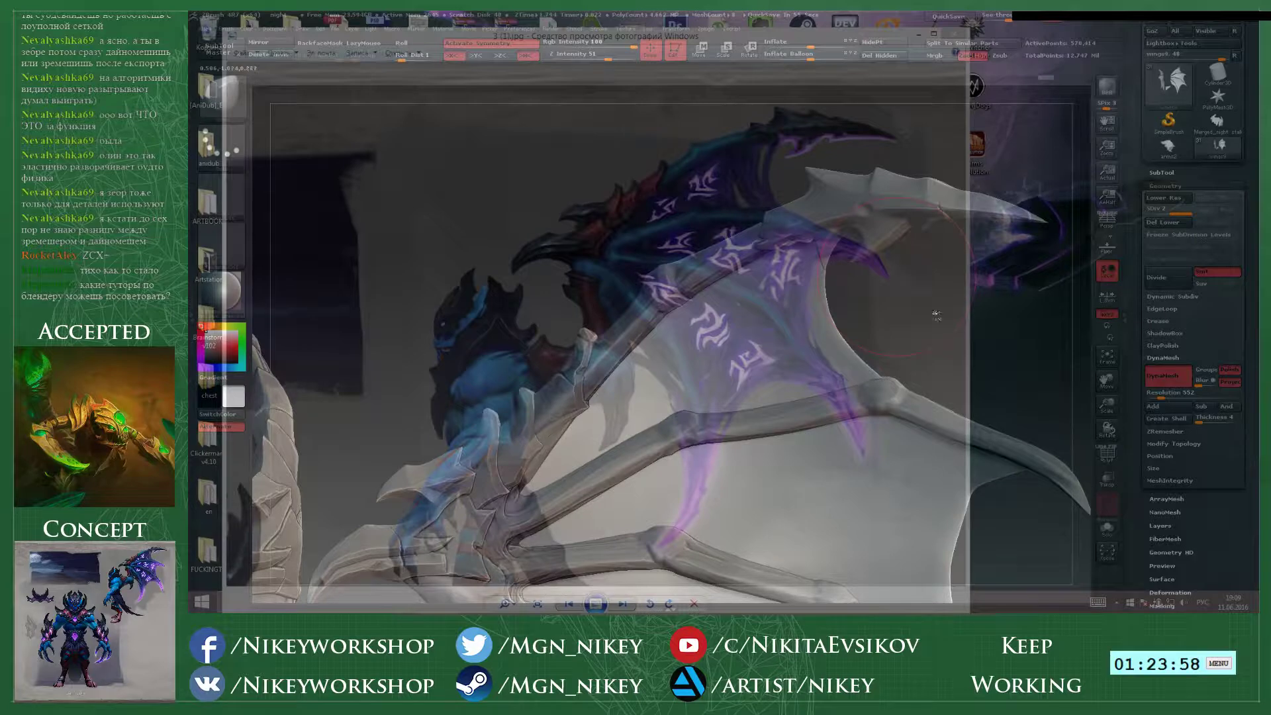
- Set the masking stroke to Lasso and outline a mask on the membrane beneath the top finger's outer joint
left_click_drag(936, 315, 966, 165, "alt")
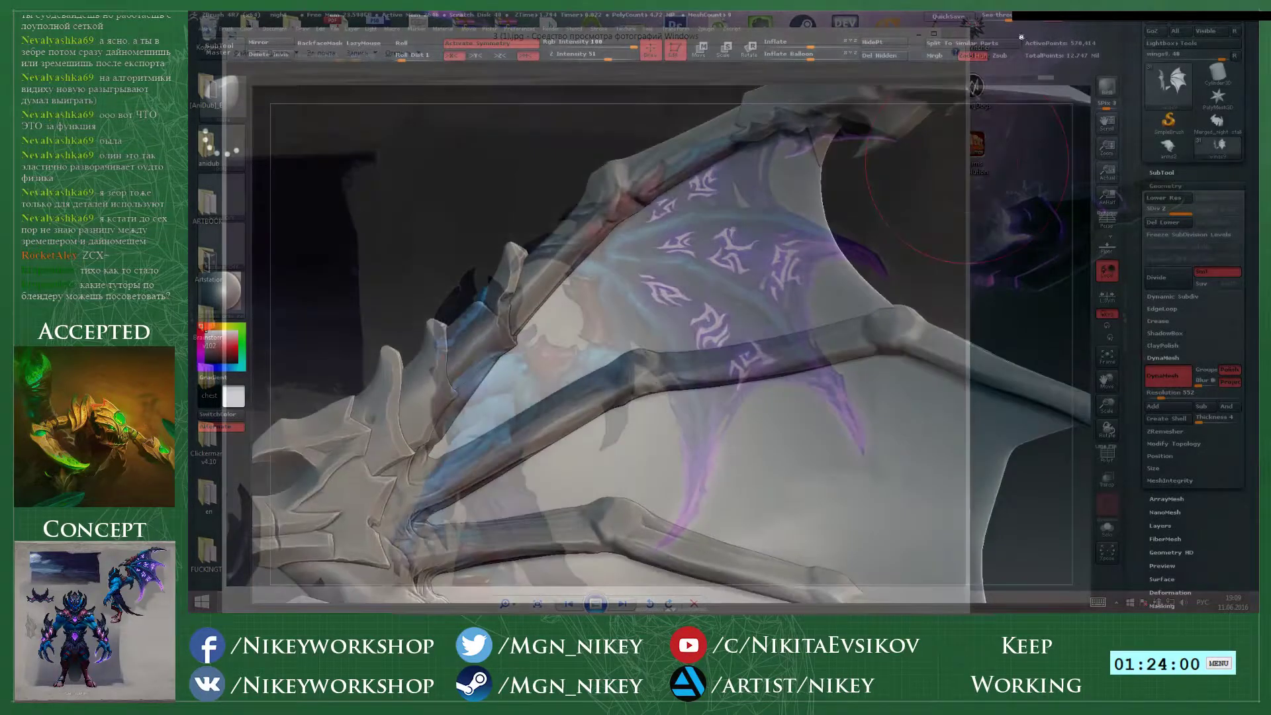
left_click_drag(1009, 17, 1001, 22)
left_click_drag(928, 213, 940, 282, "alt")
key("space")
left_click_drag(769, 258, 753, 297)
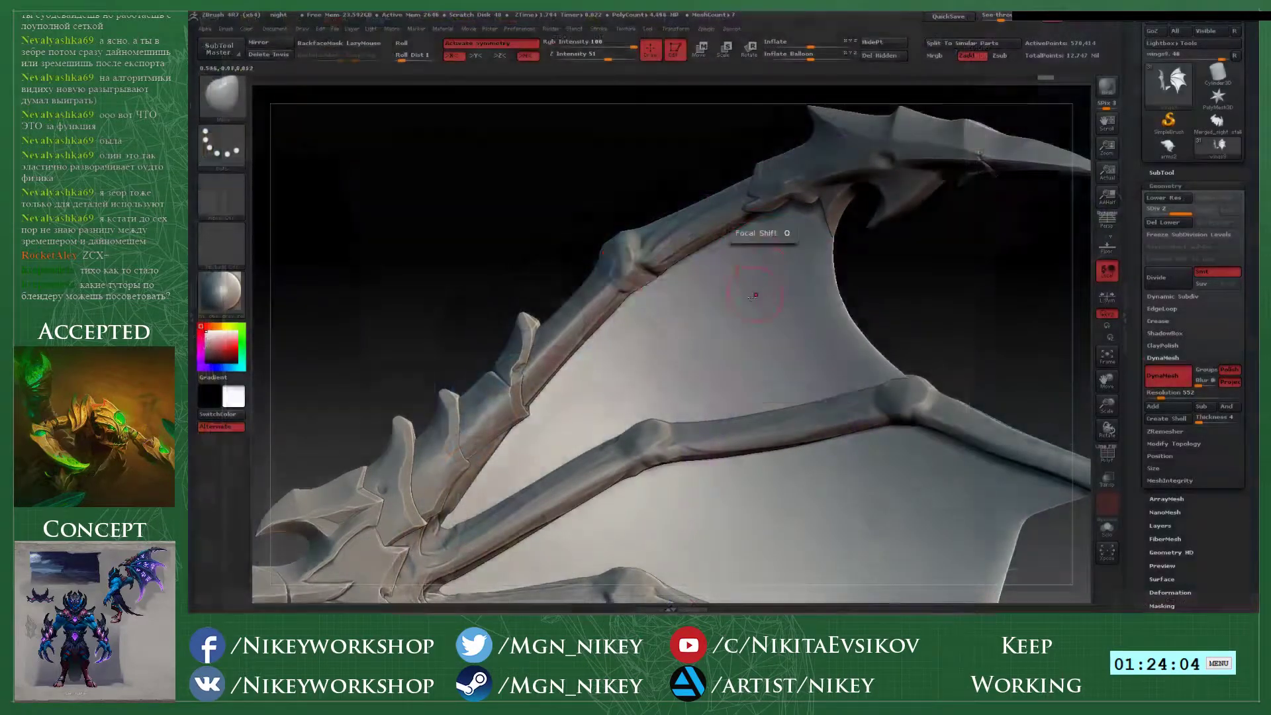
left_click(225, 147, "ctrl")
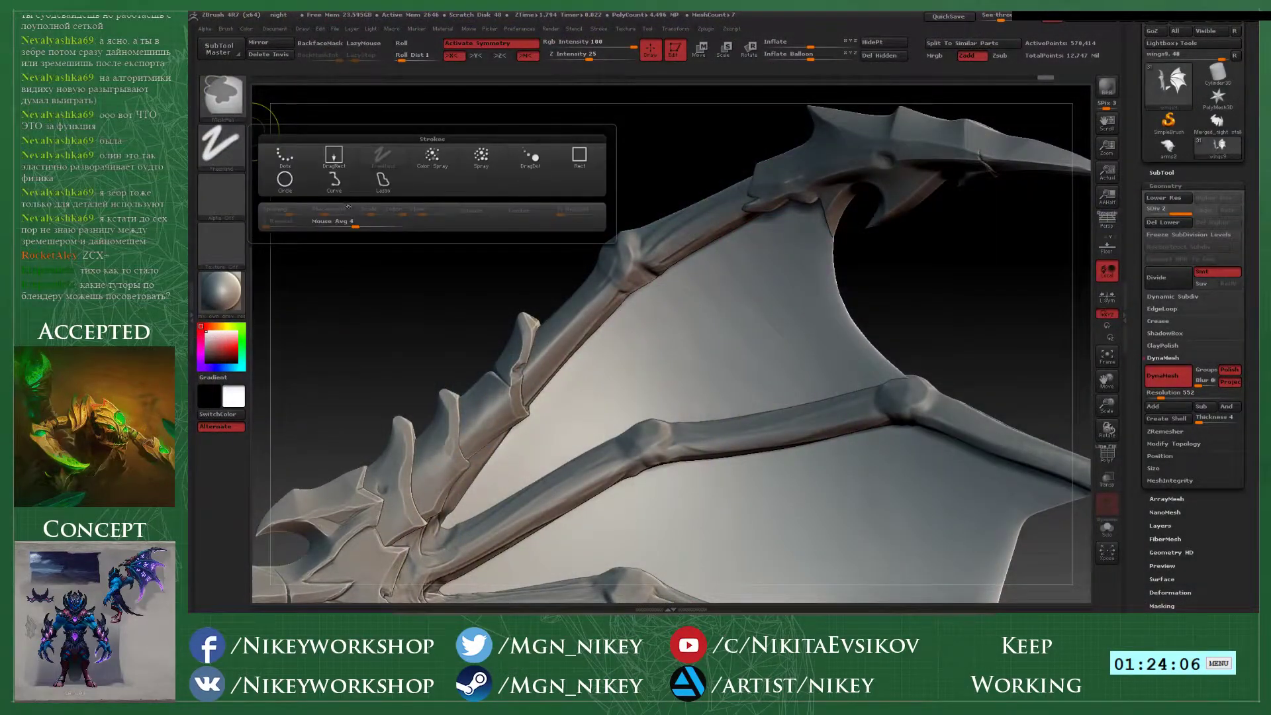
left_click(382, 182, "ctrl")
left_click_drag(786, 213, 782, 248, "ctrl")
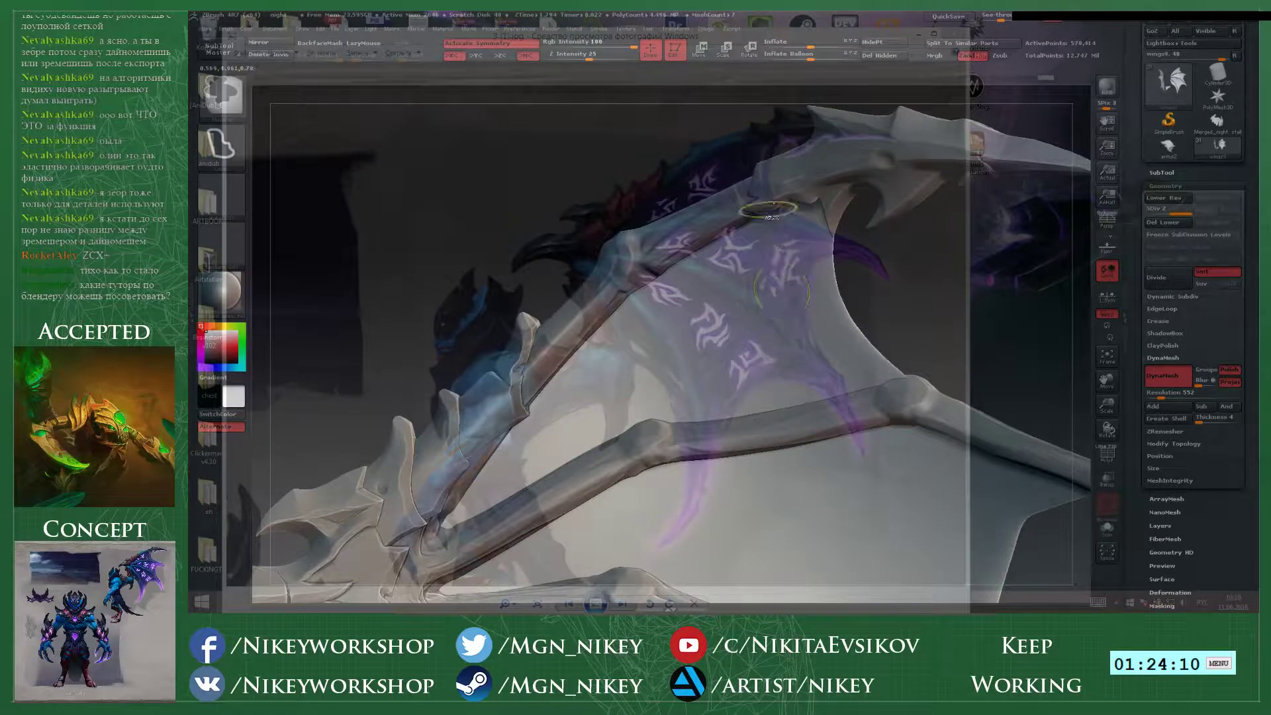
- Remesh the membrane at DynaMesh resolution 992, subdivide it, and lasso-mask a narrow curved strip beneath the top finger's outer joint
key("ctrl+d")
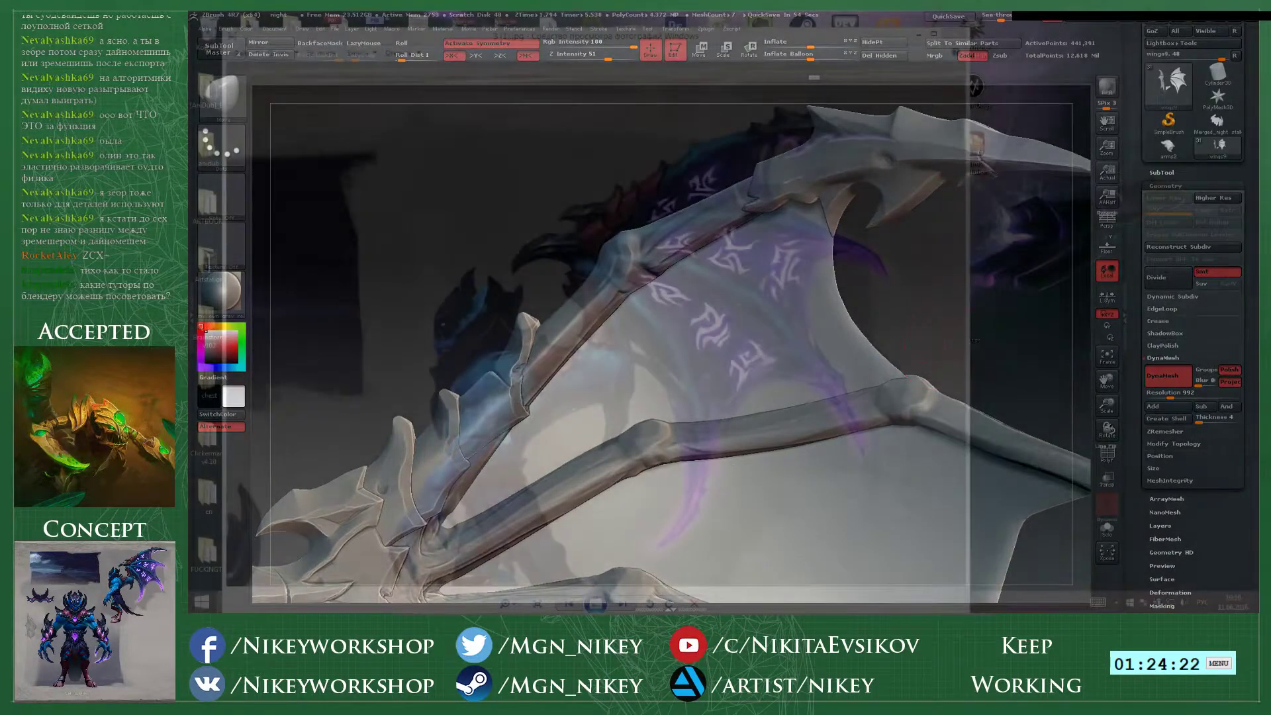
left_click_drag(975, 340, 962, 377, "alt")
left_click(1155, 278)
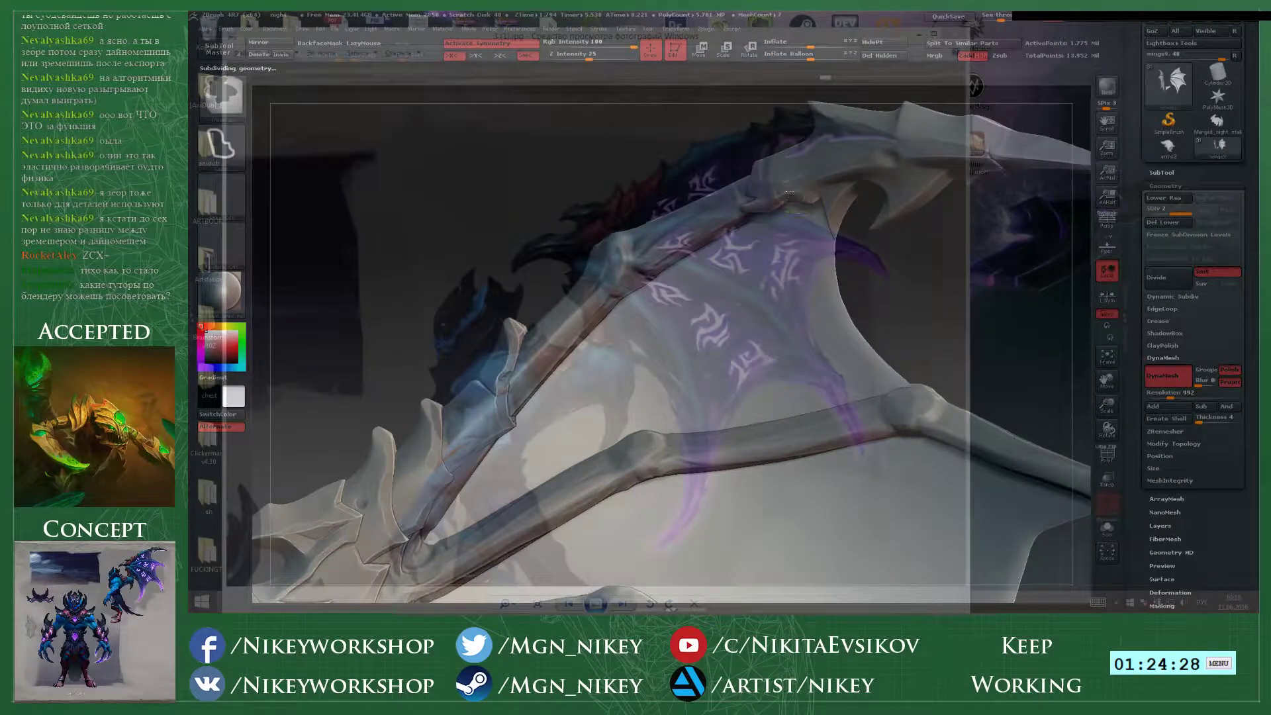
mouse_move(783, 202)
left_mouse_down("ctrl")
mouse_move(820, 373)
mouse_move(741, 179)
mouse_move(781, 177)
left_mouse_up("ctrl")
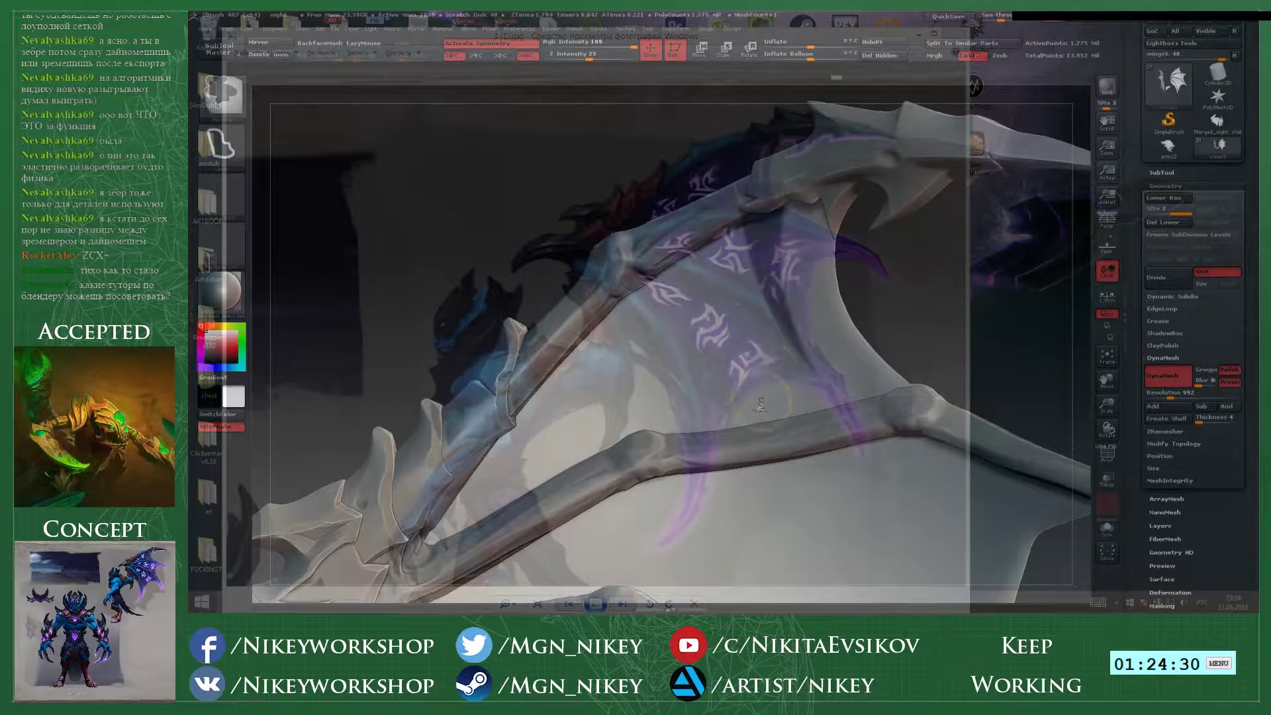
- Lasso-mask a tapering strip on the membrane above the second finger's outer segment and another beneath its outer joint
left_click_drag(685, 311, 745, 427)
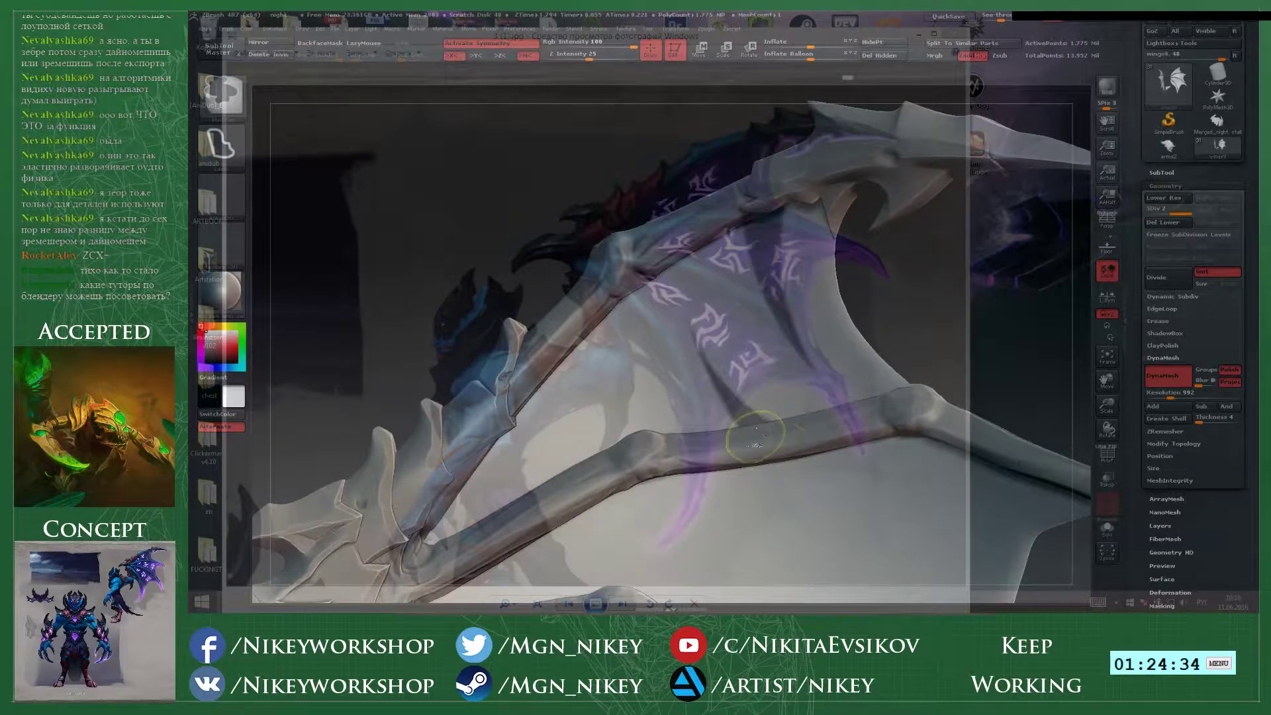
key("ctrl+z")
left_click_drag(716, 336, 759, 417)
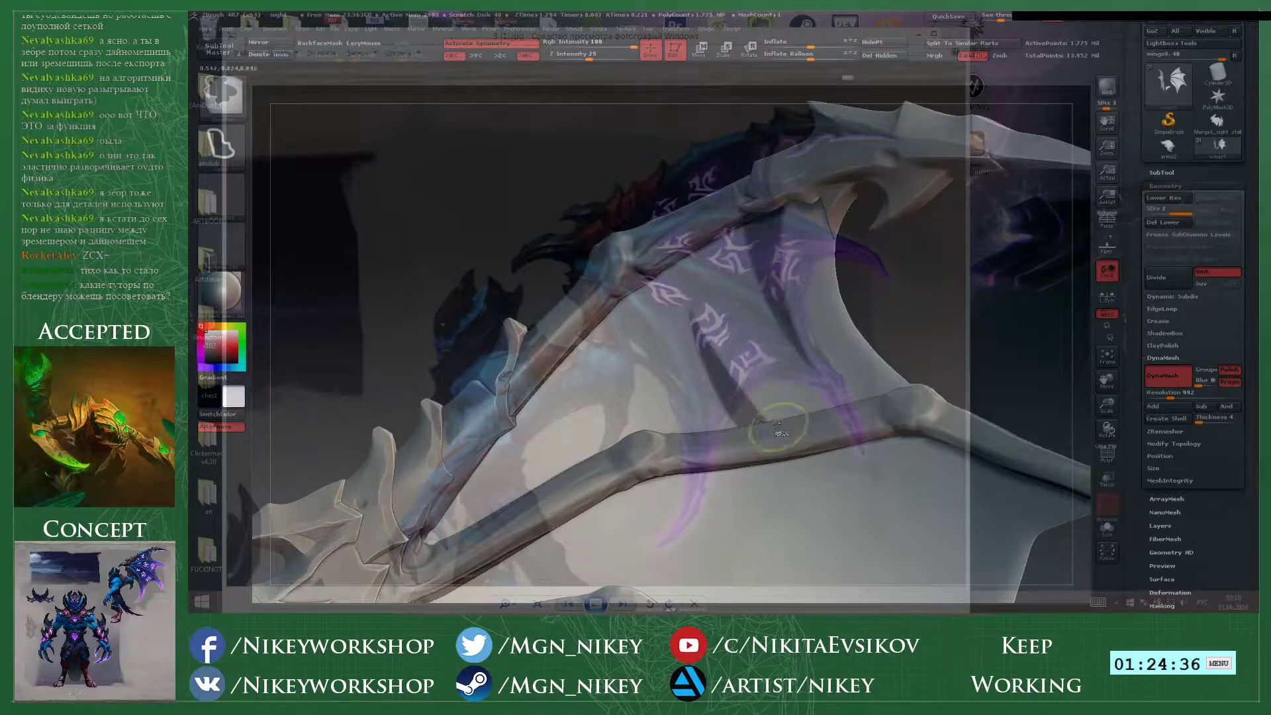
left_click_drag(703, 336, 760, 421)
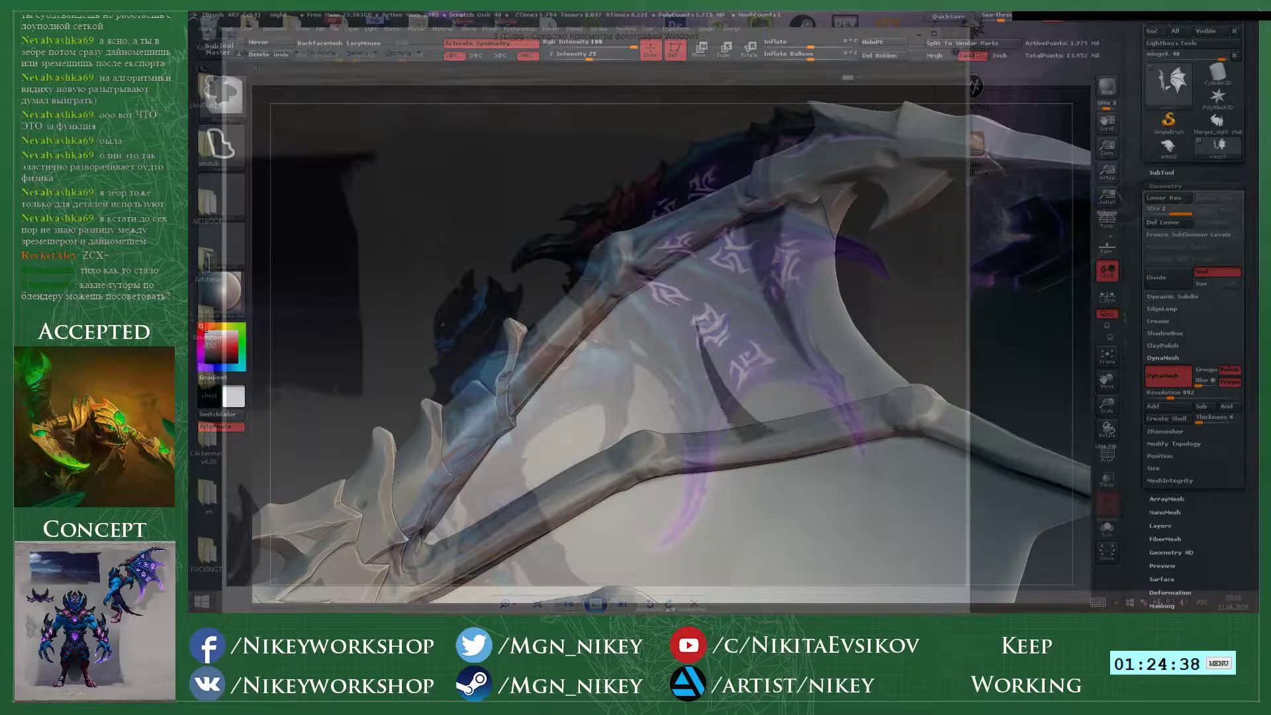
mouse_move(930, 360)
left_mouse_down("alt")
mouse_move(872, 213)
mouse_move(887, 231)
left_mouse_up("alt")
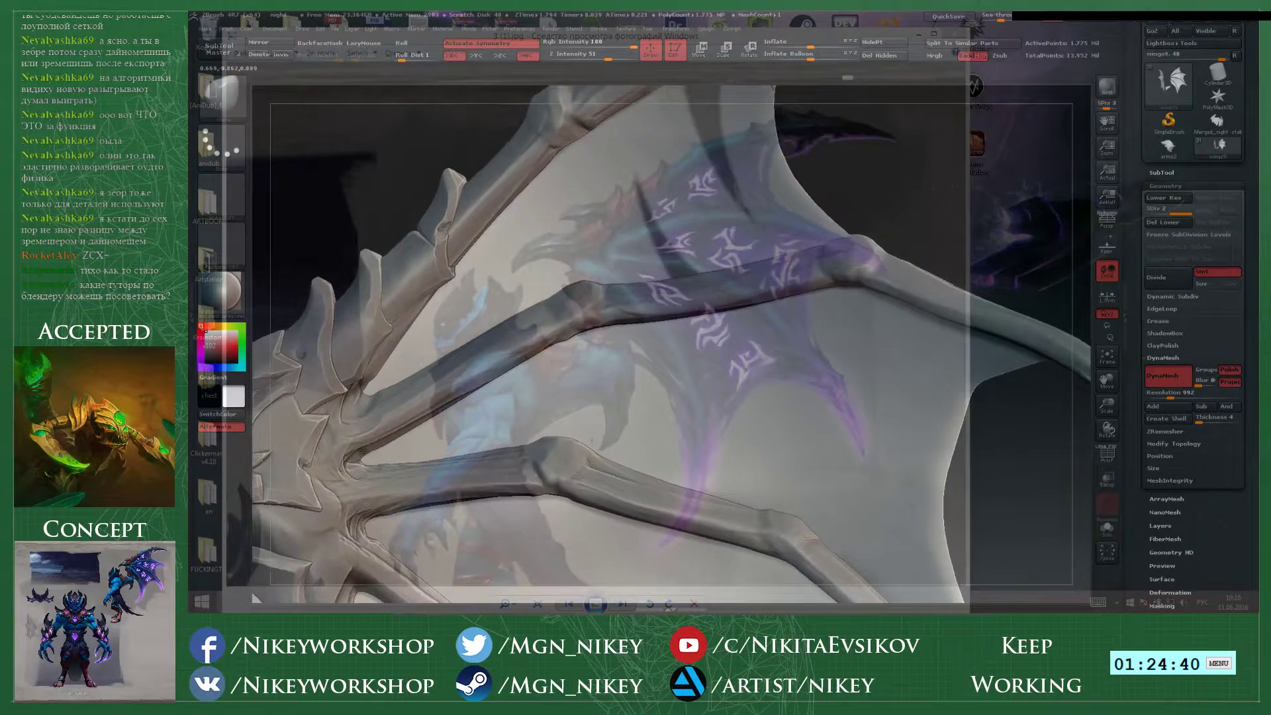
mouse_move(921, 310)
left_mouse_down("ctrl")
mouse_move(859, 407)
mouse_move(918, 293)
left_mouse_up("ctrl")
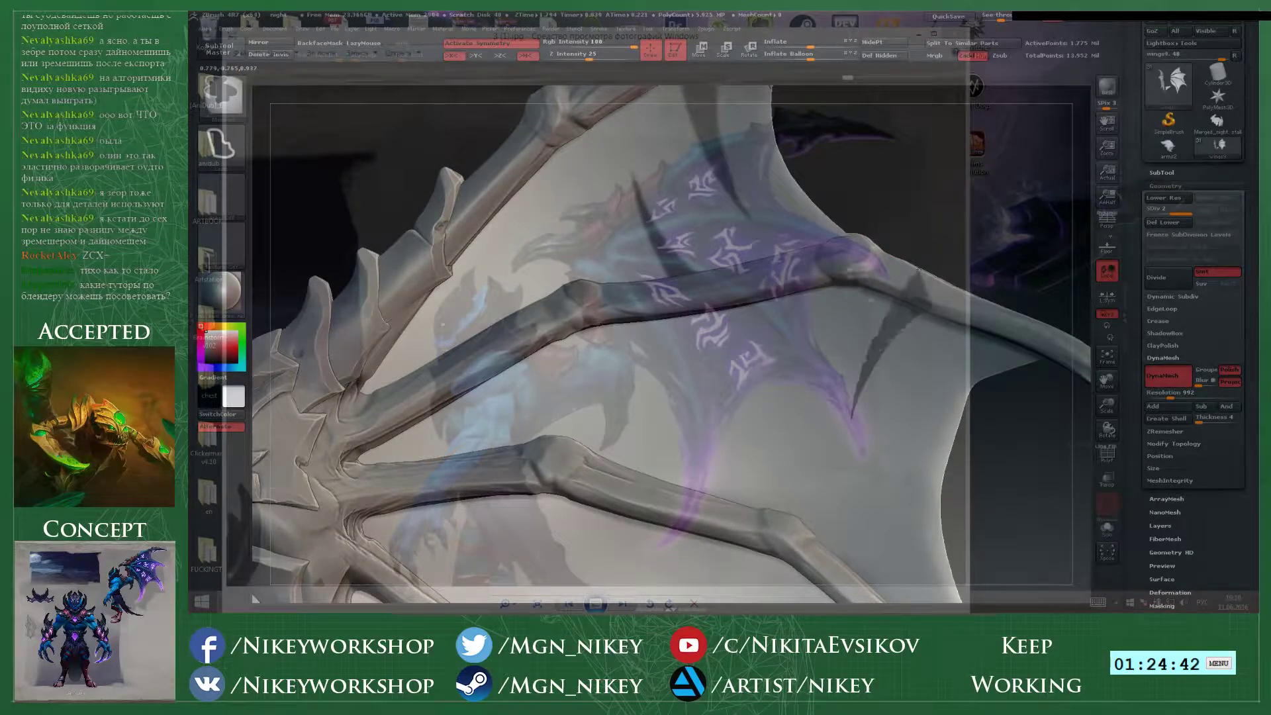
- Lasso-mask a curved, tapering strip on the membrane beneath the third finger's outer segment, redoing the outline as needed
left_click_drag(1016, 282, 791, 278)
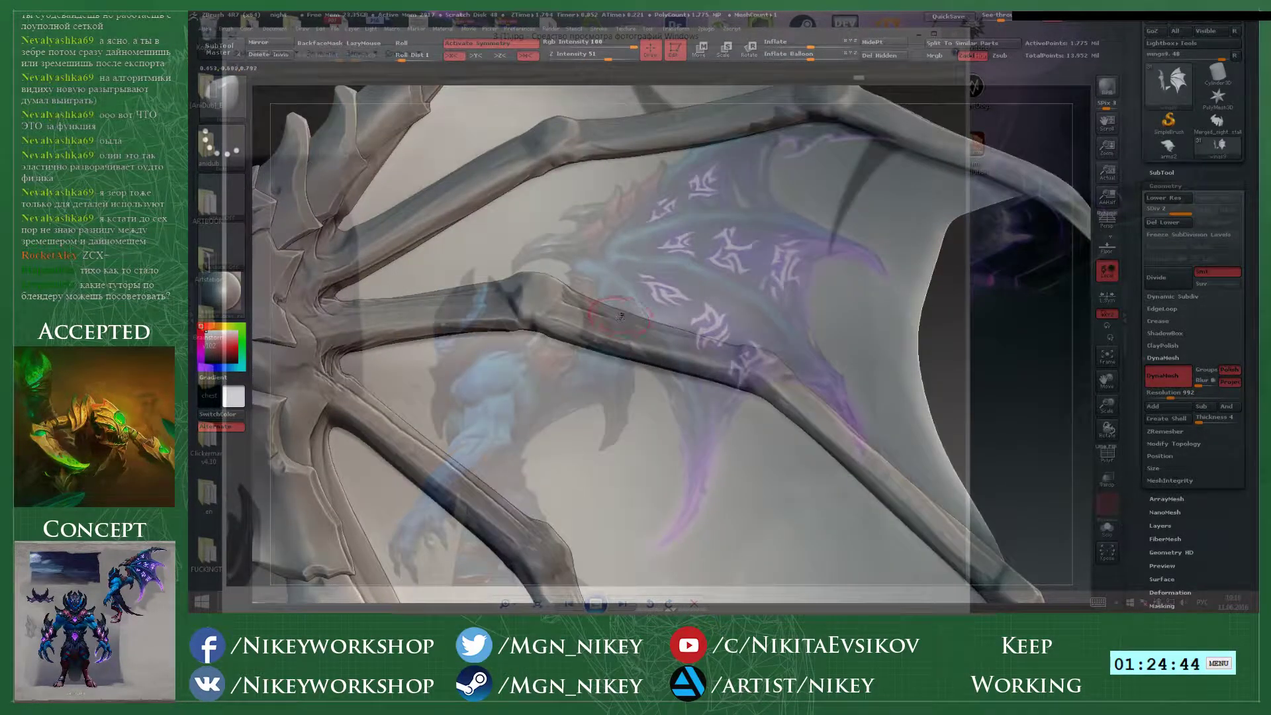
mouse_move(624, 324)
left_mouse_down("ctrl")
mouse_move(620, 232)
mouse_move(616, 321)
left_mouse_up("ctrl")
mouse_move(996, 366)
left_mouse_down()
mouse_move(977, 173)
mouse_move(1000, 71)
left_mouse_up()
left_click_drag(898, 563, 903, 487, "alt")
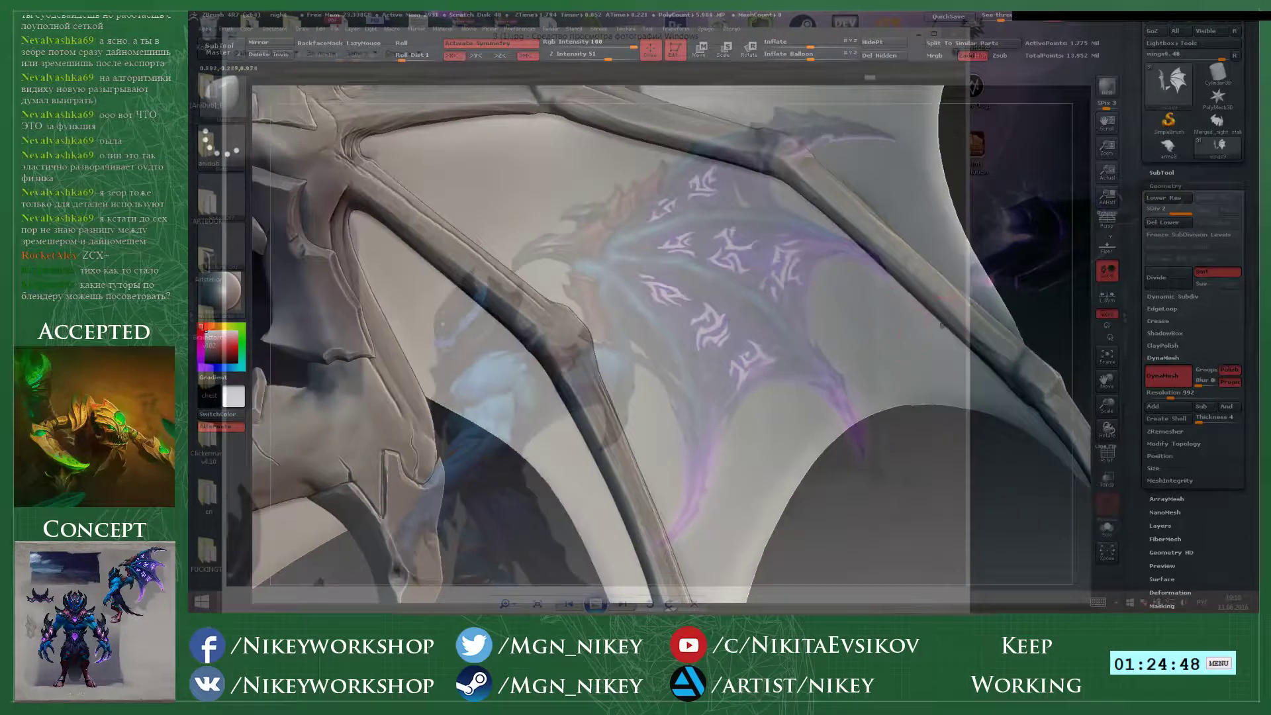
mouse_move(948, 310)
left_mouse_down("ctrl")
mouse_move(775, 336)
mouse_move(871, 272)
mouse_move(775, 334)
left_mouse_up("ctrl")
key("ctrl+z")
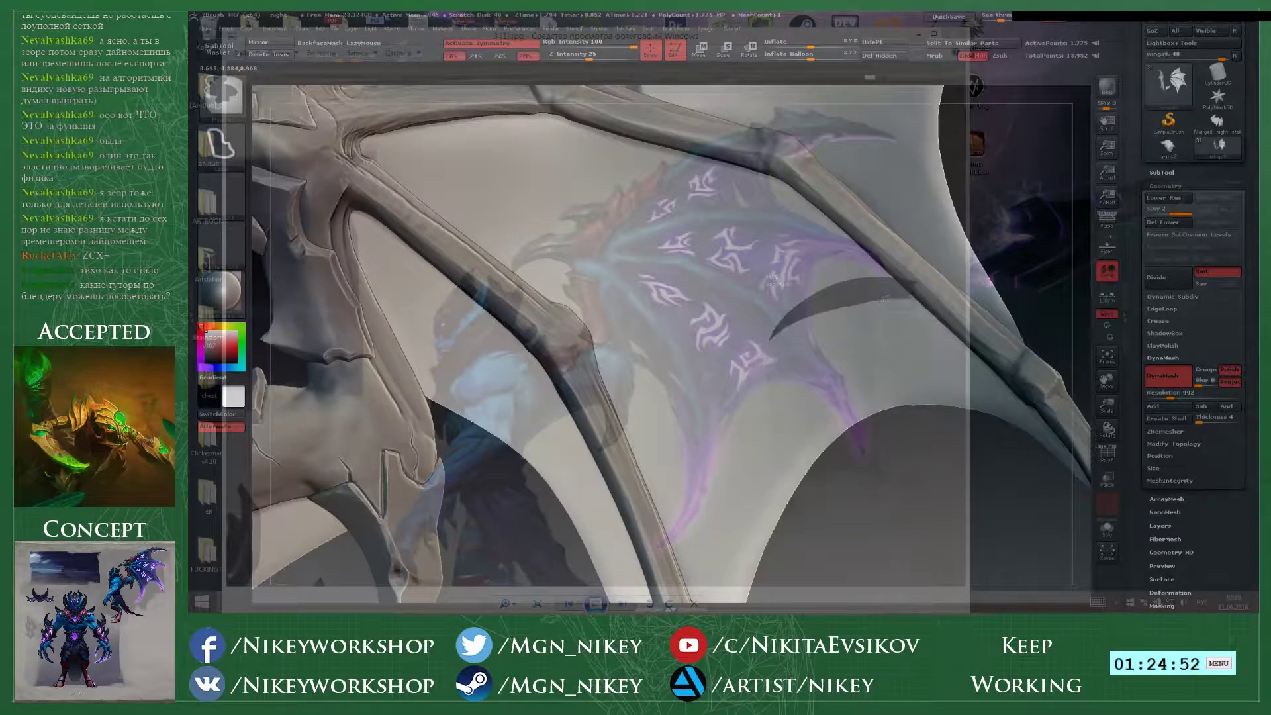
key("ctrl+z")
mouse_move(947, 309)
left_mouse_down("ctrl")
mouse_move(790, 330)
mouse_move(891, 275)
mouse_move(921, 292)
mouse_move(779, 352)
mouse_move(928, 273)
left_mouse_up("ctrl")
key("ctrl+z")
- Lasso-mask a slender strip on the membrane along the outer side of the lowest finger, just above its end joint
left_click_drag(902, 440, 946, 312, "alt")
key("2")
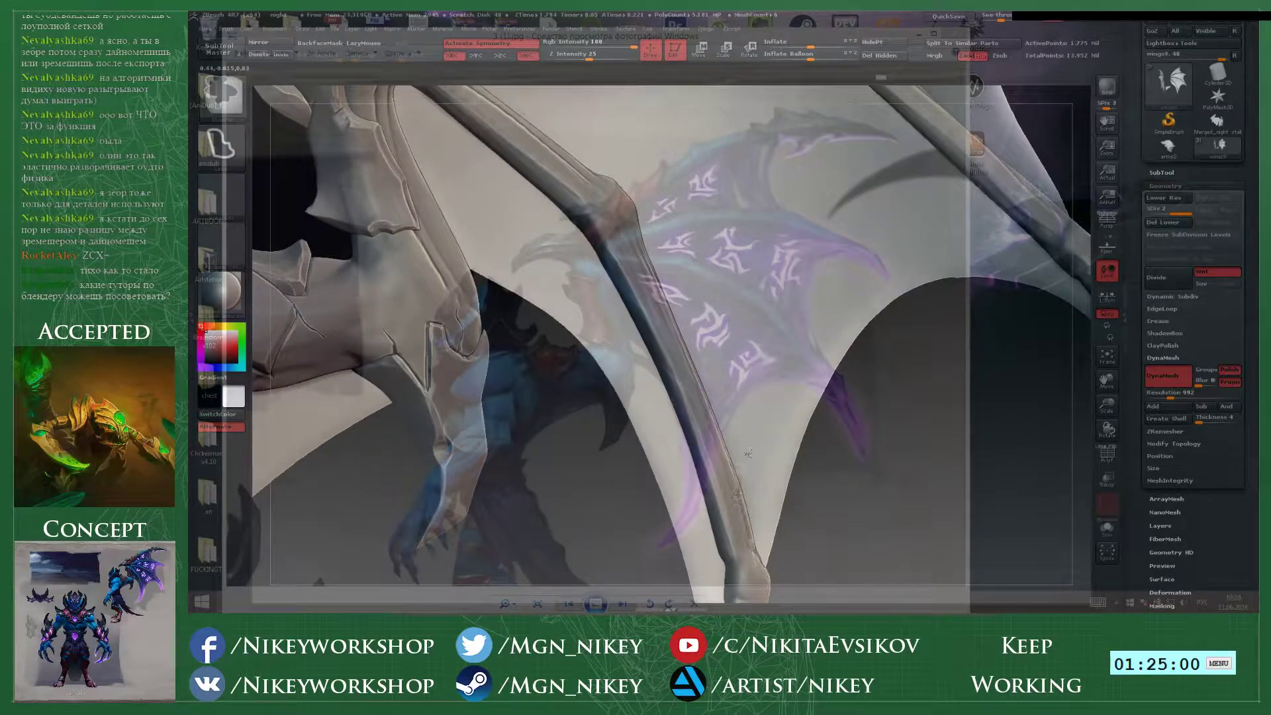
mouse_move(747, 453)
left_mouse_down()
mouse_move(762, 405)
mouse_move(738, 496)
left_mouse_up()
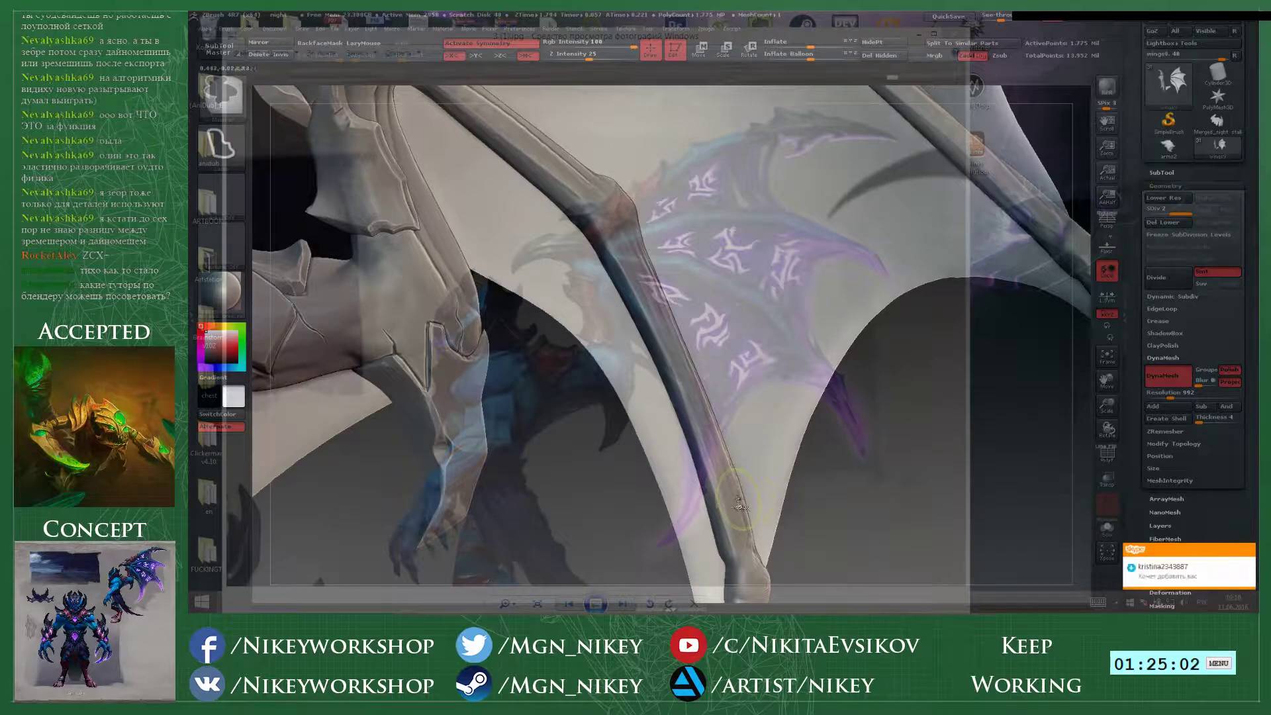
left_click_drag(753, 440, 740, 487)
left_click(910, 506, "ctrl+shift")
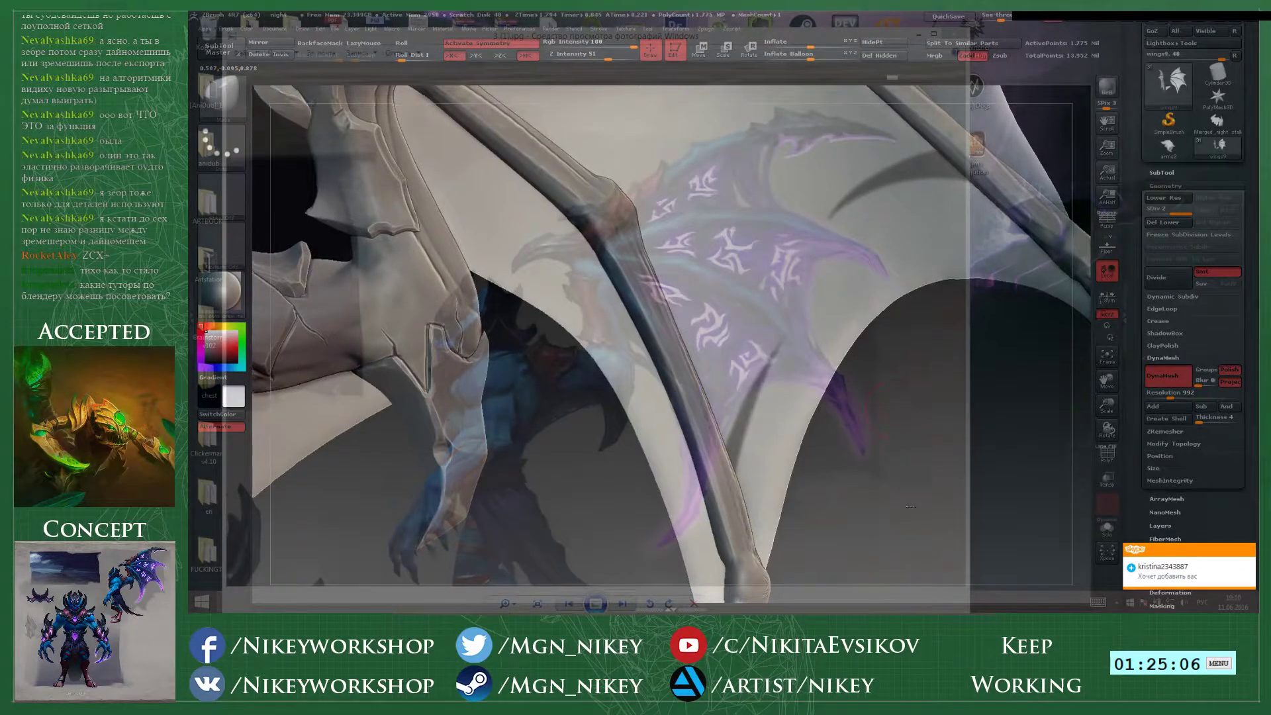
- Lasso-mask a tapering strip on the membrane above the lowest finger's middle joint
left_click_drag(909, 507, 668, 318)
left_click_drag(907, 485, 927, 508, "alt")
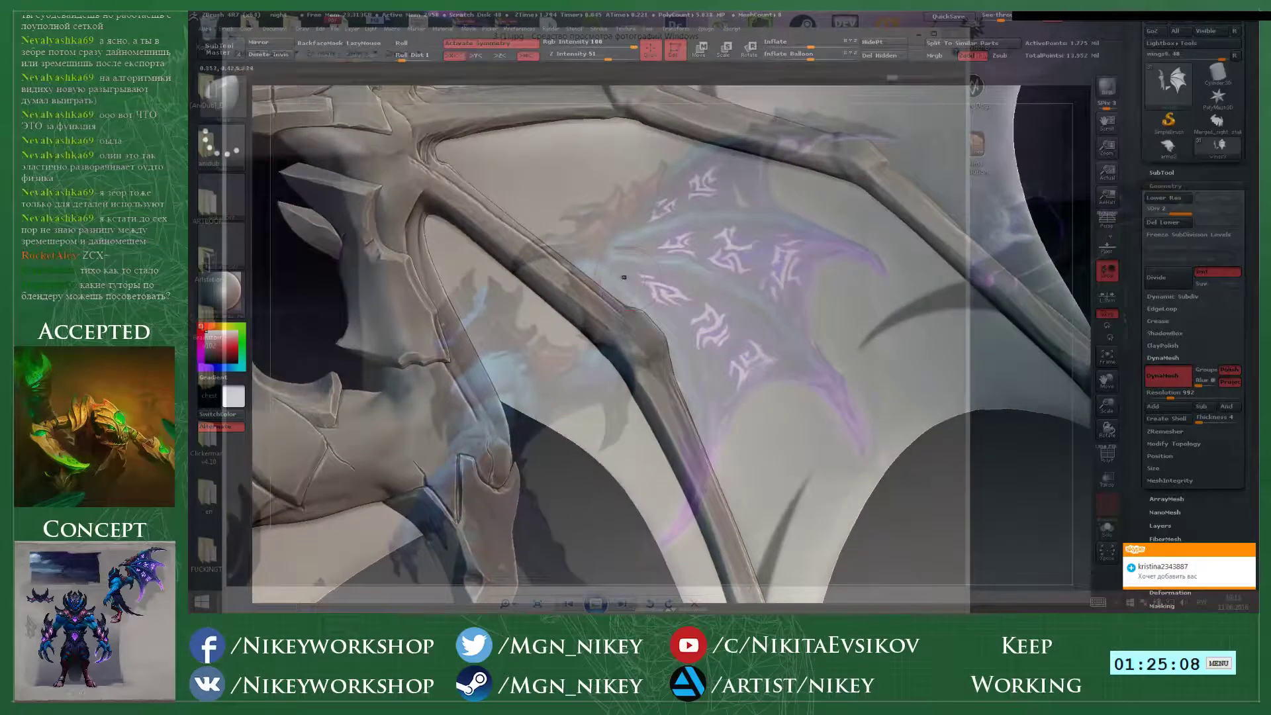
mouse_move(609, 286)
left_mouse_down("ctrl")
mouse_move(618, 260)
mouse_move(614, 308)
left_mouse_up("ctrl")
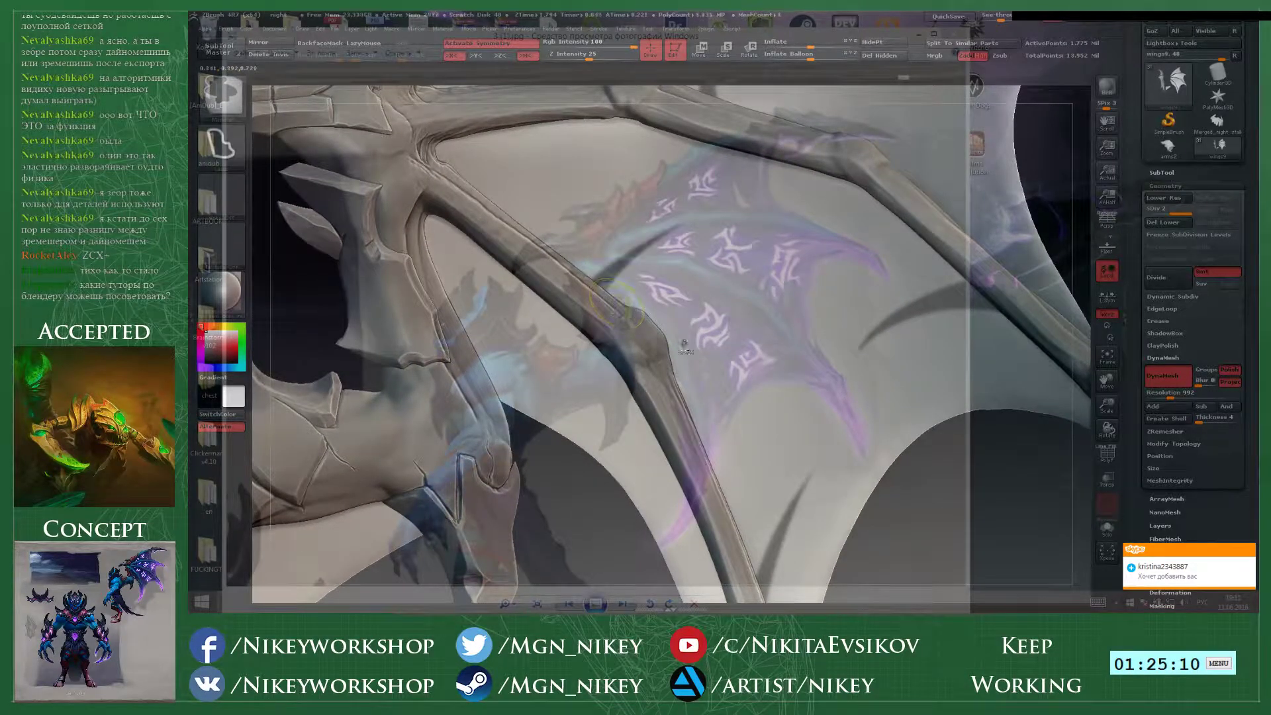
- Lasso-mask a short strip on the inner side of the lowest finger, just below its middle joint
mouse_move(623, 530)
left_mouse_down("alt")
mouse_move(647, 430)
mouse_move(753, 296)
left_mouse_up("alt")
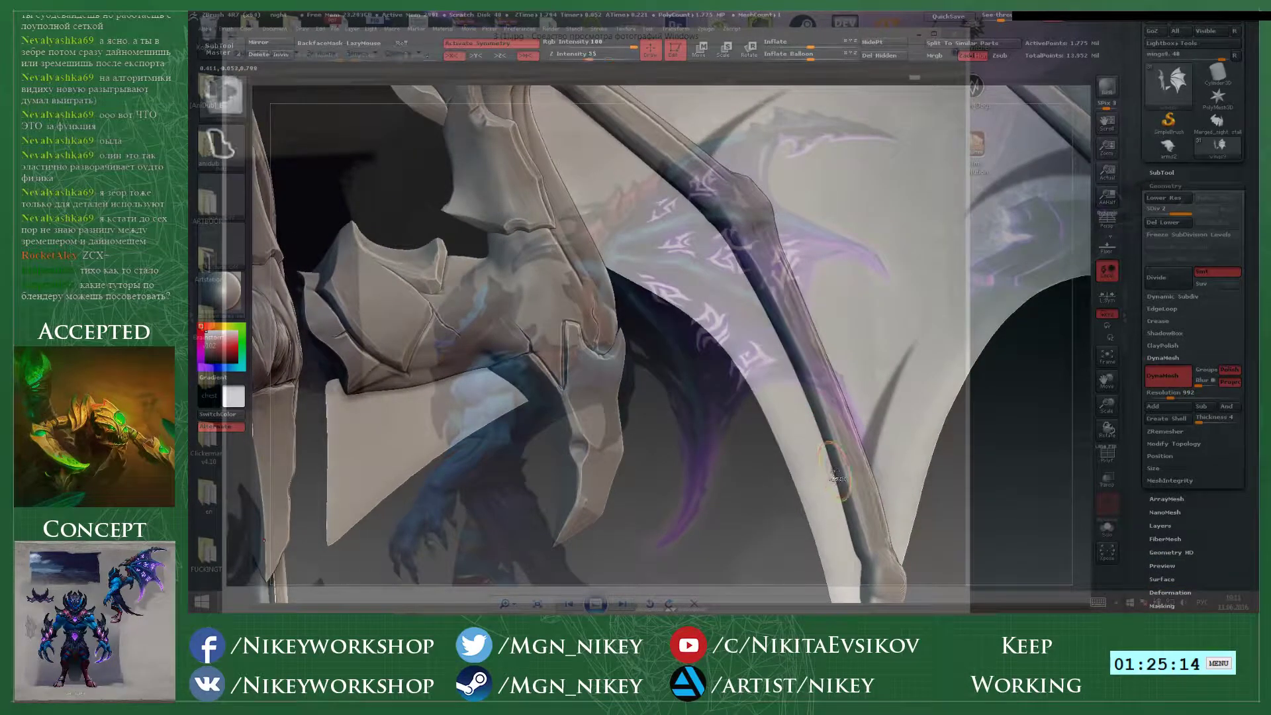
mouse_move(833, 458)
left_mouse_down("ctrl")
mouse_move(754, 368)
mouse_move(828, 422)
mouse_move(728, 290)
mouse_move(815, 412)
mouse_move(795, 367)
mouse_move(730, 298)
mouse_move(797, 352)
mouse_move(800, 376)
mouse_move(721, 291)
mouse_move(799, 351)
left_mouse_up("ctrl")
key("ctrl+z")
key("ctrl+z")
key("ctrl+z")
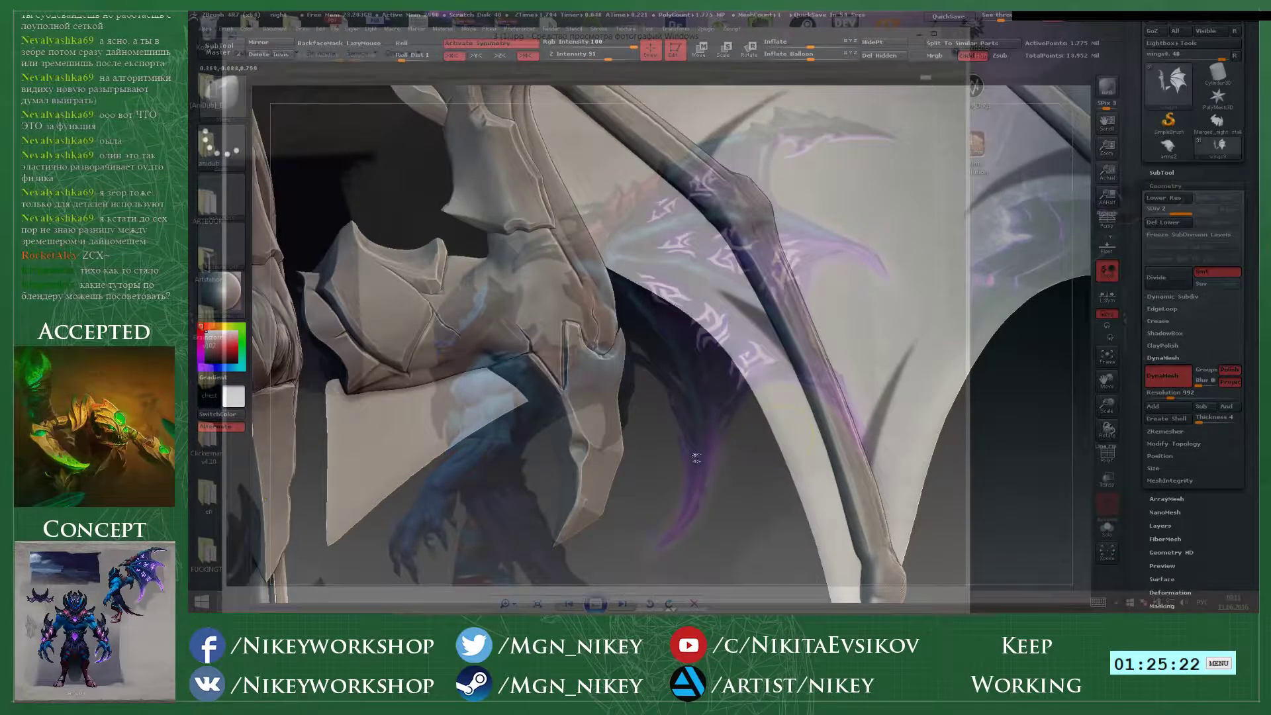
- Lasso-mask a tapering strip on the innermost membrane, pointing outward from the arm, and redo its outline
left_click_drag(695, 457, 702, 511, "alt")
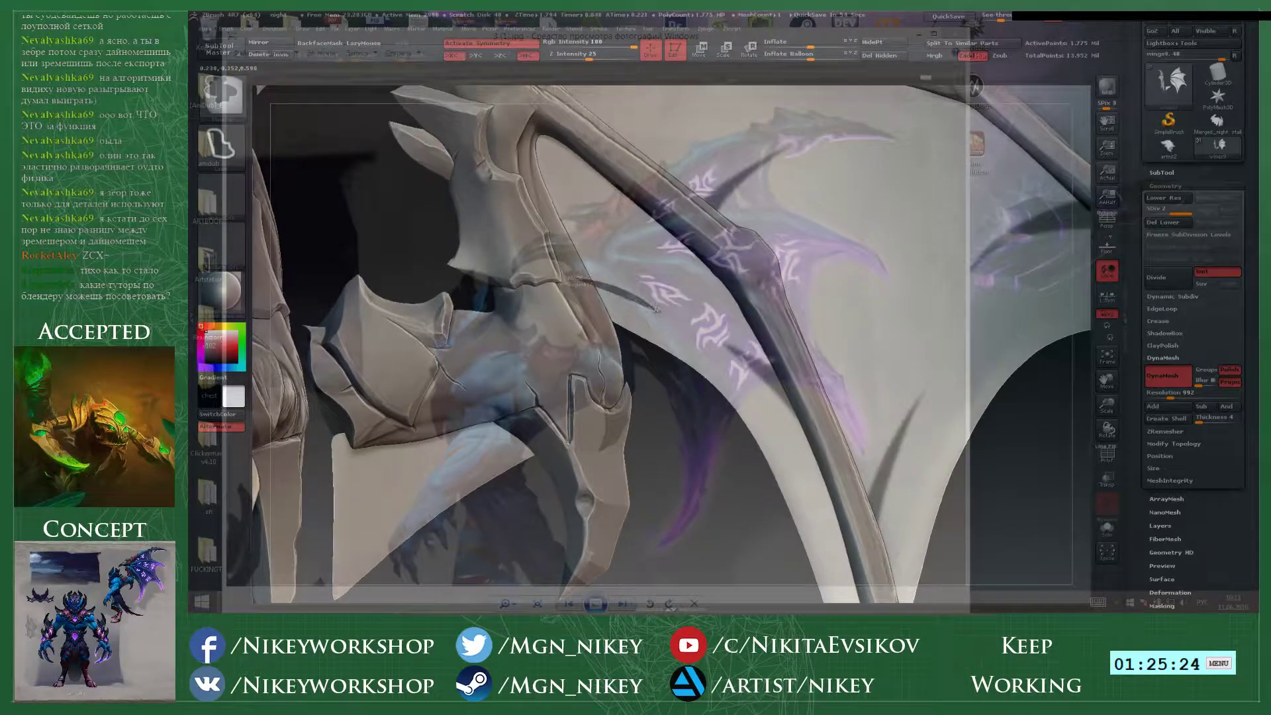
mouse_move(651, 303)
left_mouse_down("ctrl")
mouse_move(533, 179)
mouse_move(649, 298)
left_mouse_up("ctrl")
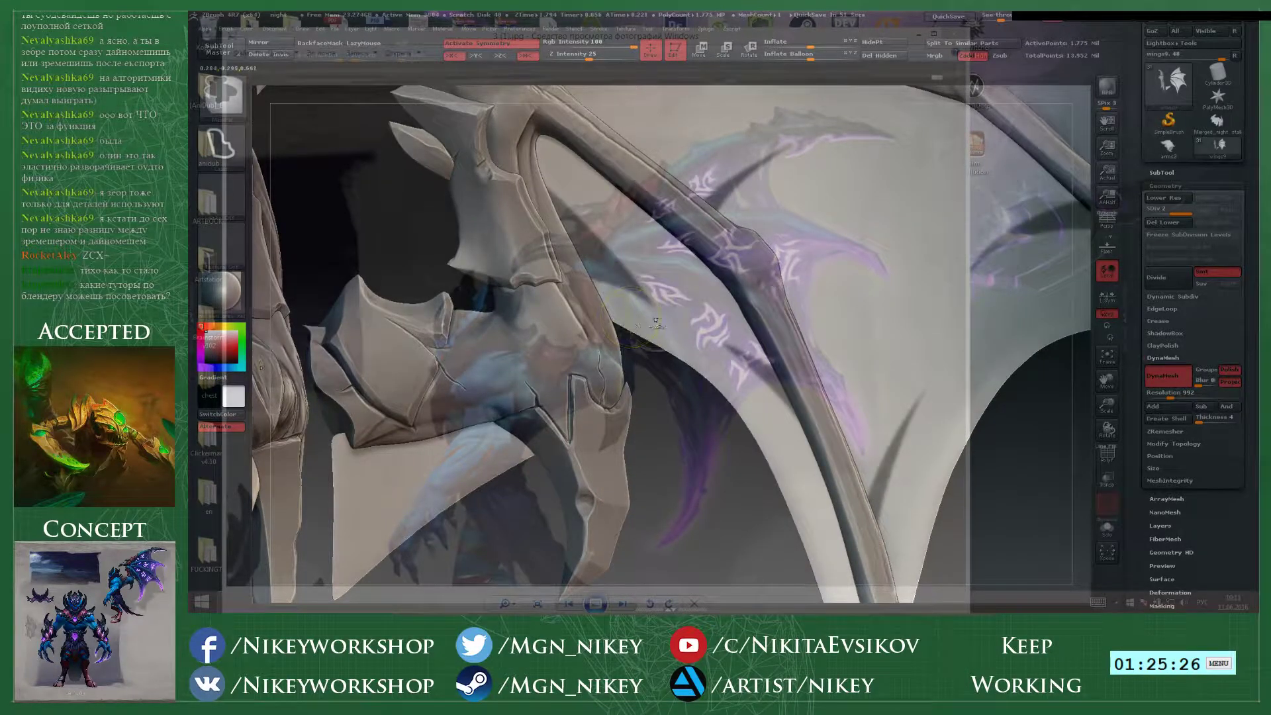
key("ctrl+z")
mouse_move(575, 270)
left_mouse_down("ctrl")
mouse_move(664, 311)
mouse_move(564, 216)
mouse_move(561, 259)
mouse_move(796, 421)
mouse_move(784, 474)
left_mouse_up("ctrl")
- Lasso-mask a small strip on the membrane's inner edge beside the lowest finger
key("b")
key("s")
key("t")
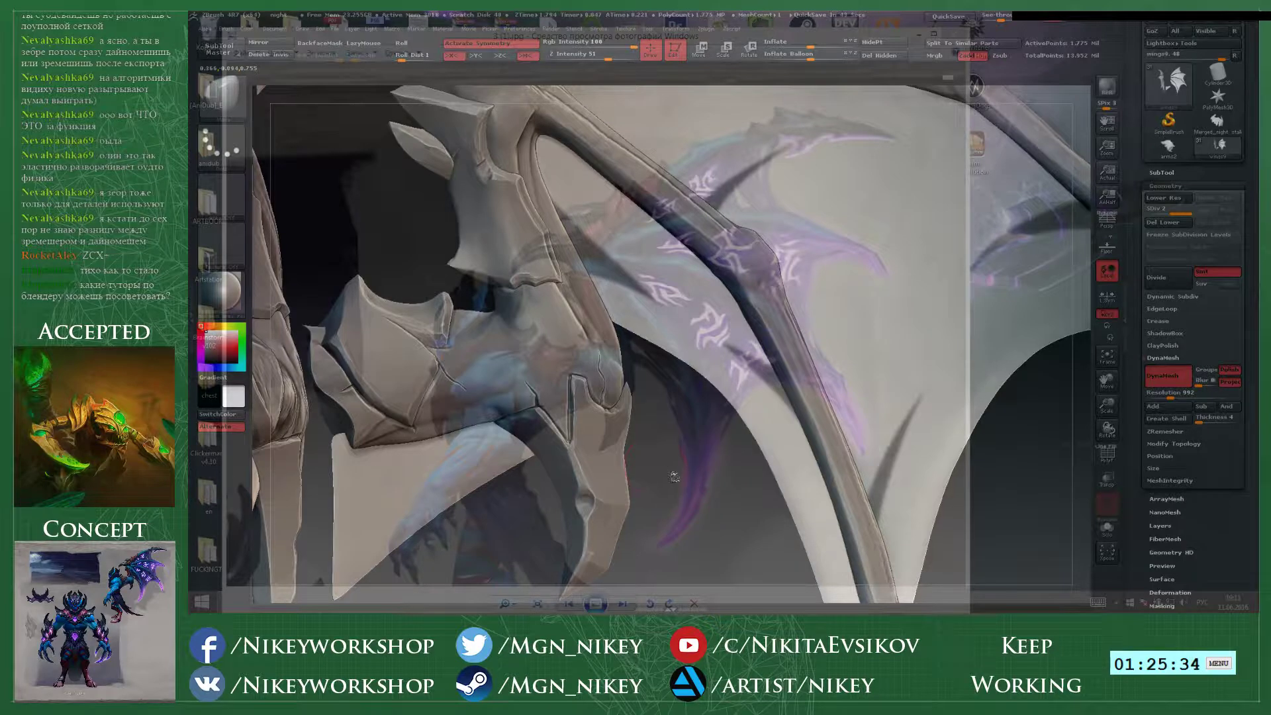
left_click_drag(681, 477, 683, 374, "alt")
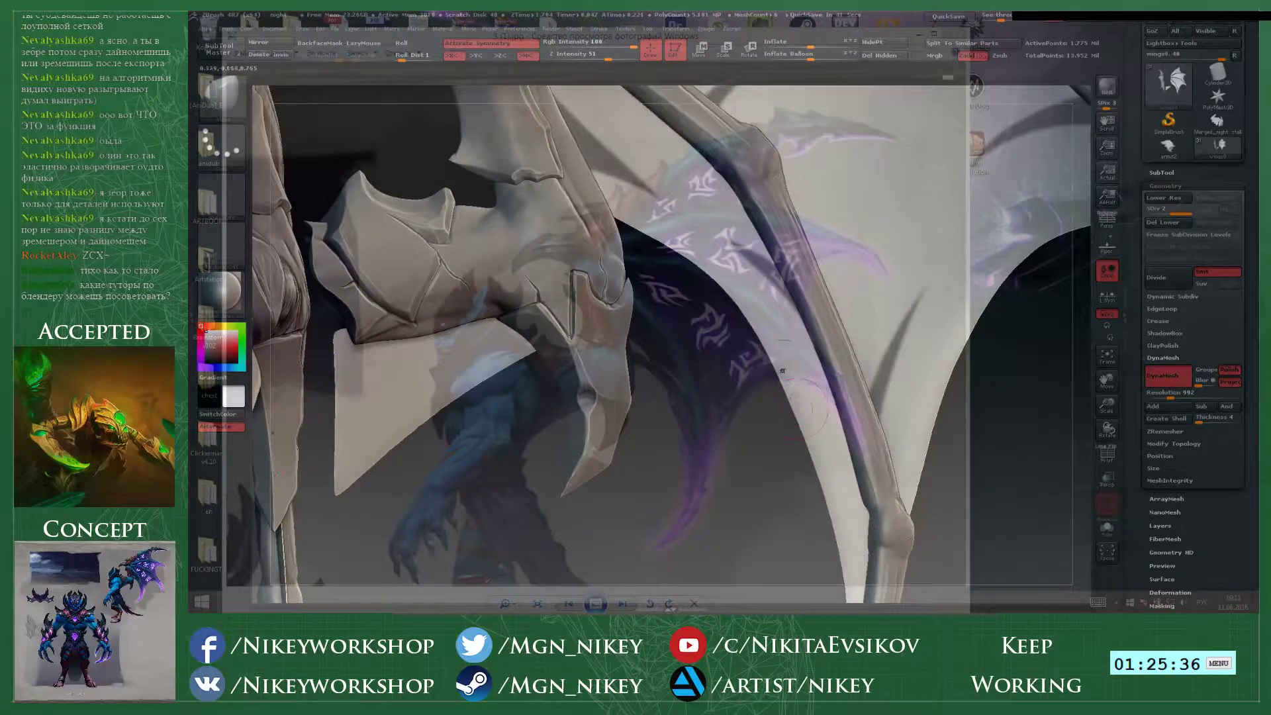
key("ctrl")
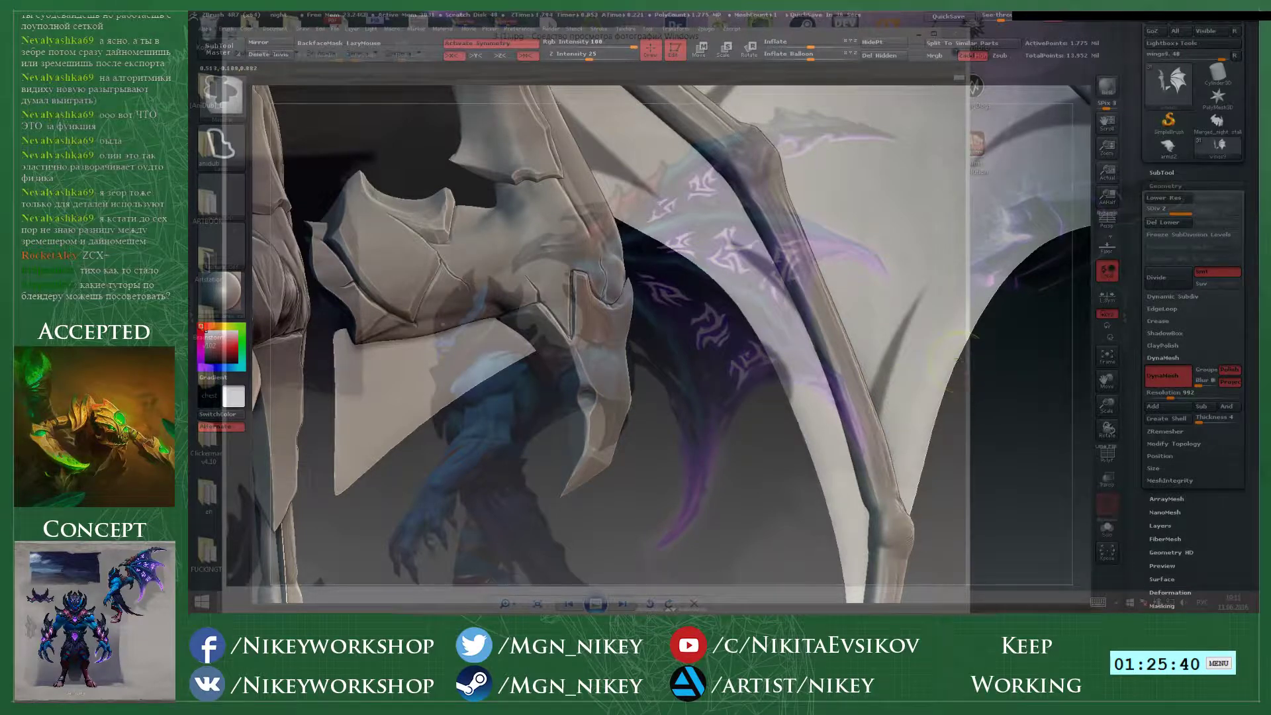
left_click_drag(1025, 340, 830, 412, "alt")
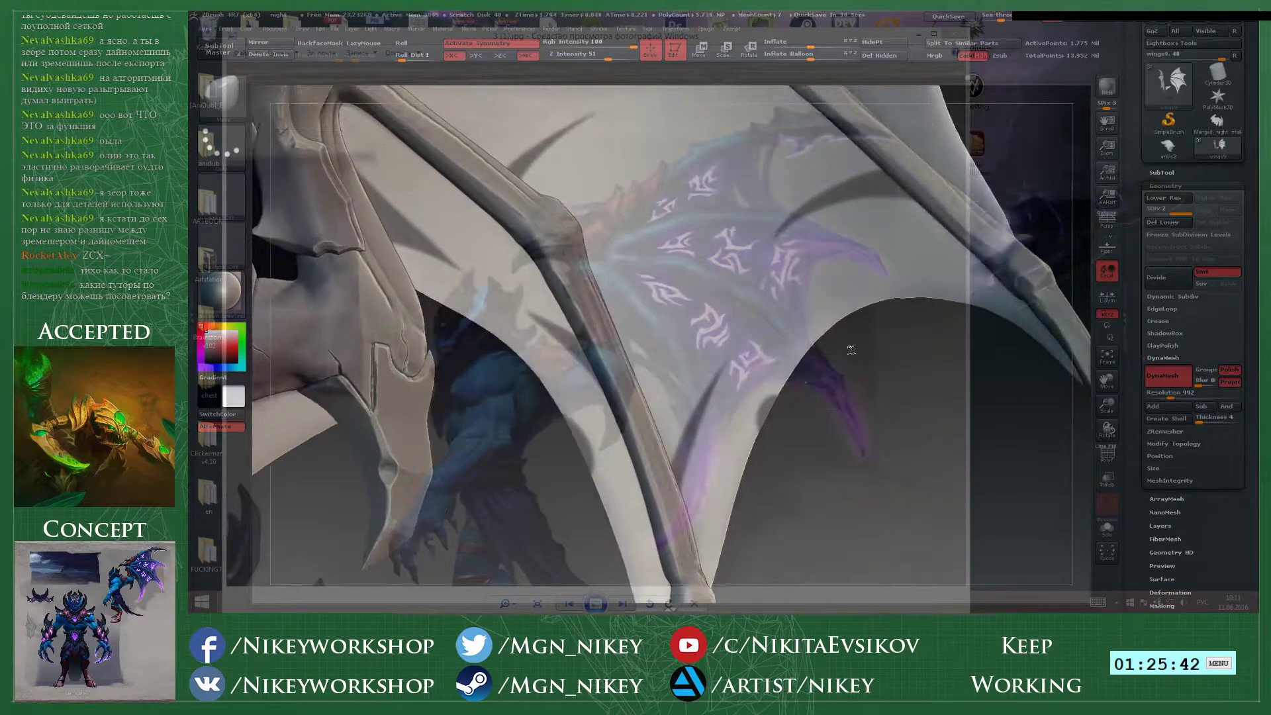
- Lasso-mask a small curved strip along the membrane's scalloped edge between the third and lowest fingers, redoing the first outline
key("b")
key("c")
key("b")
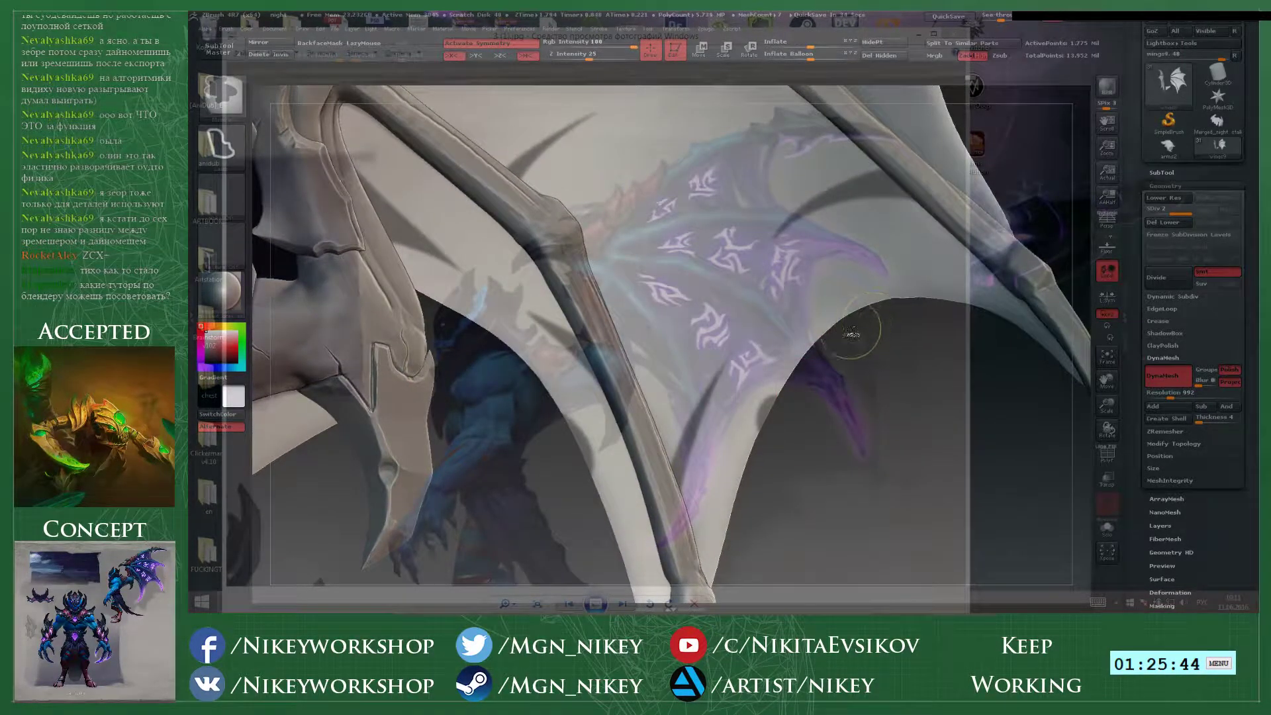
left_click_drag(808, 316, 863, 277)
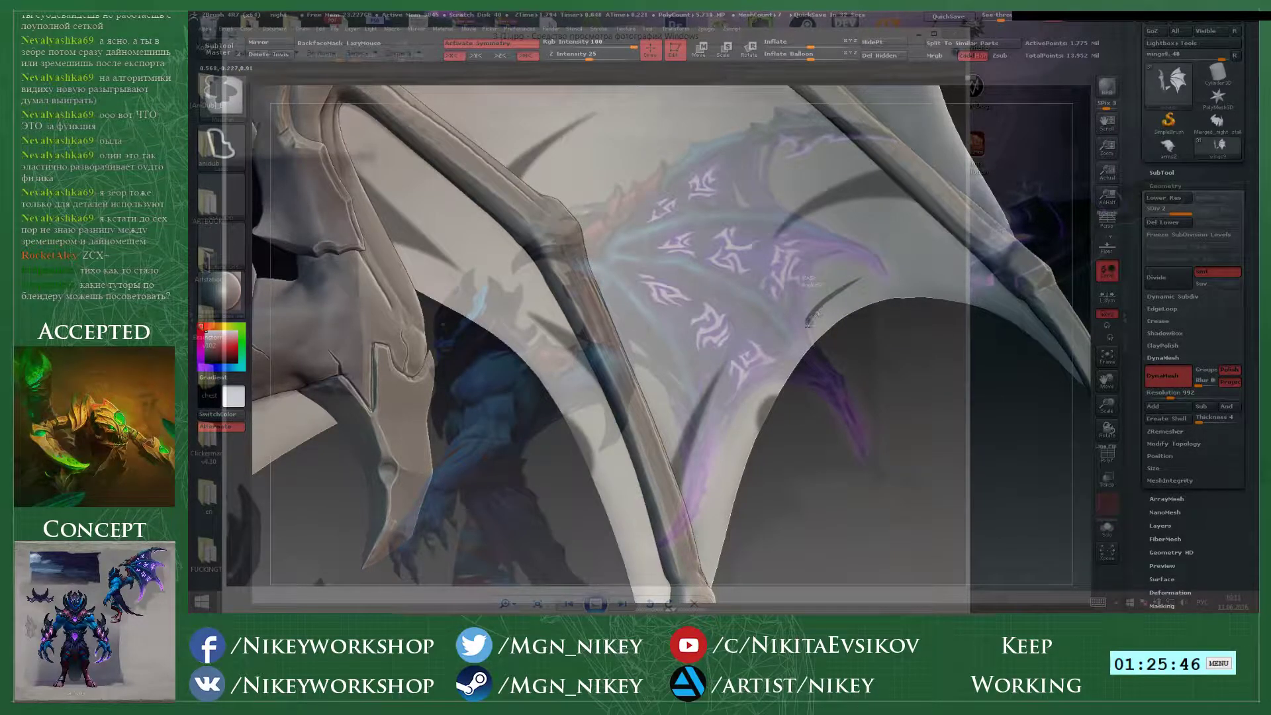
key("ctrl+z")
left_click_drag(808, 309, 864, 282, "ctrl")
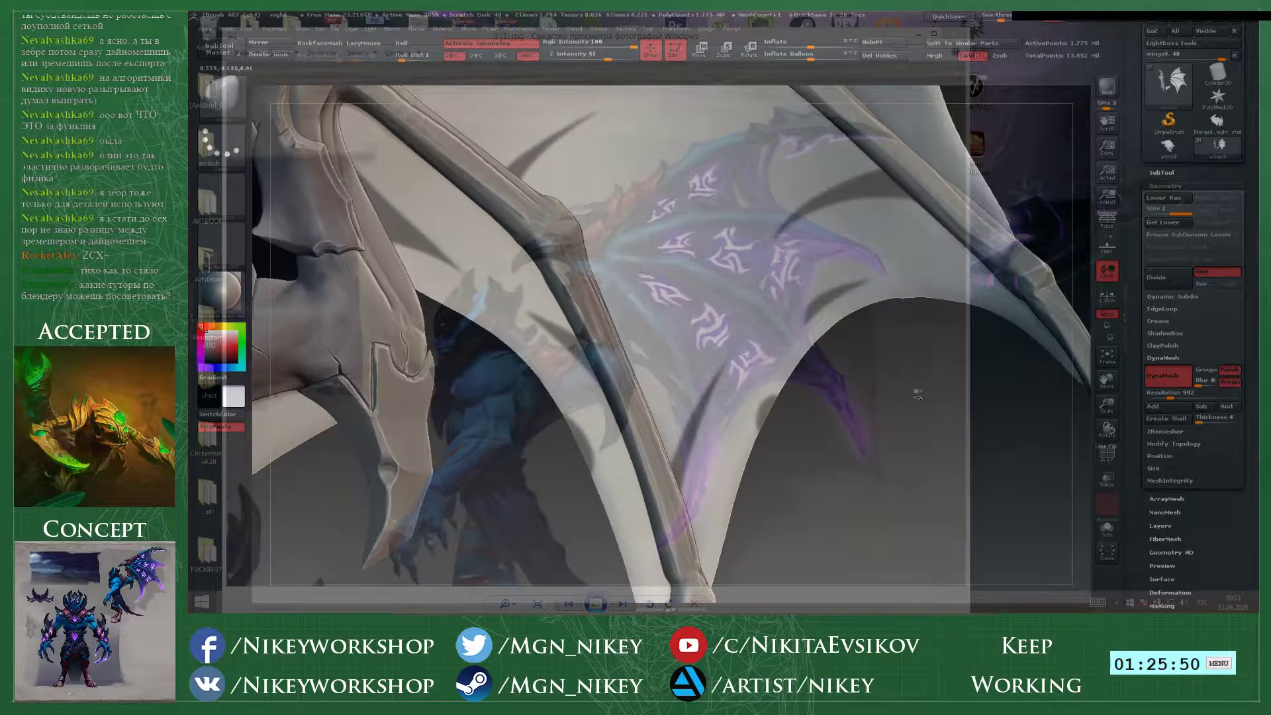
- Lasso-mask a narrow strip near the membrane's outer edge between the second and third fingers
left_click_drag(885, 364, 824, 407, "alt")
right_click_drag(709, 296, 722, 320, "alt")
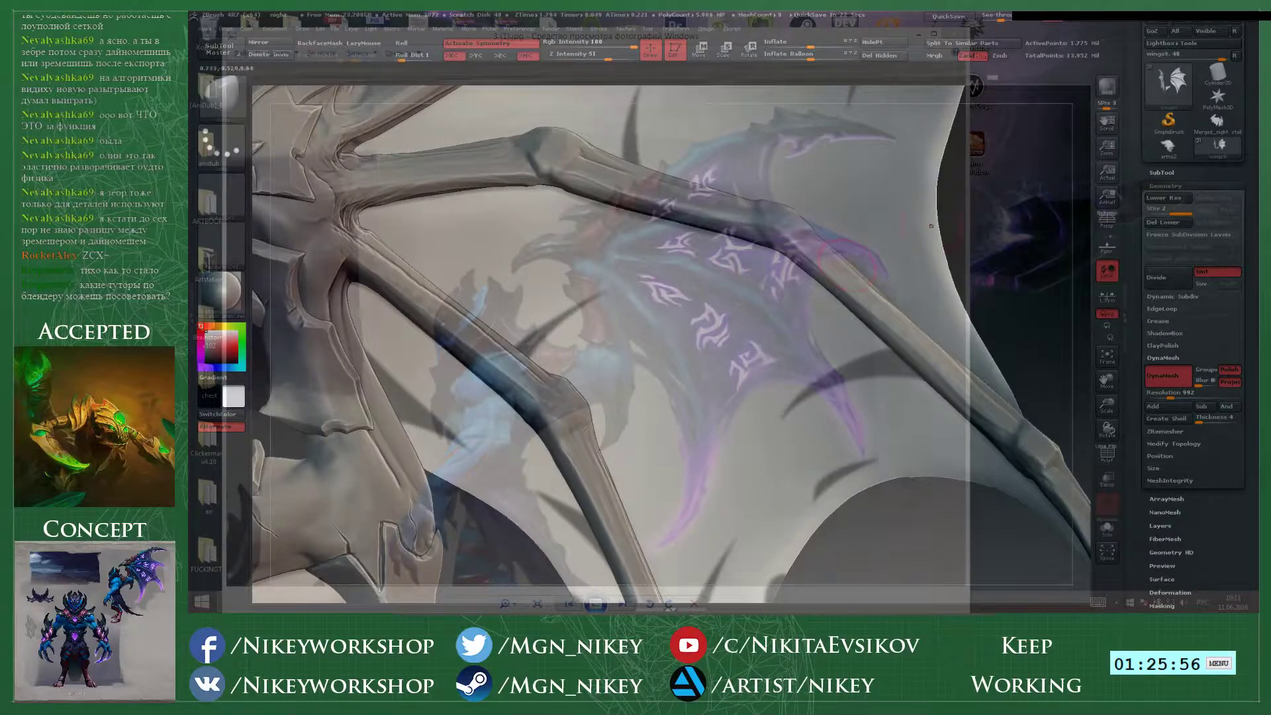
mouse_move(981, 313)
left_mouse_down("alt")
mouse_move(895, 452)
mouse_move(919, 410)
mouse_move(913, 430)
left_mouse_up("alt")
left_click_drag(808, 368, 808, 294, "ctrl")
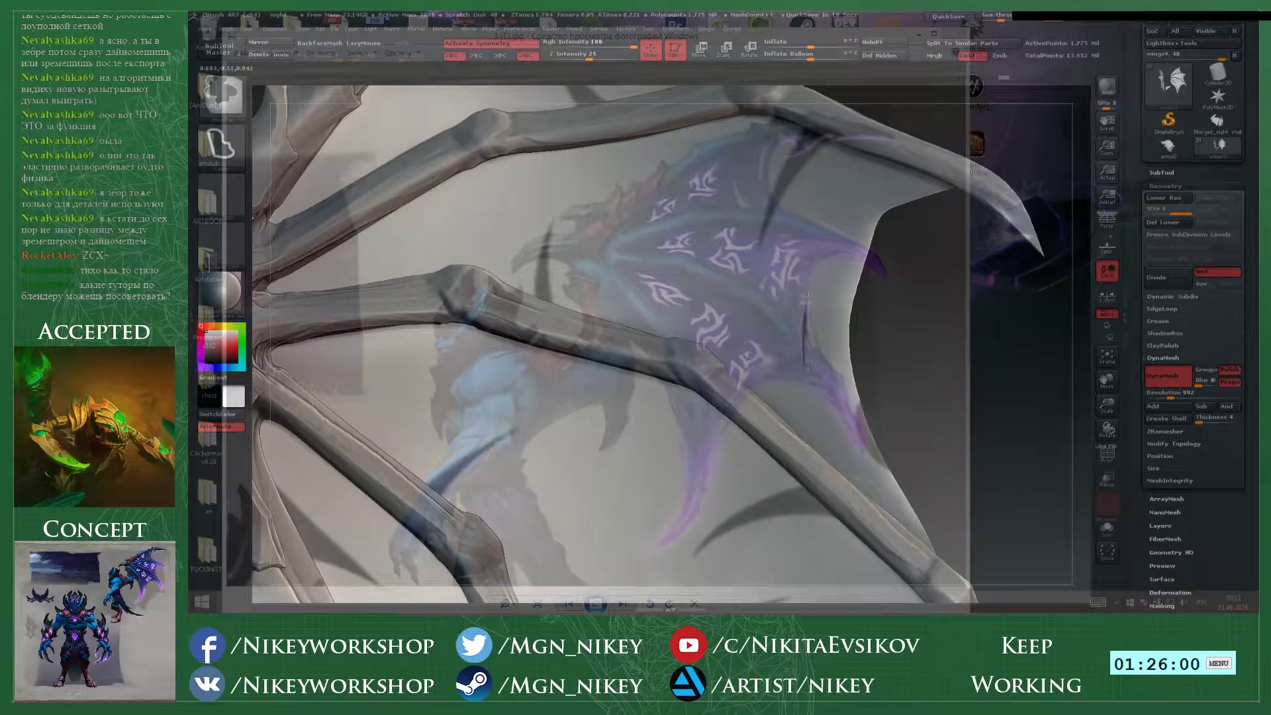
mouse_move(803, 352)
left_mouse_down("ctrl")
mouse_move(807, 365)
mouse_move(803, 303)
left_mouse_up("ctrl")
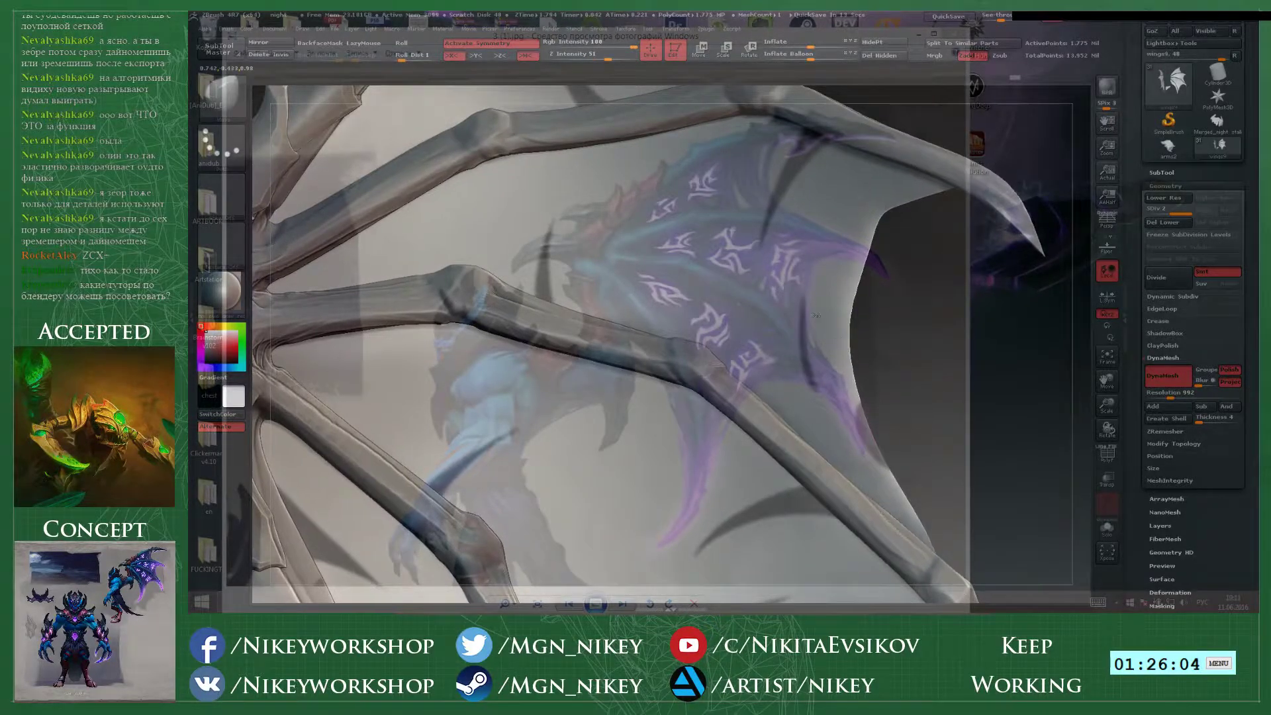
- Lasso-mask a small spot on the membrane's edge on the outer side of the lowest finger
key("f")
mouse_move(913, 276)
left_mouse_down("alt")
mouse_move(928, 321)
mouse_move(922, 272)
left_mouse_up("alt")
mouse_move(889, 407)
left_mouse_down("alt")
mouse_move(1032, 219)
mouse_move(671, 492)
mouse_move(690, 462)
left_mouse_up("alt")
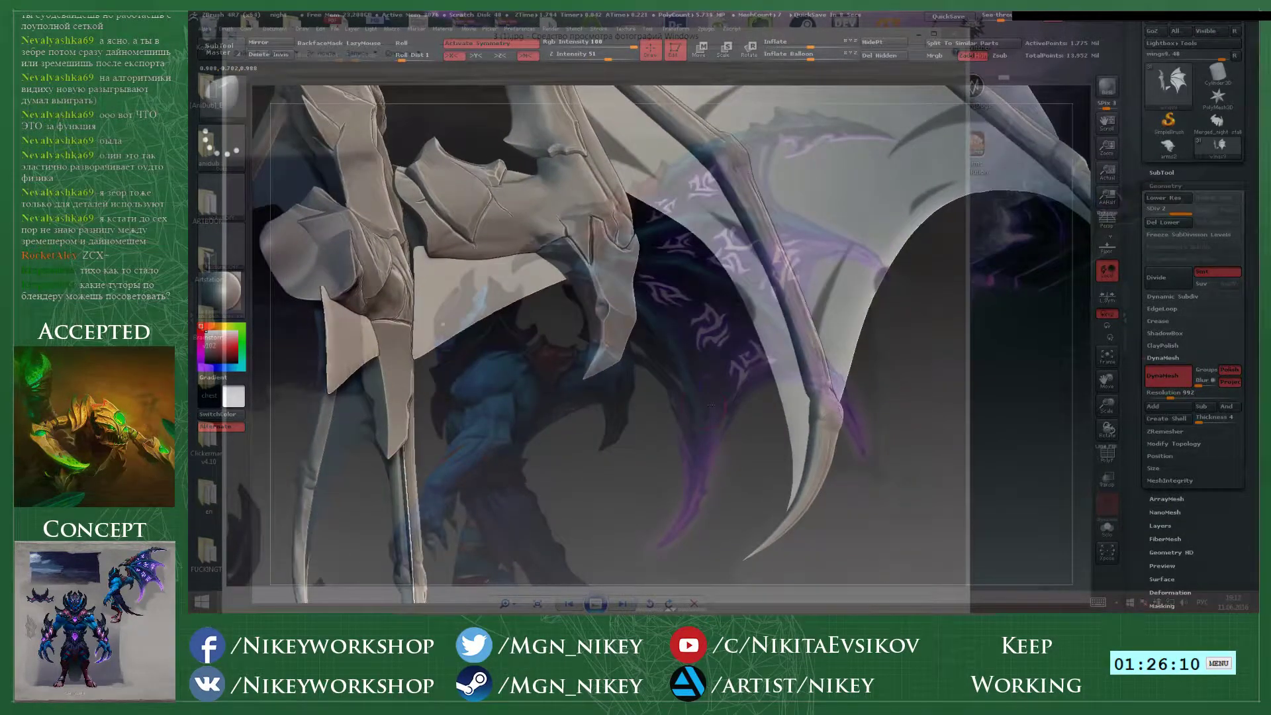
left_click_drag(910, 294, 893, 275)
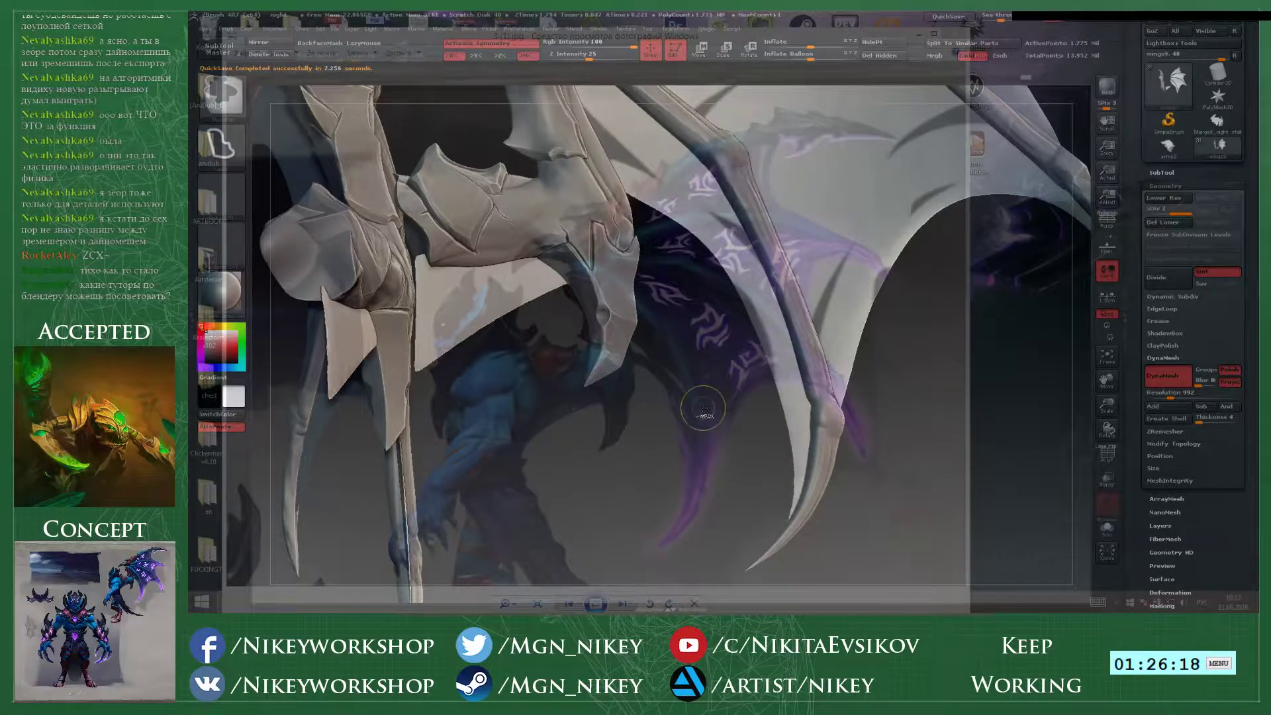
- Lasso-mask several small spots on the short webbing beneath the arm, redoing the one along its upper edge
left_click_drag(686, 379, 806, 373, "alt")
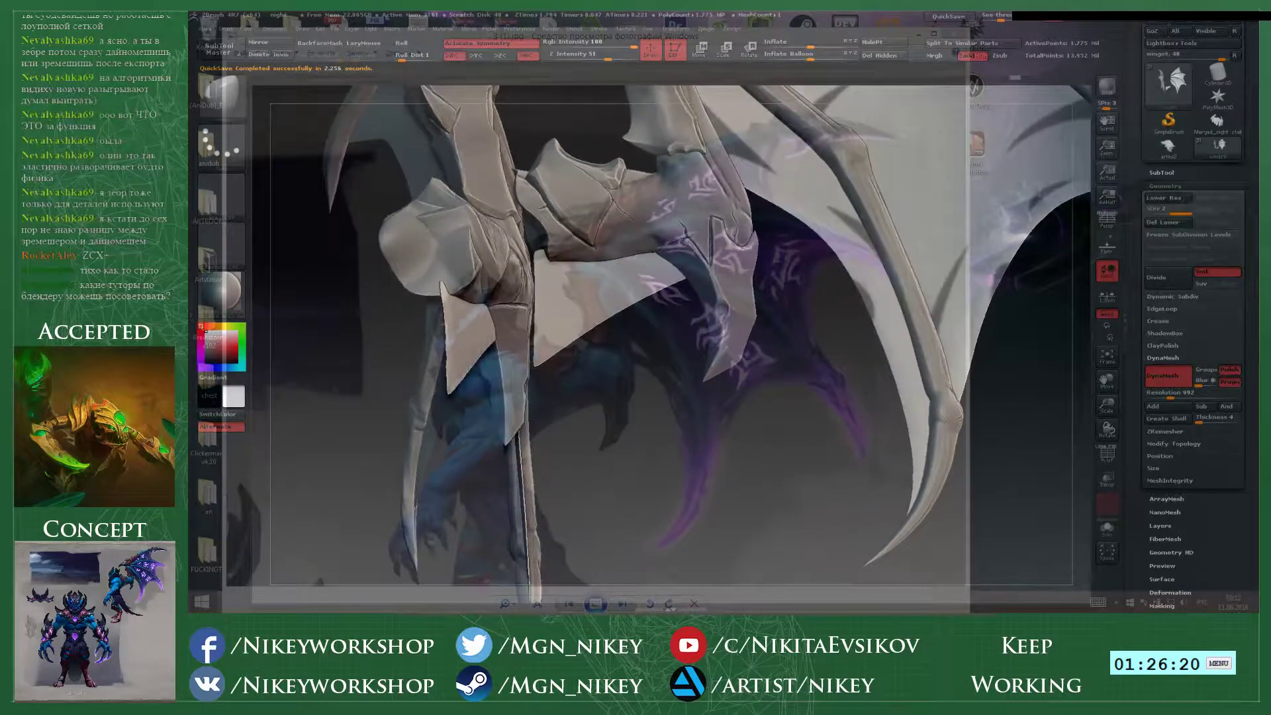
mouse_move(573, 322)
left_mouse_down("ctrl")
mouse_move(593, 315)
mouse_move(572, 329)
left_mouse_up("ctrl")
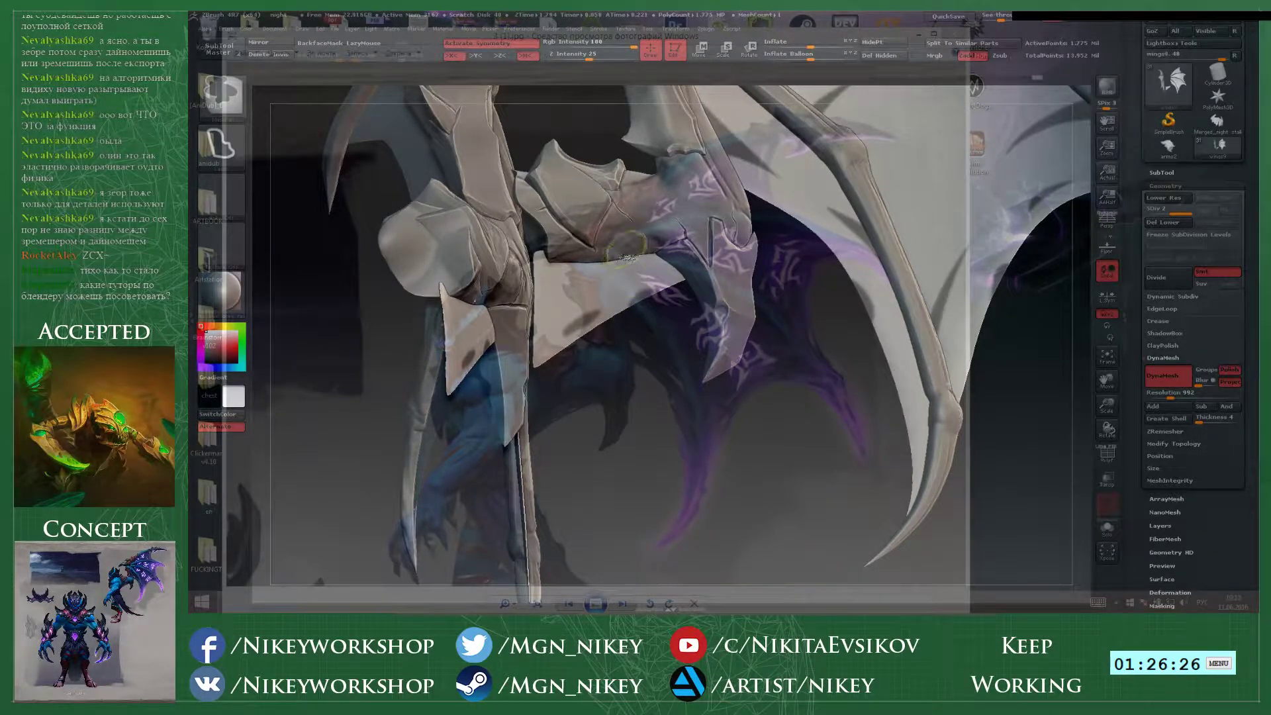
left_click_drag(554, 287, 634, 259, "ctrl")
key("ctrl+z")
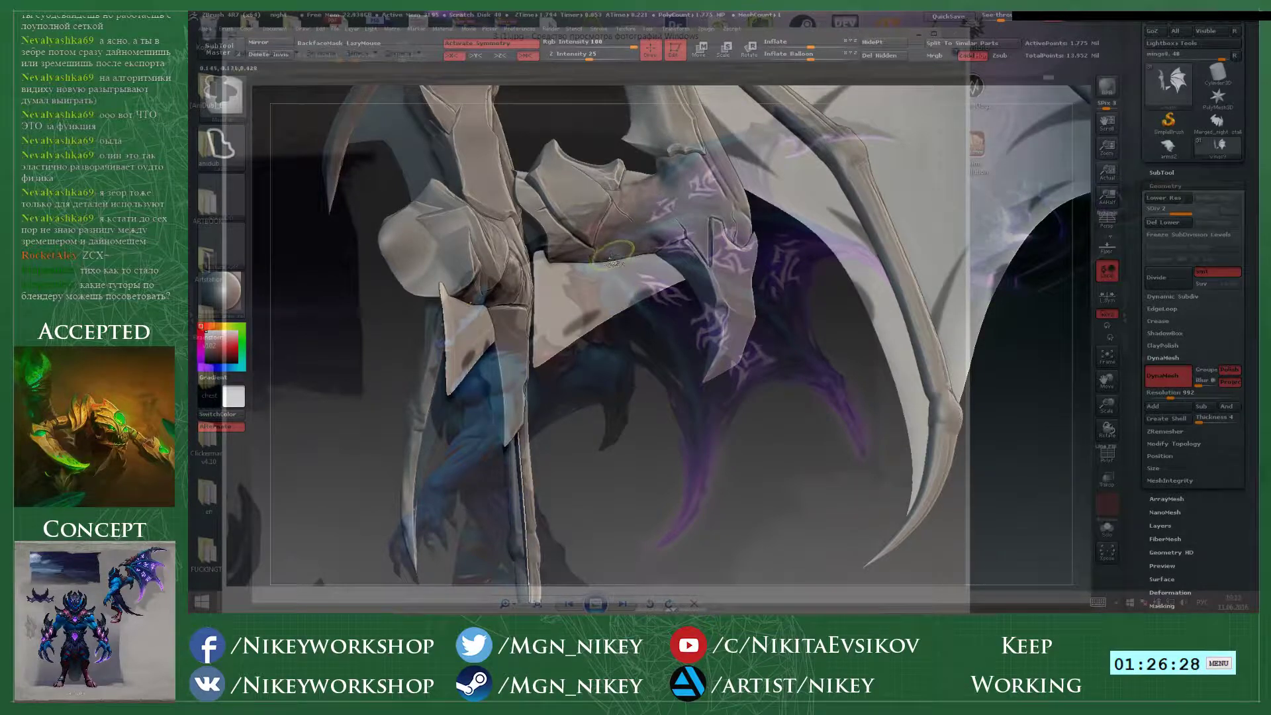
left_click_drag(567, 287, 639, 246, "ctrl")
left_click_drag(653, 405, 644, 437, "alt")
left_click_drag(657, 376, 601, 301)
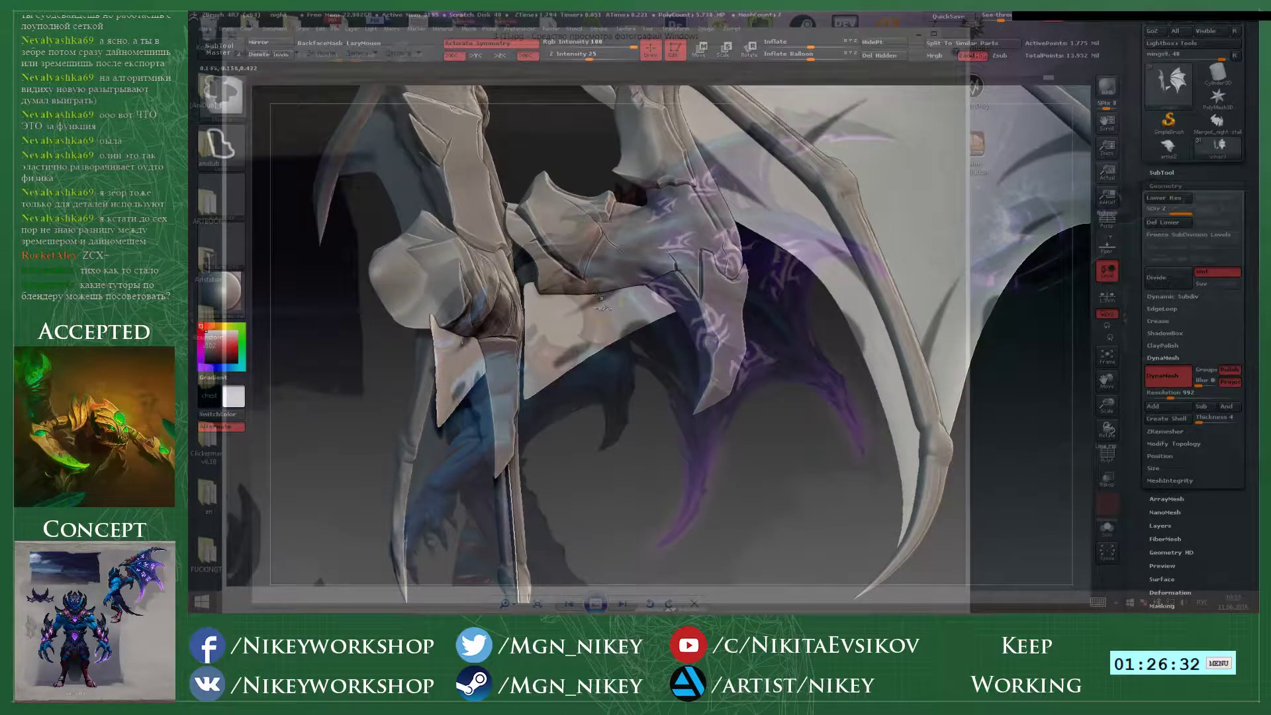
- Save the project as night.ZPR in the Kaas folder, overwriting the existing file
left_click_drag(646, 404, 589, 474)
key("ctrl+s")
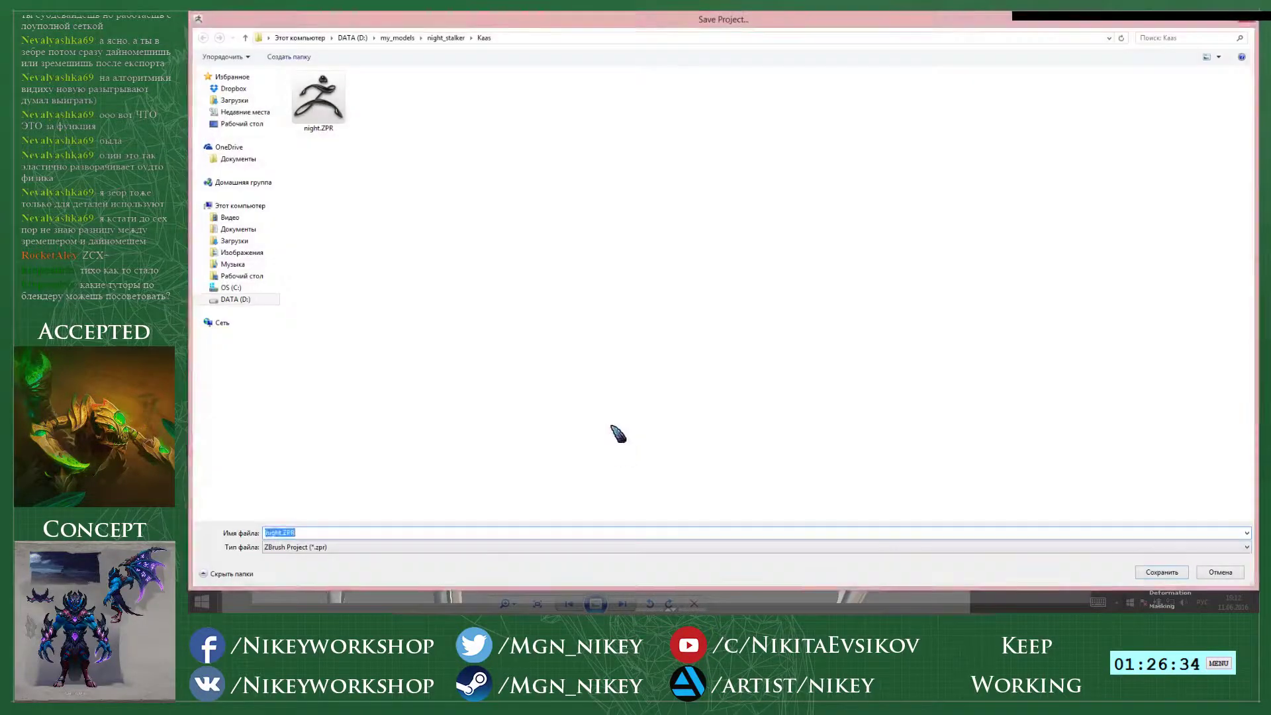
key("Return")
key("Return")
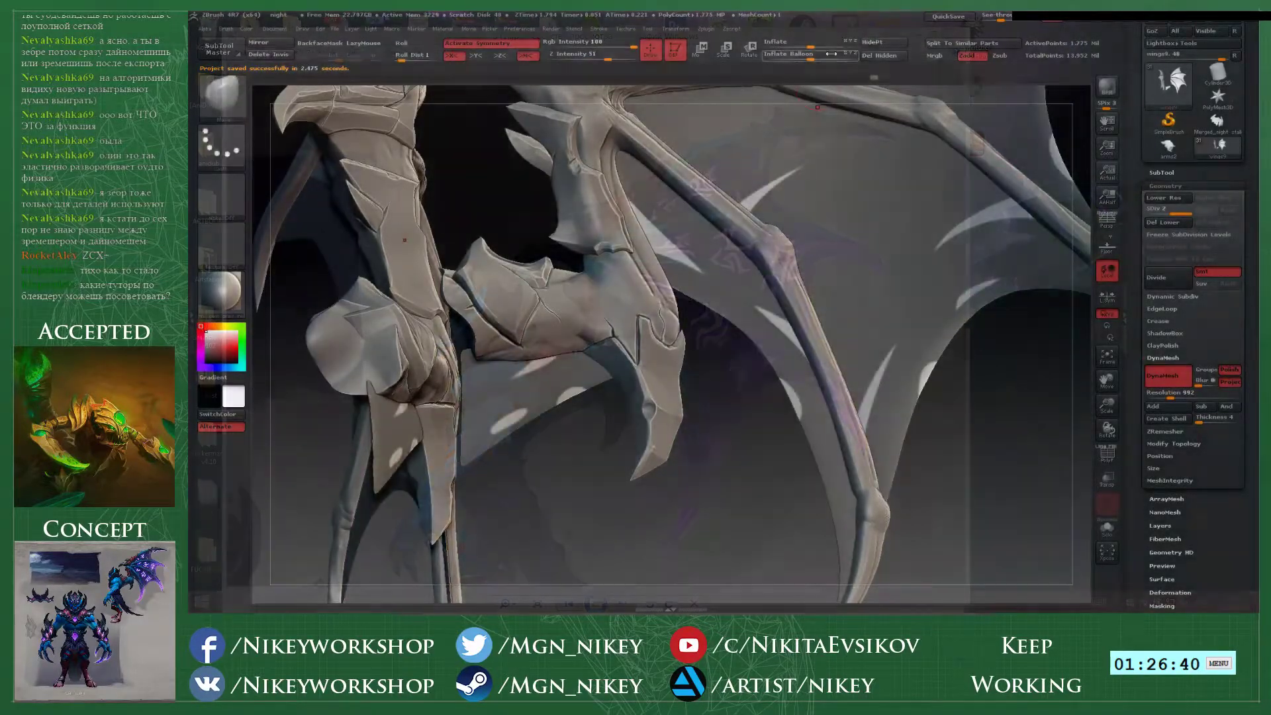
- Hide the lassoed strips and spots on the wing membrane so they form cut-outs
left_click(874, 44)
mouse_move(995, 405)
left_mouse_down()
mouse_move(934, 381)
mouse_move(925, 311)
mouse_move(875, 363)
mouse_move(938, 491)
left_mouse_up()
left_click_drag(920, 250, 934, 365, "alt")
left_click_drag(916, 203, 859, 345, "alt")
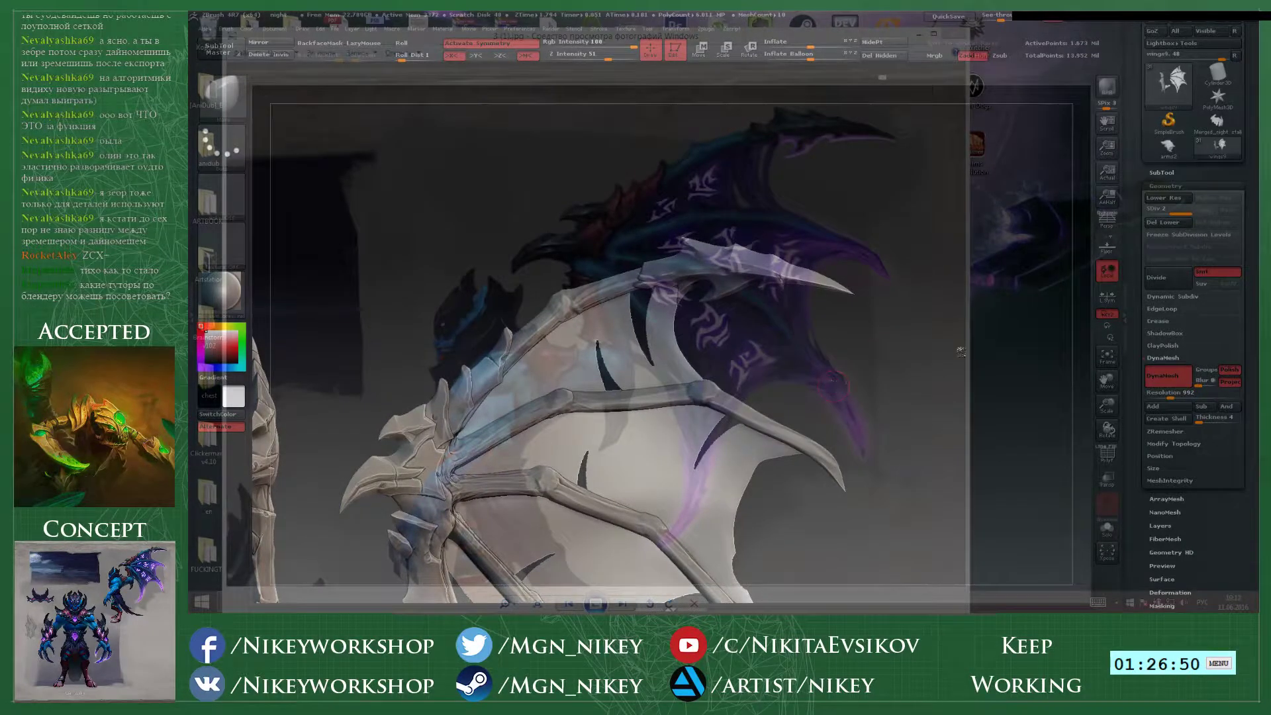
- Compare the cut-out wing with the concept image by making the window semi-transparent over it
key("alt+Tab")
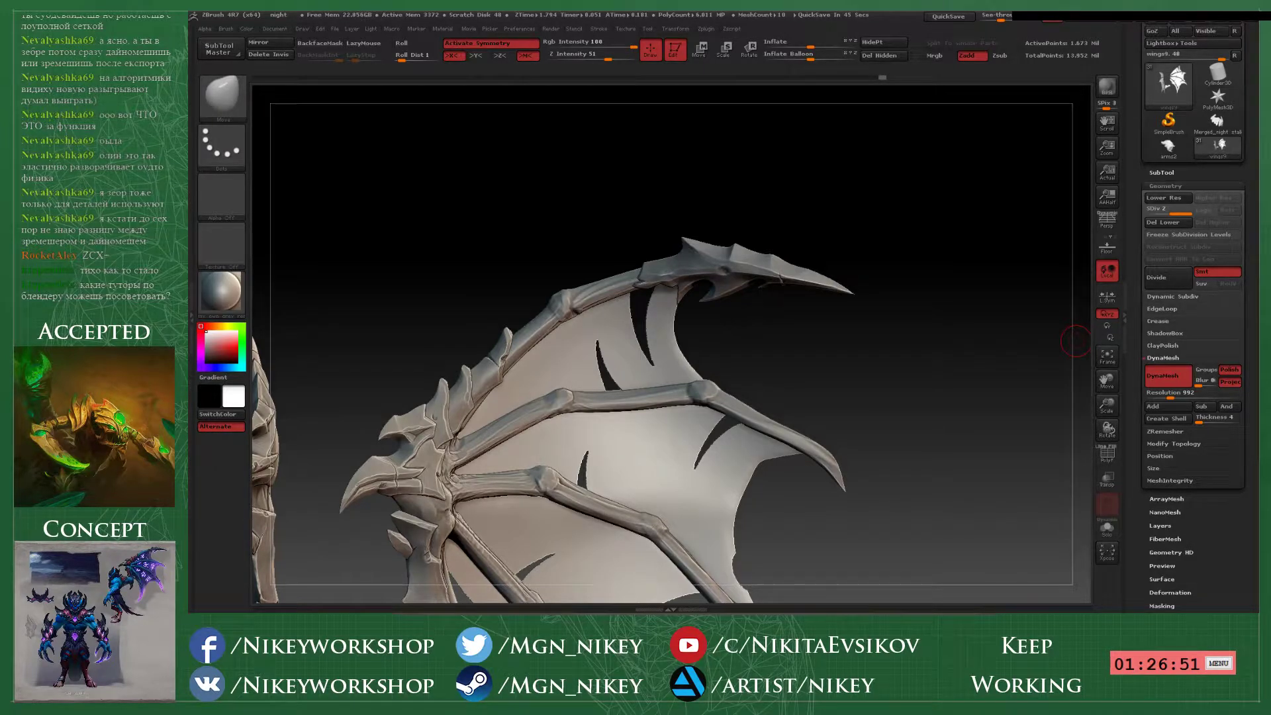
left_click_drag(1000, 19, 1021, 18)
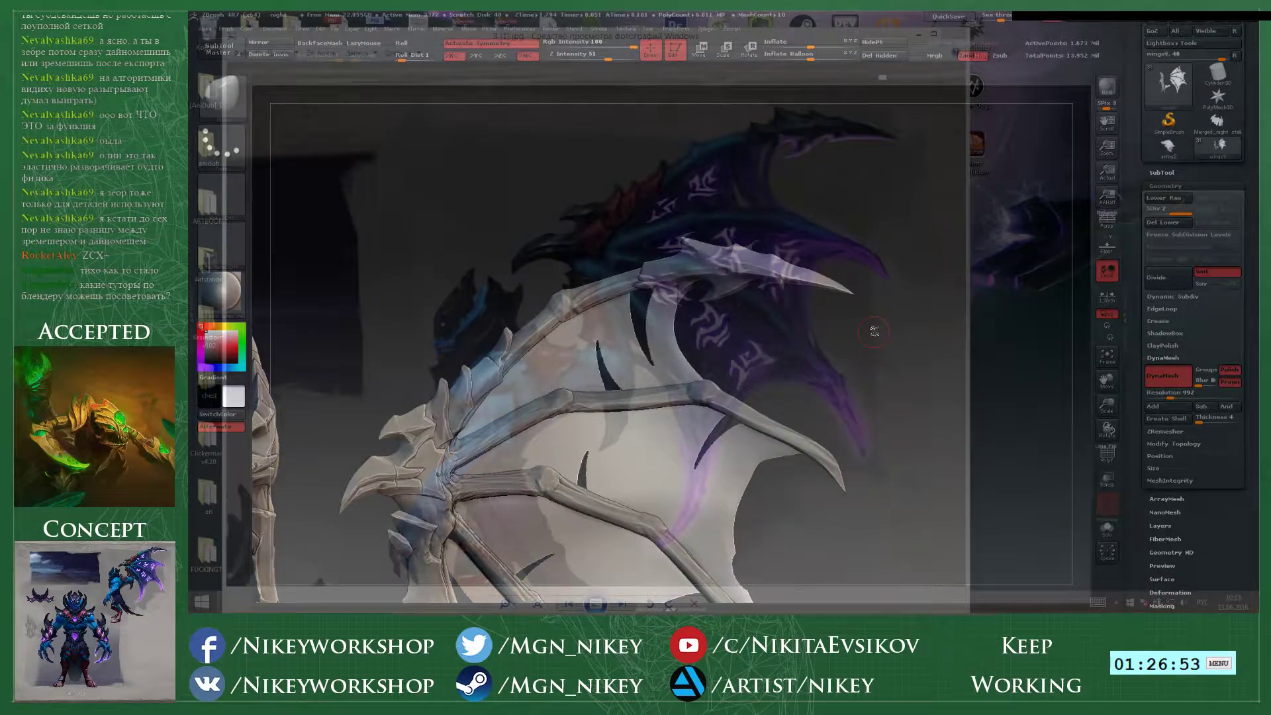
left_click_drag(862, 367, 854, 235, "alt")
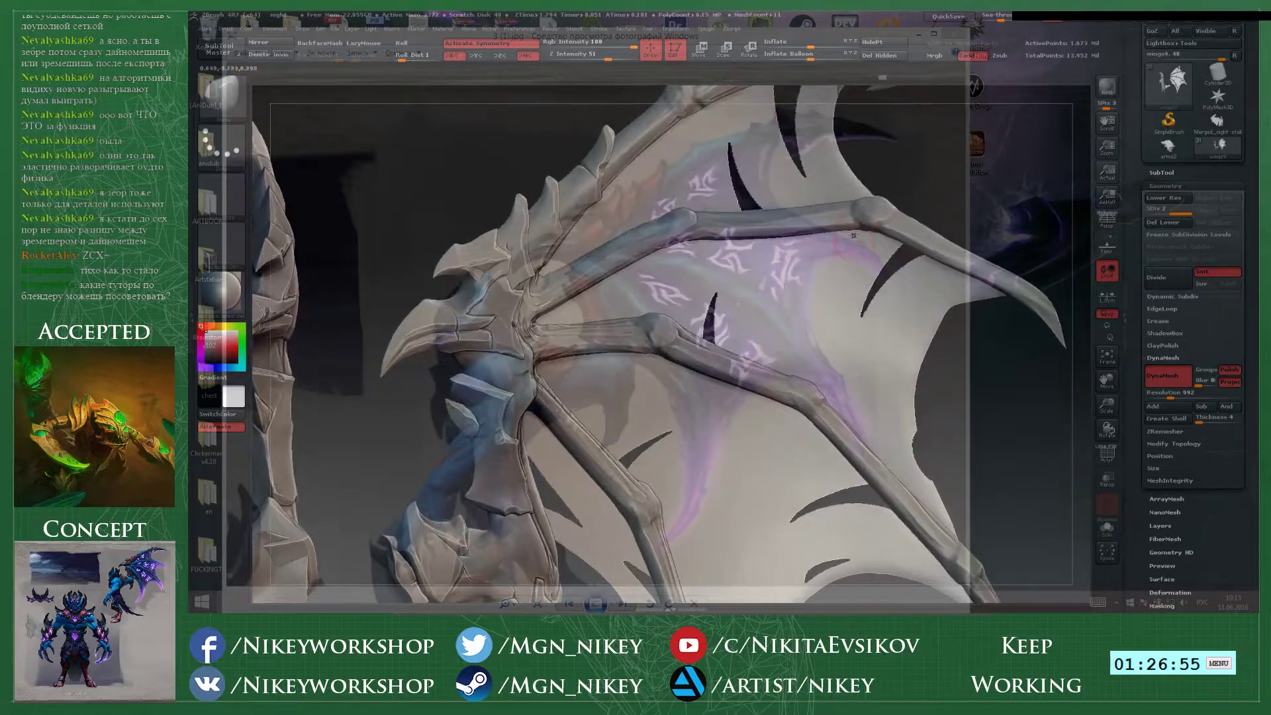
left_click_drag(1003, 162, 969, 220)
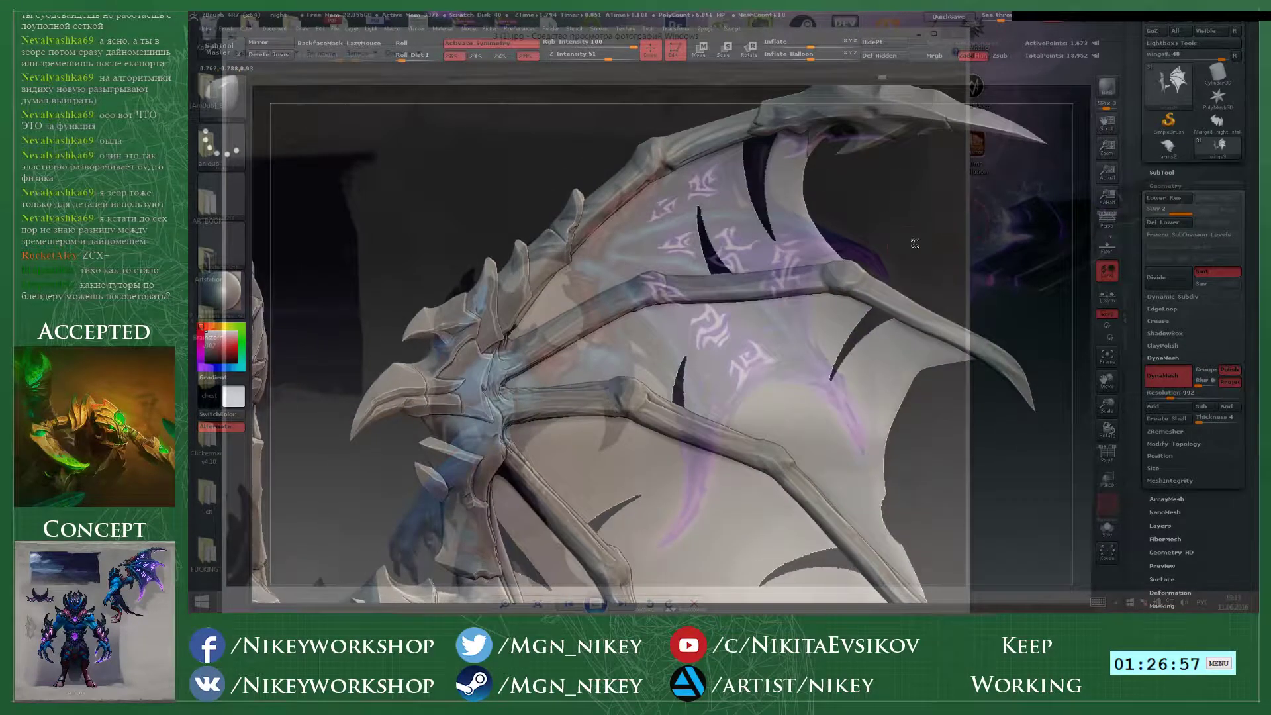
- Remove the reference overlay and carve thin tapering creases into the membrane between the first and second fingers at Z Intensity 7
key("2")
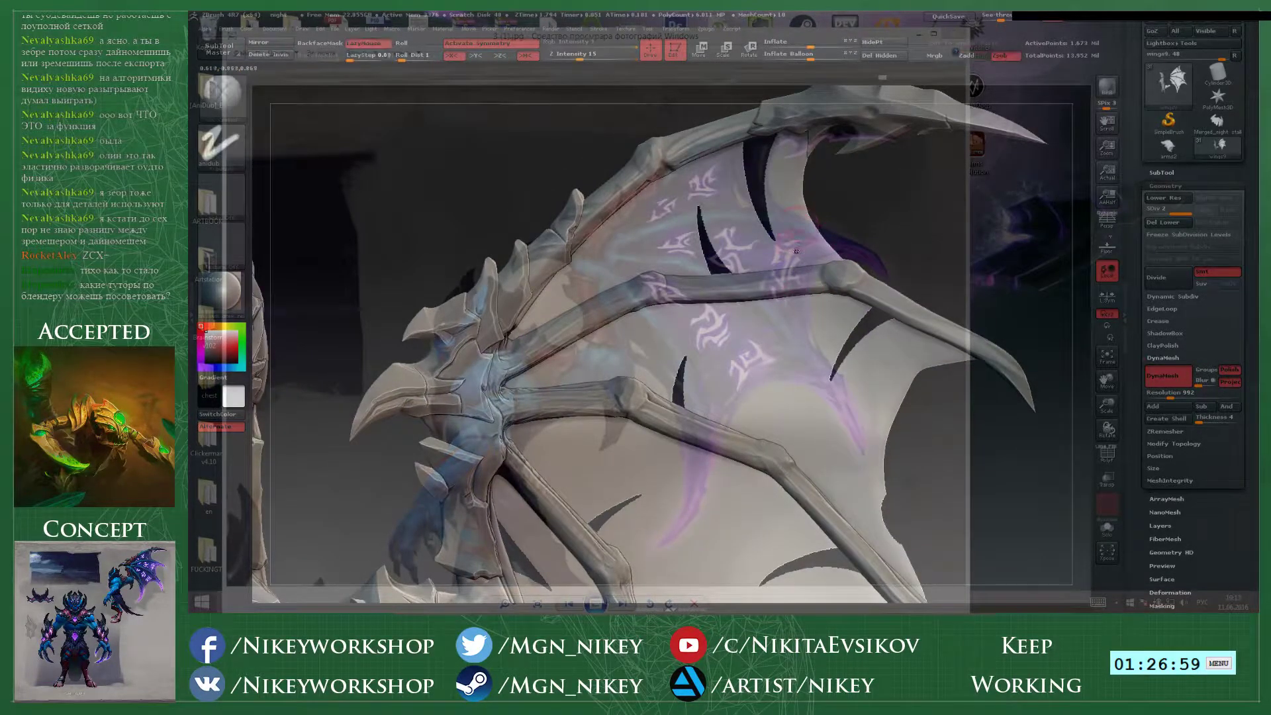
key("space")
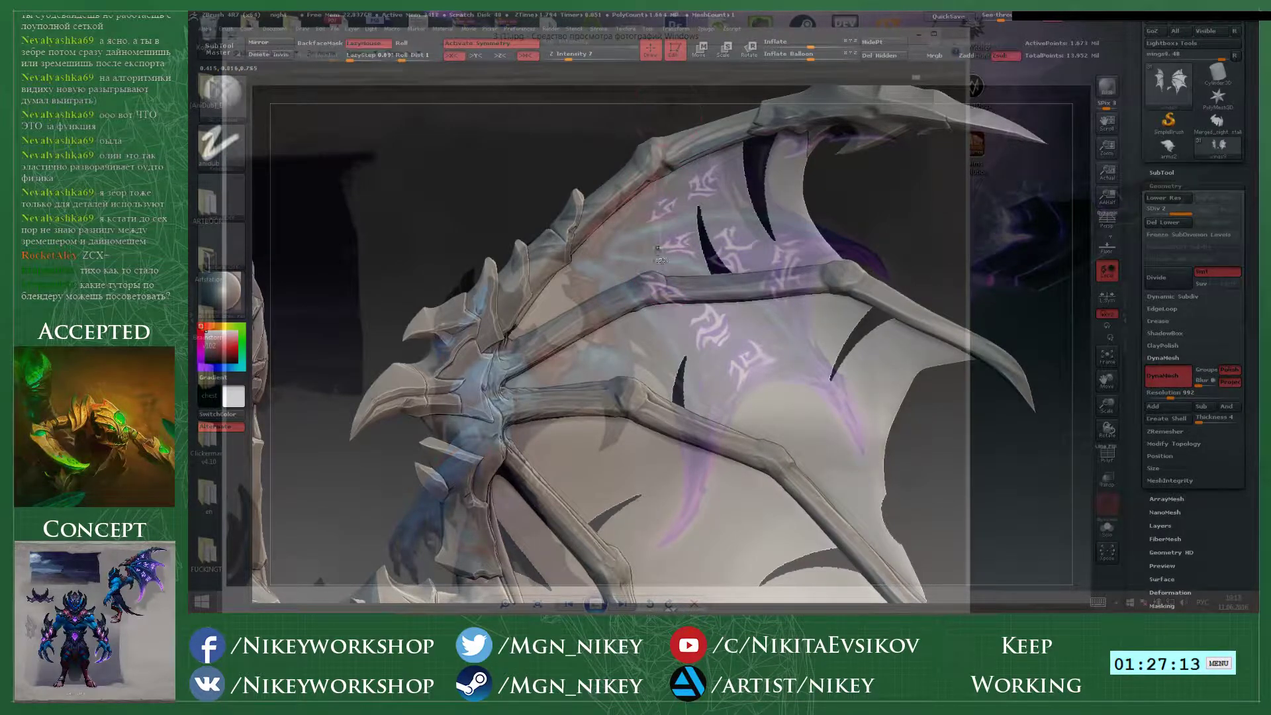
key("shift")
left_click_drag(542, 123, 648, 256, "alt")
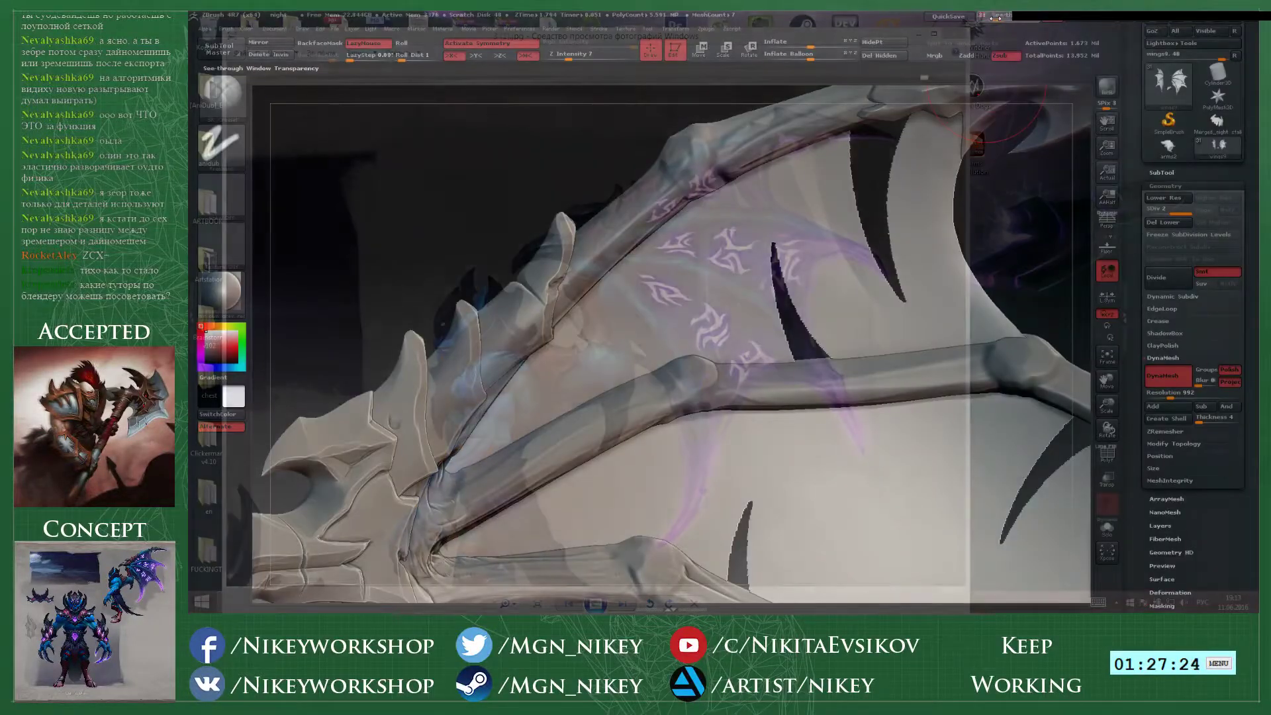
left_click_drag(995, 18, 979, 19)
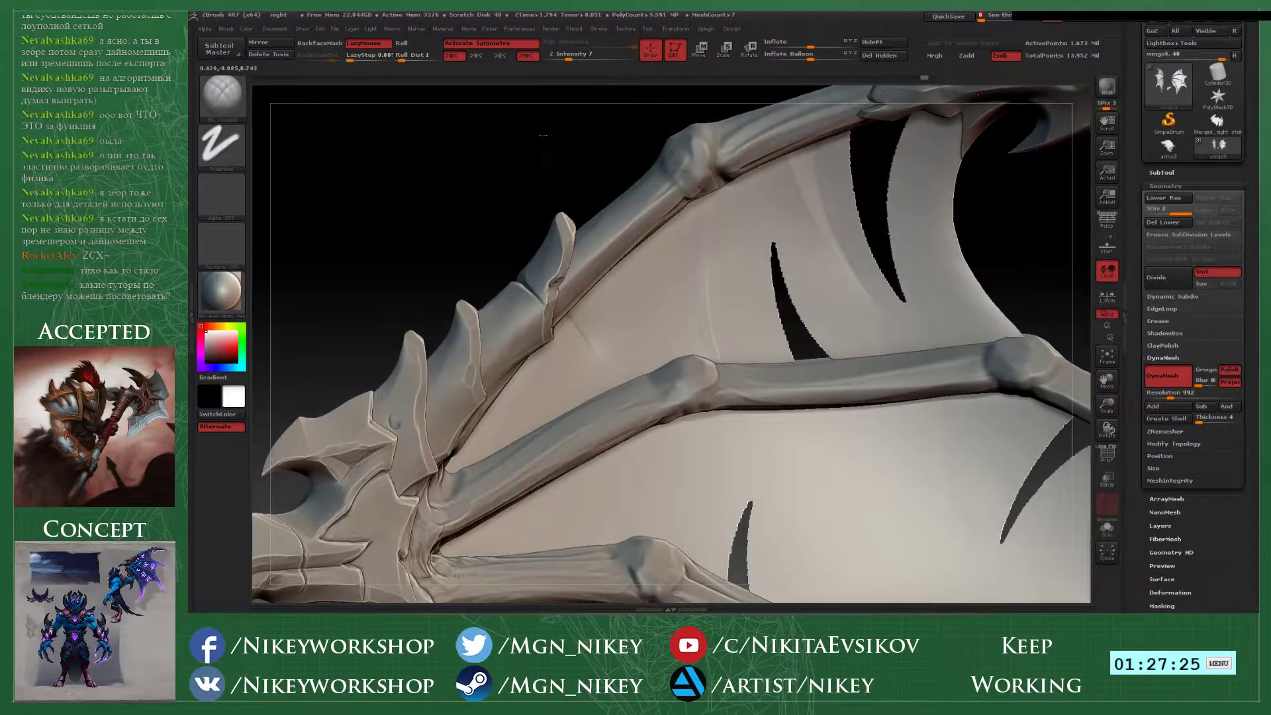
left_click_drag(595, 161, 541, 131)
key("space")
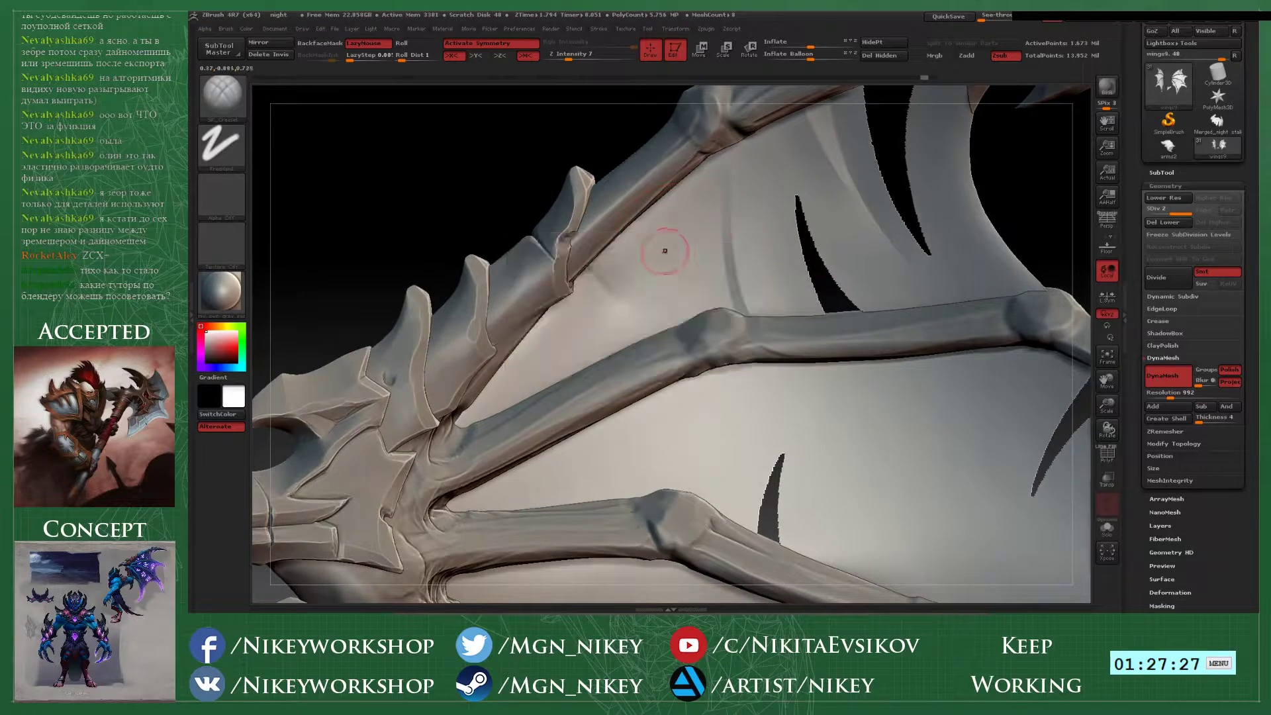
mouse_move(647, 215)
left_mouse_down()
mouse_move(683, 264)
mouse_move(649, 232)
left_mouse_up()
key("ctrl+z")
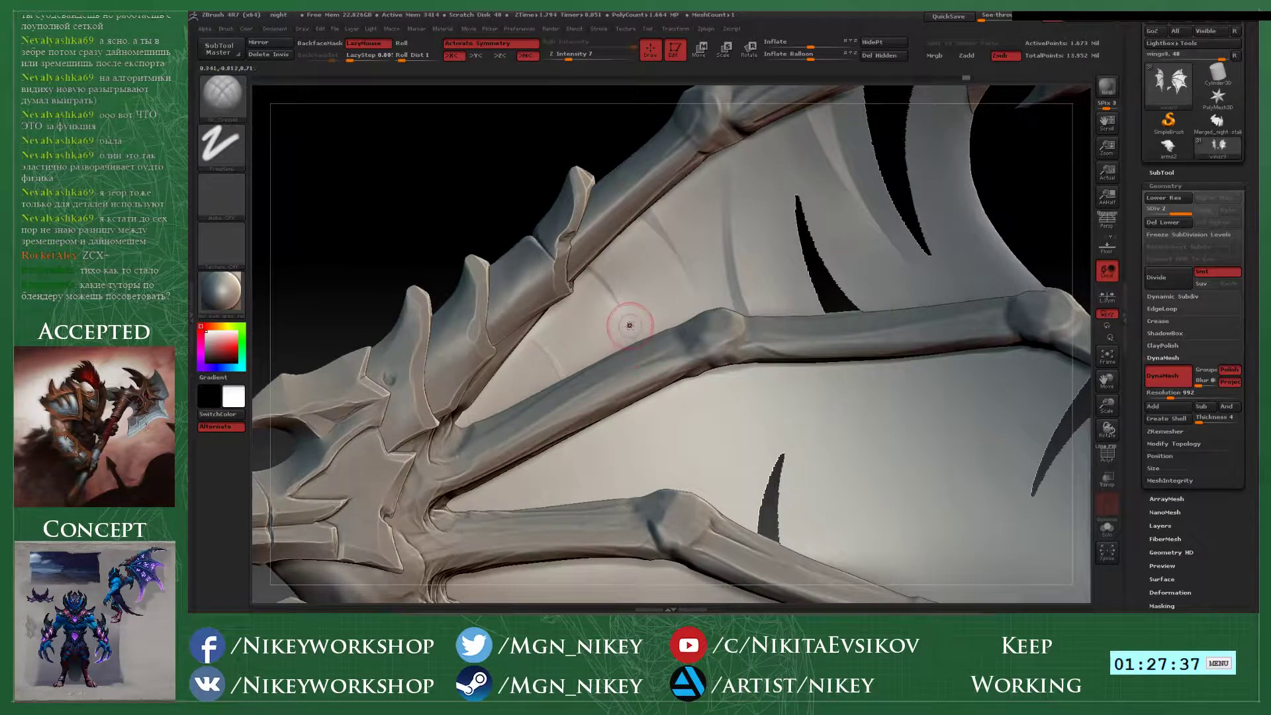
- Carve a long curved crease into the membrane from beneath the second finger's outer joint, redoing the stroke several times
mouse_move(1053, 231)
left_mouse_down()
mouse_move(894, 192)
mouse_move(839, 246)
mouse_move(892, 281)
mouse_move(859, 354)
left_mouse_up()
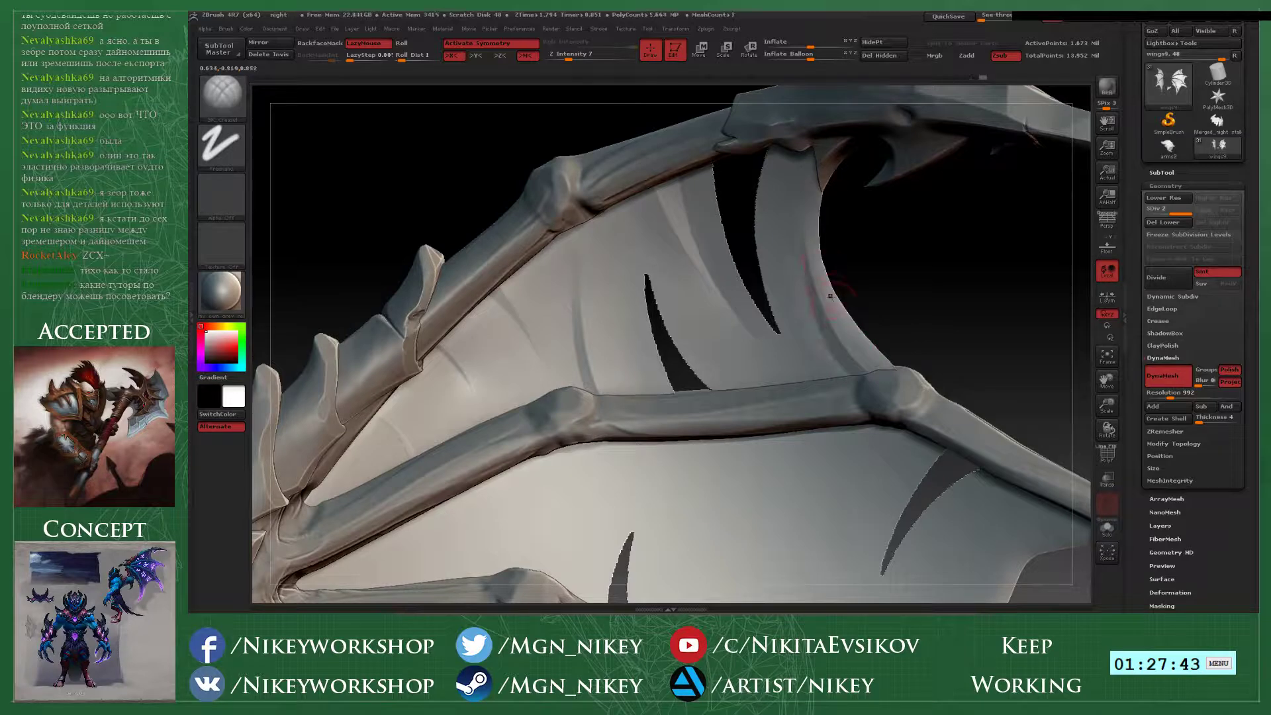
left_click_drag(920, 308, 859, 184, "alt")
left_click_drag(919, 260, 836, 273)
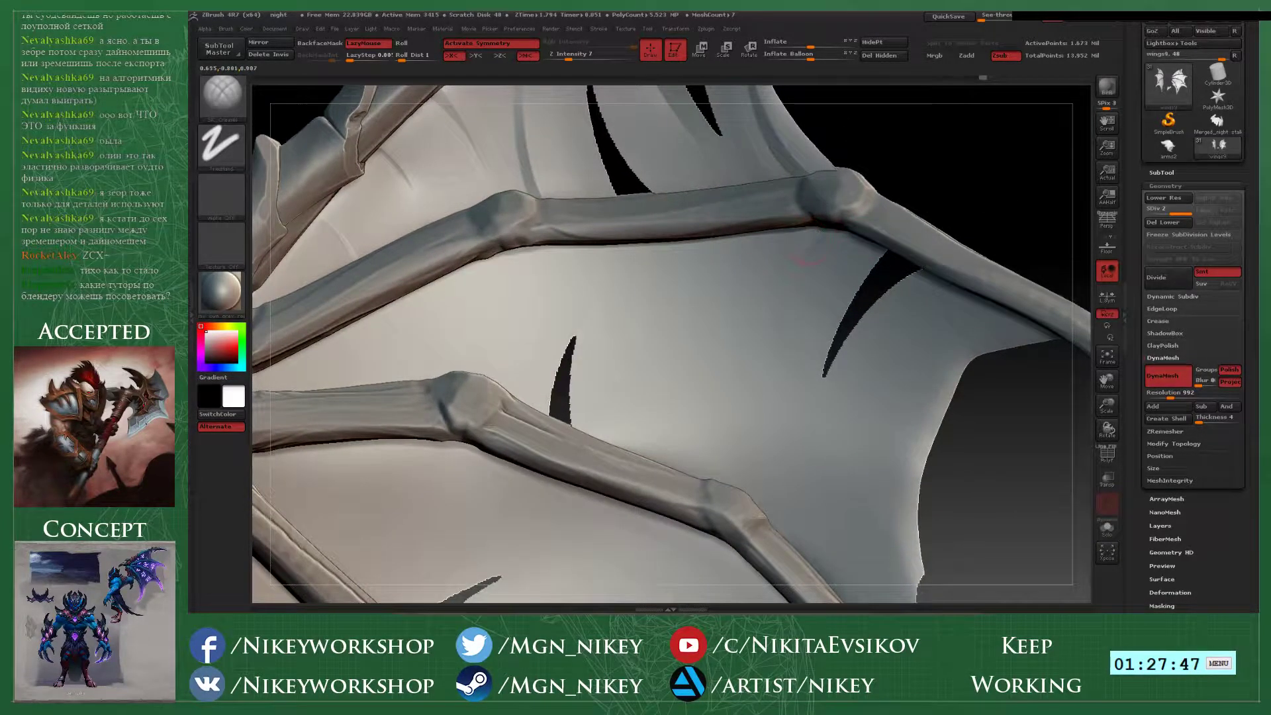
mouse_move(751, 331)
left_mouse_down()
mouse_move(733, 420)
mouse_move(856, 137)
left_mouse_up()
key("ctrl+z")
key("ctrl+z")
left_click_drag(735, 415, 762, 286)
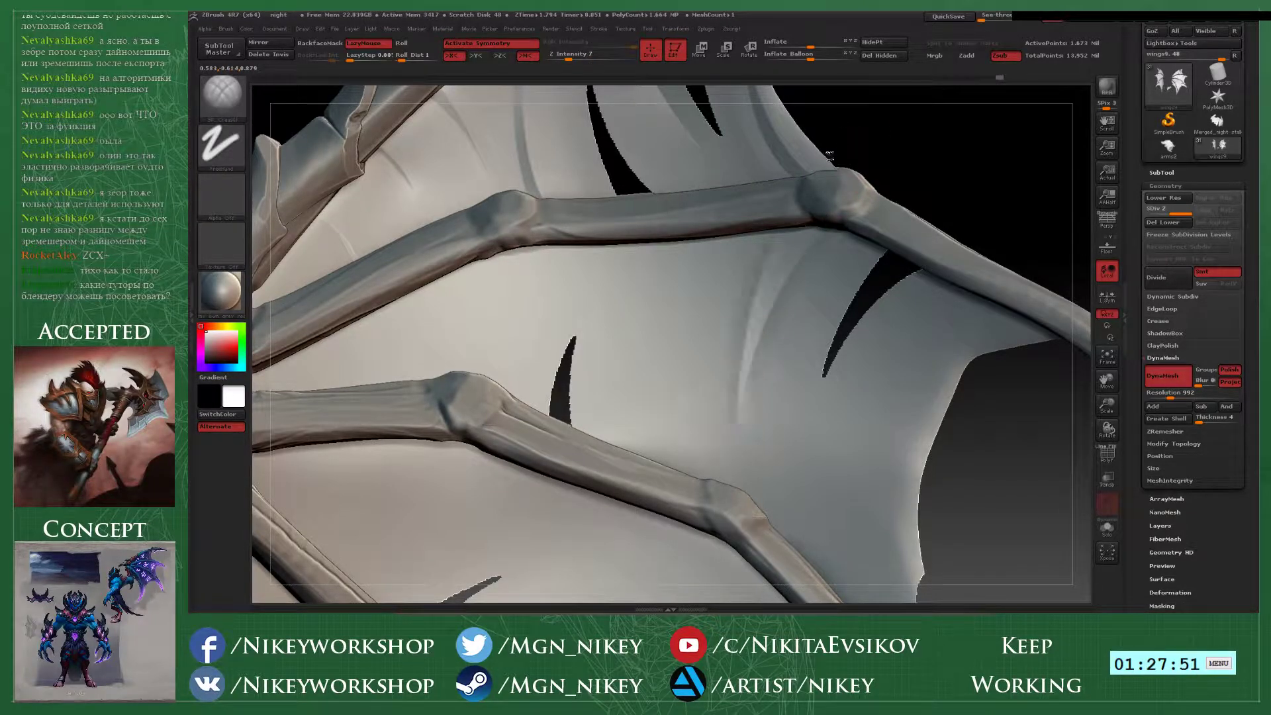
key("ctrl+z")
left_click_drag(822, 218, 722, 439)
key("ctrl+z")
left_click_drag(819, 229, 738, 418)
key("ctrl+z")
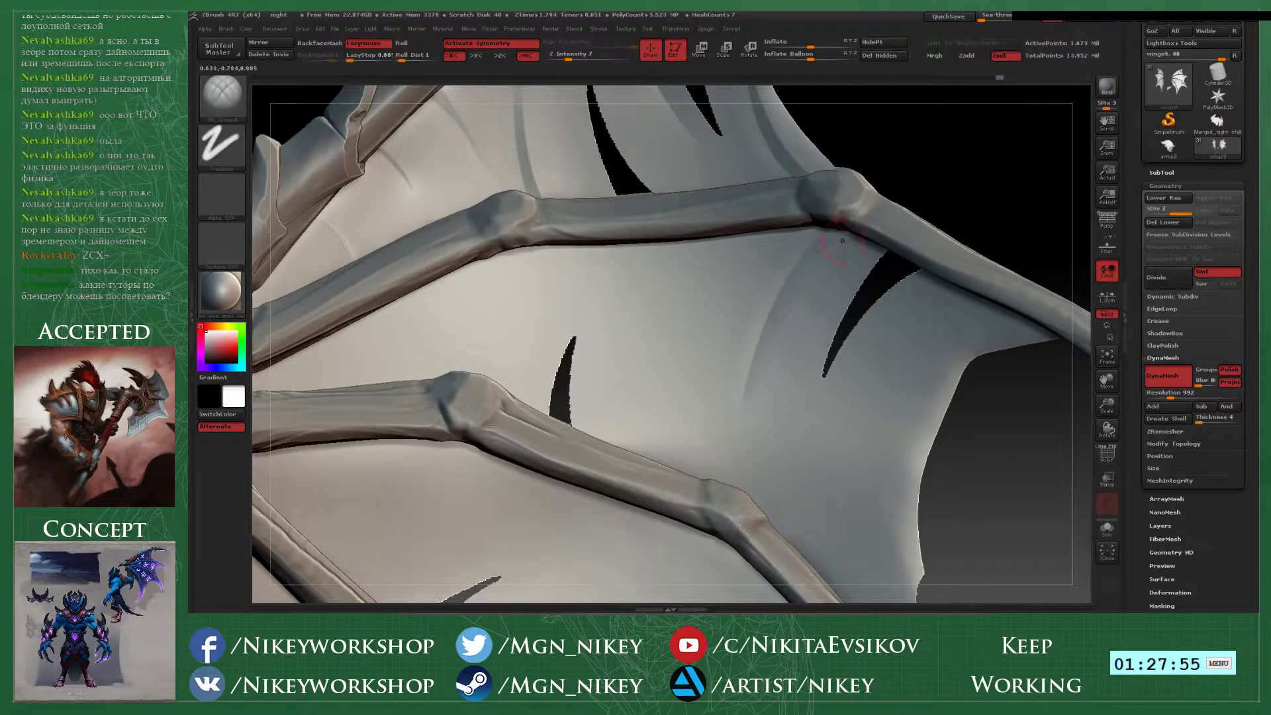
left_click_drag(824, 251, 748, 424)
key("ctrl+z")
mouse_move(820, 232)
left_mouse_down()
mouse_move(748, 405)
mouse_move(839, 225)
left_mouse_up()
key("ctrl+z")
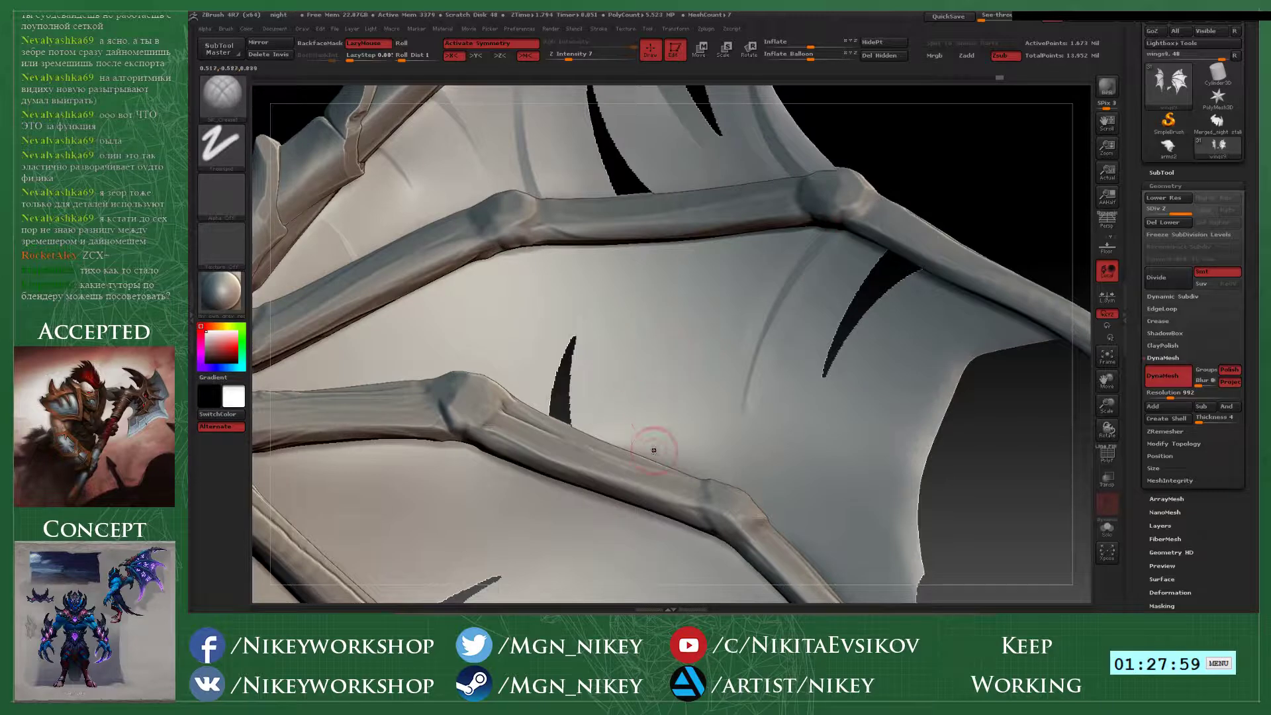
- Carve a long crease across the middle of the membrane between the second and third fingers, plus short ones near its inner end
mouse_move(654, 452)
left_mouse_down()
mouse_move(675, 273)
mouse_move(659, 424)
mouse_move(693, 484)
left_mouse_up()
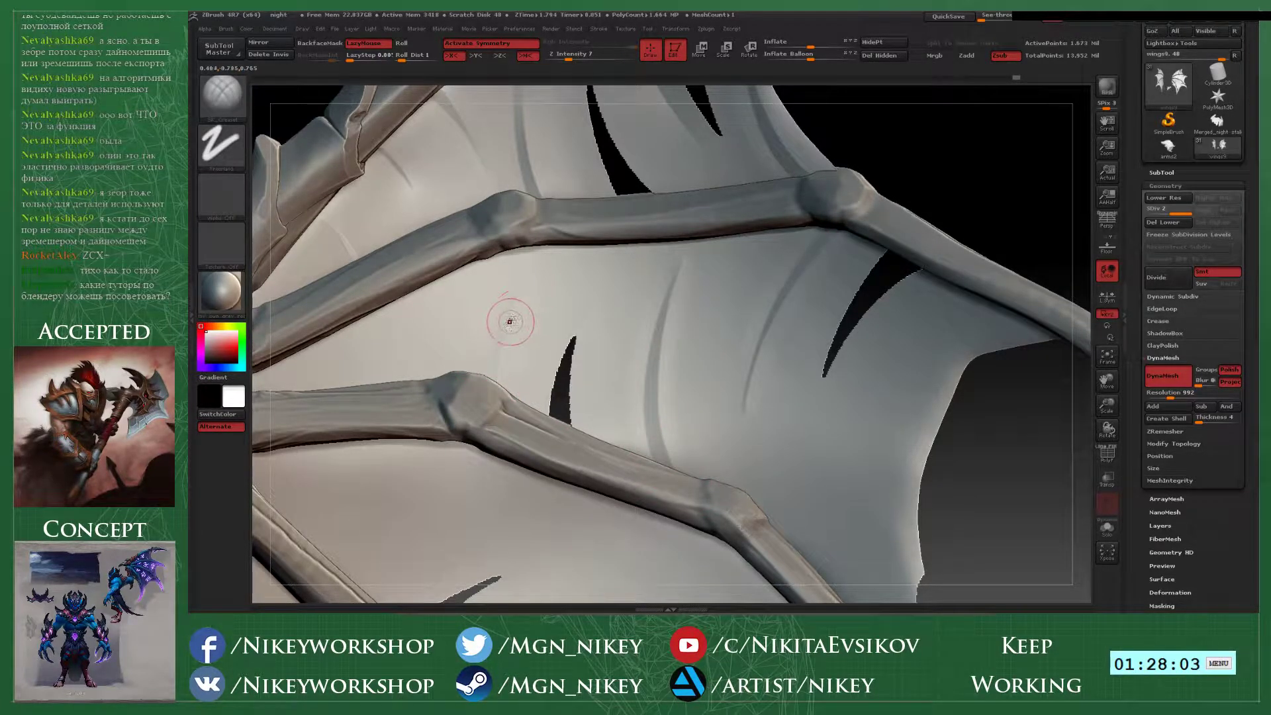
left_click_drag(467, 276, 467, 331)
left_click_drag(464, 278, 468, 331)
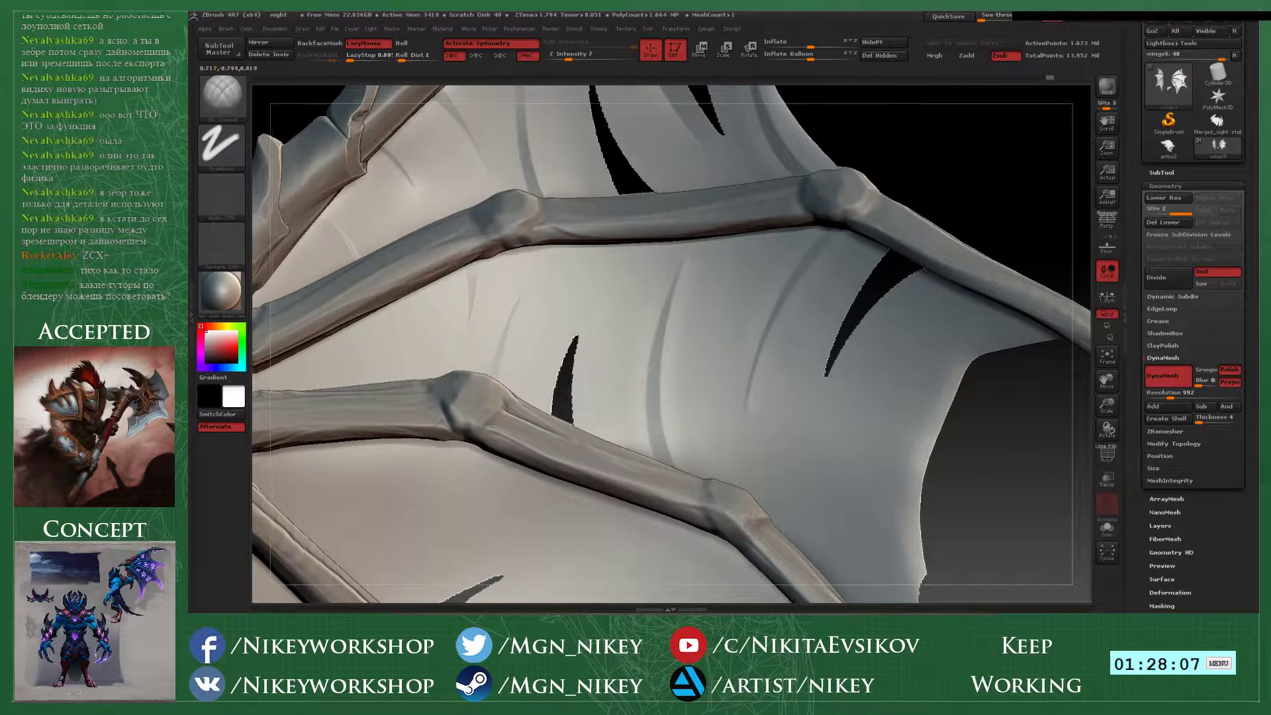
right_click_drag(601, 343, 688, 316, "alt")
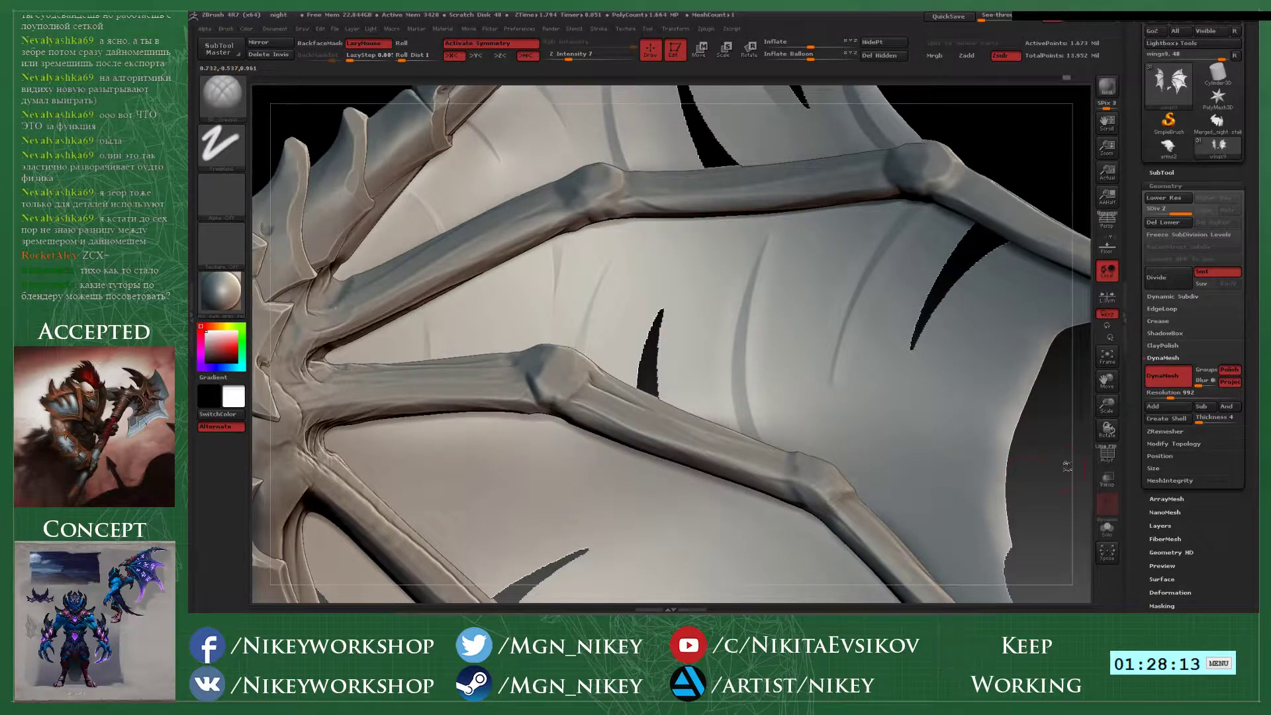
- Carve long curved creases up from the third finger's lower section, near the outer edge of the second-to-third finger membrane
mouse_move(1067, 466)
left_mouse_down("alt")
mouse_move(941, 358)
mouse_move(932, 366)
left_mouse_up("alt")
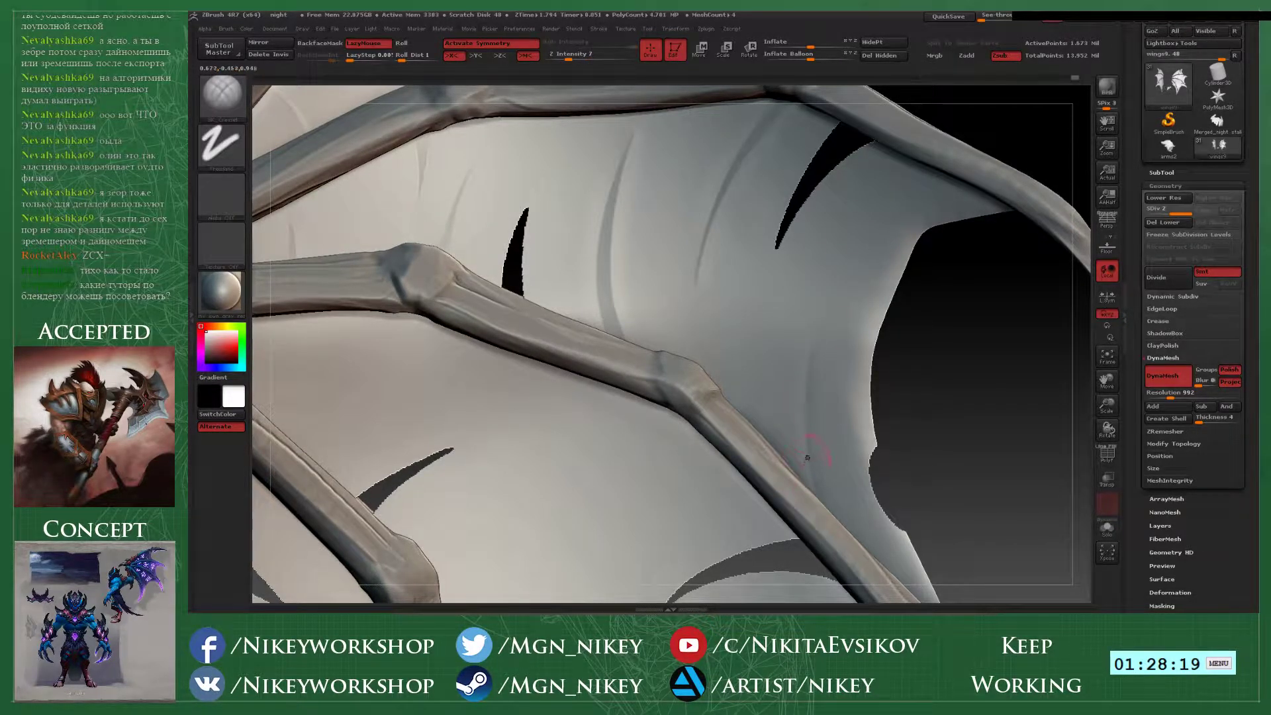
left_click_drag(802, 485, 850, 246)
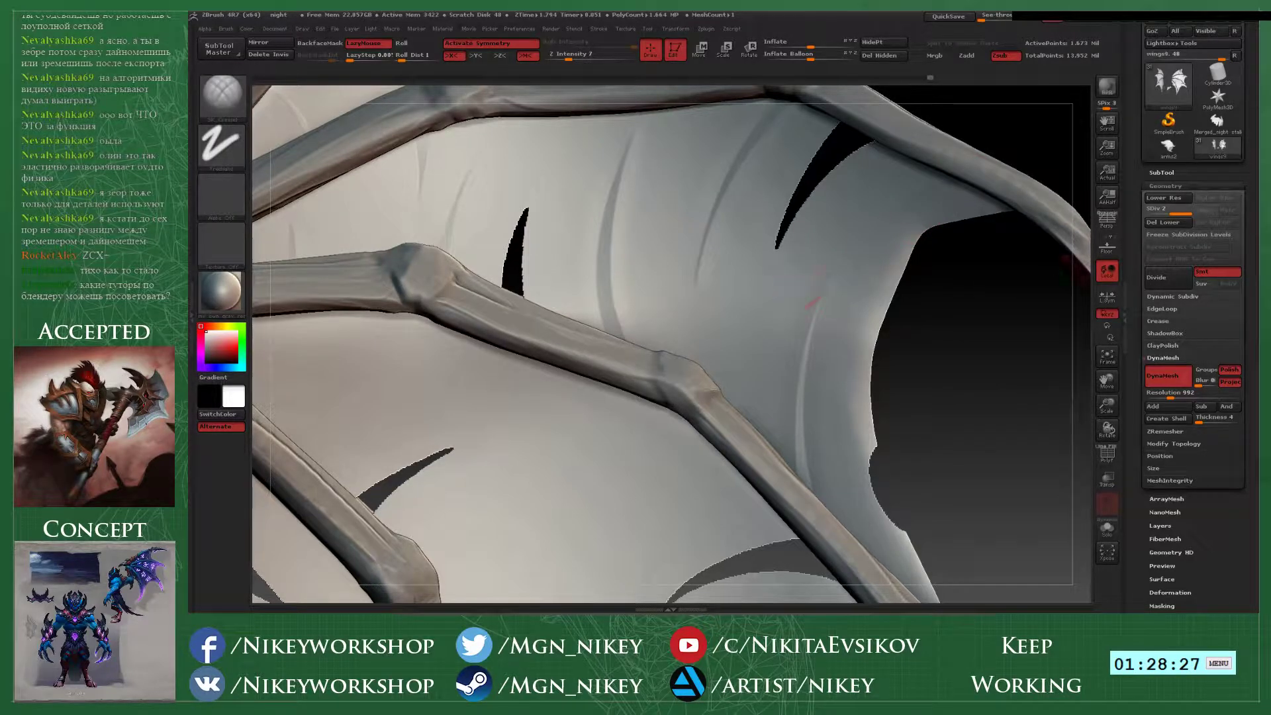
key("alt+Tab")
left_click_drag(741, 405, 755, 285)
left_click_drag(962, 349, 1002, 220, "alt")
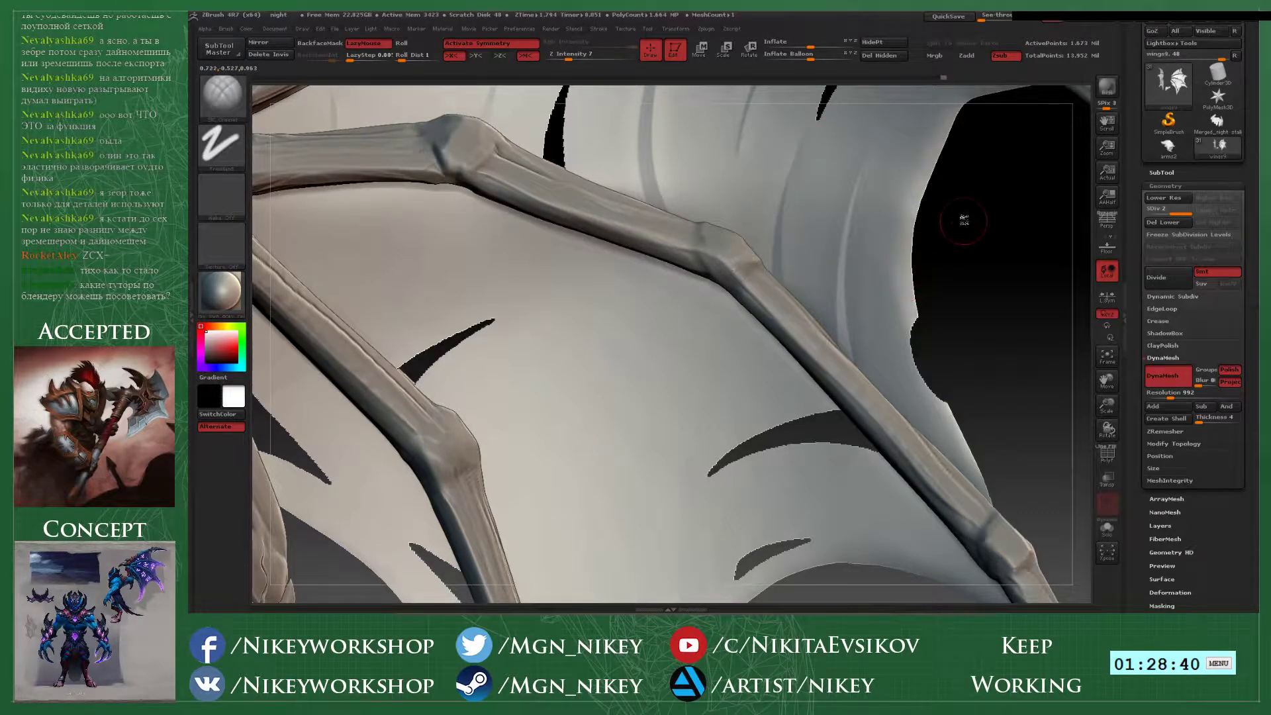
left_click_drag(963, 220, 956, 293, "alt")
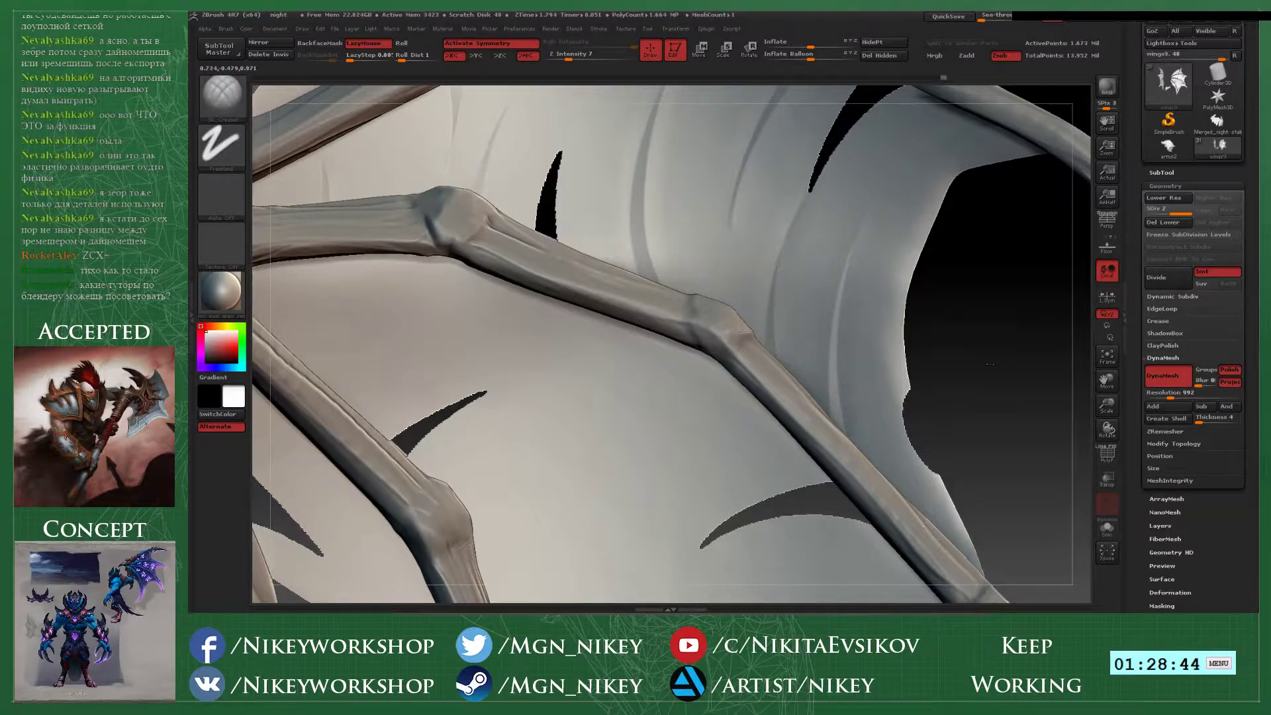
left_click_drag(990, 363, 861, 348)
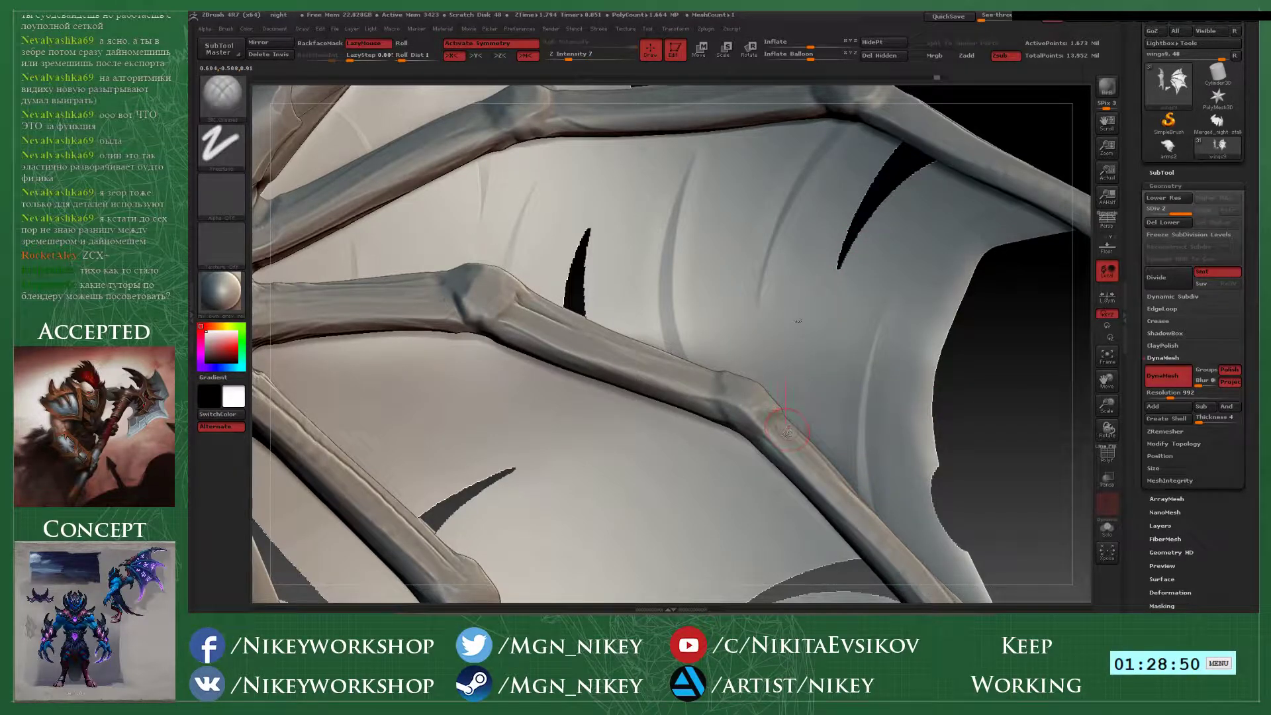
left_click_drag(797, 318, 782, 386)
left_click_drag(1056, 392, 1056, 351)
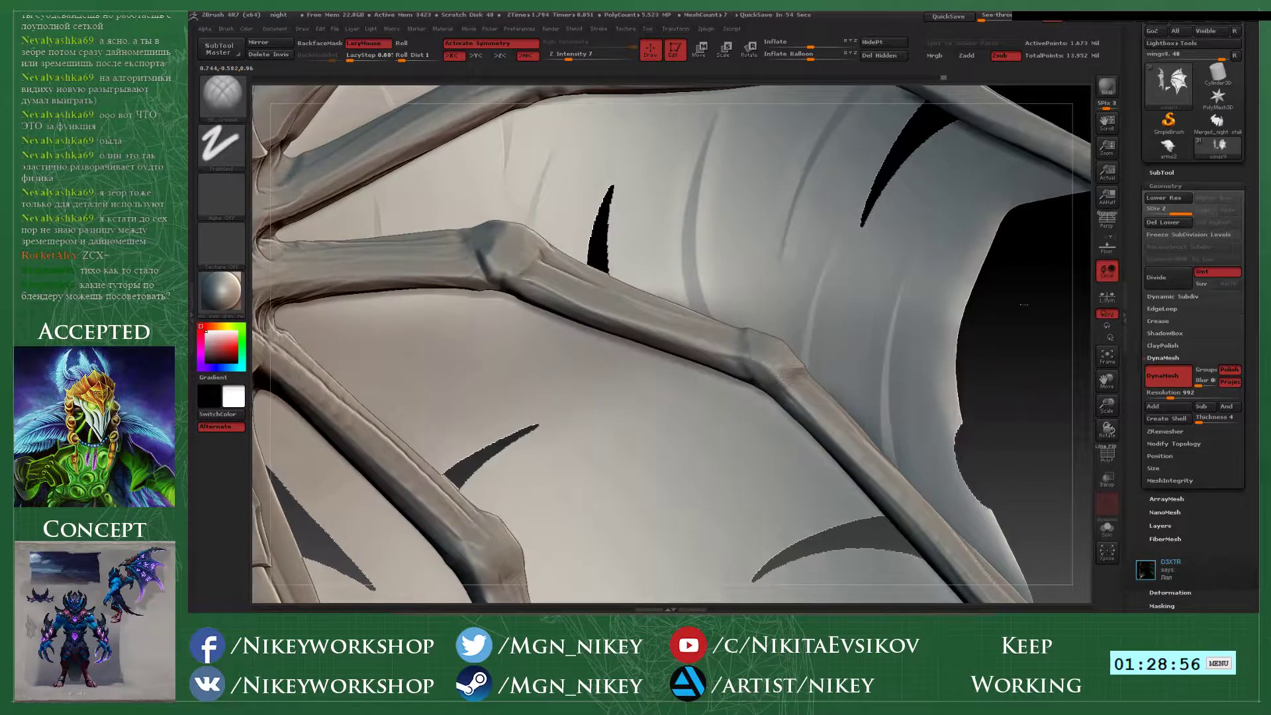
- Carve a curved diagonal crease into the membrane between the third and fourth fingers, redoing the stroke several times
left_click_drag(1024, 304, 787, 362)
left_click_drag(880, 539, 777, 283)
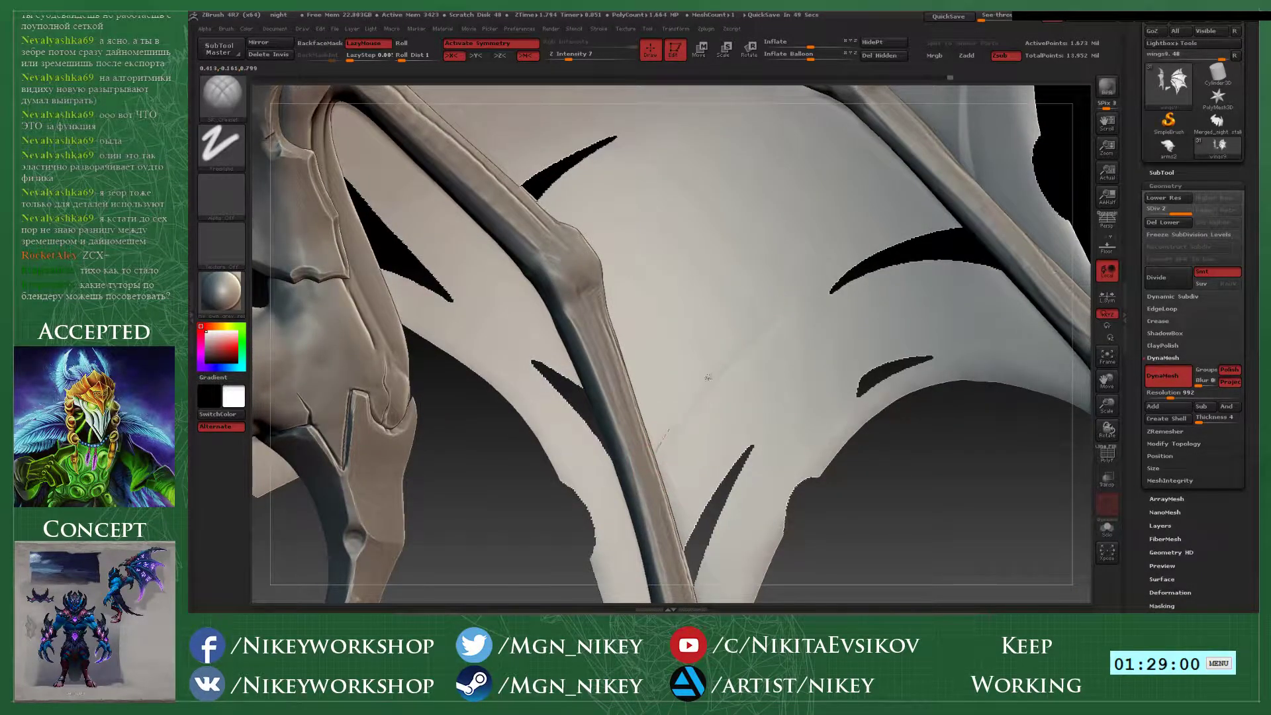
left_click_drag(664, 442, 750, 346)
key("ctrl+z")
left_click_drag(658, 400, 728, 366)
key("ctrl+z")
left_click_drag(719, 276, 628, 410)
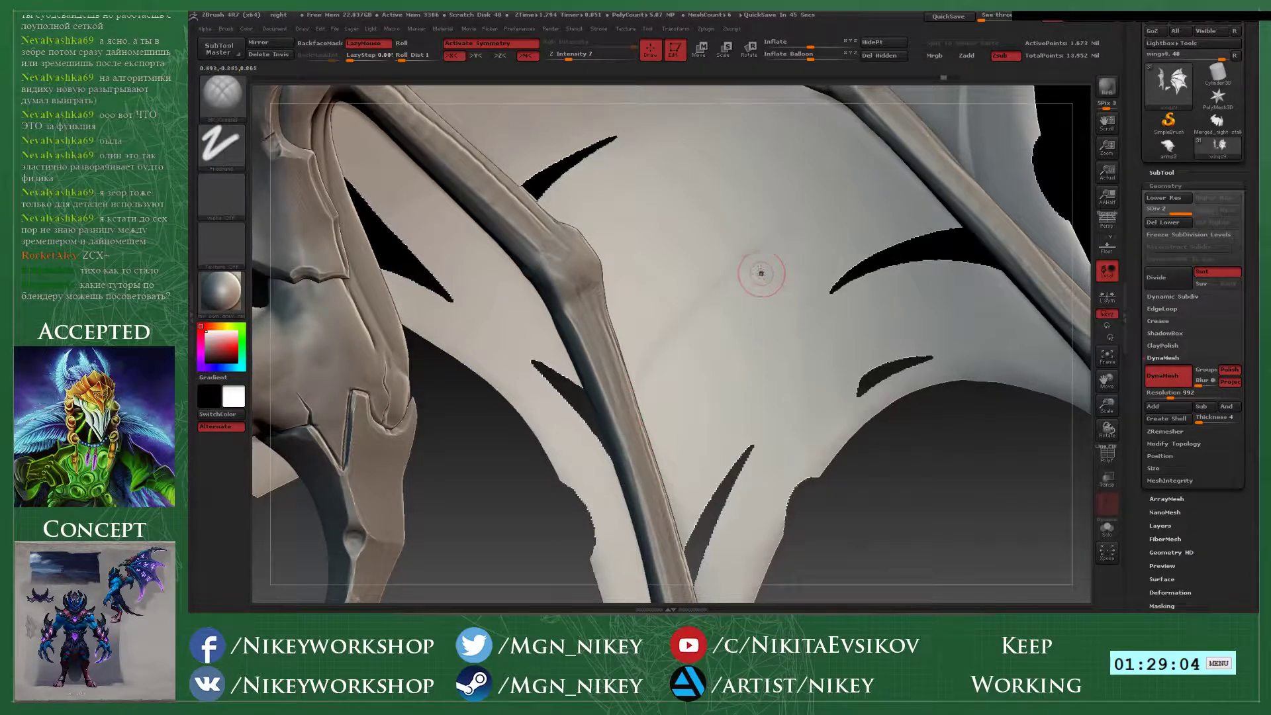
key("ctrl")
key("ctrl+z")
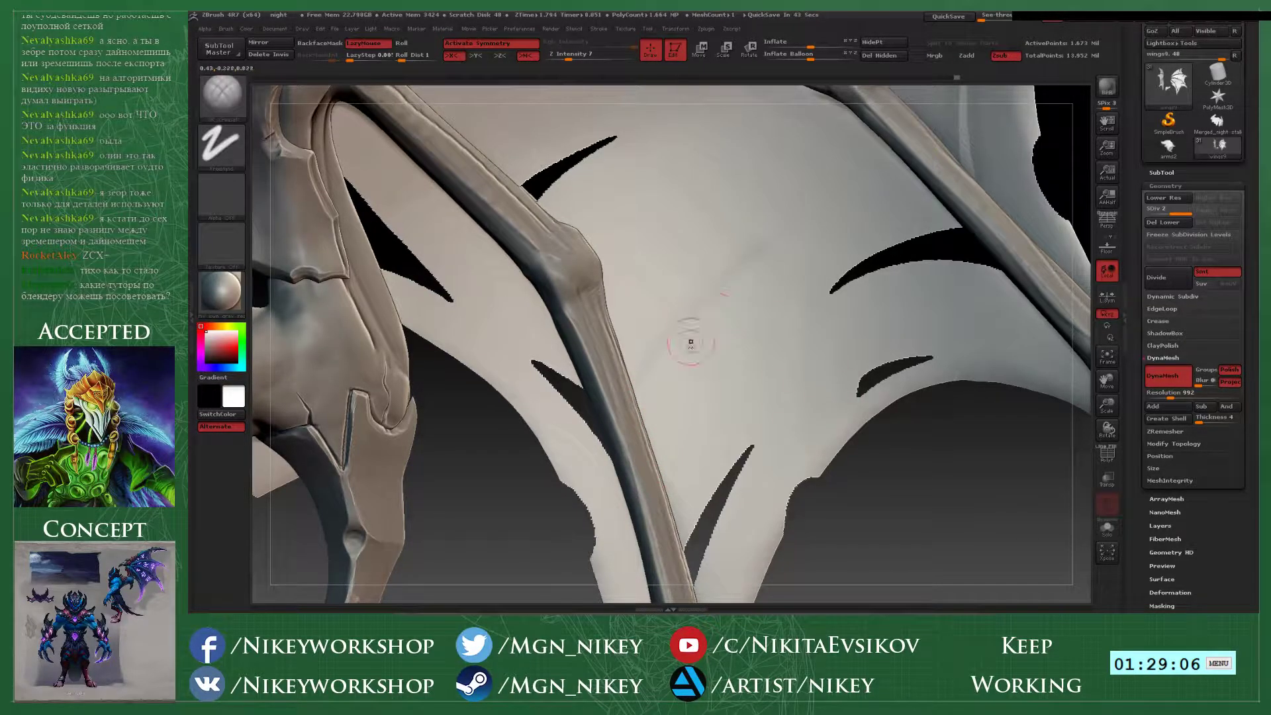
left_click_drag(769, 244, 656, 397)
key("ctrl+z")
left_click_drag(788, 230, 670, 389)
key("ctrl+z")
left_click_drag(788, 232, 659, 405)
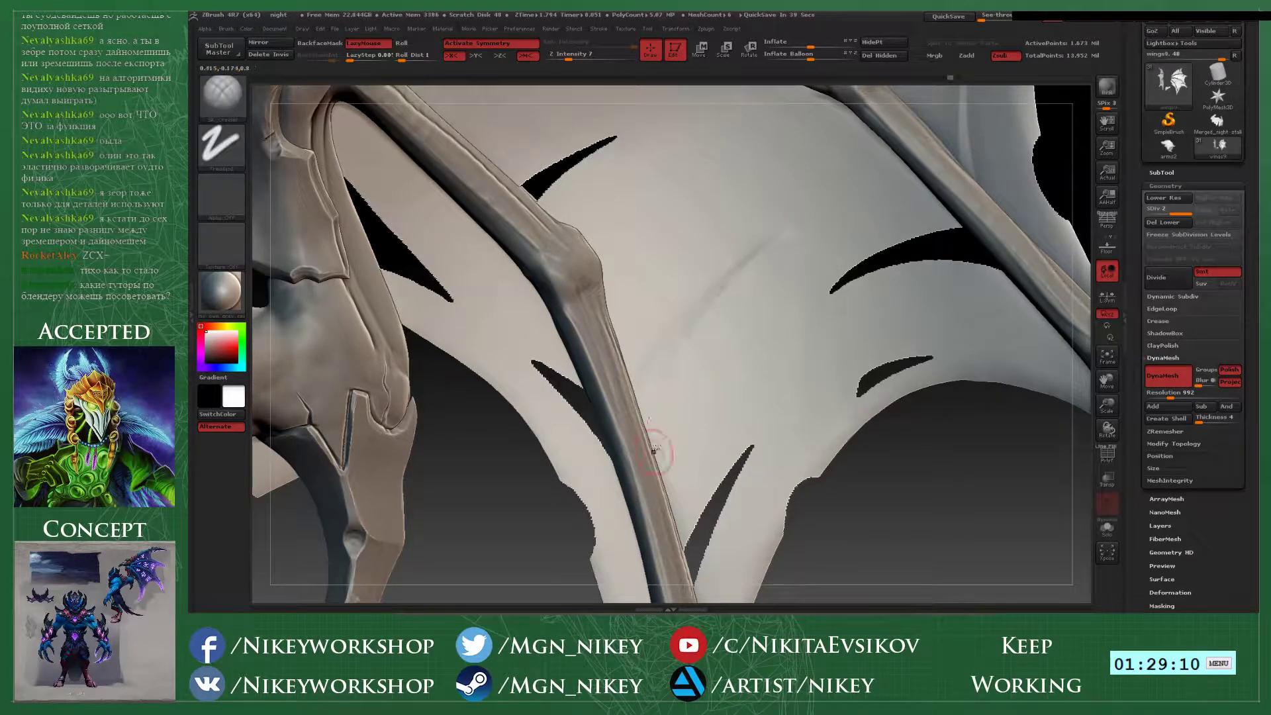
key("ctrl+z")
left_click_drag(781, 235, 656, 401)
- Carve a short crease at the narrow inner end of the membrane between the third and fourth fingers, redoing the stroke
mouse_move(845, 465)
right_mouse_down("ctrl")
mouse_move(818, 330)
mouse_move(1005, 294)
mouse_move(1023, 341)
mouse_move(946, 302)
mouse_move(955, 209)
mouse_move(946, 275)
right_mouse_up("ctrl")
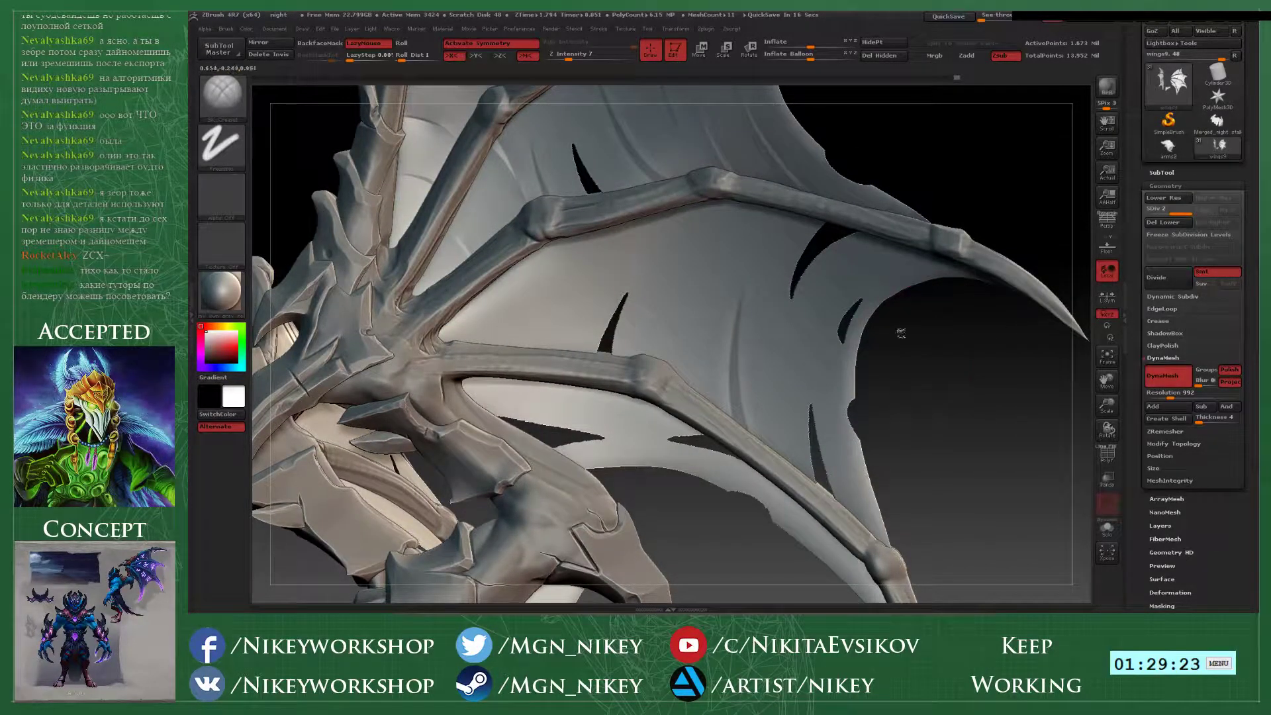
right_click_drag(900, 332, 681, 234)
left_click_drag(680, 234, 505, 340)
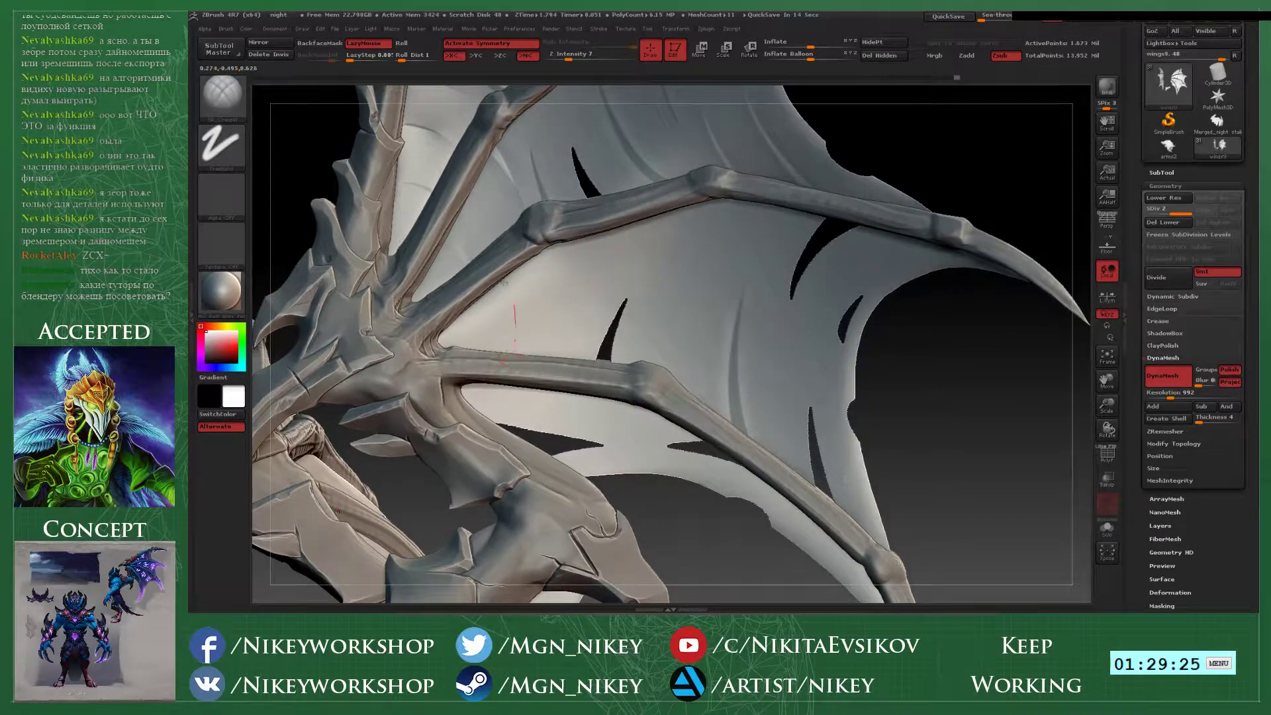
key("ctrl+z")
left_click_drag(515, 303, 519, 354)
key("ctrl+z")
left_click_drag(516, 304, 519, 401)
key("ctrl+z")
key("ctrl")
key("ctrl")
key("alt")
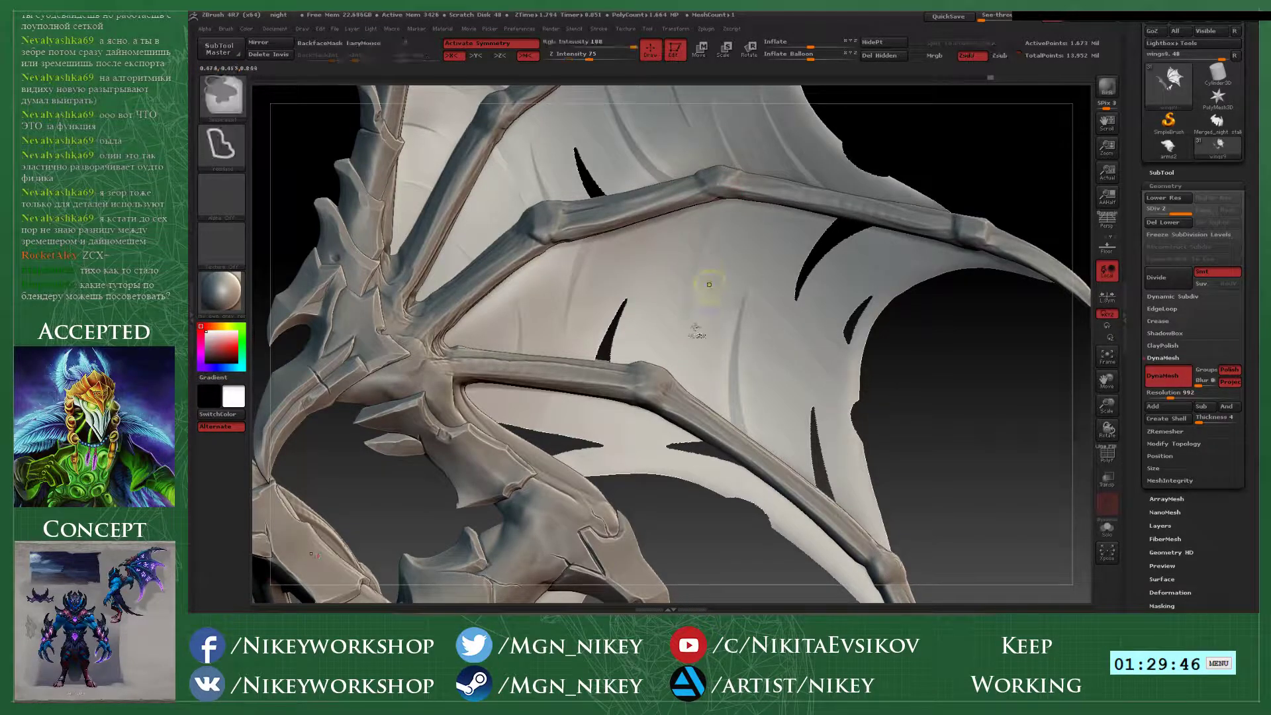
left_click_drag(913, 410, 871, 397)
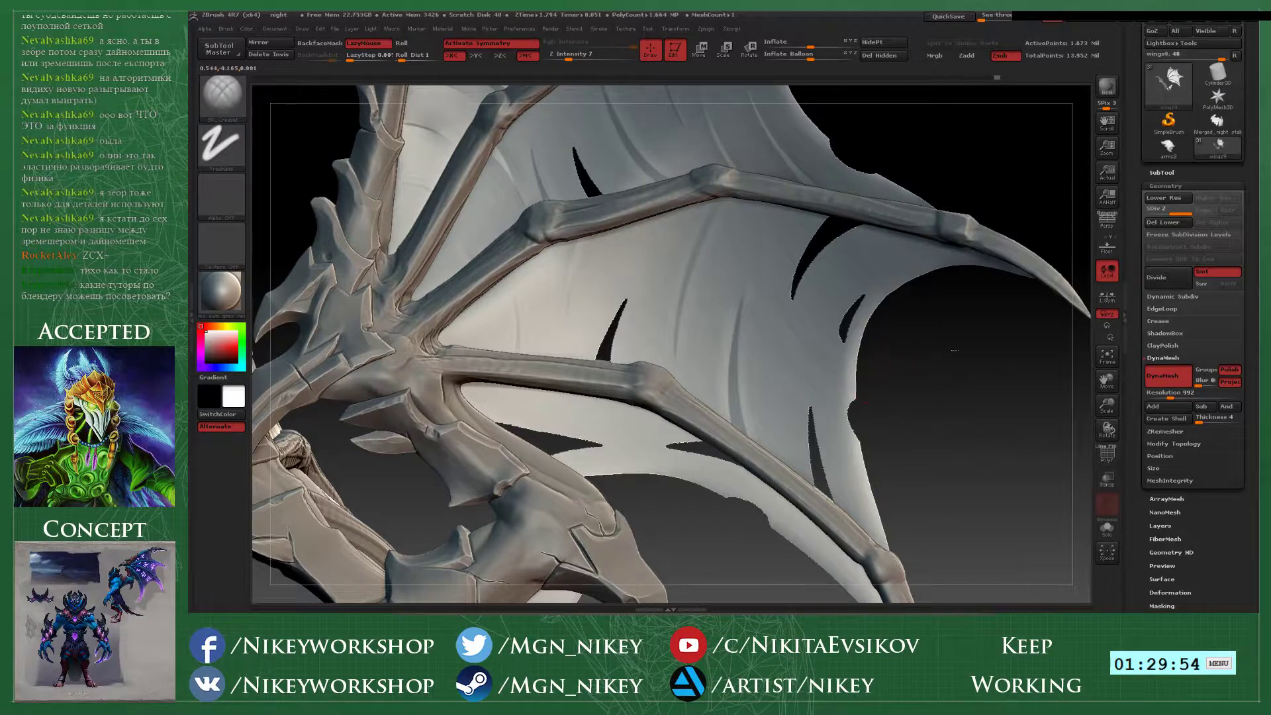
left_click_drag(953, 351, 910, 227)
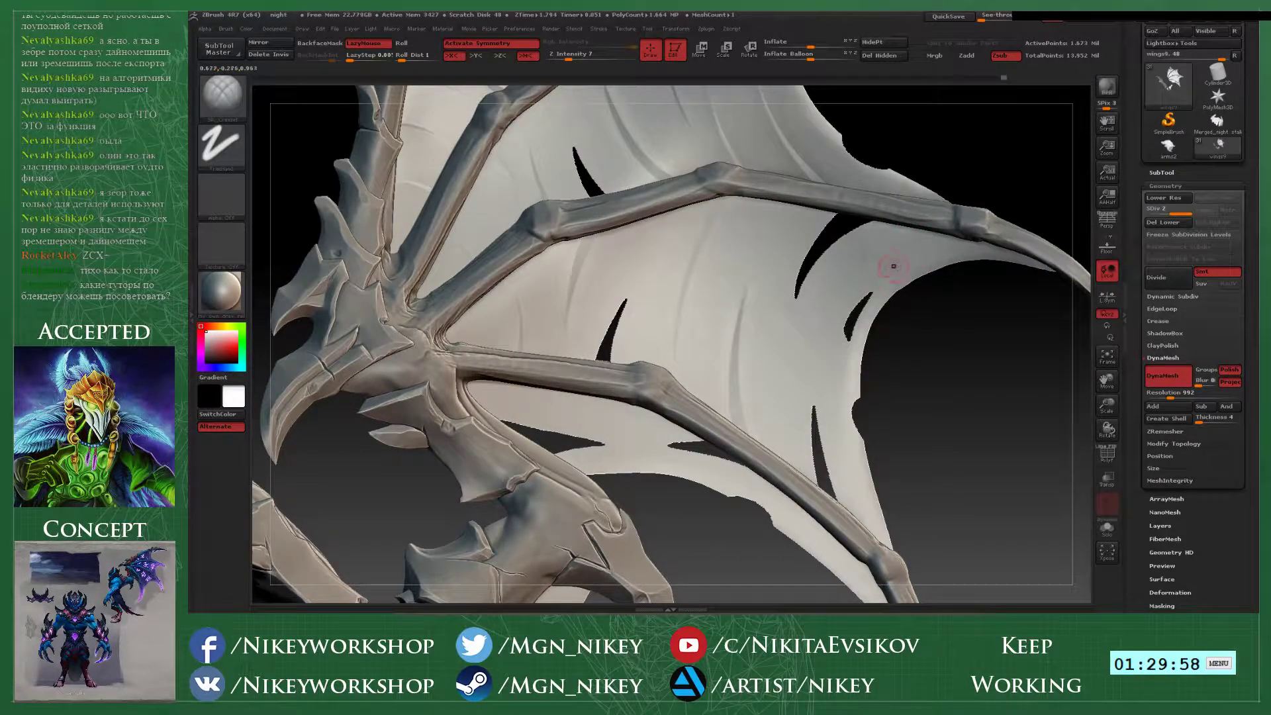
key("ctrl")
key("ctrl")
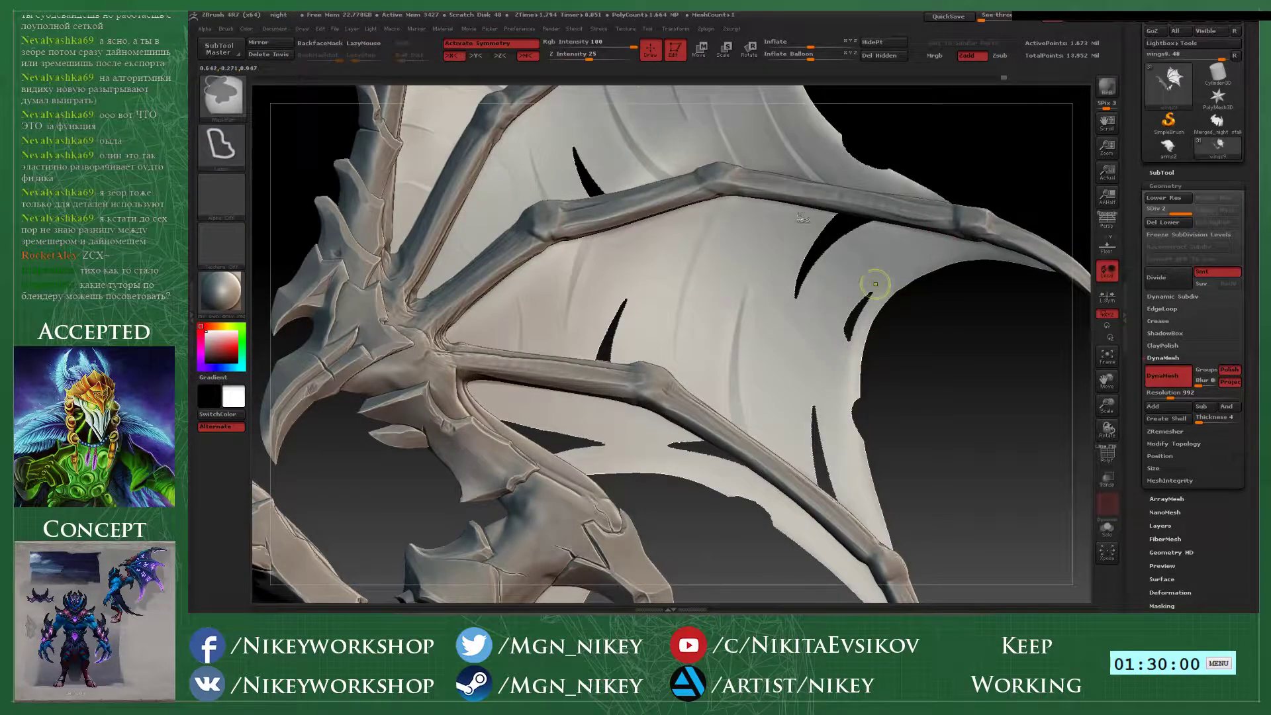
- Carve diagonal creases through the outer part of the membrane between the third and fourth fingers, running toward its outer edge
left_click_drag(812, 382, 892, 240)
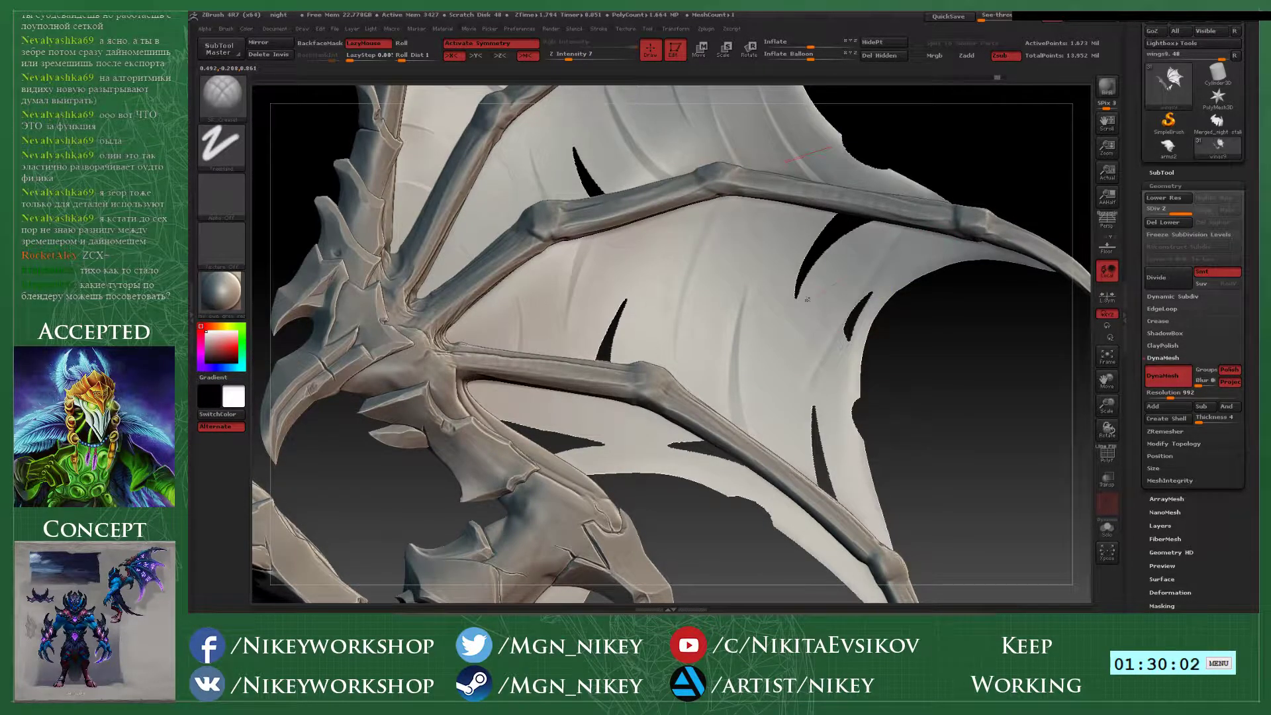
left_click_drag(770, 365, 889, 243)
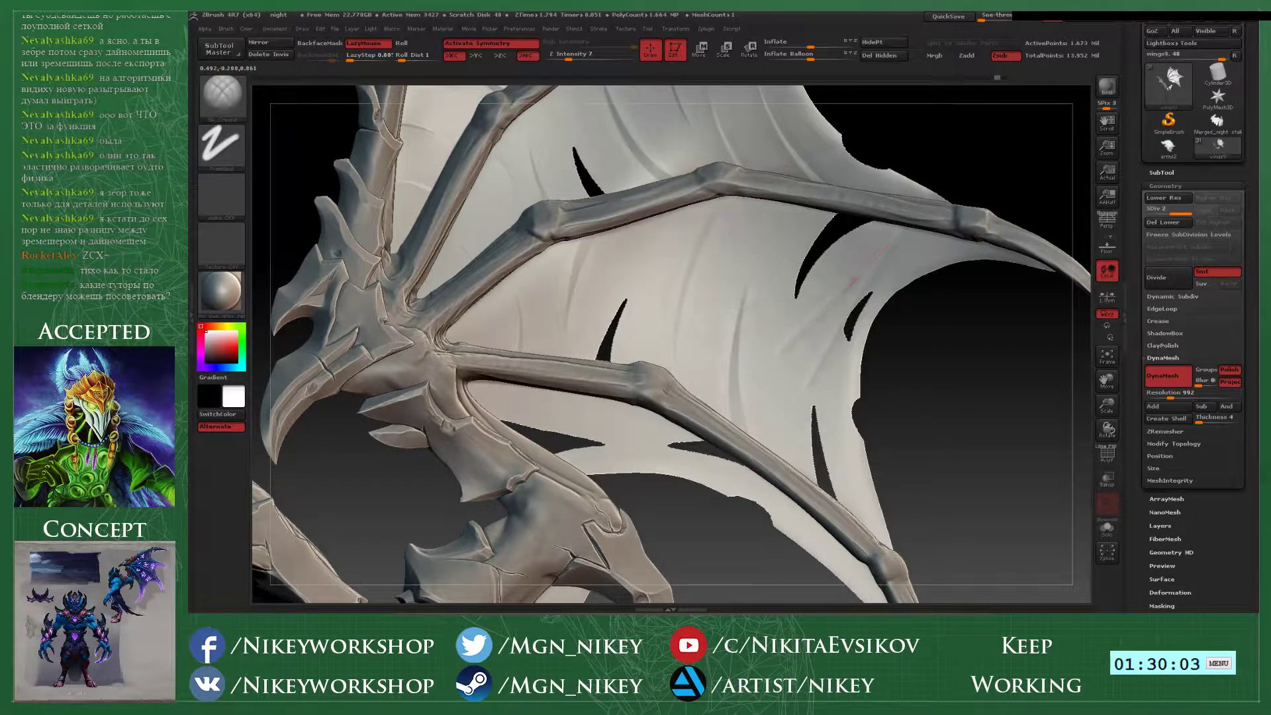
left_click(598, 28)
left_click(648, 199)
- Carve short creases around the small hole at the outer edge of the membrane between the third and fourth fingers
left_click_drag(950, 349, 905, 258)
mouse_move(840, 363)
left_mouse_down()
mouse_move(820, 308)
mouse_move(810, 325)
left_mouse_up()
left_click_drag(945, 365, 939, 247)
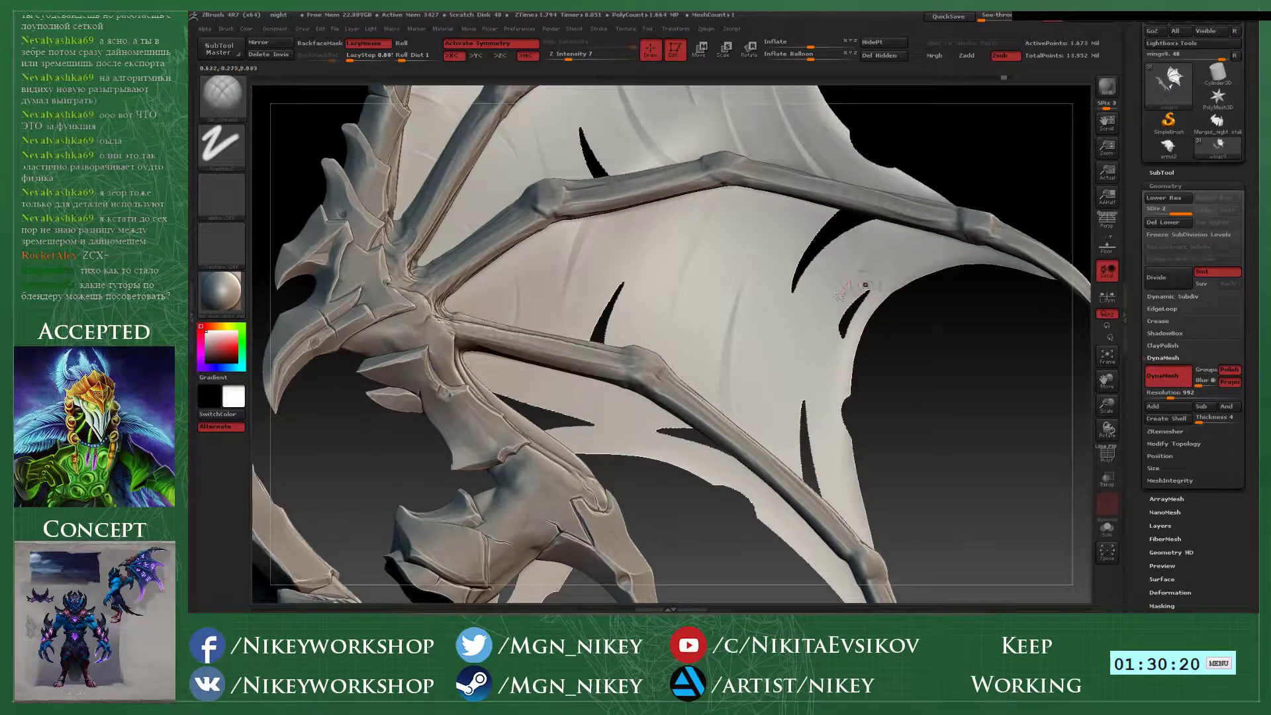
key("ctrl+shift")
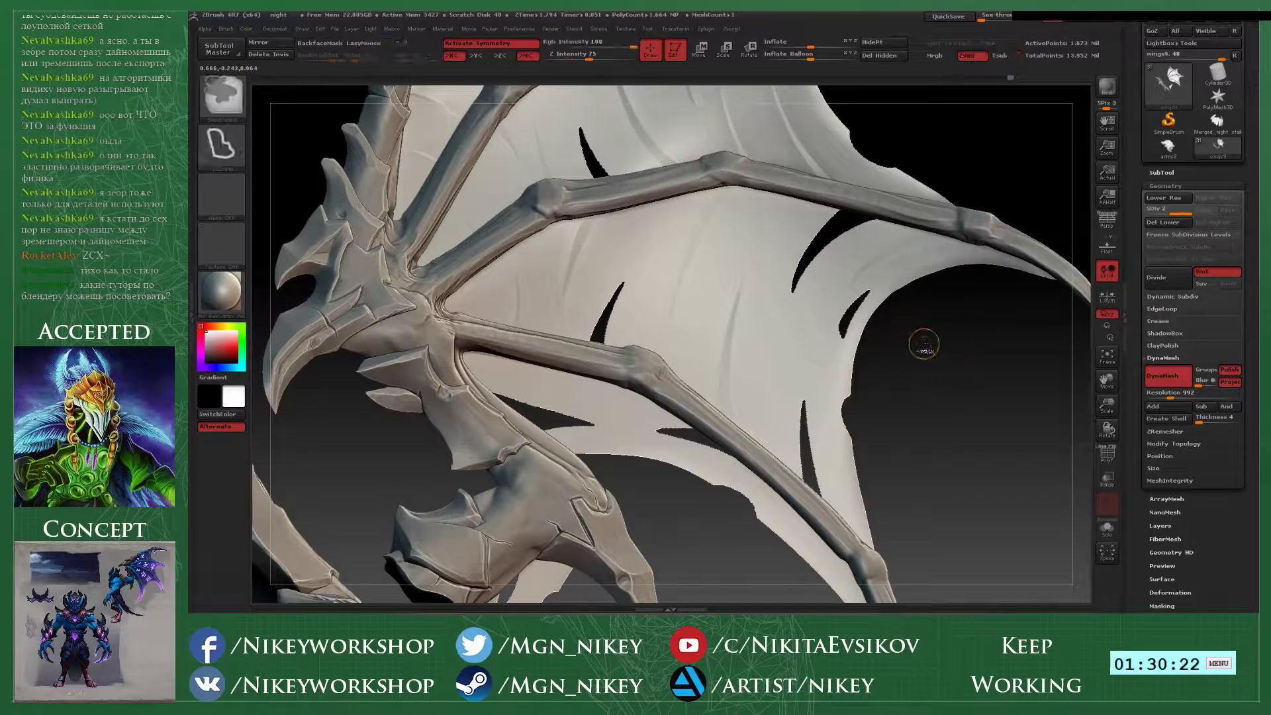
mouse_move(927, 346)
left_mouse_down()
mouse_move(867, 331)
mouse_move(781, 344)
mouse_move(794, 384)
mouse_move(886, 424)
mouse_move(935, 425)
mouse_move(662, 284)
mouse_move(862, 252)
left_mouse_up()
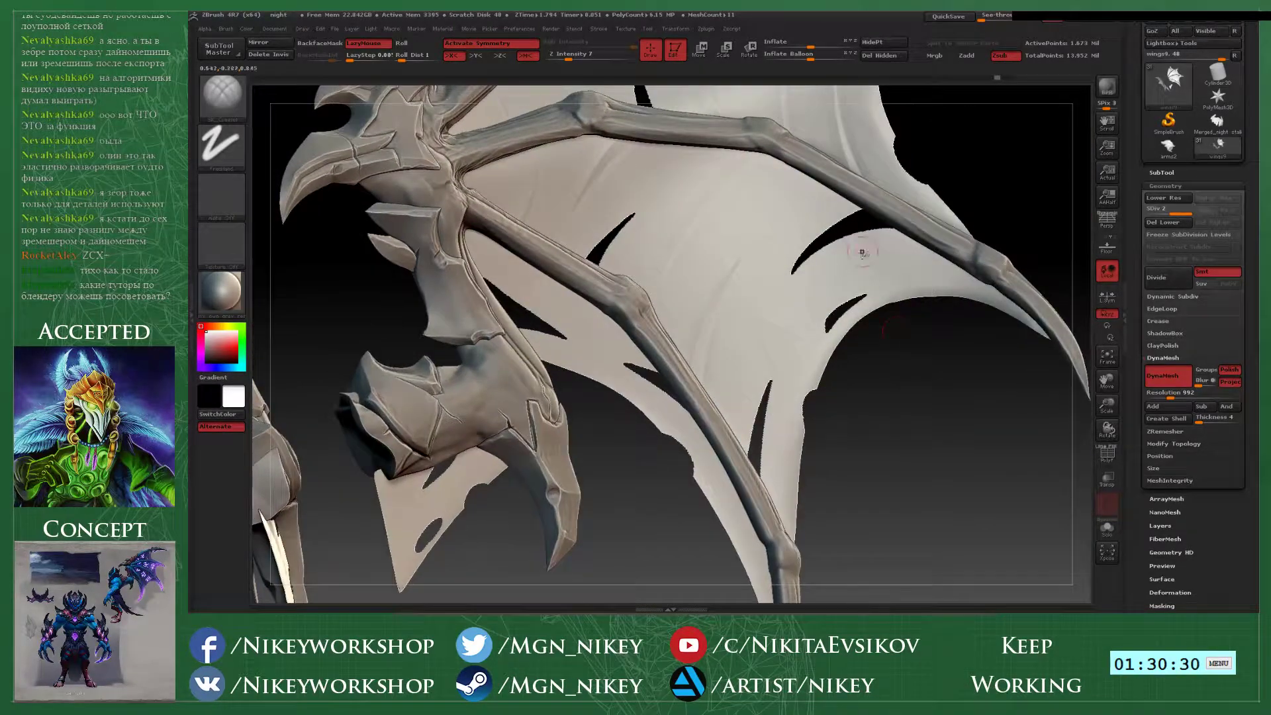
left_click_drag(1086, 523, 1075, 586)
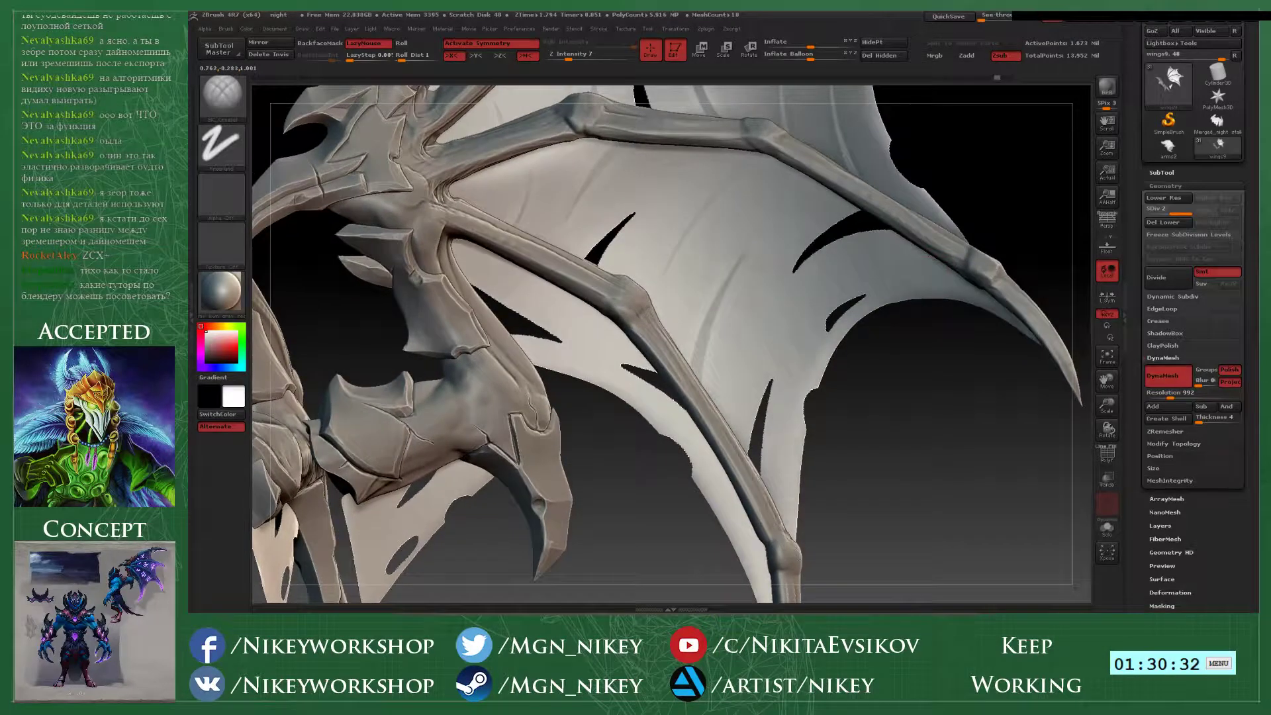
left_click_drag(861, 299, 830, 328)
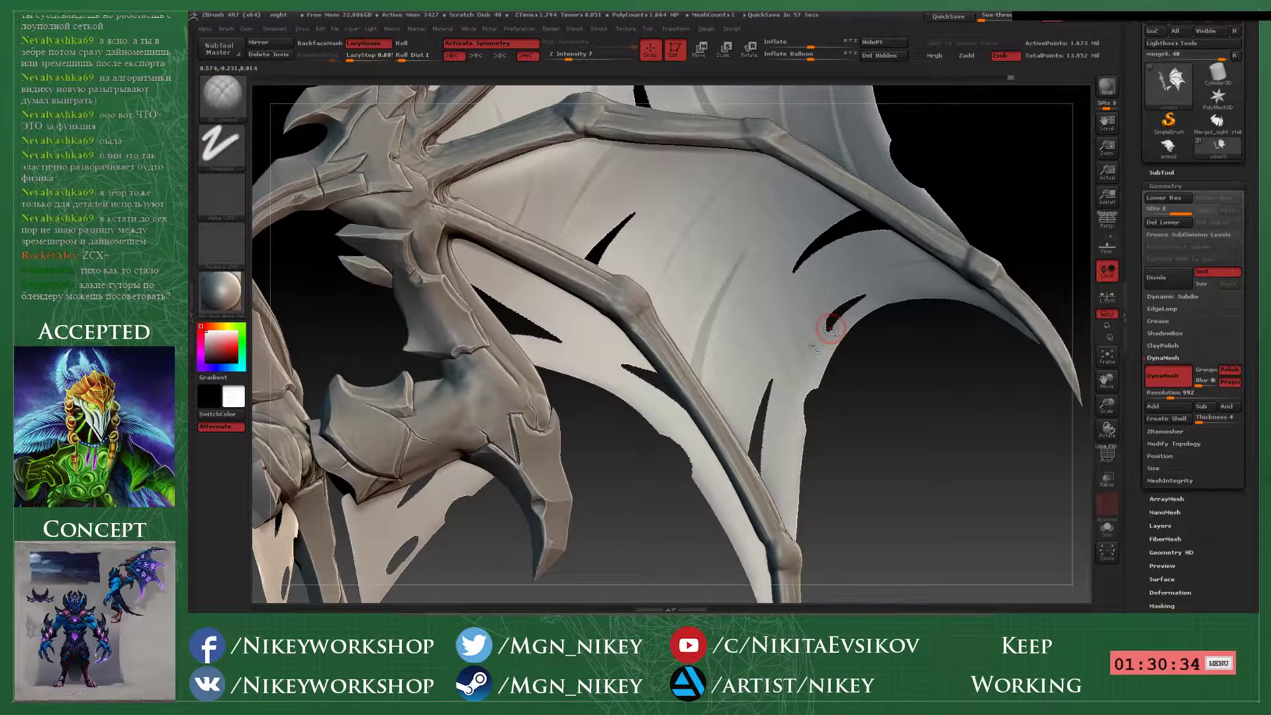
- Carve light creases into the torn membrane piece hanging under the forearm, starting from where it meets the arm
left_click_drag(911, 403, 839, 368)
left_click_drag(555, 456, 517, 447)
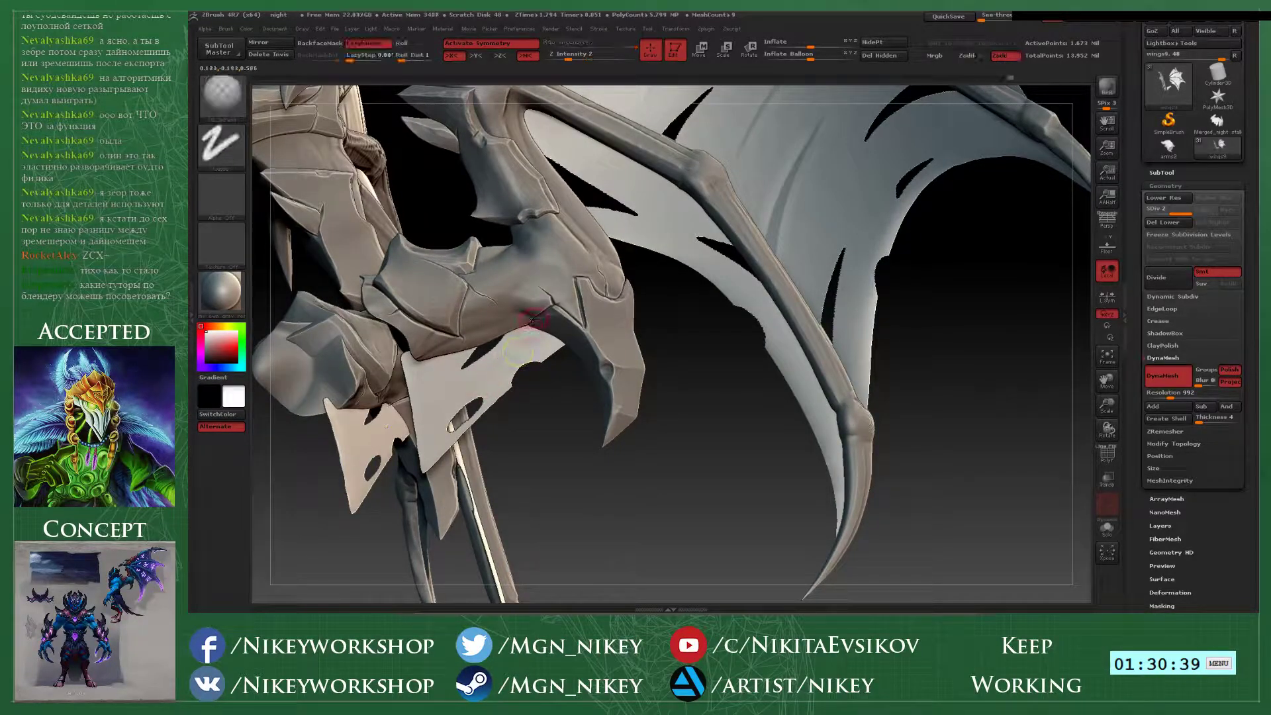
left_click_drag(486, 379, 548, 346)
mouse_move(411, 402)
left_mouse_down()
mouse_move(429, 458)
mouse_move(481, 388)
left_mouse_up()
mouse_move(597, 478)
left_mouse_down()
mouse_move(530, 473)
mouse_move(596, 470)
left_mouse_up()
- Carve a crease along the inner end of the membrane below the fourth finger, then try one near its lower tip and undo it
left_click_drag(674, 302, 681, 416, "alt")
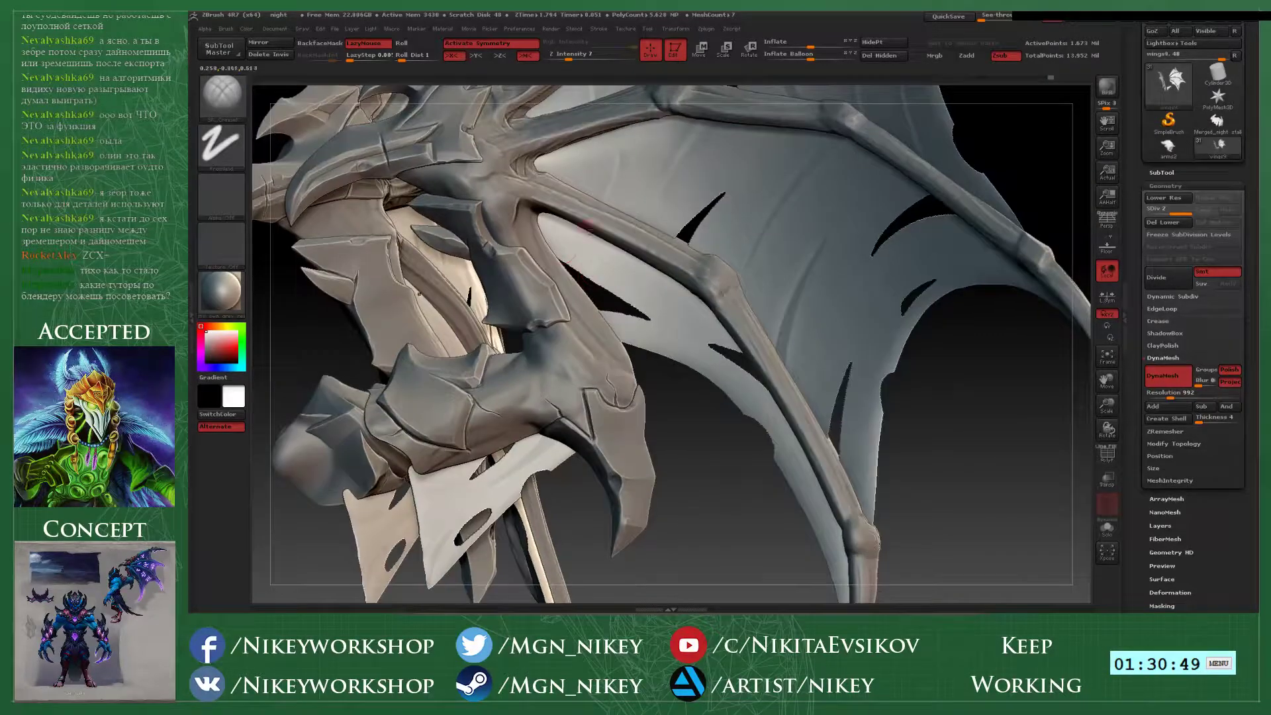
left_click_drag(544, 234, 600, 258)
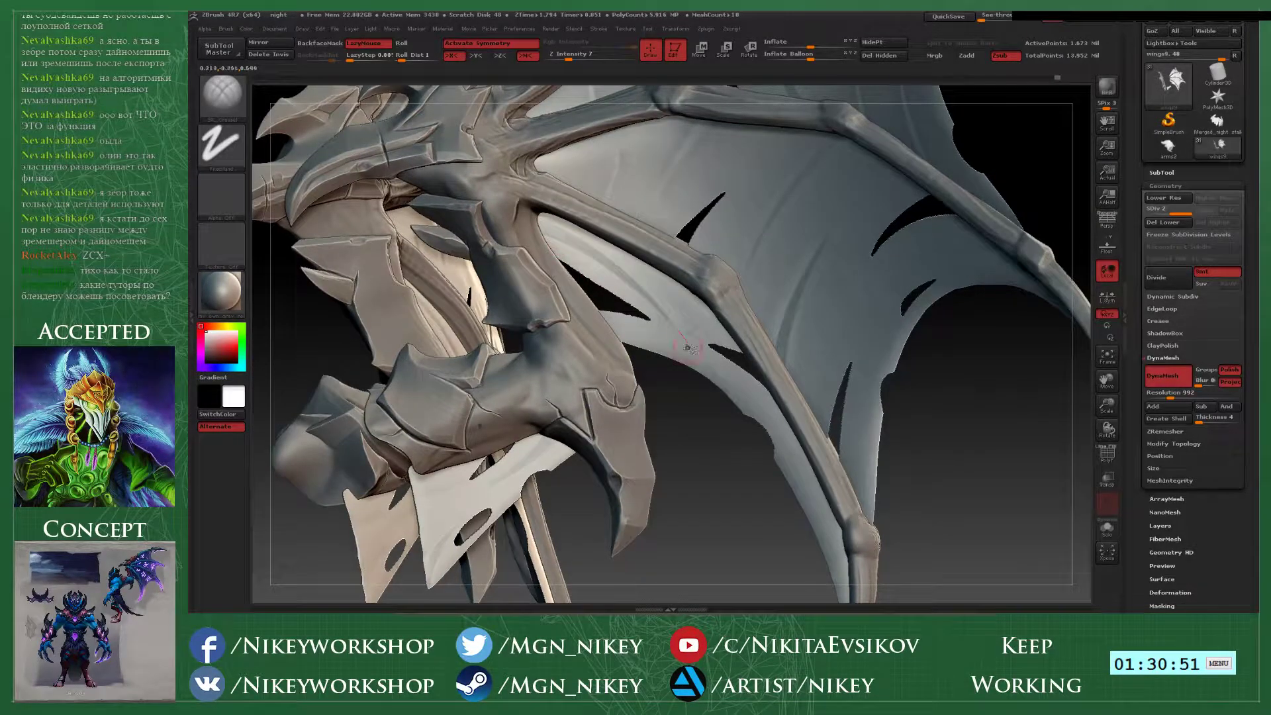
left_click_drag(701, 474, 852, 522)
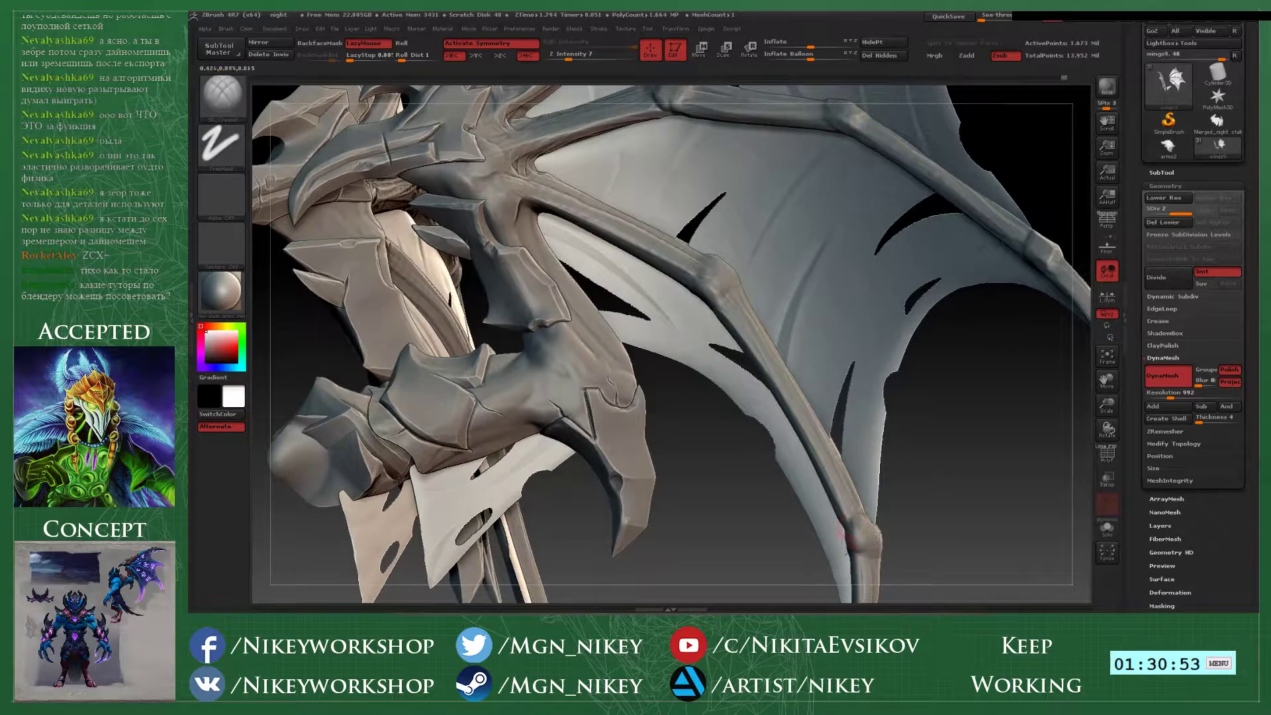
mouse_move(724, 485)
left_mouse_down()
mouse_move(689, 349)
mouse_move(701, 344)
left_mouse_up()
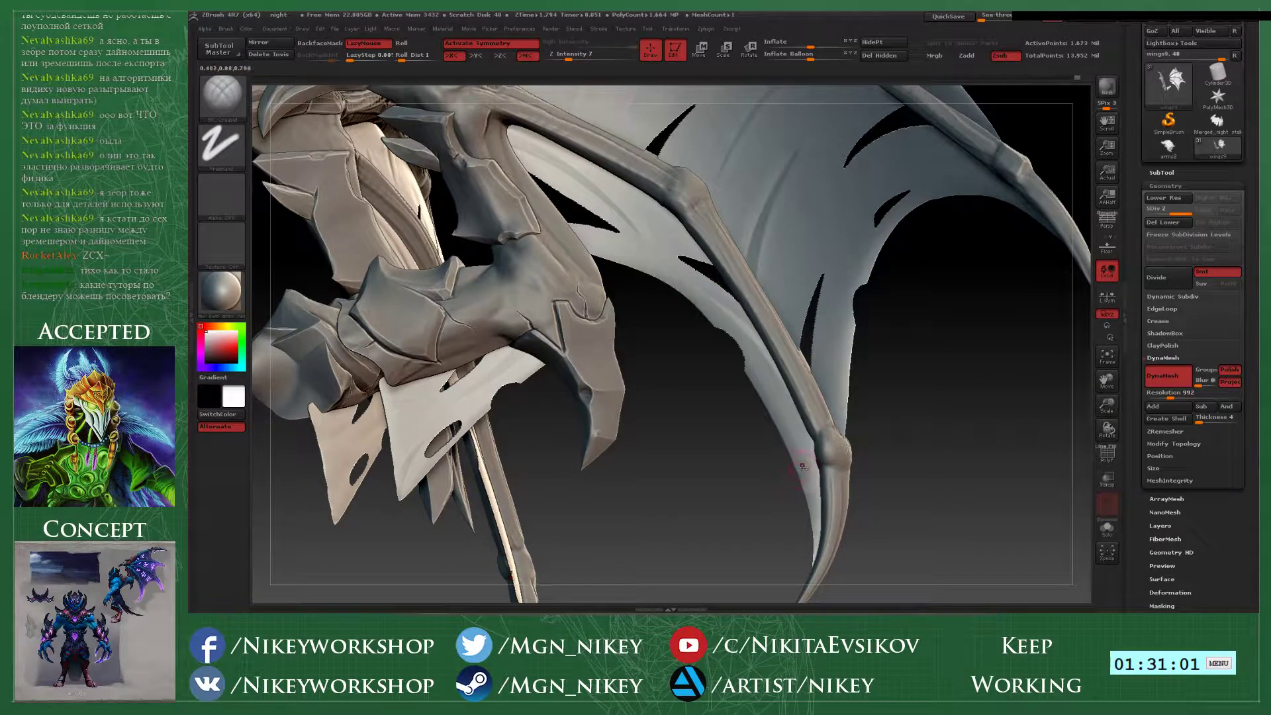
left_click_drag(808, 457, 778, 399)
key("ctrl+z")
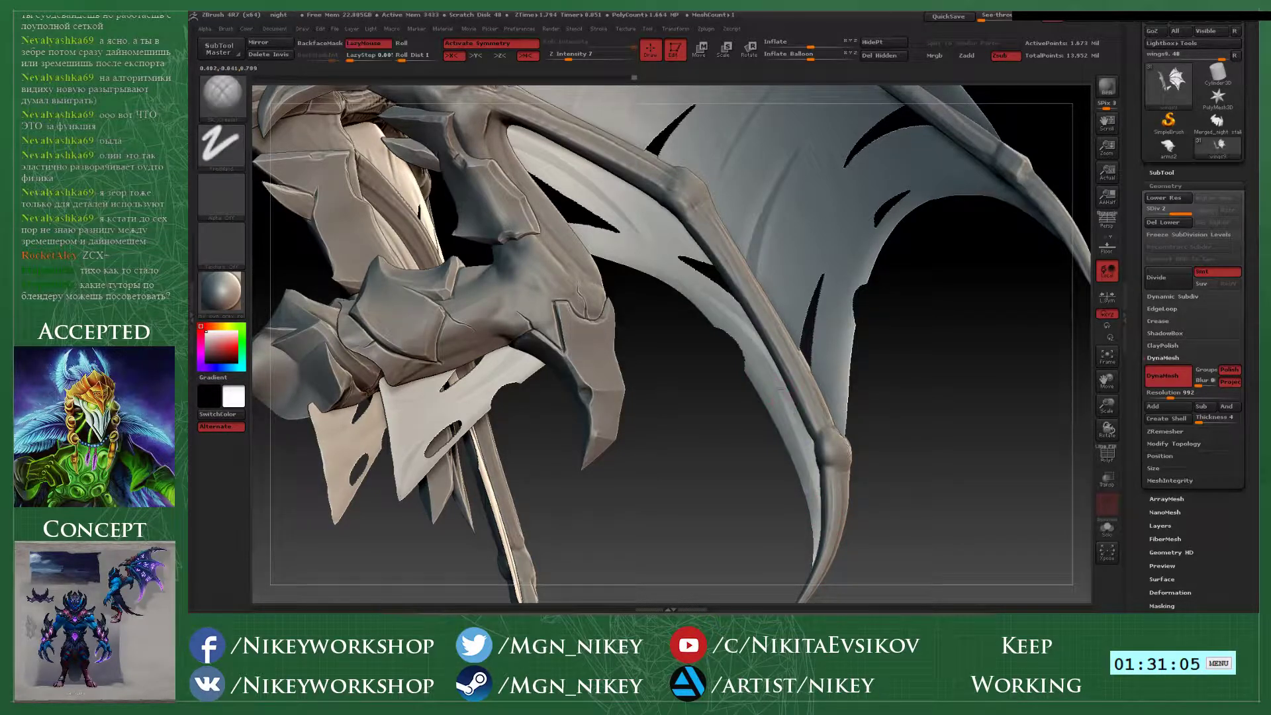
- Examine the sculpted wings from the side, the front and an angled view
left_click_drag(876, 505, 691, 240)
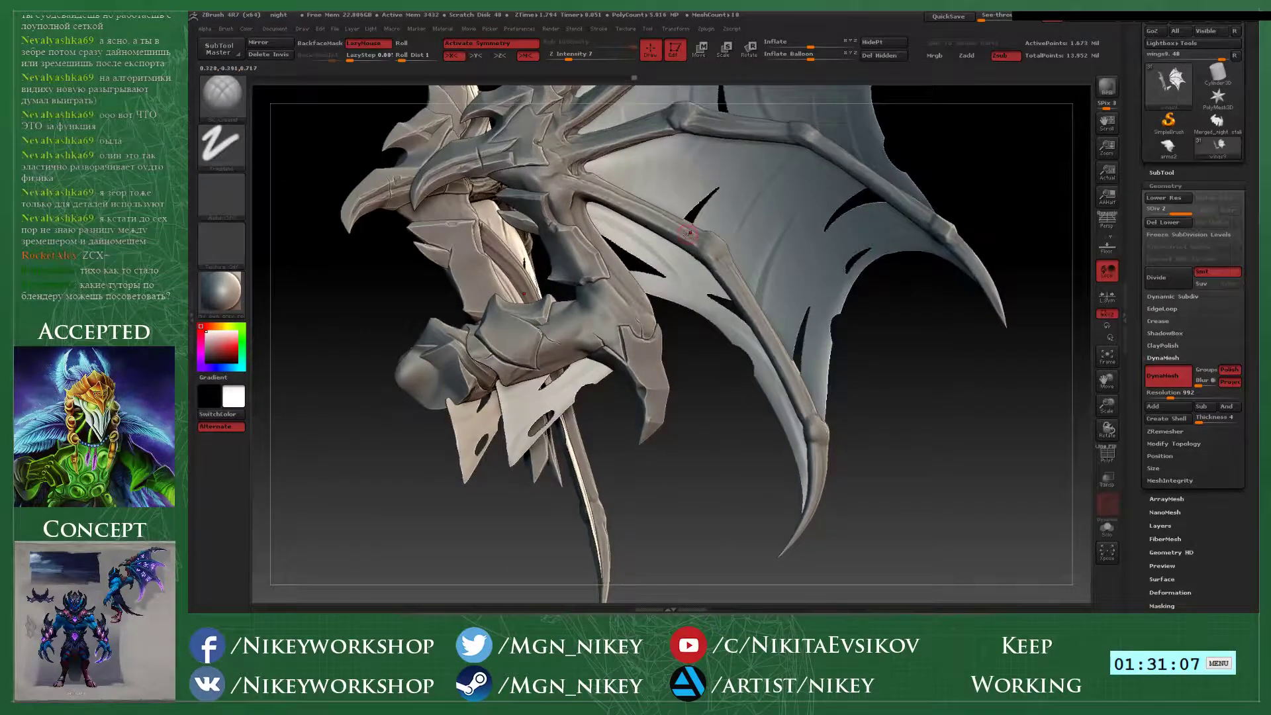
key("alt+Tab")
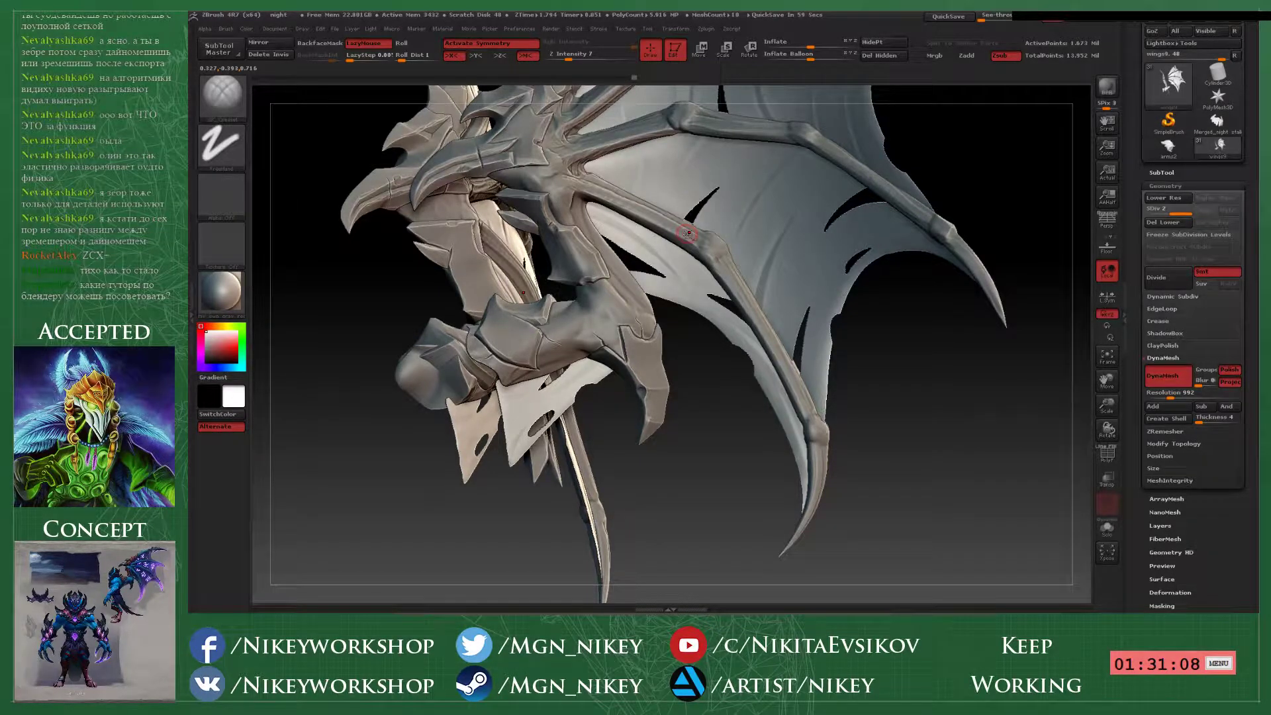
left_click_drag(689, 232, 906, 336)
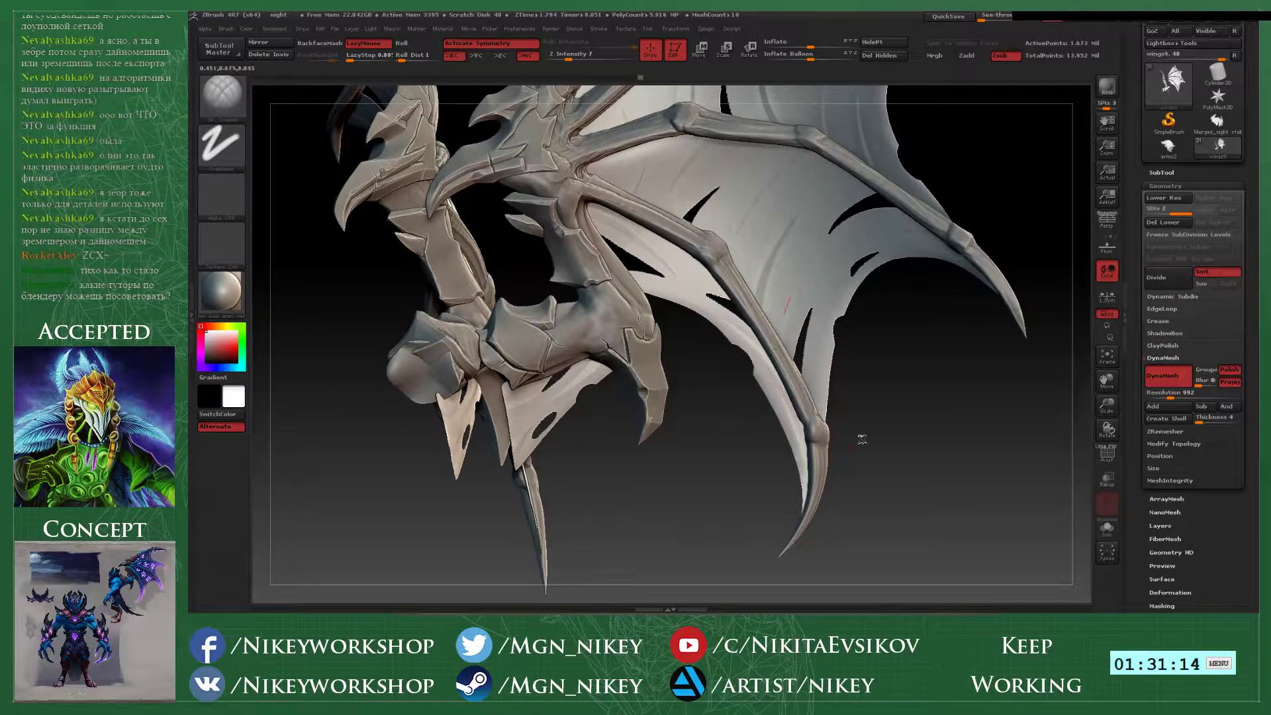
left_click_drag(863, 436, 877, 554, "alt")
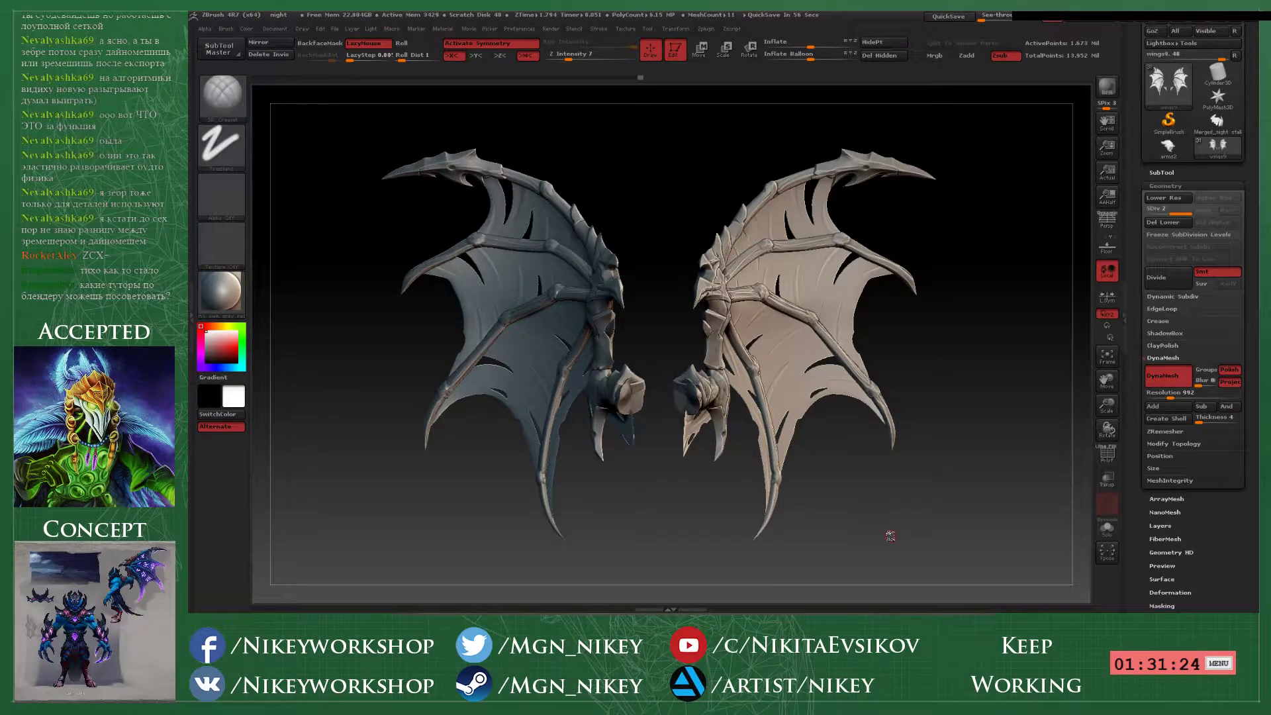
mouse_move(890, 536)
left_mouse_down()
mouse_move(913, 535)
mouse_move(960, 384)
mouse_move(903, 357)
mouse_move(918, 304)
mouse_move(984, 457)
mouse_move(964, 411)
mouse_move(992, 407)
mouse_move(982, 415)
mouse_move(981, 391)
left_mouse_up()
- Turn on the visibility of the shoulder armour, belt and skirt subtools at the start of the subtool list
left_click(1162, 173)
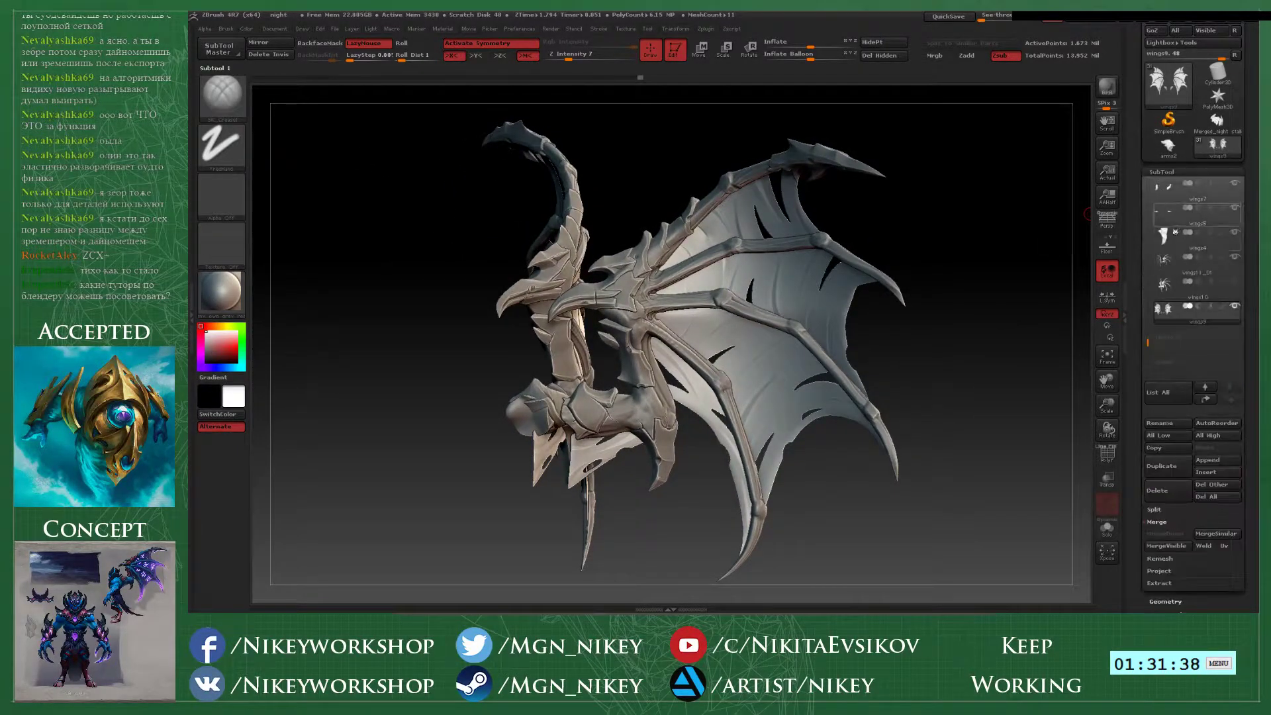
left_click_drag(938, 315, 1051, 293)
left_click_drag(1146, 341, 1146, 182)
mouse_move(1176, 197)
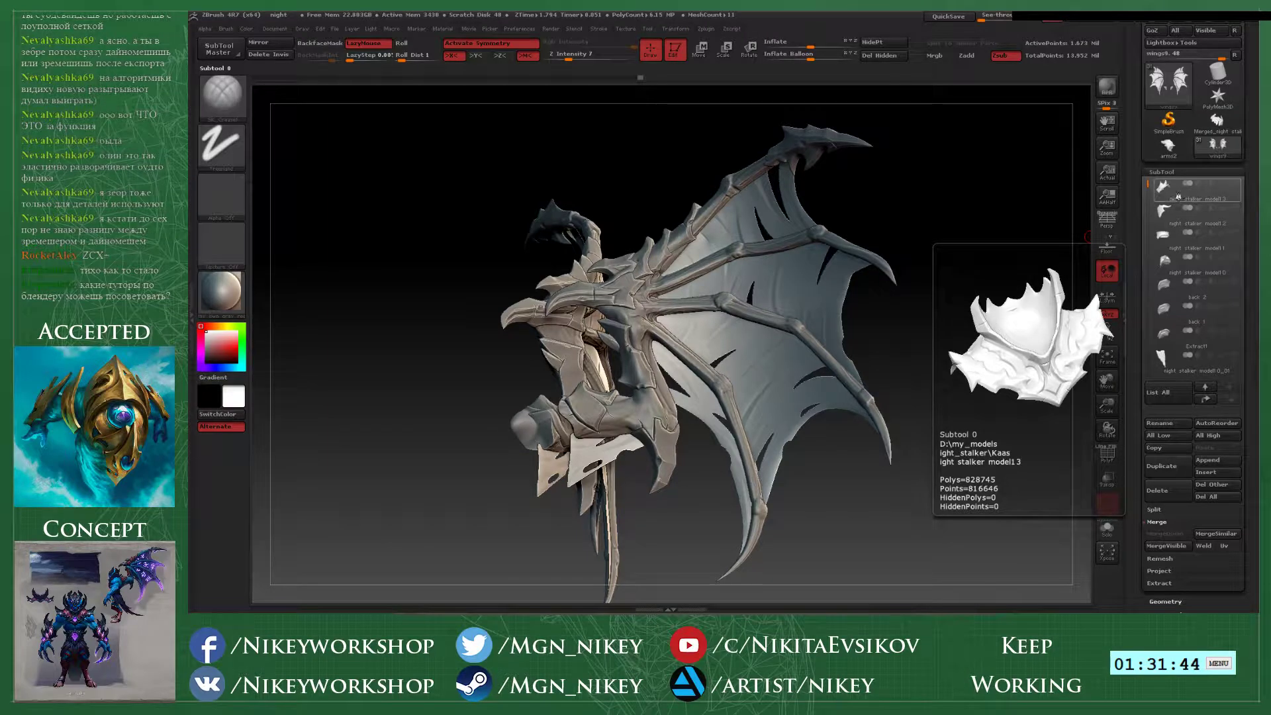
left_click(1236, 186)
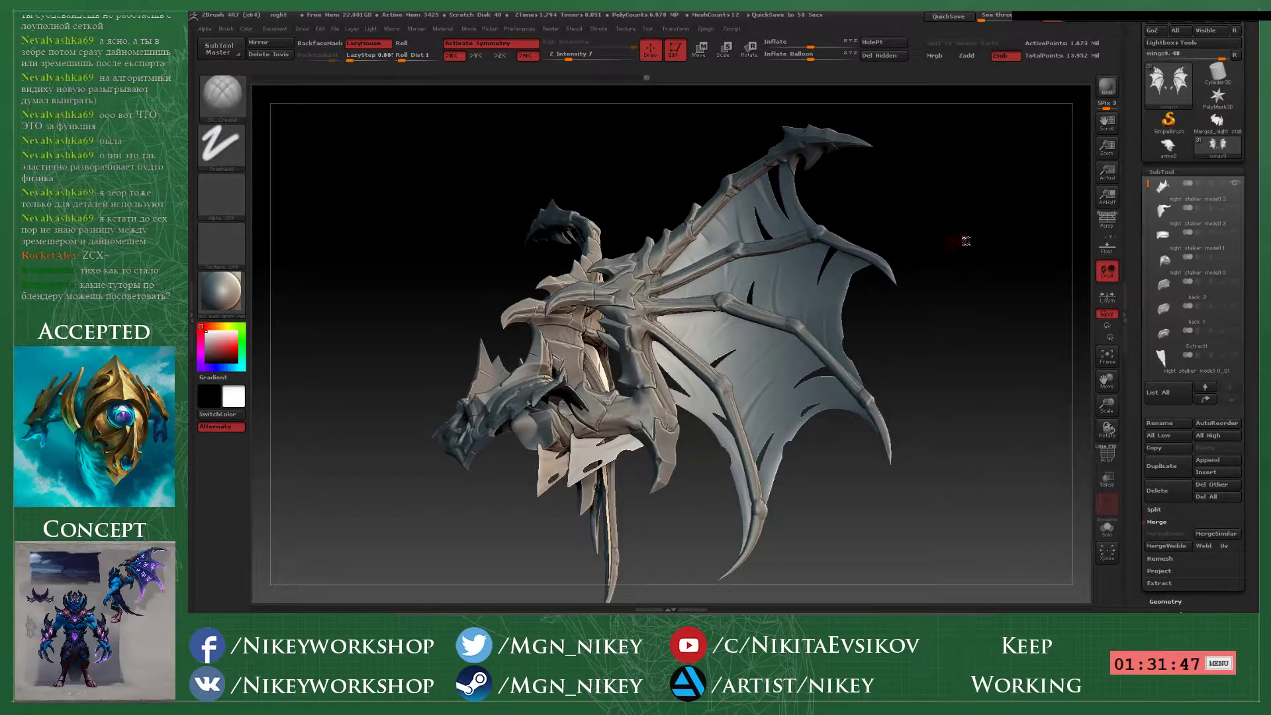
mouse_move(1184, 199)
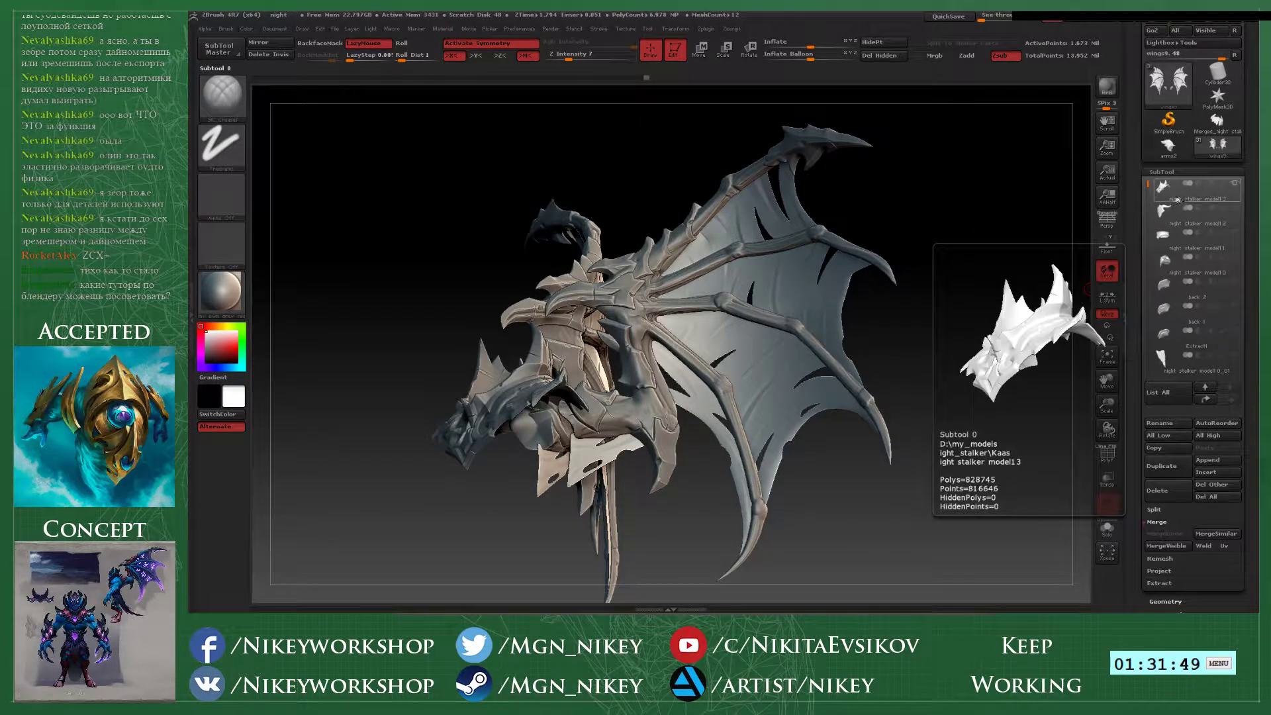
left_click(1235, 210)
mouse_move(1239, 235)
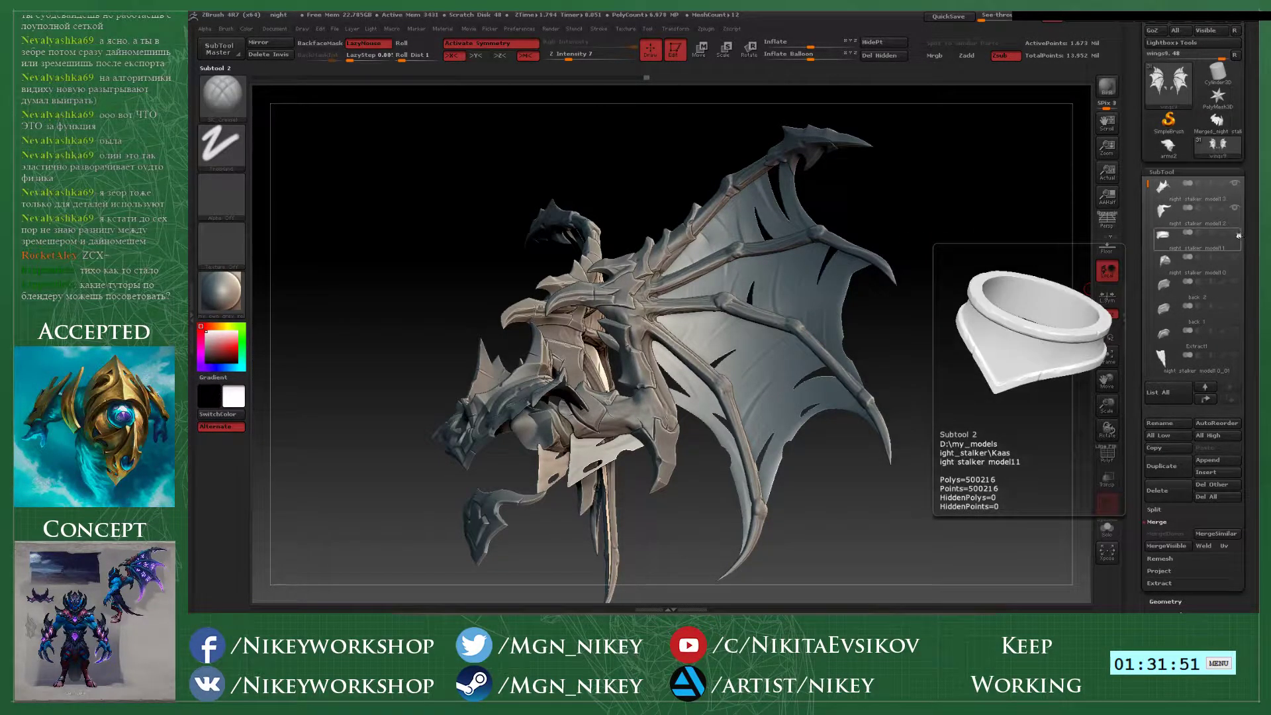
left_click(1235, 264)
left_click(1235, 263)
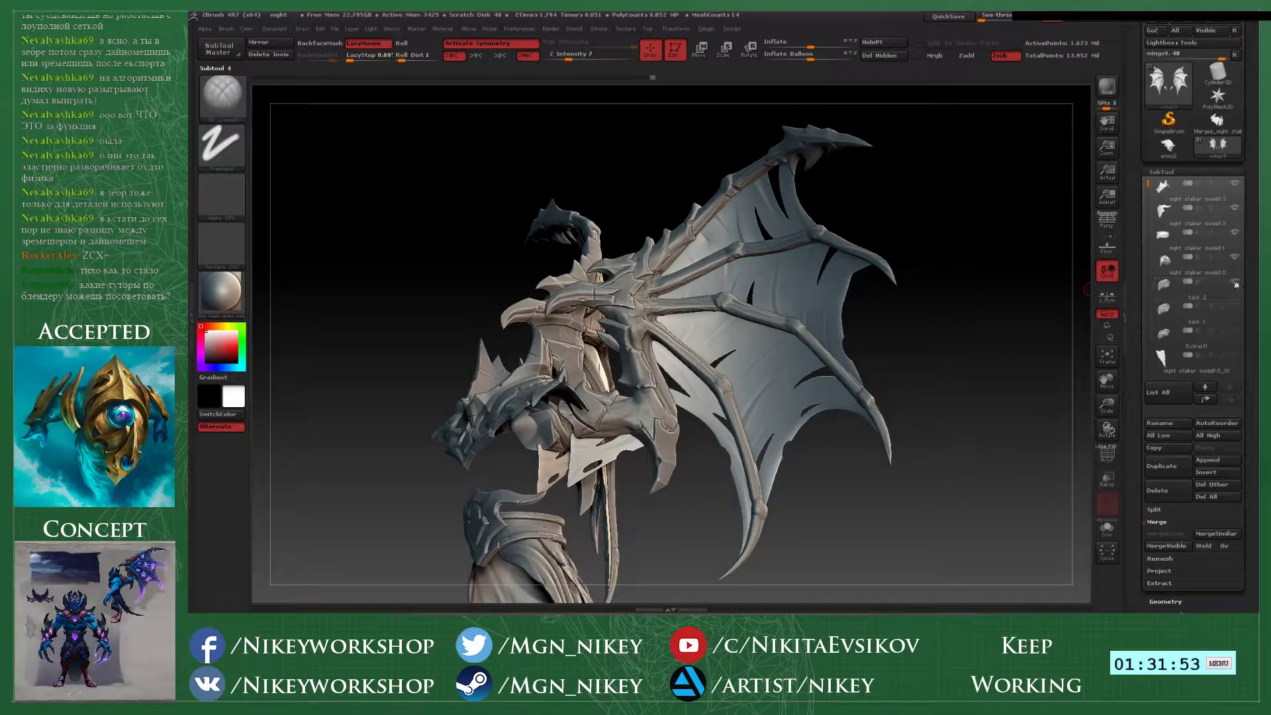
- Make the character's base body subtool visible together with the armour and wings
left_click_drag(1151, 198, 1151, 215)
mouse_move(1177, 240)
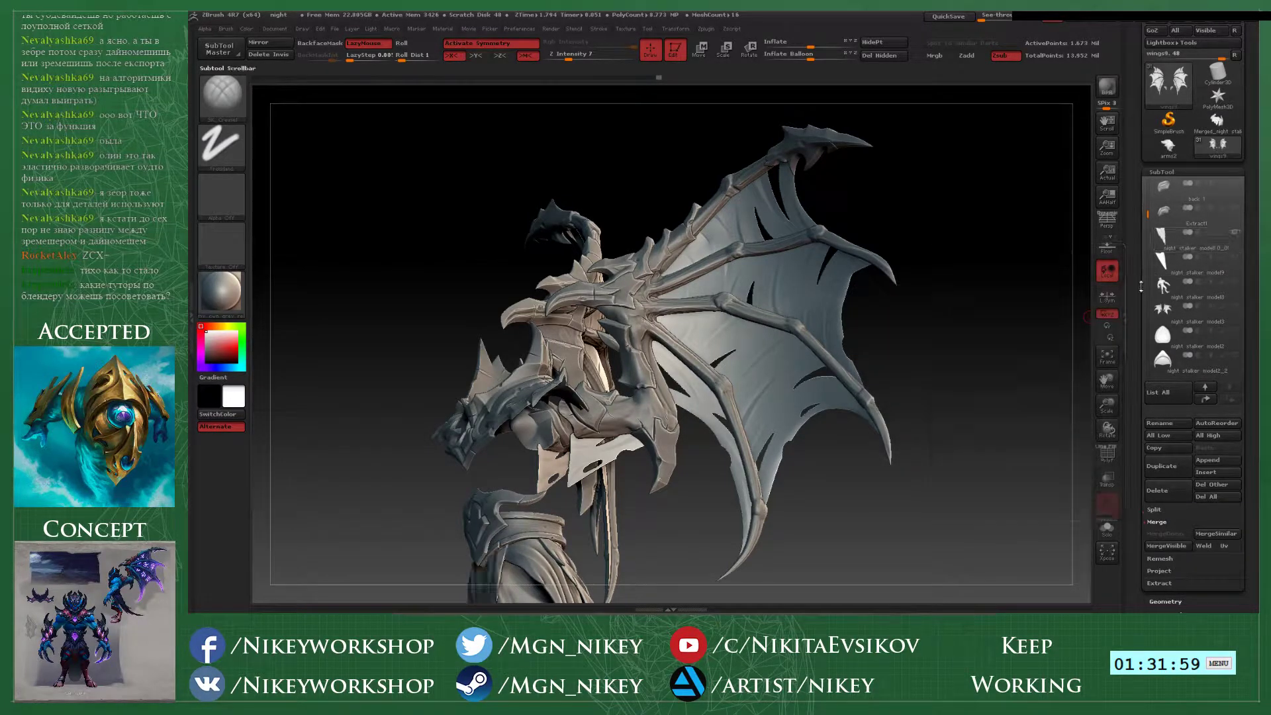
left_click(1177, 286)
left_click(1235, 283)
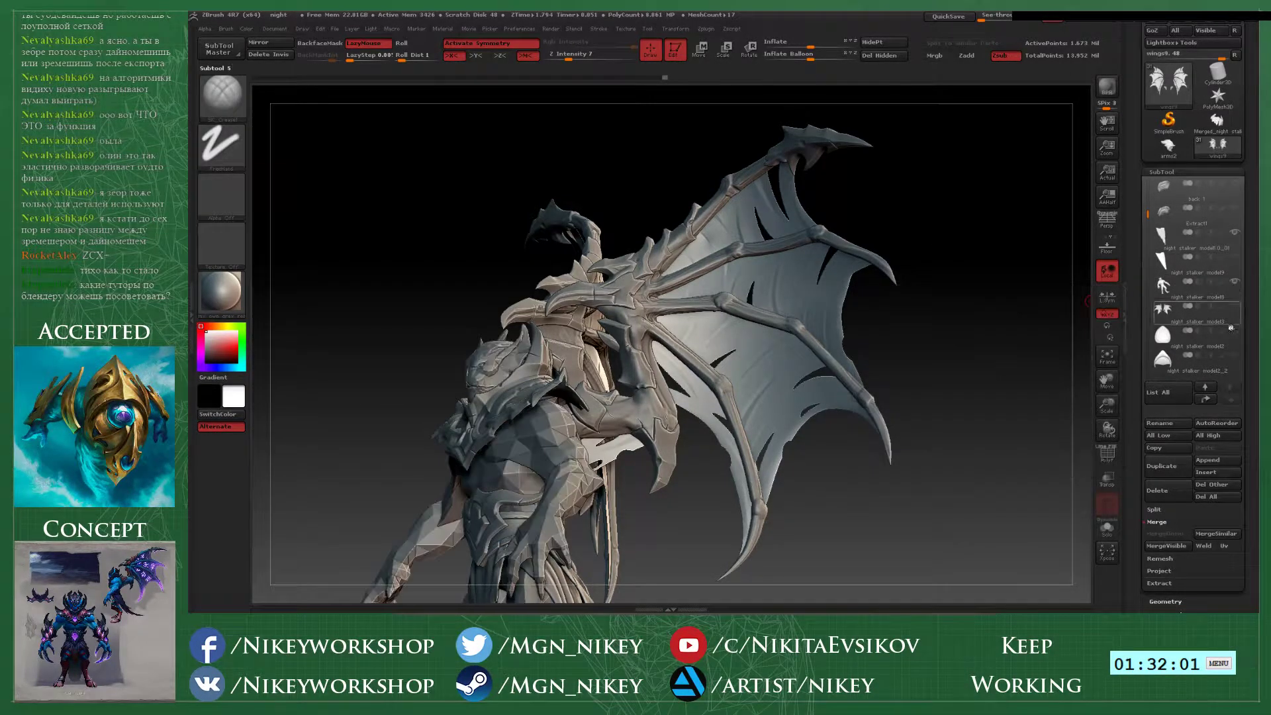
left_click(1234, 335)
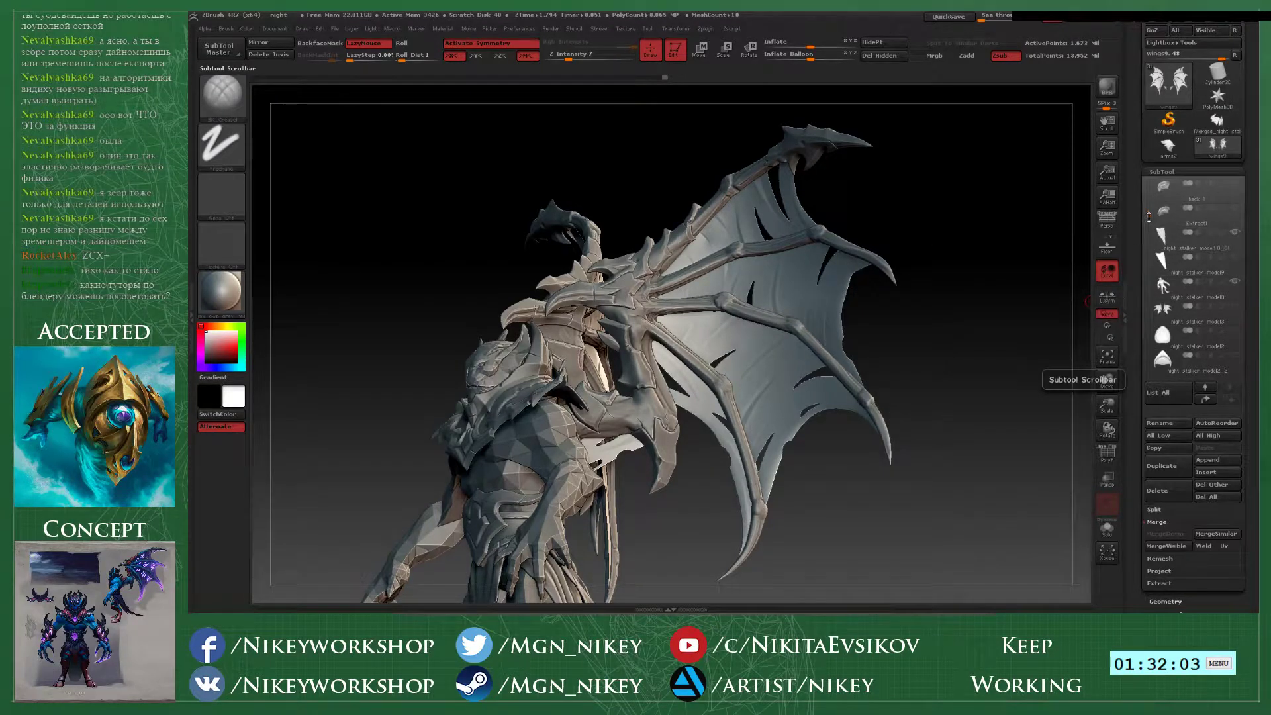
- Turn on the visibility of the head armour subtools and the arms2_1 forearm guards
scroll(1172, 242, "down", 4)
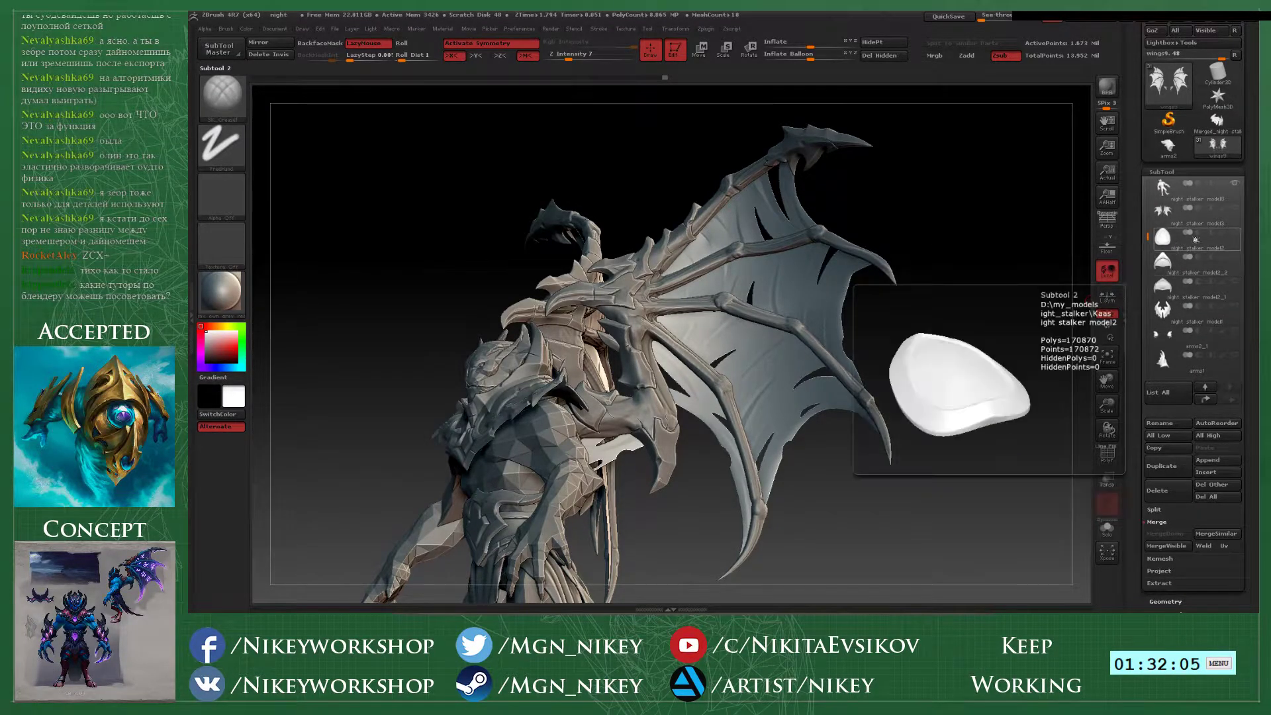
left_click(1229, 265)
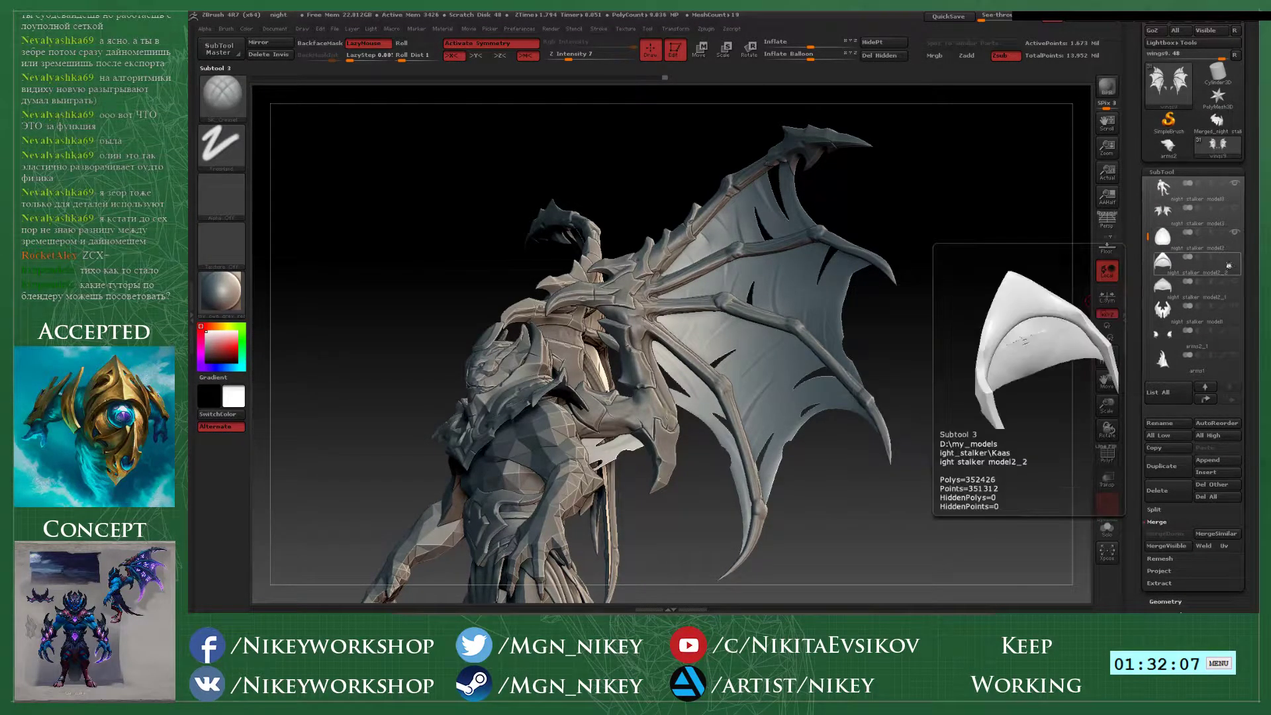
left_click(1234, 312)
left_click(1234, 336)
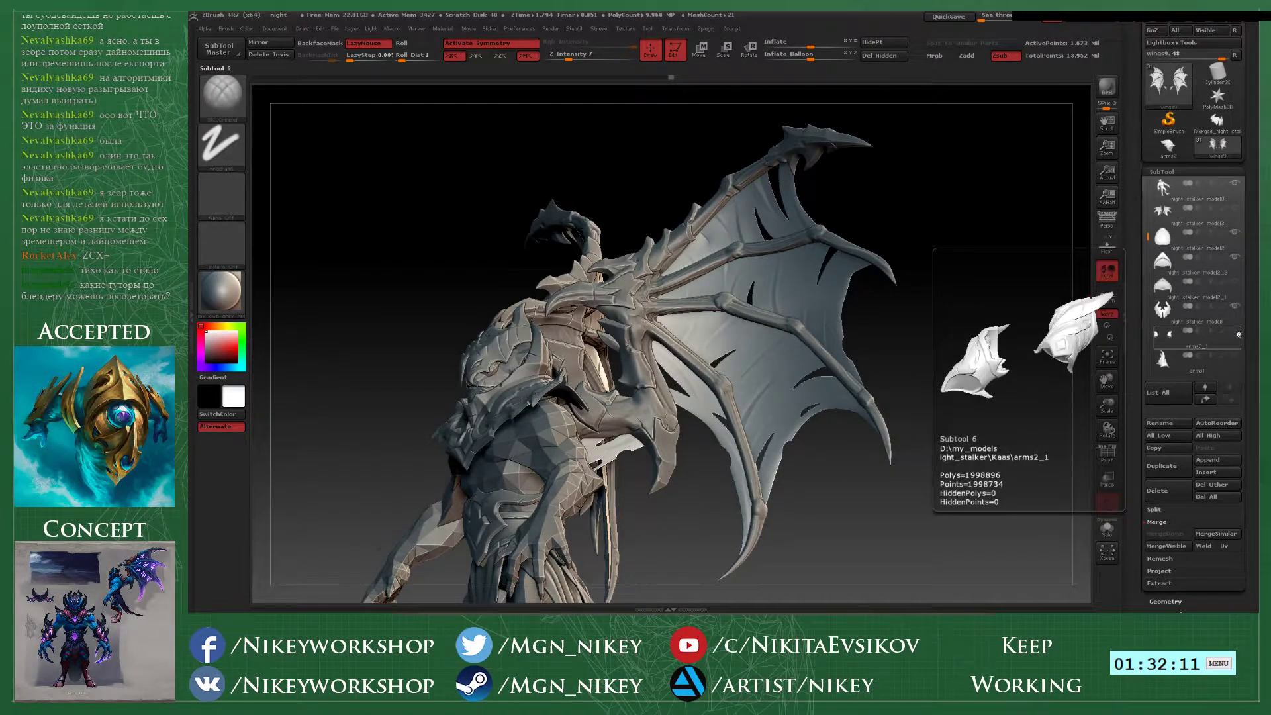
left_click(1238, 334)
- Look through the remaining arm and wing subtools, and examine the assembled character from the front and side
left_click_drag(1153, 243, 1155, 274)
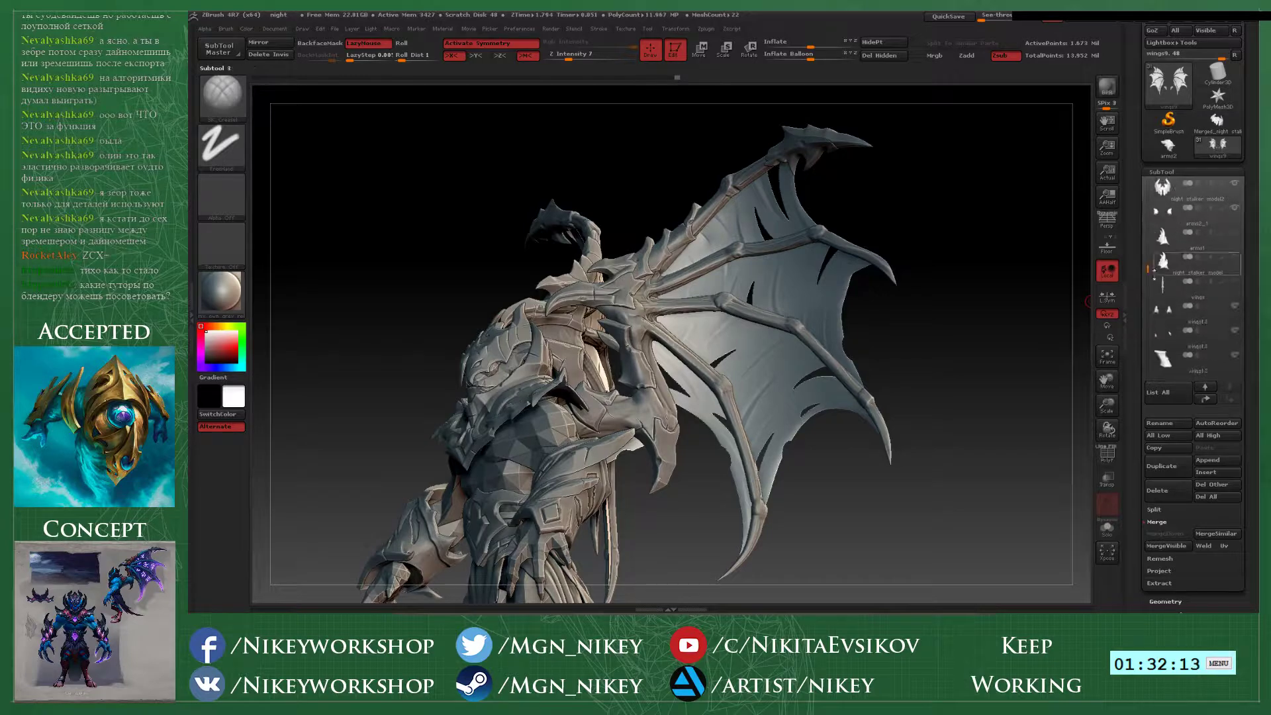
left_click(1172, 249)
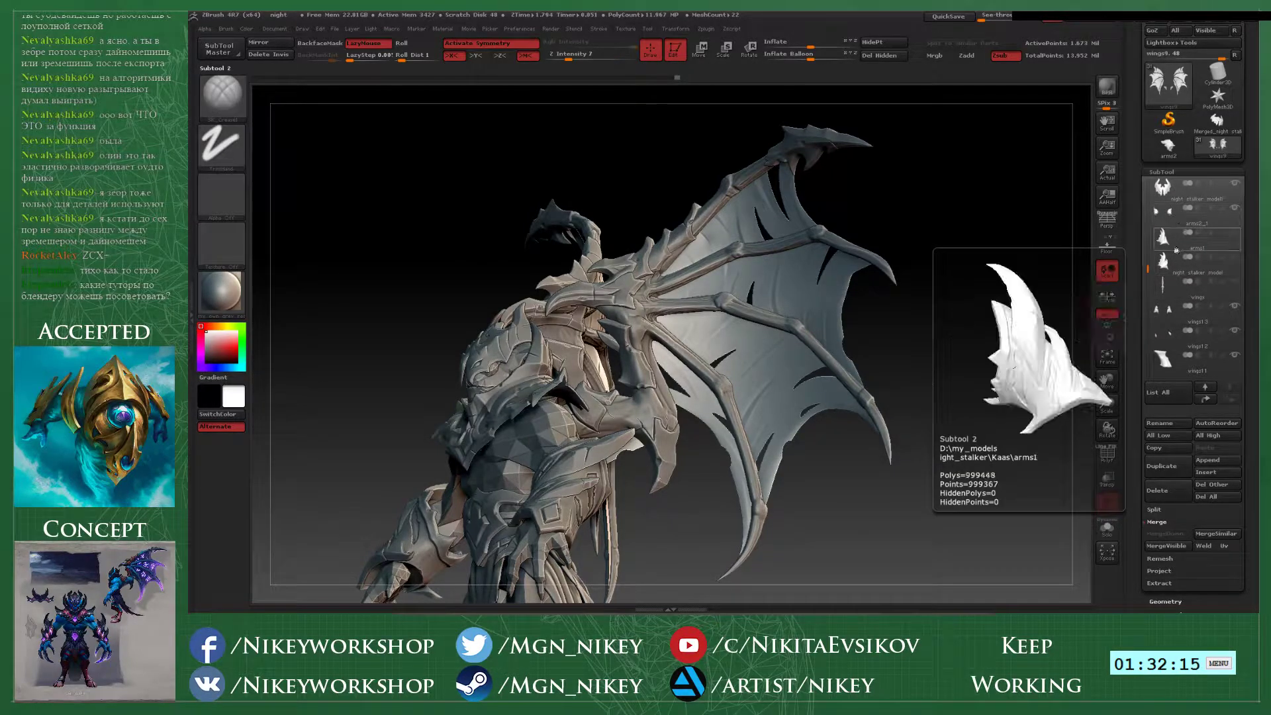
left_click(1178, 268)
left_click(1177, 291)
left_click(1176, 318)
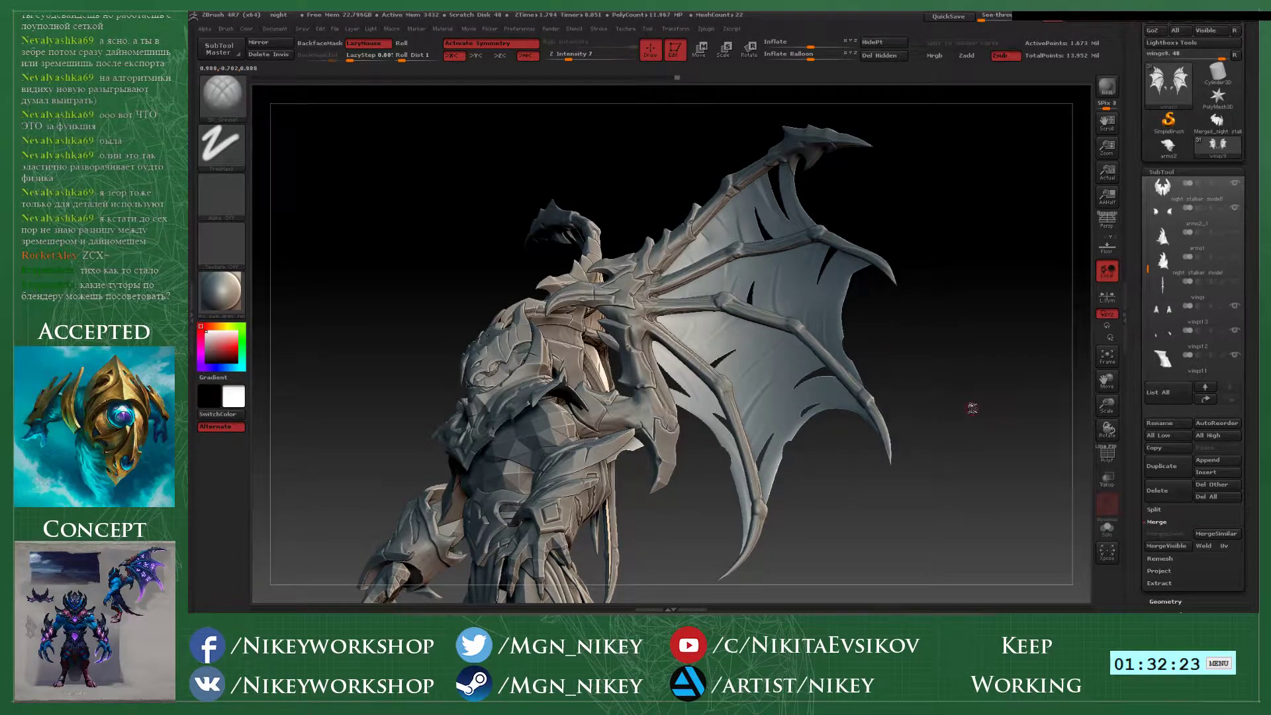
left_click_drag(971, 408, 960, 337, "alt")
mouse_move(867, 473)
left_mouse_down()
mouse_move(938, 483)
mouse_move(935, 387)
mouse_move(946, 434)
mouse_move(965, 431)
mouse_move(868, 439)
mouse_move(939, 429)
left_mouse_up()
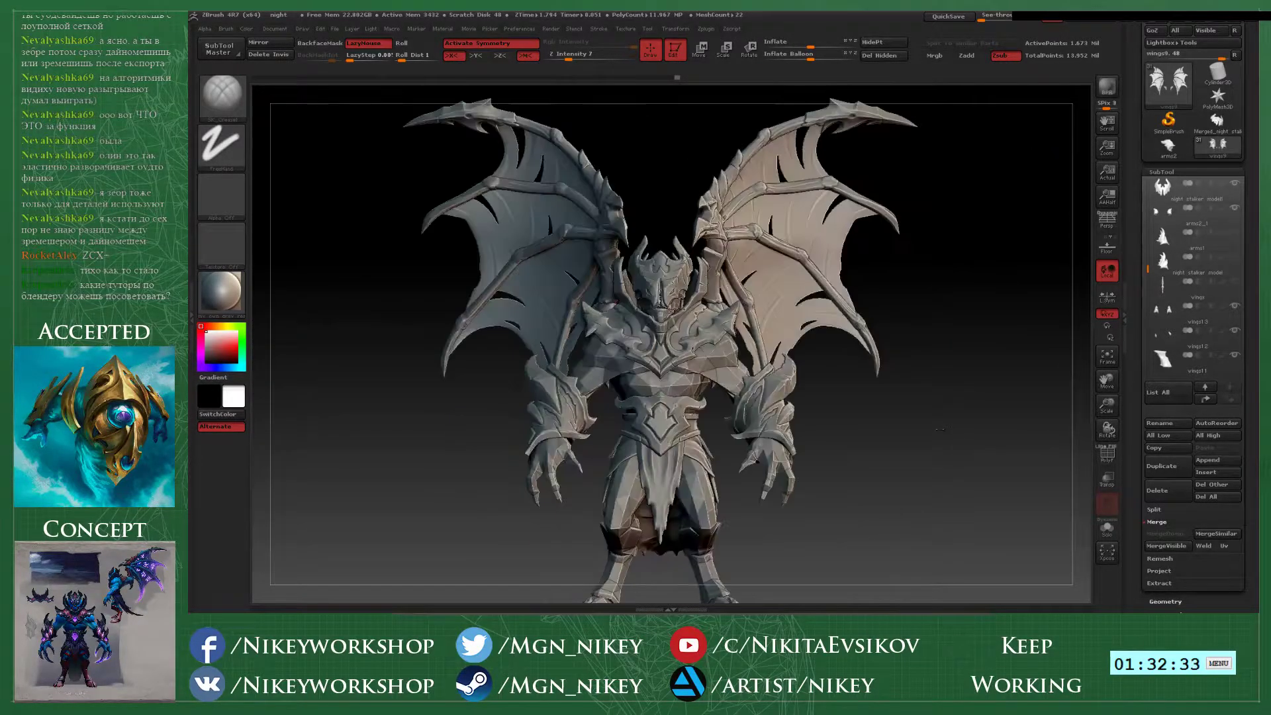
left_click_drag(1145, 128, 1145, 195)
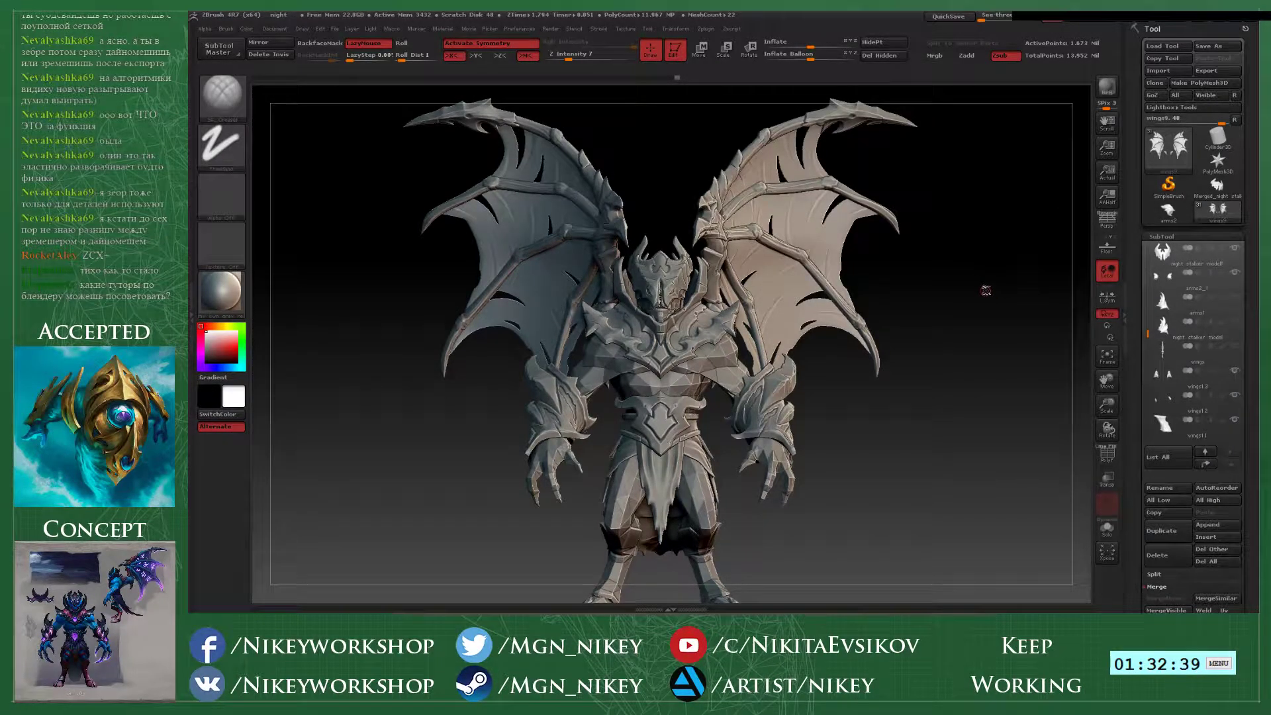
left_click_drag(985, 349, 874, 357)
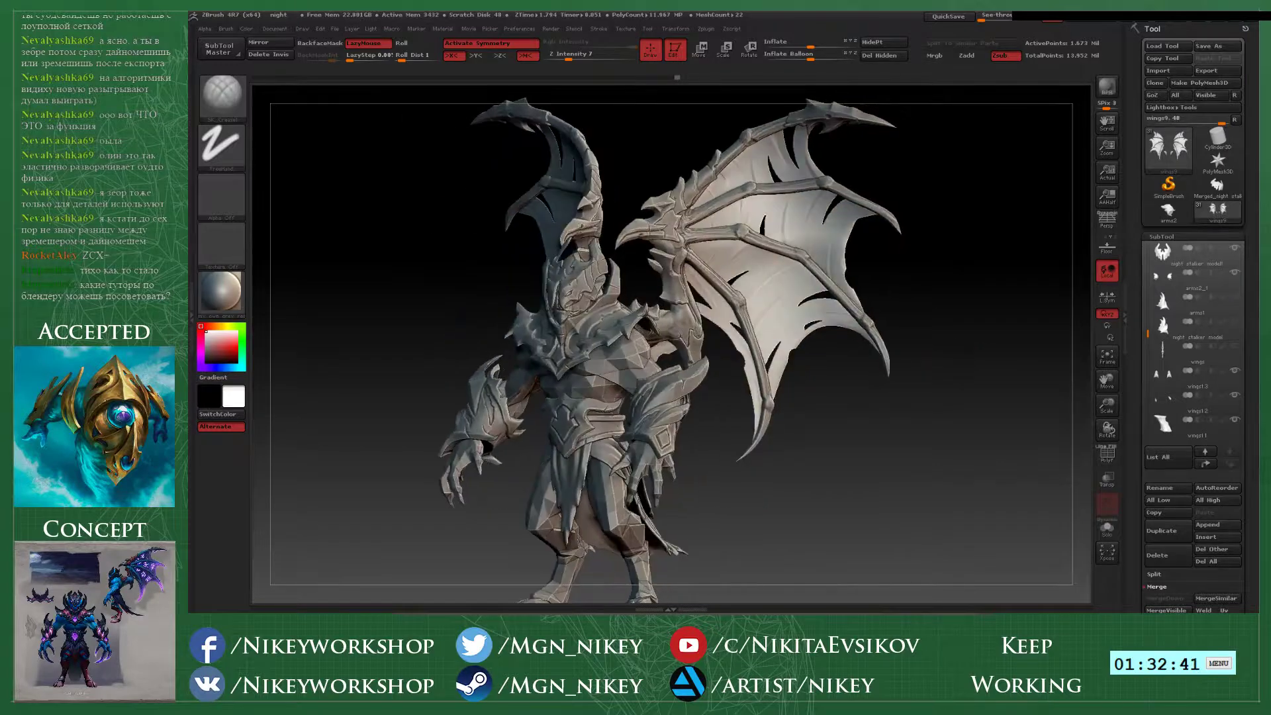
left_click_drag(986, 242, 908, 383, "alt")
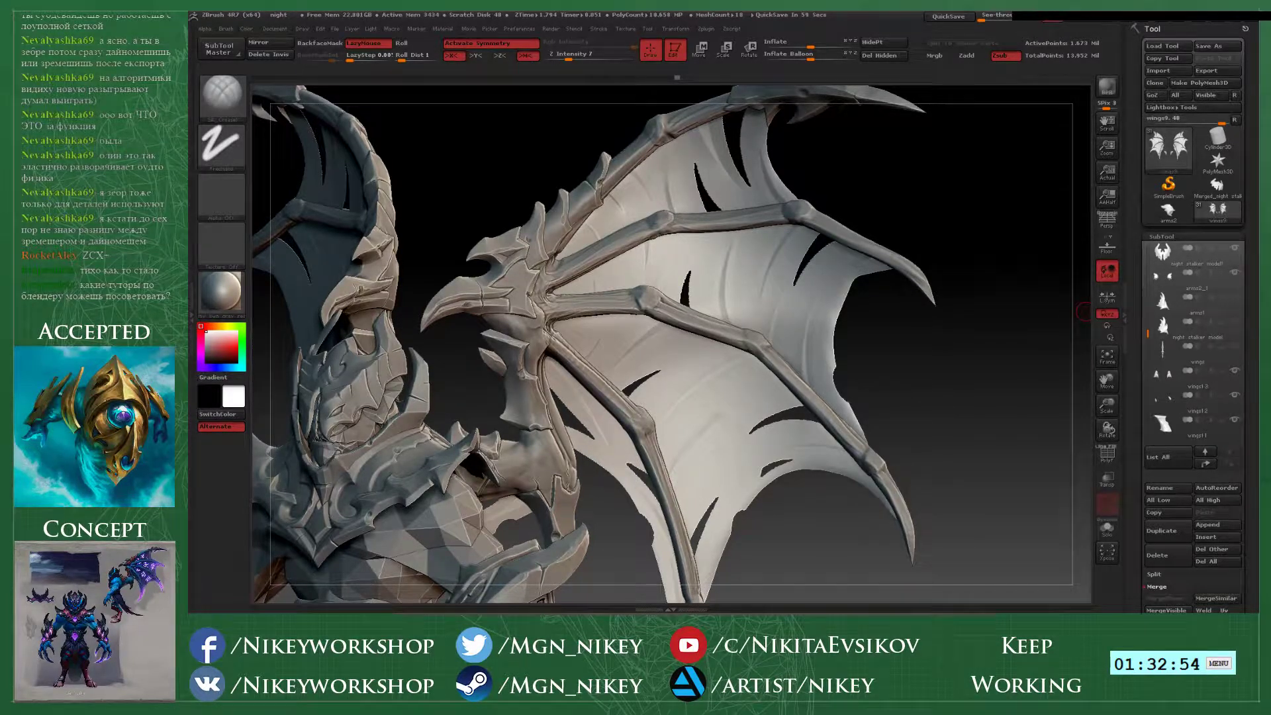
- Save the project as night.ZPR in the Kaas folder, overwriting the existing file
key("ctrl+s")
key("Return")
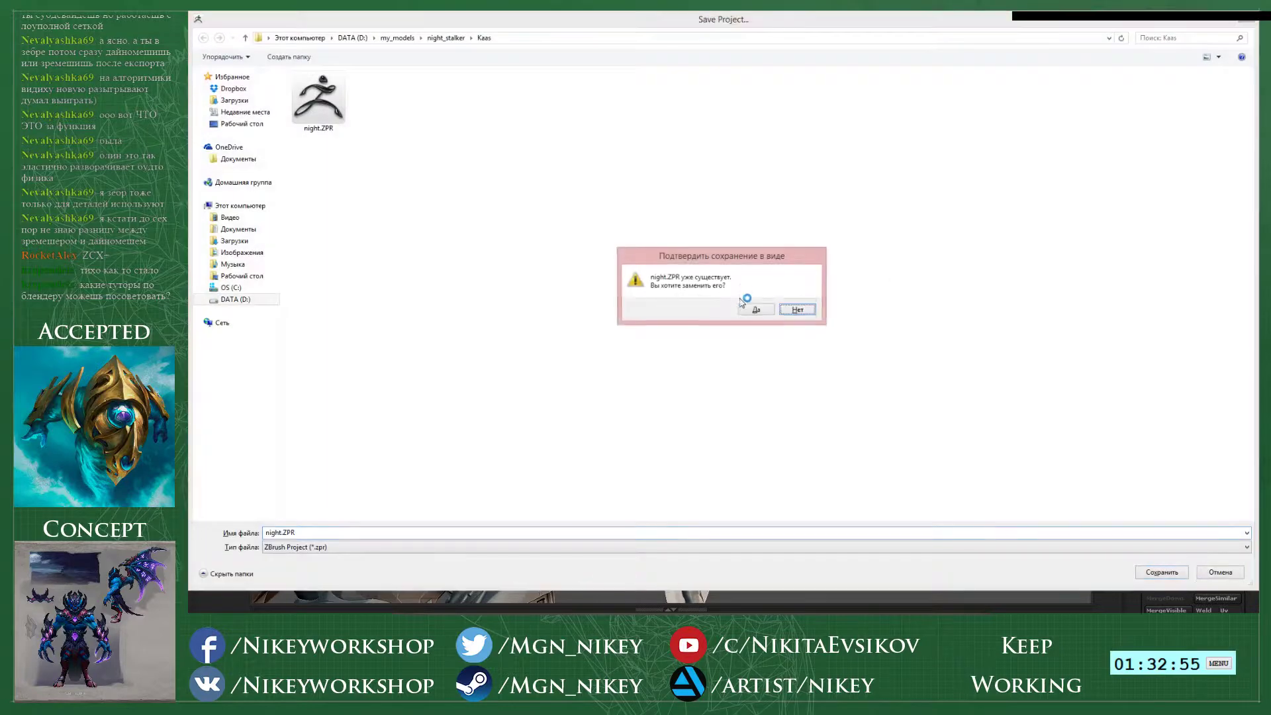
left_click(743, 309)
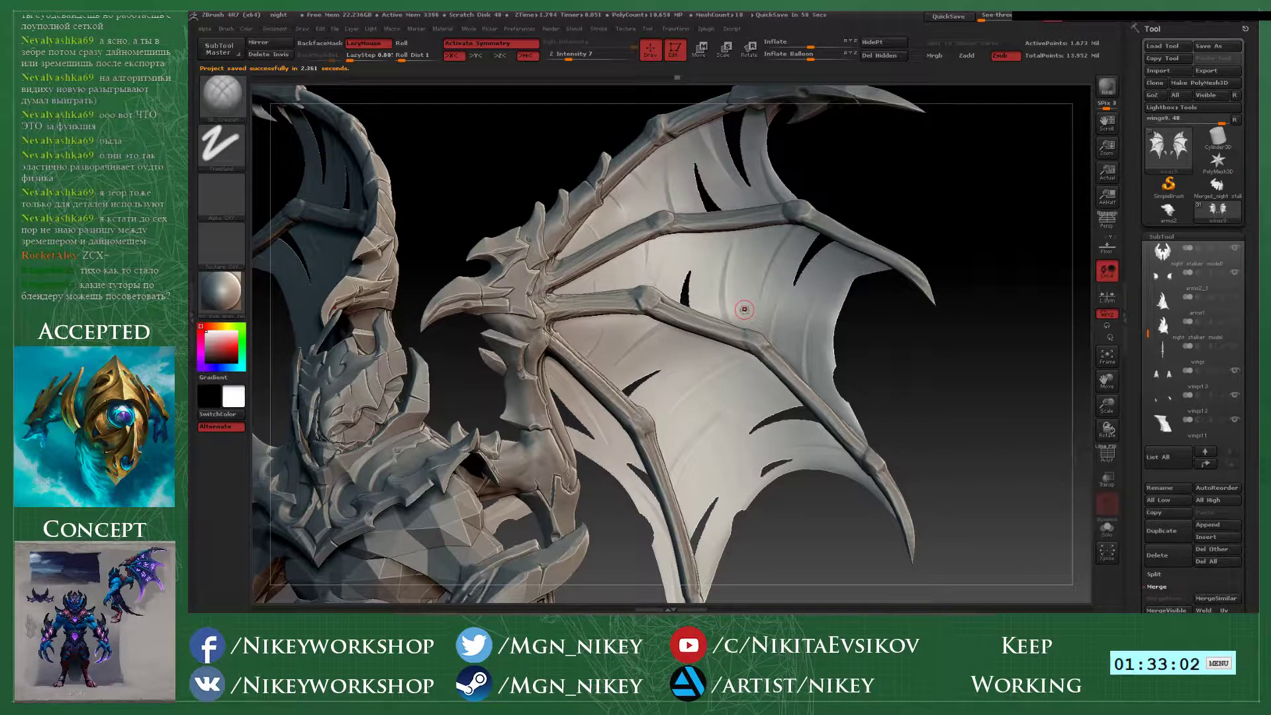
- Switch to Photoshop and open the concept image 3 (1).jpg from the desktop
left_click(1246, 27)
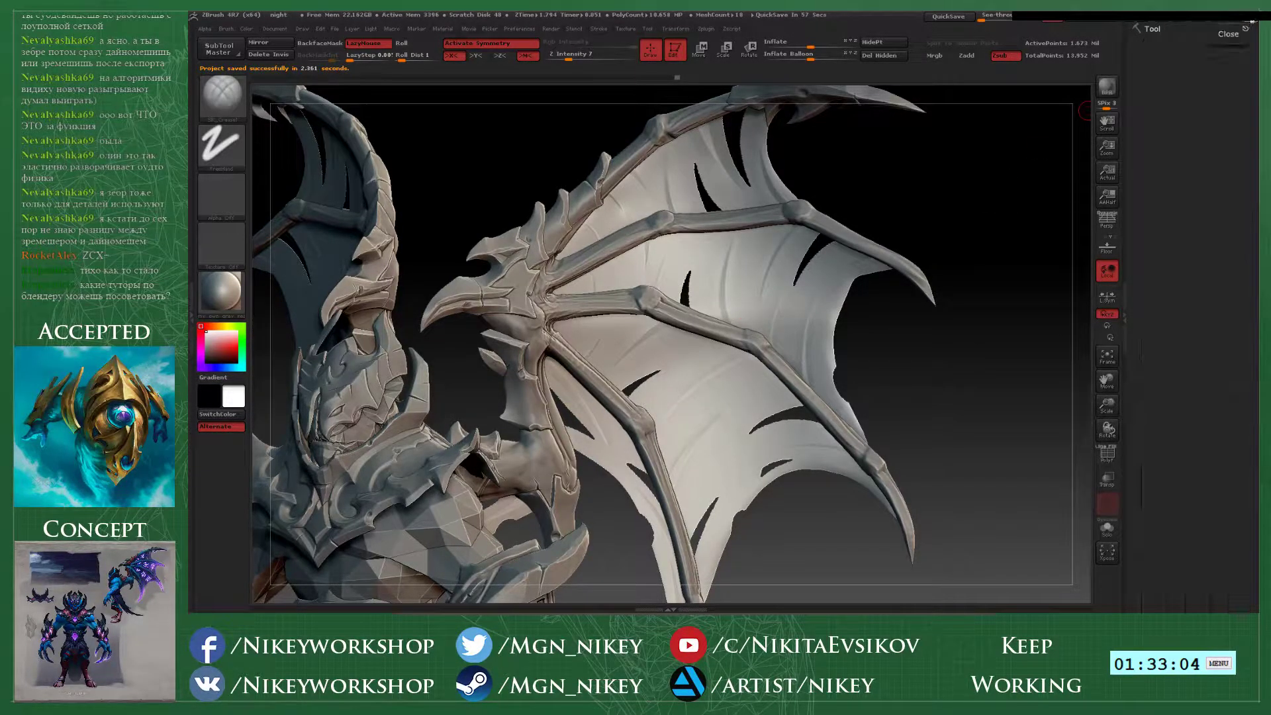
left_click(1252, 20)
left_click(732, 344)
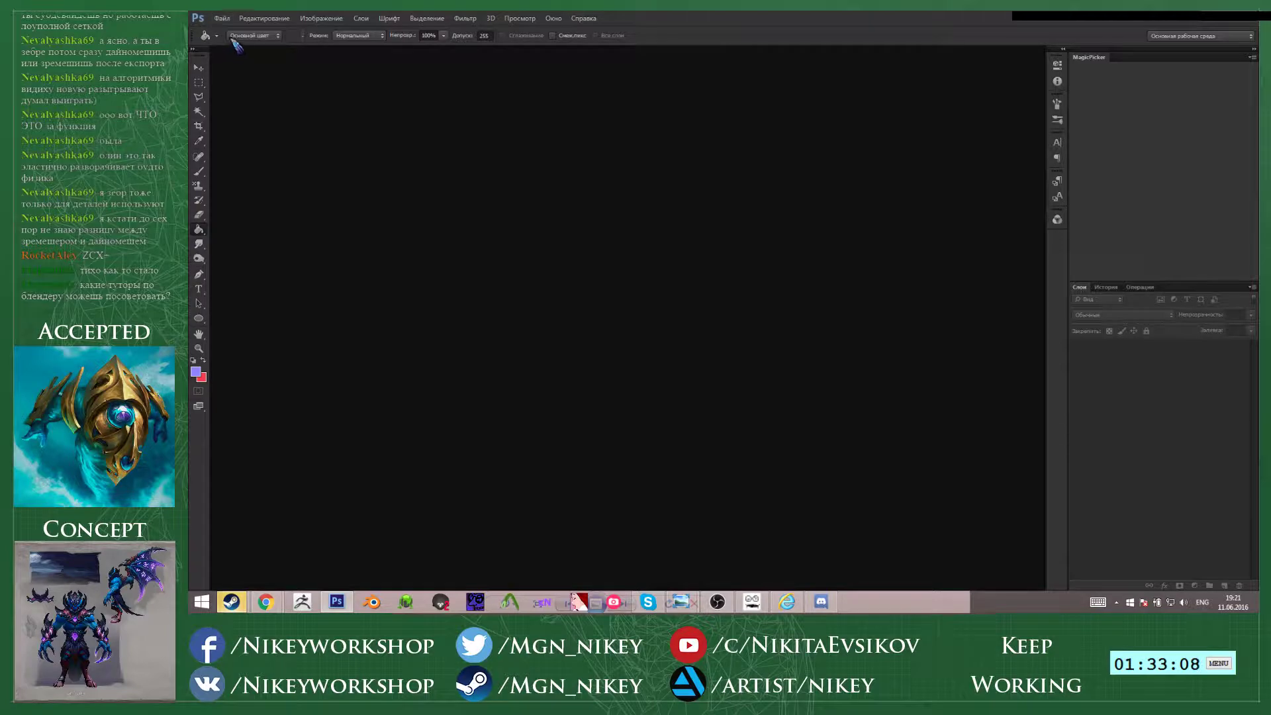
left_click(224, 19)
left_click(236, 42)
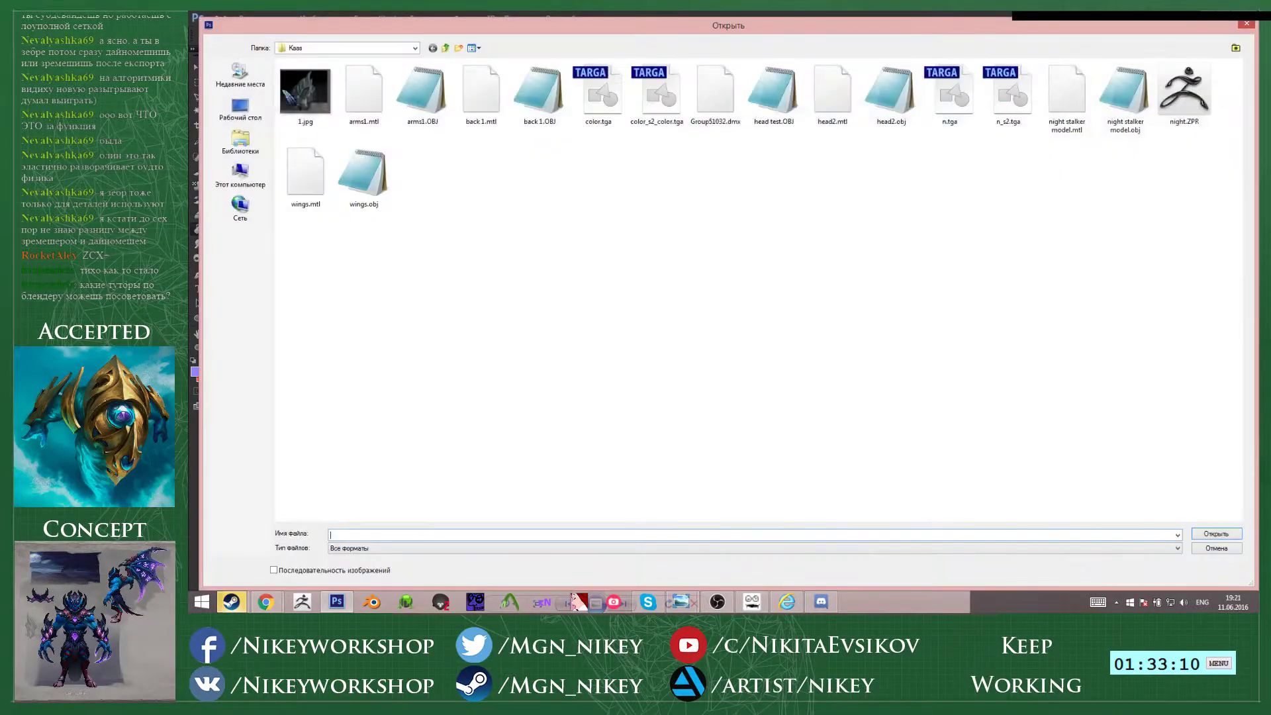
left_click(239, 109)
left_click(567, 402)
scroll(567, 401, "down", 1)
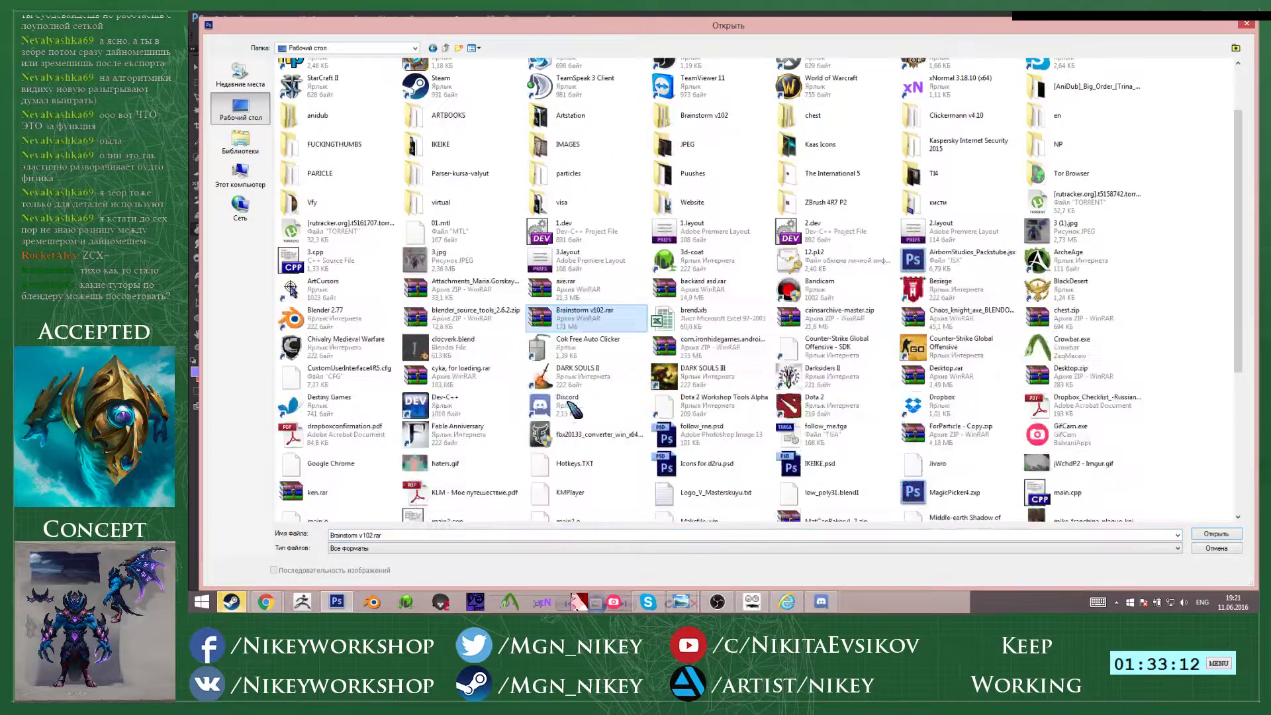
double_click(1082, 234)
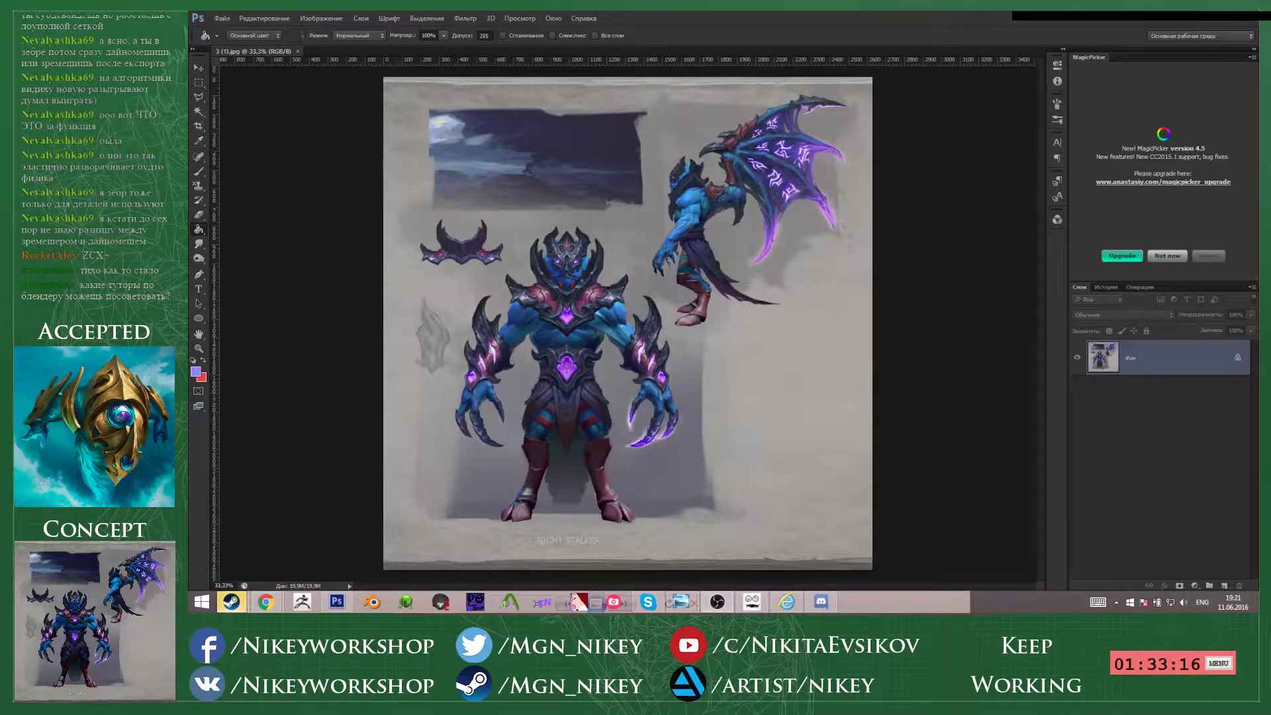
- Zoom the concept to 200% and examine the wing base and back armour in the character's side view
key("ctrl+plus")
key("ctrl+plus")
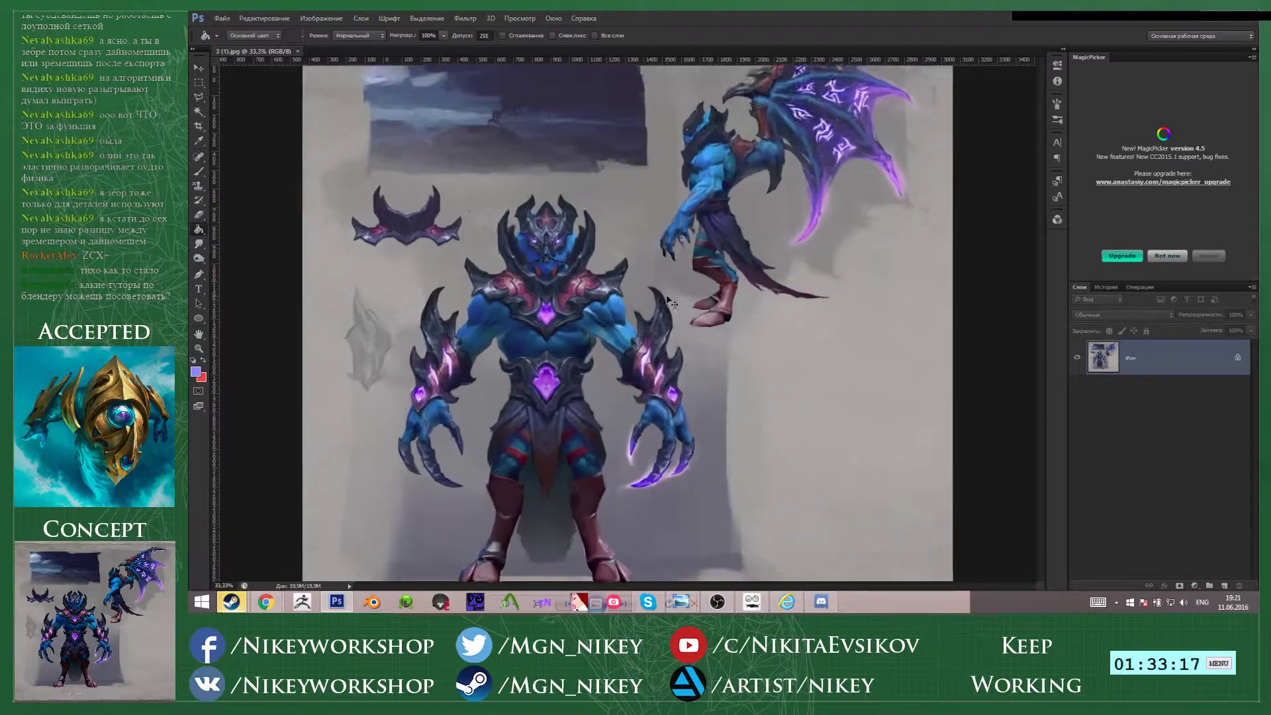
key("ctrl+plus")
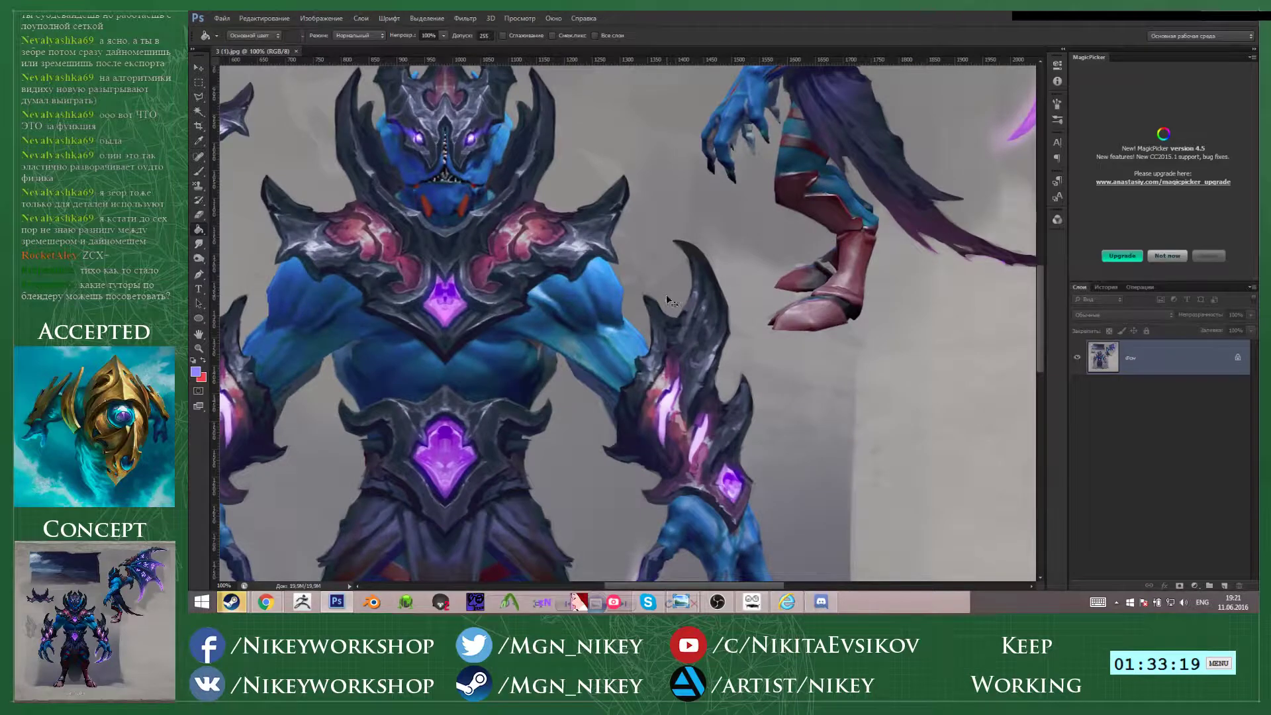
key("ctrl+plus")
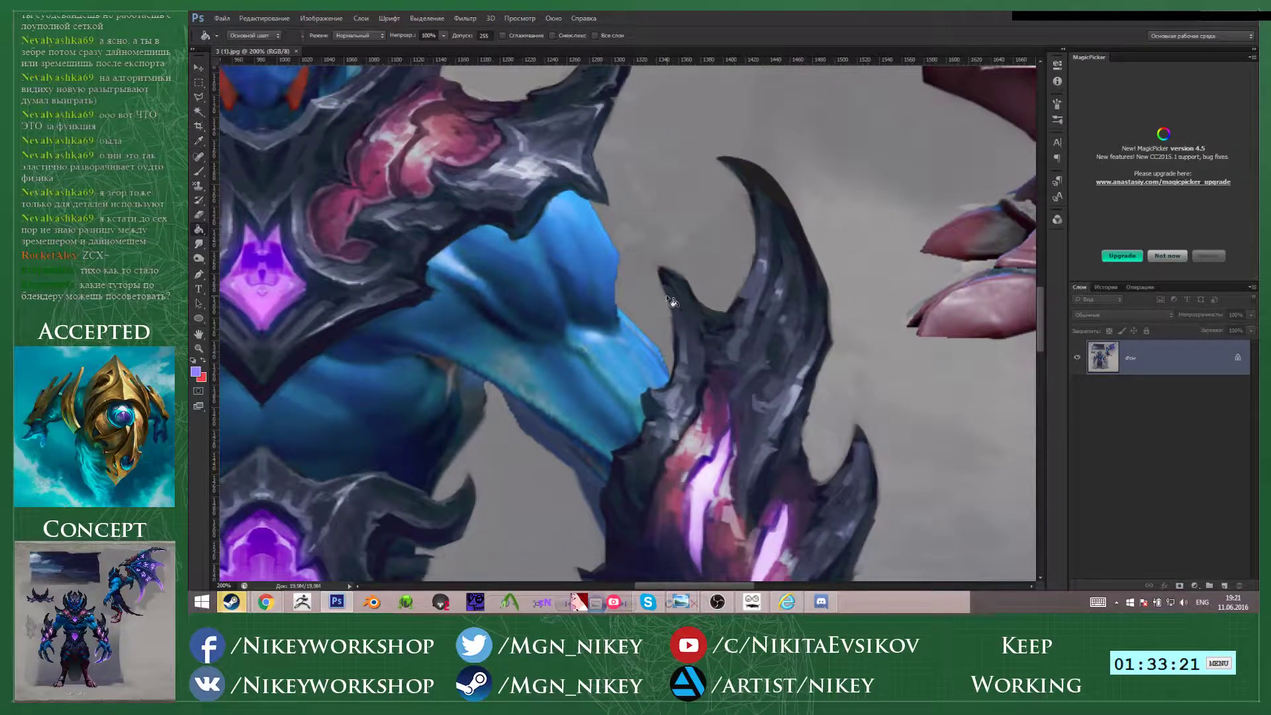
left_click_drag(875, 212, 667, 374)
left_click_drag(934, 222, 793, 336)
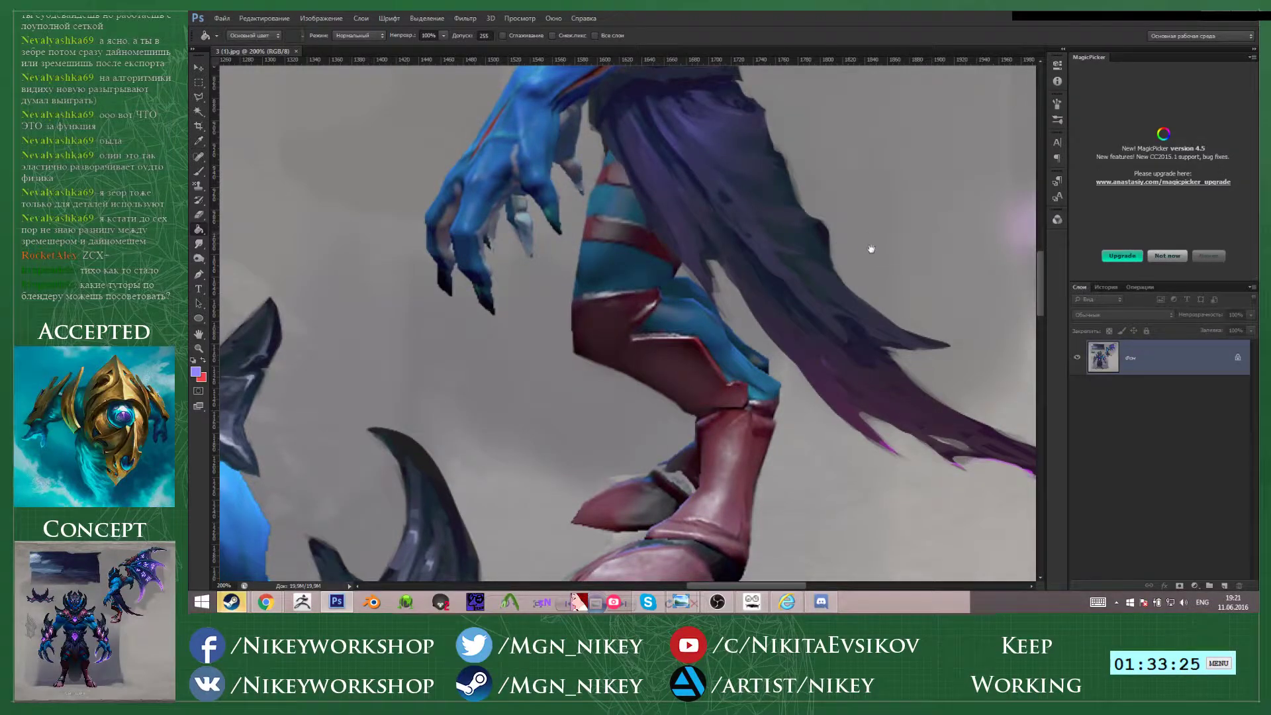
left_click_drag(871, 250, 767, 414)
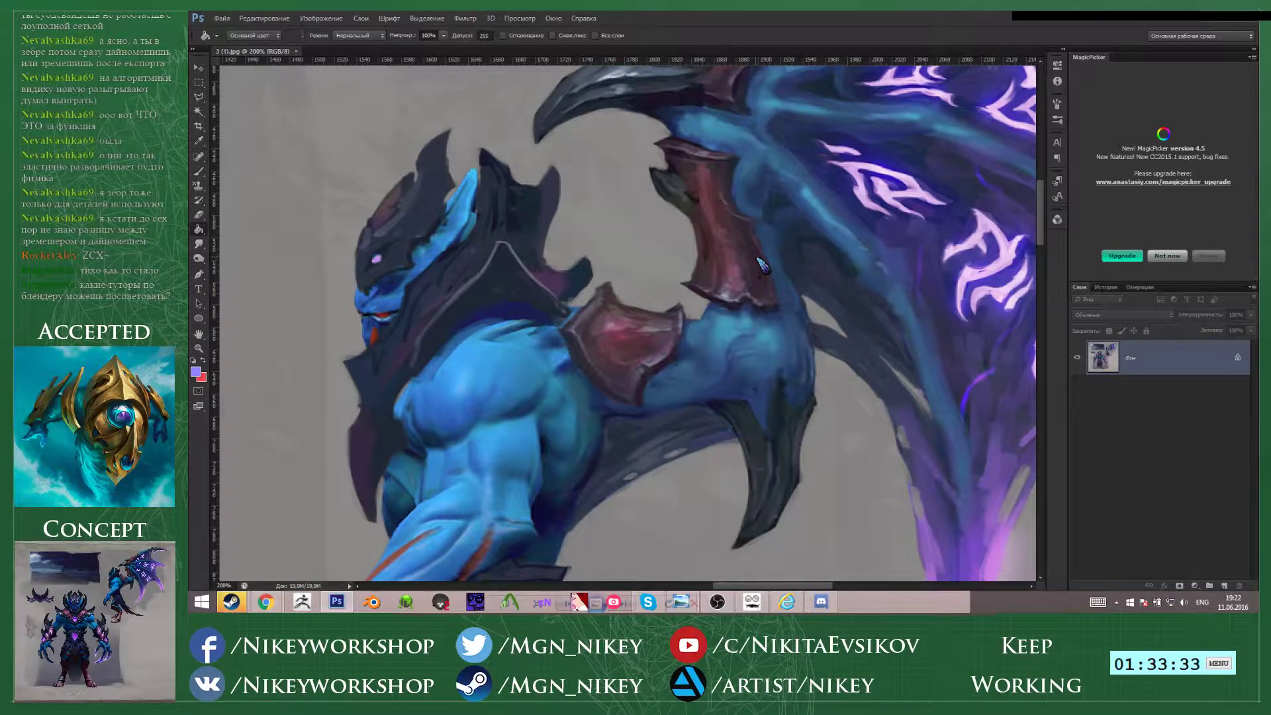
- Try to open the tablet properties from the Start screen to check the pen tablet's settings
double_click(681, 20)
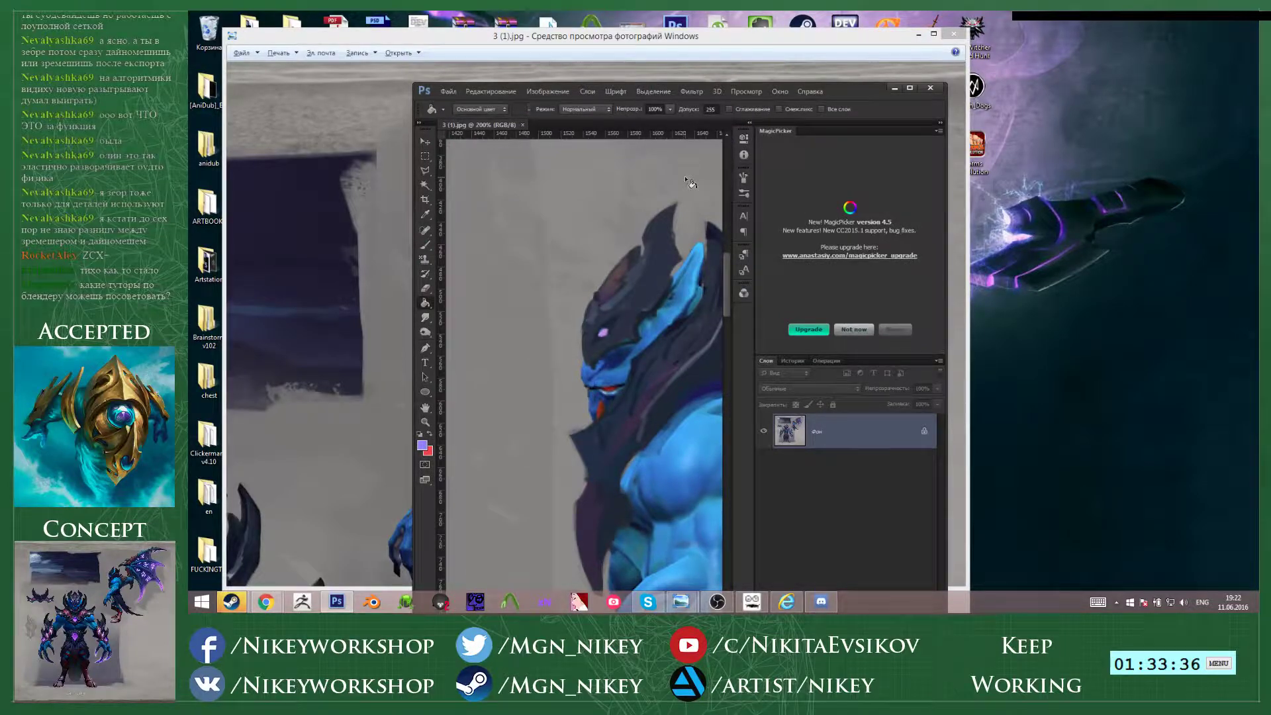
left_click(196, 605)
left_click(280, 370)
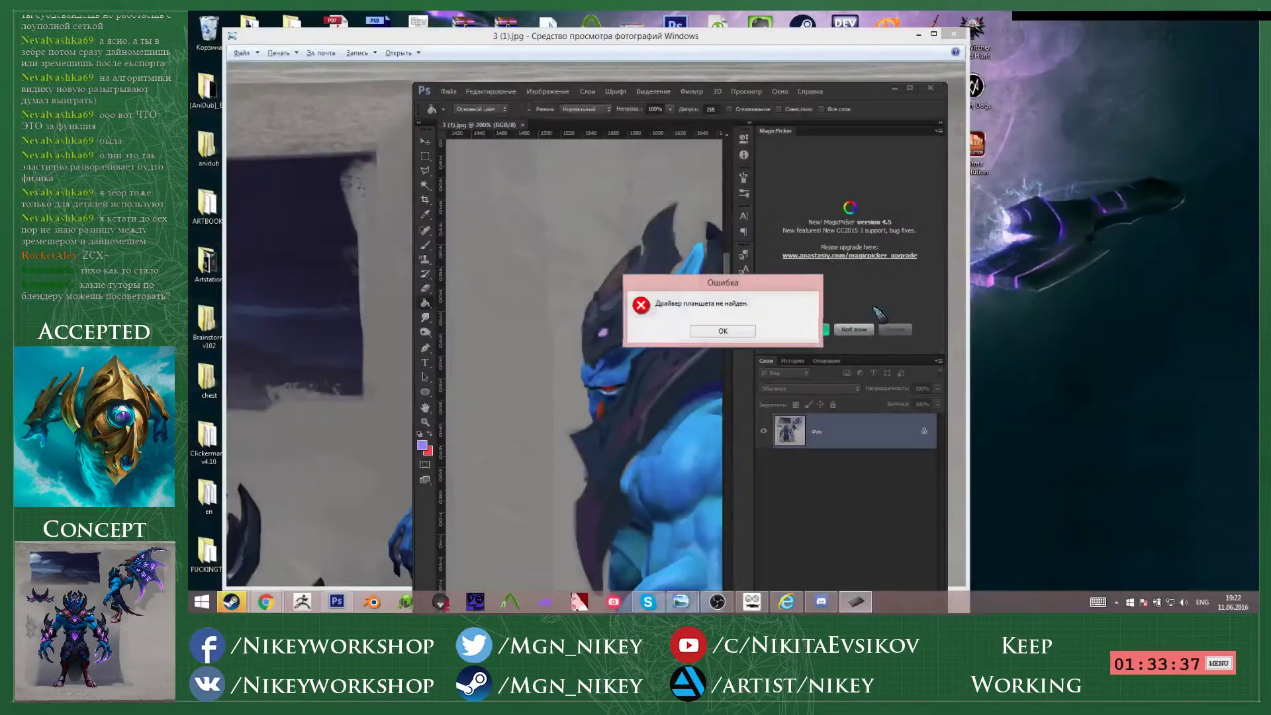
left_click(722, 332)
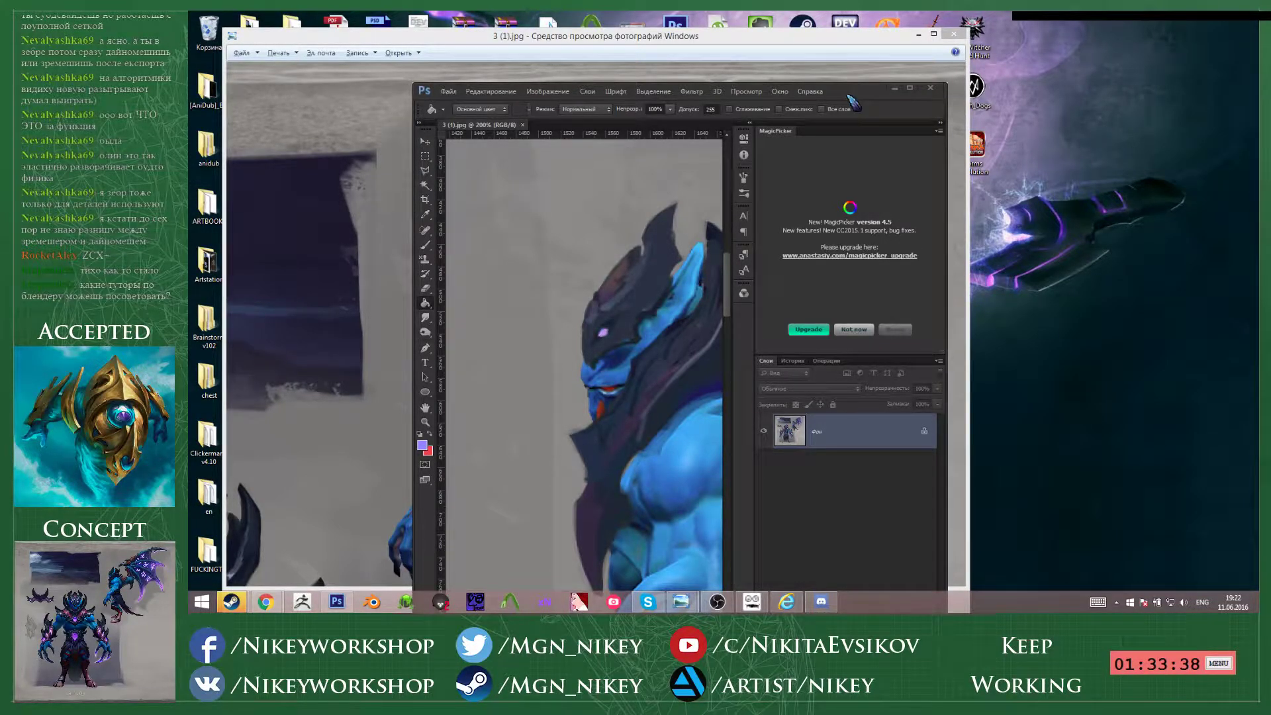
left_click_drag(849, 91, 858, 12)
left_click(189, 612)
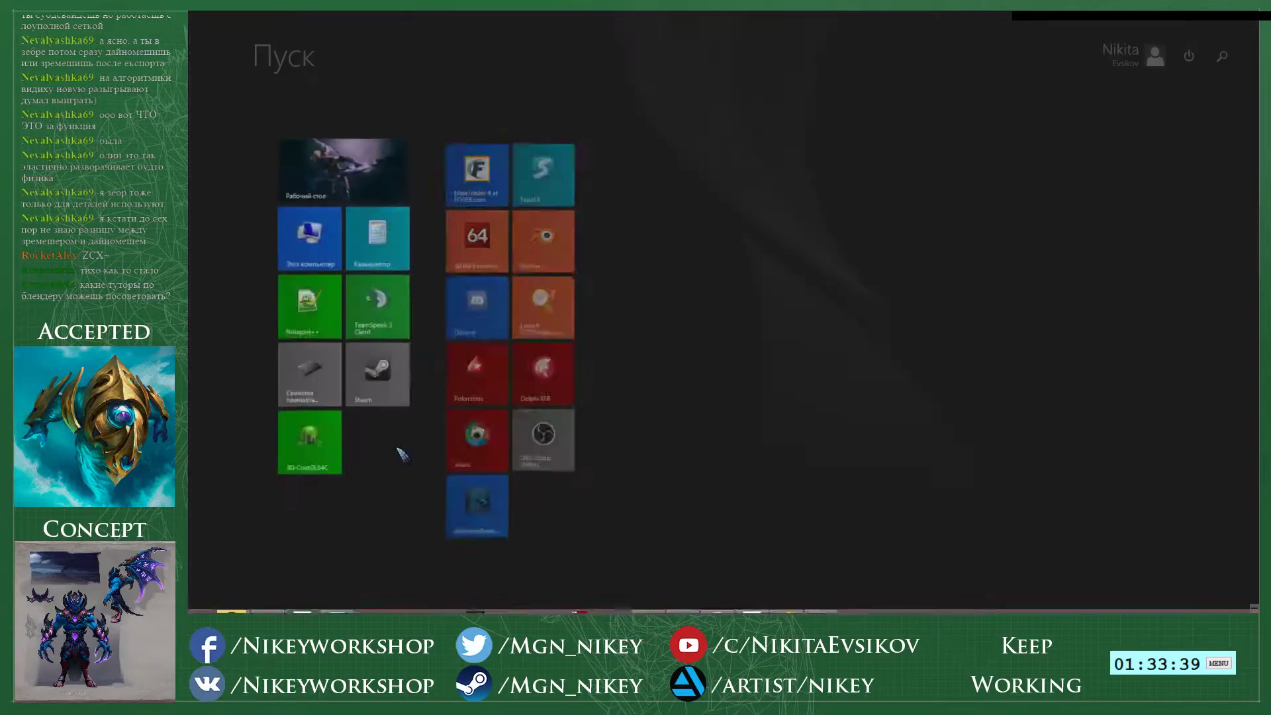
left_click(292, 388)
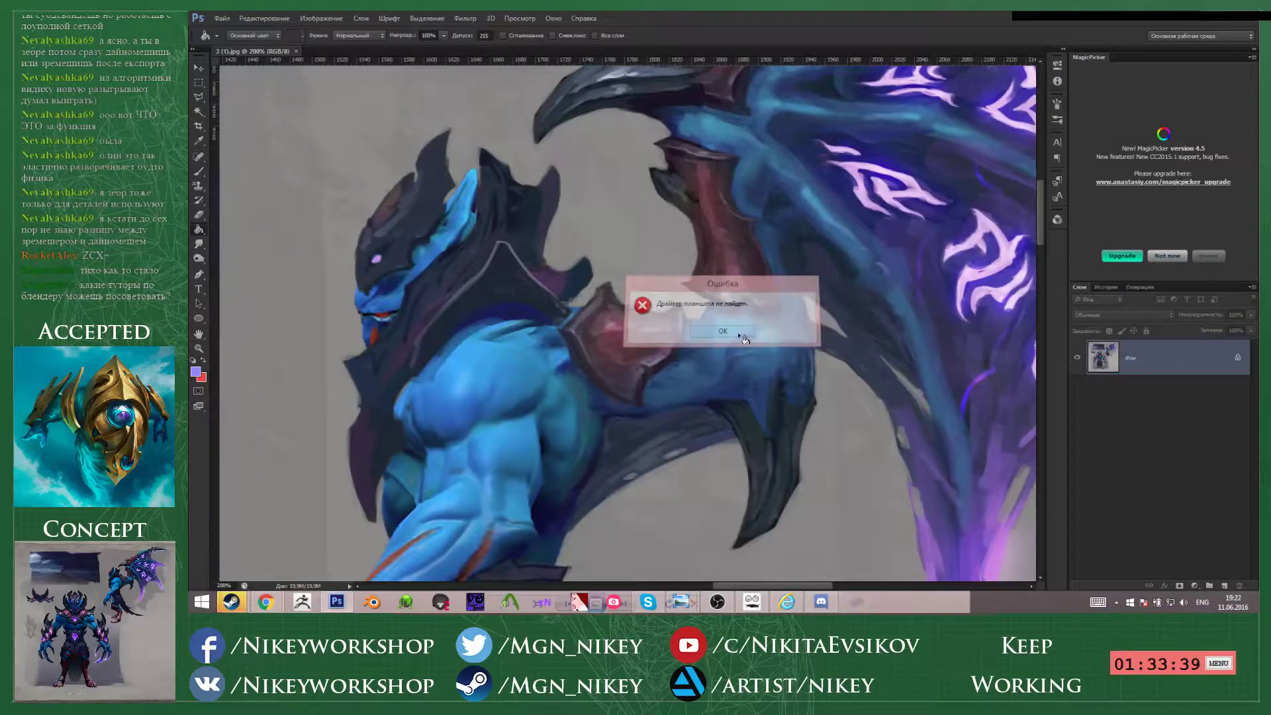
left_click(728, 331)
- Retry opening the tablet properties, and close 3D-Coat to return to the concept in Photoshop
right_click(912, 610)
left_click(967, 570)
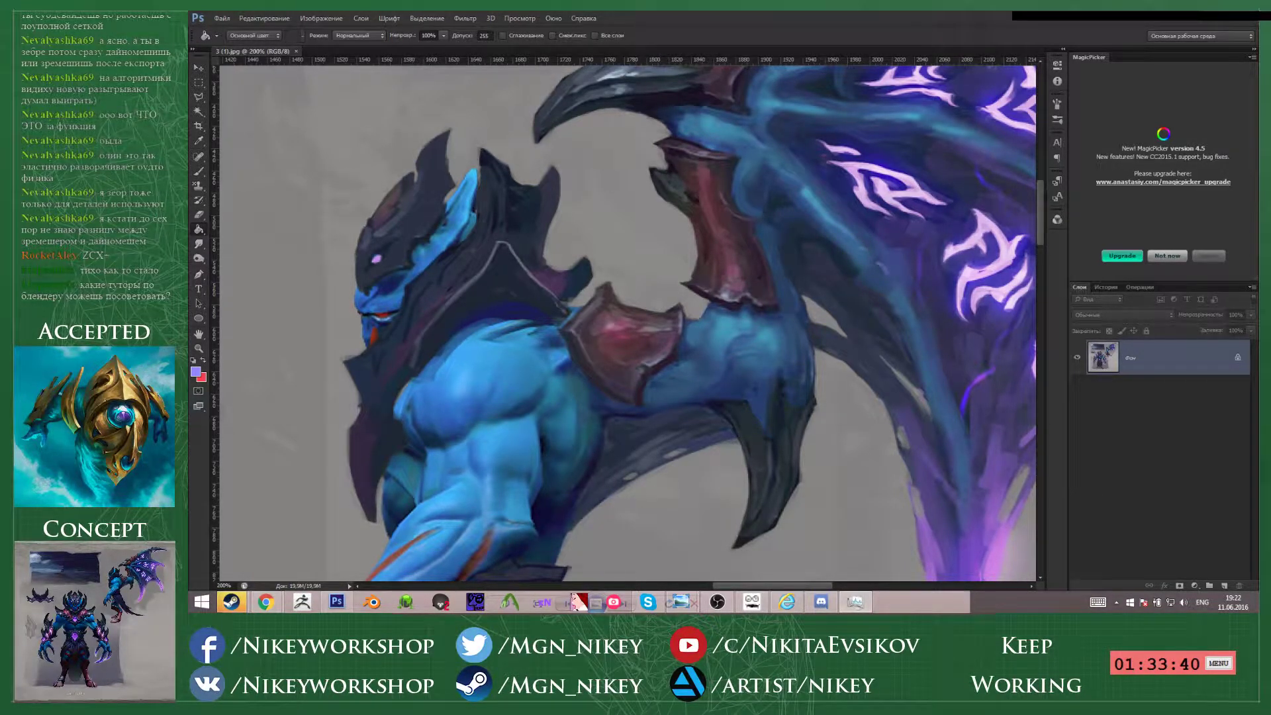
key("super")
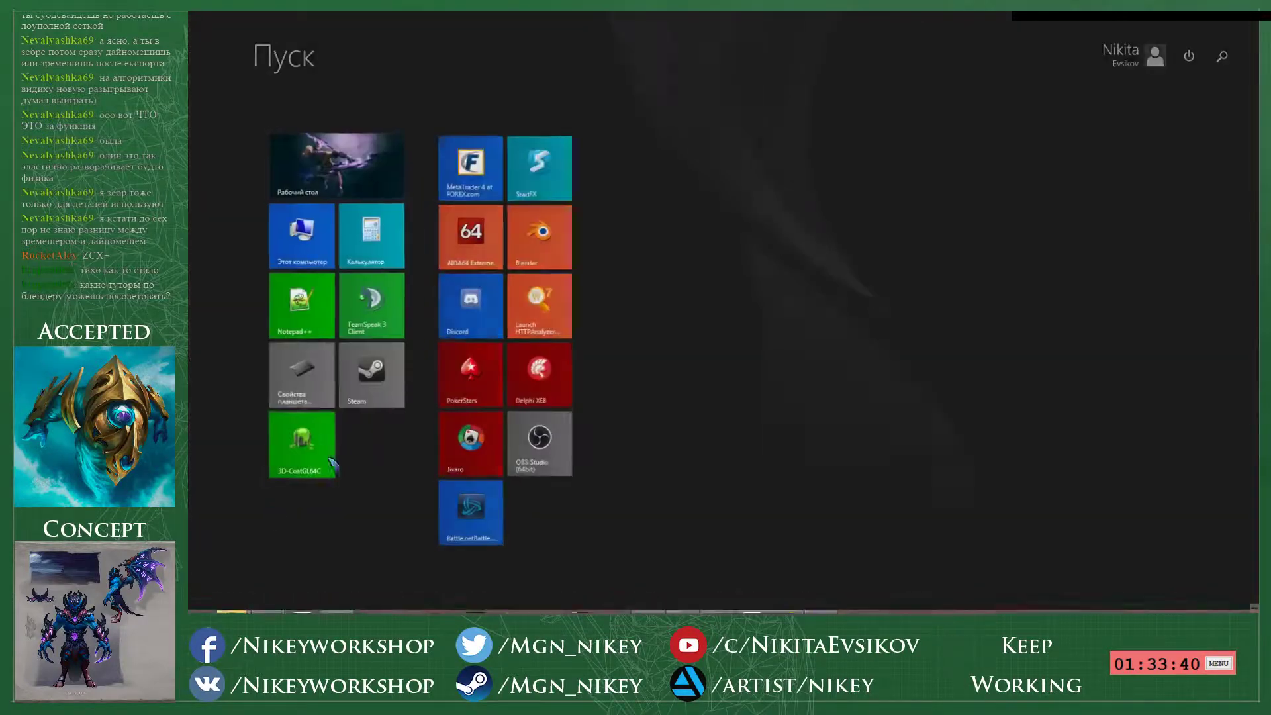
left_click(306, 378)
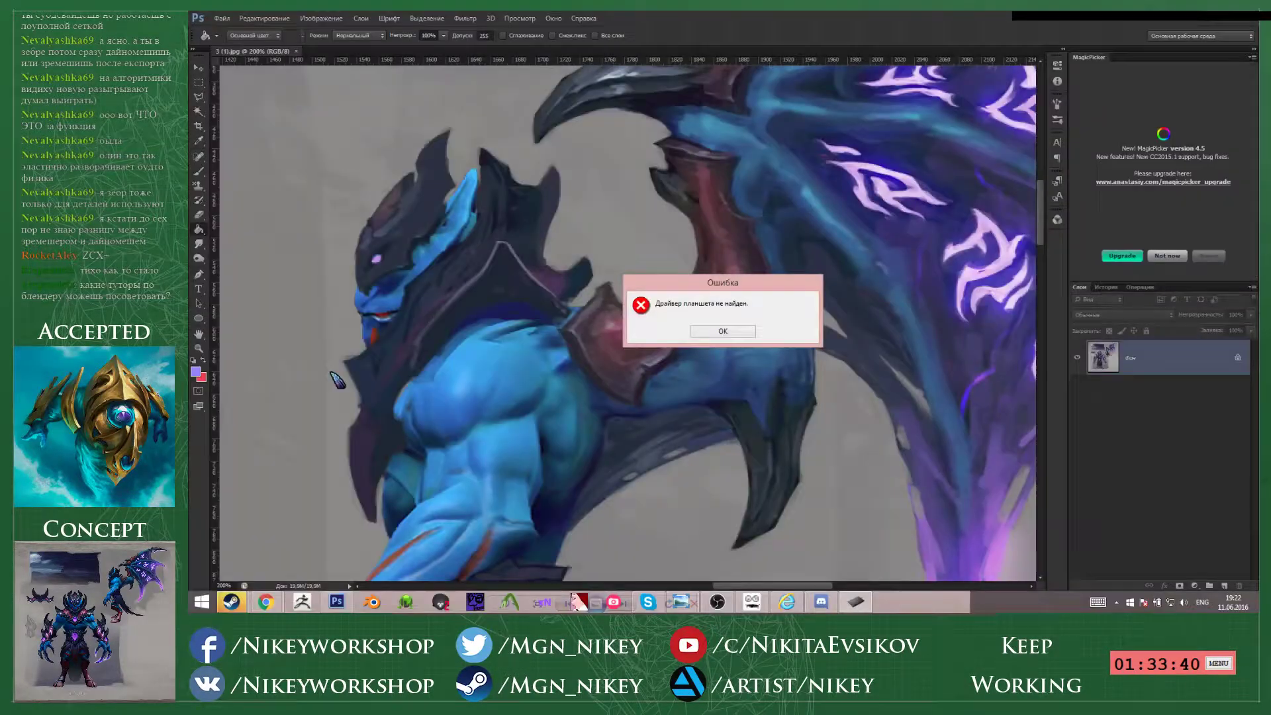
left_click(755, 331)
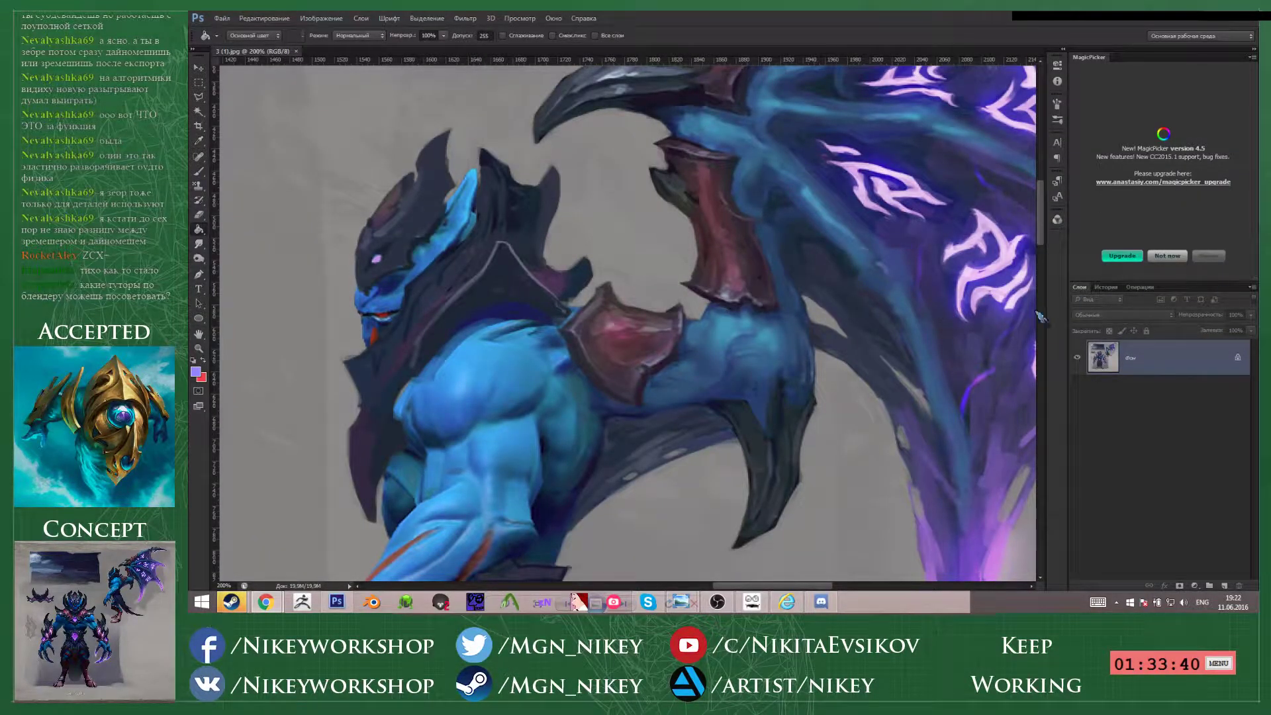
left_click(201, 602)
left_click(305, 404)
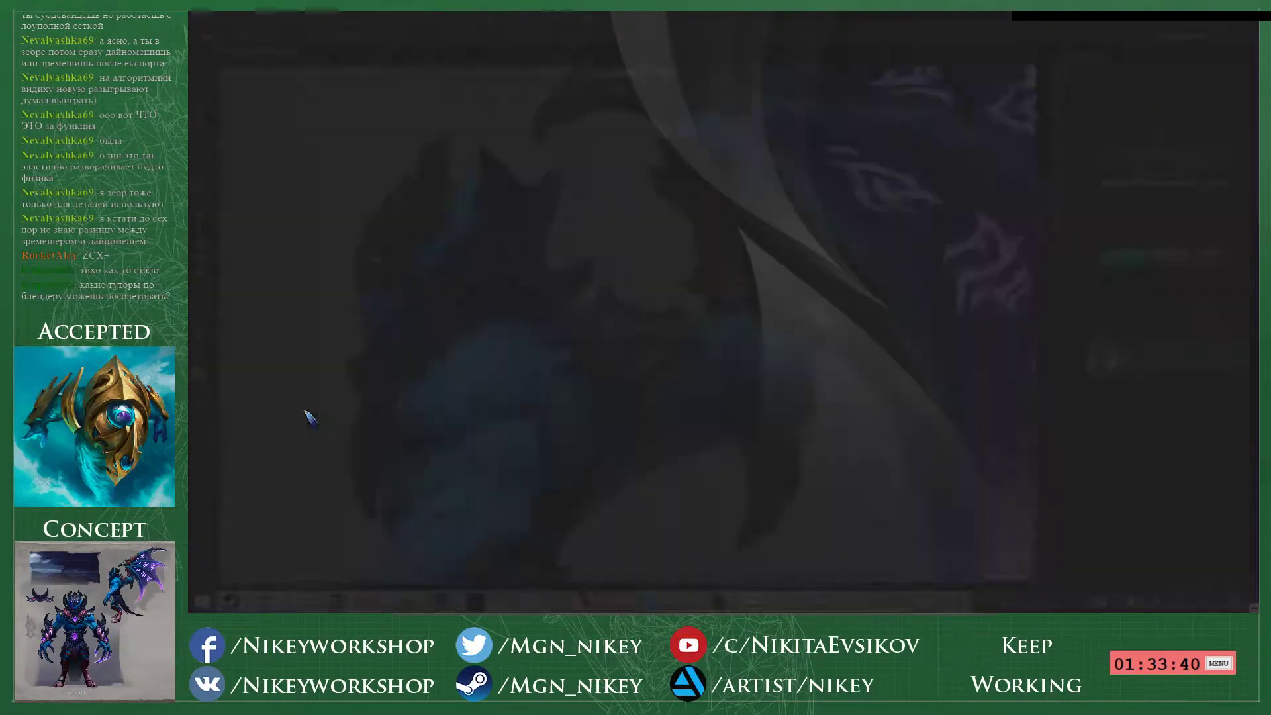
left_click(202, 600)
left_click(293, 379)
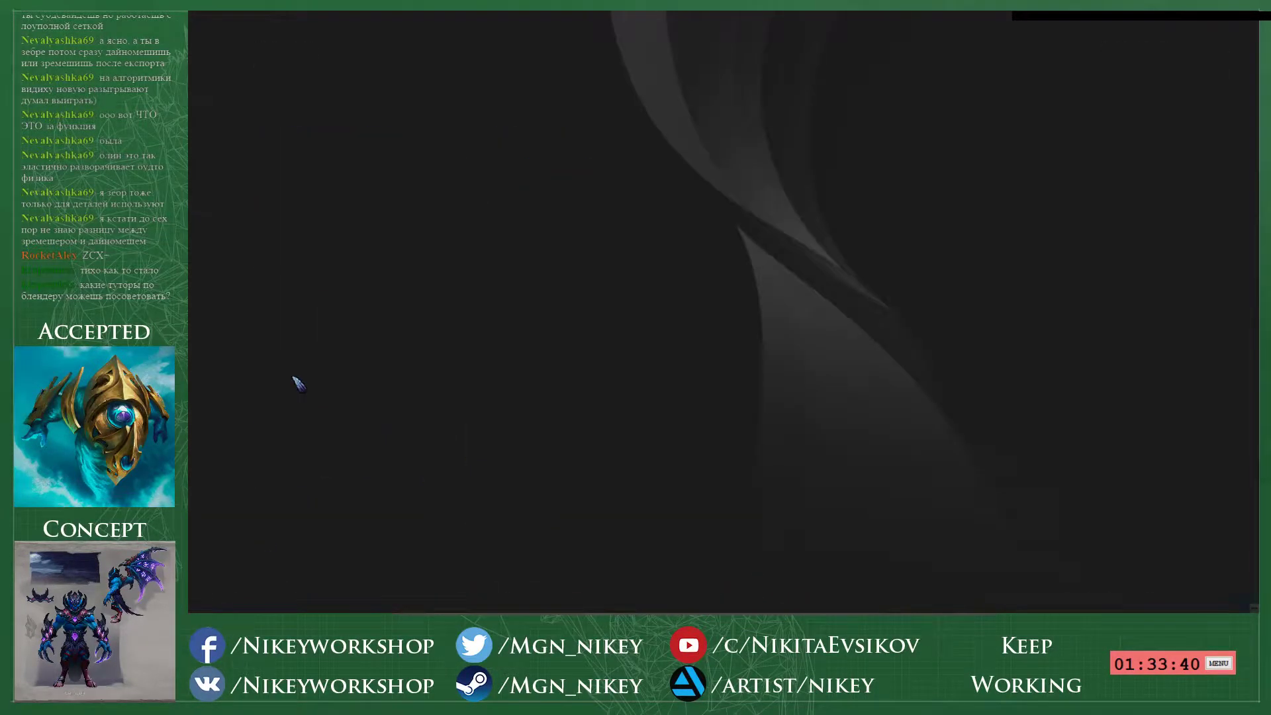
left_click(728, 331)
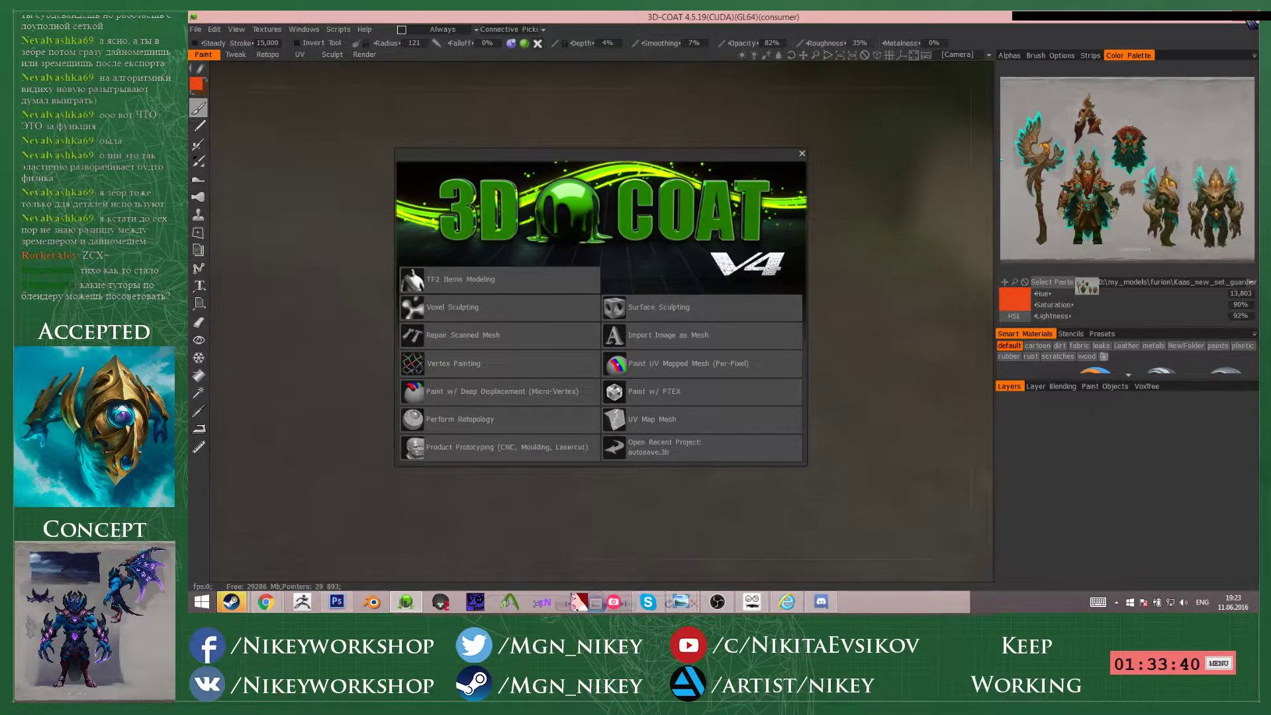
left_click(1248, 19)
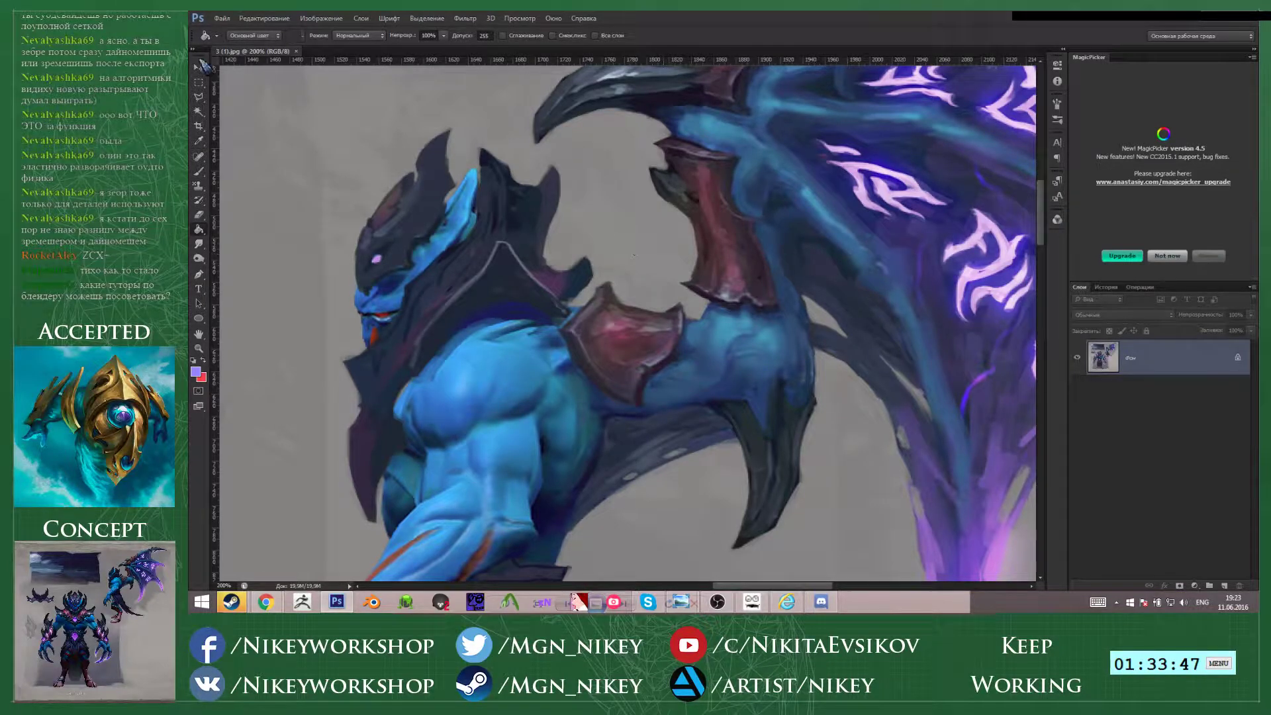
- Outline the lower stroke of the glowing rune near the wing's lower edge with the Polygonal Lasso at 500% zoom
key("v")
key("ctrl+plus")
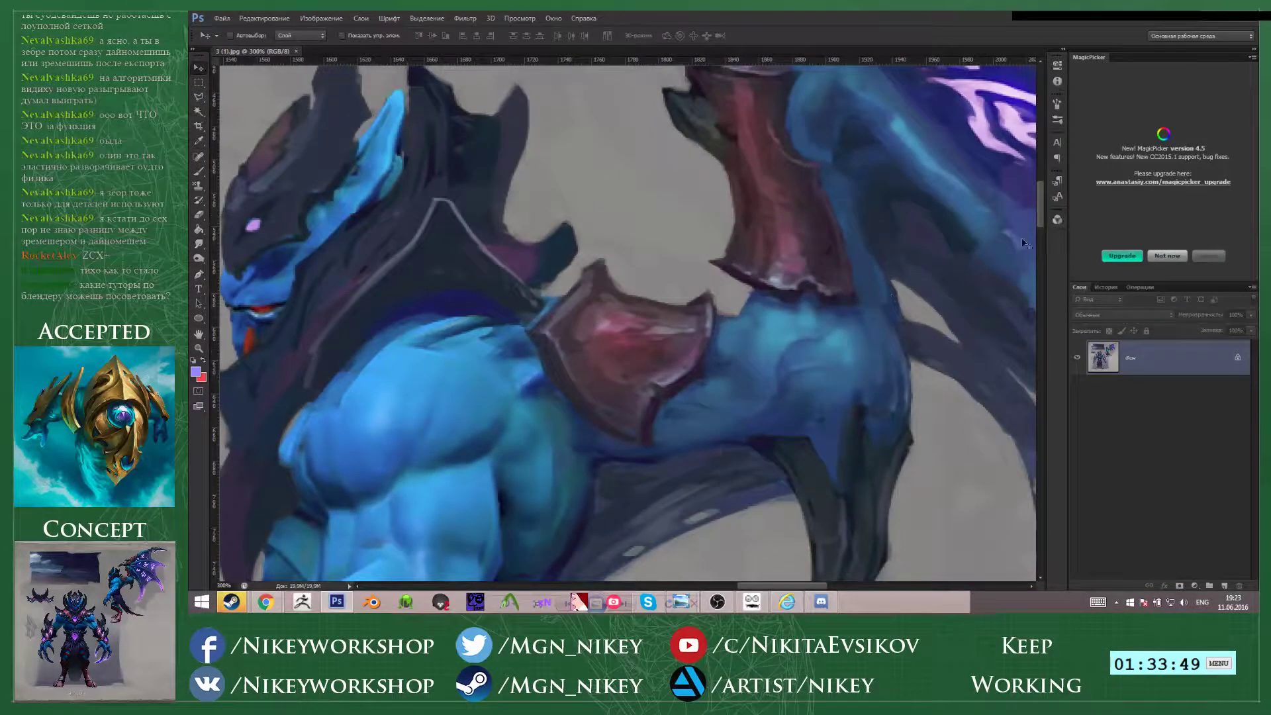
left_click_drag(757, 585, 826, 585)
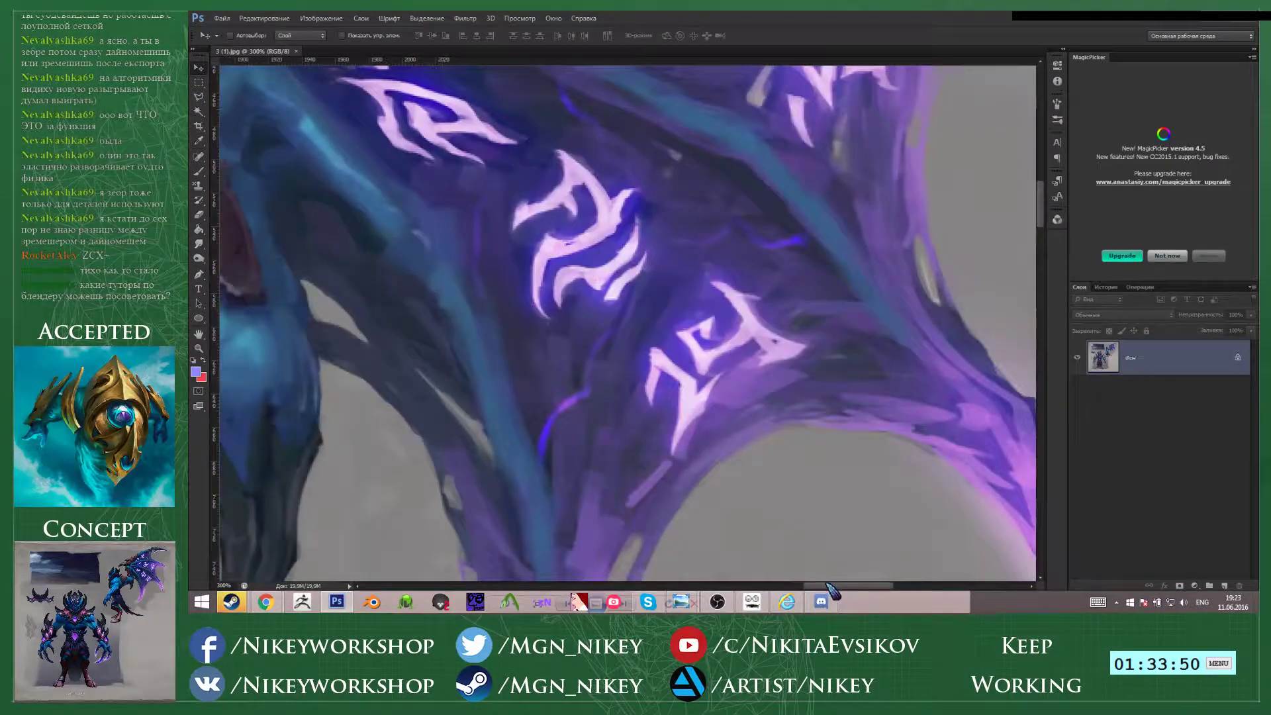
left_click(198, 96)
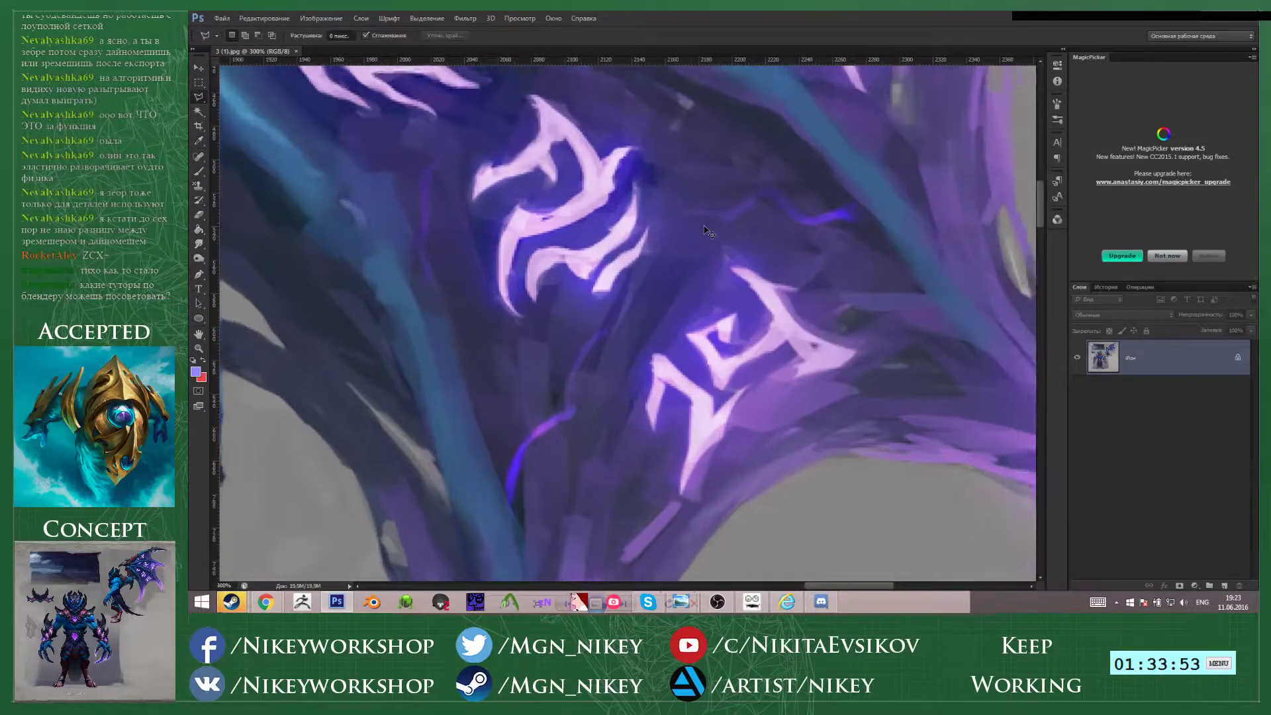
scroll(777, 307, "up", 2, "alt")
scroll(777, 307, "down", 1)
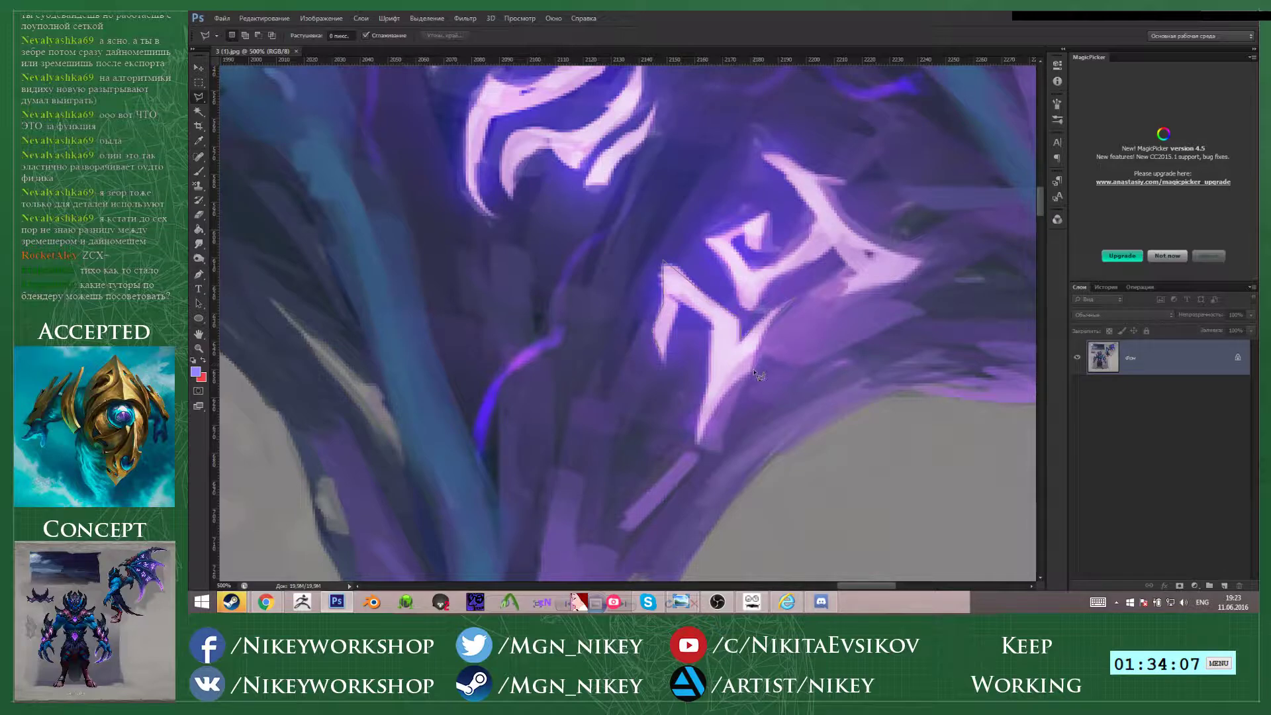
left_click(729, 421)
left_click(723, 458)
left_click(695, 443)
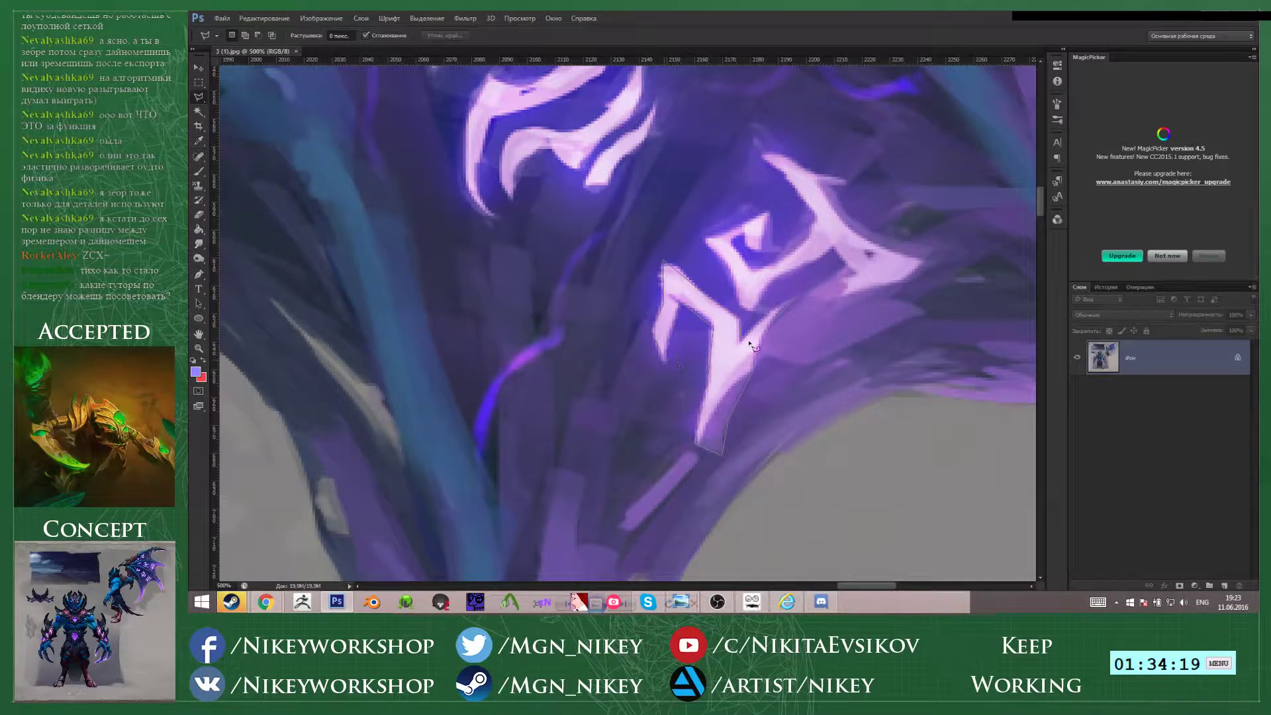
double_click(788, 301)
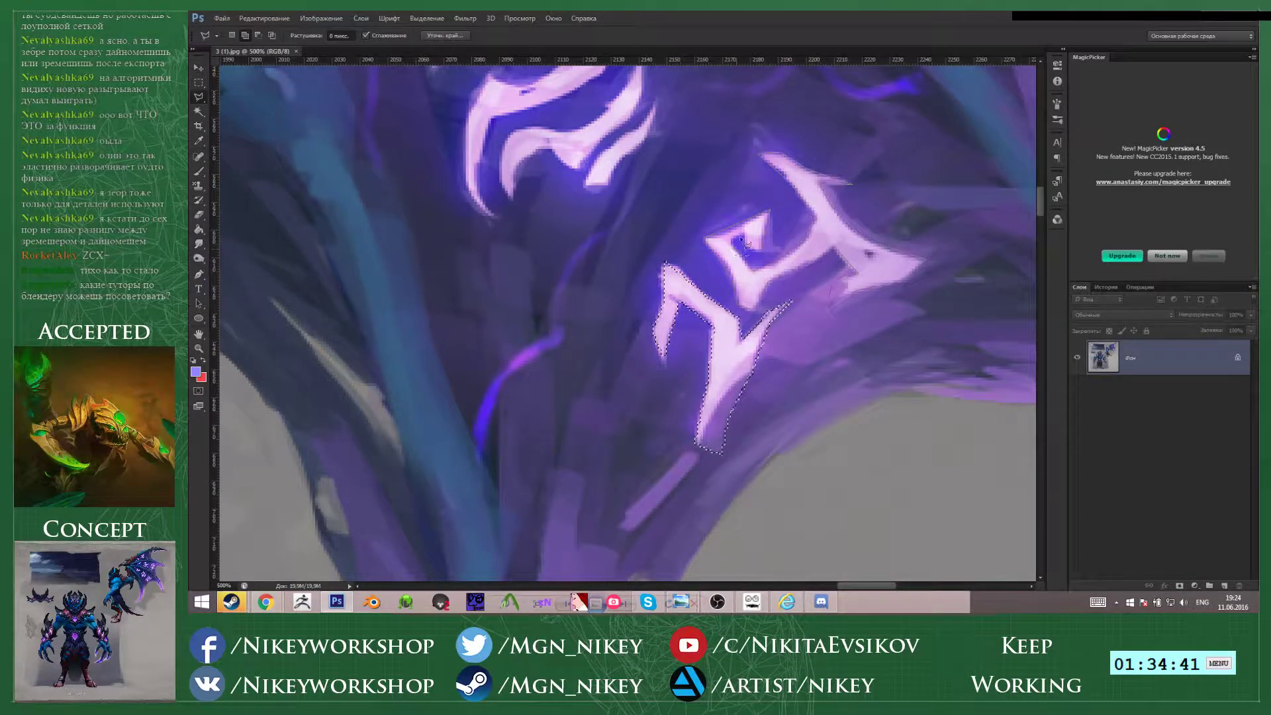
- Add the rune's remaining upper strokes to the selection and copy the whole rune to a new layer
left_click(759, 251)
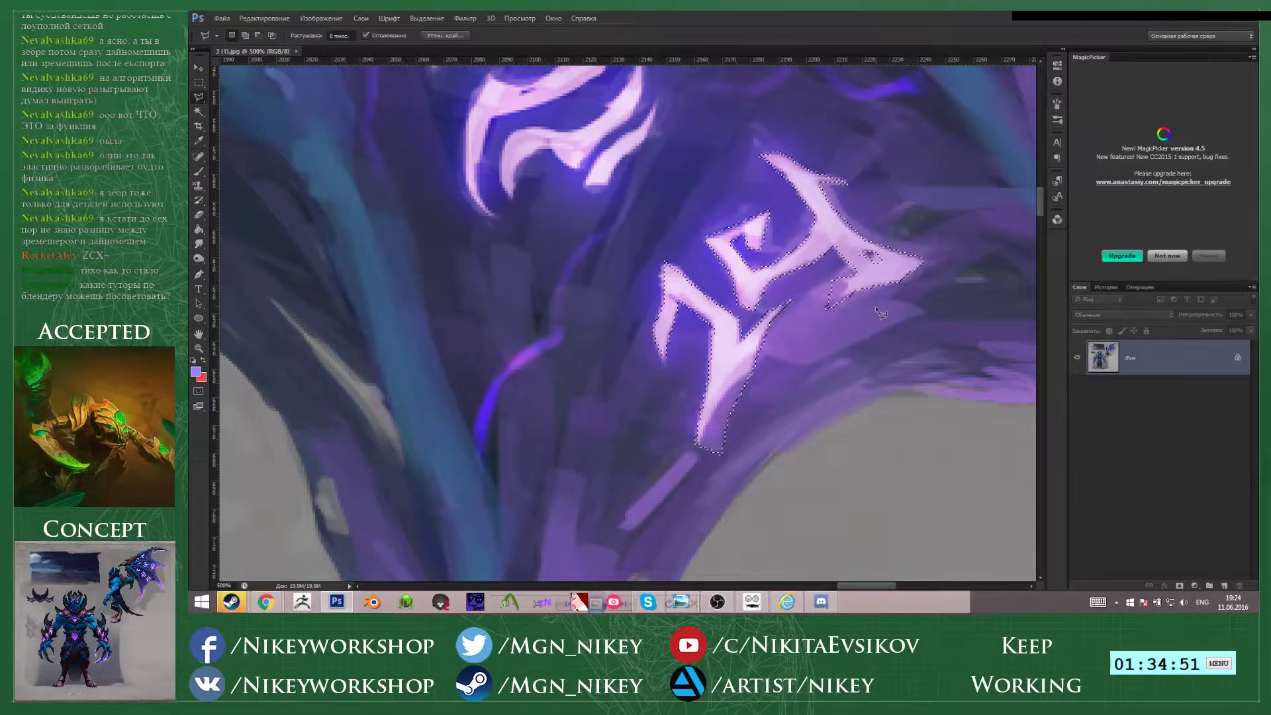
scroll(665, 377, "up", 3)
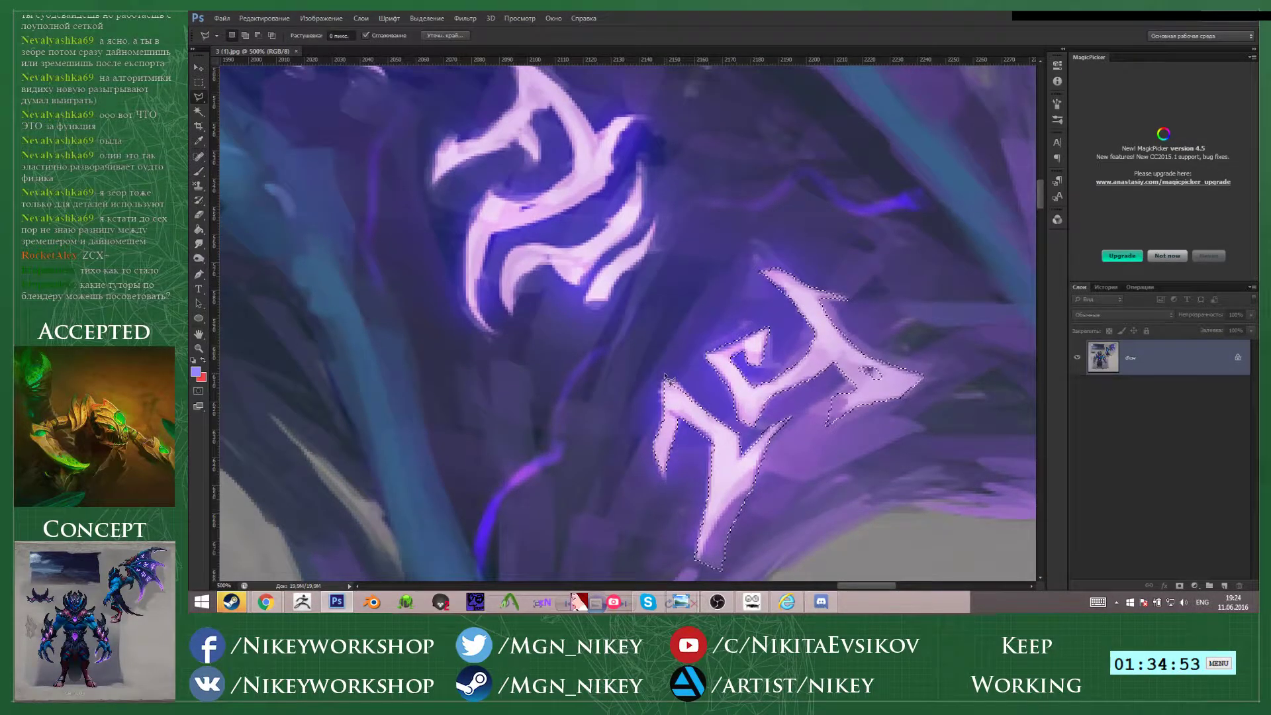
key("ctrl+j")
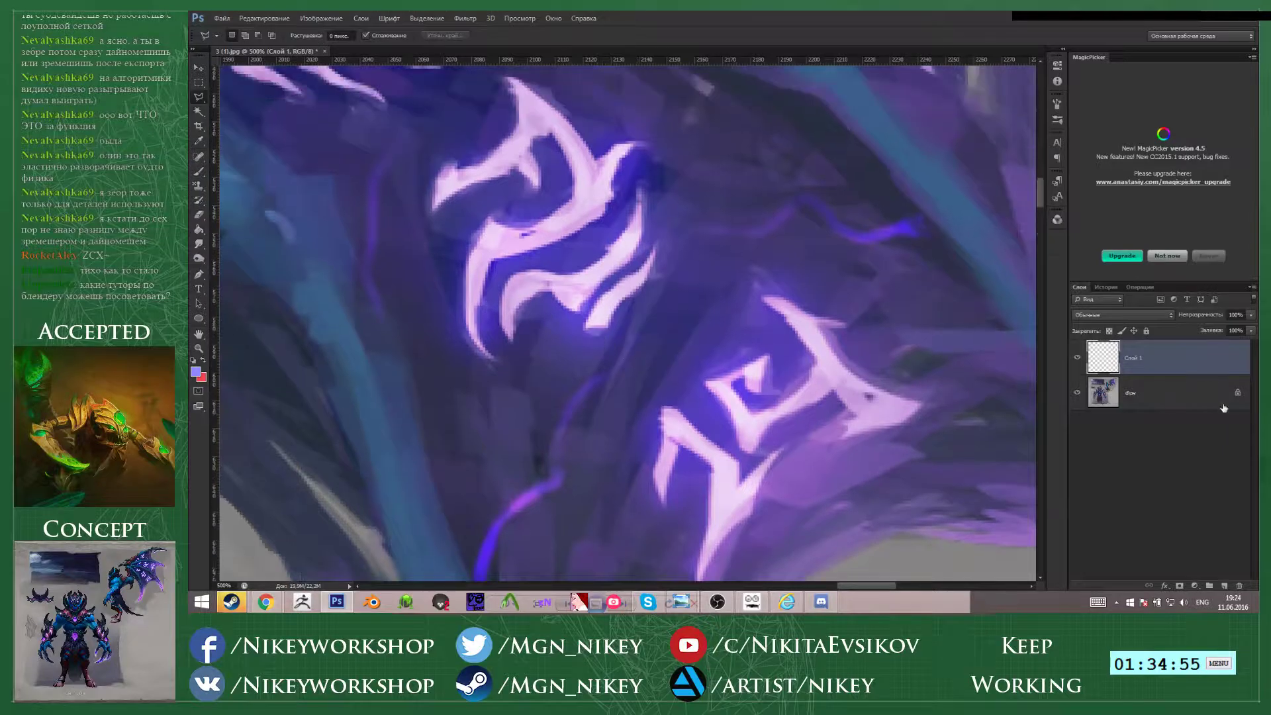
- Select the two lowest strokes of the neighbouring wing rune on the background layer and copy them to a new layer
left_click(1223, 397)
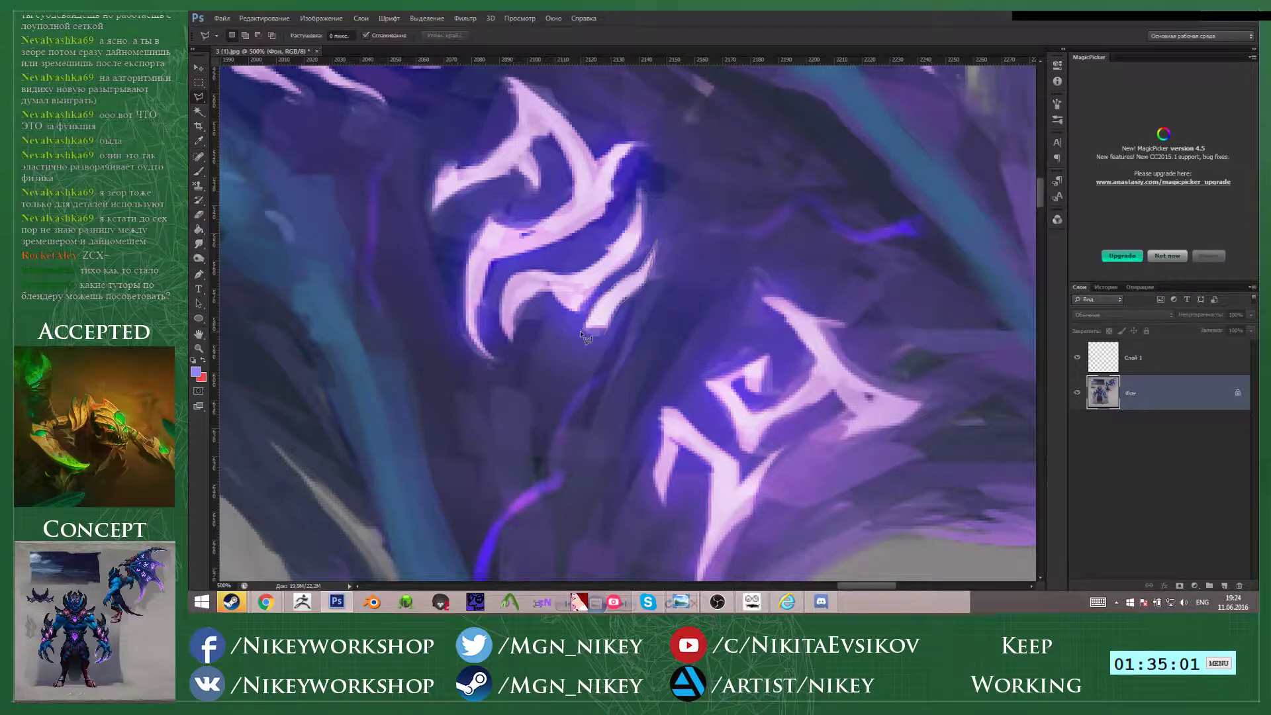
double_click(602, 336)
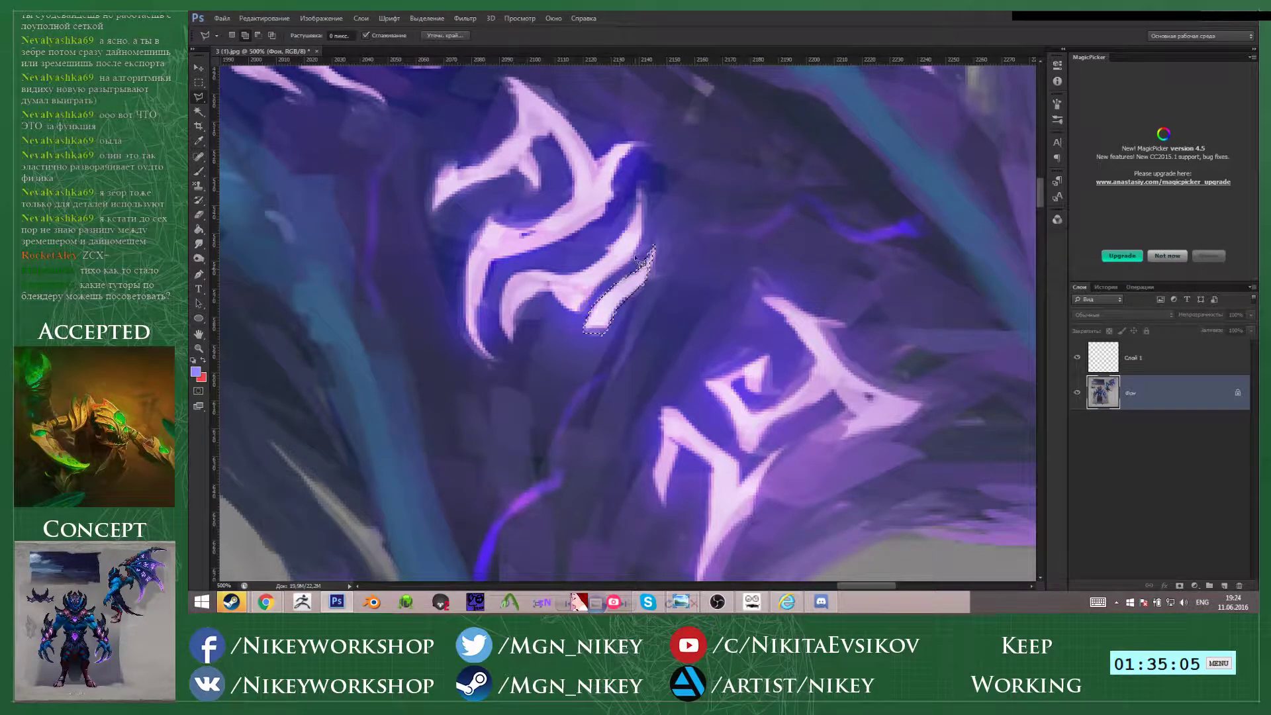
left_click(641, 183)
left_click(530, 270)
left_click(505, 281)
left_click(500, 306)
left_click(500, 326)
left_click(512, 343)
left_click(581, 317)
key("ctrl+j")
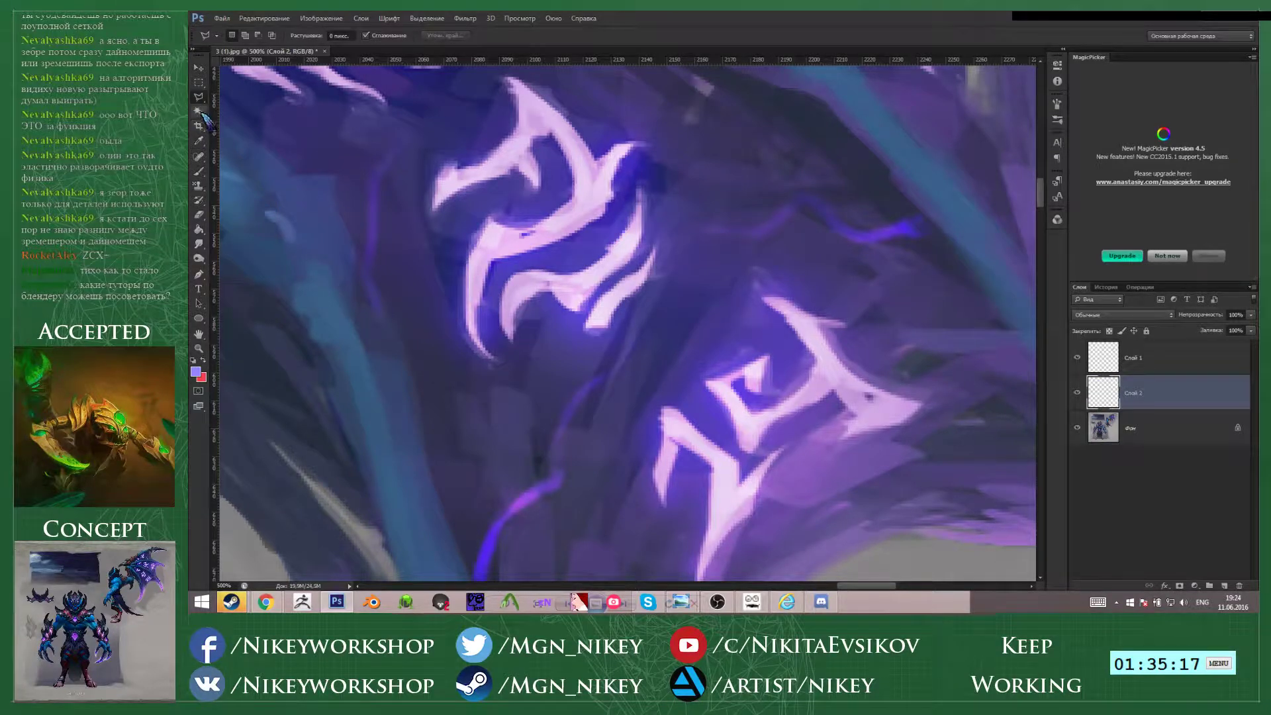
- Try to select the upper stroke of the neighbouring rune with the Quick Selection tool
right_click(202, 113)
left_click(232, 114)
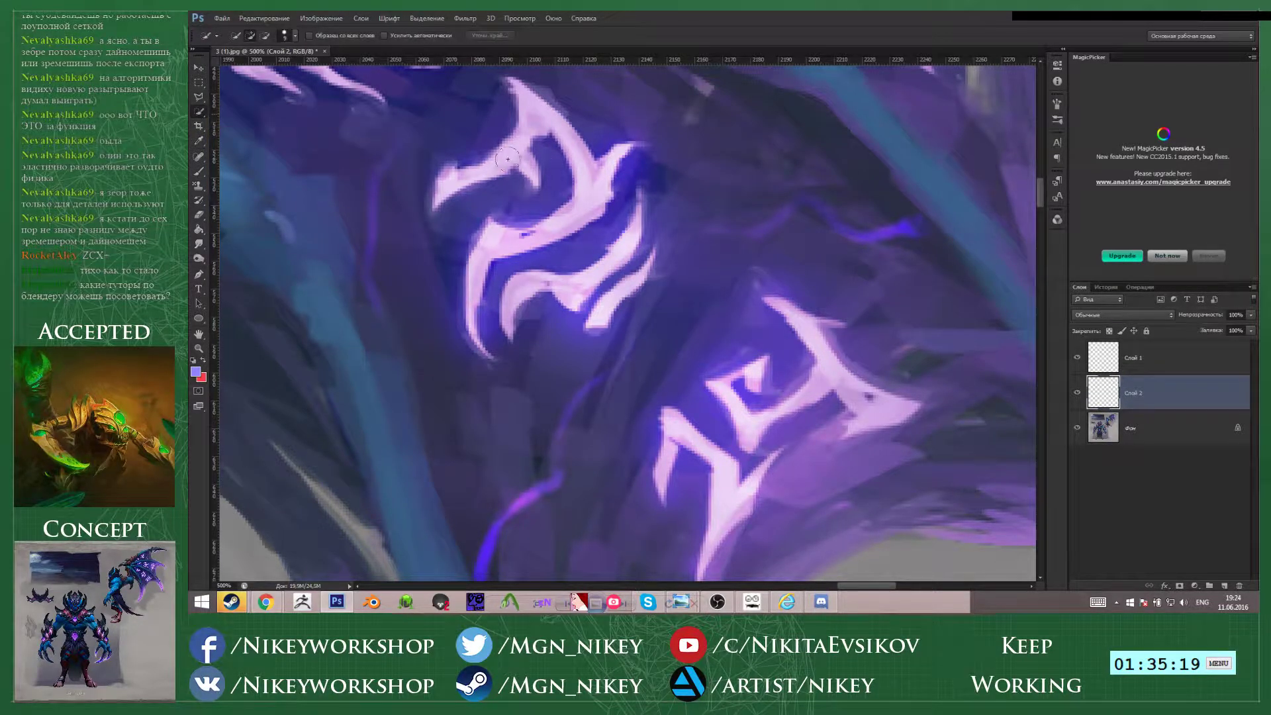
mouse_move(507, 159)
left_mouse_down()
mouse_move(493, 149)
mouse_move(442, 191)
left_mouse_up()
key("ctrl+d")
scroll(278, 86, "up", 2)
- Try the Magic Wand on the rune's upper stroke, clear the selection and make the background layer active
left_click(198, 98)
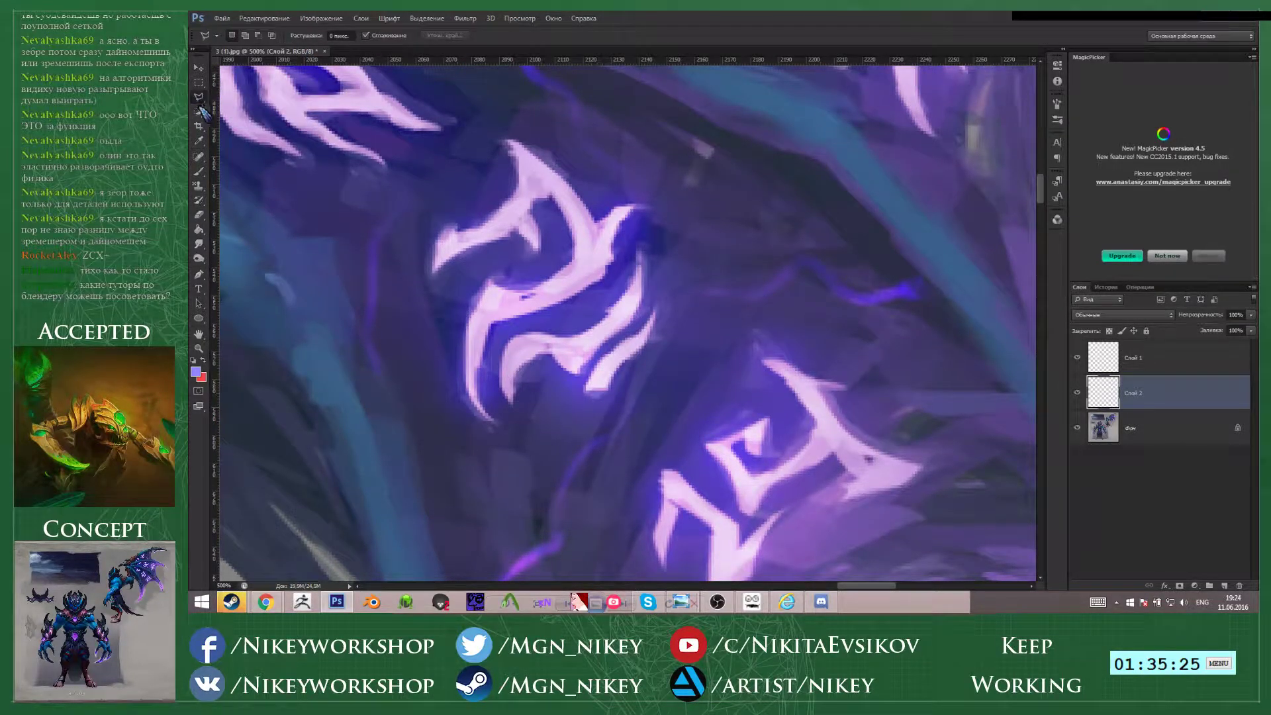
left_click(199, 111)
left_click(259, 122)
left_click(509, 215)
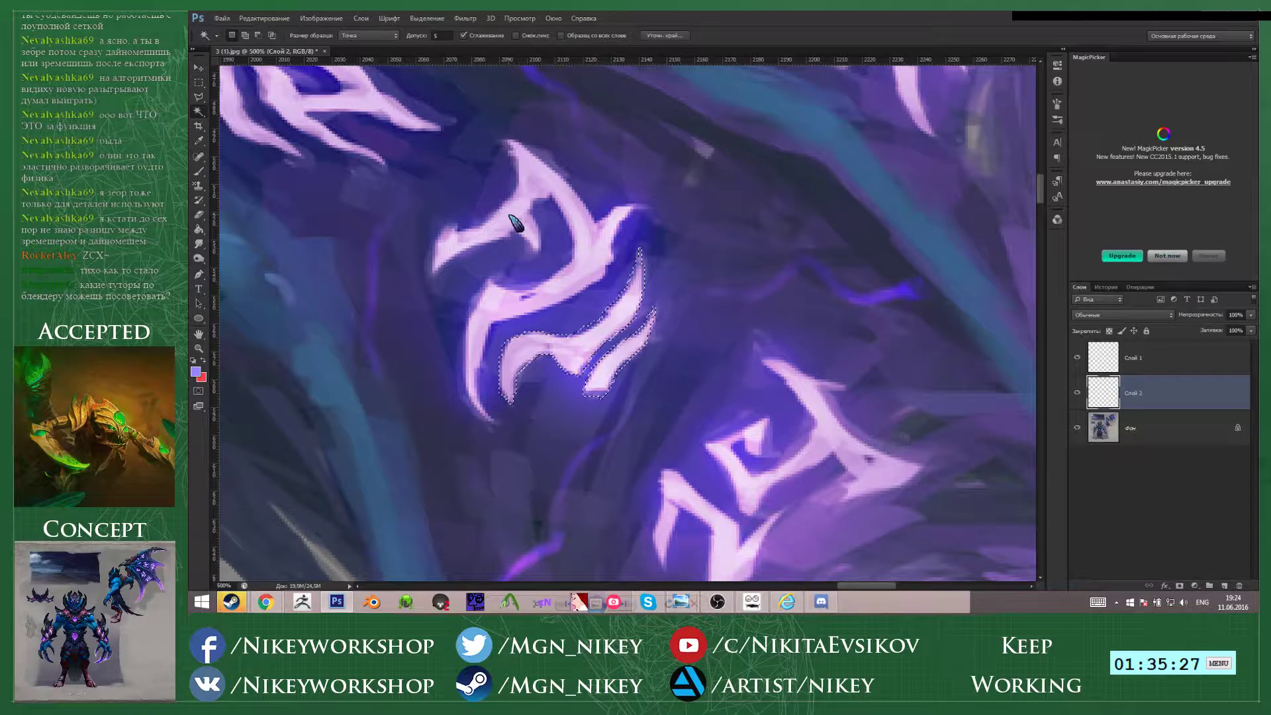
key("ctrl+d")
key("alt+bracketleft")
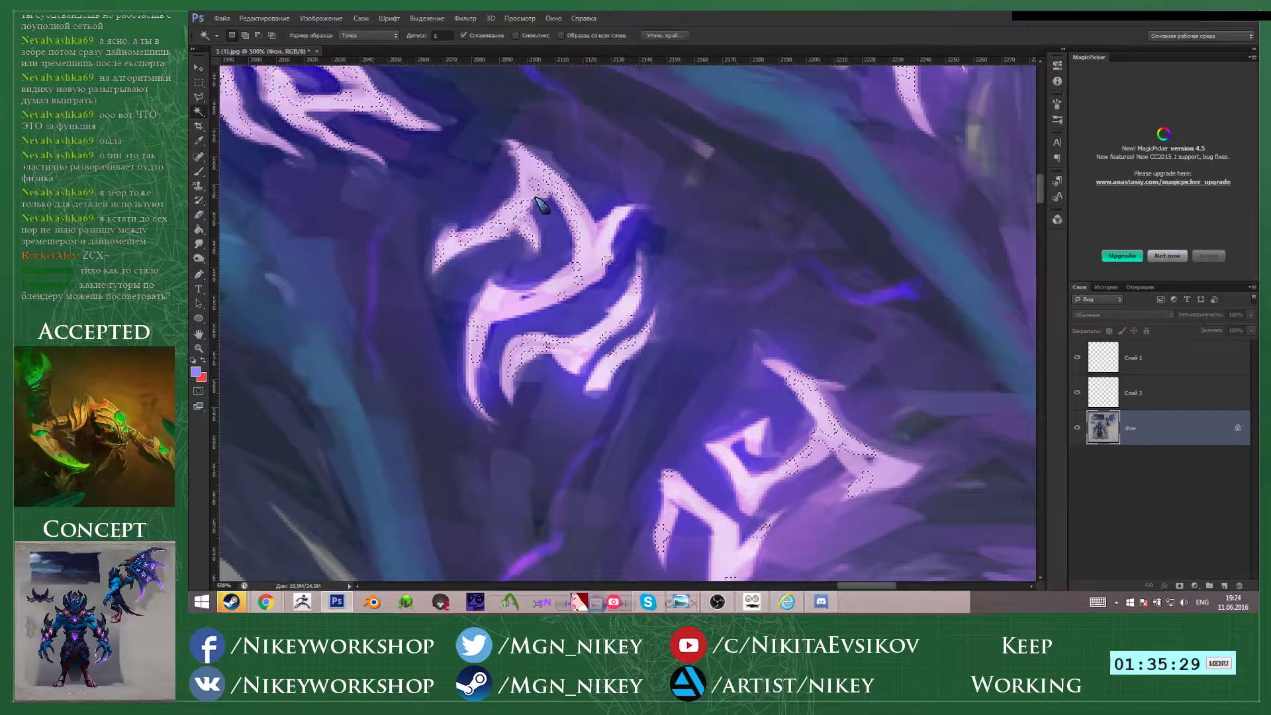
- Limit the Magic Wand to contiguous pixels and try to build up a selection of the rune's upper stroke
left_click(516, 36)
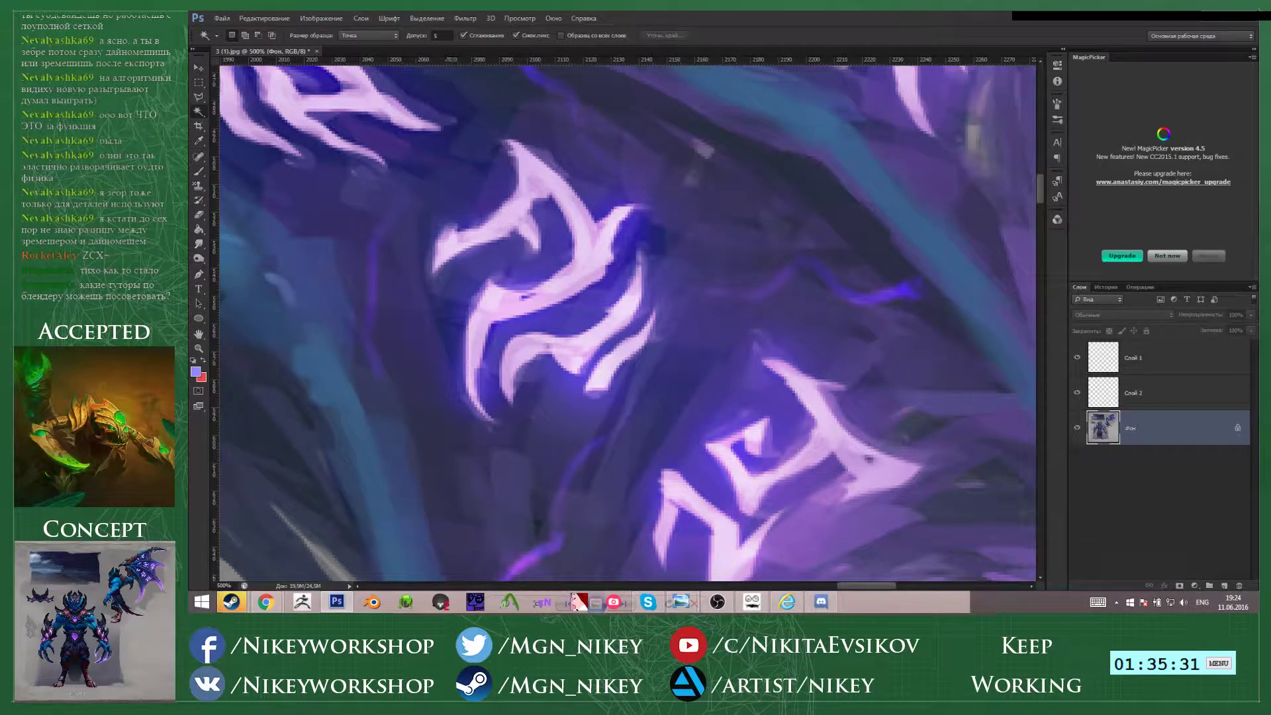
left_click(529, 174)
left_click(532, 193)
left_click(518, 209, "shift")
left_click(505, 218, "shift")
left_click(517, 213, "shift")
left_click(529, 195, "shift")
left_click(530, 174, "shift")
- Raise the Magic Wand tolerance, try to select the rune's upper shape again, and clear the selection
left_click_drag(447, 36, 417, 37)
type("152")
key("BackSpace")
key("Return")
left_click(554, 192)
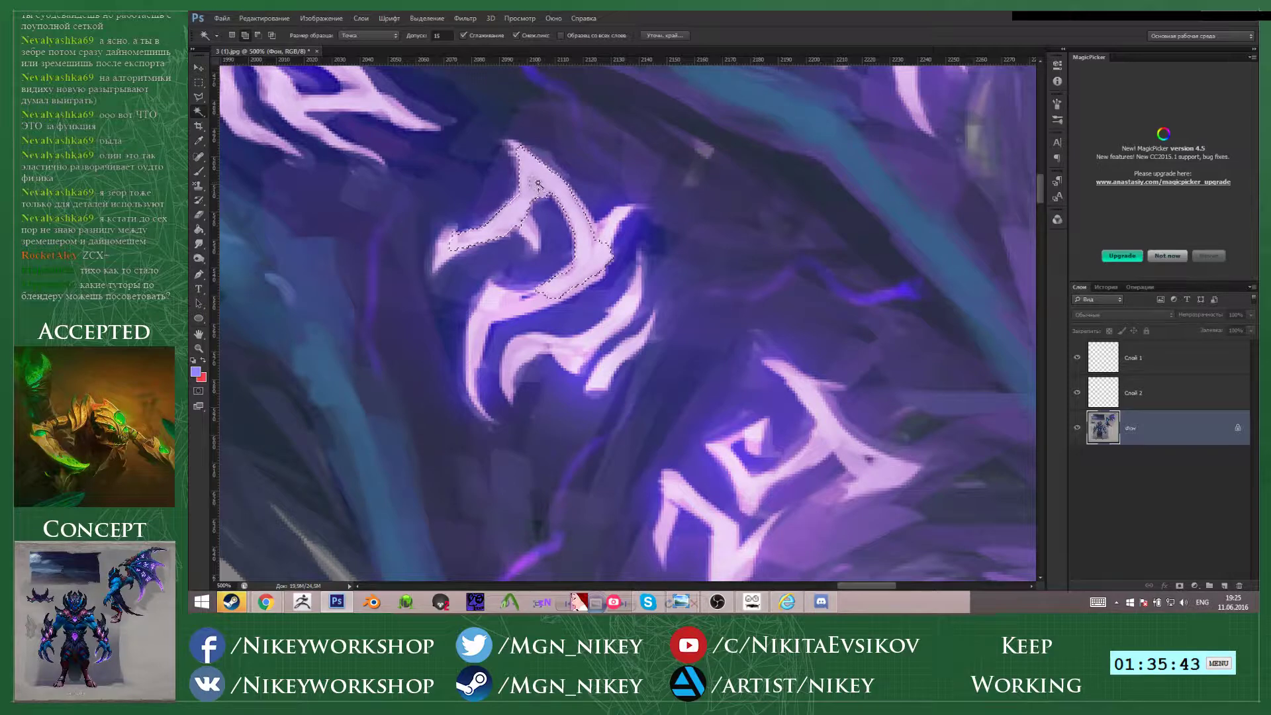
left_click(527, 225, "shift")
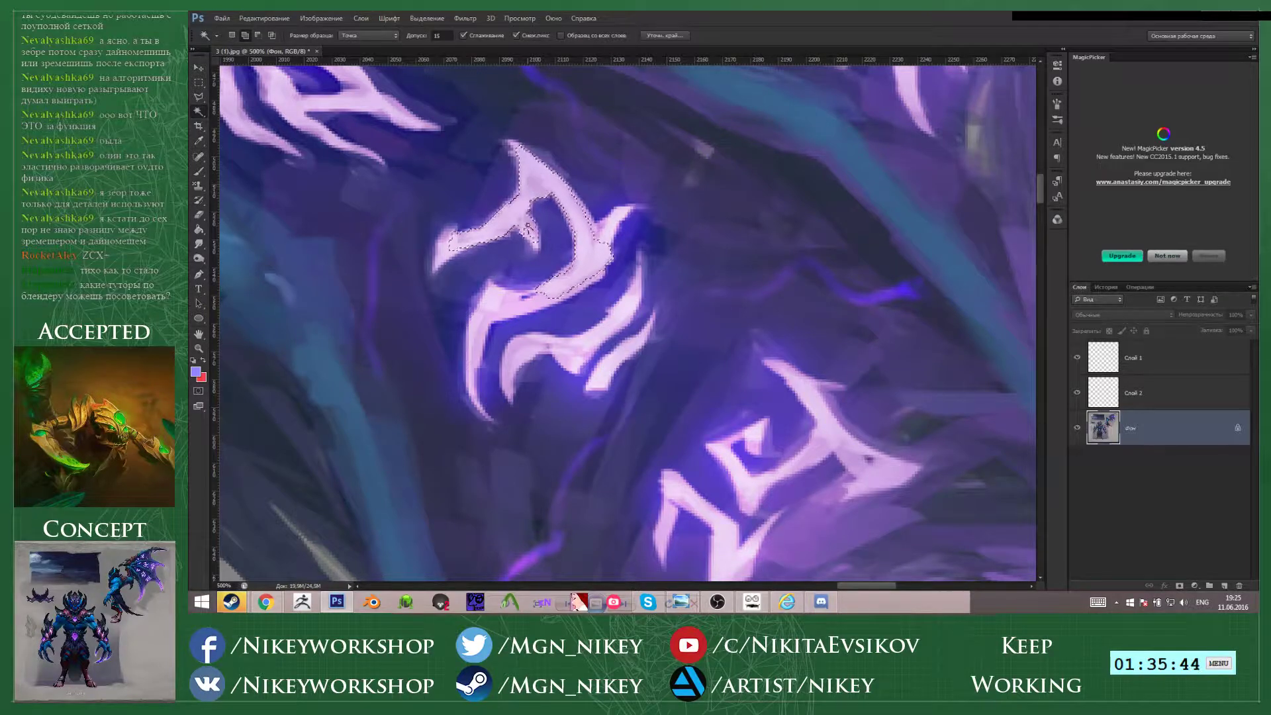
left_click(449, 242, "shift")
key("ctrl+d")
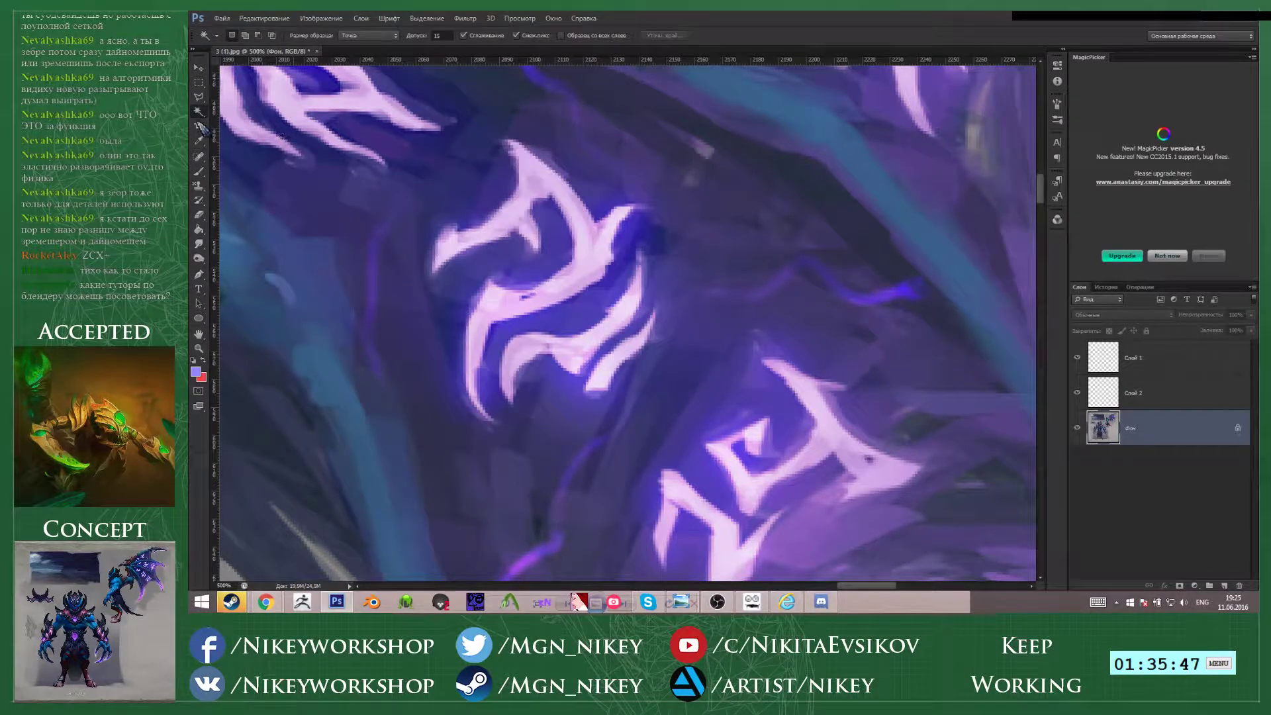
- Outline the rune's large upper shape with the Polygonal Lasso on the background layer and copy it to a new layer
key("l")
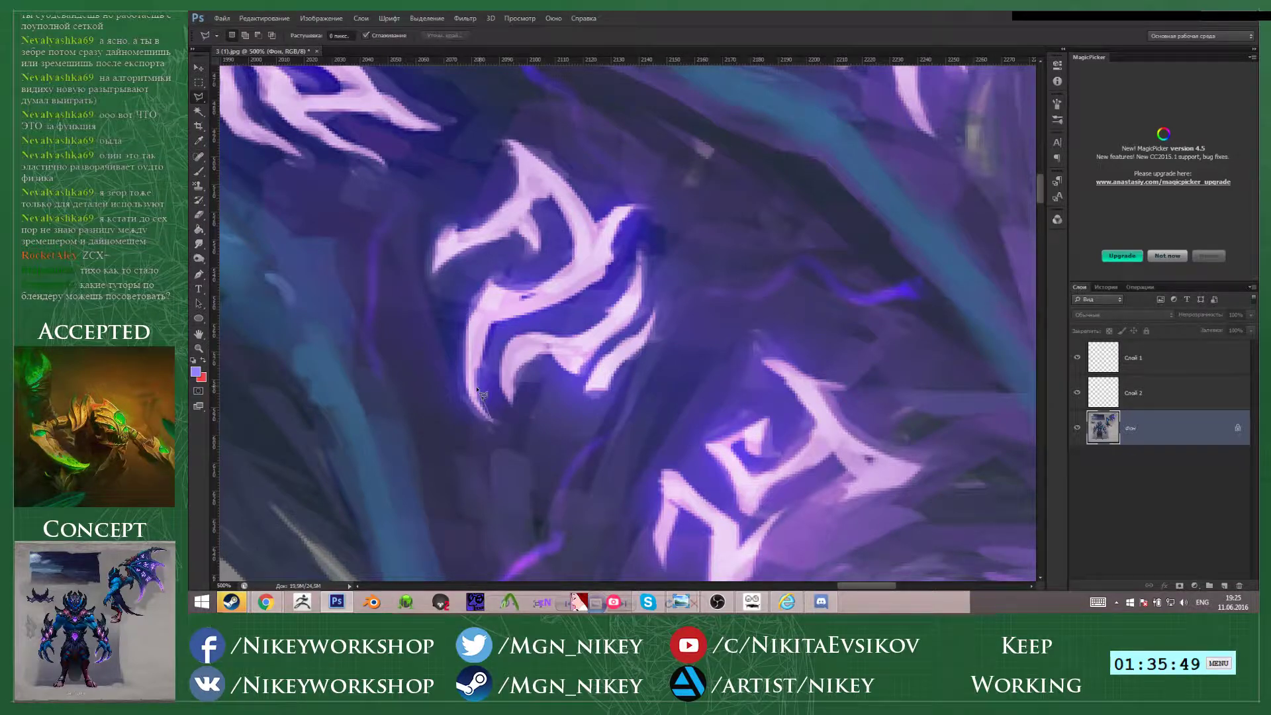
left_click(491, 324)
left_click(552, 309)
left_click(611, 256)
left_click(616, 235)
left_click(630, 217)
left_click(496, 135)
left_click(432, 280)
left_click(566, 222)
left_click(574, 251)
left_click(462, 377)
double_click(490, 423)
key("ctrl+j")
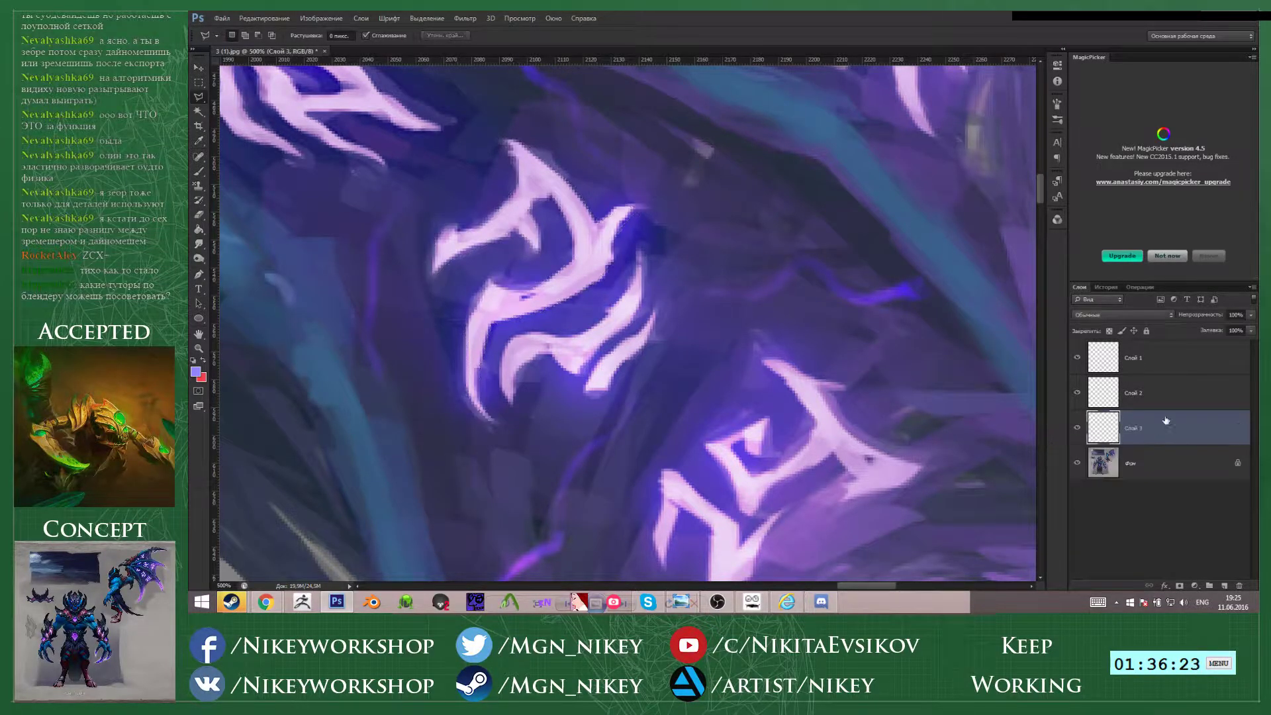
- Merge the newly copied rune shape with the layer above it so the rune's parts share one layer
left_click(1168, 397, "ctrl")
key("ctrl+e")
left_click(1076, 397)
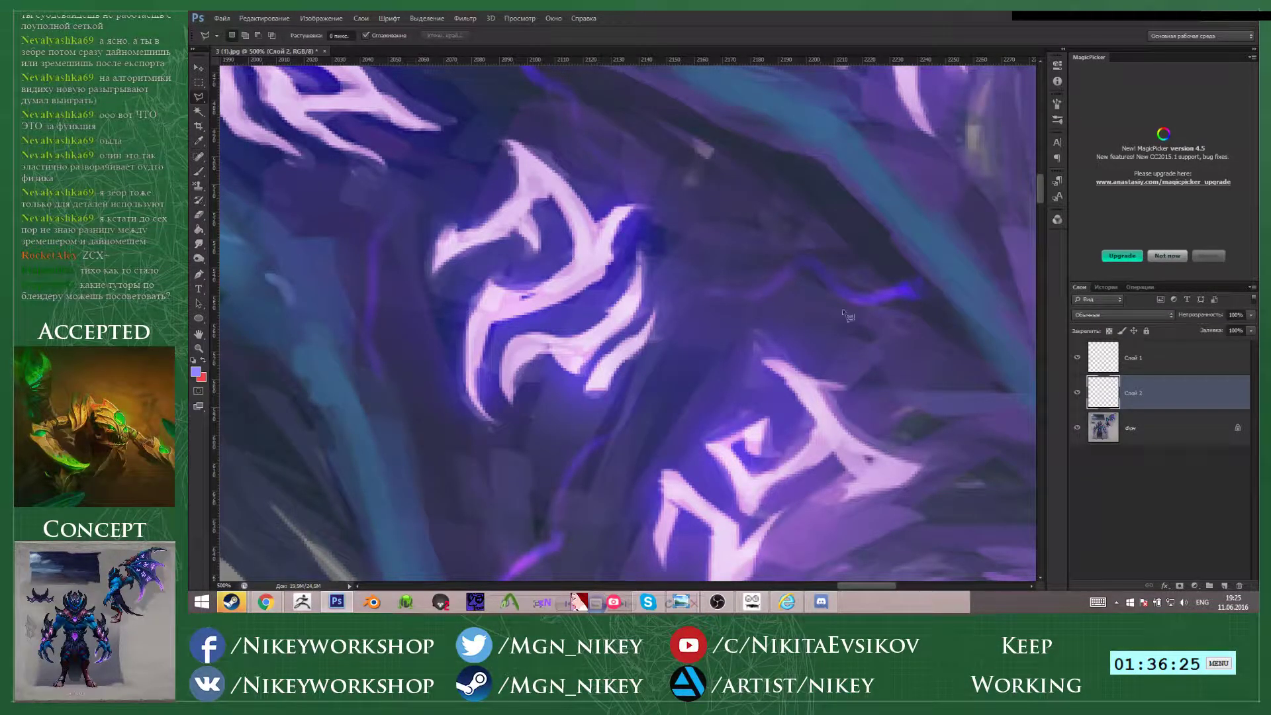
- Try moving the merged rune copy aside with the Move tool to check its cut-out, undoing each move
key("v")
mouse_move(573, 281)
left_mouse_down()
mouse_move(733, 230)
mouse_move(667, 260)
left_mouse_up()
key("ctrl+z")
scroll(718, 401, "up", 5)
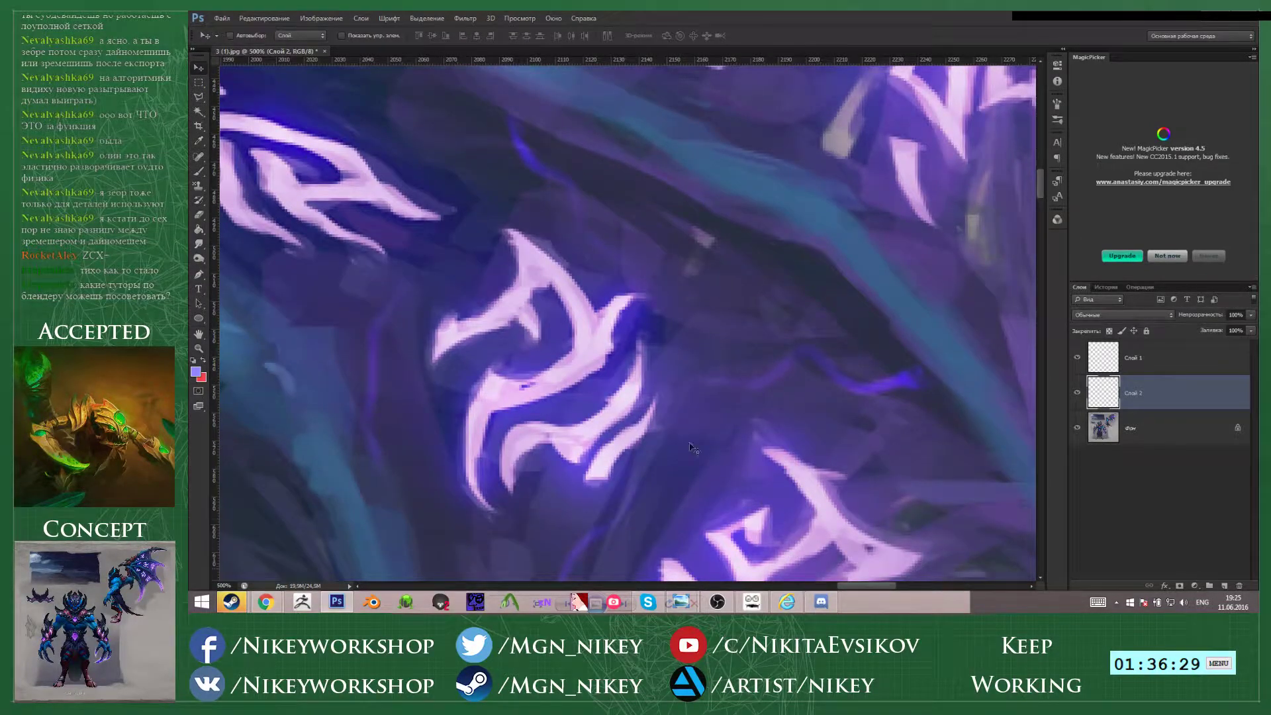
left_click_drag(603, 410, 738, 275)
key("ctrl+z")
- Outline the small separate stroke above the neighbouring wing rune with the Polygonal Lasso
left_click_drag(823, 586, 792, 585)
key("ctrl+minus")
key("ctrl+minus")
key("ctrl+minus")
key("ctrl+minus")
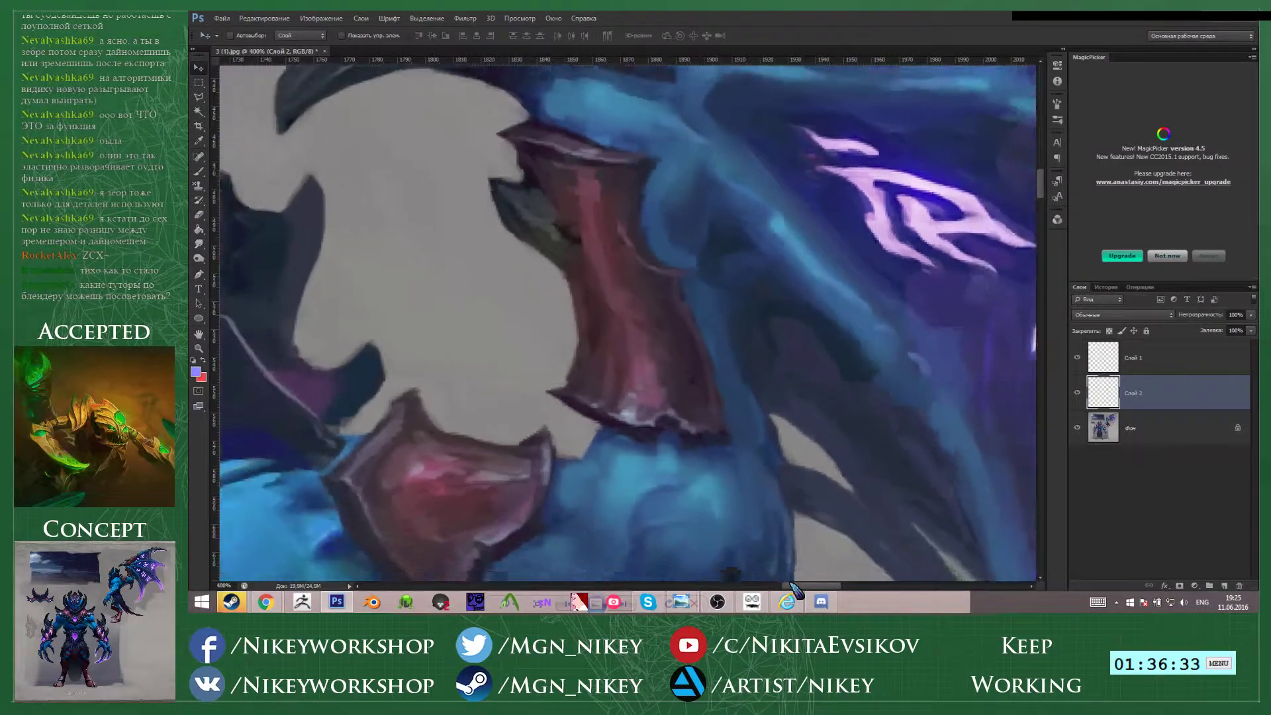
key("ctrl+plus")
key("ctrl+plus")
key("ctrl+plus")
key("ctrl+plus")
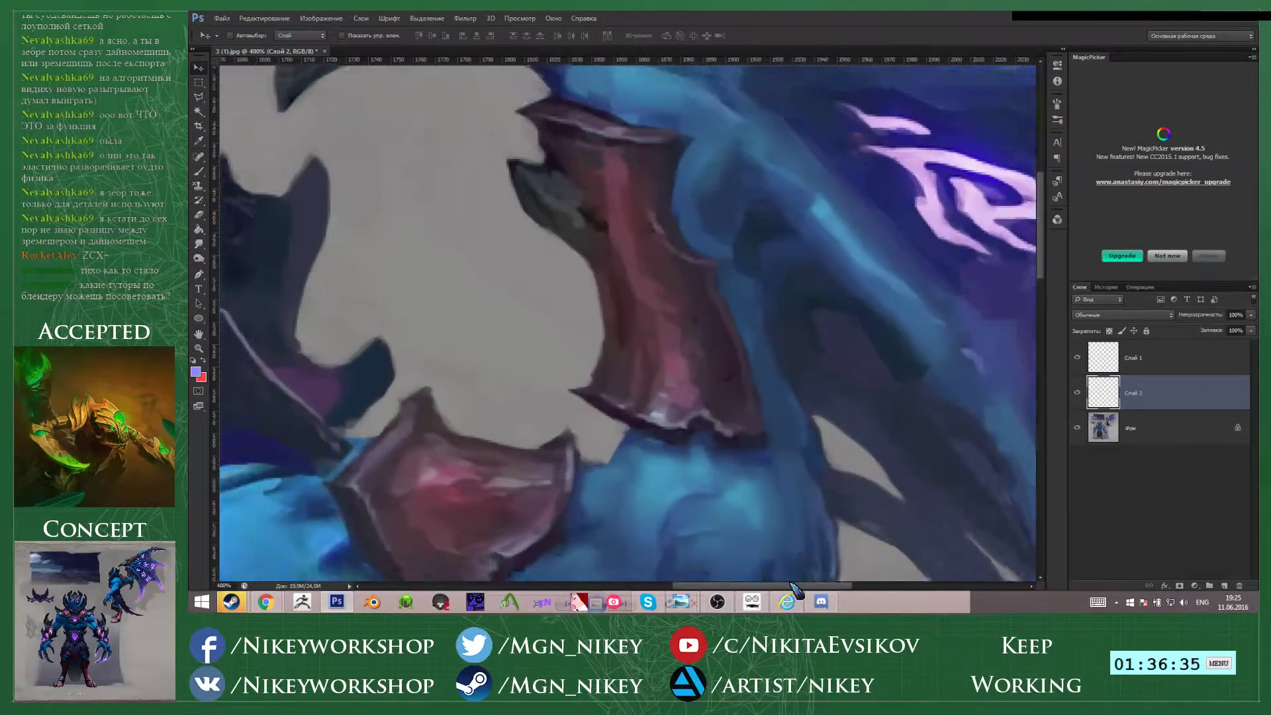
scroll(977, 334, "up", 1)
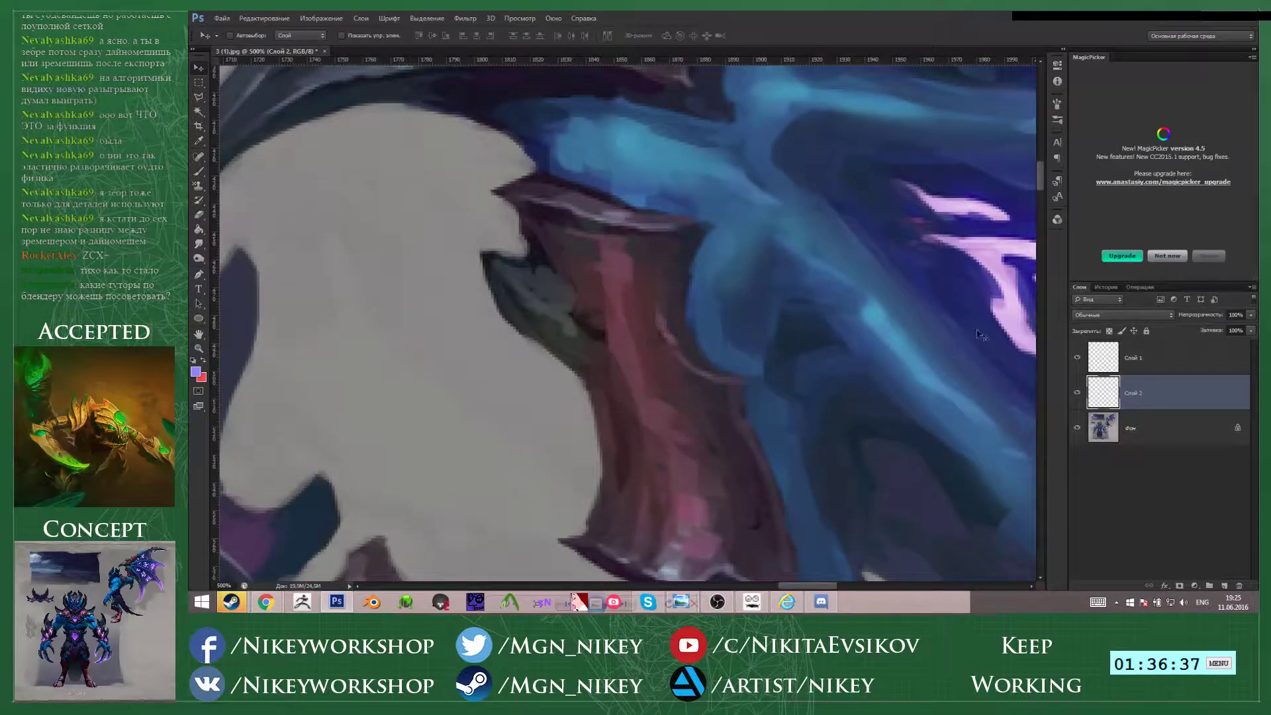
left_click_drag(786, 586, 817, 587)
scroll(722, 409, "up", 1)
key("l")
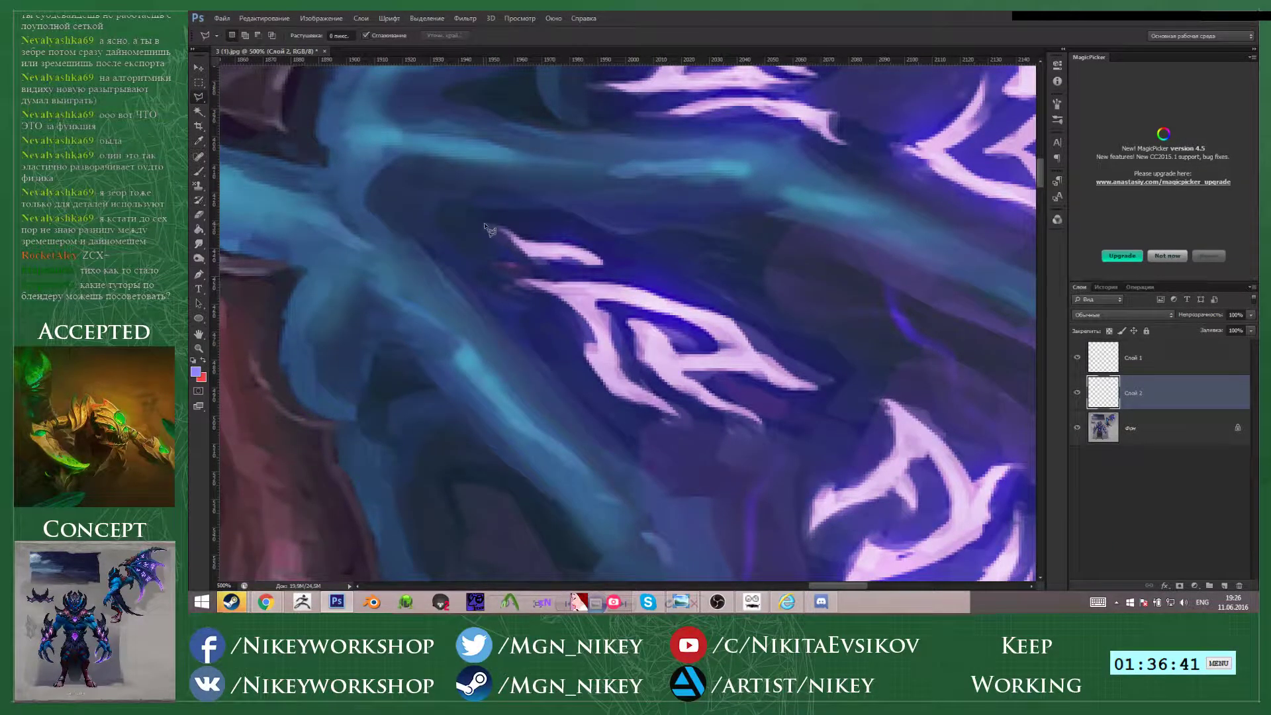
left_click(486, 224)
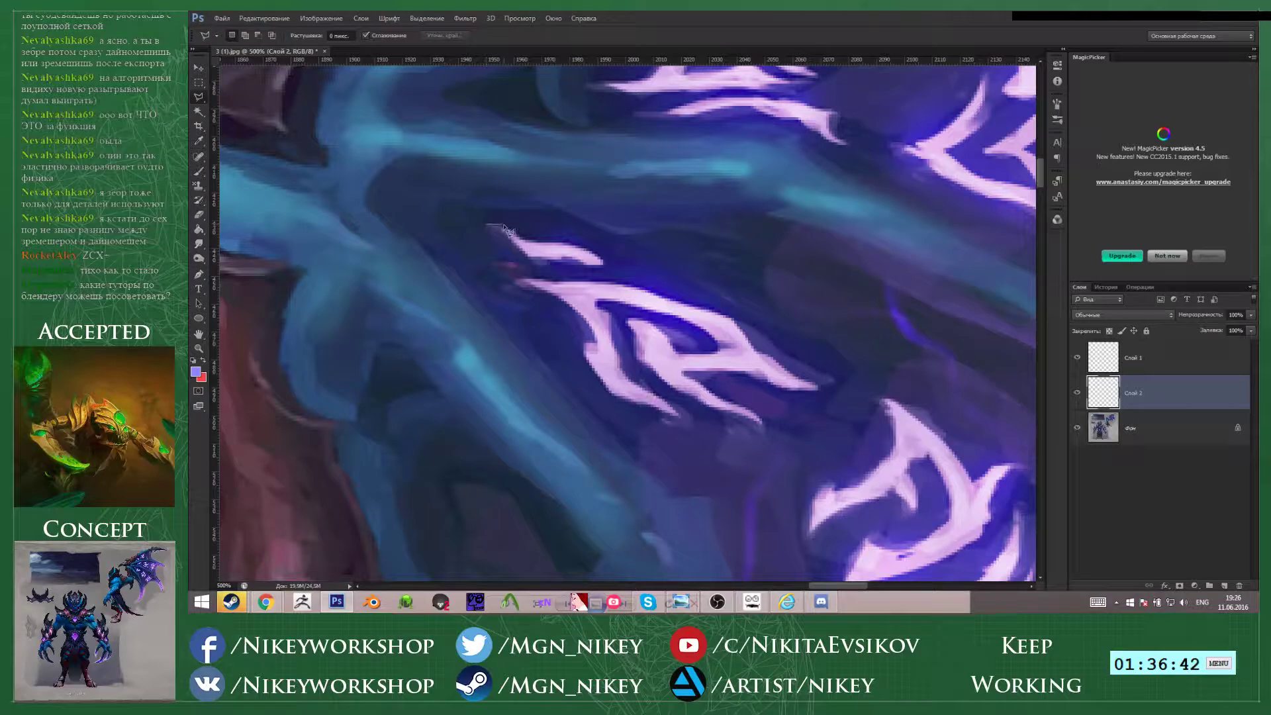
left_click(606, 266)
left_click(484, 226)
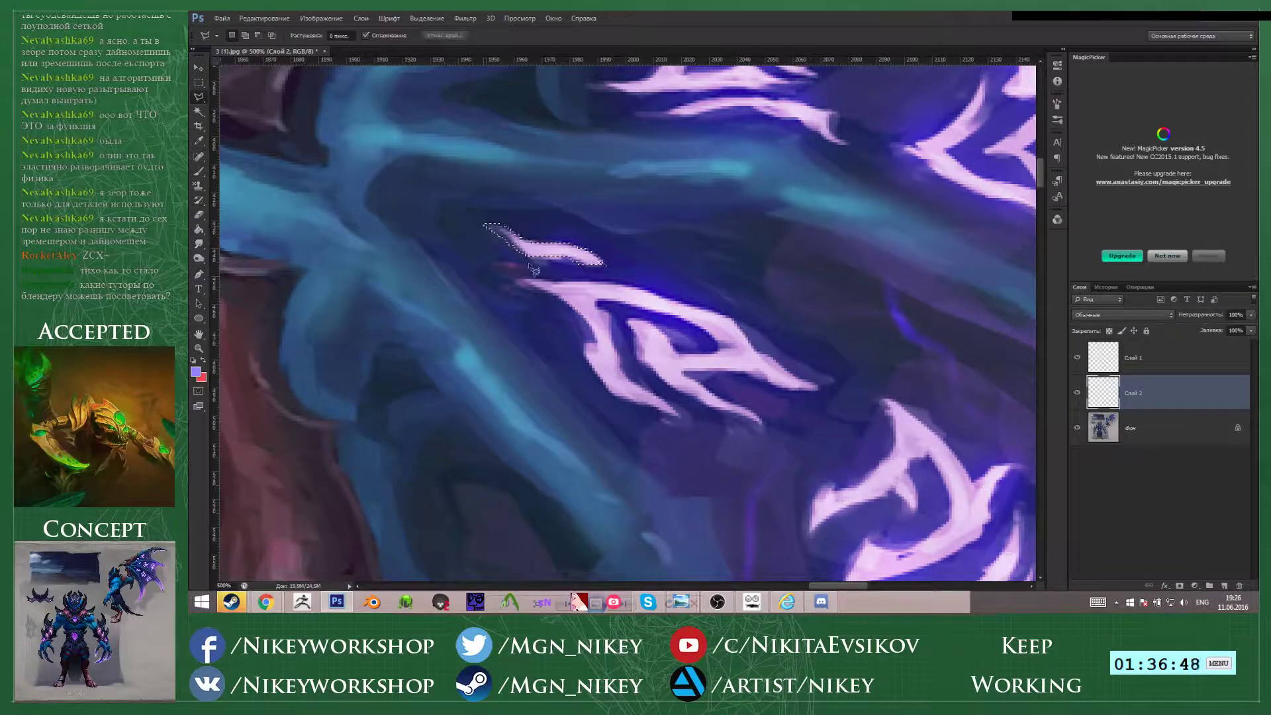
- Add the rune's large forked shape to the selection and copy both parts from the background to a new layer
left_click(617, 281)
left_click(704, 310)
left_click(732, 317)
left_click(755, 351)
left_click(768, 354)
left_click(826, 389)
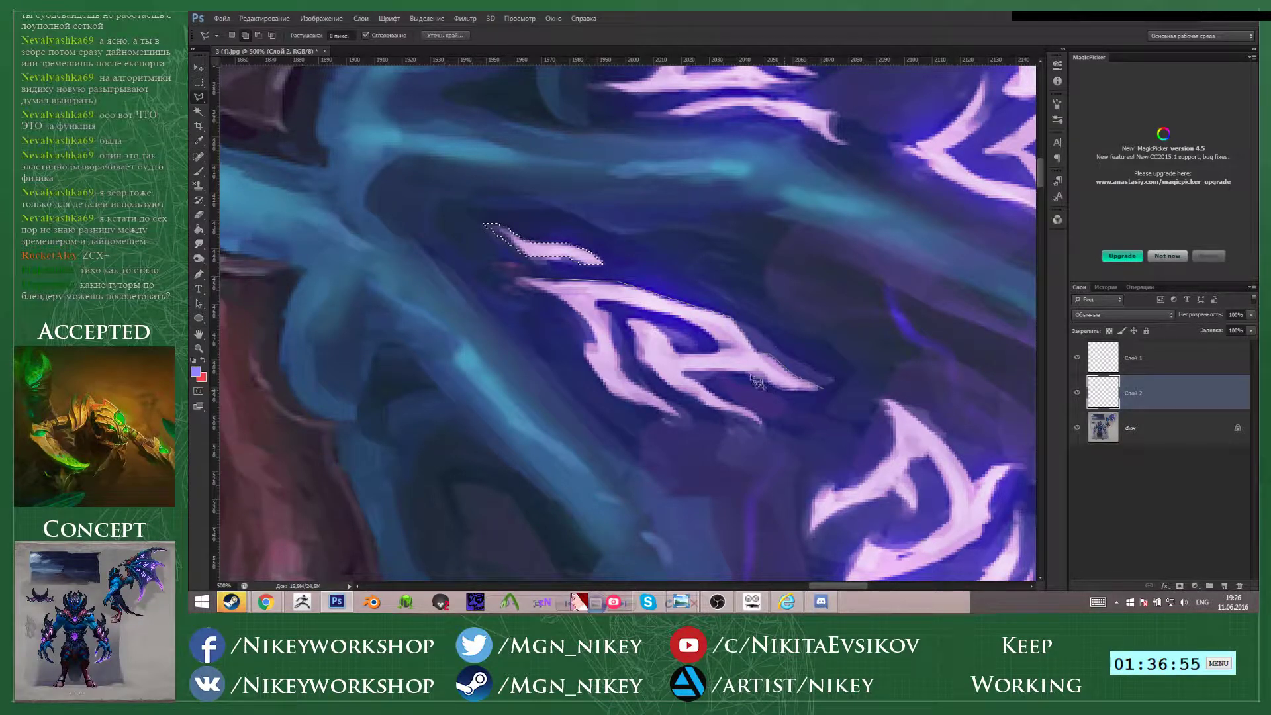
left_click(684, 375)
left_click(636, 361)
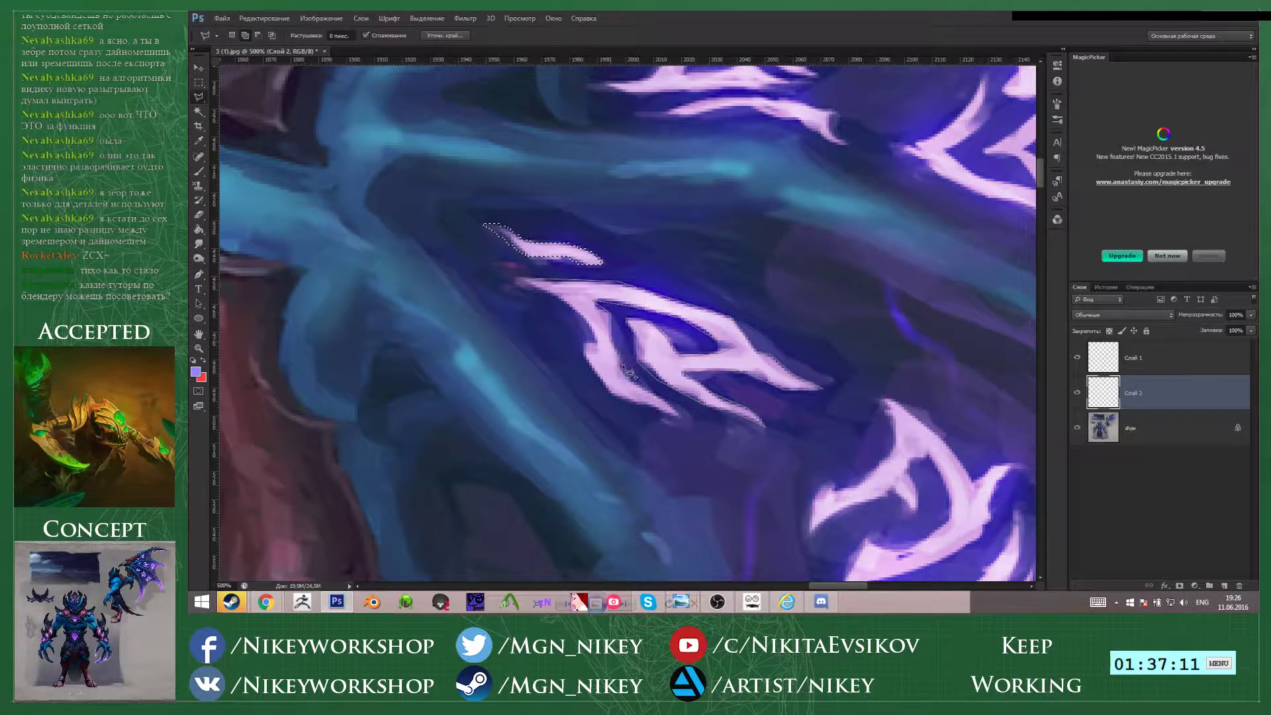
left_click(683, 419)
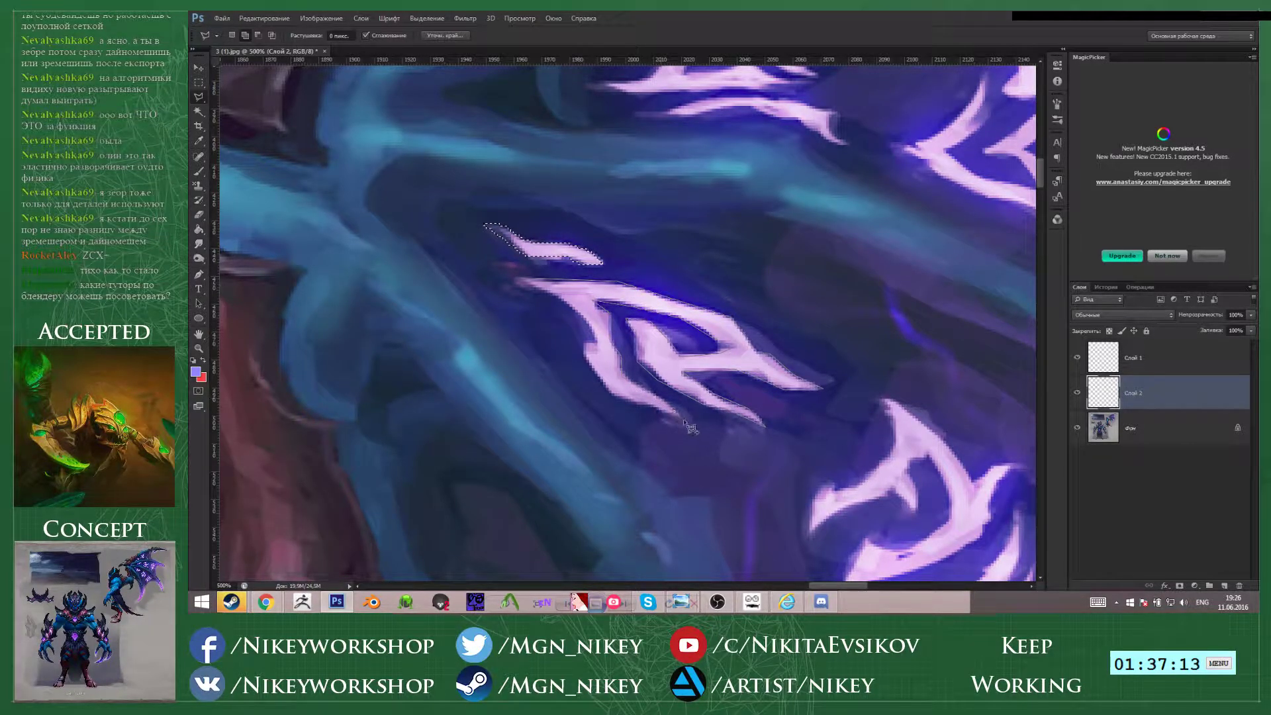
left_click(641, 405)
left_click(614, 399)
left_click(520, 283)
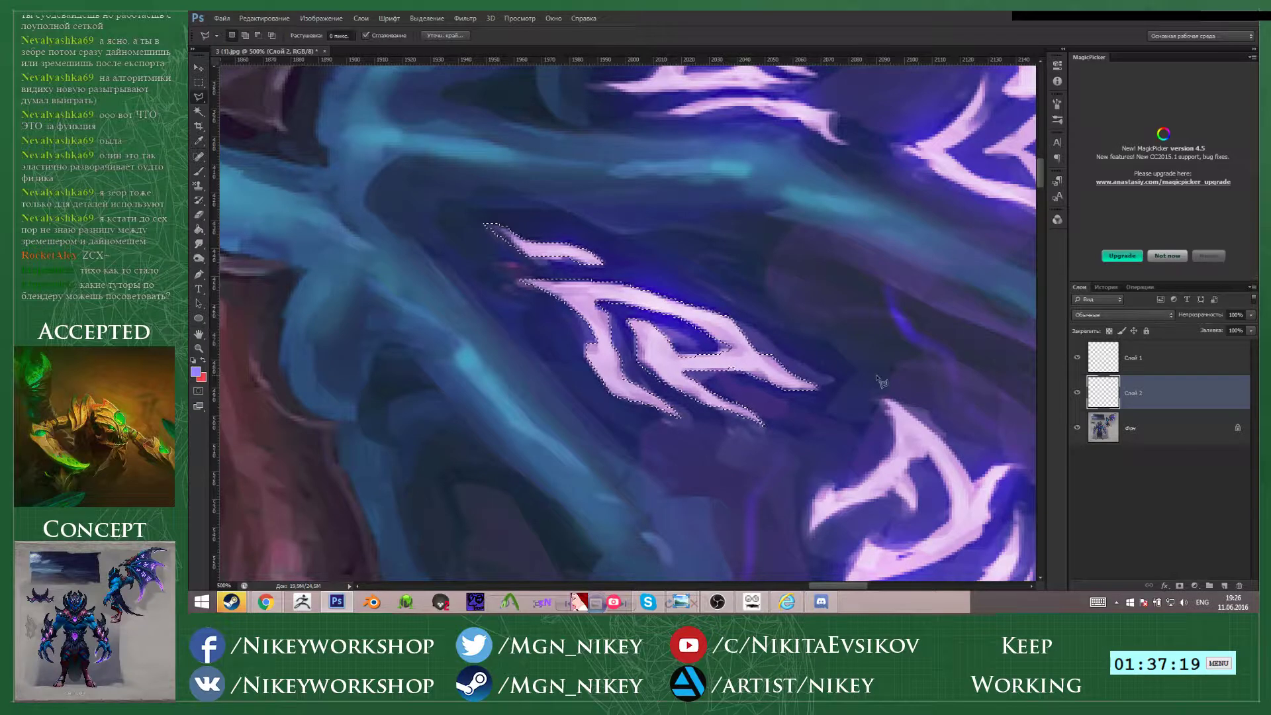
key("ctrl+j")
- Outline the main pronged shape of the rune in the wing section above with the Polygonal Lasso
scroll(666, 290, "up", 5)
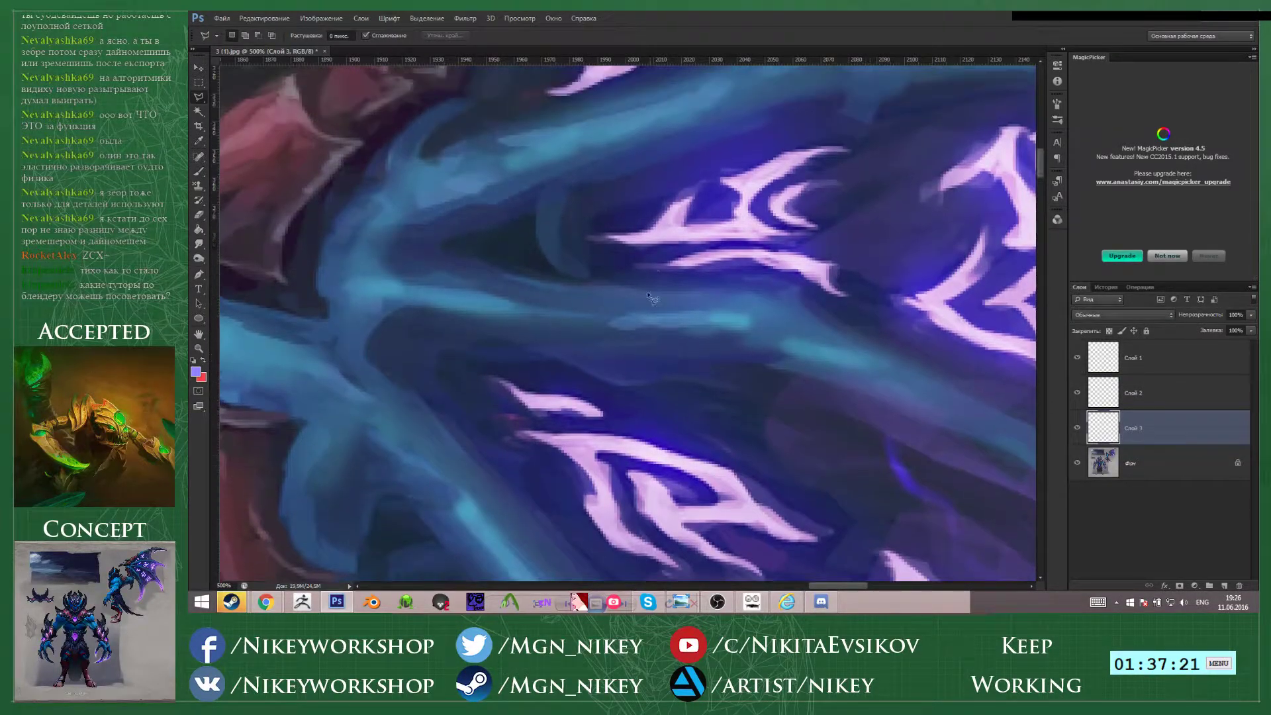
left_click(587, 254)
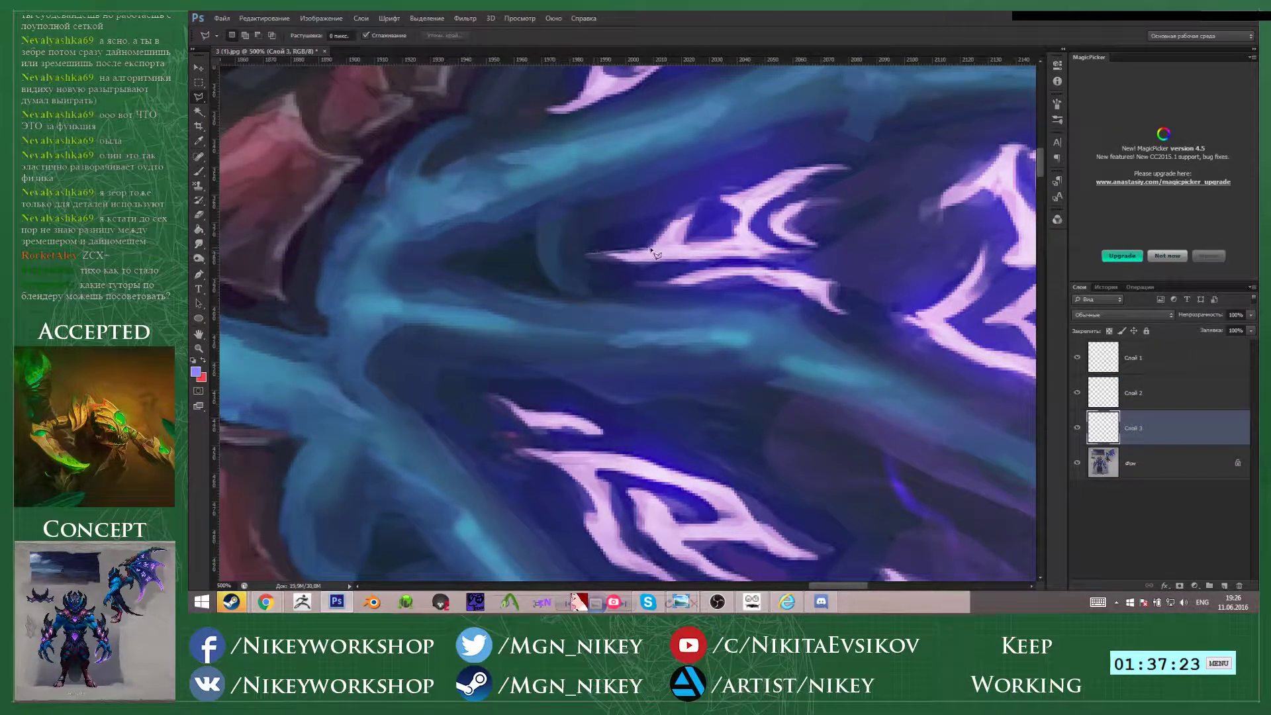
left_click(681, 217)
left_click(703, 199)
left_click(719, 198)
left_click(756, 189)
left_click(790, 166)
left_click(851, 163)
left_click(810, 252)
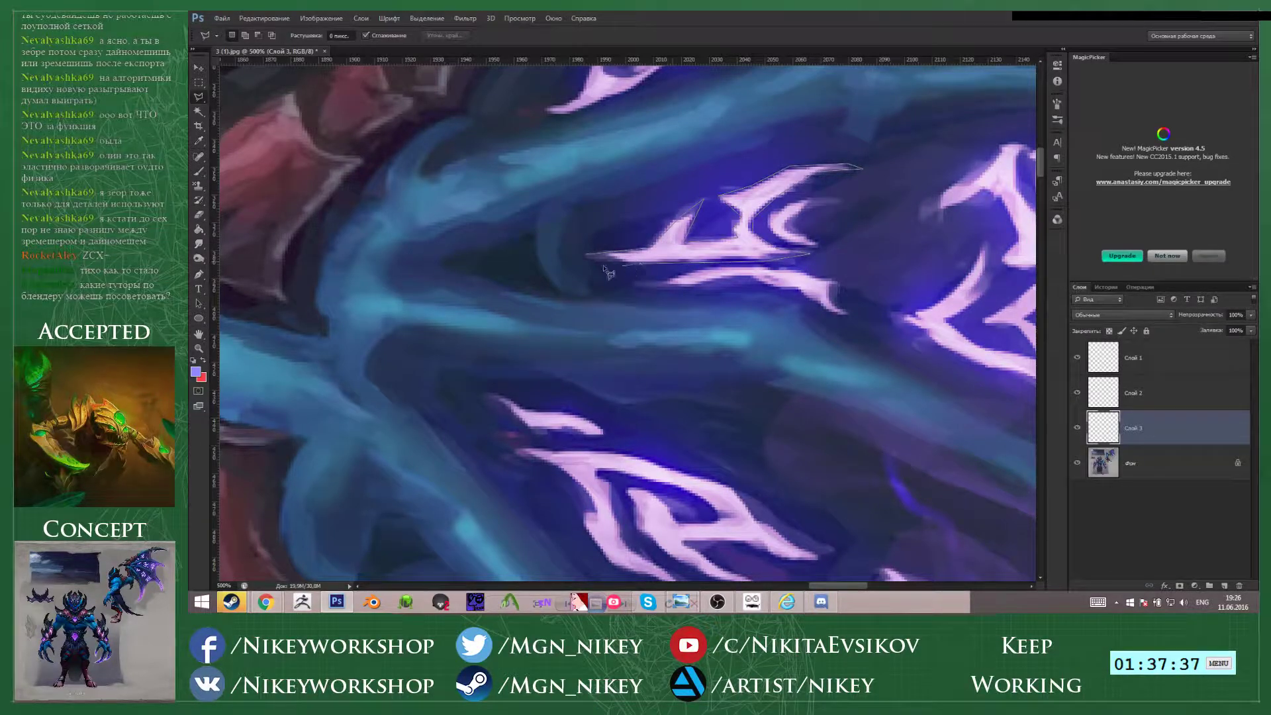
left_click(586, 257)
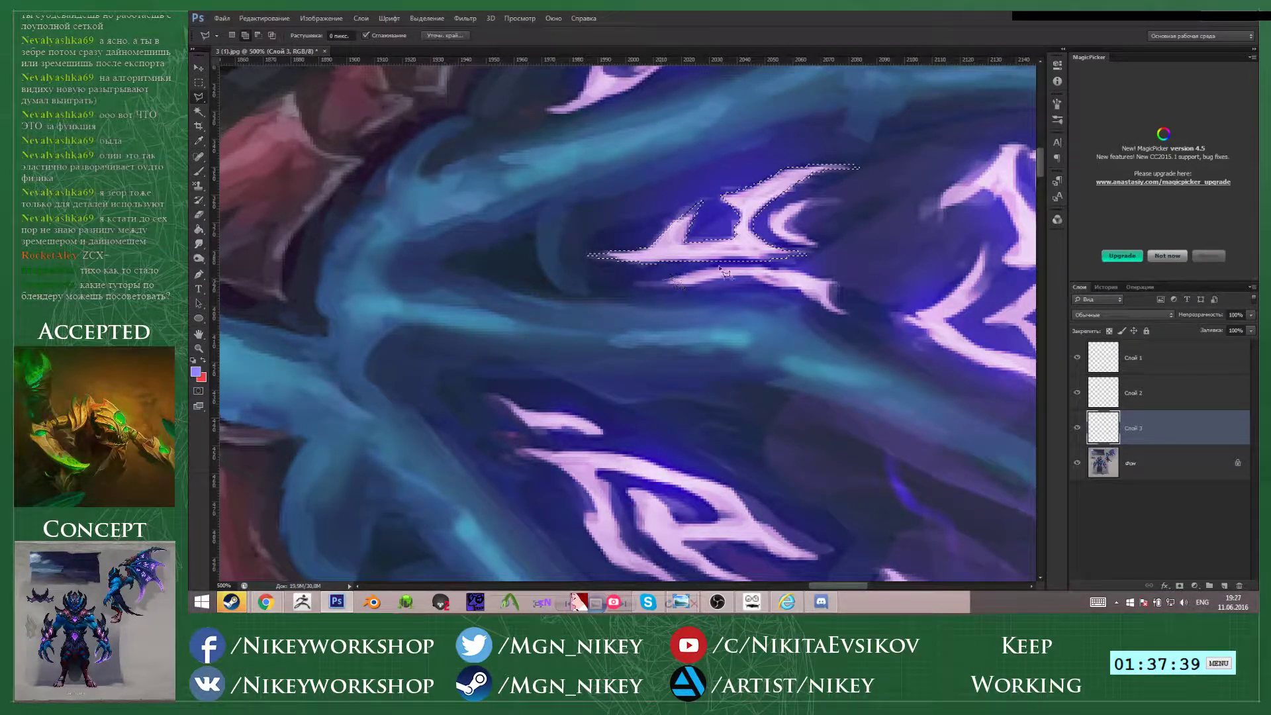
- Add the long curved stroke beneath the pronged shape to the selection
left_click(778, 270)
left_click(833, 284)
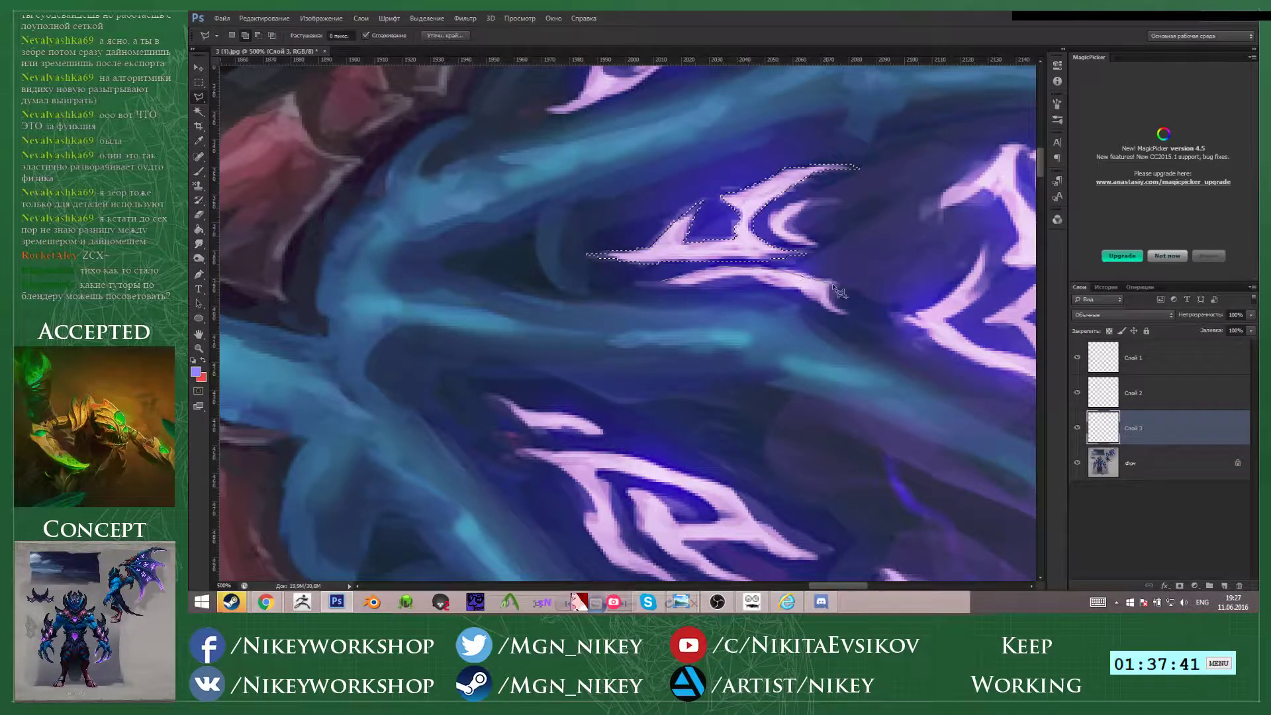
left_click(833, 297)
left_click(850, 316)
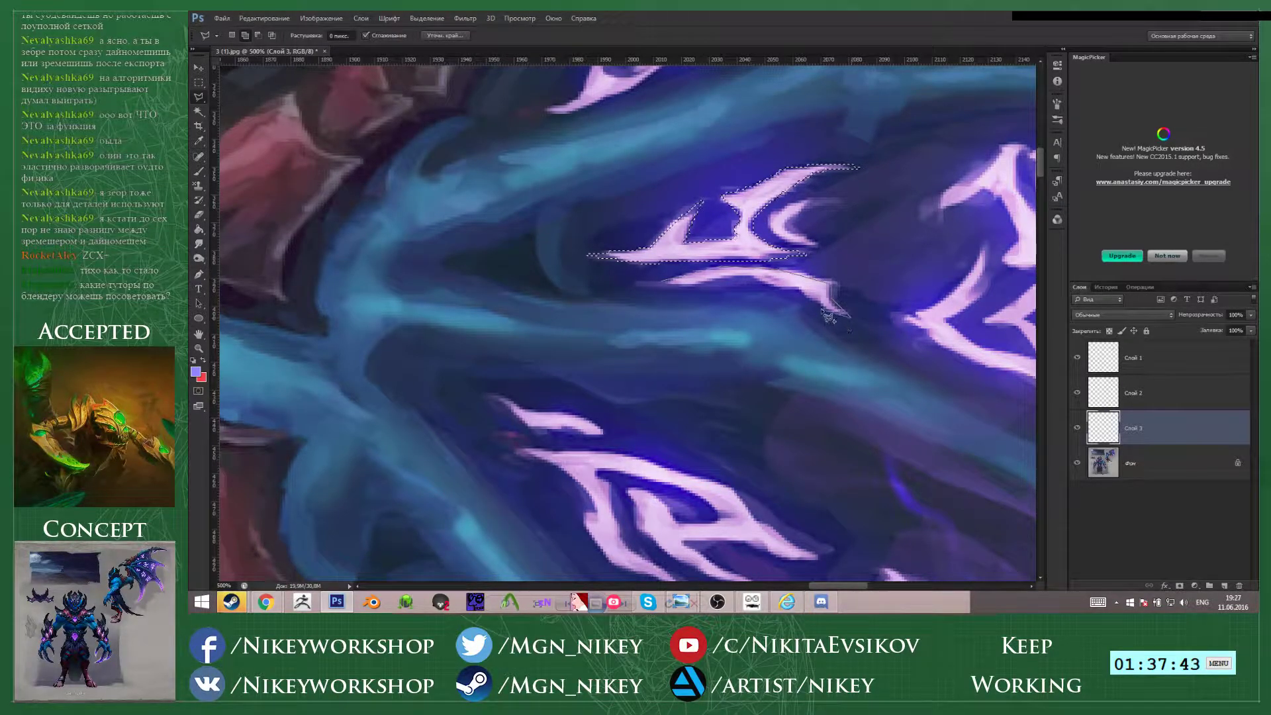
left_click(759, 285)
left_click(708, 282)
left_click(686, 286)
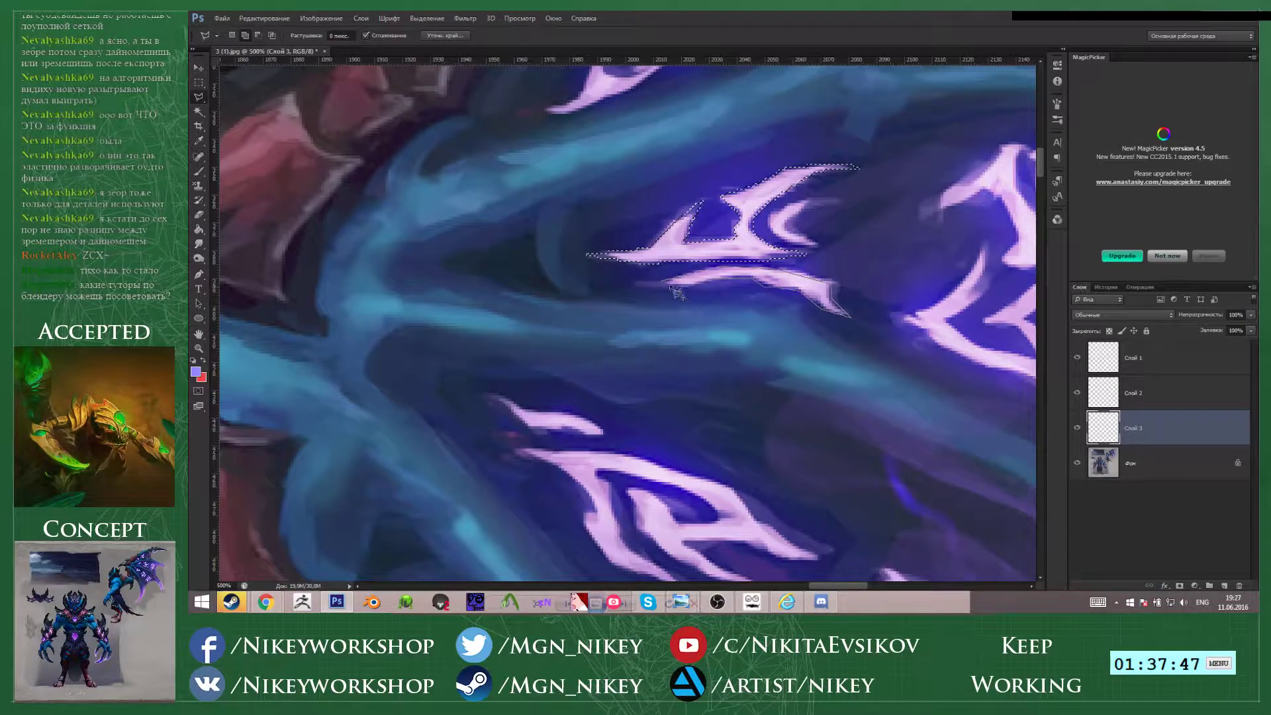
left_click(662, 281)
- Add the small crescent beside the pronged shape to the selection and copy the whole rune from the background to a new layer
scroll(799, 289, "up", 1)
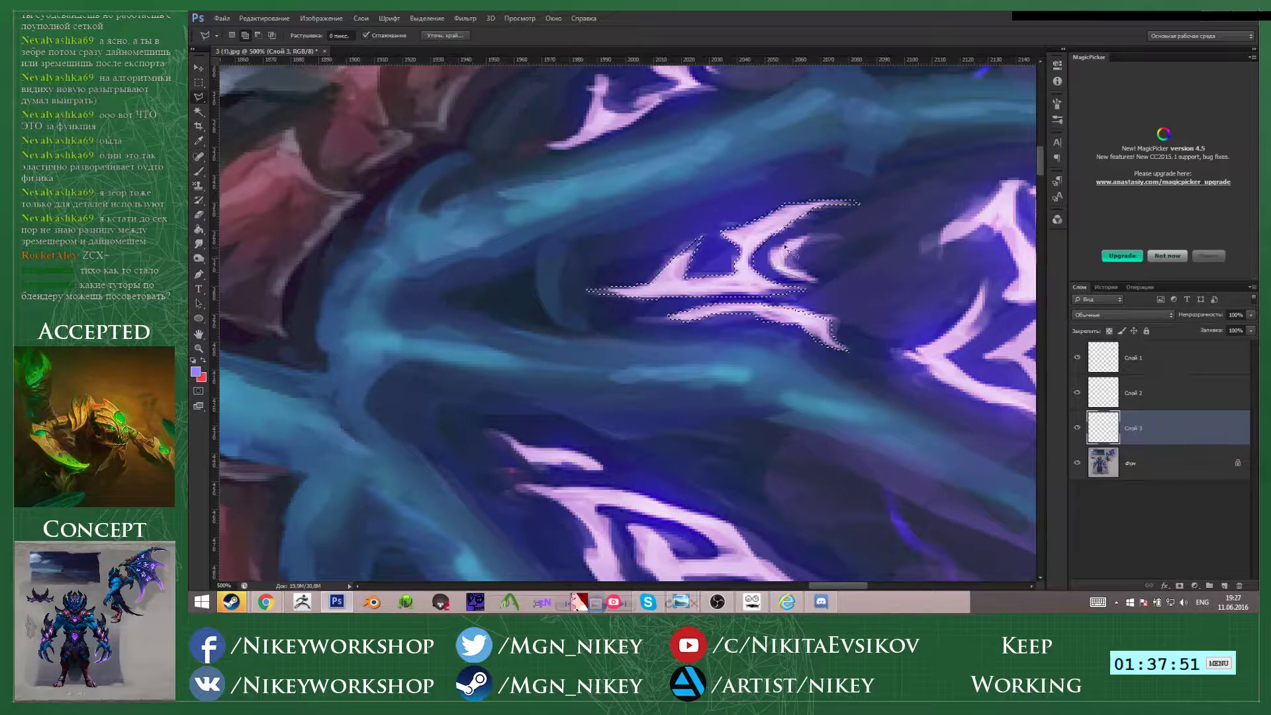
left_click(802, 236)
left_click(844, 235)
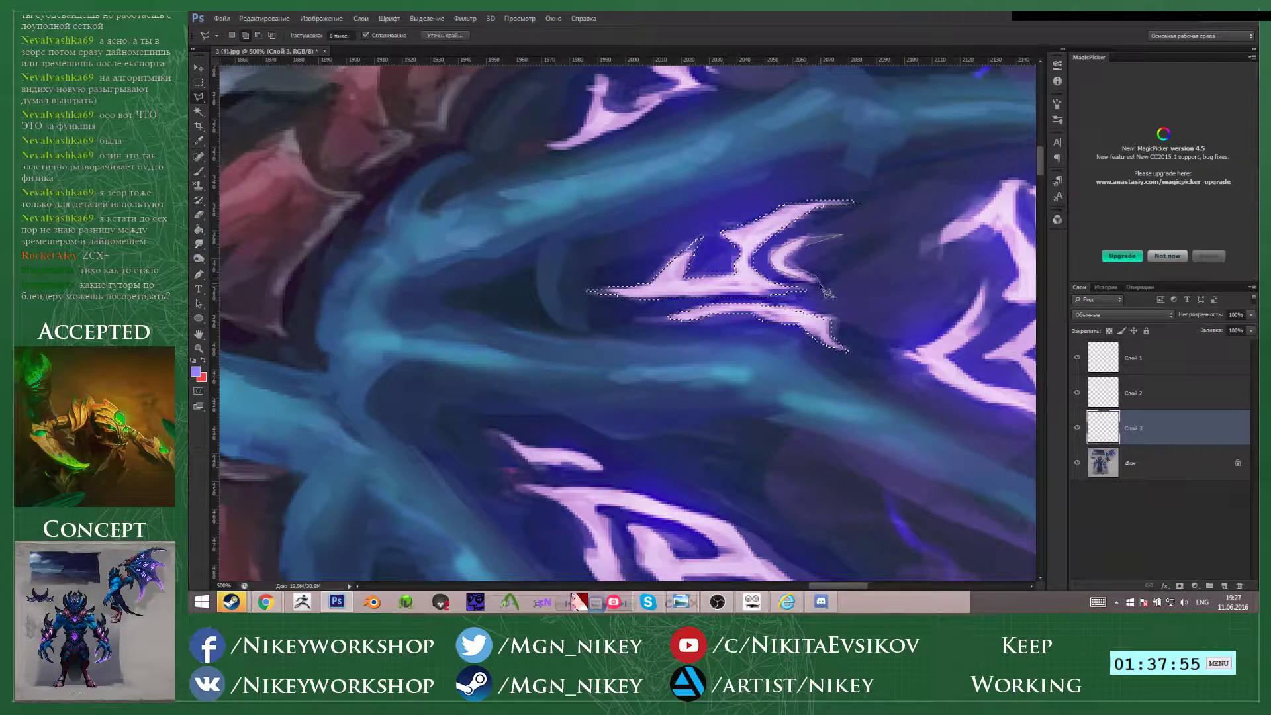
key("Escape")
key("ctrl+d")
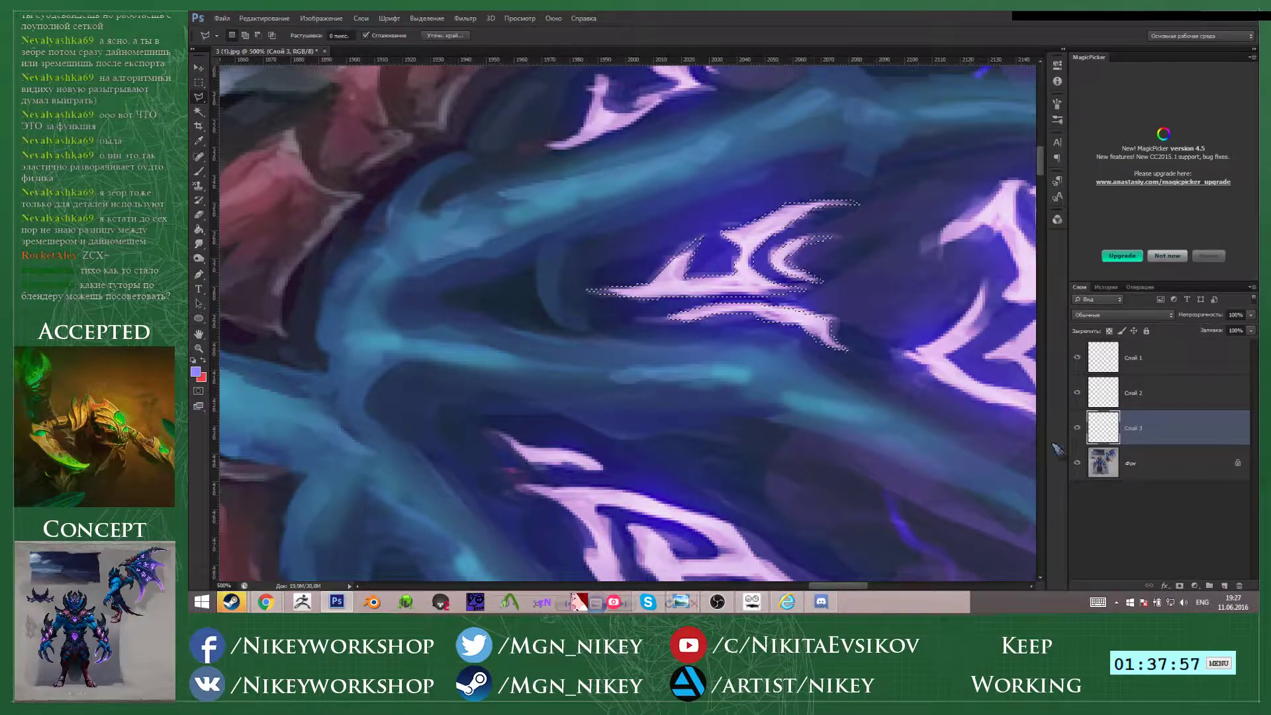
left_click(1165, 466)
key("ctrl+alt+shift+n")
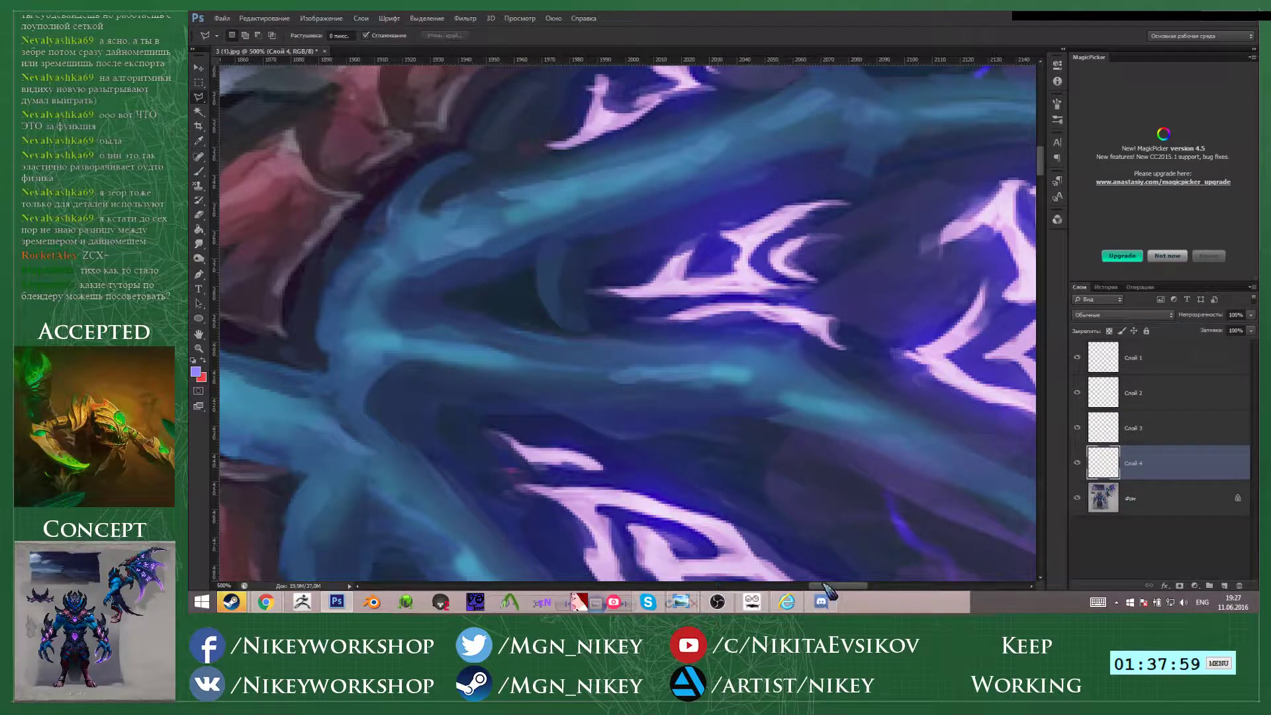
- Outline the large upper stroke of the next rune along the same wing section with the Polygonal Lasso
left_click_drag(825, 585, 855, 585)
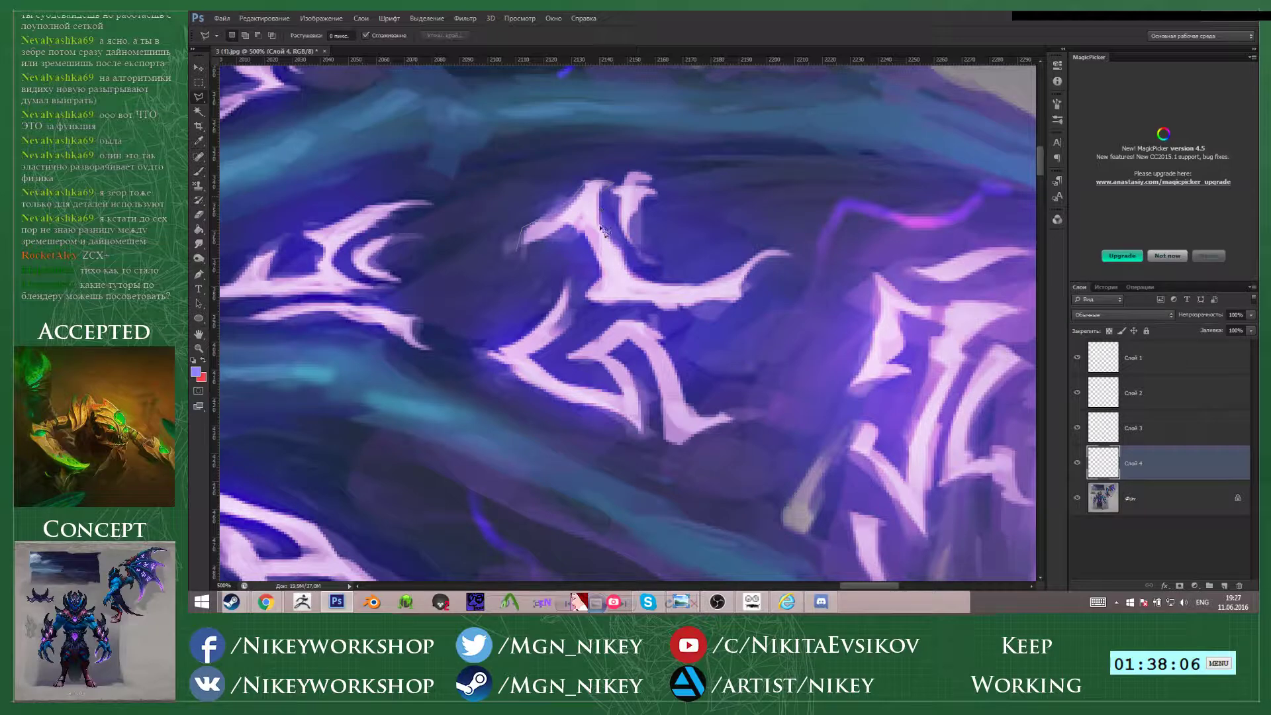
left_click(634, 275)
left_click(677, 284)
left_click(706, 285)
left_click(791, 251)
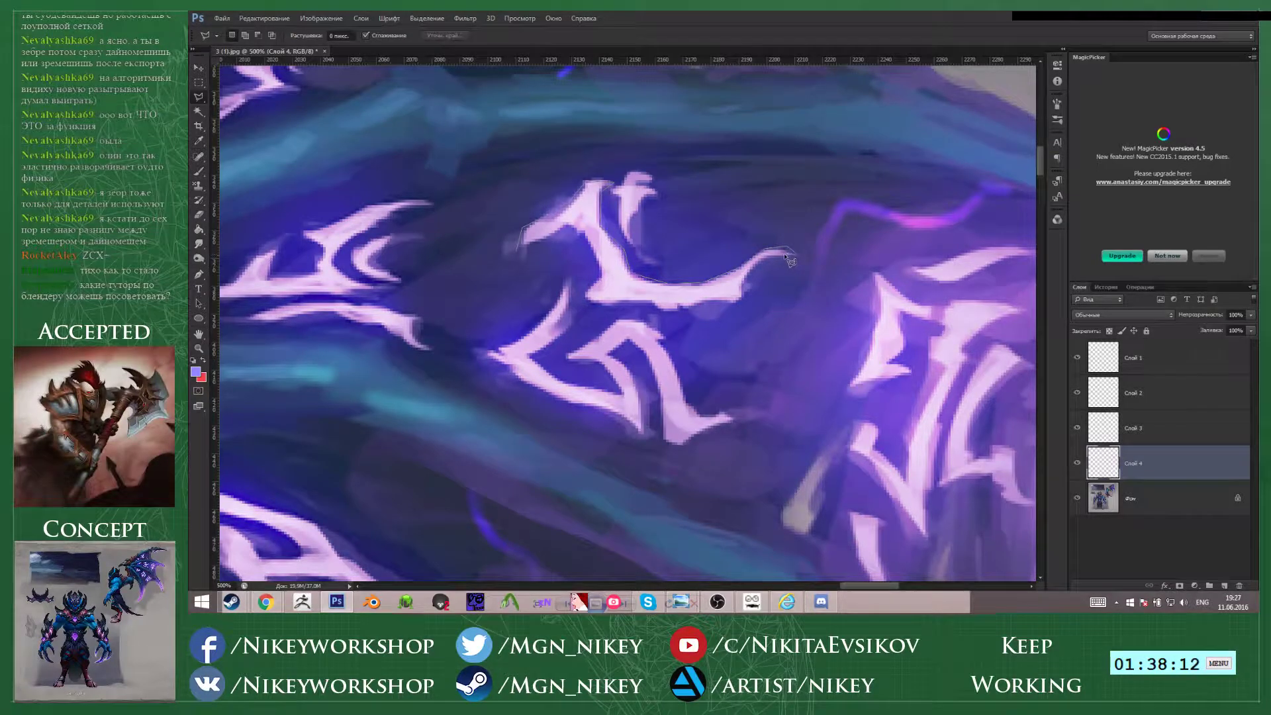
left_click(741, 299)
left_click(520, 250)
- Add the short hooked stroke beside the large upper stroke to the selection
left_click(628, 242)
left_click(620, 227)
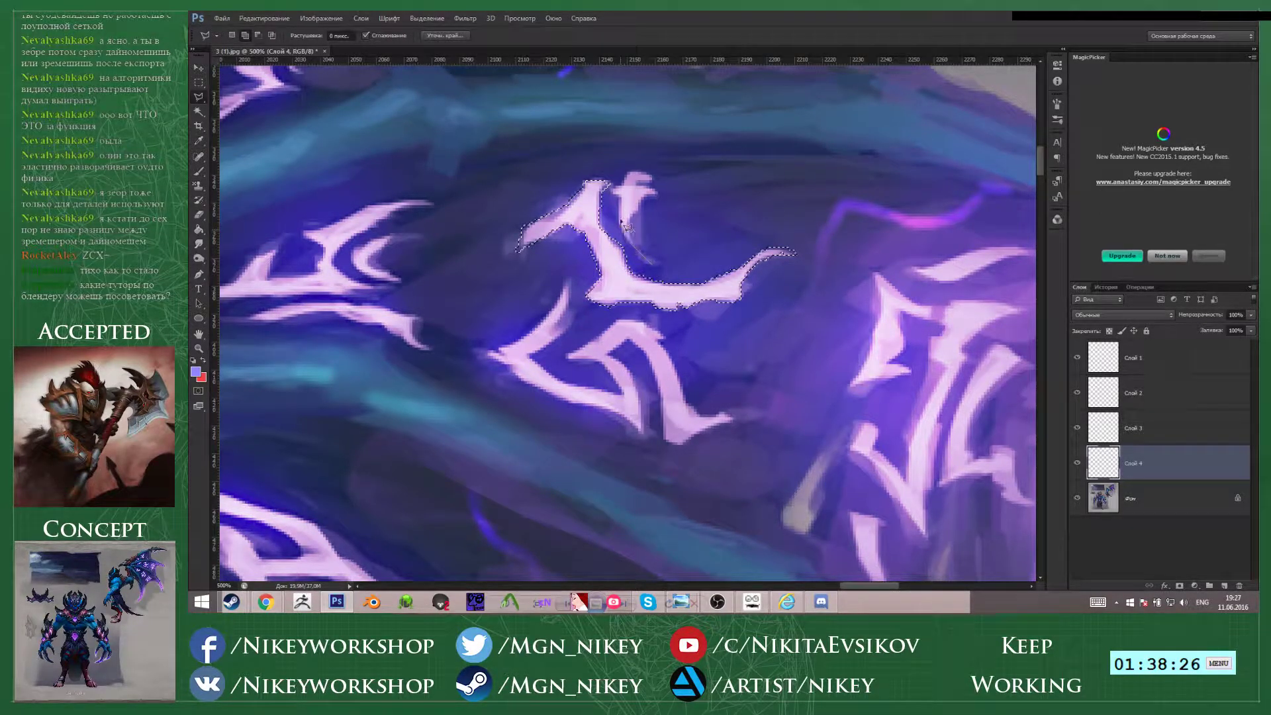
left_click(619, 201)
double_click(657, 270)
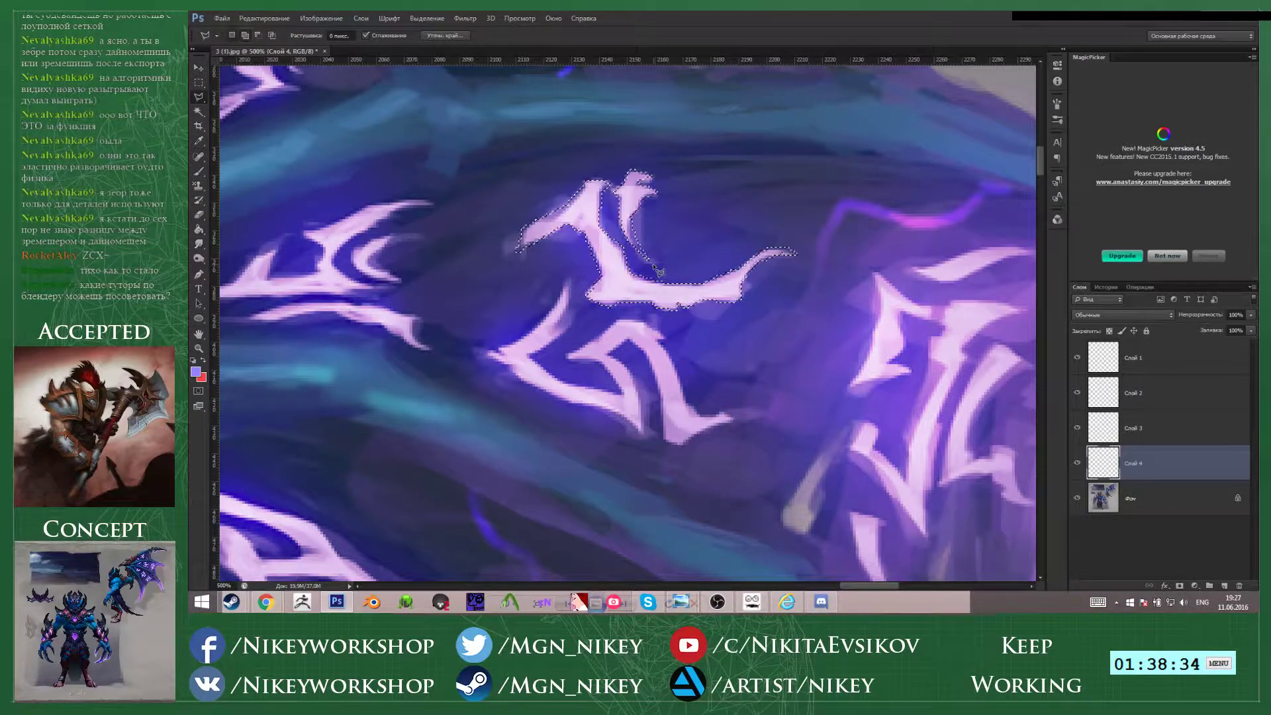
- Add the rune's lower angular shape to the selection and copy the complete rune from the background to a new layer
scroll(593, 318, "down", 1)
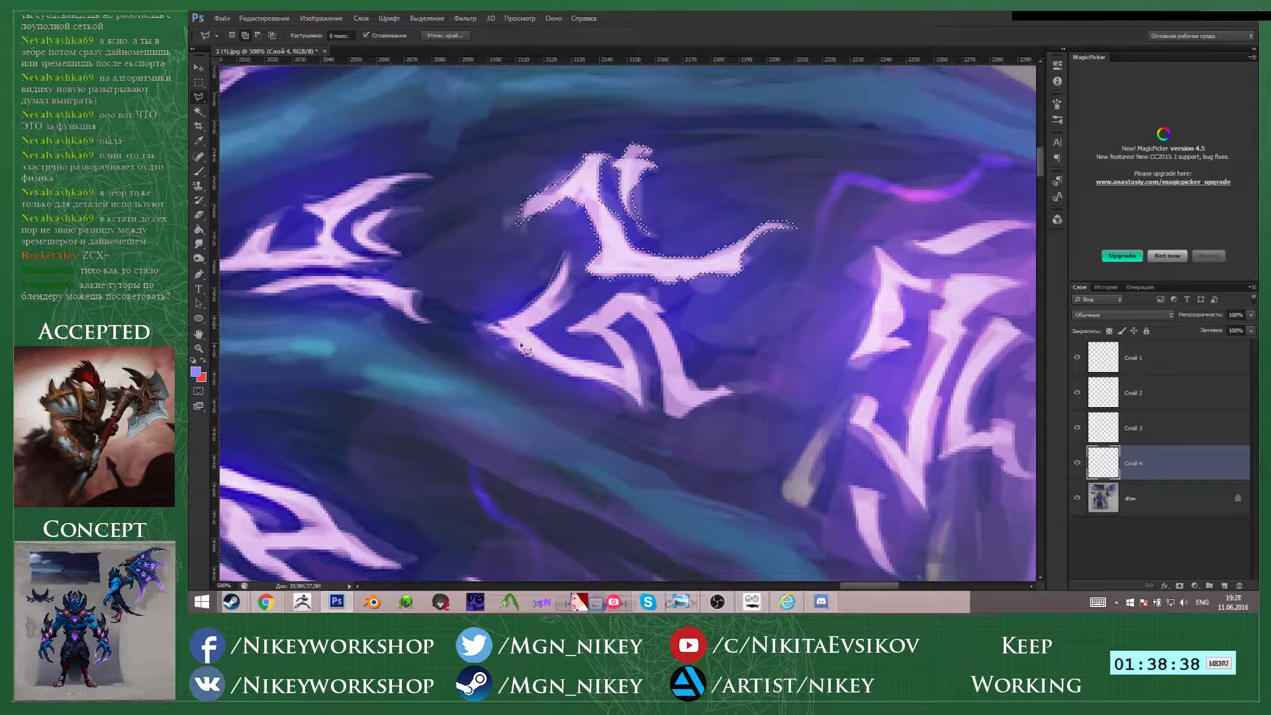
left_click(572, 379)
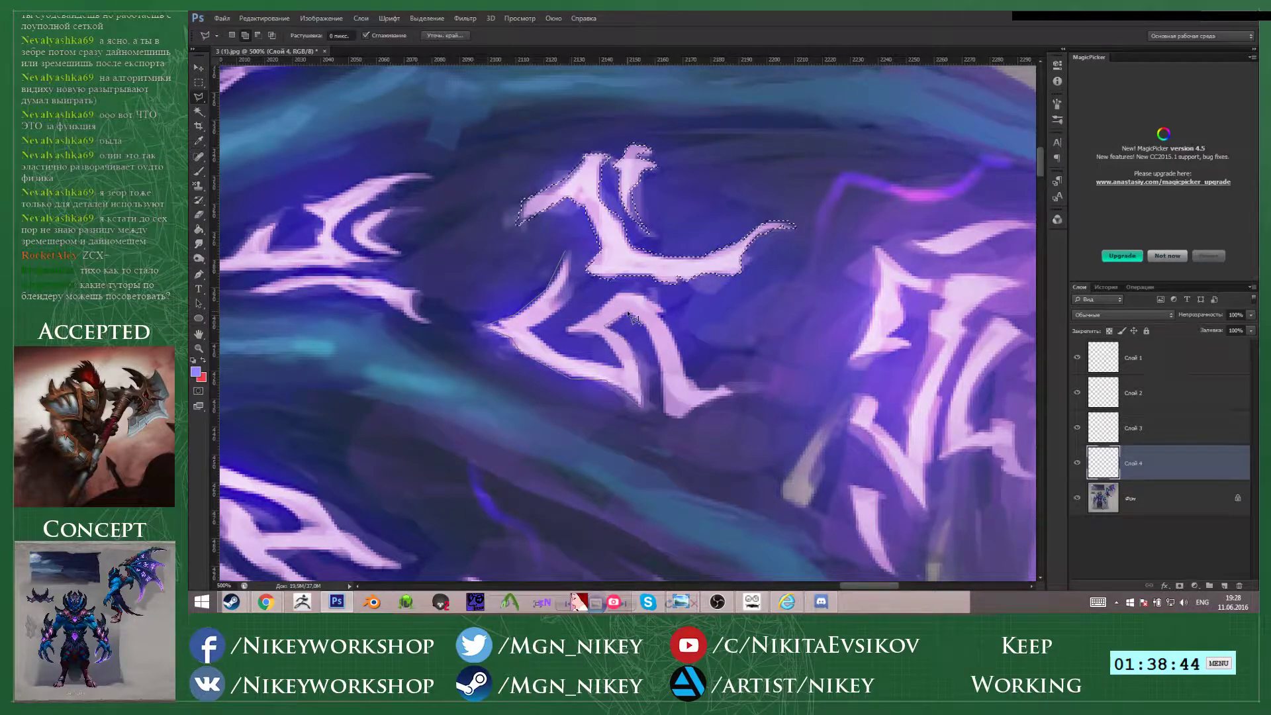
left_click(661, 371)
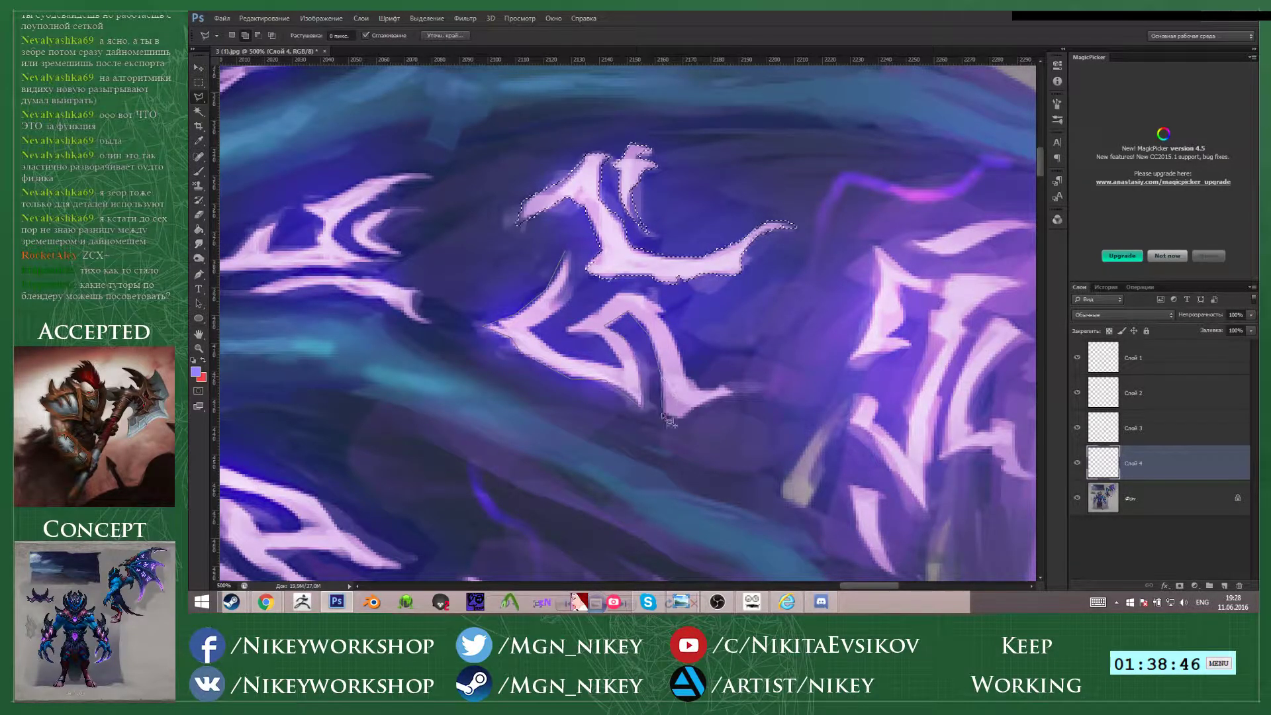
left_click(663, 414)
left_click(677, 418)
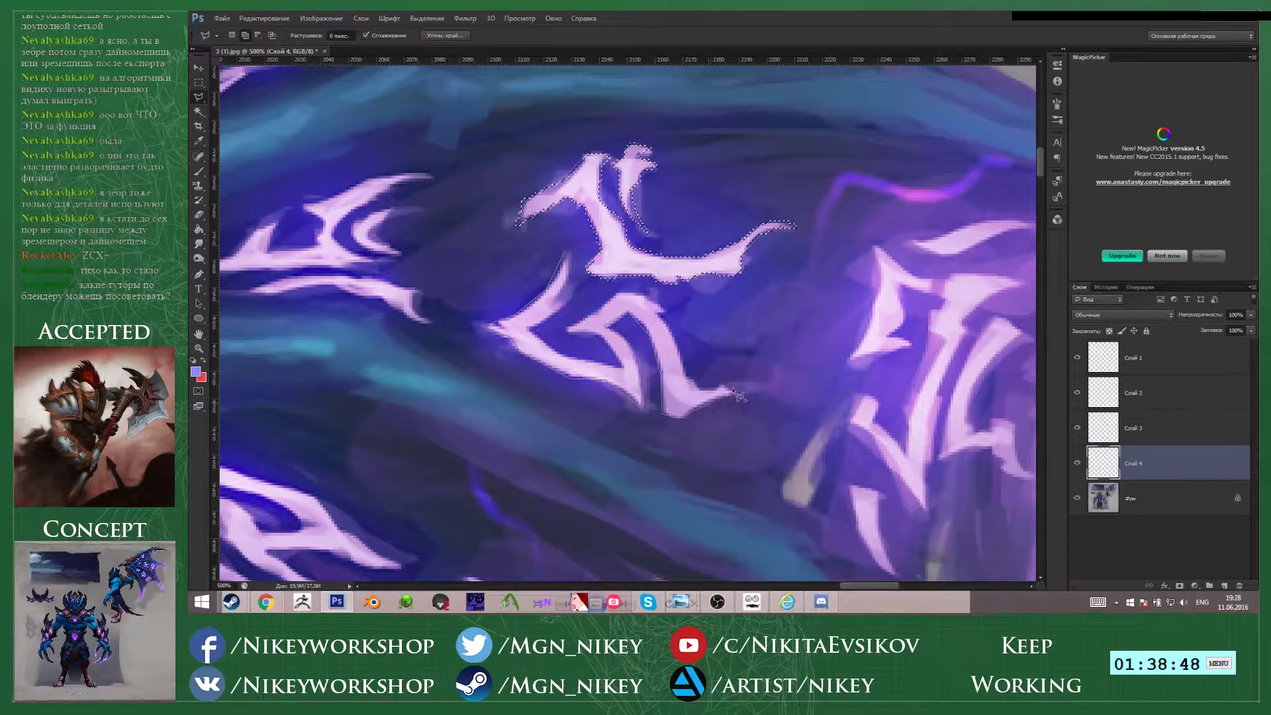
left_click(694, 383)
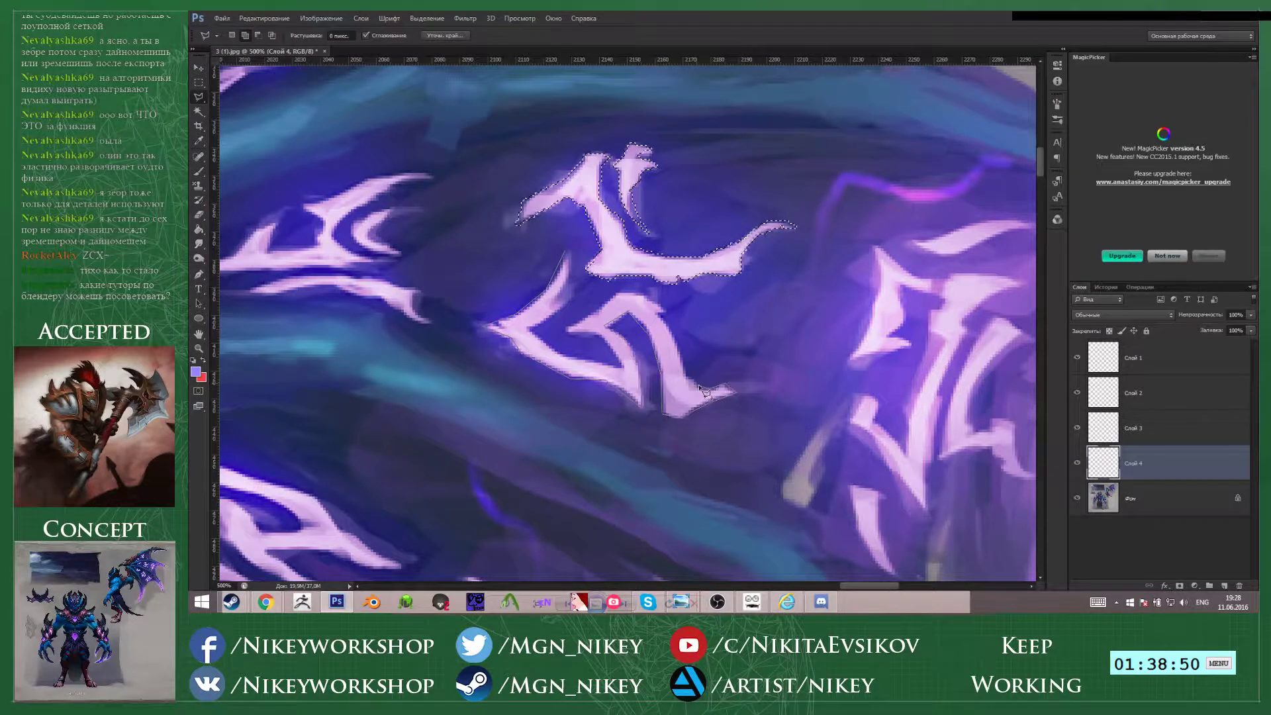
left_click(686, 375)
left_click(528, 330)
left_click(558, 317)
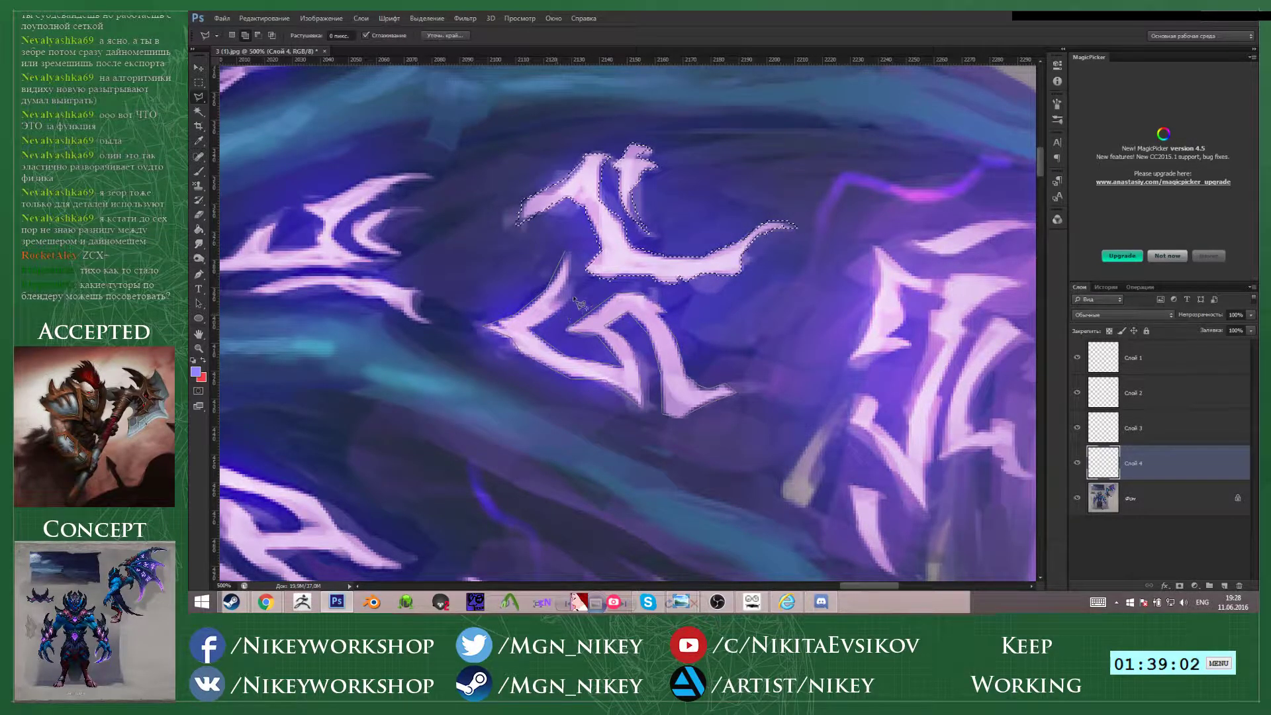
left_click(573, 295)
left_click(570, 253)
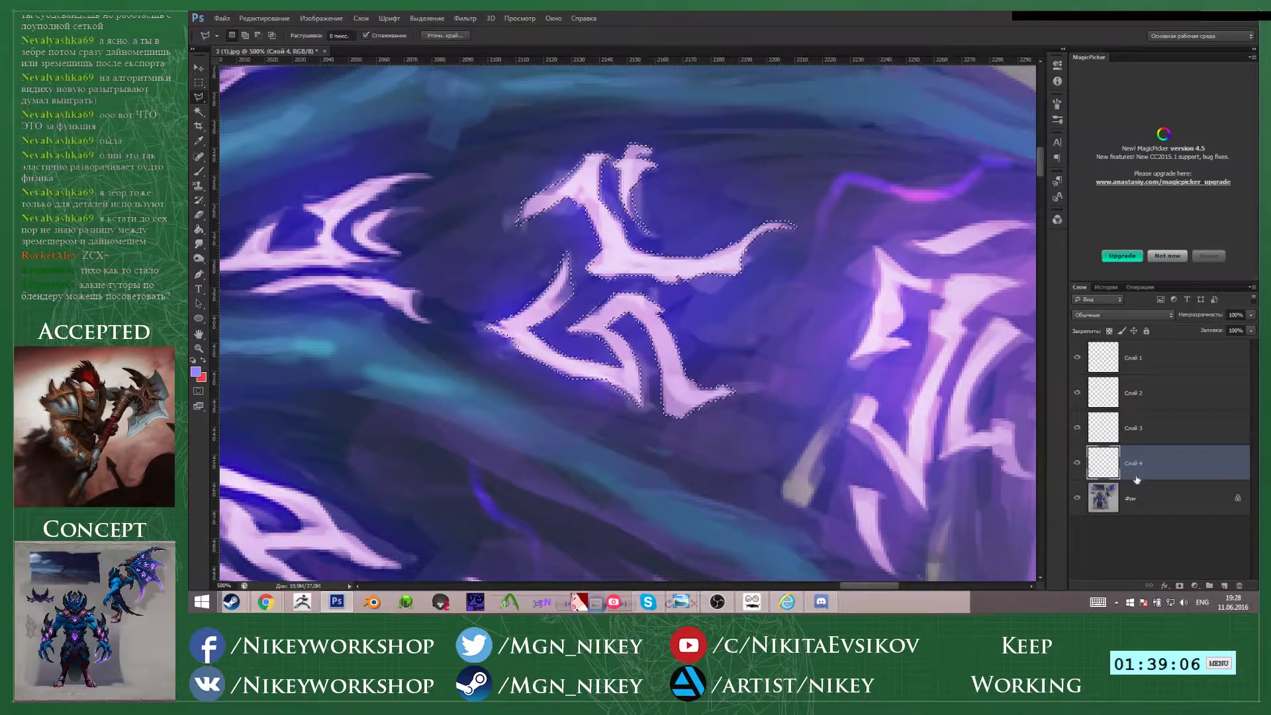
key("ctrl+j")
left_click_drag(852, 585, 876, 585)
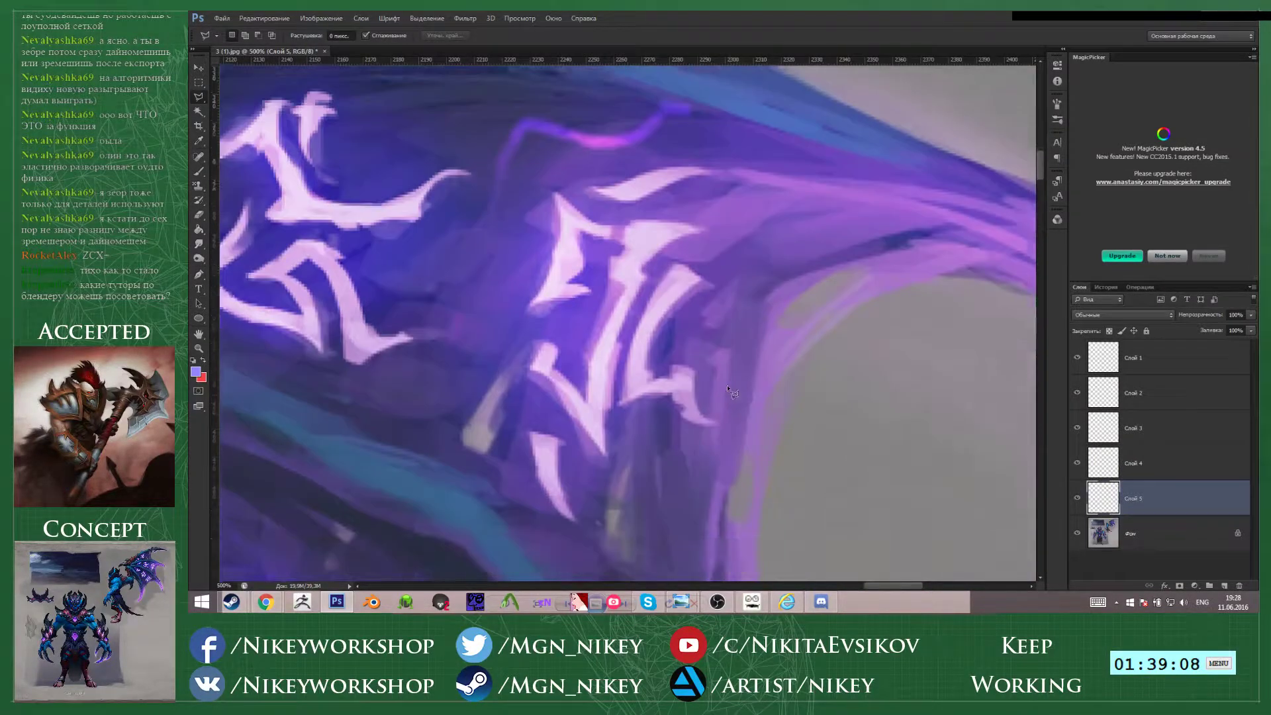
- Activate the background layer and outline the small lower shard of the rune near the wing's edge with the Polygonal Lasso
left_click(1153, 541)
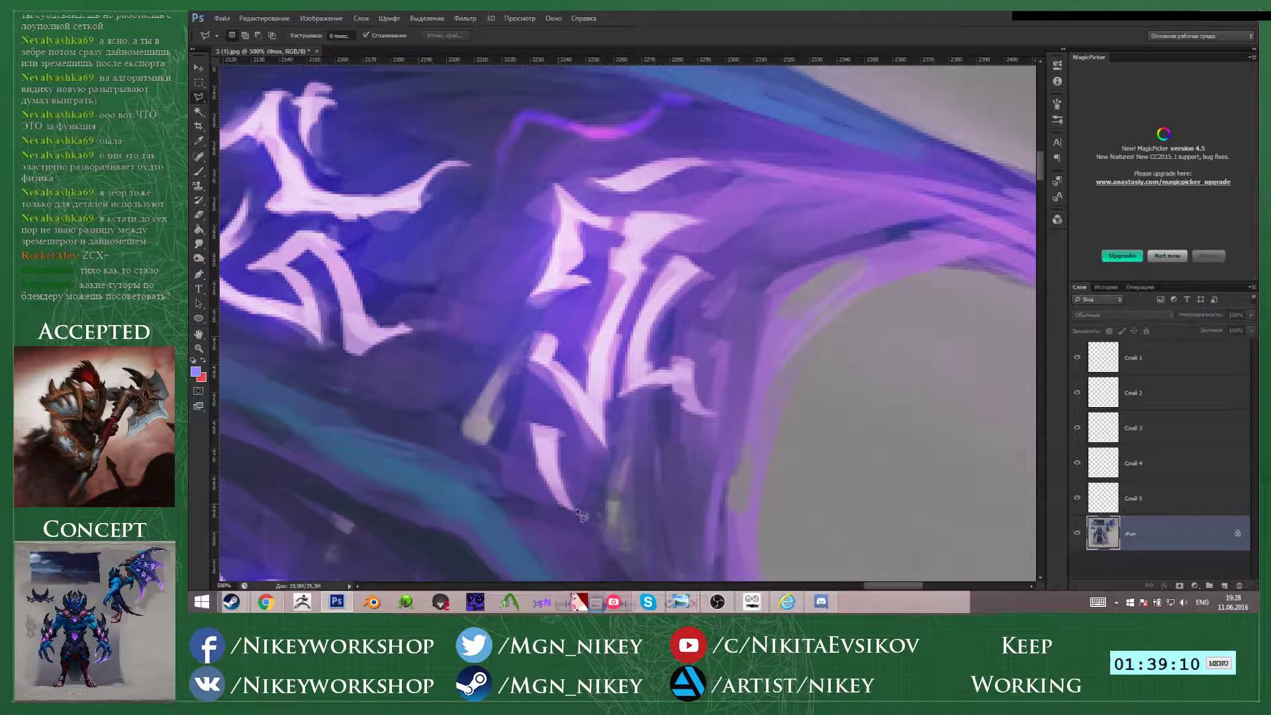
left_click(560, 427)
left_click(527, 421)
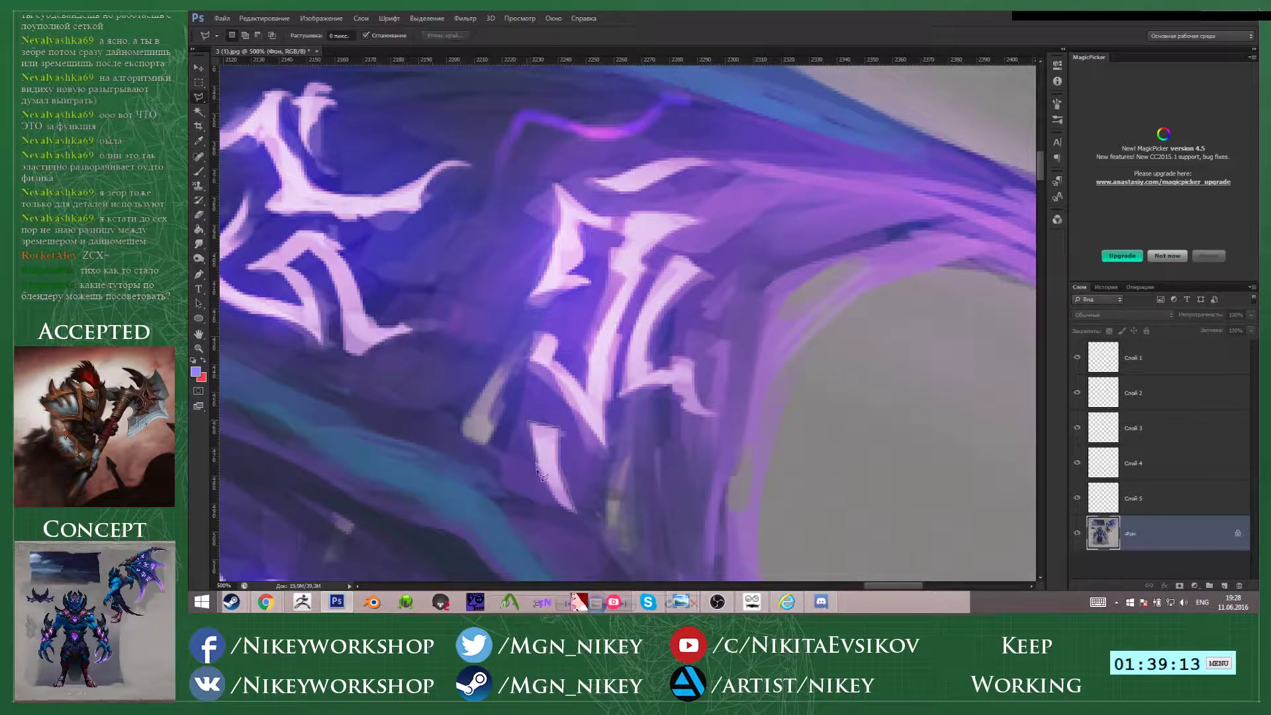
double_click(566, 512)
- Add the rune's large central branching stroke to the selection
left_click(601, 457)
left_click(624, 319)
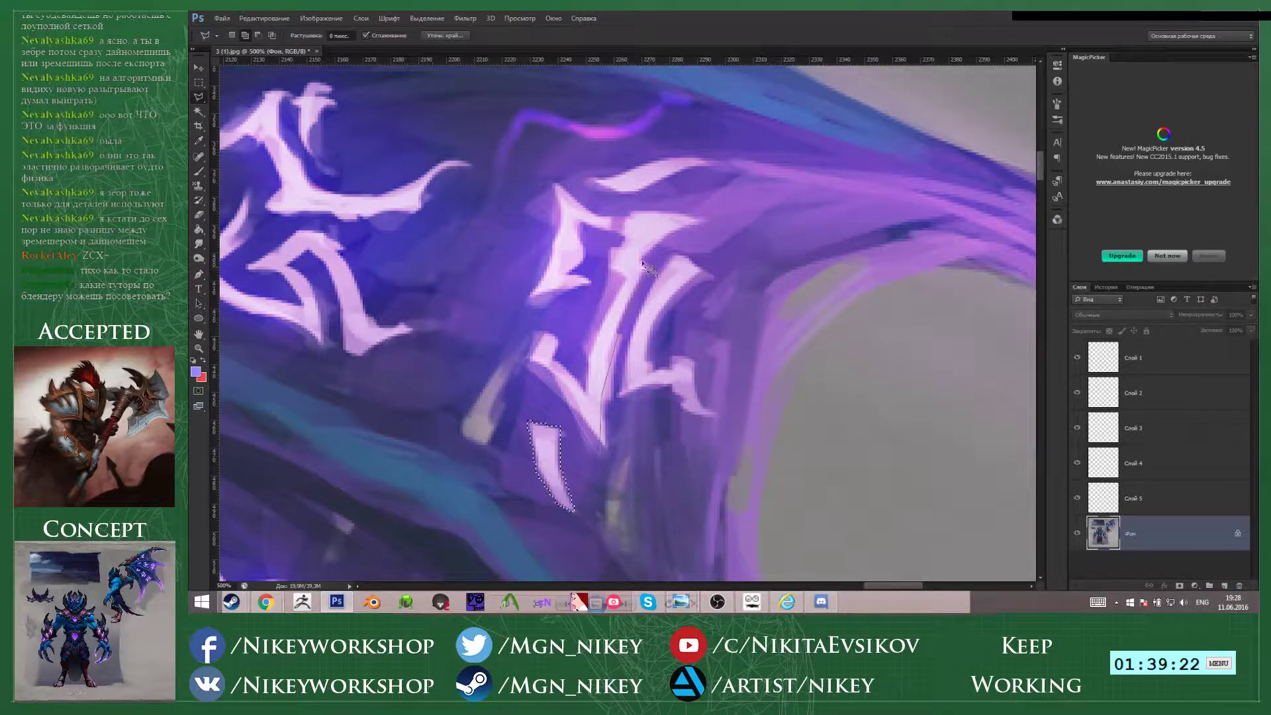
left_click(641, 261)
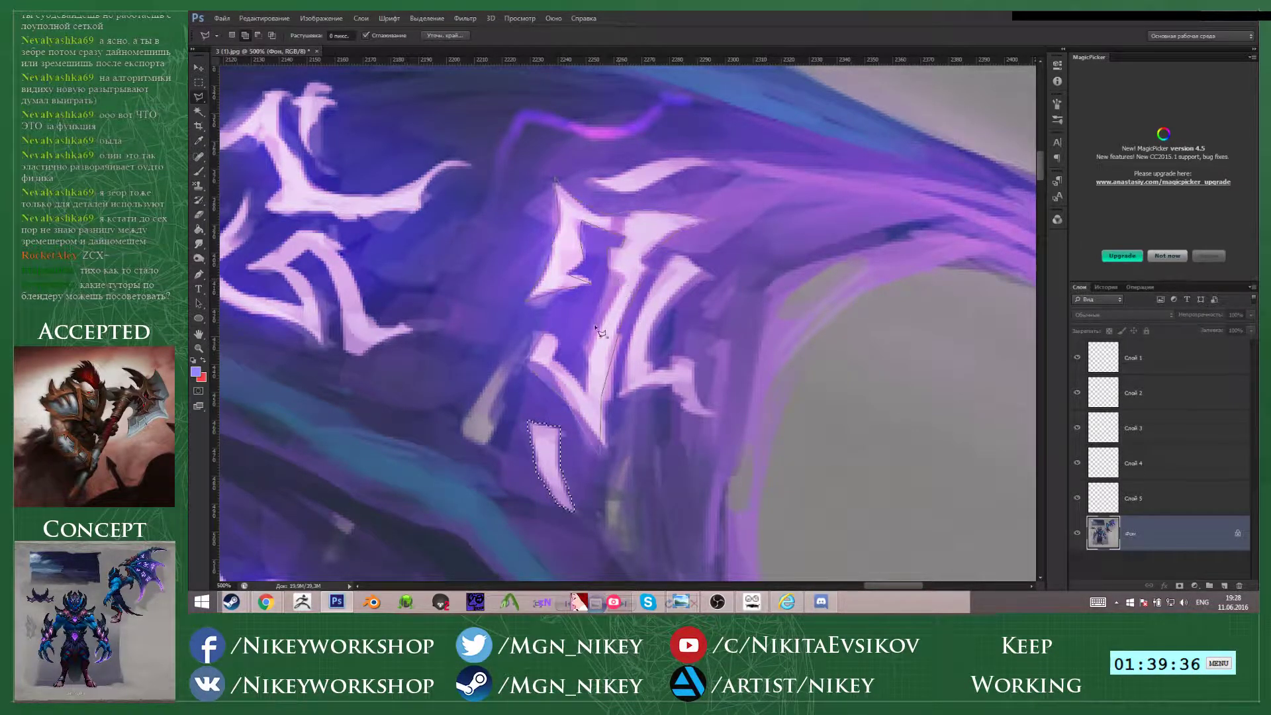
left_click(553, 361)
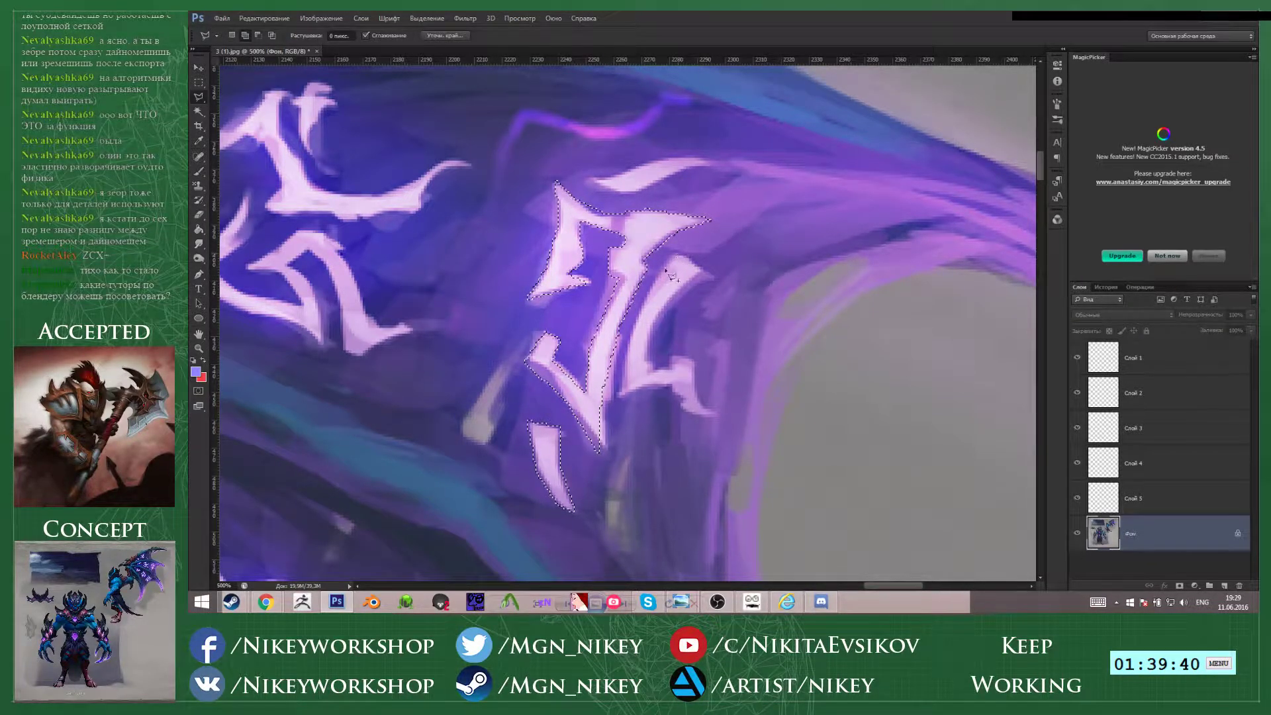
- Add the curved hooked stroke on the wing-edge side of the central stroke to the selection
left_click(618, 399)
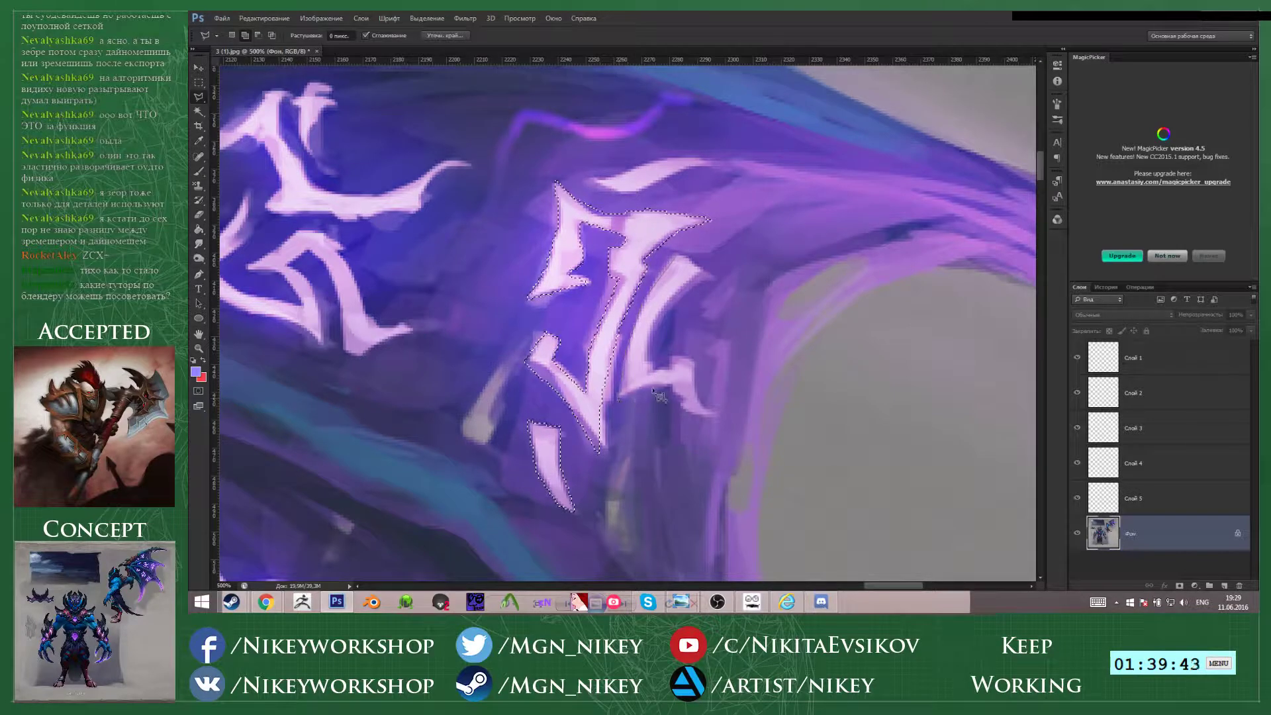
left_click(704, 272)
left_click(691, 359)
left_click(716, 415)
left_click(618, 399)
- Add the thin crescent above the central stroke to the selection
left_click(587, 178, "shift")
left_click(620, 175)
left_click(667, 159)
left_click(718, 161)
left_click(640, 191)
left_click(609, 190)
left_click(587, 178)
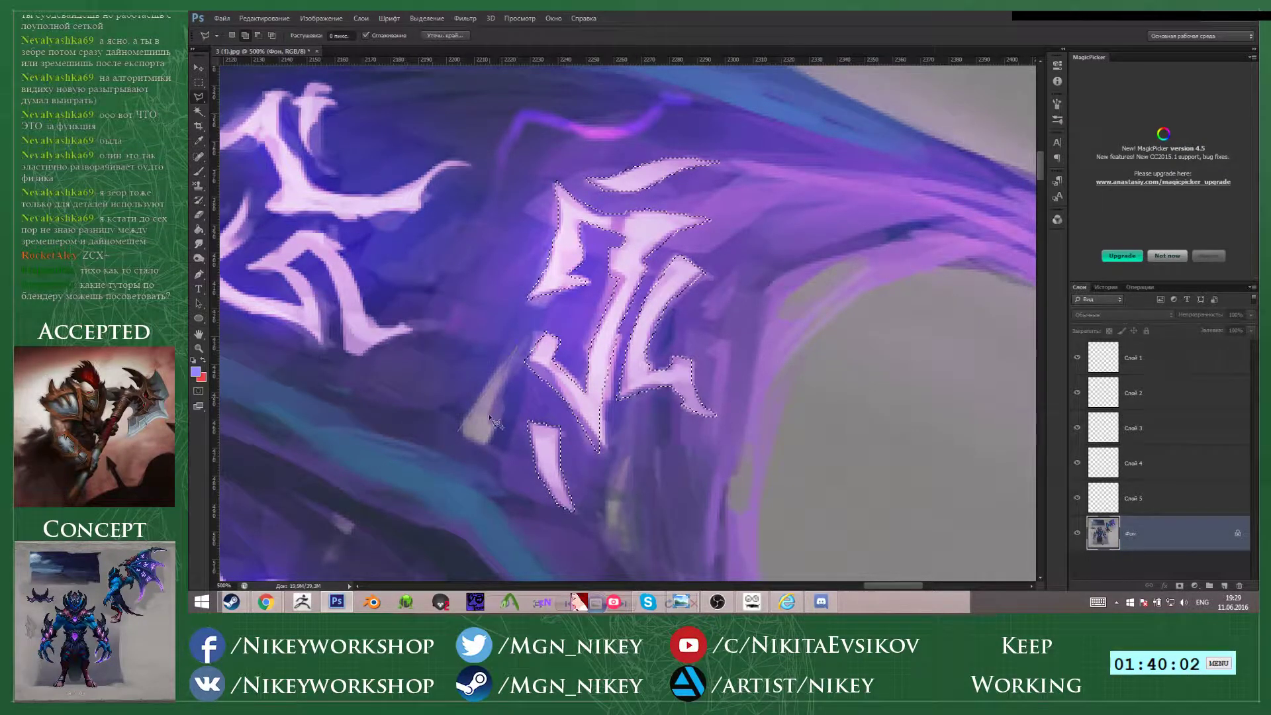
- Add the greyish sliver beside the rune to the selection and copy the complete rune from the background to a new layer
left_click(459, 432, "shift")
left_click(515, 351)
left_click(491, 441)
left_click(458, 432)
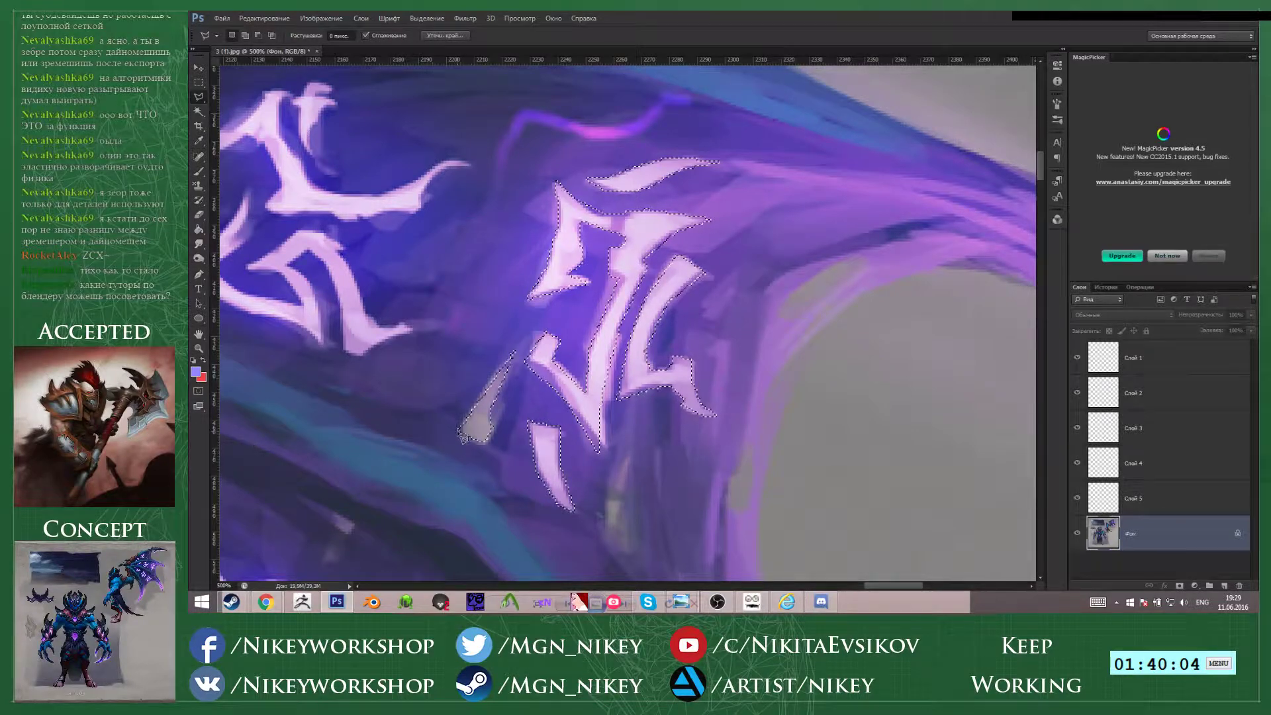
key("ctrl+j")
- Outline the main zigzag stroke of the small rune beside the red armour spikes on the upper wing section
scroll(943, 425, "up", 10)
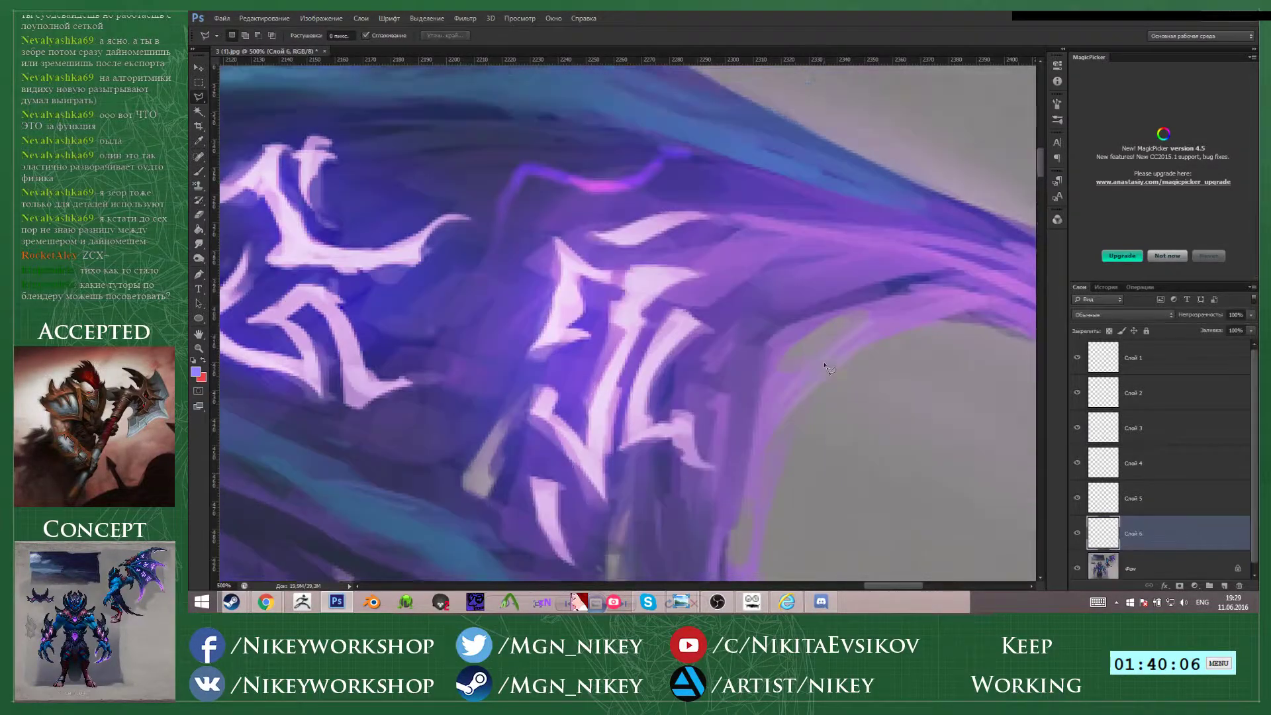
scroll(761, 350, "up", 10)
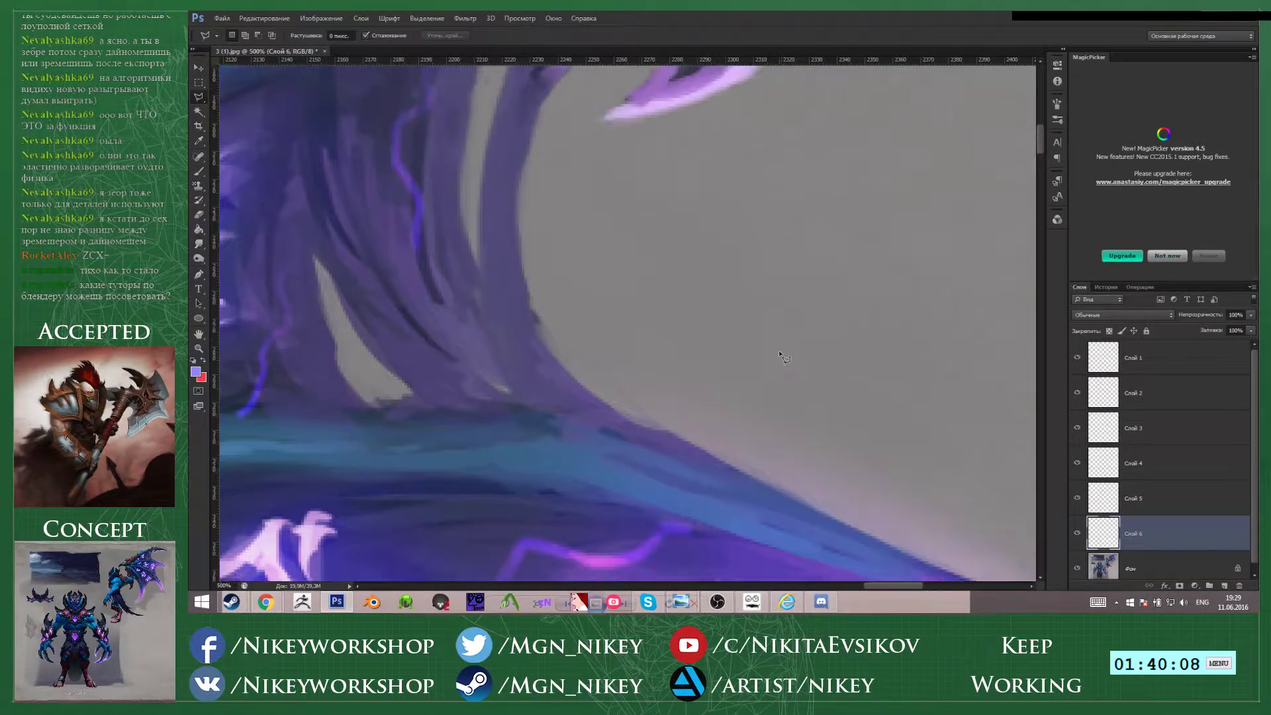
left_click_drag(876, 587, 826, 587)
scroll(687, 376, "down", 5)
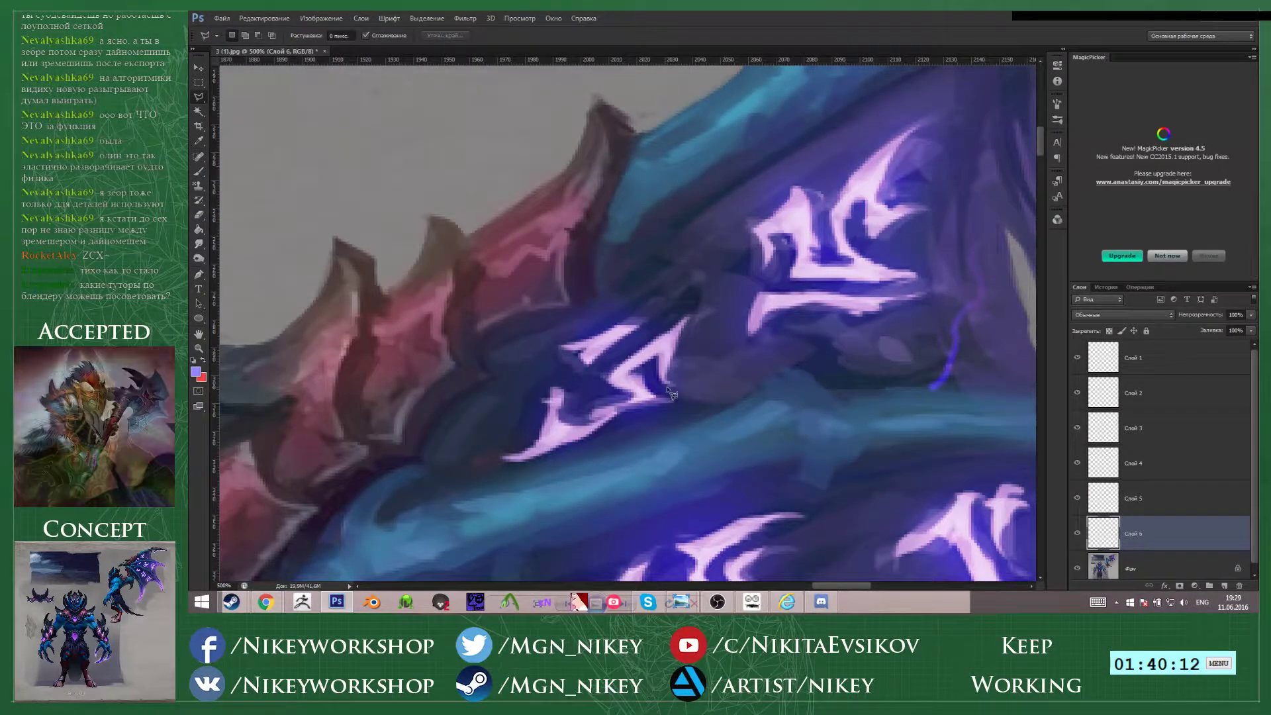
left_click(693, 315)
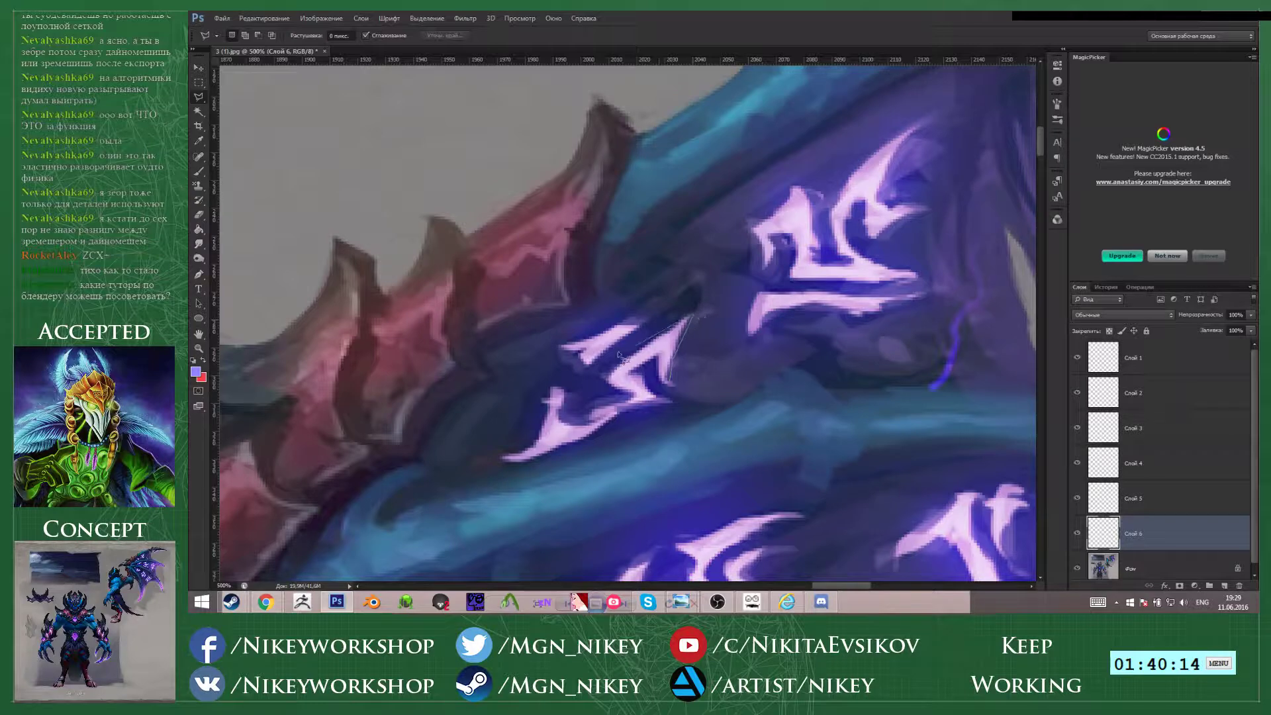
left_click(601, 376)
left_click(501, 458)
left_click(534, 459)
left_click(692, 316)
- Add the short upper stroke of the small rune to the selection and copy the rune from the background to a new layer
left_click(644, 324)
left_click(614, 325)
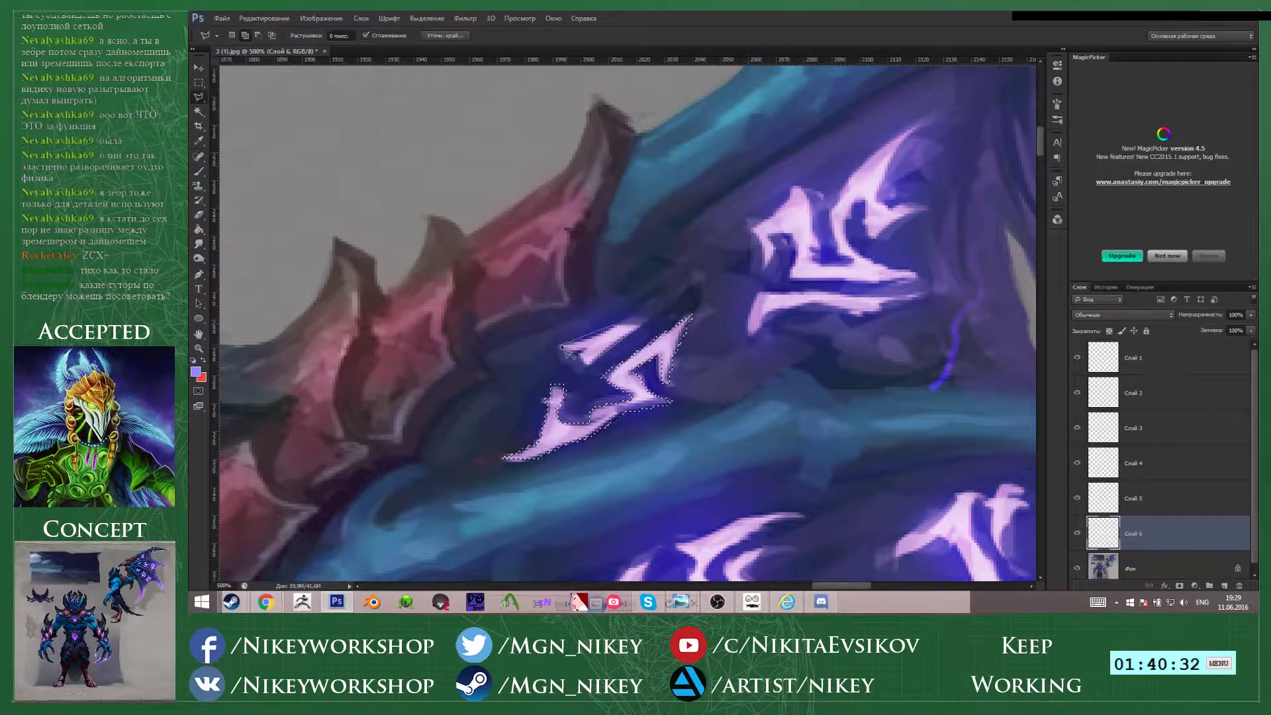
left_click(586, 341)
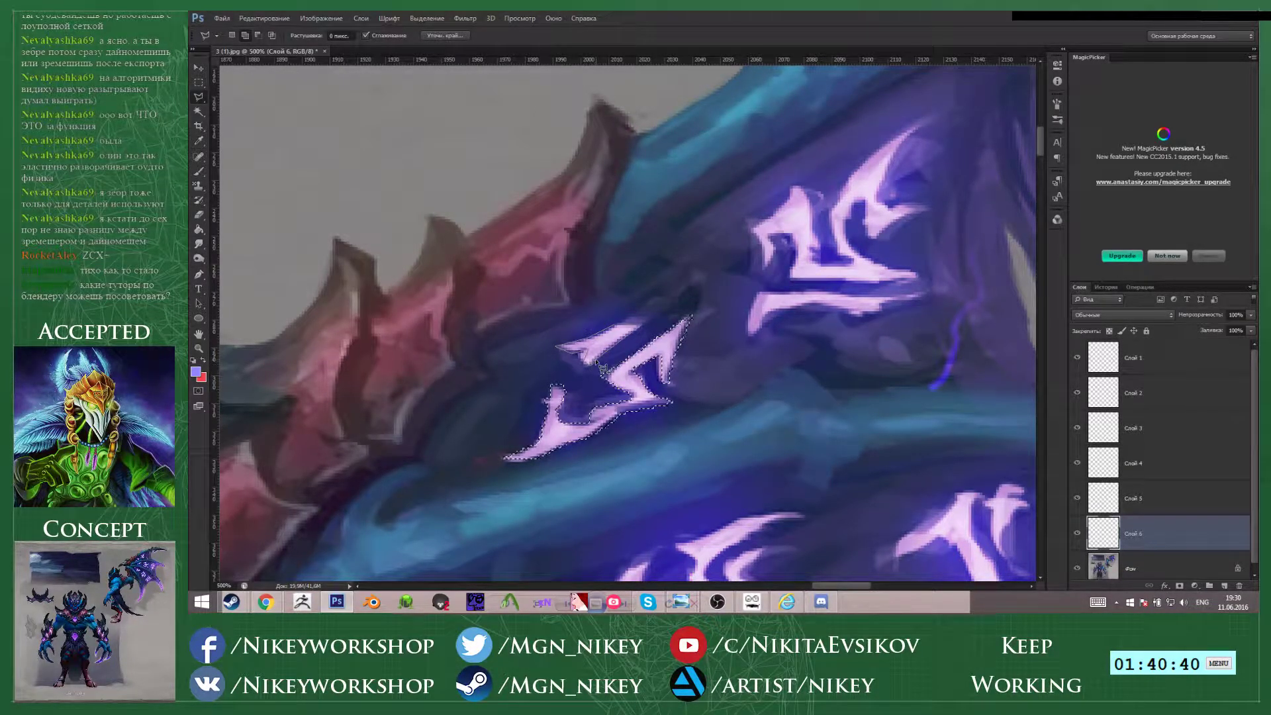
left_click(596, 364)
left_click(1162, 565)
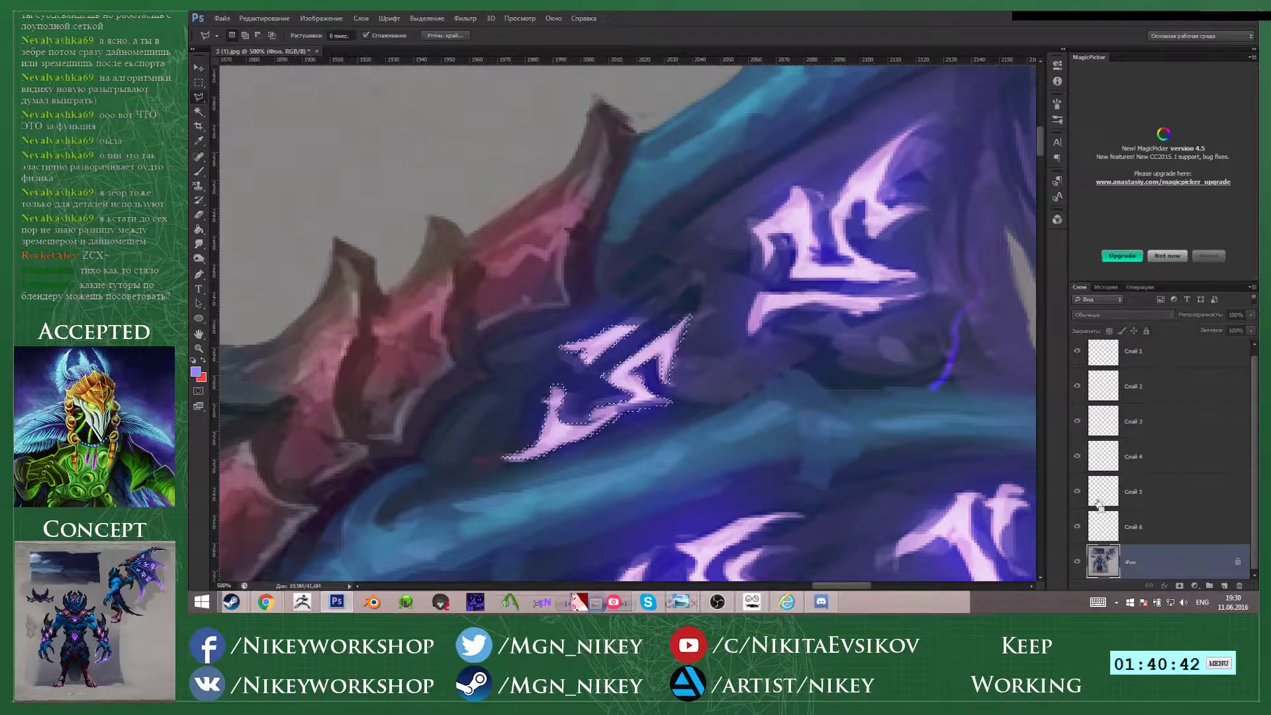
key("ctrl+j")
- Outline the large angular upper shape of the neighbouring rune on the upper wing section with the Polygonal Lasso
left_click_drag(858, 585, 876, 586)
scroll(586, 270, "up", 1)
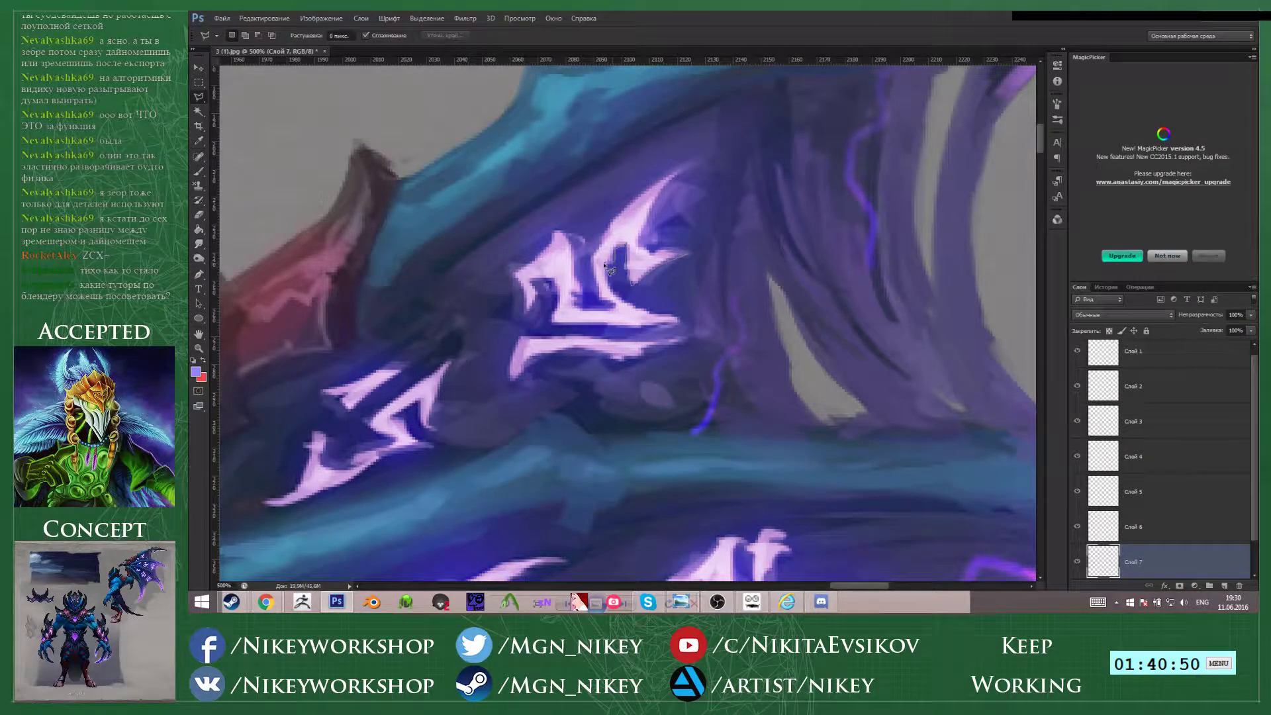
left_click(622, 297)
left_click(551, 325)
double_click(694, 260)
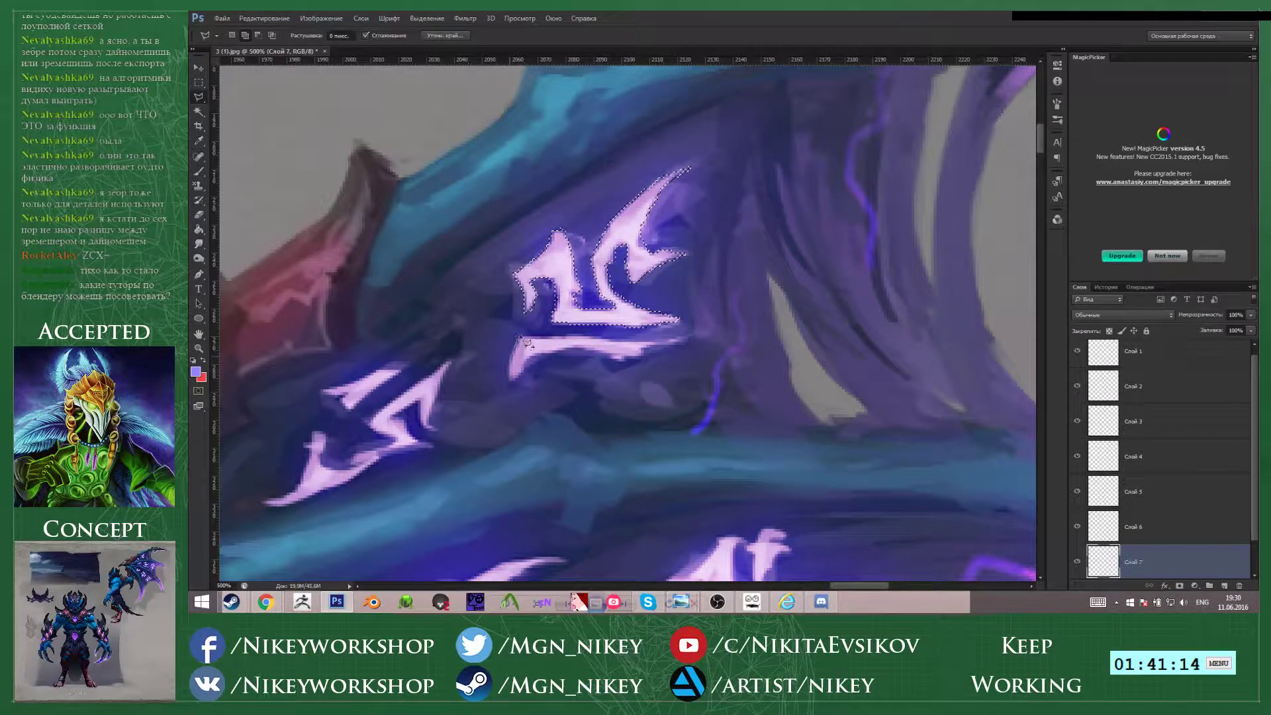
- Add the long flat stroke beneath the angular shape to the selection and copy the whole rune from the background to a new layer
left_click(692, 336)
left_click(642, 358)
left_click(612, 364)
left_click(591, 351)
left_click(553, 351)
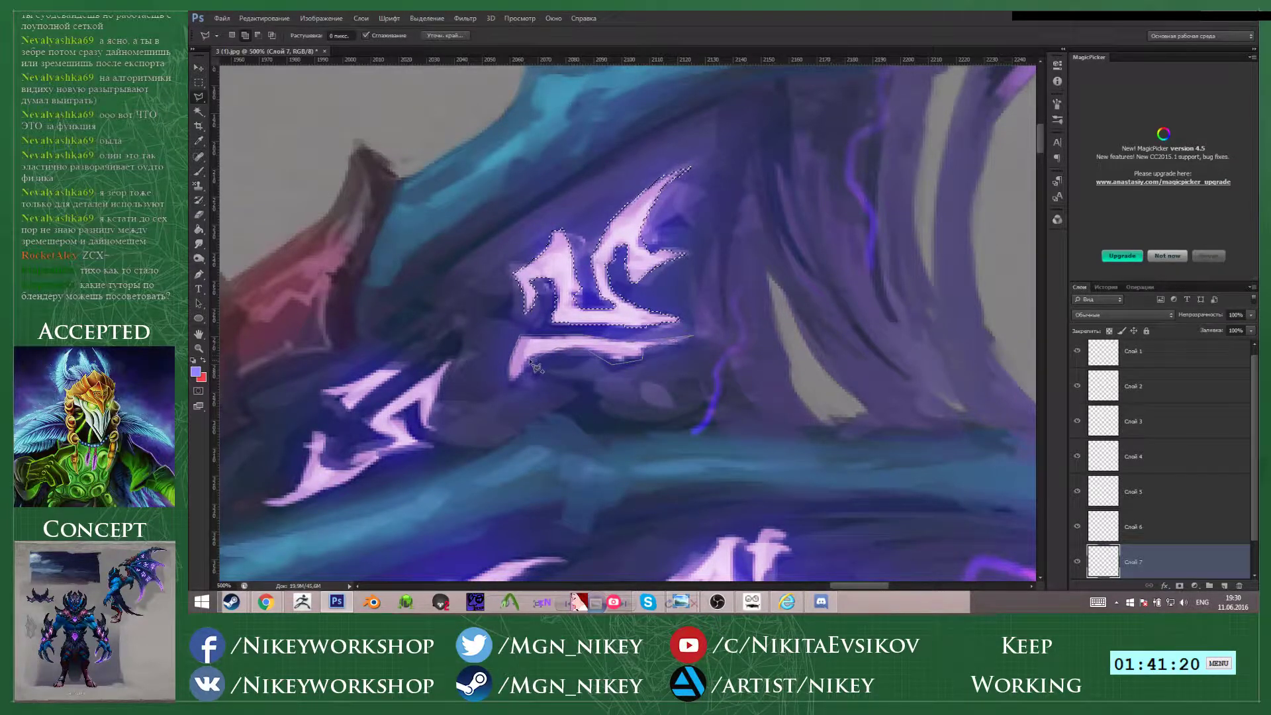
double_click(510, 380)
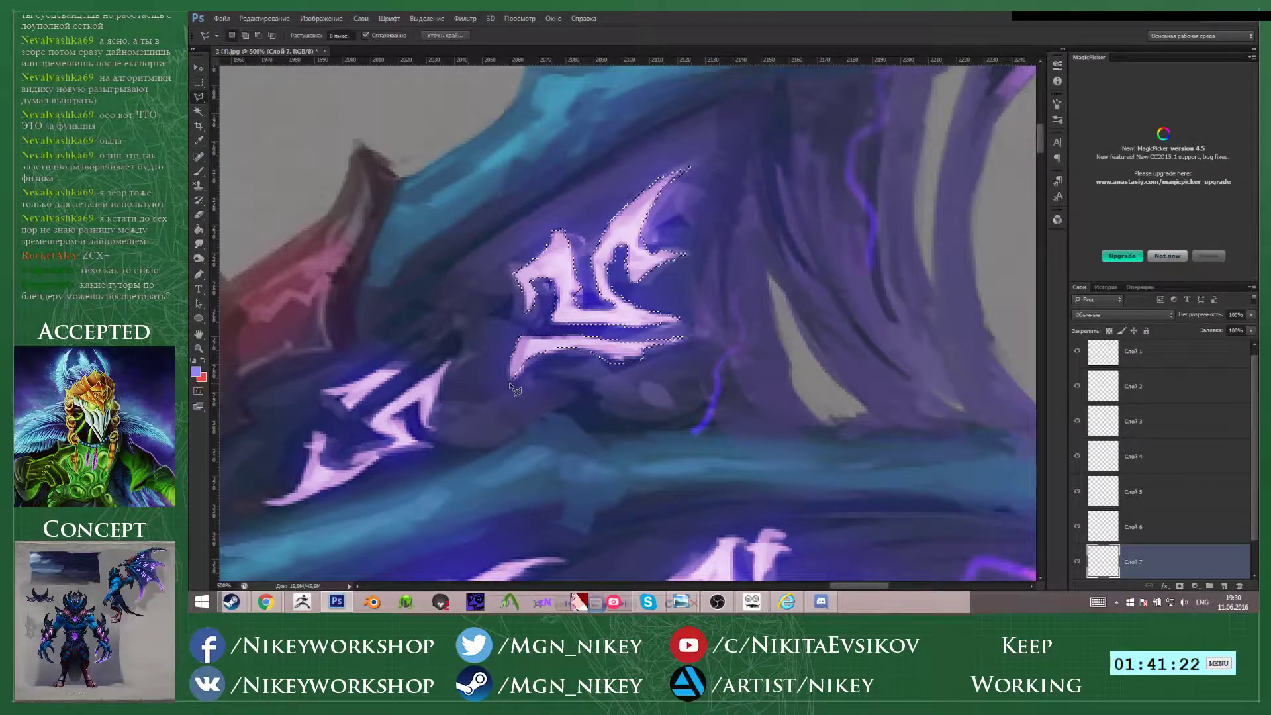
scroll(1177, 512, "down", 2)
left_click(1154, 561)
key("ctrl+j")
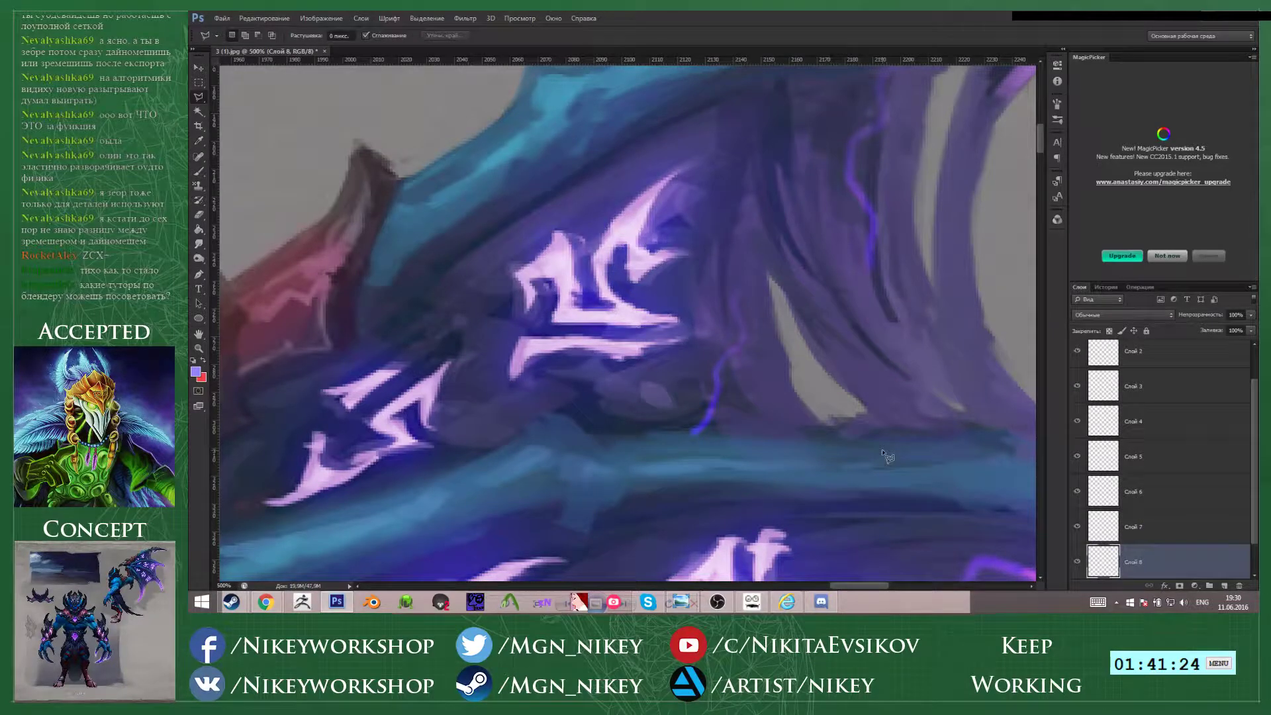
- Create a new 512 × 512 pixel RGB document at 72 pixels per inch, filled with the background colour
key("ctrl+minus")
key("ctrl+minus")
key("ctrl+minus")
key("ctrl+minus")
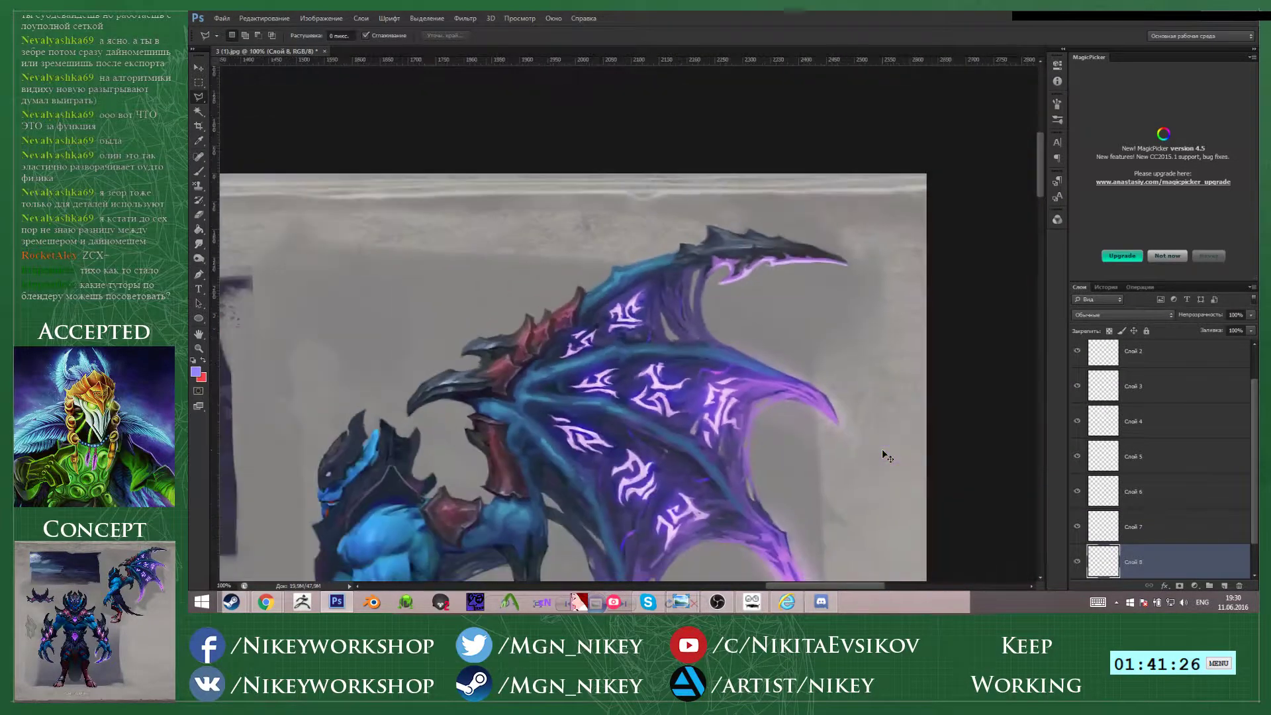
scroll(885, 456, "down", 1)
left_click(223, 19)
left_click(232, 32)
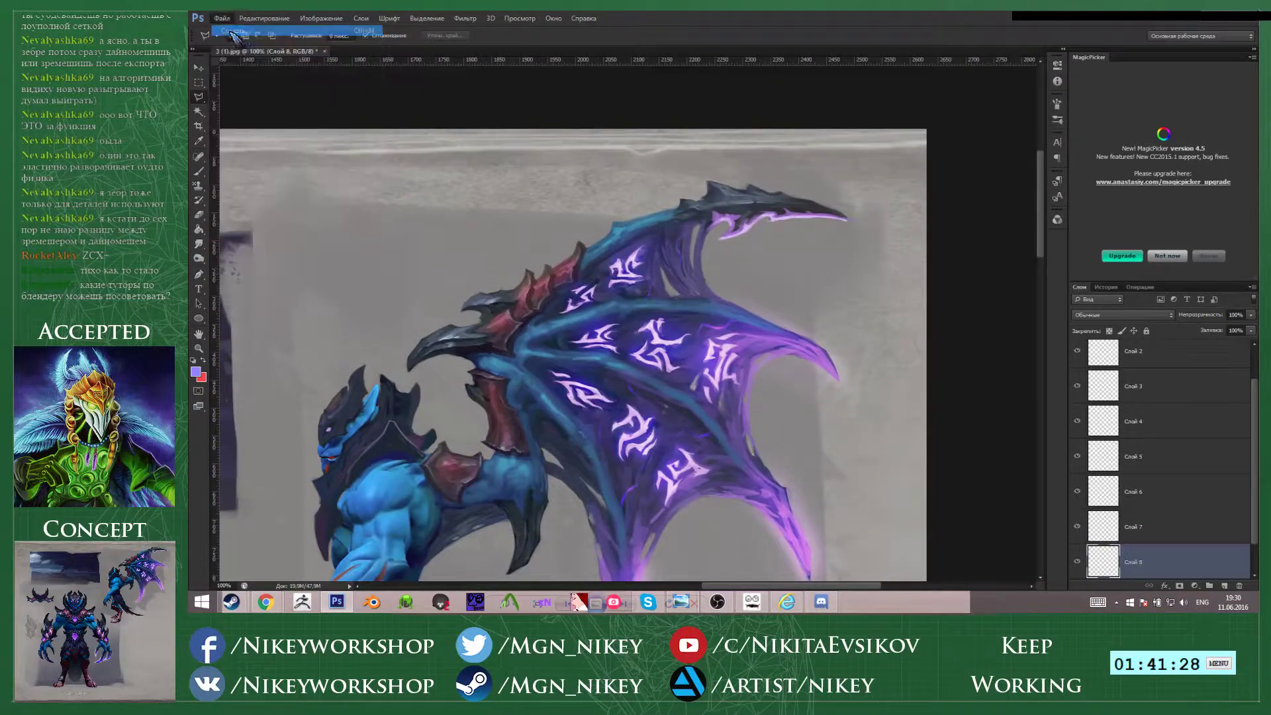
key("ctrl+n")
left_click(859, 165)
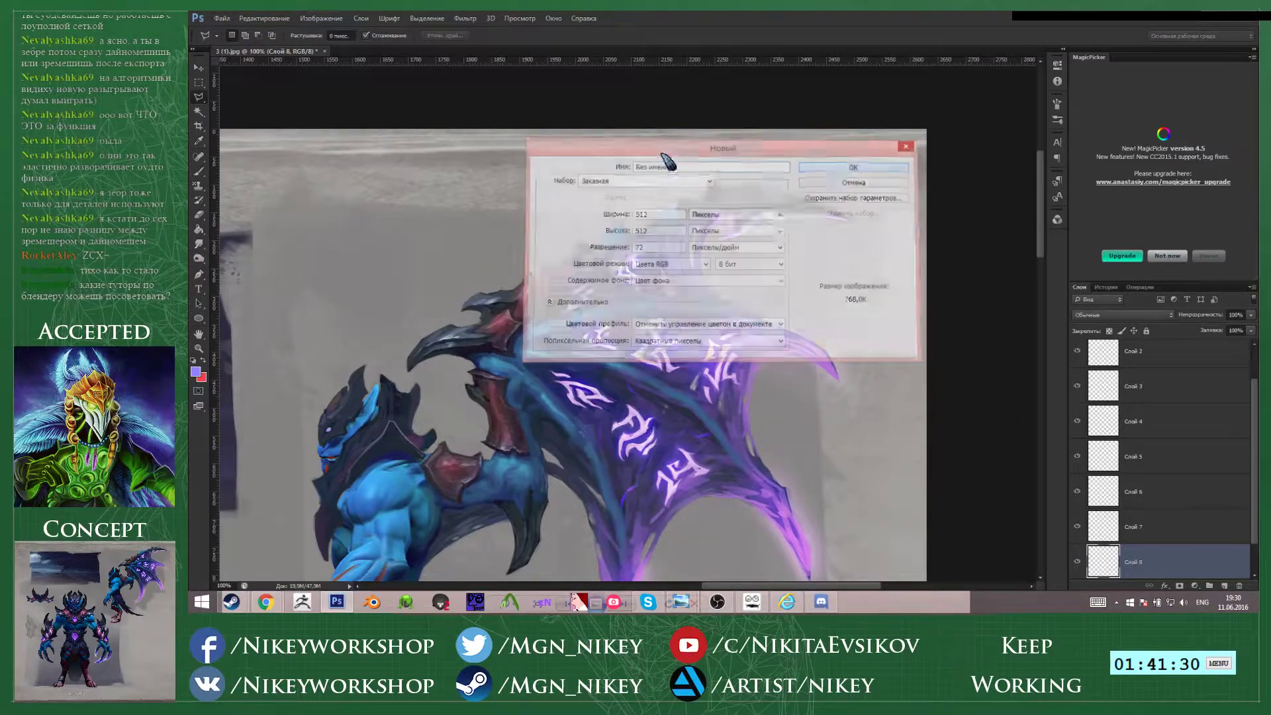
- Move the last extracted rune from the concept art into the new document and scale it proportionally to nearly fill the canvas
left_click(225, 52)
key("v")
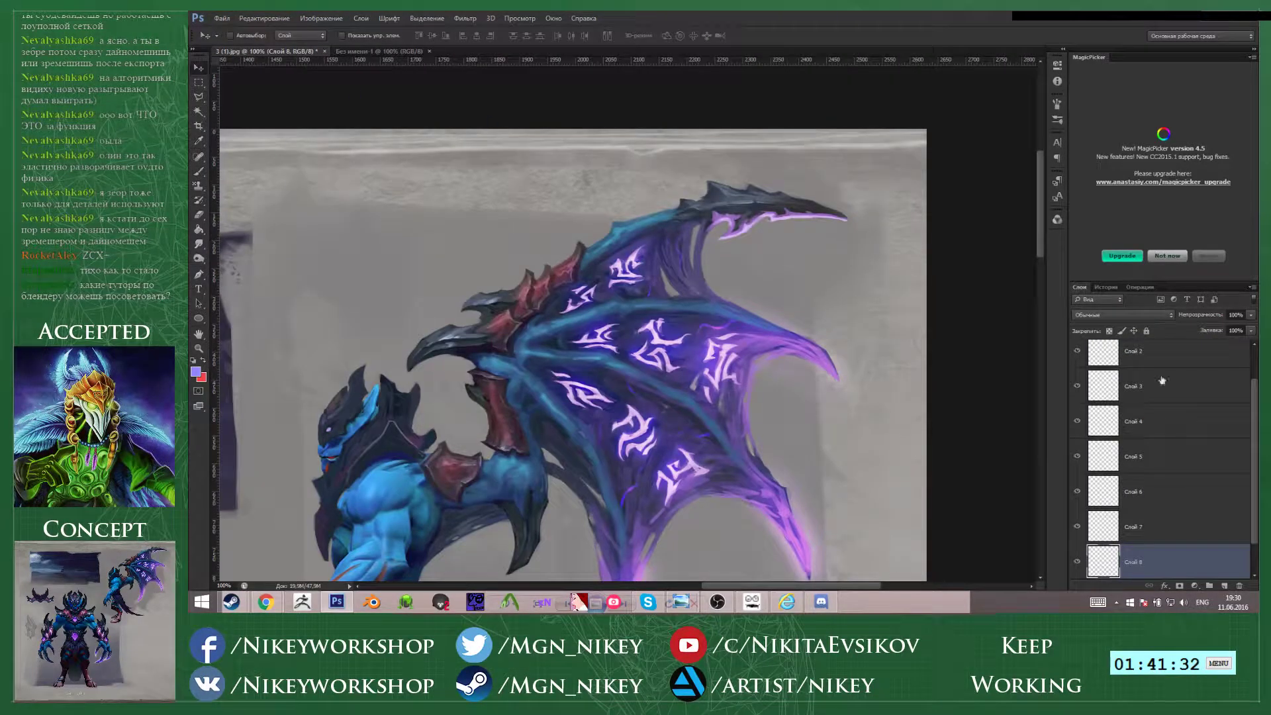
left_click_drag(530, 228, 578, 210)
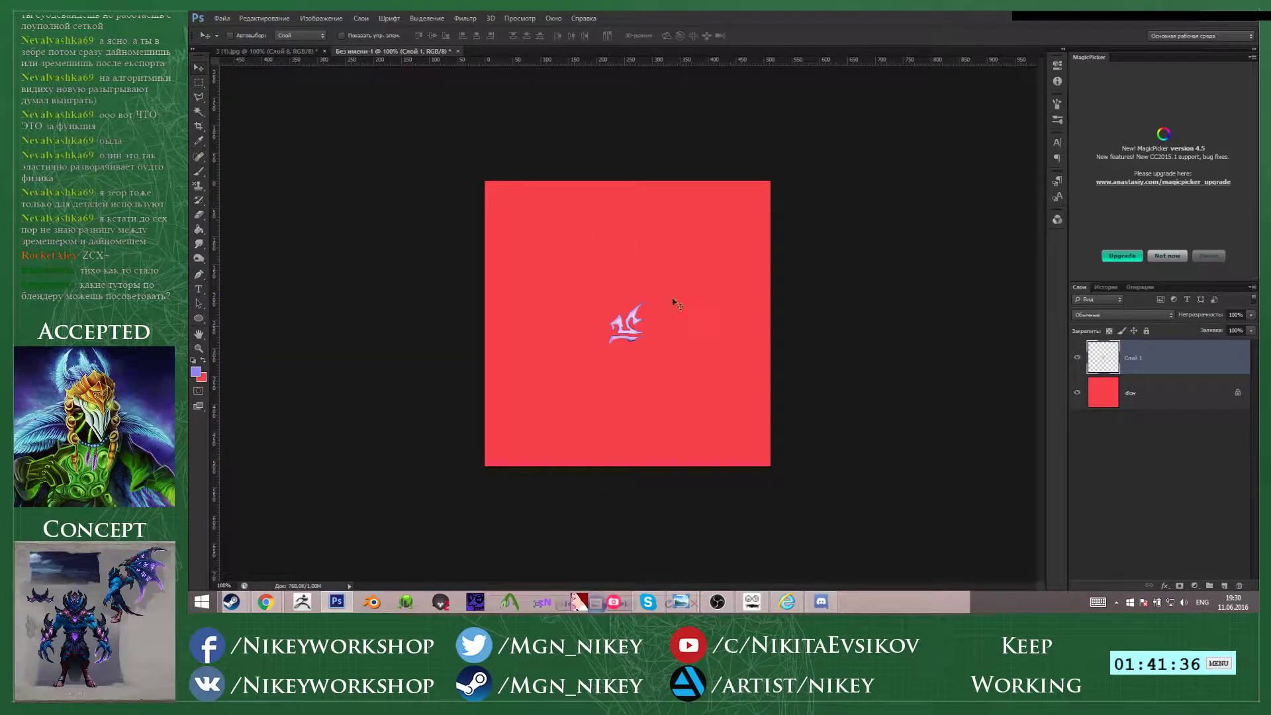
key("ctrl+t")
left_click_drag(645, 303, 767, 217, "shift")
left_click(748, 35)
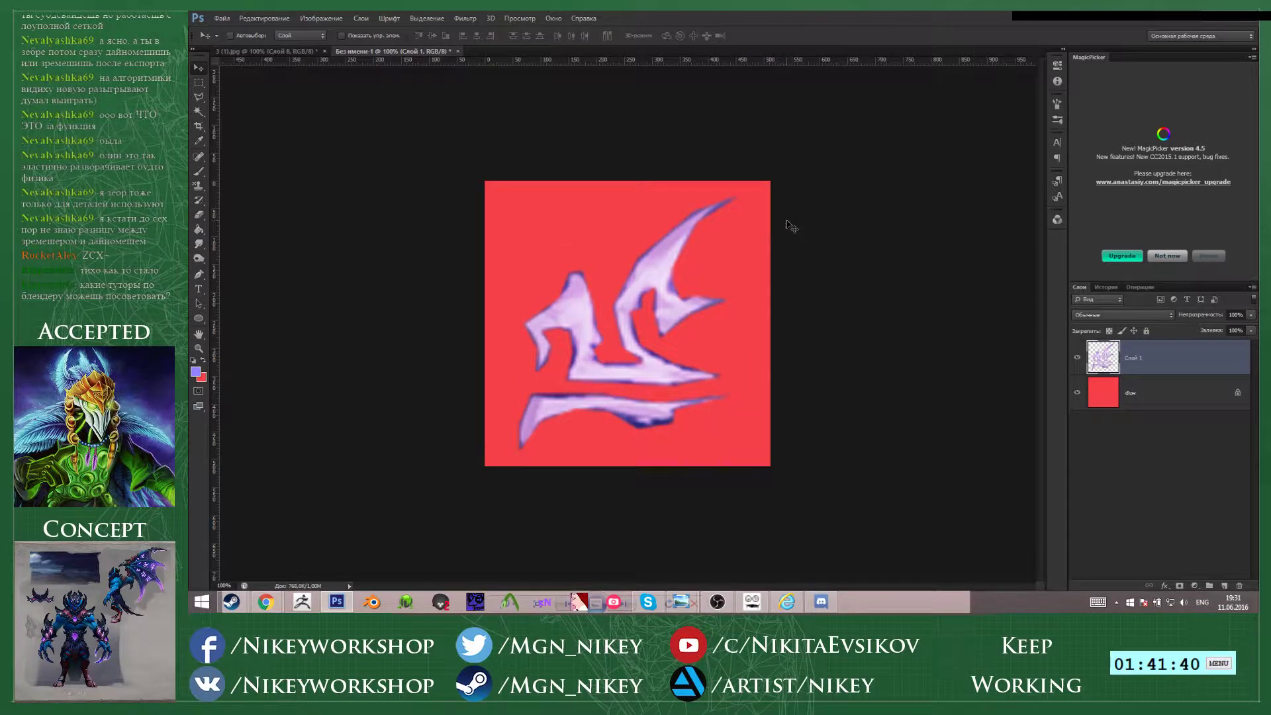
- Select the rune layer's contents, fill them with white (ffffff), and deselect
key("ctrl+plus")
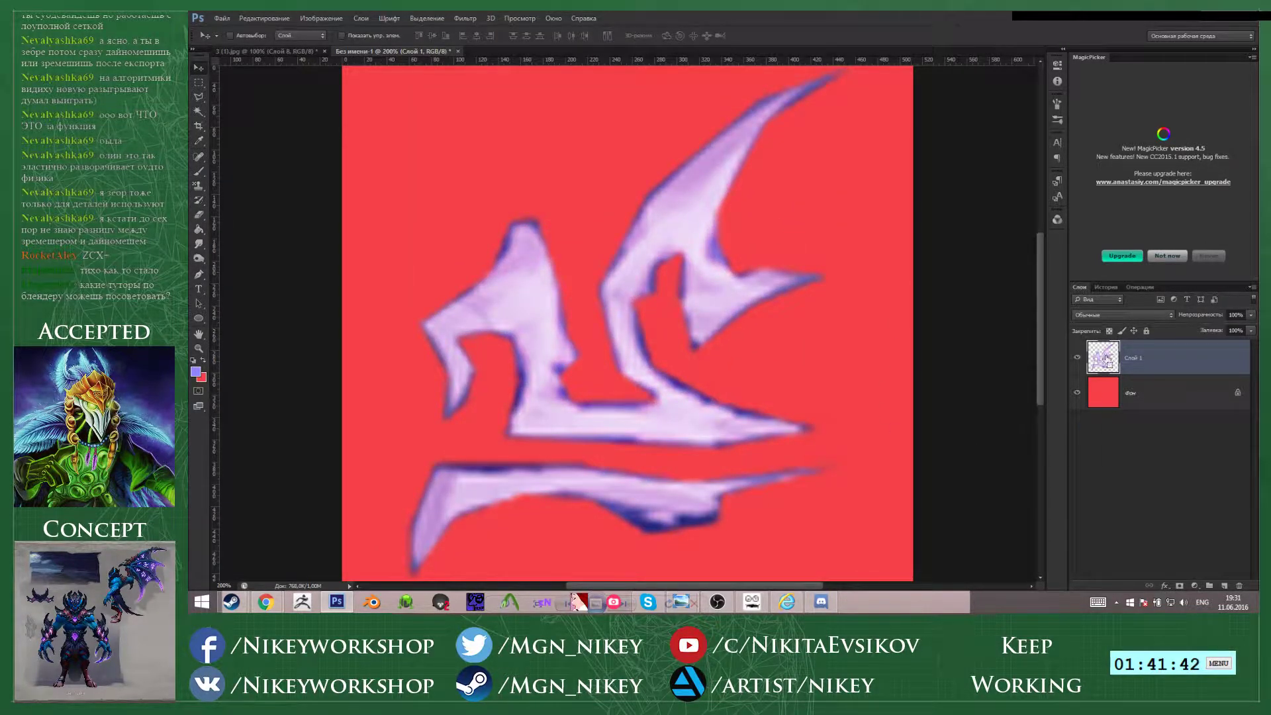
key("g")
key("x")
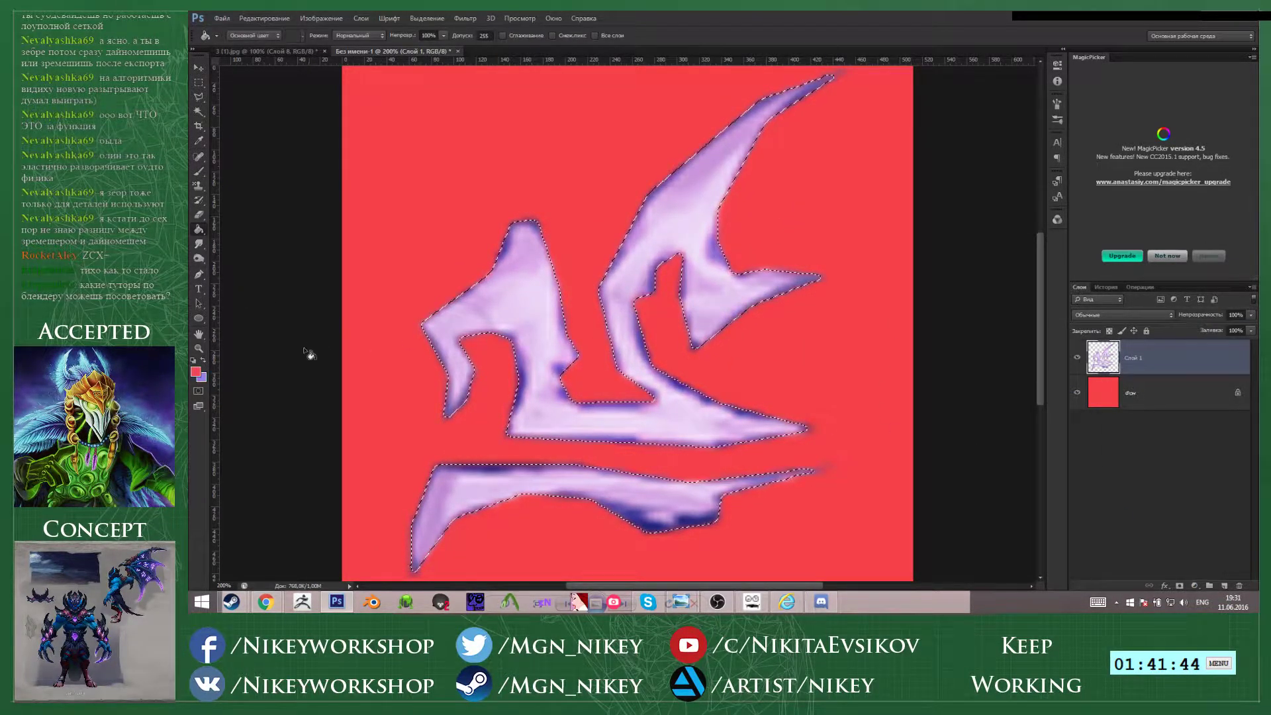
key("x")
left_click(197, 373)
left_click_drag(606, 193, 571, 167)
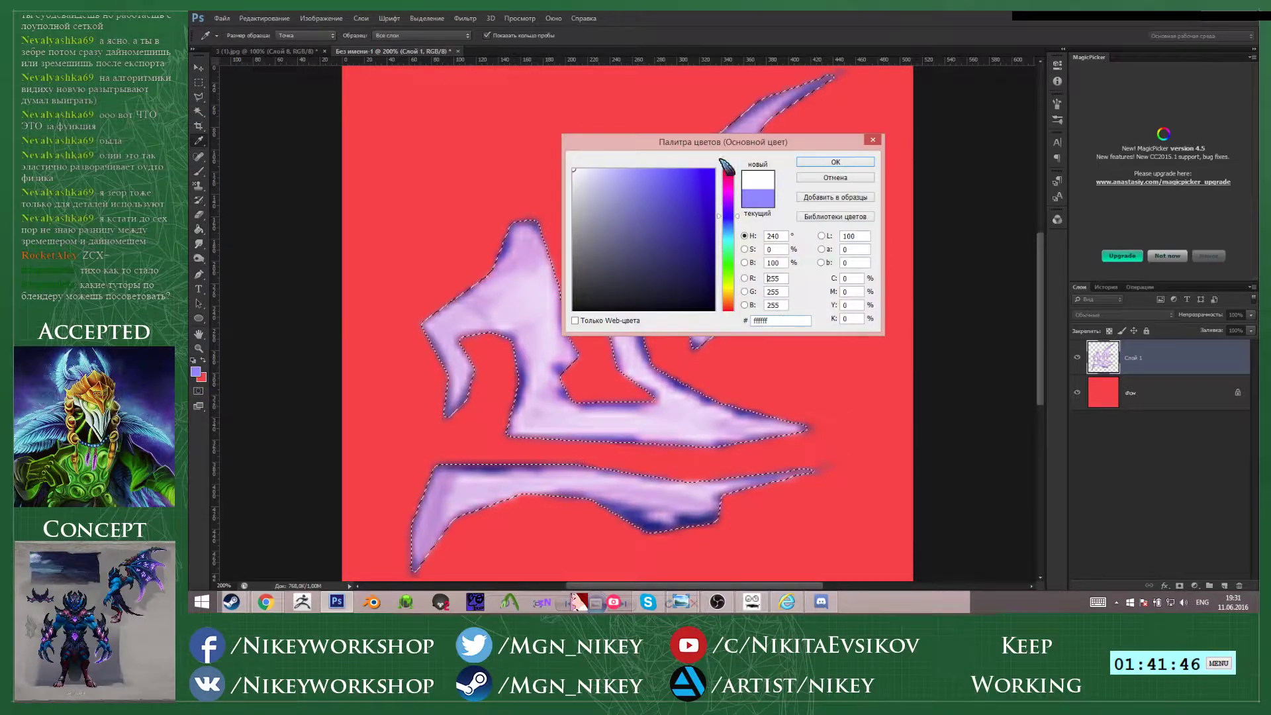
left_click(808, 163)
left_click(659, 212)
key("ctrl+d")
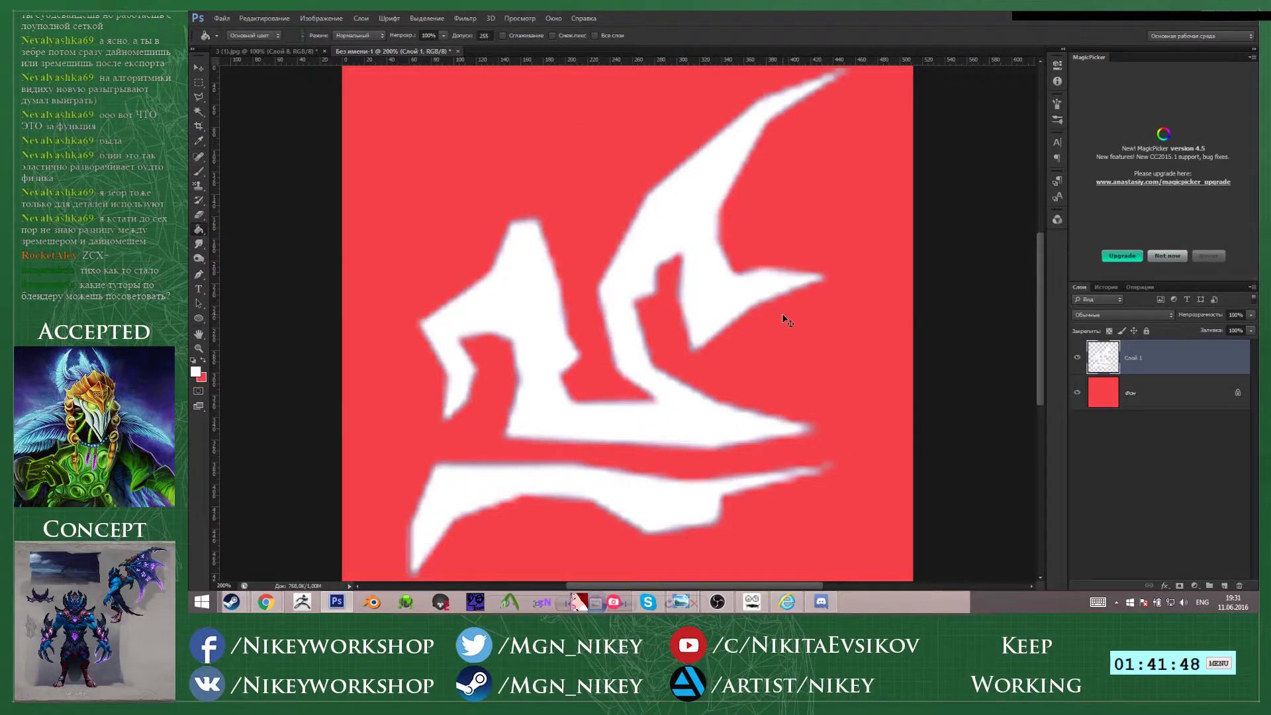
- Try to trim the white rune's soft fringe by inverting its selection and deleting the pixels outside it
key("ctrl+shift+d")
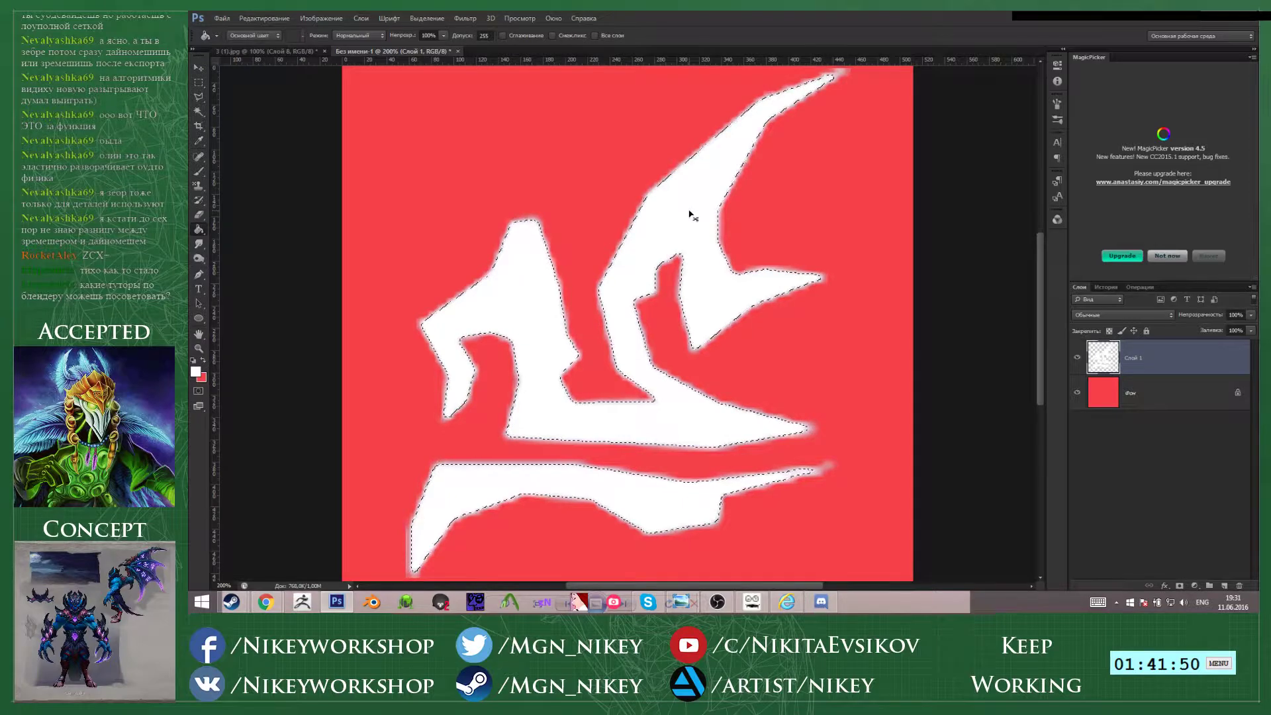
key("ctrl+shift+i")
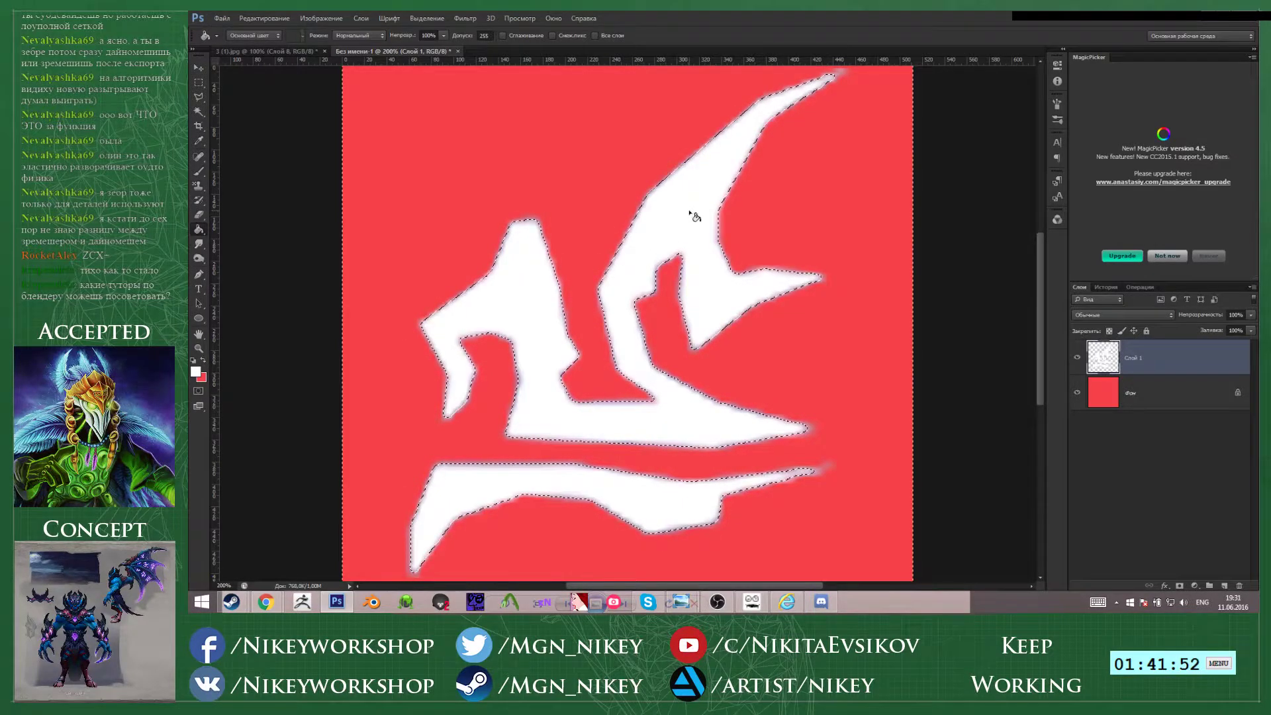
key("ctrl+d")
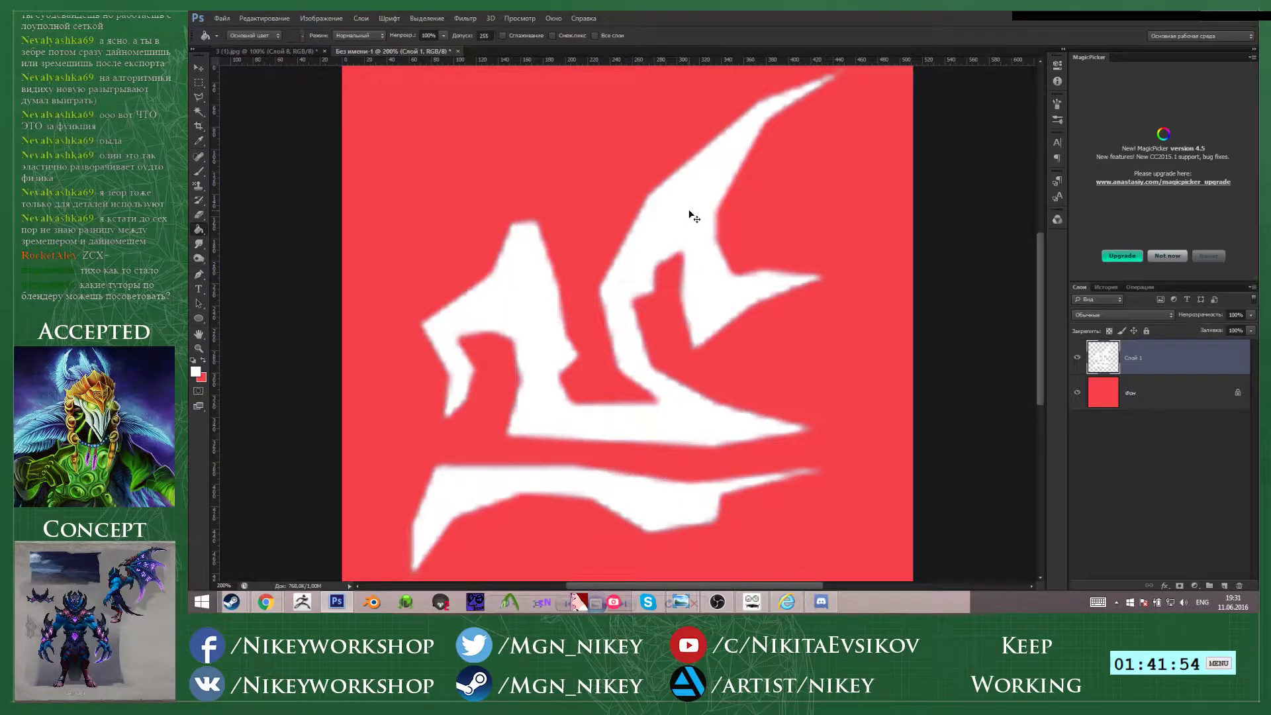
key("ctrl+shift+d")
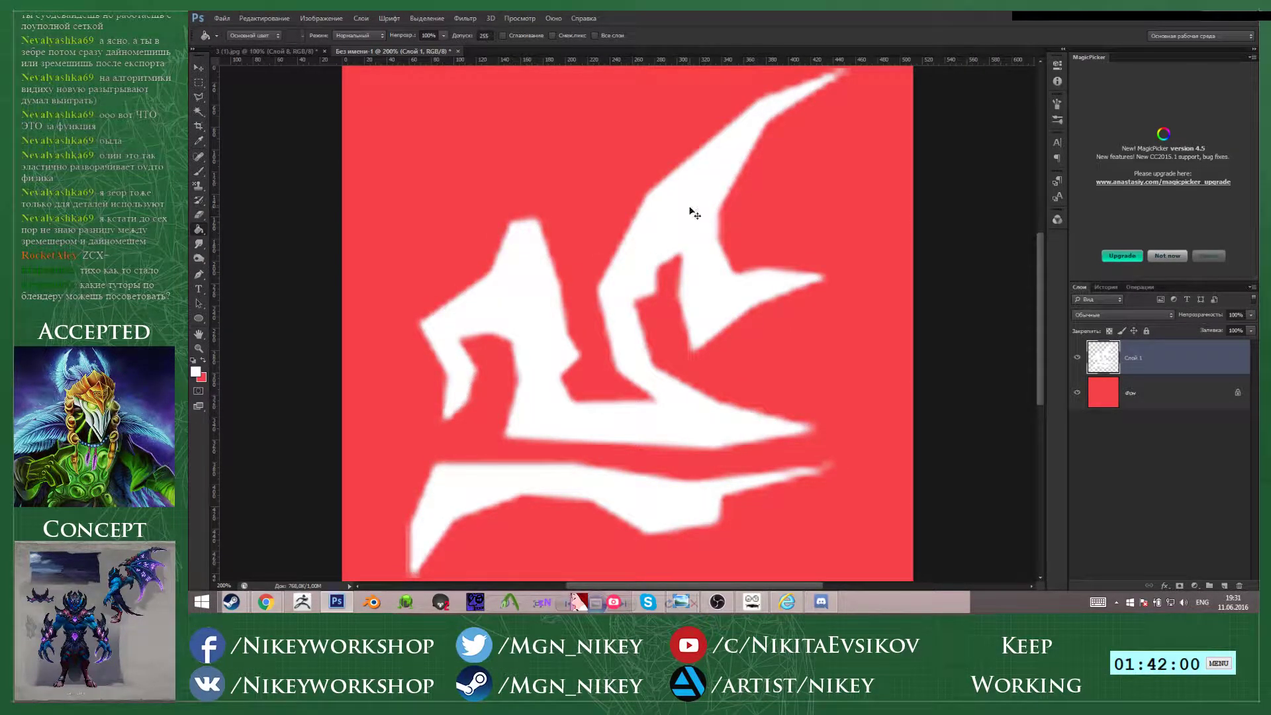
key("ctrl+z")
left_click(427, 18)
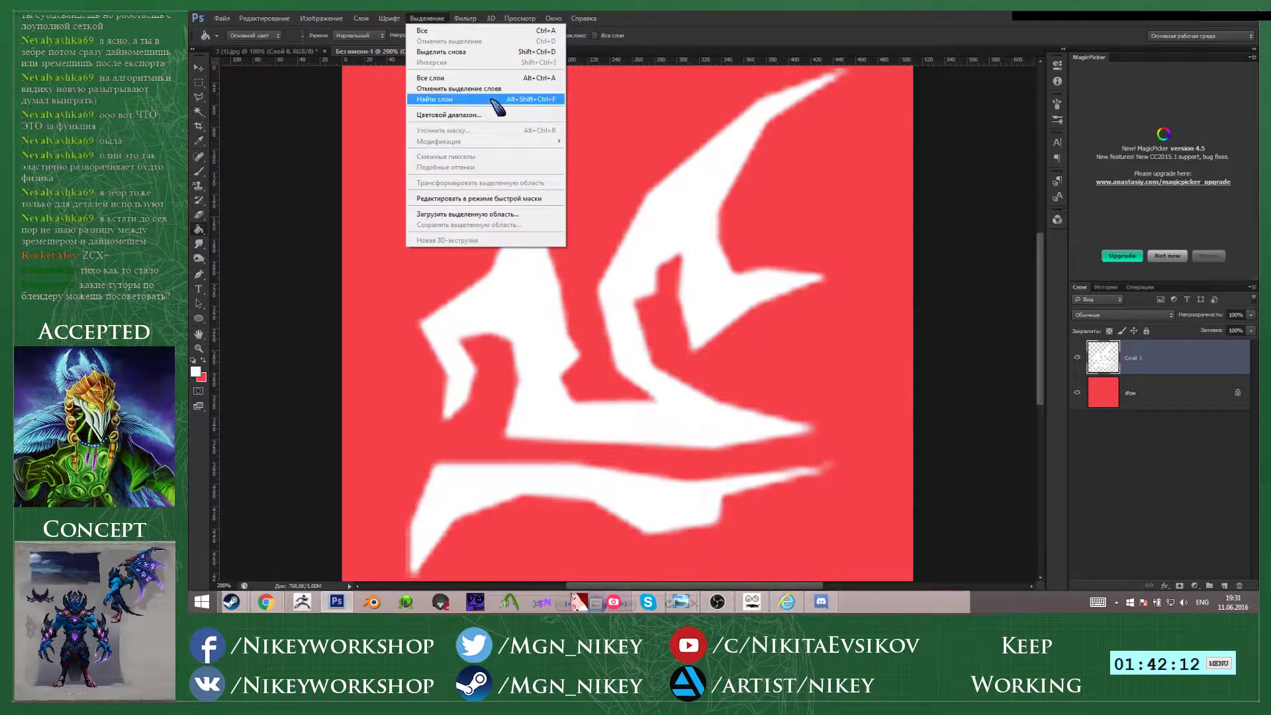
left_click(262, 103)
left_click(320, 18)
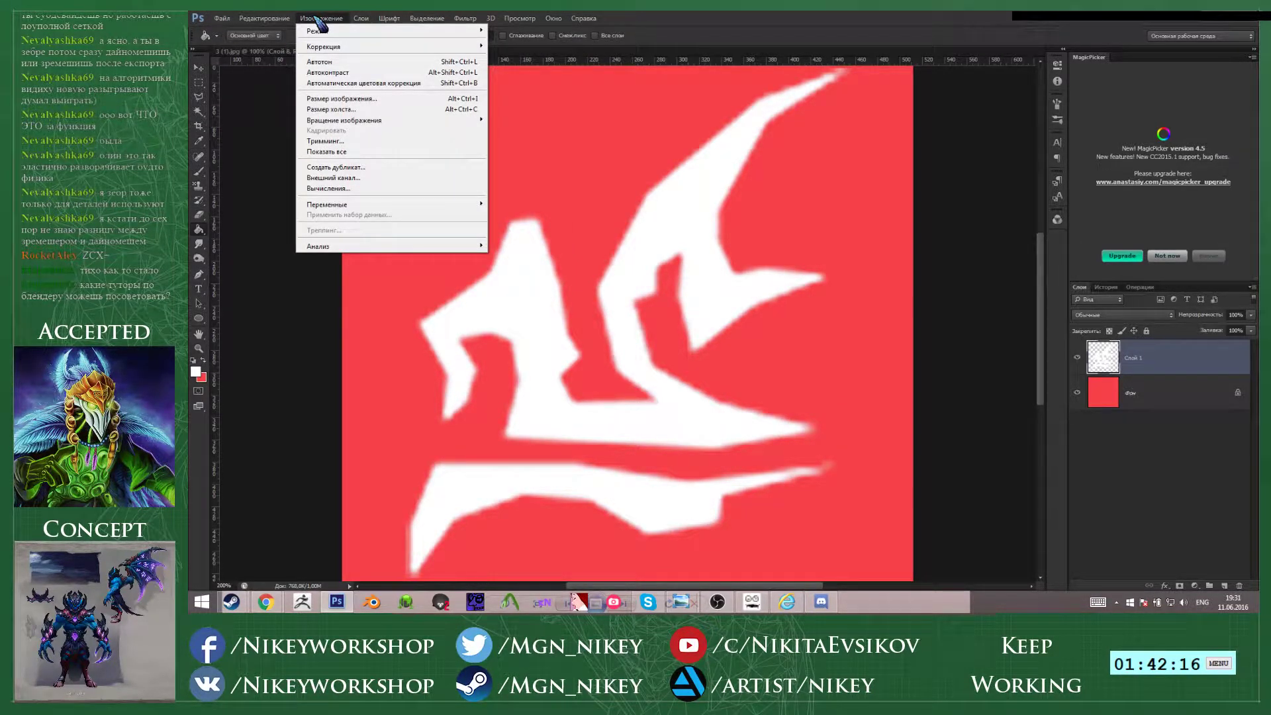
left_click(614, 219)
left_click(1119, 362, "ctrl")
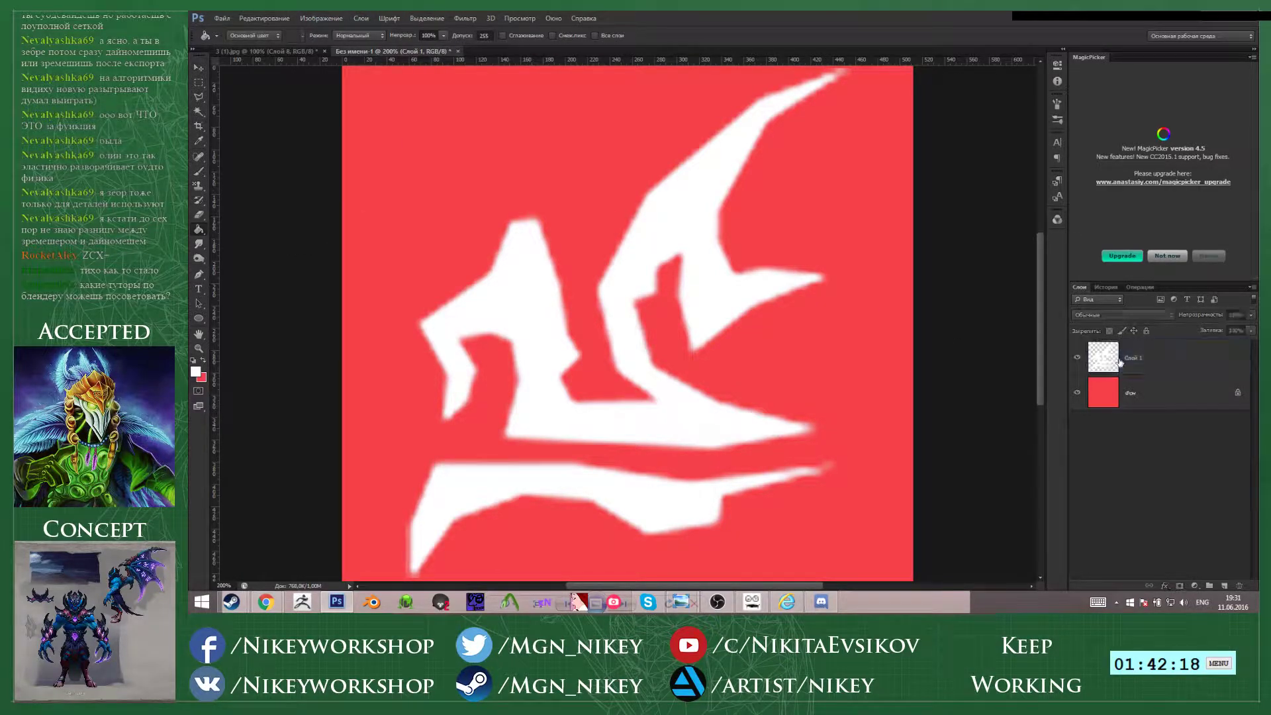
left_click(1105, 361, "ctrl")
left_click(427, 18)
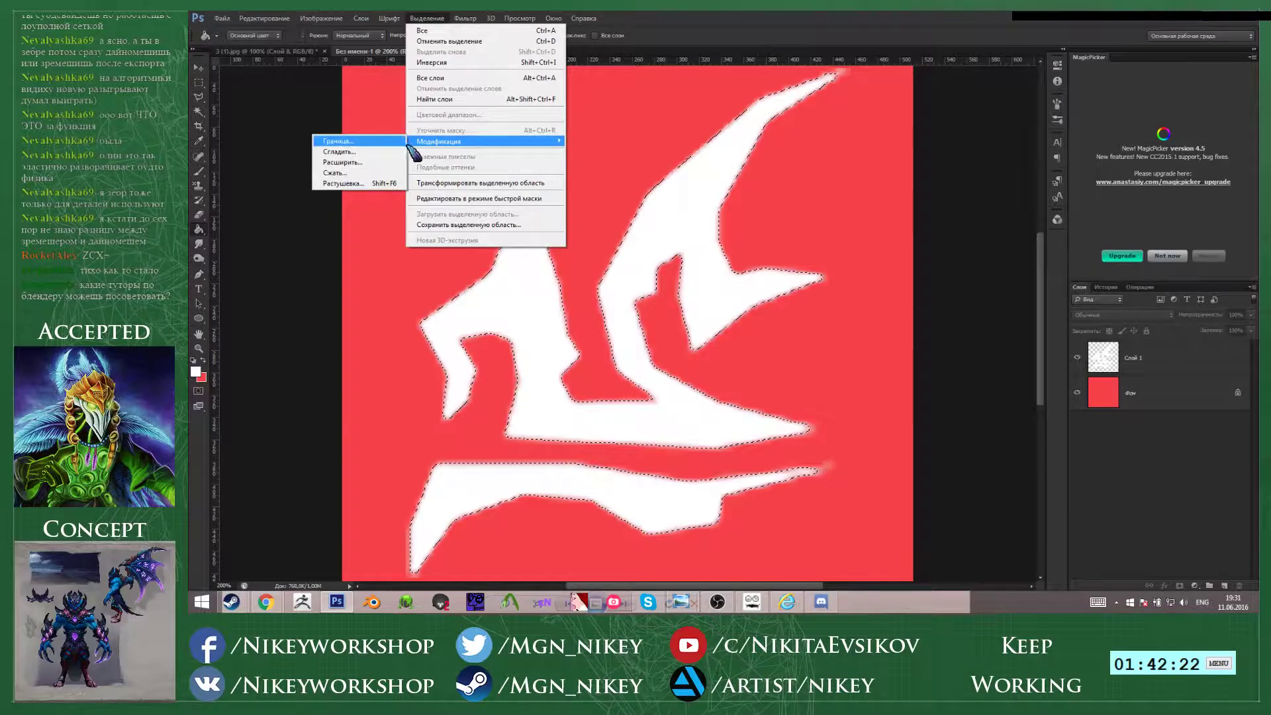
mouse_move(321, 18)
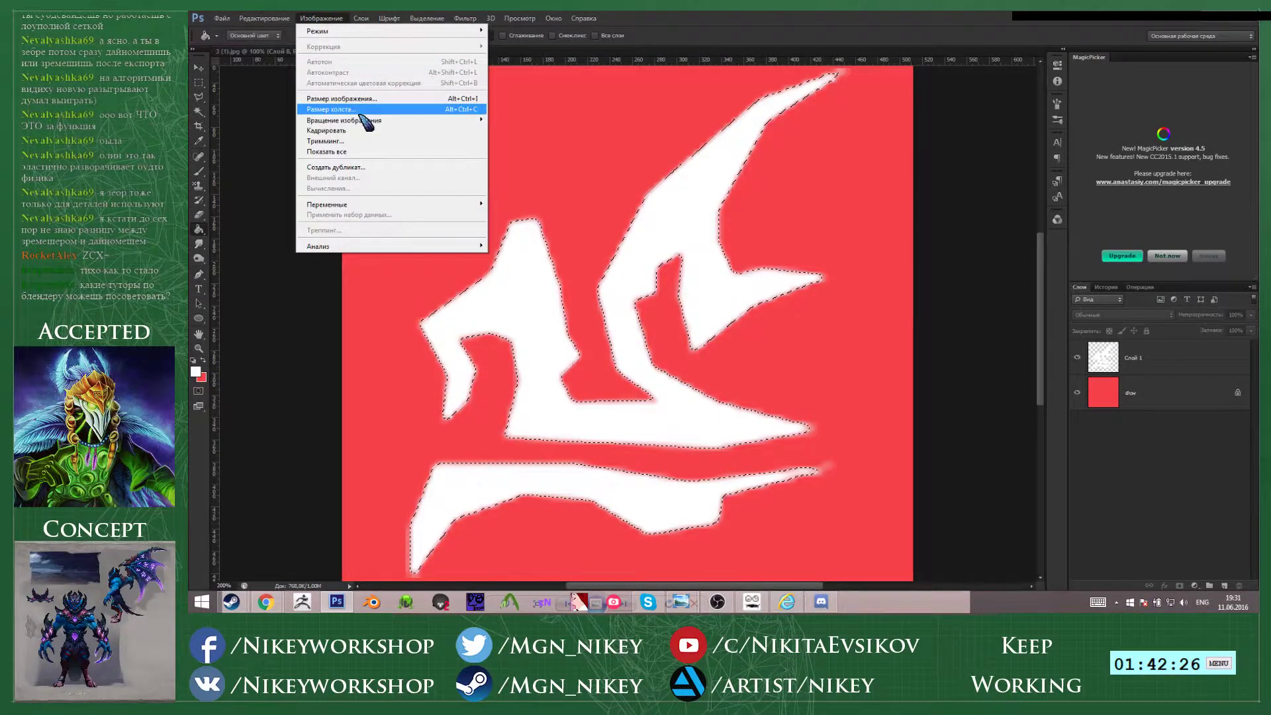
mouse_move(262, 17)
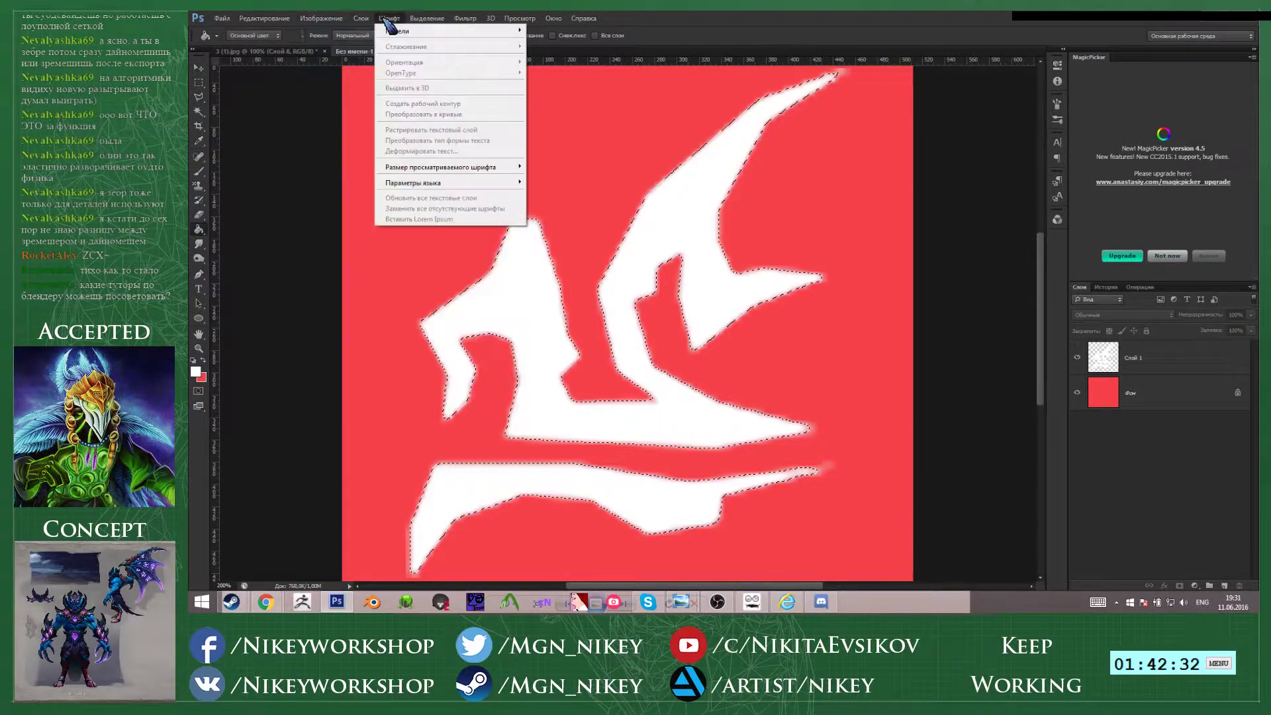
mouse_move(429, 20)
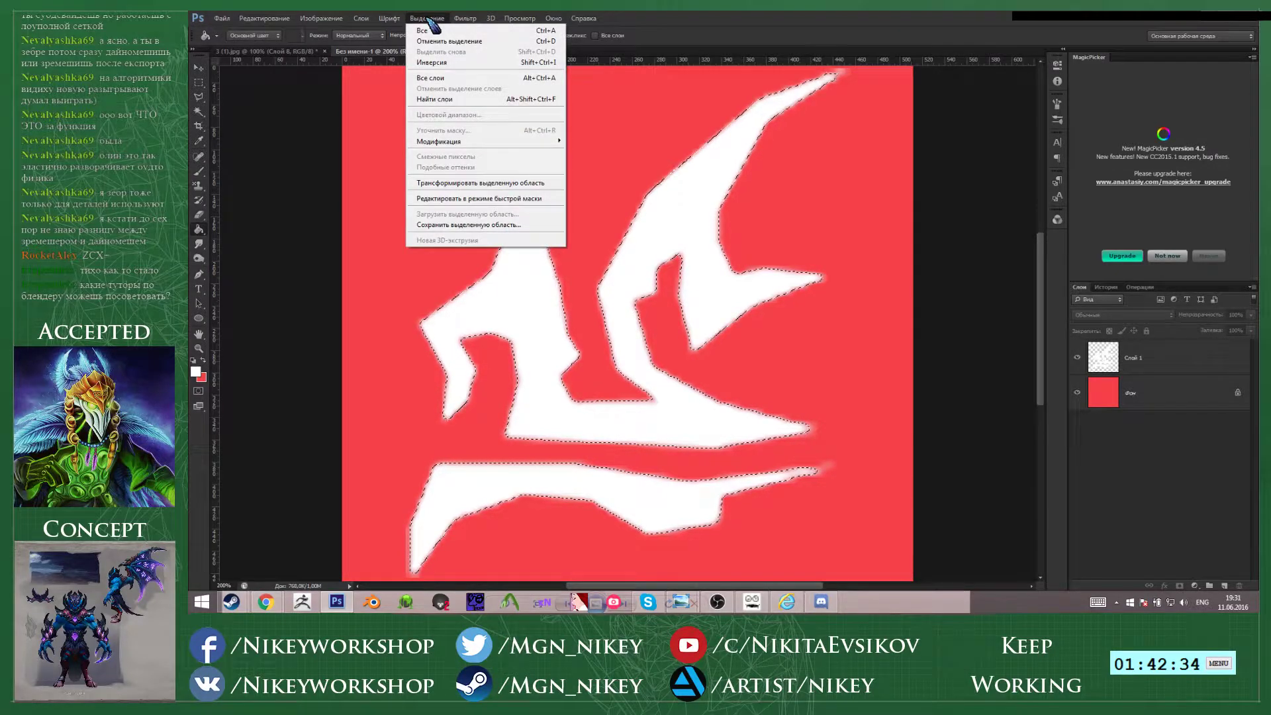
mouse_move(473, 22)
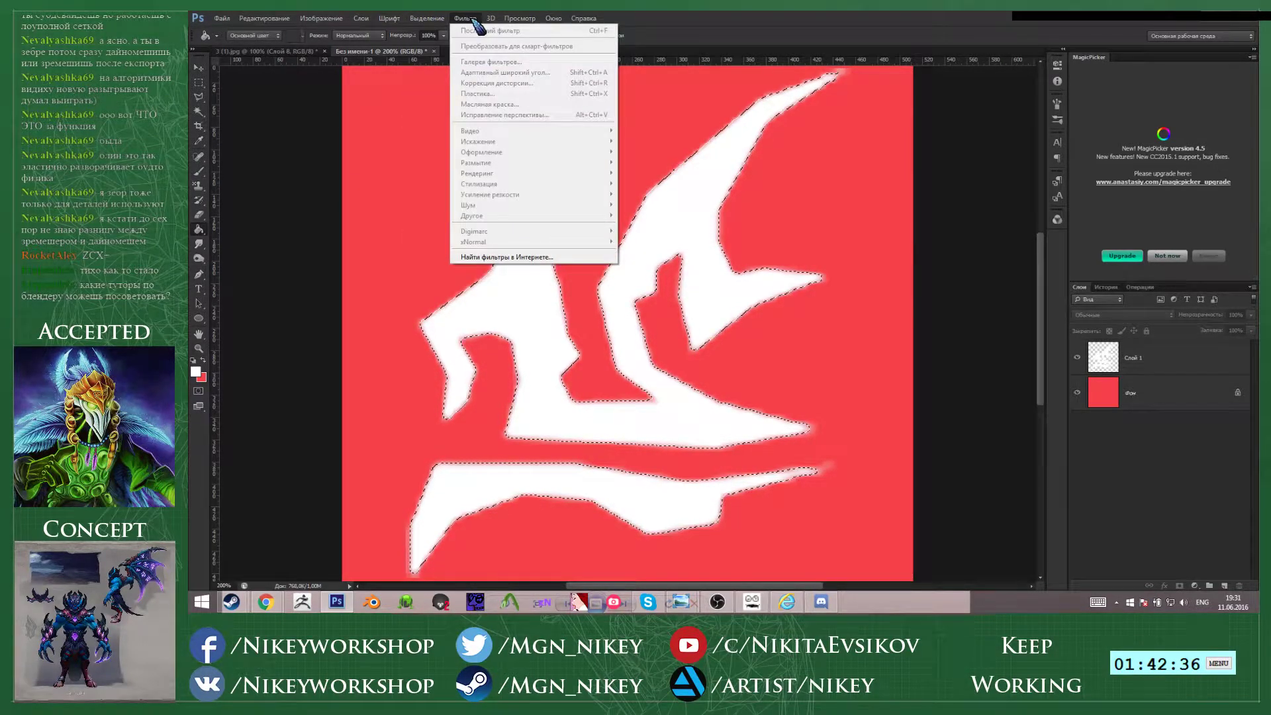
left_click(940, 304)
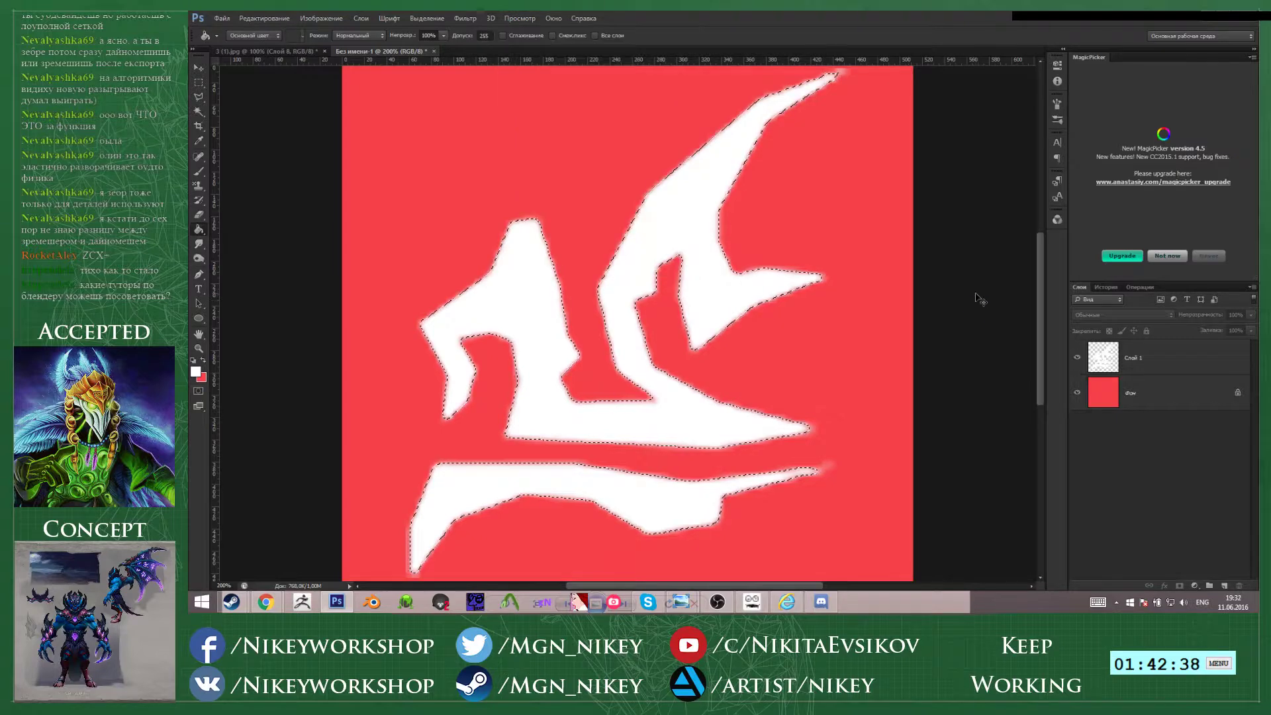
key("ctrl+d")
left_click(327, 18)
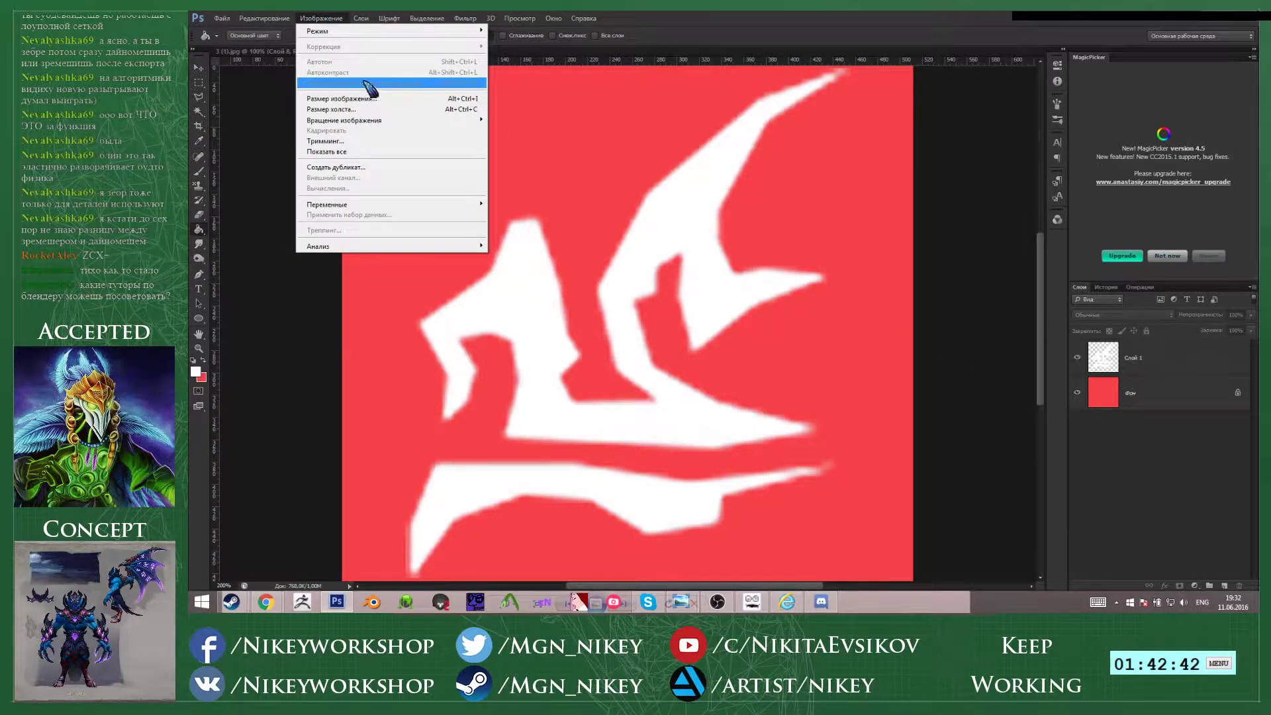
mouse_move(368, 21)
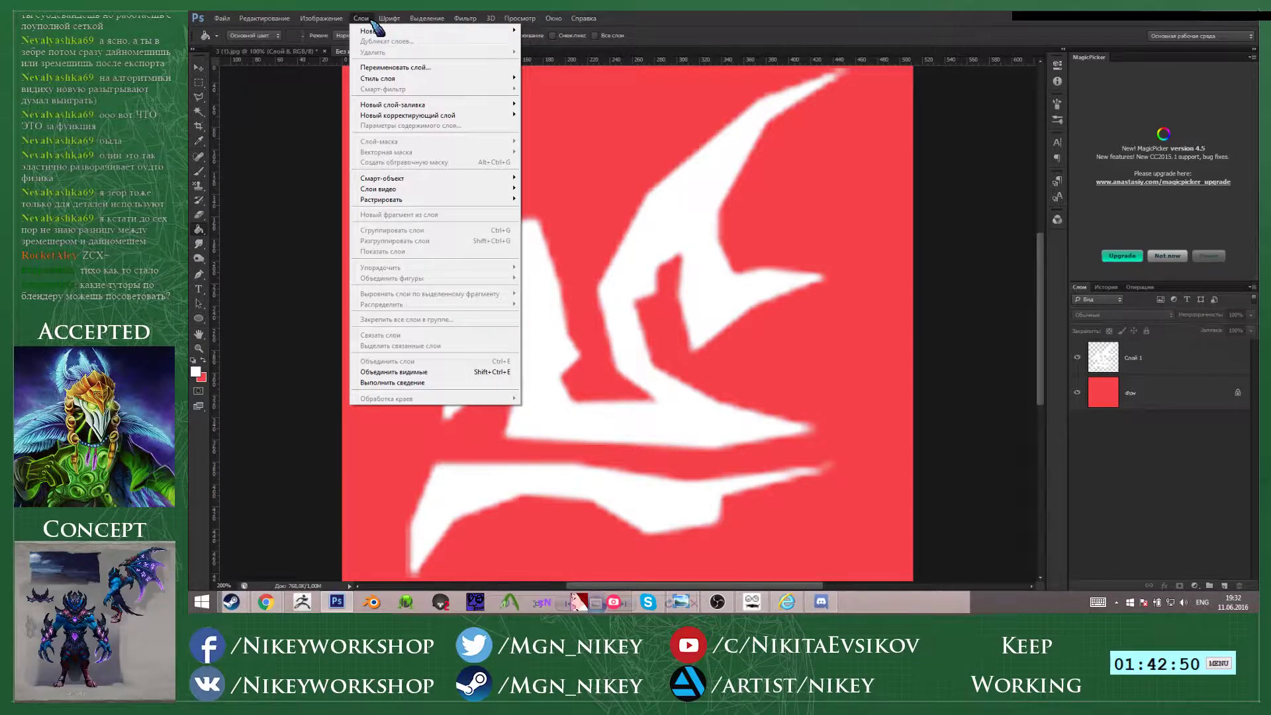
mouse_move(431, 25)
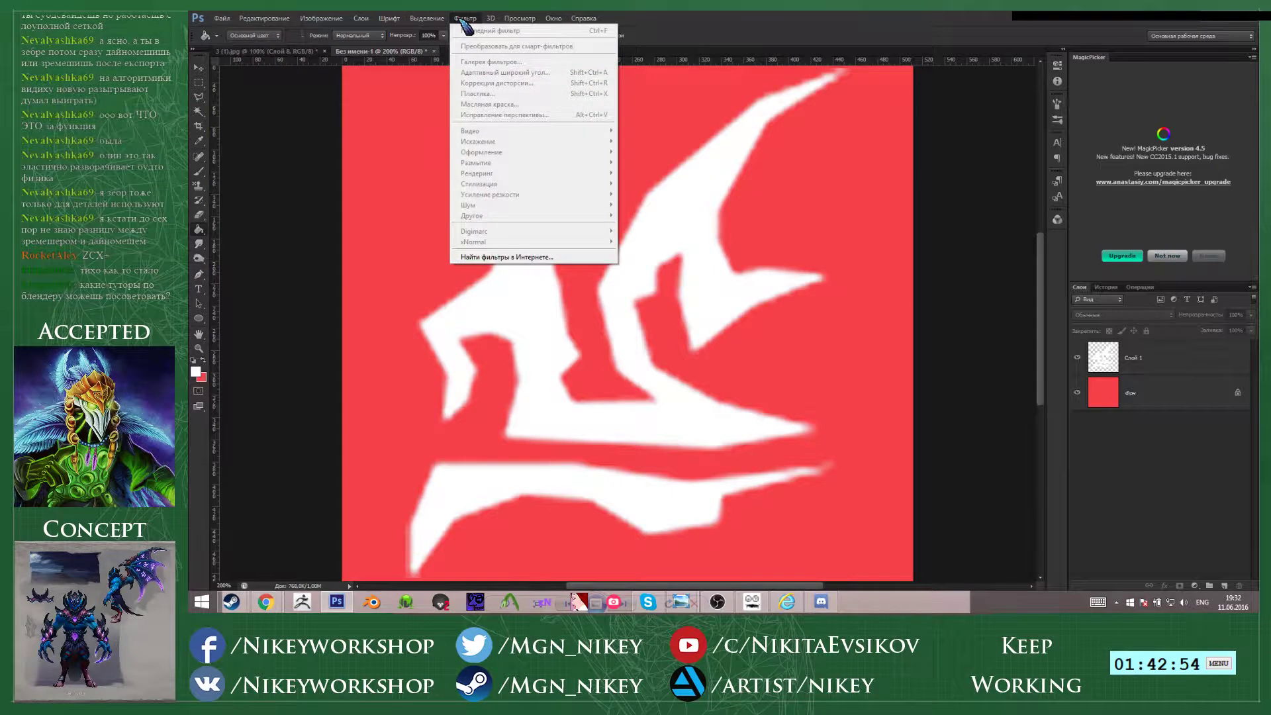
mouse_move(501, 24)
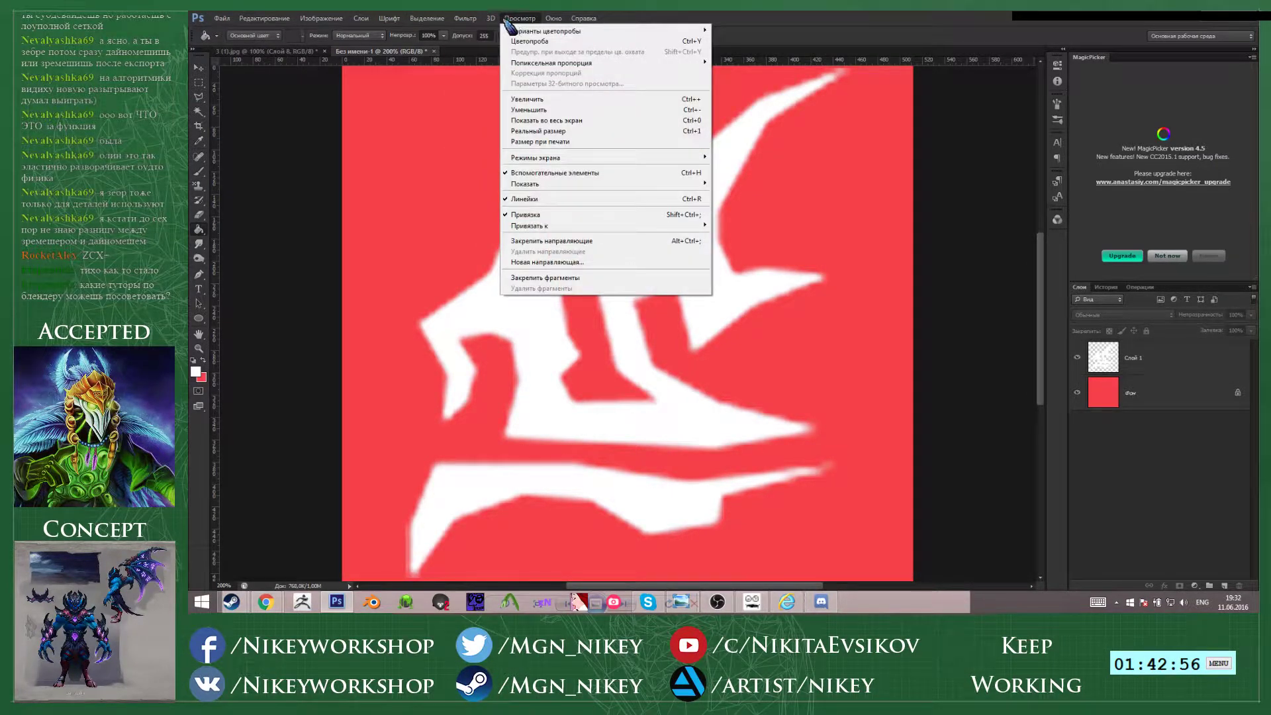
mouse_move(289, 22)
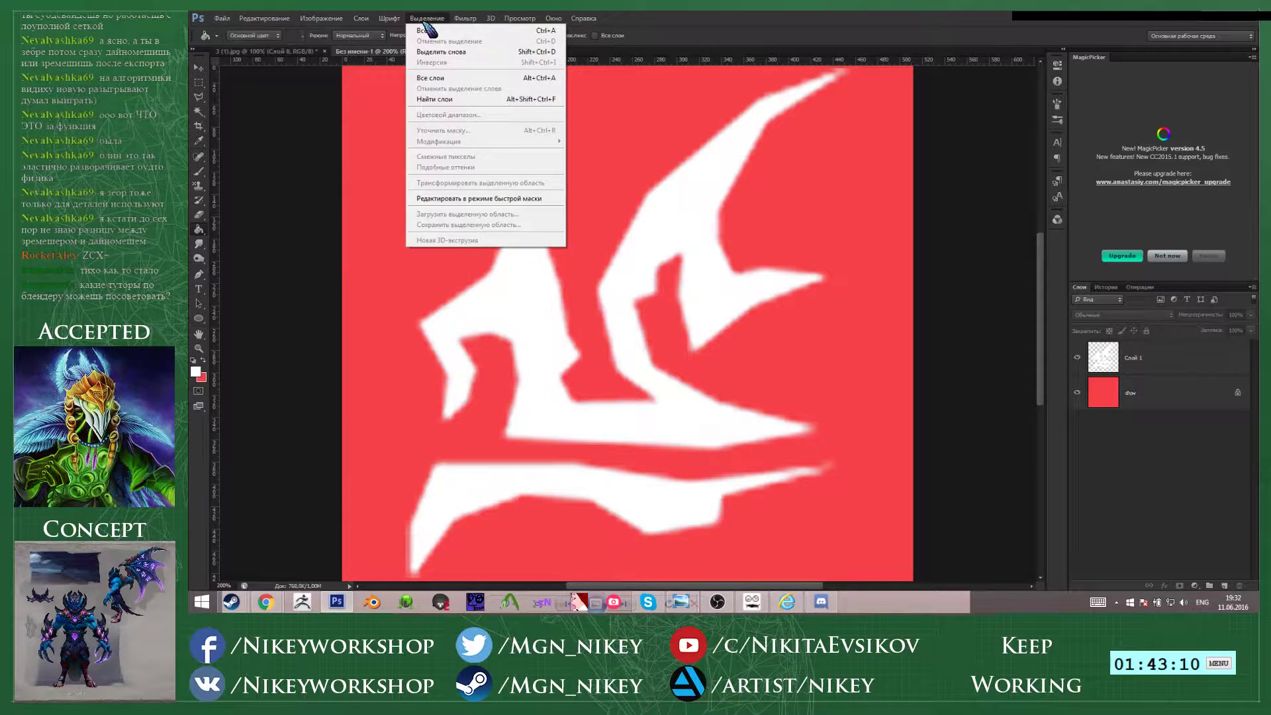
left_click(672, 233)
- Load the rune layer's outline as a selection, paint over it in white with a large brush at 100% hardness, and deselect
left_click(1100, 364, "ctrl")
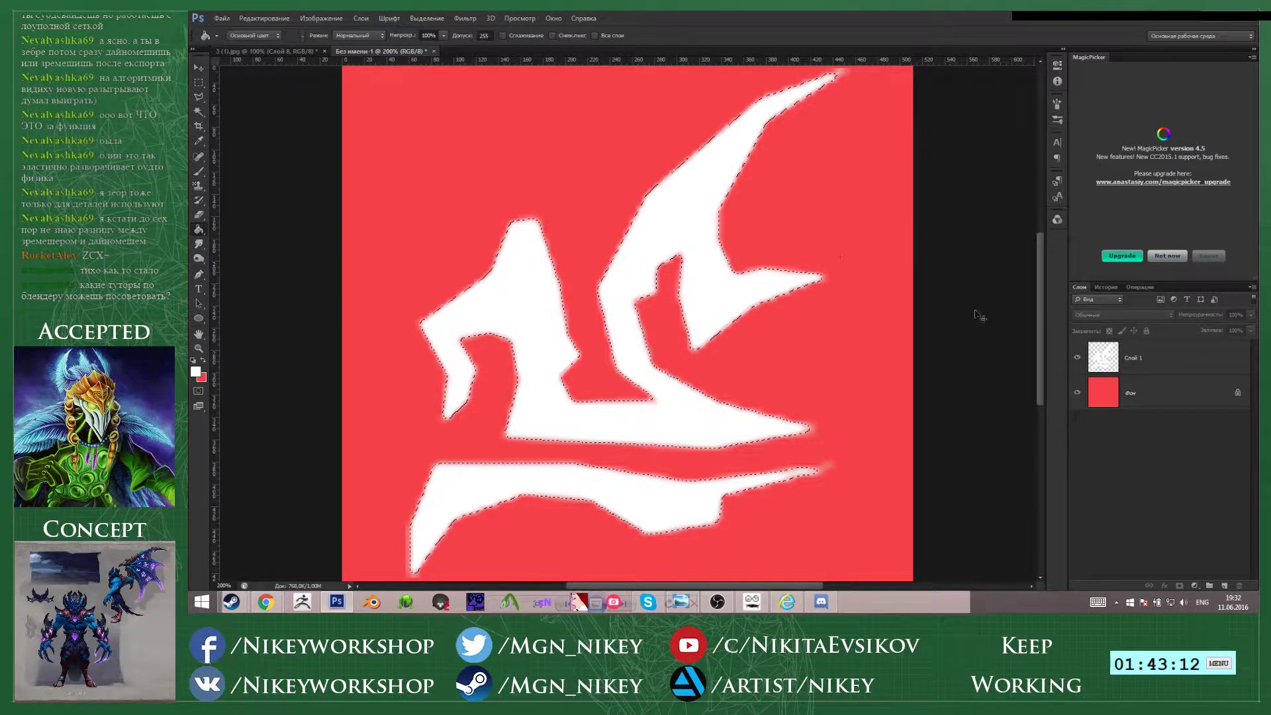
left_click(433, 20)
mouse_move(471, 143)
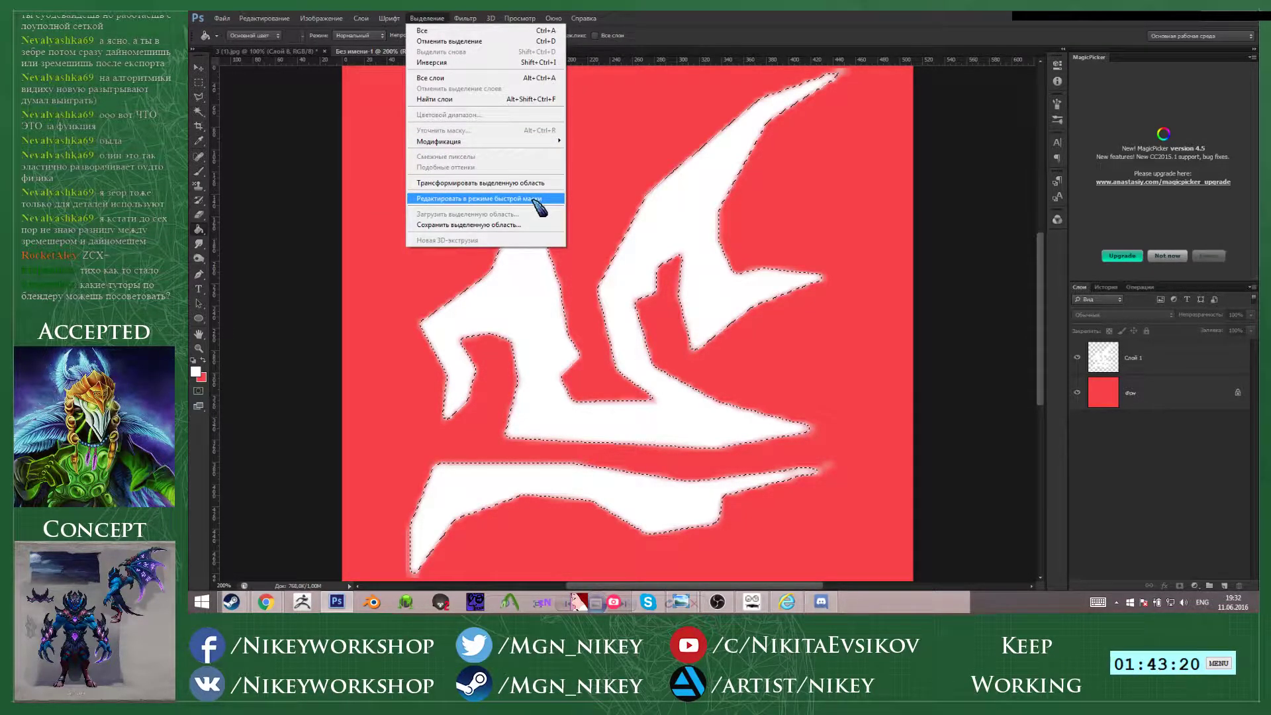
mouse_move(391, 17)
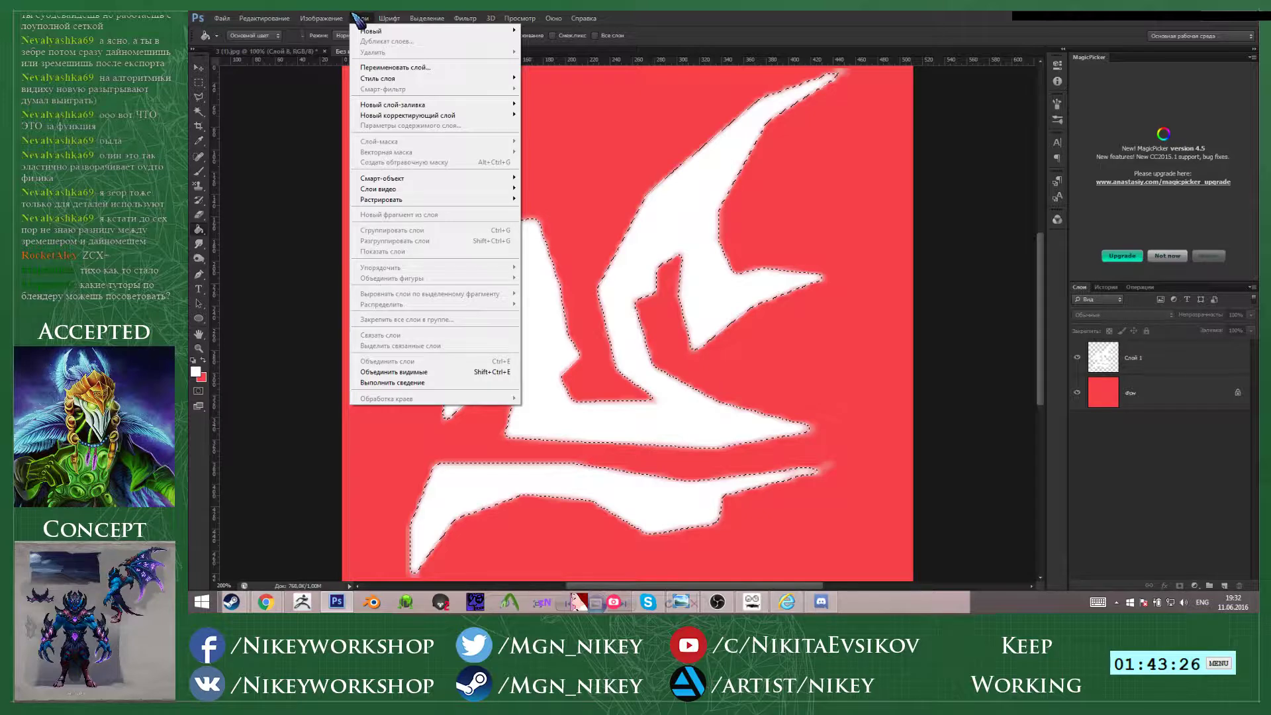
mouse_move(316, 22)
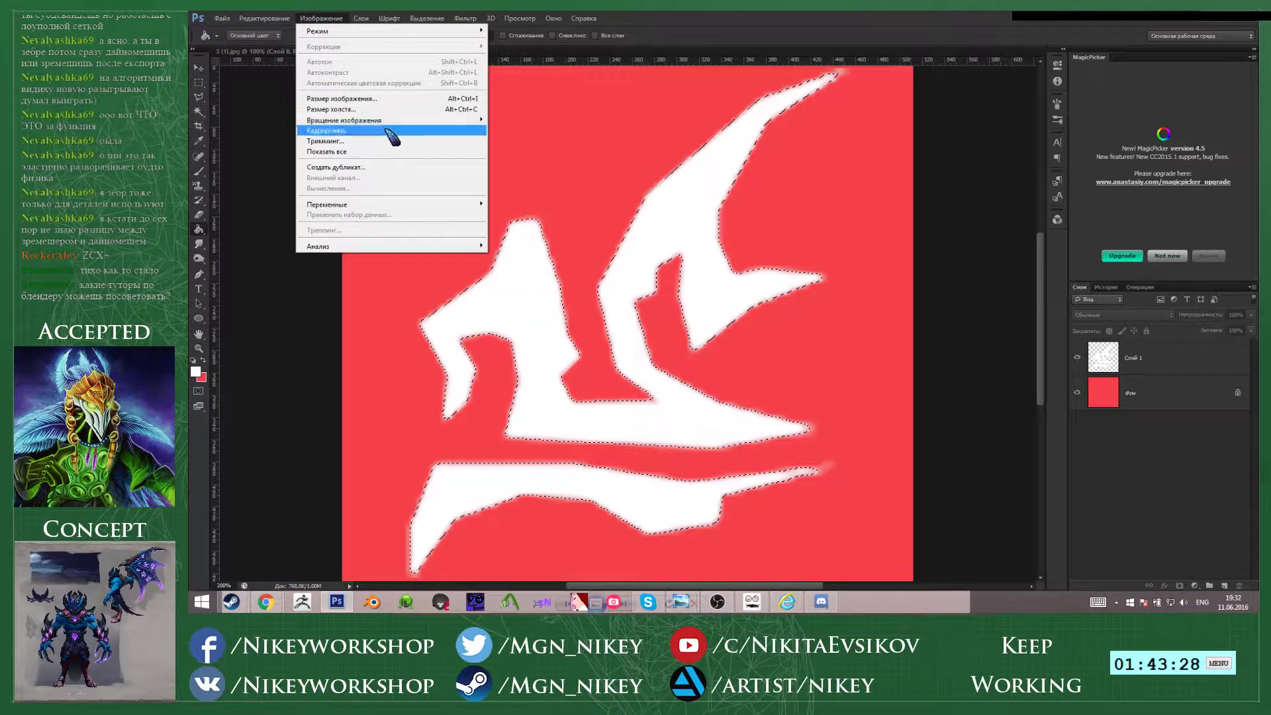
mouse_move(403, 124)
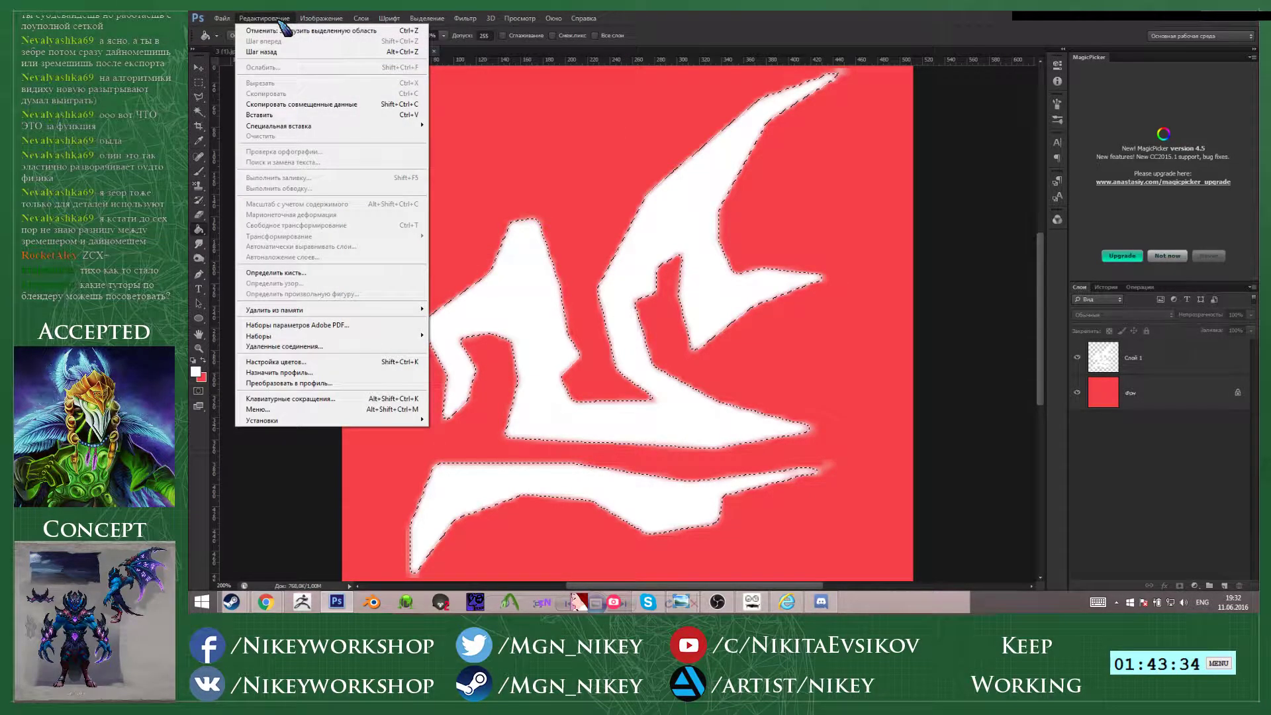
left_click(937, 213)
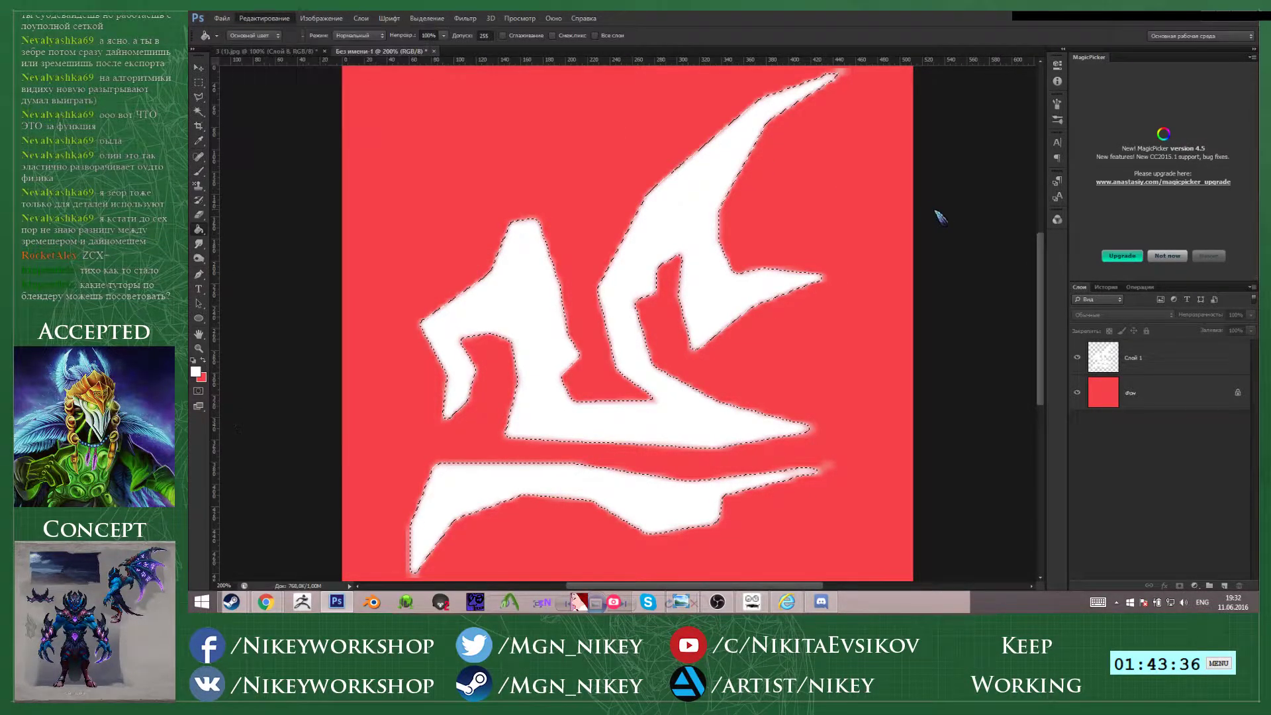
left_click(198, 68)
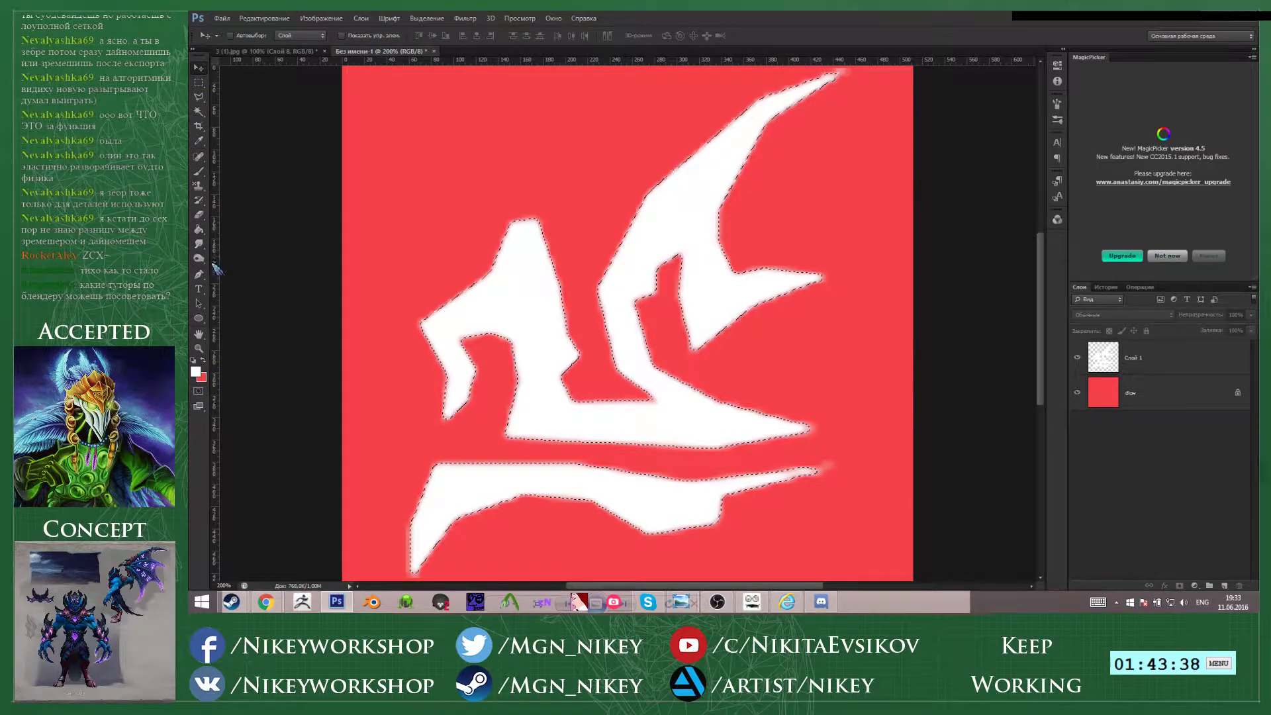
key("b")
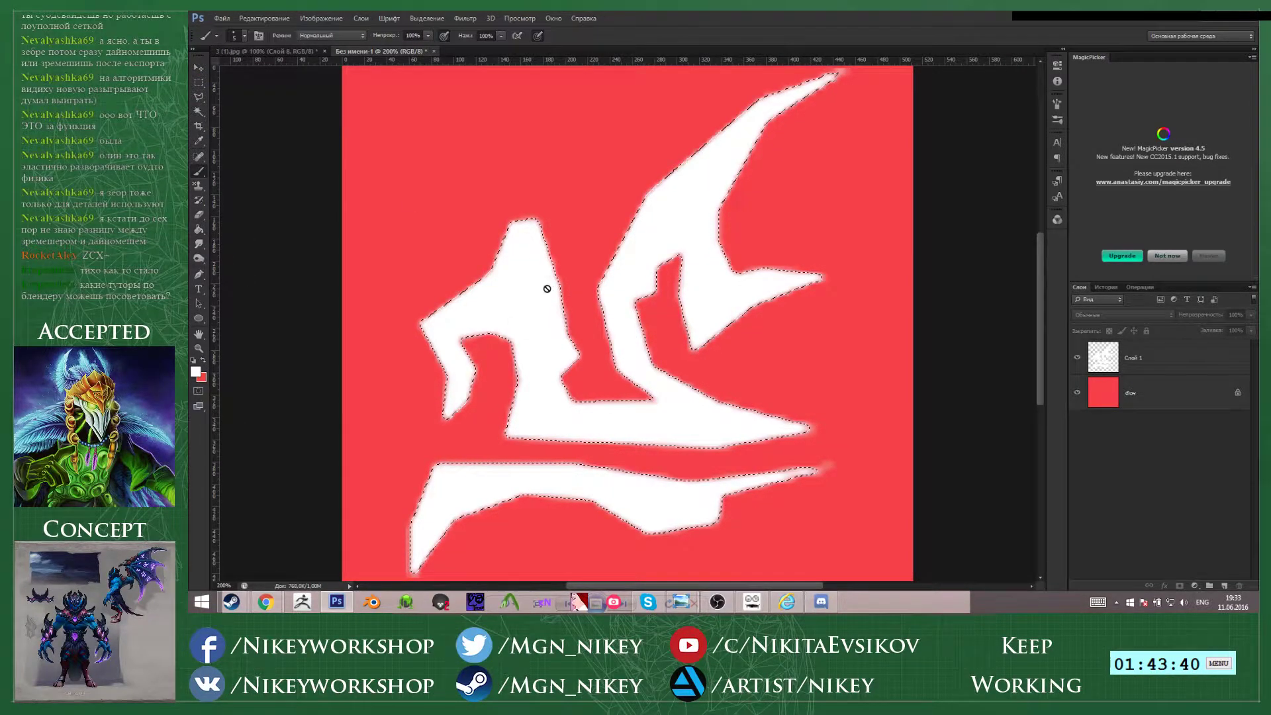
right_click(686, 276)
left_click(678, 289)
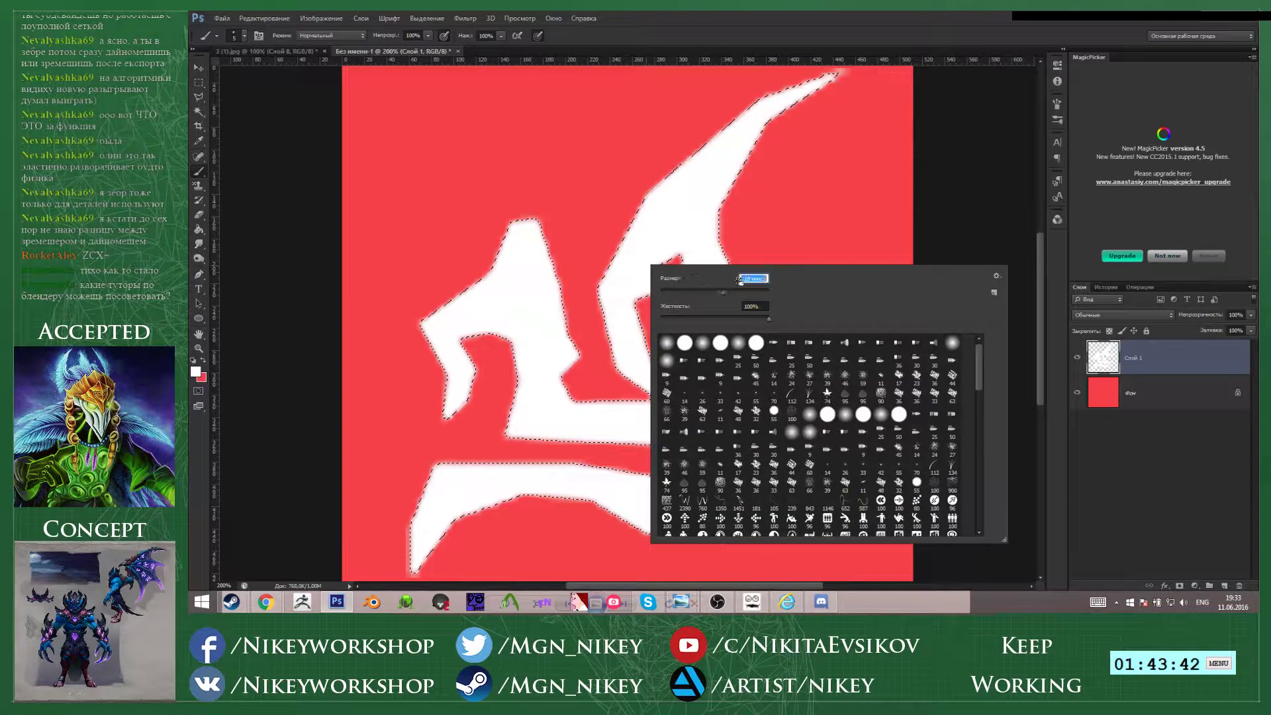
mouse_move(665, 225)
left_mouse_down()
mouse_move(775, 99)
mouse_move(726, 130)
left_mouse_up()
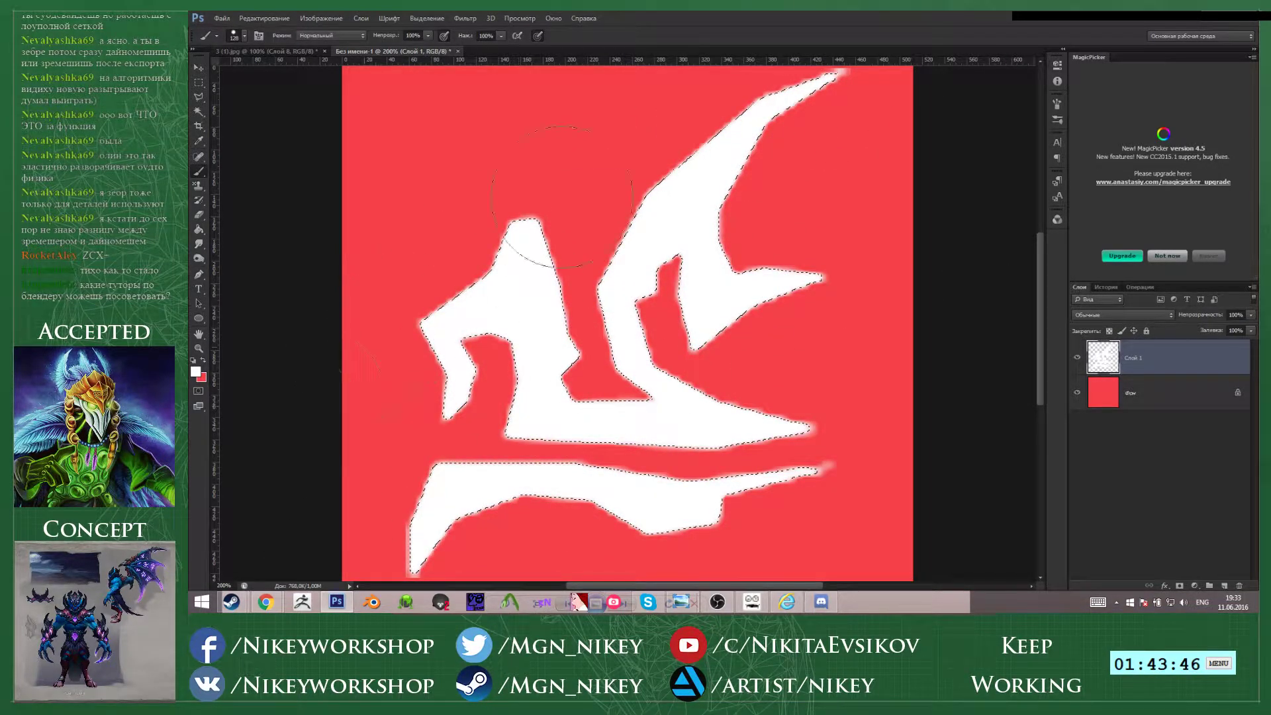
key("ctrl+d")
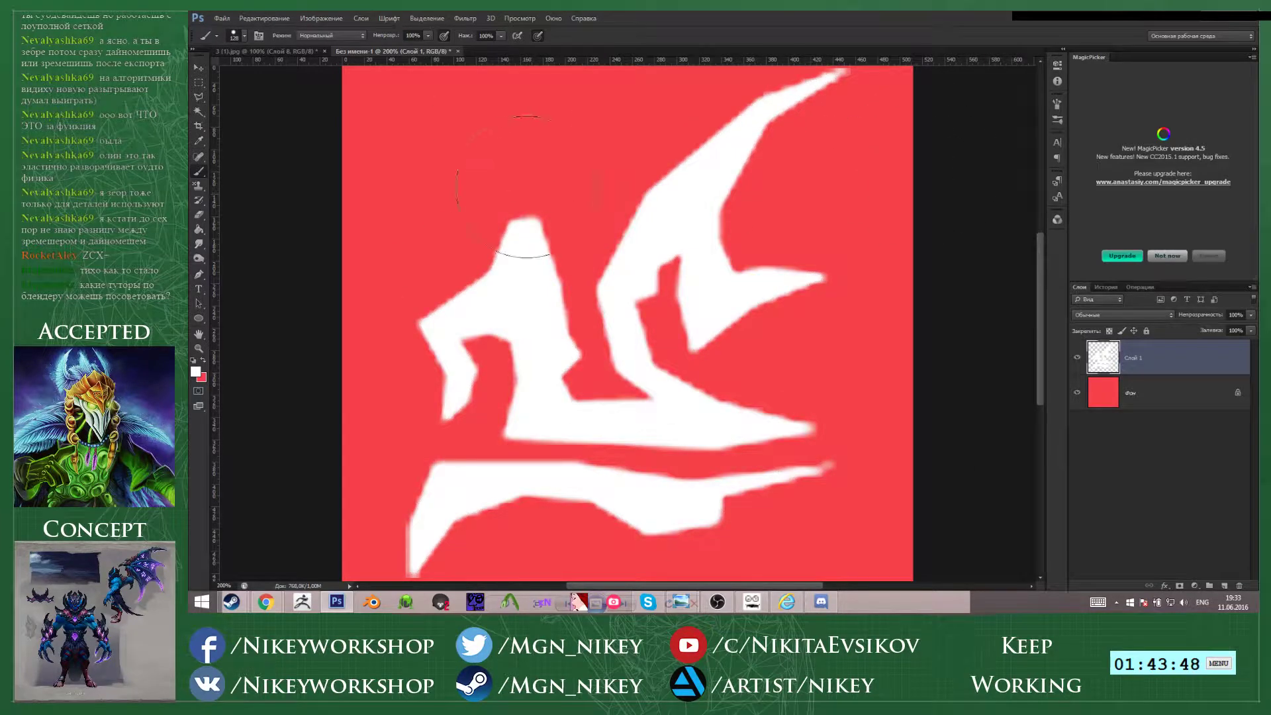
- Try to trim the rune's soft fringe by selecting its white with Color Range at fuzziness 0, inverting the selection and deleting the rest
left_click(427, 17)
left_click(457, 116)
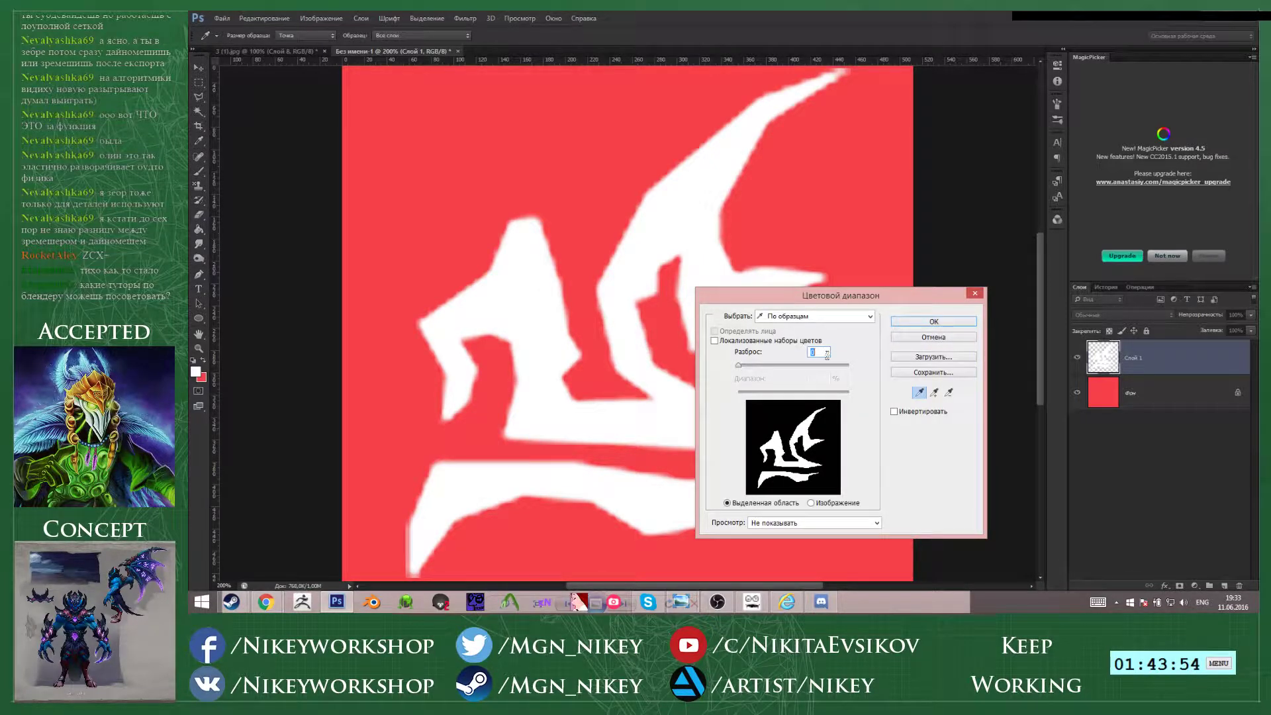
left_click(914, 321)
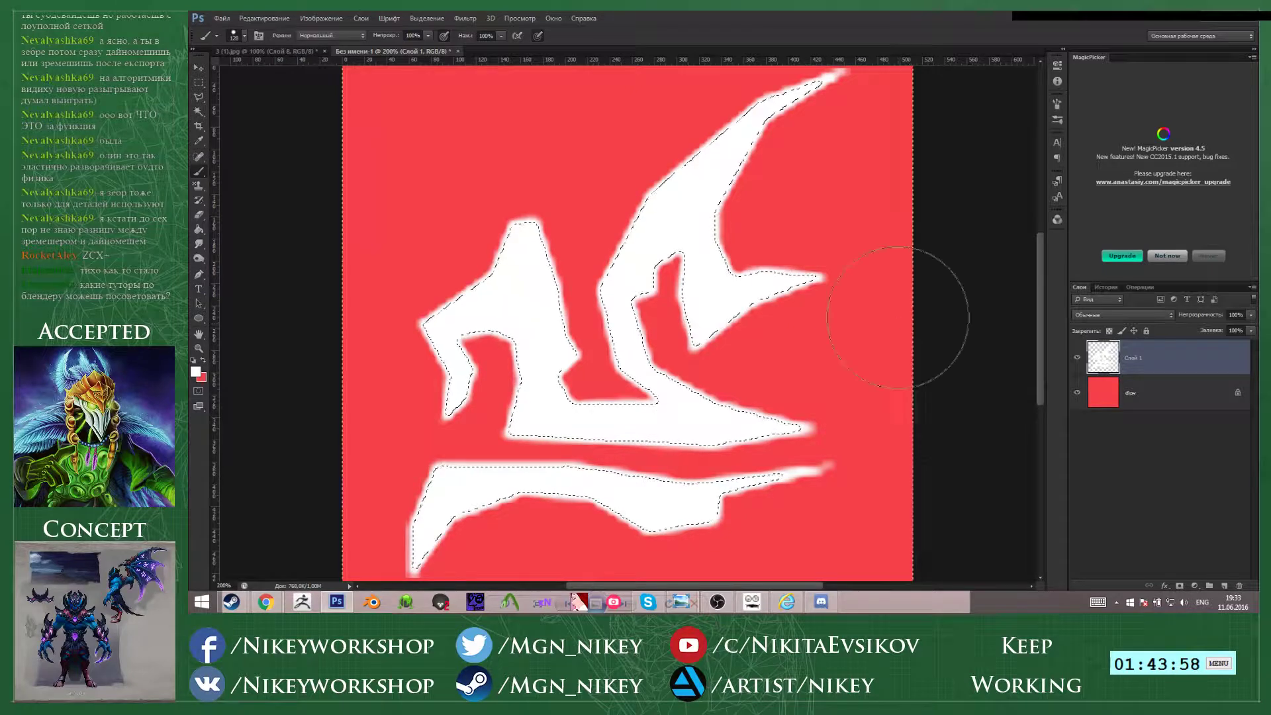
key("ctrl+shift+i")
key("Delete")
key("ctrl+d")
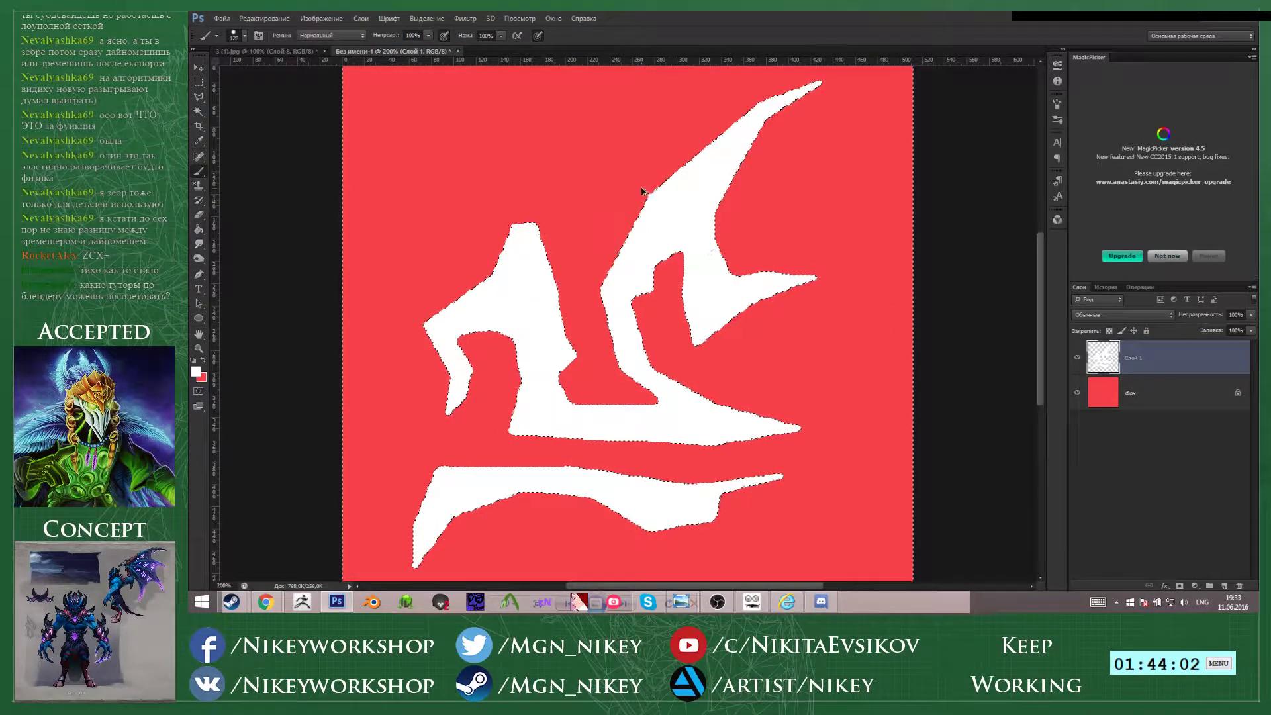
key("ctrl+f")
- Select the rune's white by Color Range with the fuzziness raised slightly above 0, then invert the selection, delete the fringe and deselect
left_click(425, 18)
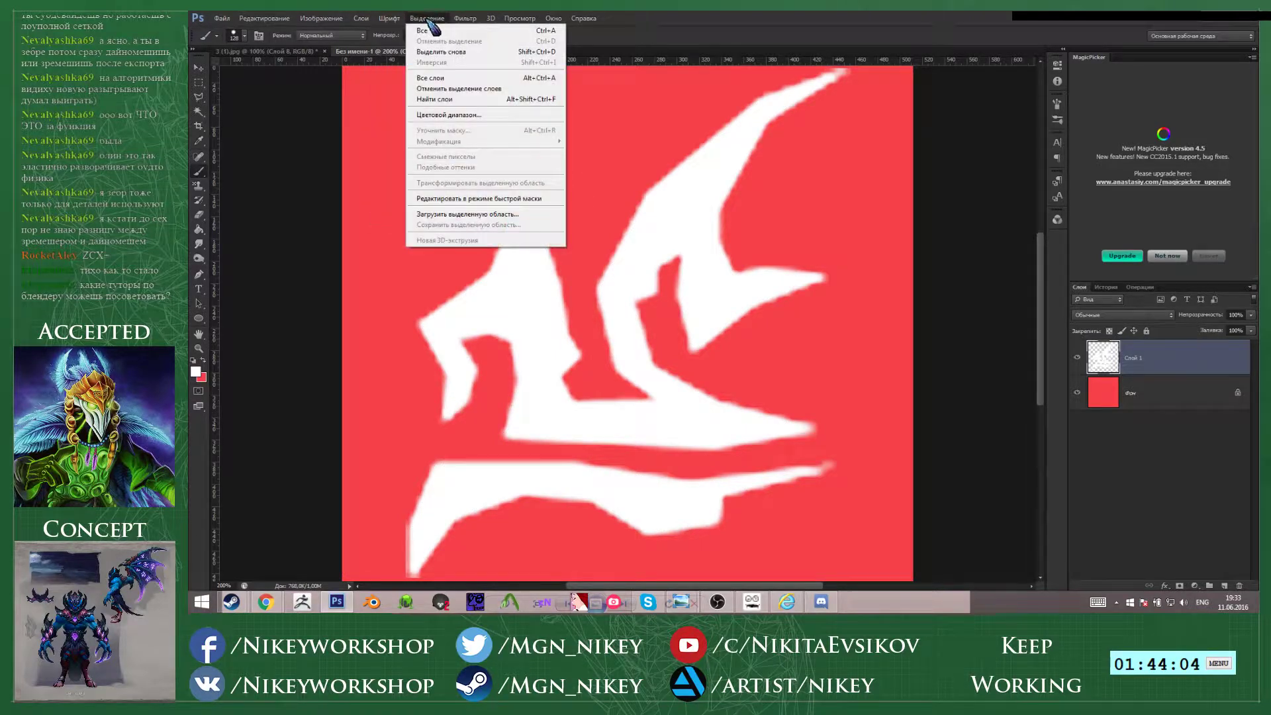
left_click(451, 115)
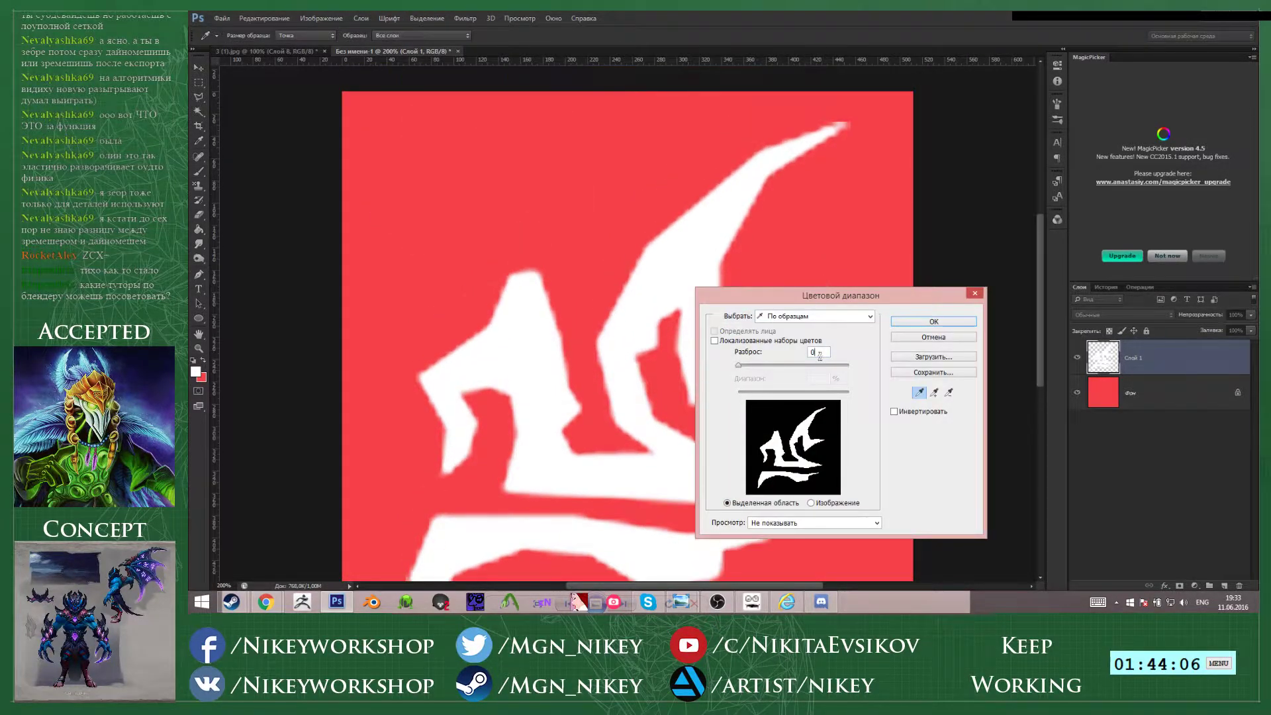
scroll(820, 355, "up", 4)
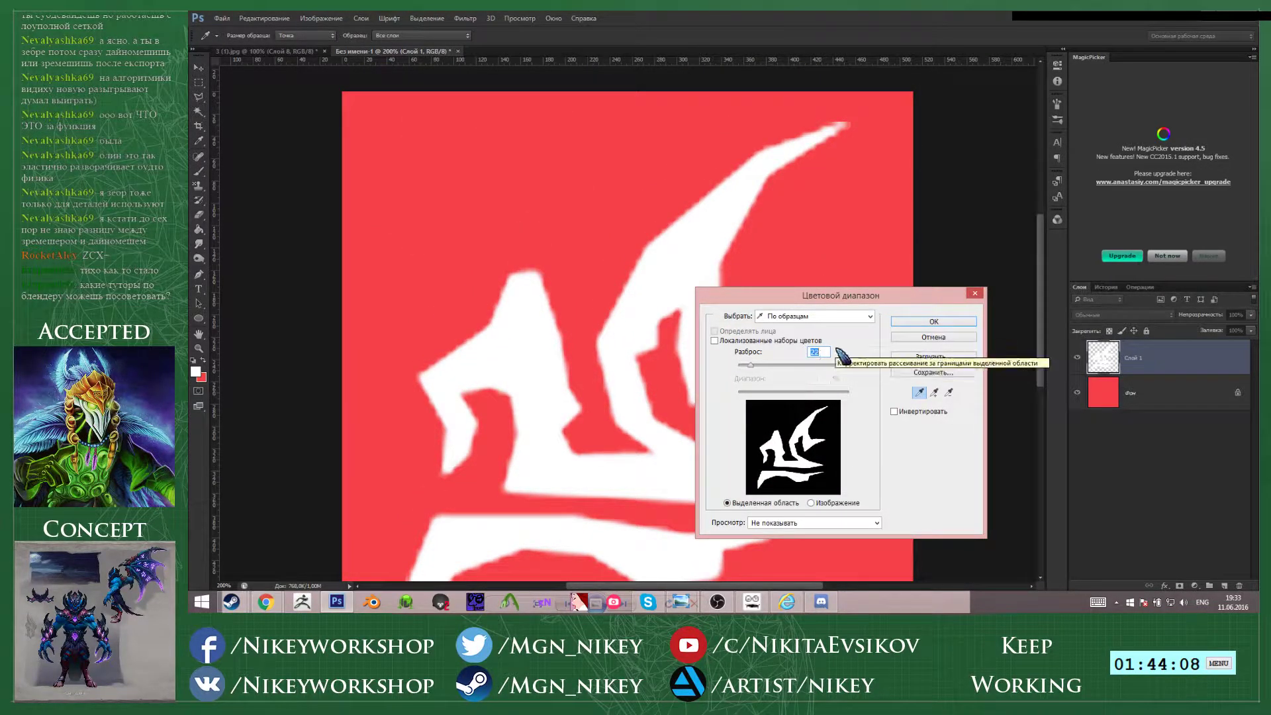
left_click(933, 321)
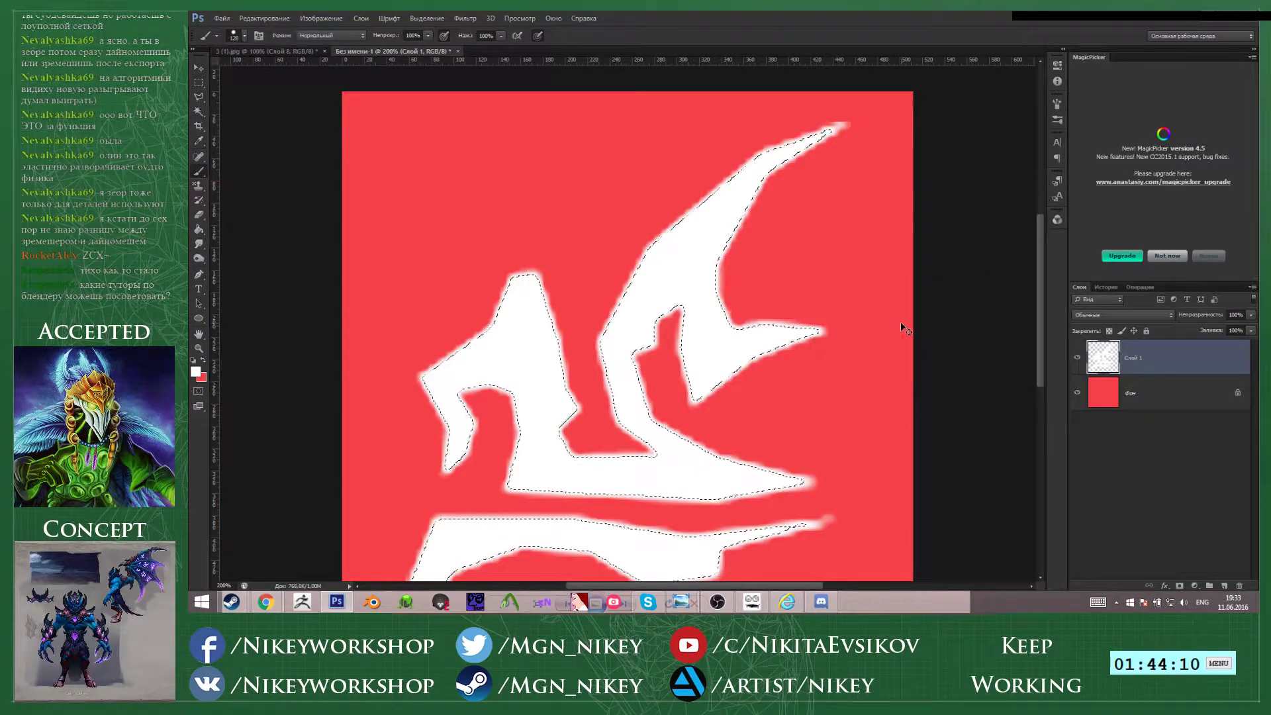
key("ctrl+shift+i")
key("Delete")
key("ctrl+d")
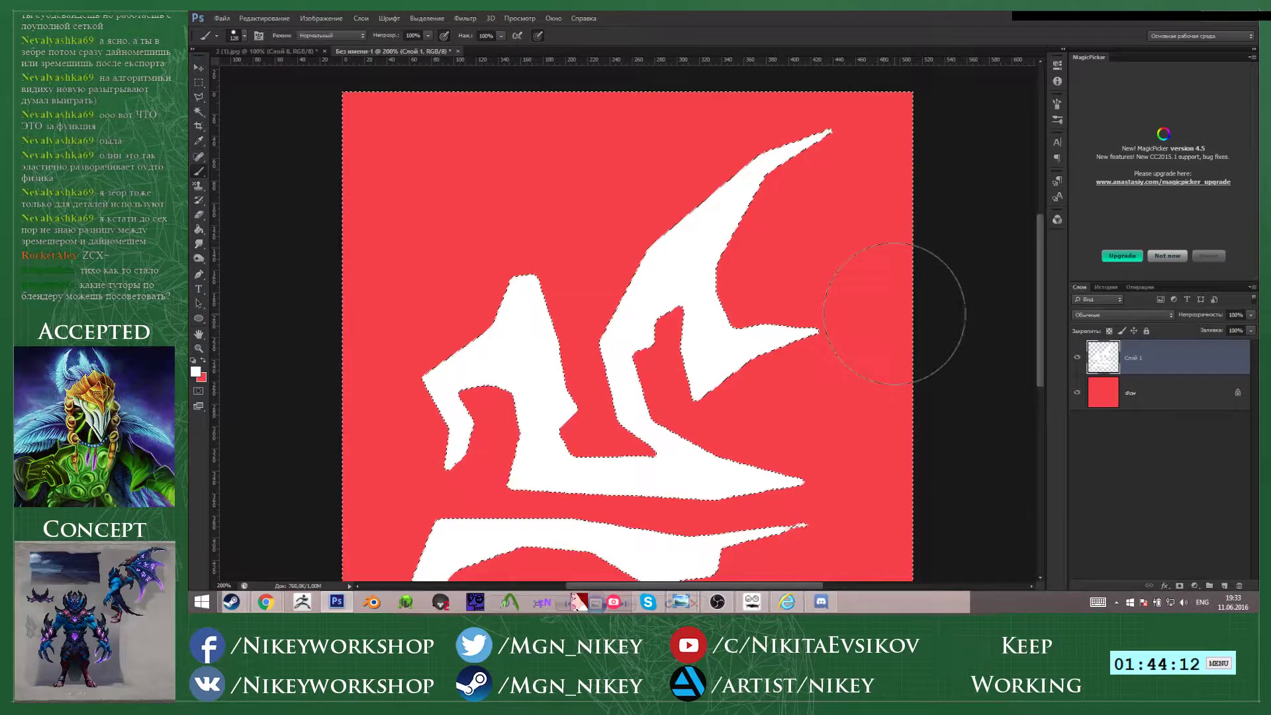
- Set the foreground colour to black and fill the background layer with it using the Paint Bucket
scroll(880, 314, "down", 2)
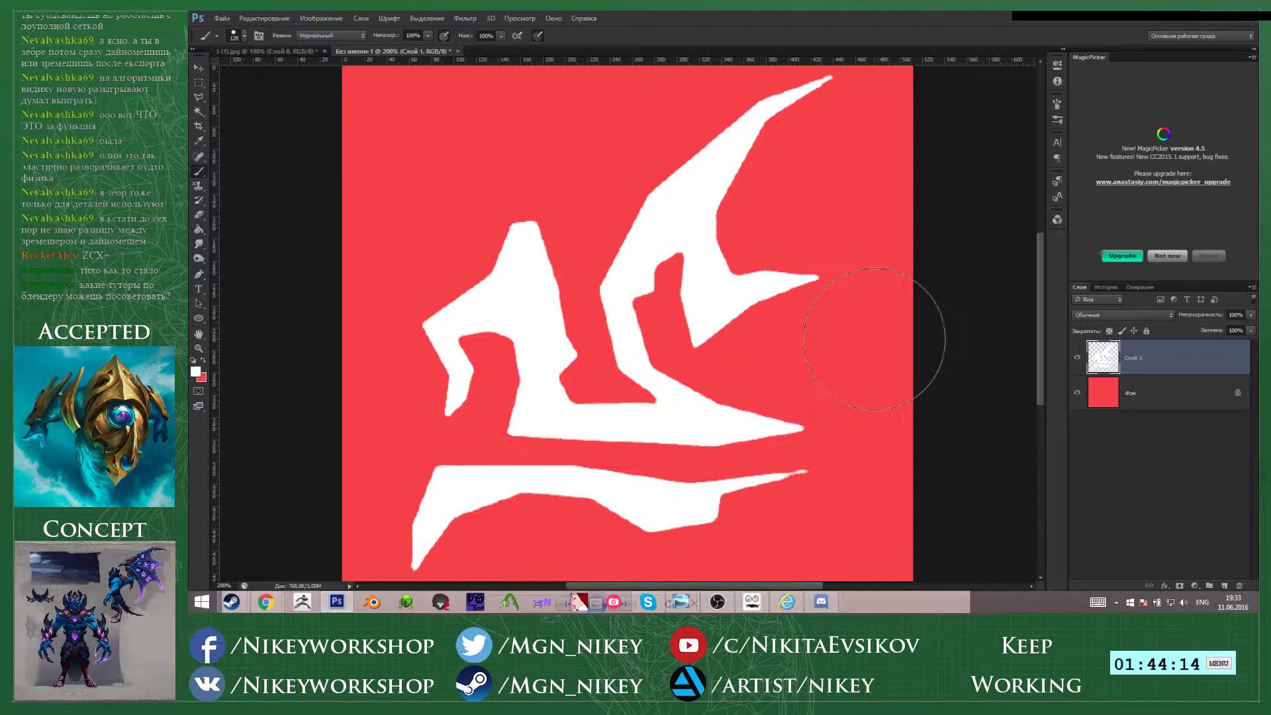
left_click(1158, 397)
key("g")
left_click(201, 361)
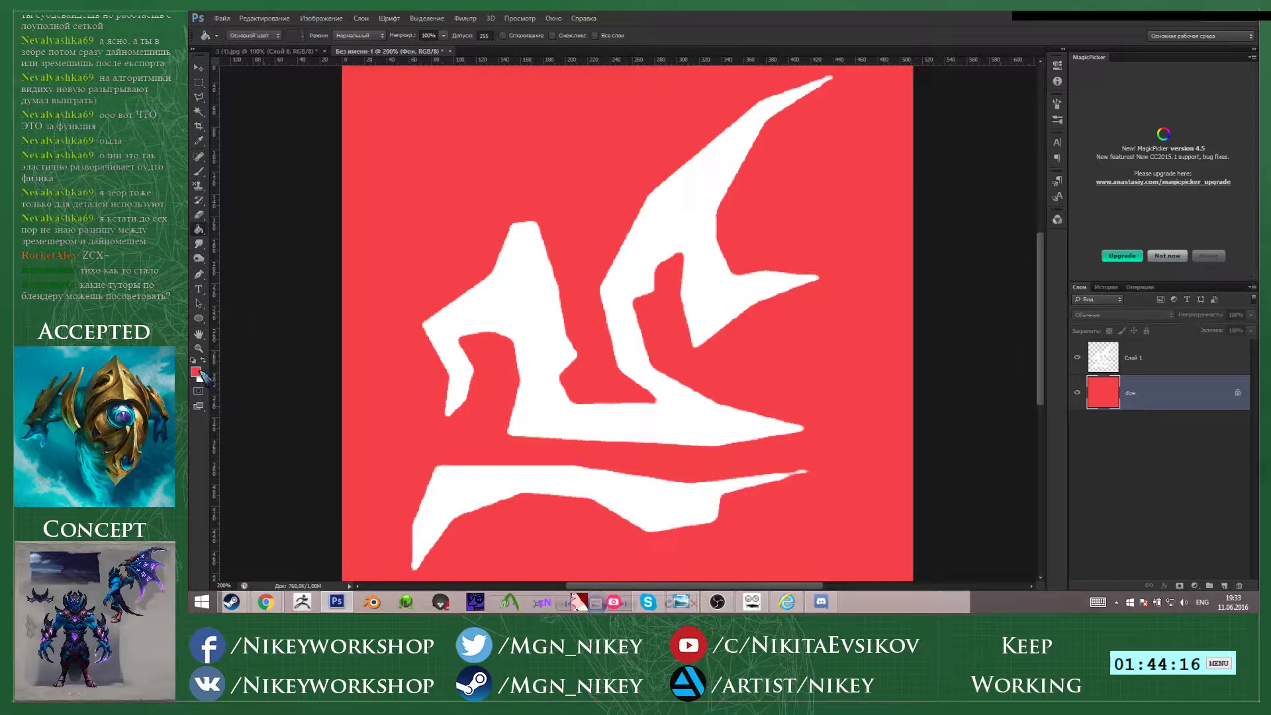
left_click(196, 371)
left_click(583, 317)
left_click(830, 165)
left_click(669, 305)
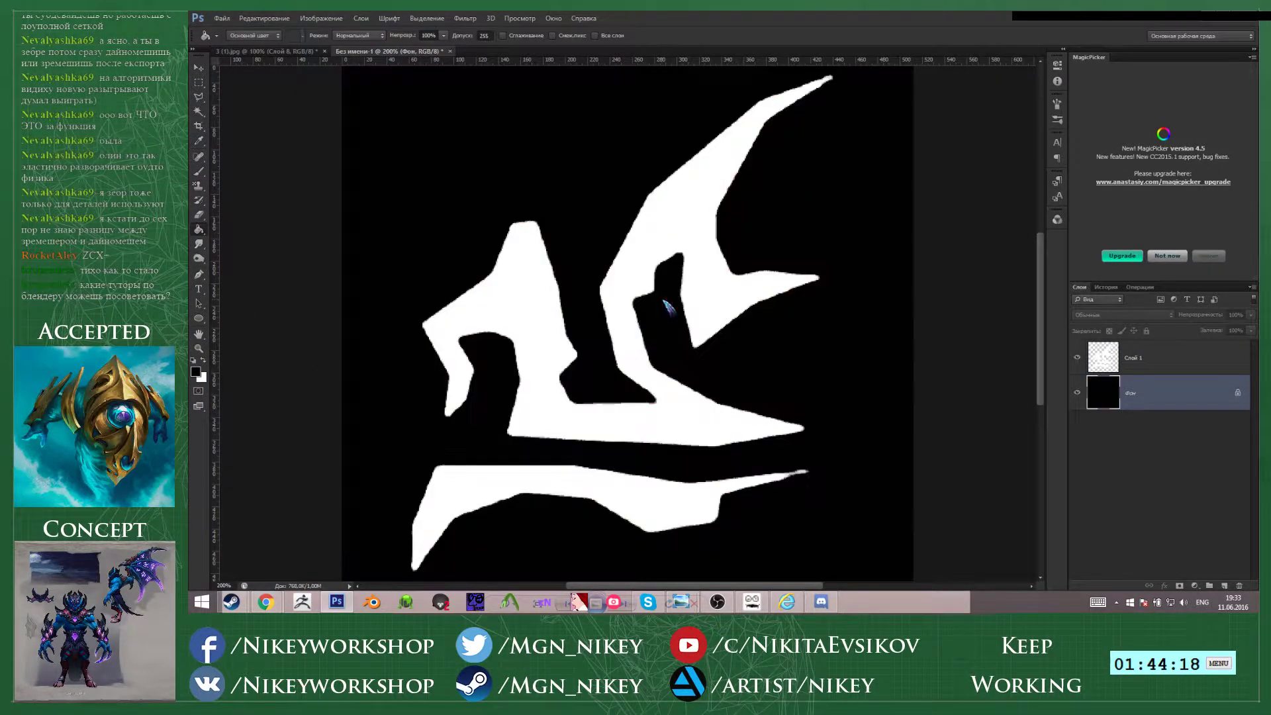
left_click(199, 68)
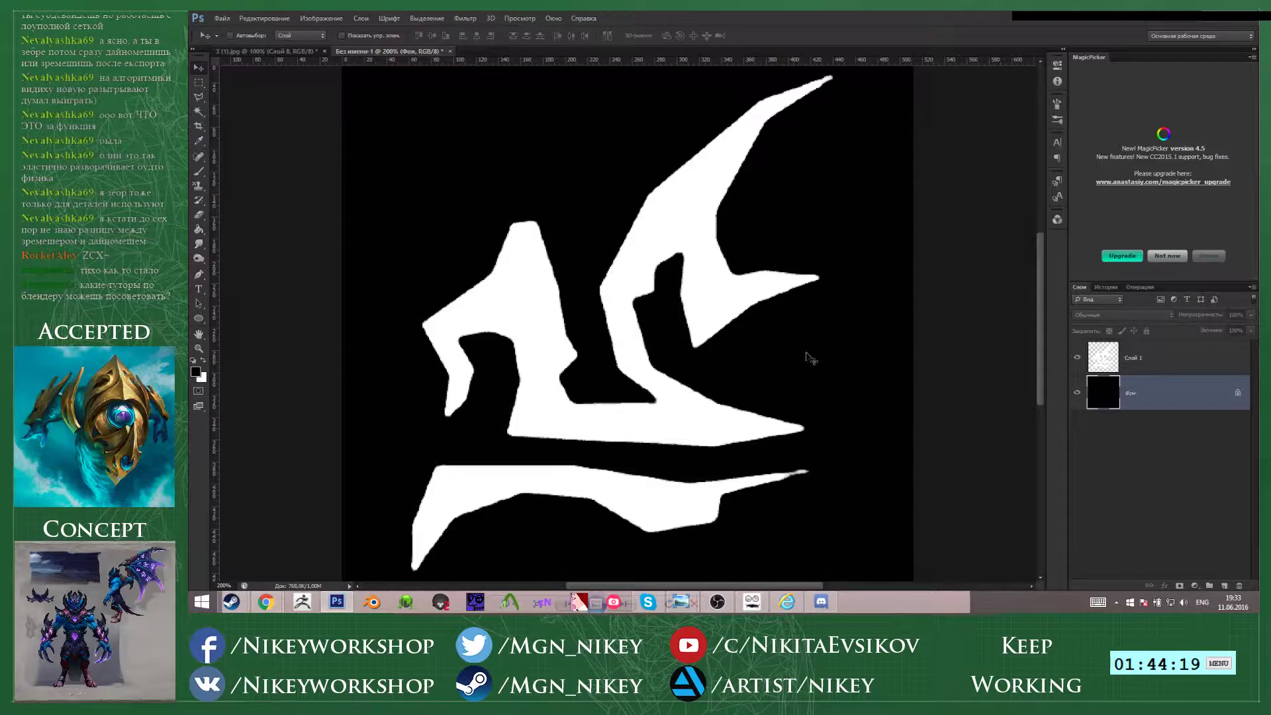
- Erase the thin tip at the end of the lower stroke on the white rune's layer
left_click(1144, 352)
key("e")
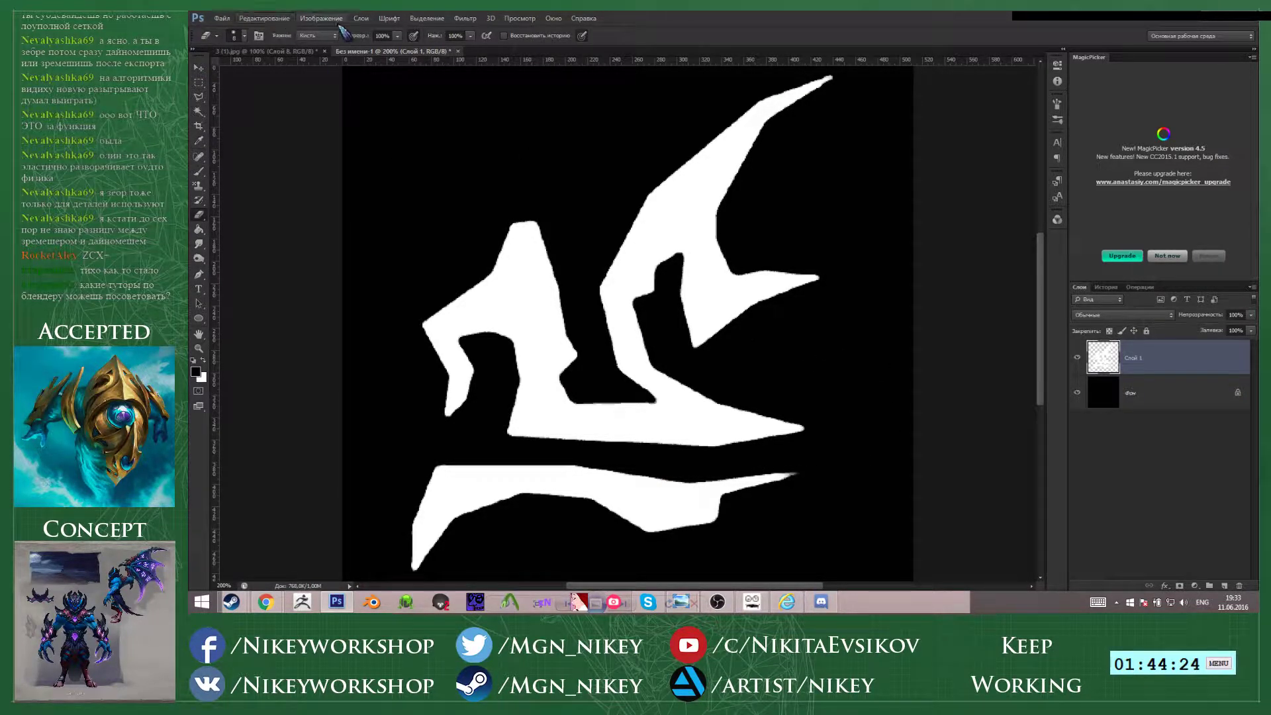
left_click(198, 67)
- Duplicate the rune layer and apply a Gaussian Blur with a radius of 1.4 pixels to the copy
key("ctrl+j")
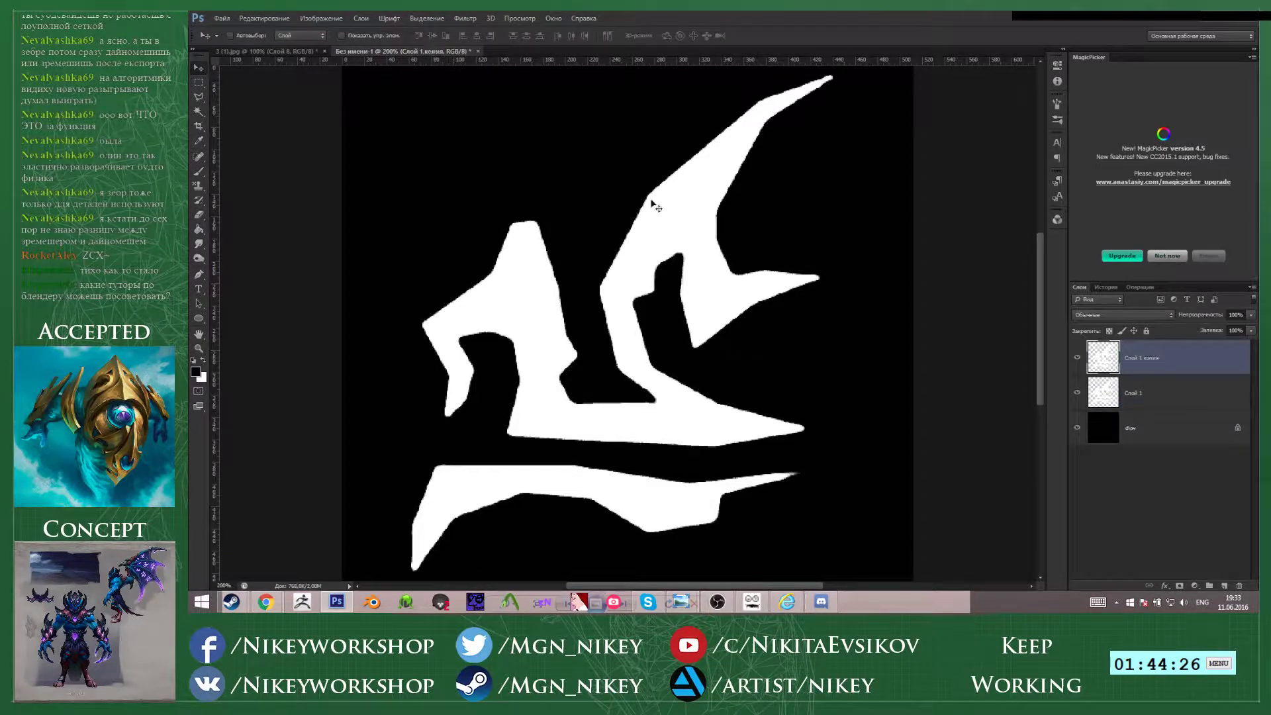
left_click(464, 18)
mouse_move(503, 162)
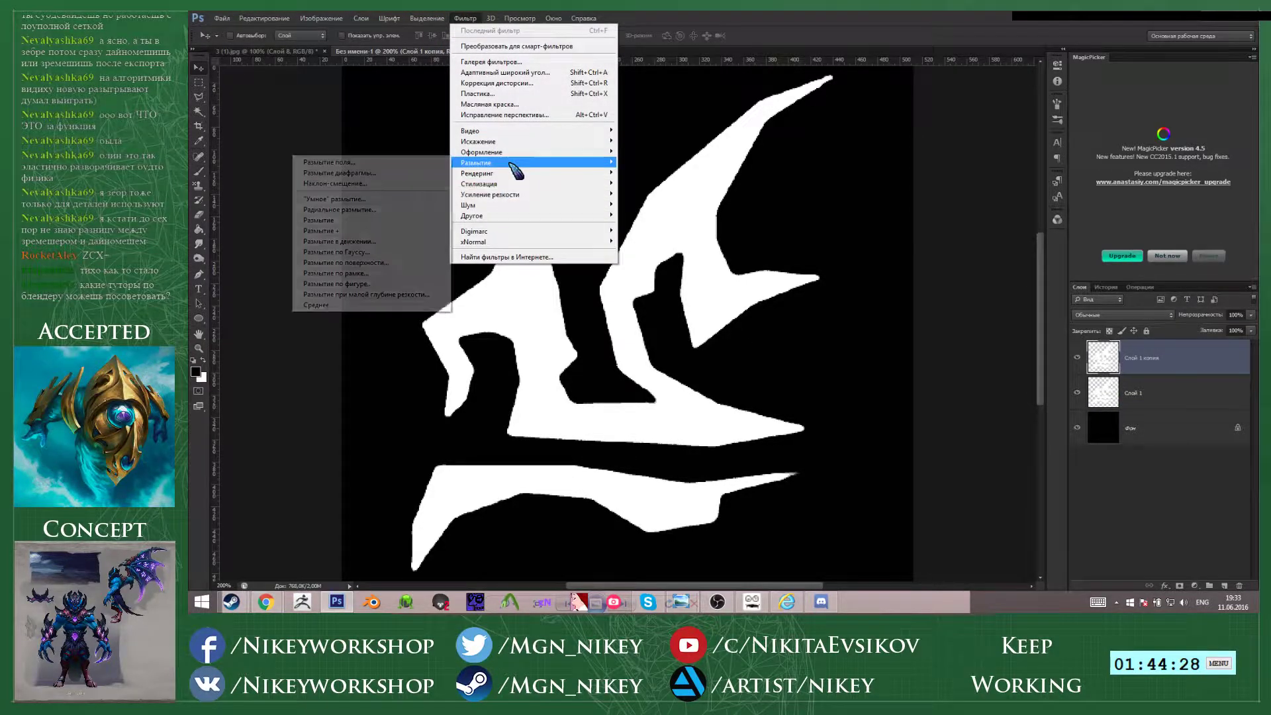
left_click(383, 252)
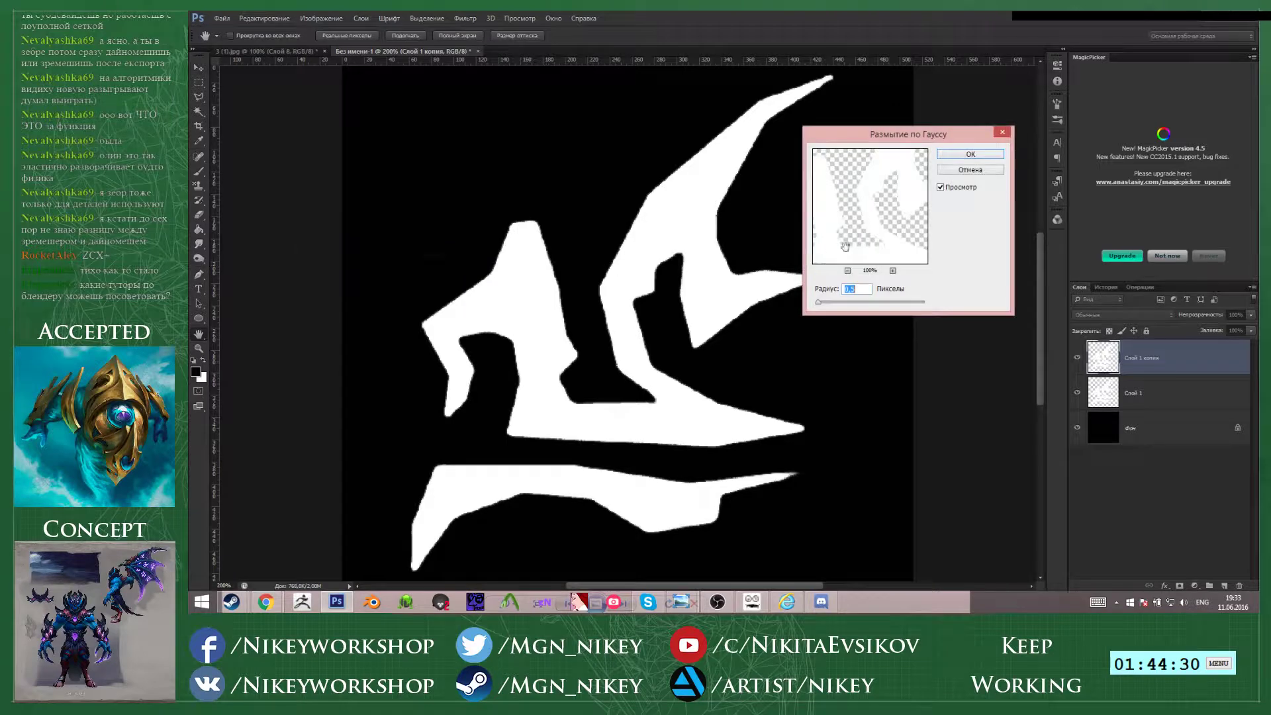
scroll(901, 216, "up", 9)
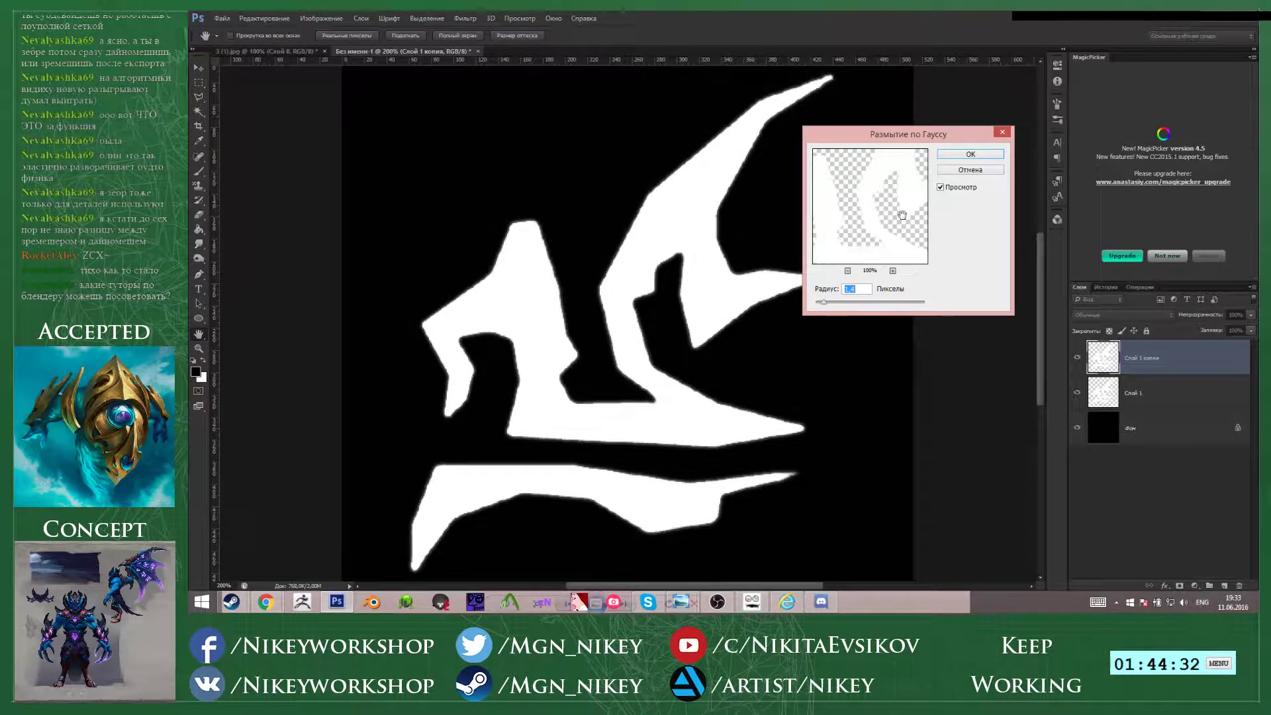
left_click(969, 154)
- Duplicate the blurred rune layer three times, merge the four blurred layers into one, and compare the rune with and without the merged glow
key("ctrl+j")
key("ctrl+j")
key("ctrl+j")
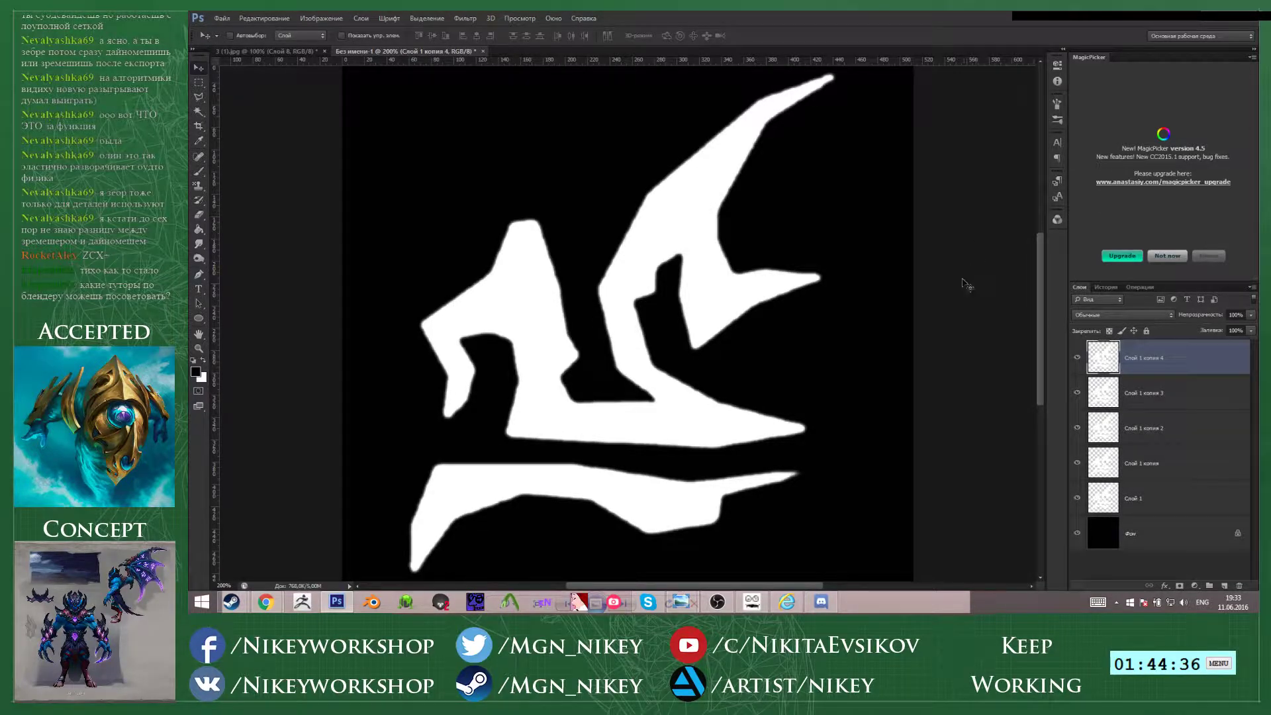
left_click(1151, 462, "shift")
key("ctrl+e")
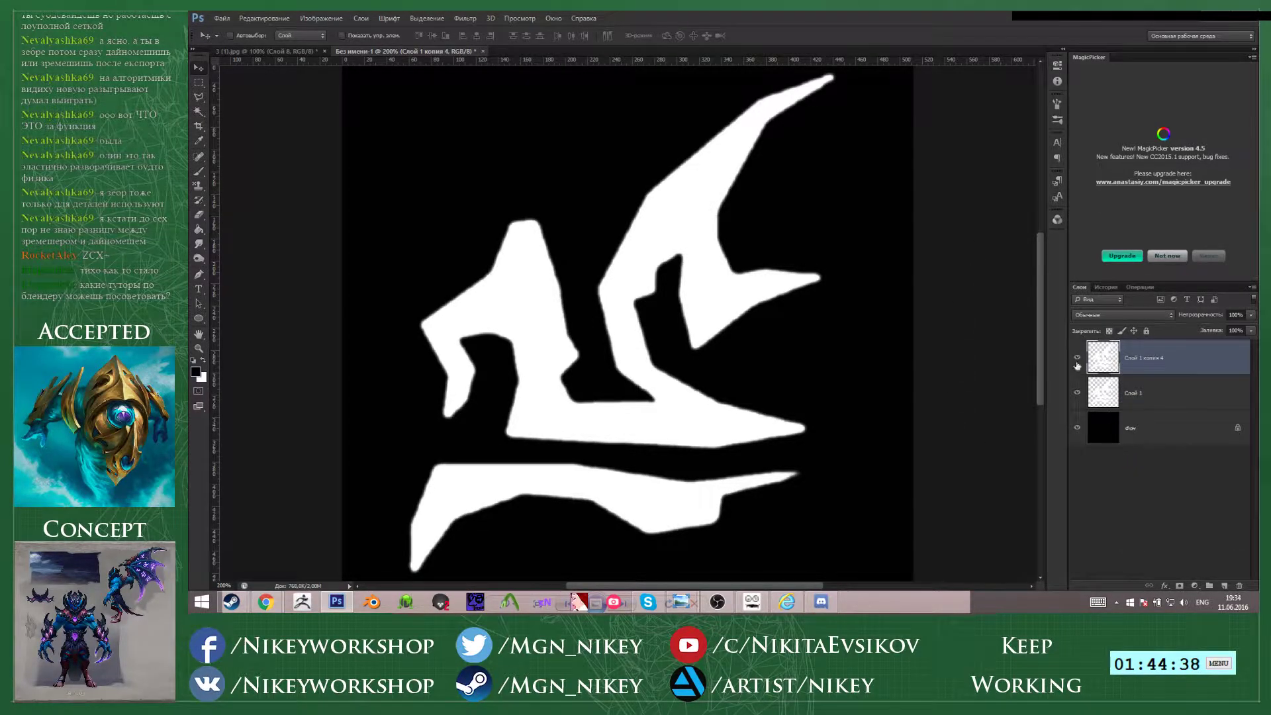
left_click(1076, 358)
left_click(1076, 358)
left_click(1076, 358)
left_click(1076, 358)
- Save the document in Photoshop format as 1 in the Kaas folder
key("ctrl+s")
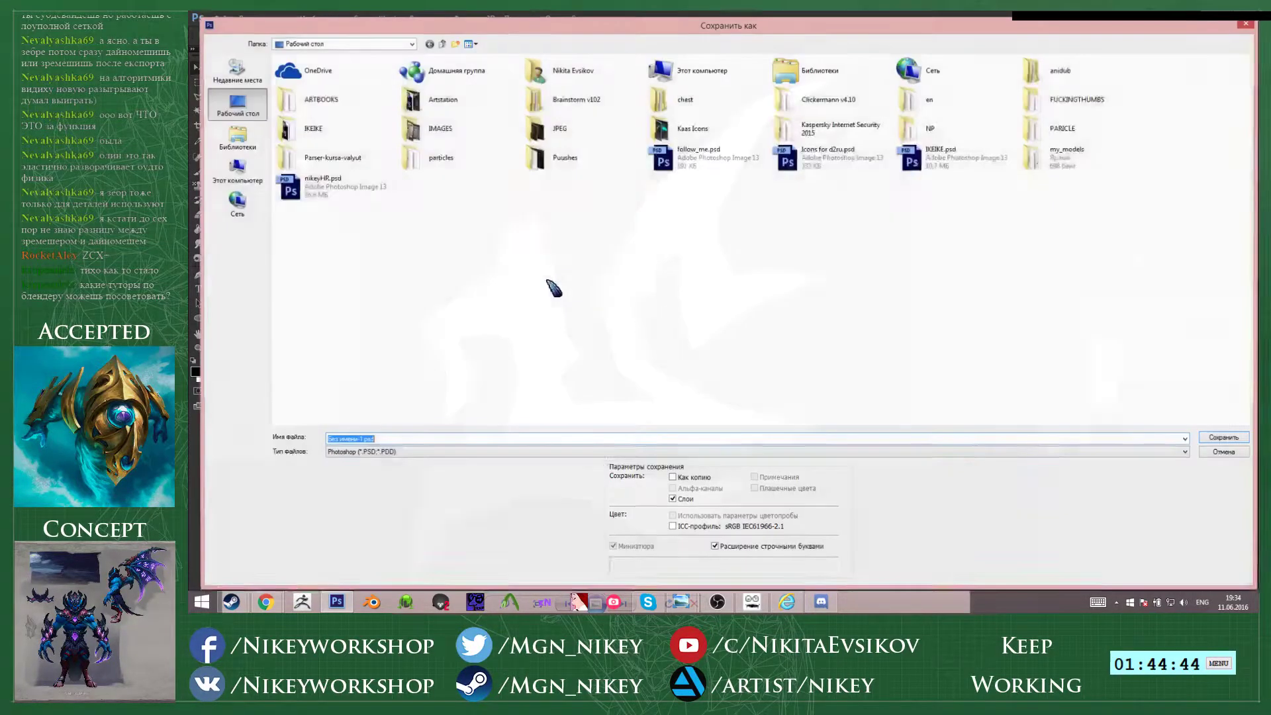
left_click(237, 72)
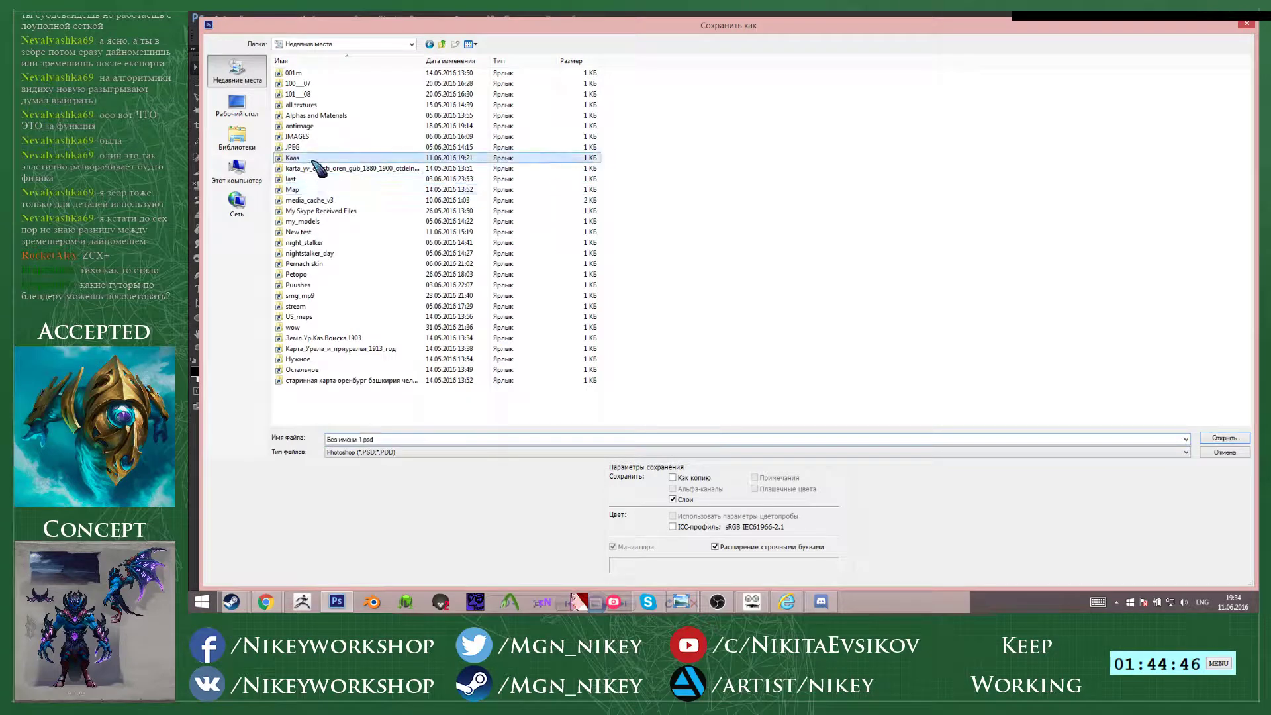
double_click(318, 160)
left_click(389, 453)
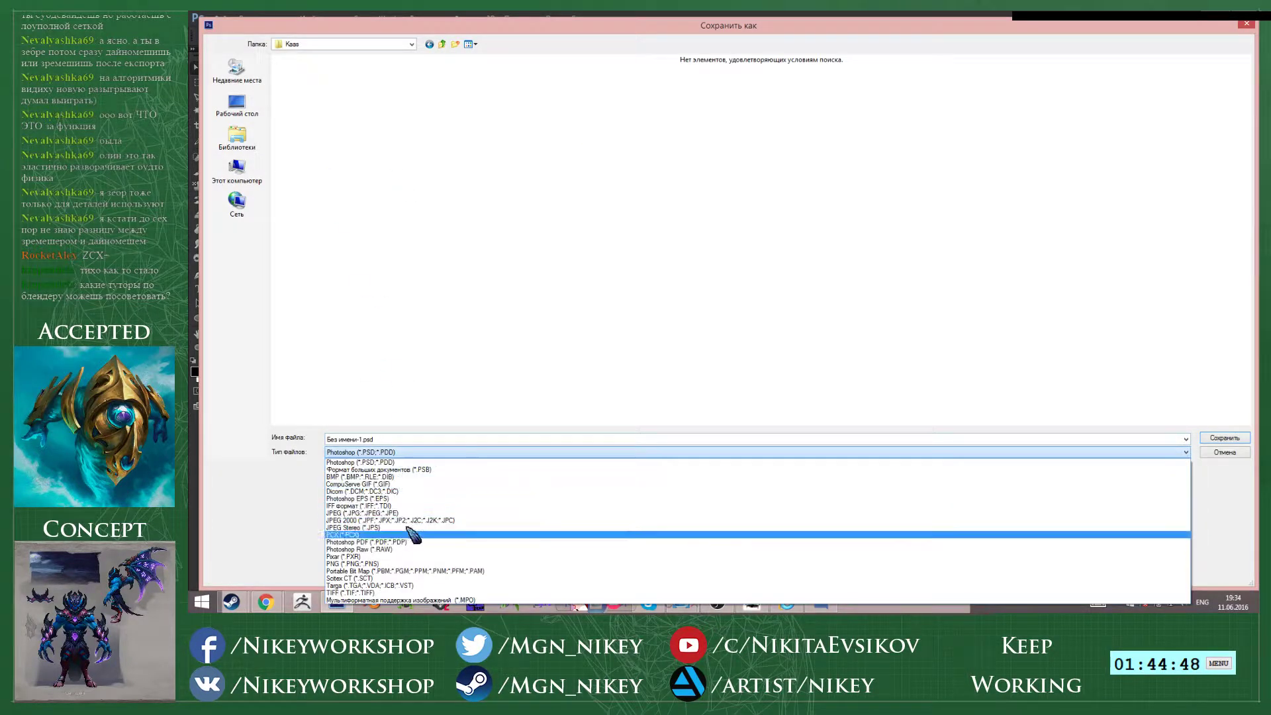
left_click(417, 460)
type("1")
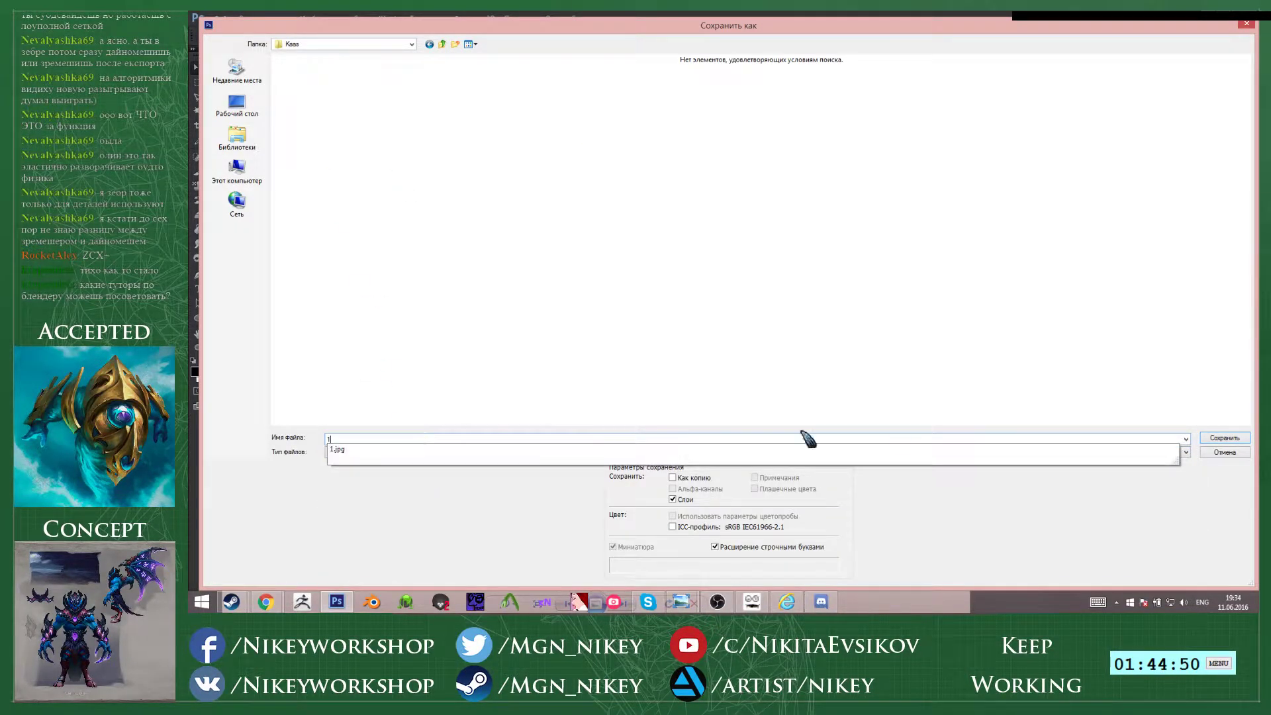
left_click(1221, 440)
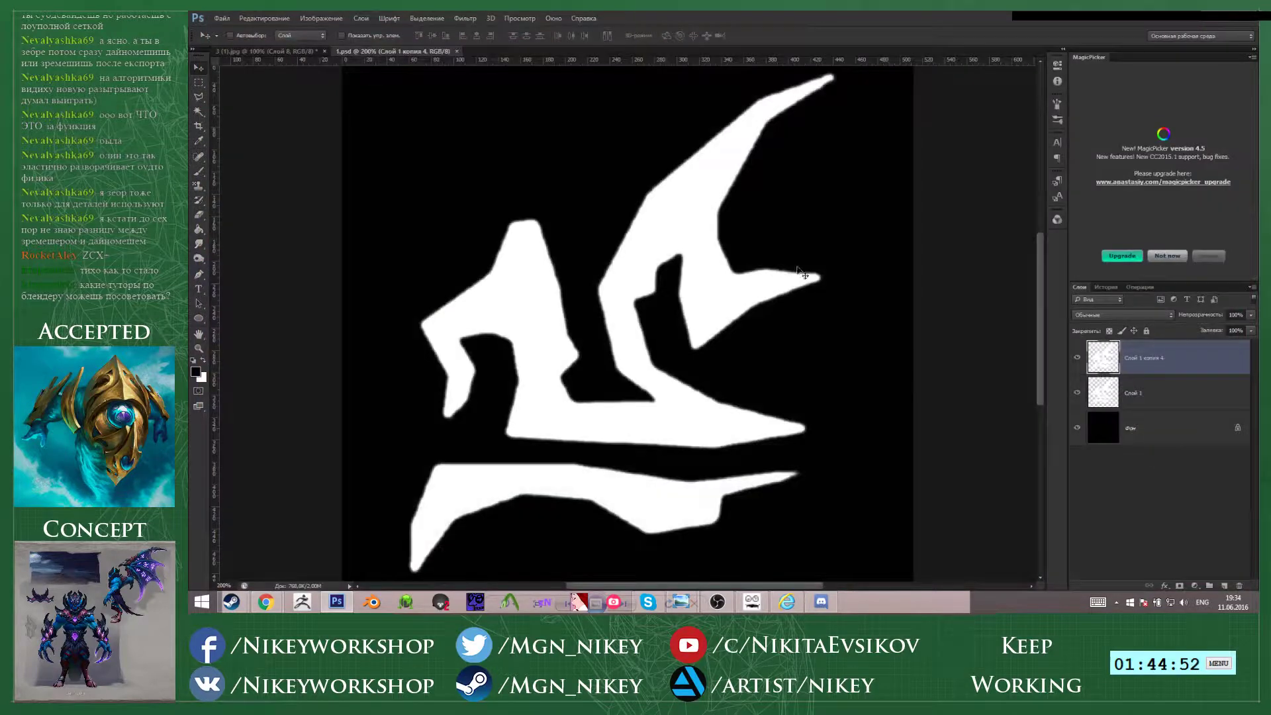
- Copy the rune on layer Слой 7 of the concept art and paste it into 1.psd
left_click(247, 52)
left_click(1168, 526)
key("ctrl+c")
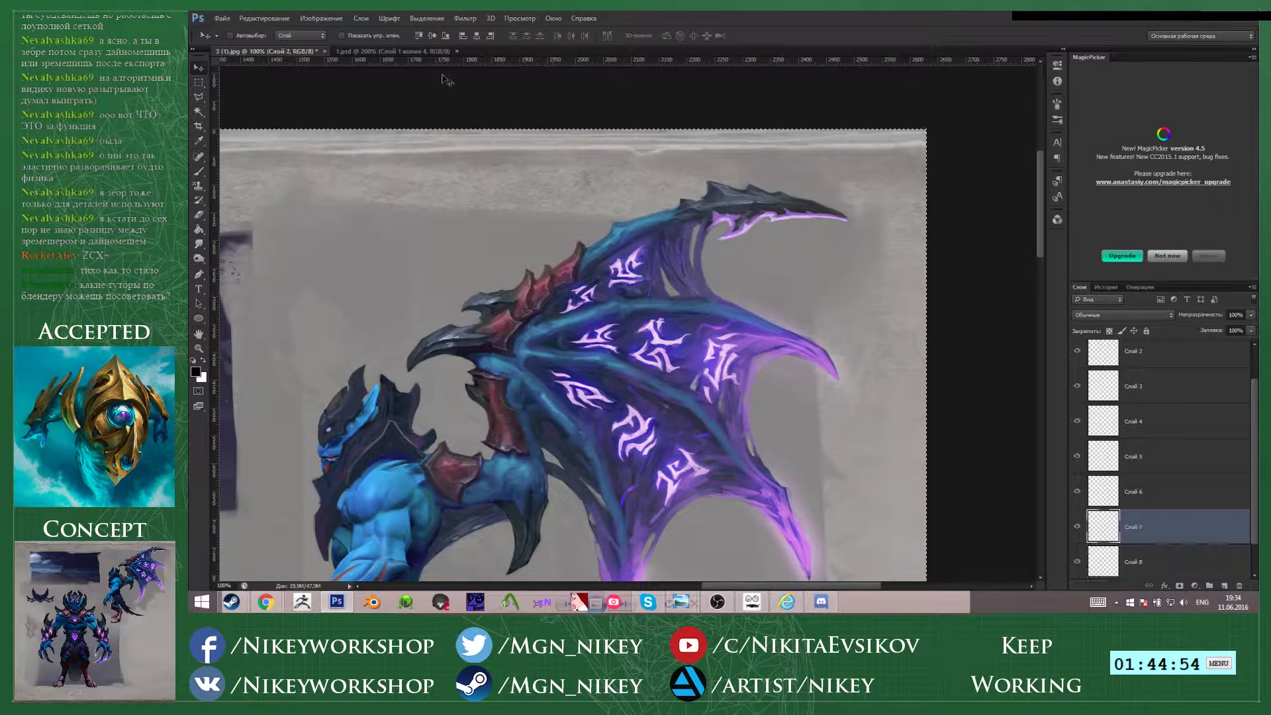
left_click(418, 51)
key("ctrl+v")
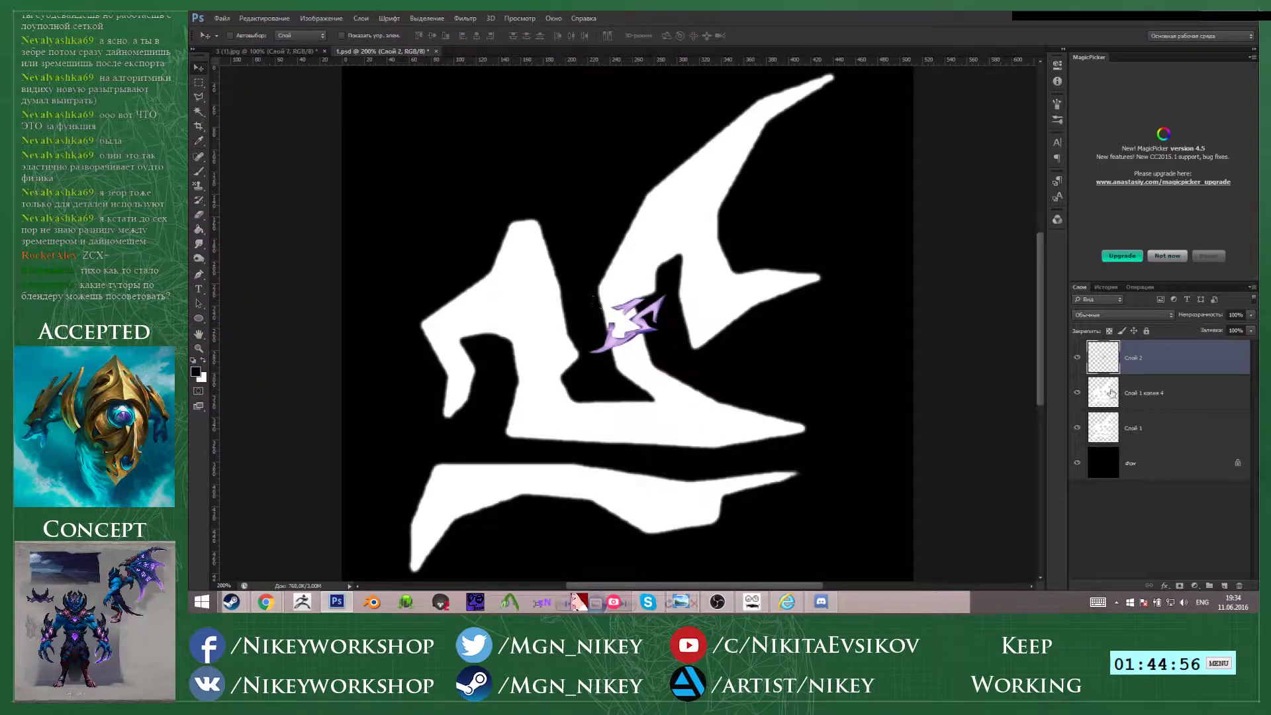
- Enlarge the pasted rune proportionally about its centre until it spans most of the canvas
key("ctrl+t")
left_click_drag(671, 289, 893, 135, "alt+shift")
key("Return")
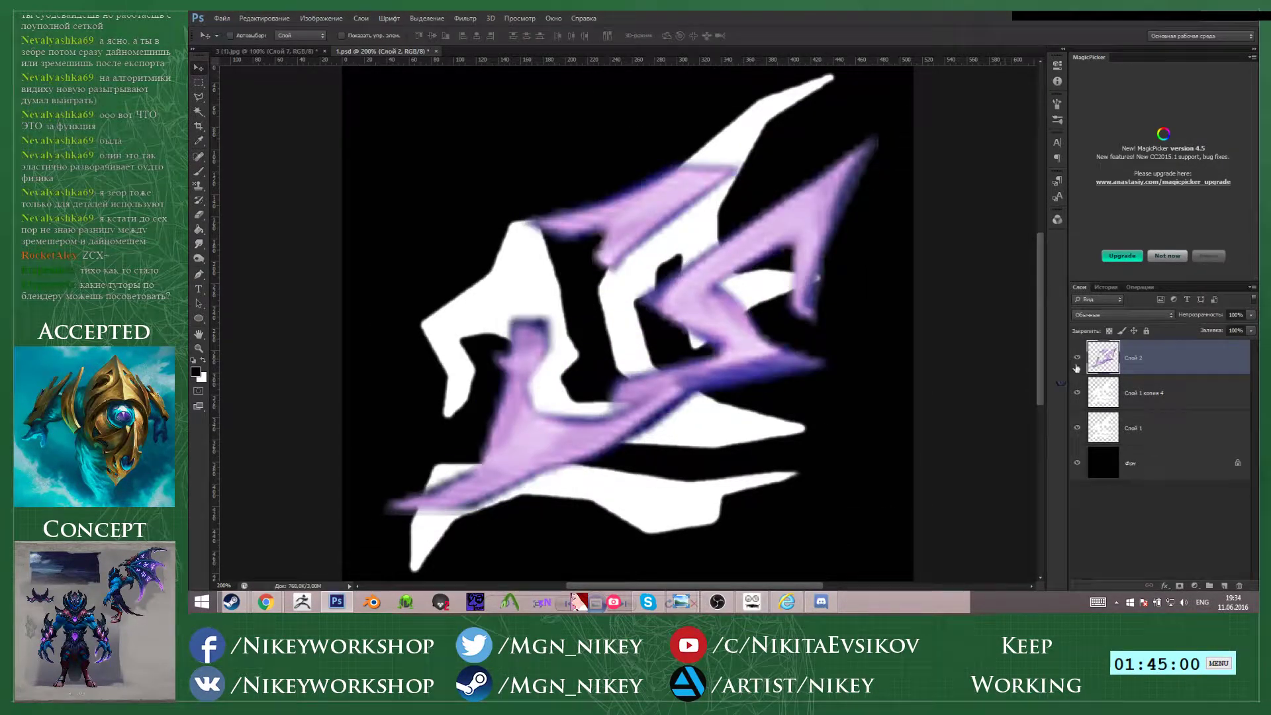
- Load the enlarged rune's outline as a selection, fill it repeatedly with white, and deselect
left_click(1104, 357, "ctrl")
key("g")
key("x")
left_click(616, 244)
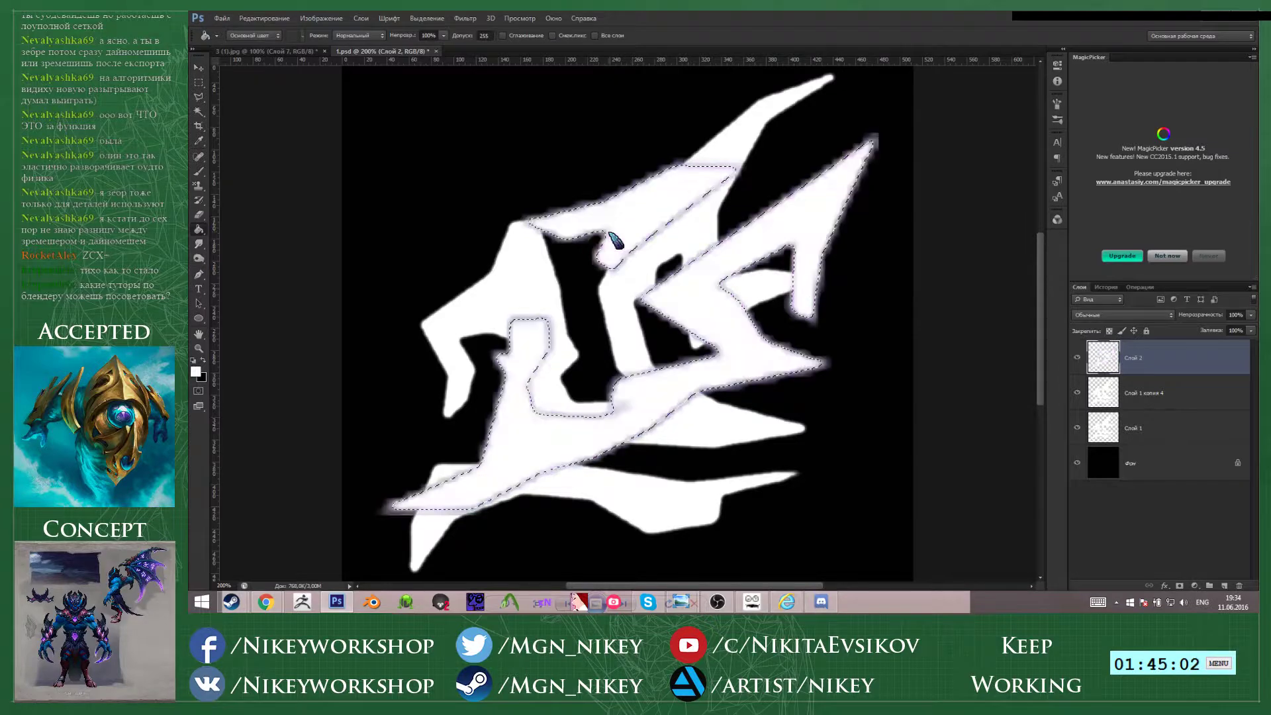
left_click(625, 230)
left_click(625, 230)
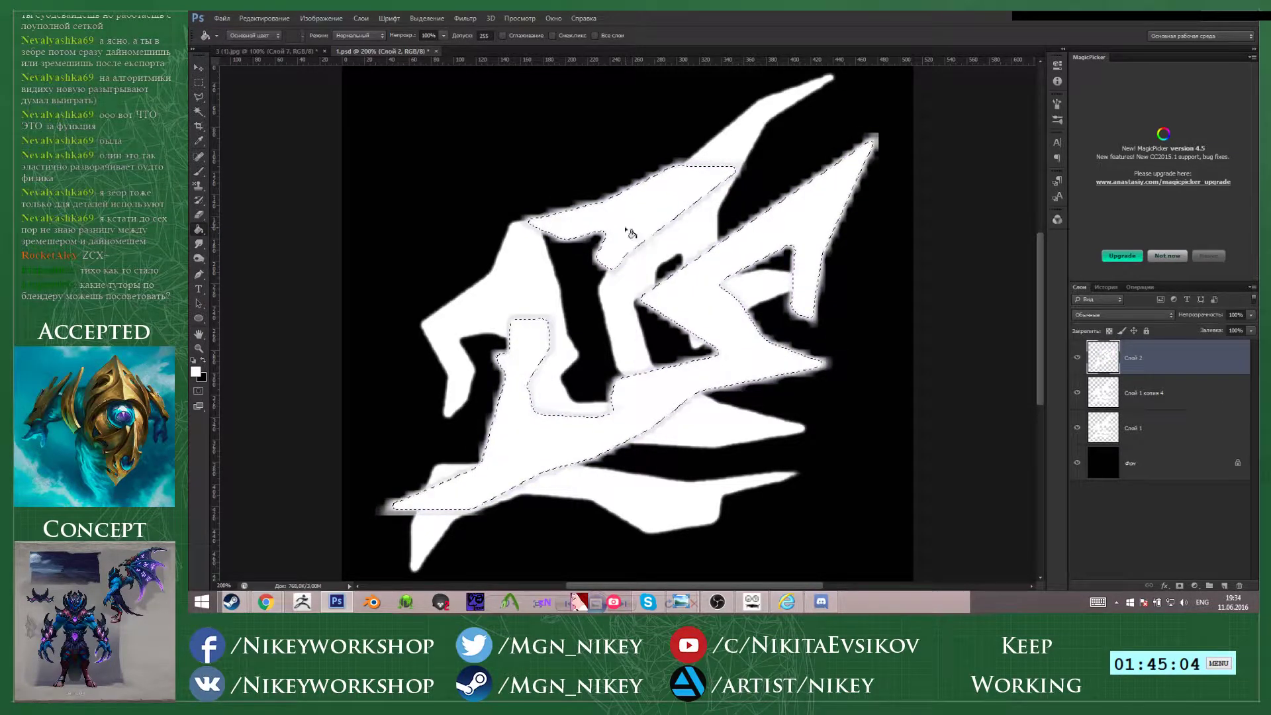
left_click(626, 229)
key("ctrl+shift+i")
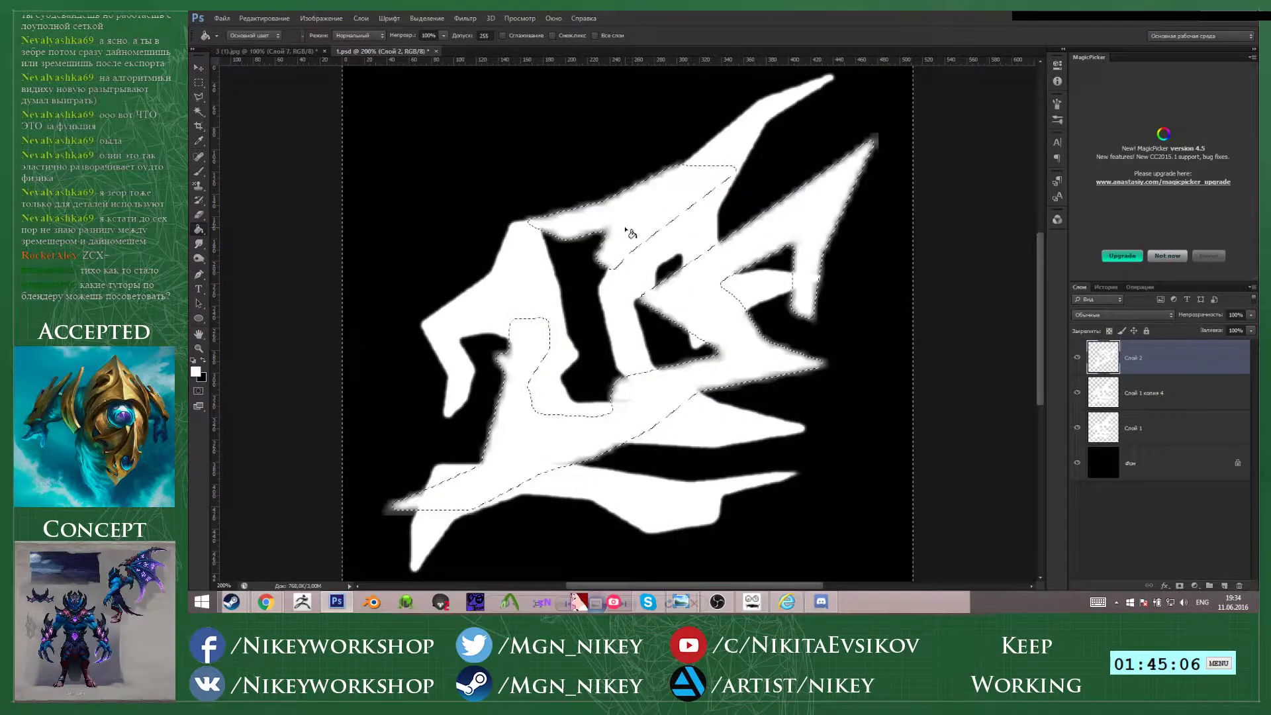
key("ctrl+d")
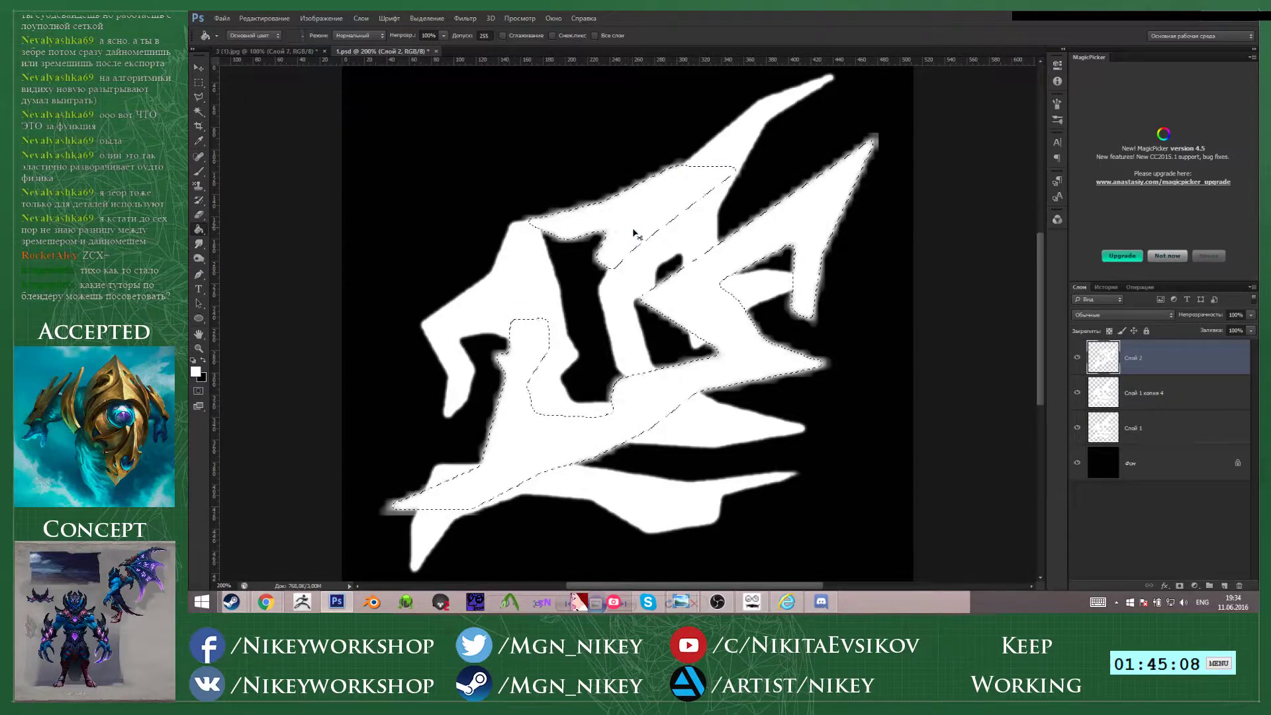
- Hide the first rune's two layers, then trim the new rune's soft fringe by selecting its white with Color Range, inverting, deleting and deselecting
left_click(1077, 393)
left_click(1077, 428)
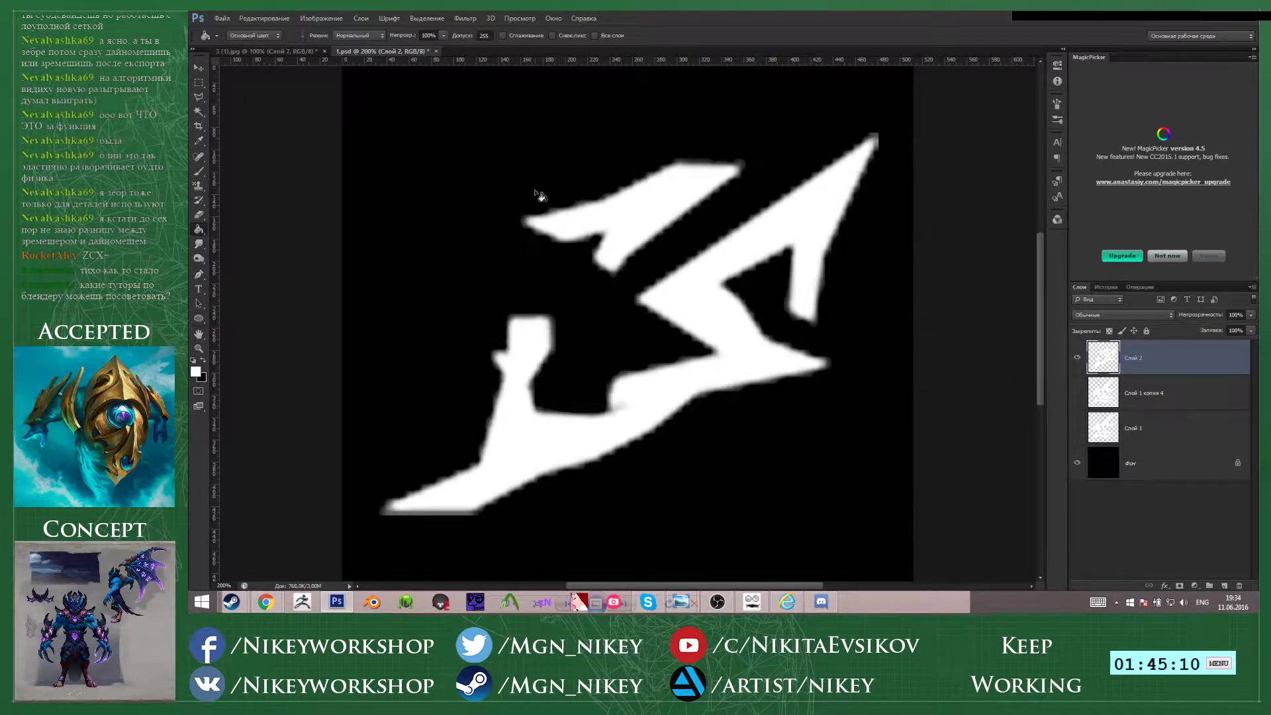
left_click(426, 18)
left_click(463, 113)
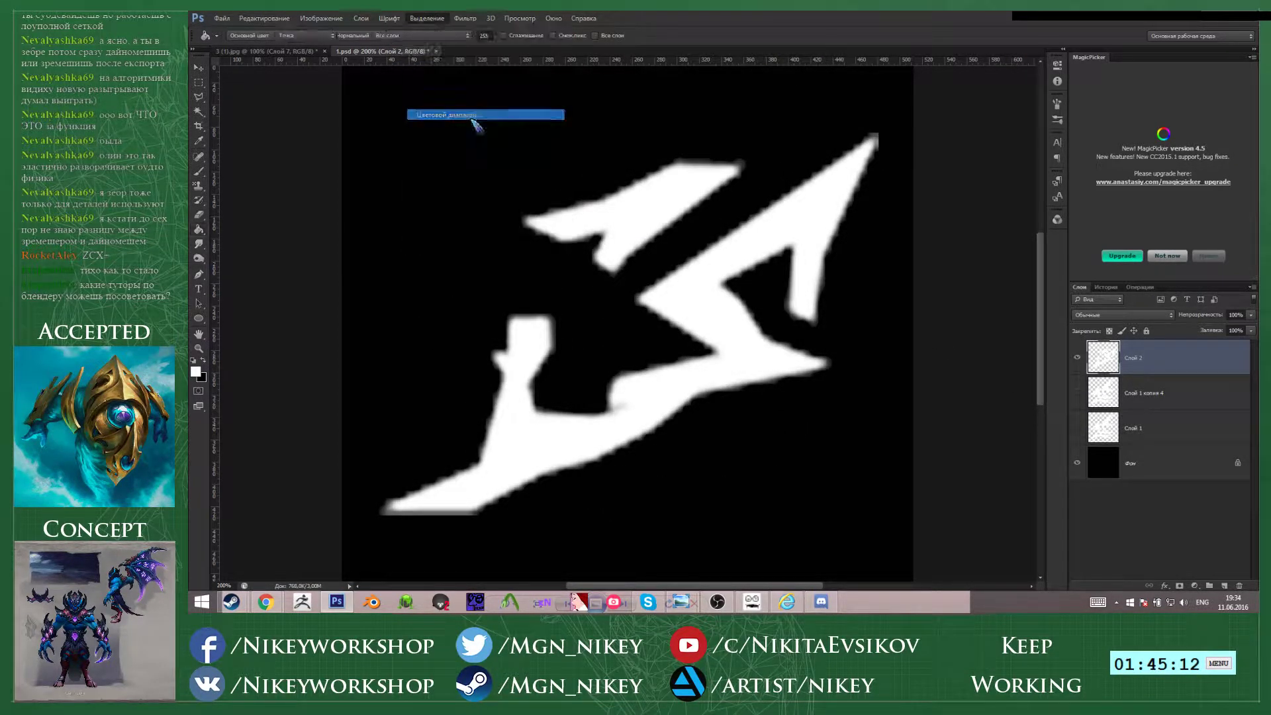
left_click(904, 320)
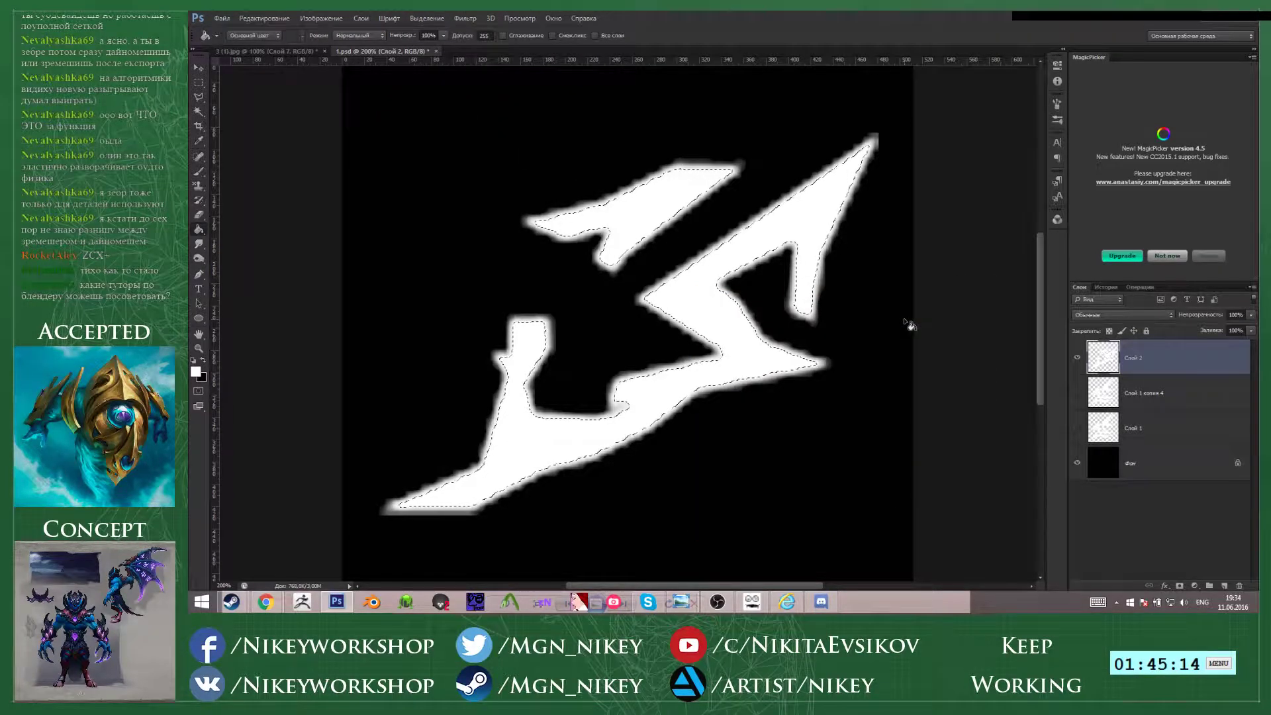
key("ctrl+shift+i")
key("Delete")
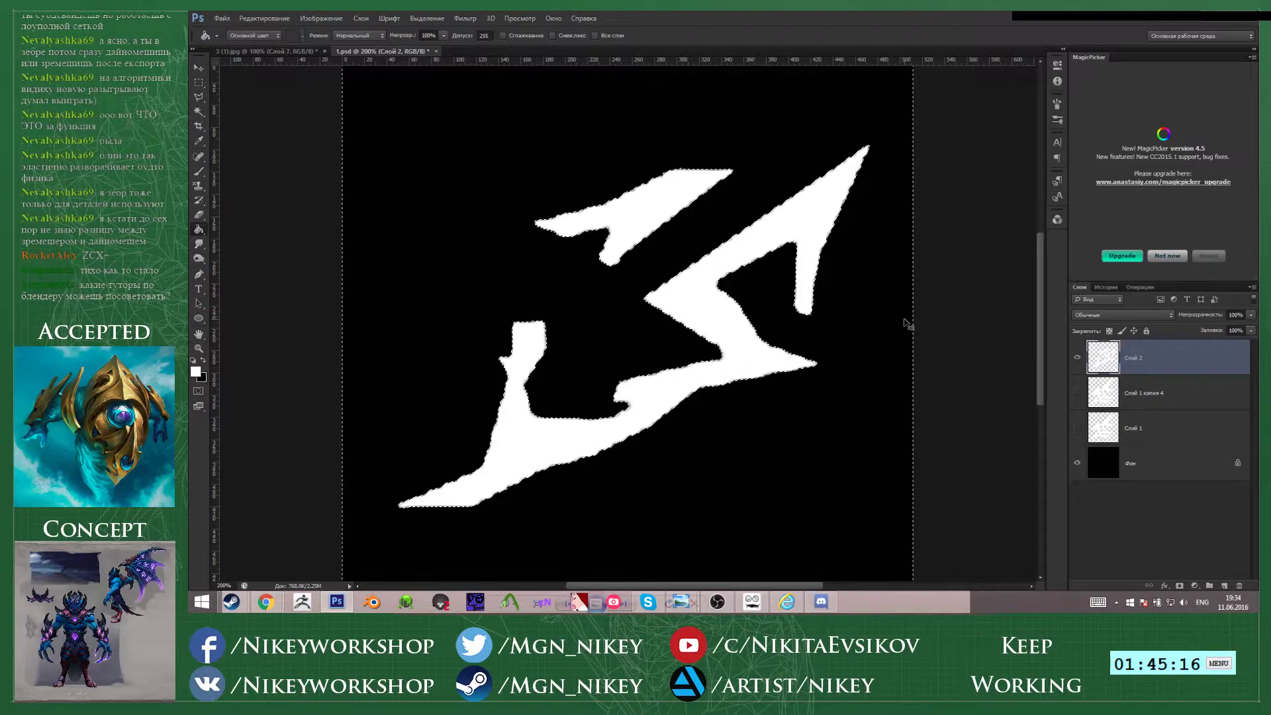
key("ctrl+d")
- Duplicate the trimmed rune layer, reapply the Gaussian Blur to the copy, duplicate the blurred layer twice, and merge the blurred copies
key("ctrl+j")
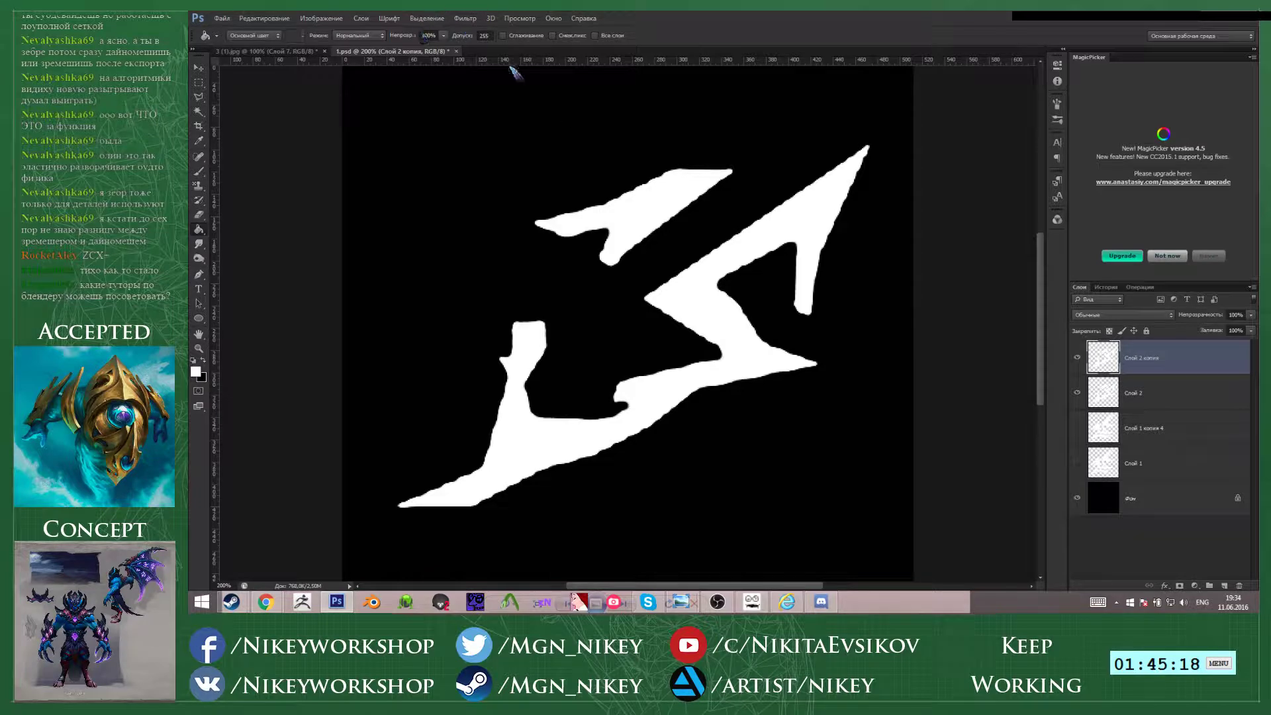
left_click(783, 240)
key("ctrl+j")
key("ctrl+j")
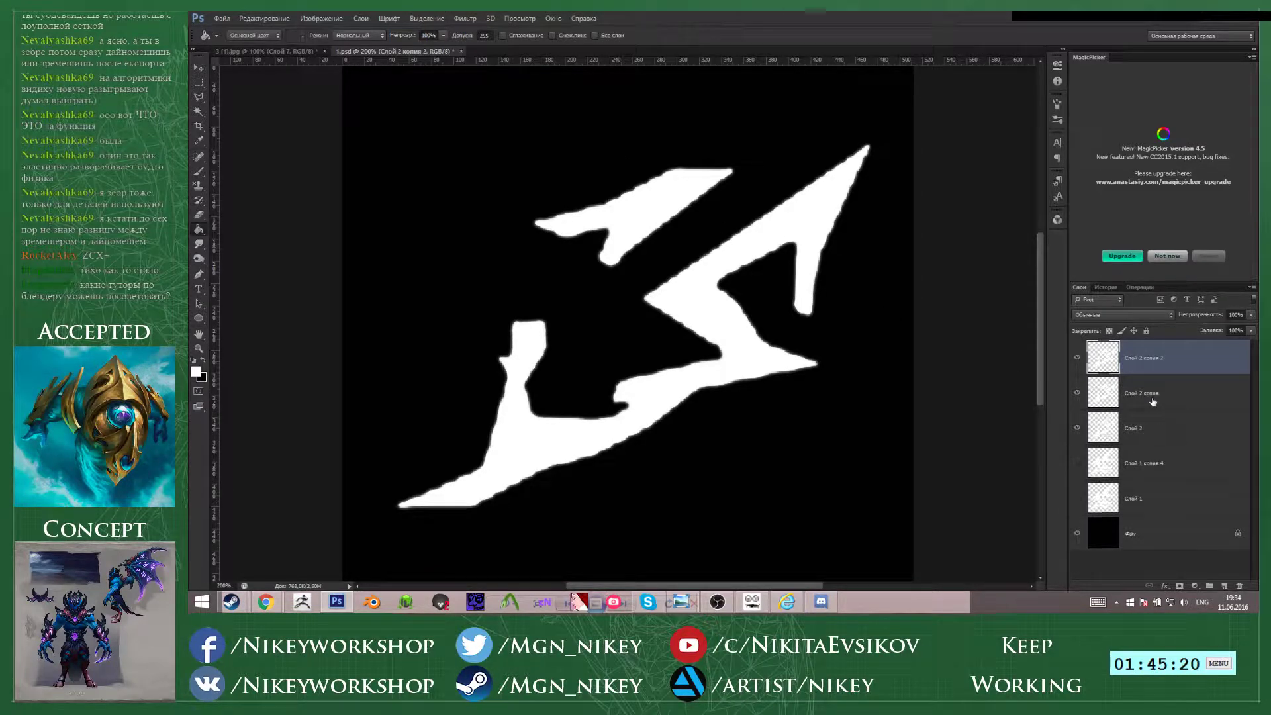
left_click(1165, 428, "shift")
key("ctrl+e")
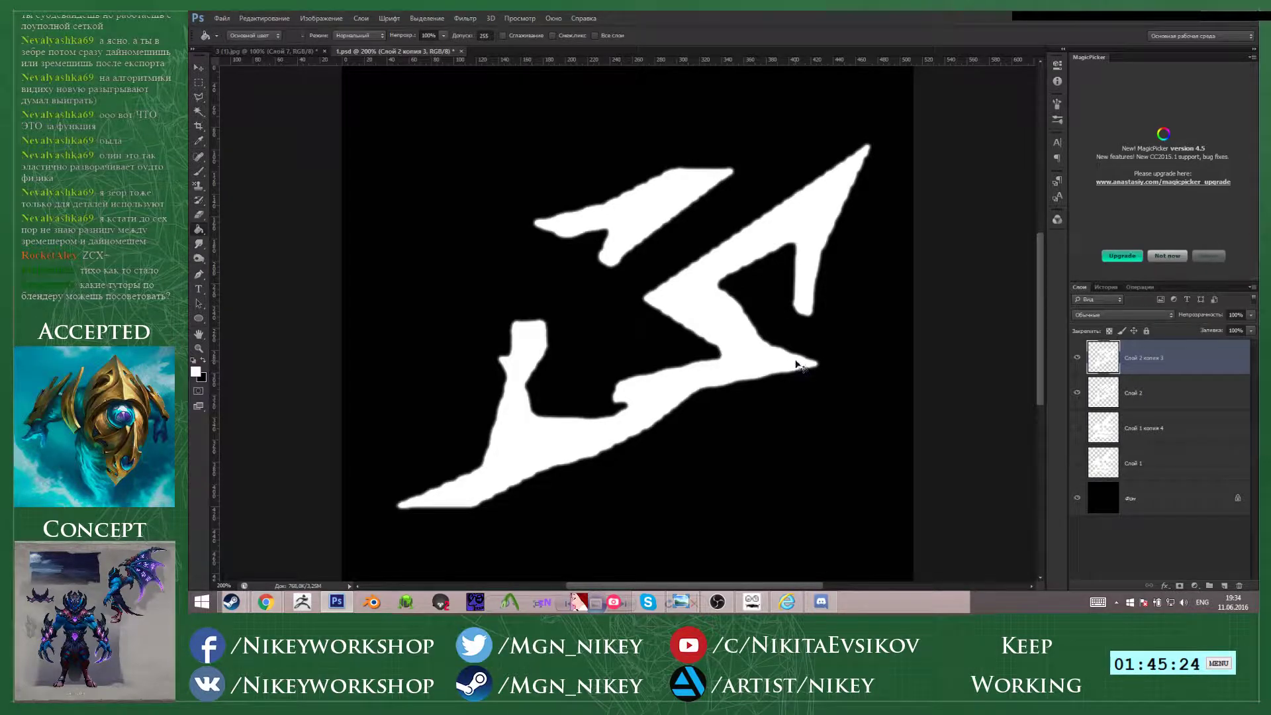
- Save the document under the new name 2 in the Kaas folder, in Photoshop format
key("ctrl+shift+s")
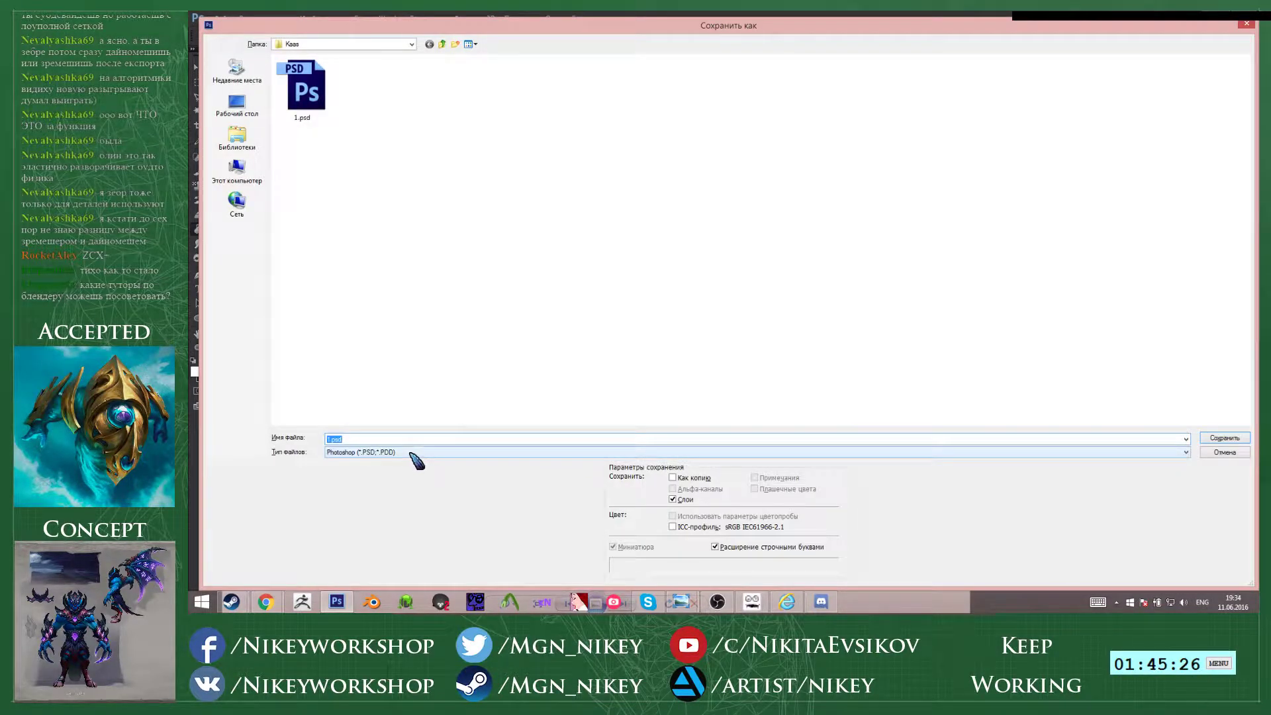
type("2")
key("Return")
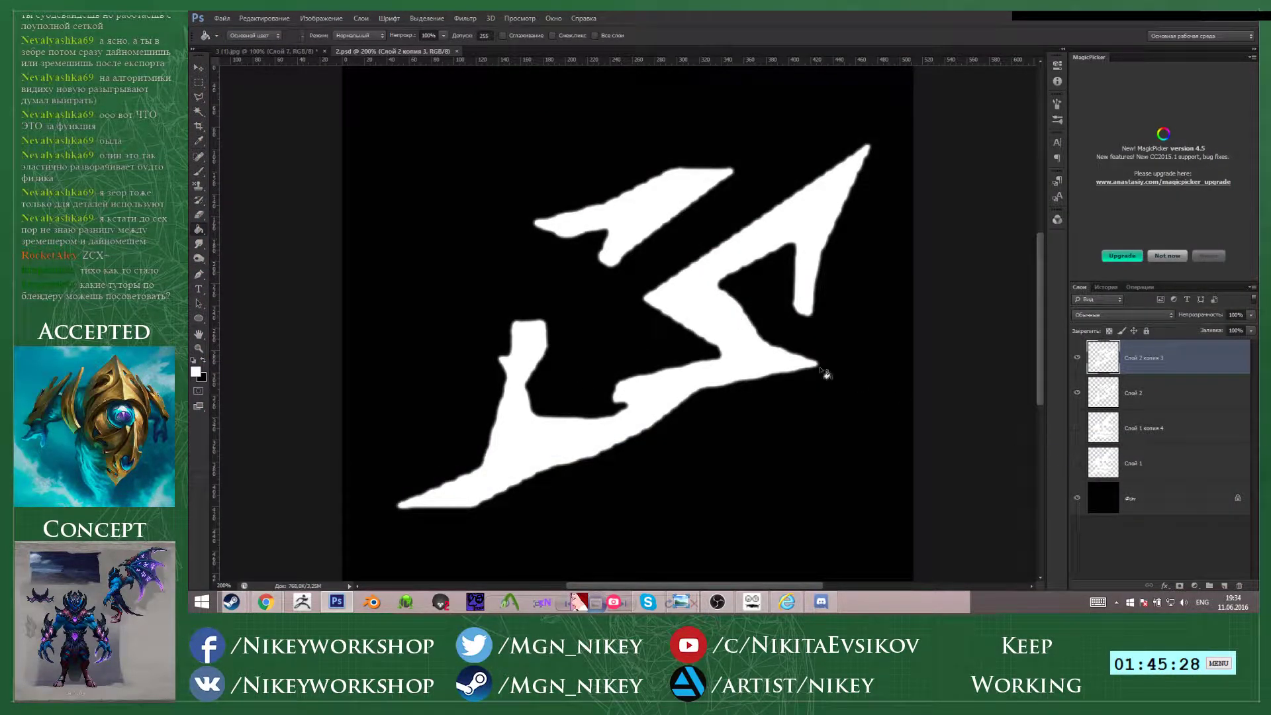
- Hide the second rune's two layers and bring the rune on layer Слой 6 from the concept art into 2.psd
left_click(1077, 359)
left_click(1077, 392)
left_click(277, 51)
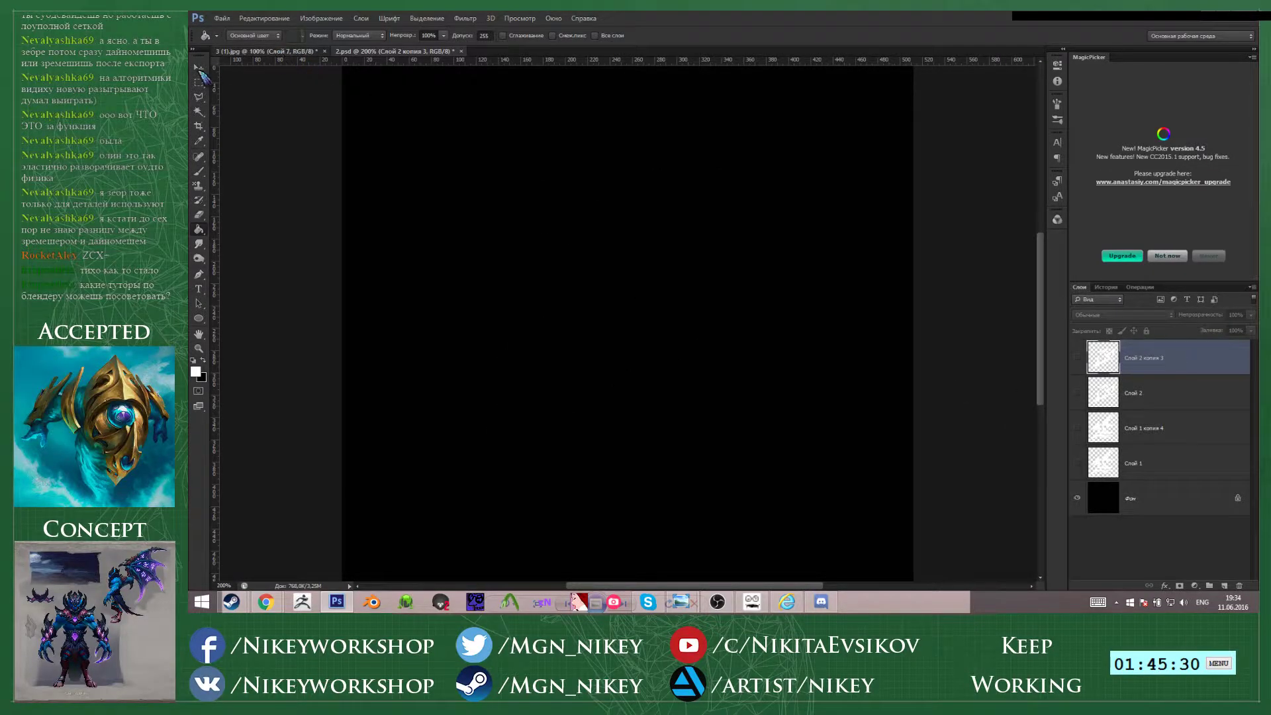
left_click(198, 69)
scroll(1158, 463, "down", 1)
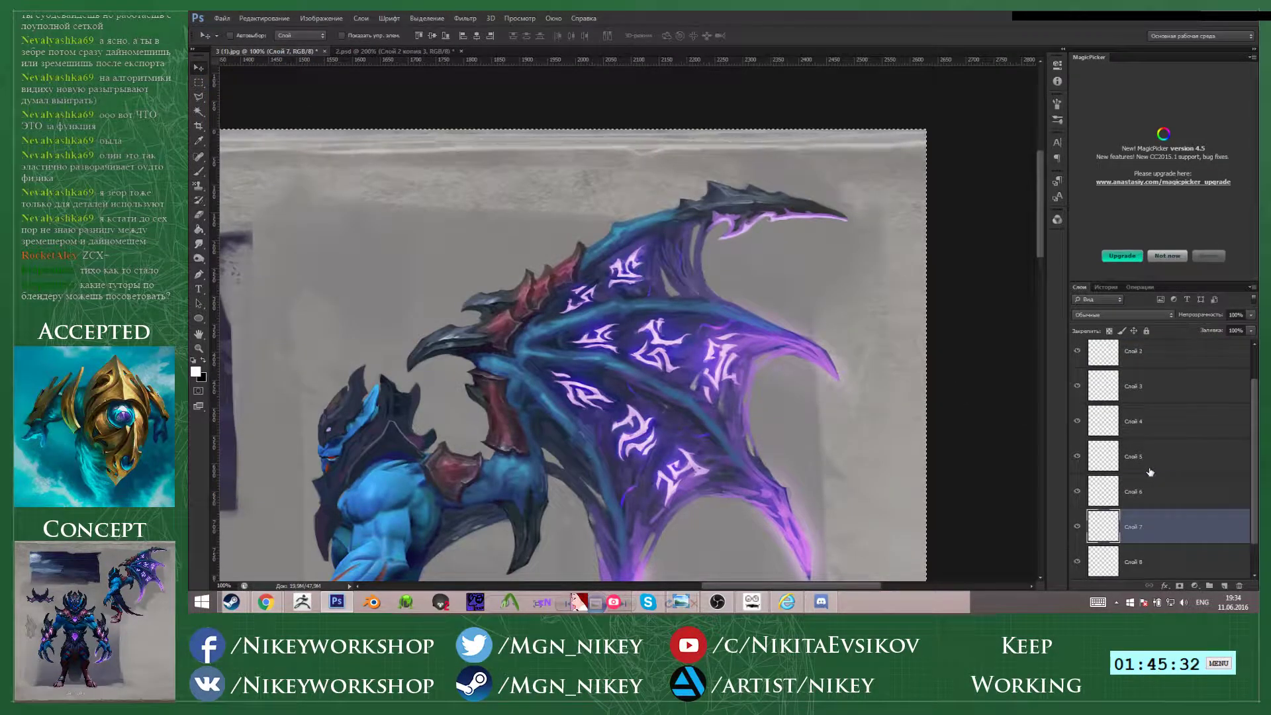
left_click(1102, 480)
left_click_drag(1101, 452, 755, 313)
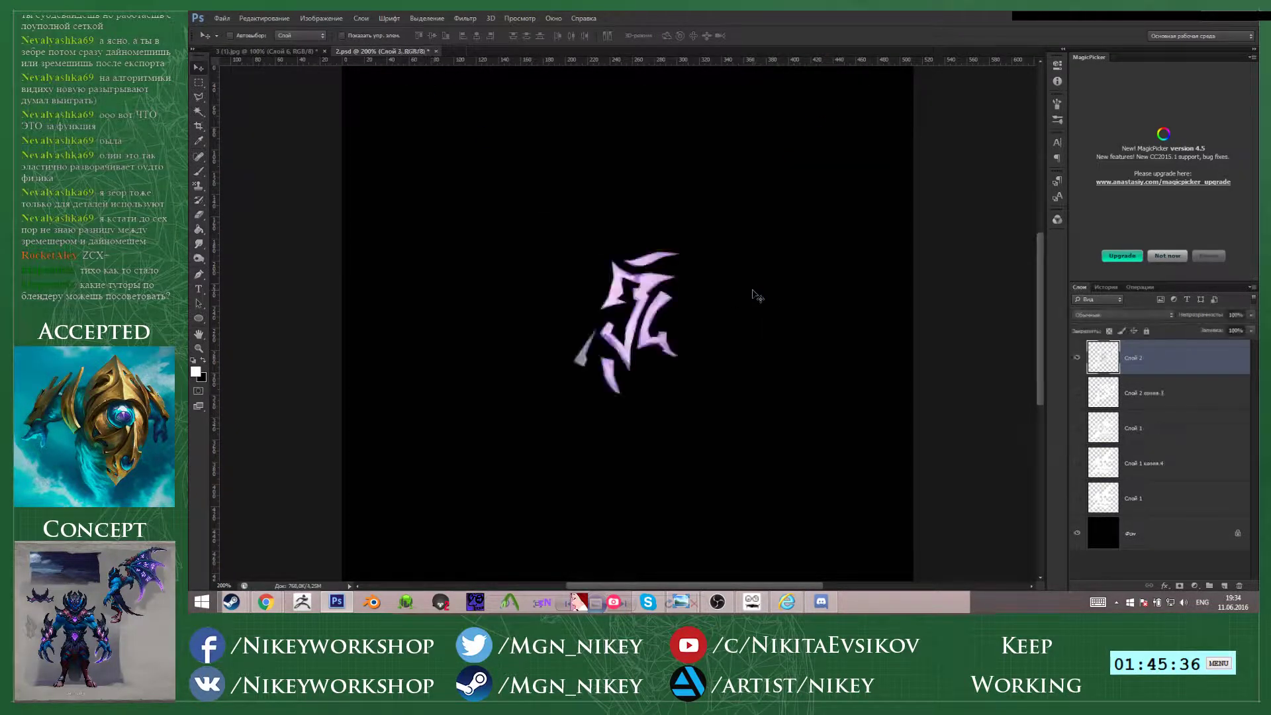
- Enlarge the newly placed rune proportionally about its centre until it nearly fills the canvas height
key("ctrl+minus")
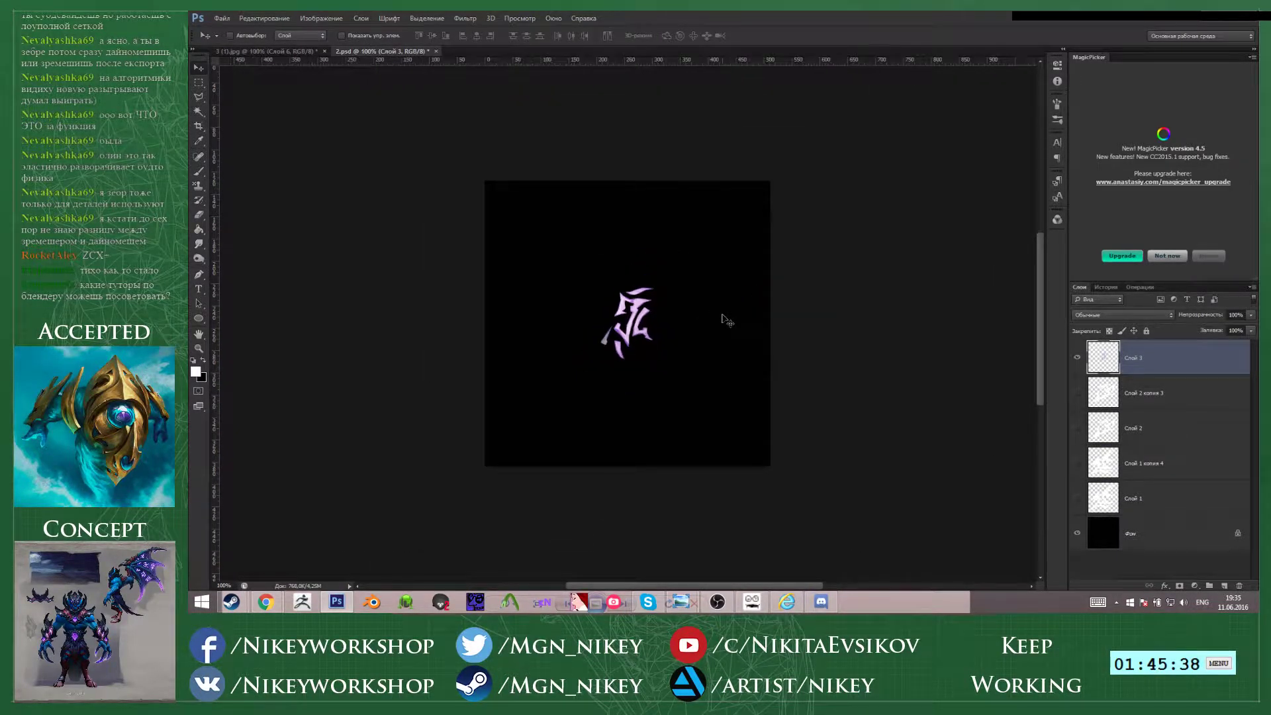
key("ctrl+t")
left_click_drag(655, 287, 753, 208, "alt+shift")
key("Return")
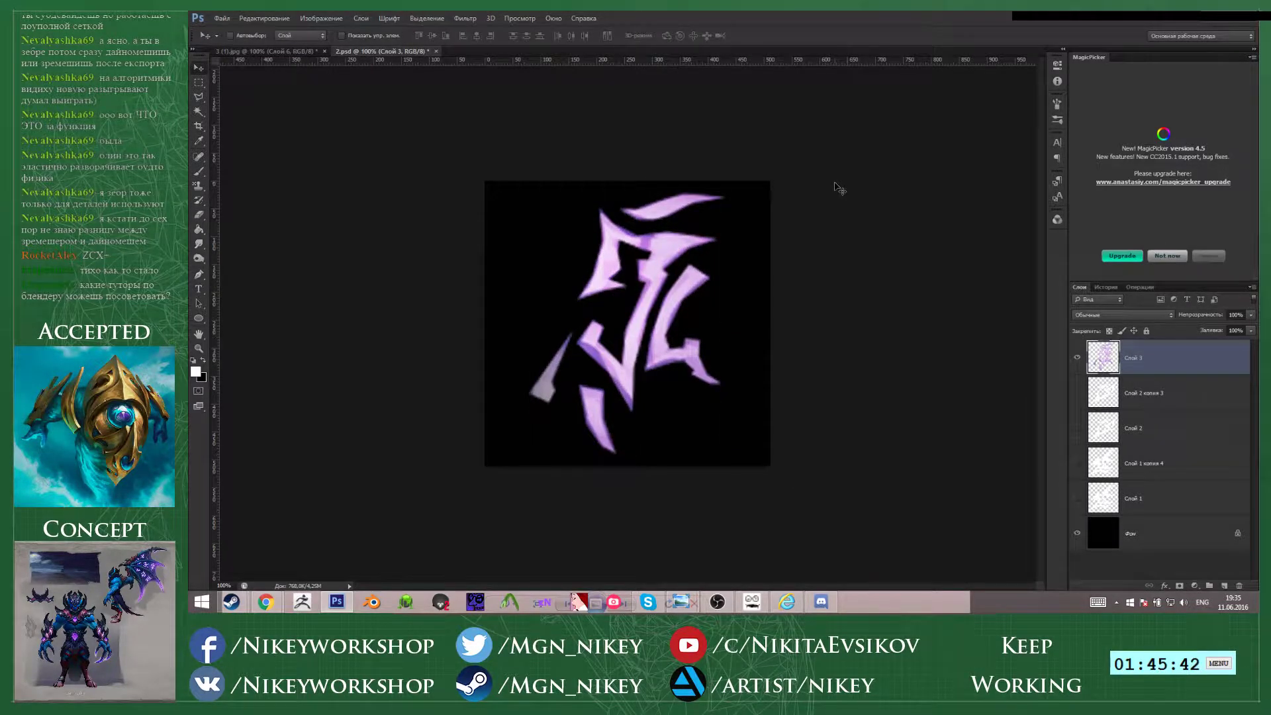
- Load the enlarged rune's layer outline as a selection, fill it with white and deselect
key("ctrl+plus")
left_click(1092, 355, "ctrl")
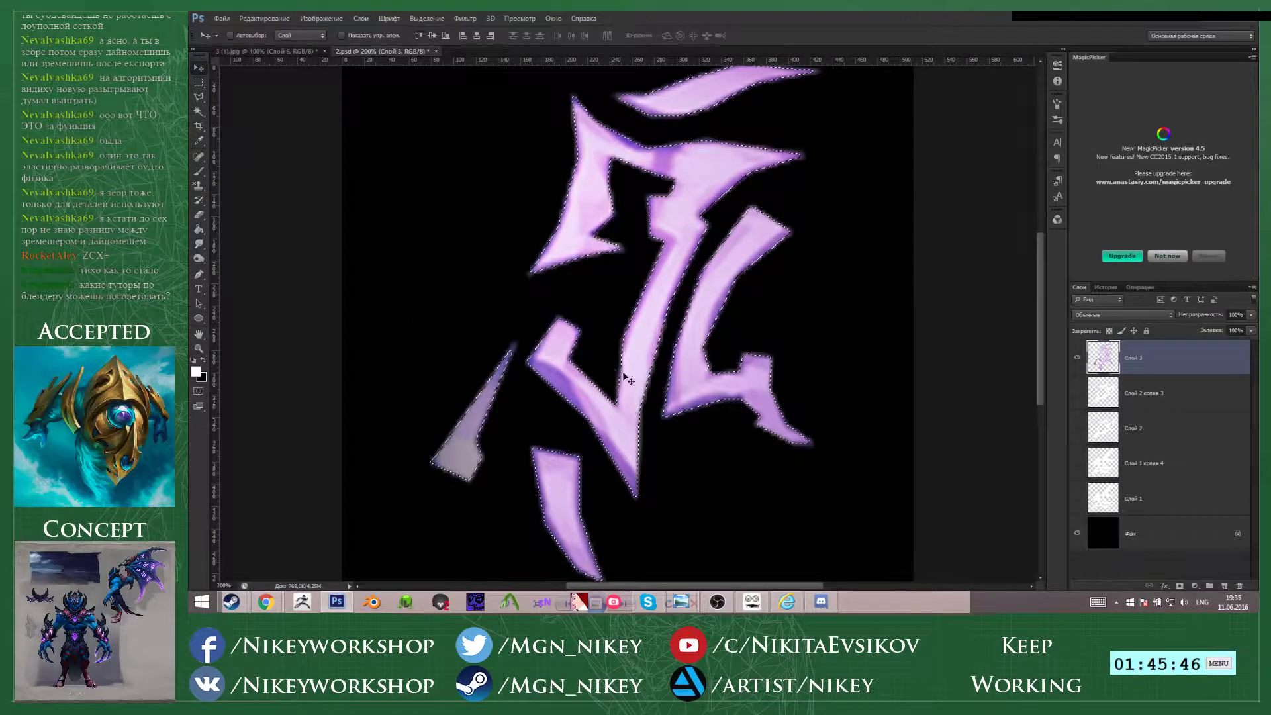
key("g")
left_click(661, 359)
key("ctrl+d")
- Trim the white rune's fringe by selecting its white with Color Range, inverting the selection, deleting and deselecting
left_click(427, 17)
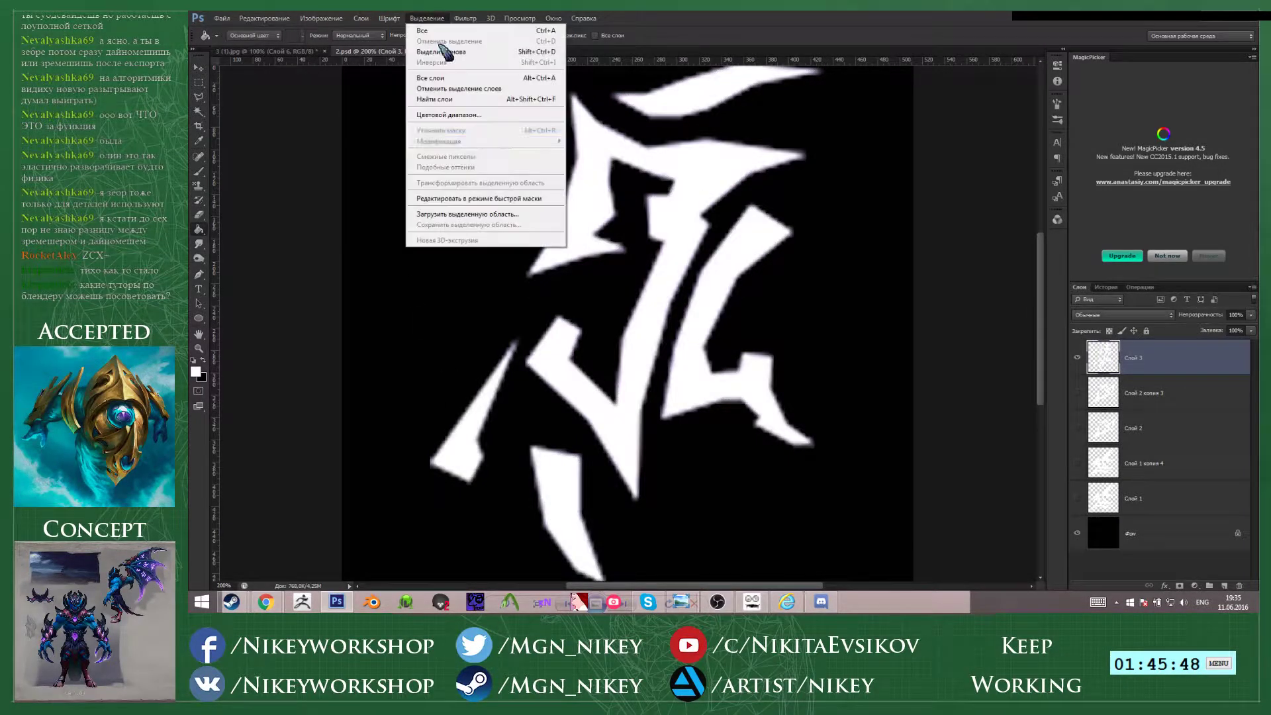
left_click(463, 119)
left_click(913, 322)
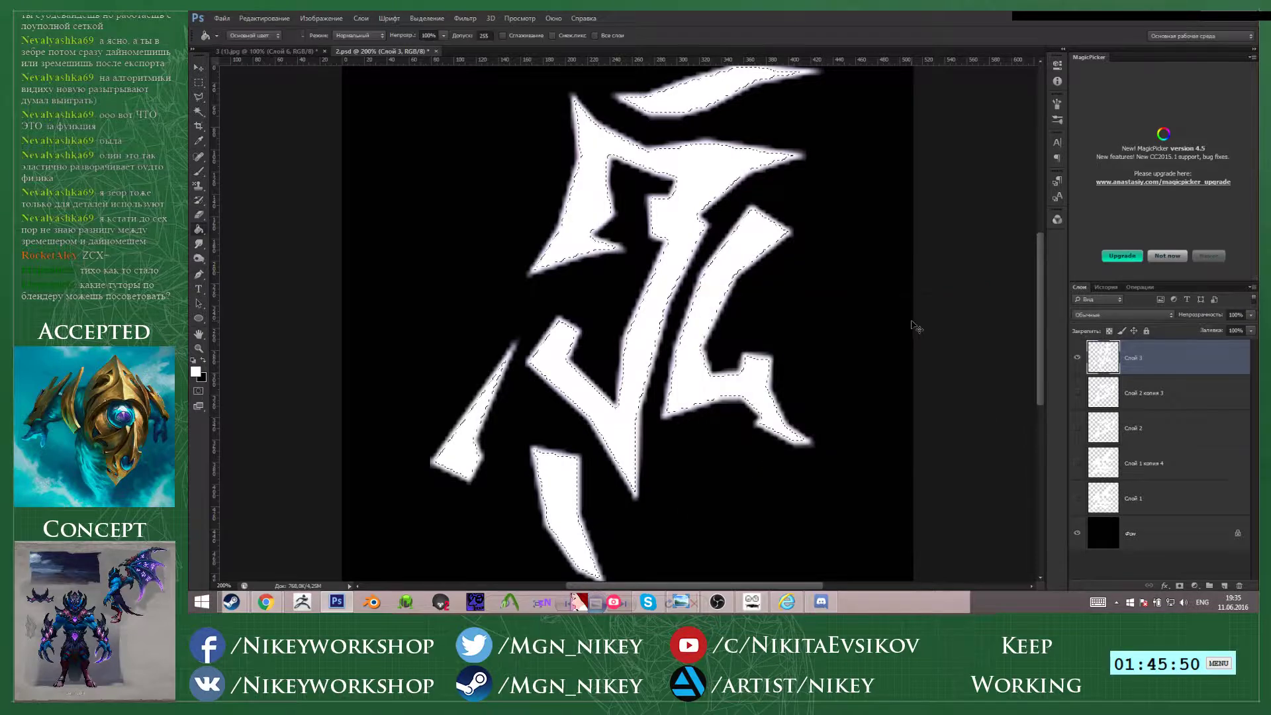
key("ctrl+shift+i")
key("Delete")
key("ctrl+d")
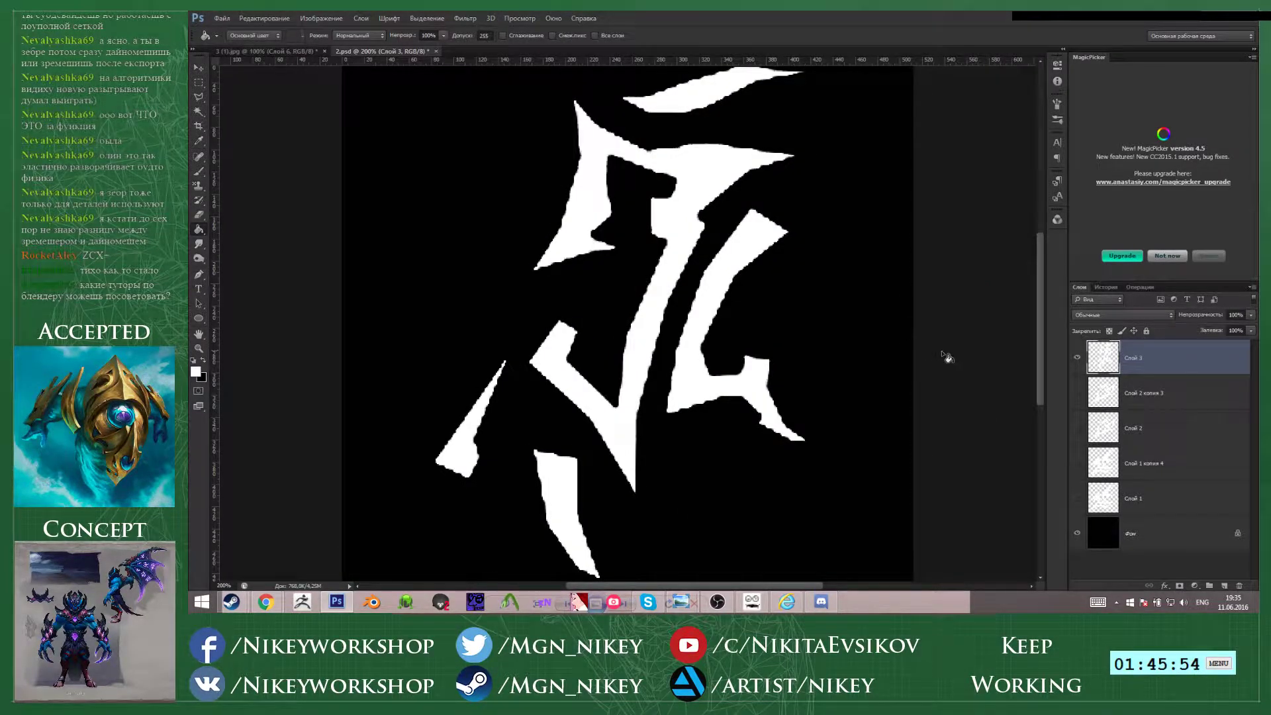
- Build up the soft edge with three blurred copies of the trimmed rune layer, and merge them with the original
key("ctrl+j")
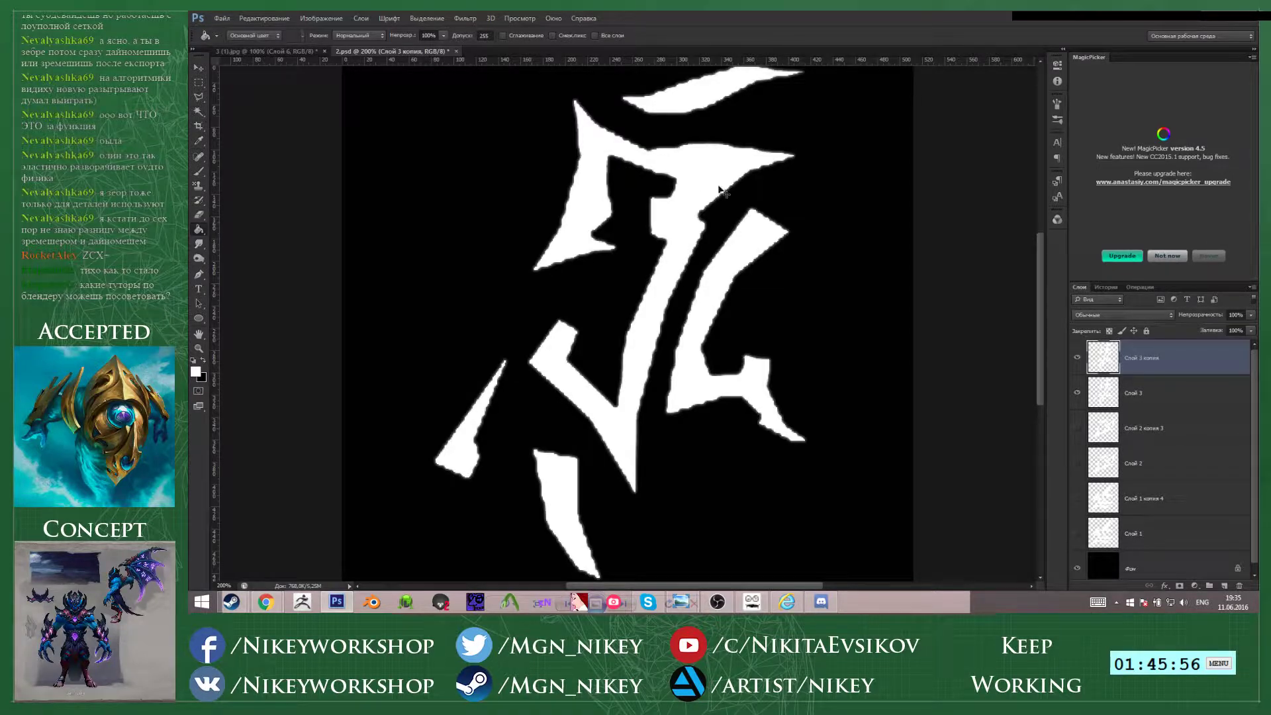
key("ctrl+j")
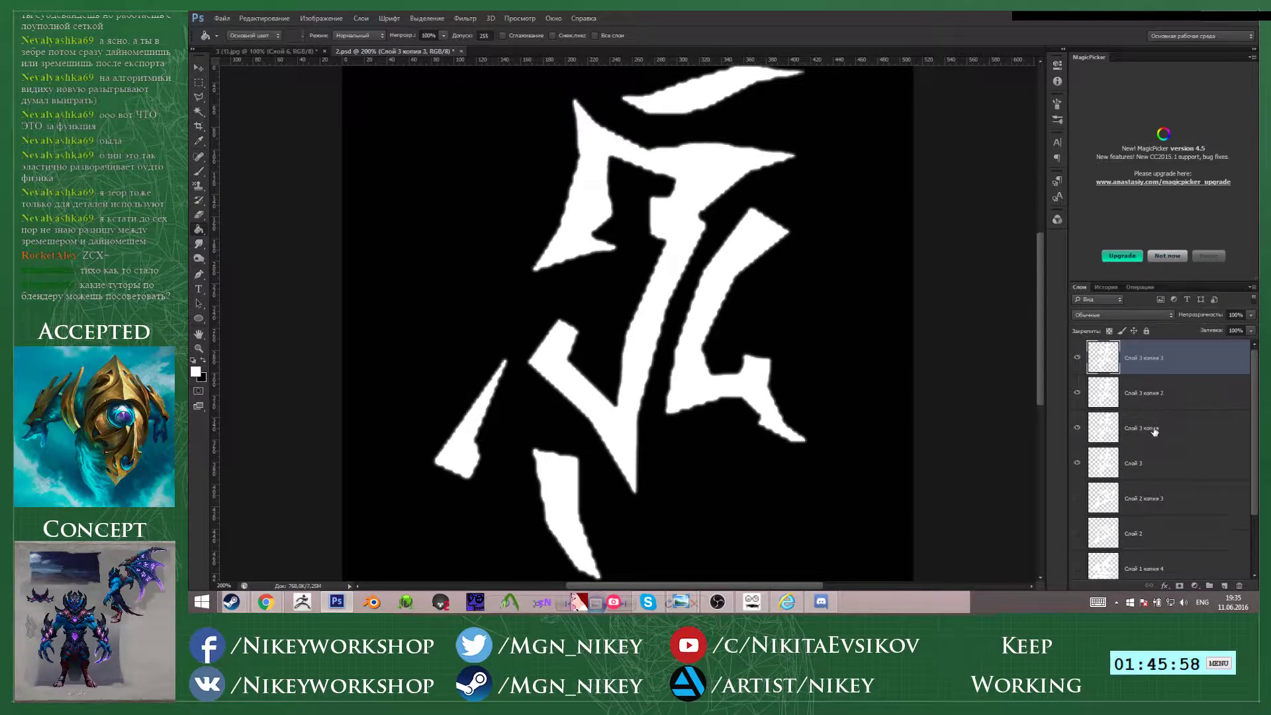
key("ctrl+e")
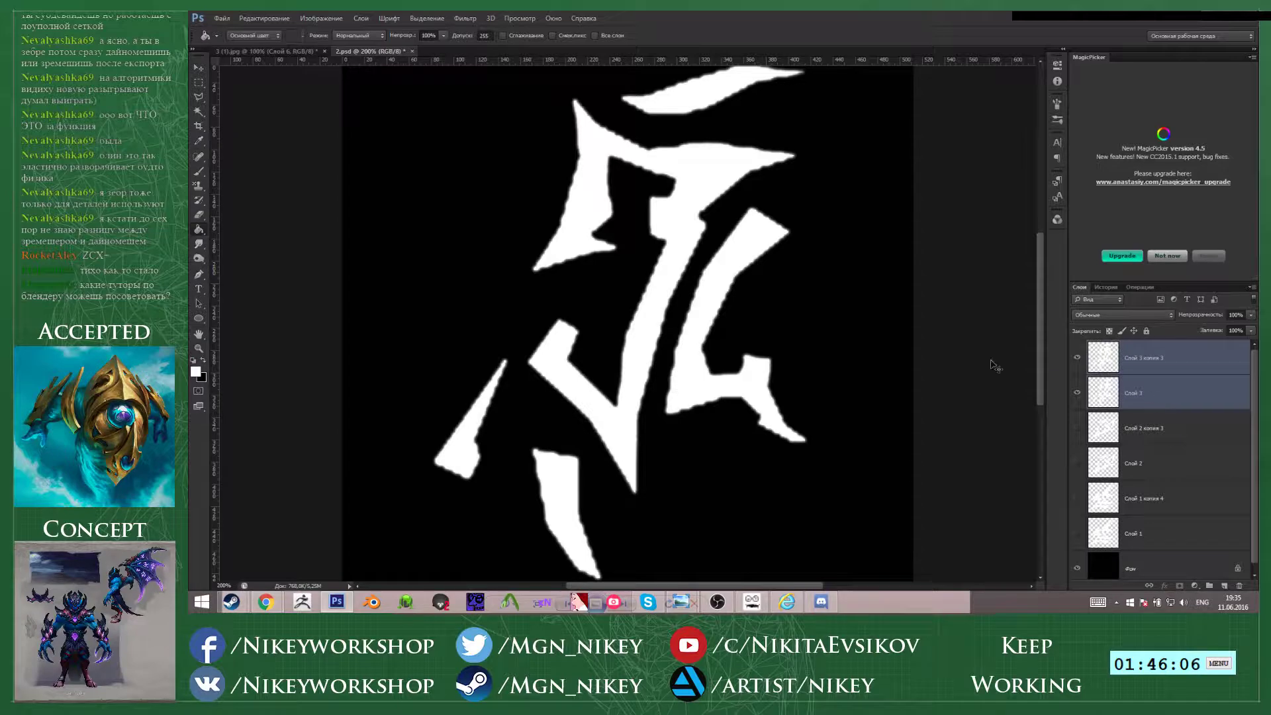
key("ctrl+e")
- Try to trim the merged rune's soft edge by selecting its white with Color Range, inverting and deleting
left_click(427, 18)
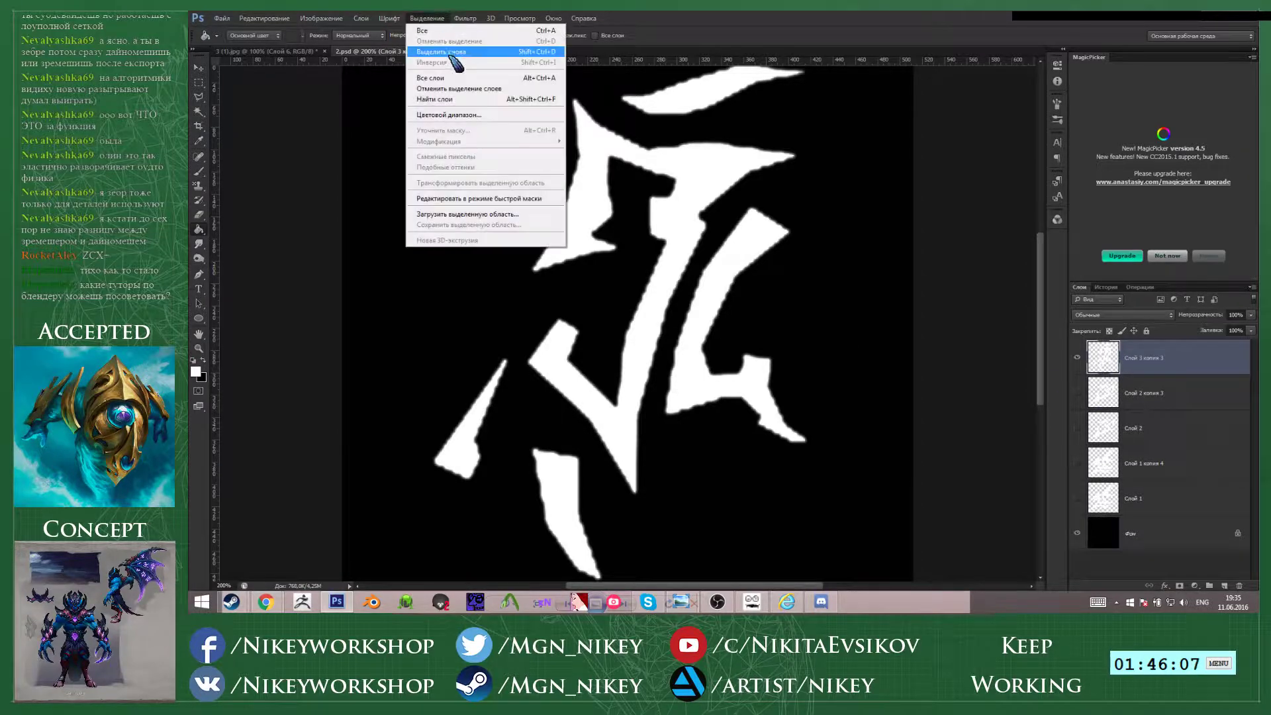
left_click(448, 115)
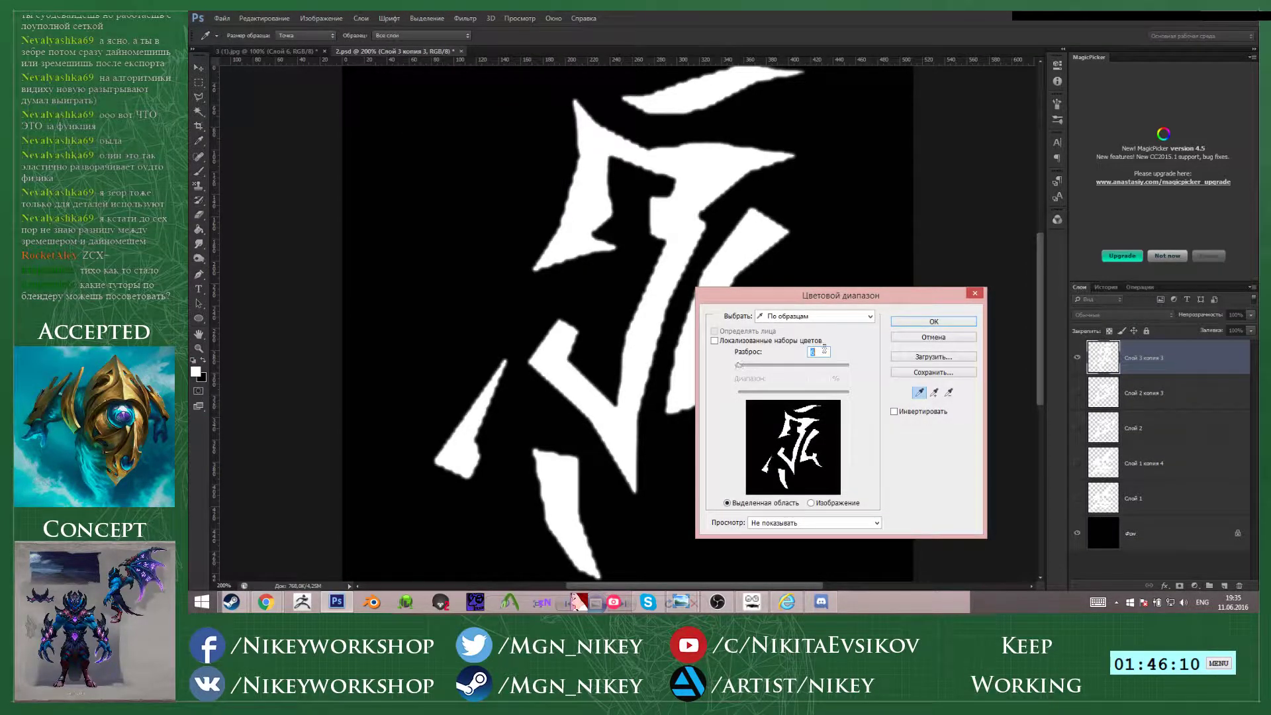
left_click(908, 321)
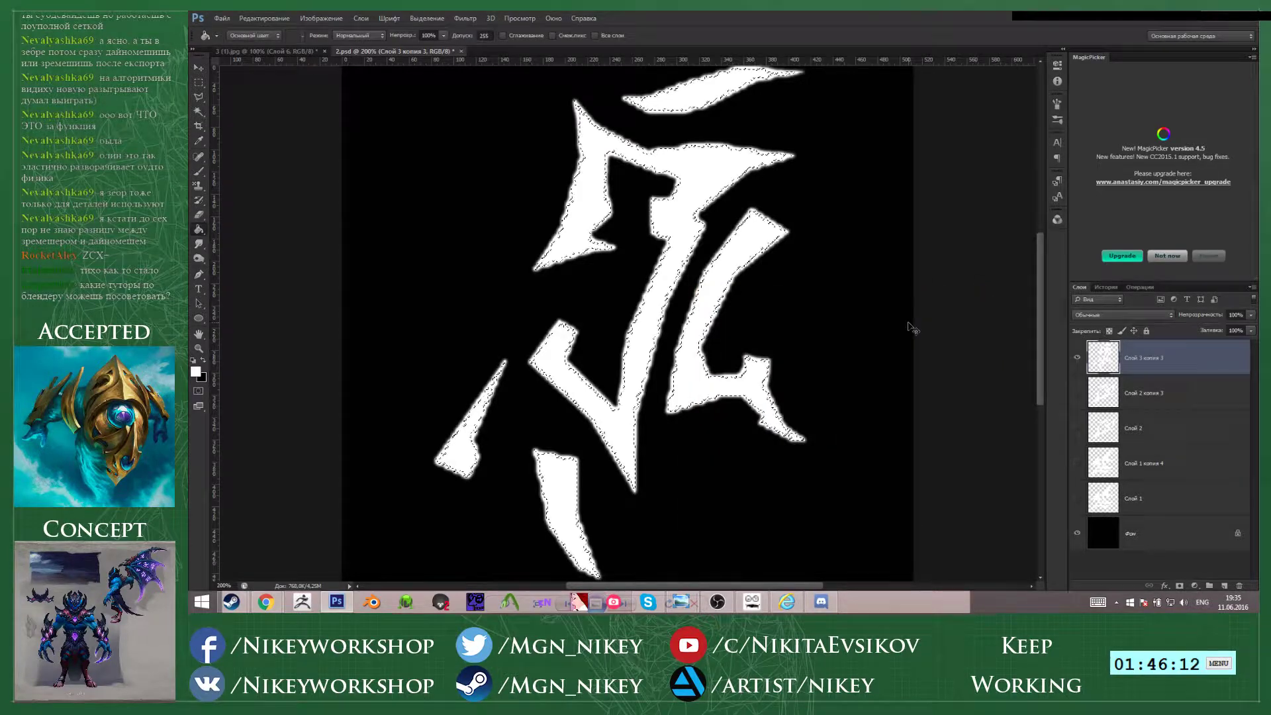
key("ctrl+shift+i")
key("Delete")
key("ctrl+d")
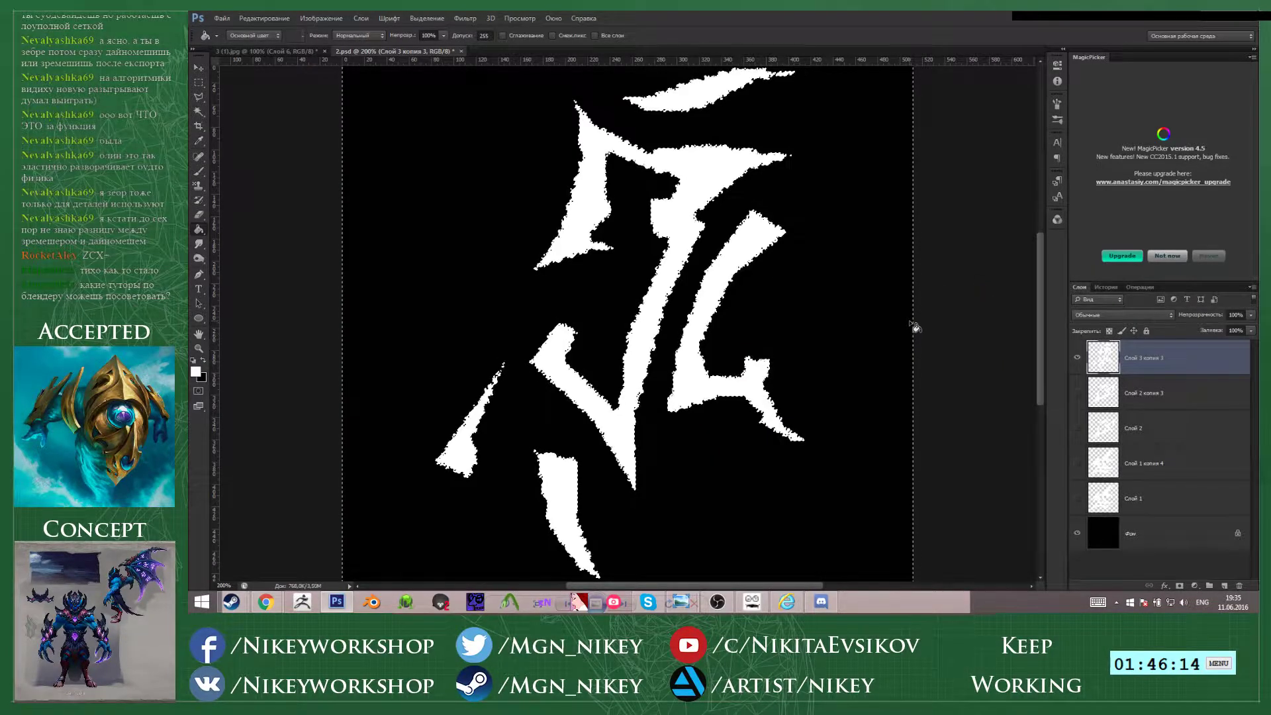
key("ctrl+alt+z")
key("ctrl+alt+z")
key("ctrl+alt+z")
key("ctrl+alt+z")
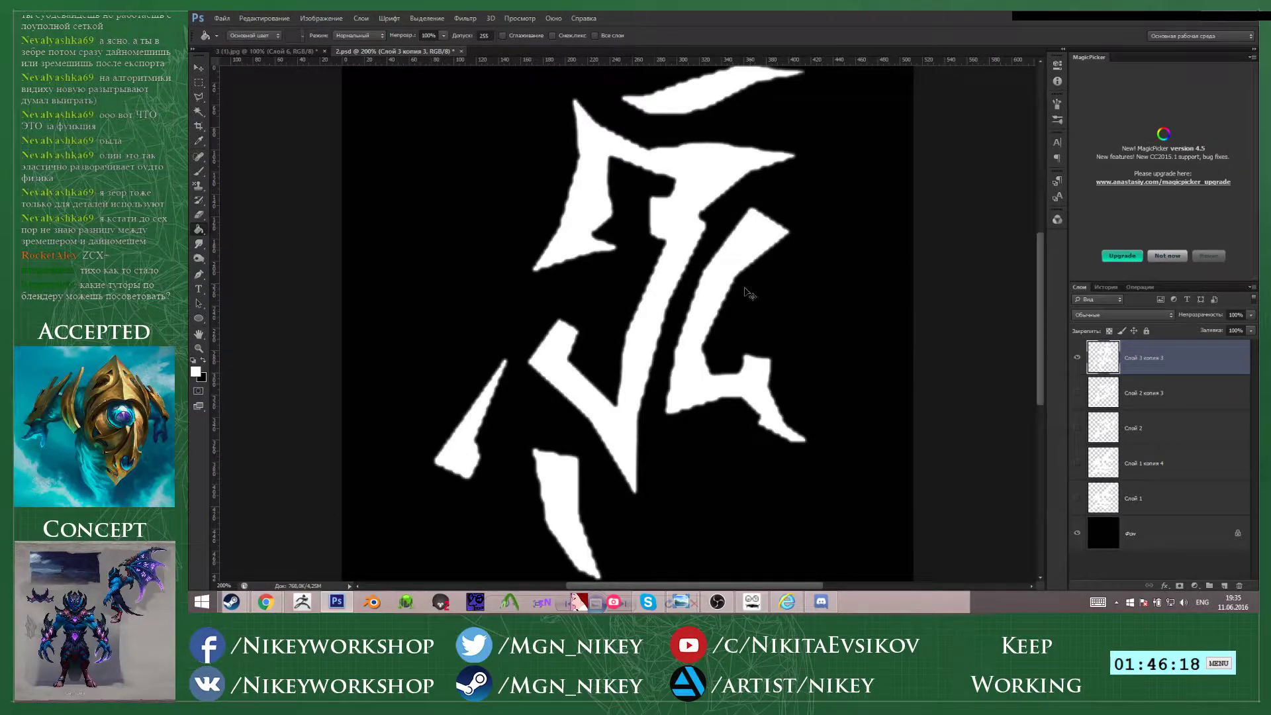
- Save the document under the new name 3 in Photoshop format
key("ctrl+shift+s")
key("Escape")
- Bring the rune on layer Слой 5 from the concept art into 3.psd and hide the previous merged rune
left_click(223, 53)
left_click(203, 67)
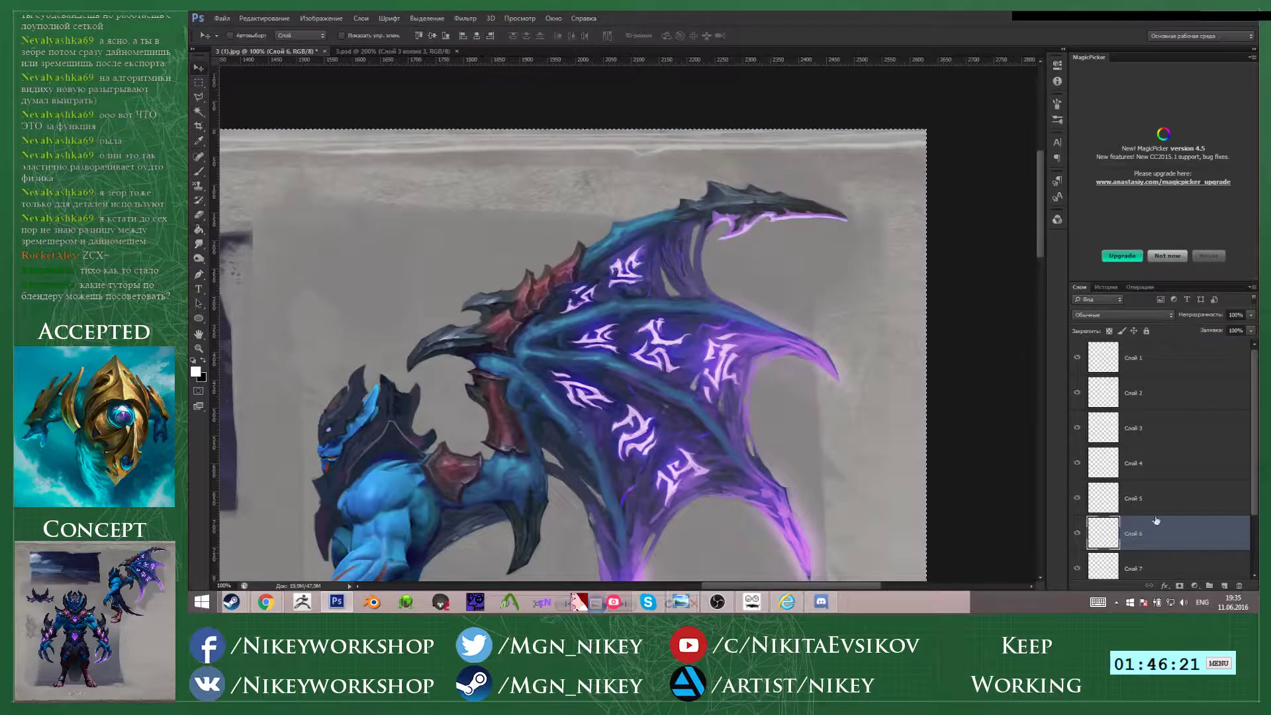
left_click(1195, 505)
left_click(410, 51)
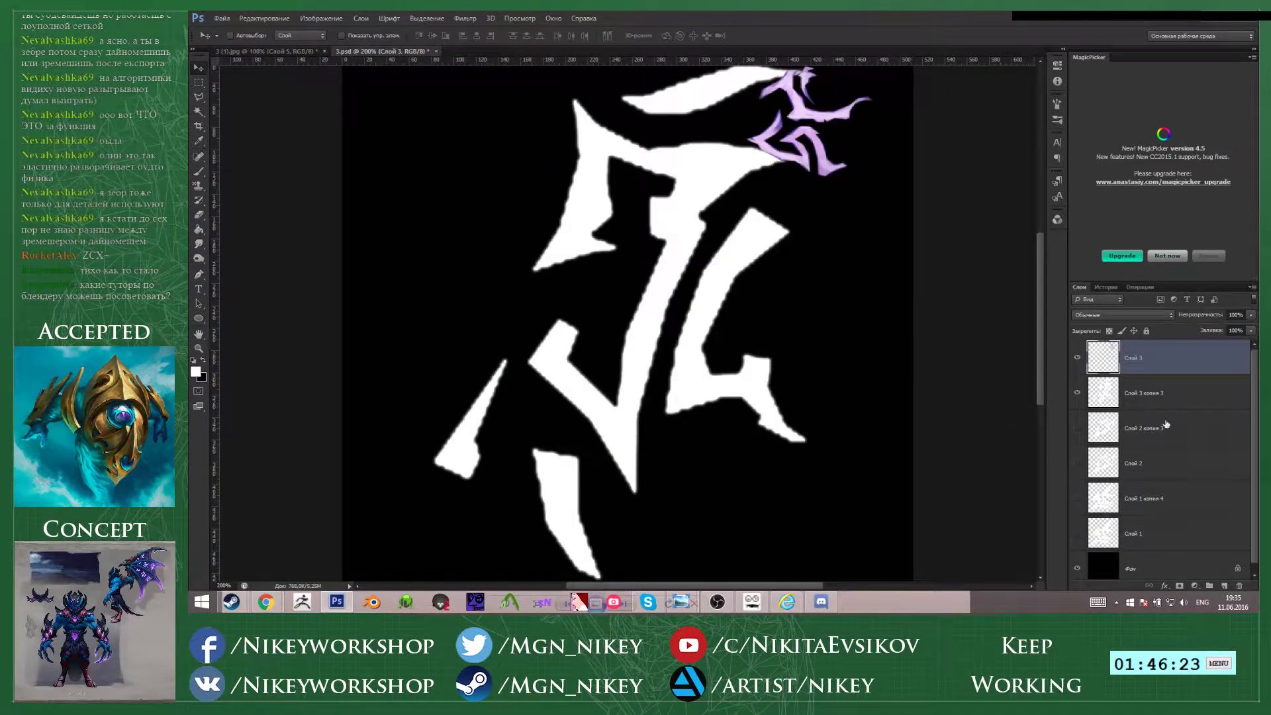
left_click(1079, 394)
- Scale the new rune proportionally to about 430% and centre it so it nearly fills the canvas
key("ctrl+t")
left_click_drag(860, 78, 889, 88)
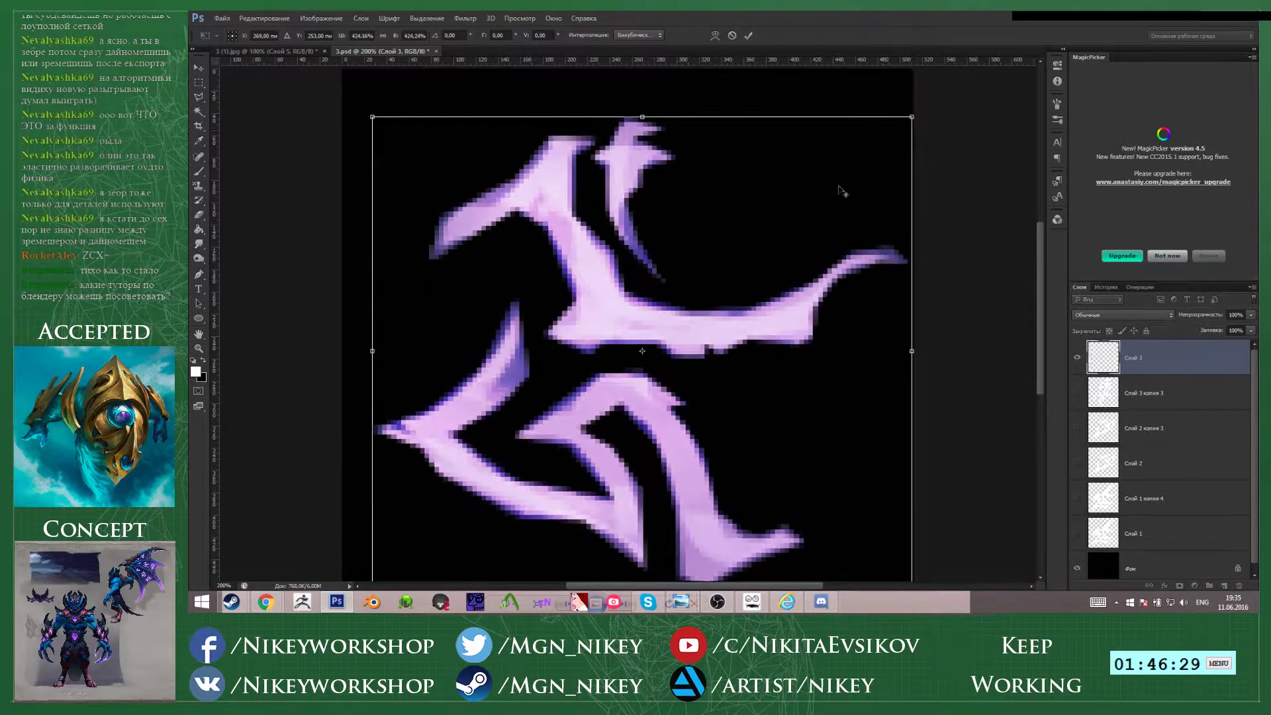
left_click_drag(775, 278, 766, 266)
left_click_drag(903, 104, 907, 102, "alt+shift")
left_click_drag(826, 232, 823, 225)
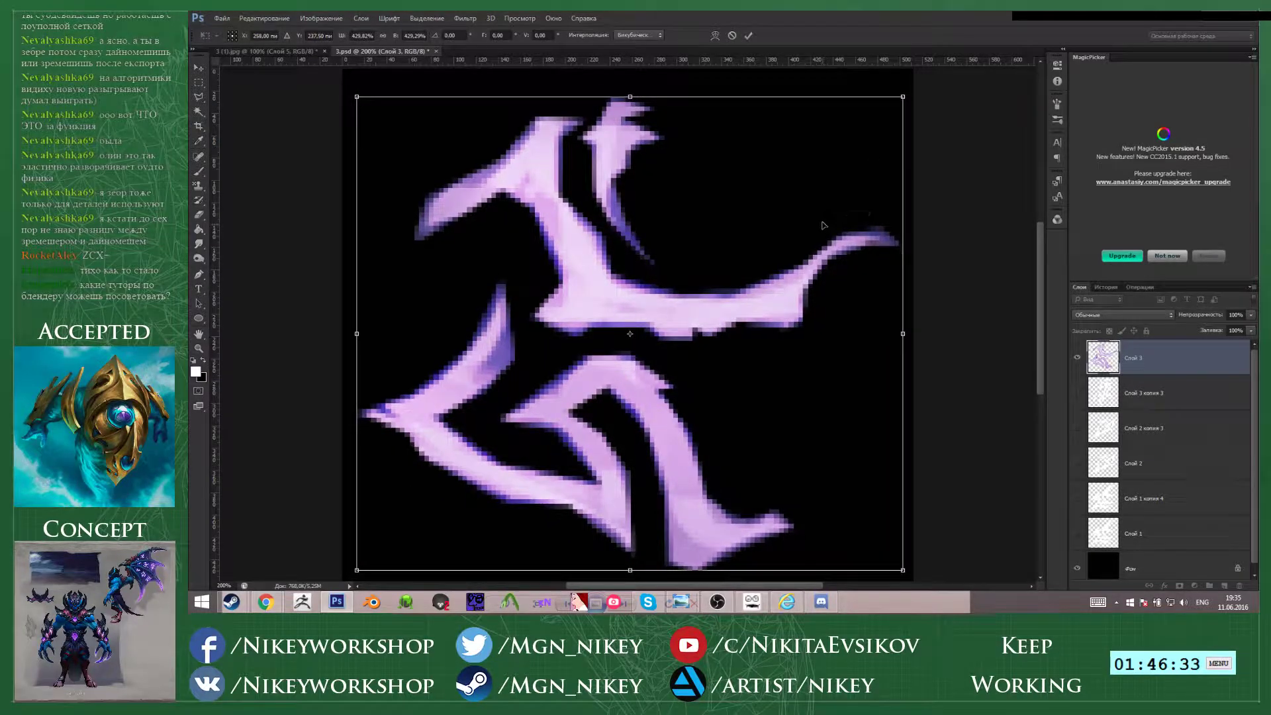
left_click(748, 35)
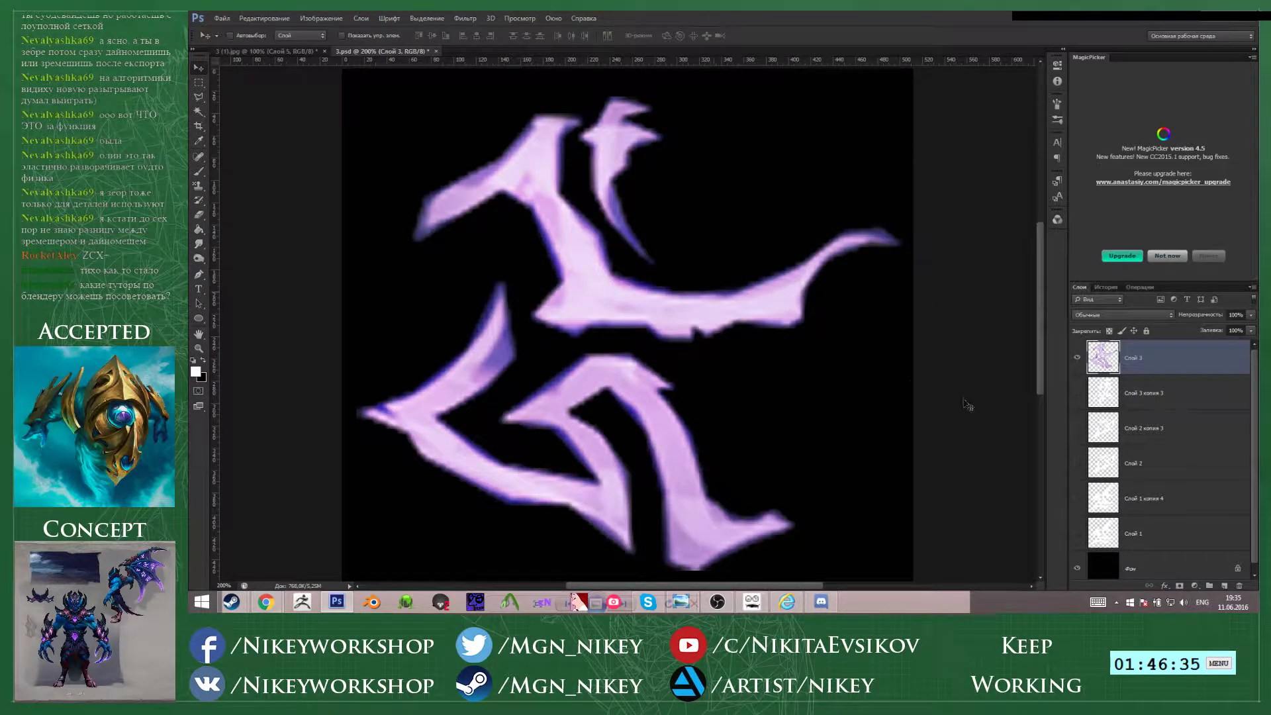
- Fill the rune with white, then trim its fringe by selecting the white with Color Range at fuzziness 0, inverting and deleting
key("g")
left_click(618, 298)
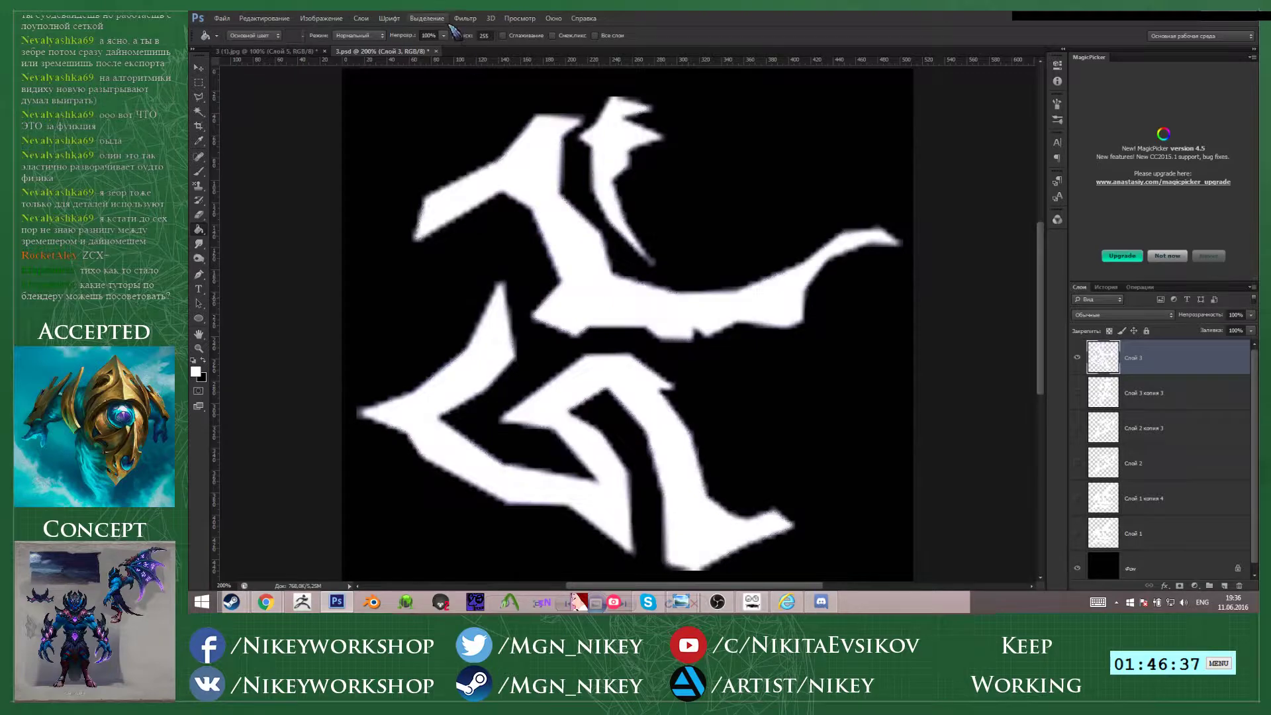
left_click(427, 18)
left_click(449, 114)
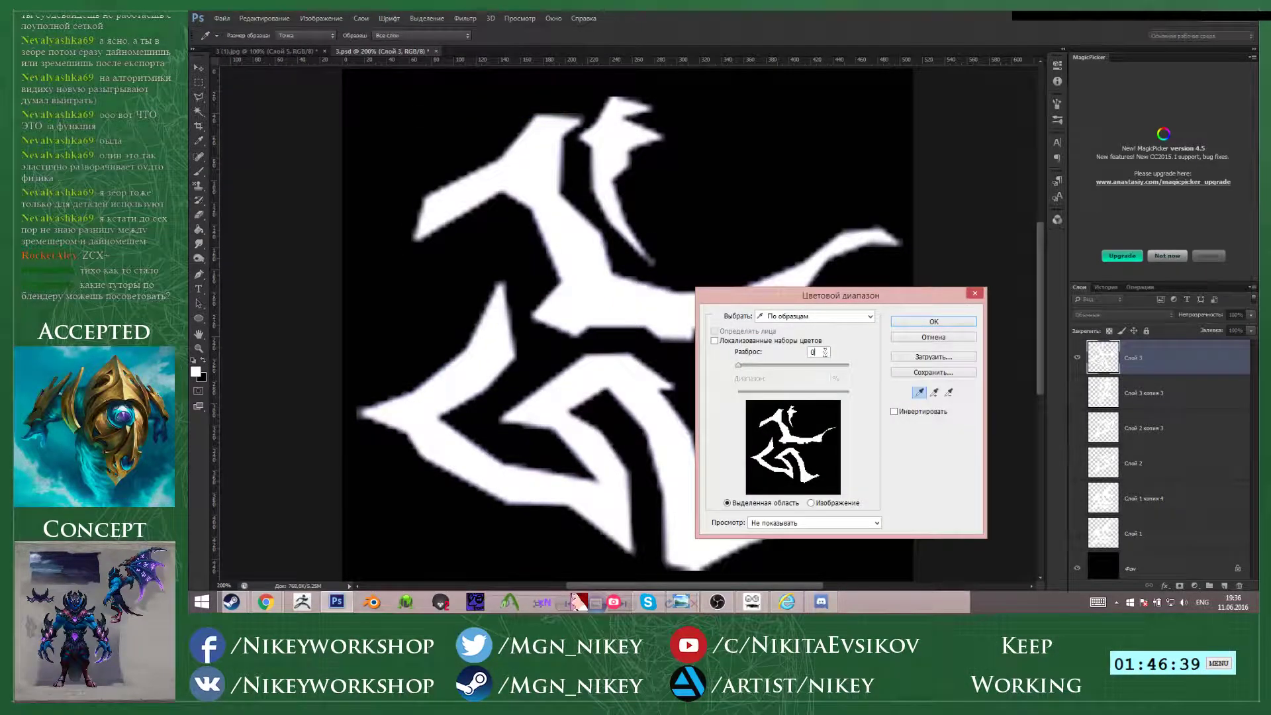
key("Return")
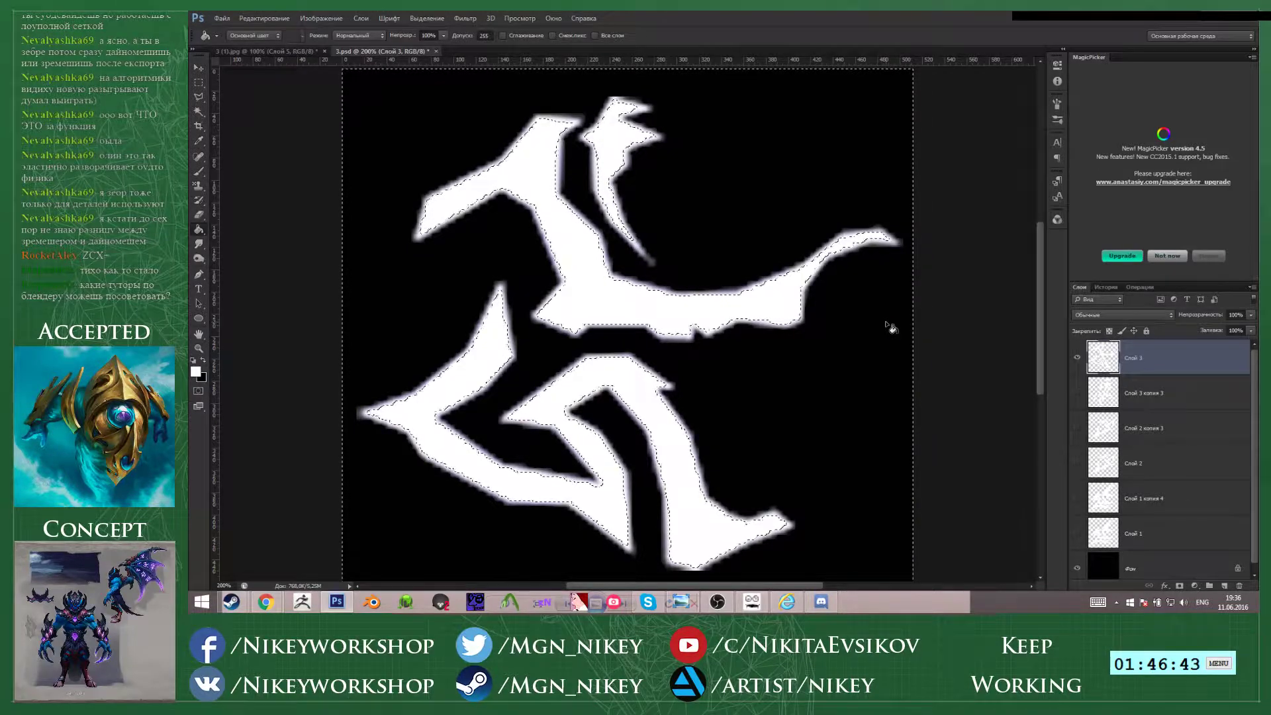
key("Delete")
key("ctrl+d")
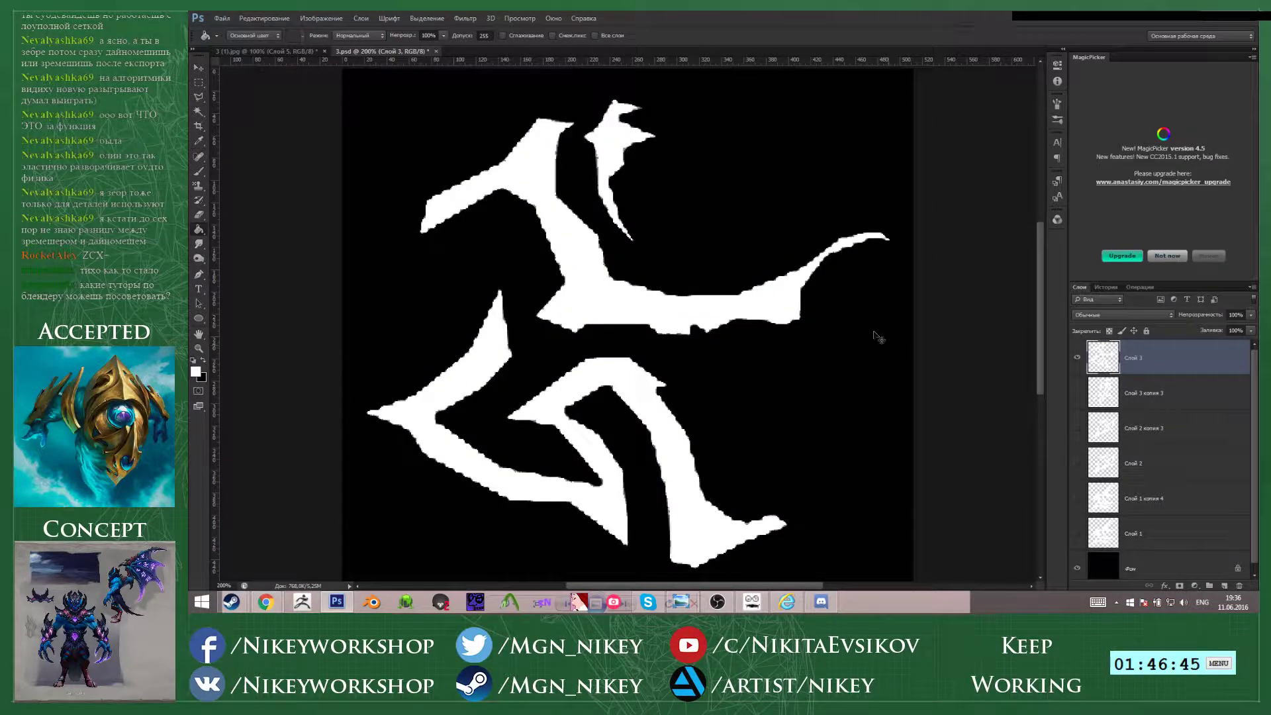
- Stack three softened copies over the trimmed rune and merge all four layers into one
key("ctrl+j")
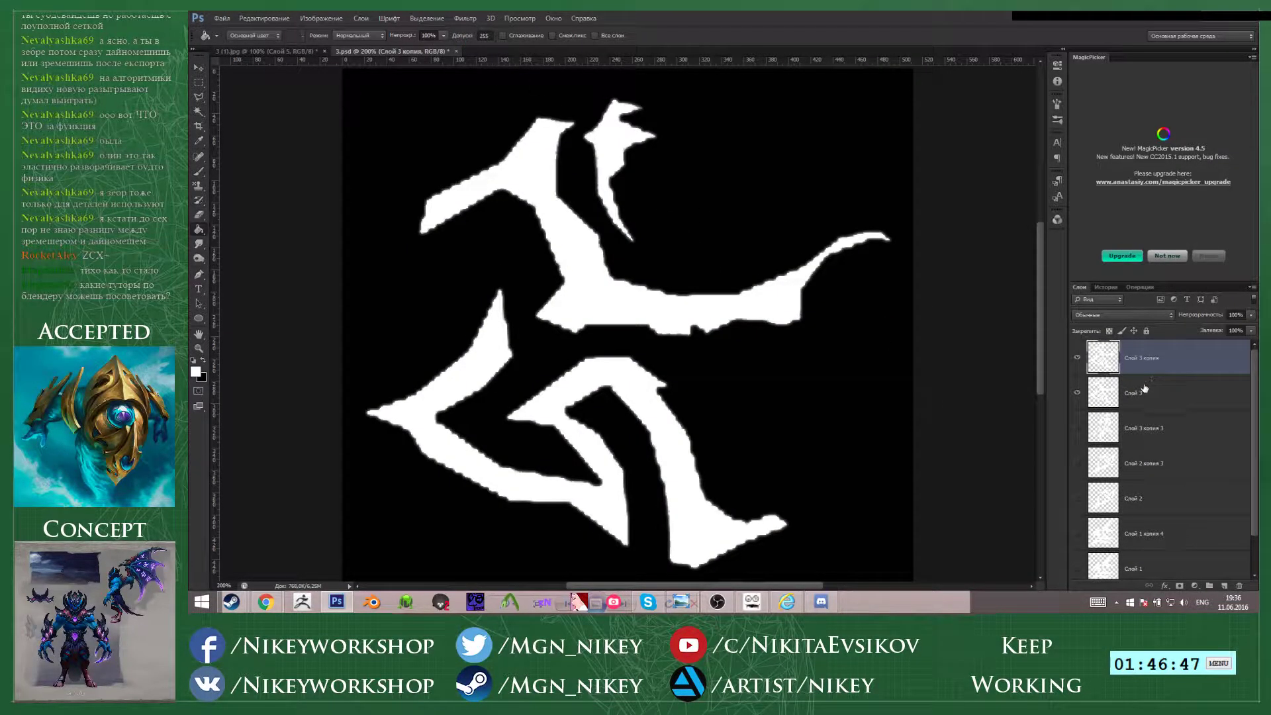
key("ctrl+j")
key("ctrl+j")
left_click(1150, 462, "shift")
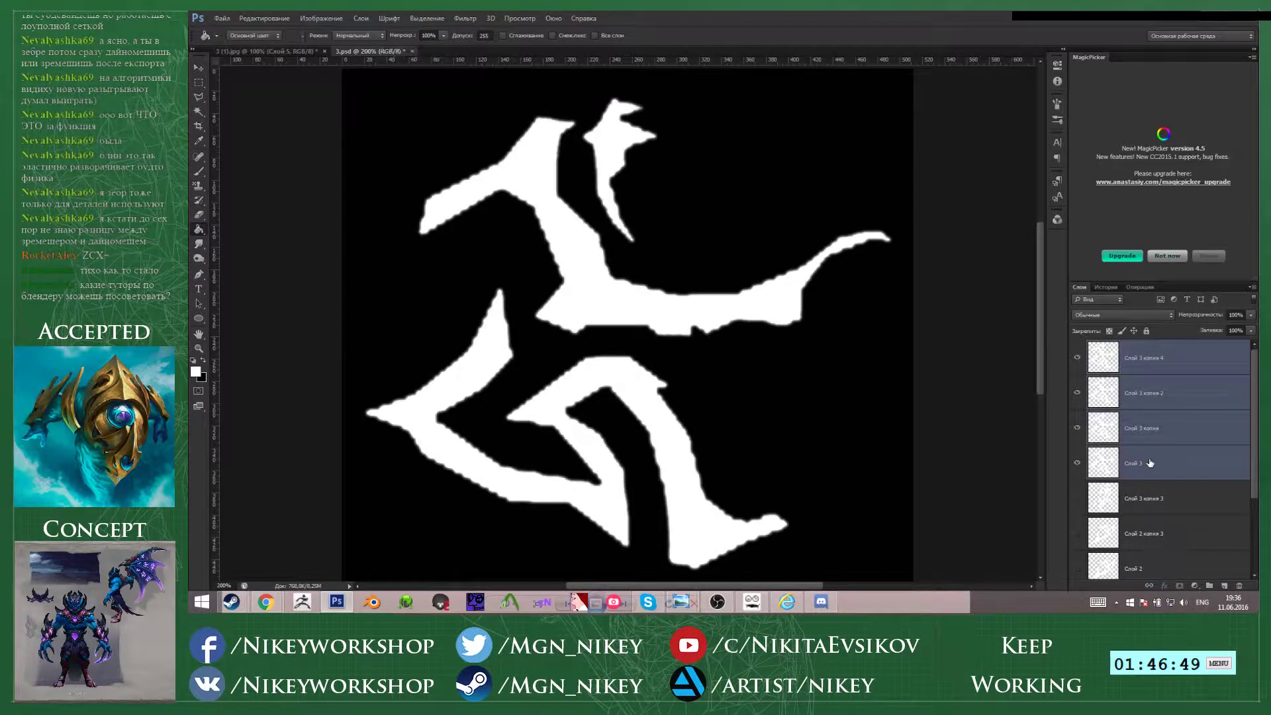
key("ctrl+e")
- Save the document under the new name 4 in the Kaas folder, in Photoshop format
key("ctrl+shift+s")
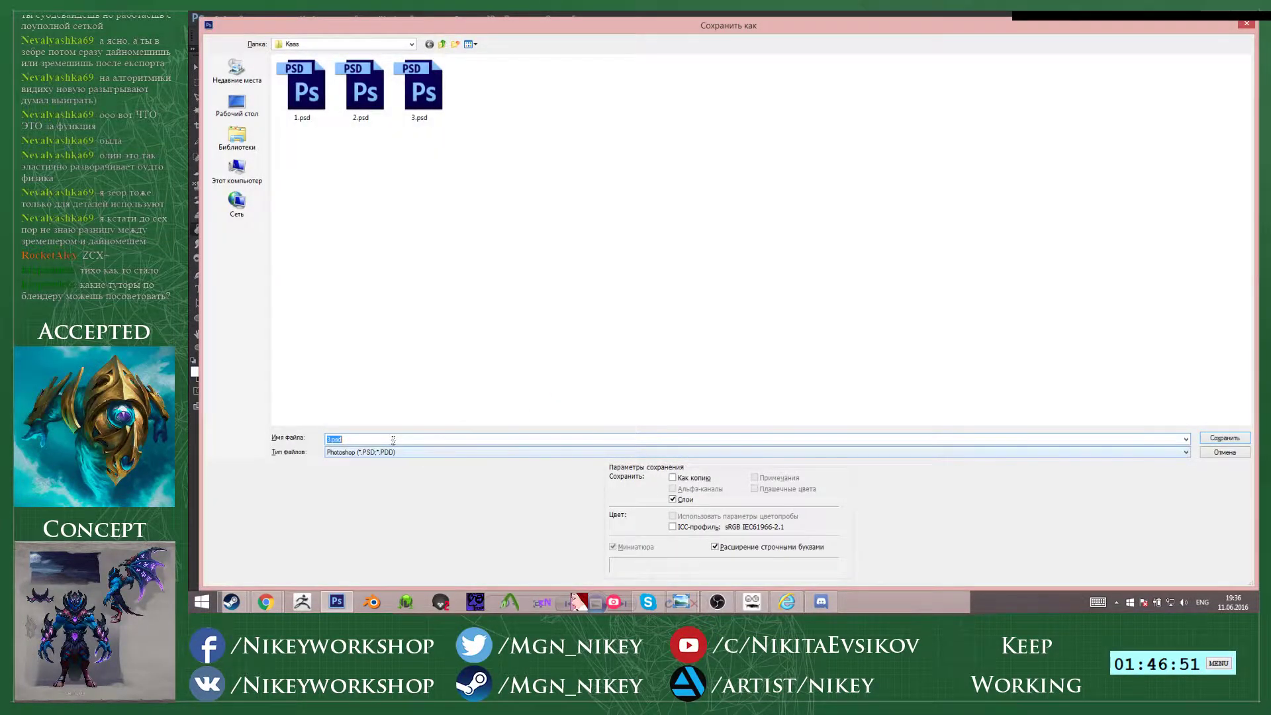
type("4")
key("Return")
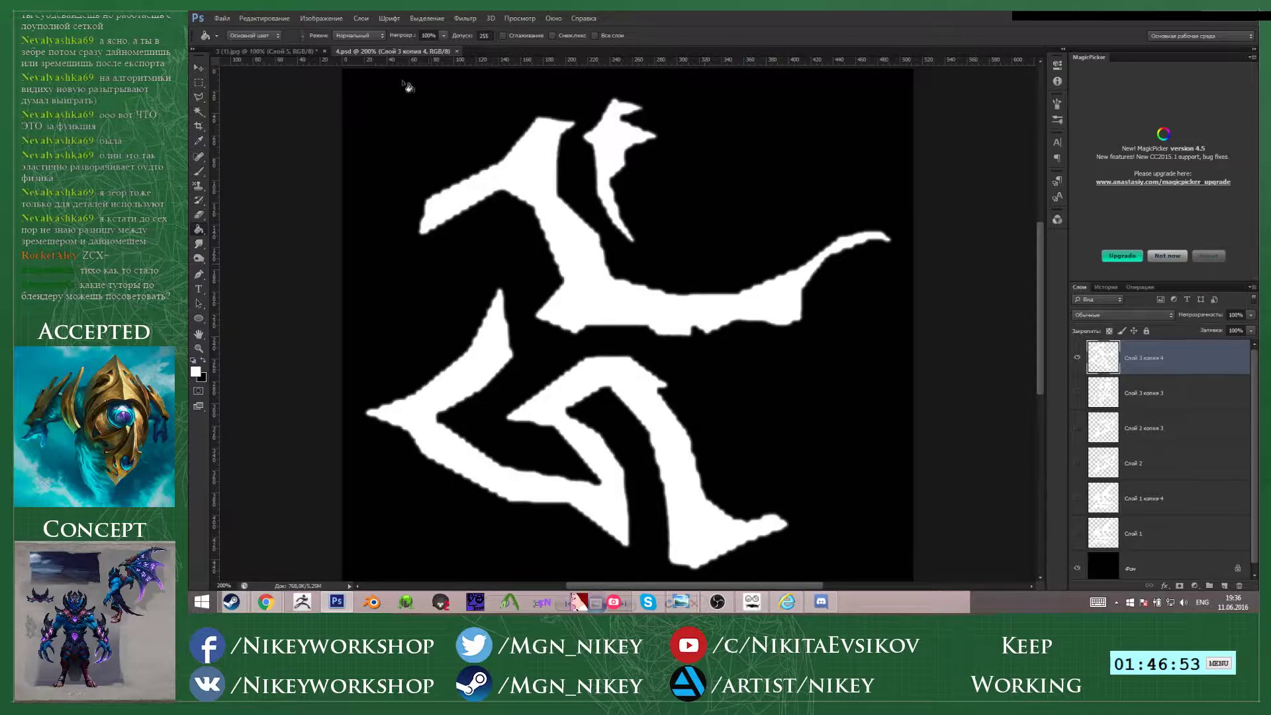
- Bring the rune on layer Слой 4 from the concept art into 4.psd and hide the previous merged rune
left_click(285, 52)
left_click(203, 69)
left_click(1125, 463)
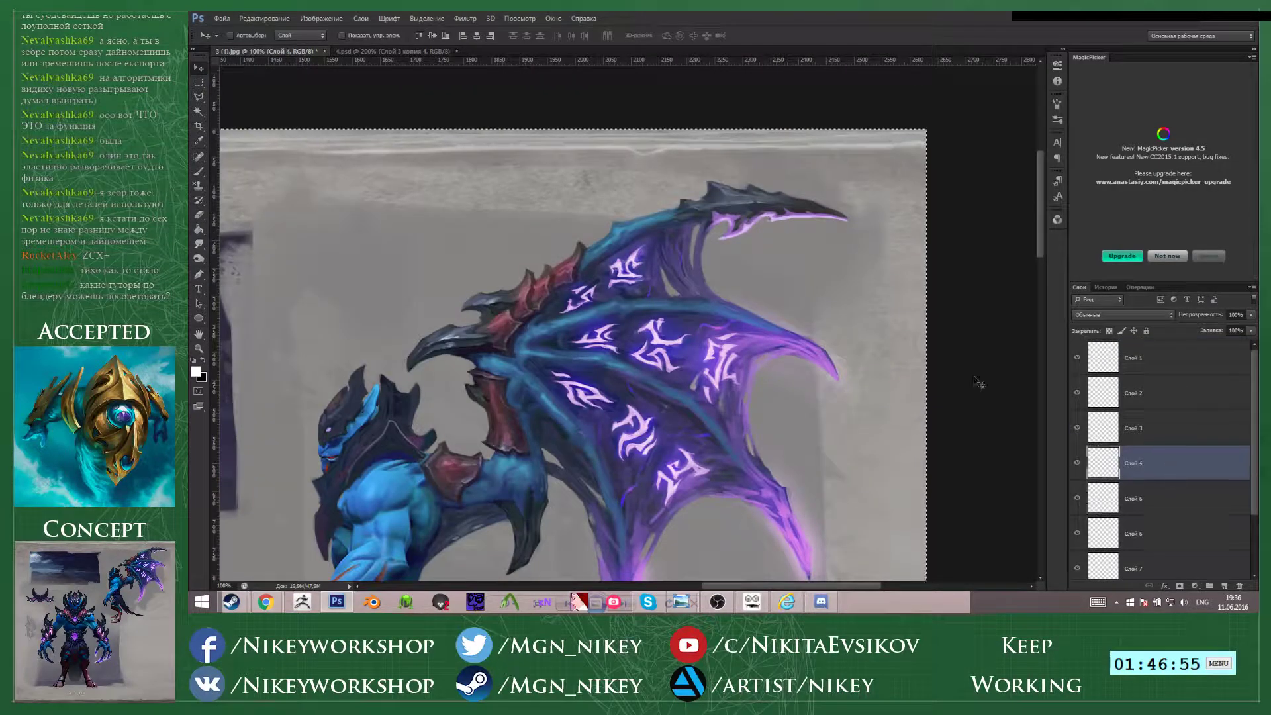
left_click_drag(442, 75, 874, 104)
left_click(1077, 395)
- Enlarge the wide rune to nearly the canvas width, then fill its layer outline with white and deselect
key("ctrl+t")
left_click(748, 35)
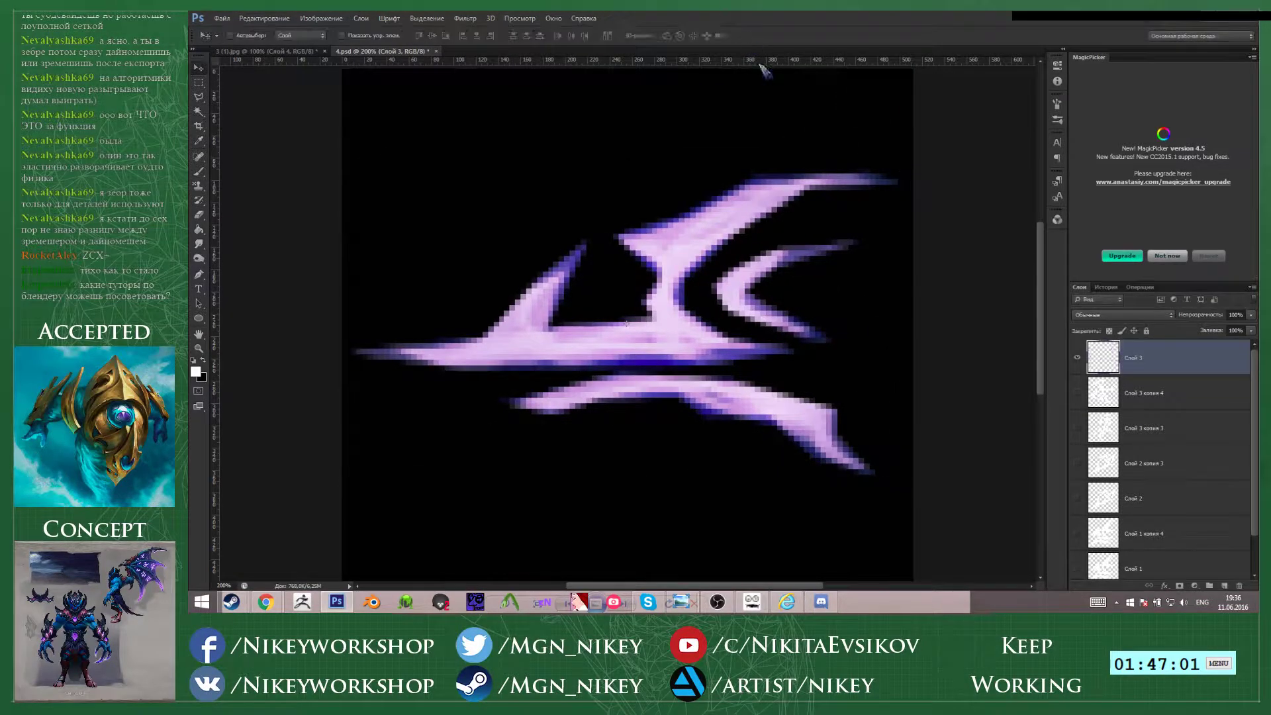
left_click(1114, 370, "ctrl")
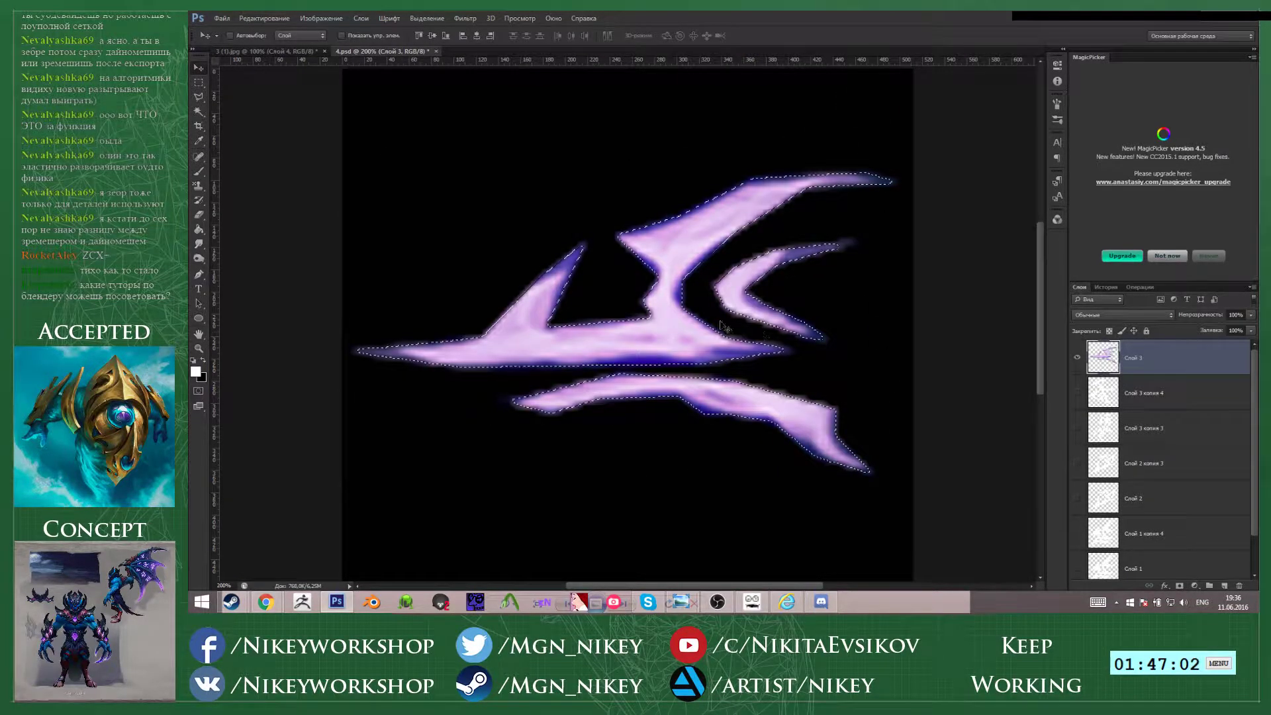
key("g")
left_click(667, 323)
key("ctrl+d")
- Remove the wide rune's fringe by selecting its white with Color Range, inverting, deleting the rest and deselecting
left_click(427, 18)
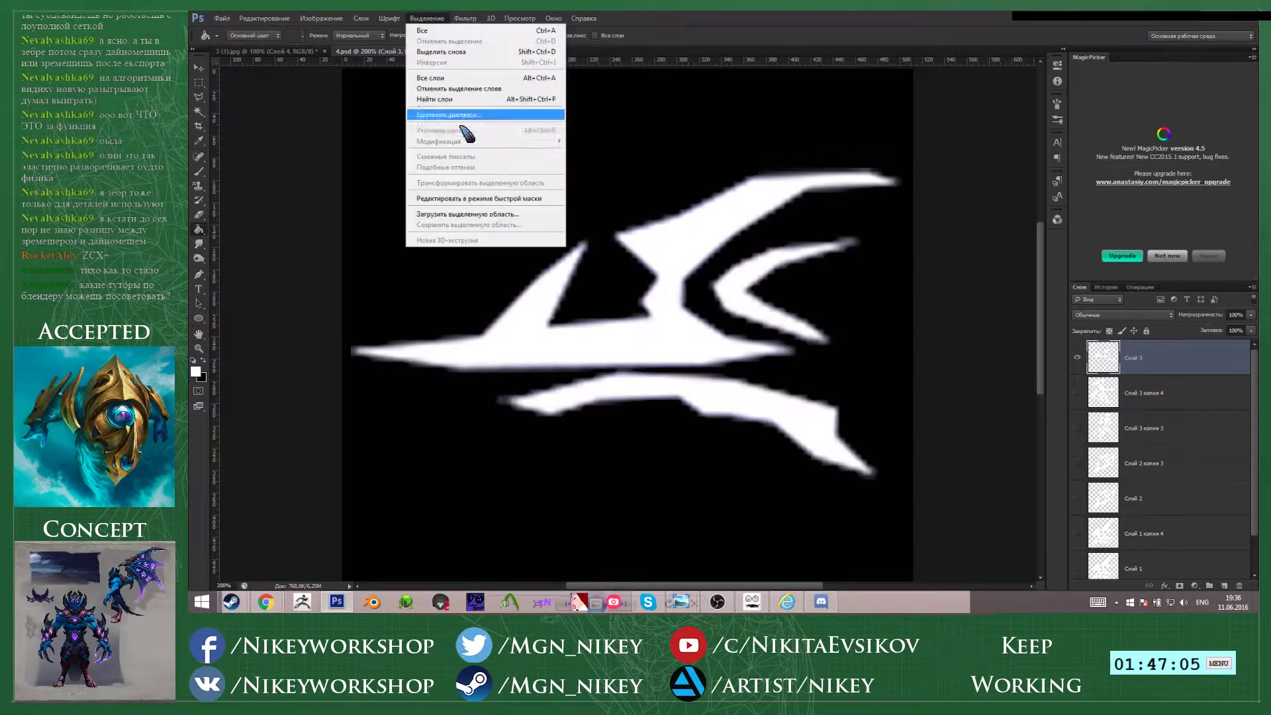
left_click(471, 115)
left_click(910, 322)
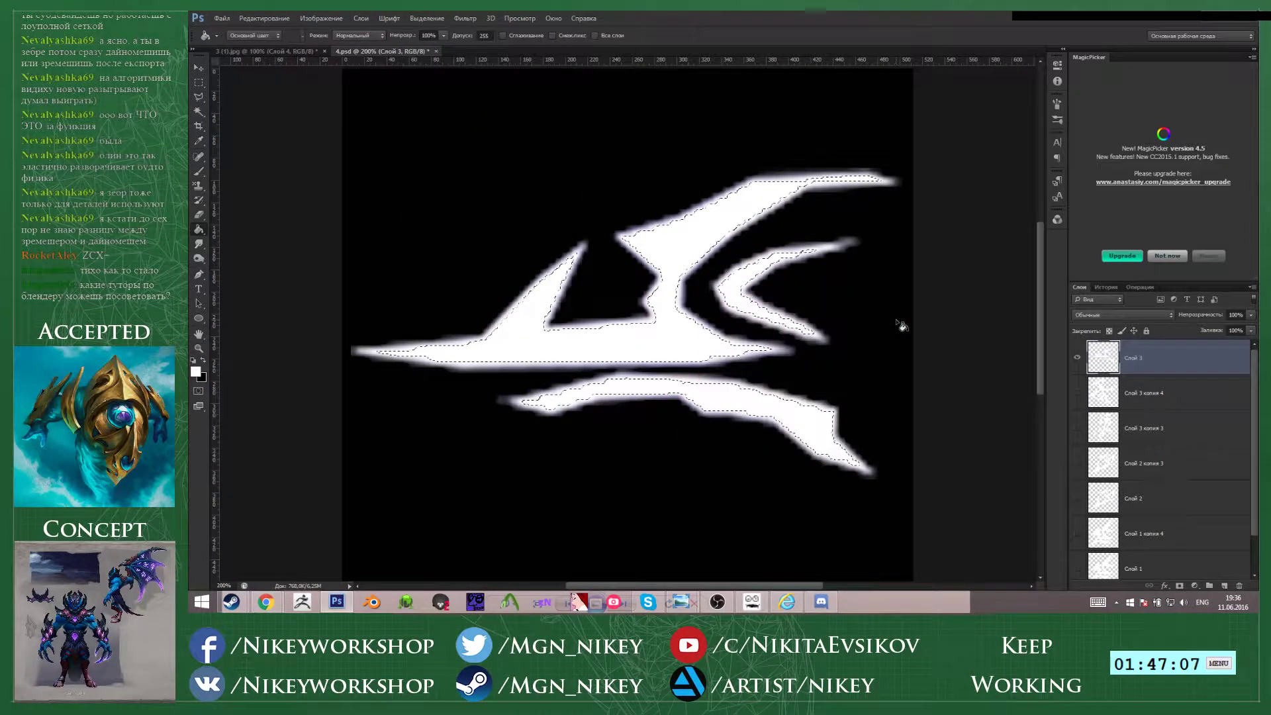
key("ctrl+d")
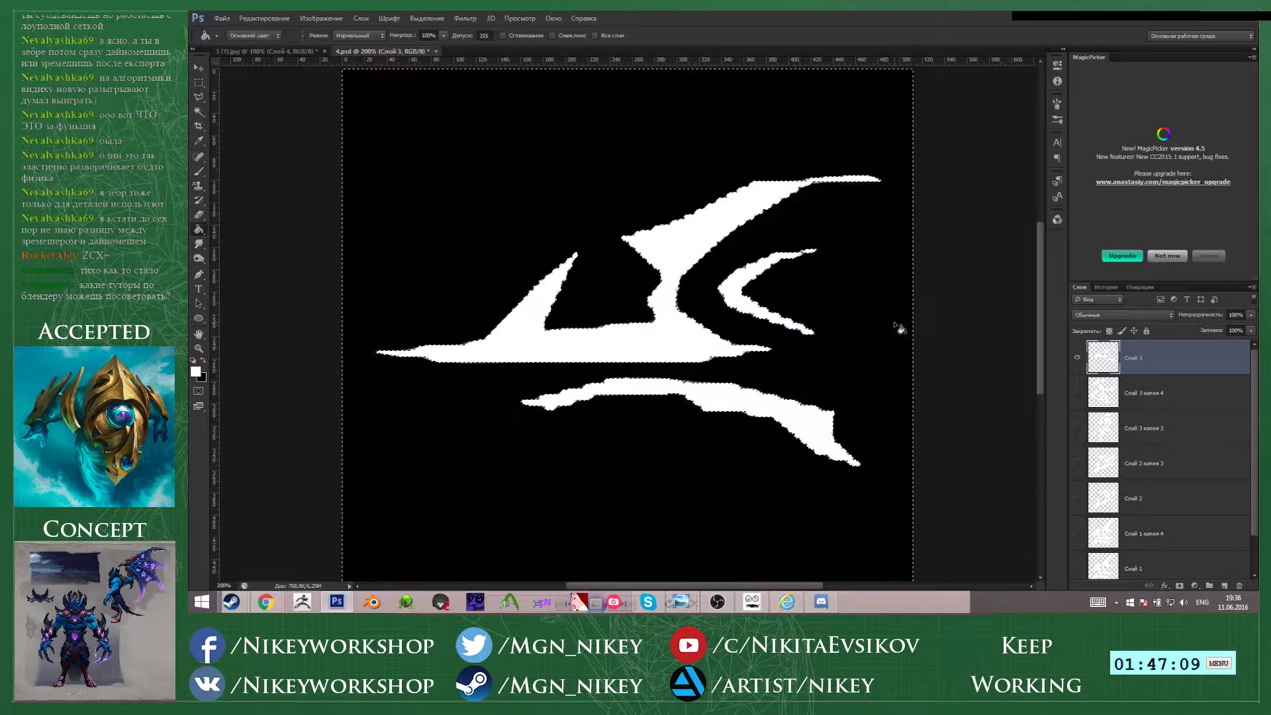
- Duplicate the wide rune's layer three times for a denser soft edge and merge the copies with the original
key("ctrl+j")
key("ctrl+j")
key("ctrl+j")
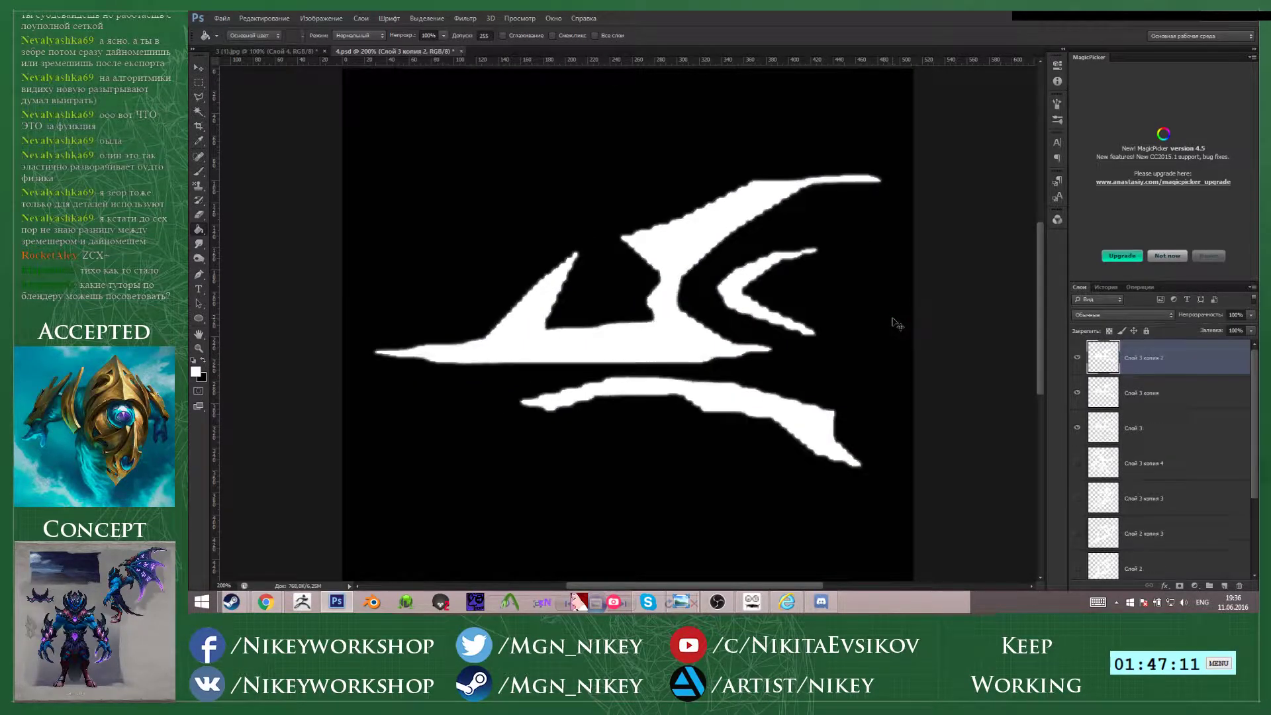
left_click(1170, 462, "shift")
key("ctrl+e")
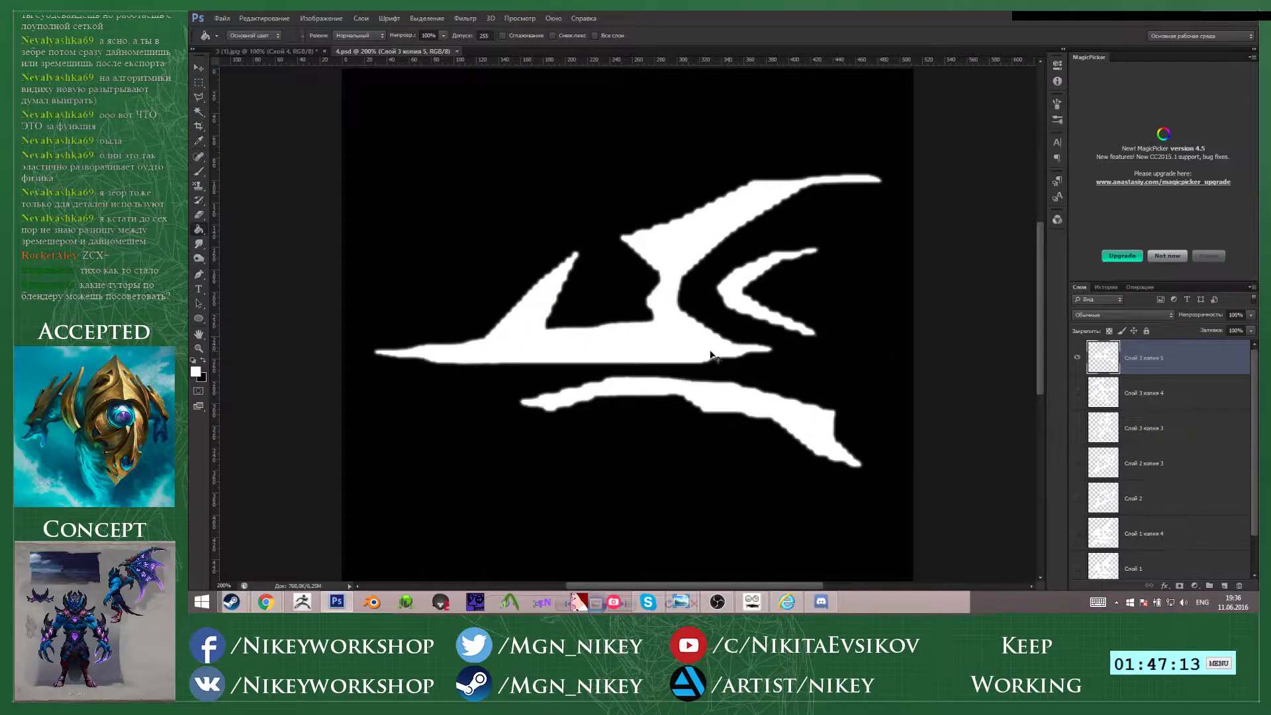
- Save the wide rune's document as 5.psd, and overwrite 4.psd with only the previous rune on layer Слой 3 копия 4 visible
key("ctrl+shift+s")
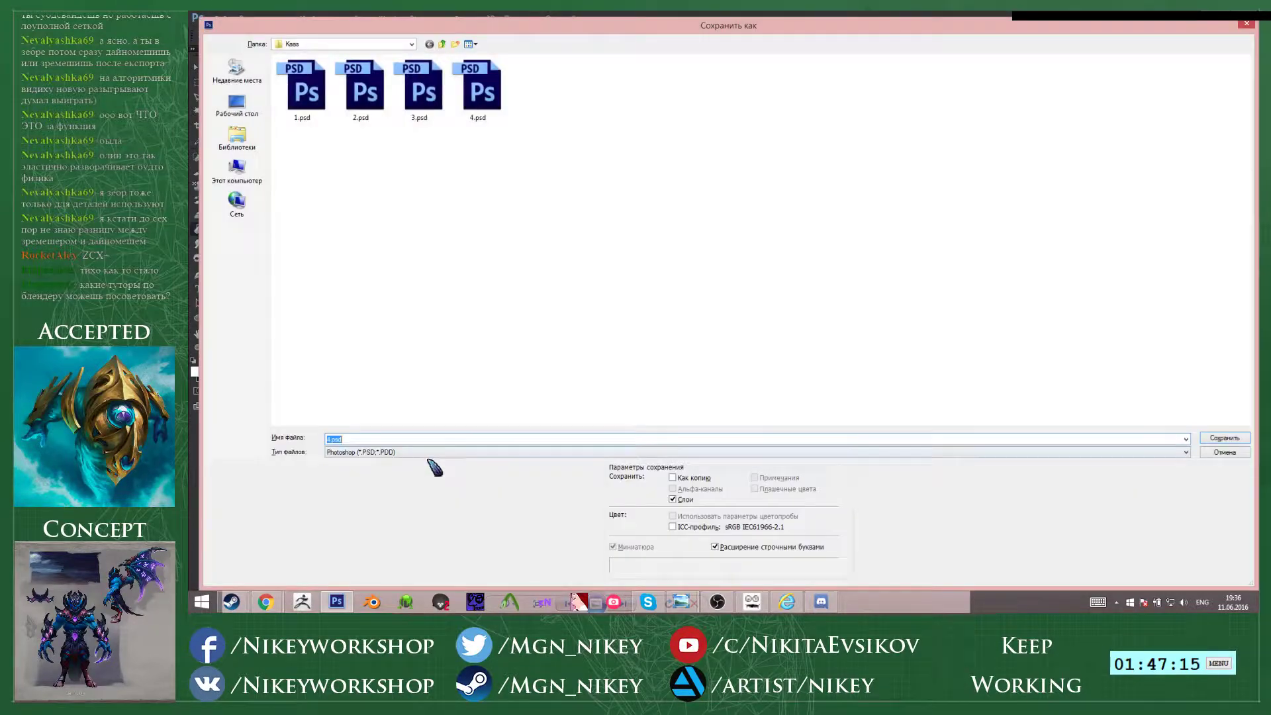
key("Escape")
left_click(1076, 357)
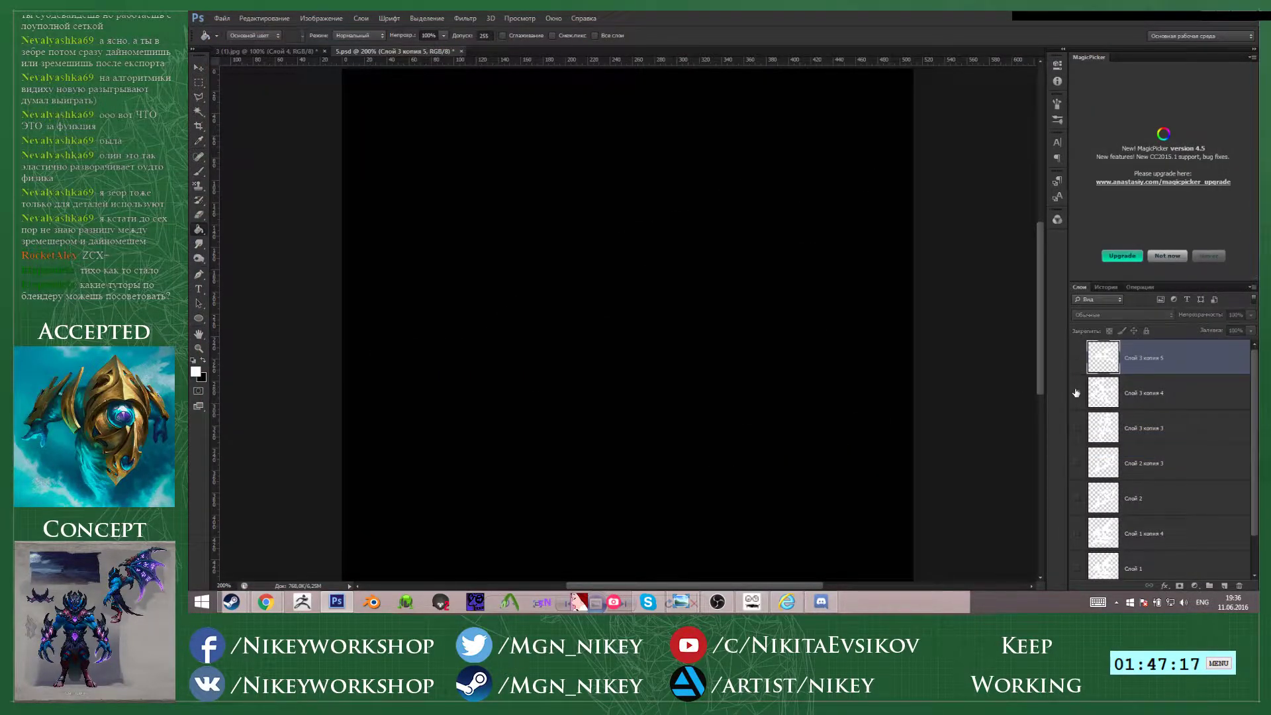
left_click(1077, 393)
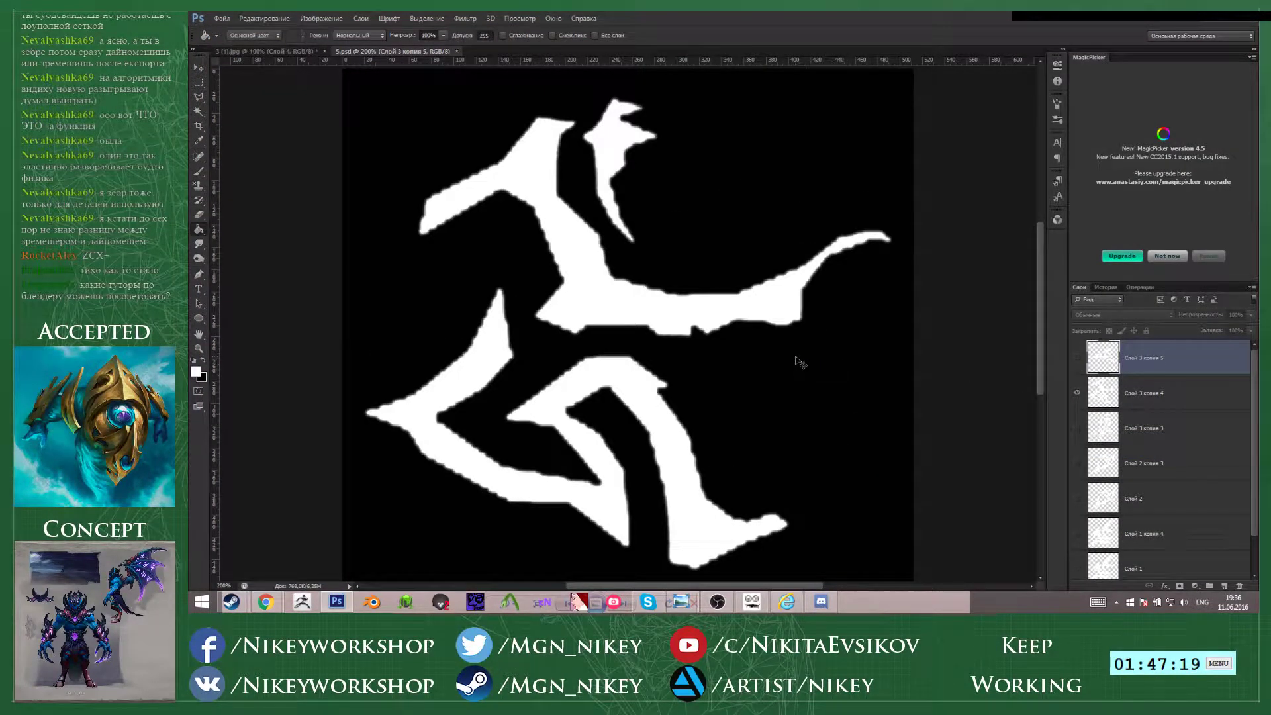
key("ctrl+shift+s")
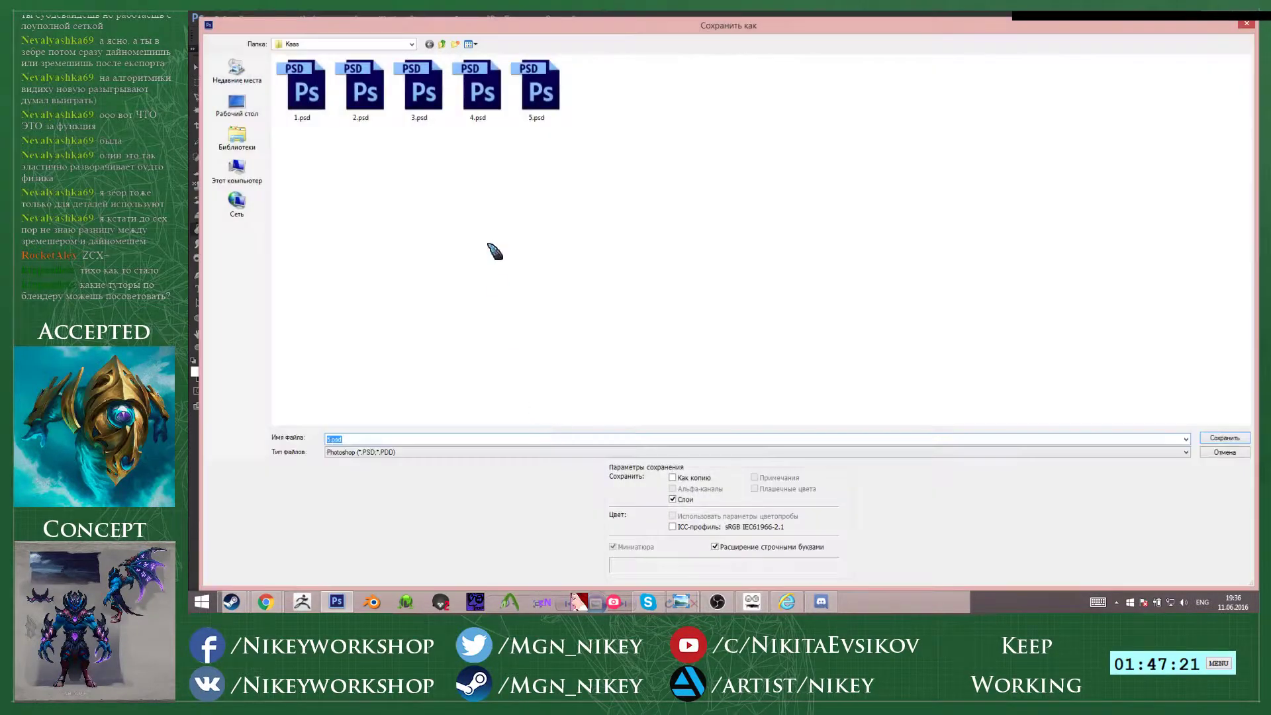
key("Return")
left_click(705, 237)
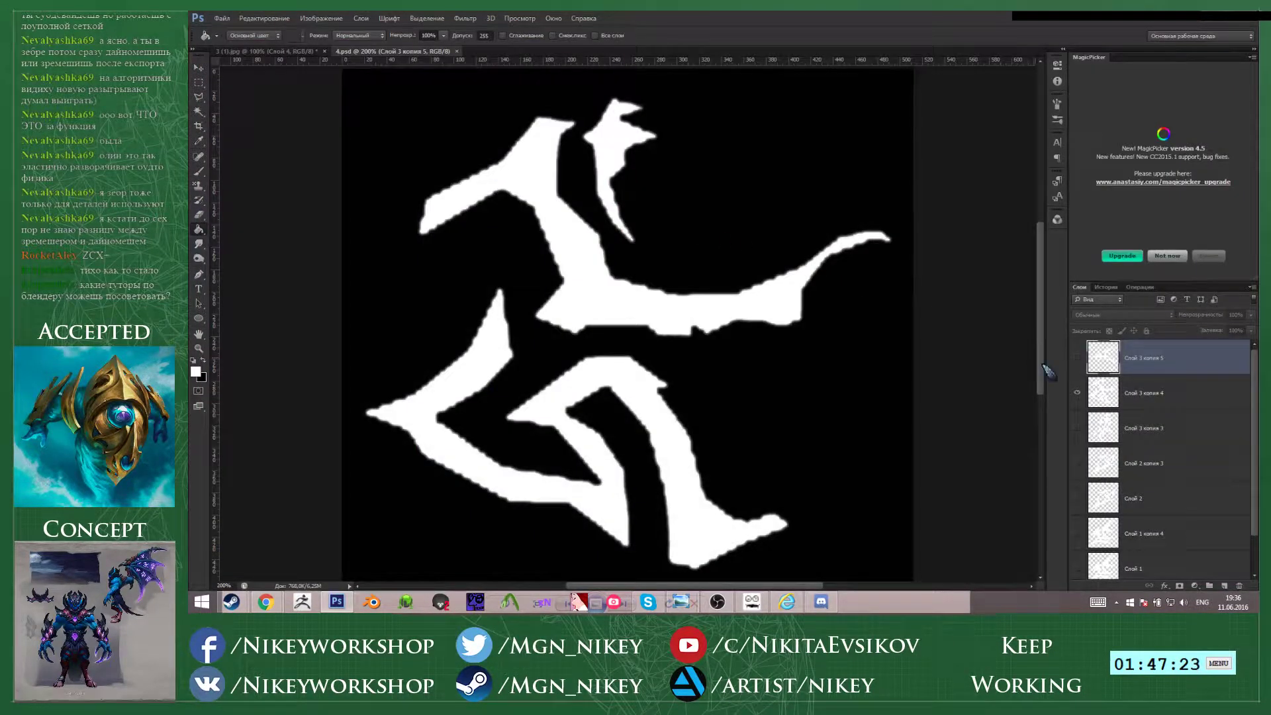
- Show only the wide rune on layer Слой 3 копия 5 and save the document over 5.psd
left_click(1076, 358)
left_click(1077, 393)
key("ctrl+shift+s")
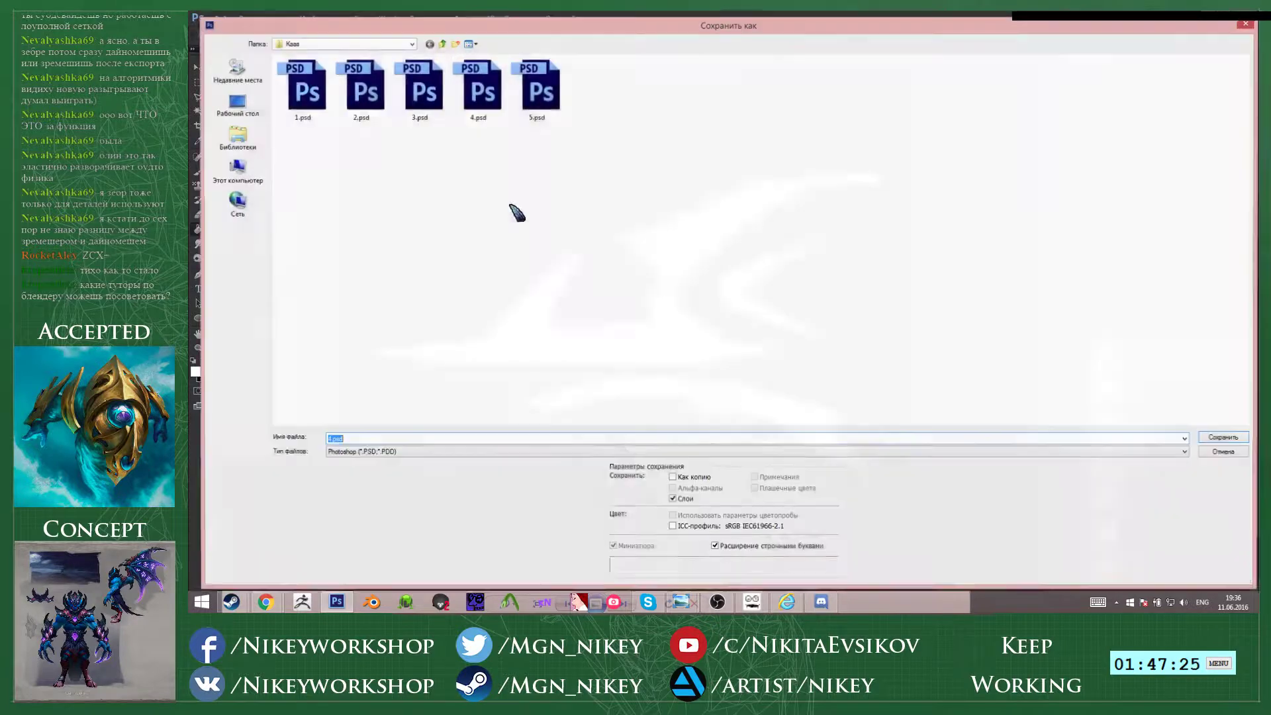
double_click(548, 106)
left_click(682, 235)
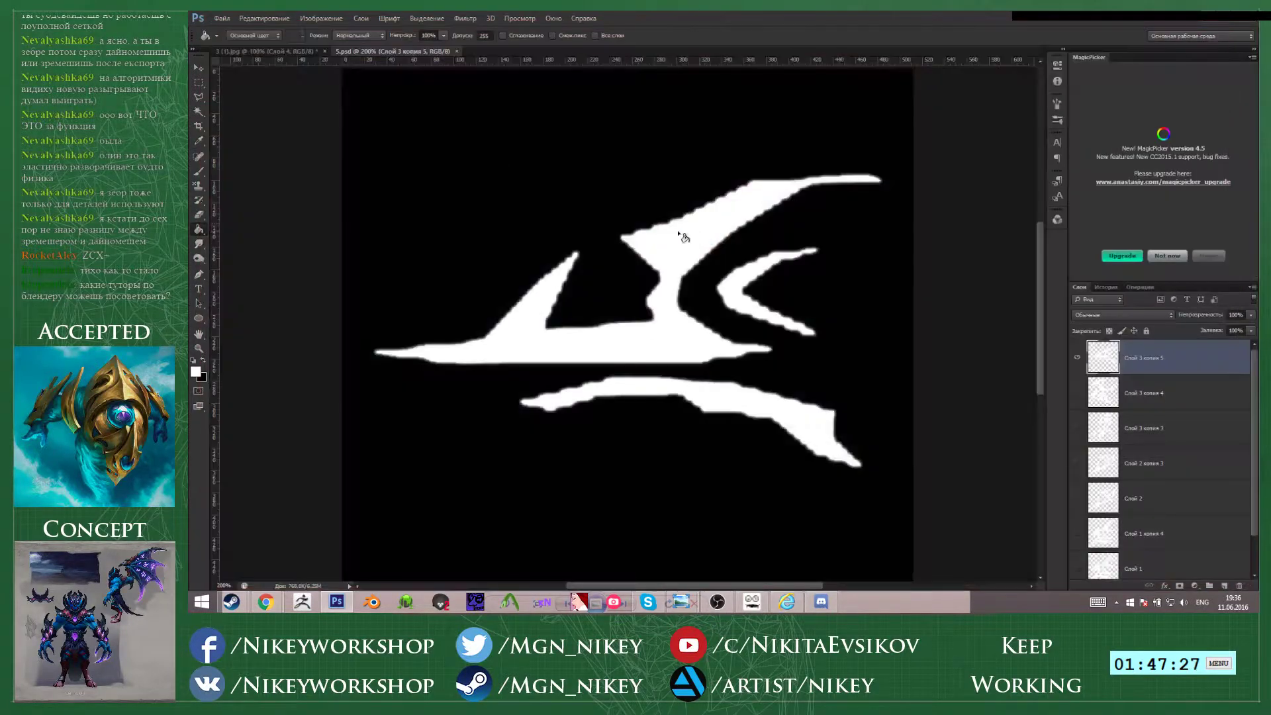
- Bring the rune on layer Слой 3 from the concept art into 5.psd and hide the wide rune
left_click(265, 52)
left_click(1180, 430)
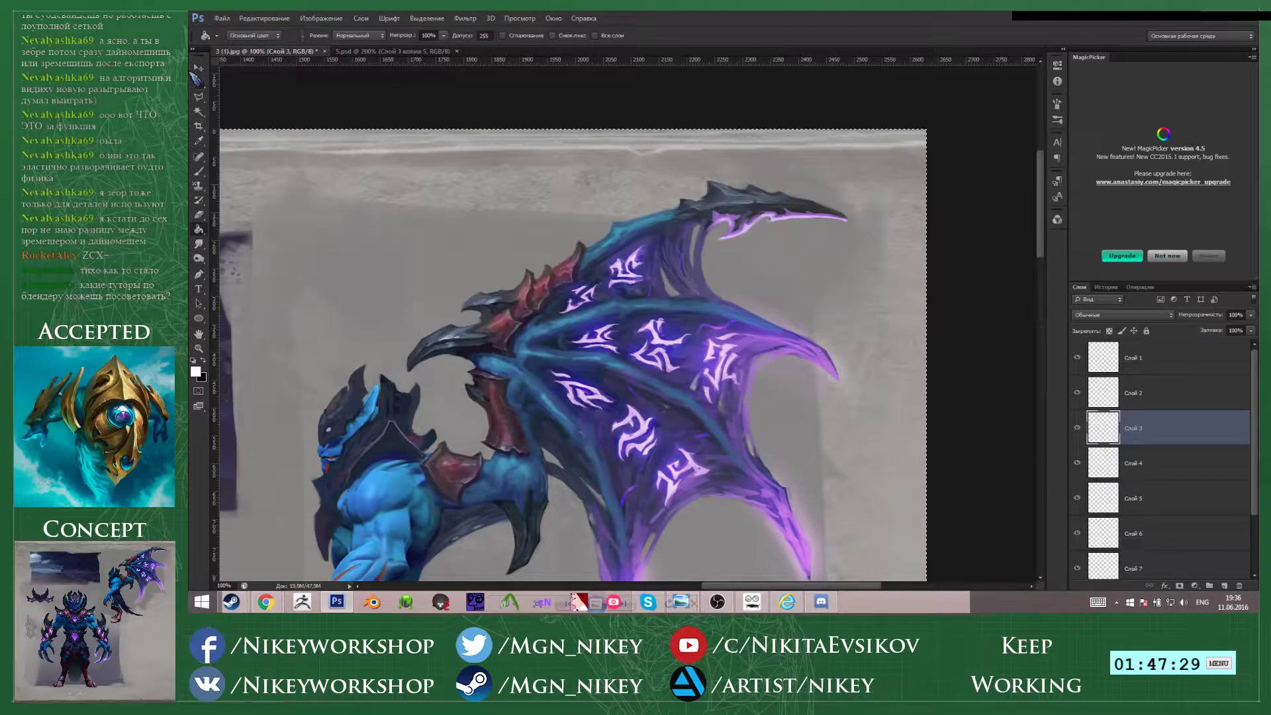
left_click(198, 68)
left_click_drag(415, 61, 811, 308)
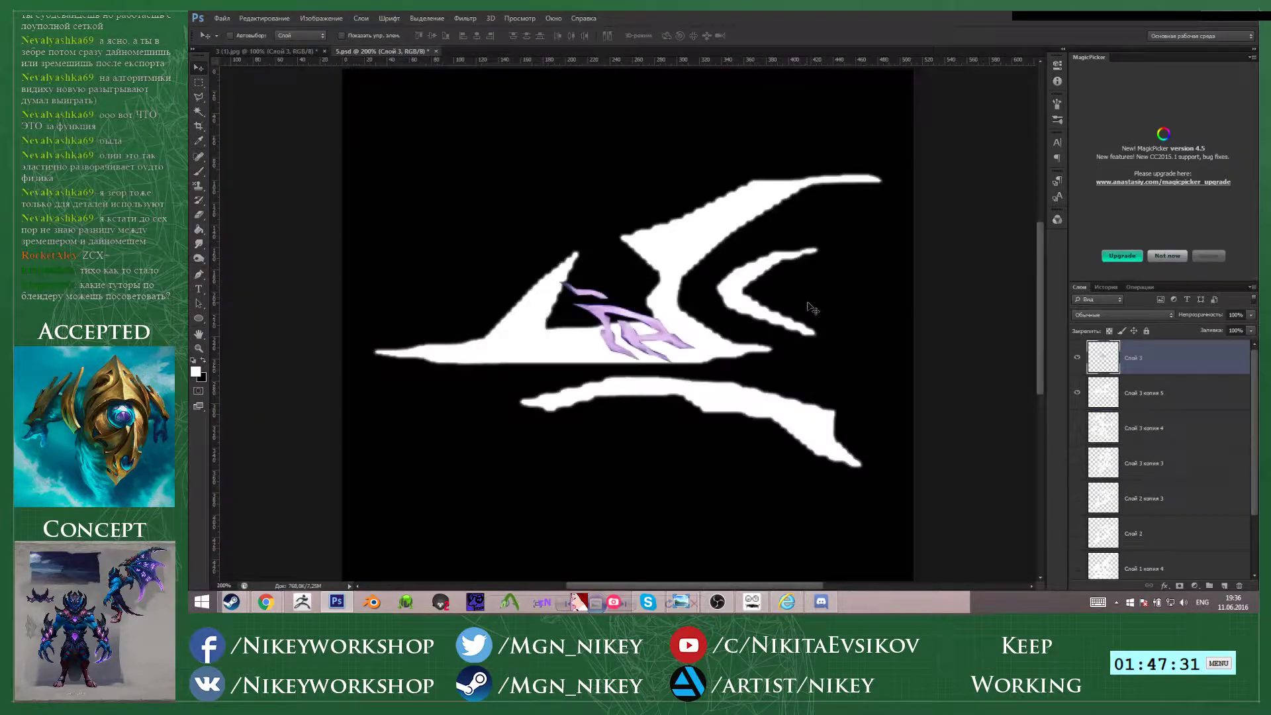
left_click(1077, 396)
- Enlarge the new slanted rune to nearly the canvas width, then fill its layer outline with white and deselect
key("ctrl+t")
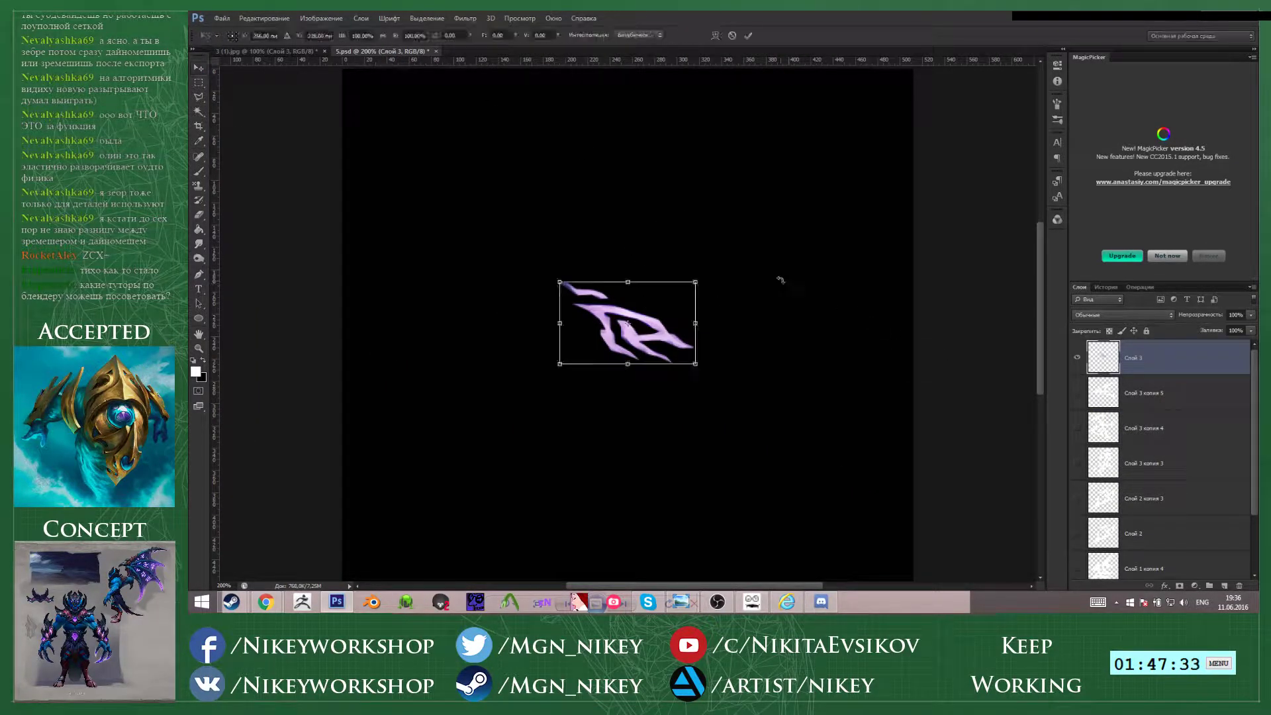
left_click_drag(700, 277, 883, 122, "alt+shift")
left_click(749, 35)
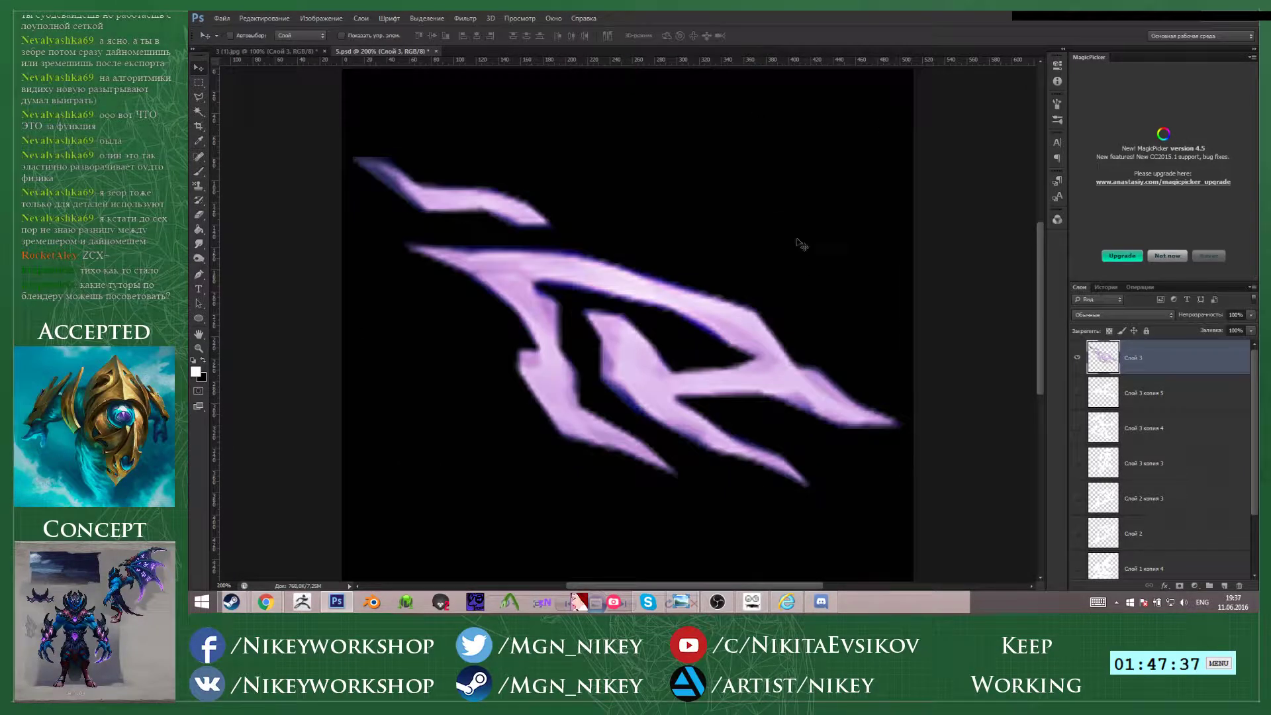
key("g")
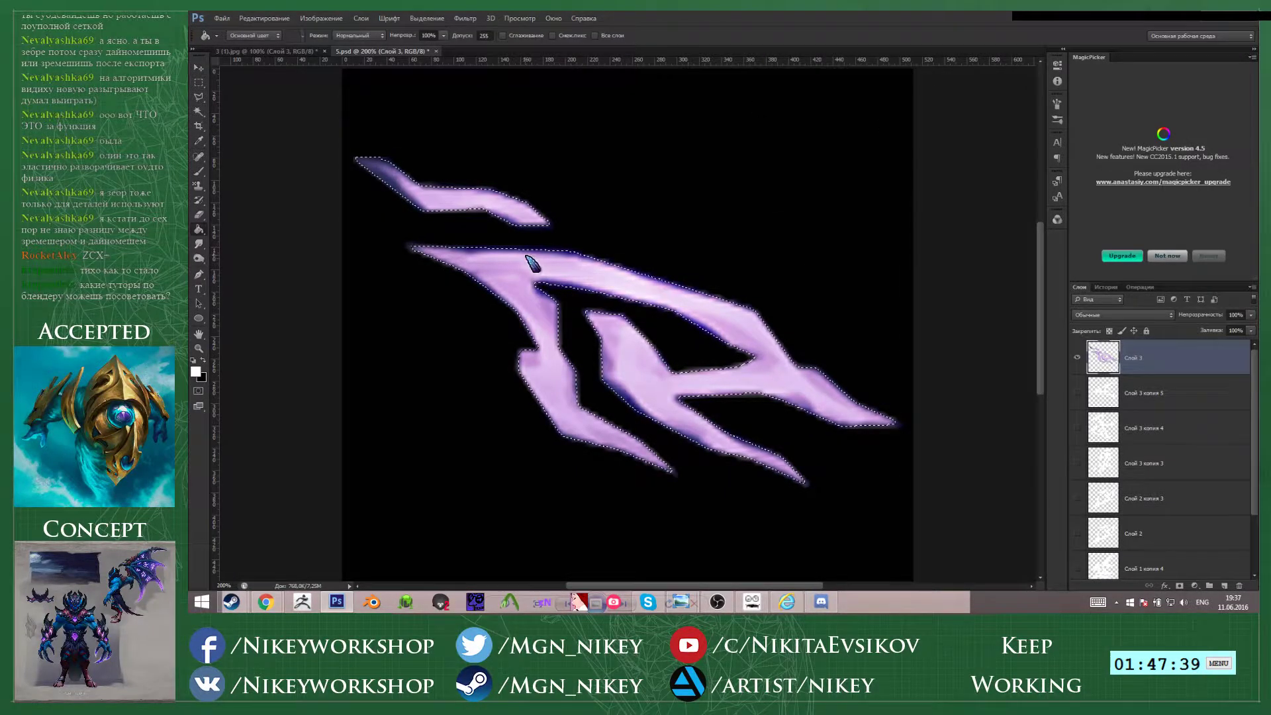
left_click(527, 260)
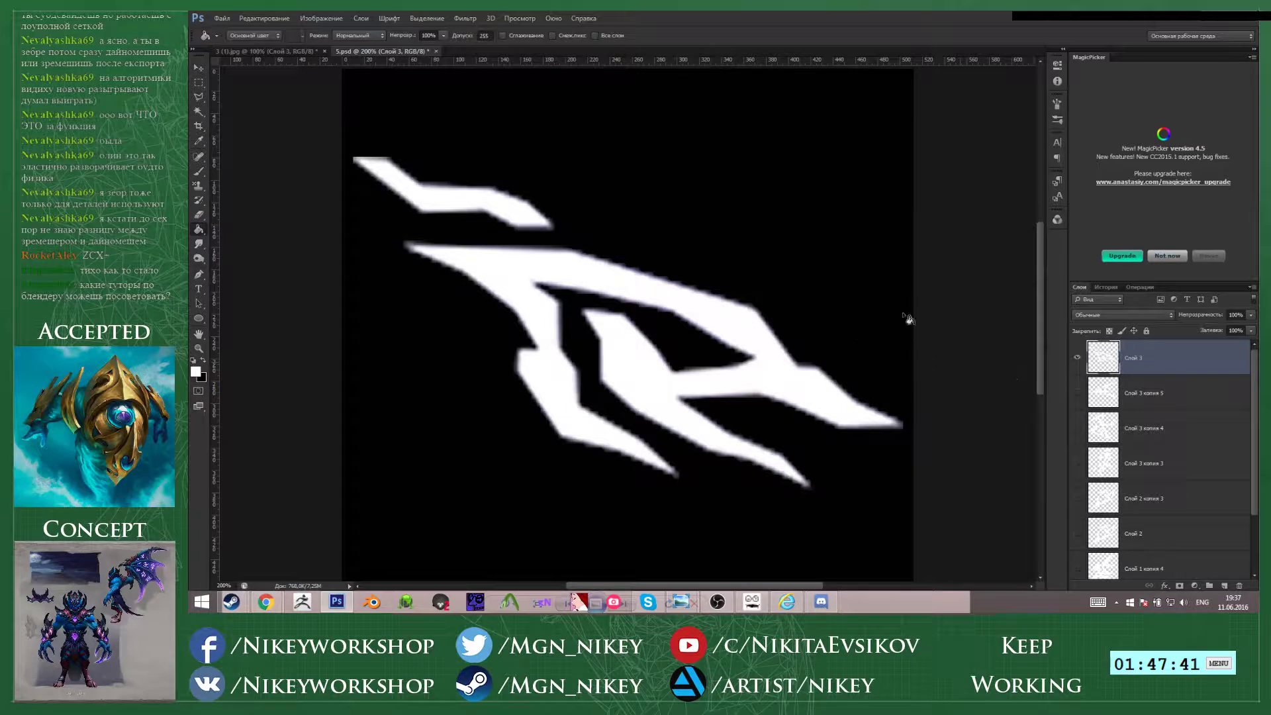
- Remove the slanted rune's fringe by selecting its white with Color Range, inverting, deleting the rest and deselecting
left_click(465, 19)
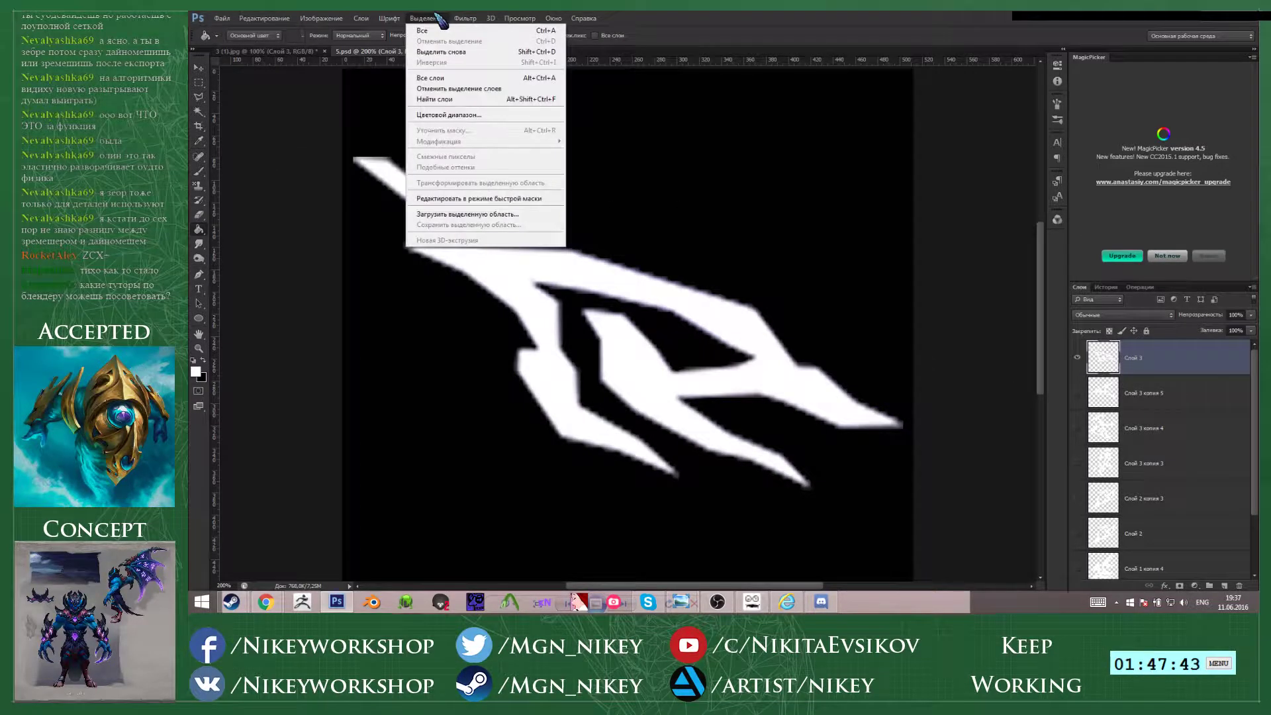
left_click(718, 12)
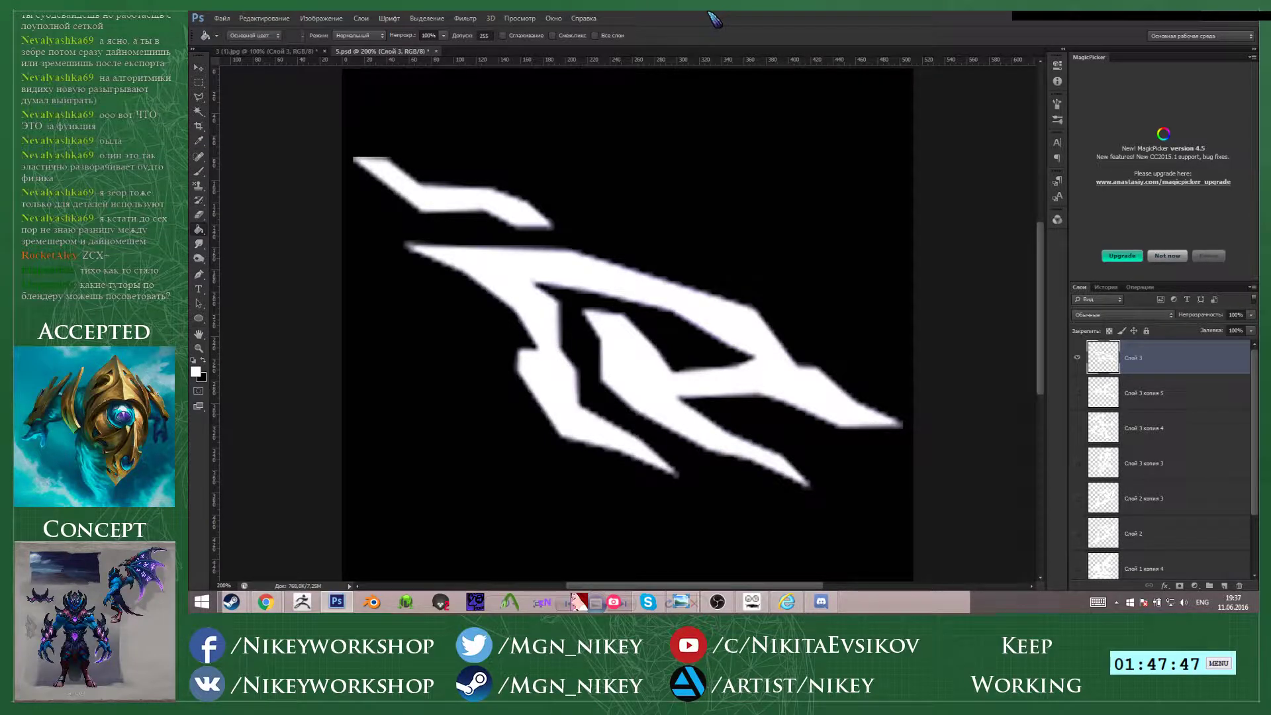
left_click(438, 13)
left_click(460, 20)
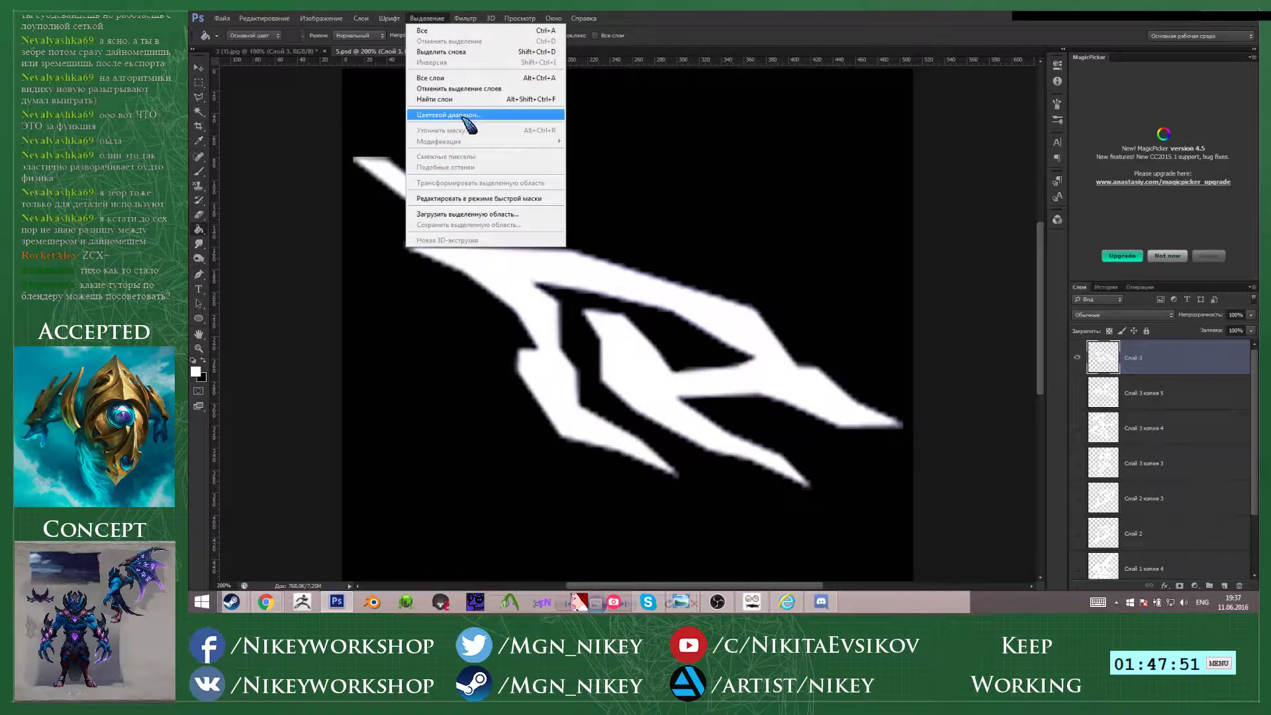
left_click(456, 115)
left_click(933, 322)
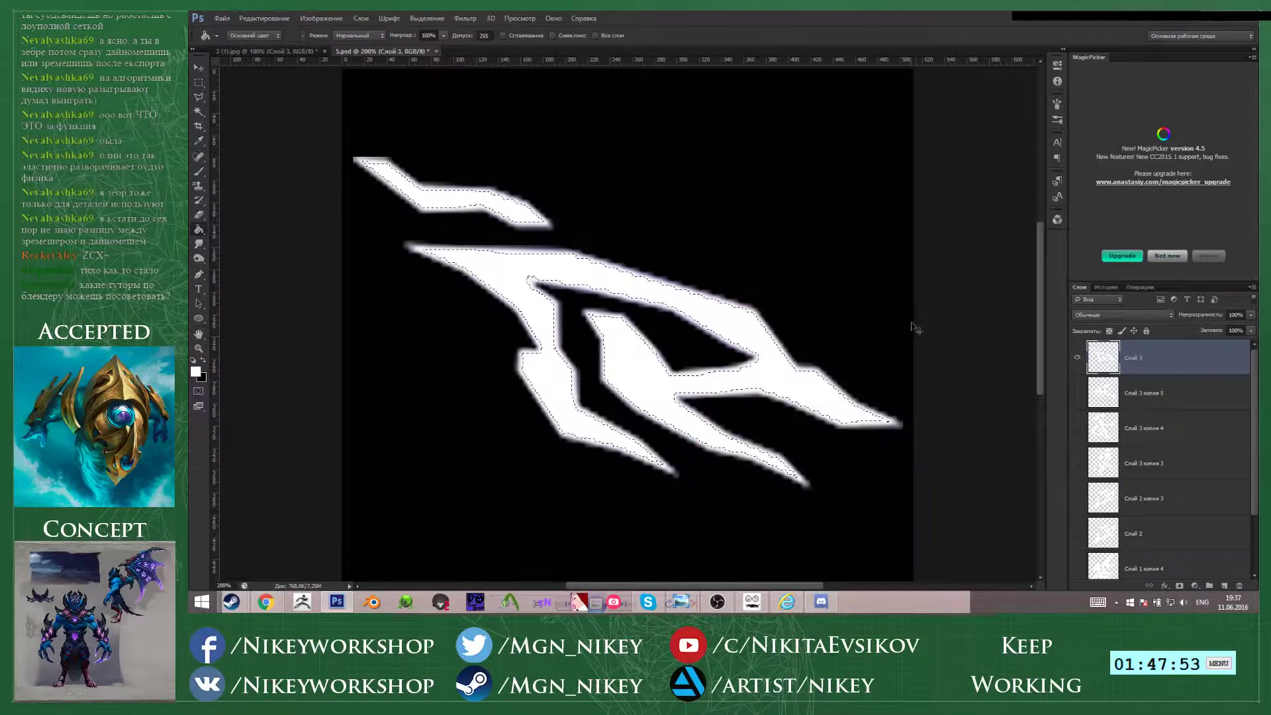
key("g")
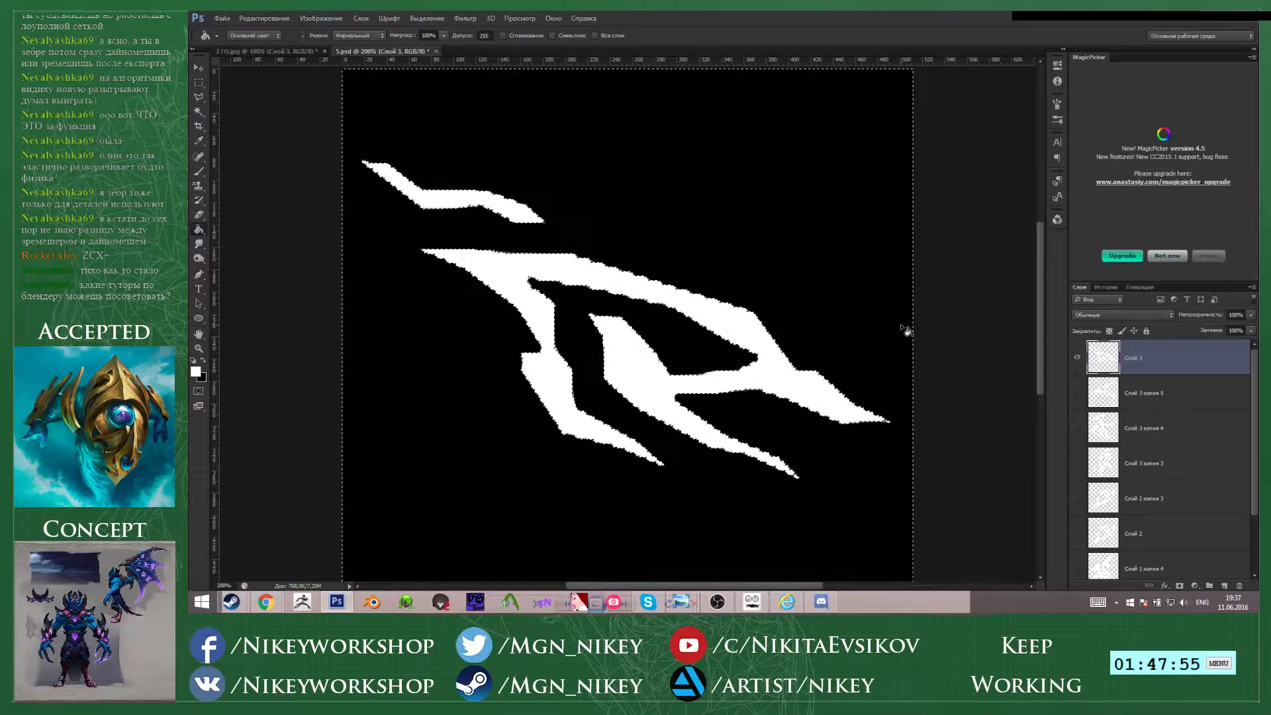
key("ctrl+d")
- Duplicate the slanted rune's layer twice for a denser soft edge and merge the copies with the original
key("ctrl+j")
key("ctrl+j")
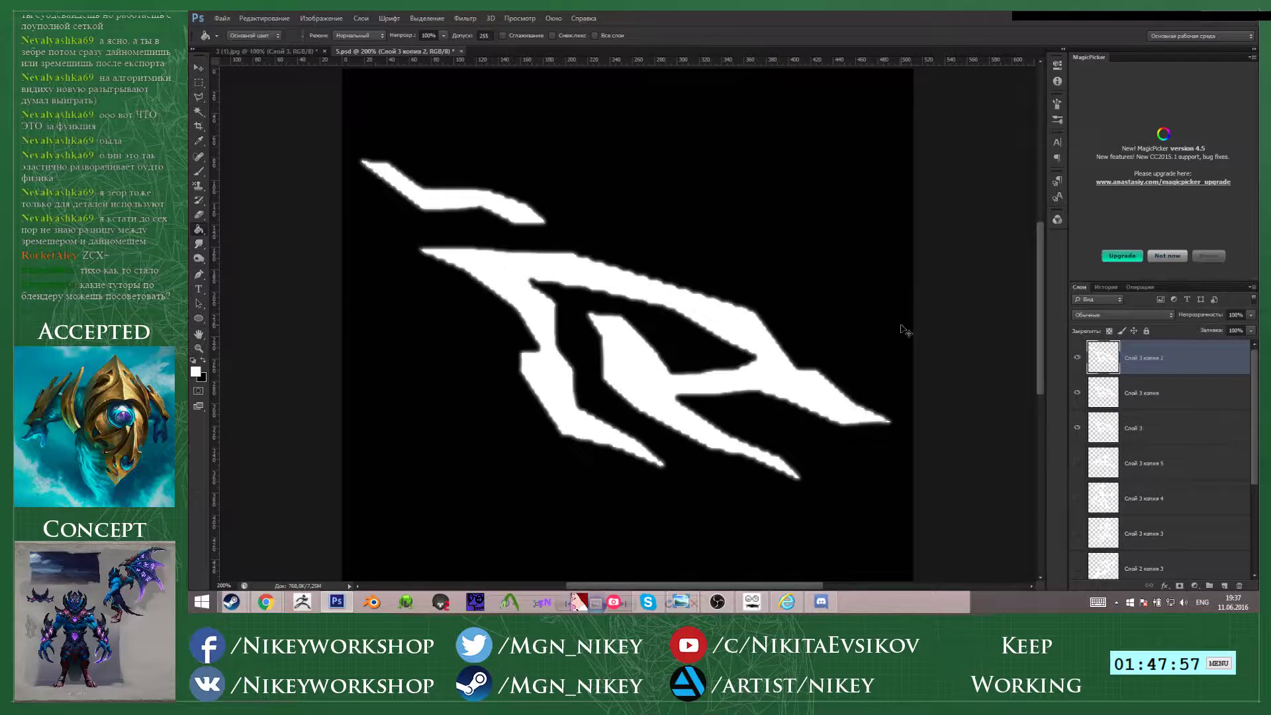
left_click(1163, 434, "shift")
key("ctrl+e")
- Save the document with the slanted rune as 6.psd
key("ctrl+shift+s")
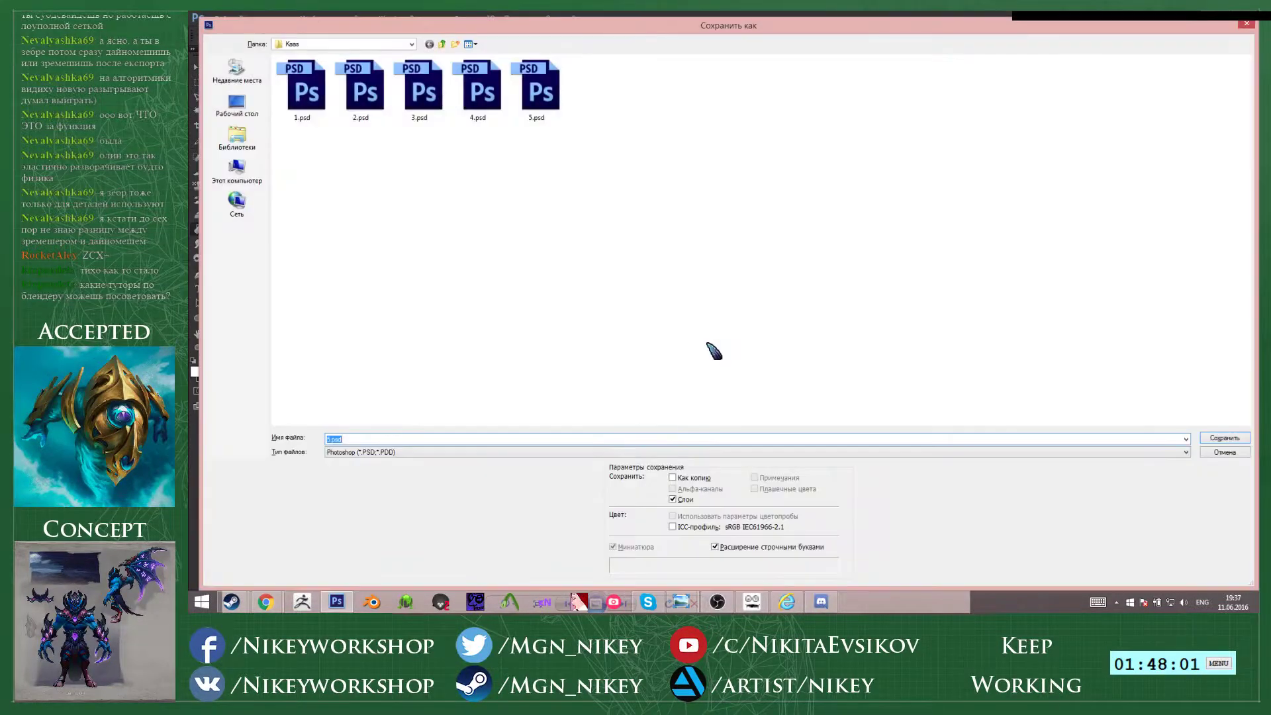
type("6")
key("Return")
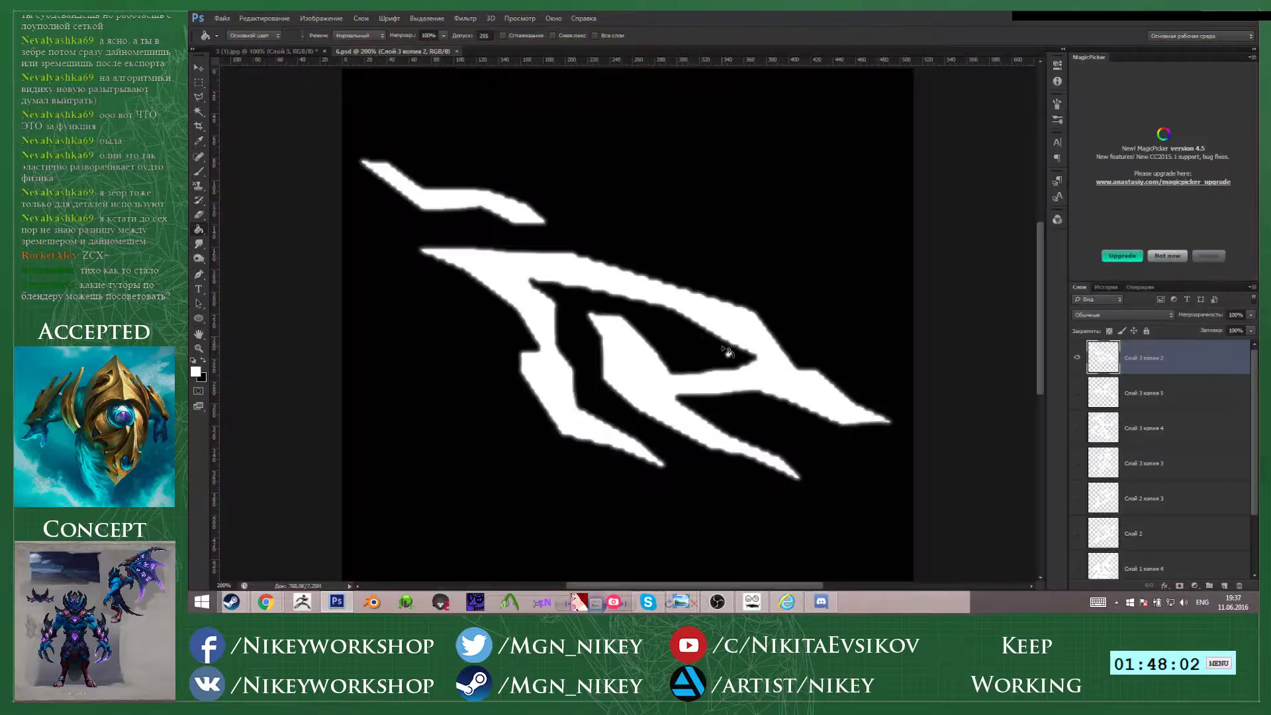
- Bring the rune on layer Слой 2 from the concept art into 6.psd and place it near the canvas centre
left_click(262, 52)
key("v")
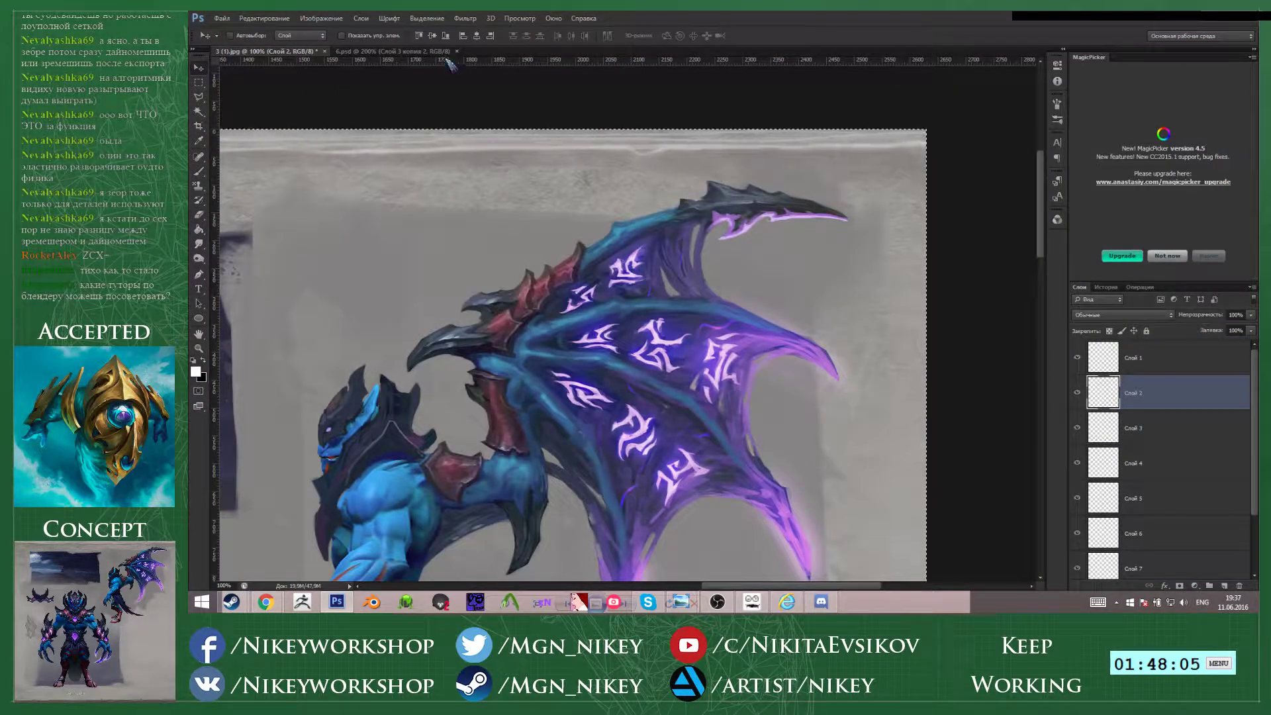
left_click_drag(449, 63, 806, 350)
left_click_drag(791, 182, 619, 326)
- Enlarge the new curved rune to nearly the canvas height and hide the slanted rune on layer Слой 3 копия 2
key("ctrl+t")
left_click_drag(670, 270, 896, 124, "alt")
left_click(749, 36)
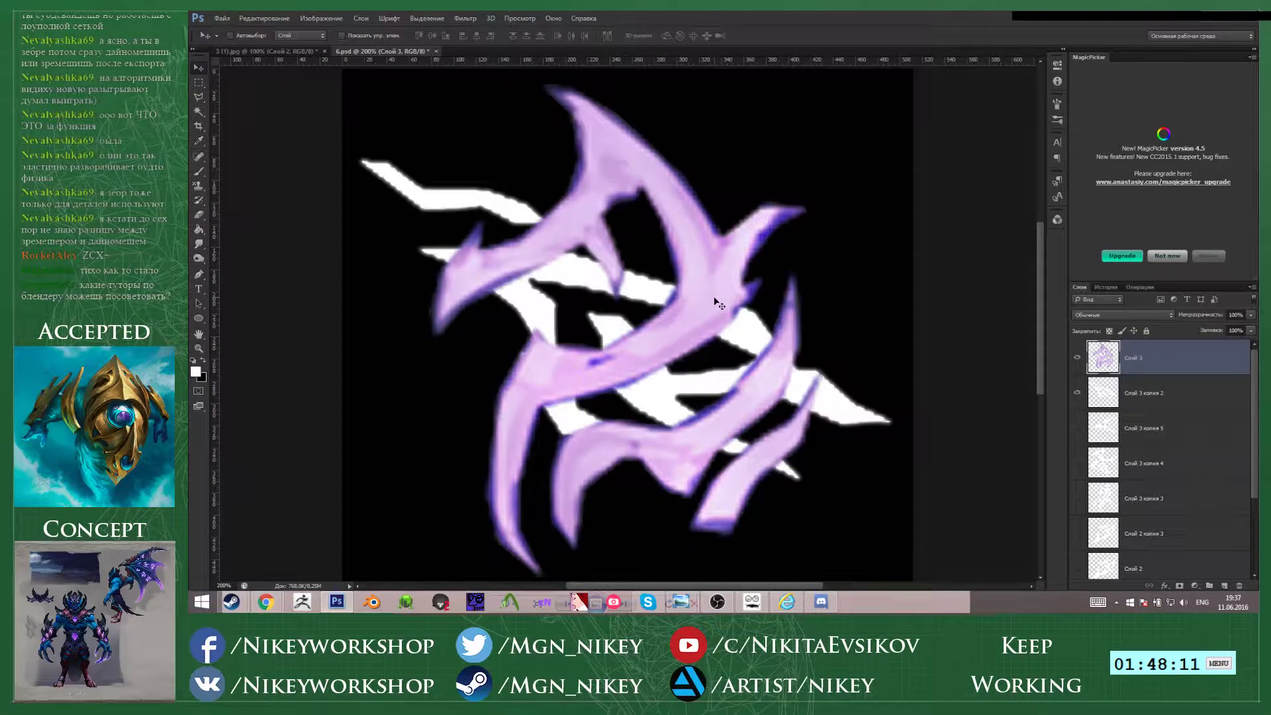
left_click(1133, 396)
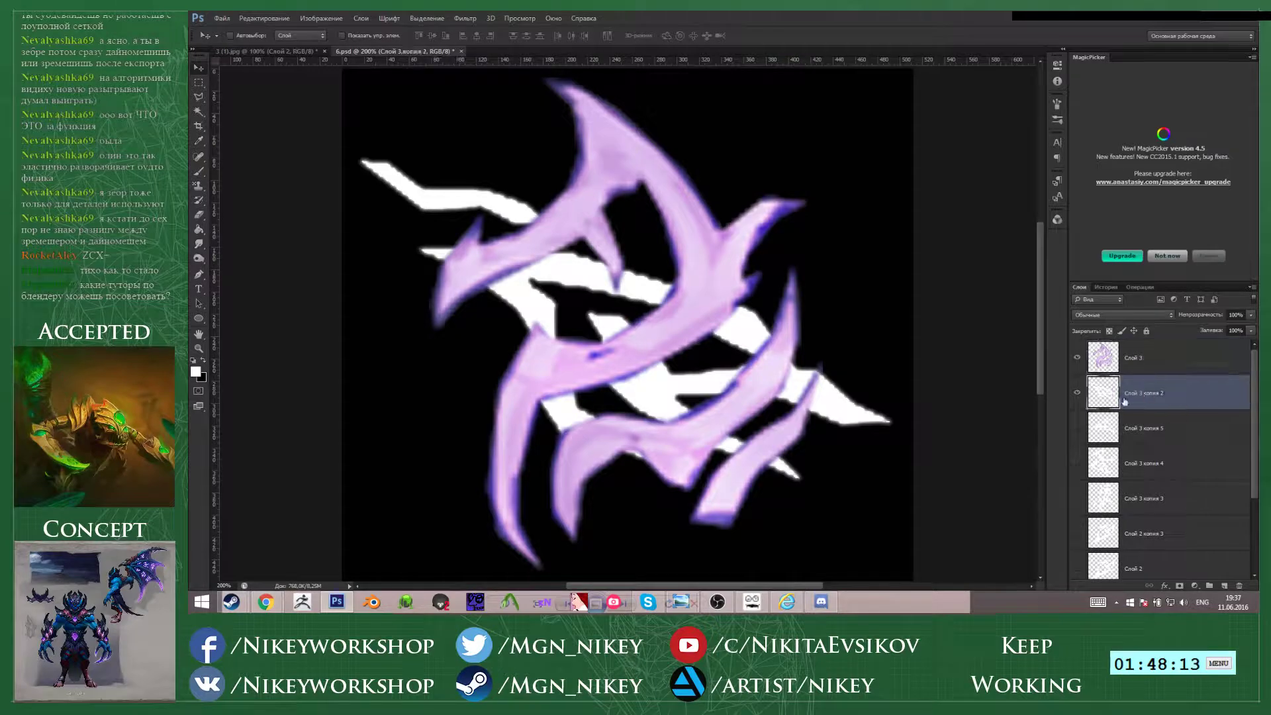
left_click(1077, 394)
left_click(1102, 358)
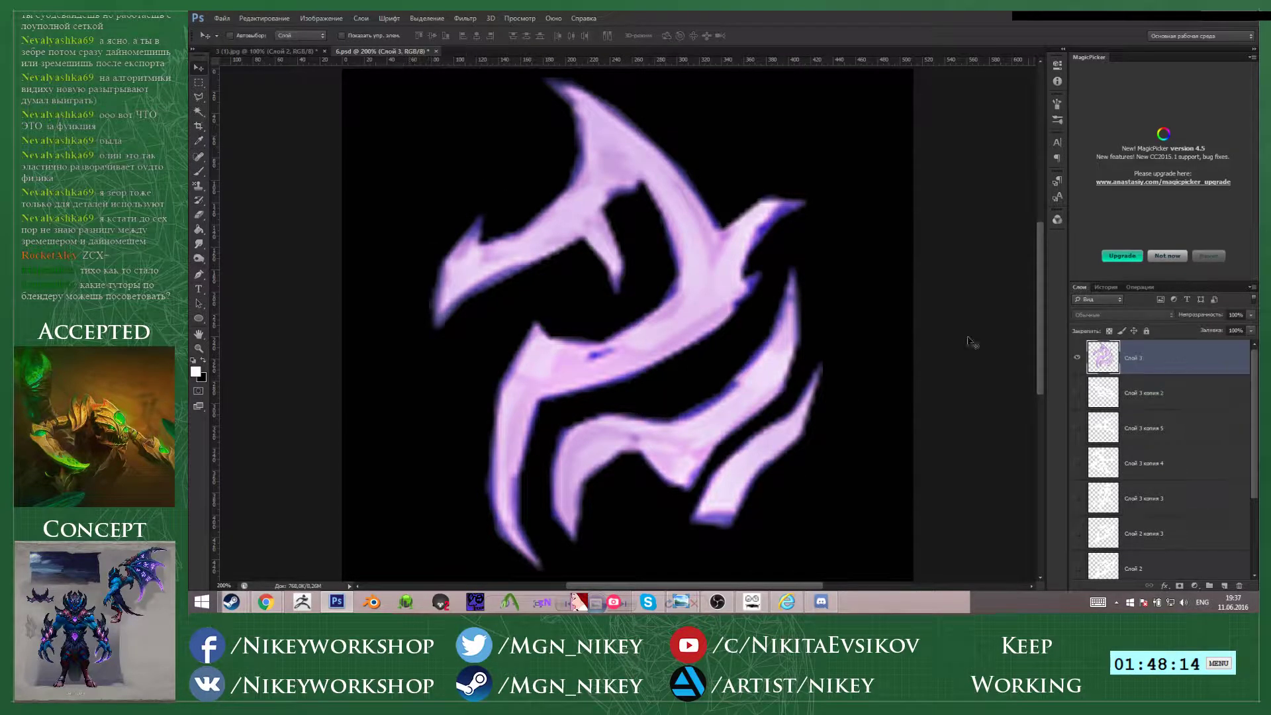
- Load the curved rune's layer outline as a selection, fill it with white and deselect
left_click(1119, 359, "ctrl")
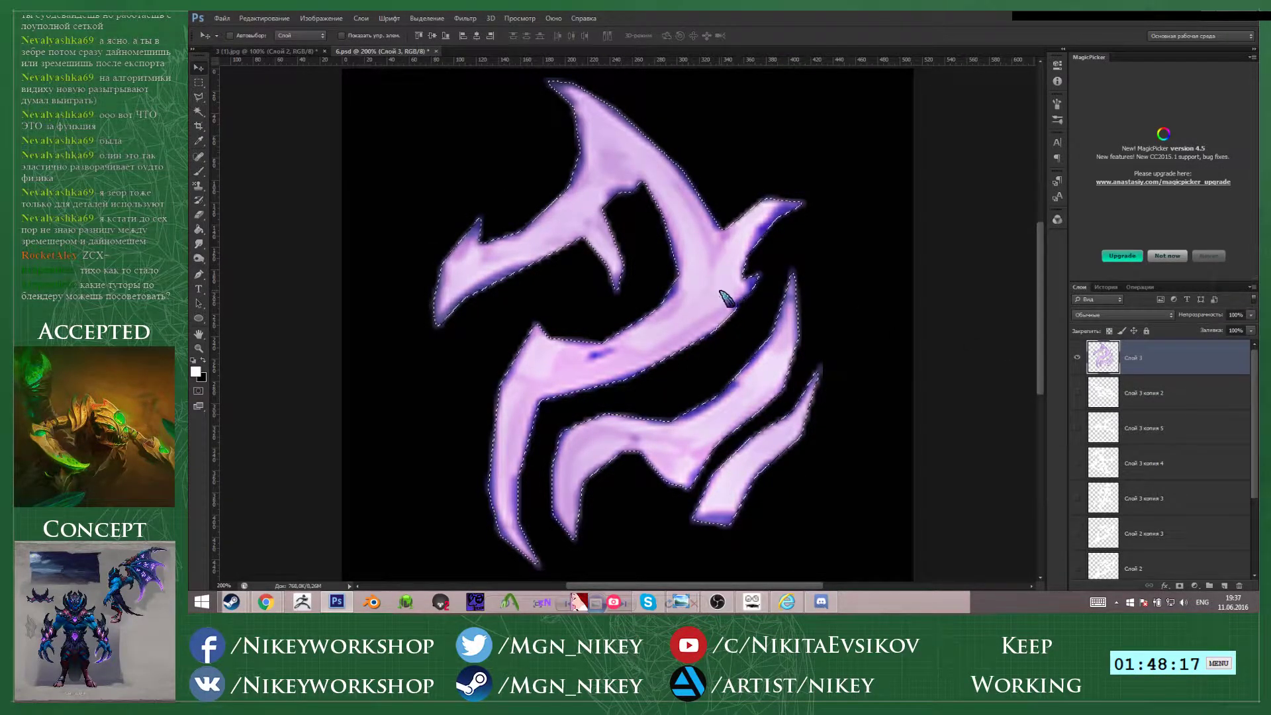
key("g")
left_click(720, 293)
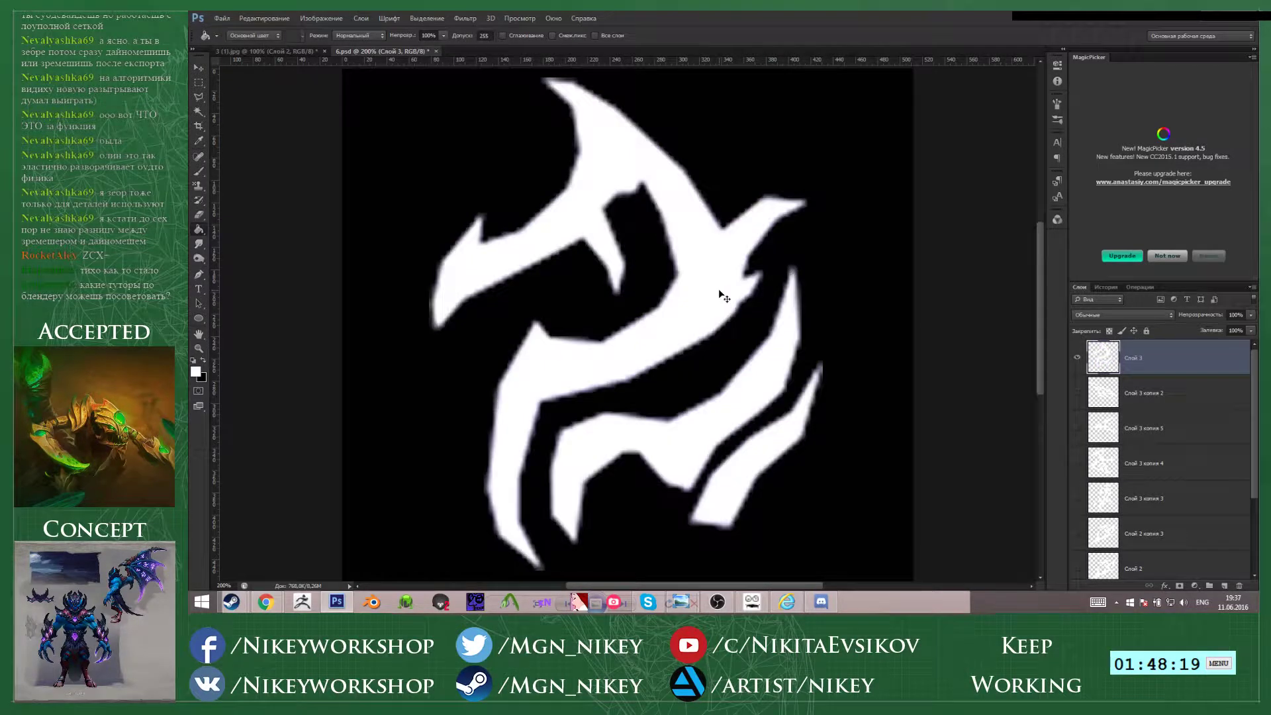
- Select the curved rune's white with Color Range, invert the selection, delete the fringe and deselect
left_click(427, 18)
left_click(464, 115)
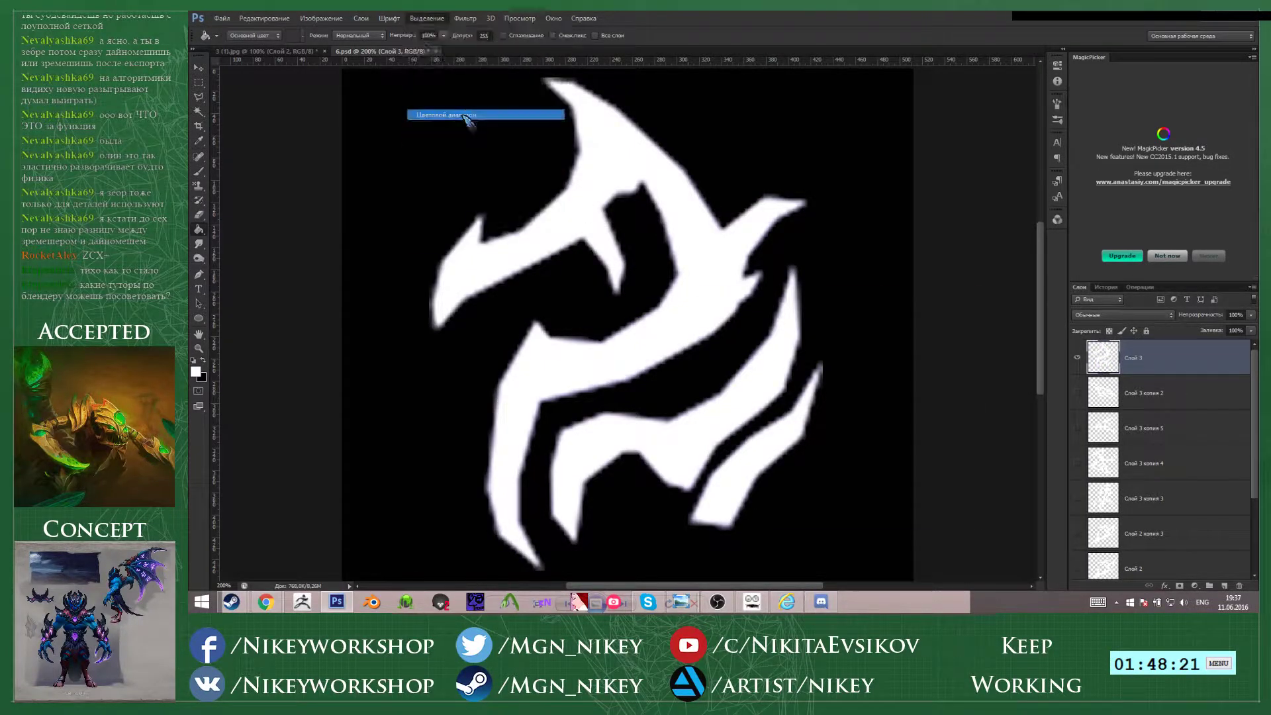
left_click(923, 322)
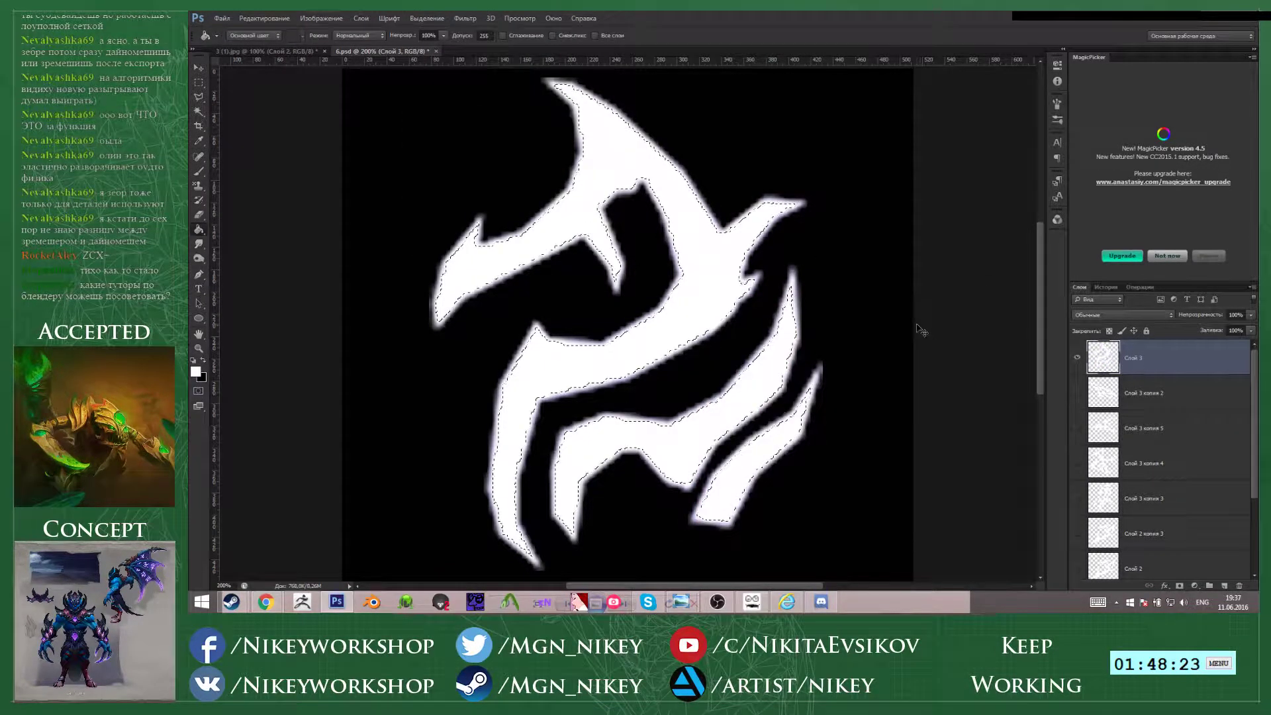
key("Delete")
key("ctrl+d")
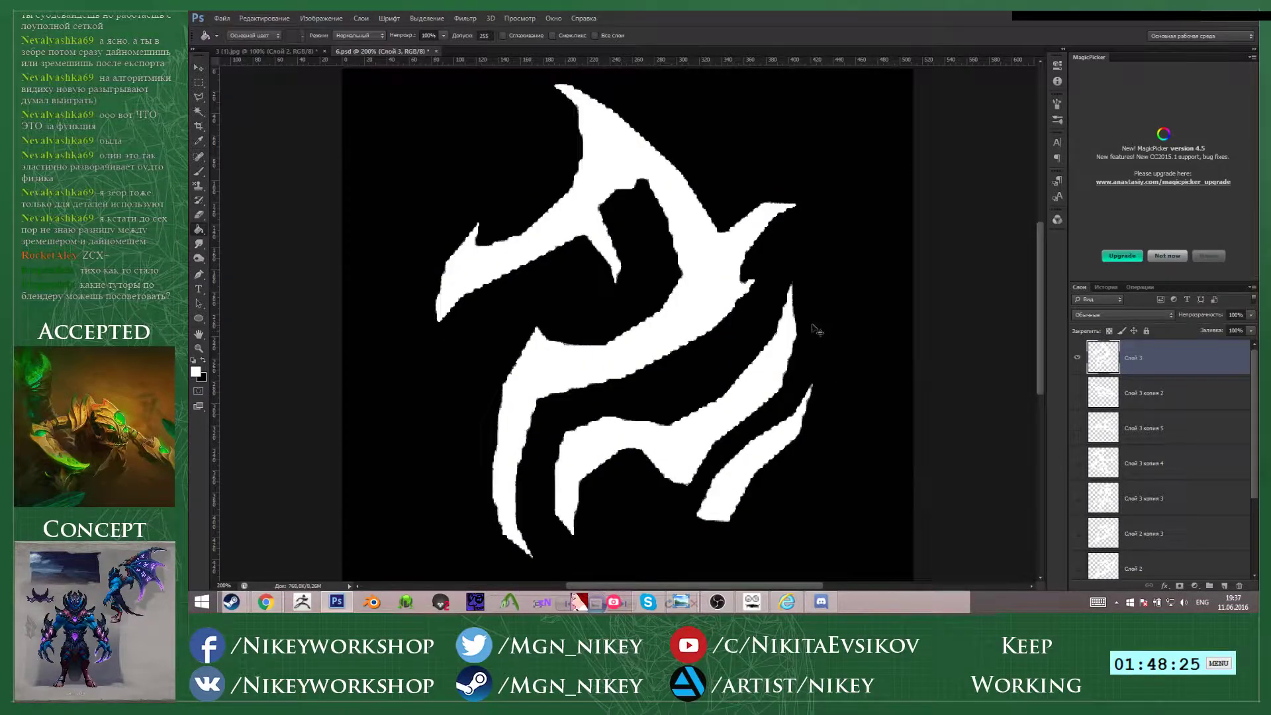
- Duplicate the curved rune's layer twice to strengthen its soft edge and merge the three layers
key("ctrl+j")
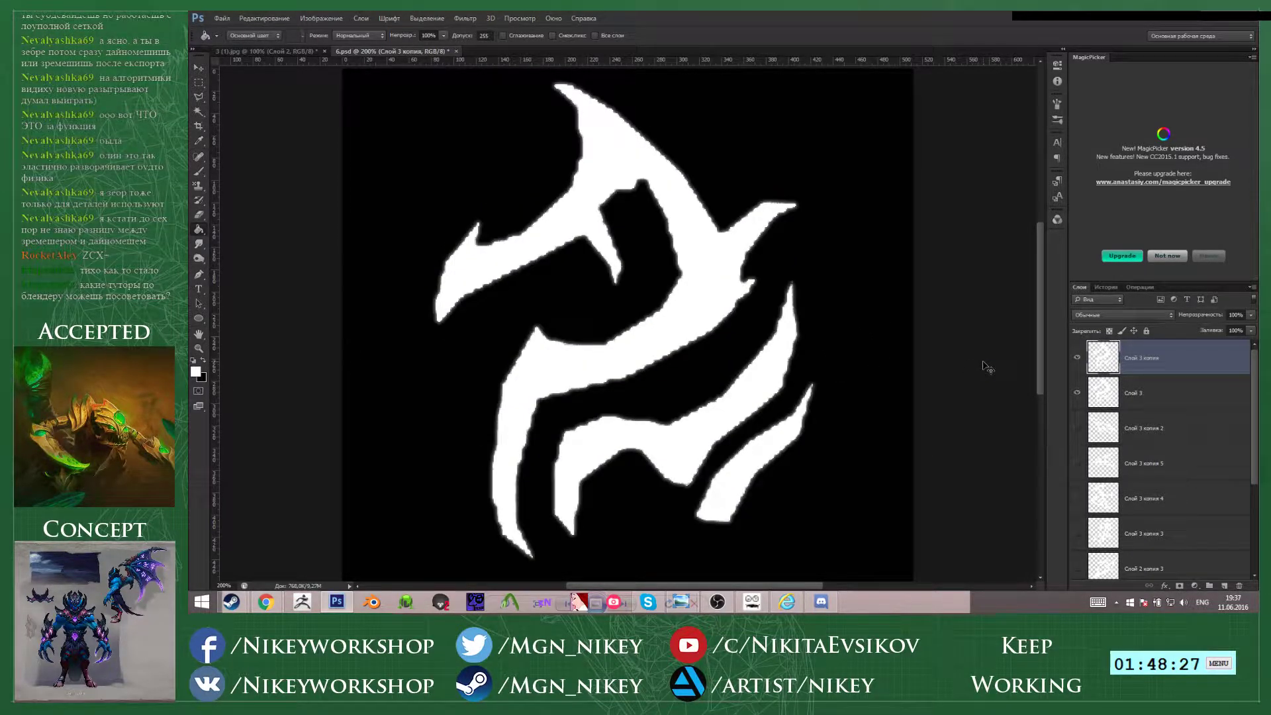
key("ctrl+j")
left_click(1165, 422, "shift")
key("ctrl+e")
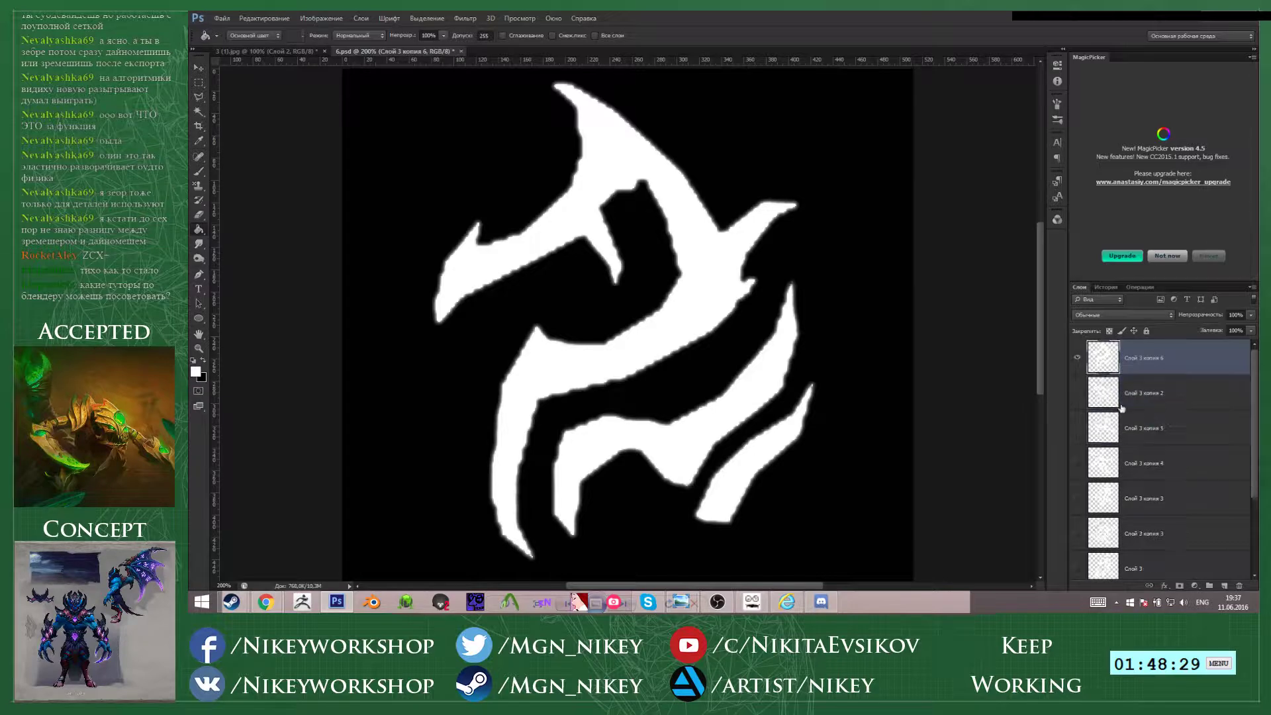
- Save the document with the curved rune as 7.psd
key("ctrl+shift+s")
type("7")
key("Return")
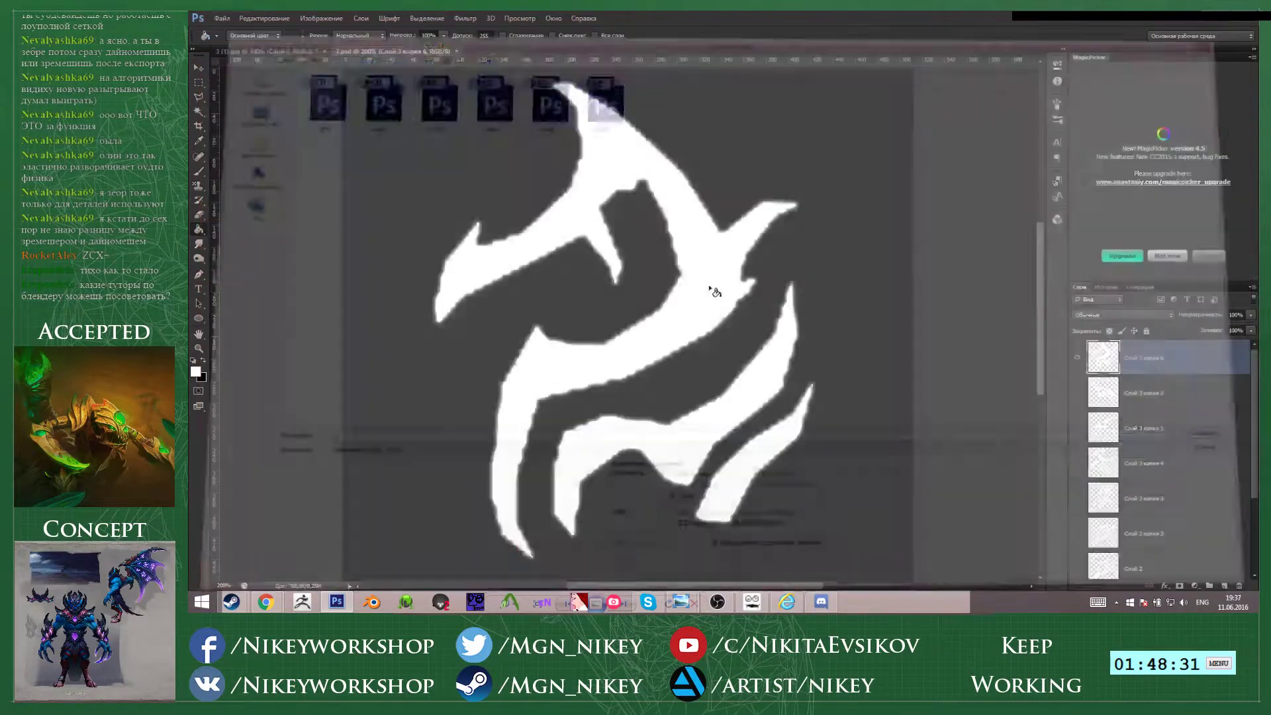
- Bring the rune on layer Слой 1 from the concept art into 7.psd
left_click(255, 50)
key("v")
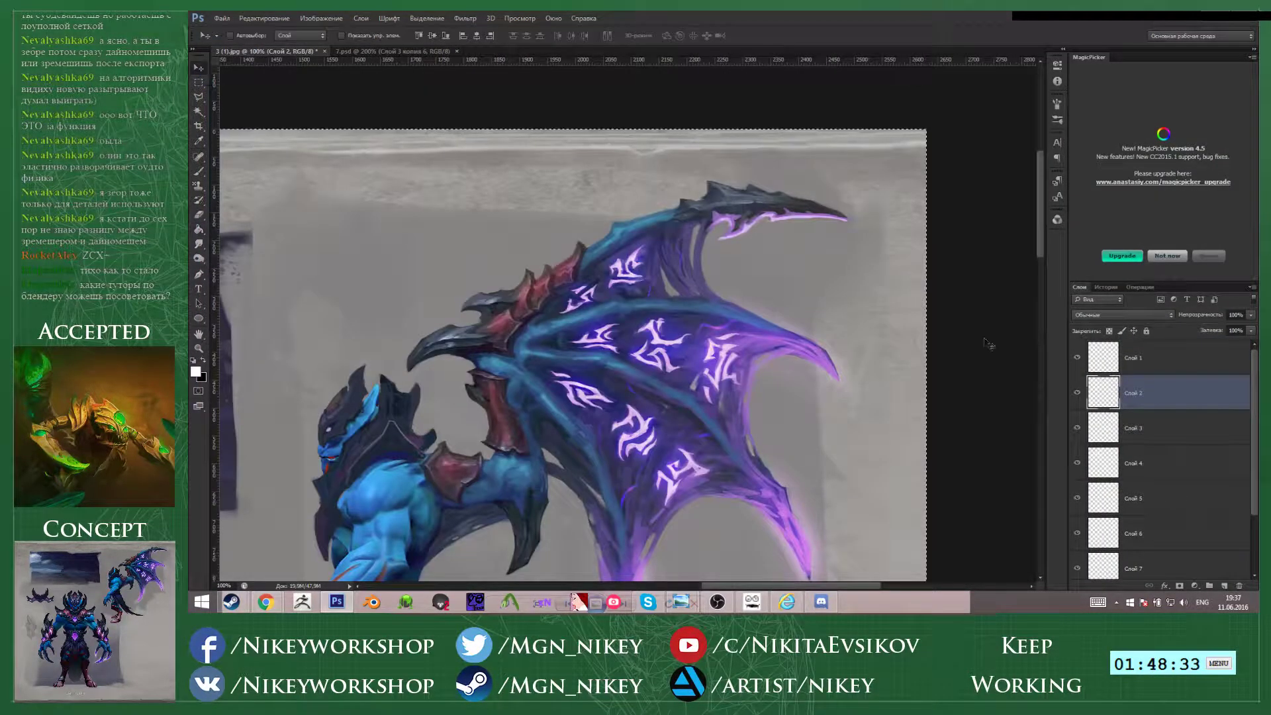
left_click(392, 51)
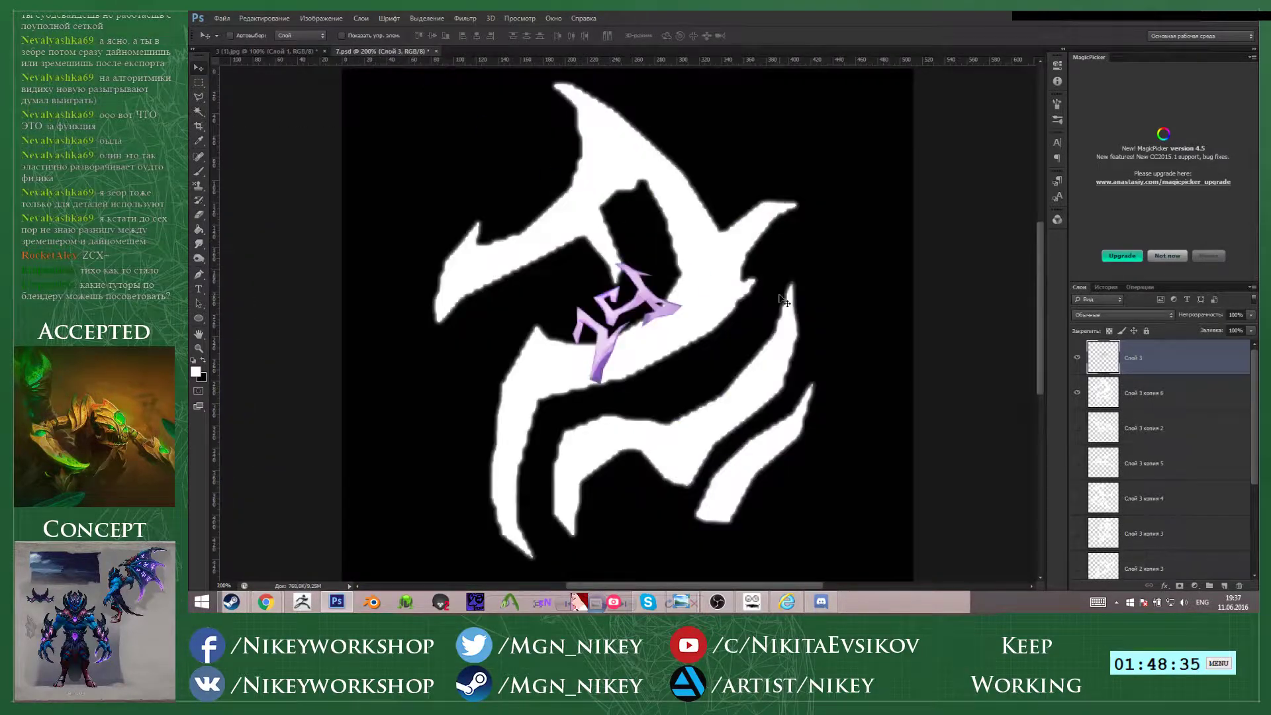
- Hide the finished curved rune's layer and scale the newly added rune up to about 384%
left_click(1077, 393)
key("ctrl+t")
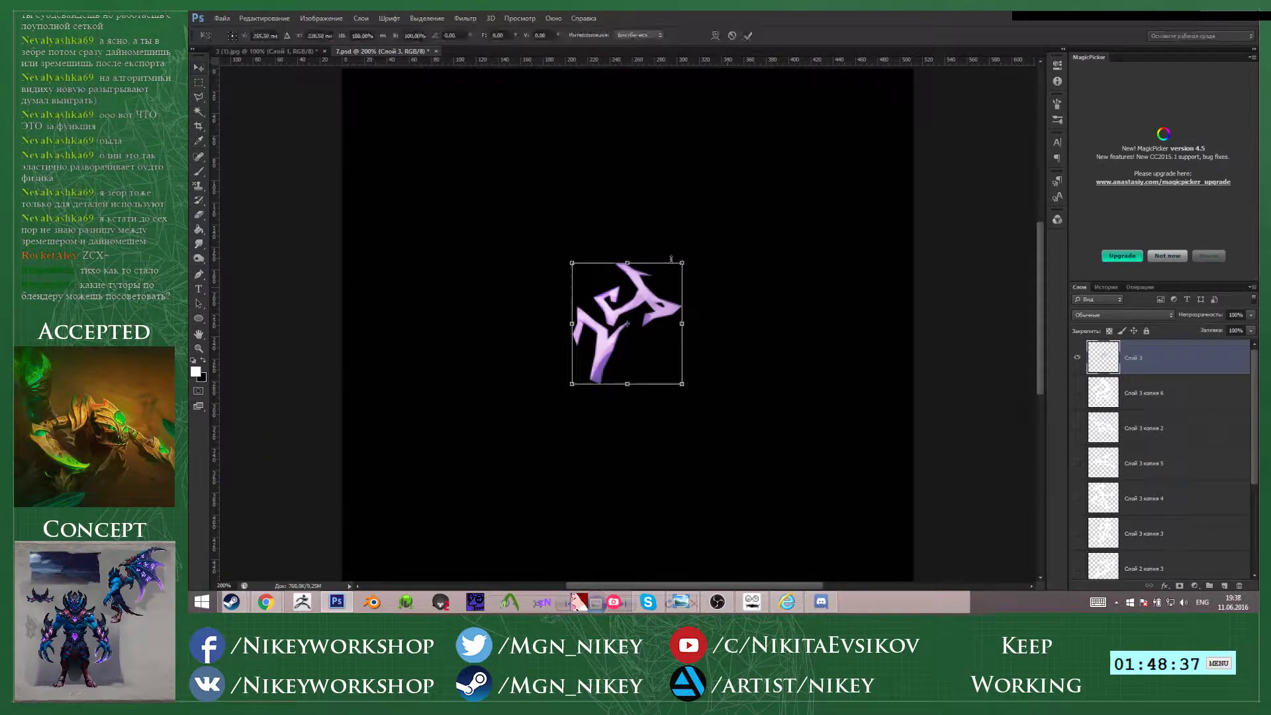
left_click_drag(682, 263, 869, 106, "alt")
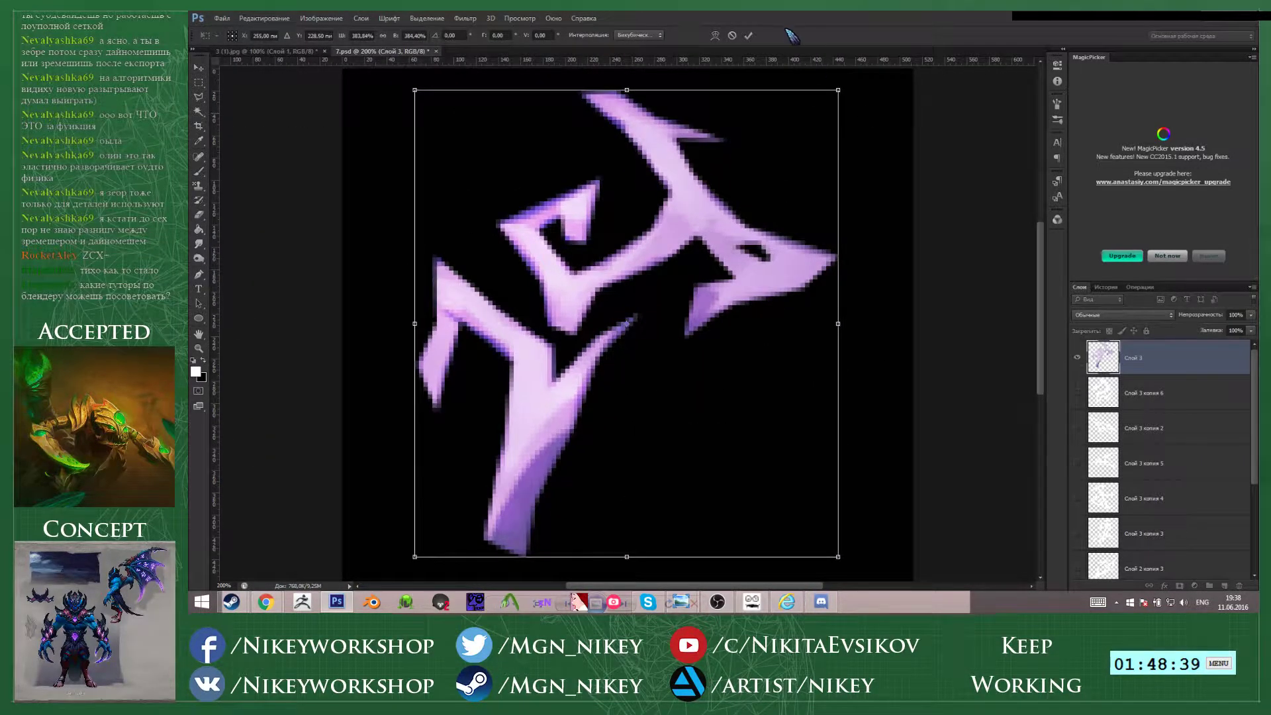
left_click(749, 36)
- Fill the enlarged rune with white, select it with Color Range, and delete the fringe through the inverted selection
key("g")
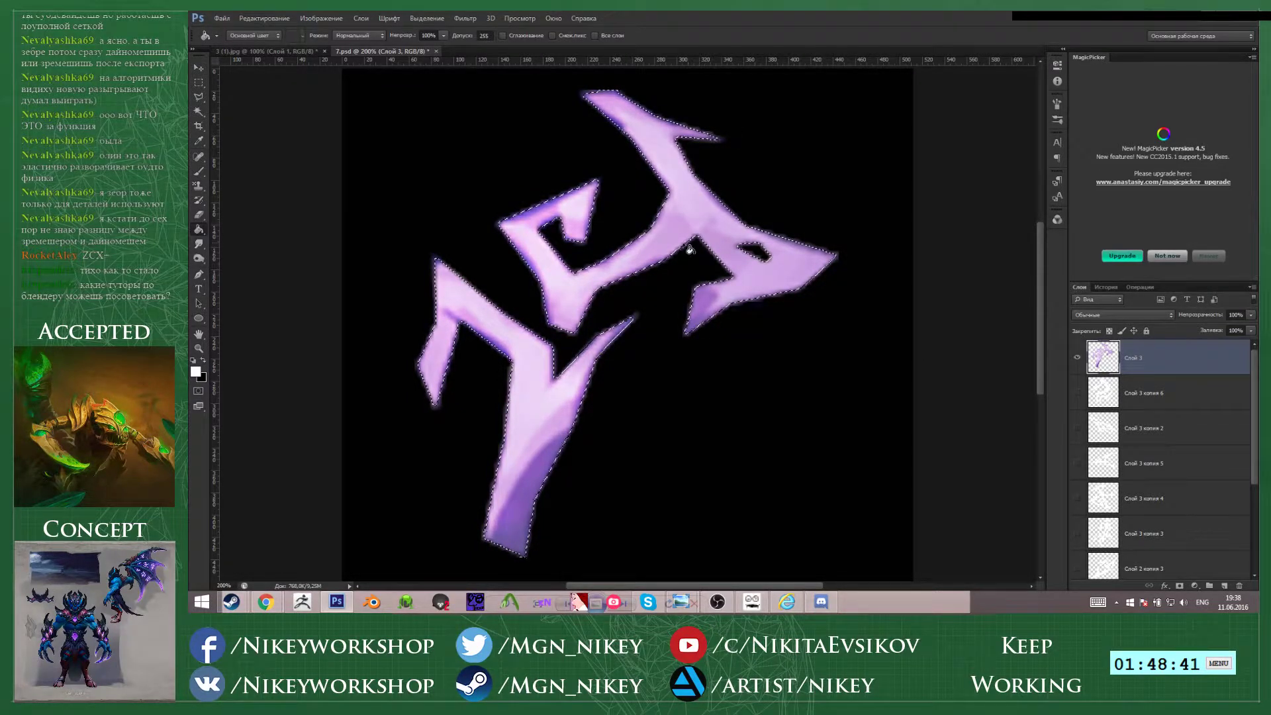
left_click(689, 250)
left_click(427, 17)
left_click(460, 114)
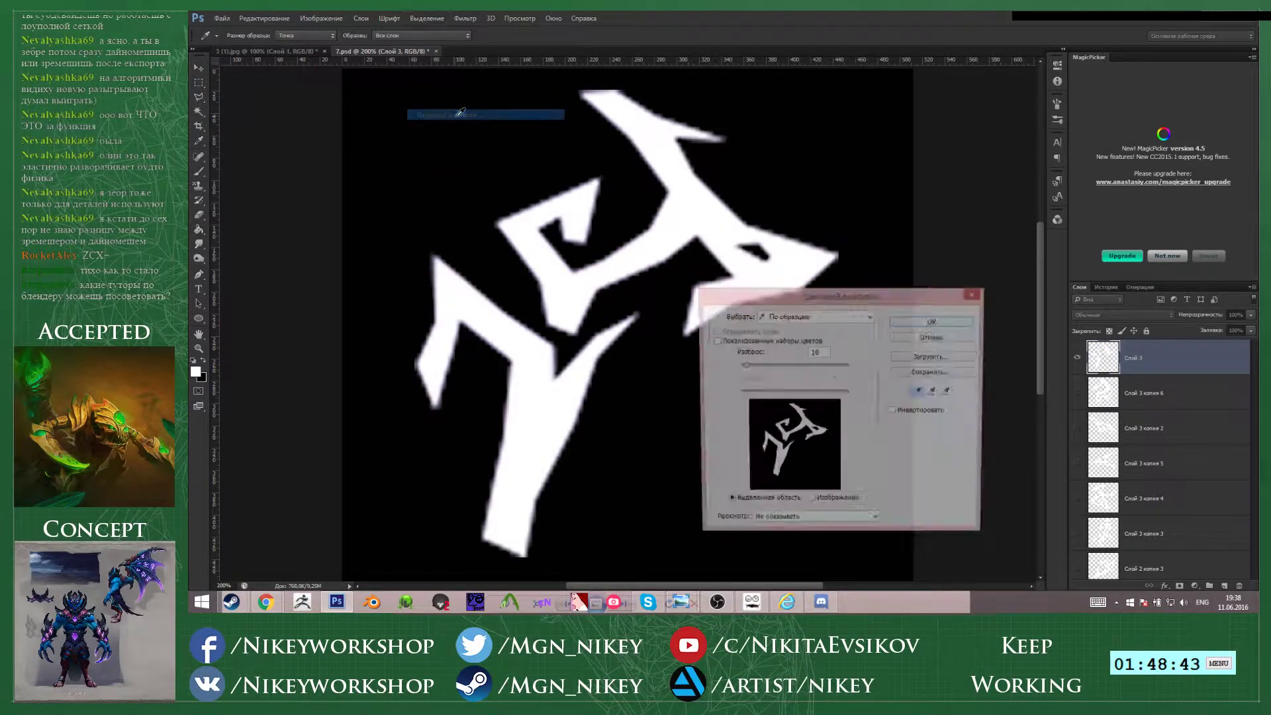
left_click(942, 323)
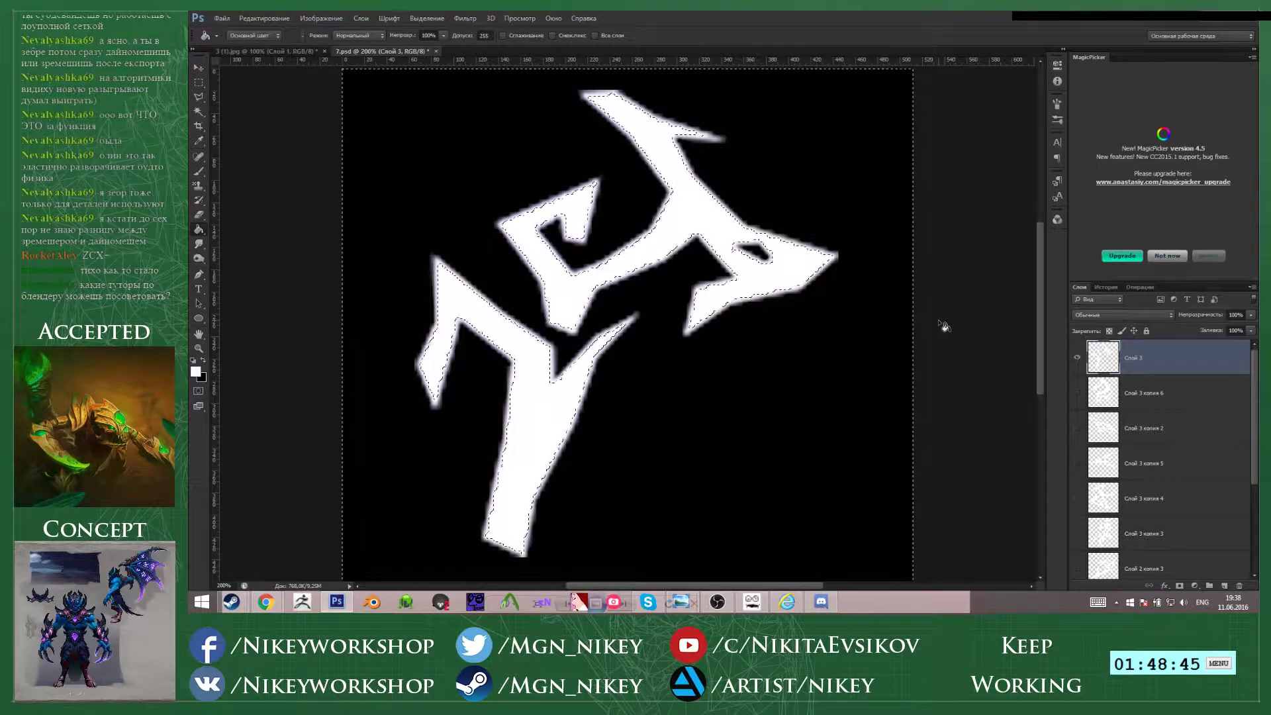
- Duplicate the new rune's layer three times to strengthen its soft edge and merge the four layers
key("ctrl+j")
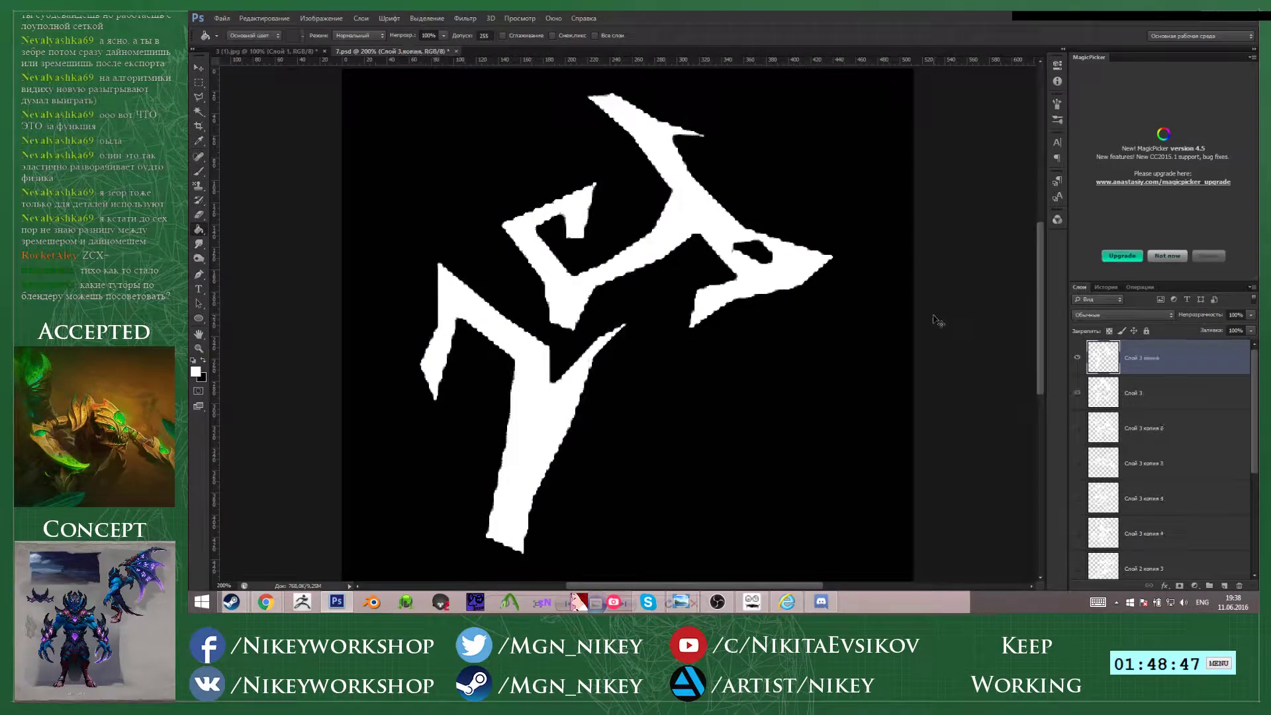
key("ctrl+j")
key("ctrl+j")
key("ctrl+j")
key("ctrl+j")
left_click(1152, 463, "shift")
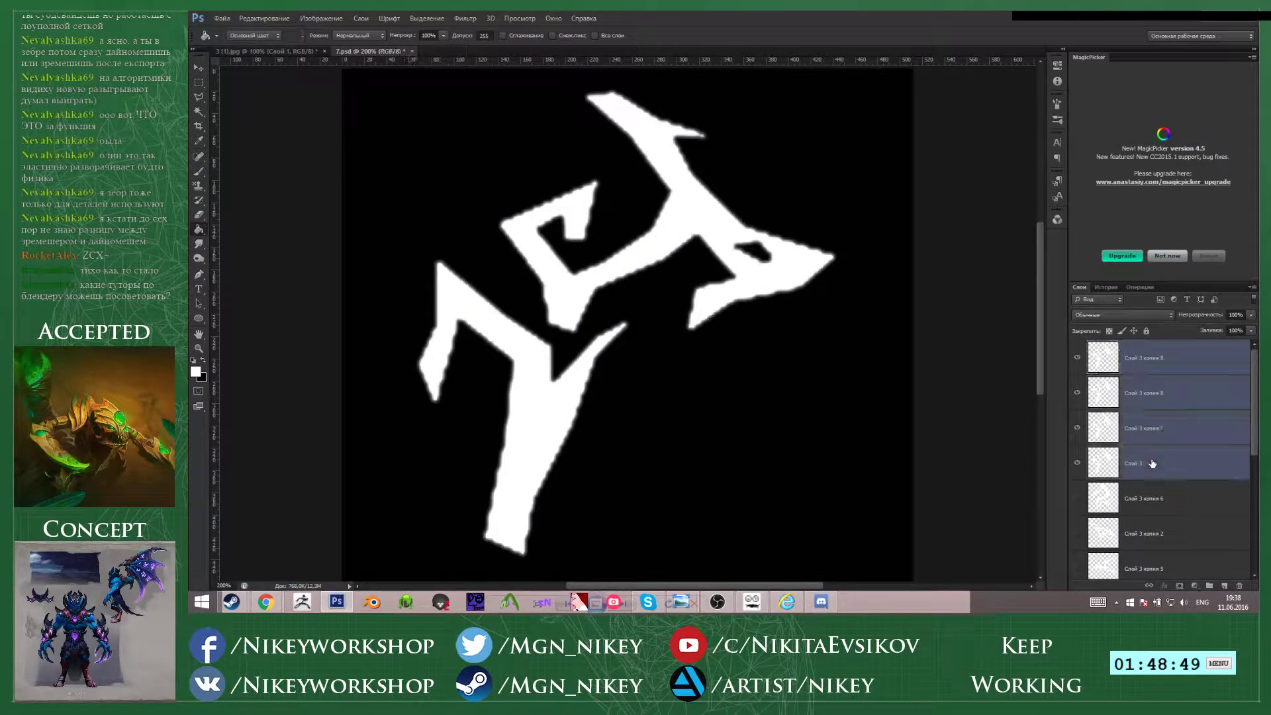
key("ctrl+e")
- Save the document with the new rune under the file name 8.psd
key("ctrl+shift+s")
type("8")
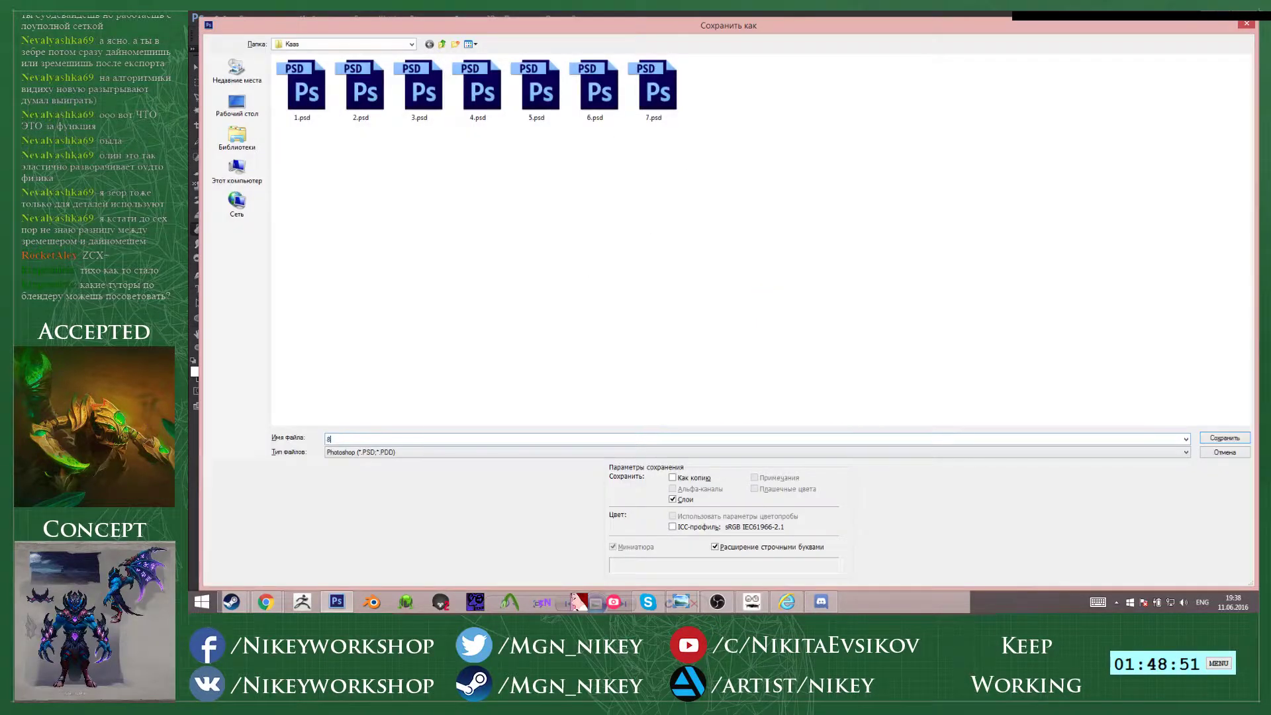
key("Return")
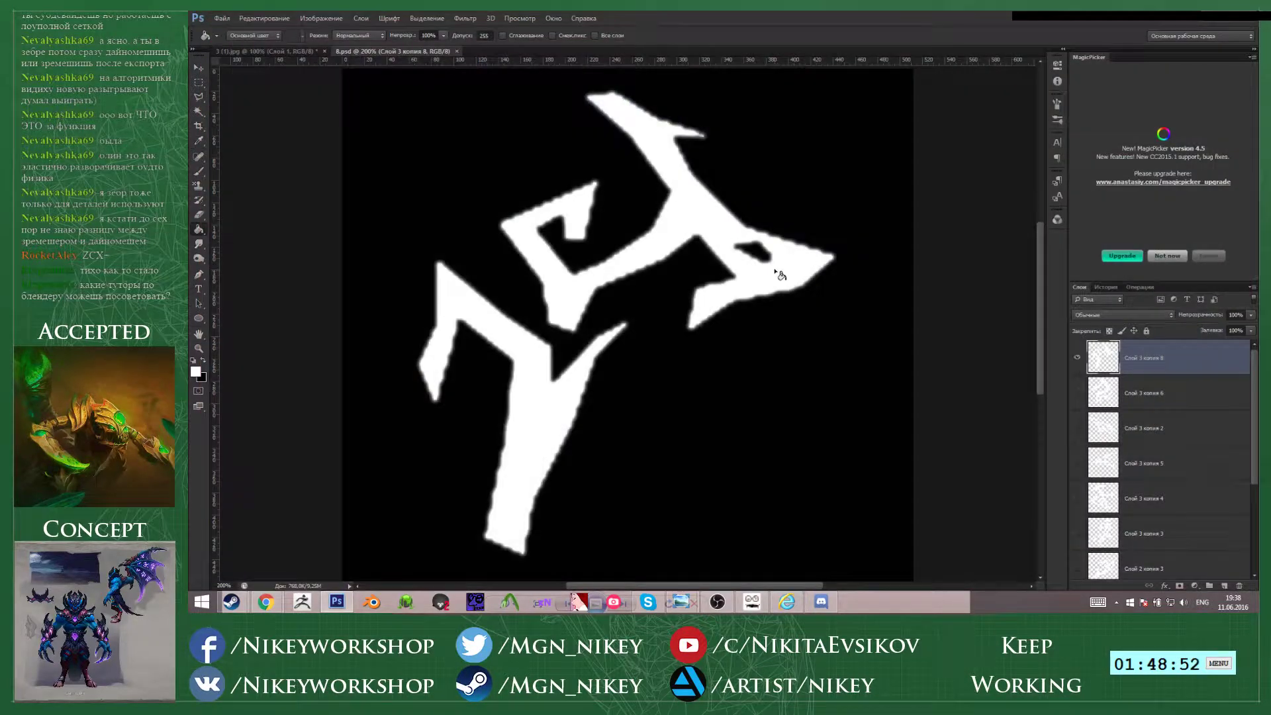
- Exit Photoshop without saving the changes to 3 (1).jpg, start ZBrush and dismiss the tablet notice
left_click(200, 70)
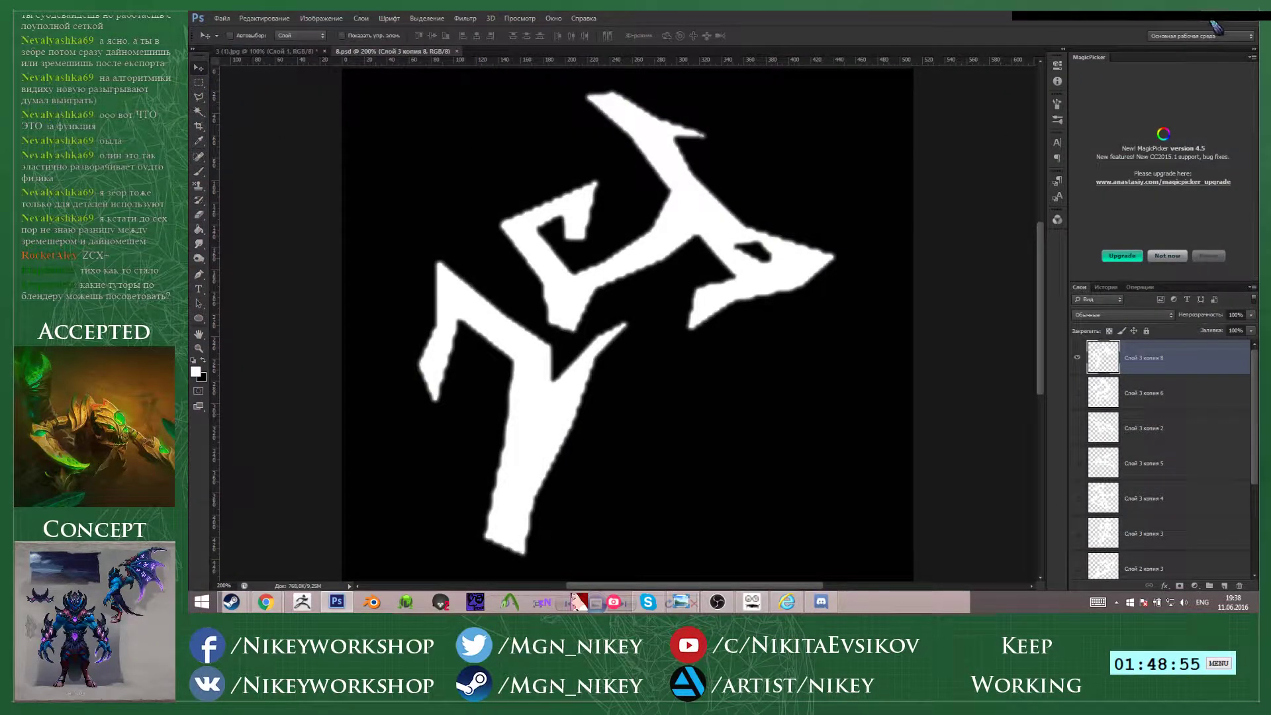
key("ctrl+q")
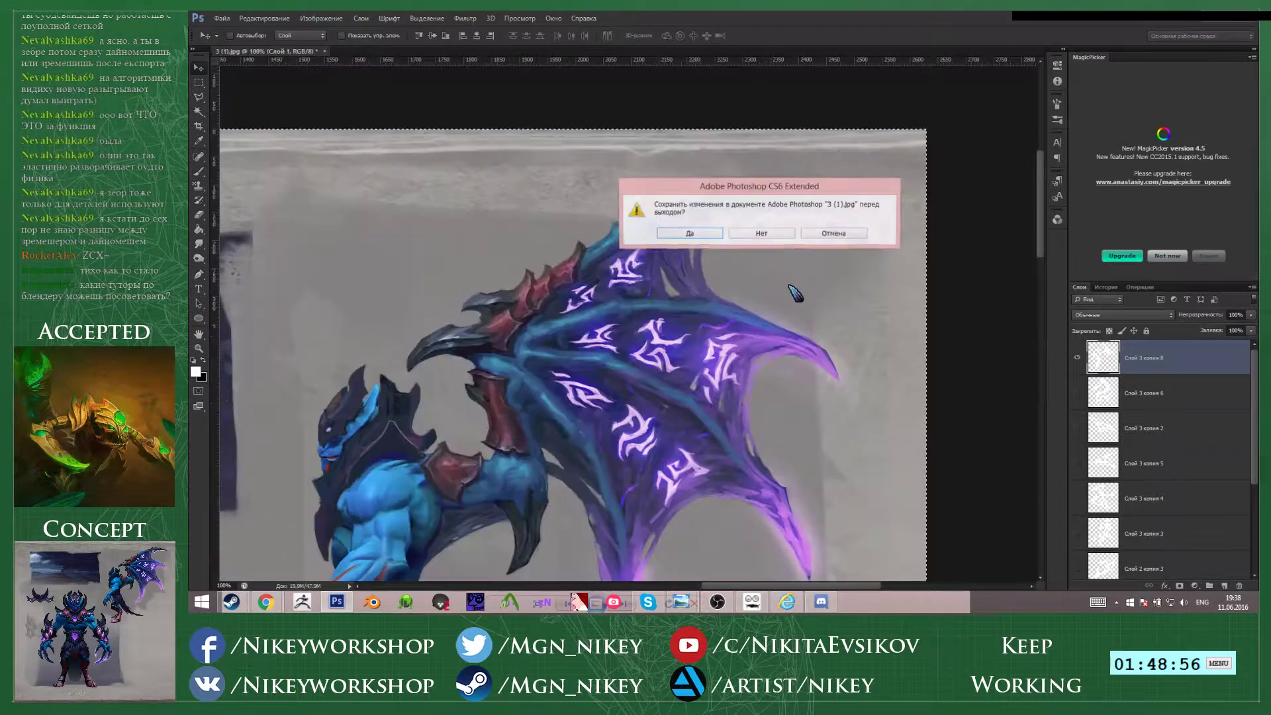
left_click(761, 235)
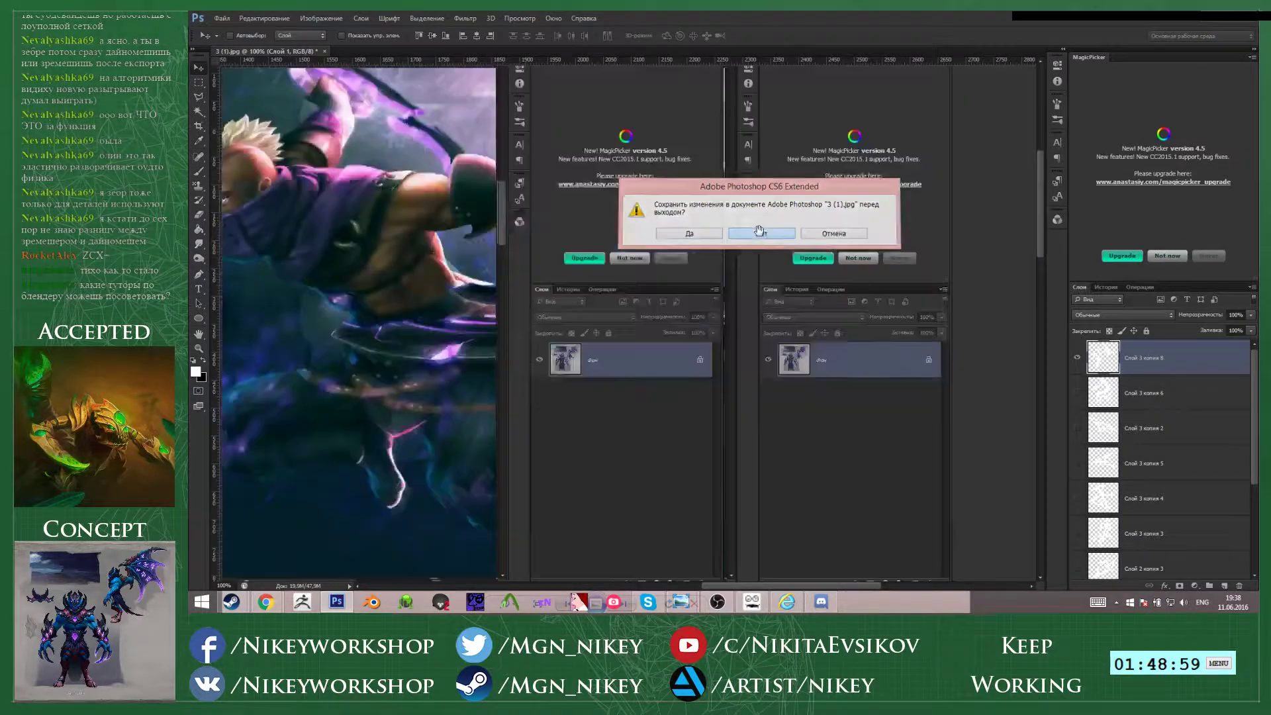
left_click(303, 602)
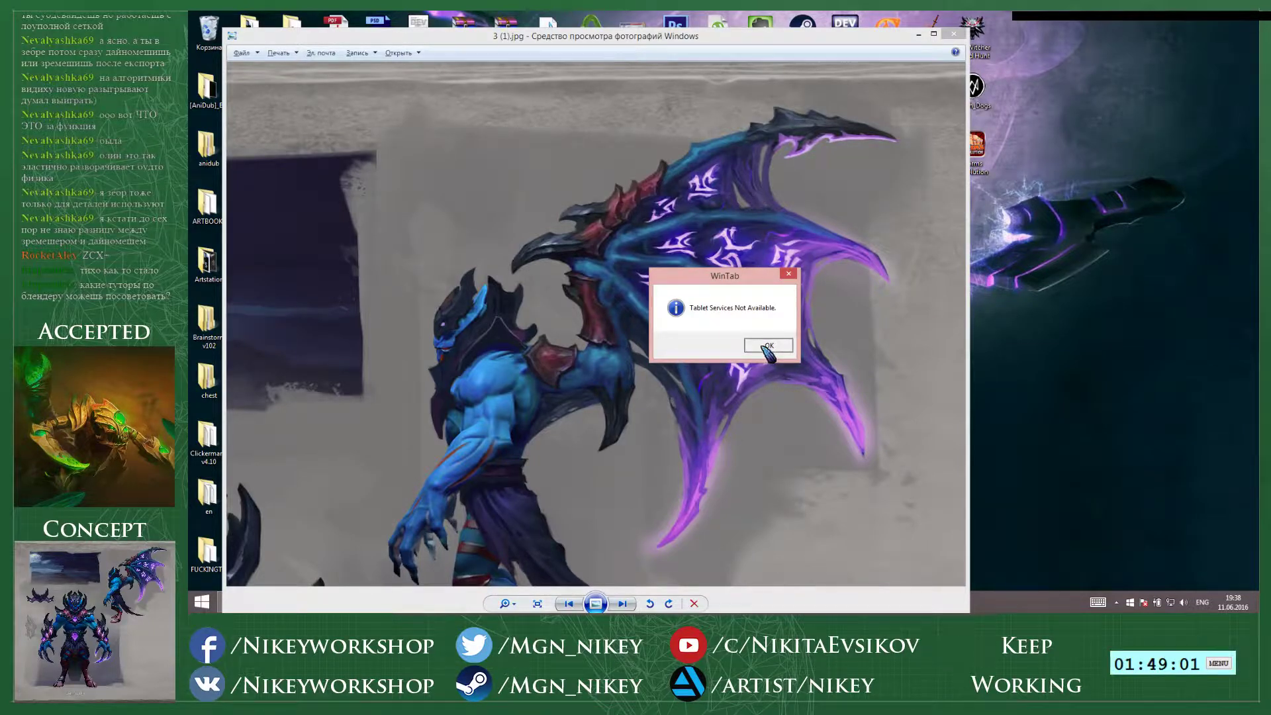
left_click(767, 346)
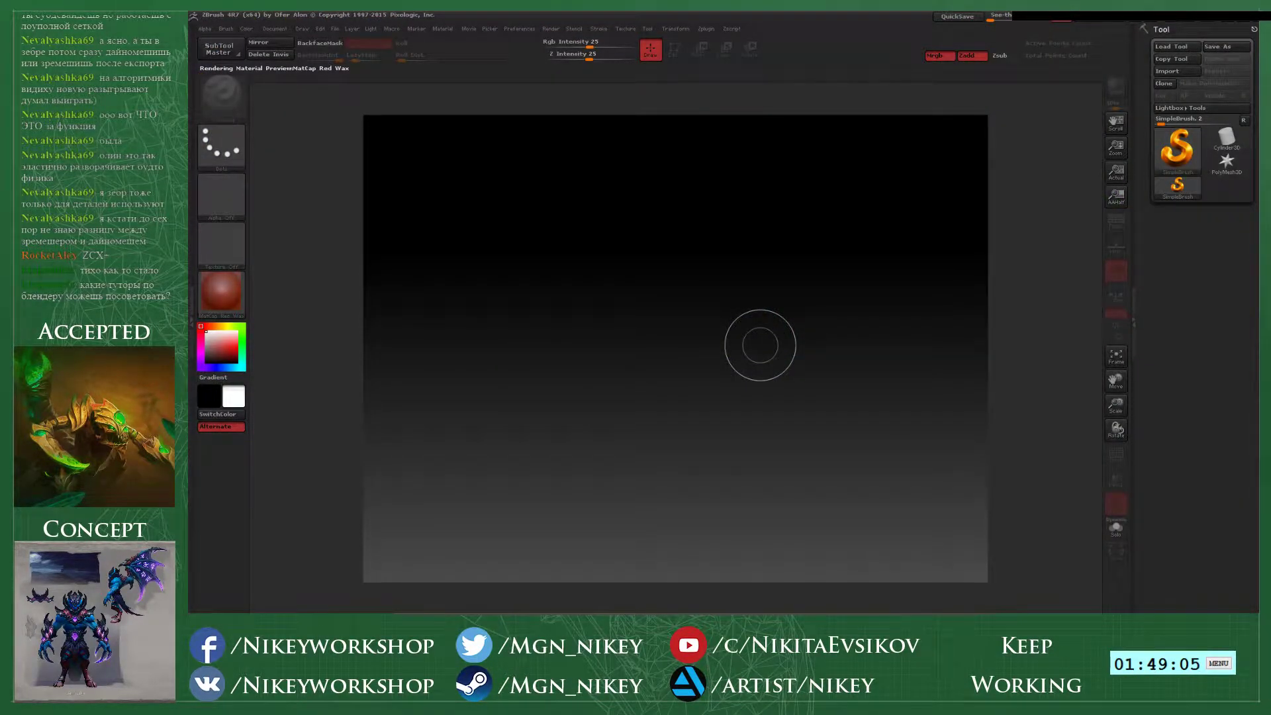
- Load the Night Stalker project from the night_stalker folder among the recent places
left_click(328, 30)
left_click(358, 53)
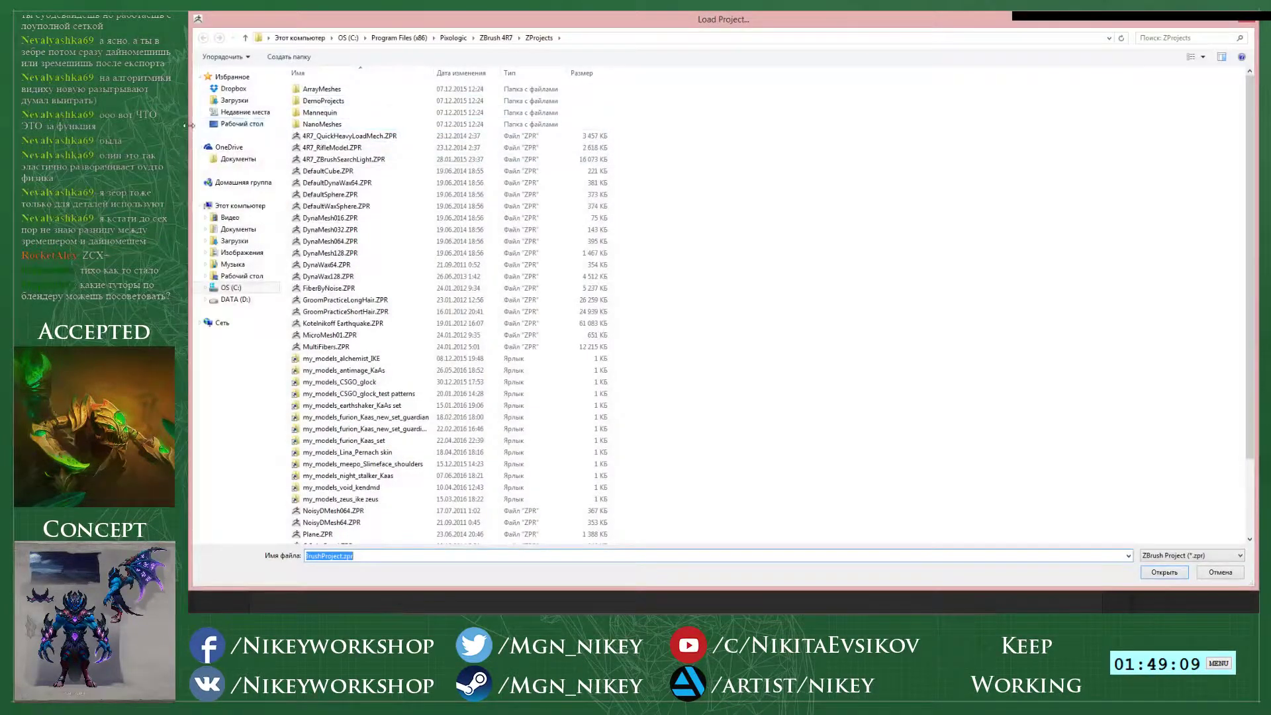
left_click(245, 112)
left_click(363, 278)
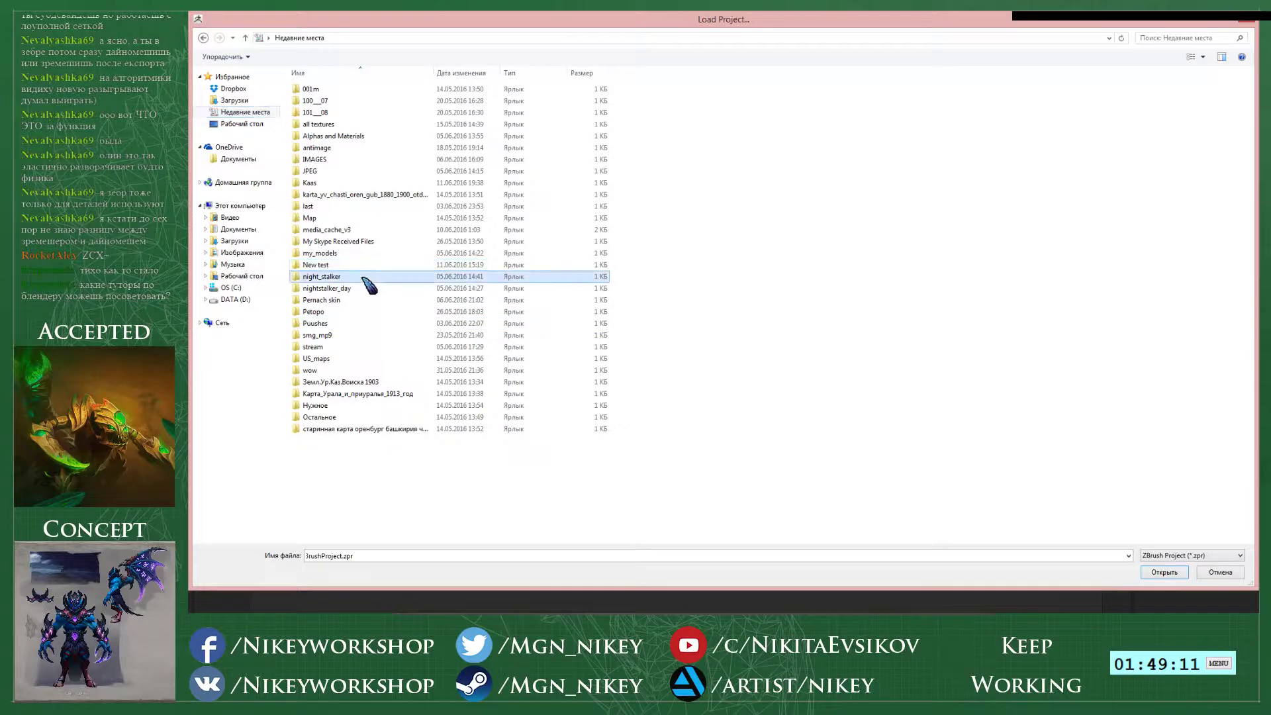
double_click(362, 278)
double_click(341, 91)
double_click(341, 92)
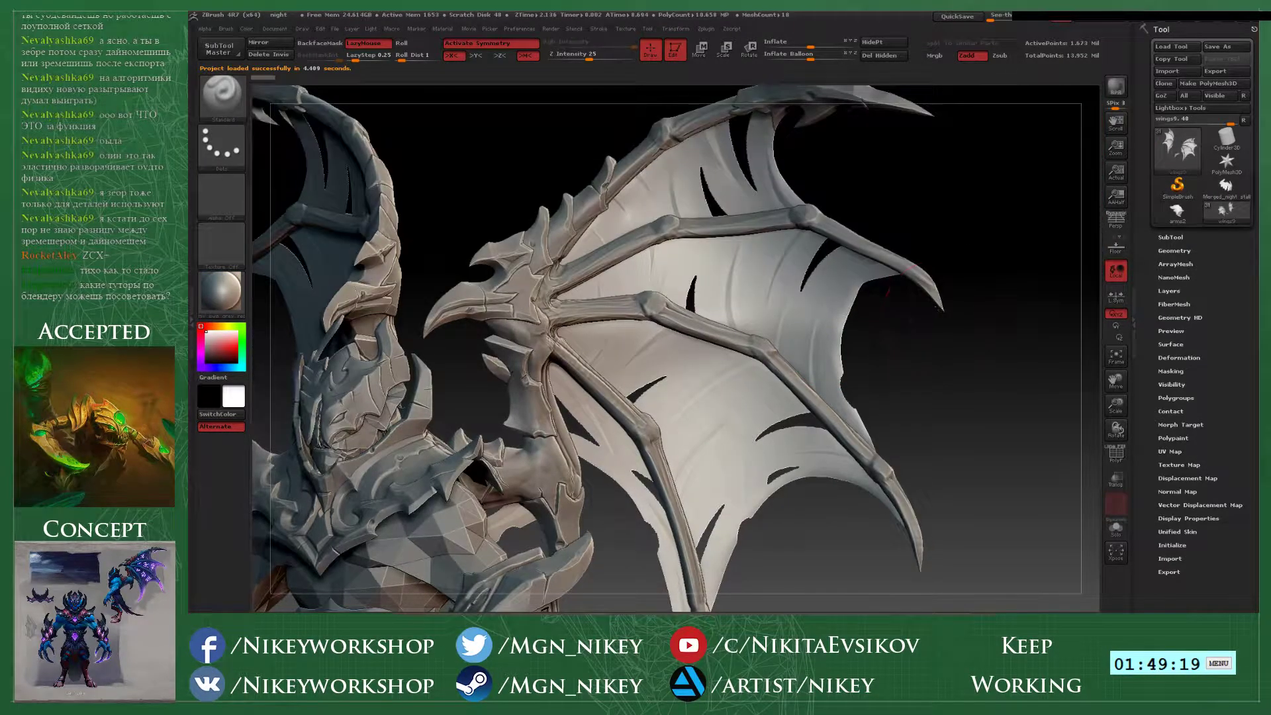
- Import a rune PSD as the masking brush's alpha and set that brush to a drag-out rectangle stroke
left_click_drag(943, 296, 946, 329)
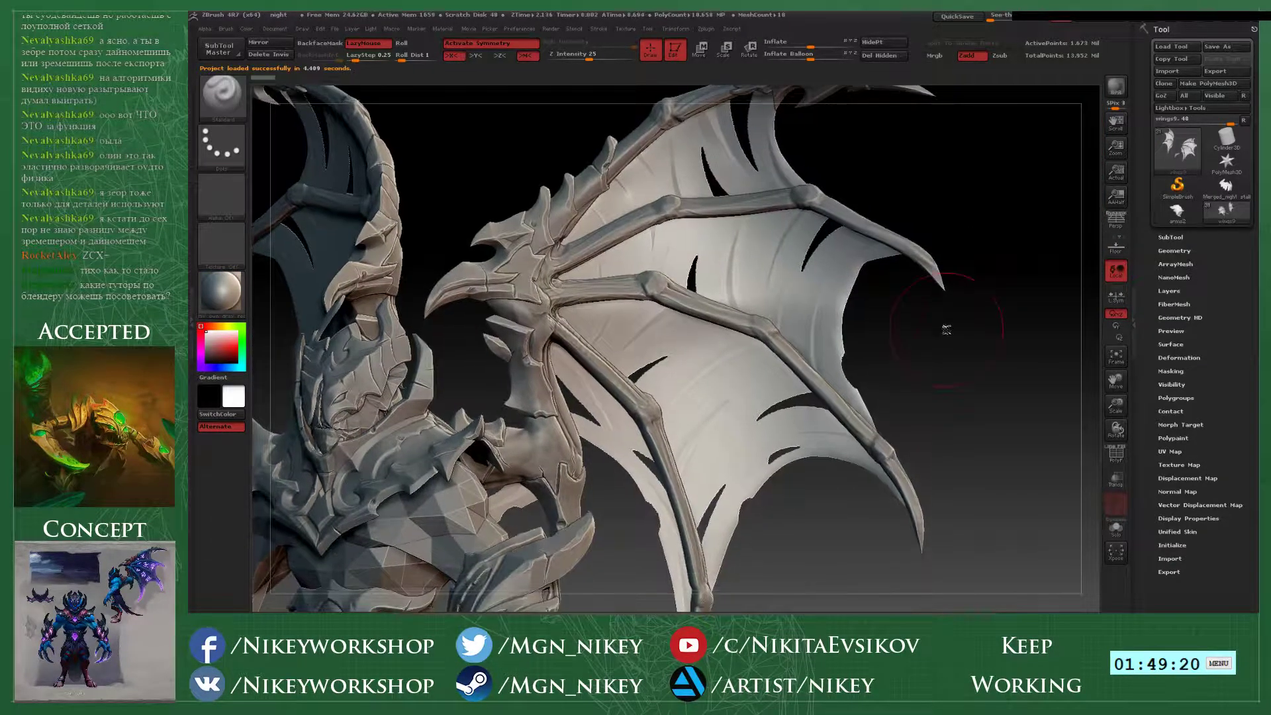
left_click(221, 196, "ctrl")
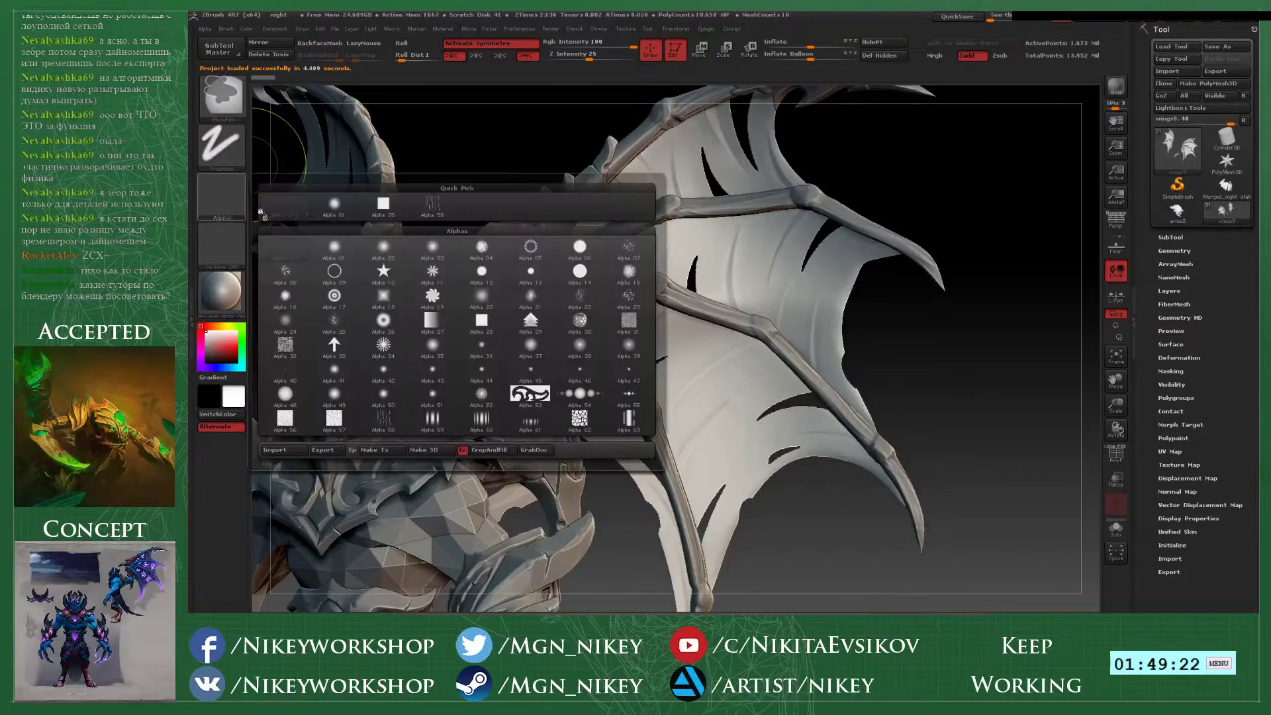
left_click(292, 450)
left_click(389, 104)
double_click(389, 104)
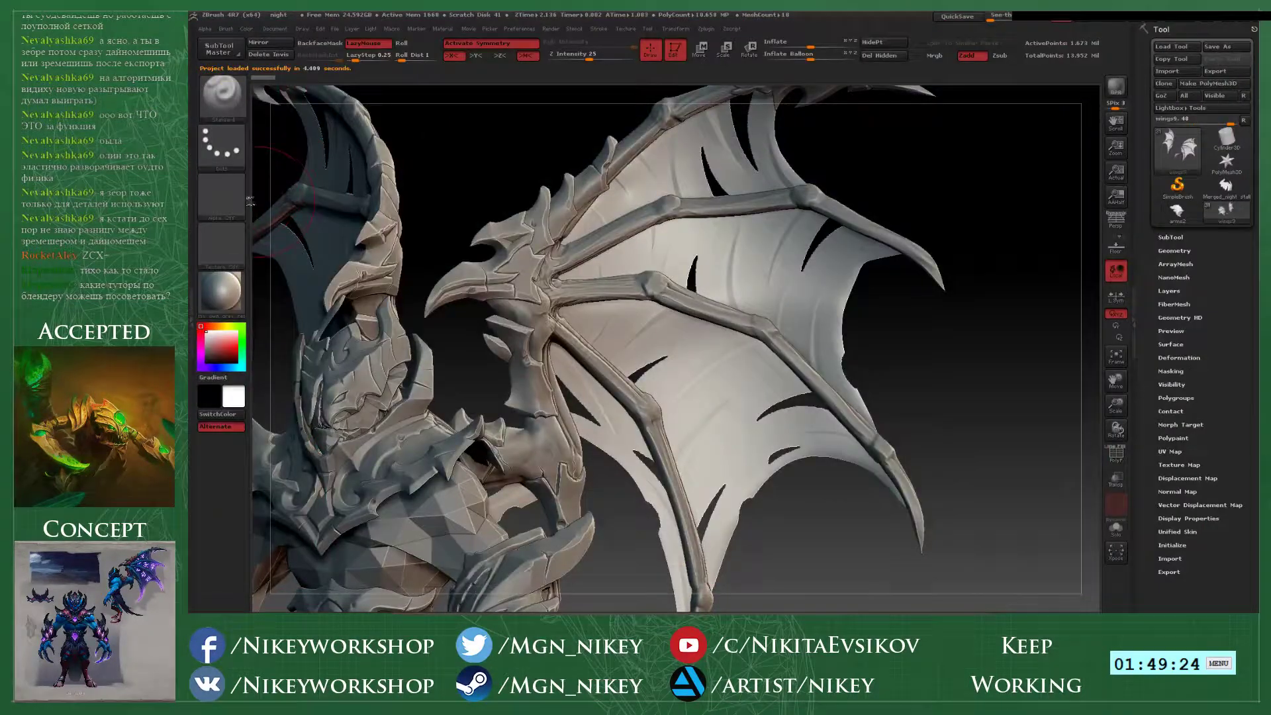
left_click(221, 146, "ctrl")
left_click(332, 158)
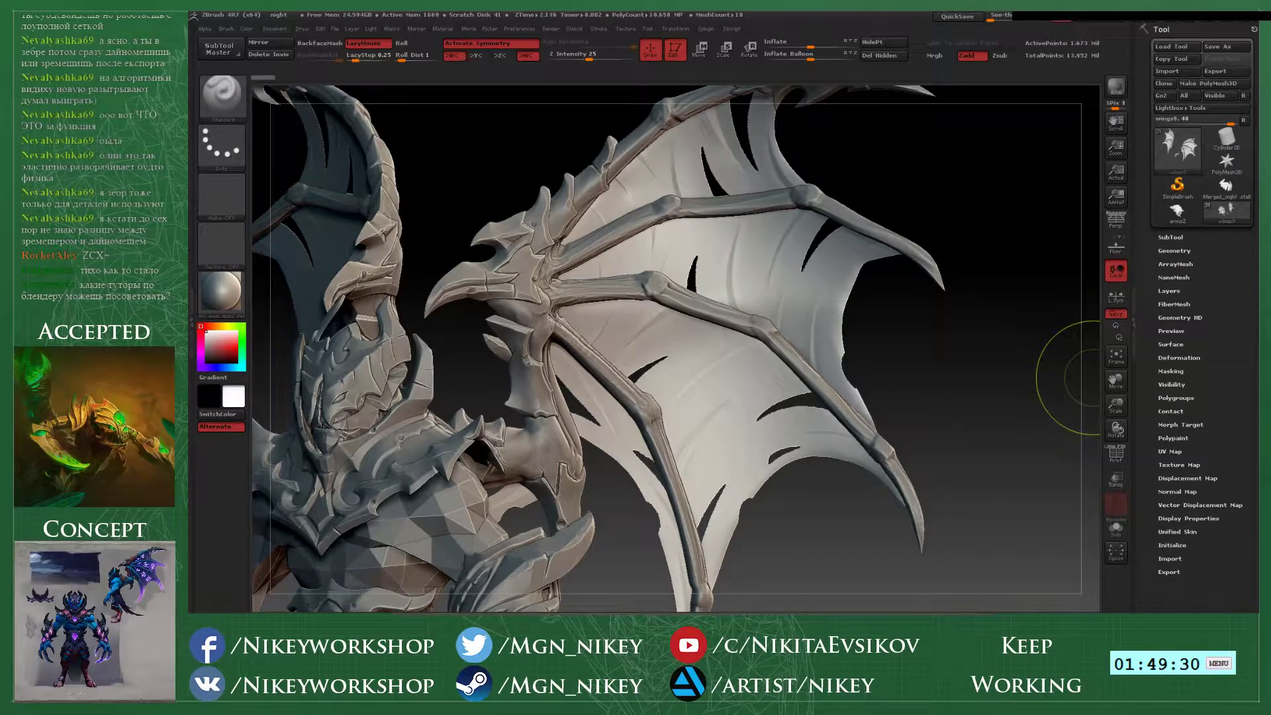
- Adjust the draw size and stamp the rune as a mask on the membrane between the wing's upper two bones
left_click_drag(970, 357, 911, 304, "alt")
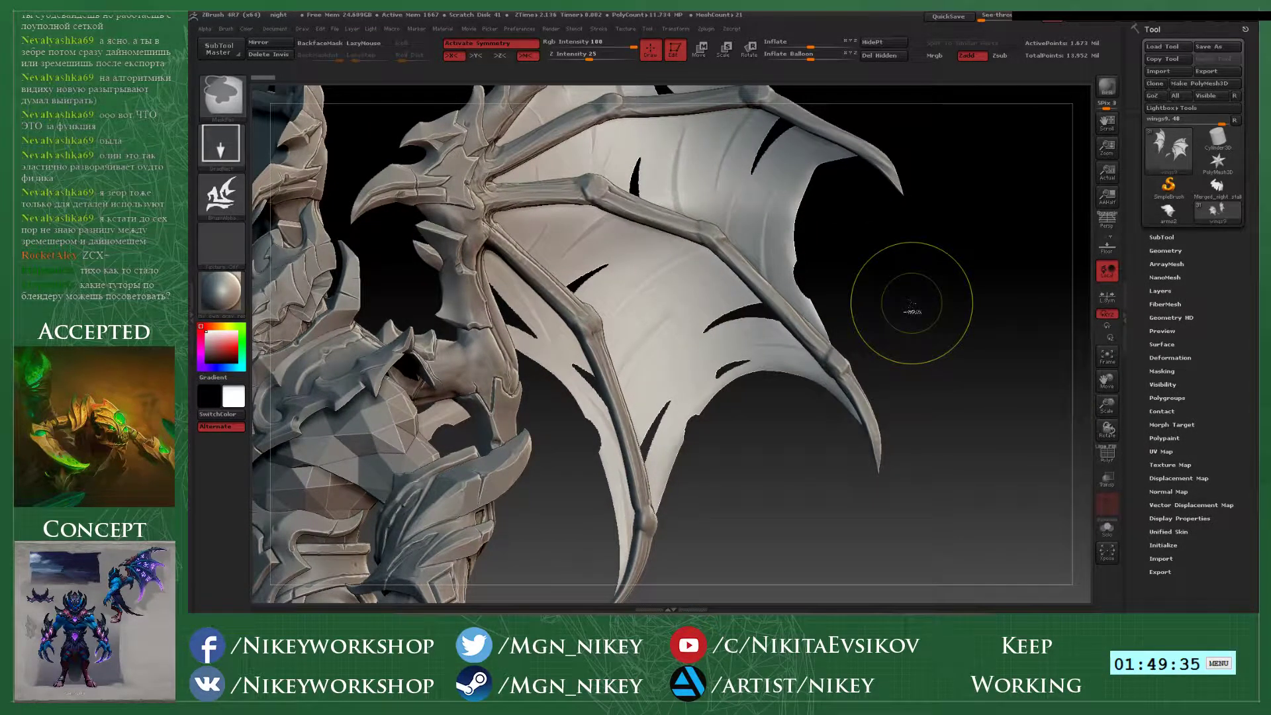
left_click_drag(920, 252, 952, 519, "alt")
left_click_drag(866, 303, 781, 135, "alt")
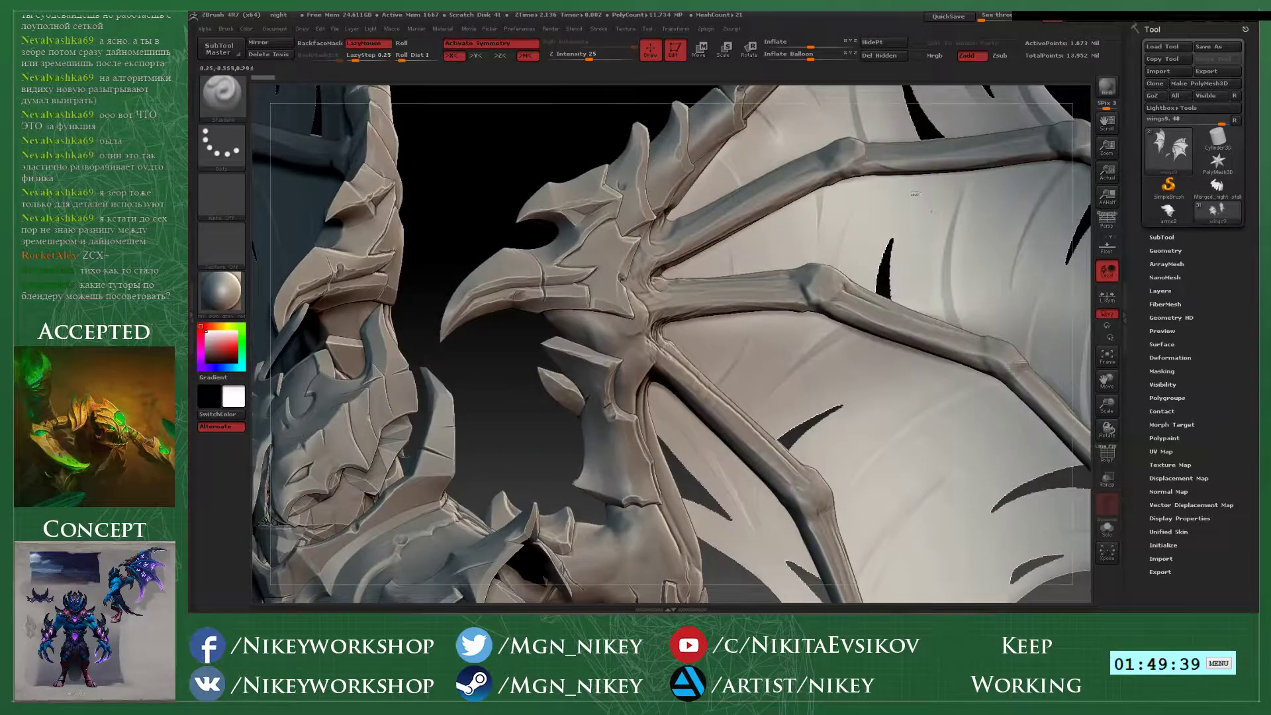
left_click_drag(599, 136, 449, 303, "alt")
key("space")
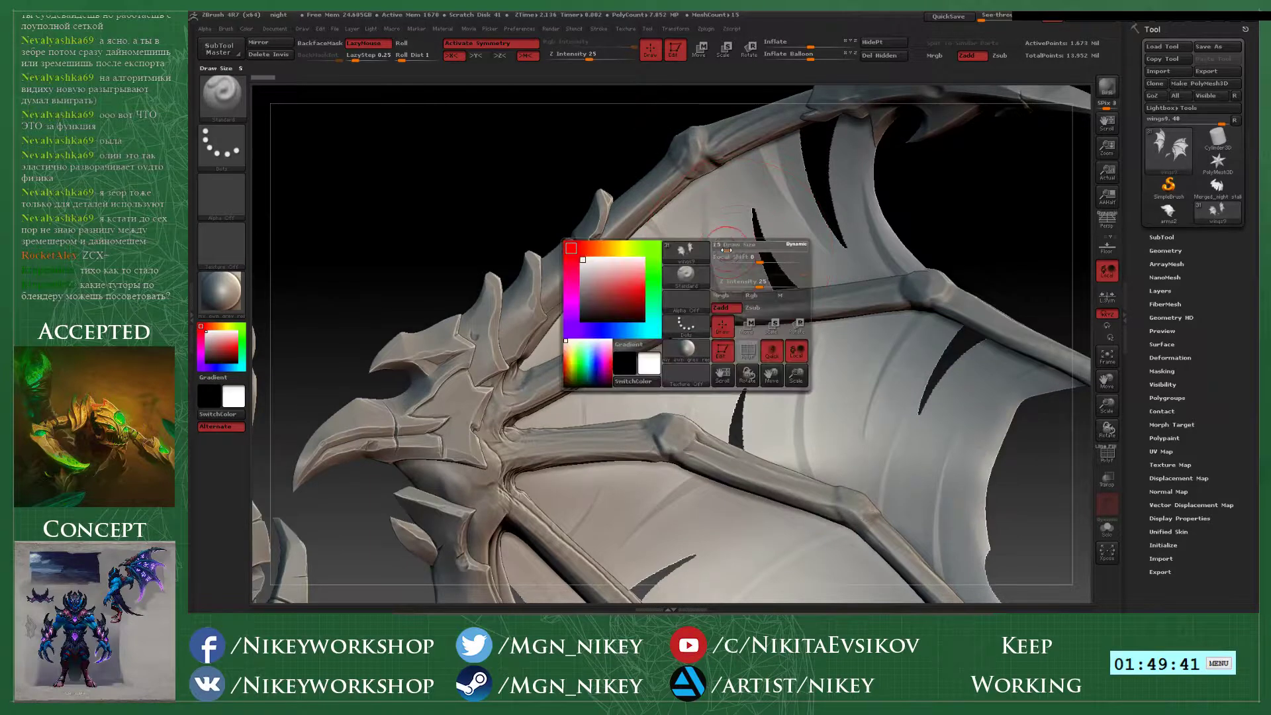
mouse_move(738, 248)
left_mouse_down()
mouse_move(718, 249)
mouse_move(715, 267)
mouse_move(738, 195)
mouse_move(700, 194)
mouse_move(694, 154)
left_mouse_up()
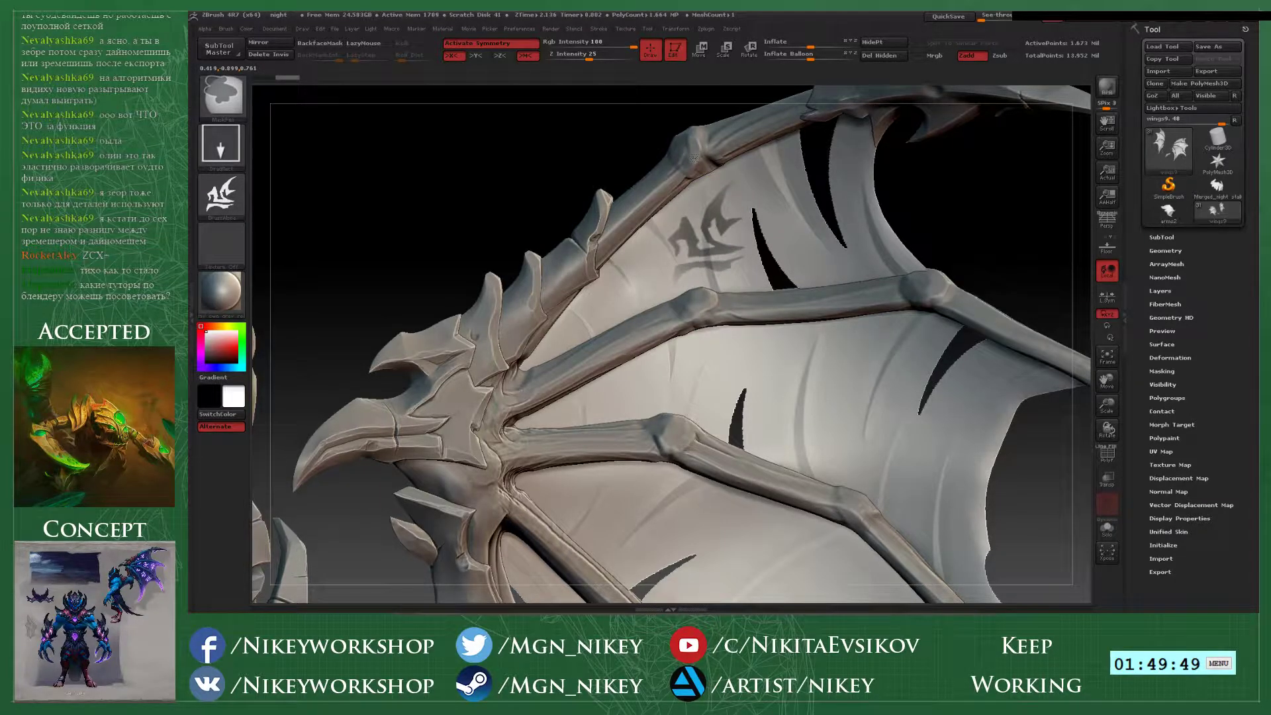
left_click_drag(696, 156, 720, 206, "ctrl")
- Try other sizes and angles for the rune mask on the upper wing membrane, undoing the rejected placements
left_click_drag(1037, 219, 1074, 277, "alt")
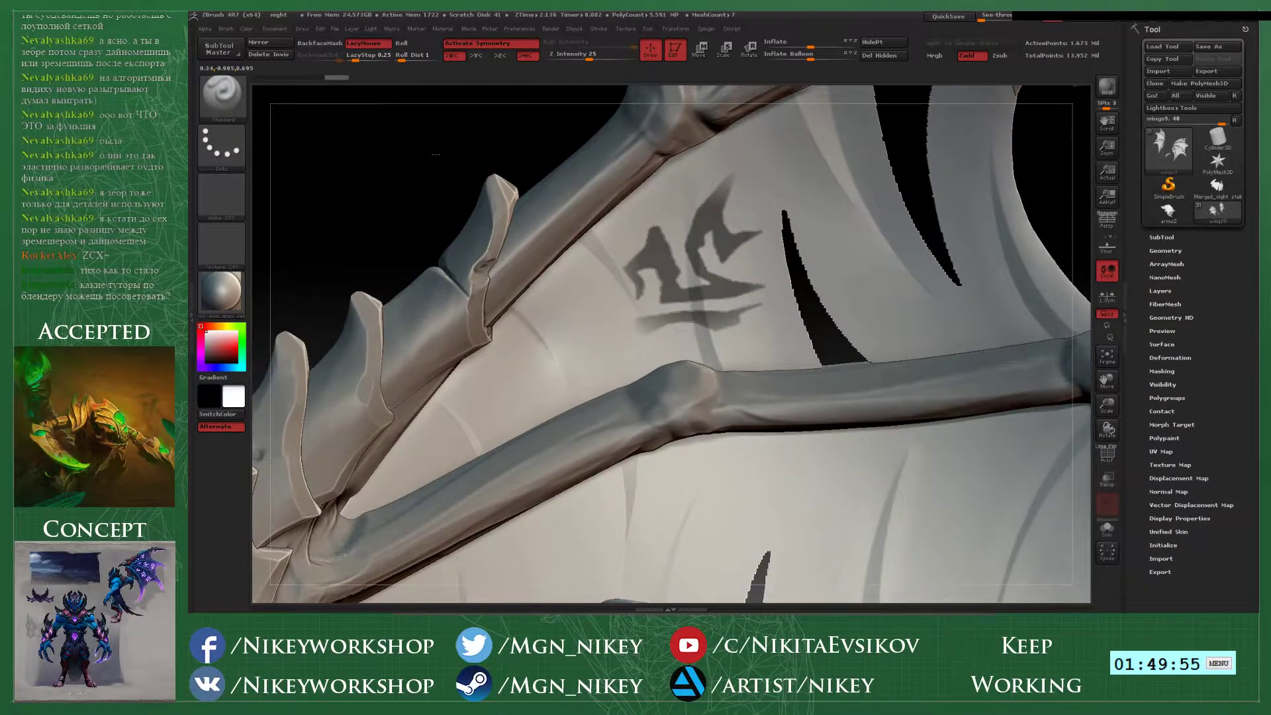
mouse_move(448, 153)
left_mouse_down("alt")
mouse_move(440, 173)
mouse_move(431, 143)
left_mouse_up("alt")
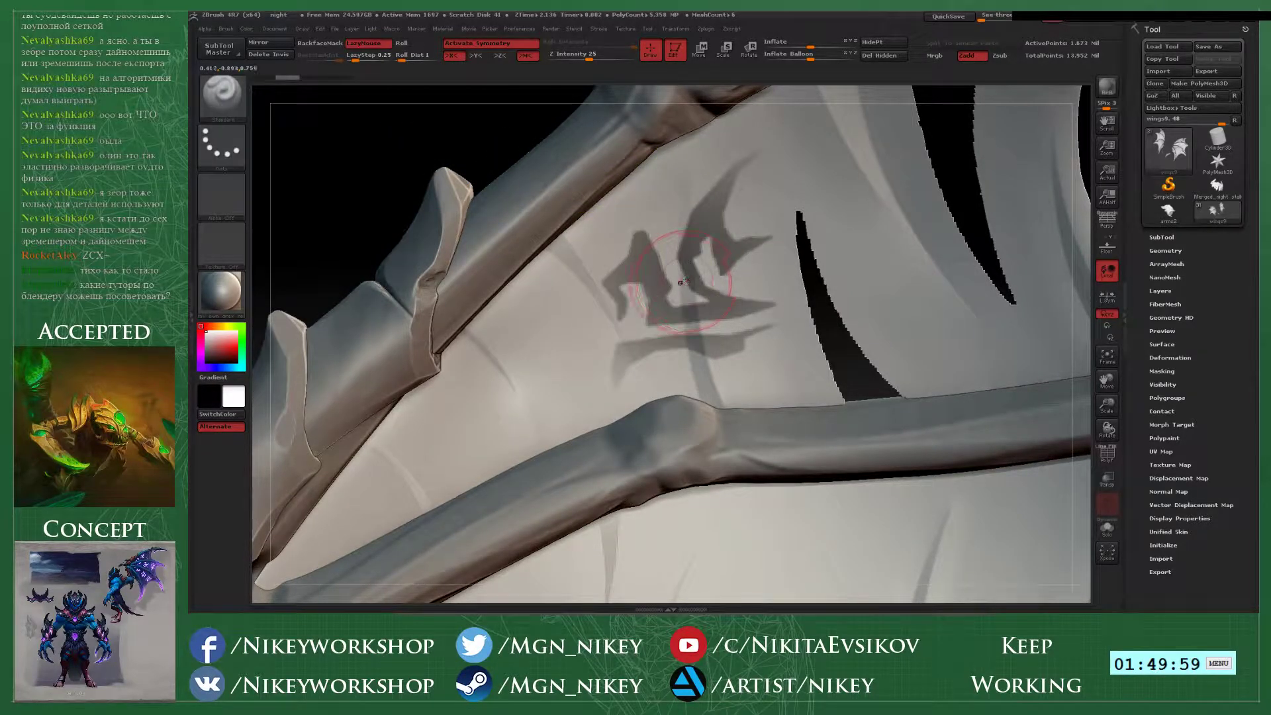
key("ctrl")
left_click_drag(652, 213, 647, 141, "ctrl+alt")
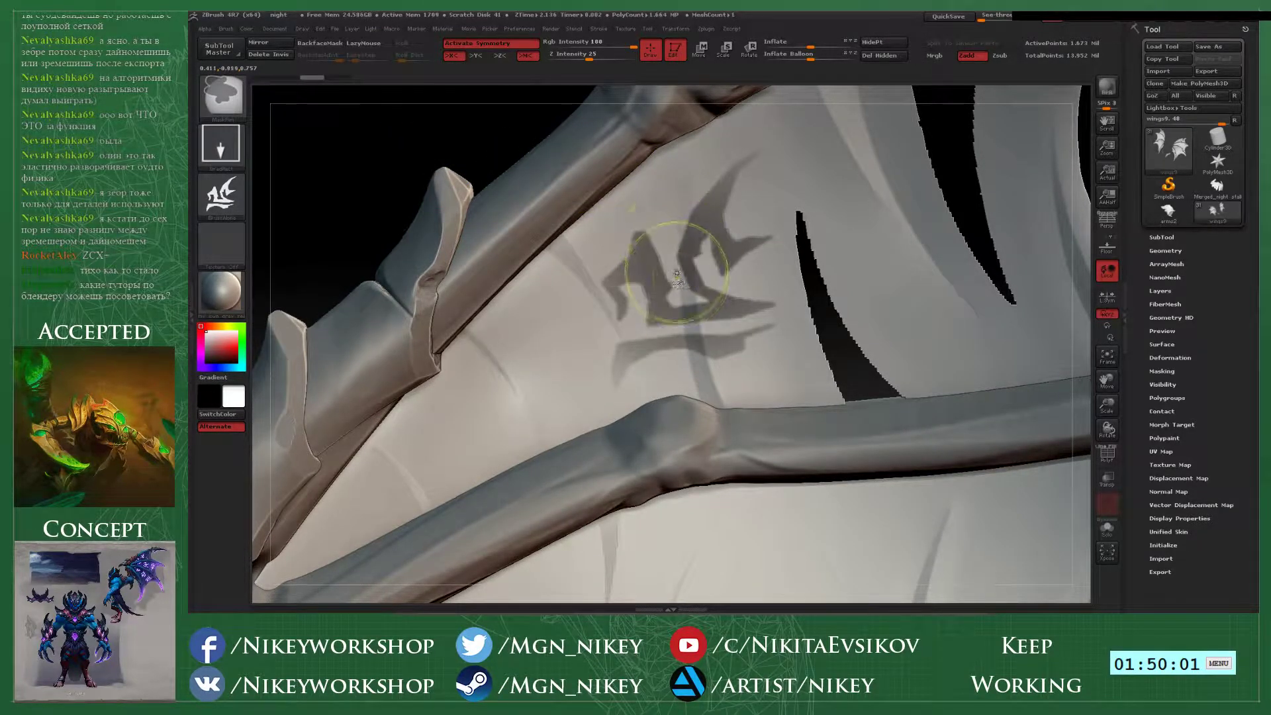
left_click_drag(681, 276, 639, 98, "ctrl")
key("ctrl+z")
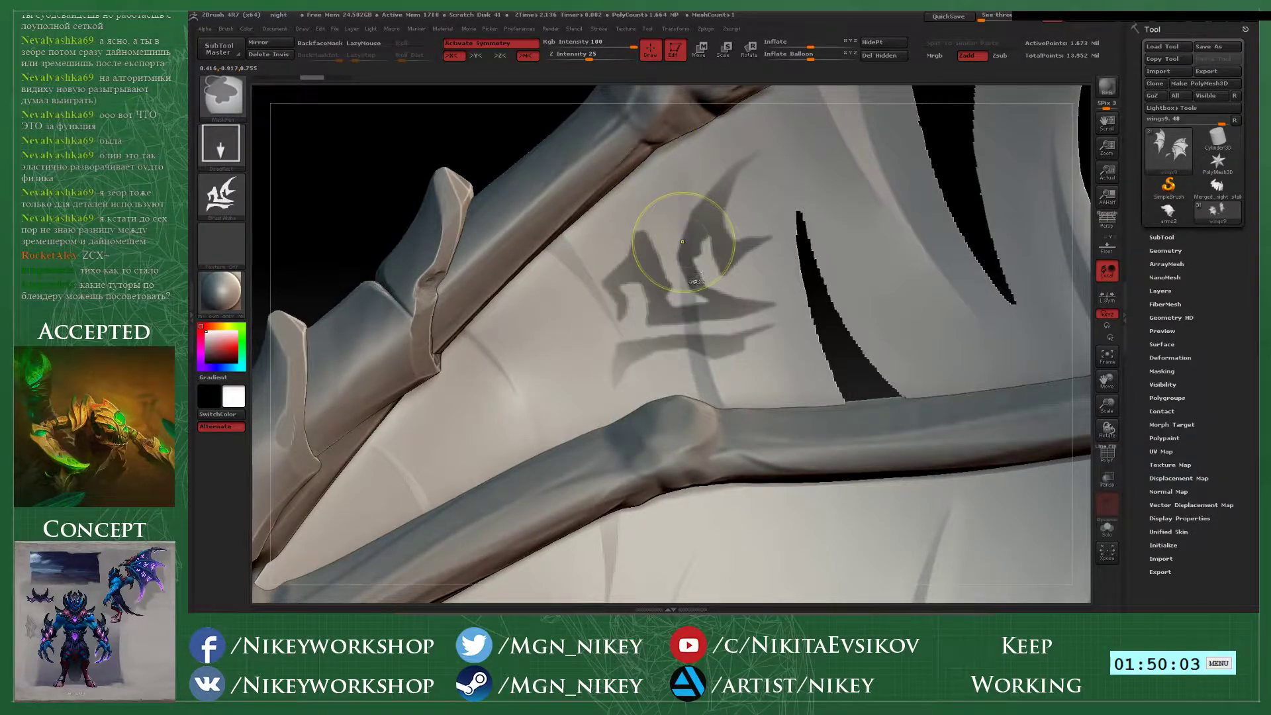
key("ctrl+z")
left_click_drag(653, 177, 645, 158, "ctrl")
key("ctrl+z")
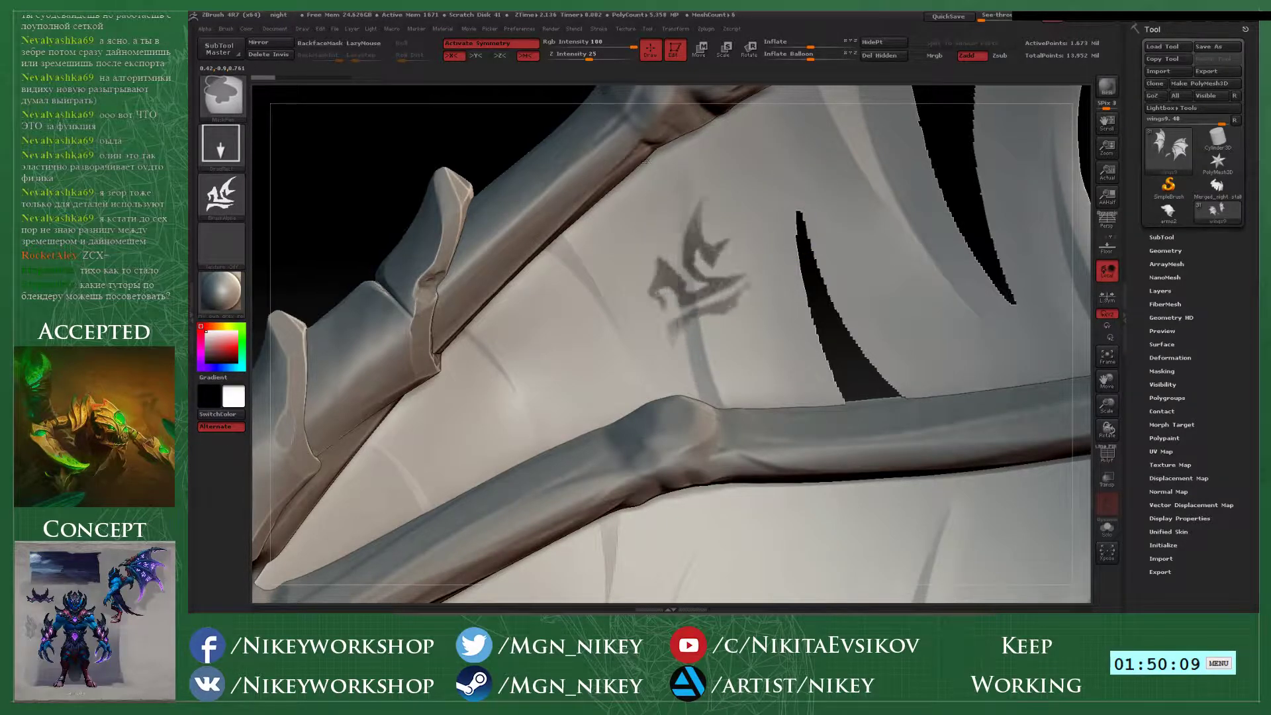
- Stamp the rune mask, slightly tilted, between the wing's upper bones and refine its edges with mask blur and sharpen
key("space")
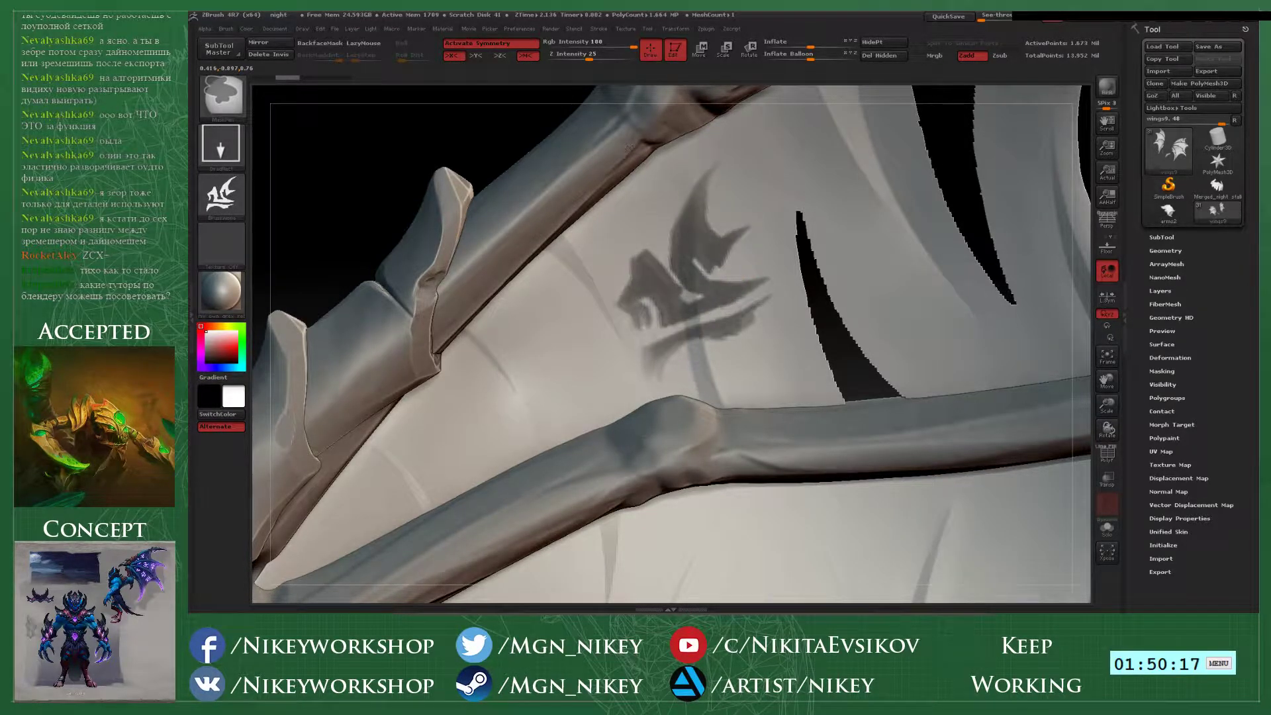
left_click_drag(656, 173, 654, 170, "ctrl")
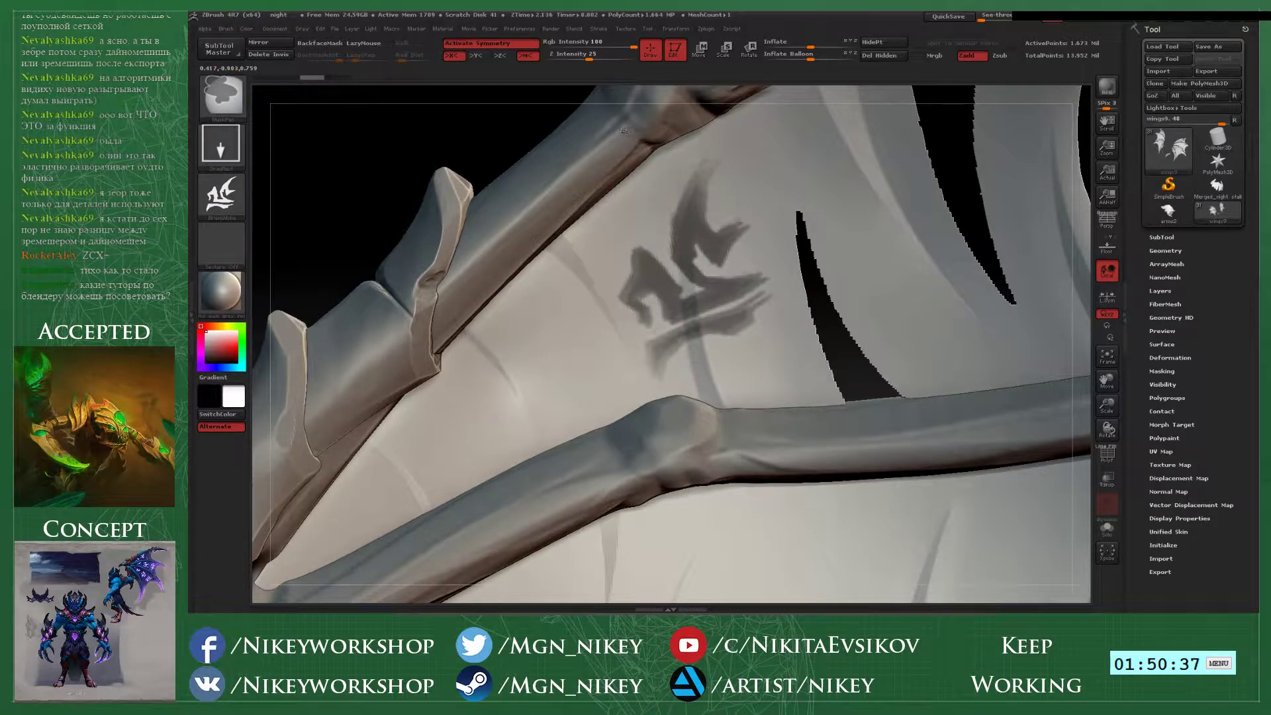
left_click(741, 295, "ctrl")
left_click(728, 290, "ctrl+alt")
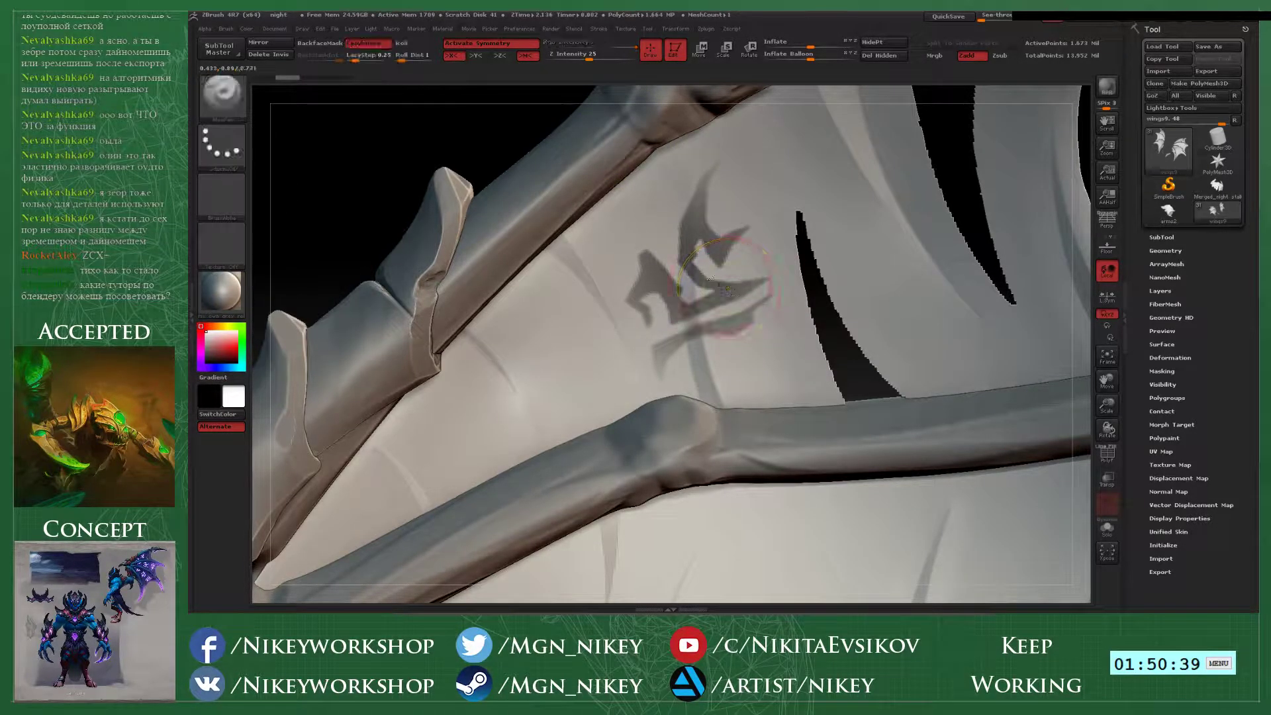
- Invert the mask so only the rune is unmasked and apply a slight negative Inflate to it
left_click(498, 129, "ctrl")
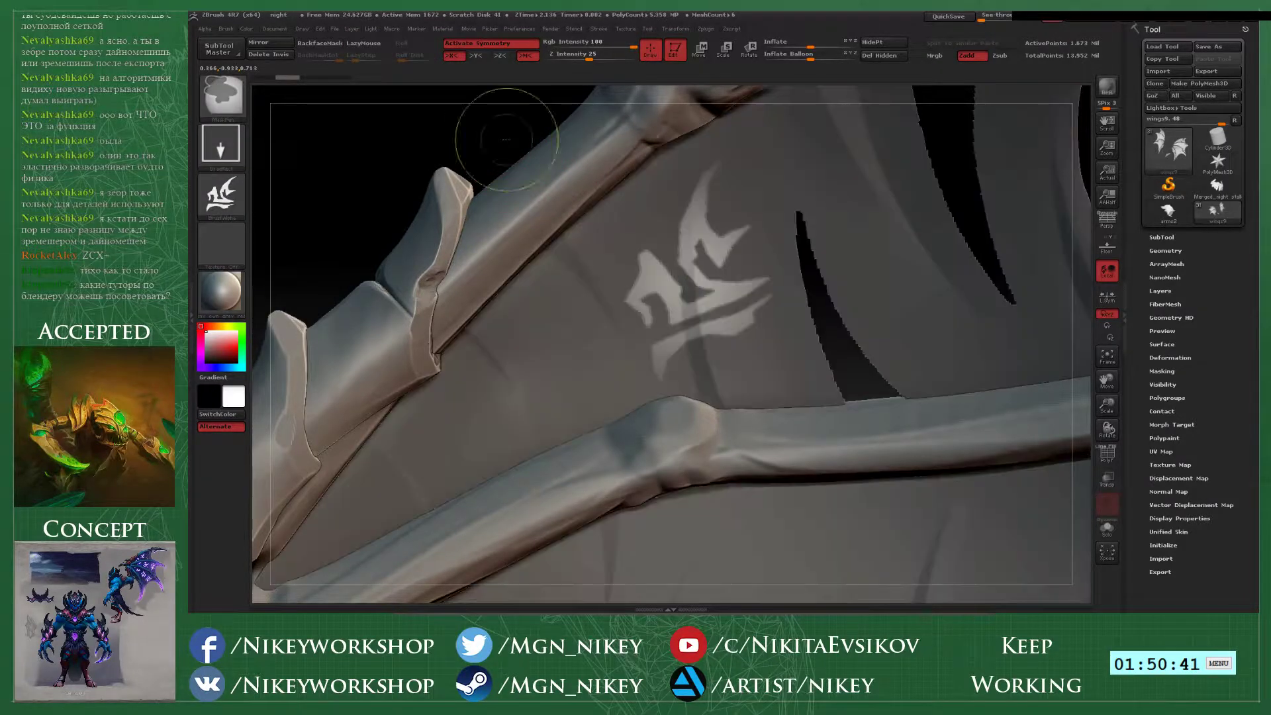
left_click_drag(810, 42, 801, 48)
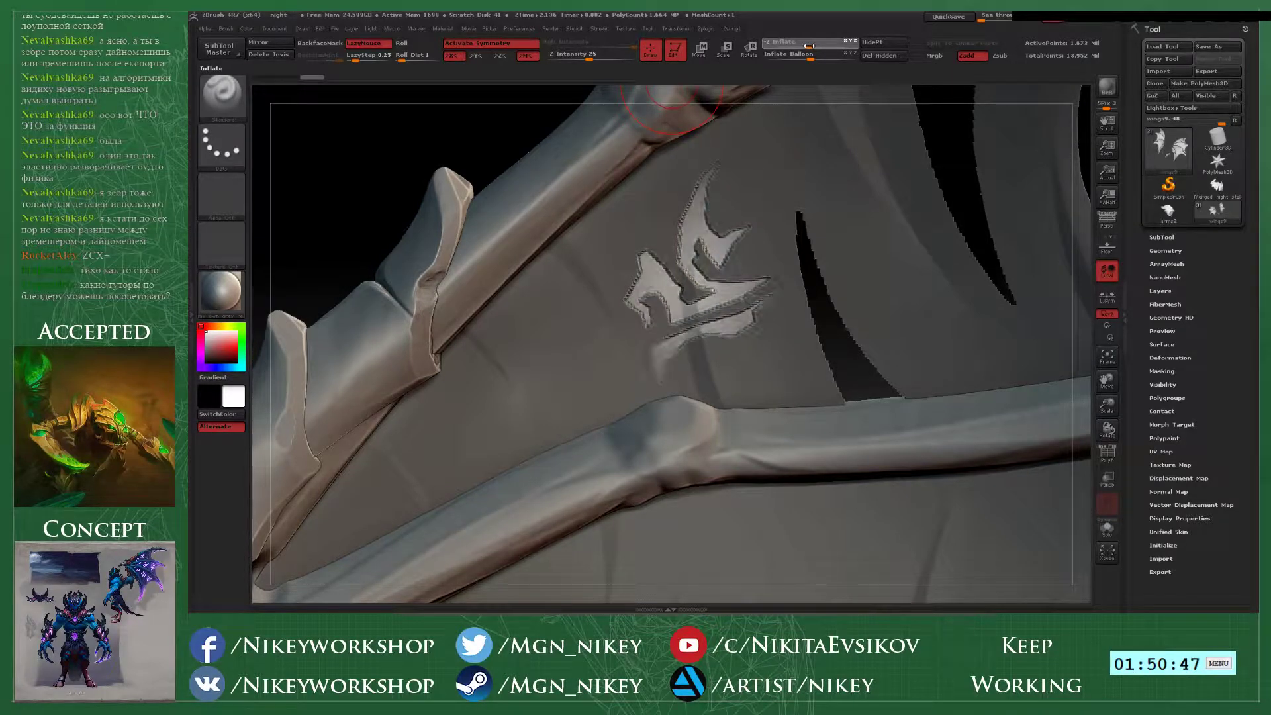
- Clear the mask to check the engraved rune, then undo back through the mask clearing, the Inflate and the rune mask
left_click_drag(486, 105, 488, 125, "ctrl")
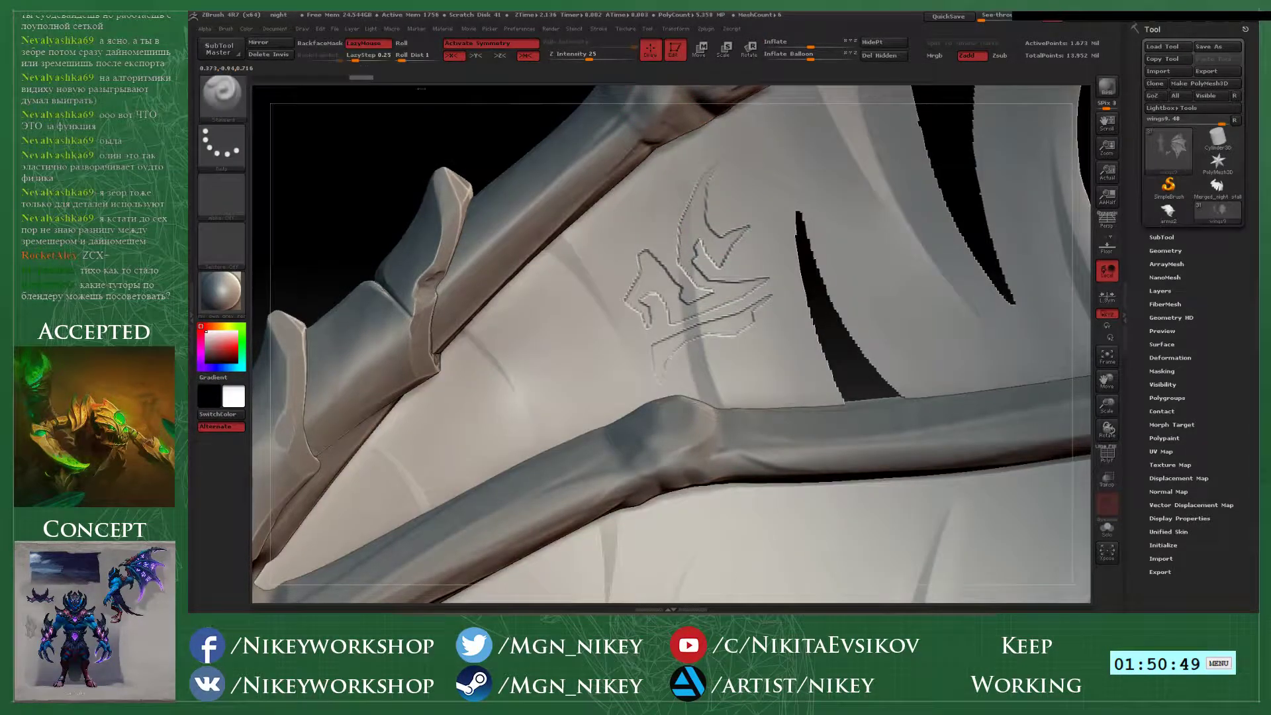
left_click_drag(421, 89, 446, 133, "alt")
key("ctrl+z")
key("ctrl+z")
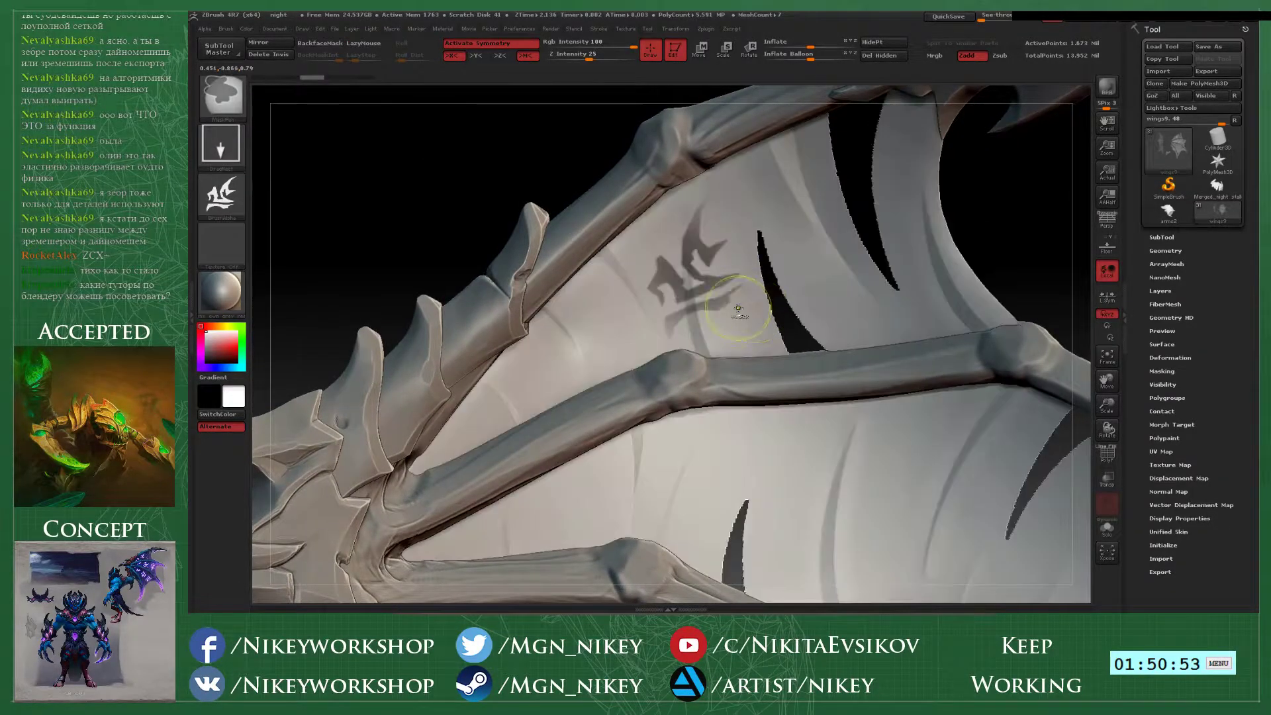
key("ctrl+z")
key("ctrl+z")
- Restamp the rune mask slightly larger on the membrane between the wing's upper two bones, undoing a rejected placement
left_click_drag(689, 285, 671, 168, "ctrl")
key("ctrl+z")
left_click_drag(696, 284, 669, 176, "ctrl")
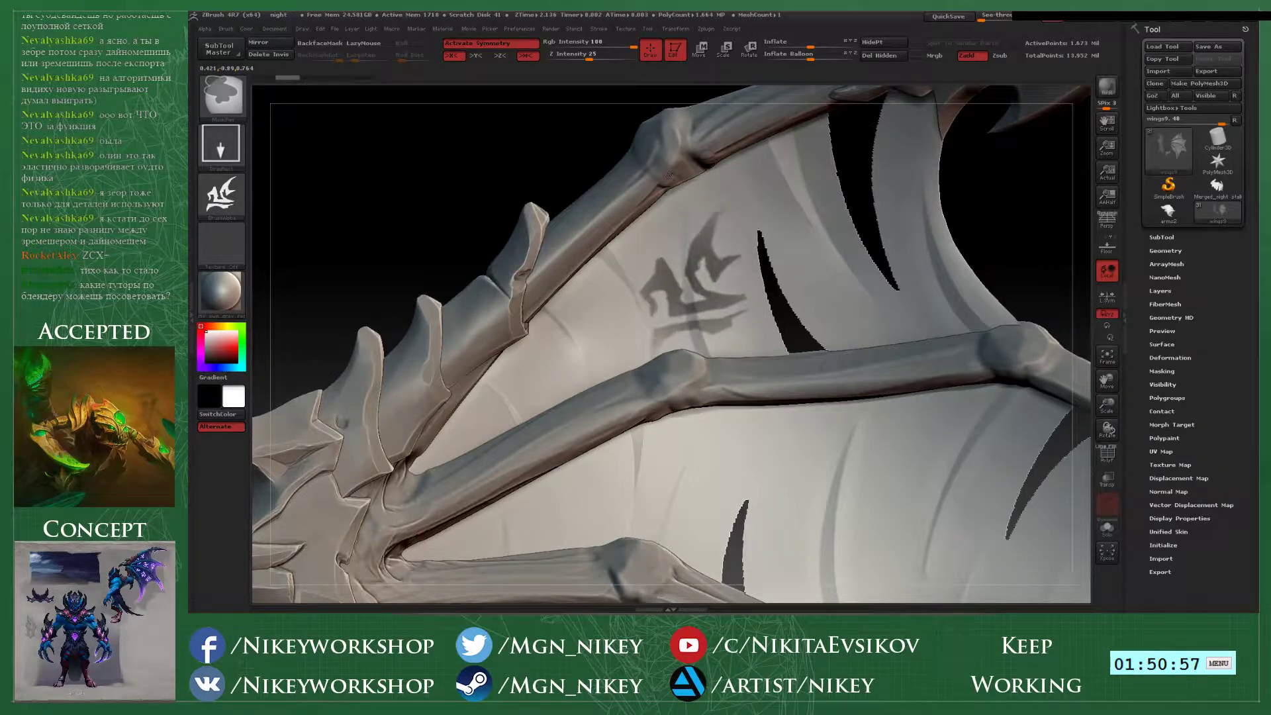
left_click(669, 174, "ctrl")
left_click(667, 159, "ctrl+alt")
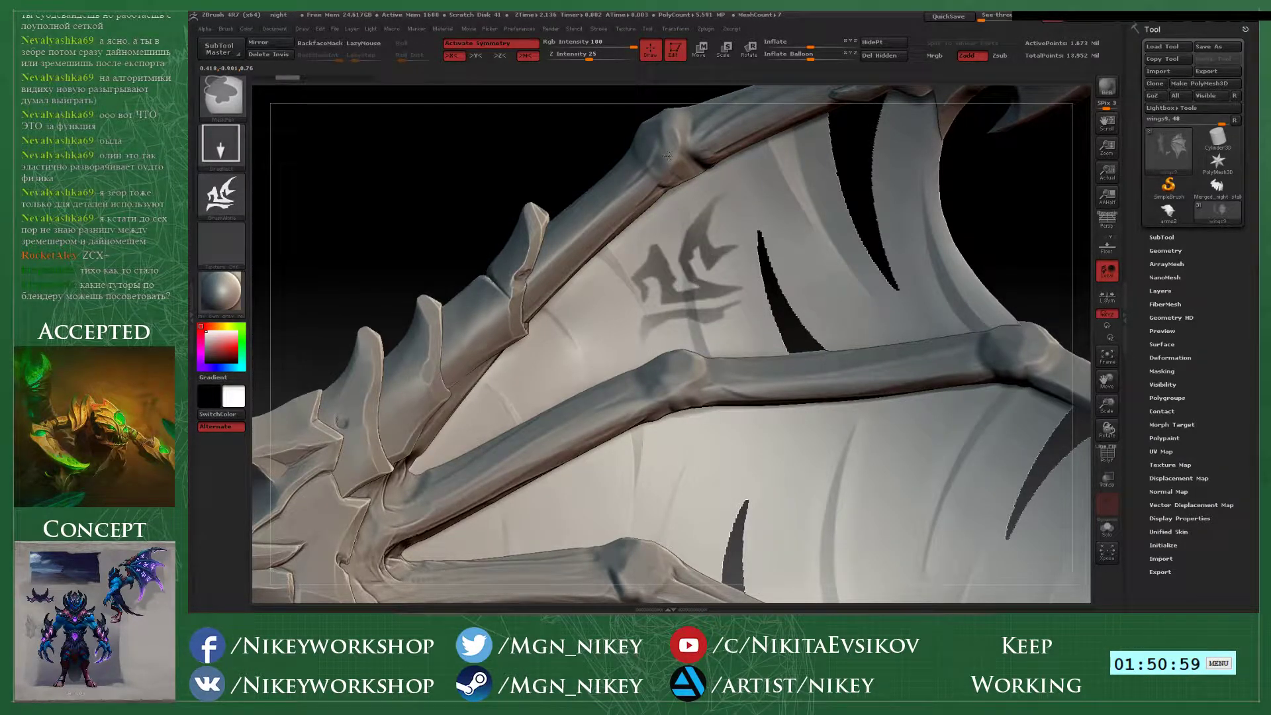
left_click(668, 161, "ctrl")
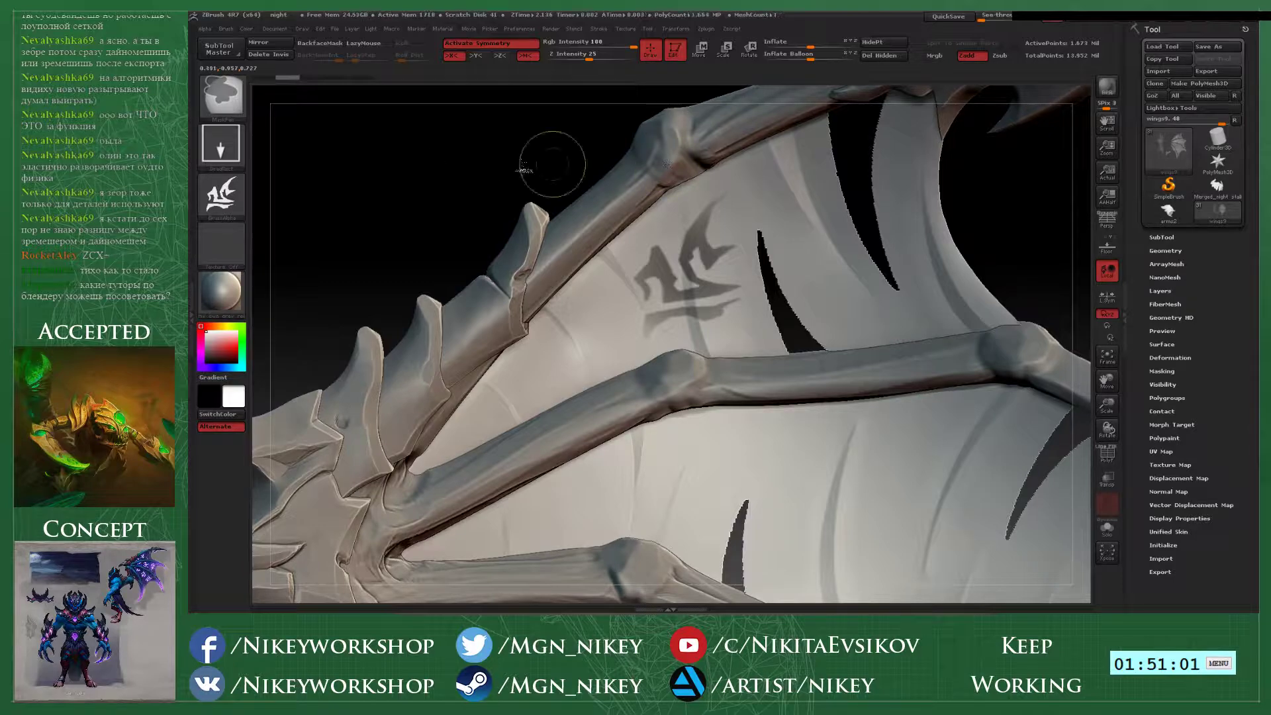
- Import 2.psd as the mask alpha and stamp its rune on the upper membrane, nearer the wing's base than the first rune
left_click(221, 195)
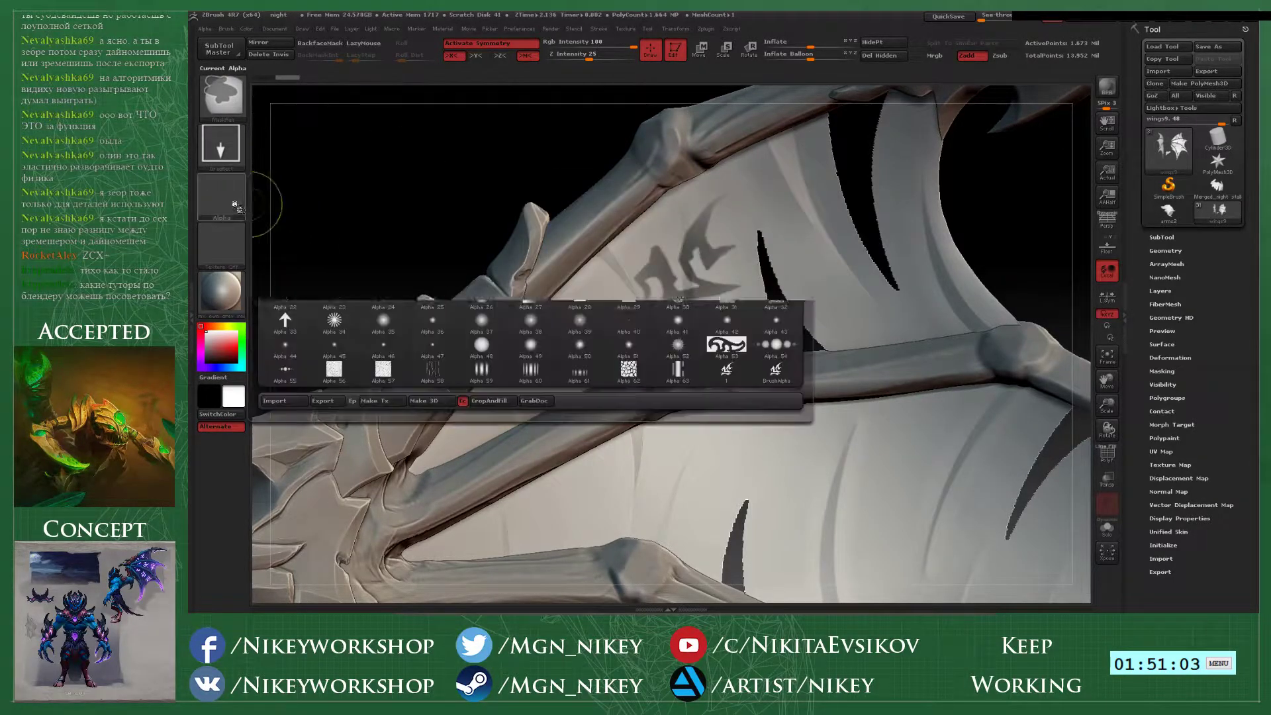
left_click(283, 401)
double_click(444, 103)
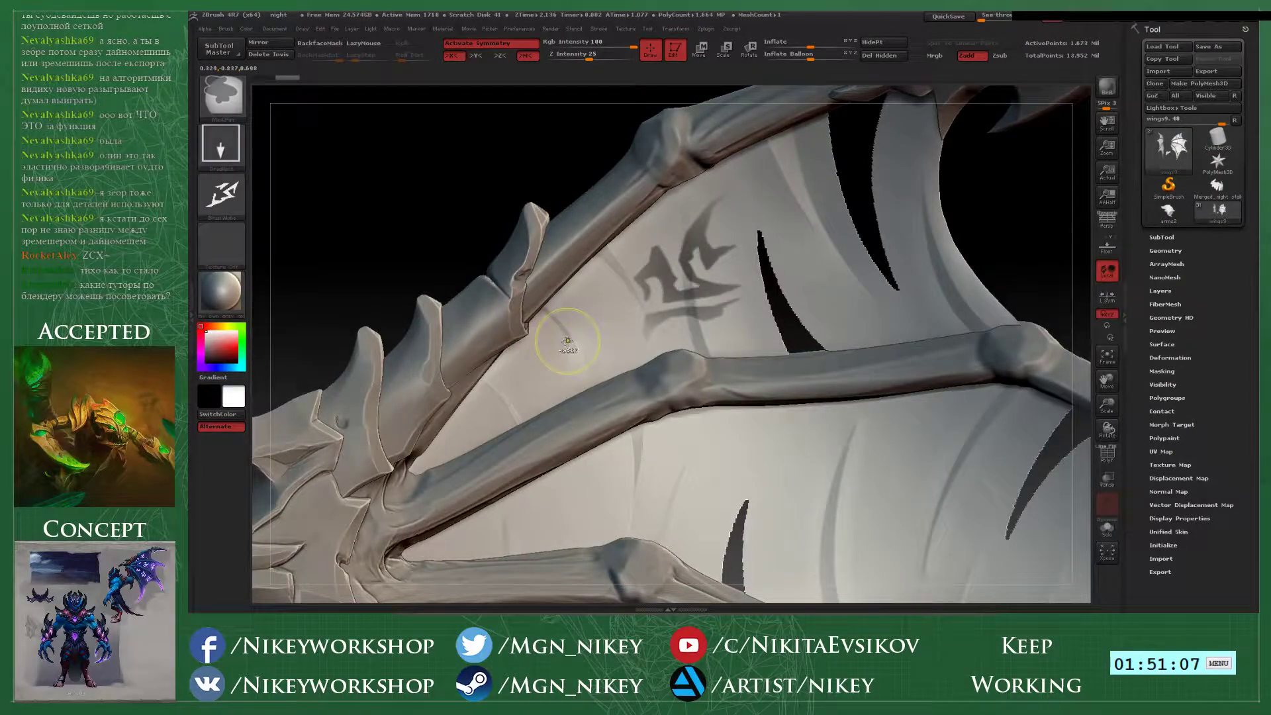
left_click_drag(539, 357, 552, 257)
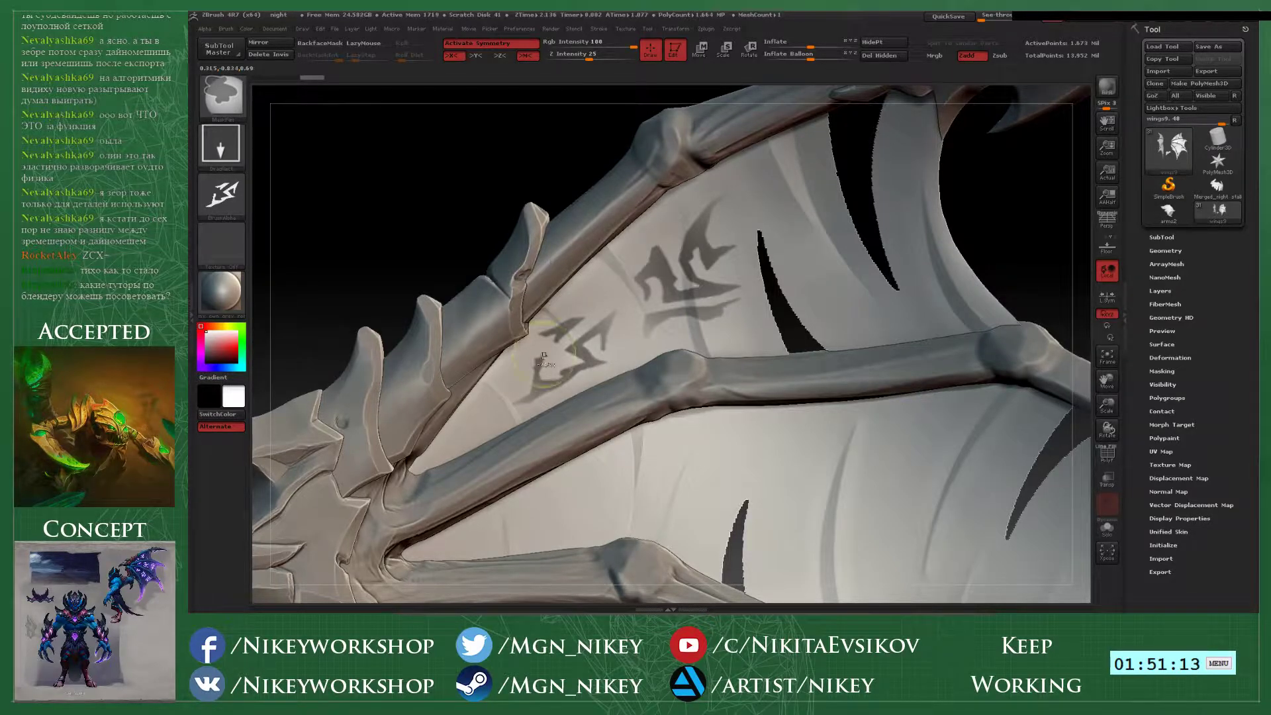
key("ctrl+z")
left_click_drag(532, 334, 560, 351)
key("ctrl+z")
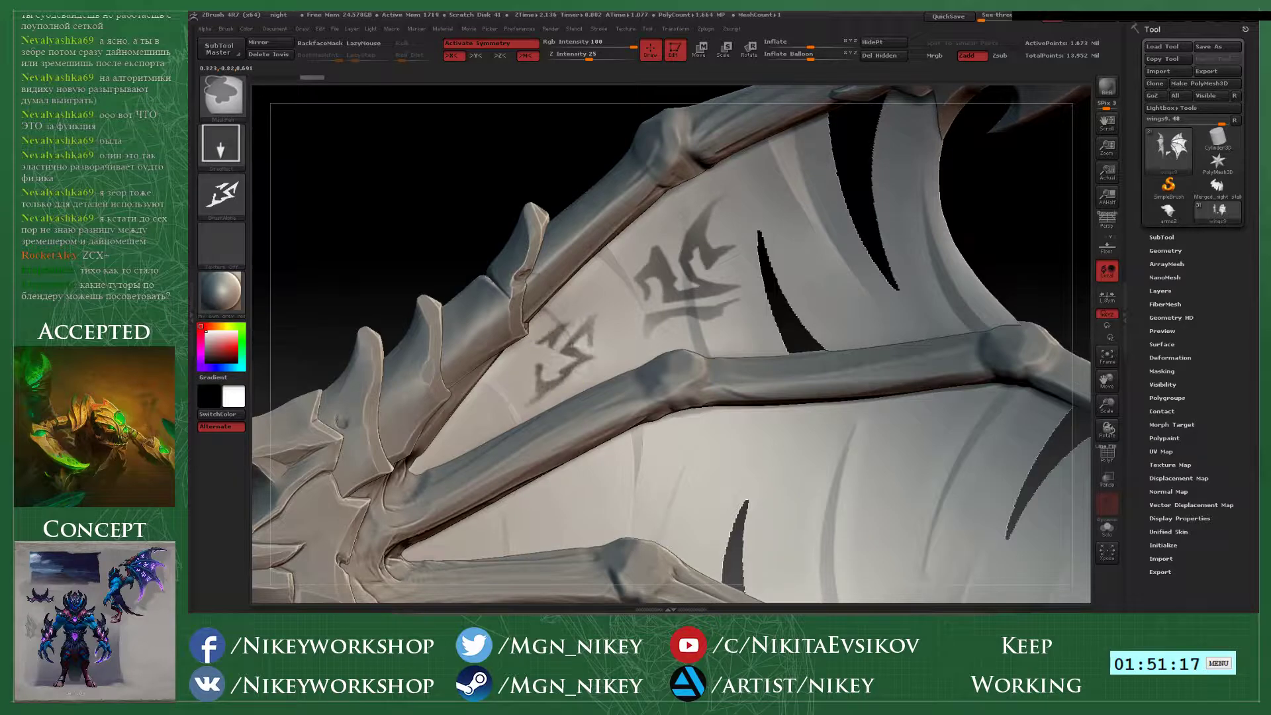
left_click_drag(532, 281, 538, 259)
key("ctrl+z")
mouse_move(563, 359)
left_mouse_down()
mouse_move(544, 298)
mouse_move(552, 266)
mouse_move(558, 358)
mouse_move(547, 251)
left_mouse_up()
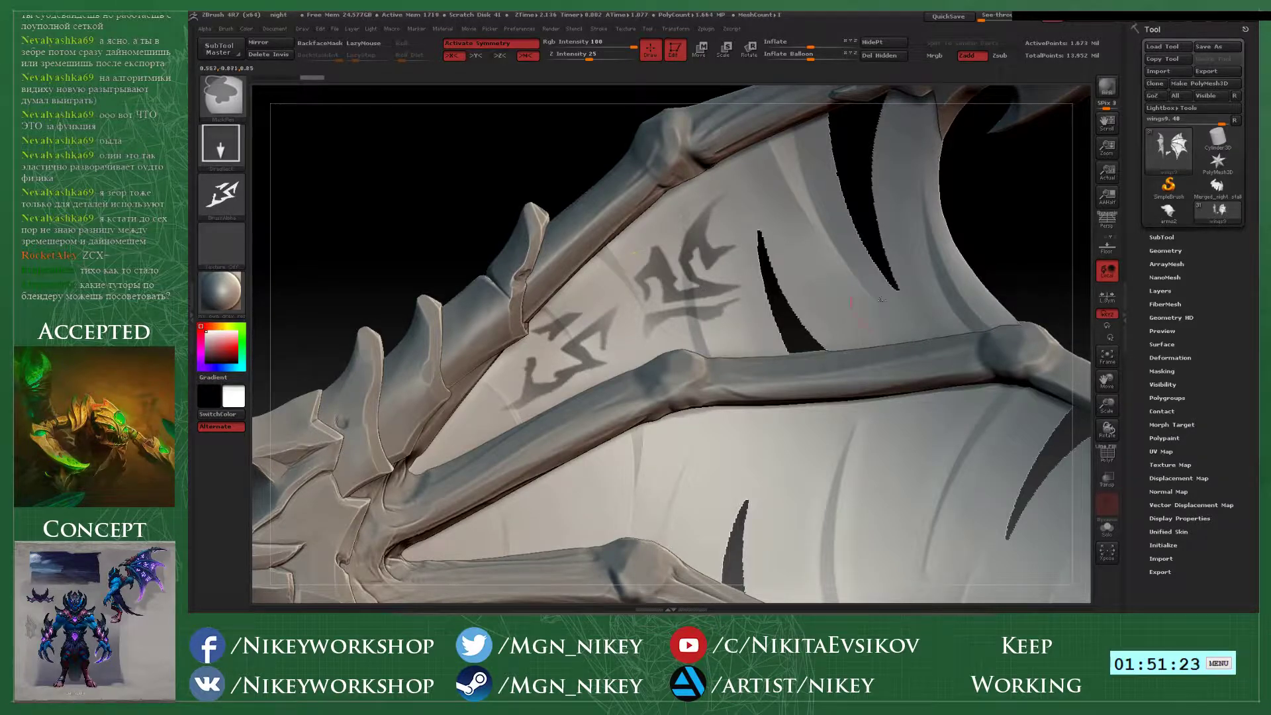
- Import 3.psd as the mask alpha and stamp its rune near the outer edge of the second membrane, across the tear
left_click_drag(1013, 205, 783, 184, "alt")
mouse_move(882, 300)
left_mouse_down("alt")
mouse_move(872, 192)
mouse_move(897, 309)
mouse_move(927, 323)
left_mouse_up("alt")
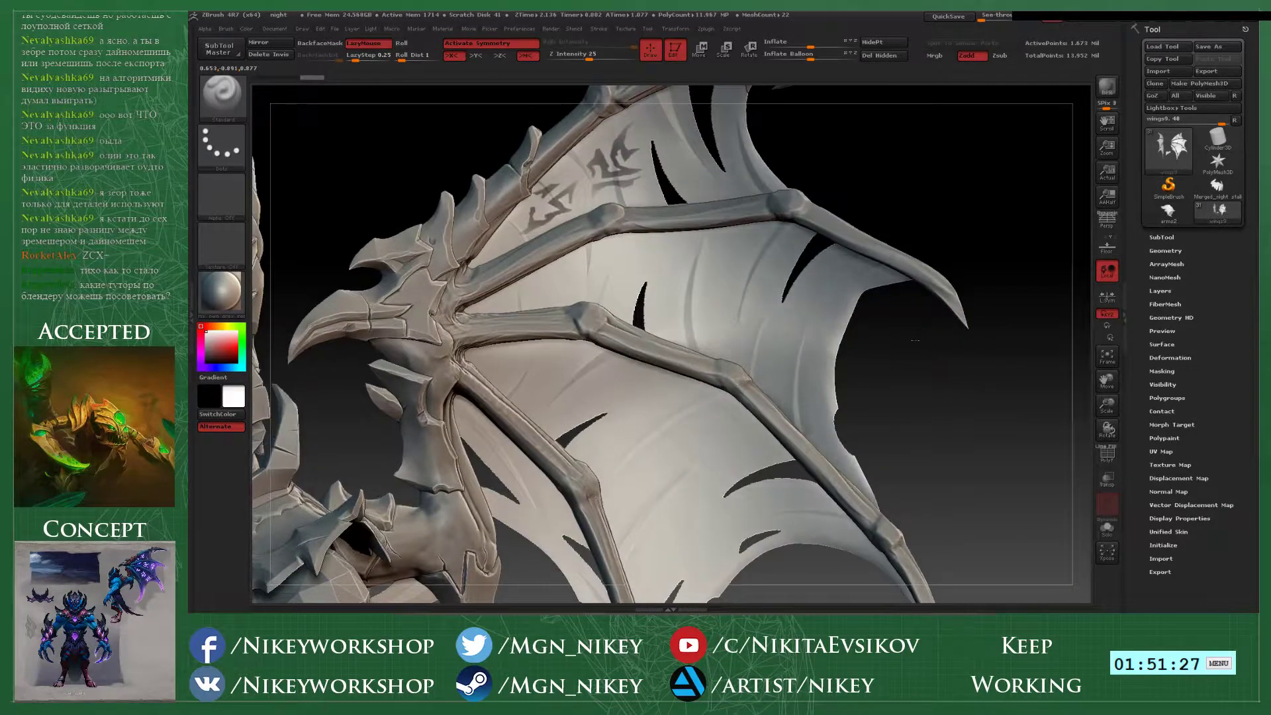
left_click(223, 198, "ctrl")
left_click(306, 400)
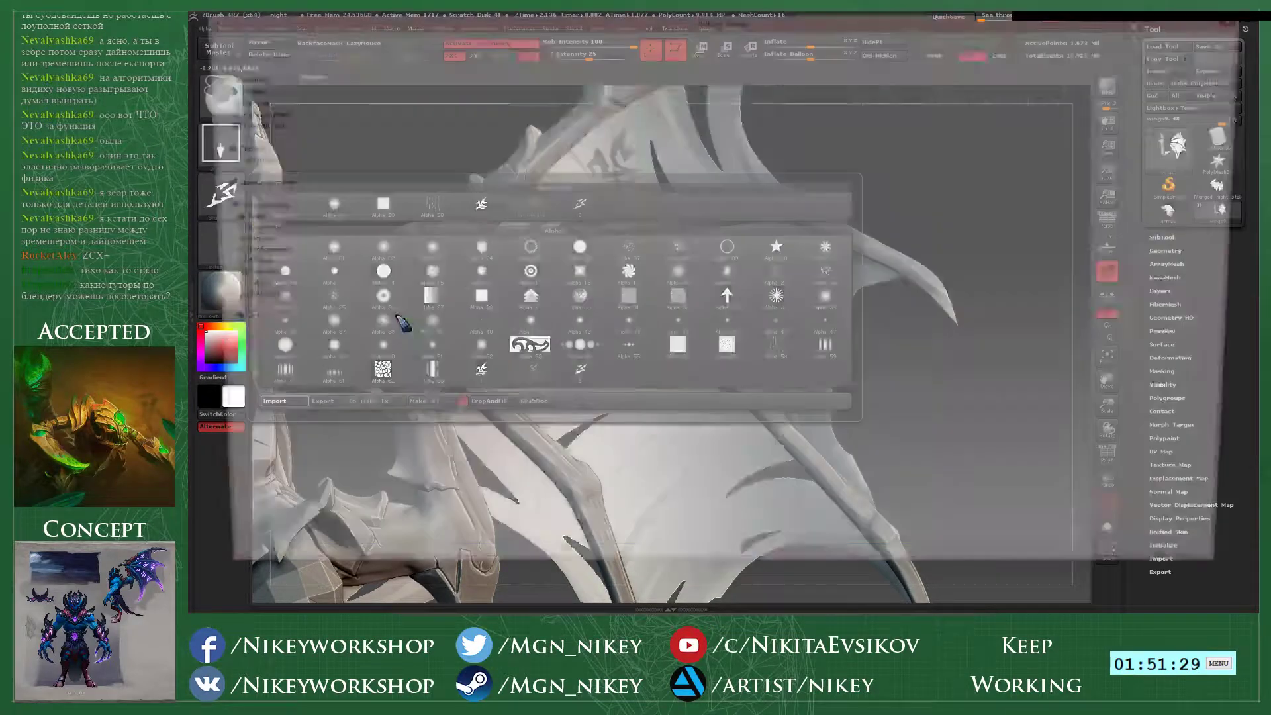
key("Escape")
key("ctrl")
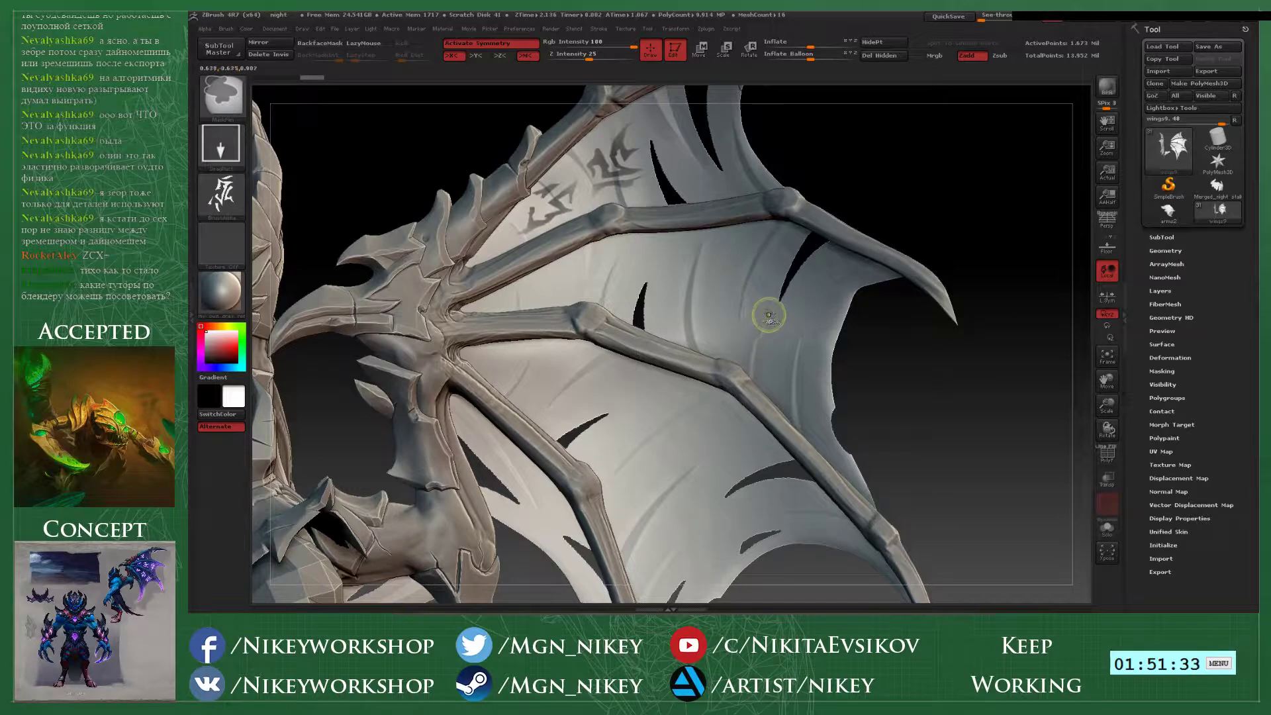
mouse_move(762, 321)
left_mouse_down("ctrl")
mouse_move(757, 399)
mouse_move(782, 214)
left_mouse_up("ctrl")
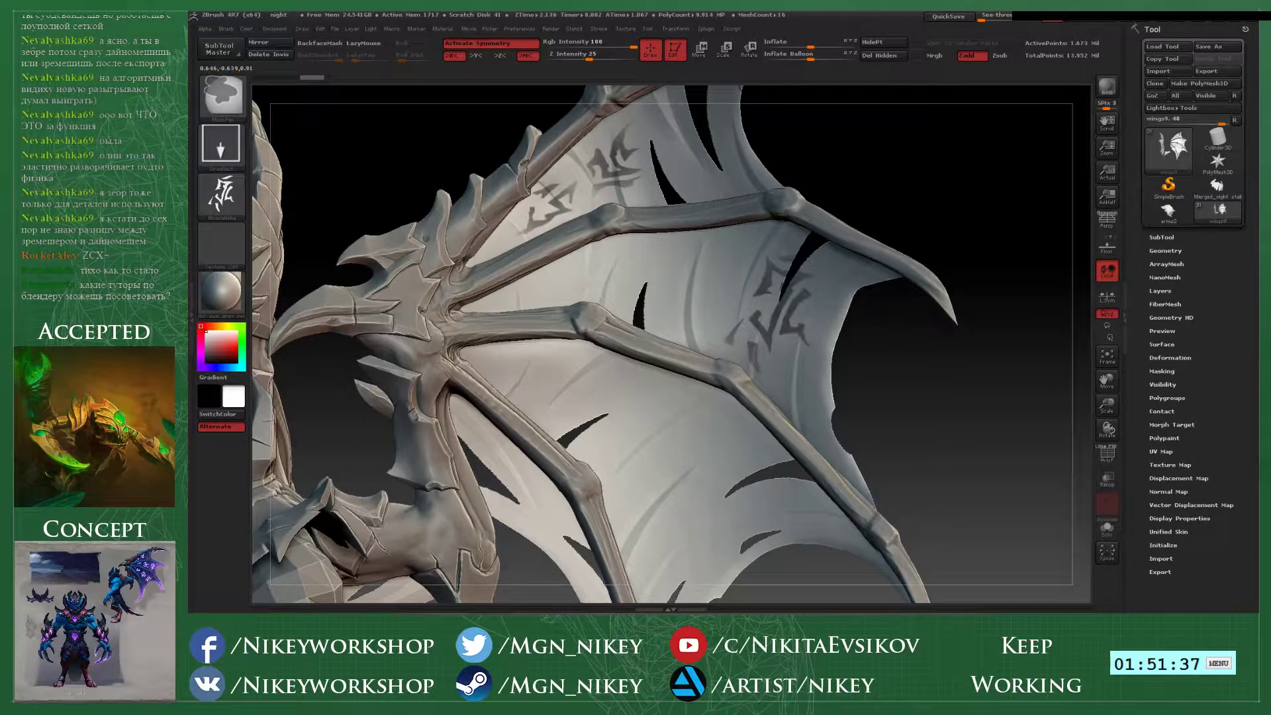
key("ctrl+z")
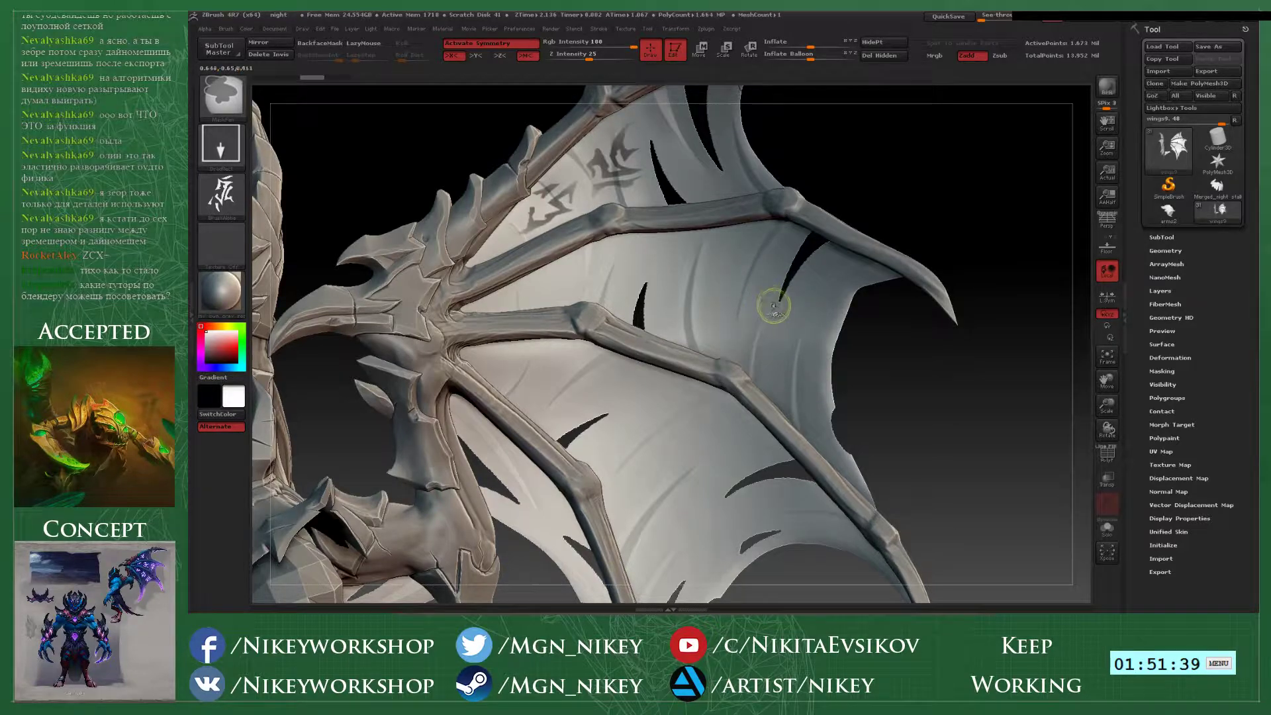
left_click_drag(773, 306, 751, 374, "ctrl")
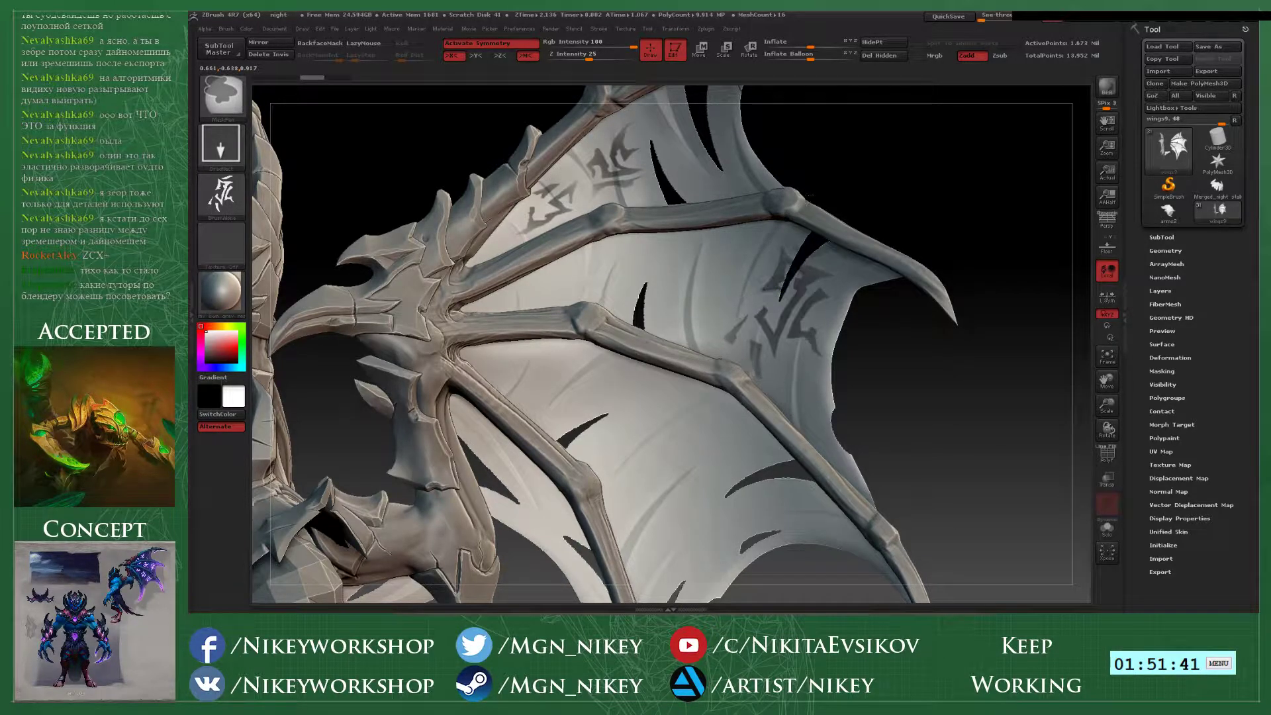
left_click_drag(810, 196, 798, 206, "ctrl")
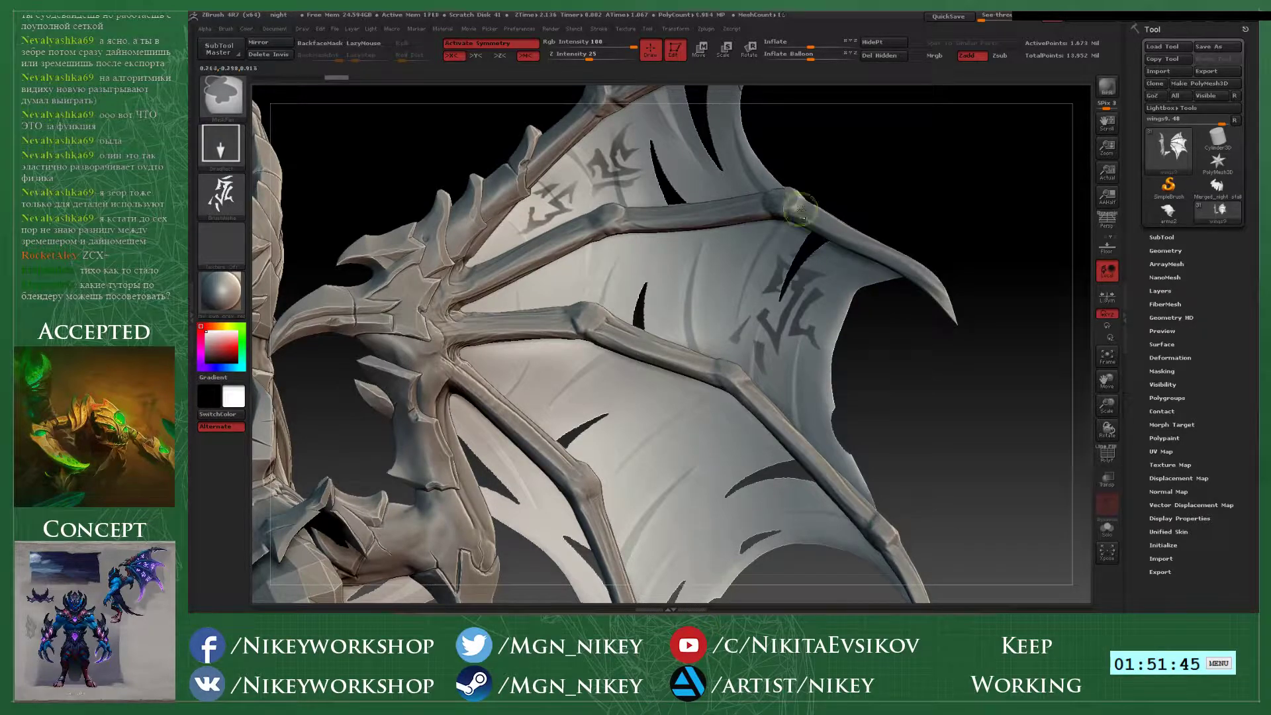
- Import 4.psd as the mask alpha and stamp its rune in the middle of the second membrane, redoing it until it fits
left_click(221, 195)
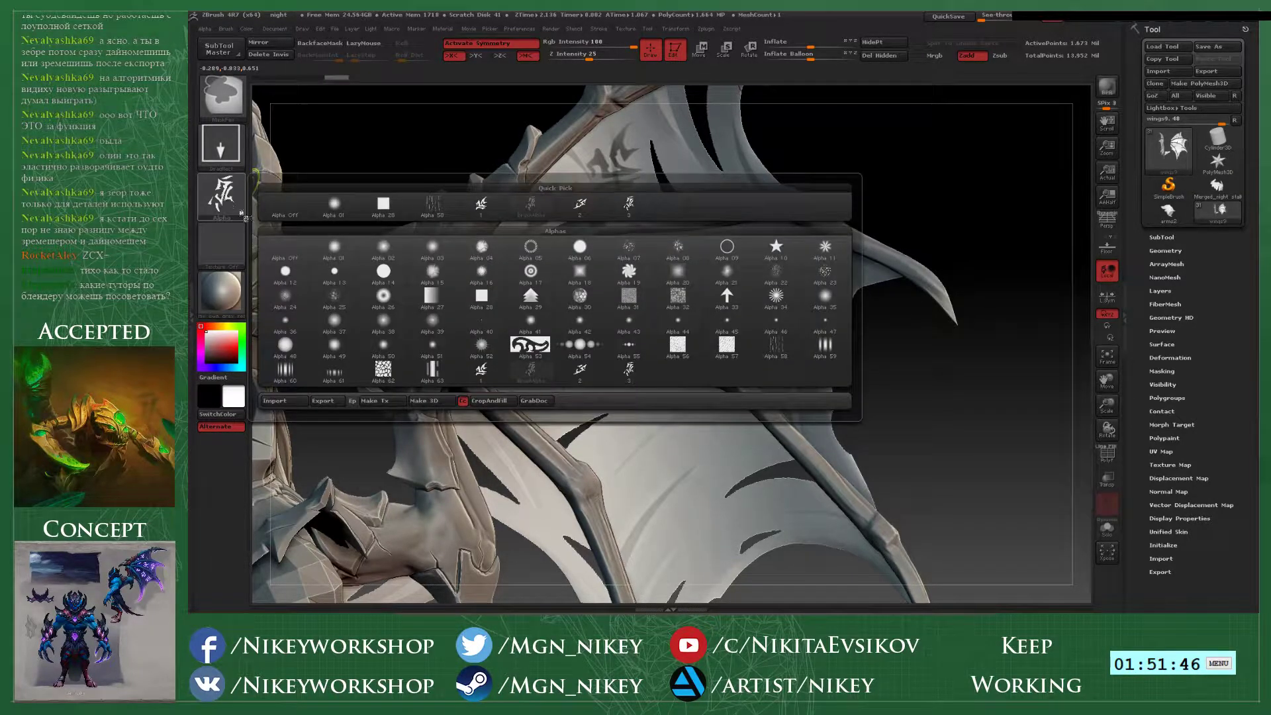
left_click(275, 400)
double_click(555, 99)
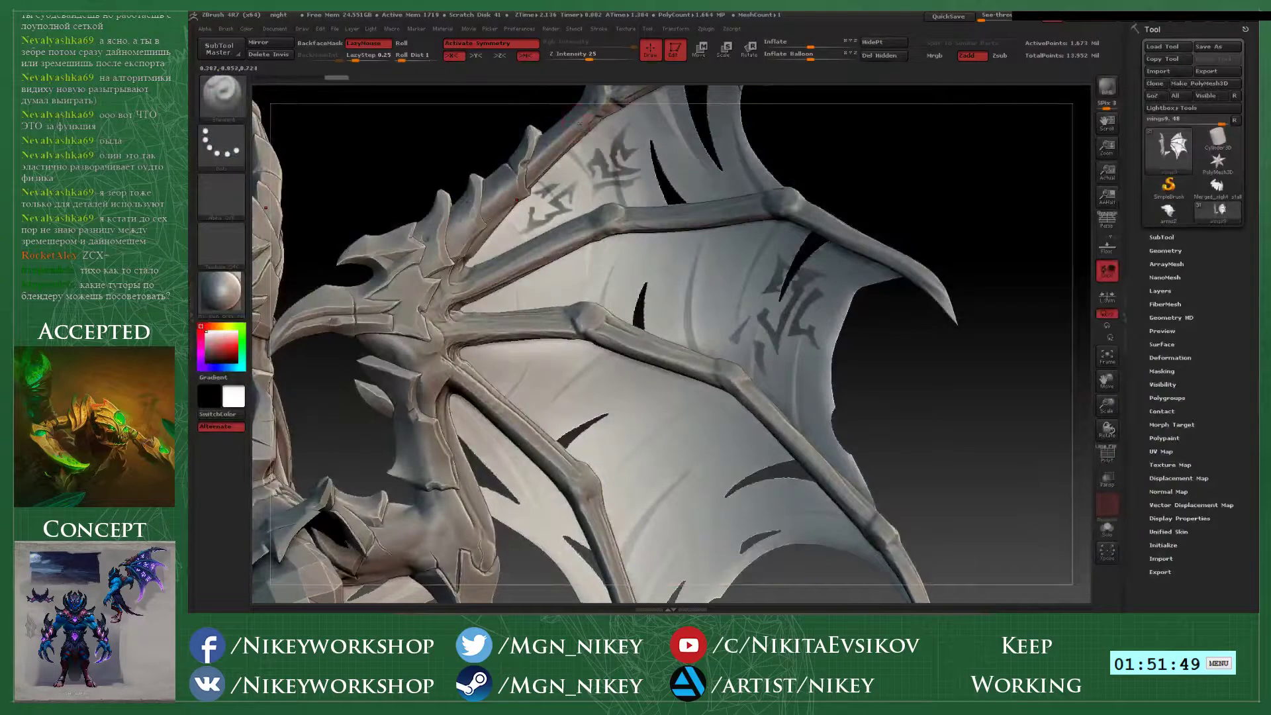
key("ctrl")
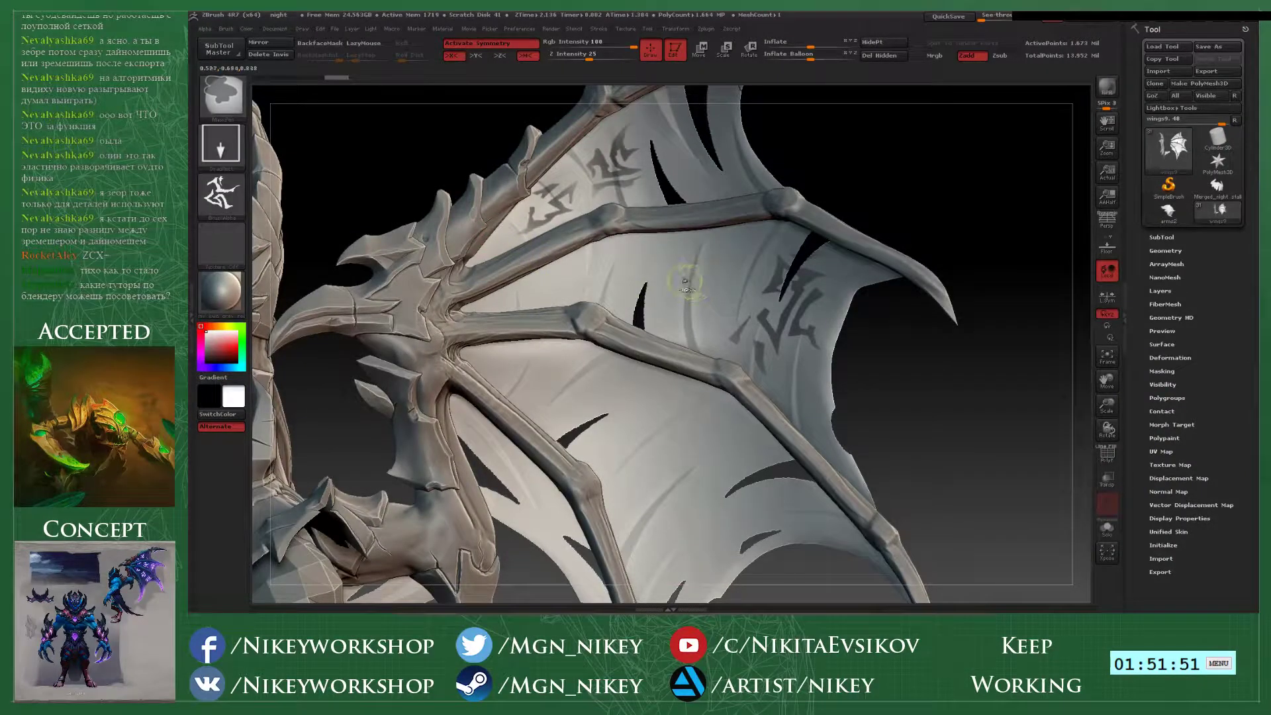
mouse_move(667, 283)
left_mouse_down("ctrl")
mouse_move(654, 315)
mouse_move(681, 263)
mouse_move(681, 208)
left_mouse_up("ctrl")
key("ctrl+z")
key("ctrl+z")
left_click_drag(672, 290, 674, 207, "ctrl")
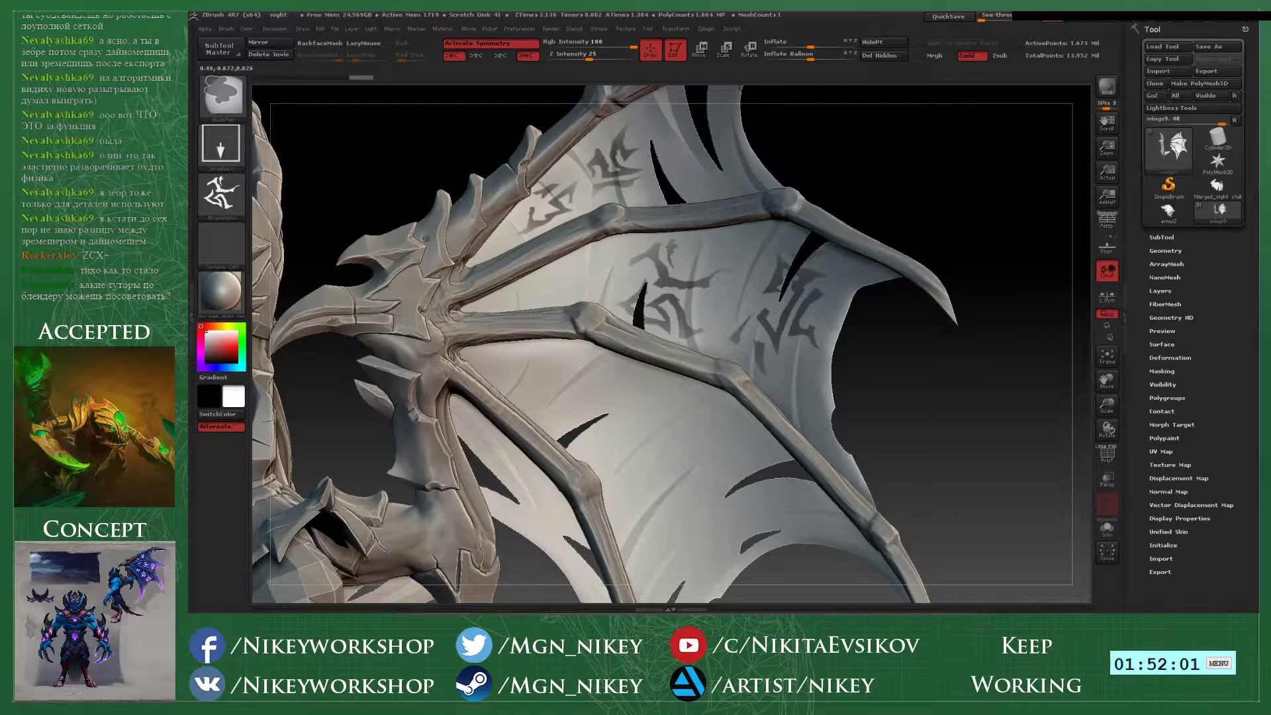
left_click_drag(676, 207, 677, 210, "ctrl")
key("ctrl+z")
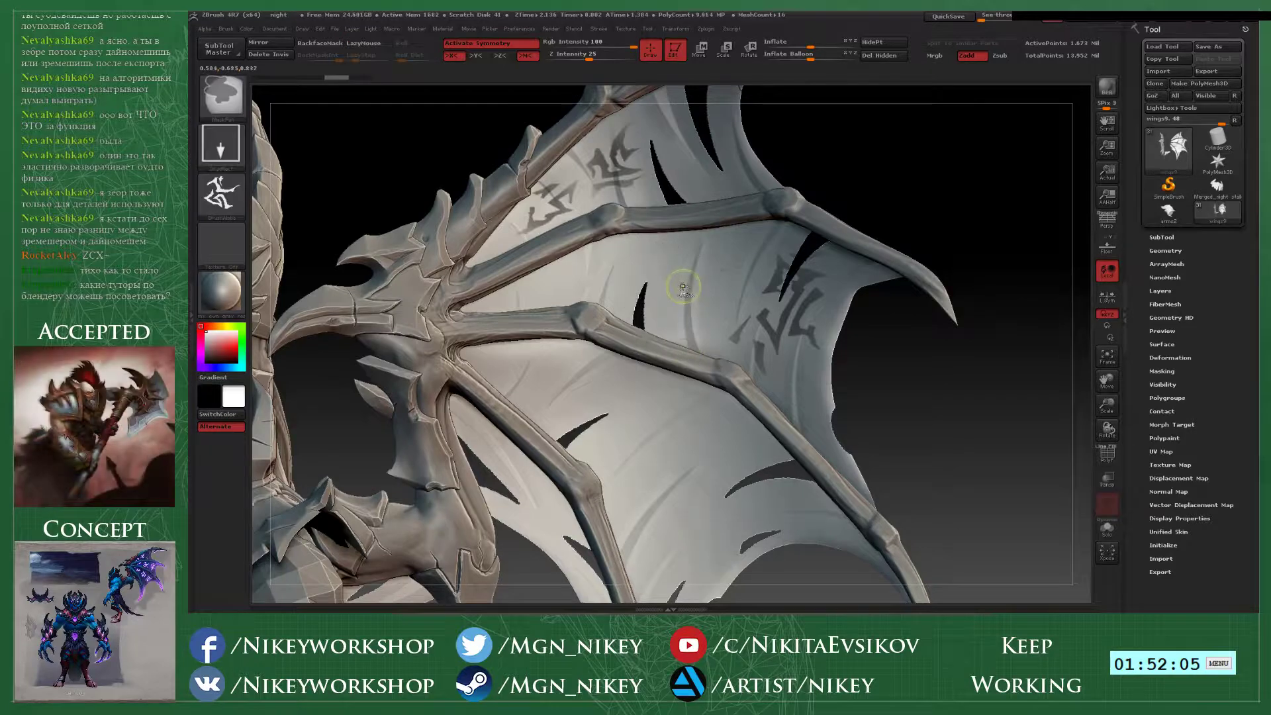
mouse_move(684, 288)
left_mouse_down("ctrl")
mouse_move(688, 218)
mouse_move(685, 201)
mouse_move(674, 205)
left_mouse_up("ctrl")
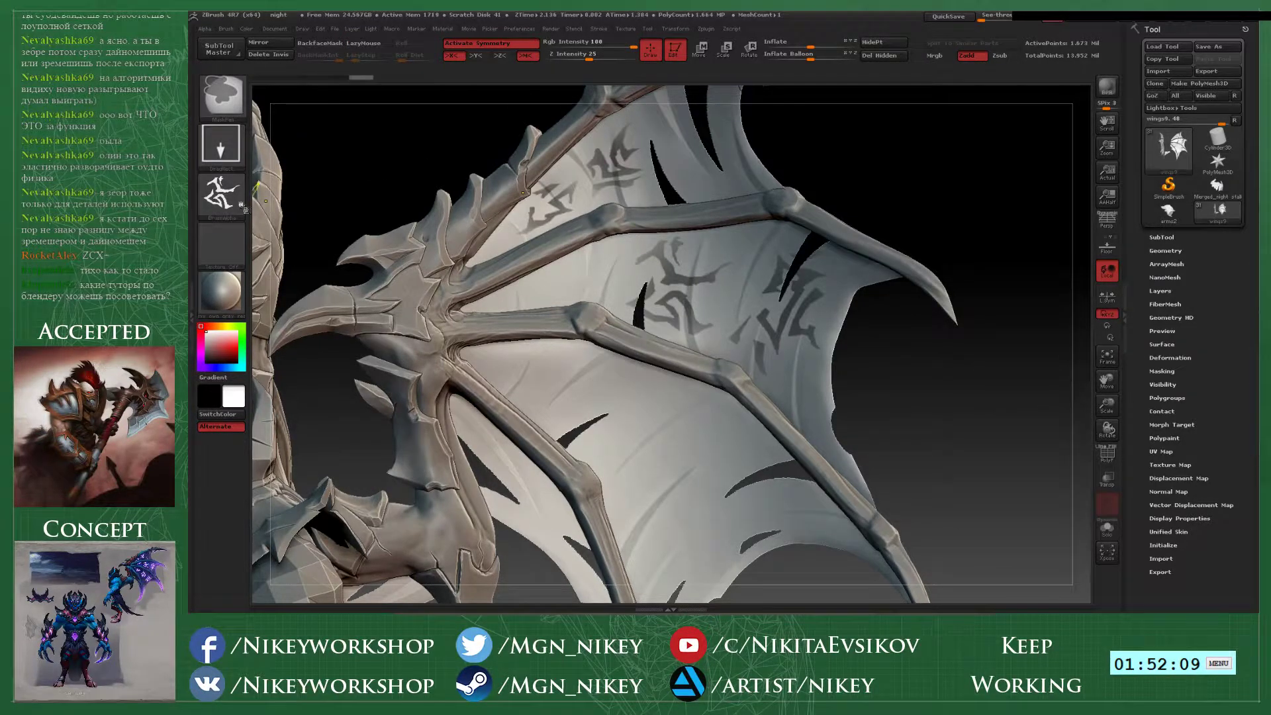
- Import 5.psd as the mask alpha and stamp its rune on the narrow part of the second membrane near the wing's base
left_click(228, 200, "ctrl")
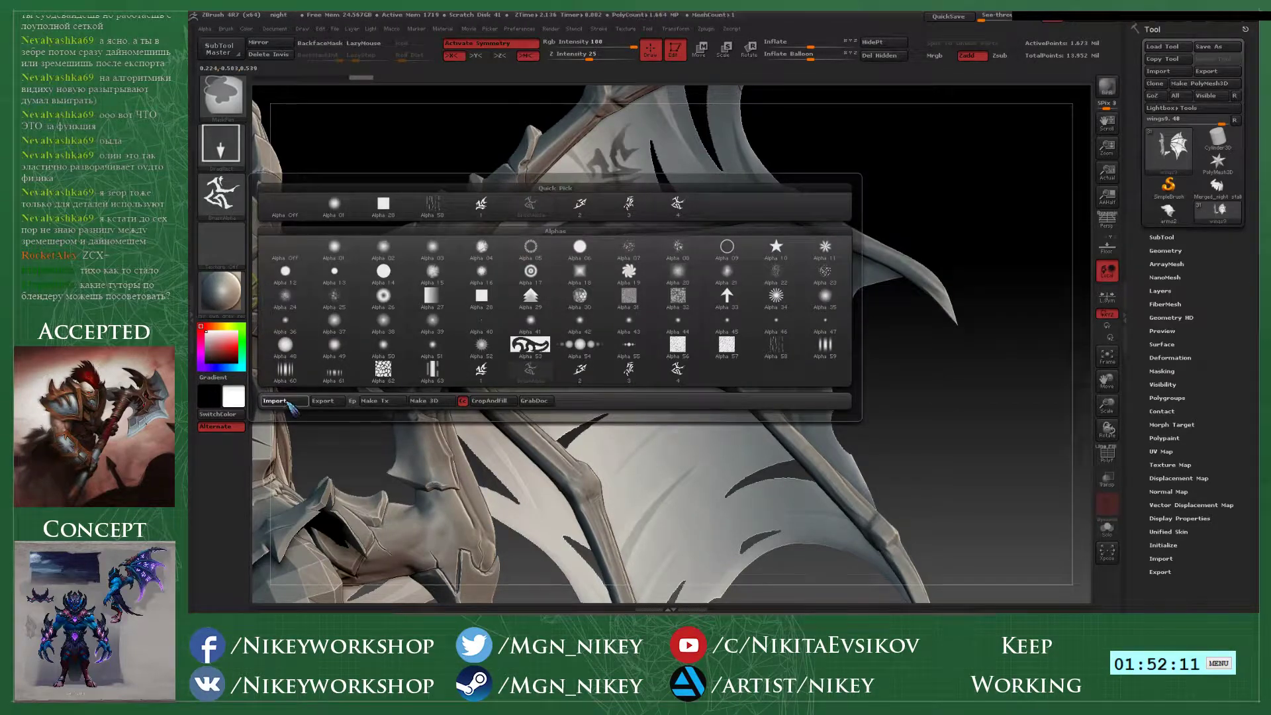
left_click(276, 400)
double_click(632, 105)
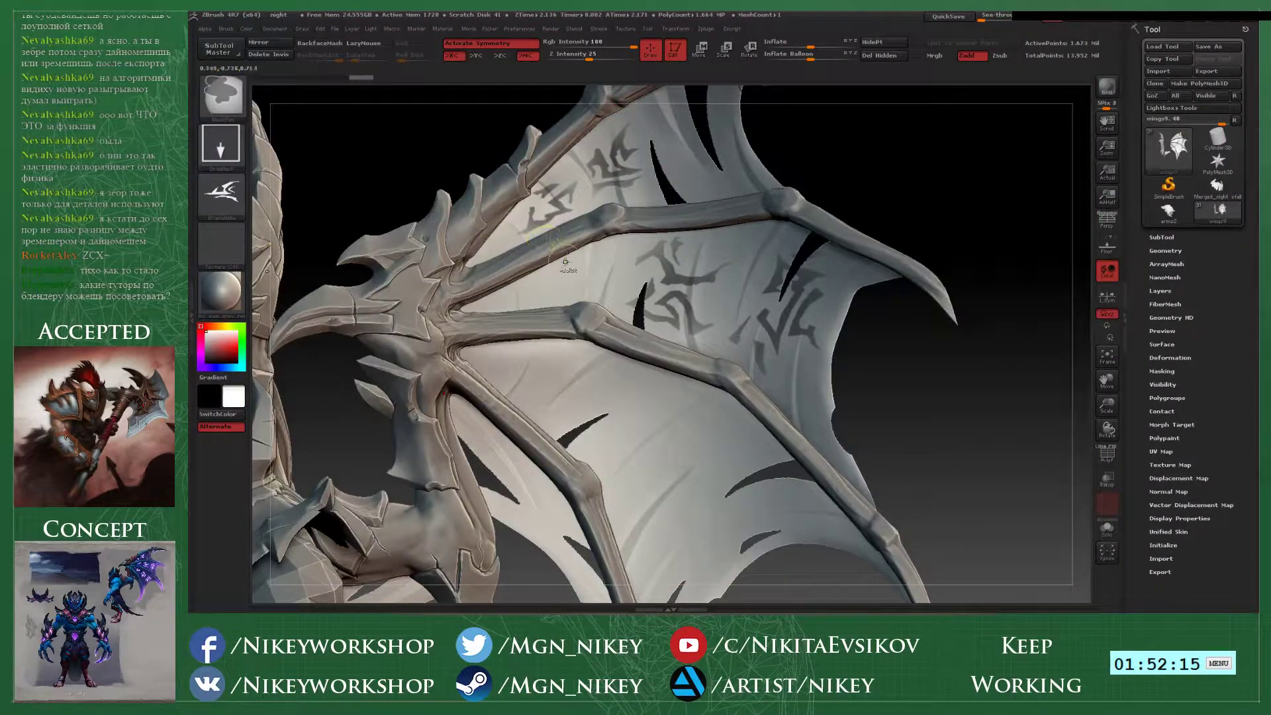
left_click_drag(572, 276, 570, 204, "ctrl")
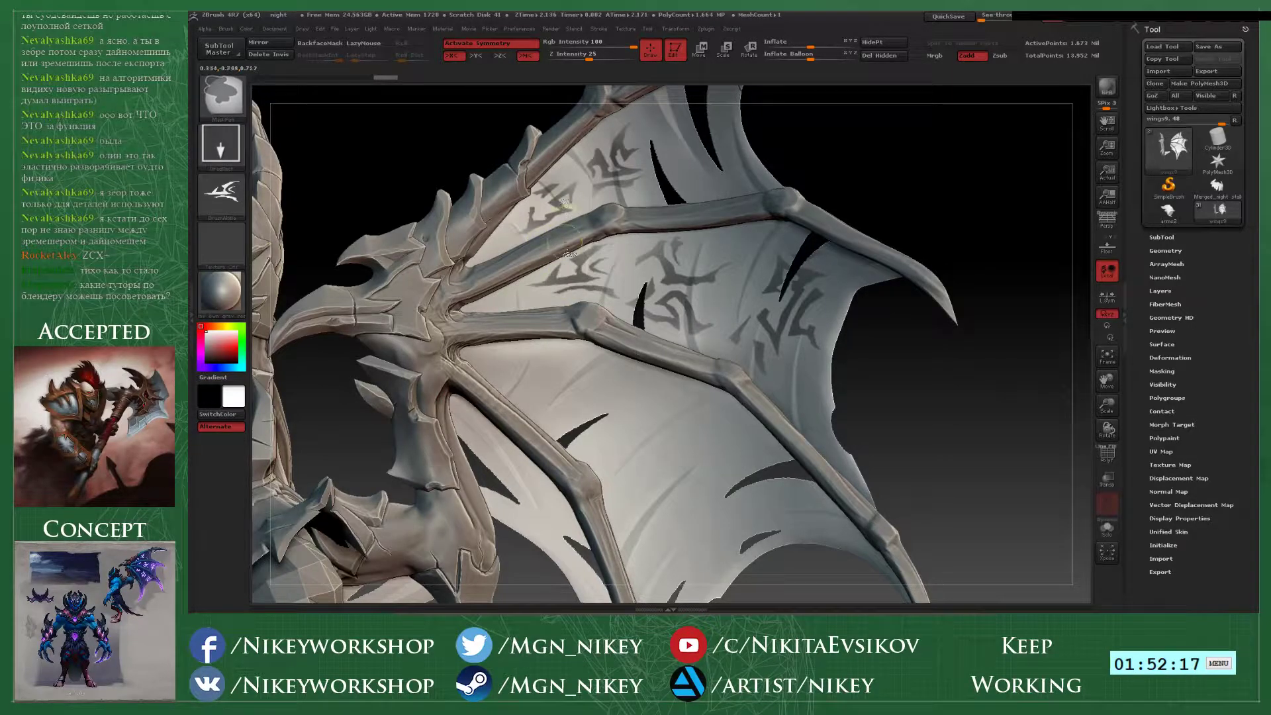
key("ctrl+z")
left_click_drag(568, 281, 558, 217, "ctrl")
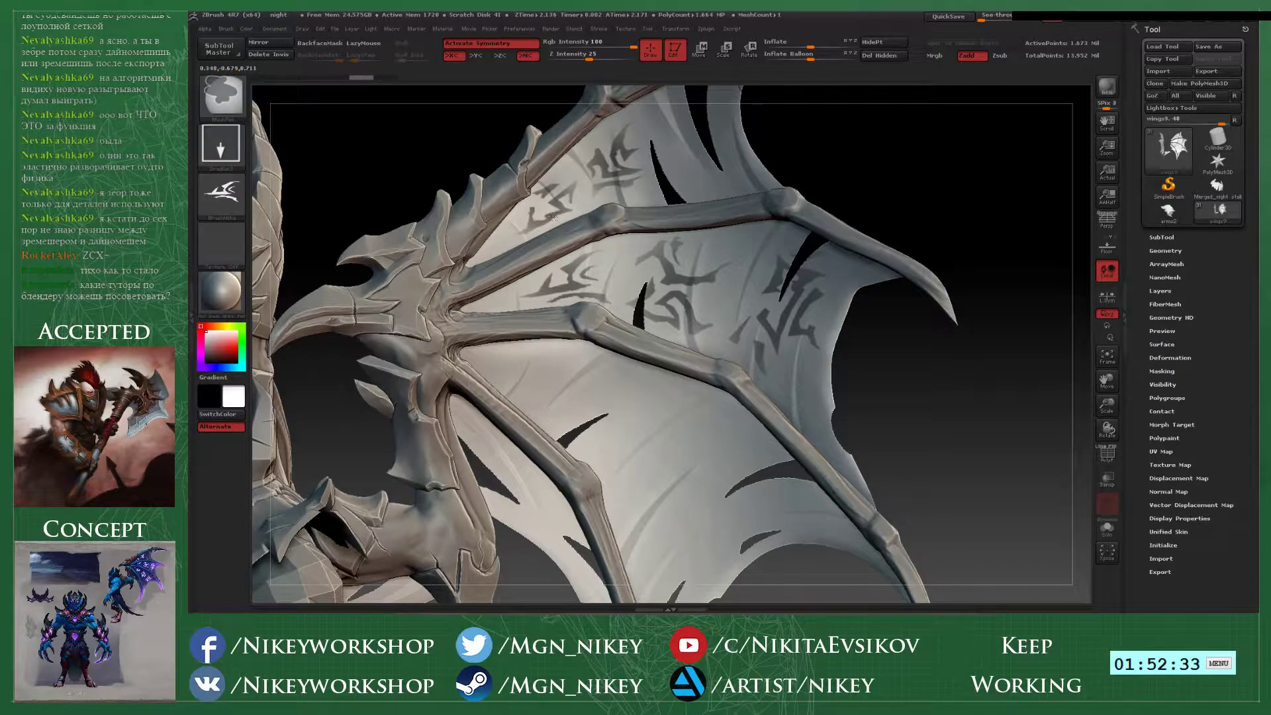
- Import 6.psd as the mask alpha and stamp its rune on the third membrane close to the wing's base
left_click(221, 194)
left_click(285, 400)
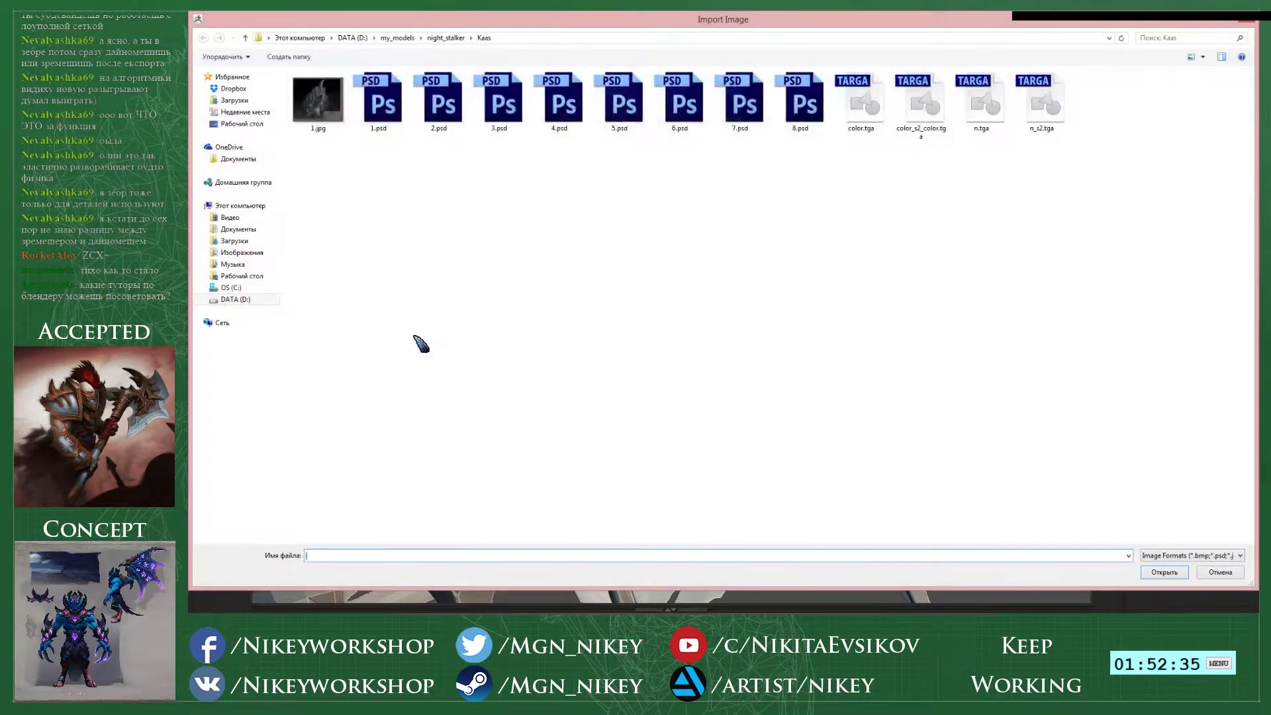
double_click(675, 90)
left_click_drag(925, 442, 885, 276, "alt")
key("b")
key("m")
key("a")
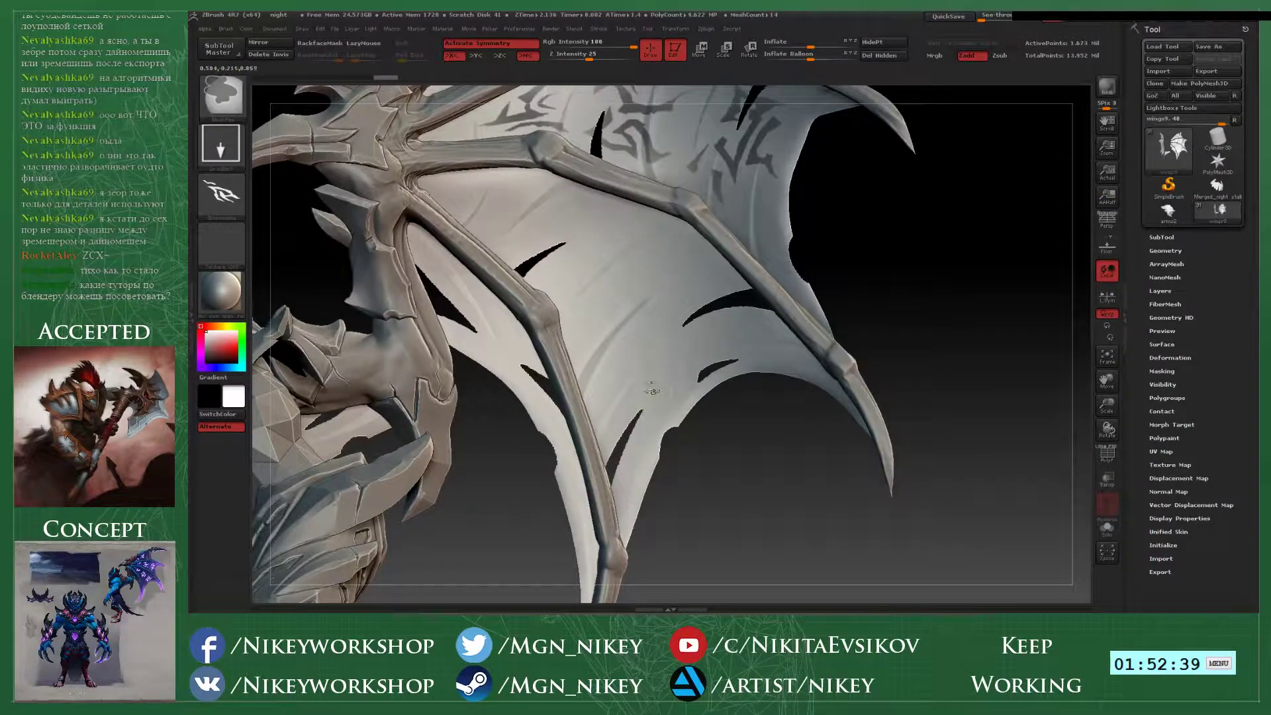
left_click_drag(501, 210, 476, 115)
- Import 7.psd as the mask alpha and stamp its rune in the middle of the third membrane
left_click(221, 193)
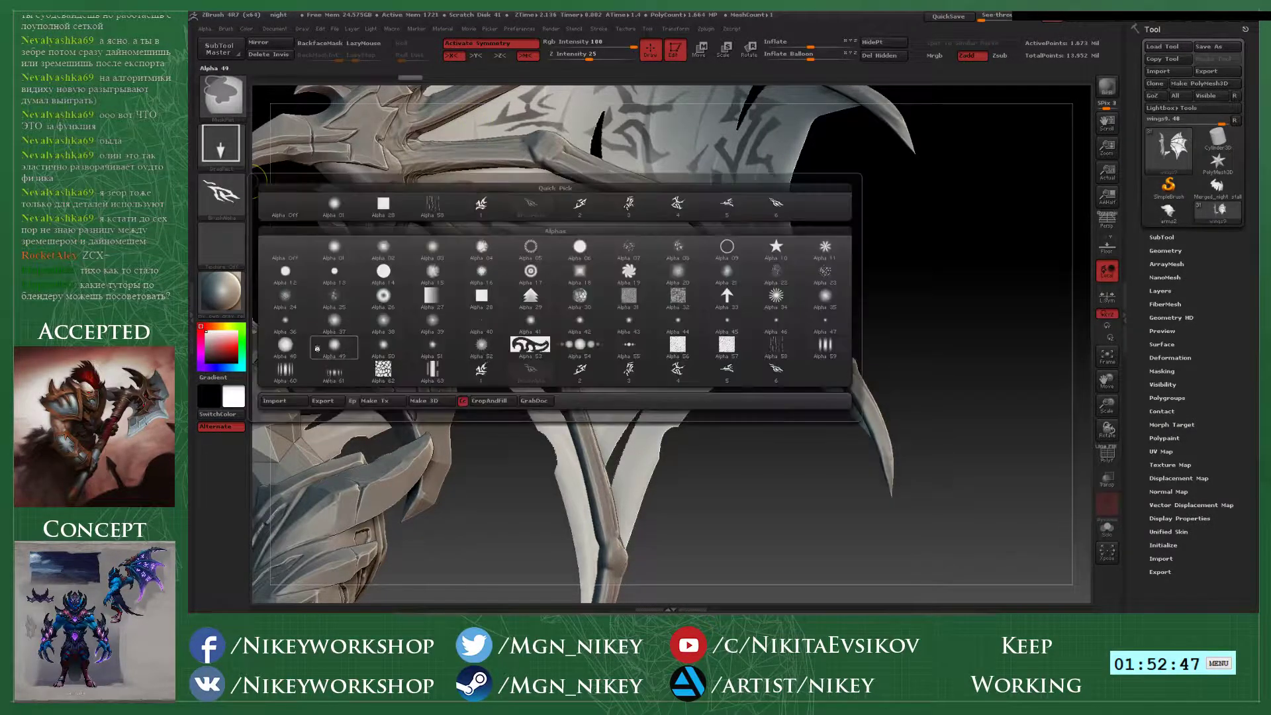
left_click(278, 404)
double_click(742, 101)
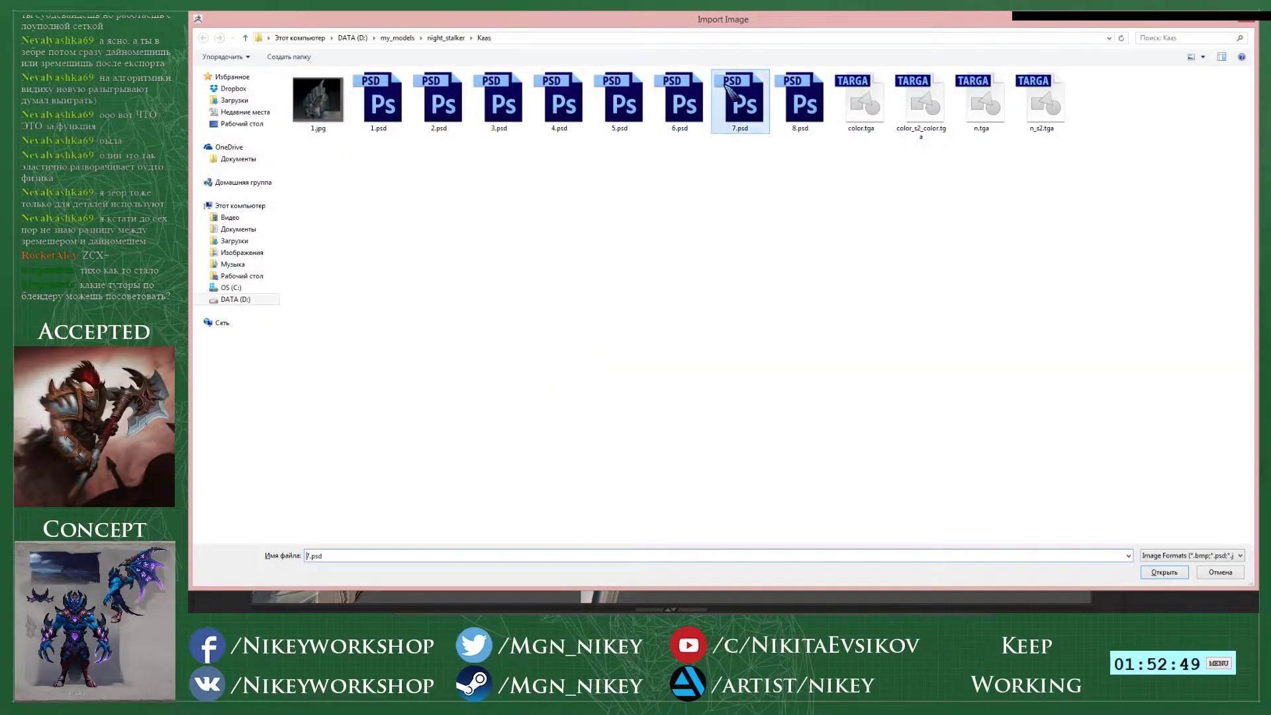
left_click_drag(595, 287, 585, 171)
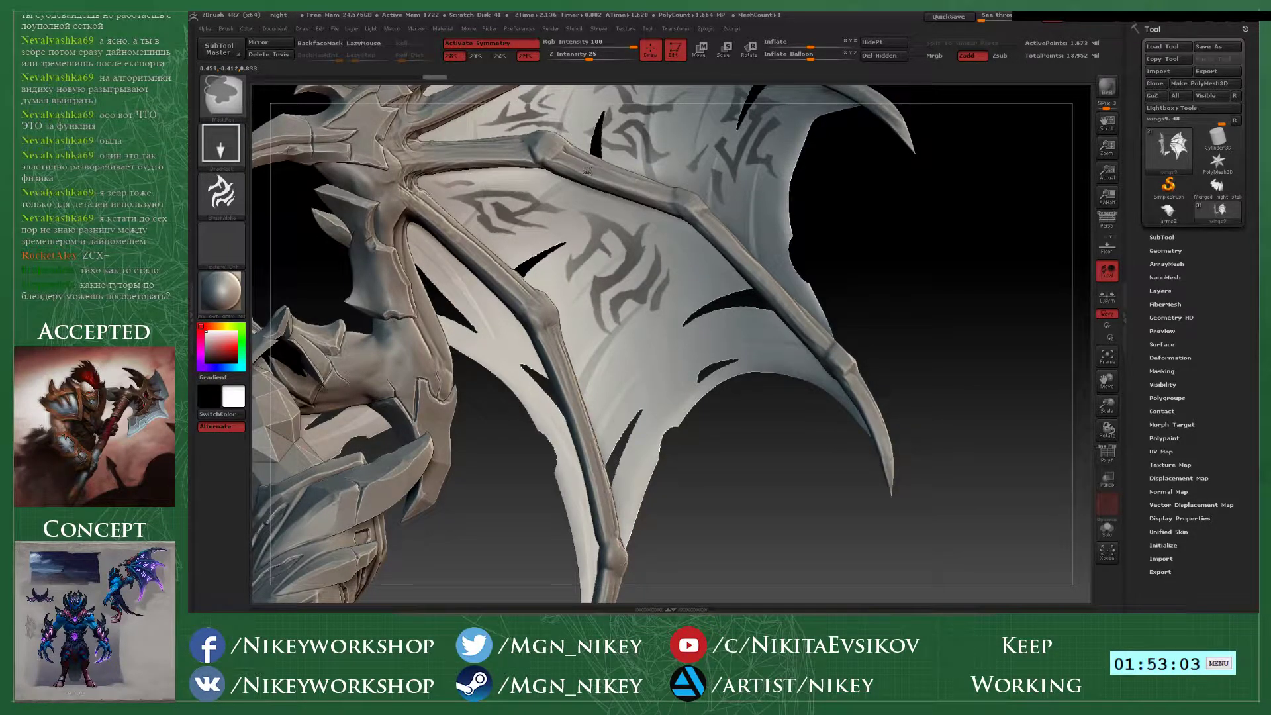
left_click_drag(588, 171, 586, 174)
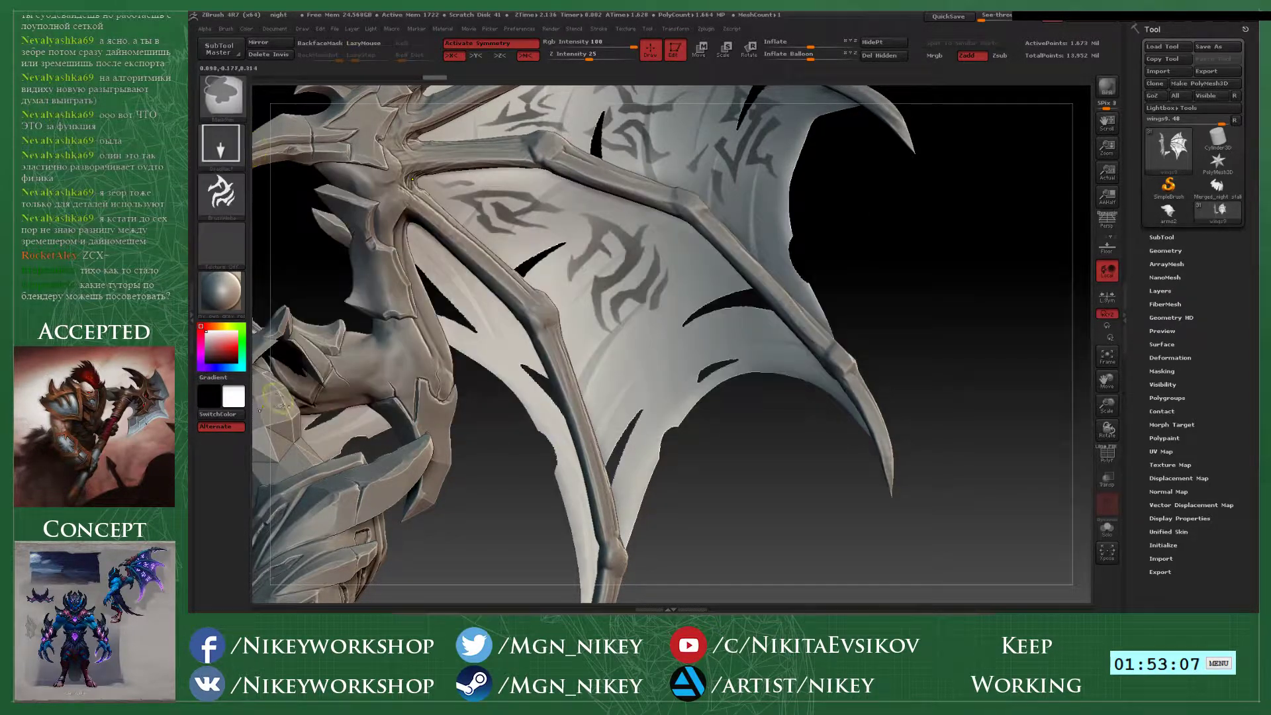
- Import 8.psd as the mask alpha and stamp its rune across the lower end of the third membrane, redoing it once for a larger fit
left_click(228, 201)
left_click(287, 402)
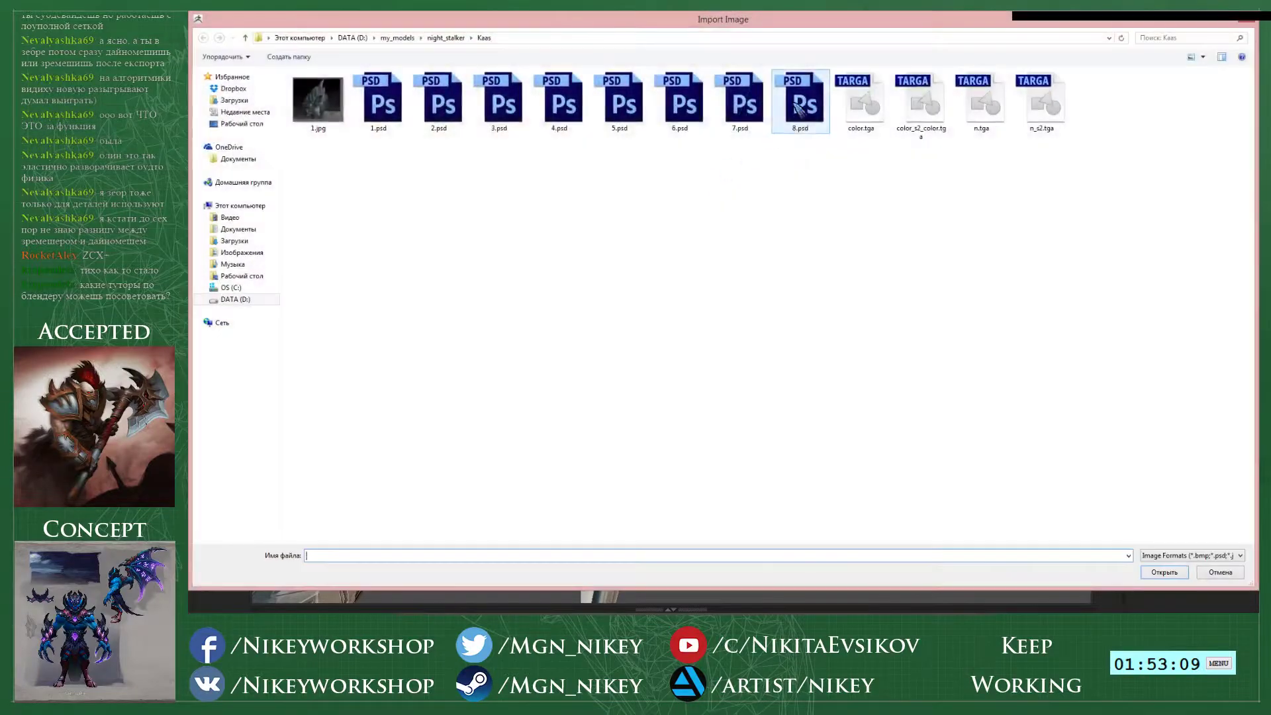
double_click(799, 109)
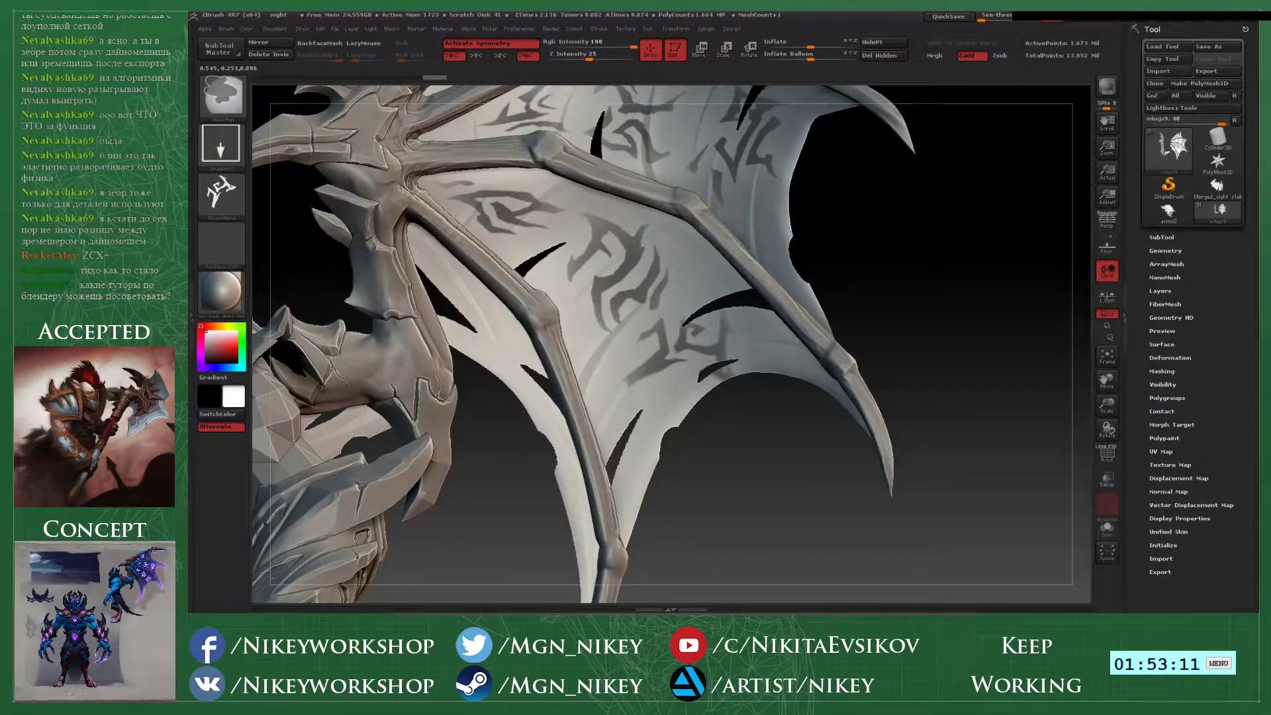
key("ctrl+z")
left_click_drag(710, 320, 692, 264)
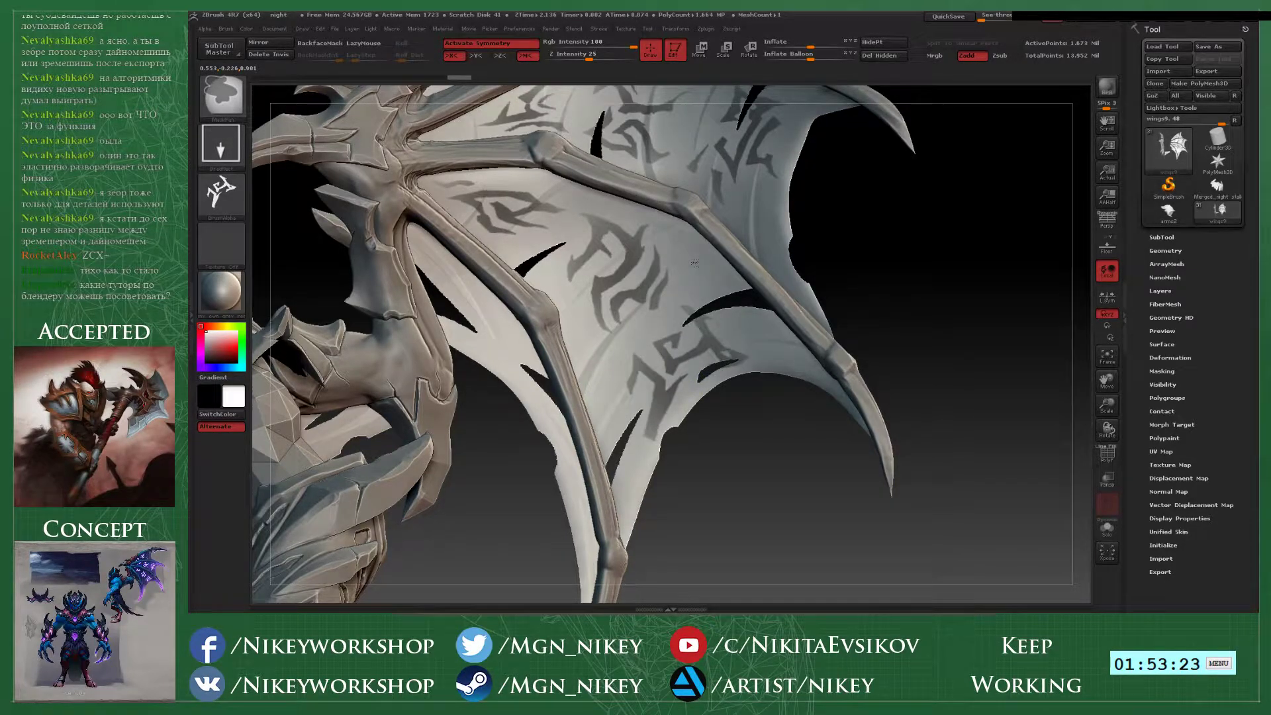
- Invert the wing mask so only the runes are editable and deform them with Inflate Balloon at about 4
left_click_drag(696, 523, 691, 416, "alt")
left_click_drag(815, 315, 816, 387, "alt")
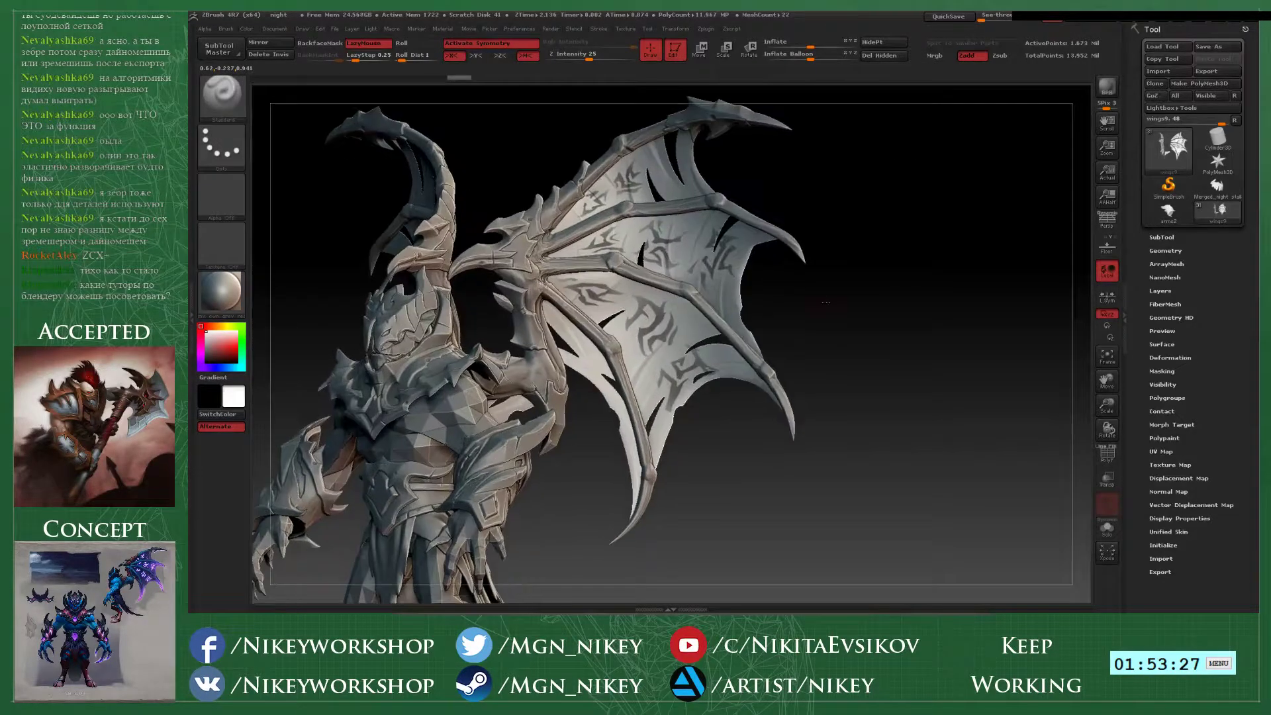
mouse_move(927, 311)
left_mouse_down()
mouse_move(738, 304)
mouse_move(839, 302)
mouse_move(874, 287)
mouse_move(862, 352)
left_mouse_up()
scroll(861, 352, "up", 2)
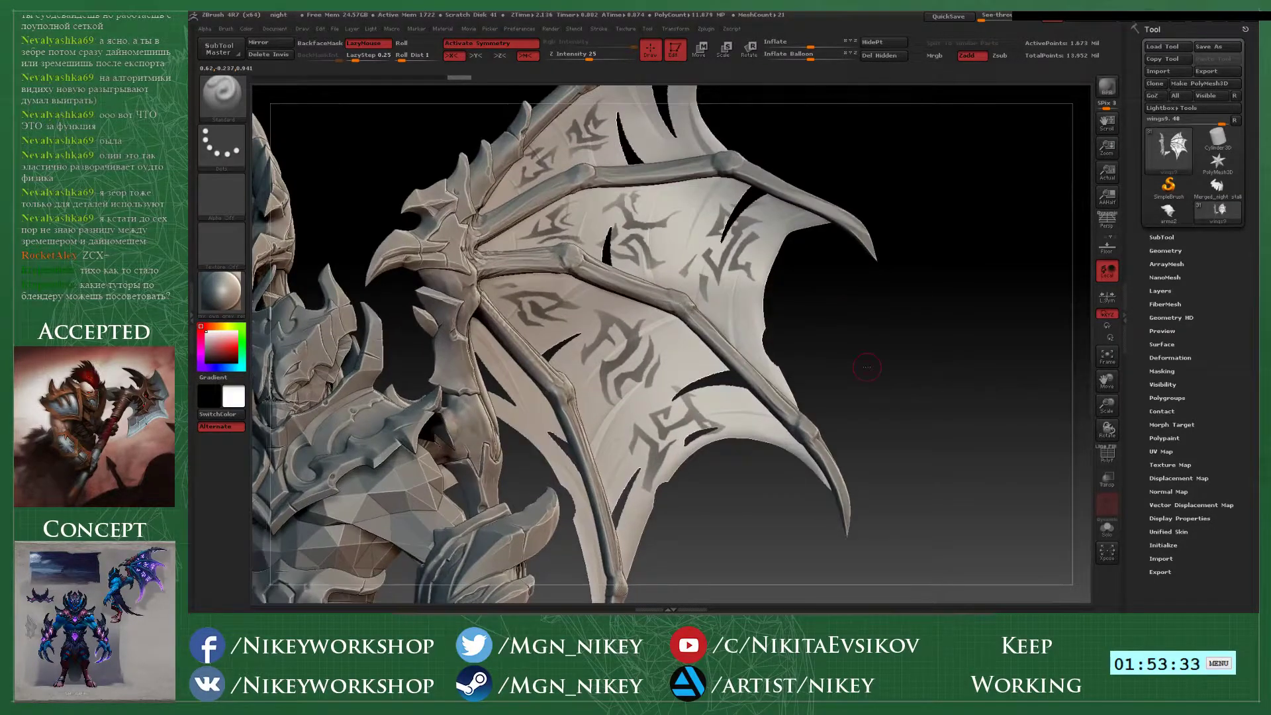
left_click(869, 350, "ctrl")
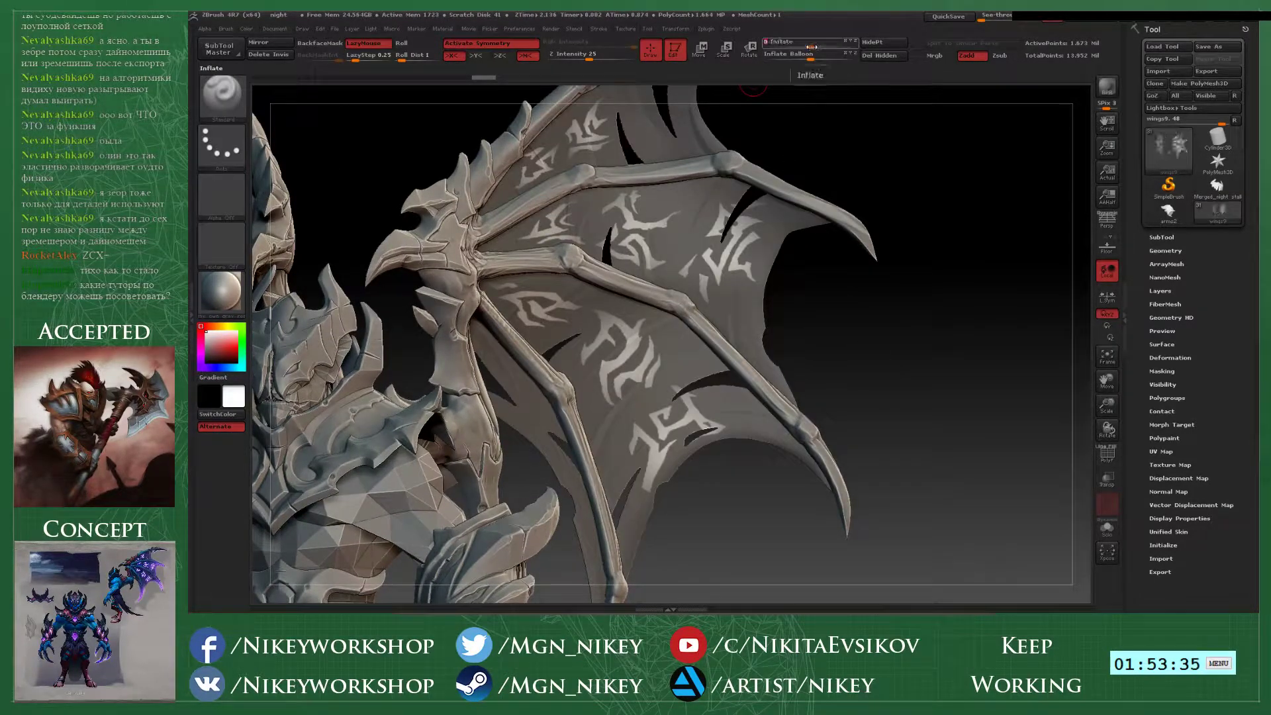
left_click_drag(814, 47, 812, 47)
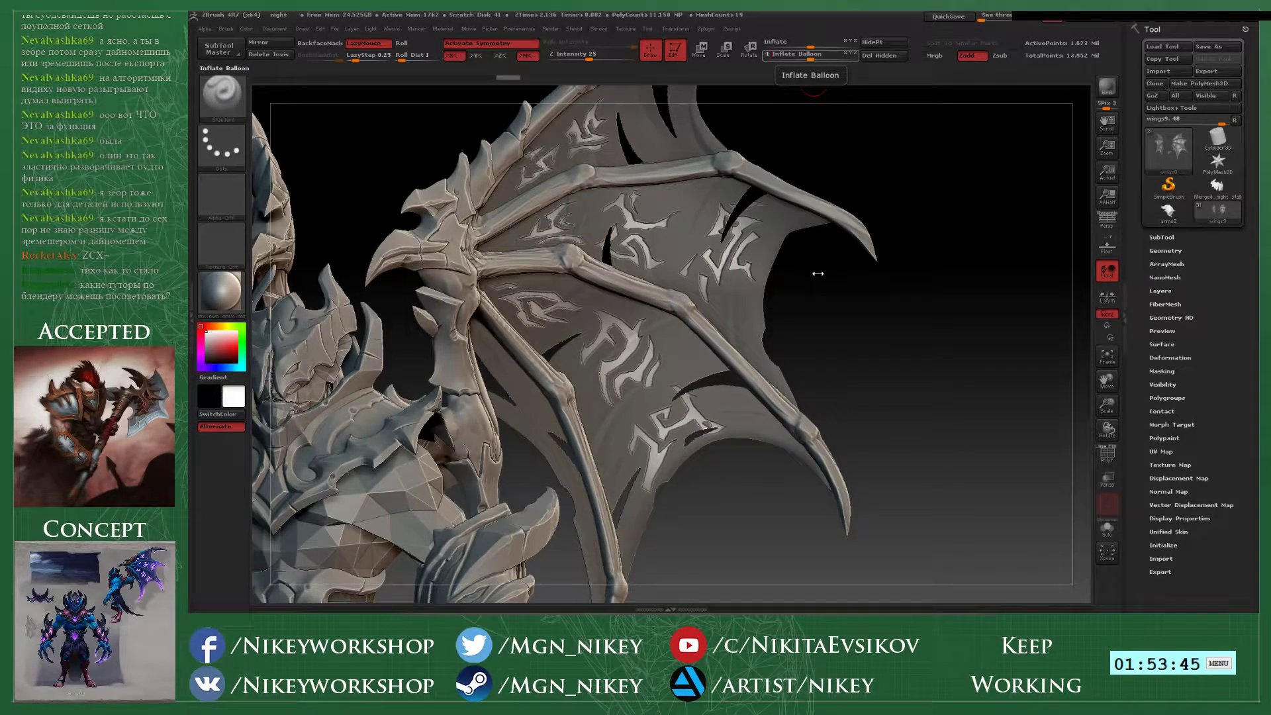
left_click_drag(818, 273, 818, 272)
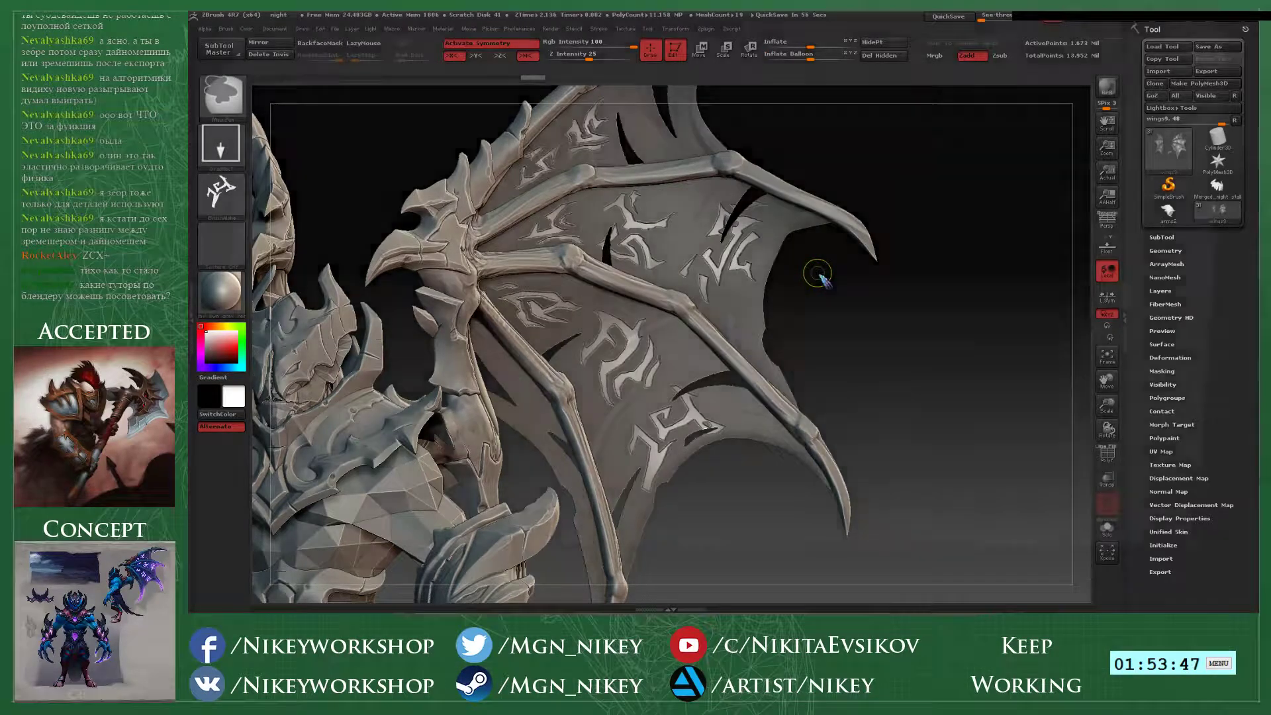
- Save the project over the existing file
key("ctrl+s")
key("Return")
left_click(756, 309)
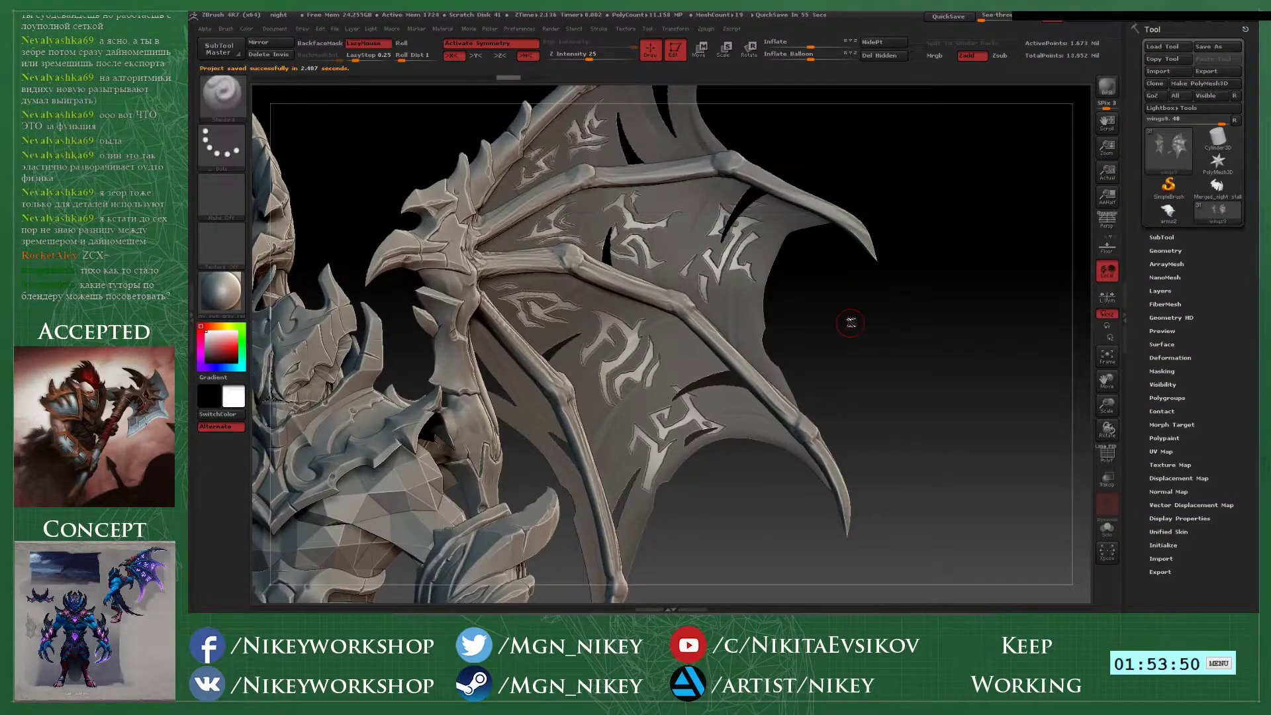
- Merge all visible subtools of the full character into a single new tool with MergeVisible
mouse_move(889, 397)
left_mouse_down("alt")
mouse_move(869, 308)
mouse_move(817, 390)
mouse_move(823, 430)
mouse_move(800, 393)
mouse_move(824, 324)
mouse_move(826, 402)
mouse_move(878, 404)
left_mouse_up("alt")
left_click(1162, 237)
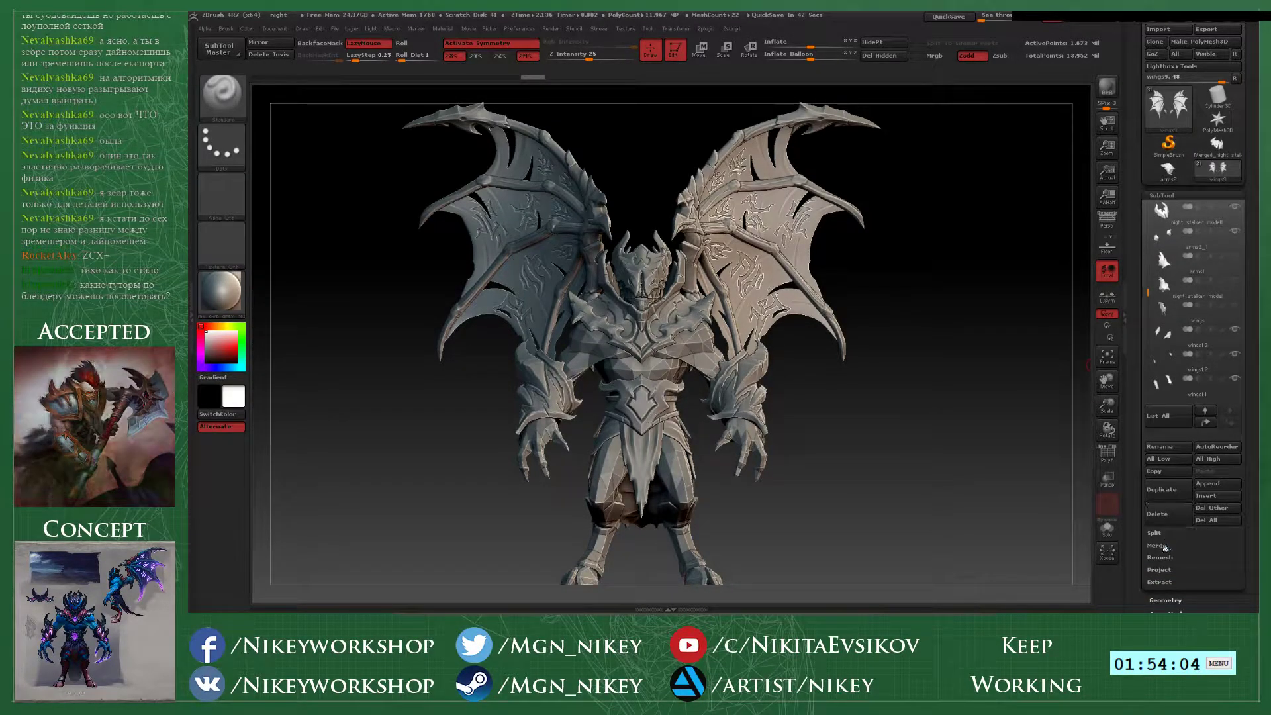
left_click(1164, 545)
left_click(1165, 571)
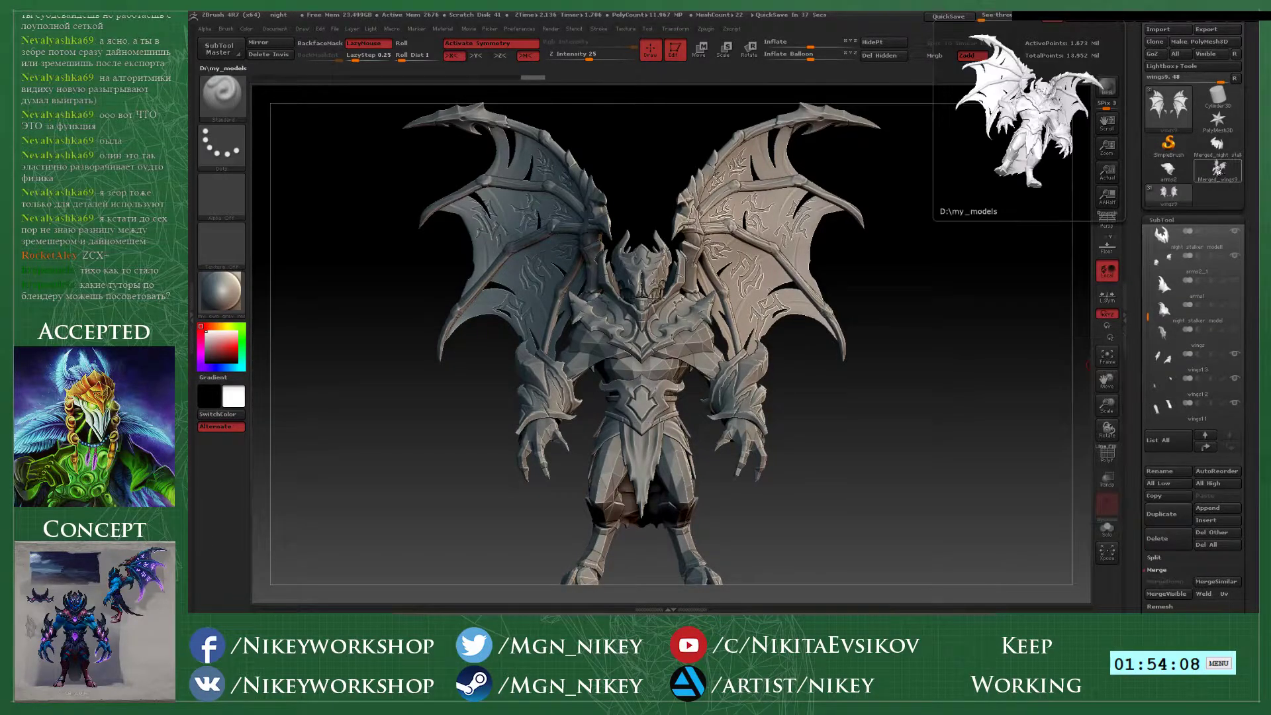
- Switch to the merged character tool, leave its front view on the canvas and place a second copy beside it turned to a side view
left_click(1218, 170)
left_click_drag(940, 289, 855, 299)
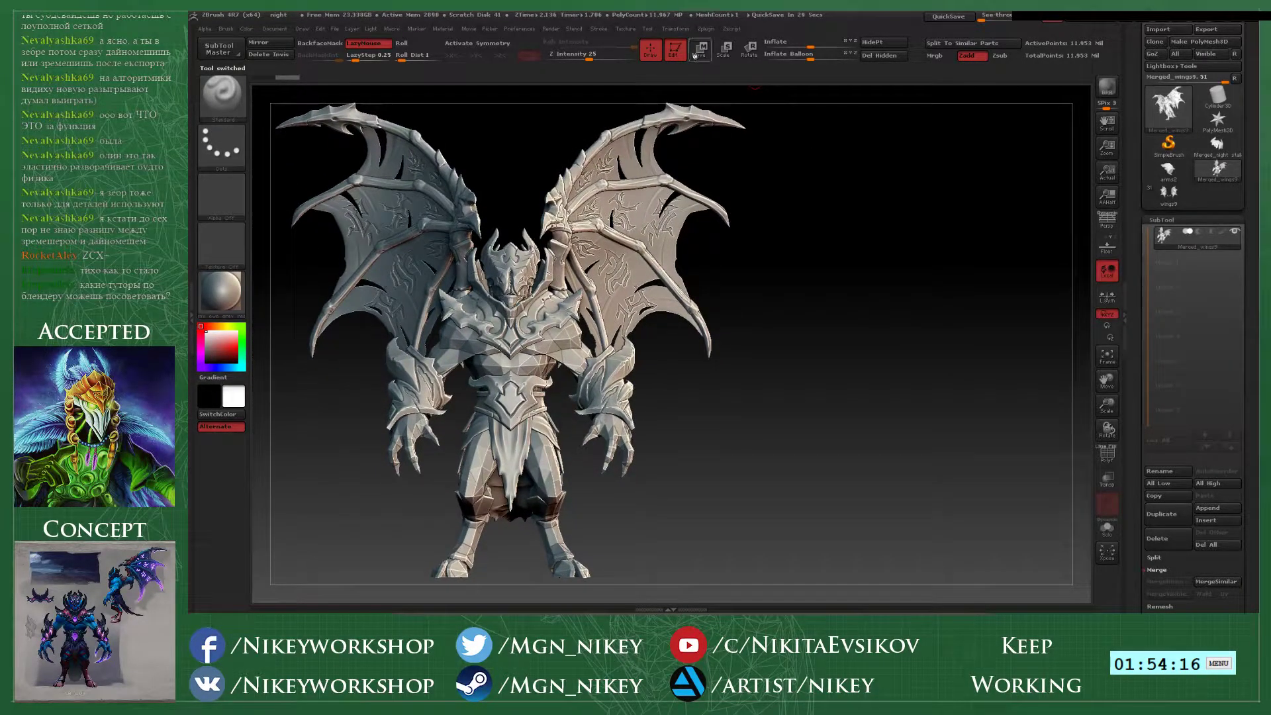
left_click(673, 48)
left_click_drag(852, 368, 859, 473)
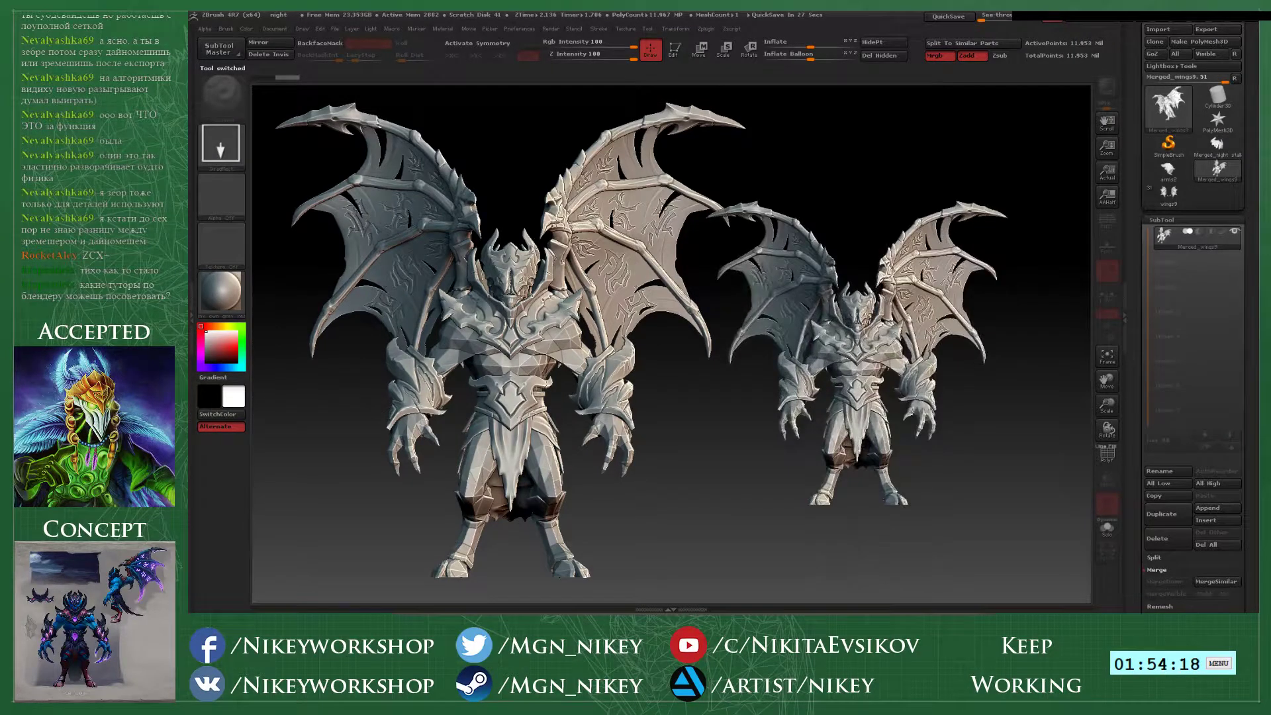
left_click(675, 50)
mouse_move(794, 180)
left_mouse_down()
mouse_move(889, 181)
mouse_move(951, 203)
mouse_move(884, 167)
mouse_move(843, 185)
mouse_move(841, 268)
mouse_move(731, 261)
left_mouse_up()
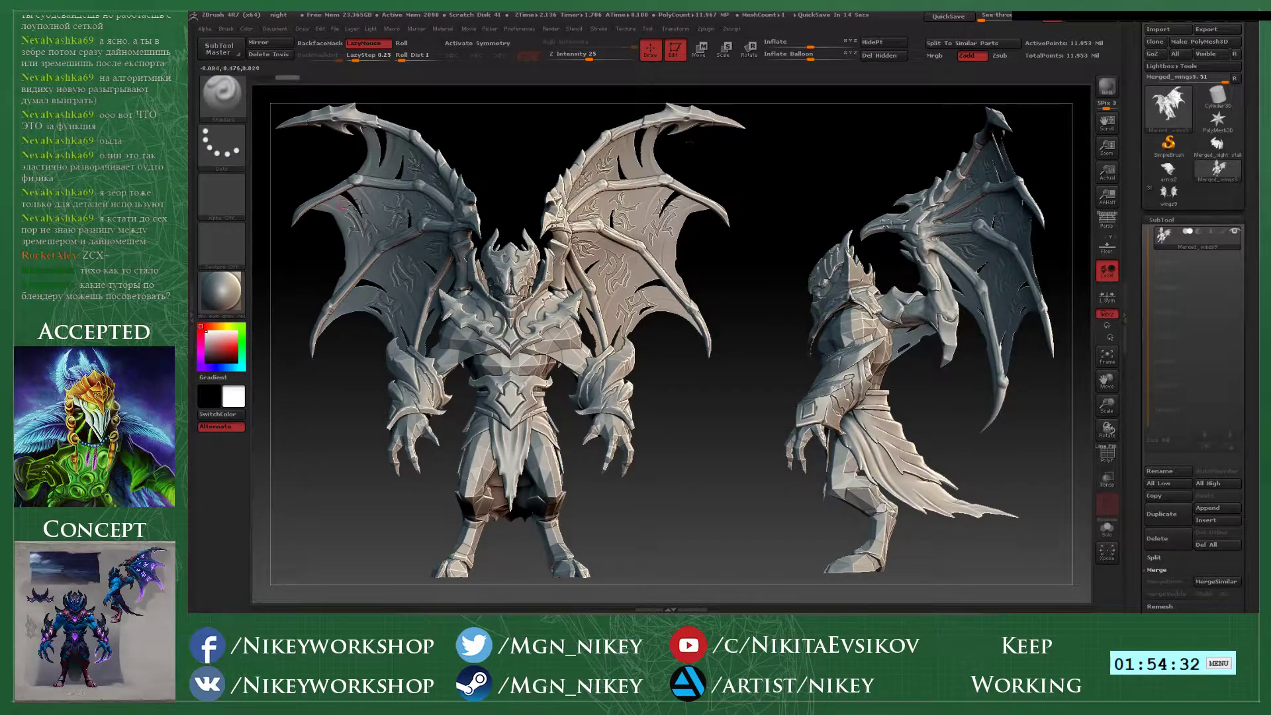